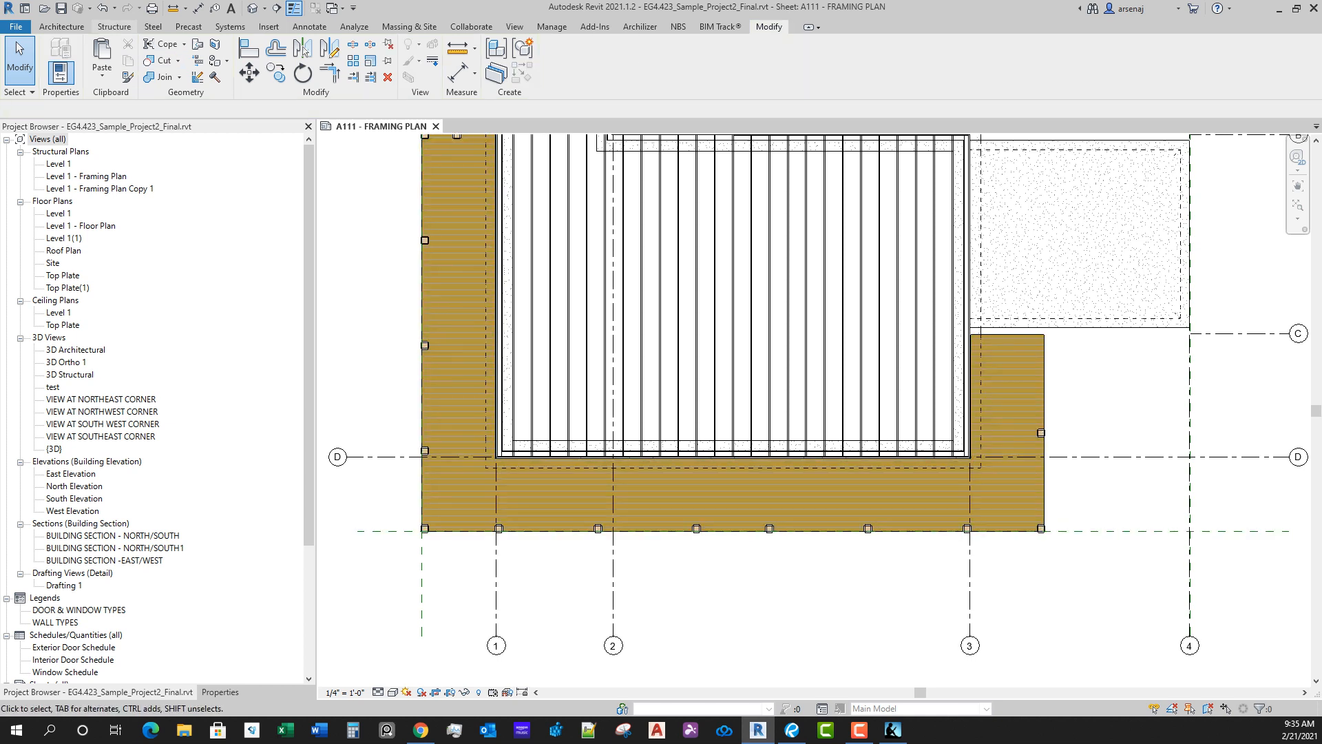
Step: Start a sketched structural beam system and pick the wraparound deck floor's entire chain of edges as its boundary
click(114, 27)
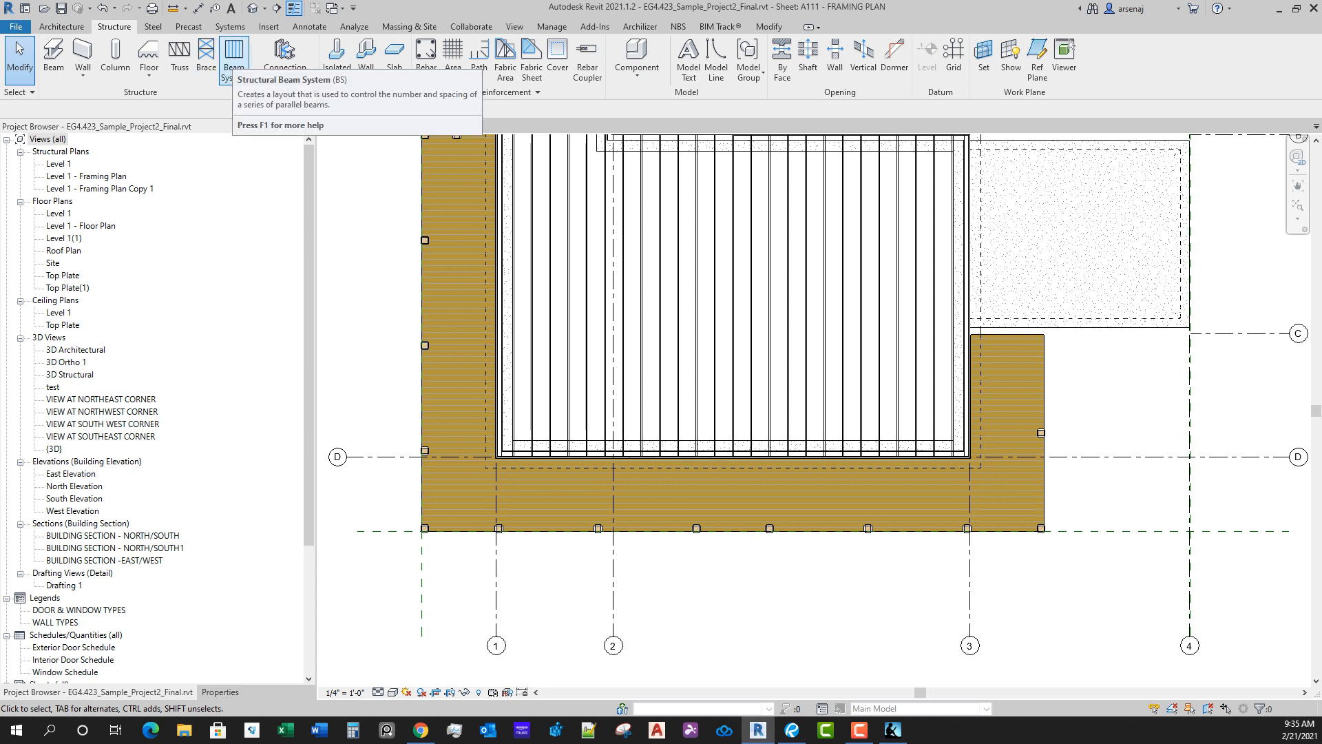
click(234, 55)
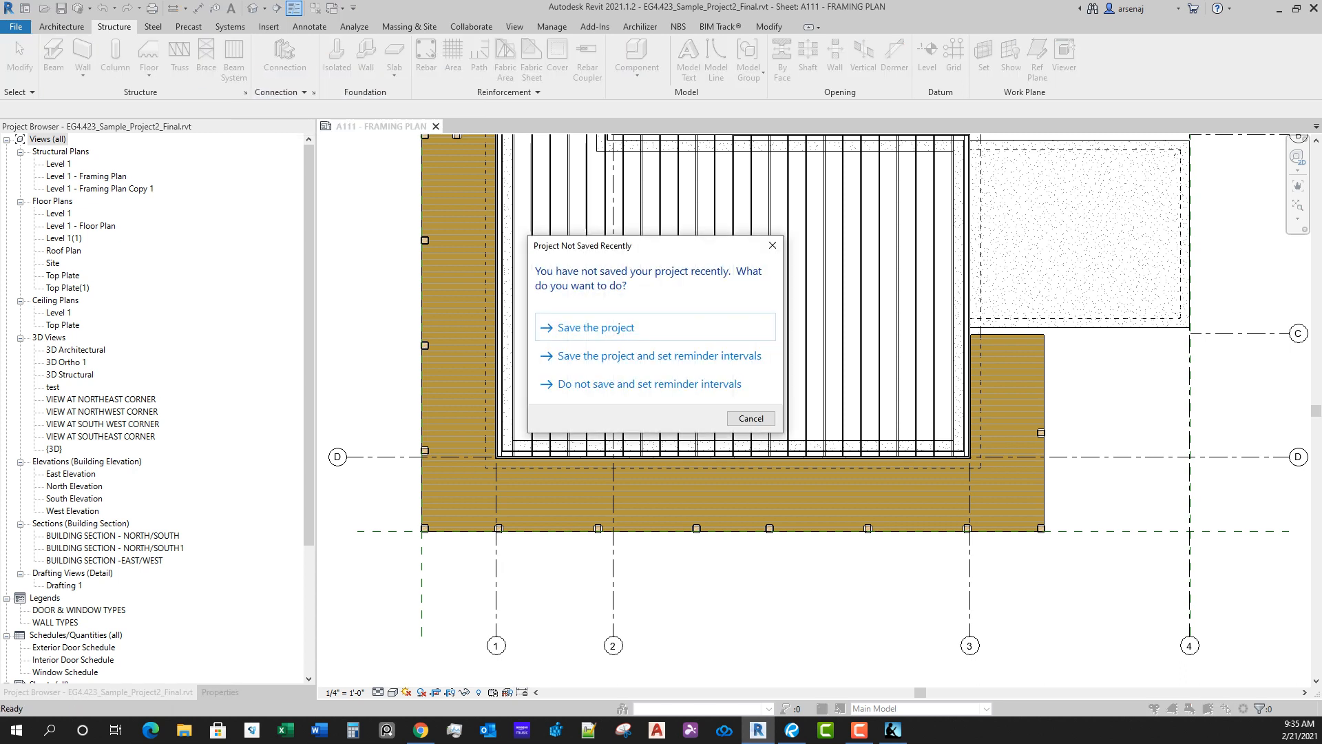
key(Escape)
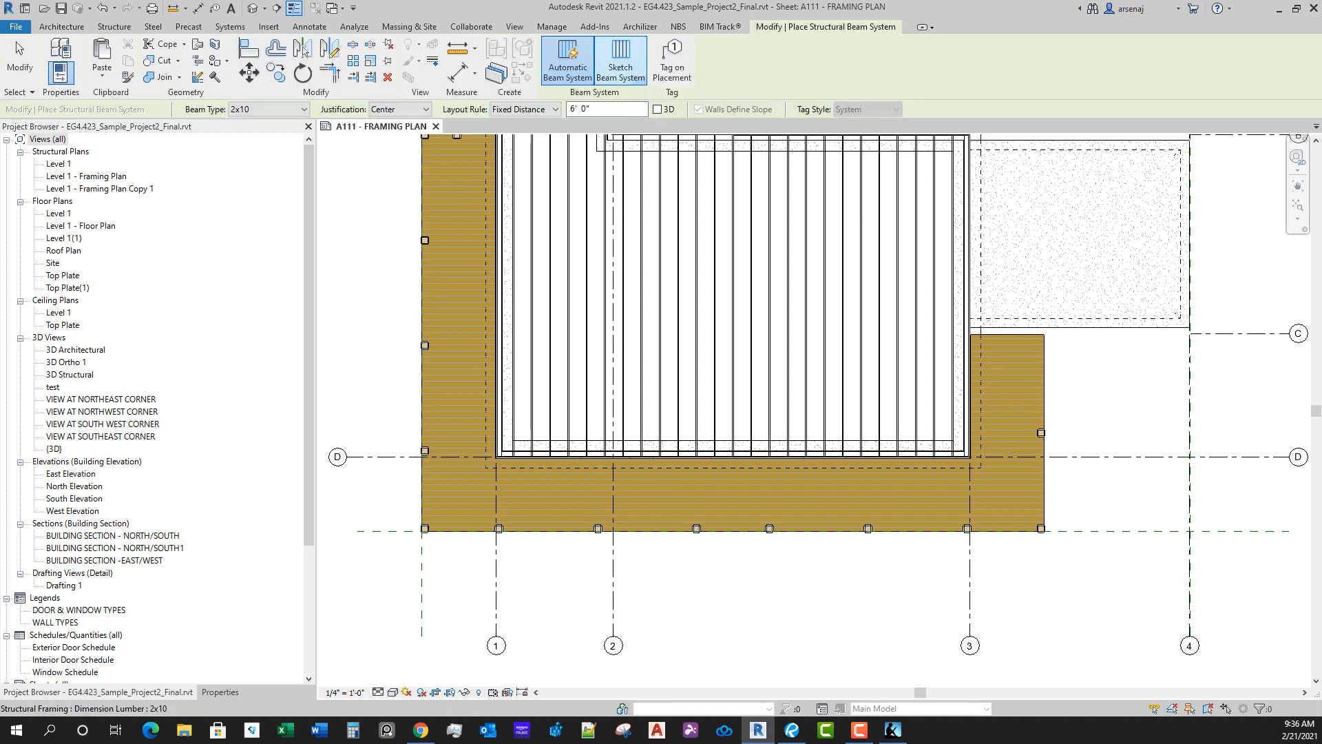
click(621, 62)
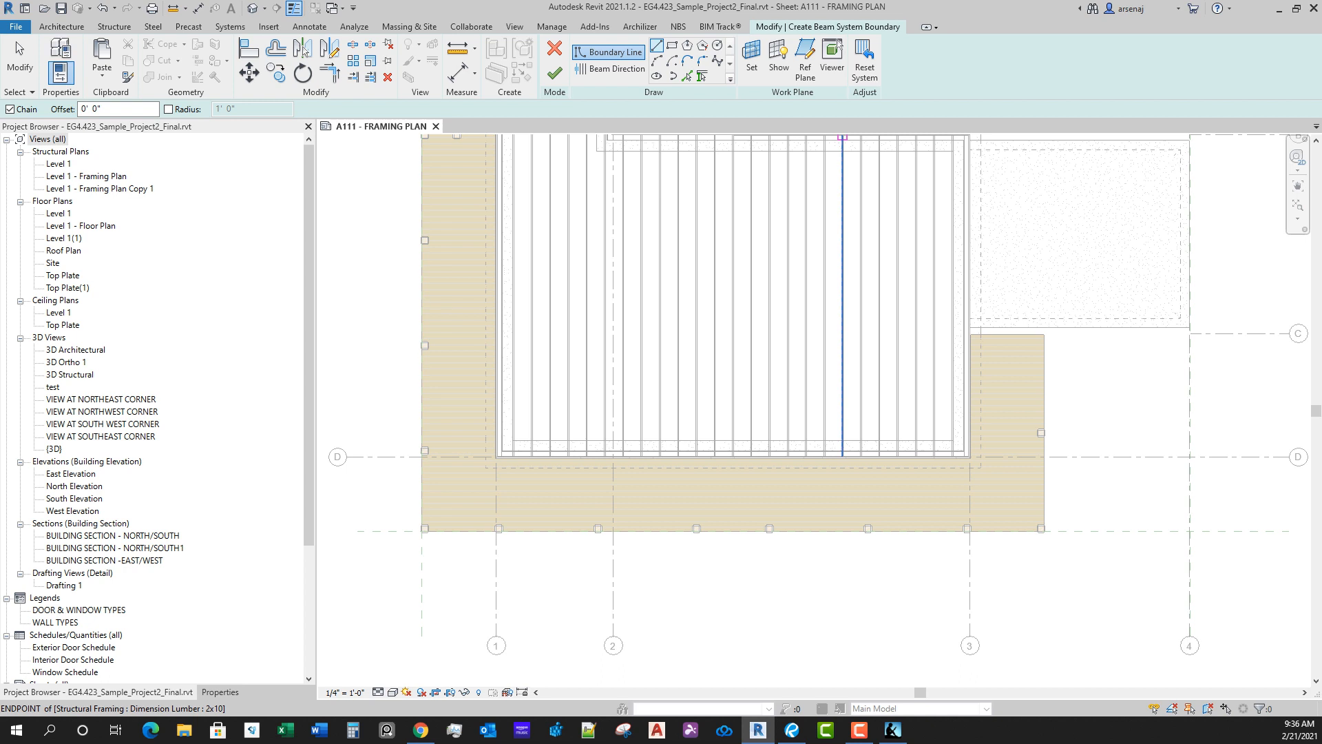
click(687, 76)
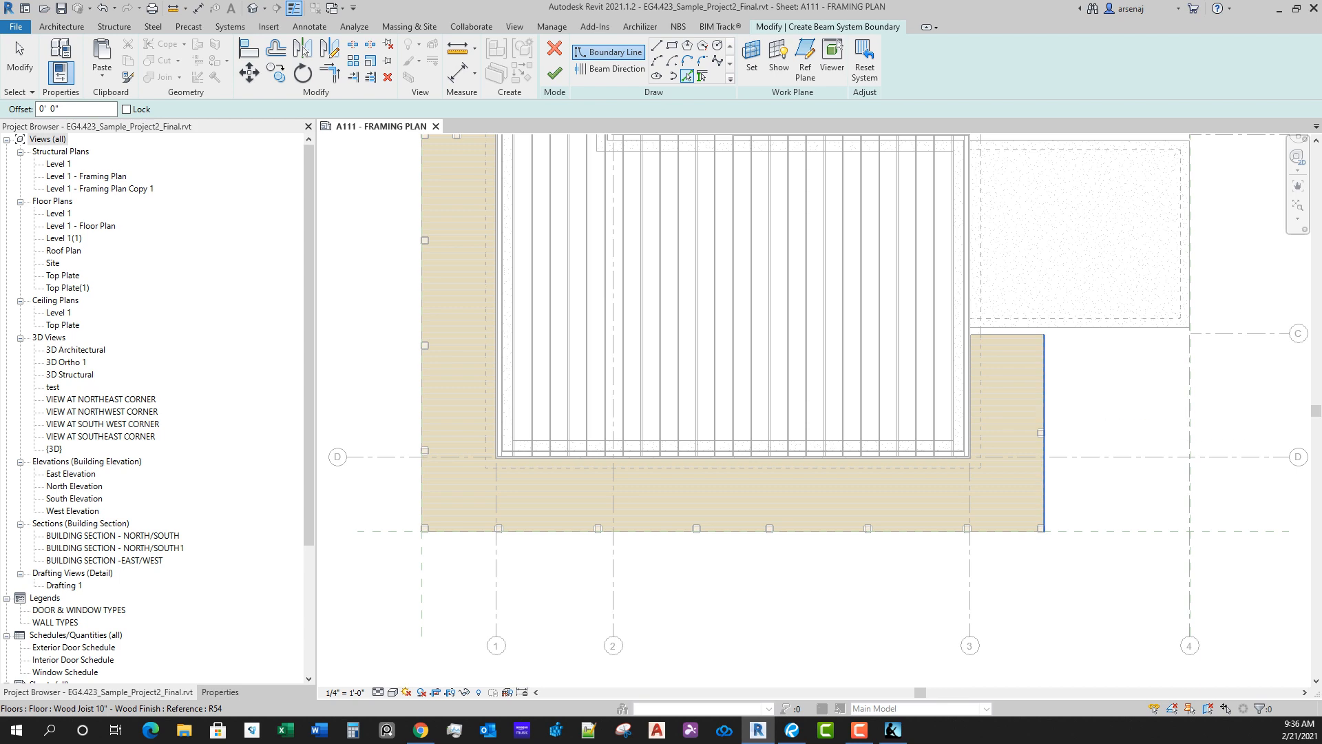
key(Tab)
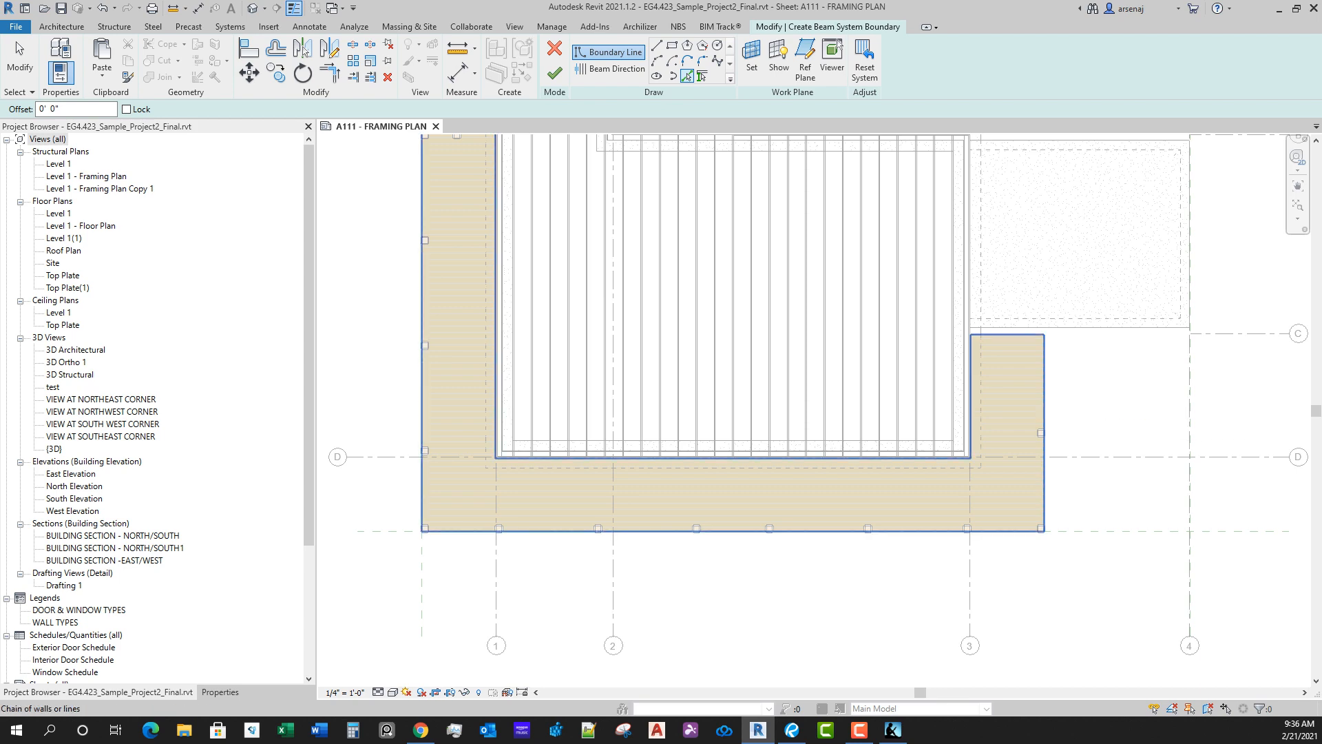
click(1044, 441)
Step: Examine the picked boundary around the deck, from the section east of grid 3 to the north side
scroll(1044, 444, down, 2)
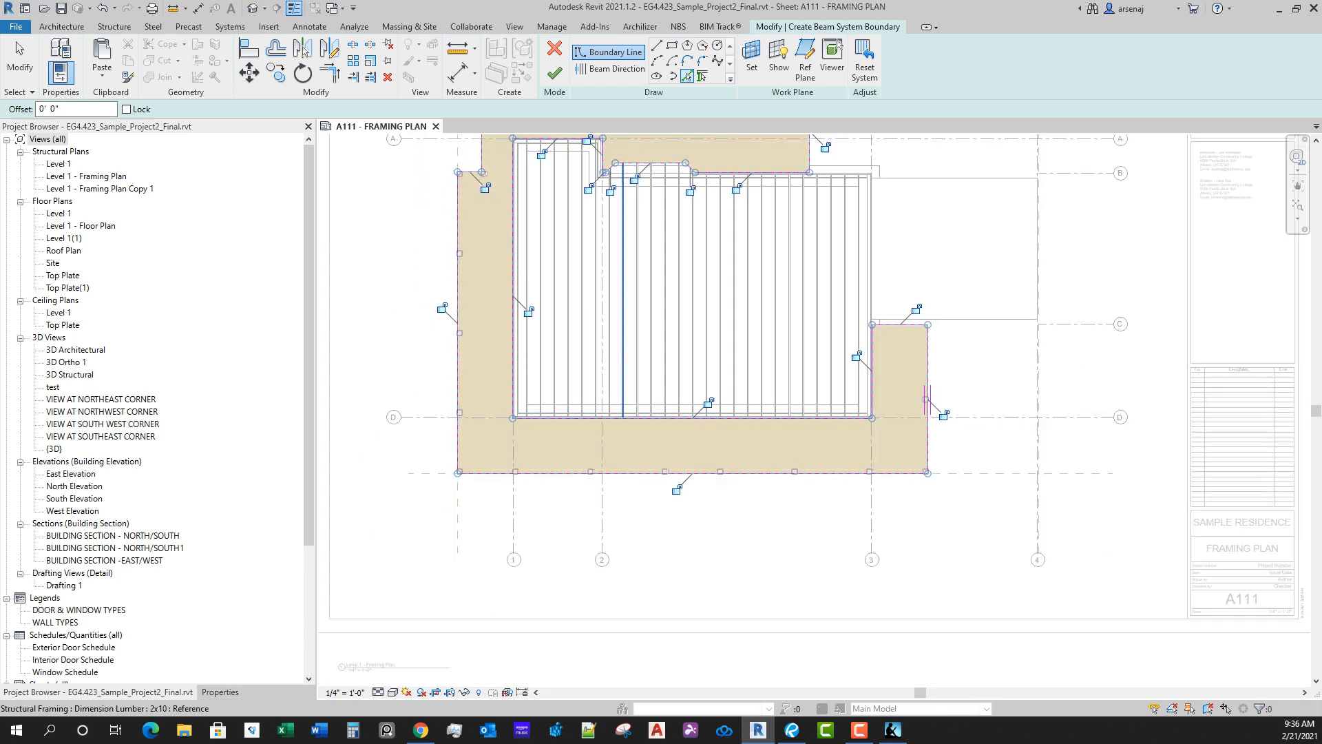
middle_drag(624, 524, 663, 488)
scroll(846, 509, up, 1)
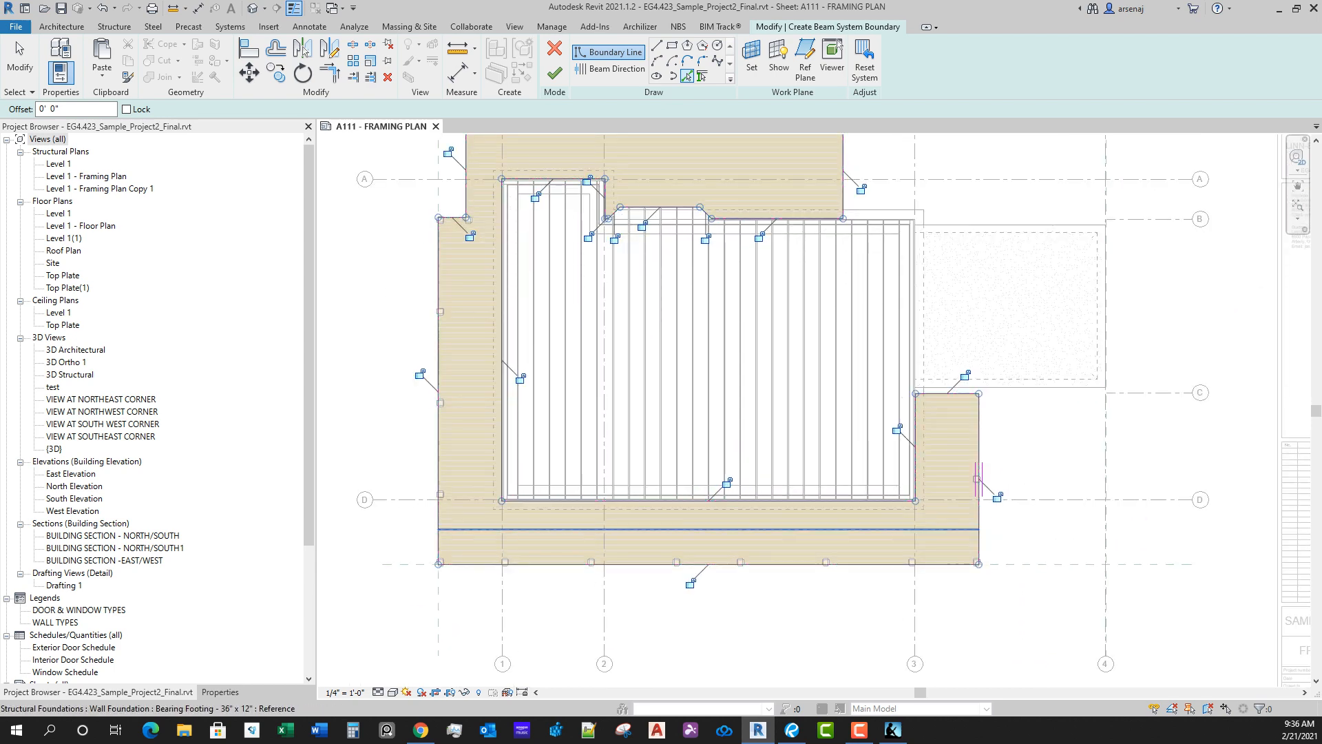
middle_drag(845, 531, 876, 488)
middle_drag(633, 496, 636, 516)
middle_drag(773, 399, 769, 442)
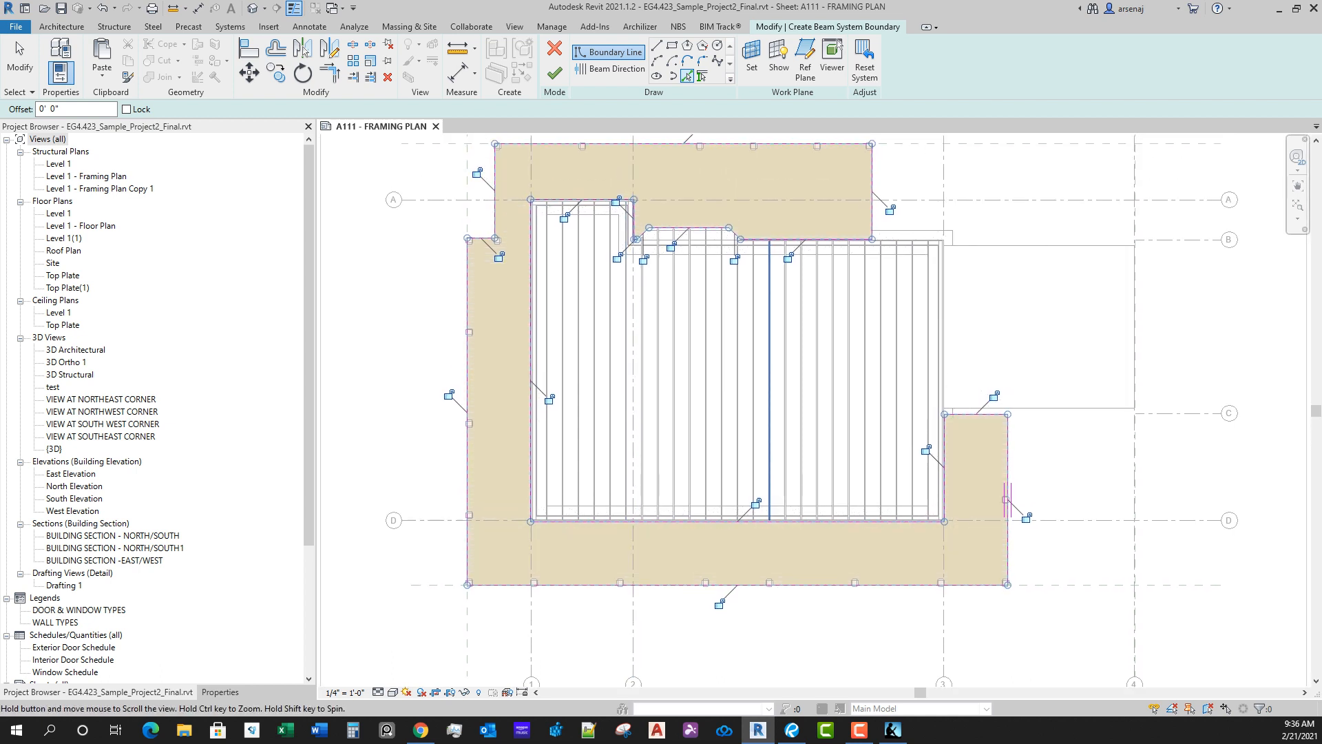
middle_drag(771, 565, 770, 517)
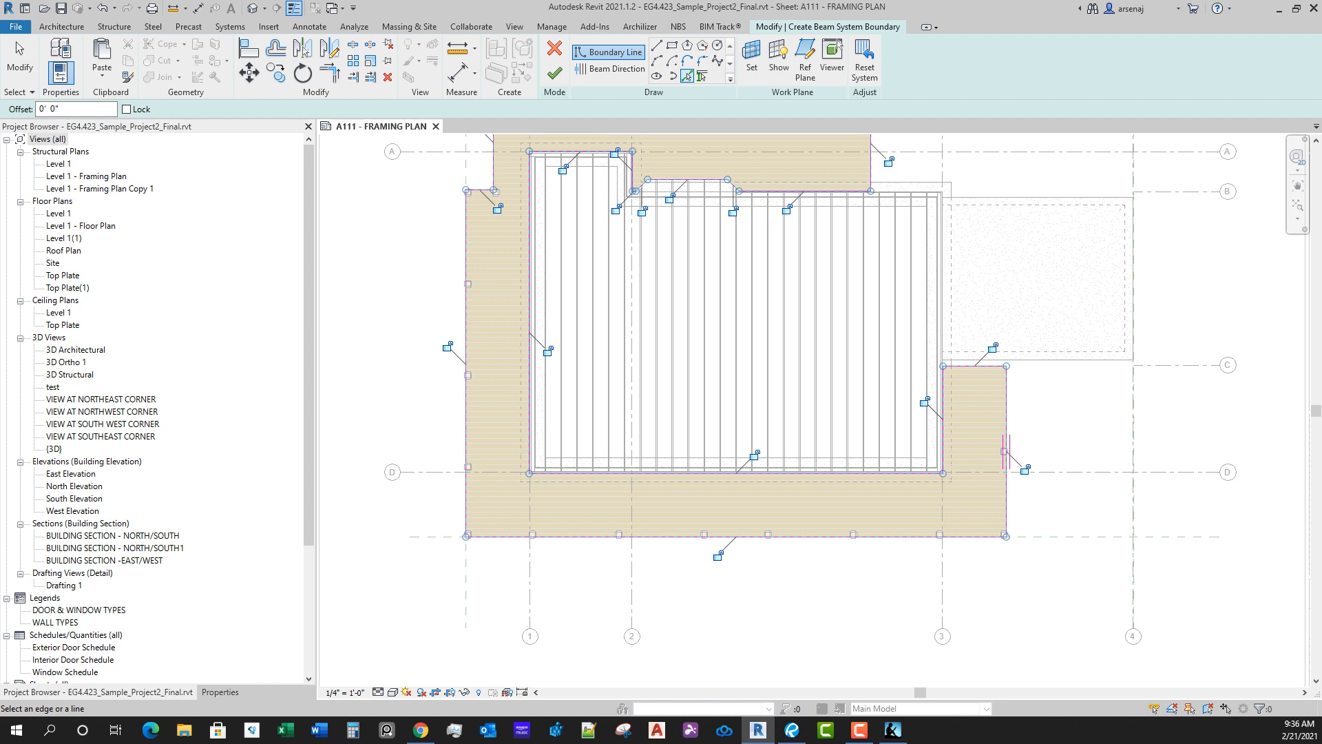
scroll(887, 587, up, 1)
scroll(852, 558, down, 1)
middle_drag(839, 578, 837, 608)
scroll(837, 608, down, 1)
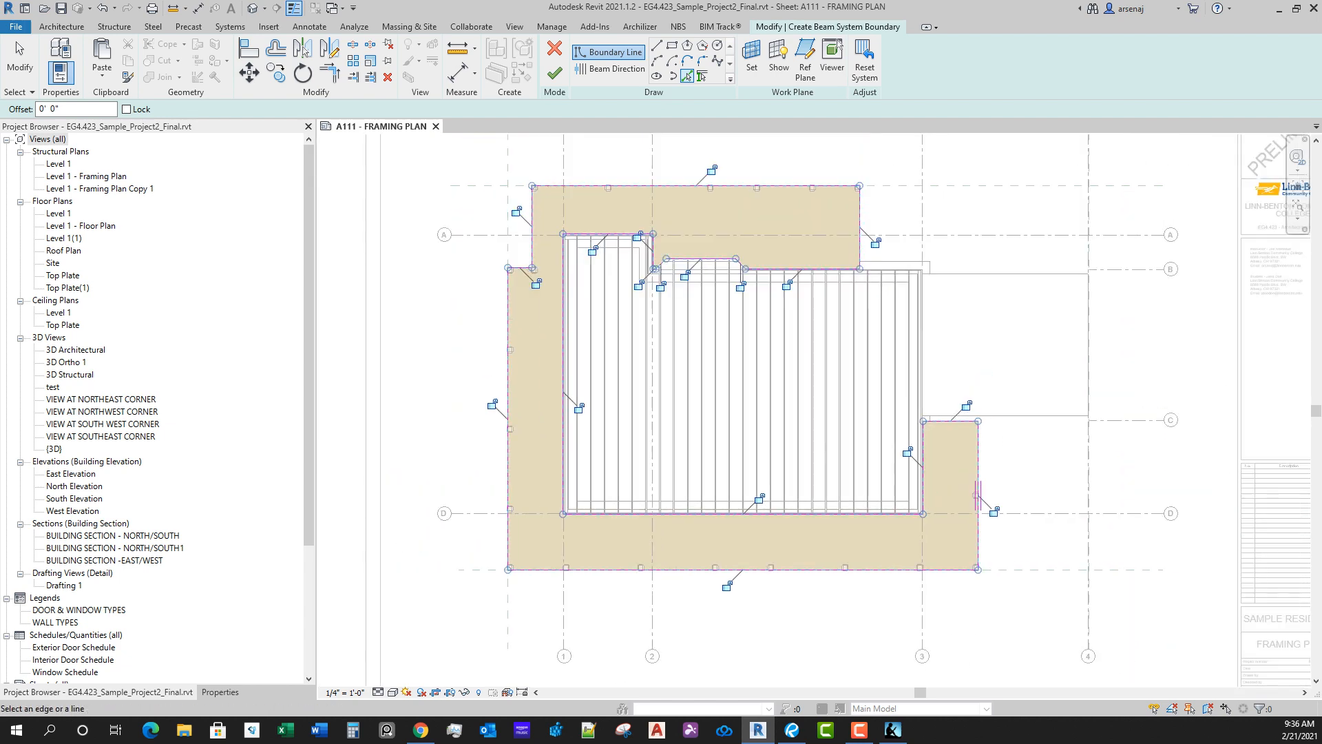
Step: Pick the deck floor's full edge chain a second time as boundary lines and leave line picking
key(Escape)
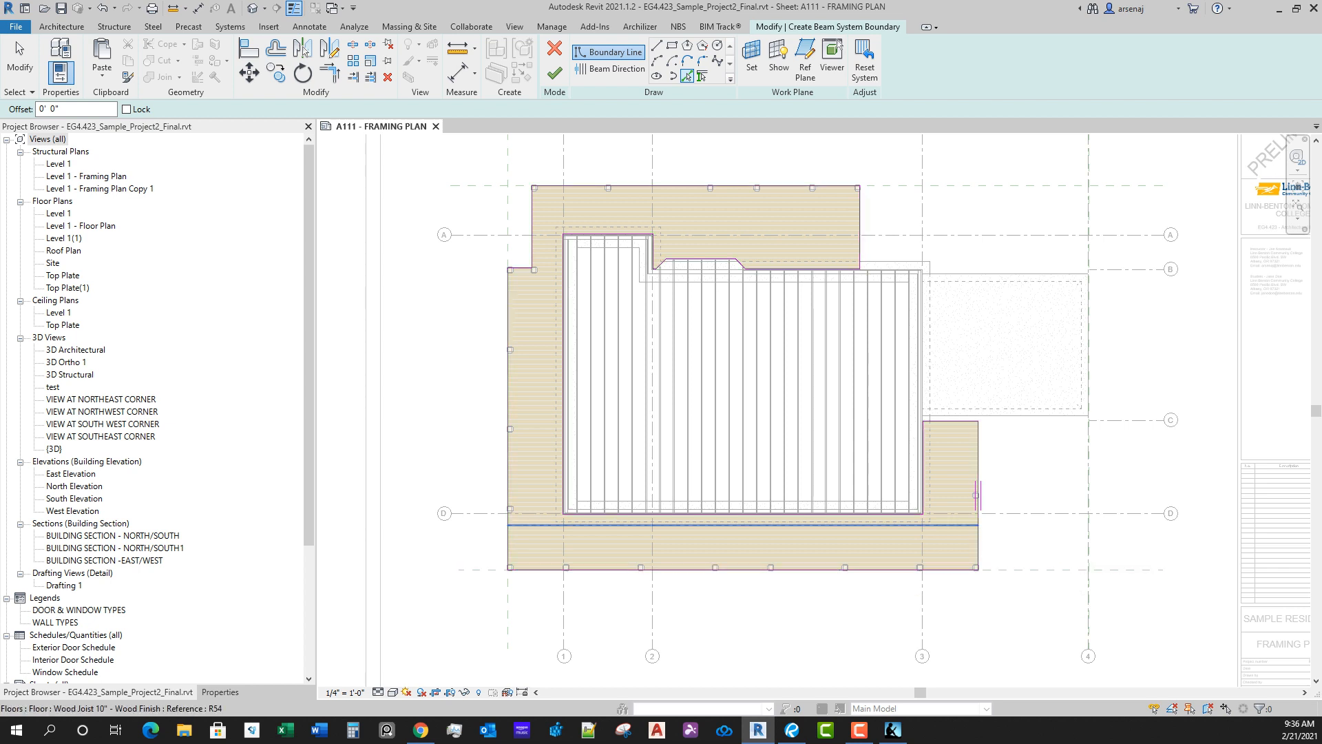
key(Tab)
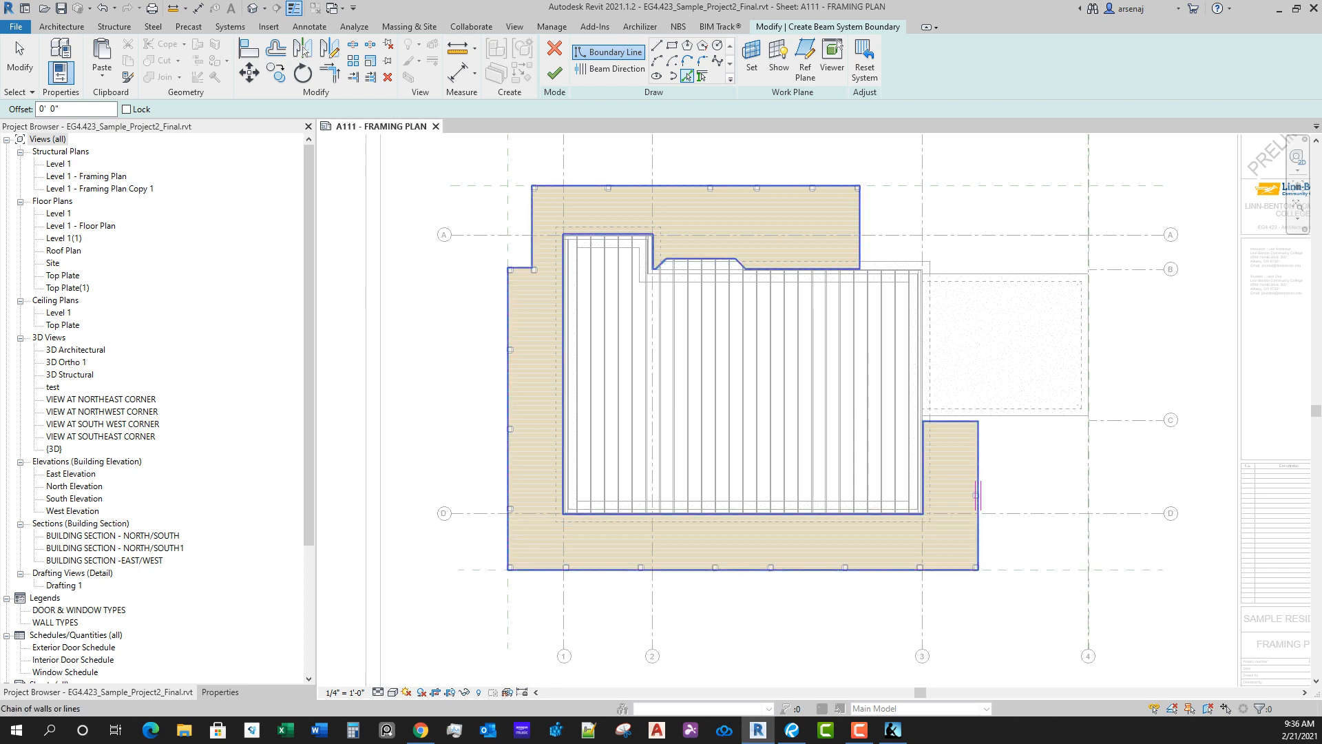
click(977, 494)
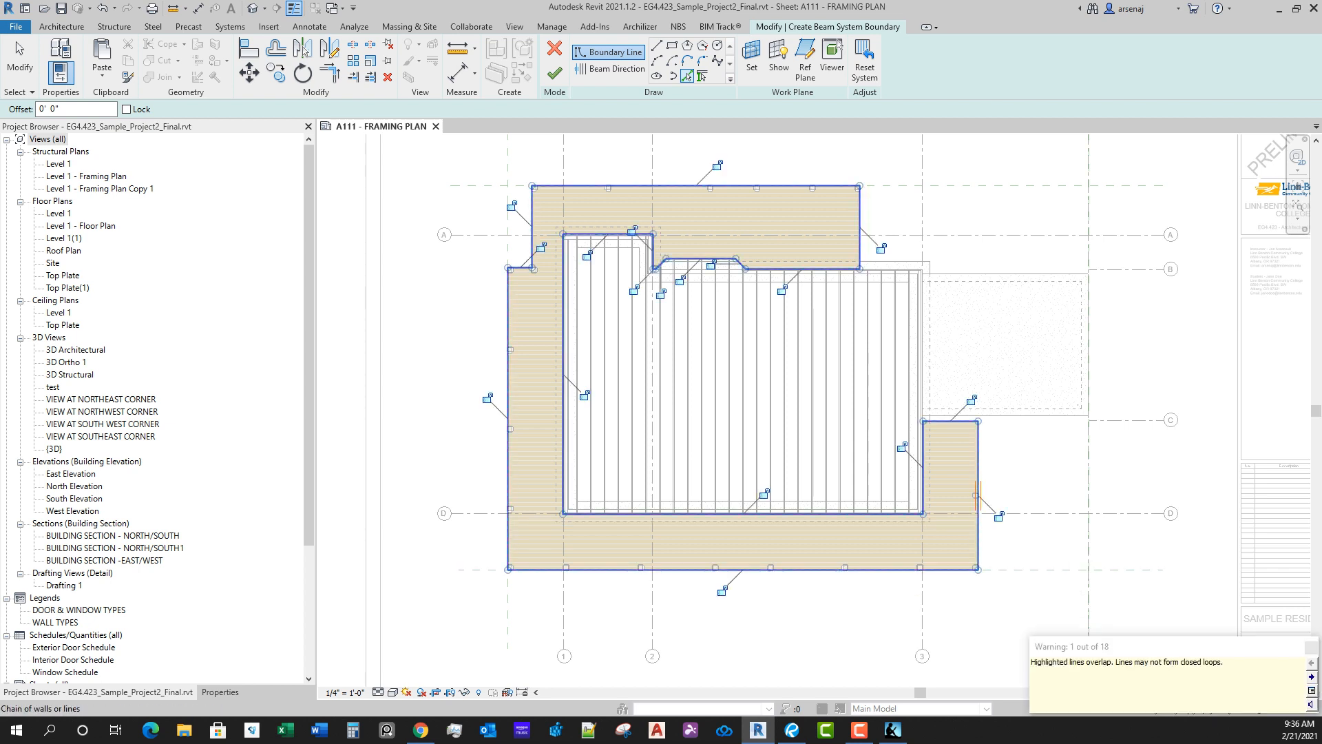
key(Escape)
key(Escape)
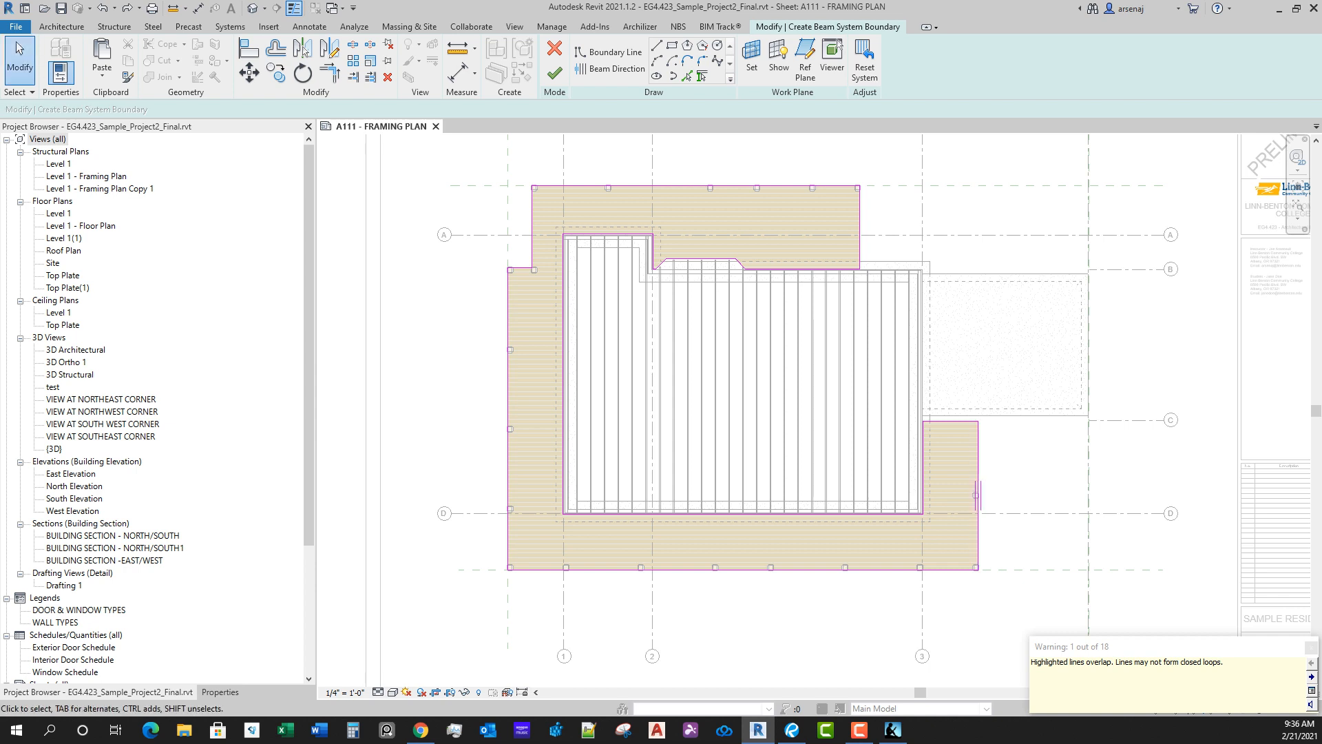
Step: Delete the whole chain of boundary lines around the deck and undo the deletion
key(Tab)
click(978, 475)
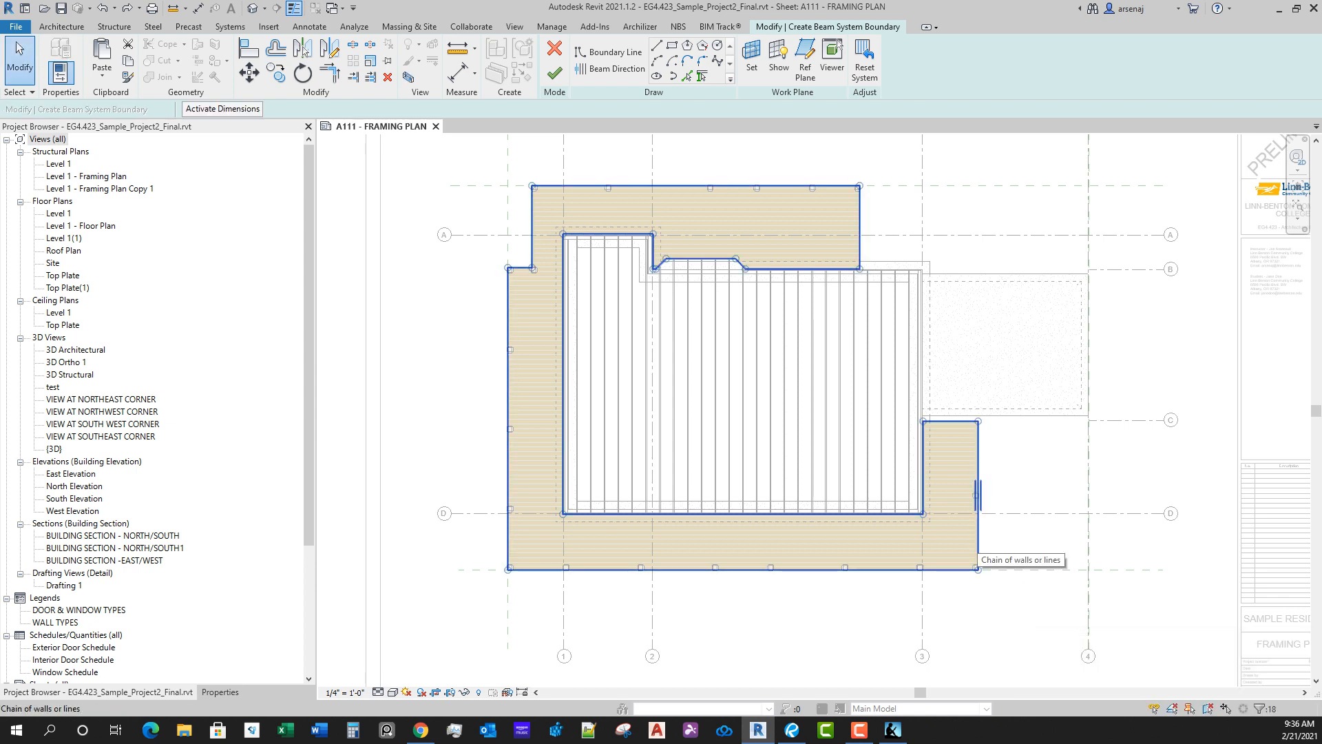
key(Delete)
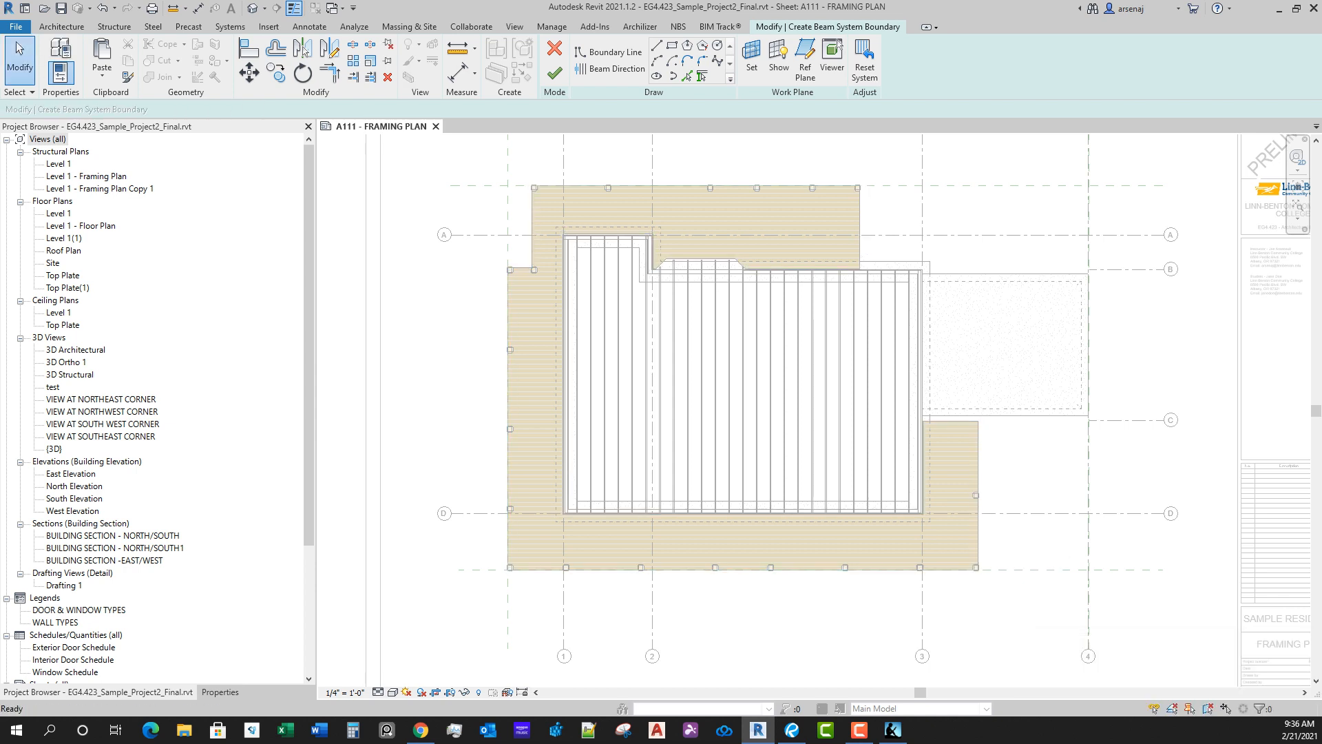
key(ctrl+z)
key(Tab)
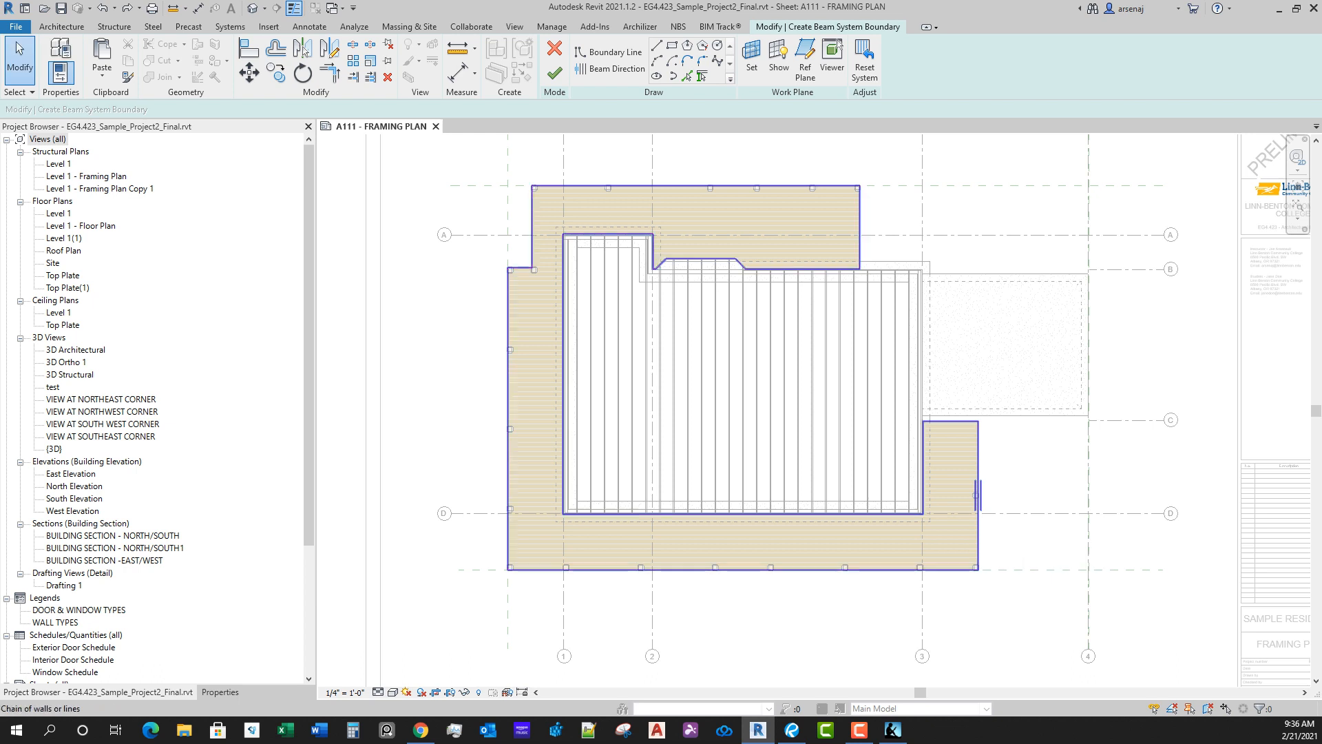
click(978, 548)
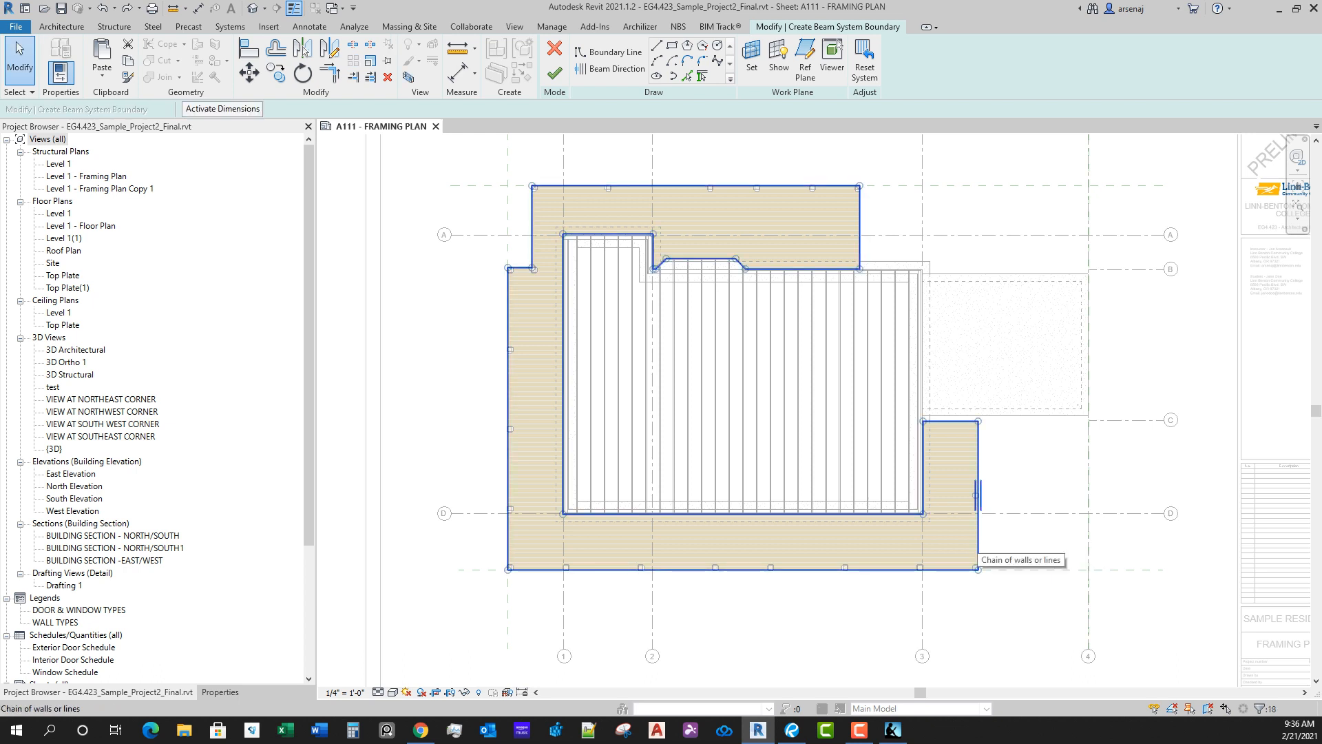
key(Escape)
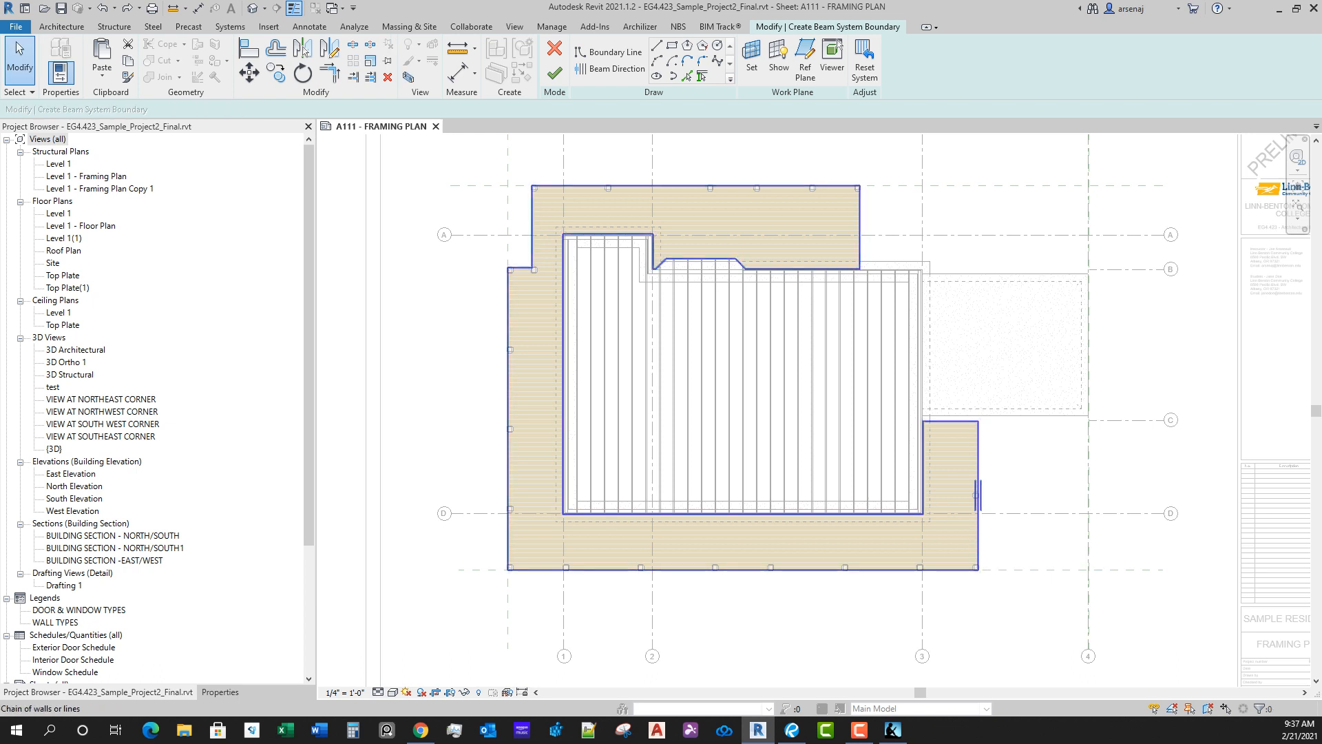
Step: Trim the boundary lines to close off the deck section east of grid 3, and set the beam direction along its south edge
middle_drag(978, 526, 850, 510)
scroll(861, 522, up, 1)
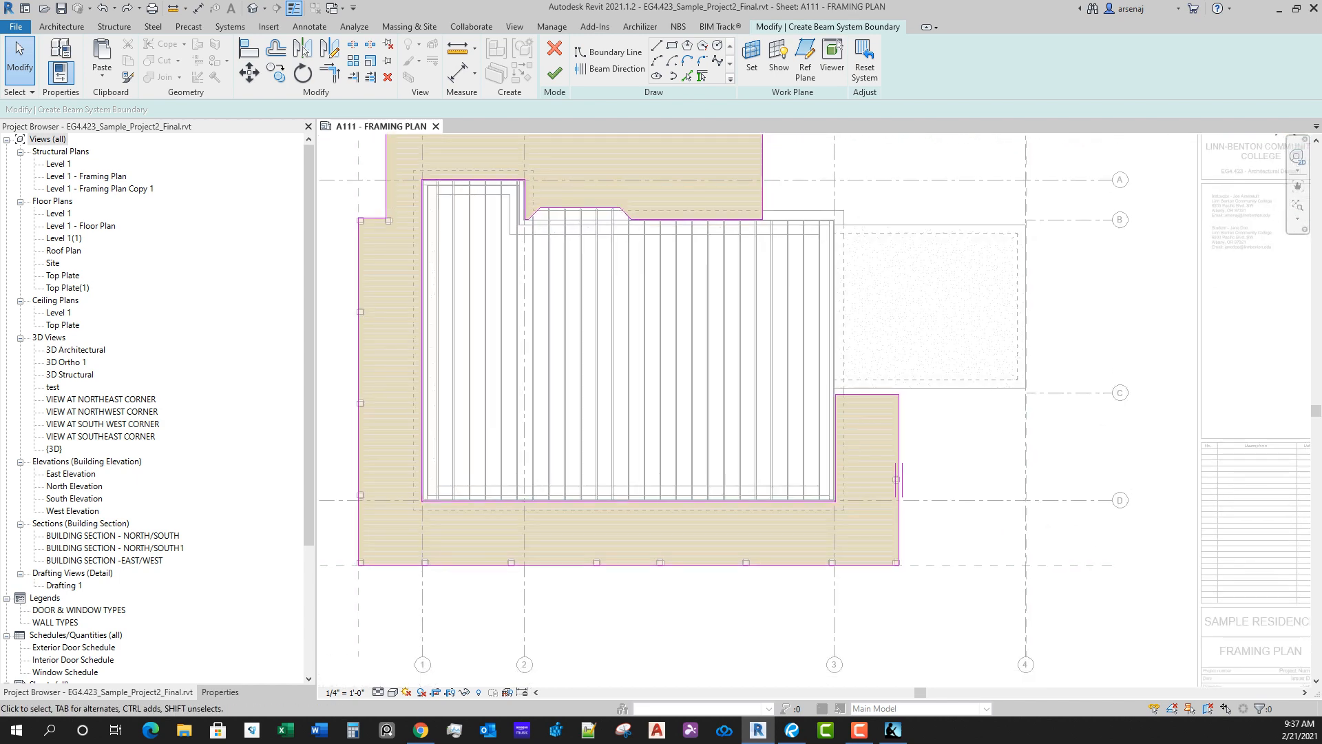
click(329, 73)
key(Escape)
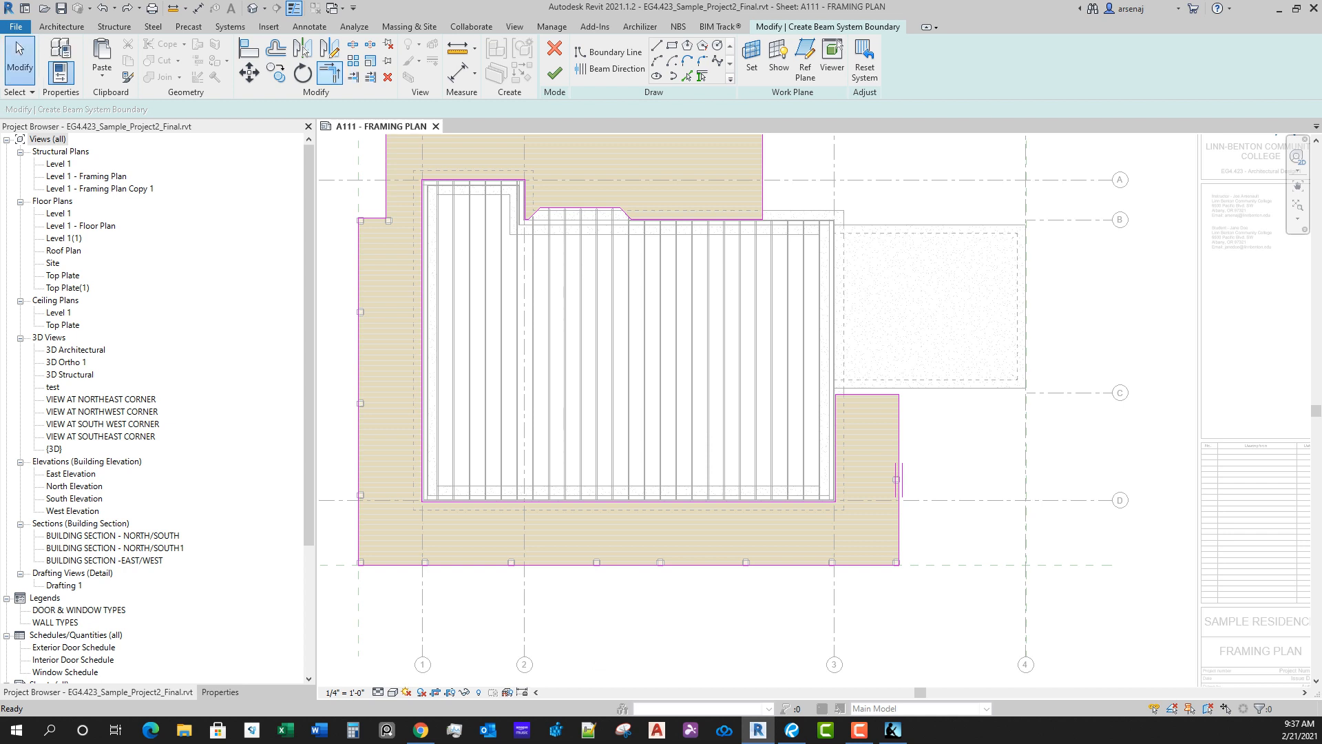
key(t)
key(r)
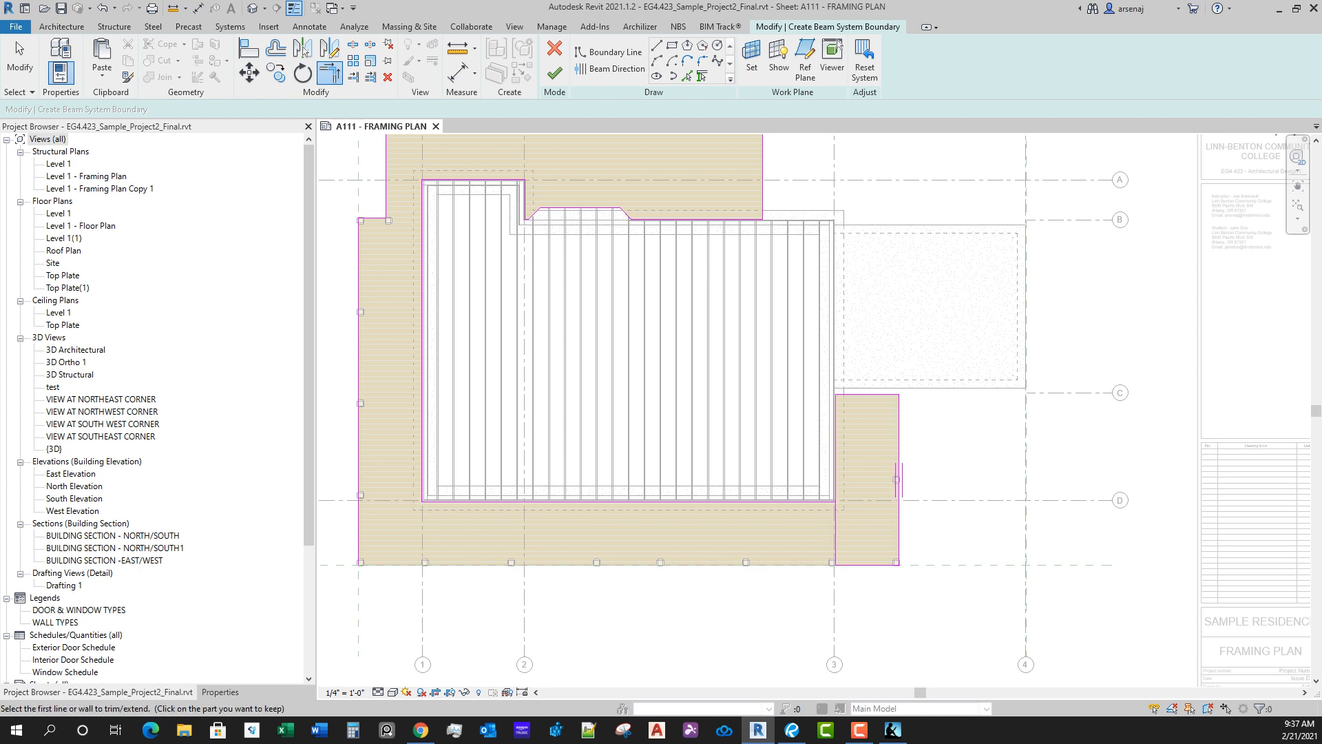
click(611, 68)
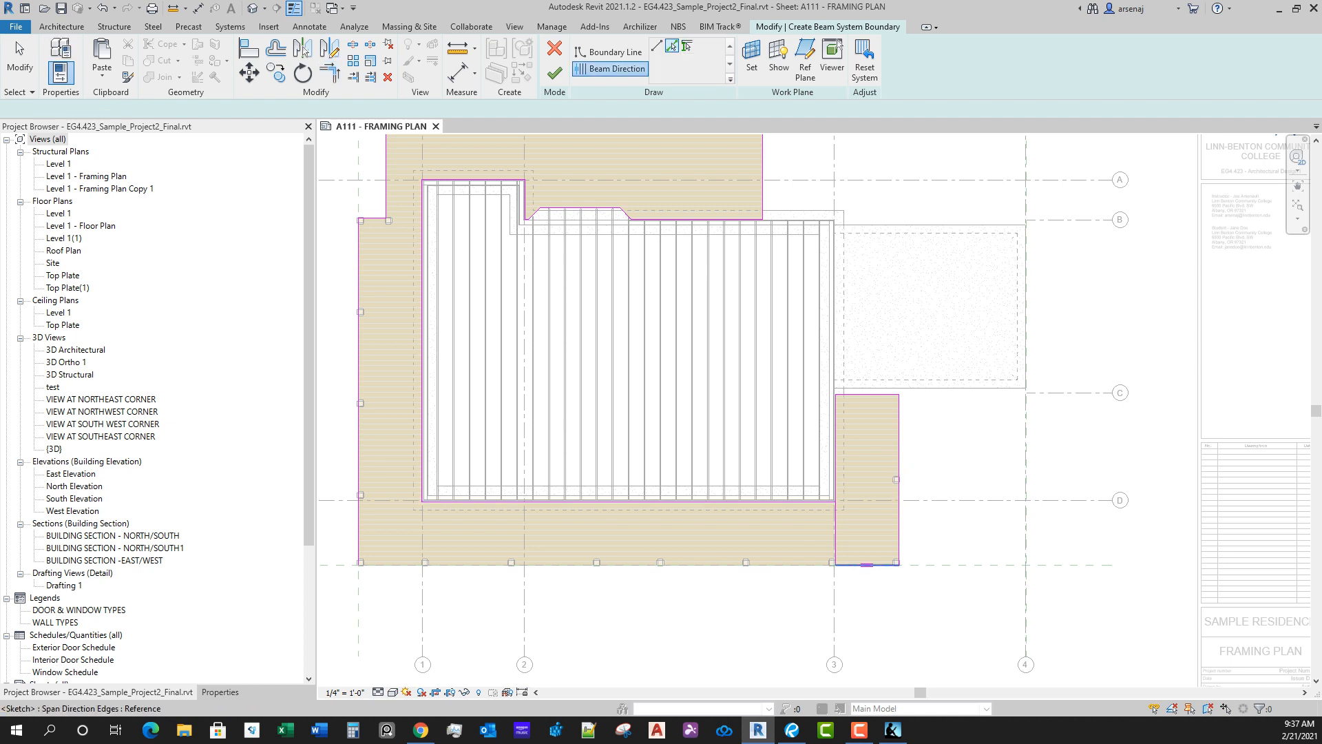
scroll(867, 564, up, 4)
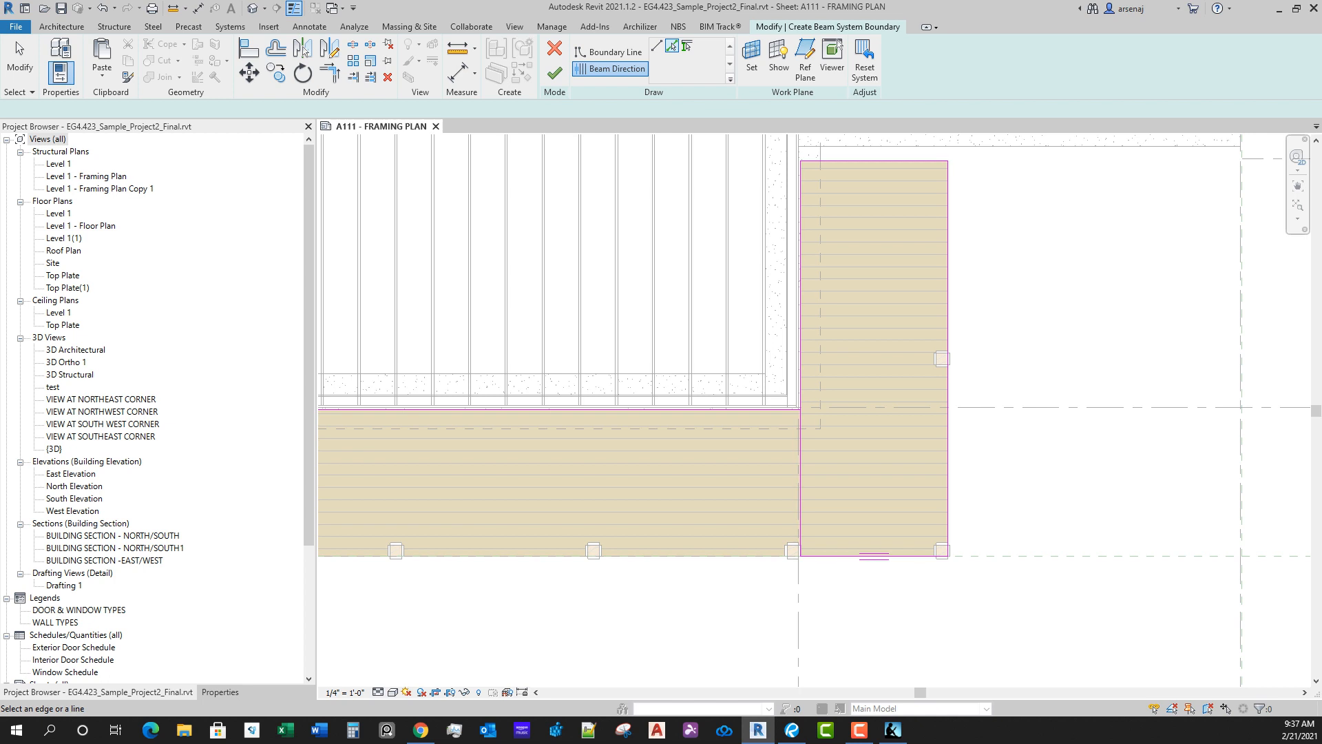
Step: Align the east deck section's south and east boundary lines with the inner faces of the 2x8 posts
key(a)
key(l)
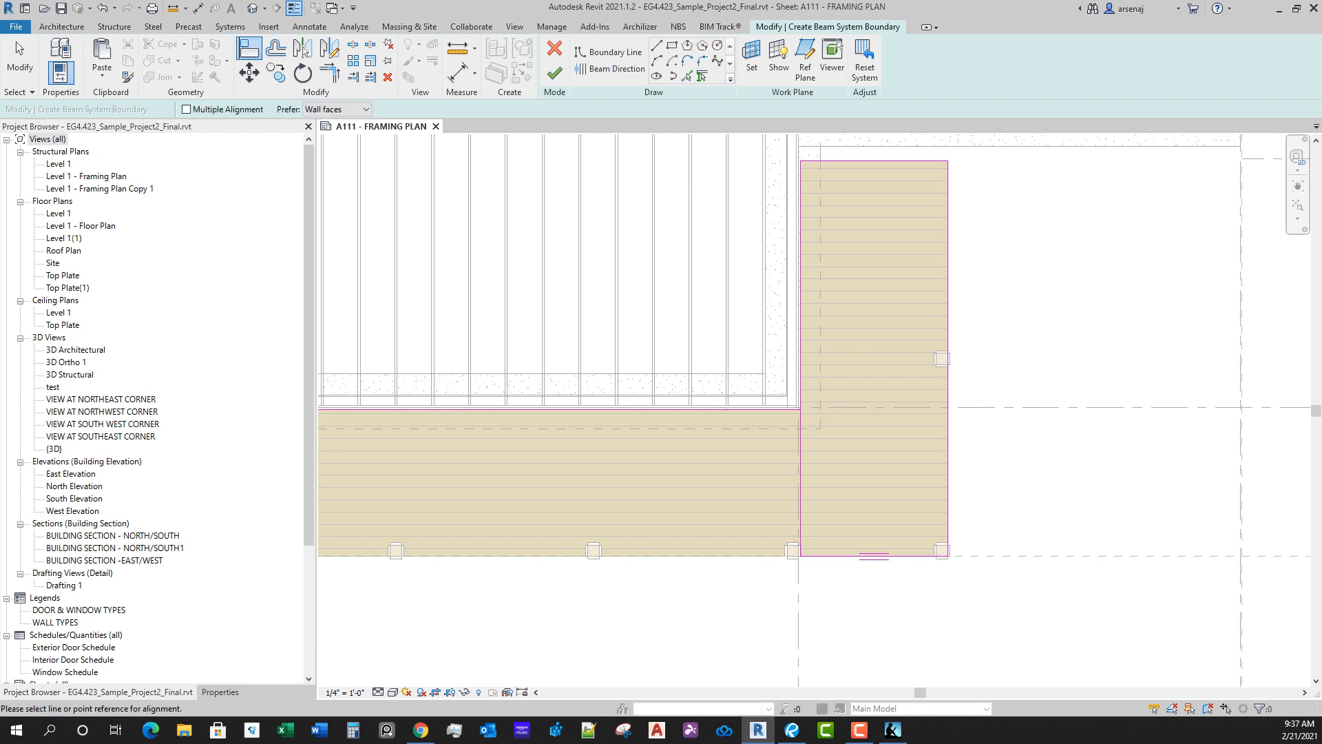
scroll(844, 620, up, 1)
click(248, 49)
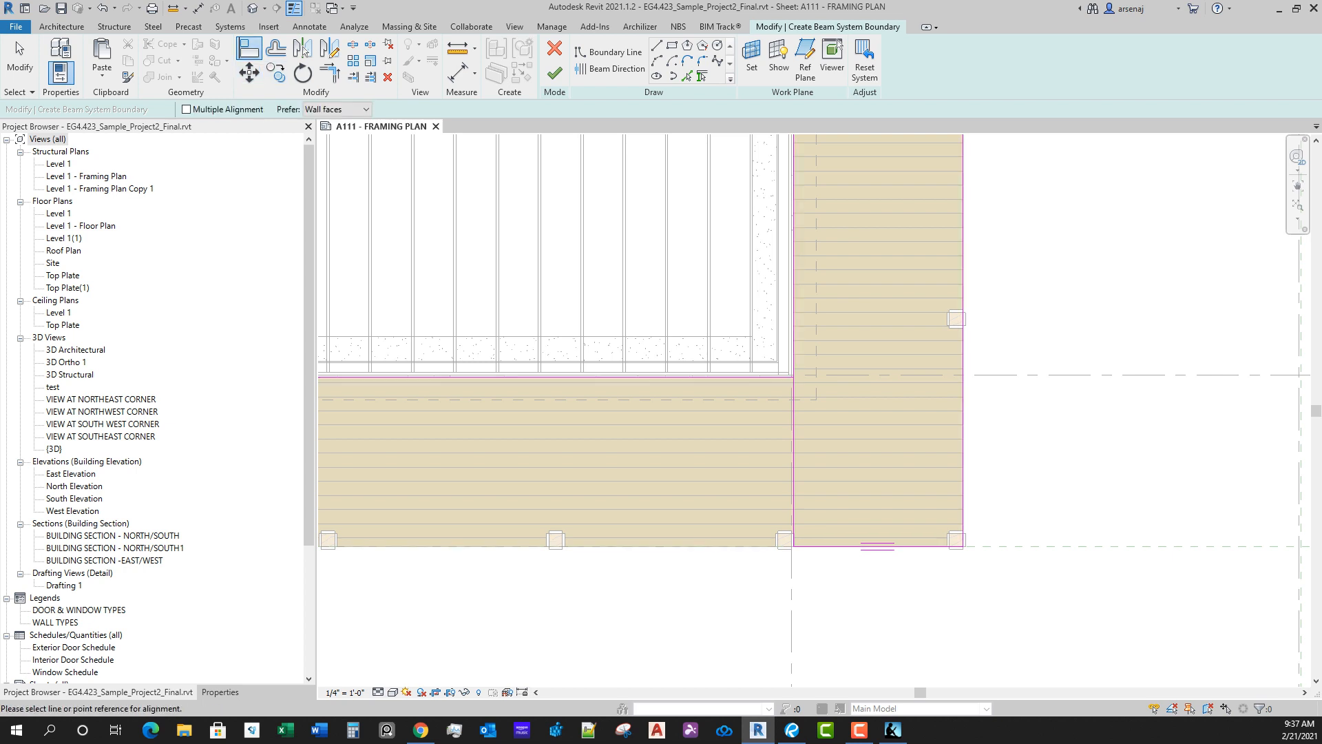
scroll(791, 549, up, 6)
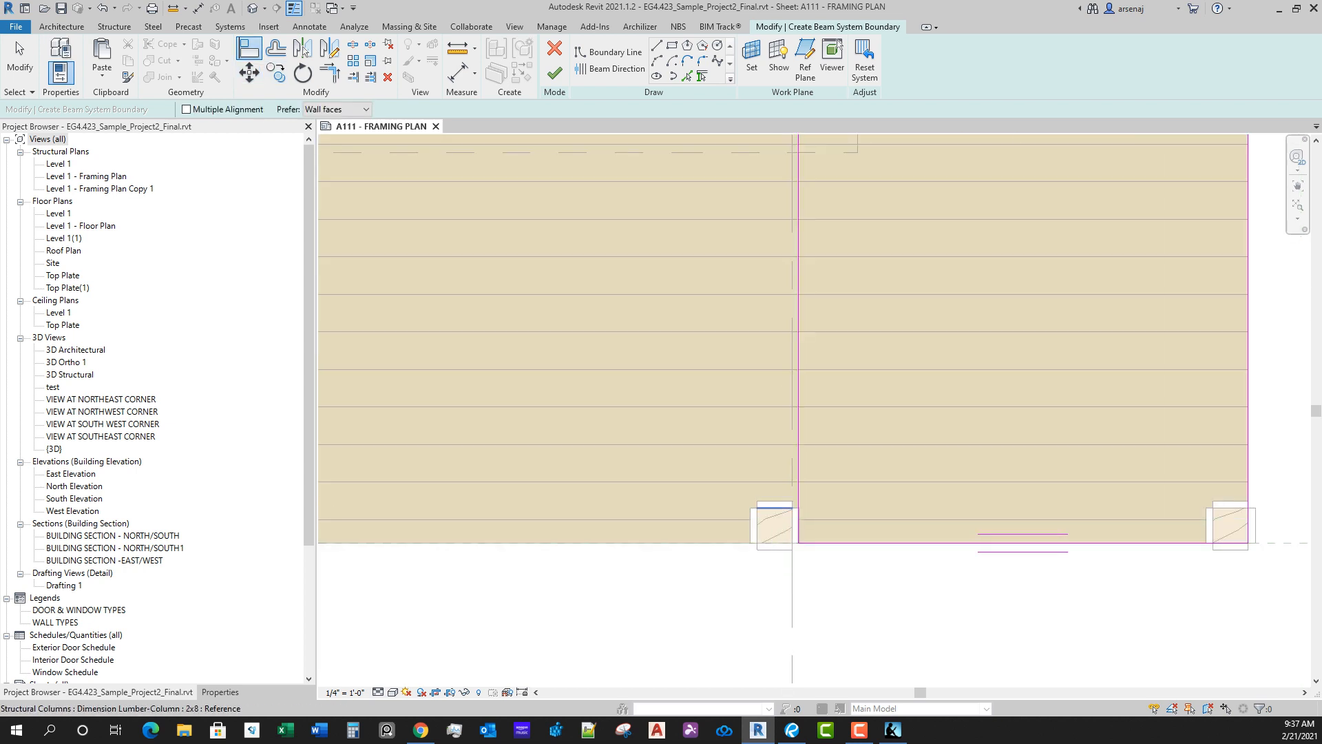
click(776, 508)
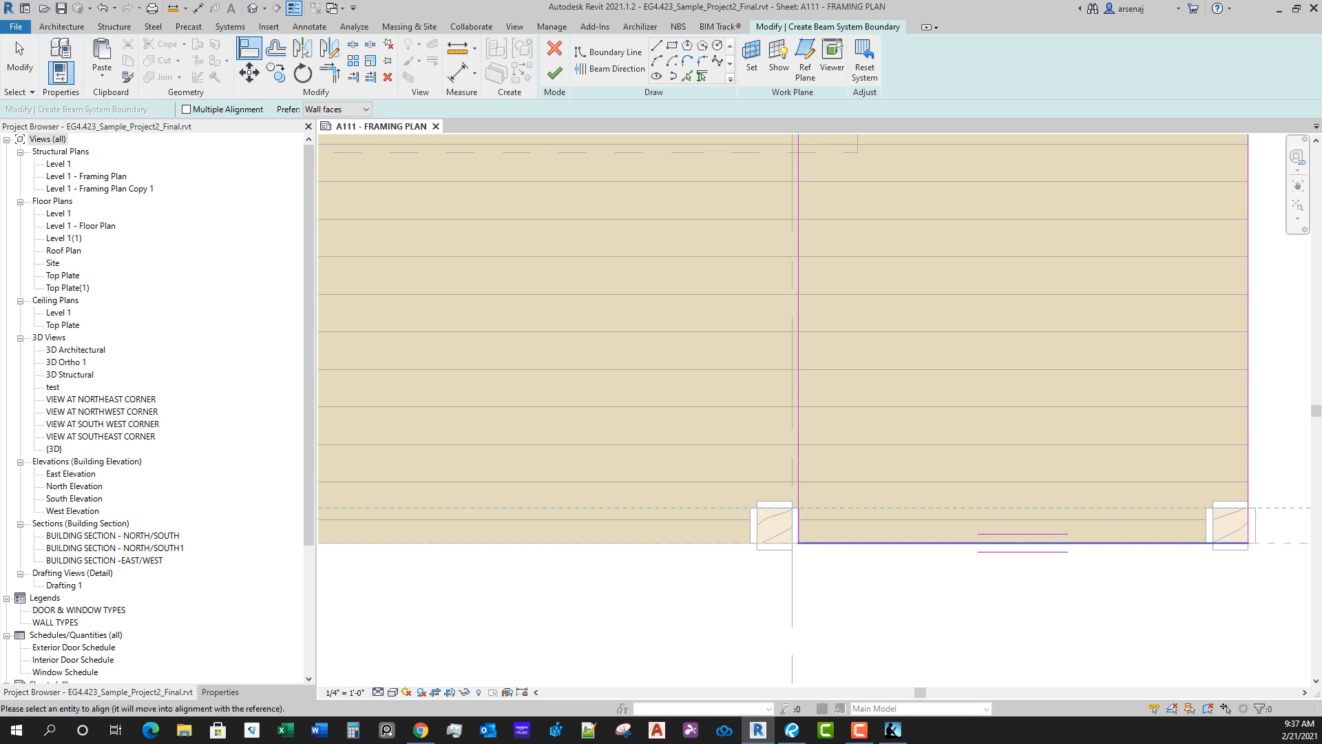
click(982, 542)
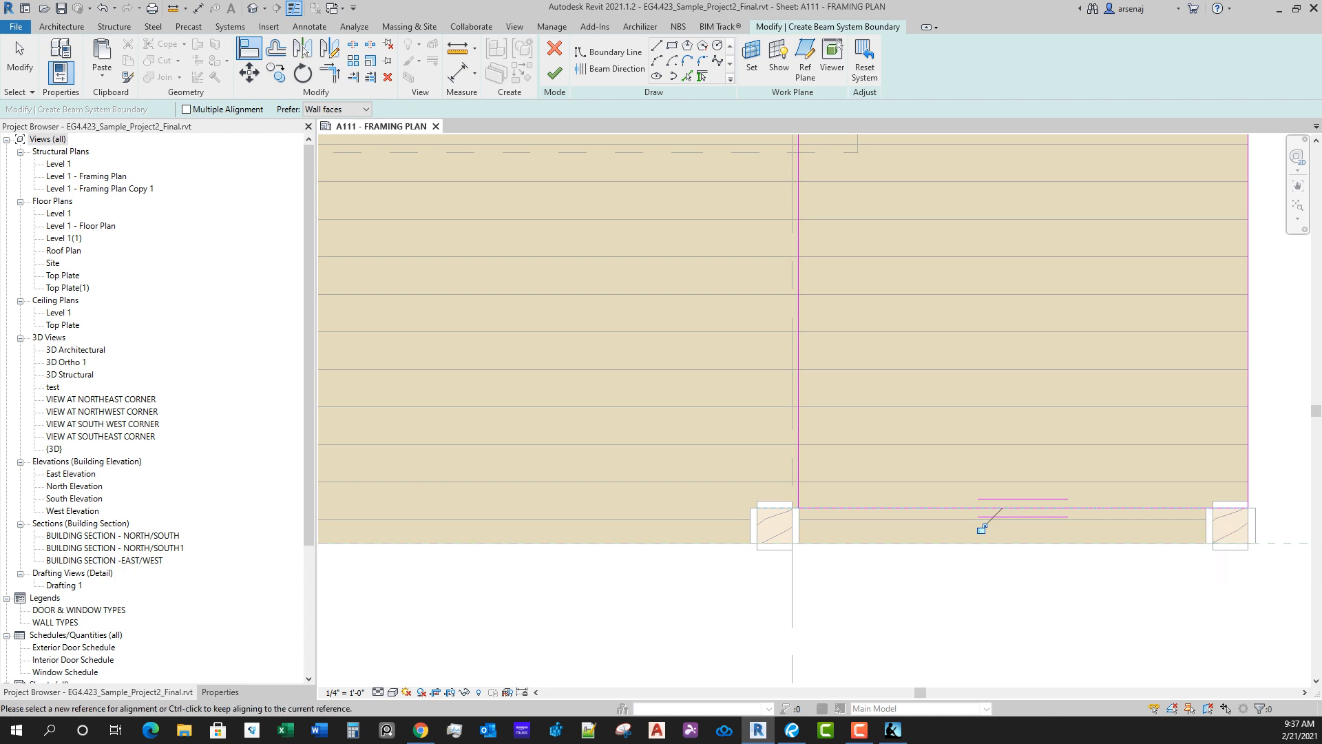
click(1213, 527)
click(1248, 456)
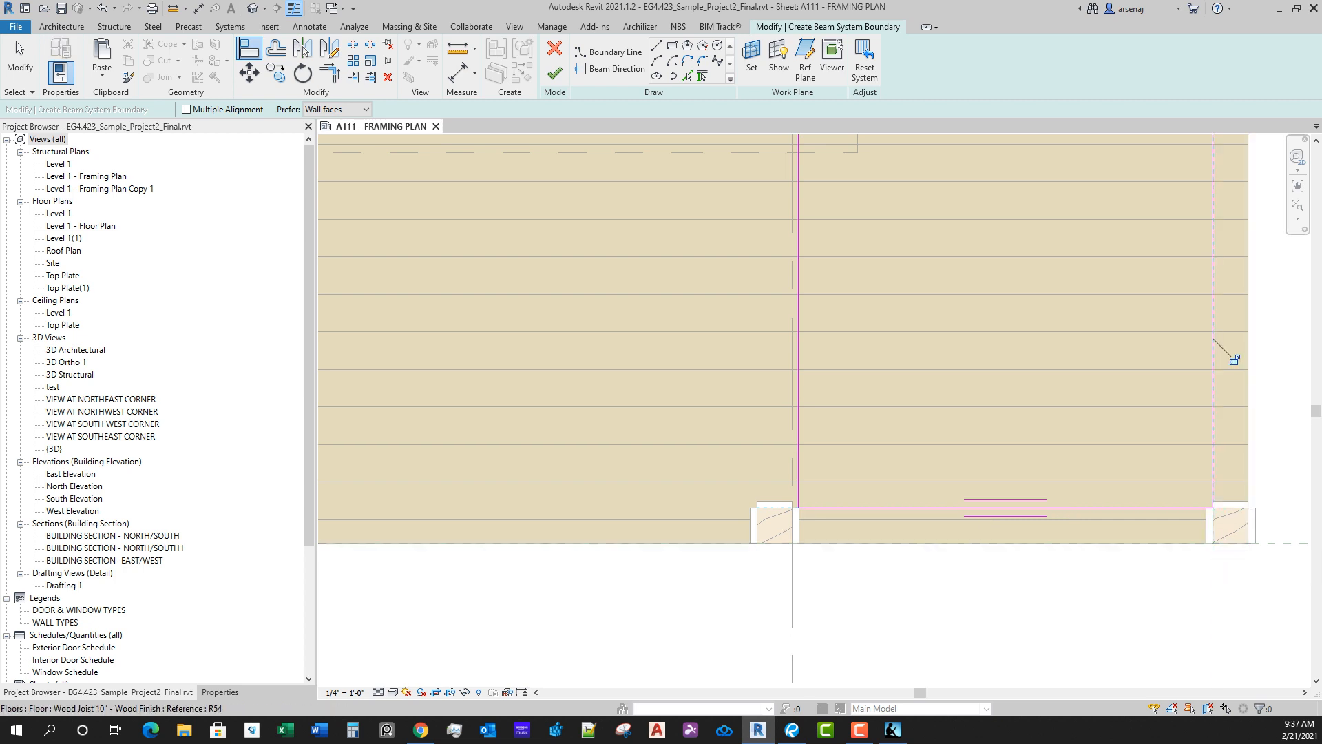
Step: Review the aligned boundary up the east deck section and across the whole framing plan, ending the Align command
scroll(999, 344, down, 3)
middle_drag(998, 200, 992, 475)
scroll(985, 440, down, 1)
middle_drag(978, 276, 965, 389)
scroll(964, 489, down, 2)
scroll(964, 389, up, 1)
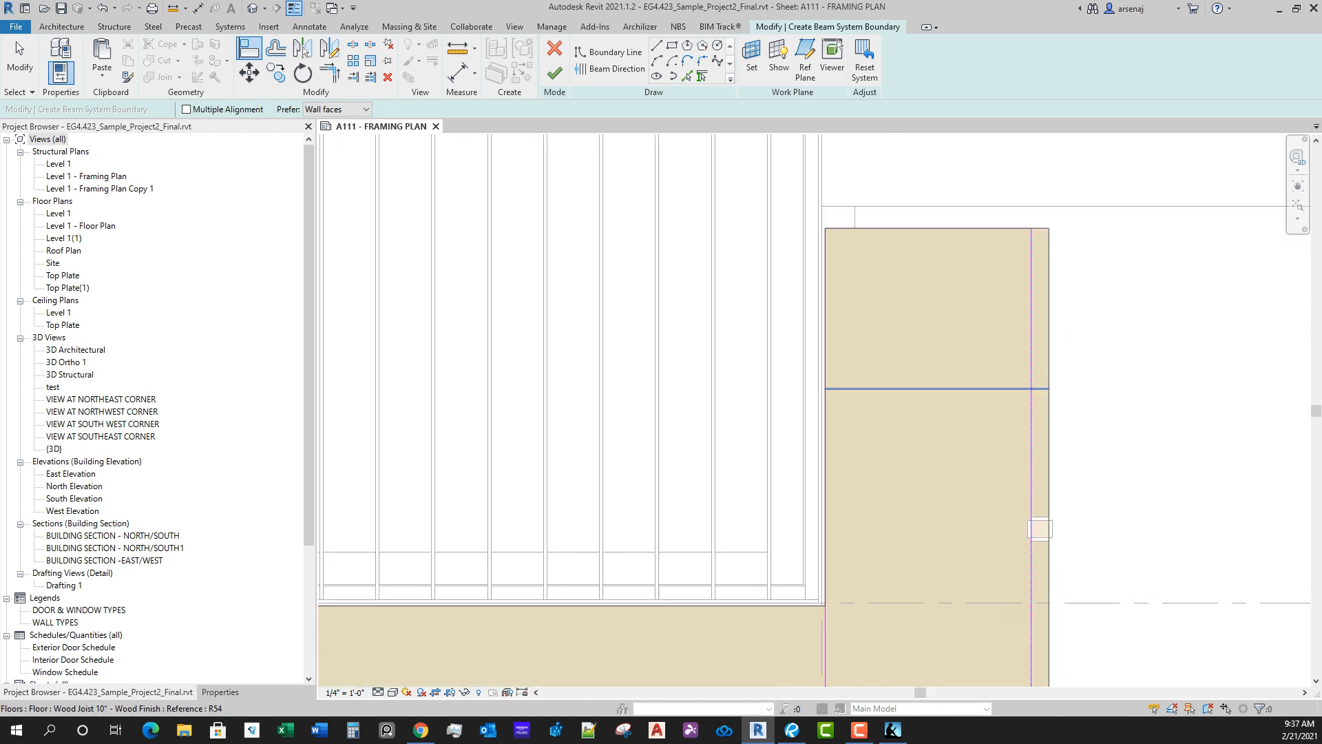
scroll(1013, 590, down, 1)
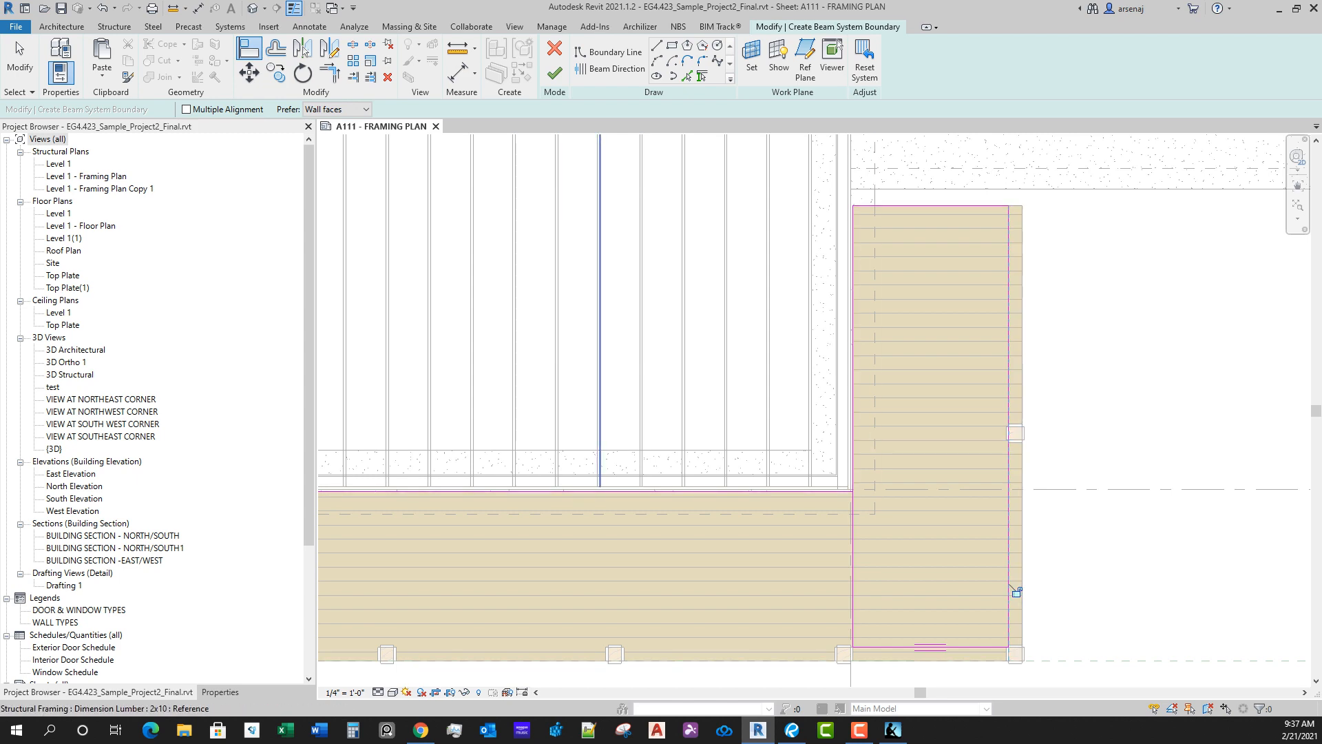
scroll(1017, 591, down, 5)
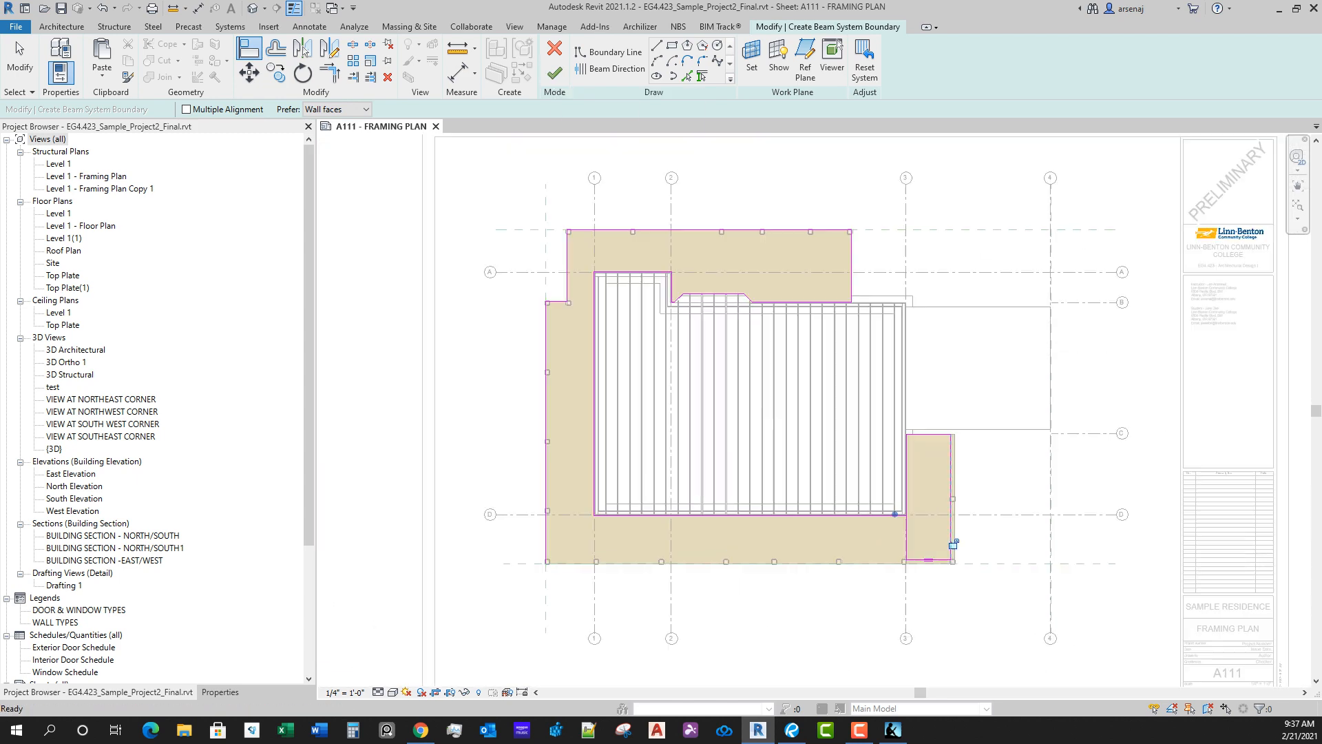
key(Escape)
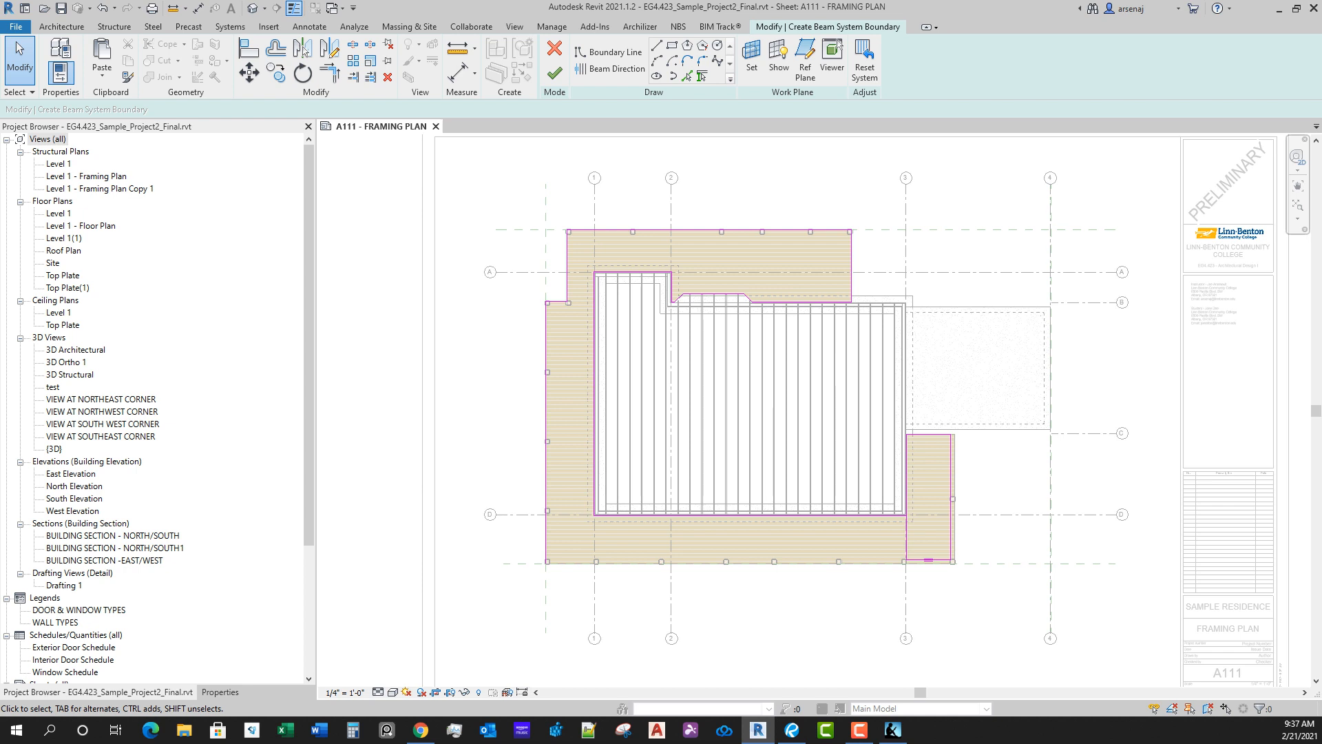
Step: Delete the leftover chain of boundary lines around the rest of the deck and finish the east section's beam system
key(Tab)
click(720, 515)
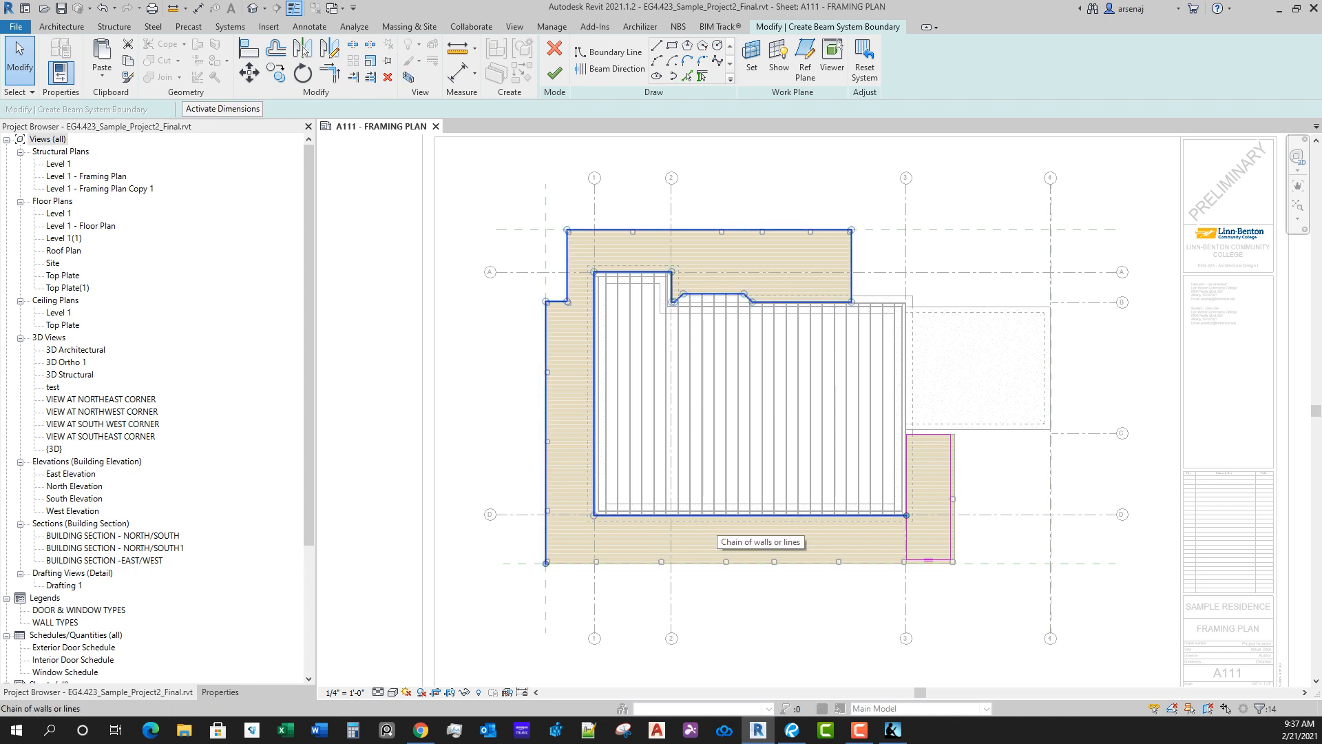
key(Escape)
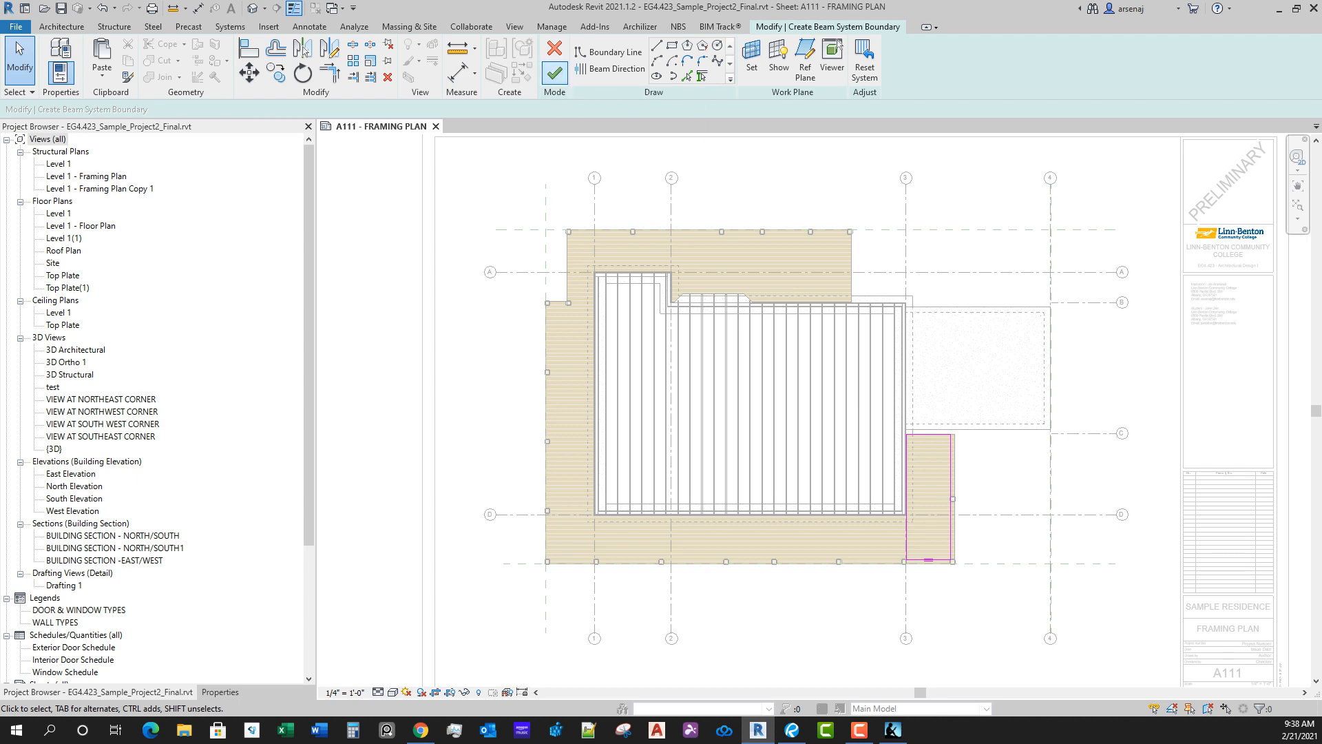
click(554, 71)
scroll(897, 466, up, 3)
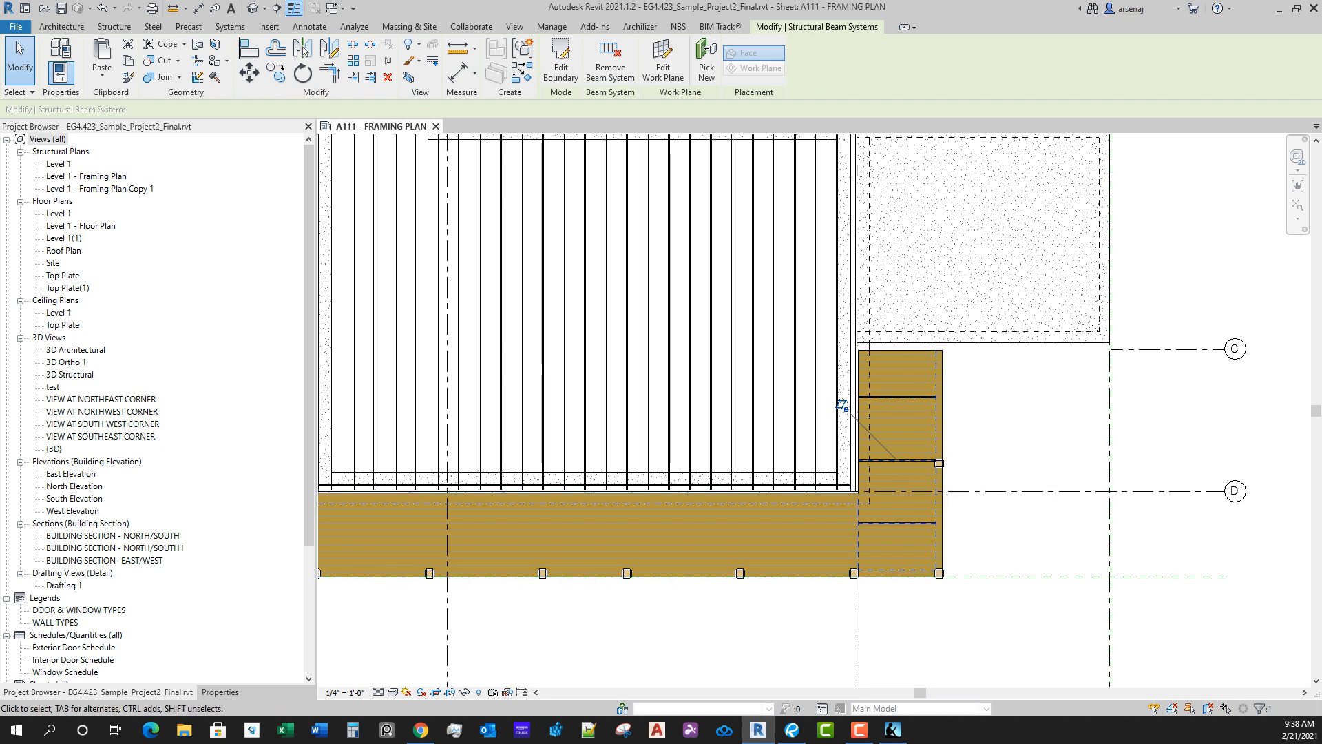
Step: Set the east deck beam system's fixed spacing to 2' 0" and deselect it
click(220, 691)
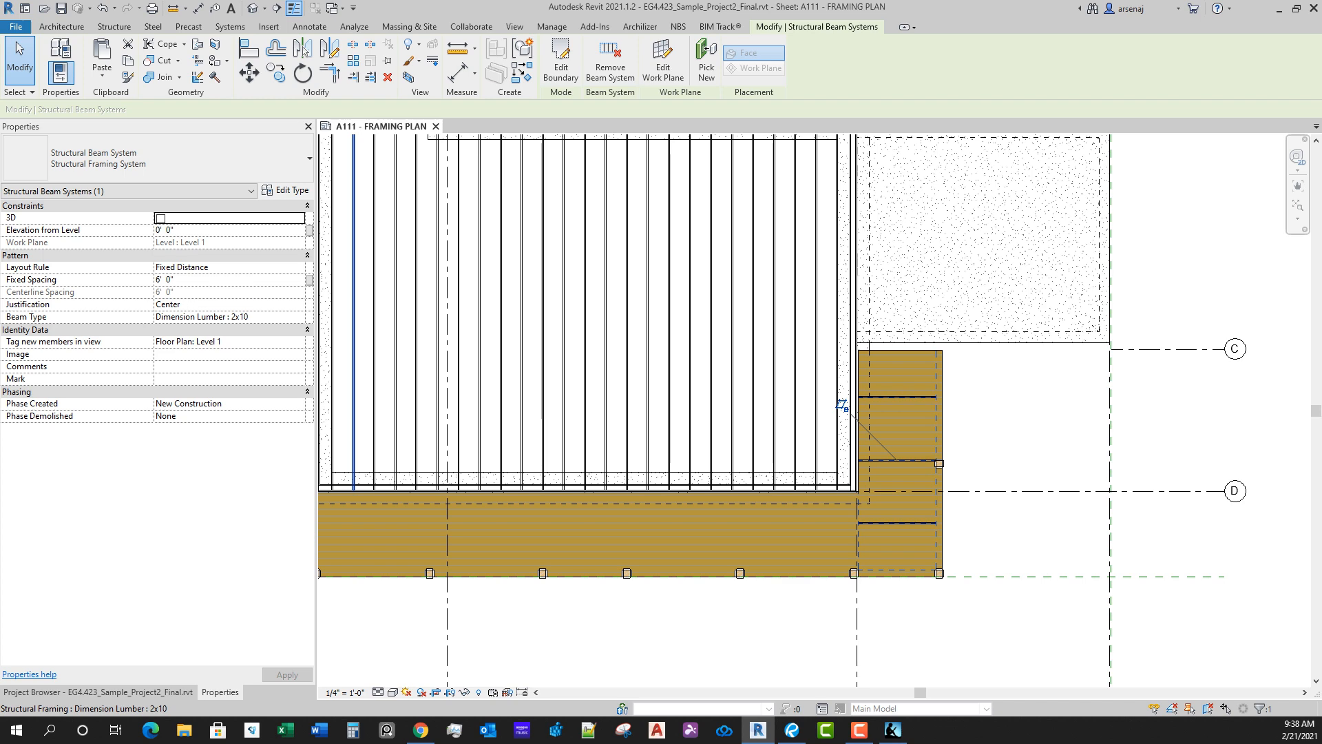
click(175, 279)
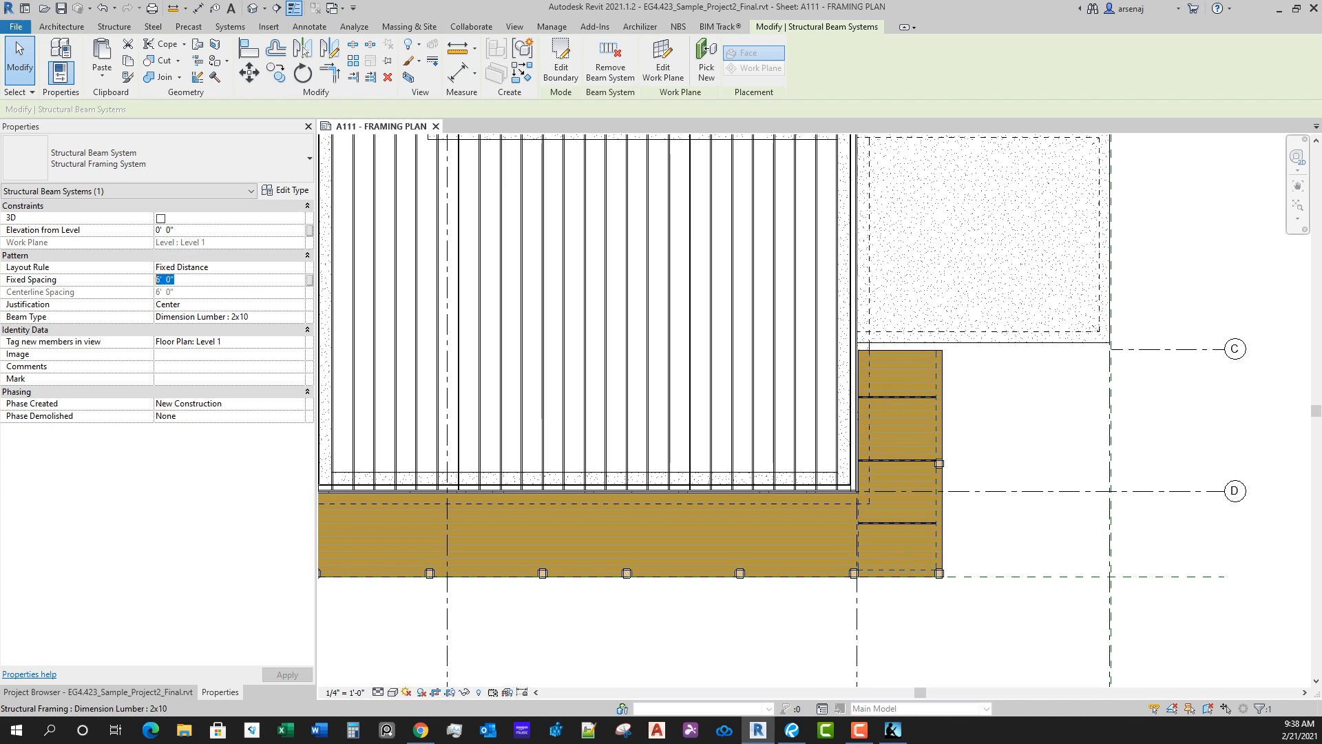
text(2)
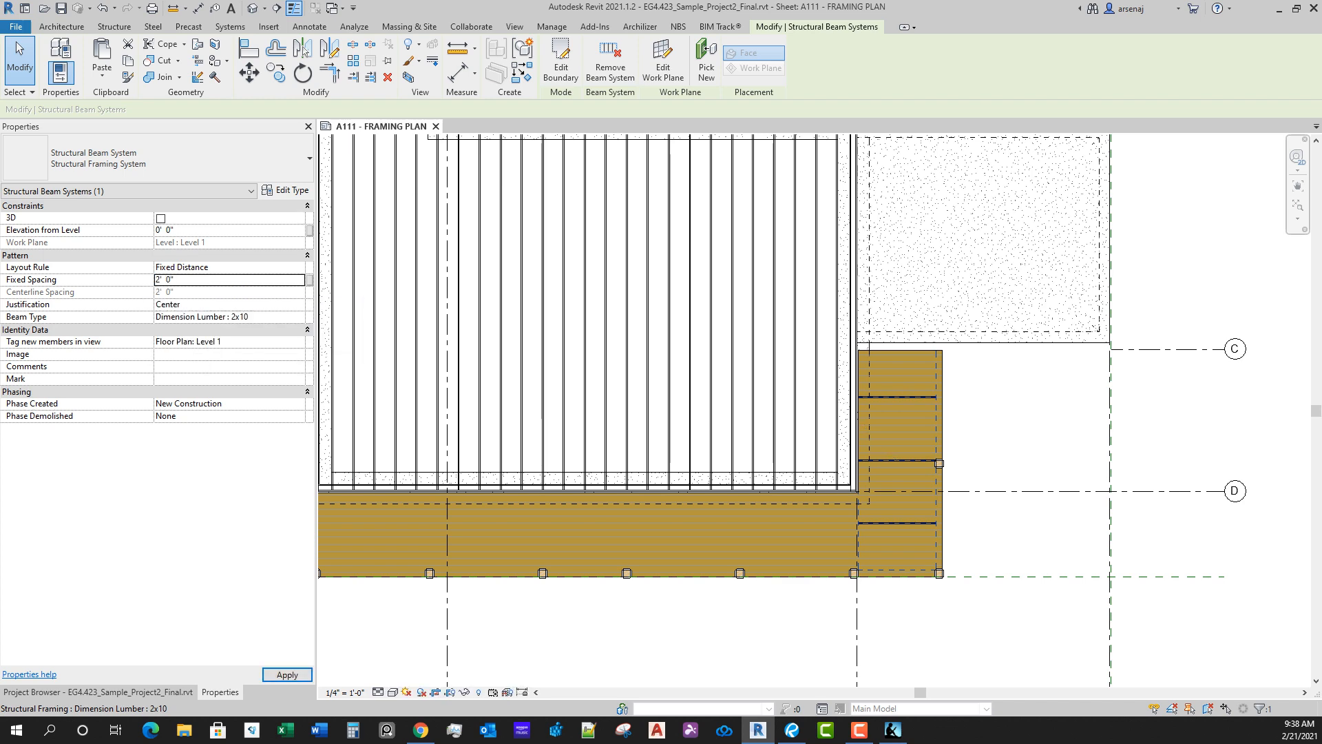
scroll(886, 383, up, 2)
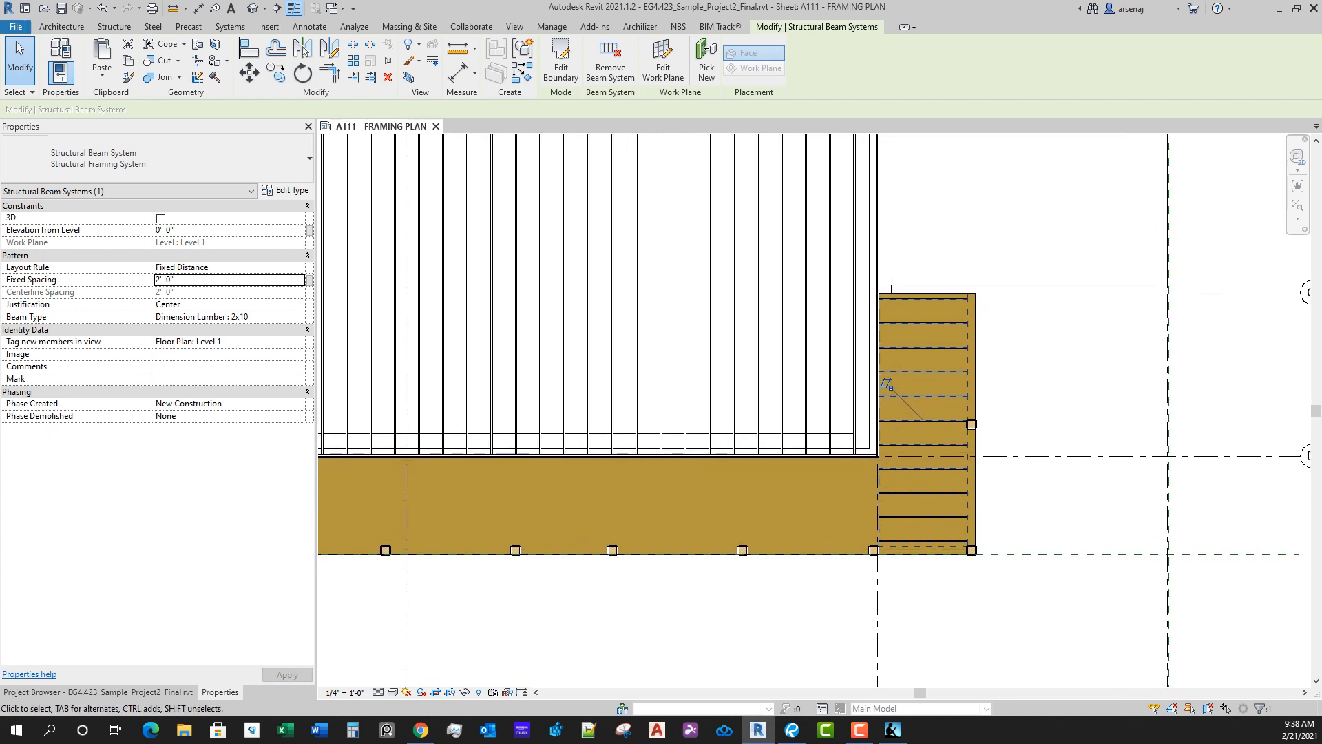
scroll(815, 409, down, 2)
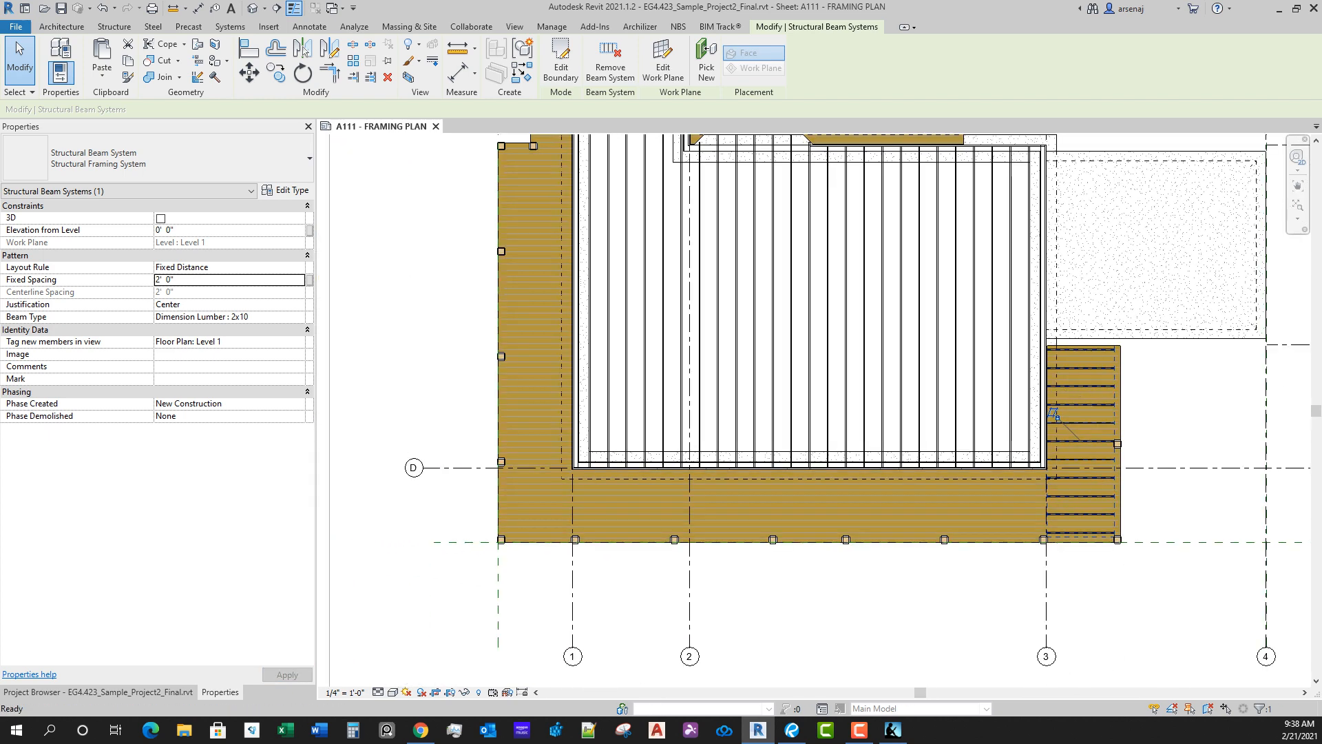
key(Escape)
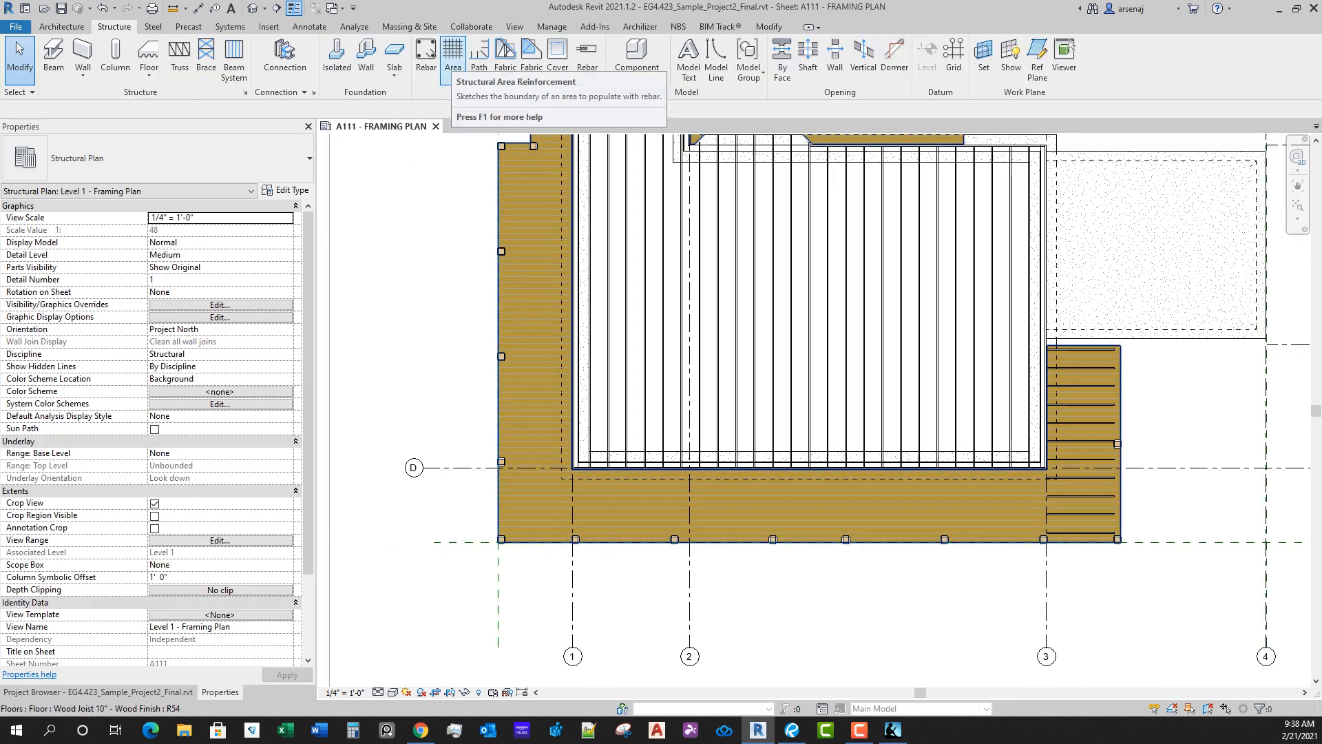
Step: Start a second sketched structural beam system and paste the copied deck boundary lines aligned to the current view
click(233, 58)
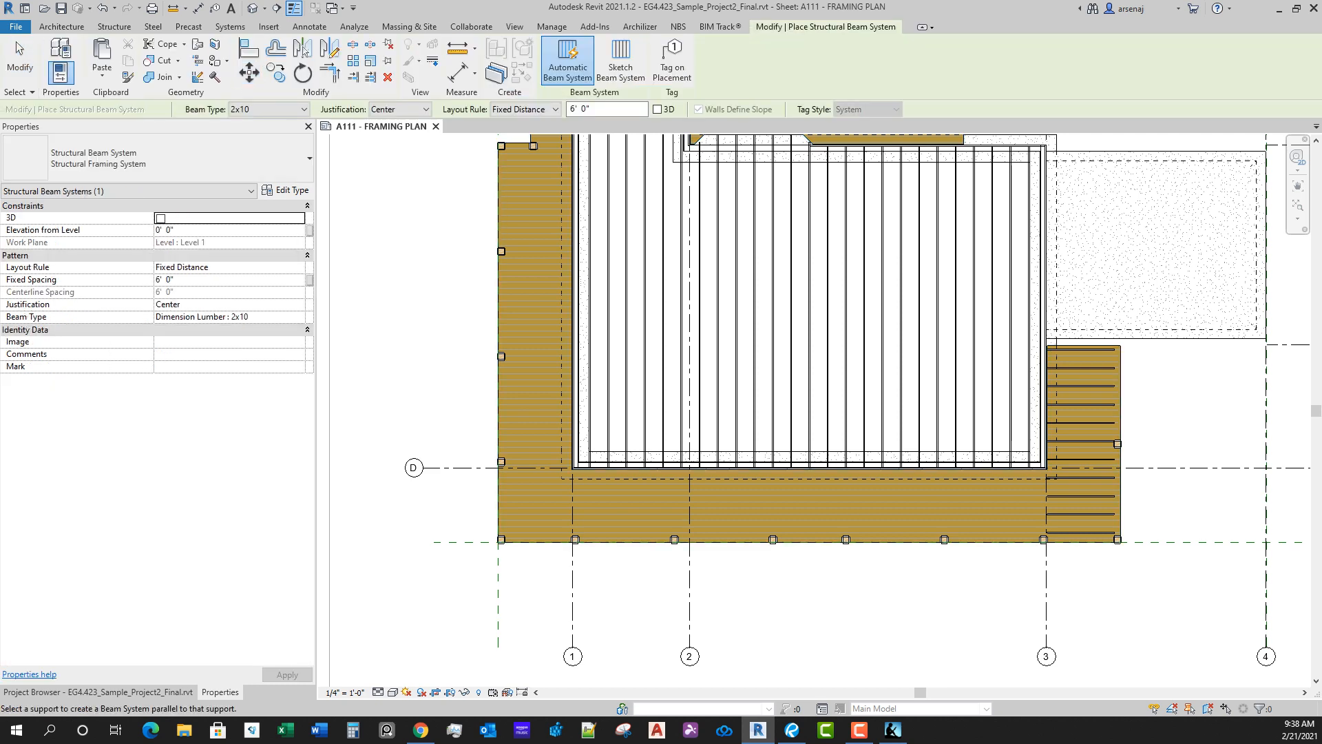
click(620, 62)
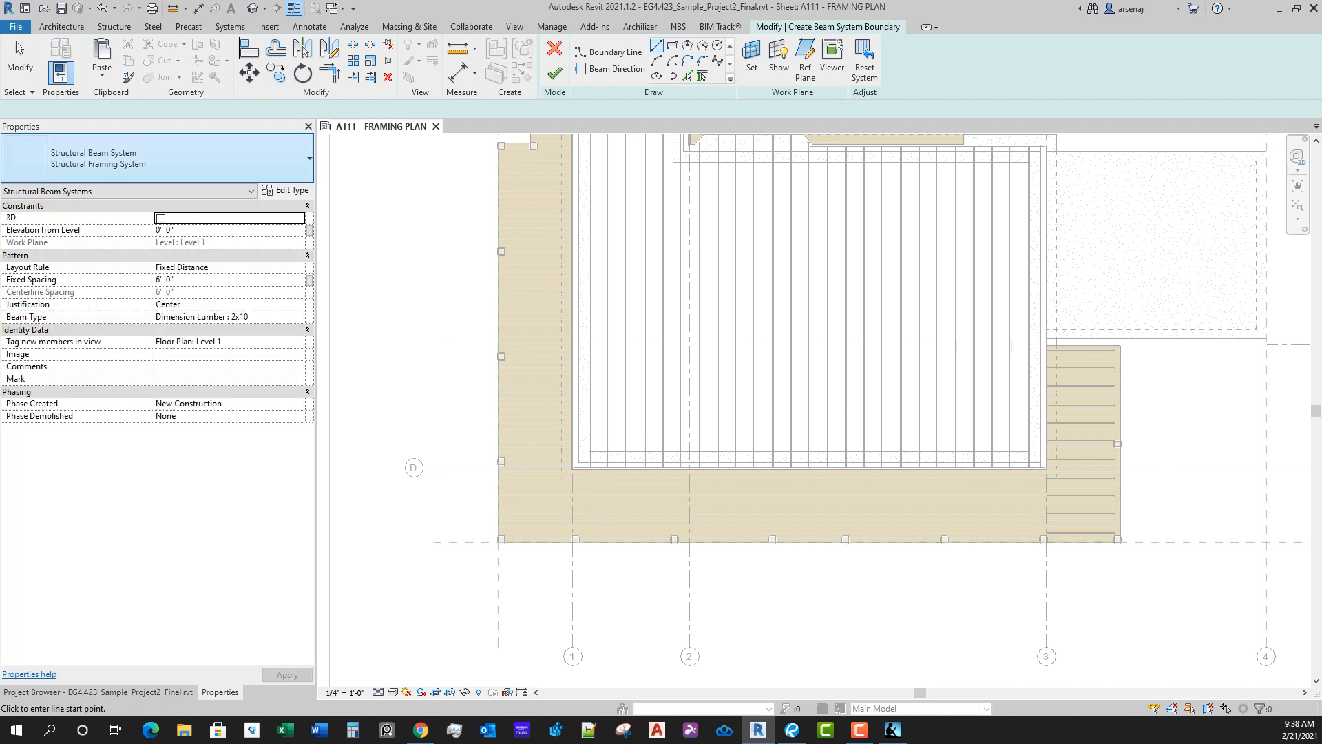
click(102, 72)
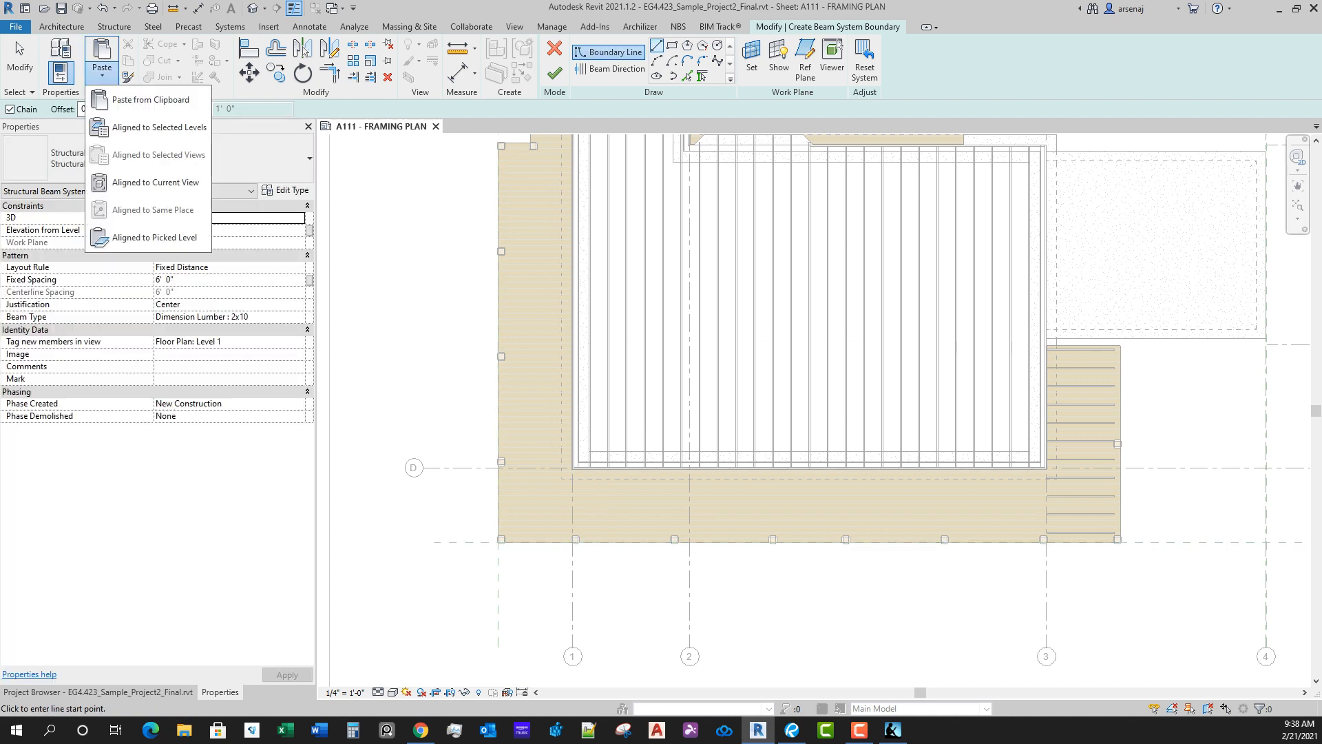
click(155, 182)
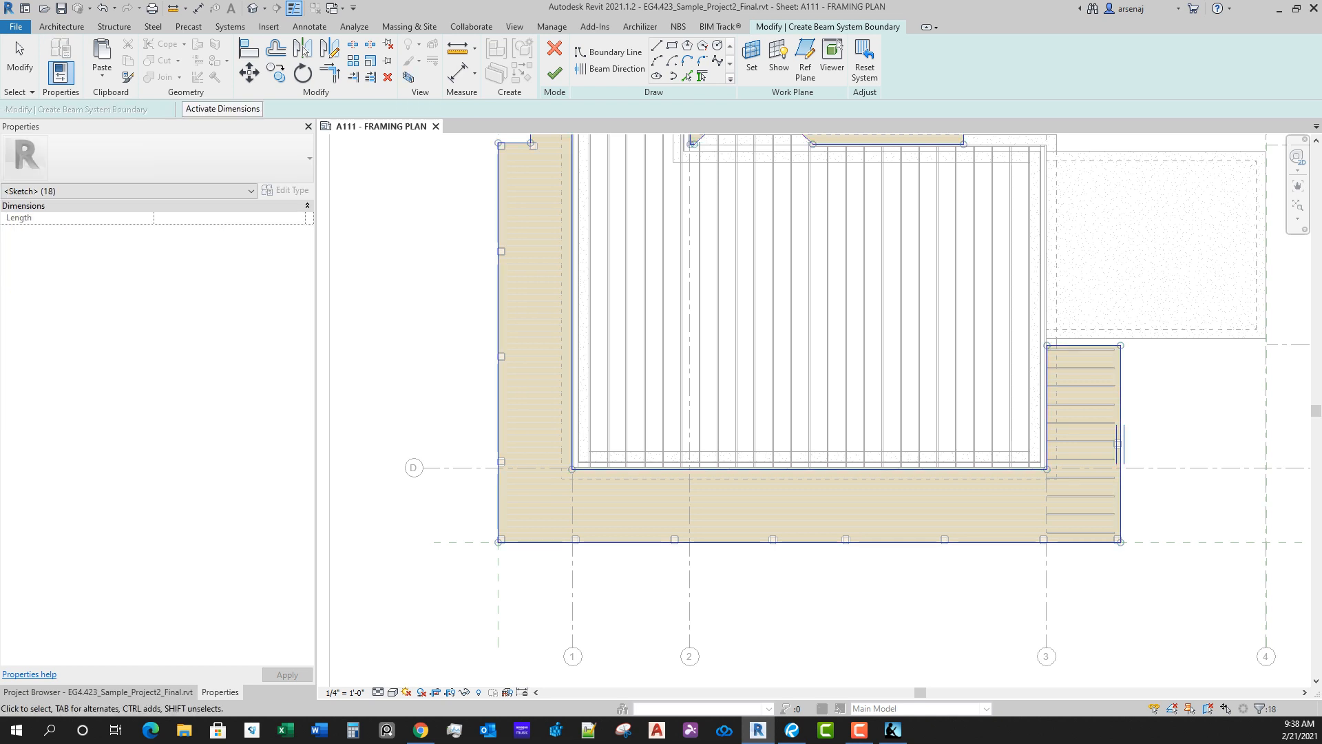
Step: Trim the pasted boundary lines into a closed rectangle around the south deck section, from the deck's west edge to grid 3
key(t)
key(r)
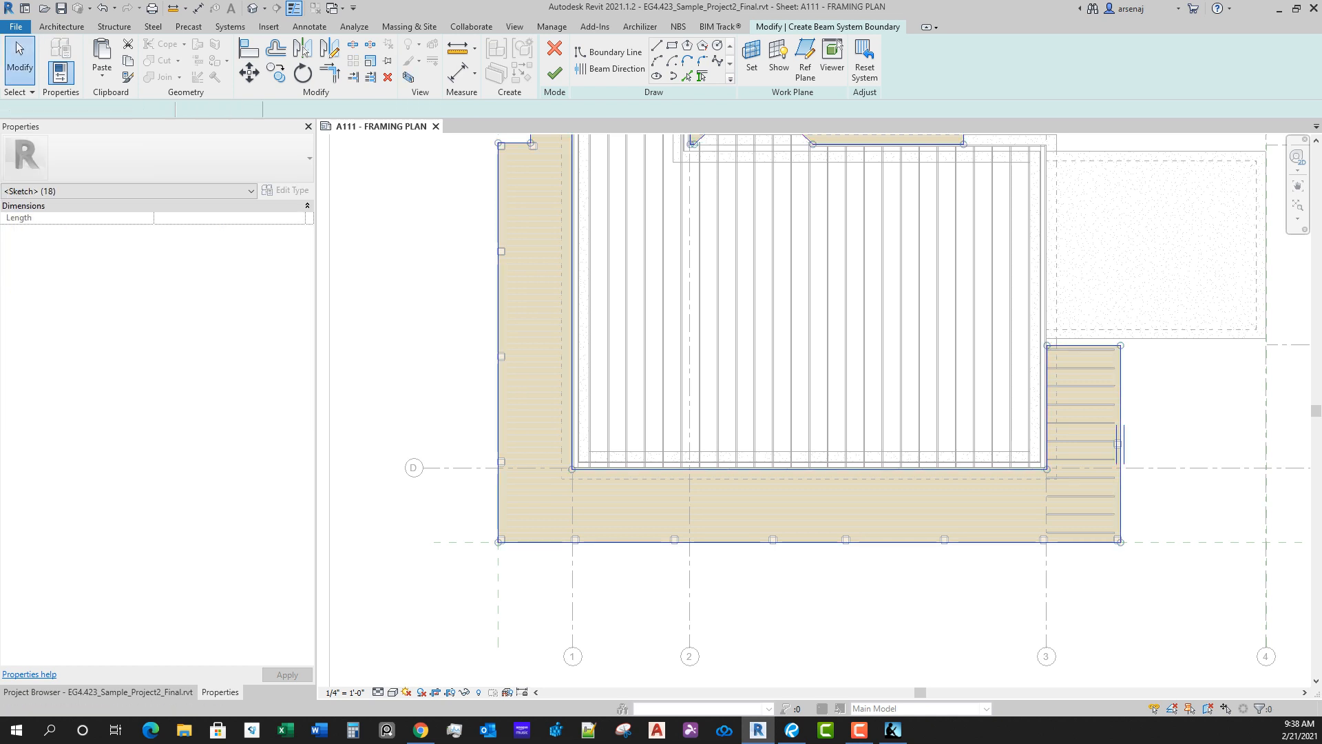
click(810, 542)
click(1047, 441)
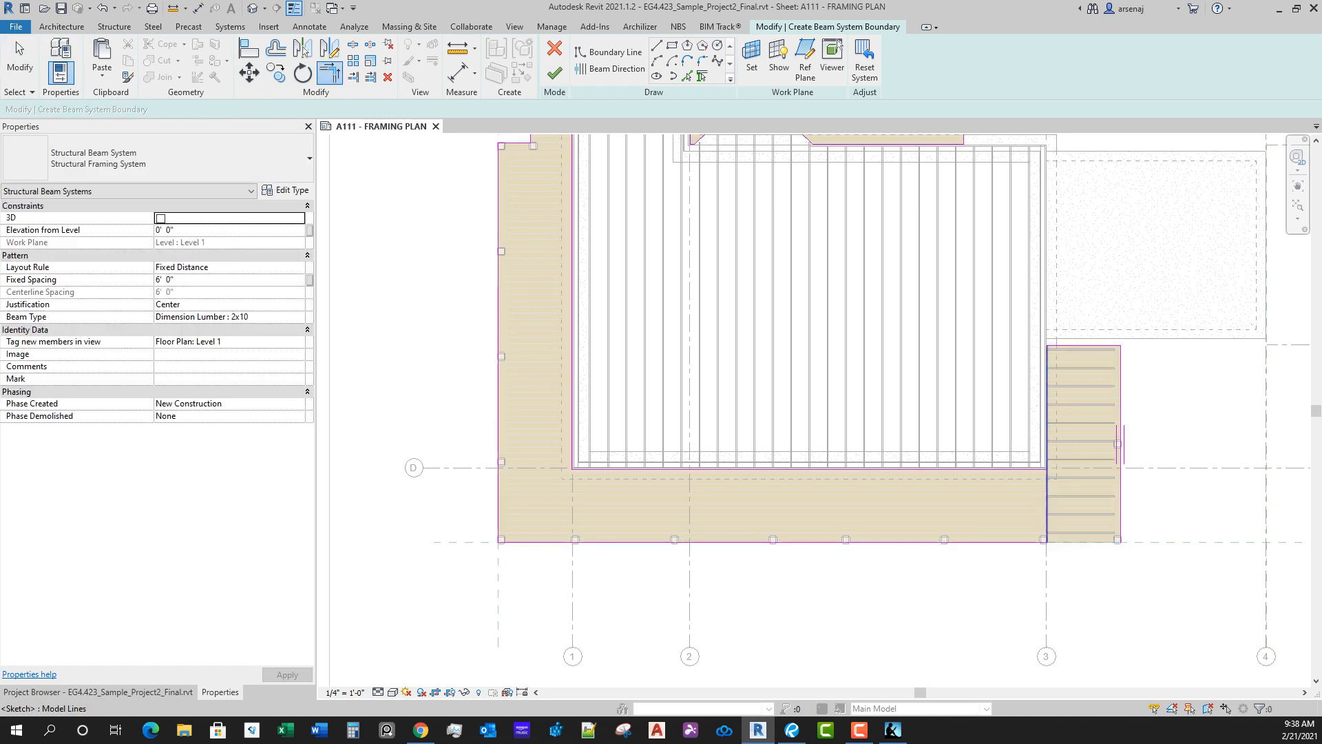
click(1006, 469)
click(1047, 498)
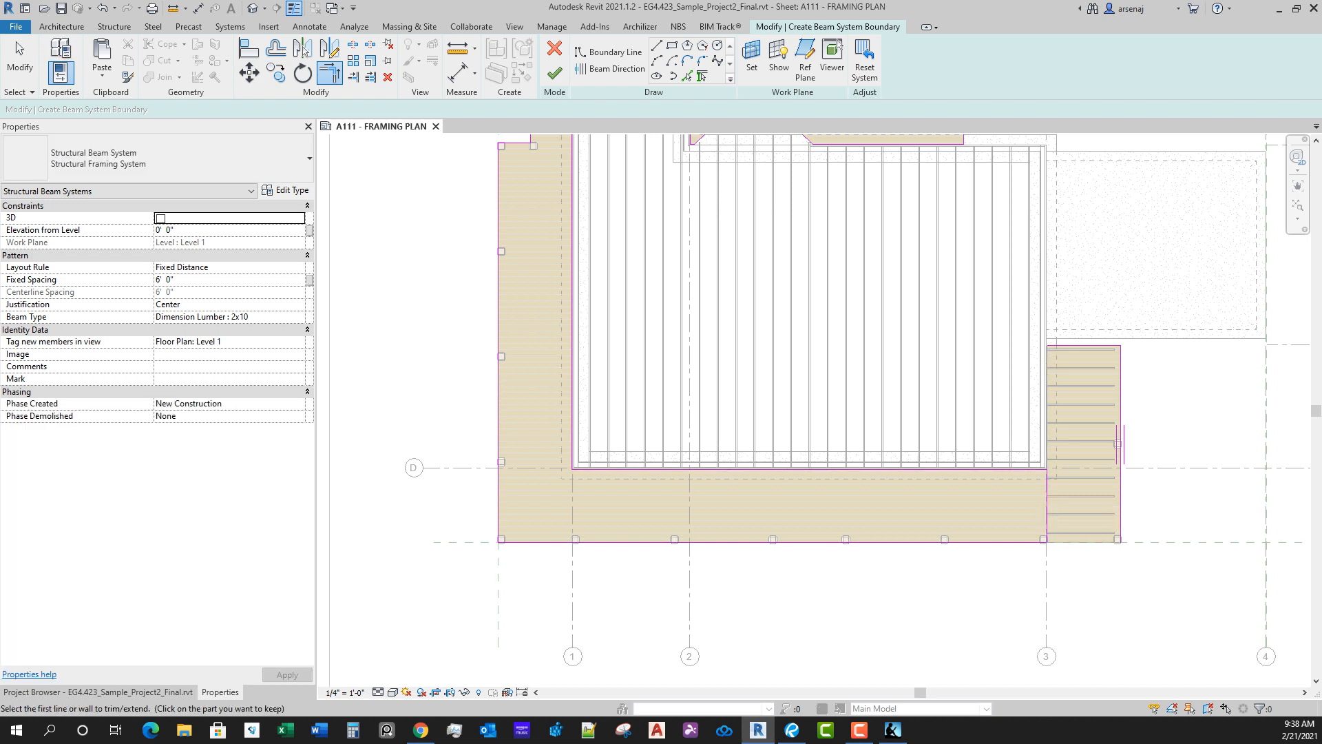
click(689, 469)
click(498, 506)
key(Escape)
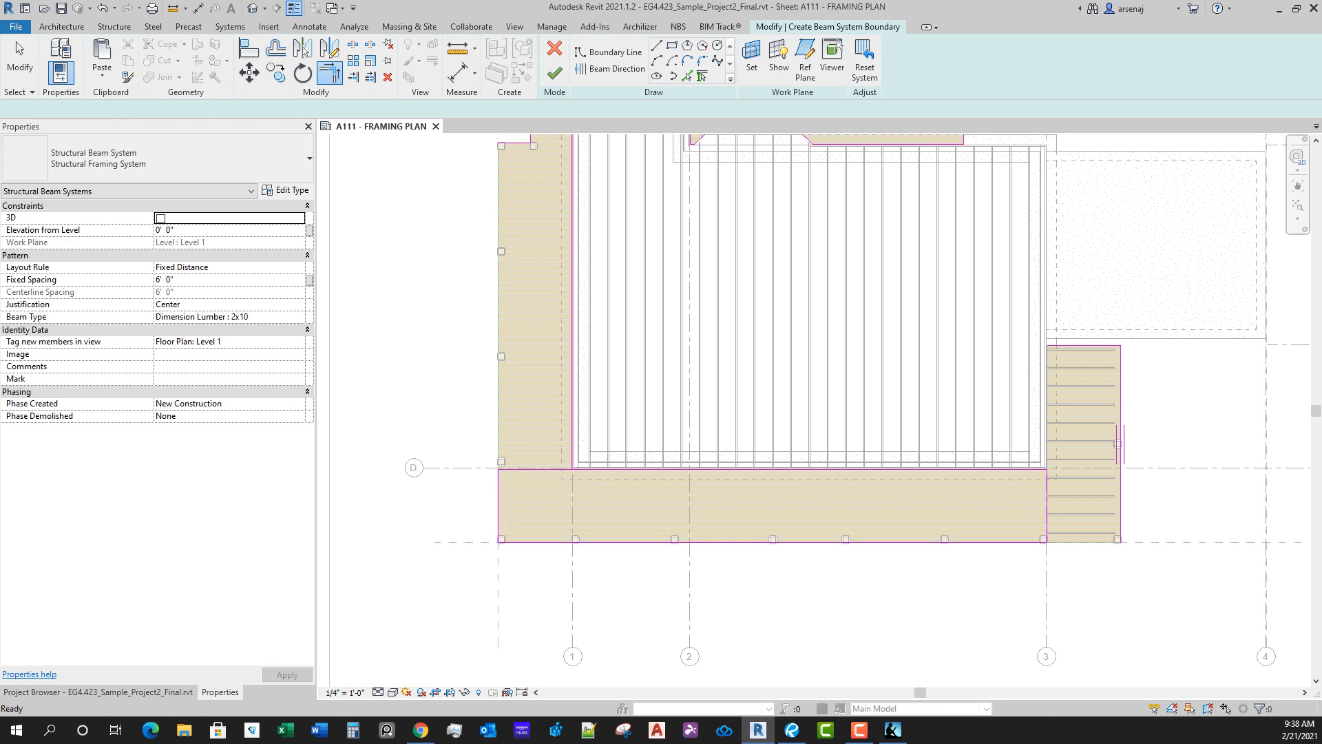
Step: Delete the leftover chains of boundary lines around the east deck section and the west and north deck
key(Tab)
click(1084, 346)
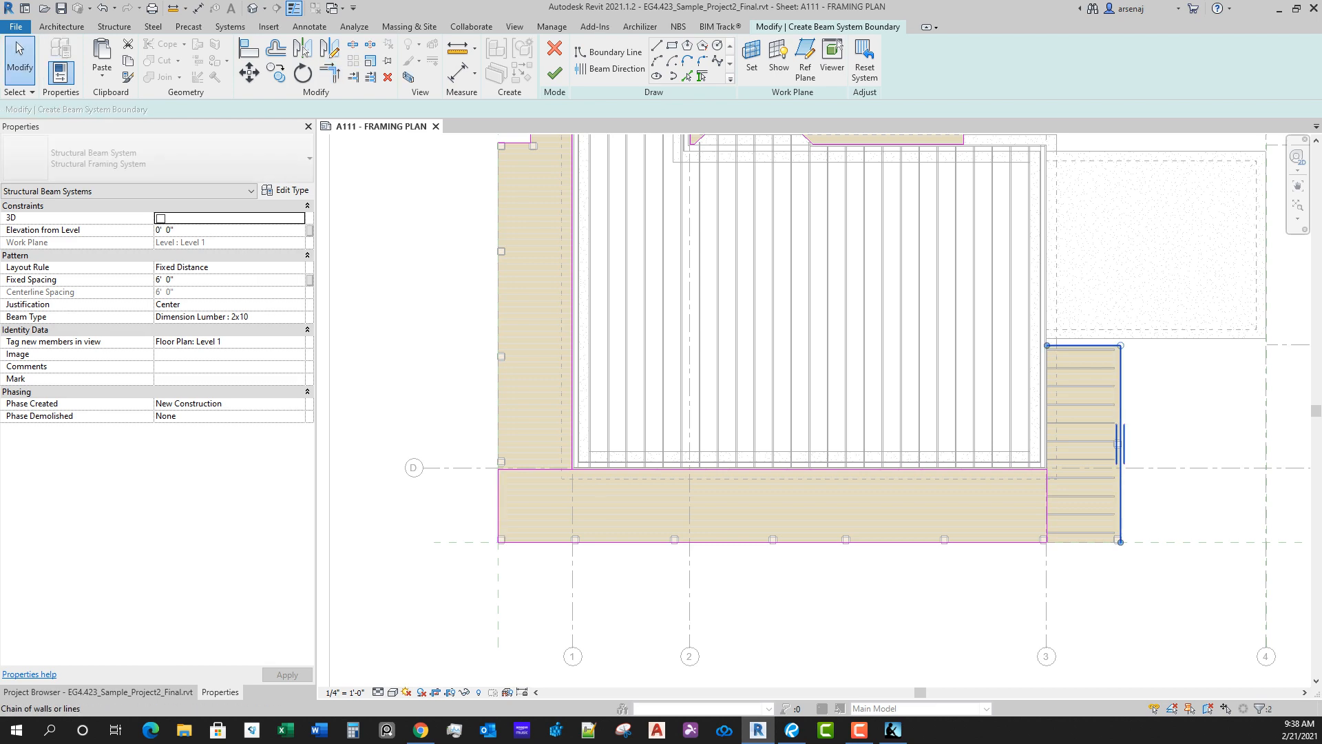
key(Delete)
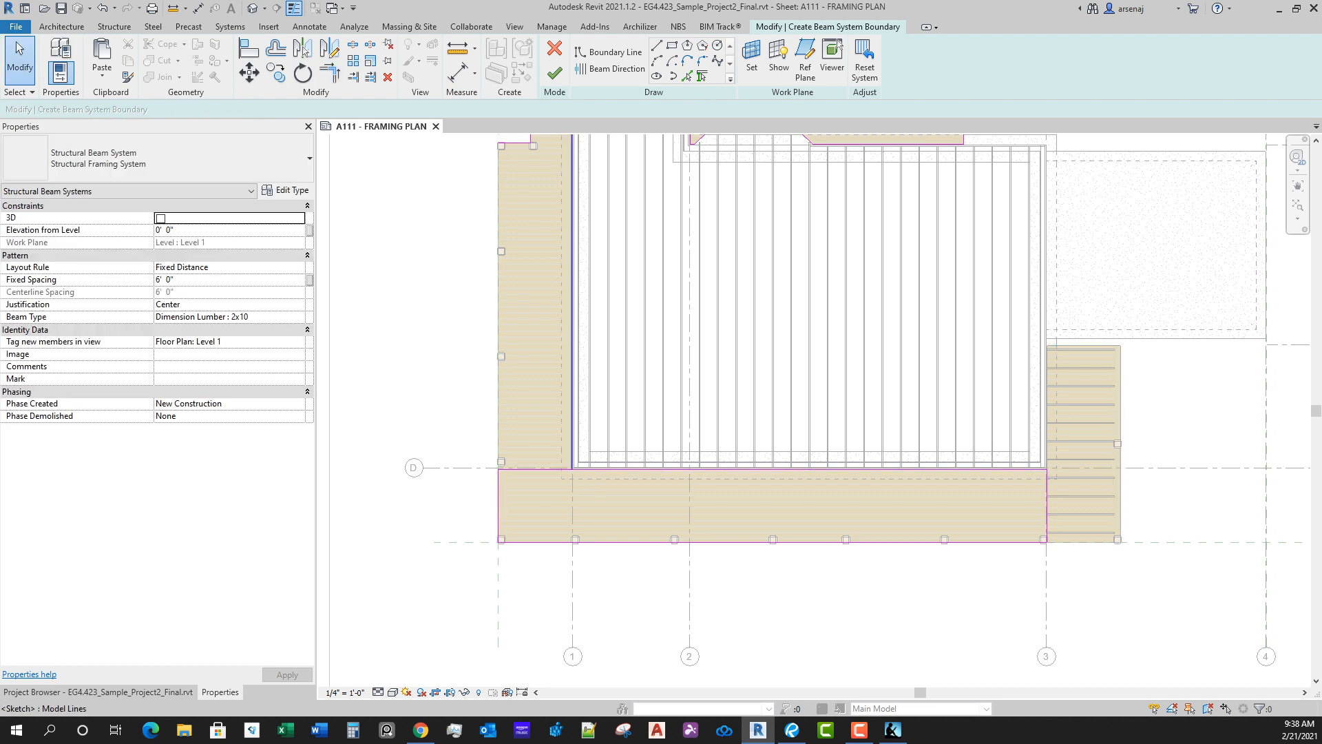
key(Tab)
click(572, 446)
key(Delete)
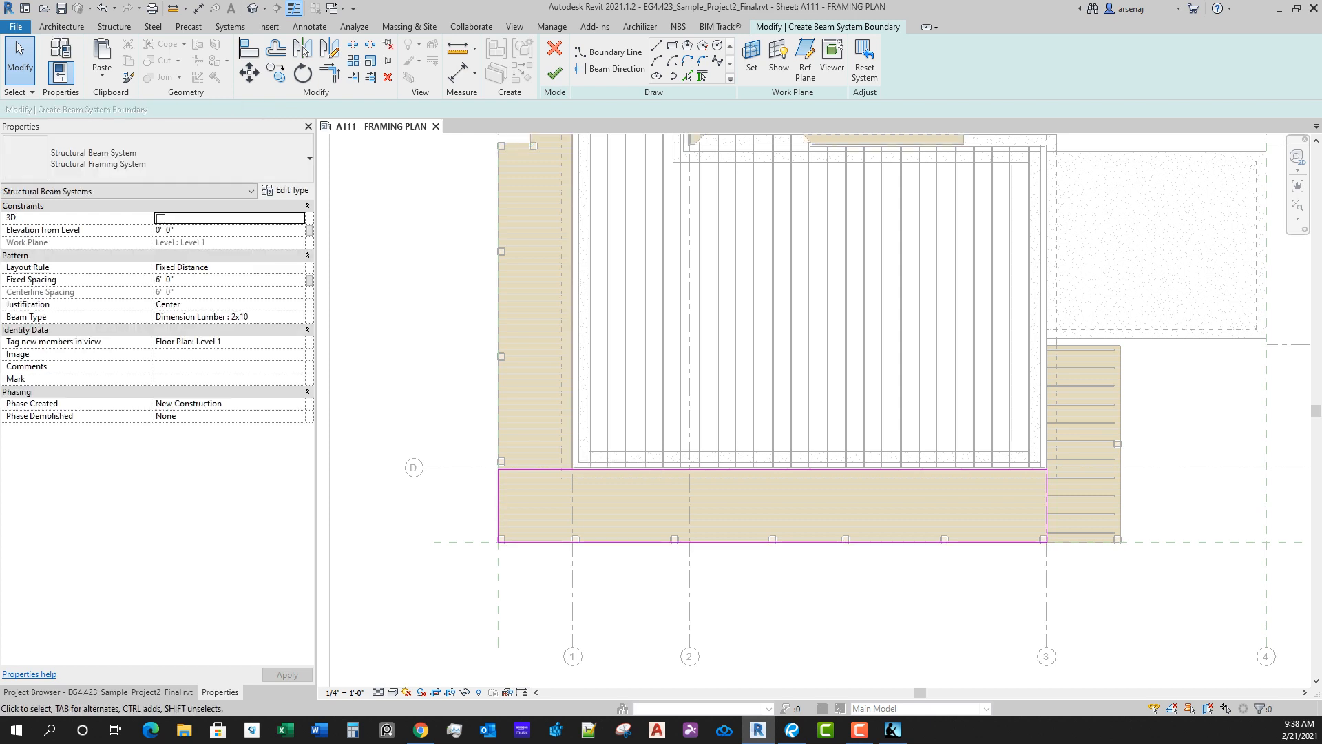
Step: Set the beam direction along the south section's west edge and align that boundary line with the inner face of the west deck post
click(611, 69)
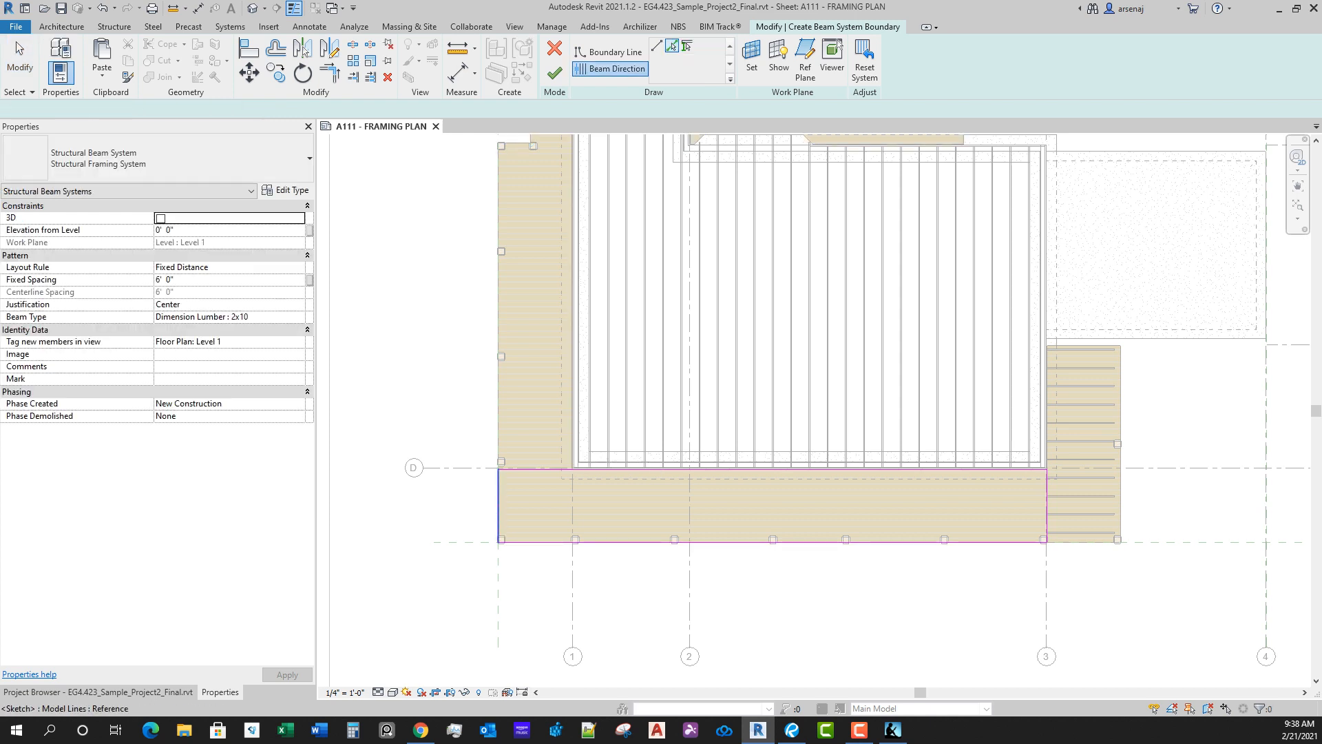
key(a)
key(l)
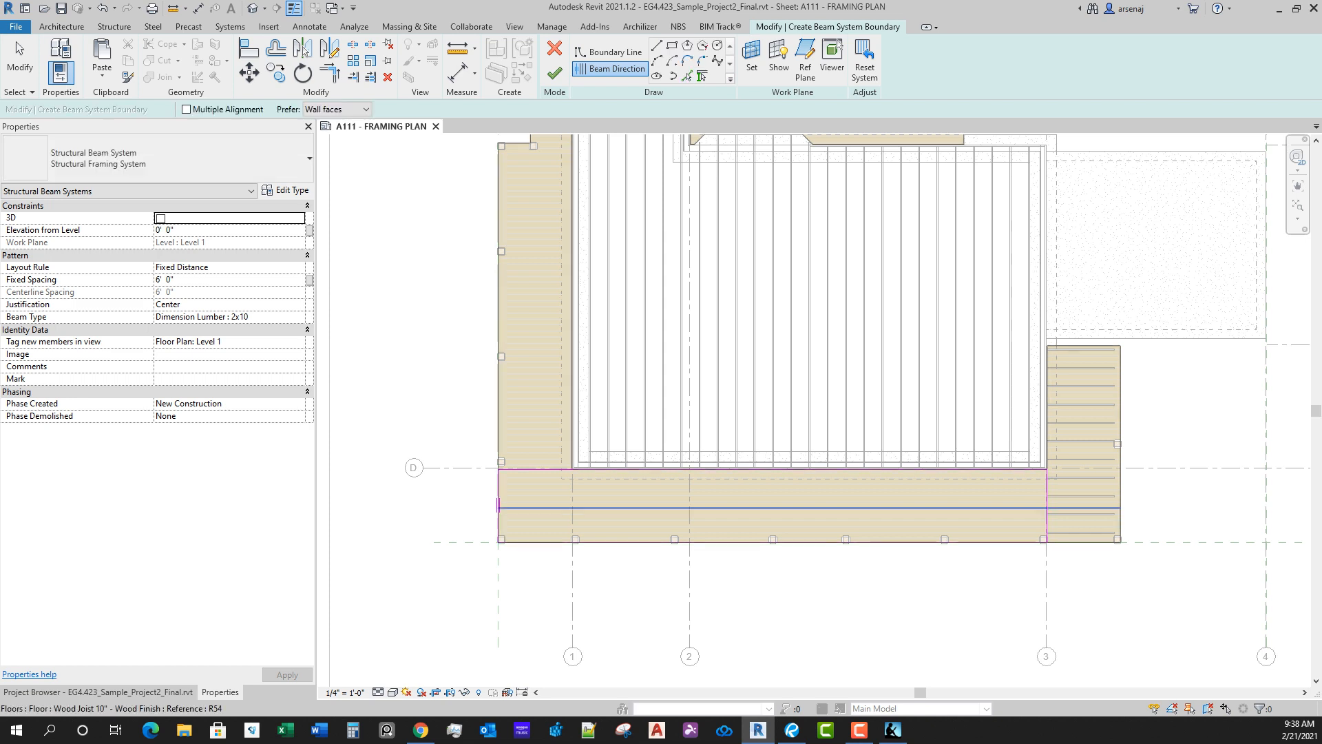
scroll(499, 479, up, 5)
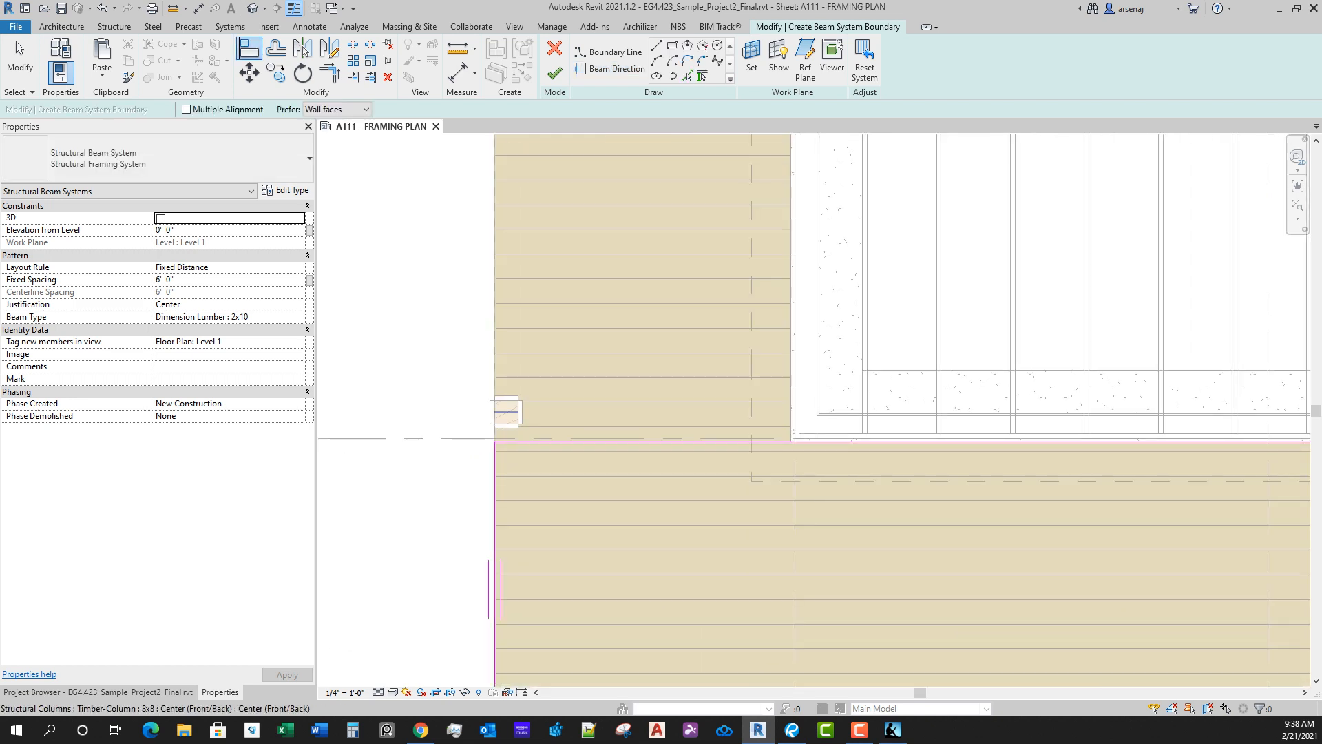
scroll(519, 405, up, 2)
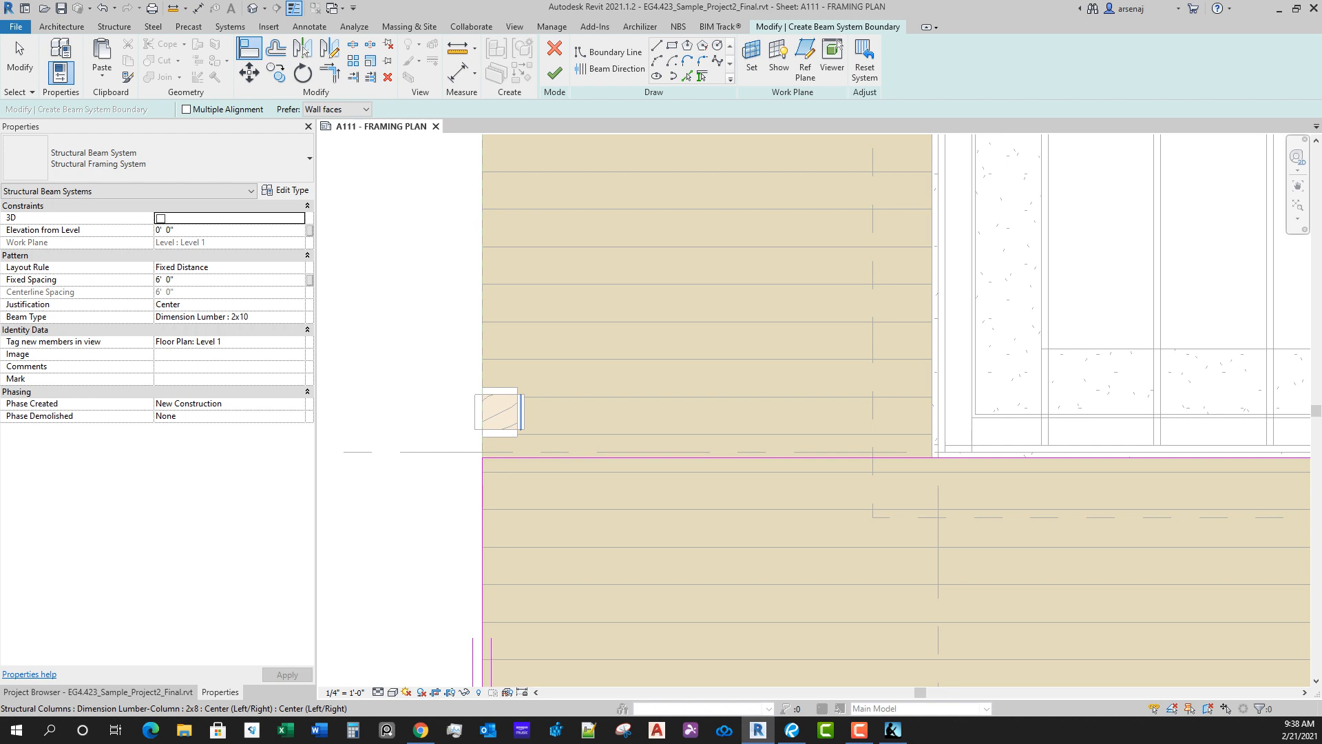
click(518, 414)
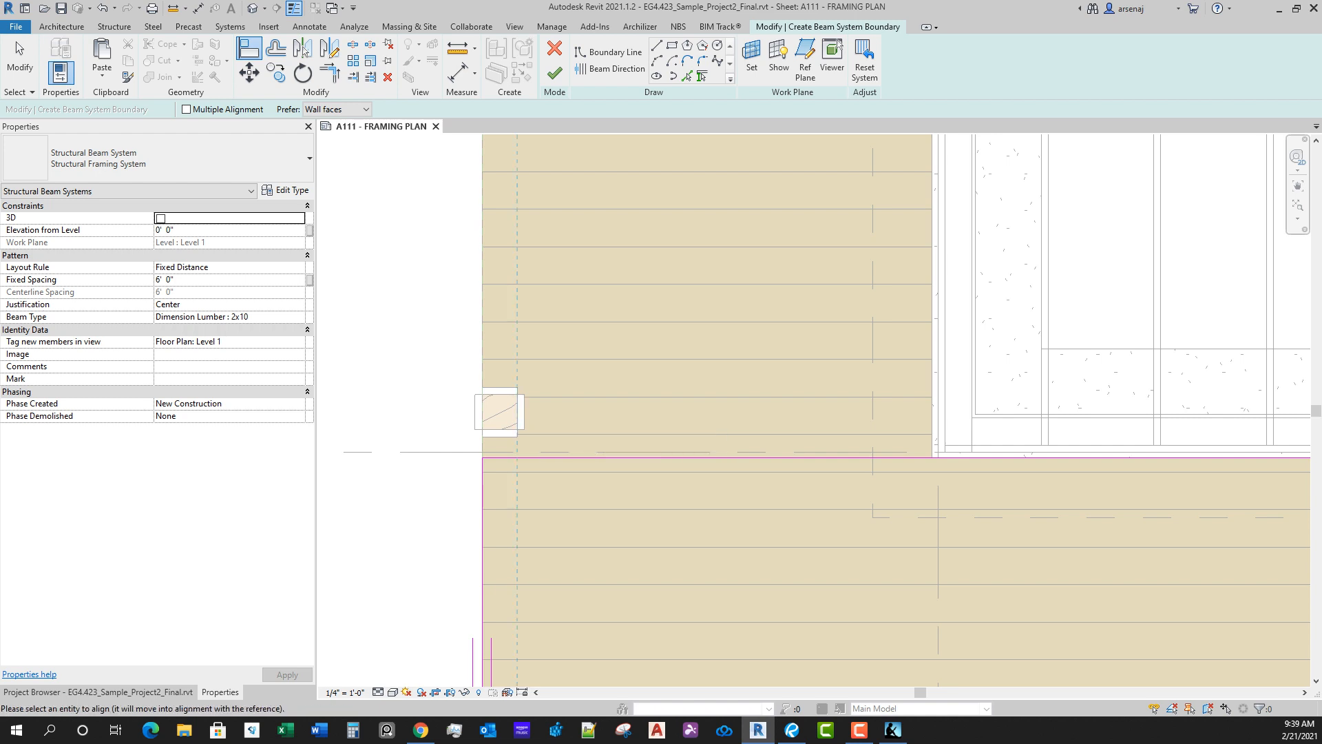
middle_drag(483, 517, 482, 520)
click(481, 520)
scroll(598, 444, down, 1)
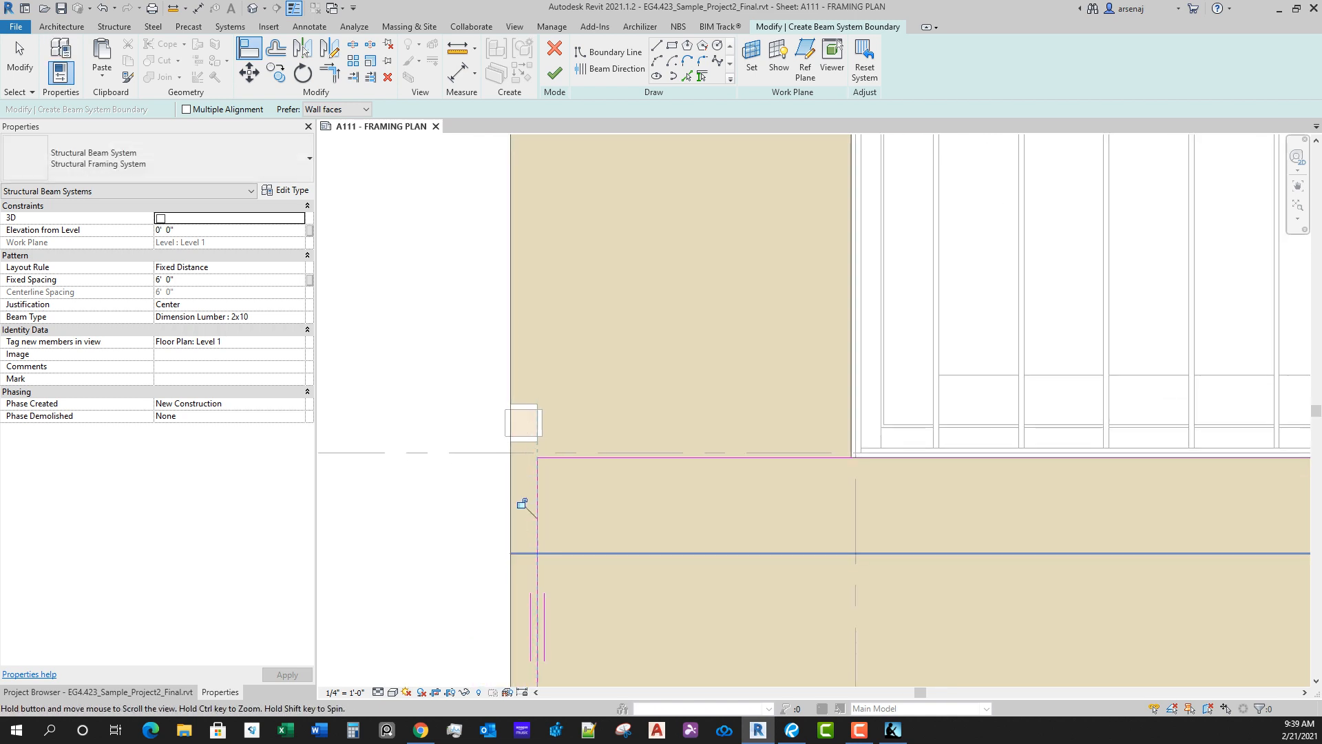
Step: Align the south deck section's south boundary line with the inner face of the posts along that edge
middle_drag(597, 552, 598, 289)
scroll(598, 289, down, 1)
scroll(556, 508, up, 3)
scroll(1179, 505, down, 1)
middle_drag(1179, 505, 967, 515)
scroll(968, 509, up, 2)
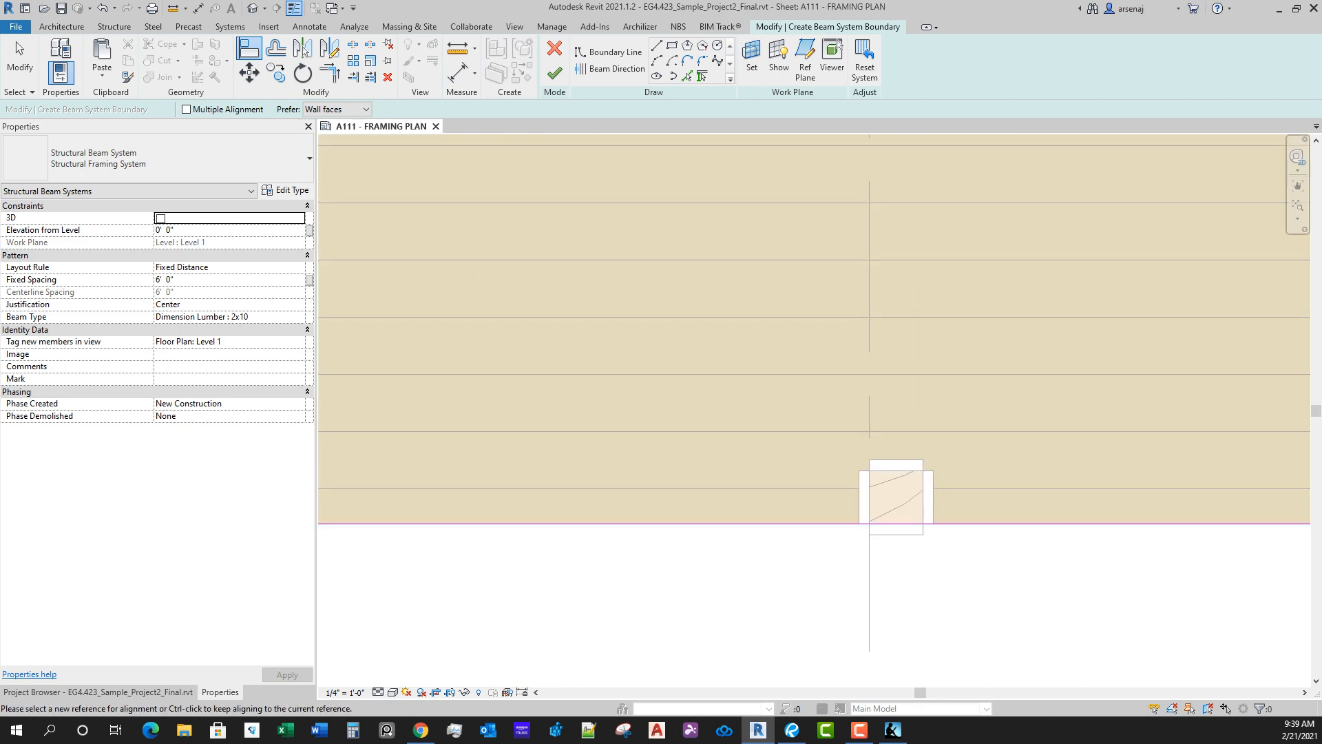
click(896, 471)
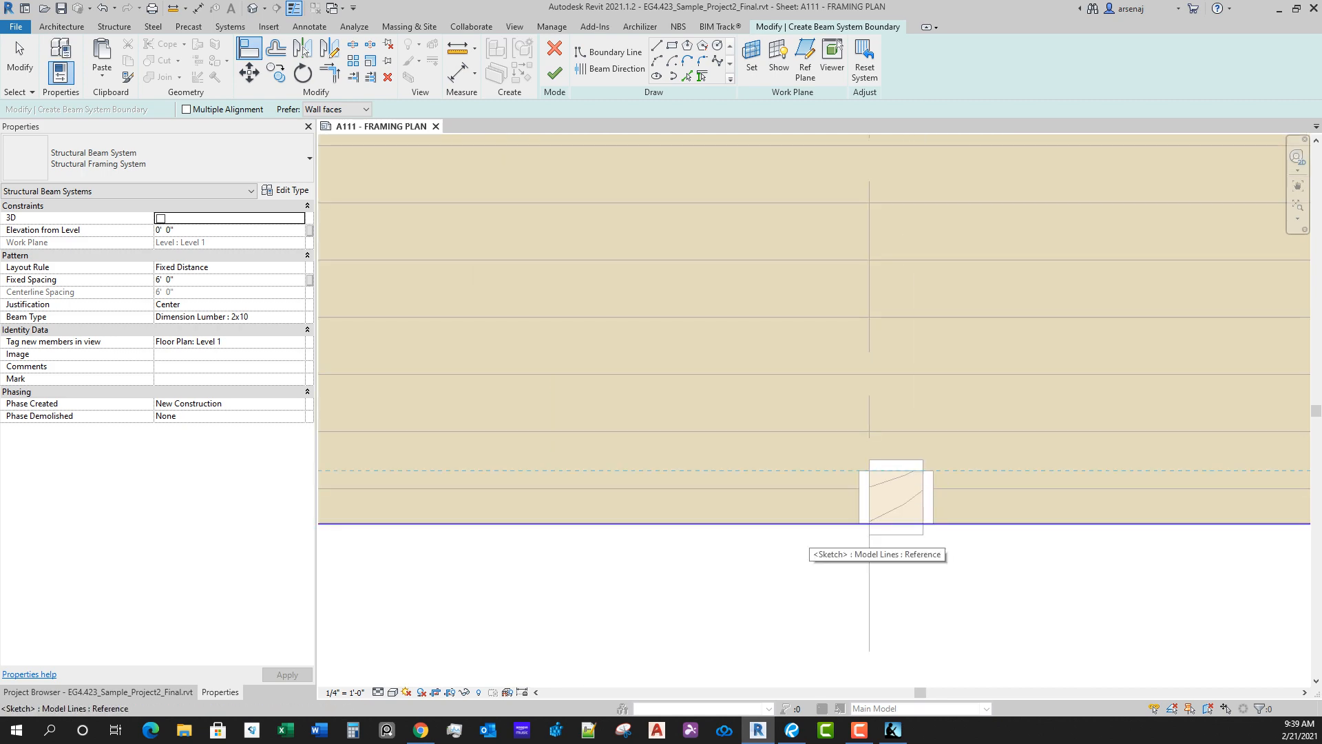
click(809, 524)
scroll(808, 441, down, 3)
middle_drag(807, 441, 551, 516)
scroll(551, 516, down, 1)
middle_drag(551, 517, 344, 524)
scroll(475, 561, down, 2)
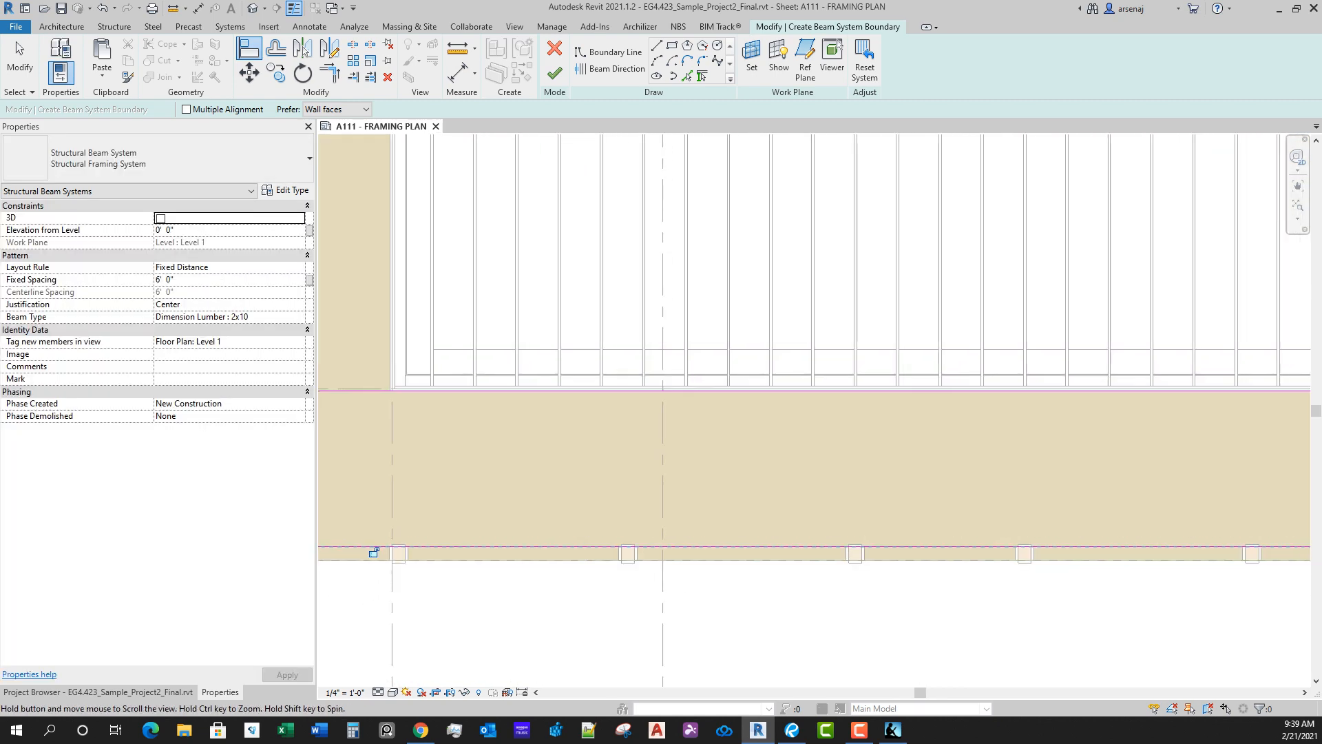
middle_drag(1034, 560, 716, 535)
scroll(1102, 527, up, 1)
middle_drag(1166, 524, 992, 526)
scroll(991, 526, up, 2)
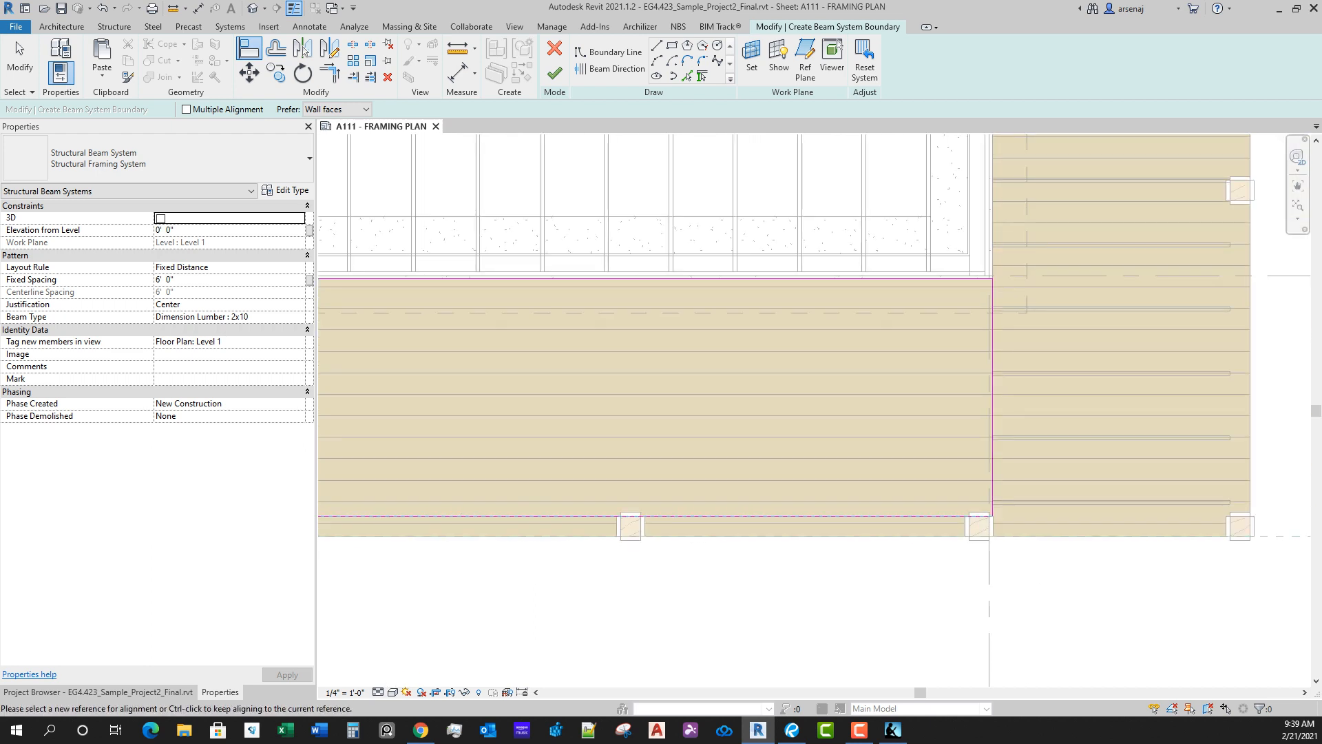
Step: Set the south deck beam system's fixed spacing to 2' 0" and finish its boundary sketch
click(219, 280)
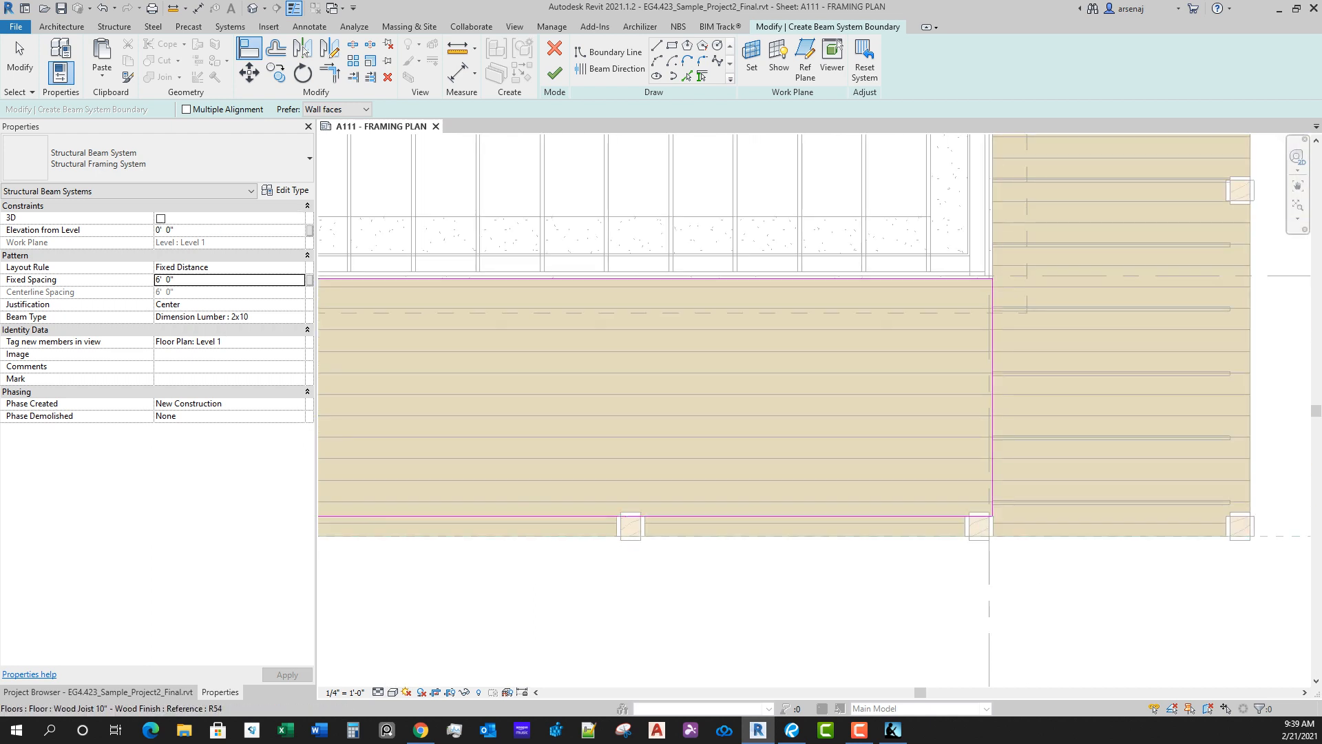
key(Return)
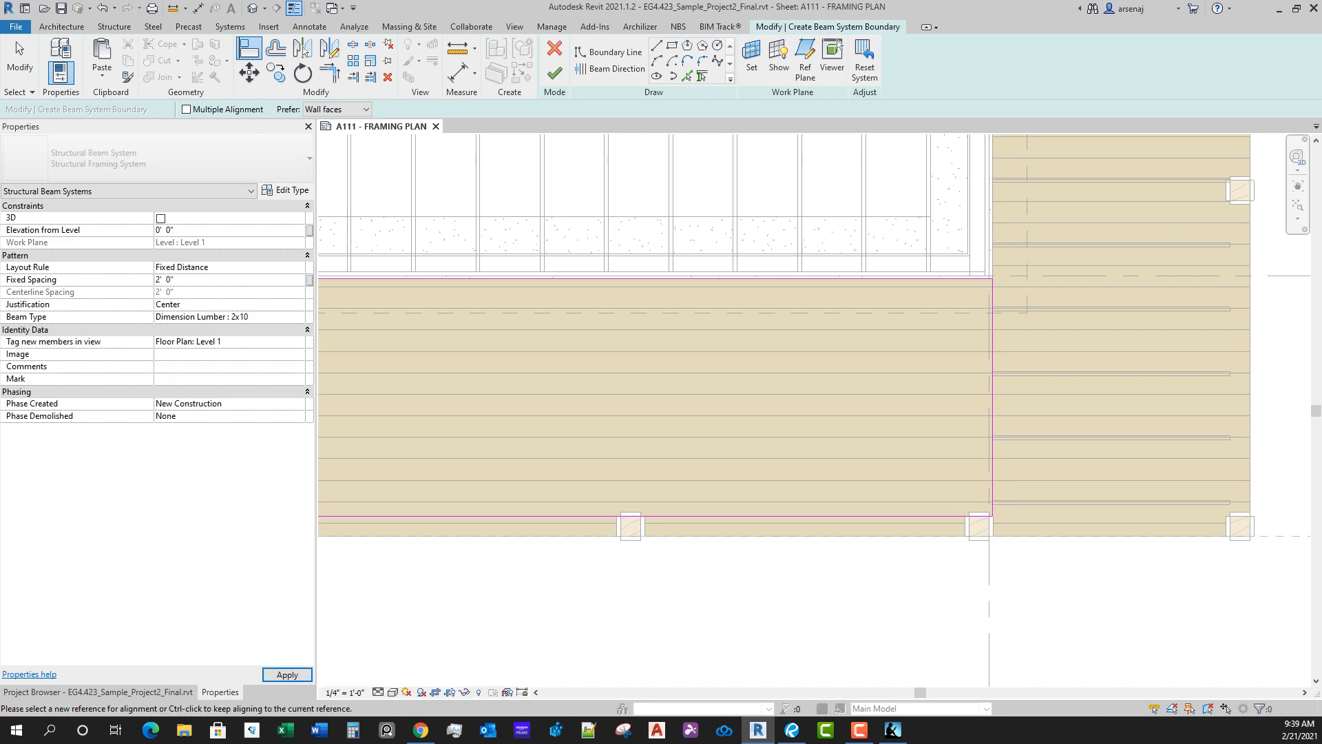
scroll(689, 414, down, 2)
middle_drag(689, 413, 870, 423)
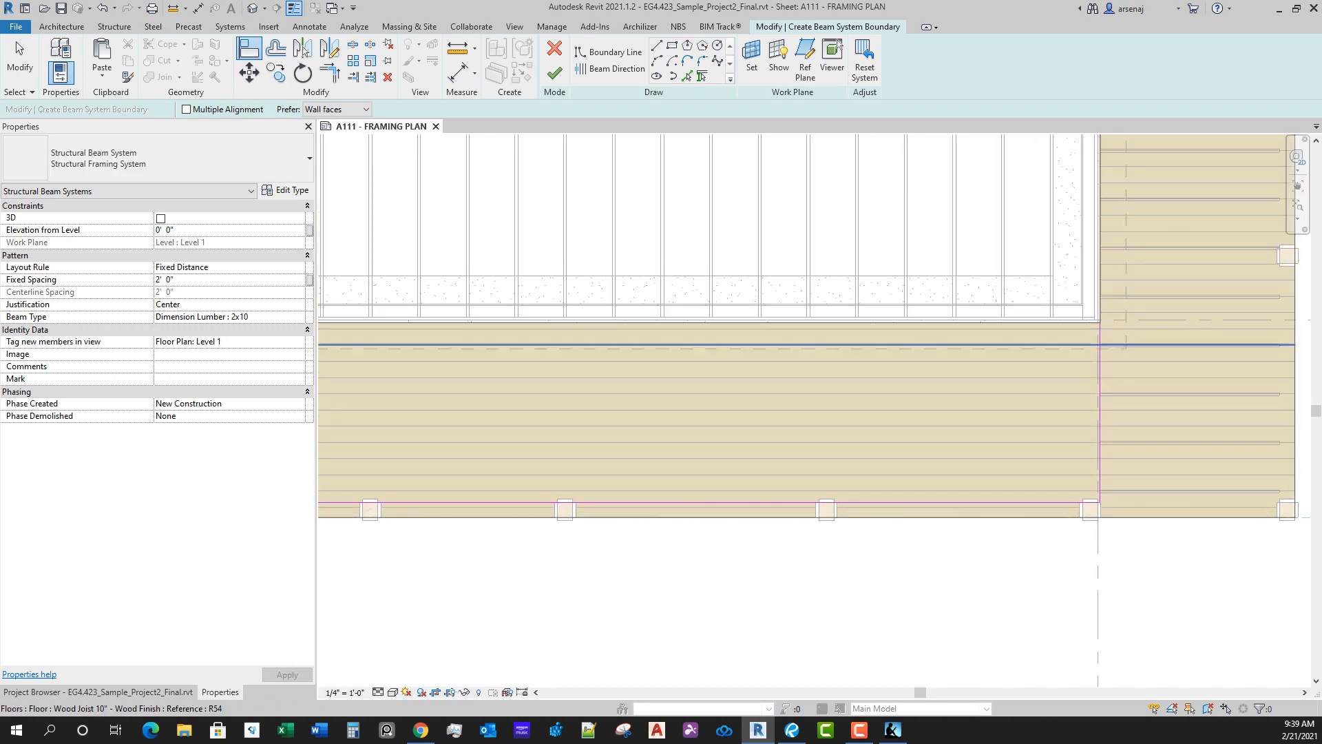
middle_drag(689, 349, 728, 338)
click(554, 73)
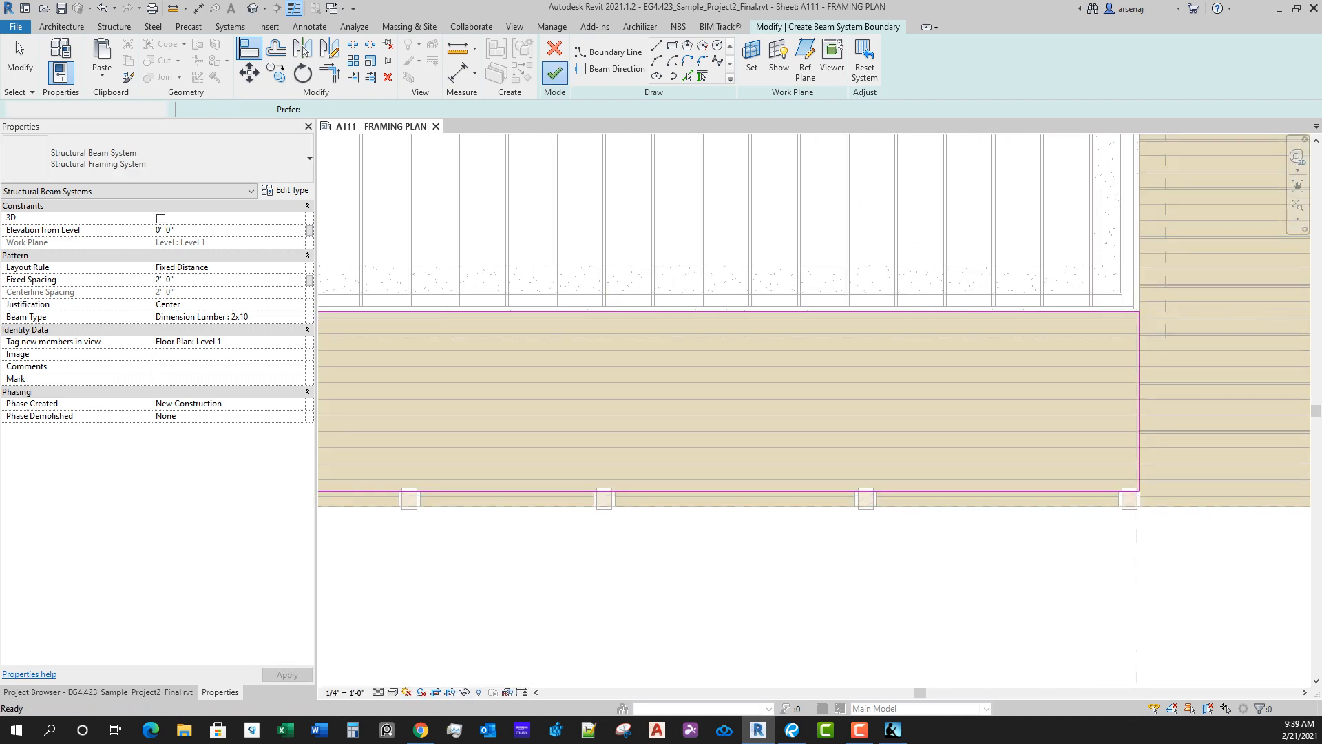
scroll(981, 469, down, 3)
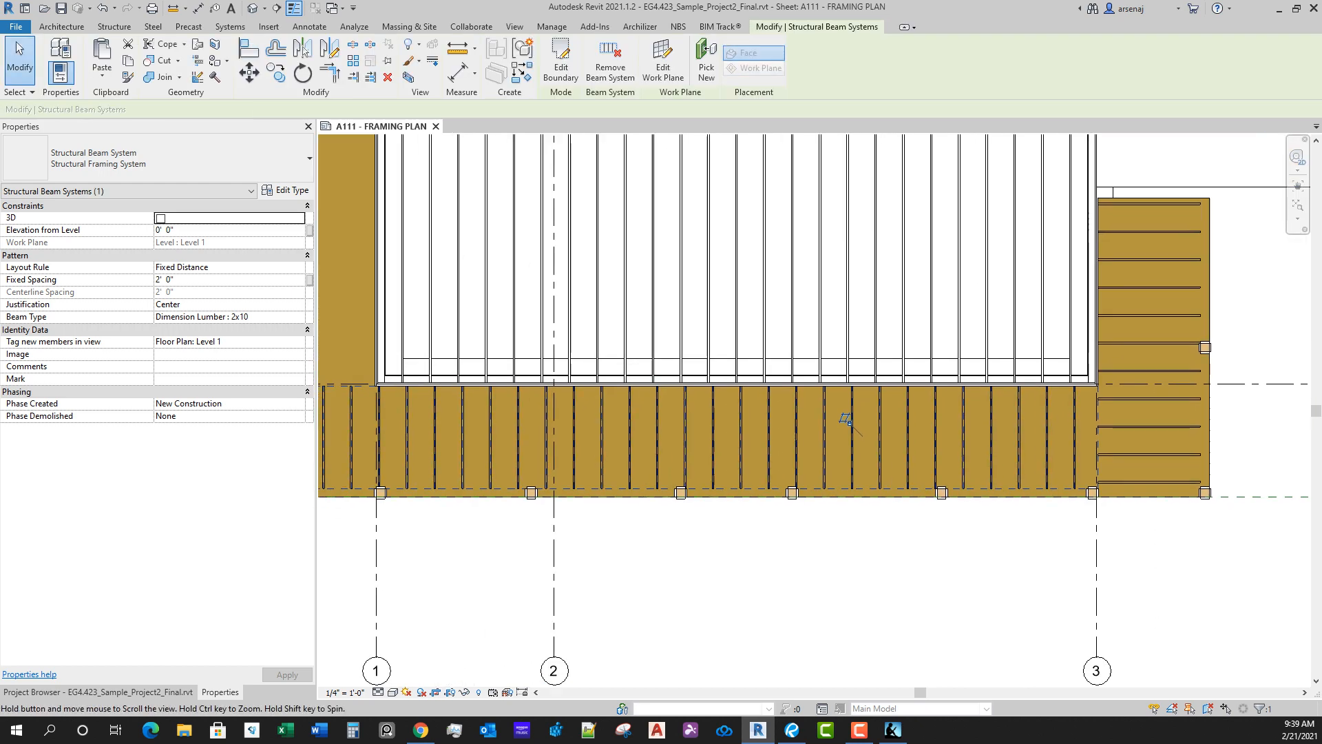
Step: Start a sketched structural beam system for the west deck section and paste the copied deck boundary lines in place
scroll(980, 468, up, 1)
middle_drag(981, 468, 1011, 641)
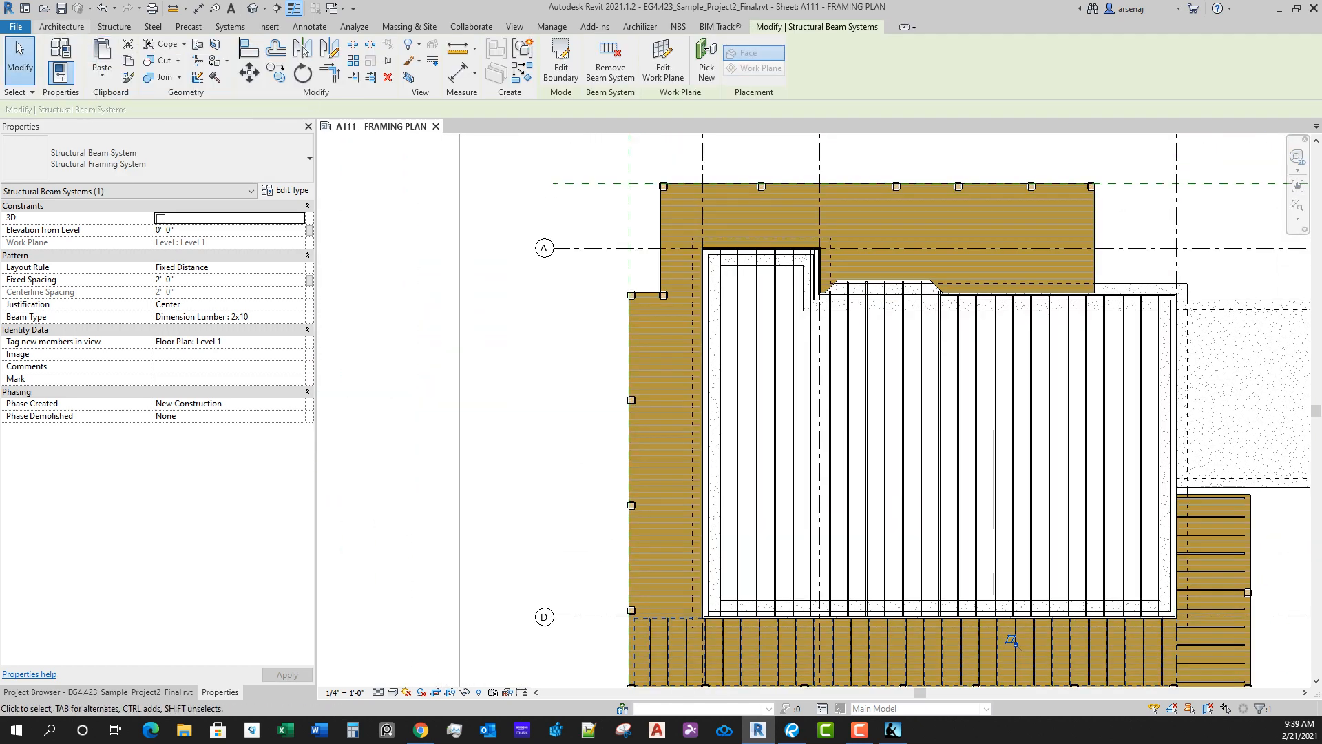
click(114, 27)
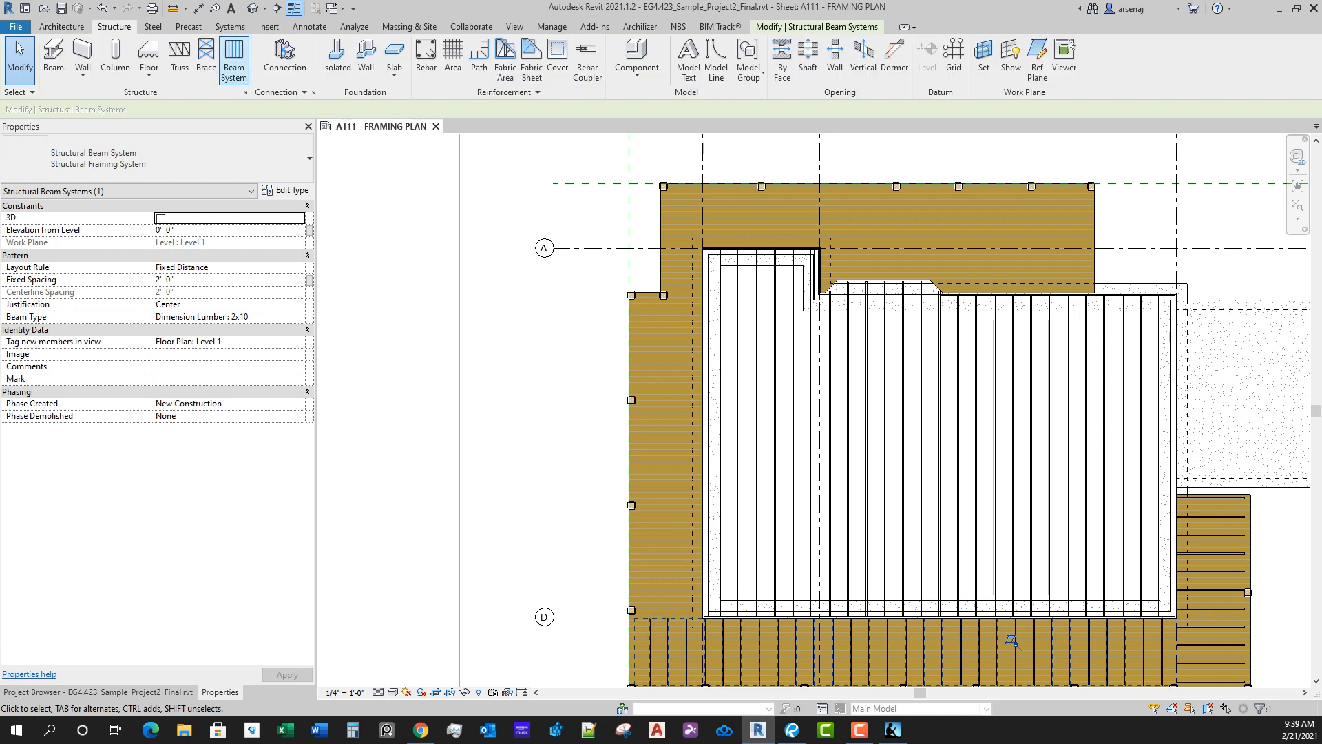
click(233, 59)
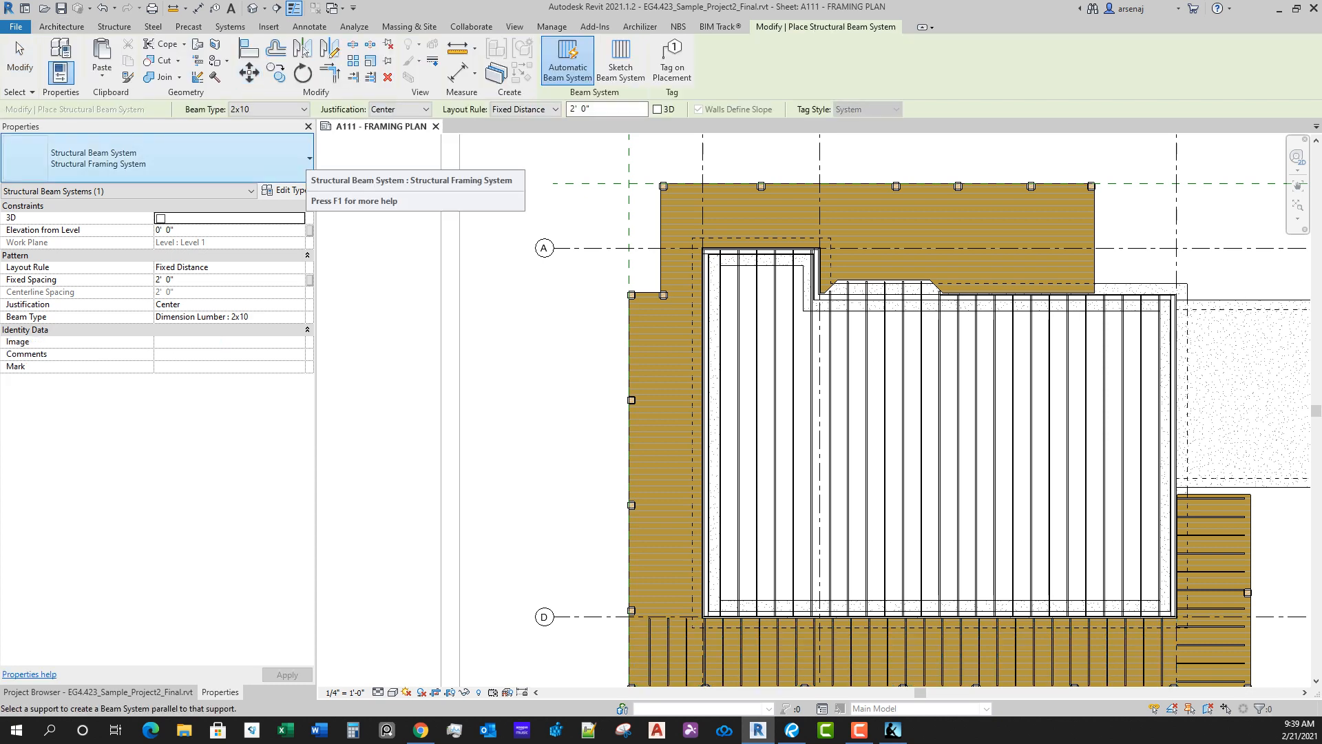
click(621, 62)
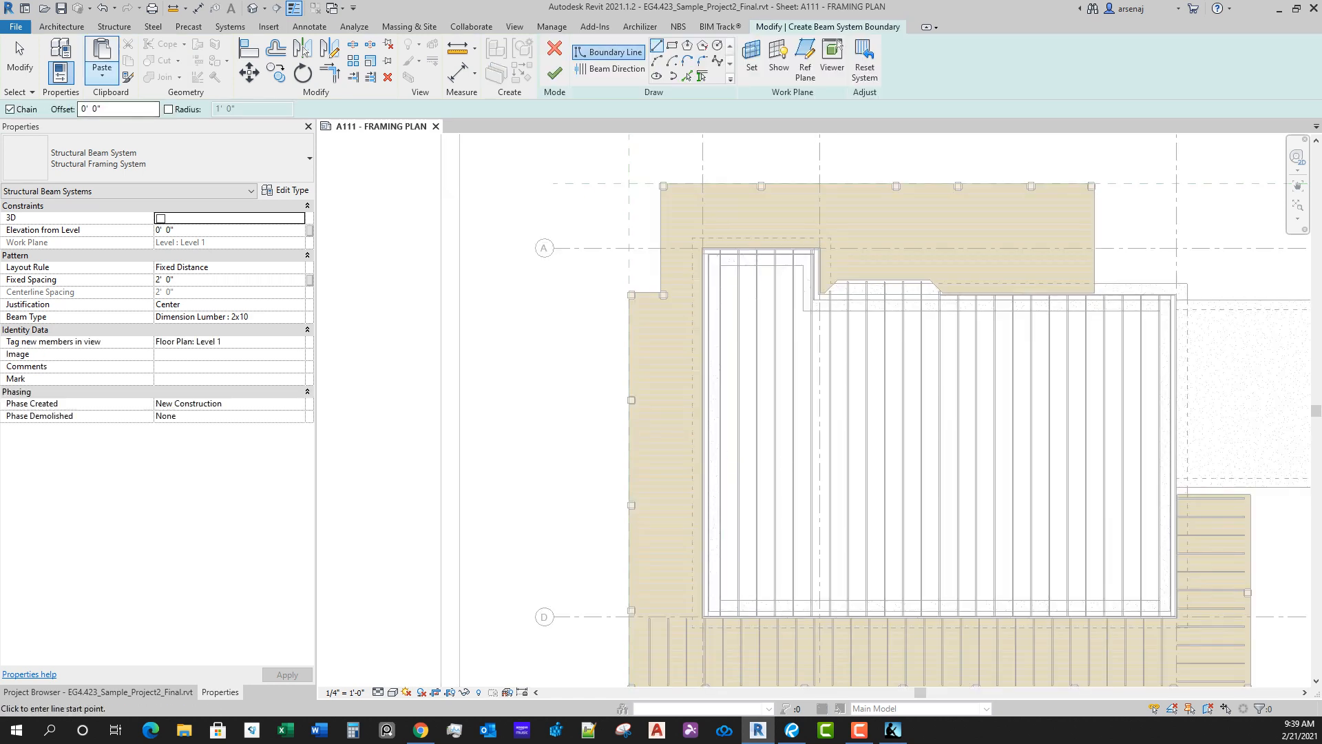
click(102, 72)
click(155, 182)
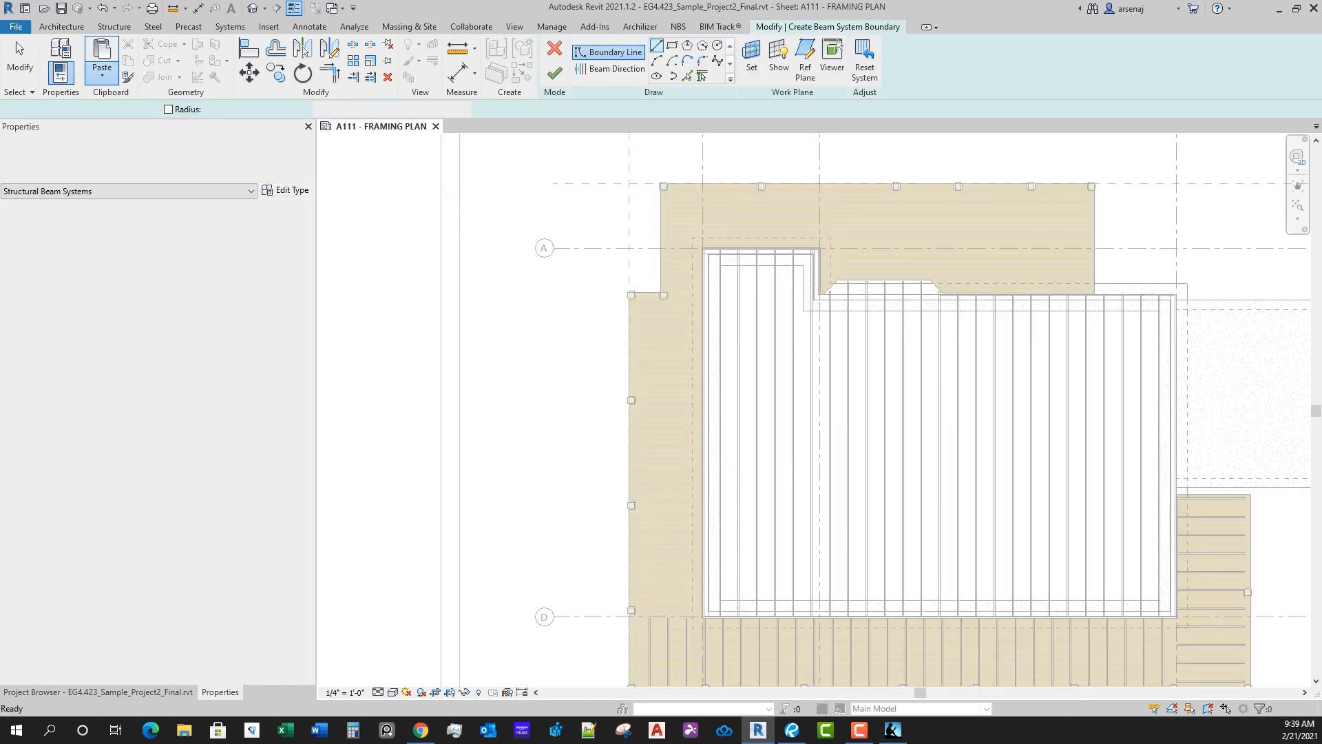
Step: Trim the pasted boundary lines into a closed rectangle around the west deck section
key(t)
key(r)
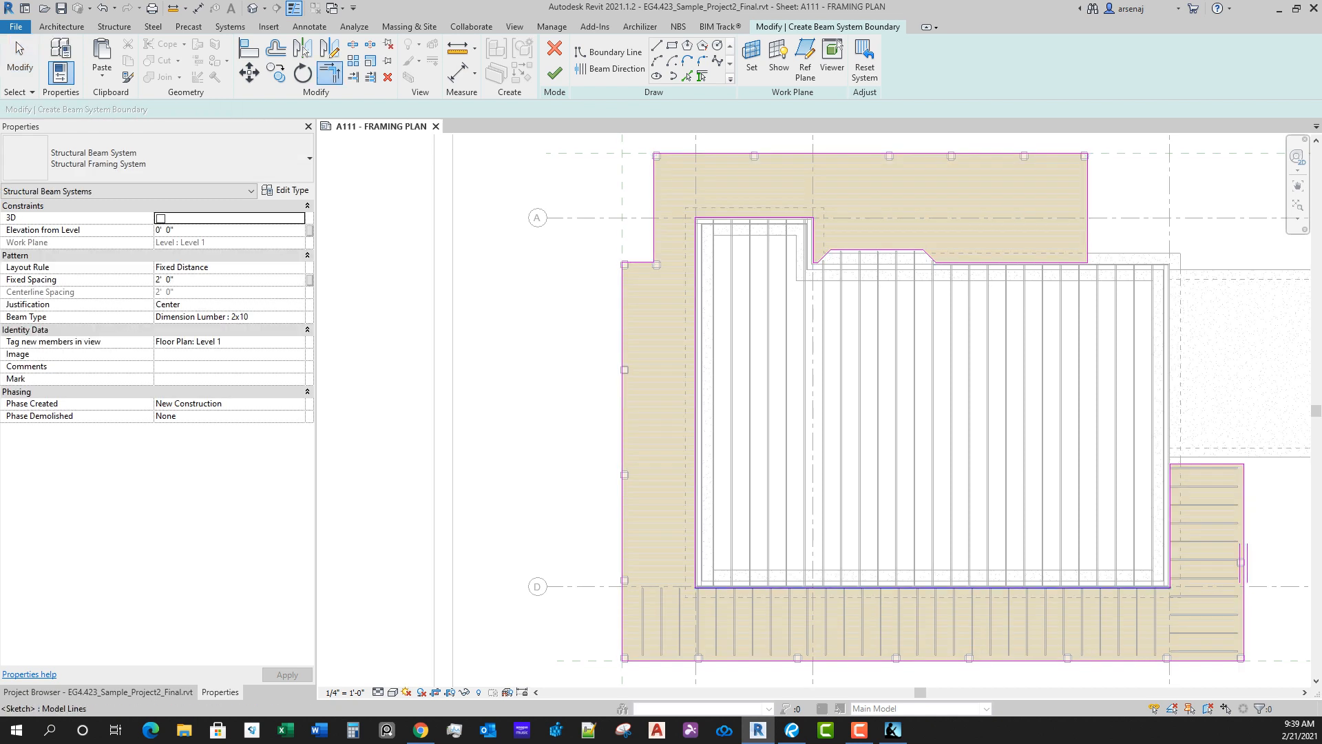
click(723, 587)
click(622, 541)
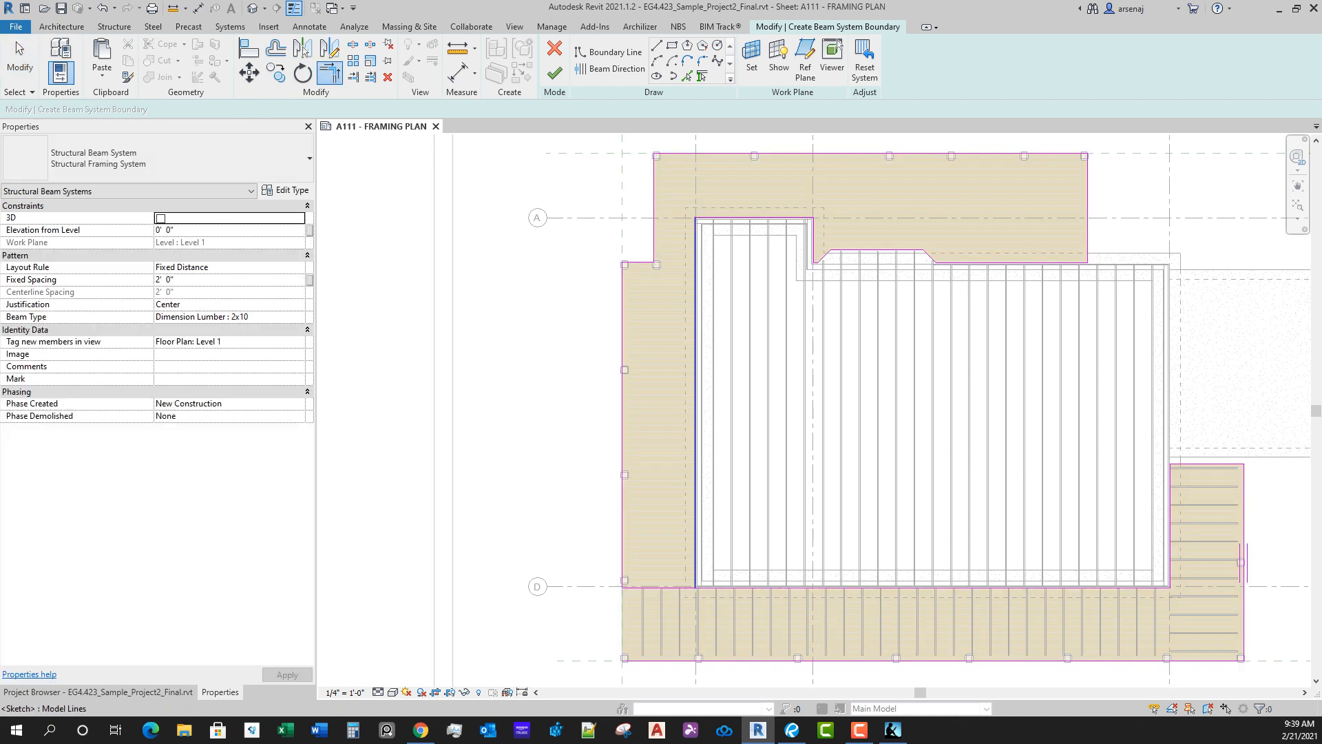
click(695, 541)
click(659, 587)
click(695, 344)
click(640, 263)
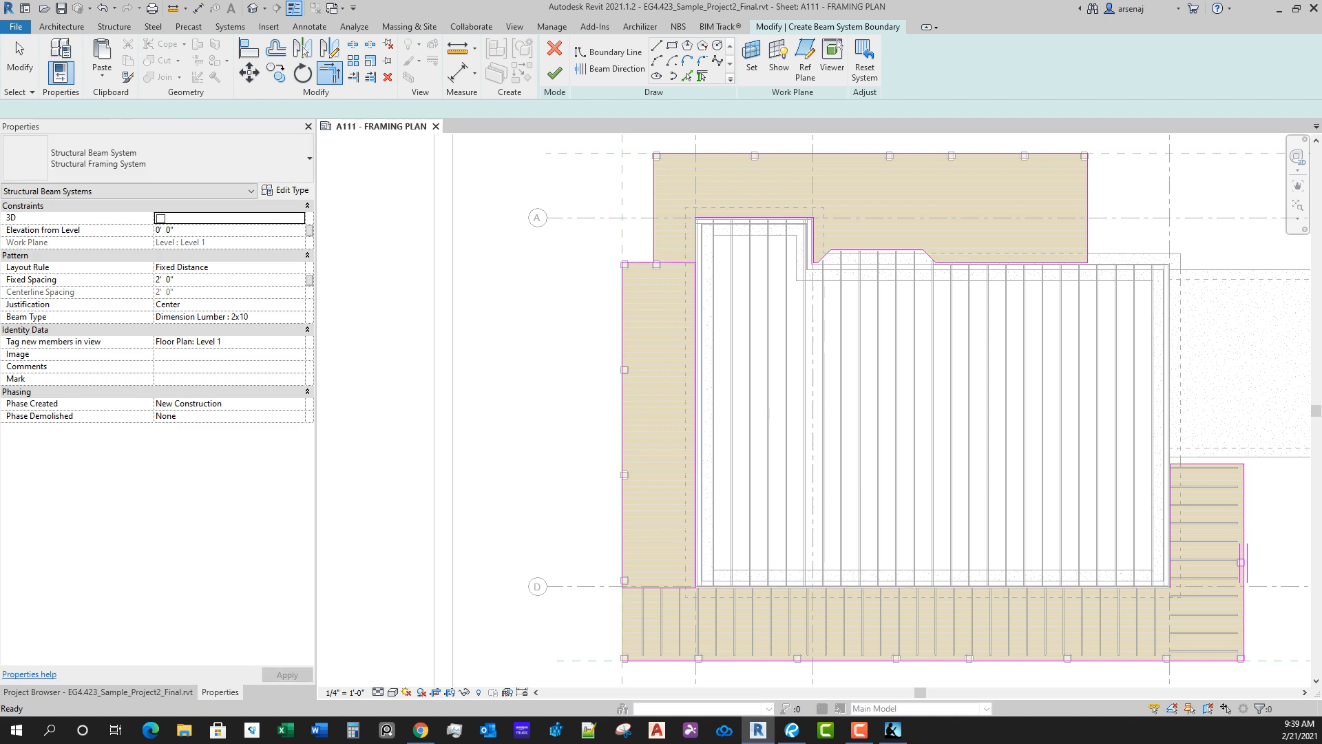
Step: Delete the leftover chains of boundary lines around the north deck and around the south and east deck
key(Escape)
key(Tab)
click(654, 234)
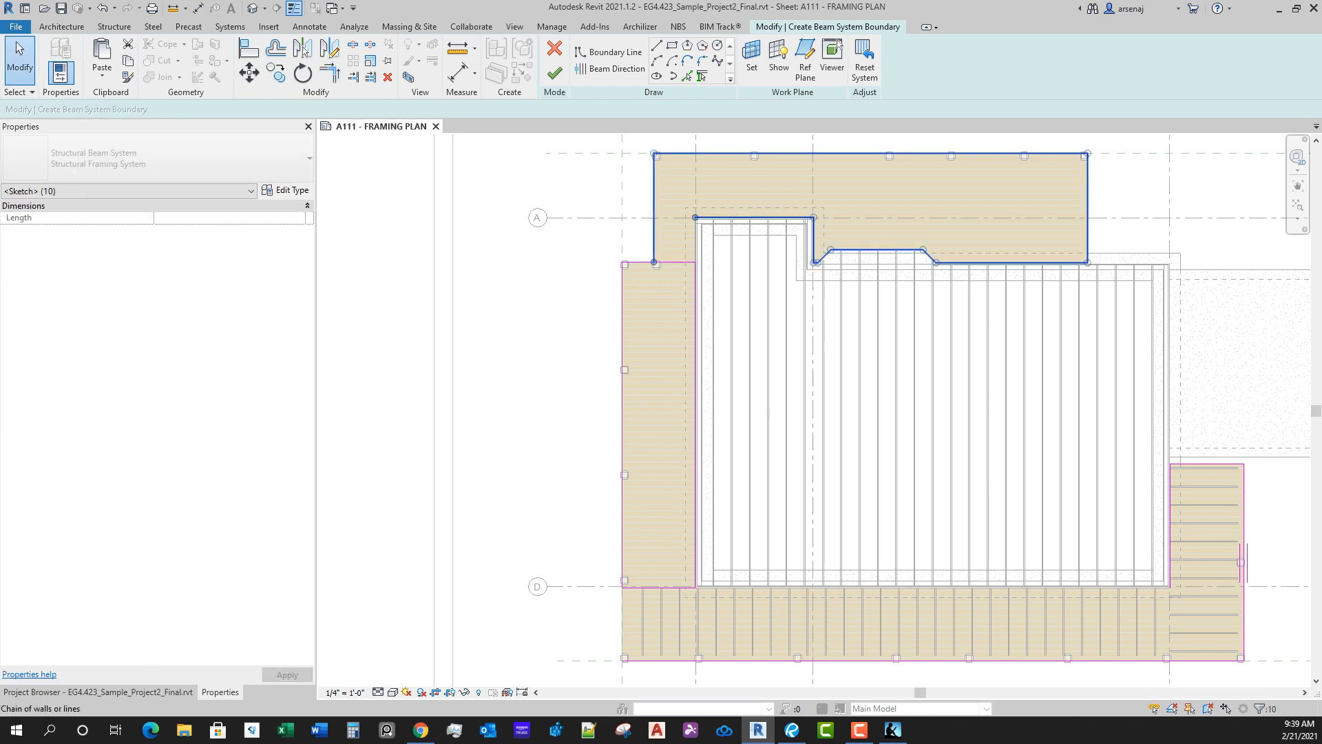
key(Delete)
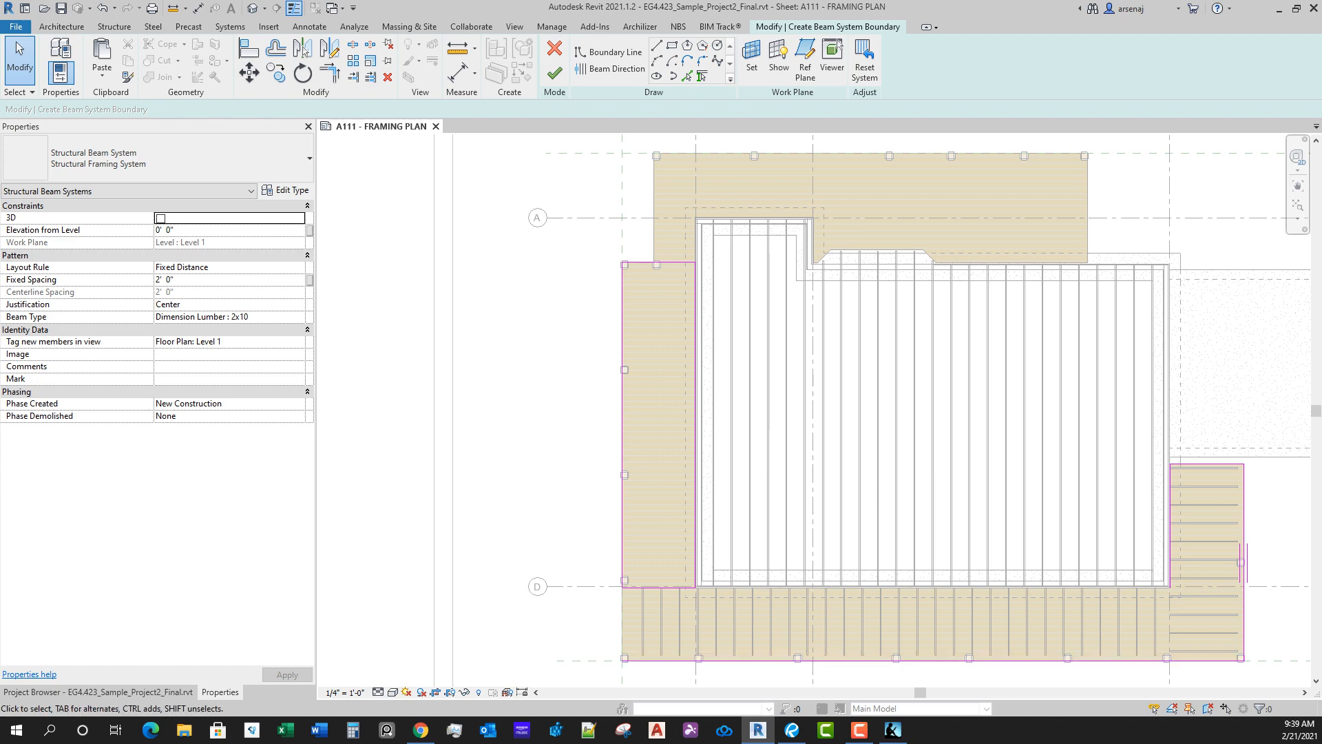
click(736, 660)
key(Tab)
click(736, 661)
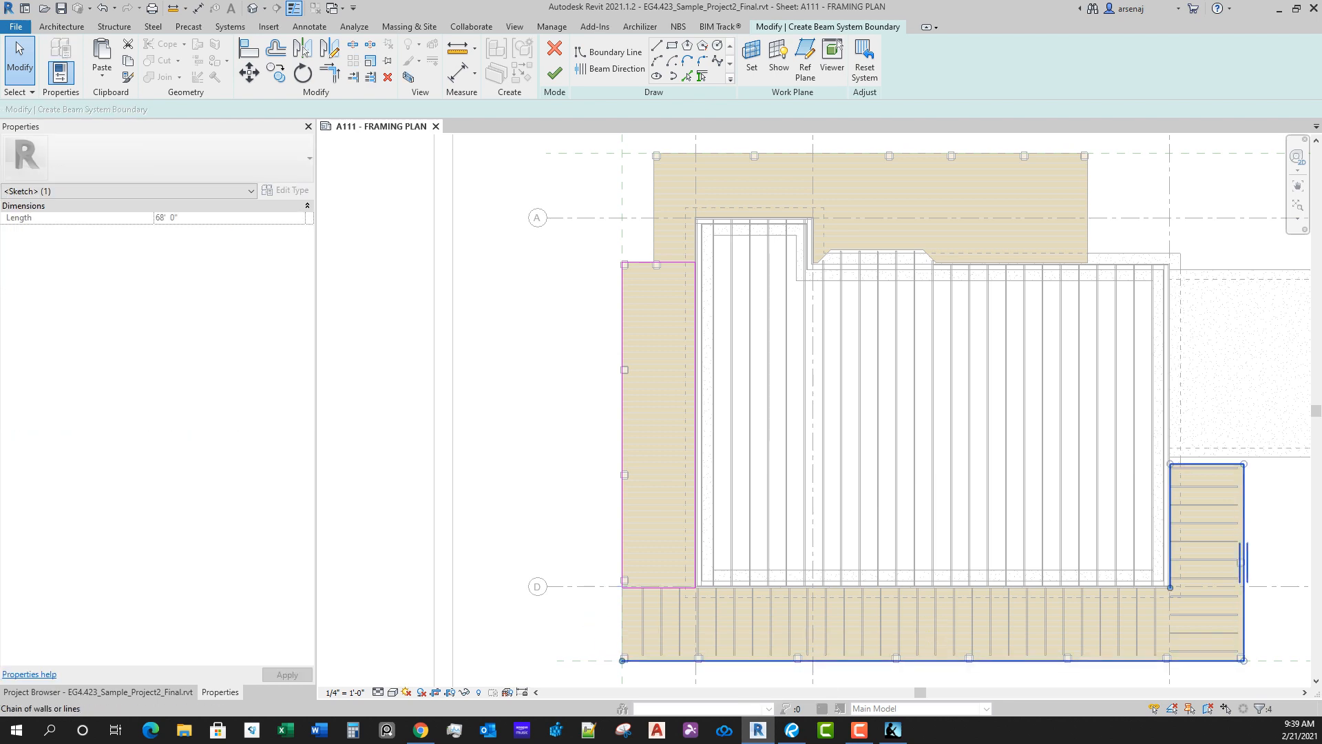
key(Delete)
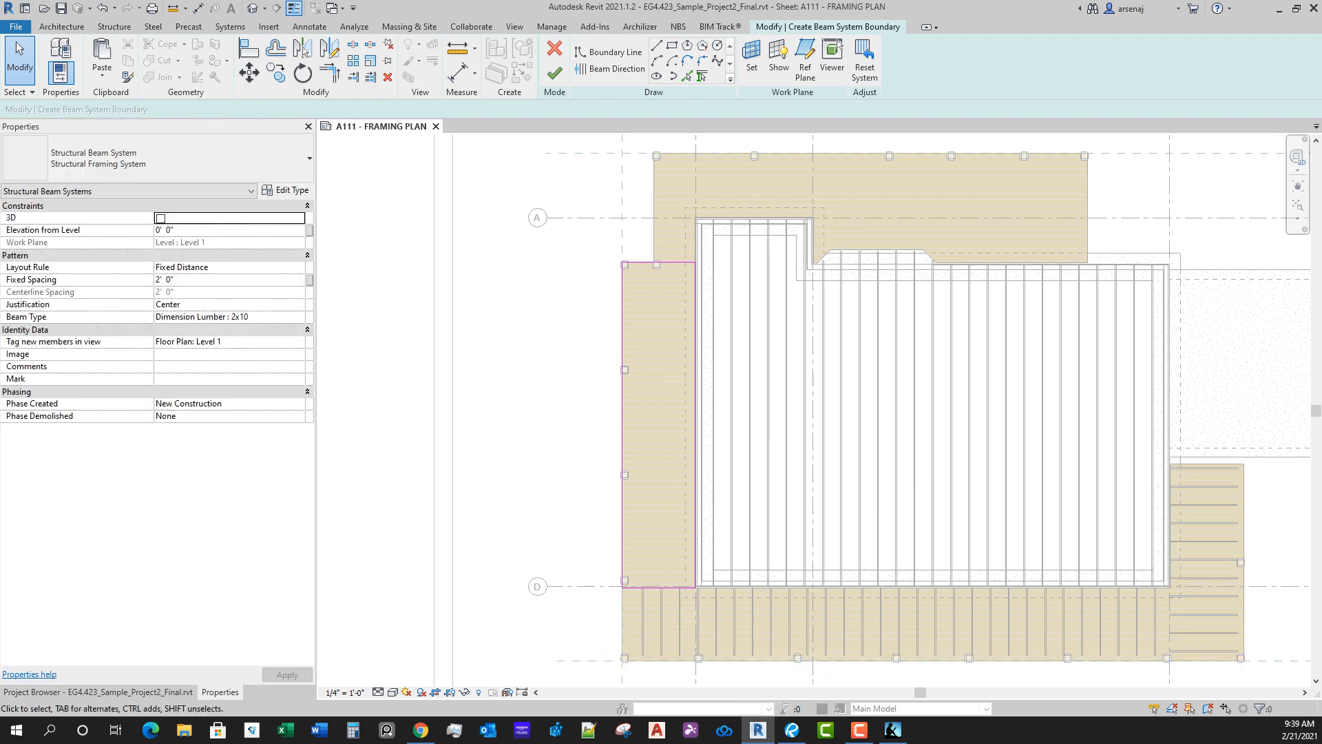
Step: Align the west deck section's west boundary line with the inner face of the deck post near grid D
scroll(676, 634, up, 2)
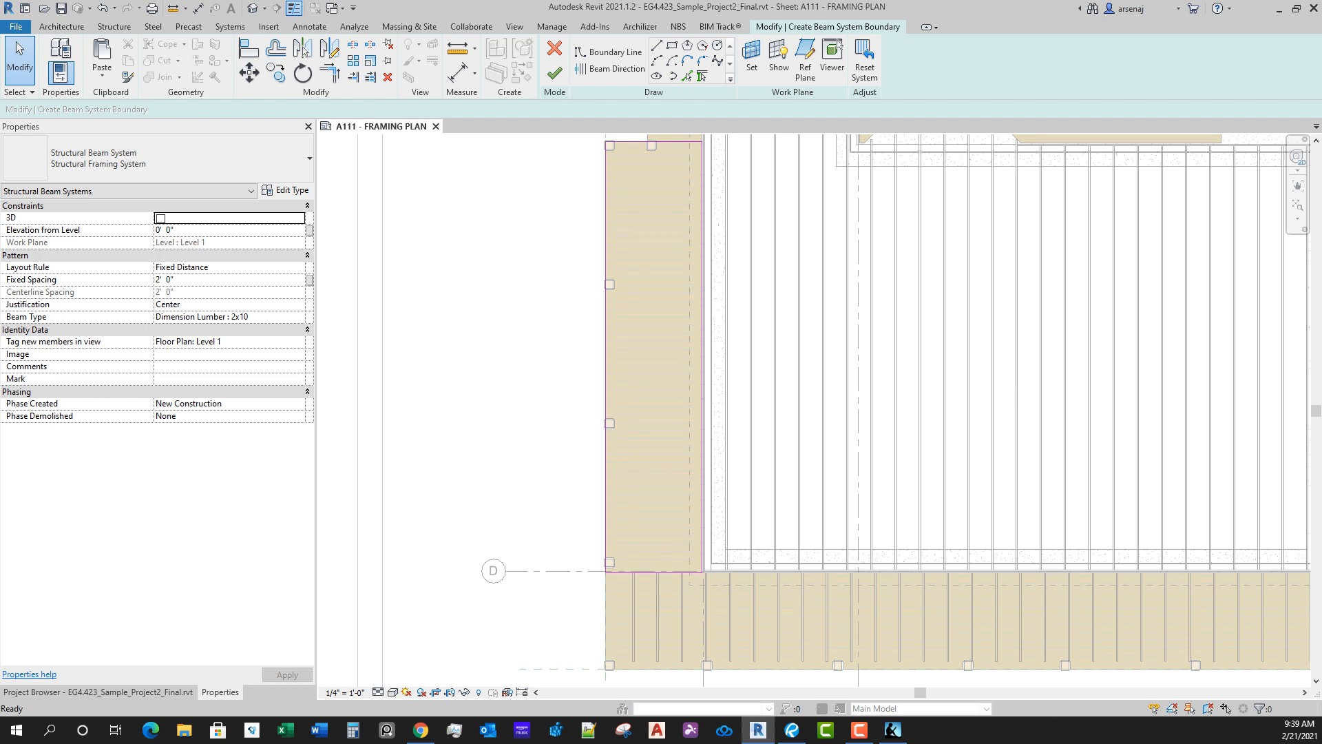
key(a)
key(l)
scroll(618, 562, up, 4)
scroll(613, 570, up, 1)
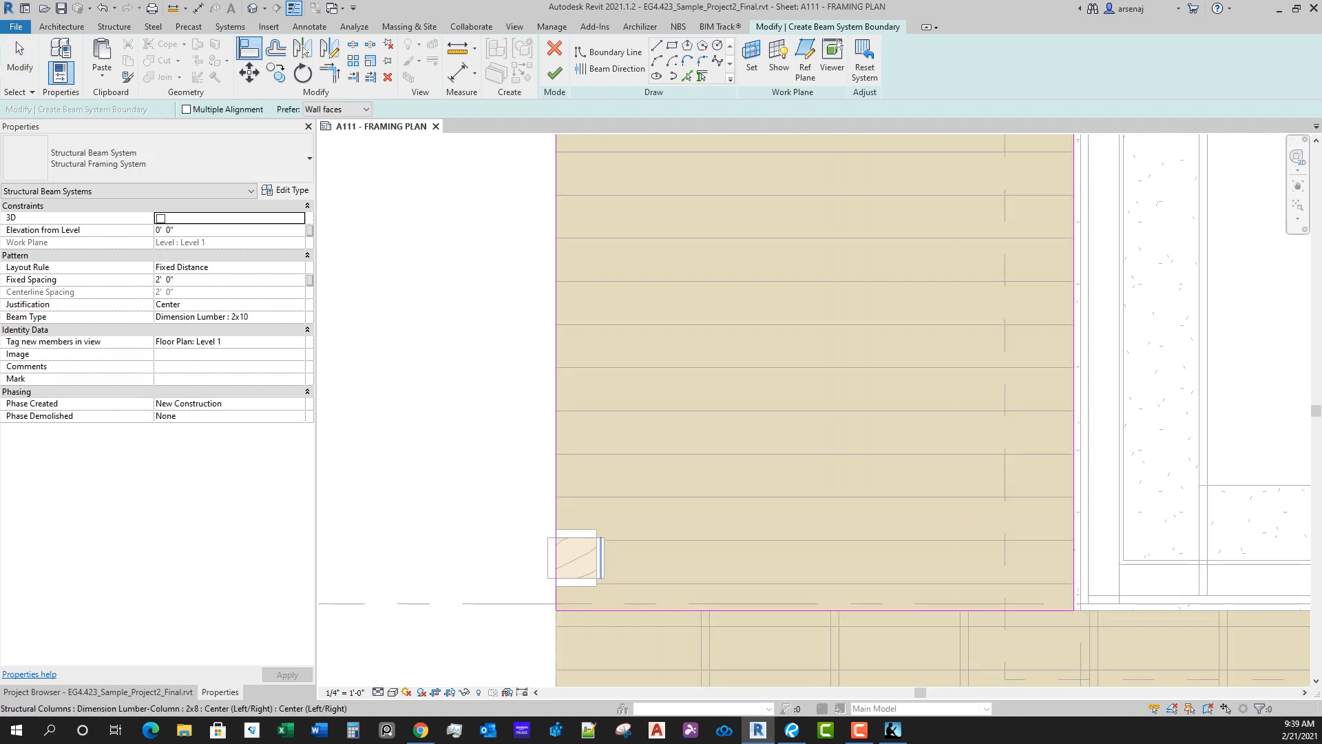
click(596, 559)
click(557, 157)
Step: Align the west deck section's north boundary line with the inner face of the posts at its north end
scroll(559, 156, down, 3)
middle_drag(559, 156, 621, 507)
scroll(621, 243, down, 1)
middle_drag(622, 242, 630, 544)
middle_drag(640, 173, 653, 309)
scroll(678, 305, up, 3)
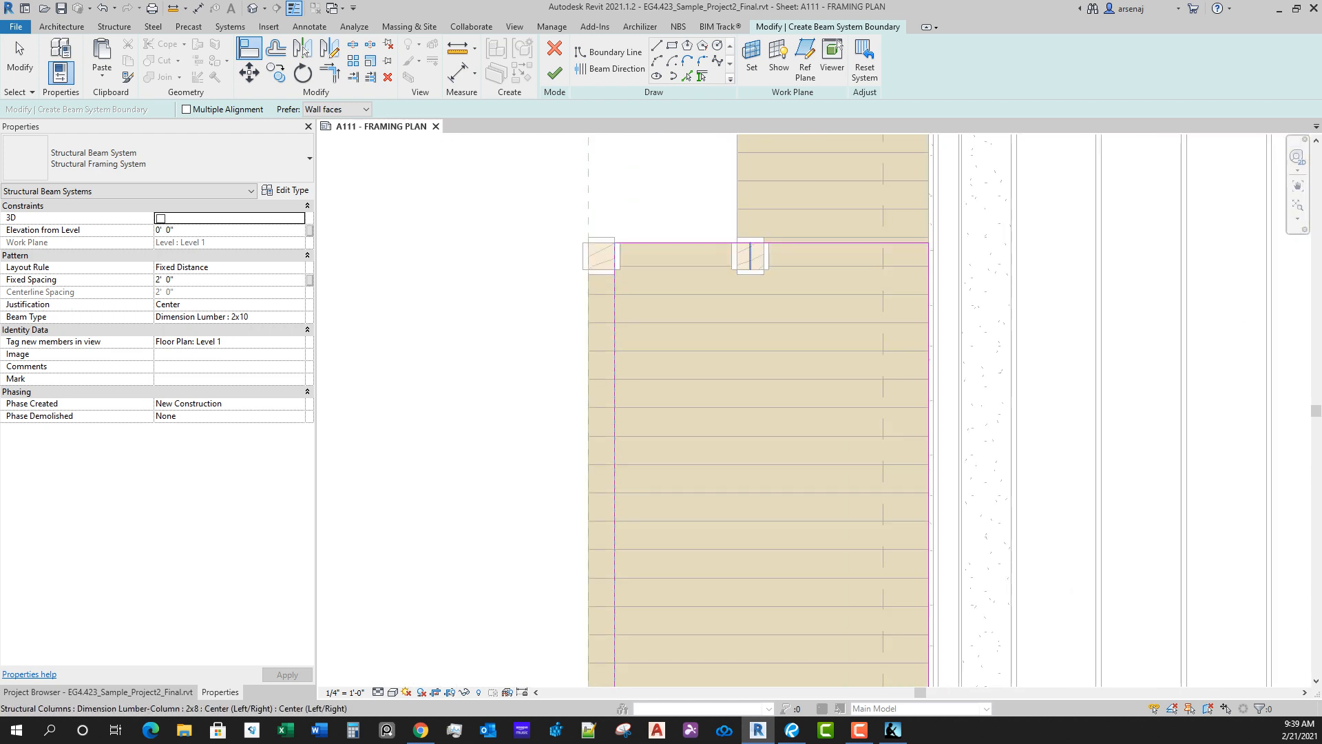
click(751, 273)
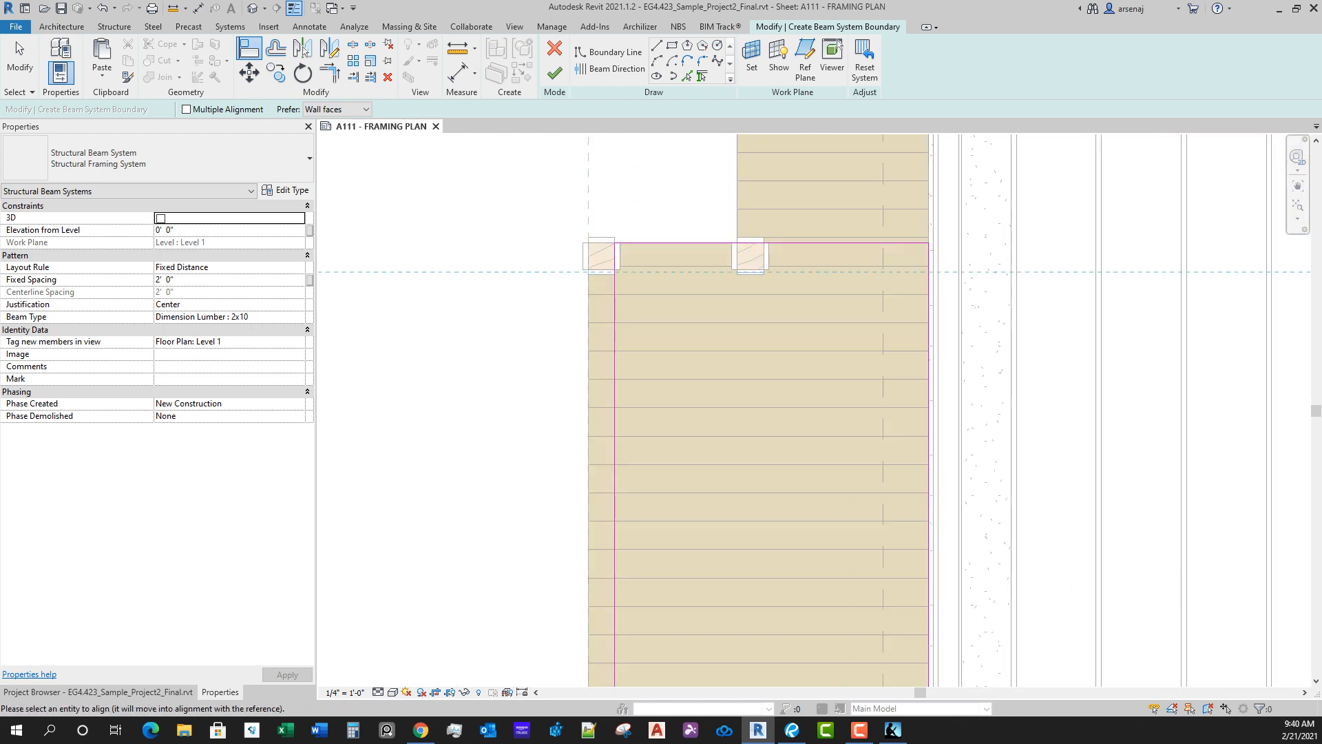
scroll(754, 269, up, 2)
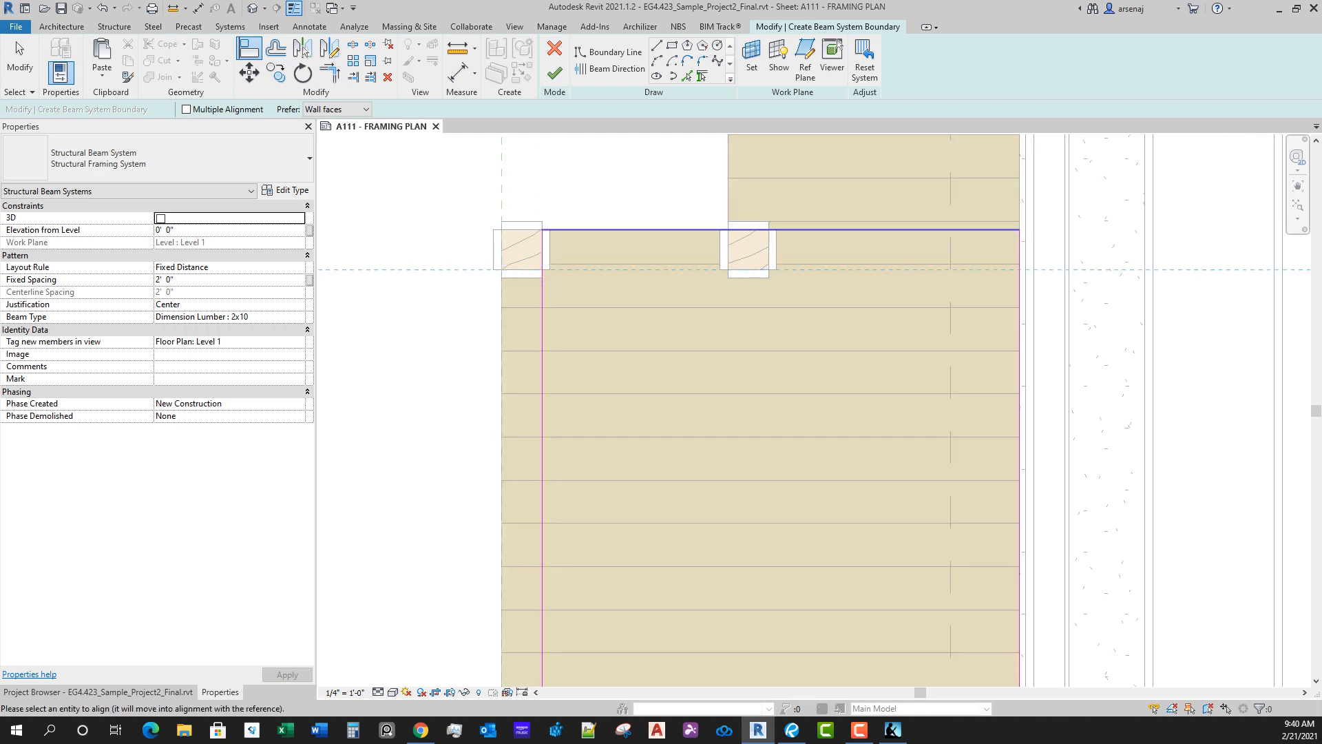
click(799, 230)
Step: Set the beam direction along the west deck section's north boundary line and finish its boundary sketch
click(555, 72)
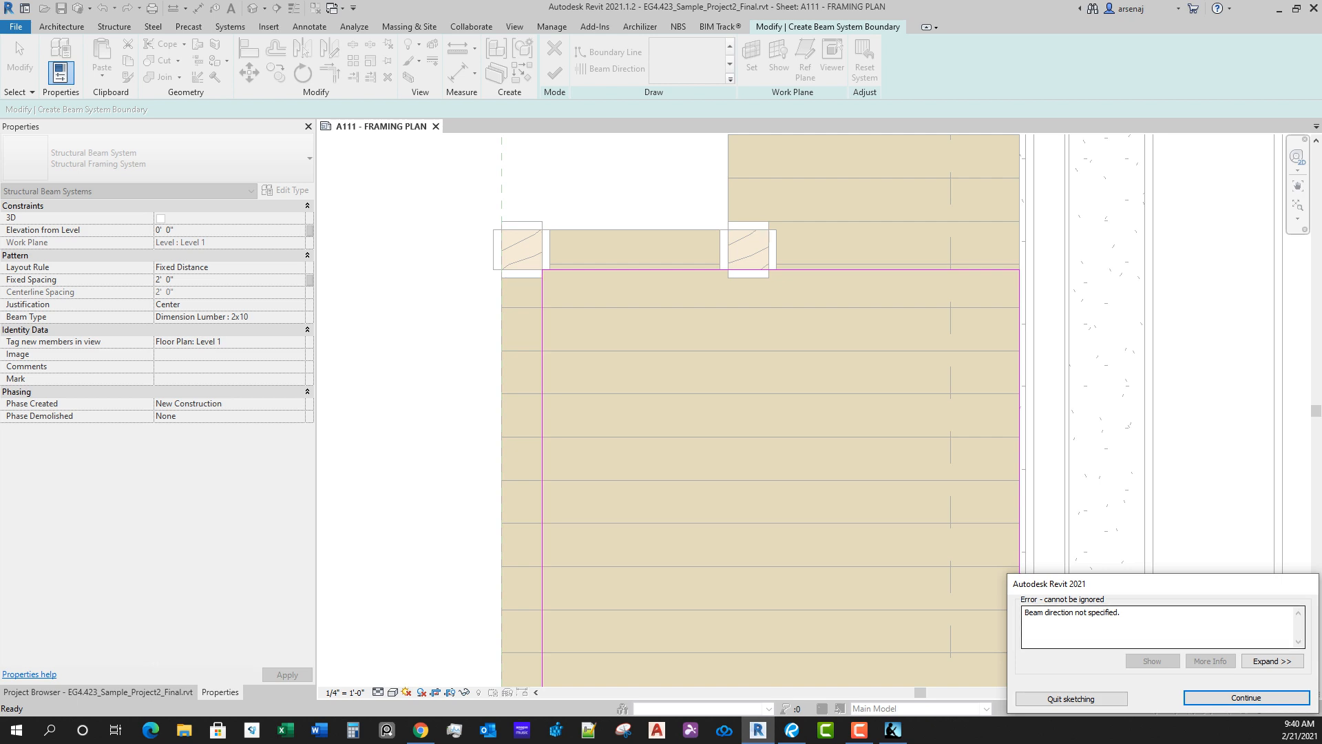
click(1247, 698)
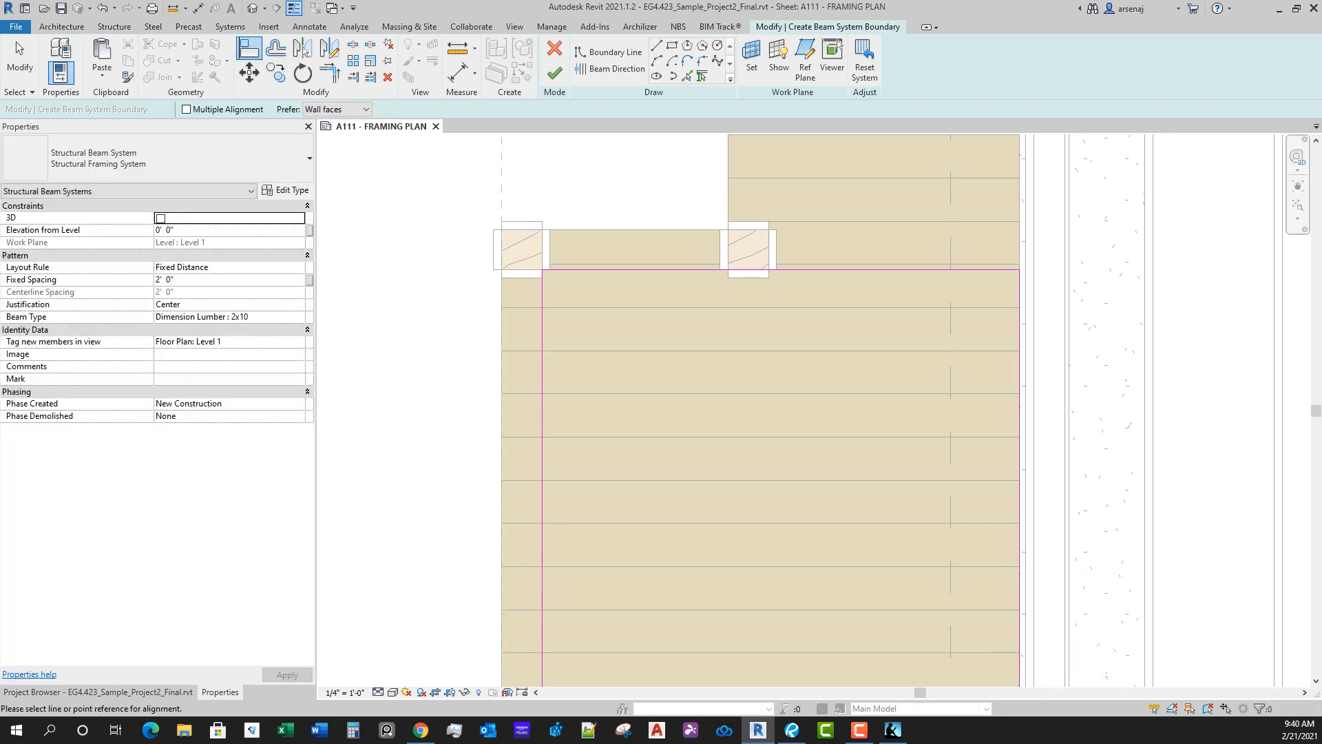
click(609, 69)
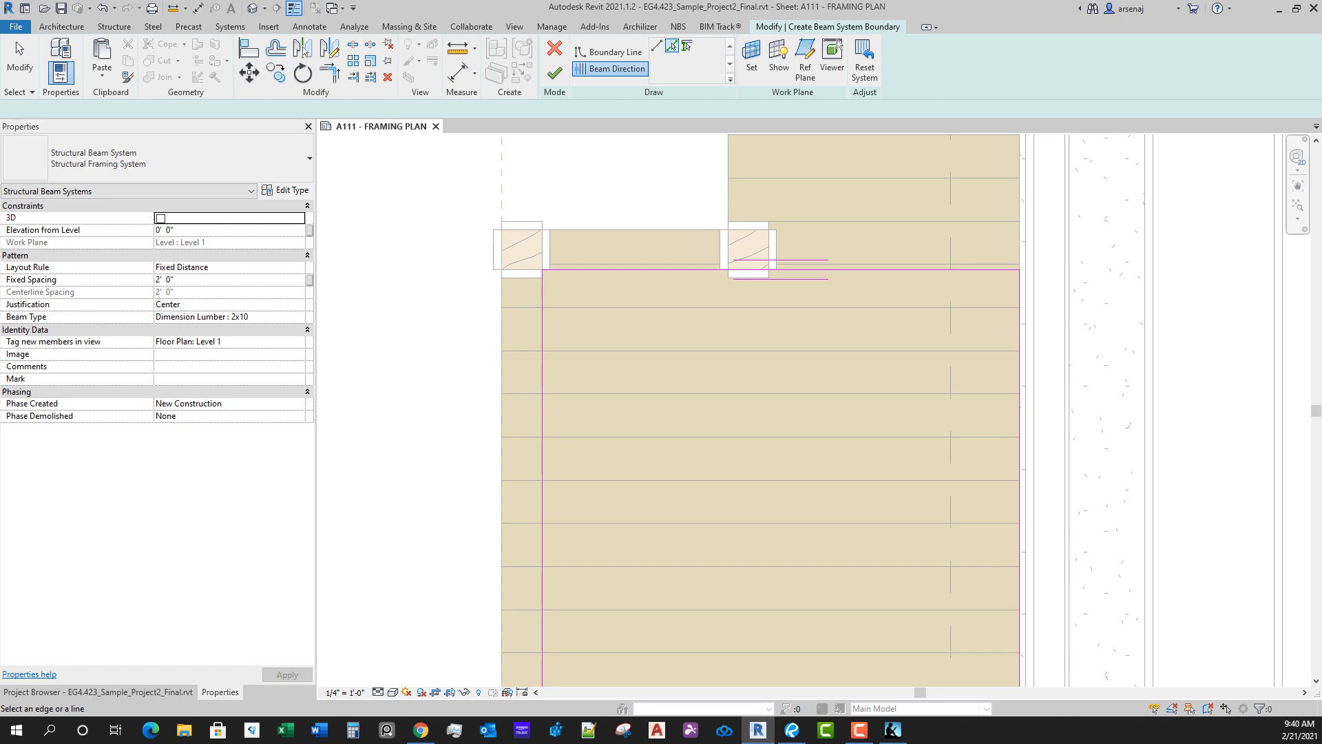
click(554, 72)
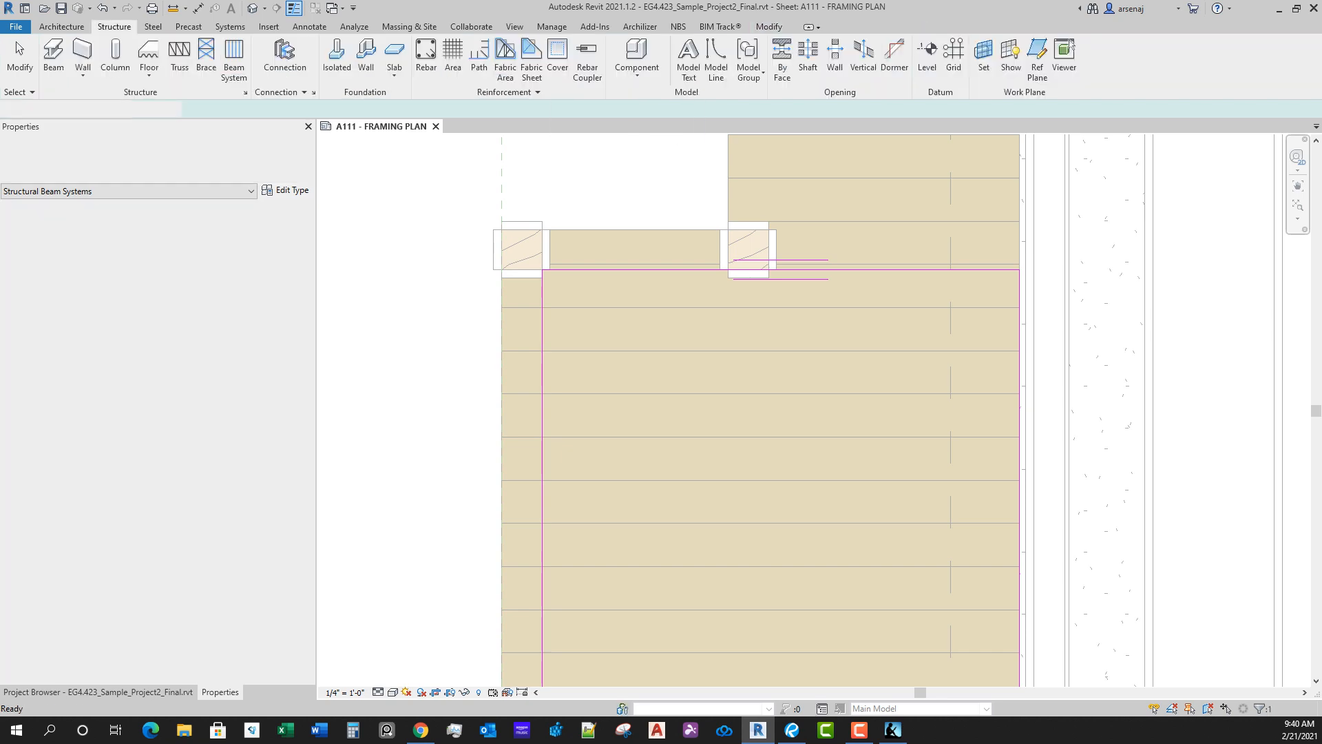
Step: Start a sketched structural beam system for the north deck section and paste the copied deck boundary lines in place
scroll(666, 346, down, 5)
middle_drag(666, 346, 559, 186)
scroll(645, 376, down, 3)
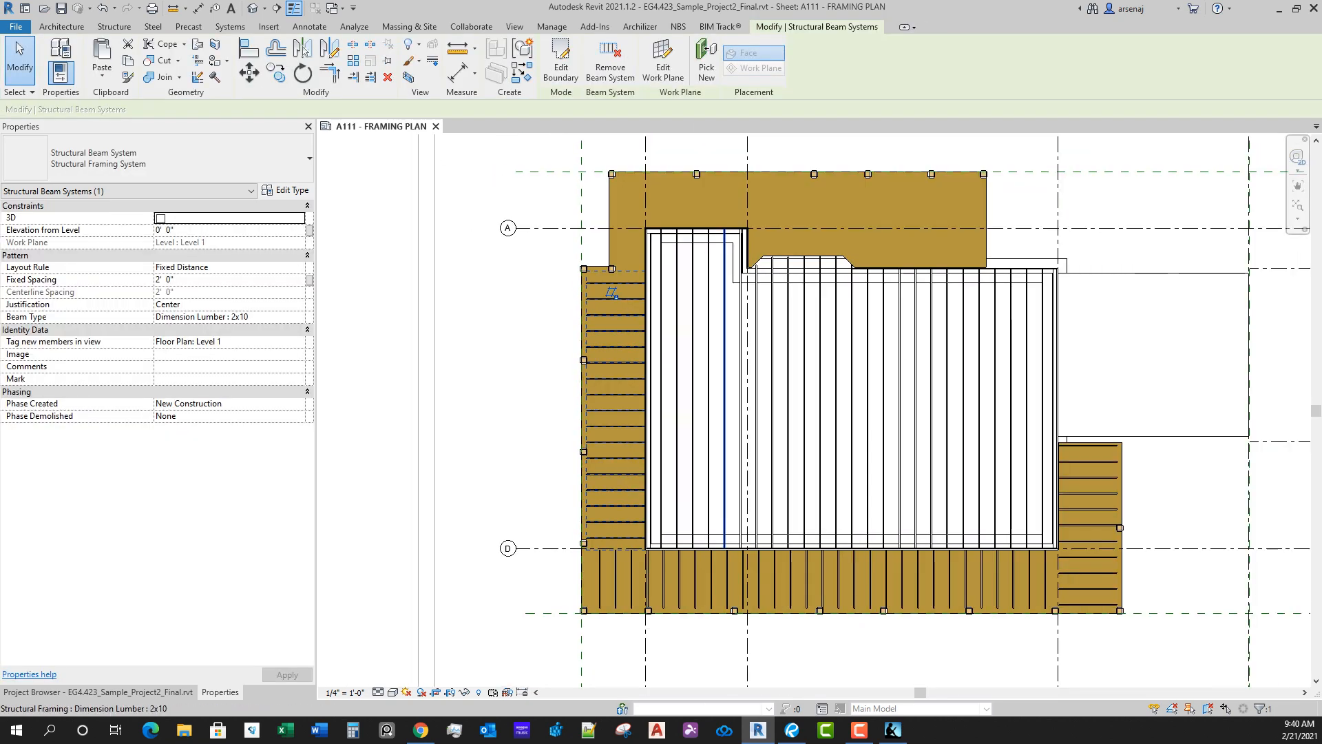
scroll(645, 376, up, 1)
middle_drag(645, 377, 642, 490)
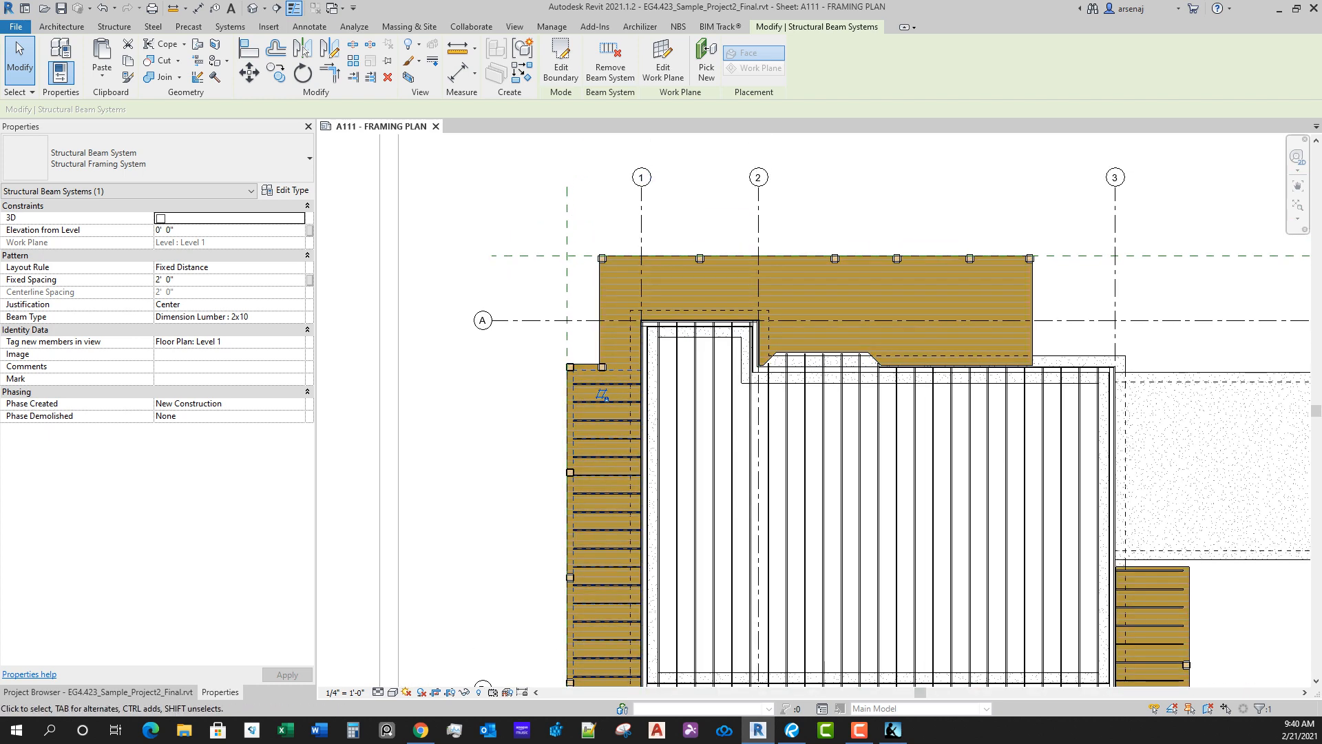
click(114, 26)
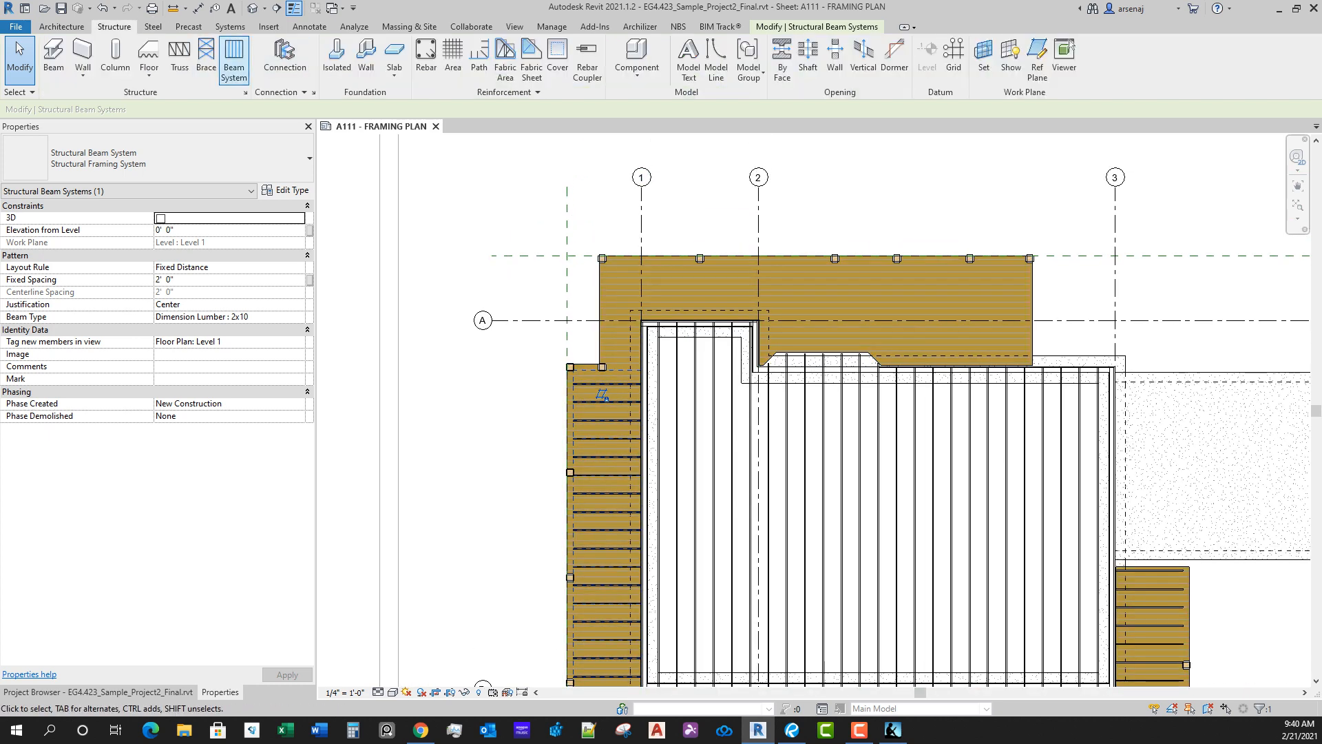
click(234, 58)
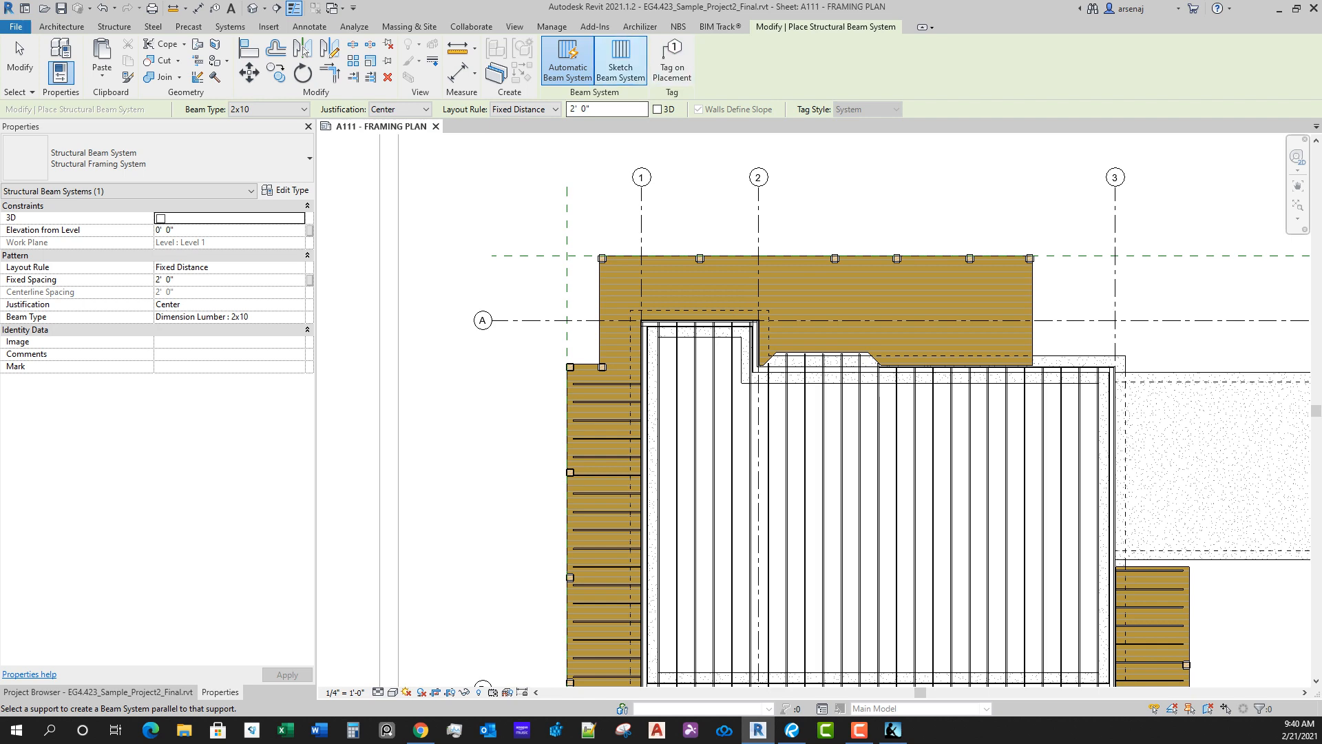
click(620, 62)
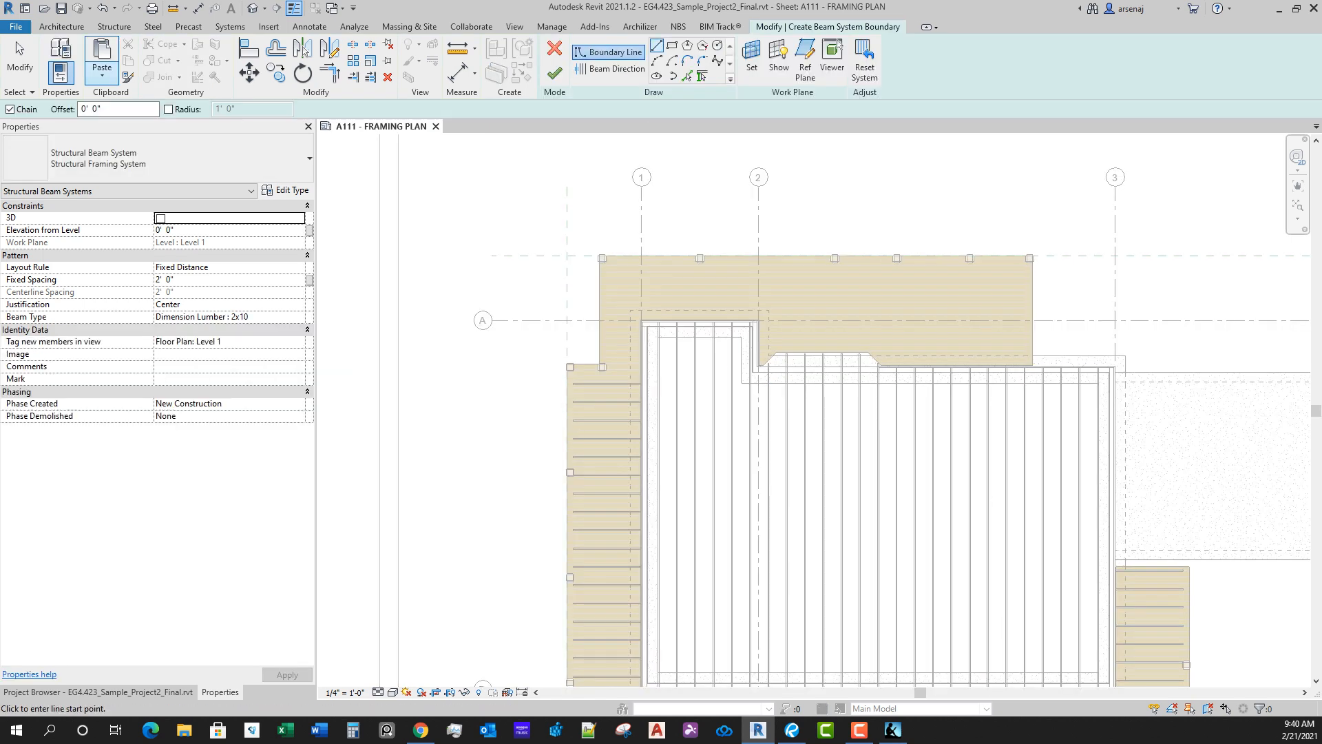
click(102, 69)
click(156, 183)
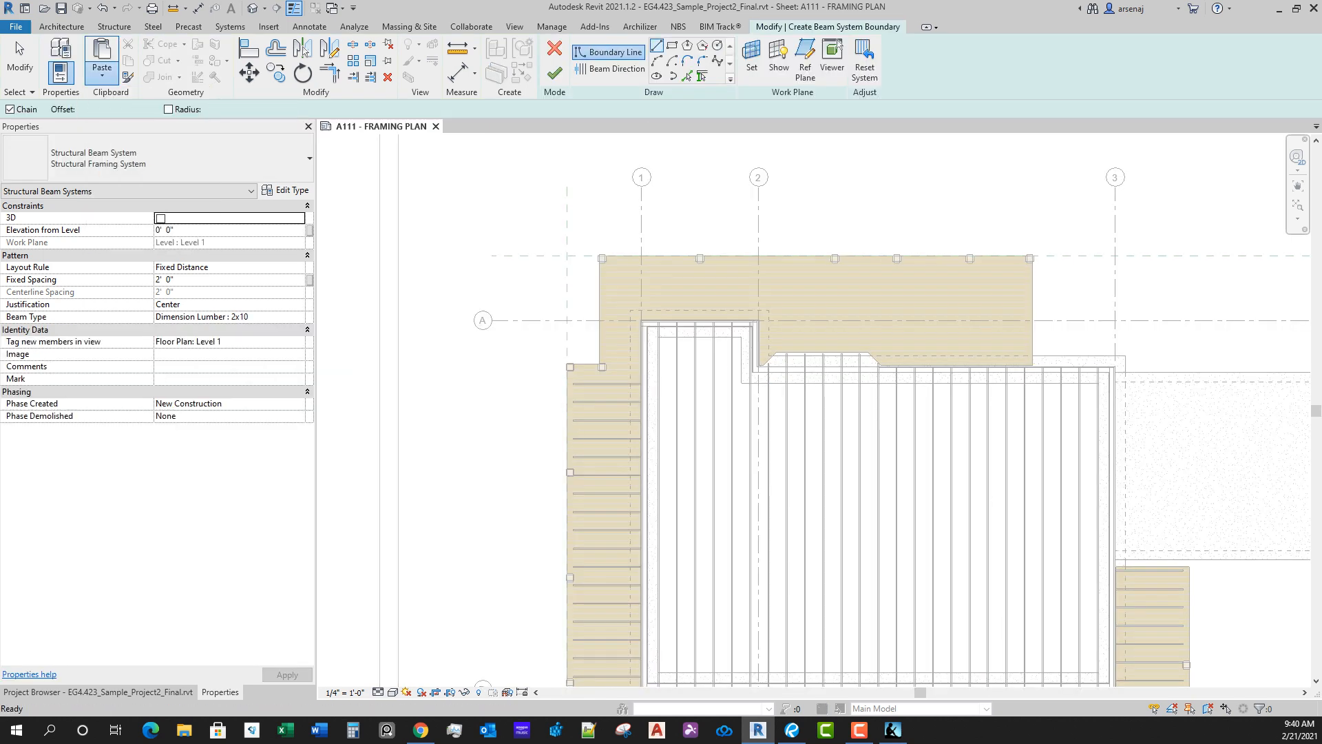
Step: Trim the pasted boundary lines at the southwest corner of the north deck section to close its outline around the house
key(t)
key(r)
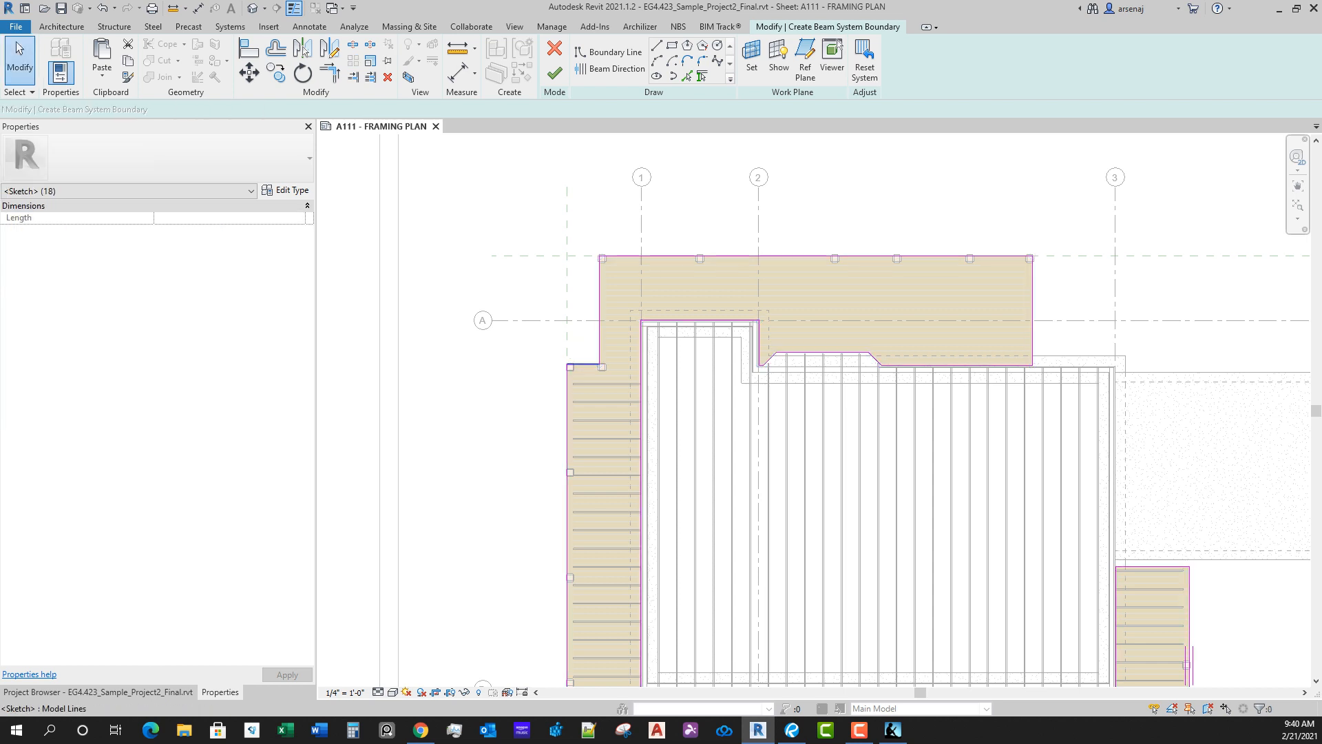
click(585, 364)
click(641, 344)
click(599, 339)
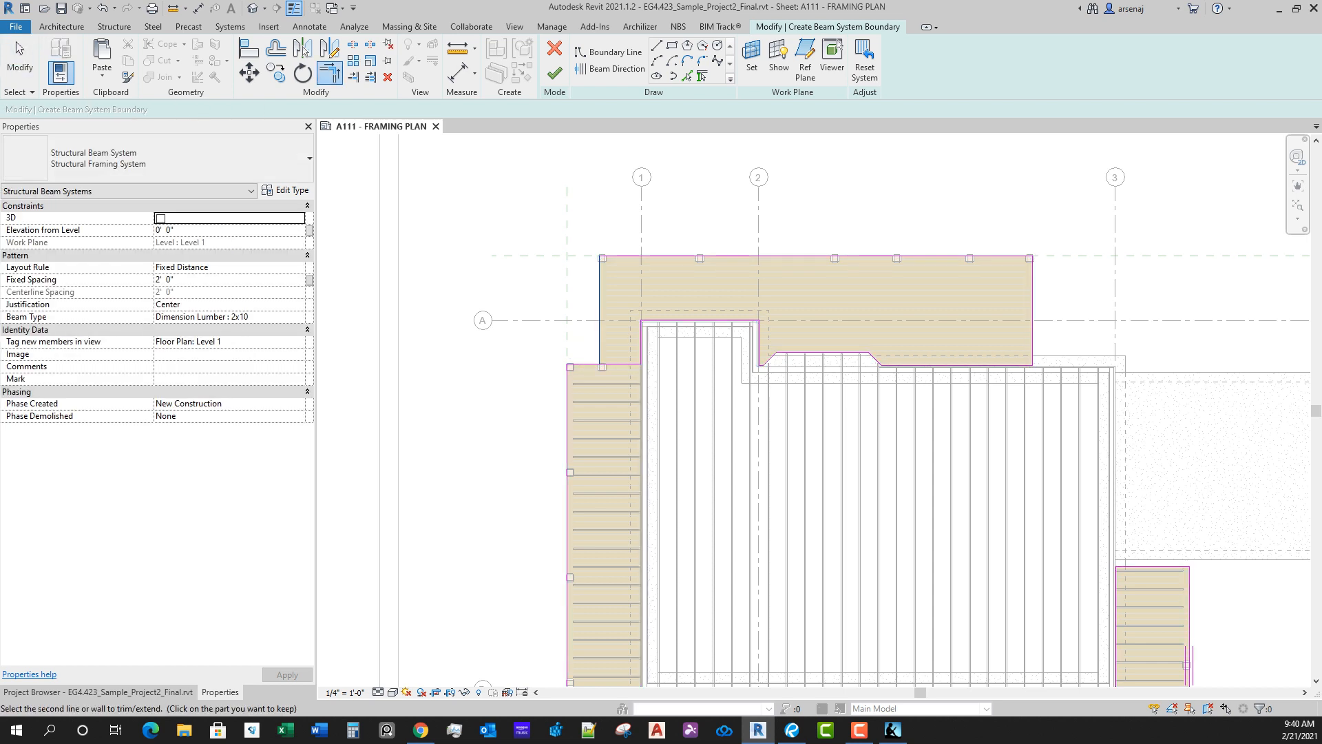
key(Escape)
key(Escape)
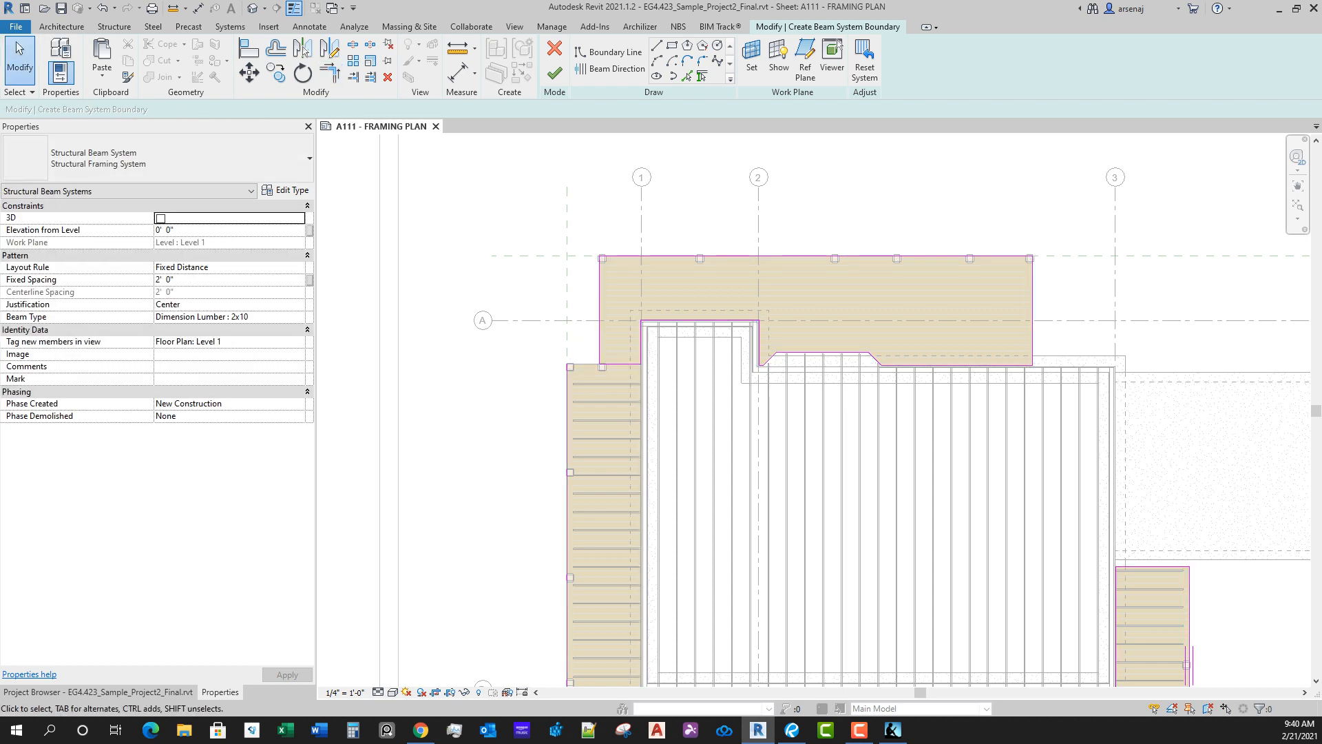
Step: Delete the leftover boundary lines outside the north deck section and set the beam direction along its east edge
key(Tab)
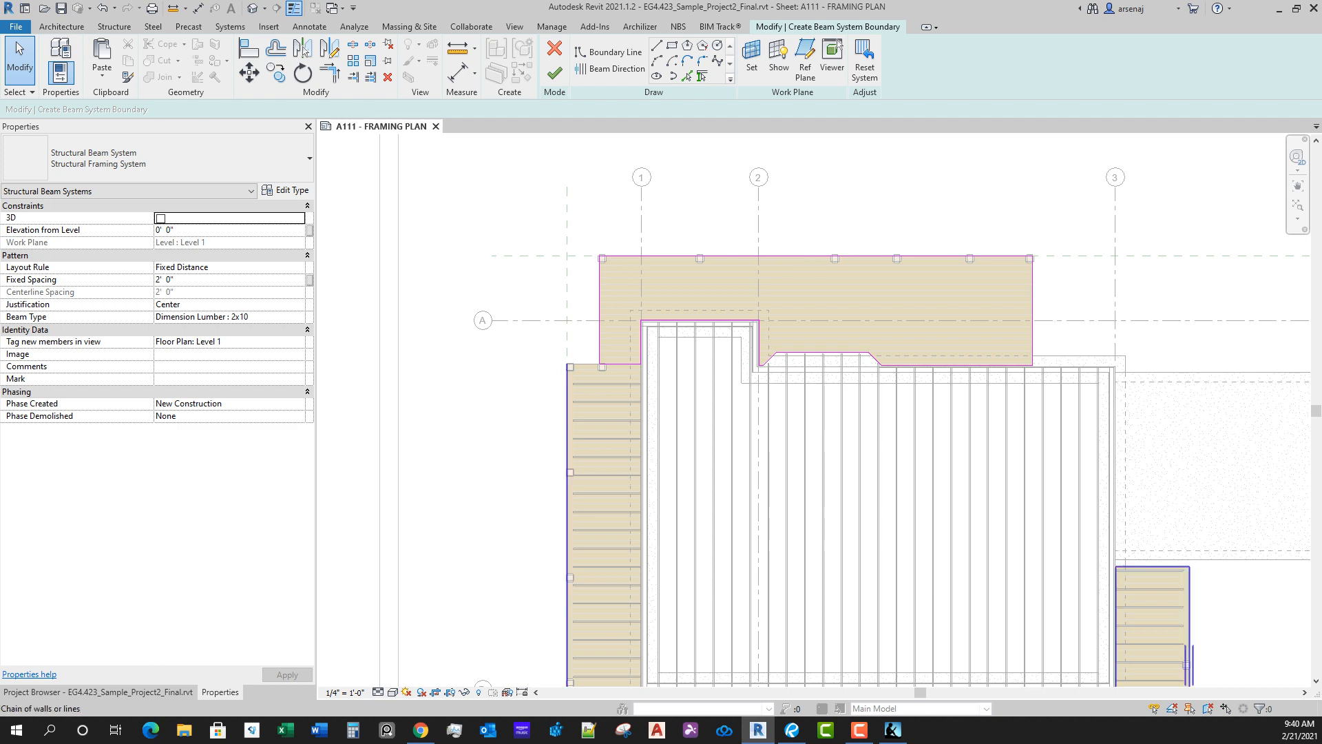
click(568, 411)
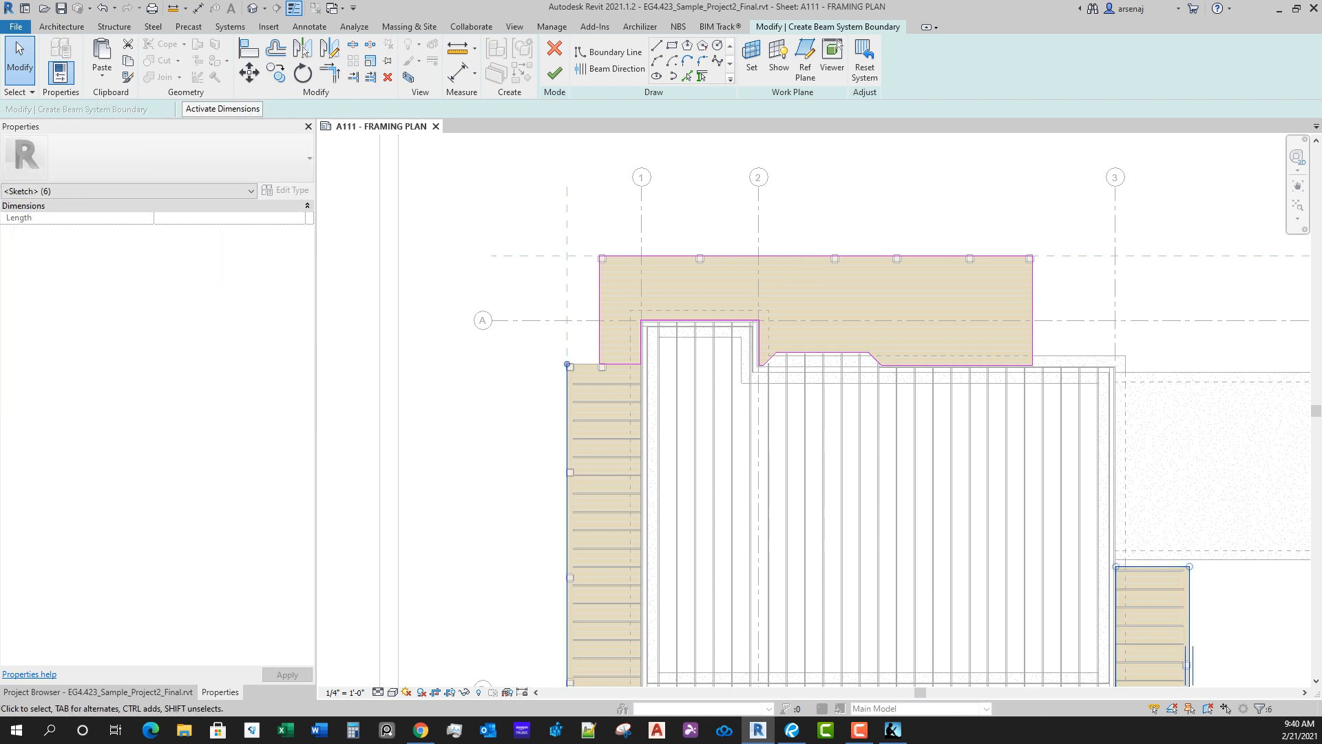
key(Escape)
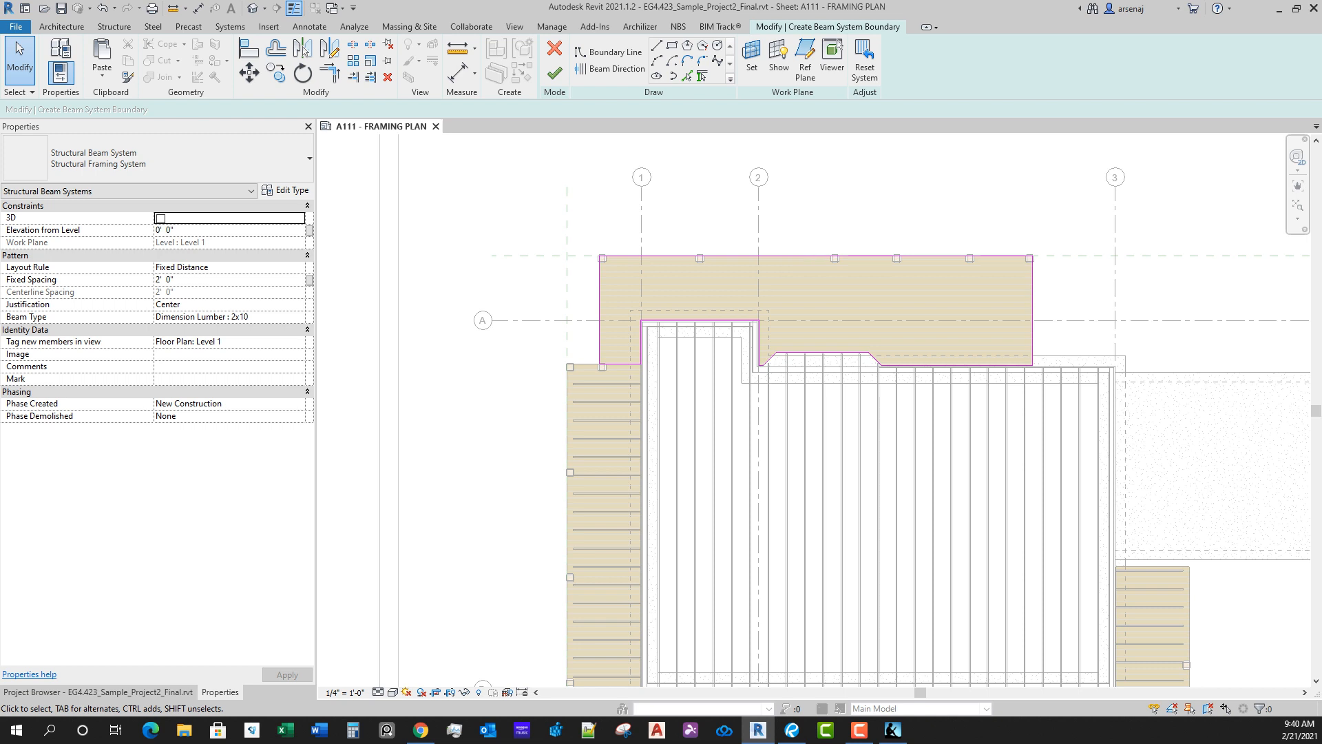
click(609, 68)
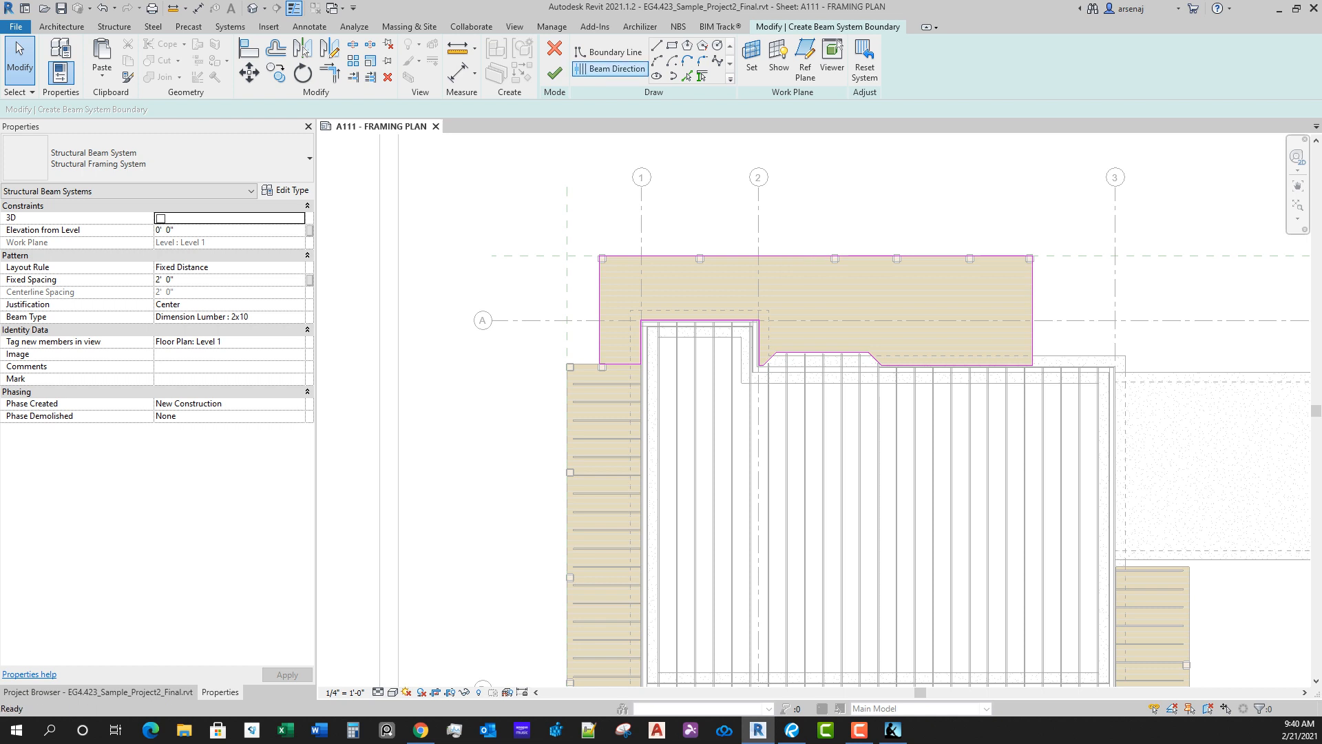
click(1033, 312)
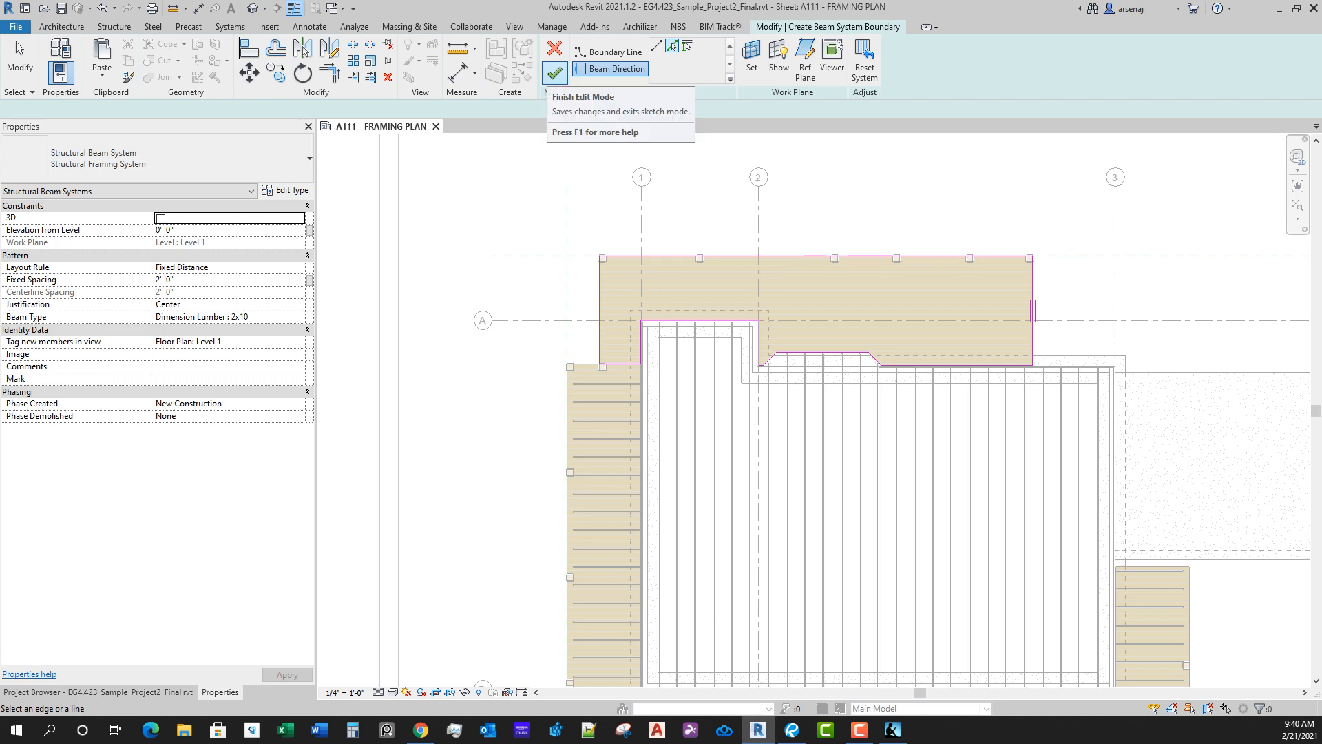
Step: Finish the boundary sketch of the north deck section's structural beam system
click(555, 73)
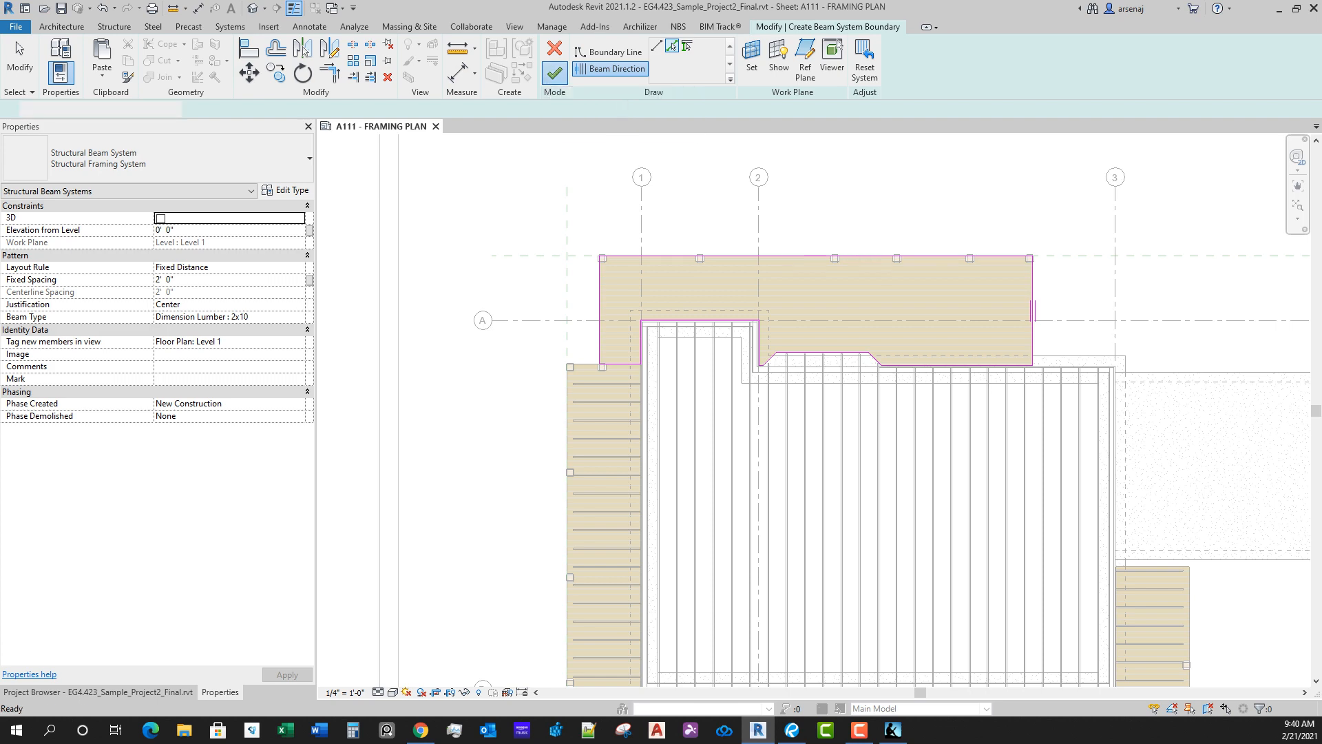
scroll(783, 281, down, 2)
middle_drag(783, 281, 713, 267)
Step: Open the 3D Structural view and examine the deck joists and posts along the north and west sides
click(98, 692)
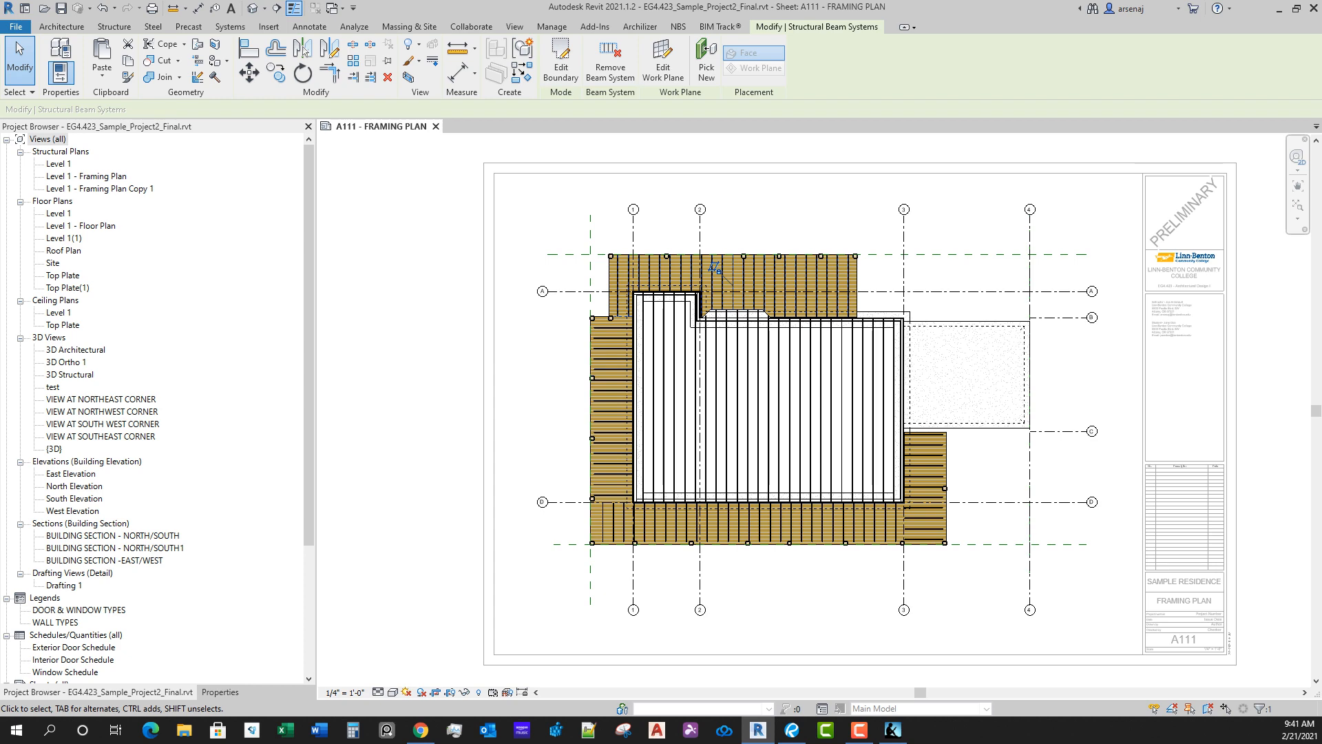
double_click(72, 374)
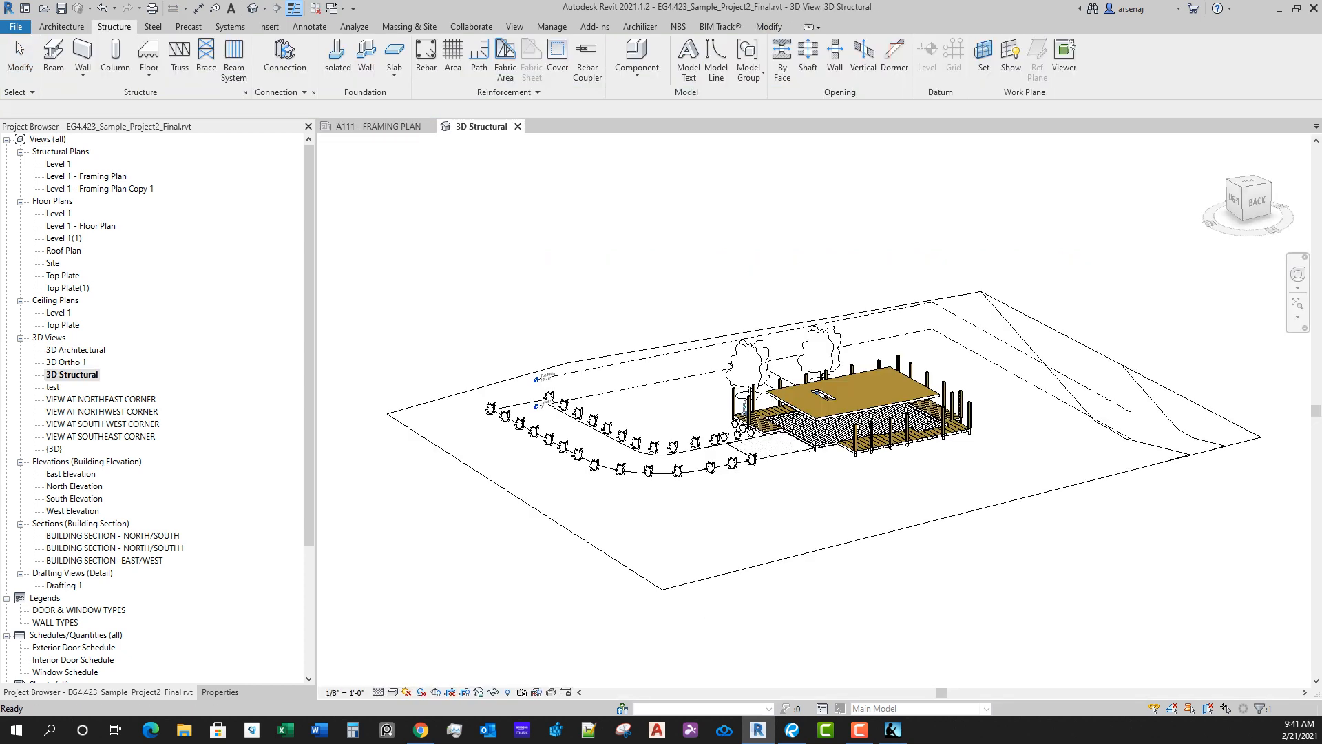
scroll(861, 434, up, 10)
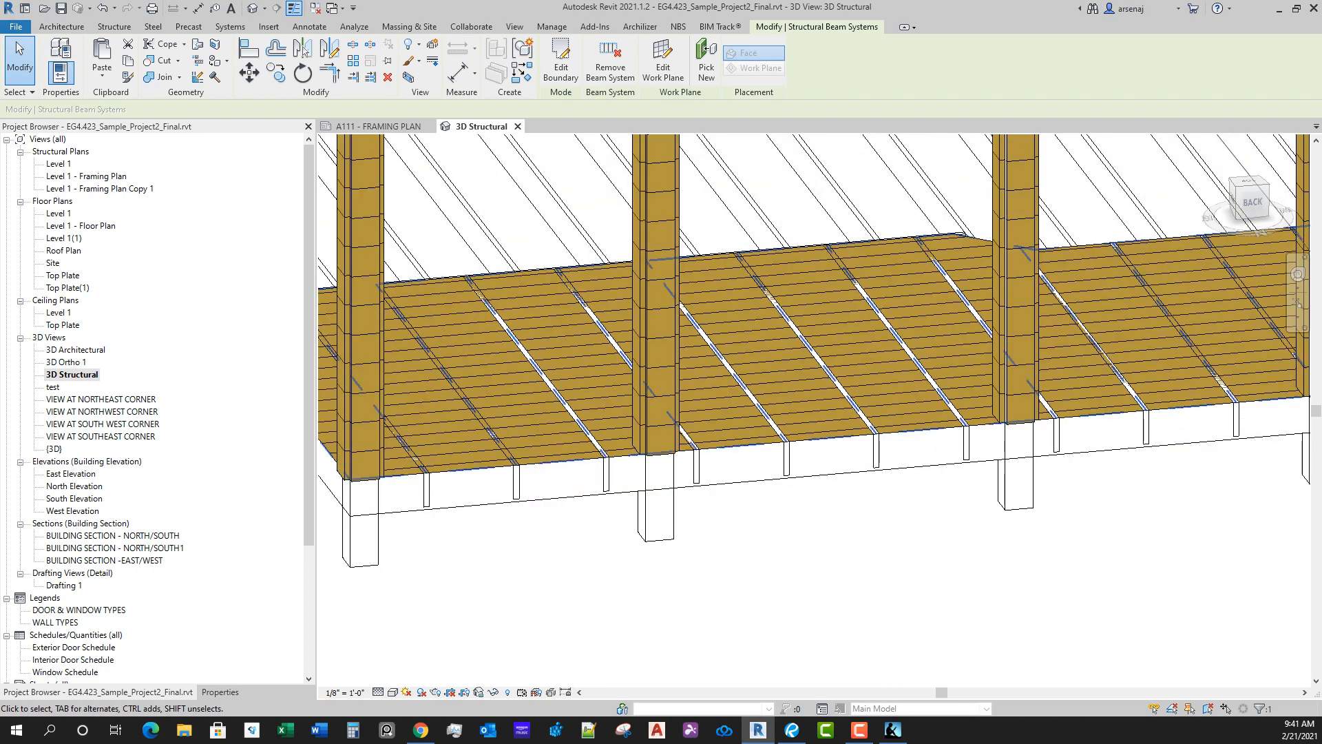
scroll(869, 141, down, 5)
middle_drag(870, 141, 513, 174)
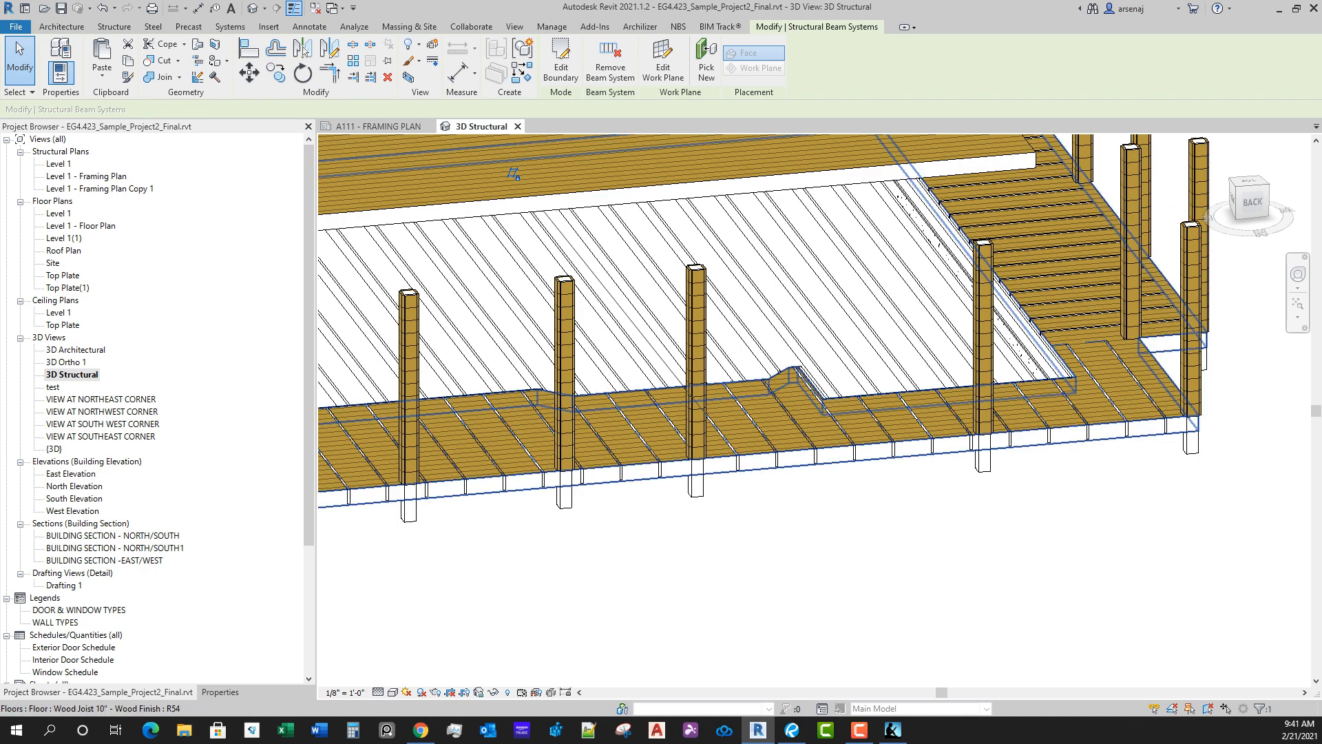
scroll(1116, 422, down, 3)
shift+middle_drag(1116, 422, 985, 451)
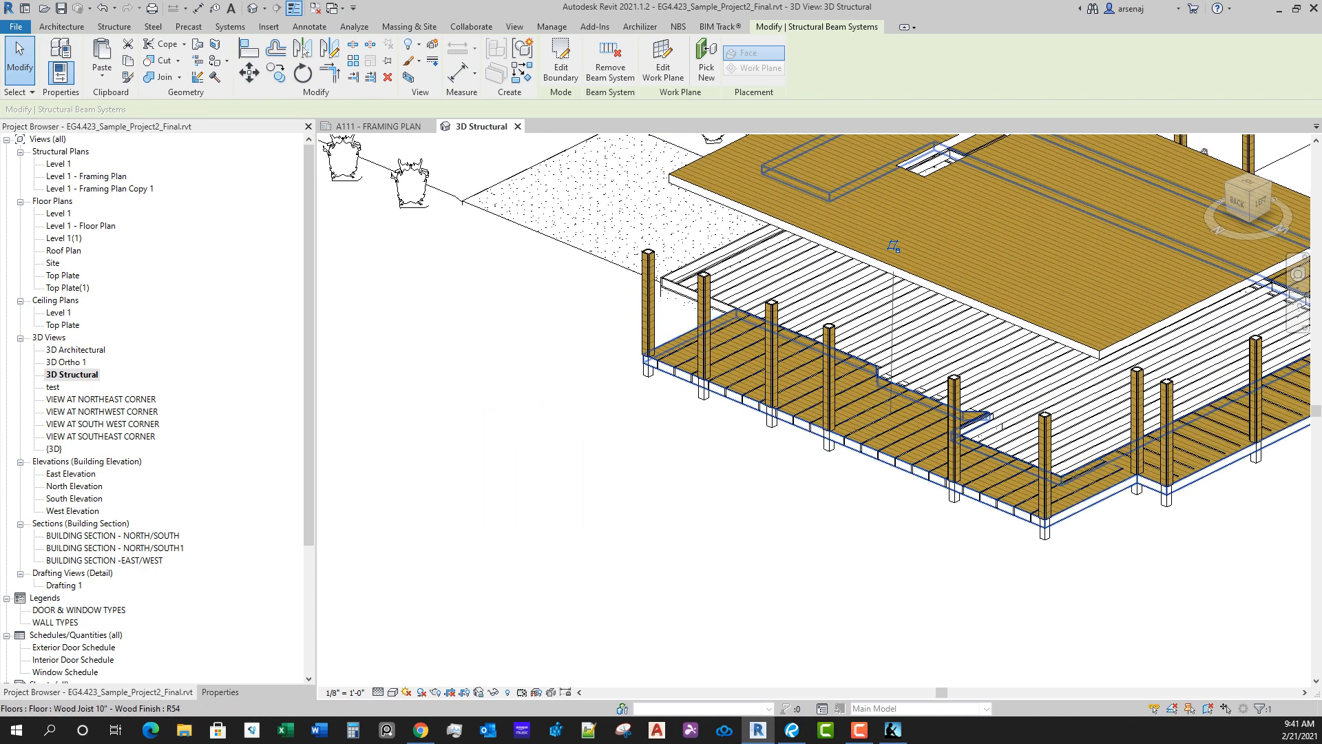
ctrl+click(1226, 452)
scroll(1236, 482, down, 3)
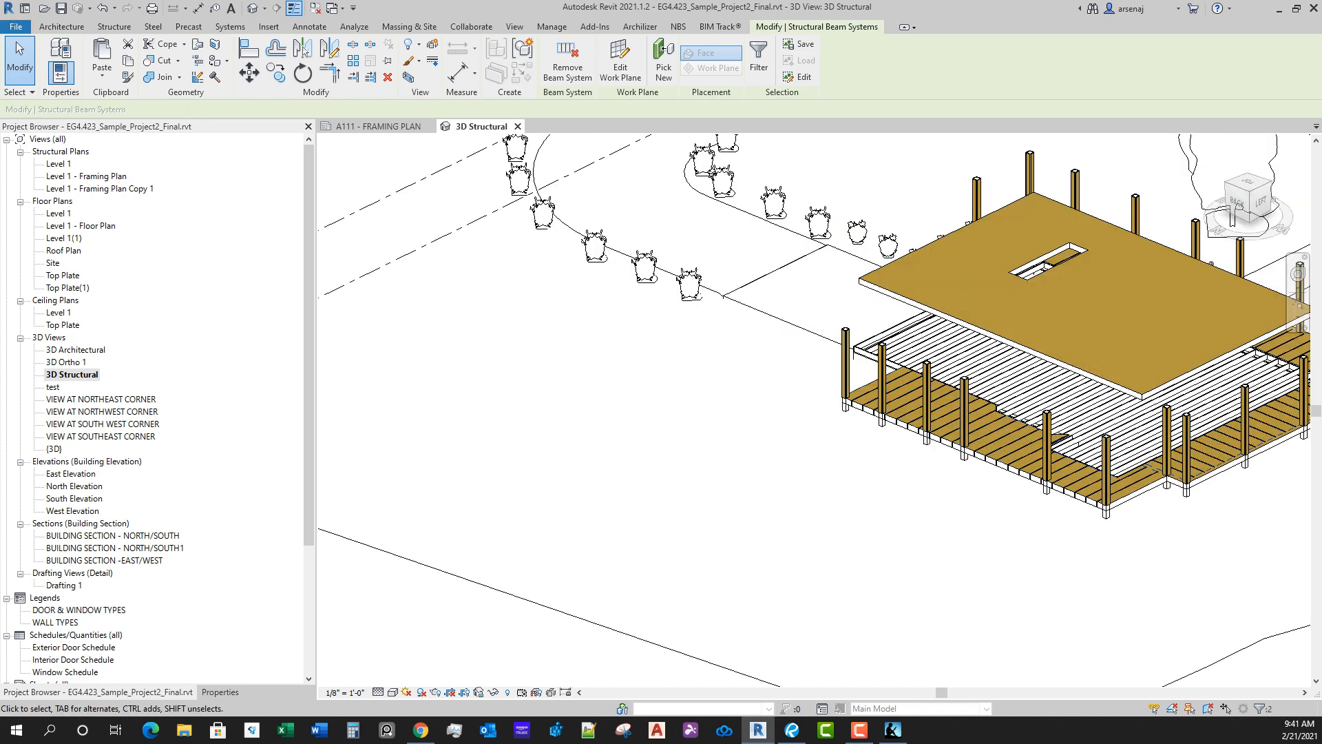
middle_drag(1236, 482, 1201, 488)
scroll(1023, 506, up, 4)
key(Escape)
Step: Edit the north deck beam system's boundary on the A111 framing plan, aligning its west and north lines to the inner faces of the northwest column
click(909, 350)
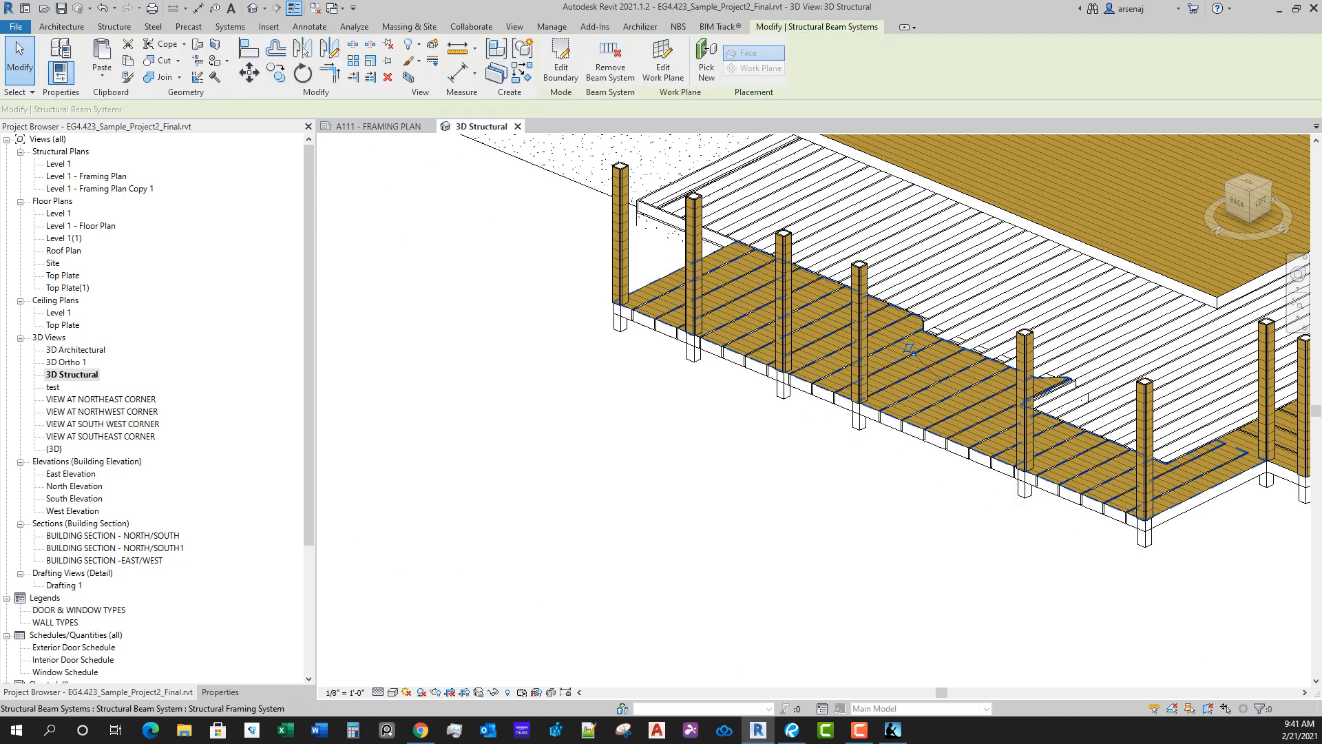
click(378, 127)
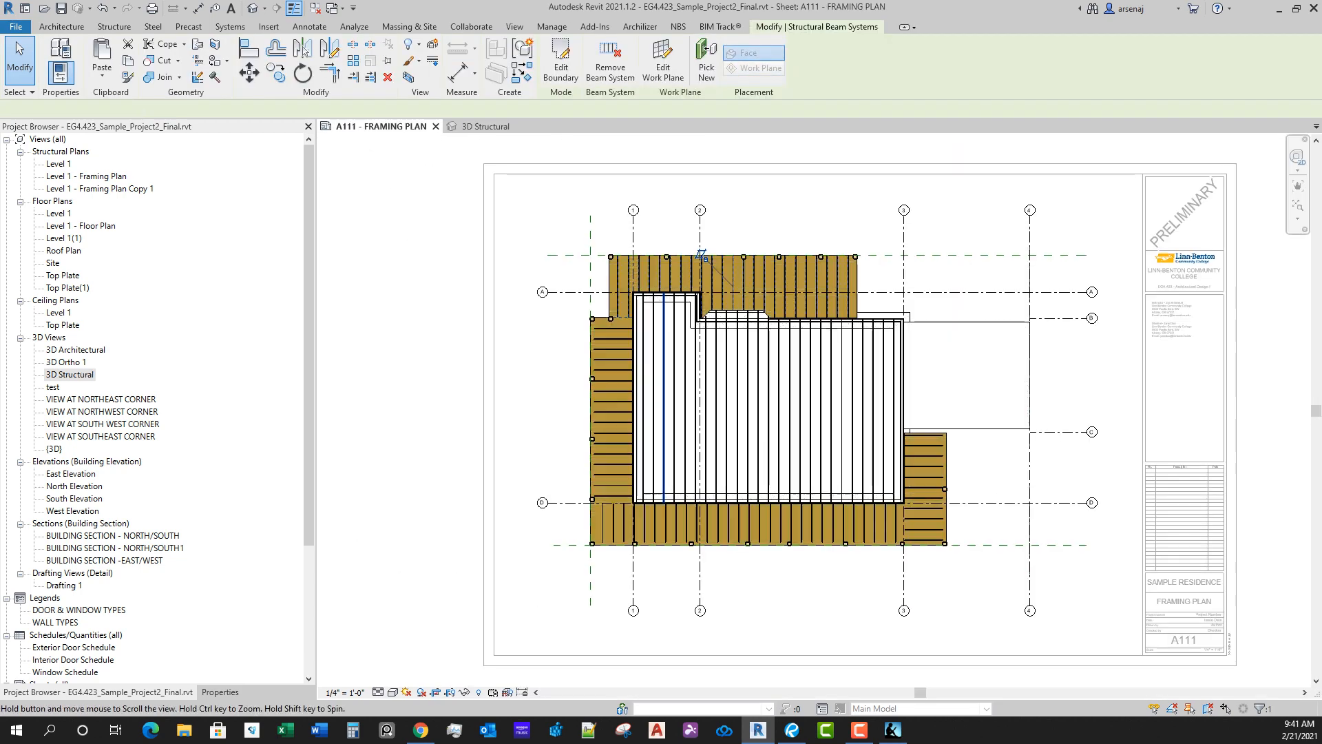
scroll(668, 261, up, 4)
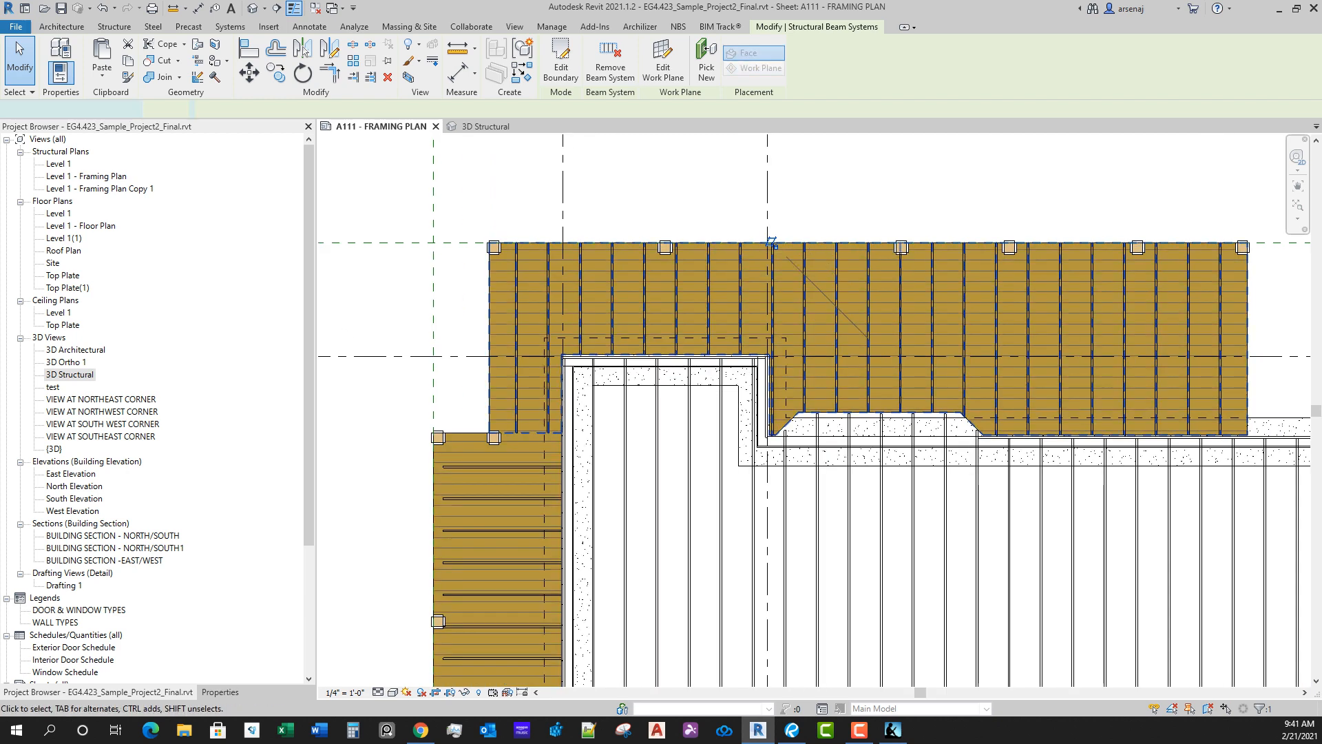
click(561, 63)
key(a)
key(l)
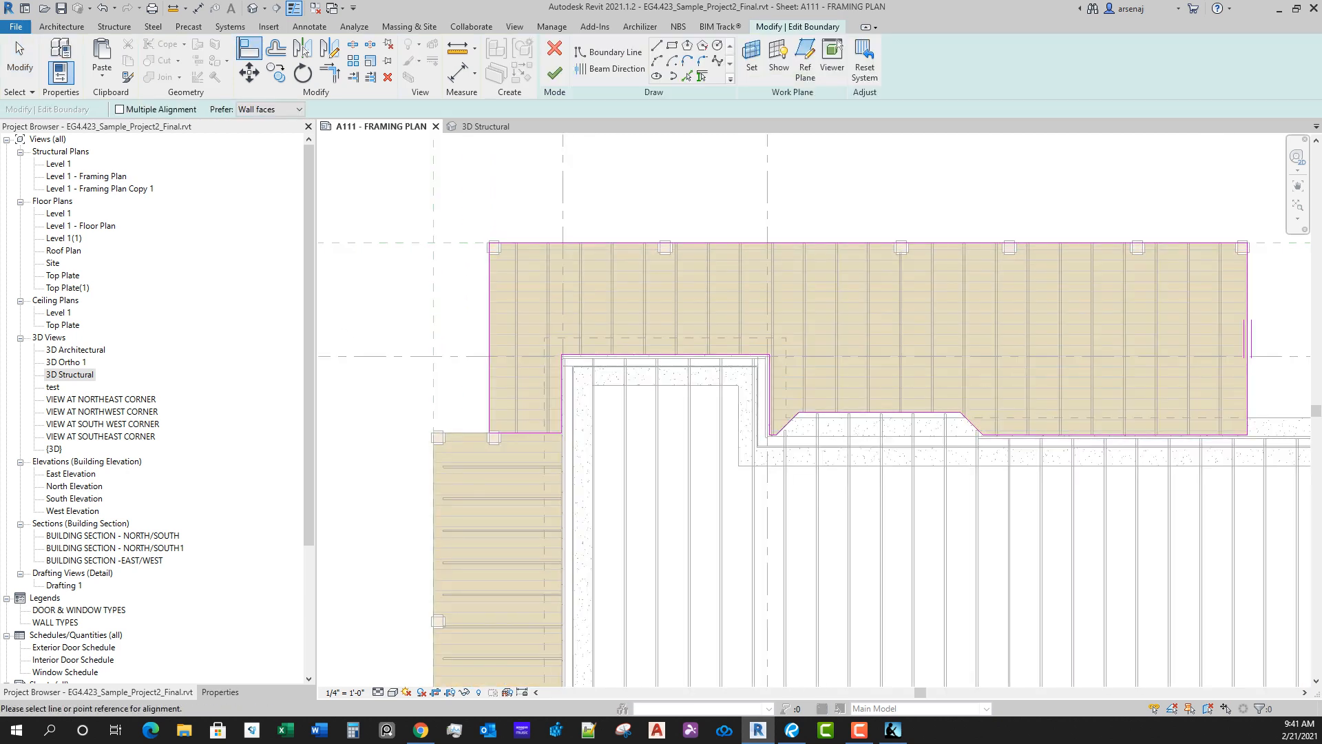
scroll(496, 220, up, 3)
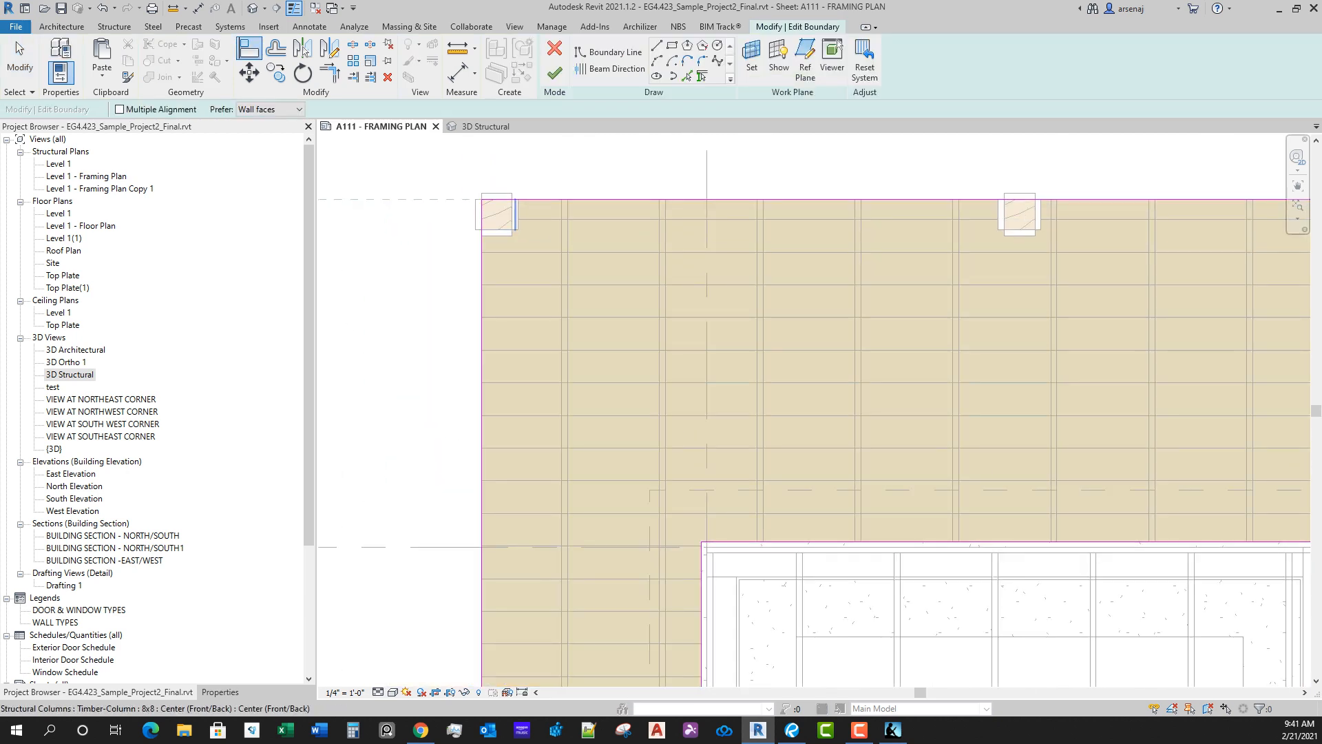
click(514, 220)
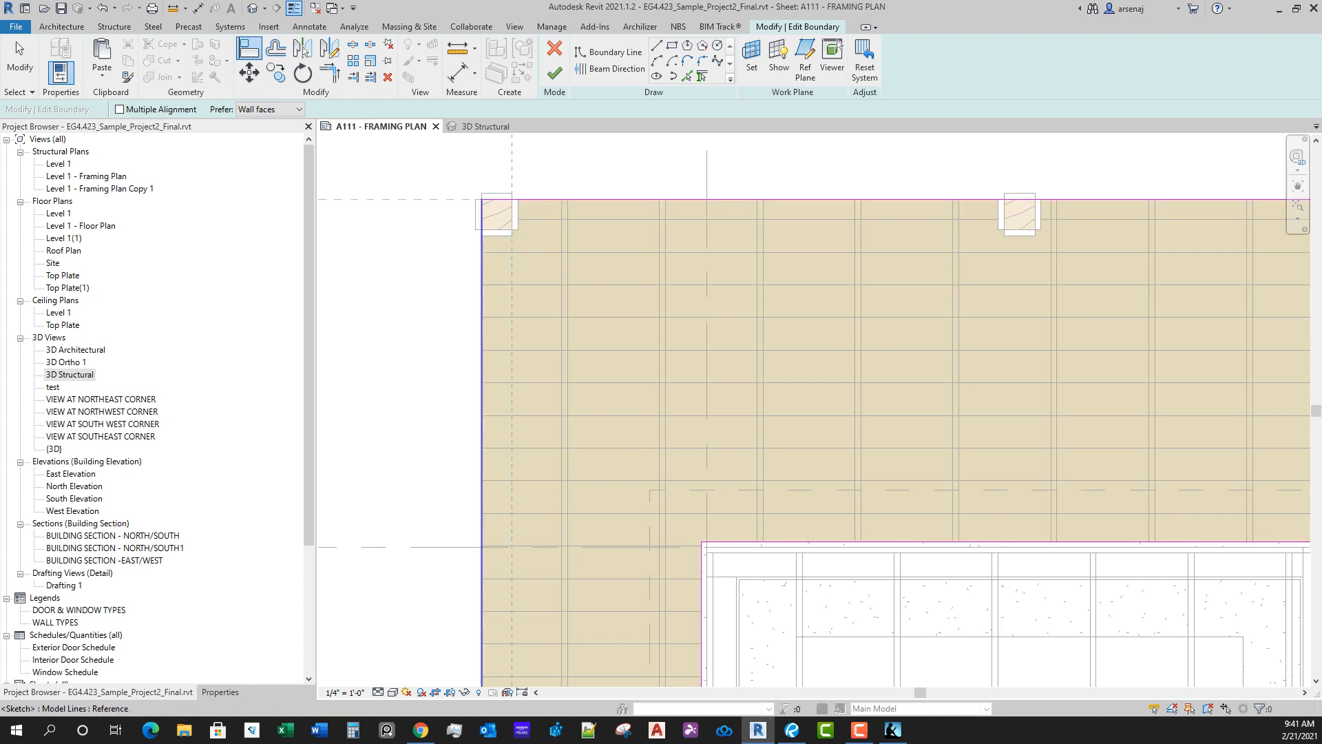
click(490, 419)
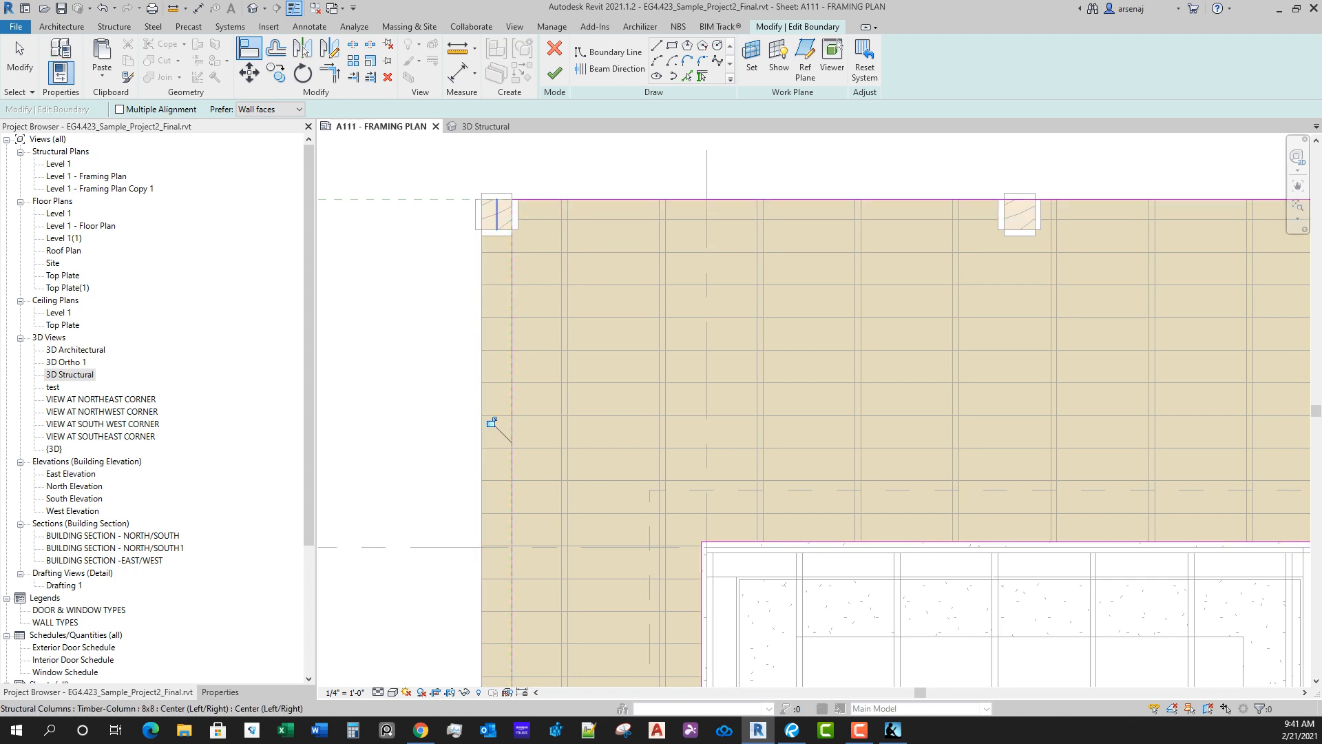
click(496, 229)
click(545, 200)
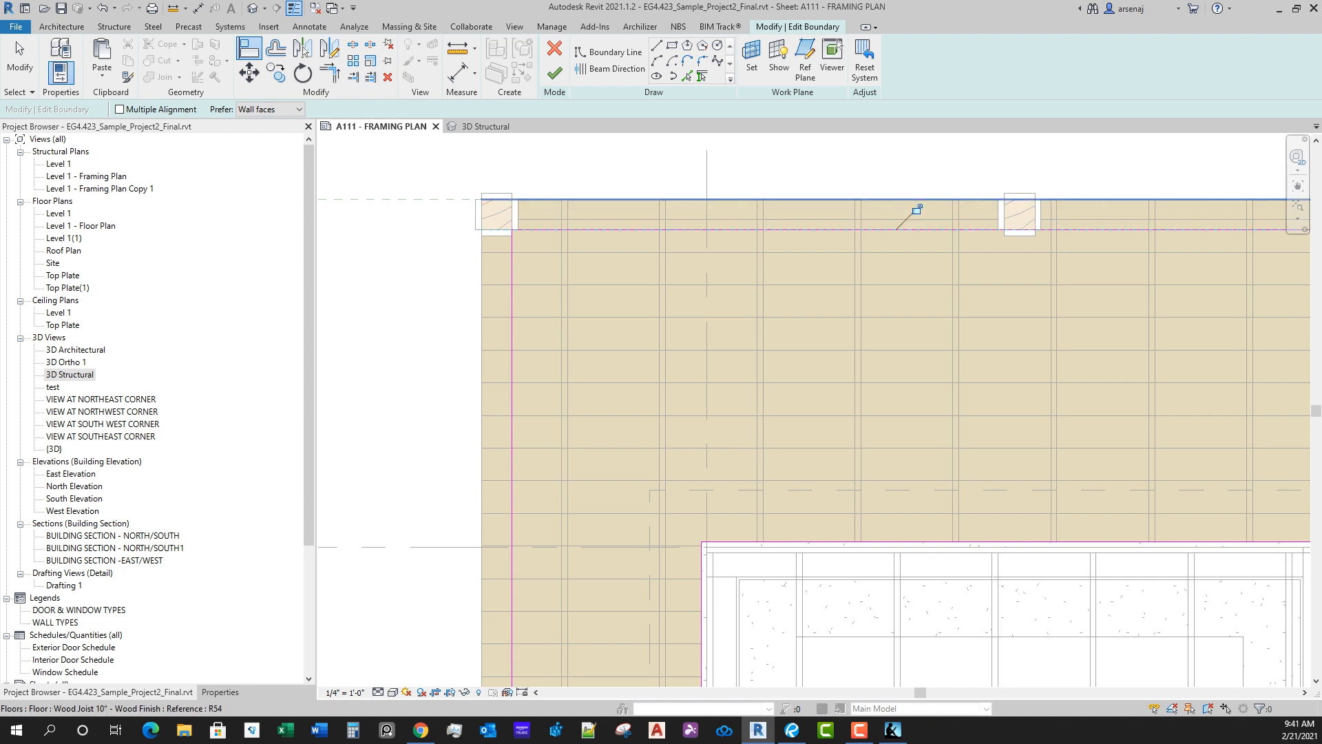
Step: Align the north deck boundary's east line to the inner face of the northeast column and finish the boundary edit
scroll(917, 210, down, 3)
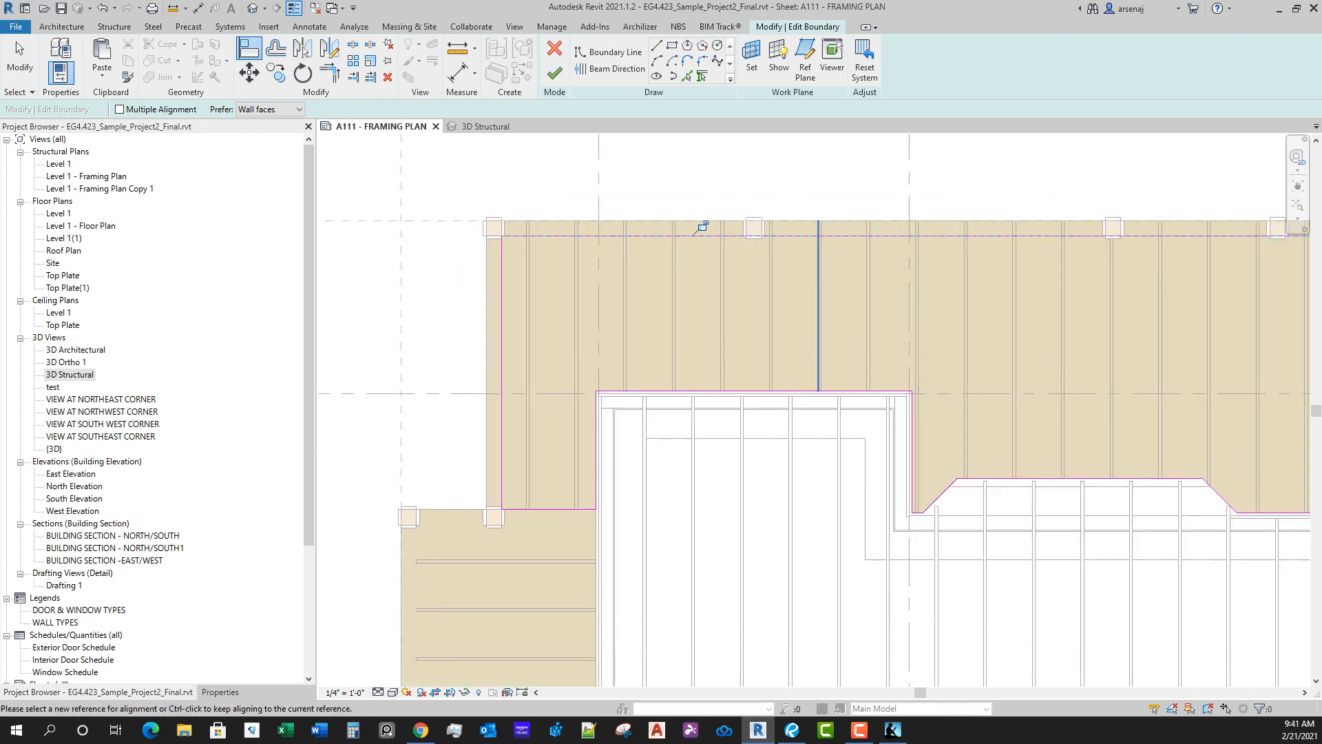
scroll(436, 236, down, 2)
scroll(1044, 242, up, 6)
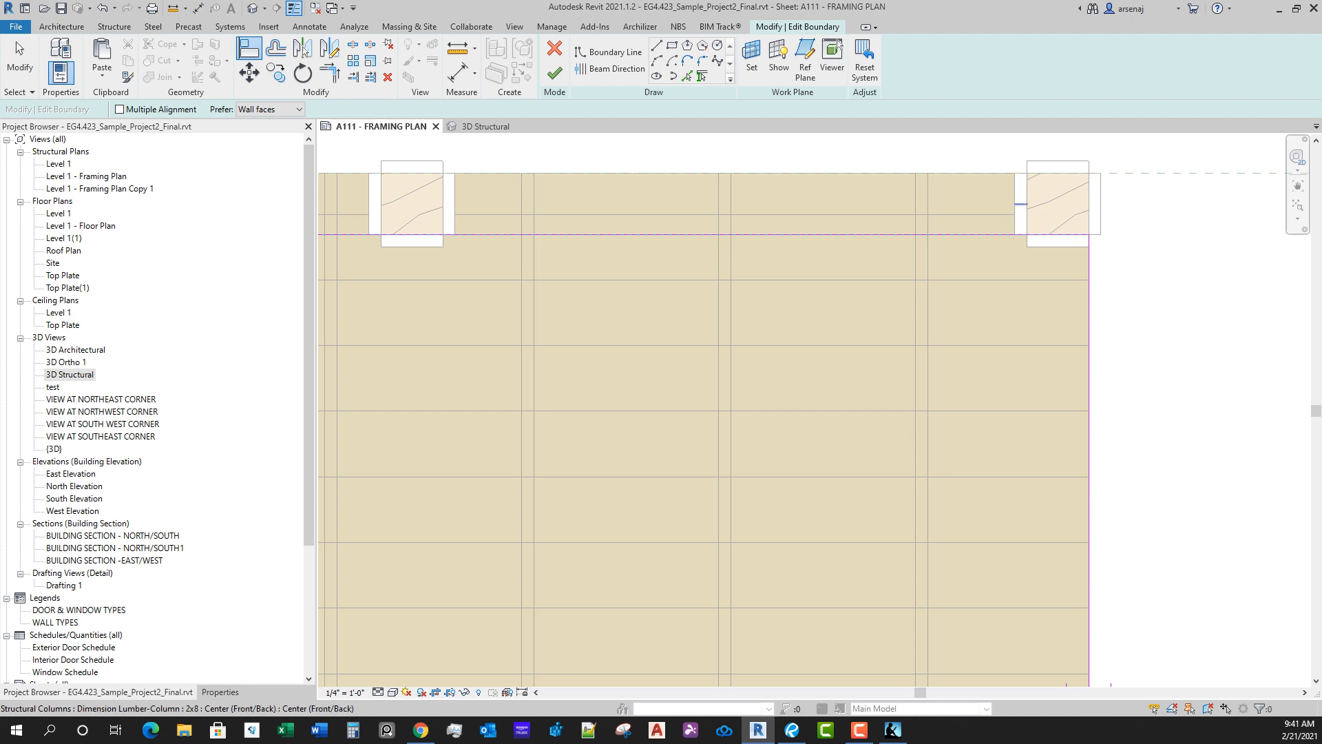
click(1027, 207)
click(1088, 427)
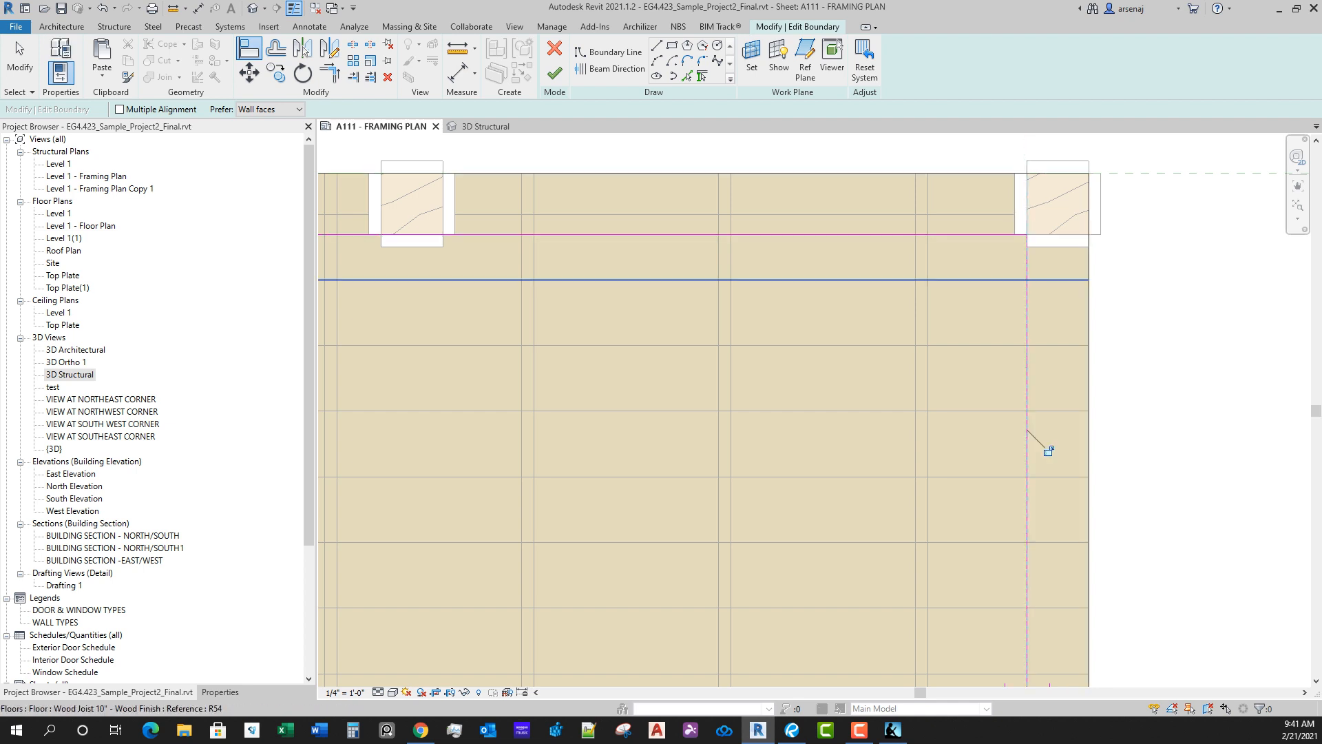
click(554, 73)
scroll(917, 352, down, 5)
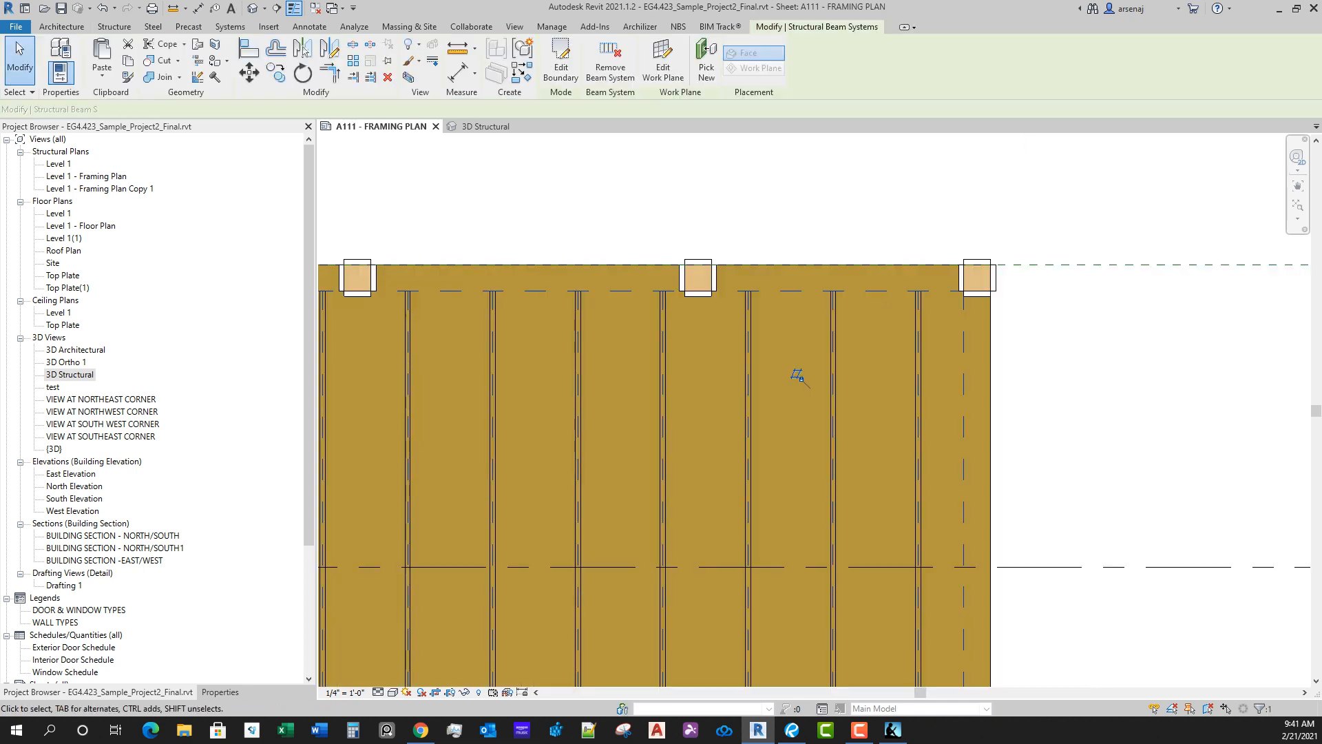
middle_drag(1033, 482, 1196, 337)
scroll(1195, 337, down, 1)
key(Escape)
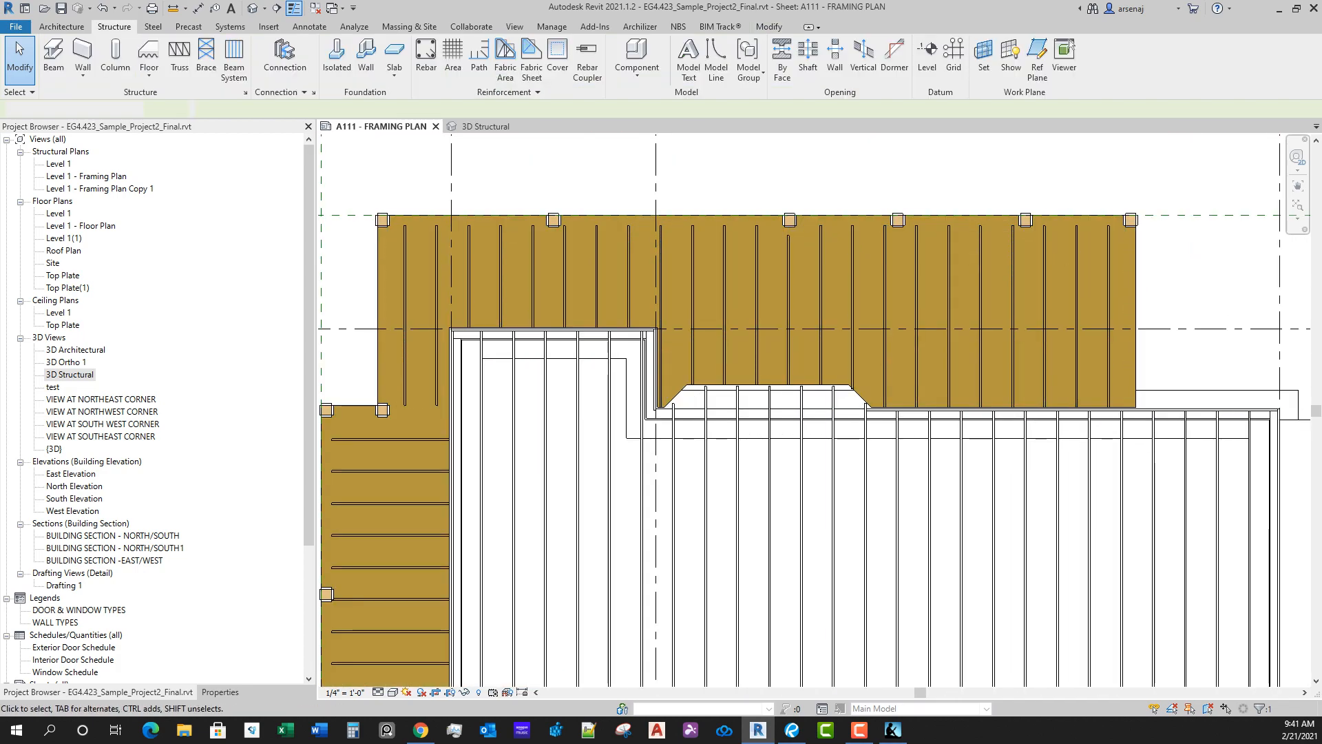
Step: Check the layer thicknesses in the deck floor type's assembly from the 3D Structural view, leaving the type unchanged
click(485, 127)
scroll(844, 341, down, 1)
shift+middle_drag(844, 341, 709, 427)
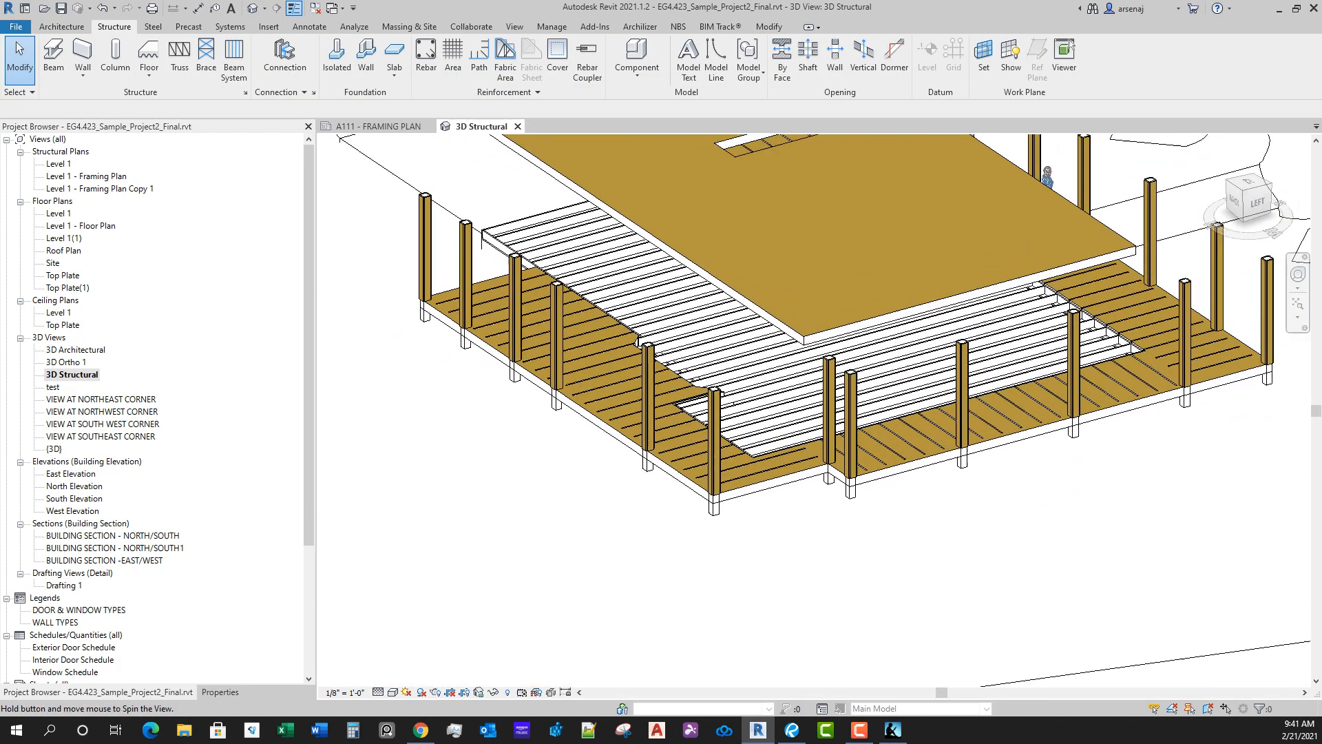
scroll(702, 482, up, 4)
click(822, 461)
scroll(821, 463, up, 1)
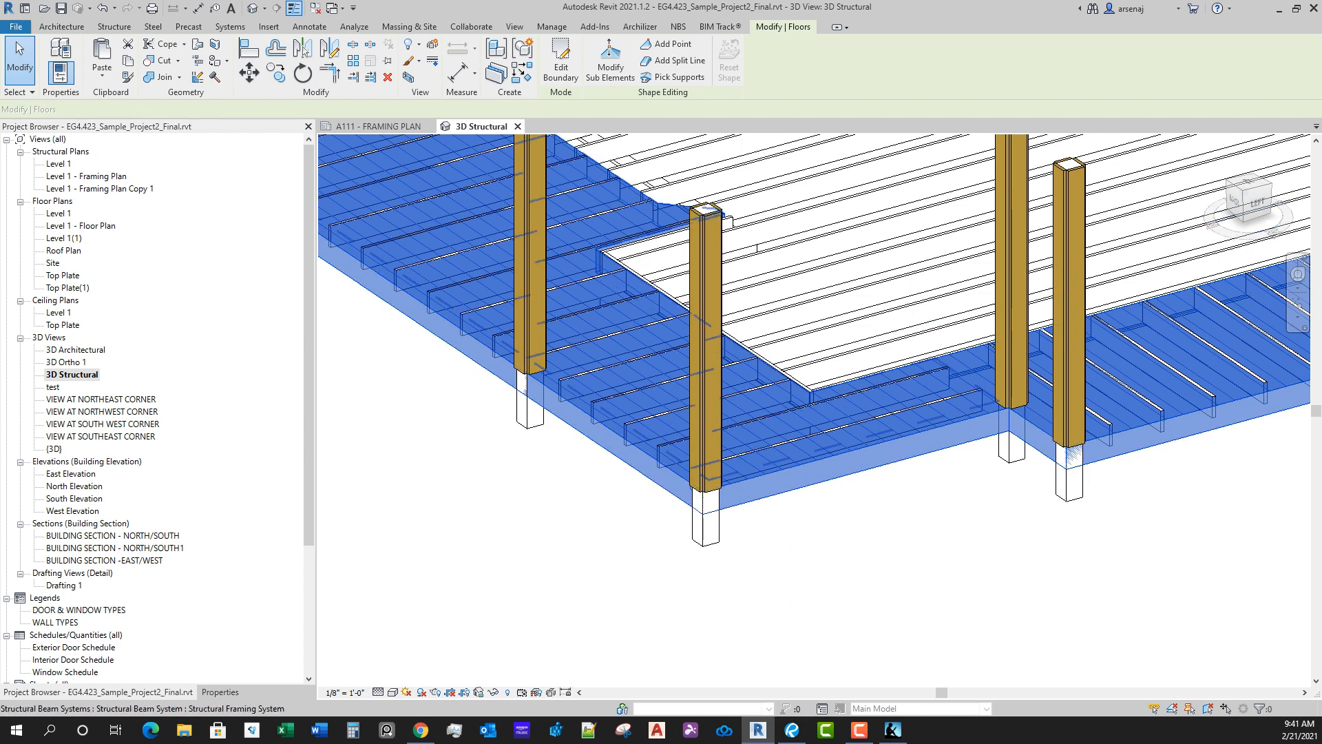
click(220, 692)
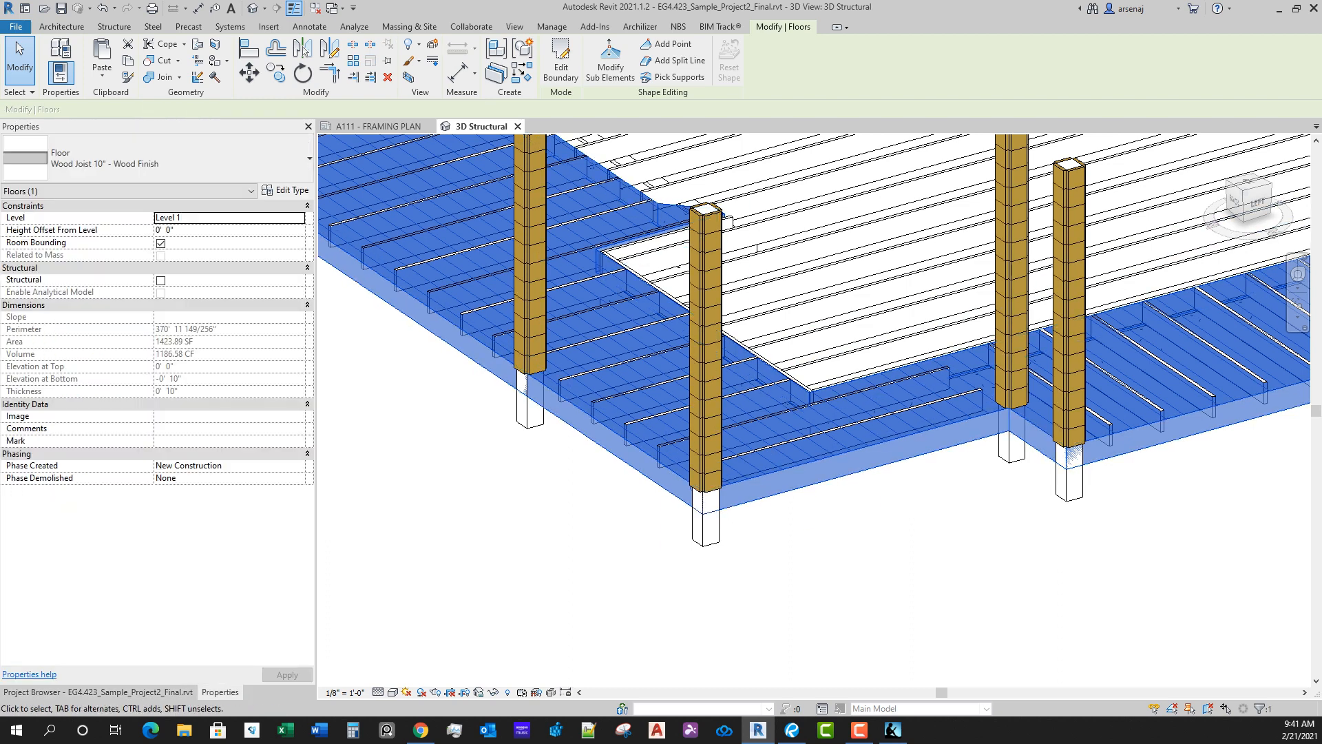
click(285, 190)
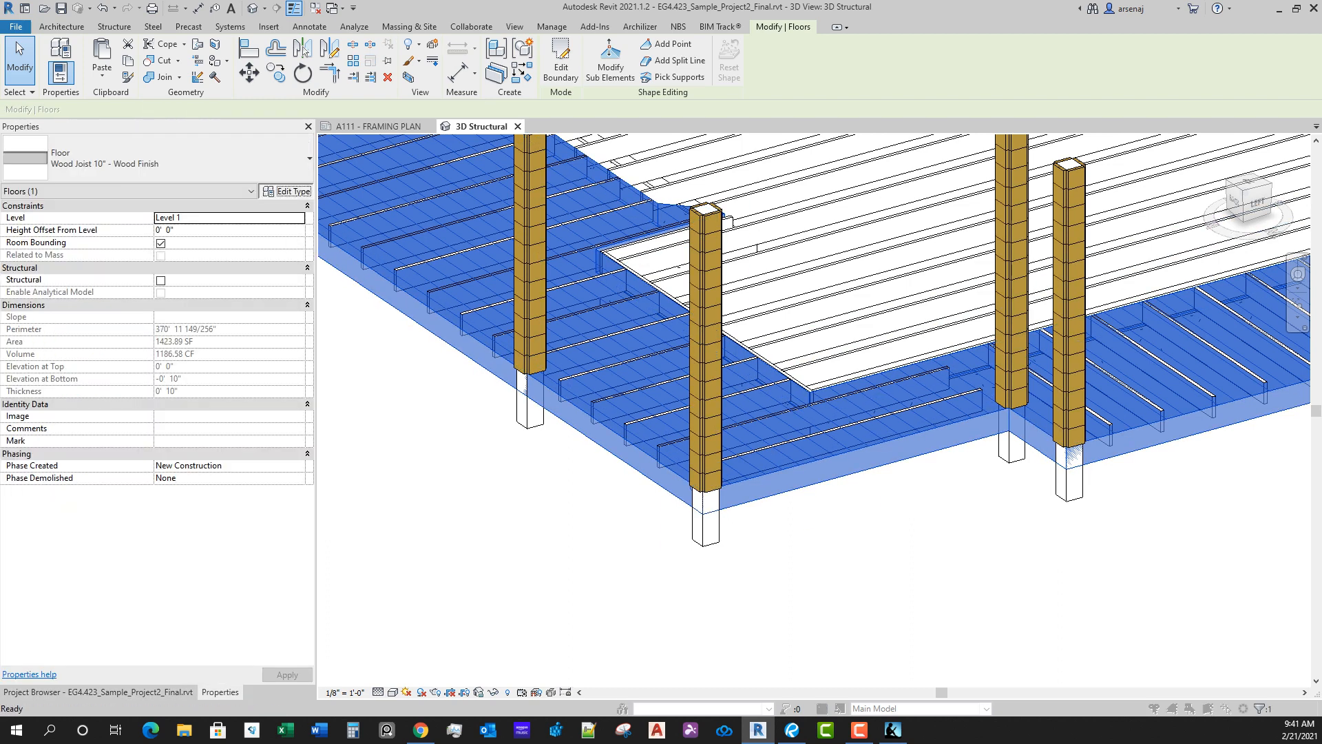
click(668, 195)
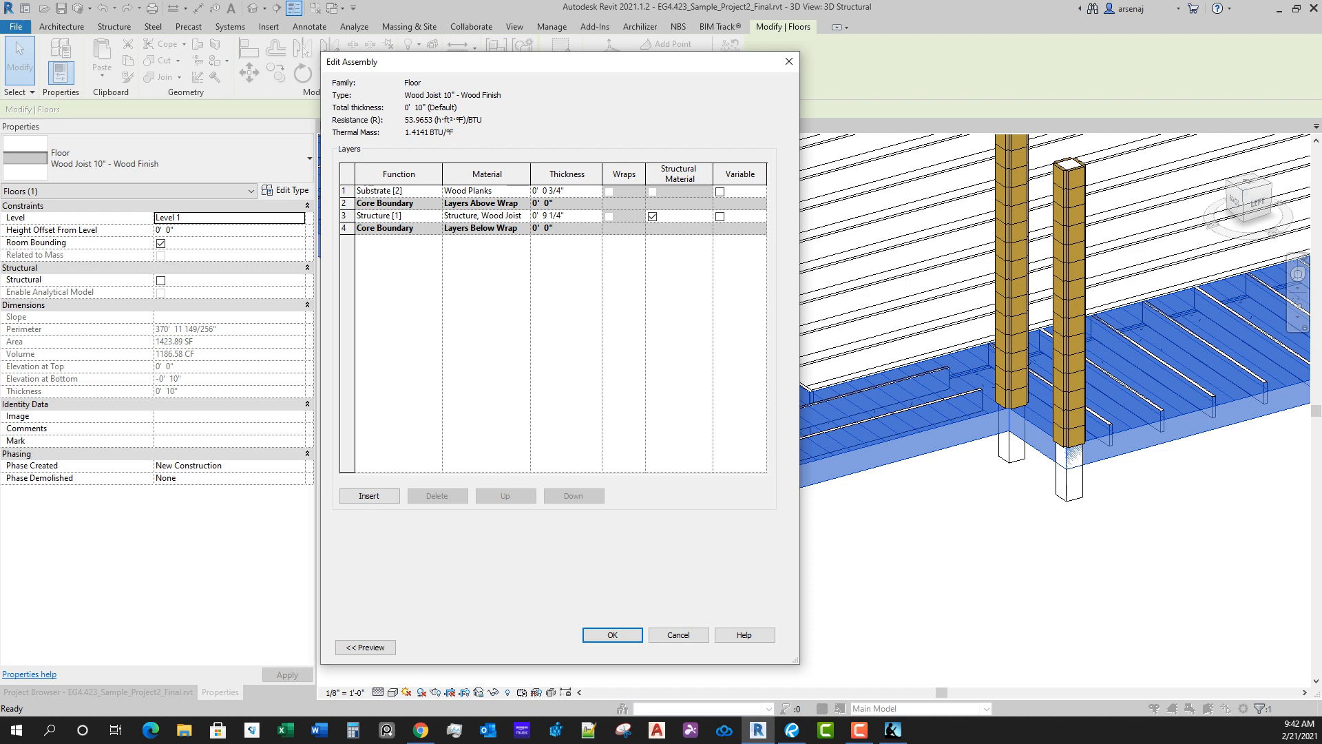
key(Escape)
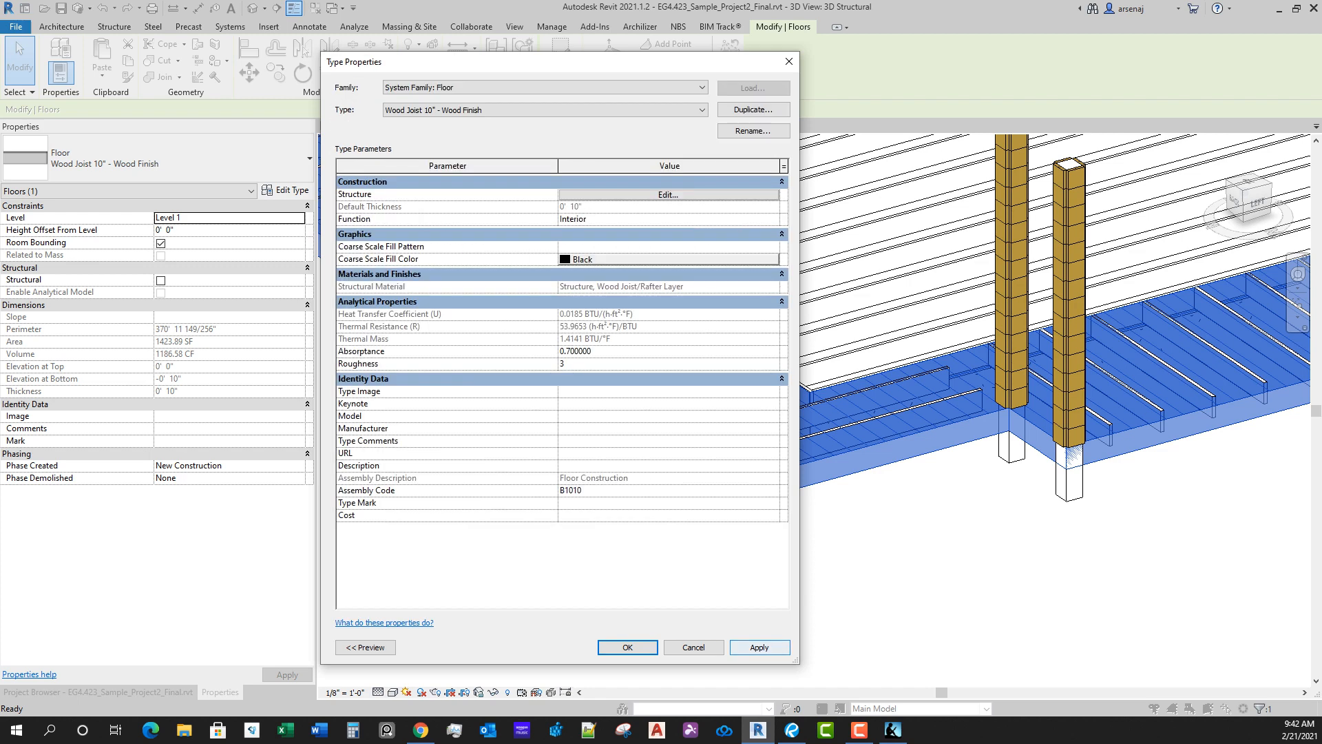
key(Escape)
Step: Select the four deck beam systems around the house and set their elevation from level to -0' 0 3/4"
middle_drag(840, 246, 781, 234)
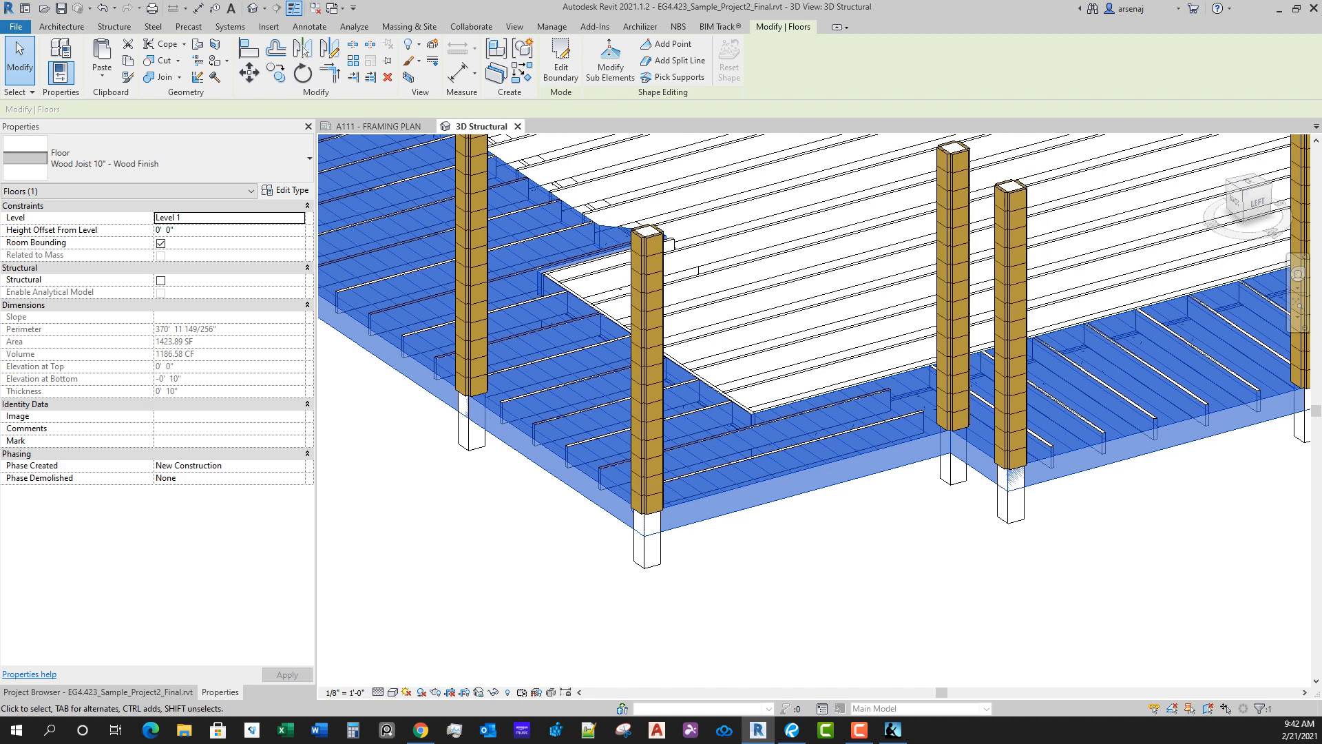
scroll(780, 234, up, 1)
scroll(785, 234, up, 1)
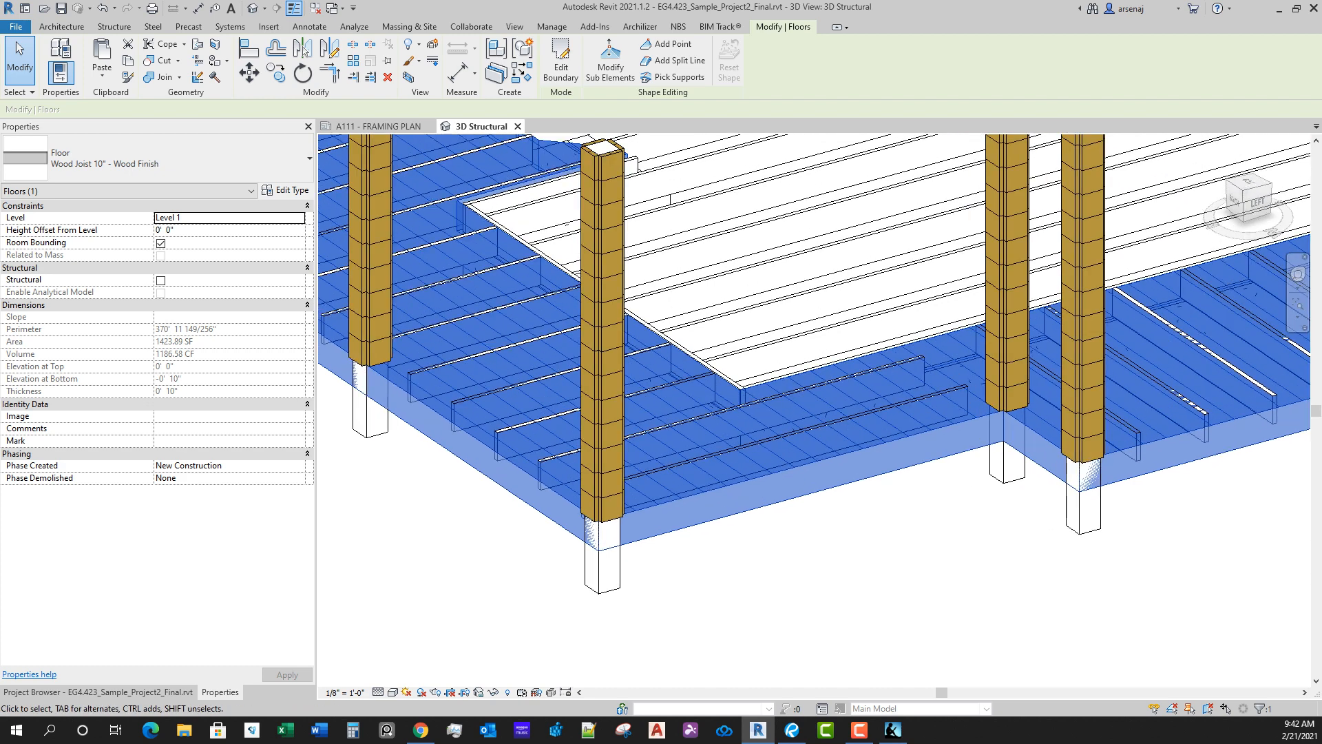
click(951, 412)
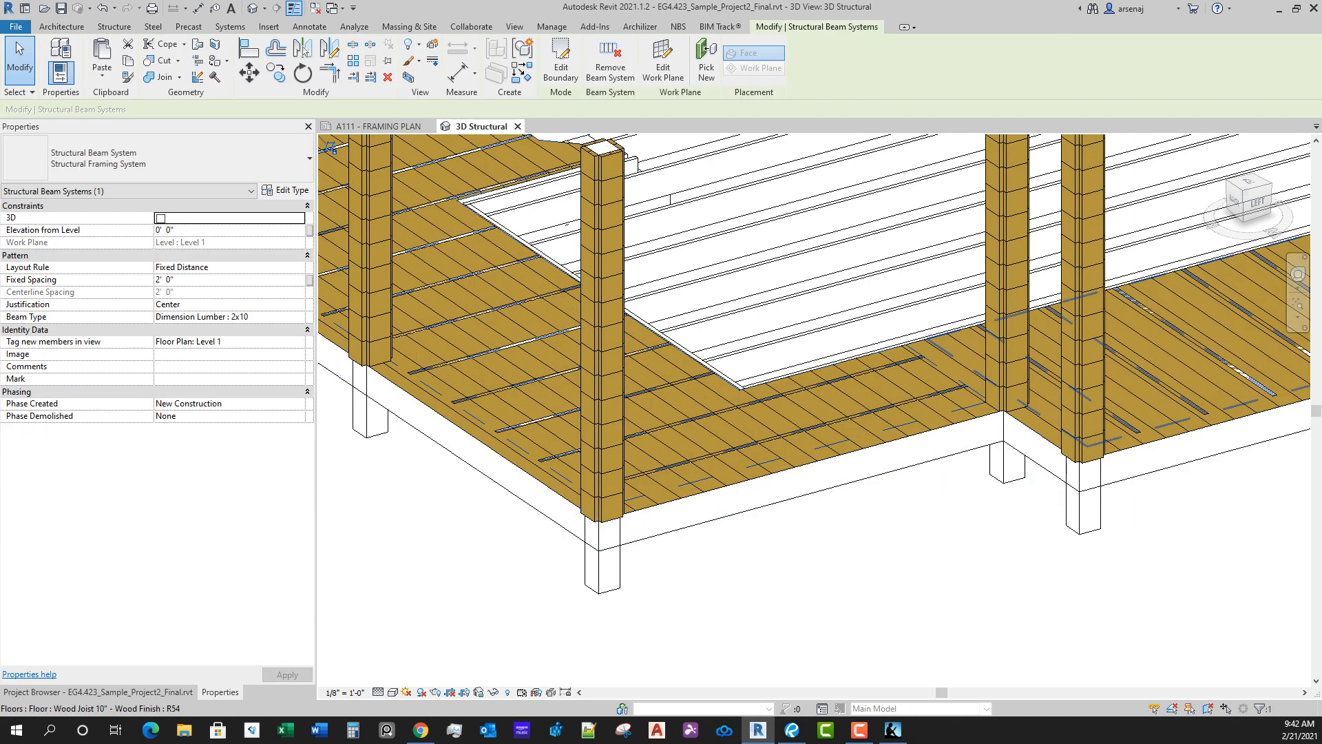
ctrl+click(1173, 423)
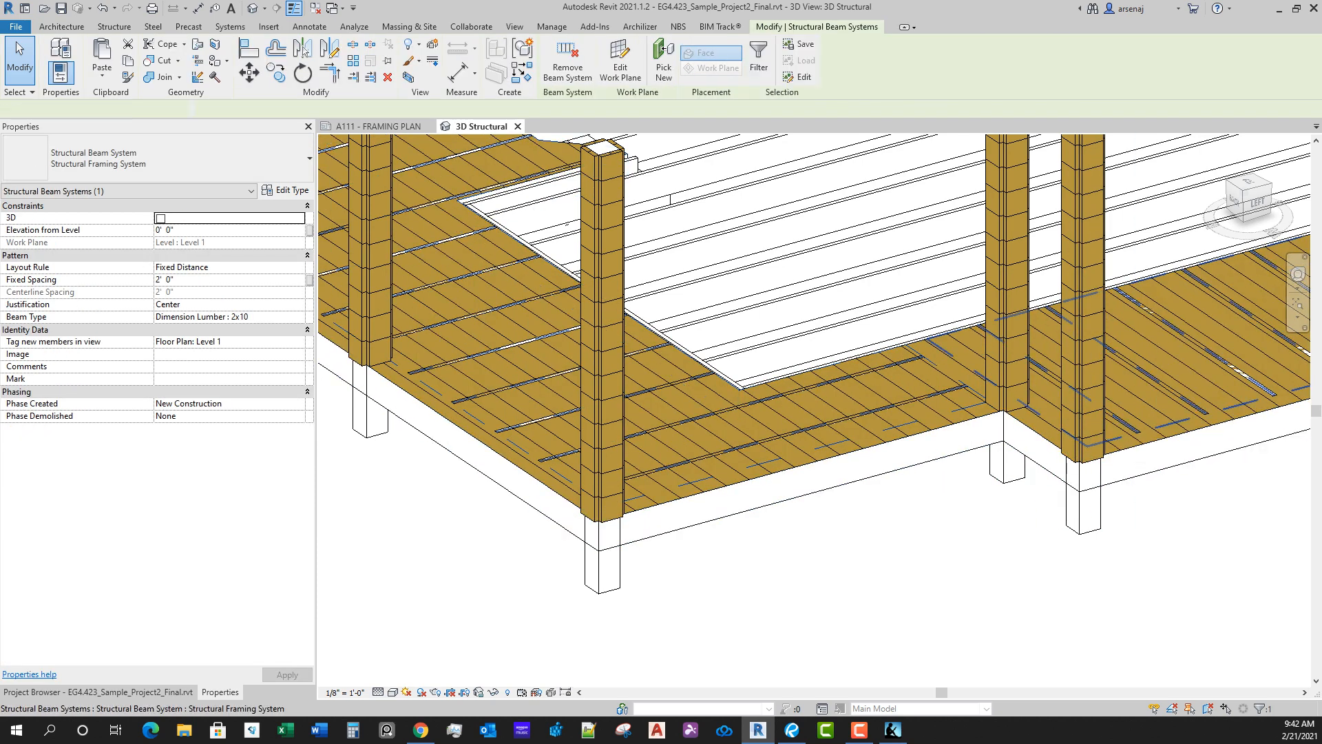
scroll(813, 413, down, 5)
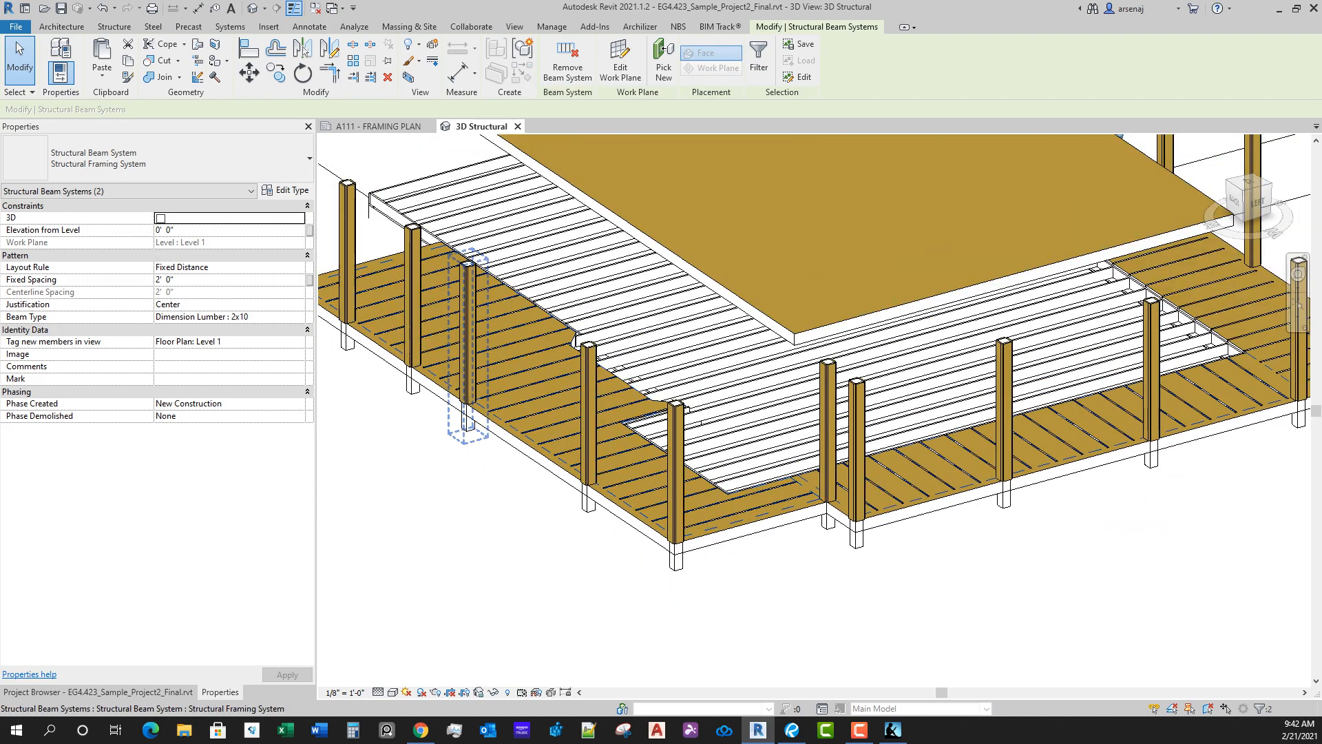
middle_drag(1129, 372, 656, 422)
shift+middle_drag(861, 413, 852, 314)
scroll(777, 528, up, 2)
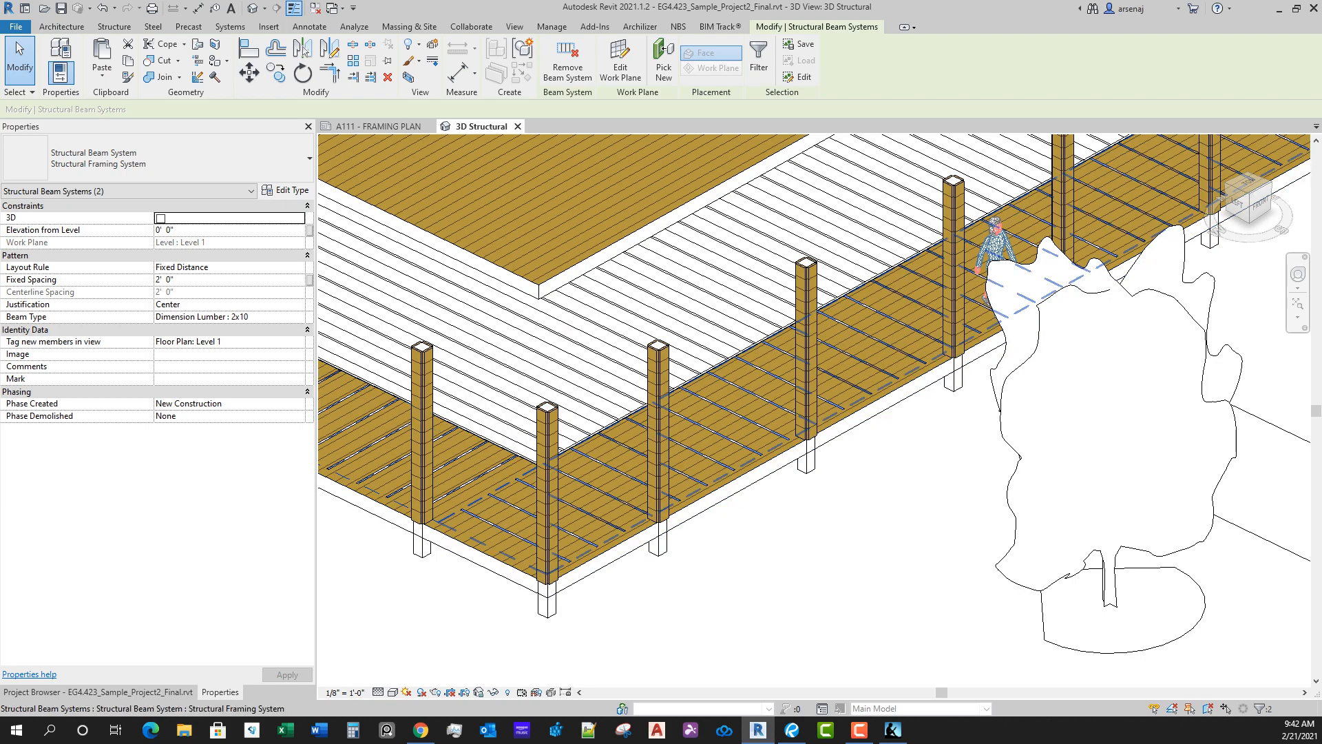
scroll(769, 468, down, 4)
shift+middle_drag(1137, 345, 1043, 416)
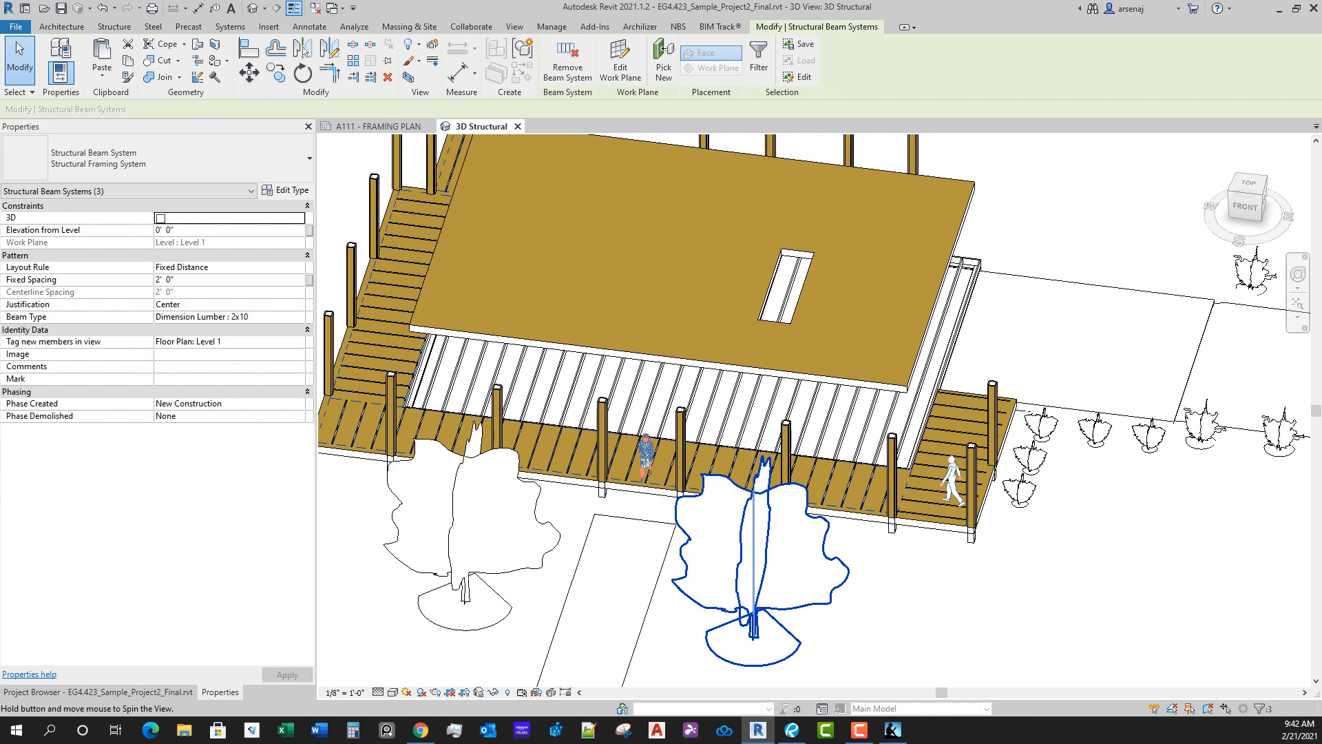
scroll(1040, 419, up, 5)
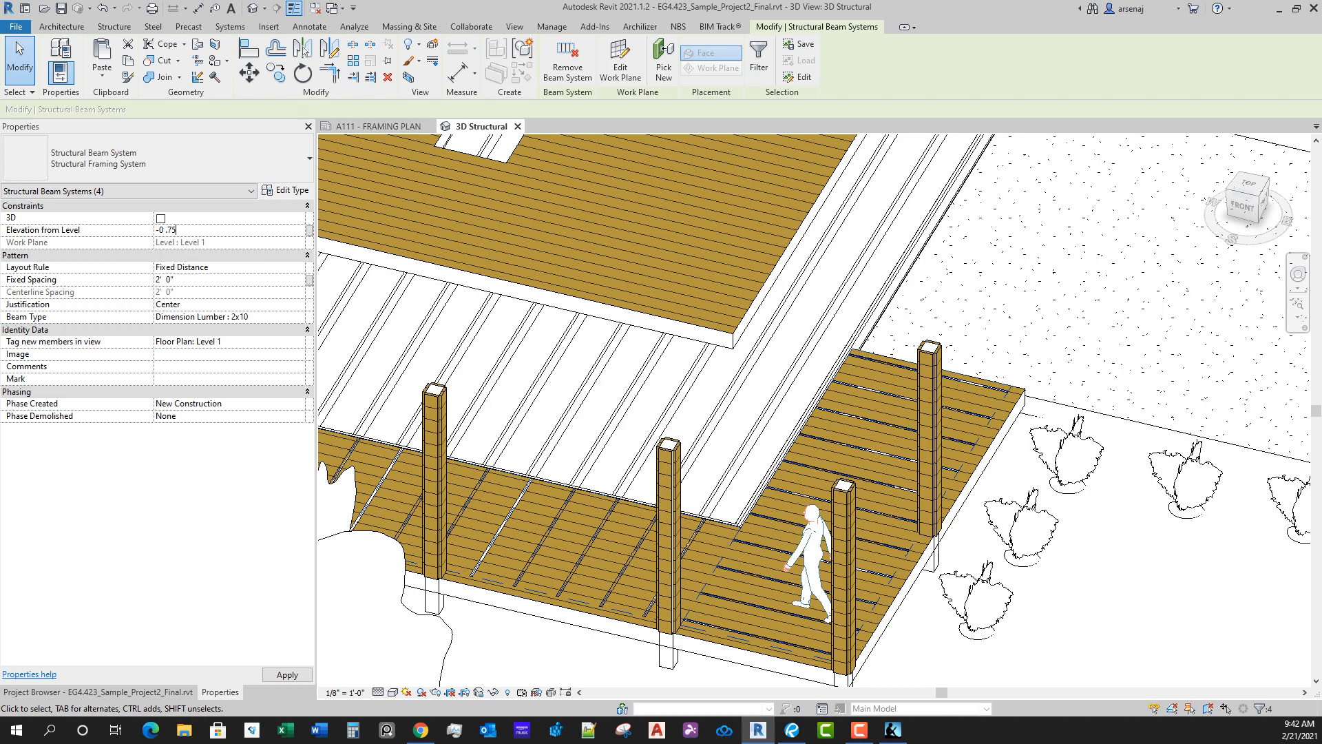
middle_drag(680, 565, 830, 534)
scroll(702, 548, down, 1)
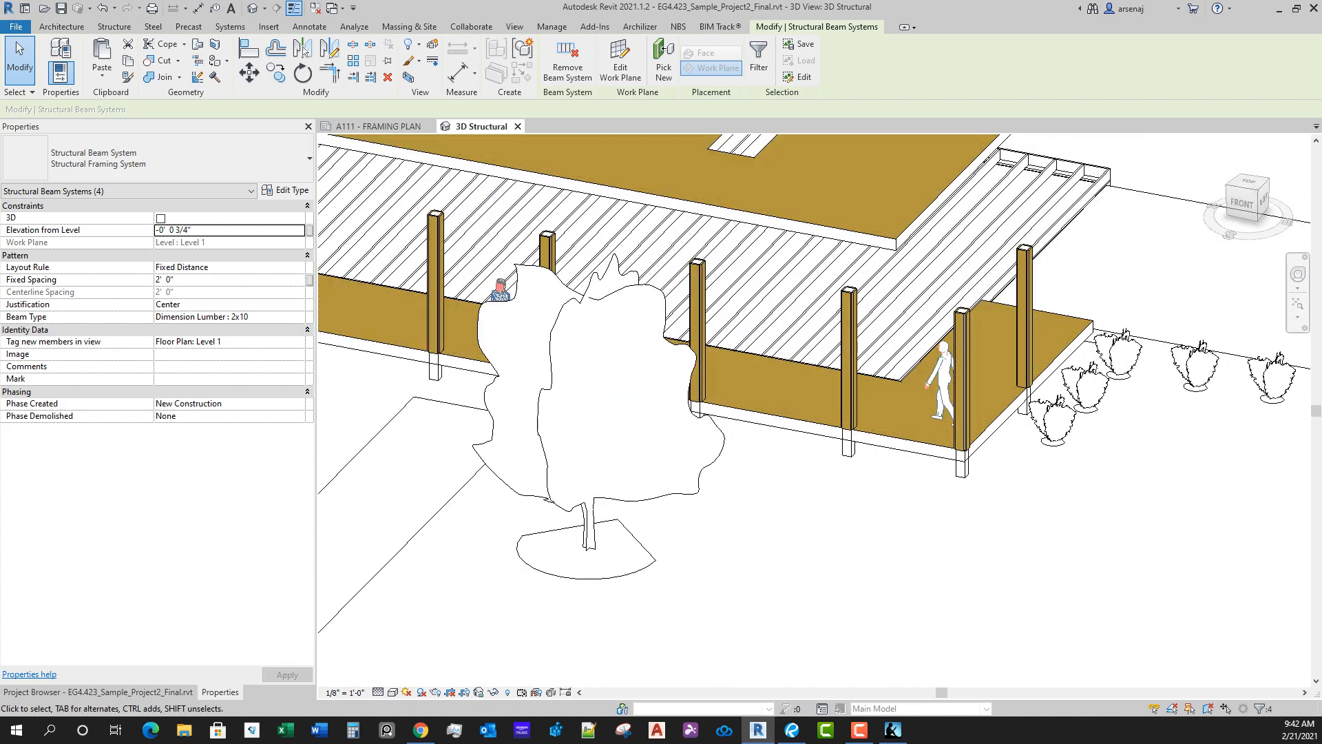
Step: Hide the planting category in the 3D Structural view, using the beech tree in front of the deck
scroll(831, 534, down, 1)
click(831, 534)
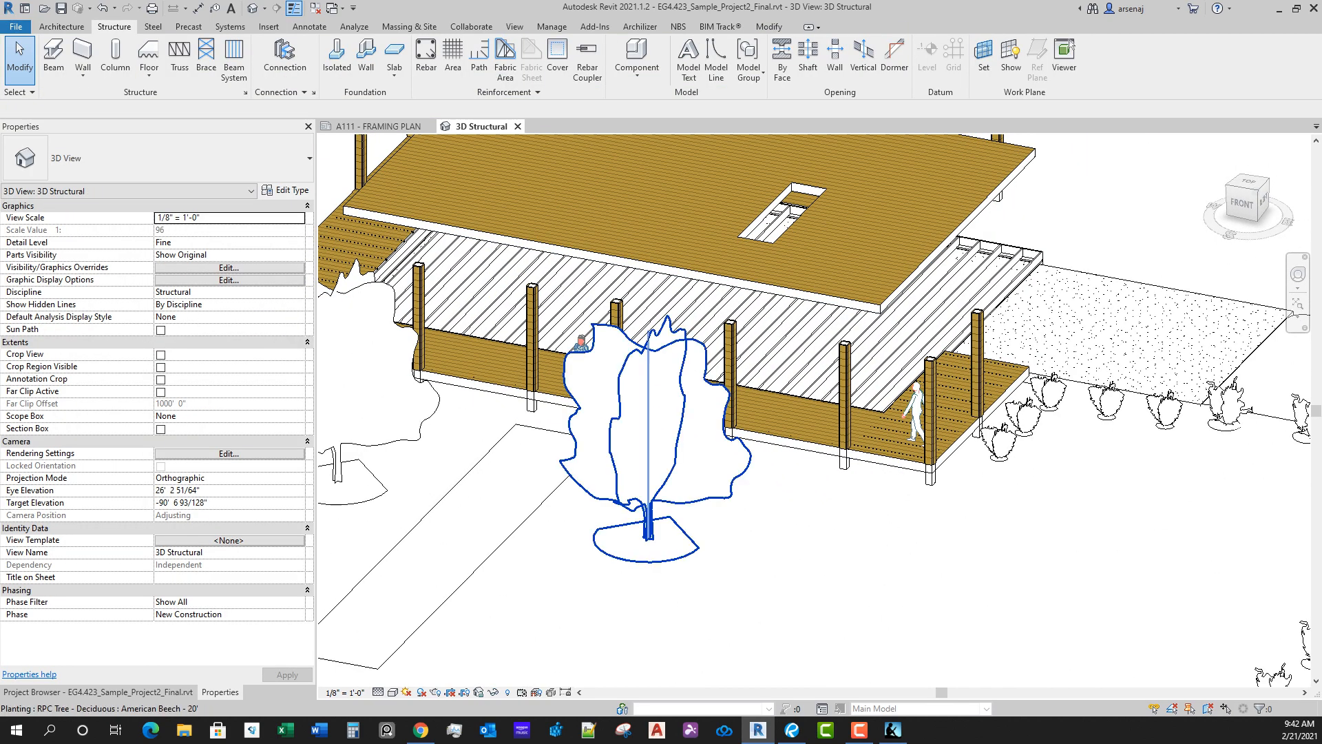
click(646, 530)
right_click(645, 544)
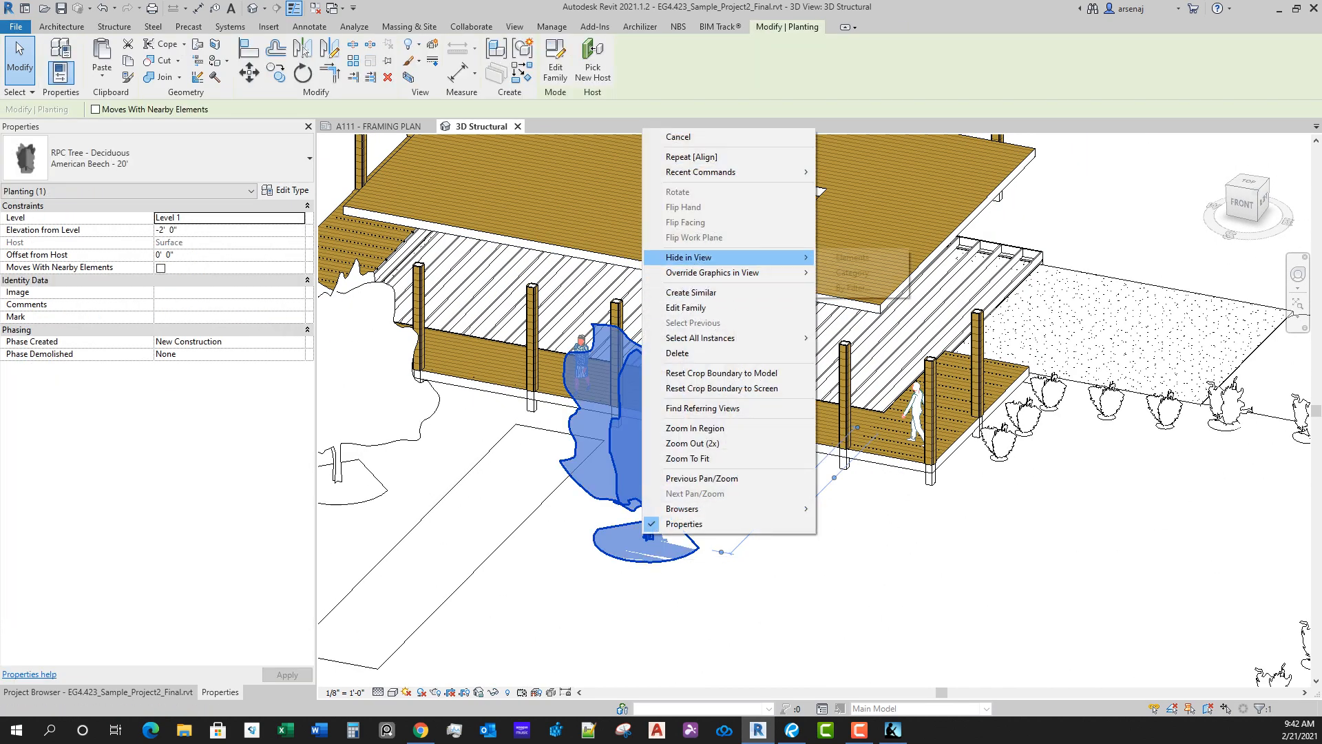
mouse_move(723, 257)
click(853, 272)
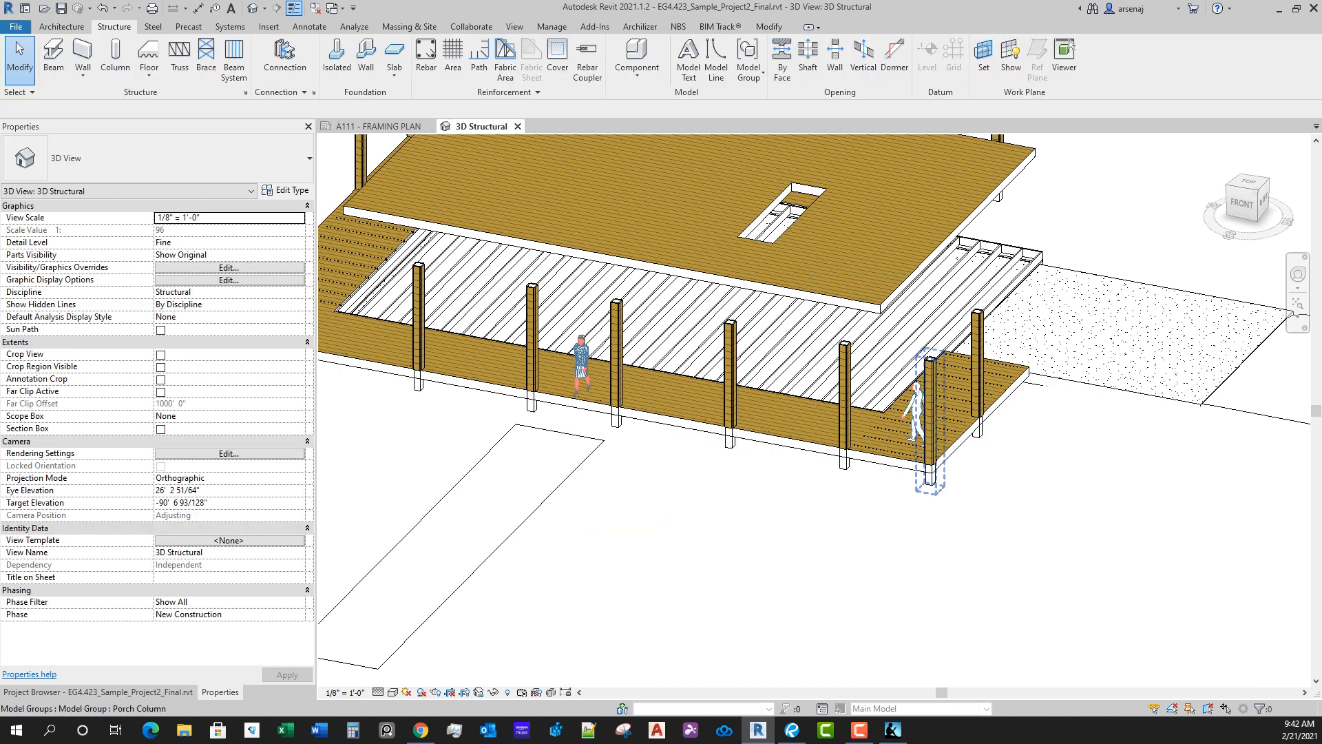
Step: Hide the entourage category in the 3D Structural view, using the human figure at the deck's corner
click(916, 413)
right_click(916, 413)
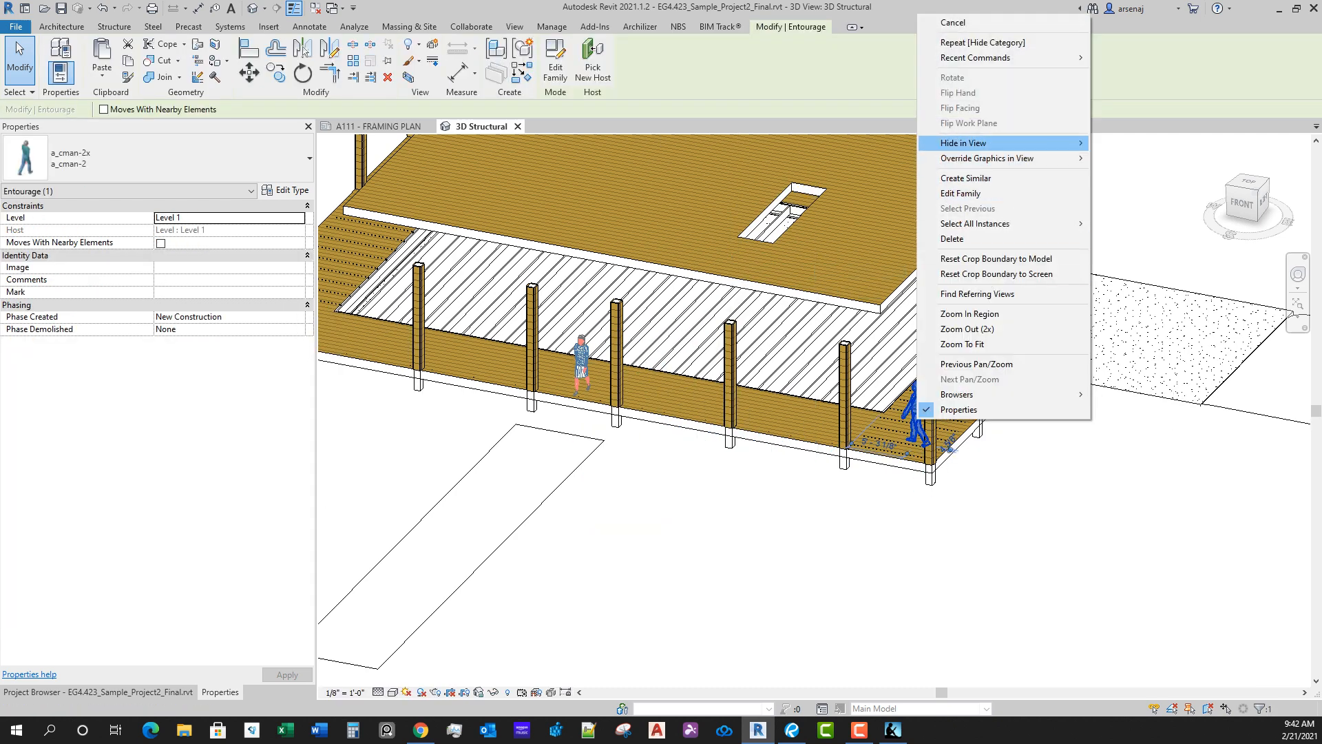
mouse_move(999, 159)
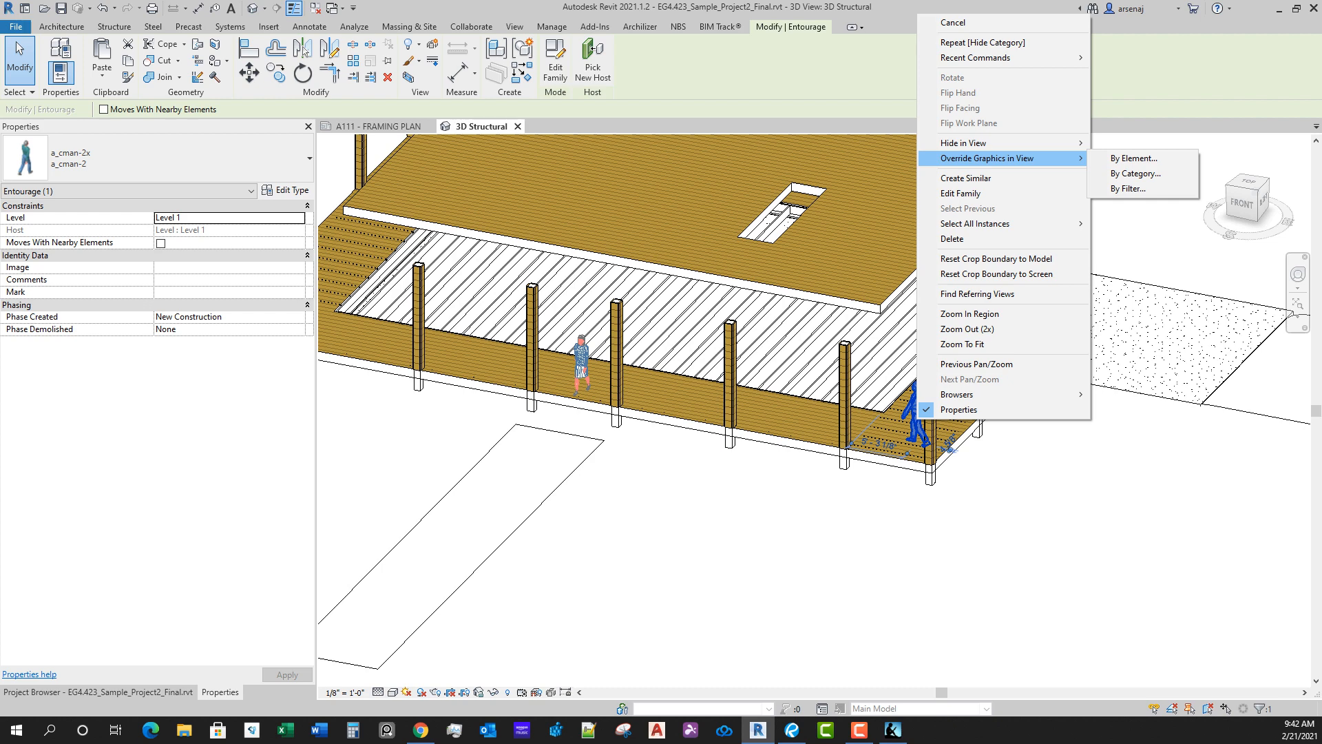
click(1134, 159)
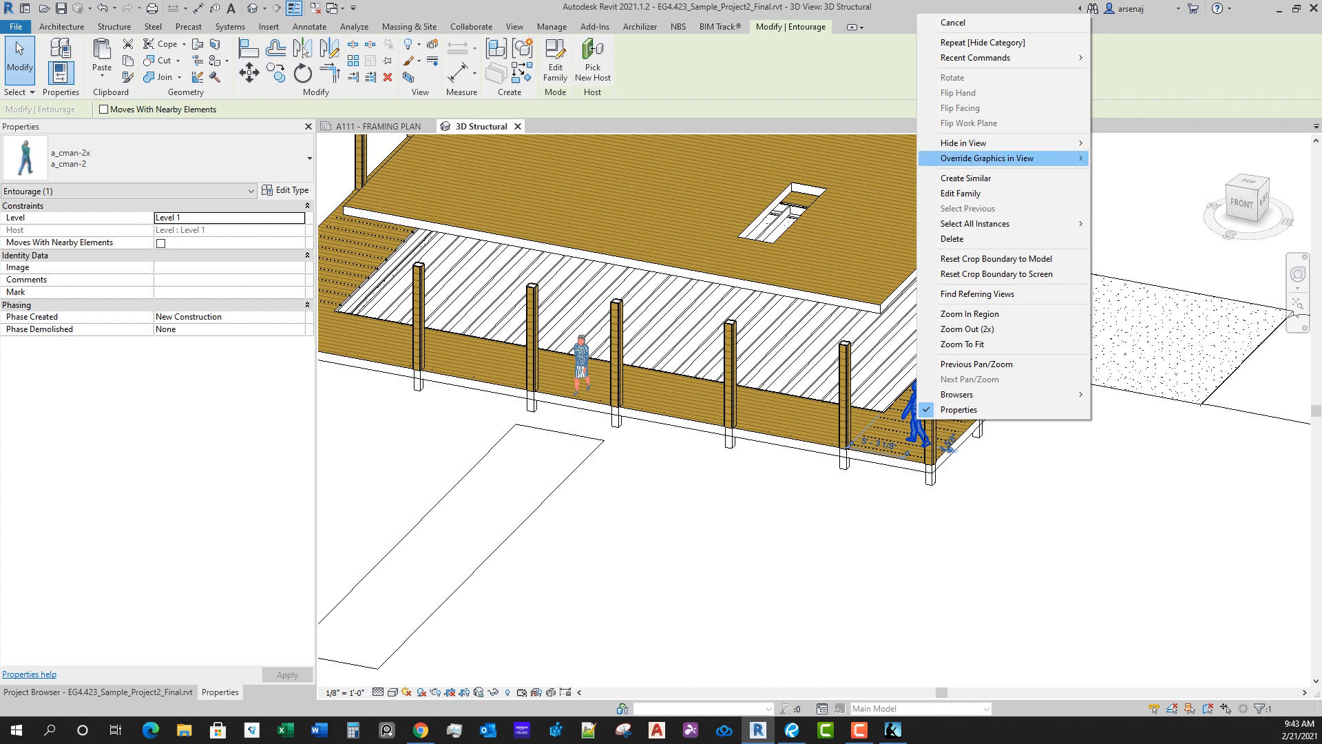
mouse_move(998, 143)
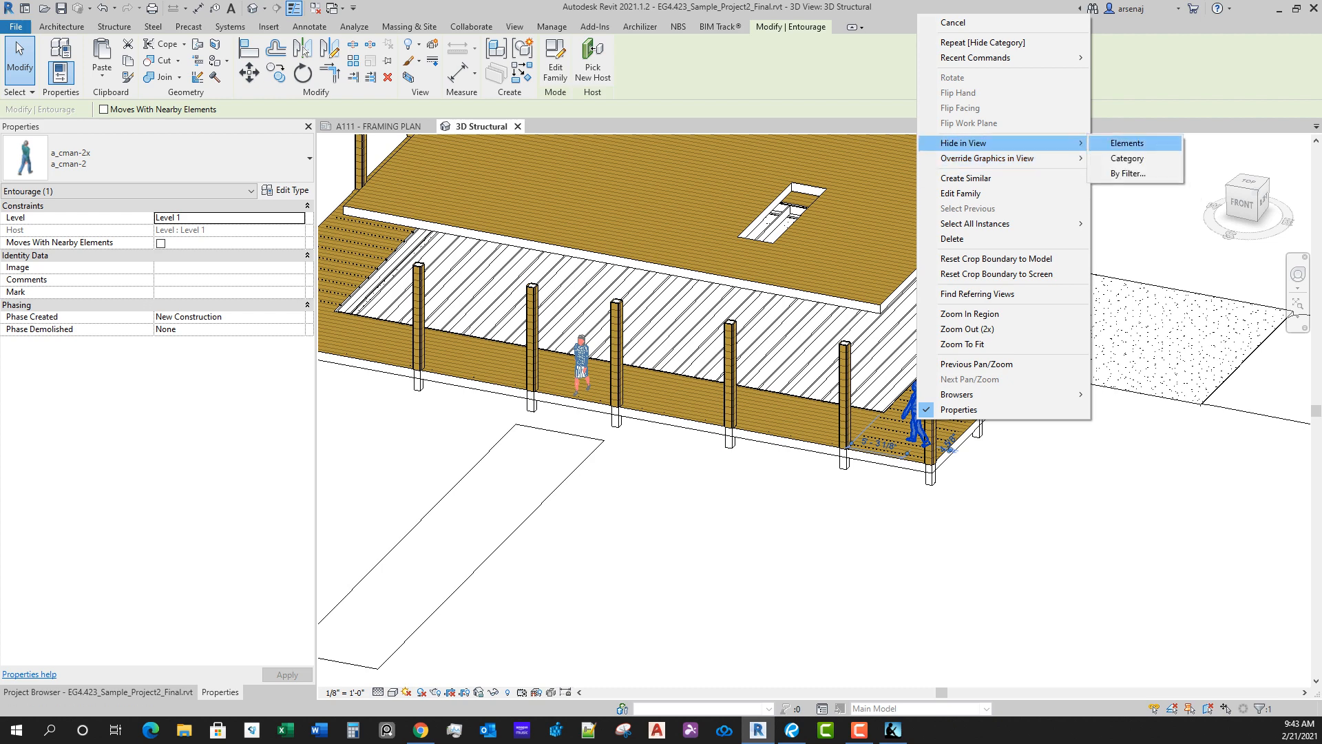
click(1116, 158)
Step: Hide the topography category in the 3D Structural view, using the grass site surface, and look over the remaining structure
scroll(766, 544, down, 2)
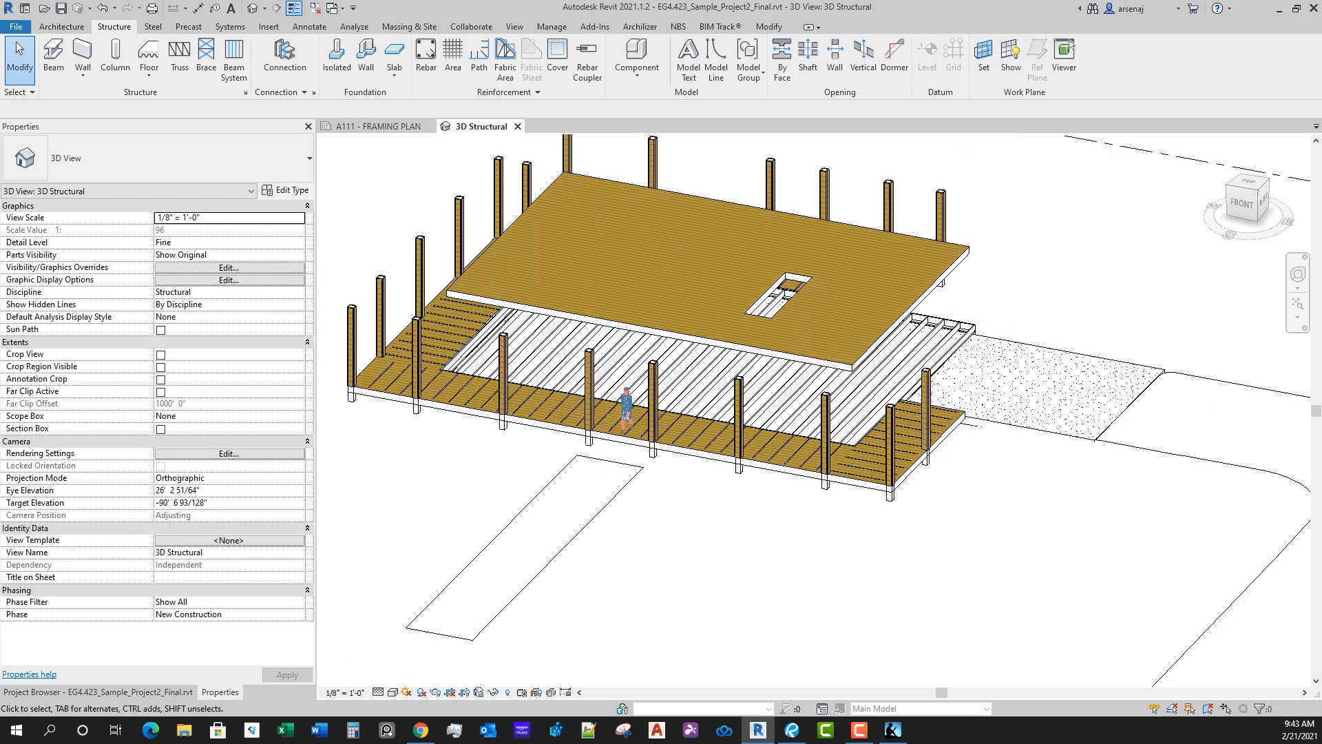
scroll(645, 558, down, 3)
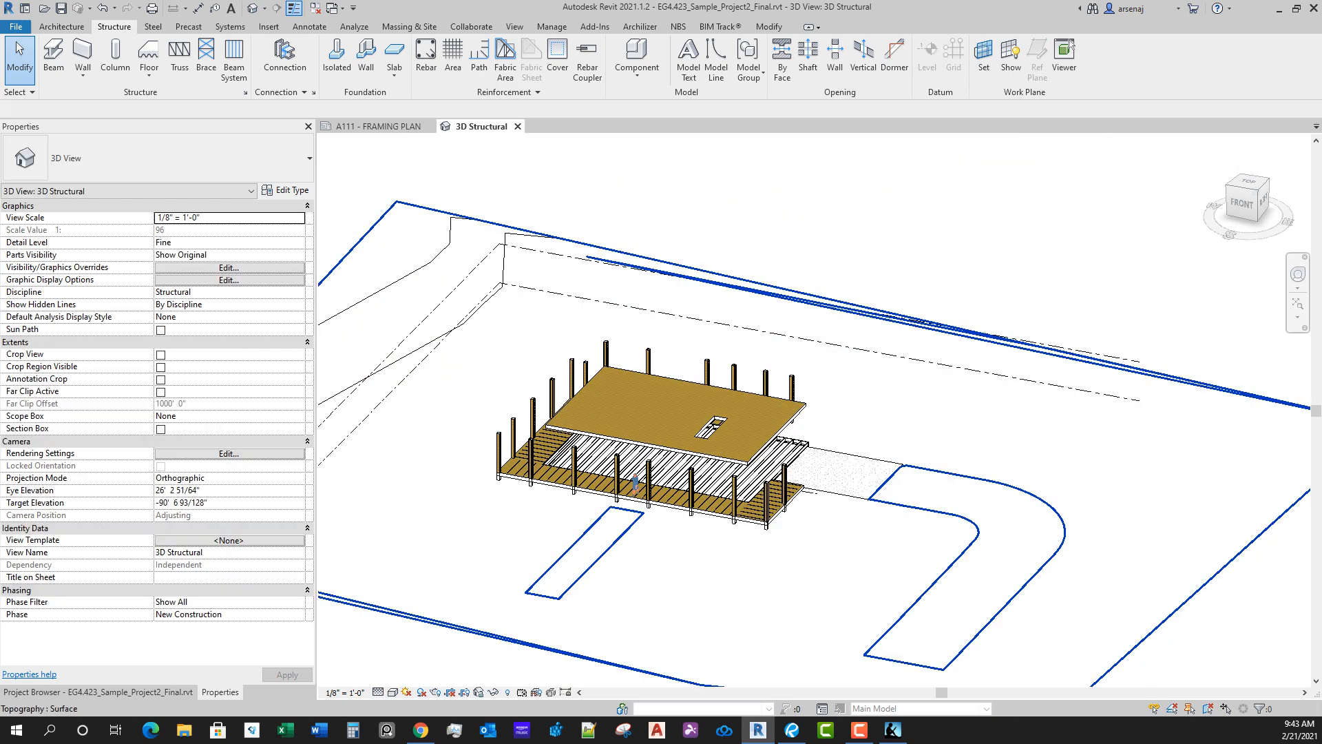
click(757, 283)
right_click(1148, 376)
mouse_move(1199, 440)
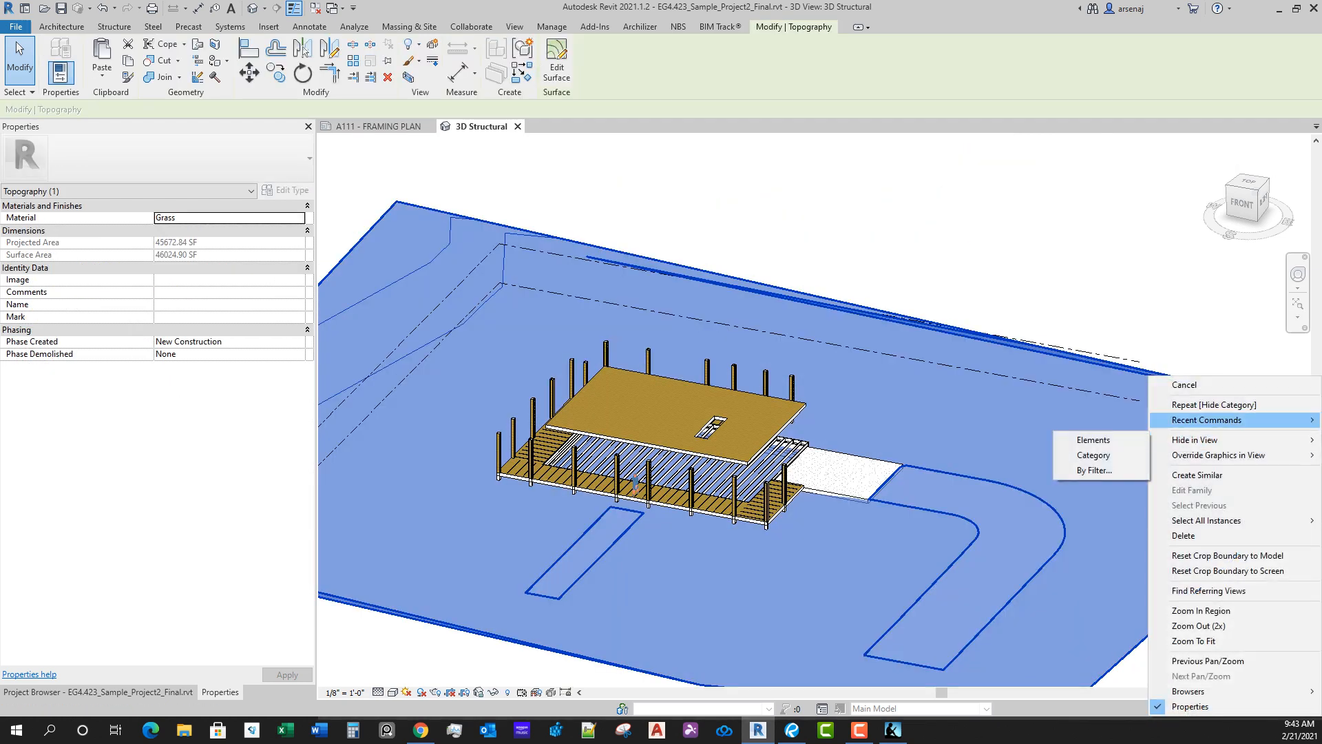
click(1094, 455)
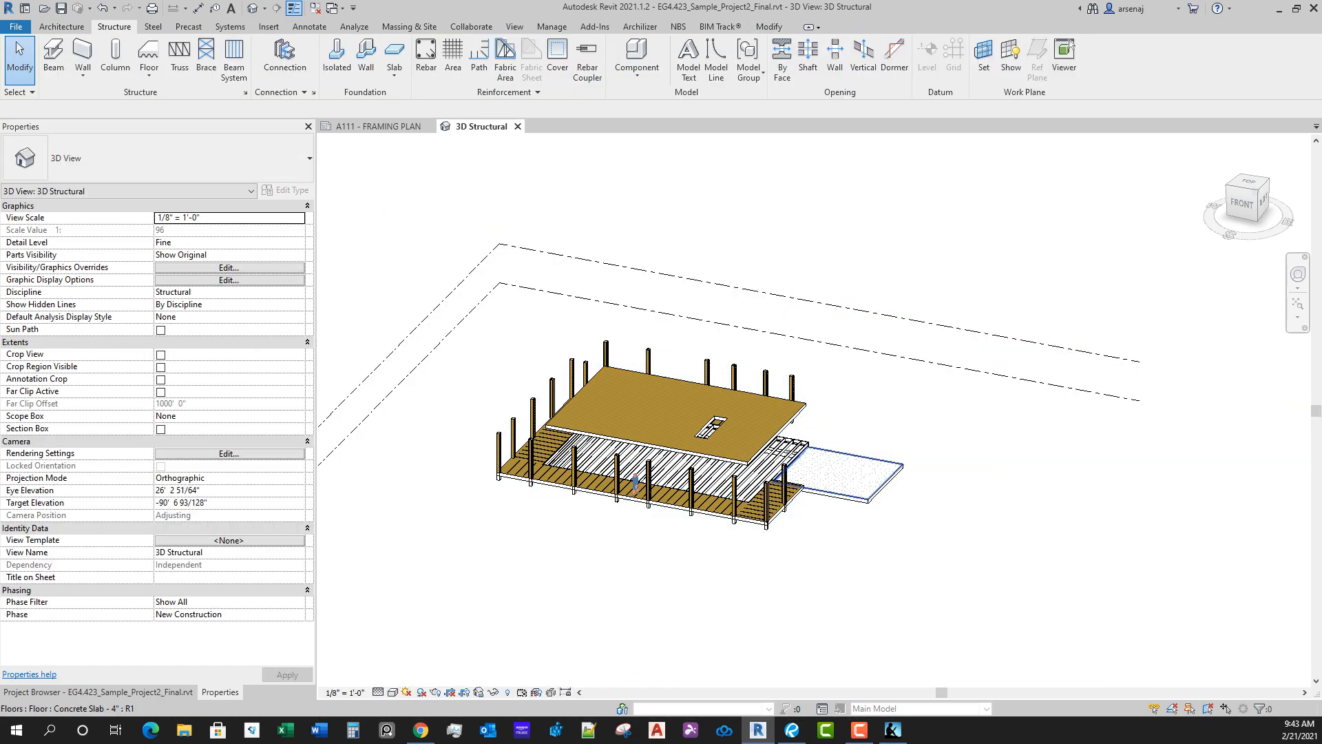
scroll(815, 543, down, 3)
shift+middle_drag(815, 542, 764, 516)
scroll(740, 456, up, 3)
Step: Start placing a beam at the north deck's northwest columns on the A111 framing plan and check the available framing types
click(378, 126)
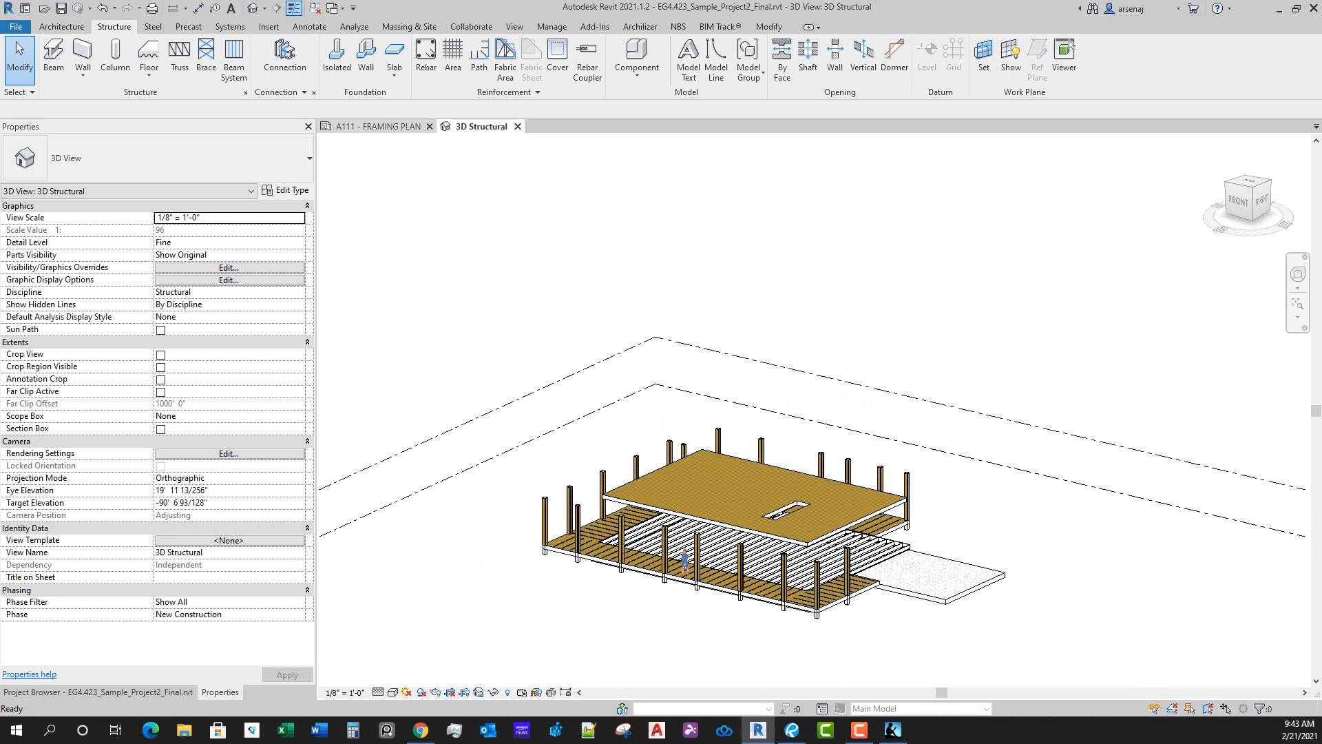
scroll(806, 538, down, 2)
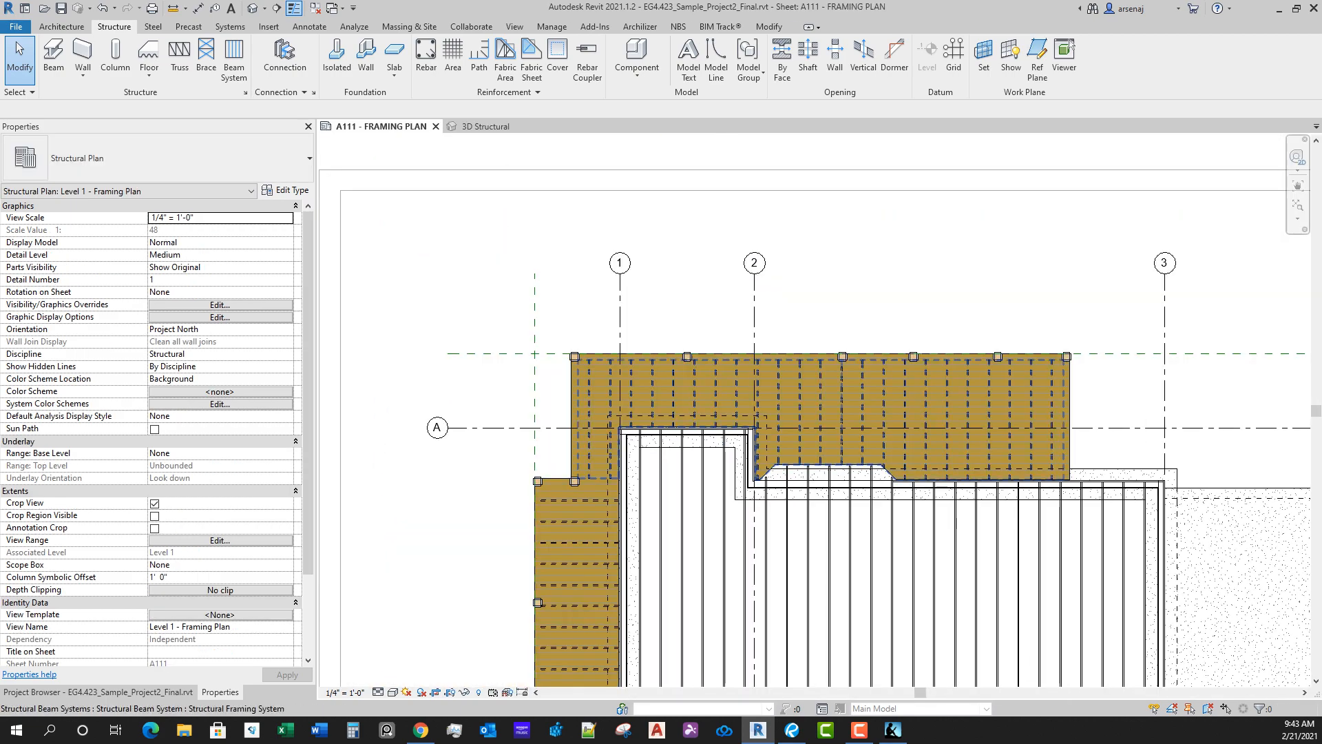
scroll(607, 368, up, 4)
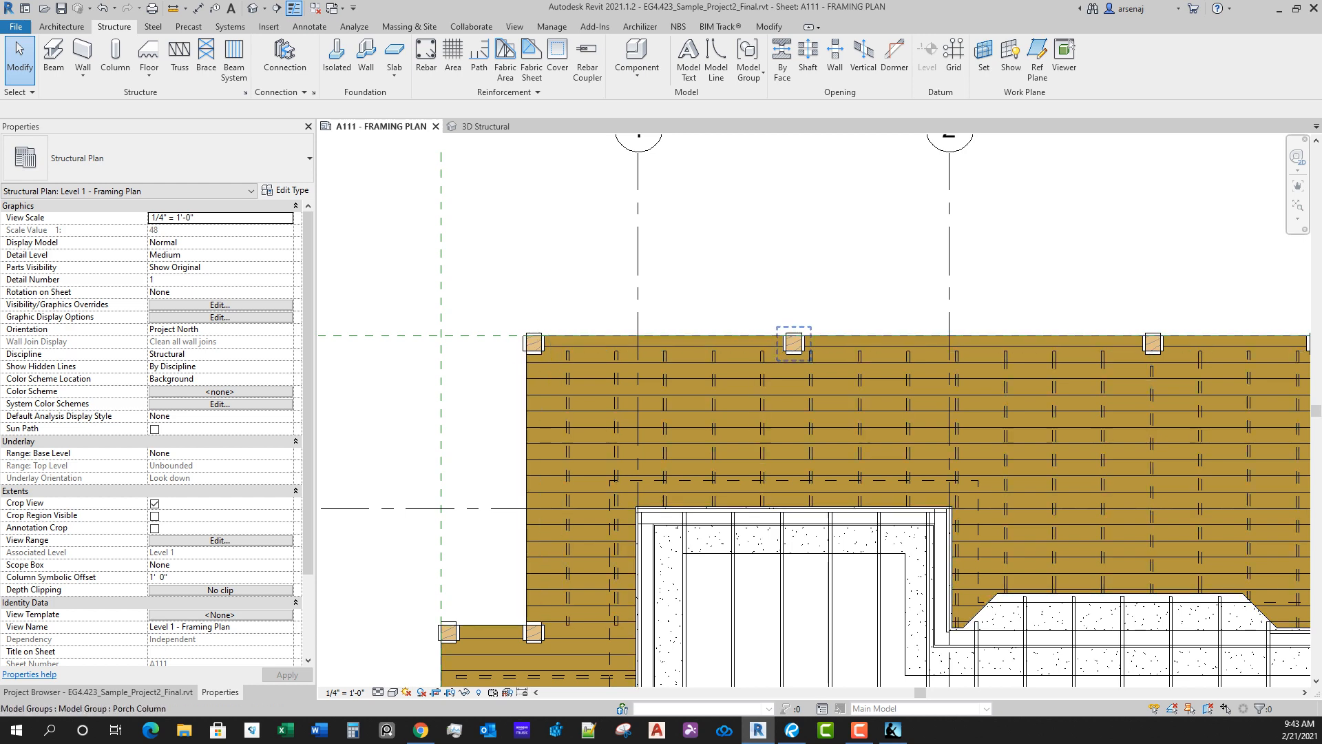
scroll(572, 351, up, 2)
scroll(564, 366, up, 1)
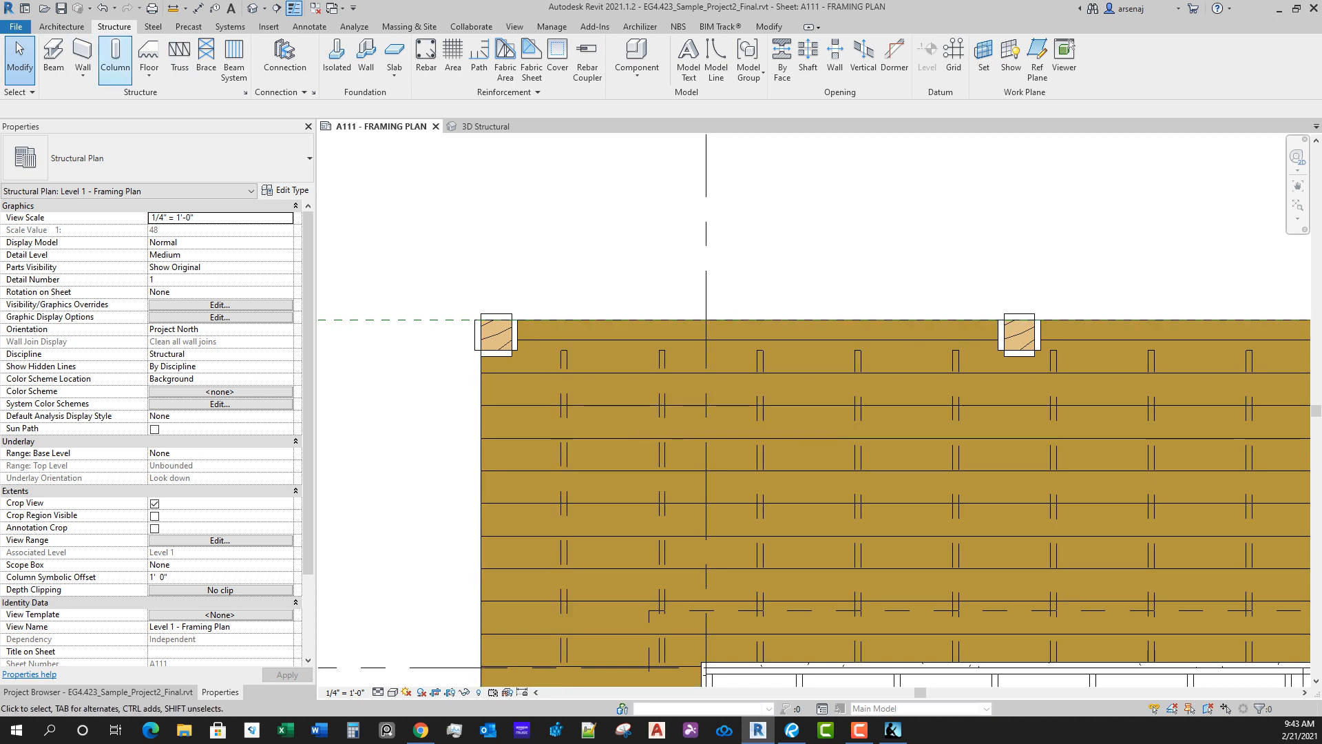
click(54, 54)
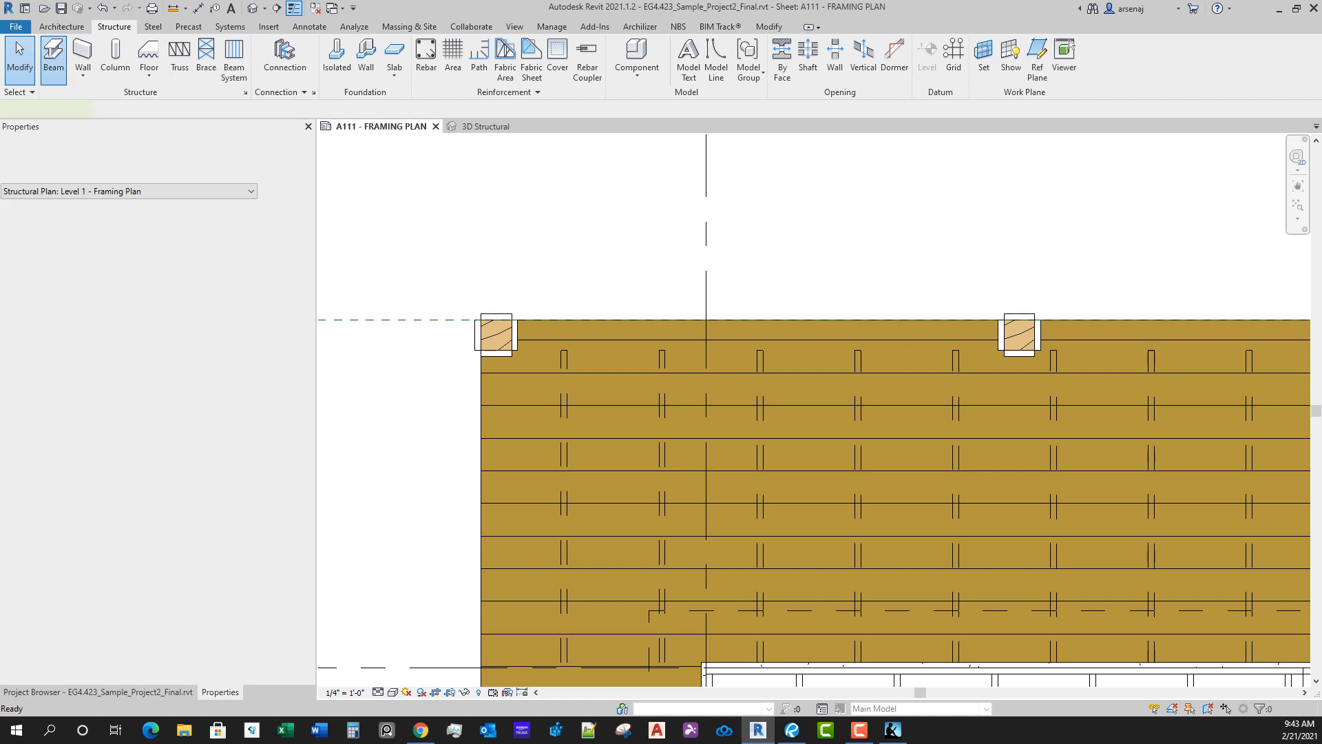
click(172, 159)
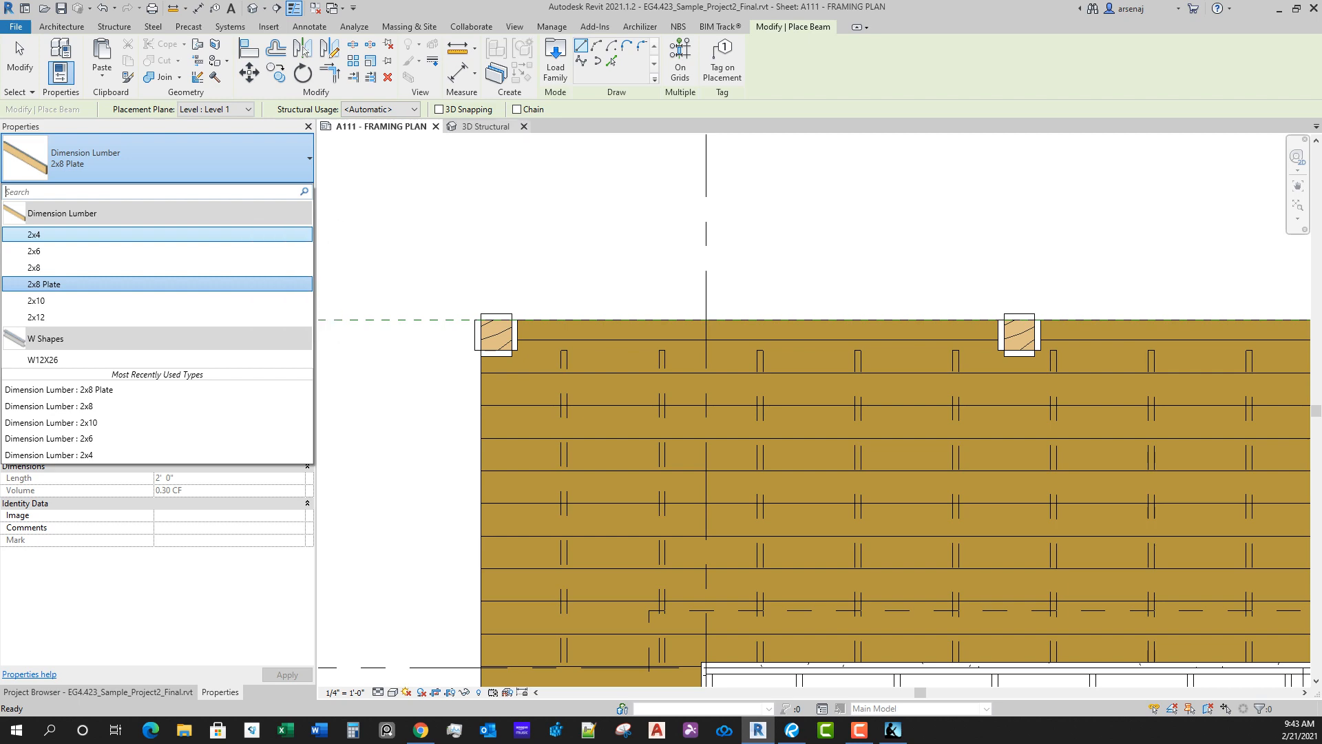
Step: Load the Timber.rfa family from the Wood folder of the Imperial Library's Structural Framing families
click(555, 61)
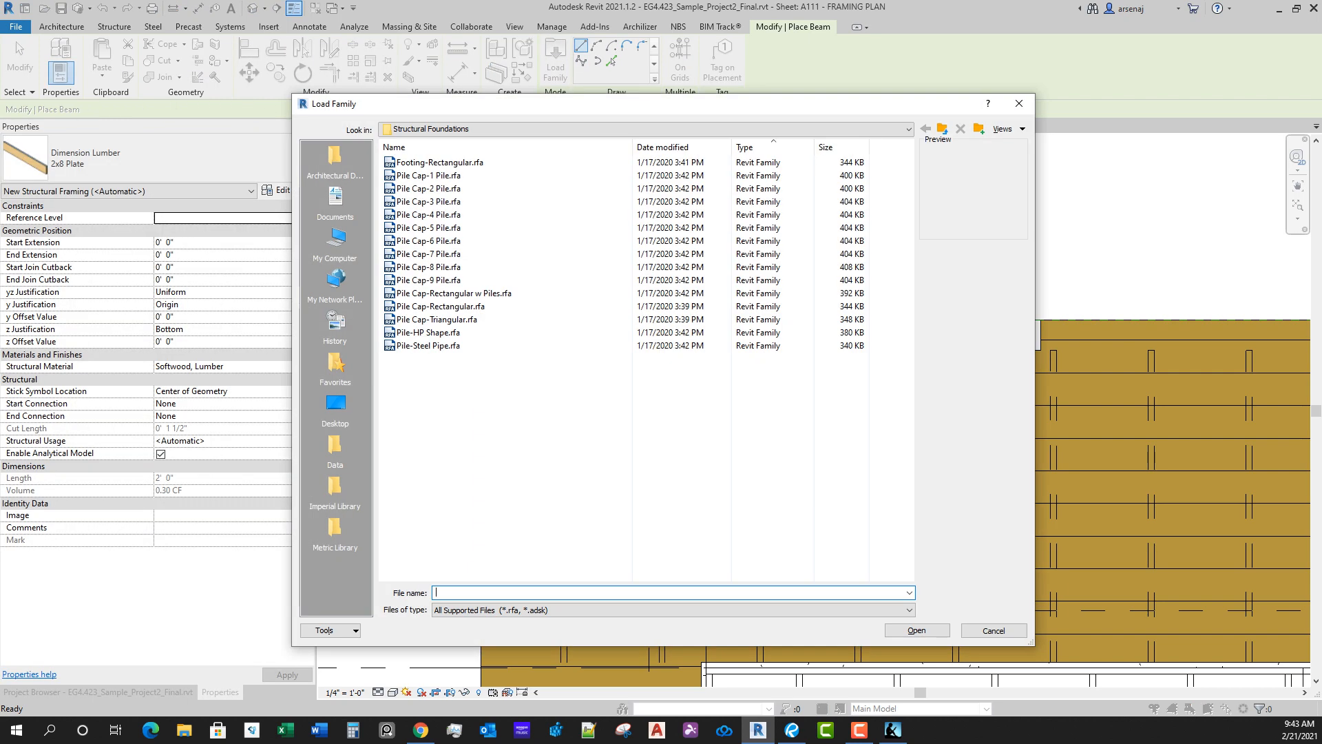
click(335, 489)
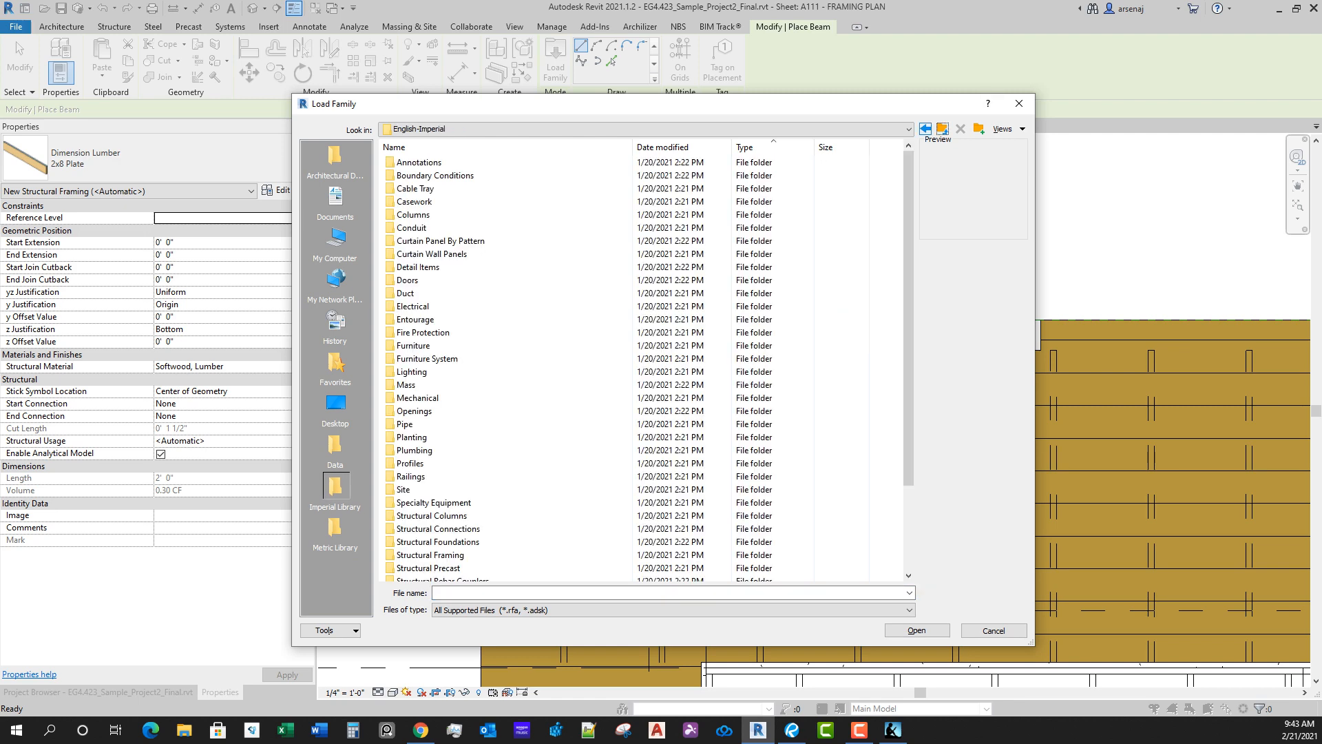
scroll(482, 384, down, 3)
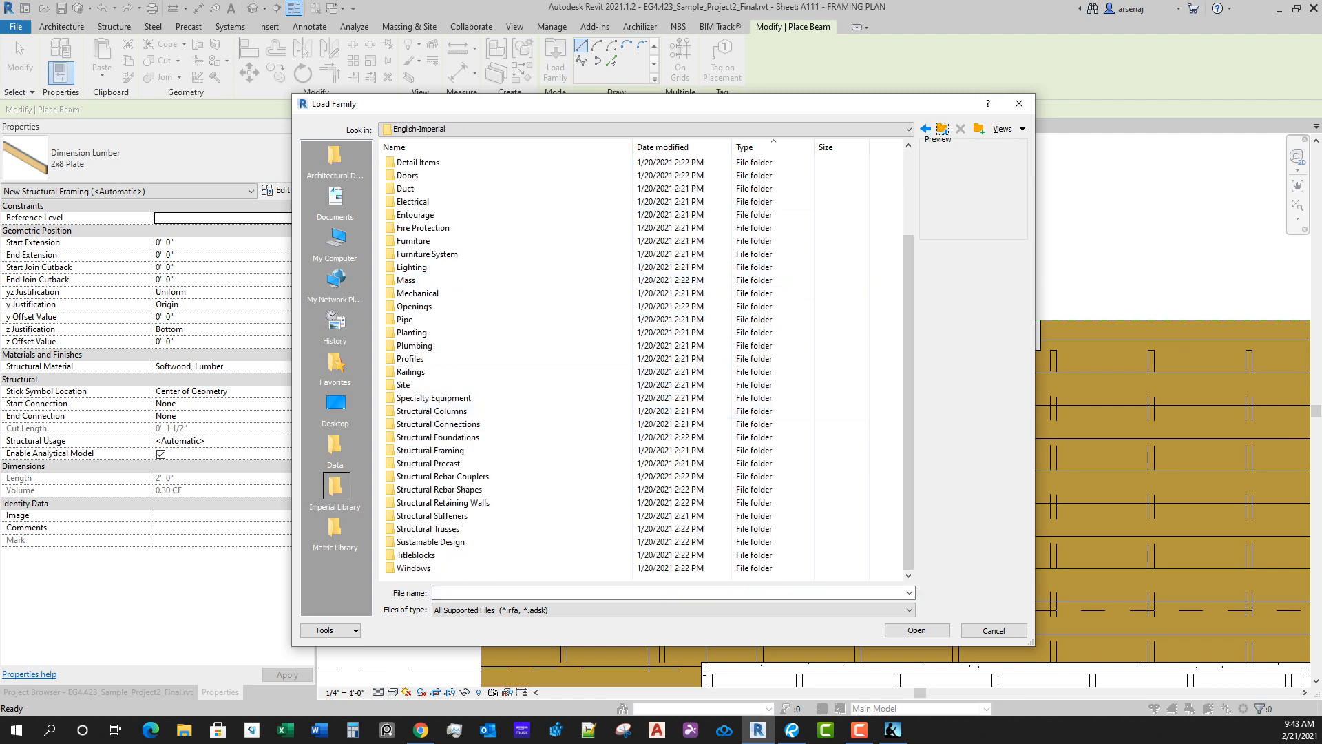
scroll(641, 365, up, 3)
click(909, 130)
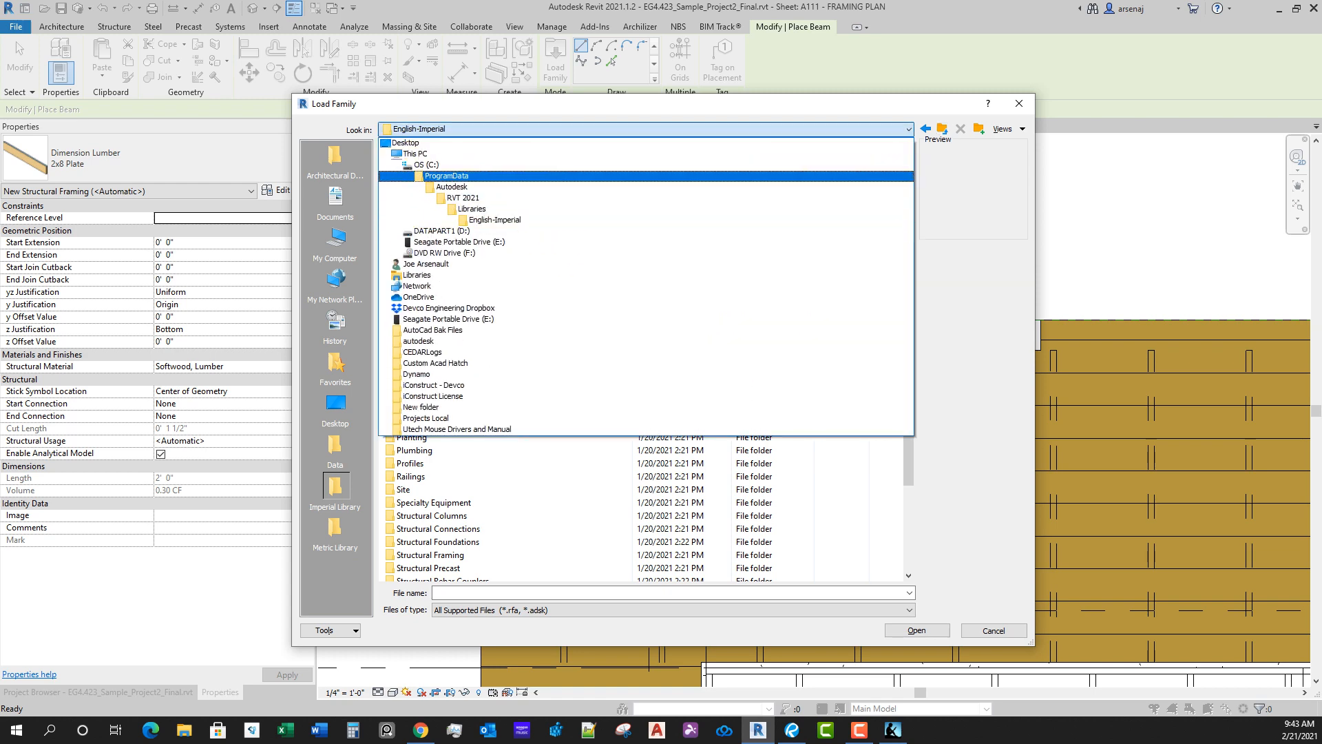
key(Escape)
scroll(551, 410, down, 3)
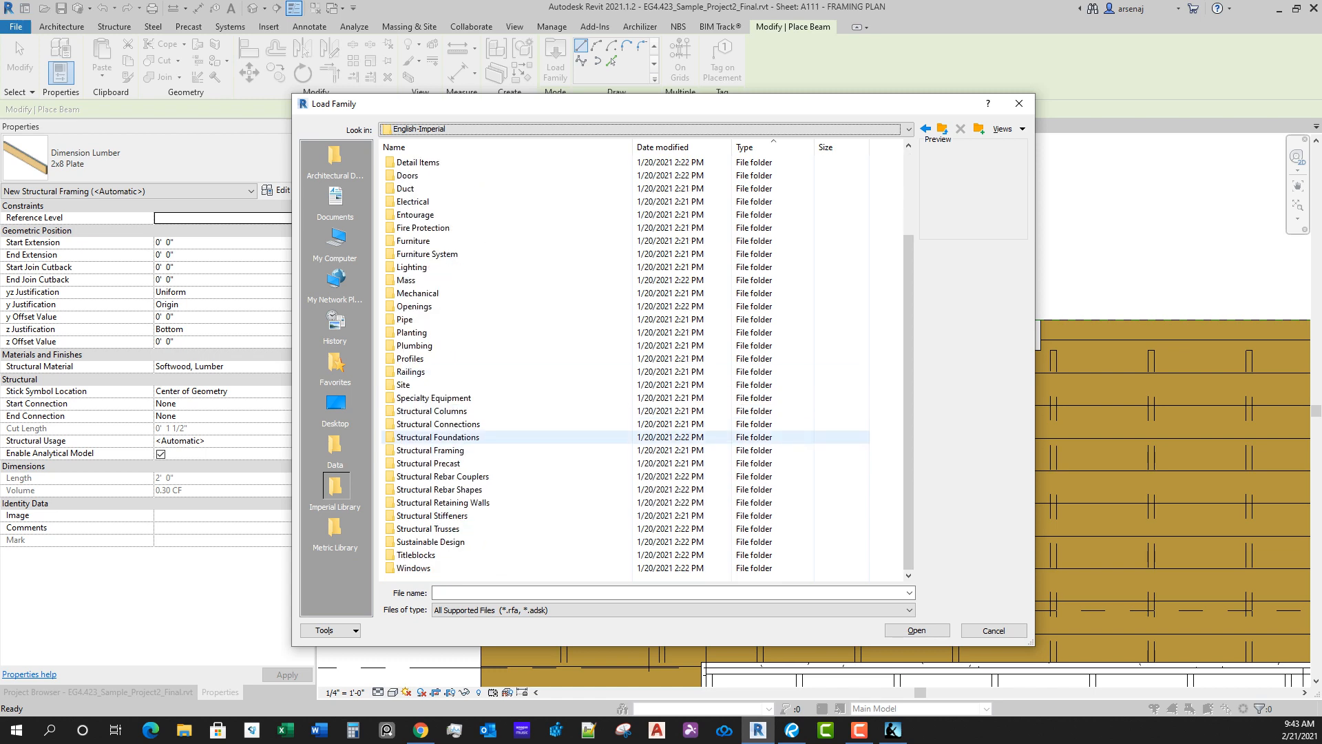
double_click(463, 450)
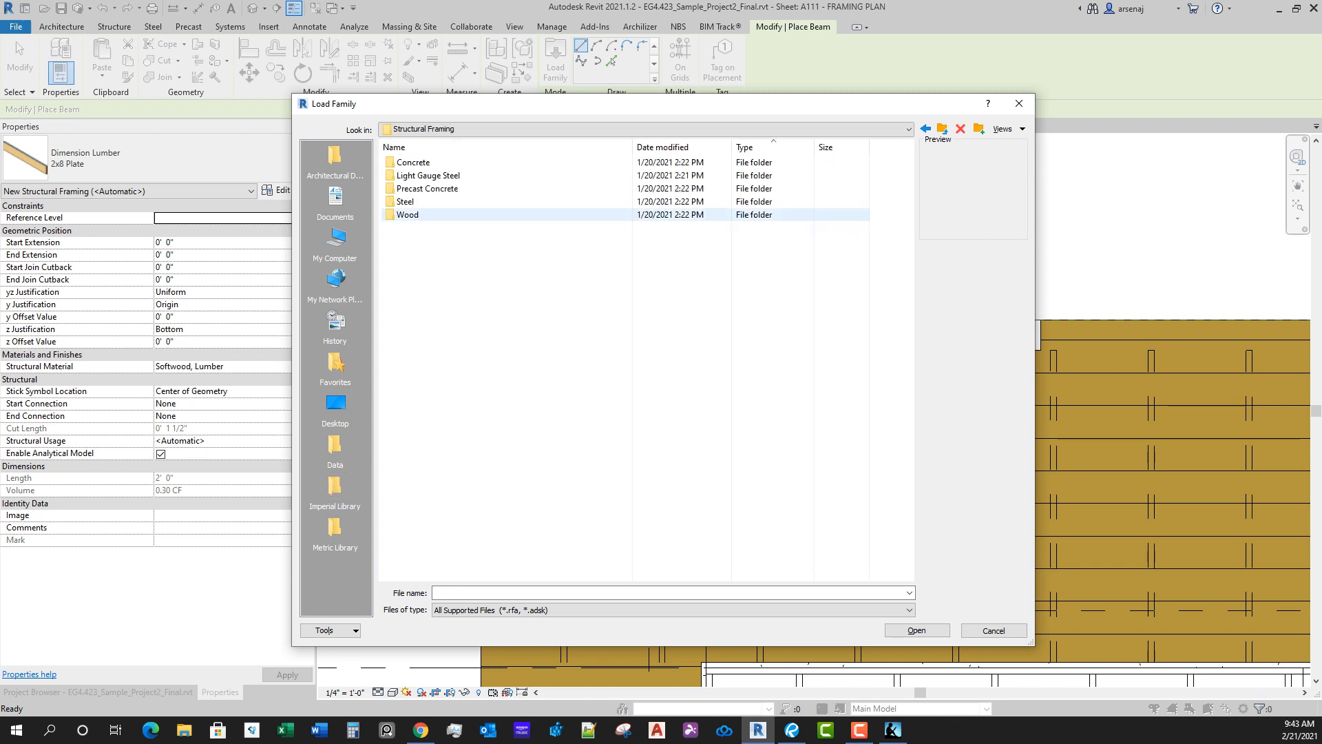
double_click(407, 215)
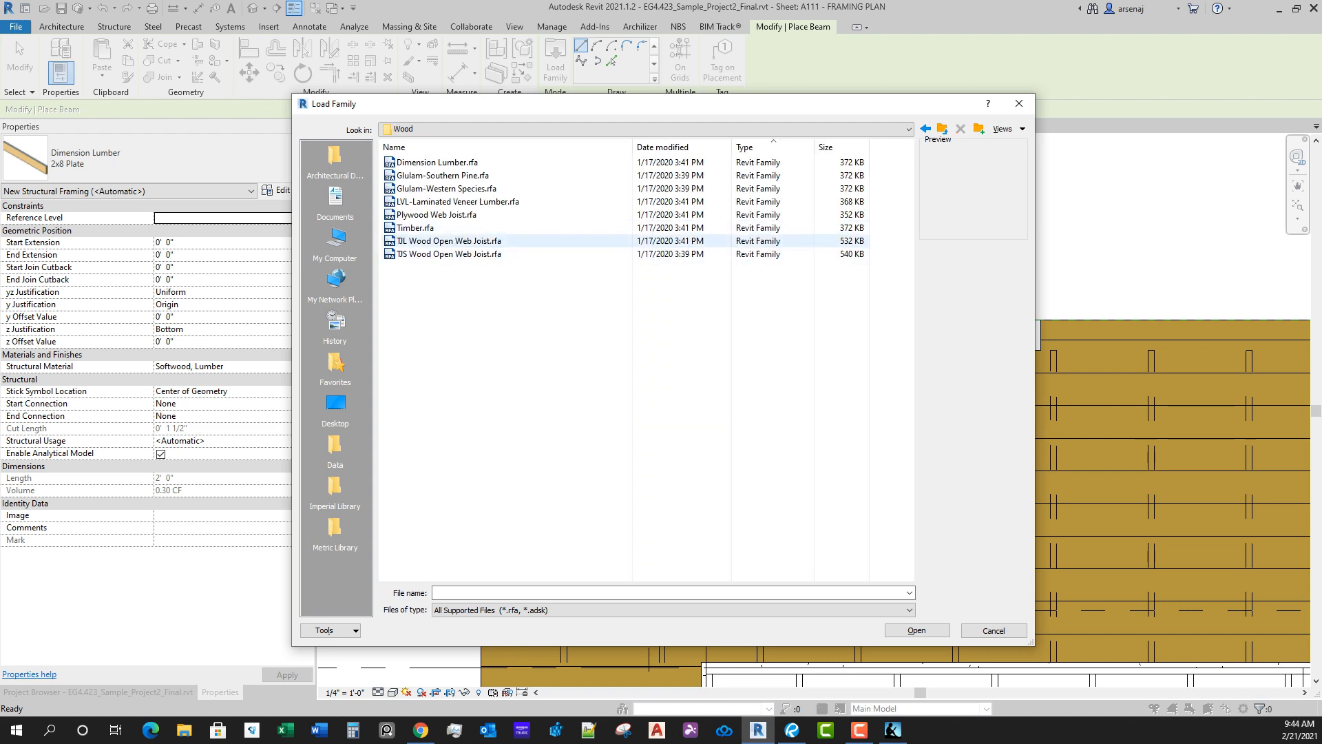
click(419, 229)
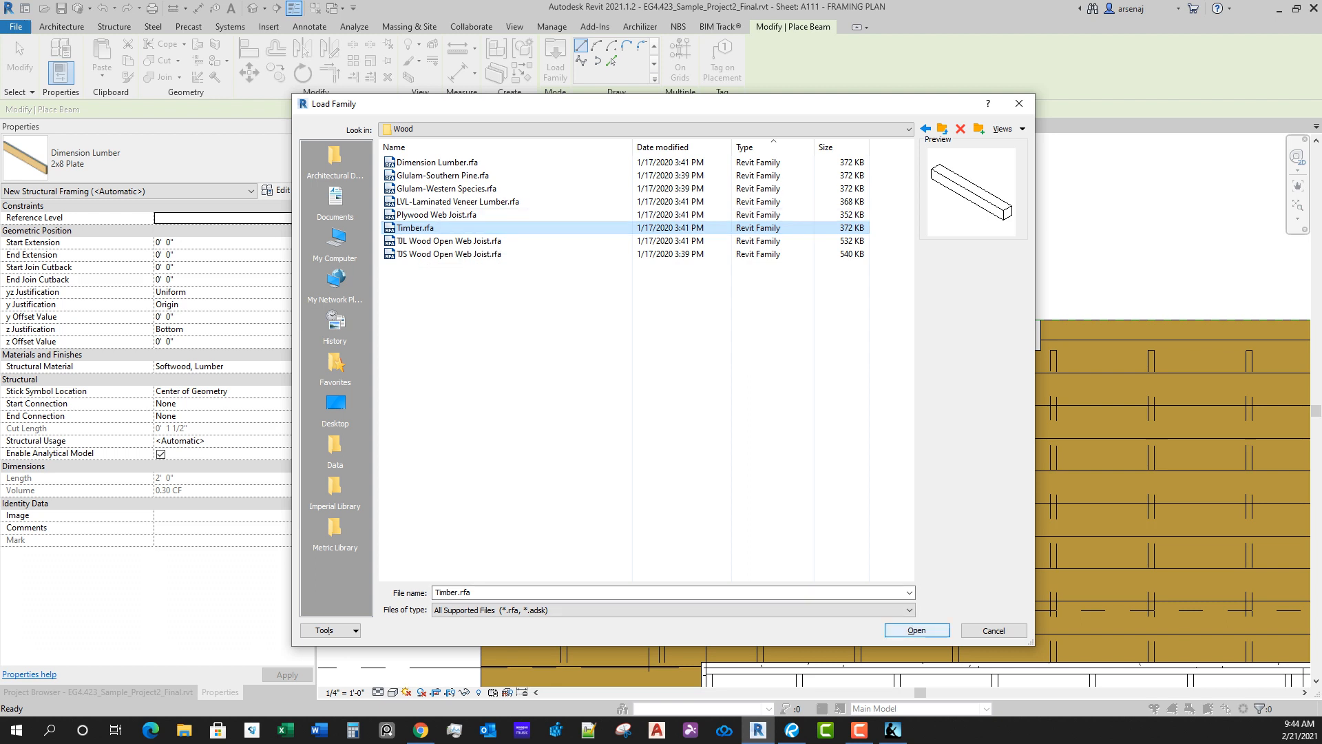
click(917, 631)
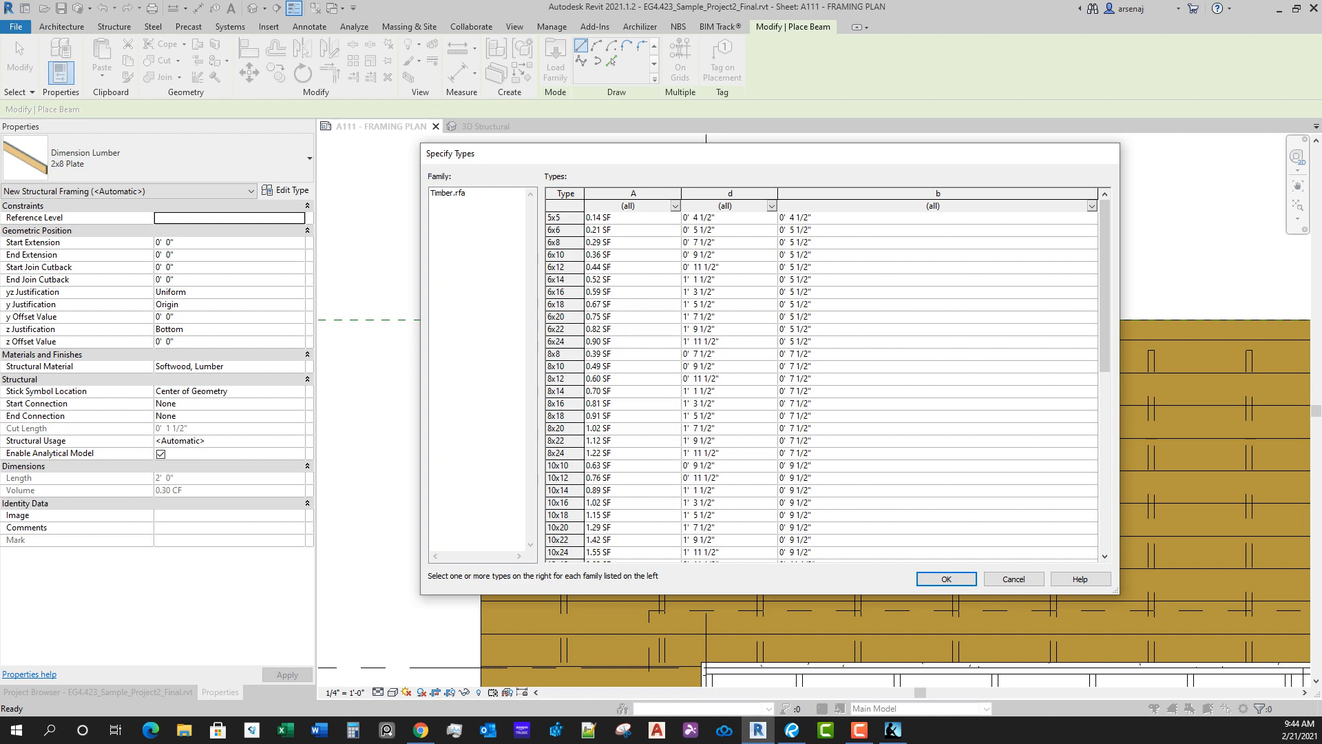
Step: Specify the 6x8 type of the Timber family for loading into the project
scroll(822, 378, down, 10)
scroll(822, 379, up, 10)
click(565, 243)
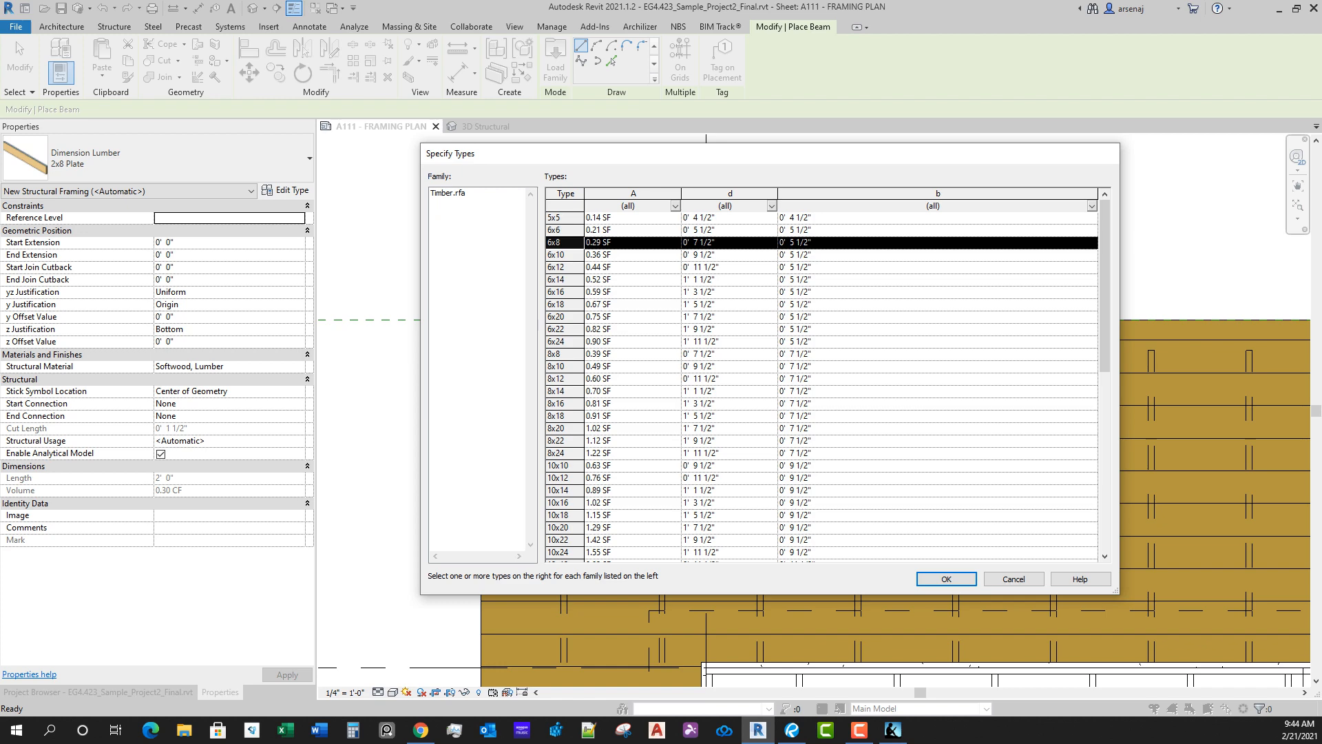
key(Return)
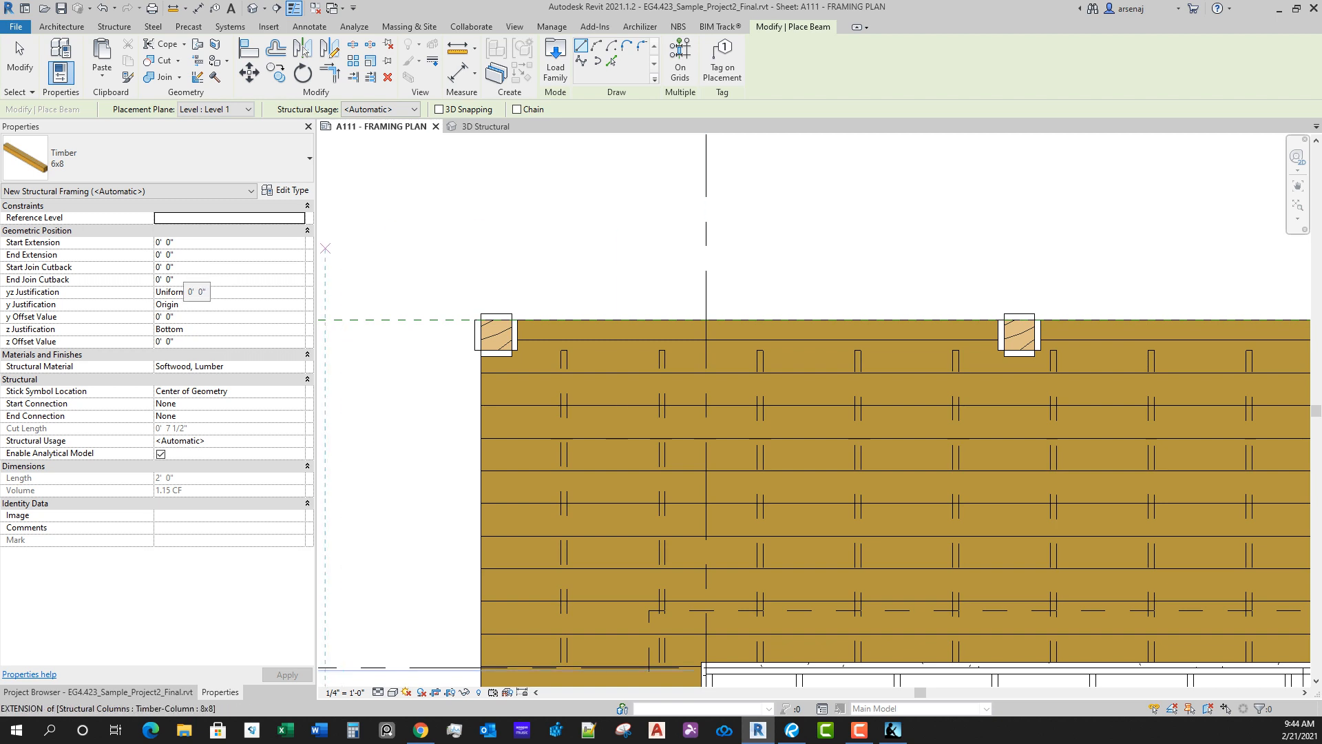
Step: Place a 6x8 timber beam about 10' 0" long between the first two columns on the north deck's outer edge
click(190, 267)
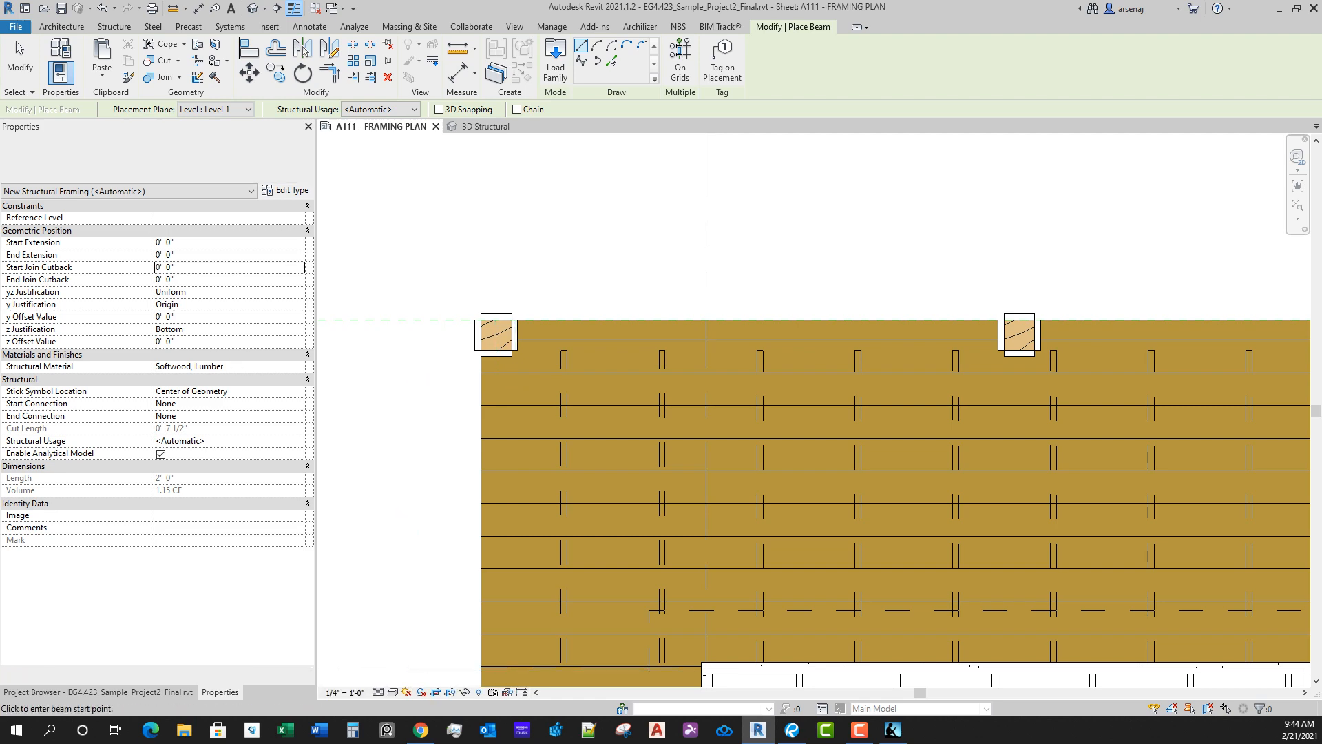
click(512, 336)
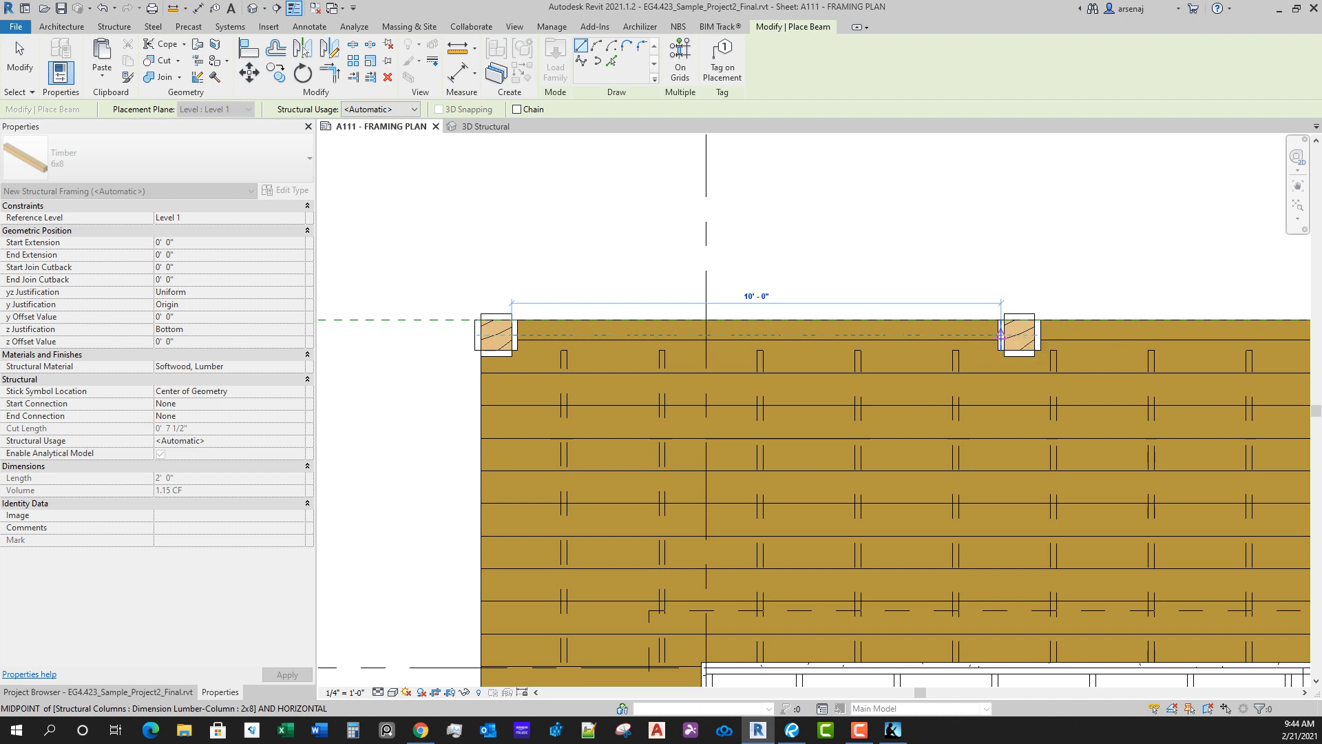
click(1001, 335)
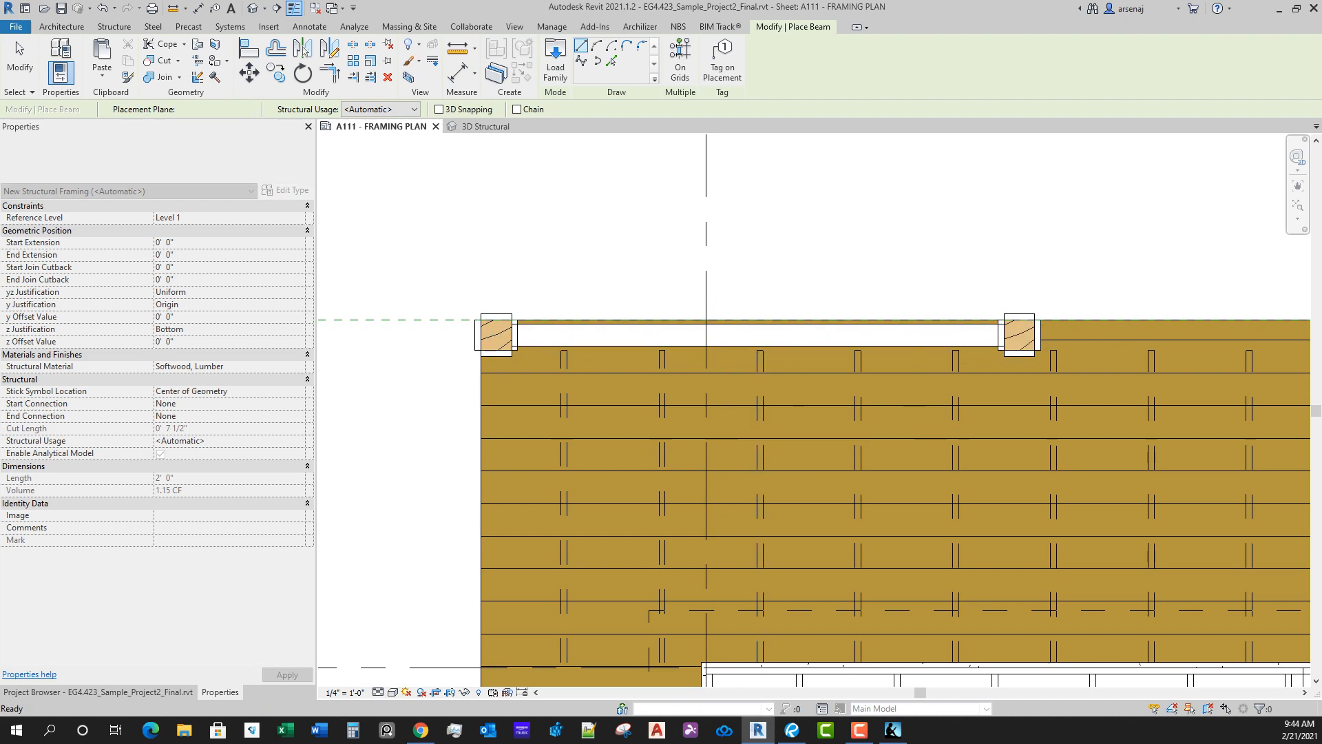
key(Escape)
key(Escape)
click(772, 341)
scroll(772, 341, down, 6)
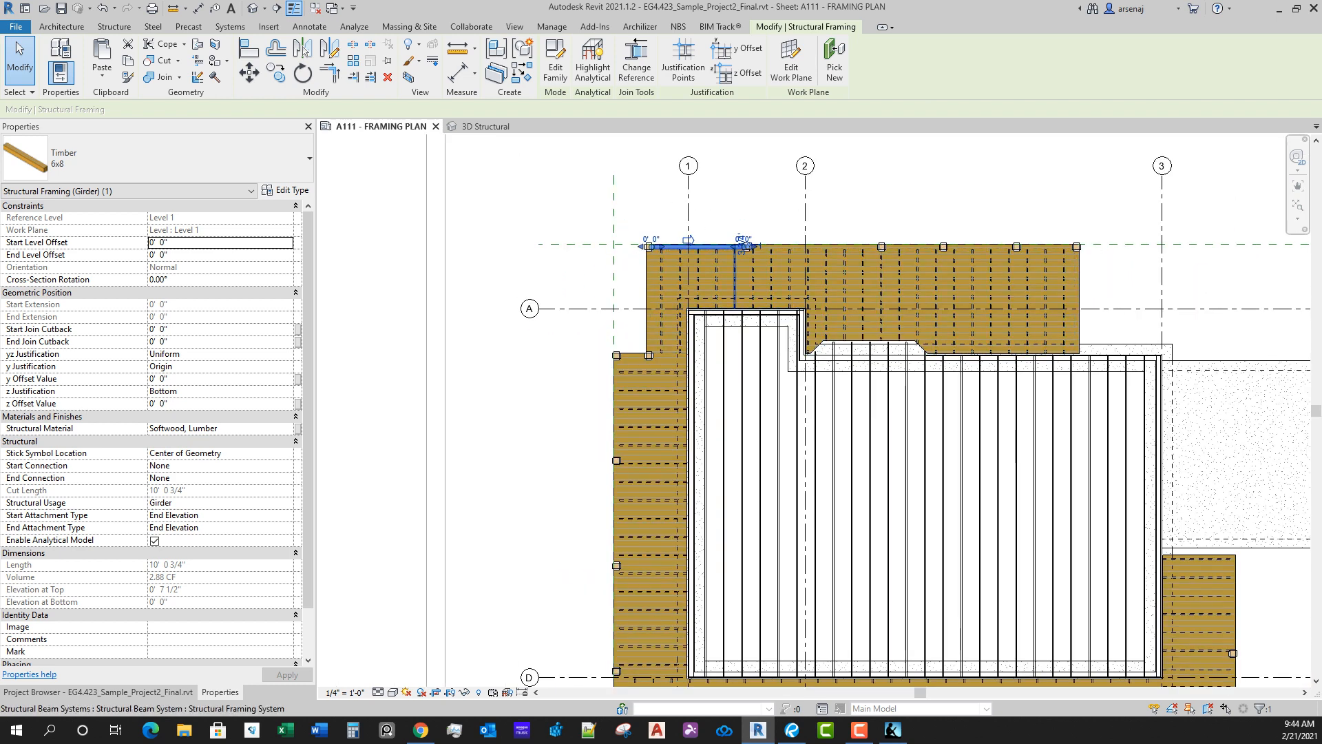
key(Escape)
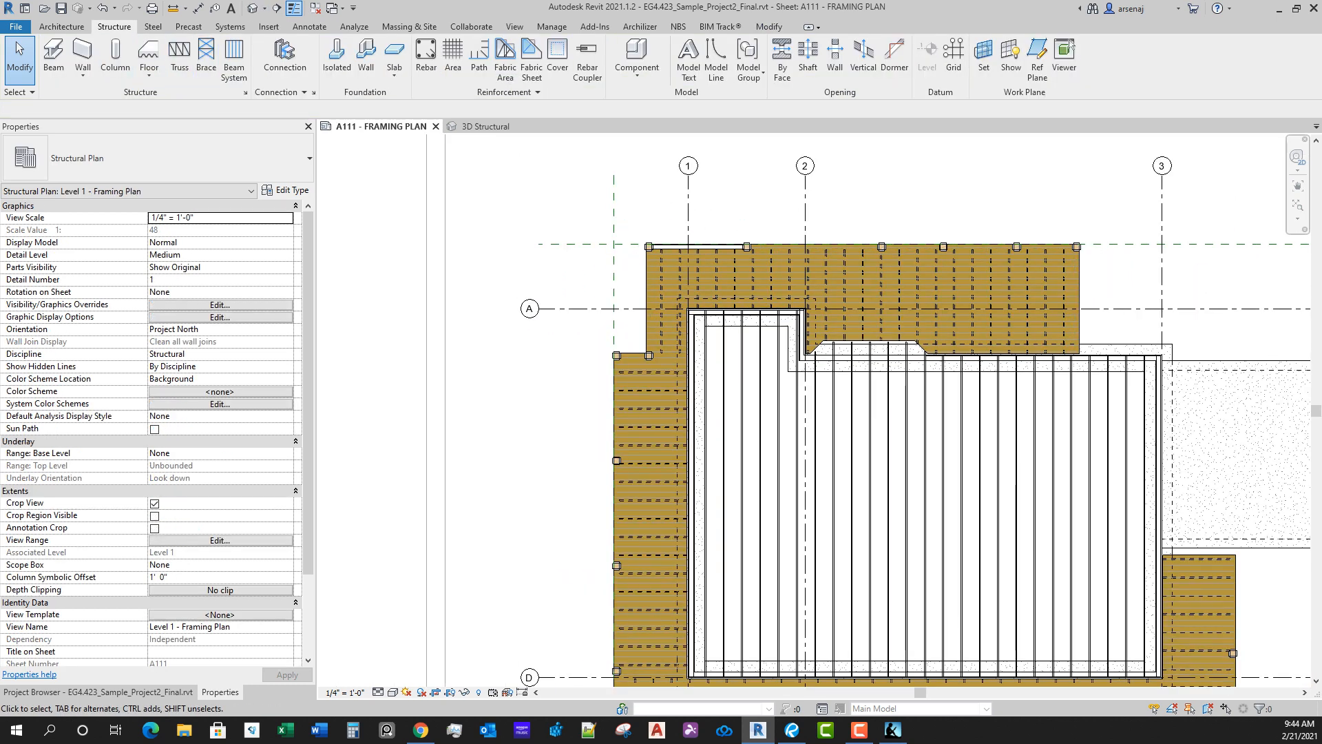
Step: Cut a north-south building section just east of grid 1, from above the north deck to below the south deck
click(277, 9)
click(714, 215)
scroll(714, 472, up, 1)
middle_drag(713, 472, 705, 275)
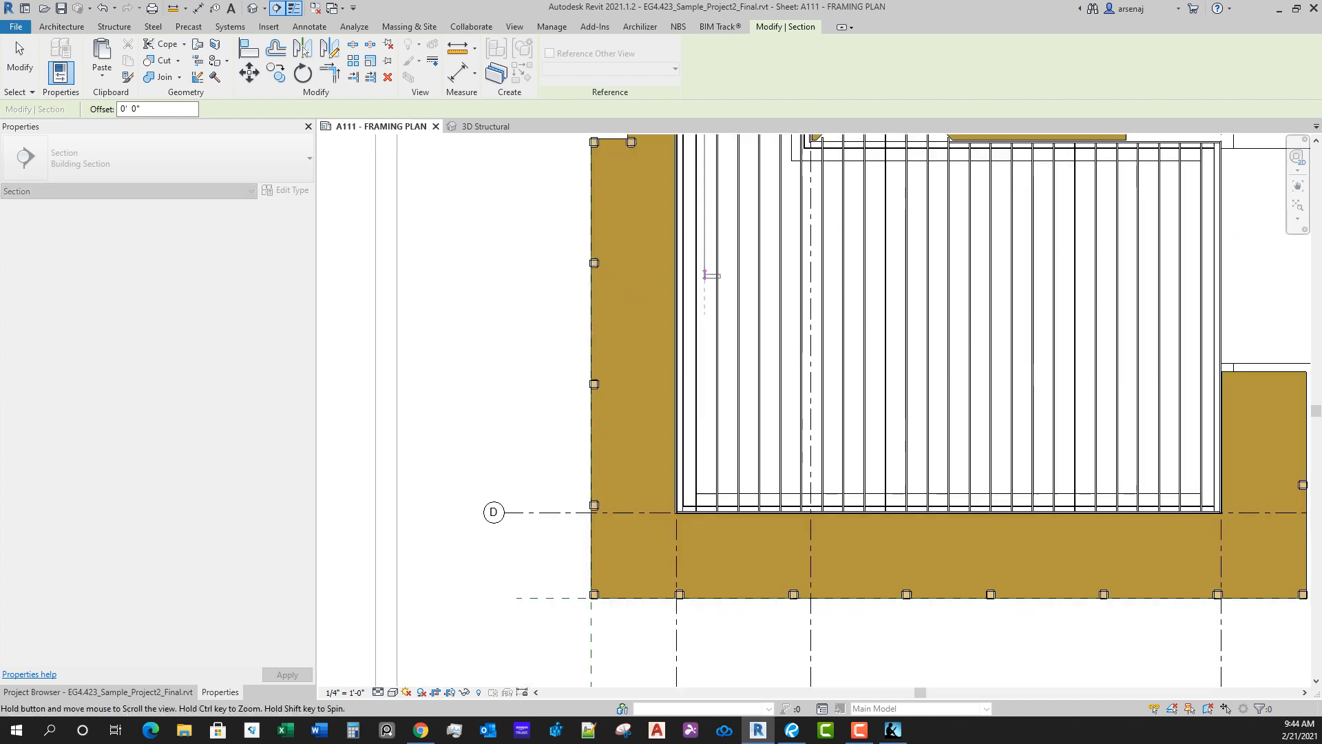
click(705, 631)
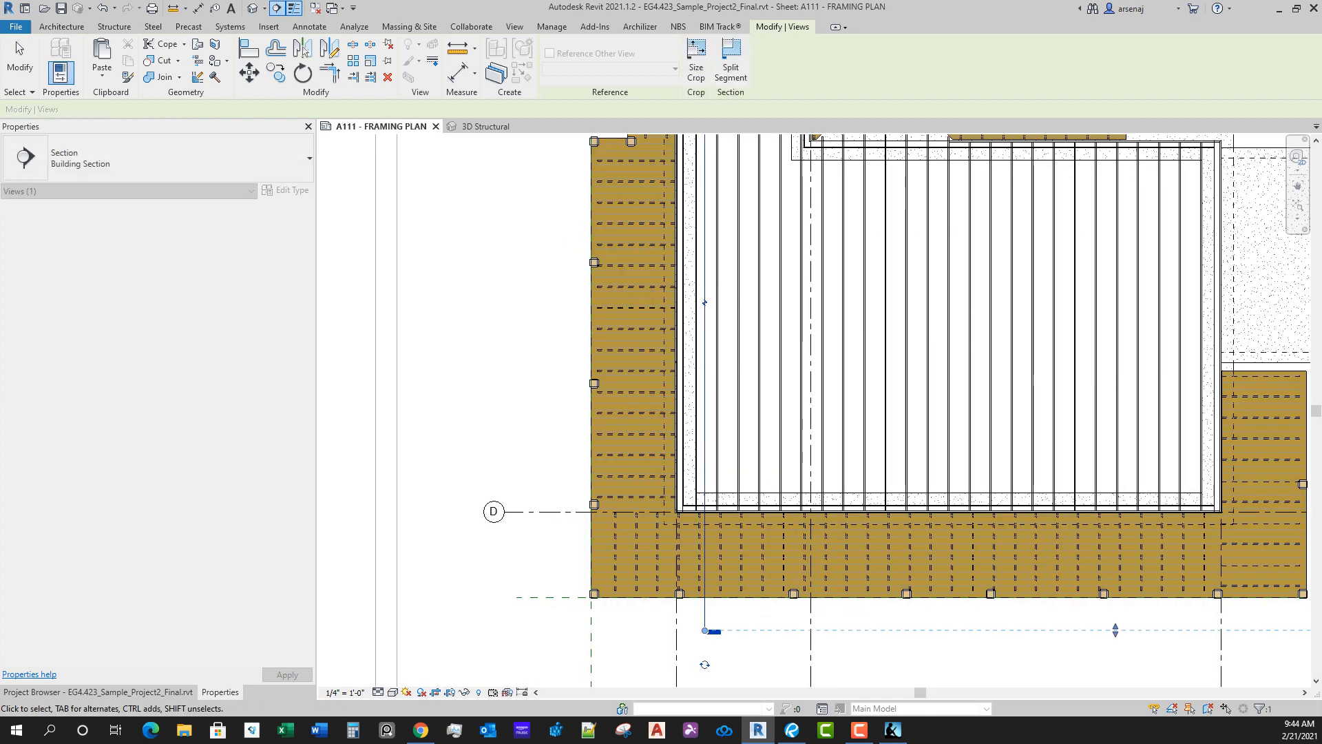
Step: Set the new building section's far clip offset to 1' 0"
key(Escape)
click(177, 454)
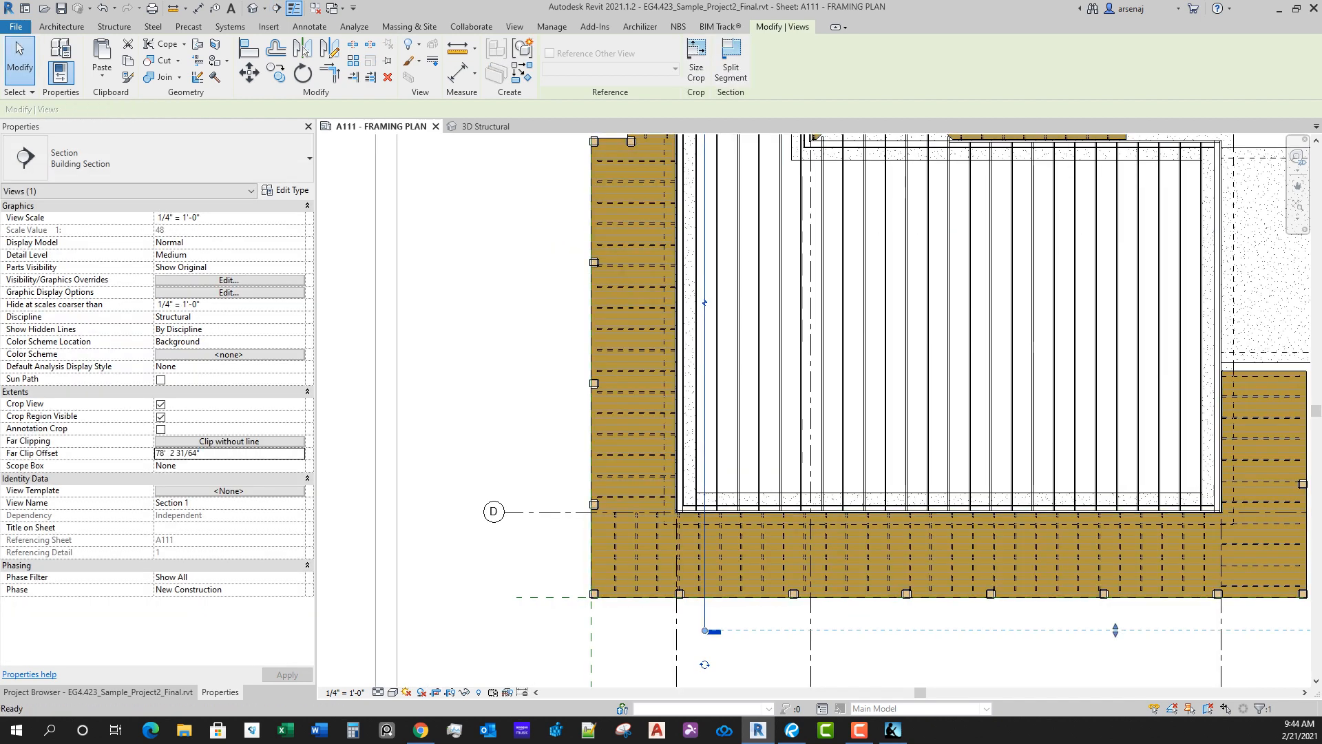
click(178, 453)
text(1)
key(Return)
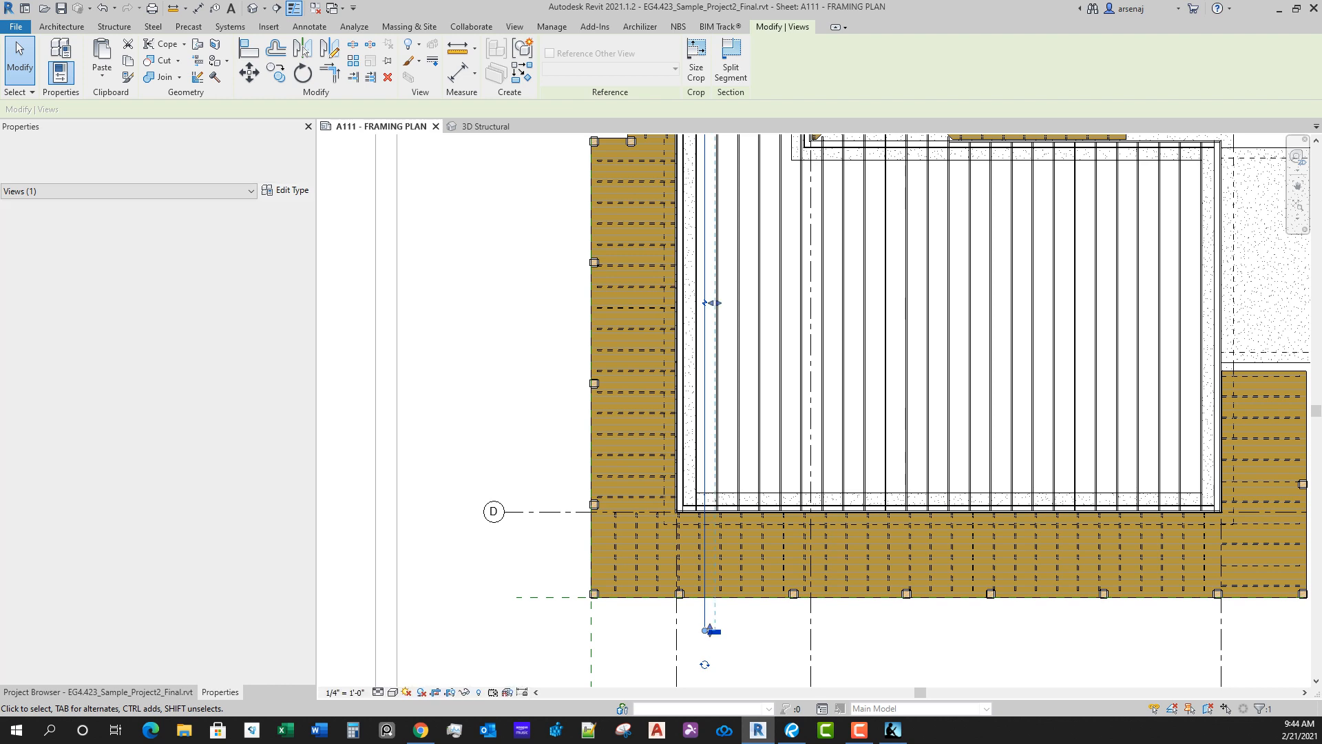
Step: Open the view of the building section cut near grid 1
middle_drag(746, 282, 751, 448)
scroll(750, 448, down, 2)
scroll(689, 179, up, 4)
right_click(777, 316)
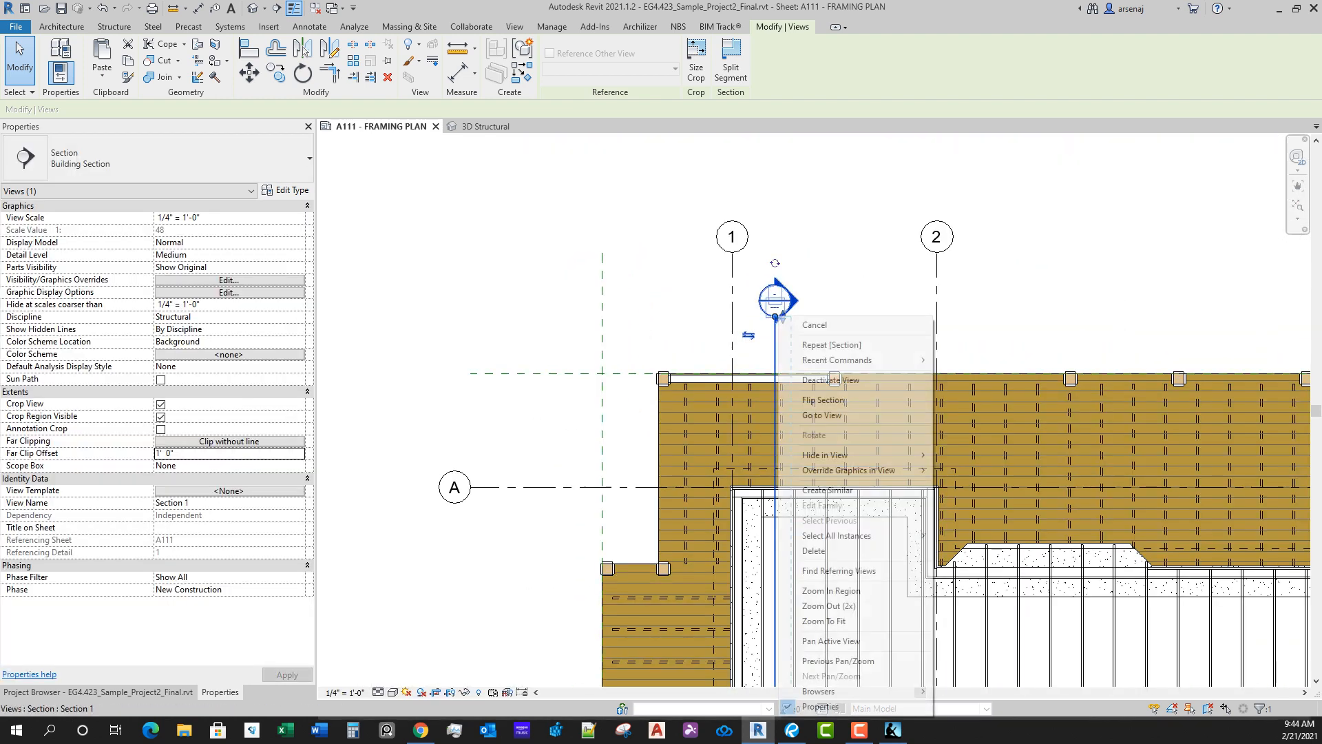
click(826, 415)
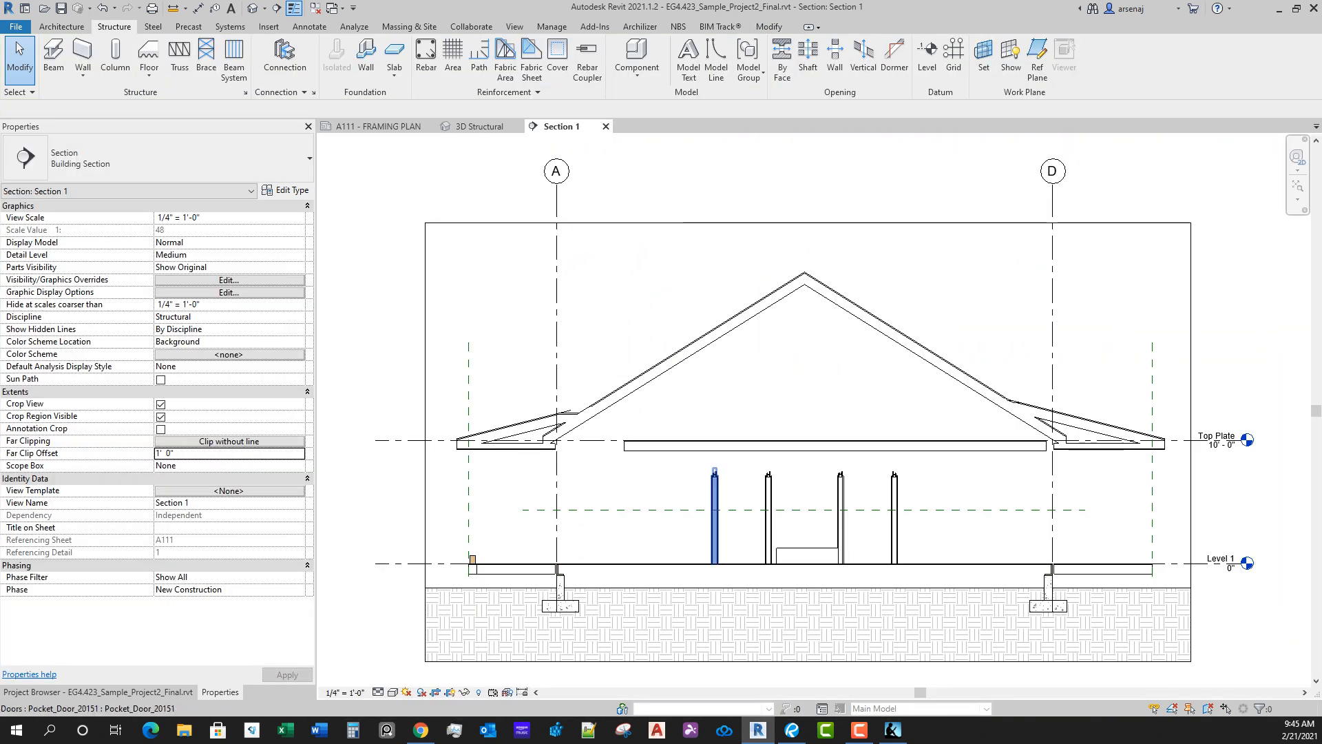
Step: Set the z justification of the 6x8 timber girder at the north deck's outer edge to Top
middle_drag(715, 516, 849, 412)
scroll(593, 469, up, 10)
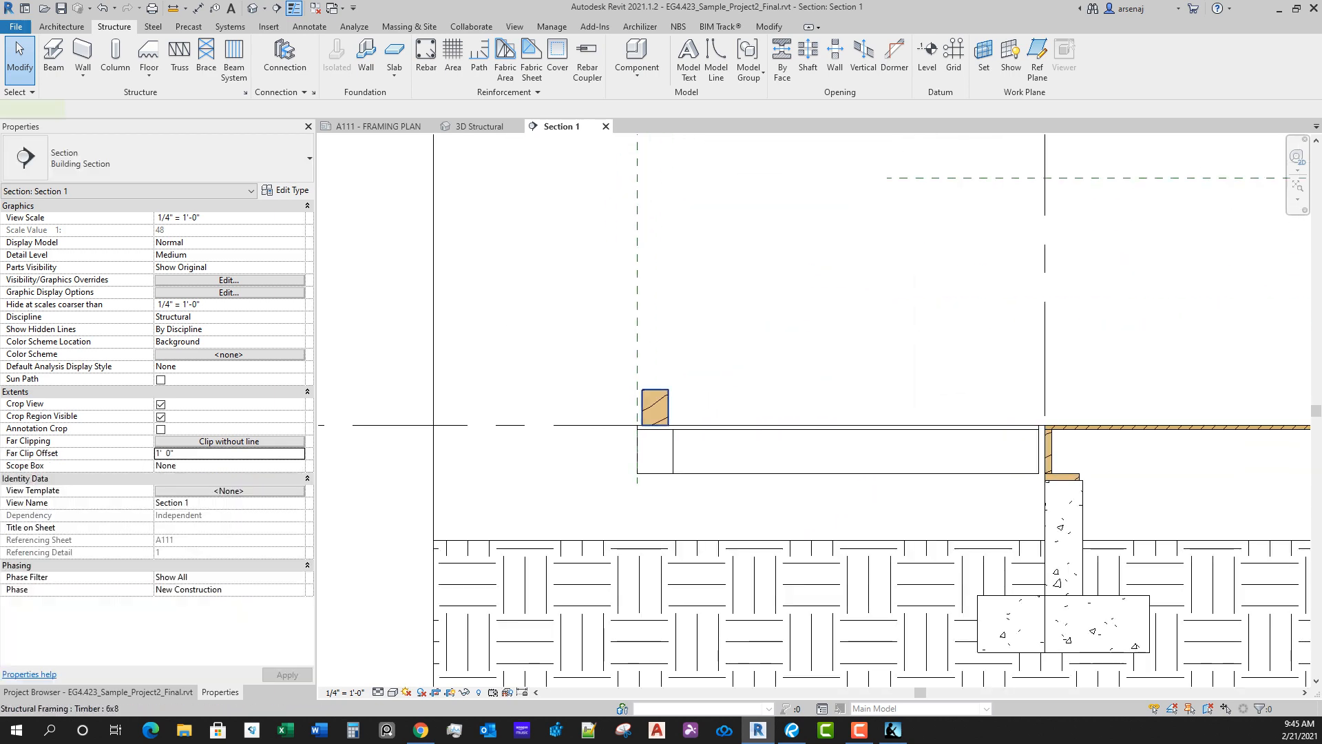
click(656, 407)
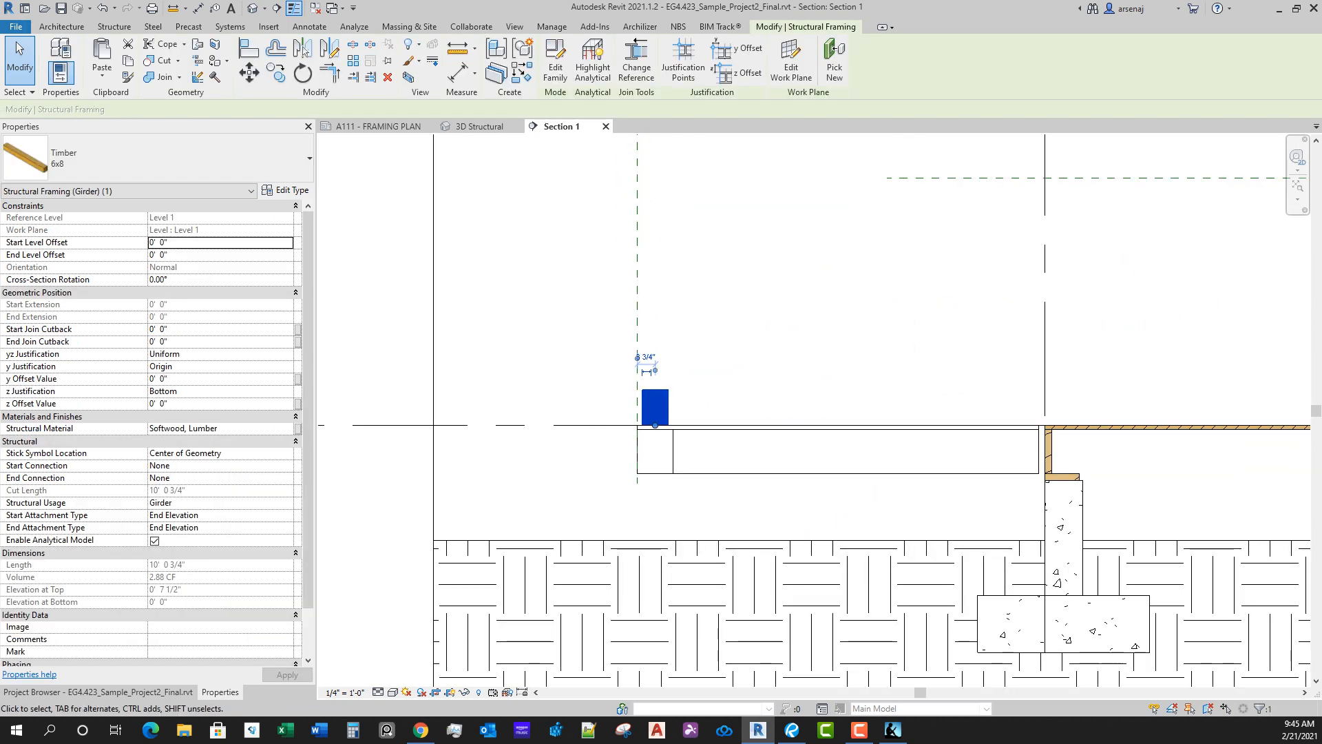
scroll(736, 503, up, 2)
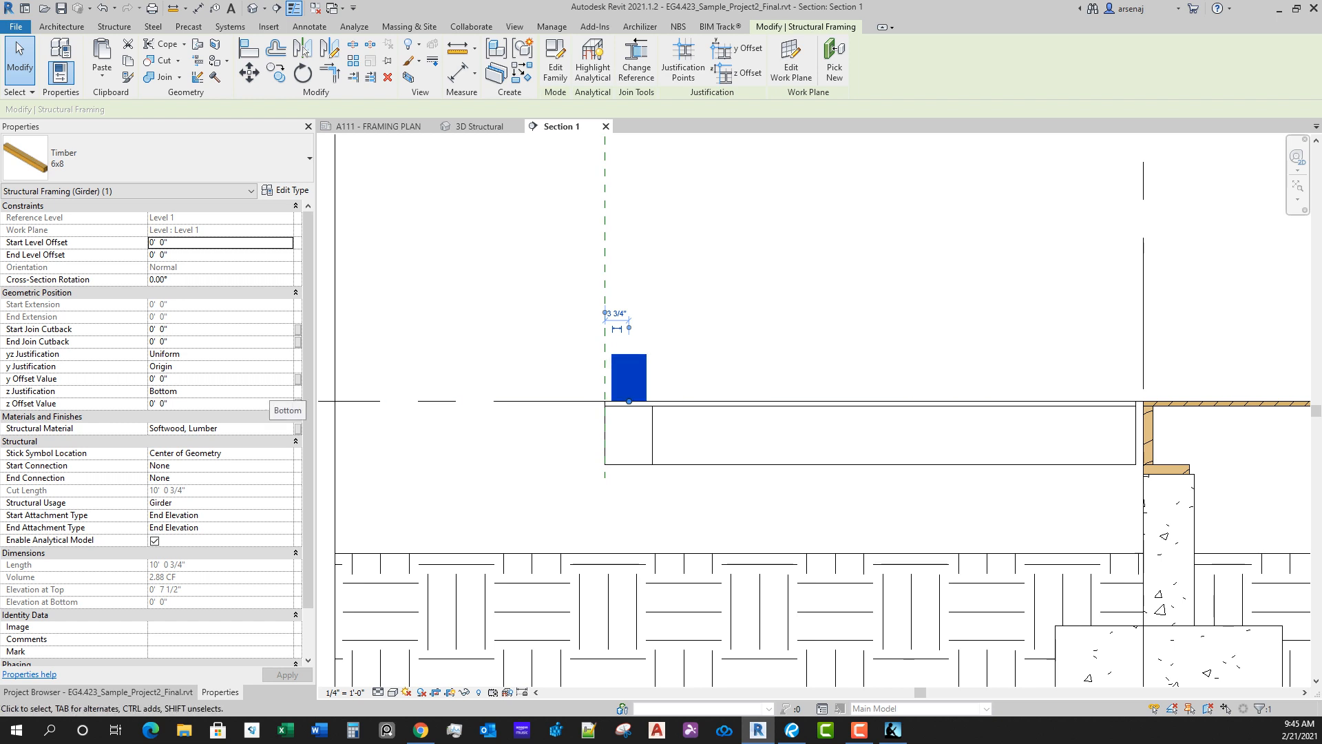
click(269, 392)
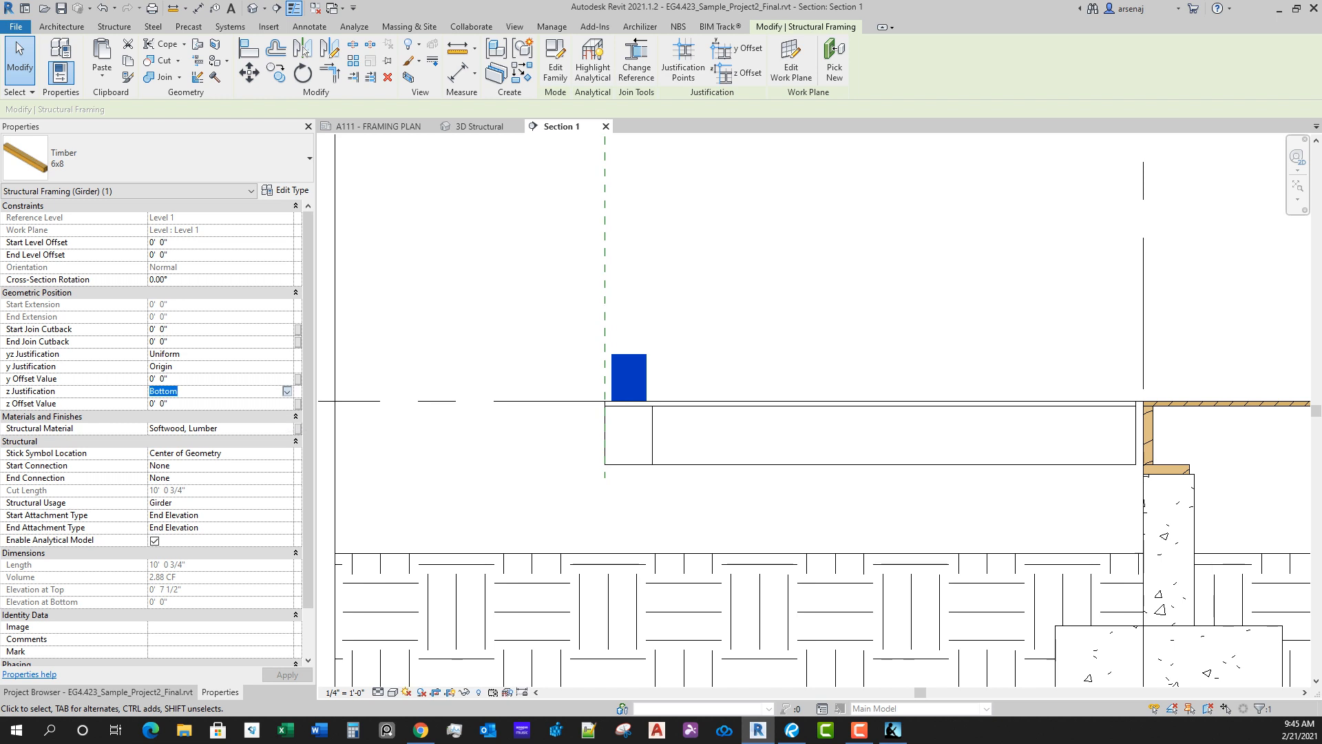
click(287, 391)
click(206, 415)
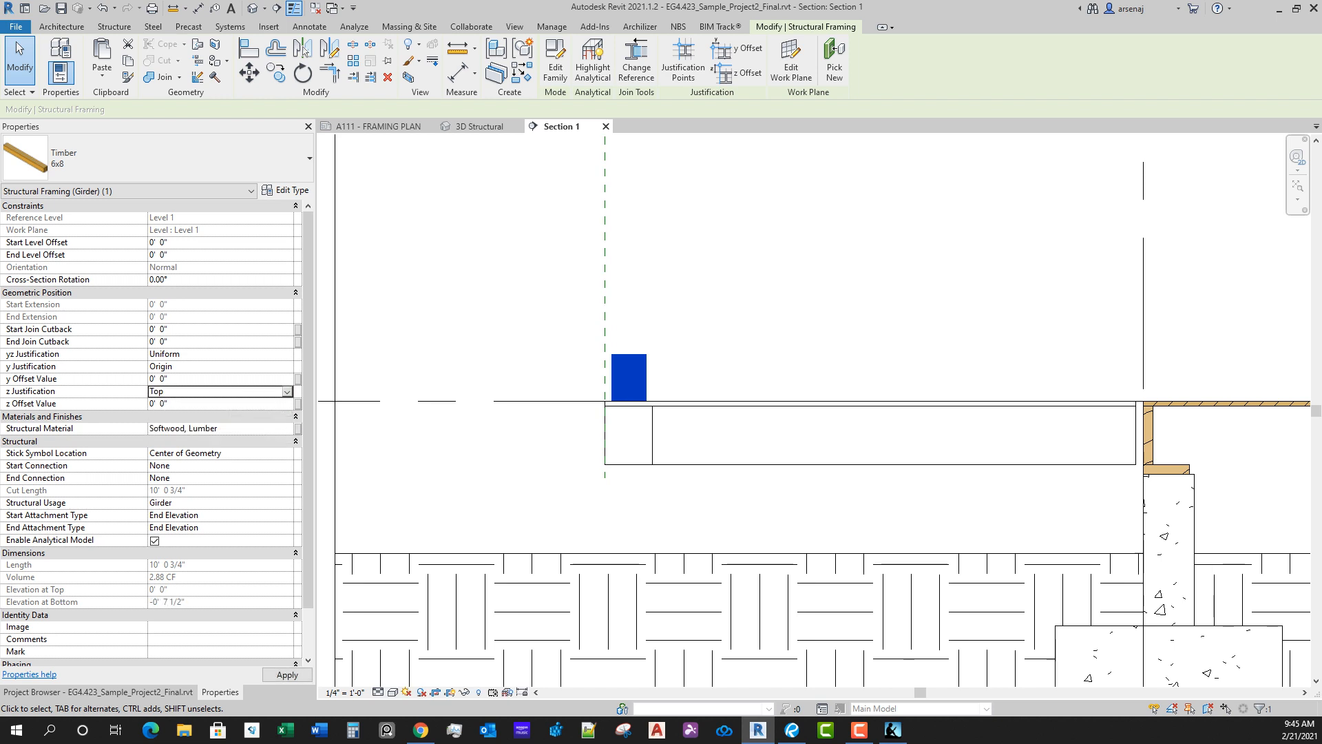
Step: Set both the start and end level offsets of the north deck girder to -0' 0 3/4"
click(208, 243)
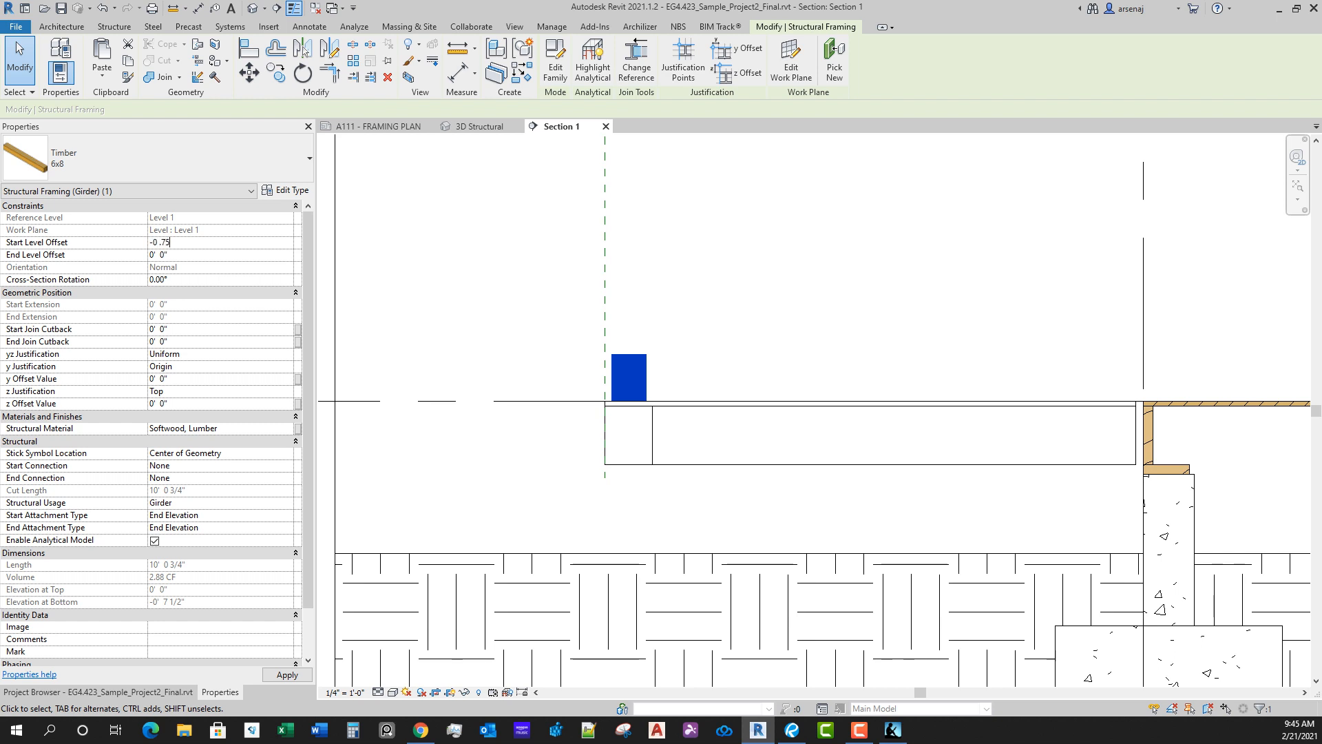
key(Tab)
click(208, 243)
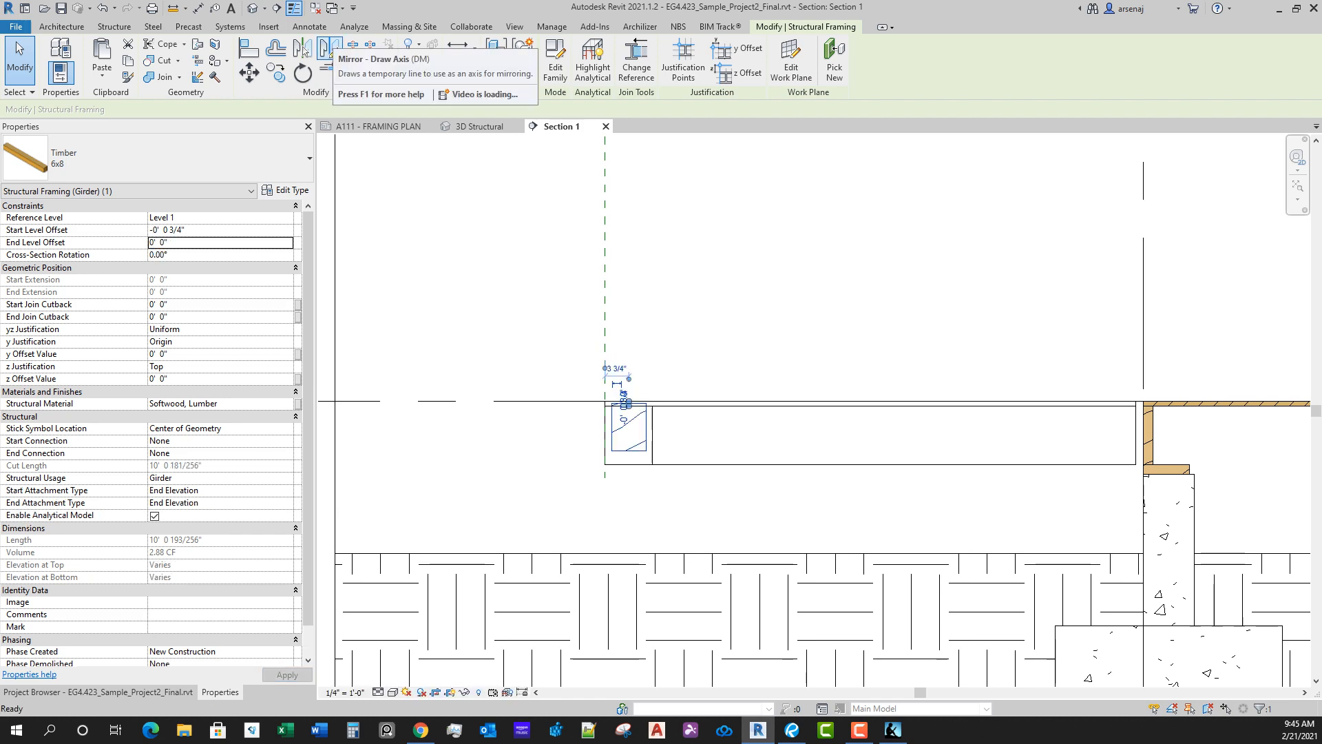
click(277, 8)
key(Escape)
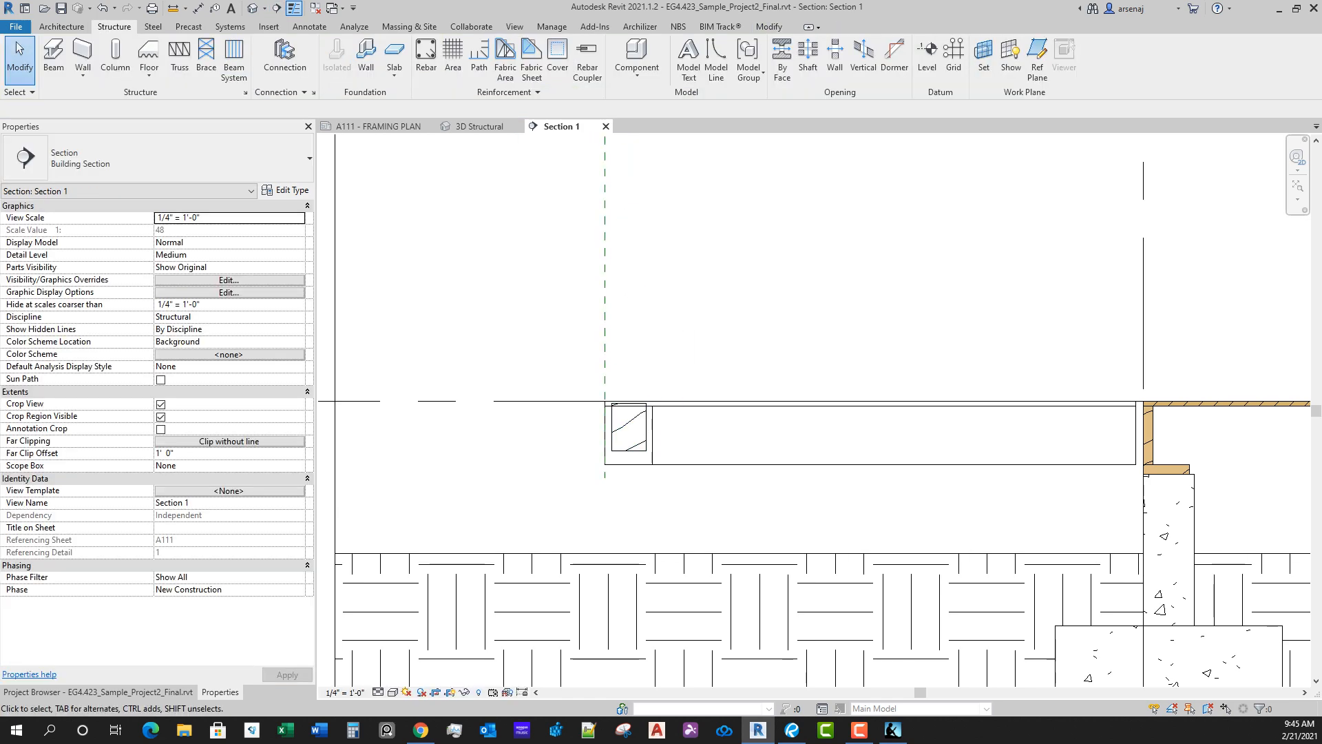
click(646, 428)
click(208, 243)
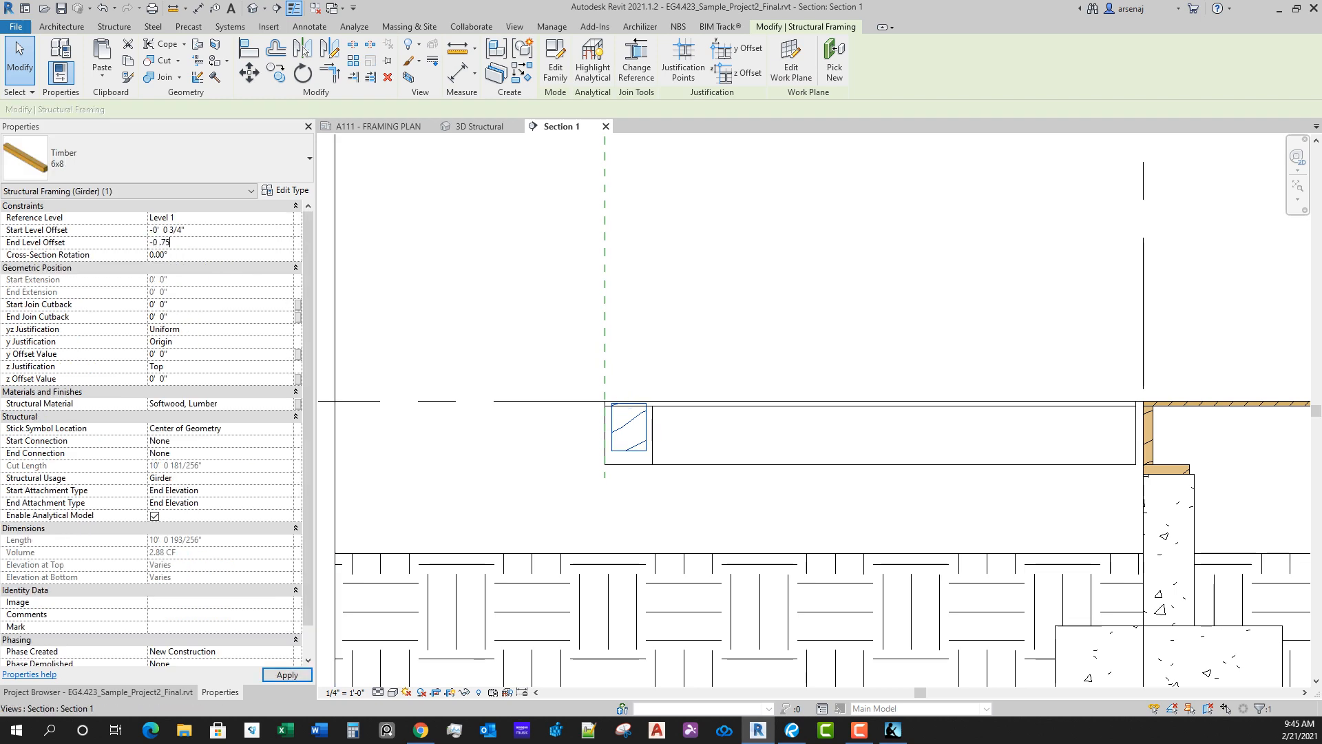
key(Return)
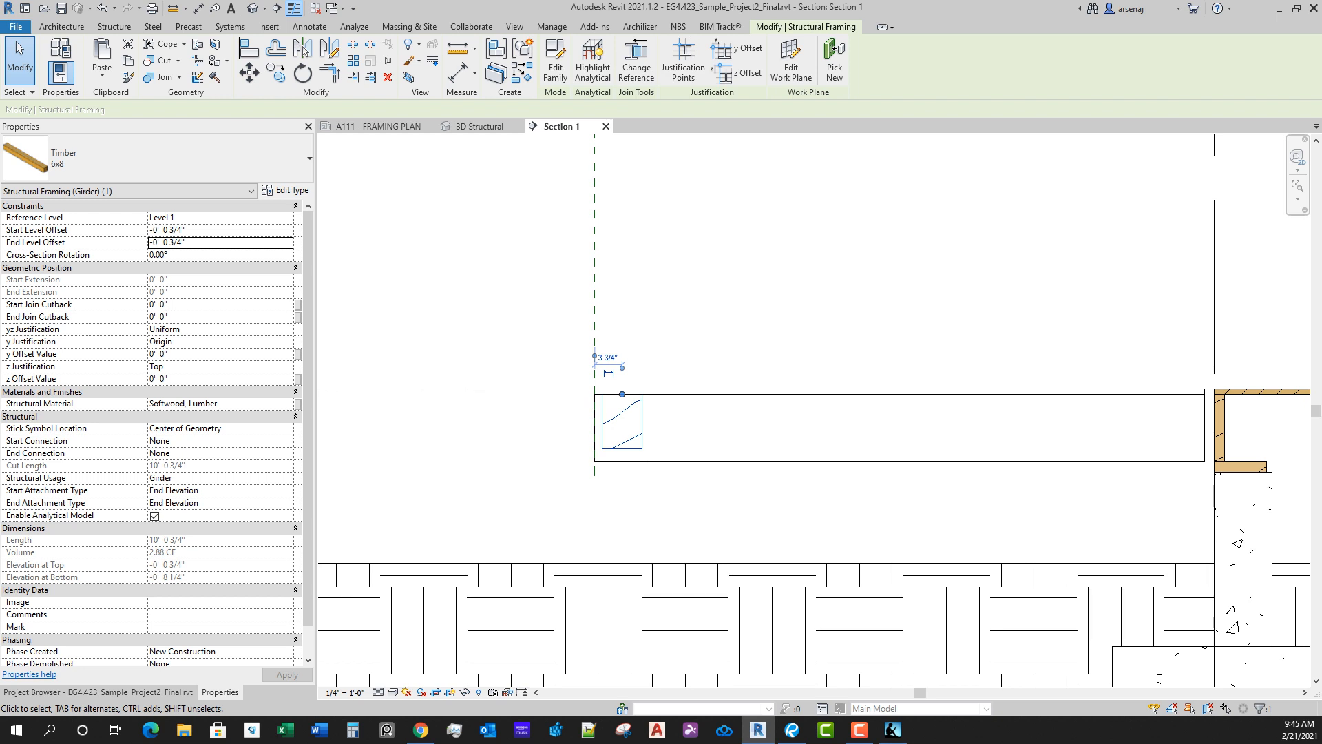
scroll(655, 436, down, 1)
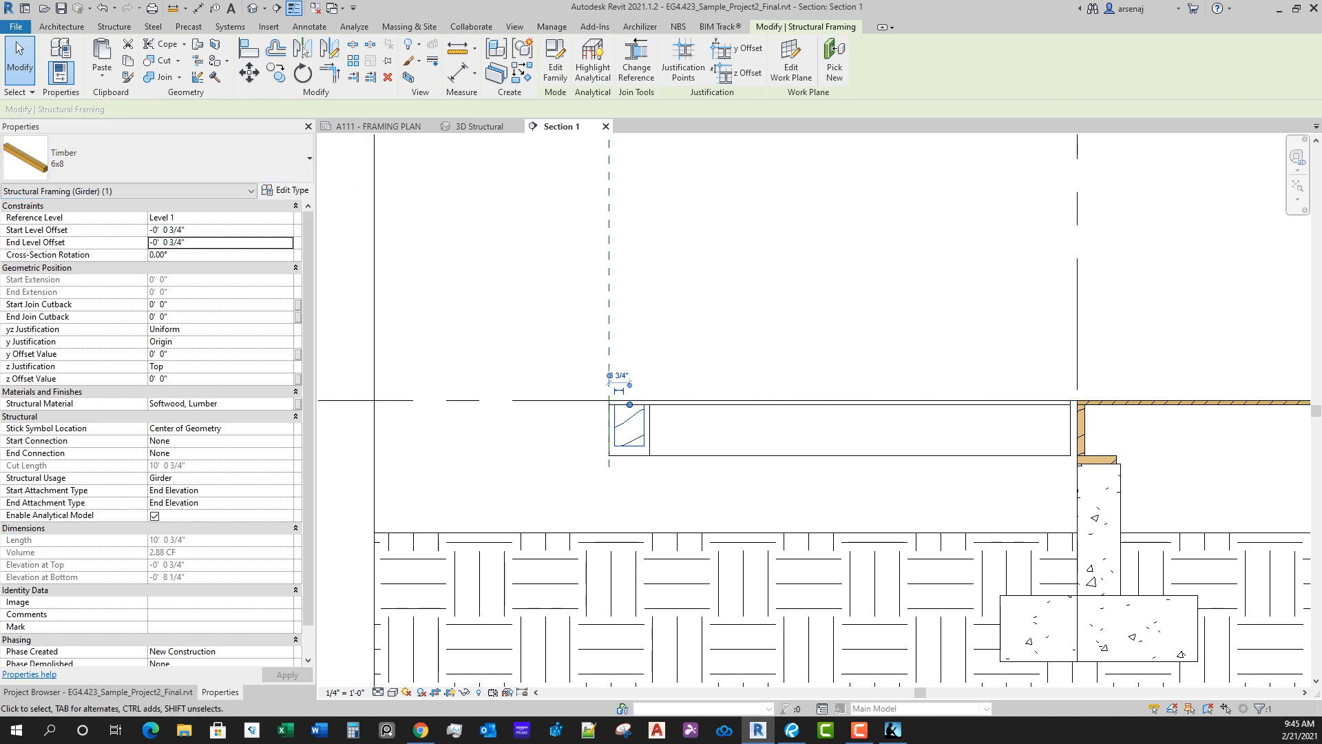
Step: Return to the framing plan and, while placing a beam, load the 4x10 type of the Dimension Lumber family from the Wood folder
click(378, 126)
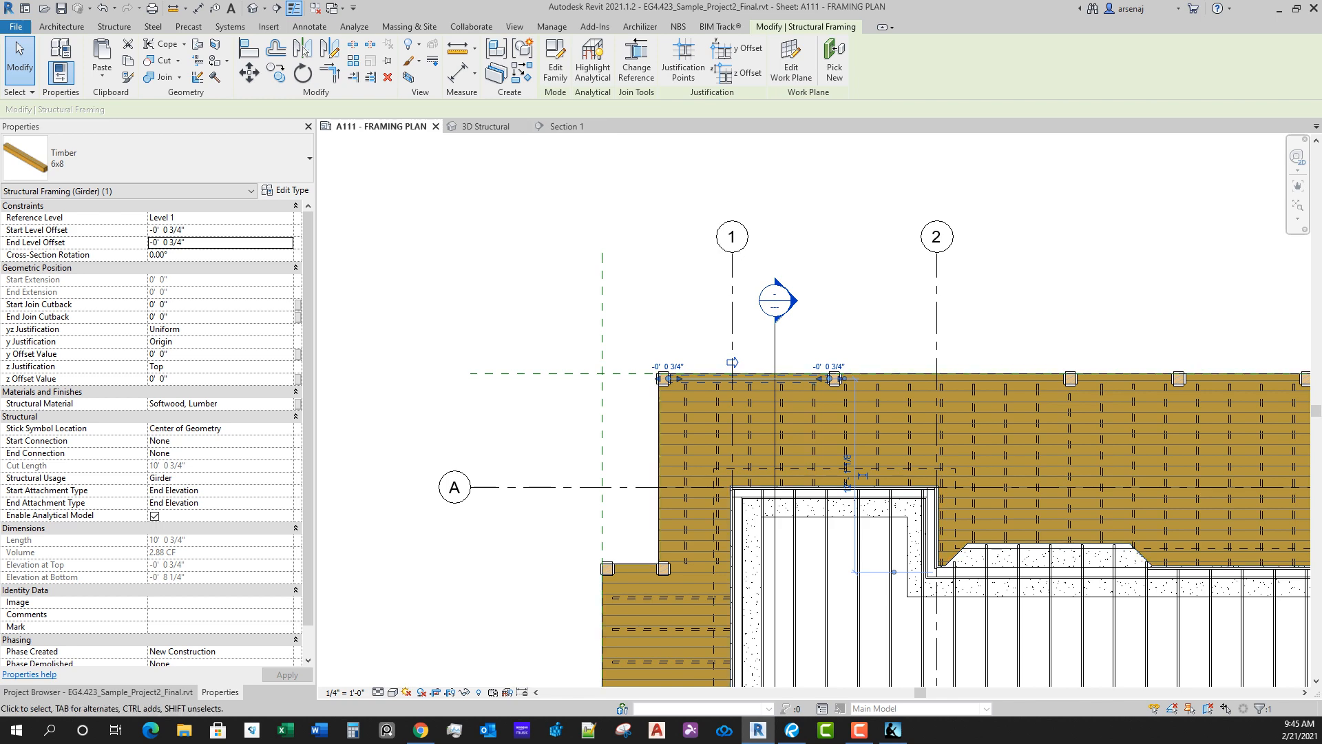
middle_drag(814, 413, 813, 414)
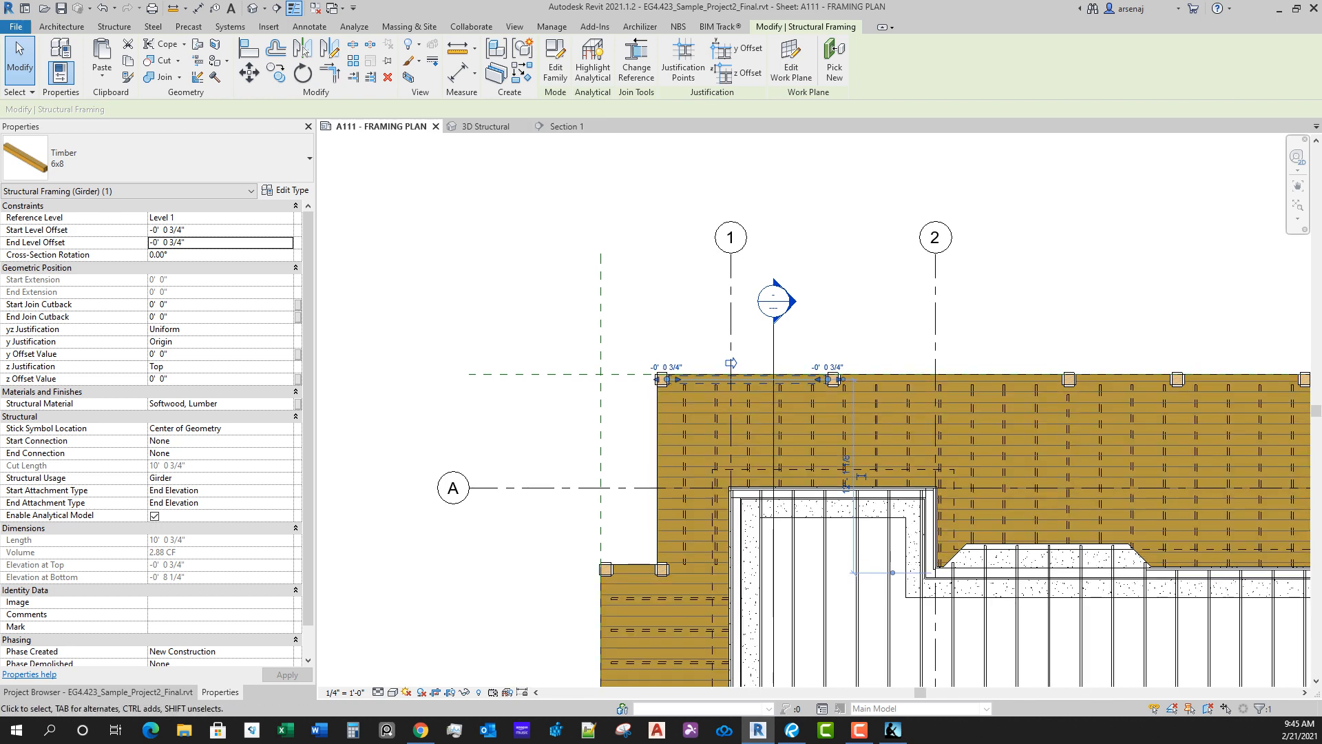
click(114, 26)
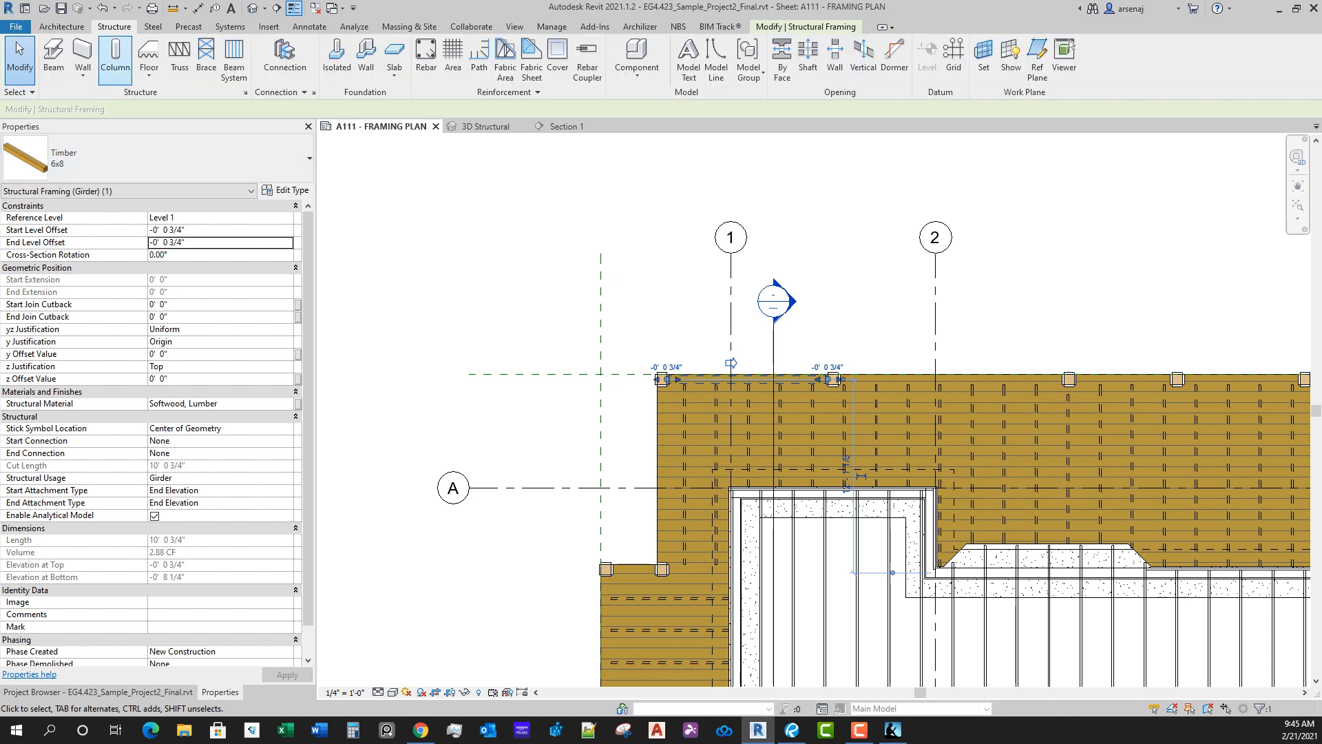
click(53, 57)
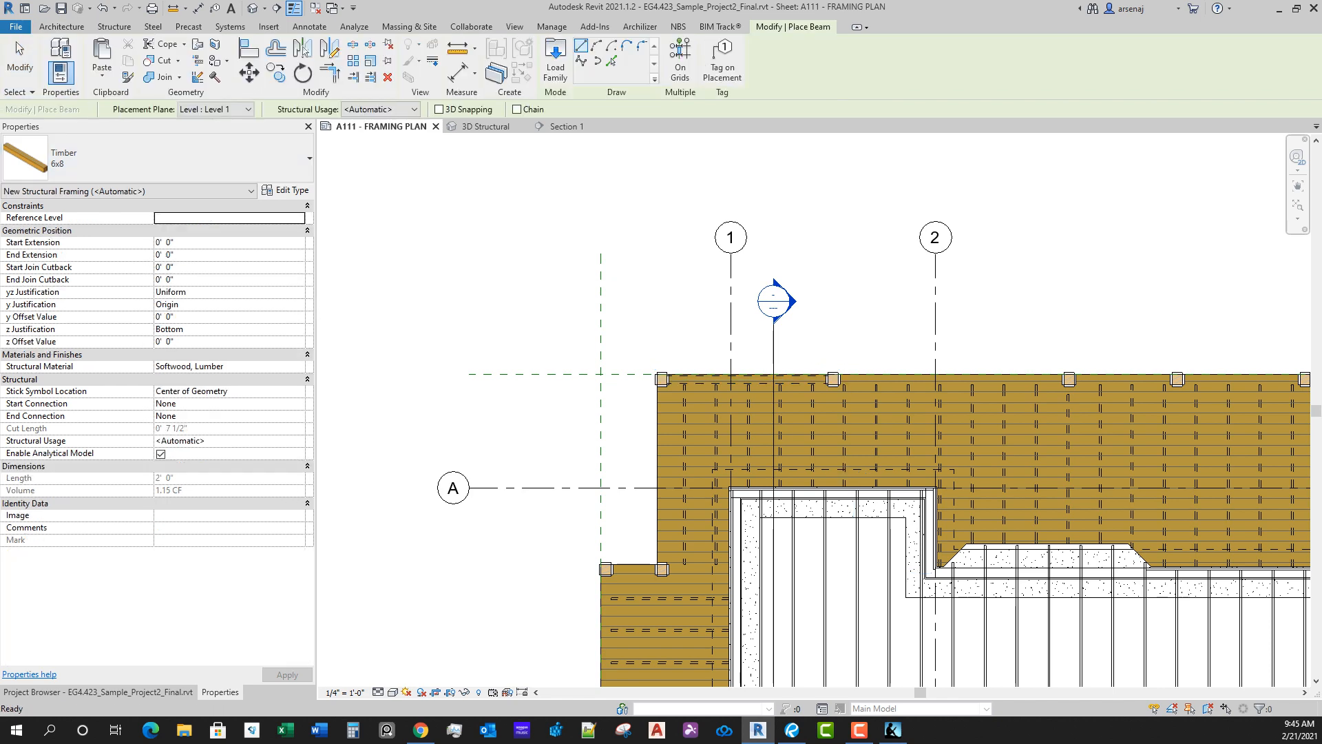
click(555, 60)
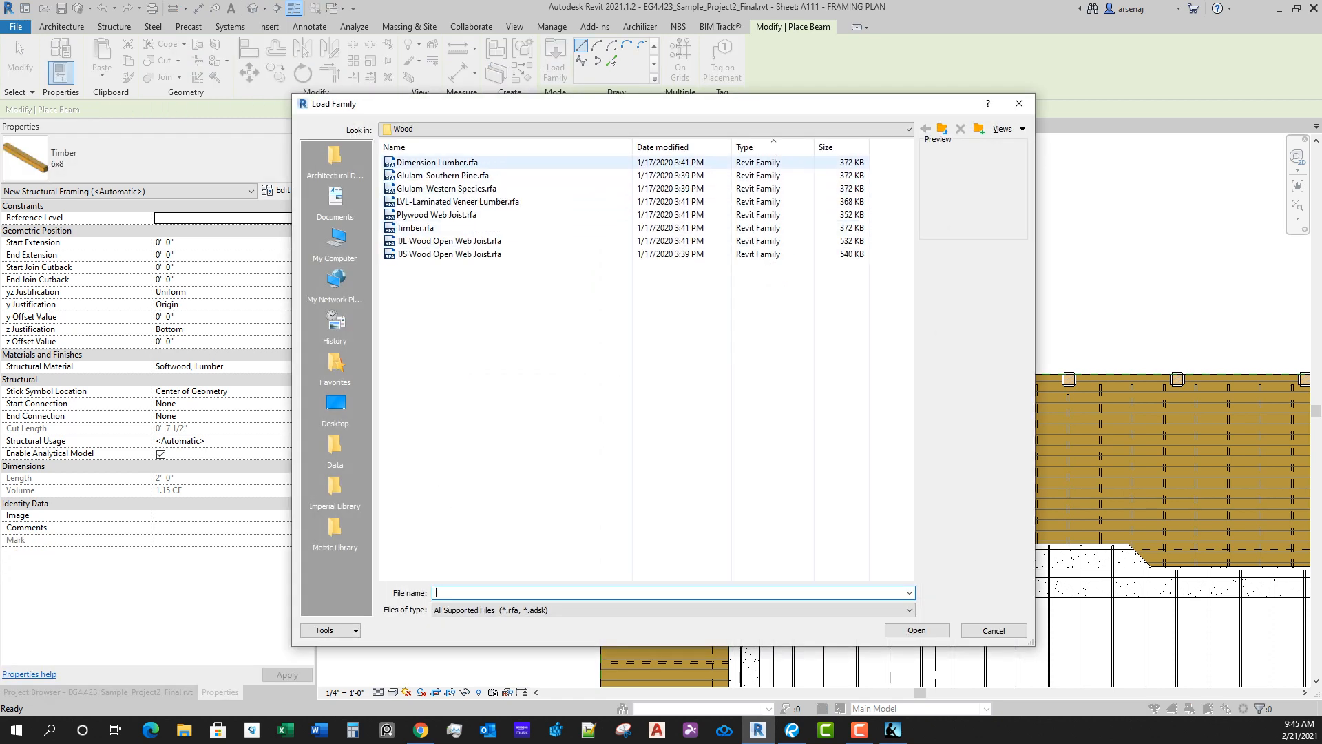
double_click(440, 162)
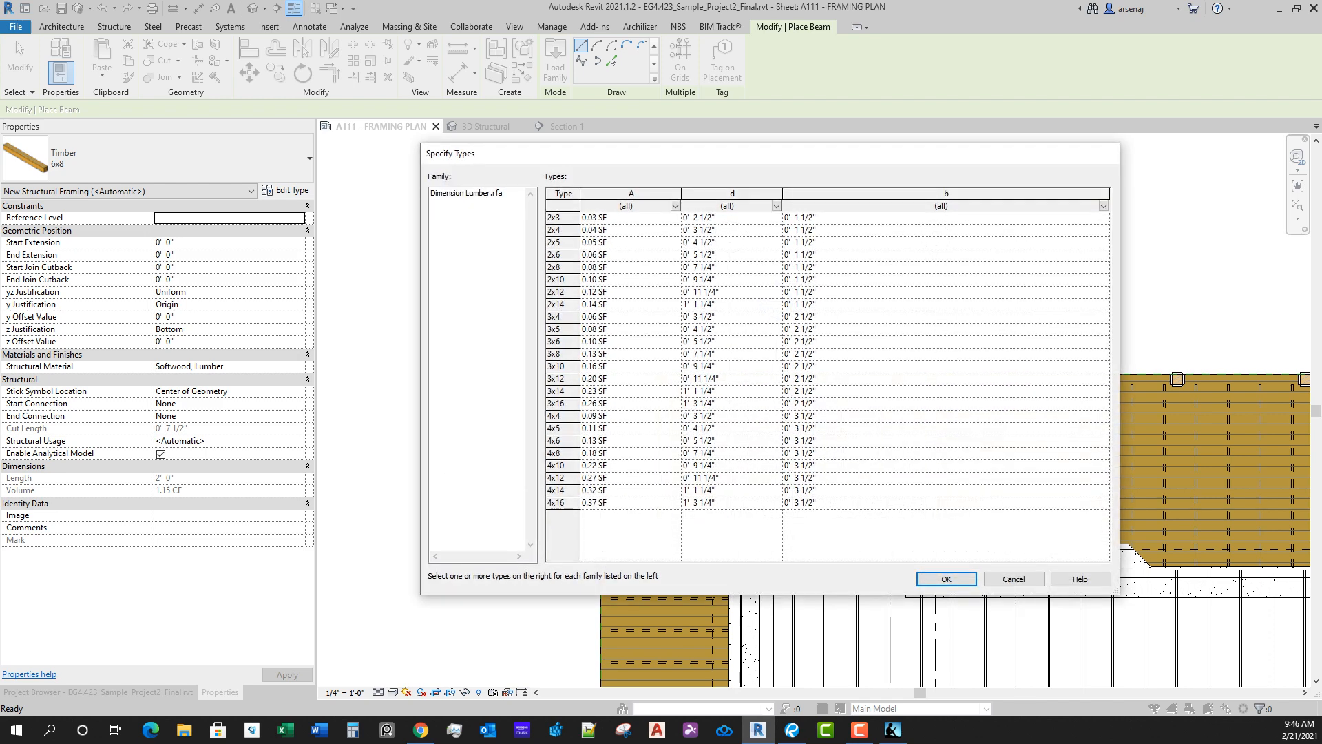
click(563, 466)
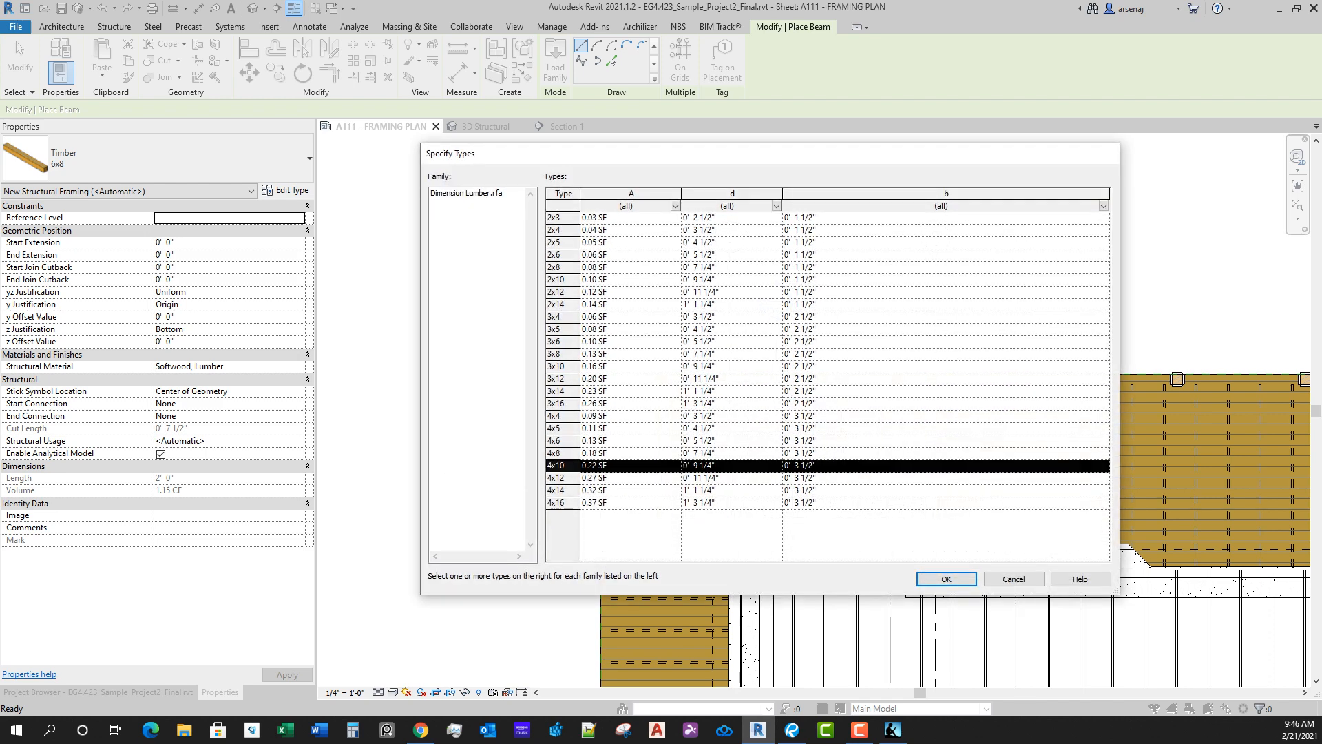
click(946, 578)
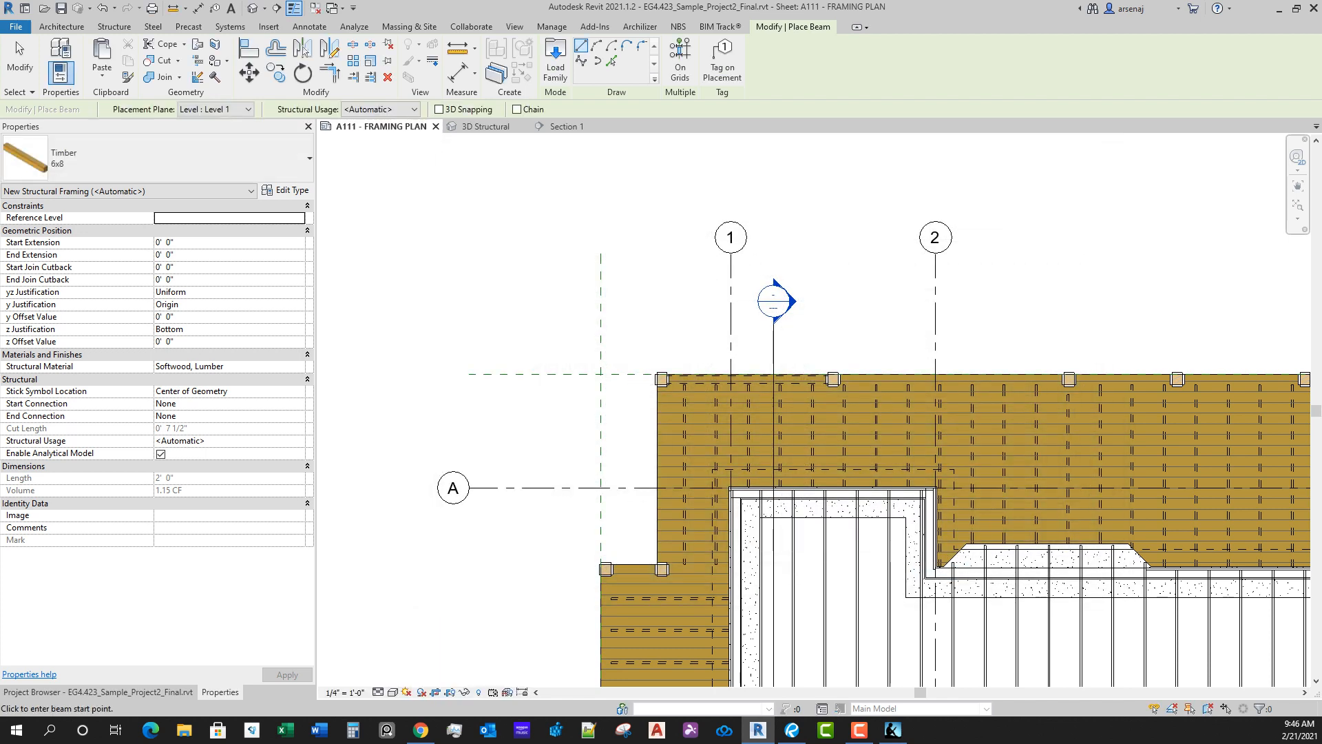
Step: Set the new 6x8 timber beam's z justification to Top and its z offset value to -0' 0 3/4"
click(298, 329)
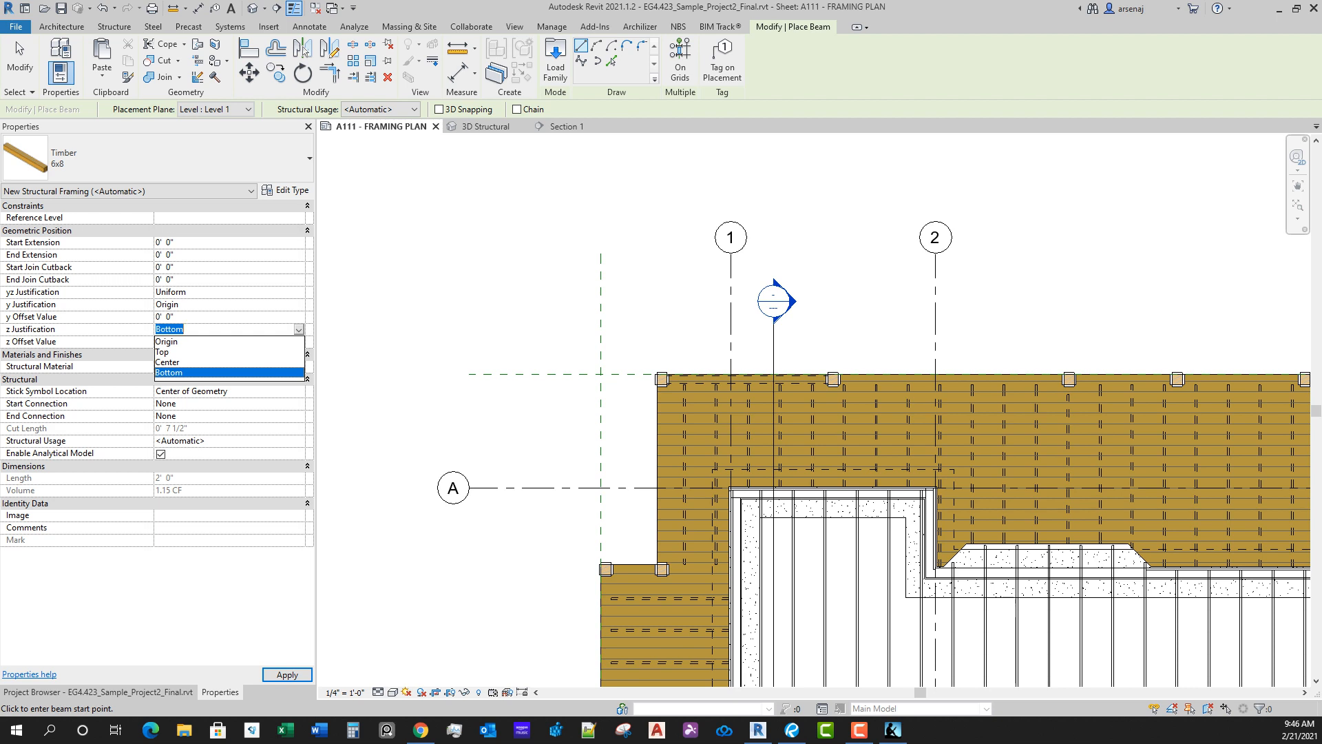
click(163, 352)
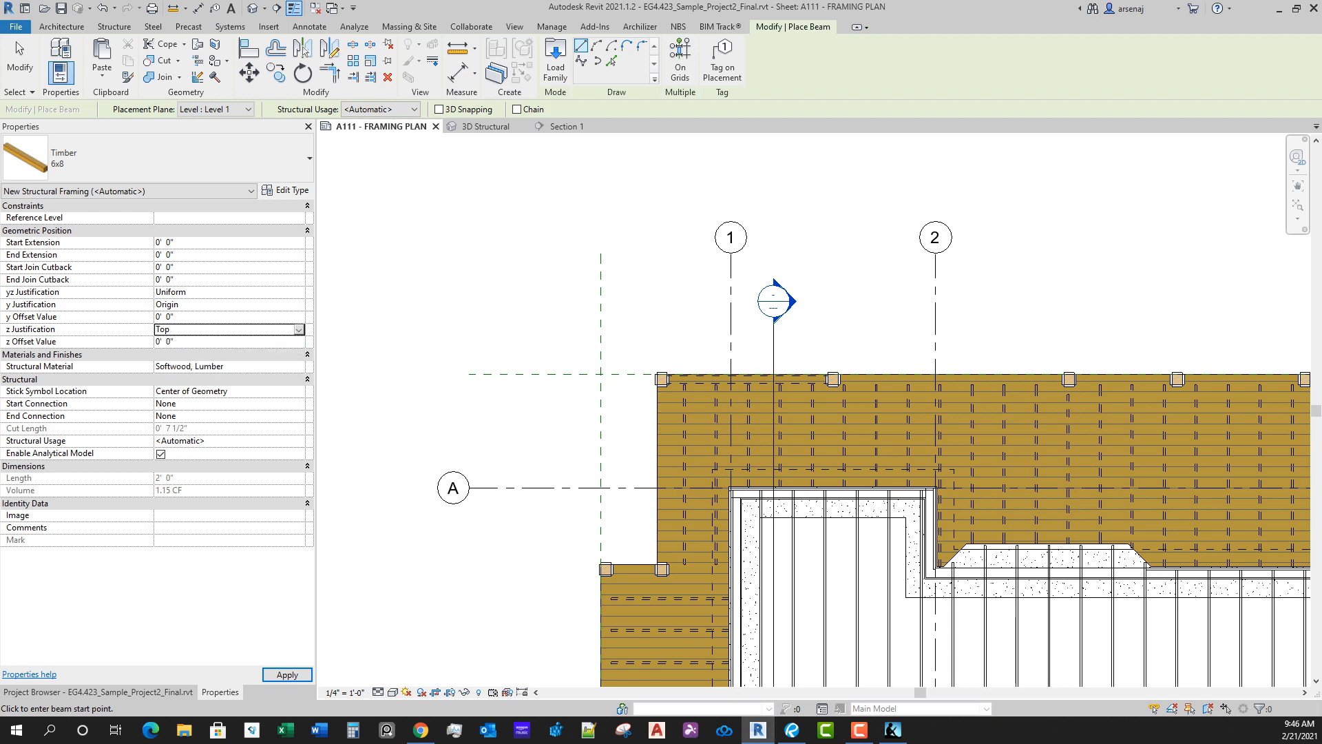
click(239, 354)
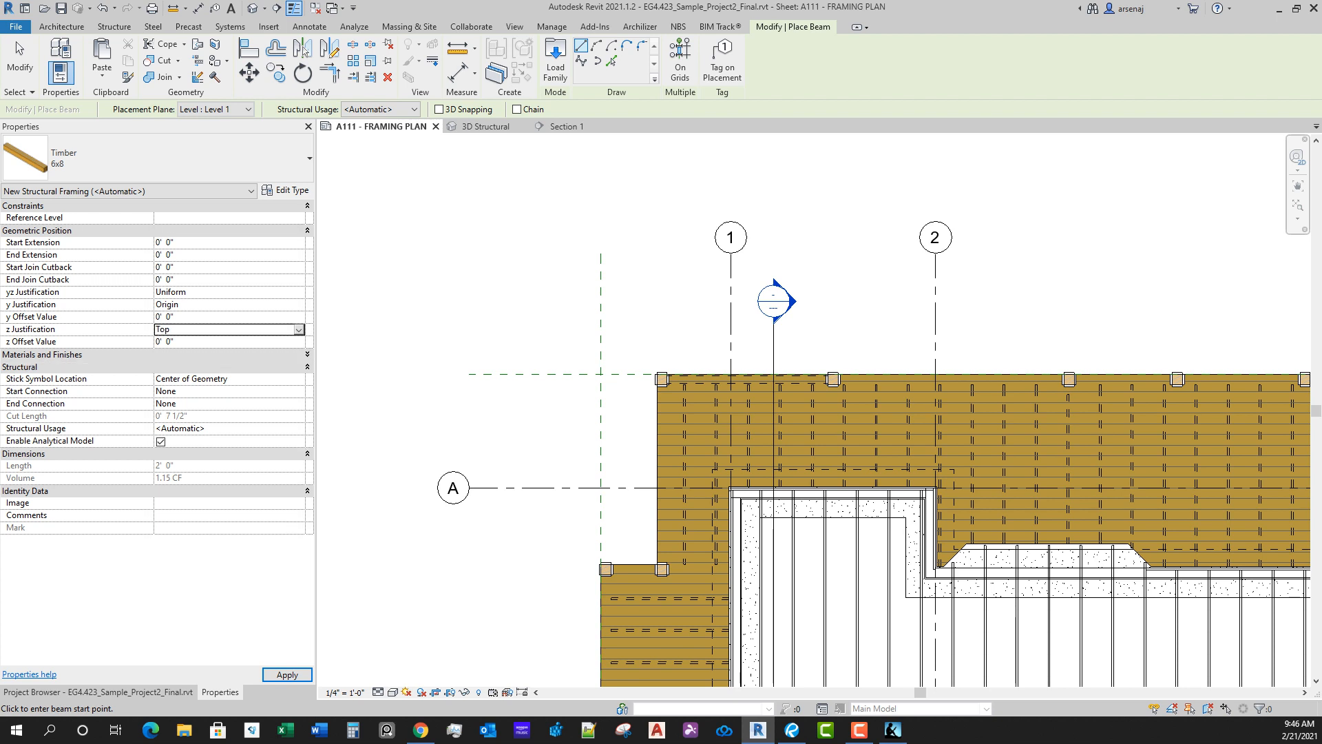
click(239, 354)
click(234, 342)
text(-)
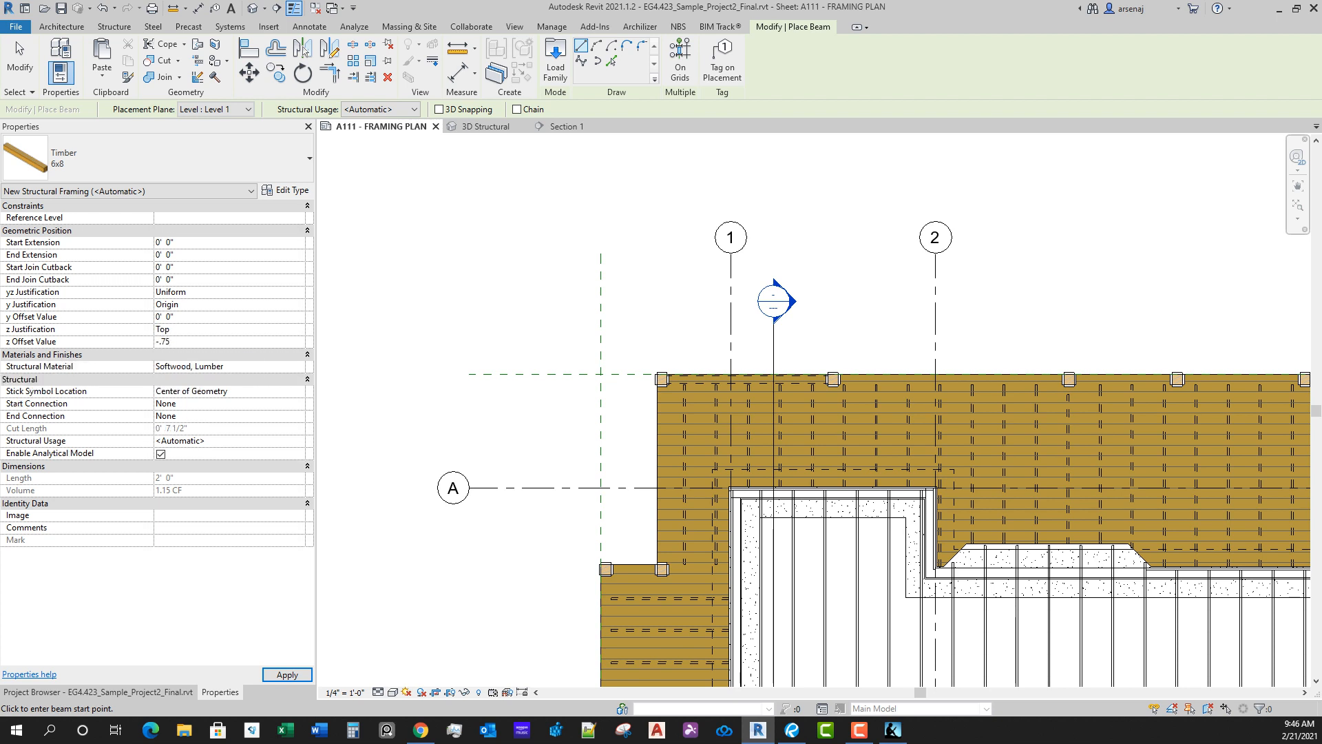
text(.75)
key(Tab)
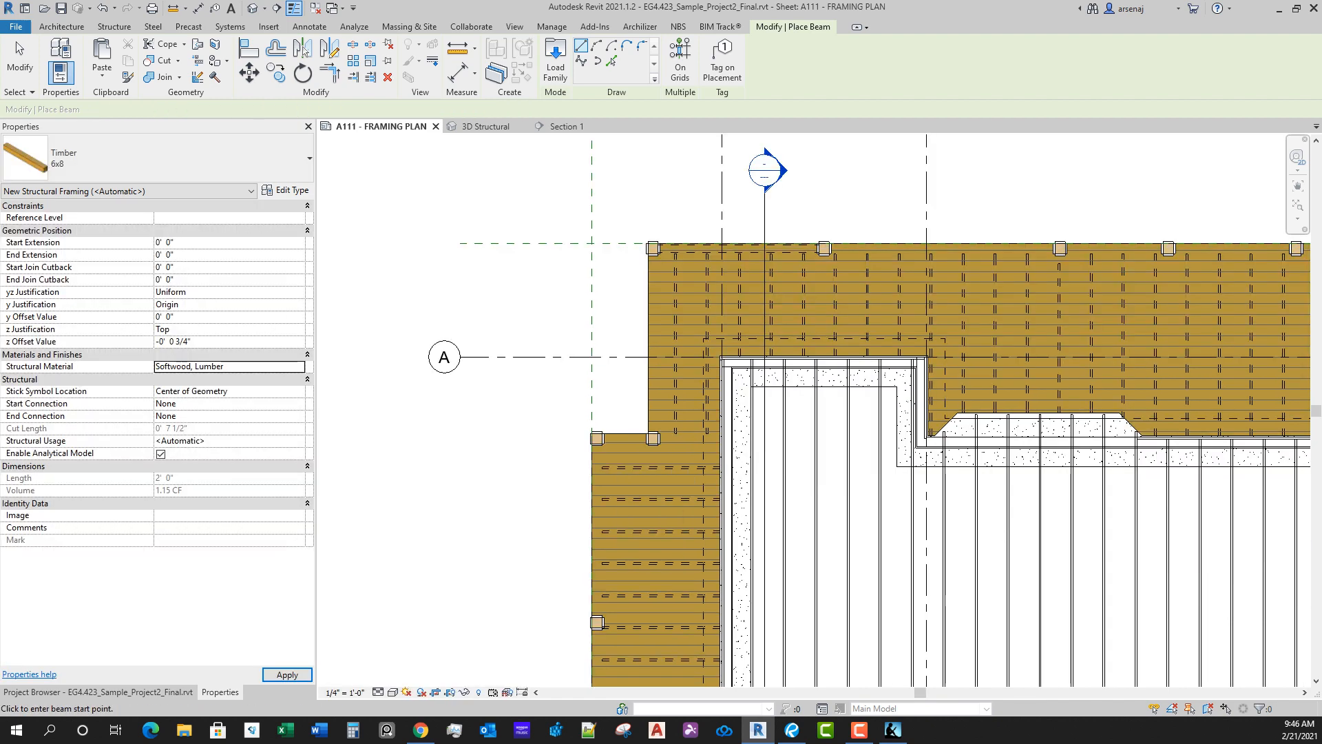
Step: Place a 6x8 timber beam between the two northernmost columns along the west deck's outer edge
scroll(602, 542, up, 5)
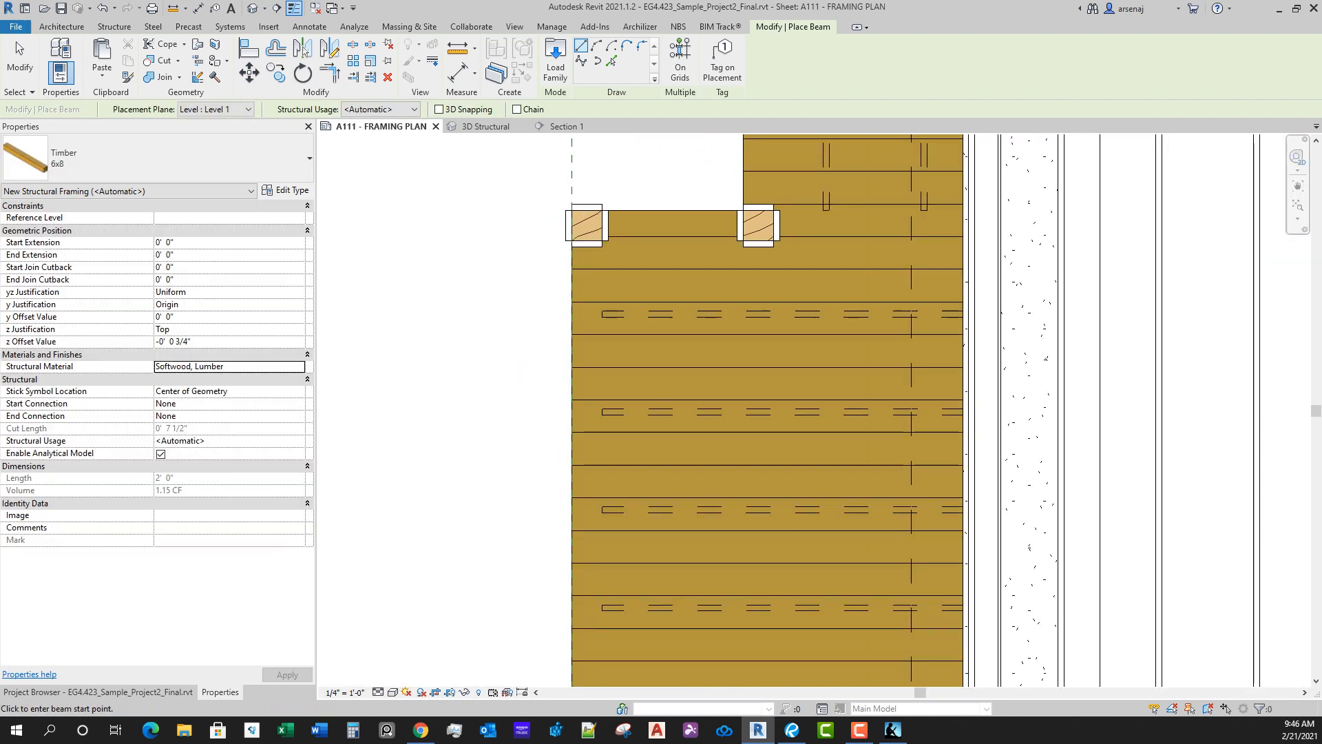
click(589, 240)
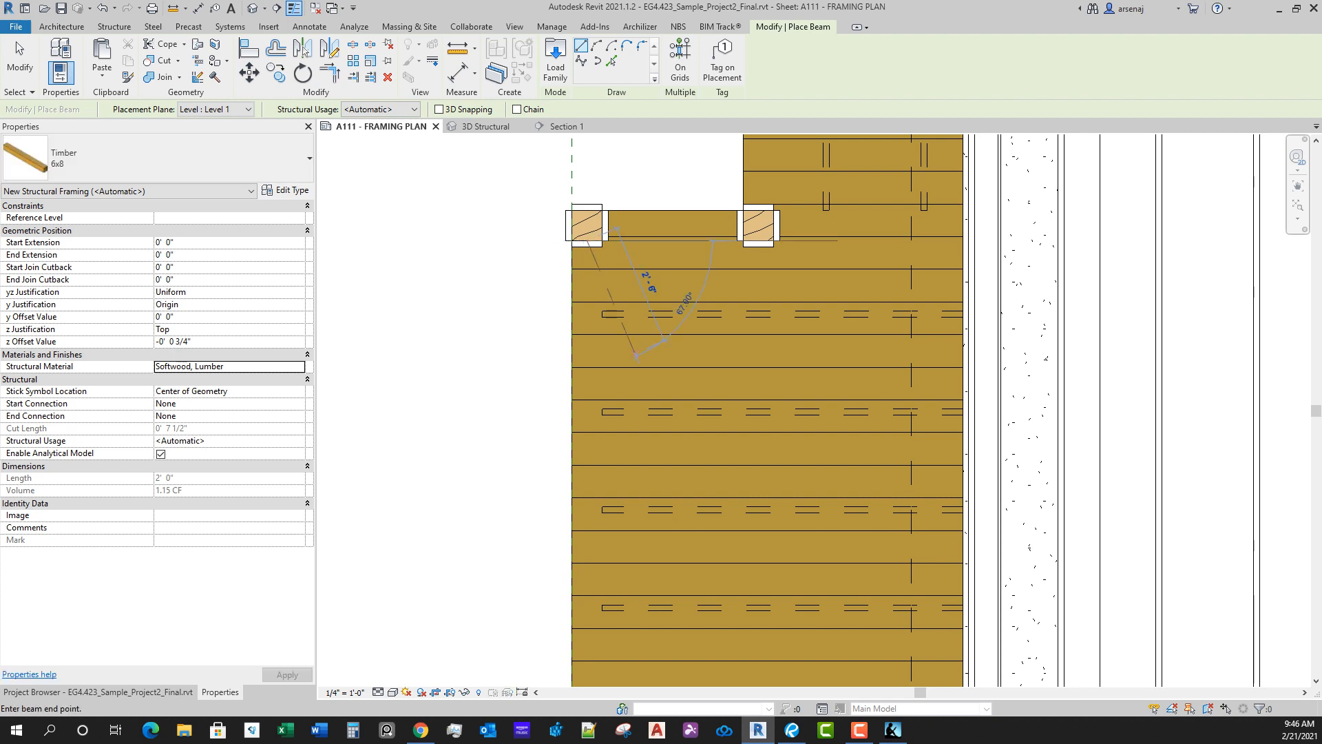
scroll(637, 358, down, 5)
middle_drag(638, 460, 640, 335)
scroll(612, 441, up, 4)
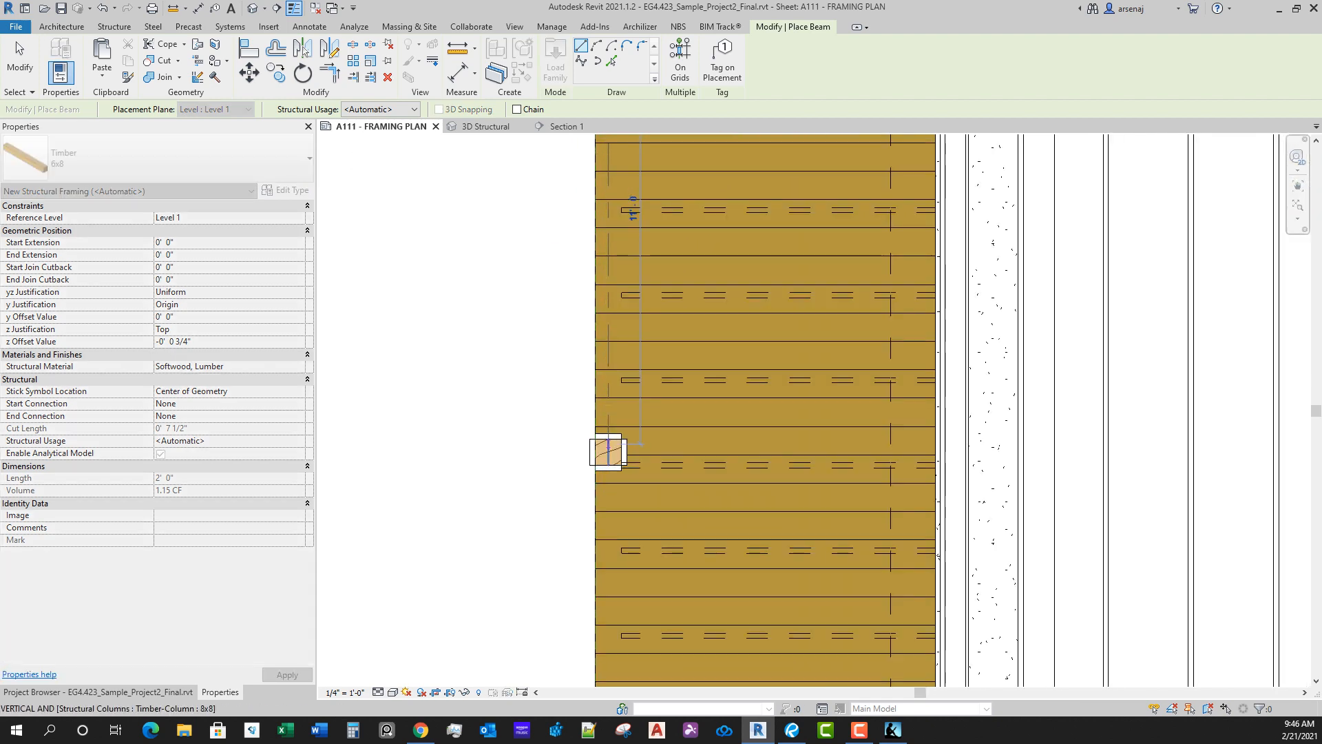
click(609, 440)
scroll(609, 448, down, 3)
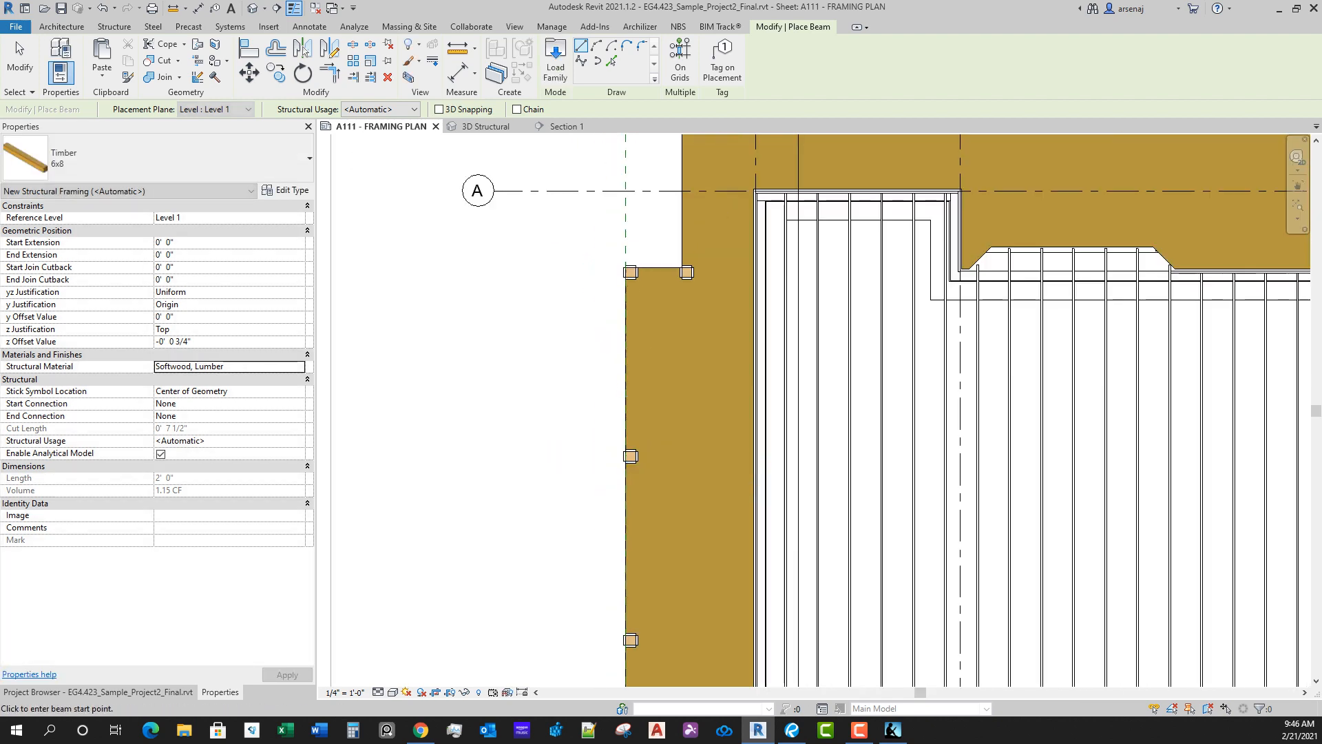
key(Escape)
key(Escape)
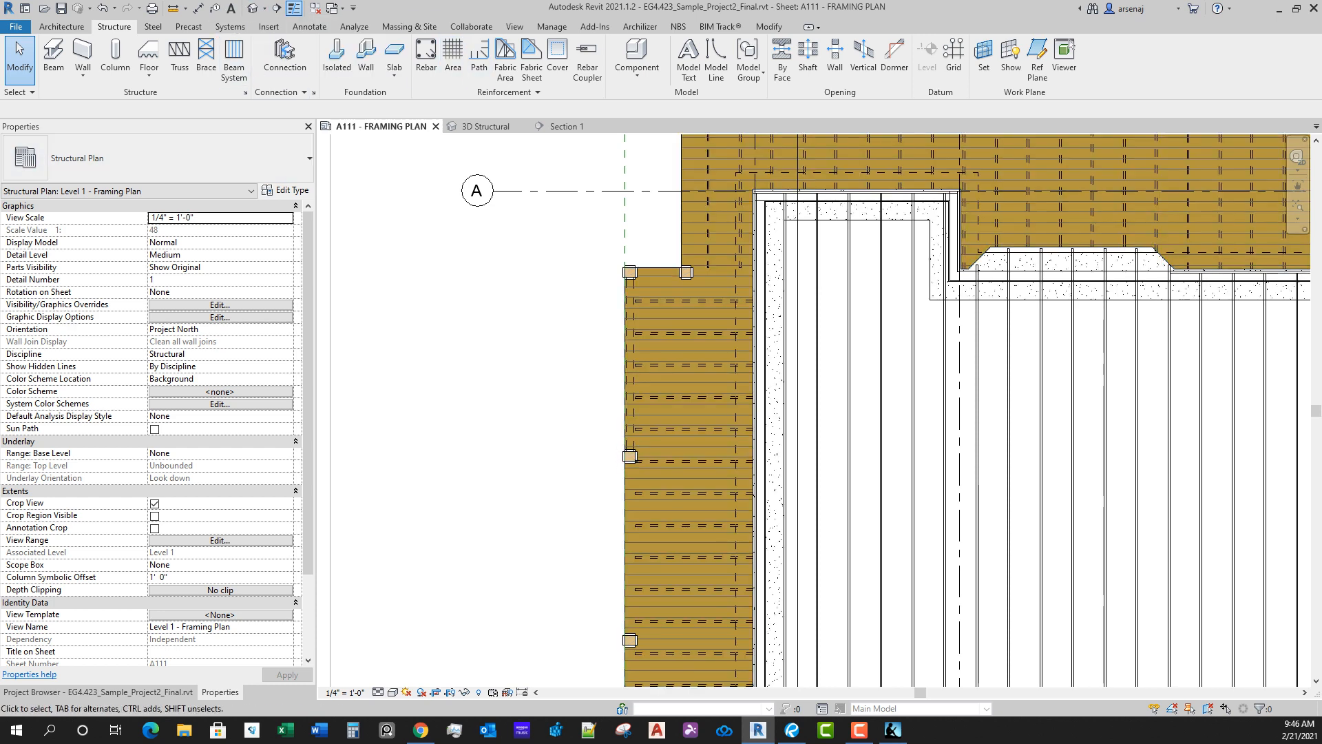
Step: Draw a building section between grids B and C, from west of the deck across the house to just east of grid 4
click(514, 26)
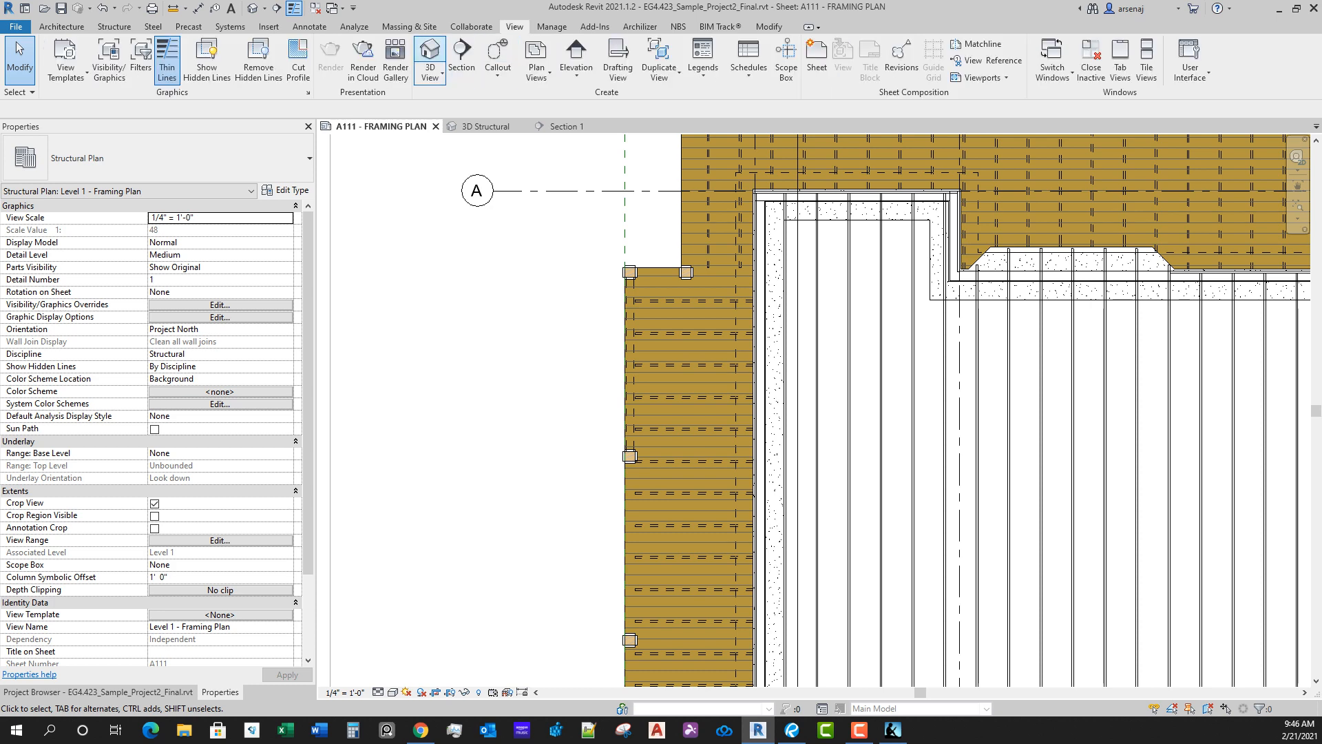
click(460, 58)
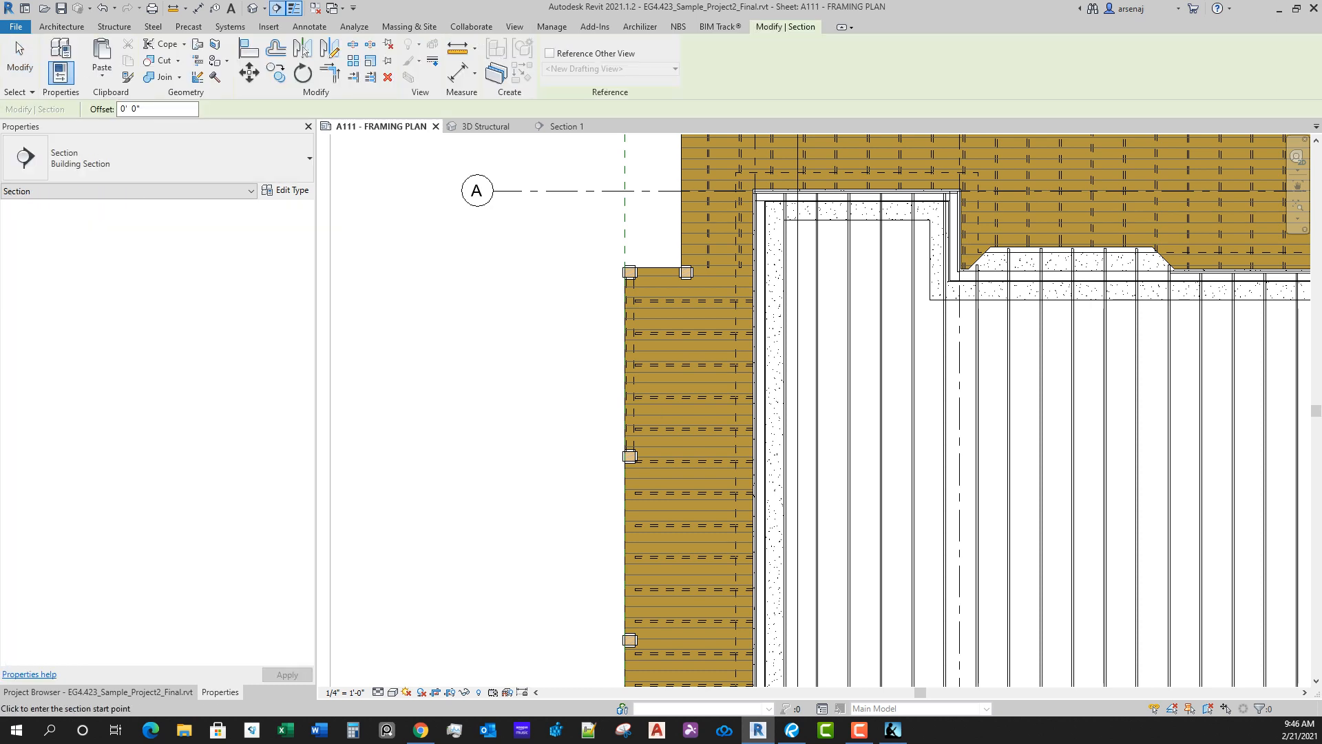
click(513, 390)
scroll(1025, 454, down, 3)
scroll(1097, 496, down, 2)
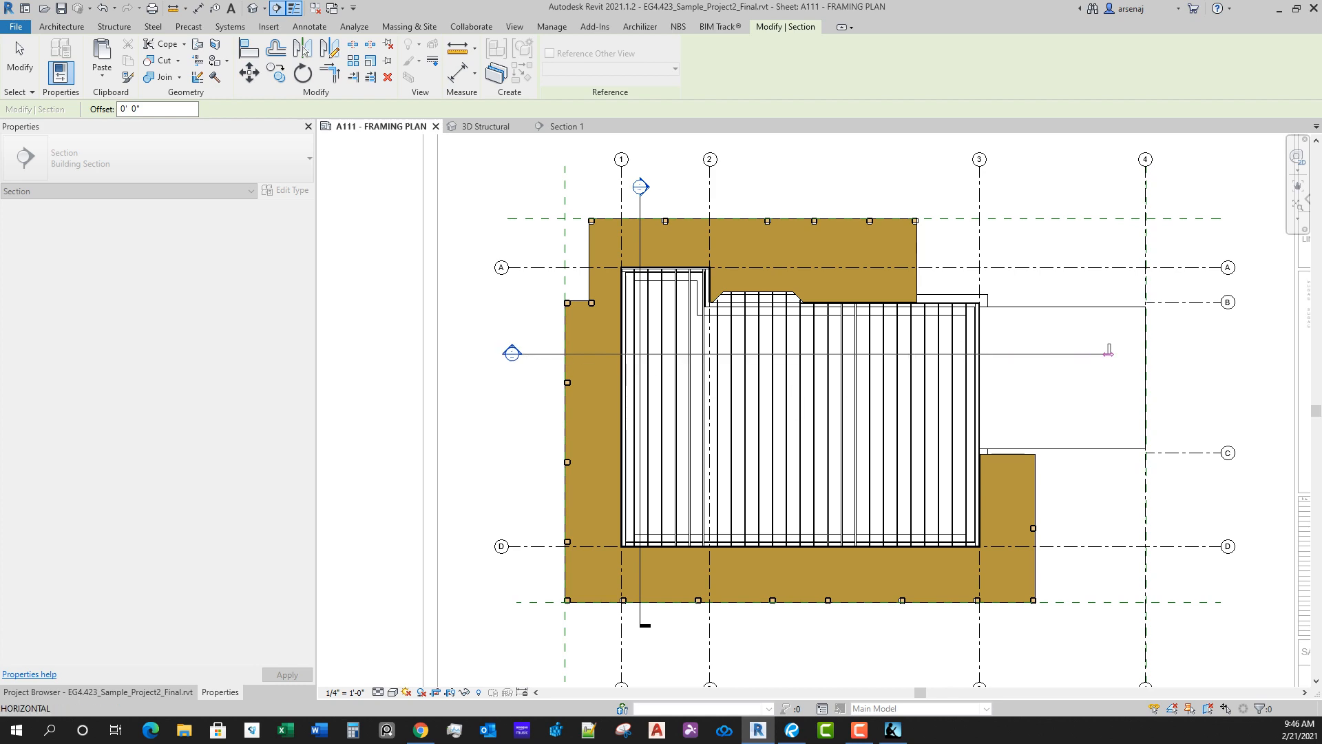
click(1165, 354)
key(Escape)
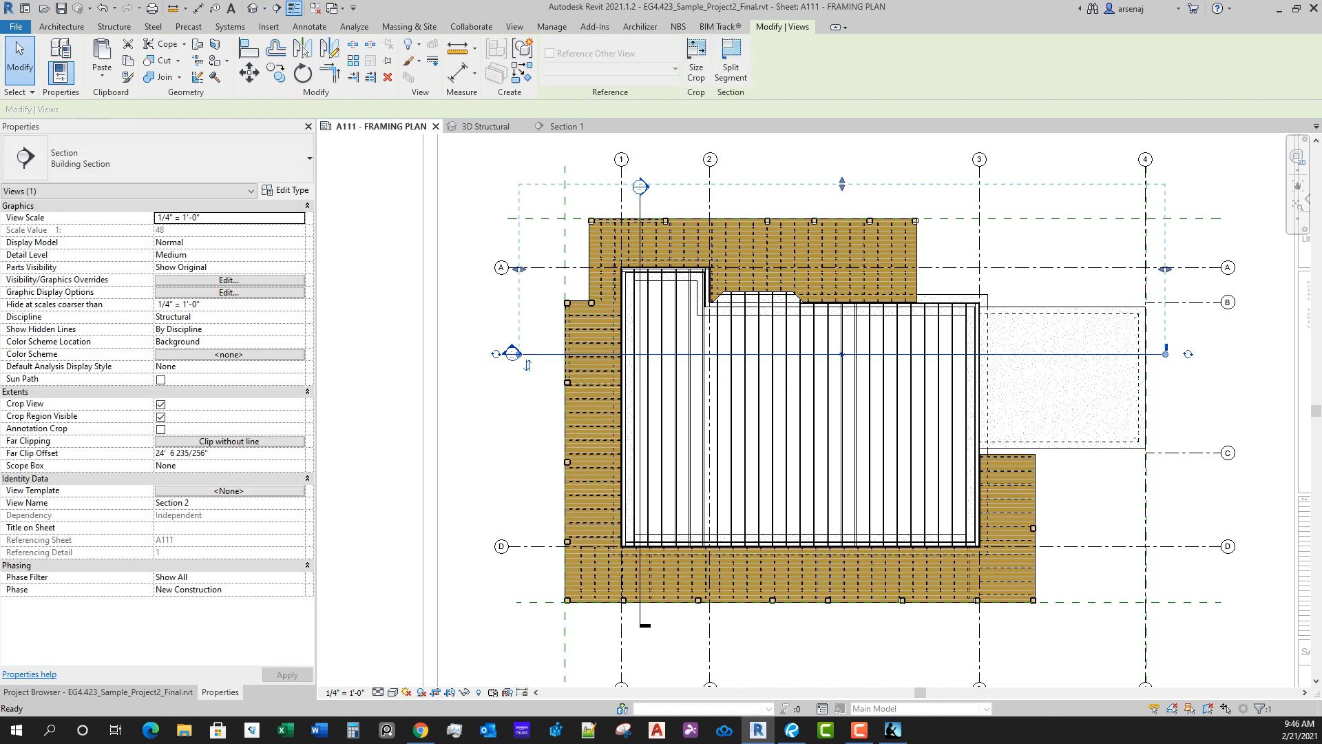
Step: Set the new building section's far clip offset to 1' 0"
key(BackSpace)
key(BackSpace)
key(BackSpace)
key(BackSpace)
key(BackSpace)
key(BackSpace)
key(BackSpace)
key(BackSpace)
key(BackSpace)
key(BackSpace)
key(BackSpace)
key(BackSpace)
key(BackSpace)
key(BackSpace)
key(BackSpace)
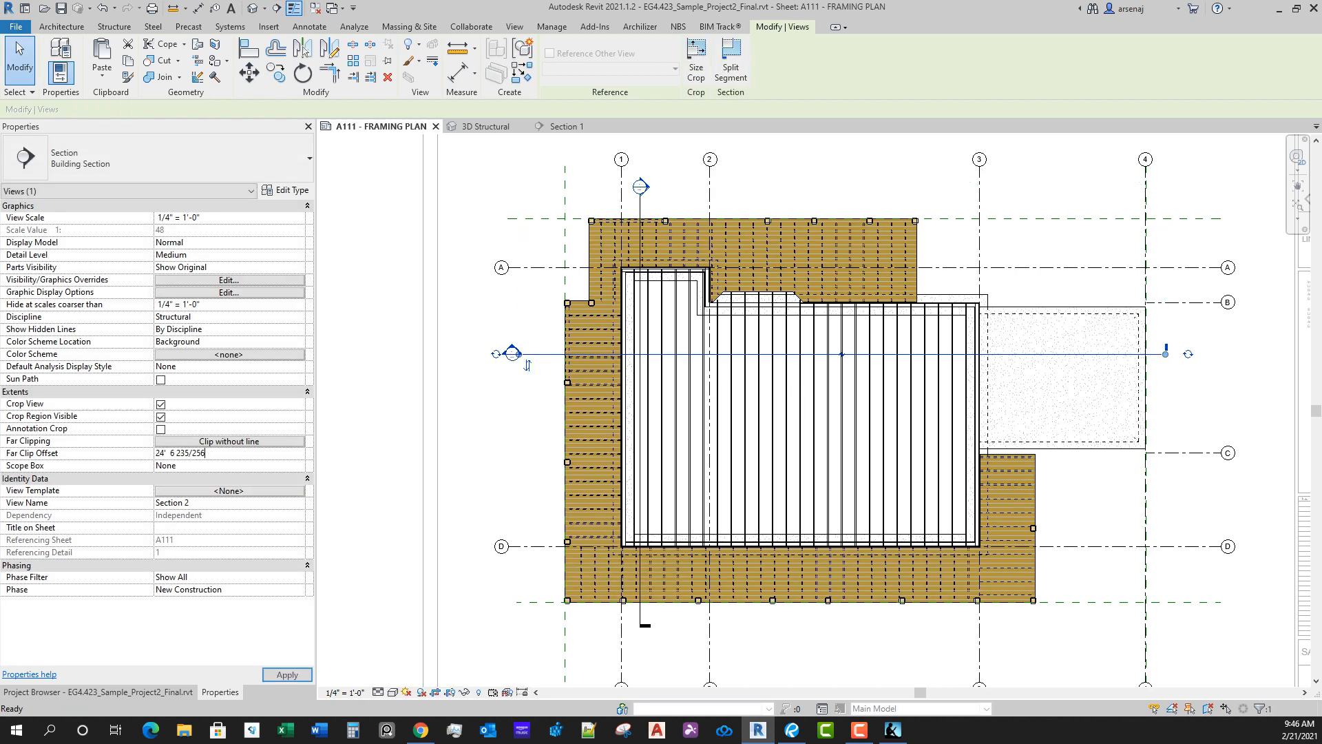
text(1)
key(Return)
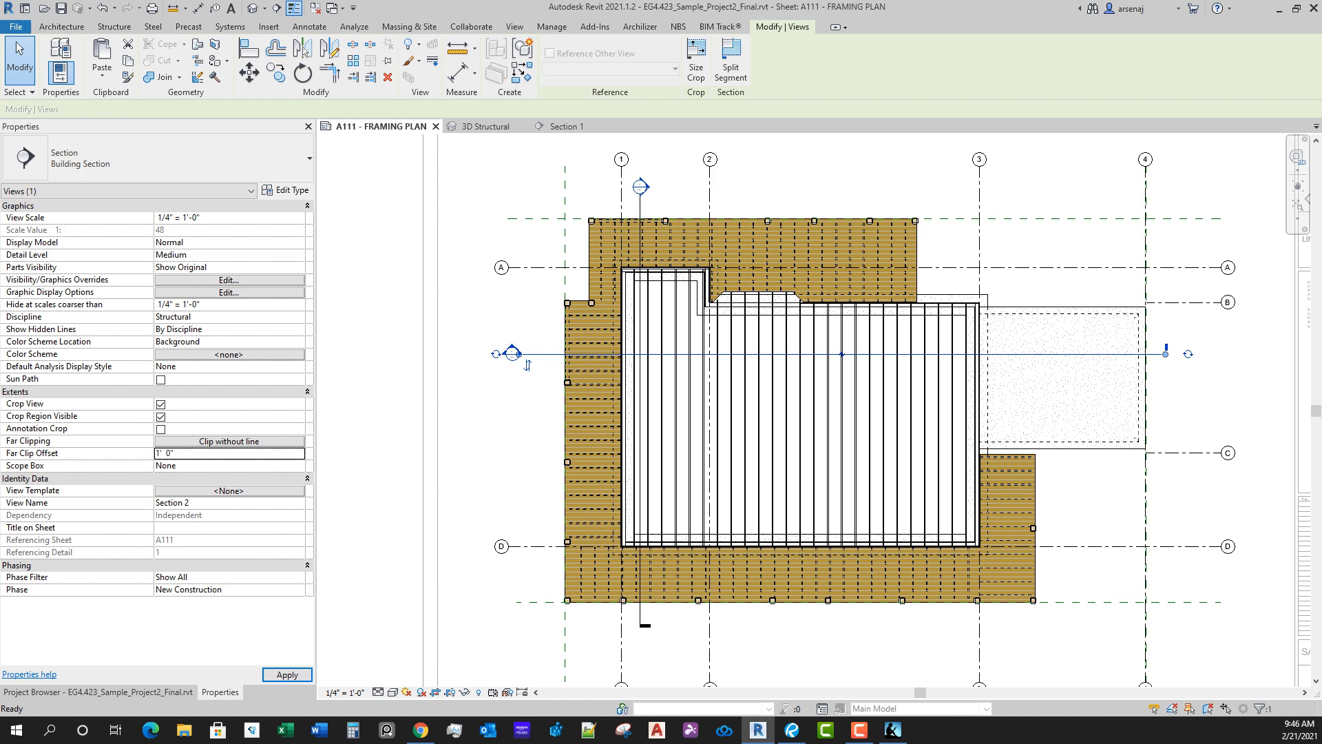
Step: Open the new section's view and inspect the 6x8 girder at the west deck's outer edge and the adjoining floor framing
scroll(542, 397, up, 3)
right_click(505, 317)
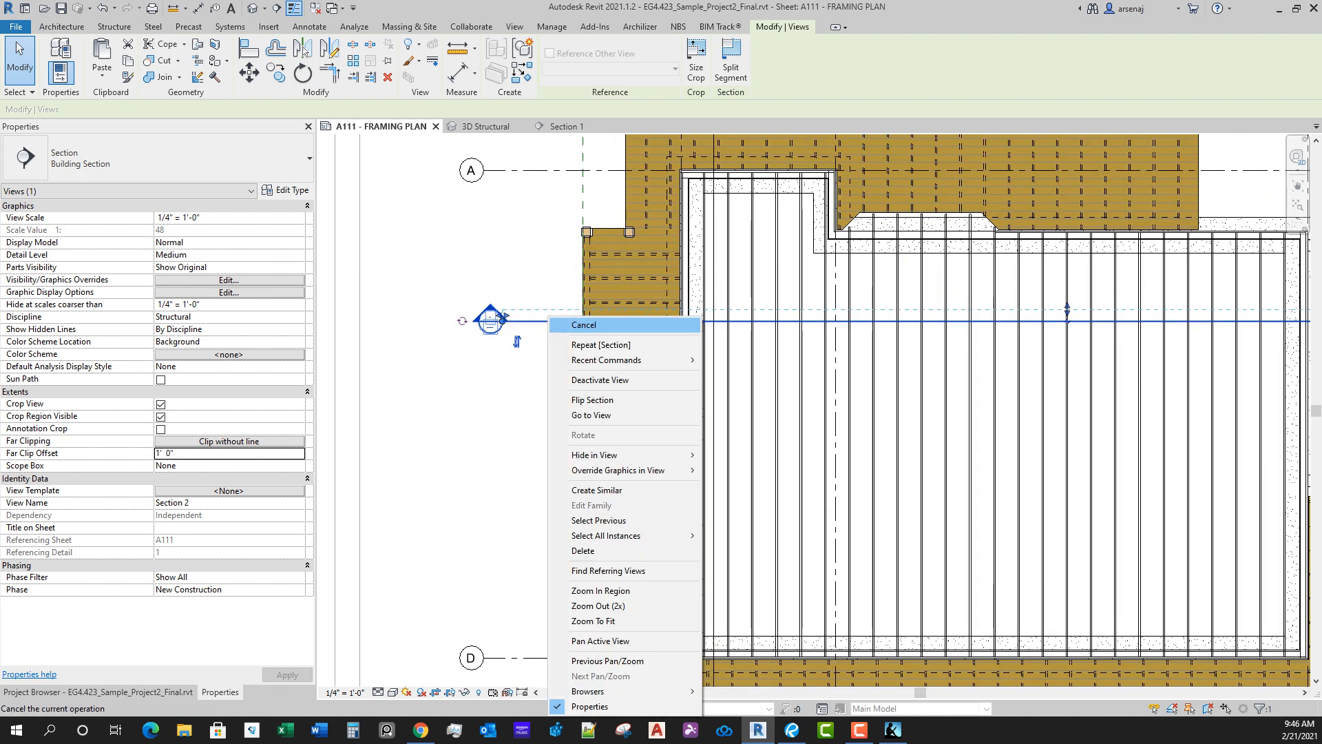
click(579, 415)
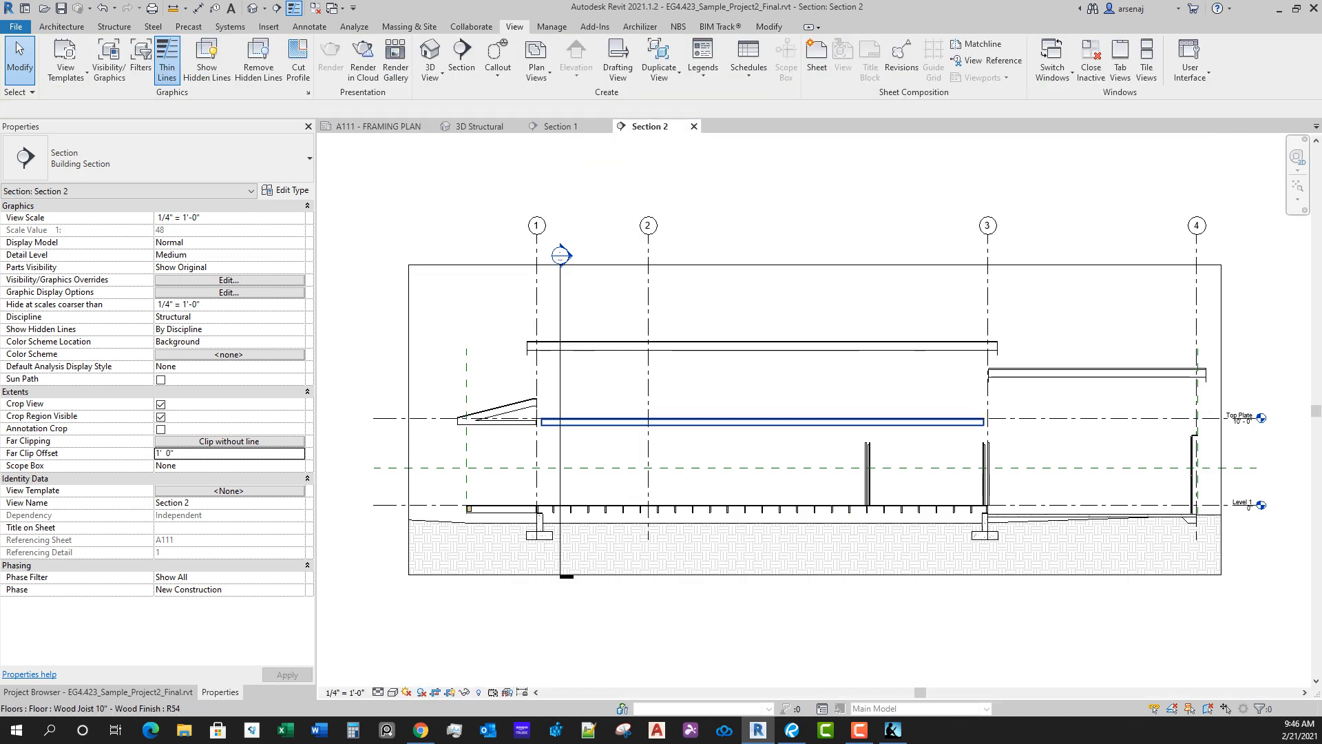
scroll(468, 509, up, 5)
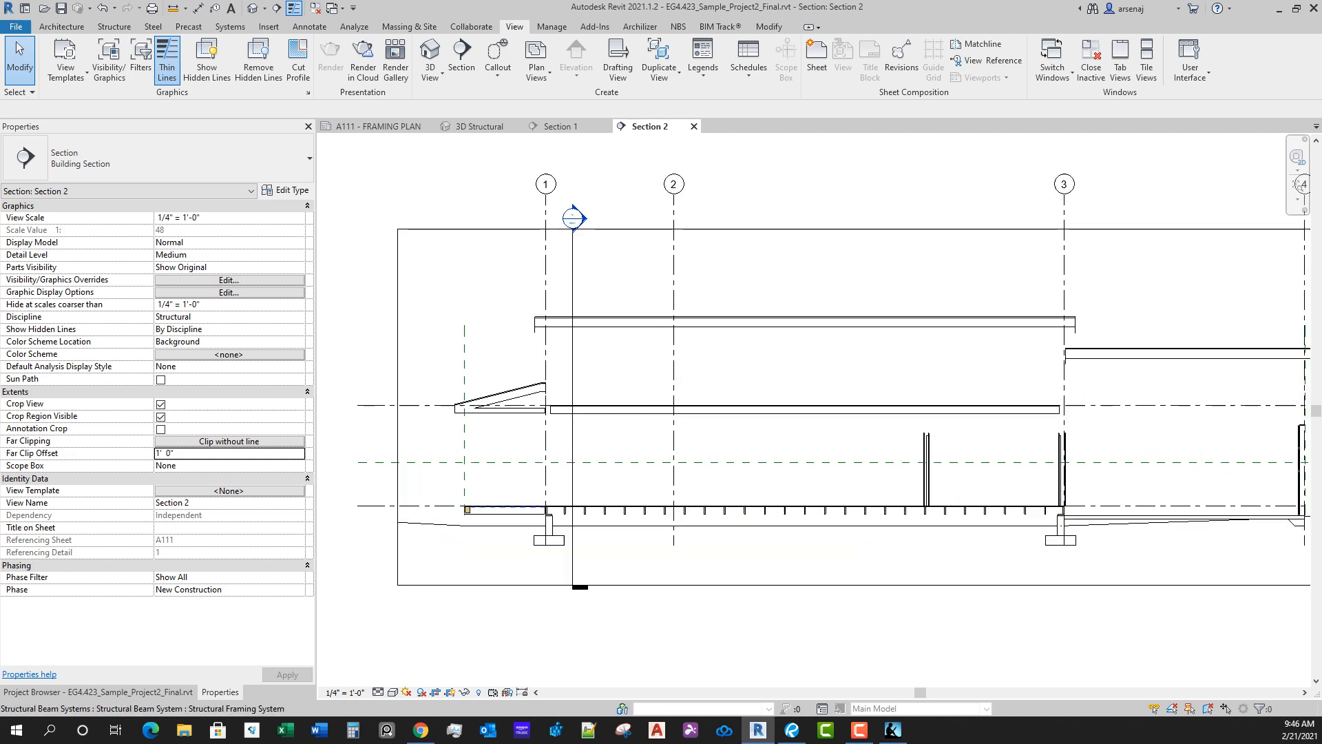
click(461, 509)
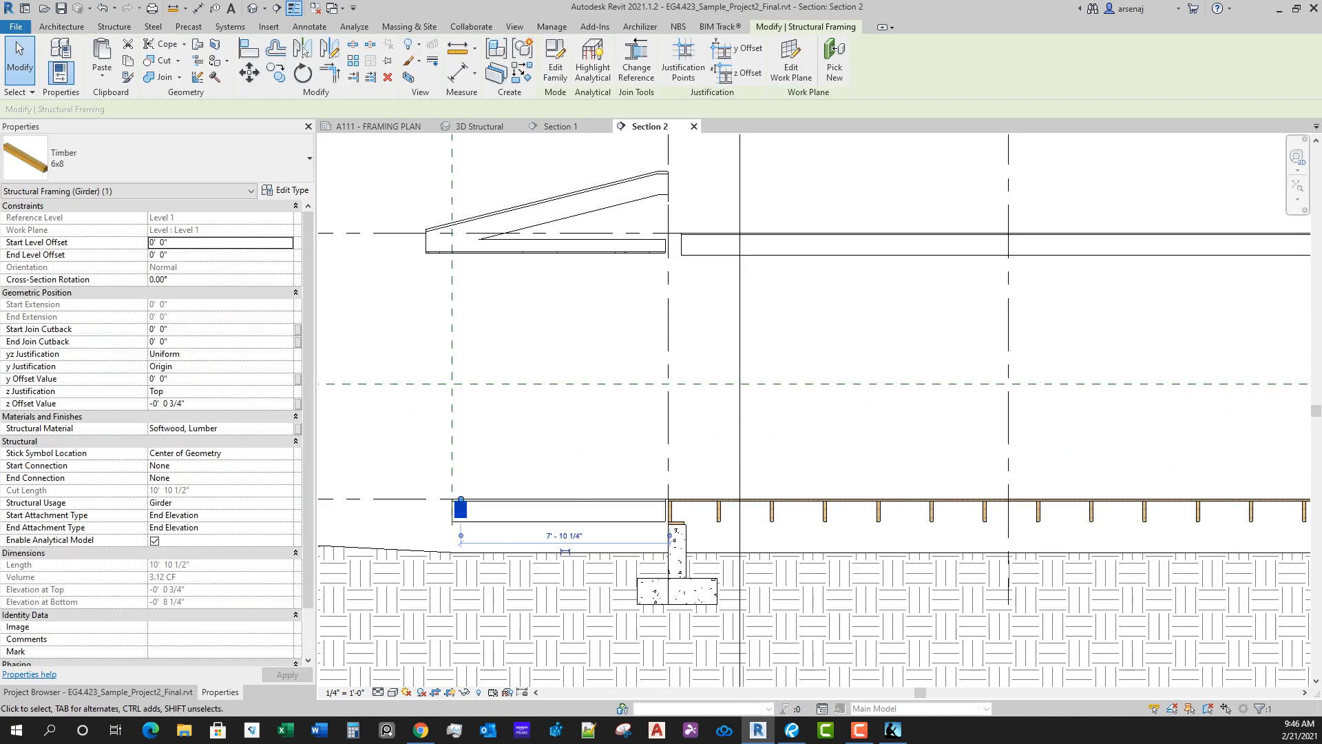
scroll(620, 428, down, 2)
middle_drag(620, 427, 558, 379)
middle_drag(1199, 420, 613, 450)
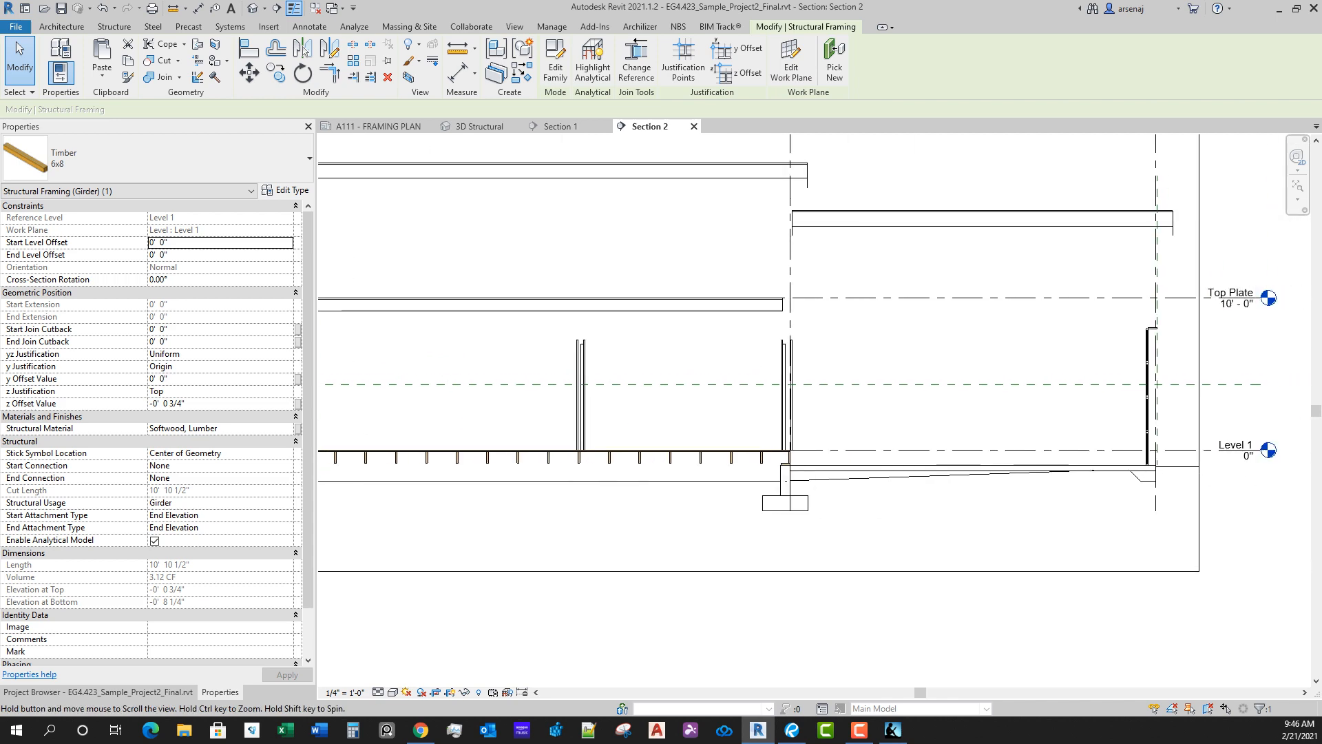
middle_drag(785, 480, 1026, 457)
Step: Inspect the north deck's 6x8 girder in Section 1 to compare its depth with the deck floor
click(561, 127)
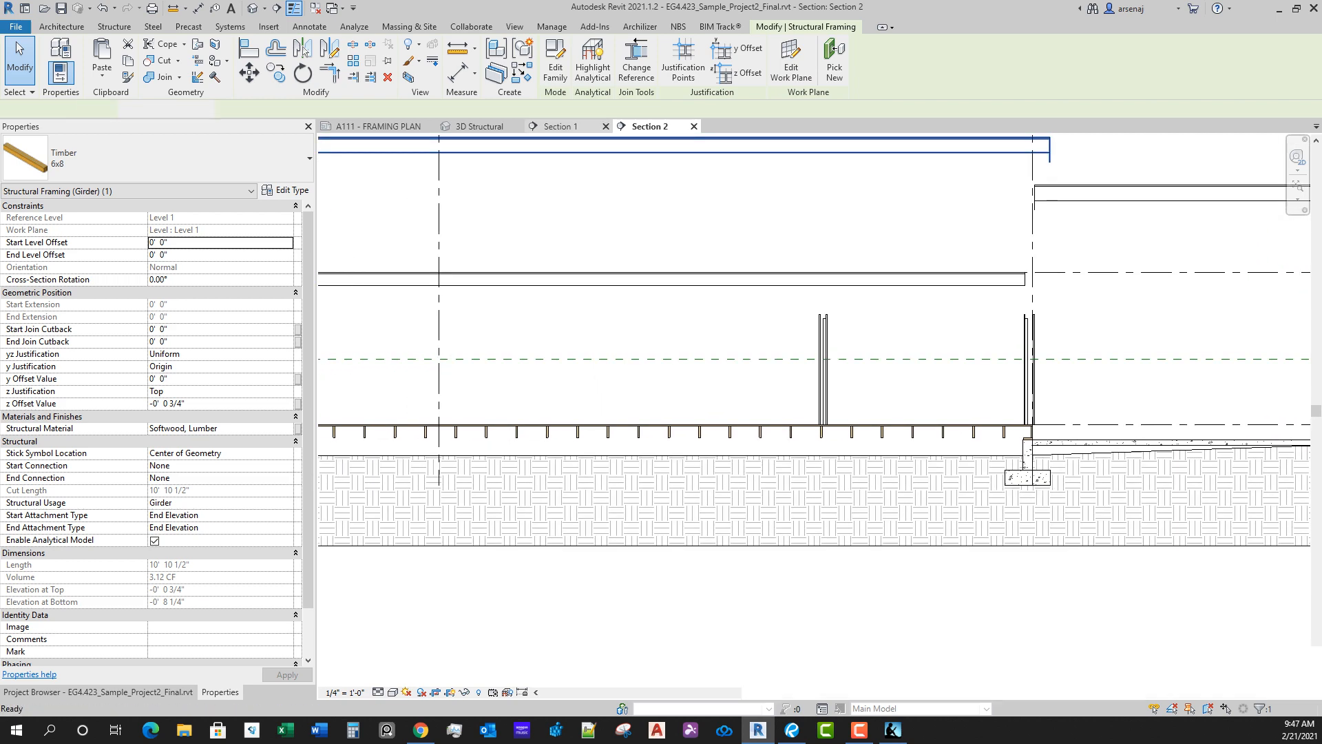
middle_drag(603, 485, 677, 465)
scroll(677, 465, down, 1)
click(701, 435)
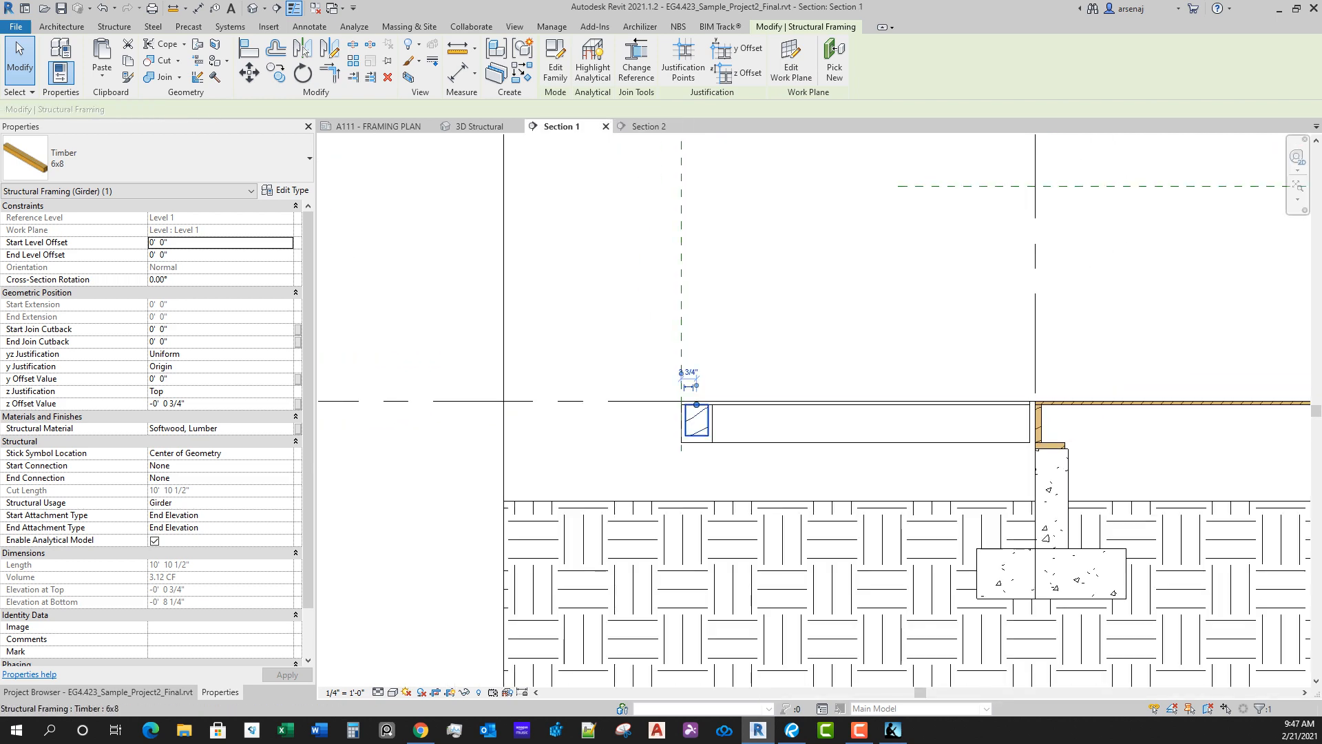
key(Escape)
Step: In Section 2, change the west deck's edge girder to the Dimension Lumber 4x10 type
click(648, 126)
middle_drag(689, 345, 904, 329)
middle_drag(365, 431, 541, 420)
scroll(492, 434, up, 3)
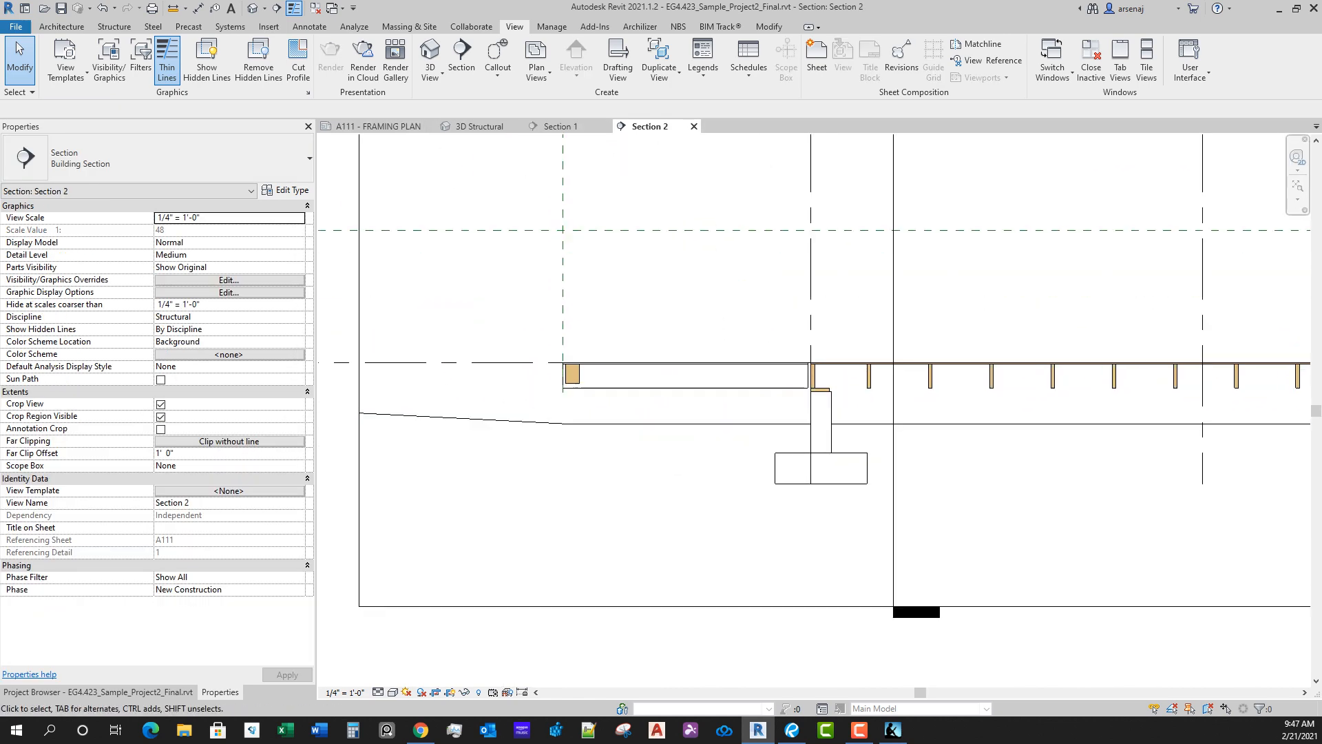
click(573, 376)
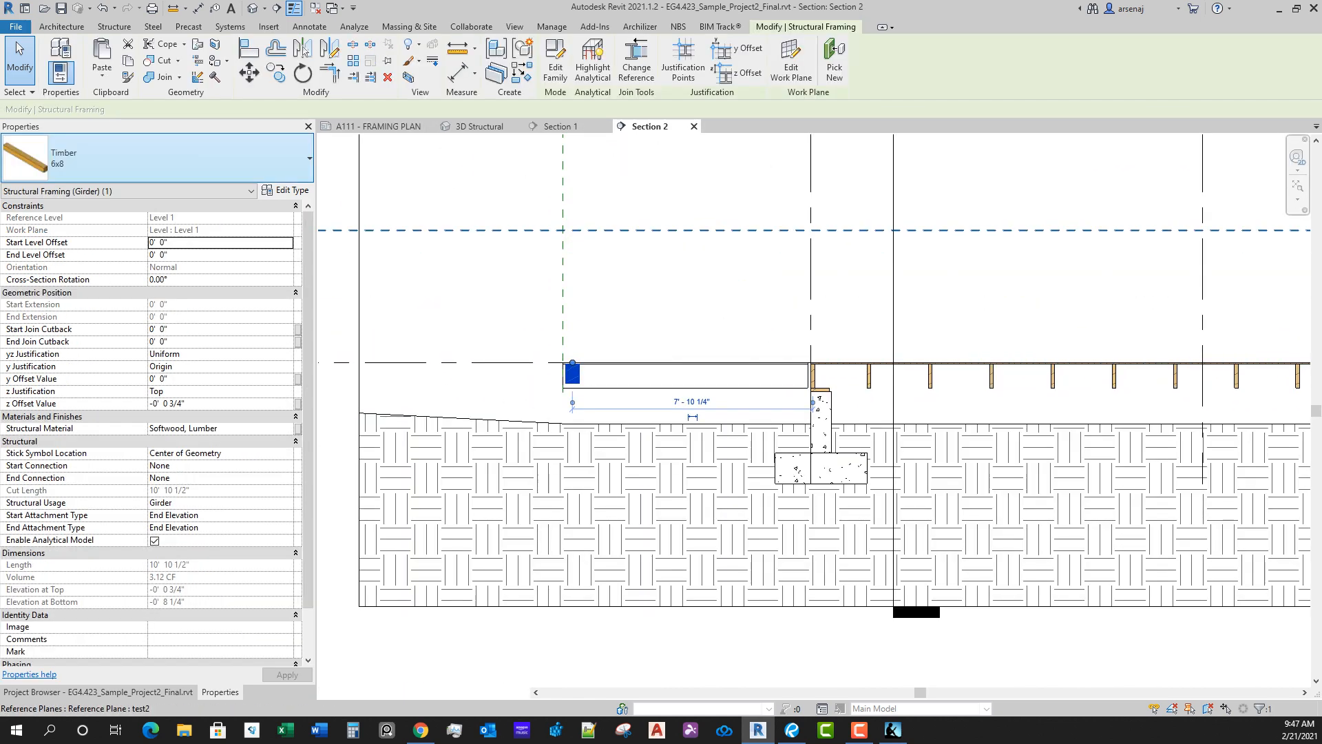
click(186, 160)
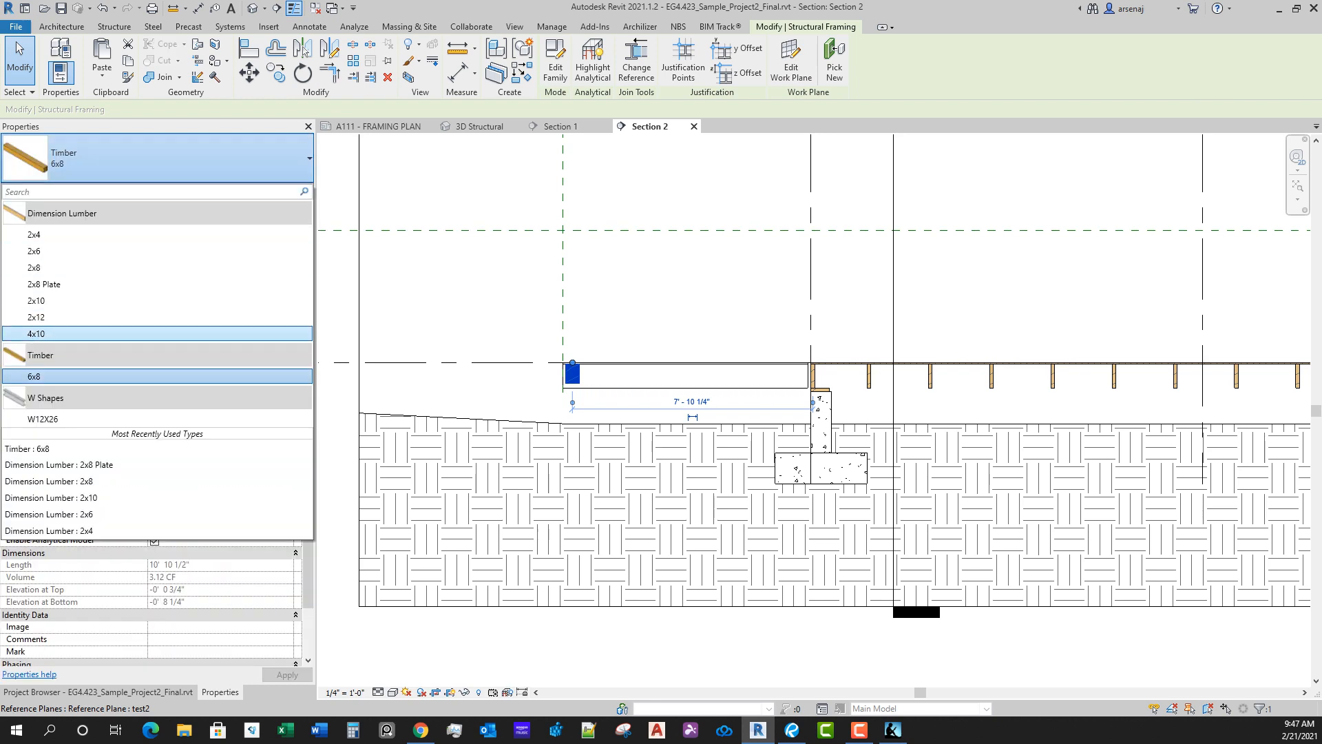
scroll(602, 398, up, 2)
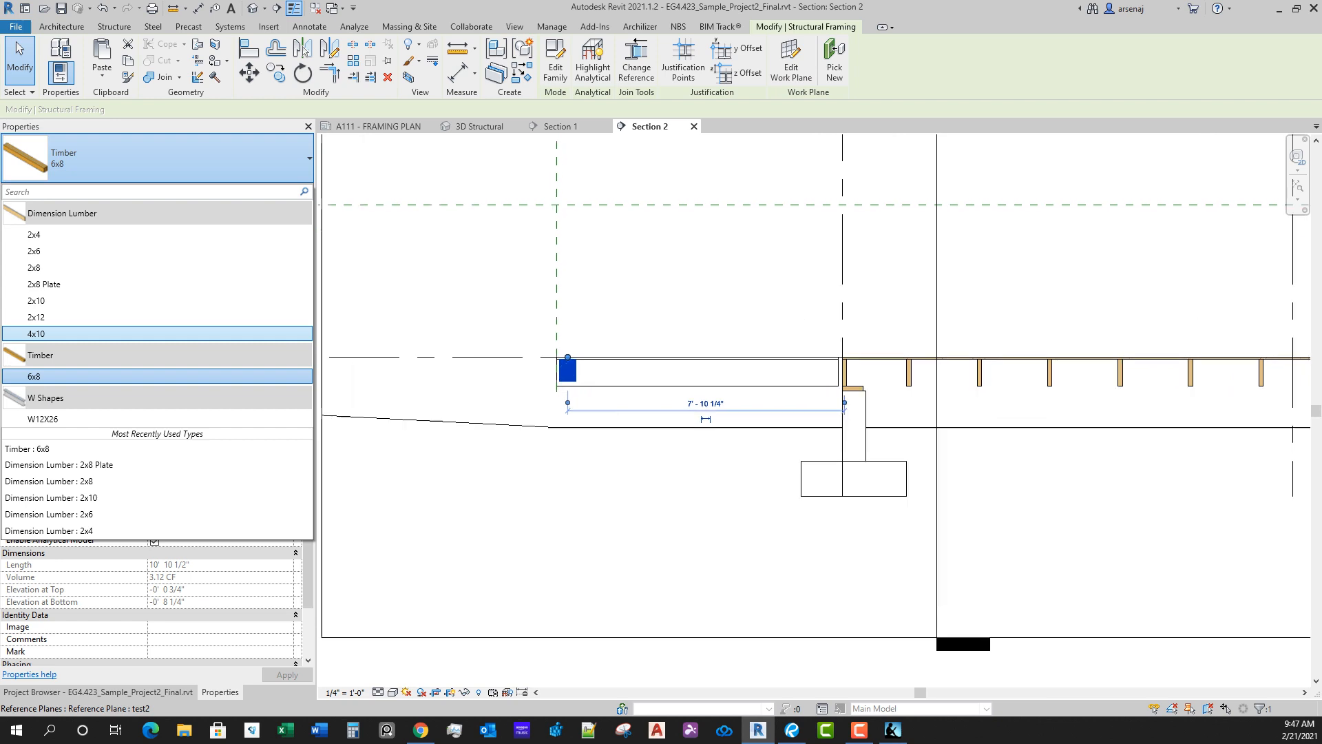
click(89, 334)
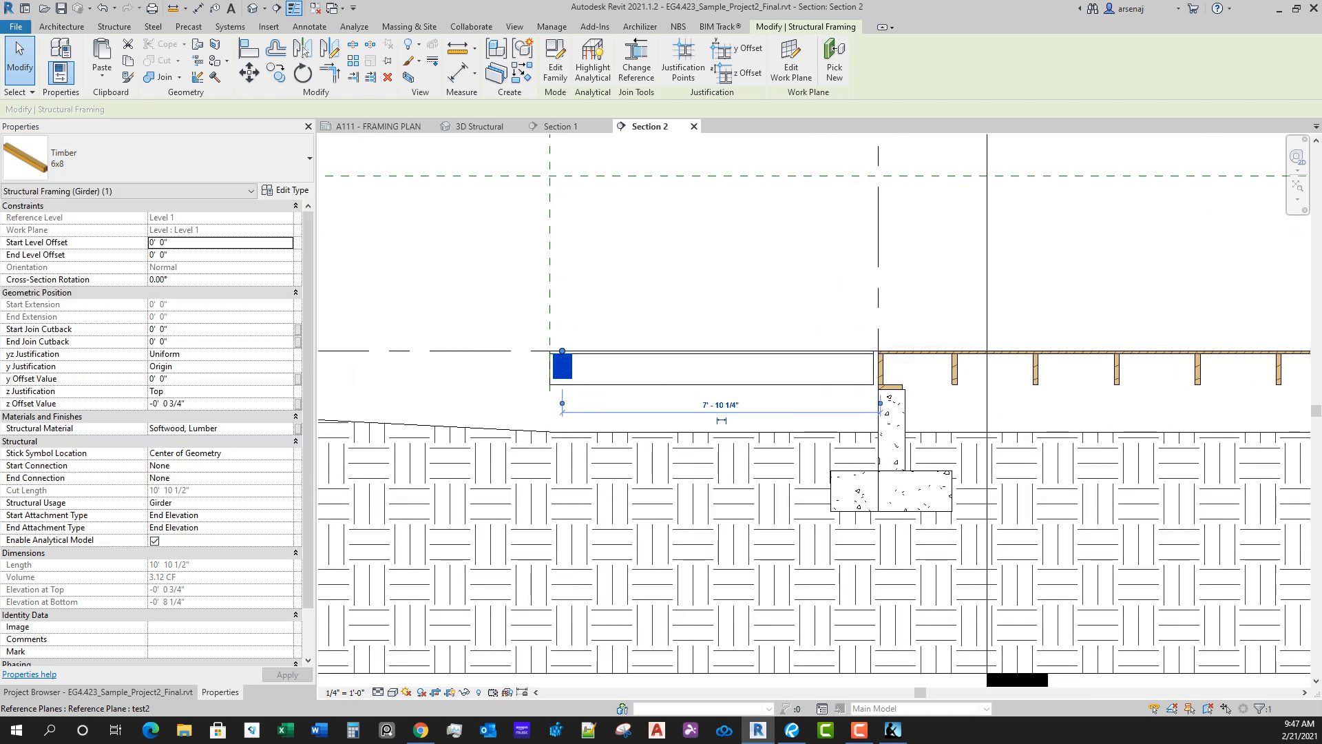
scroll(574, 381, up, 2)
key(Escape)
Step: Check the west deck's 4x10 girder against the top and bottom of the deck floor in Section 2
scroll(559, 367, up, 1)
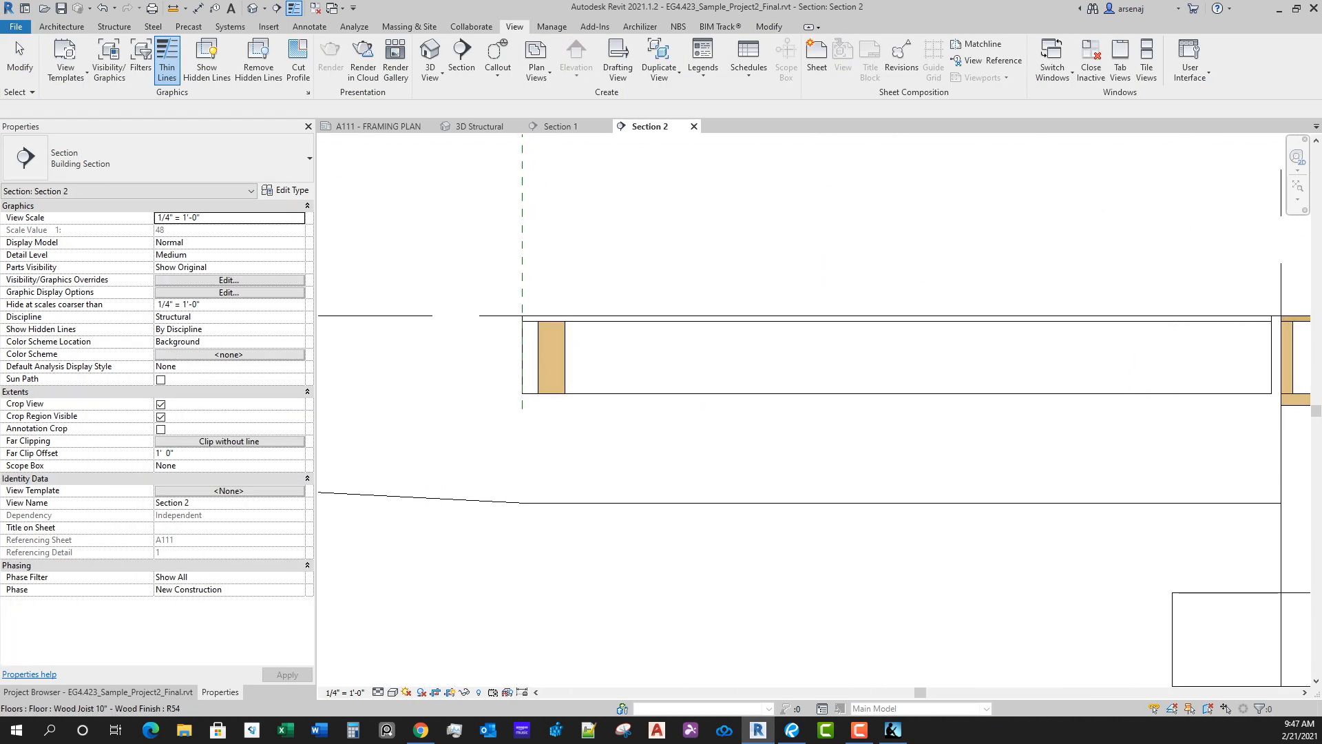
click(553, 359)
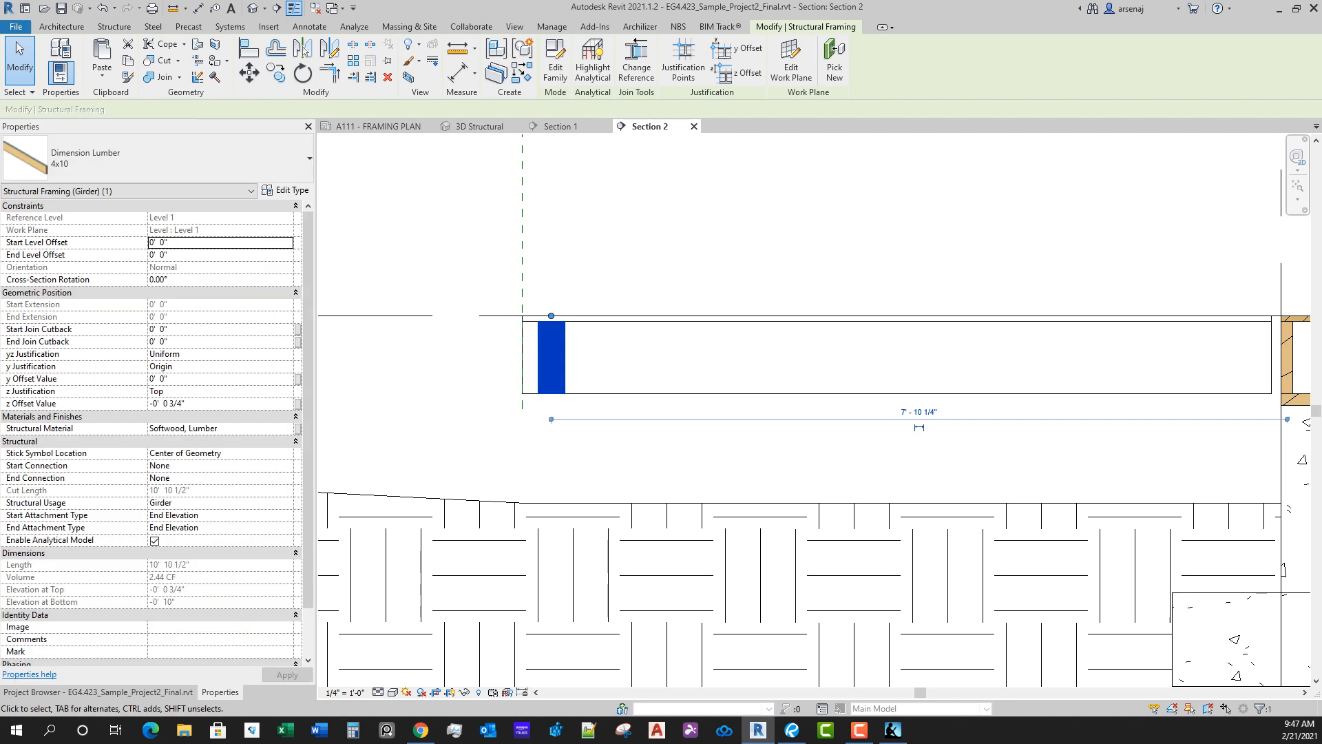
scroll(806, 300, down, 2)
key(Escape)
scroll(846, 338, up, 1)
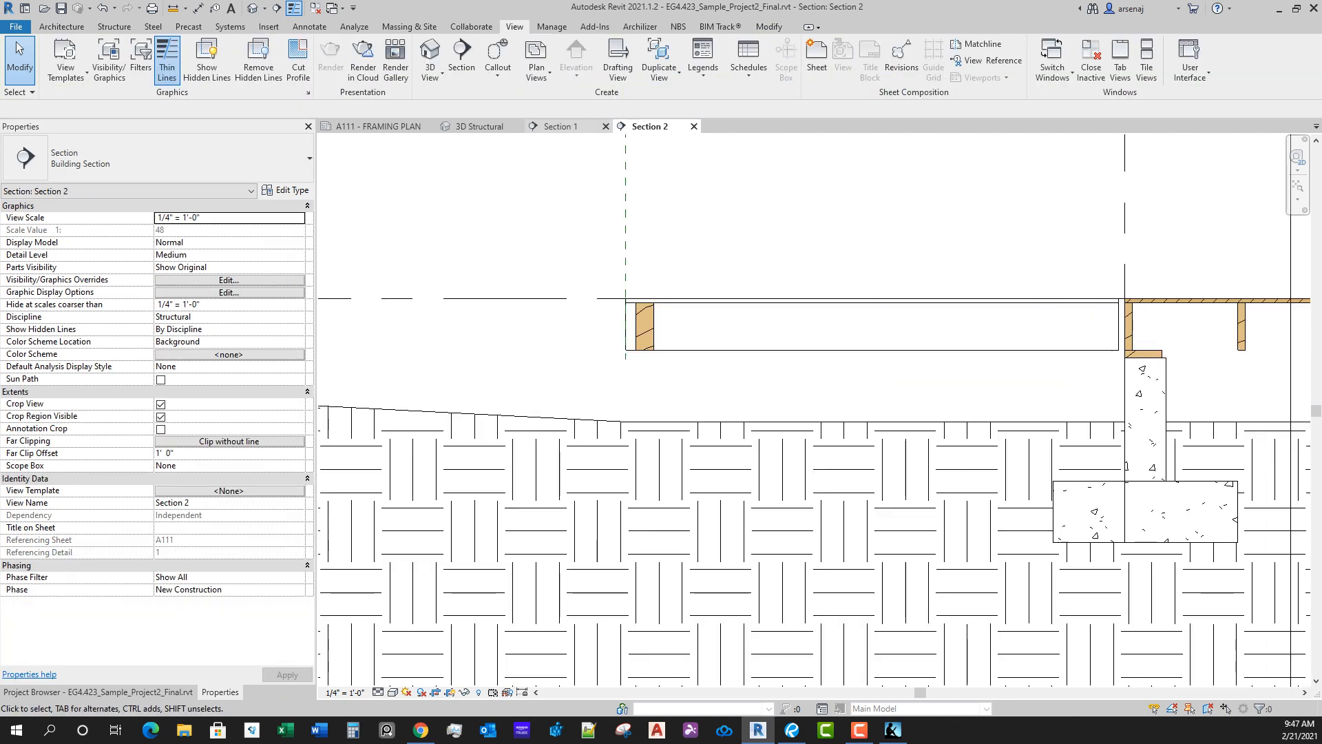
Step: In Section 1, change the north deck's edge girder to the Dimension Lumber 4x10 type
click(561, 126)
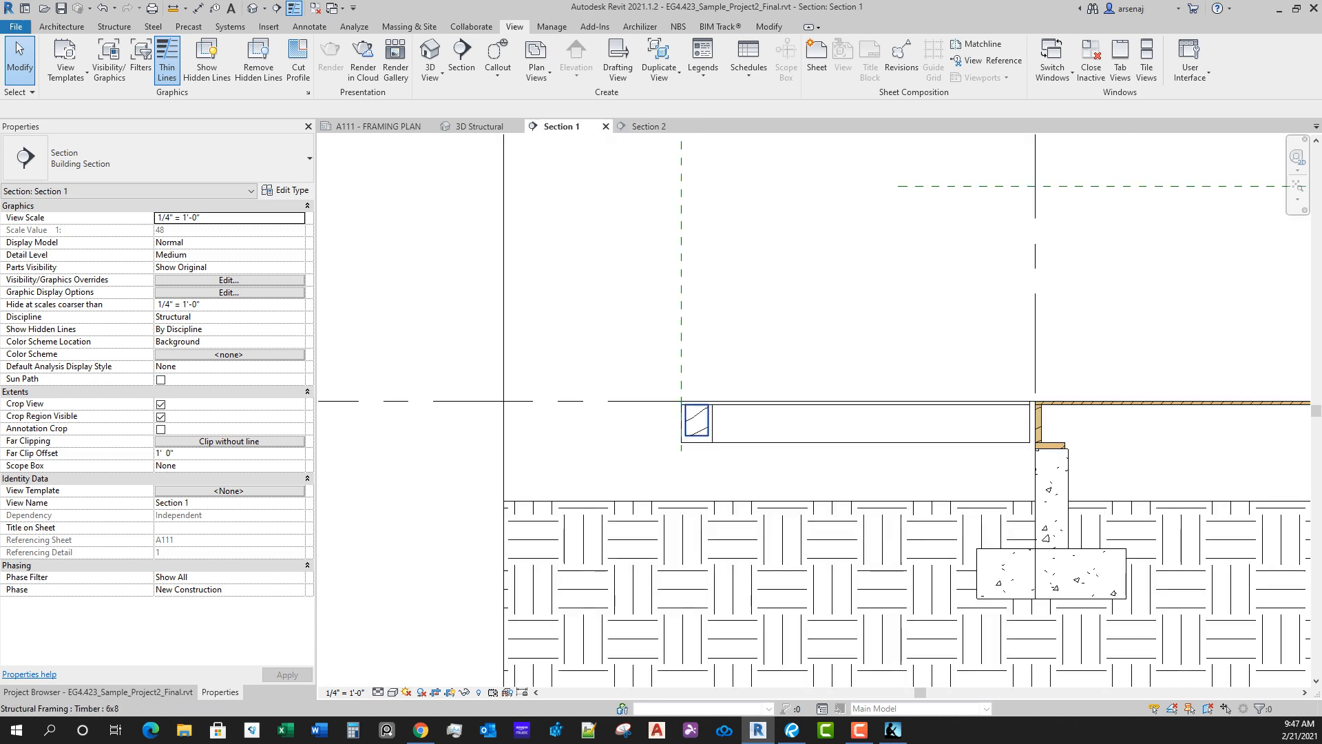
click(698, 423)
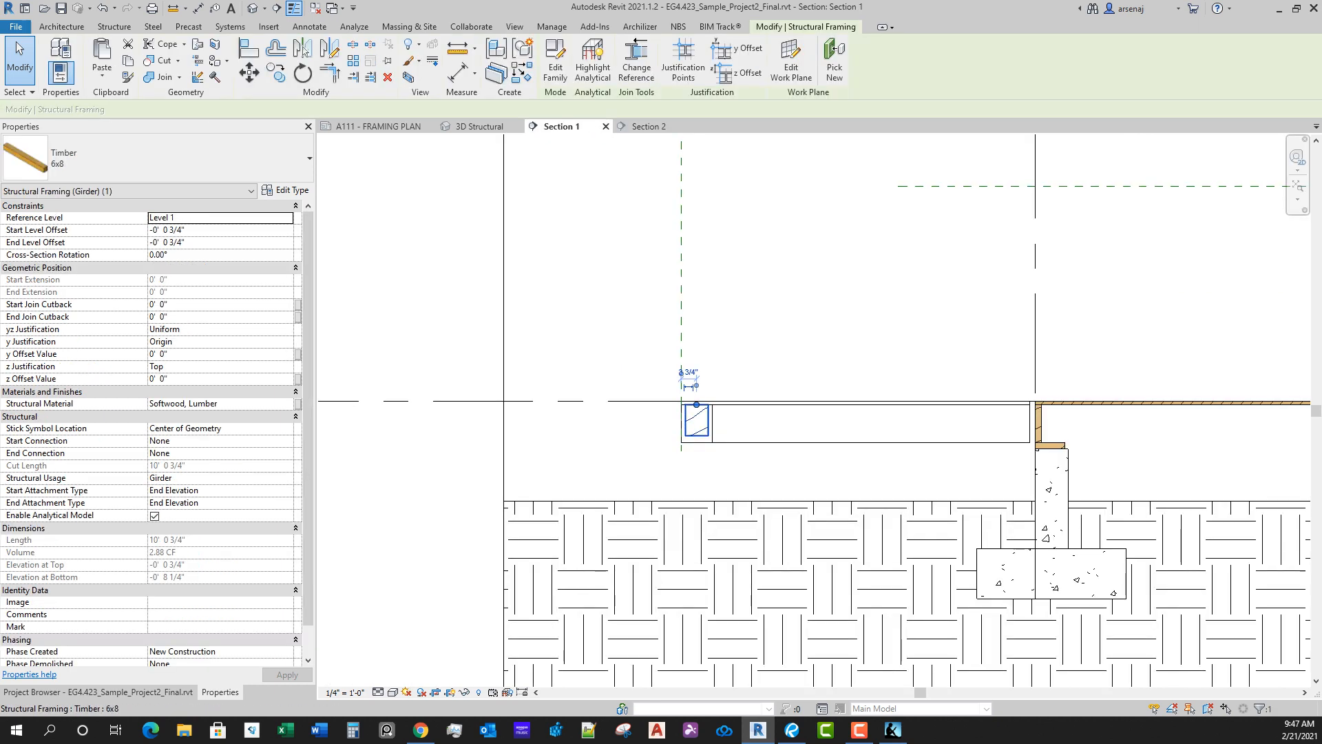
click(158, 158)
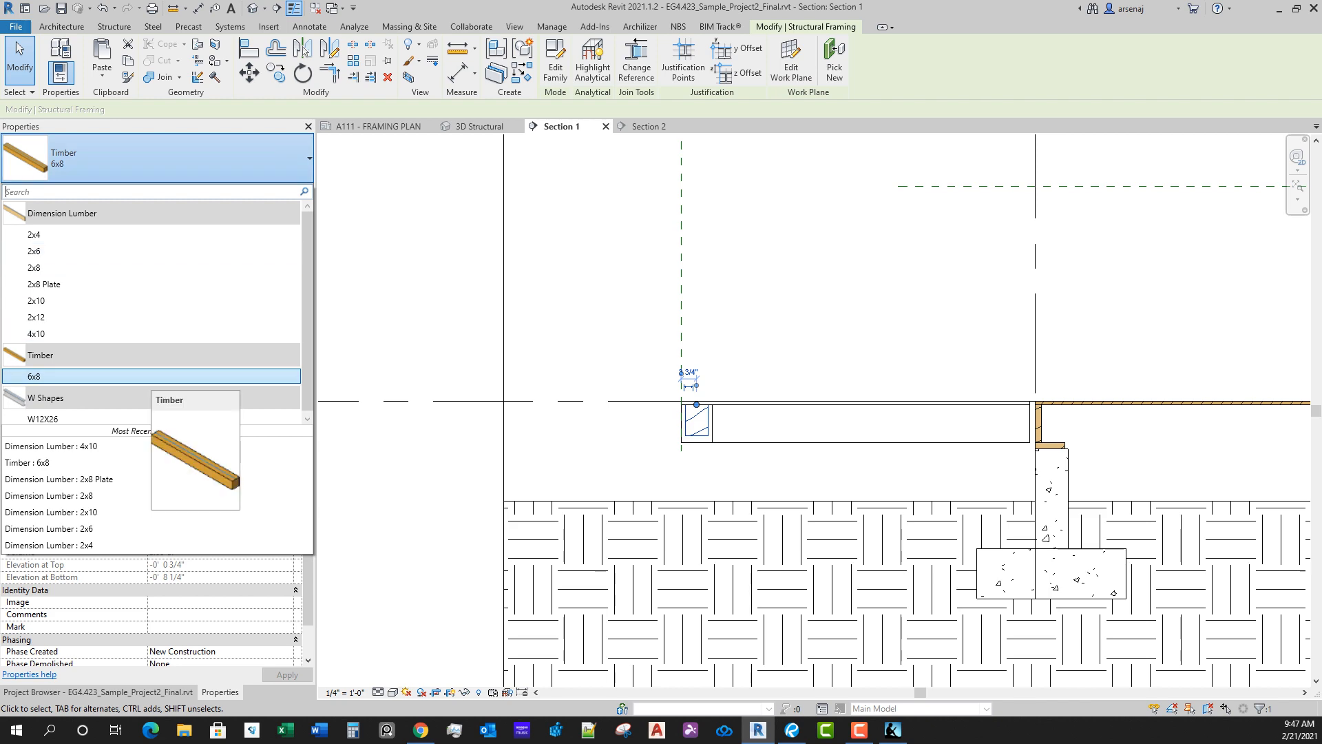
click(150, 334)
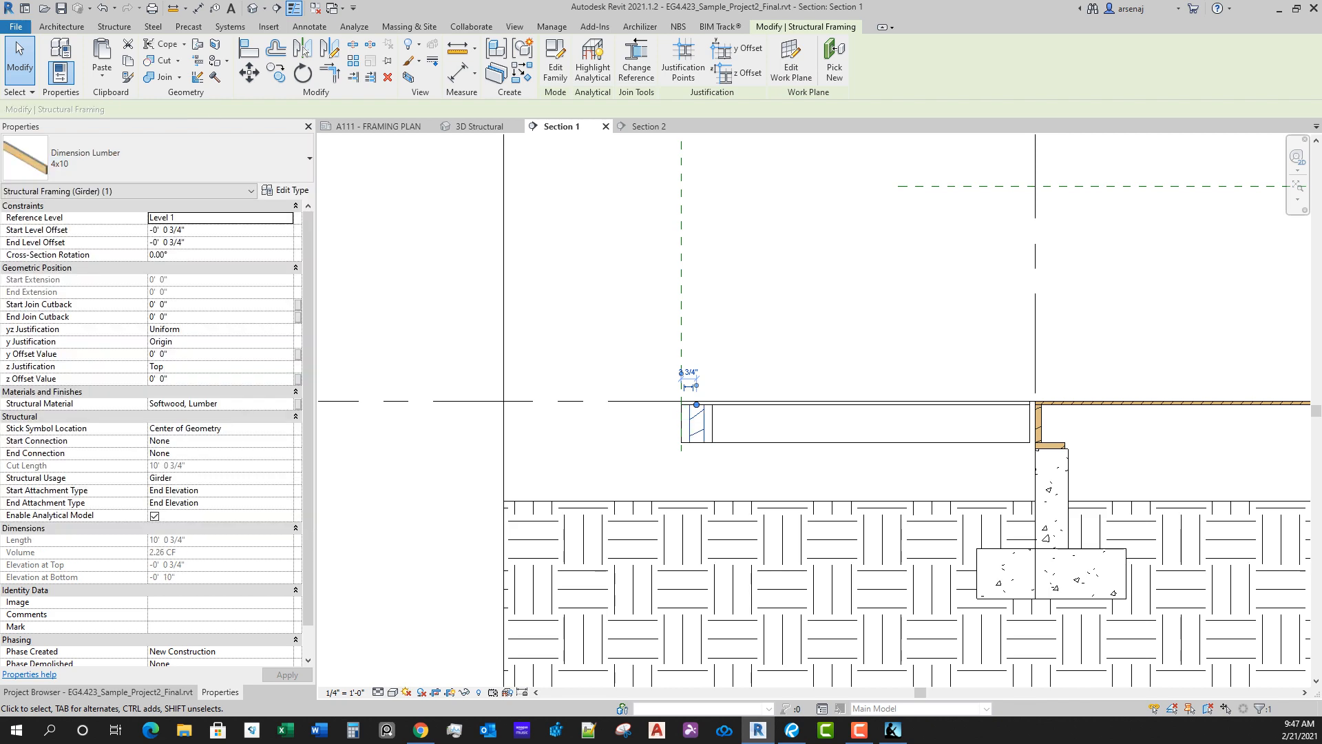
middle_drag(758, 359, 735, 343)
key(Escape)
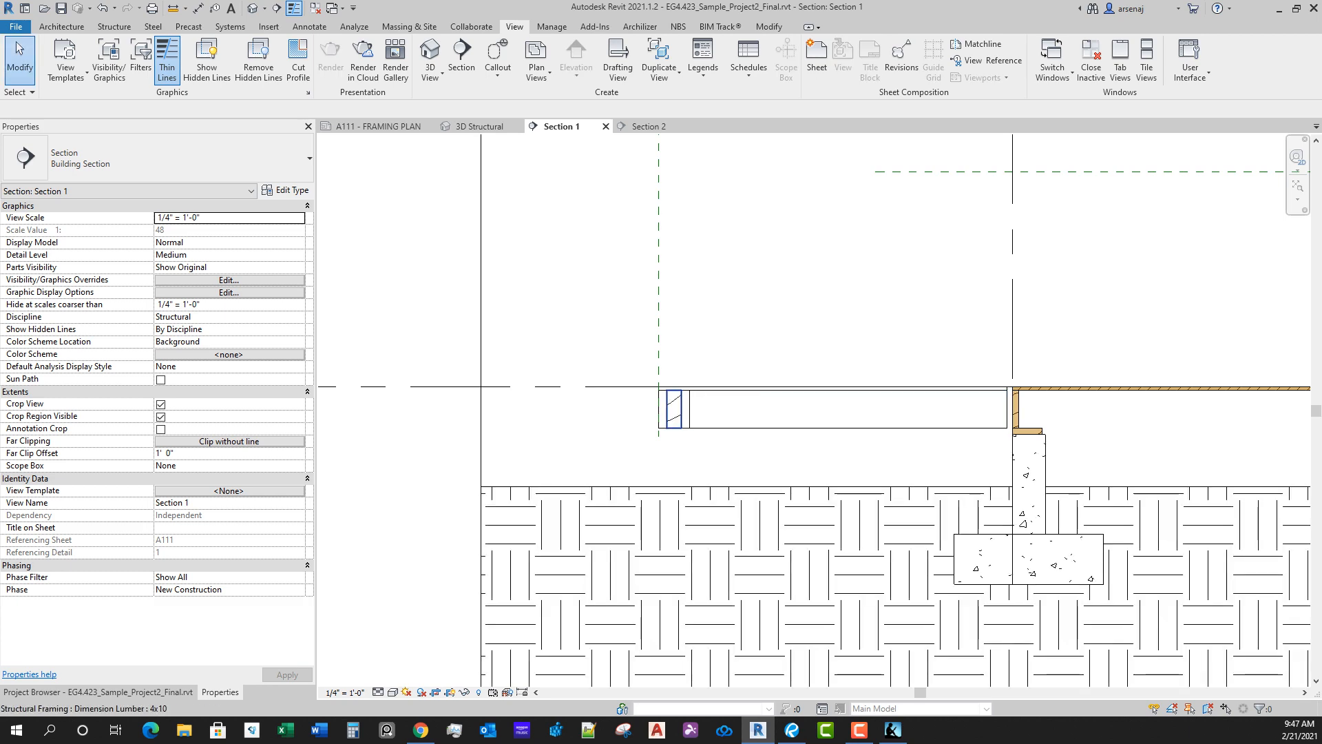
click(659, 408)
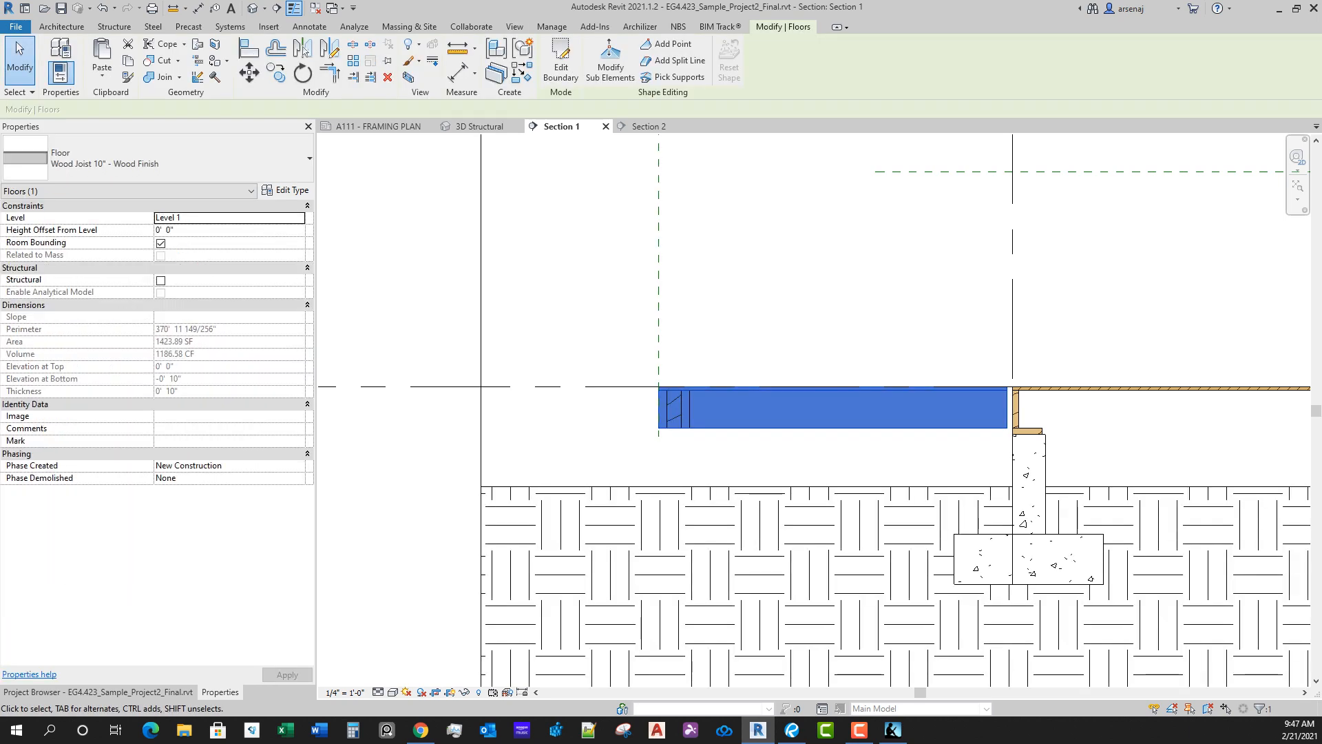
key(e)
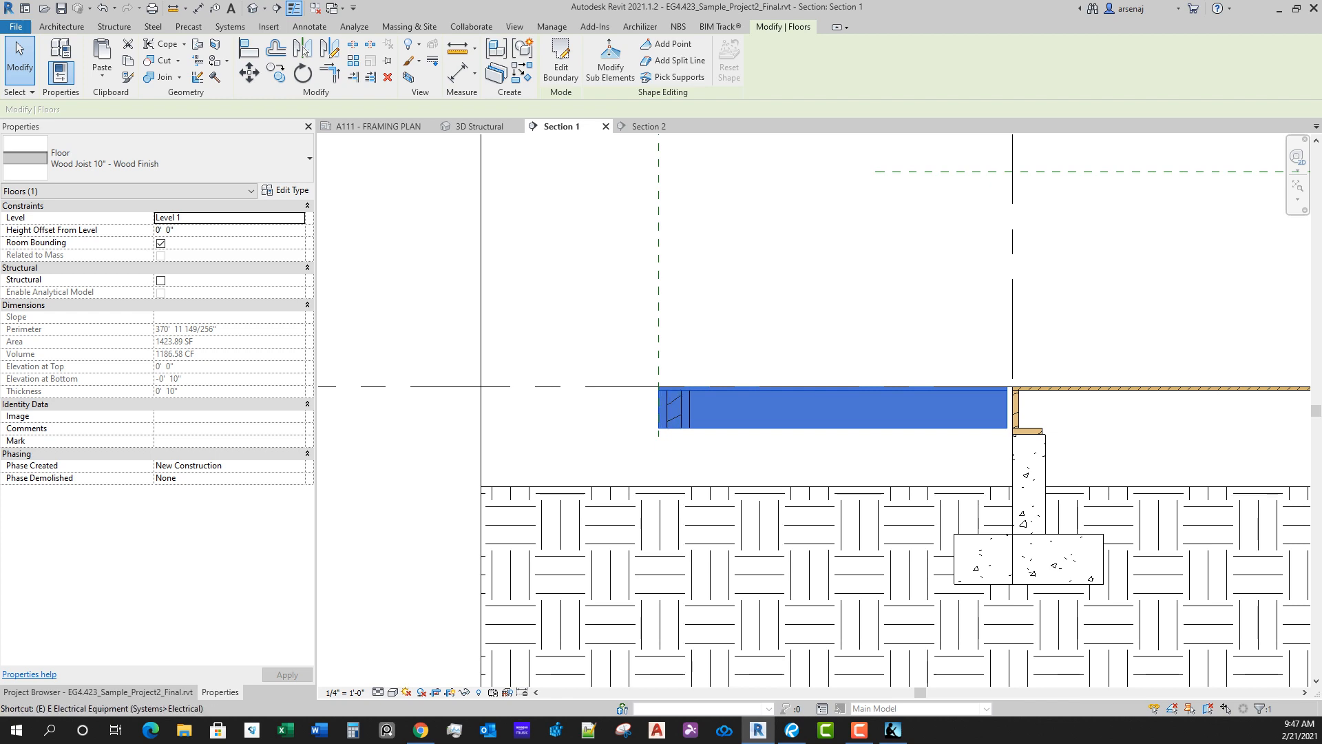
key(e)
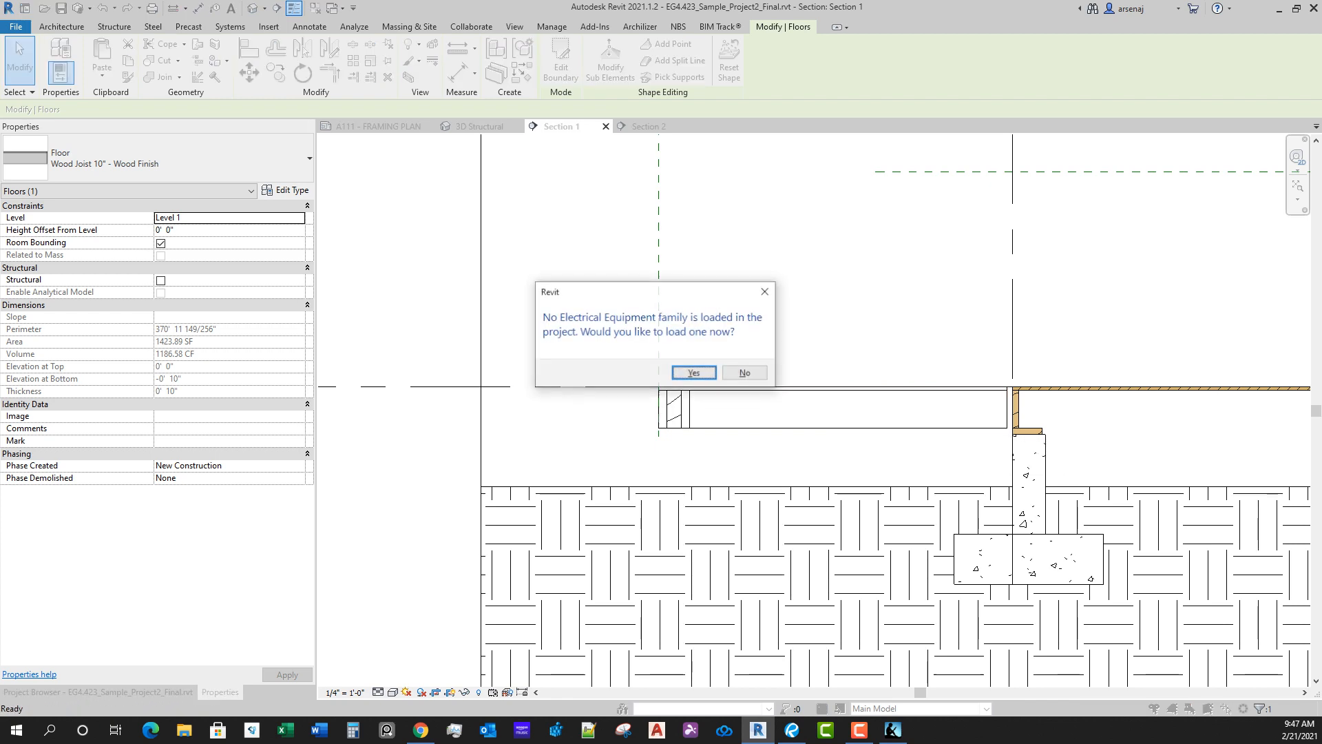
click(746, 373)
Step: Review the deck floor's layer structure and duplicate its type under the name Wood Joist 10" - Exterior Deck
click(758, 391)
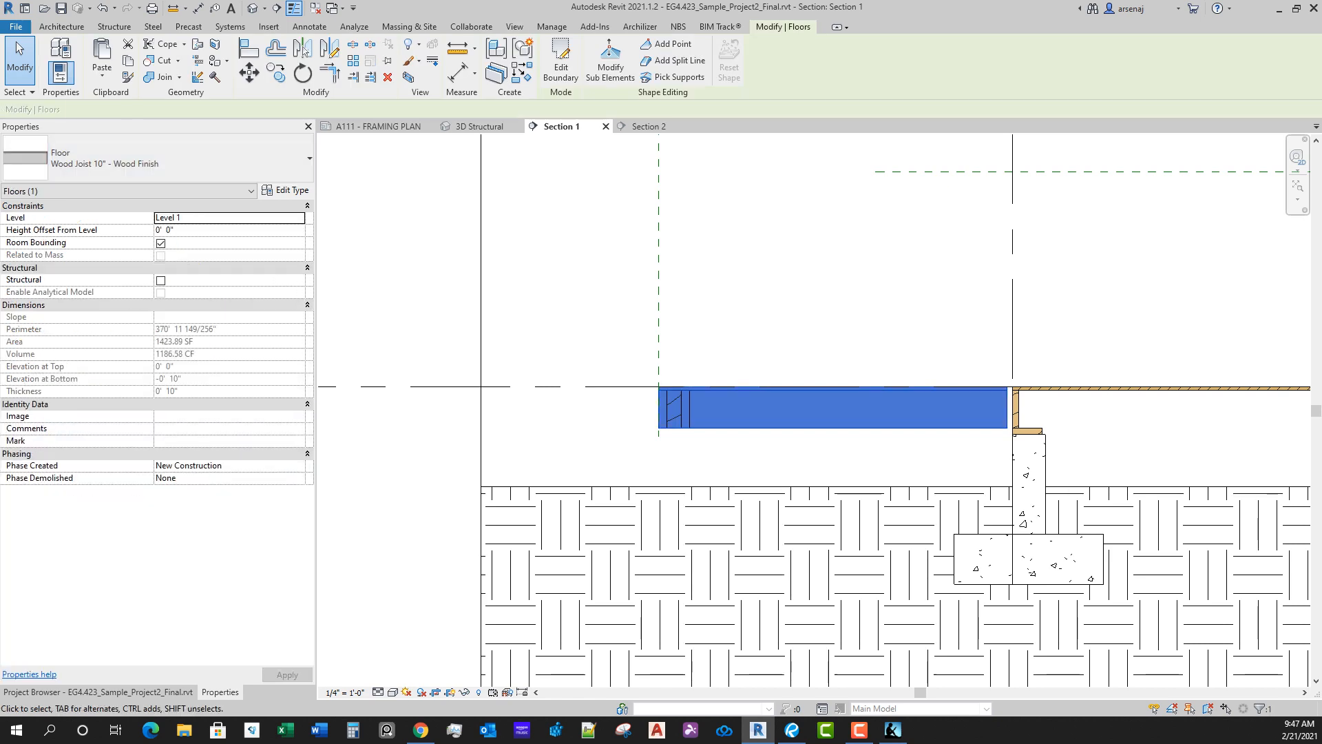
click(286, 190)
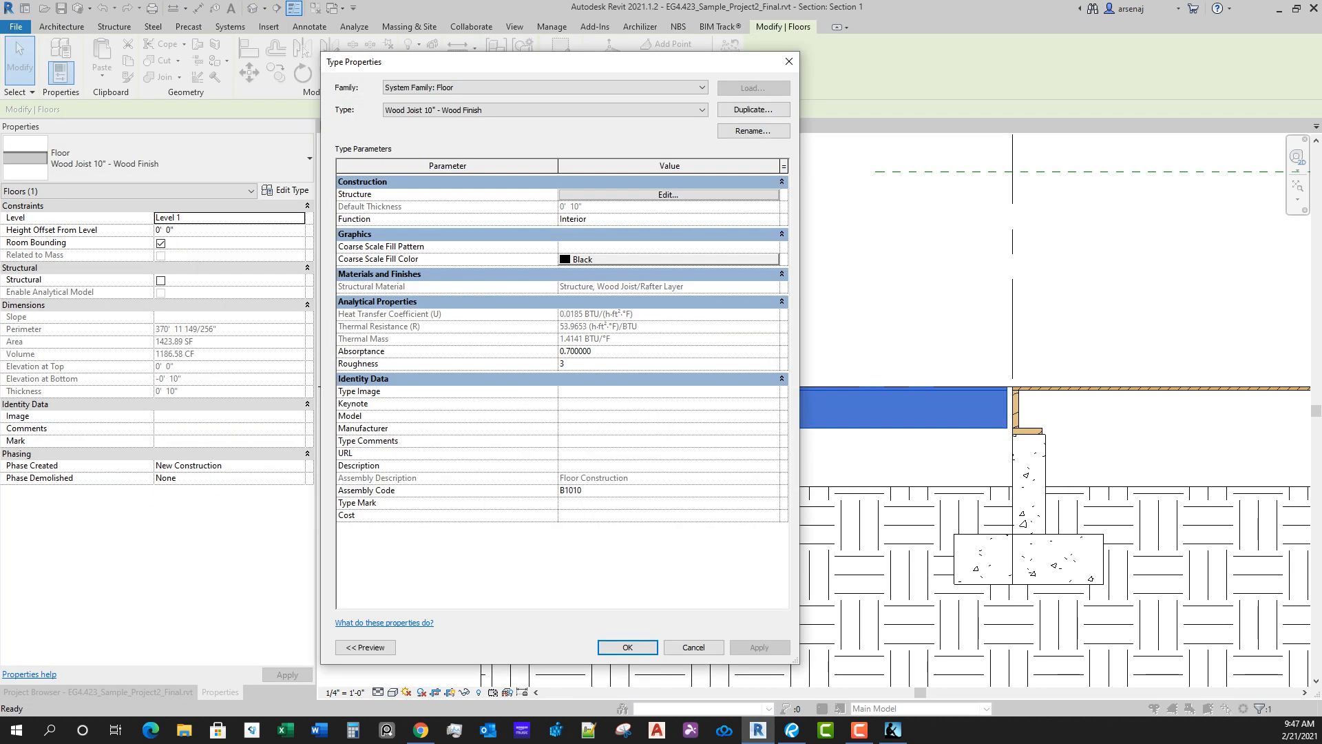
click(668, 194)
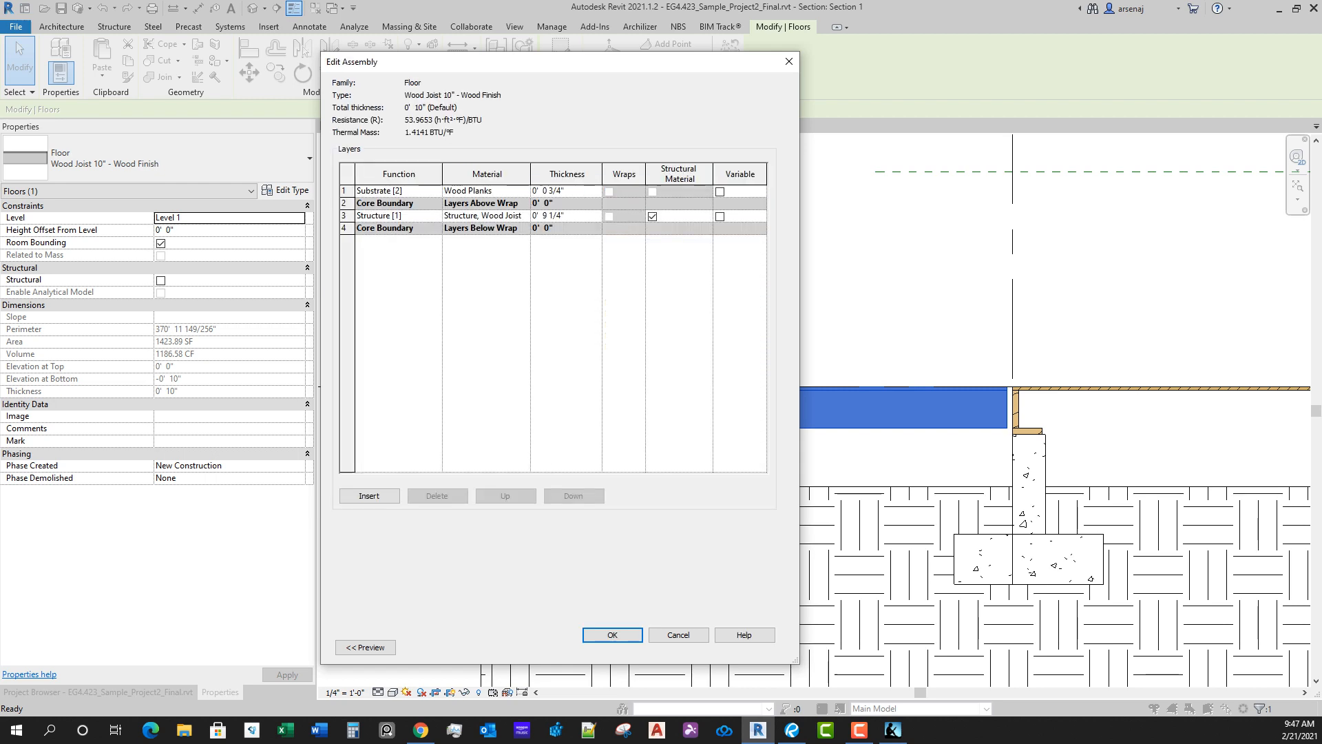
click(679, 635)
click(753, 110)
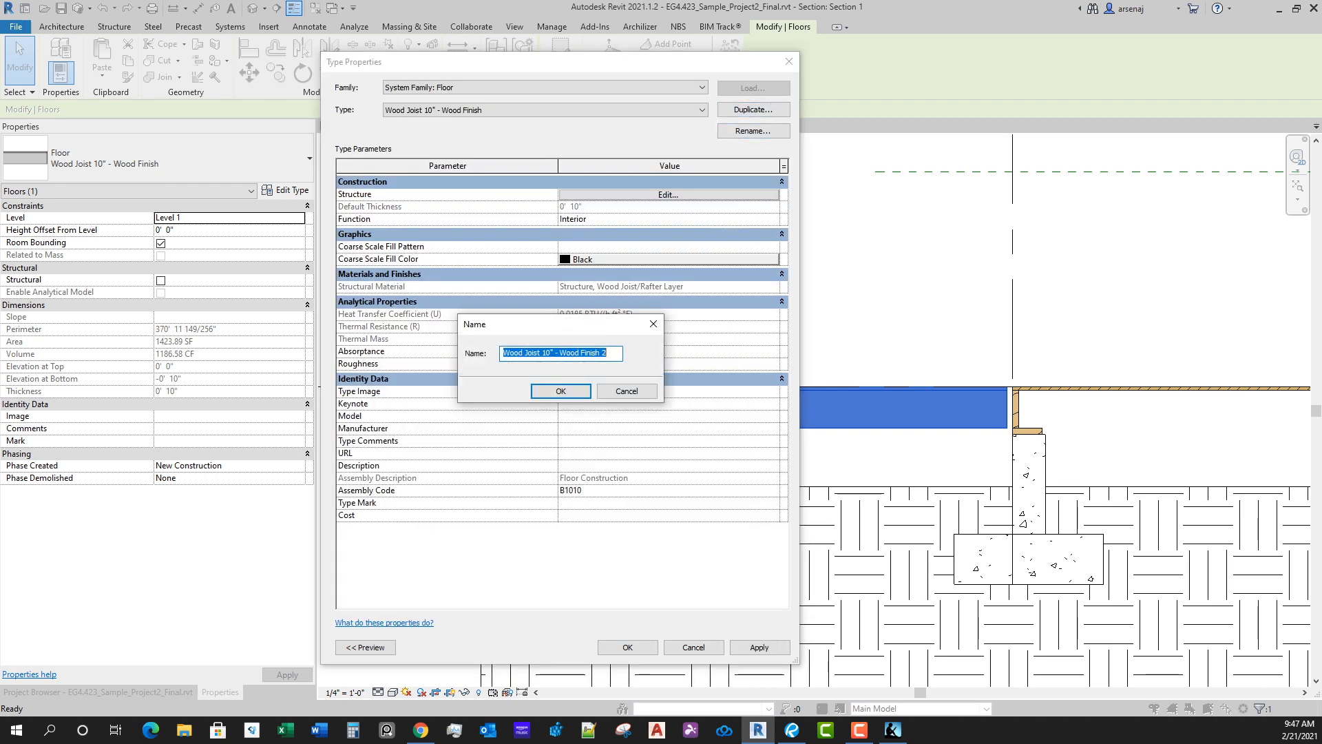
drag(566, 352, 609, 353)
key(BackSpace)
key(BackSpace)
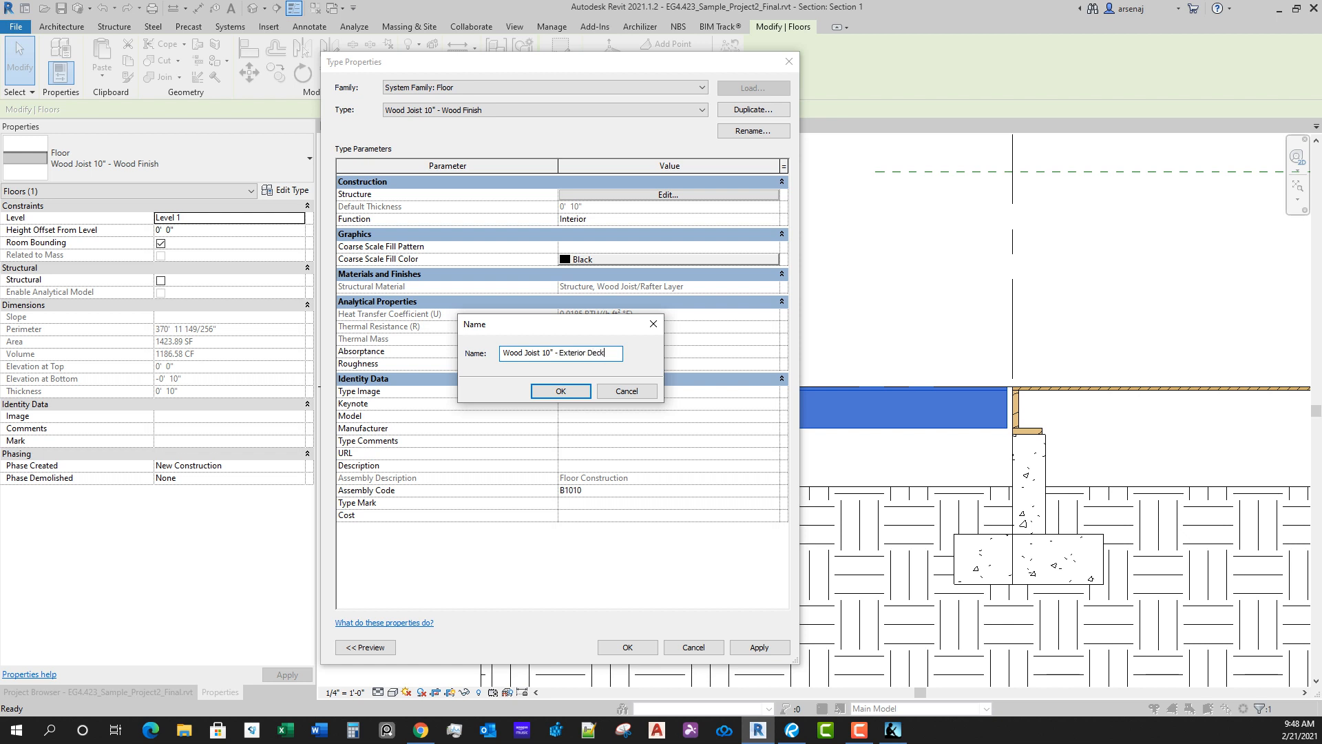
key(Return)
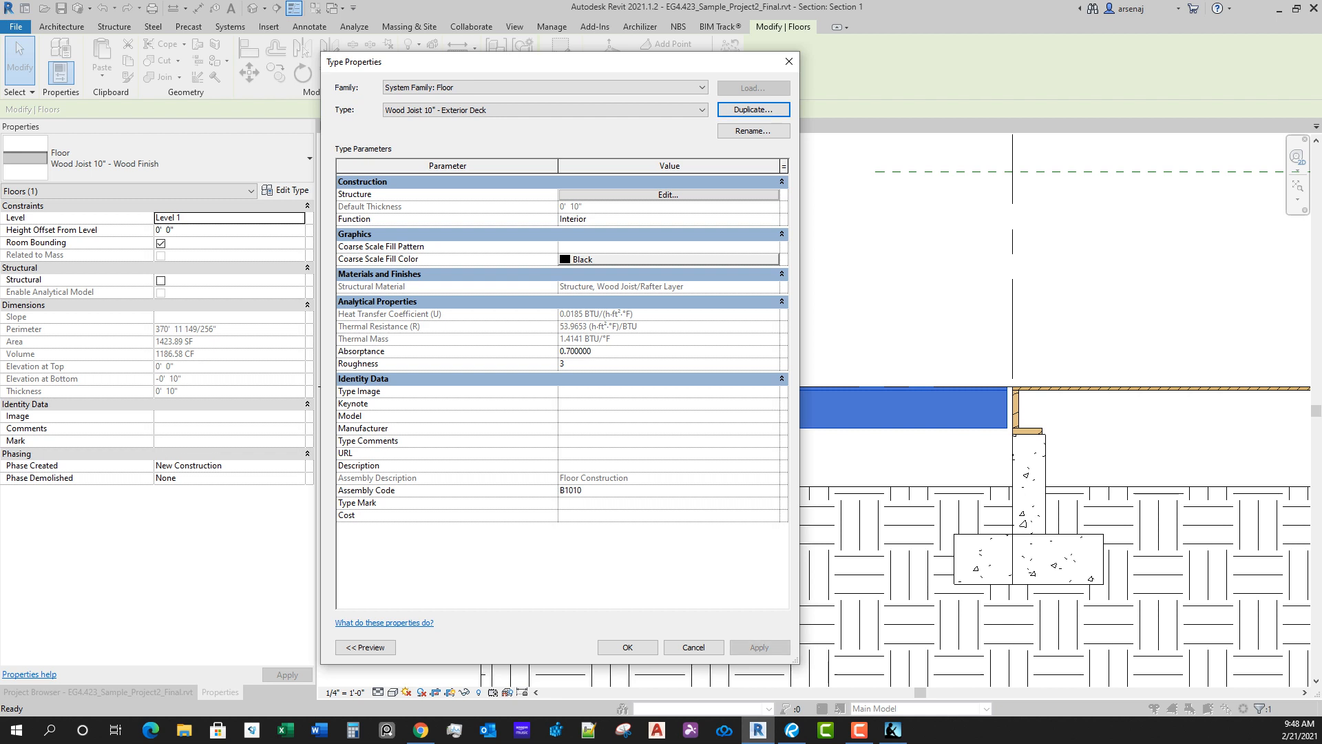
click(669, 195)
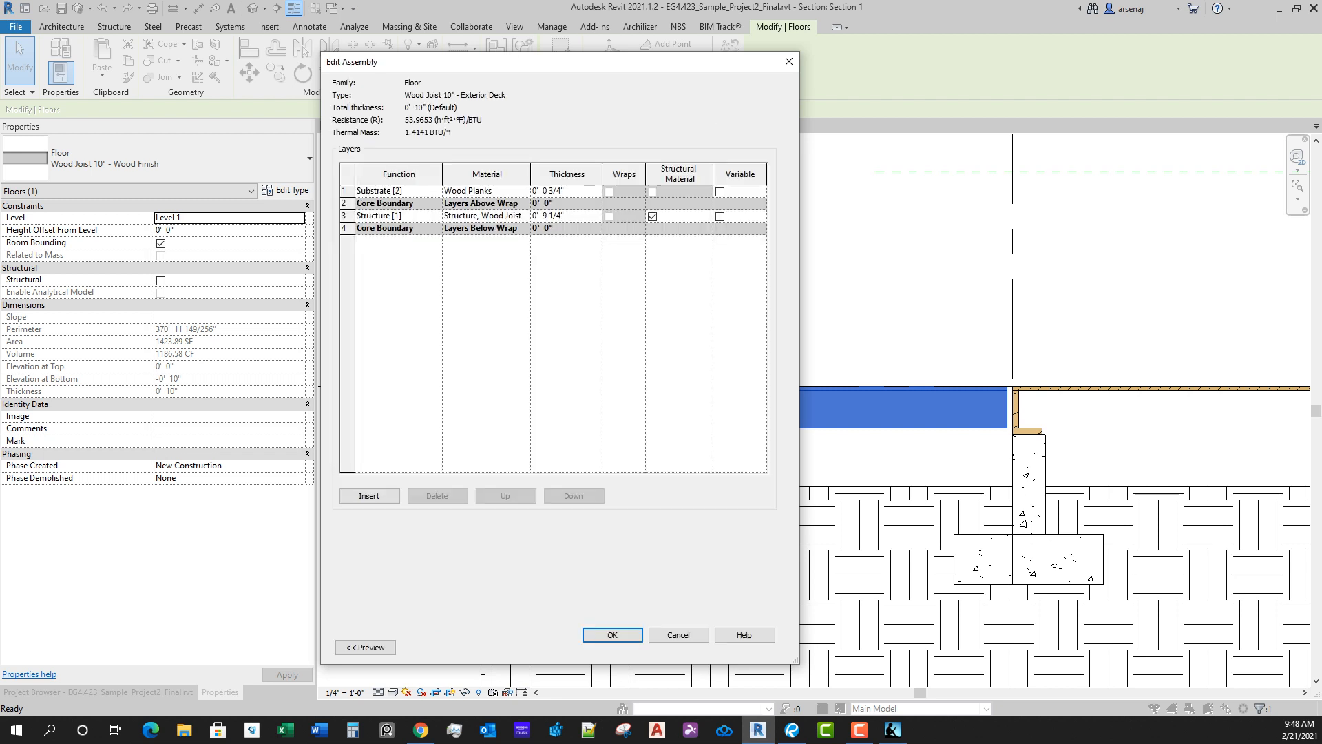
click(346, 217)
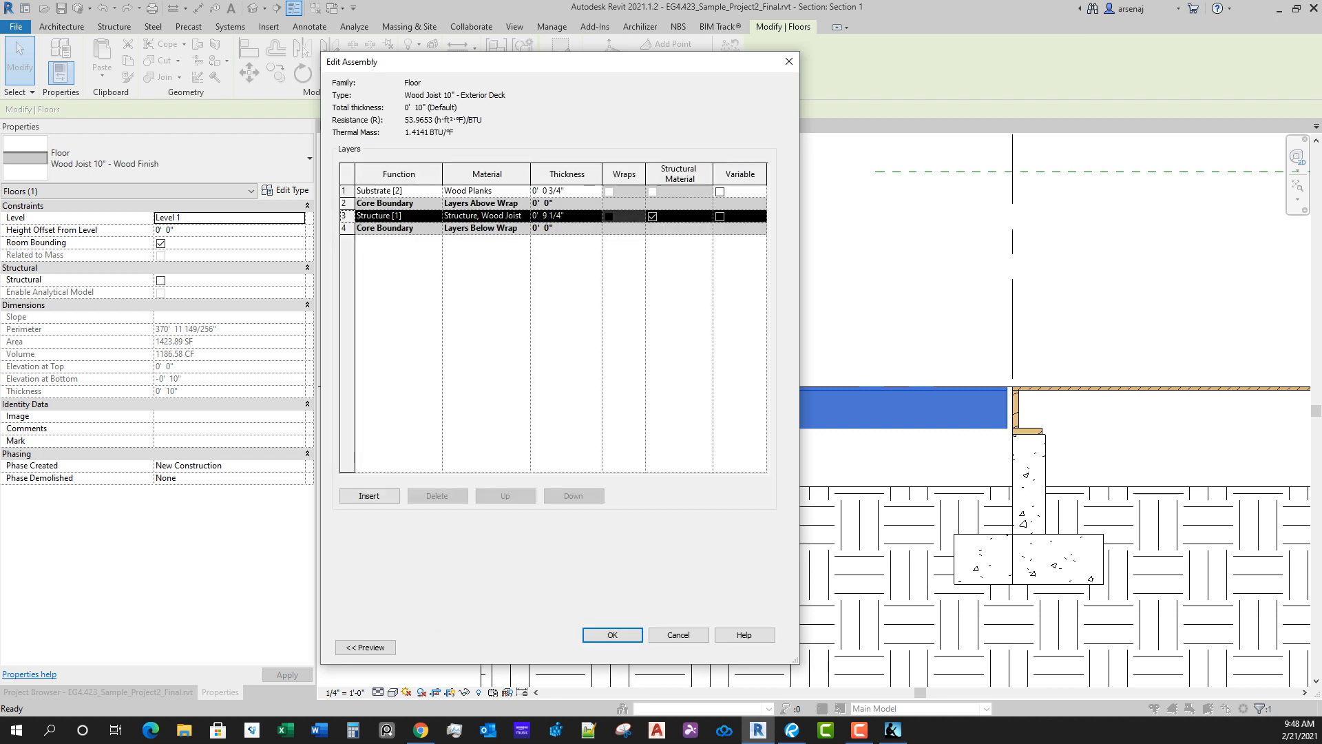
click(346, 191)
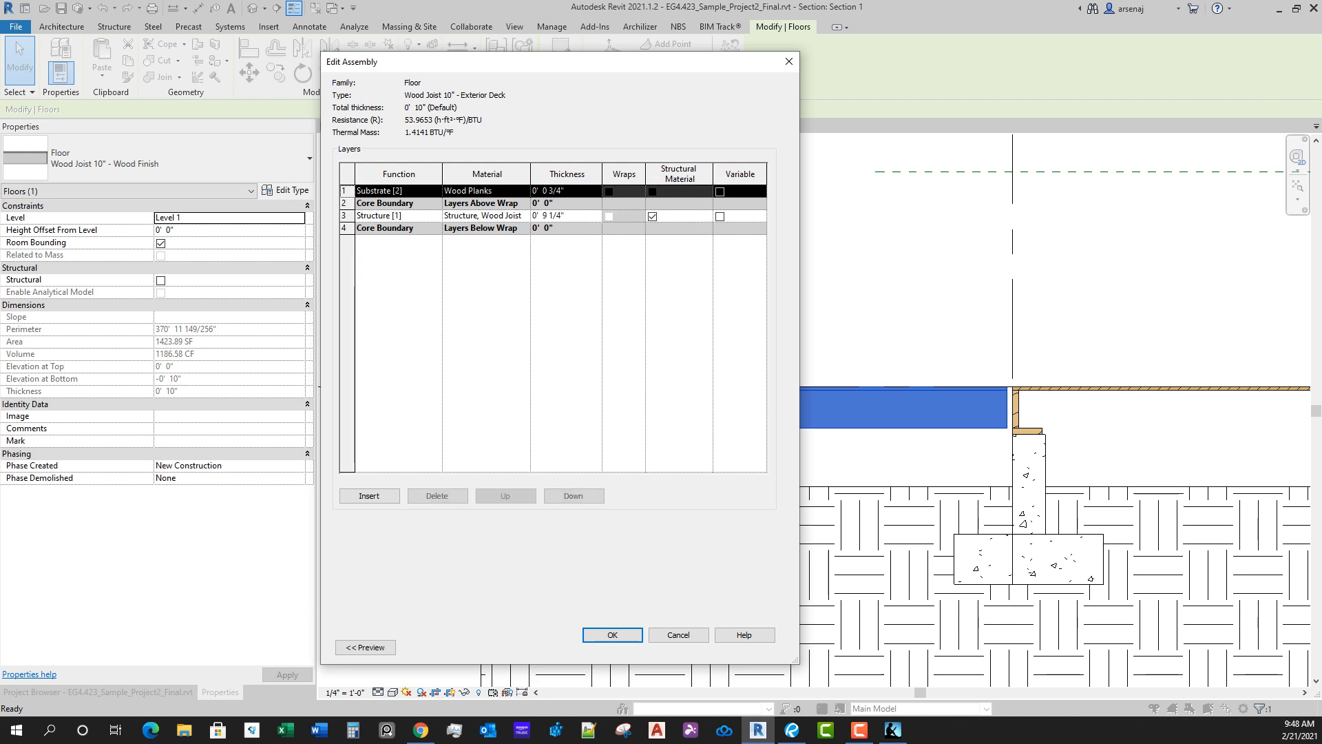
click(437, 496)
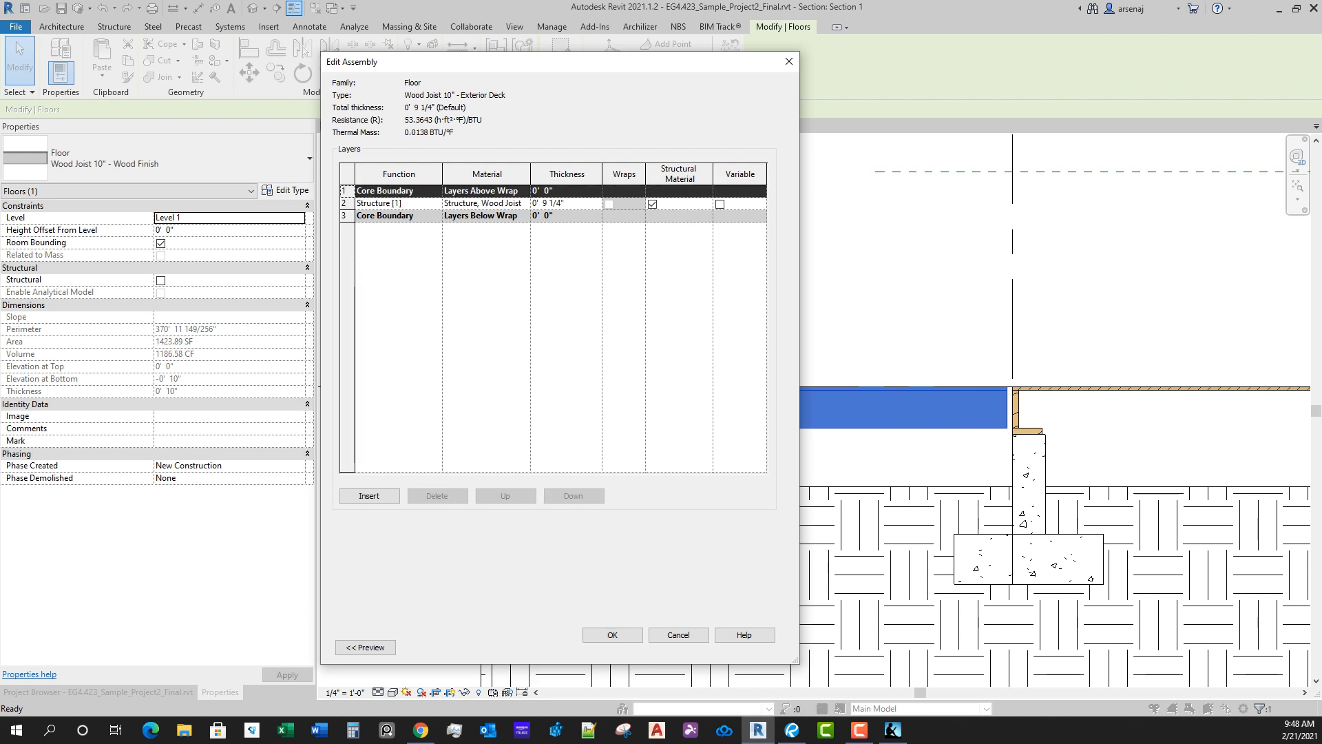
drag(581, 204, 529, 204)
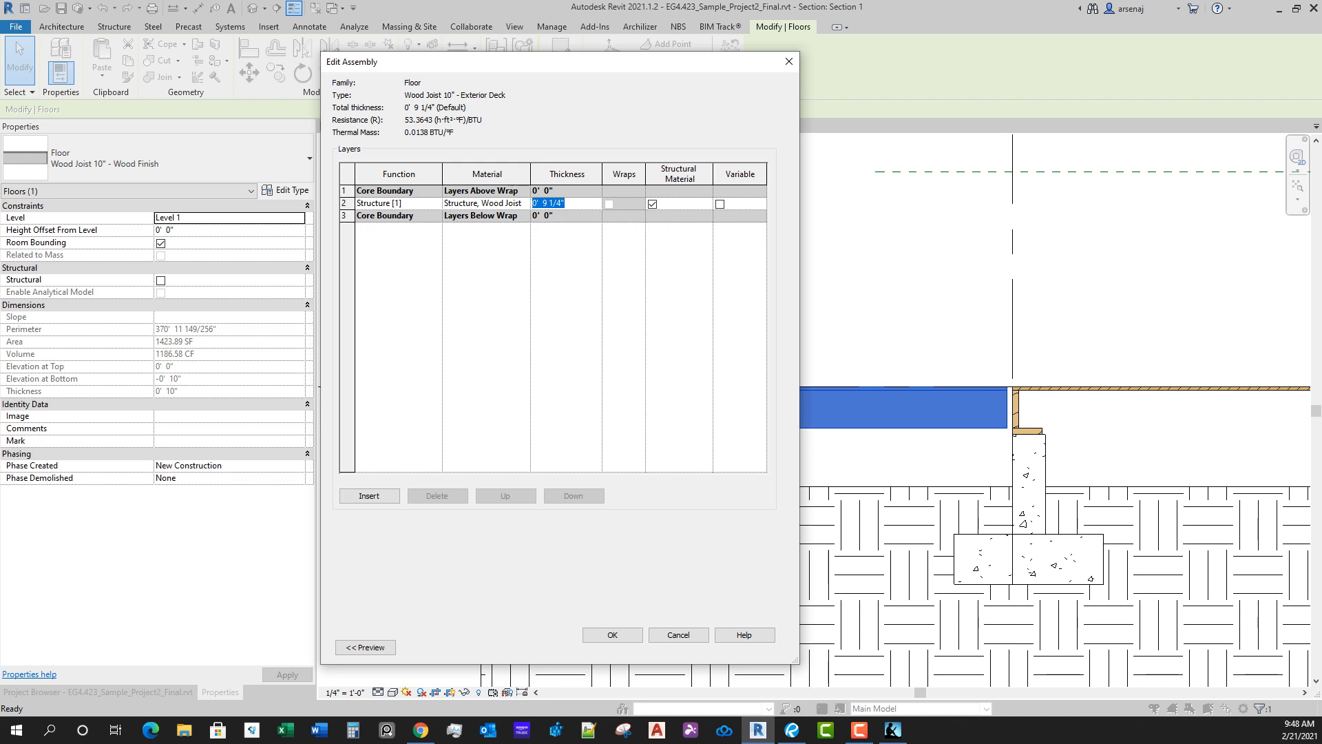
text(0 375)
key(Tab)
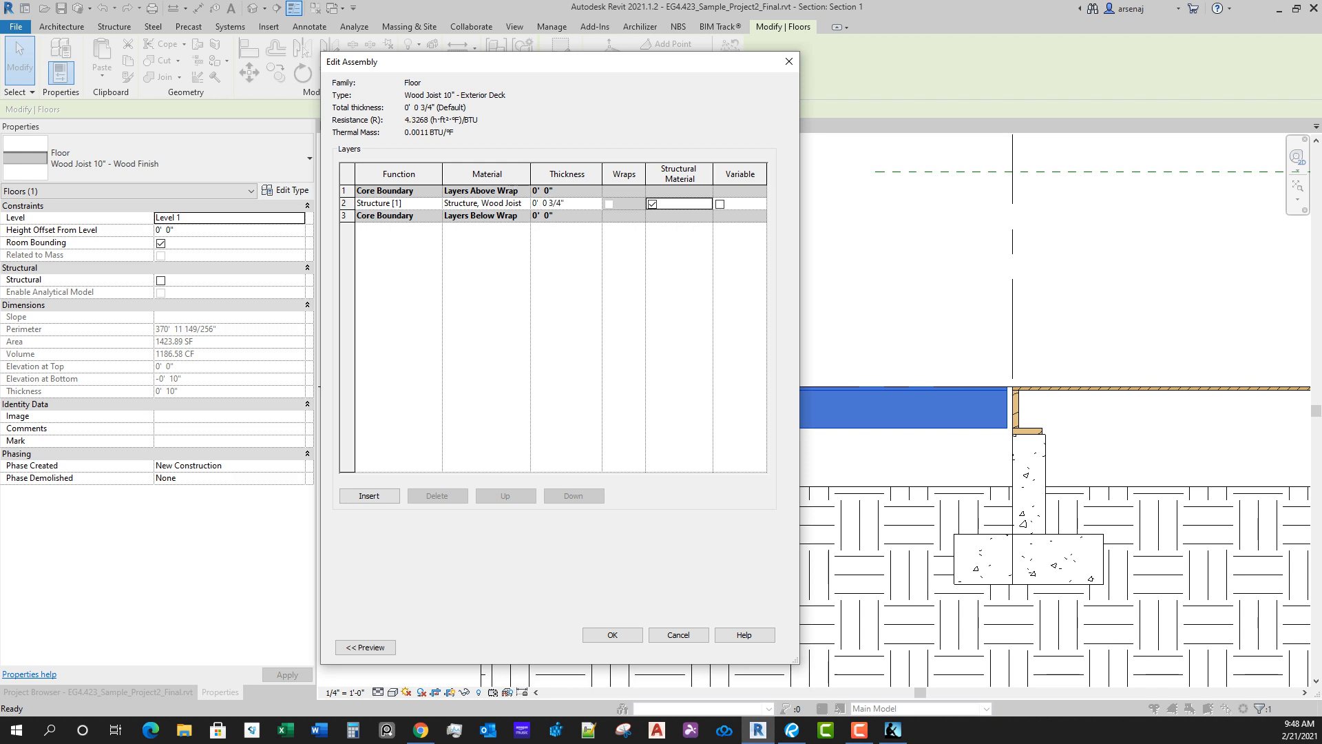
click(523, 204)
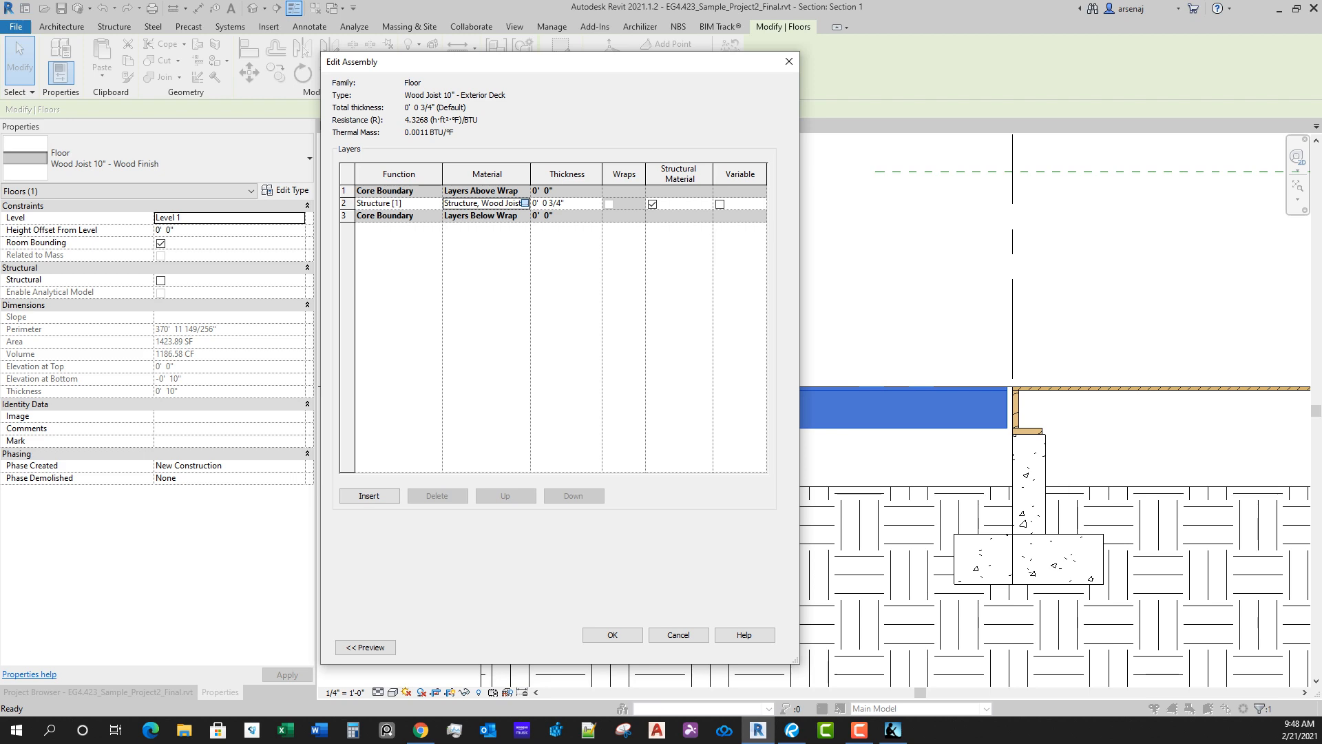
click(525, 204)
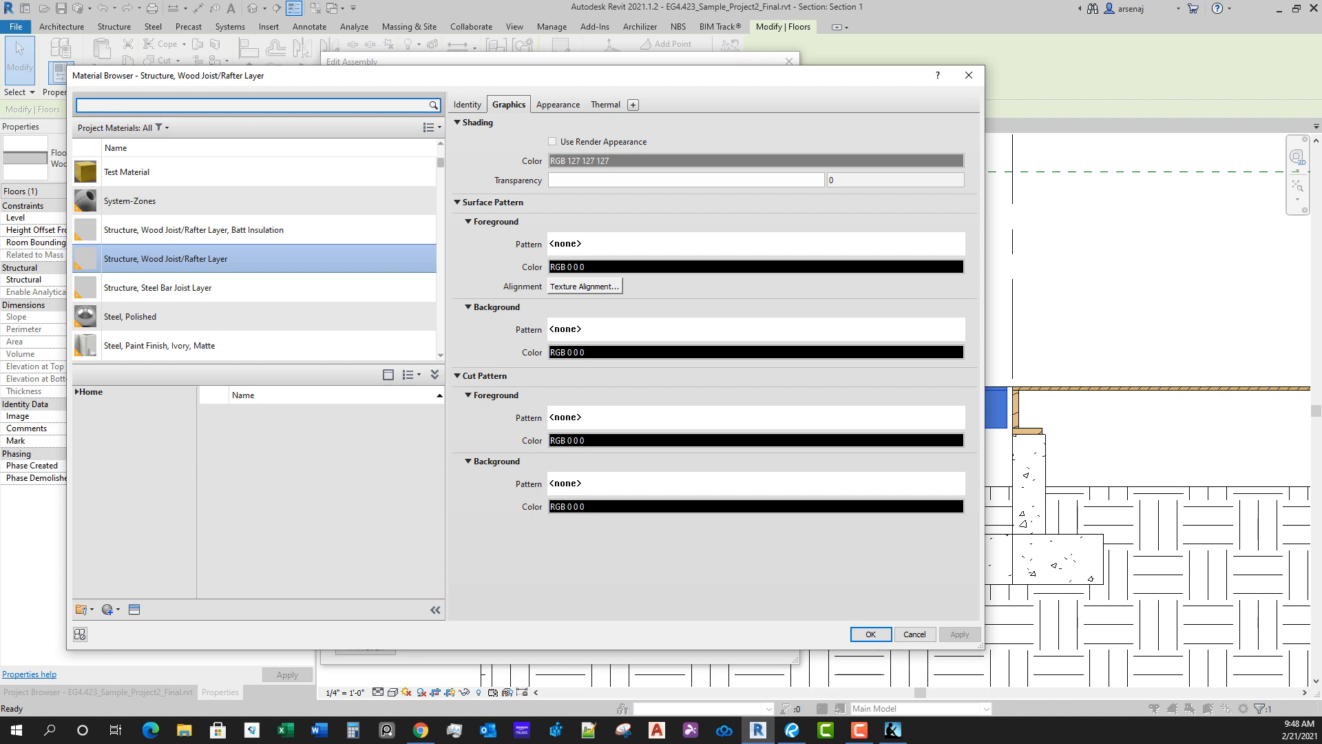
key(Escape)
key(Escape)
Step: In the Exterior Deck floor type's assembly, search the materials for "wood plan" and assign Wood Planks to the Structure [1] layer
click(673, 195)
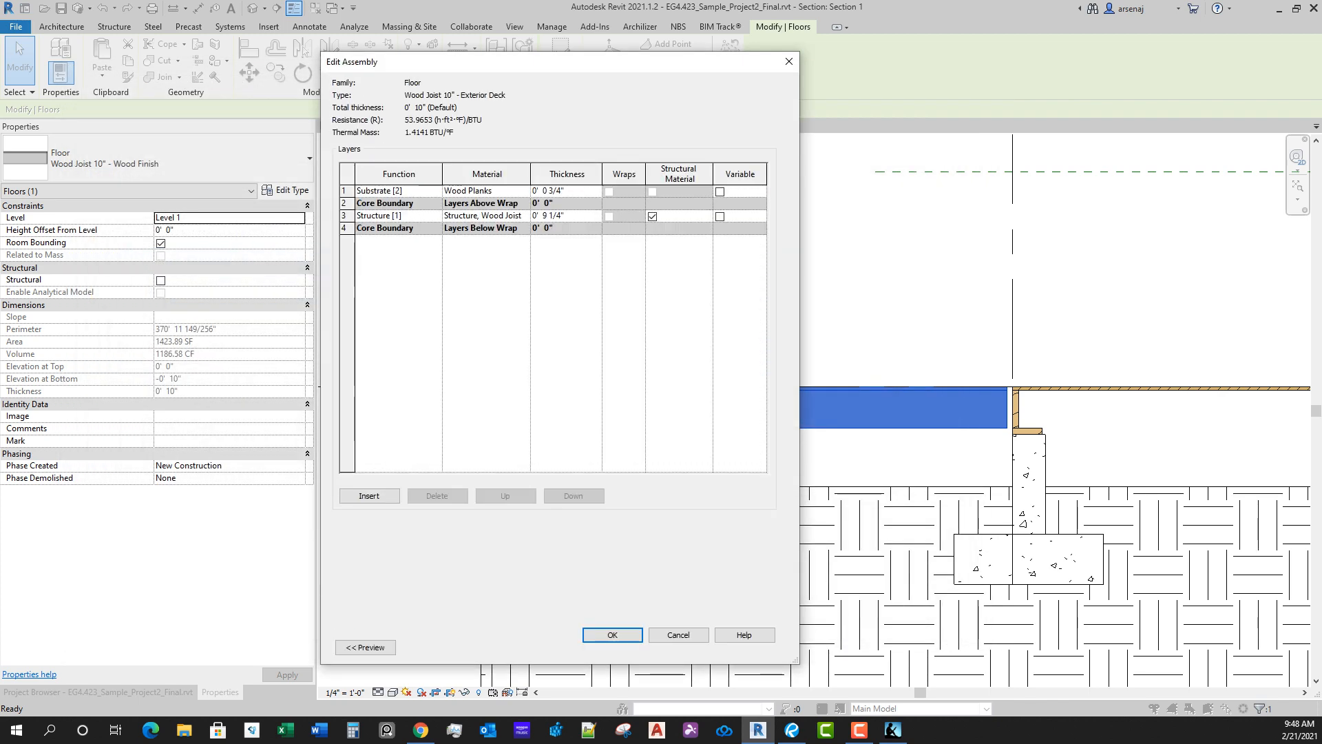
click(520, 216)
click(525, 215)
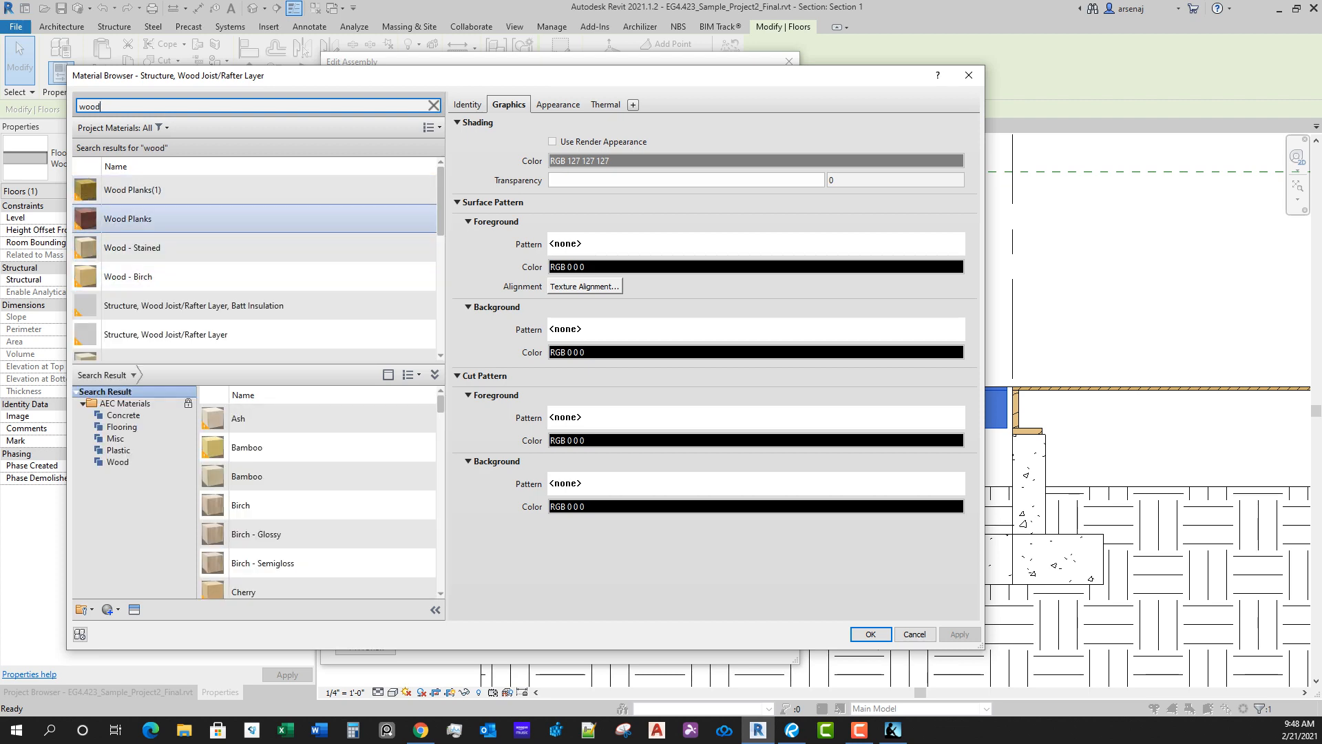
key(Escape)
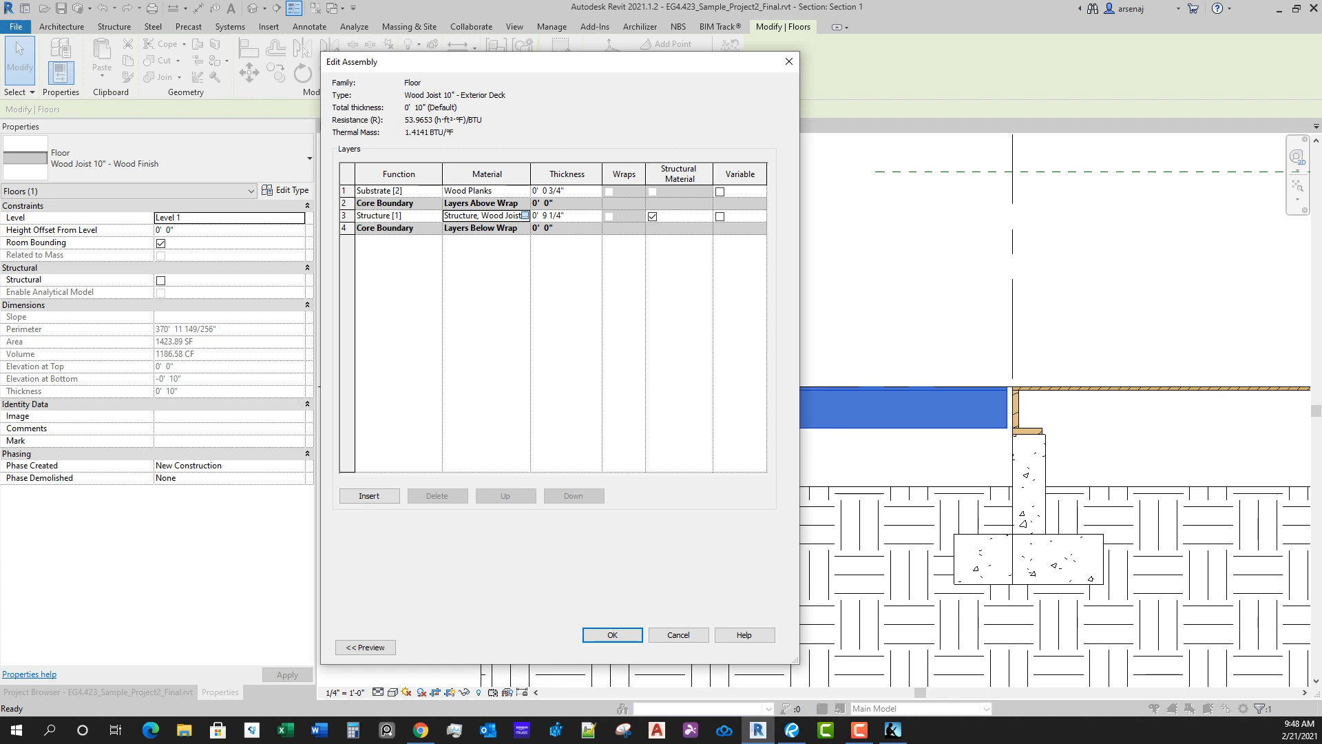
click(525, 216)
text(w)
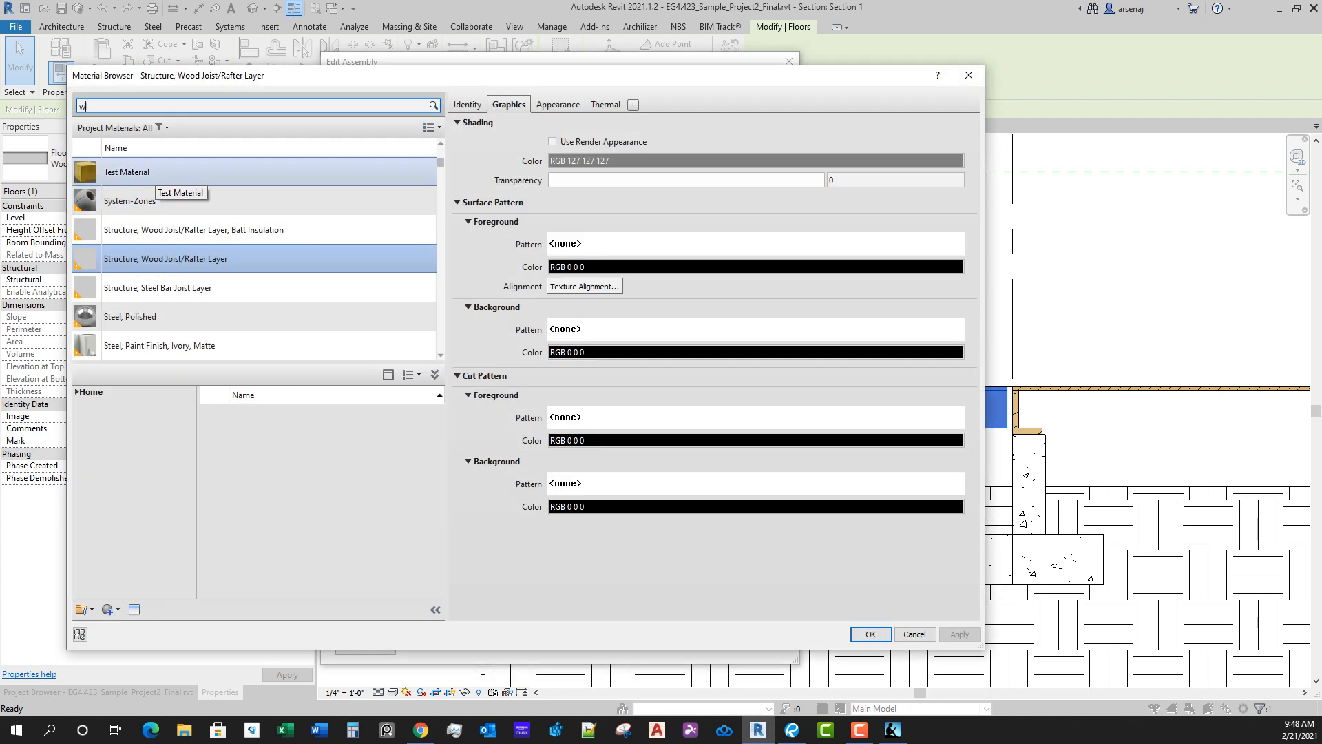
text(ood plan)
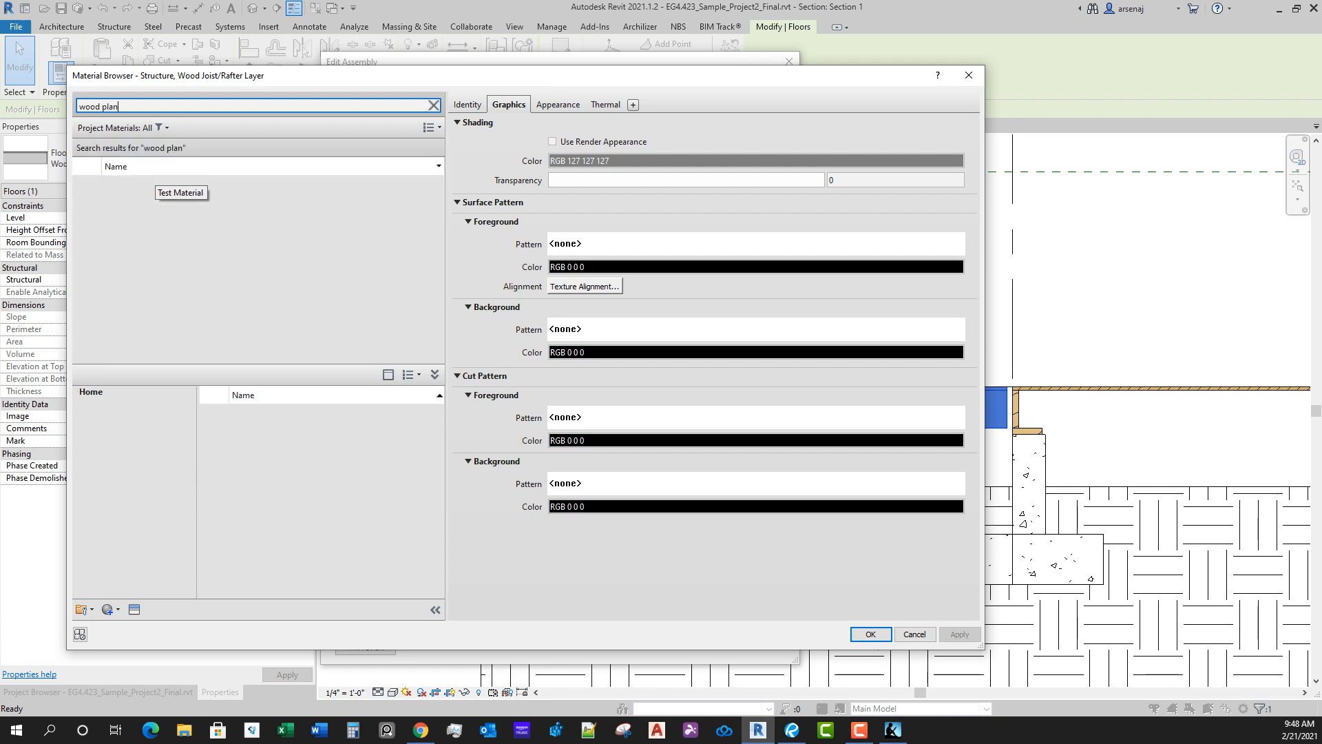
click(152, 219)
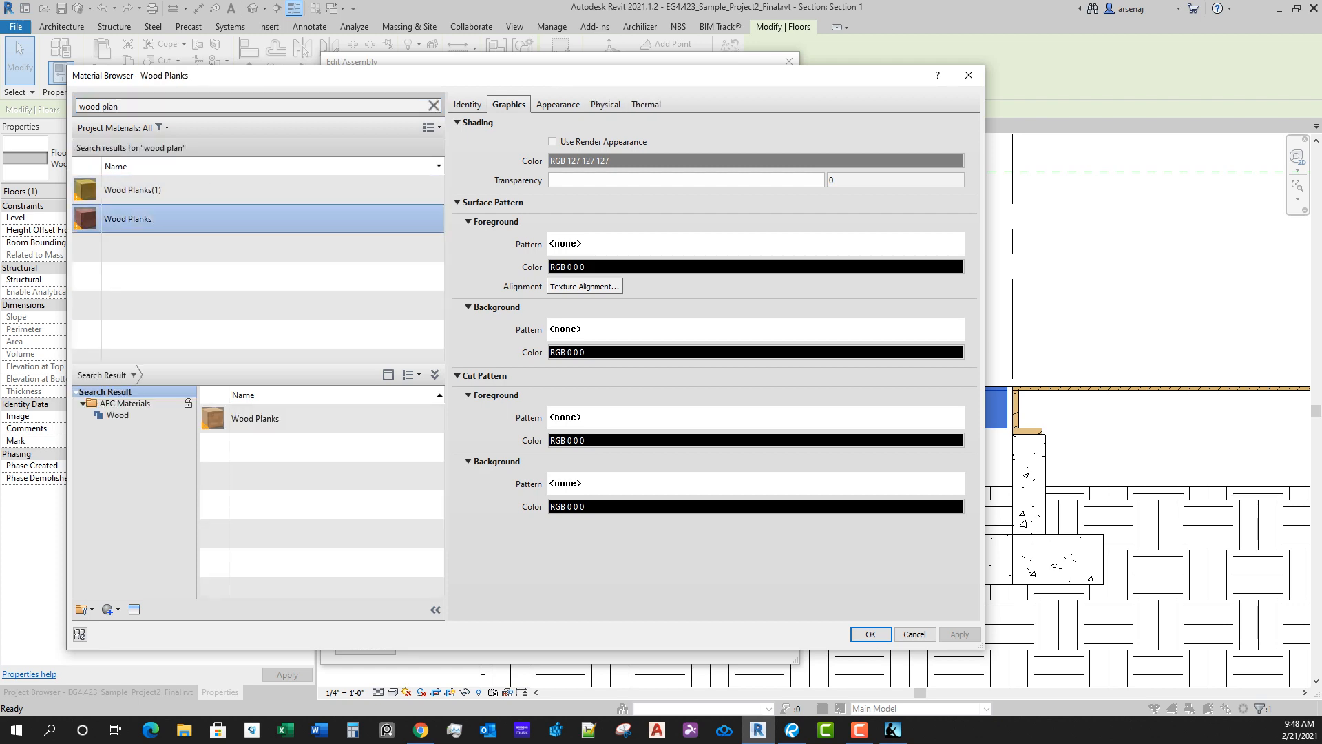
key(Return)
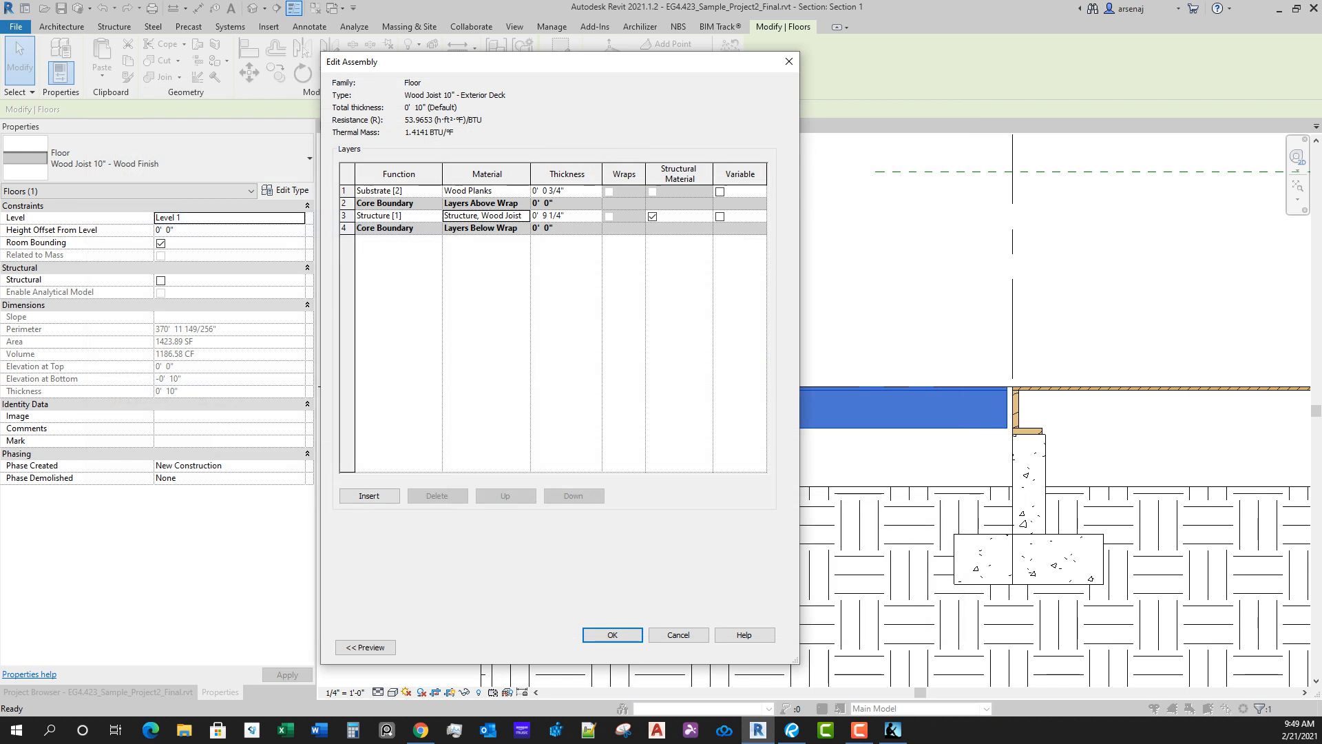
Step: Delete the Substrate [2] layer above the core and open the Structure [1] layer's thickness for editing
click(347, 191)
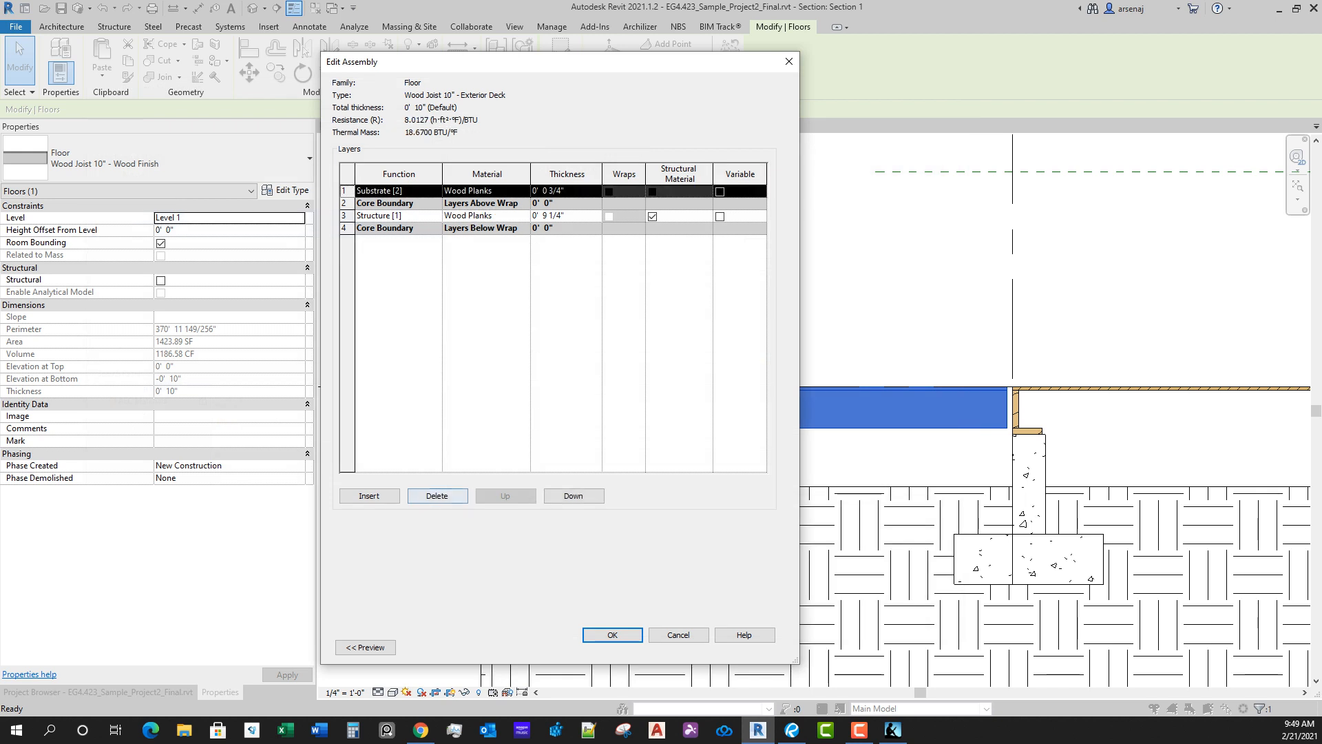
click(437, 496)
click(566, 204)
drag(567, 204, 530, 204)
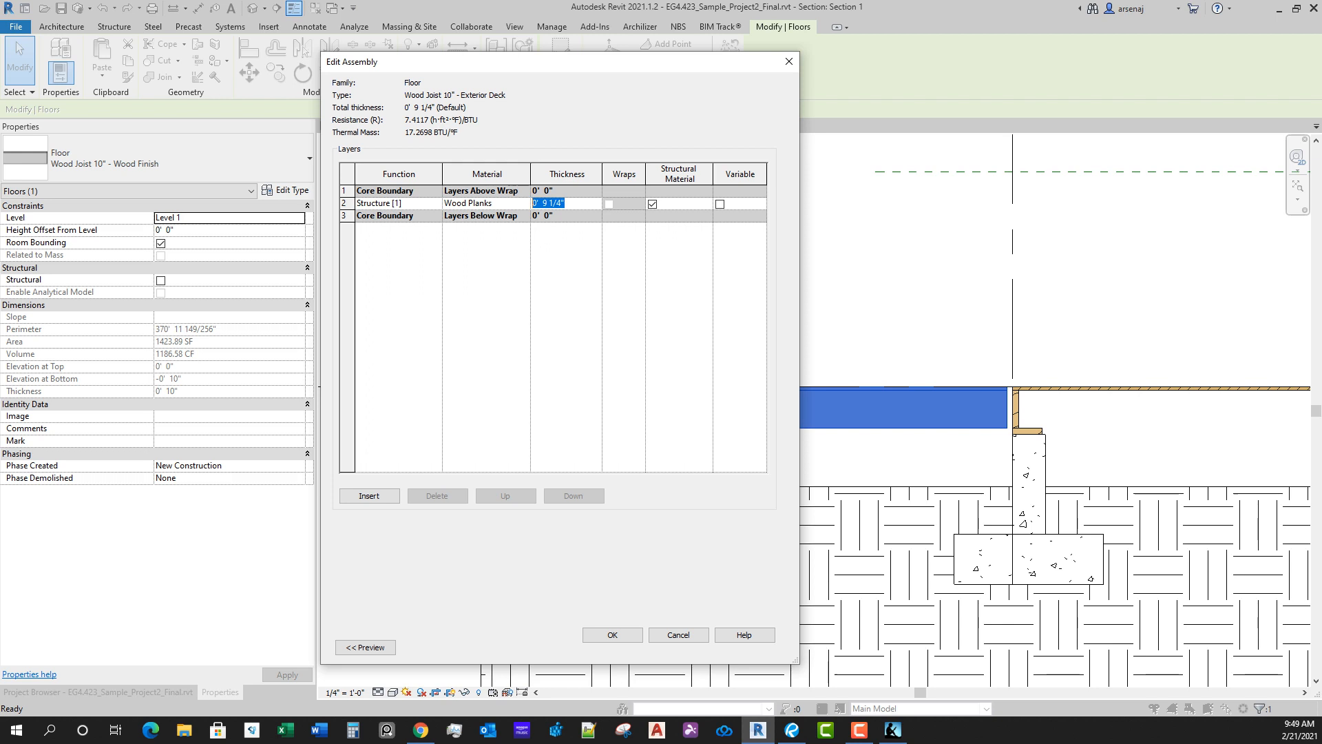
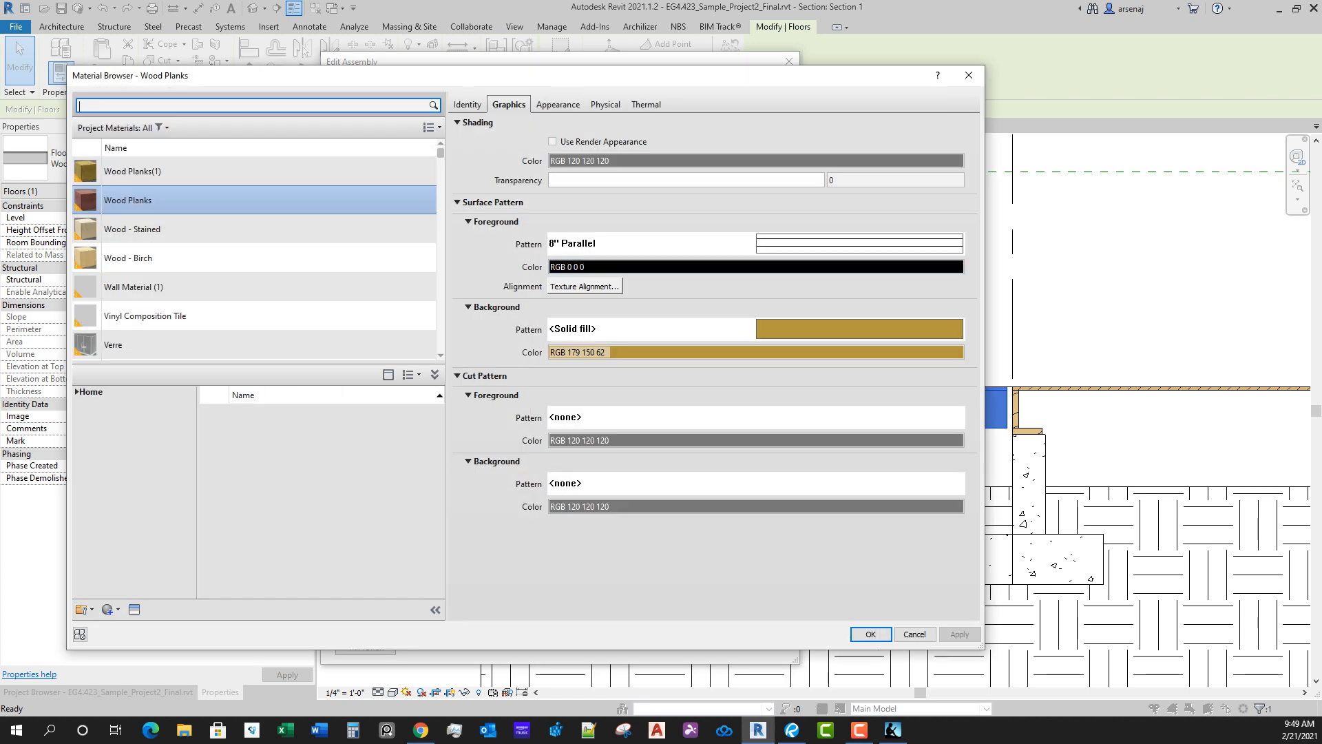
Step: Keep Wood Planks as the material of the 1 1/2" Structure [1] layer and apply the Exterior Deck type to the floor
key(Return)
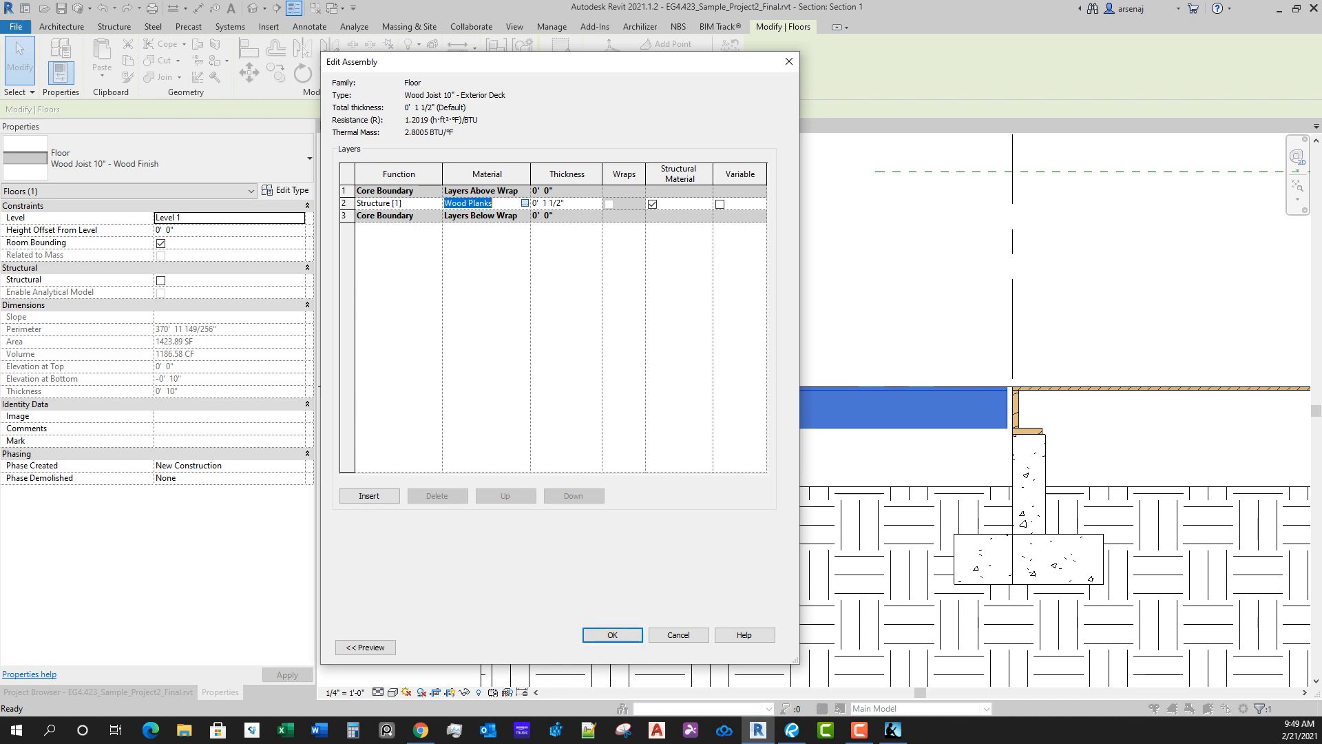
click(525, 203)
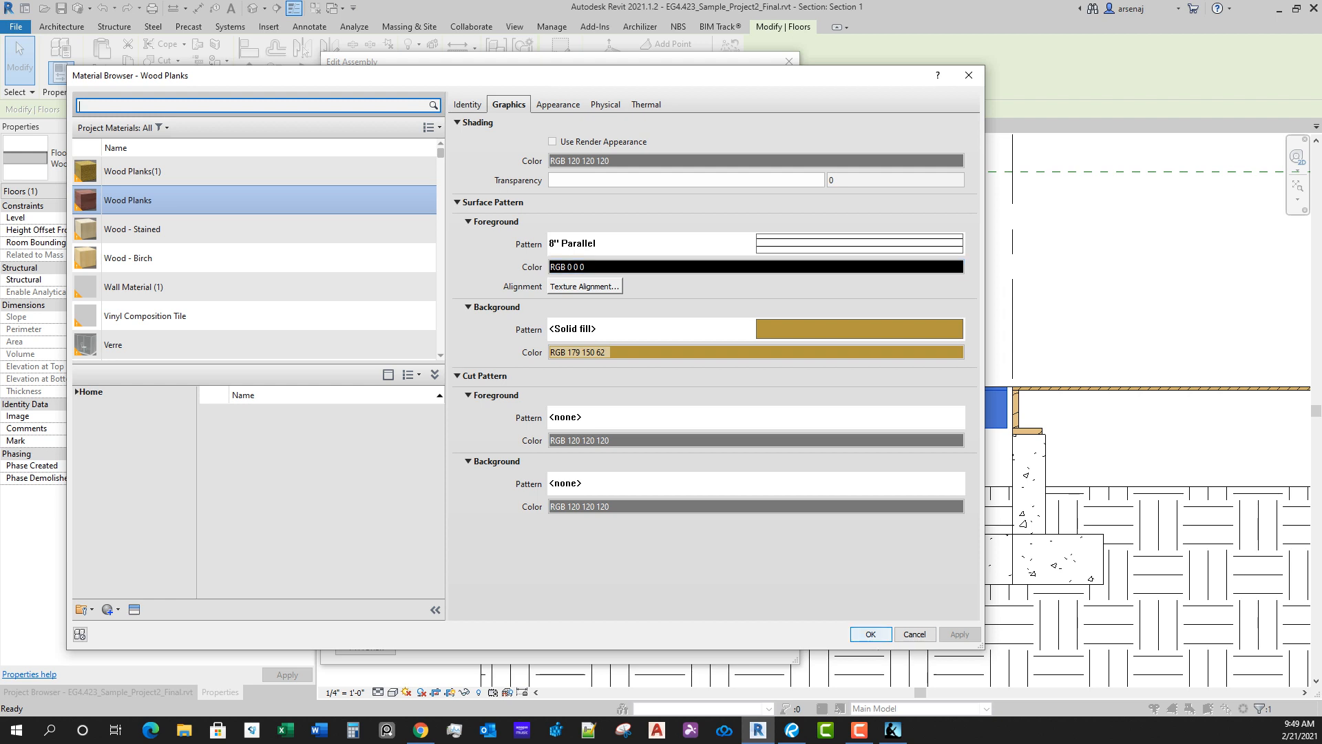
click(871, 634)
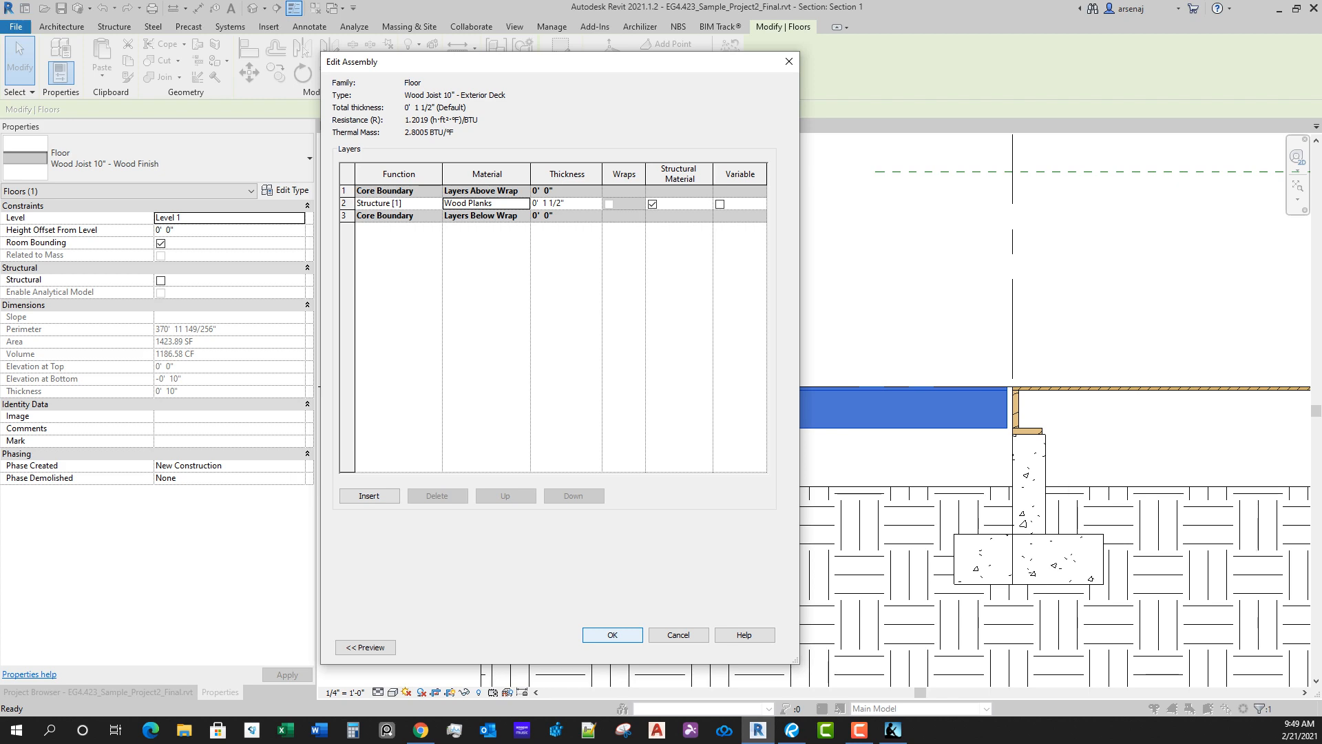
click(612, 635)
click(626, 647)
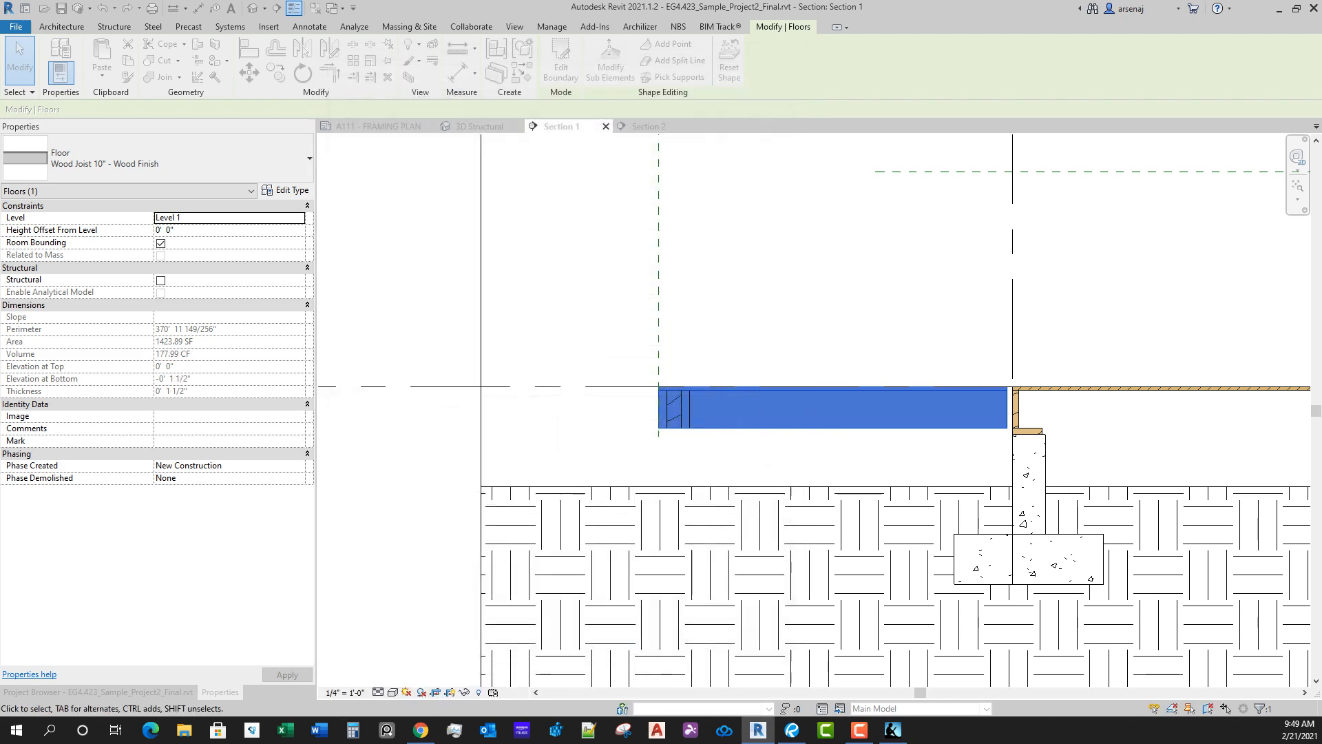
Step: Examine the edge girder and beam system under the deck in Section 1, and the matching framing in Section 2
click(674, 409)
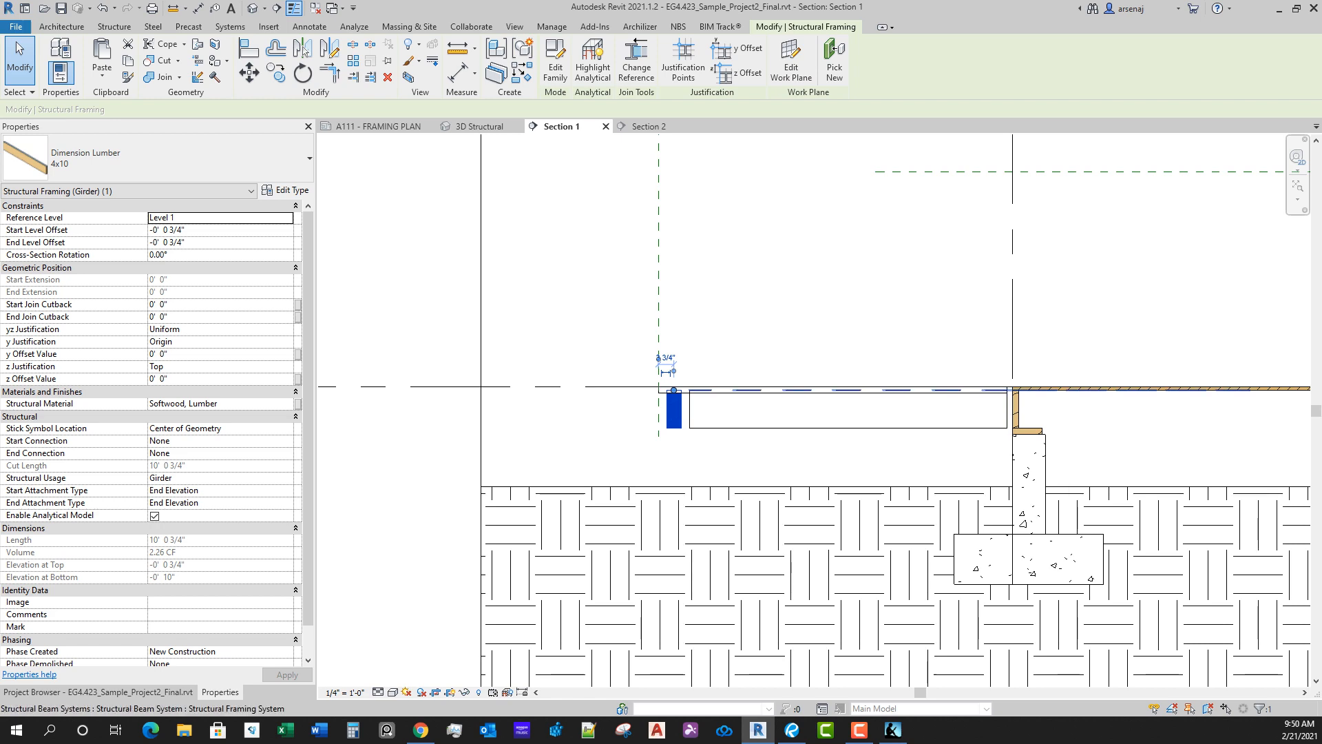
click(797, 391)
key(Escape)
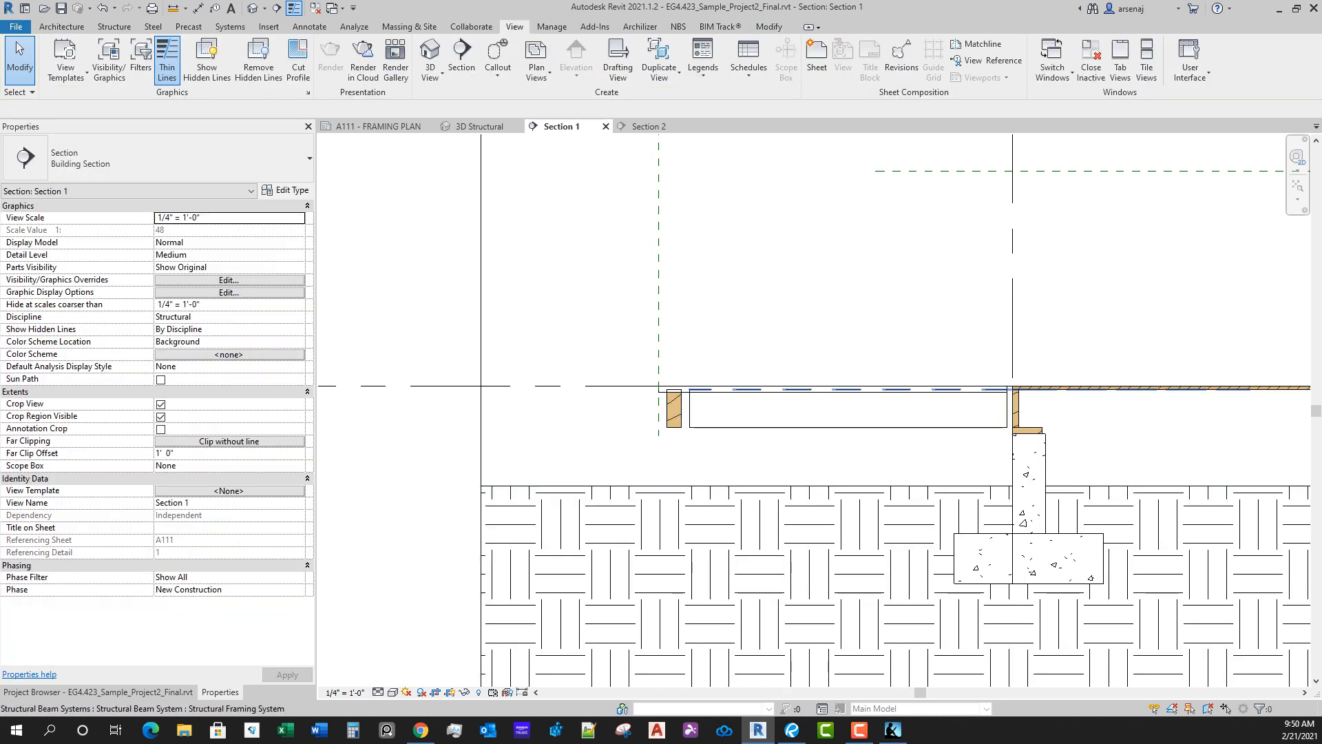
click(757, 390)
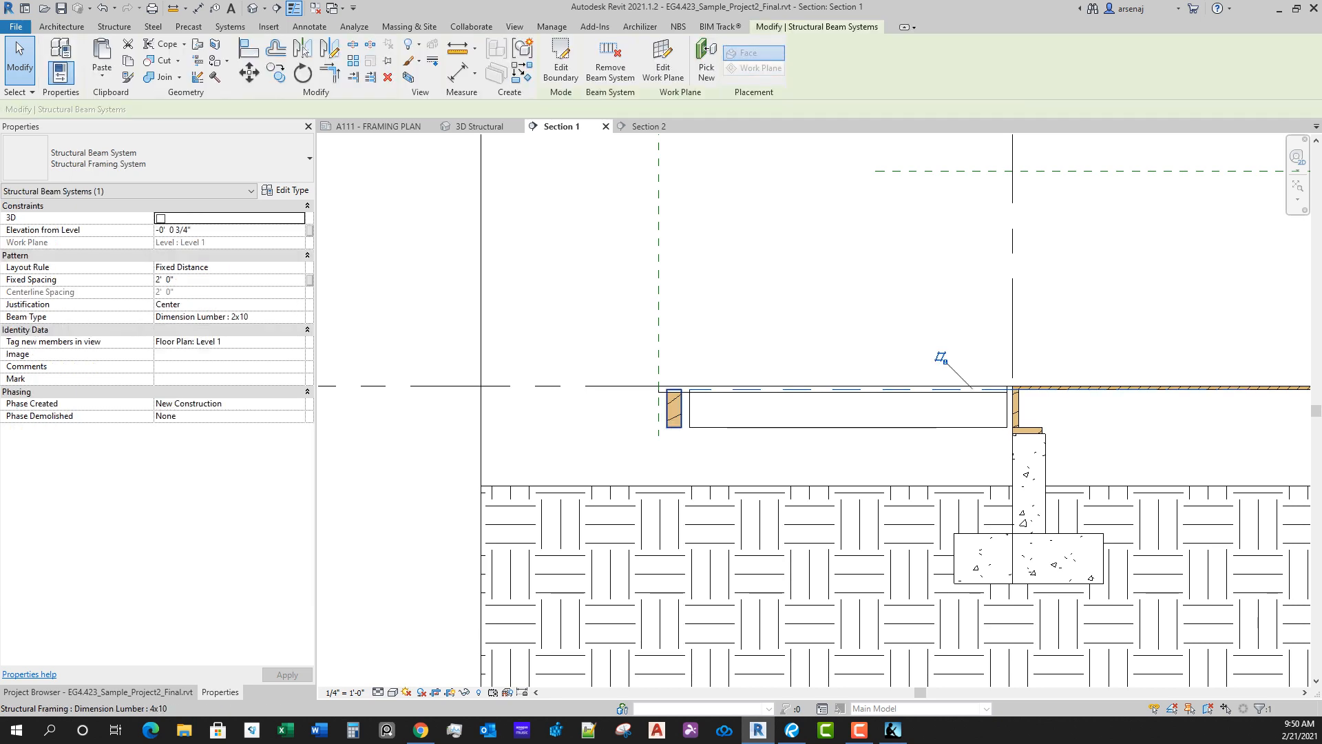
ctrl+click(674, 409)
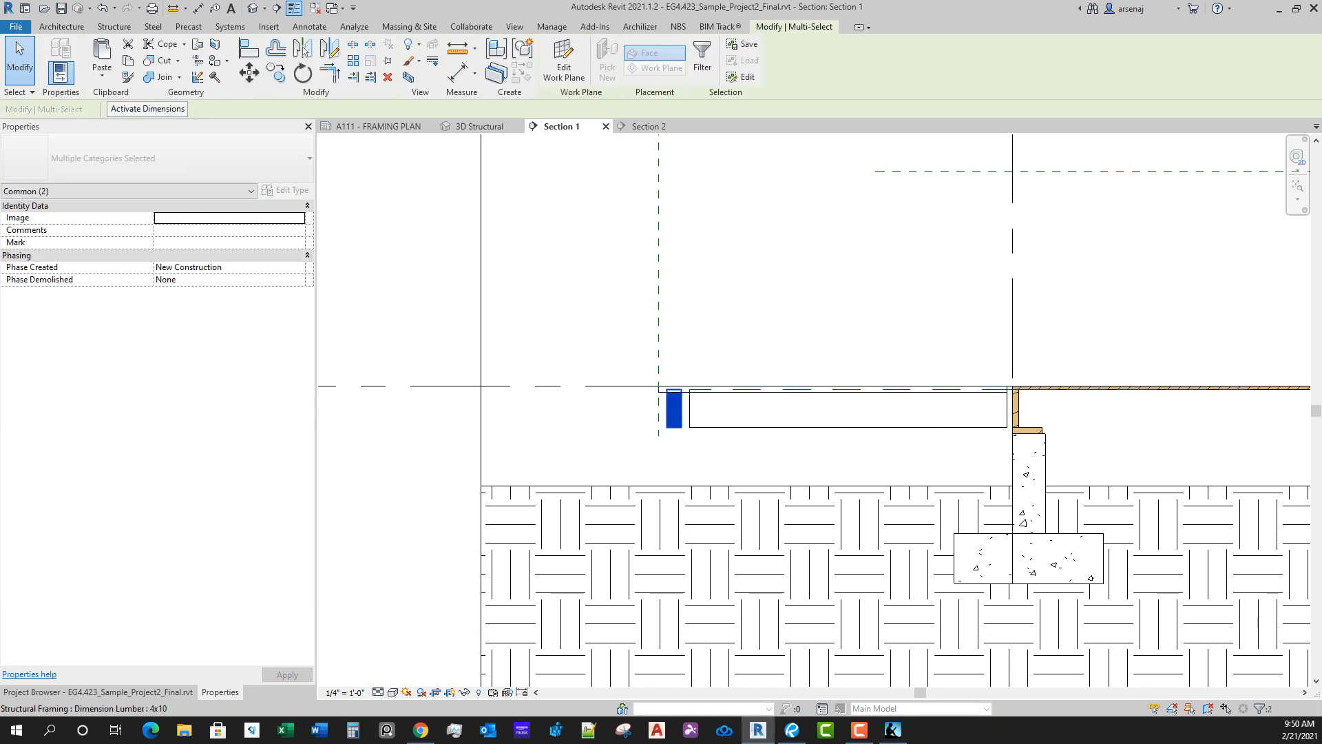
key(Escape)
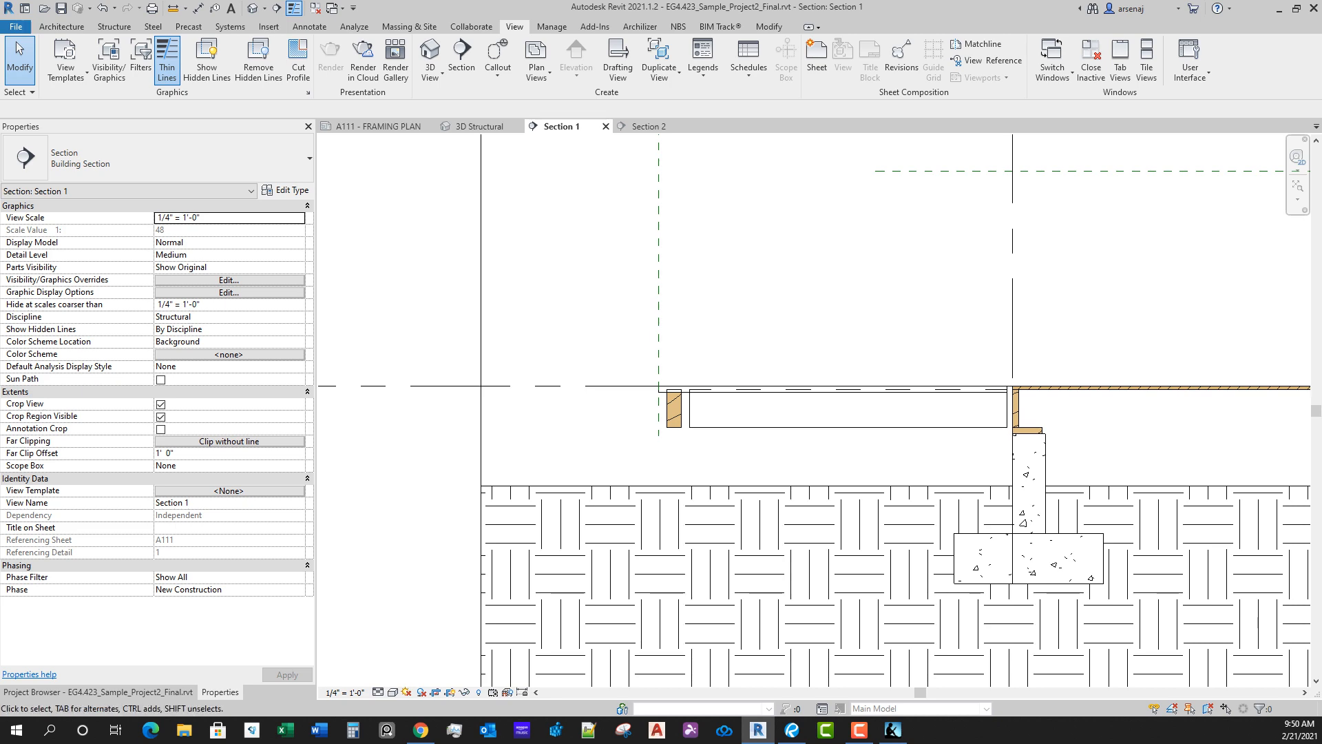
click(646, 126)
scroll(849, 404, down, 2)
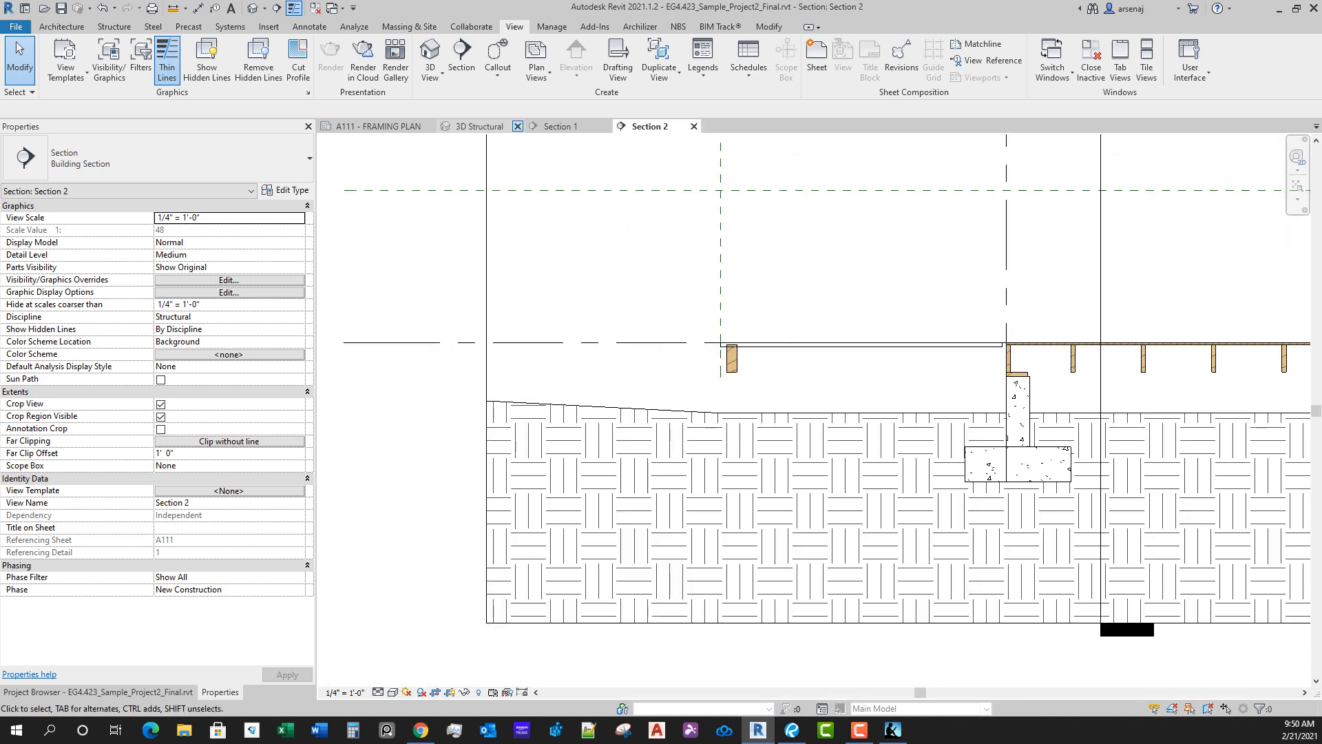
Step: In the 3D Structural view, select the deck floor and hide the whole floor category to expose the framing
click(480, 126)
scroll(782, 663, up, 1)
shift+middle_drag(748, 534, 832, 540)
scroll(832, 539, up, 2)
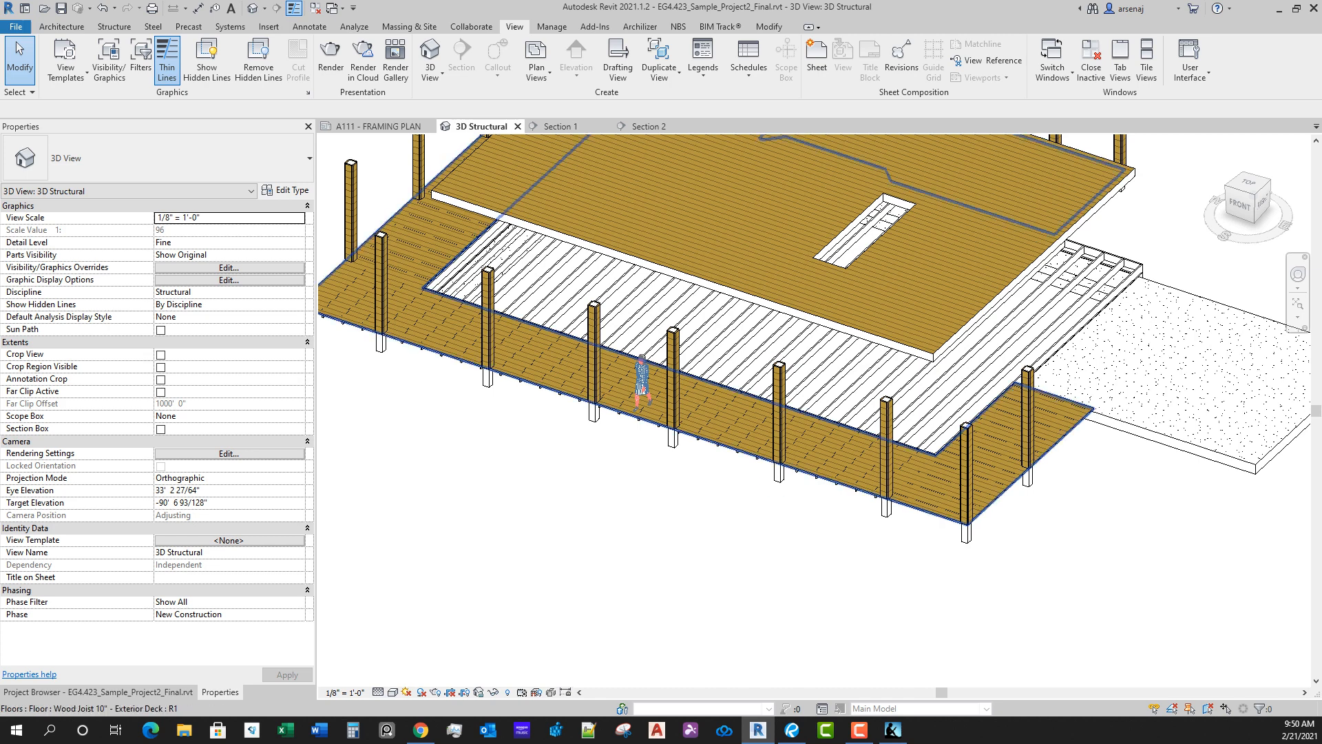
click(871, 494)
right_click(870, 494)
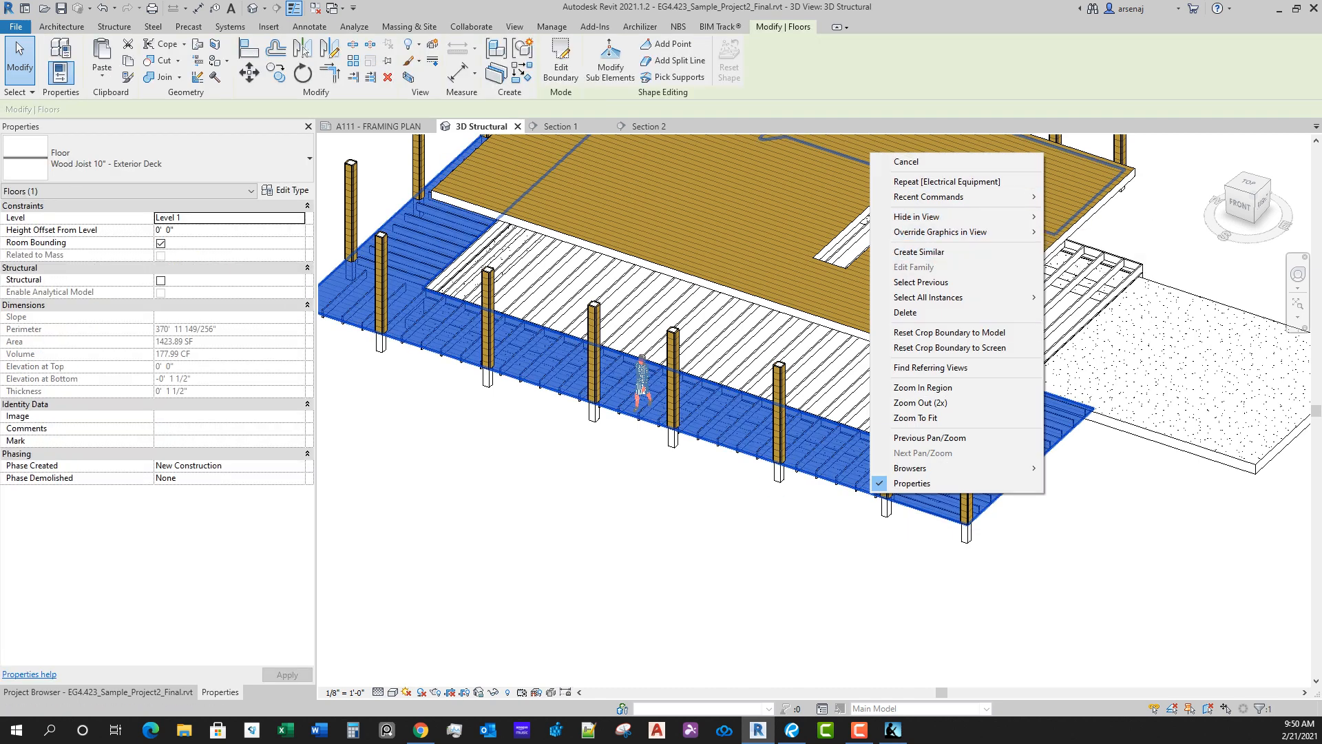
mouse_move(1026, 216)
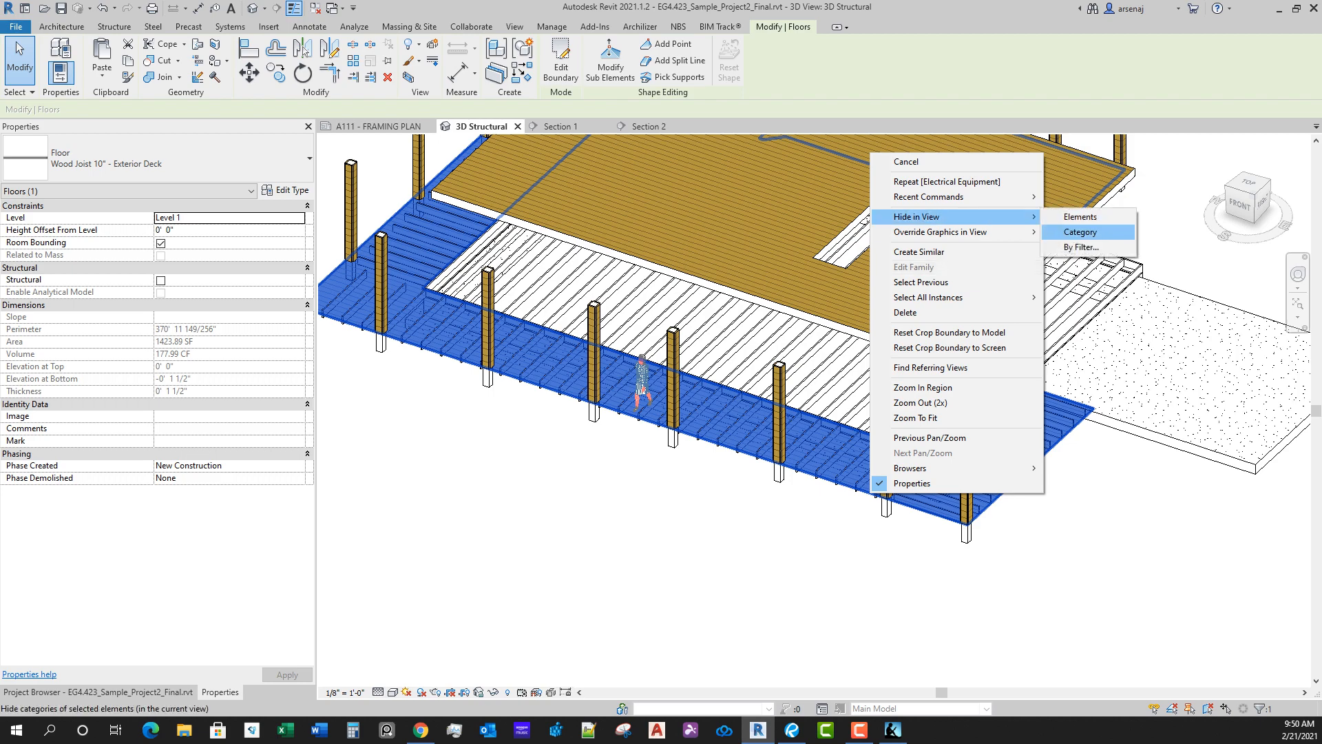
click(1076, 233)
scroll(586, 468, up, 3)
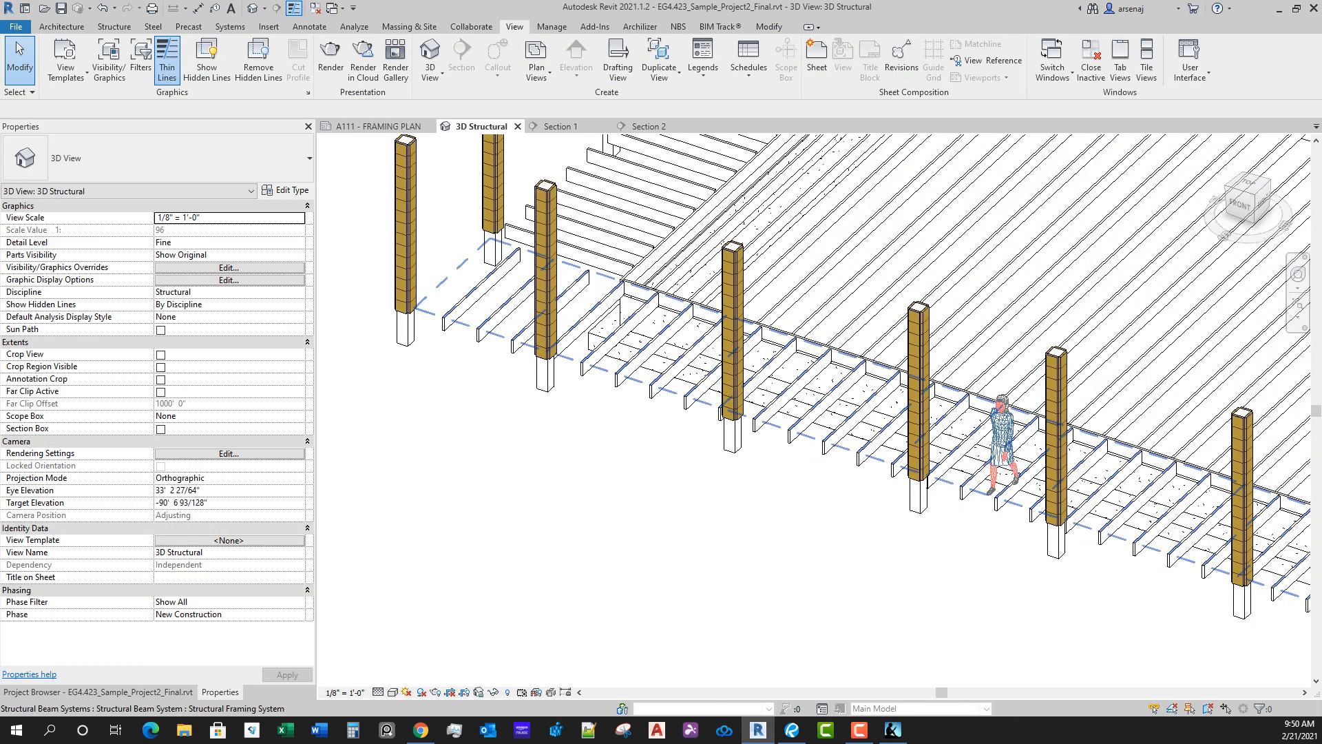
Step: Select all four deck beam systems and set their elevation from level to -0' 1 1/2"
click(585, 270)
middle_drag(586, 270, 474, 557)
ctrl+click(585, 445)
scroll(585, 446, down, 2)
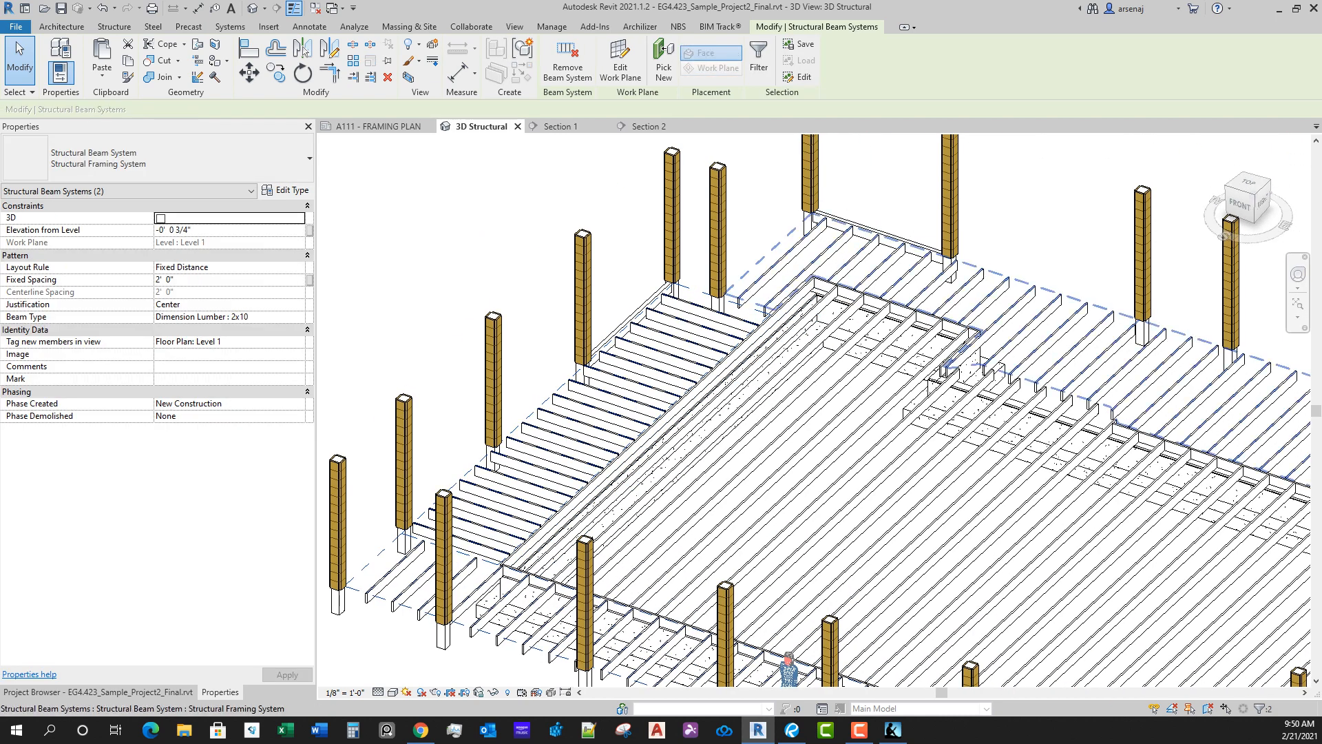
ctrl+click(991, 273)
scroll(991, 273, down, 2)
middle_drag(992, 273, 902, 228)
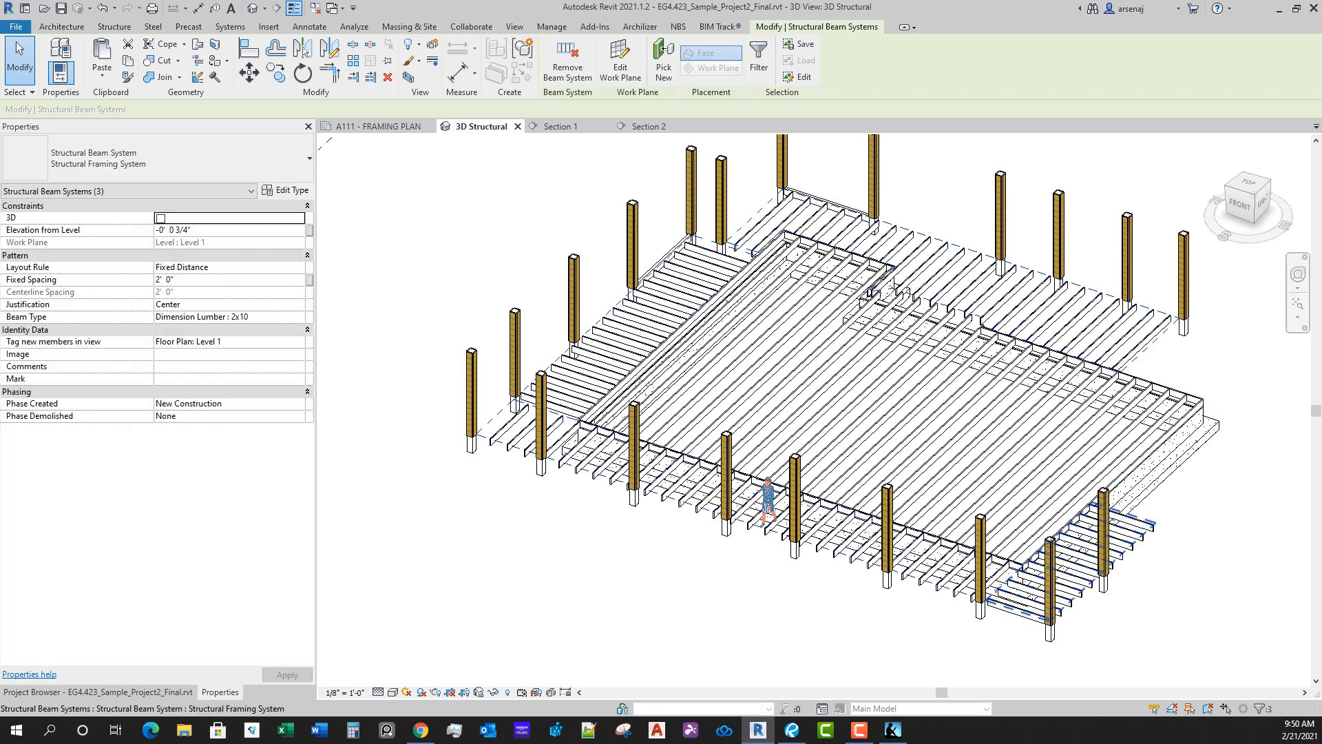
ctrl+click(1102, 537)
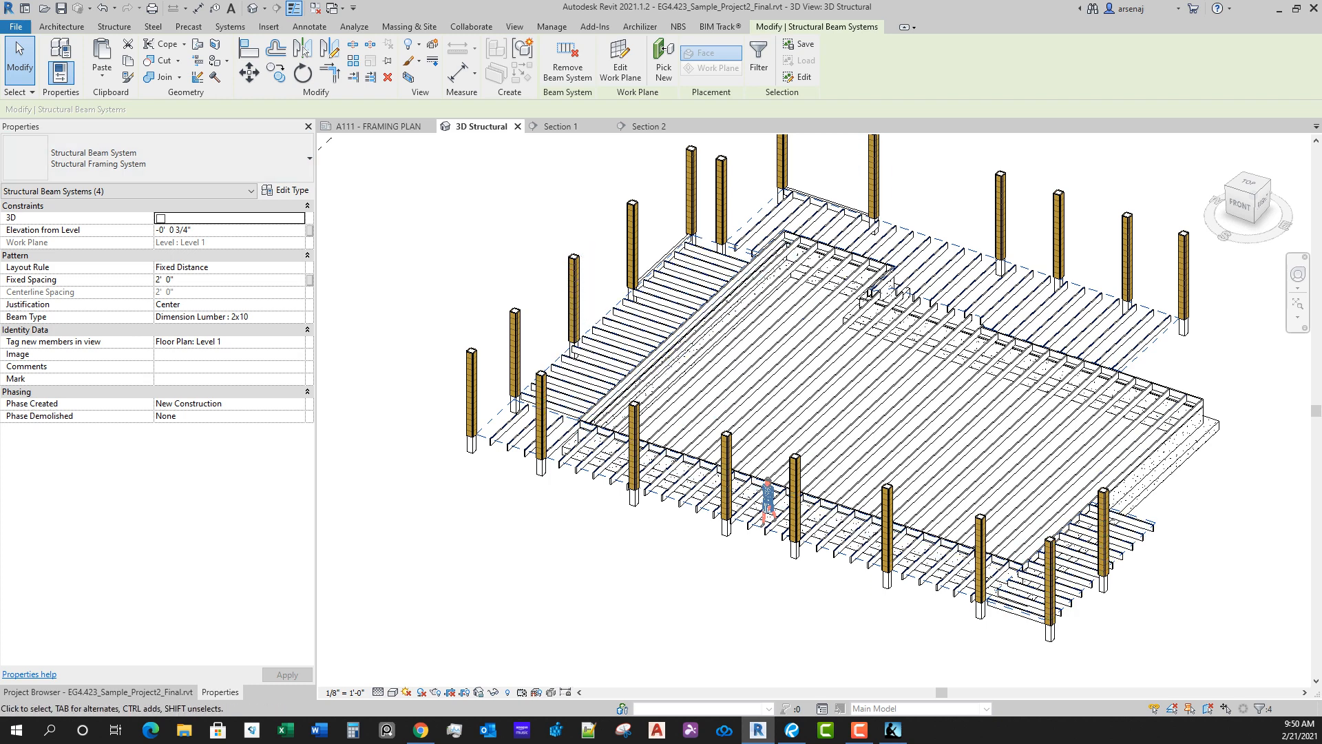
click(173, 230)
text(-0'  1 1/2)
key(Return)
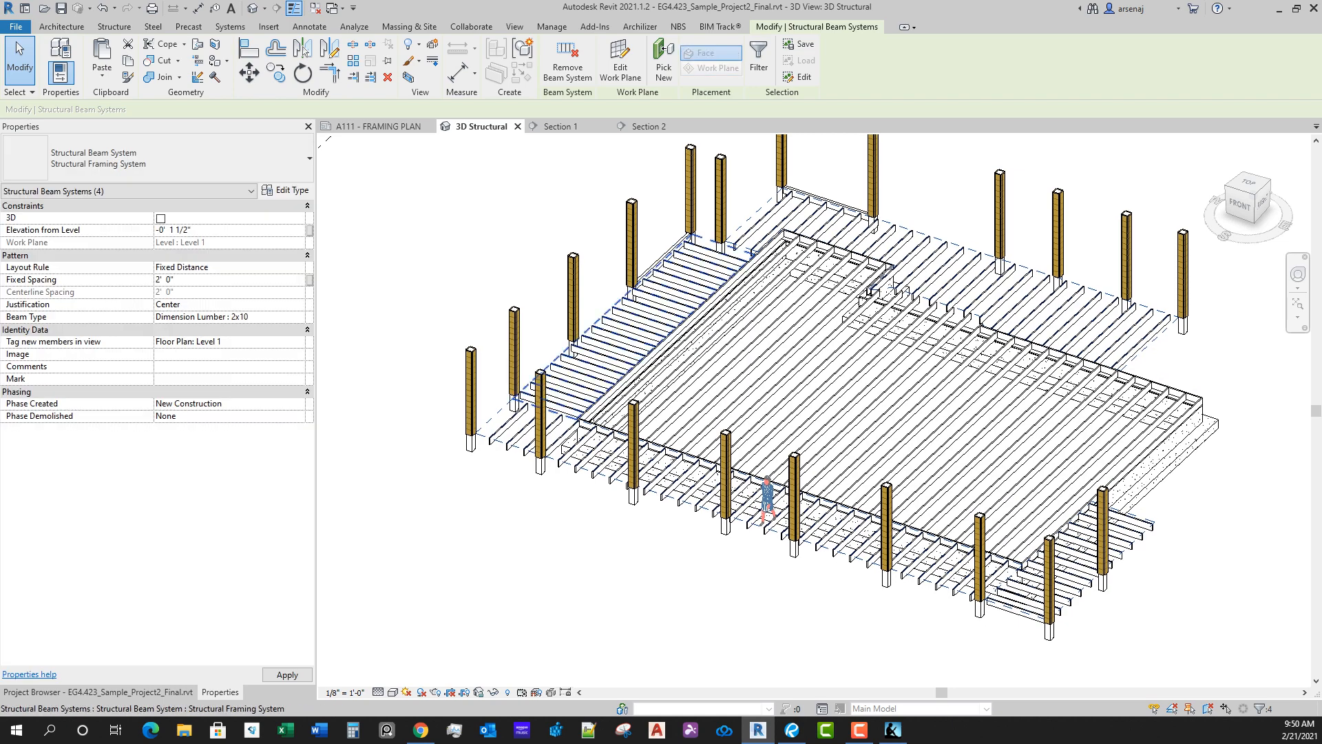
Step: Select the west and north deck edge girders and set their start and end level offsets to -0' 1 1/2"
scroll(661, 266, up, 3)
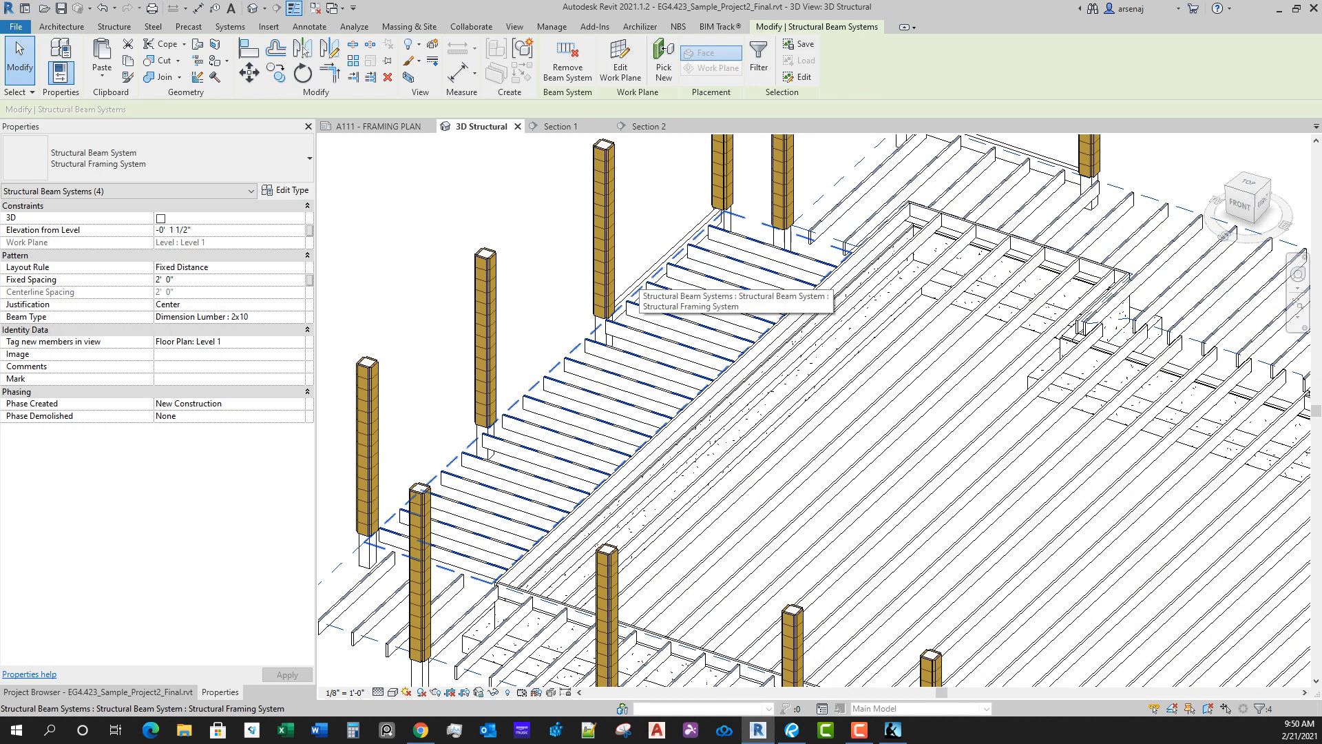
click(600, 318)
middle_drag(689, 242, 662, 335)
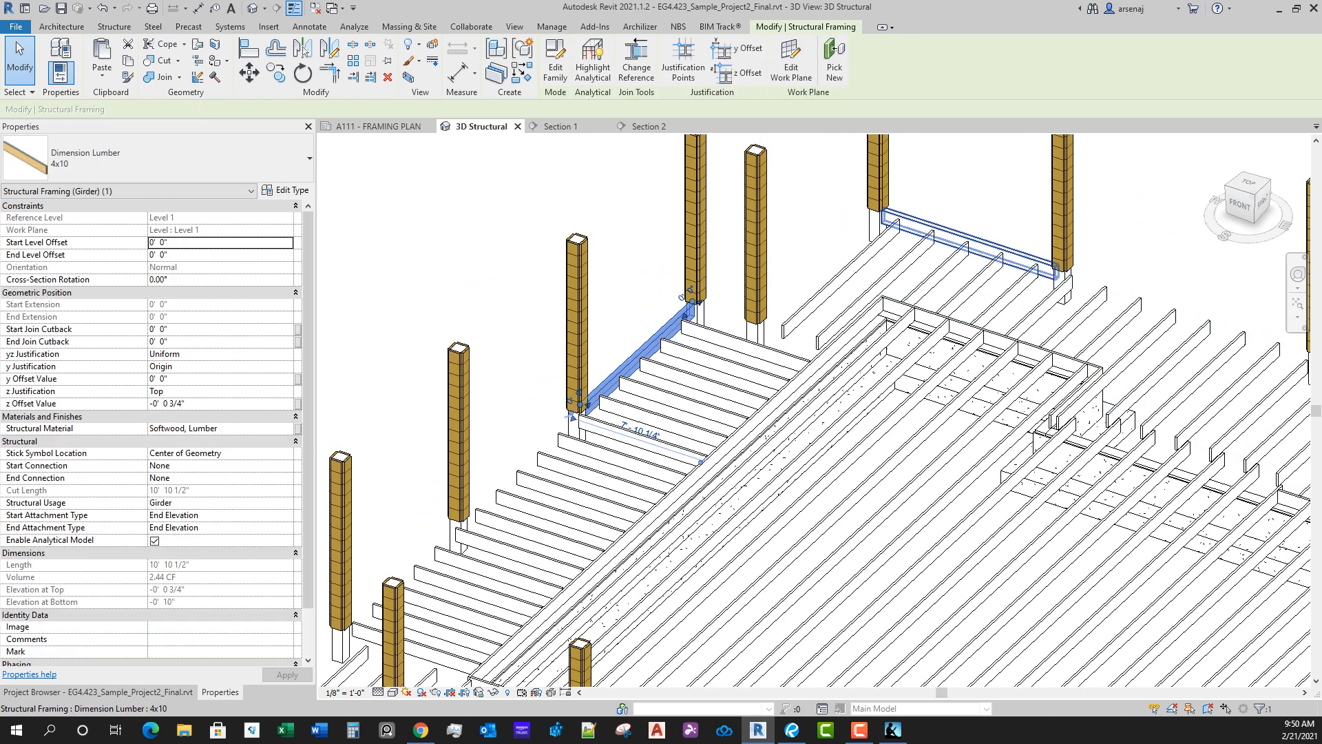
ctrl+click(964, 238)
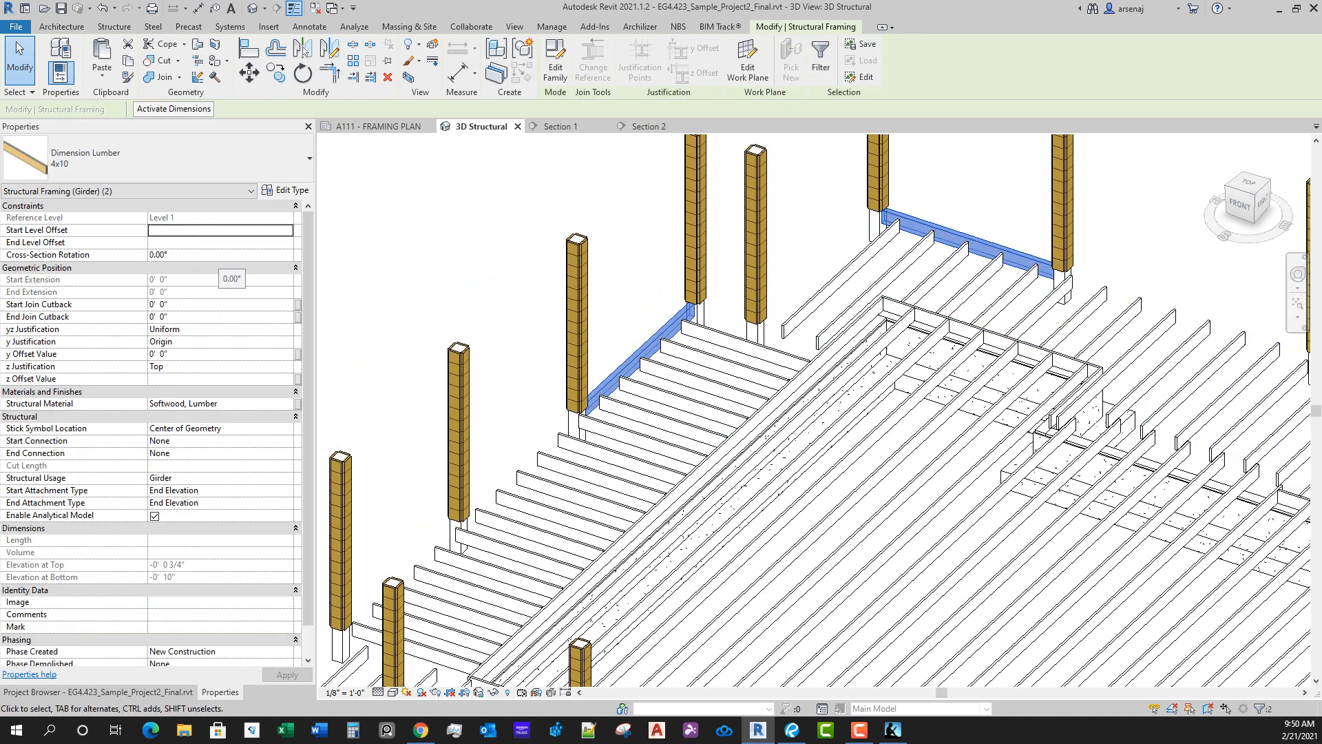
click(207, 230)
text(-0 1)
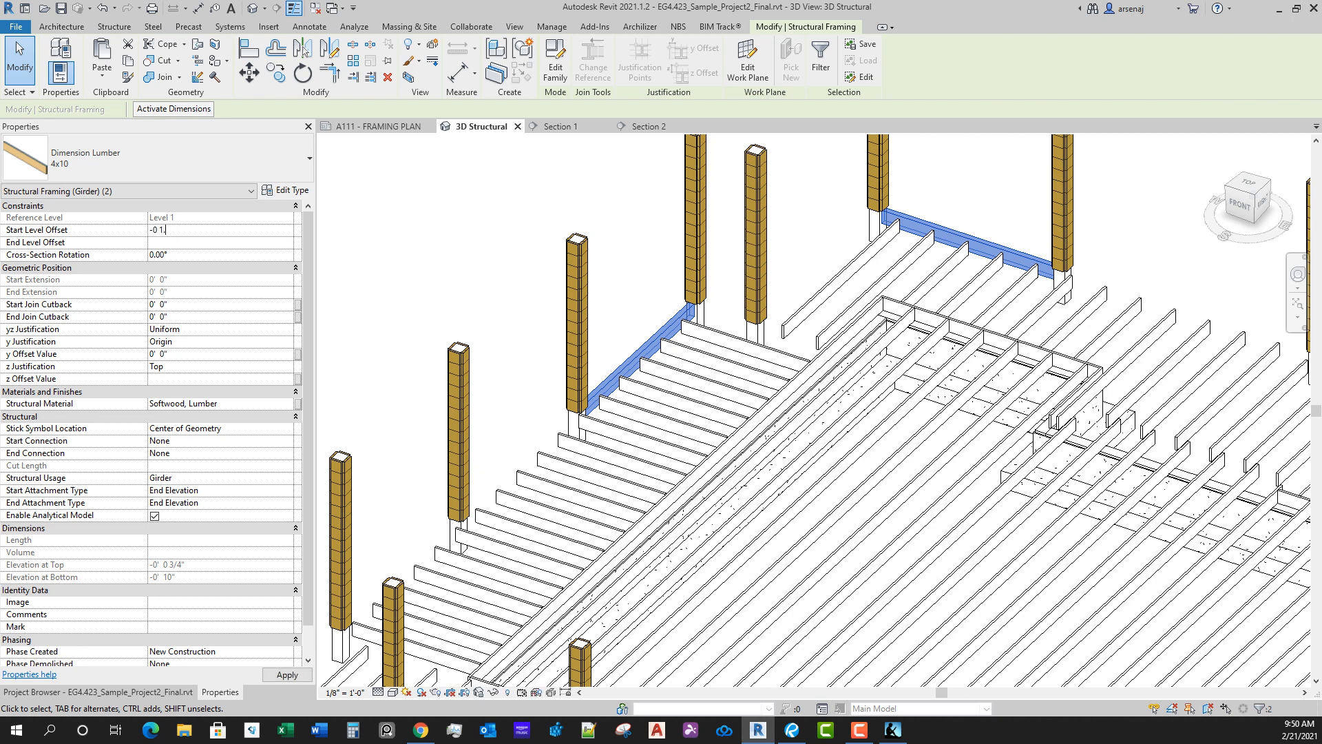
text(.5)
key(Return)
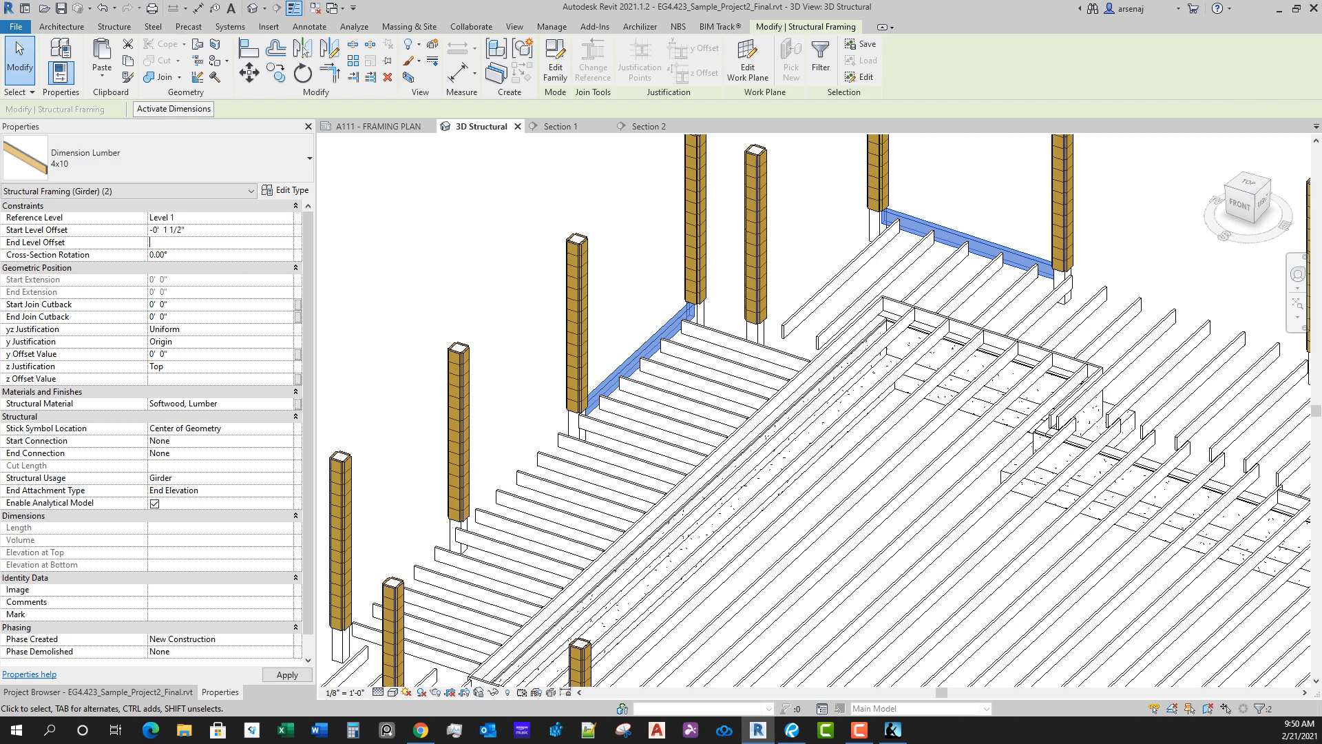
text(-0 1.5)
key(Return)
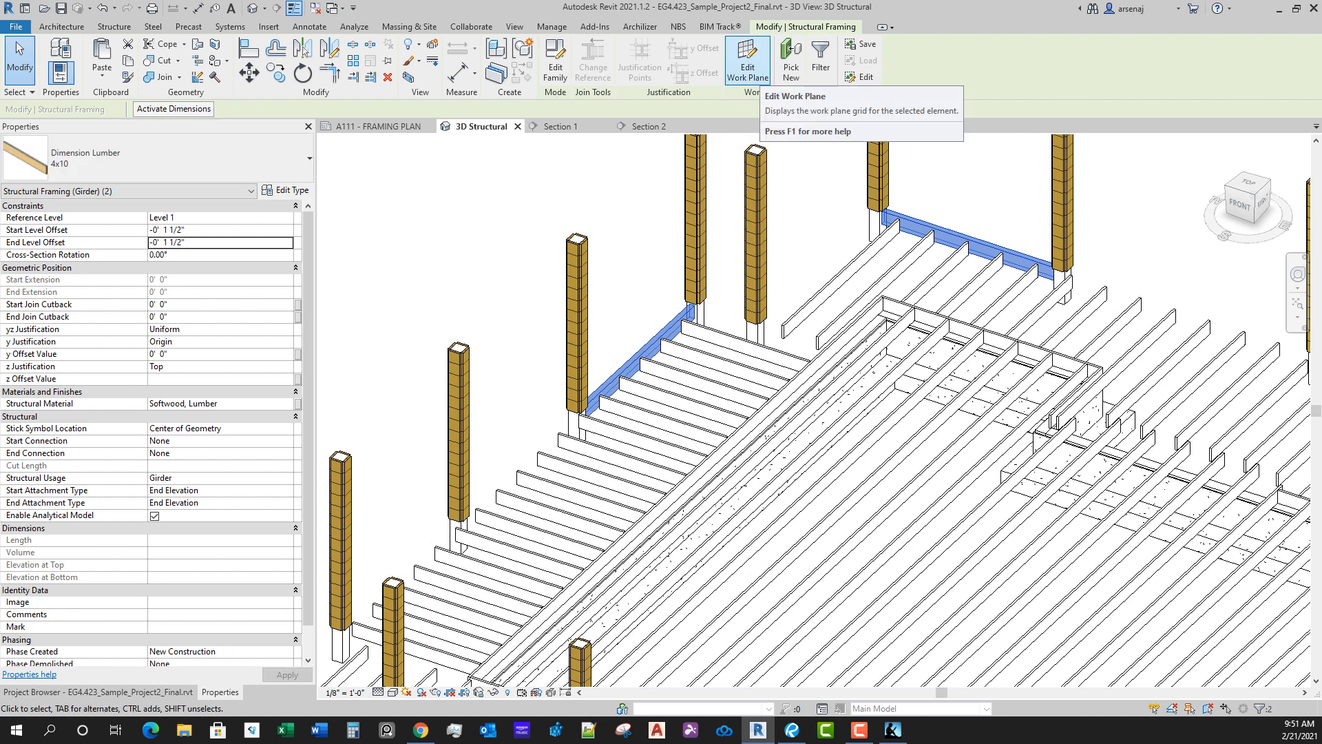
Step: In the A111 framing plan, start a beam with the Dimension Lumber 4x10 type and a z offset of -0' 1 1/2"
scroll(826, 182, down, 3)
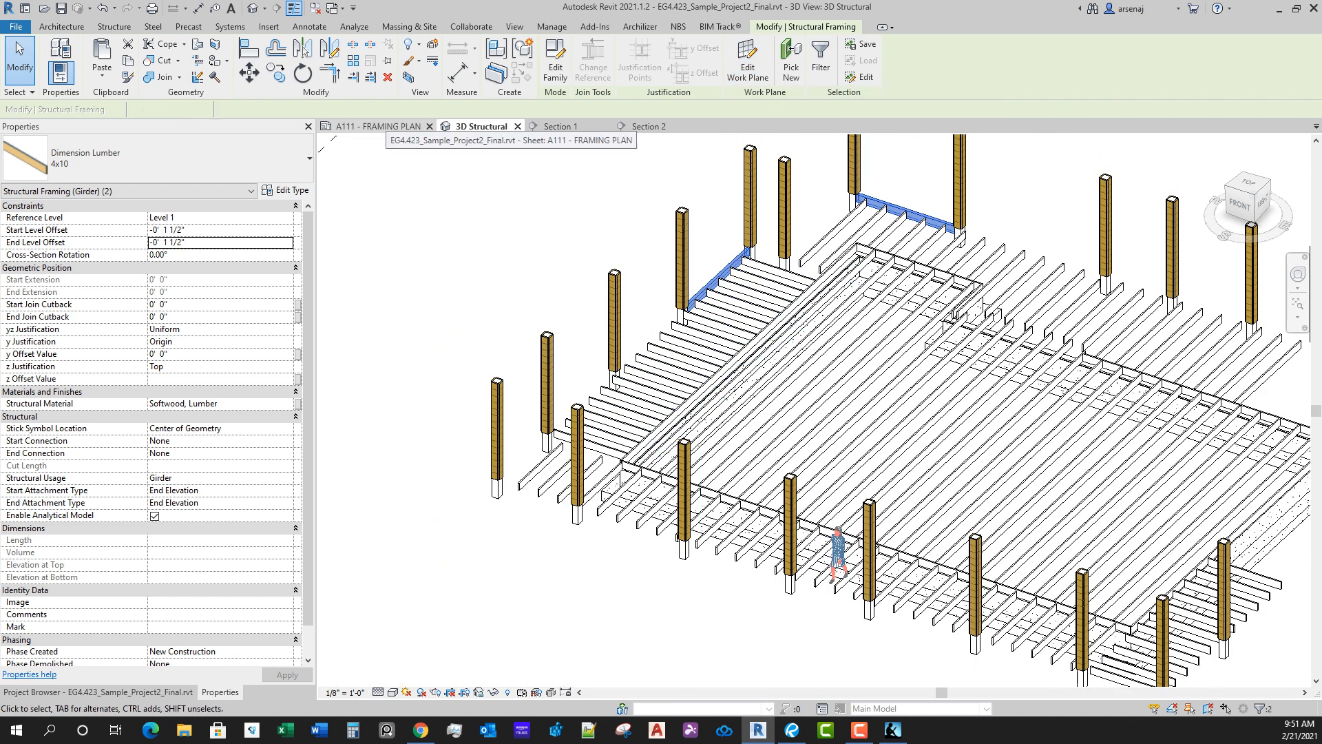
click(384, 127)
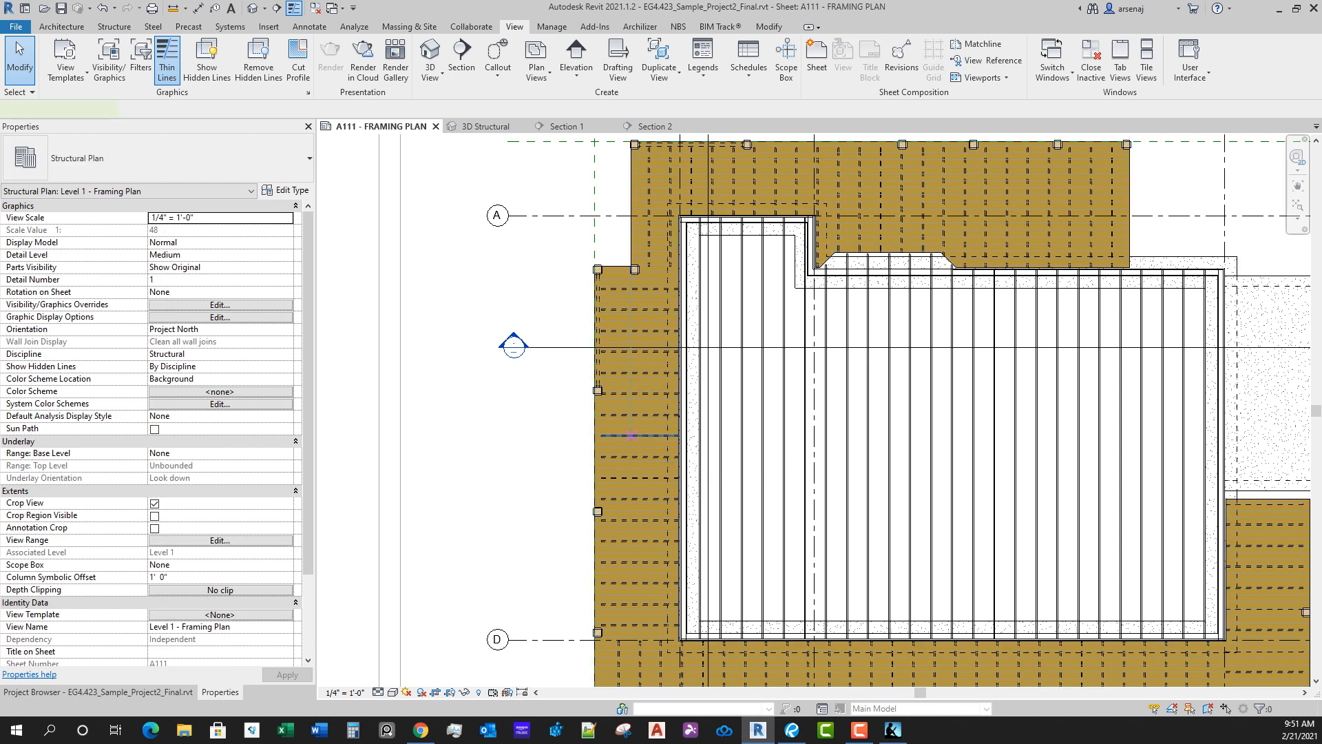
key(b)
key(m)
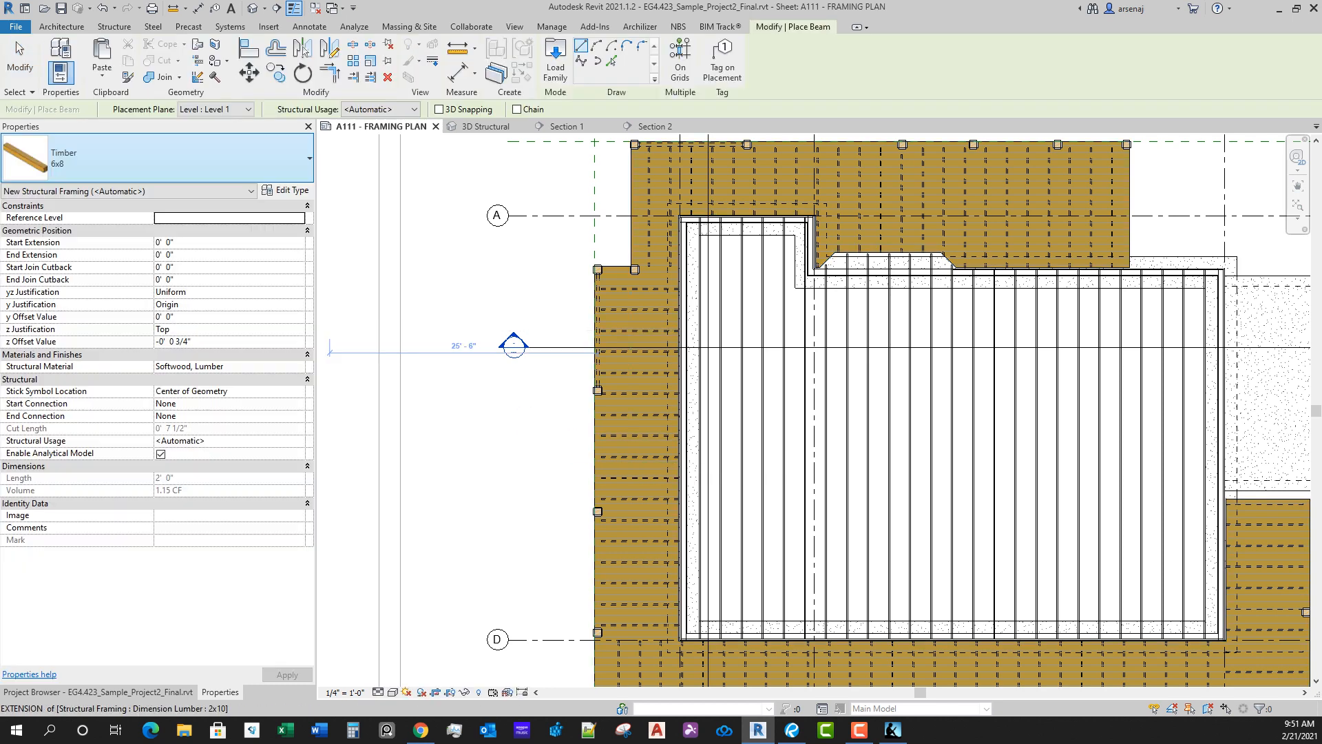
click(159, 158)
click(55, 333)
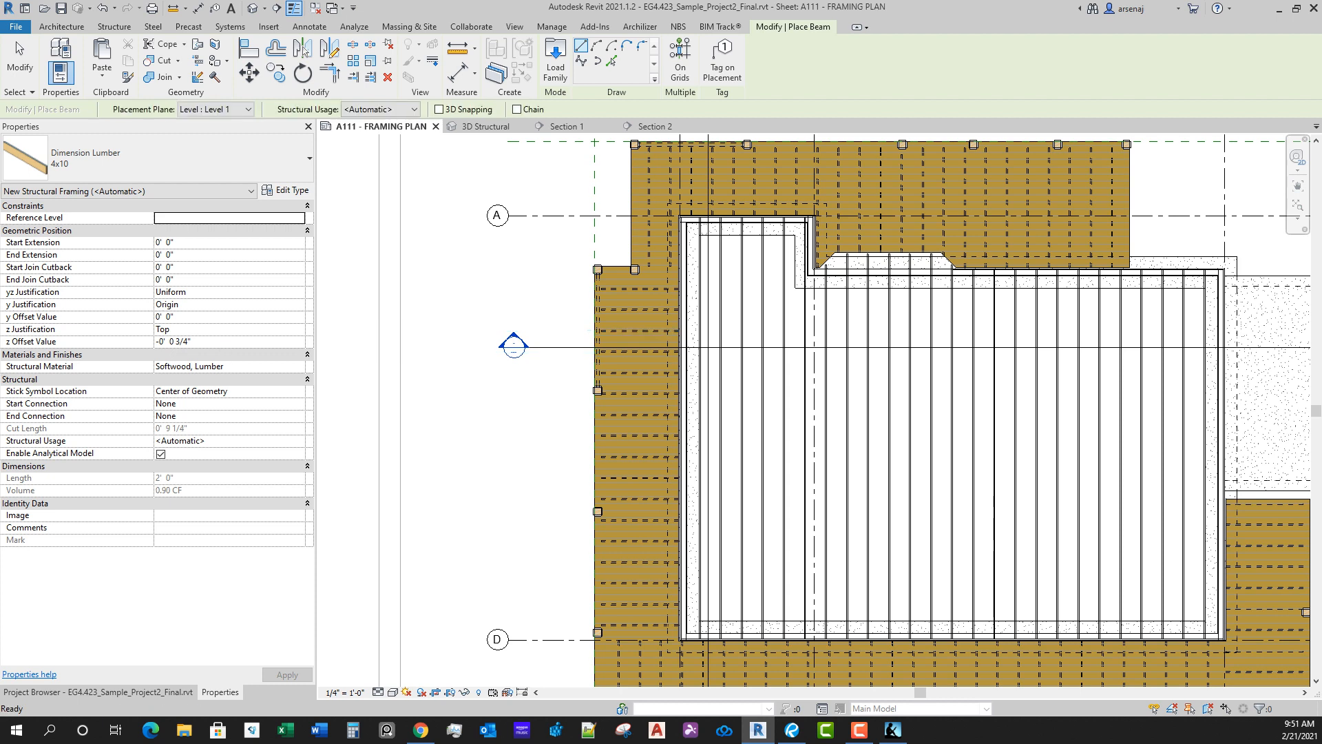
click(214, 354)
click(214, 354)
click(214, 343)
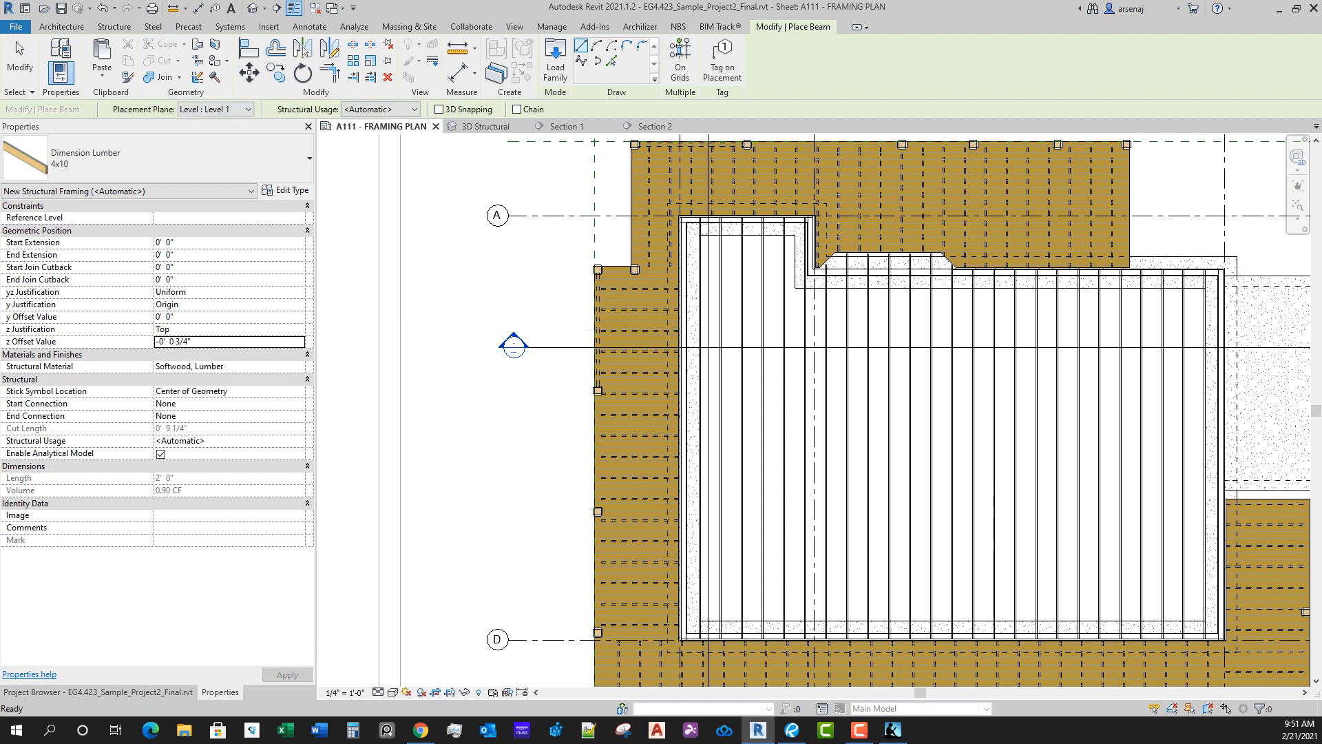
key(Tab)
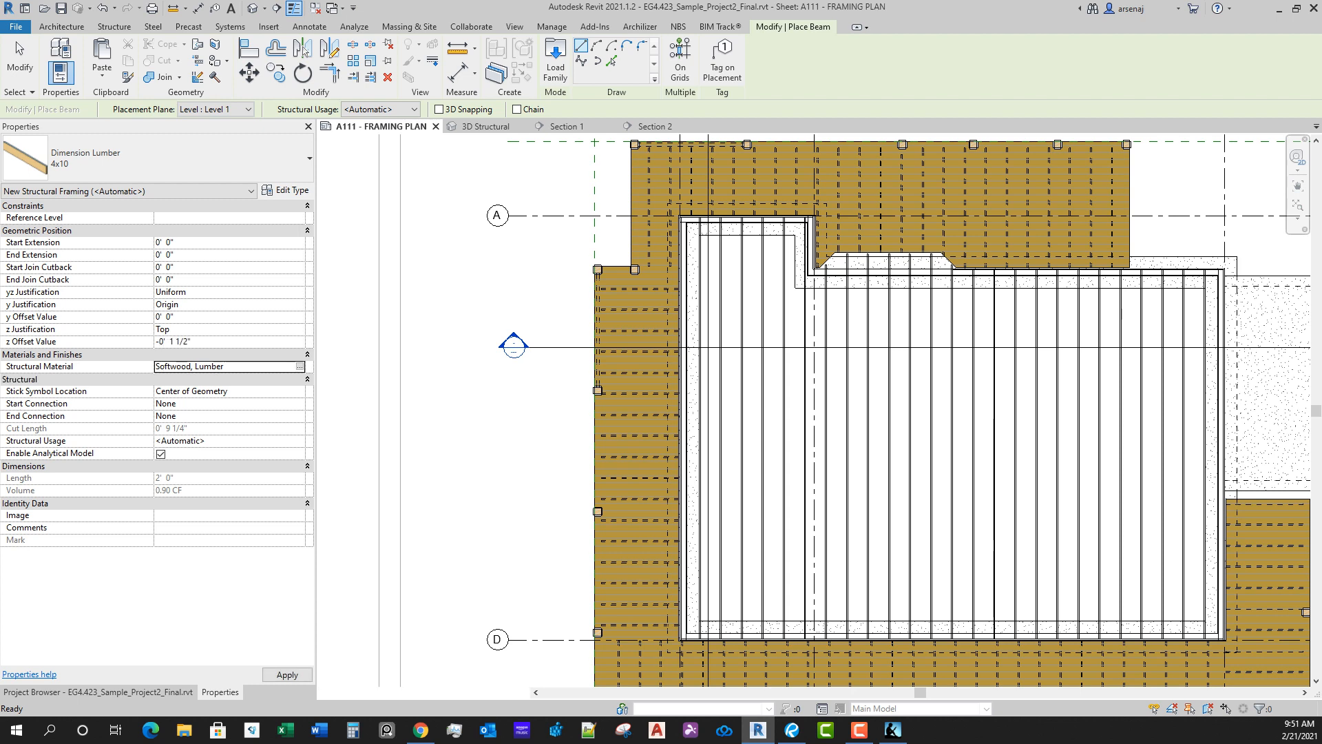
Step: Draw a 4x10 girder along the west deck edge from the second column south to the third column
scroll(589, 510, up, 2)
scroll(584, 264, up, 5)
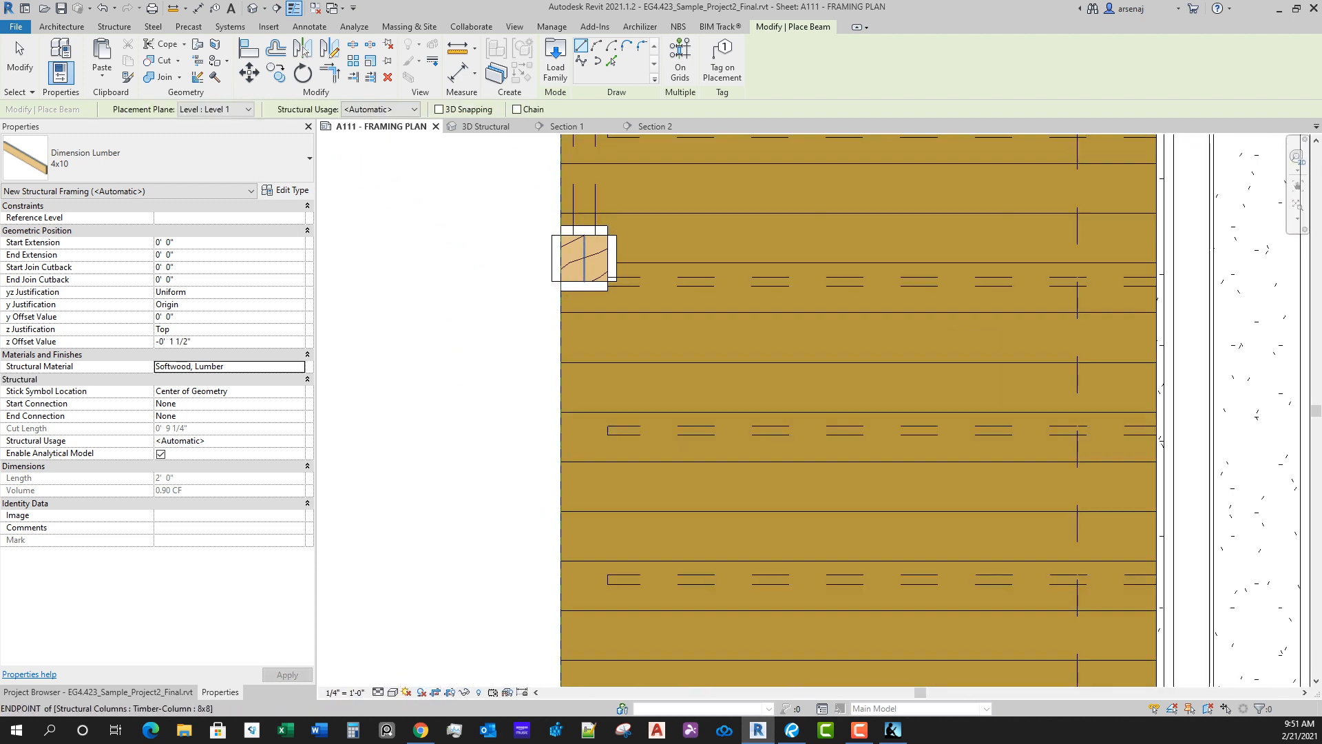
scroll(585, 281, up, 2)
click(585, 281)
scroll(685, 378, down, 4)
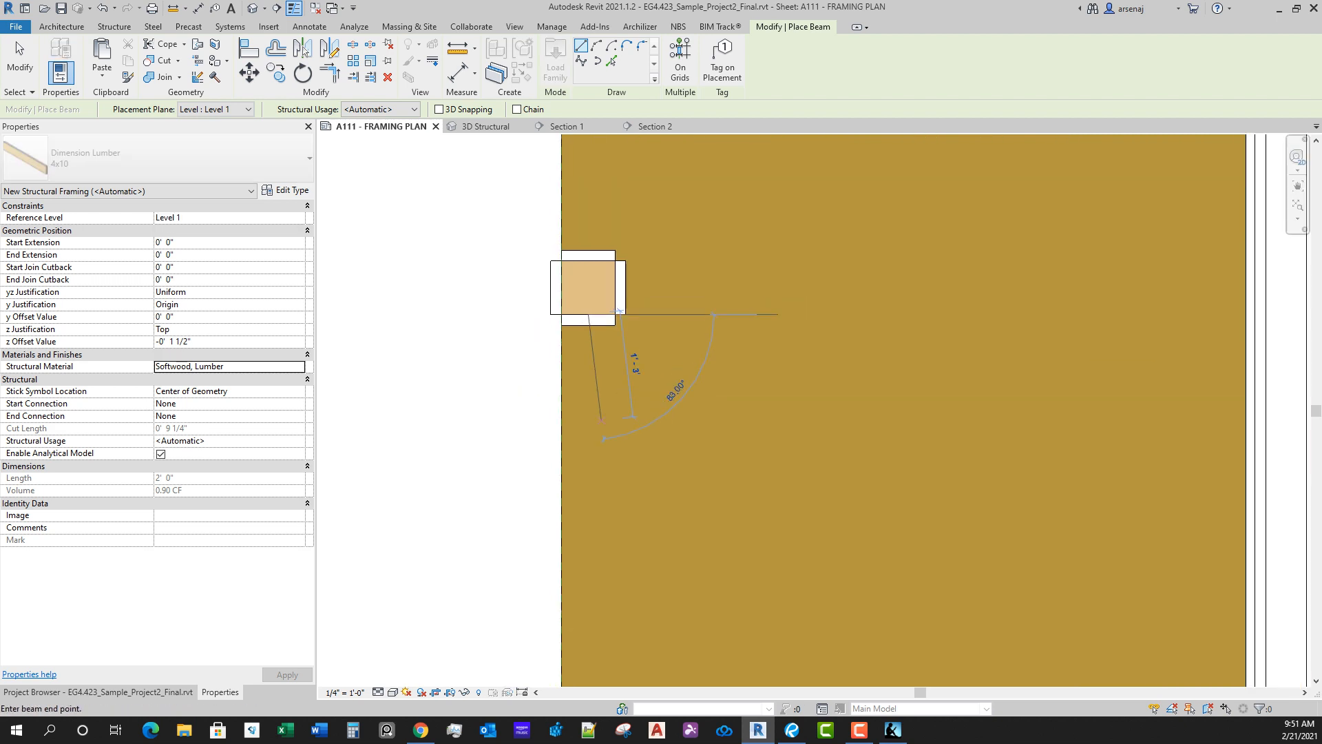
scroll(621, 379, up, 2)
click(621, 380)
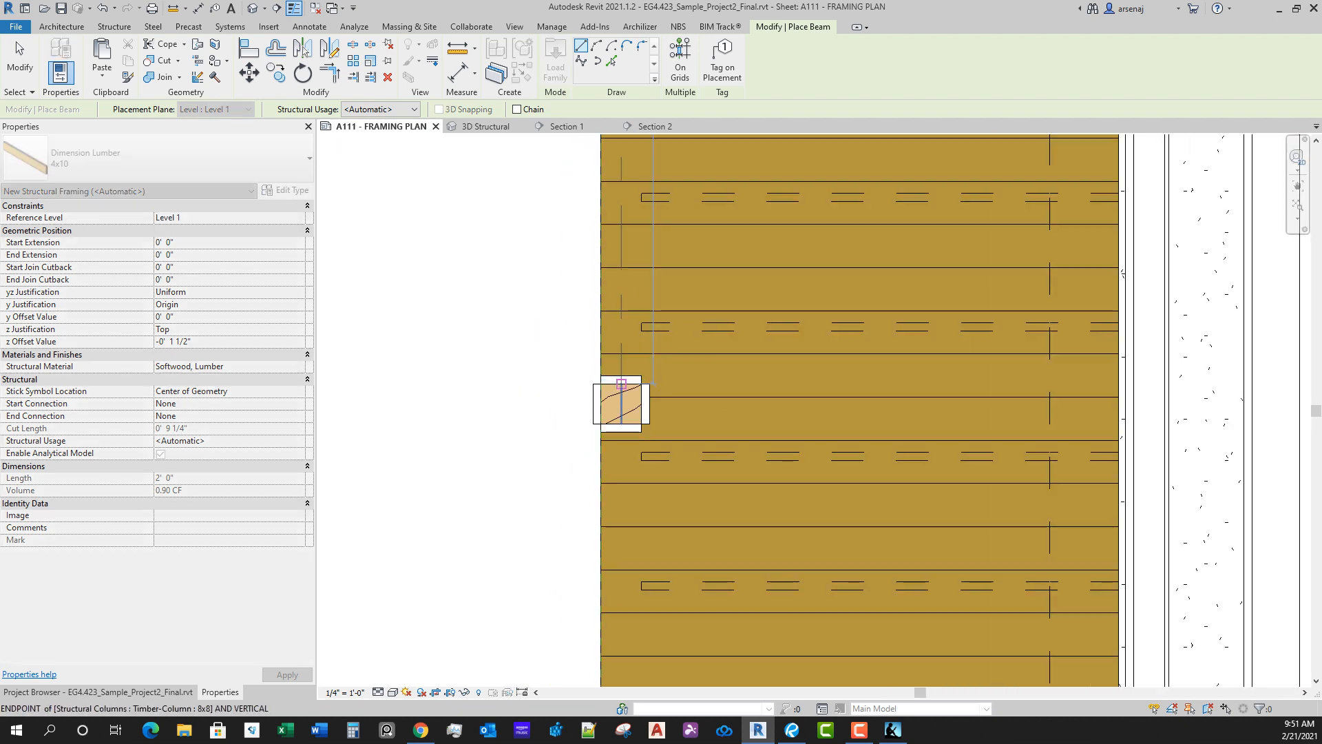
Step: Draw a 4x10 girder along the west deck edge from the third column south to the column just north of grid D
scroll(623, 640, down, 2)
middle_drag(622, 662, 675, 379)
scroll(689, 242, up, 3)
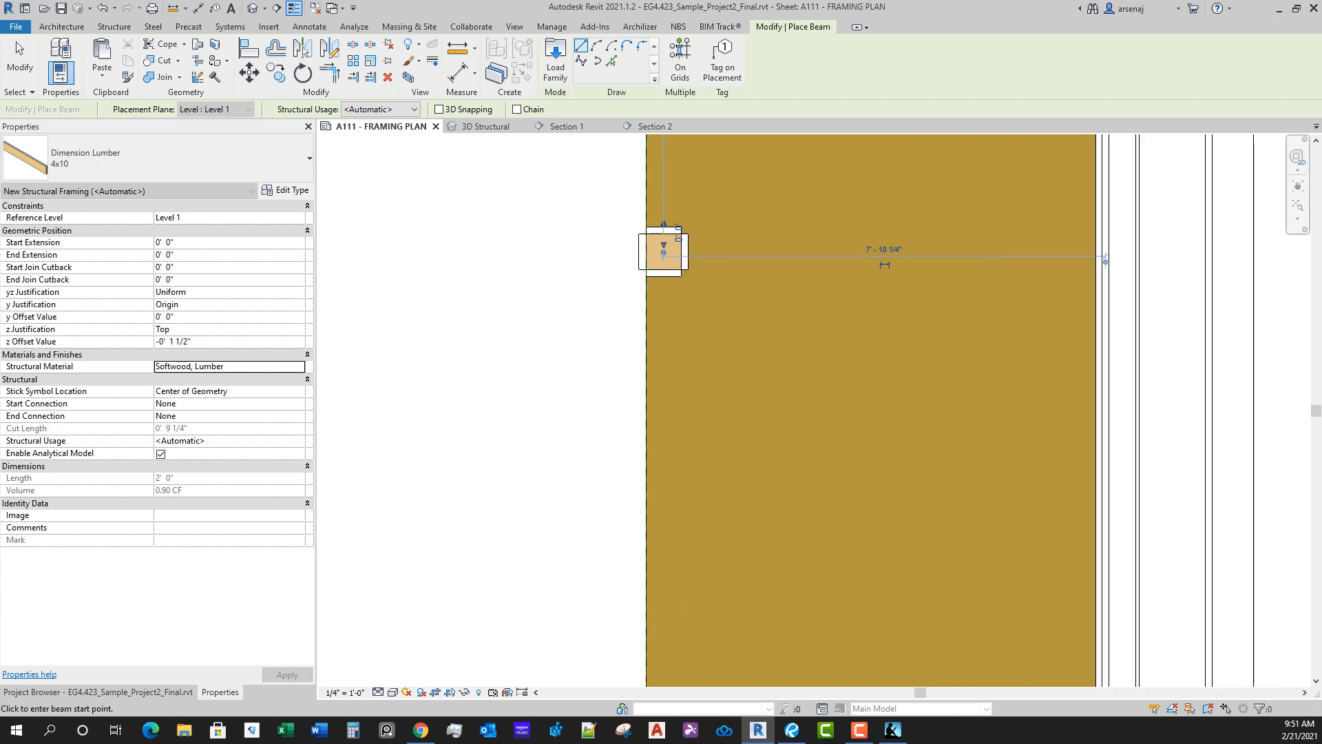
scroll(652, 253, up, 1)
click(651, 253)
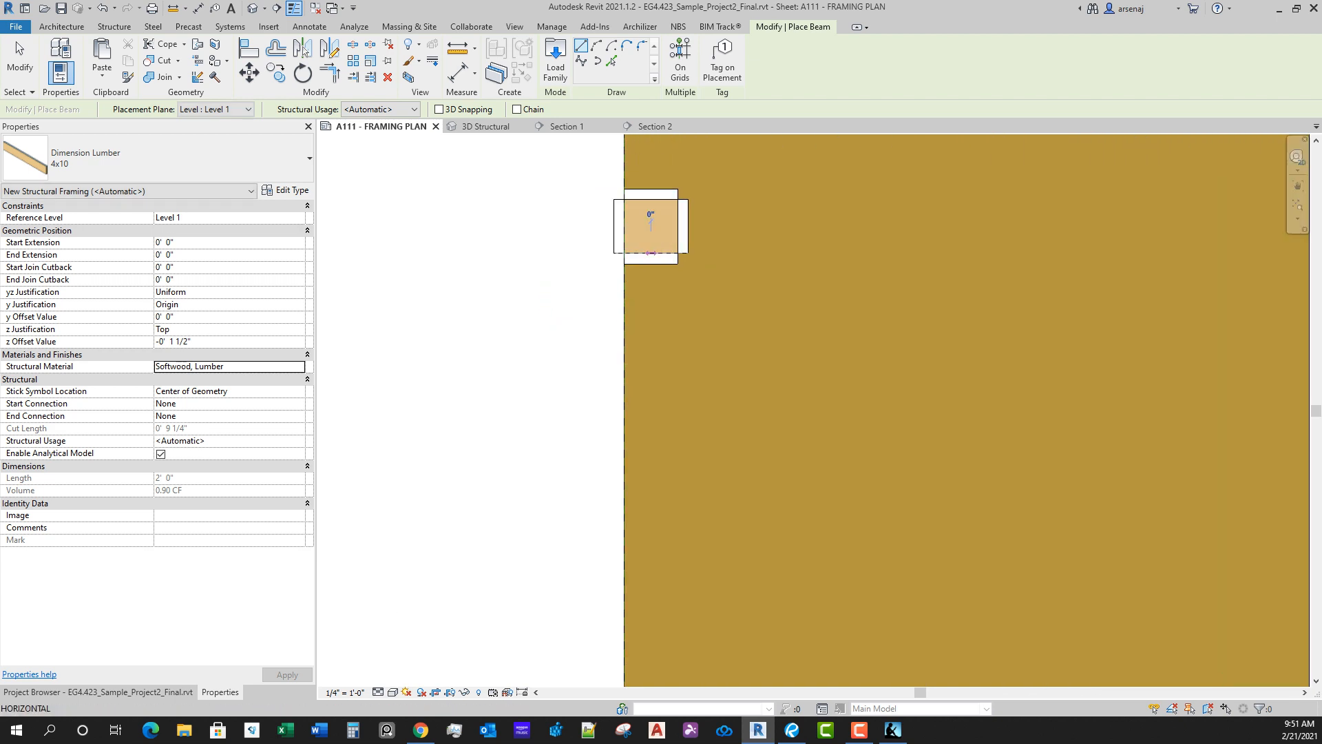
middle_drag(658, 493, 653, 303)
scroll(654, 303, down, 2)
middle_drag(628, 561, 642, 367)
scroll(678, 573, up, 1)
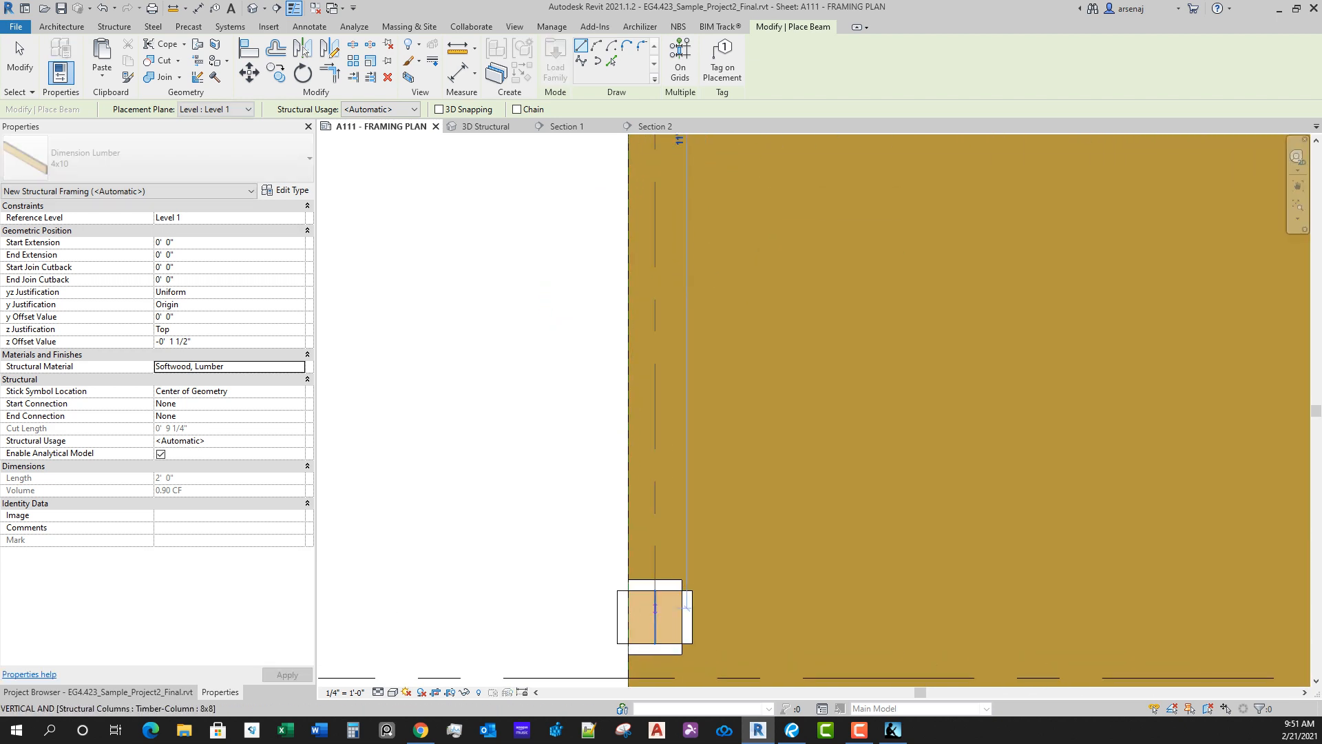
click(654, 615)
Step: Draw a 4x10 girder from the column near grid D south to the southwest corner column of the deck
scroll(656, 615, down, 3)
middle_drag(655, 615, 694, 358)
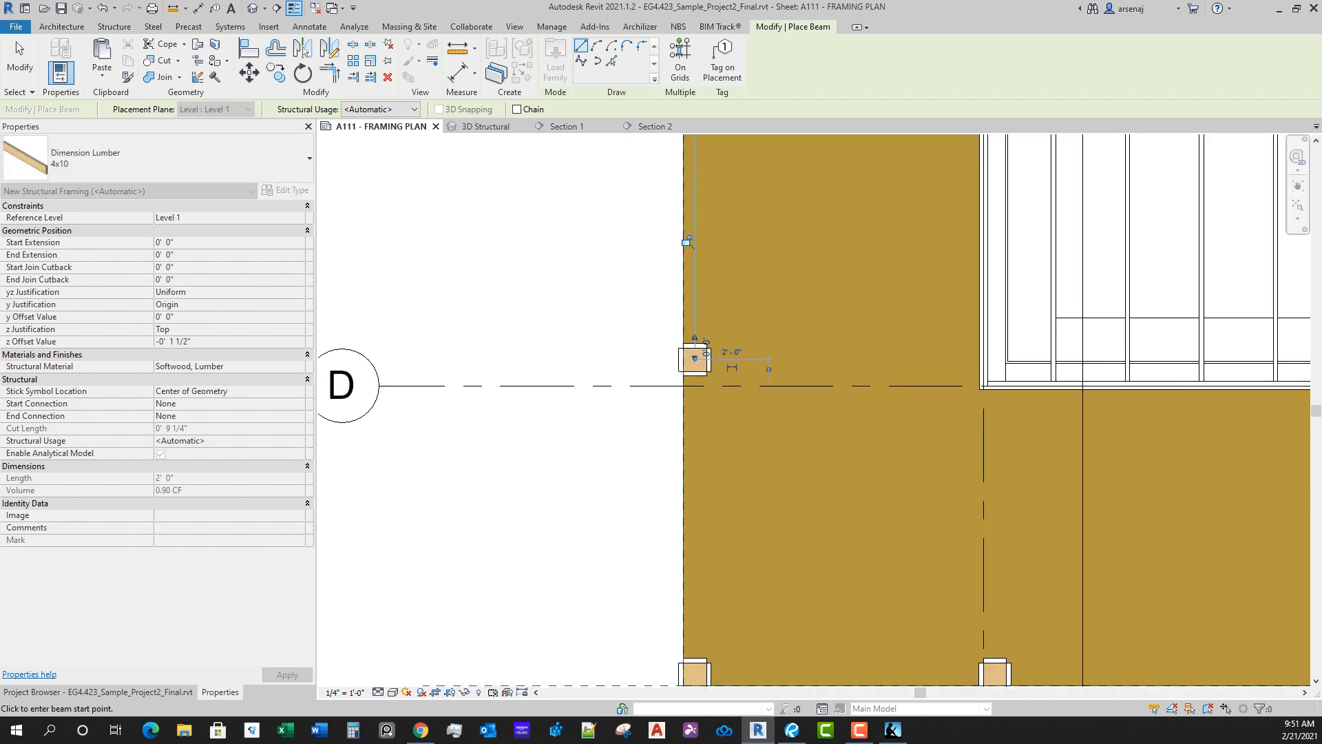
scroll(700, 420, up, 2)
scroll(688, 335, up, 2)
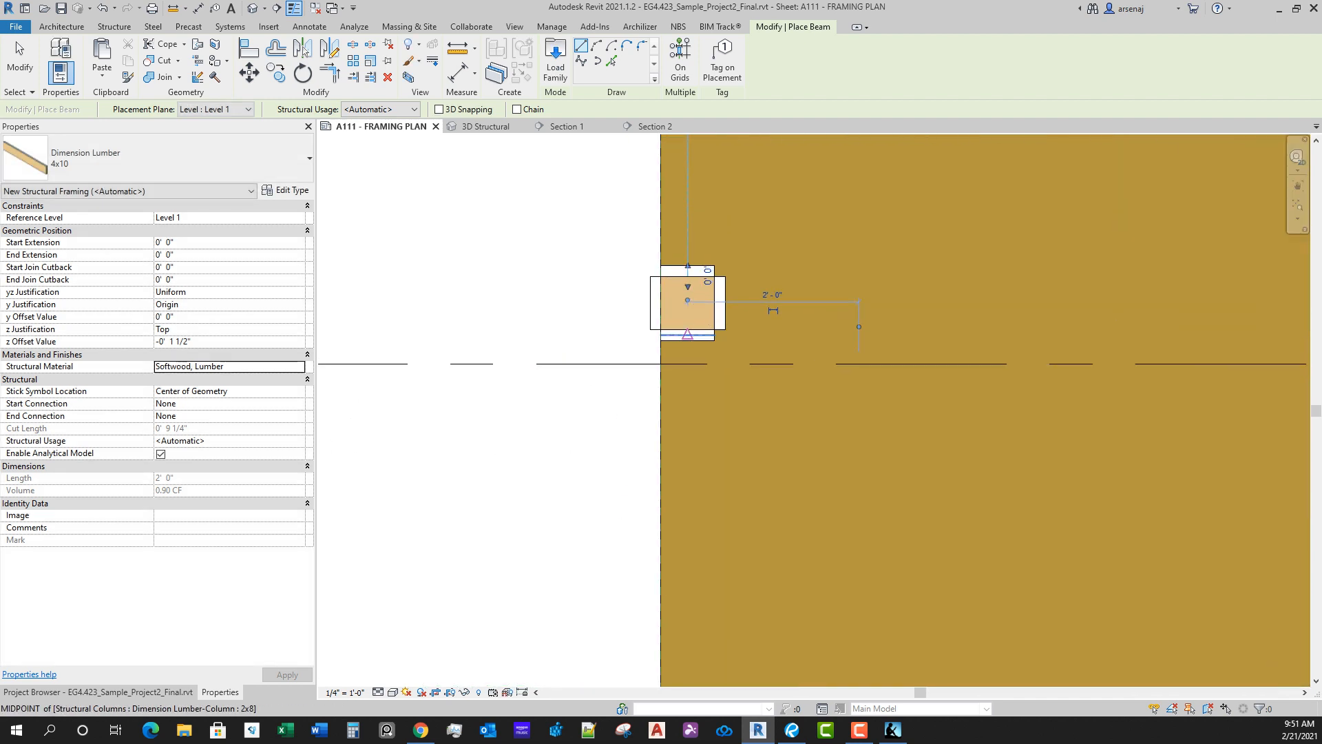
click(689, 335)
scroll(697, 451, down, 5)
middle_drag(685, 651, 679, 444)
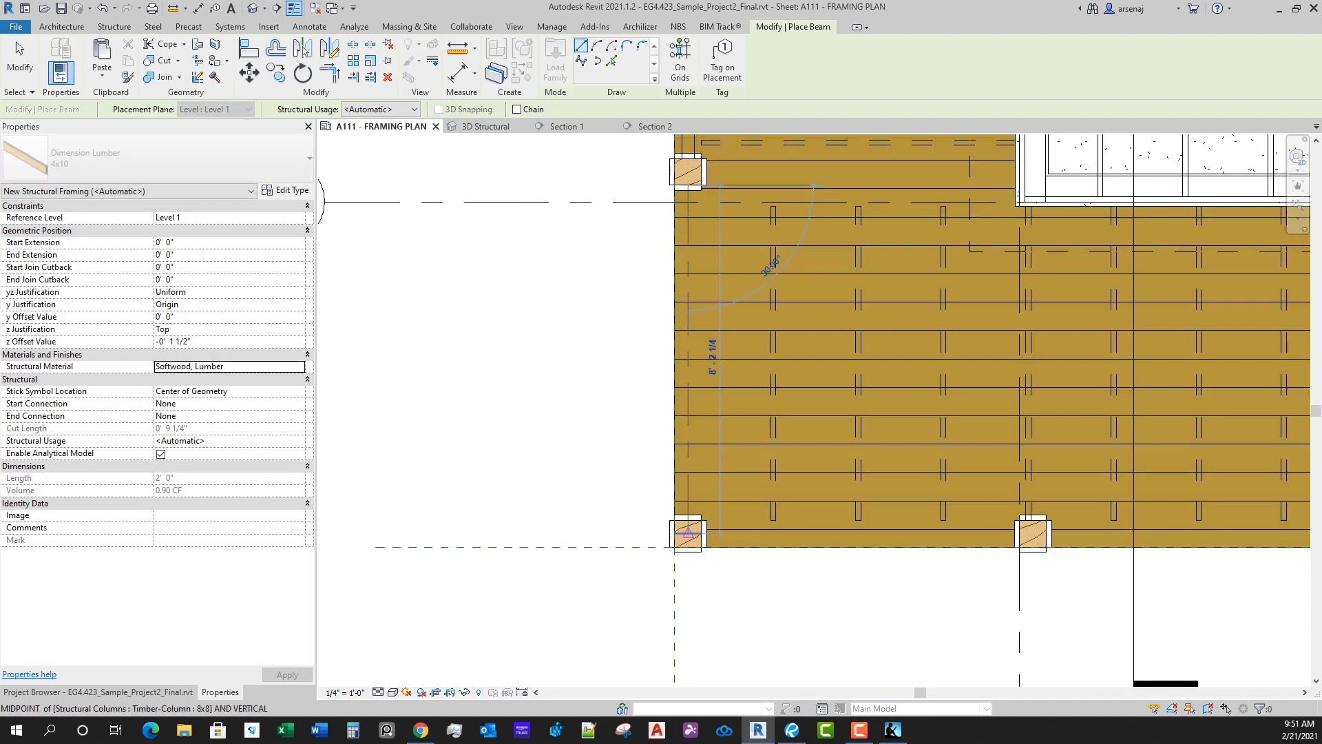
click(688, 520)
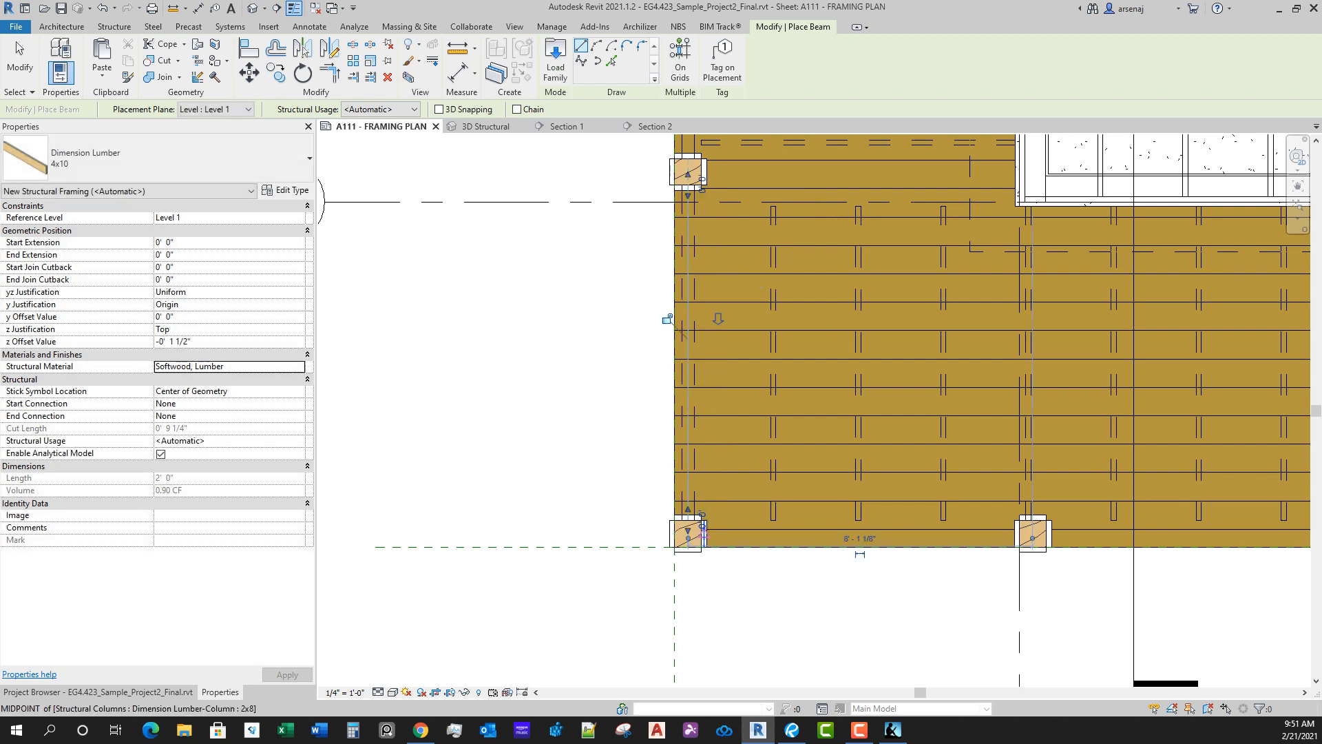
Step: Draw a 4x10 girder along the south deck edge from the southwest corner column east to the second column
scroll(688, 533, up, 2)
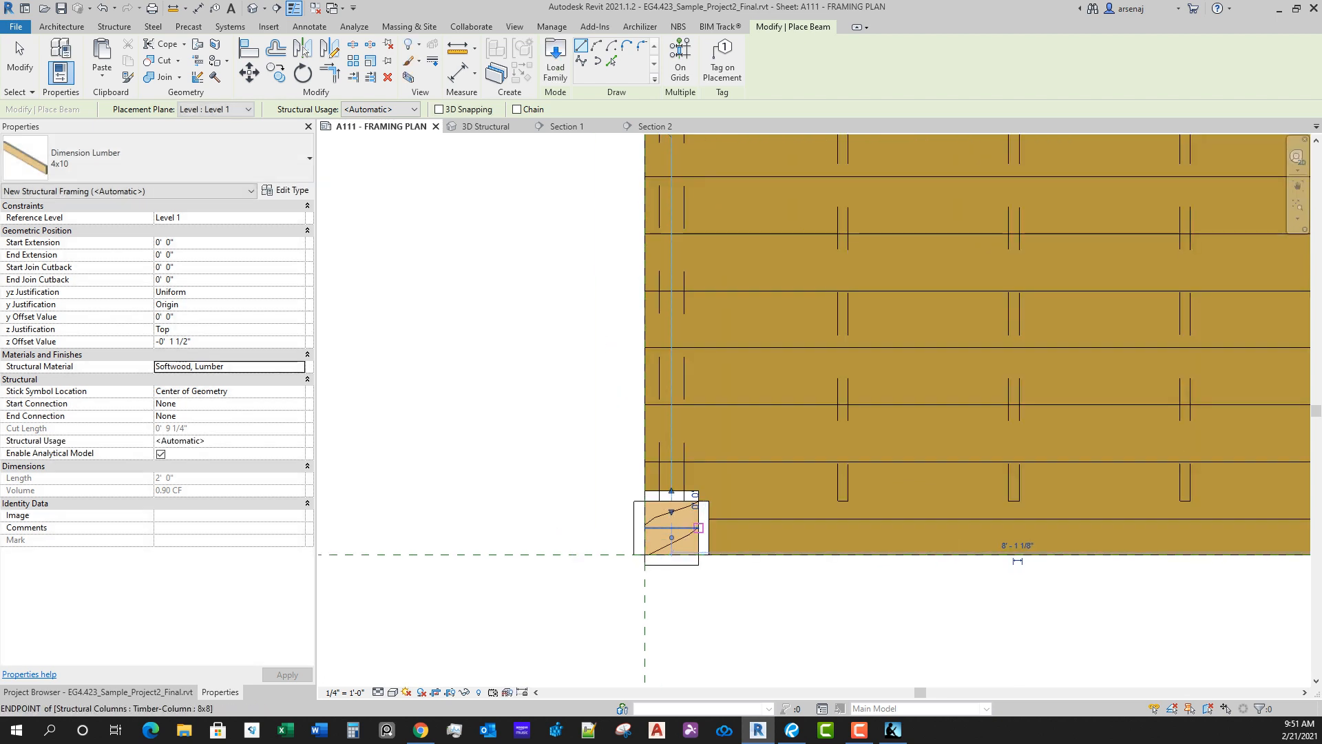
click(698, 528)
scroll(600, 531, down, 2)
scroll(886, 560, up, 1)
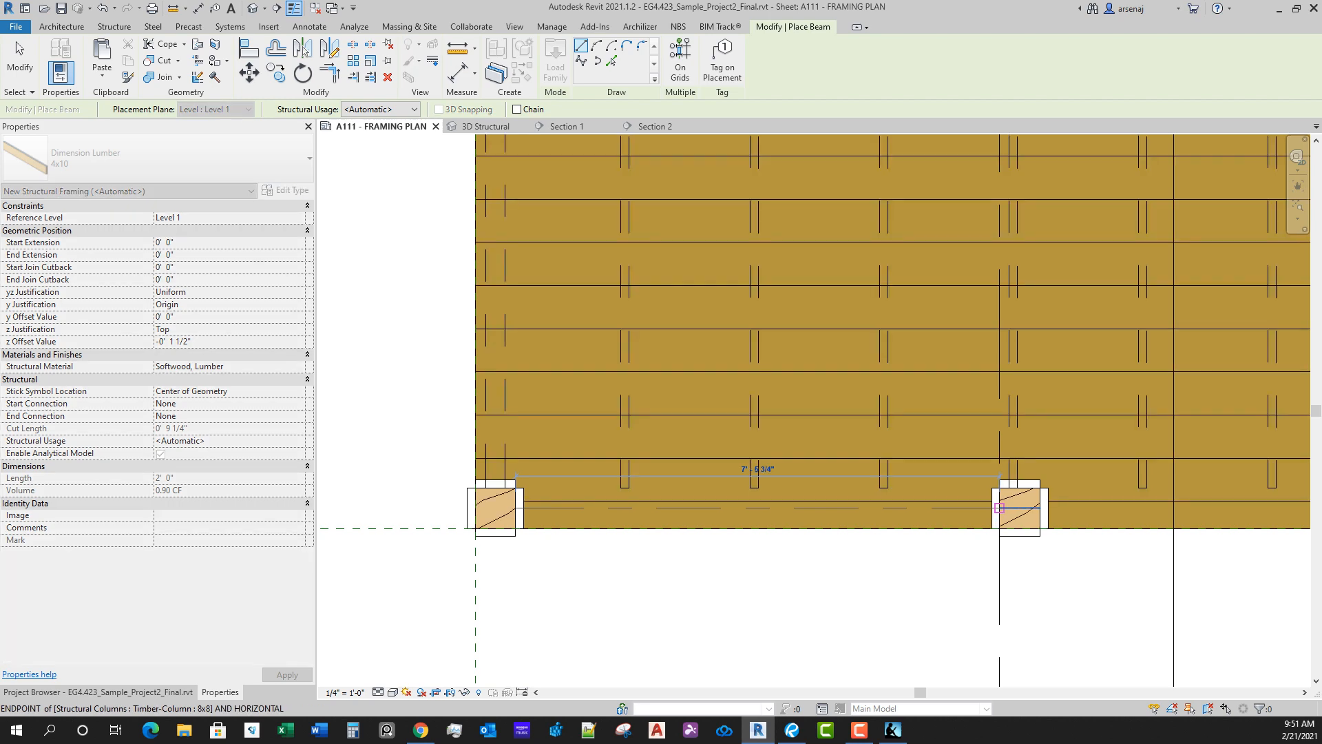
scroll(620, 509, down, 2)
Step: Draw a 4x10 girder along the south deck edge between the second and third columns from the west
scroll(626, 500, up, 2)
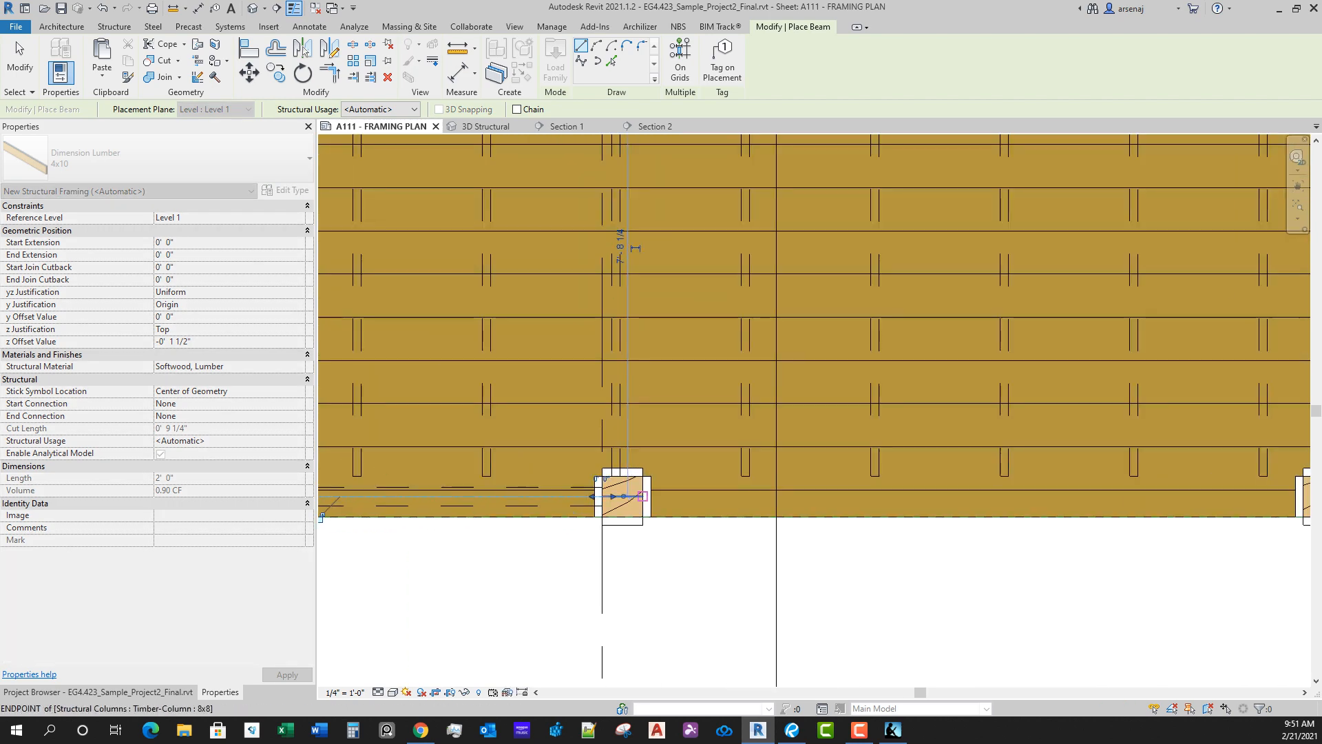
click(642, 495)
scroll(827, 496, down, 2)
scroll(916, 469, up, 2)
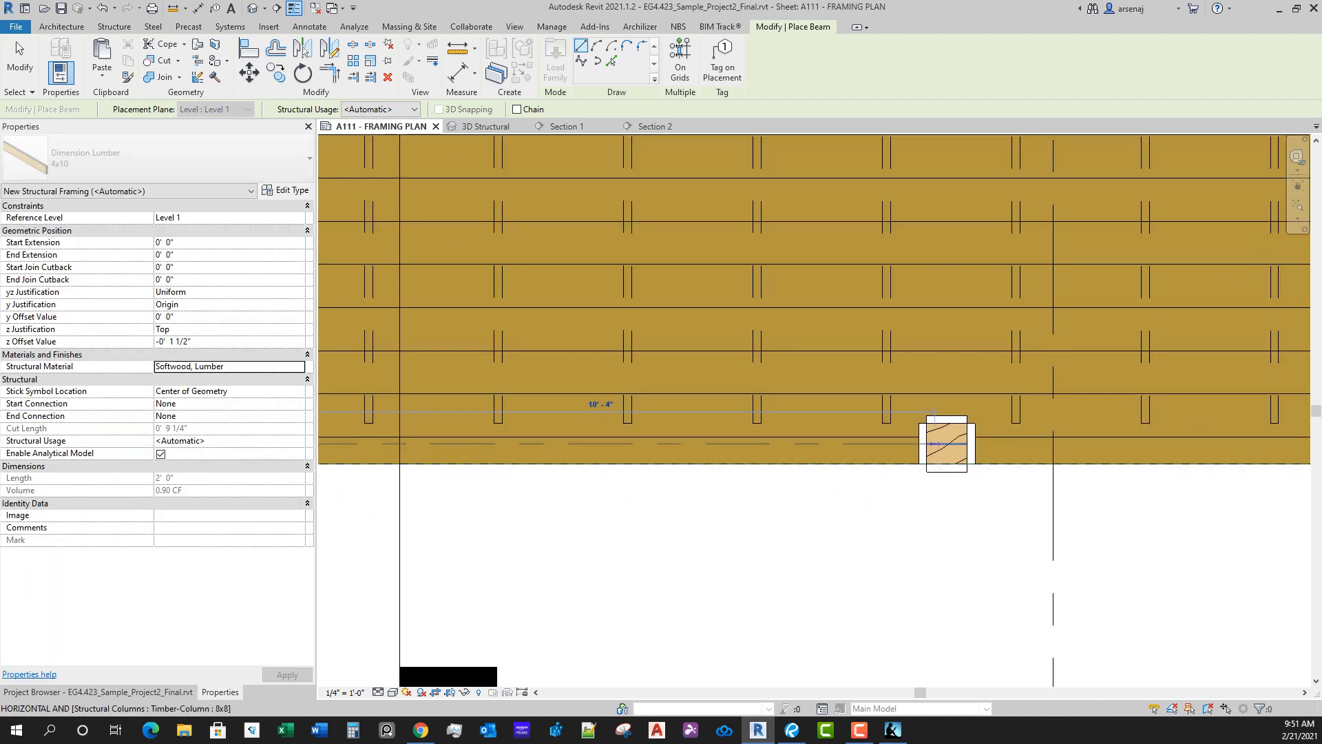
click(949, 444)
Step: Draw a 4x10 girder along the south deck edge from the third column east to the fourth column
scroll(964, 463, down, 2)
middle_drag(972, 463, 584, 483)
scroll(584, 482, up, 1)
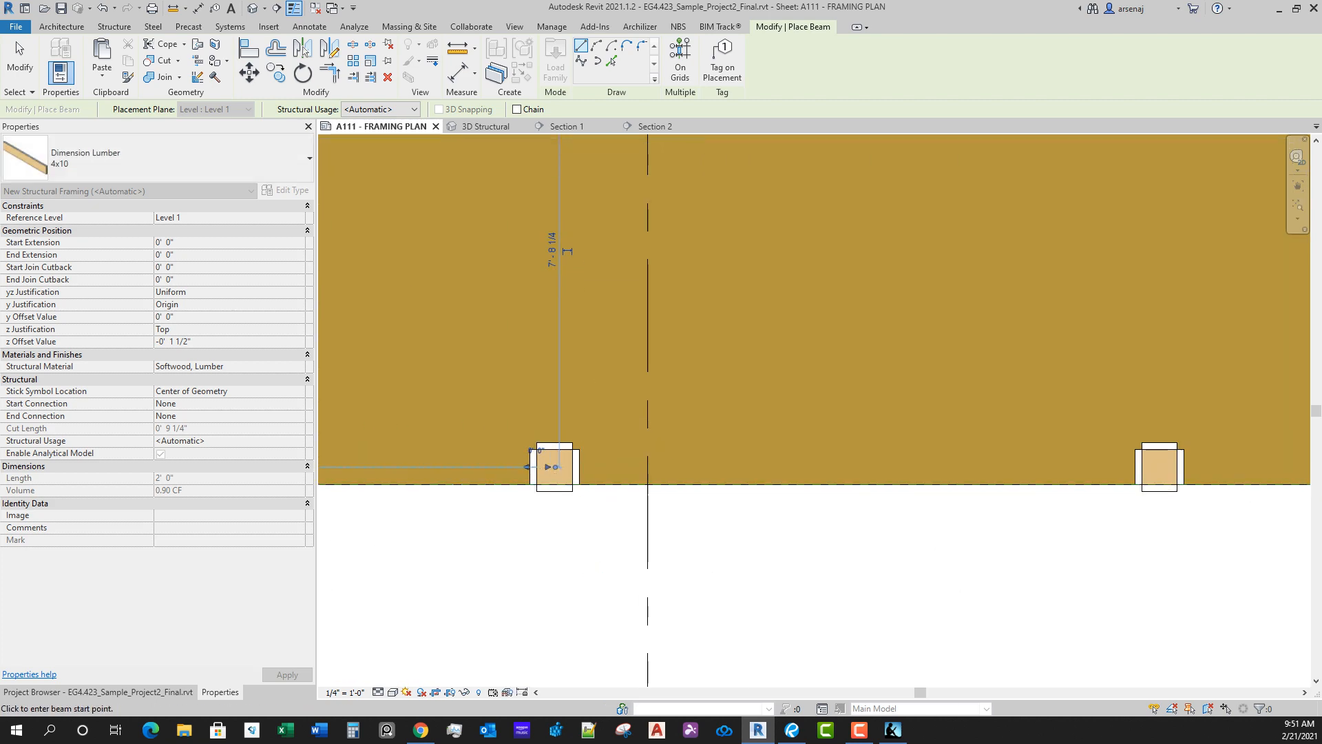
click(555, 467)
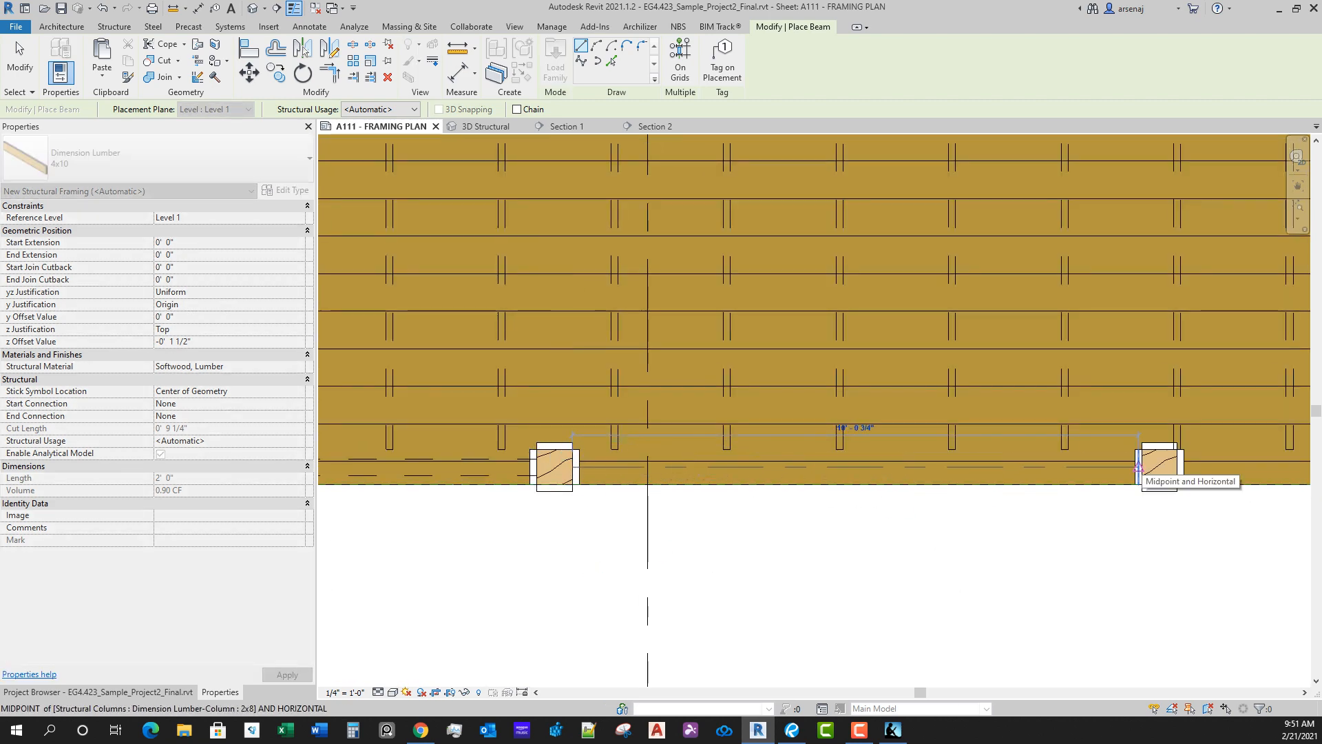
click(1142, 467)
Step: Draw a 4x10 girder along the south deck edge from the fifth column back west to the fourth column
scroll(930, 501, down, 1)
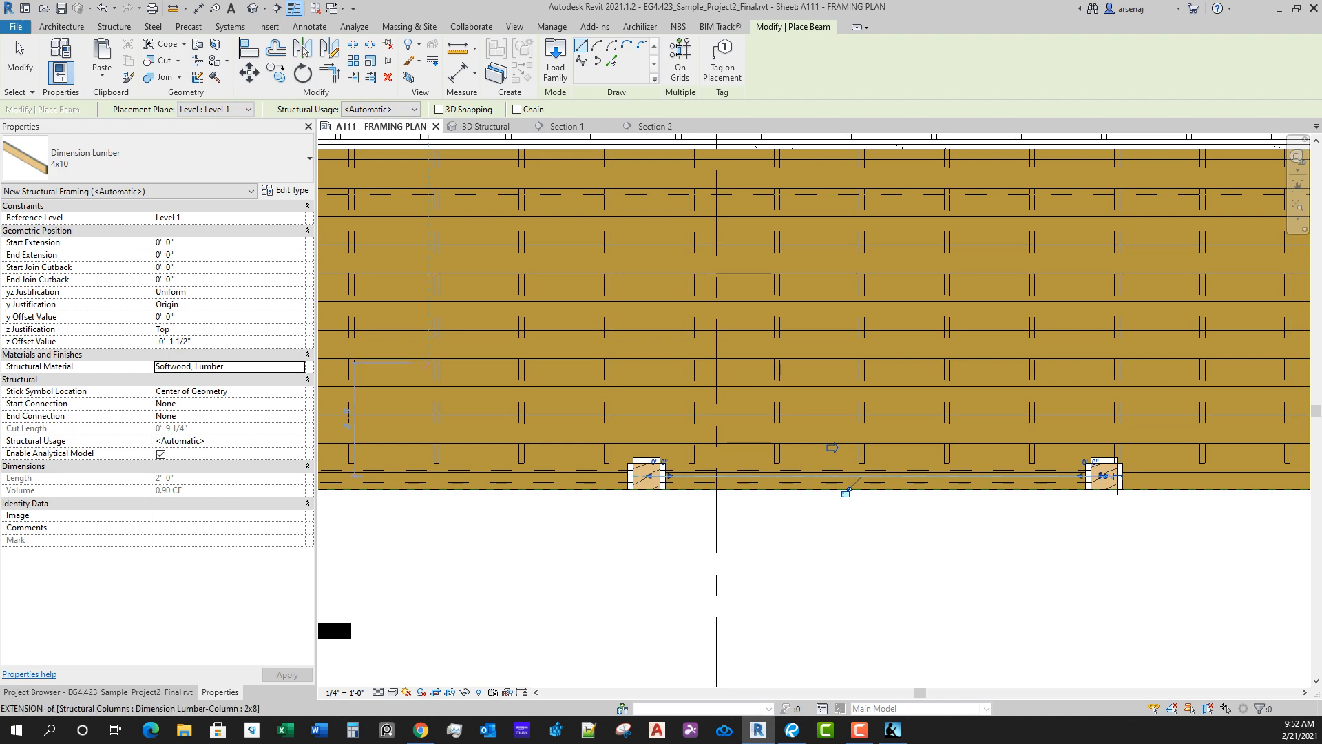
scroll(1164, 488, down, 1)
middle_drag(1164, 488, 620, 435)
scroll(614, 435, up, 5)
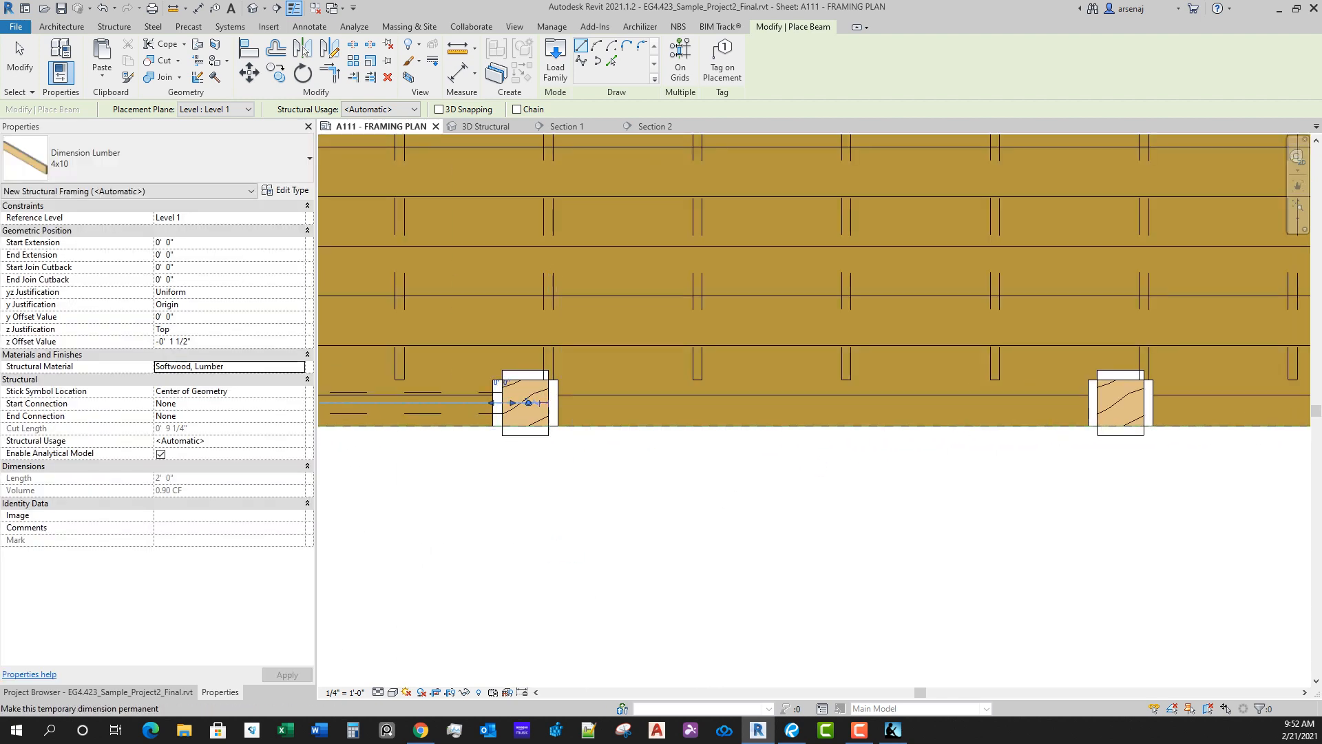
scroll(547, 405, up, 5)
scroll(594, 426, down, 3)
middle_drag(804, 473, 803, 473)
scroll(496, 402, up, 2)
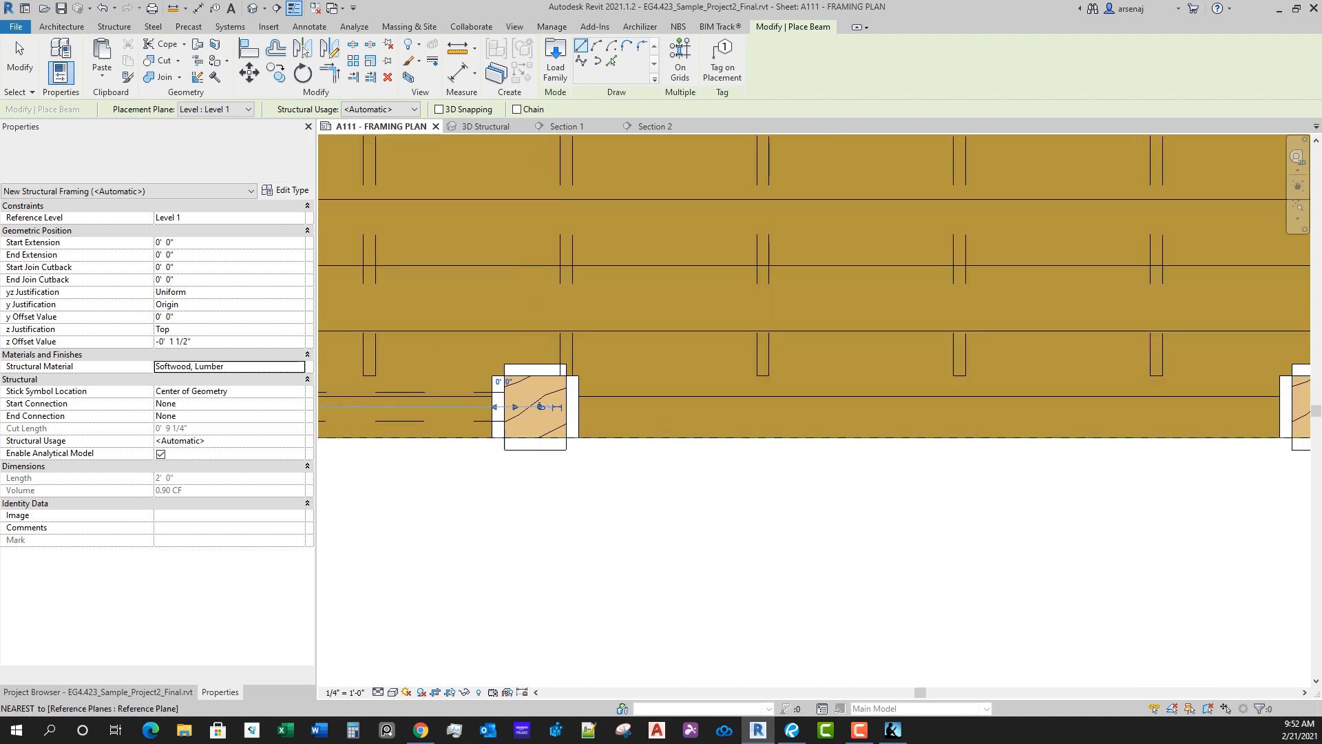
scroll(496, 403, down, 4)
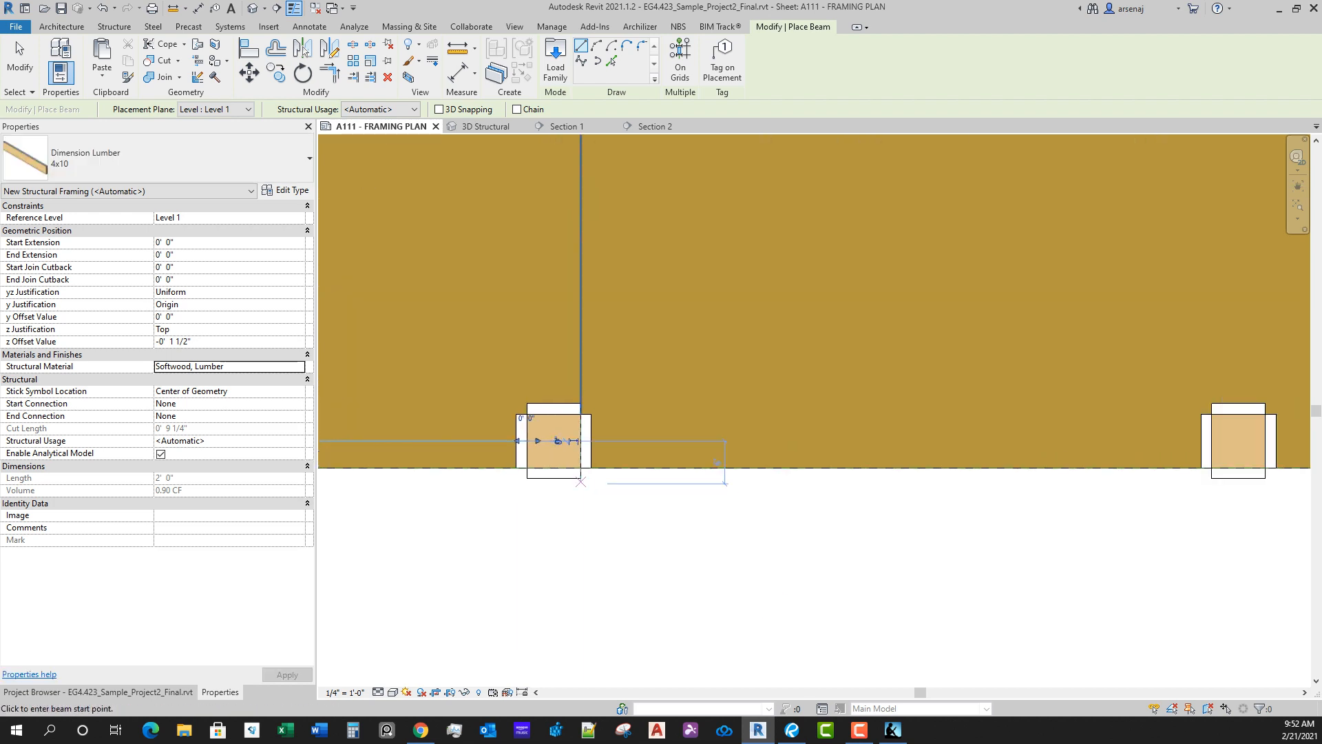
middle_drag(887, 387, 875, 396)
scroll(875, 395, up, 2)
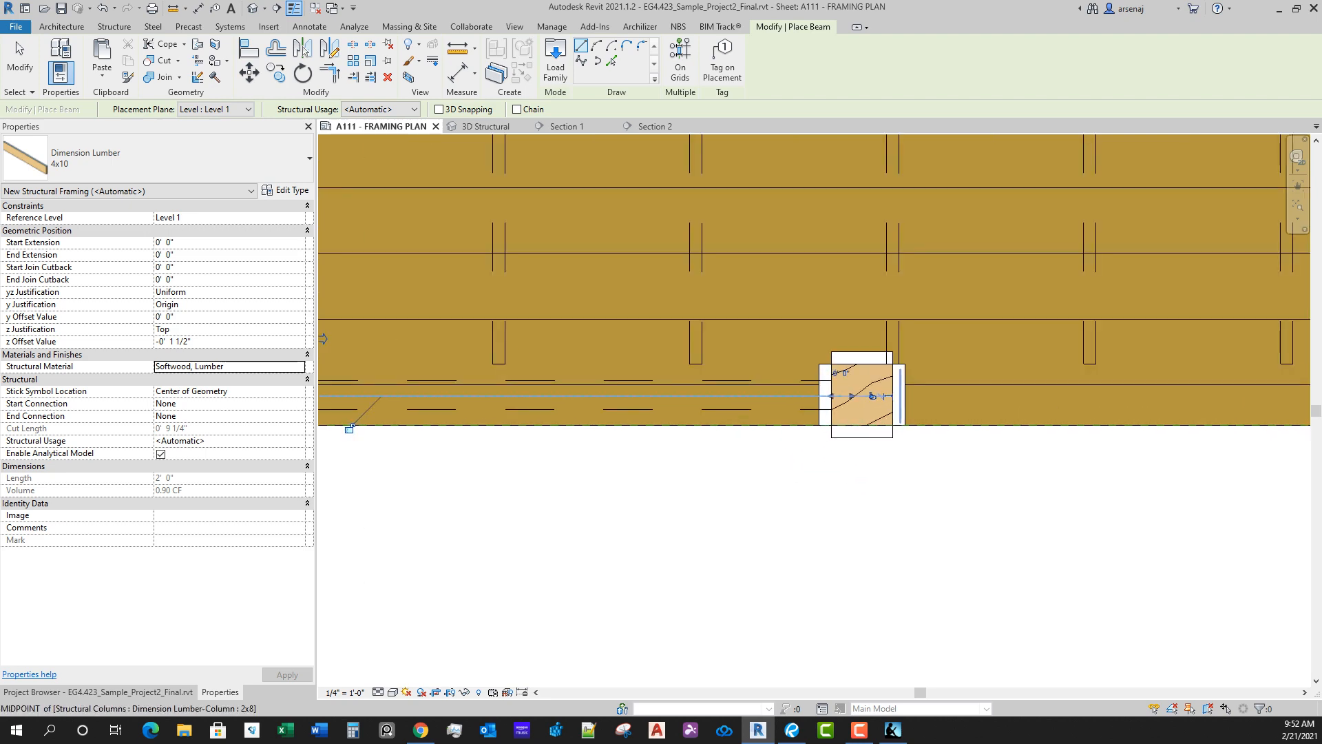
scroll(768, 400, down, 2)
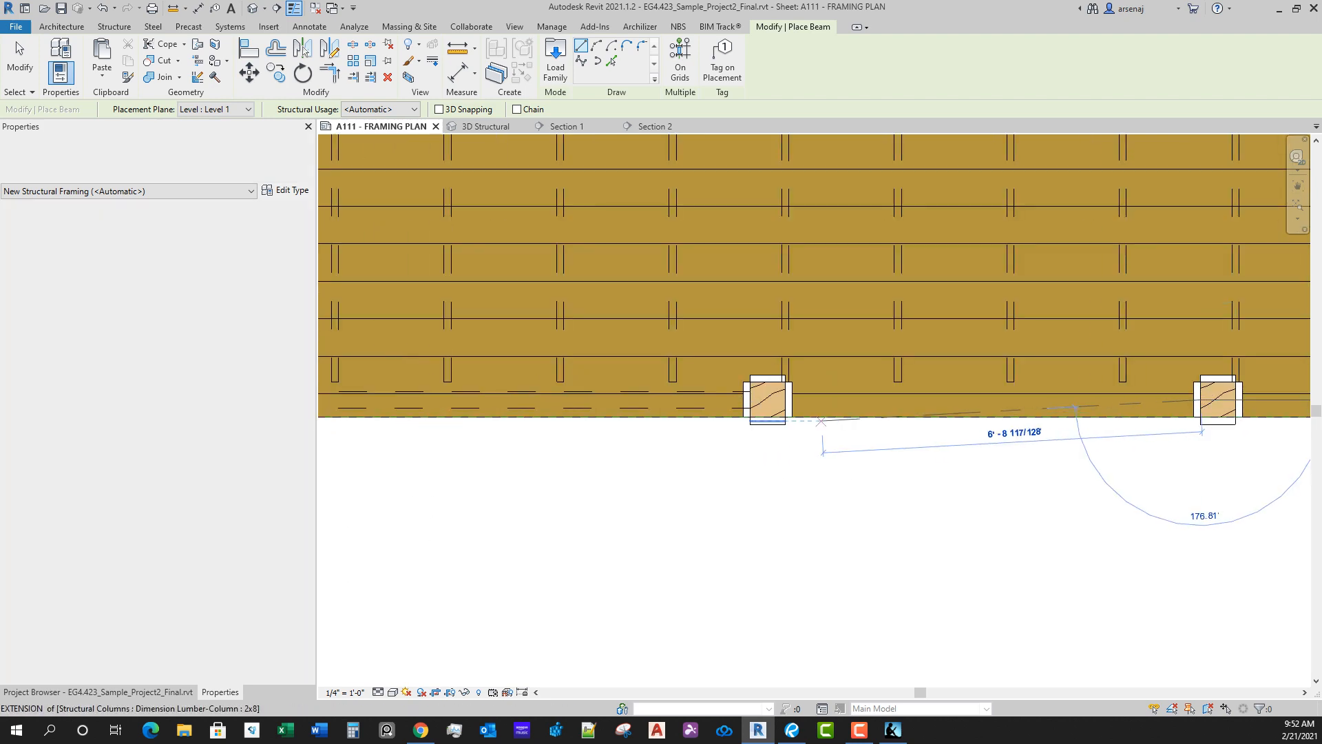
click(768, 399)
Step: Draw a 4x10 girder along the south deck edge from the fifth column east to the sixth column
scroll(1230, 448, down, 1)
middle_drag(1229, 447, 720, 446)
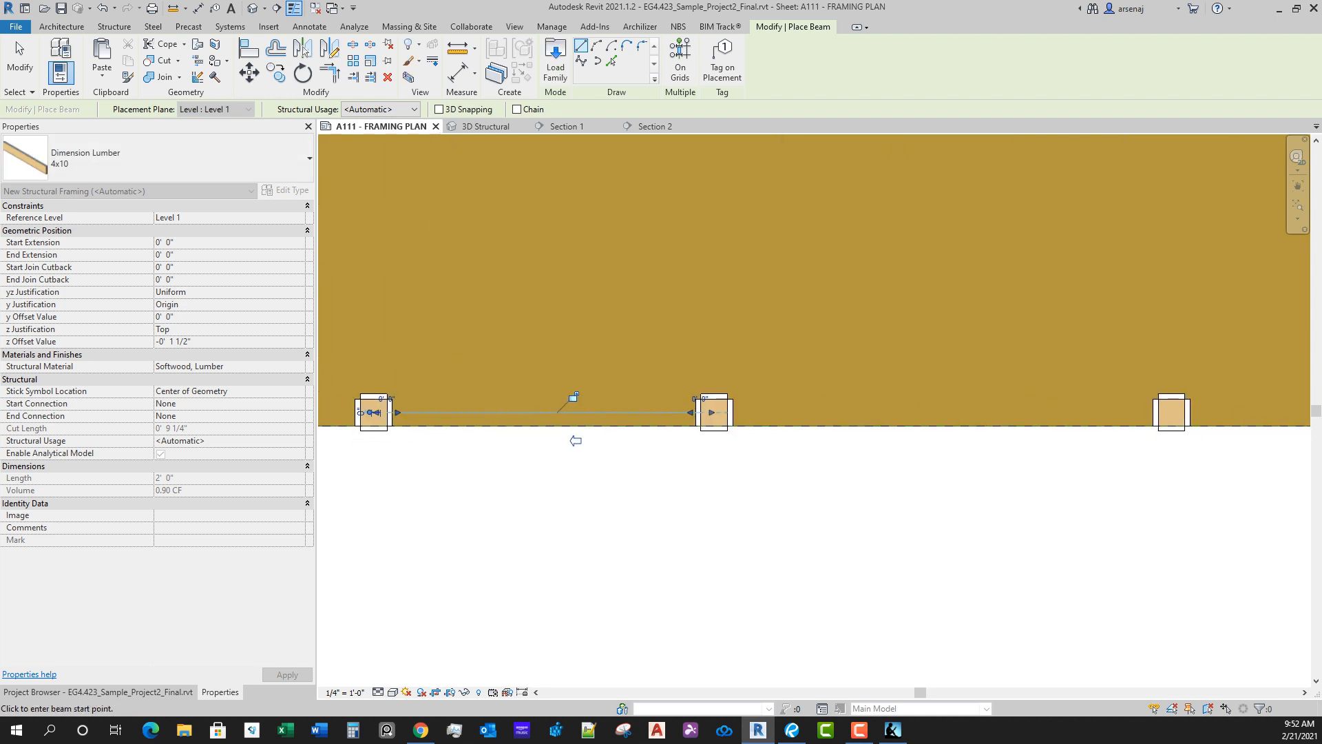
scroll(721, 447, up, 1)
click(726, 398)
middle_drag(1126, 441, 652, 446)
scroll(652, 447, up, 1)
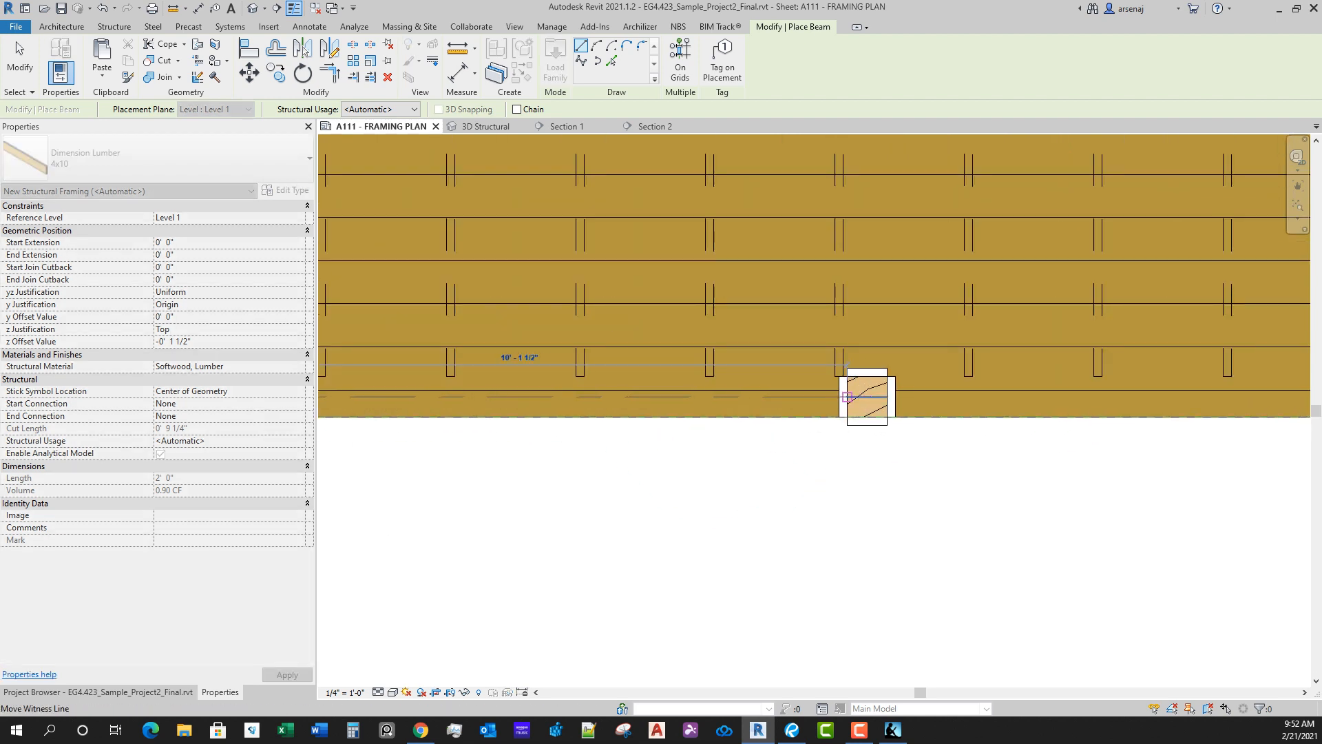
click(847, 397)
Step: Draw a 4x10 girder along the south deck edge from the sixth column to the seventh column at the grid line
click(888, 397)
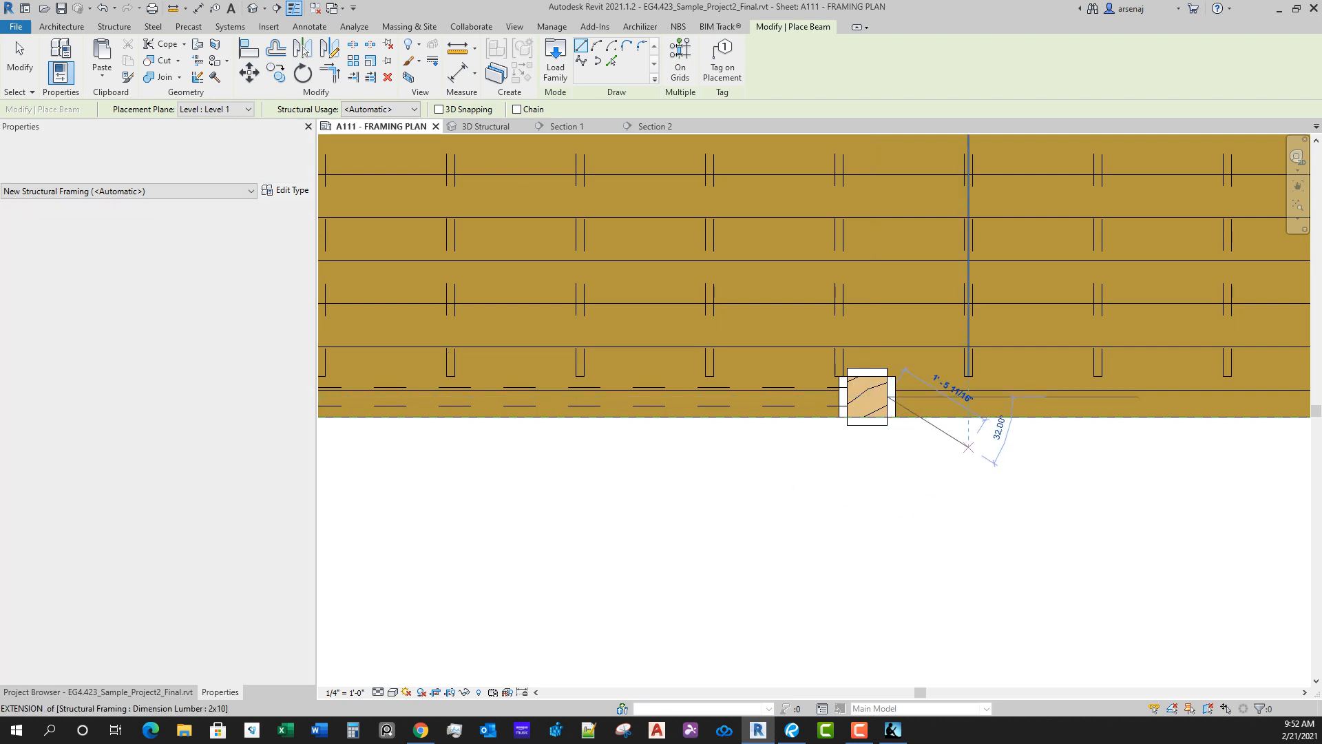
middle_drag(1047, 427, 634, 445)
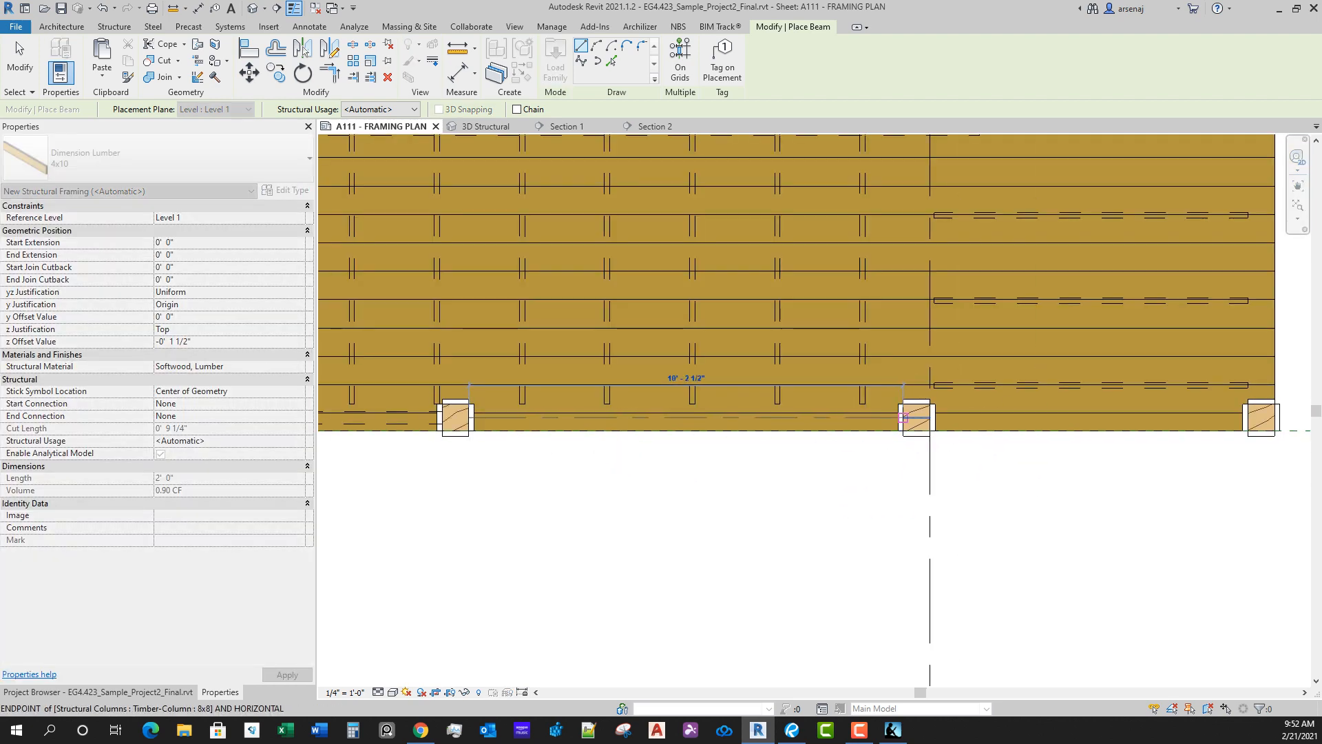
click(903, 418)
Step: Draw a 4x10 girder from the southeast corner column west to the neighbouring south-edge column at the grid line
scroll(945, 447, down, 2)
middle_drag(965, 435, 691, 463)
scroll(692, 460, up, 4)
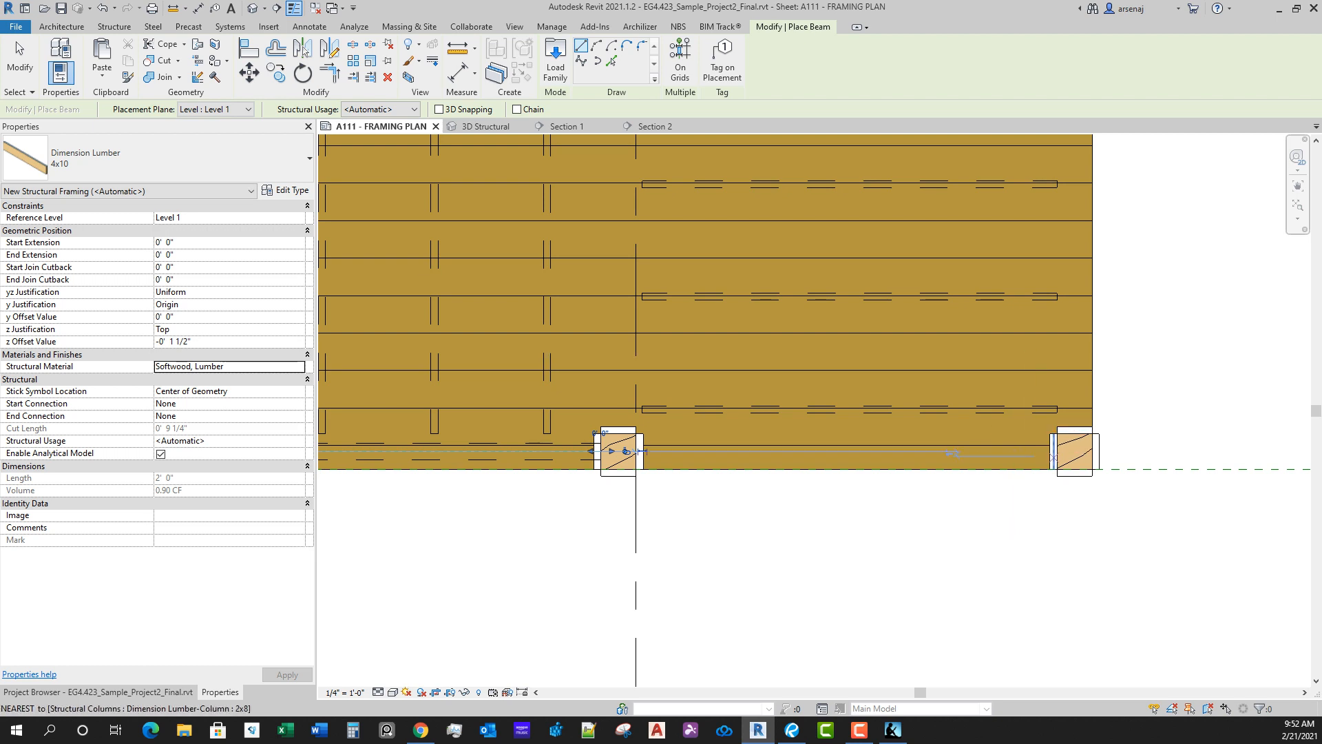
click(626, 451)
scroll(623, 452, up, 2)
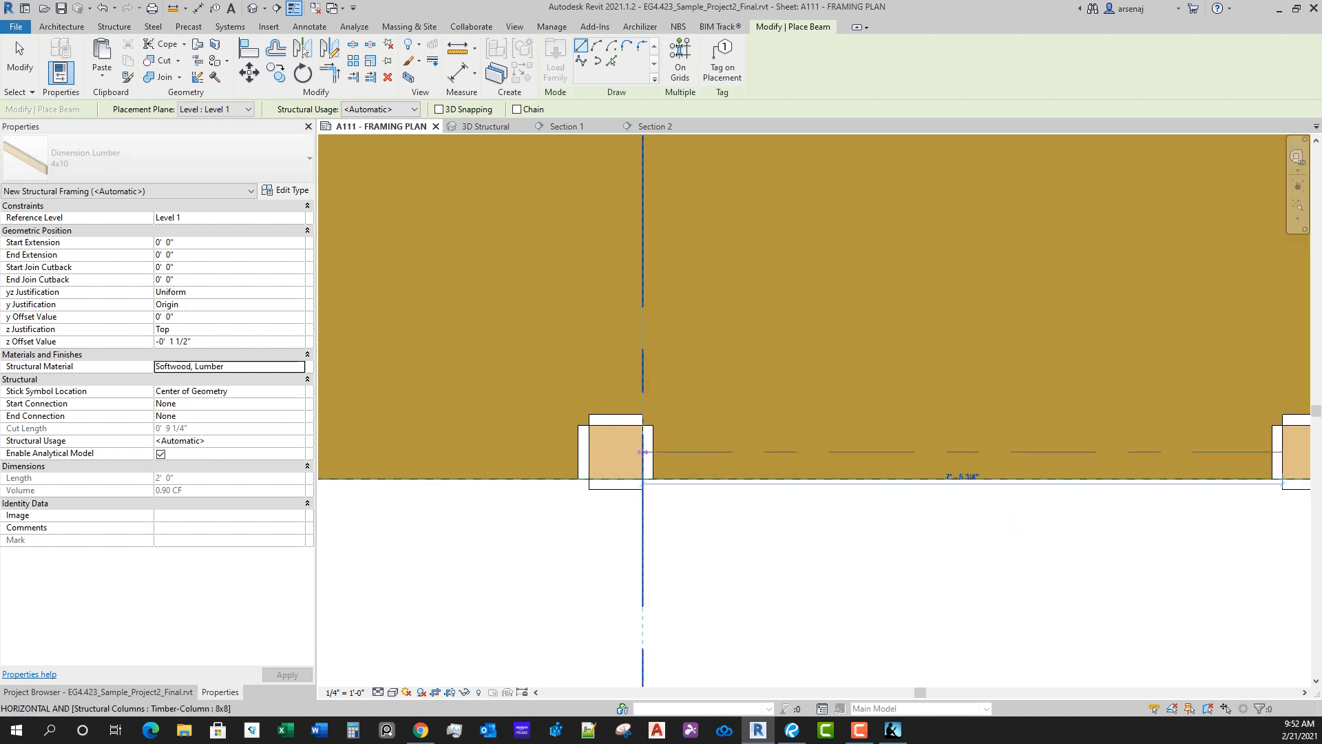
click(642, 452)
Step: Draw a 4x10 girder along the east deck edge from the southeast corner column north to the next column
scroll(788, 463, down, 3)
middle_drag(1161, 430, 966, 494)
scroll(967, 494, up, 3)
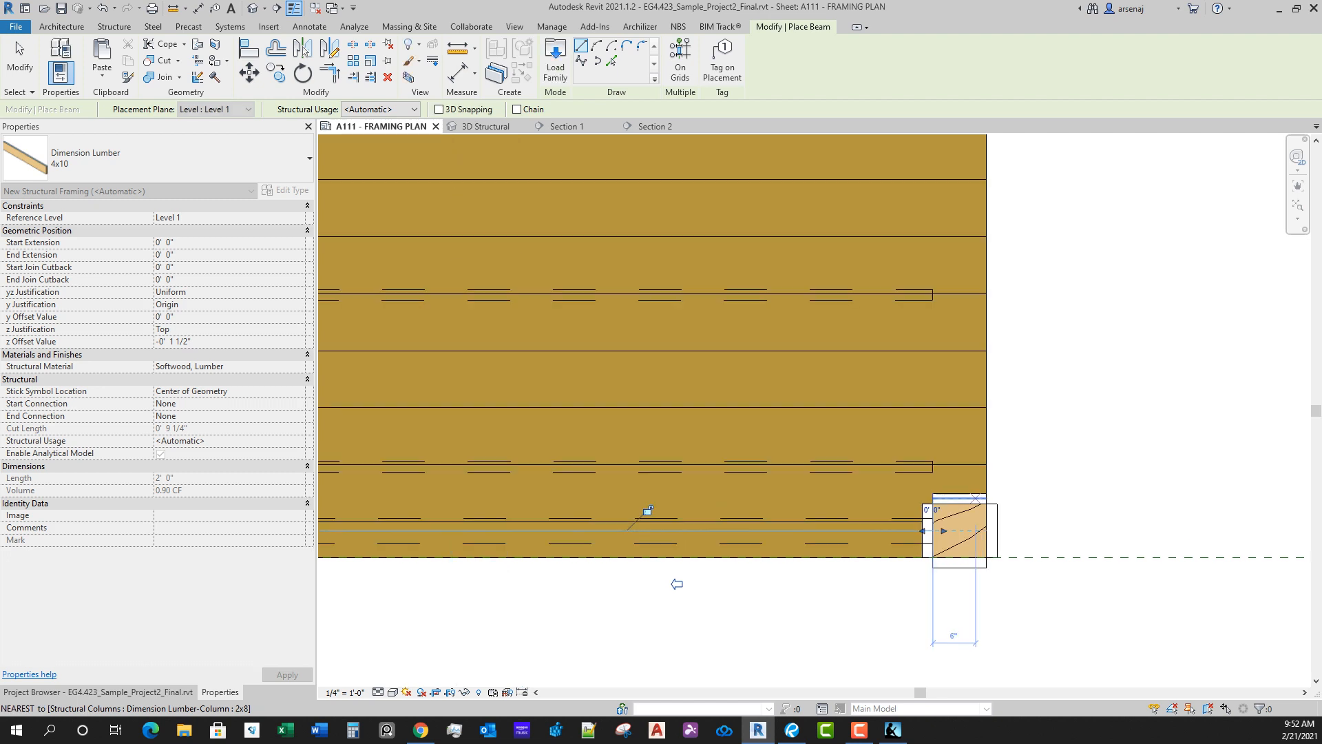
click(959, 504)
scroll(944, 420, down, 2)
middle_drag(940, 337, 896, 598)
scroll(895, 598, down, 1)
scroll(911, 333, up, 2)
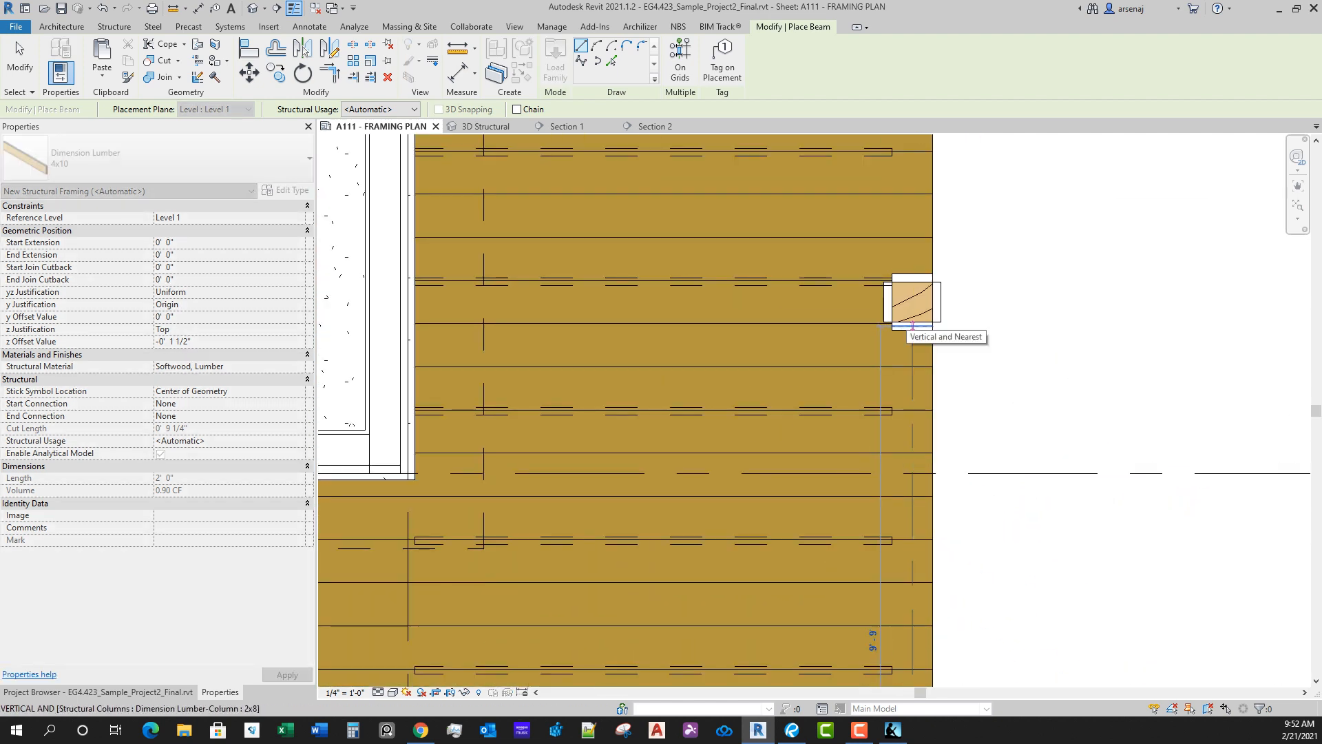
click(912, 322)
Step: Draw a 4x10 girder from the upper east-edge column north to the deck's north end
middle_drag(931, 523, 938, 638)
scroll(937, 638, up, 1)
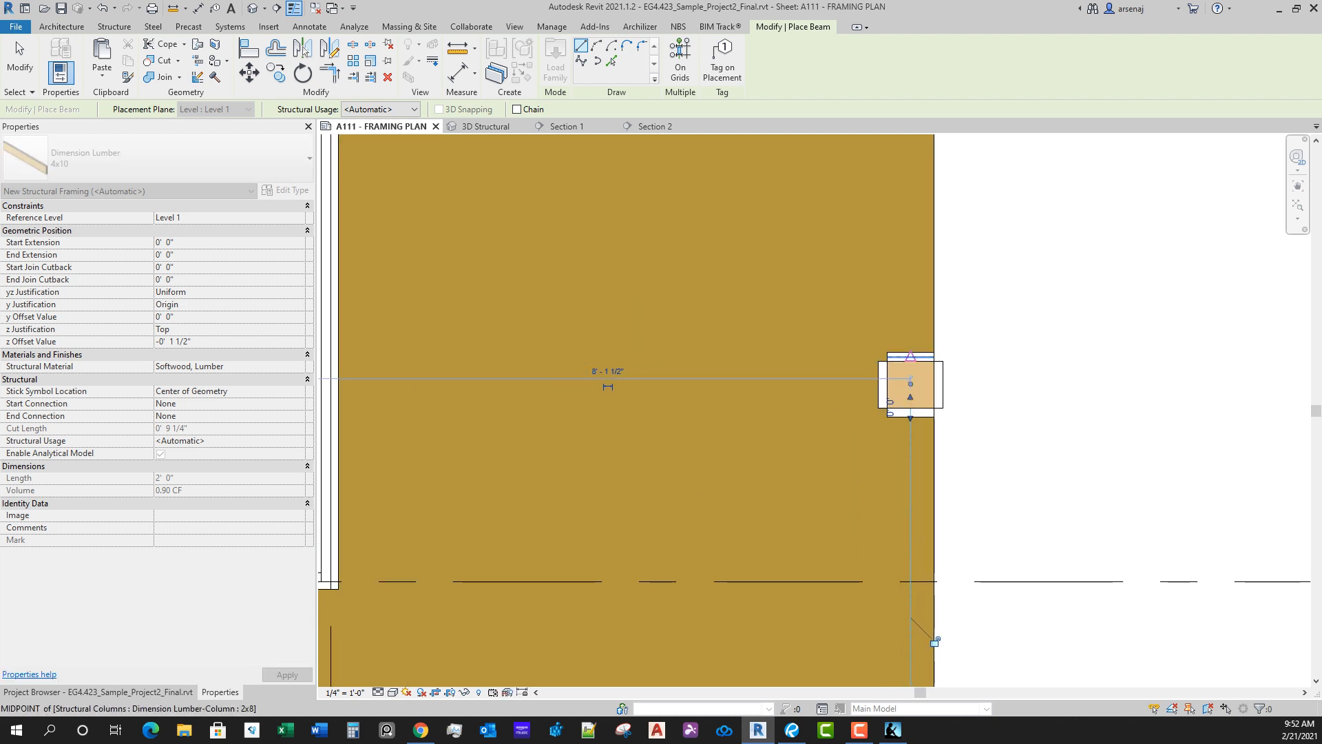
click(912, 361)
scroll(910, 270, down, 1)
middle_drag(910, 270, 896, 456)
middle_drag(895, 245, 895, 463)
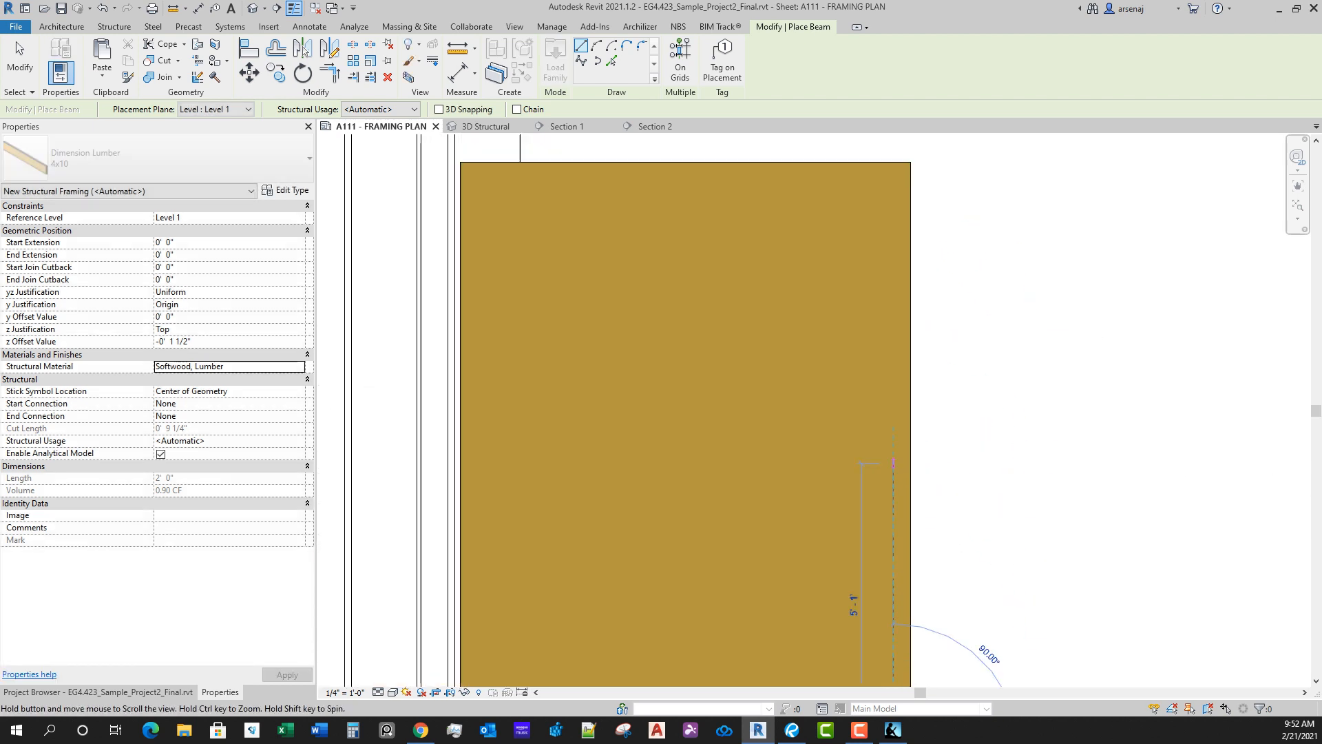
scroll(896, 274, down, 1)
middle_drag(896, 273, 894, 366)
scroll(893, 352, up, 1)
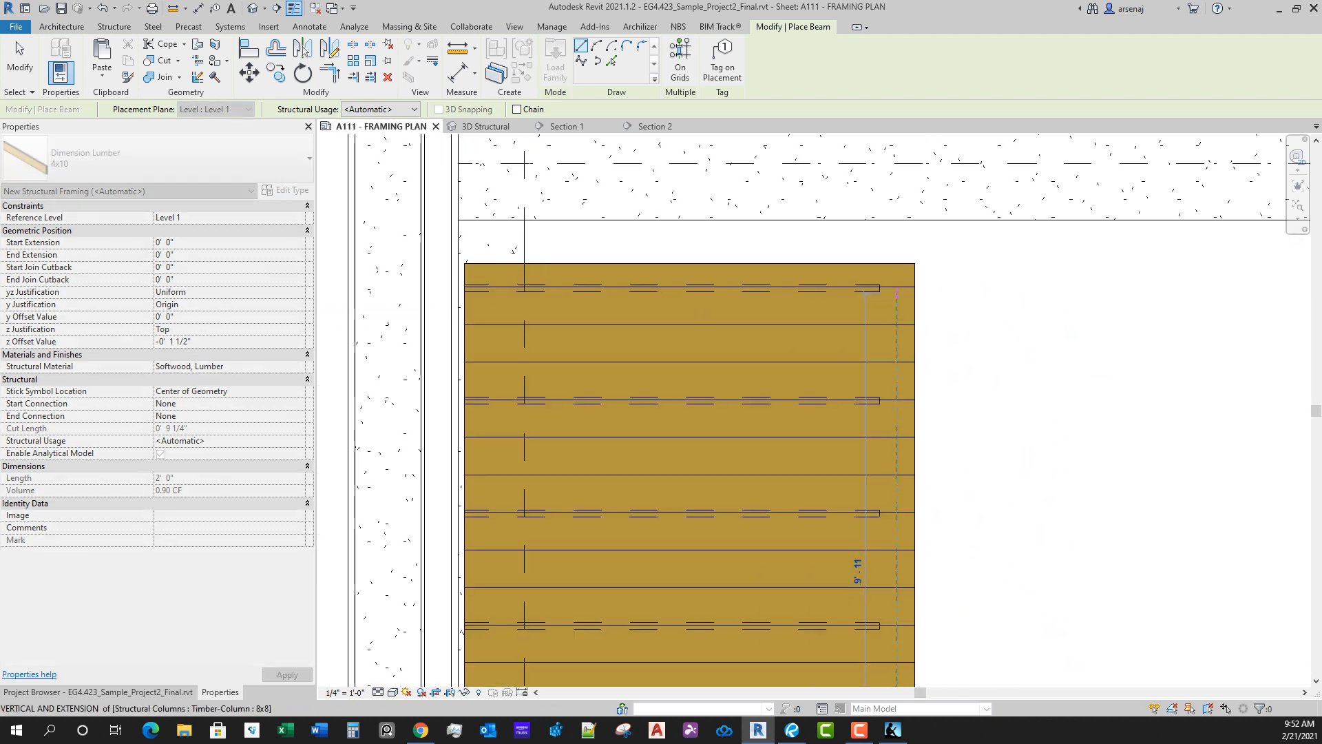
scroll(896, 275, down, 2)
middle_drag(896, 276, 900, 307)
scroll(901, 307, up, 1)
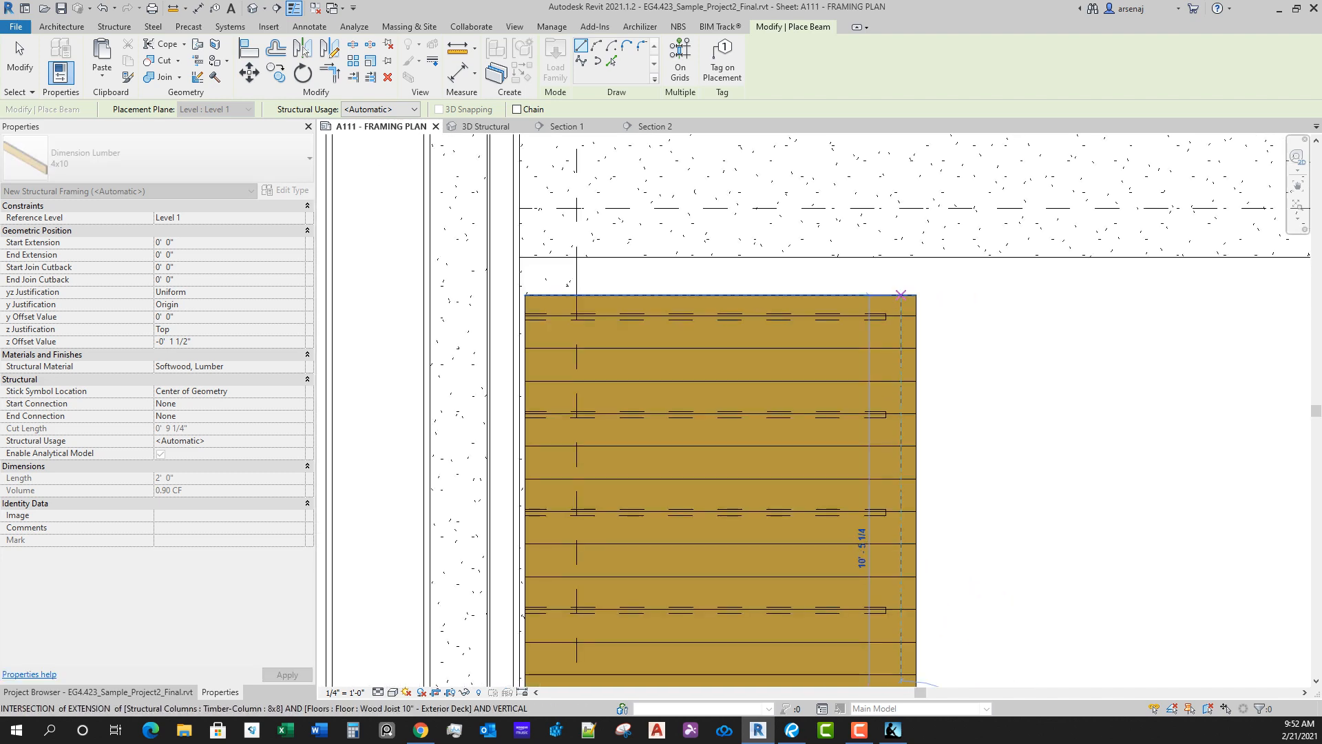
click(901, 294)
Step: Draw a short 4x10 girder, about 2' 10 1/2" long, between the two columns at the jog in the west deck edge
scroll(895, 415, down, 3)
middle_drag(762, 503, 1034, 352)
scroll(1033, 352, down, 2)
middle_drag(385, 465, 949, 466)
scroll(949, 465, up, 1)
scroll(894, 508, down, 1)
middle_drag(959, 186, 909, 485)
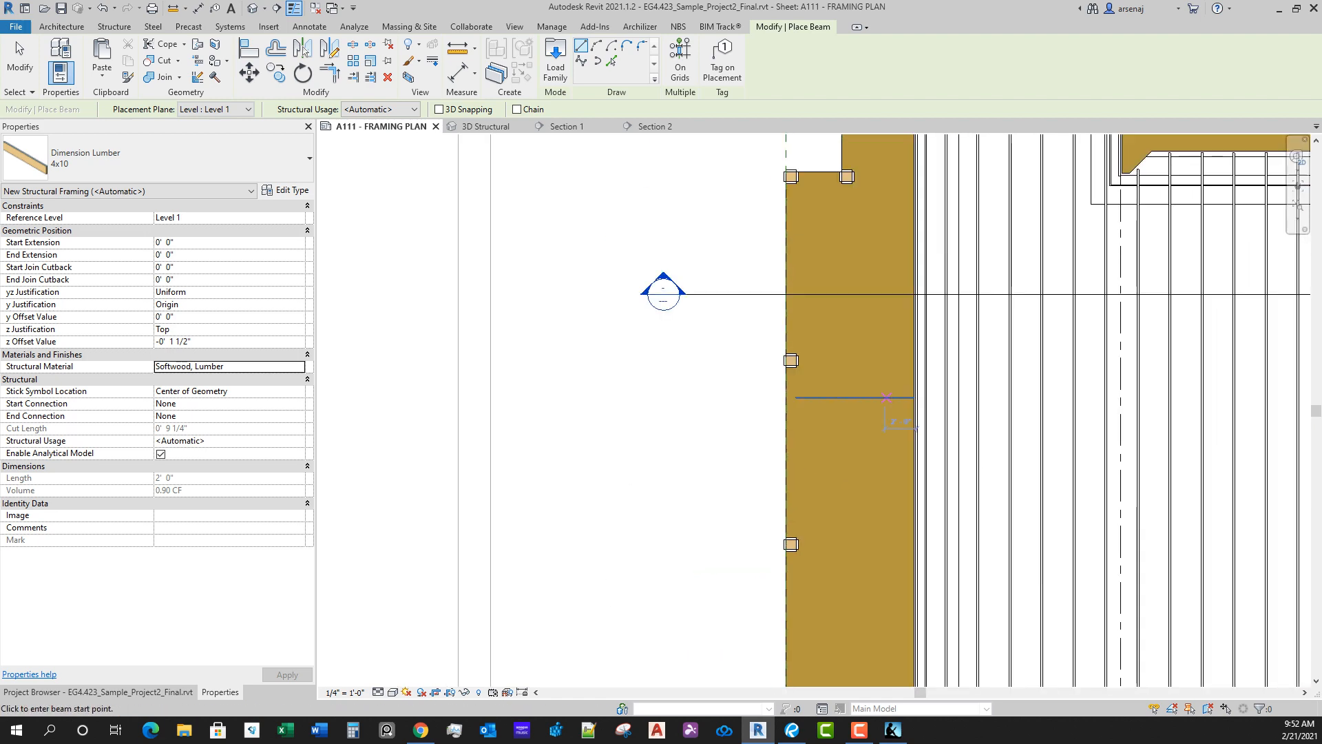
middle_drag(909, 181, 853, 411)
scroll(739, 417, up, 8)
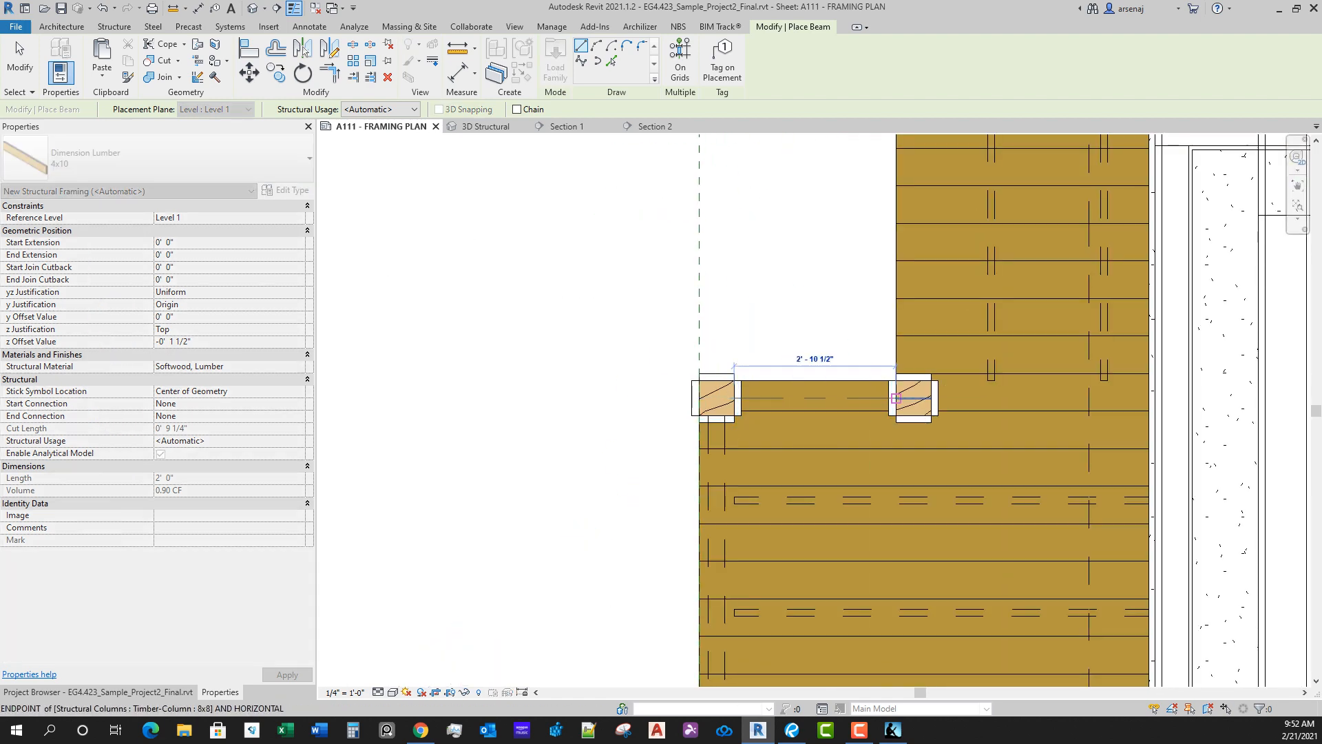
Step: Draw a 4x10 girder from the inner column at the west jog north to the deck's northwest corner column
scroll(943, 259, down, 1)
middle_drag(943, 260, 880, 601)
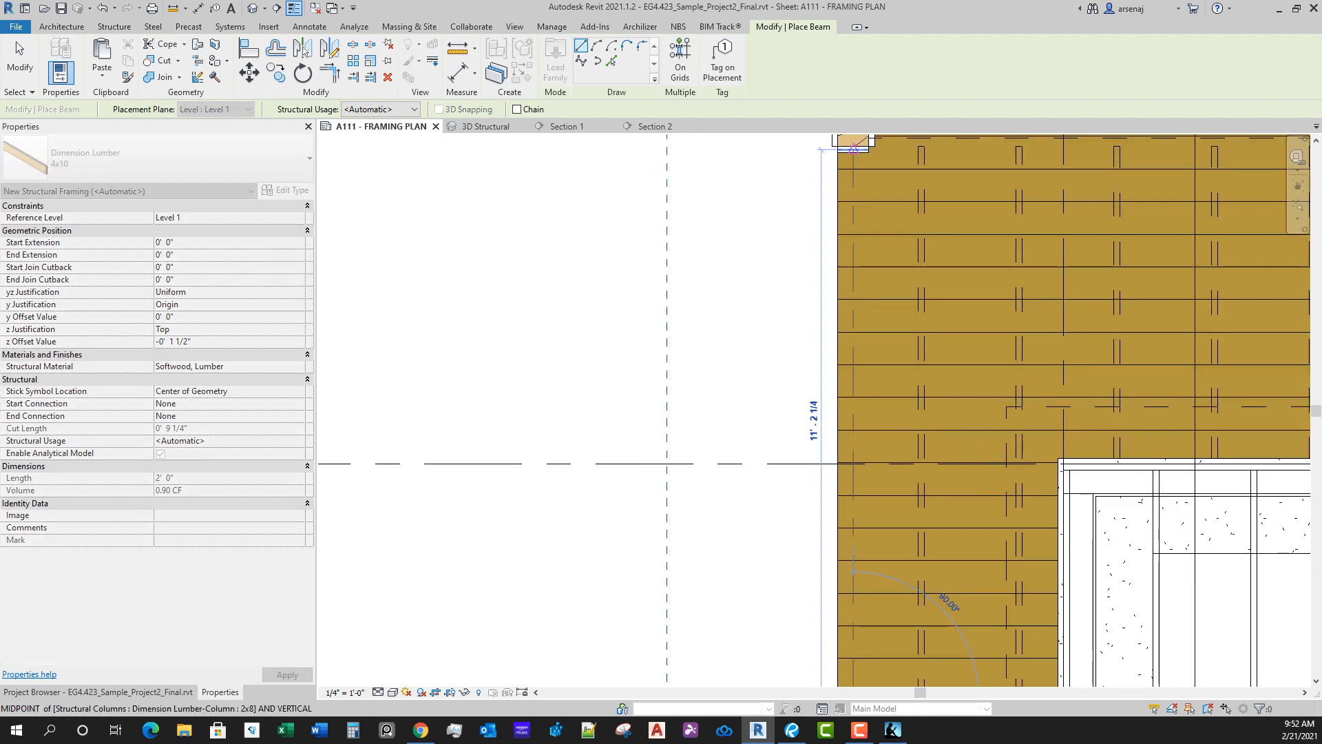
middle_drag(865, 148, 753, 302)
scroll(758, 302, up, 2)
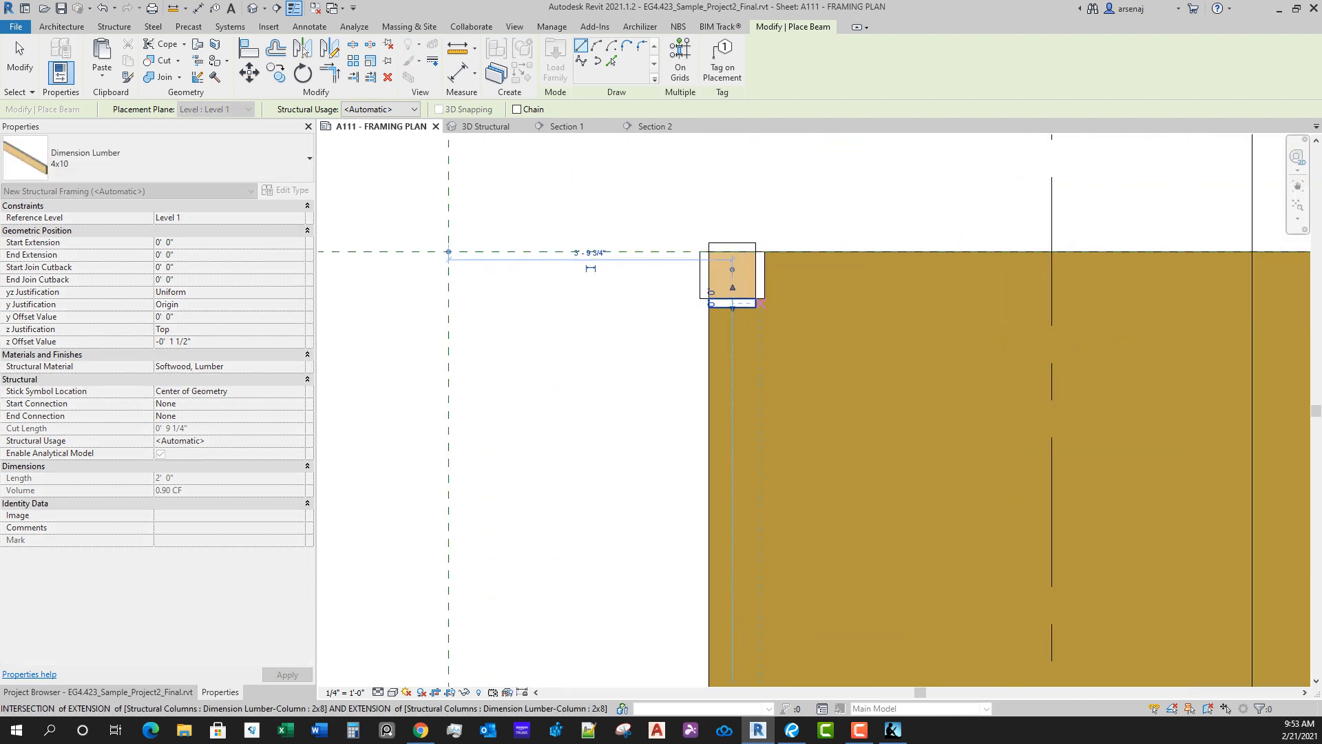
Step: Draw a 4x10 girder about 10' long along the north deck edge from the northwest corner column to the next column east
click(755, 275)
scroll(1021, 355, down, 3)
middle_drag(1111, 379, 828, 387)
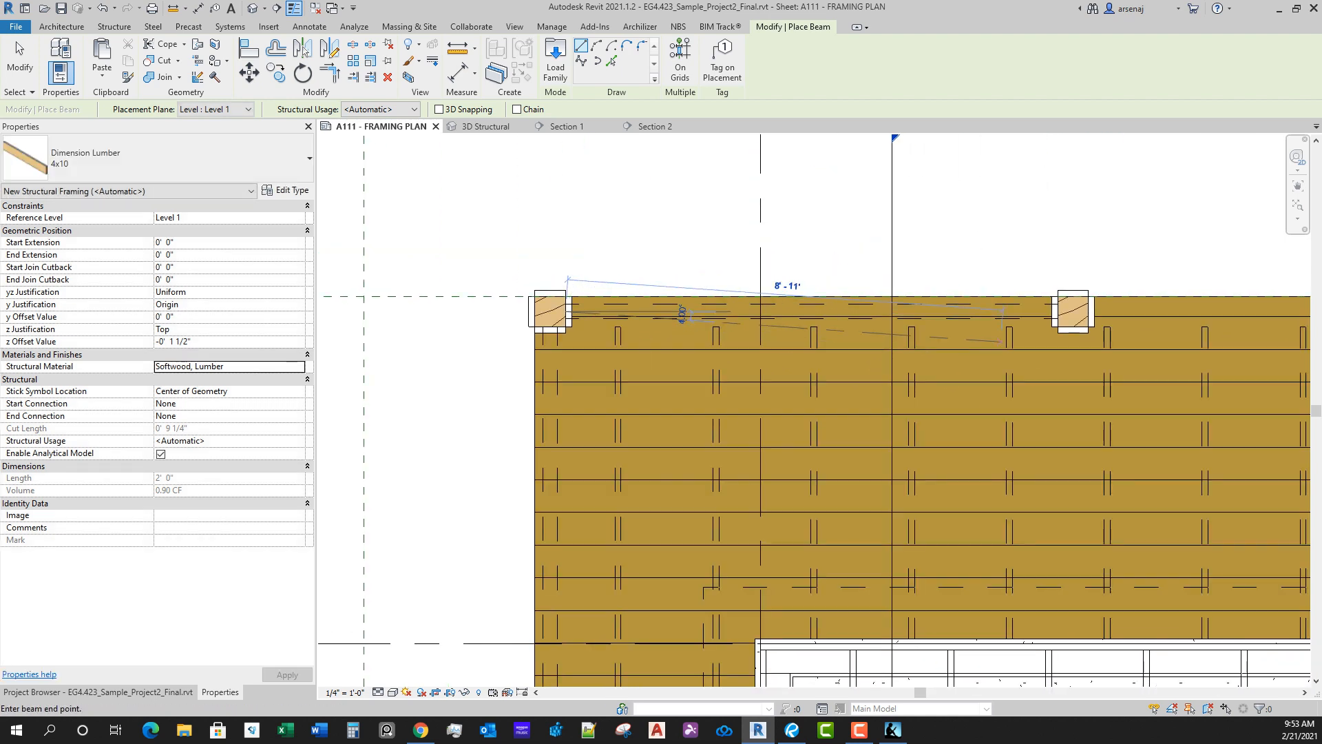
scroll(985, 329, up, 1)
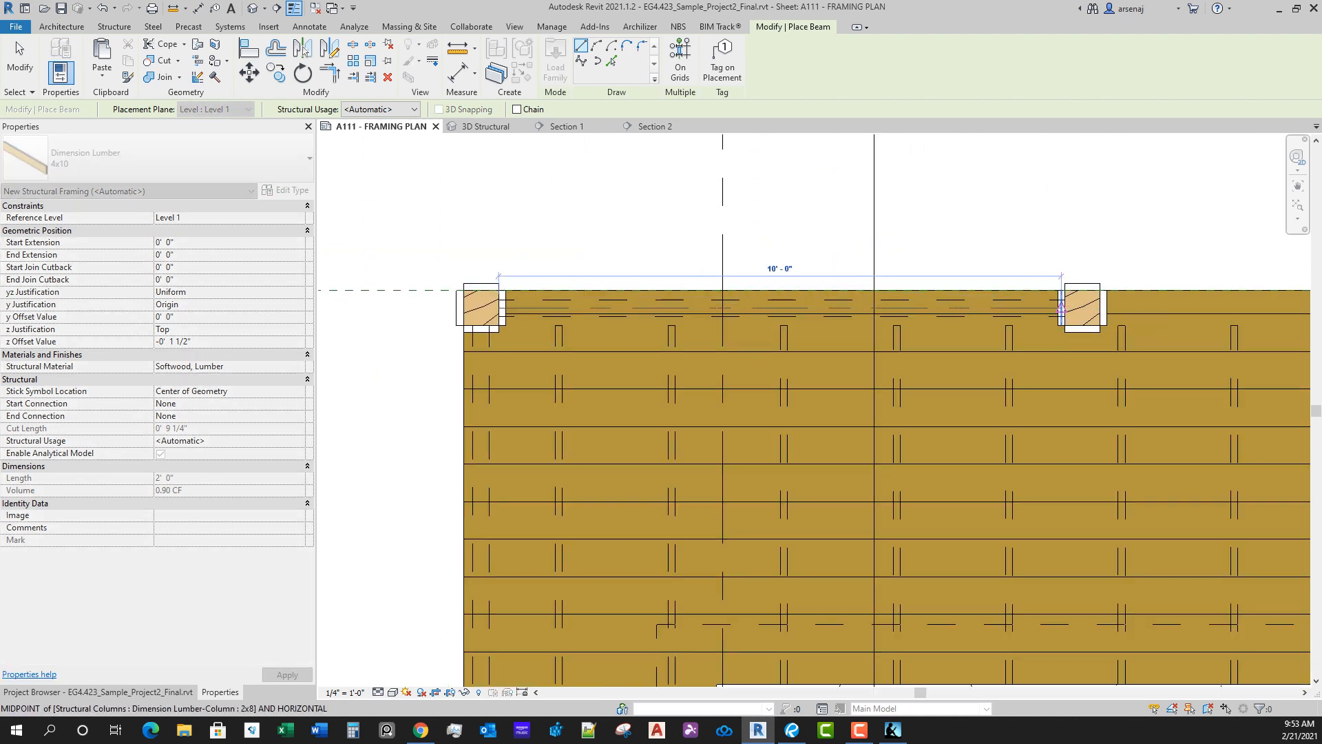
click(1065, 307)
scroll(955, 343, down, 1)
middle_drag(792, 333, 570, 358)
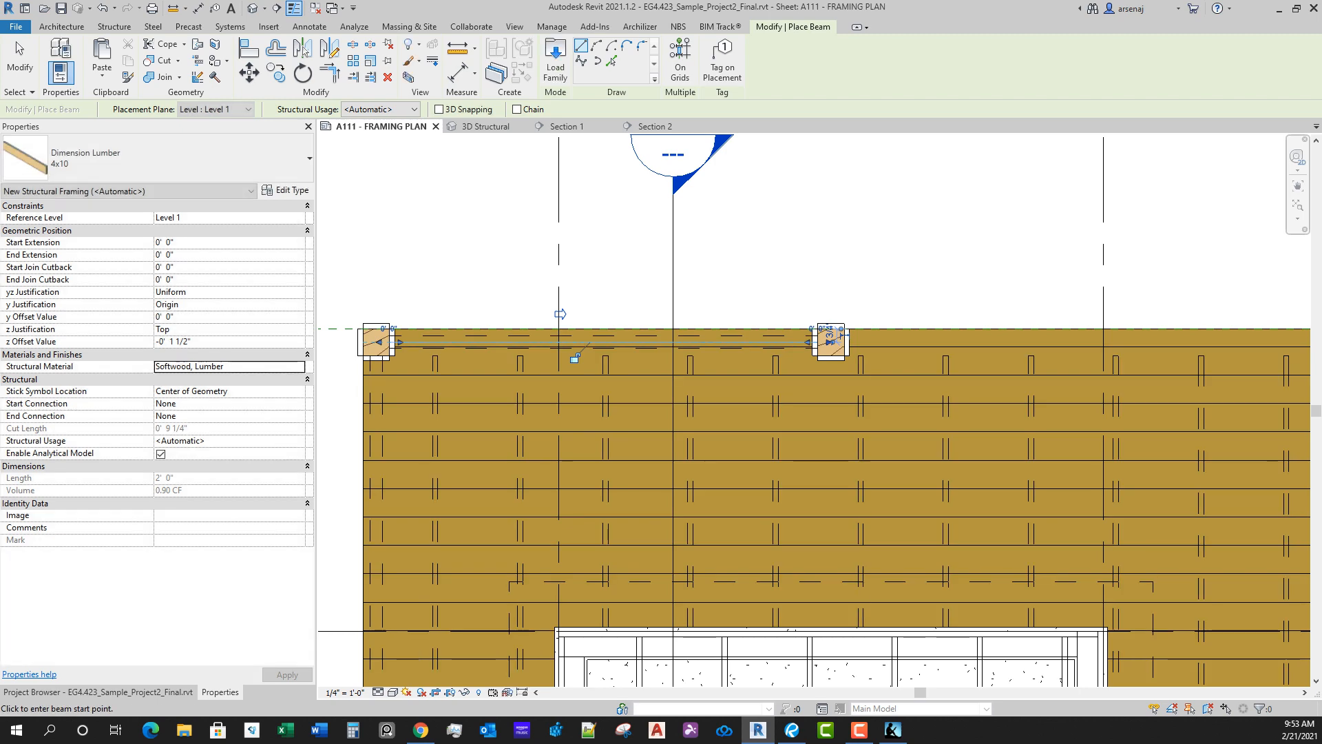
Step: Check the properties of the westernmost 4x10 girder on the north deck edge
key(Escape)
click(727, 336)
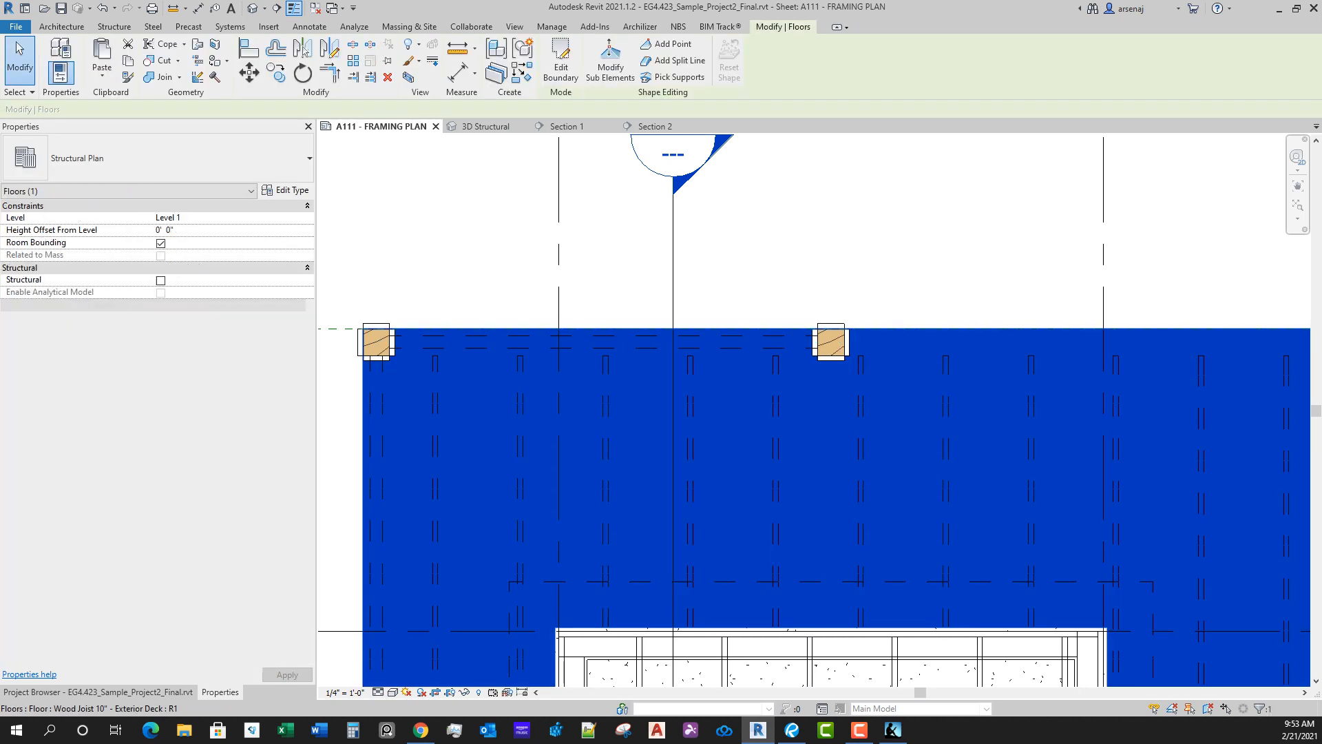
key(Escape)
click(728, 336)
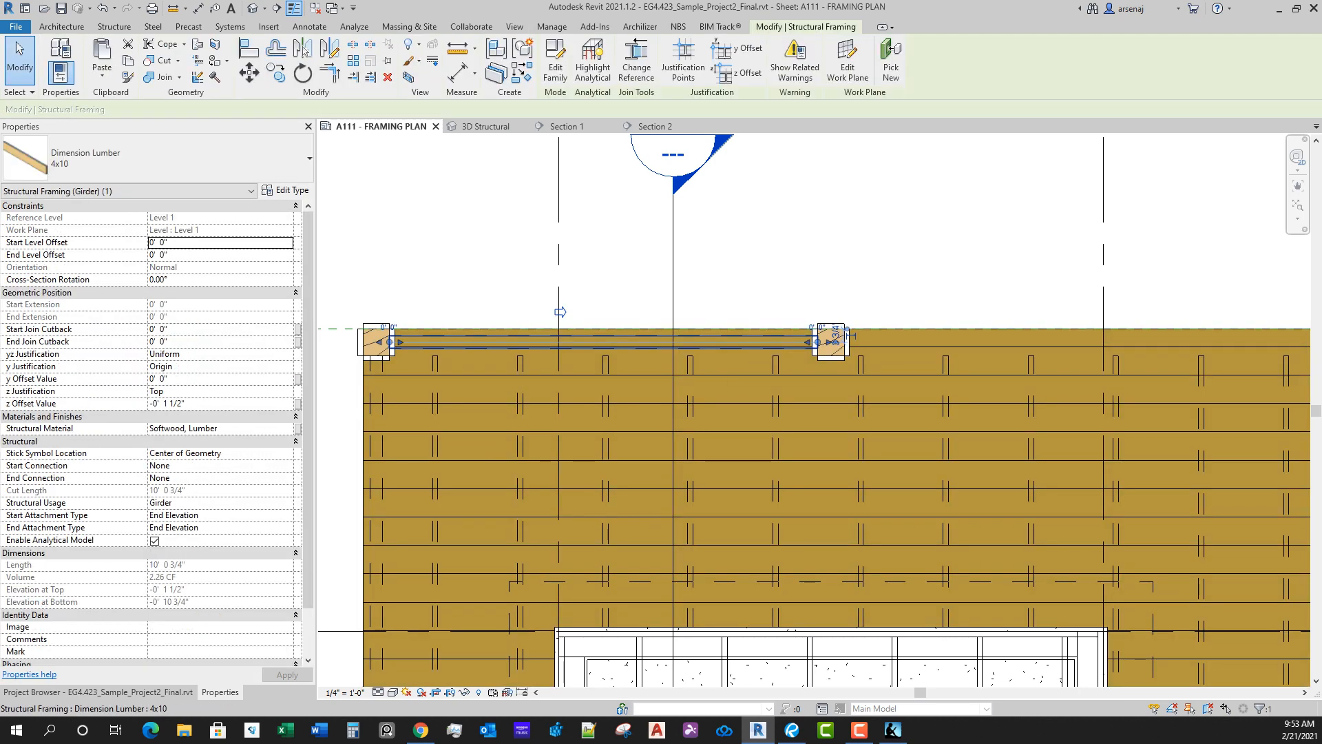
key(Escape)
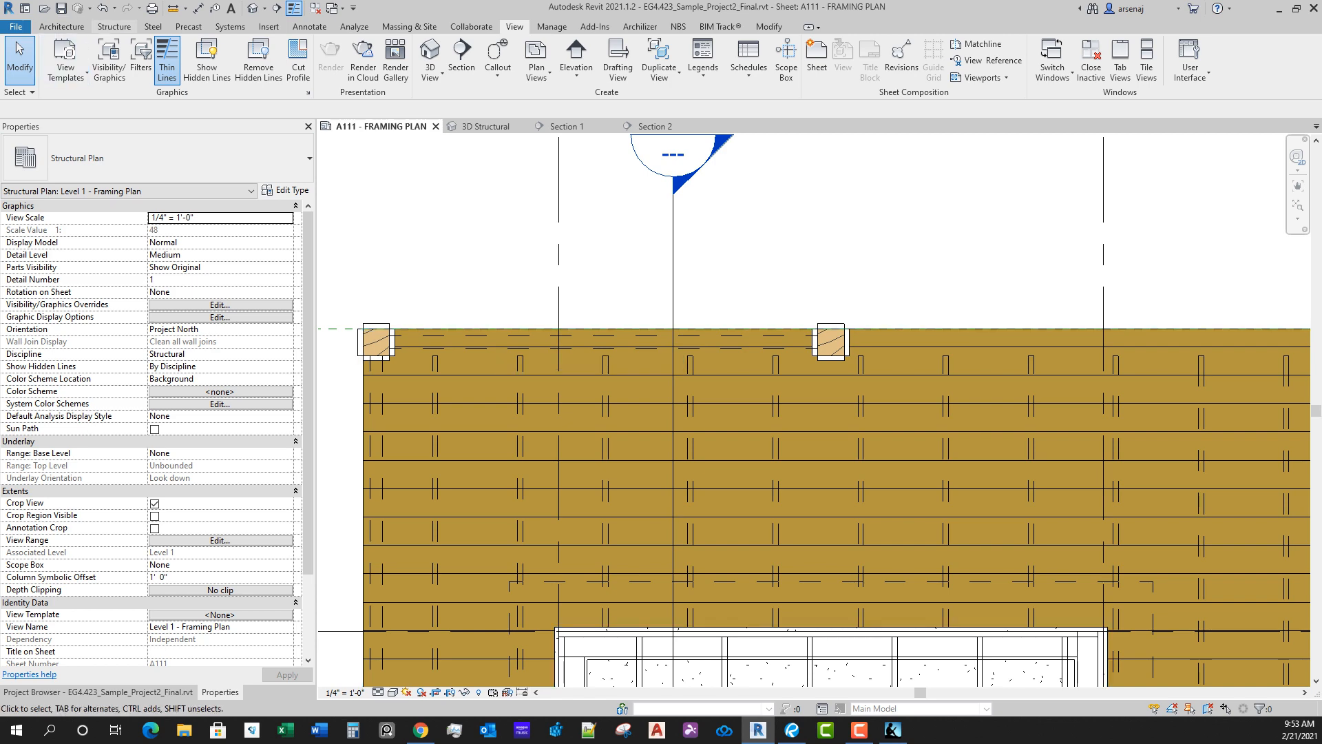
Step: Draw a 4x10 girder about 14' 1 5/8" long from the second north-edge column east to the third column
click(113, 26)
click(54, 59)
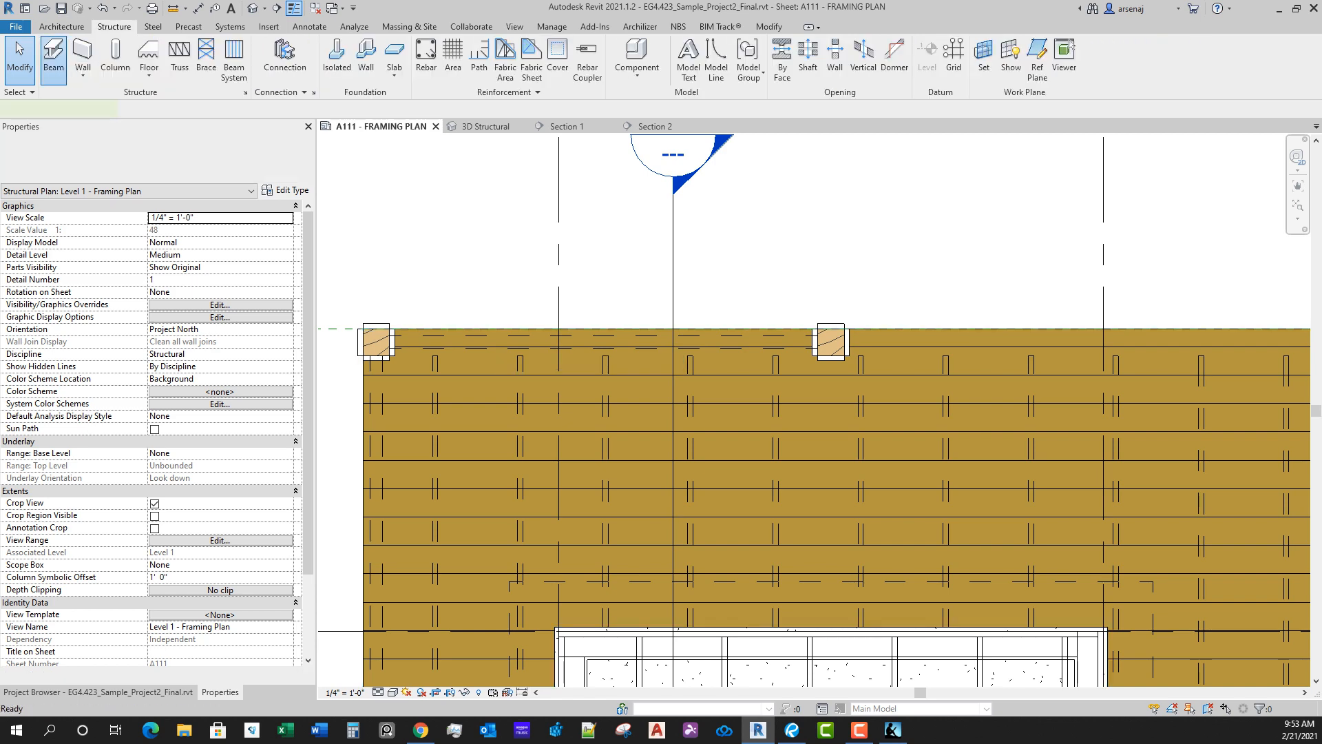
scroll(845, 353, up, 5)
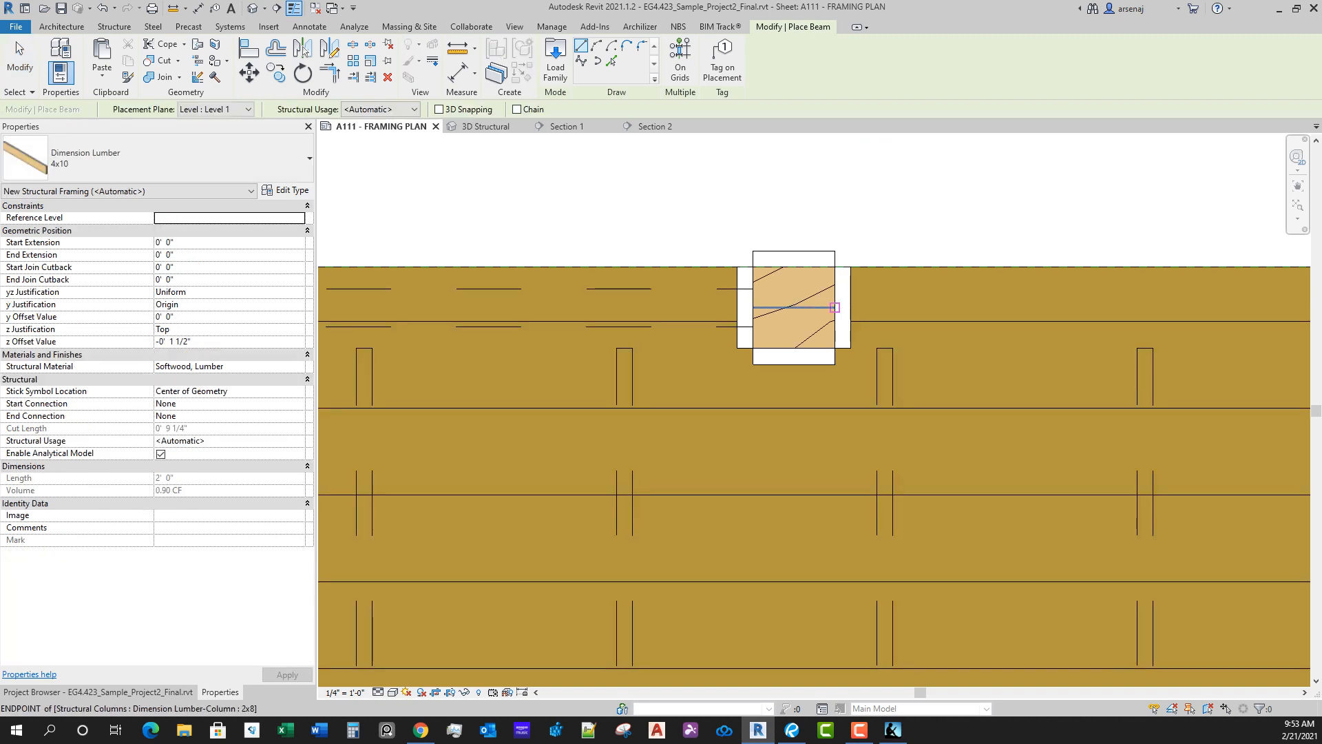
click(835, 308)
scroll(835, 308, down, 3)
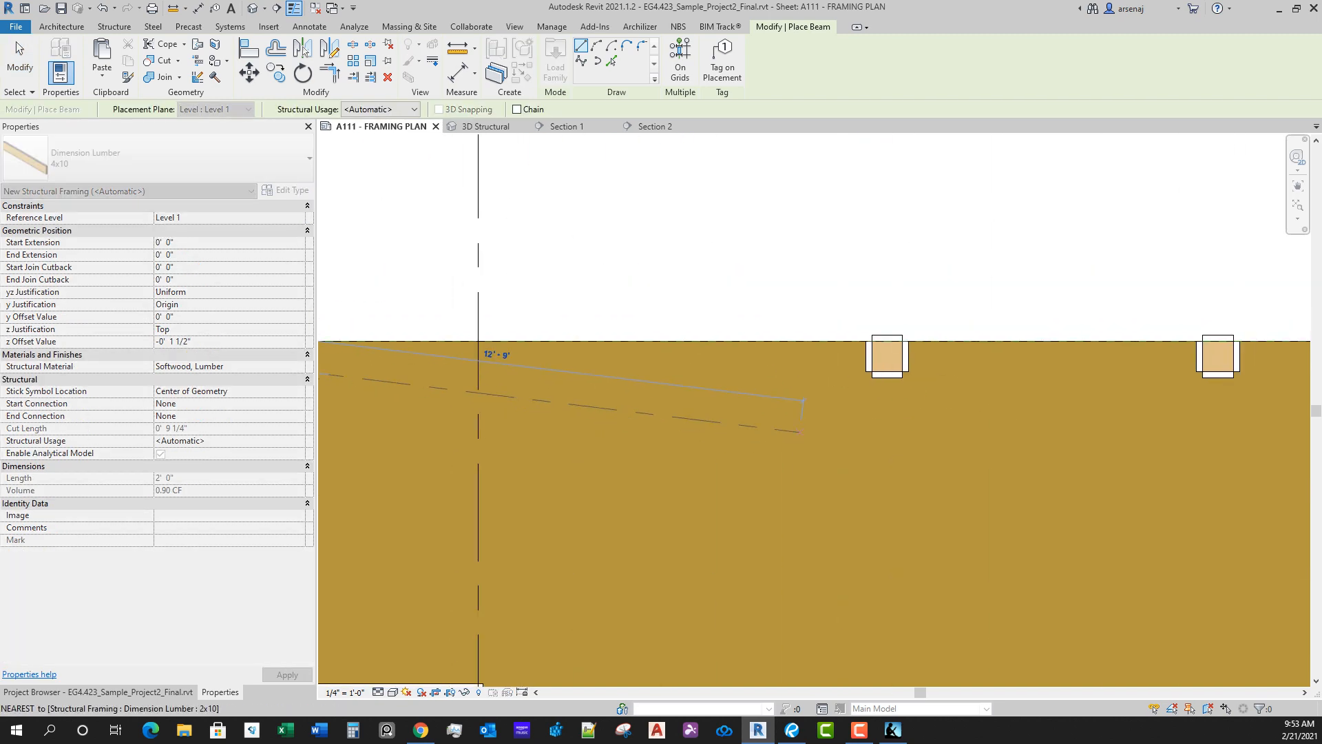
scroll(870, 357, up, 1)
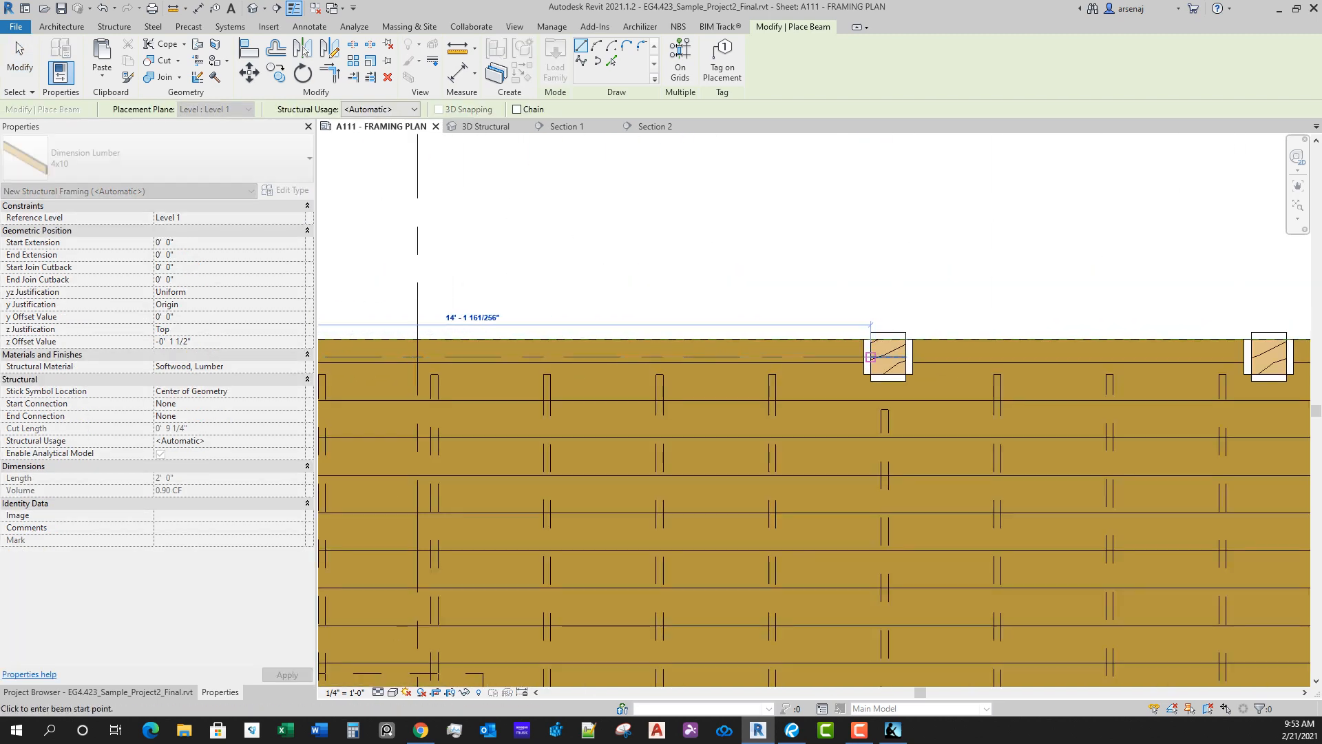
click(870, 356)
middle_drag(871, 357, 731, 363)
Step: Draw a 4x10 girder about 6' 1 5/8" long between the third and fourth columns on the north deck edge
scroll(724, 365, down, 5)
scroll(730, 364, up, 8)
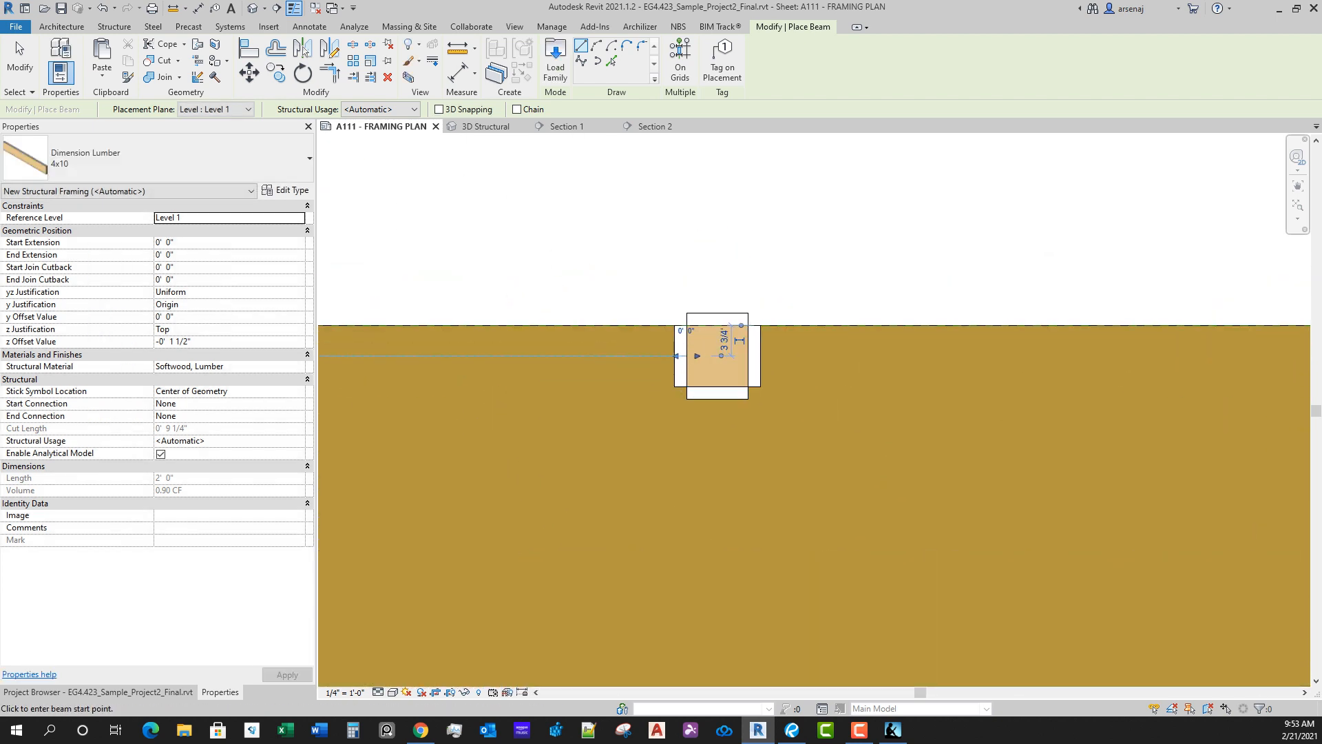
scroll(721, 356, up, 1)
click(774, 347)
scroll(1078, 386, down, 2)
middle_drag(1086, 390, 802, 395)
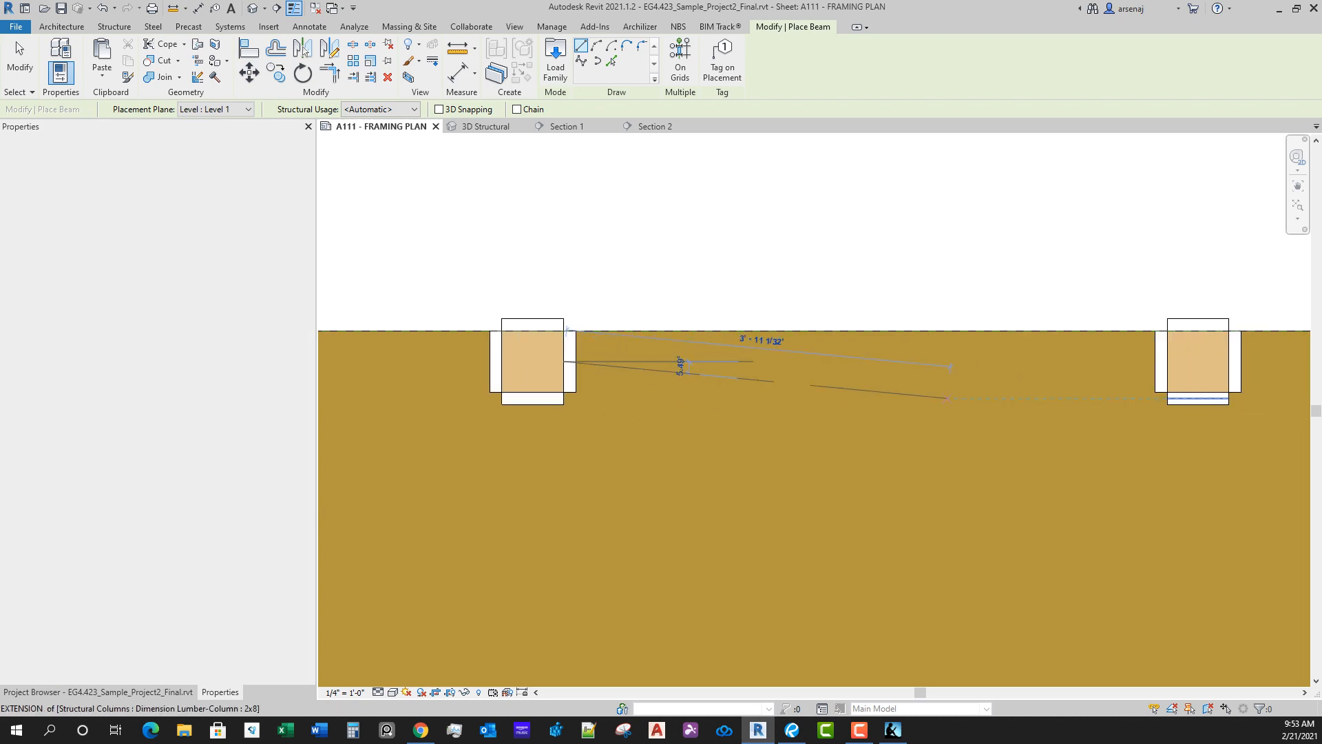
scroll(1168, 360, up, 1)
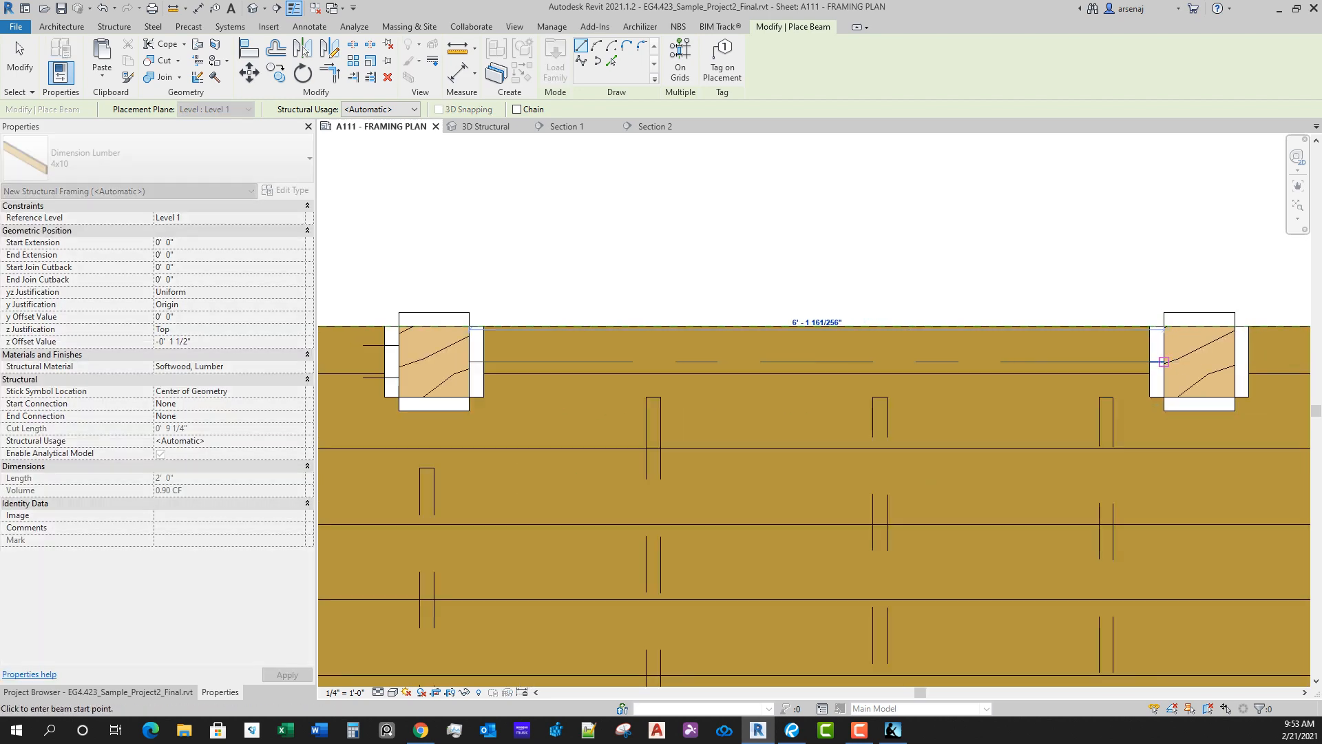
middle_drag(1164, 362, 599, 346)
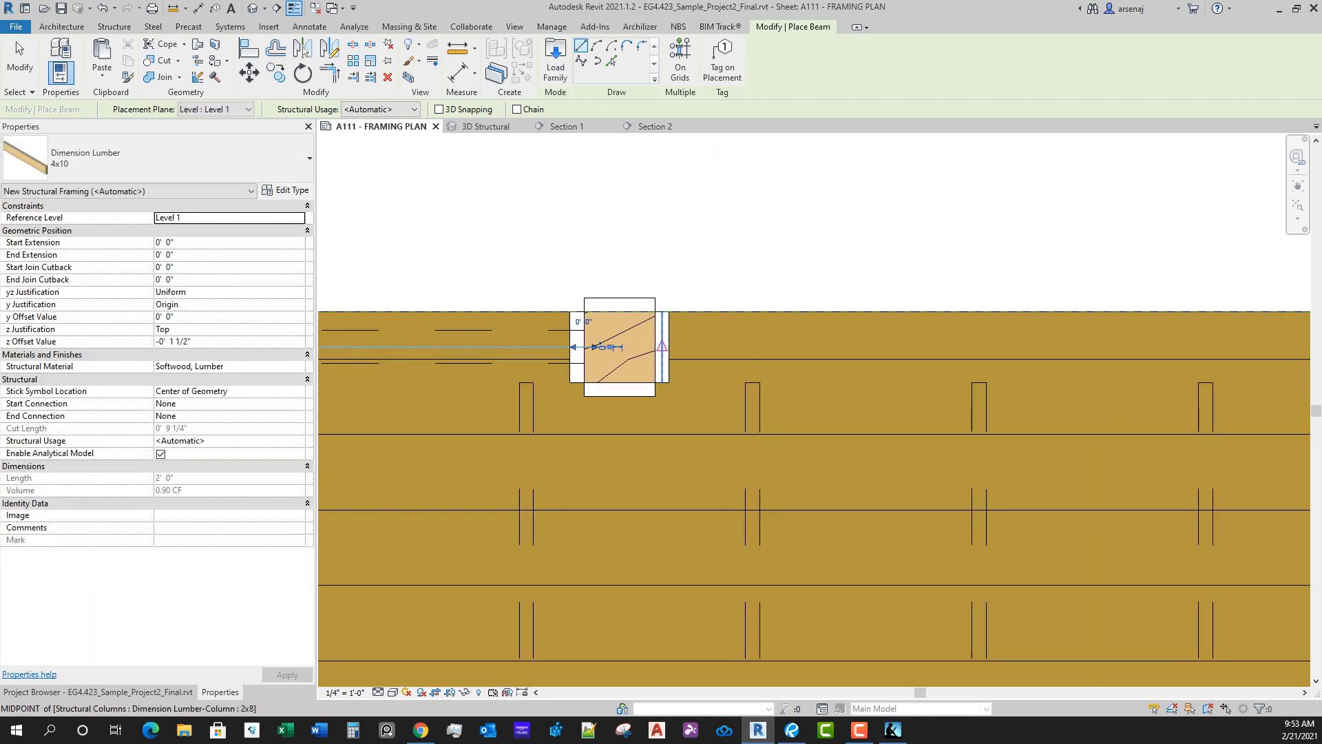
Step: Draw a 4x10 girder from the fourth north-edge column east to the fifth column
click(655, 346)
scroll(940, 392, down, 4)
middle_drag(1190, 395, 965, 394)
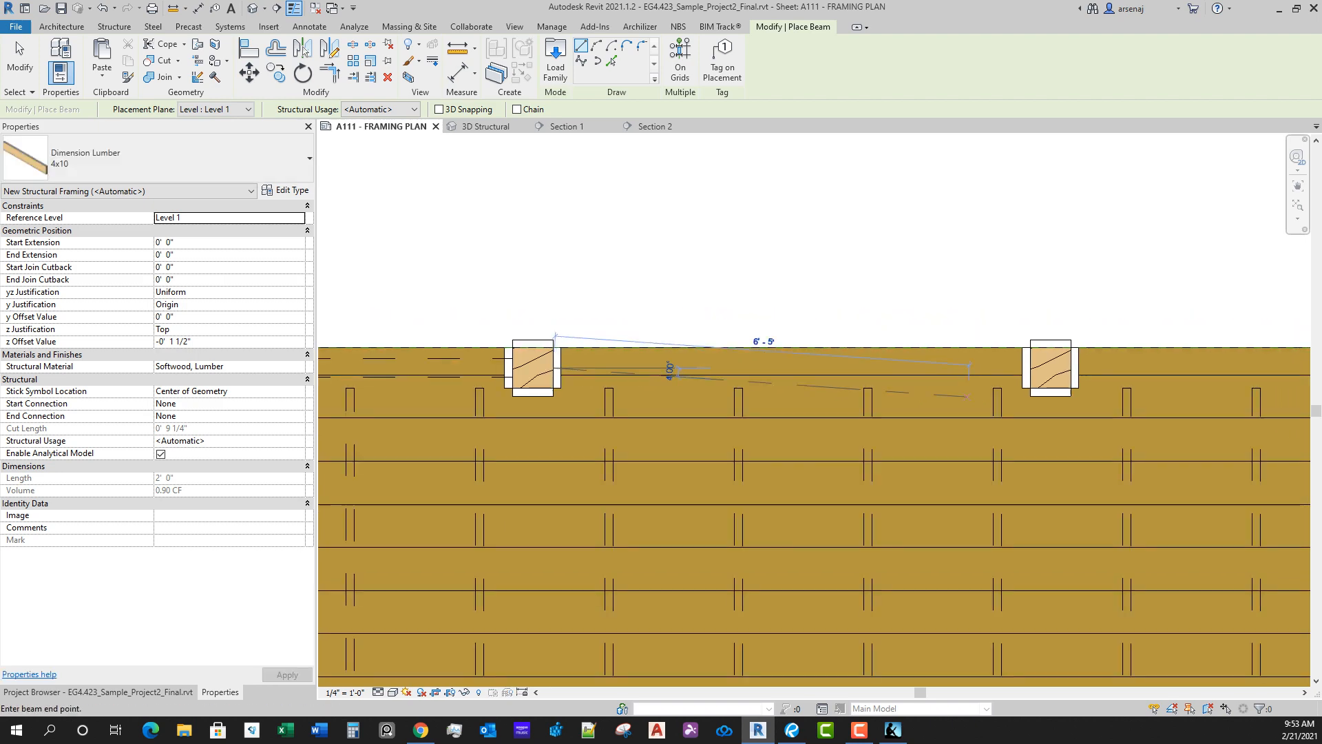
scroll(964, 390, up, 1)
scroll(1040, 363, down, 1)
middle_drag(1269, 406, 1016, 438)
Step: Draw a 4x10 girder from the fifth north-edge column east to the deck's northeast corner column
scroll(1016, 439, up, 1)
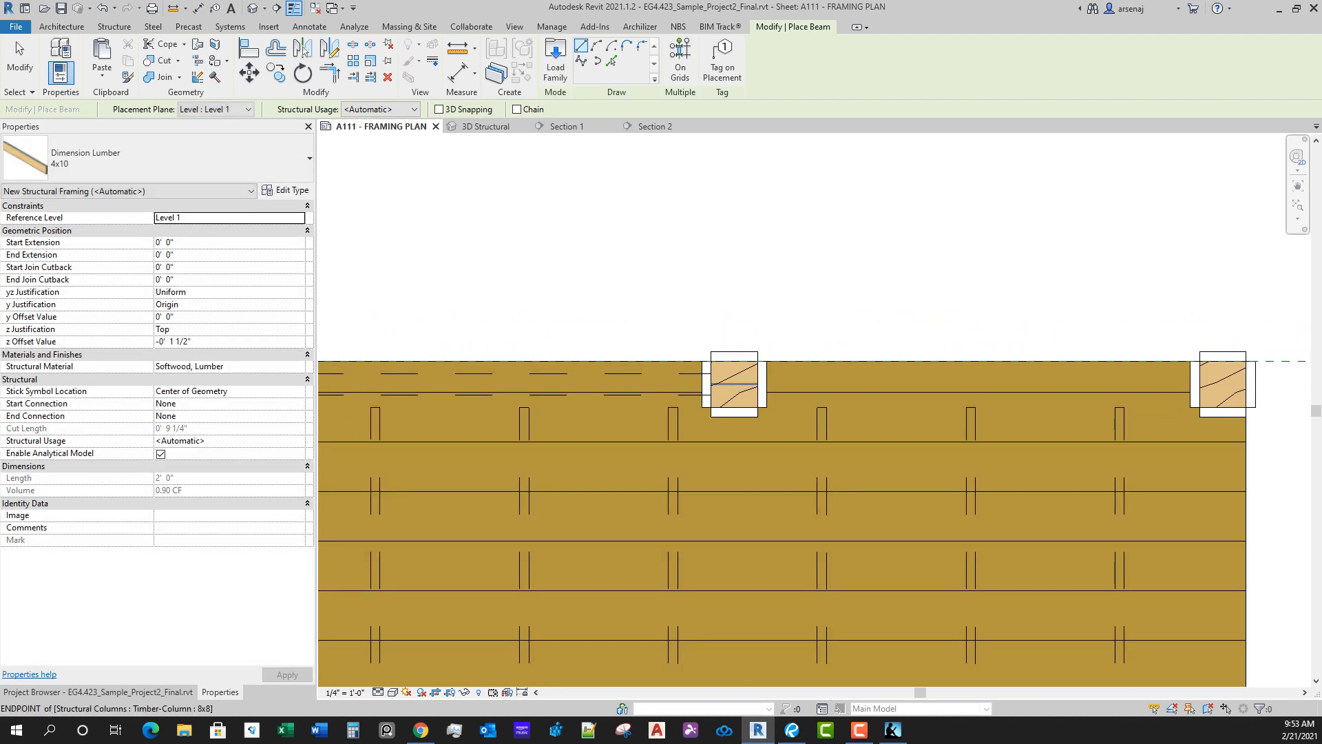
click(757, 384)
click(1191, 384)
middle_drag(934, 405, 684, 281)
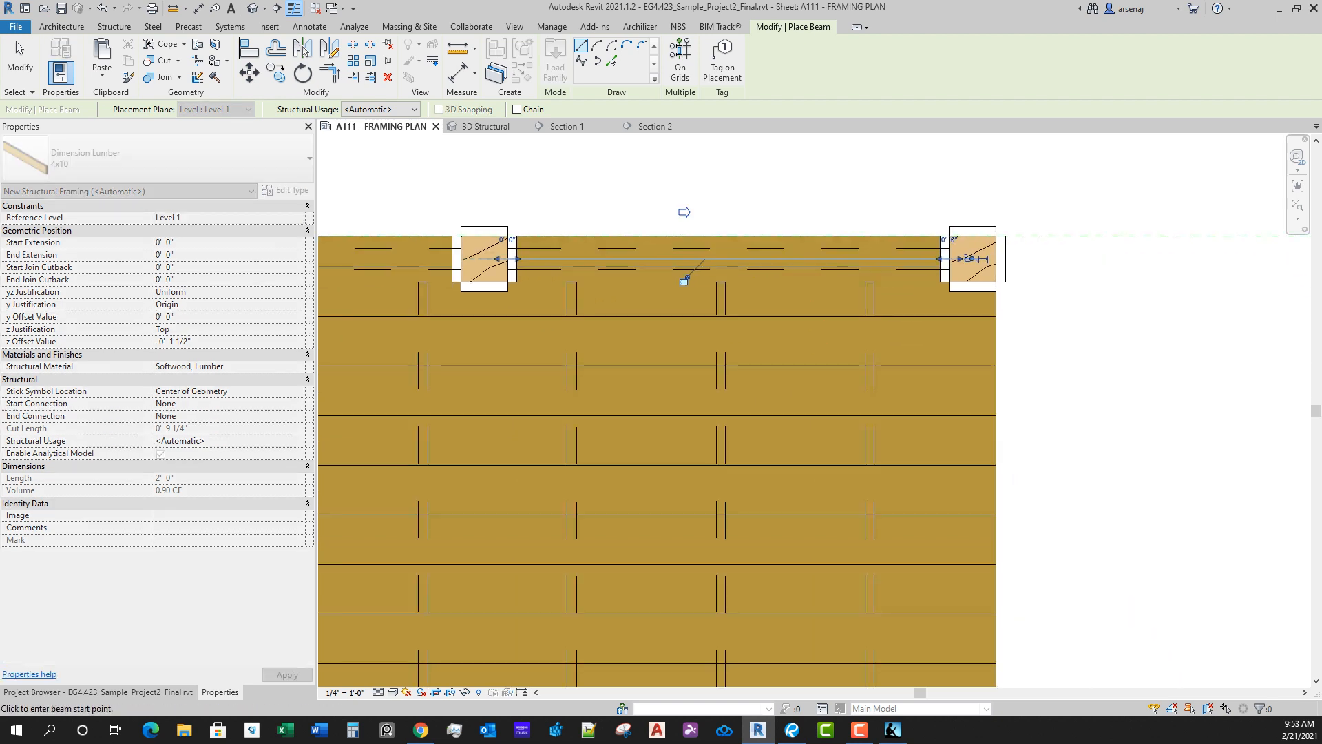
Step: Draw a 4x10 girder about 11' 4 1/2" long from the northeast corner column south to the deck's edge at the house wall
click(972, 282)
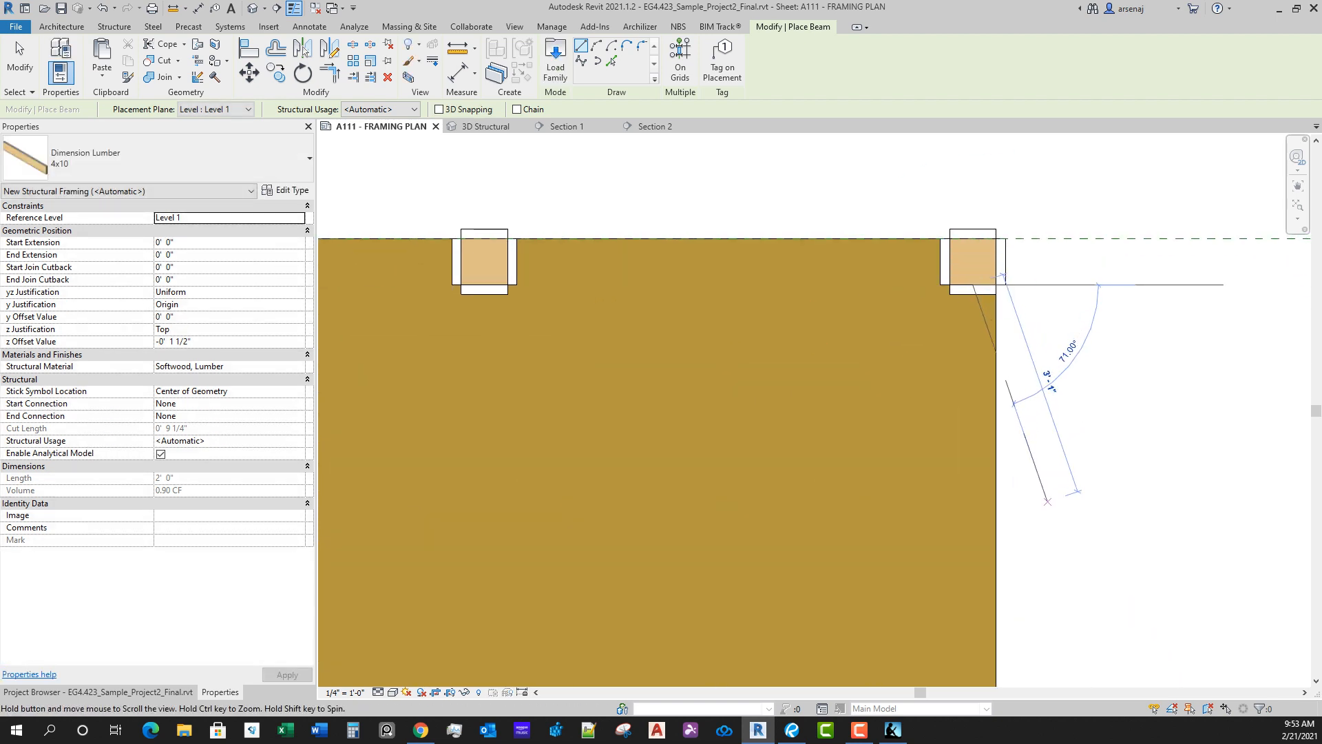
scroll(1030, 537, down, 2)
middle_drag(1016, 585, 996, 336)
scroll(997, 337, down, 1)
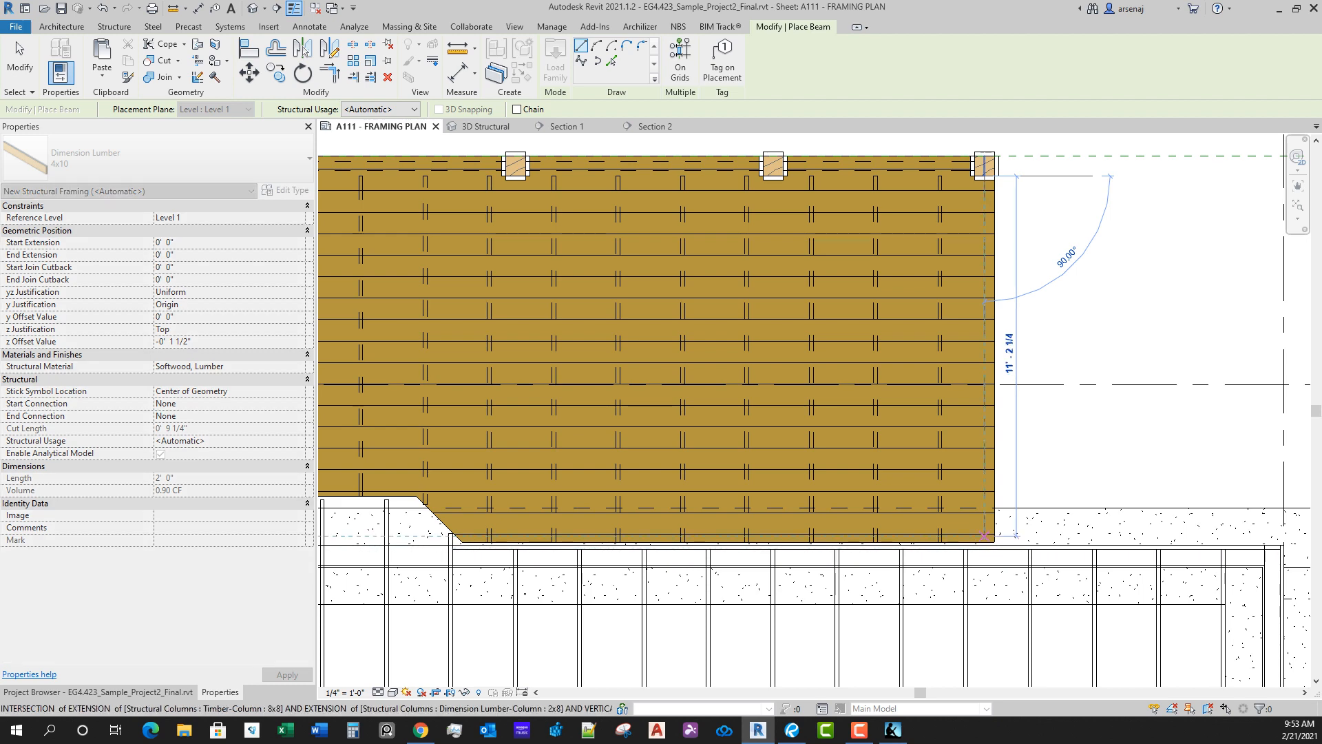
scroll(984, 549, up, 3)
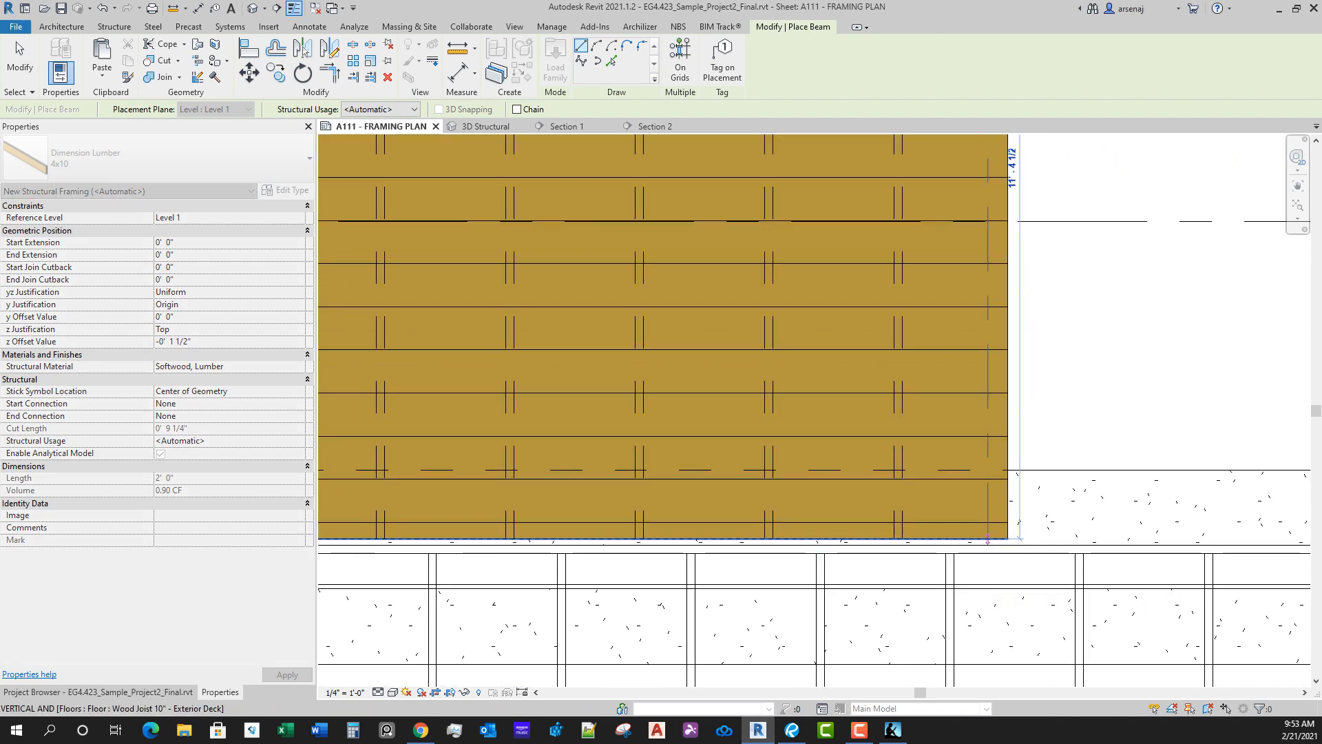
click(988, 539)
scroll(1143, 511, down, 4)
middle_drag(757, 537, 1241, 525)
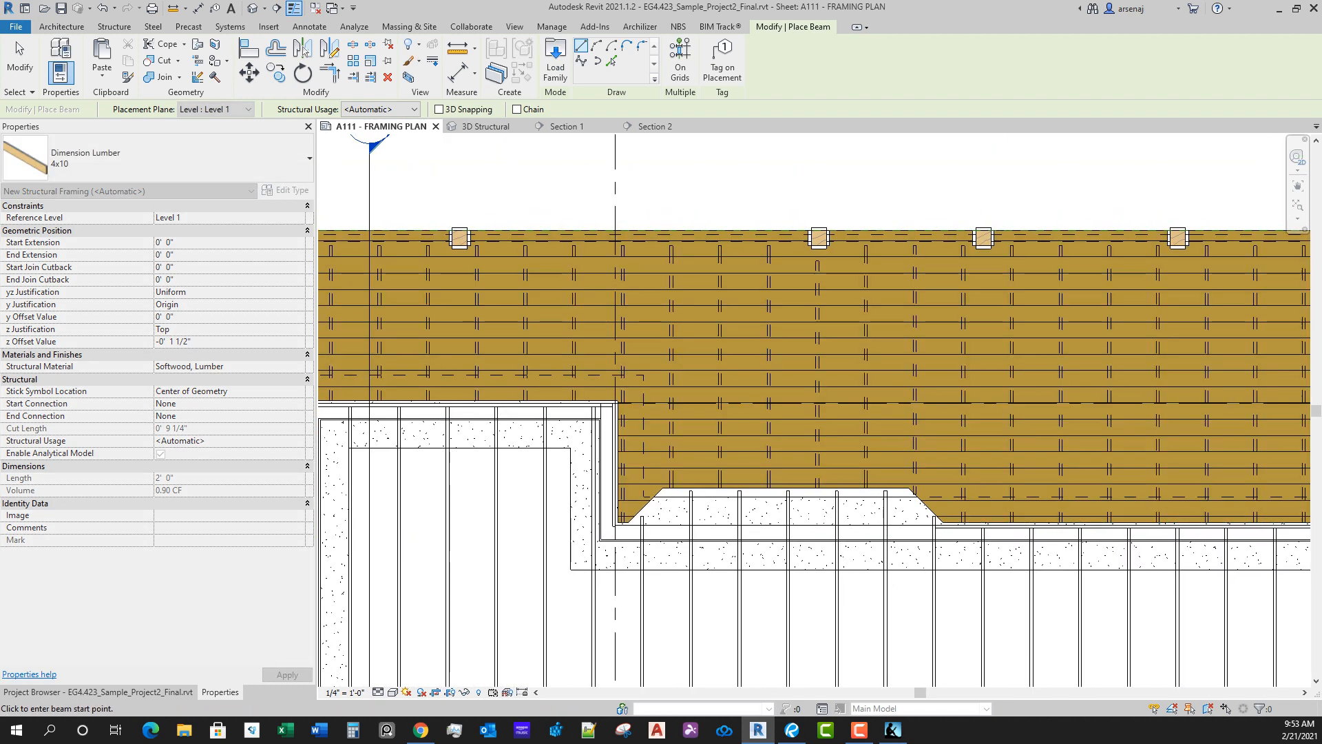
key(Escape)
key(Escape)
Step: Draw a 4x10 beam about 2' long along the west diagonal edge of the deck where it wraps the angled bay
scroll(650, 543, up, 2)
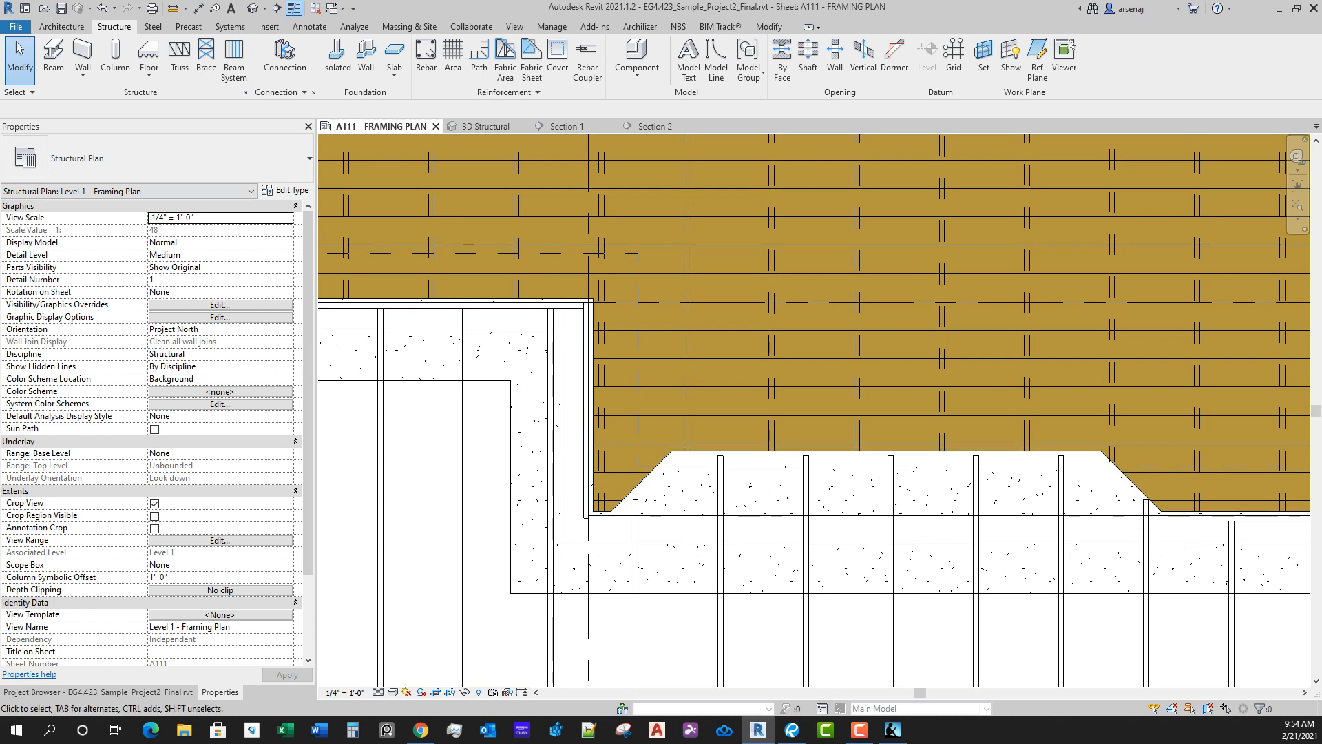
click(54, 58)
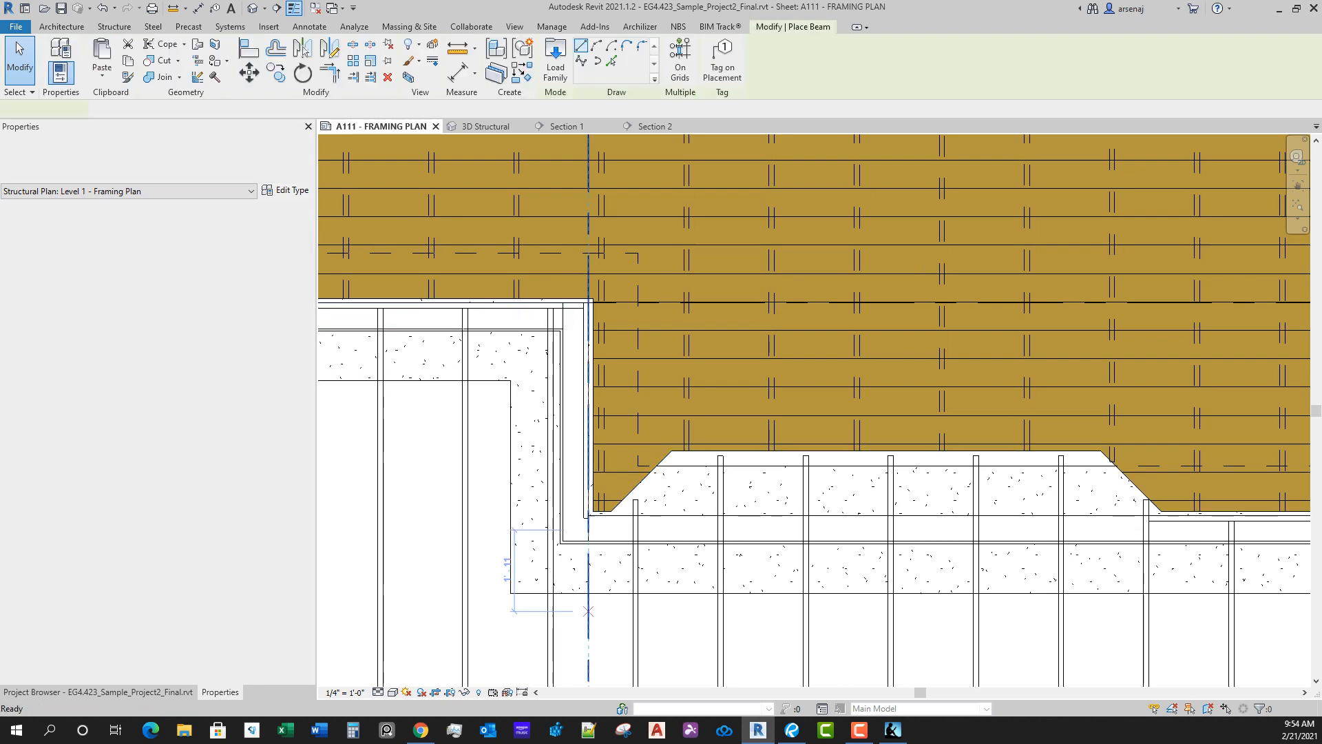
scroll(630, 518, up, 2)
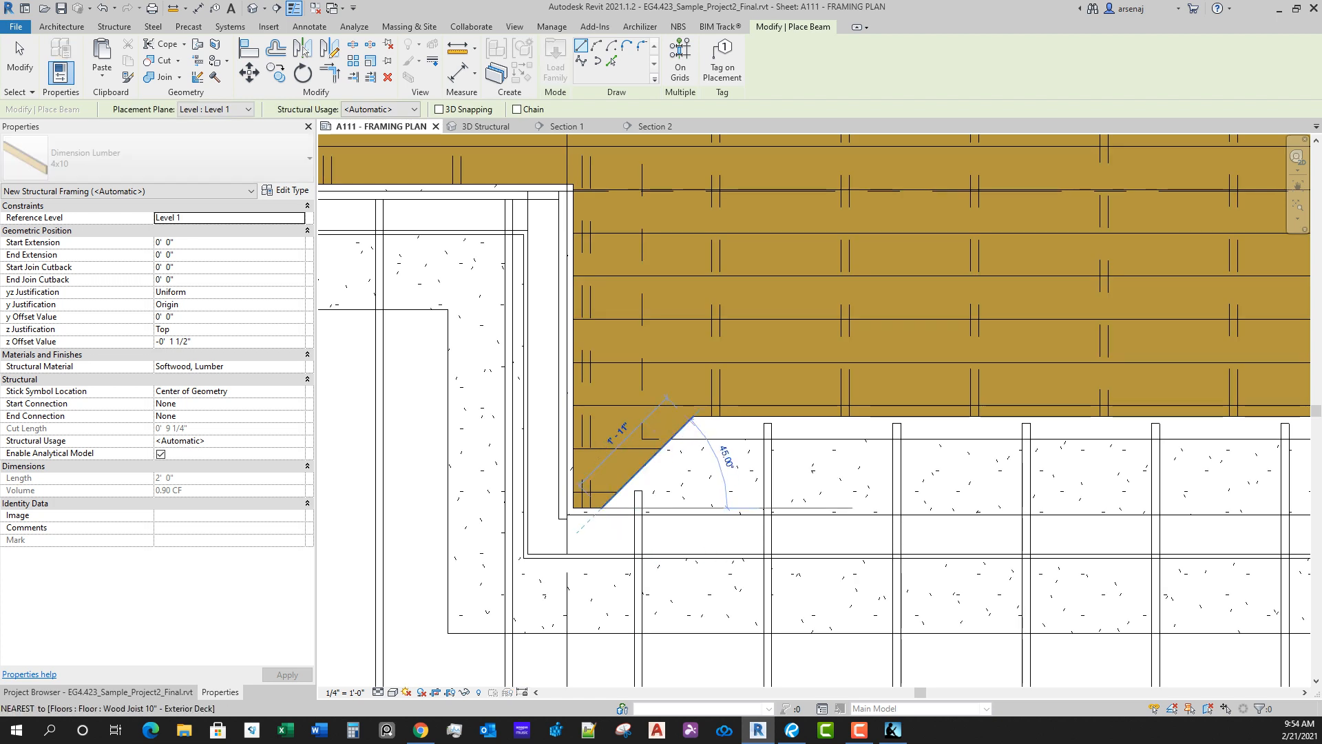
click(694, 416)
scroll(834, 441, down, 1)
middle_drag(833, 440, 544, 411)
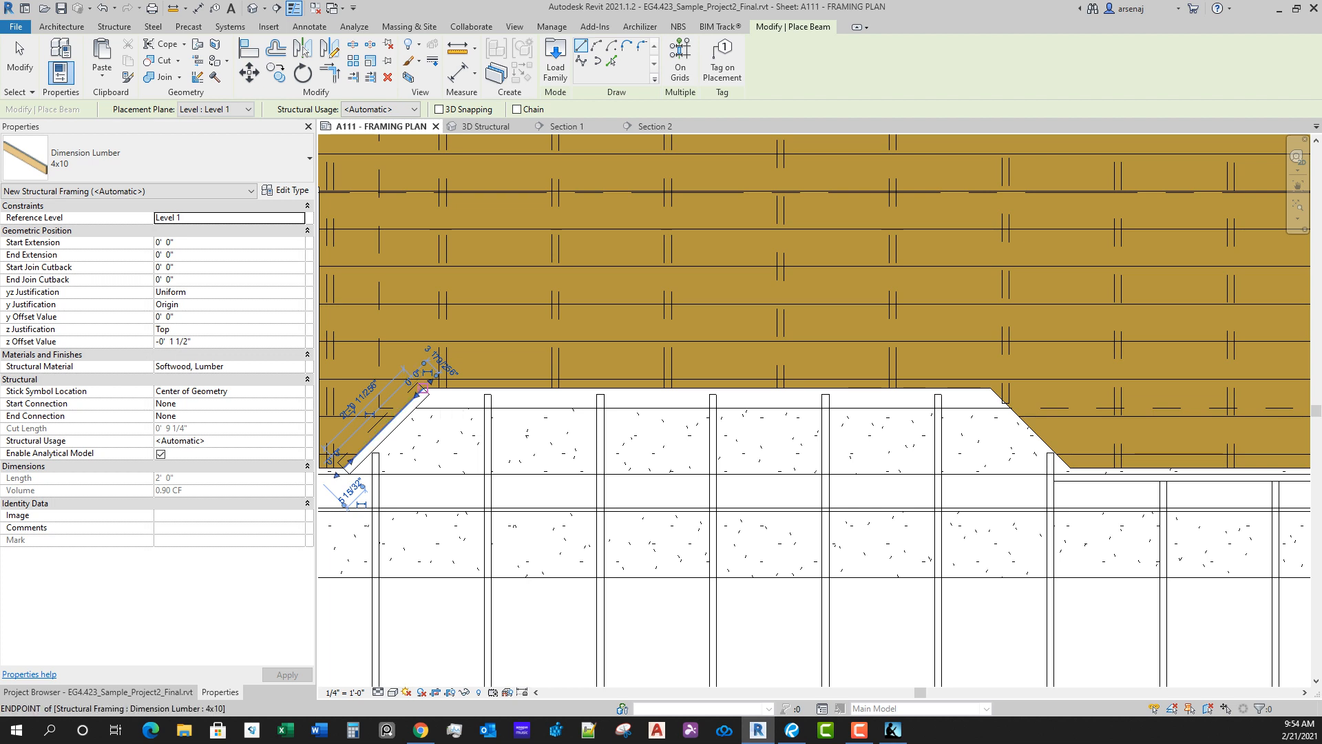
Step: Draw a 4x10 beam about 10' 1" long along the straight deck edge of the bay, between its two diagonals
click(421, 389)
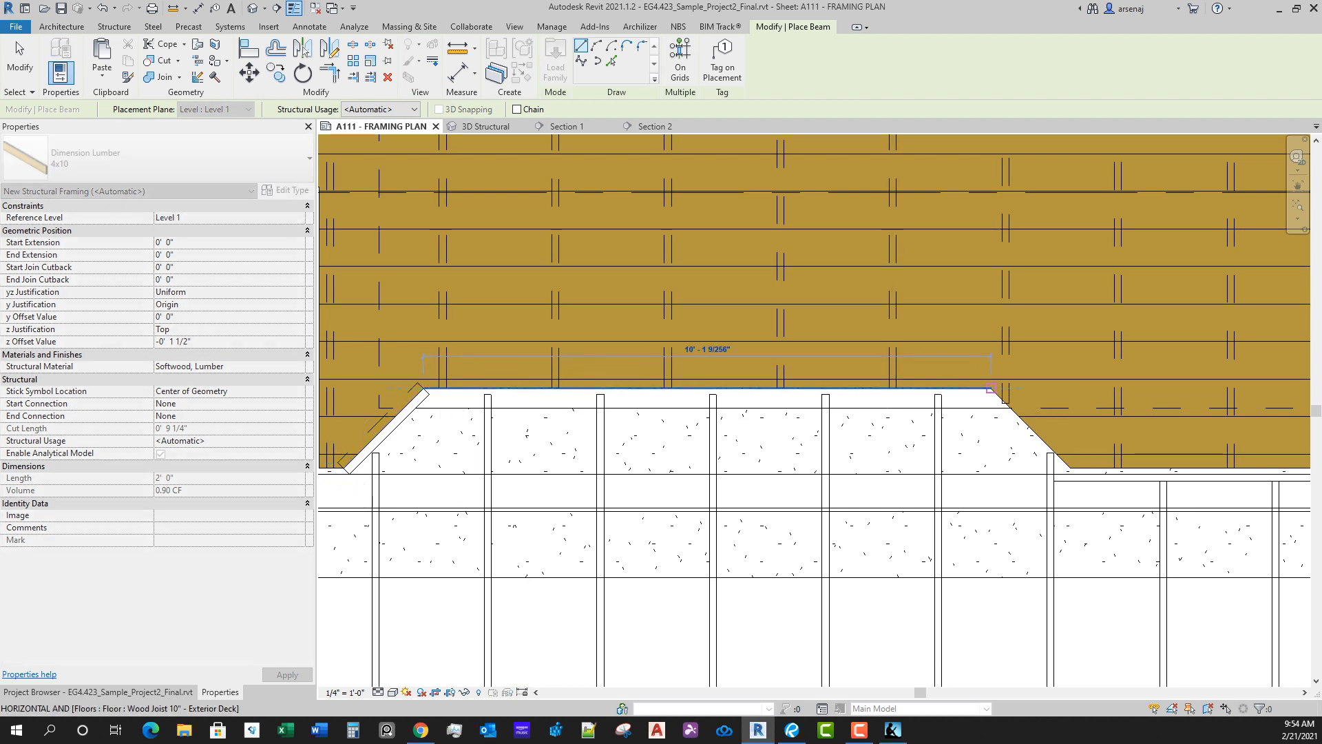
click(991, 388)
scroll(1048, 478, up, 2)
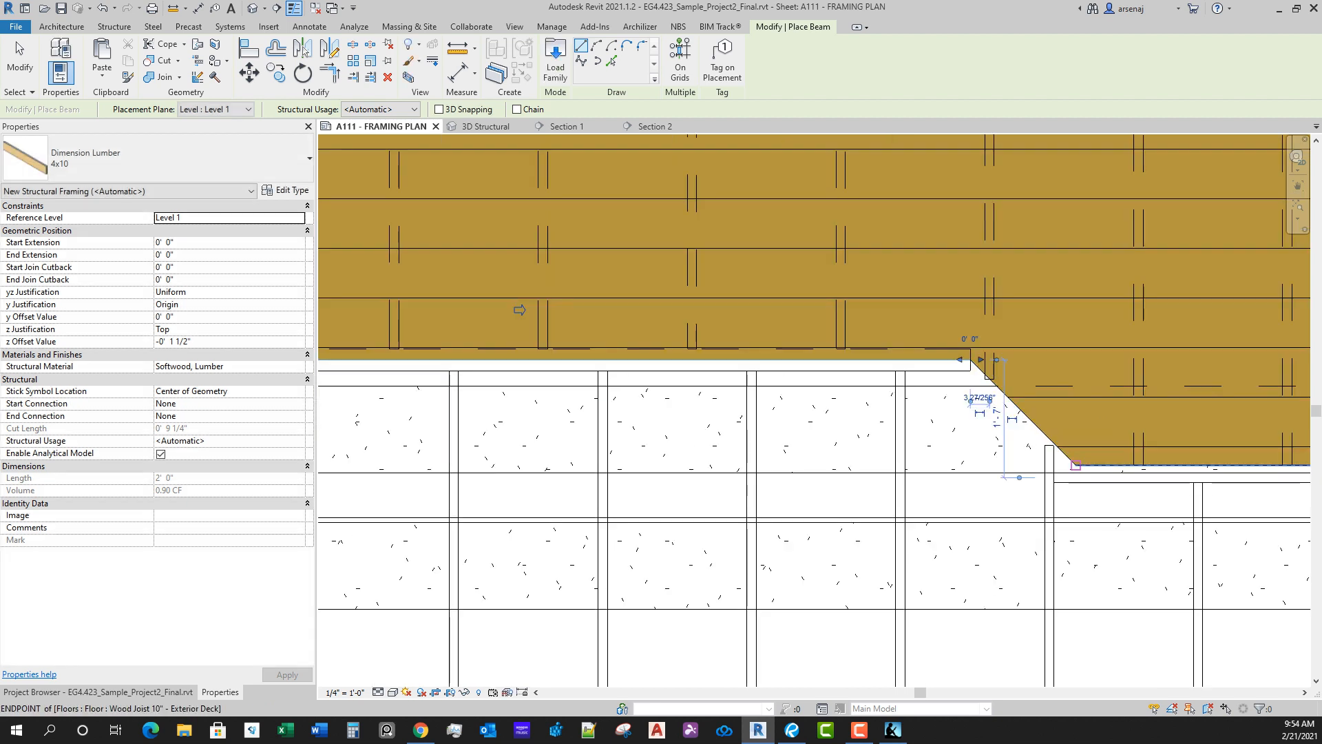
Step: Draw a 4x10 beam about 2' long along the east diagonal deck edge of the bay, from the house wall to the bay's corner
click(1076, 465)
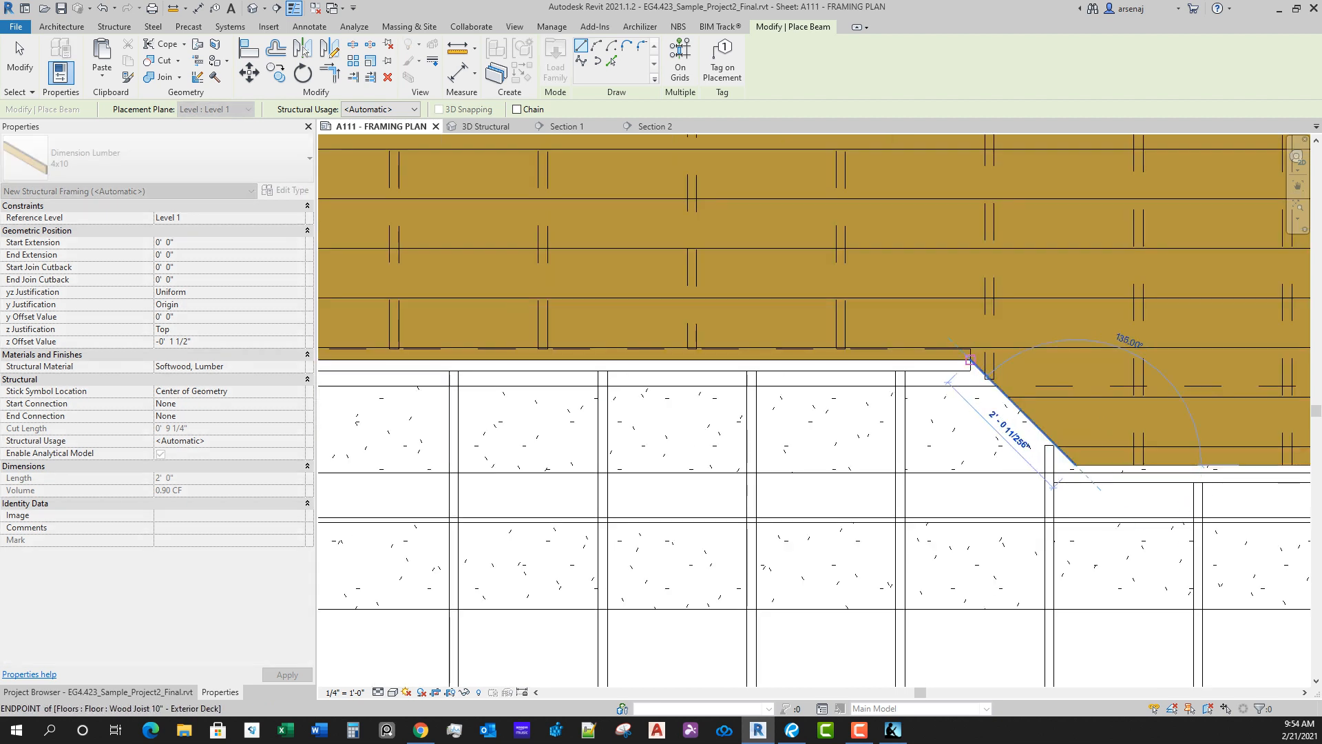
click(970, 360)
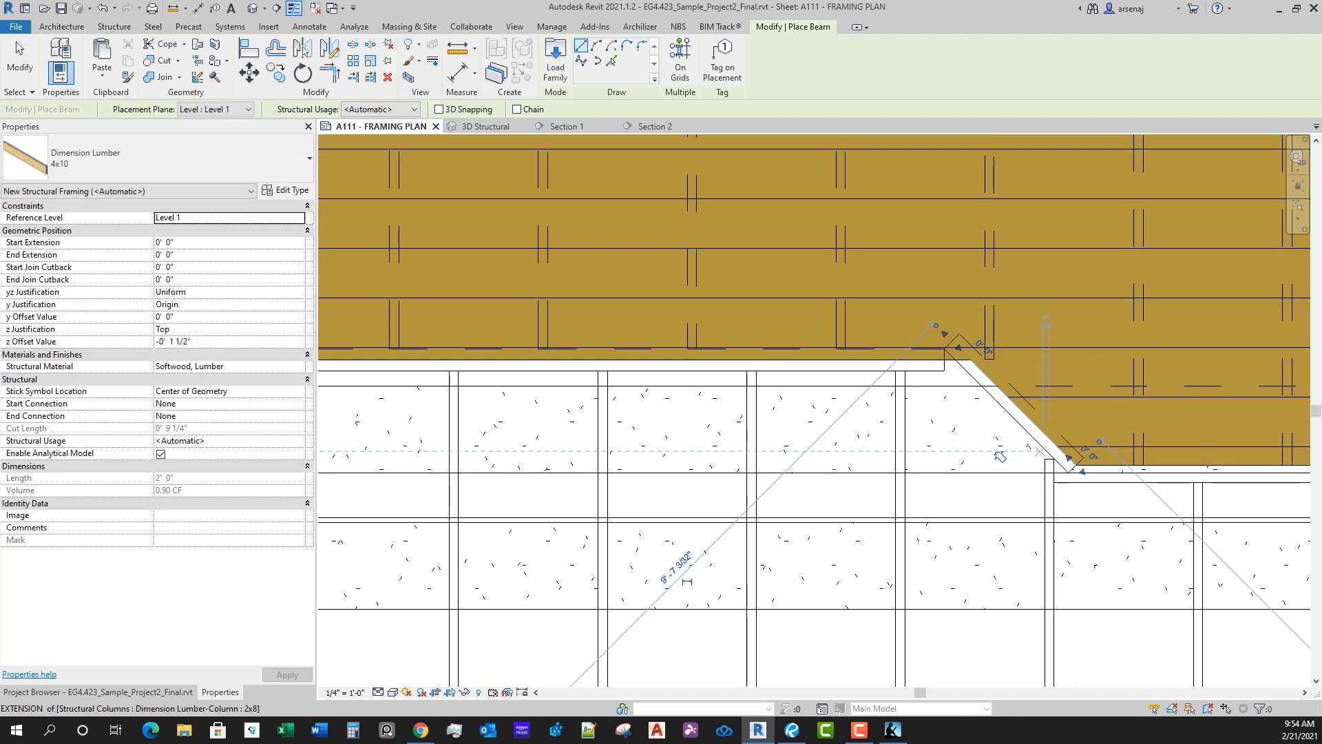
key(Escape)
key(Escape)
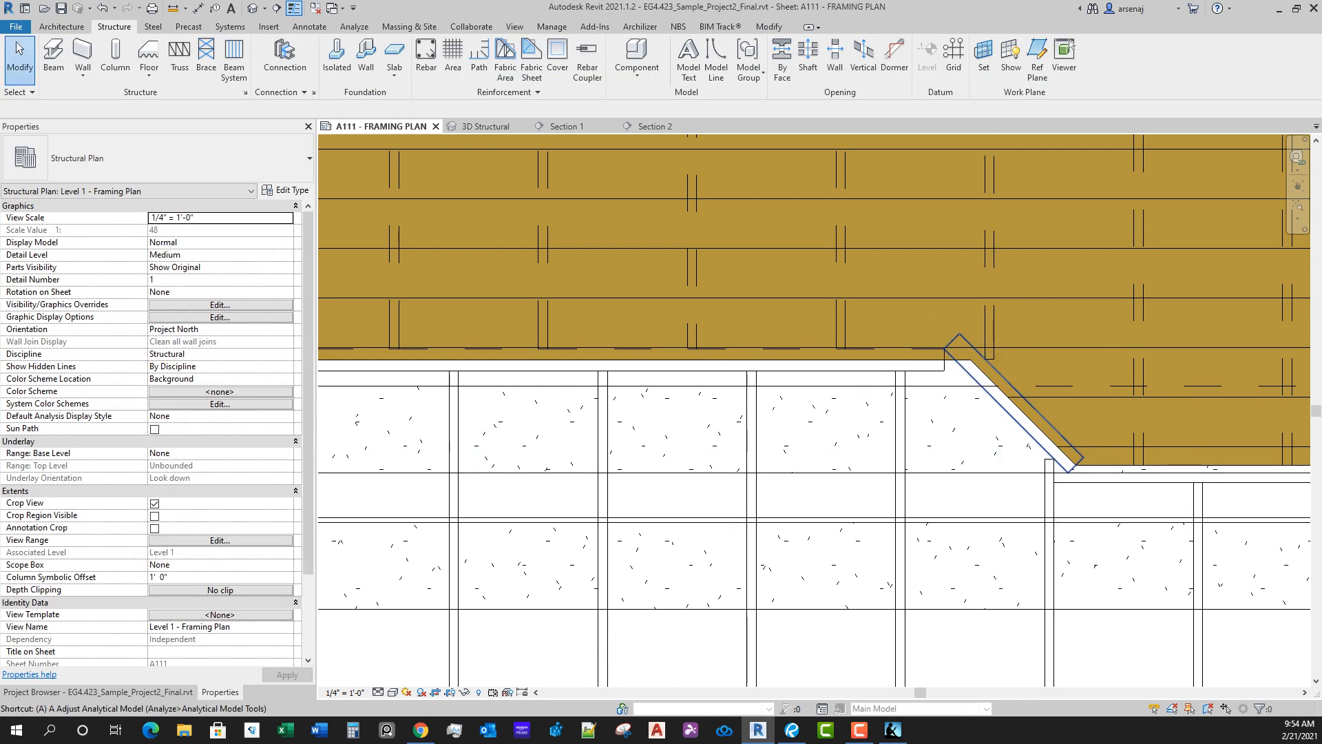
key(l)
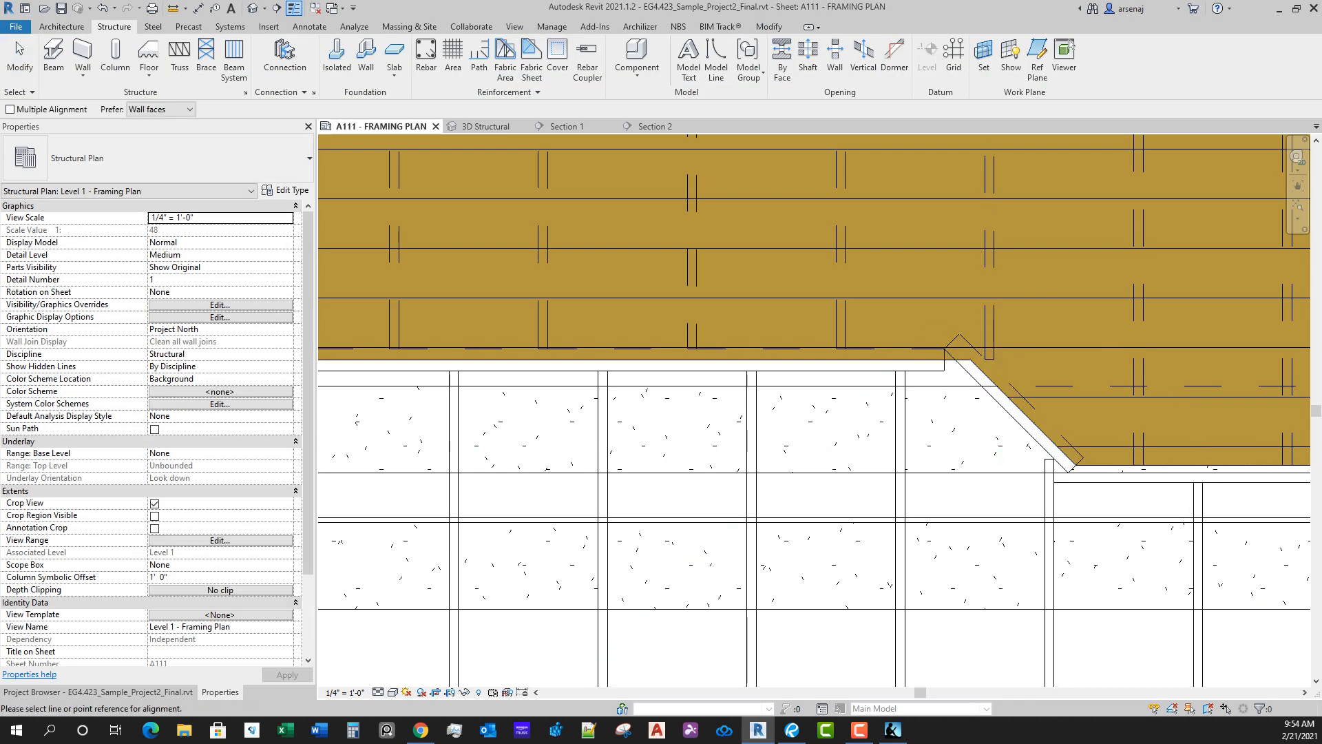
key(Escape)
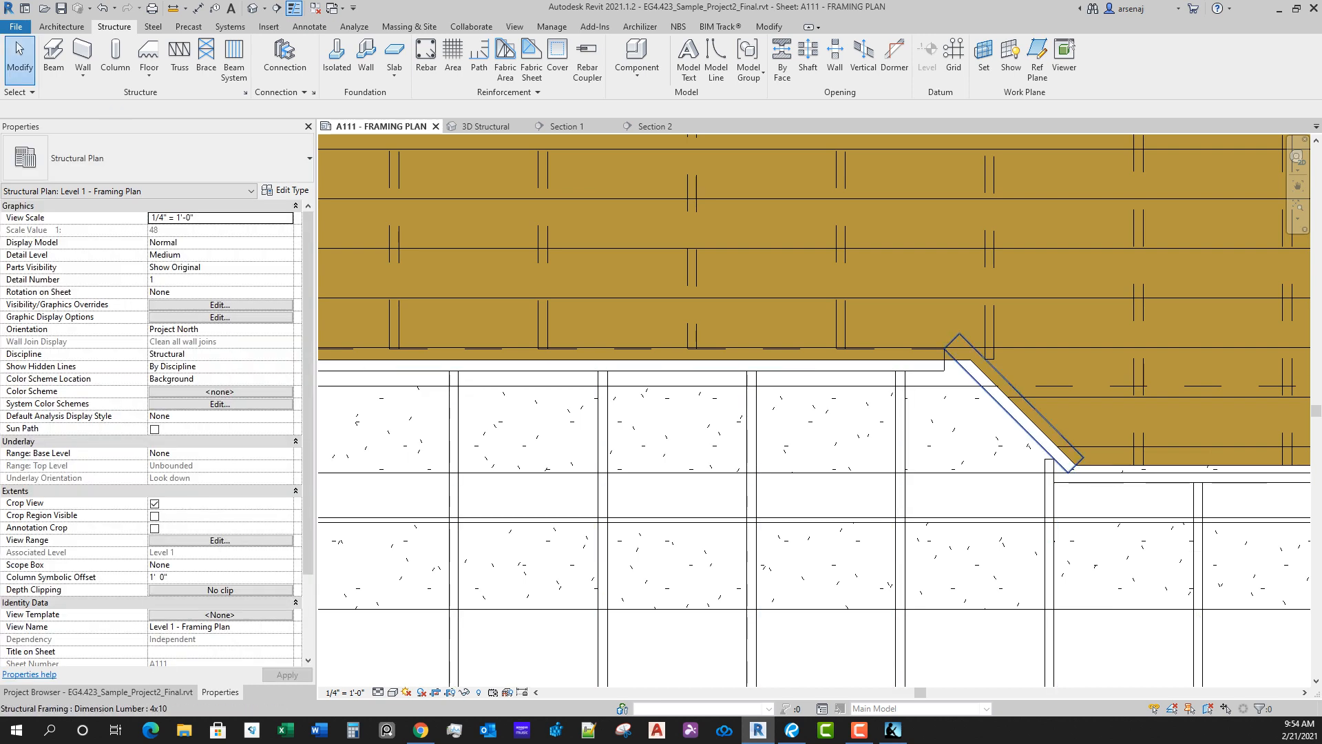
click(1018, 405)
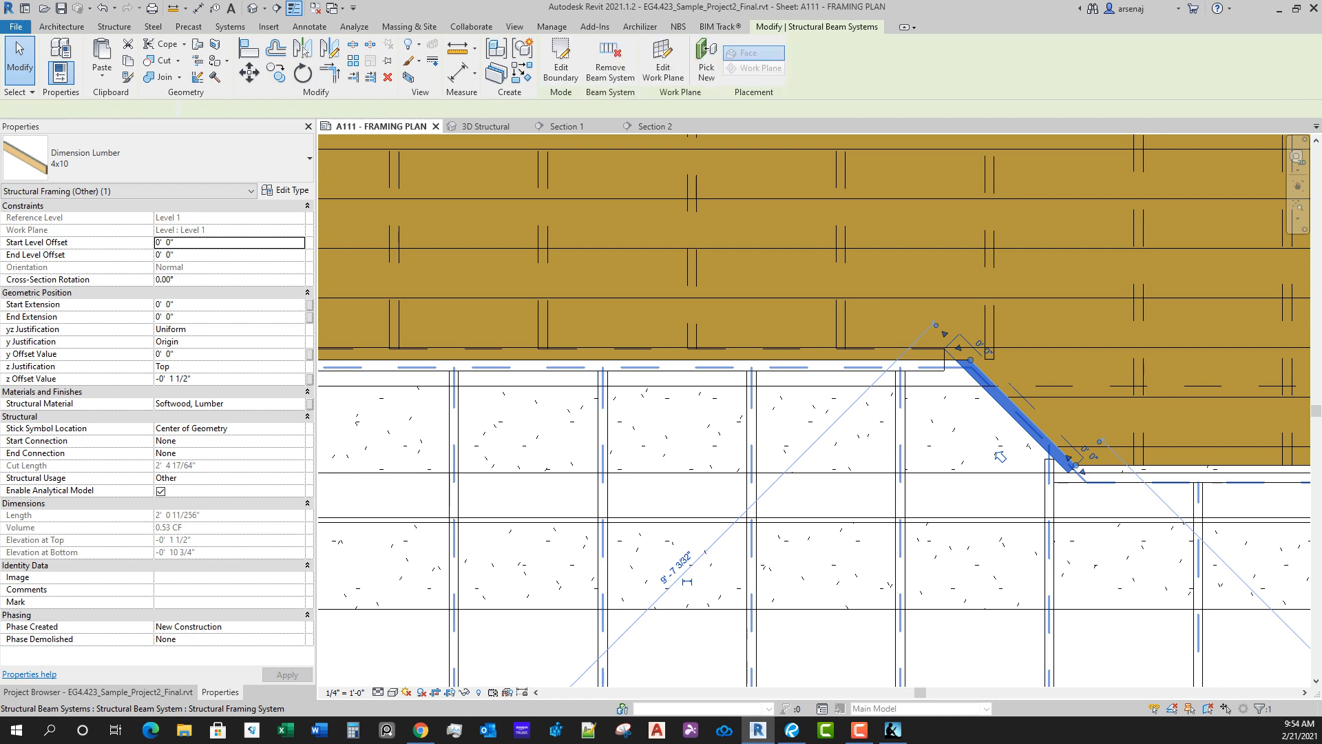
key(Escape)
key(t)
key(r)
click(913, 366)
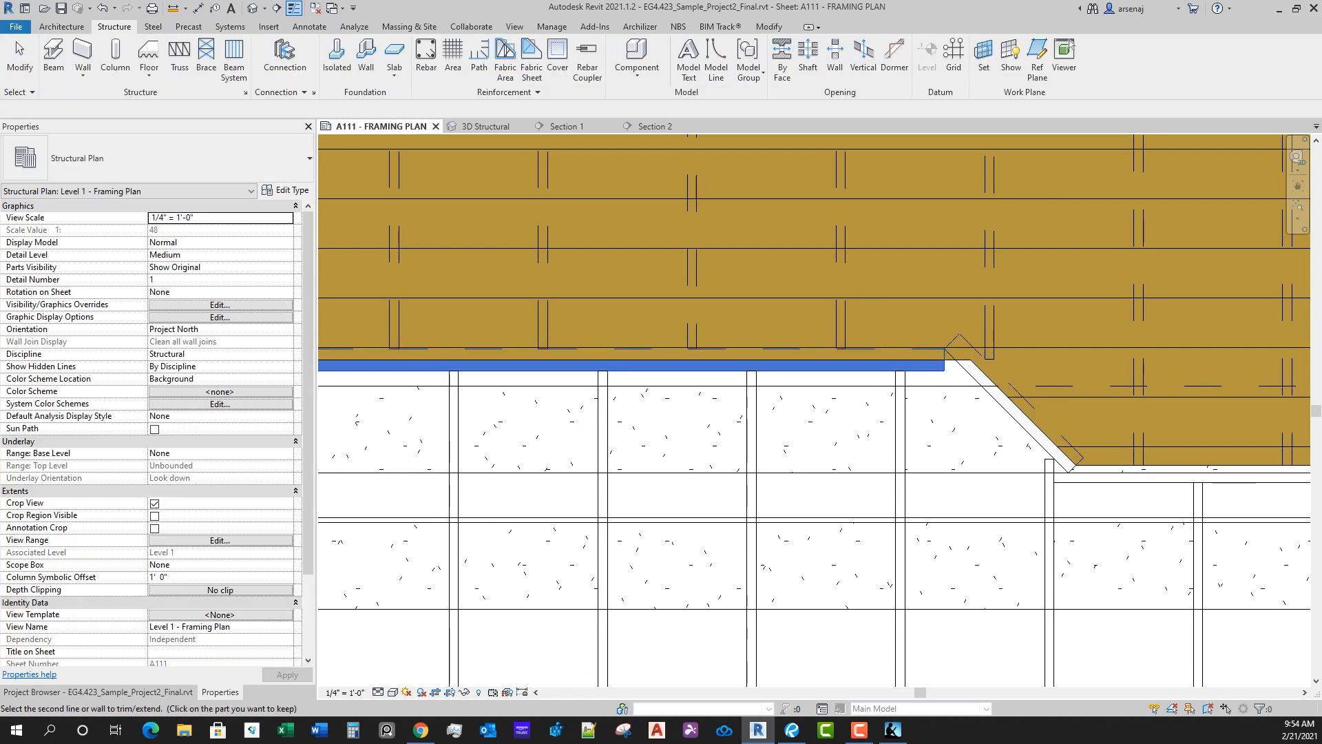
key(Escape)
key(Escape)
Step: Pull back the east diagonal beam's north end, and trim/extend it with the bay's straight beam to form a corner
click(975, 379)
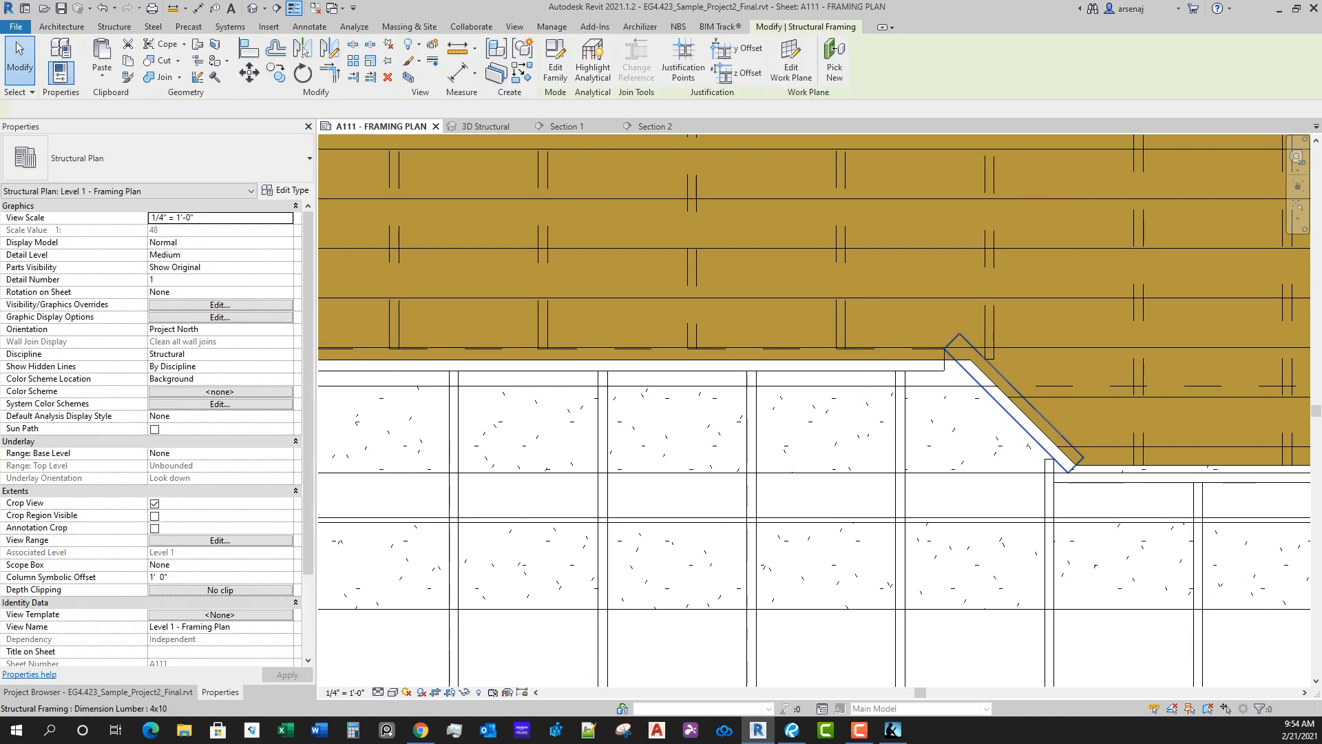
scroll(972, 379, up, 2)
drag(970, 353, 999, 382)
key(t)
key(r)
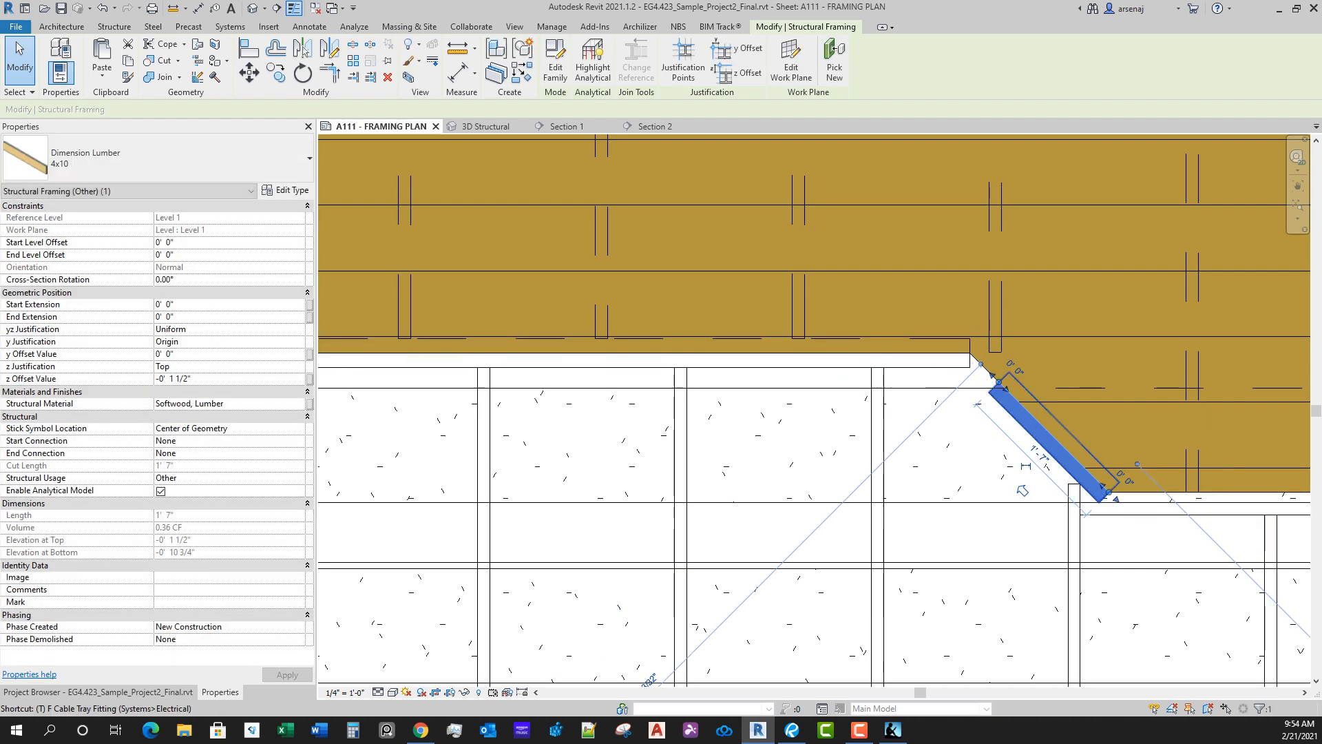
click(1016, 411)
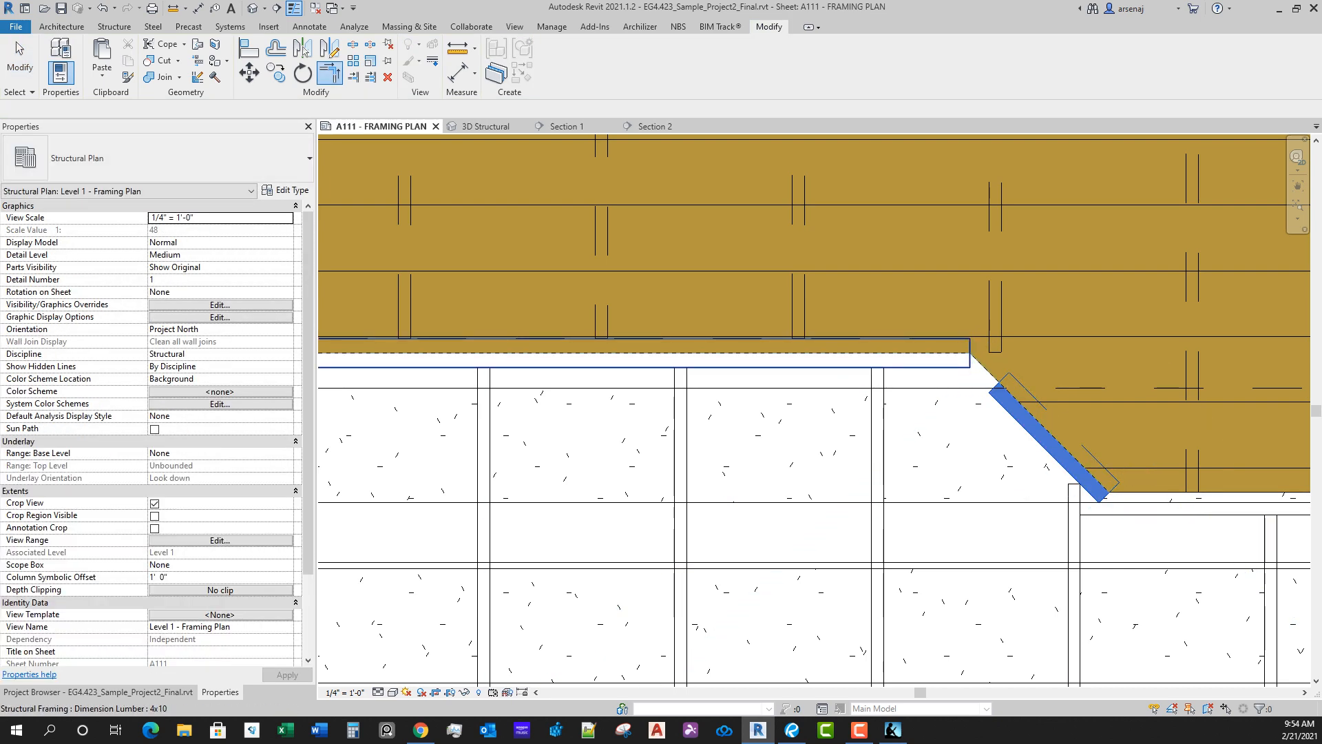
click(916, 367)
key(Escape)
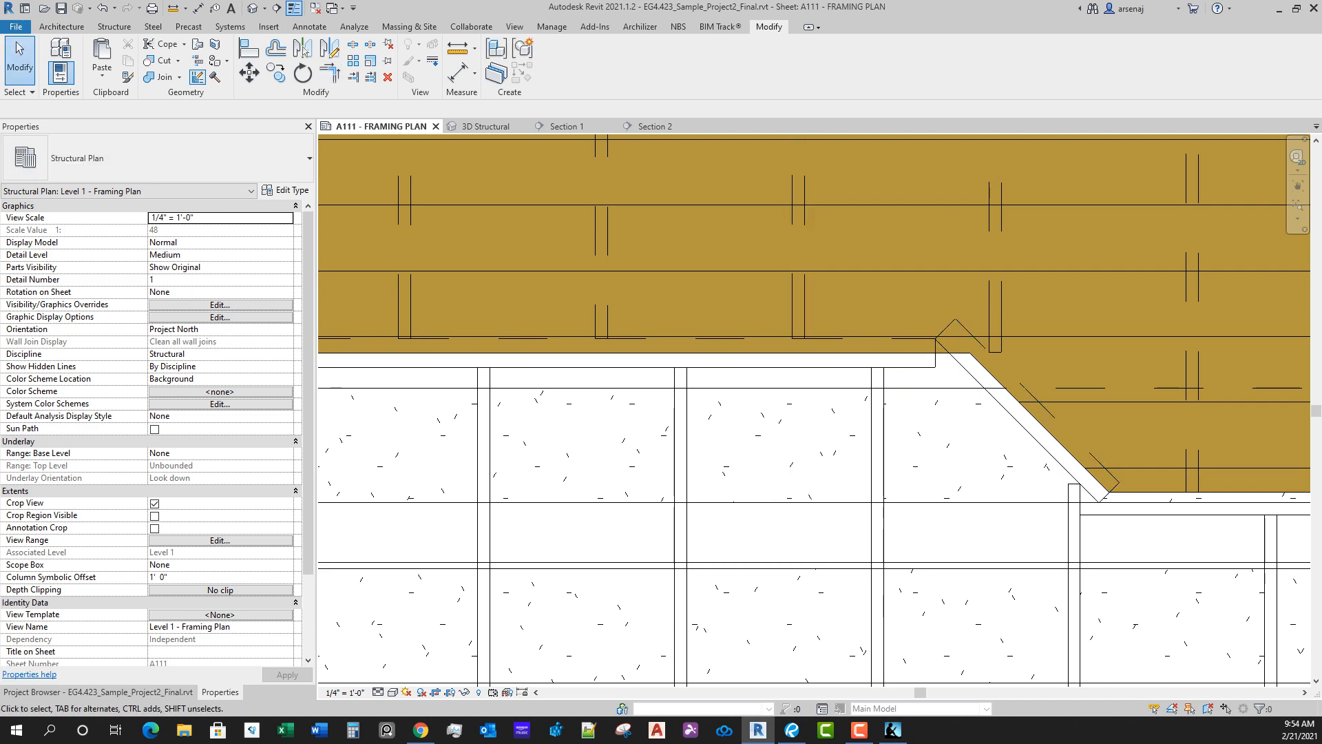
Step: Use Beam/Column Joins to miter the corner between the bay's straight 4x10 beam and its east diagonal beam
scroll(620, 361, down, 1)
middle_drag(620, 361, 974, 350)
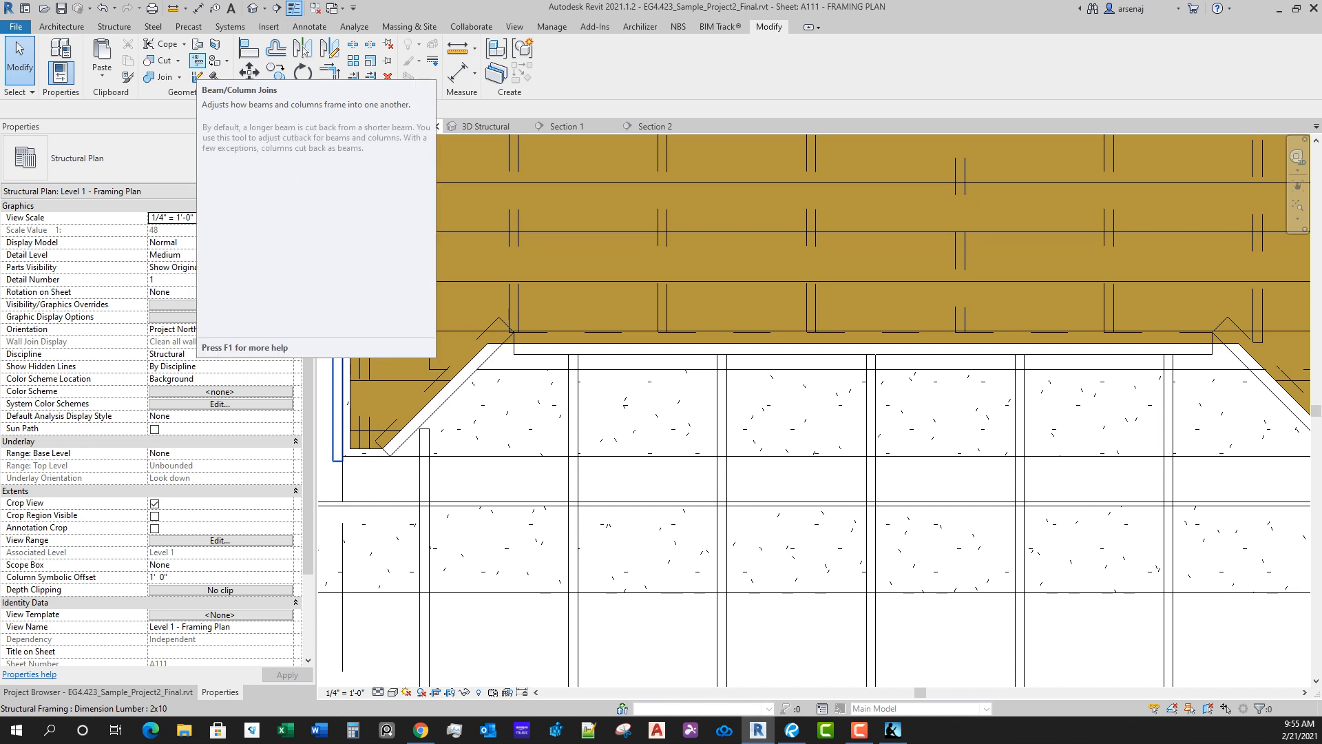
click(198, 62)
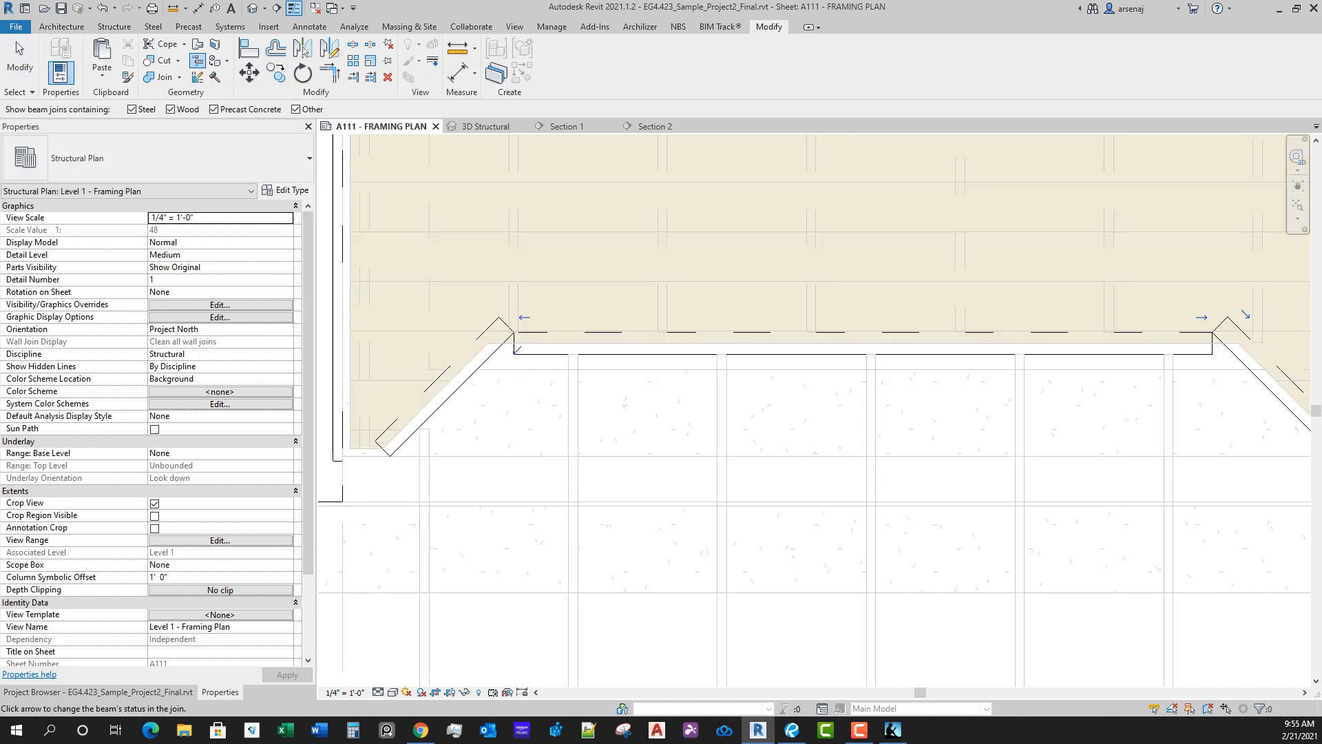
click(516, 349)
scroll(1190, 472, down, 1)
middle_drag(1190, 472, 802, 470)
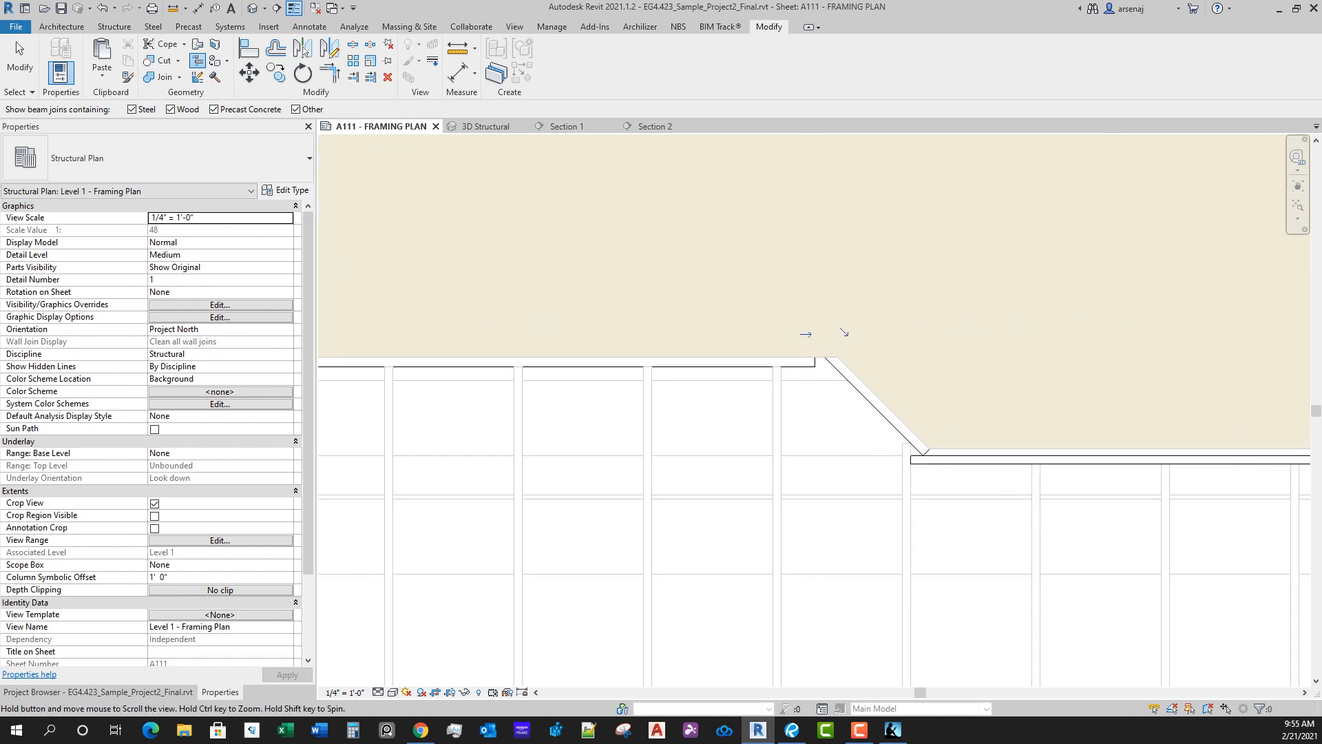
scroll(803, 469, up, 1)
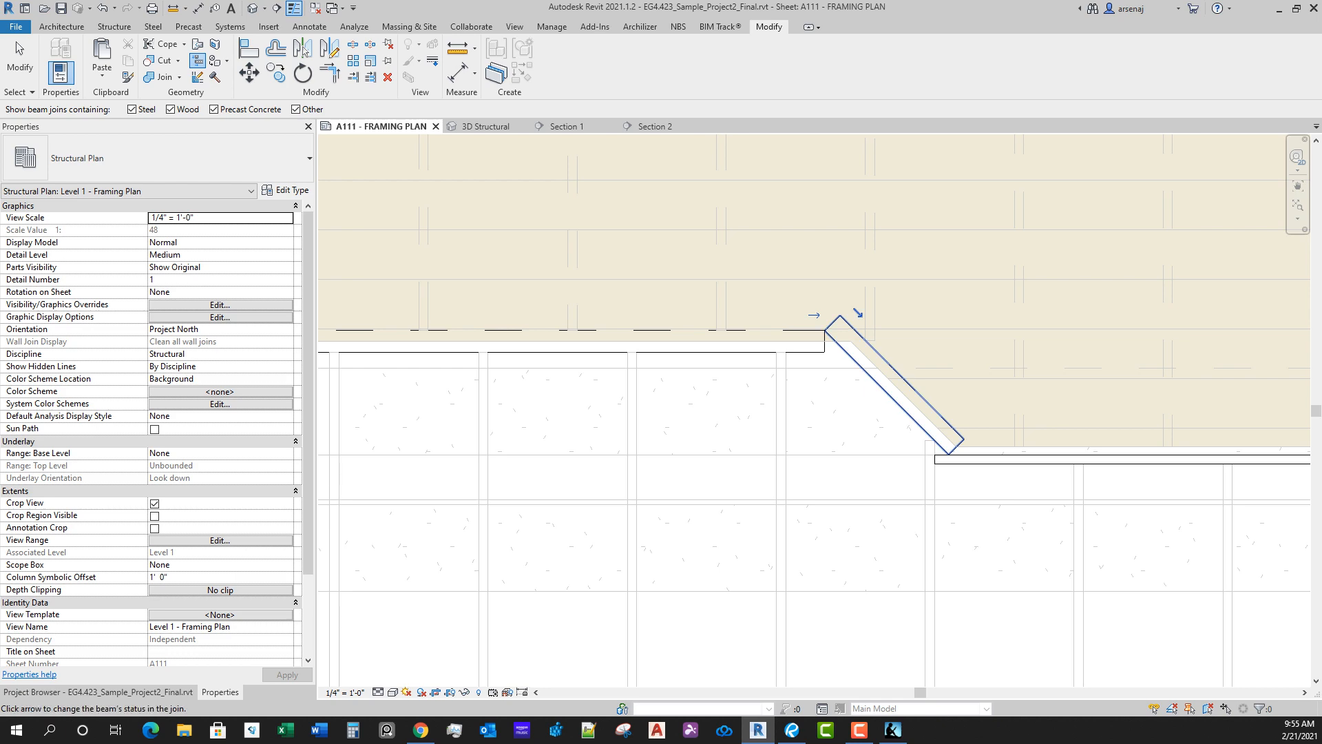
click(833, 314)
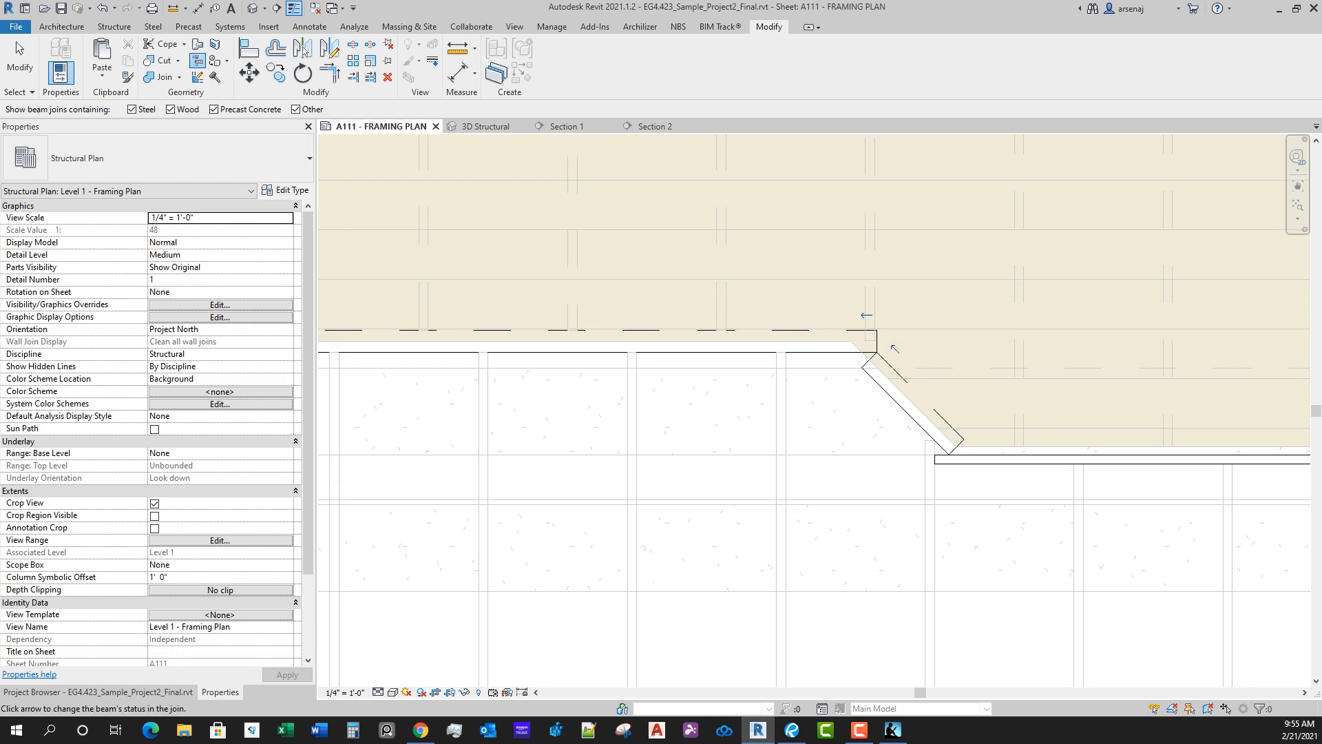
click(895, 349)
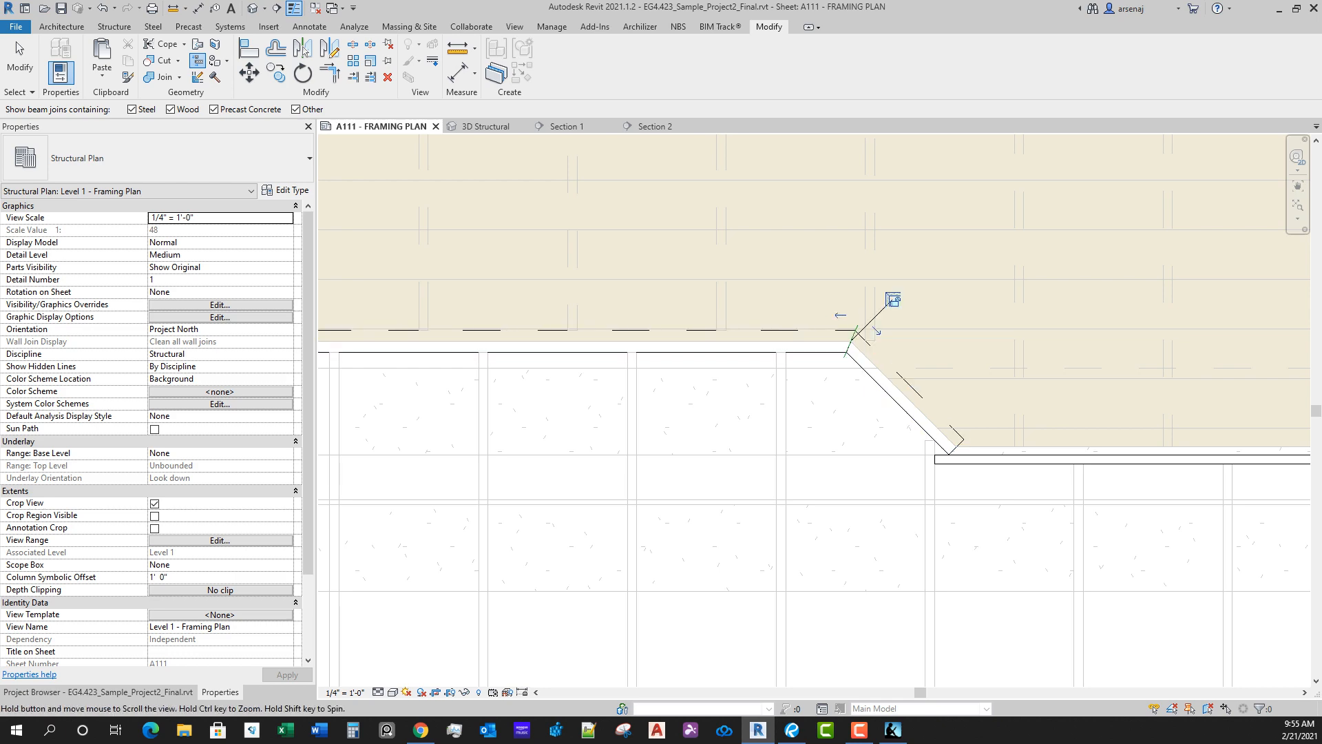
Step: Miter the corner between the bay's straight 4x10 beam and its west diagonal beam, and end the joins command
middle_drag(813, 414, 1164, 362)
click(462, 322)
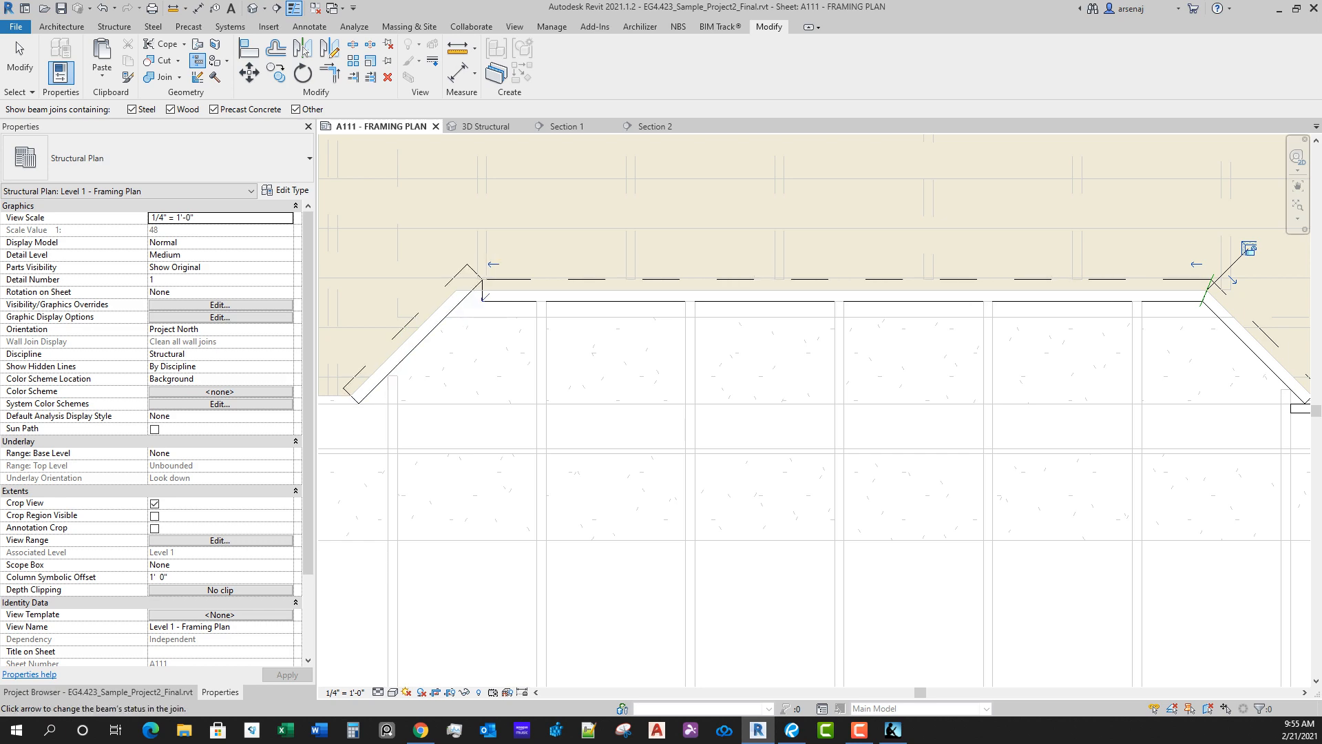
click(475, 265)
scroll(768, 386, down, 1)
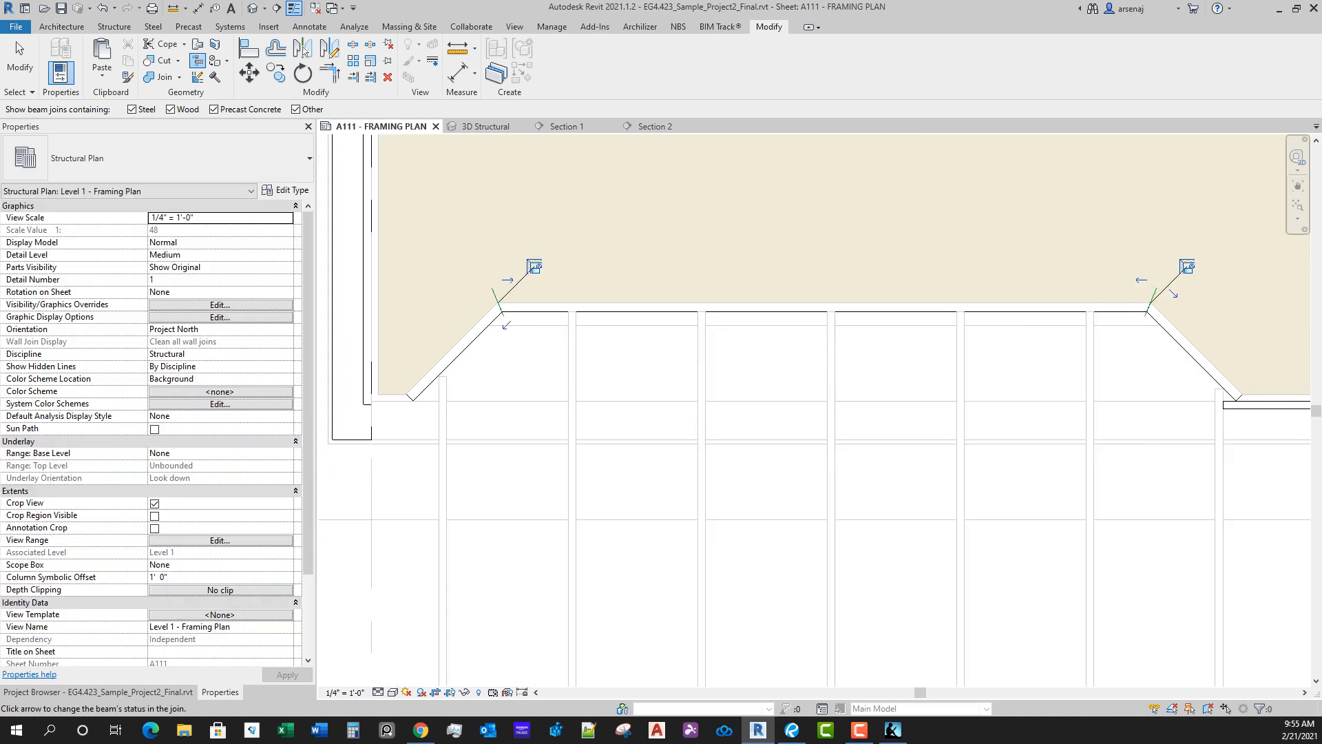
scroll(1150, 334, up, 1)
scroll(397, 320, up, 2)
scroll(578, 521, down, 5)
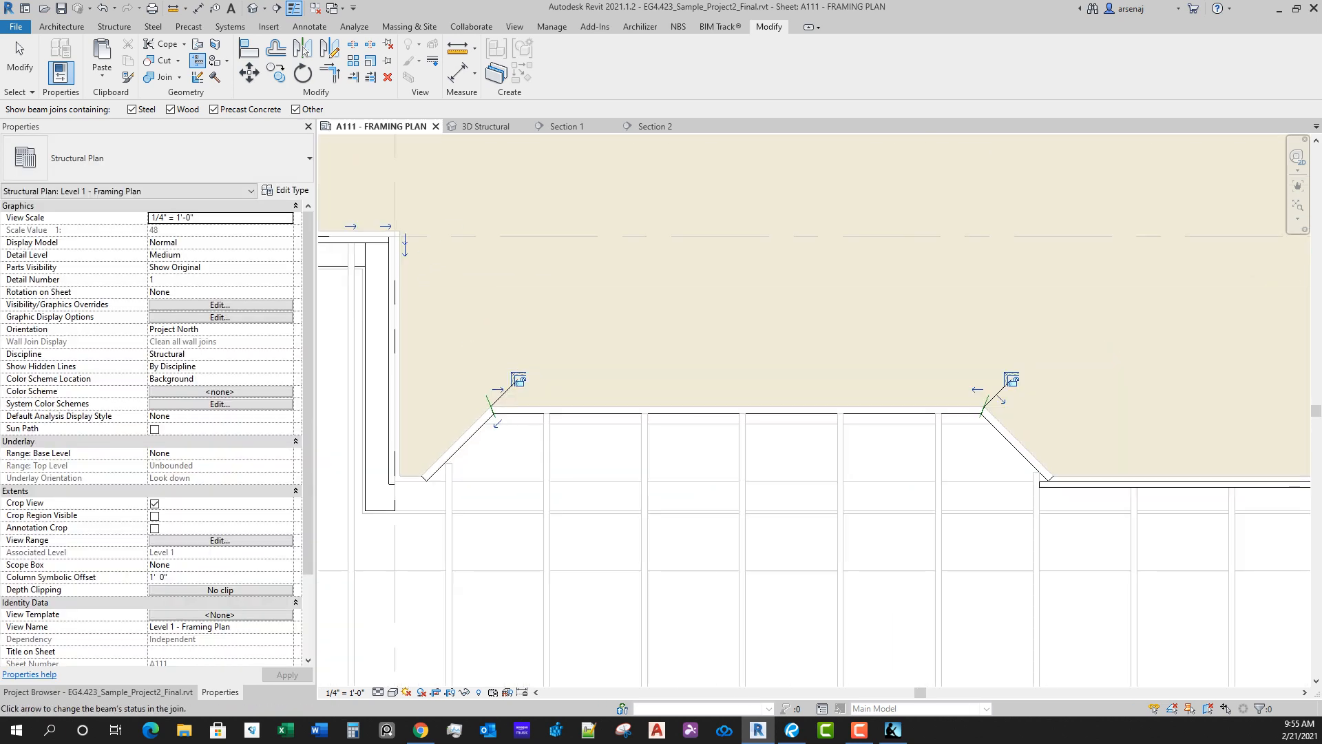
scroll(406, 482, up, 2)
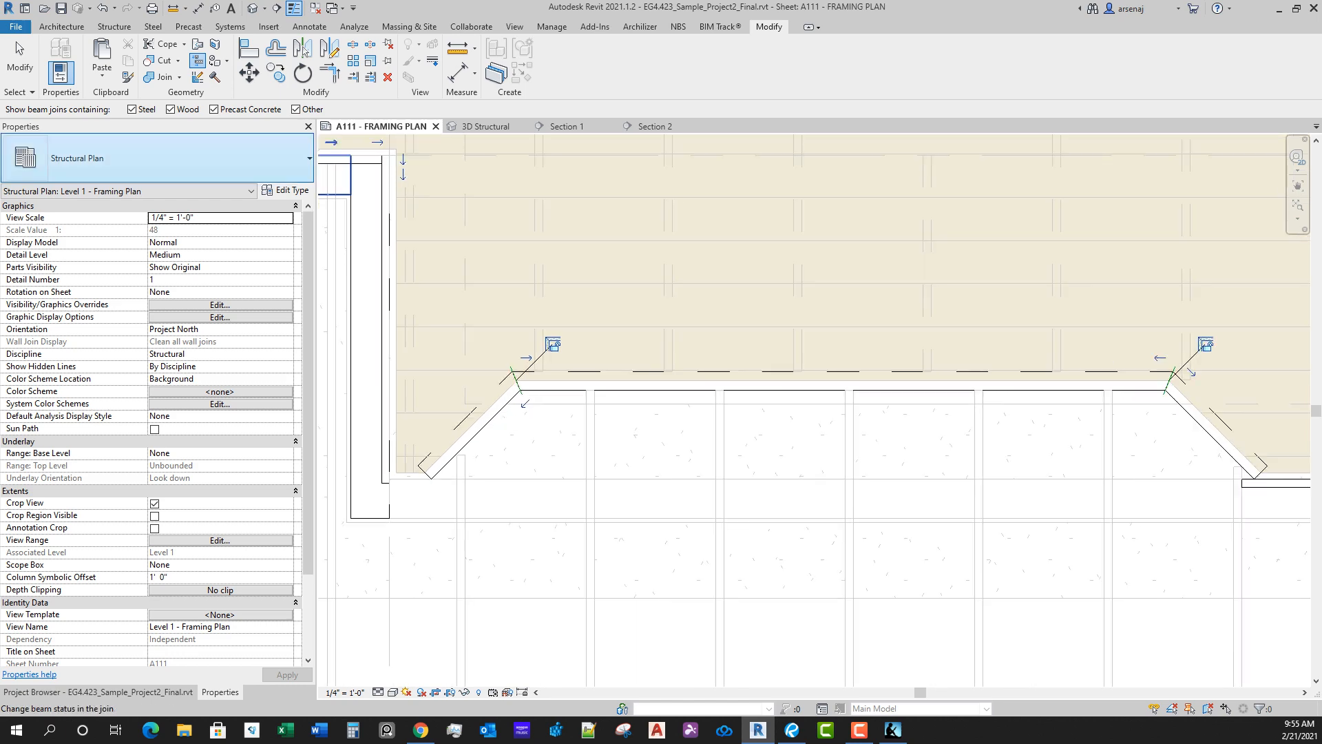
middle_drag(751, 324, 751, 364)
scroll(706, 322, down, 2)
scroll(701, 319, down, 3)
scroll(709, 320, up, 1)
key(Escape)
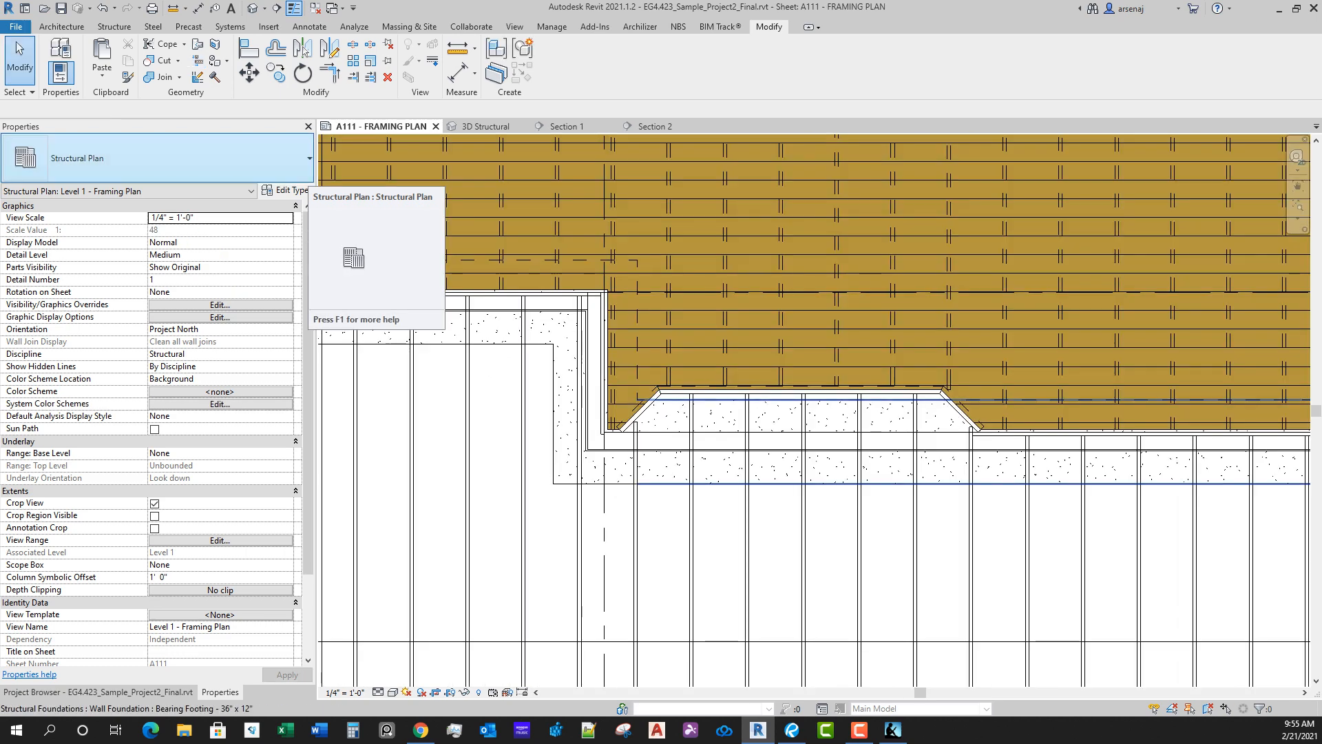
Step: Open the Top Plate floor plan with the whole building in view
scroll(804, 475, down, 1)
mouse_move(804, 475)
middle_down()
mouse_move(842, 440)
mouse_move(792, 321)
mouse_move(805, 336)
mouse_move(732, 289)
middle_up()
scroll(842, 439, down, 4)
scroll(793, 322, down, 3)
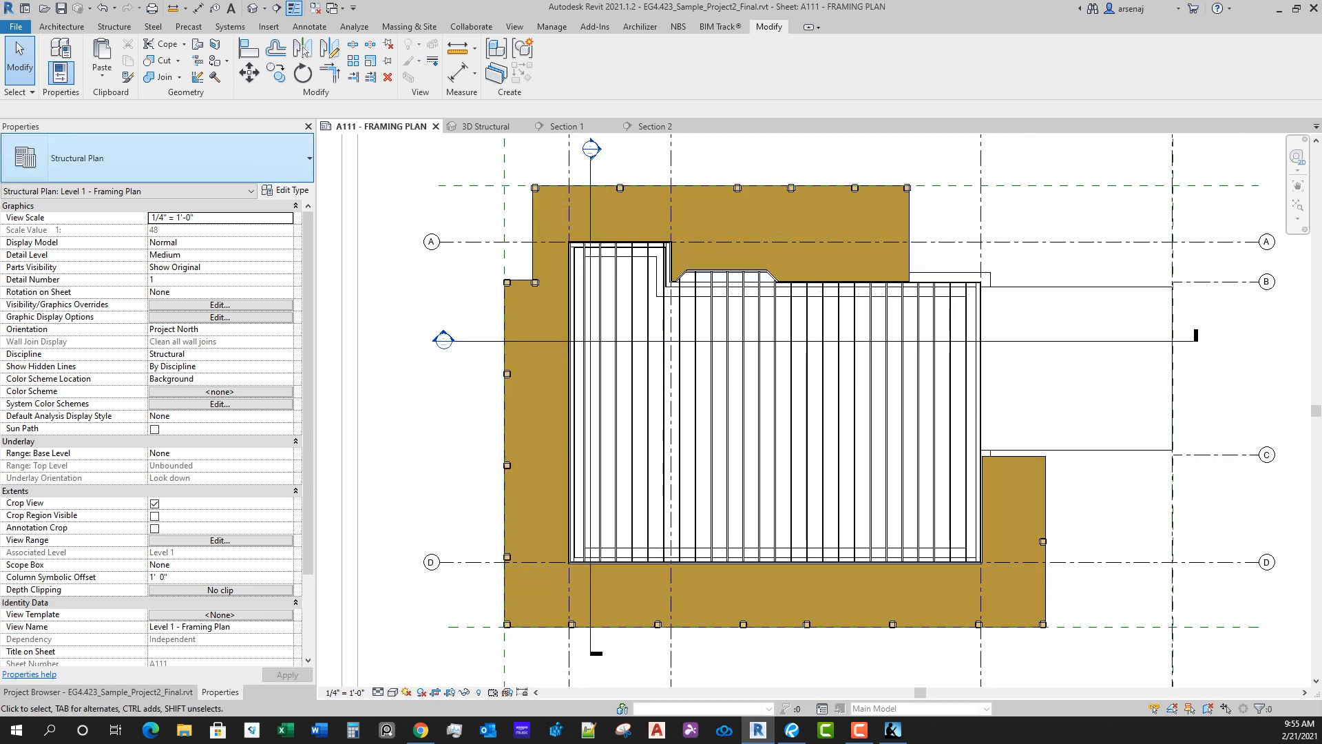
middle_drag(695, 341, 668, 319)
click(98, 692)
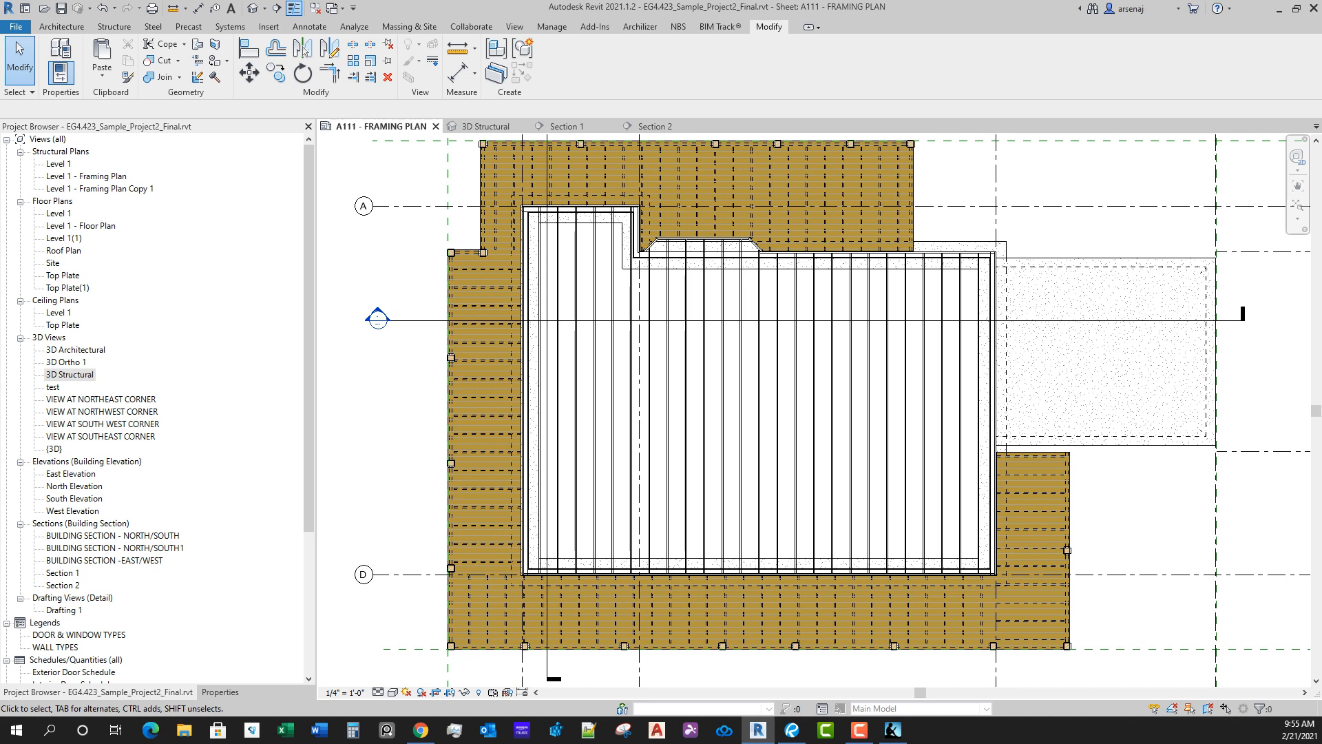
double_click(64, 275)
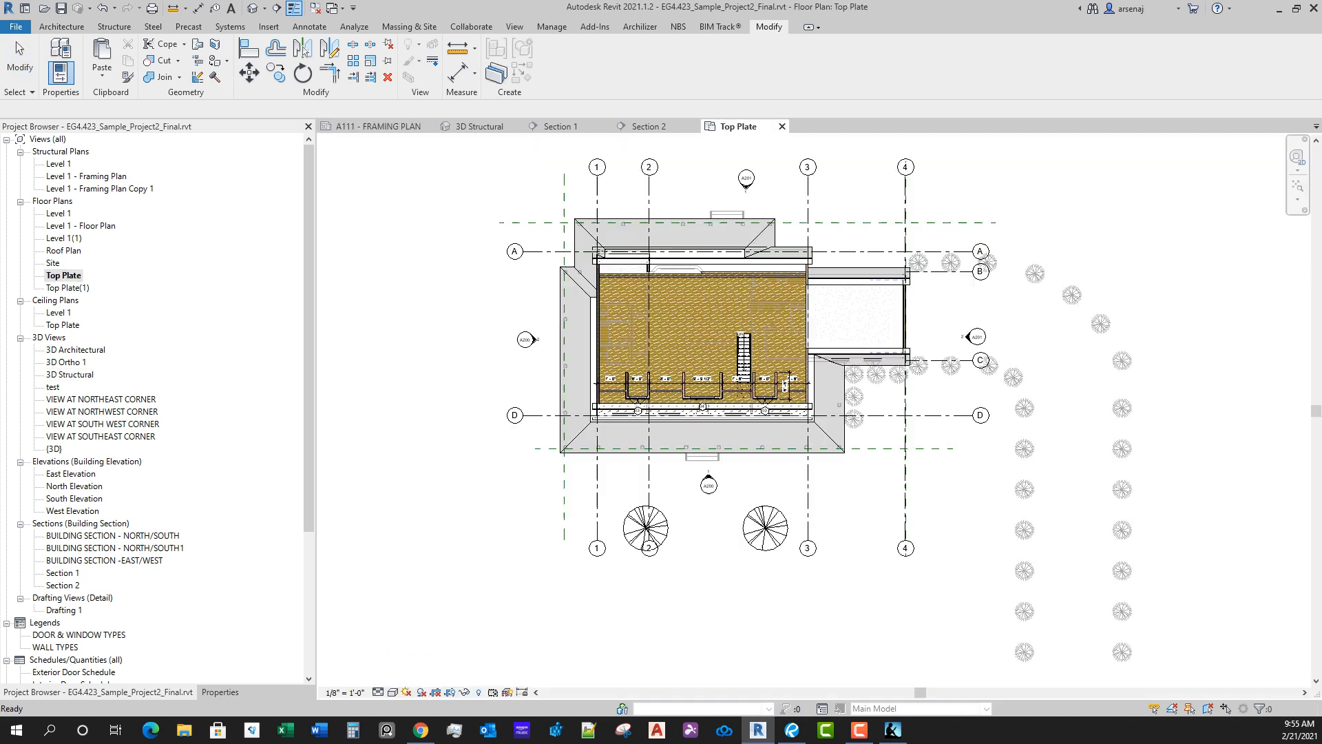
mouse_move(688, 456)
middle_down()
mouse_move(709, 498)
mouse_move(703, 471)
middle_up()
scroll(708, 497, down, 1)
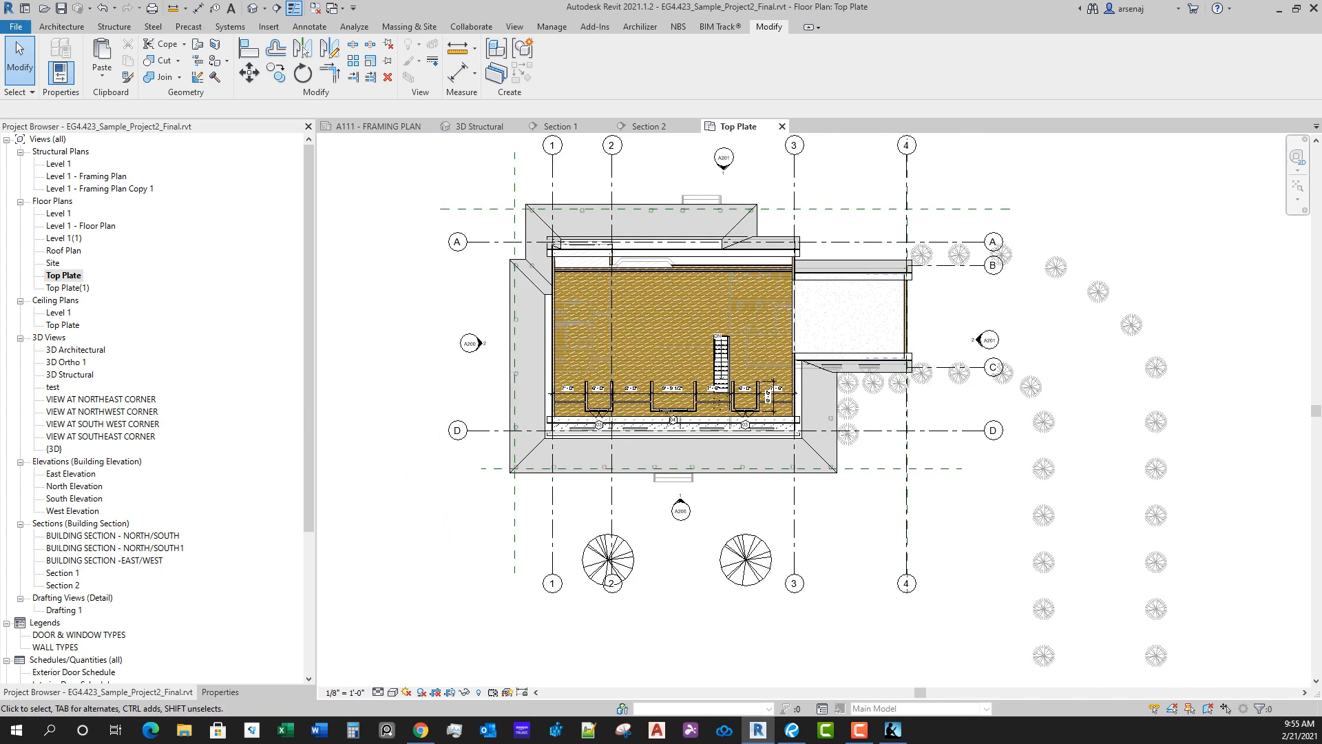
Step: Hide the planting and roof categories in the Top Plate floor plan
click(723, 562)
right_click(722, 563)
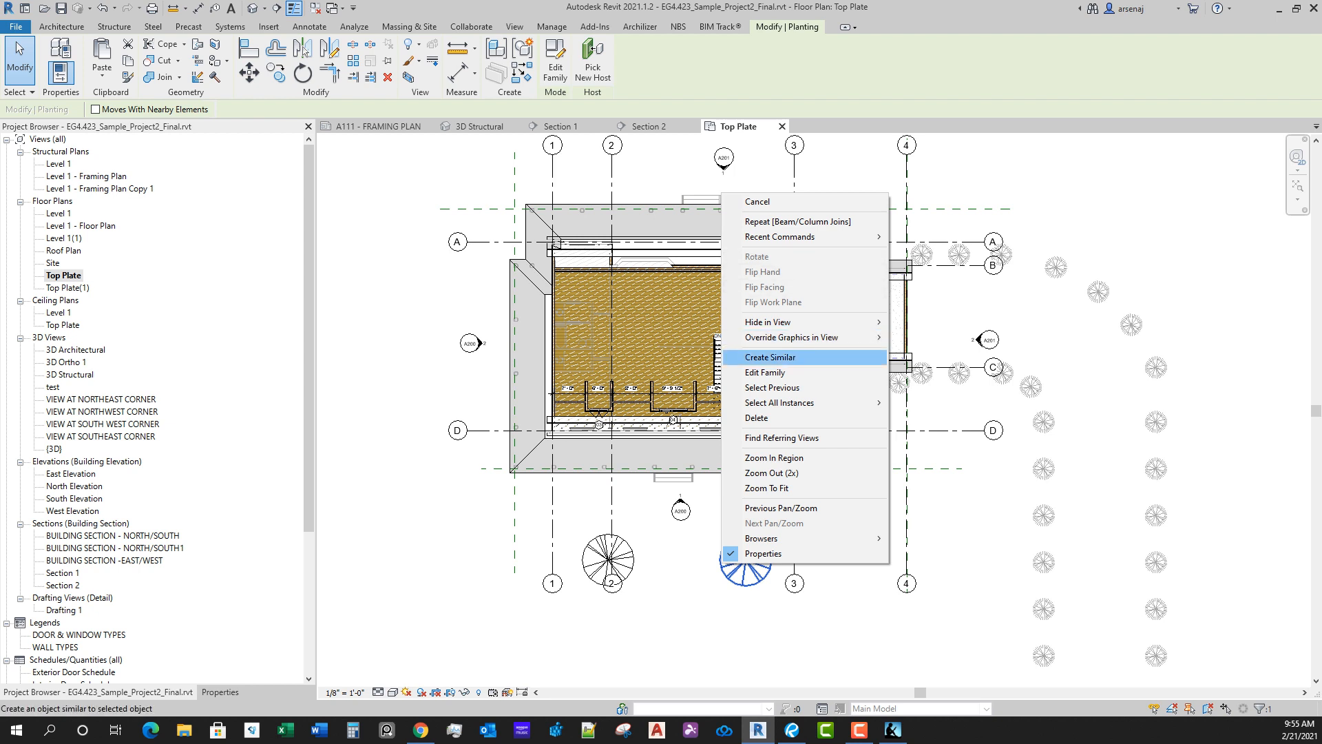
mouse_move(768, 322)
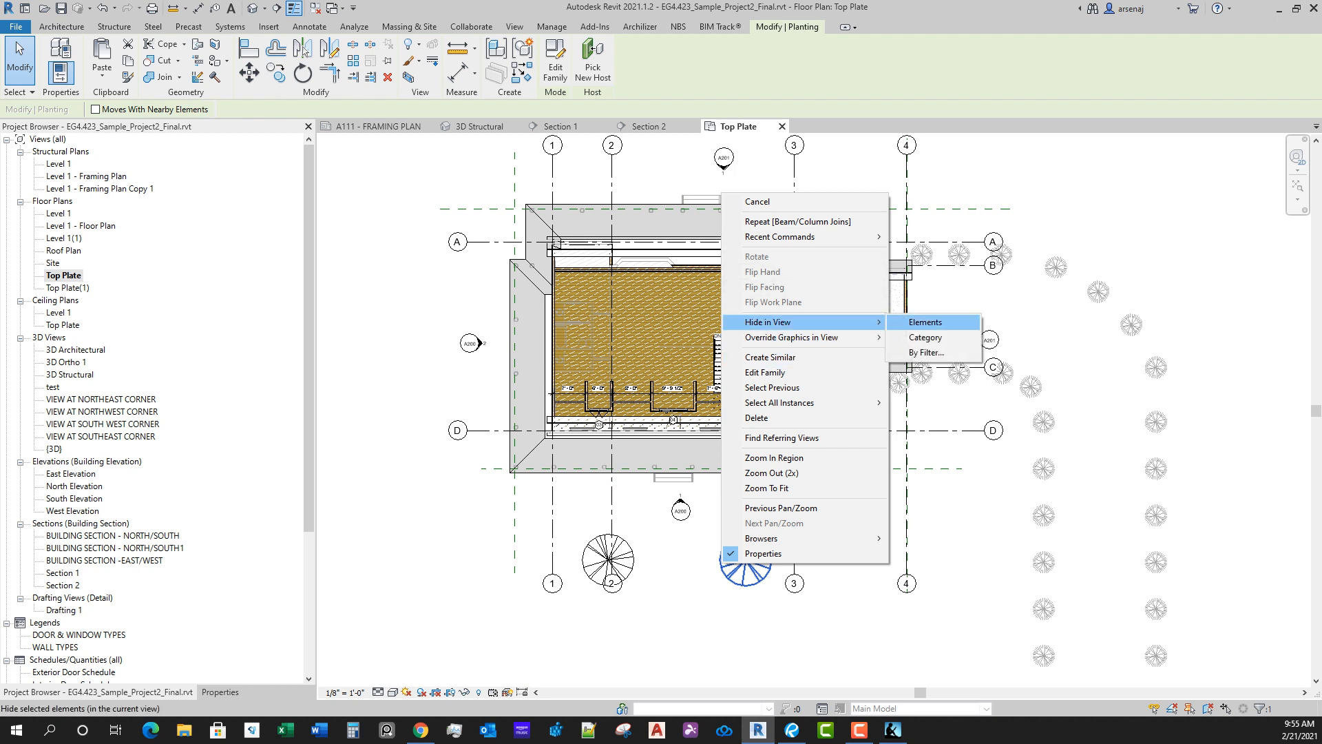
click(925, 337)
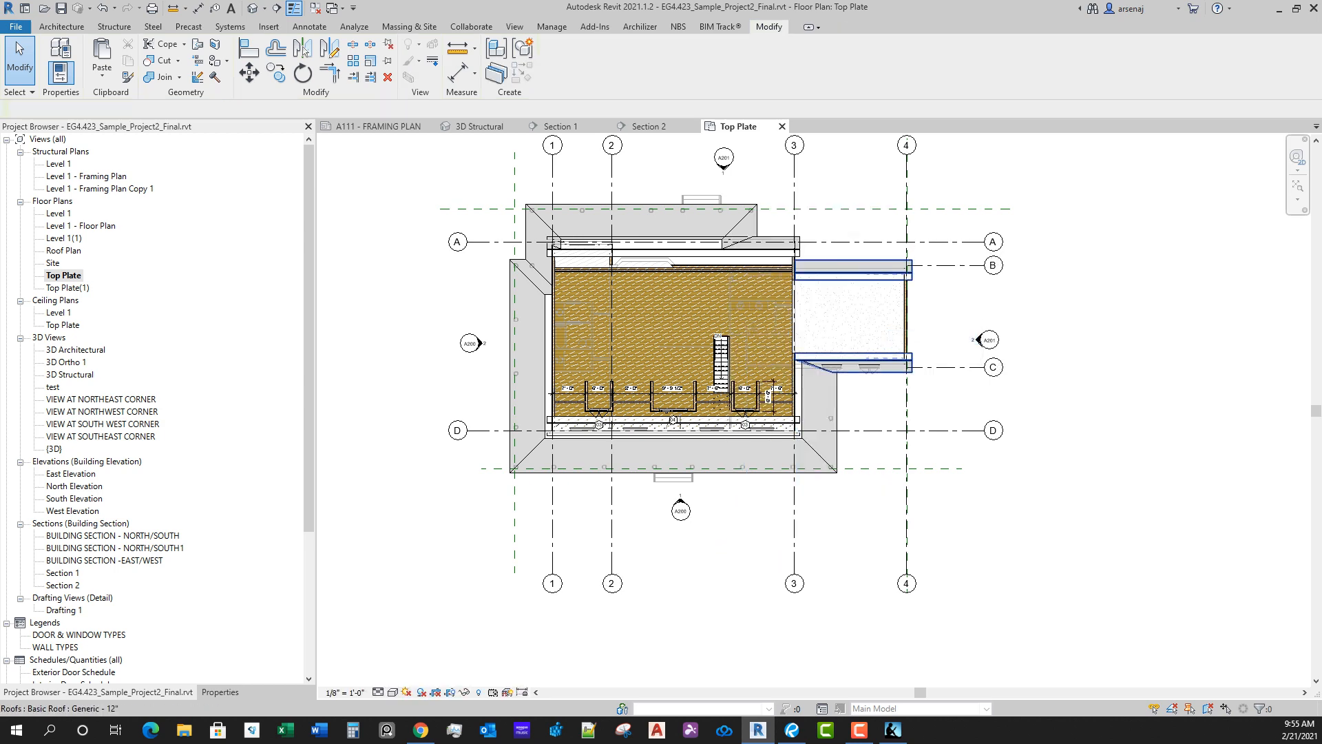
click(885, 365)
right_click(886, 372)
mouse_move(965, 436)
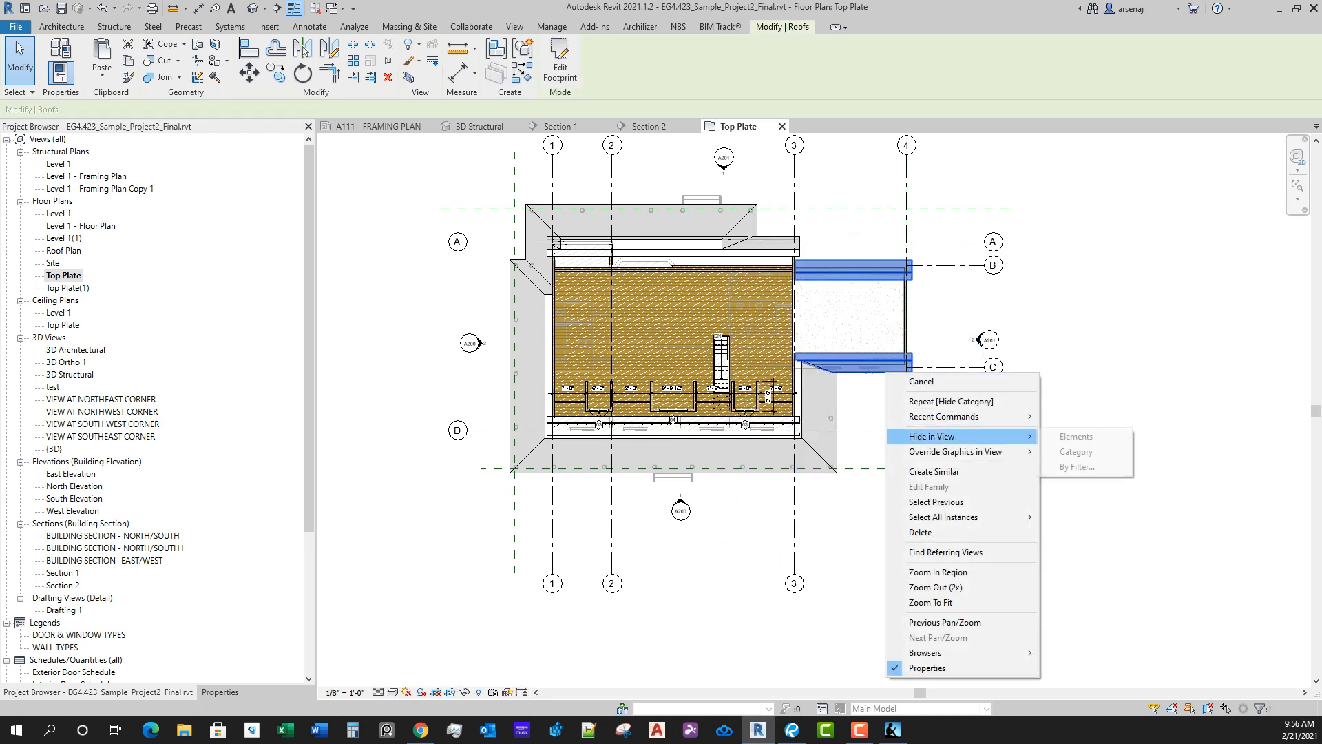
click(1077, 453)
middle_drag(978, 434, 1037, 515)
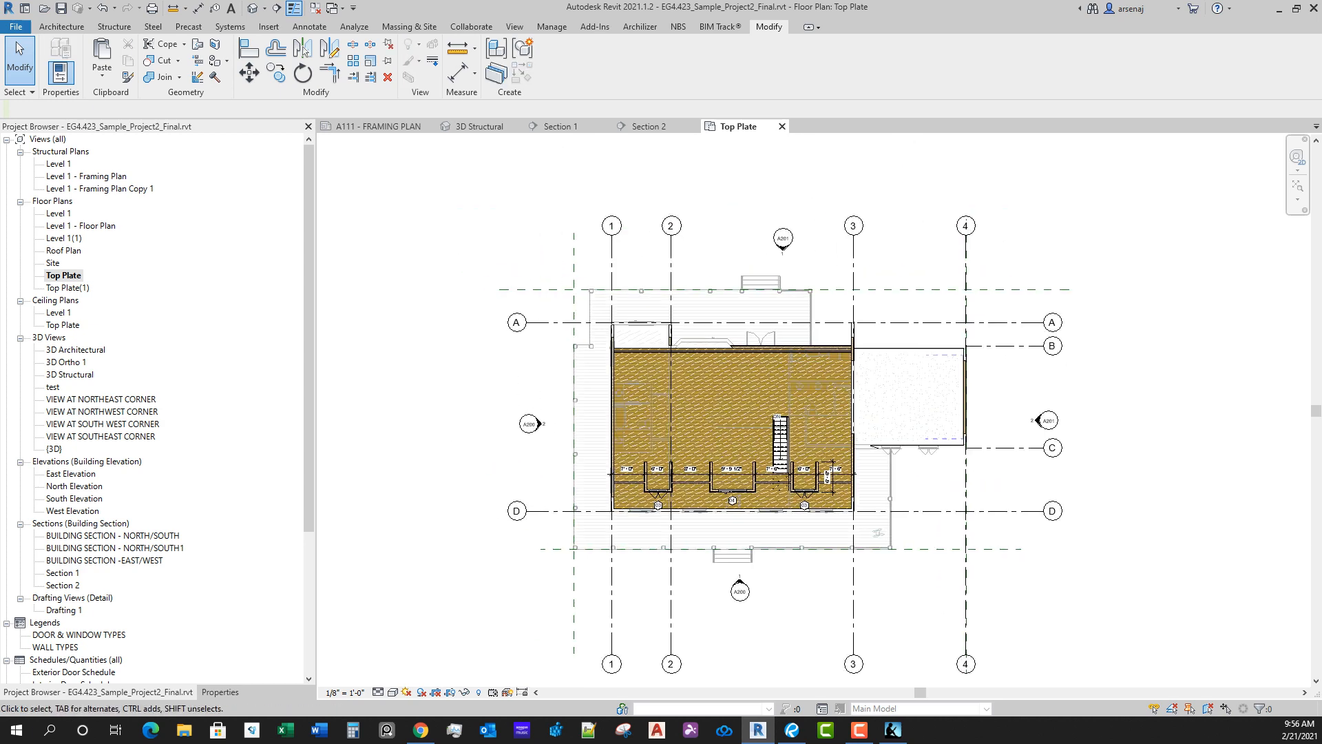
Step: Examine the deck columns and outline in the Top Plate plan, and show the view's properties
scroll(689, 544, up, 5)
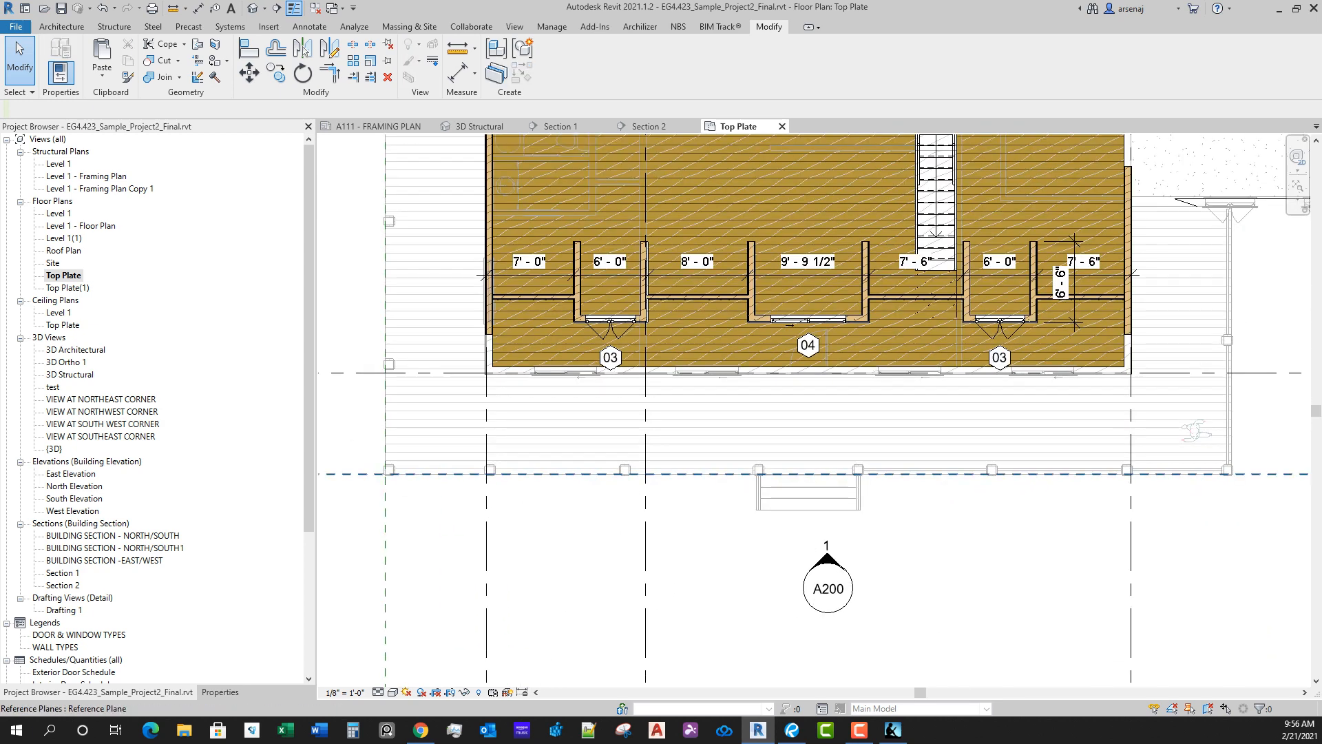
scroll(448, 371, down, 3)
scroll(447, 372, up, 5)
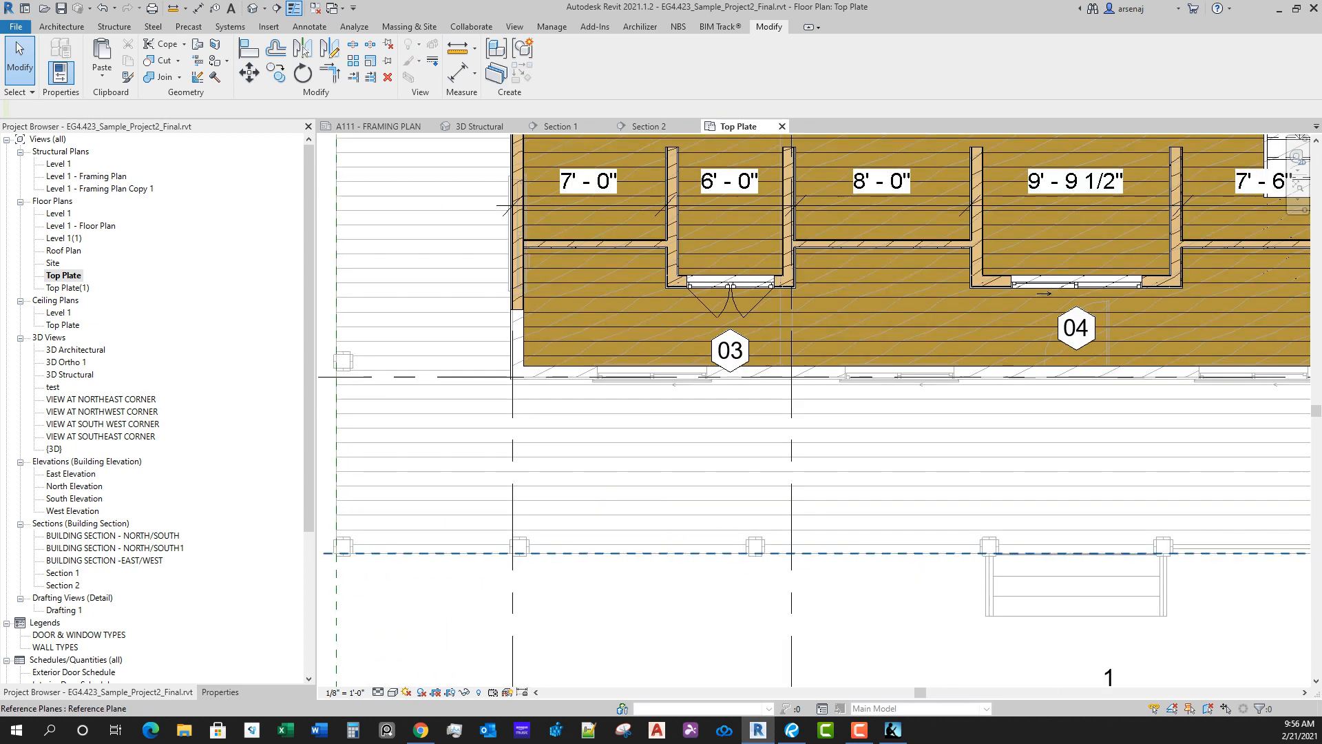
scroll(619, 551, down, 3)
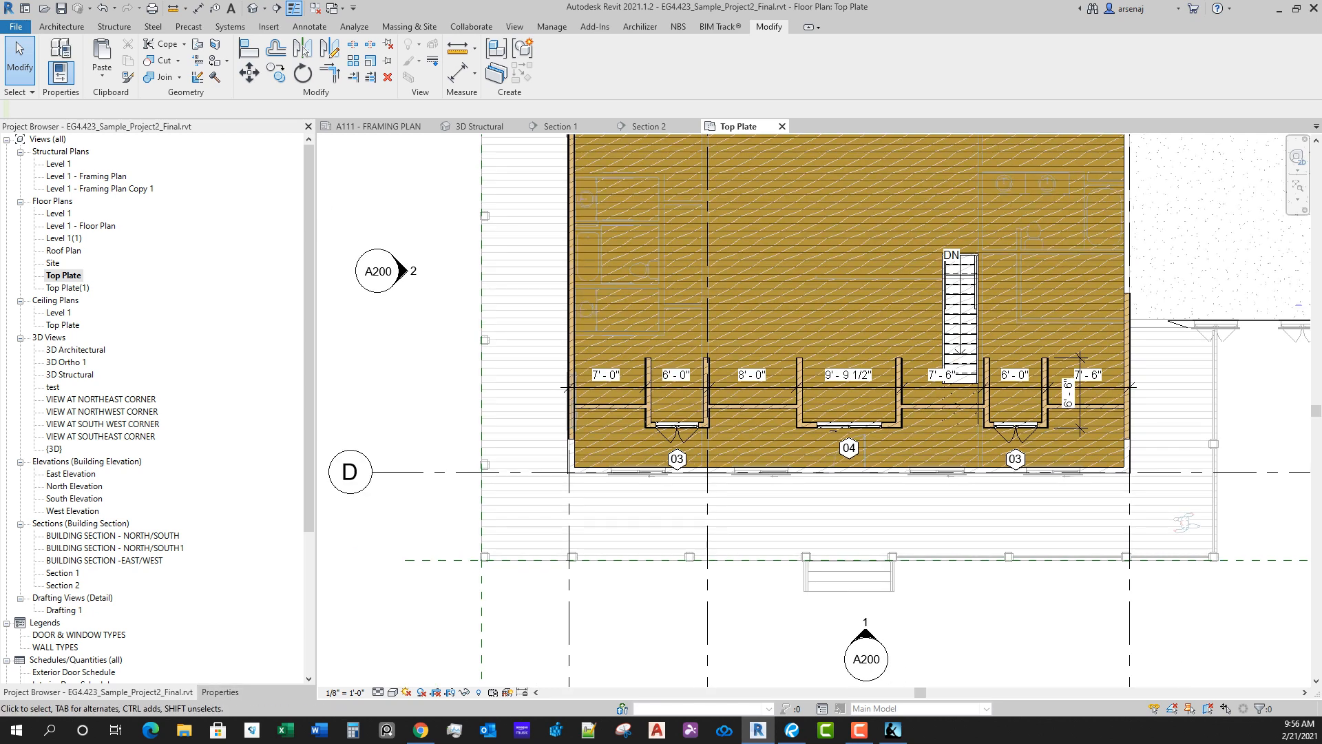
click(221, 692)
scroll(719, 654, down, 1)
middle_drag(719, 654, 638, 541)
scroll(590, 553, down, 1)
middle_drag(689, 223, 691, 267)
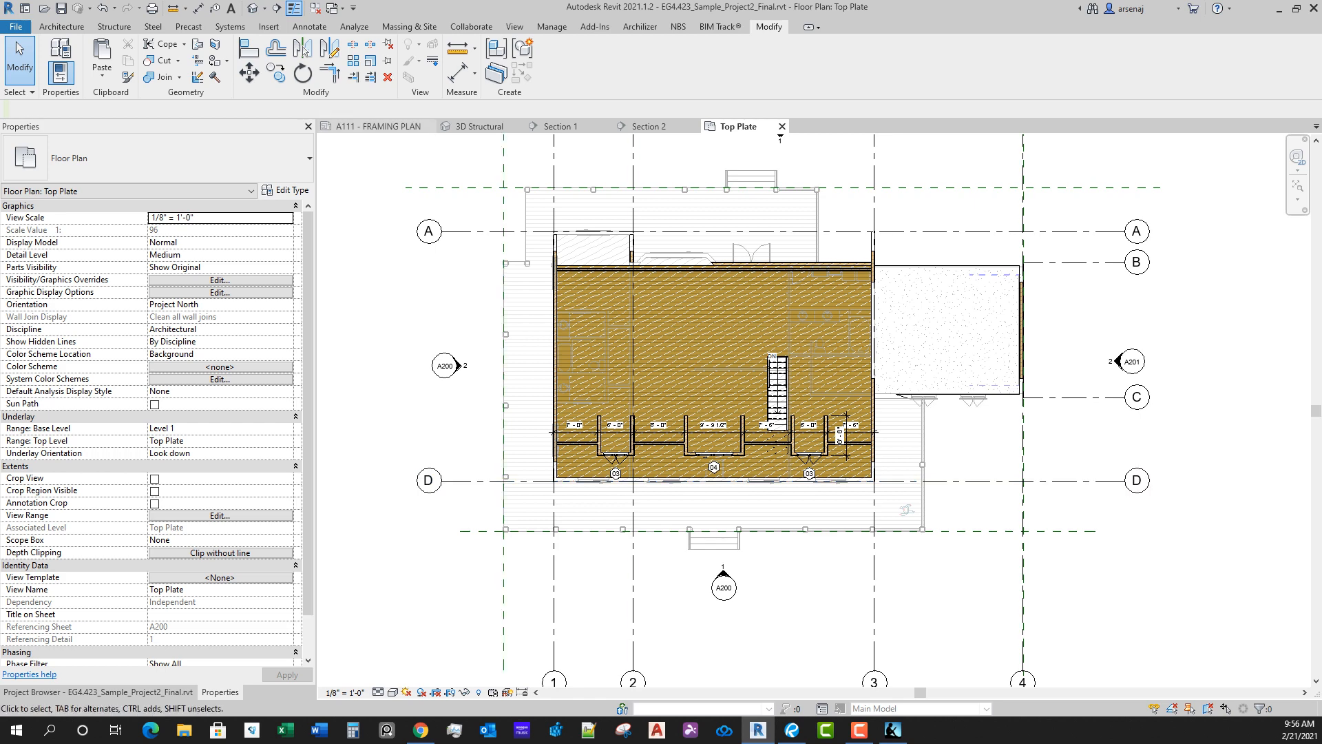
Step: Select all 4x10 Dimension Lumber members visible in the A111 framing plan, and return to the Top Plate plan
click(378, 126)
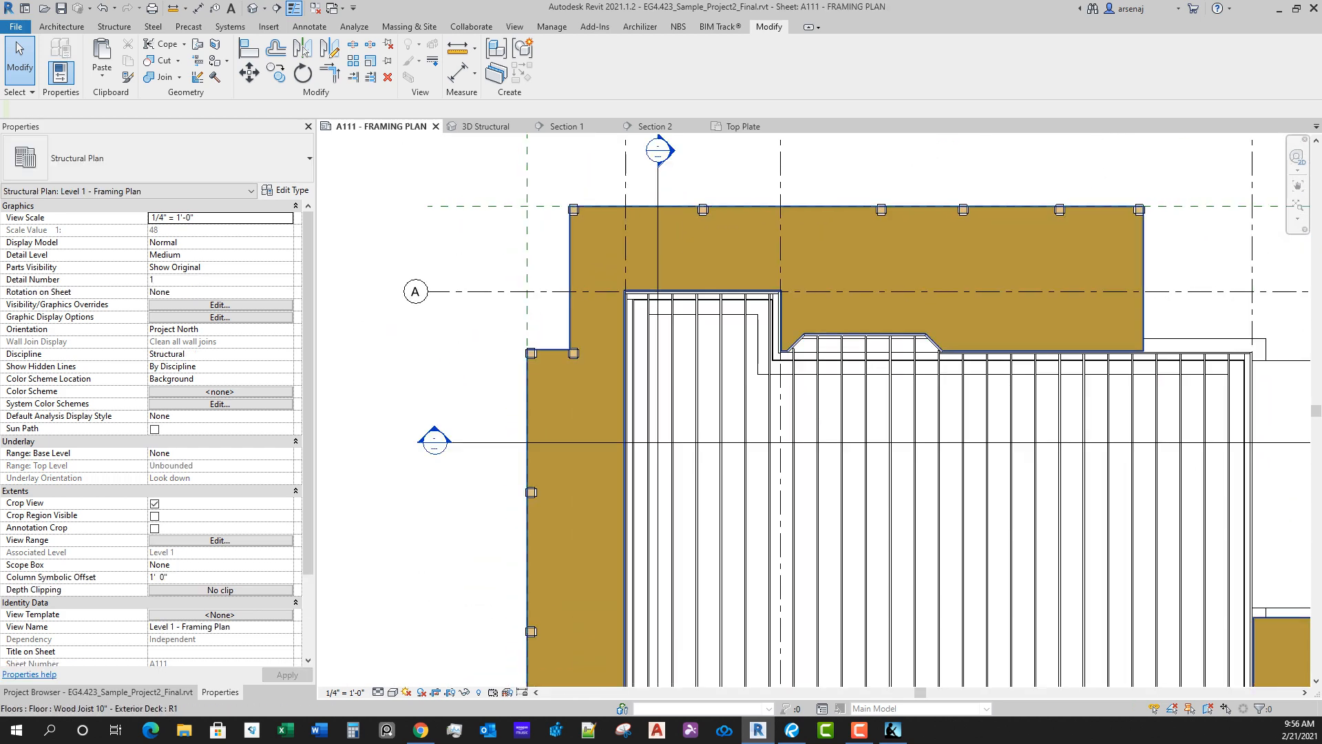
click(573, 283)
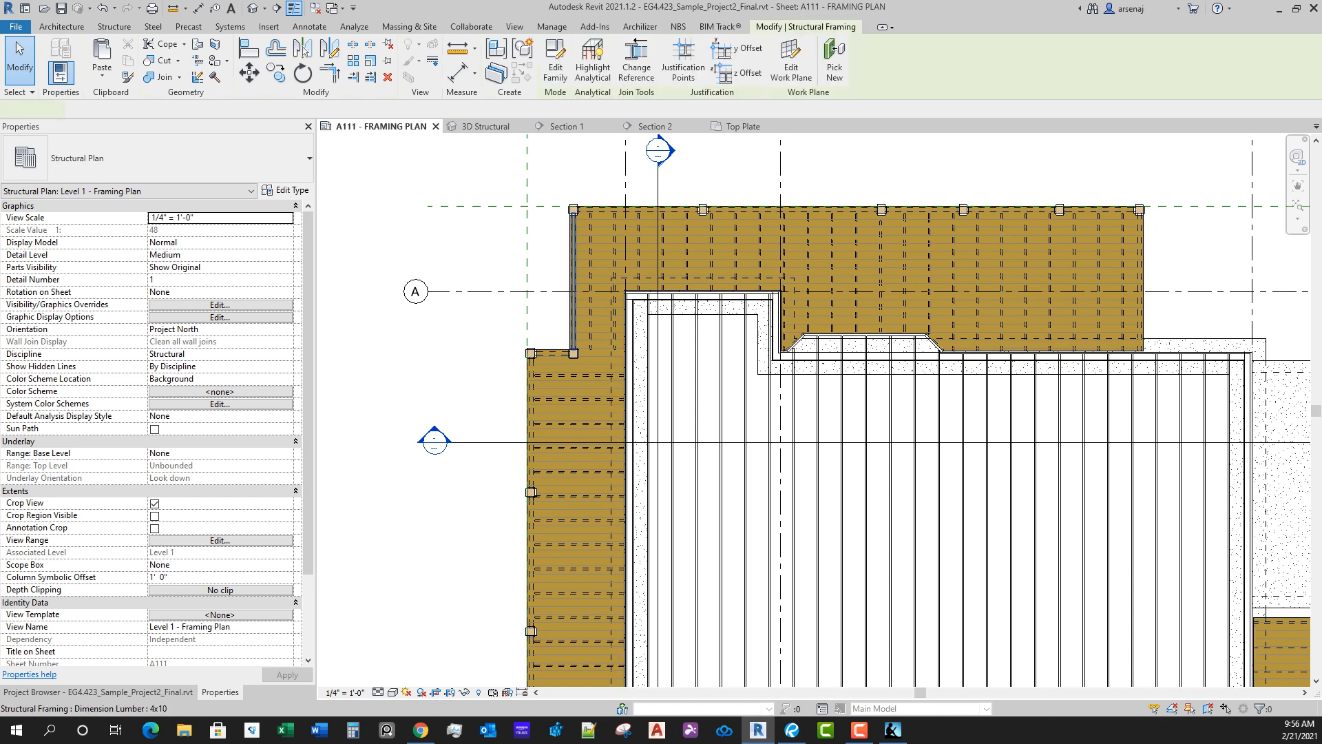
right_click(574, 252)
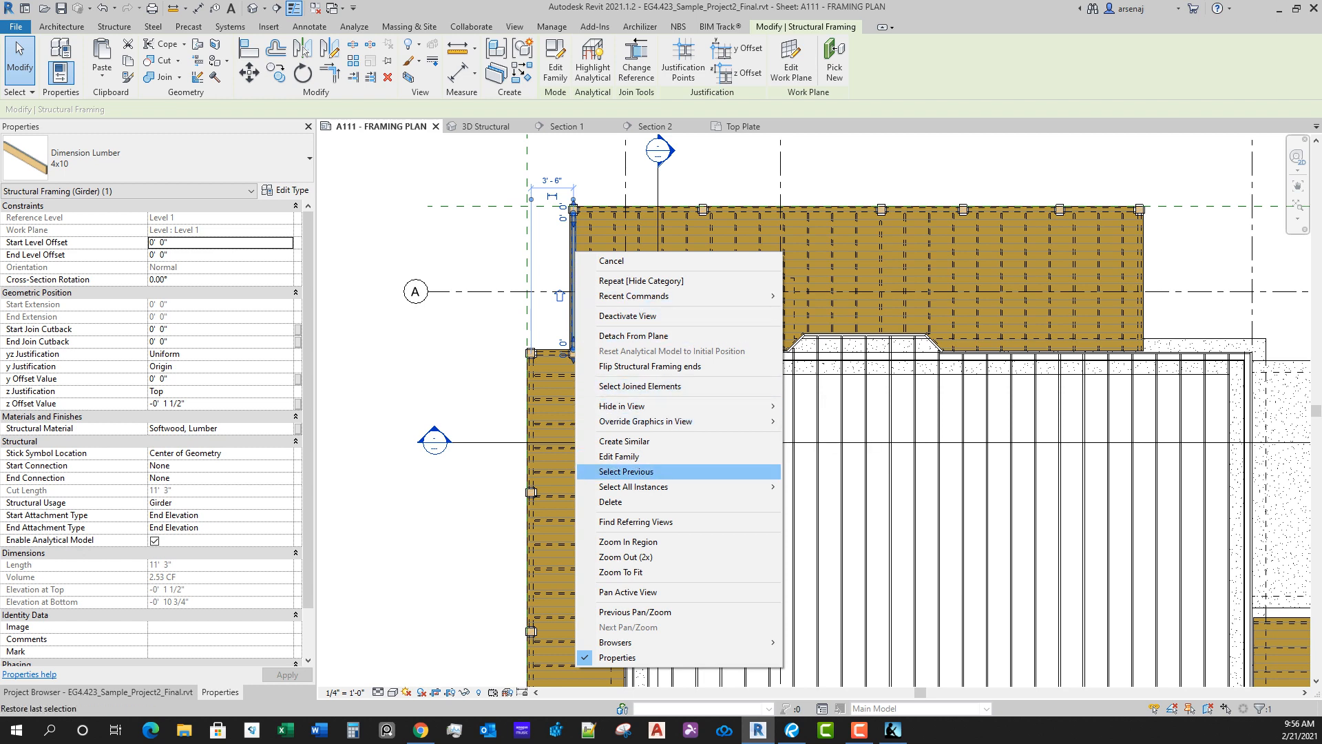
mouse_move(634, 486)
click(828, 487)
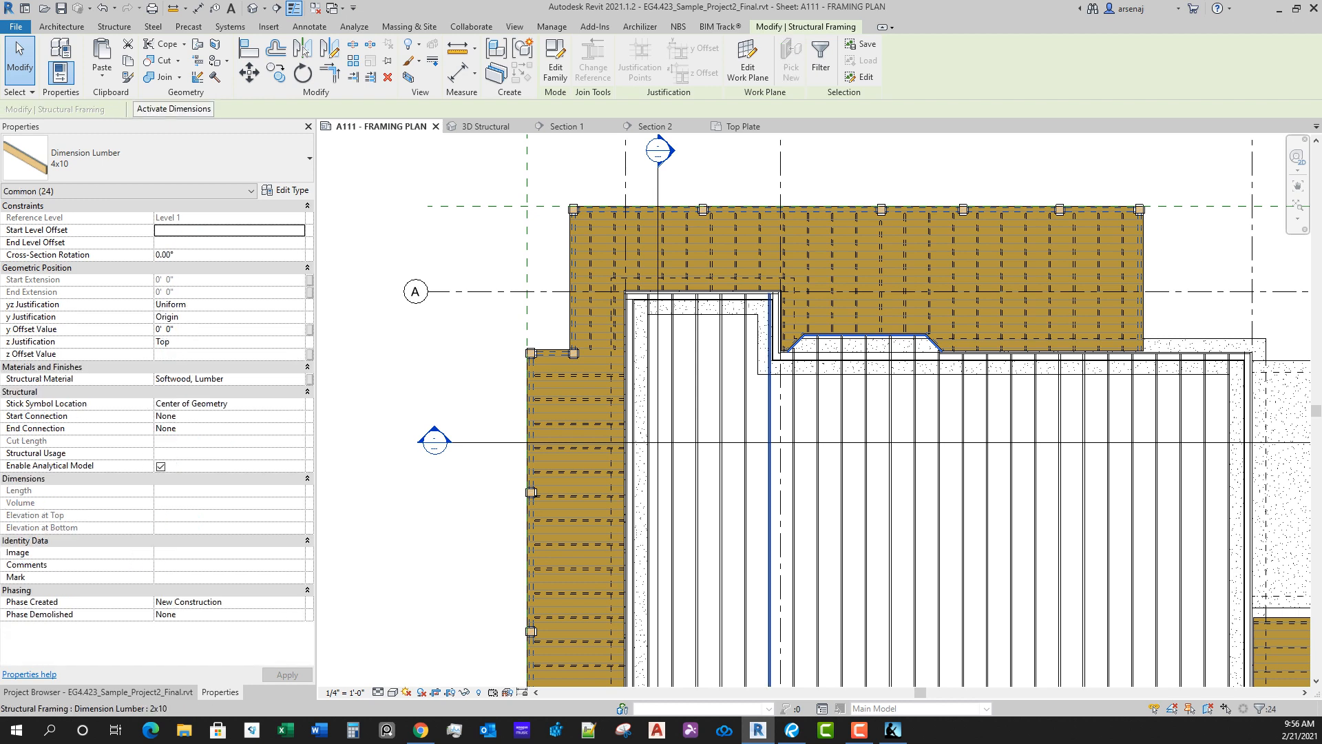
scroll(769, 404, down, 4)
scroll(896, 612, up, 4)
scroll(905, 623, up, 3)
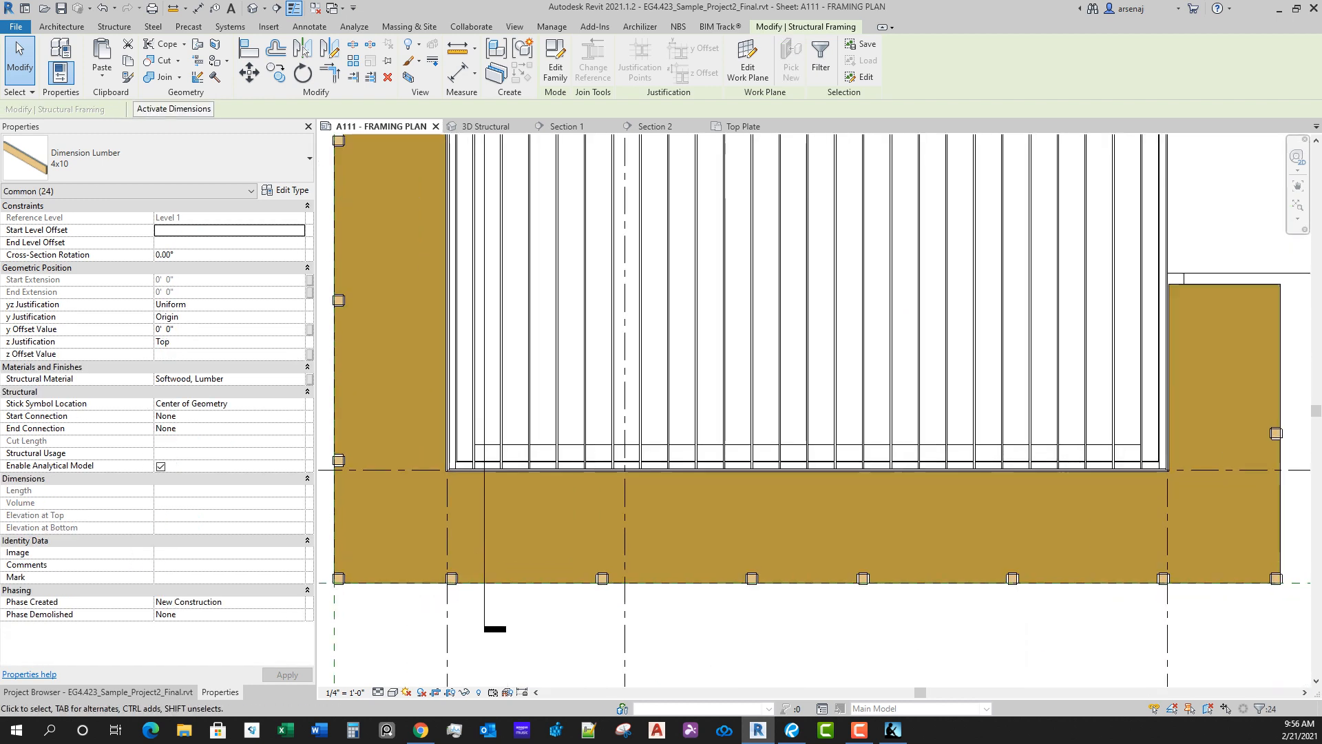
scroll(888, 619, down, 5)
middle_drag(713, 427, 728, 485)
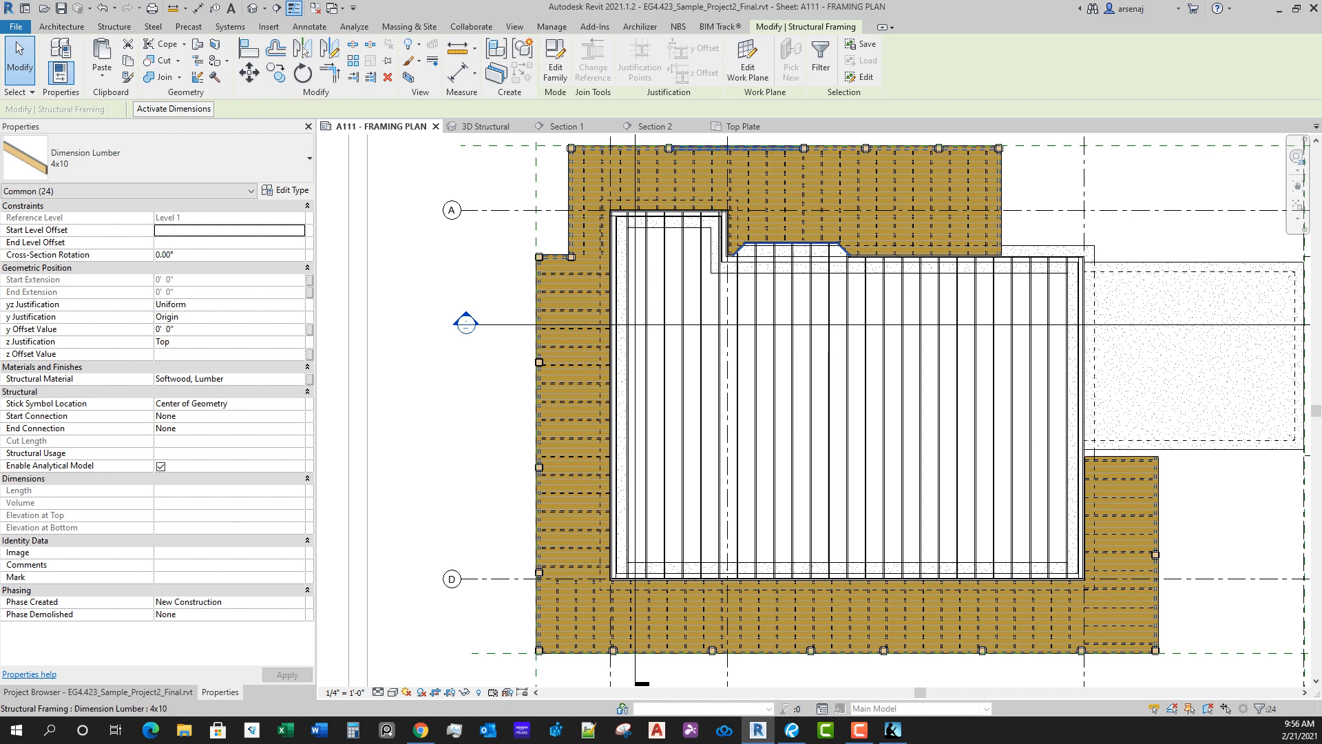
click(743, 126)
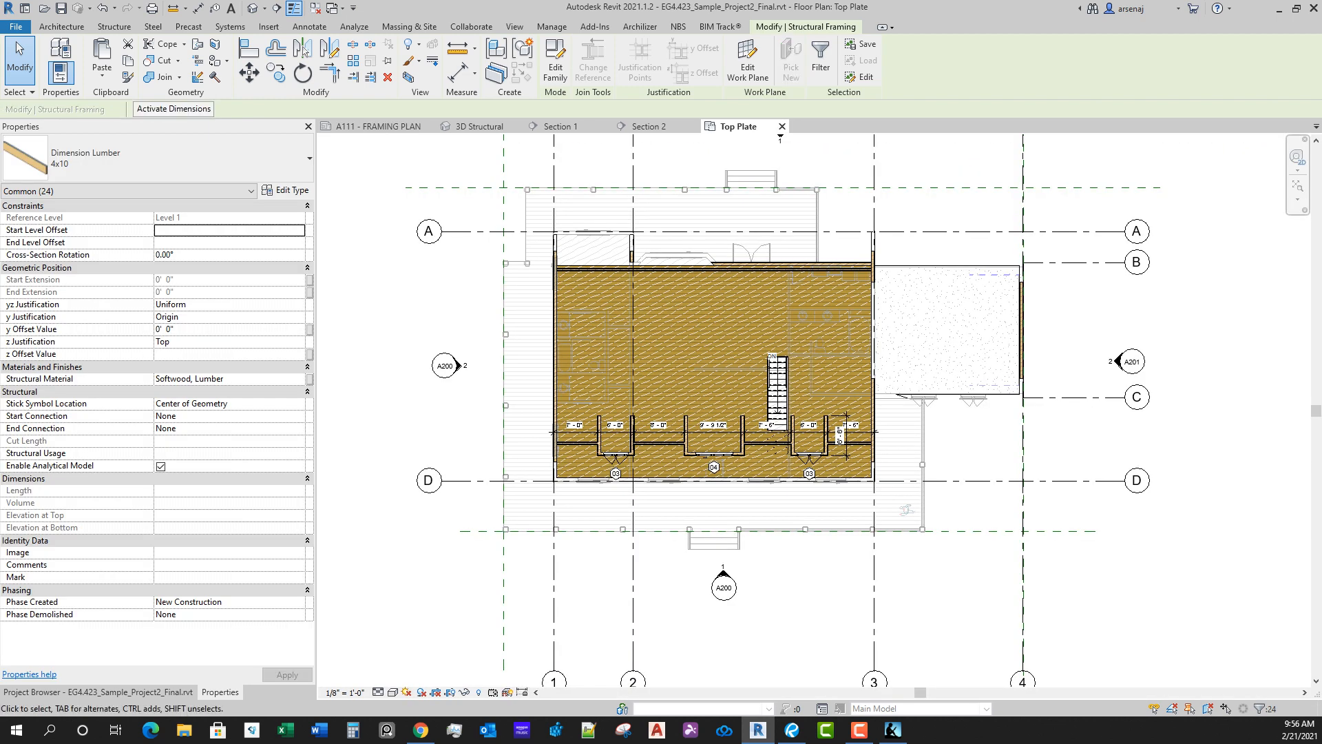
Step: Try to paste the copied 4x10 members aligned to the same place in the Top Plate plan
click(102, 74)
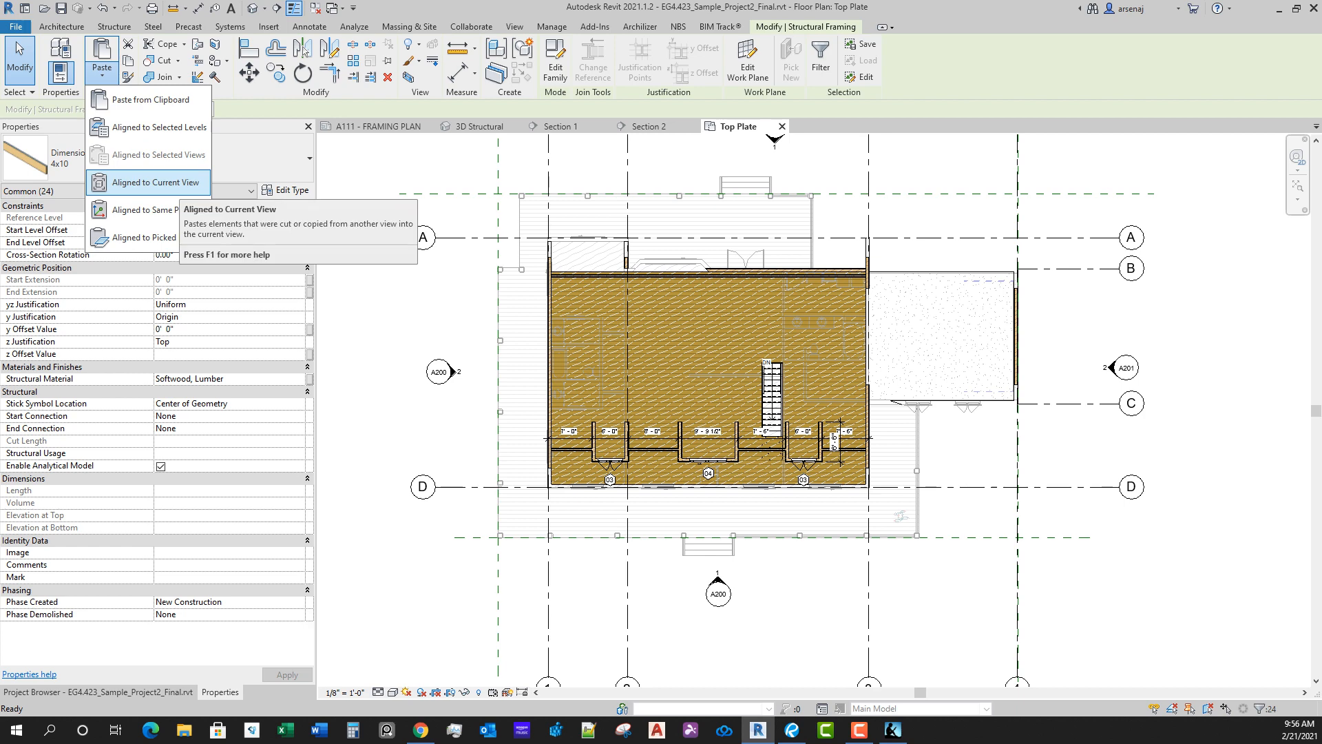
click(141, 210)
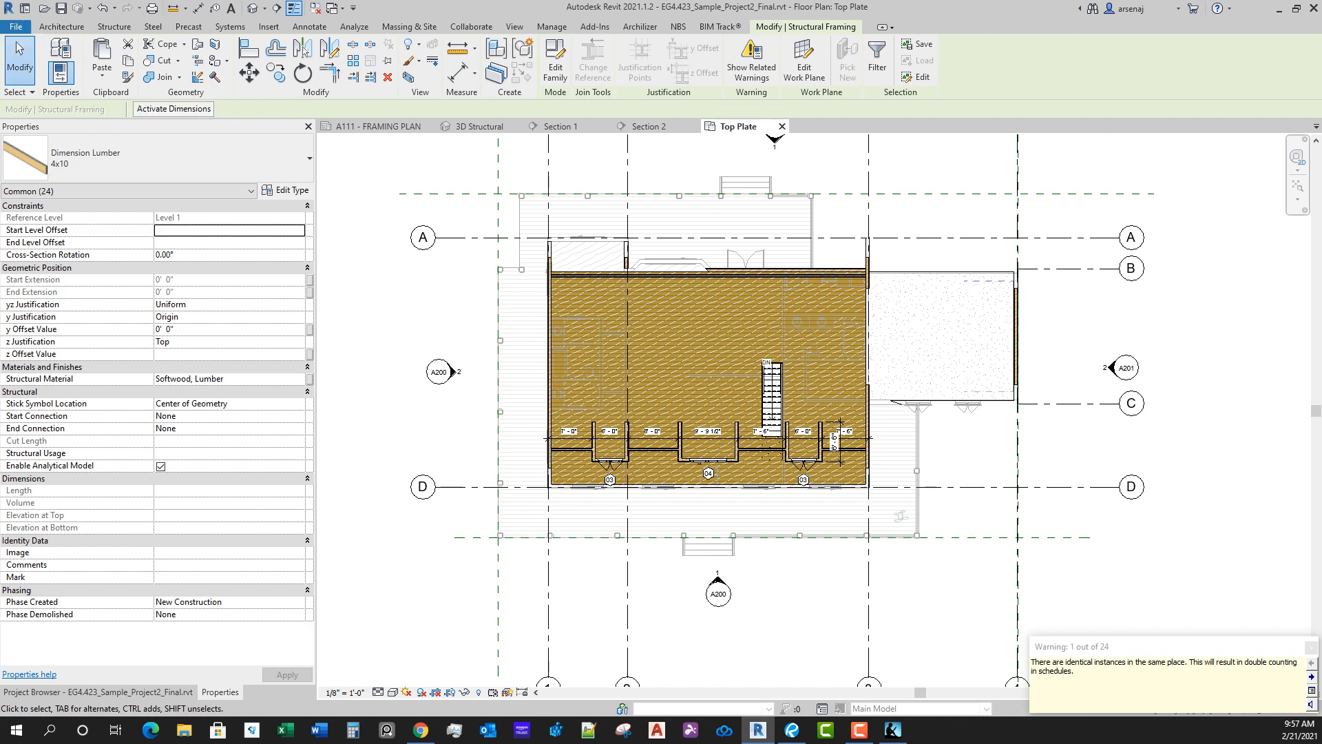
click(1311, 648)
scroll(1308, 558, down, 1)
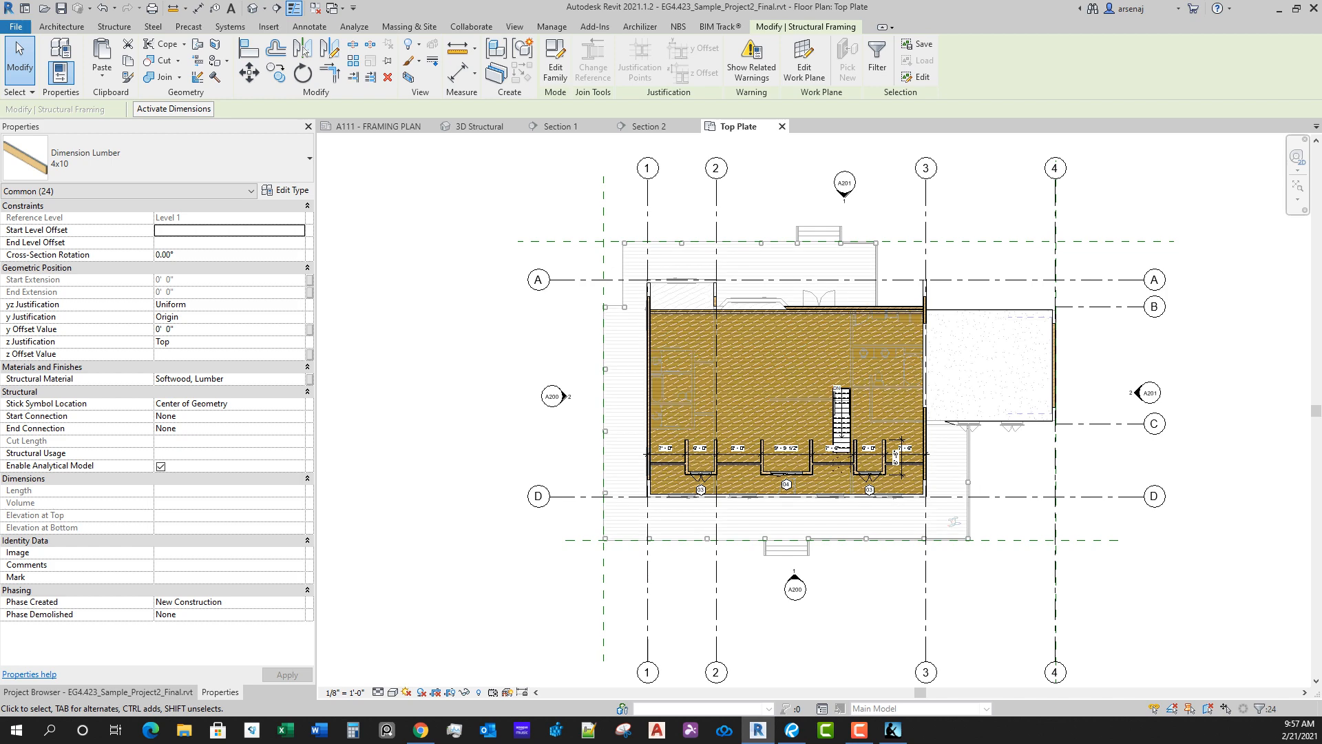
middle_drag(792, 441, 788, 464)
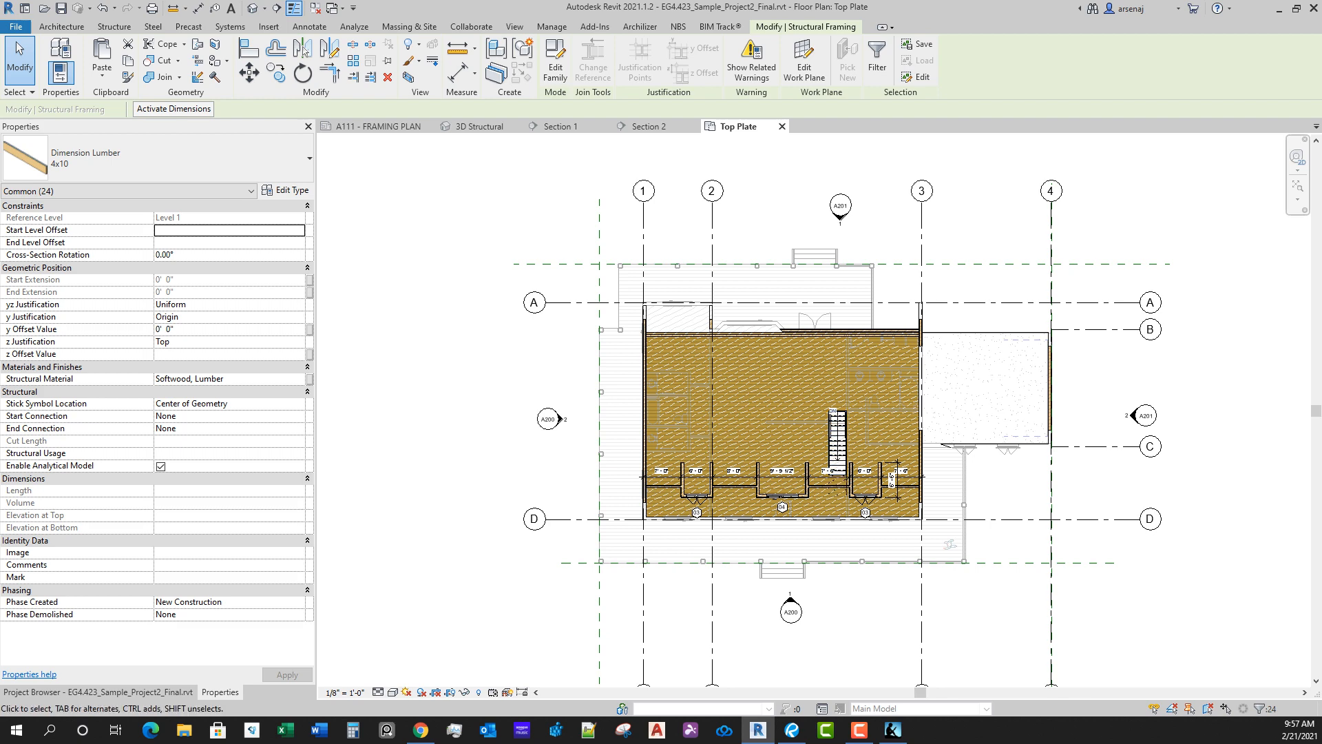
key(Escape)
scroll(1275, 675, up, 1)
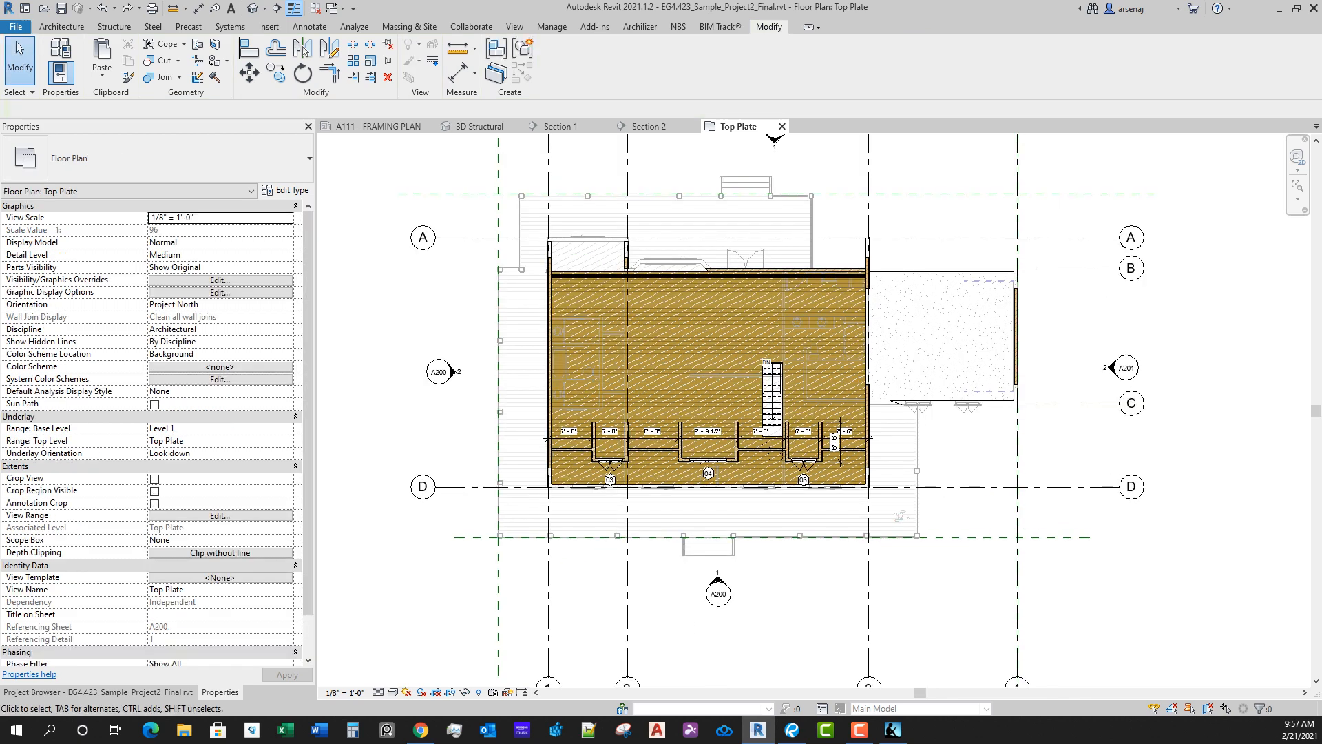
Step: Examine the deck edge and Top Plate level in Section 1 and Section 2
click(569, 127)
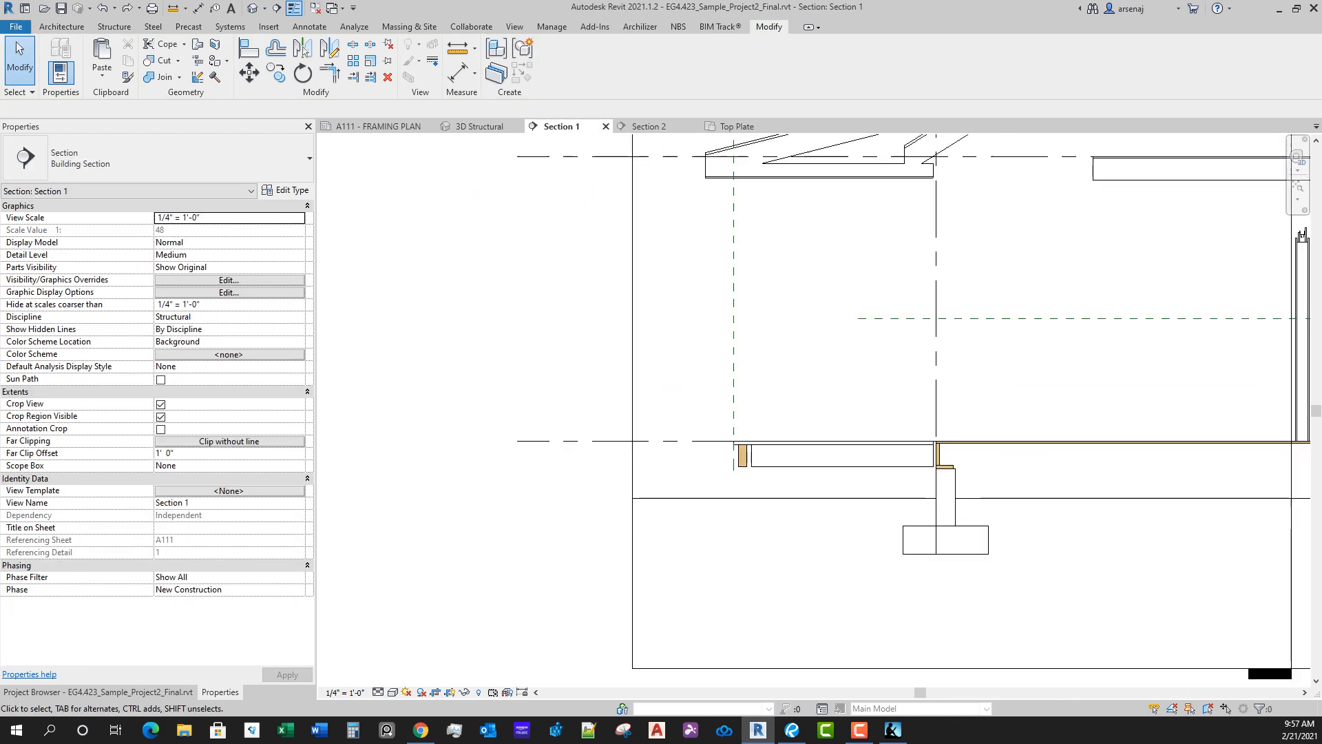
click(653, 126)
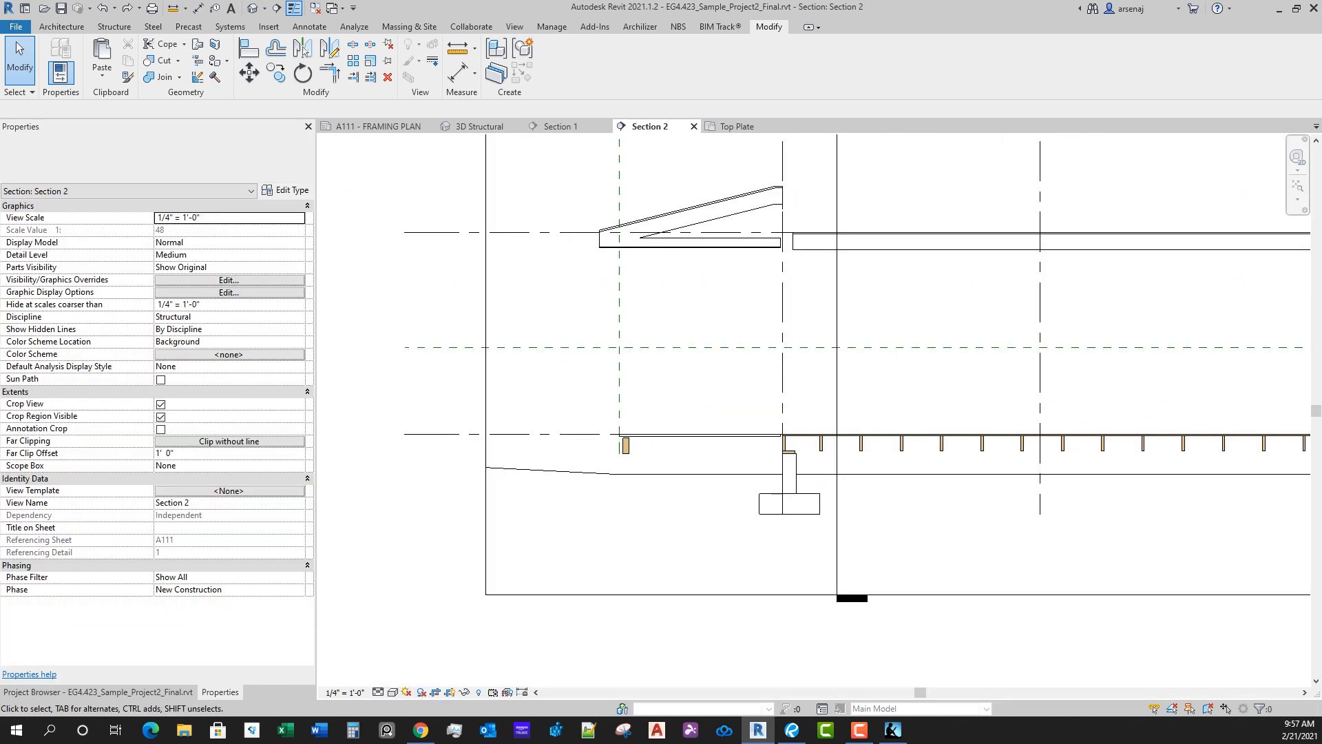
right_click(389, 370)
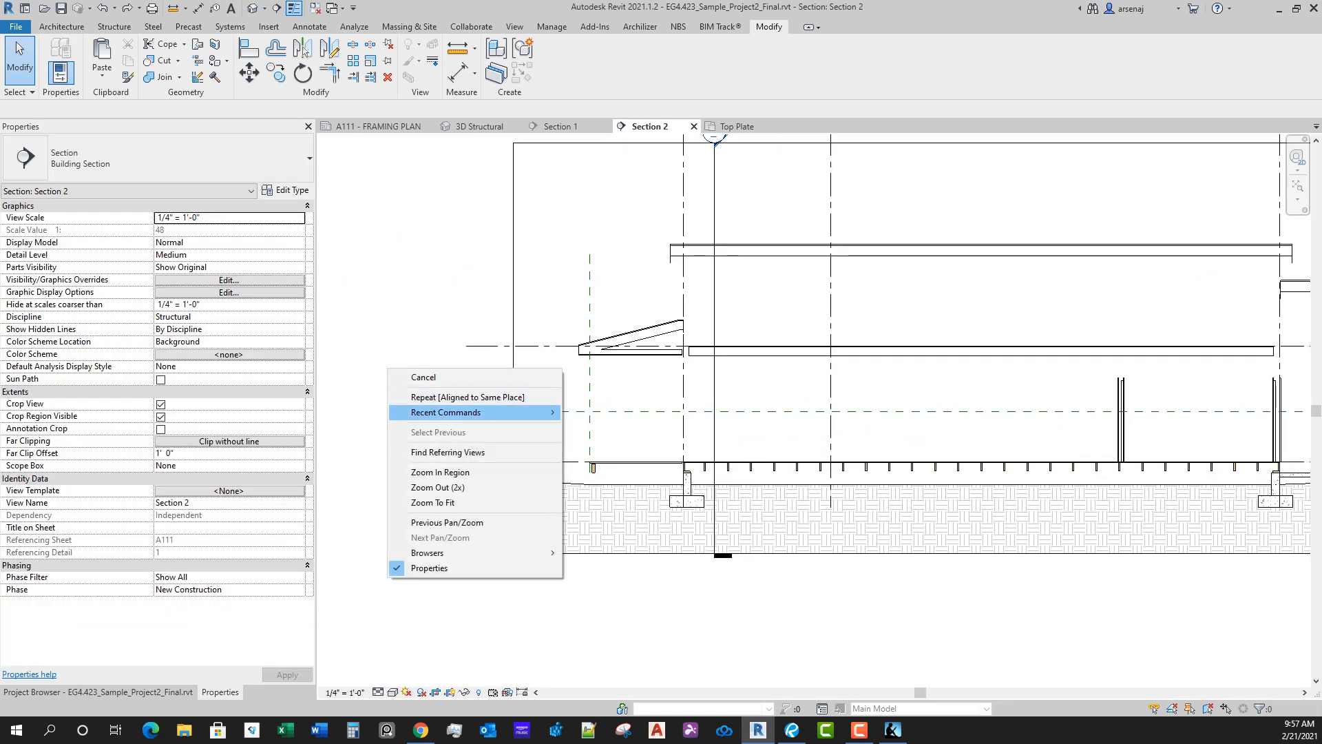
key(Escape)
Step: Select all 4x10 Dimension Lumber members in the entire project, starting from a deck edge girder in the A111 framing plan
click(378, 127)
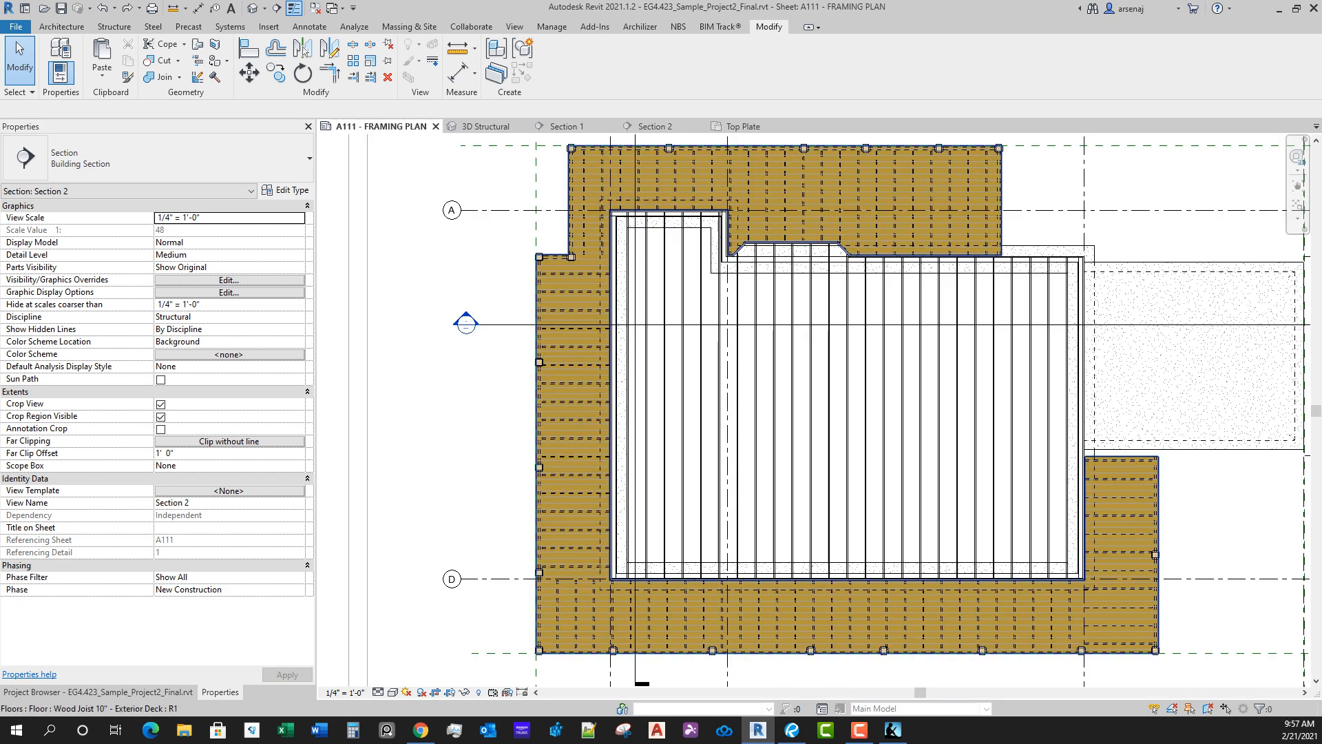
middle_drag(537, 422, 549, 421)
scroll(549, 420, up, 3)
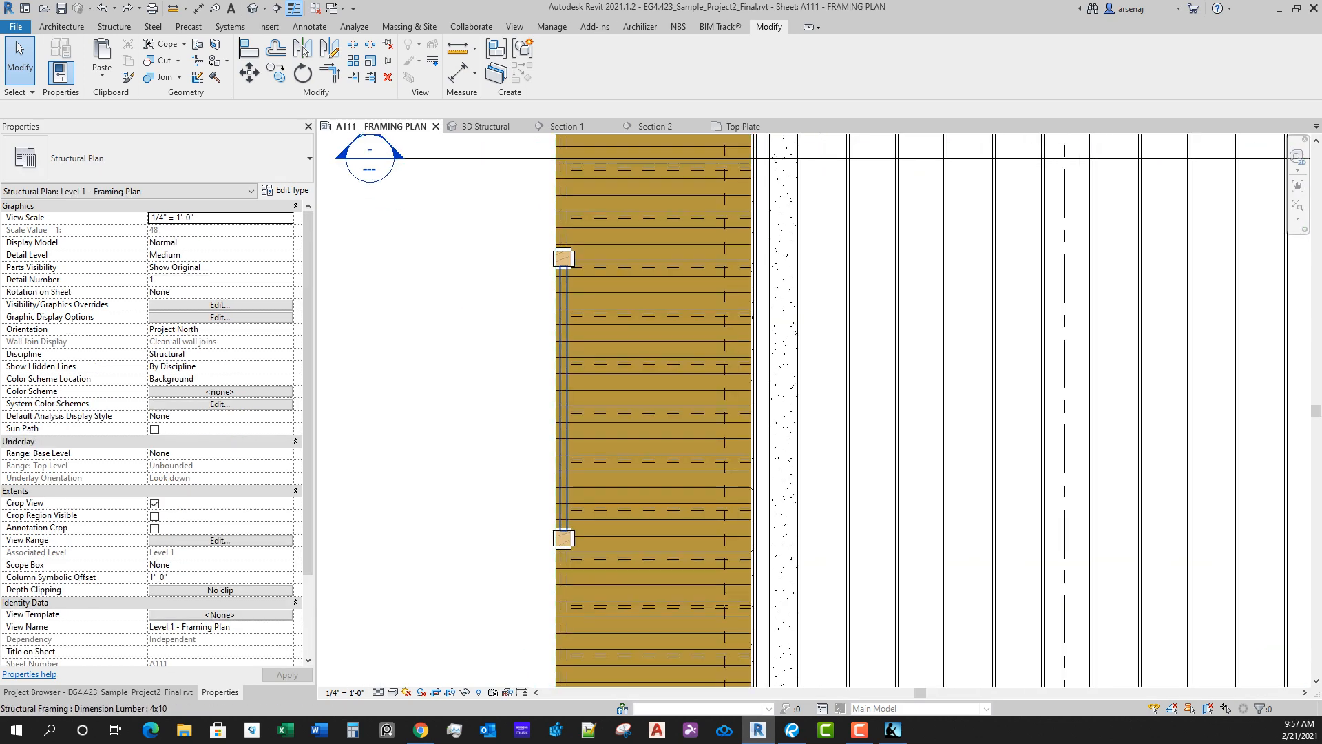
click(564, 301)
right_click(563, 300)
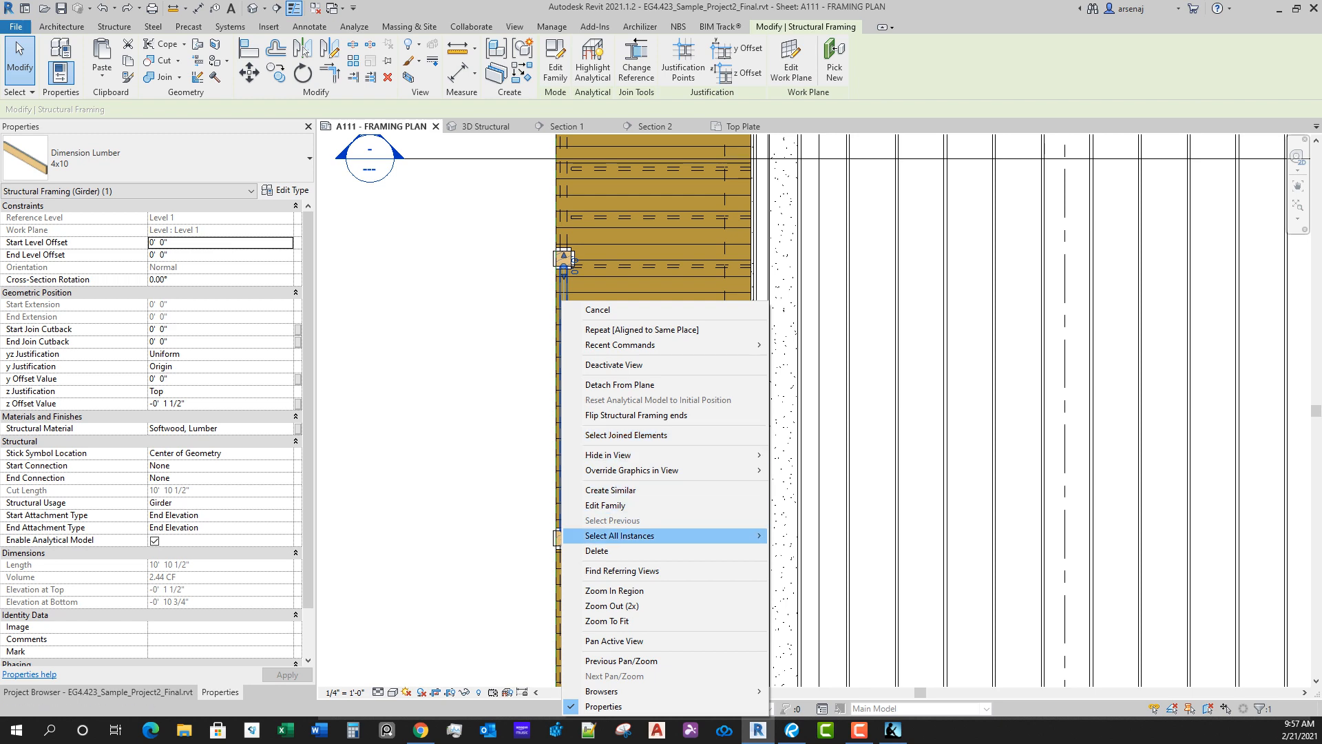
mouse_move(689, 536)
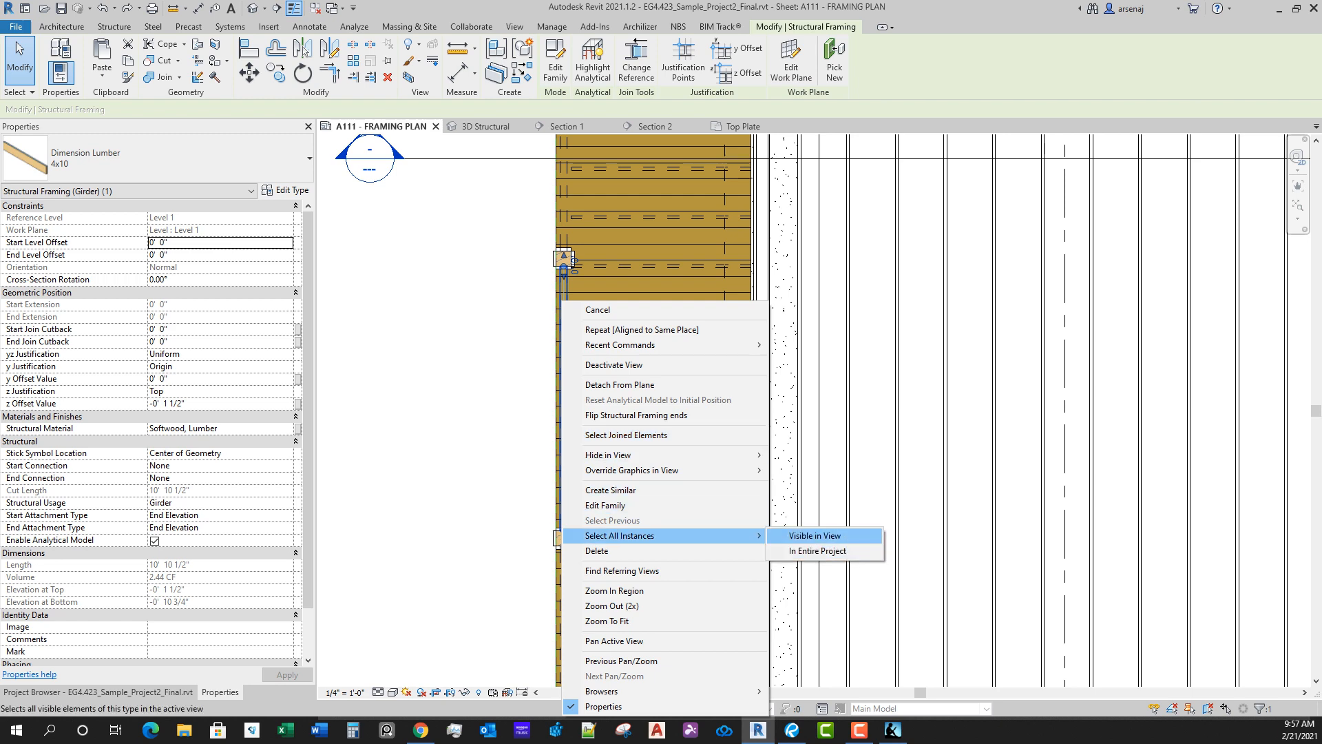
click(819, 551)
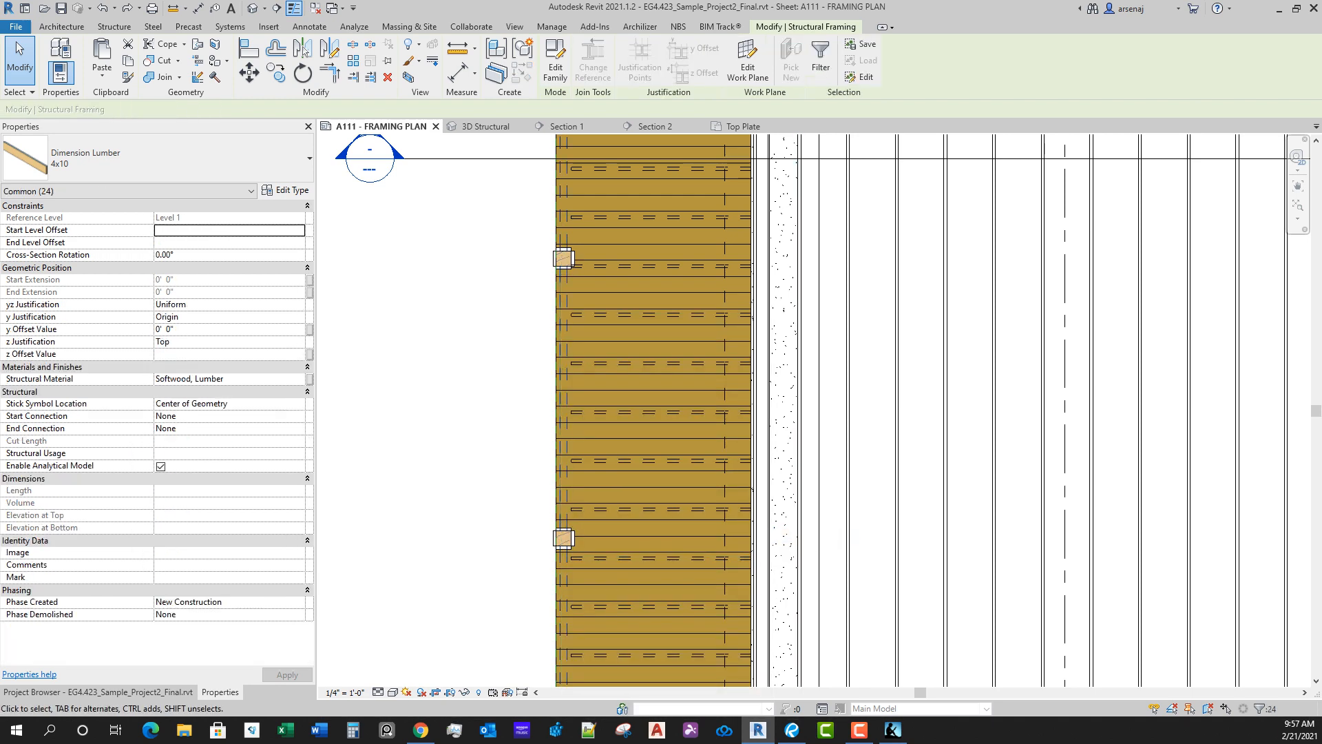
right_click(483, 159)
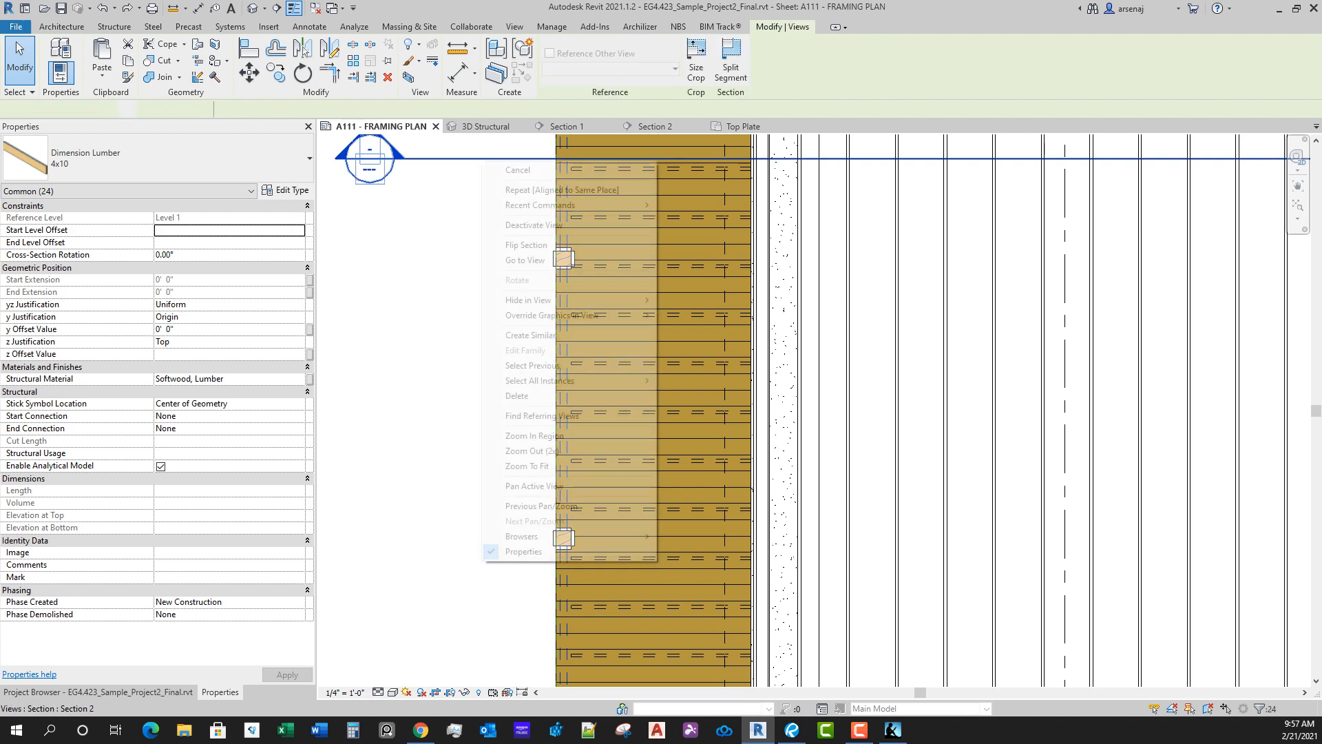
click(458, 250)
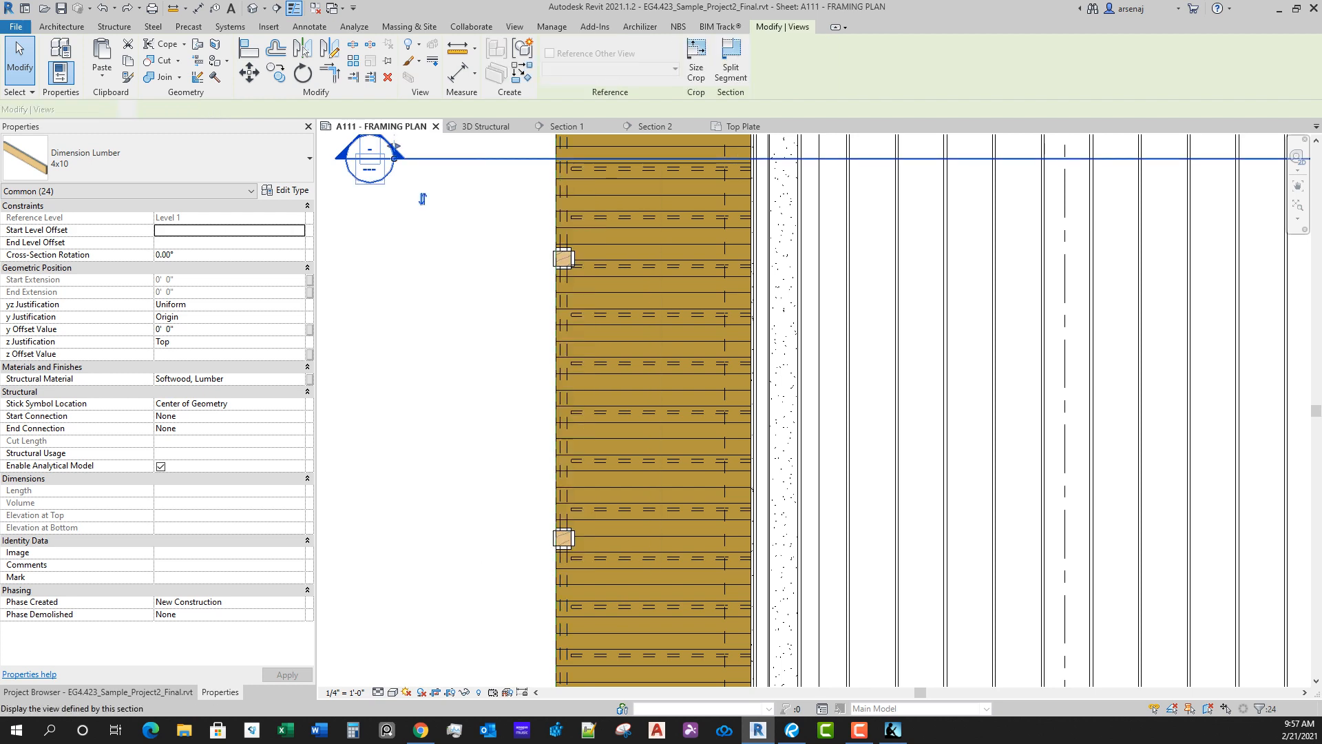
click(458, 250)
right_click(458, 250)
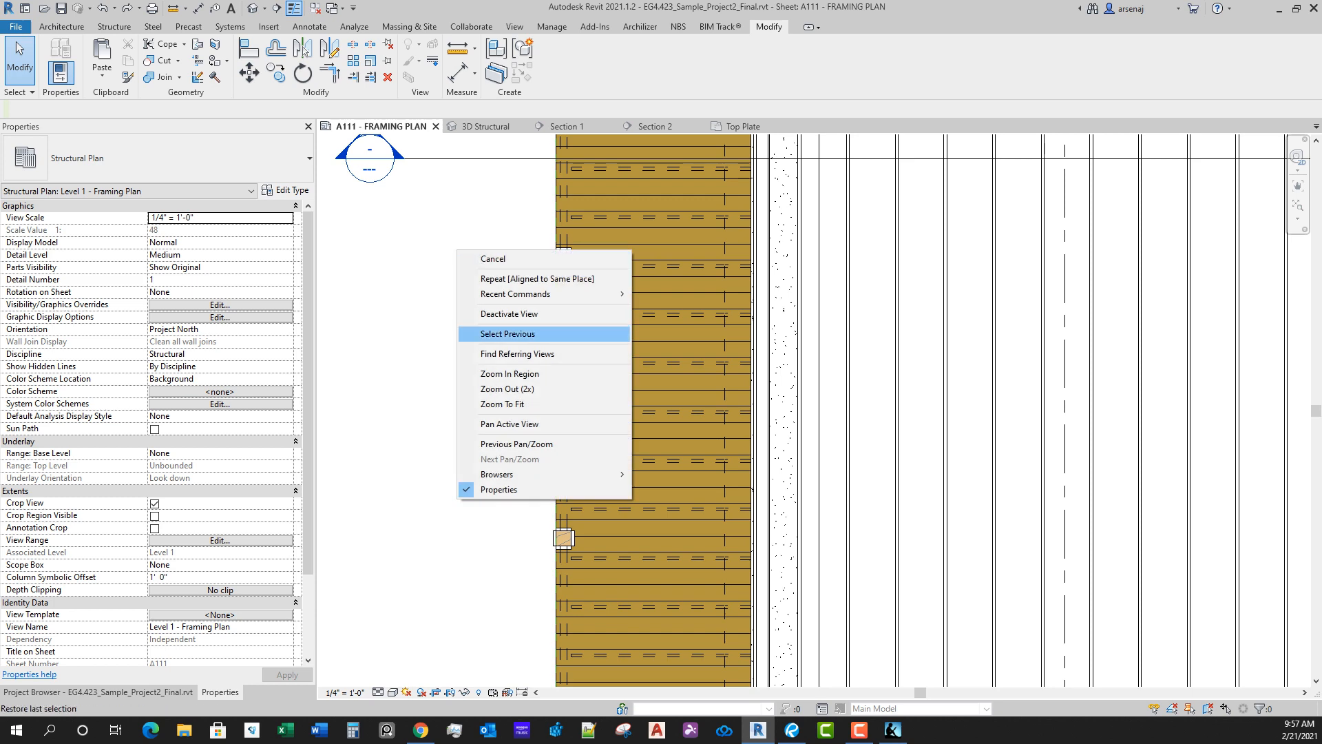
click(508, 333)
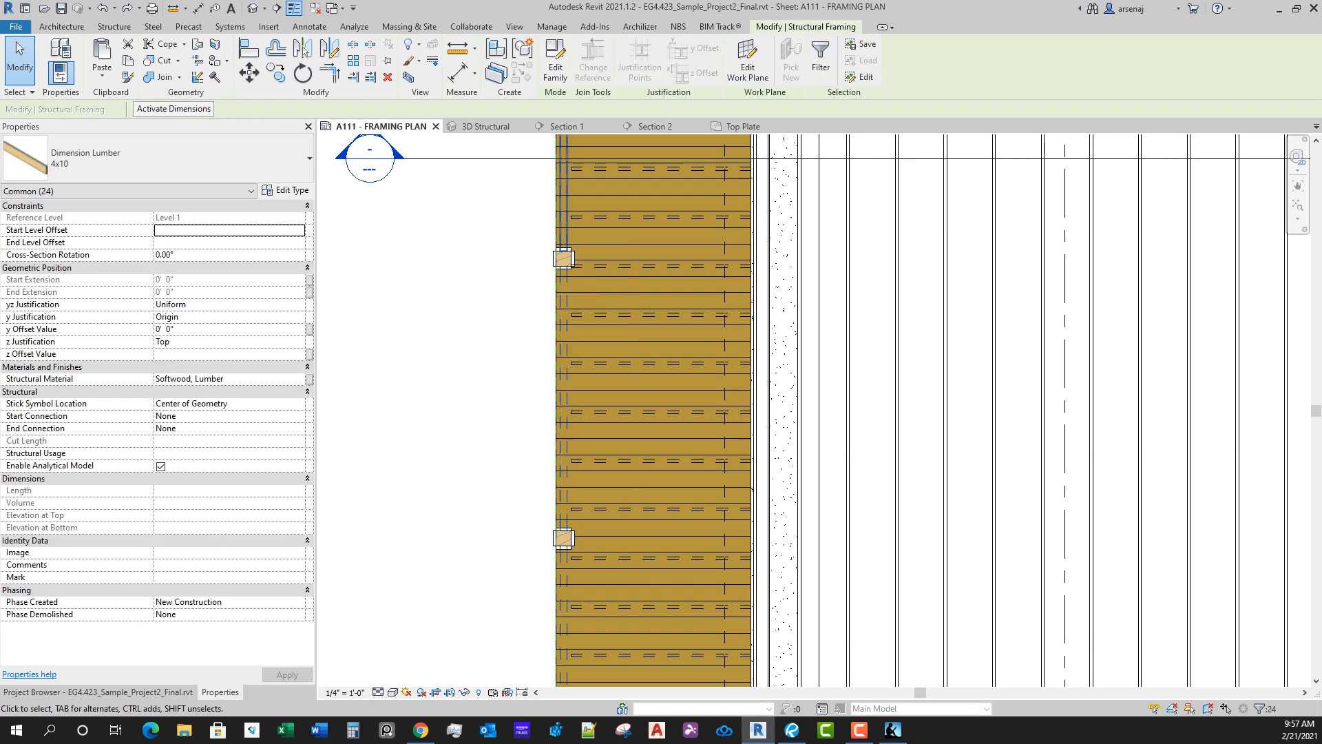
Step: In Section 1, copy the selected 4x10 members 10'-0" straight up from Level 1 to the Top Plate level, with Constrain off
scroll(590, 224, up, 1)
click(567, 127)
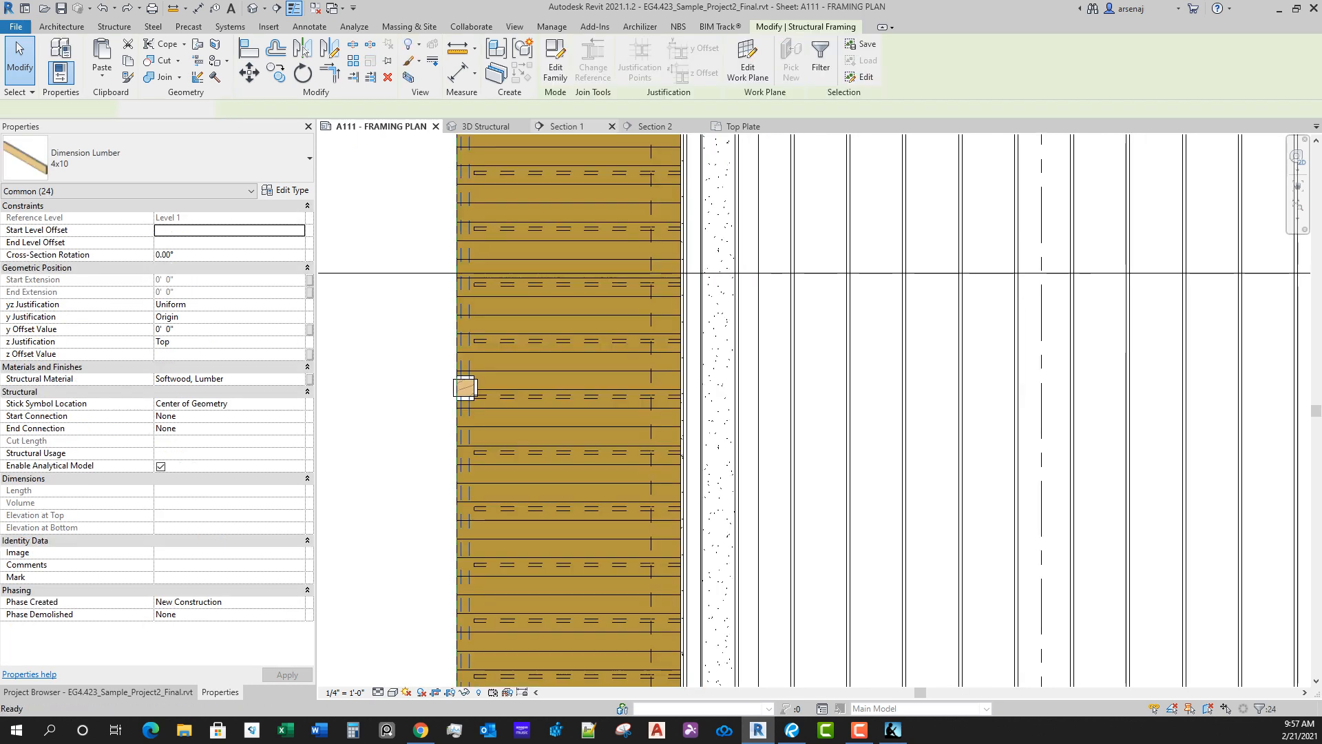
middle_drag(743, 456, 612, 512)
scroll(696, 552, down, 1)
scroll(695, 552, up, 1)
scroll(694, 470, down, 1)
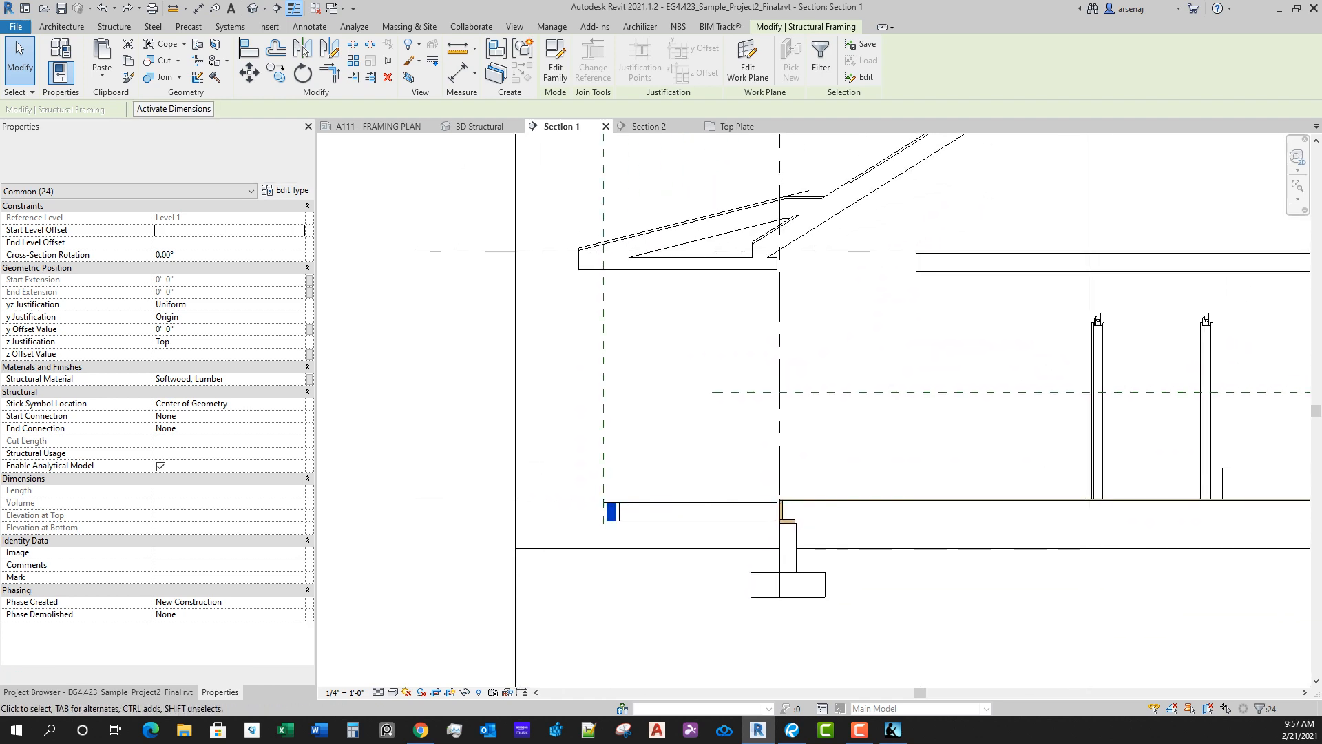
scroll(611, 514, up, 1)
key(c)
key(o)
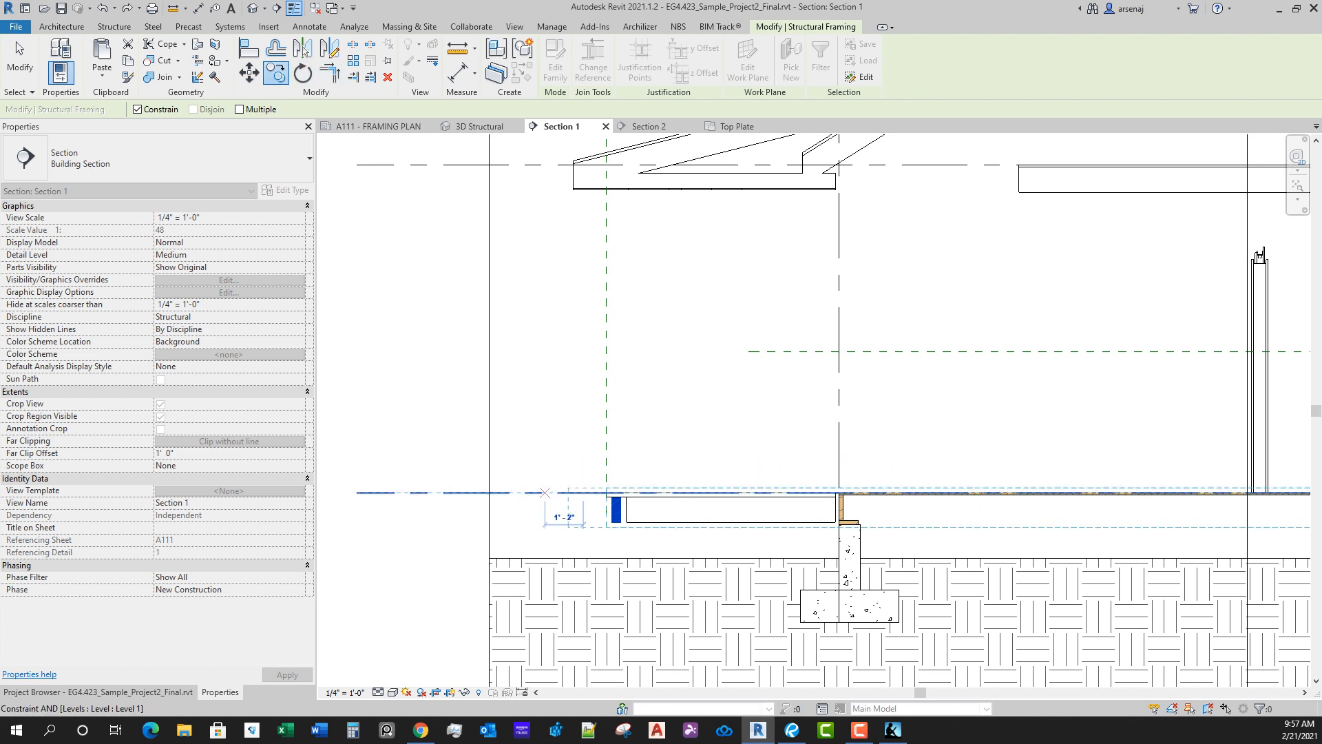
click(720, 492)
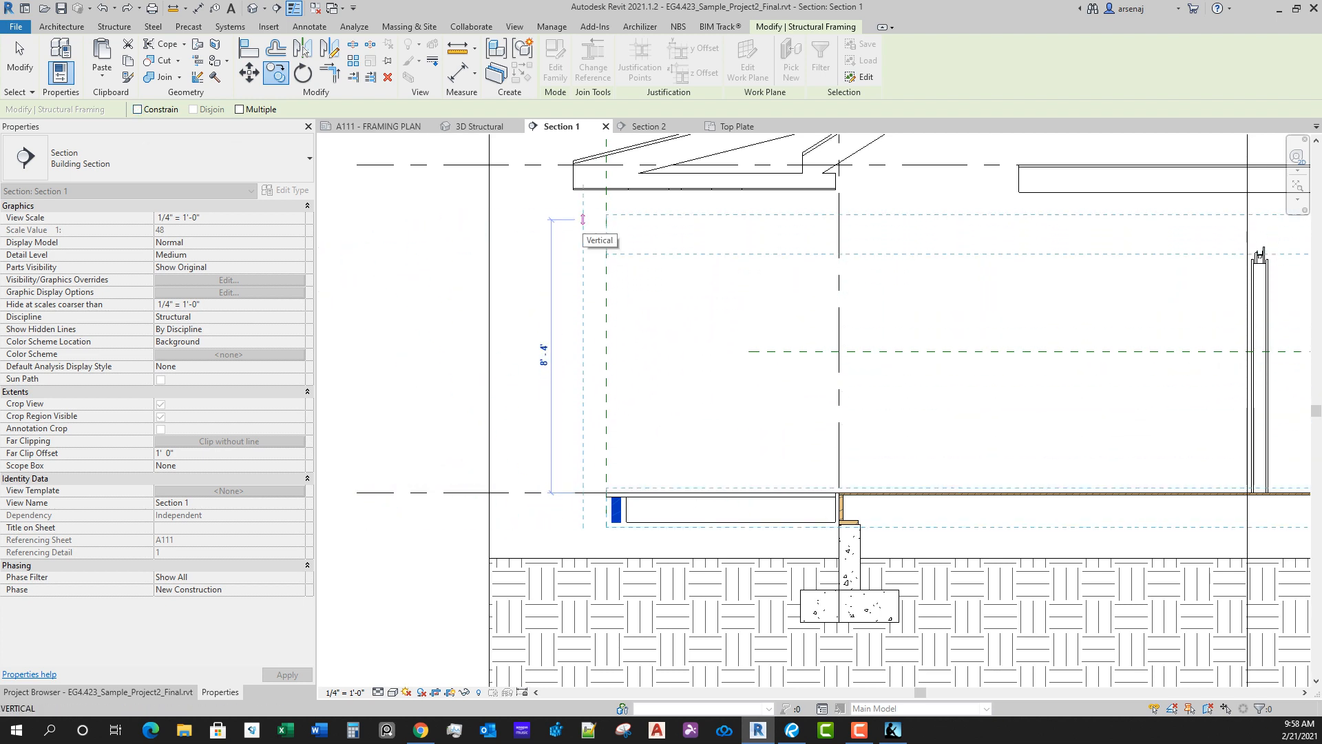
click(583, 165)
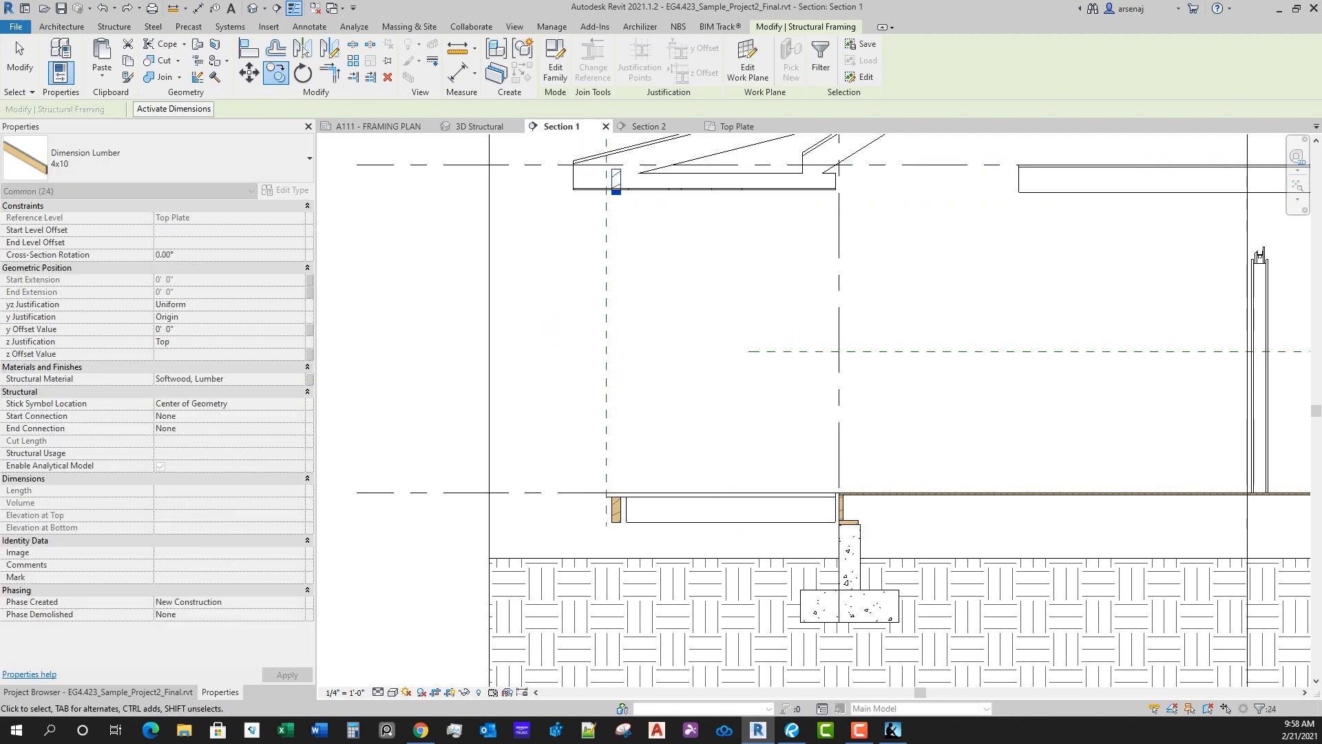
Step: Move the copied 4x10 members up 1 1/2" so their top edge meets the Top Plate level line
scroll(611, 176, up, 5)
middle_drag(606, 208, 643, 299)
scroll(643, 299, up, 1)
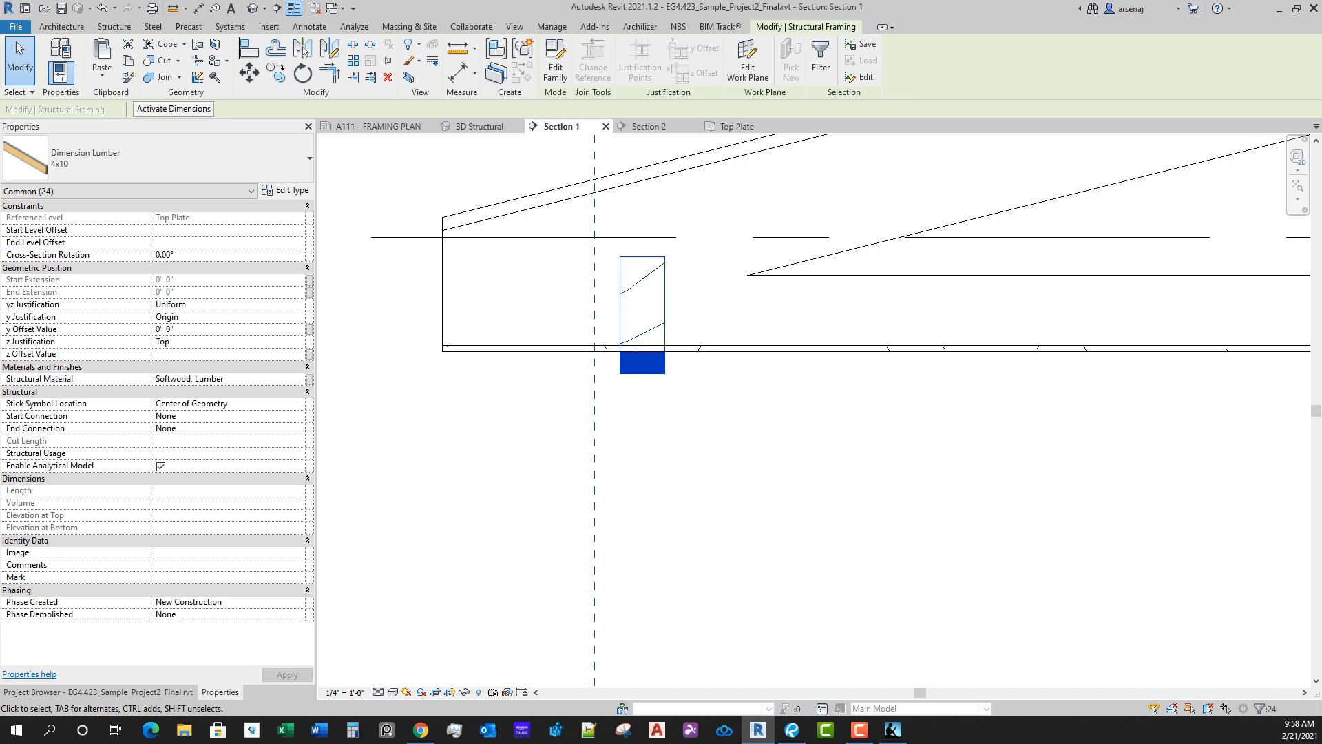
click(249, 72)
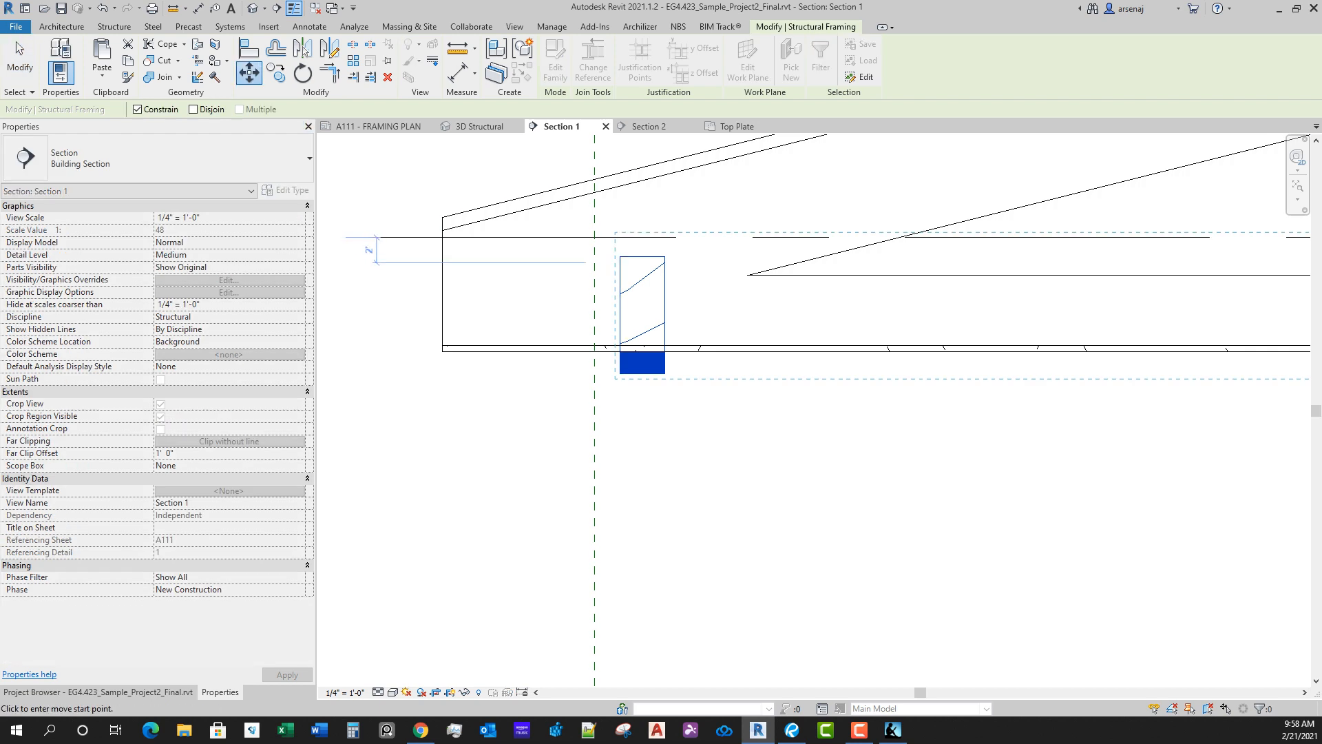
click(653, 257)
key(shift)
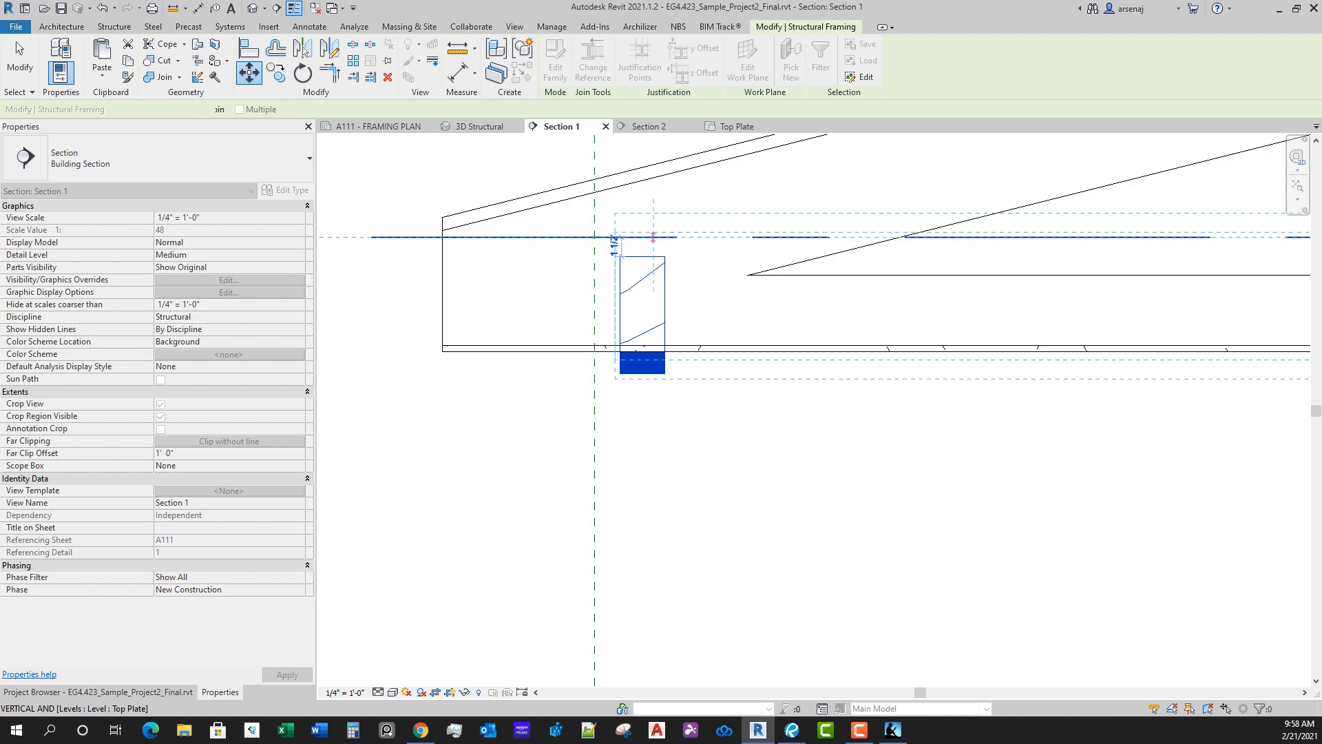
click(653, 237)
scroll(814, 427, down, 3)
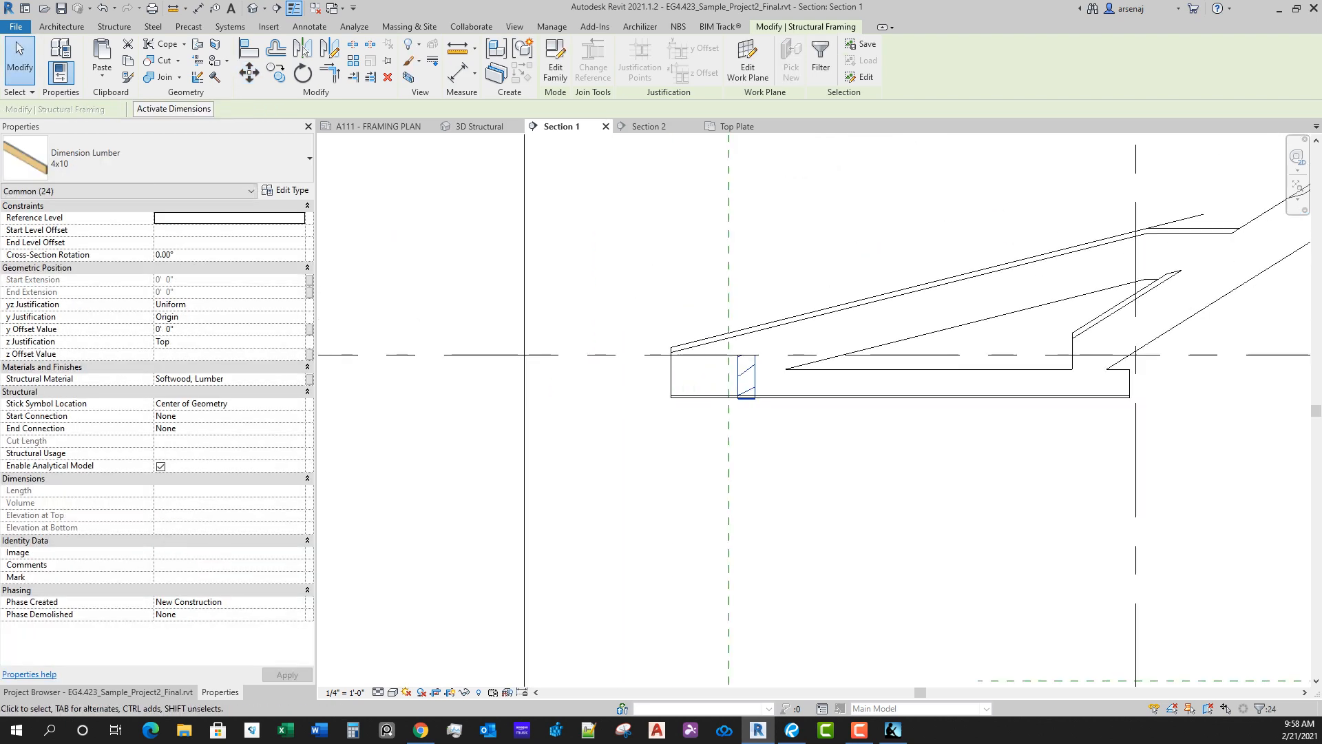
Step: Examine how the raised 4x10 member sits against the roof soffit and fascia at the opposite eave in Section 1
middle_drag(814, 427, 516, 348)
scroll(517, 348, down, 5)
middle_drag(896, 358, 547, 335)
scroll(547, 336, down, 1)
middle_drag(930, 386, 512, 337)
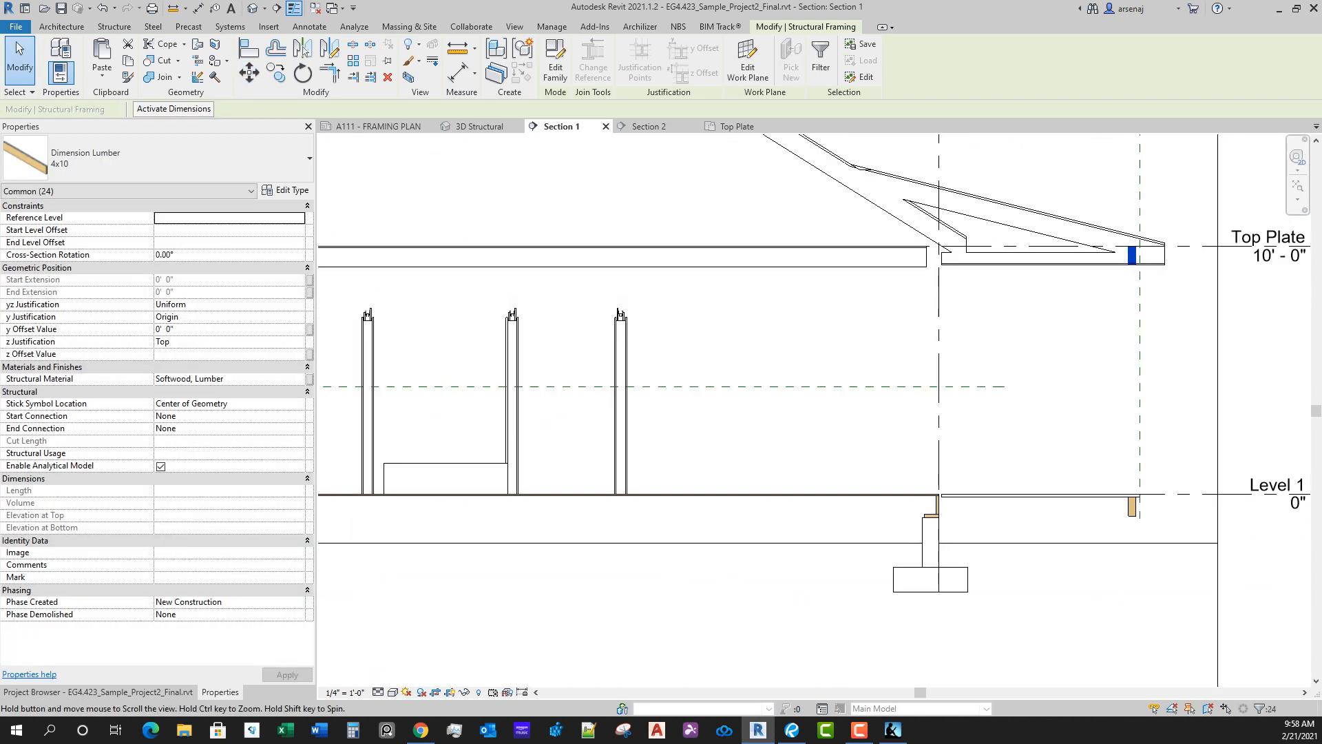
scroll(1010, 238, up, 6)
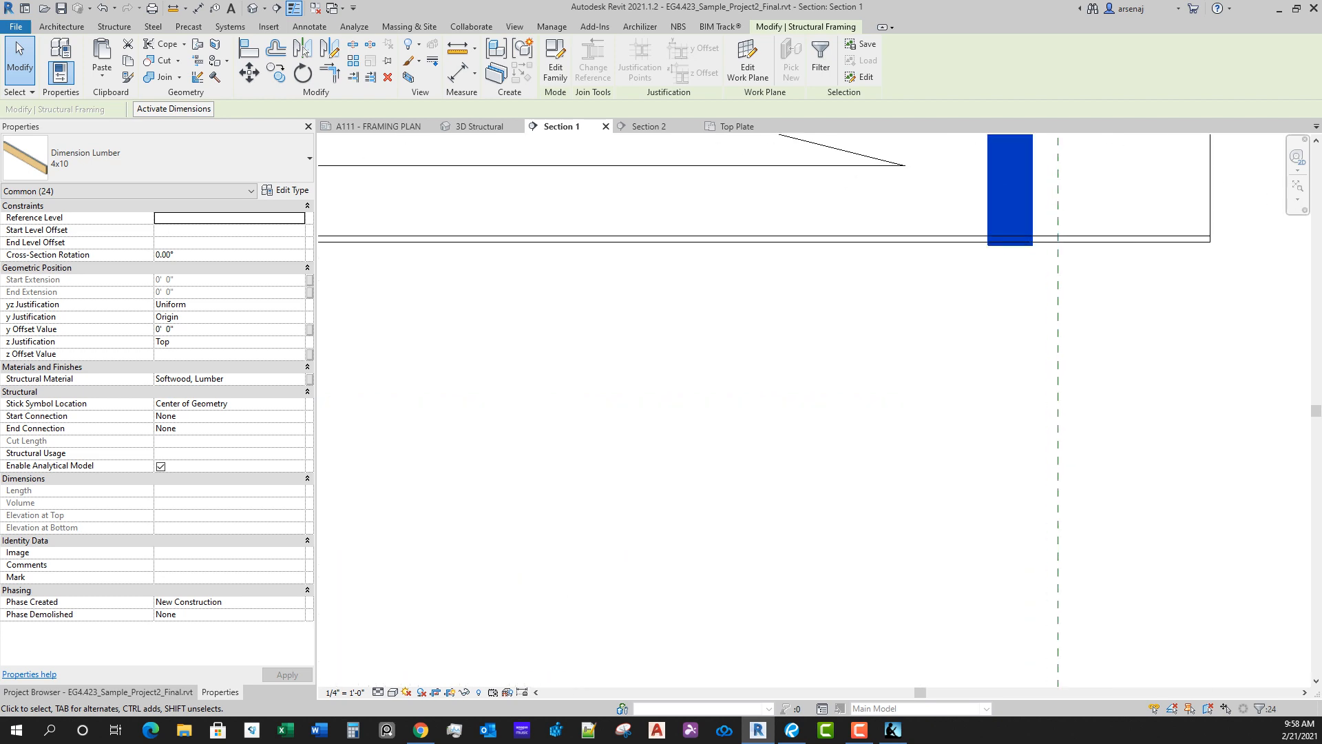
scroll(1047, 247, up, 2)
middle_drag(1047, 247, 1115, 348)
scroll(1039, 378, down, 2)
scroll(1036, 375, down, 3)
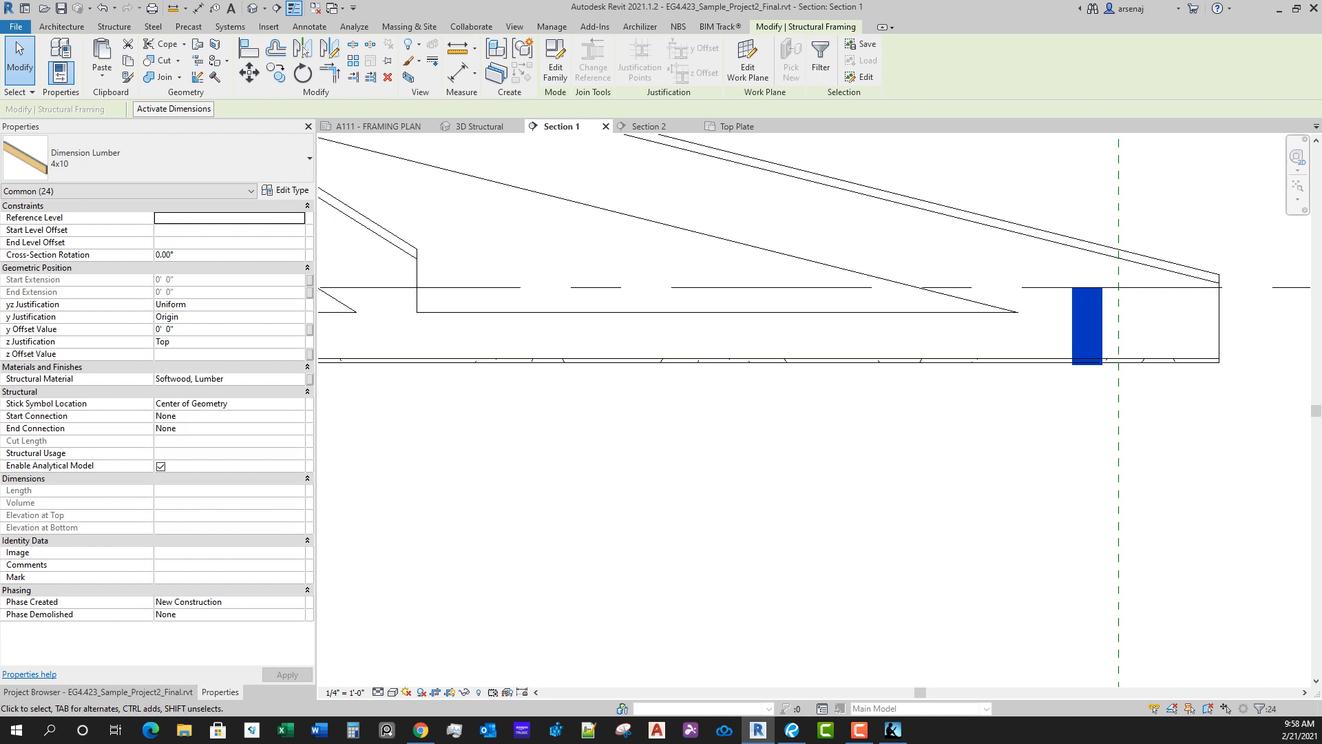
middle_drag(1119, 288, 1044, 243)
scroll(1044, 243, down, 1)
scroll(1044, 243, up, 3)
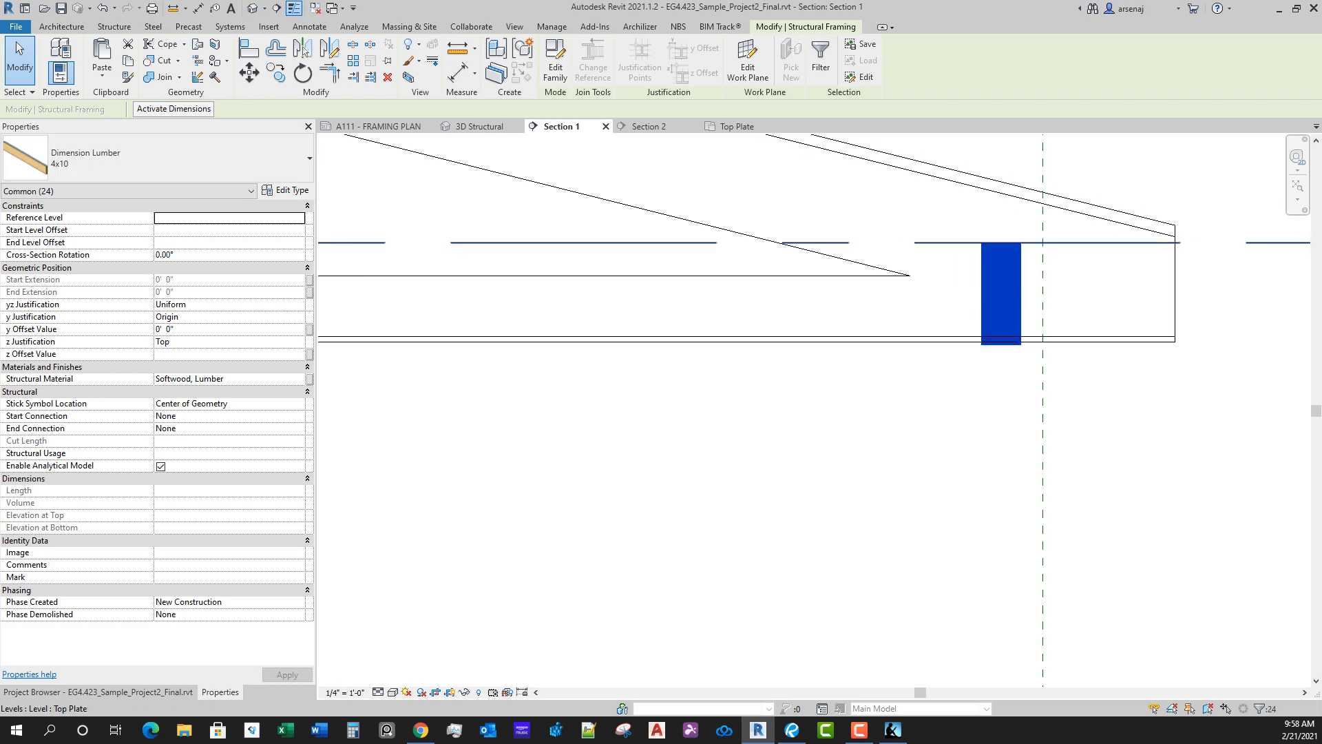
scroll(1015, 268, up, 1)
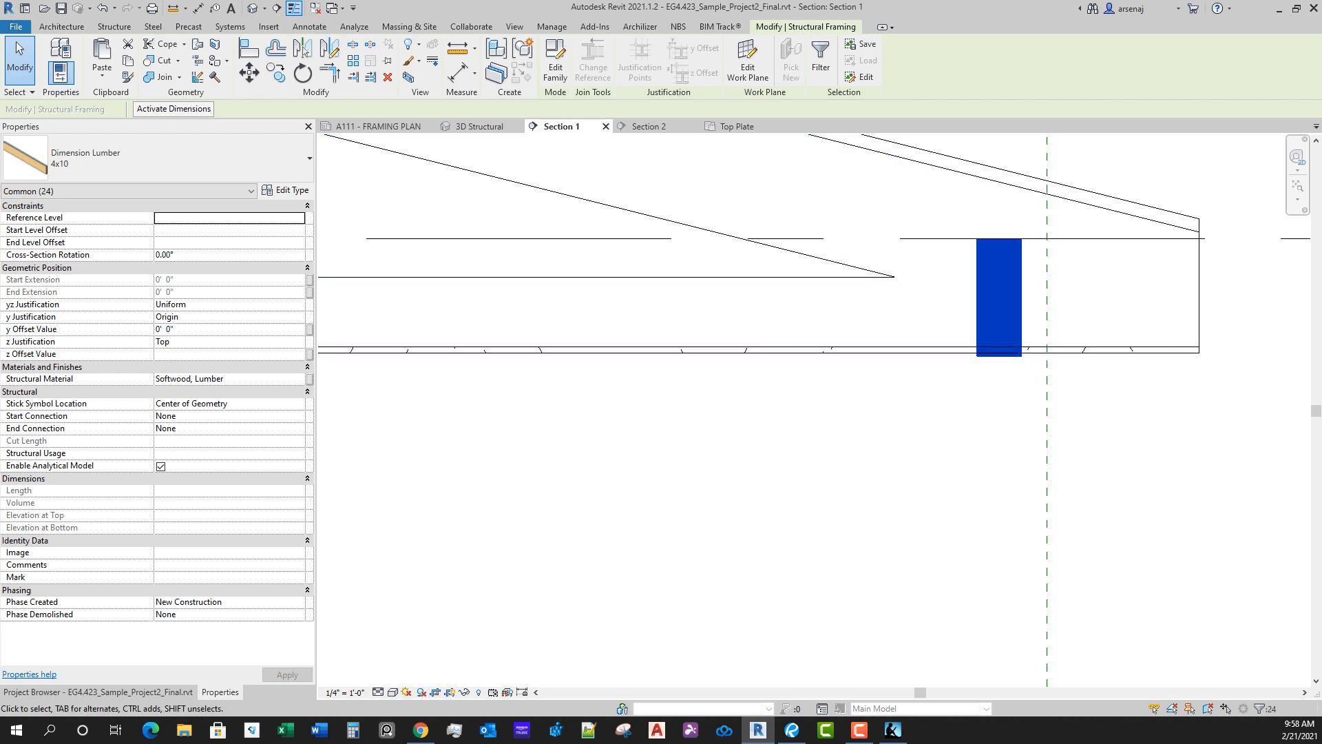
scroll(1078, 451, down, 1)
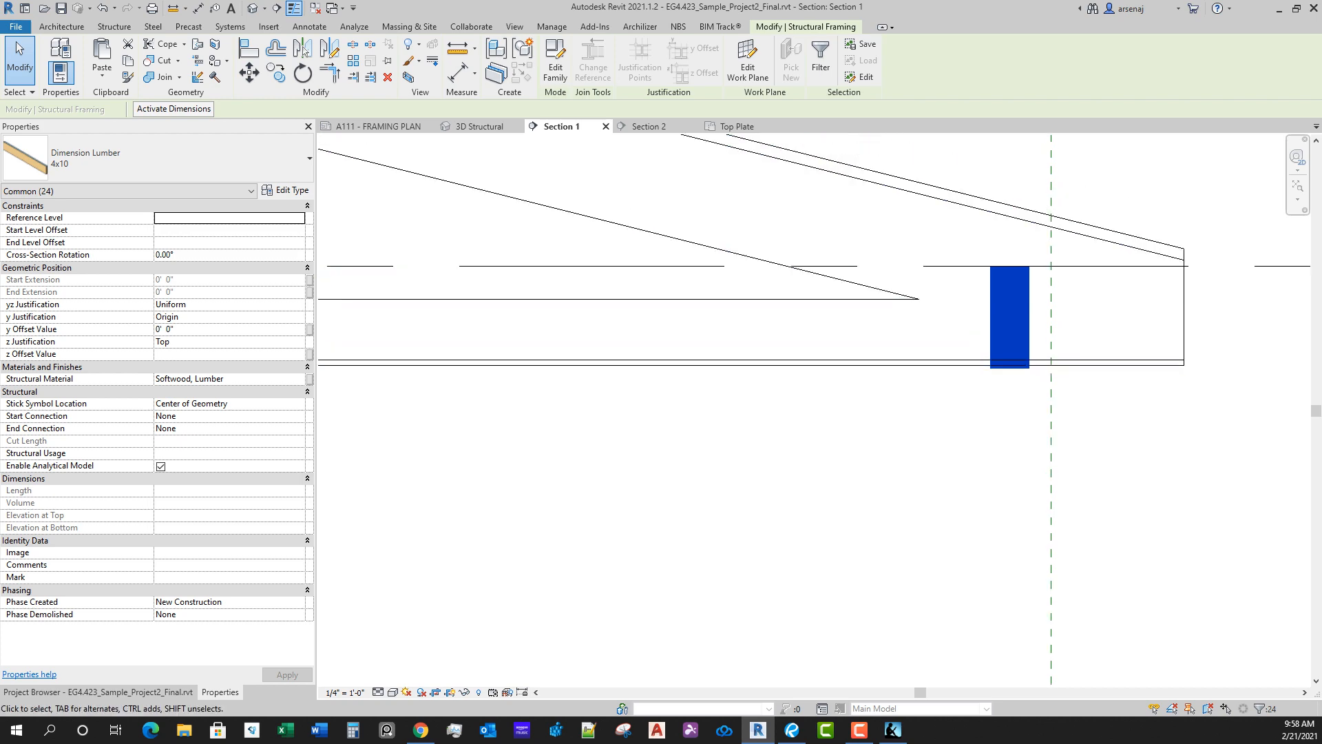
middle_drag(1078, 451, 1015, 418)
key(v)
key(g)
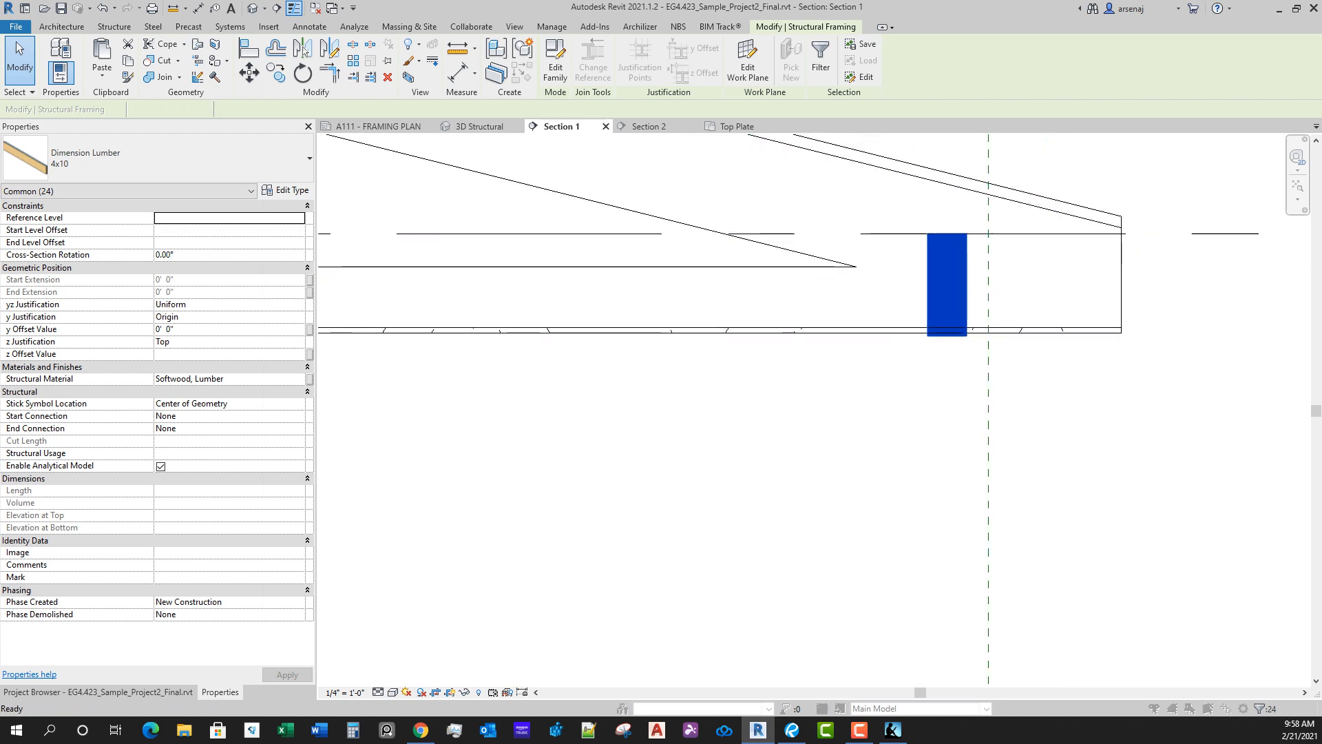
key(Escape)
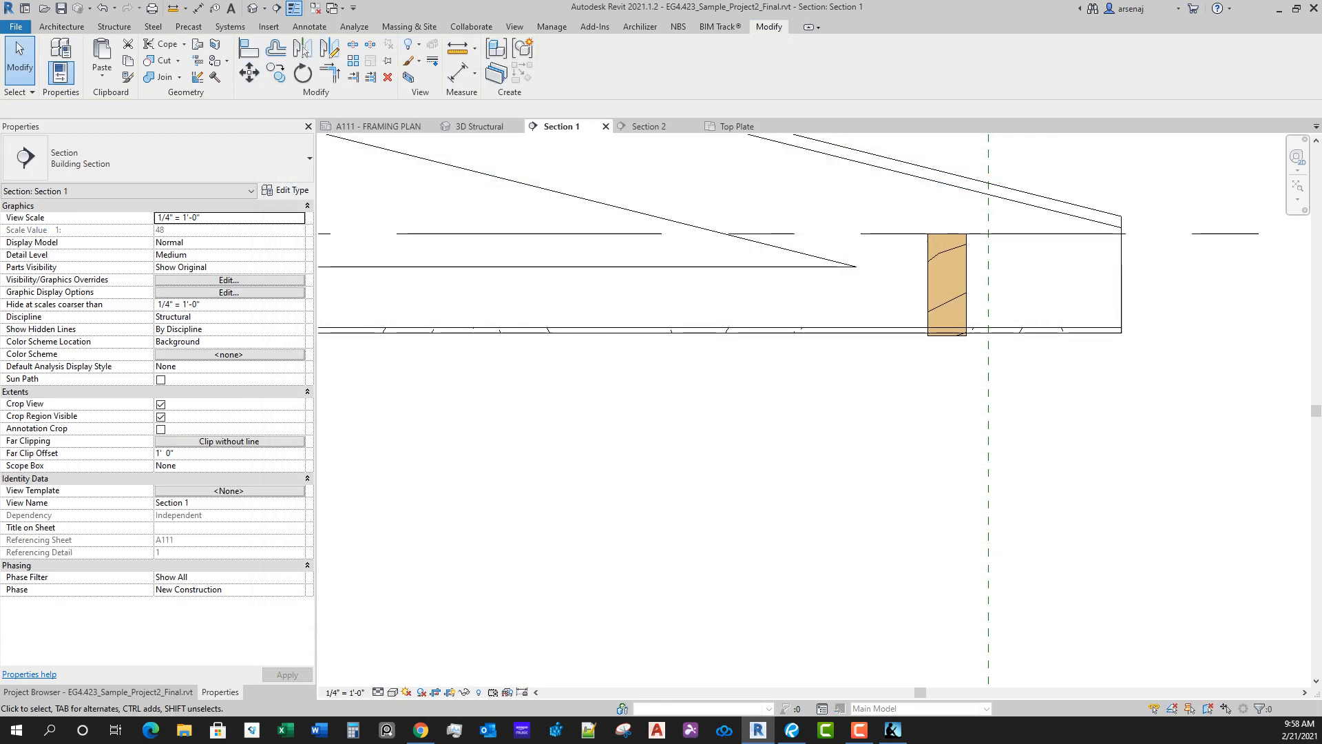
Step: Reselect the raised 4x10 members and move them straight down so their tops meet the roof soffit at the eave, with Constrain off
right_click(782, 435)
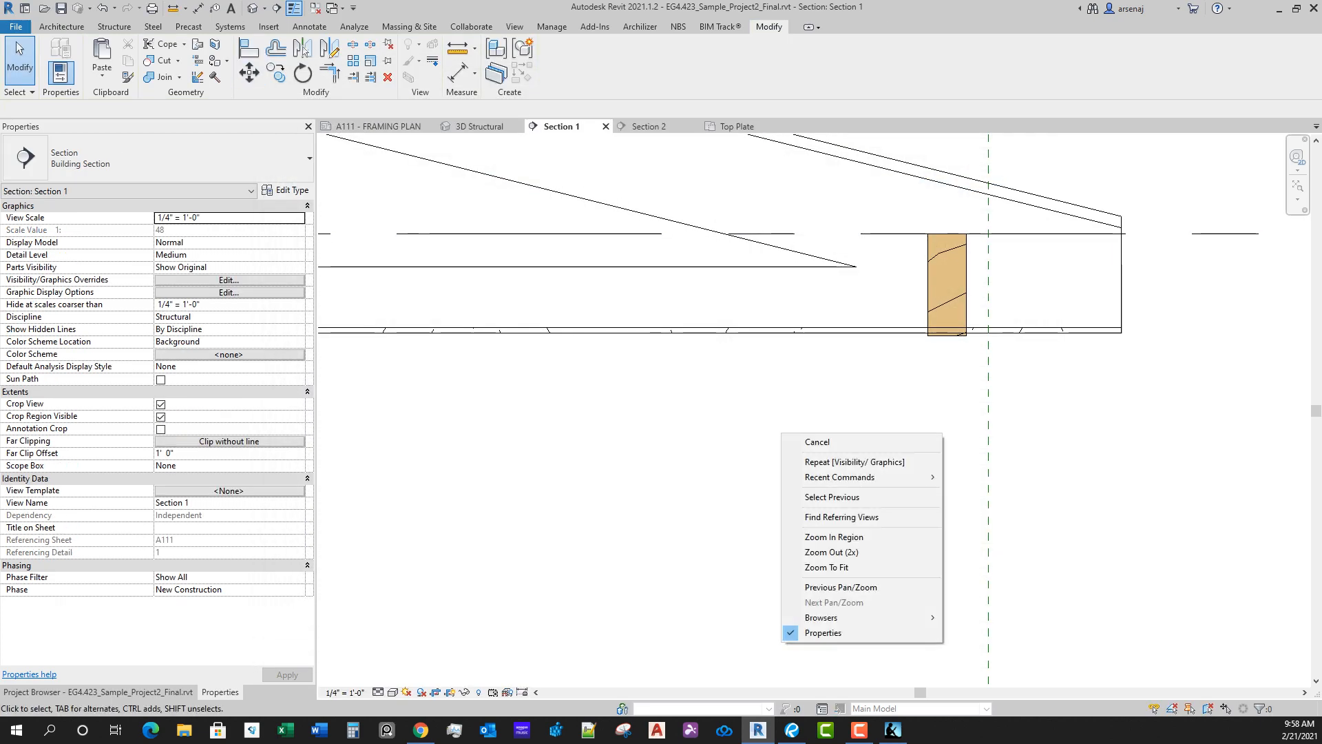
click(832, 496)
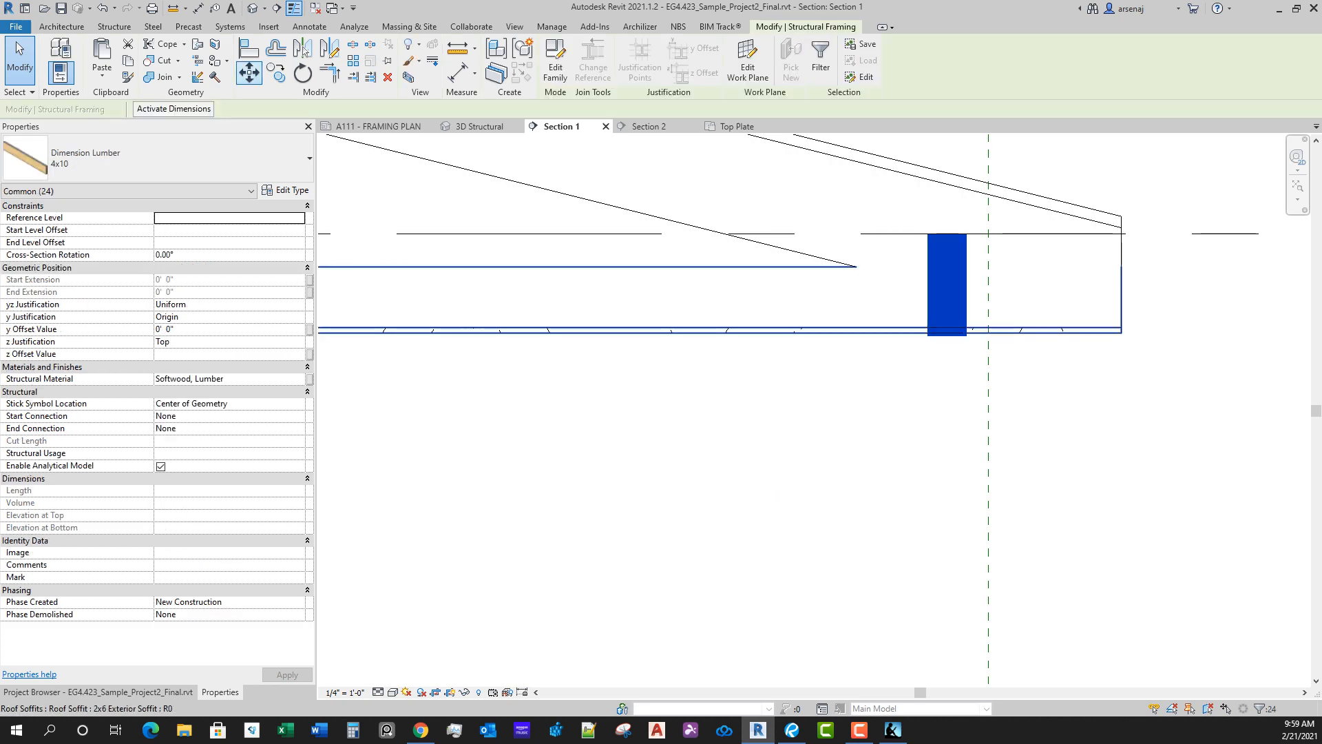
click(251, 74)
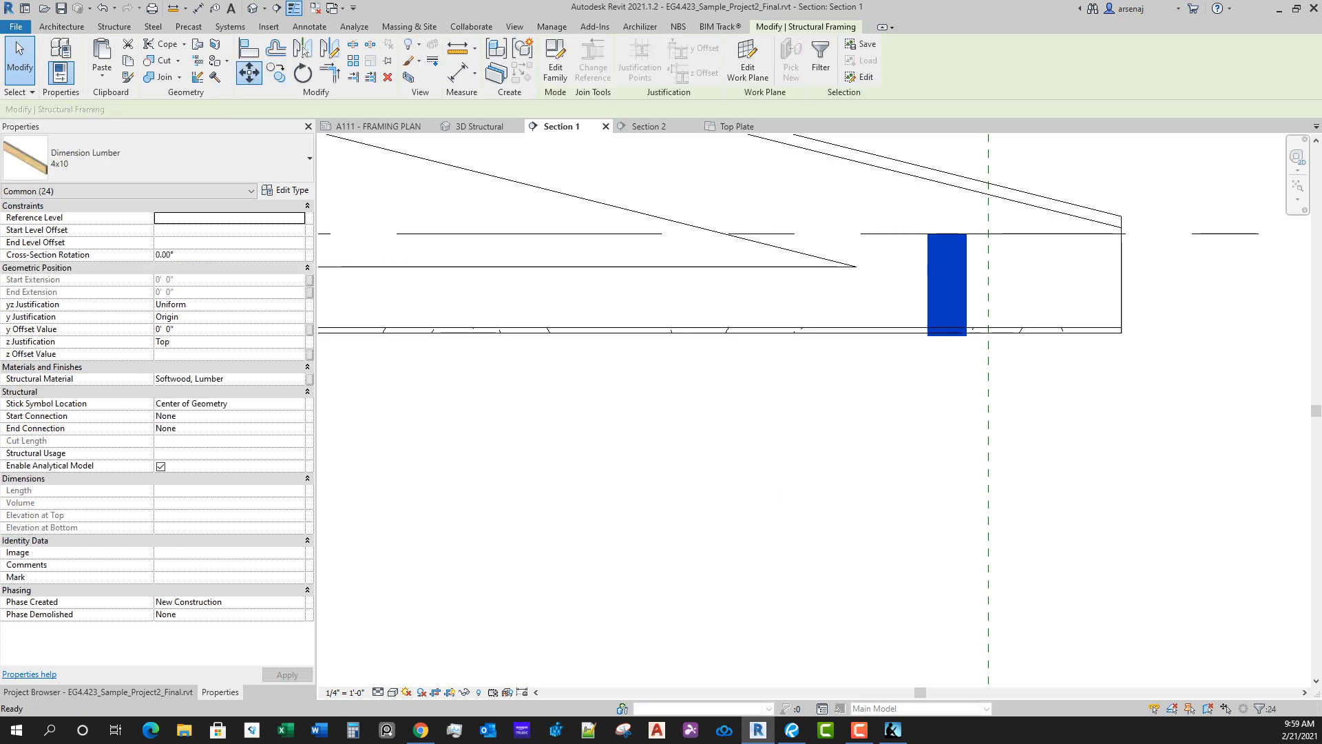
scroll(948, 256, up, 2)
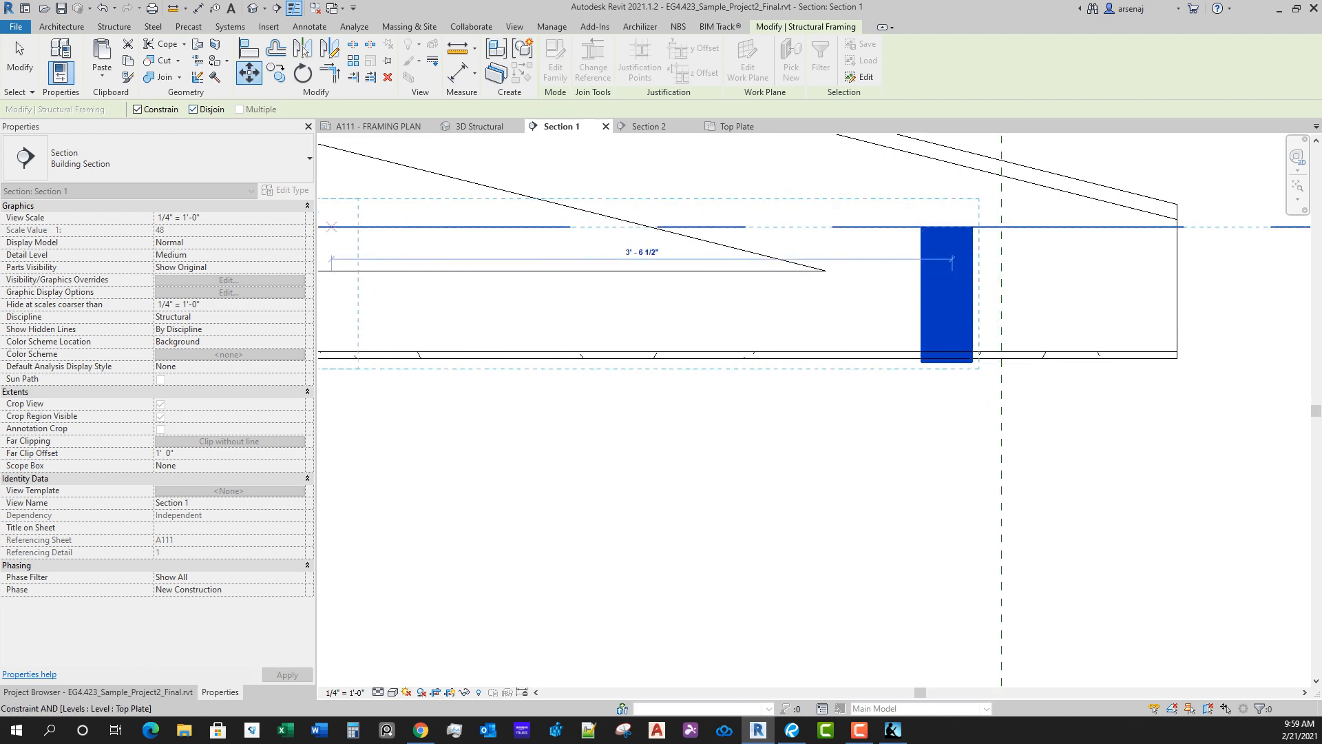
click(137, 109)
scroll(954, 343, up, 3)
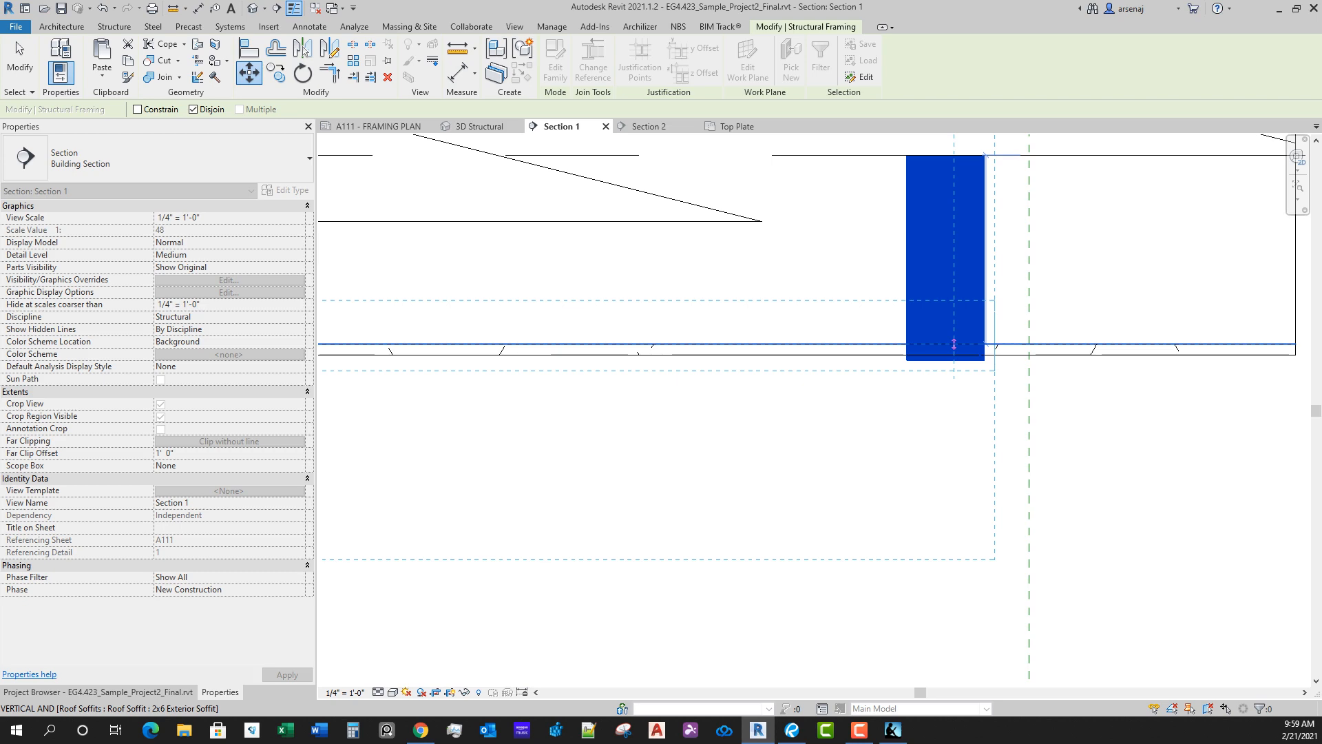
click(954, 343)
scroll(961, 398, down, 3)
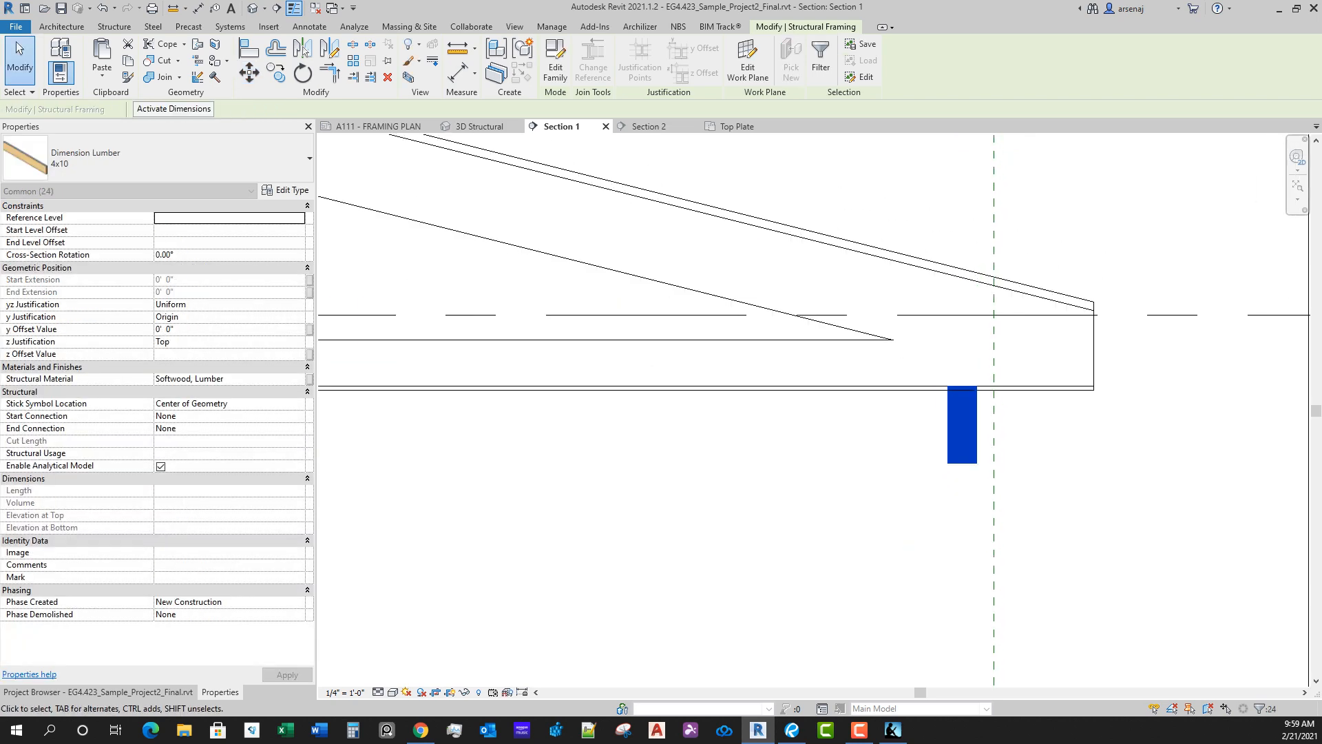
Step: In the 3D Structural view, delete the three short raised 4x10 members floating above the angled bay projection
scroll(957, 497, down, 3)
scroll(959, 496, down, 1)
middle_drag(959, 496, 1179, 344)
mouse_move(949, 450)
middle_down()
mouse_move(1068, 417)
mouse_move(1246, 409)
mouse_move(971, 389)
middle_up()
scroll(1210, 416, down, 1)
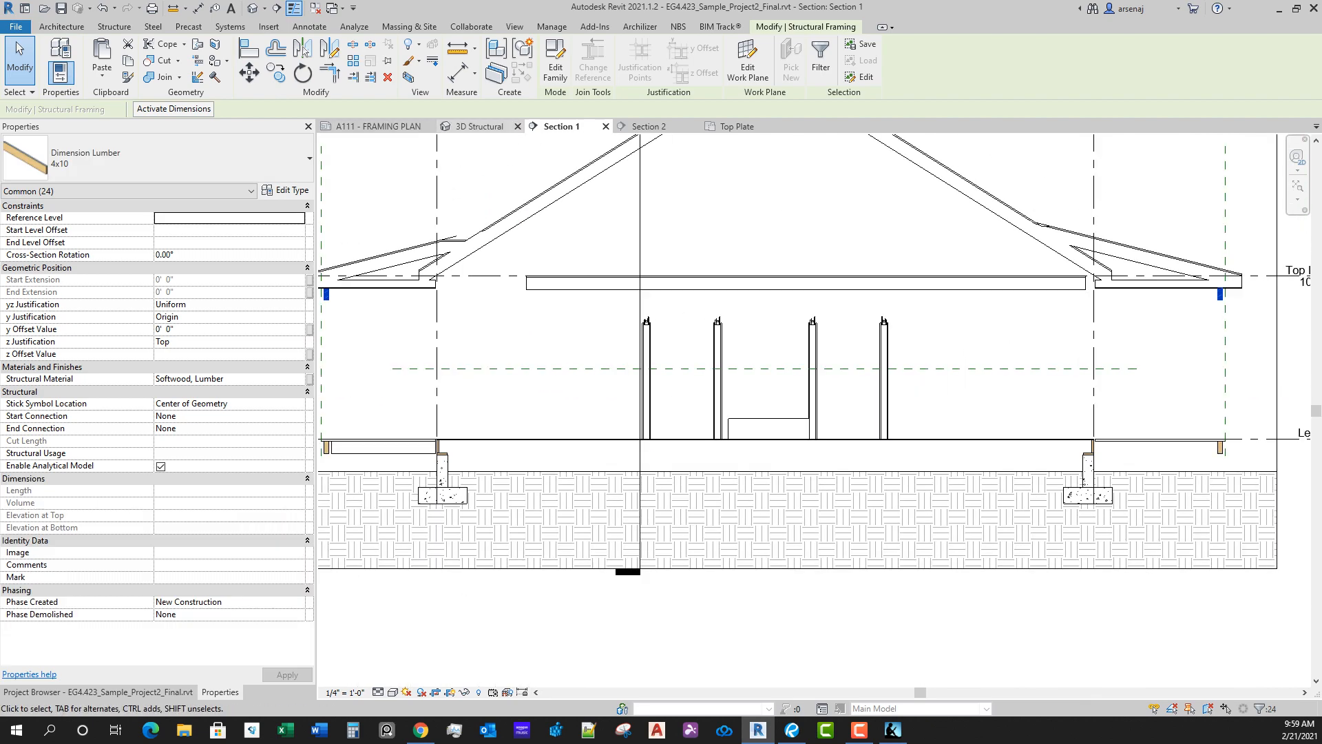
click(481, 127)
shift+middle_drag(923, 618, 930, 507)
shift+middle_drag(1005, 434, 893, 553)
scroll(992, 411, up, 1)
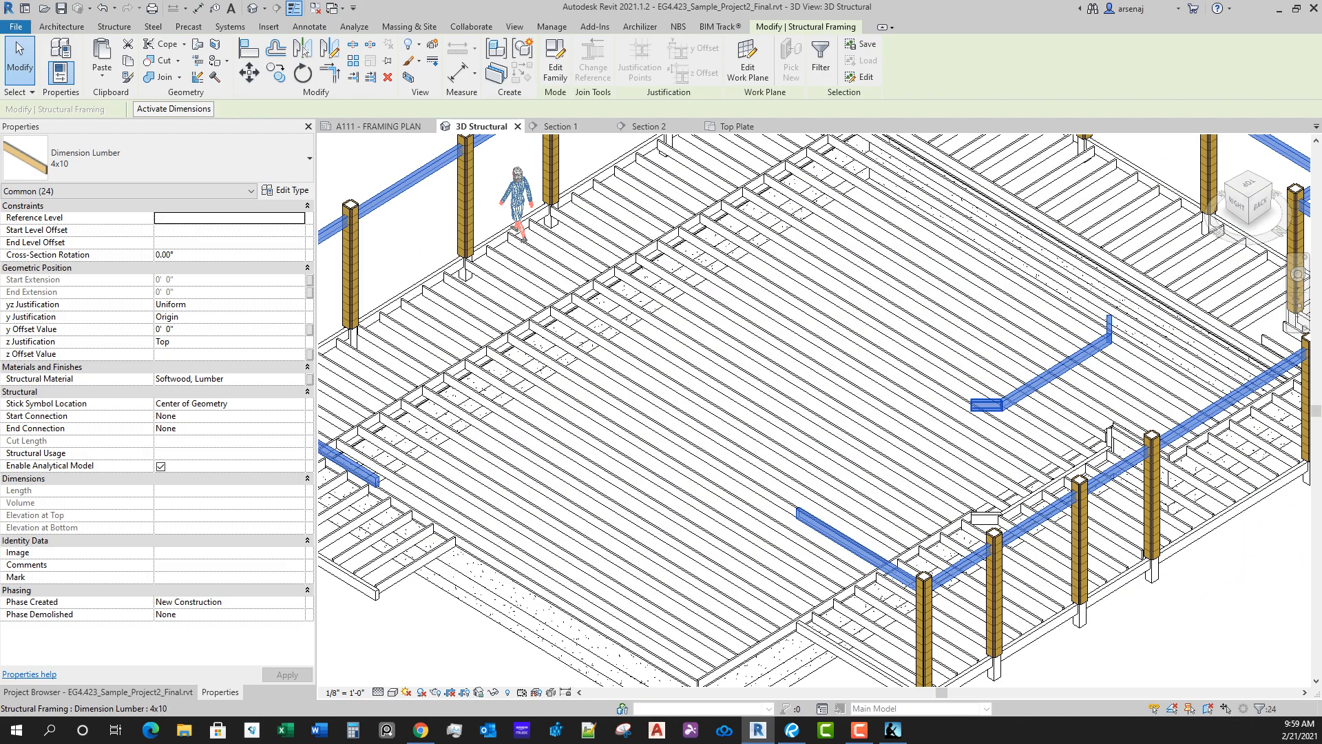
click(988, 405)
ctrl+click(1054, 373)
ctrl+click(1109, 330)
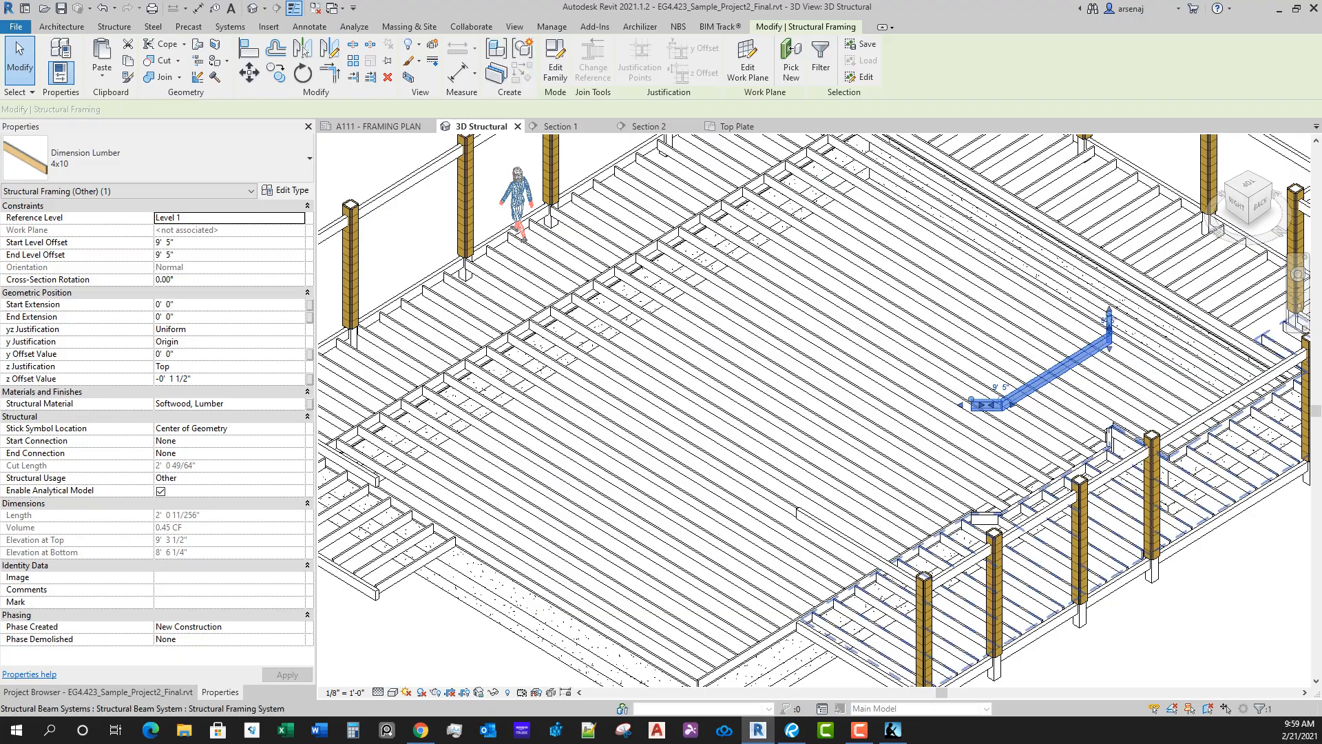
key(Delete)
scroll(964, 405, down, 2)
shift+middle_drag(827, 516, 968, 444)
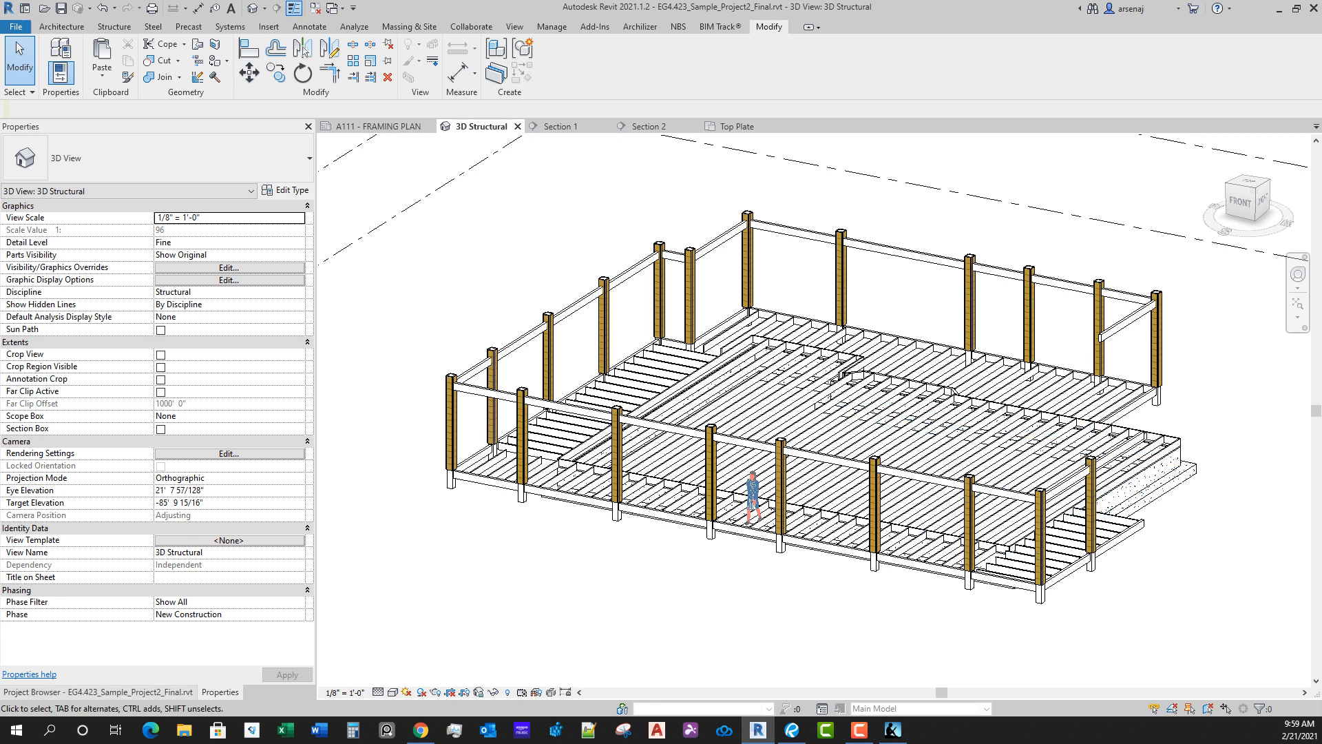
Step: Open the 3D Architectural view and examine the beams under the porch eaves around the house
click(96, 692)
double_click(76, 350)
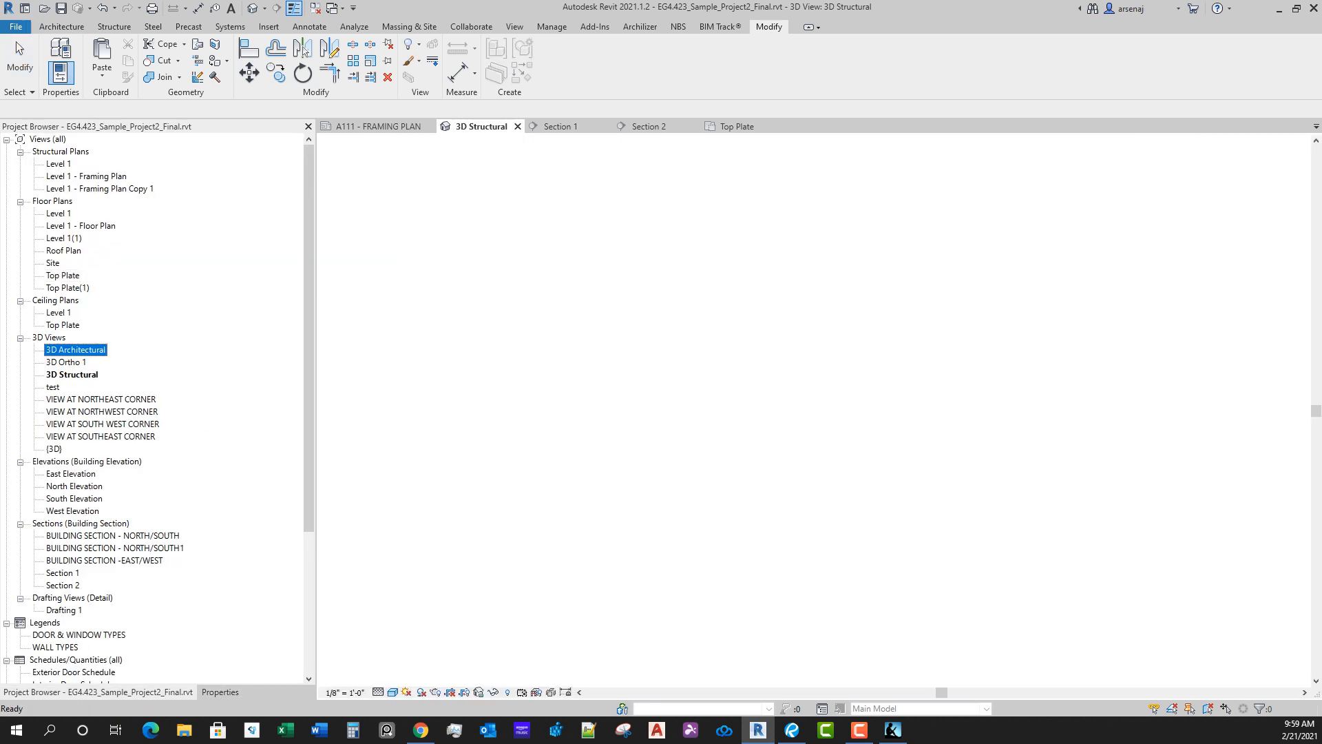
scroll(770, 406, up, 5)
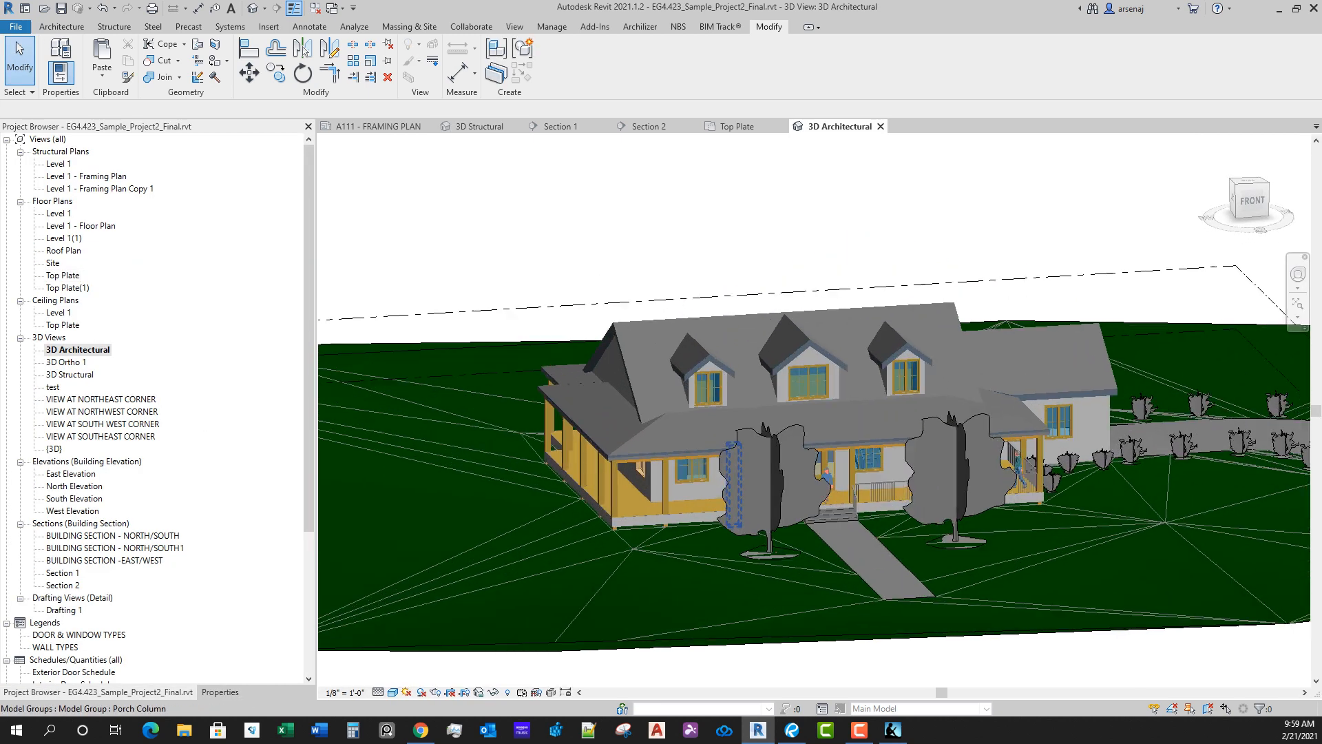
shift+middle_drag(769, 421, 923, 365)
scroll(868, 448, up, 6)
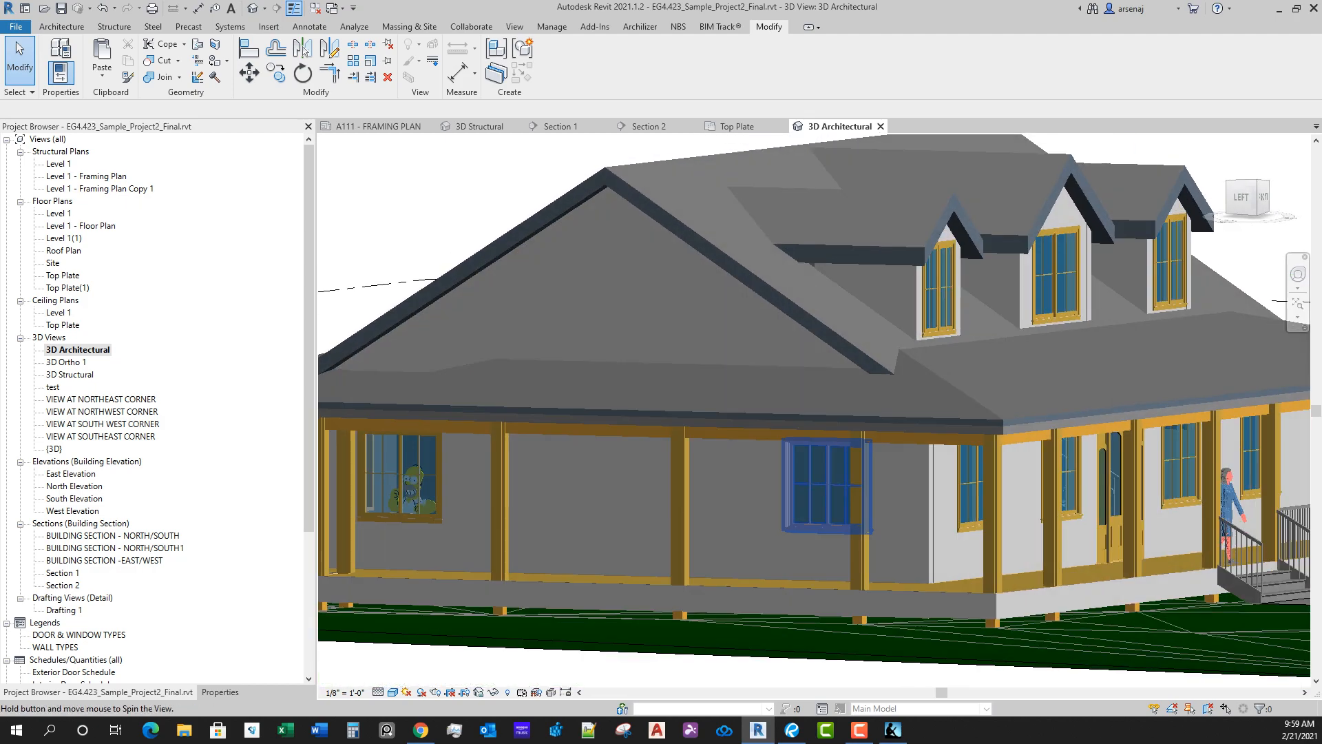
shift+middle_drag(854, 476, 551, 468)
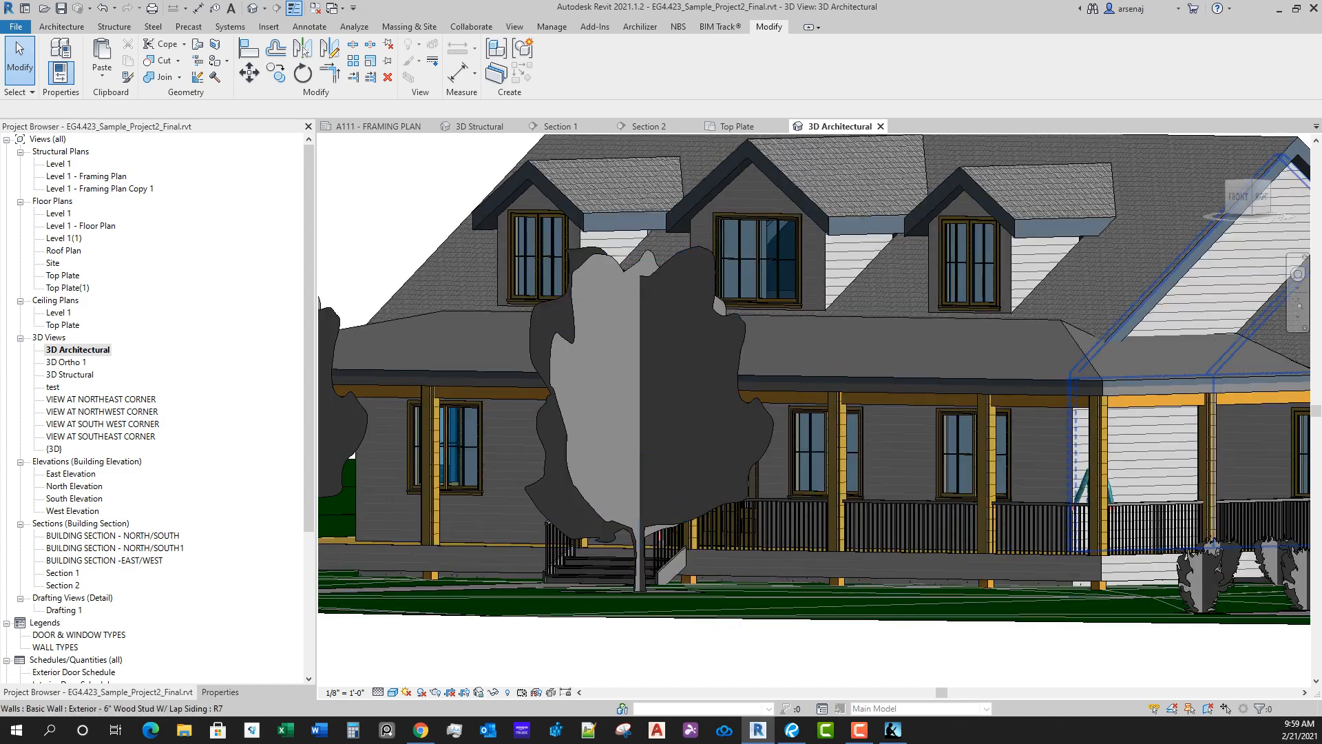
scroll(778, 296, down, 1)
shift+middle_drag(778, 296, 558, 299)
scroll(654, 283, up, 1)
scroll(655, 297, down, 3)
Step: Set the 3D Architectural view's visual style to Realistic
shift+middle_drag(1111, 419, 434, 334)
shift+middle_drag(588, 254, 740, 394)
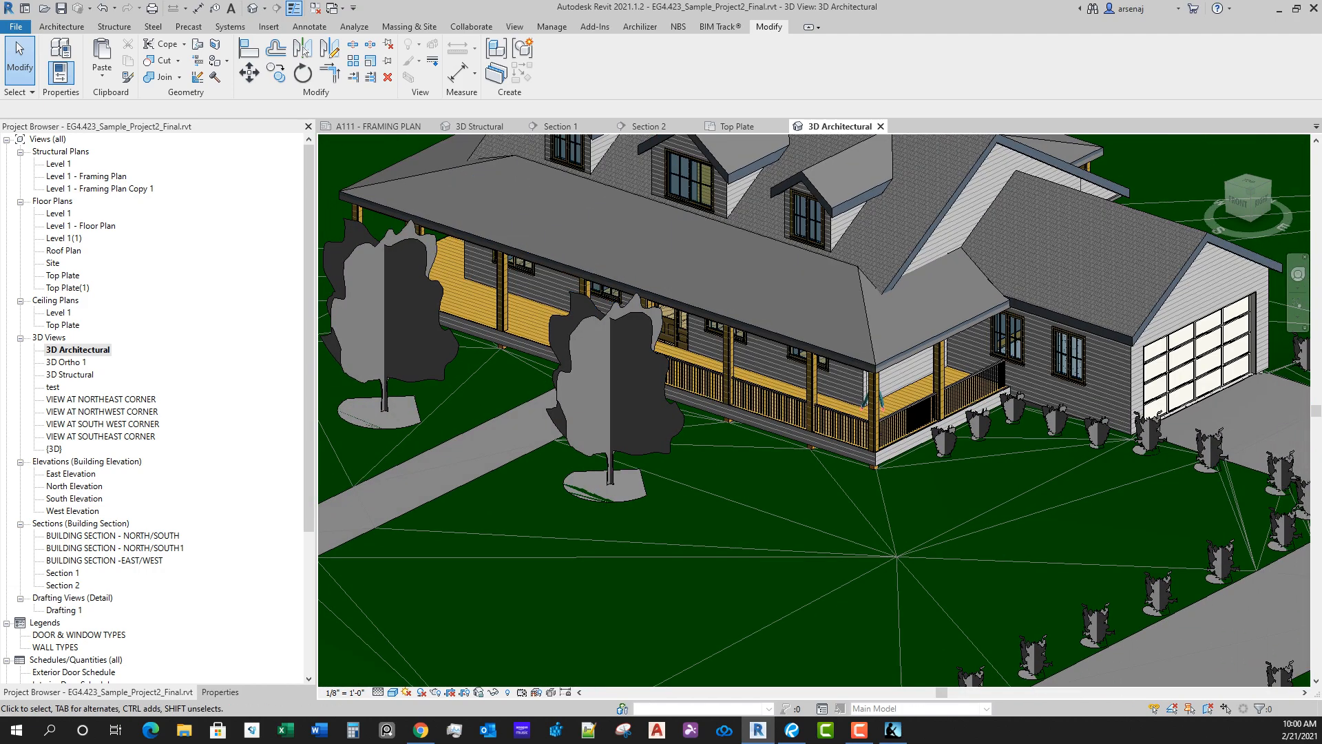
click(392, 692)
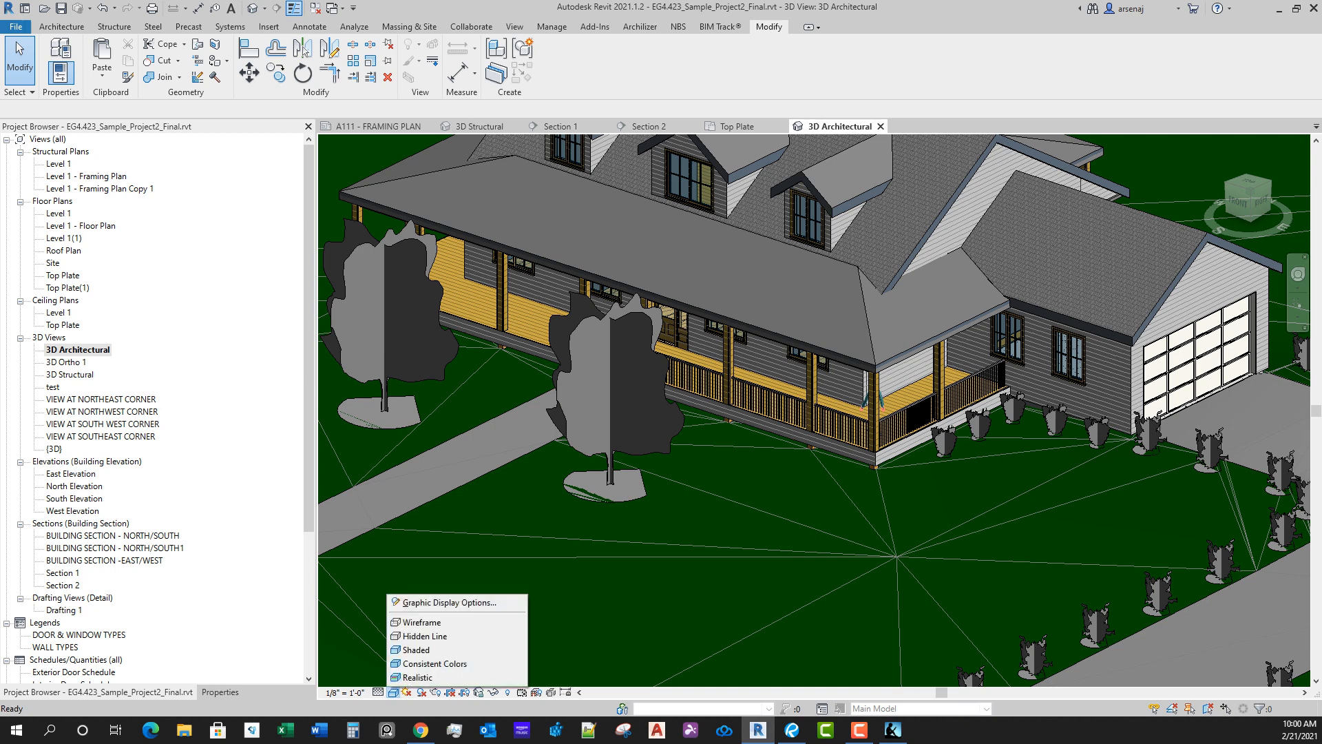
click(416, 678)
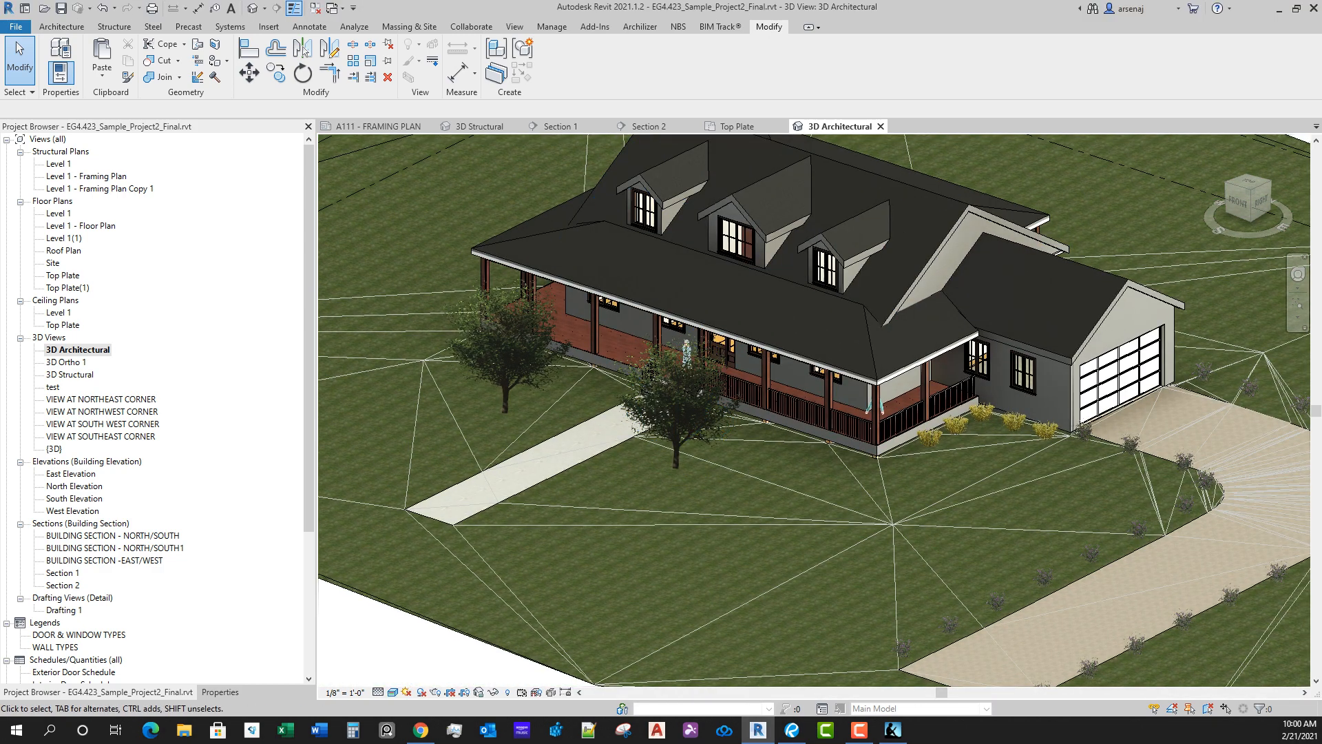
Step: In the Top Plate plan, set the view range's Bottom and View Depth offsets to -1' 0" and review the porch beams between columns
click(737, 126)
scroll(545, 529, up, 5)
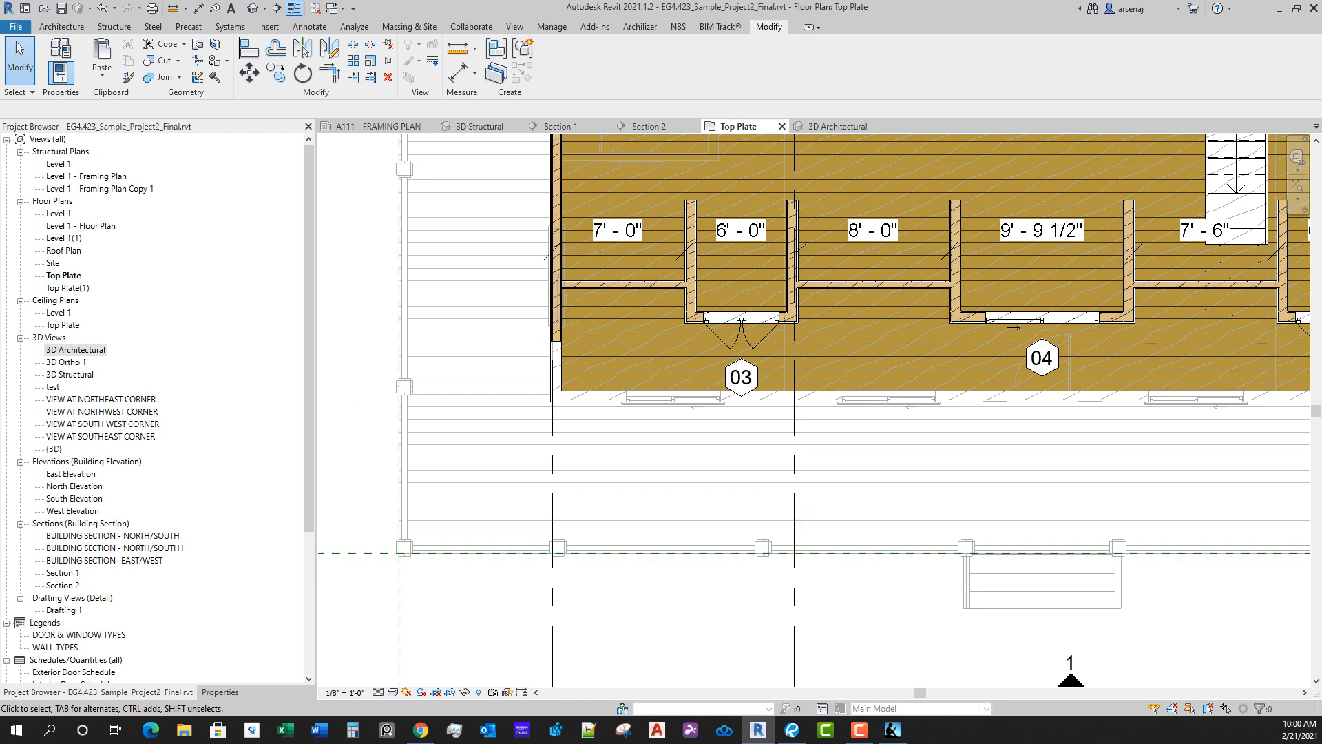
scroll(665, 566, down, 1)
middle_drag(666, 566, 672, 527)
click(220, 692)
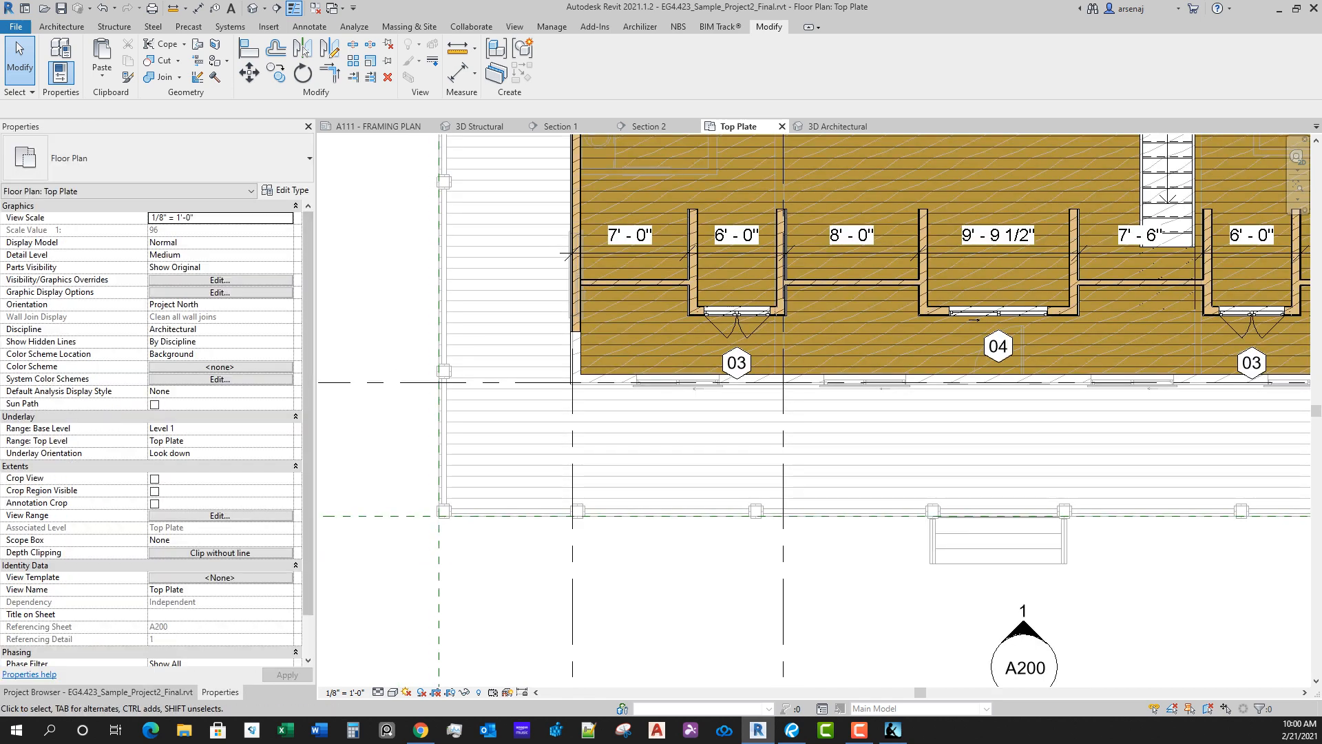
click(220, 515)
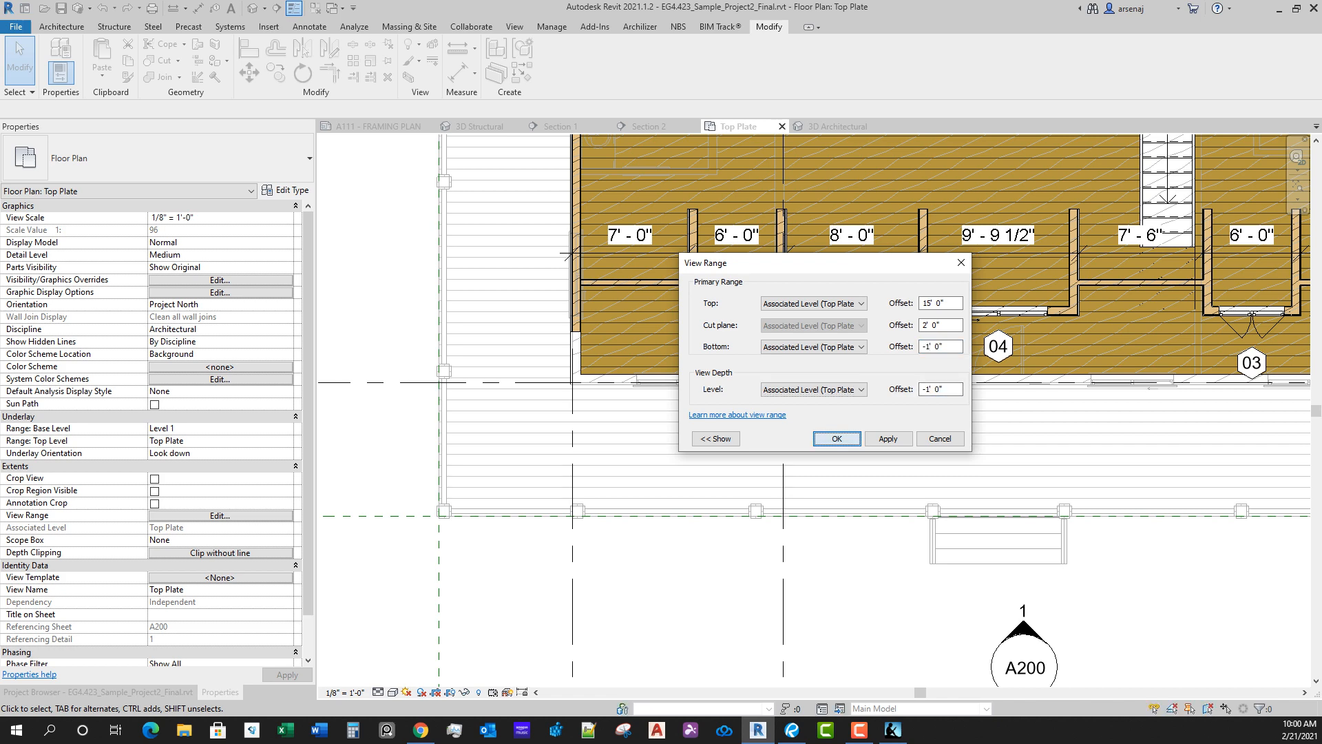
key(Return)
scroll(436, 561, up, 2)
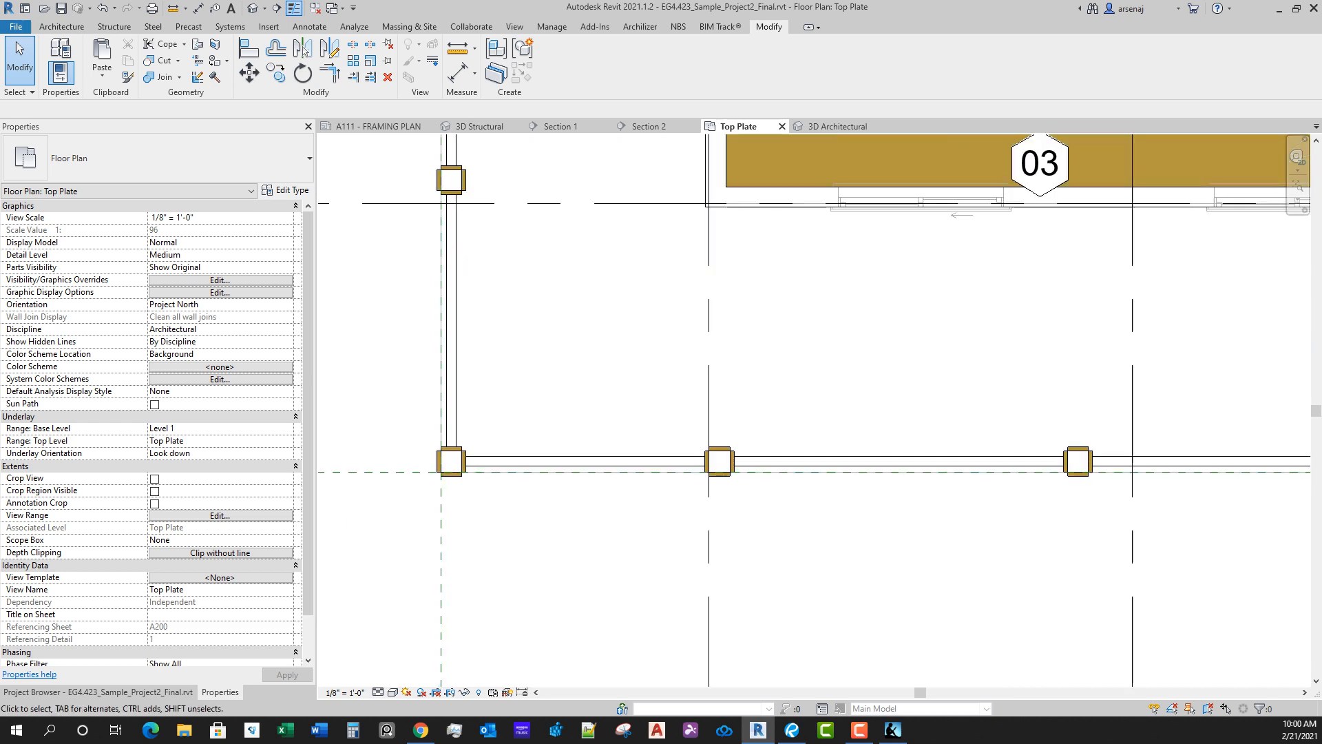
scroll(434, 534, down, 4)
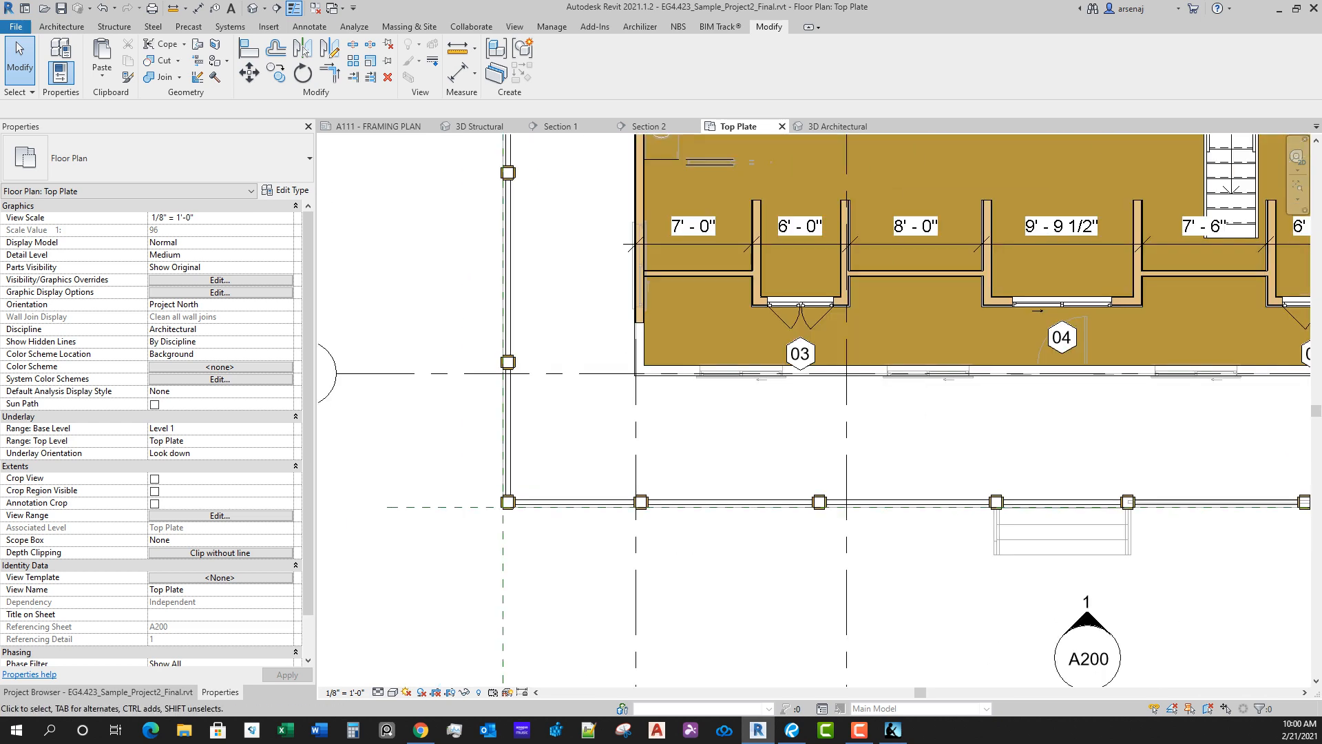
scroll(1170, 496, up, 2)
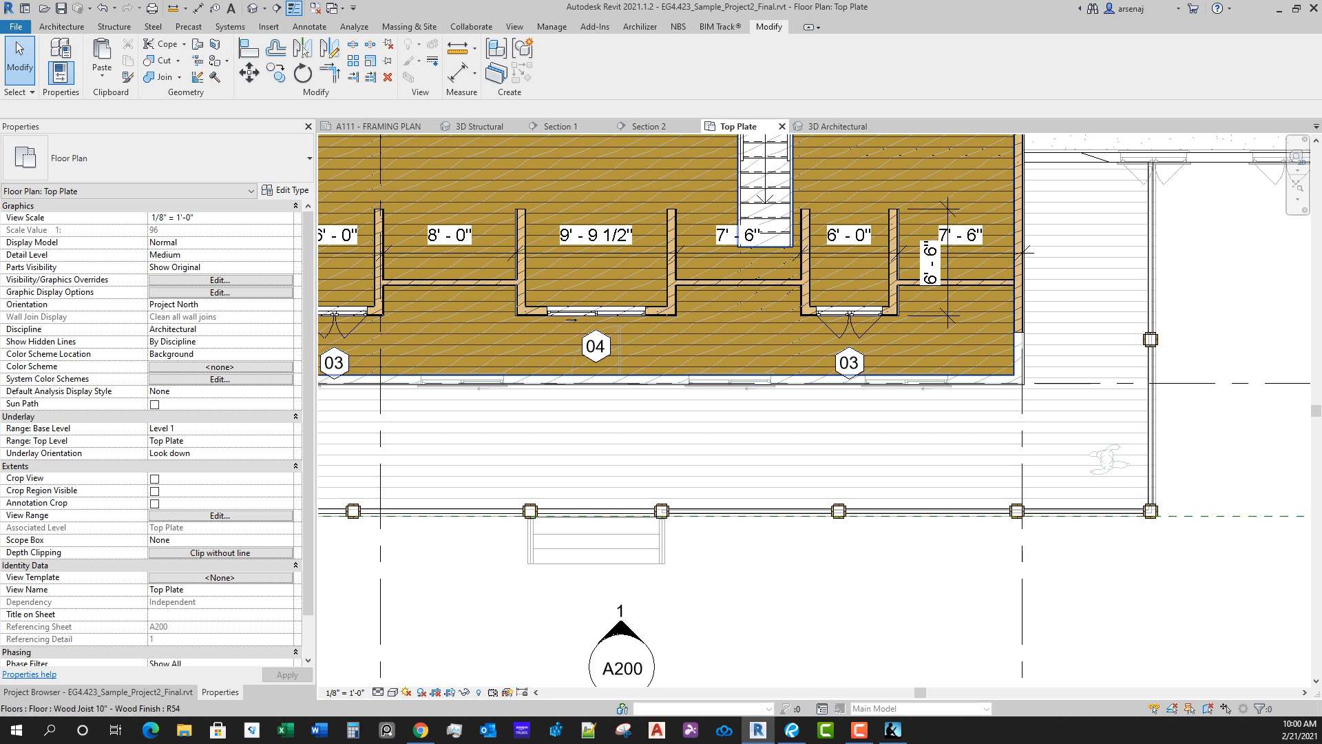
Step: Examine in Section 2 how the raised 4x10 member sits beneath the porch roof soffit
click(648, 126)
scroll(615, 382, up, 4)
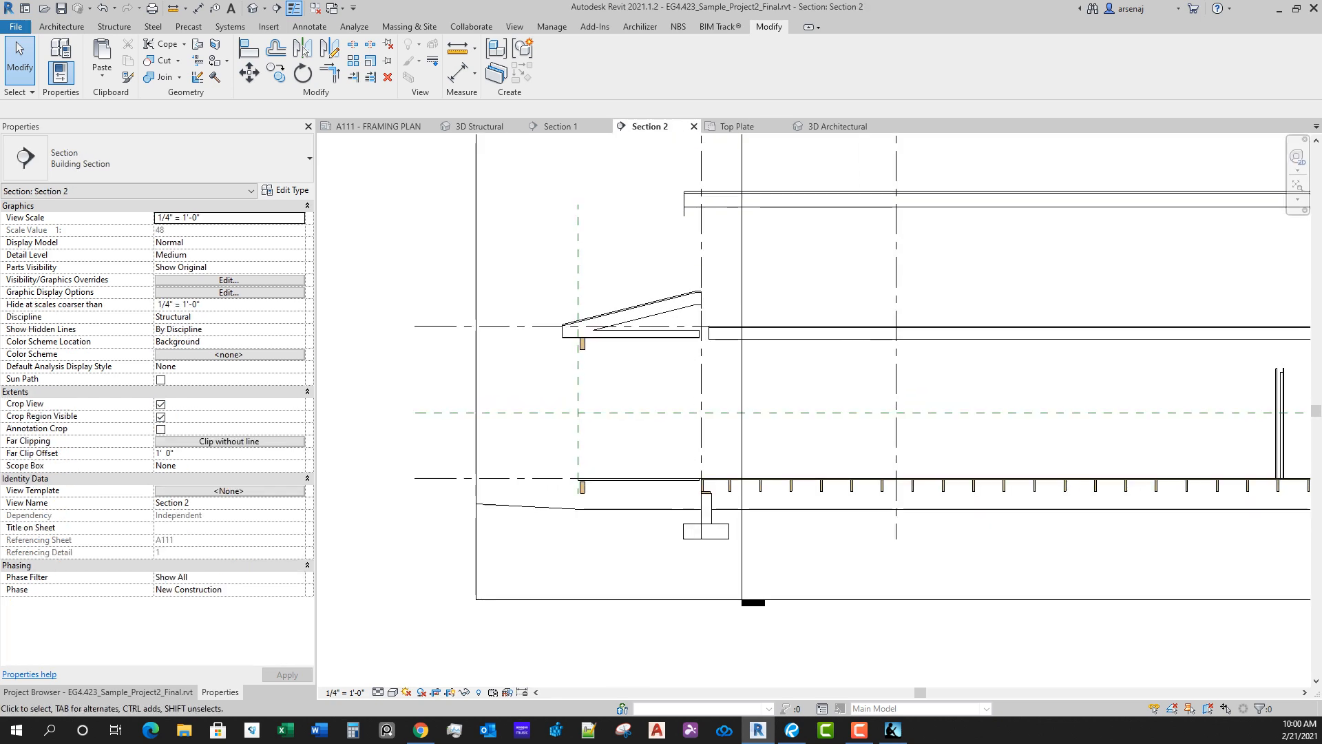
scroll(675, 238, down, 2)
middle_drag(675, 237, 661, 362)
scroll(660, 362, down, 1)
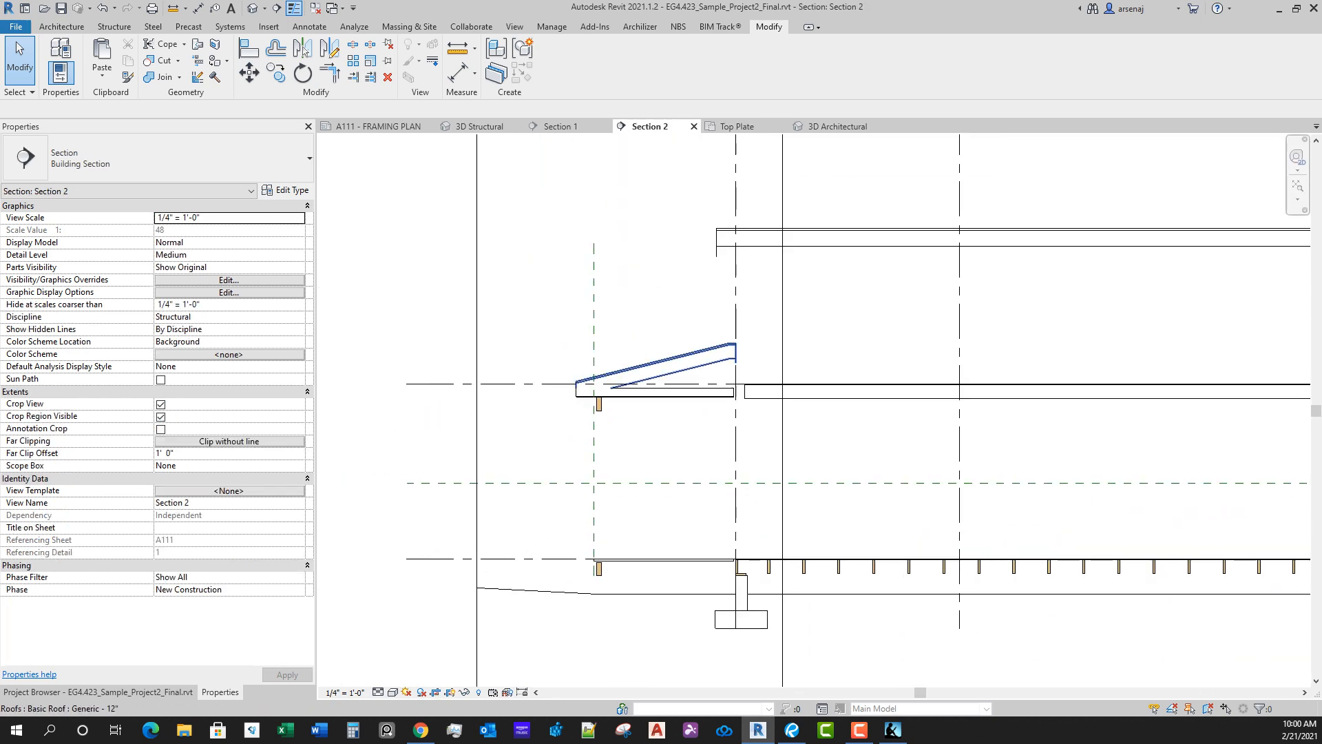
scroll(648, 372, up, 2)
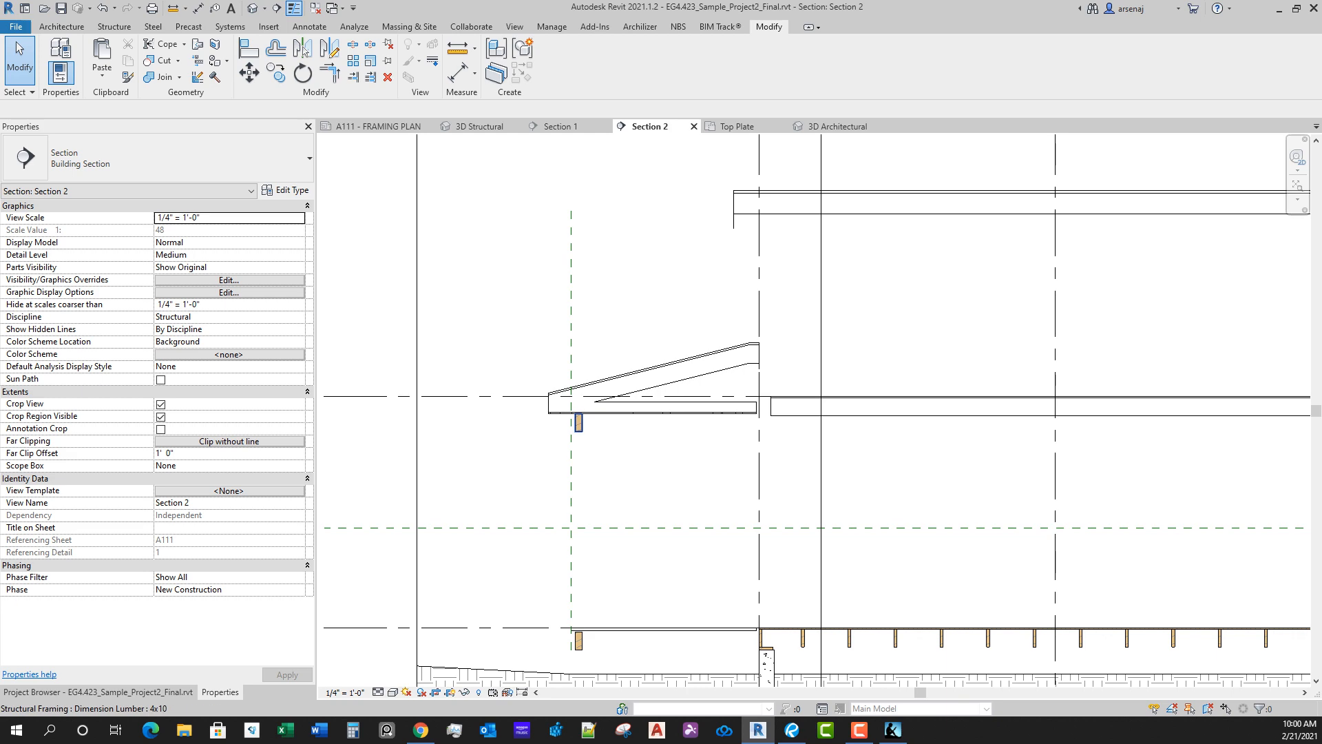
scroll(571, 324, down, 1)
middle_drag(571, 323, 558, 396)
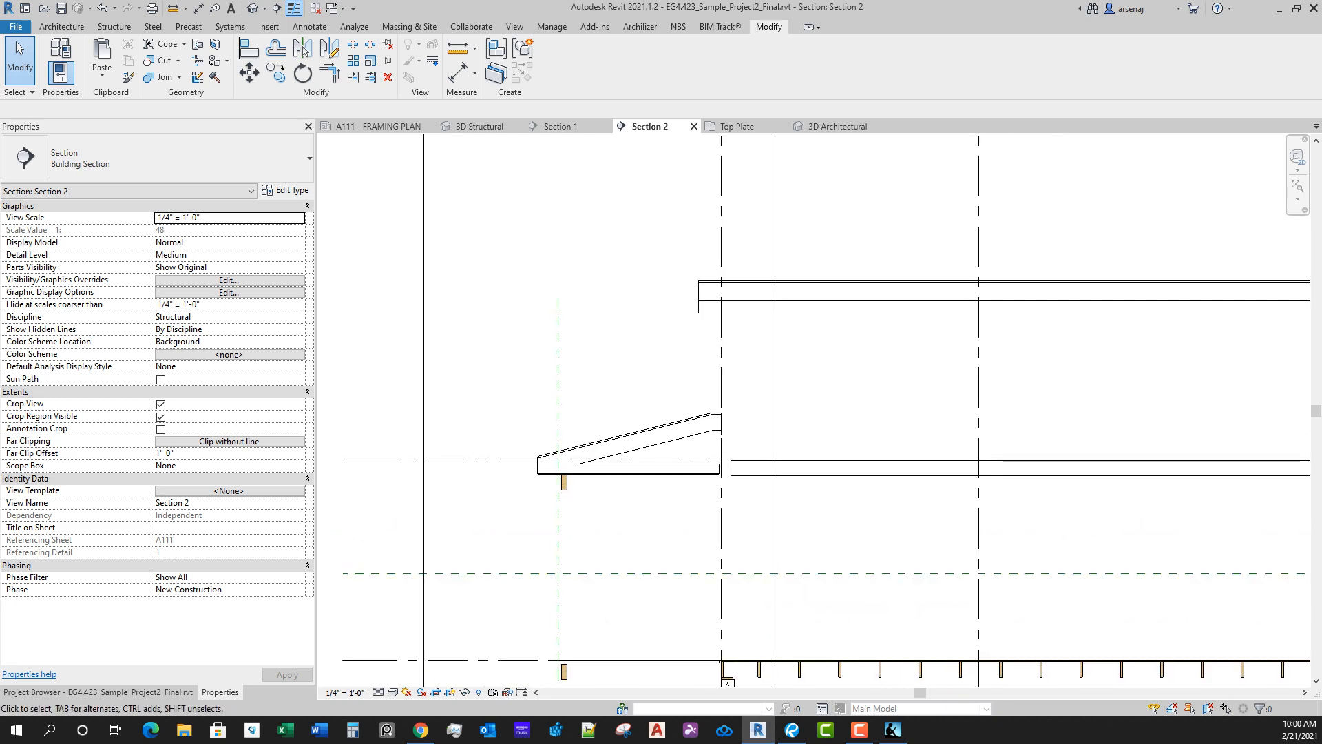
Step: Close the Section 1 and Section 2 views and return to the A111 framing plan
click(607, 126)
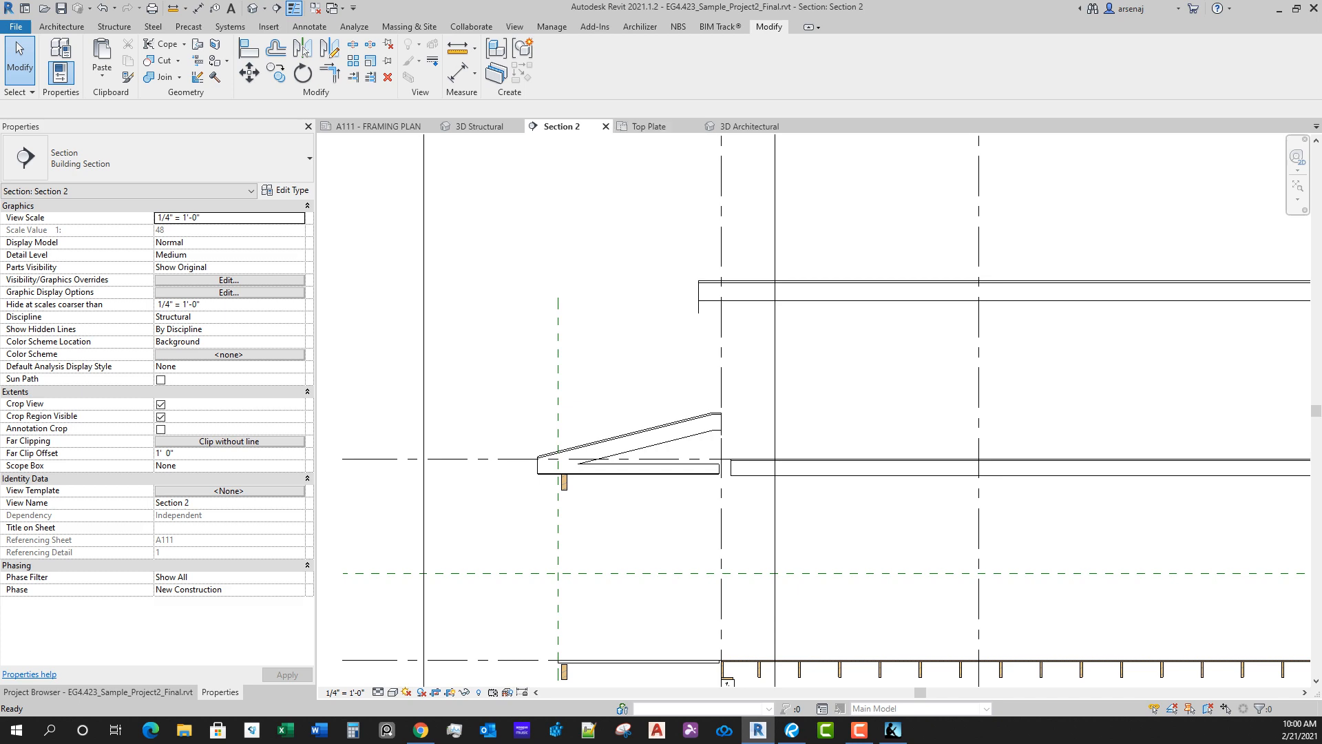
click(606, 126)
click(378, 127)
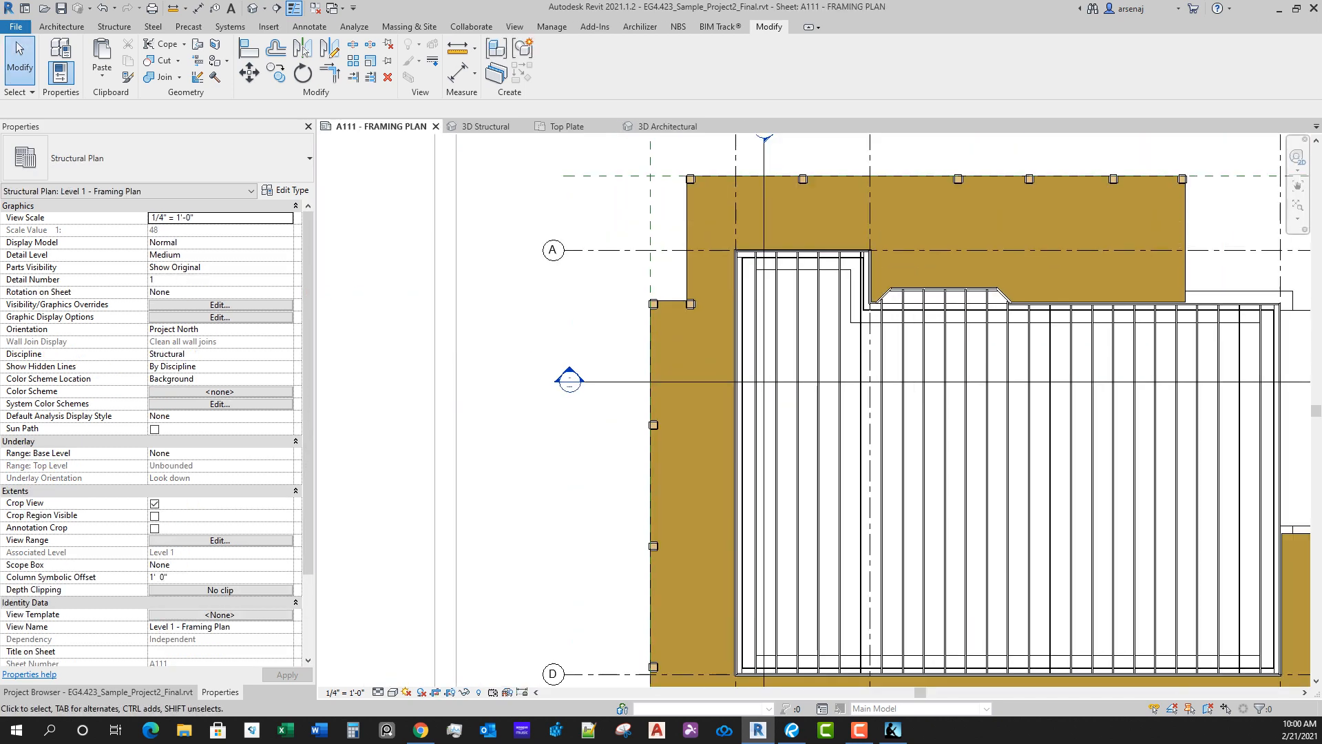
scroll(964, 386, down, 1)
middle_drag(964, 386, 657, 341)
scroll(774, 655, up, 1)
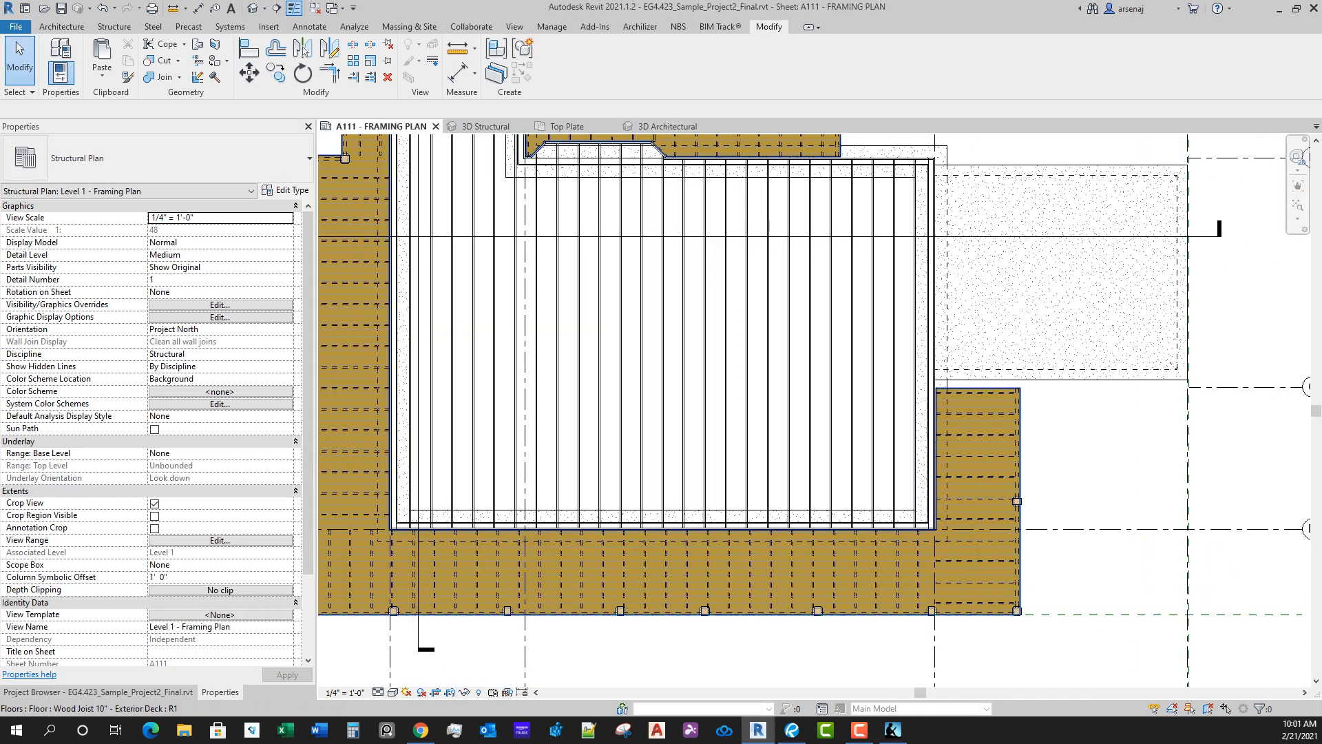
click(777, 612)
scroll(920, 498, down, 2)
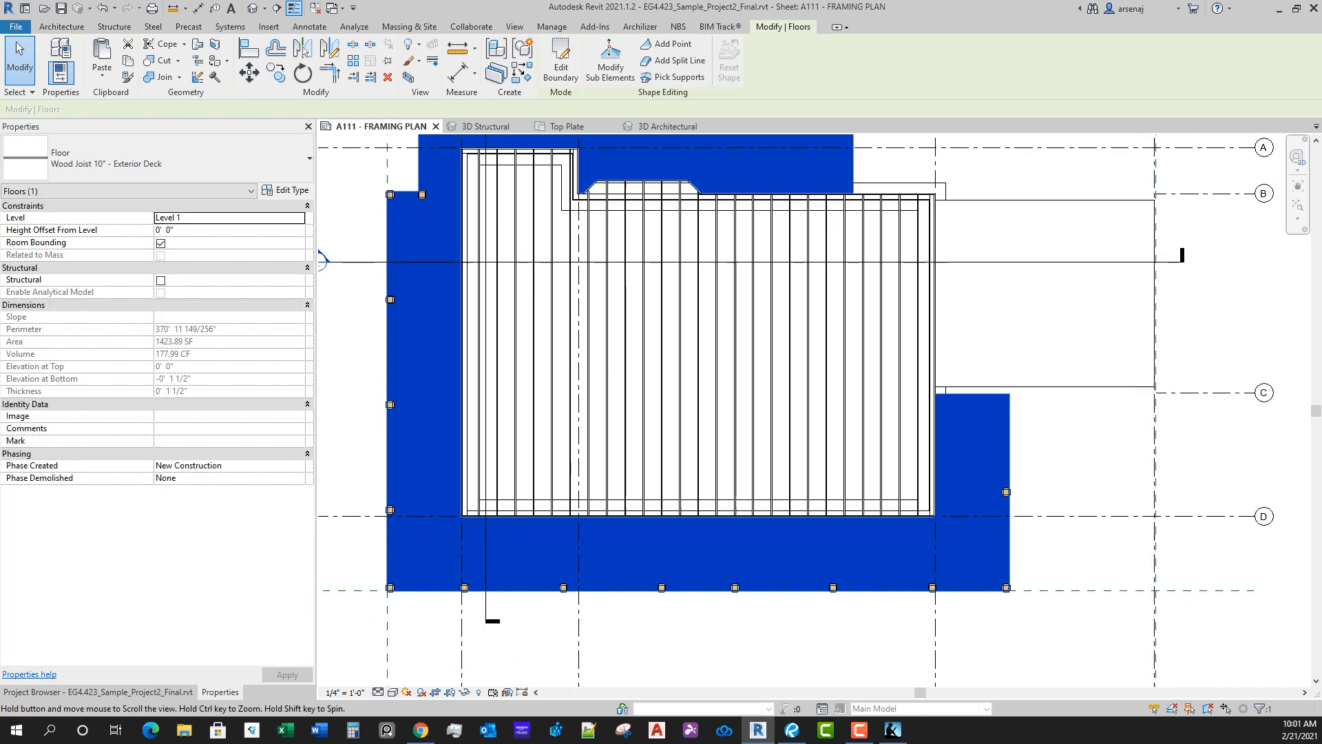
key(Escape)
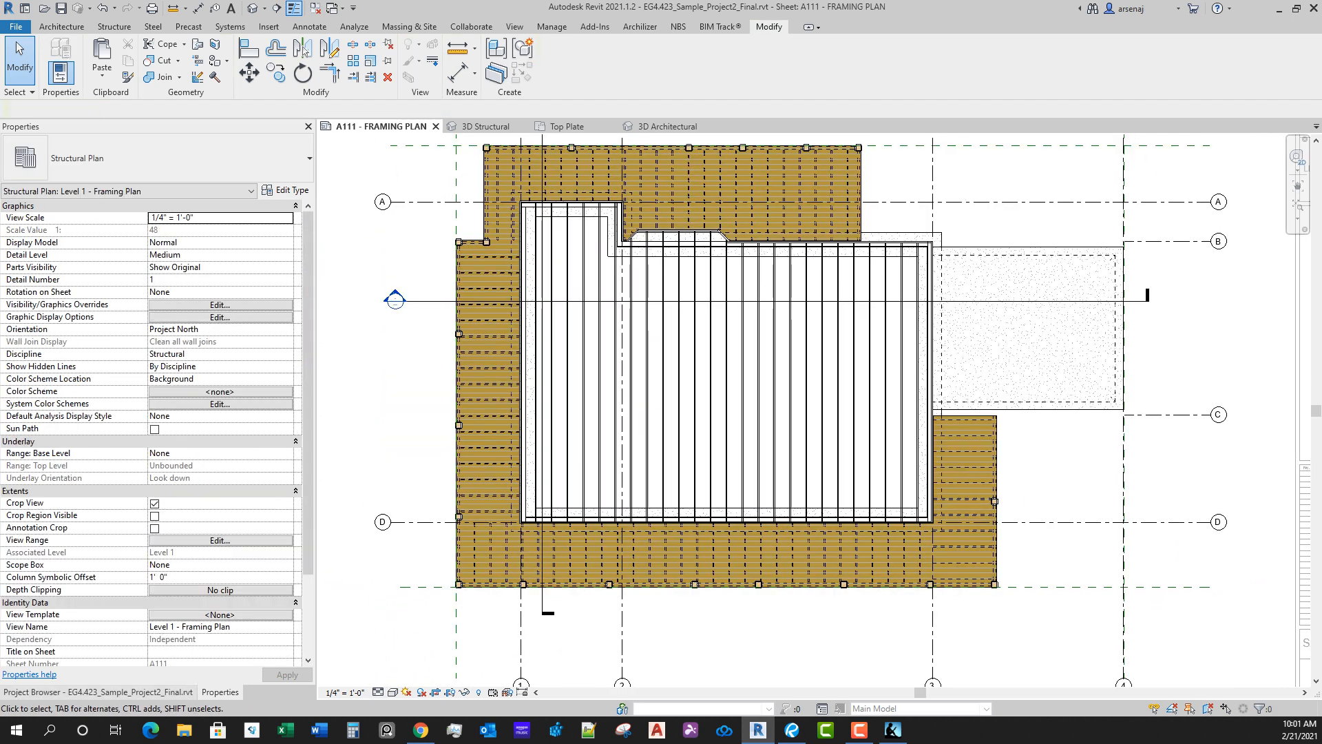
Step: Move the Level 1 - Framing Plan view title on the sheet so it sits centred just below the plan
click(98, 693)
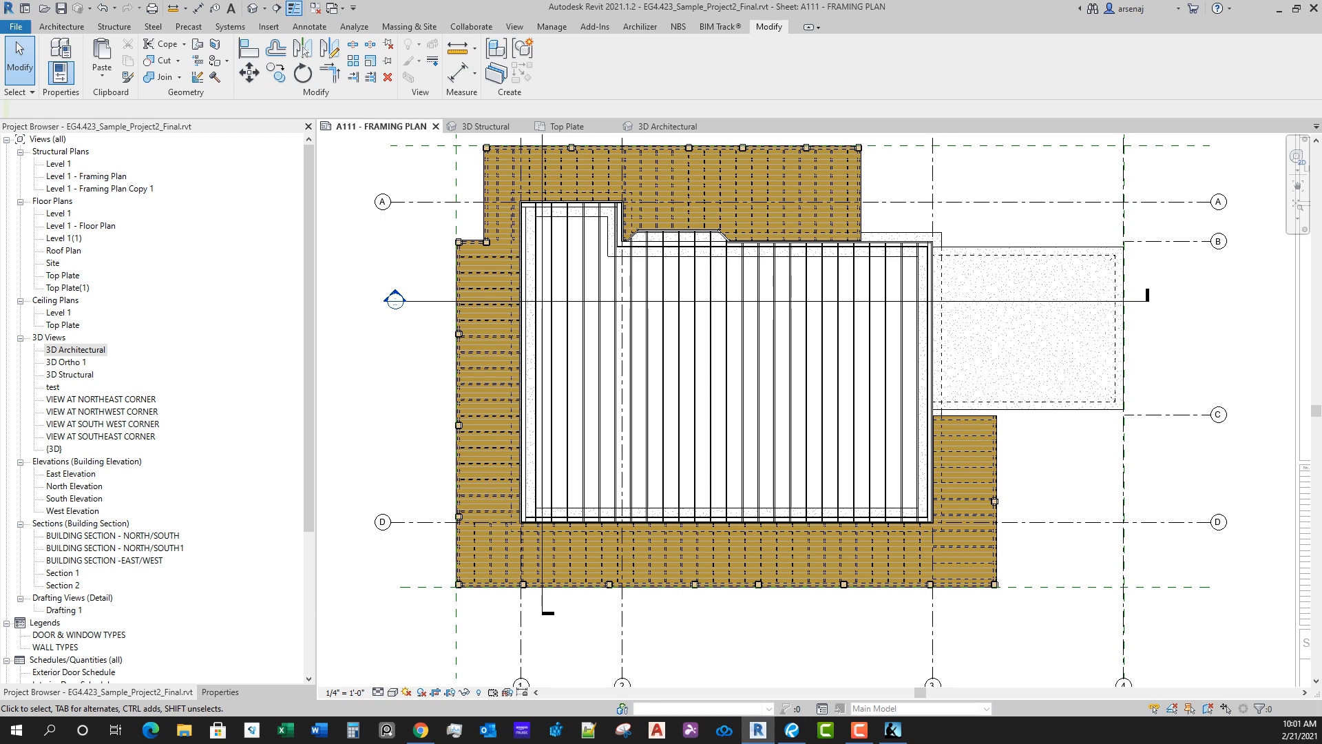
middle_drag(813, 413, 852, 438)
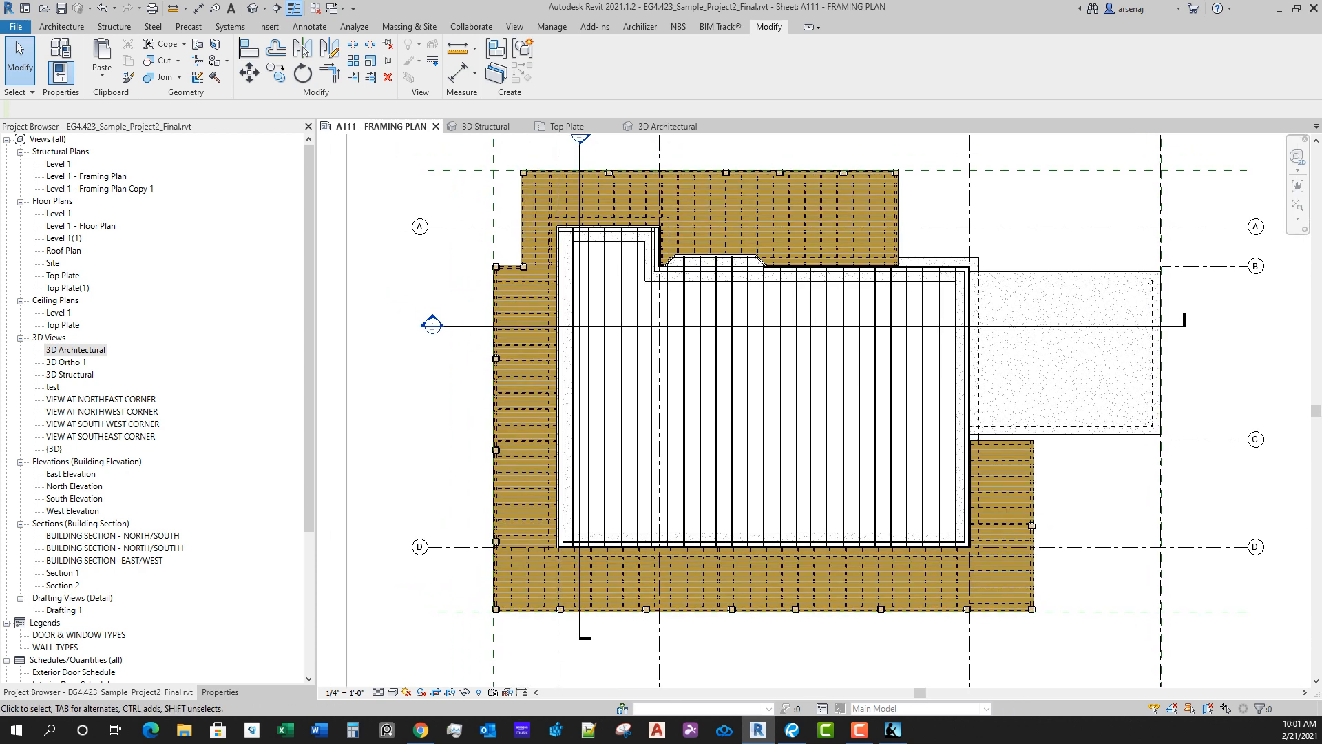
scroll(478, 386, down, 1)
middle_drag(478, 386, 483, 253)
scroll(455, 591, up, 1)
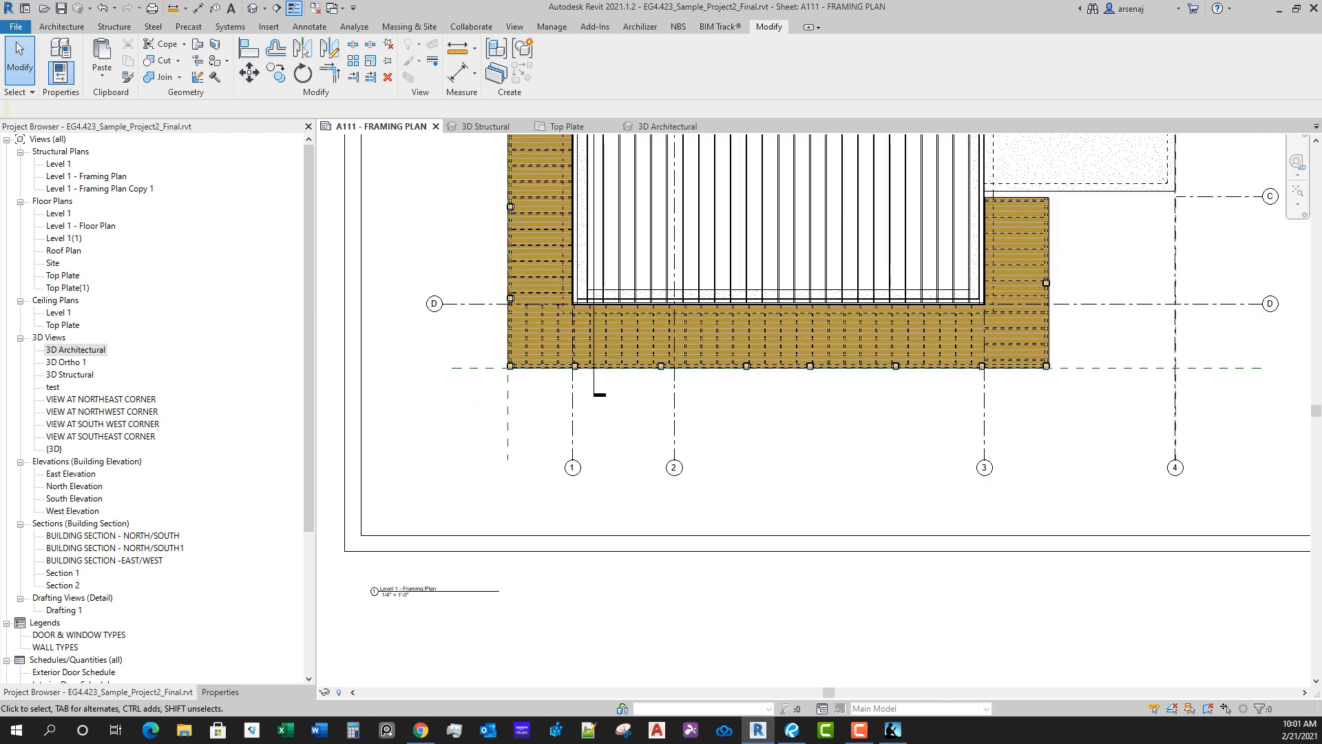
drag(406, 590, 812, 510)
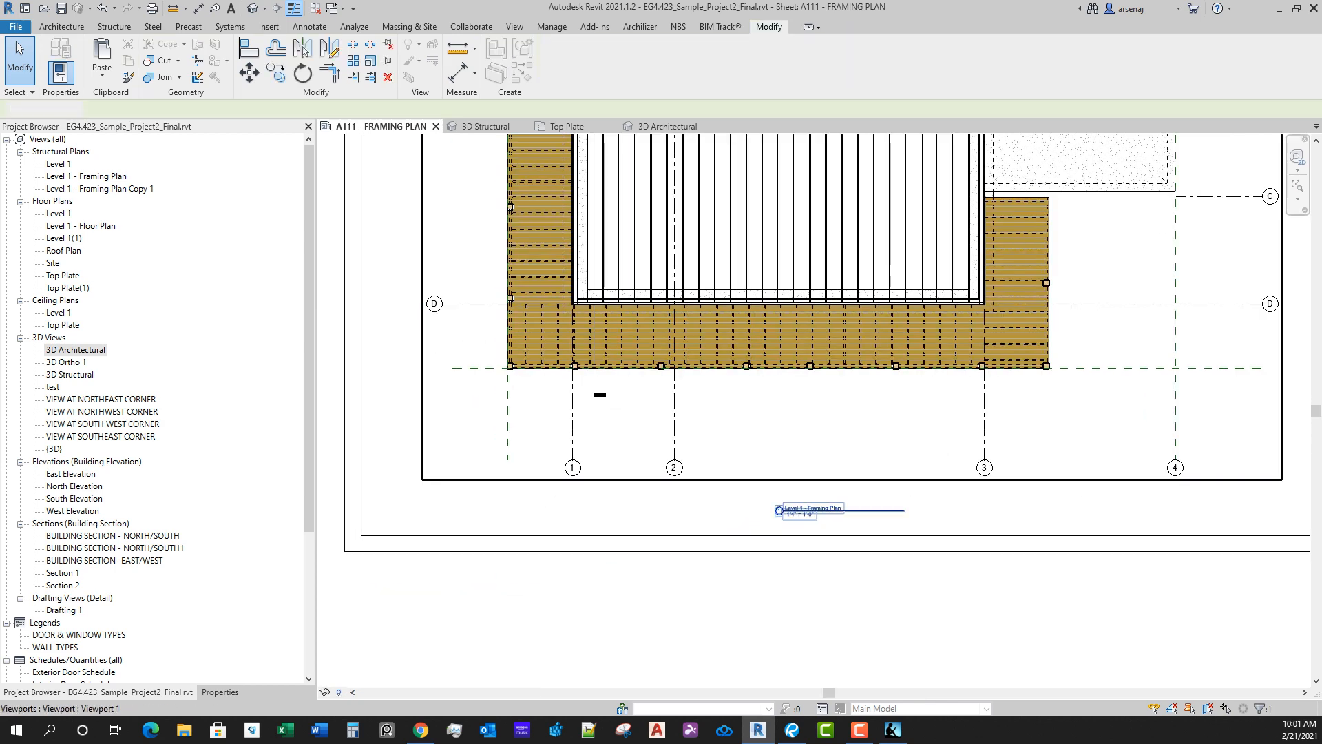
Step: Activate the framing plan viewport and hide the Floors category in its visibility/graphic overrides
middle_drag(812, 447, 800, 579)
double_click(805, 524)
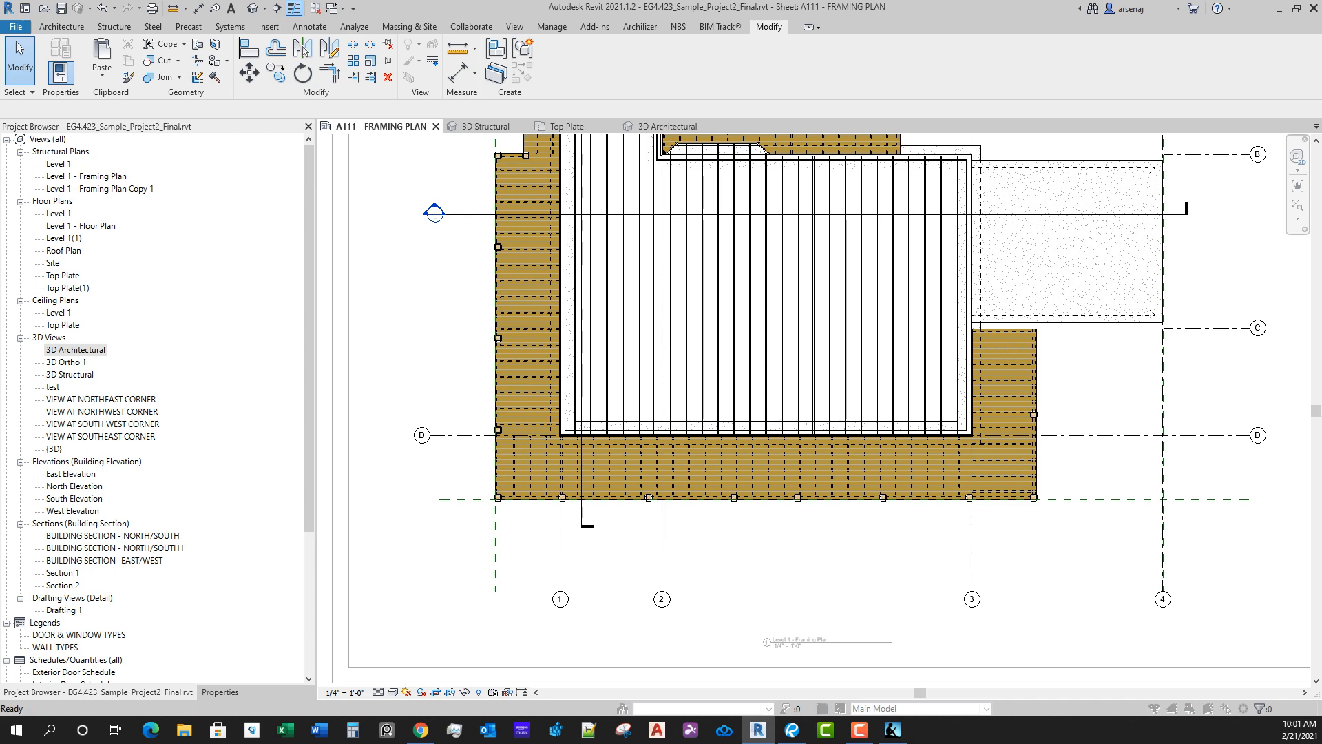
key(v)
key(g)
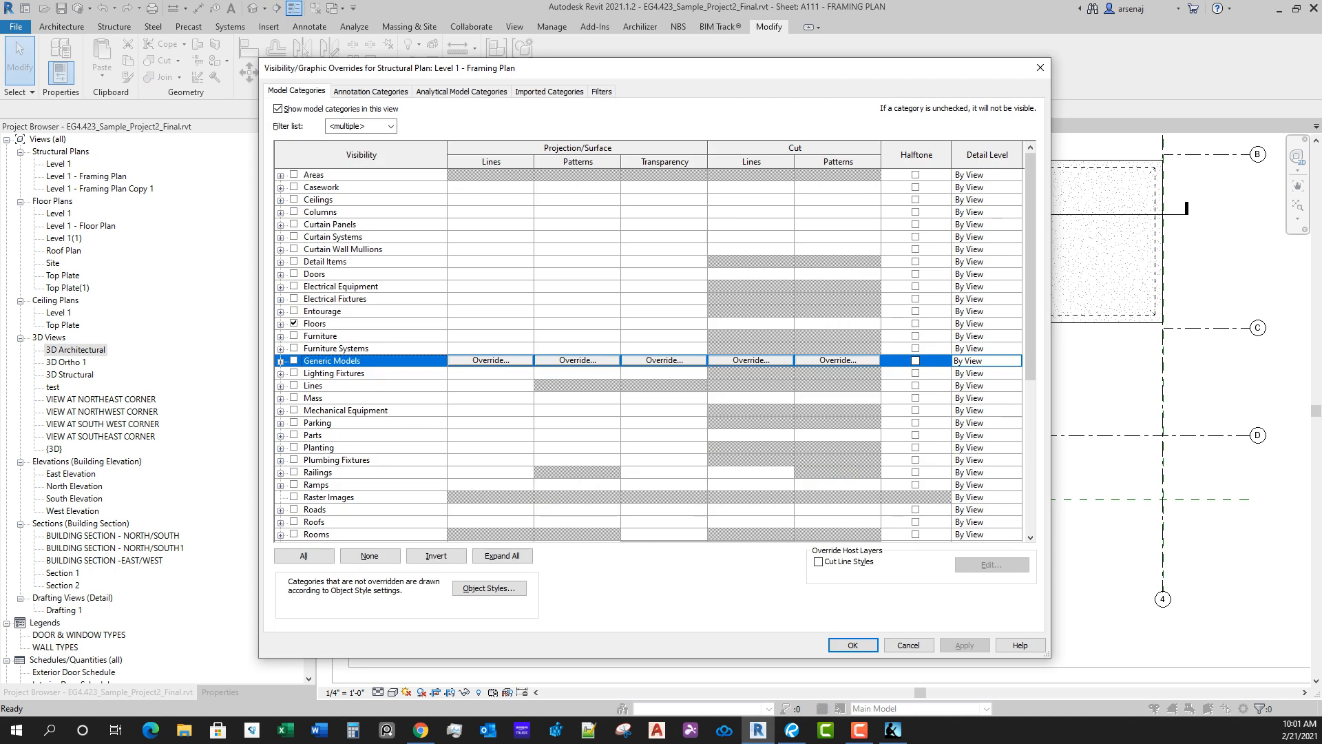
click(294, 323)
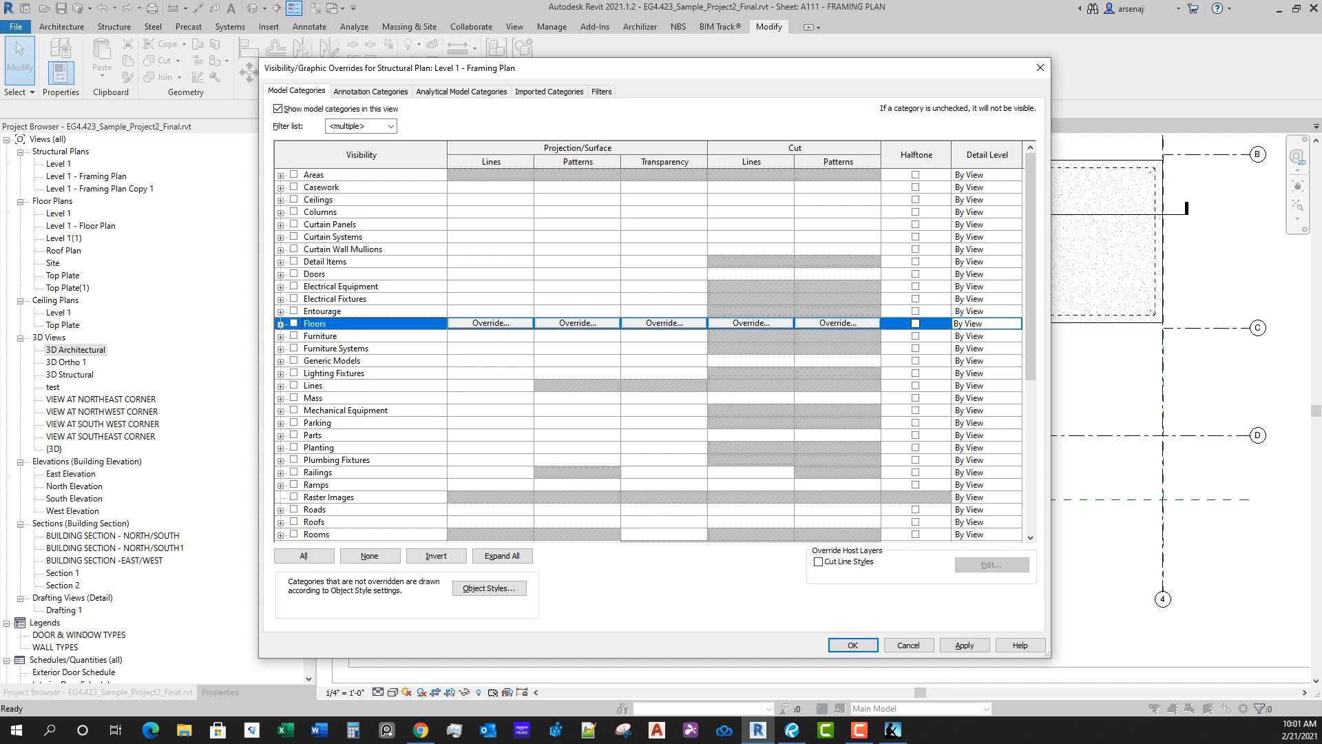
click(853, 645)
Step: Examine the exposed floor joists, deck joists, edge beams and columns around the whole framing plan
middle_drag(735, 386, 782, 477)
scroll(1047, 454, up, 5)
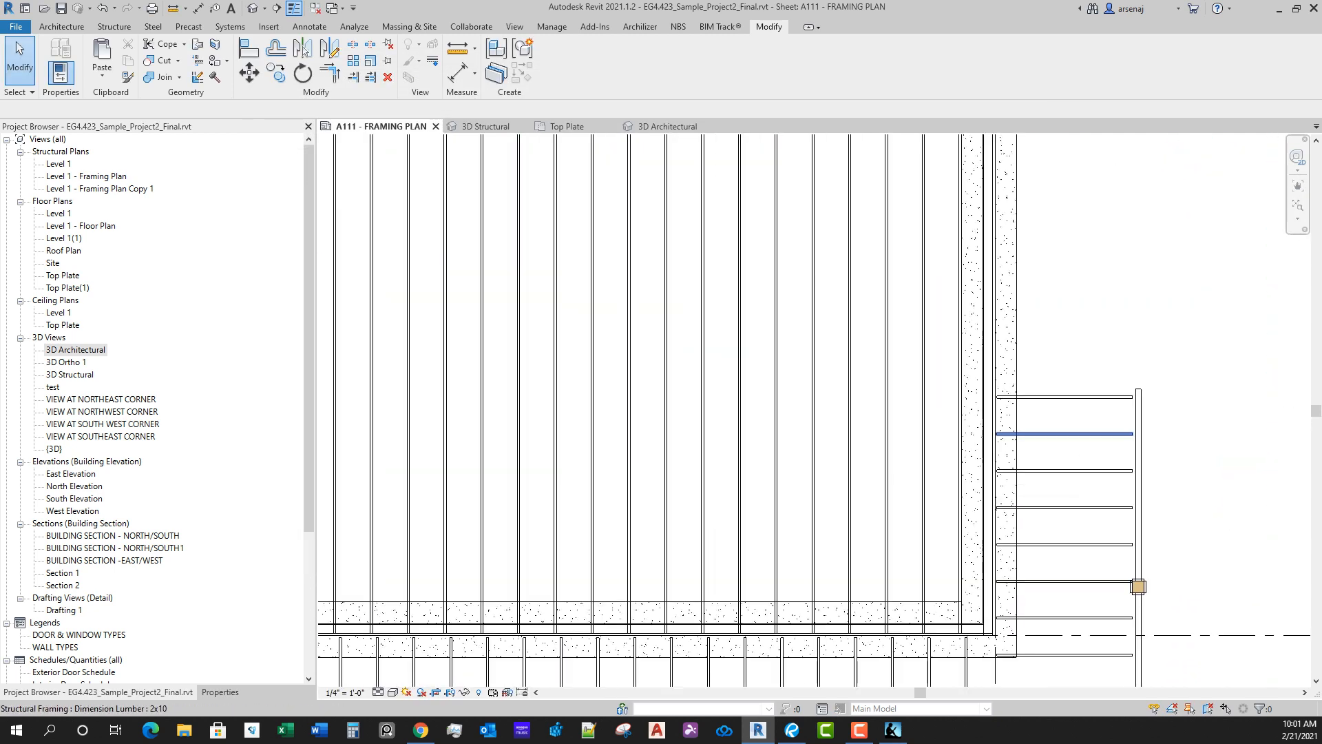
scroll(1070, 412, down, 2)
middle_drag(759, 368, 788, 459)
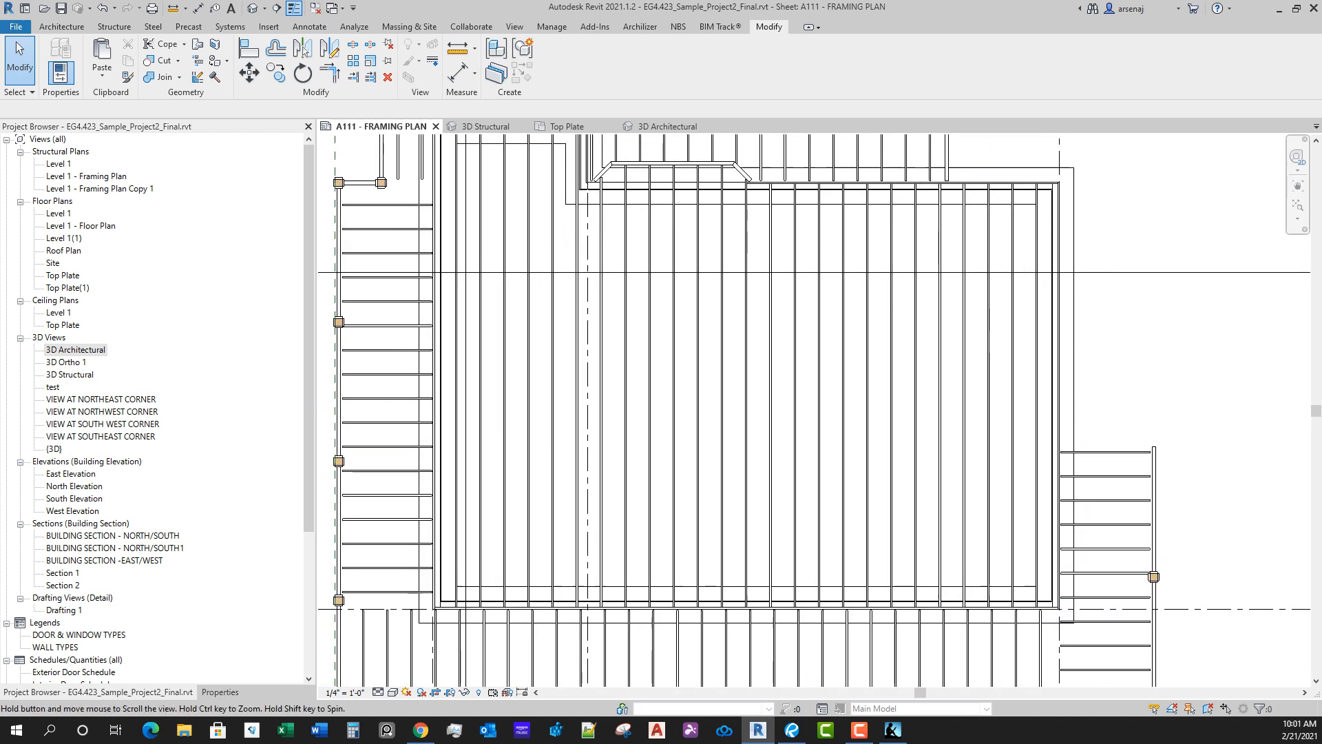
scroll(787, 458, down, 1)
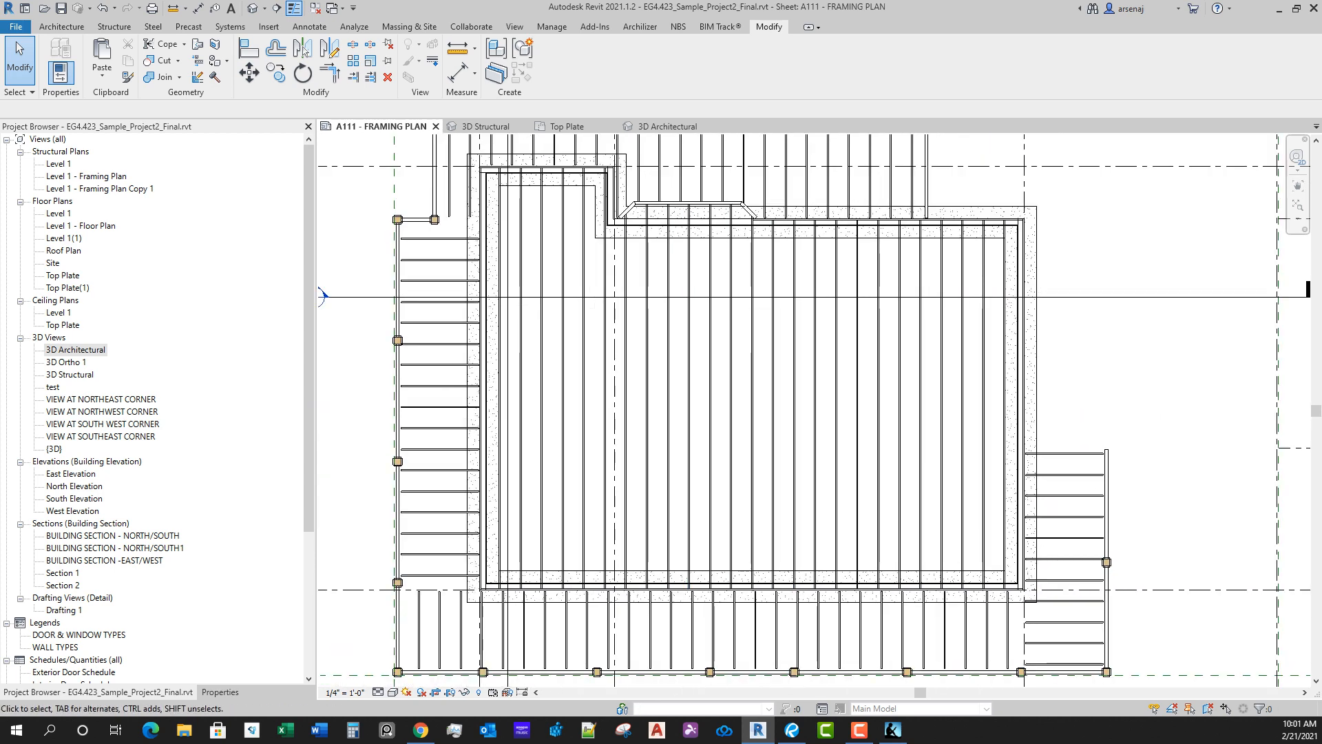
scroll(783, 395, down, 3)
middle_drag(783, 395, 781, 403)
scroll(959, 473, up, 2)
scroll(960, 475, up, 2)
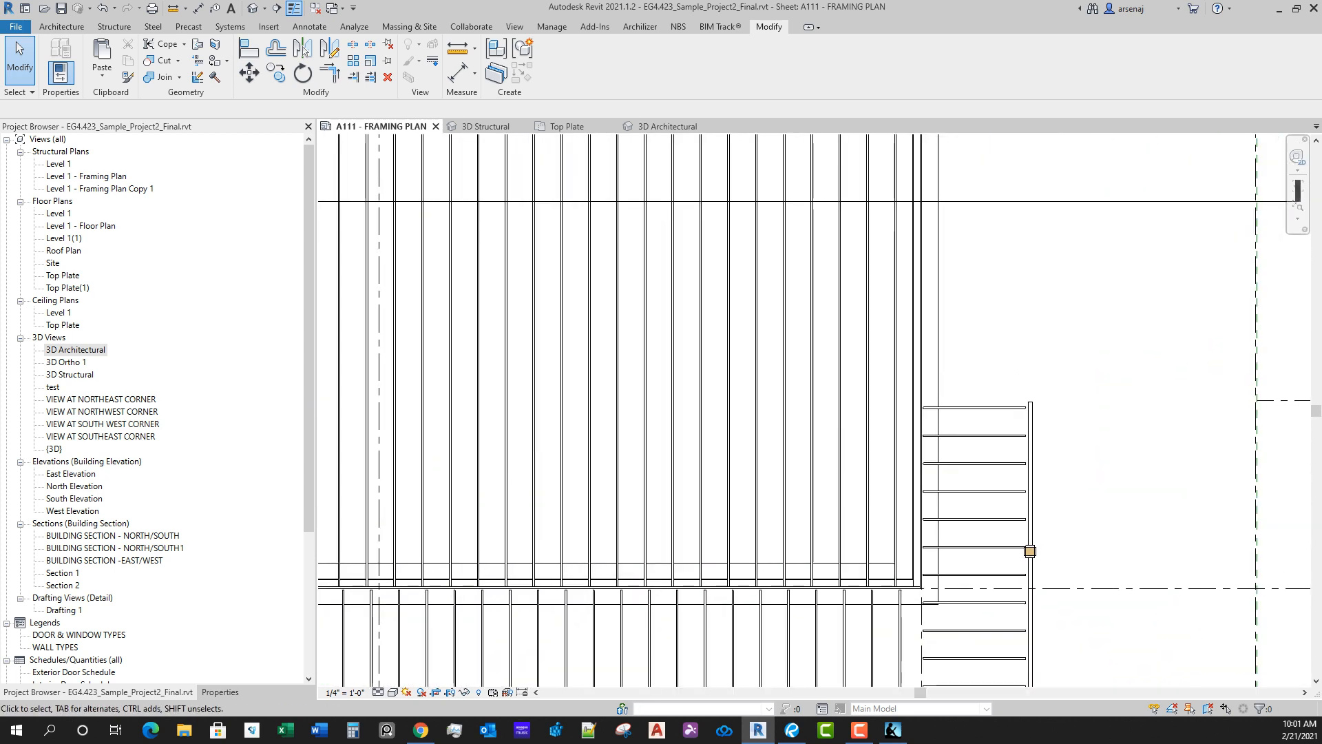
scroll(960, 475, down, 2)
middle_drag(960, 475, 1070, 422)
scroll(537, 567, up, 3)
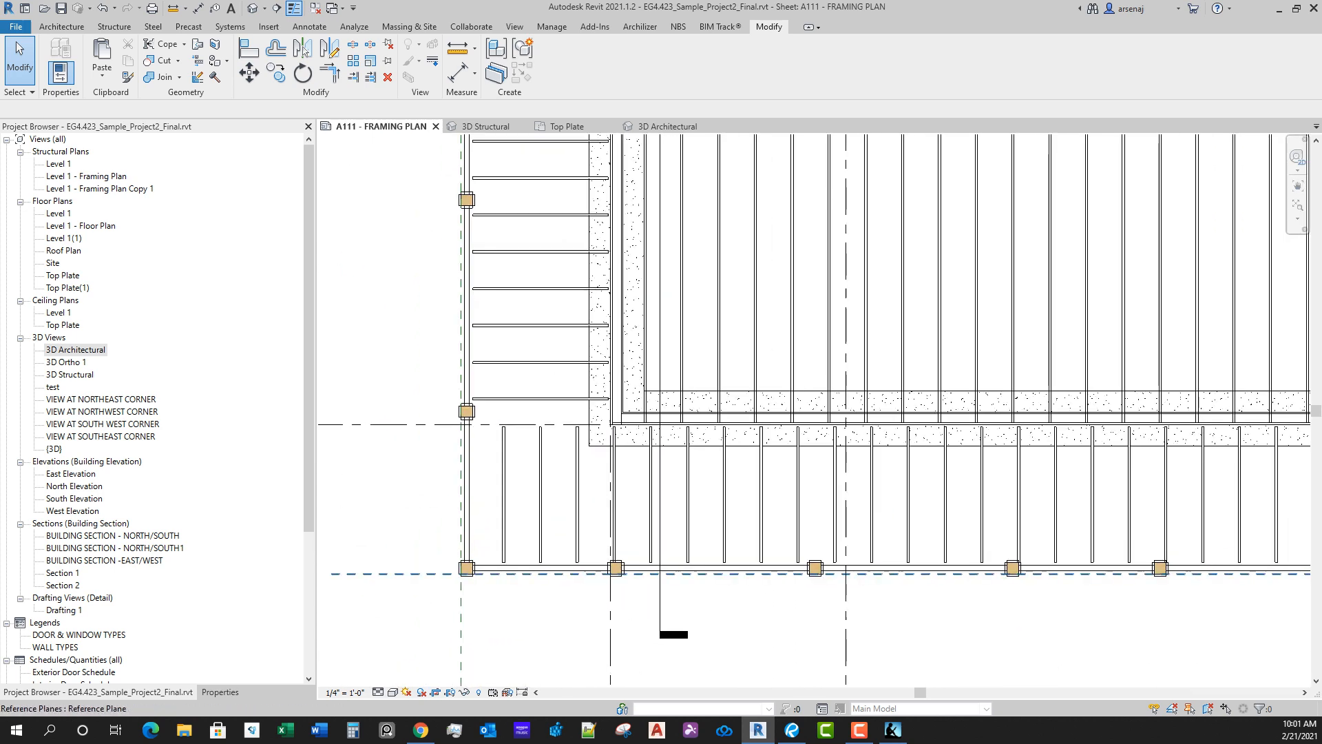
middle_drag(538, 572, 568, 476)
scroll(568, 476, up, 1)
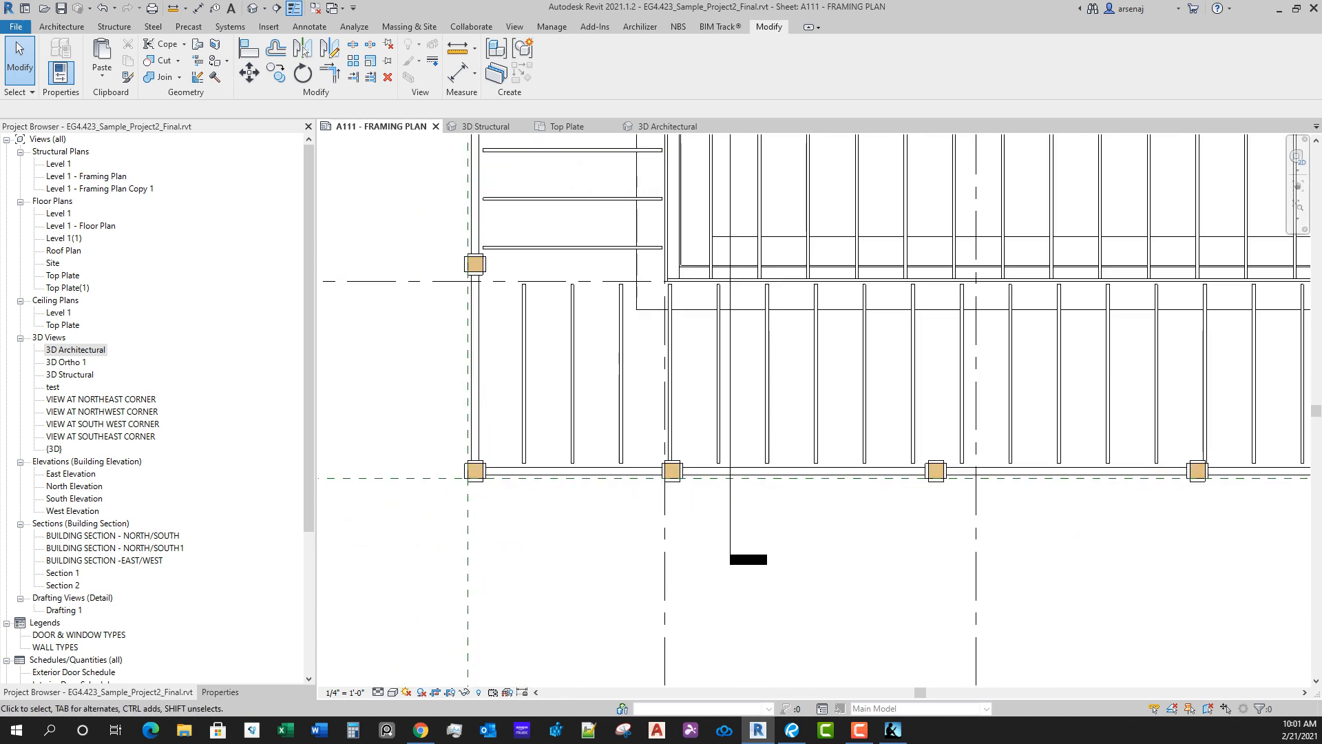
scroll(537, 549, down, 4)
middle_drag(537, 549, 400, 440)
scroll(528, 490, down, 1)
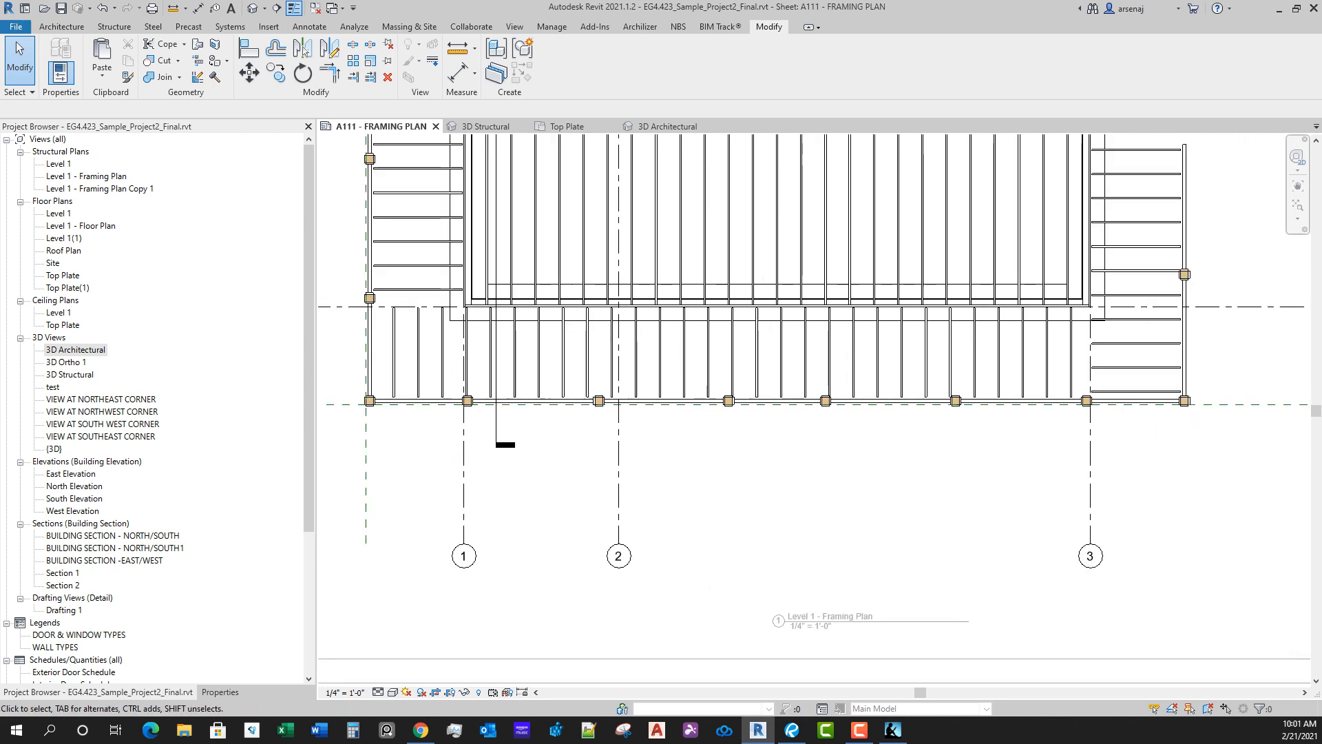
middle_drag(837, 286, 882, 437)
scroll(881, 437, down, 1)
key(d)
key(a)
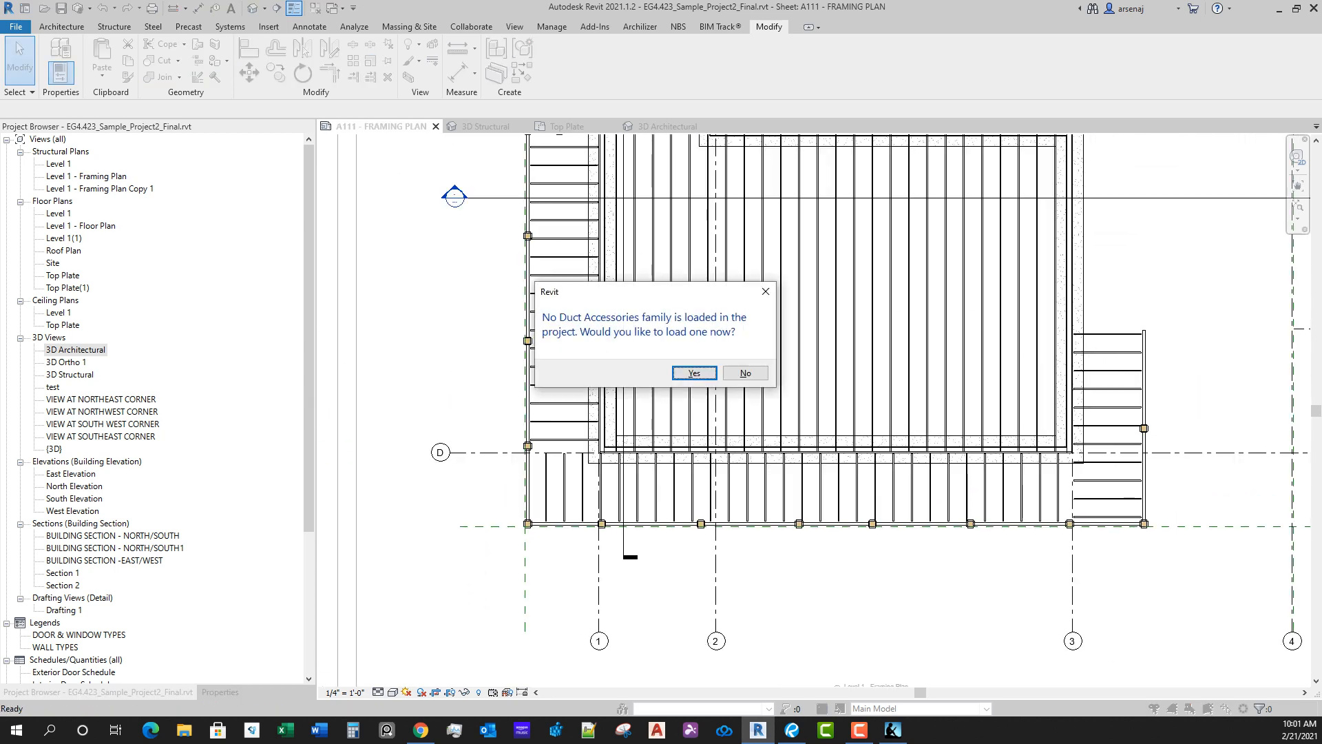
click(745, 372)
Step: Start an aligned dimension string along the north deck edge, picking grid 3 and the two easternmost column centres
middle_drag(565, 440, 582, 618)
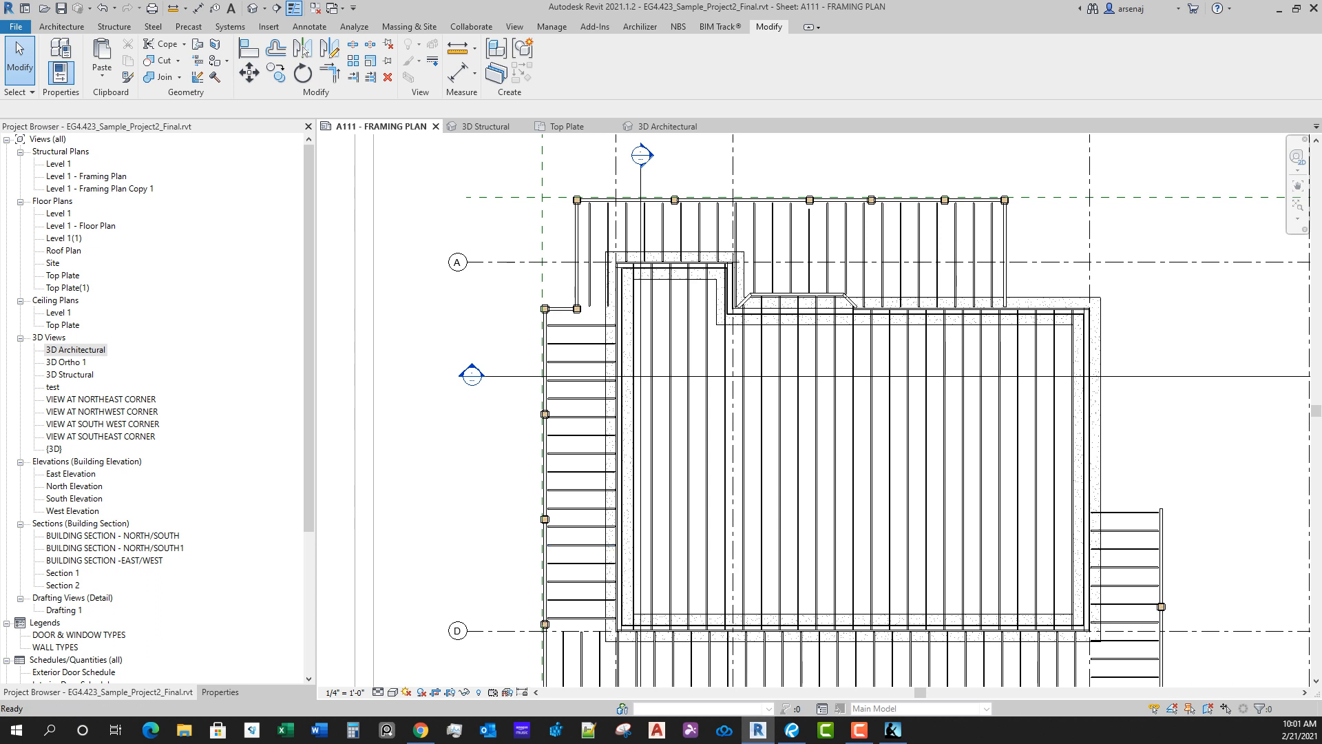
key(d)
key(i)
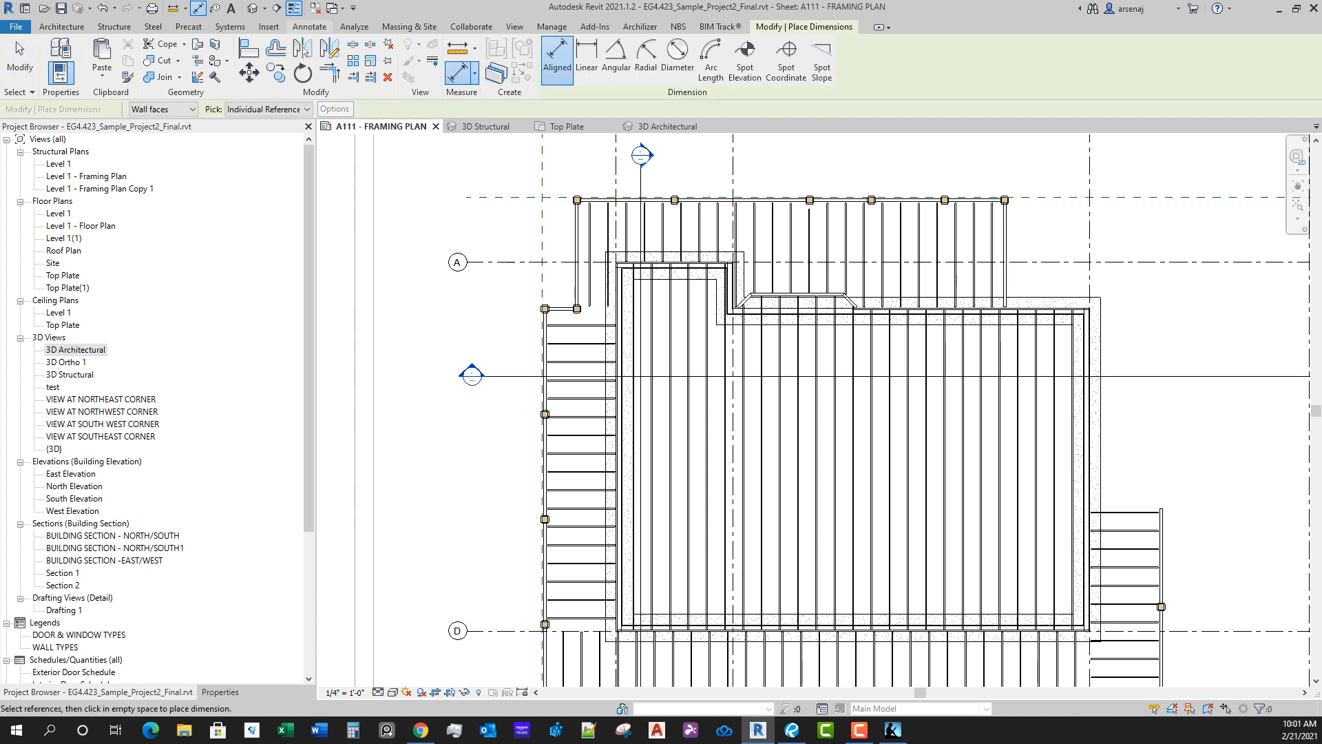
click(310, 26)
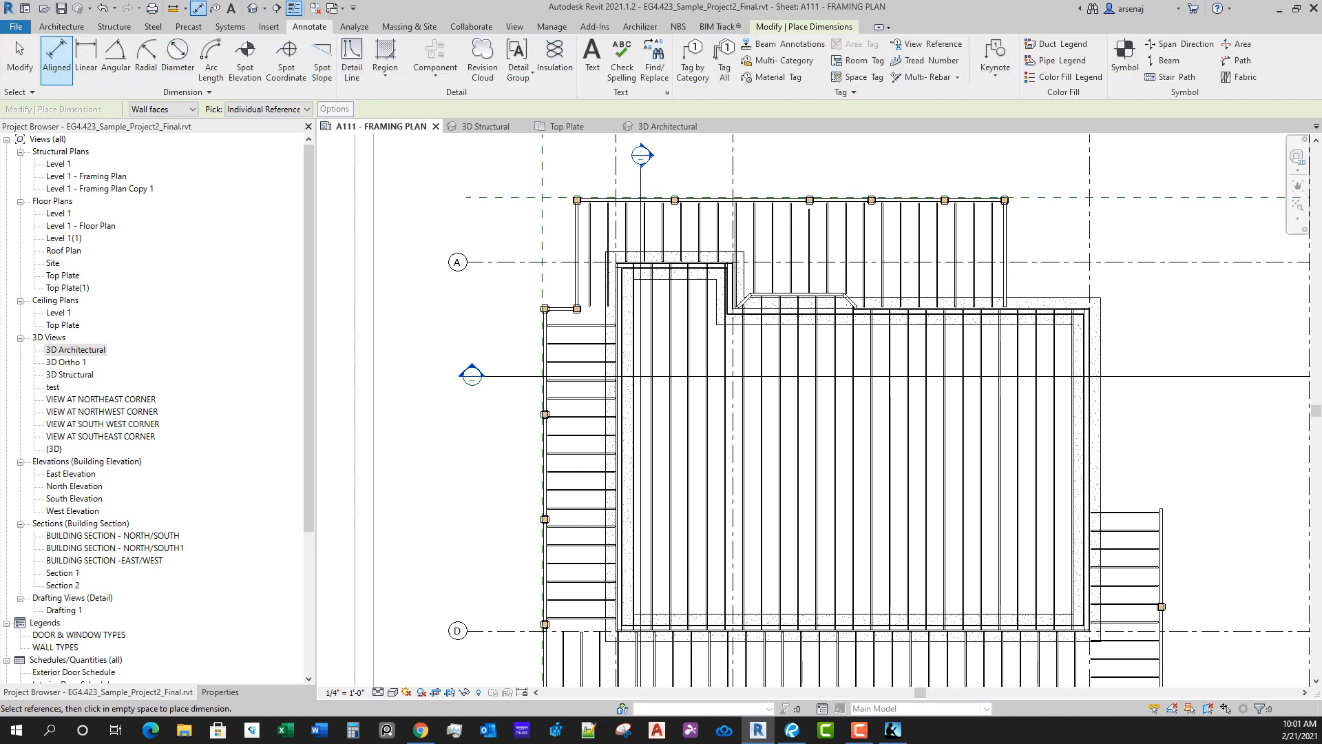
middle_drag(744, 324, 540, 481)
scroll(540, 481, up, 3)
scroll(946, 336, up, 2)
middle_drag(945, 335, 818, 487)
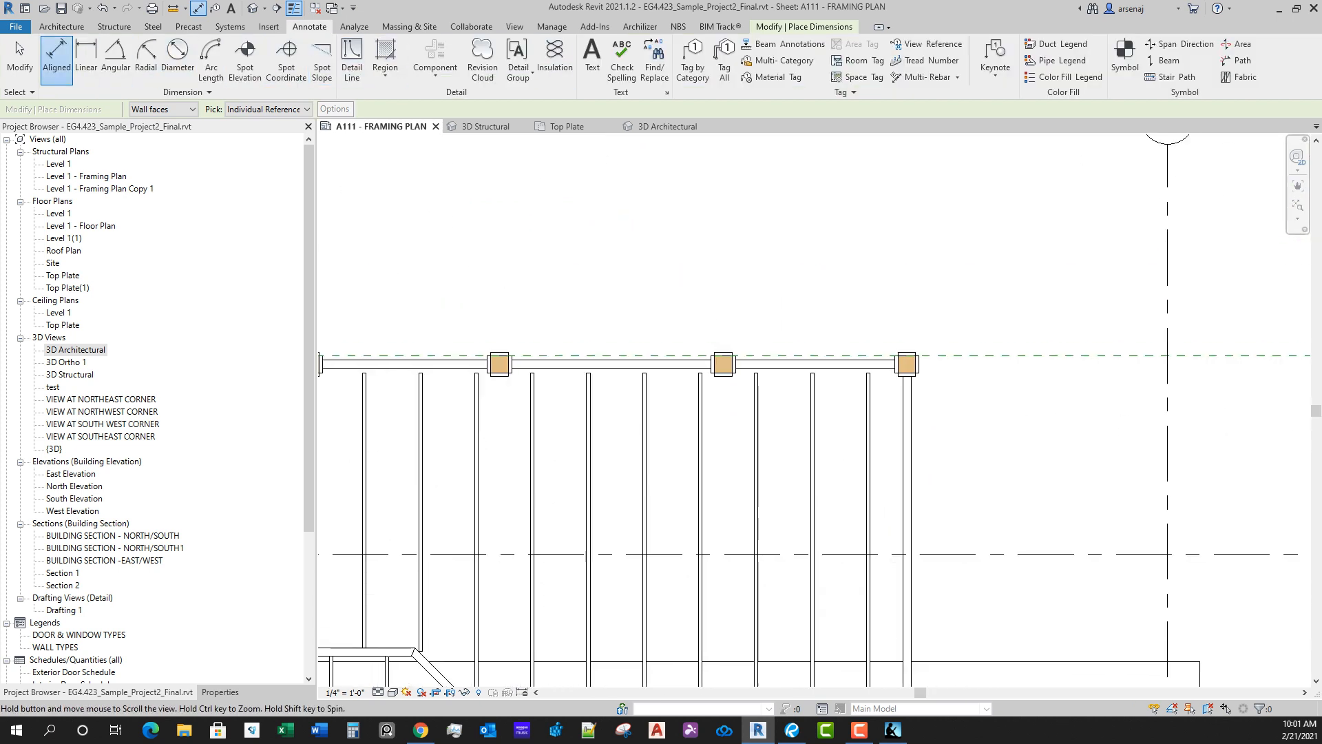
scroll(819, 488, down, 1)
click(1082, 311)
scroll(1070, 402, up, 2)
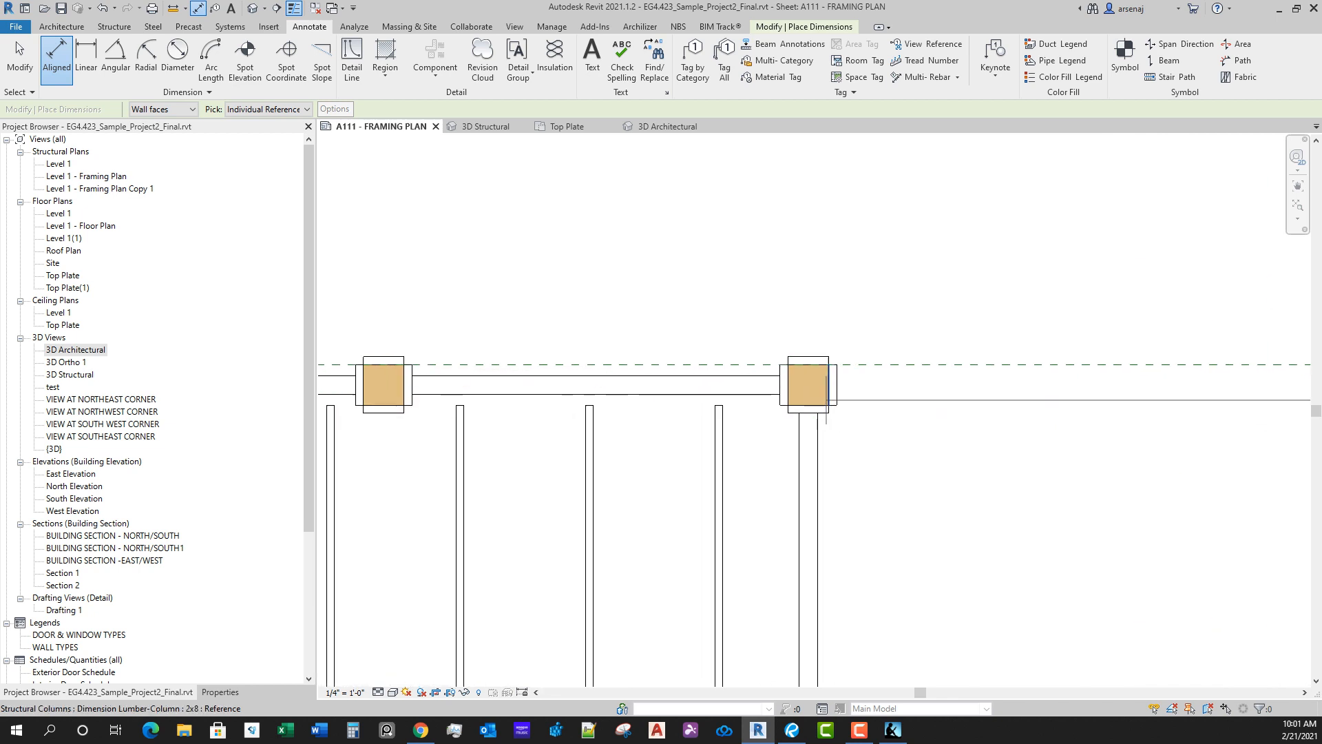
middle_drag(660, 386, 890, 404)
scroll(890, 405, up, 3)
click(652, 406)
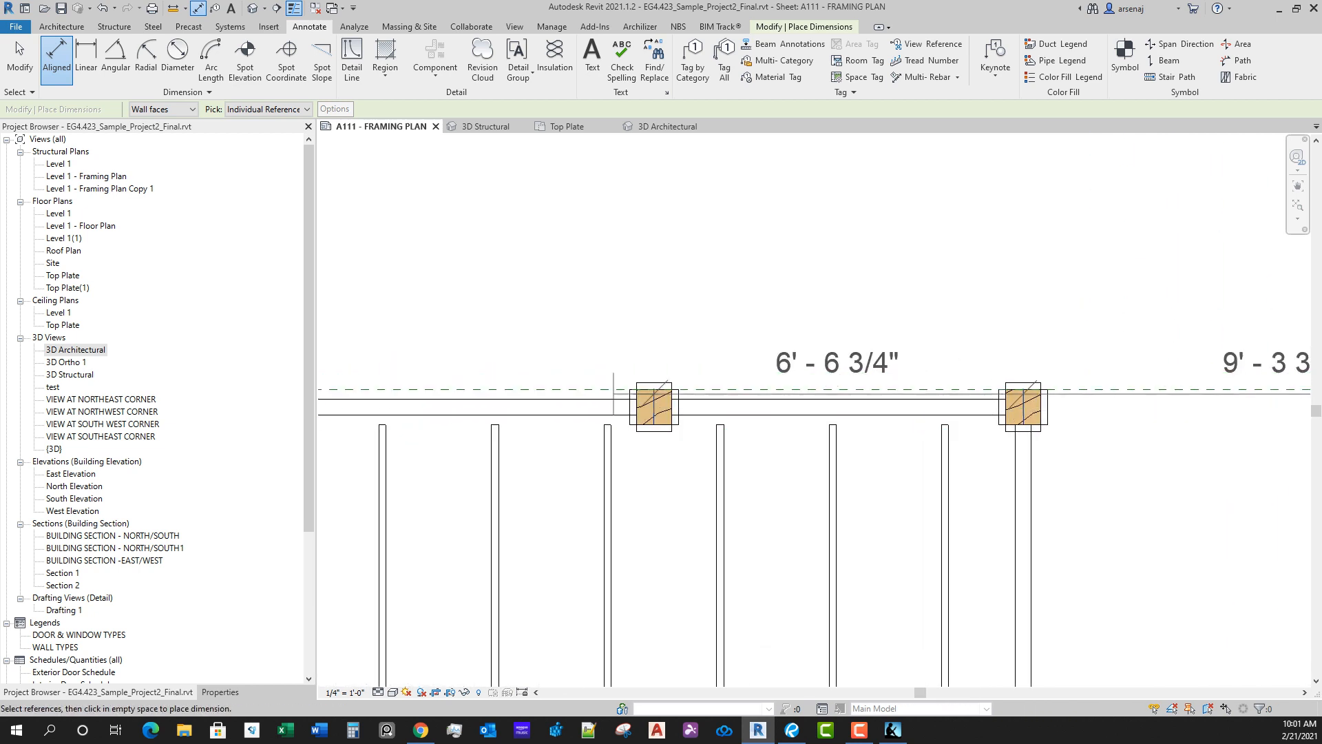
Step: Extend the north dimension string west through the remaining column centres and grid 1 to the northwest corner column
middle_drag(577, 330, 902, 356)
scroll(901, 356, down, 2)
click(622, 419)
scroll(576, 278, down, 1)
middle_drag(576, 278, 849, 316)
click(639, 429)
middle_drag(571, 315, 872, 342)
scroll(872, 343, down, 3)
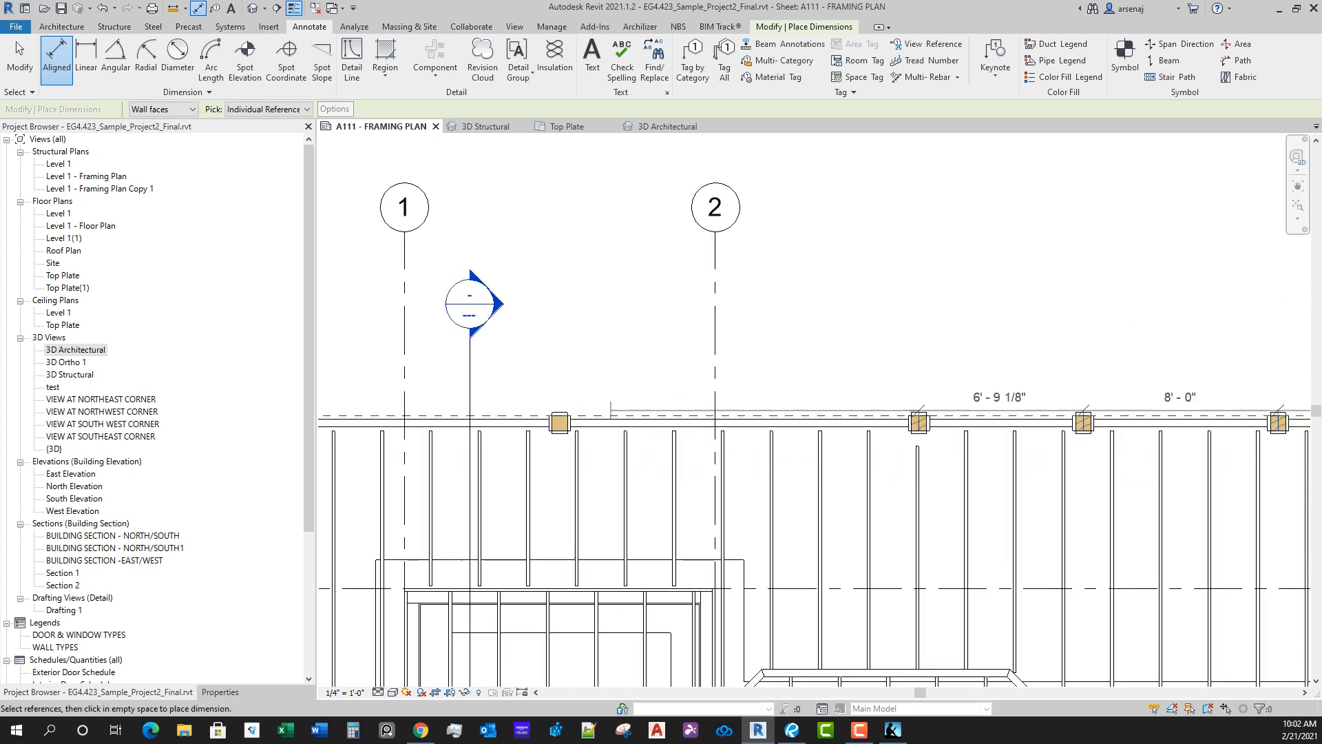
scroll(529, 422, up, 1)
click(563, 421)
middle_drag(741, 392, 1010, 381)
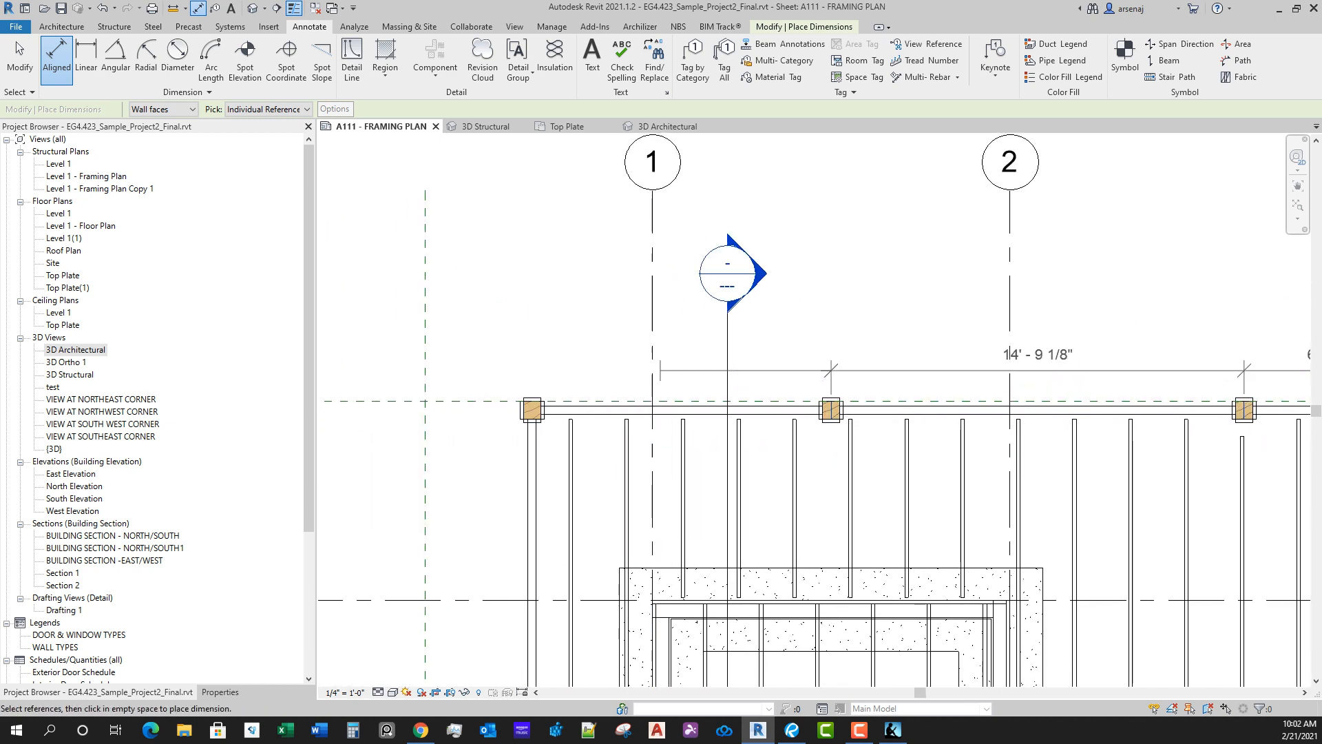
click(653, 373)
click(532, 410)
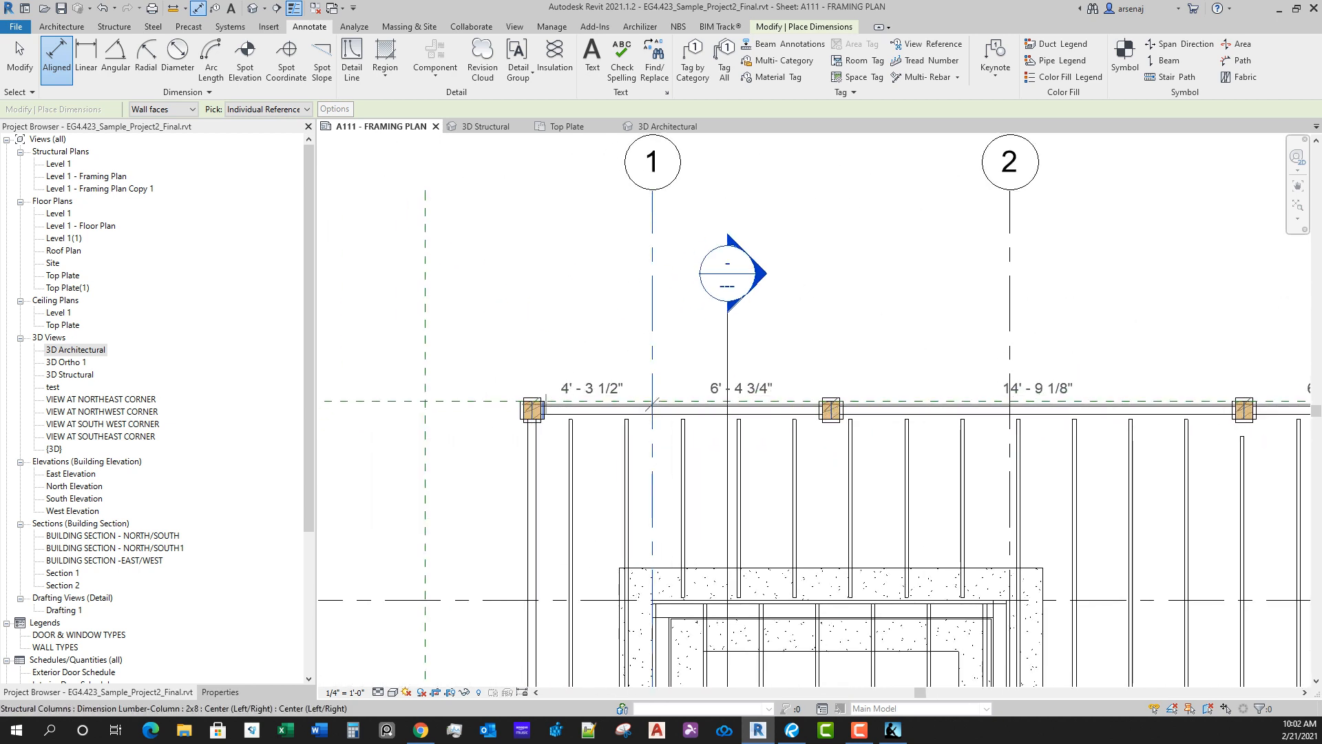
Step: Add grid 2 to the north dimension string and place the string just above the row of columns
scroll(1130, 384, down, 2)
middle_drag(1130, 384, 622, 397)
middle_drag(774, 386, 916, 373)
scroll(916, 373, down, 1)
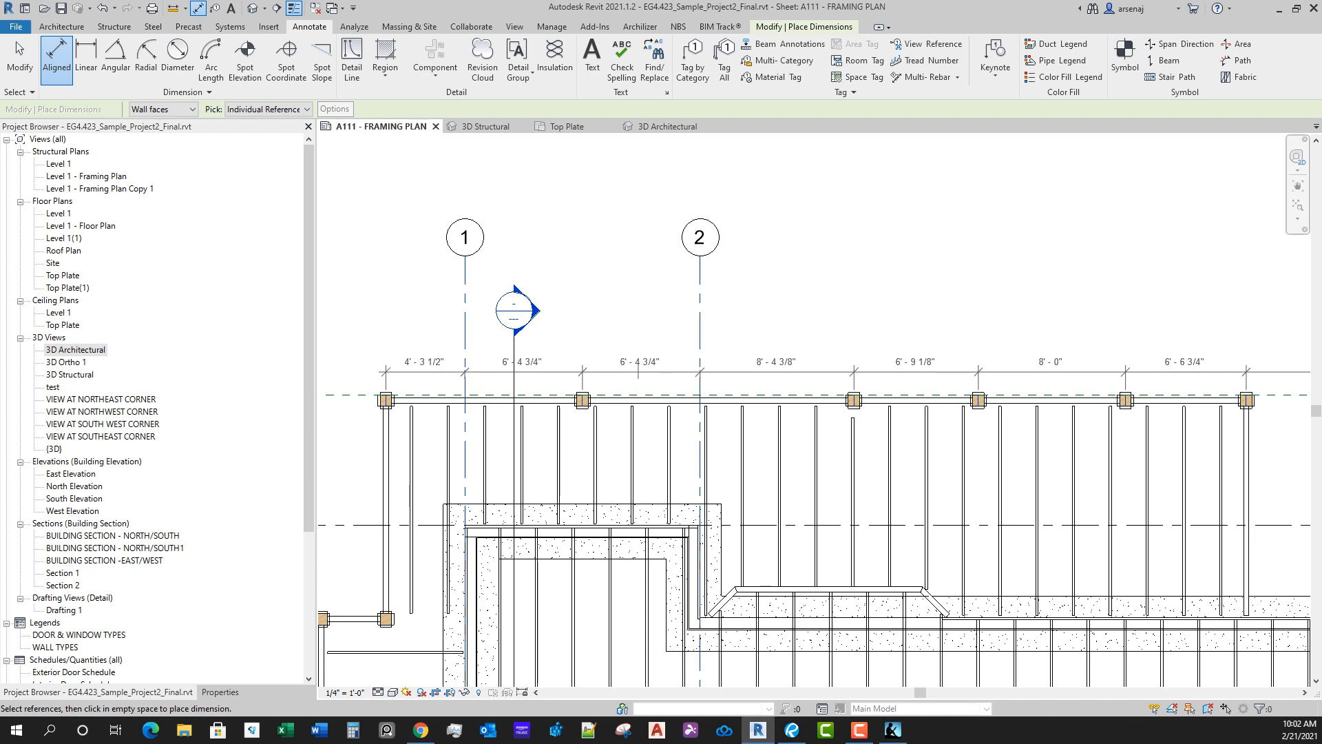
click(636, 368)
Step: Start a vertical dimension string on the west side from the northwest corner column through grid A to the column at the deck's jog
middle_drag(566, 477, 861, 424)
scroll(861, 424, down, 1)
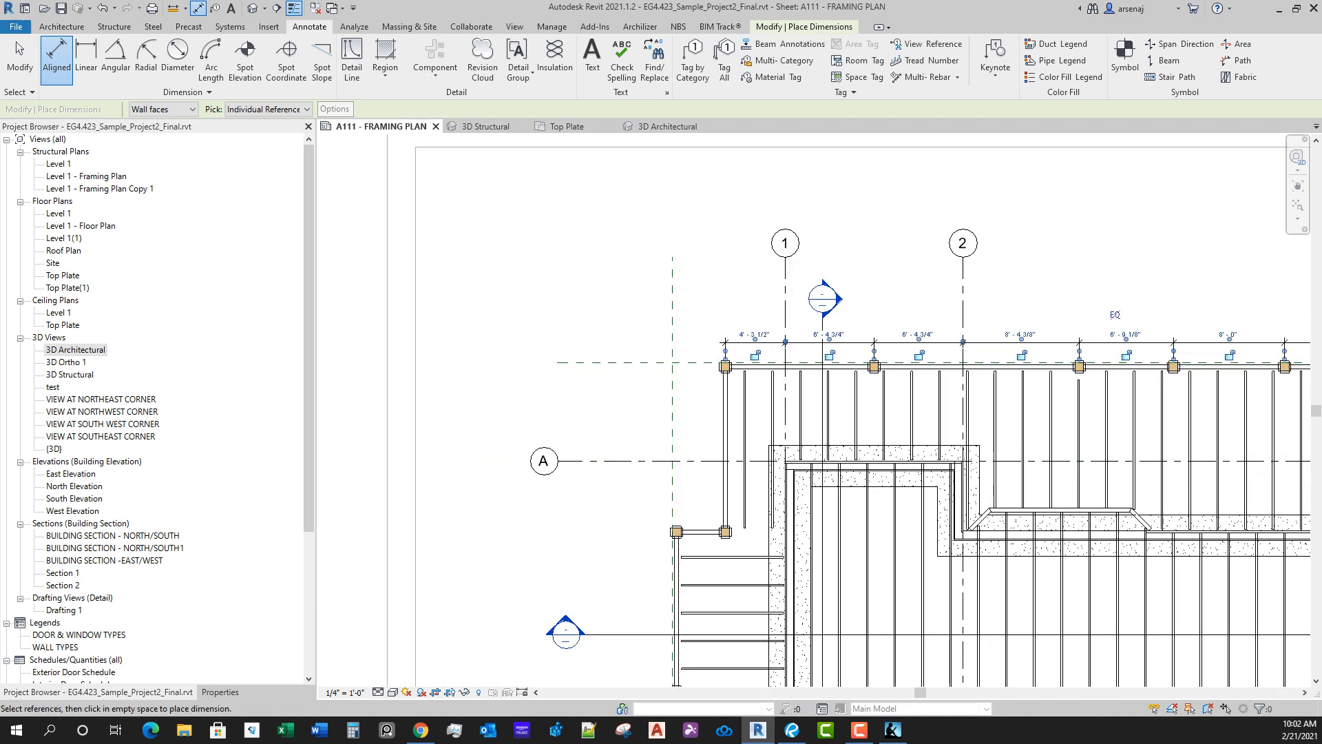
scroll(699, 458, up, 2)
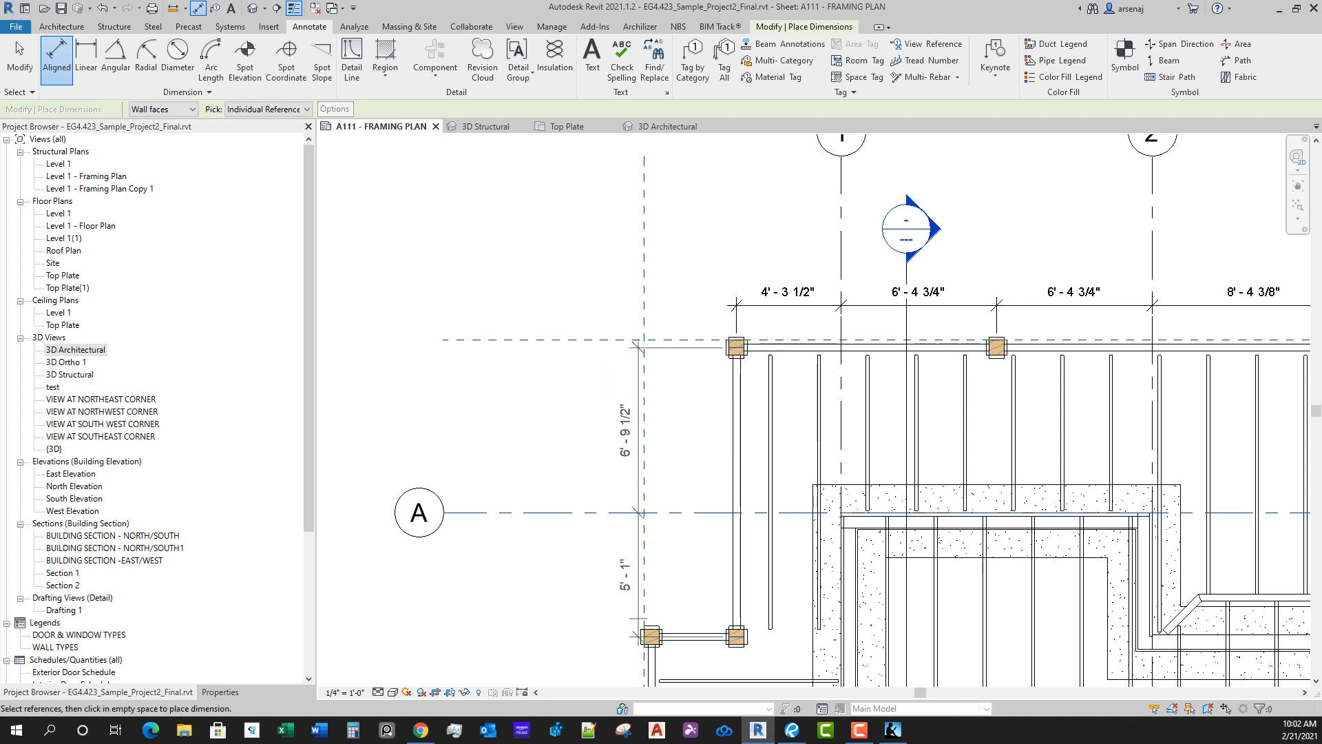
click(657, 640)
scroll(533, 526, down, 3)
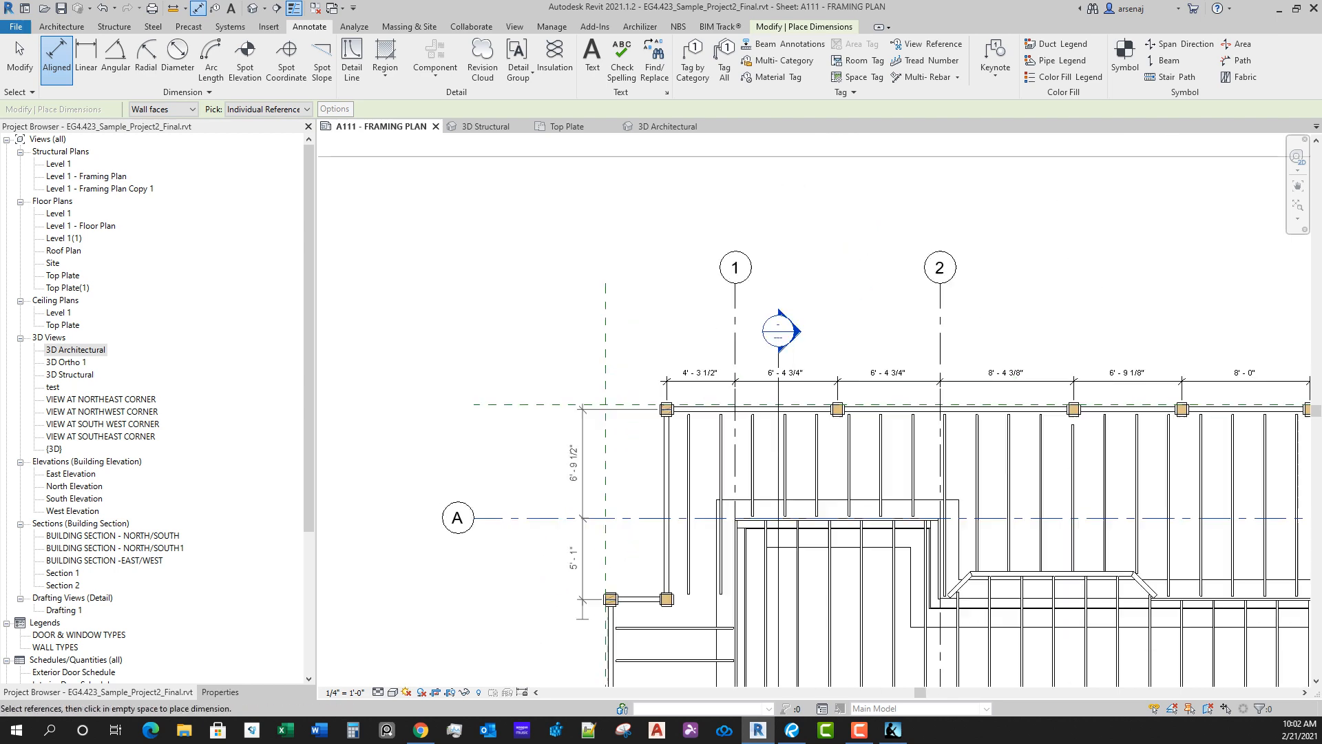
Step: Extend the vertical dimension string south through the next three column centres along the west deck edge
middle_drag(533, 526, 568, 225)
scroll(628, 501, up, 3)
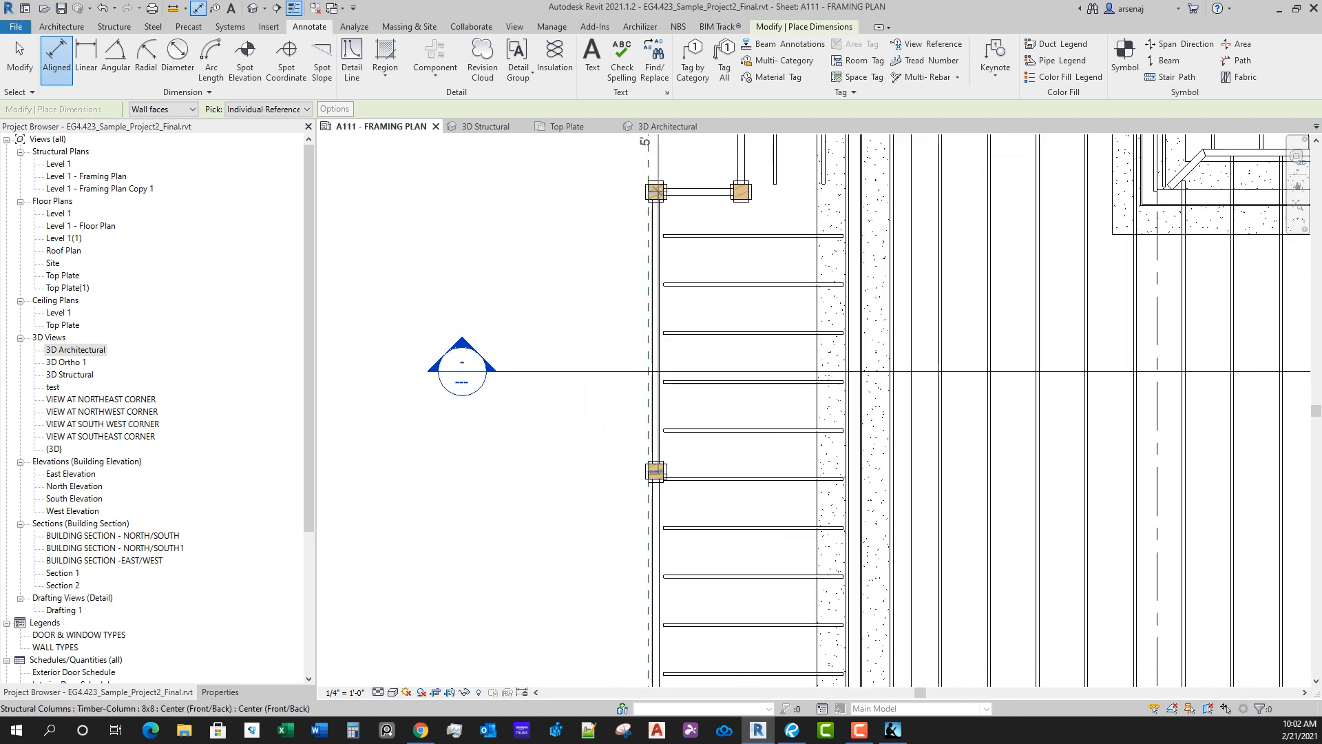
click(657, 472)
scroll(580, 476, down, 4)
middle_drag(579, 476, 562, 326)
scroll(609, 483, up, 5)
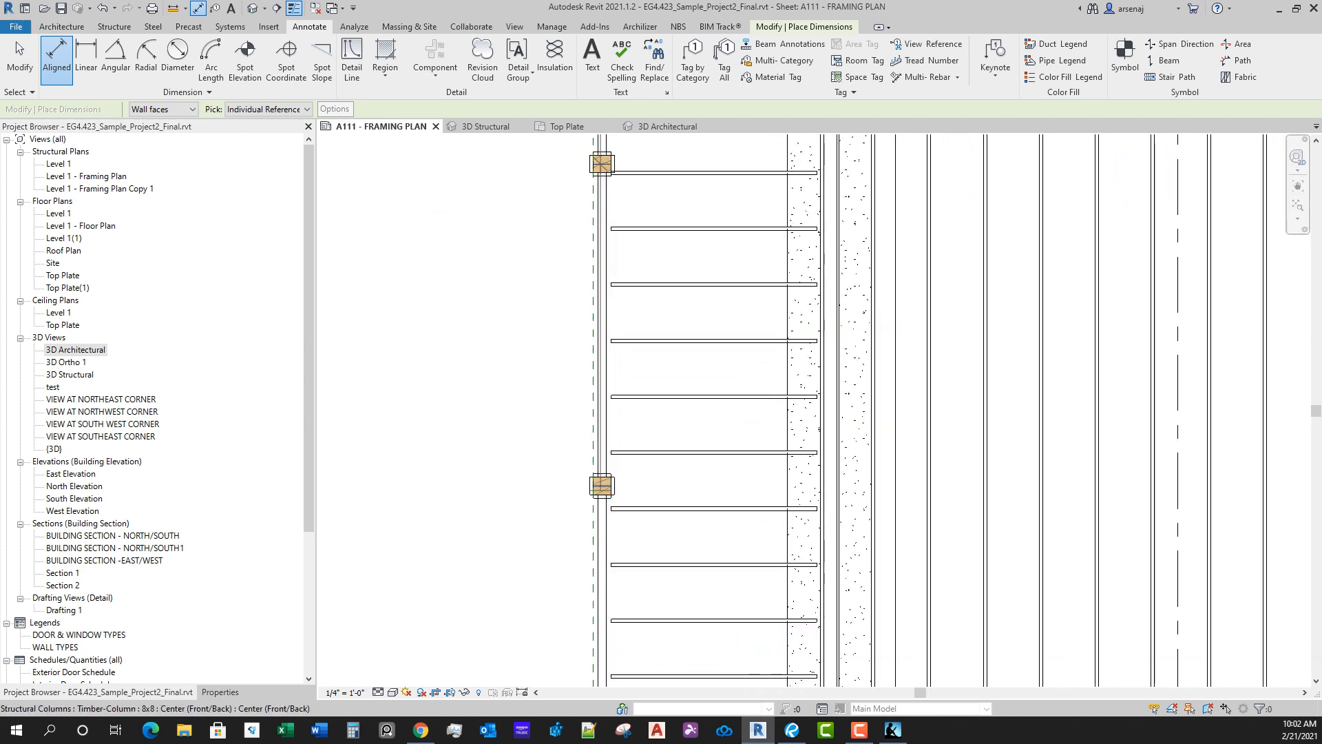
click(602, 486)
scroll(520, 457, down, 3)
middle_drag(520, 457, 531, 338)
scroll(552, 485, up, 3)
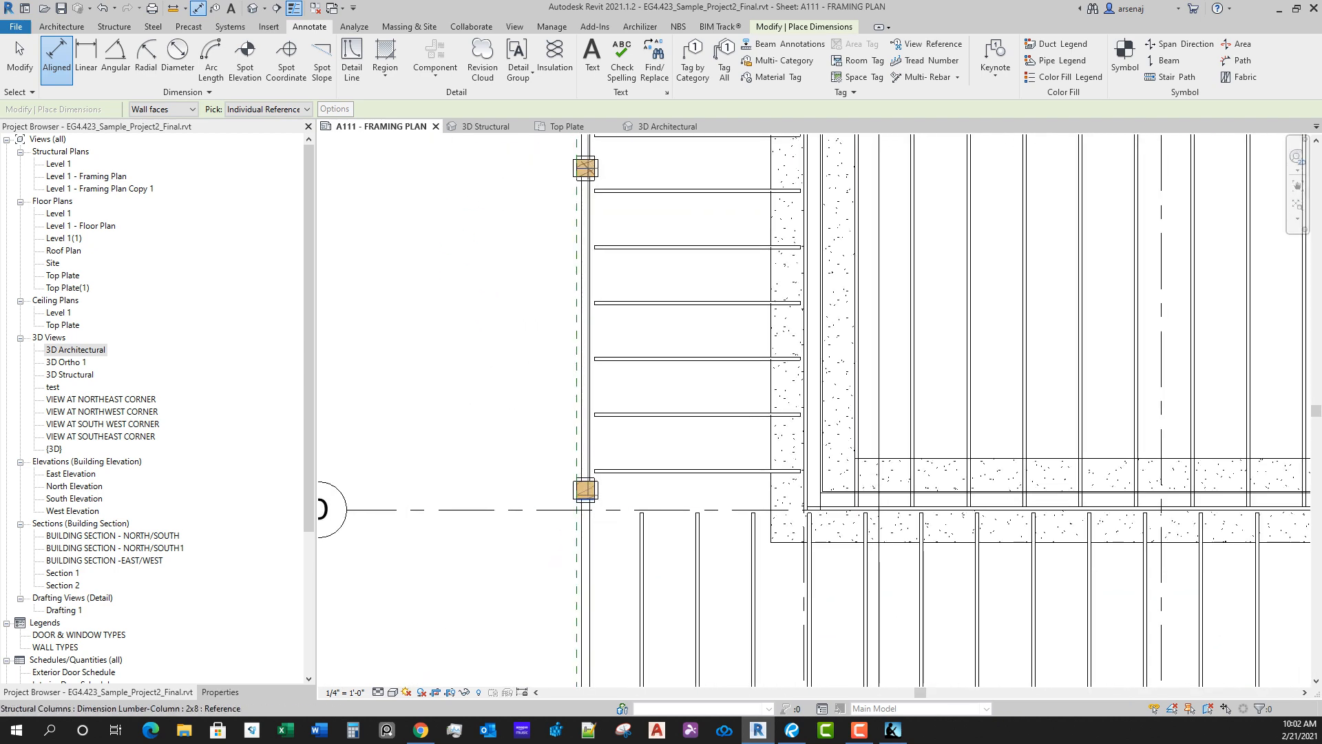
click(584, 491)
Step: Extend the west dimension string south to the southwest corner column's centre and include grid D
scroll(503, 490, down, 2)
scroll(544, 558, up, 3)
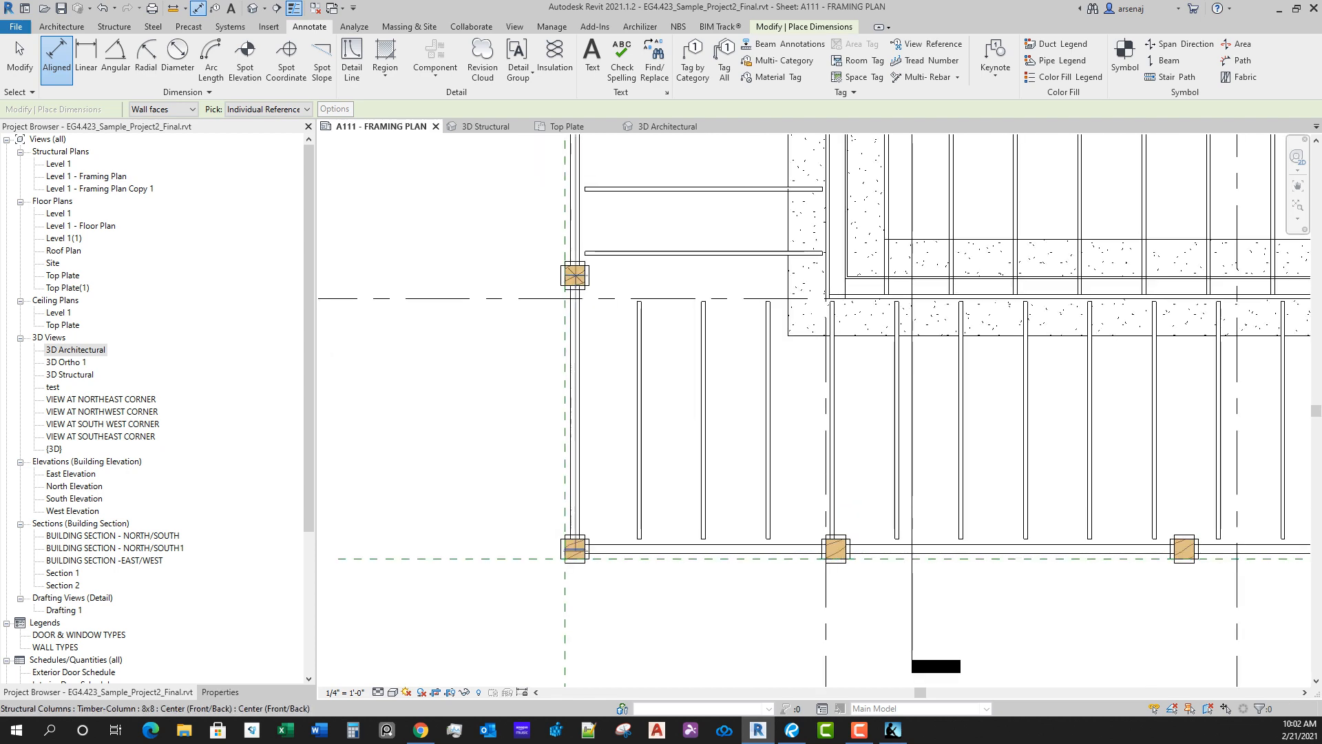
click(577, 549)
scroll(511, 530, down, 5)
middle_drag(516, 573, 584, 559)
scroll(583, 560, down, 2)
click(560, 436)
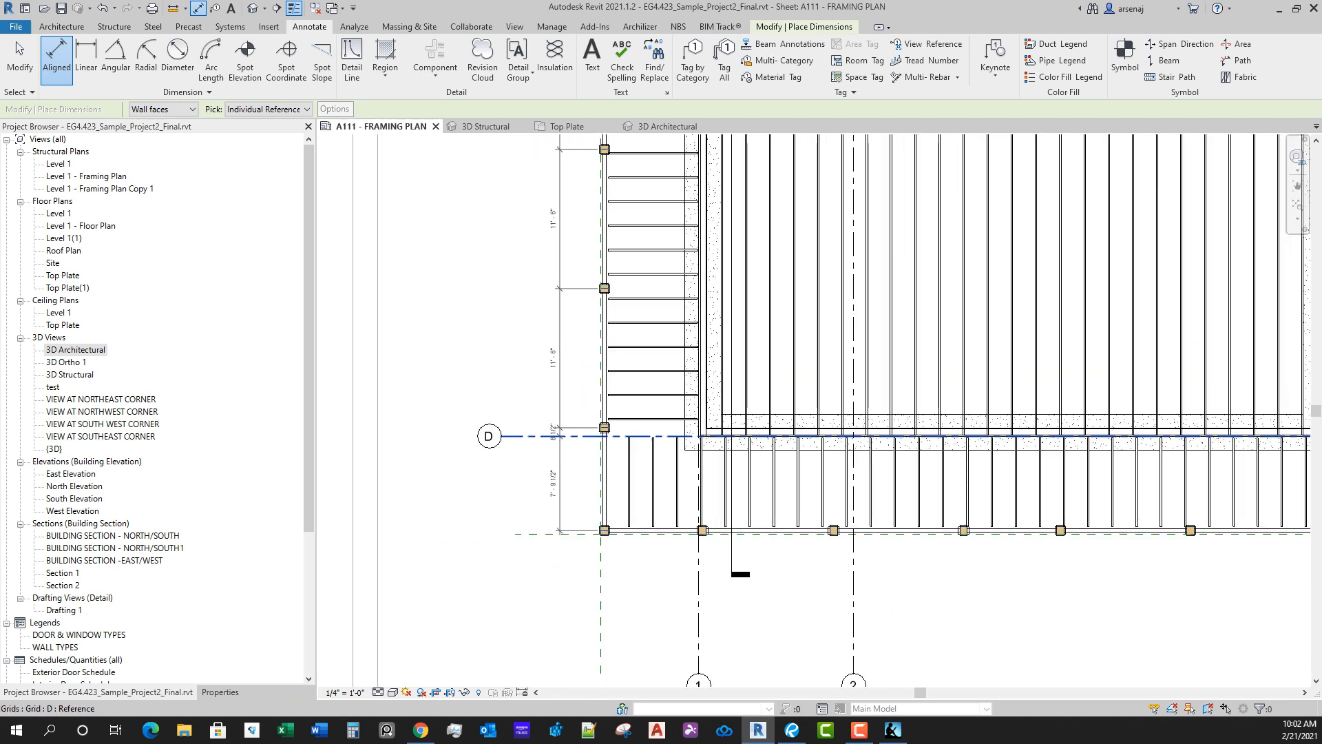
Step: Place the completed west dimension string just outside the deck's west edge and end the dimension command
scroll(571, 463, down, 2)
middle_drag(571, 463, 562, 558)
scroll(560, 553, up, 1)
scroll(566, 571, up, 1)
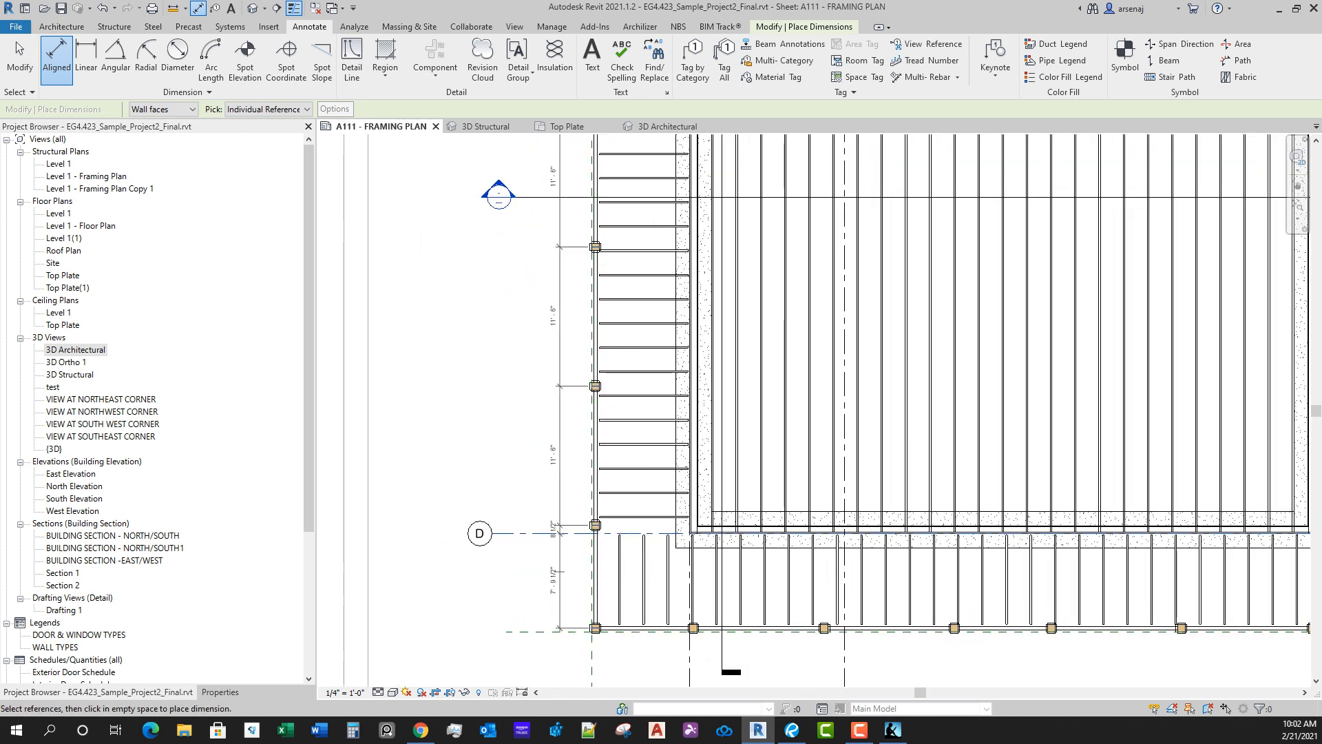
scroll(558, 572, down, 3)
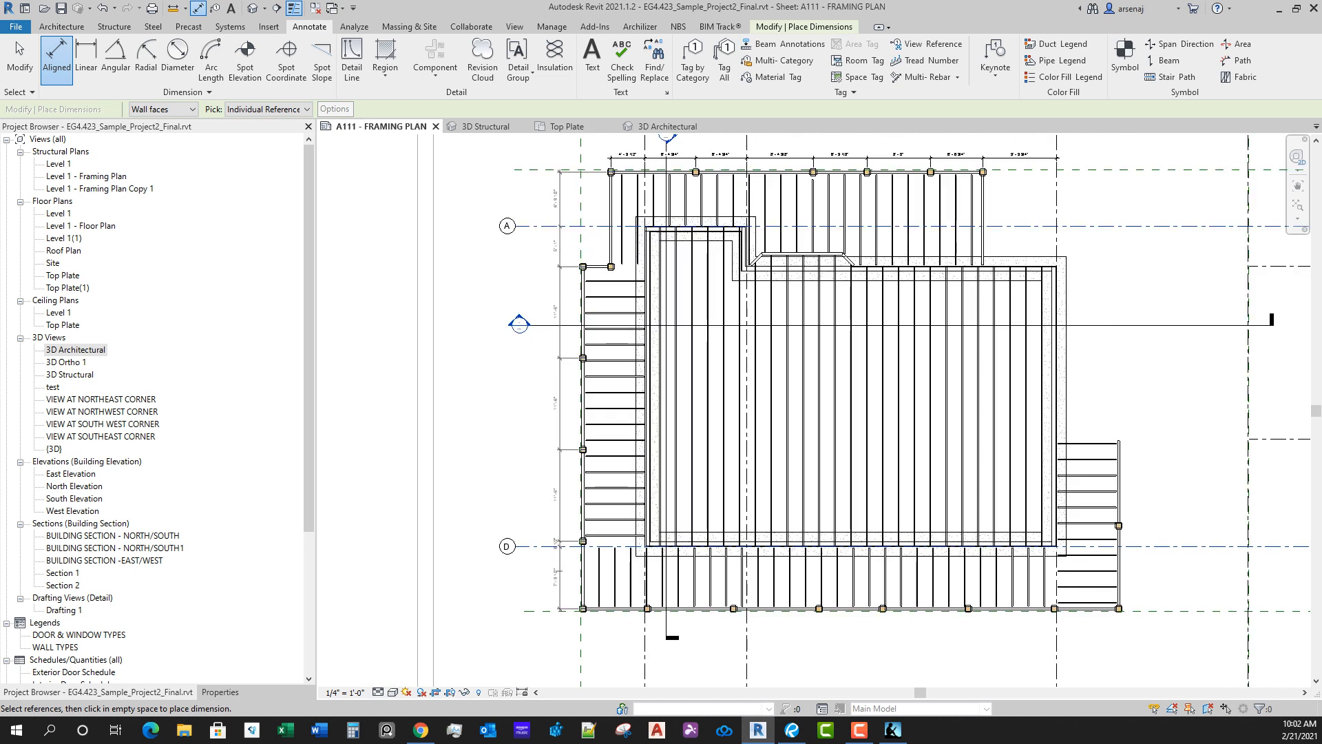
click(559, 570)
middle_drag(611, 222, 612, 455)
scroll(602, 291, up, 2)
scroll(612, 455, up, 2)
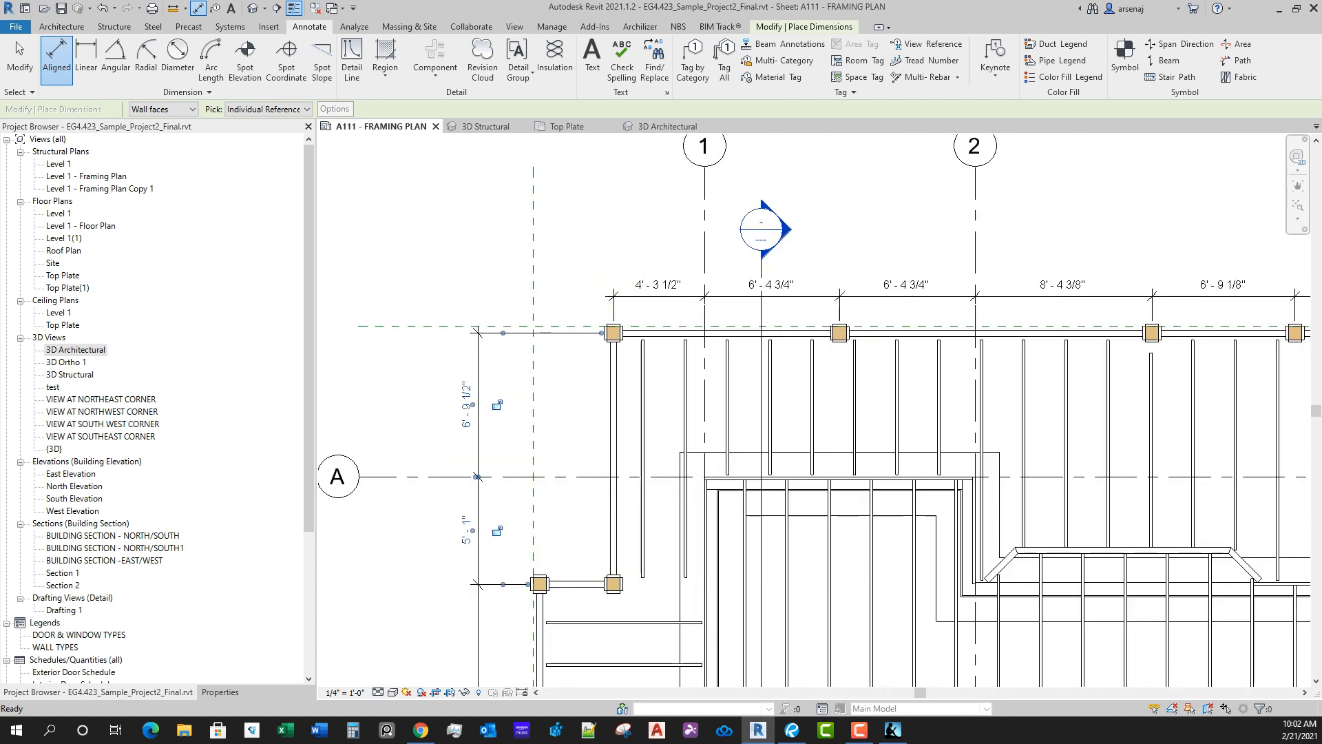
key(Escape)
key(Escape)
click(649, 296)
key(e)
key(w)
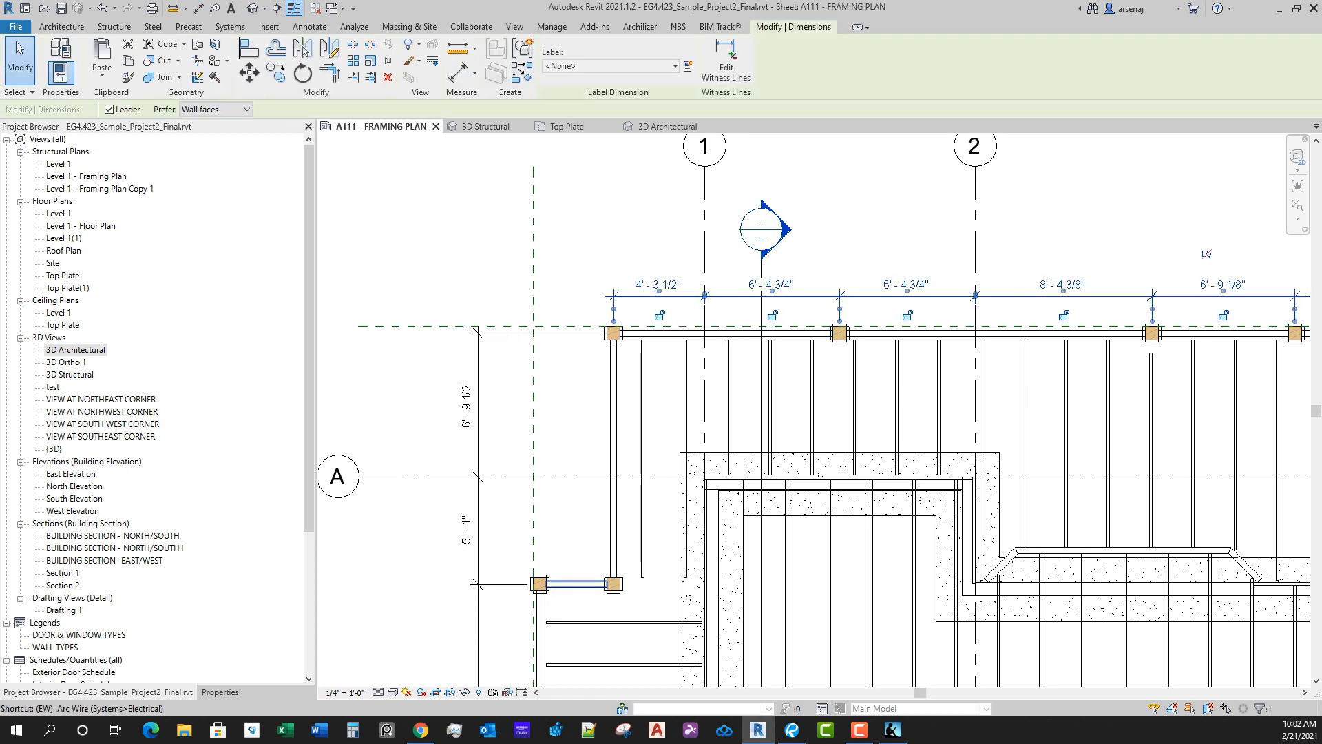
key(e)
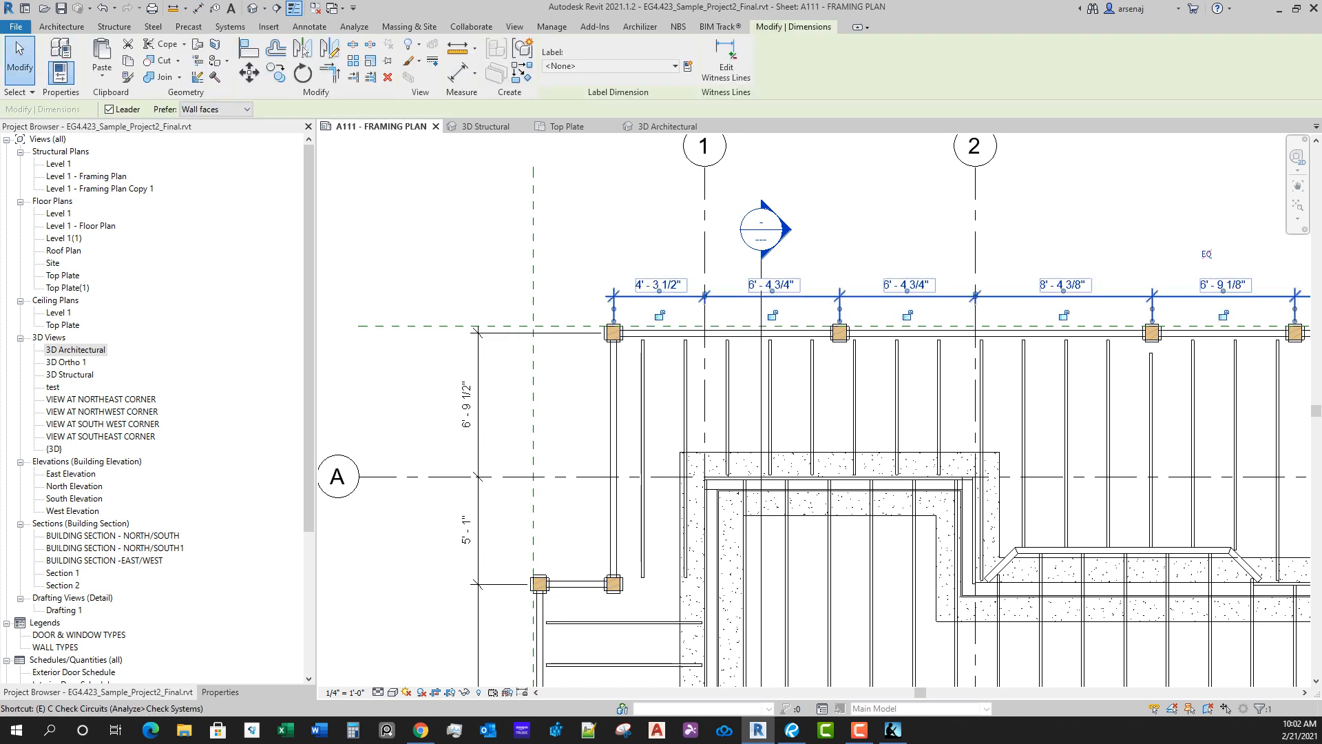
key(Escape)
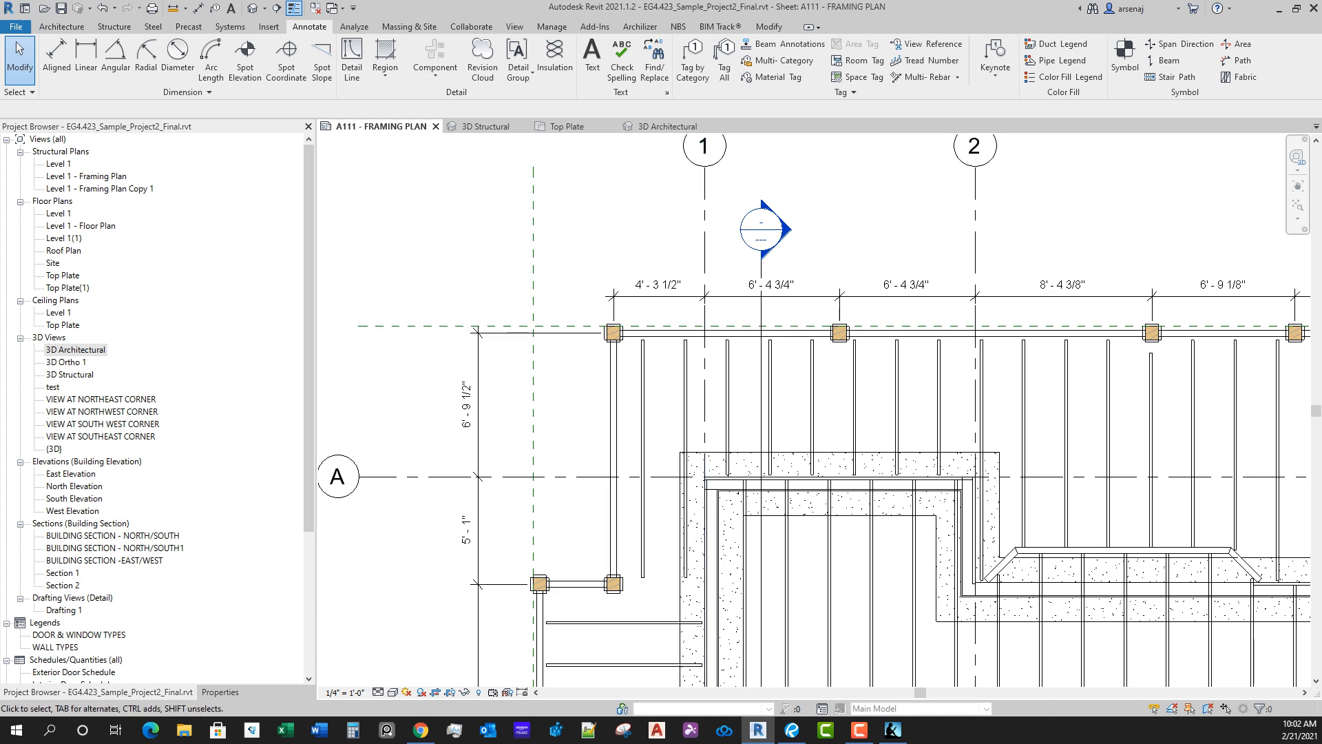
Step: Edit the north dimension string's witness lines to add the westernmost column at the deck's jog
click(709, 286)
click(727, 62)
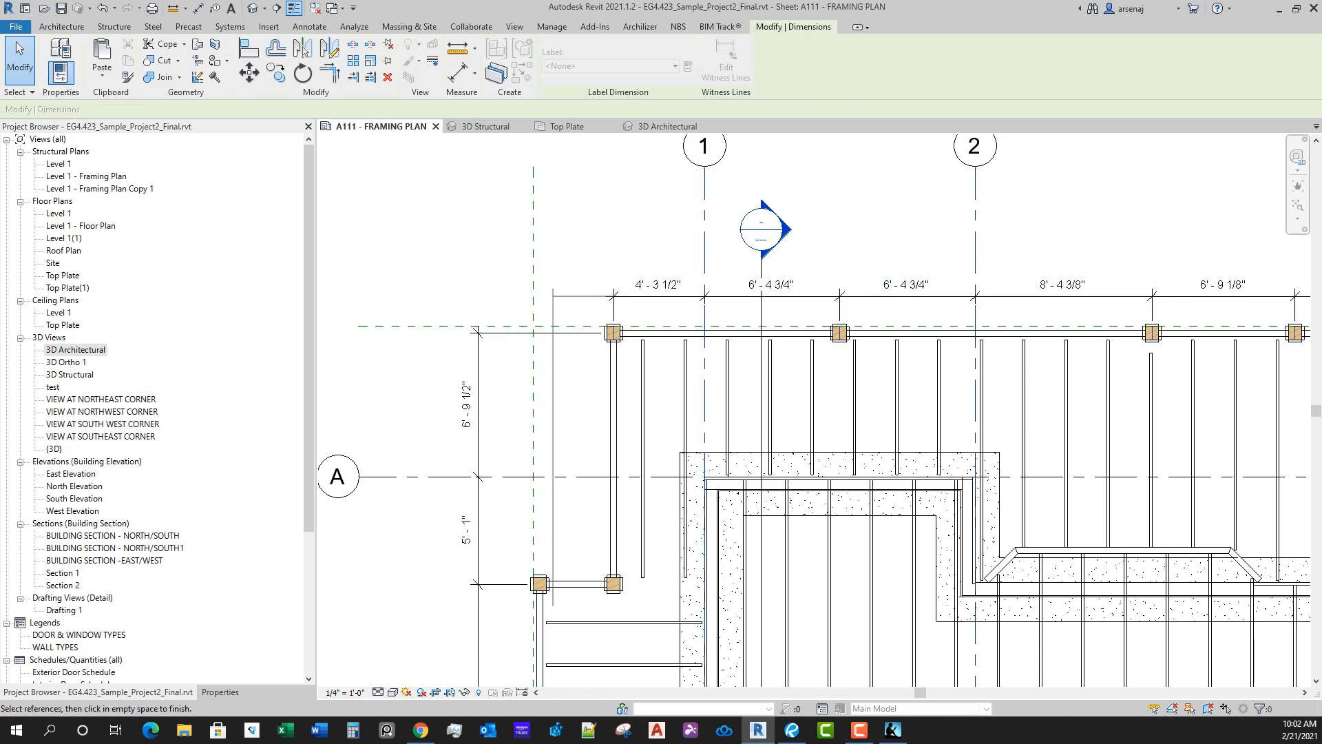
scroll(542, 601, up, 2)
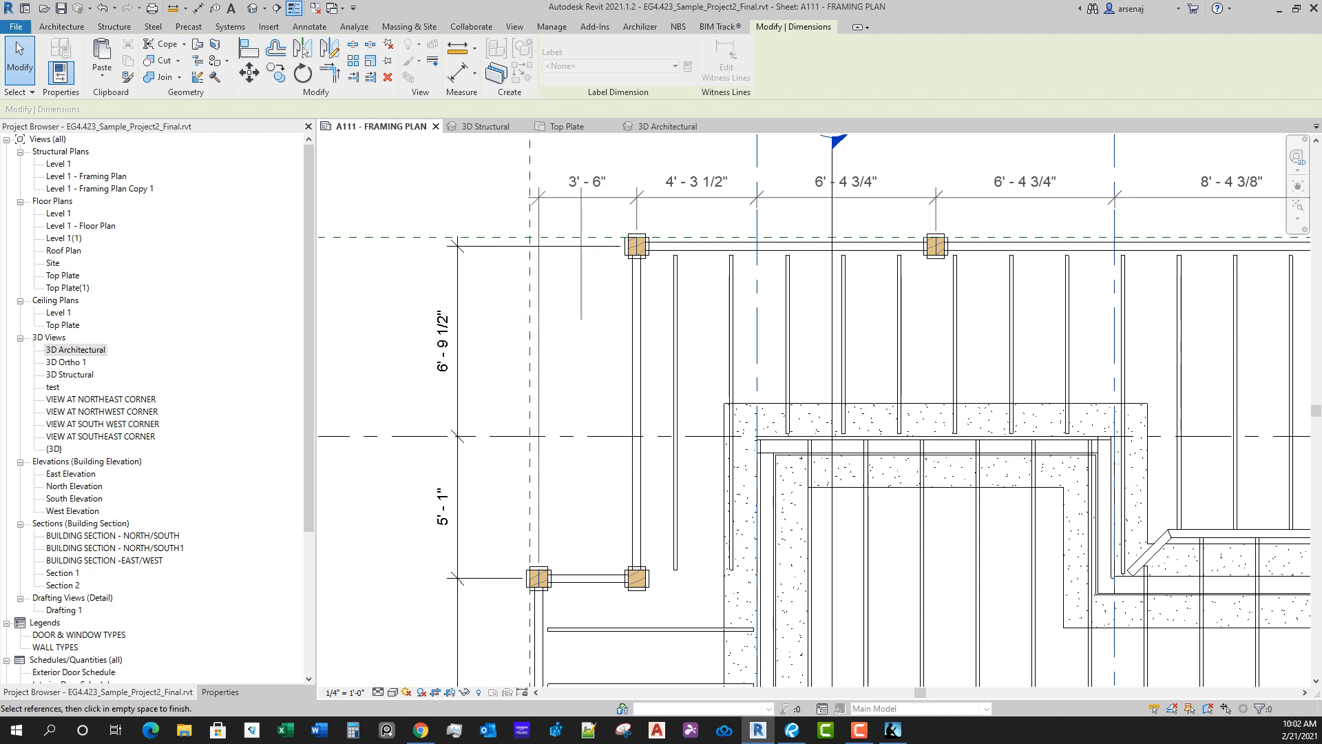
click(581, 319)
scroll(724, 220, down, 4)
middle_drag(949, 276, 806, 333)
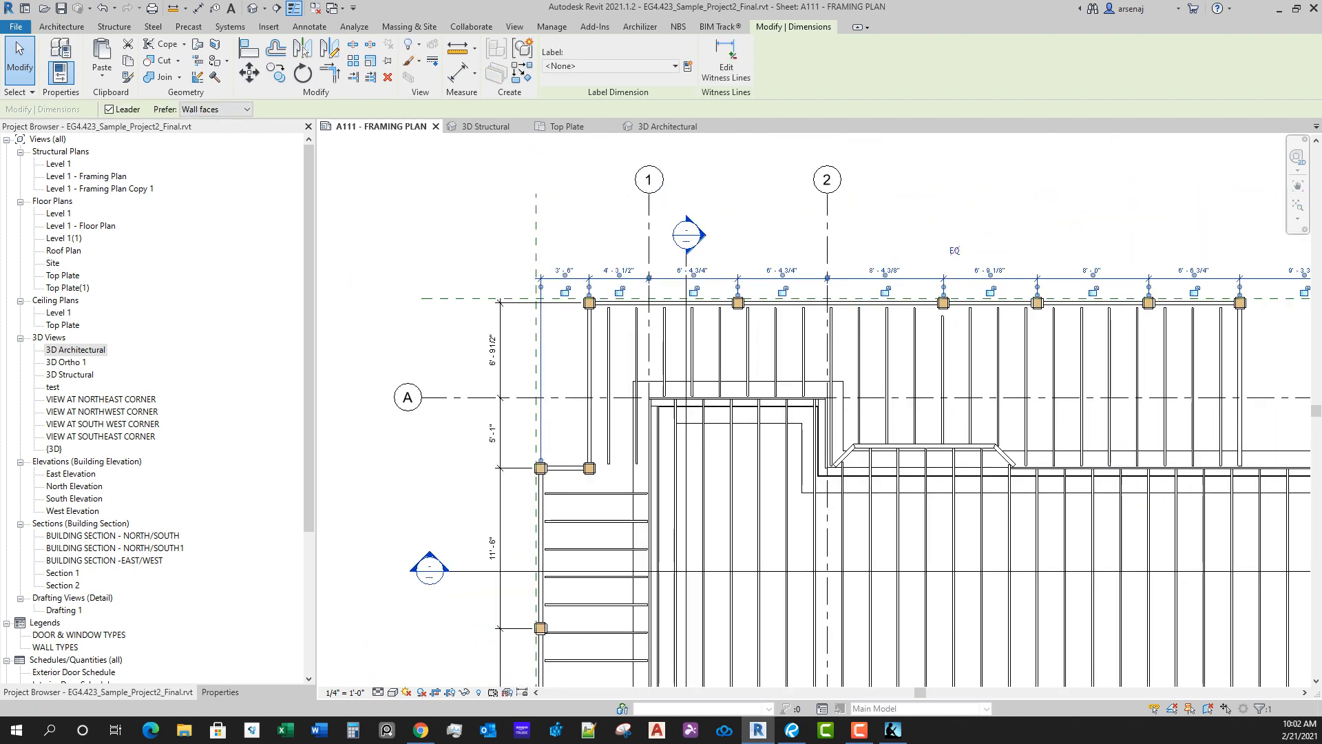
scroll(826, 344, up, 1)
mouse_move(792, 269)
mouse_down()
mouse_move(792, 247)
mouse_move(792, 270)
mouse_up()
scroll(930, 384, down, 1)
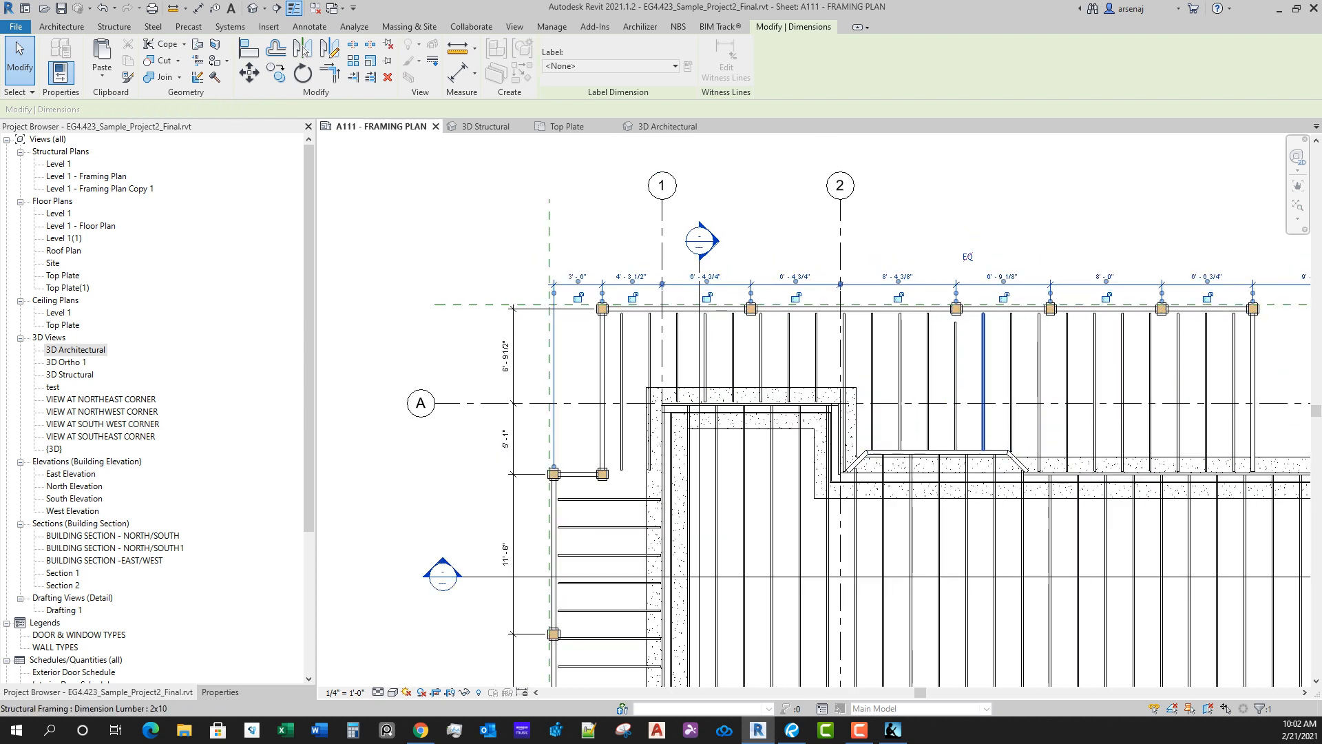
key(Escape)
scroll(838, 575, down, 2)
mouse_move(838, 575)
middle_down()
mouse_move(756, 340)
mouse_move(751, 232)
middle_up()
scroll(756, 340, down, 1)
scroll(753, 339, down, 1)
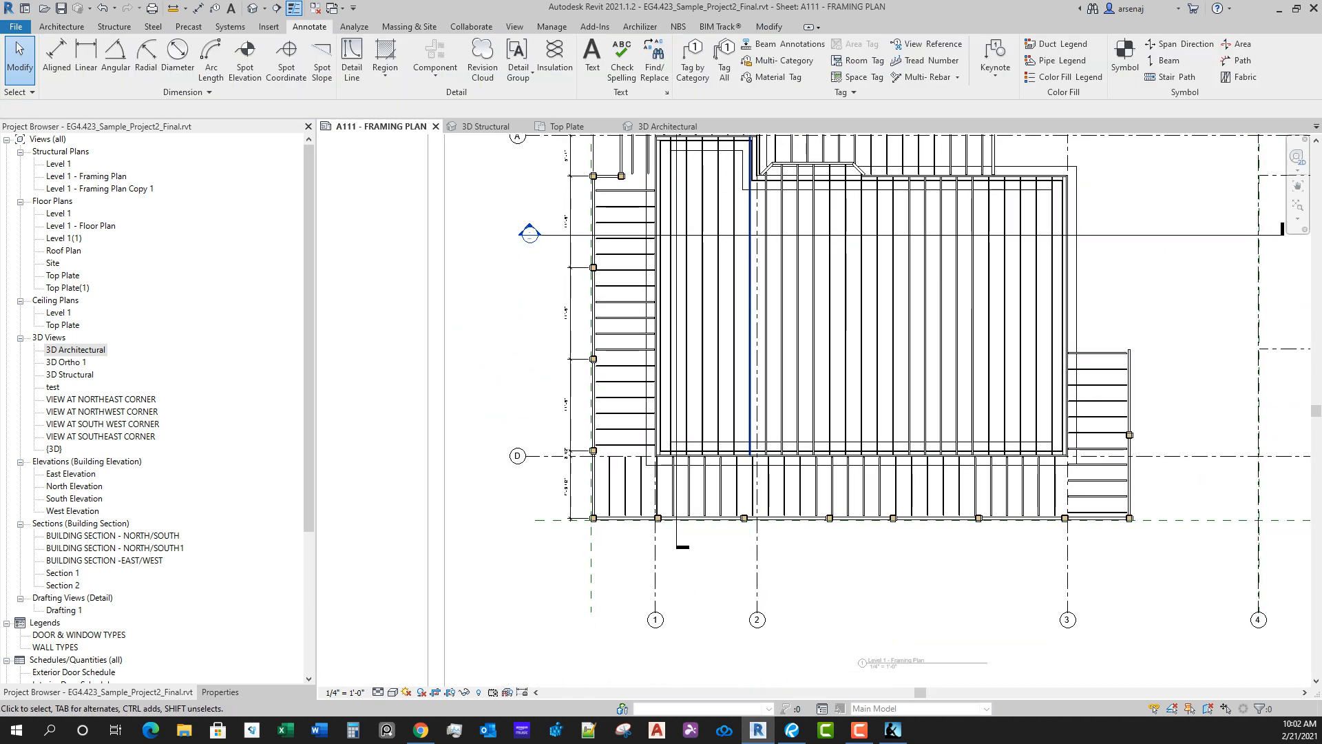
scroll(605, 537, up, 5)
key(d)
key(a)
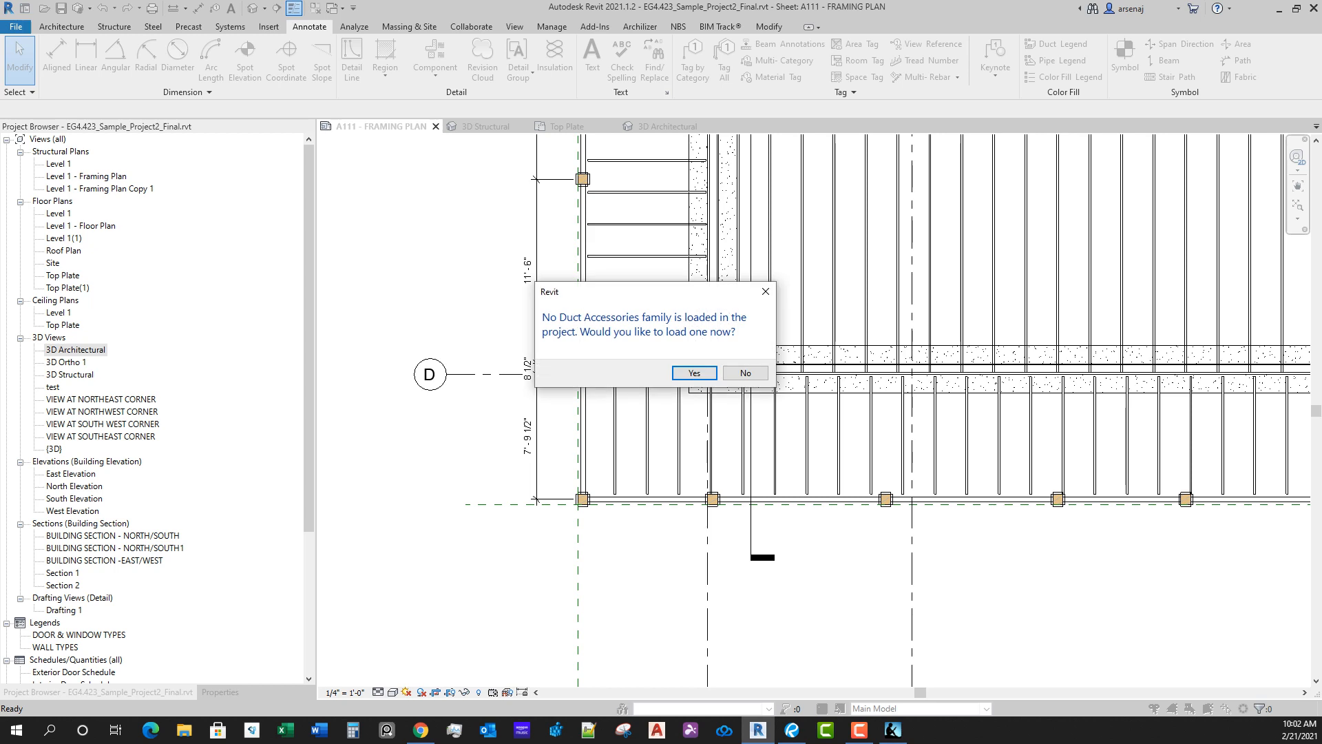
key(Escape)
key(d)
key(l)
Step: Start an aligned dimension string along the south deck edge from the southwest corner column through grid 1 and the adjacent column
key(d)
key(i)
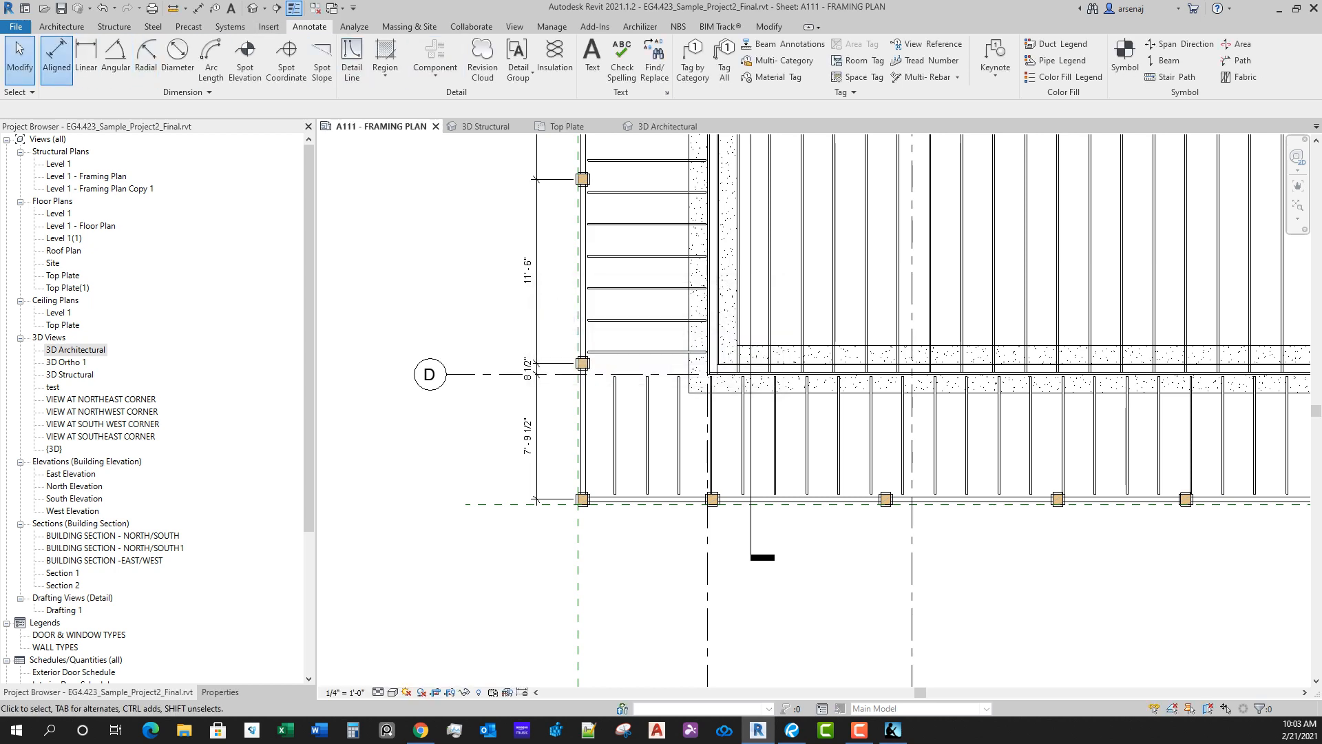
scroll(594, 522, up, 4)
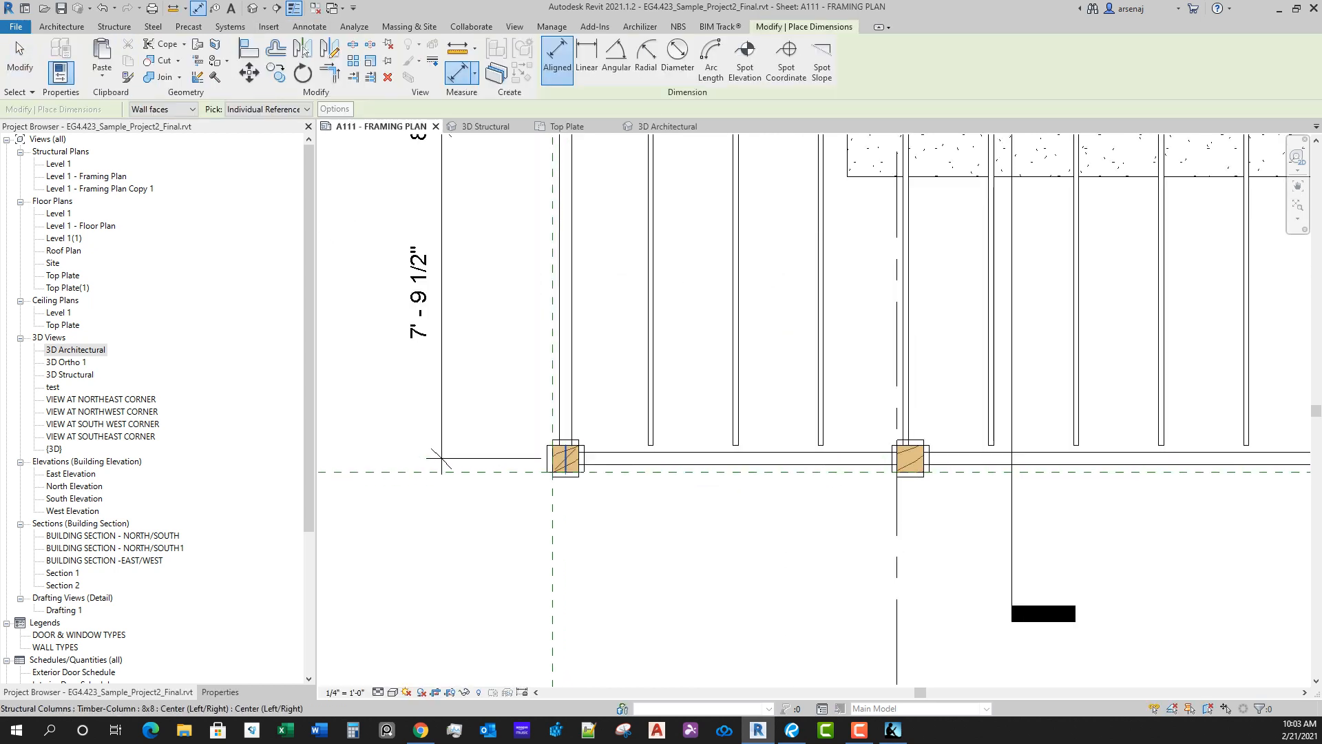
click(910, 460)
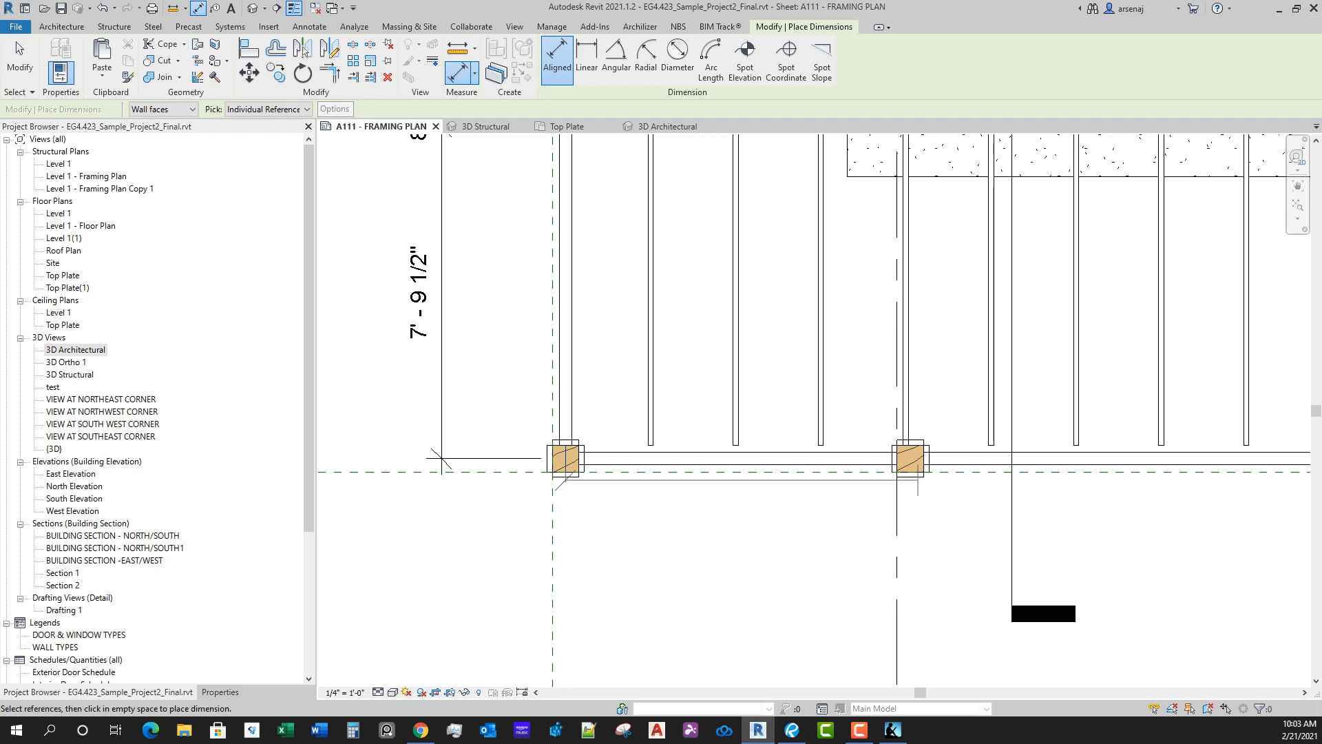
click(898, 517)
click(910, 472)
scroll(865, 576, down, 4)
middle_drag(1011, 578, 691, 575)
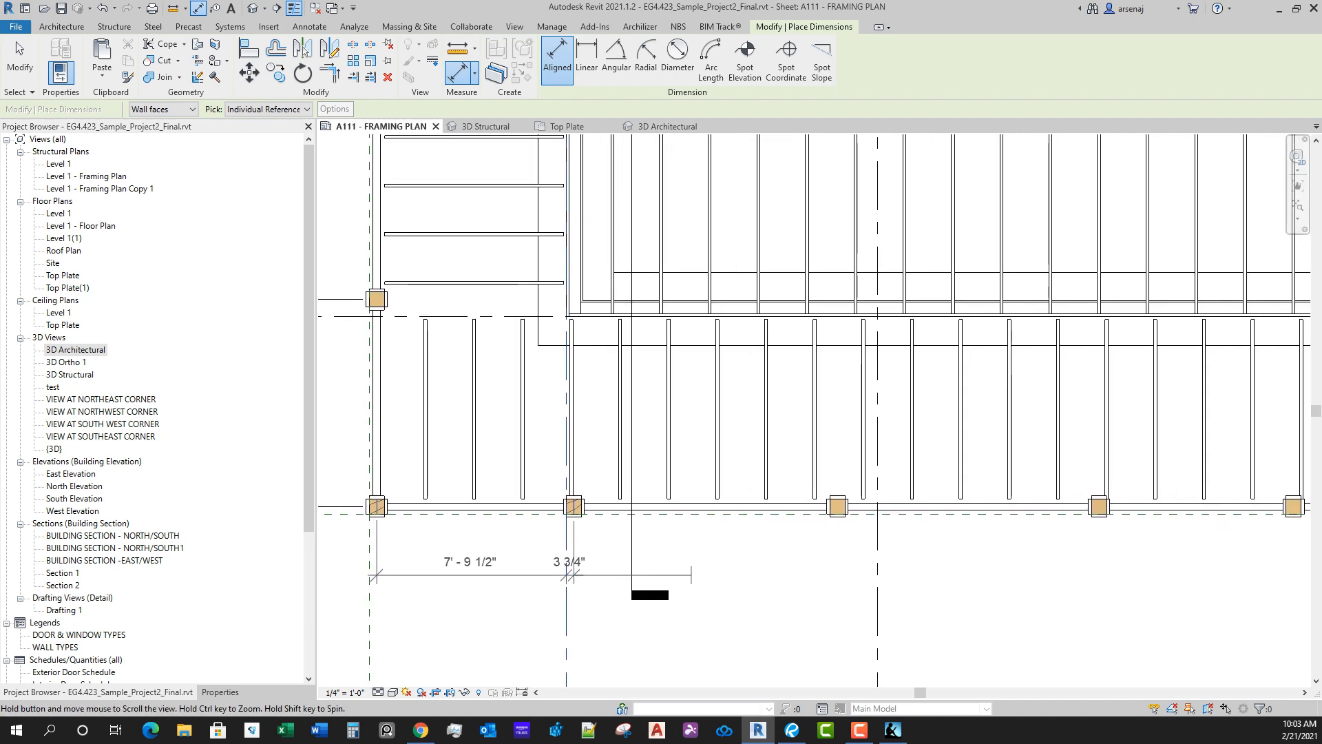
Step: Extend the south dimension string east through the next three column centres
scroll(780, 554, up, 2)
click(867, 480)
scroll(883, 574, down, 2)
middle_drag(1107, 573, 904, 571)
scroll(905, 569, up, 2)
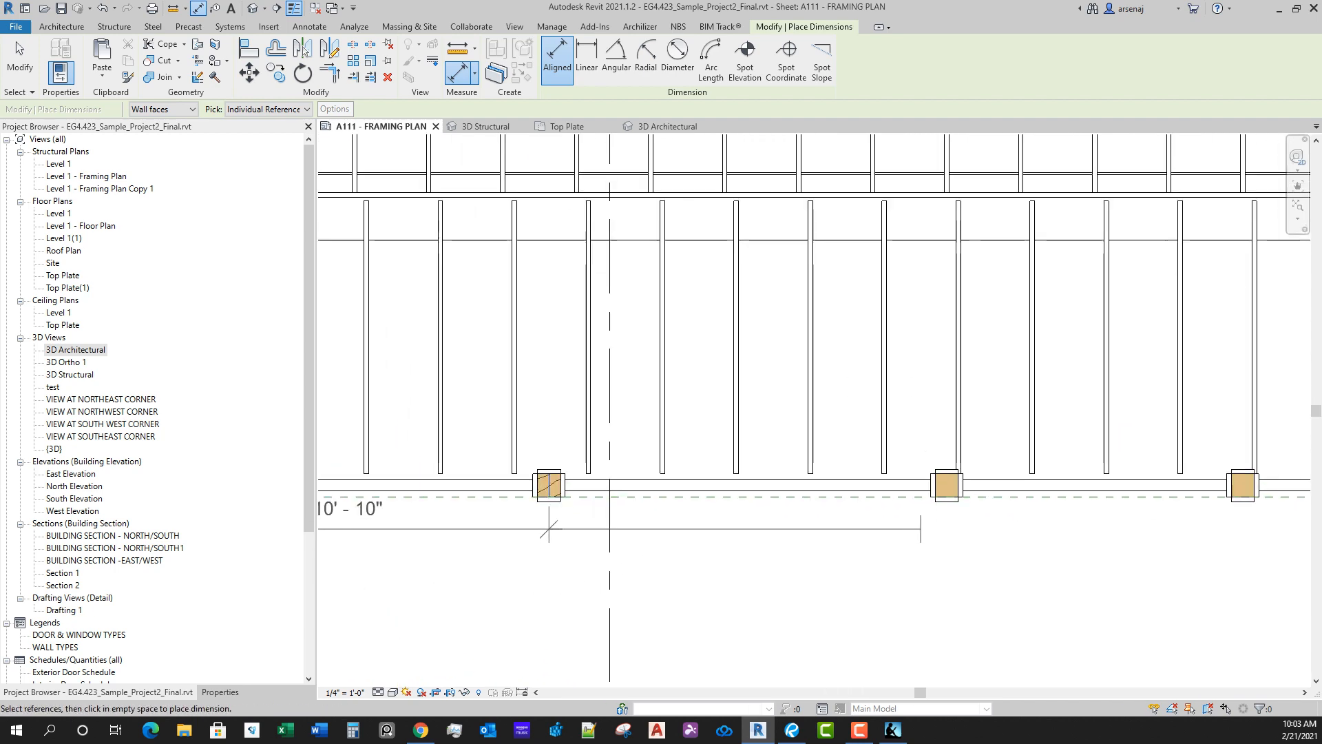
click(945, 483)
scroll(1029, 565, down, 2)
click(1166, 516)
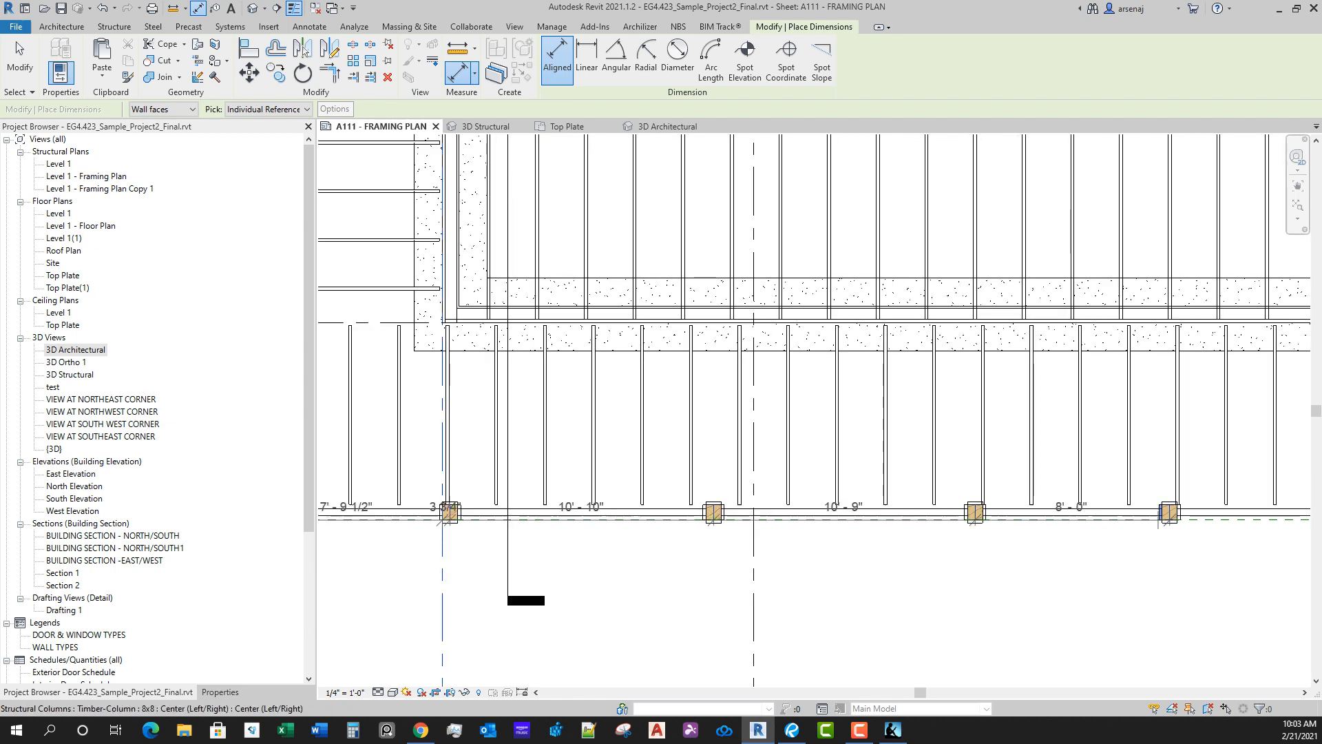
Step: Extend the south dimension string through the remaining columns to the southeast corner column and include grid 3
scroll(1003, 554, down, 2)
middle_drag(1232, 557, 845, 538)
scroll(847, 534, up, 2)
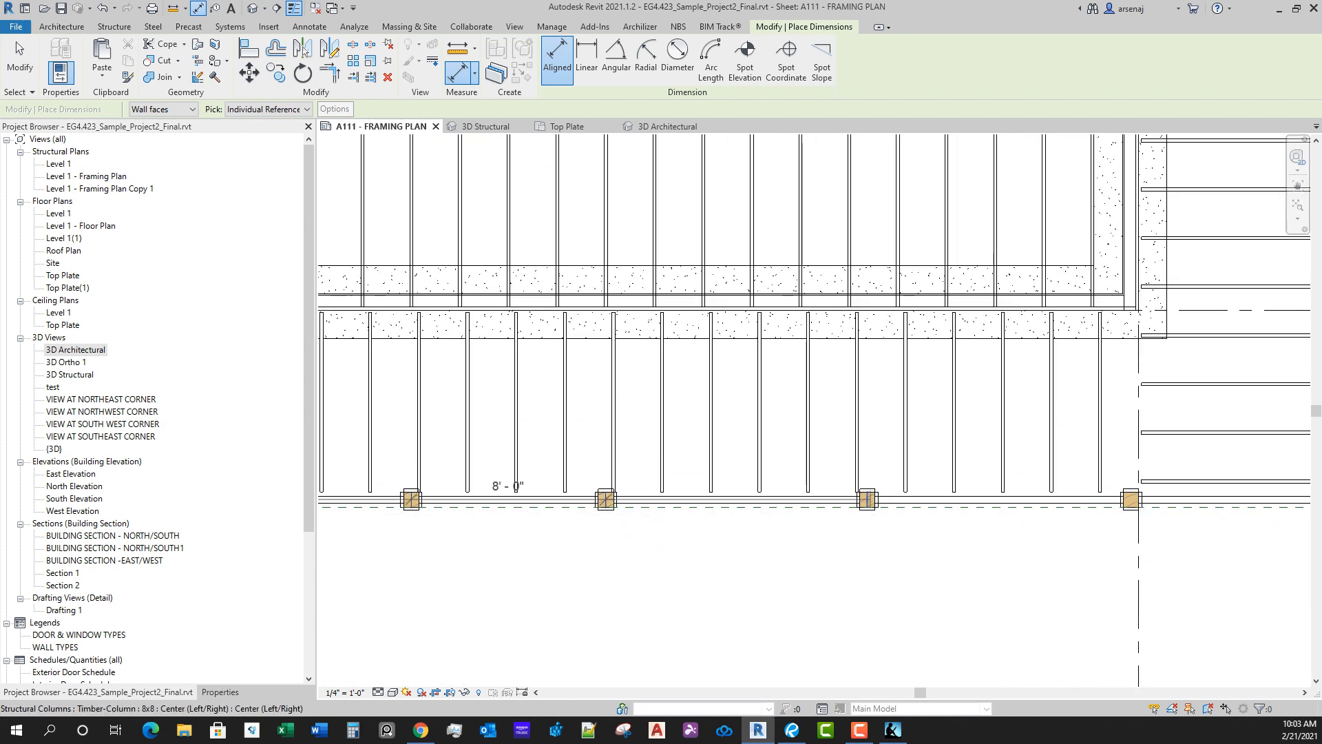
click(1131, 508)
scroll(1140, 555, down, 1)
middle_drag(1141, 561, 782, 578)
scroll(782, 579, up, 1)
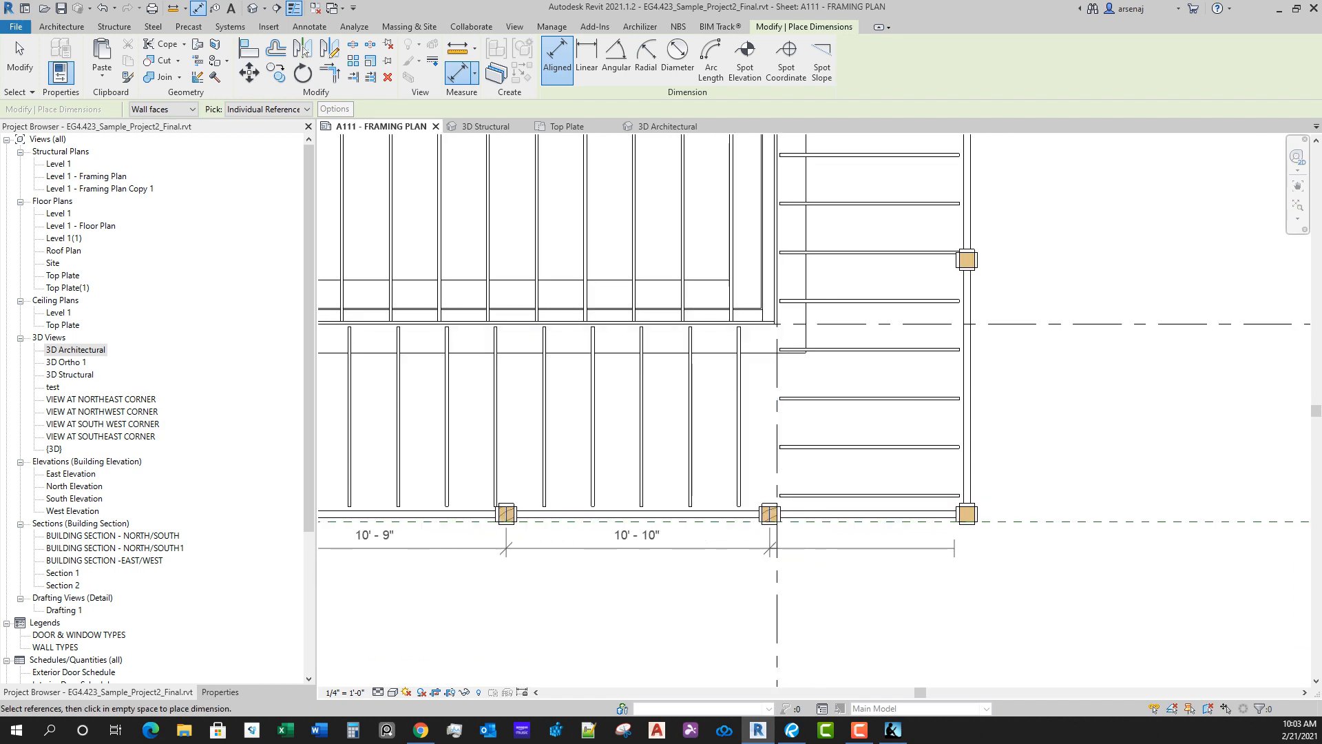
scroll(956, 553, up, 2)
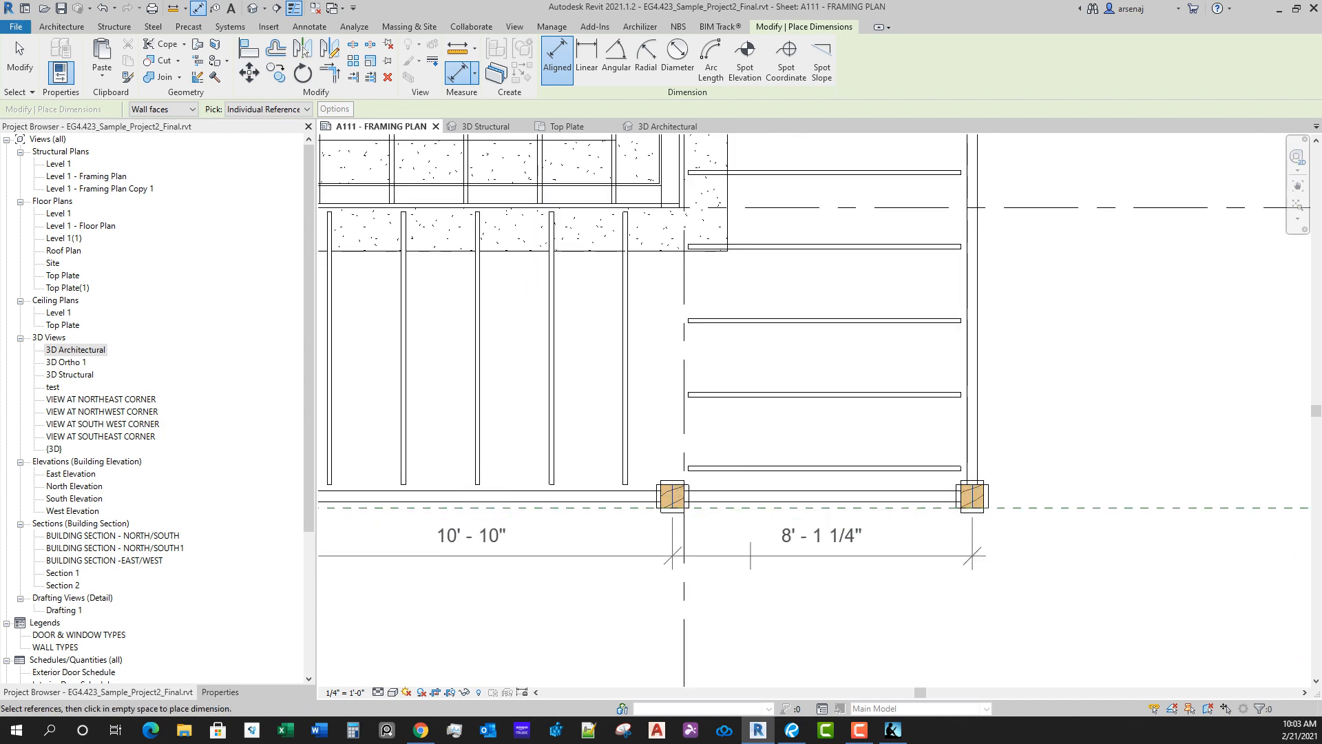
click(684, 570)
Step: Add grid 2 to the south dimension string and place the string just below the row of columns
scroll(496, 598, down, 2)
middle_drag(496, 598, 1143, 503)
scroll(390, 564, down, 2)
middle_drag(390, 564, 650, 535)
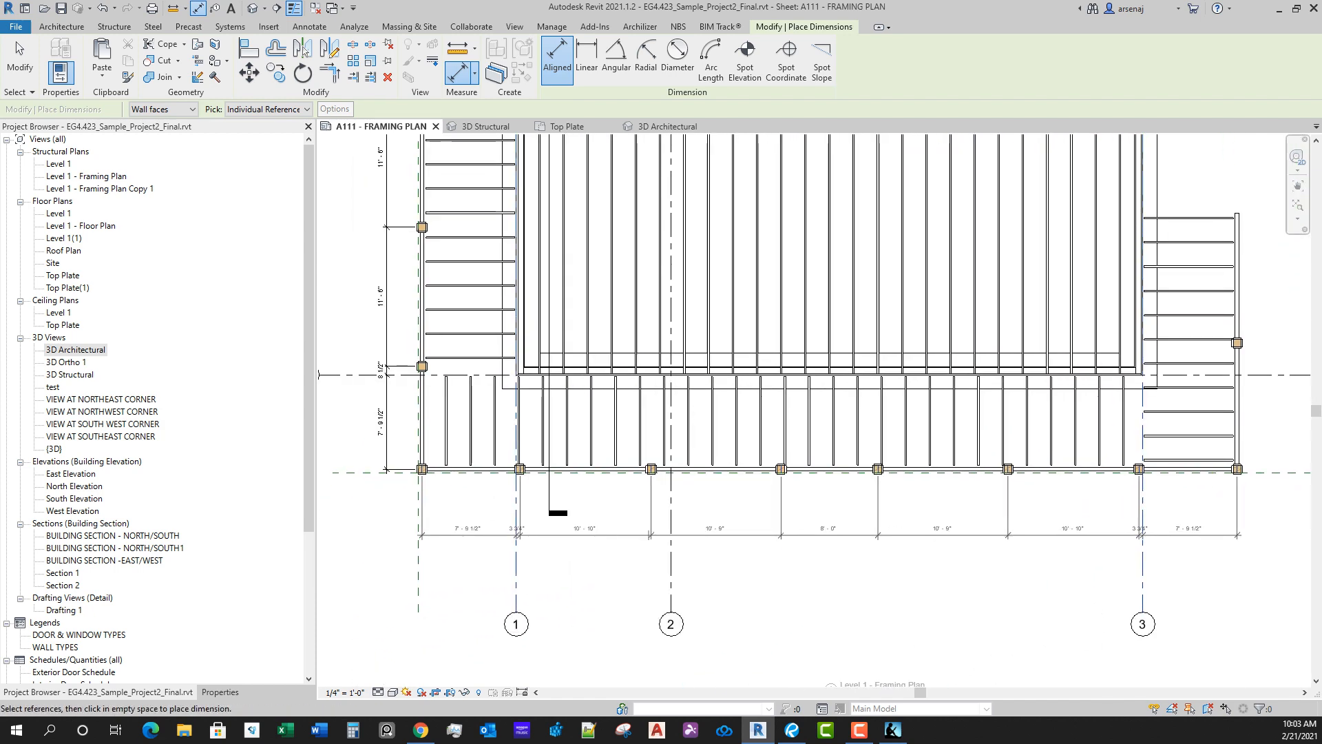
click(671, 518)
scroll(746, 526, up, 1)
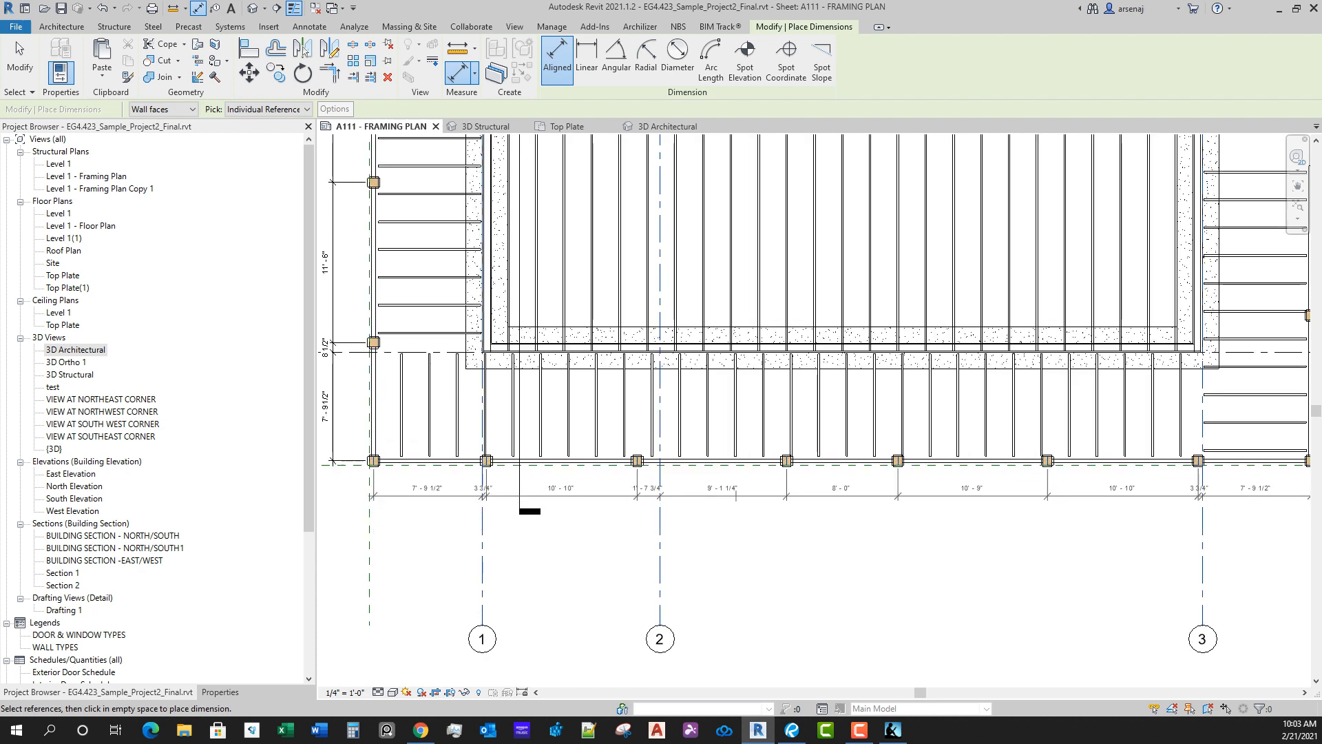
click(732, 497)
Step: Dimension the east deck edge from the southeast corner column through grid D to the next column north, placing the string outside the deck
scroll(772, 504, down, 3)
middle_drag(771, 504, 614, 544)
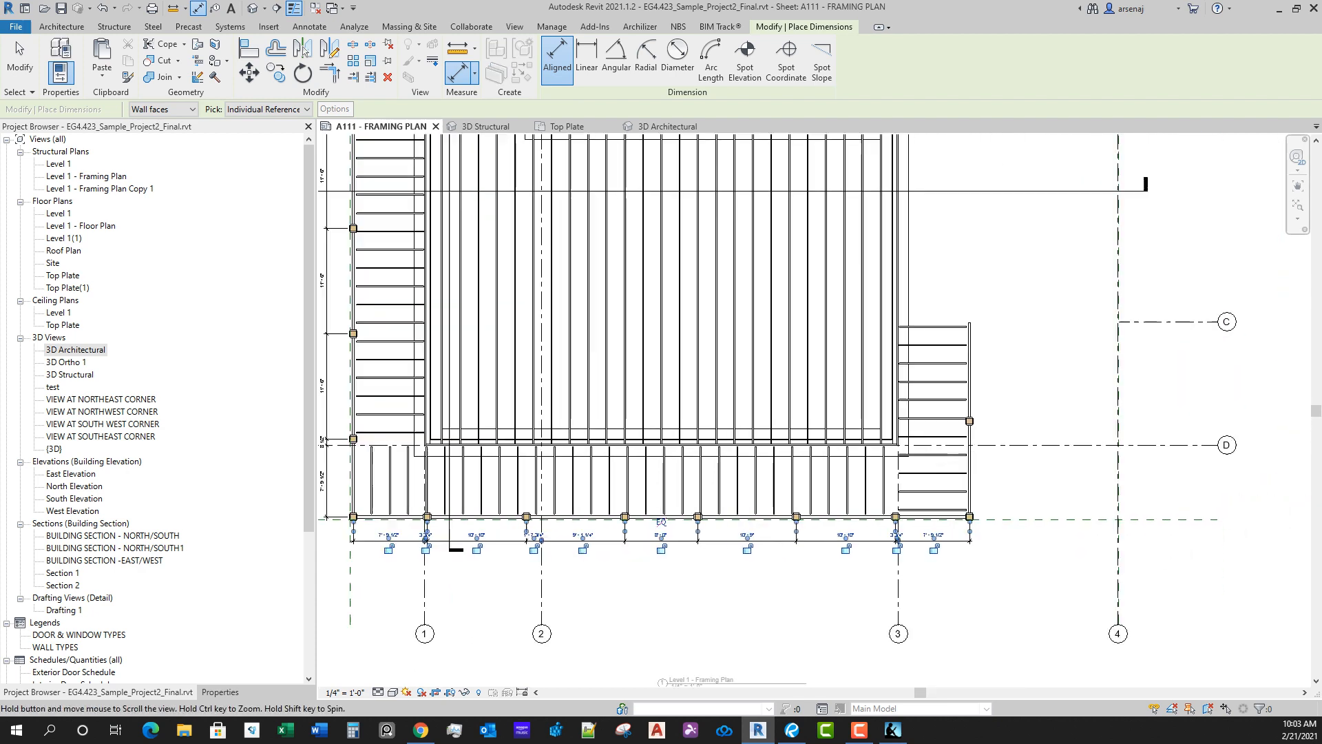
scroll(968, 575, up, 3)
scroll(861, 519, down, 5)
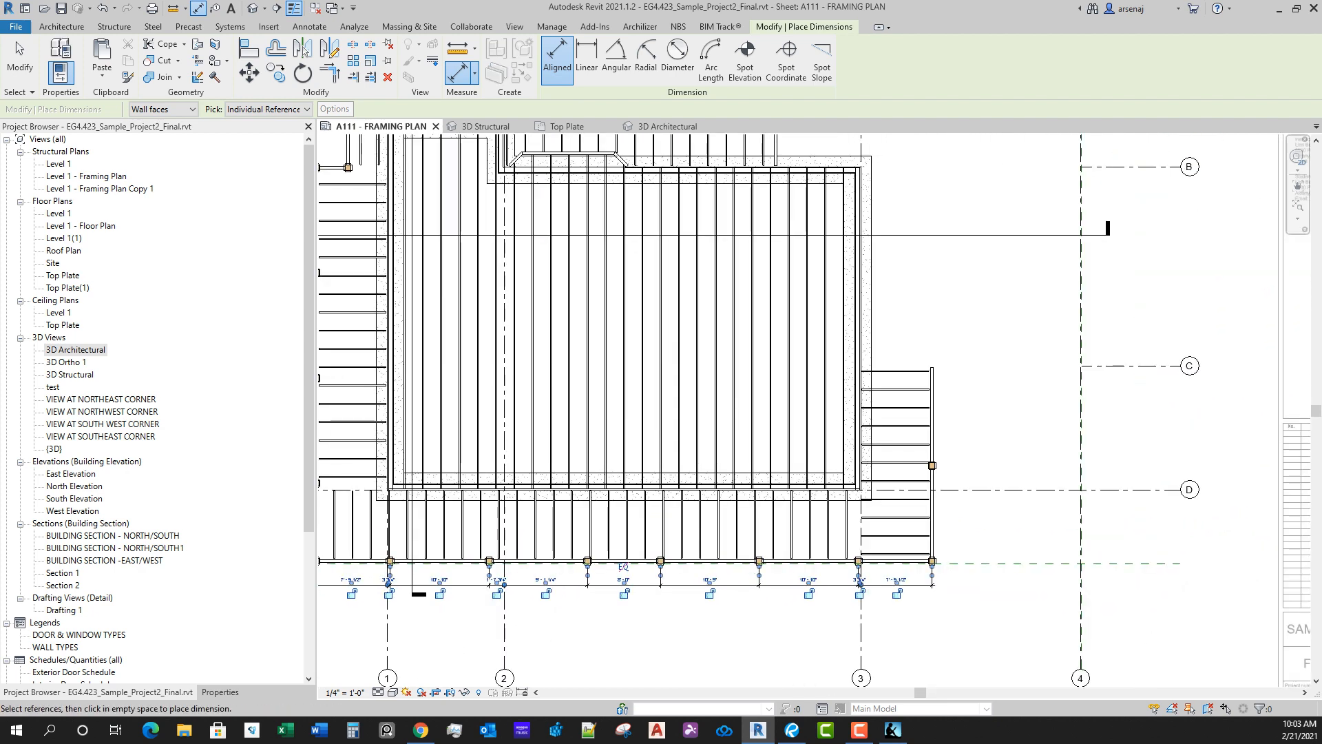
scroll(1026, 585, up, 2)
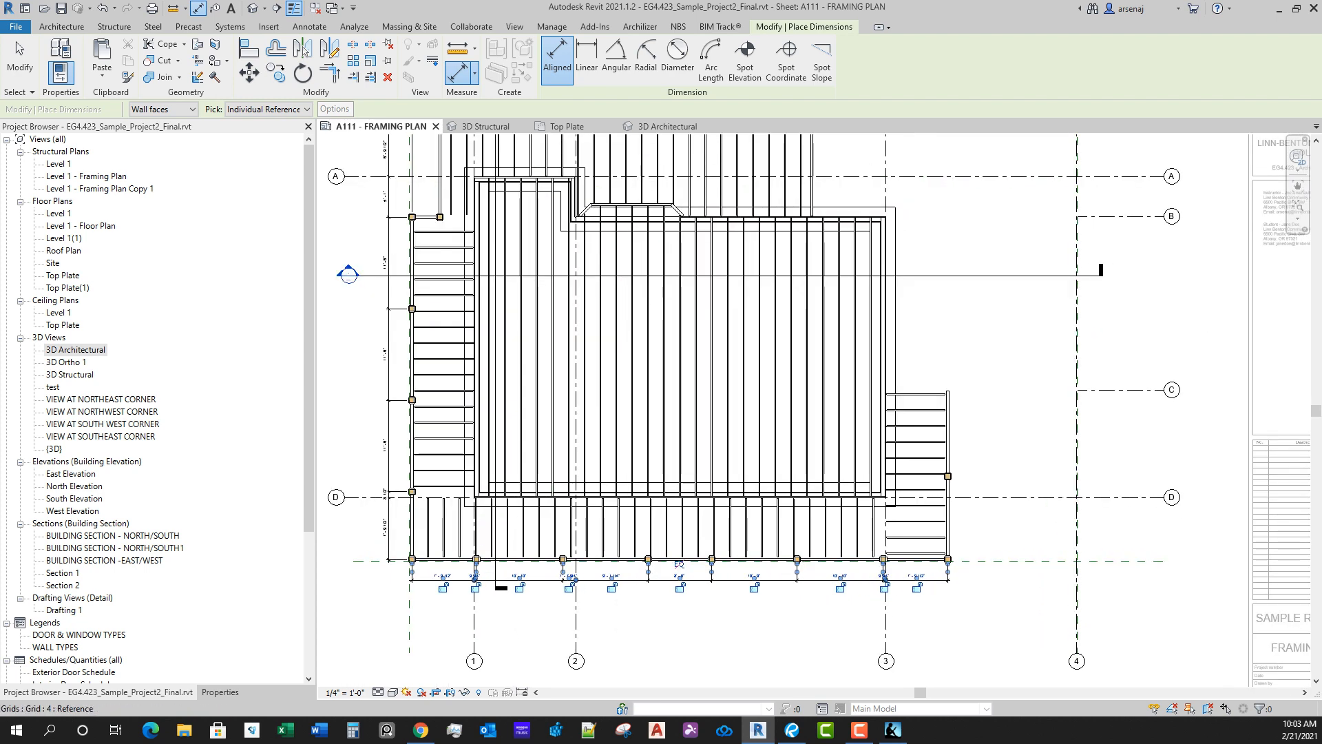
scroll(957, 565, up, 5)
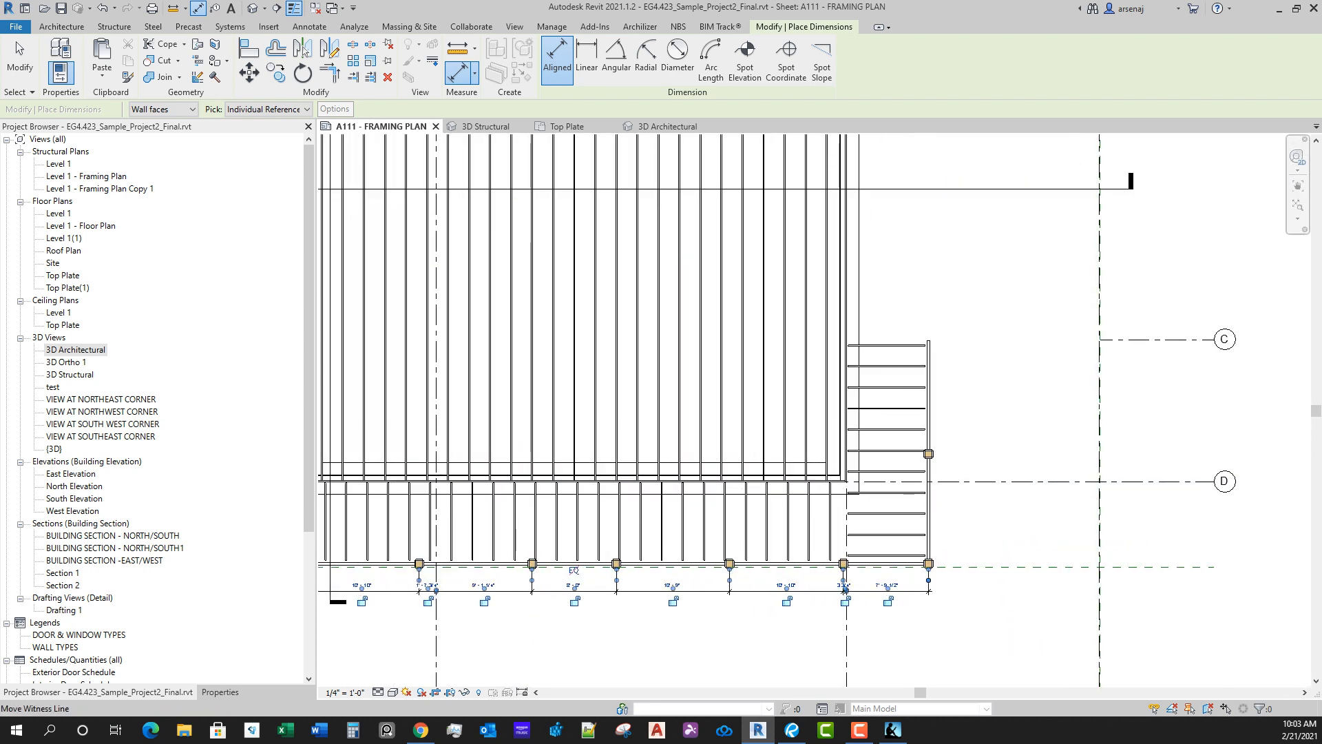
click(924, 544)
click(966, 355)
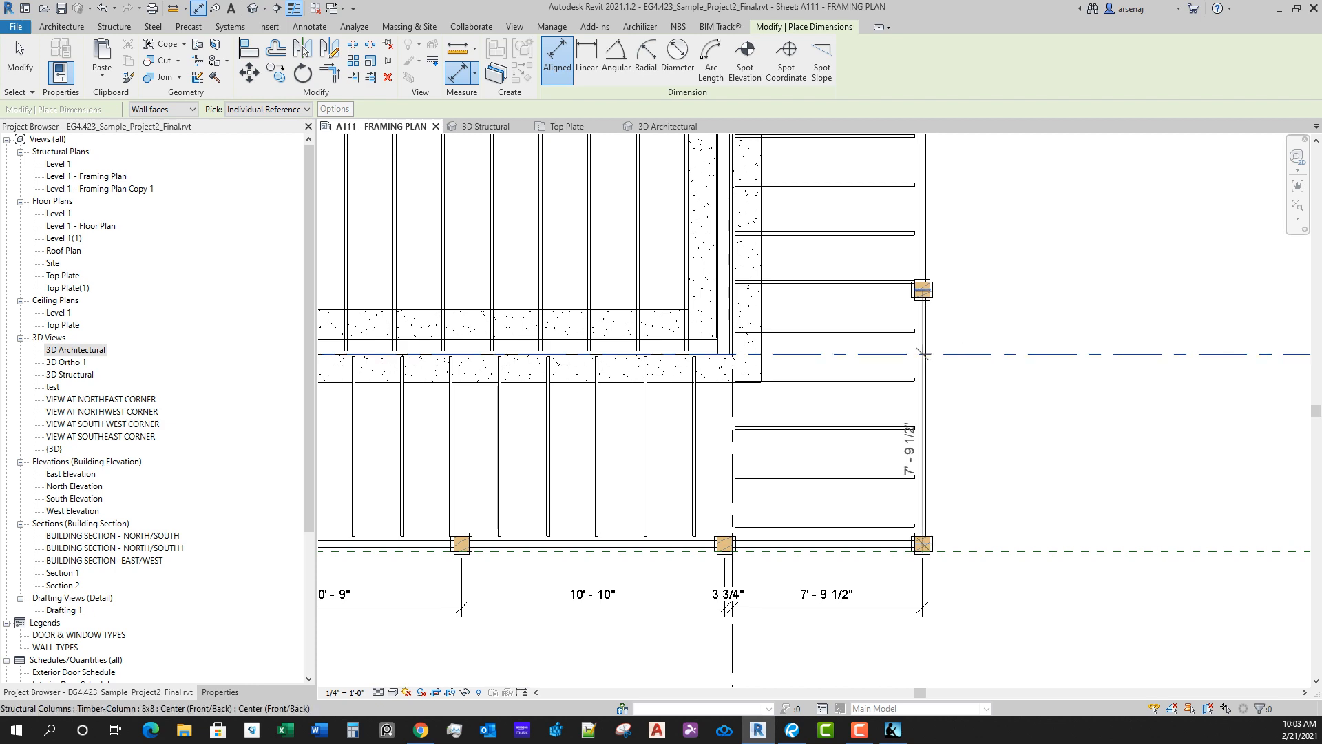
click(924, 289)
scroll(986, 391, down, 2)
click(978, 444)
scroll(981, 445, down, 3)
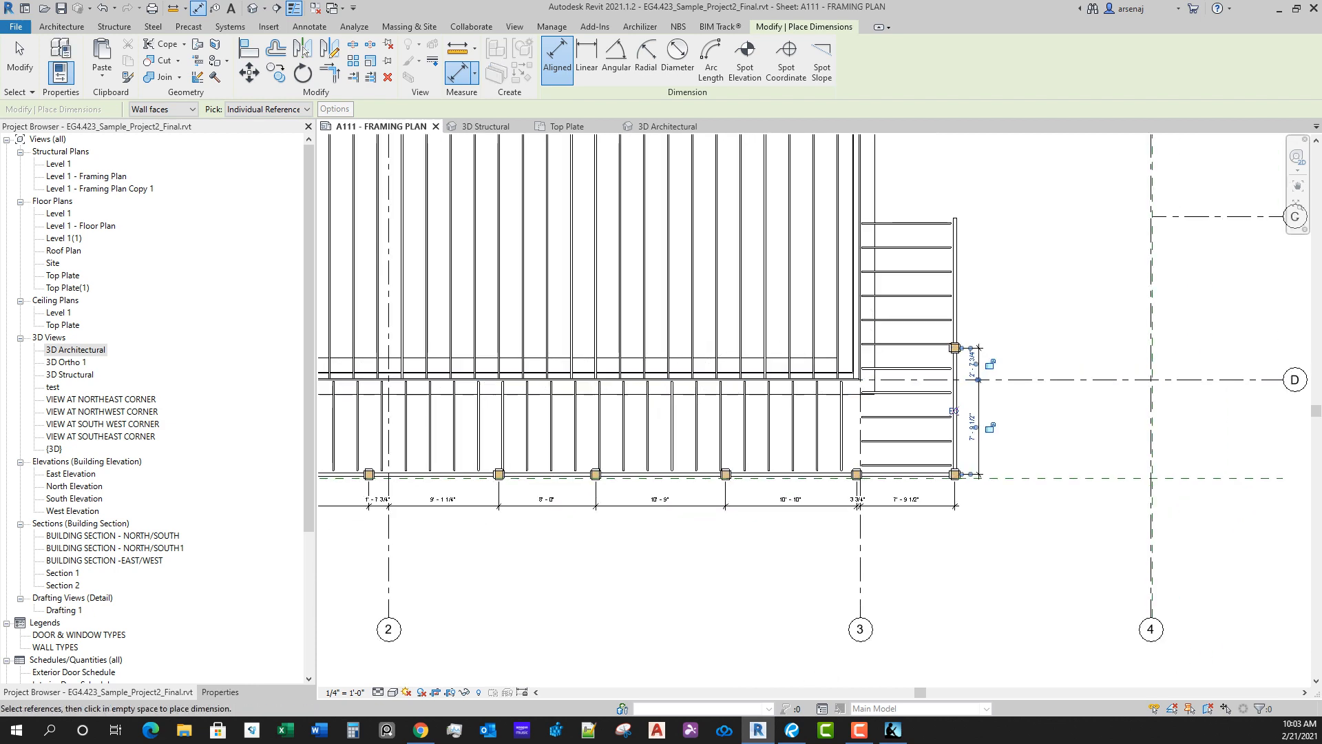
key(Escape)
middle_drag(986, 447, 1001, 467)
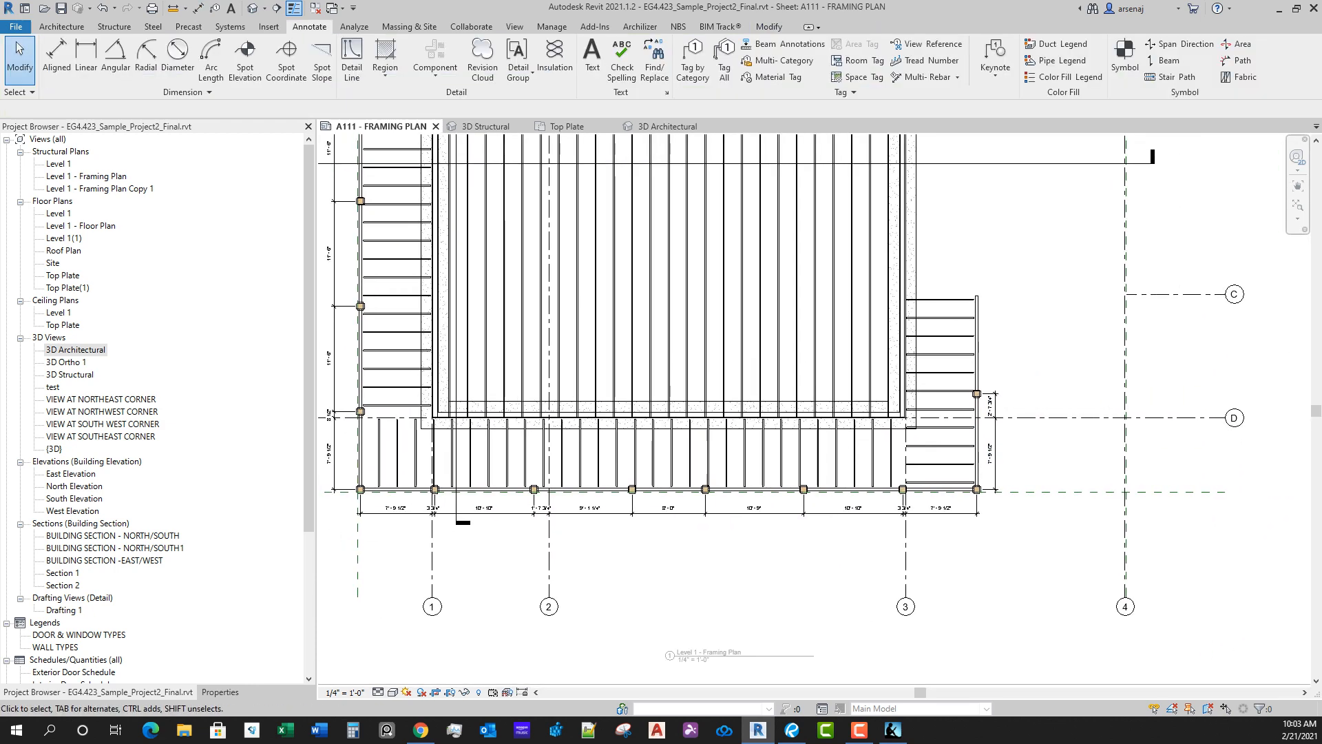
middle_drag(708, 533, 819, 580)
scroll(845, 579, down, 1)
scroll(826, 603, down, 1)
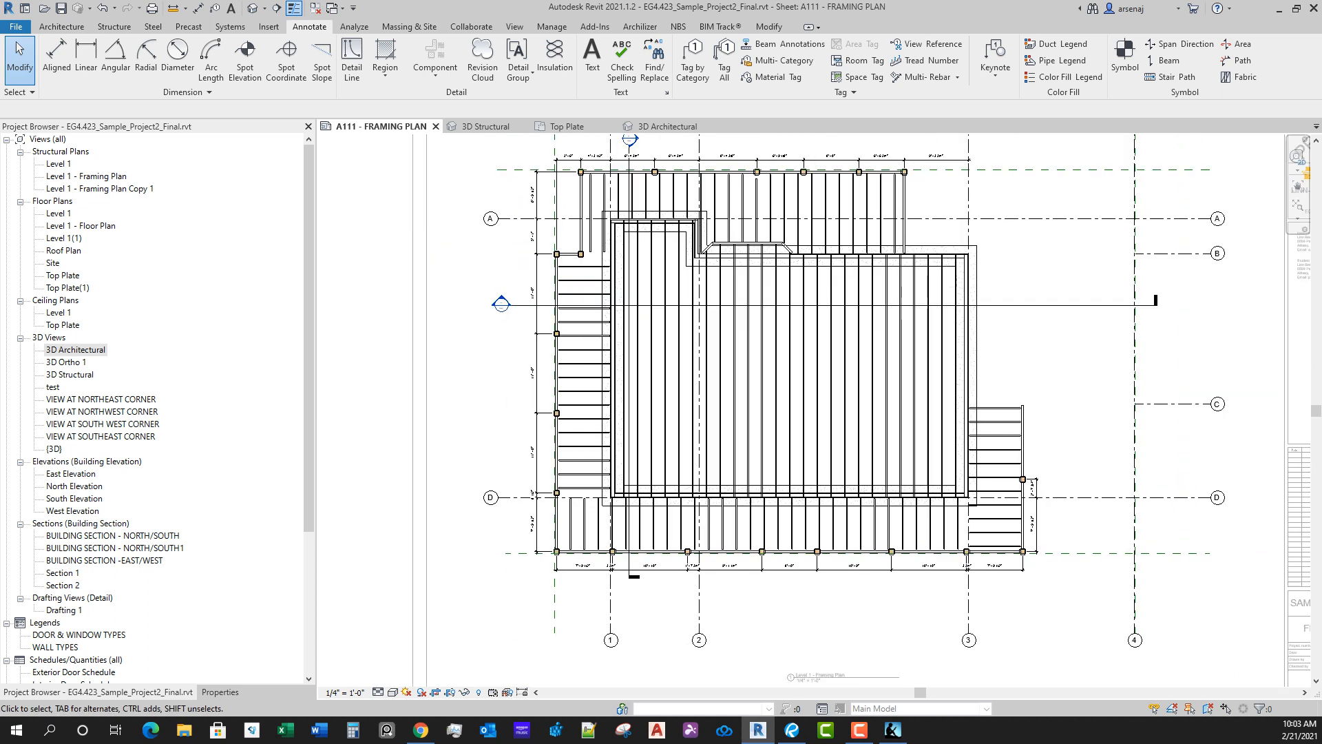
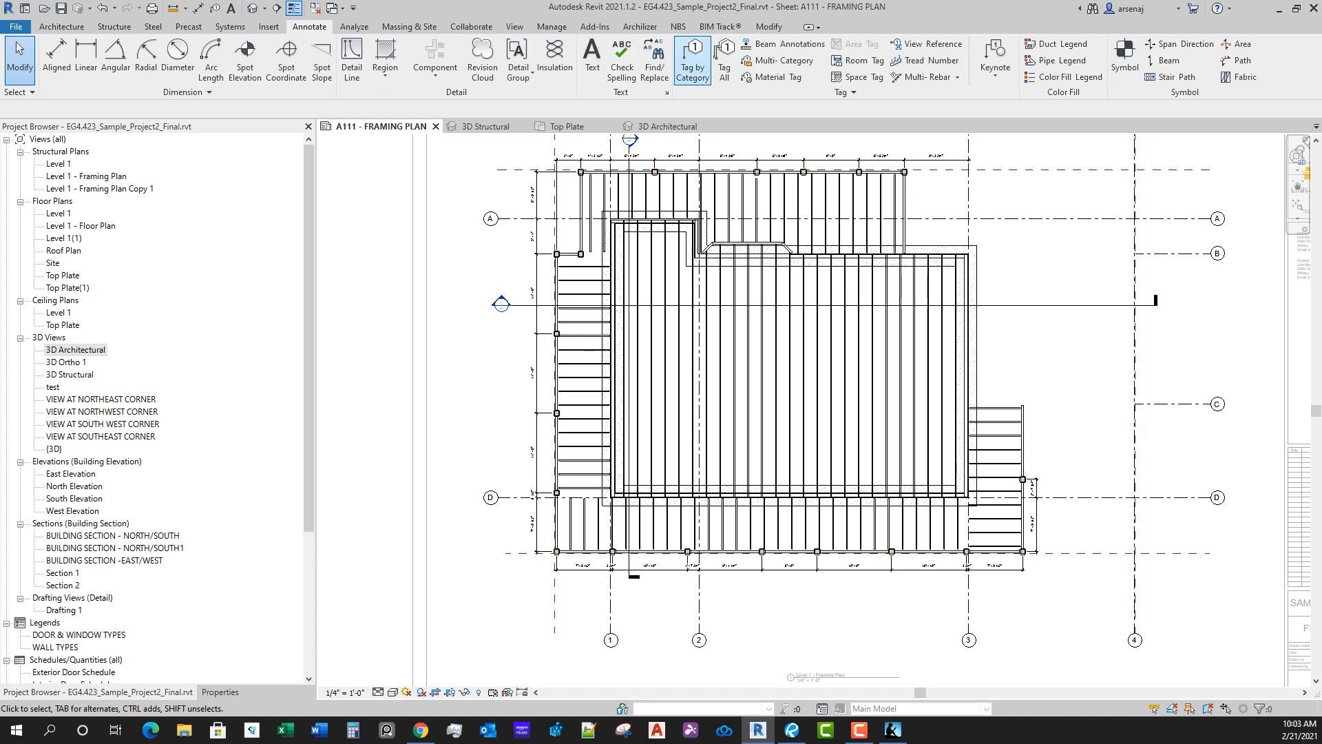
Step: Start tagging by category on the 8x8 timber column just north of grid D and agree to load a structural column tag
click(693, 66)
scroll(1033, 502, up, 6)
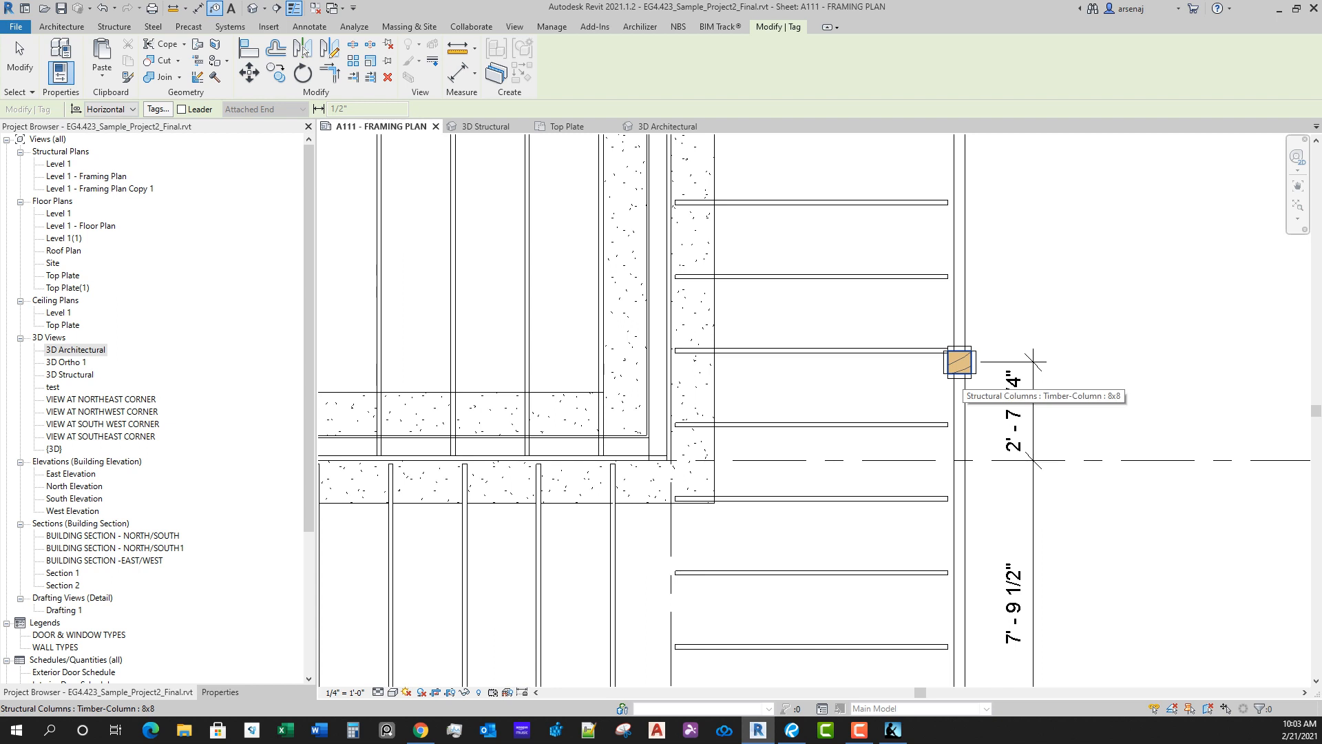
click(959, 363)
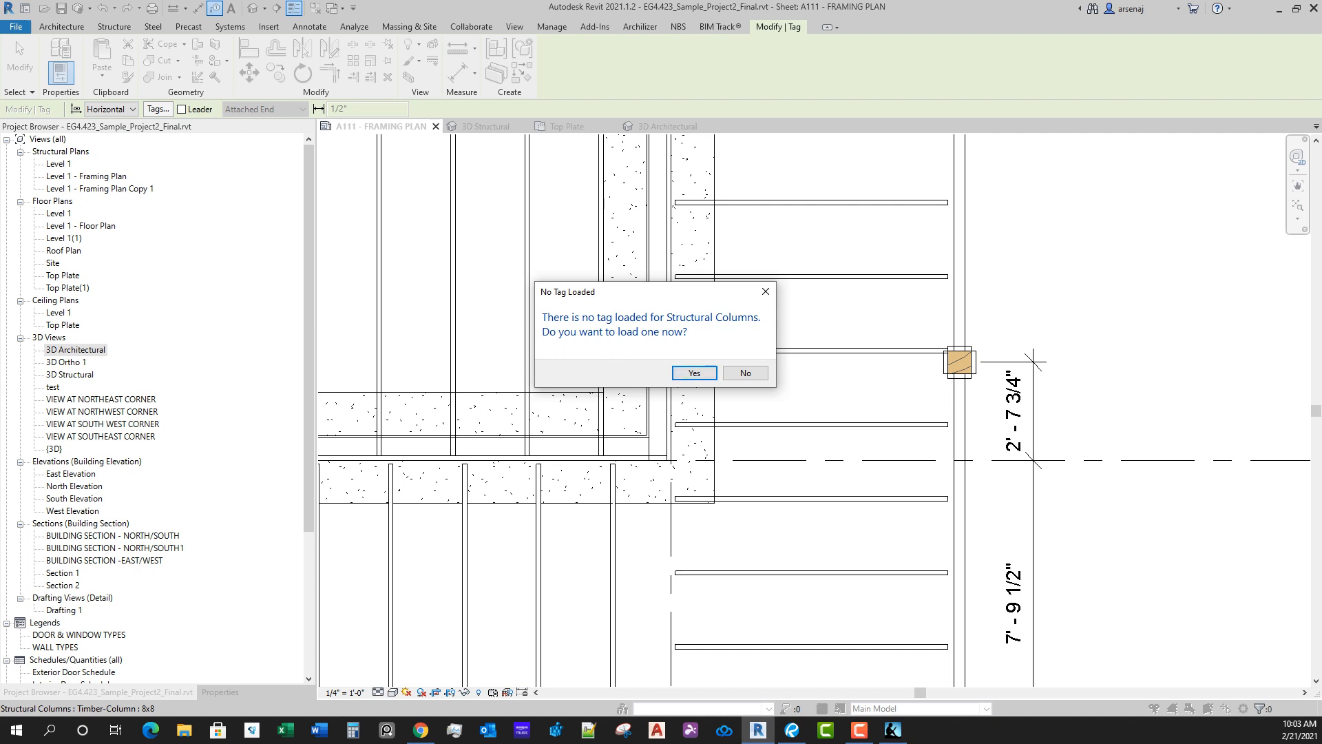
click(695, 373)
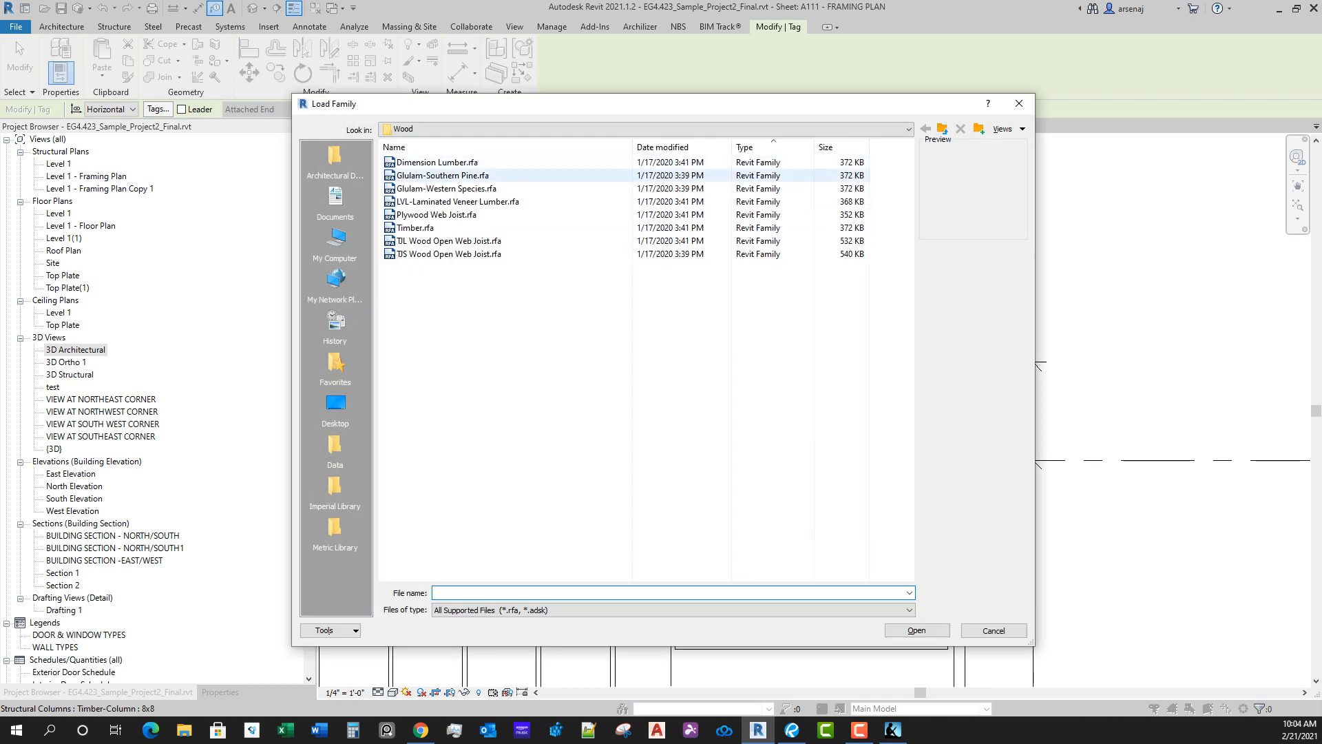
Step: Load Structural Column Tag-45.rfa from the Structural subfolder of the English-Imperial Annotations library
click(943, 129)
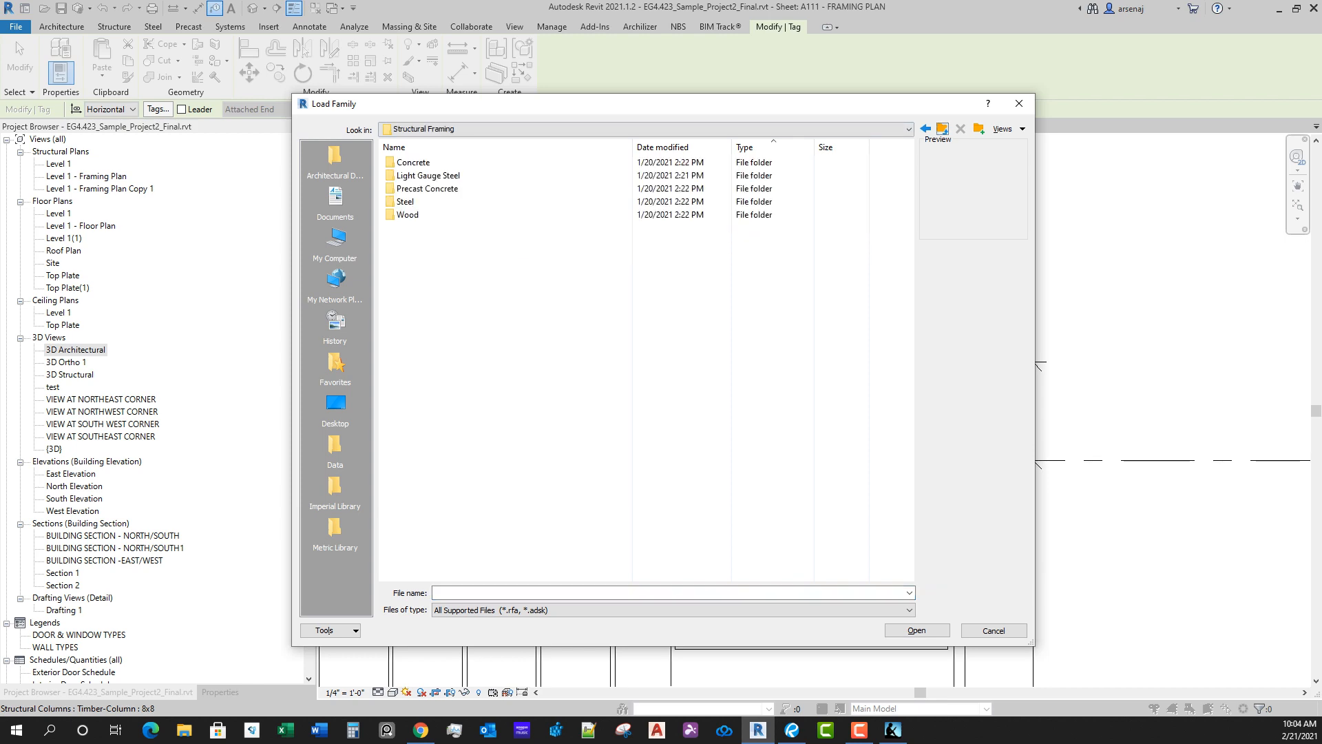
click(943, 129)
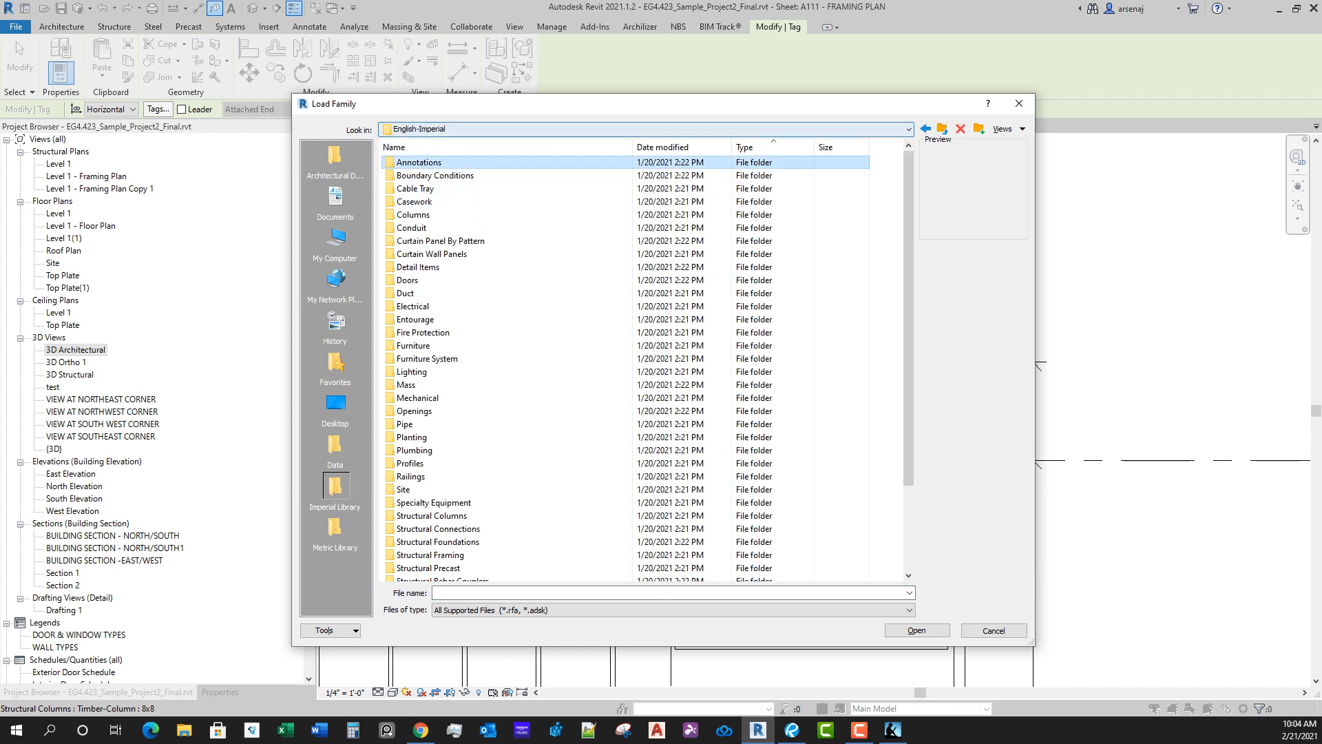
double_click(419, 162)
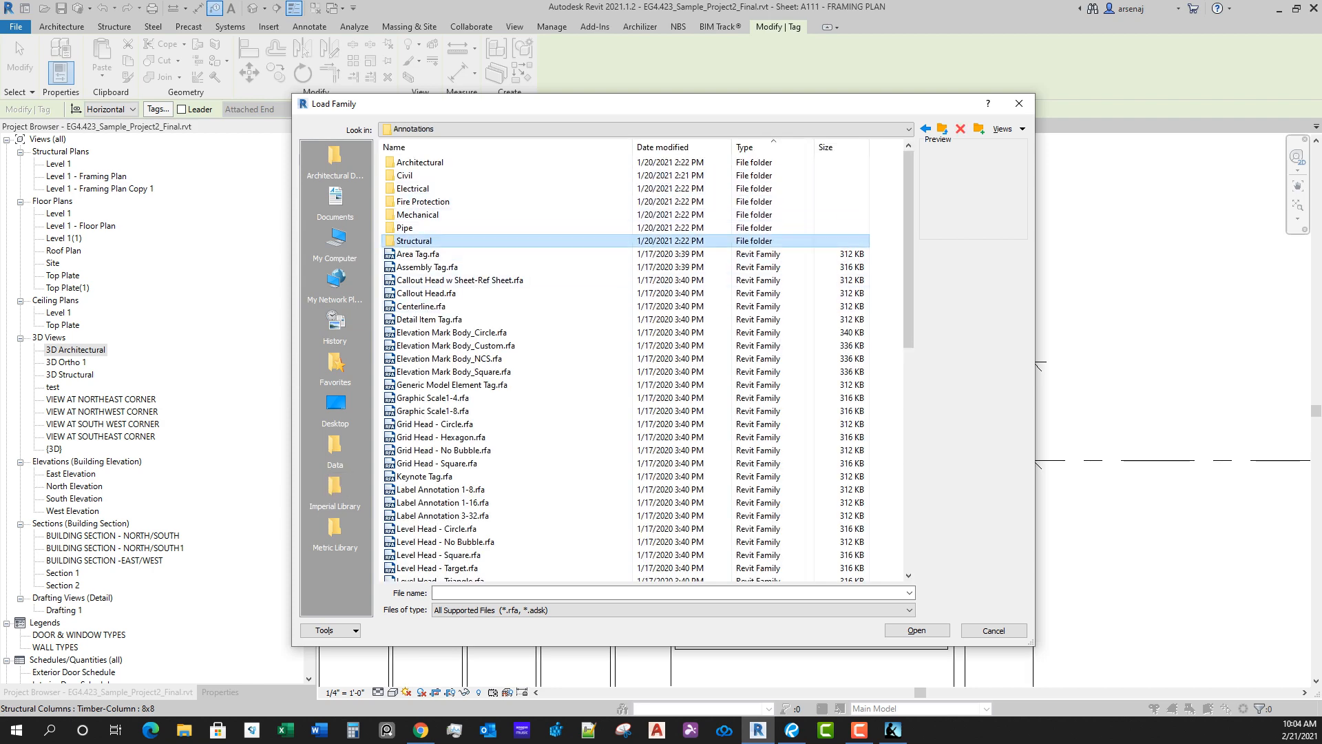
double_click(414, 241)
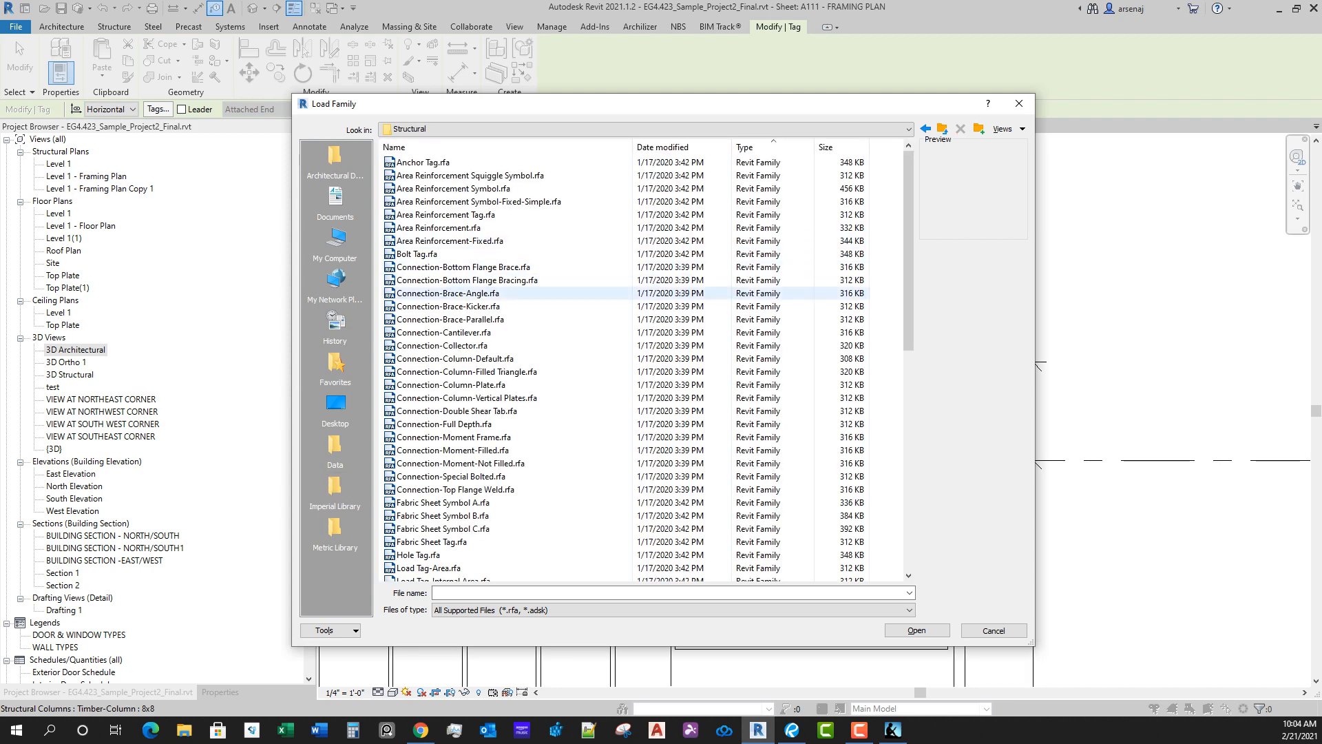
scroll(551, 296, down, 1)
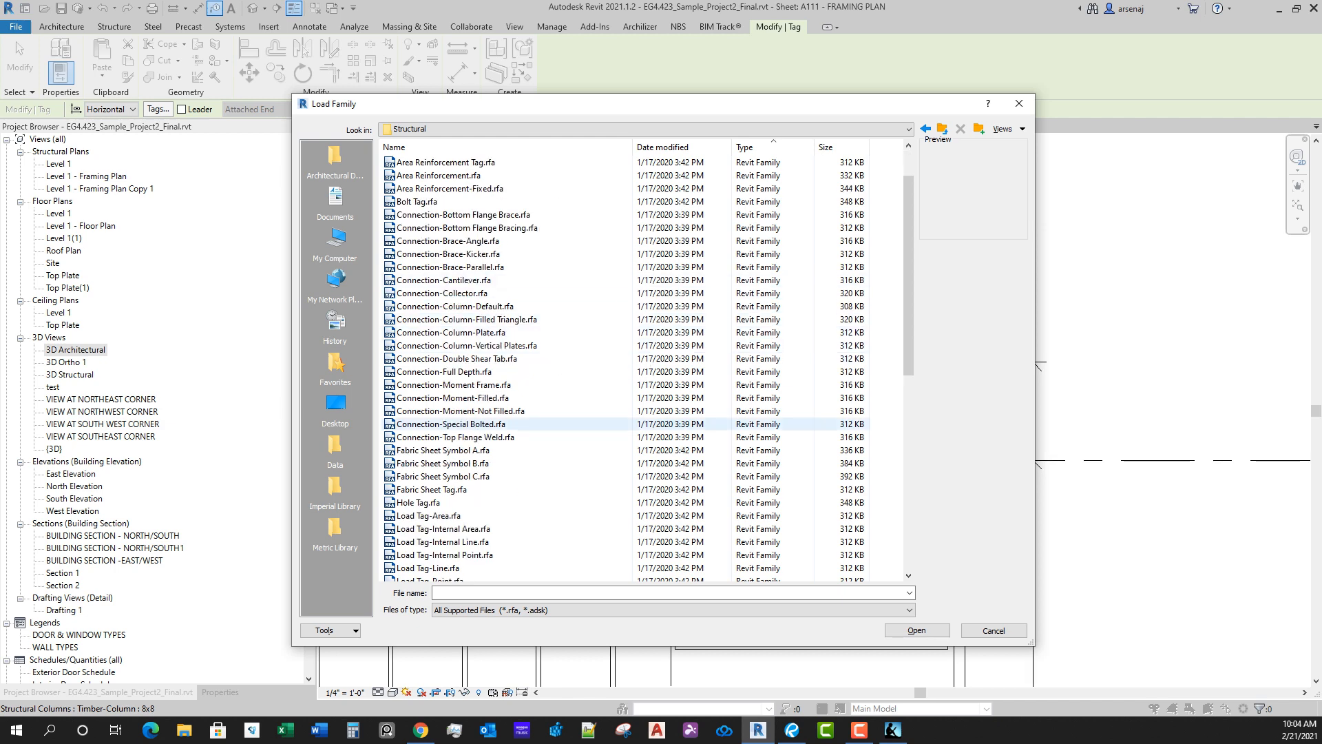
scroll(524, 475, down, 10)
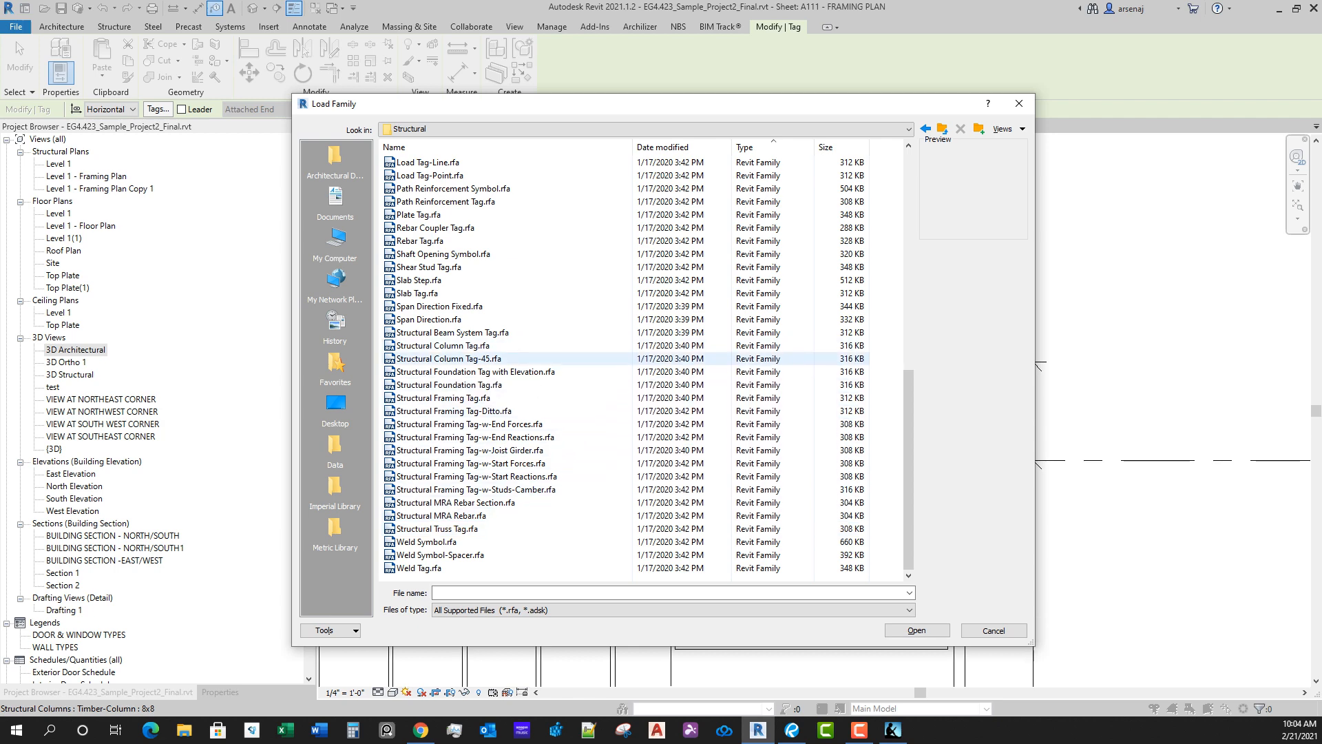
click(448, 358)
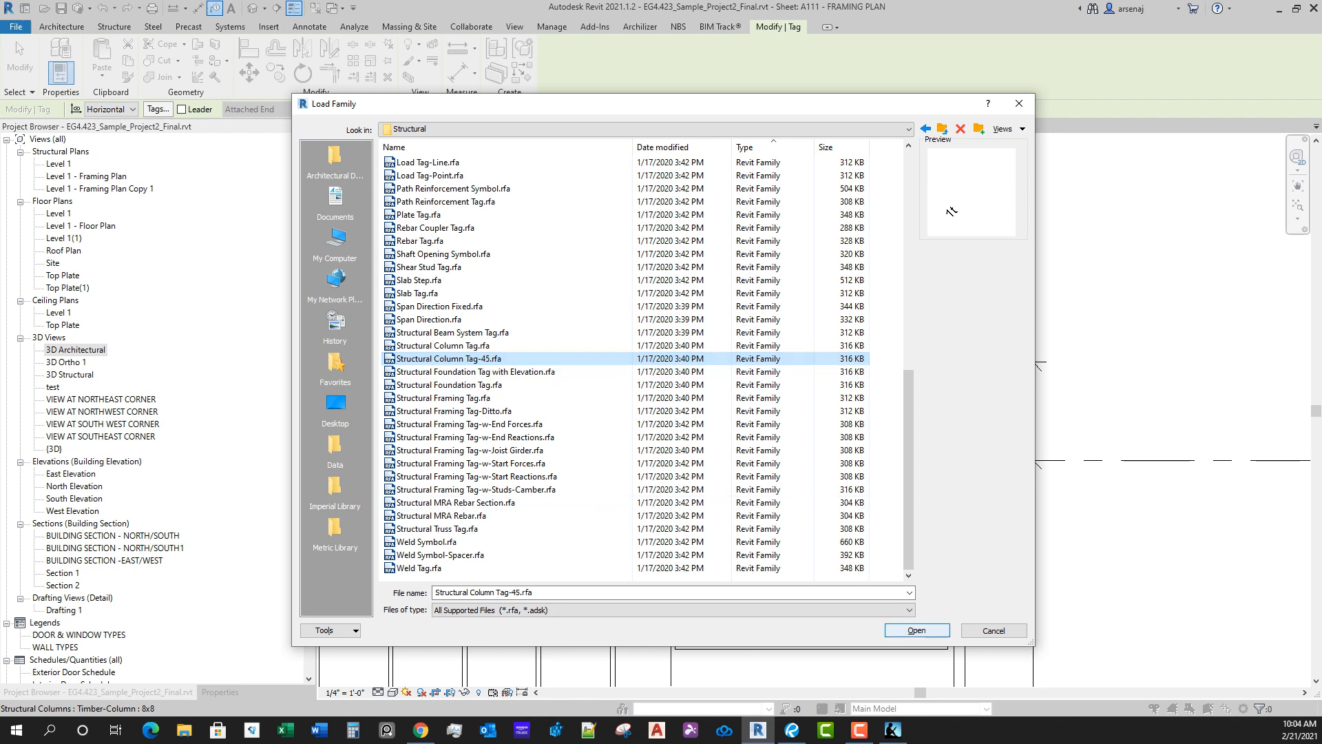
key(Return)
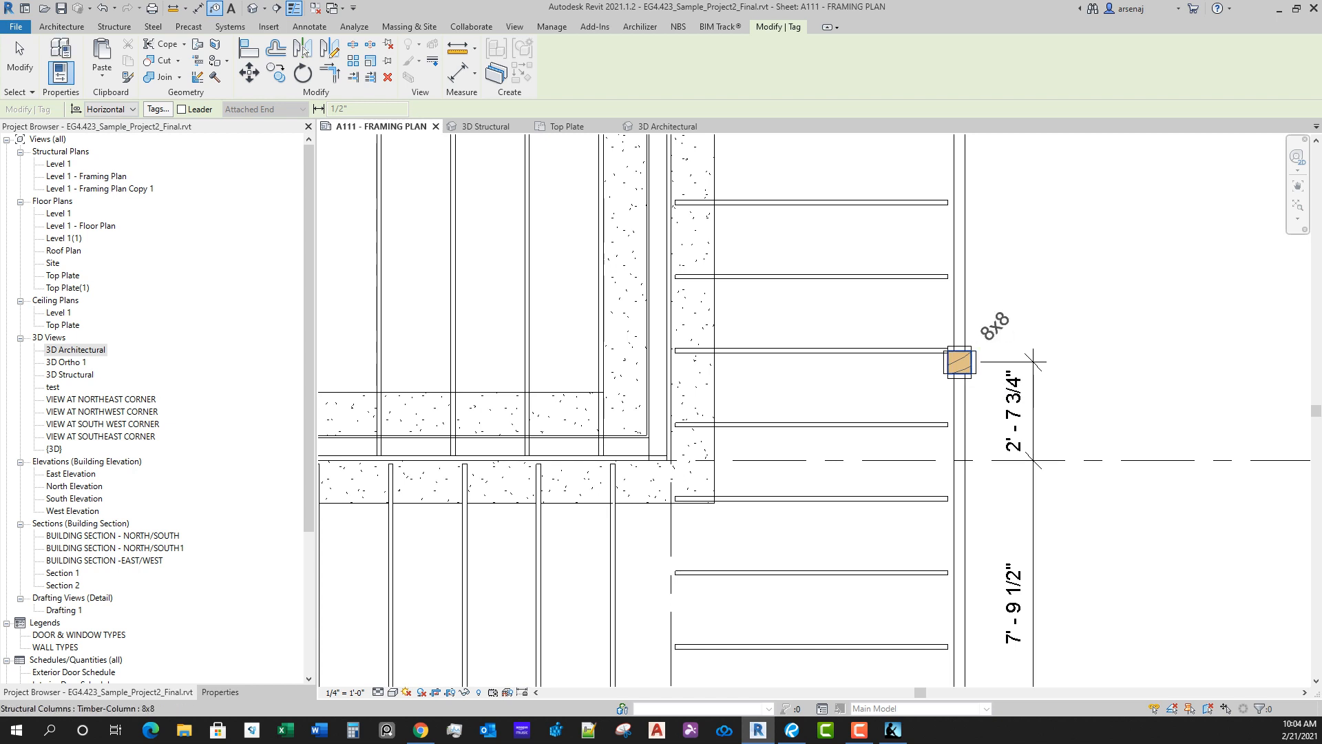
Step: Try tagging the column north of grid D with an attached-end leader, reposition the tag, and delete it
click(181, 108)
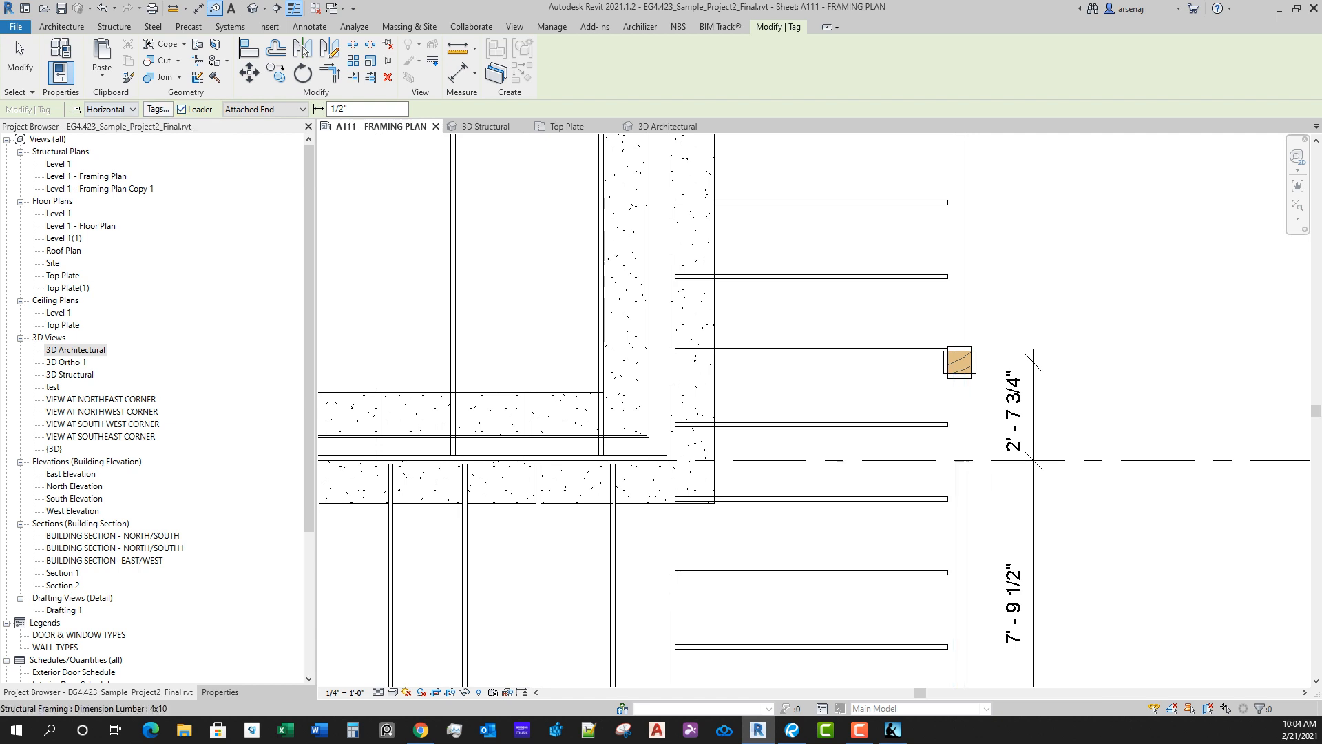
scroll(966, 363, up, 1)
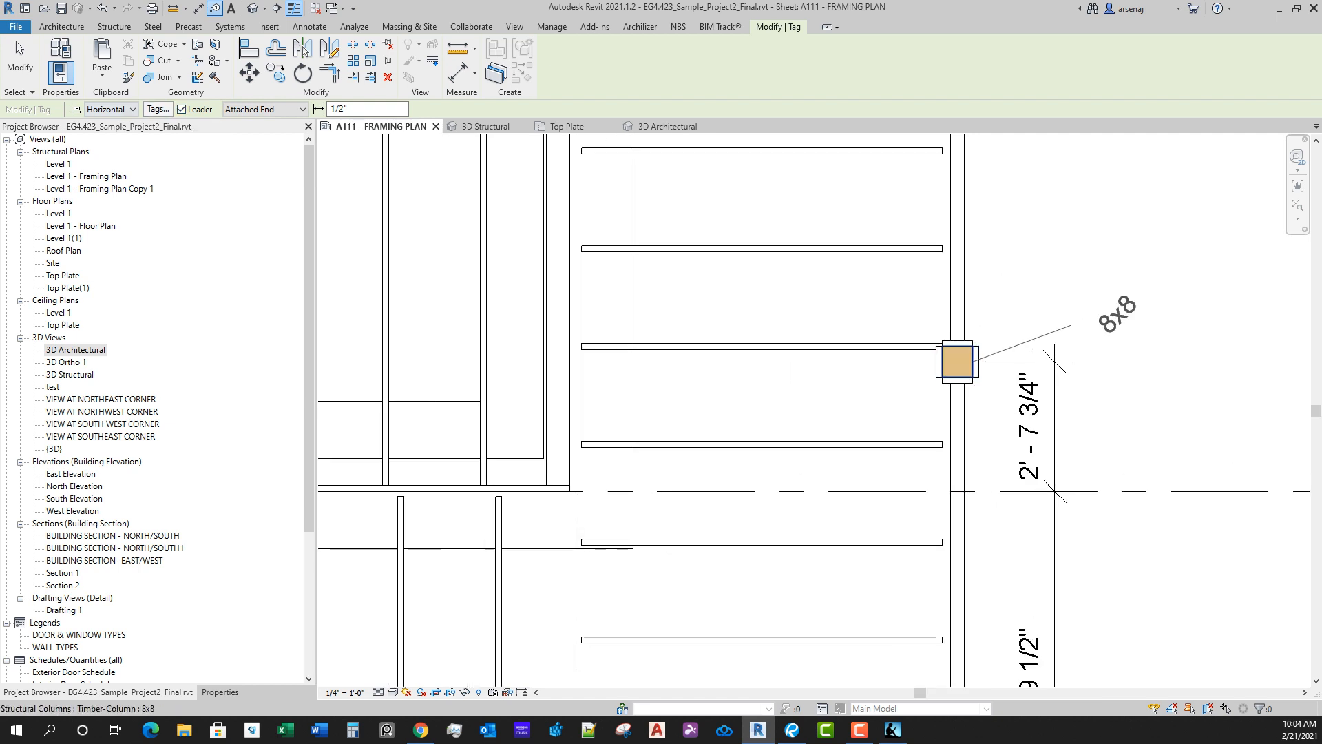
click(1107, 362)
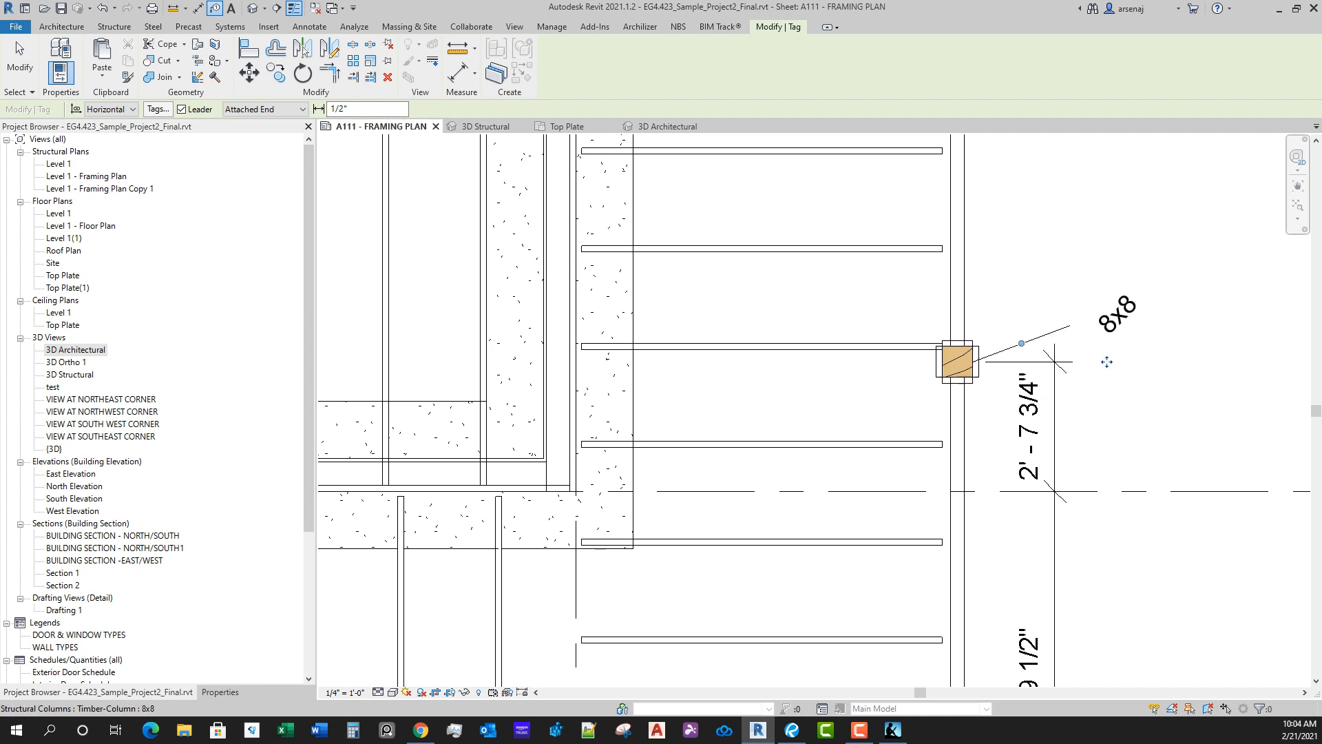
mouse_move(1027, 329)
mouse_down()
mouse_move(1064, 329)
mouse_move(1107, 363)
mouse_move(1083, 464)
mouse_move(1020, 394)
mouse_move(1020, 354)
mouse_move(1047, 328)
mouse_up()
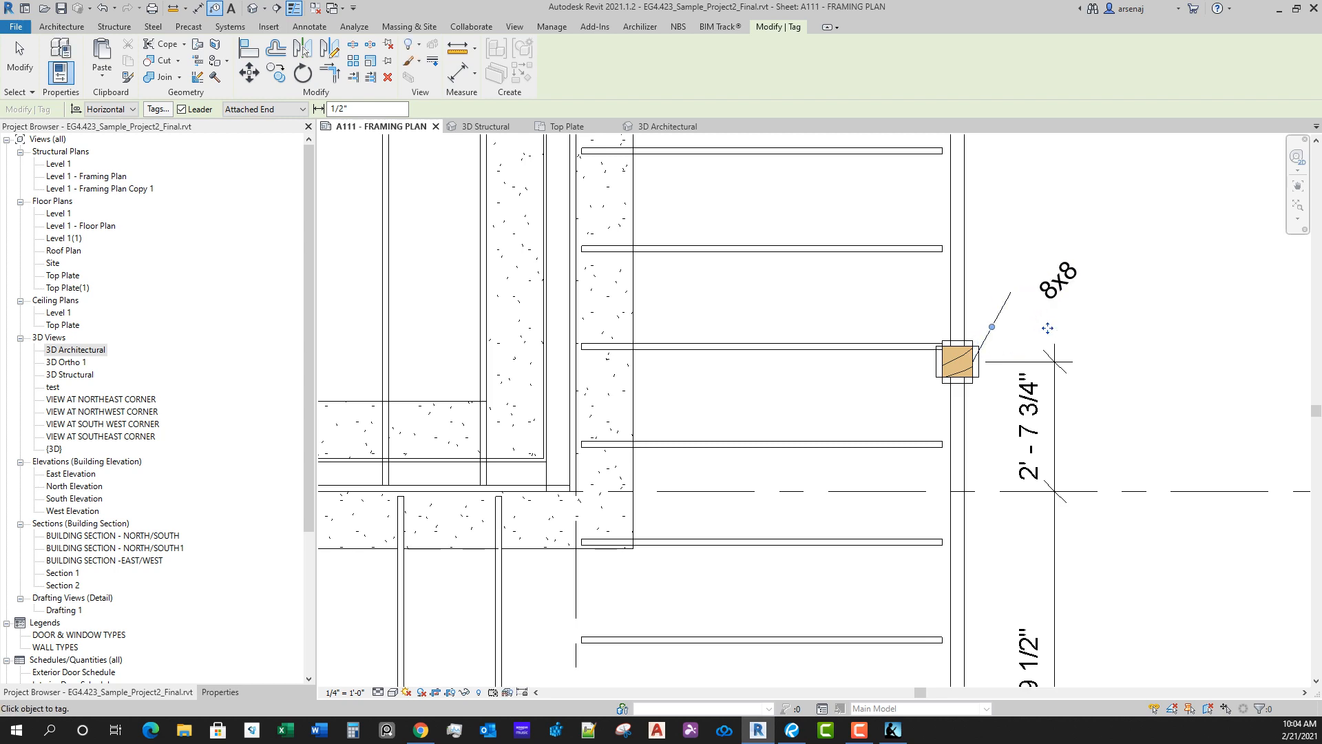
key(Escape)
key(Escape)
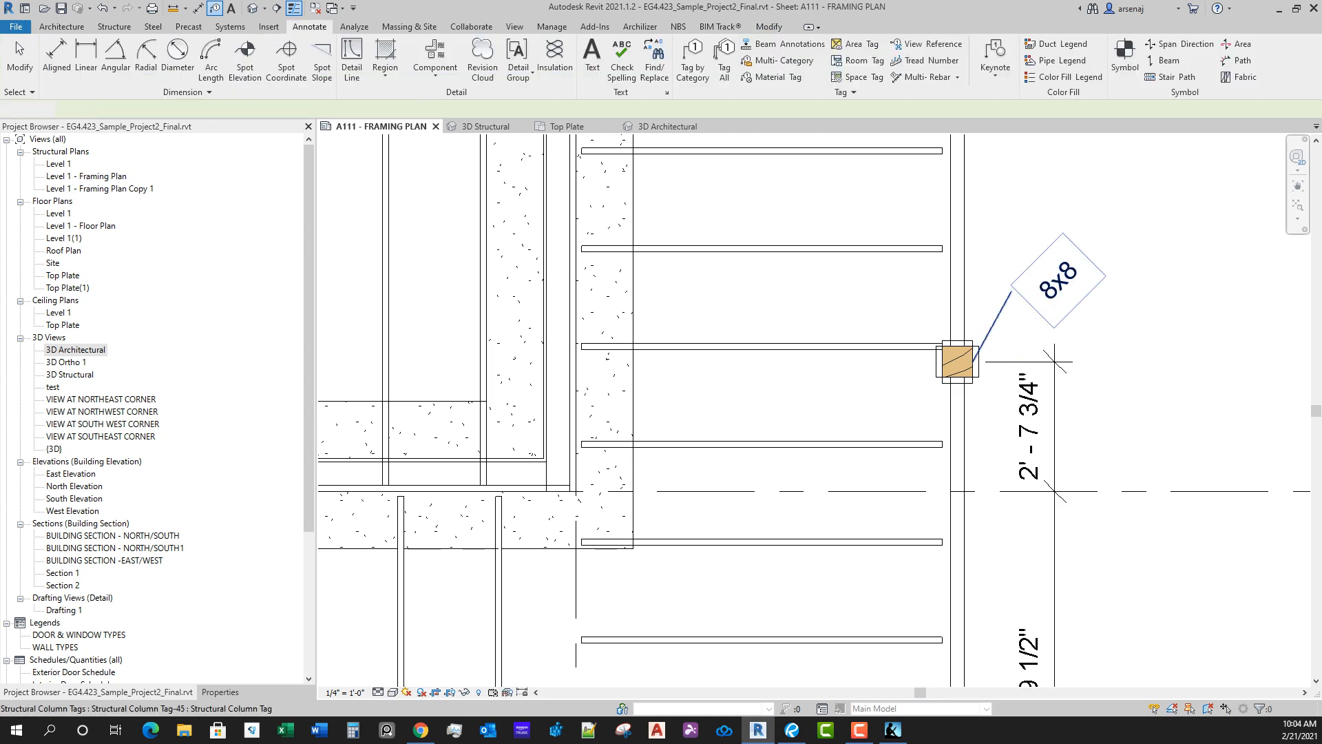
click(1058, 281)
key(Delete)
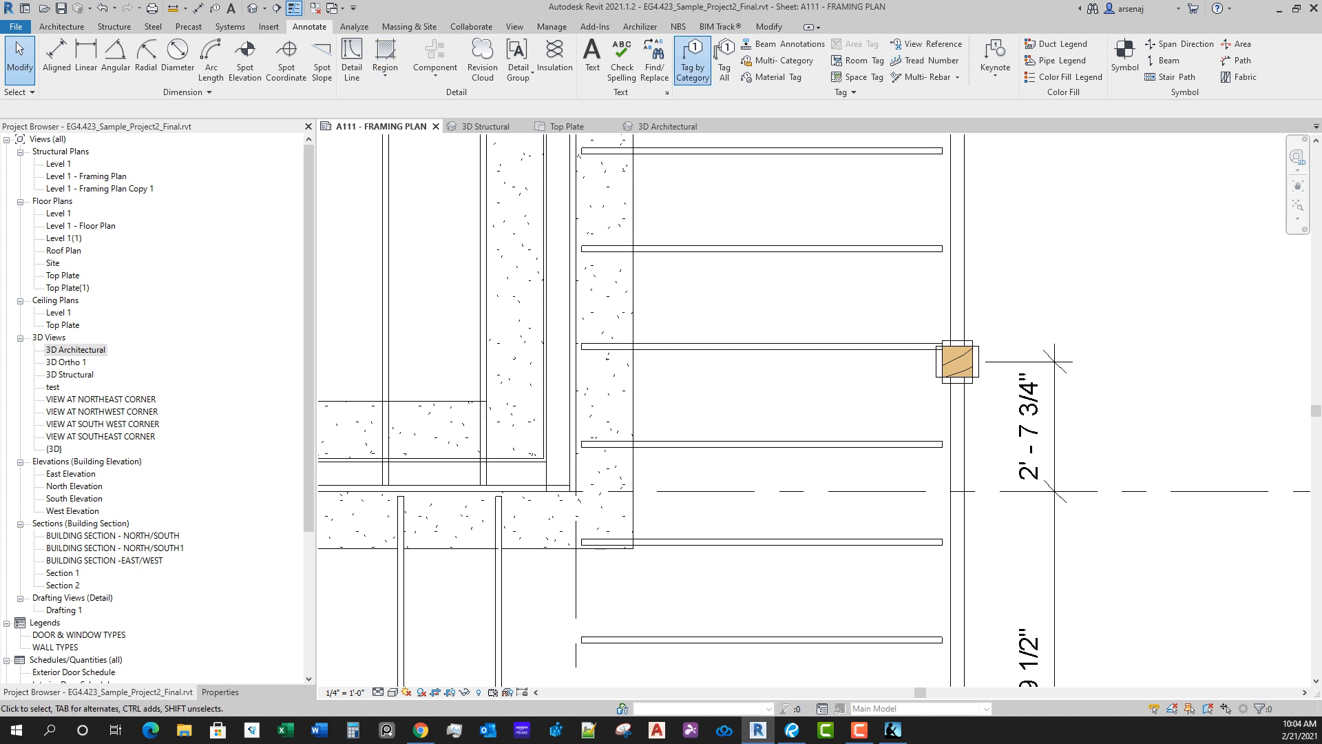
Step: Try tagging the same column with a free-end leader, shift the tag up, and delete it
click(692, 63)
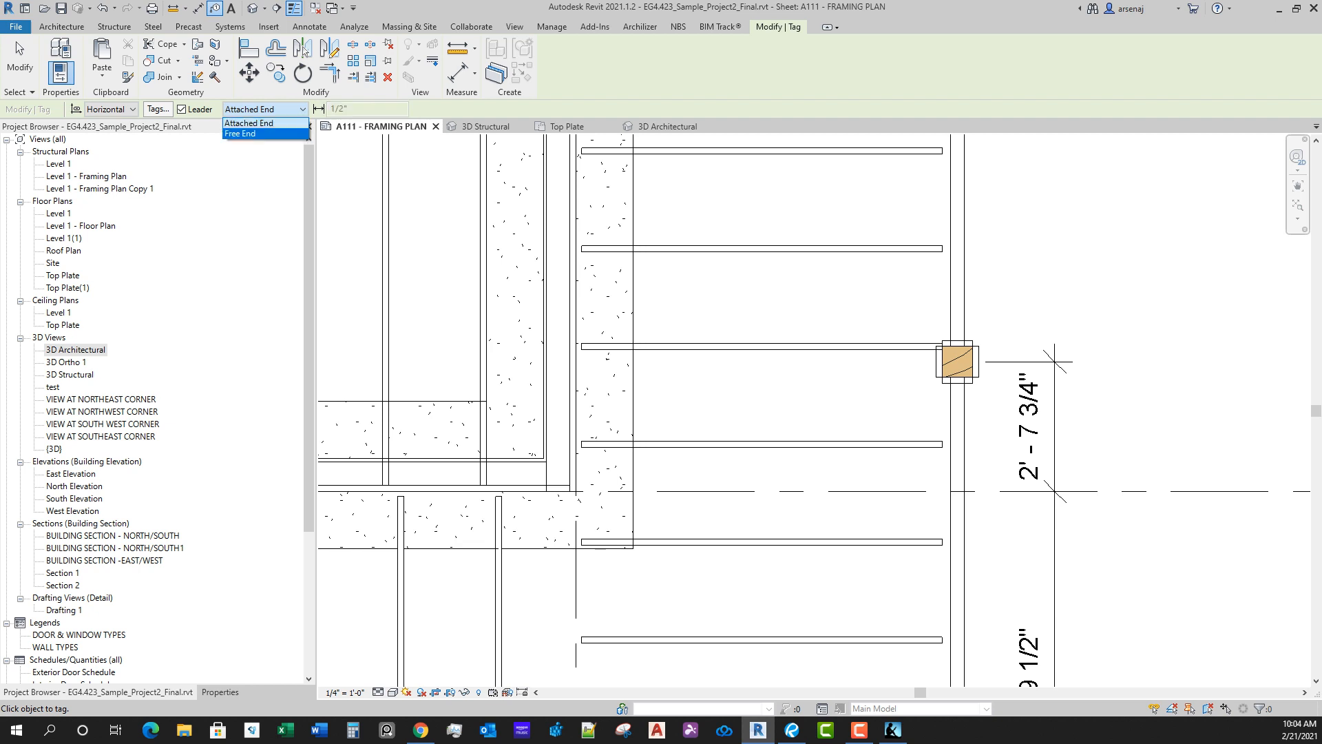
click(256, 134)
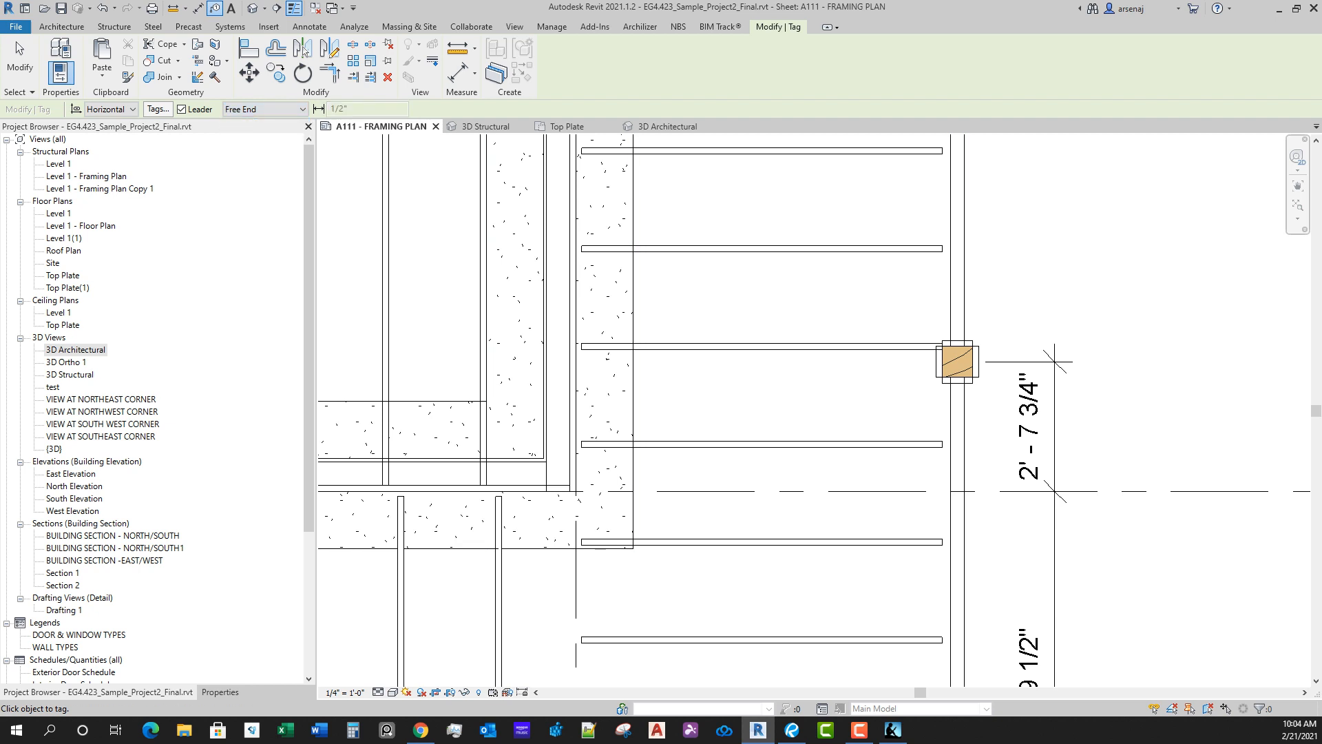
click(957, 362)
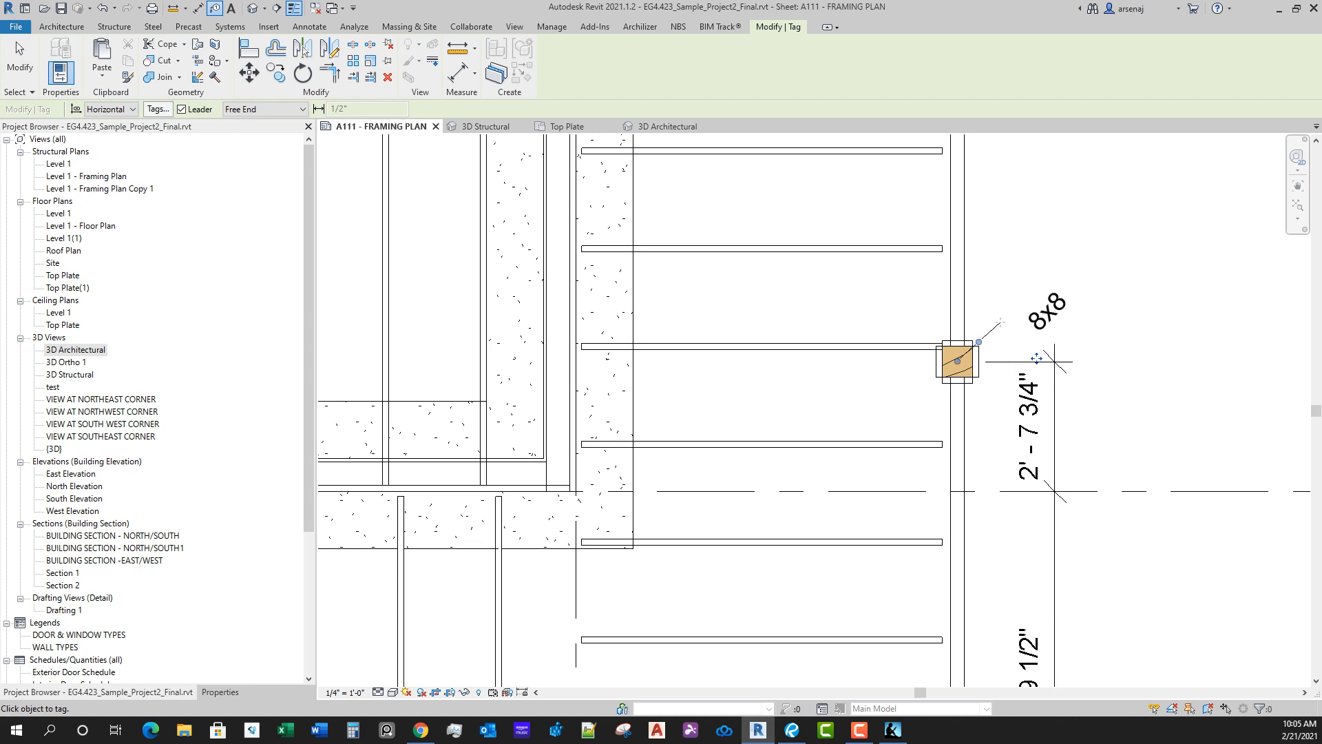
drag(1037, 358, 1018, 339)
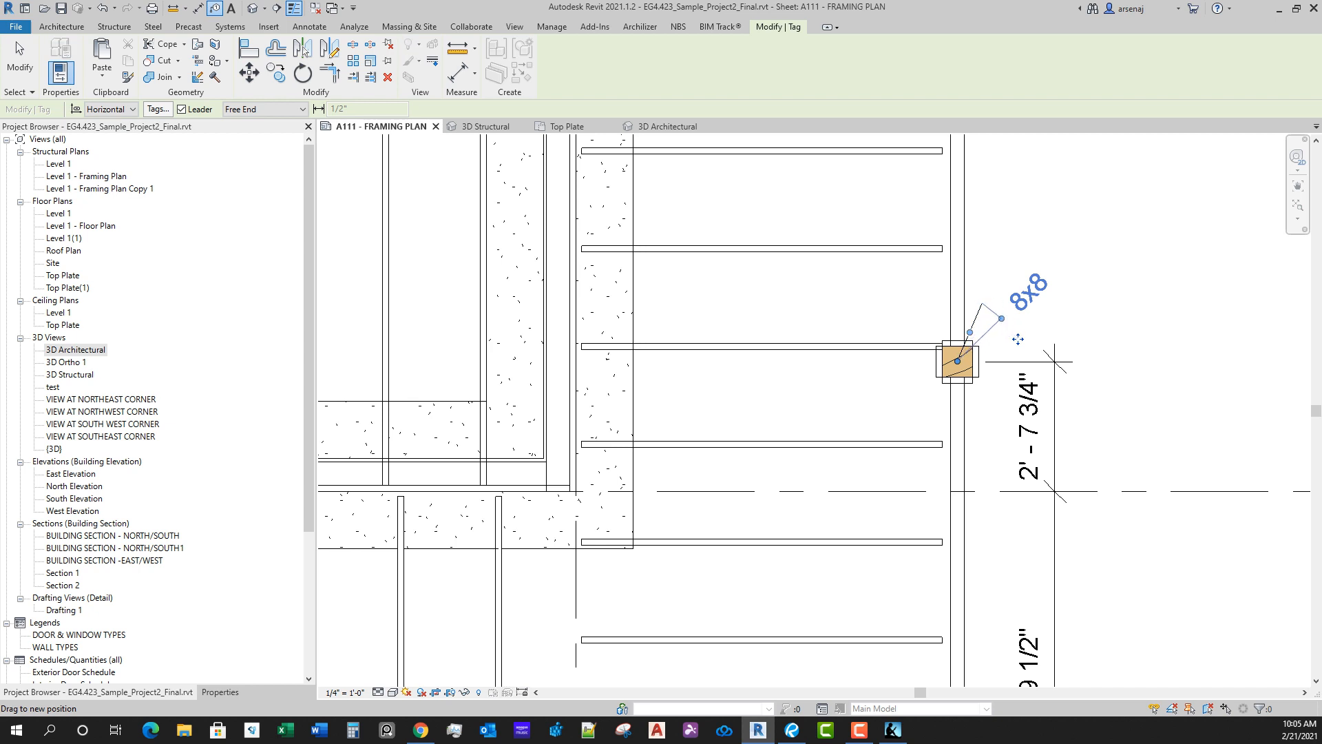
key(Escape)
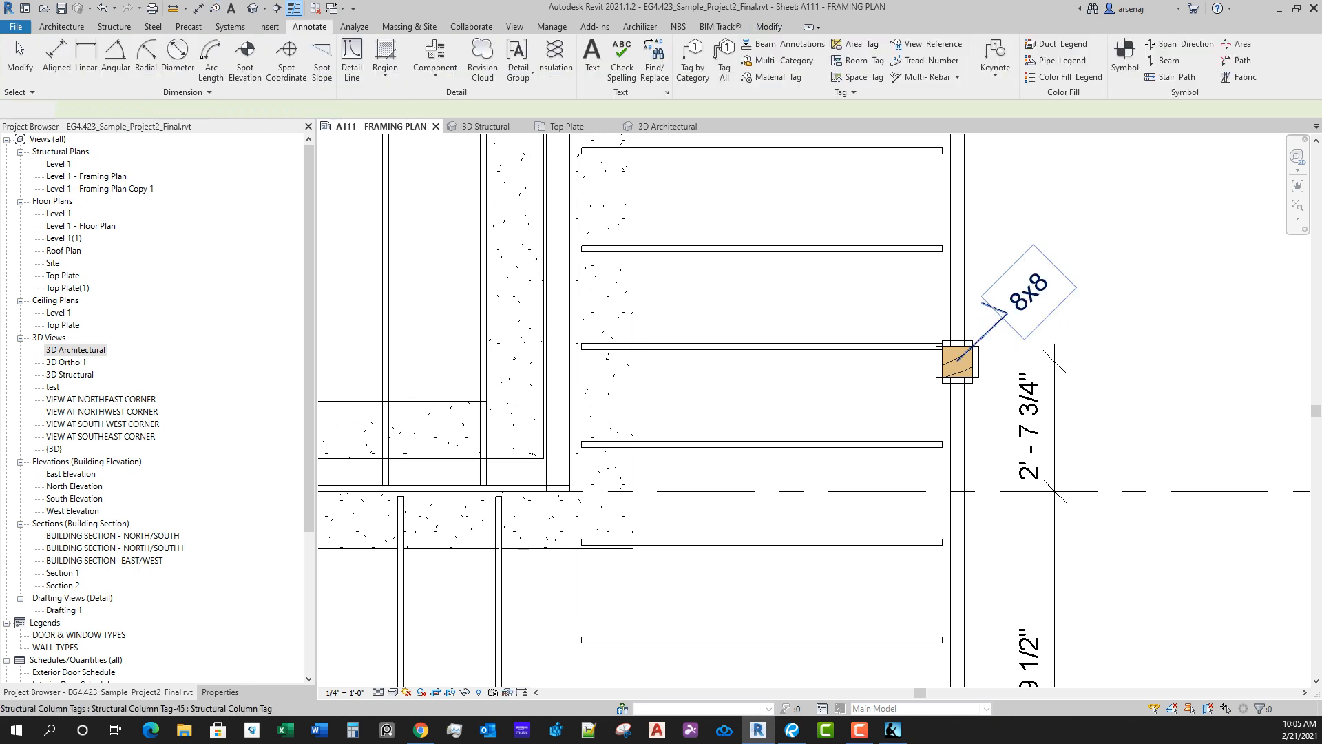
click(1018, 339)
key(Delete)
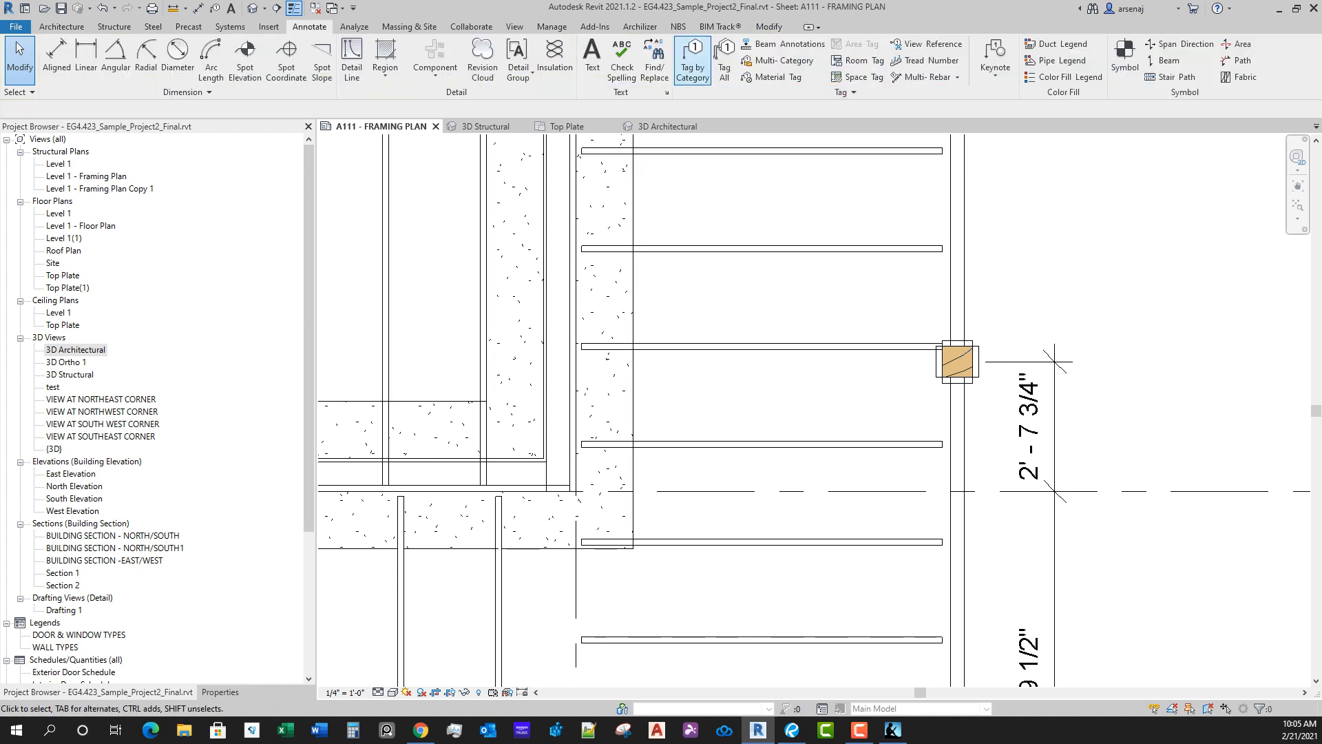
Step: Tag the column north of grid D again with a free-end leader, placing the tag above the dimension string
click(693, 64)
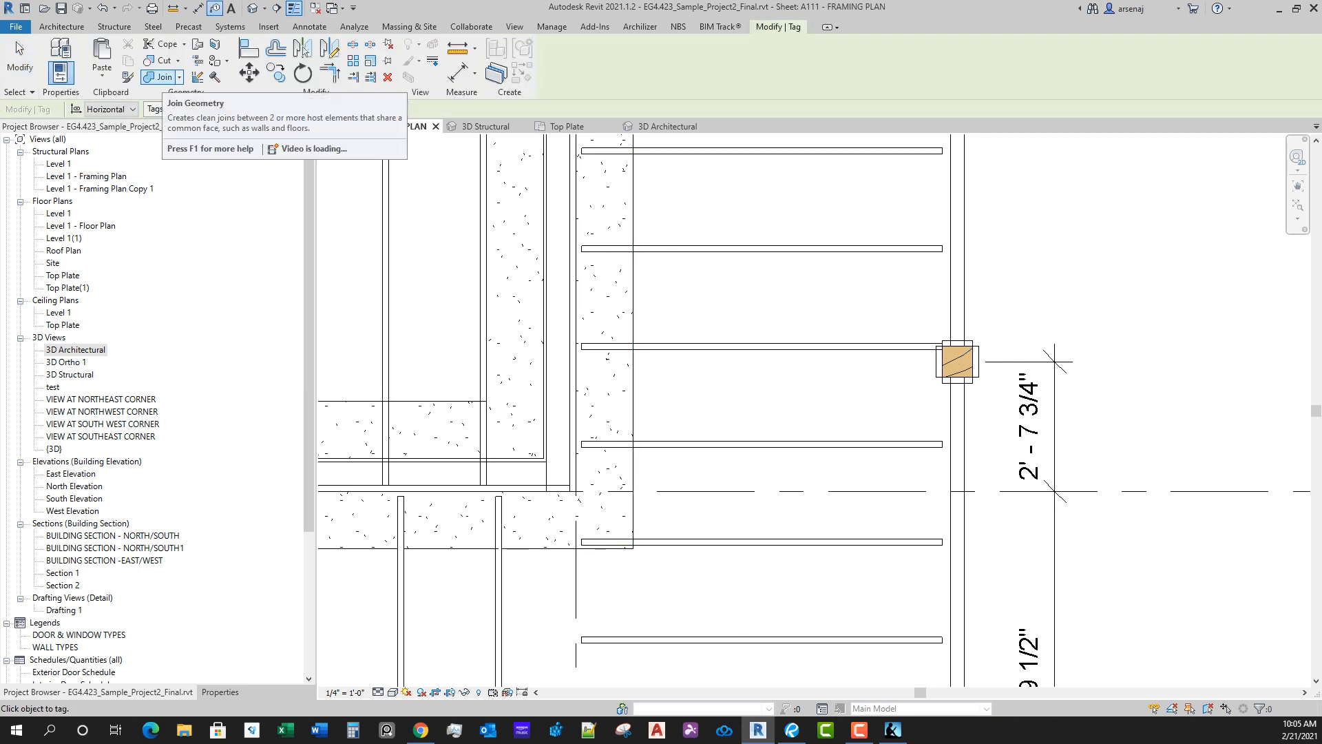
key(Escape)
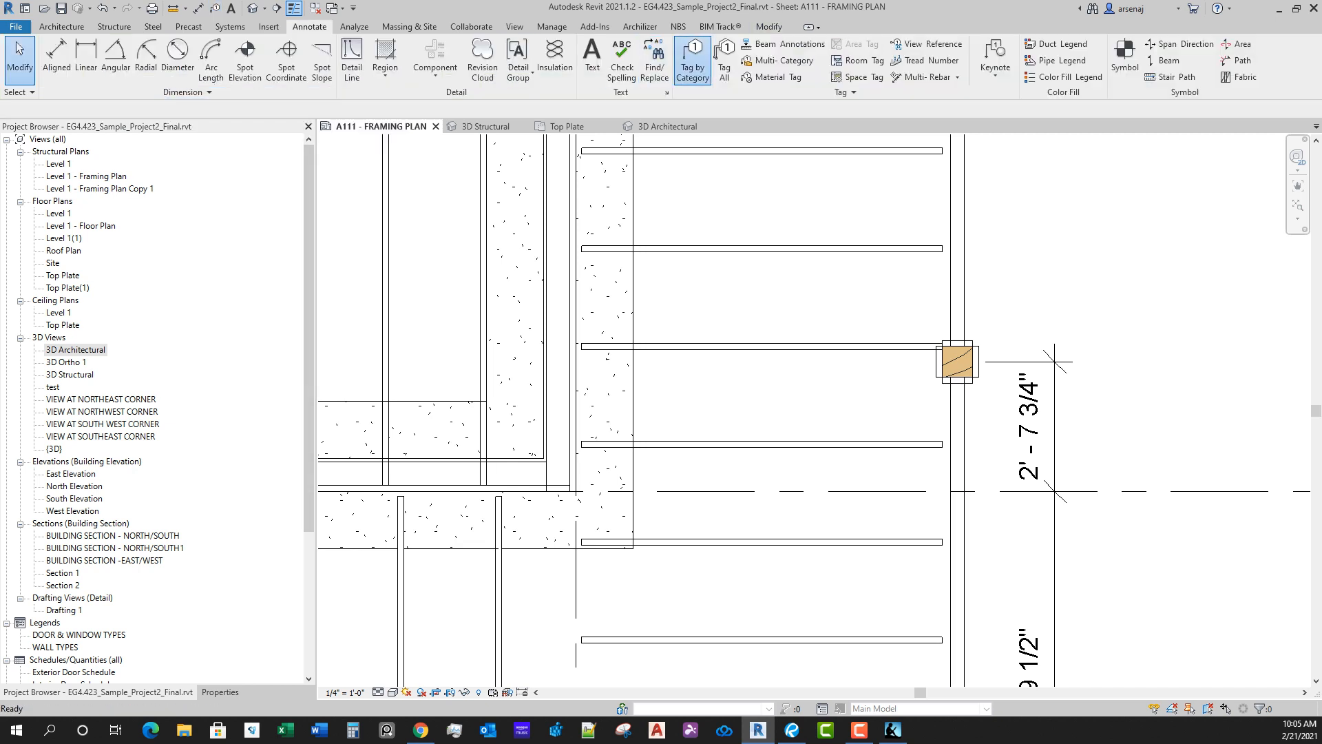
click(693, 63)
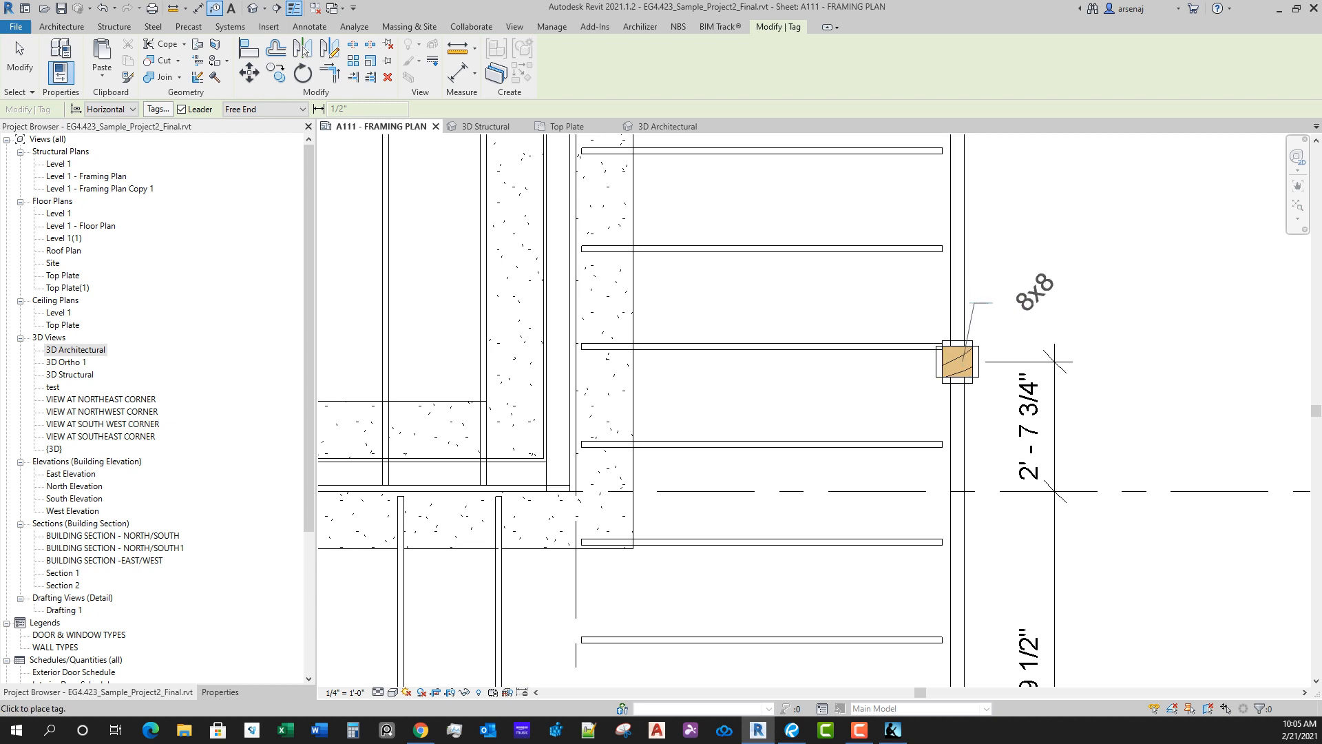
key(Escape)
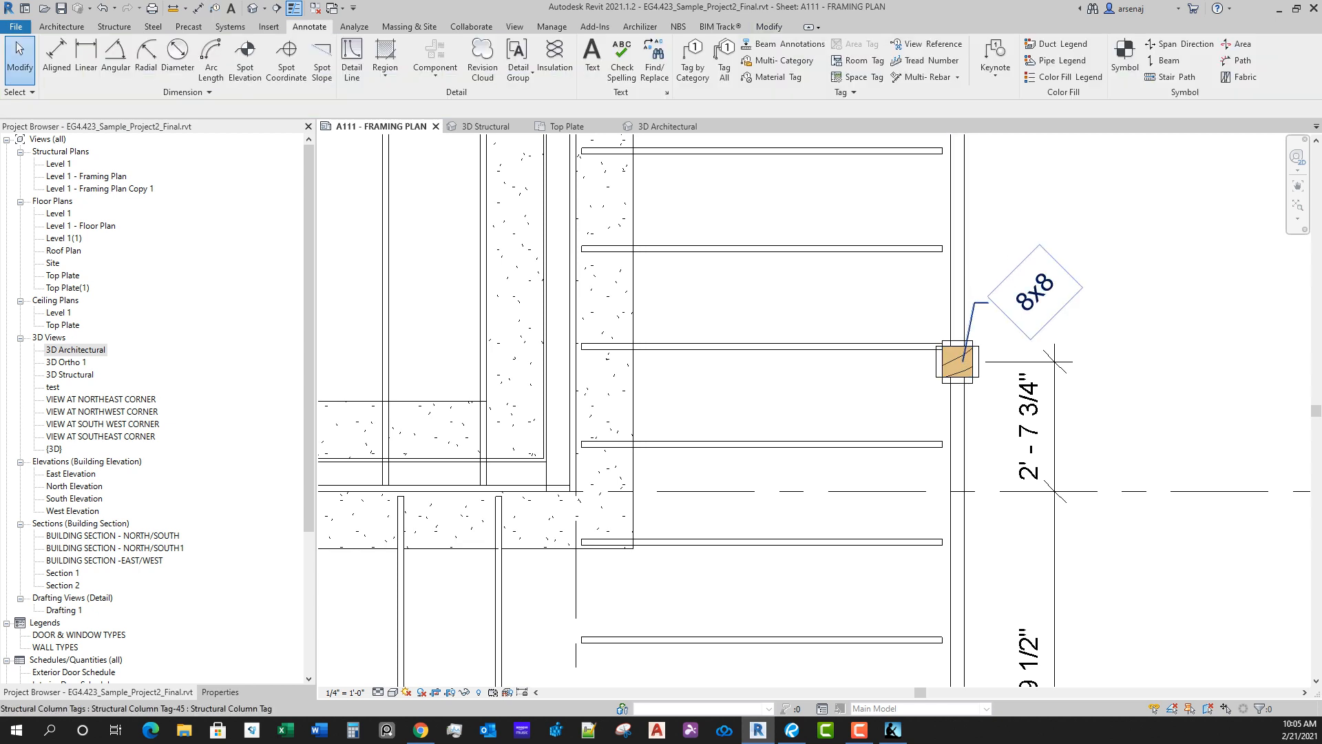
Step: Open the placed column tag's family for editing and turn on the visibility of its reference planes
click(1030, 299)
double_click(1024, 339)
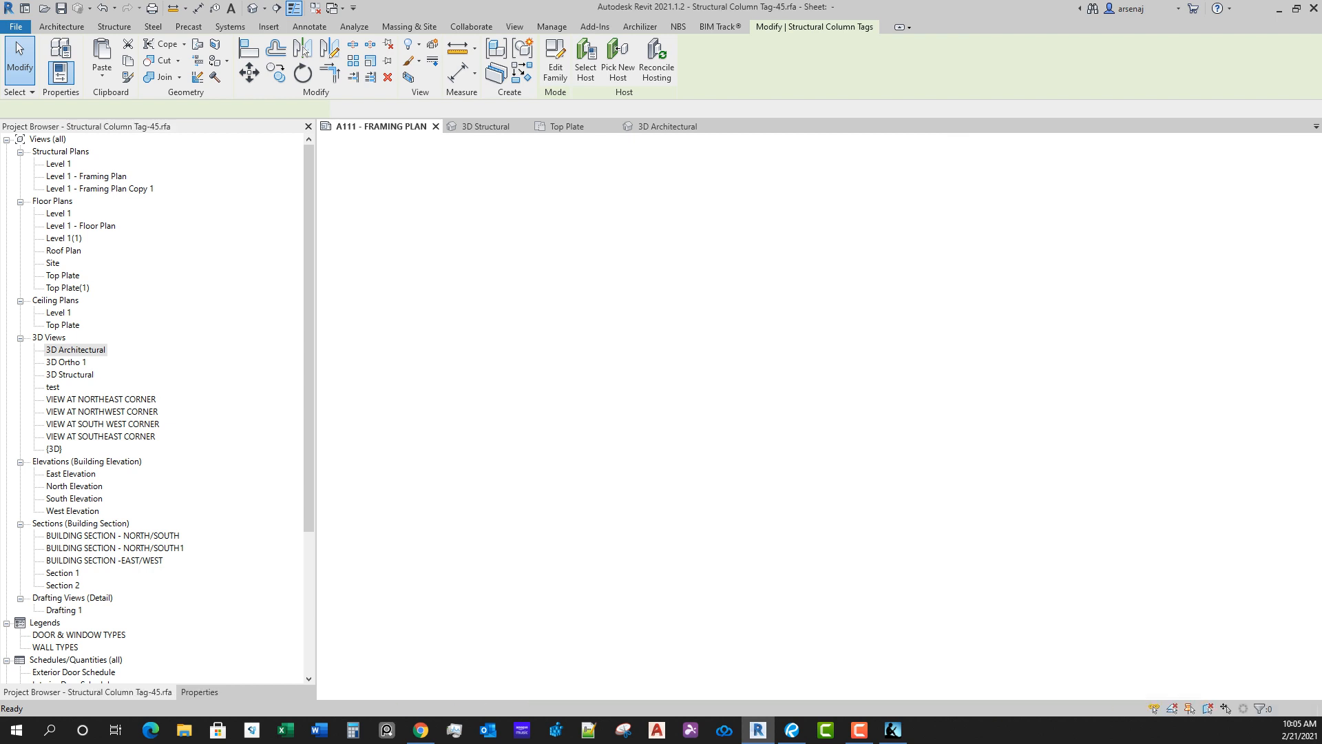
scroll(839, 376, down, 4)
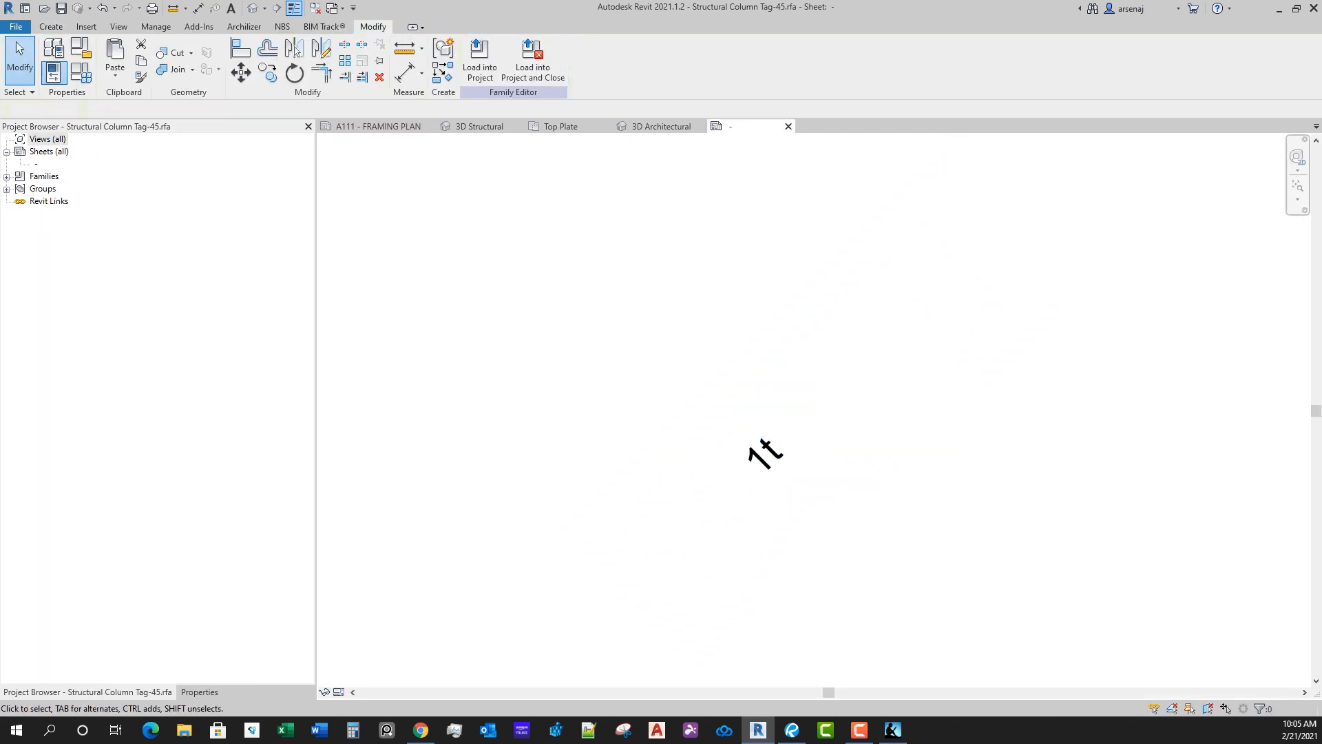
key(Escape)
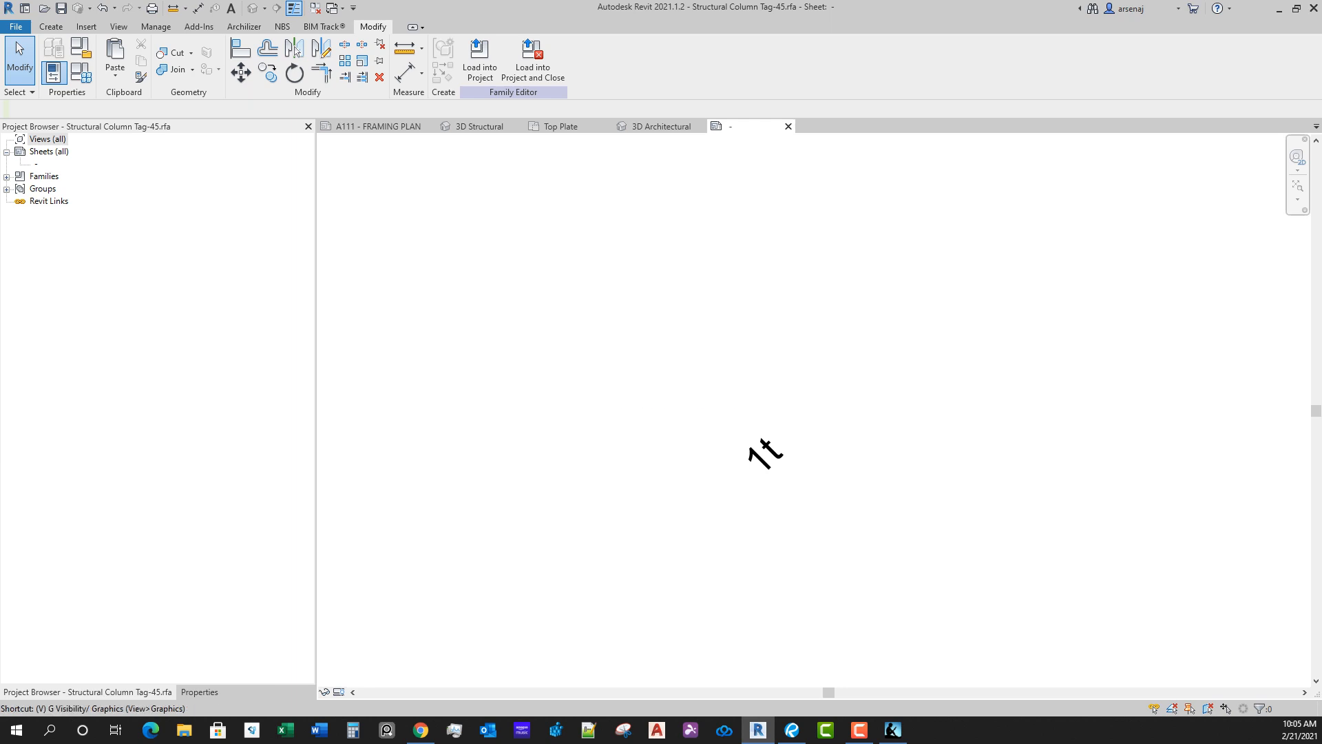
key(g)
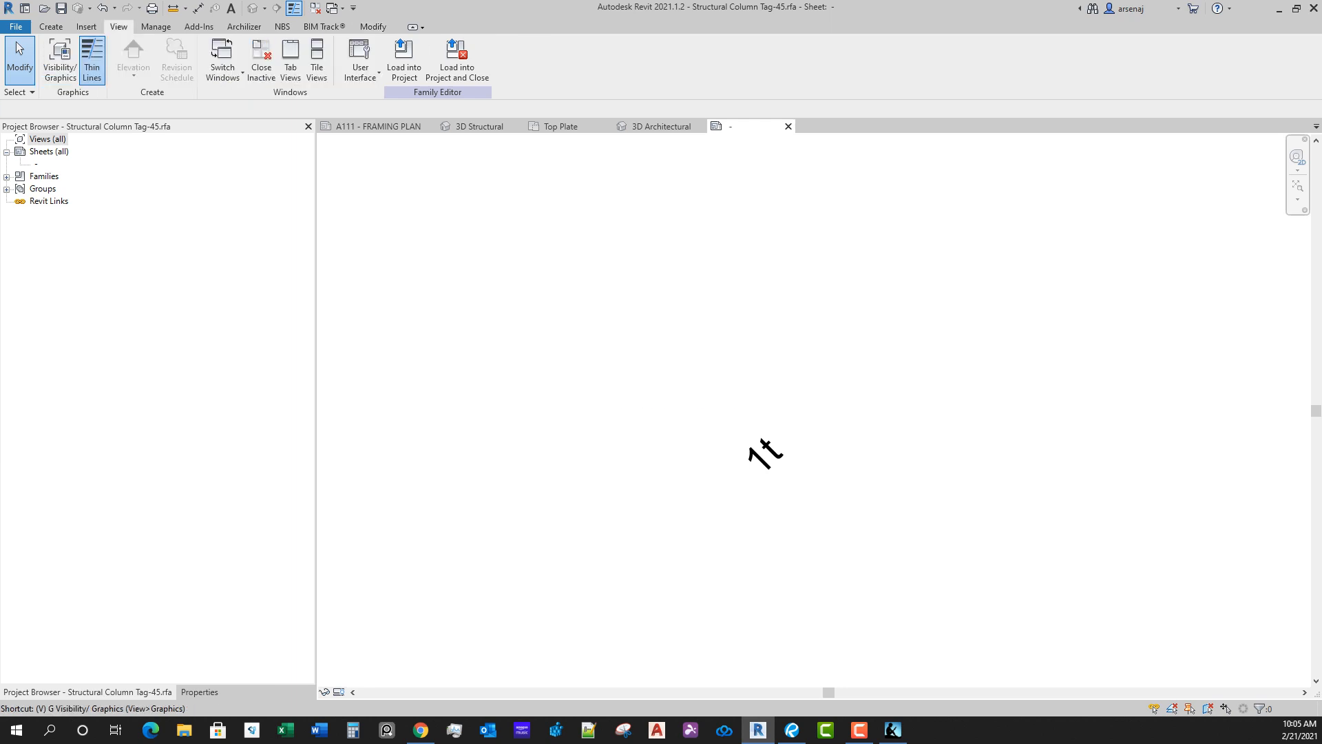
click(370, 91)
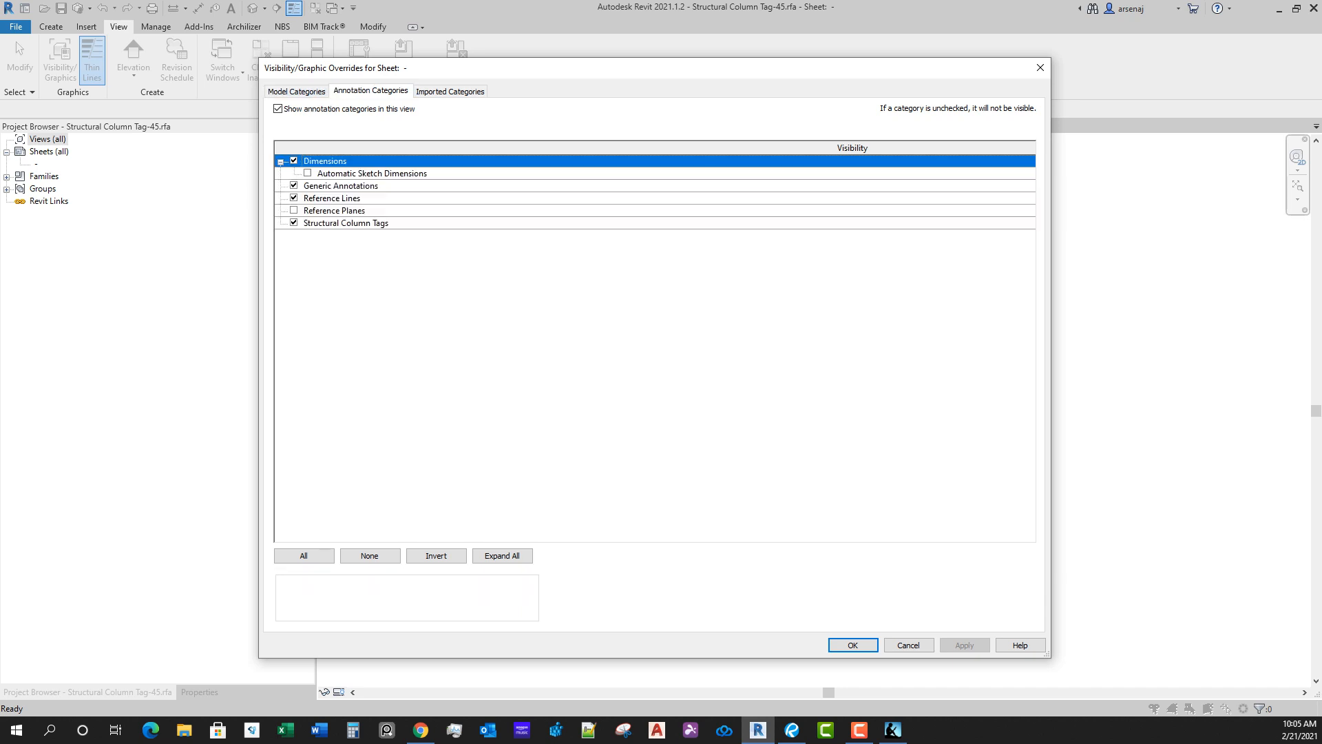
click(294, 211)
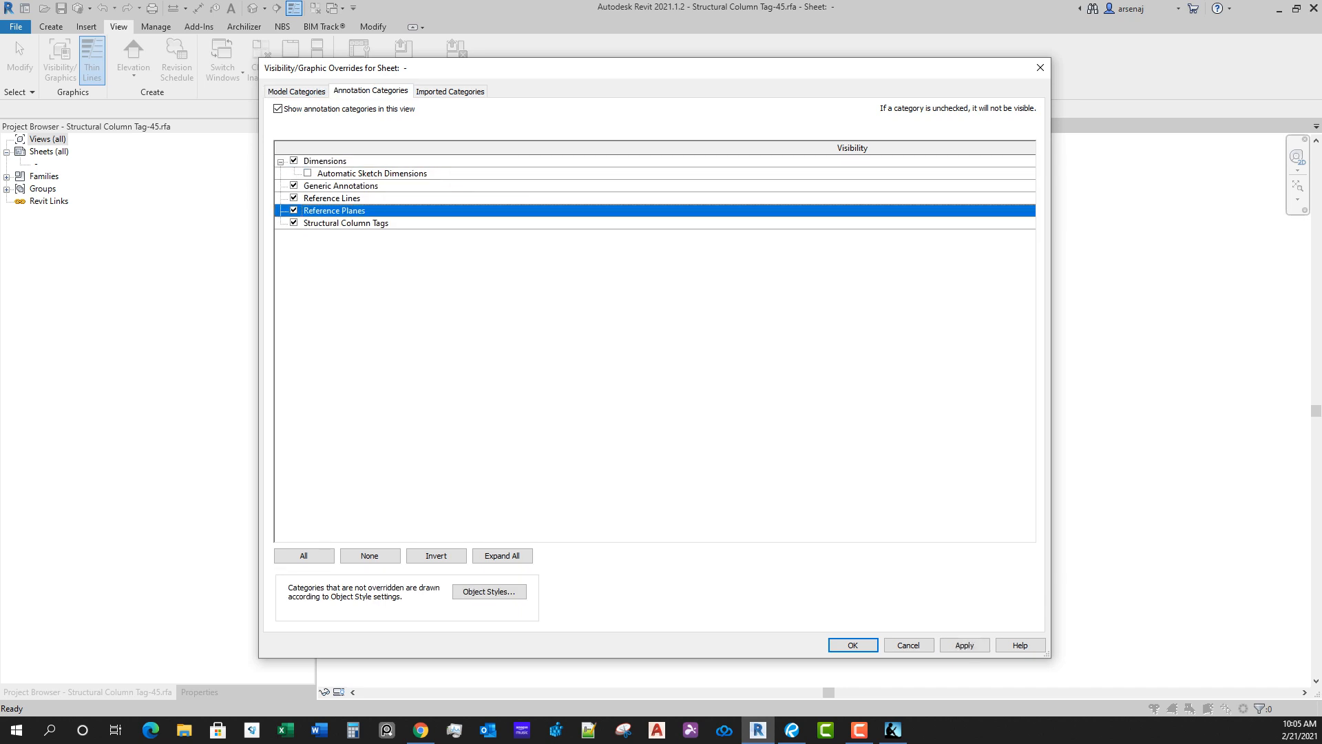
key(Return)
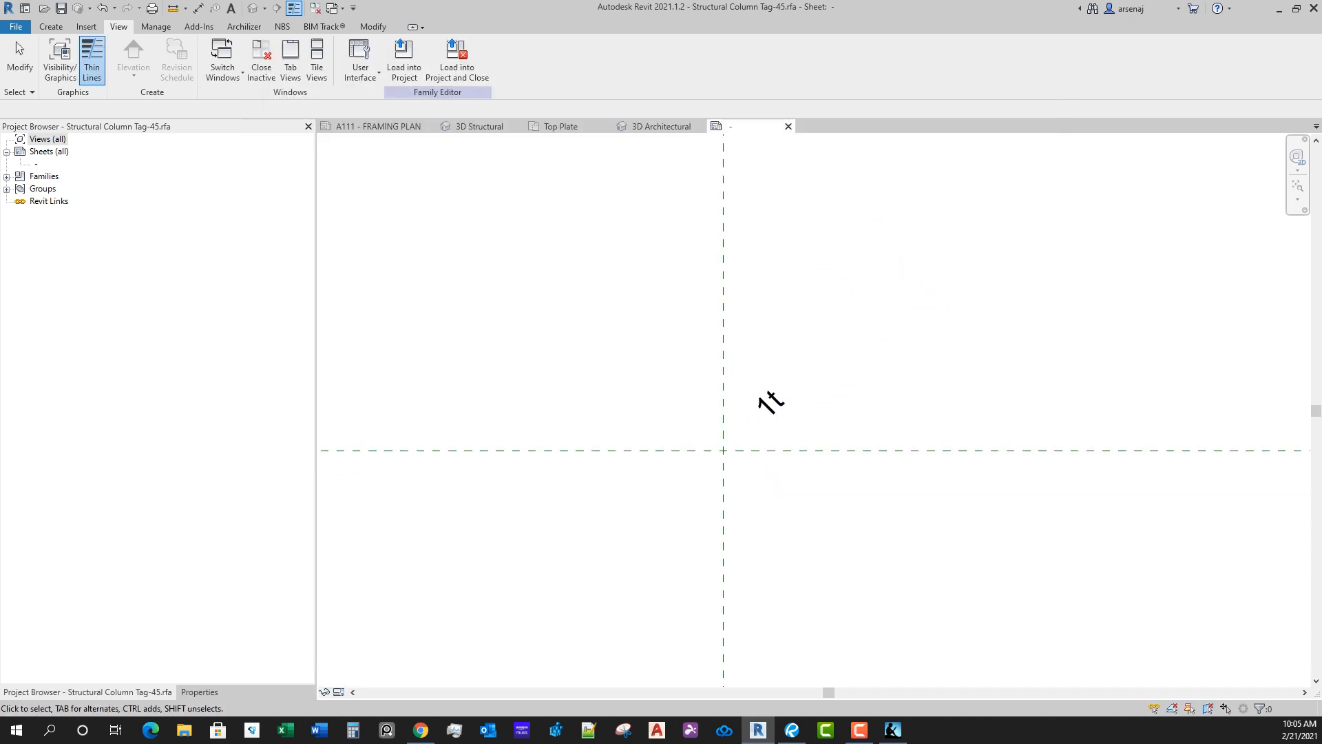
Step: Inspect the label's extents relative to the reference planes in the Structural Column Tag-45 family, and close the family
click(771, 391)
scroll(895, 551, down, 3)
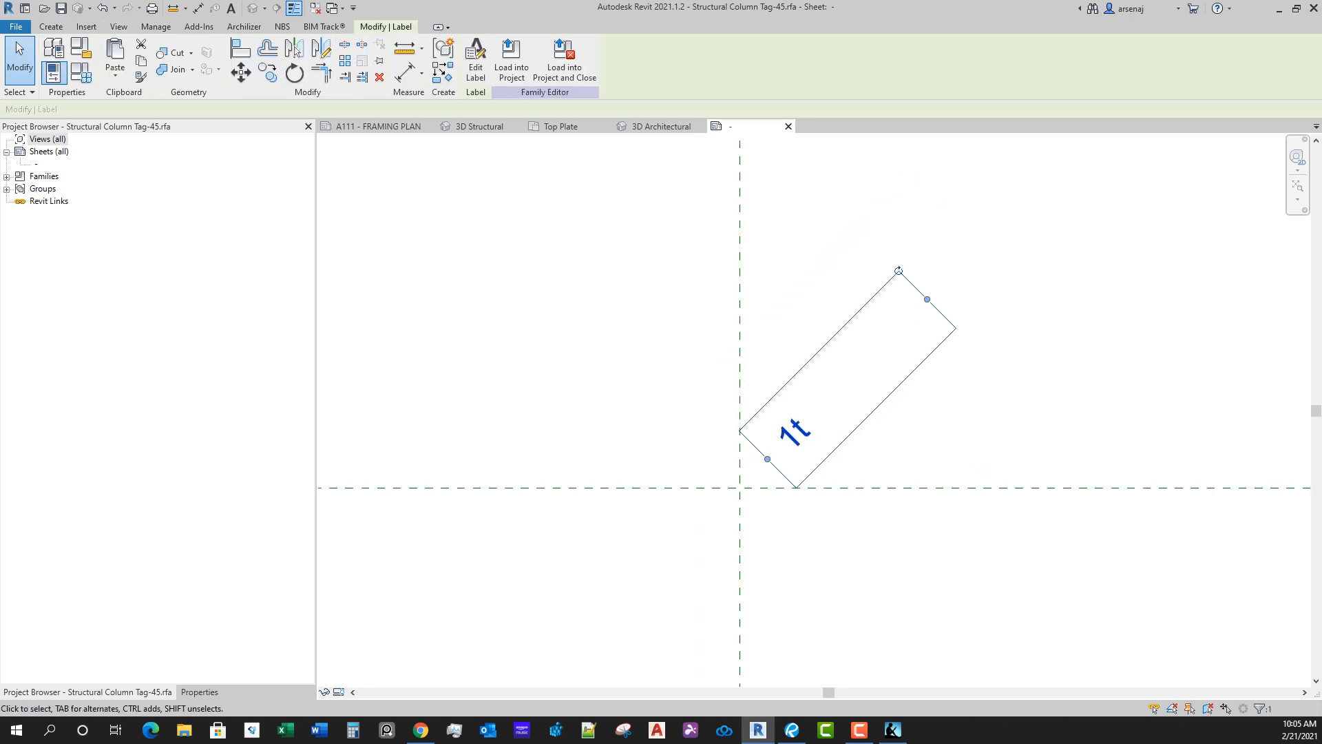
middle_drag(860, 418, 827, 276)
click(789, 126)
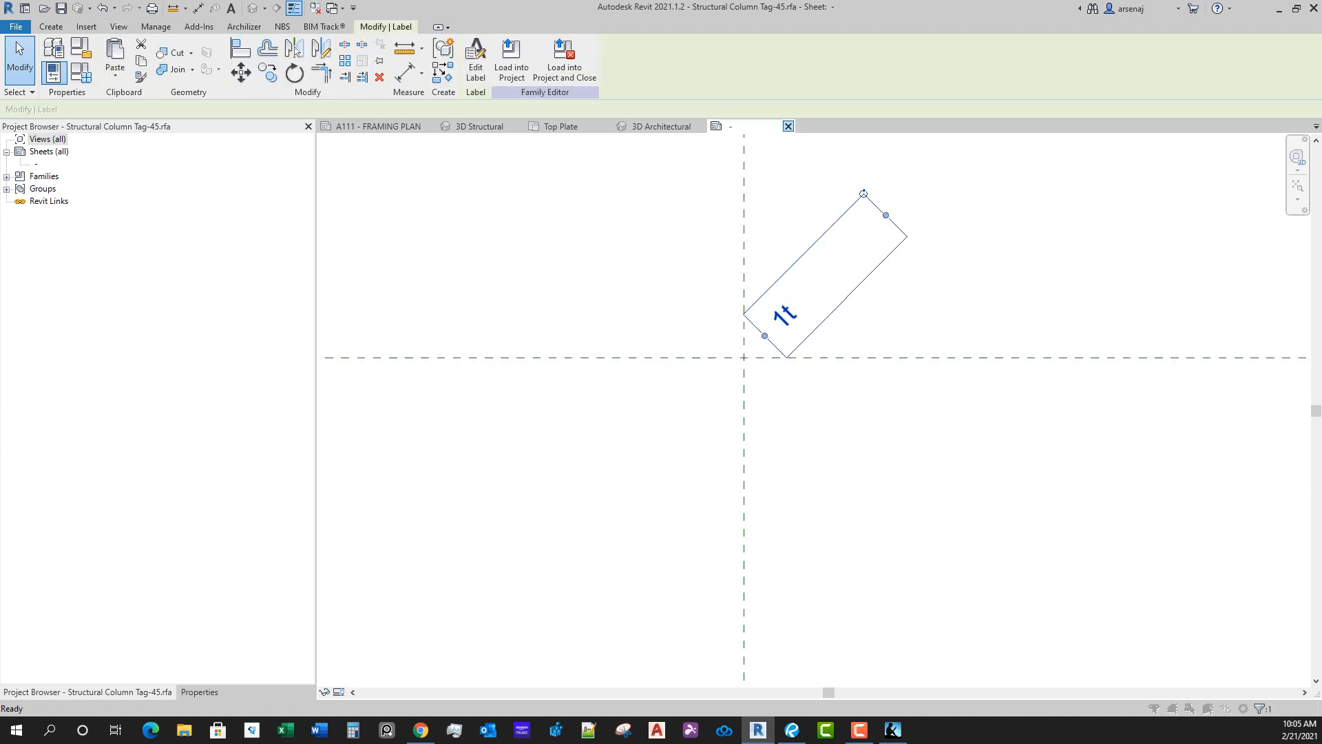
click(690, 373)
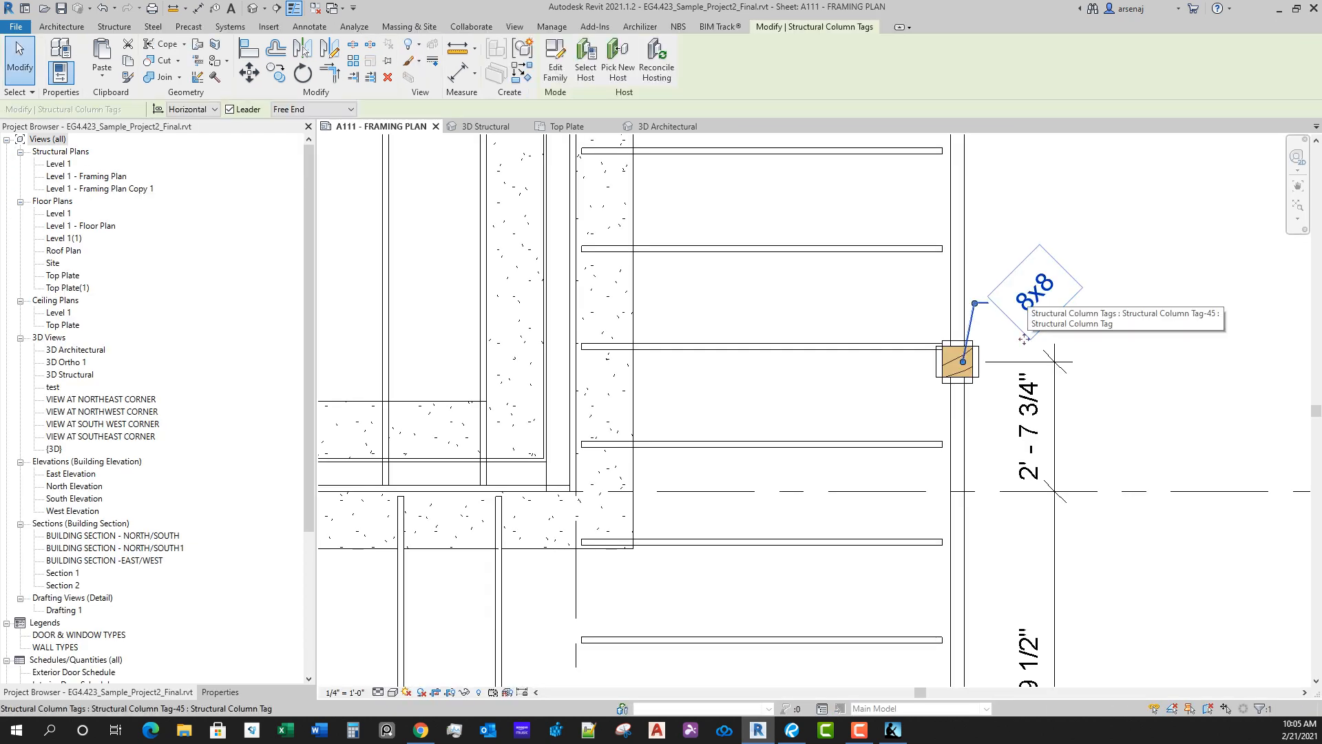
Step: Replace the free-end tag on the column north of grid D with an attached-end leader tag placed above the dimension string
key(Delete)
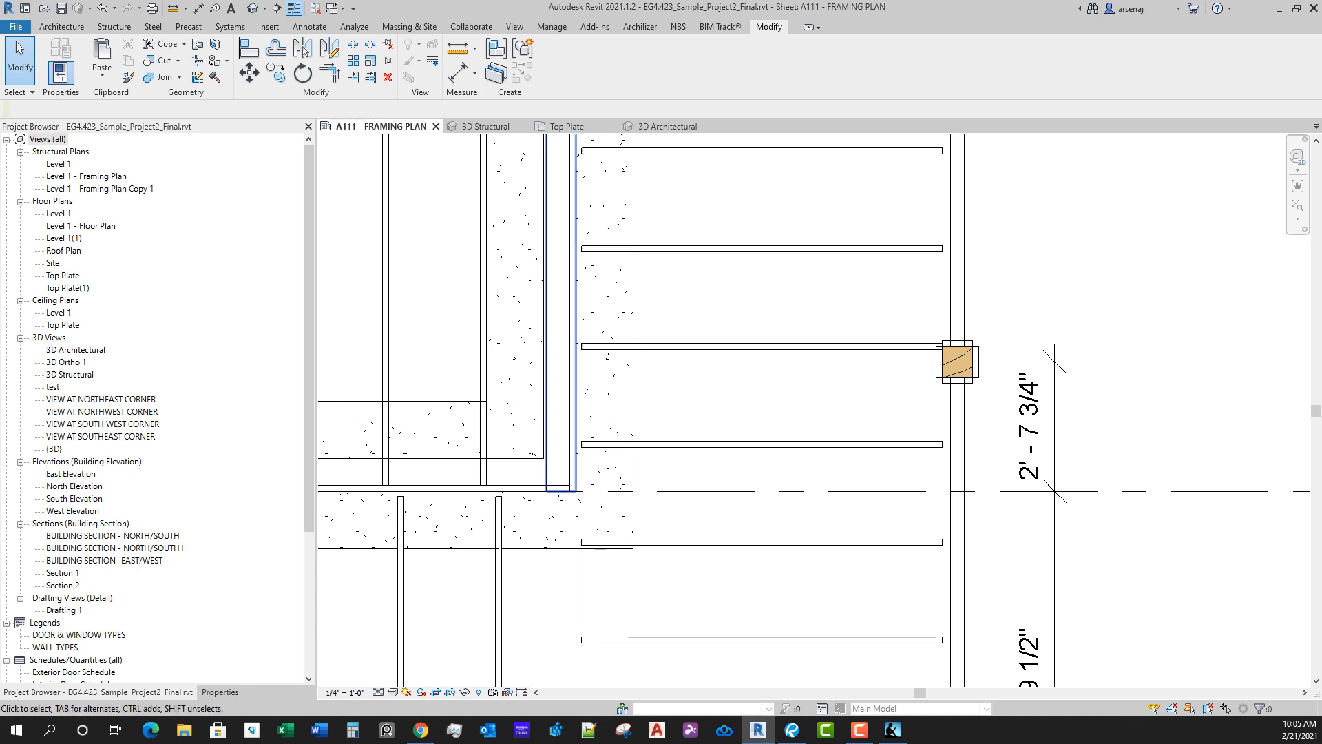
click(309, 26)
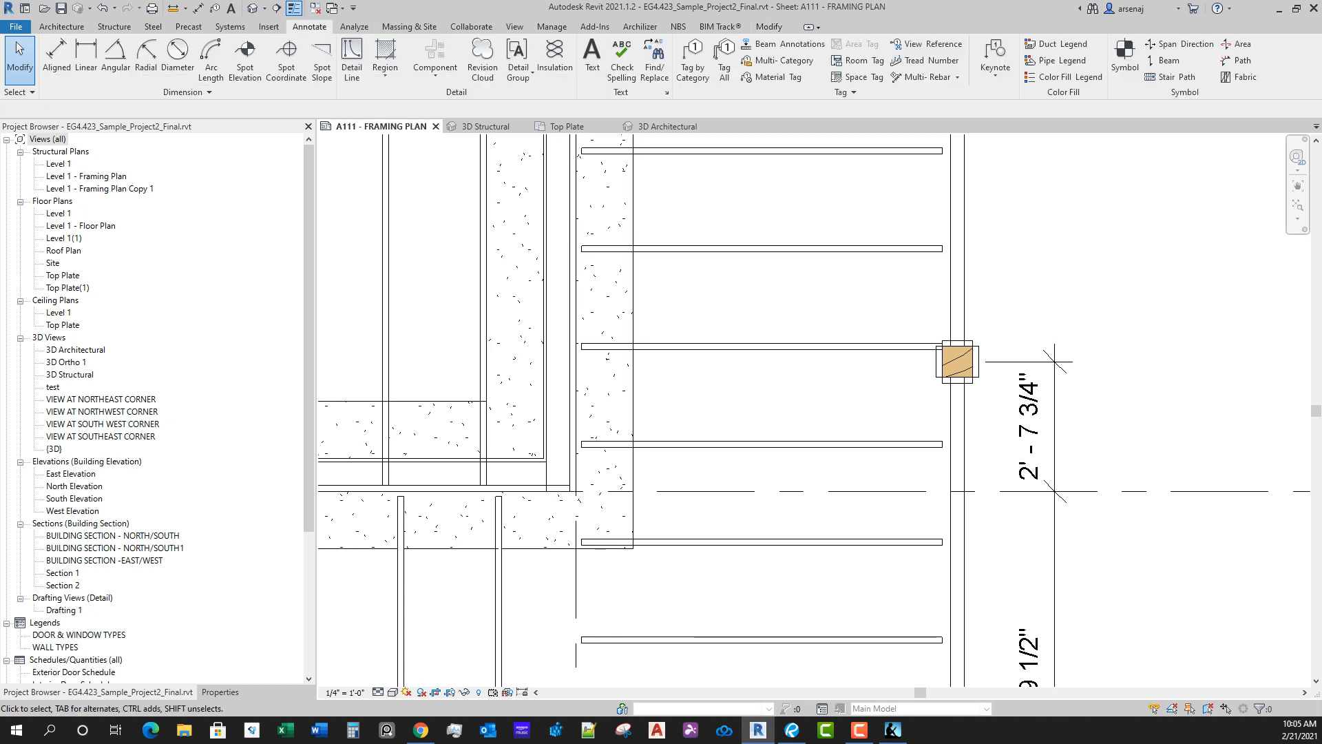
click(693, 66)
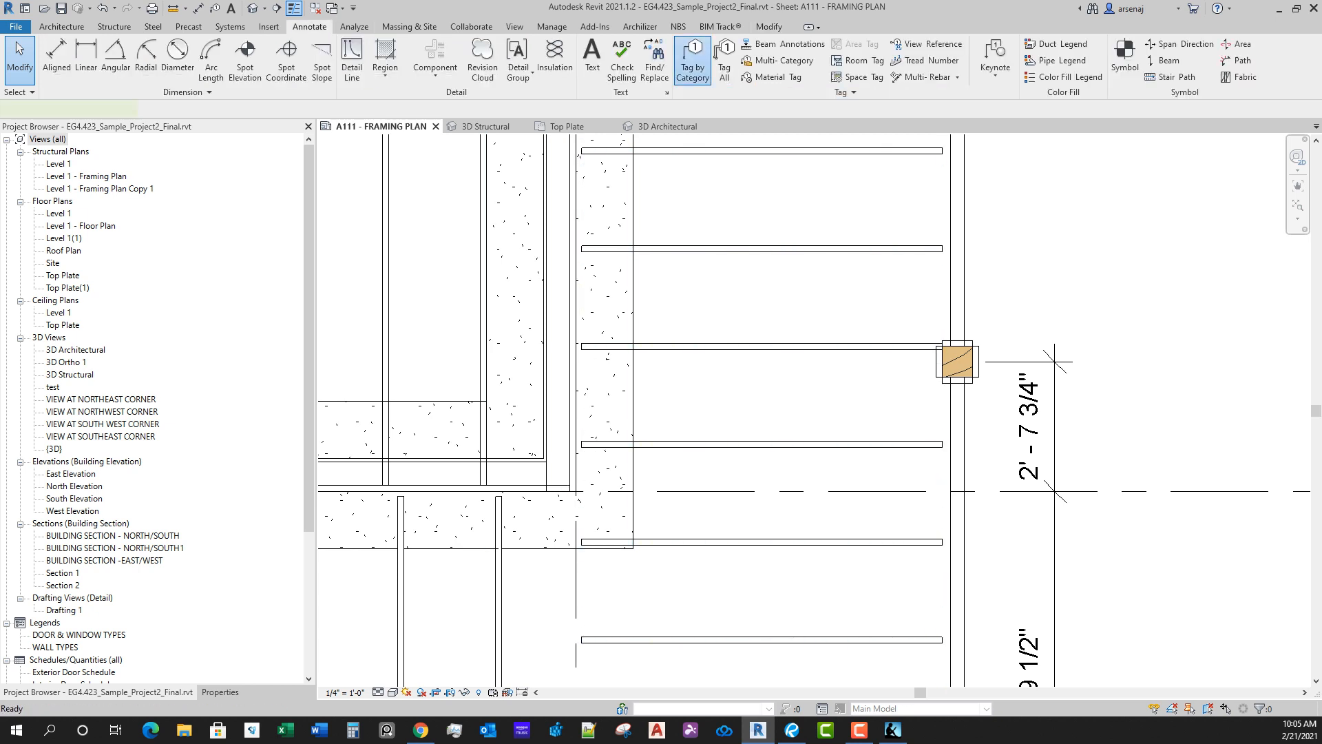
click(957, 362)
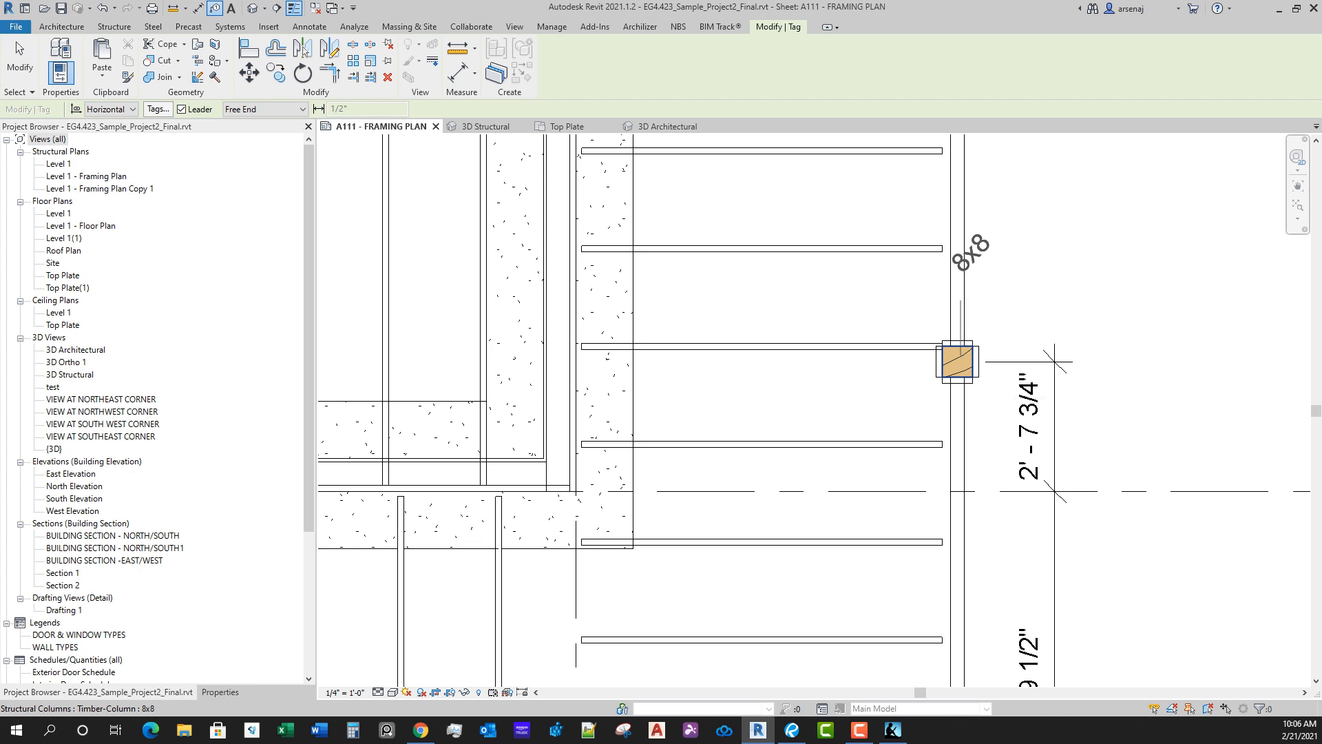
click(265, 109)
click(255, 121)
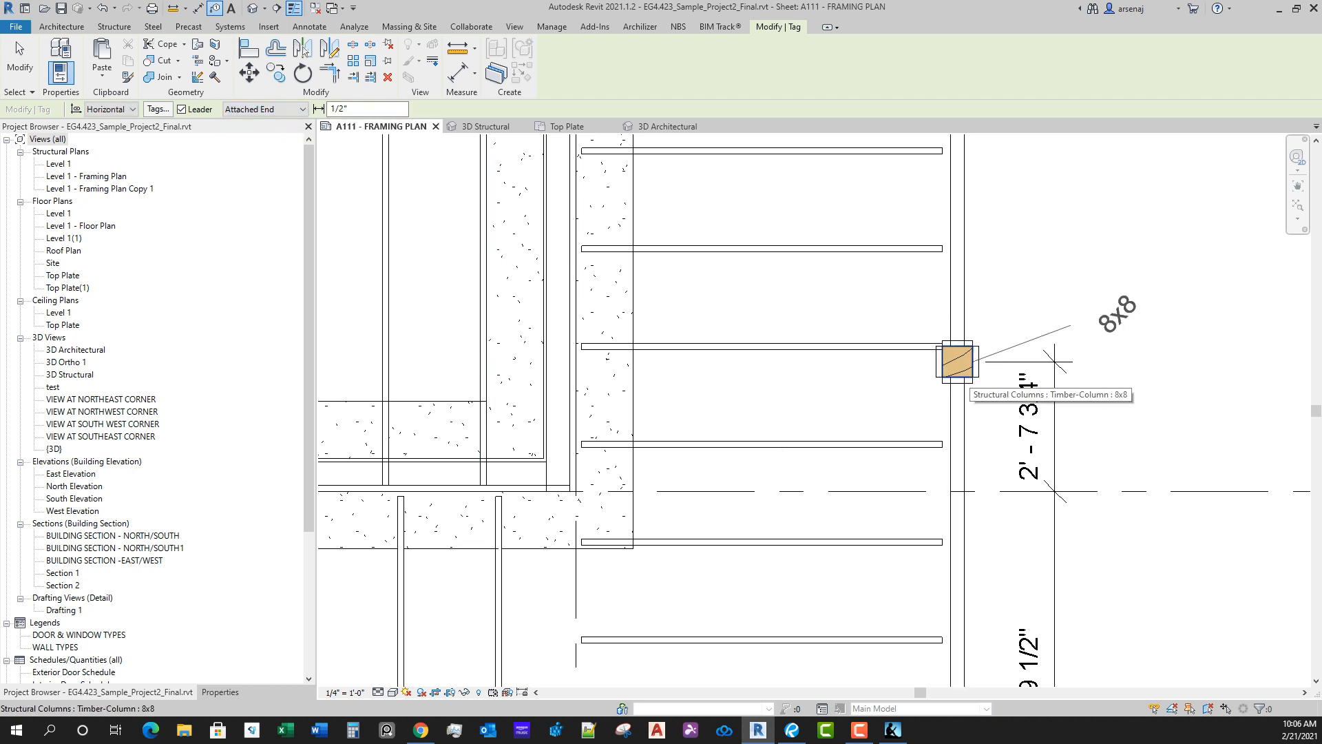
click(958, 362)
drag(1107, 362, 1041, 308)
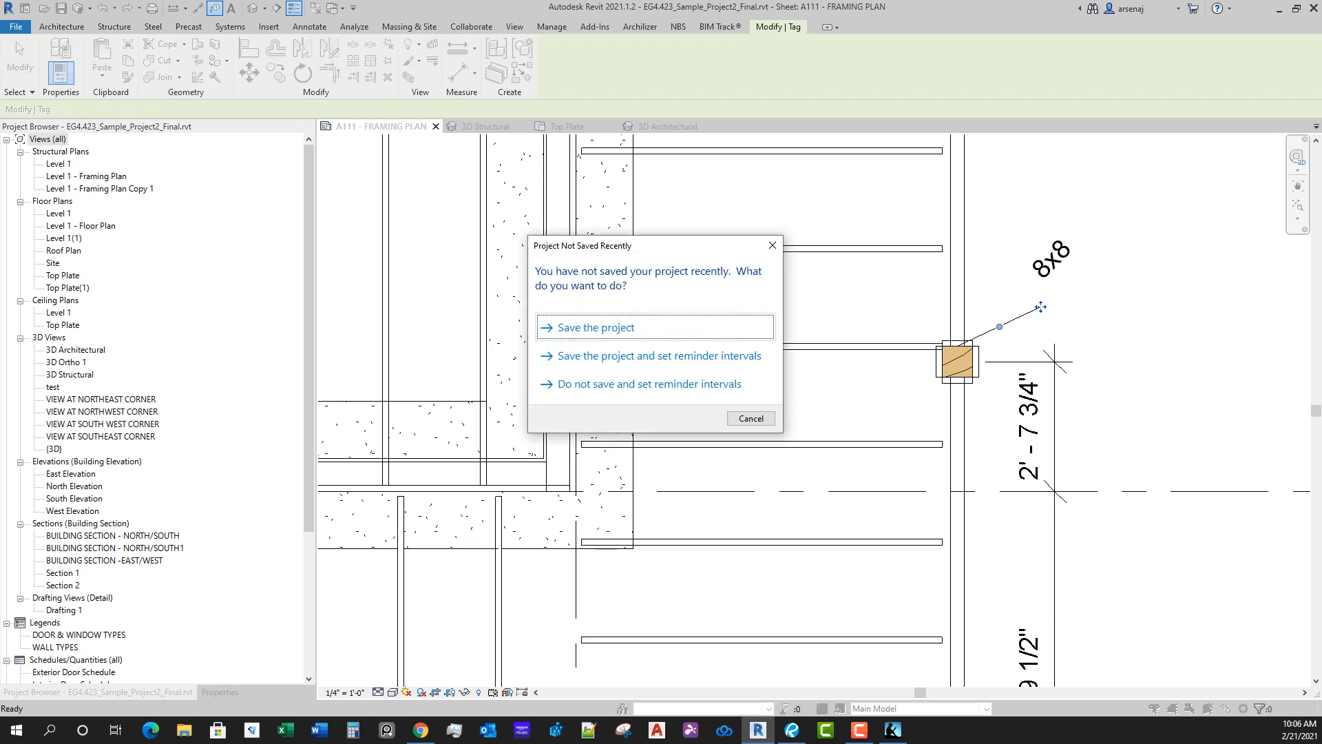
key(Escape)
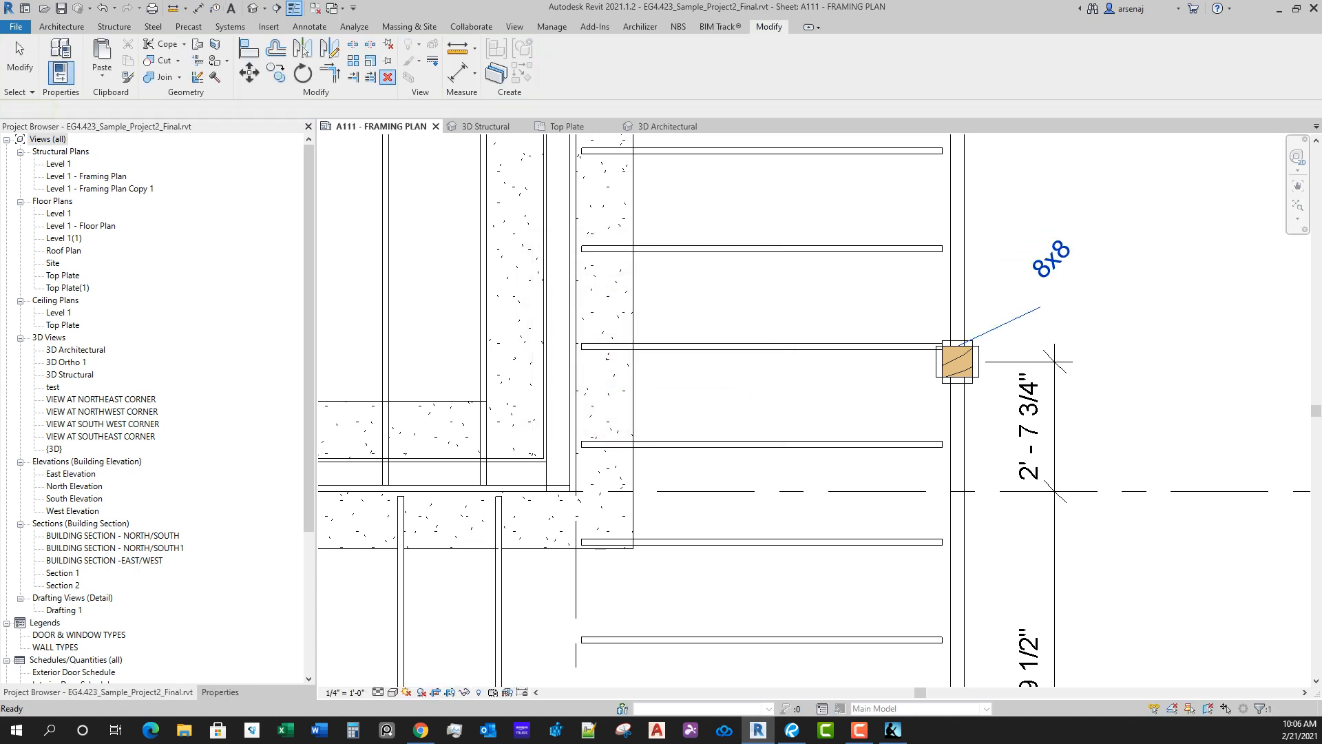
Step: Delete the placed column tag and remove the Structural Column Tag-45 annotation family from the project
key(Delete)
scroll(152, 406, down, 5)
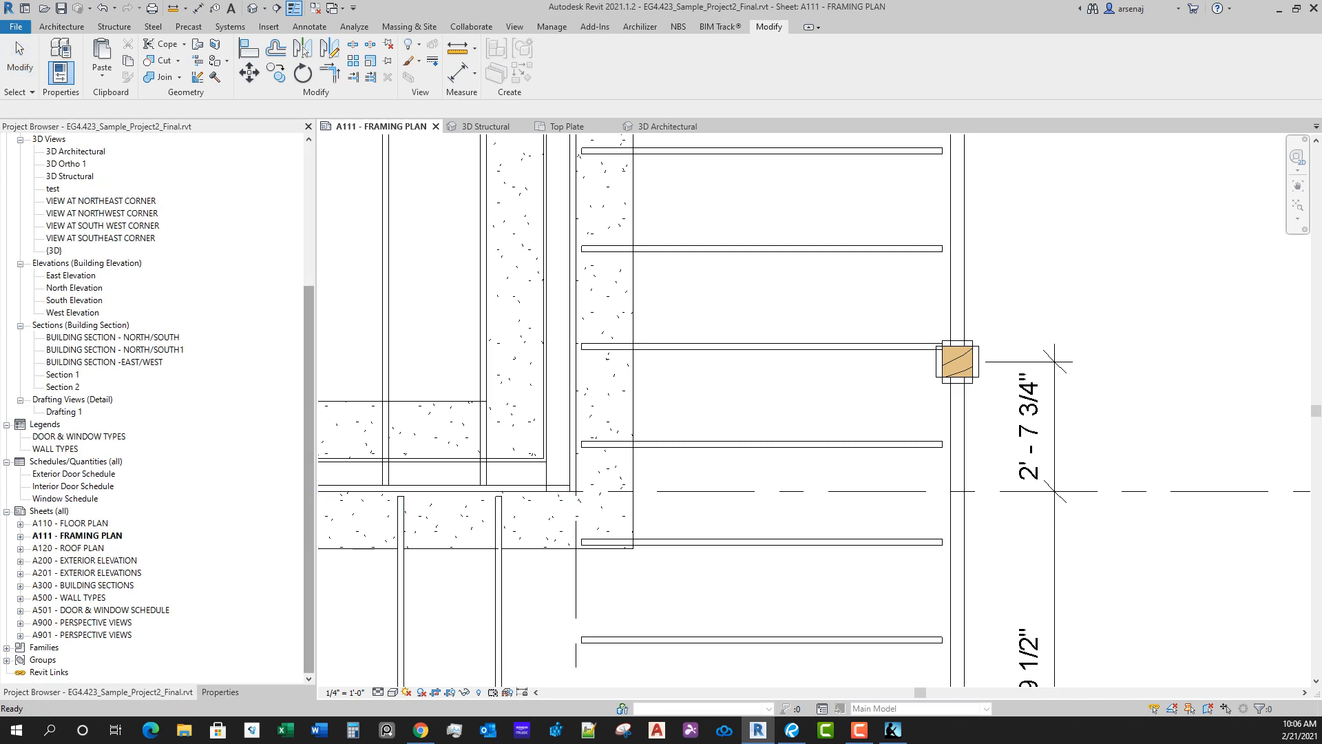
click(7, 649)
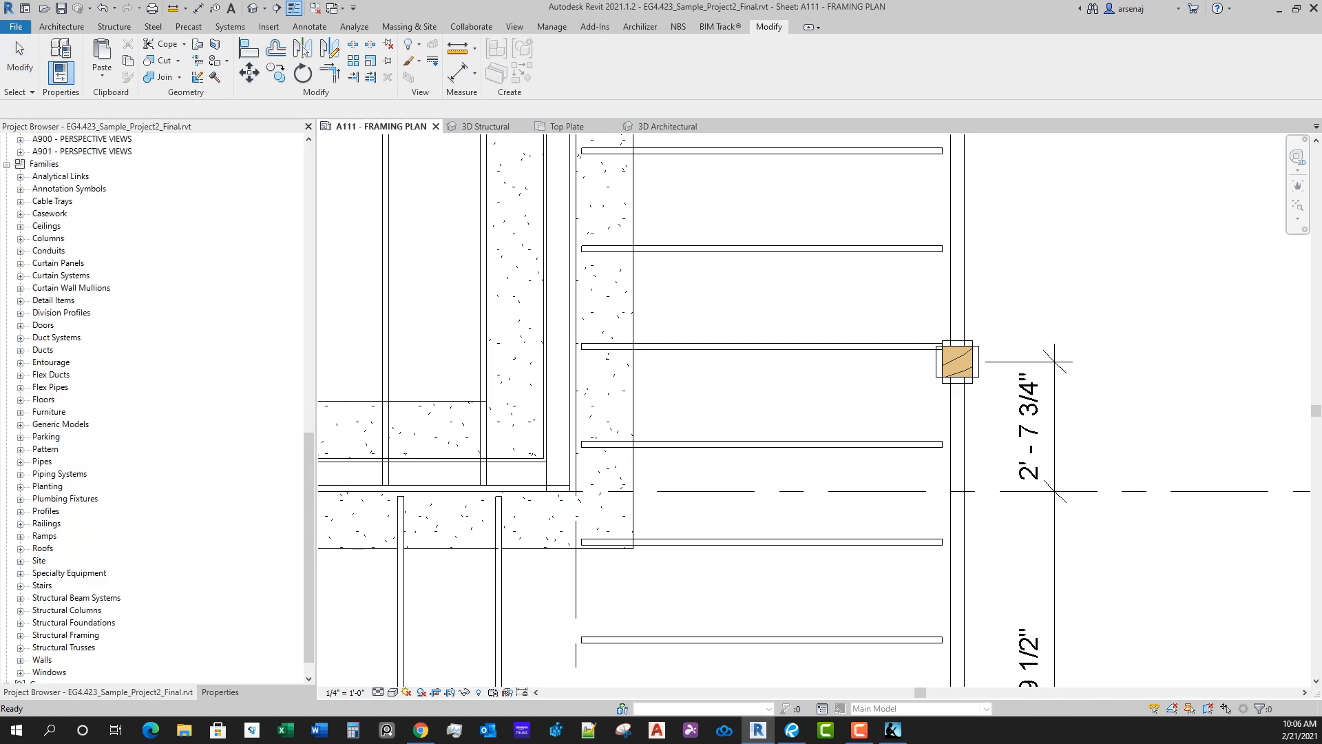
click(21, 189)
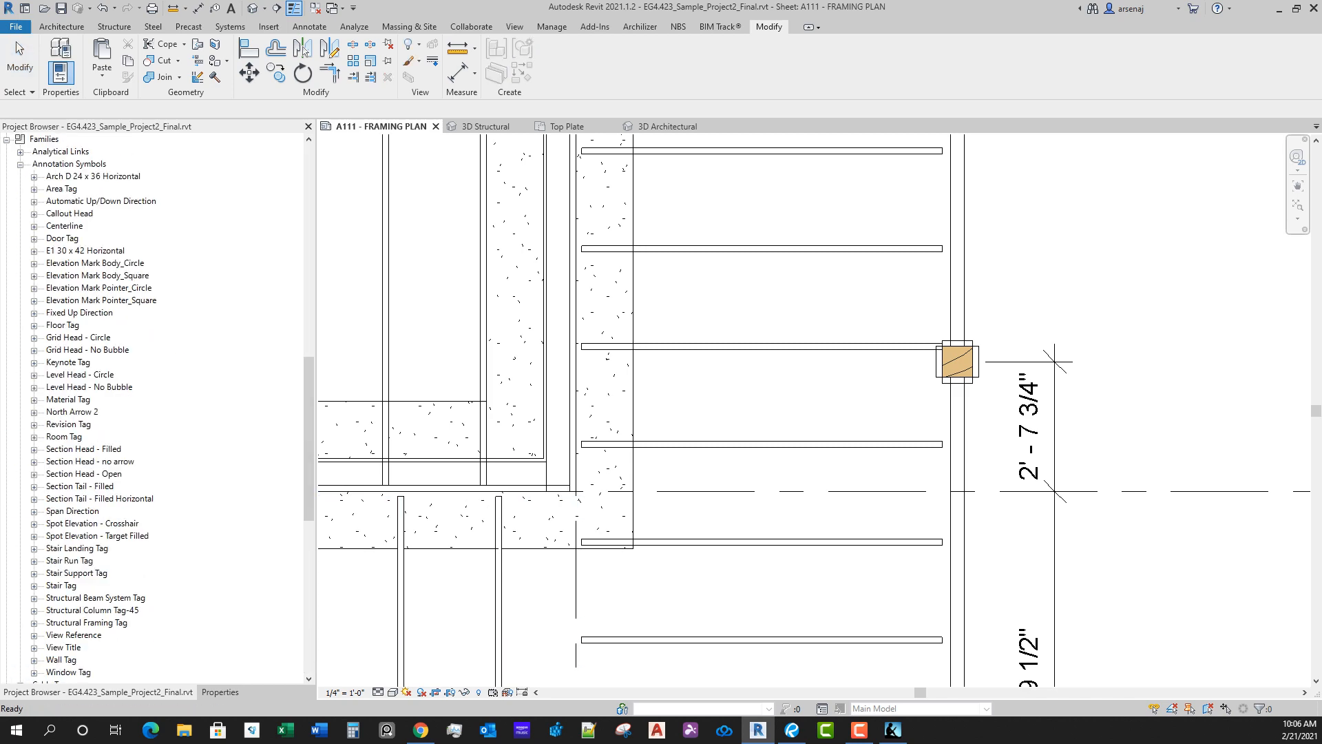
scroll(152, 407, down, 1)
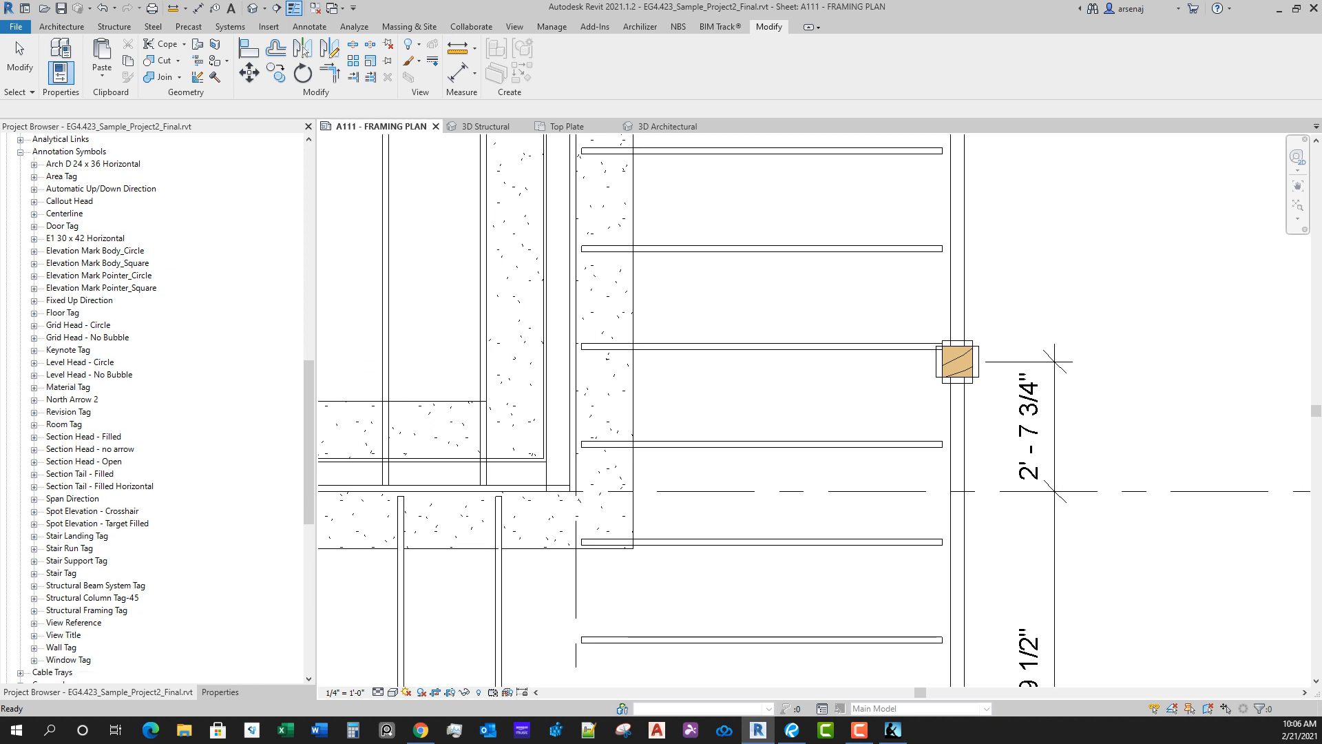
click(87, 610)
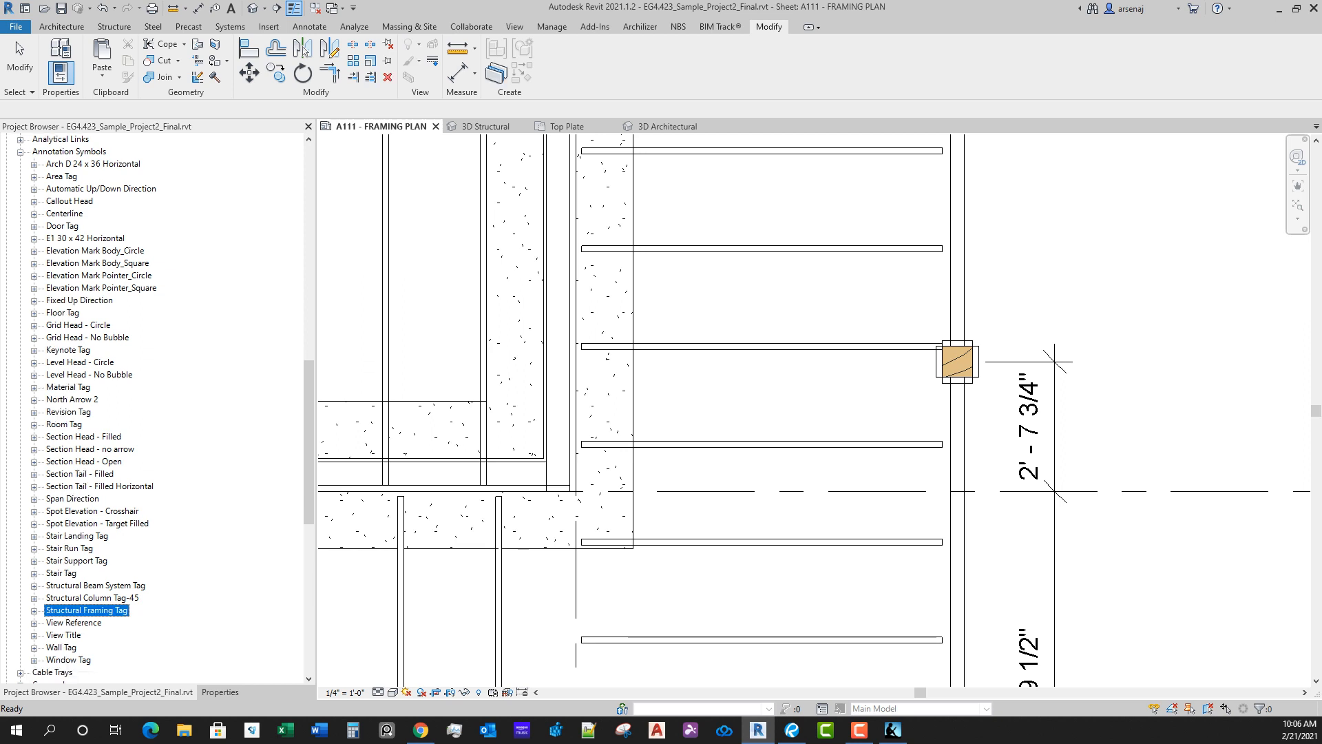
click(92, 598)
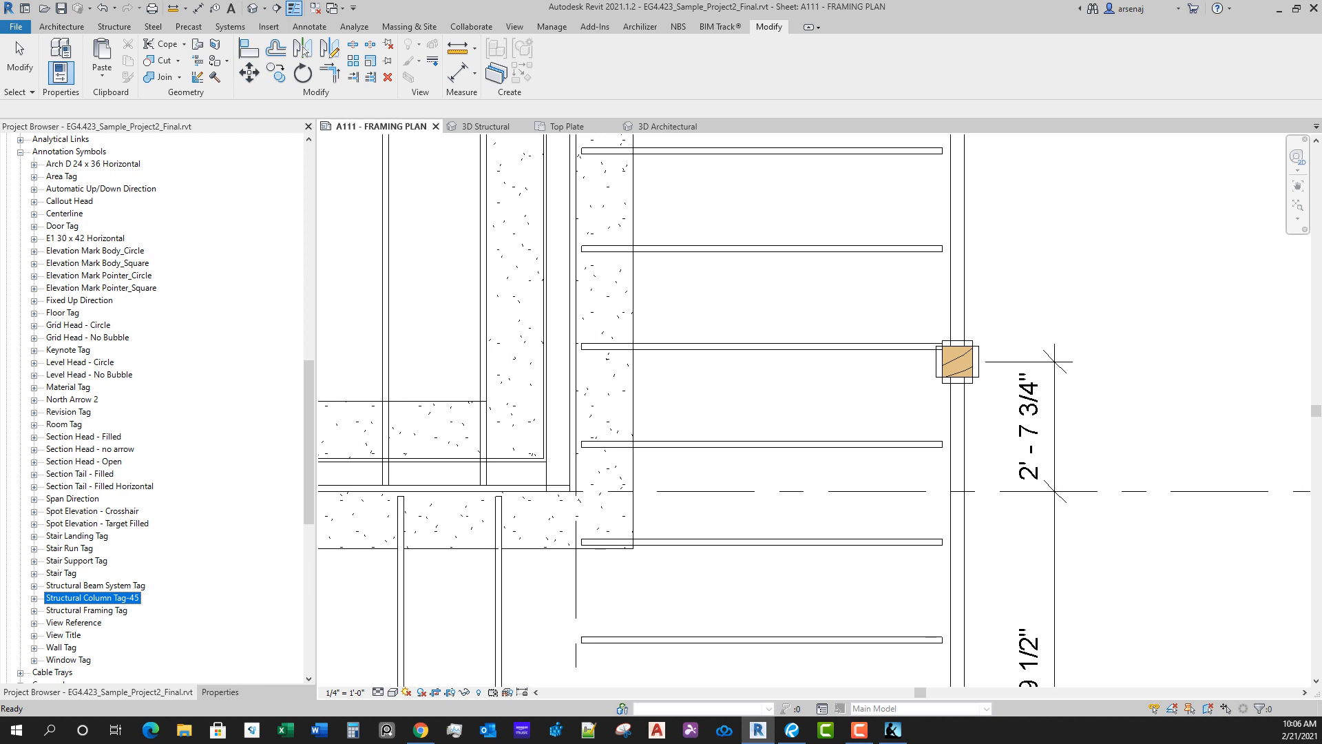
key(Delete)
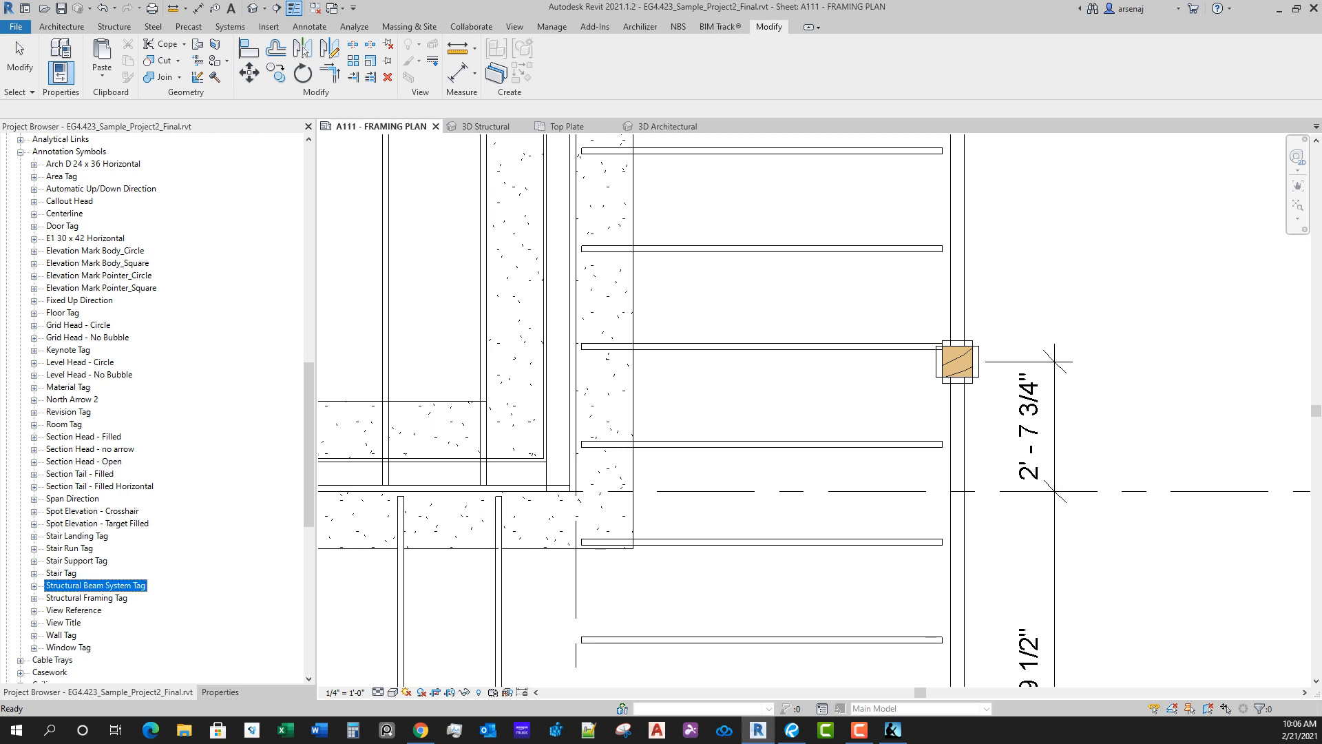
Step: Tag the column north of grid D by category, loading Structural Column Tag.rfa from the Structural library folder
click(310, 26)
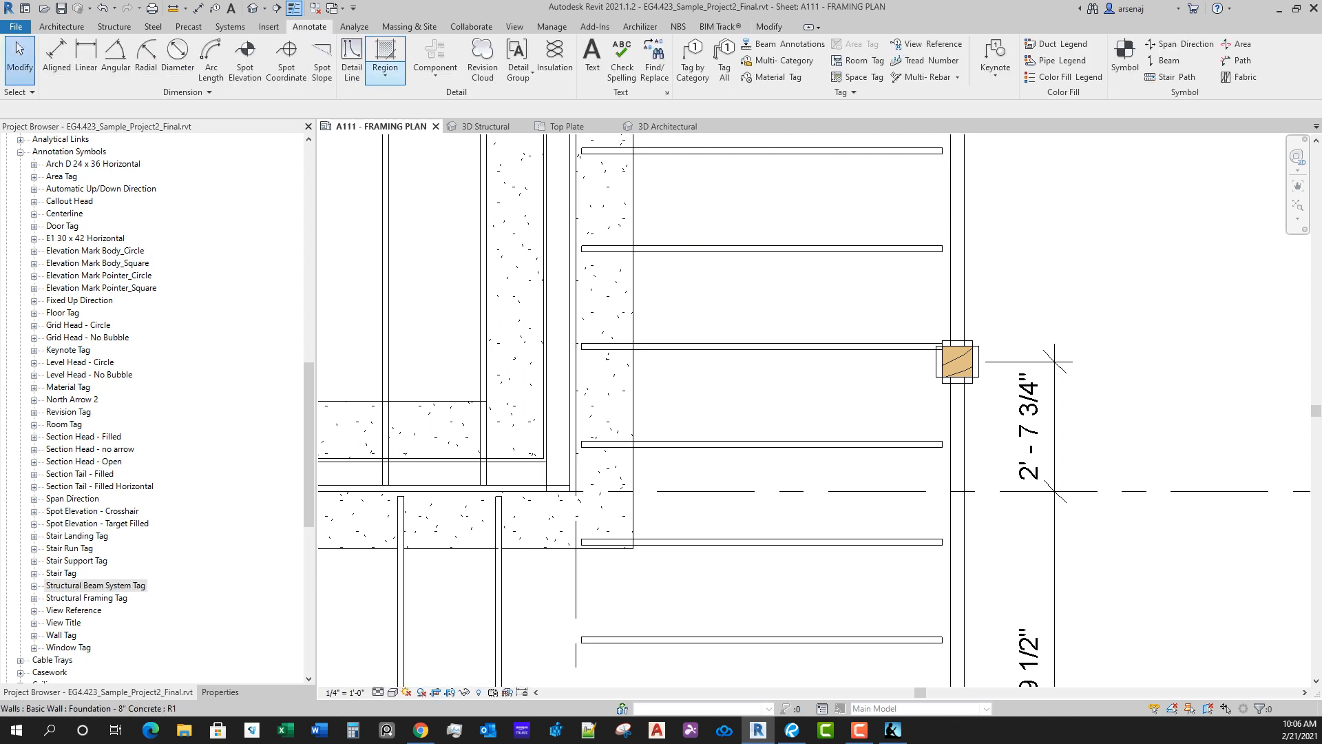
click(693, 62)
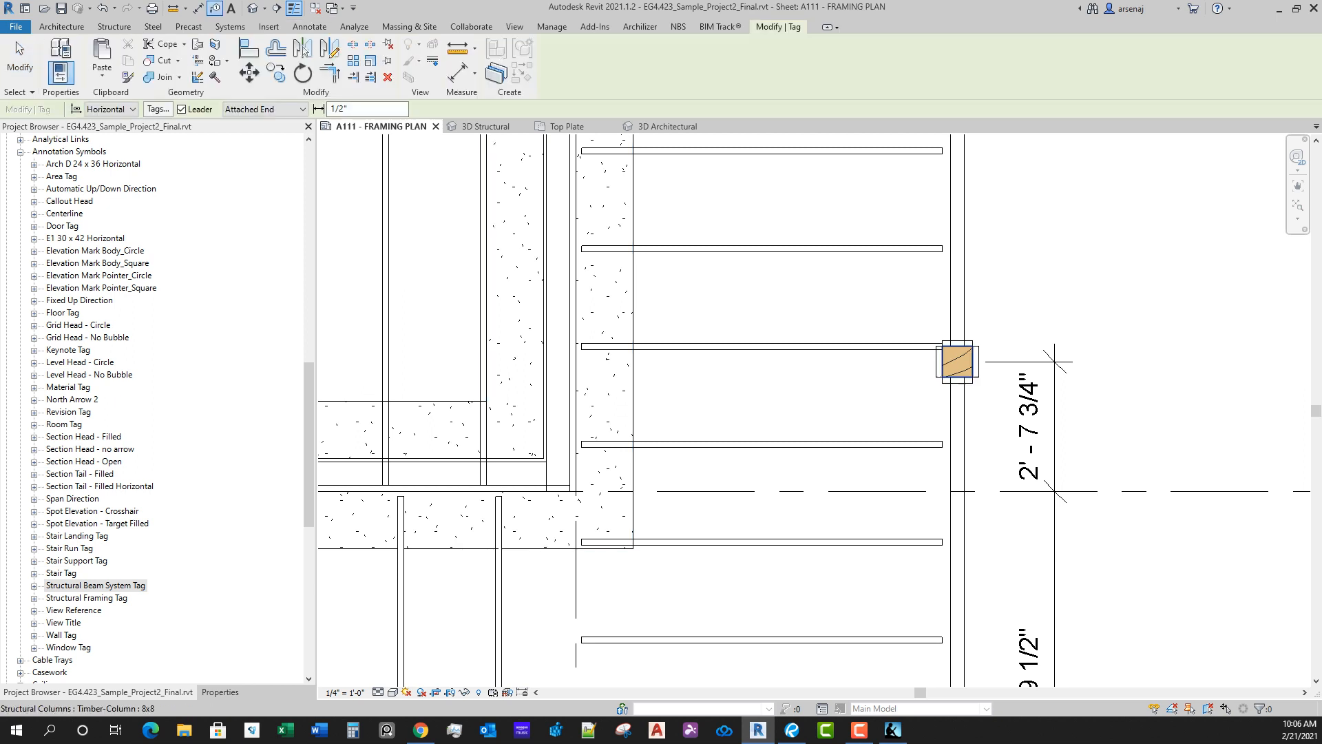
click(957, 361)
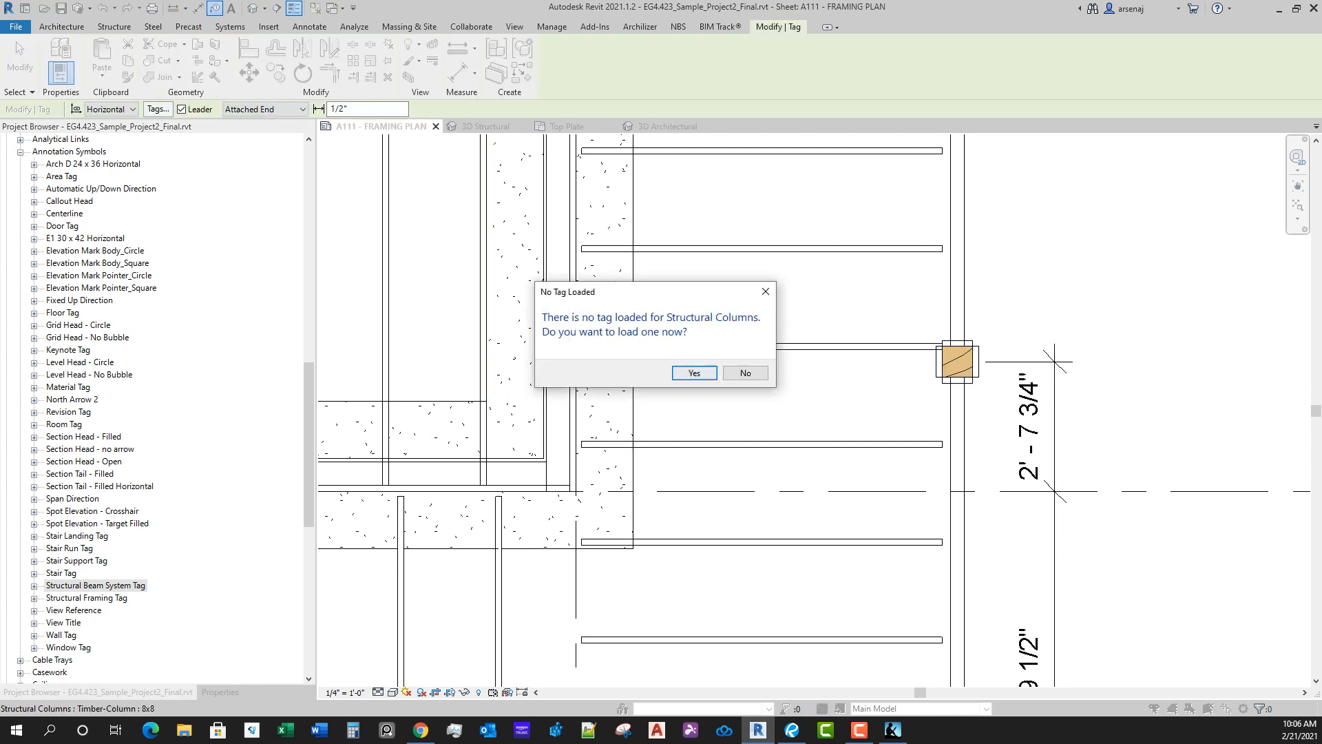
key(Return)
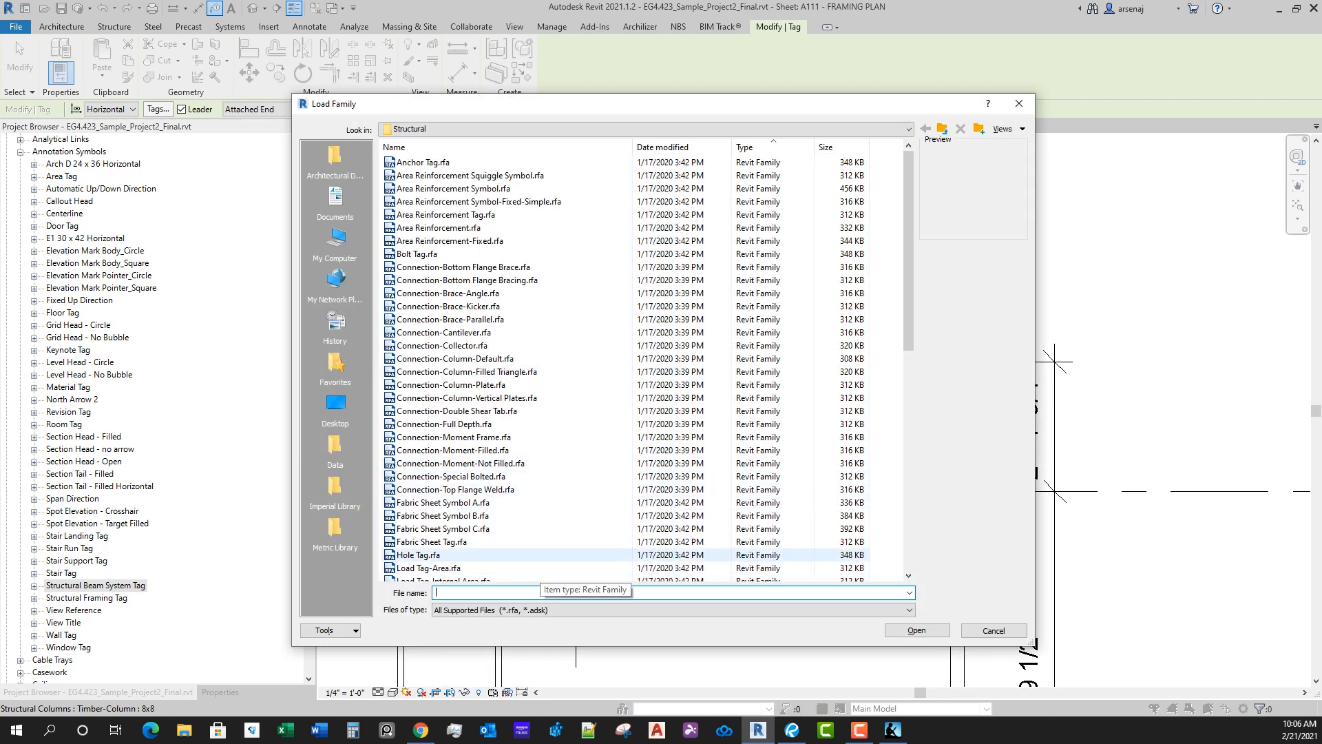
scroll(510, 502, down, 9)
scroll(510, 502, down, 2)
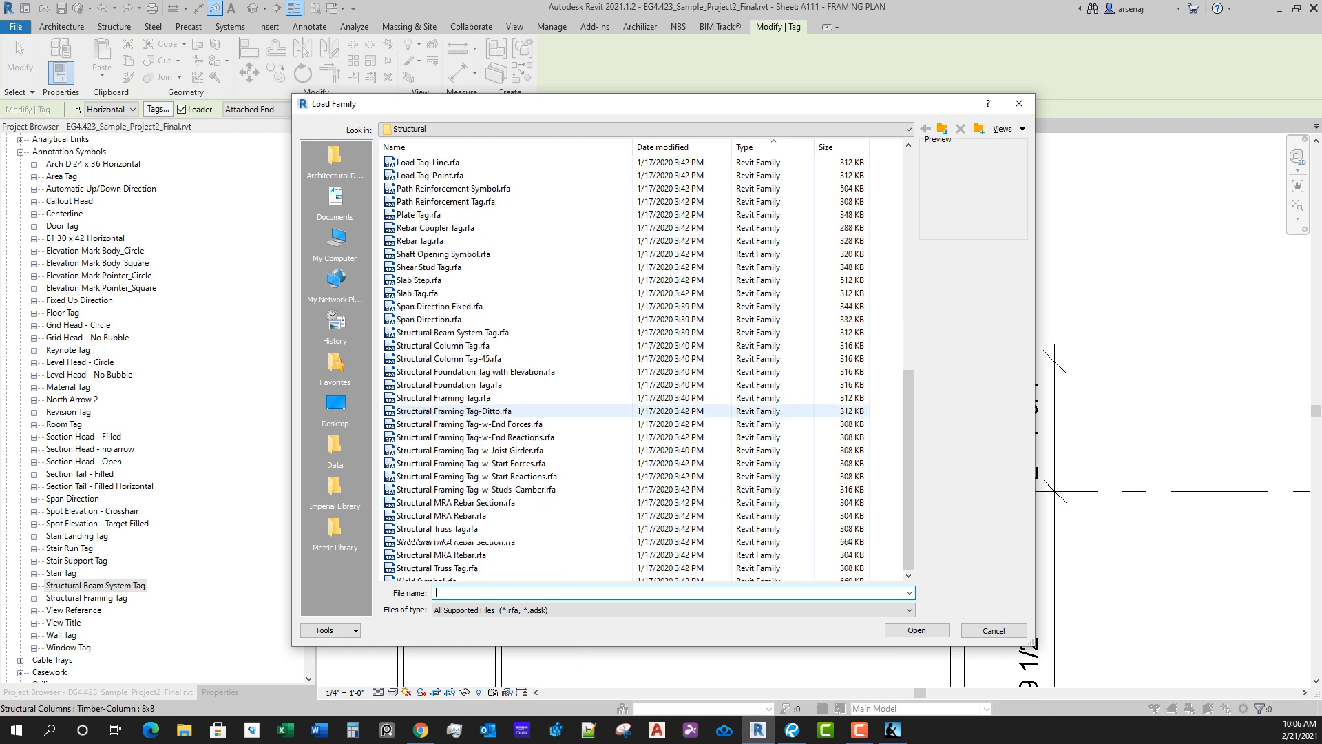
click(469, 346)
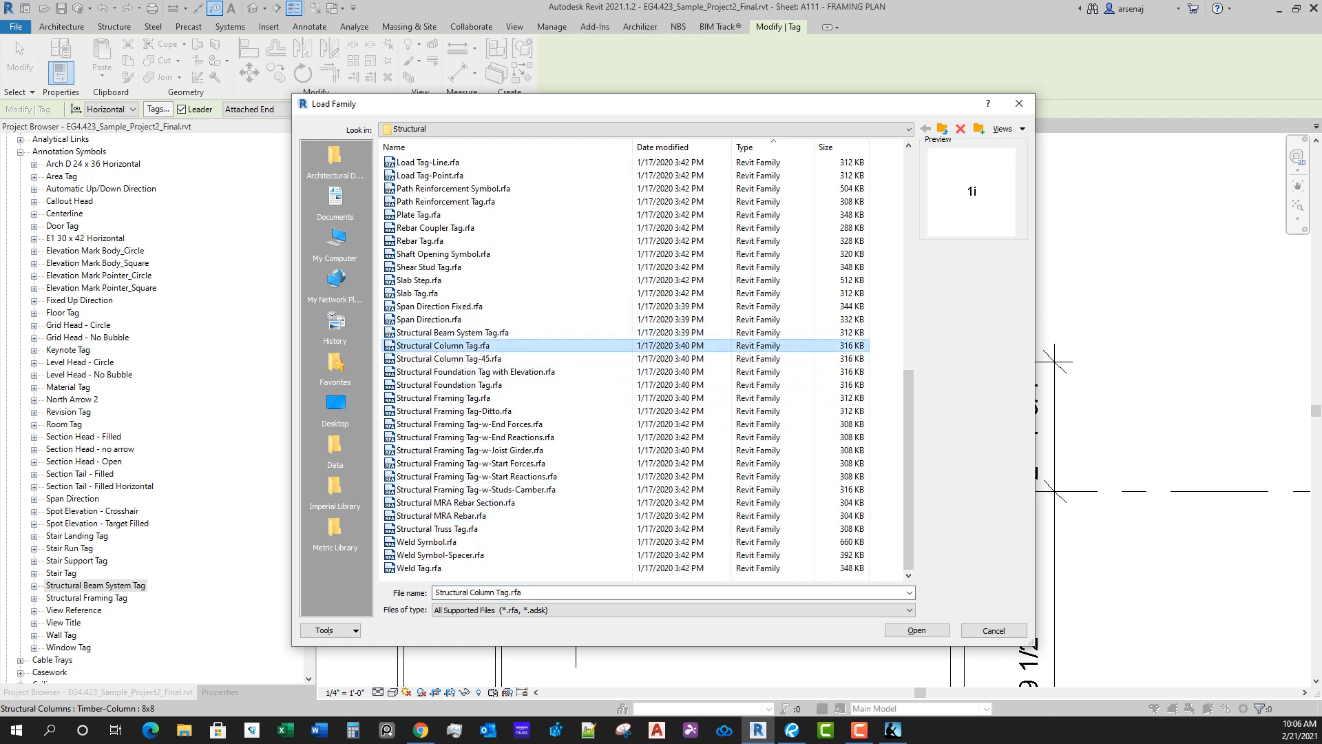
key(Return)
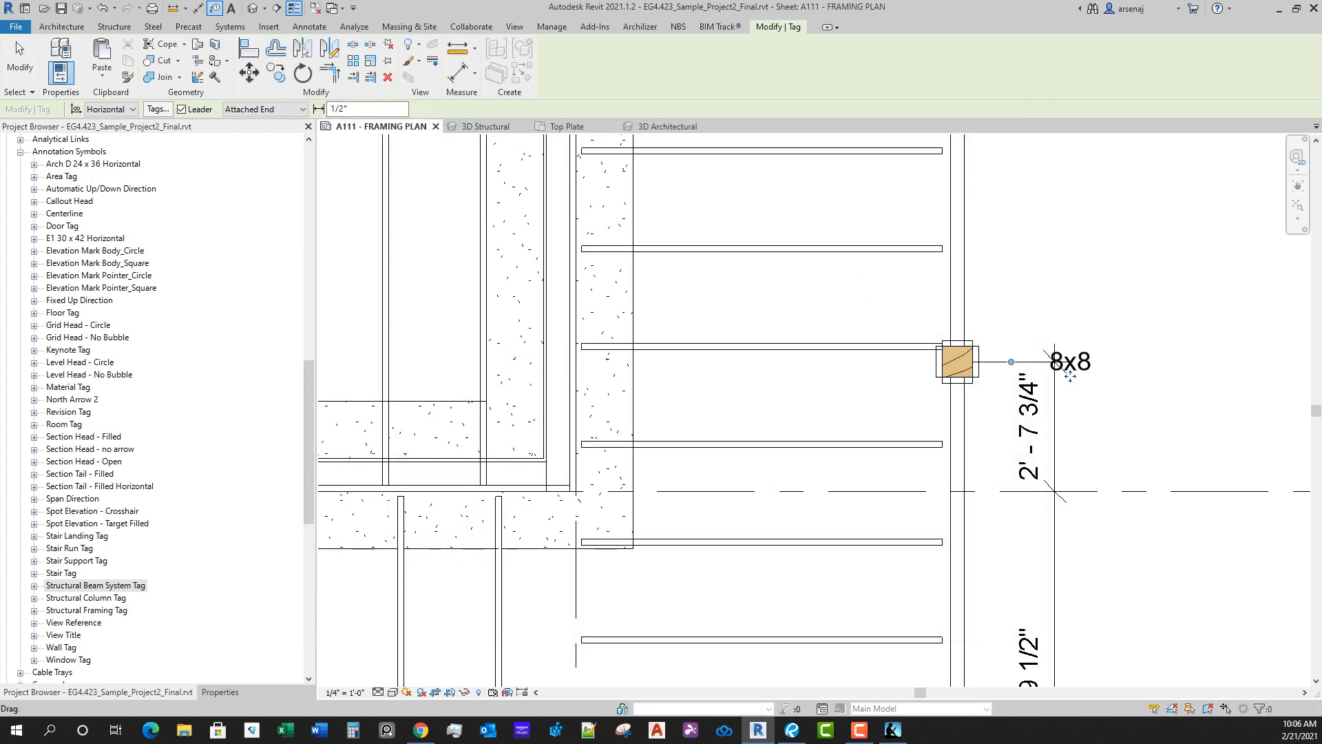
Step: Move the new 8x8 column tag up above the dimension string and end the tagging command
drag(1070, 375, 1036, 317)
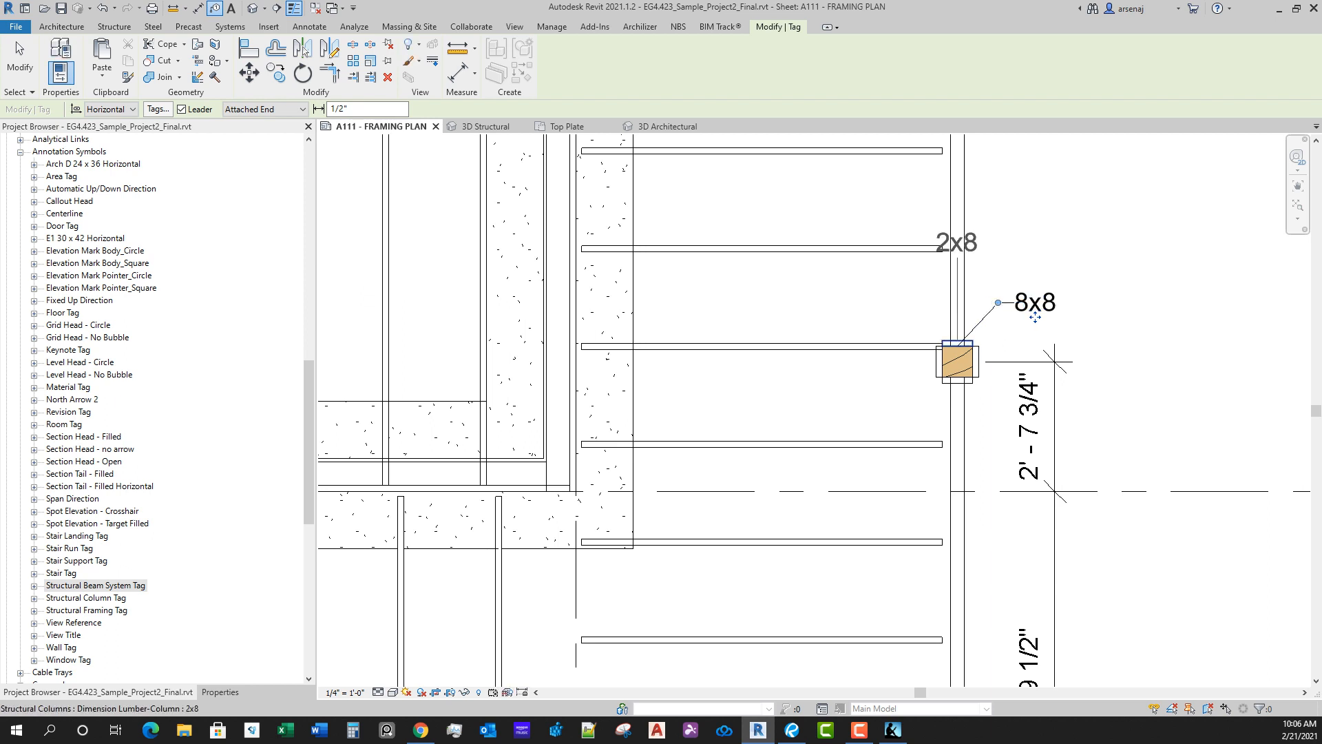
key(Escape)
key(Escape)
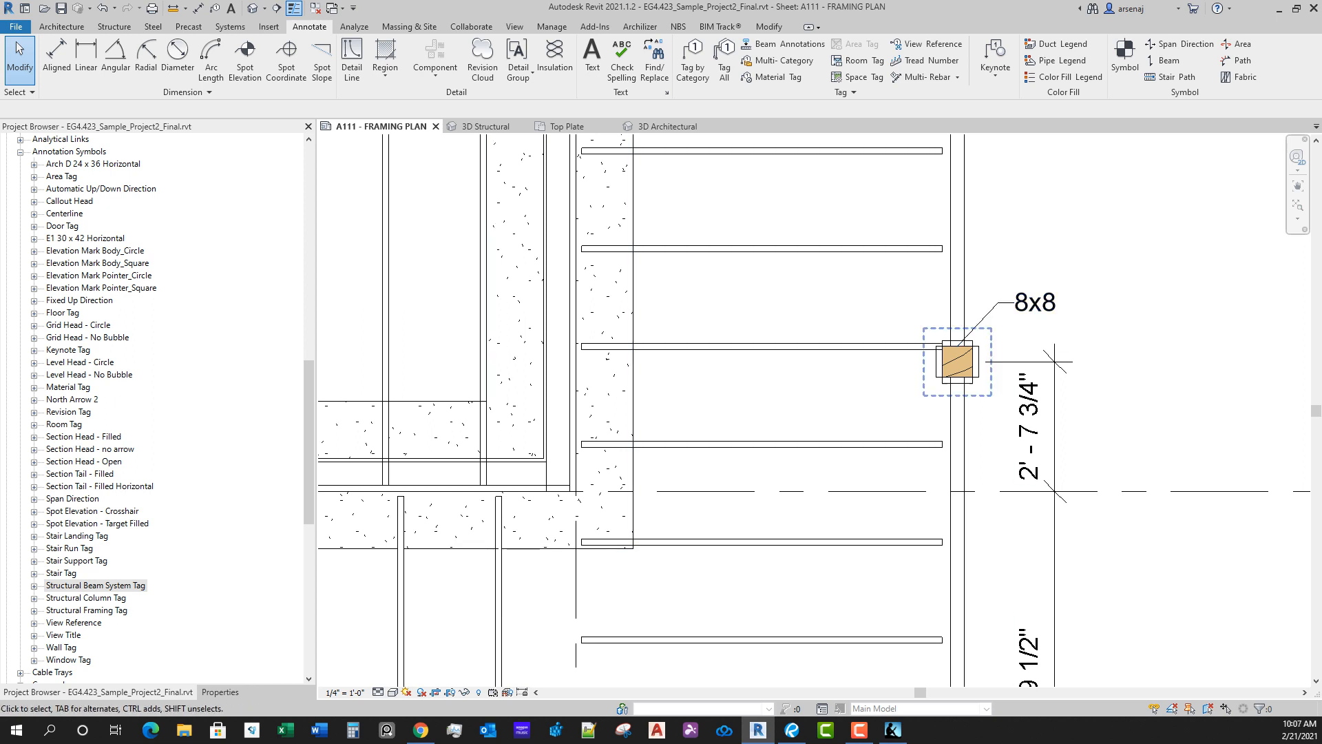
key(g)
key(Escape)
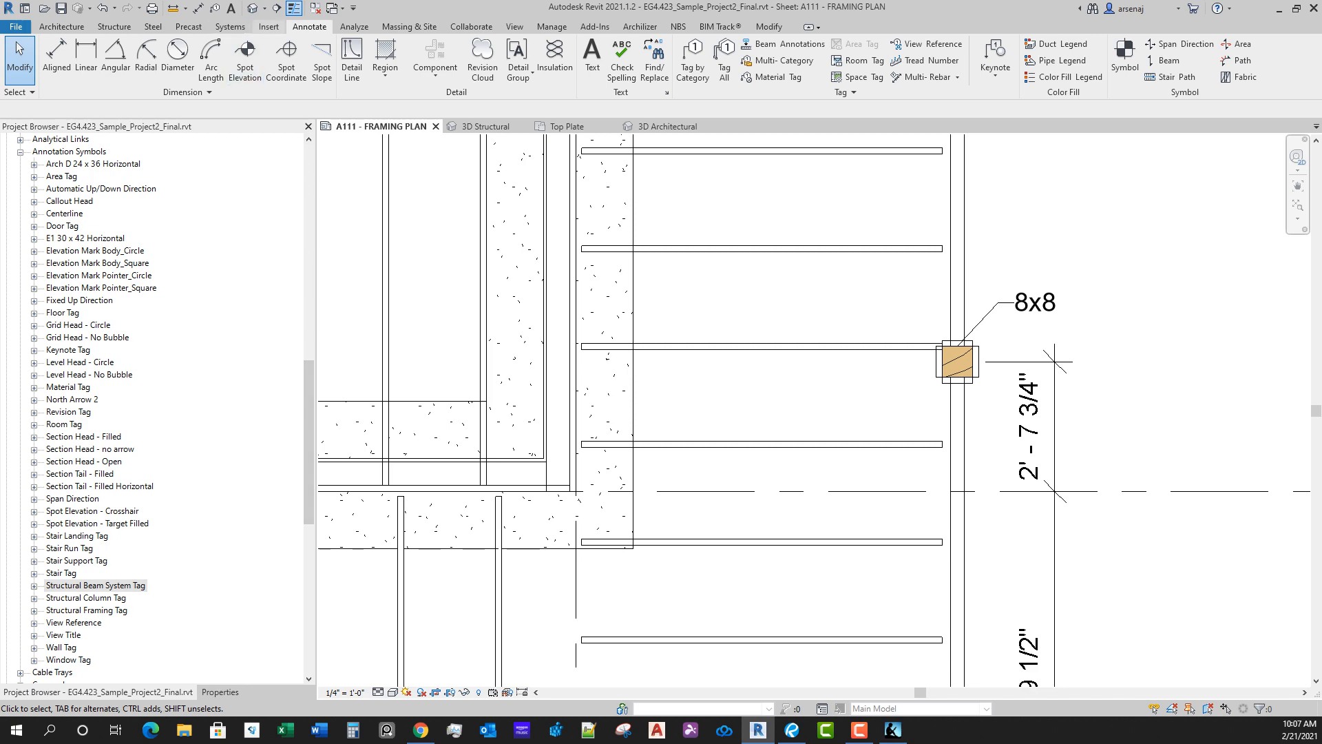
Step: Preview Structural Column Tag.rfa and Structural Column Tag-45.rfa in the family library without loading either
click(268, 26)
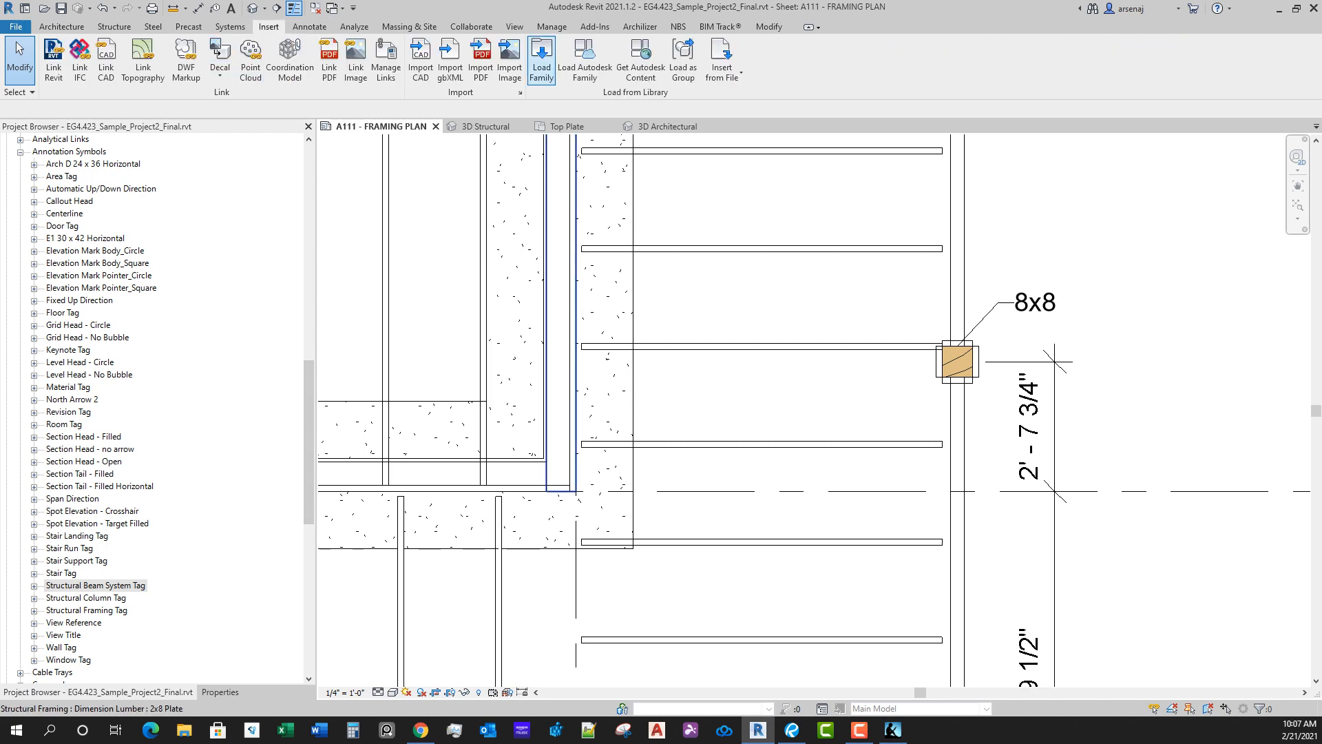
click(541, 60)
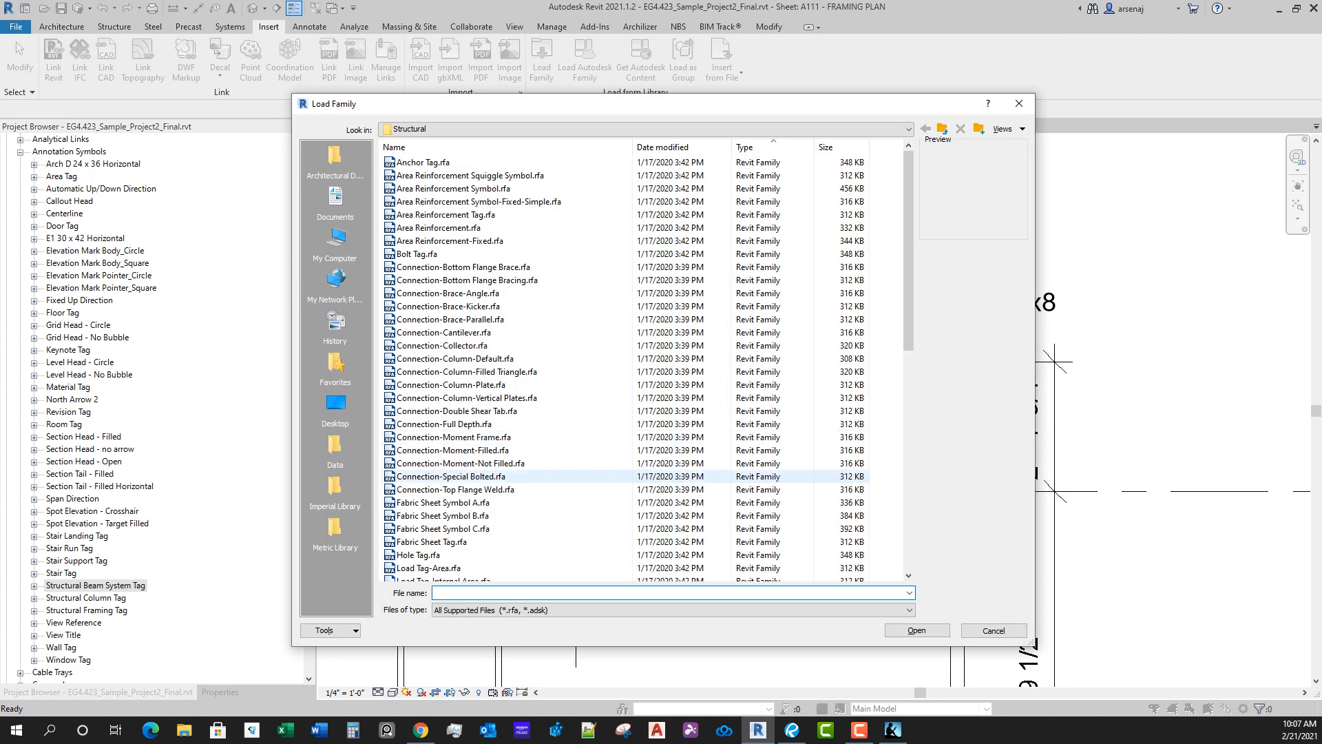
scroll(523, 448, down, 10)
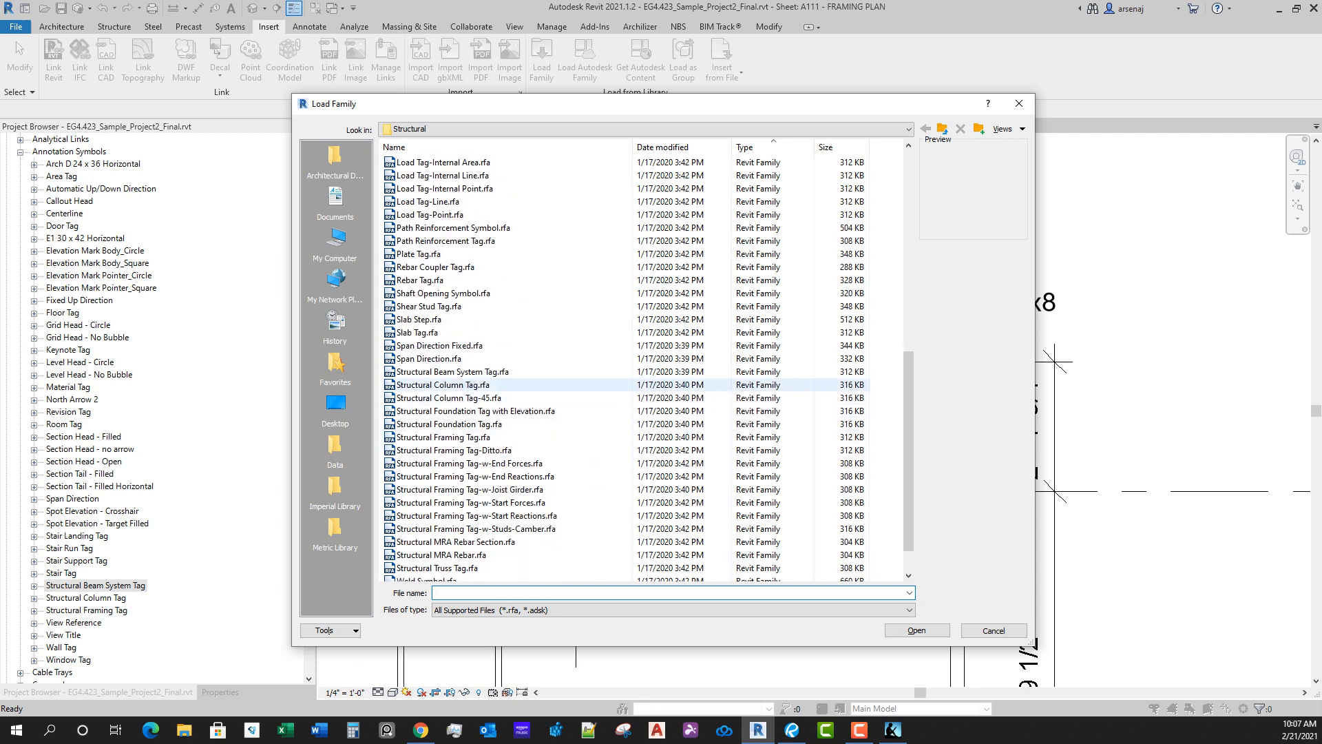
click(455, 386)
click(455, 399)
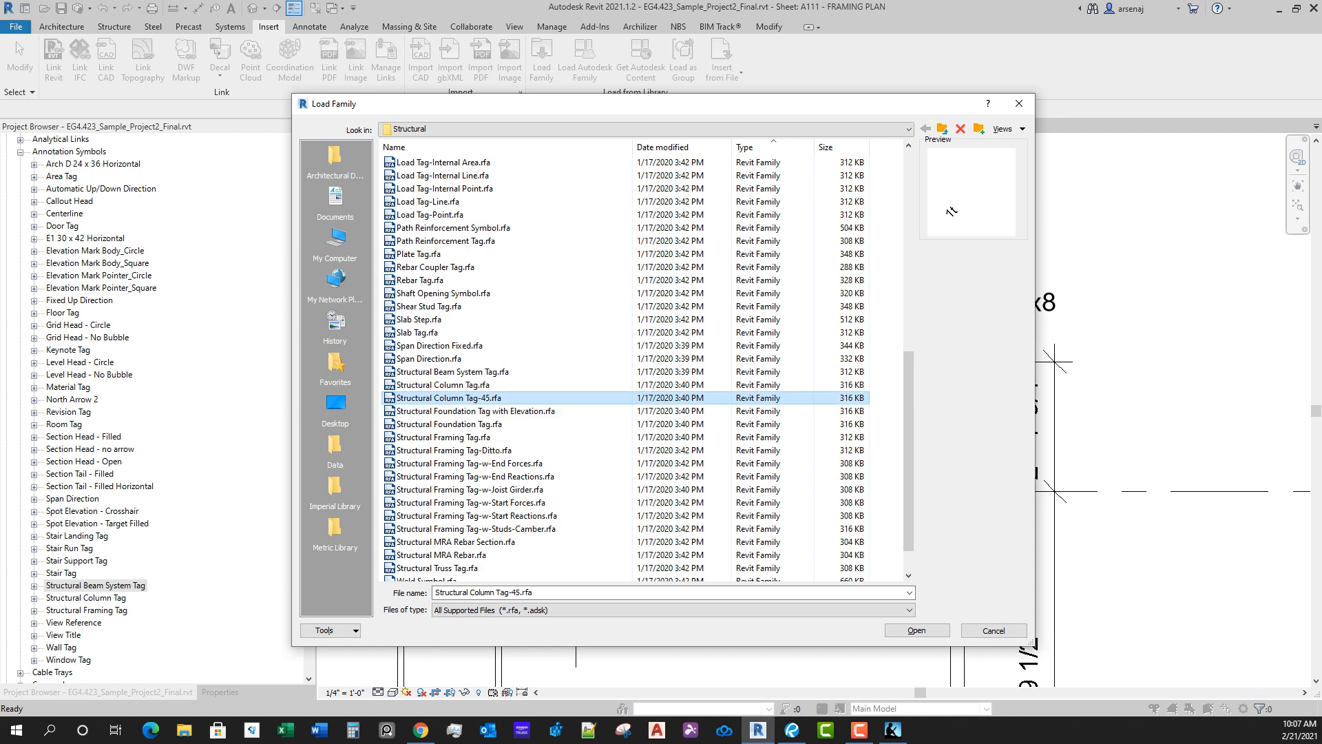
key(Escape)
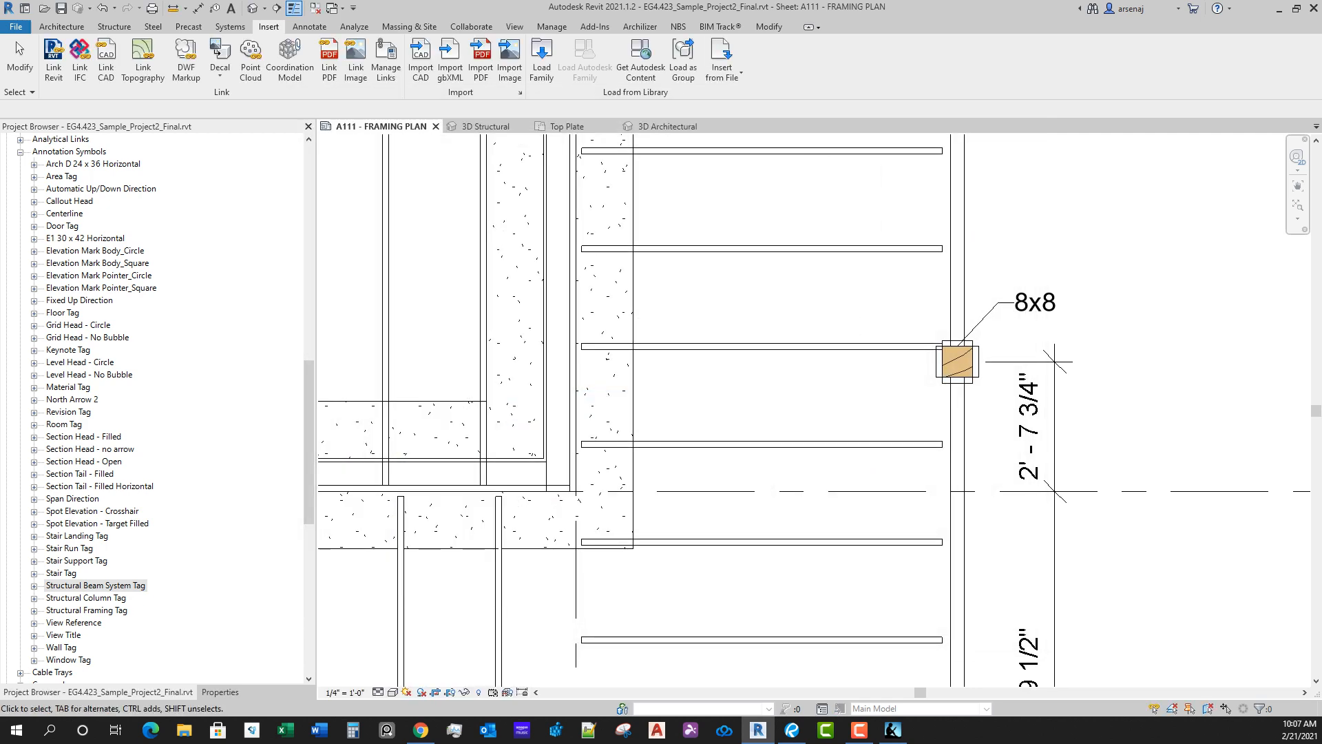
scroll(1033, 372, down, 2)
middle_drag(1019, 365, 972, 440)
scroll(967, 450, up, 2)
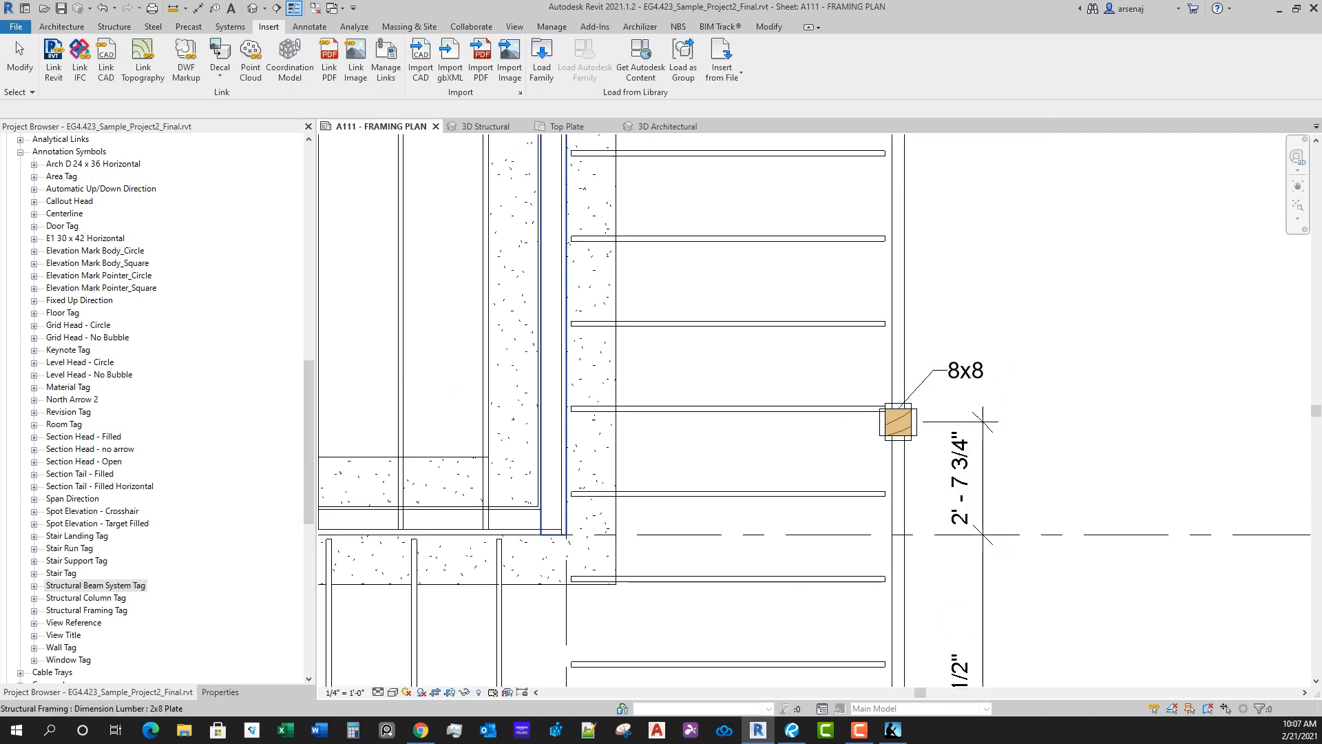
click(966, 376)
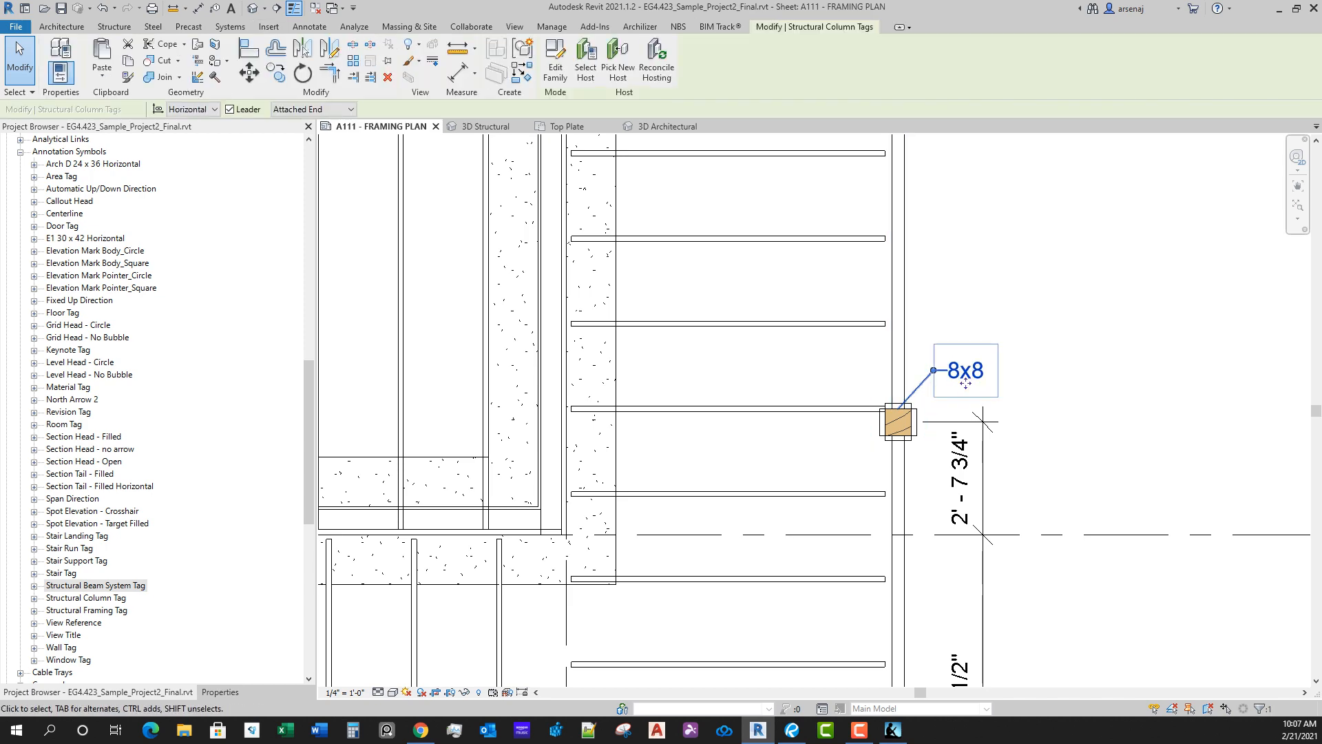
scroll(954, 426, down, 1)
key(Escape)
mouse_move(954, 425)
middle_down()
mouse_move(967, 227)
mouse_move(956, 181)
middle_up()
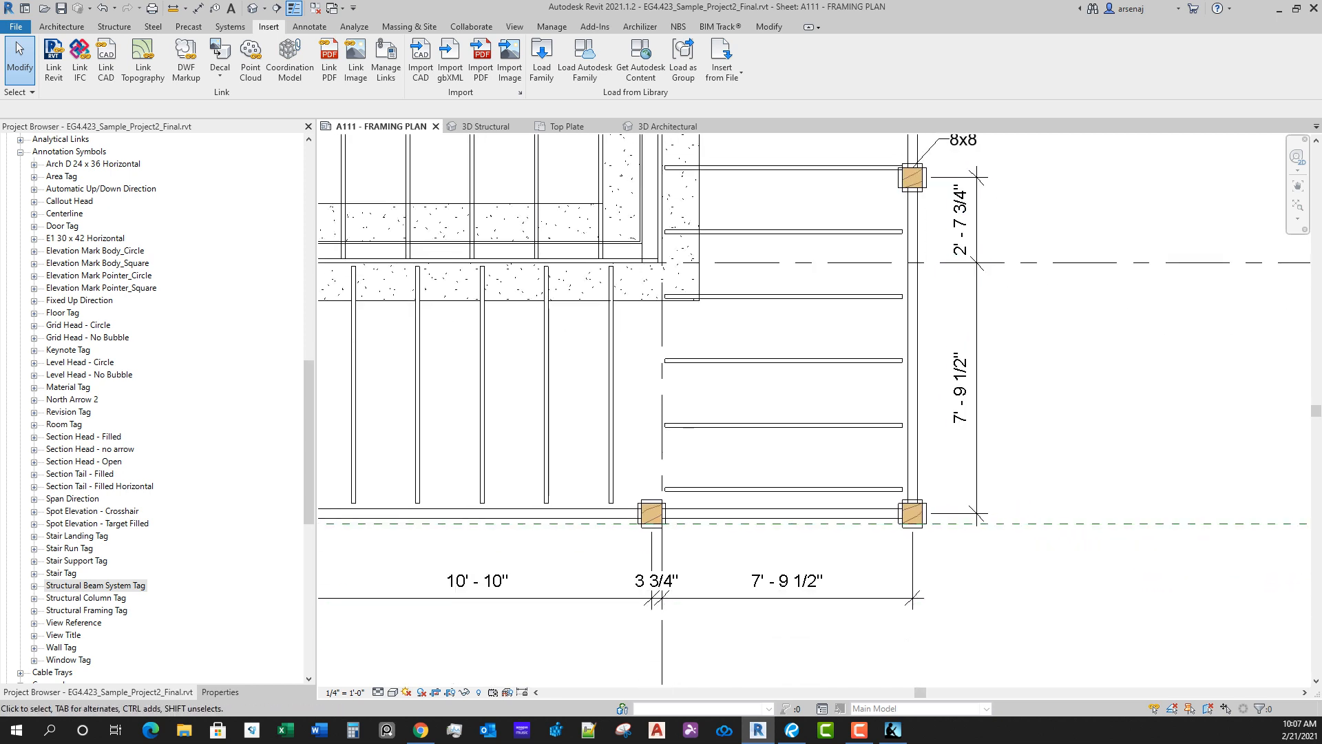
Step: Tag the southeast corner column and the column at grid 3 with horizontal 8x8 leader tags placed below the beam
key(t)
key(g)
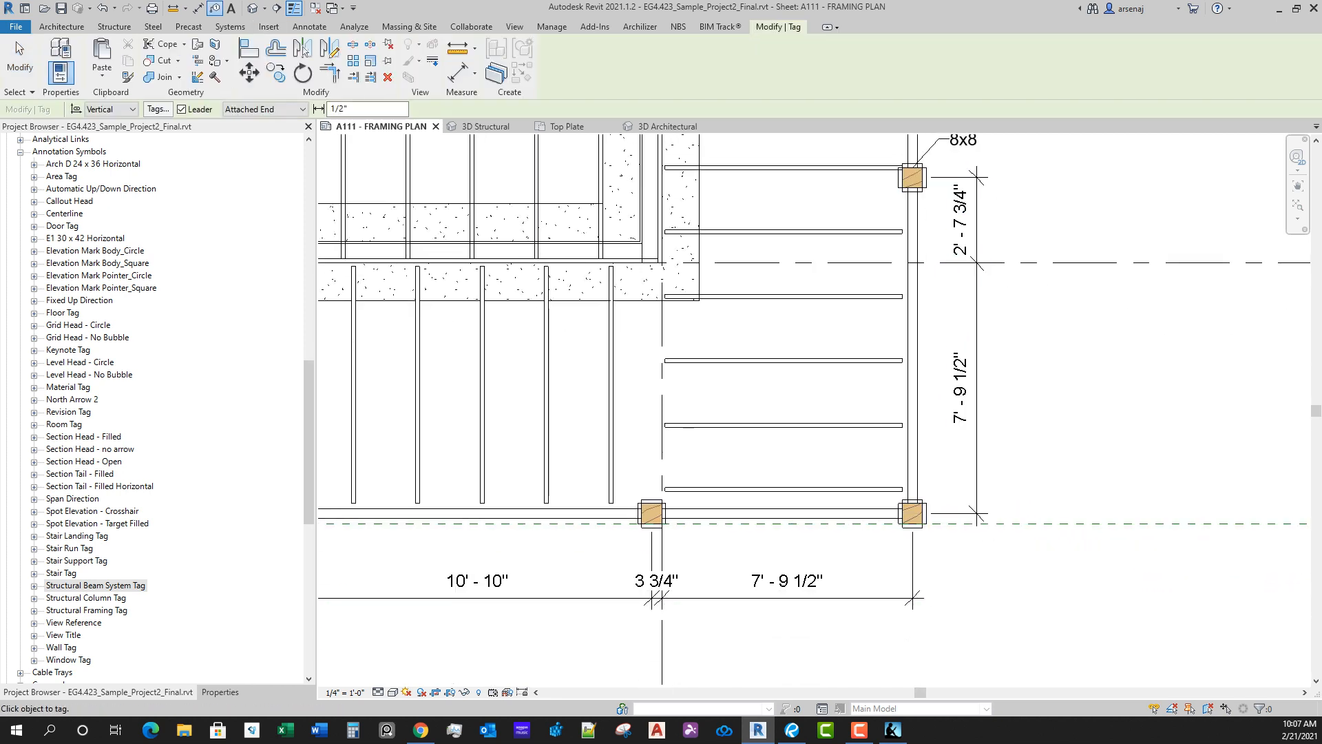
middle_drag(915, 521, 874, 430)
key(space)
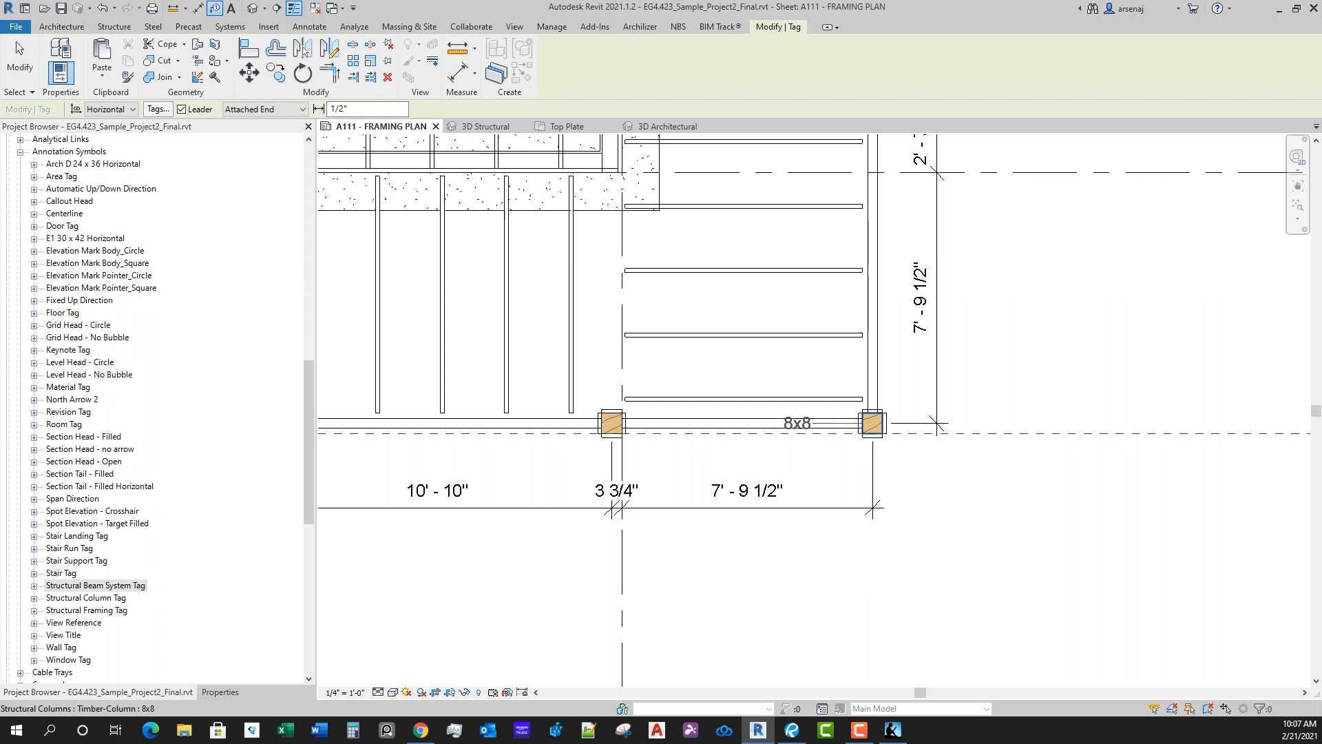
click(872, 422)
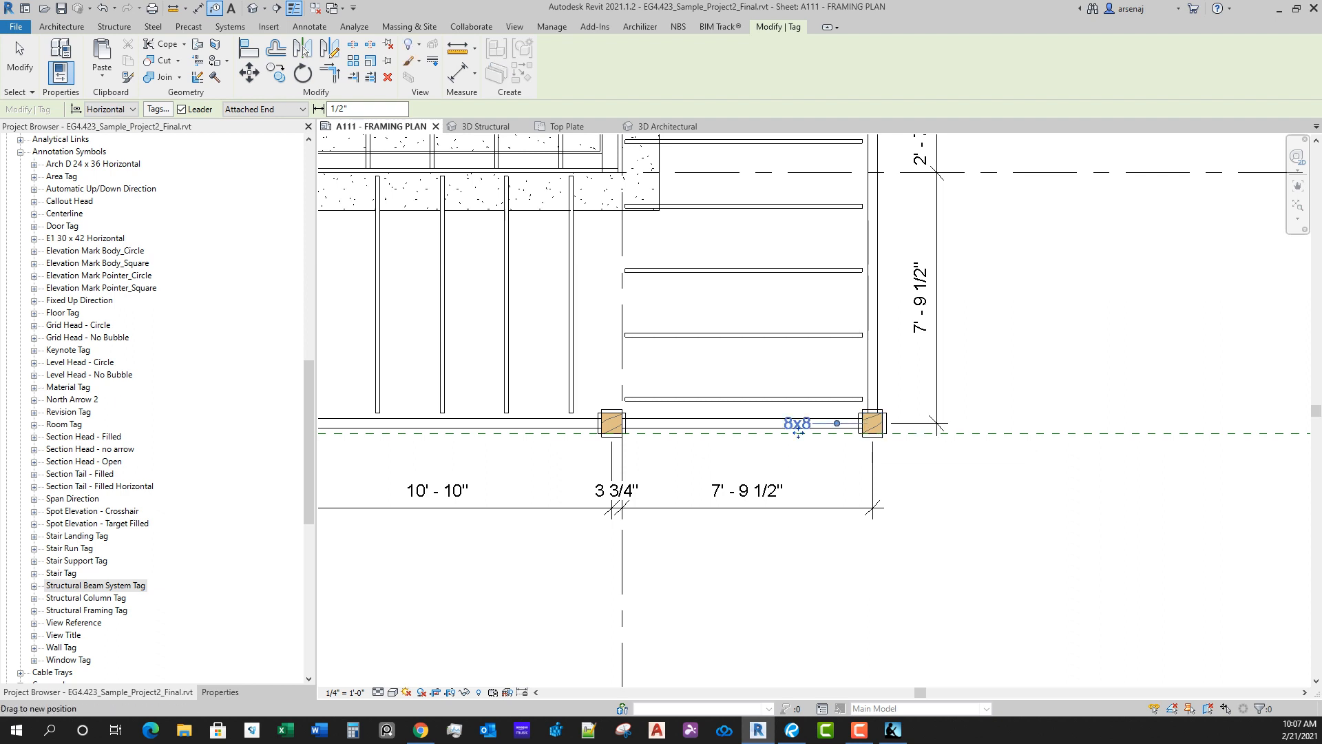
drag(799, 432, 923, 470)
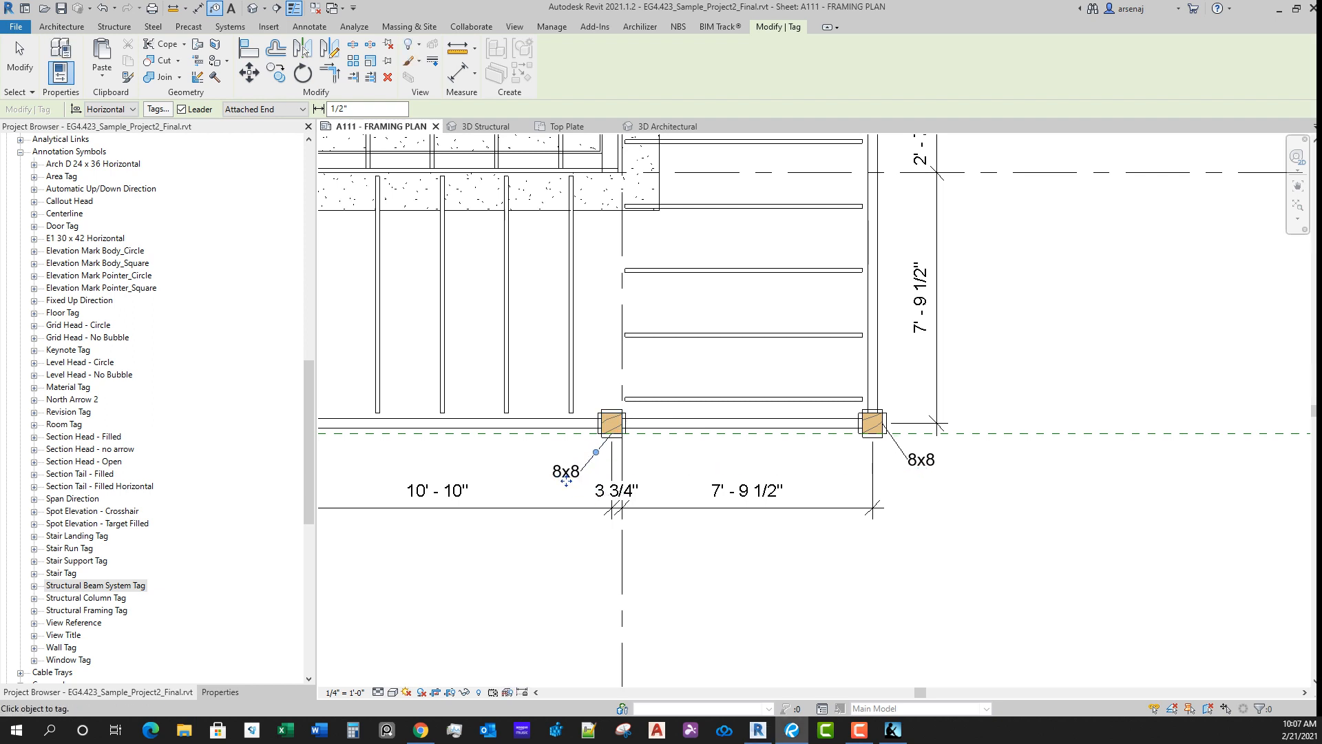
Step: Tag the next two columns west of grid 3 on the south beam and move their 8x8 tags below the beam
middle_drag(567, 480, 1161, 411)
key(space)
key(space)
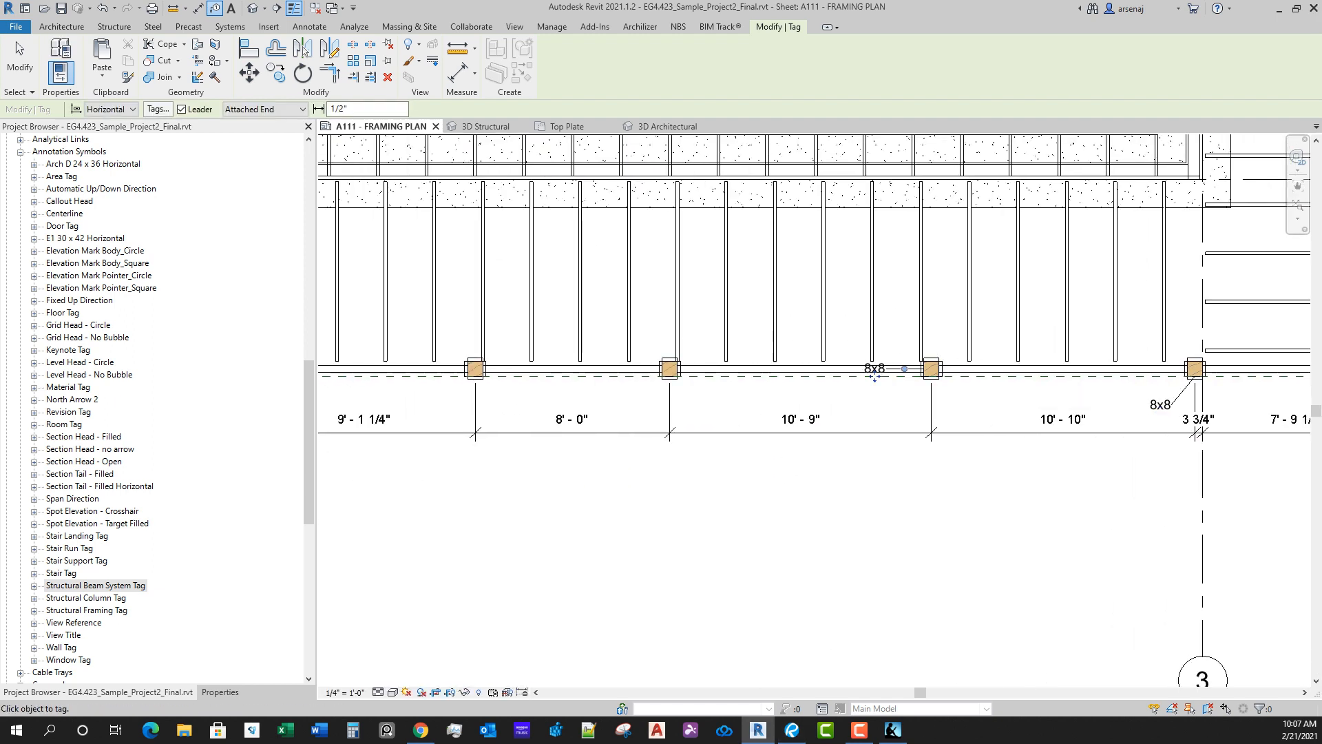
drag(880, 397, 885, 397)
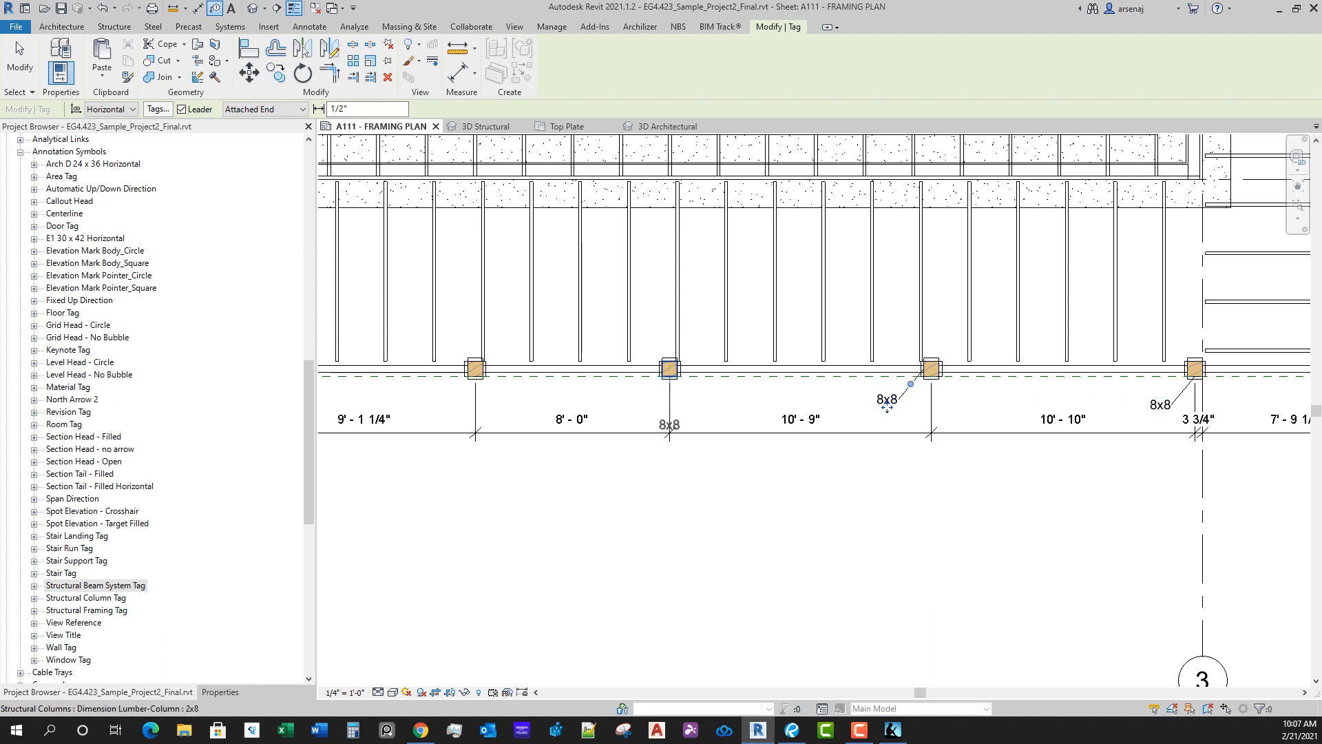
click(665, 369)
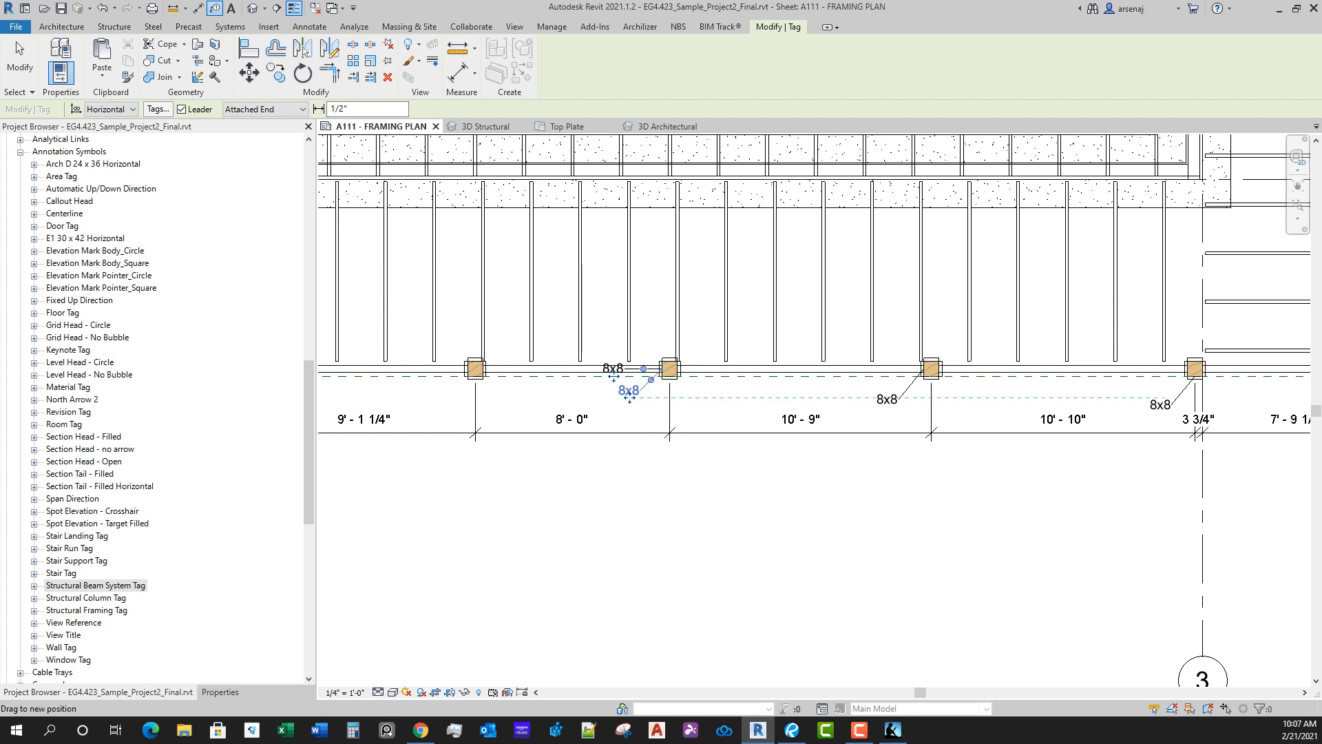
drag(629, 398, 631, 399)
Step: Tag the first column east of grid 2, move its 8x8 tag below the beam and end the tagging command
middle_drag(632, 396, 861, 419)
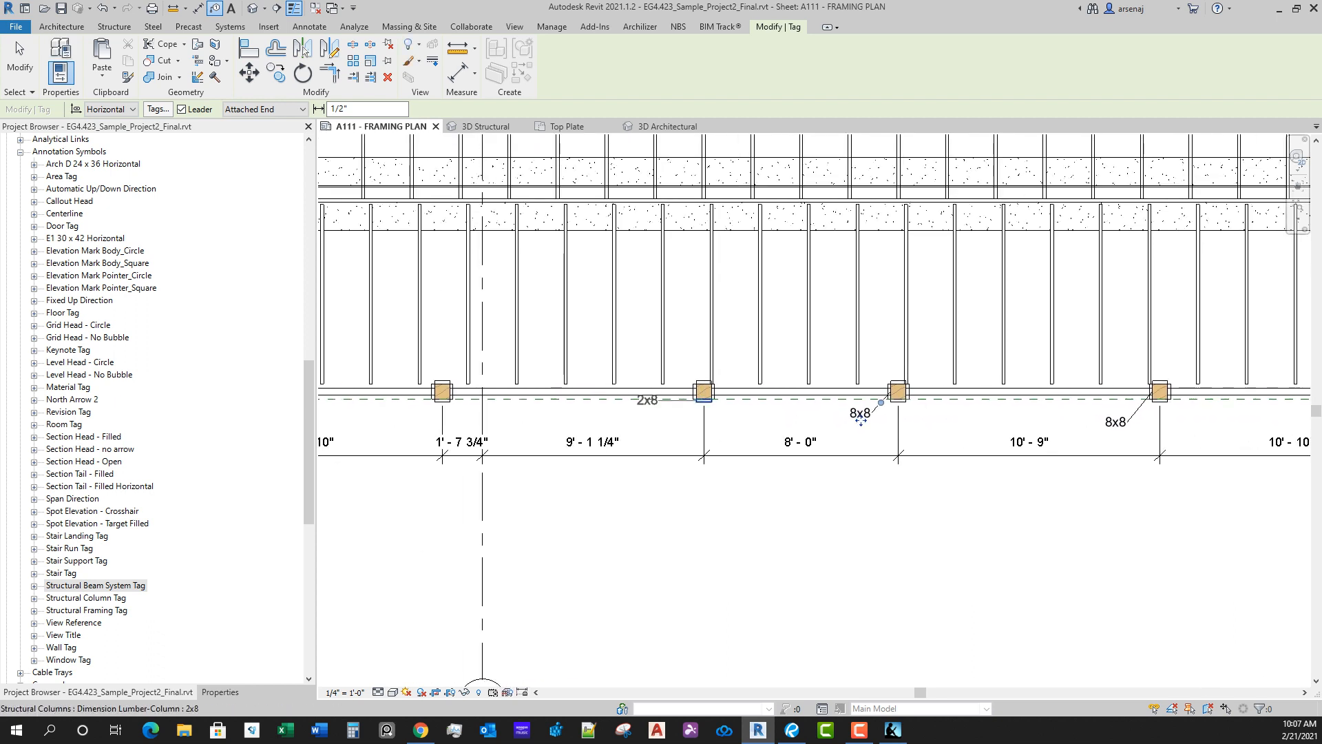
click(704, 397)
drag(703, 457, 677, 428)
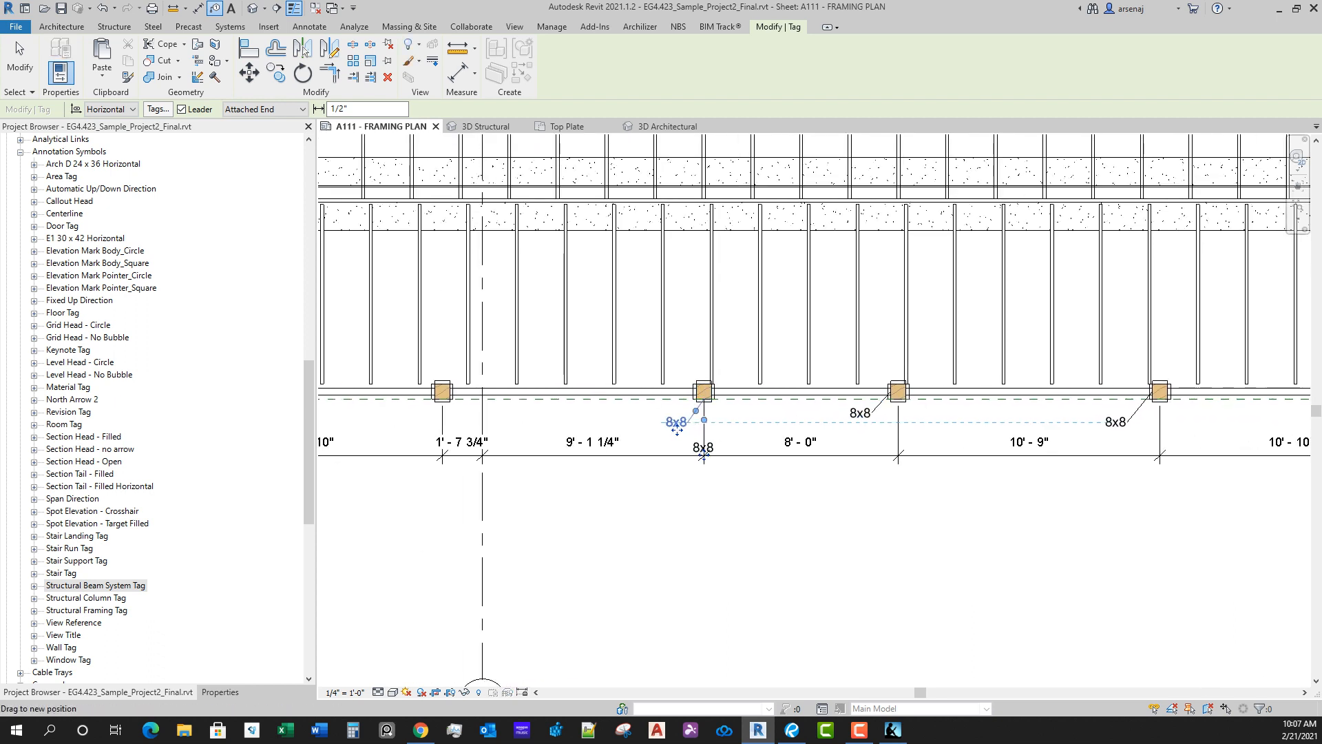
scroll(676, 430, down, 3)
middle_drag(677, 430, 855, 476)
scroll(810, 472, down, 1)
key(Escape)
key(Escape)
scroll(854, 477, up, 1)
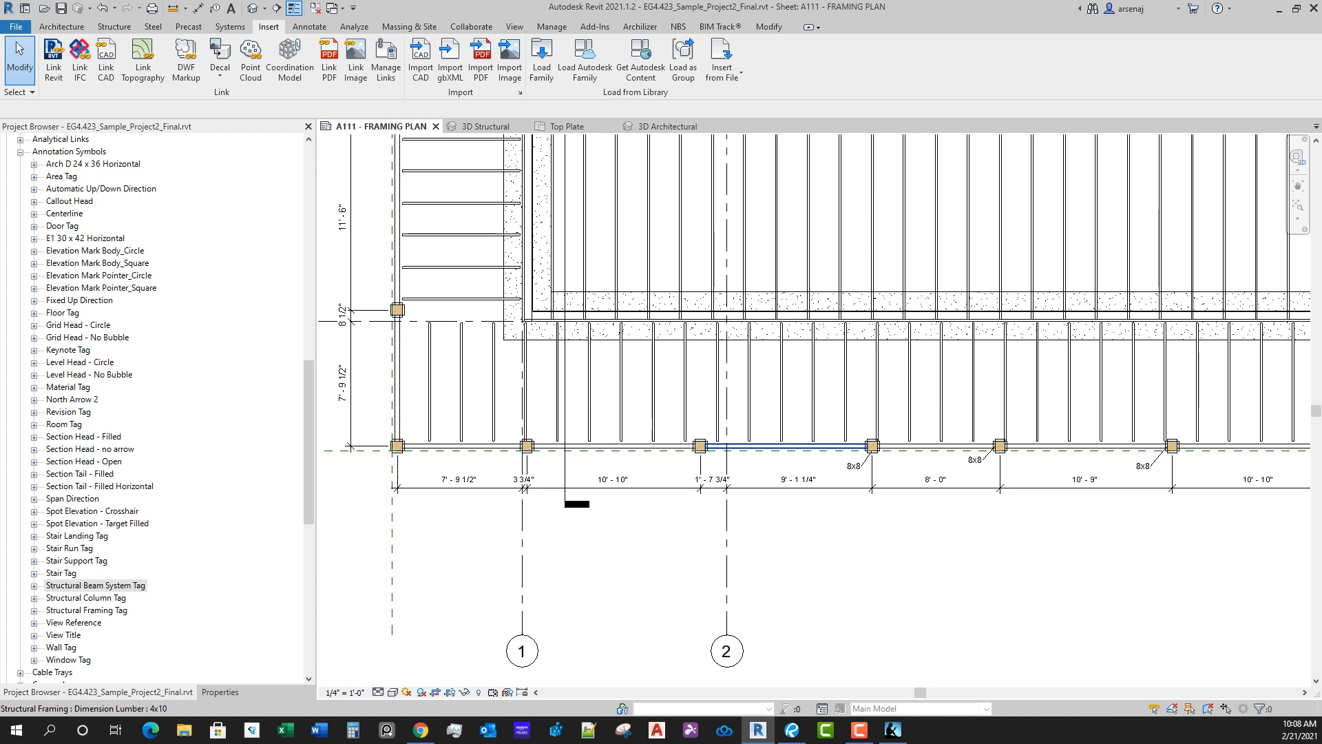
Step: Edit the south porch beam system's boundary and align its south line to the inner face of the 4x10 beam
click(824, 350)
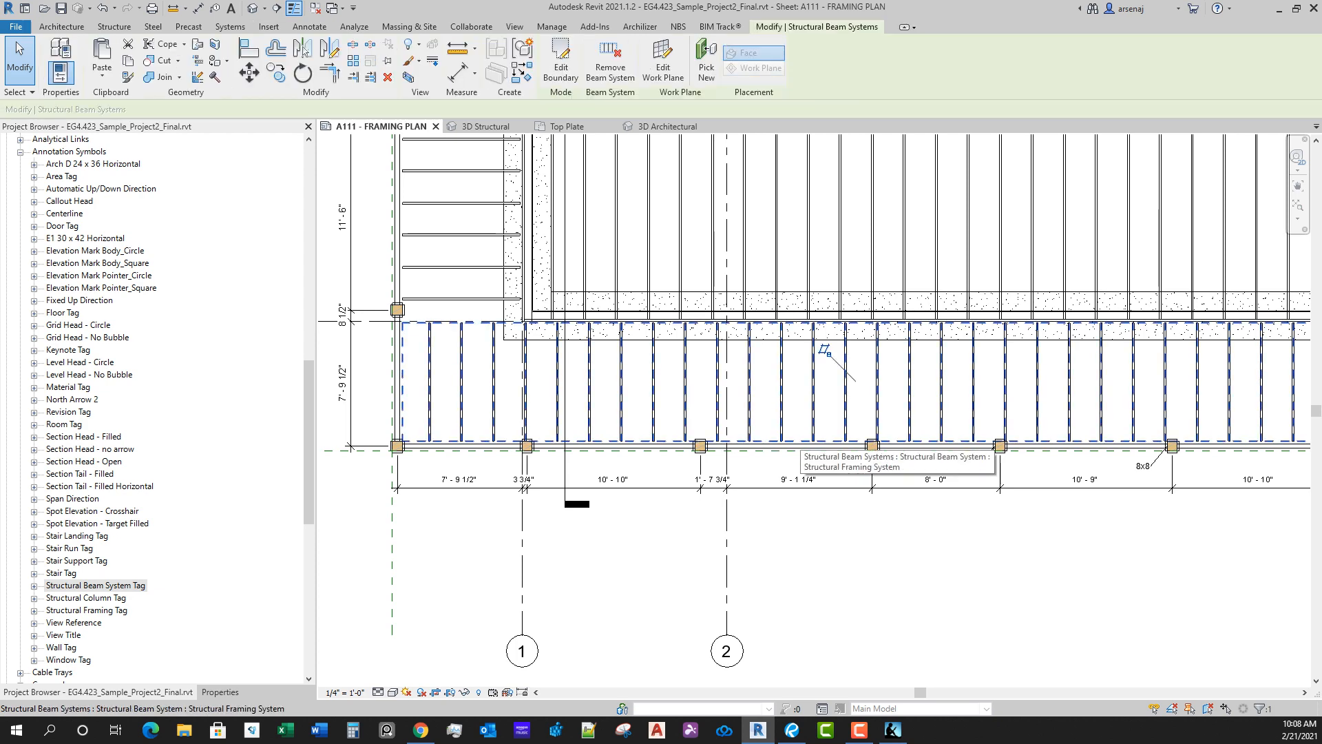
double_click(800, 440)
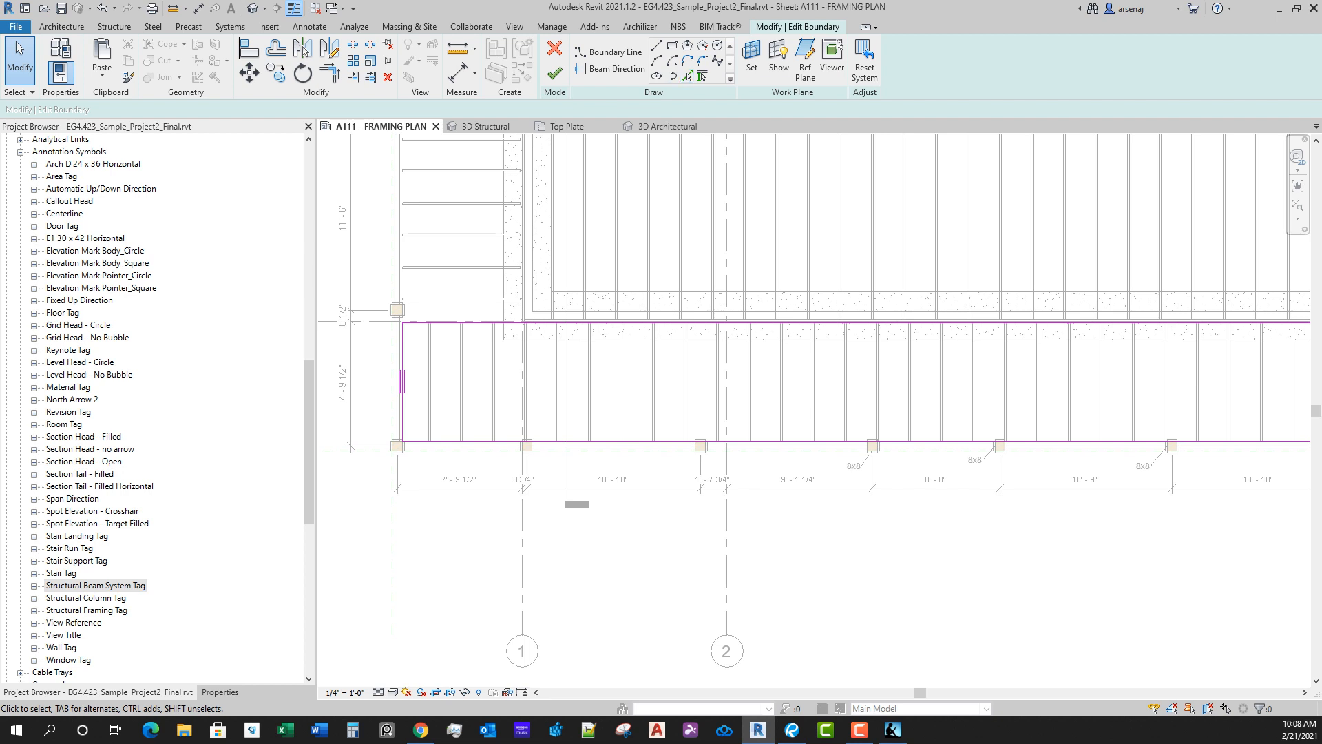
key(a)
key(l)
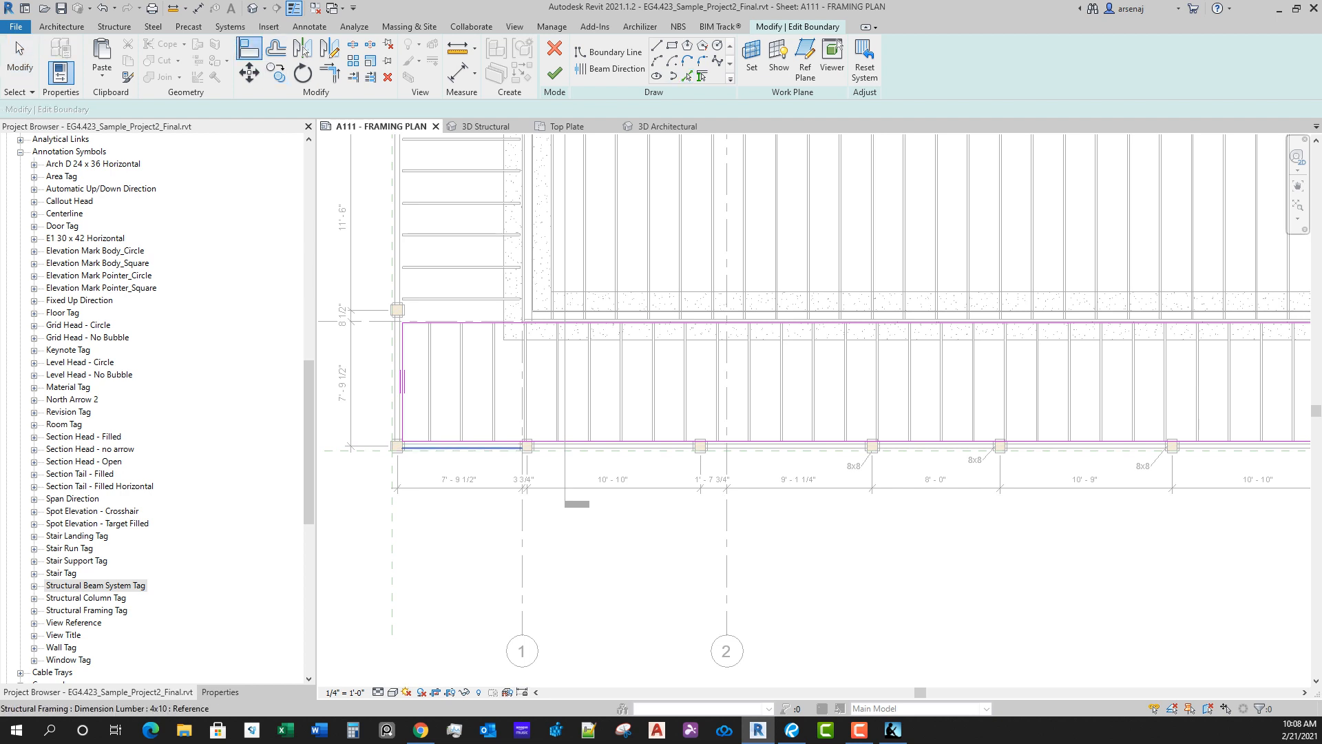
scroll(487, 444, up, 5)
click(486, 445)
click(496, 439)
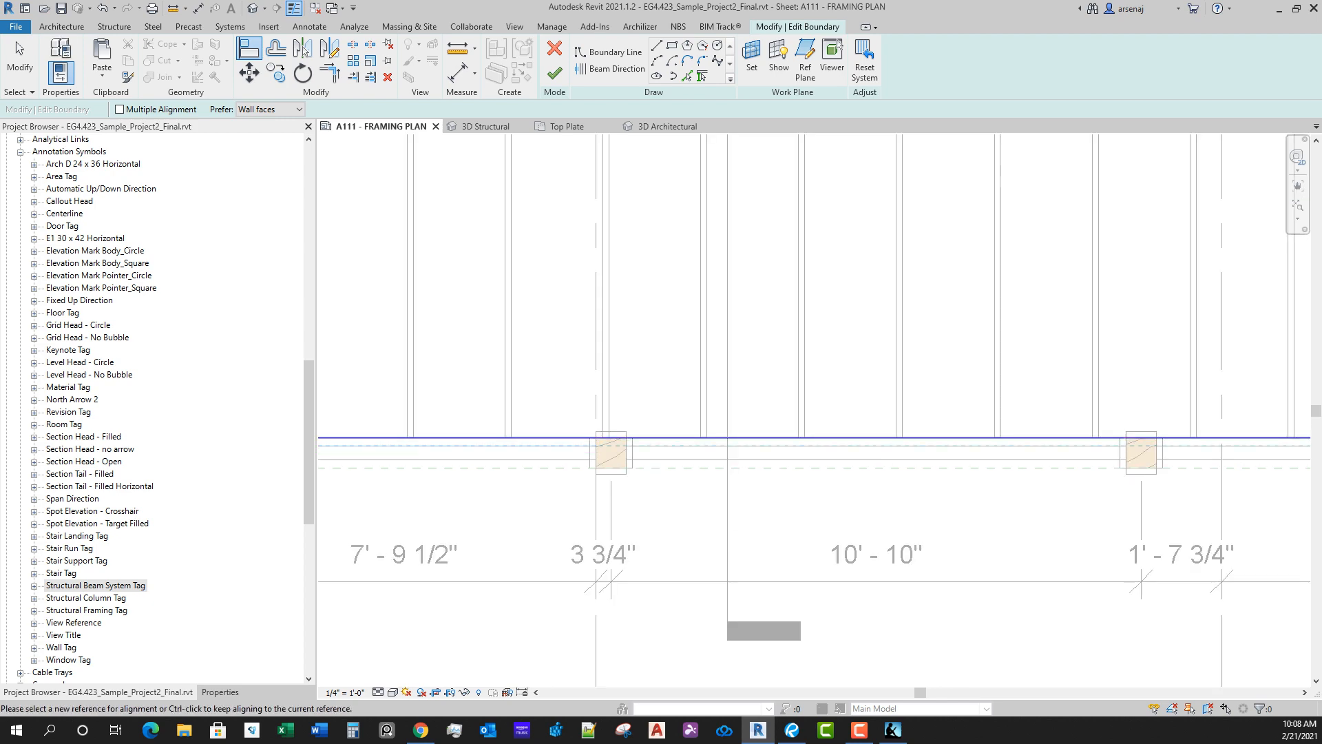
Step: Align the south beam system's west boundary line to the inner face of the west beam and finish the boundary edit
scroll(807, 447, down, 3)
mouse_move(930, 448)
middle_down()
mouse_move(434, 460)
mouse_move(544, 483)
middle_up()
scroll(544, 484, down, 1)
scroll(1034, 496, up, 1)
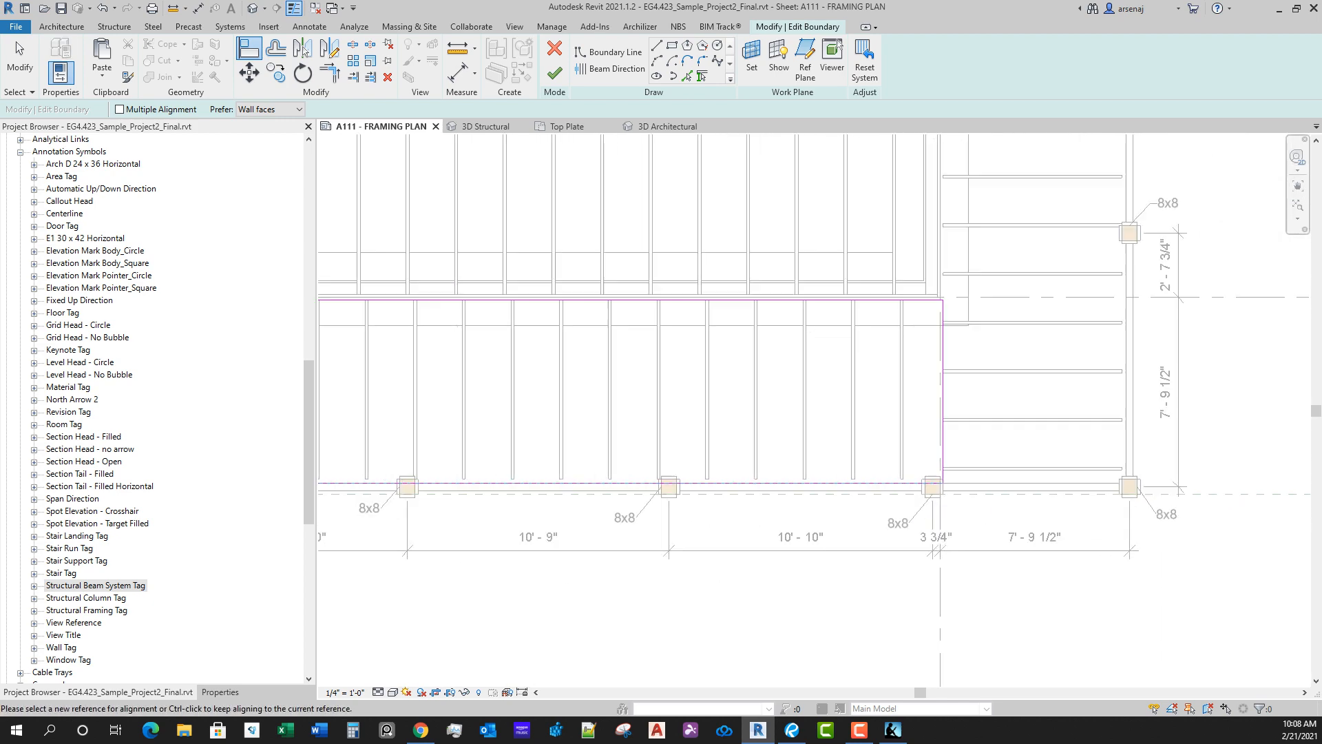
scroll(995, 413, down, 4)
middle_drag(645, 382, 1195, 419)
scroll(572, 396, up, 5)
scroll(510, 500, up, 1)
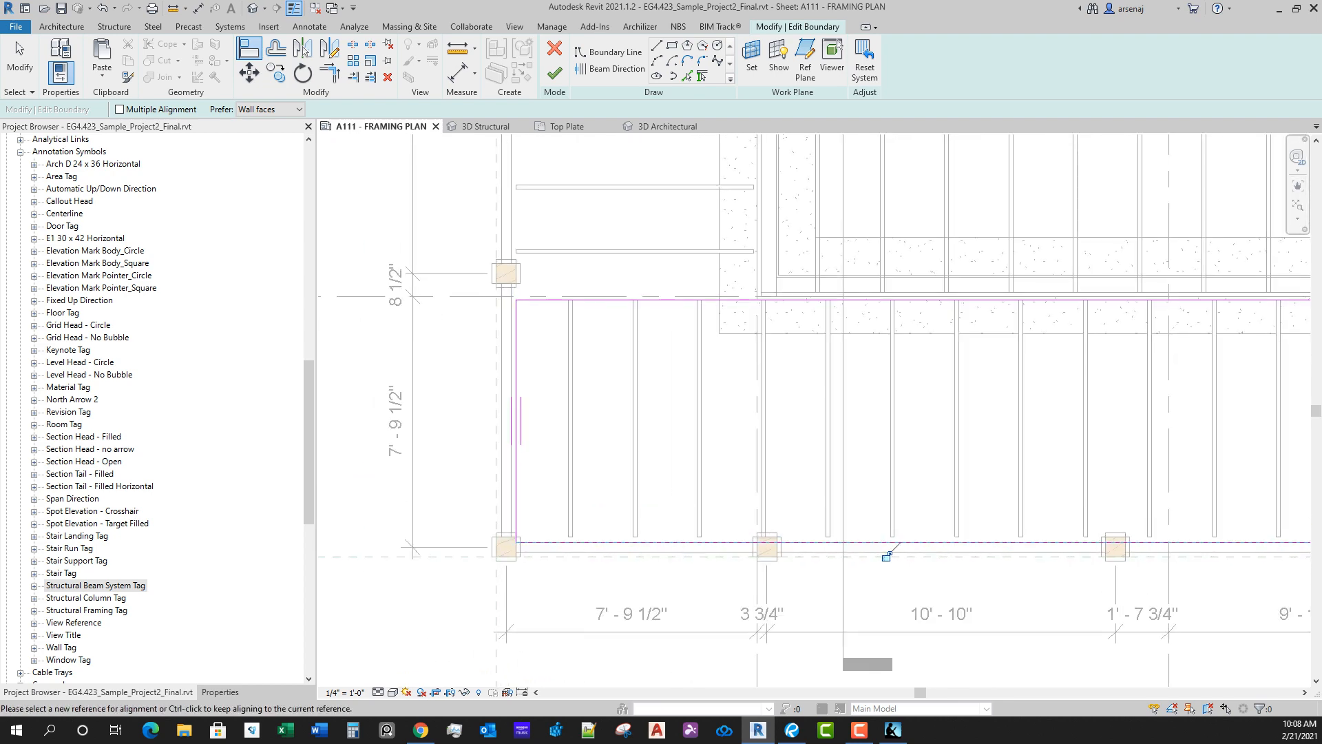
click(511, 475)
scroll(517, 456, up, 1)
click(516, 451)
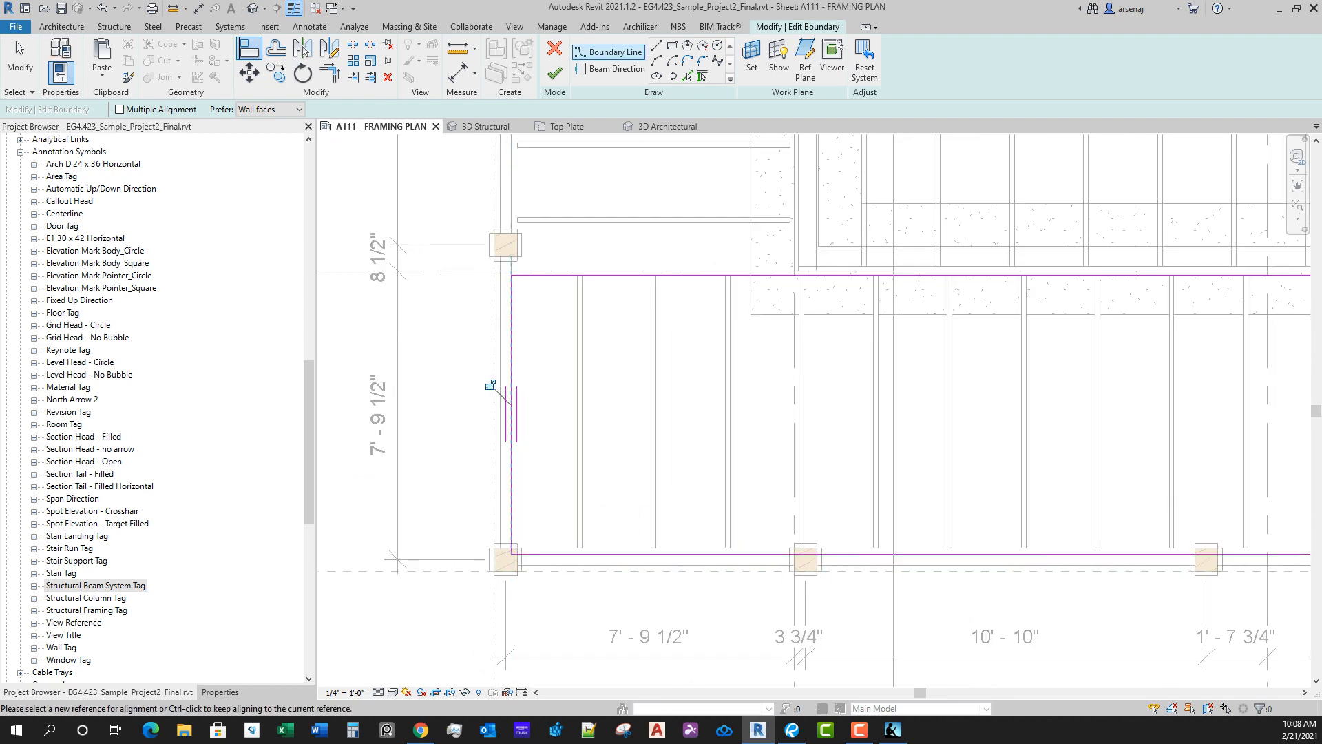
click(554, 73)
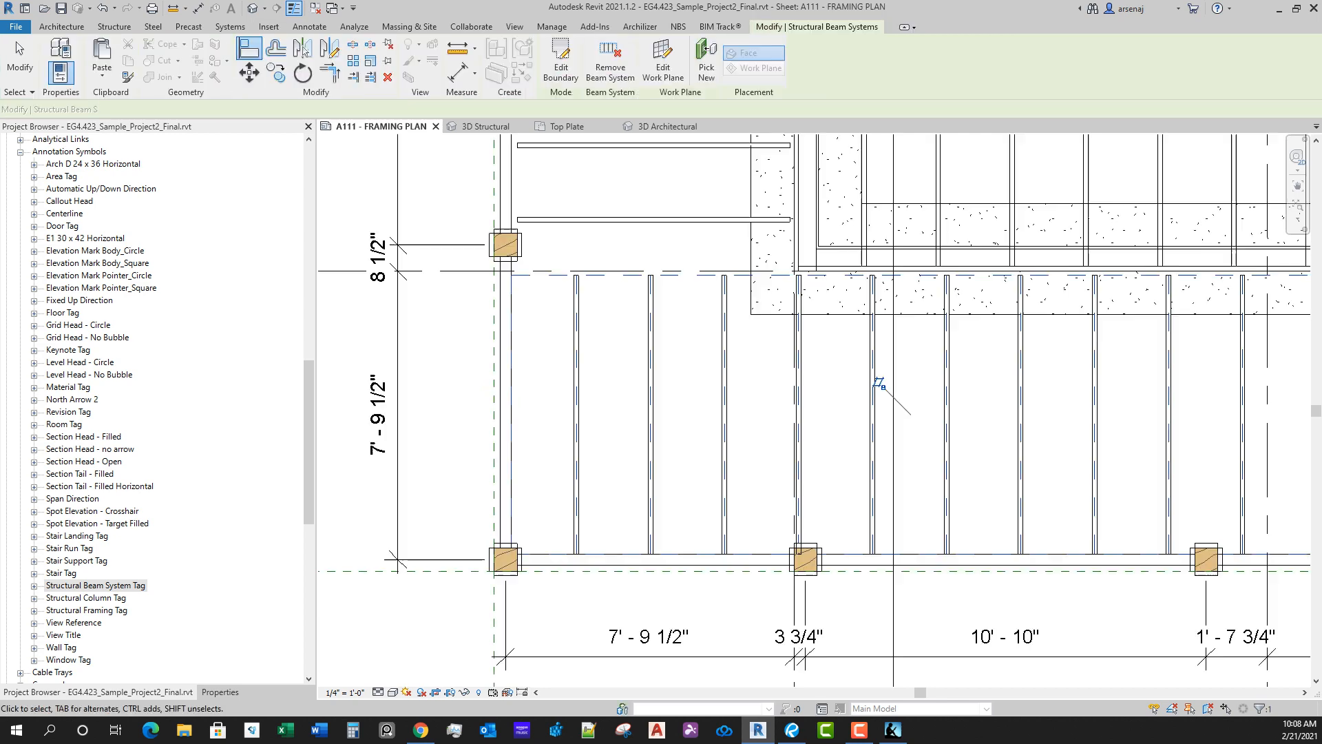
Step: Reopen the south beam system's boundary, align its north line to the outer 2x10 framing face along grid D, and finish the edit
scroll(880, 384, down, 1)
scroll(685, 413, down, 2)
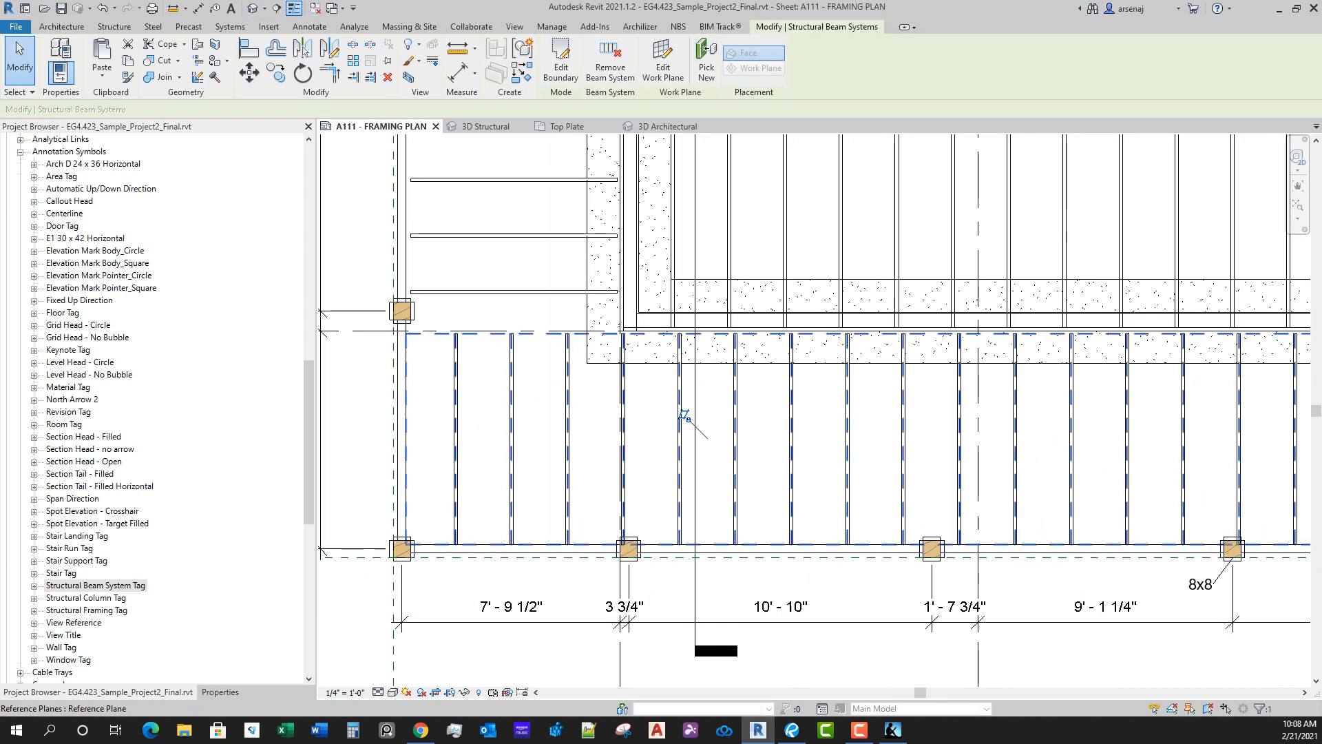
scroll(746, 330, down, 1)
middle_drag(747, 331, 816, 483)
scroll(816, 483, up, 4)
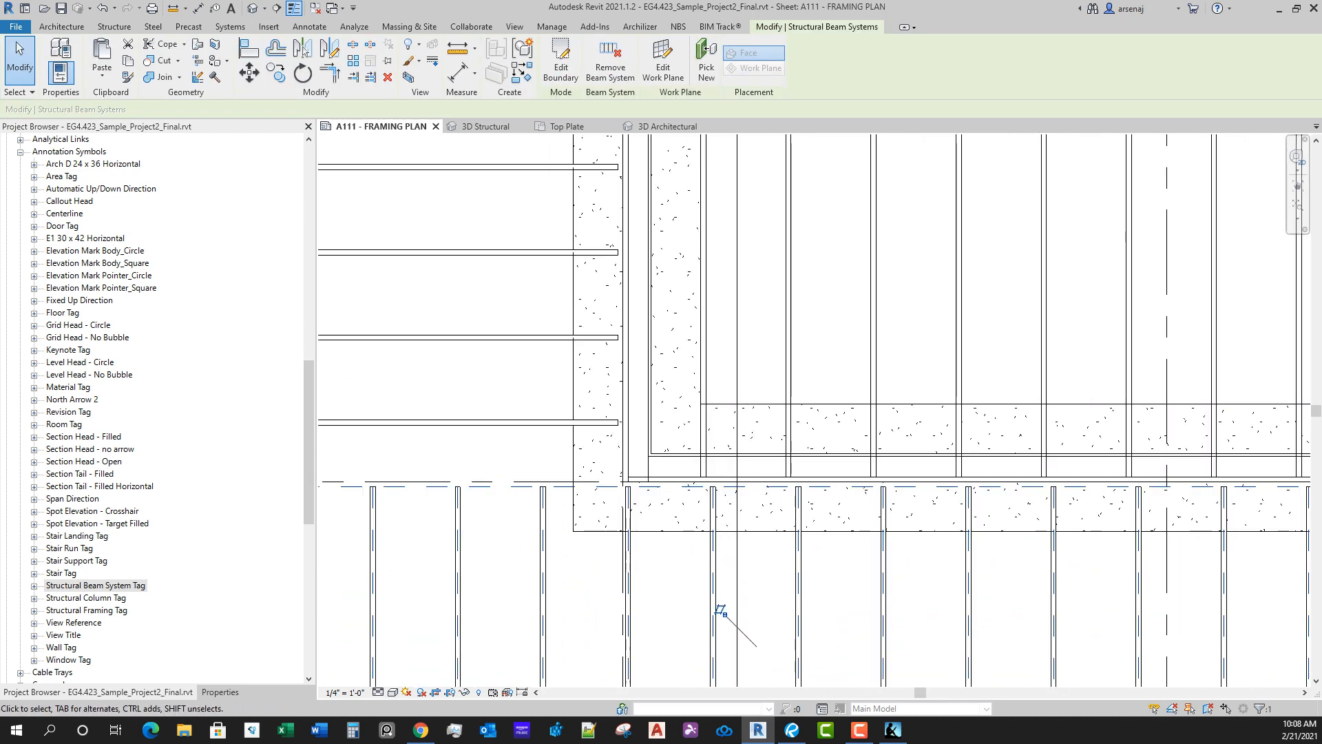
double_click(720, 610)
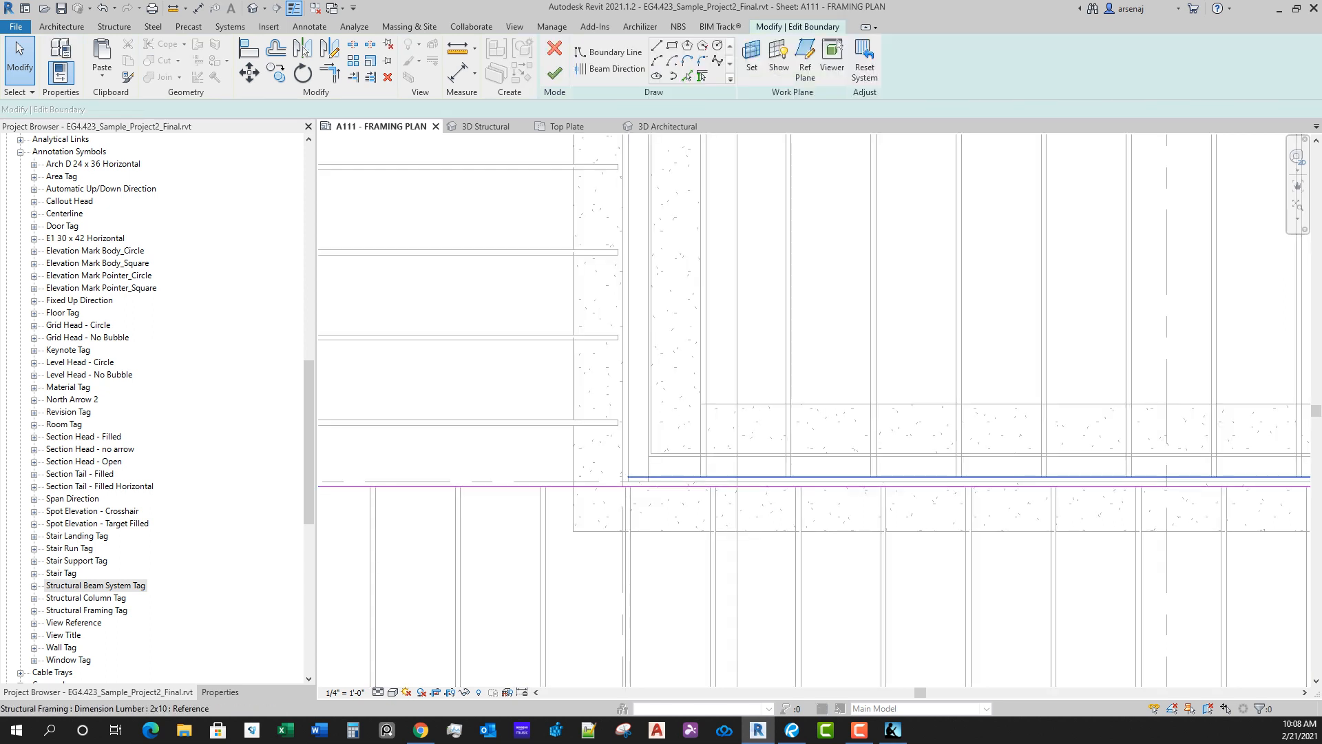
key(a)
key(l)
scroll(762, 501, up, 3)
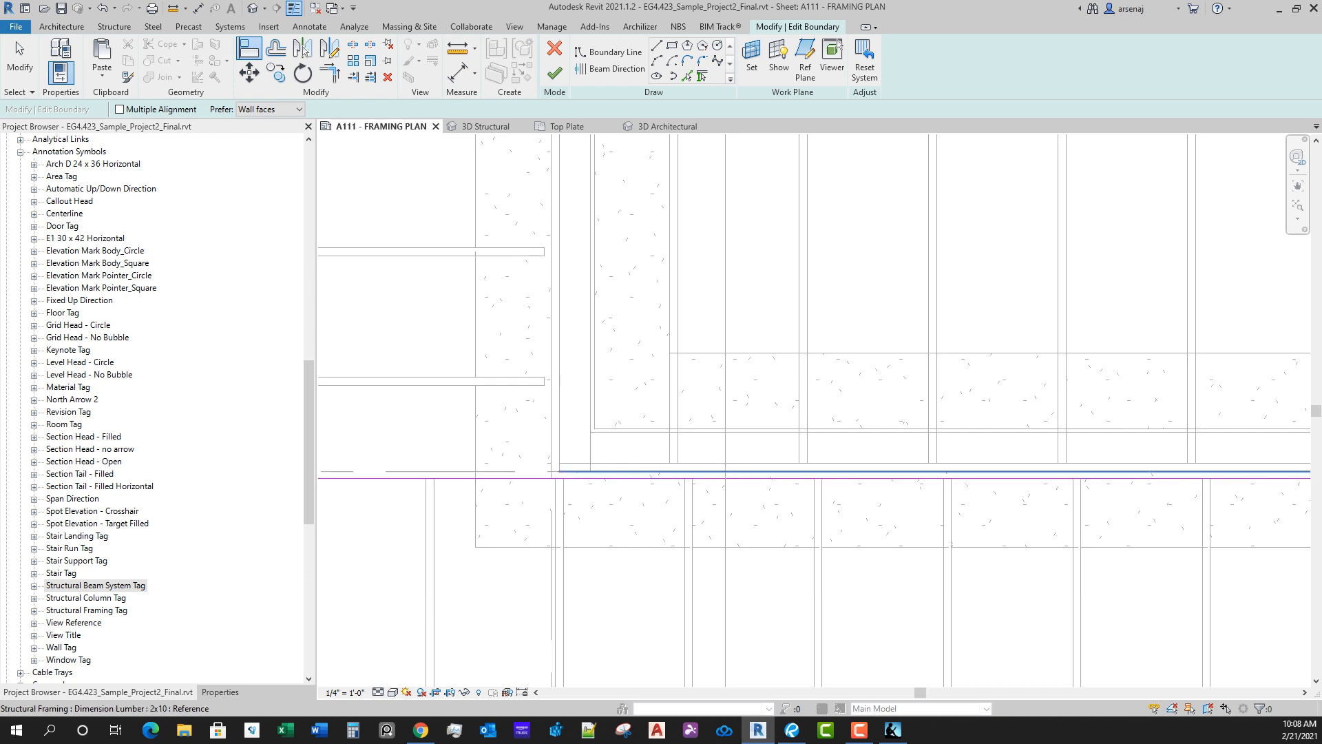
click(736, 472)
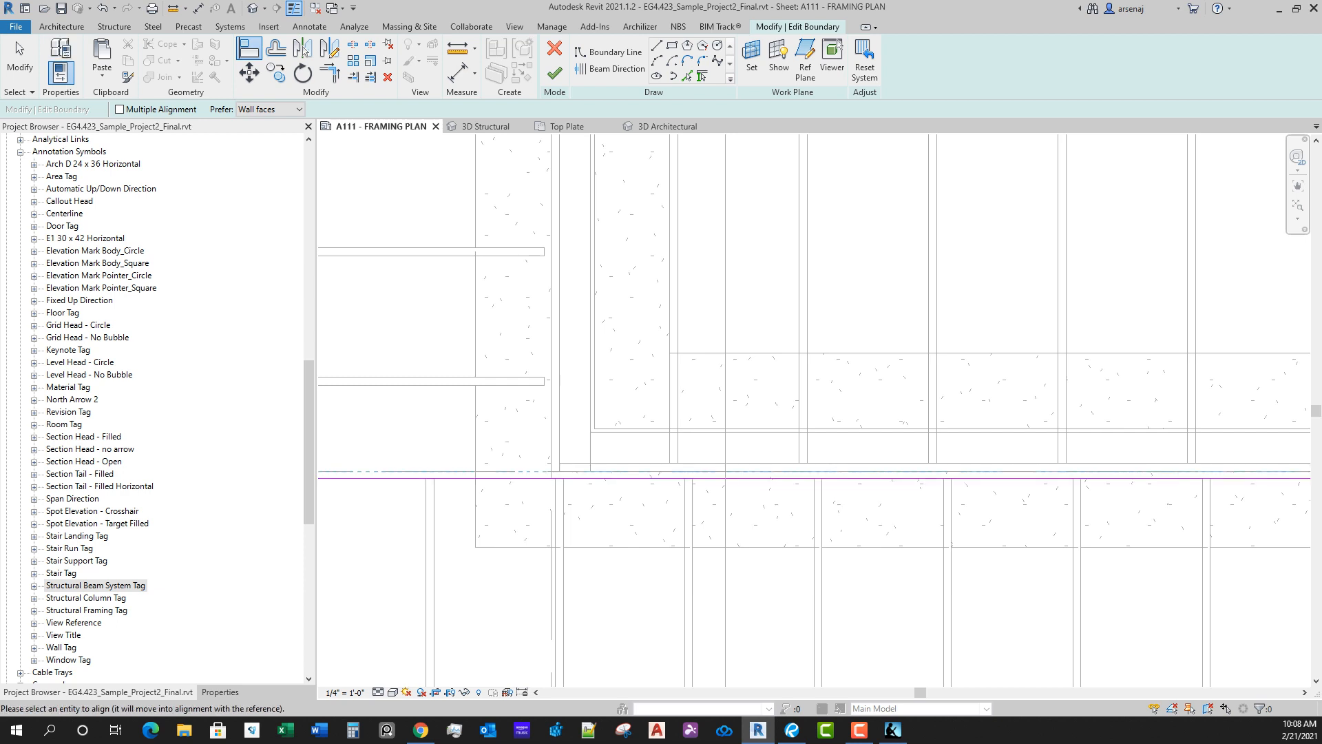
click(821, 478)
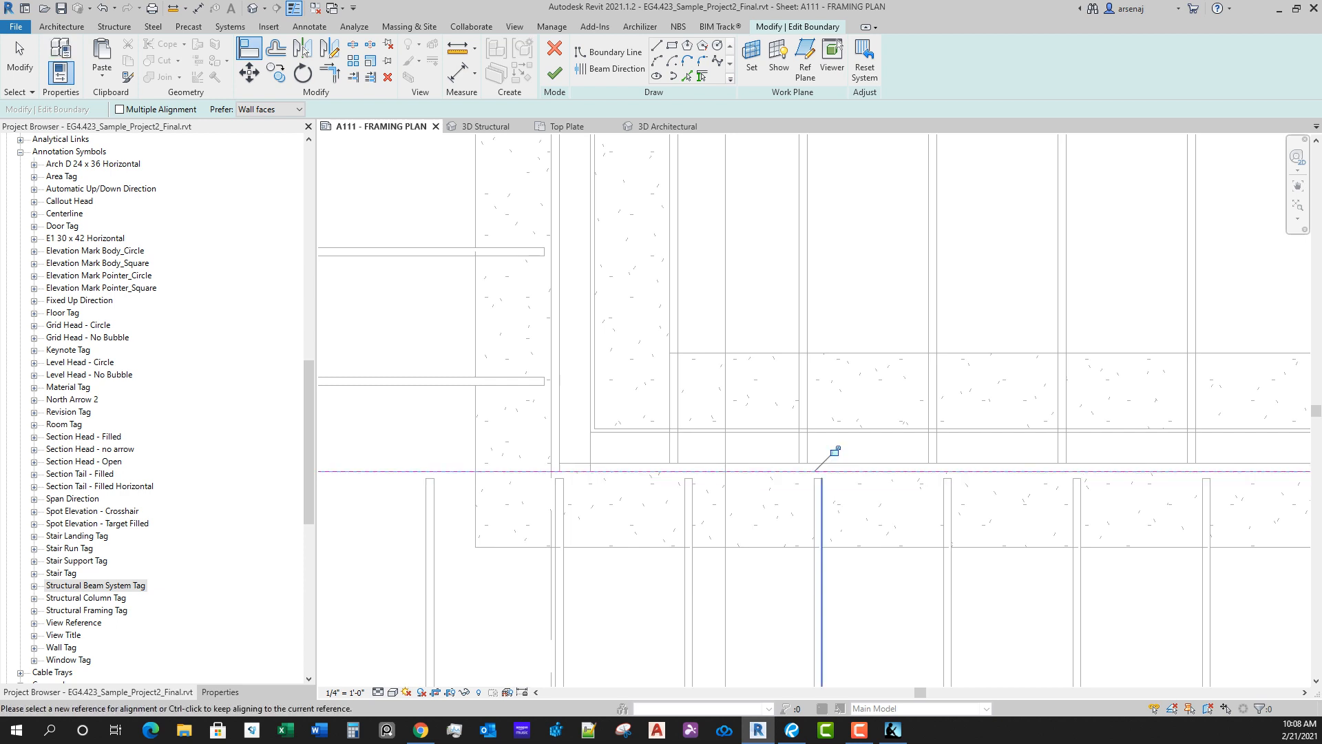
scroll(863, 576, down, 3)
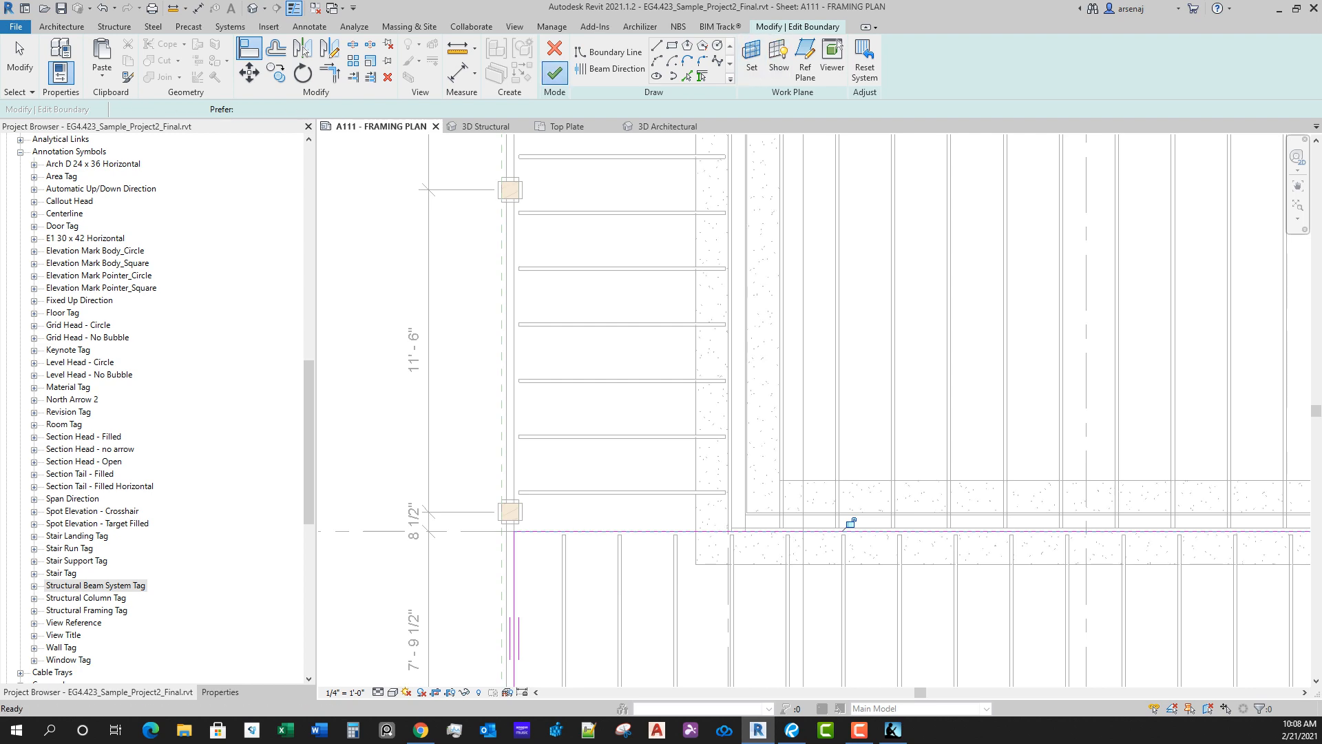
click(555, 72)
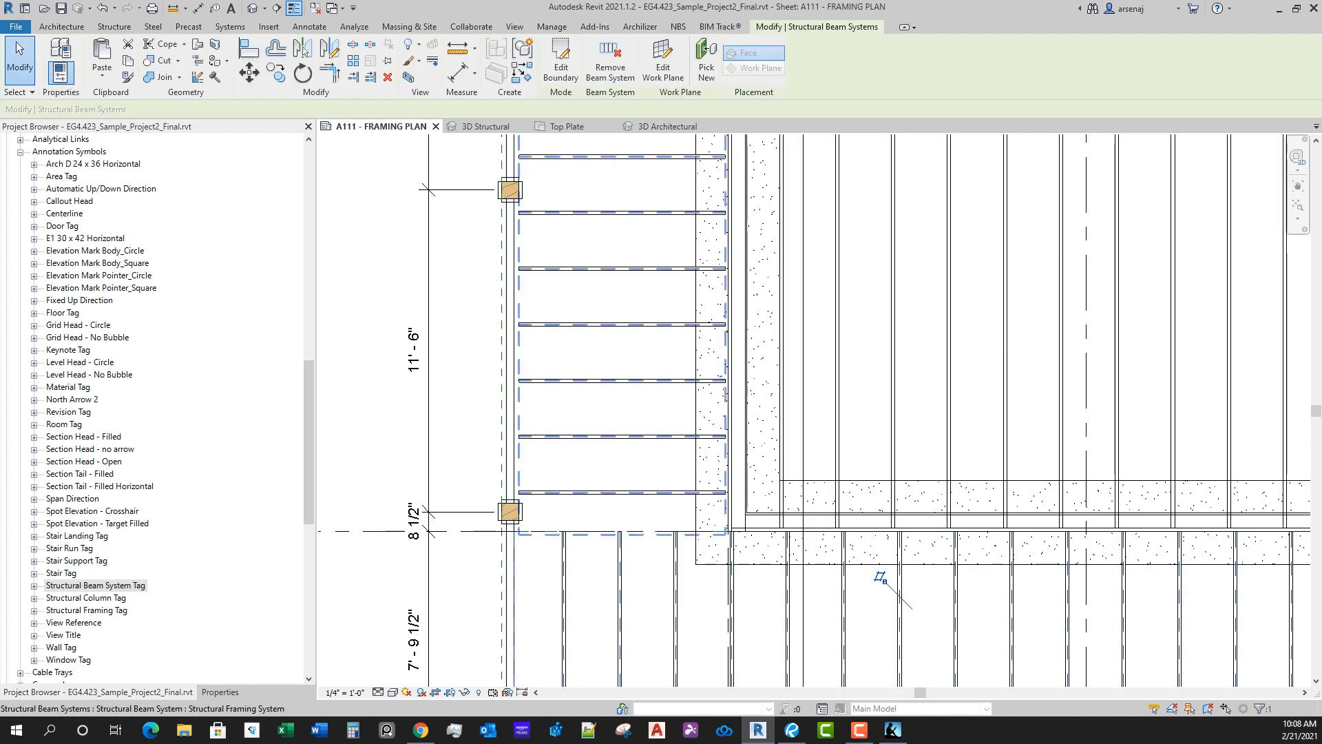
Step: Edit the west porch beam system's boundary, aligning its west line to the beam's inner face and its east line to grid 1
double_click(519, 422)
key(l)
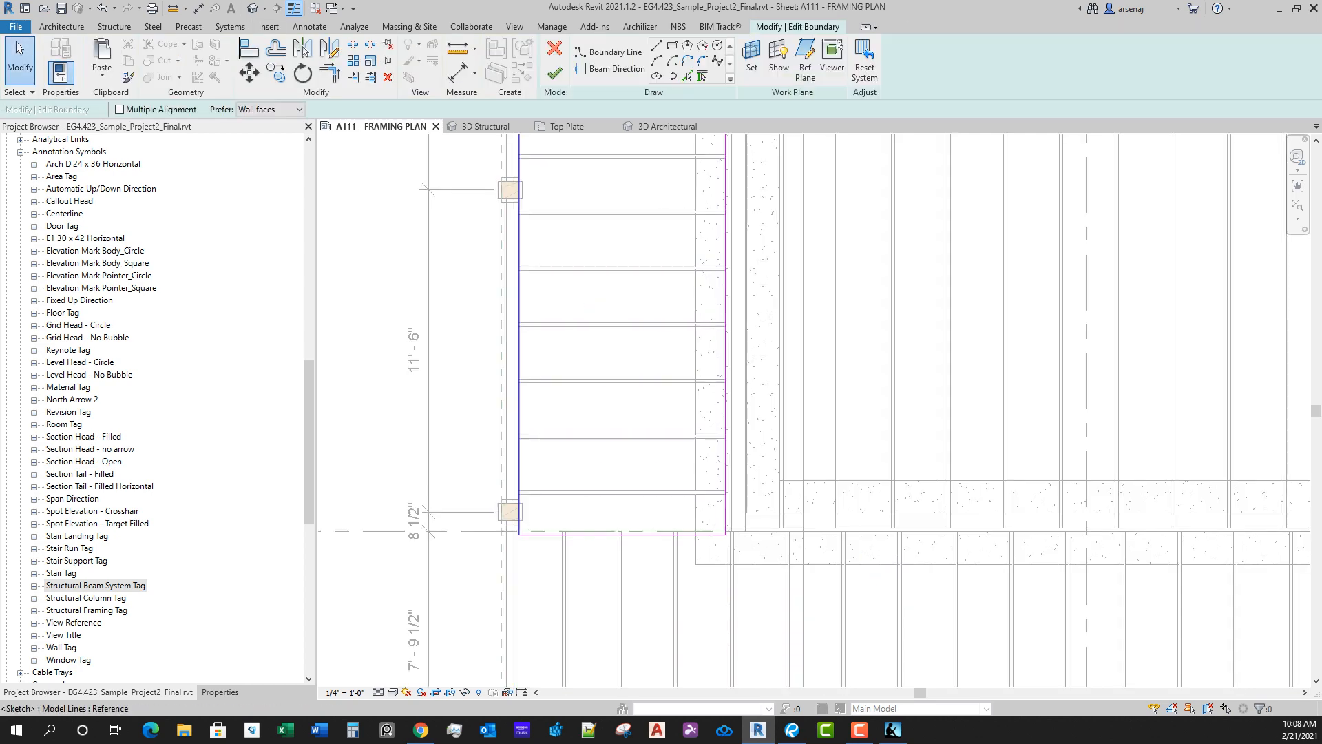
scroll(518, 446, up, 1)
click(516, 331)
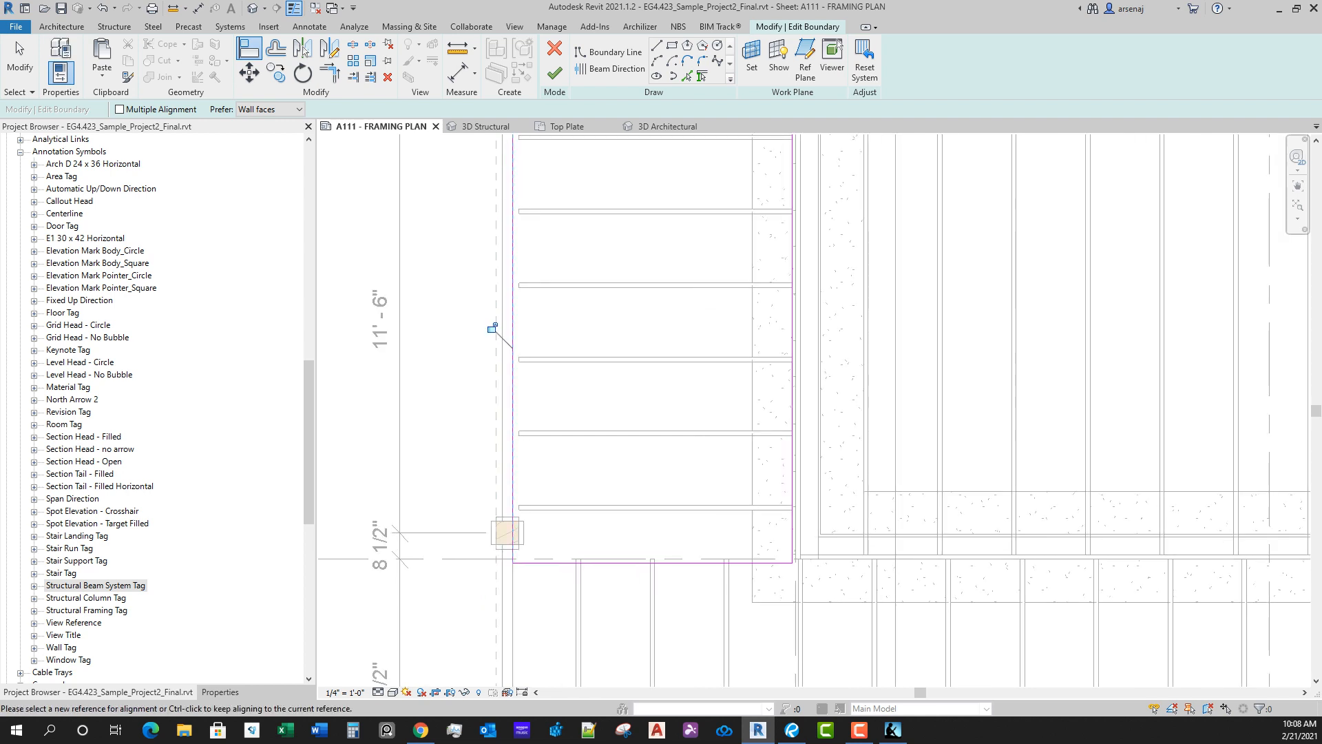
click(796, 482)
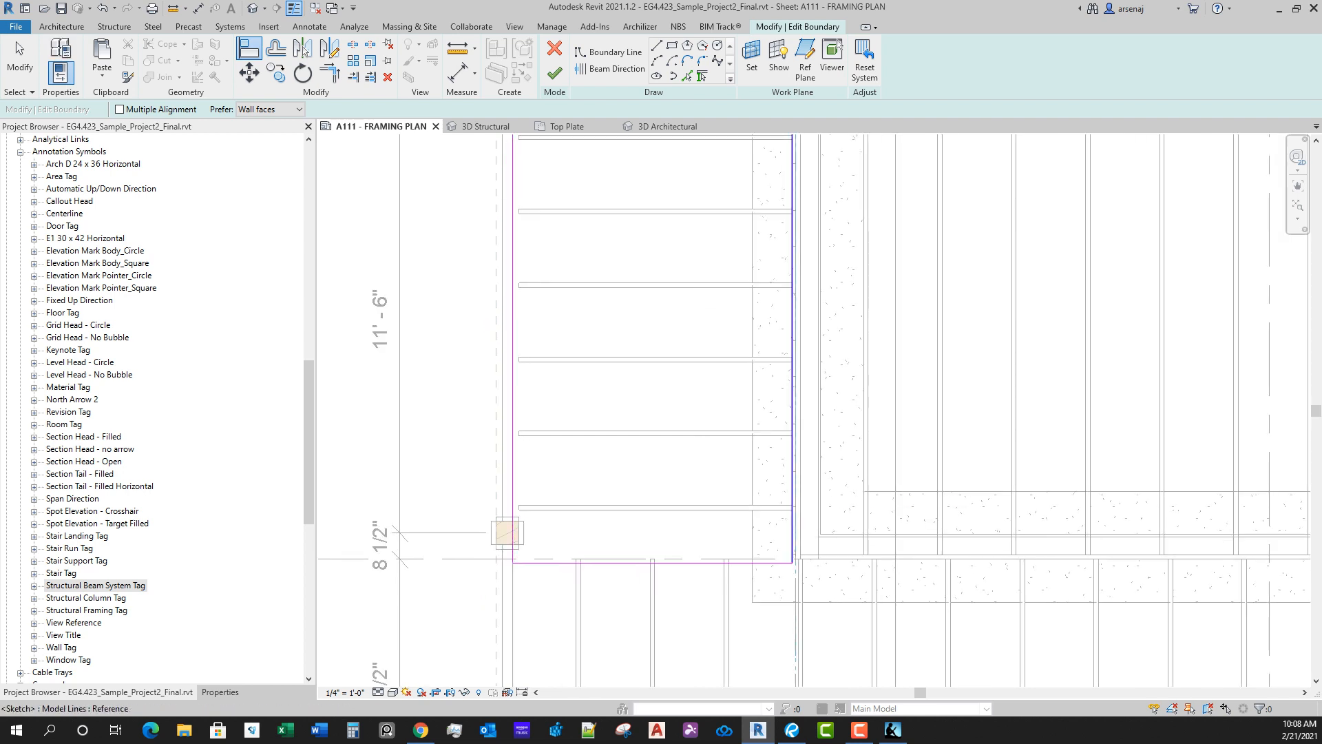
click(792, 482)
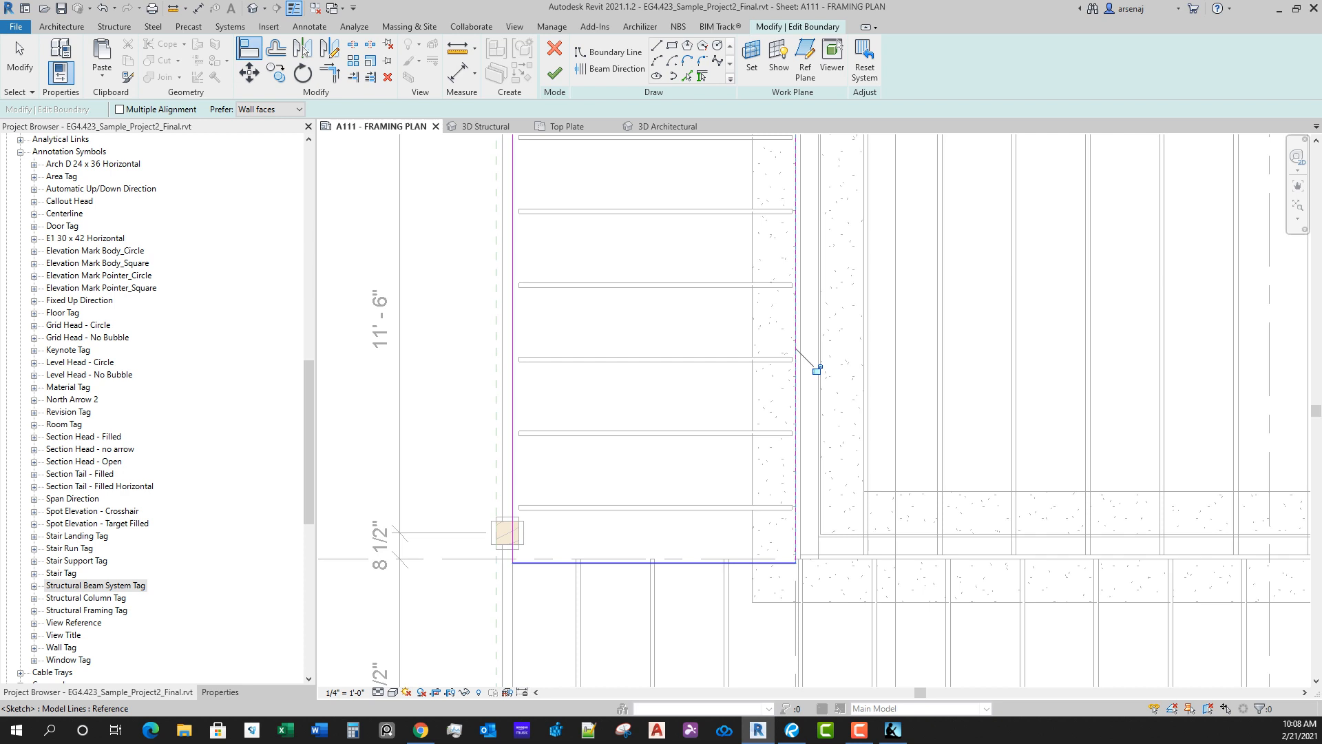
Step: Align the west beam system's south boundary line to grid D and its north line to the short beam's south face, then finish the edit
click(601, 559)
click(613, 563)
scroll(662, 526, down, 2)
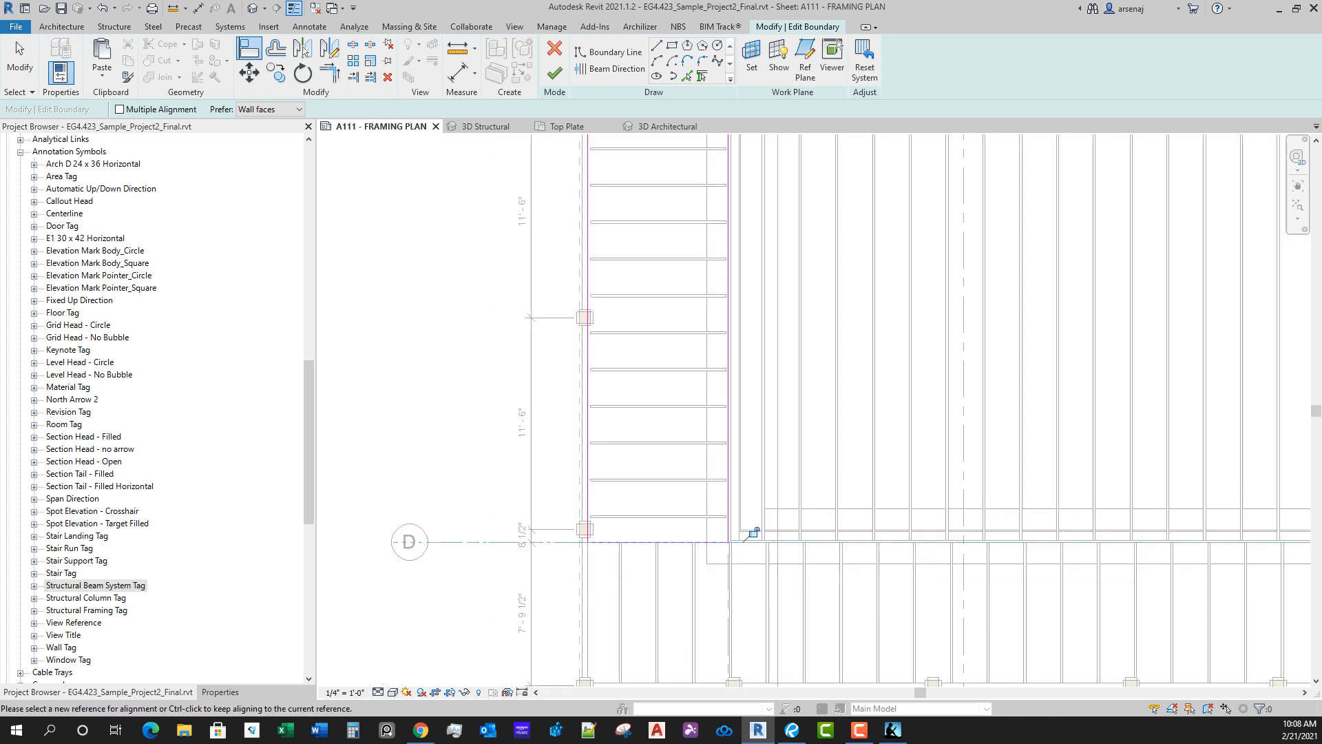
scroll(696, 541, down, 5)
scroll(683, 275, up, 10)
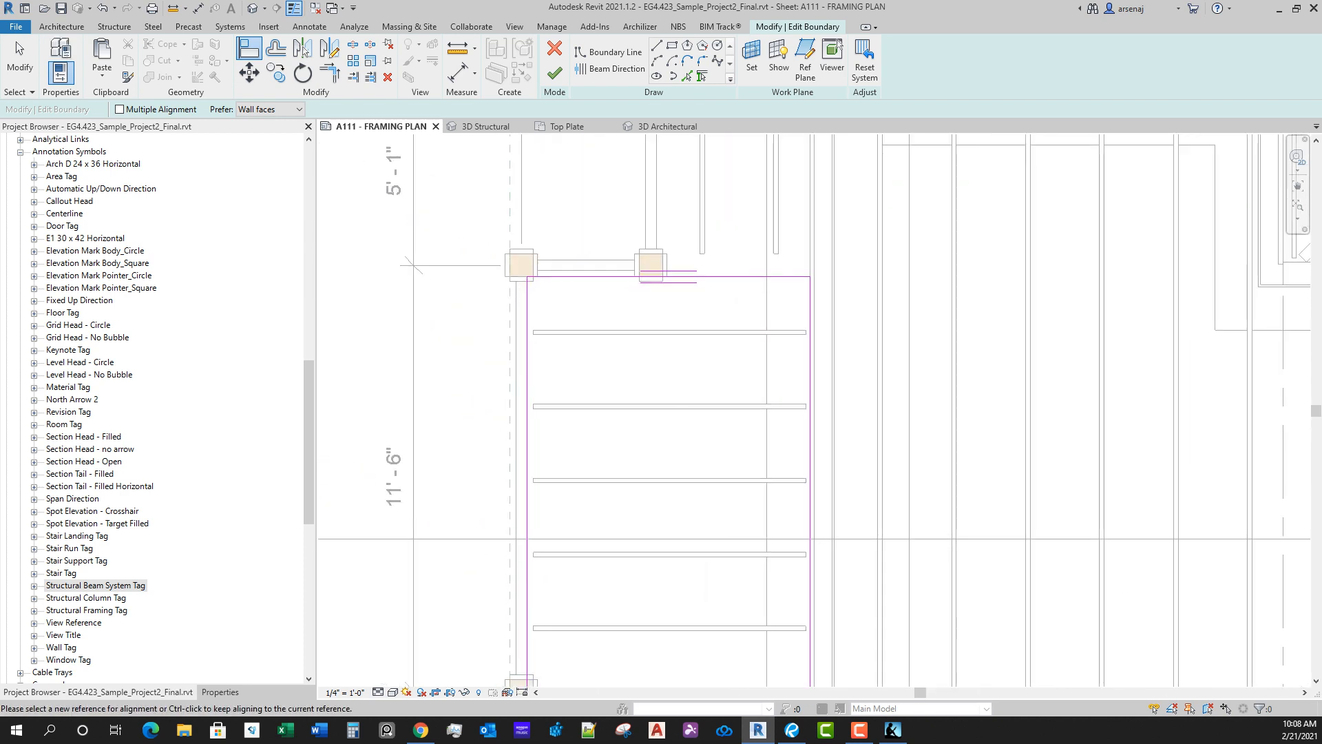
click(597, 270)
click(599, 276)
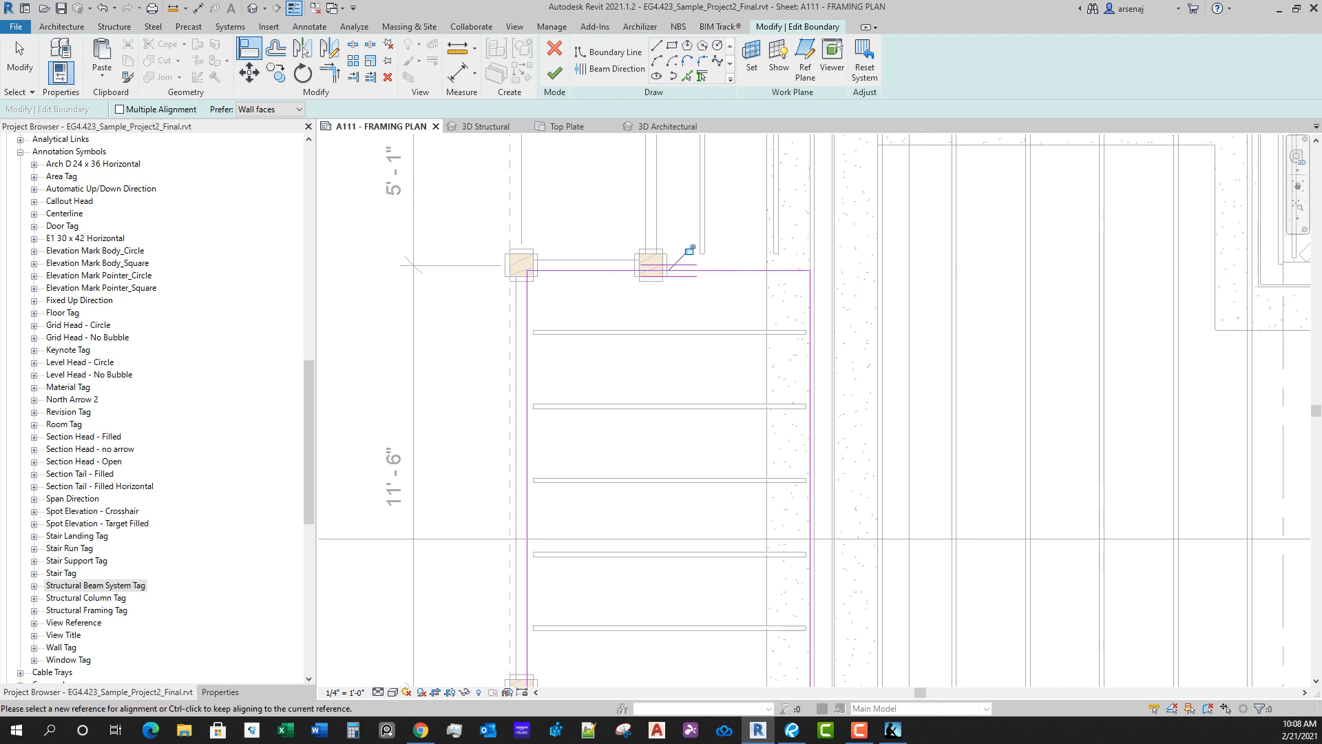
click(555, 72)
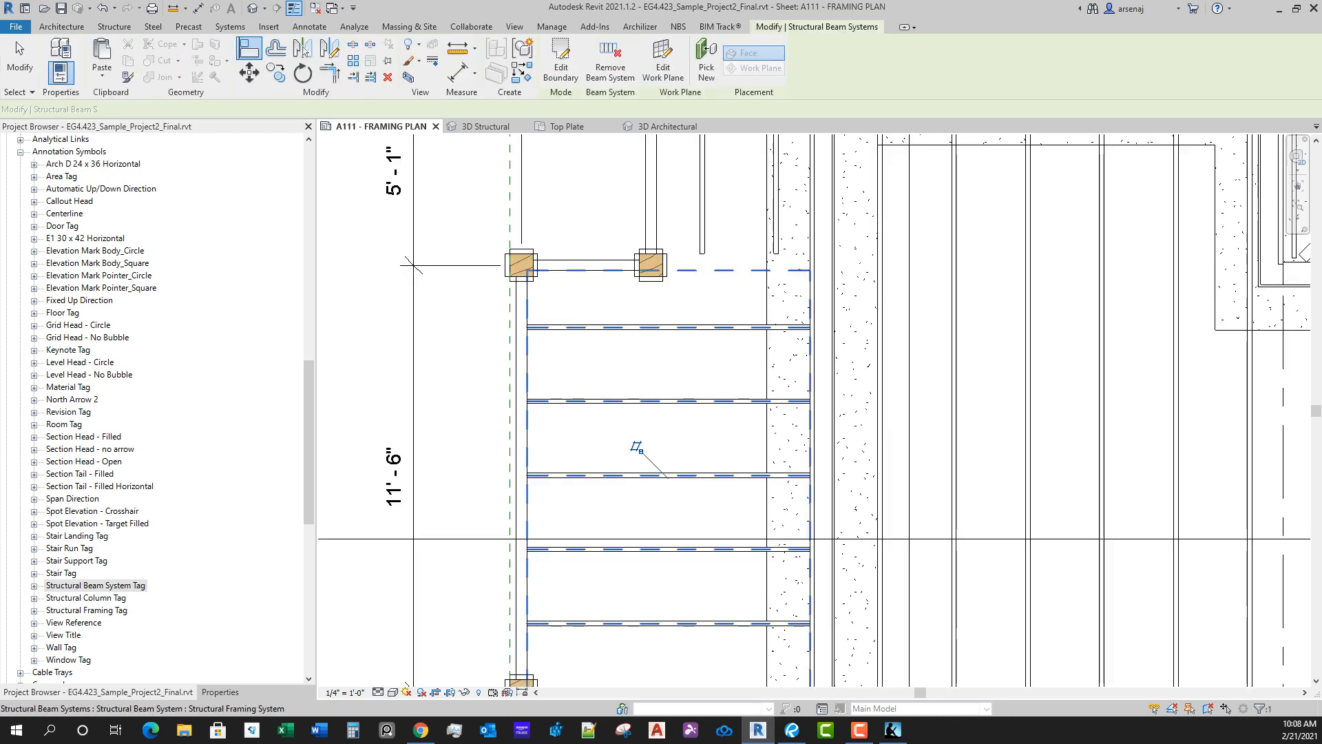
scroll(684, 576, down, 2)
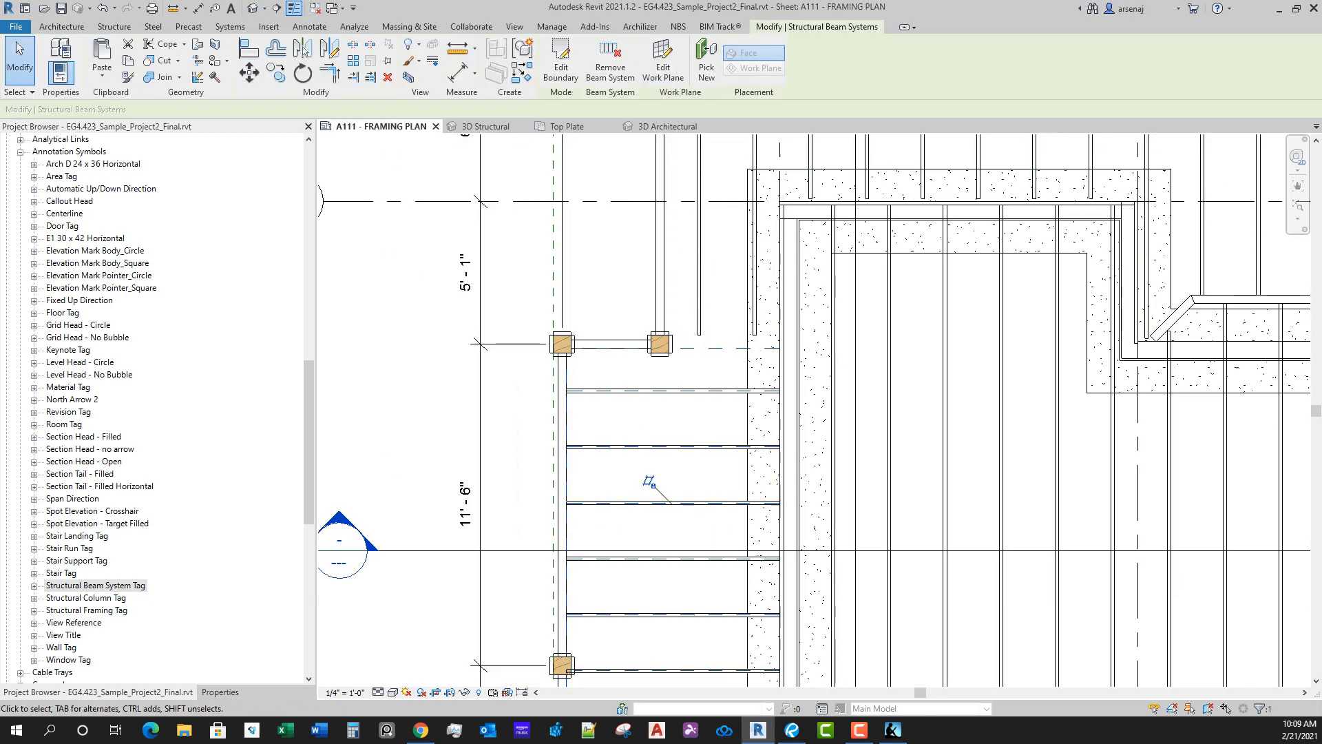
Step: Edit the north porch beam system's boundary, aligning its lower west horizontal line to the short beam's south face
double_click(727, 336)
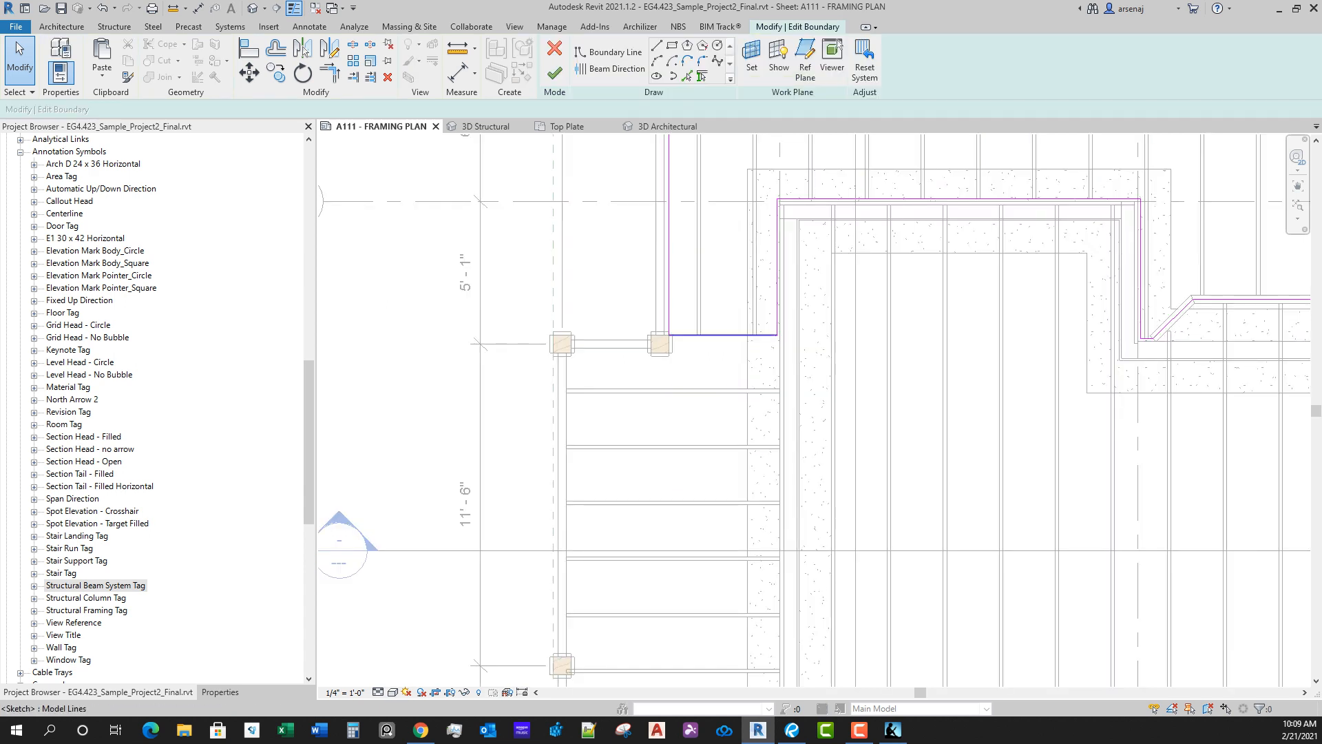
key(a)
key(l)
scroll(615, 390, up, 2)
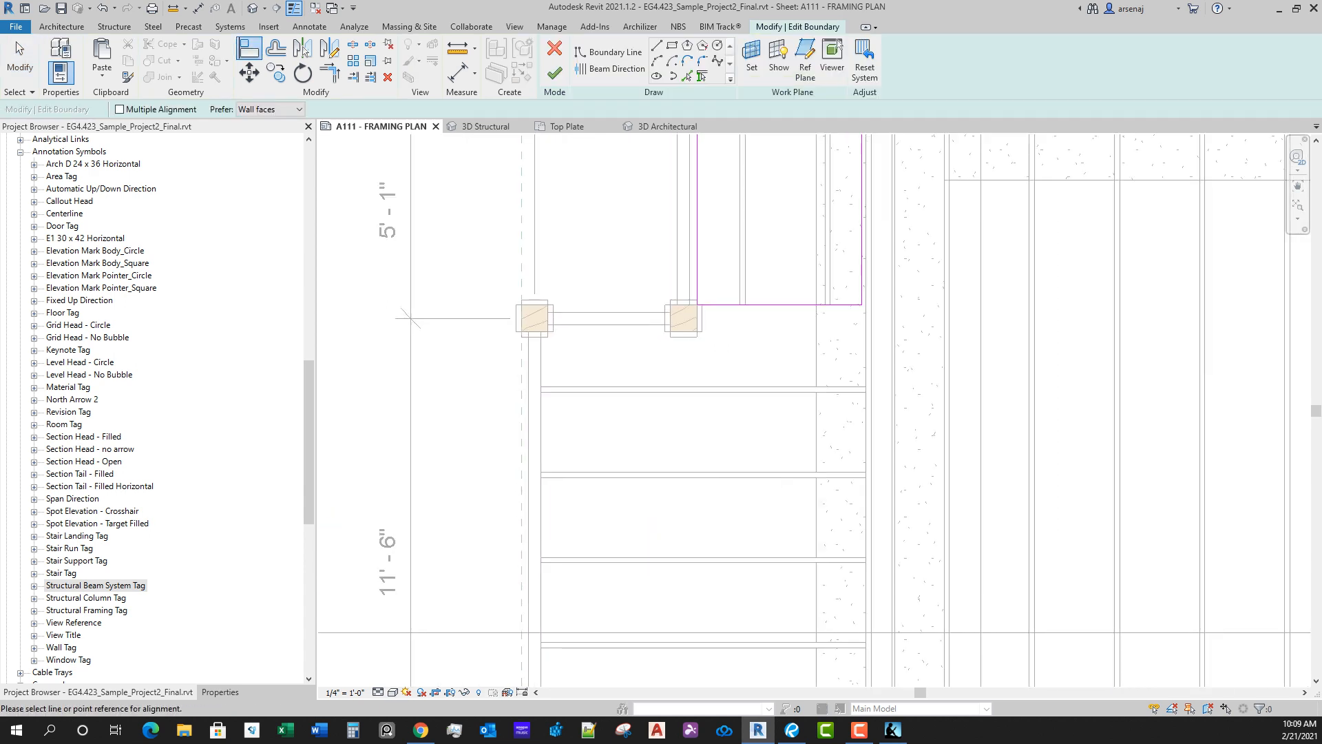
middle_drag(727, 303, 718, 451)
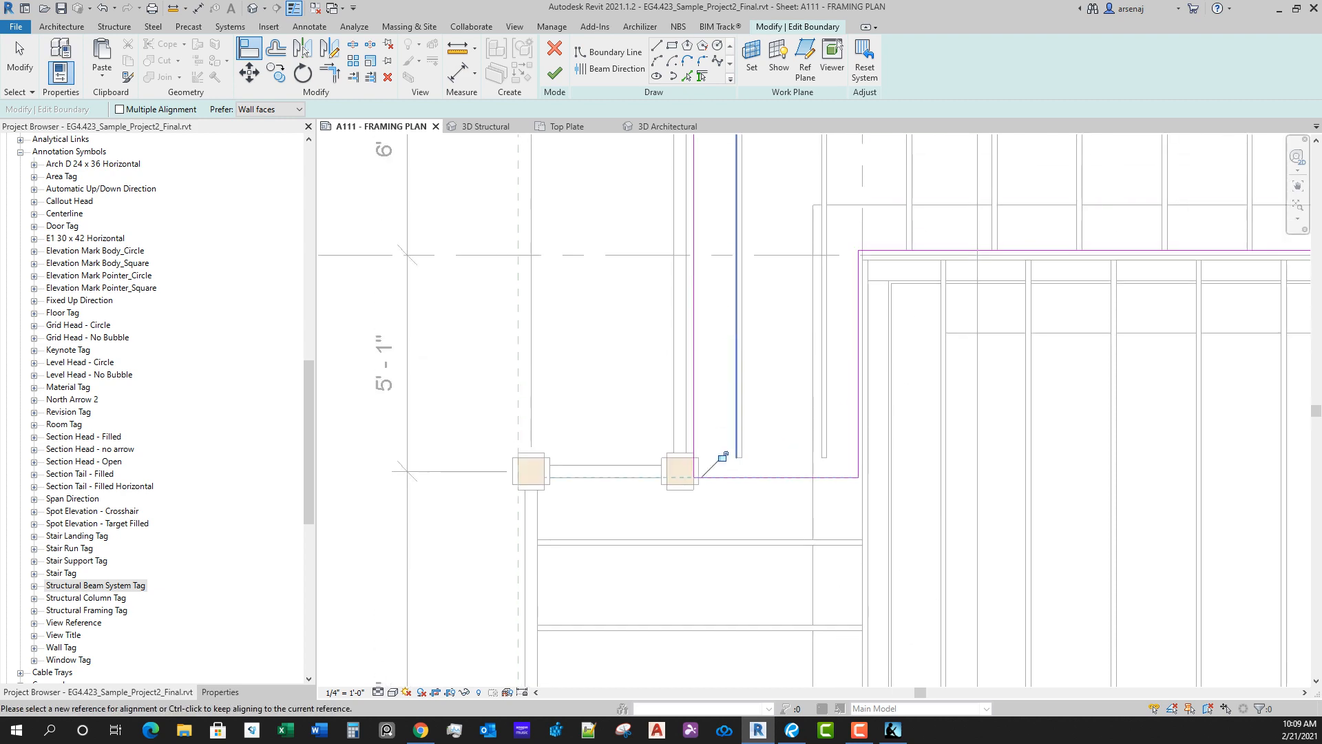
Step: Align the north beam system's west and north boundary lines to the inner faces of the adjoining porch beams
scroll(684, 282, down, 2)
middle_drag(684, 282, 628, 600)
click(748, 285)
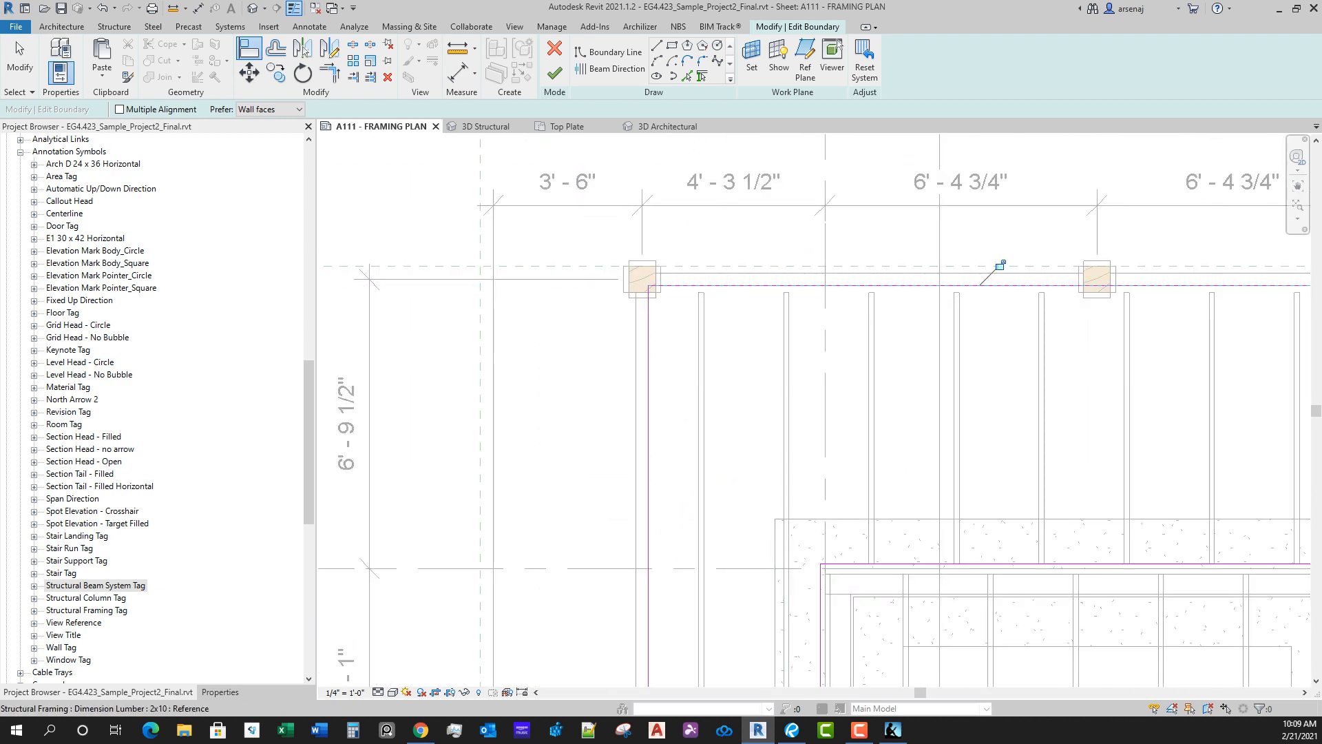
Step: Align the boundary line along the top of the house's northwest projection to grid A
scroll(927, 365, down, 4)
middle_drag(1238, 441, 858, 440)
scroll(781, 525, up, 7)
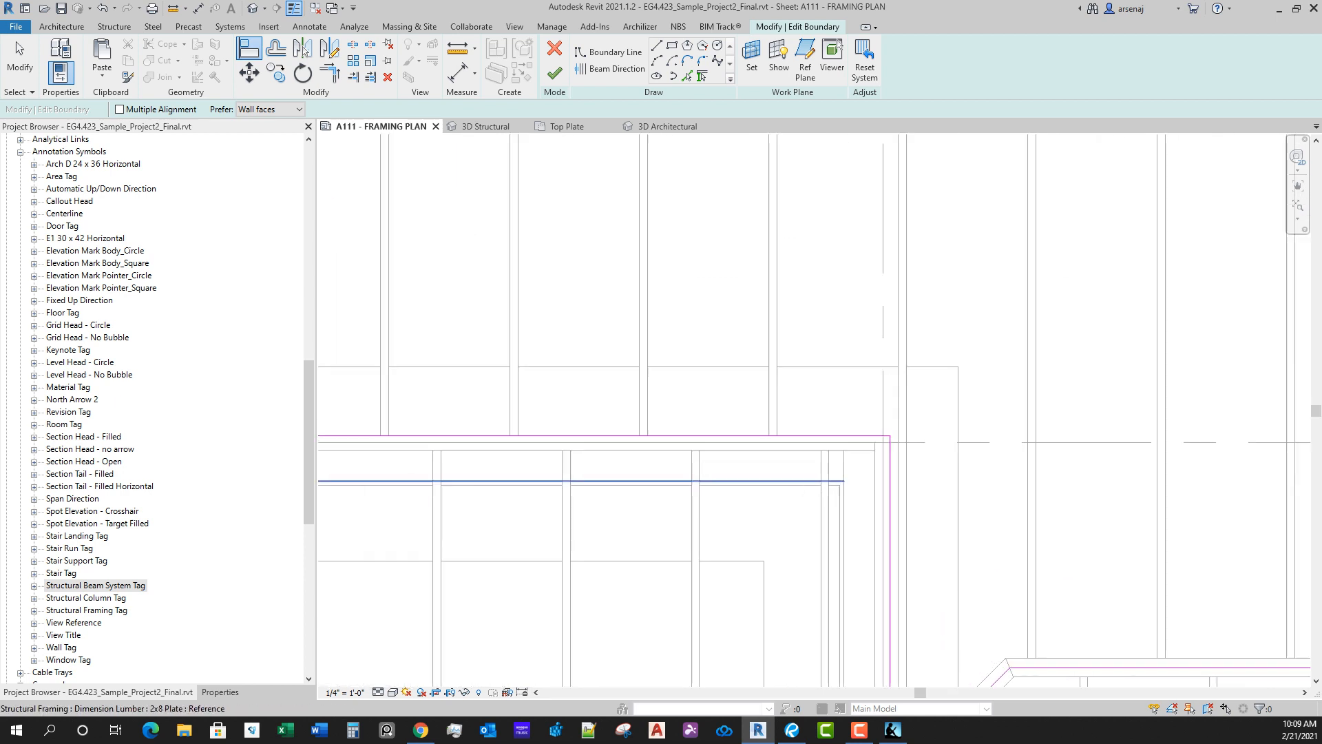
click(772, 443)
click(772, 435)
scroll(775, 477, down, 1)
middle_drag(775, 477, 998, 423)
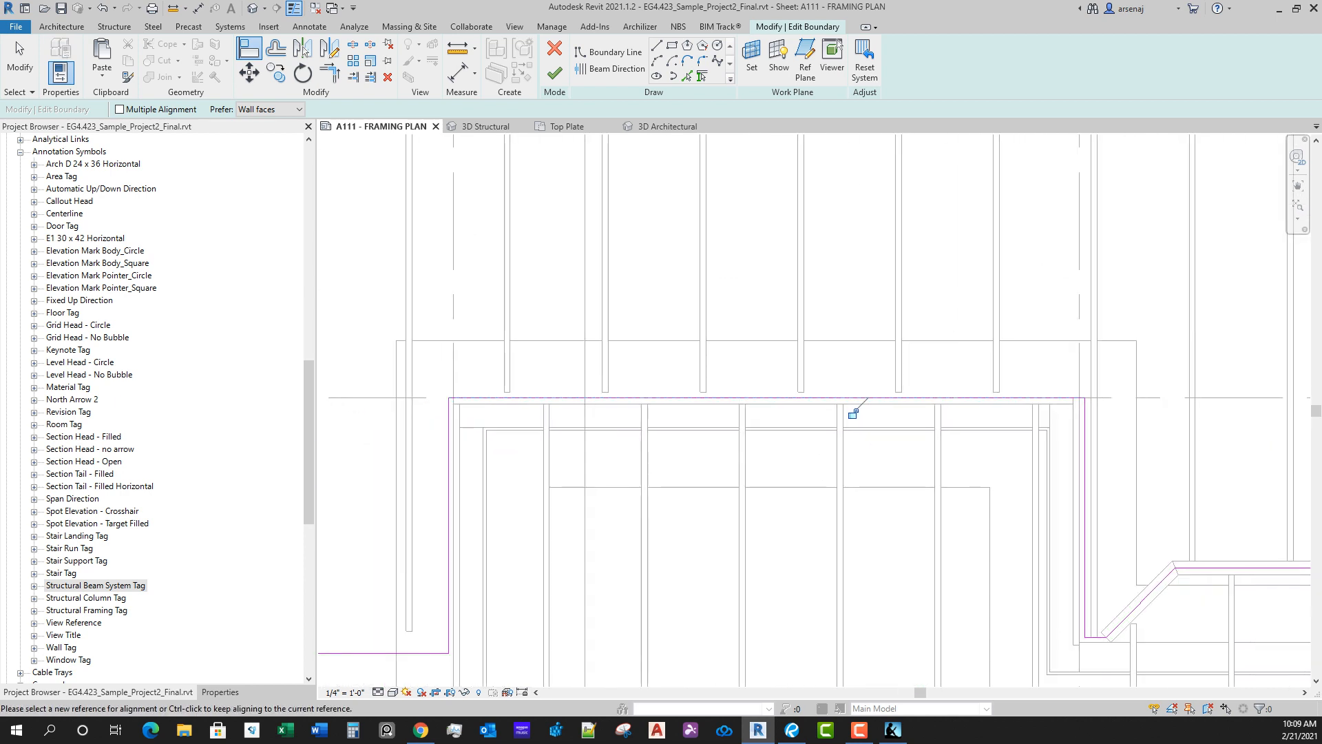
Step: Align the northwest projection's west boundary line to grid 1 and its east boundary line to the adjacent vertical grid
middle_drag(549, 491, 549, 483)
click(455, 482)
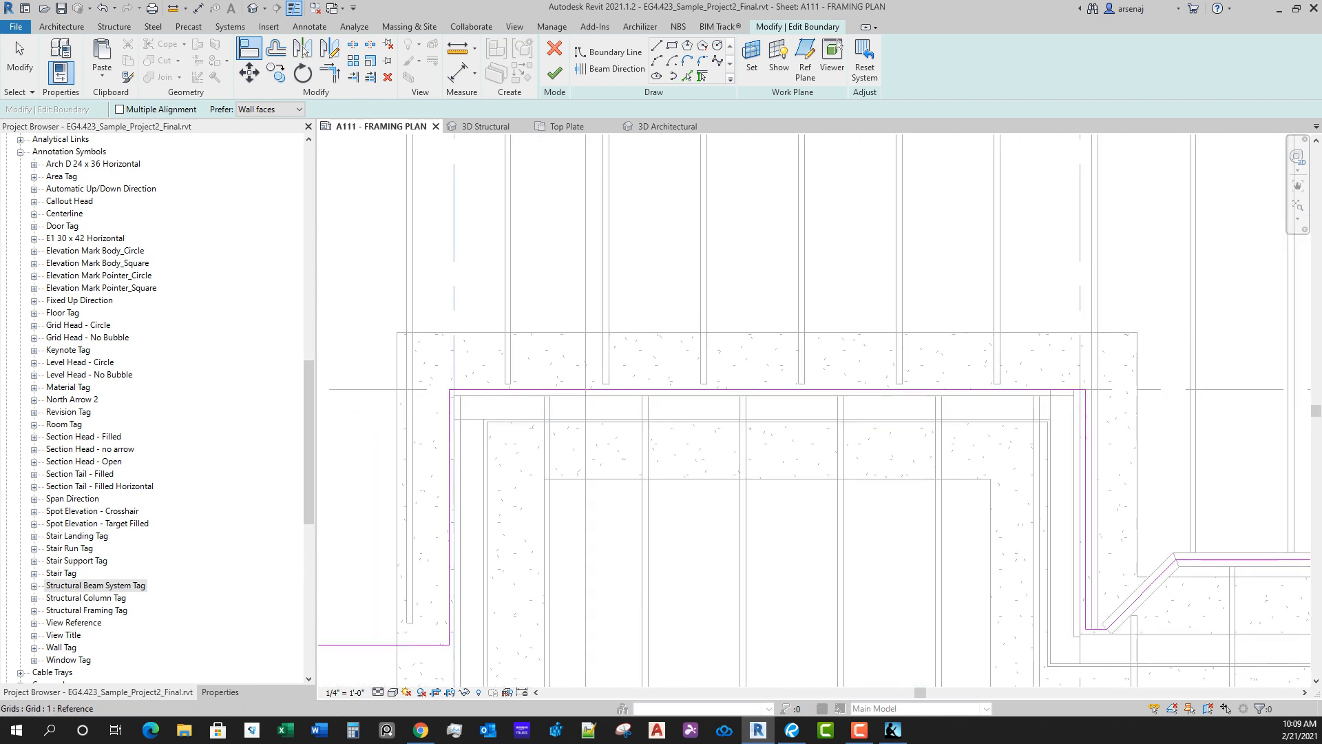
middle_drag(1099, 447, 894, 329)
scroll(893, 329, up, 1)
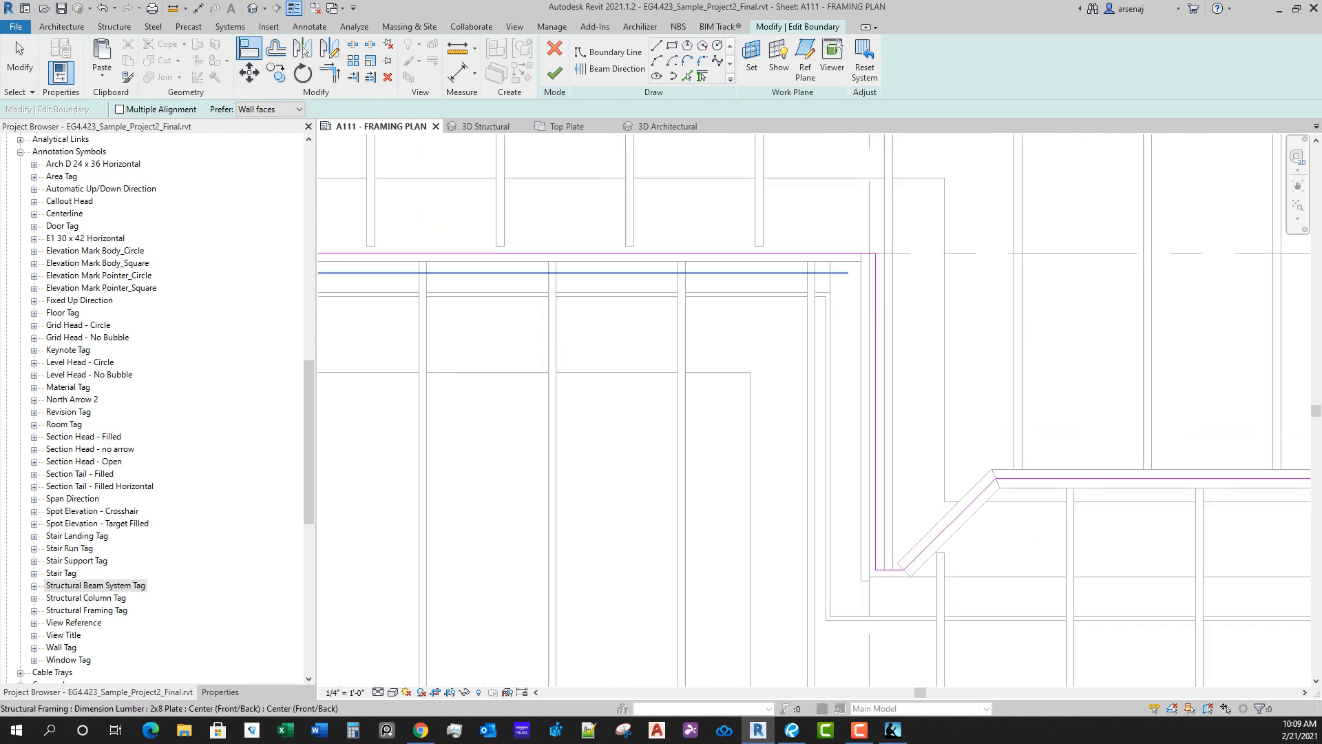
click(869, 345)
click(875, 358)
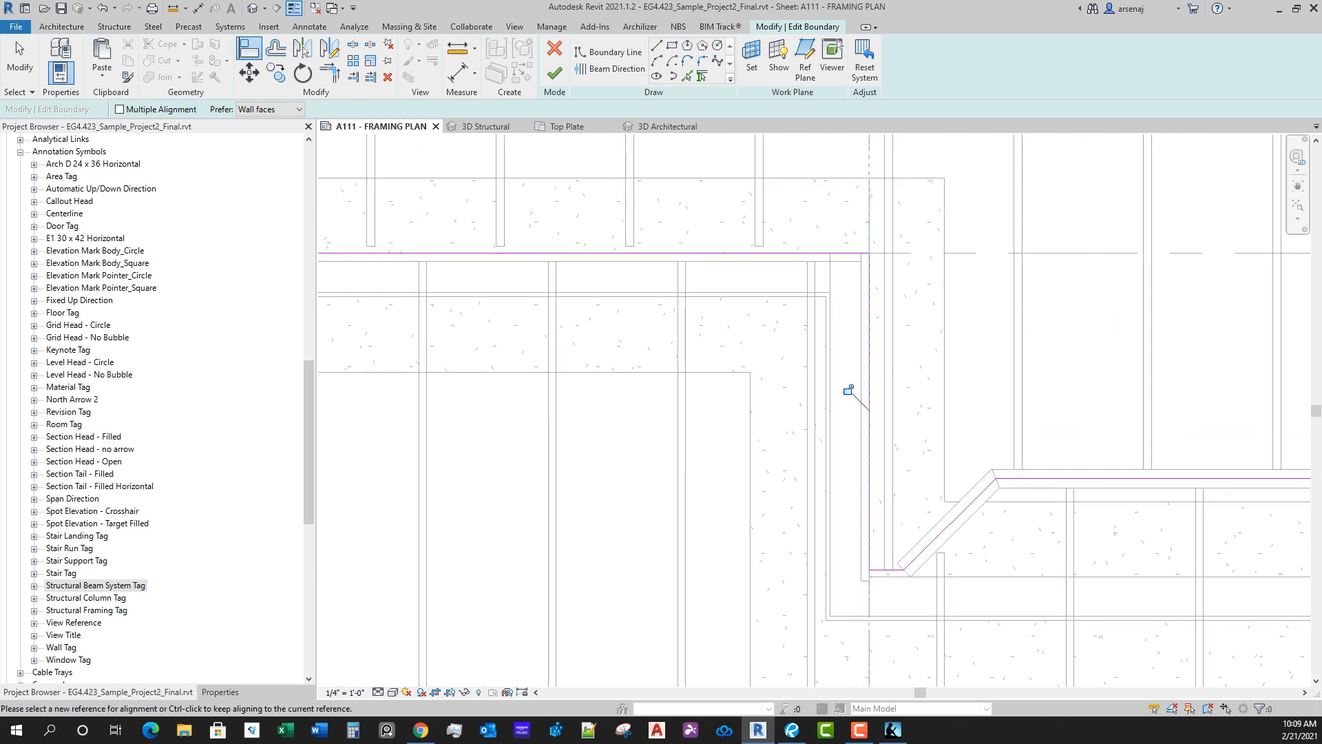
Step: Align the boundary's two sloped lines and the line between them to the outer faces of the bay framing
mouse_move(952, 529)
middle_down()
mouse_move(806, 435)
mouse_move(716, 421)
middle_up()
scroll(803, 431, down, 3)
scroll(716, 422, up, 3)
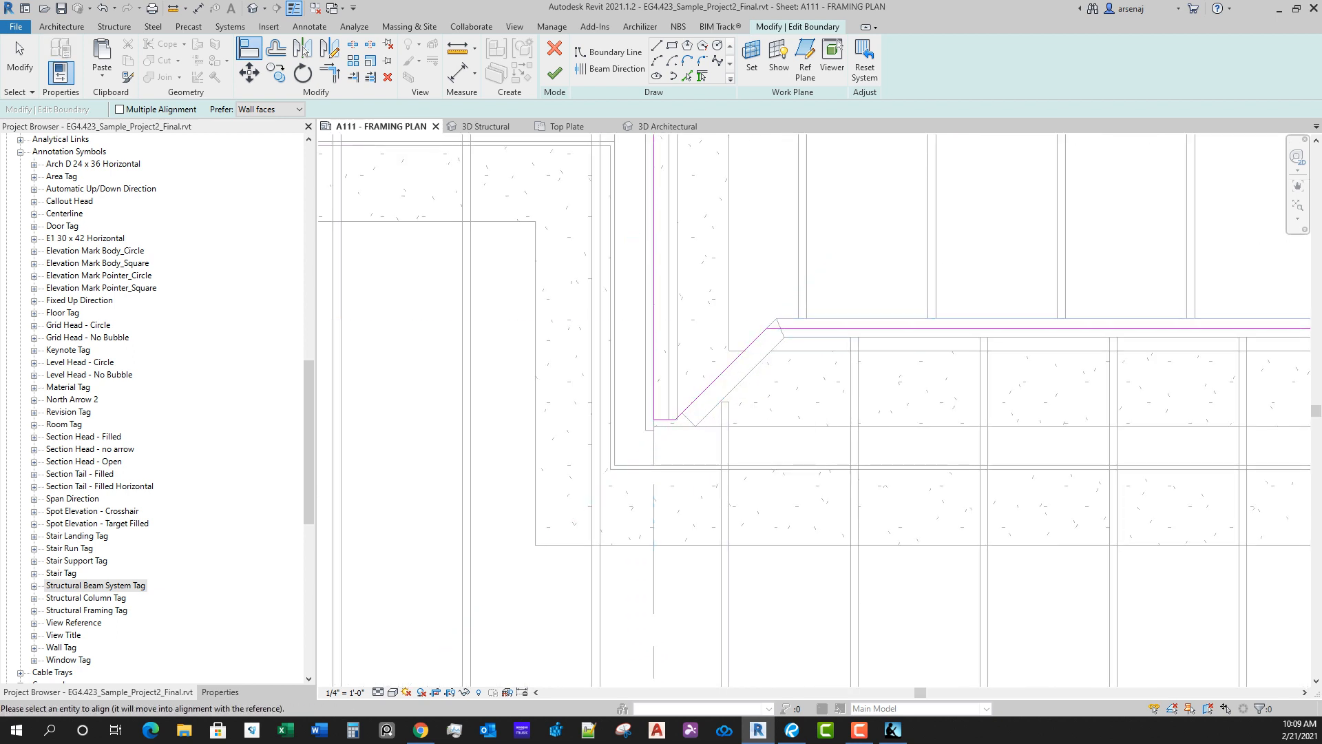
scroll(550, 345, down, 1)
middle_drag(1013, 337, 444, 334)
scroll(445, 334, up, 1)
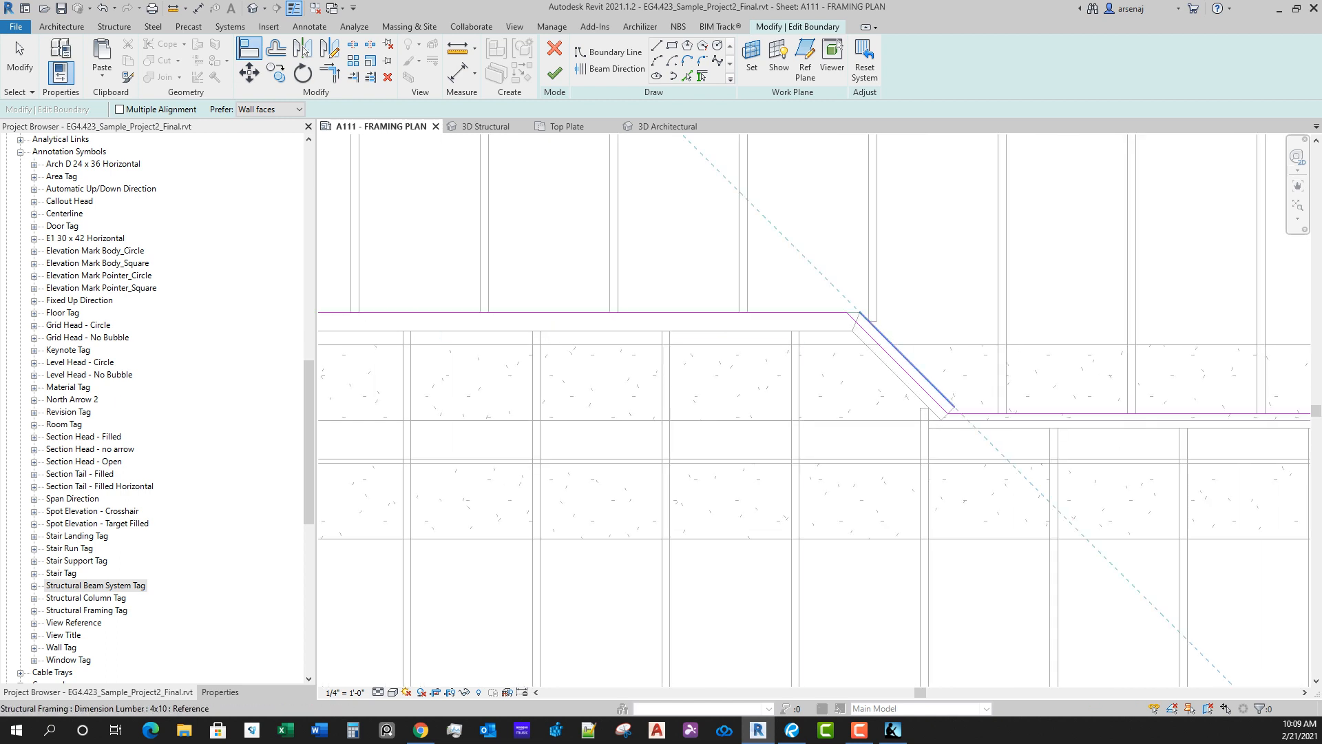
click(913, 378)
Step: Align the horizontal boundary line east of the bay to the outer face of the house framing
scroll(1049, 434, down, 4)
middle_drag(1049, 434, 860, 443)
scroll(860, 443, up, 3)
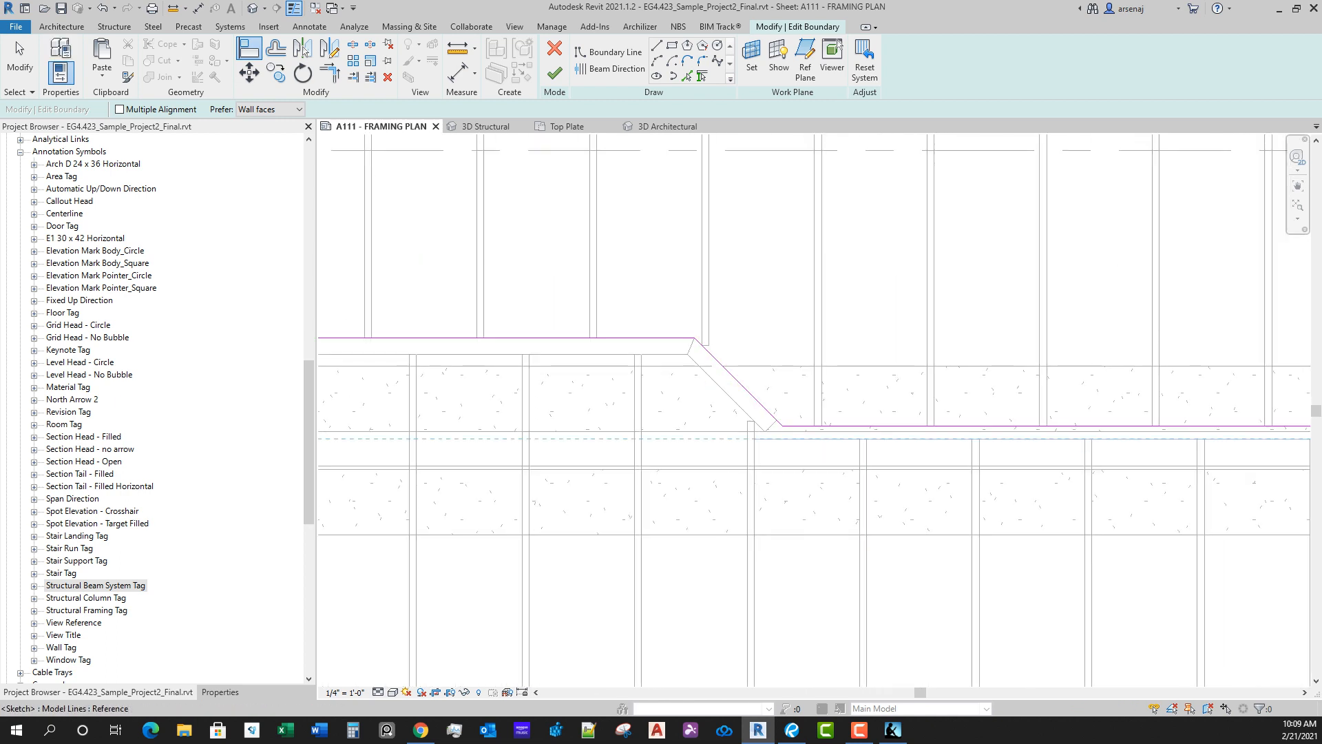
key(a)
key(l)
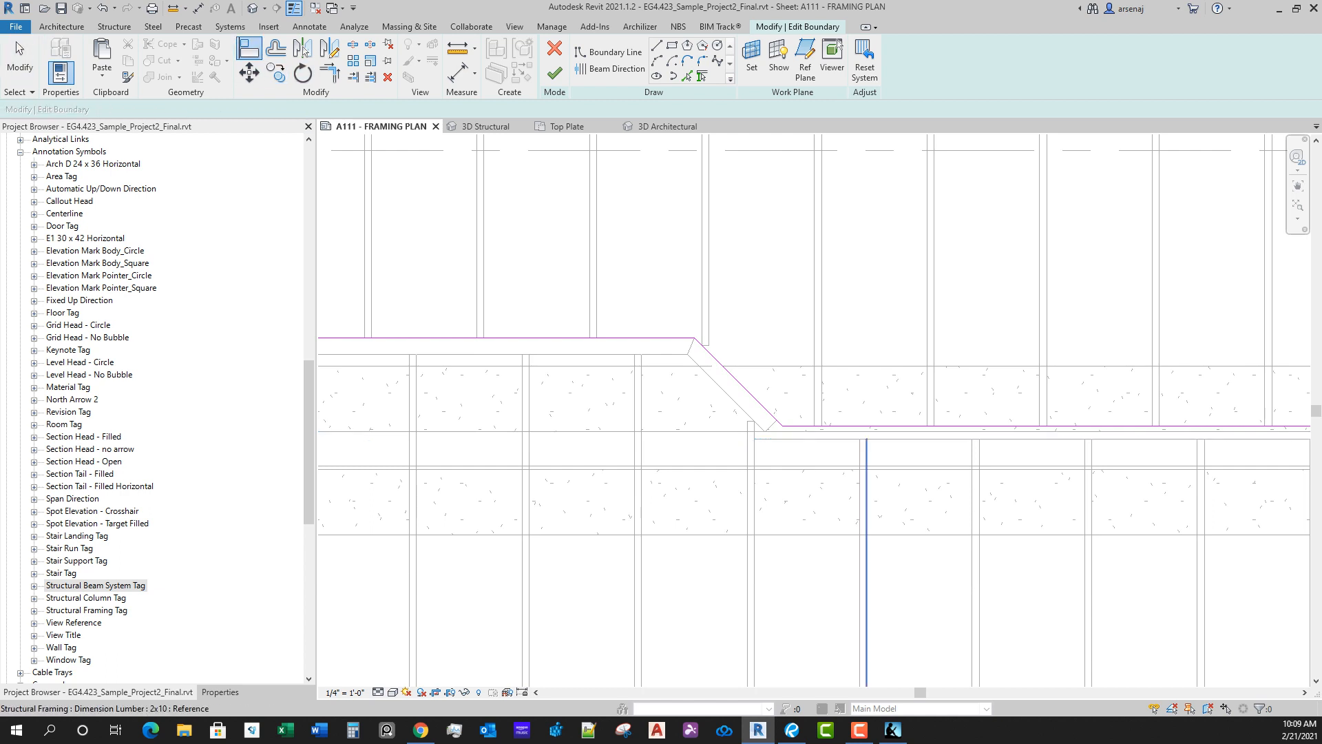
scroll(846, 431, up, 1)
click(846, 432)
click(845, 425)
Step: Align the north beam system's east boundary line to the inner face of the 4x10 end beam, then finish the boundary edit
middle_drag(812, 441, 524, 443)
scroll(513, 442, down, 4)
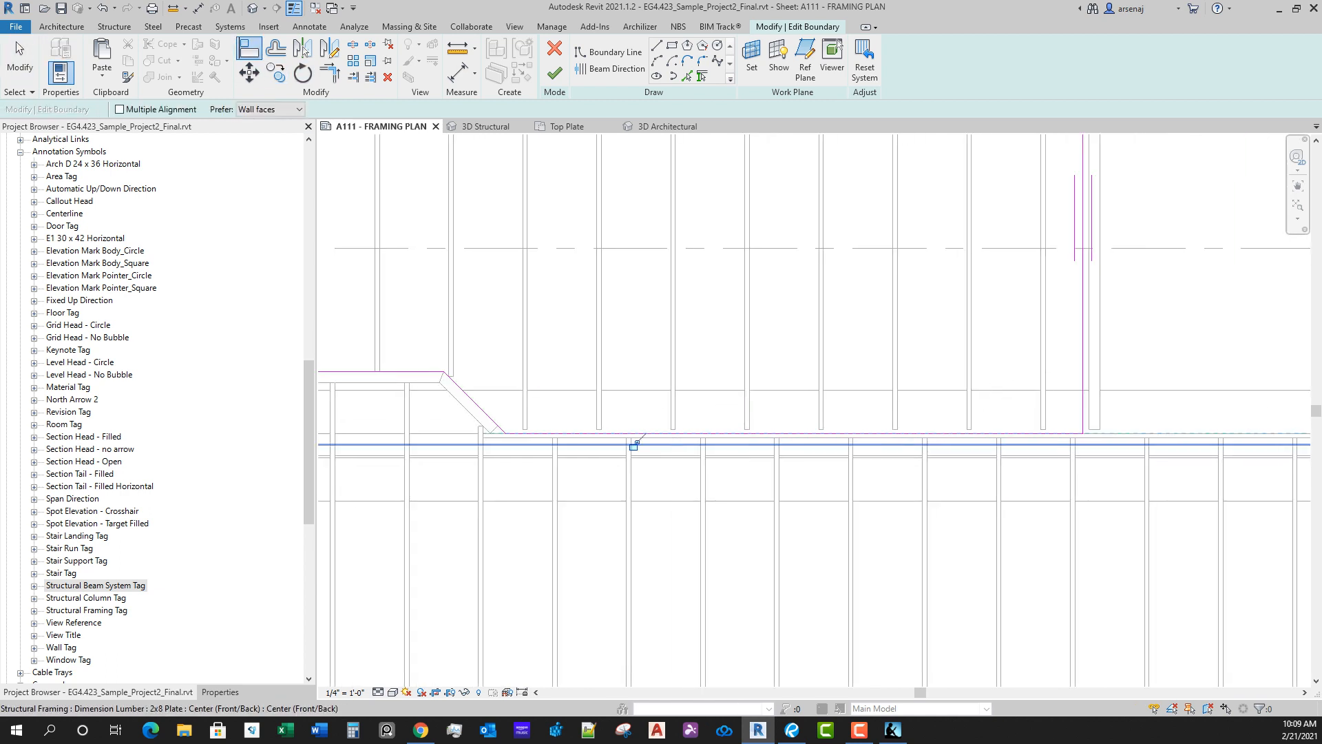
scroll(889, 408, up, 4)
click(889, 311)
click(879, 309)
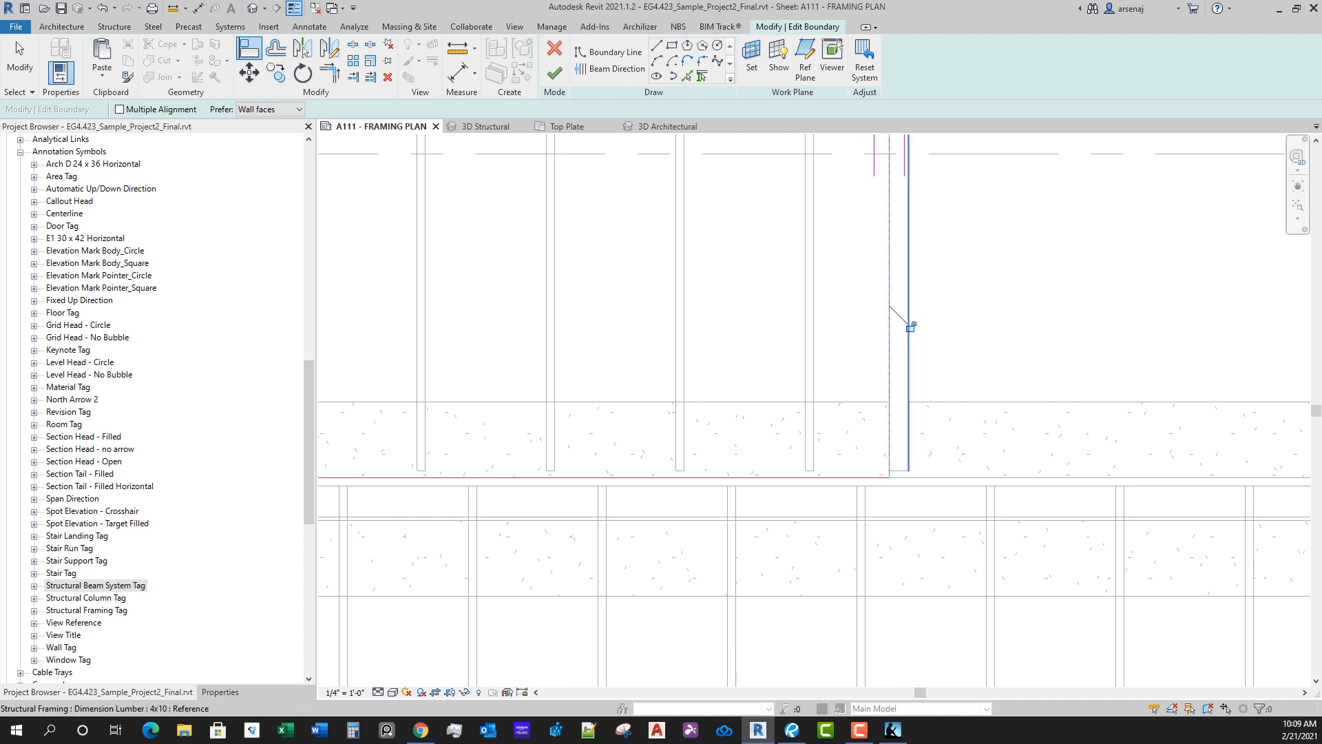
scroll(927, 487, down, 2)
middle_drag(901, 311, 958, 592)
middle_drag(790, 282, 1007, 253)
scroll(792, 299, down, 2)
key(Escape)
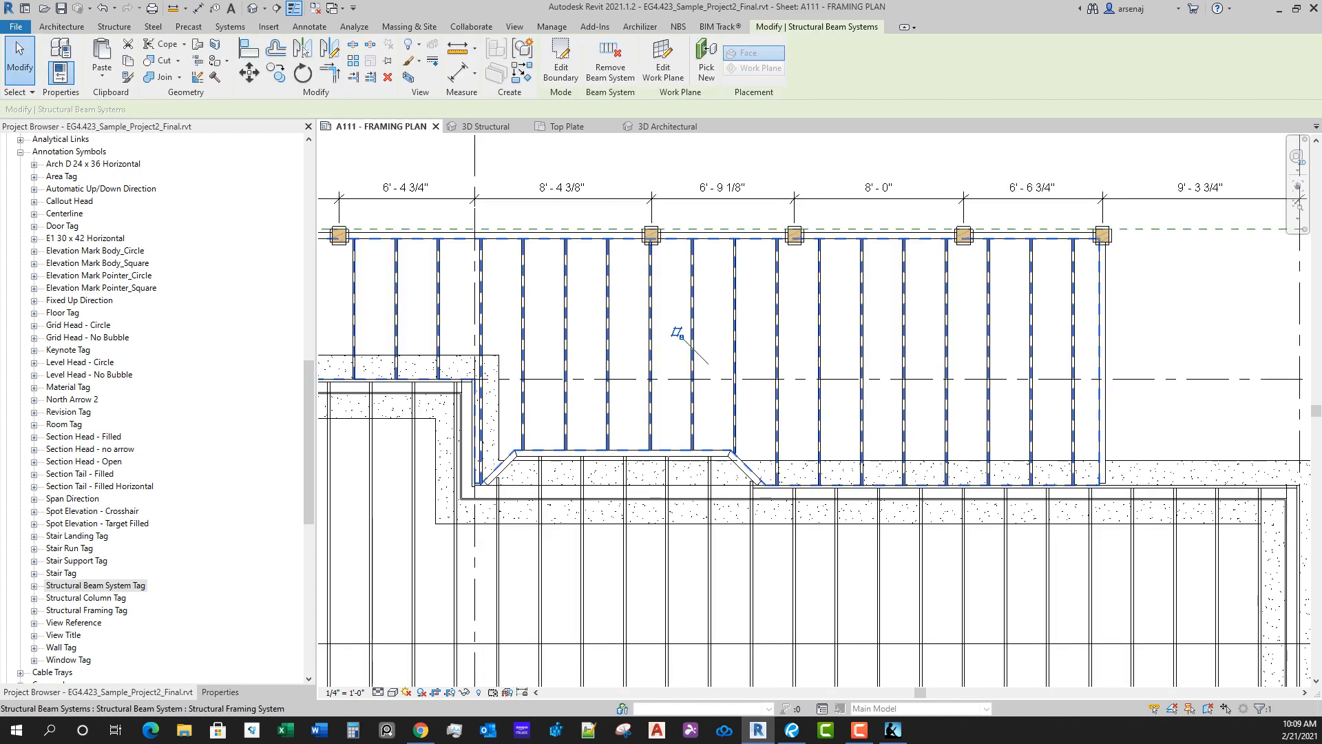
scroll(874, 371, down, 1)
key(Escape)
Step: Extend the 4x10 beam at the north porch's east end to the outer edge of the house framing
middle_drag(1112, 504, 1112, 334)
scroll(1112, 335, down, 3)
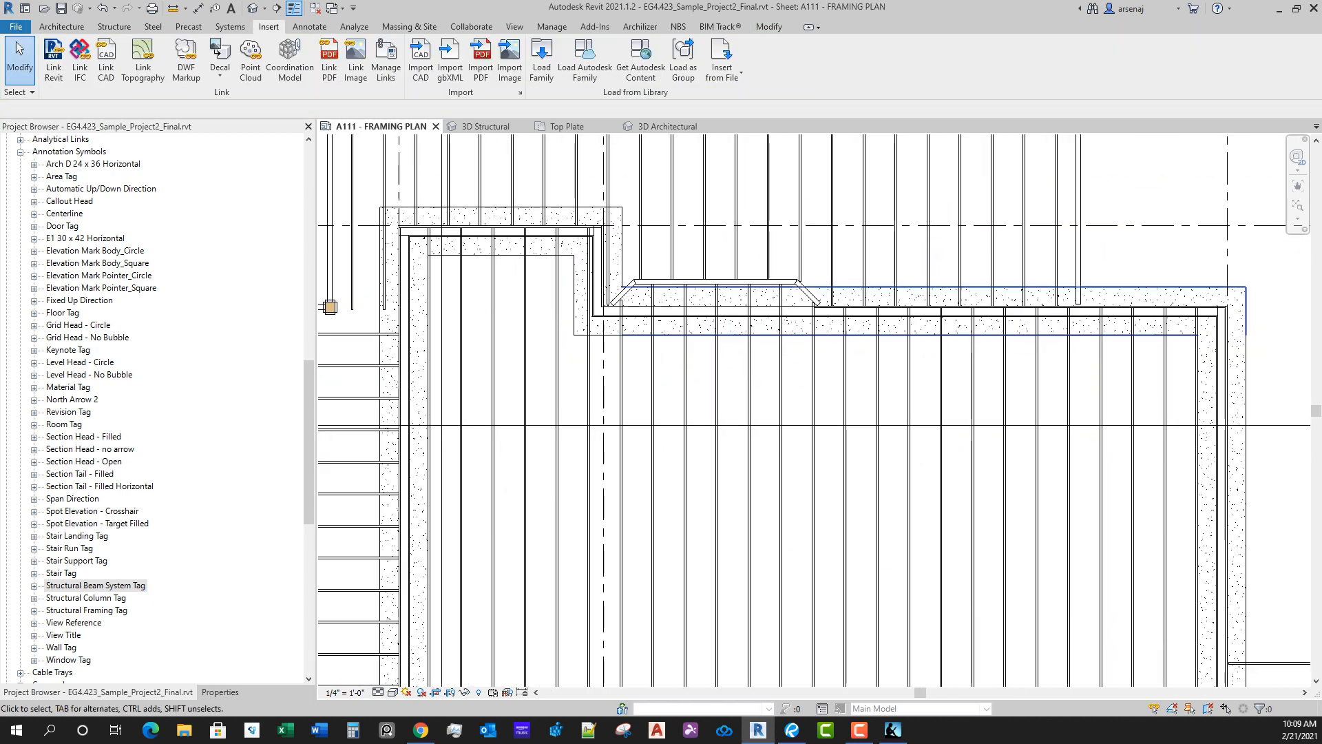
scroll(1104, 316, up, 1)
scroll(1104, 316, up, 4)
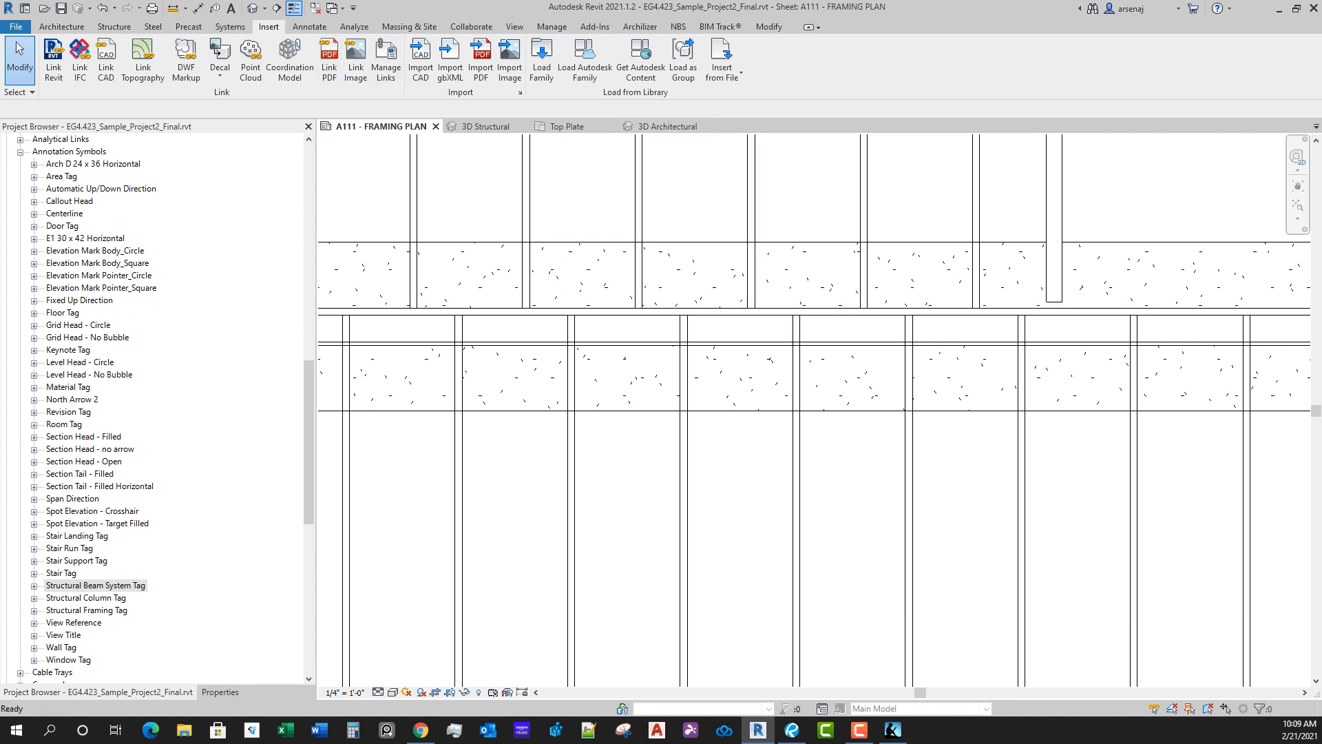
click(769, 27)
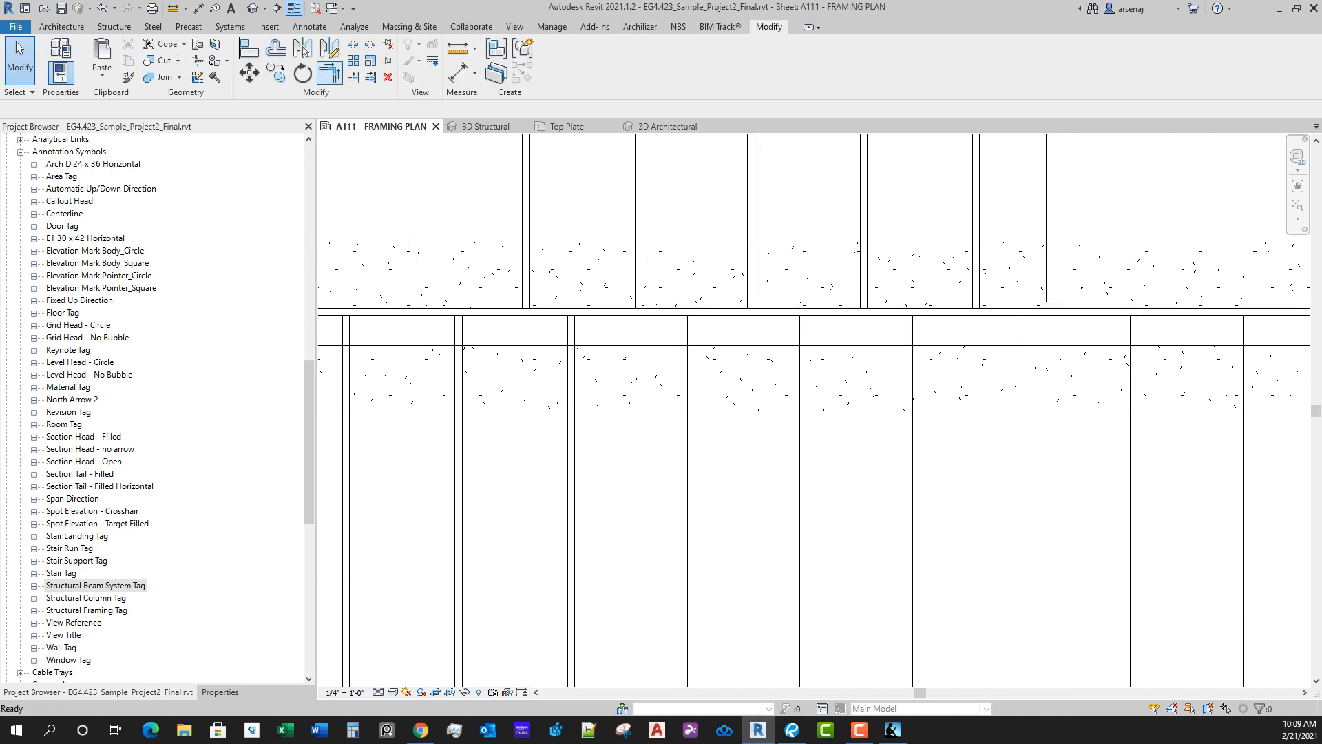
click(303, 49)
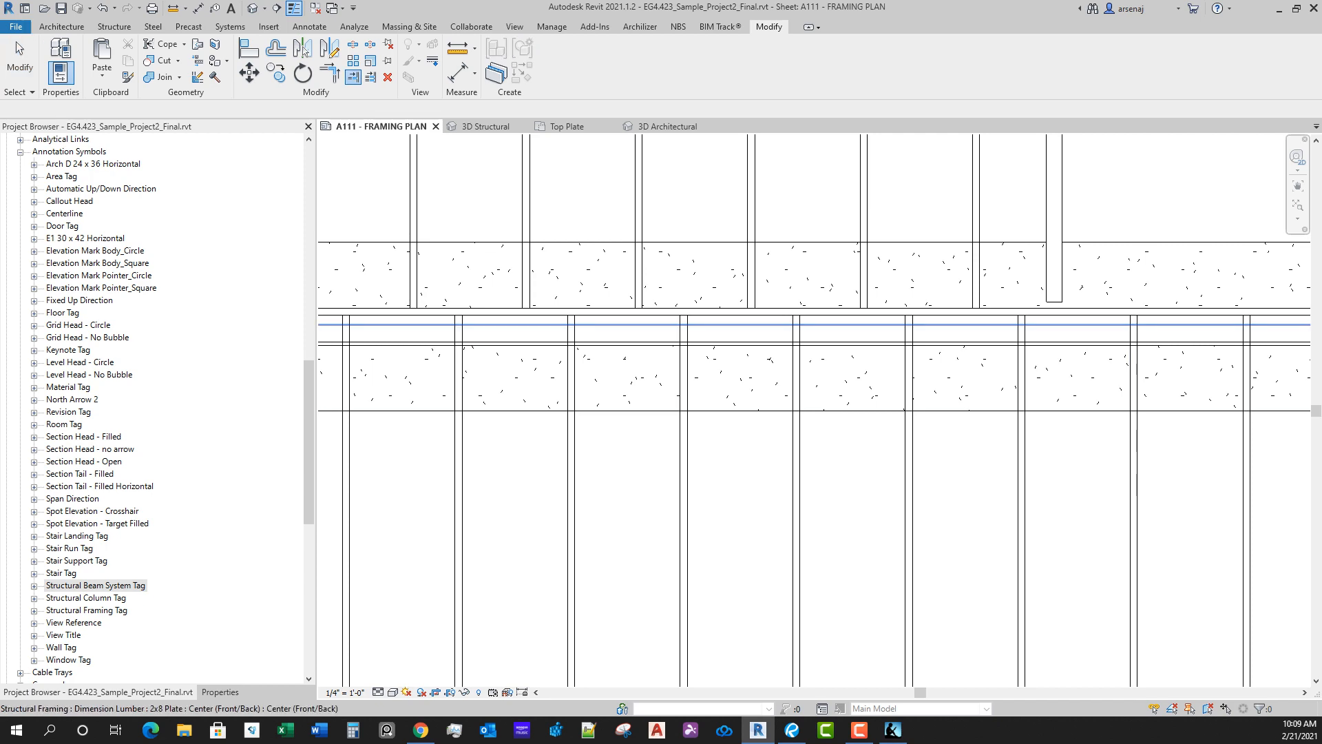
click(1054, 248)
Step: Examine the porch beams on the east and southeast sides of the framing plan, then leave the extend command
scroll(654, 358, down, 2)
middle_drag(509, 365, 1264, 340)
middle_drag(422, 437, 676, 165)
scroll(647, 364, down, 8)
middle_drag(1151, 340, 799, 328)
scroll(799, 328, up, 8)
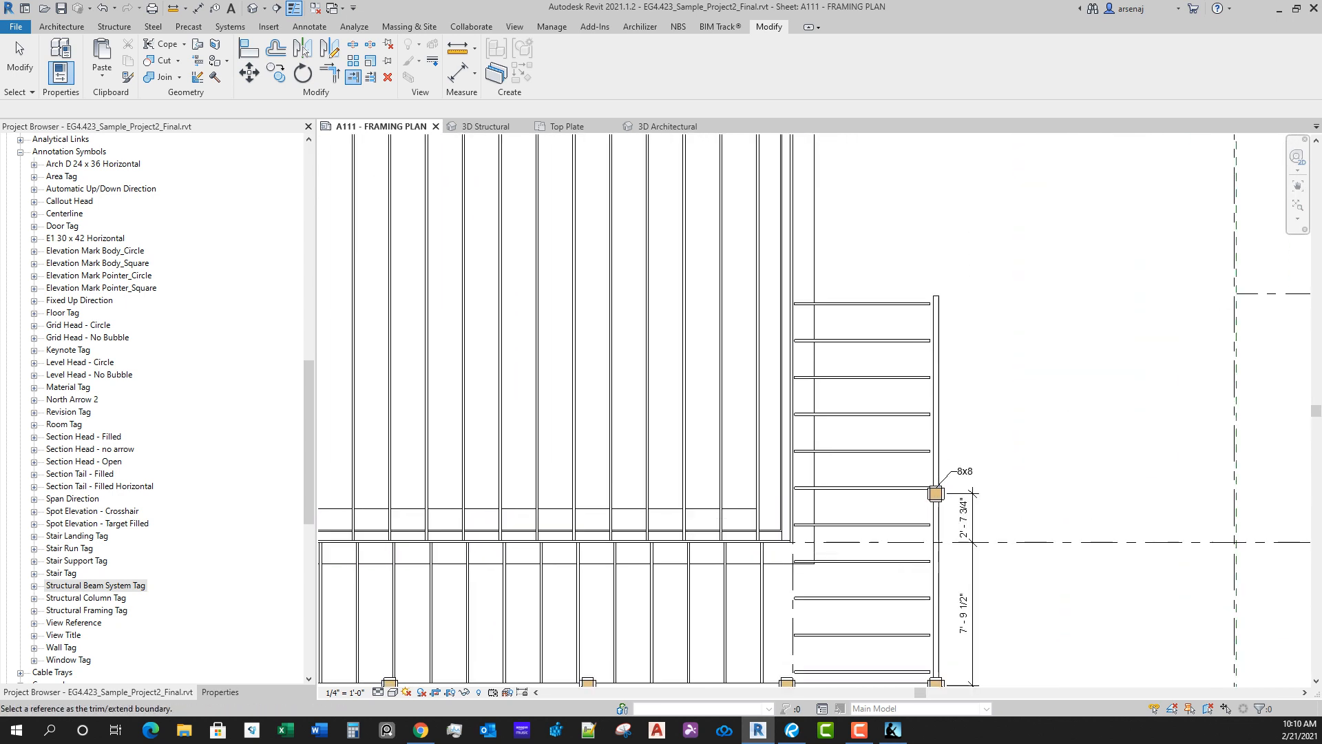
scroll(948, 317, down, 4)
middle_drag(948, 317, 888, 452)
scroll(904, 438, up, 2)
scroll(894, 403, down, 5)
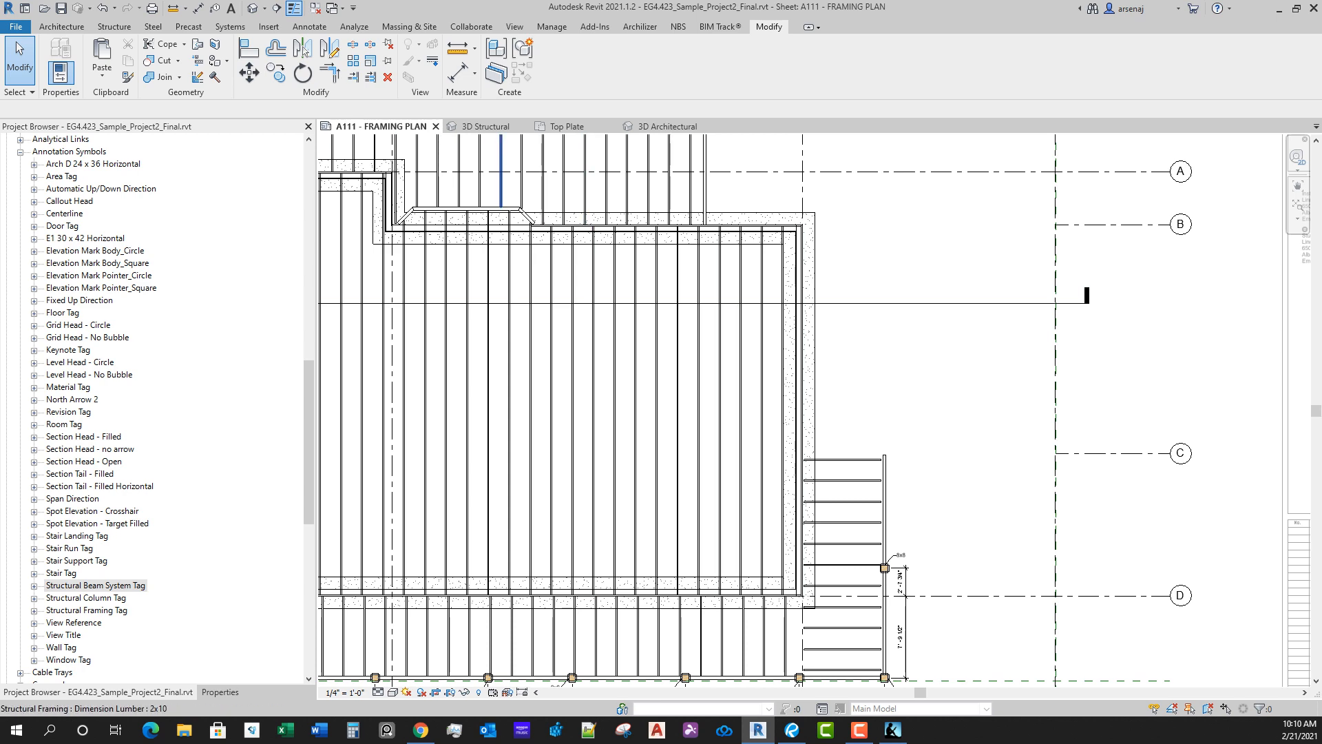
Step: Open the 3D Structural view and examine the framing and foundation at the house's east end
click(487, 127)
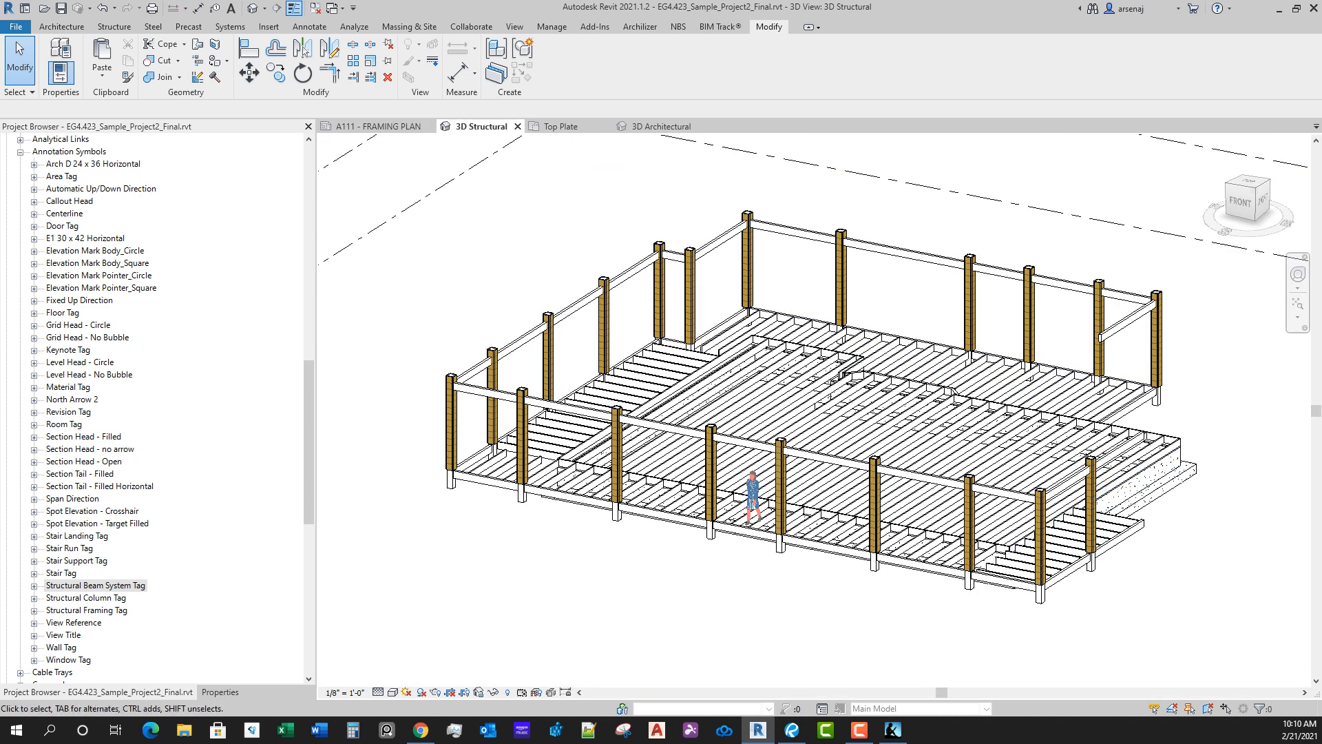
scroll(151, 406, up, 2)
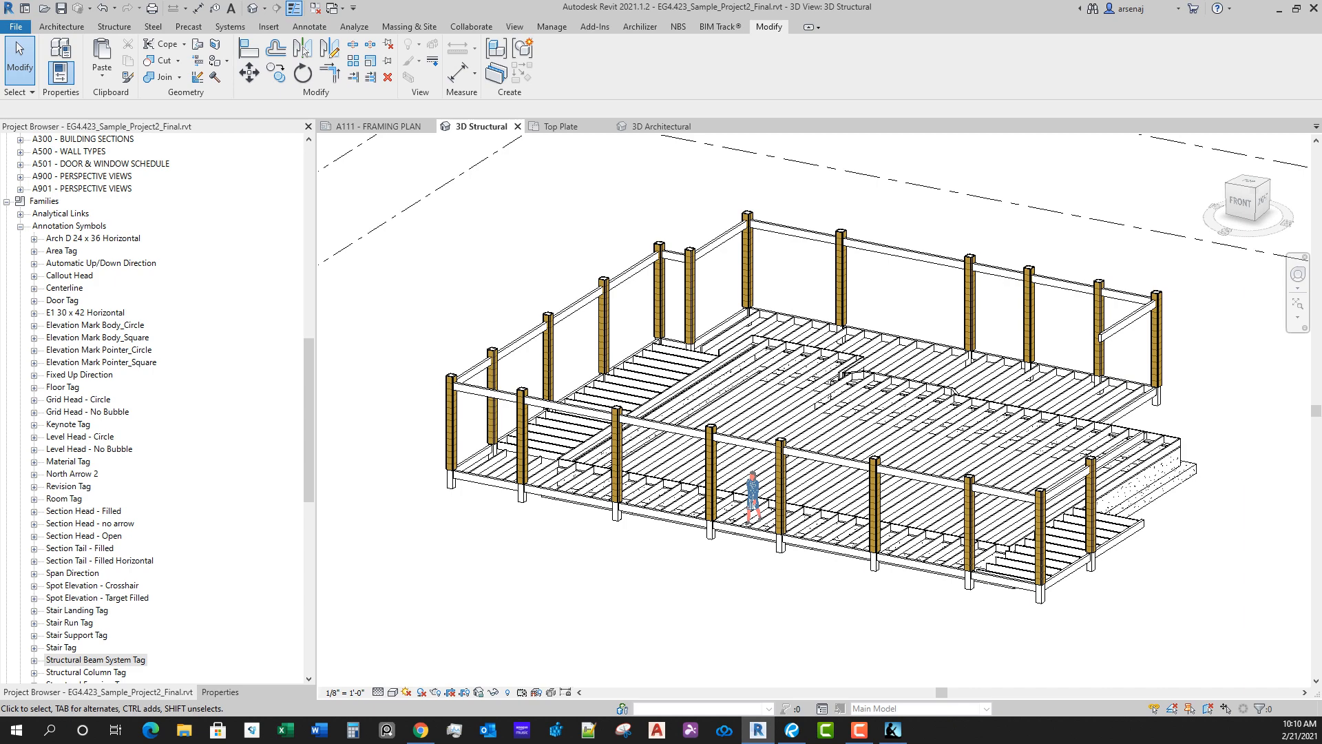
click(7, 201)
scroll(1212, 472, up, 1)
middle_drag(1213, 472, 966, 407)
scroll(1042, 418, up, 5)
scroll(1049, 427, down, 5)
scroll(967, 406, up, 1)
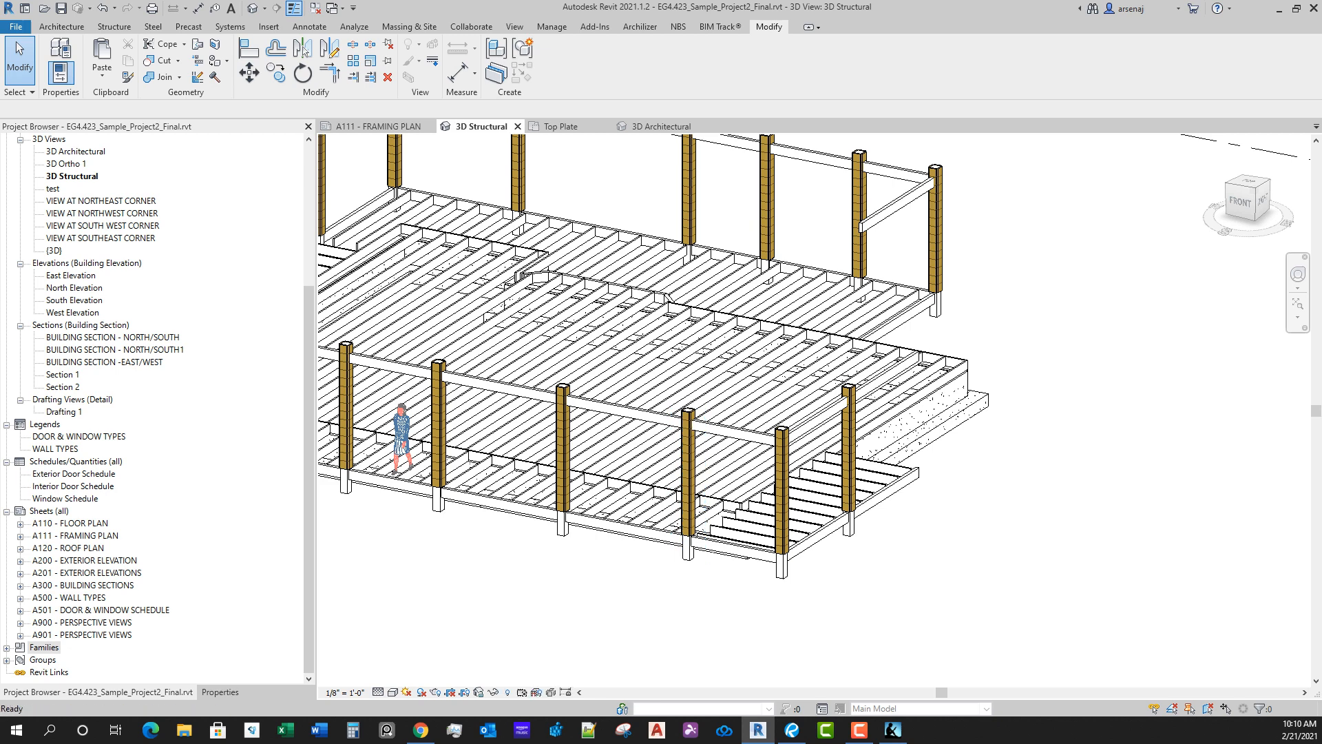
Step: Open the 3D Architectural view and examine the garage's base and foundation from outside and underneath
click(76, 152)
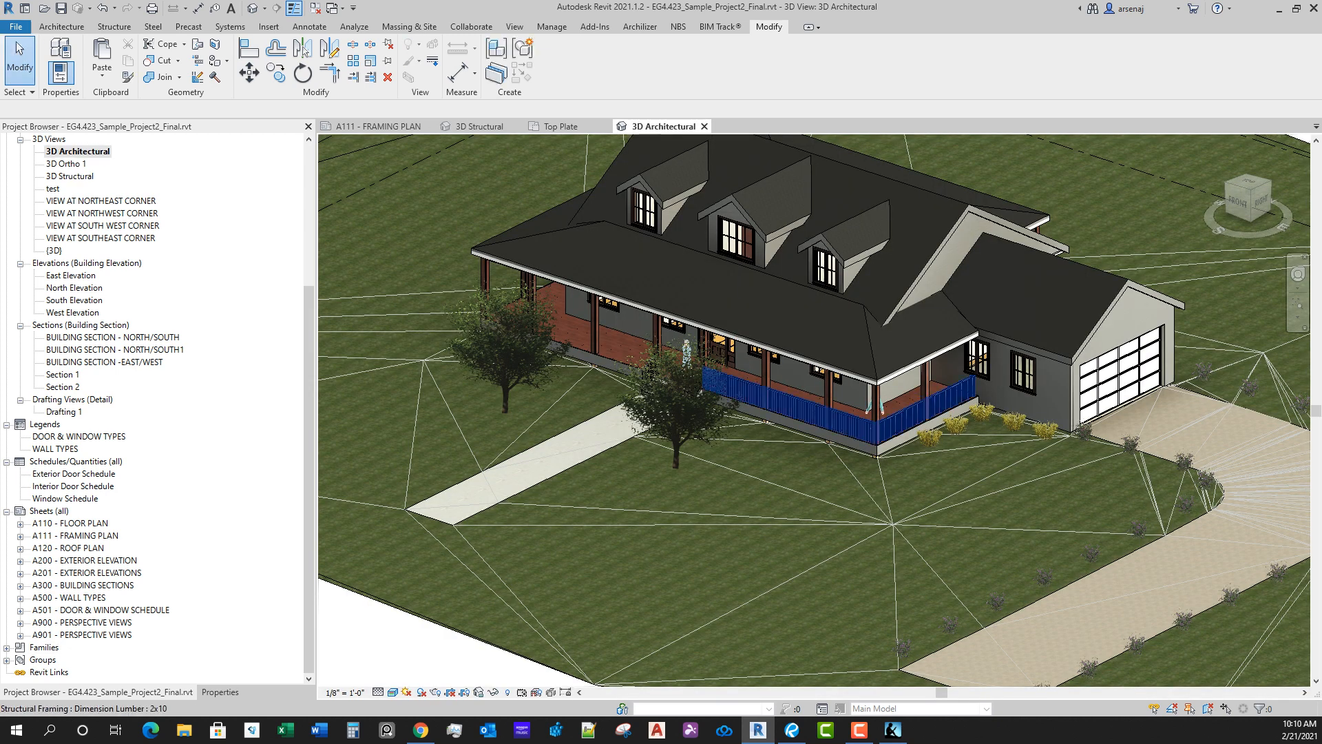
scroll(861, 448, up, 6)
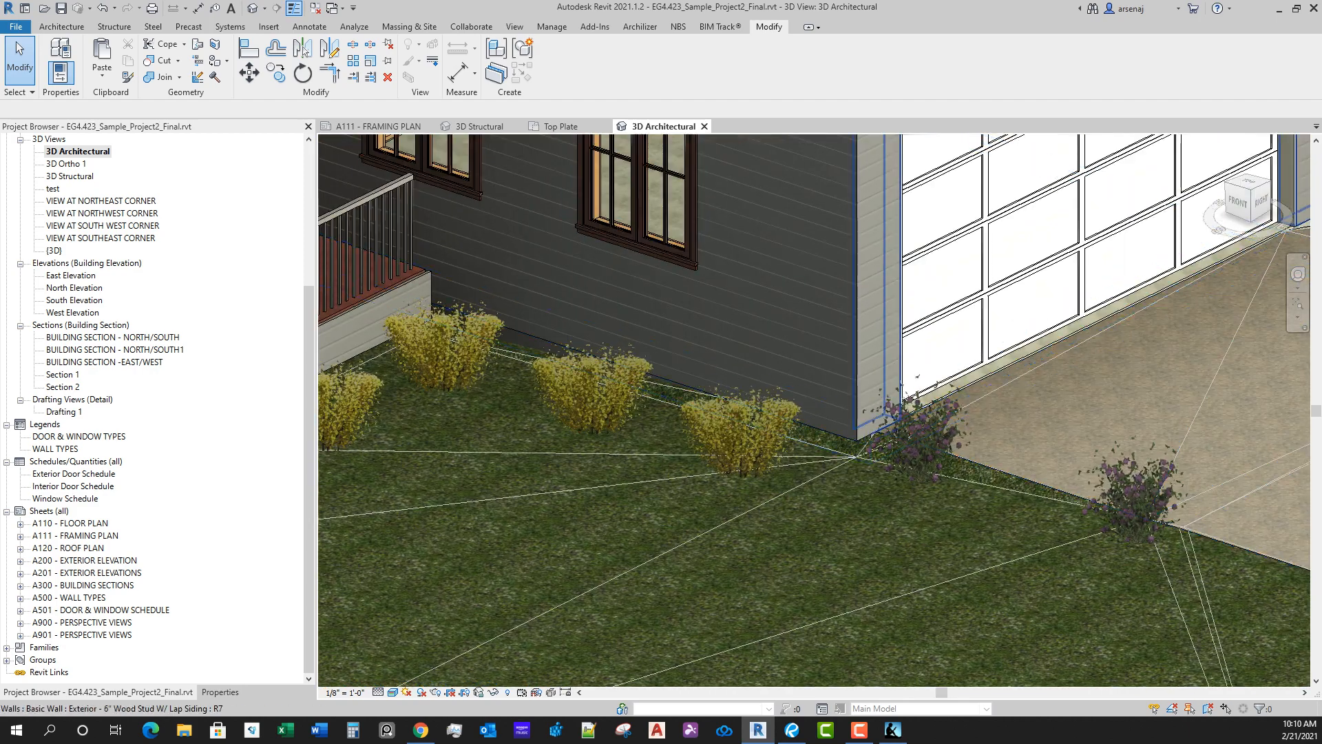
key(Tab)
key(Tab)
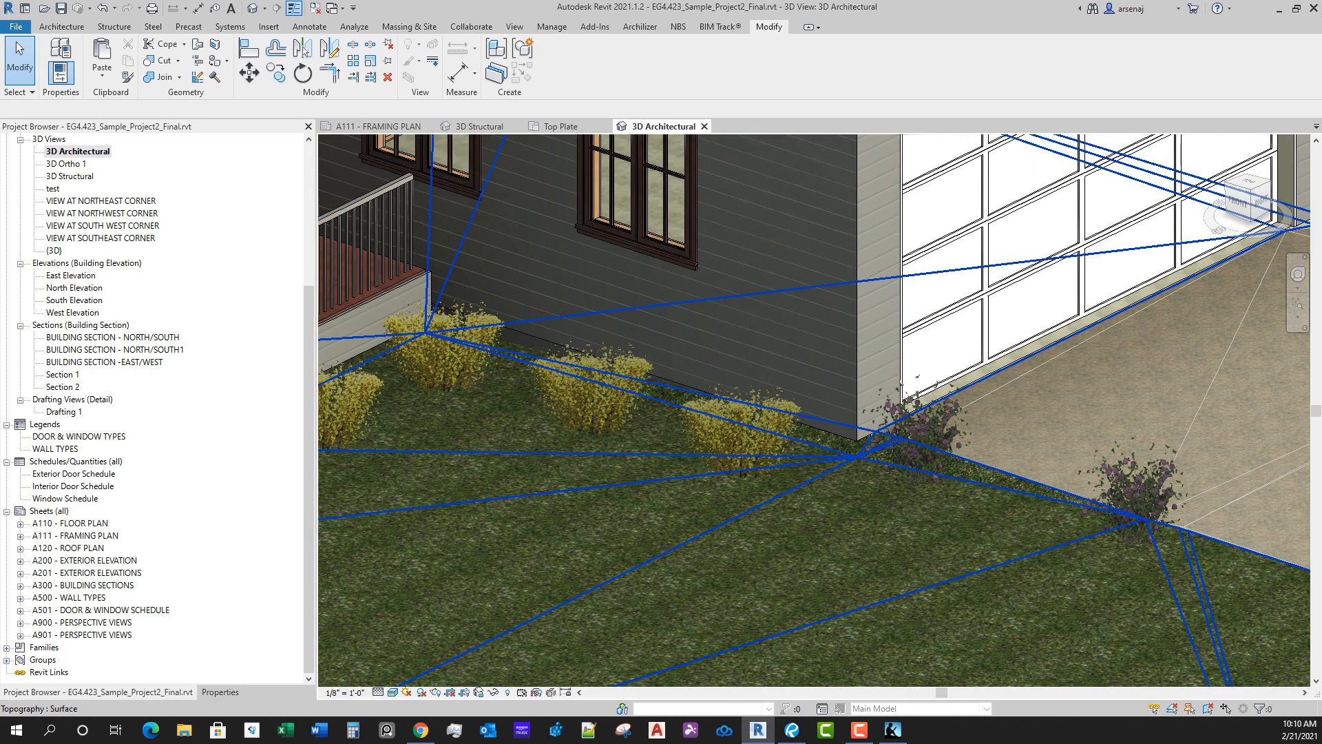
click(1009, 370)
key(Escape)
scroll(1020, 376, down, 3)
shift+middle_drag(1016, 379, 820, 193)
scroll(664, 217, up, 2)
middle_drag(664, 217, 796, 313)
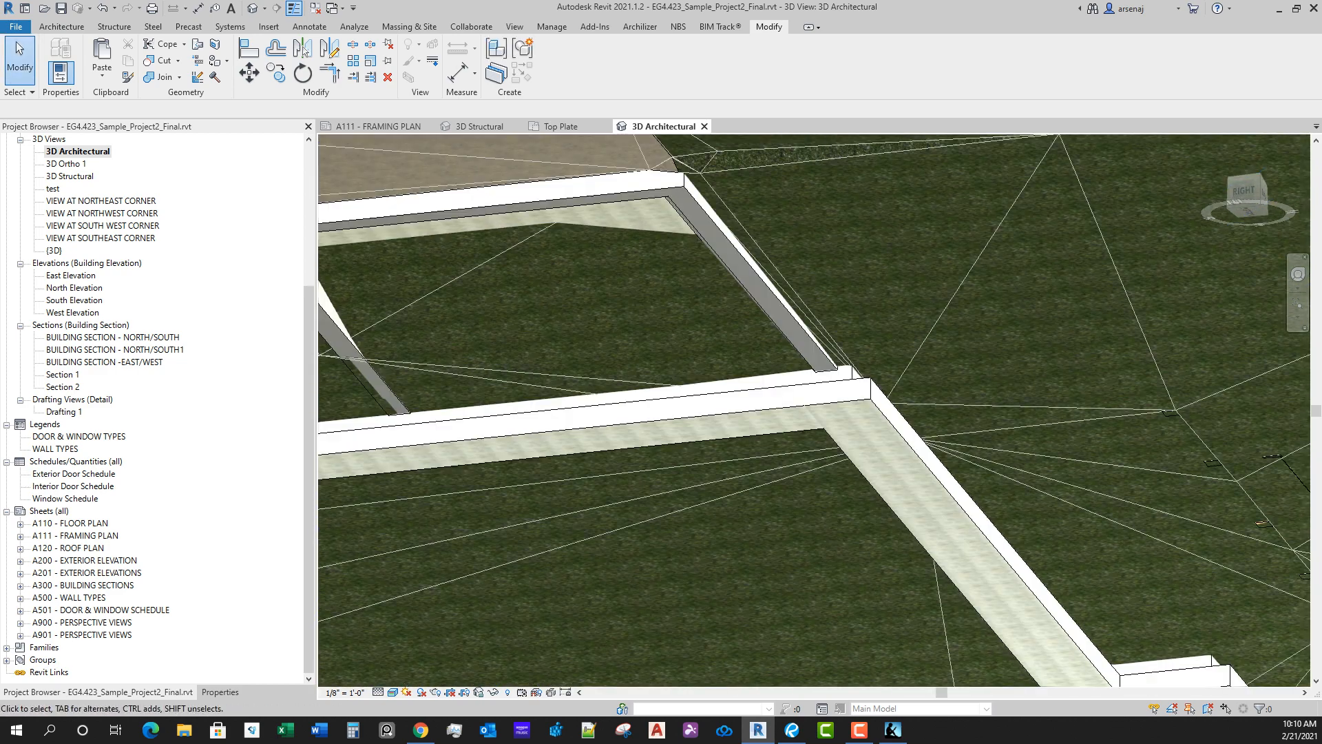
Step: Select the garage's concrete floor slab, review its instance and type properties, and close them without changes
key(Tab)
key(Tab)
key(Tab)
key(Tab)
click(551, 181)
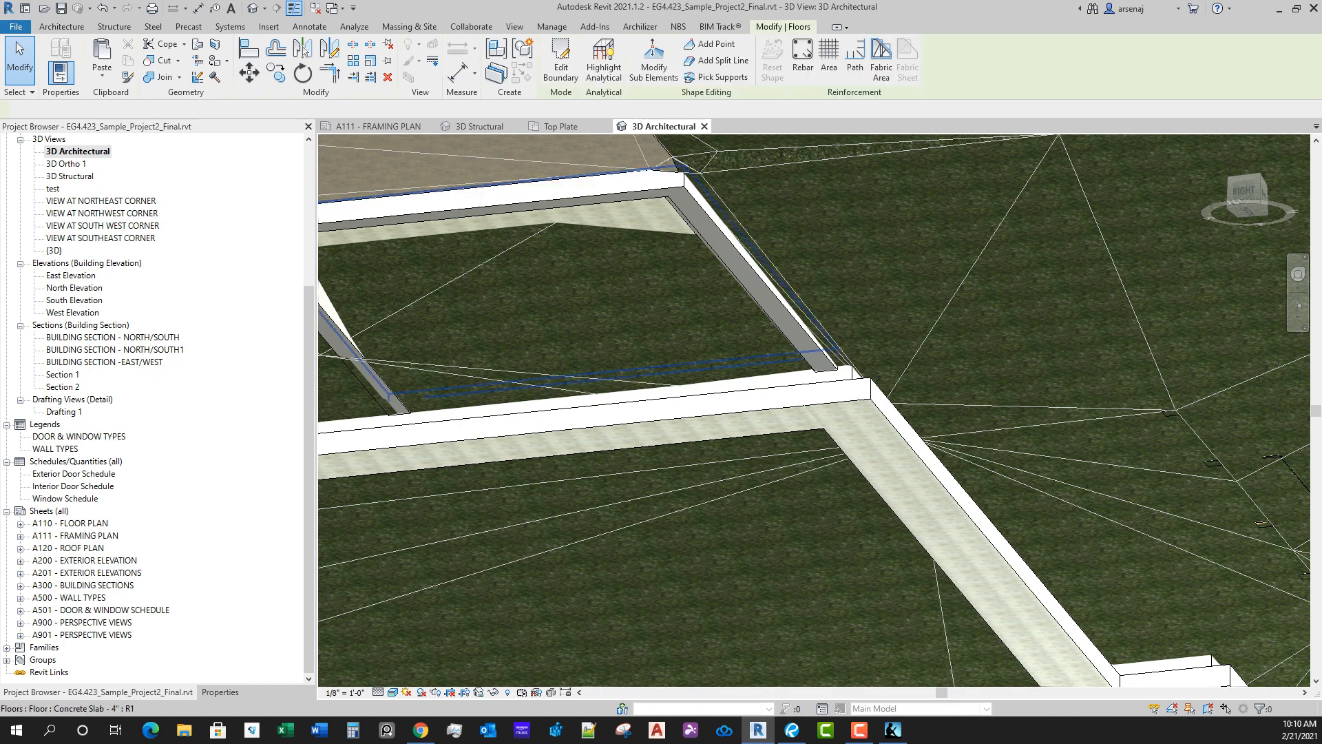
click(220, 692)
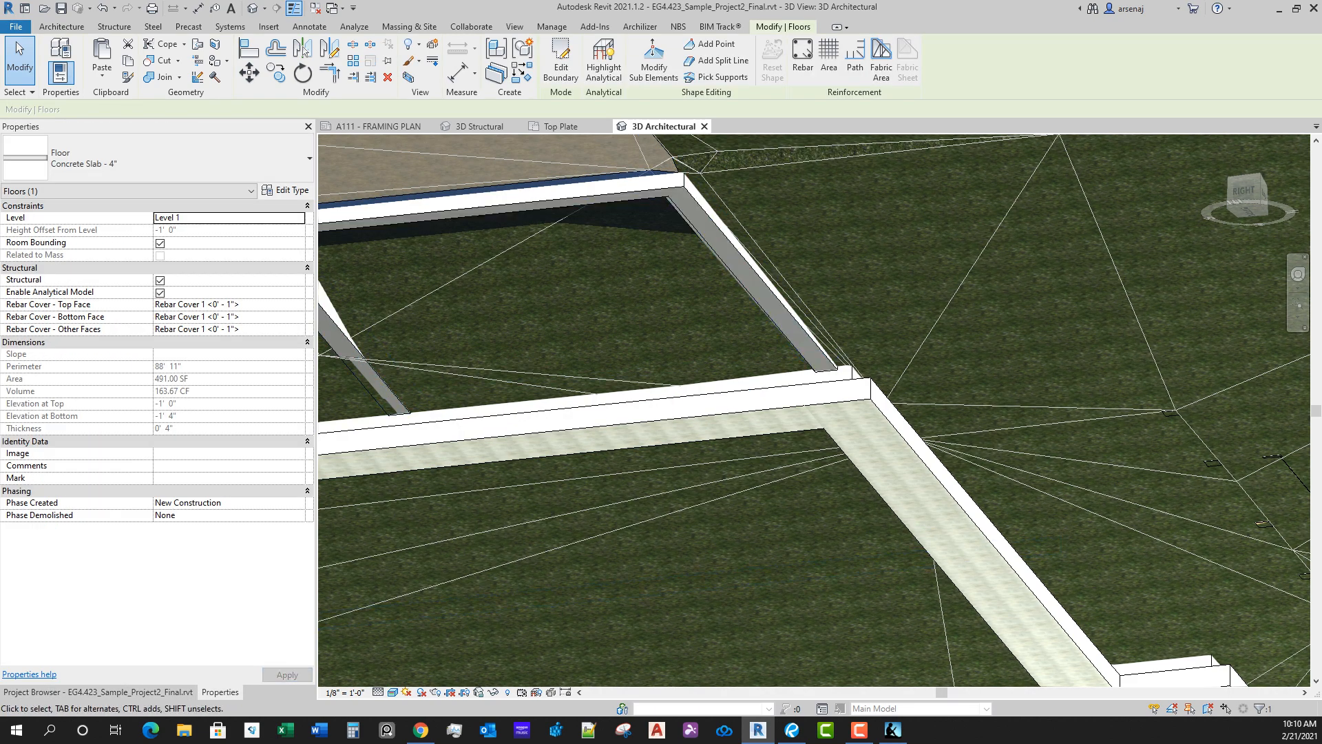
shift+middle_drag(758, 330, 981, 528)
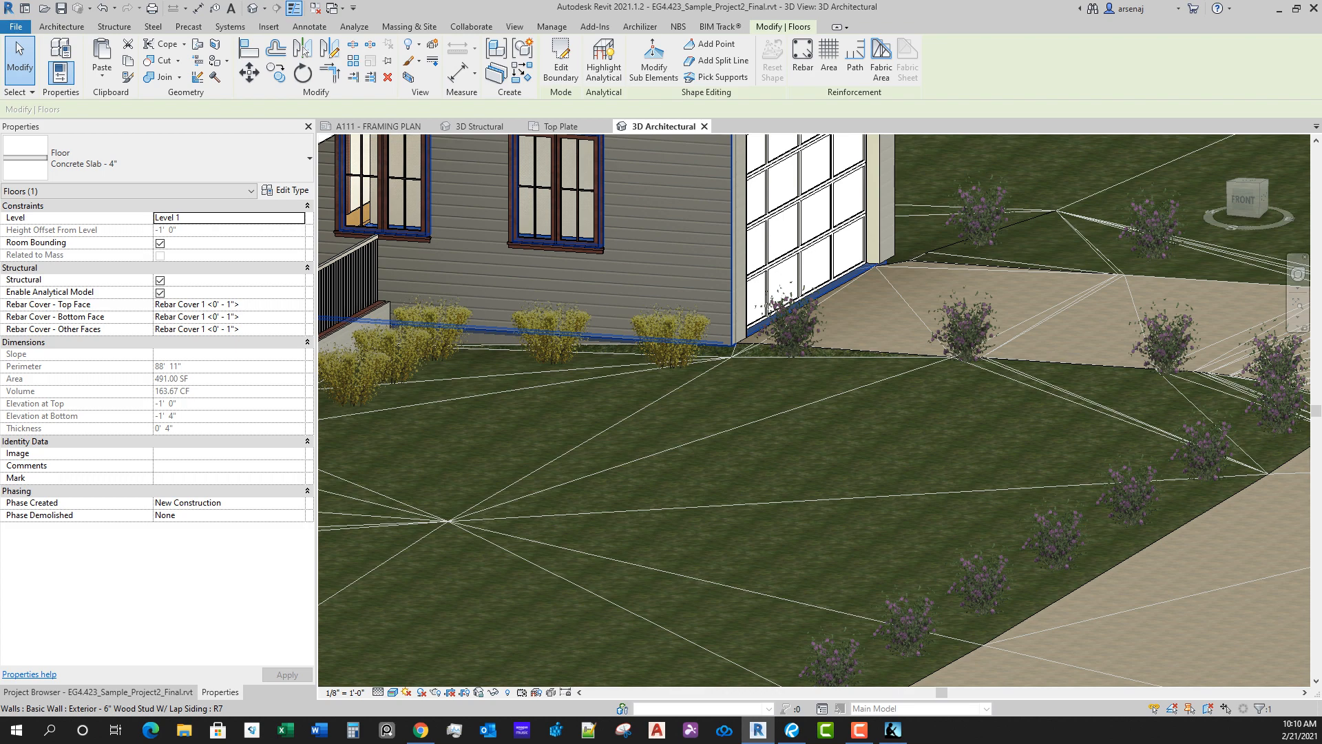
click(286, 190)
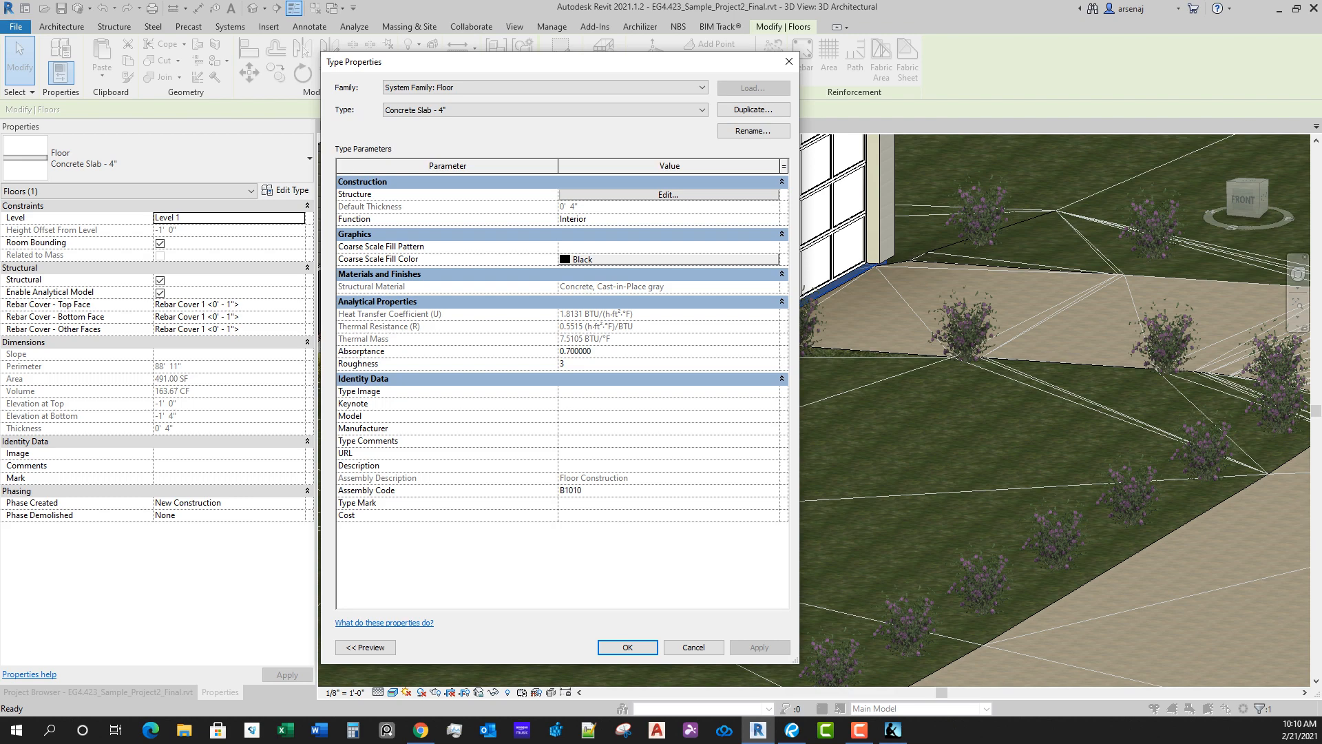
key(Escape)
key(Escape)
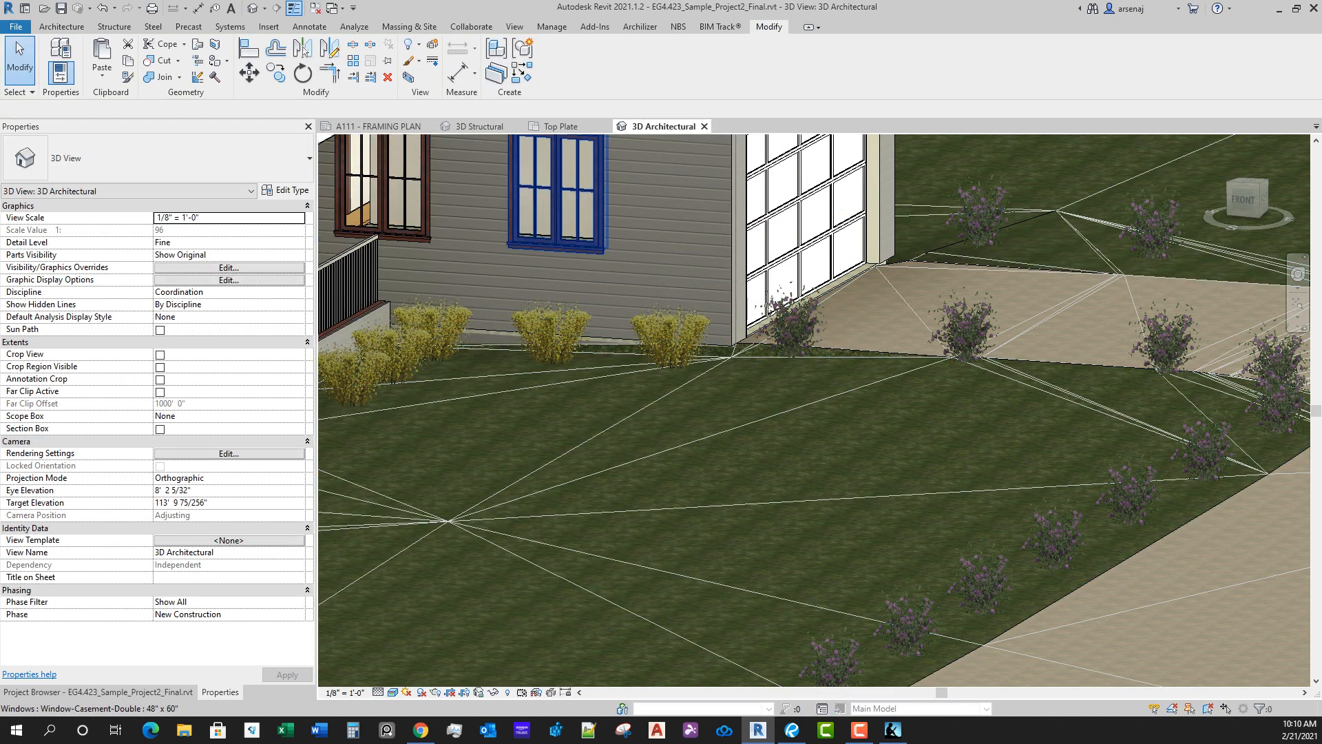
Step: Switch to the Top Plate floor plan and examine the garage area at the house's east end
click(562, 127)
scroll(861, 379, down, 5)
middle_drag(1096, 253, 891, 453)
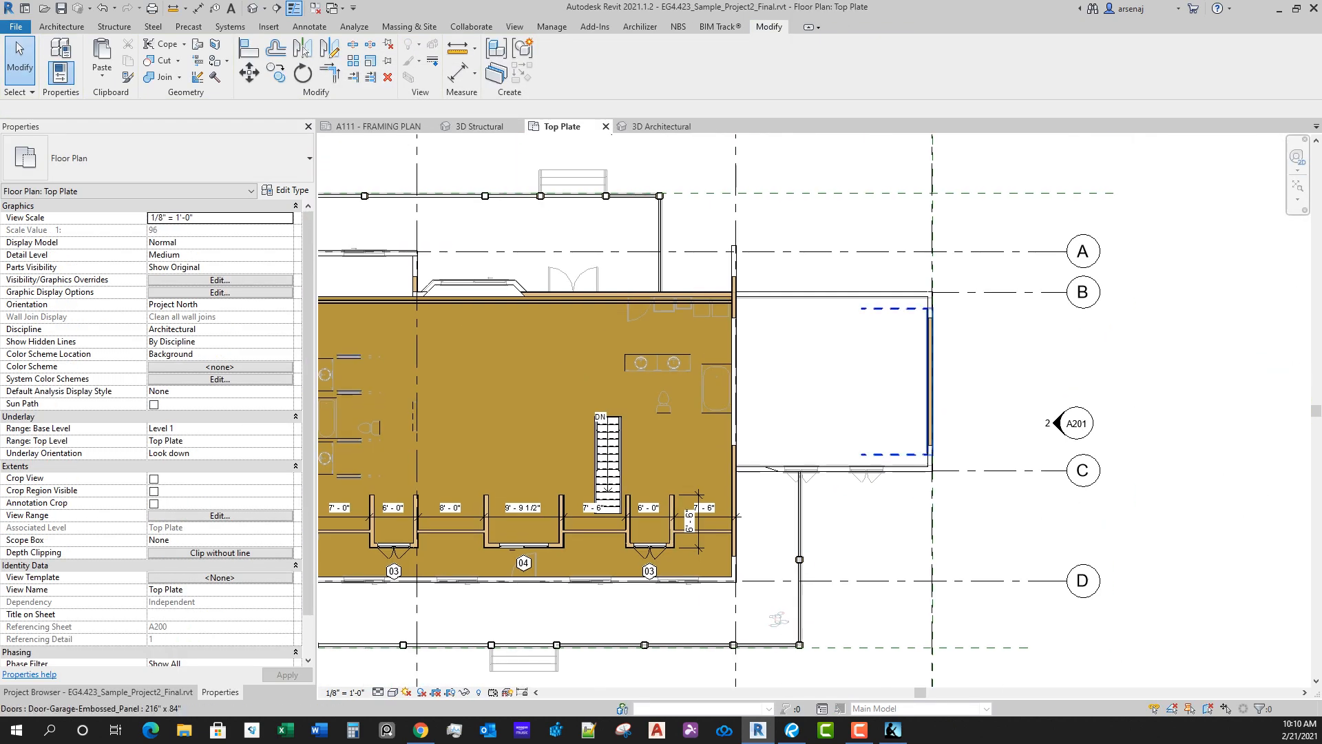
scroll(890, 453, up, 1)
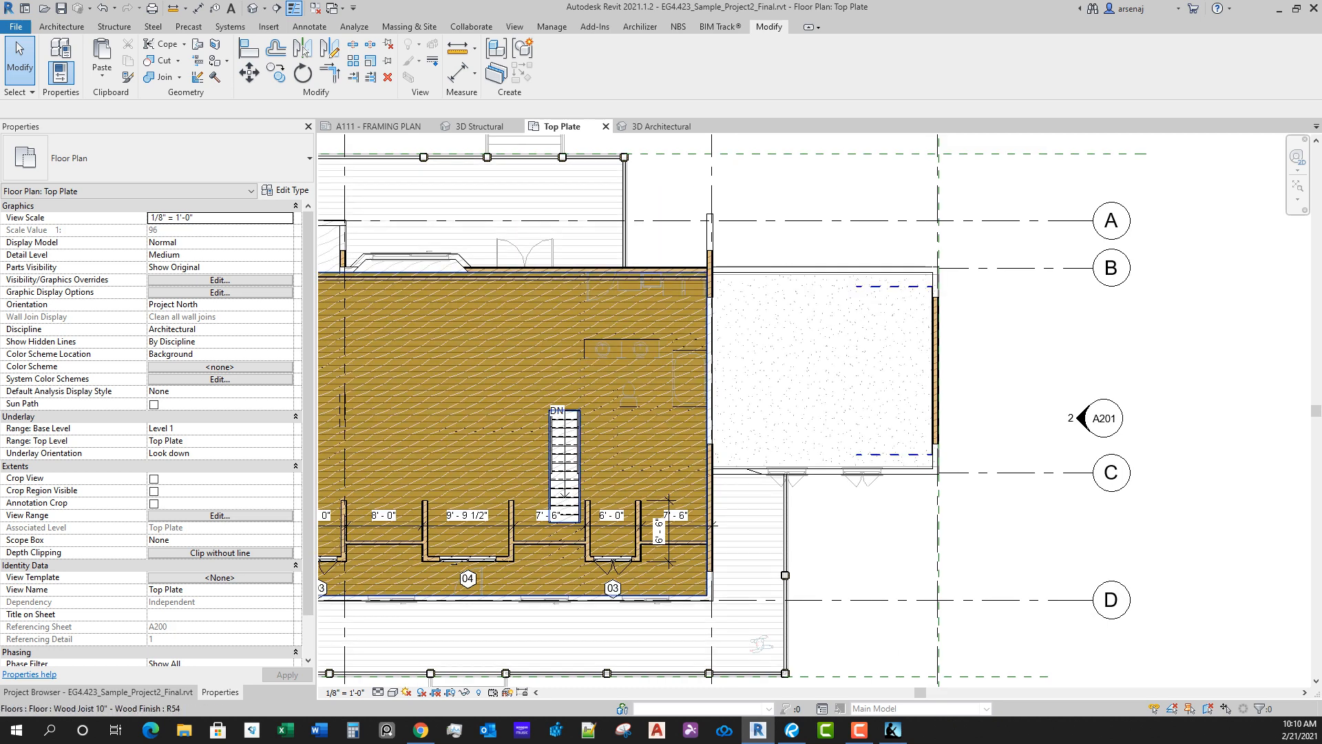
Step: Open the Level 1 - Floor Plan view, select the garage's concrete slab, and review its instance properties
click(98, 692)
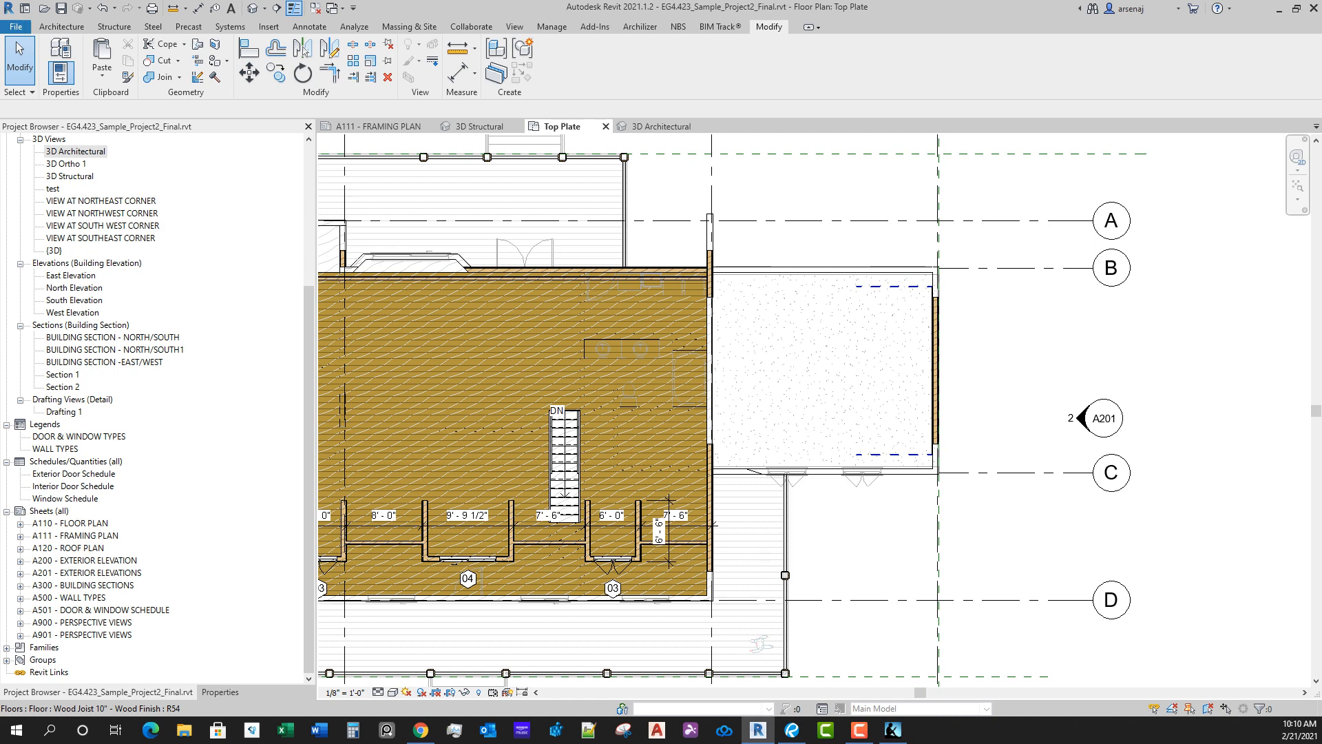
click(102, 214)
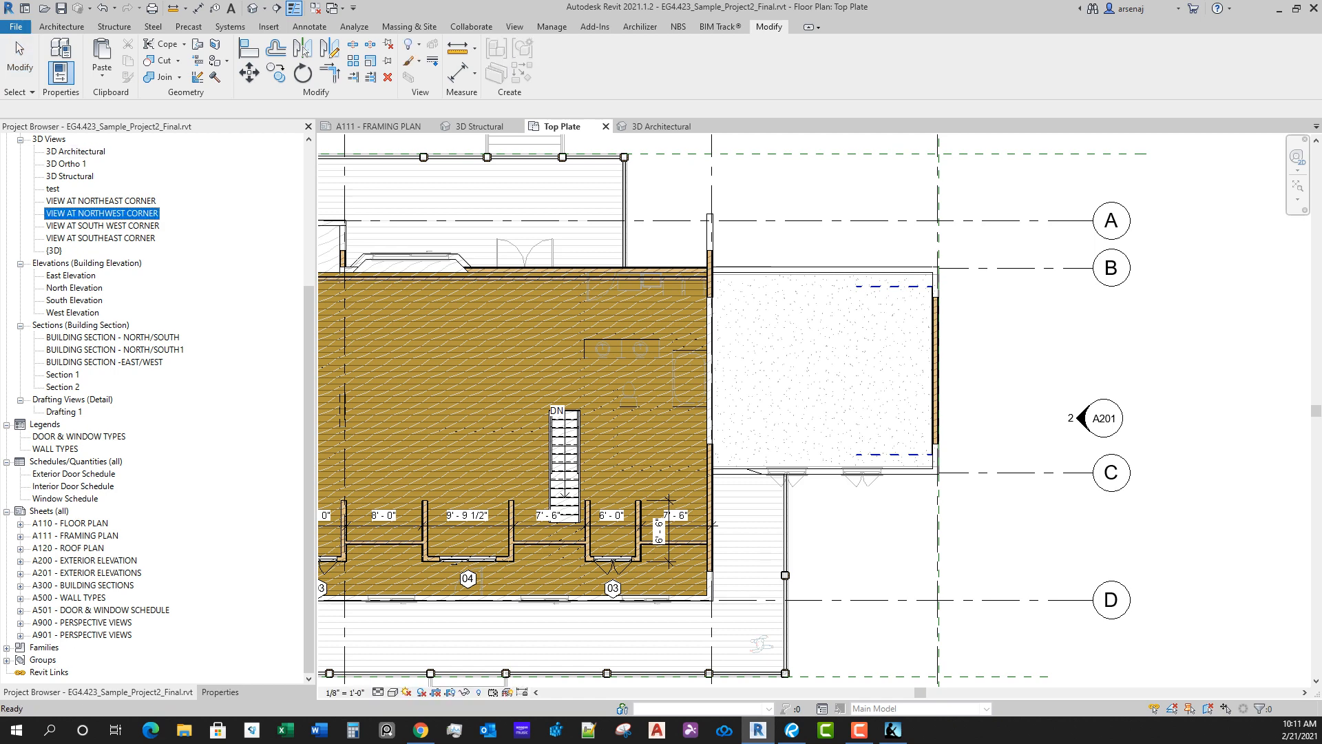
scroll(102, 213, up, 5)
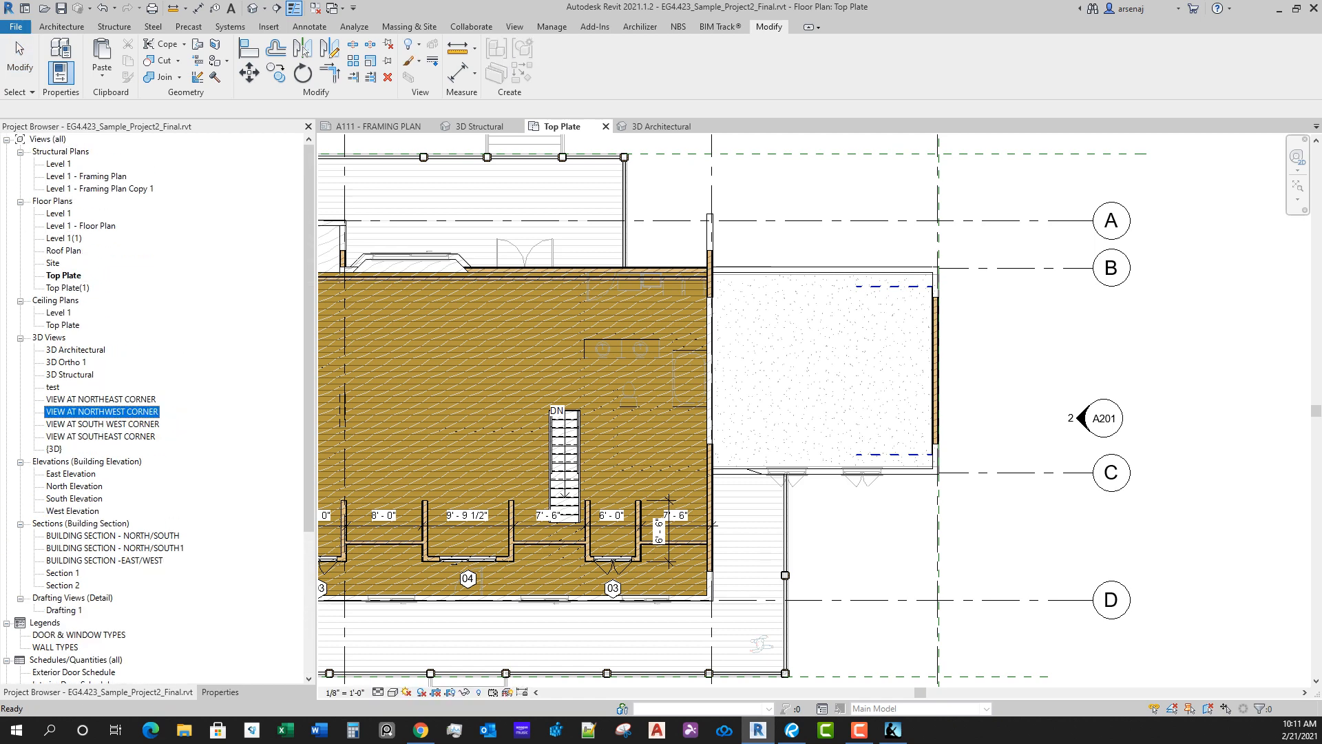
double_click(81, 226)
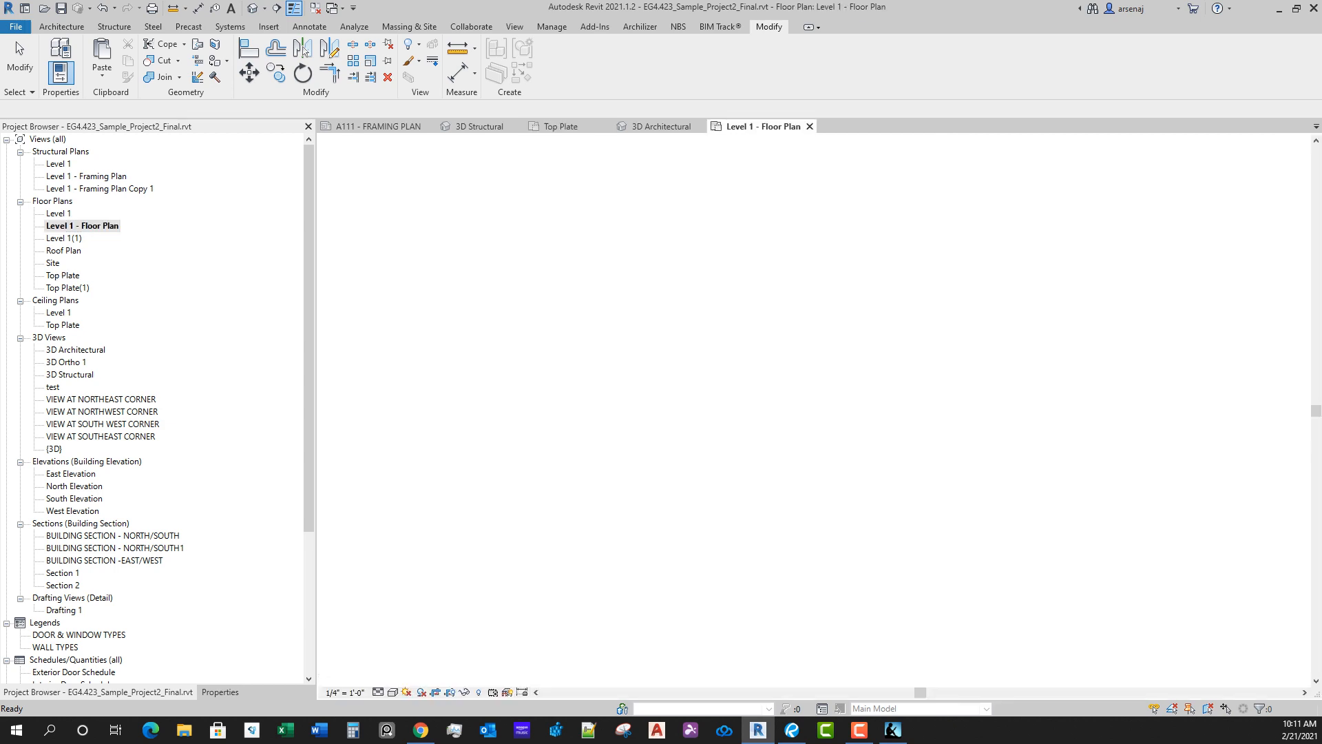
scroll(691, 390, up, 5)
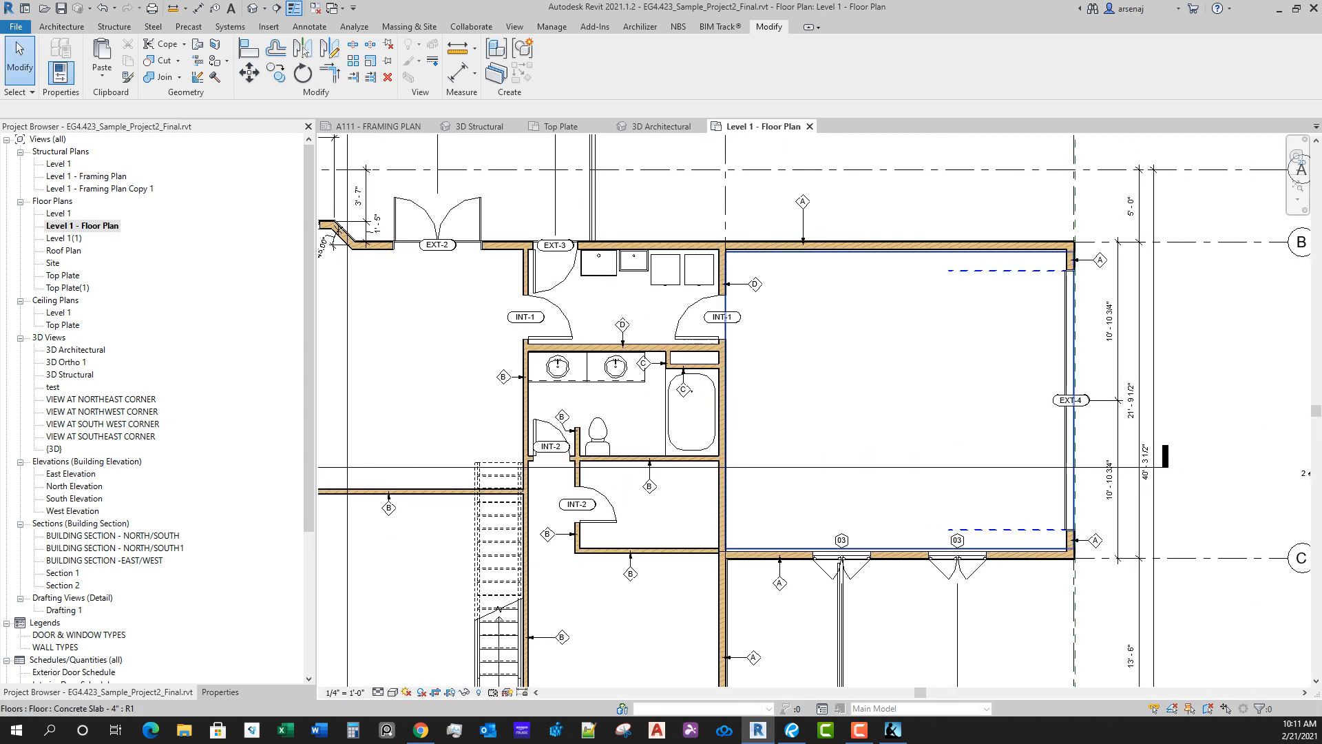
click(1074, 448)
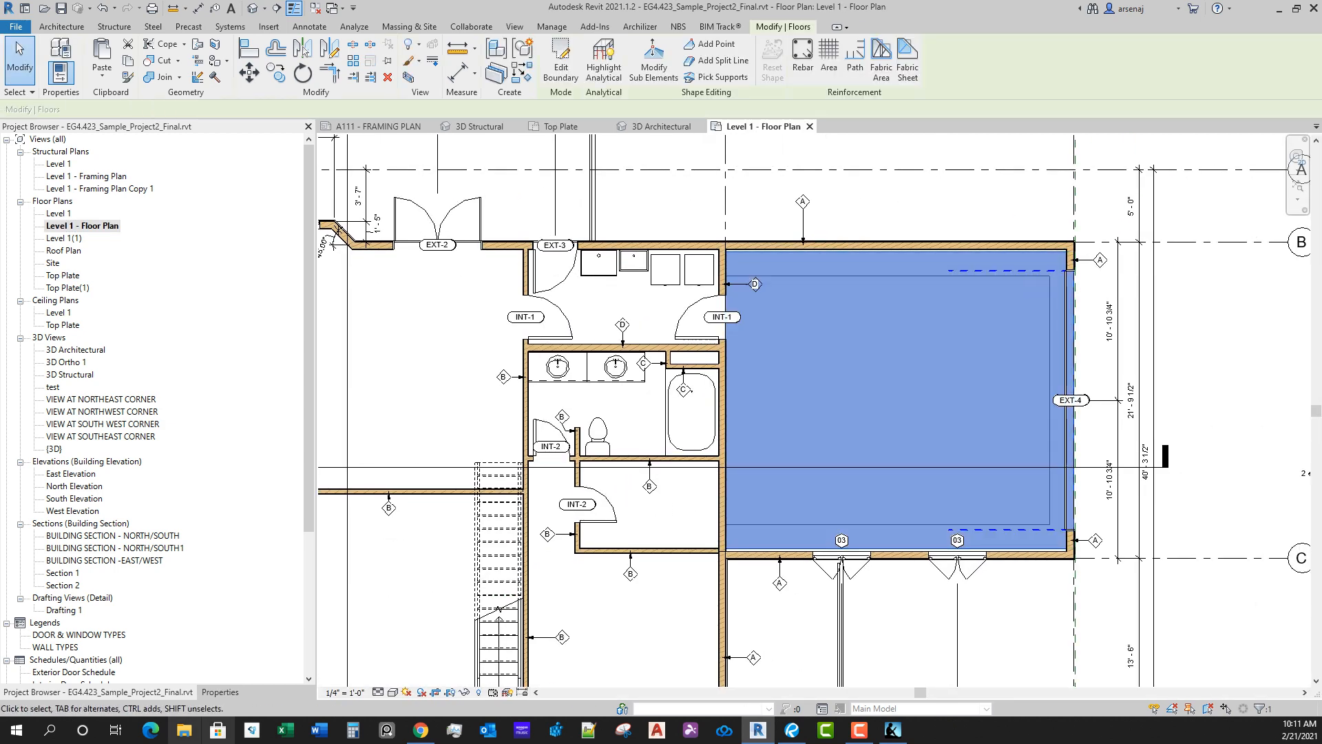
click(220, 692)
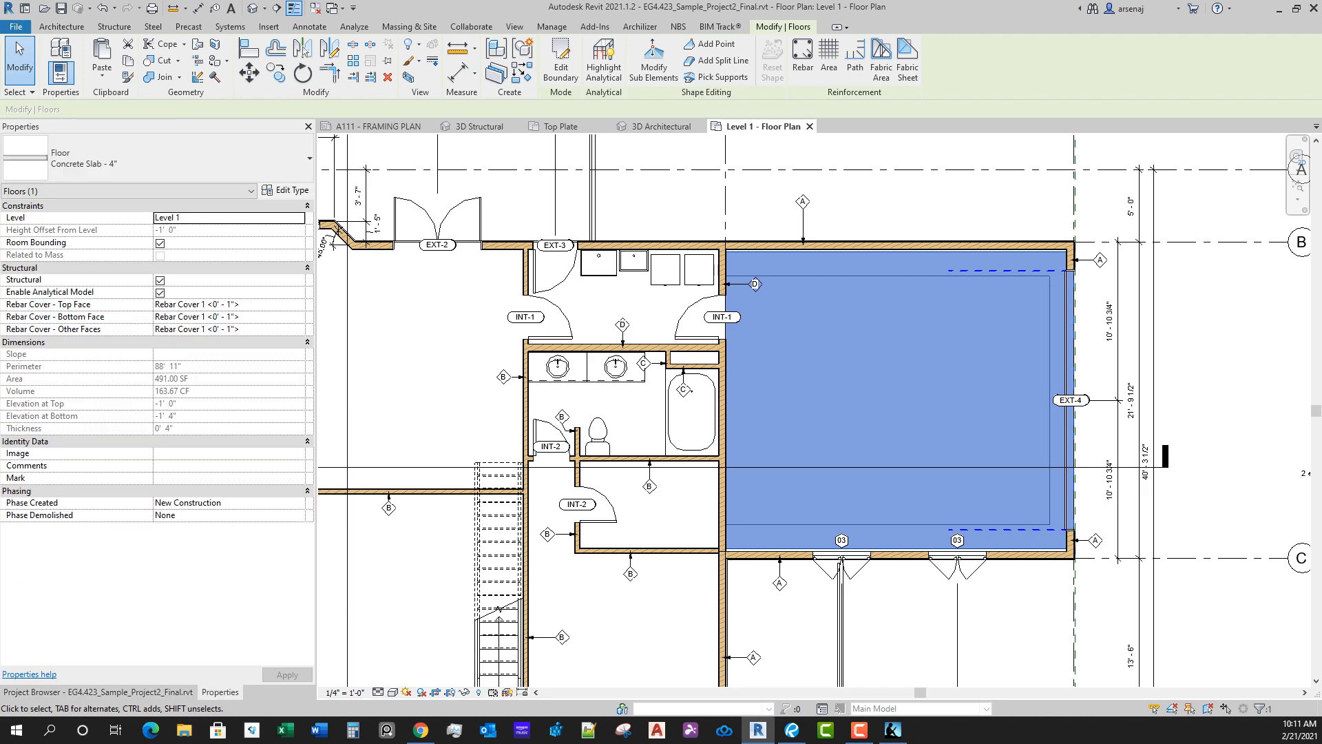
middle_drag(538, 351, 531, 364)
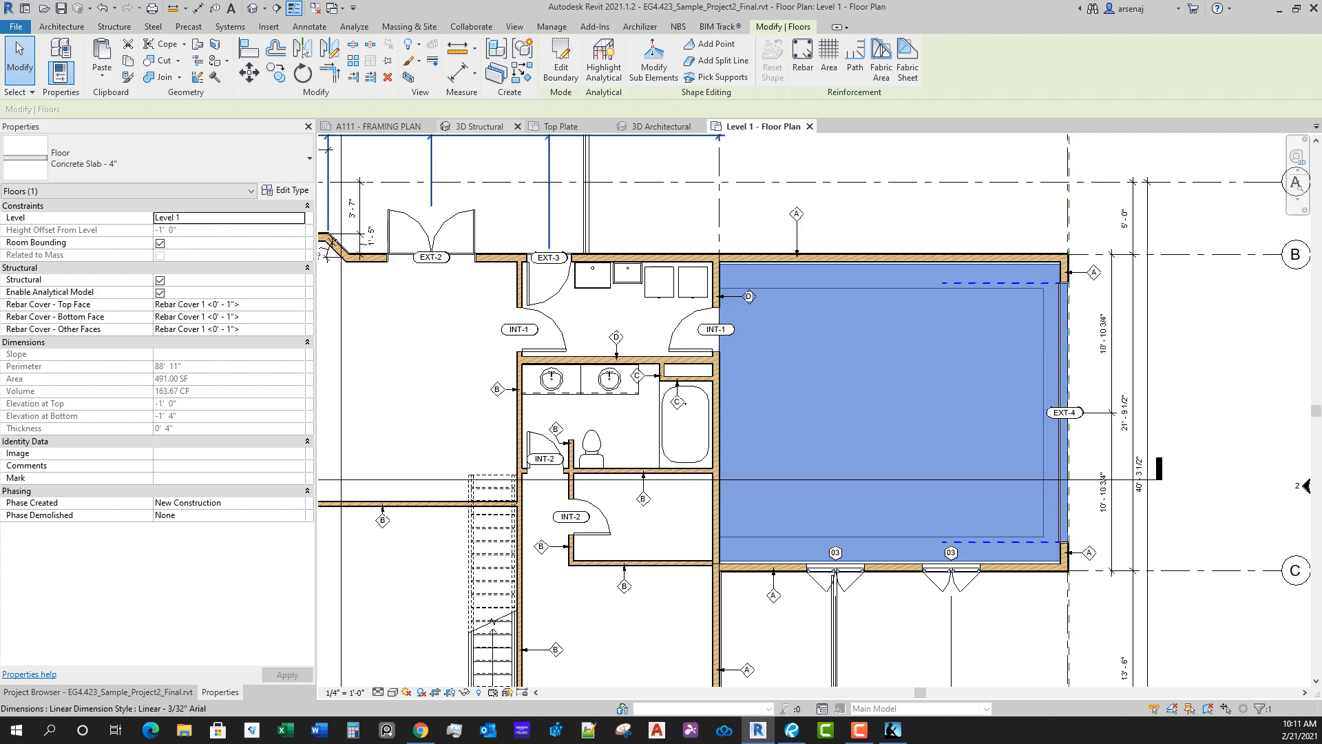
Step: Turn on the Floors category in the 3D Structural view's visibility overrides
click(480, 126)
shift+middle_drag(689, 413, 717, 440)
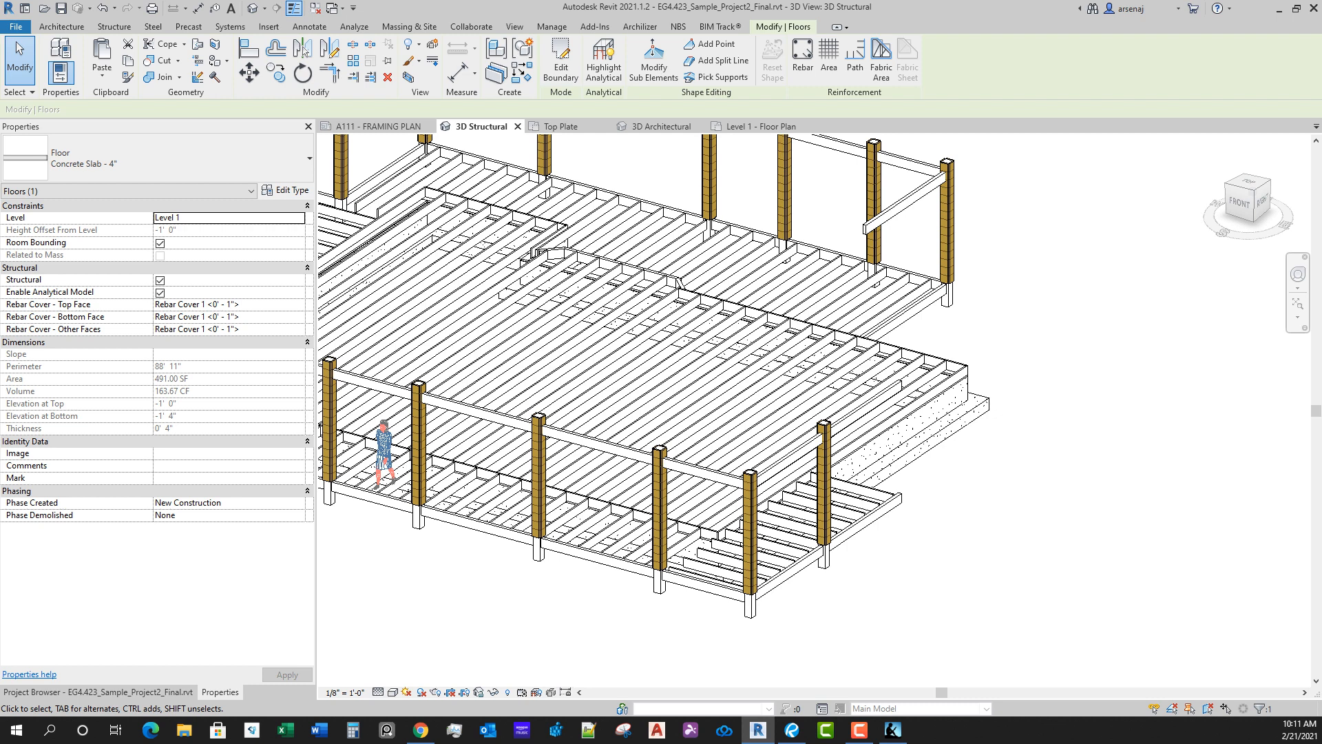
key(Escape)
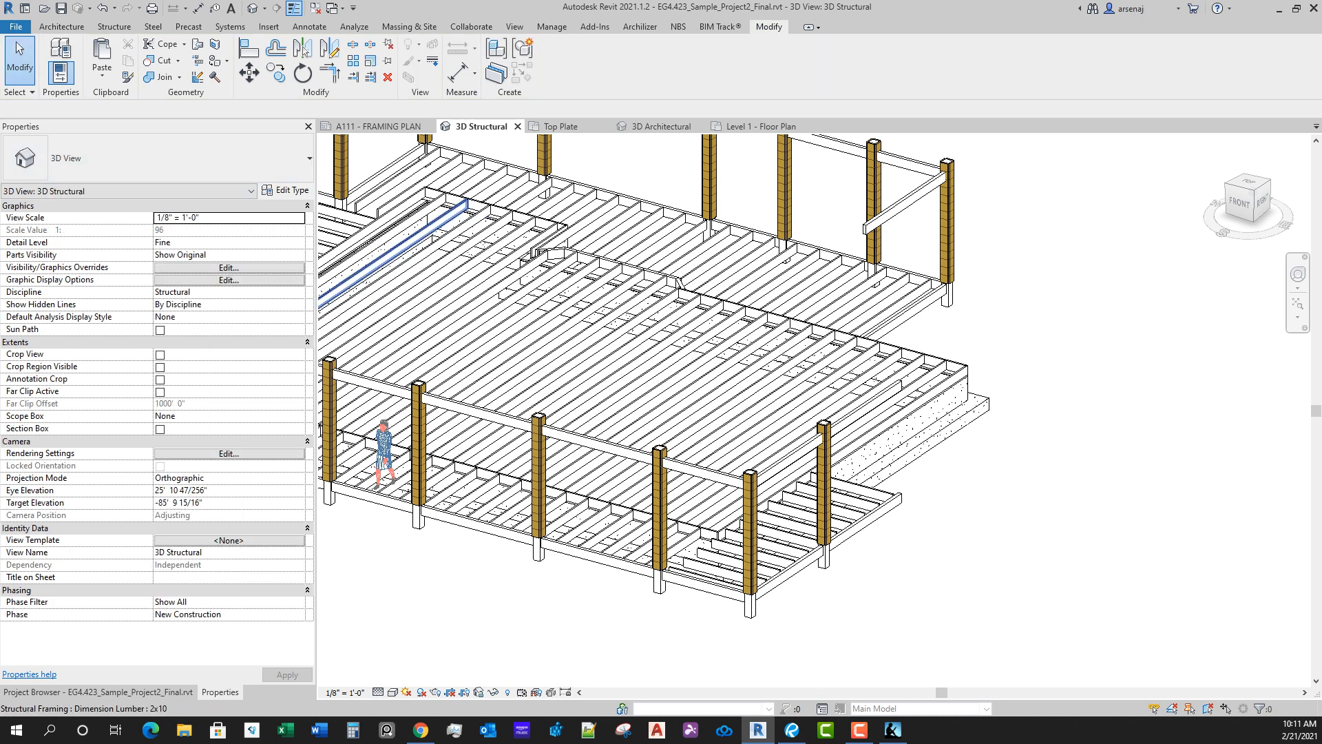
click(229, 268)
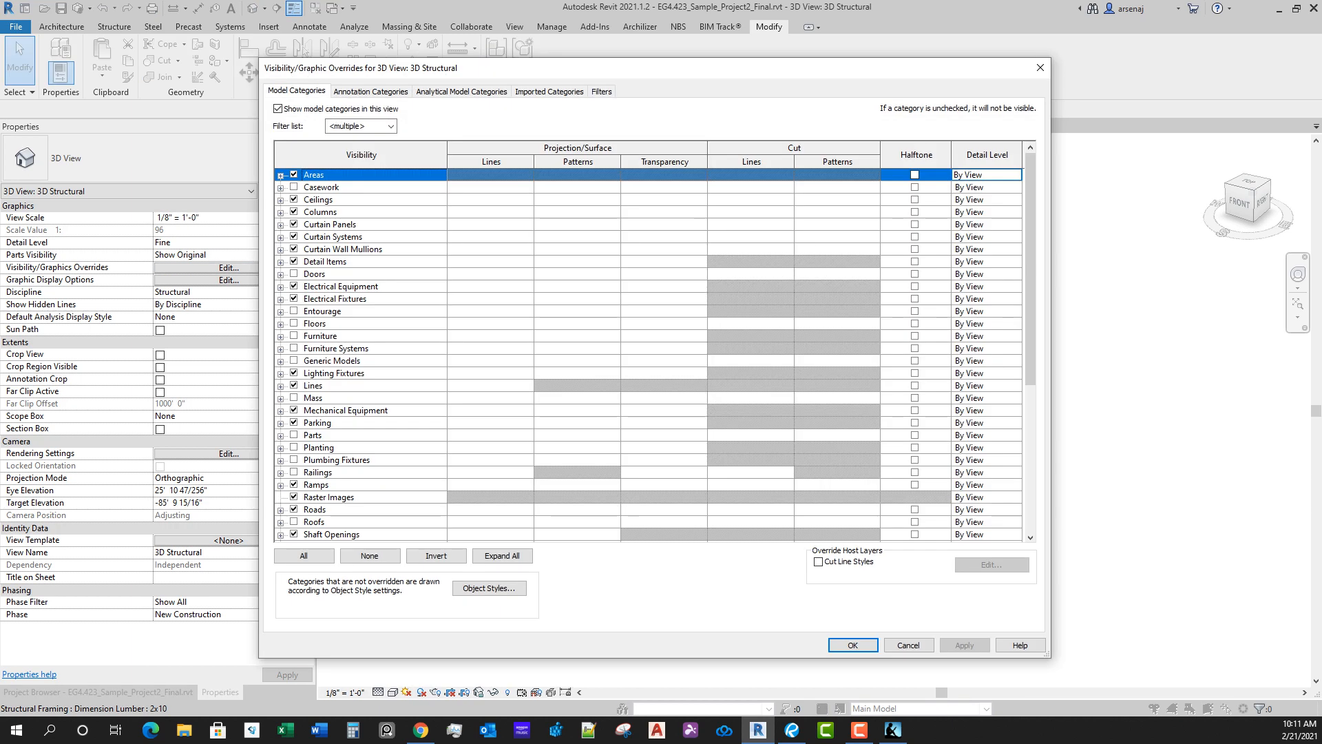
click(315, 323)
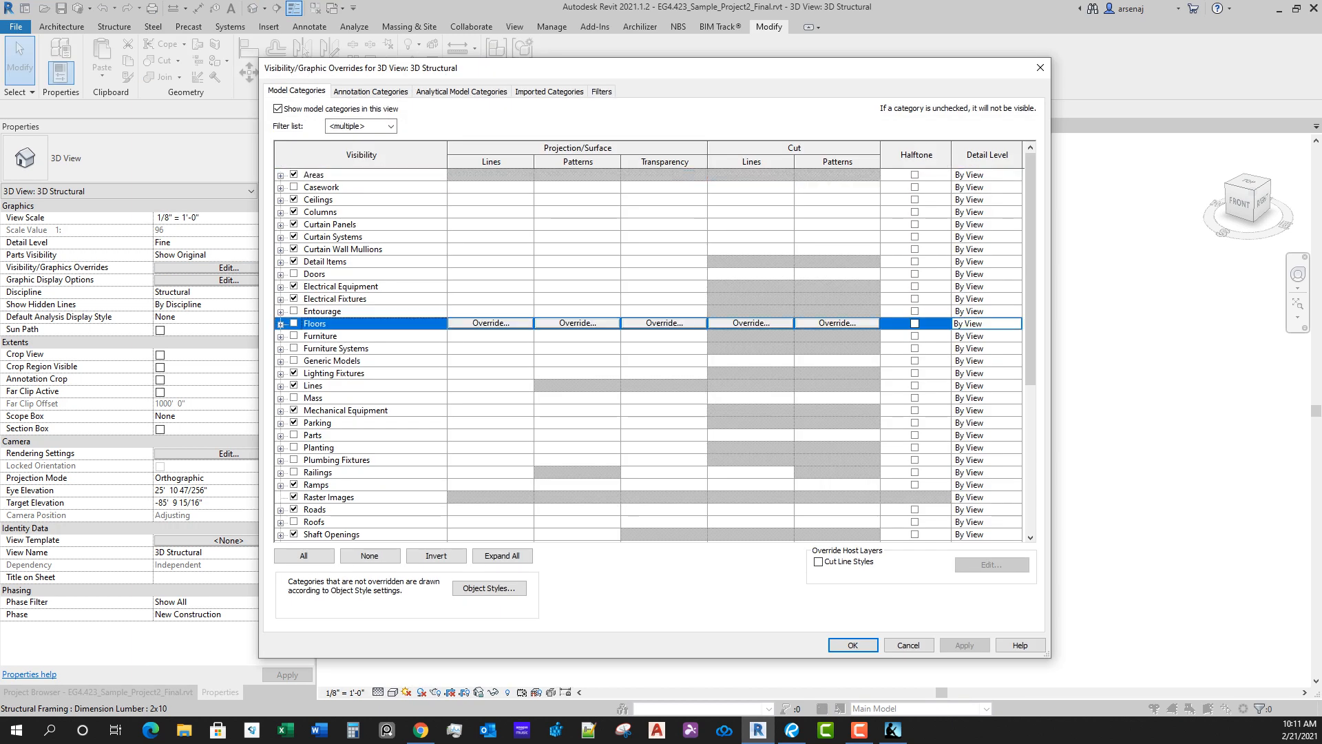
click(853, 645)
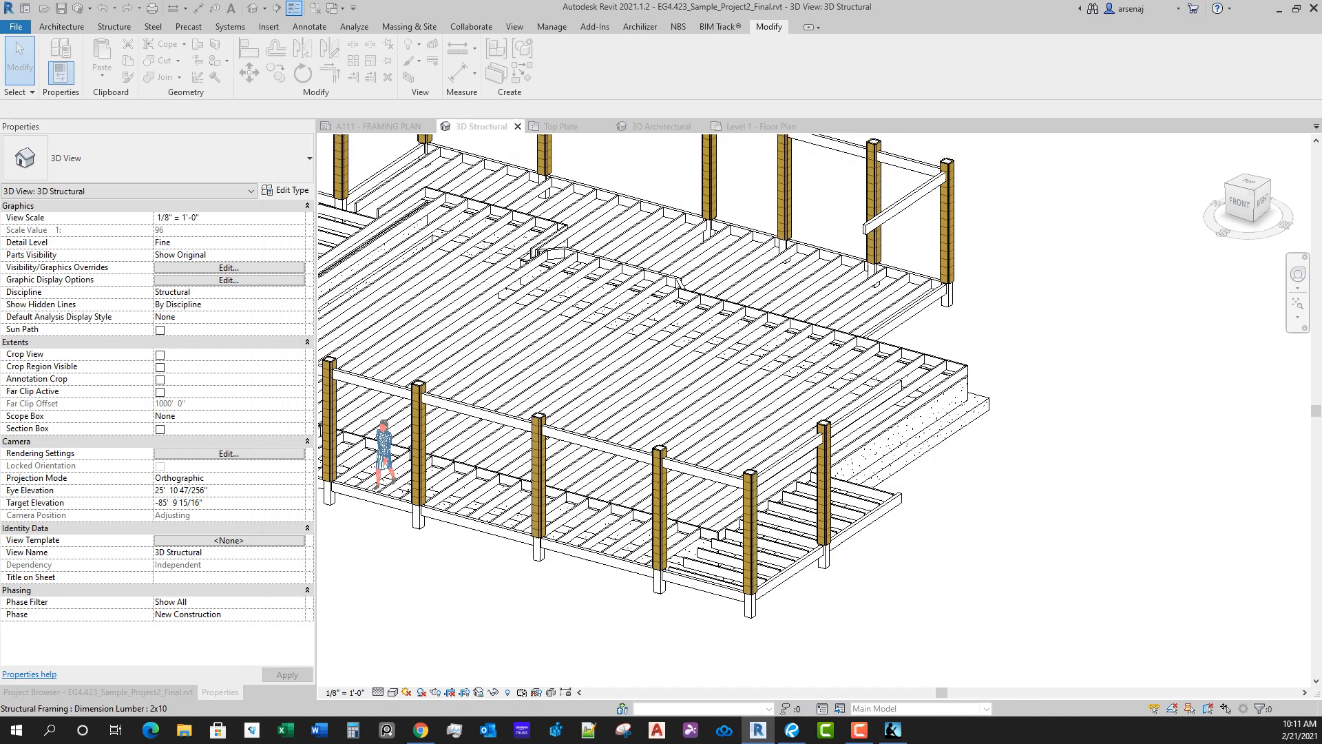
shift+middle_drag(677, 279, 734, 307)
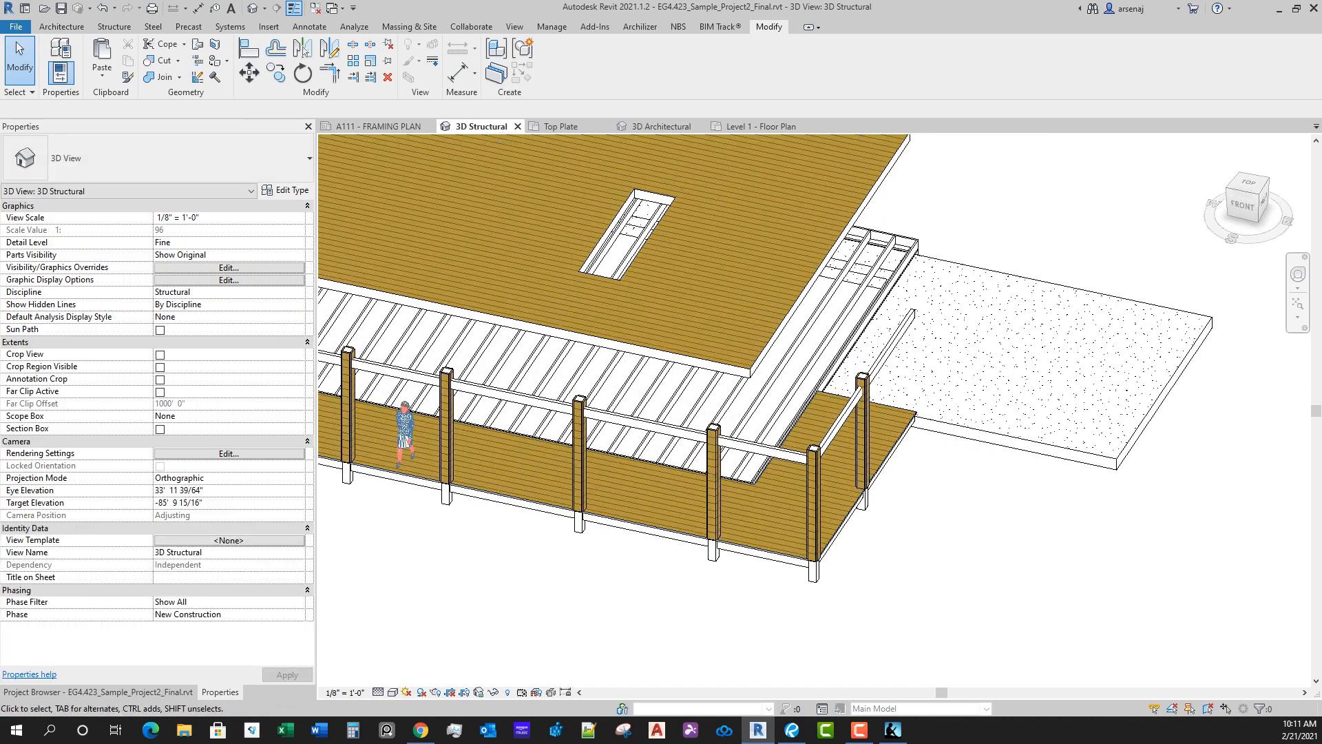
Step: Try hiding the exterior deck by its whole category in the 3D Structural view, and undo it
click(847, 523)
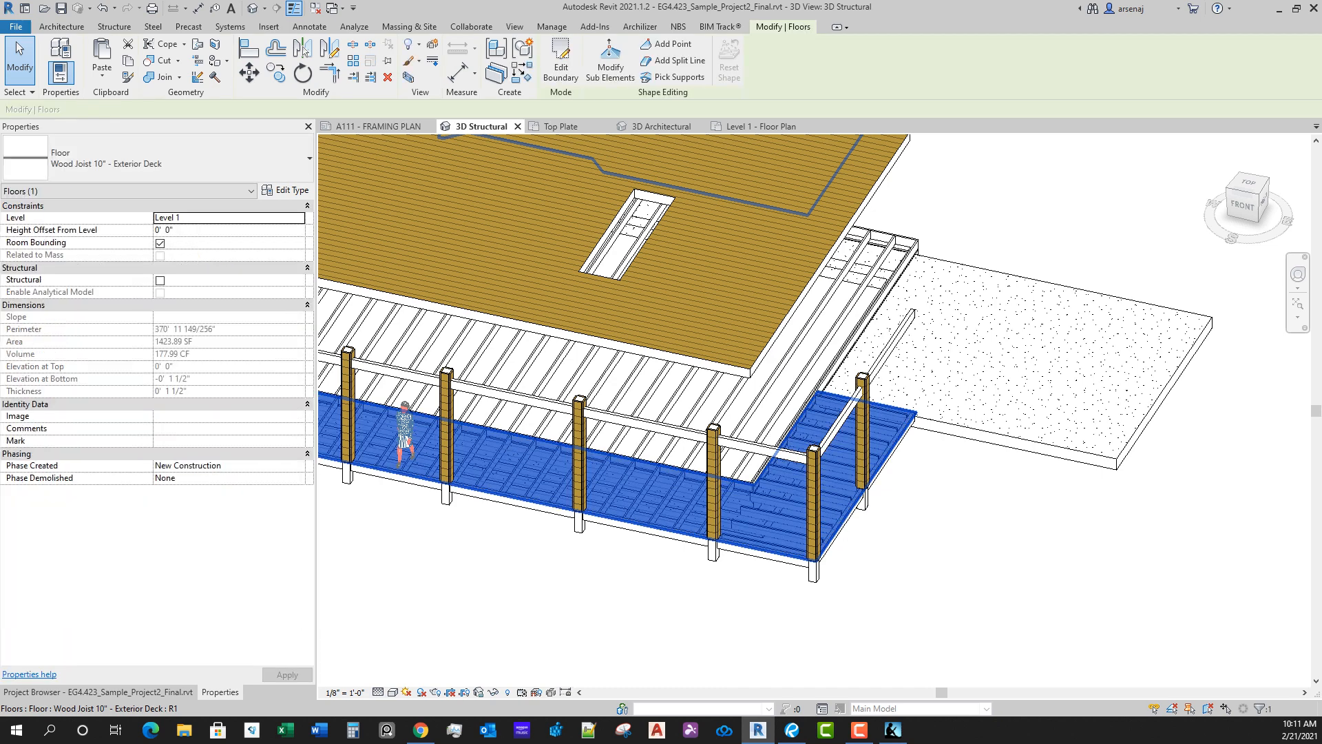
right_click(846, 510)
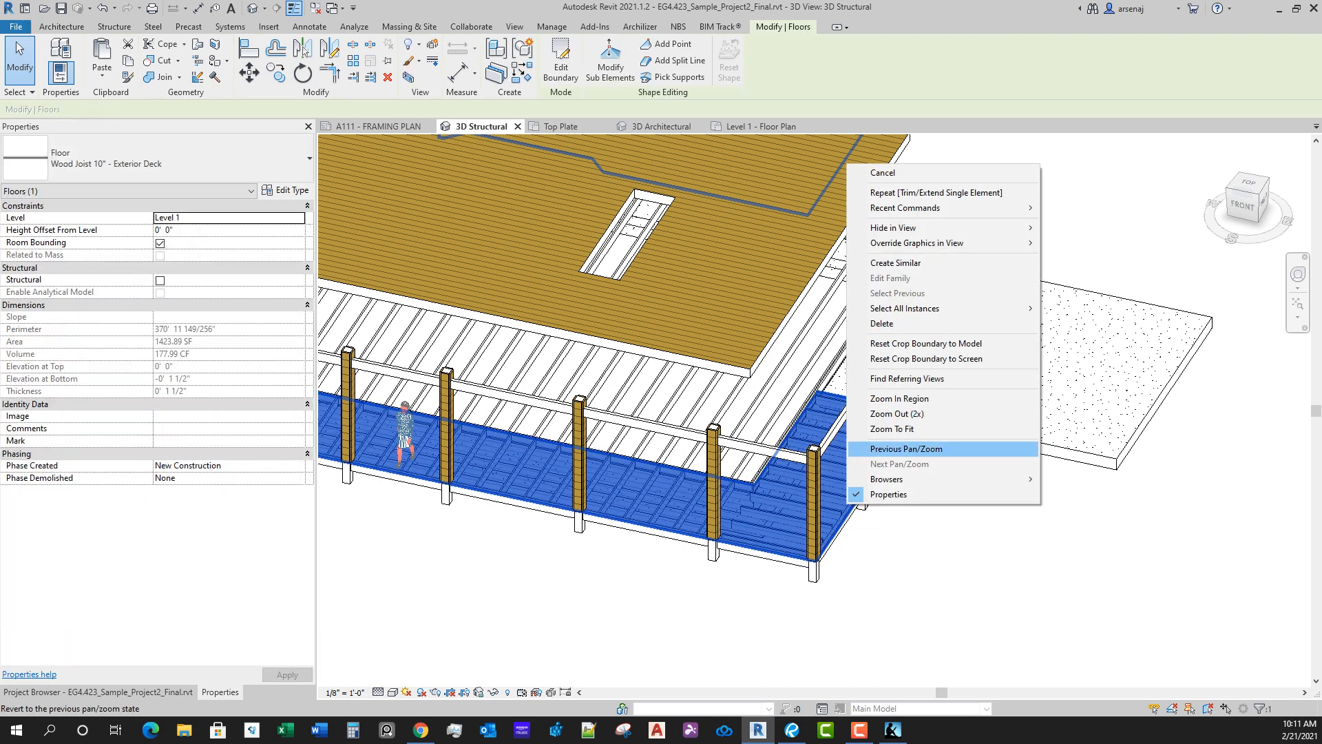
mouse_move(893, 227)
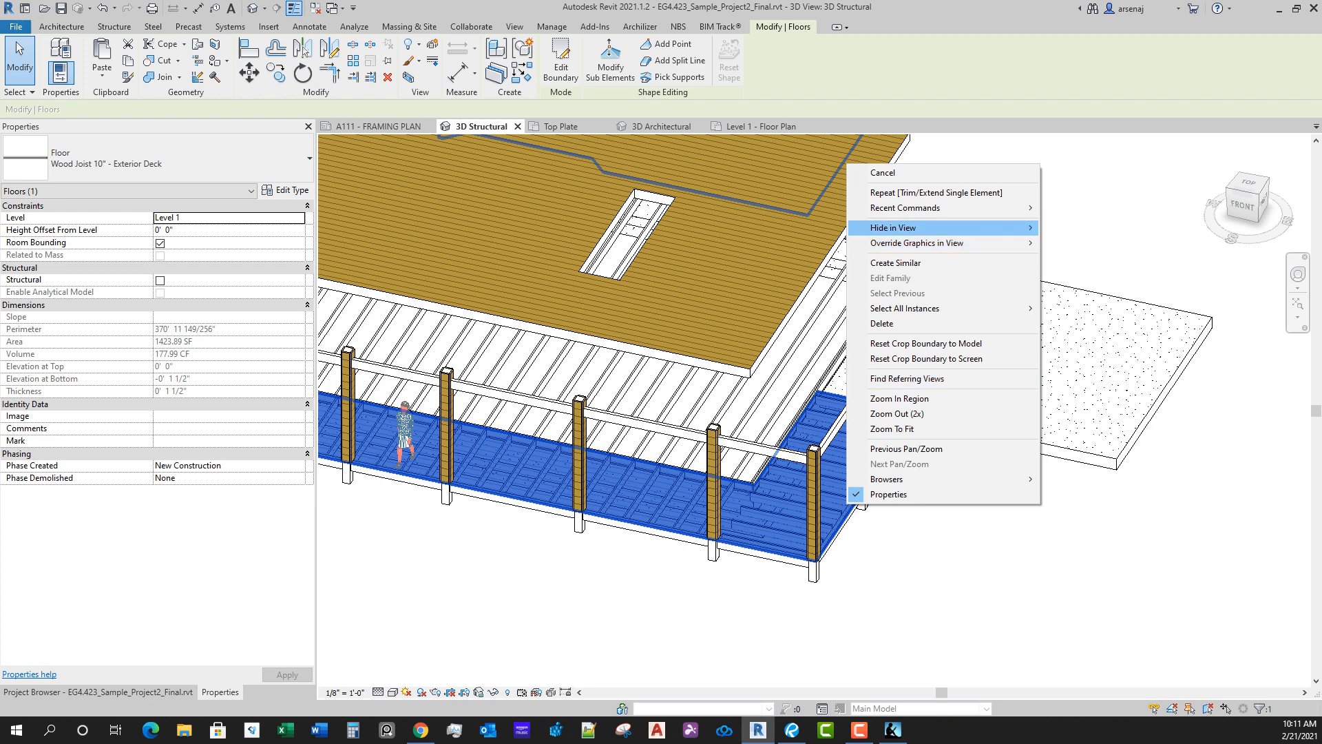
click(1077, 243)
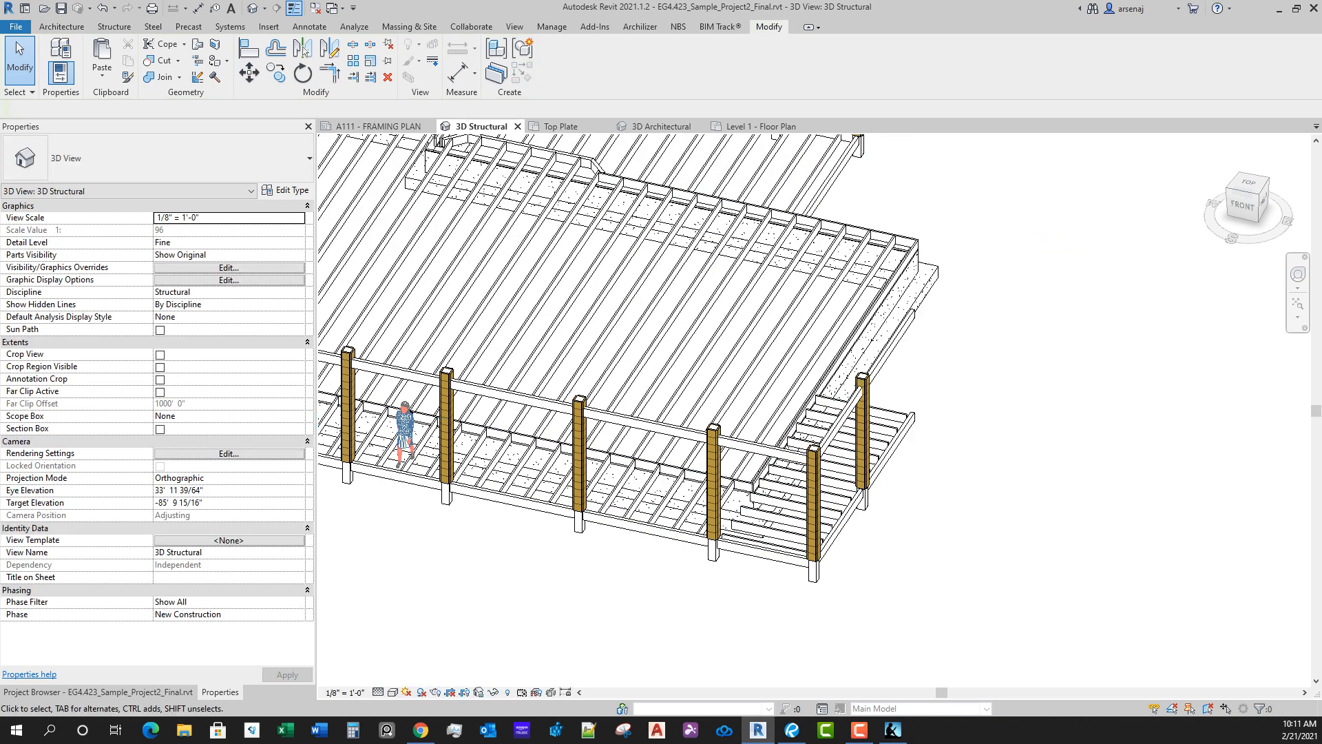
key(ctrl+z)
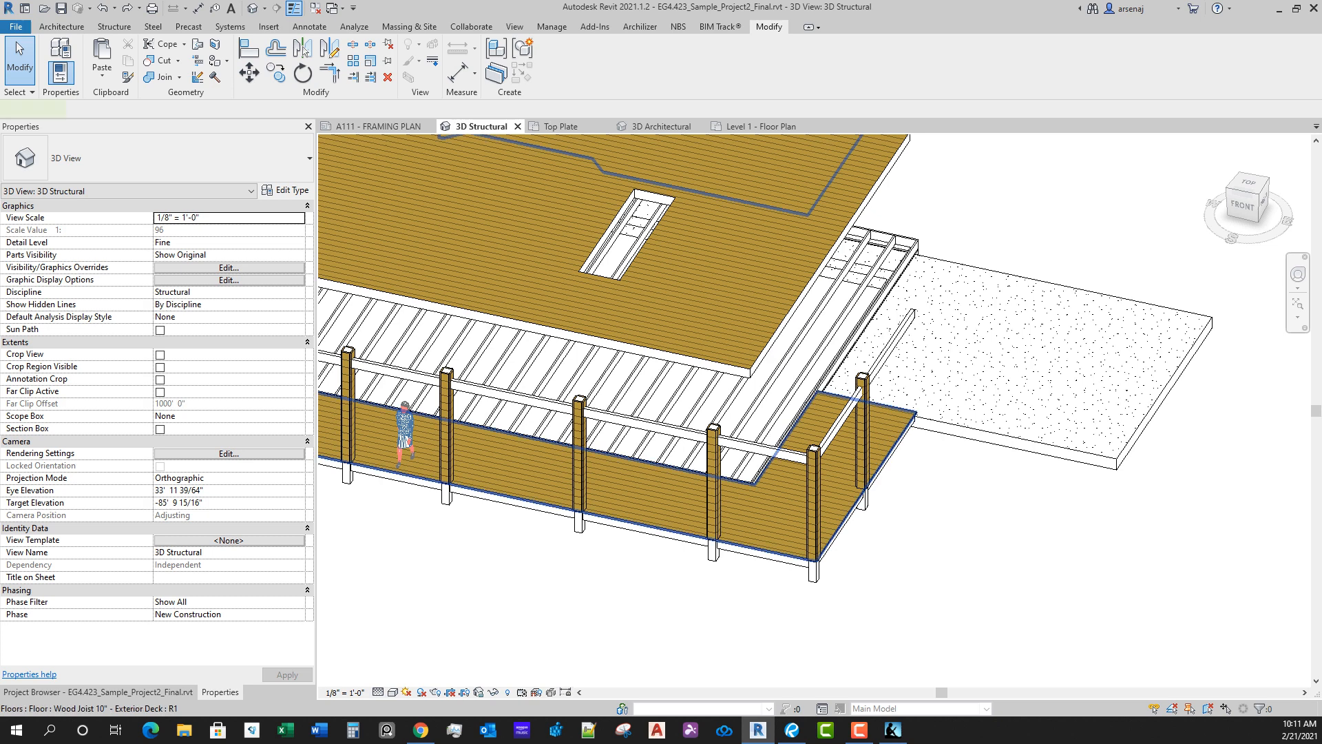
Step: Hide only the exterior deck floor element in the 3D Structural view
click(887, 446)
right_click(890, 447)
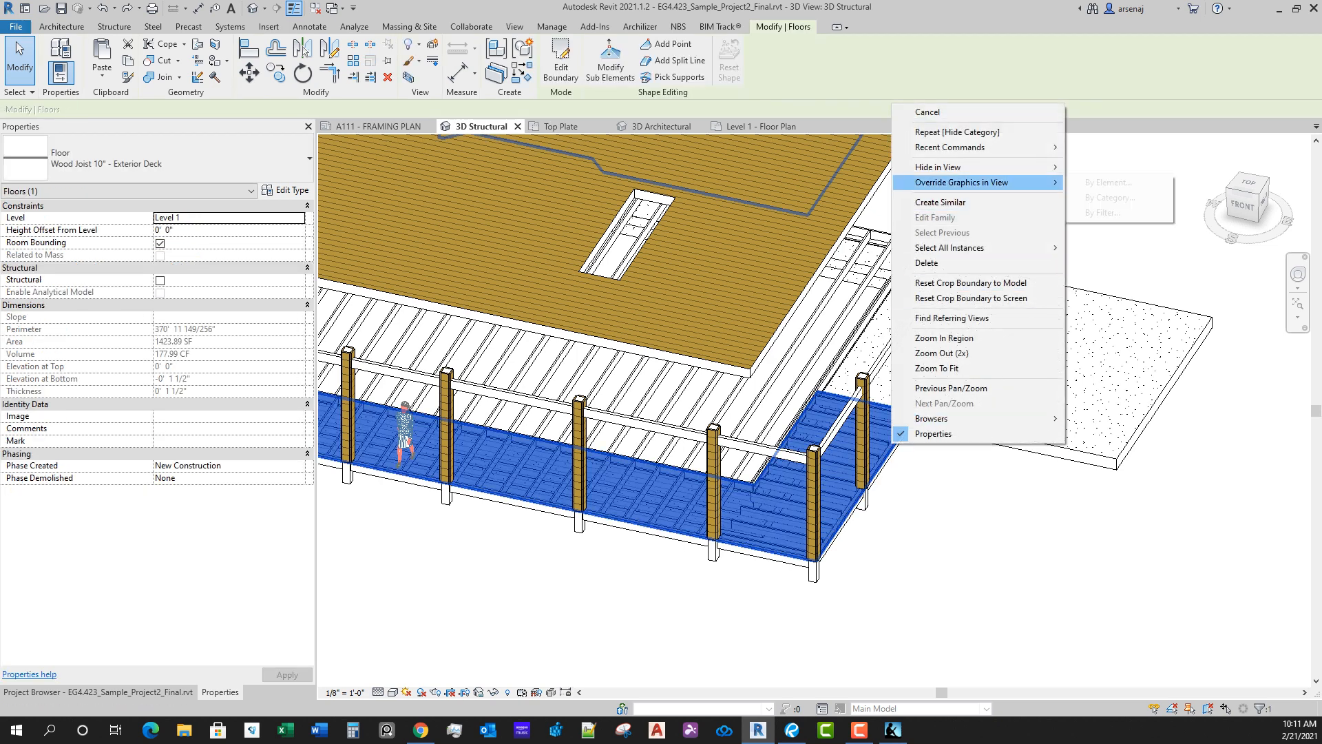
mouse_move(965, 167)
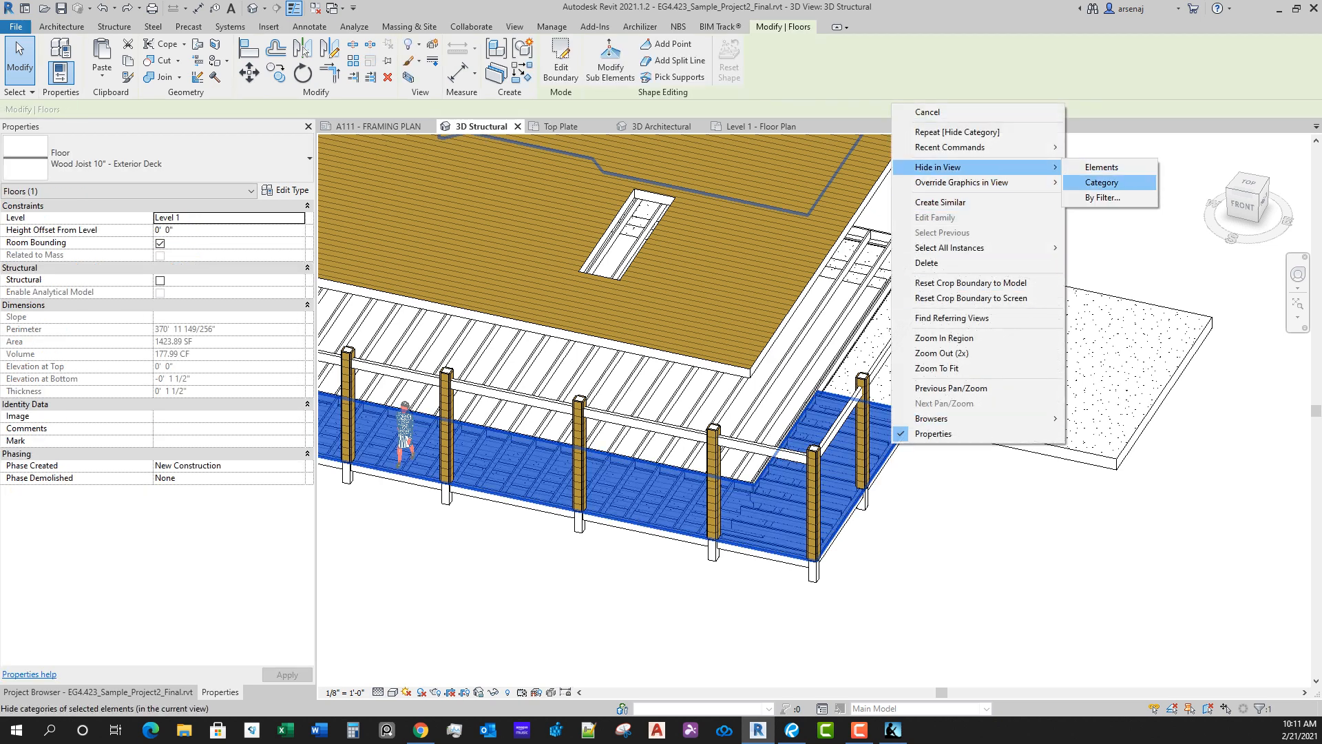
click(1102, 167)
Step: Hide the Top Plate level's wood finish floor as an individual element in the 3D Structural view
scroll(830, 572, down, 2)
shift+middle_drag(830, 571, 909, 536)
click(822, 376)
right_click(822, 376)
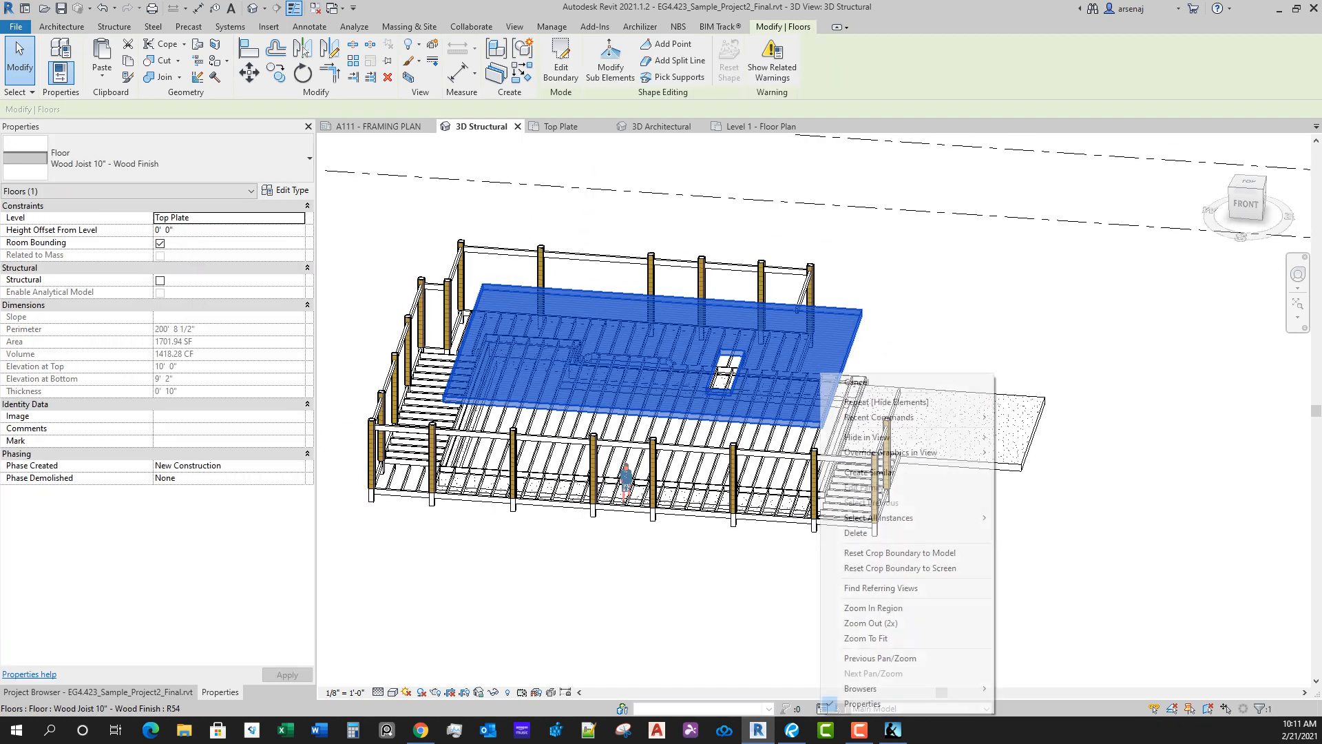
mouse_move(869, 437)
click(1031, 437)
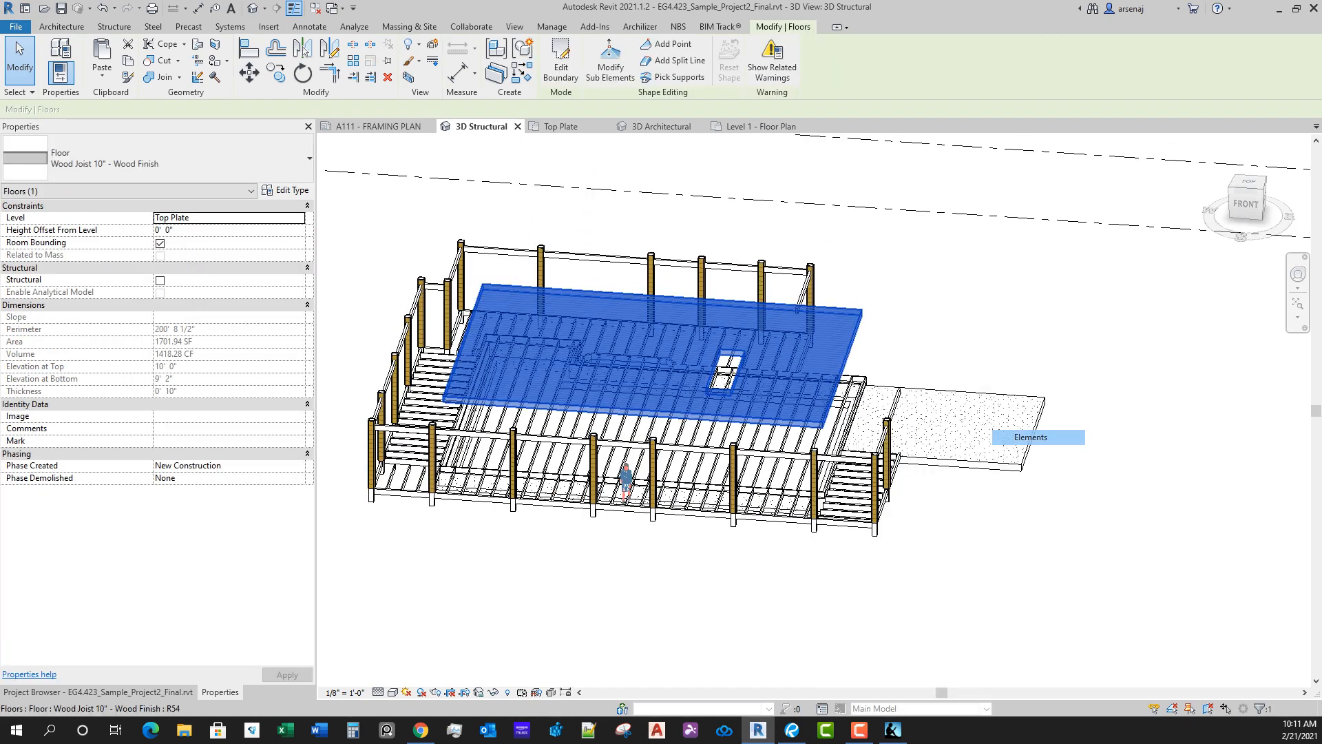
shift+middle_drag(992, 495, 913, 541)
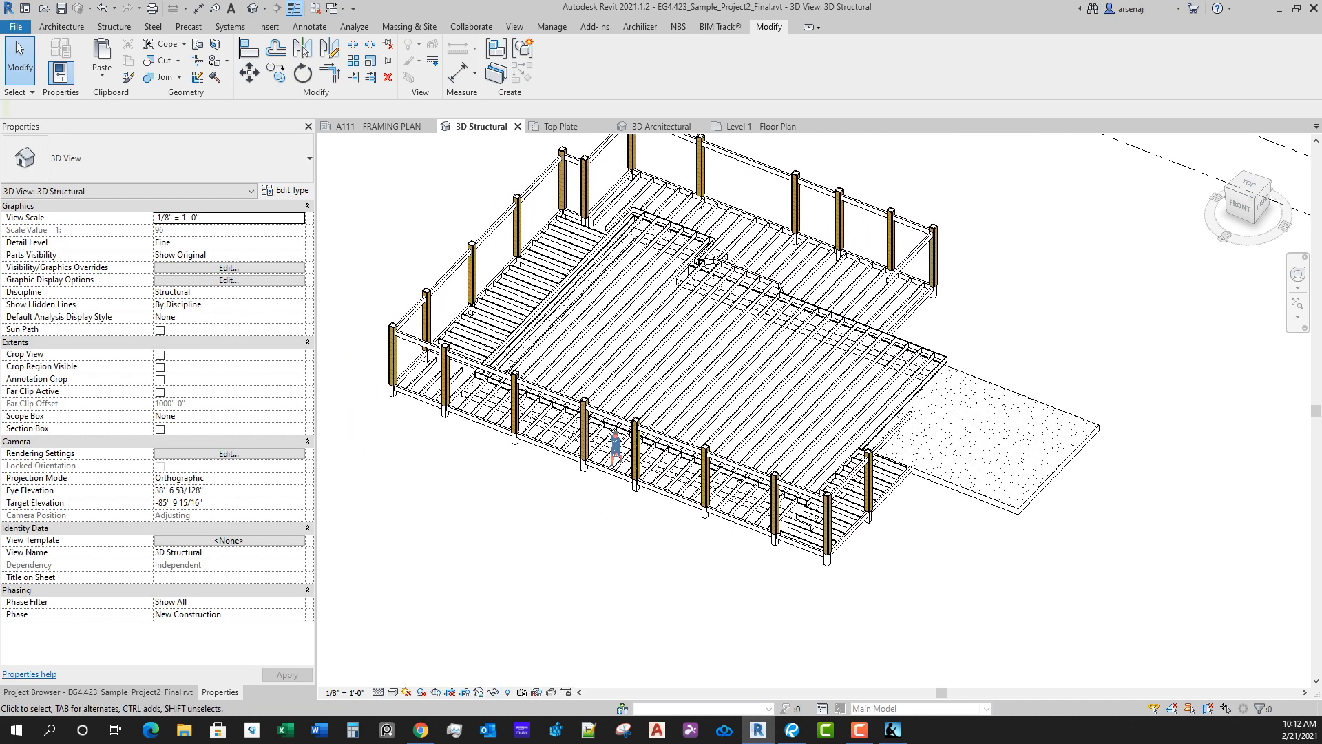
Step: Reveal the hidden elements, select the exterior deck to examine its unhide options, and leave the reveal mode
click(508, 692)
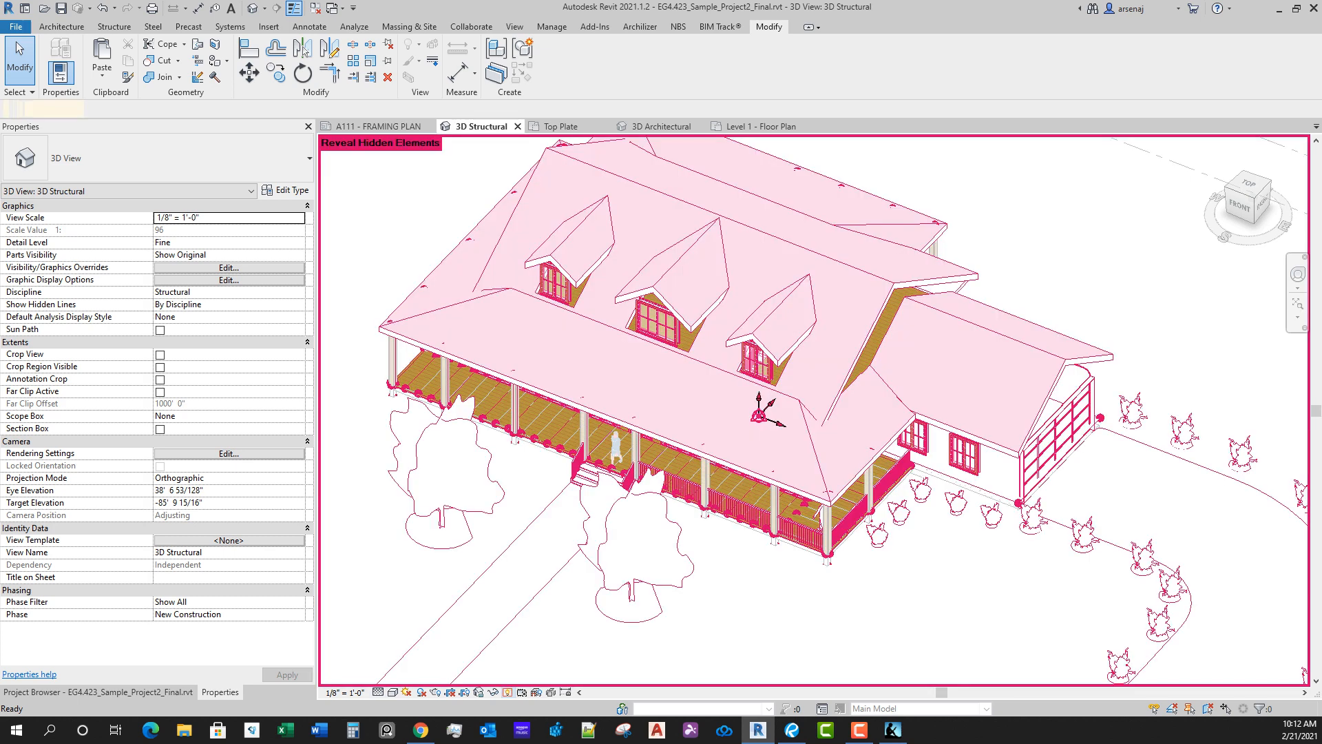
scroll(861, 468, up, 4)
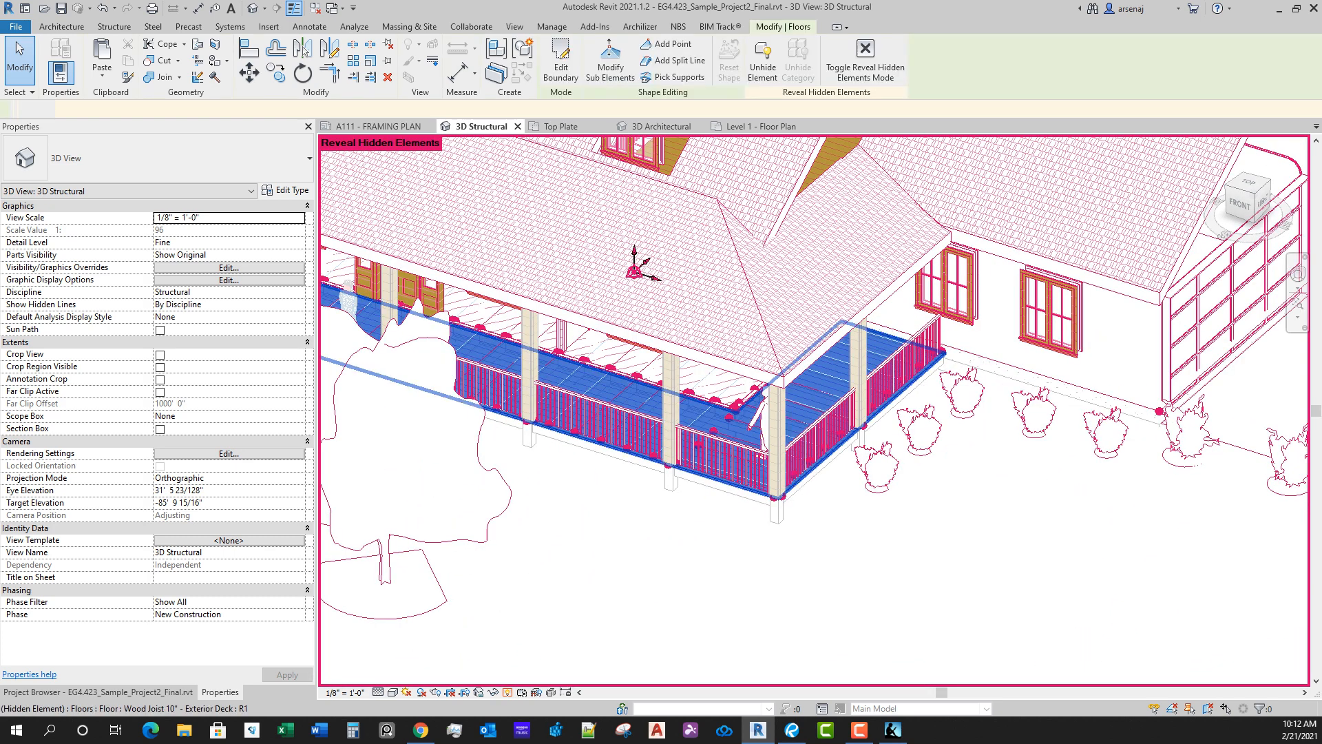
click(833, 449)
right_click(833, 449)
mouse_move(896, 173)
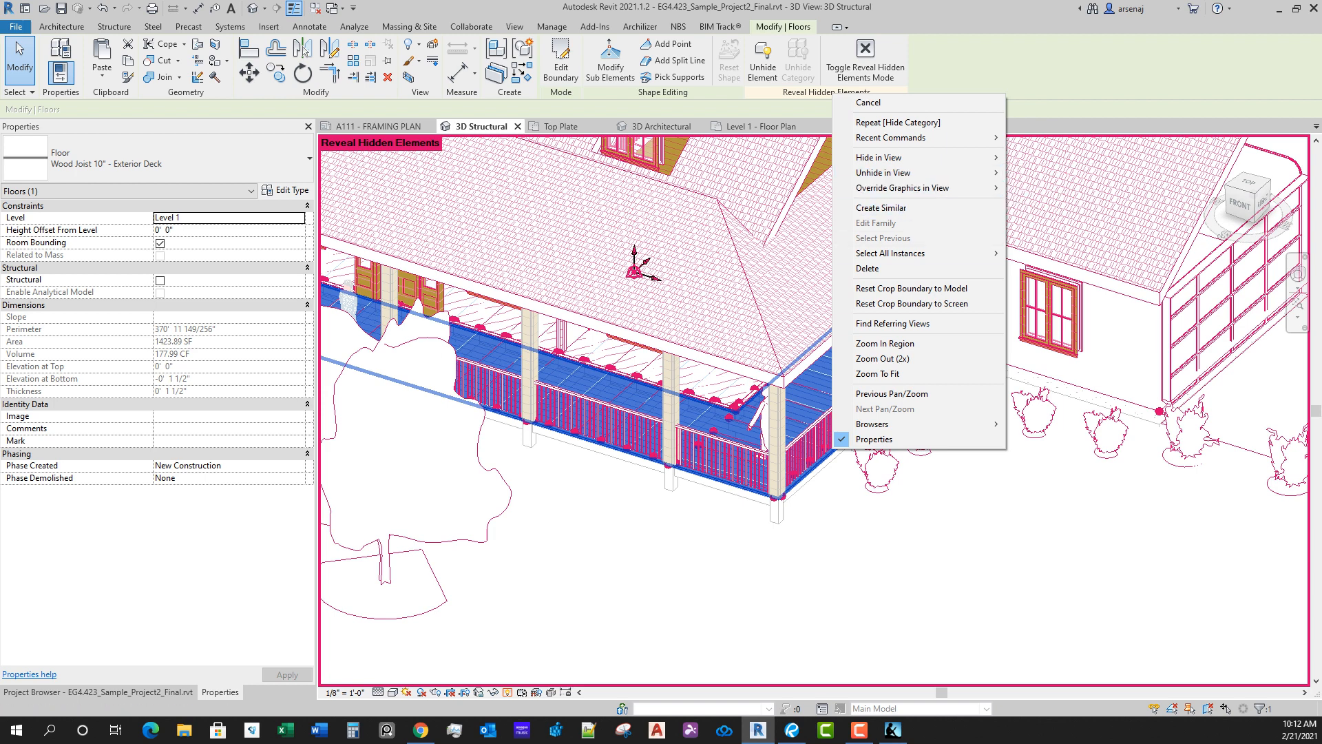
key(Escape)
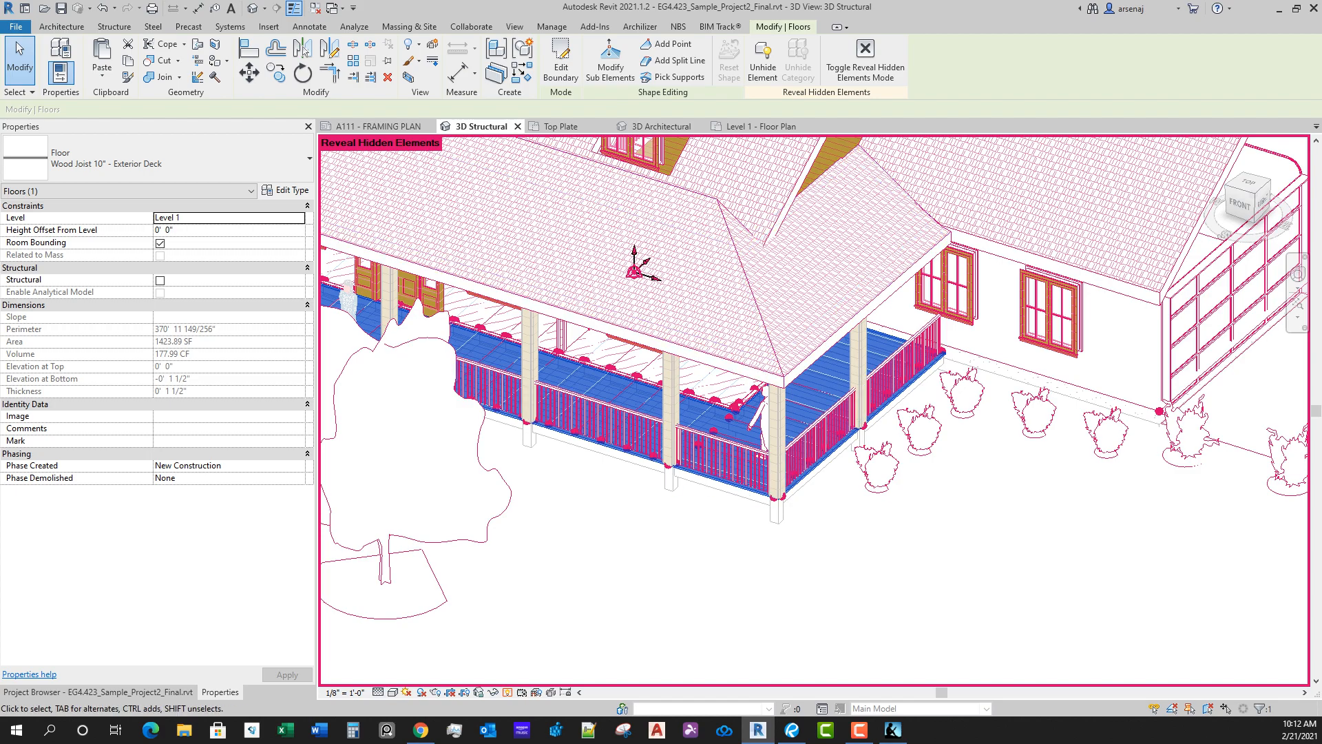
click(508, 692)
Step: Hide the category of the woman figure standing on the front porch in the 3D Structural view
shift+middle_drag(771, 482, 903, 554)
scroll(826, 527, down, 4)
scroll(924, 417, up, 4)
scroll(936, 435, down, 5)
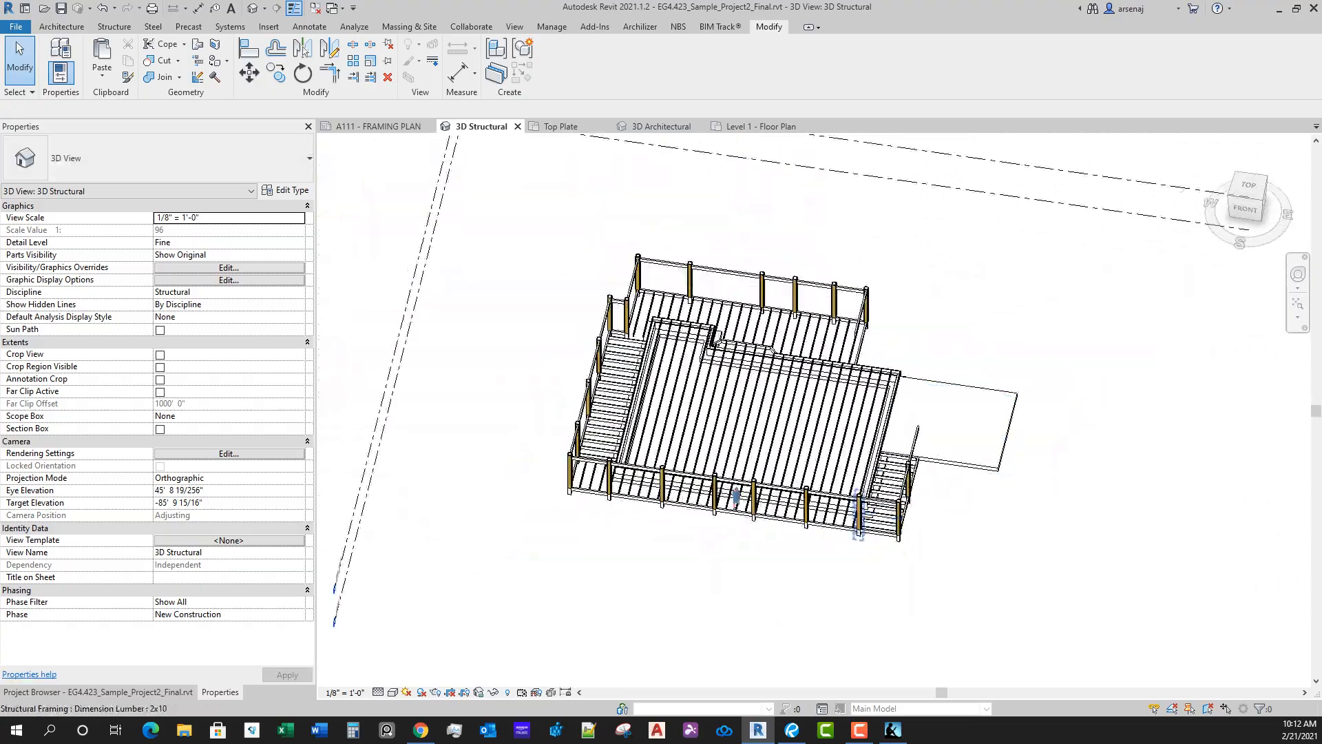
middle_drag(935, 435, 964, 427)
scroll(766, 510, up, 3)
click(775, 462)
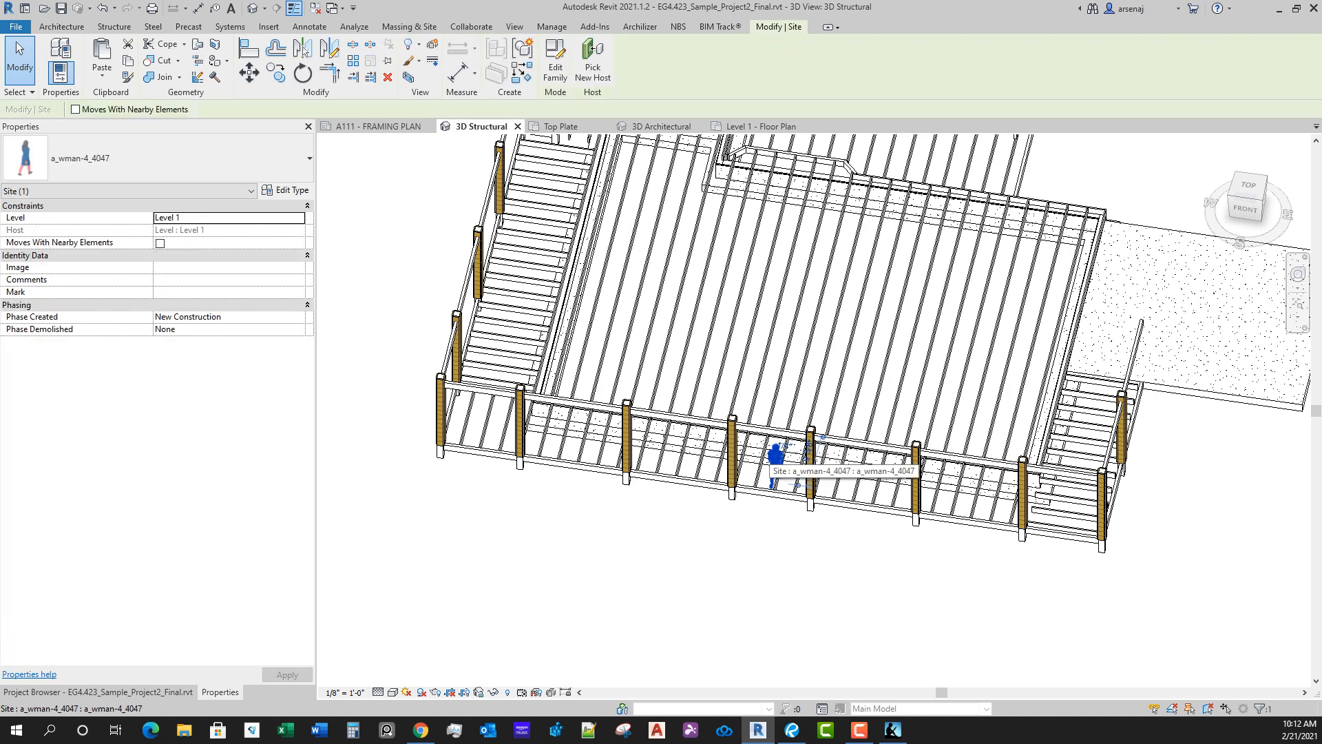
right_click(771, 460)
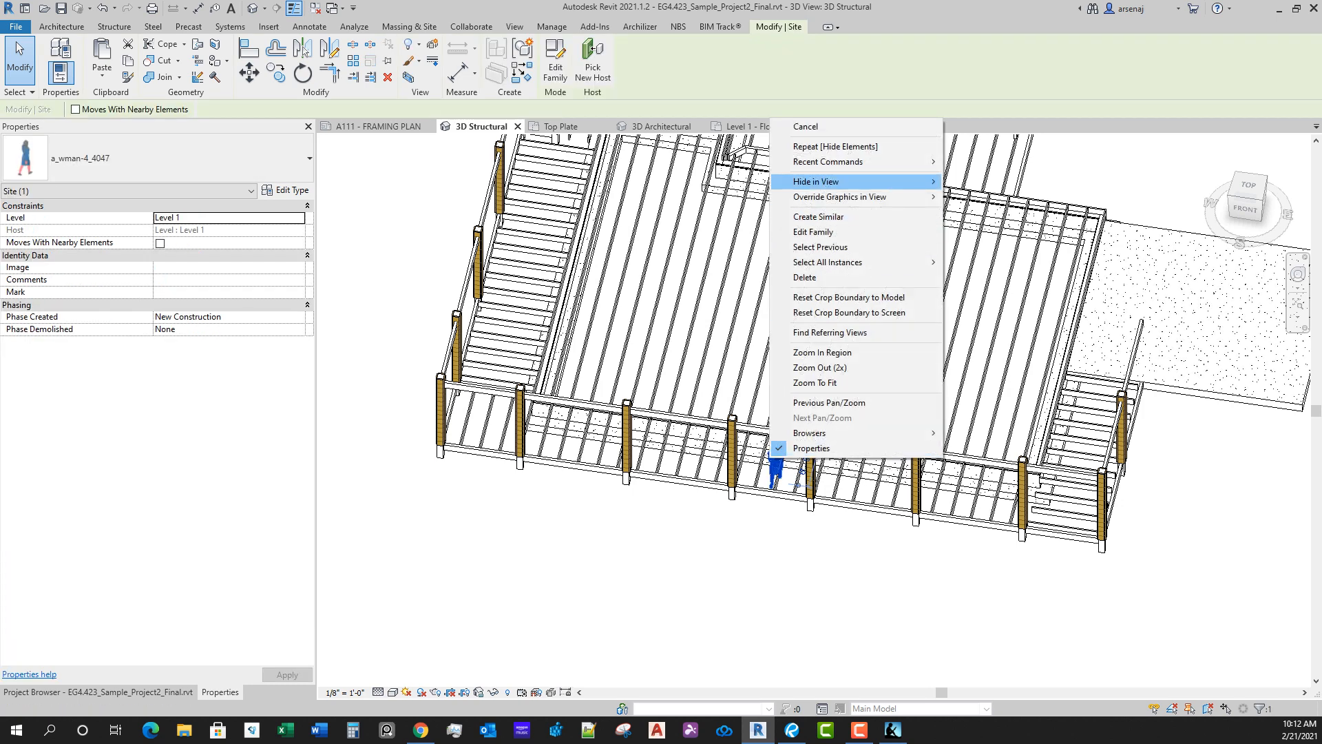
mouse_move(816, 182)
click(978, 198)
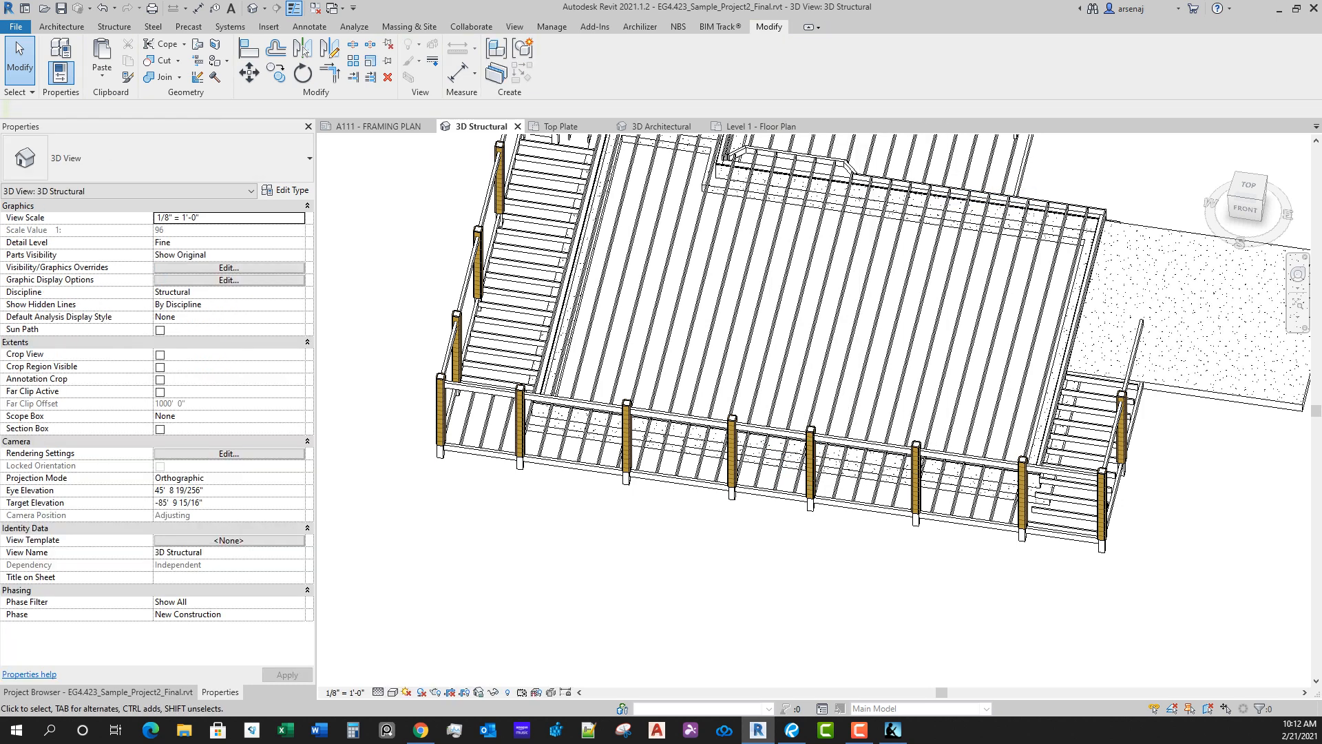
scroll(717, 493, down, 1)
shift+middle_drag(716, 492, 799, 476)
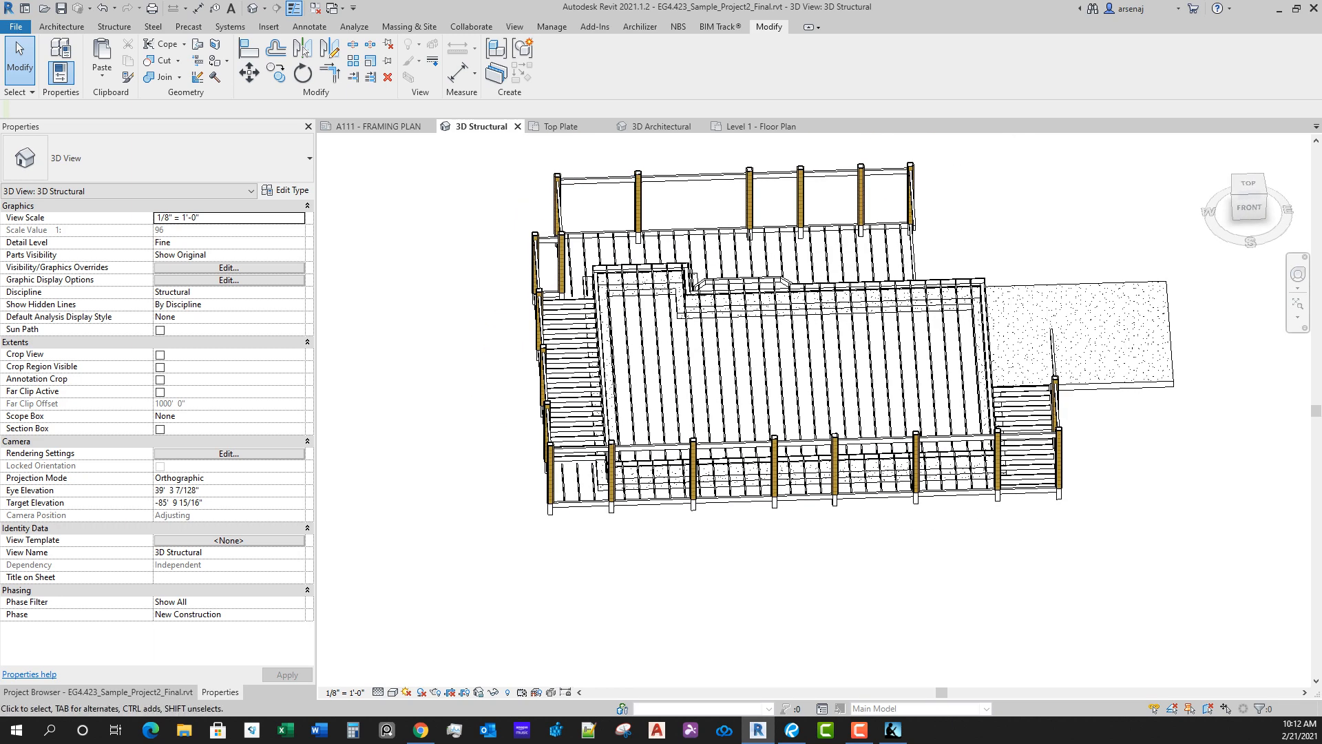
Step: Return to sheet A111 - FRAMING PLAN and examine the joists and posts along the front and side porches
click(379, 126)
scroll(1126, 535, down, 3)
middle_drag(1126, 535, 1143, 542)
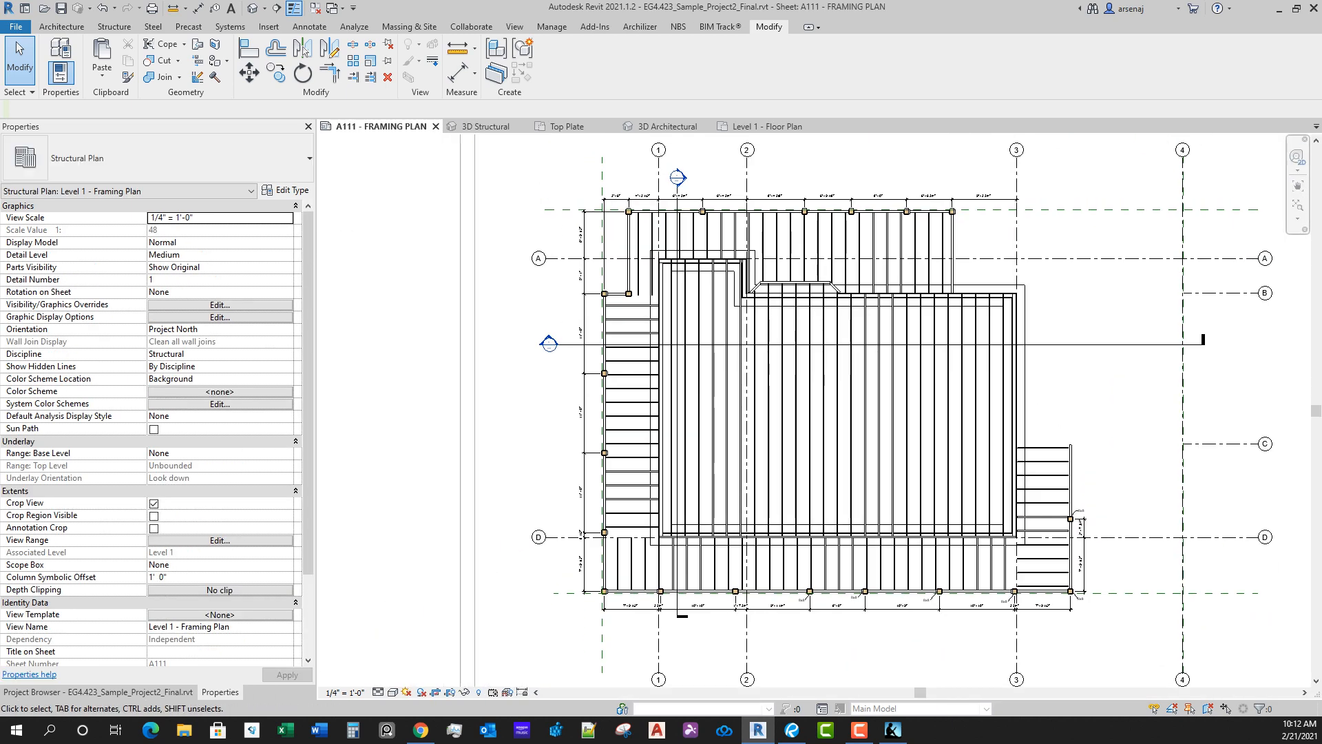
scroll(730, 624, up, 3)
scroll(688, 591, up, 2)
scroll(688, 591, down, 2)
middle_drag(688, 591, 695, 588)
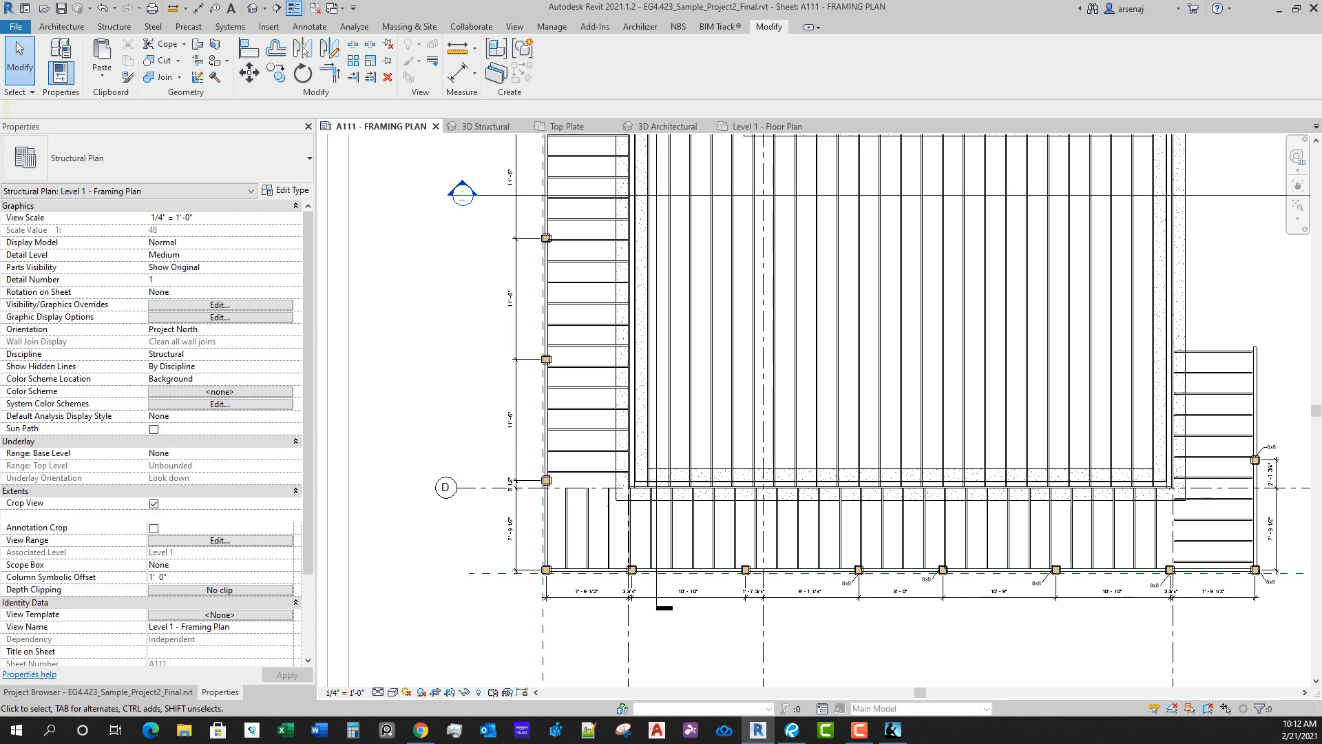
scroll(875, 595, down, 2)
scroll(958, 590, up, 1)
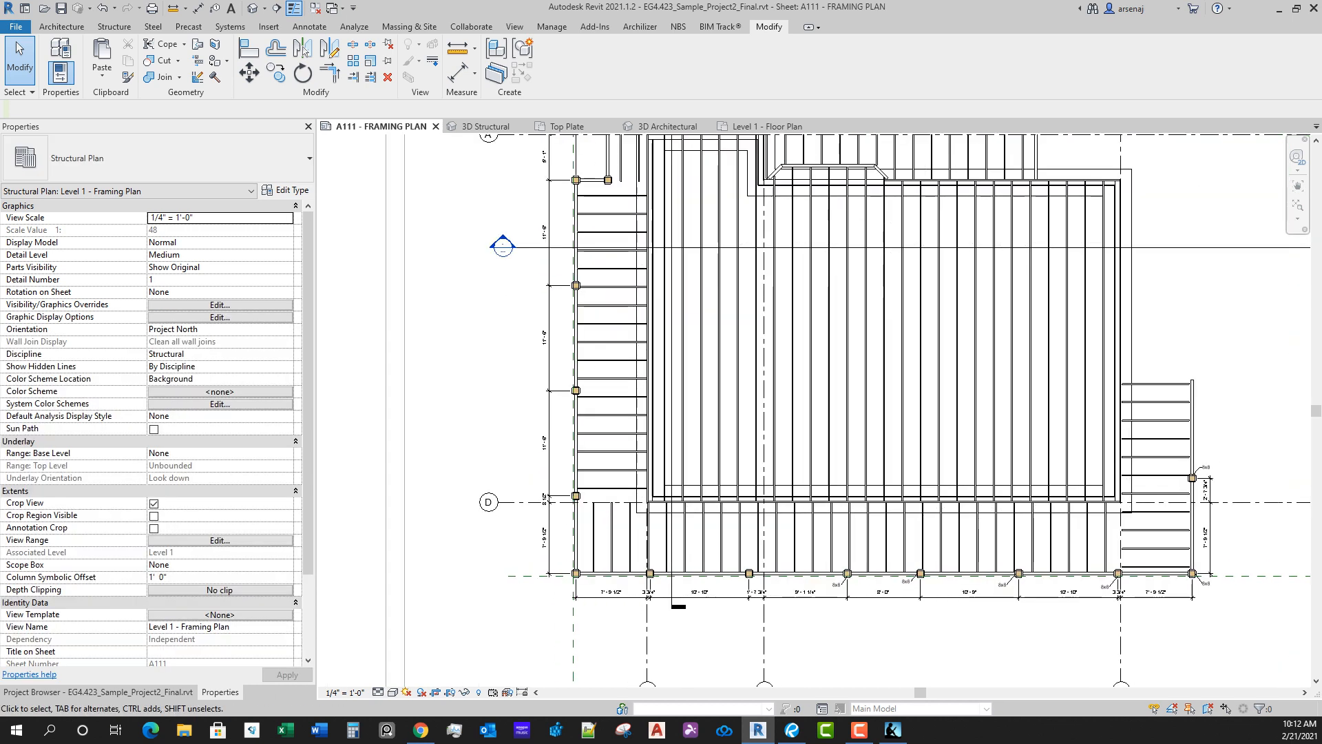
click(309, 26)
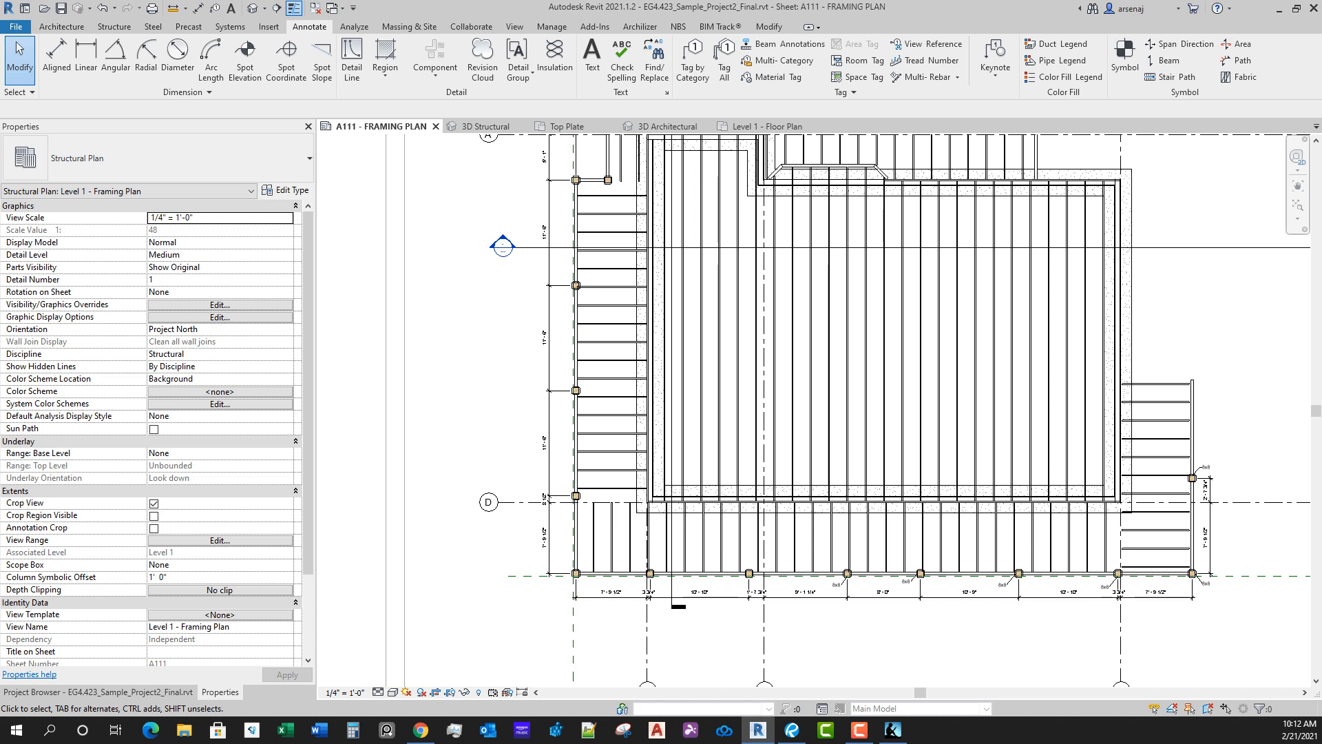
click(692, 64)
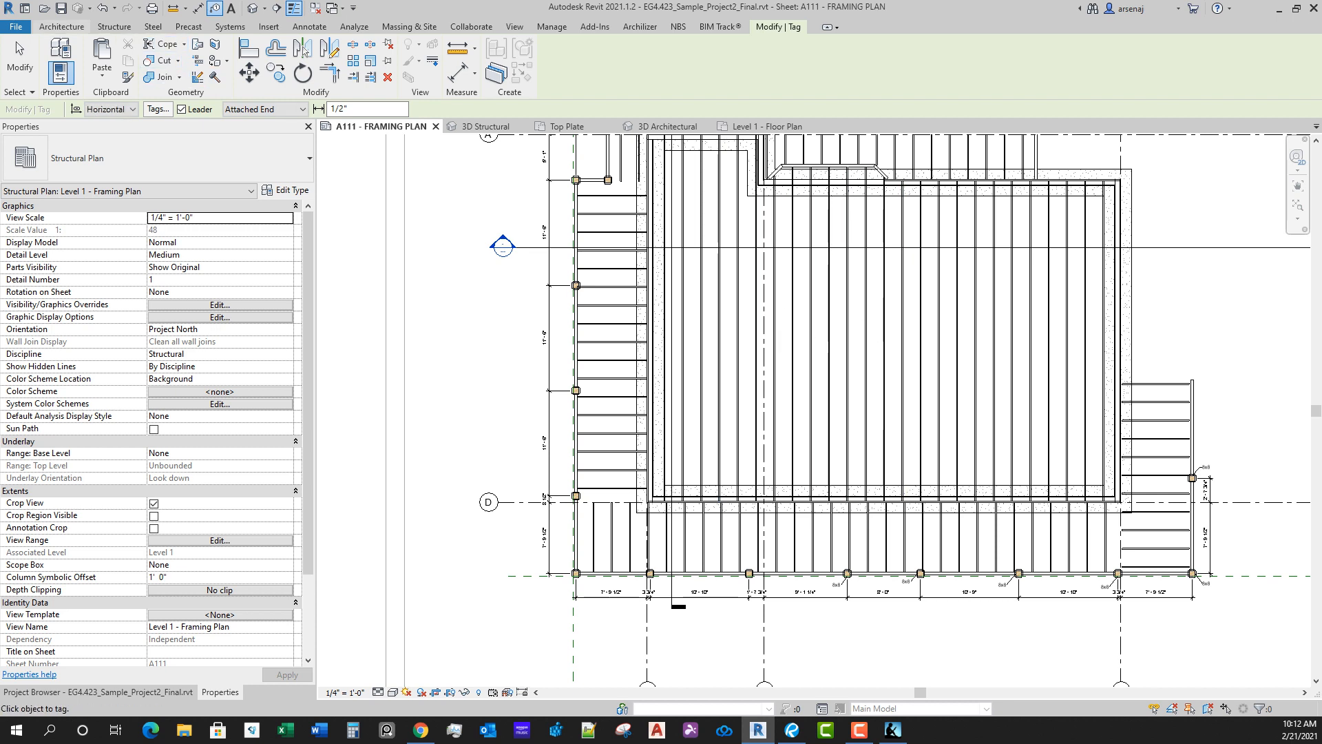
key(Escape)
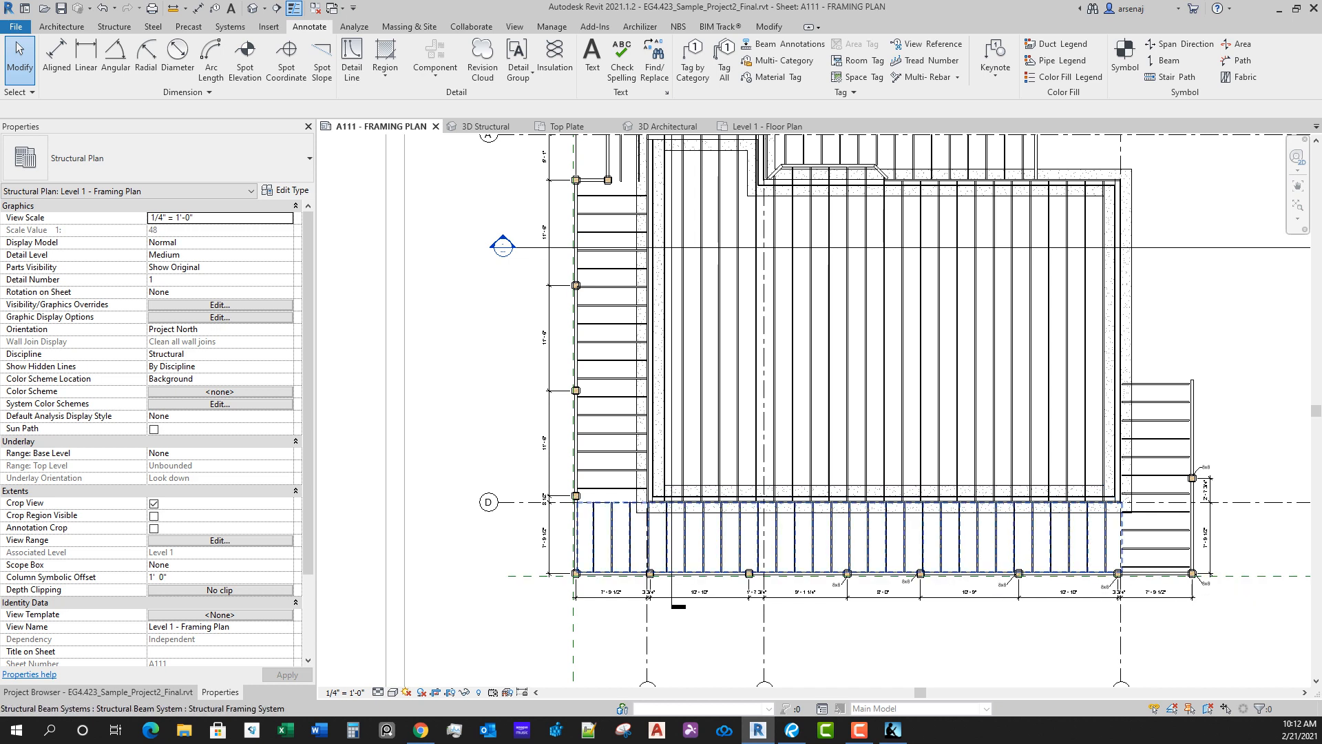
click(1075, 572)
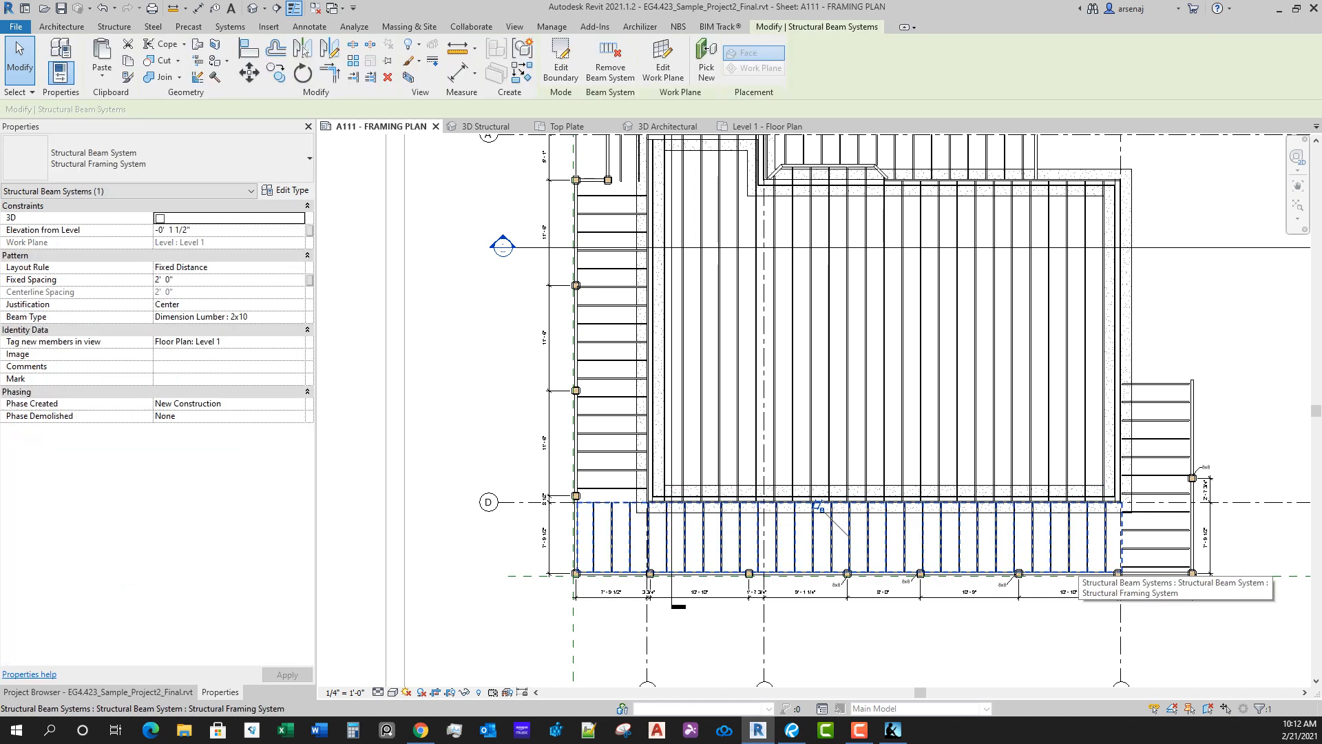
middle_drag(1088, 613, 987, 635)
key(Escape)
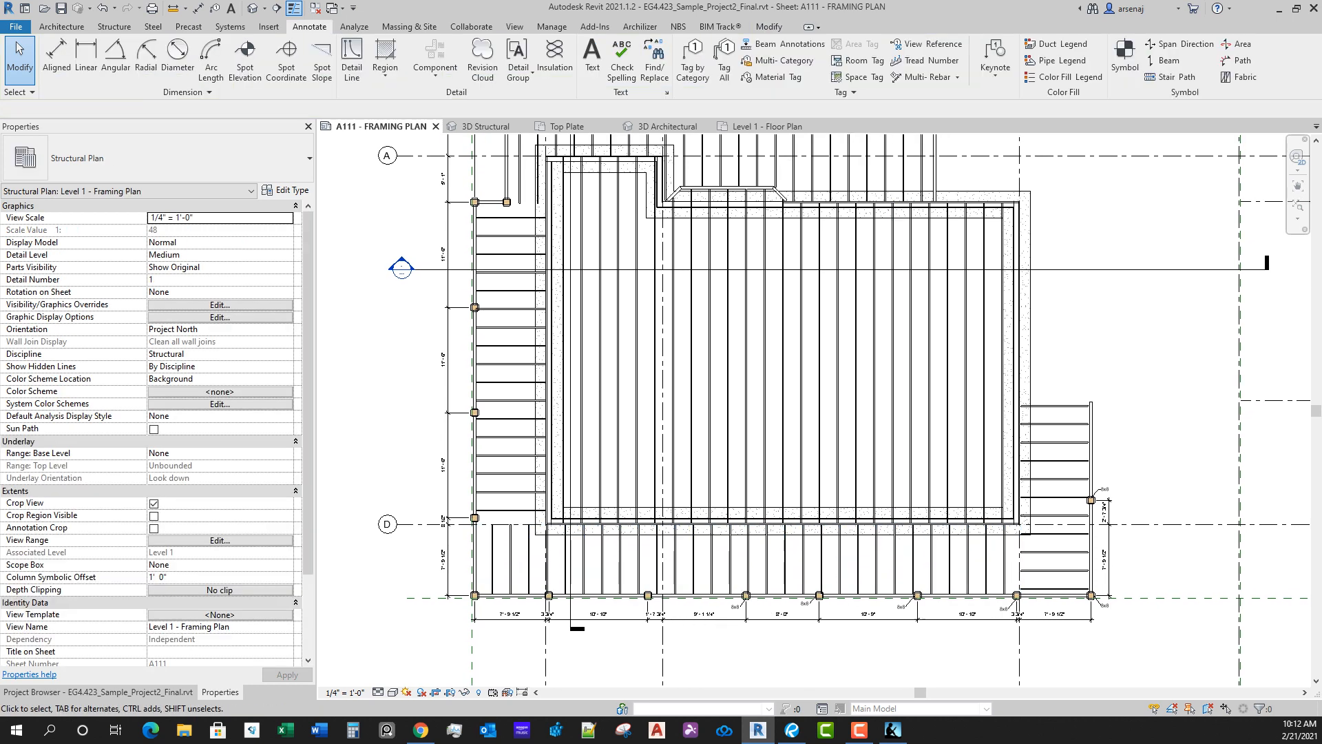
Step: Review the tag categories offered by Tag All Not Tagged and leave without tagging anything
click(724, 61)
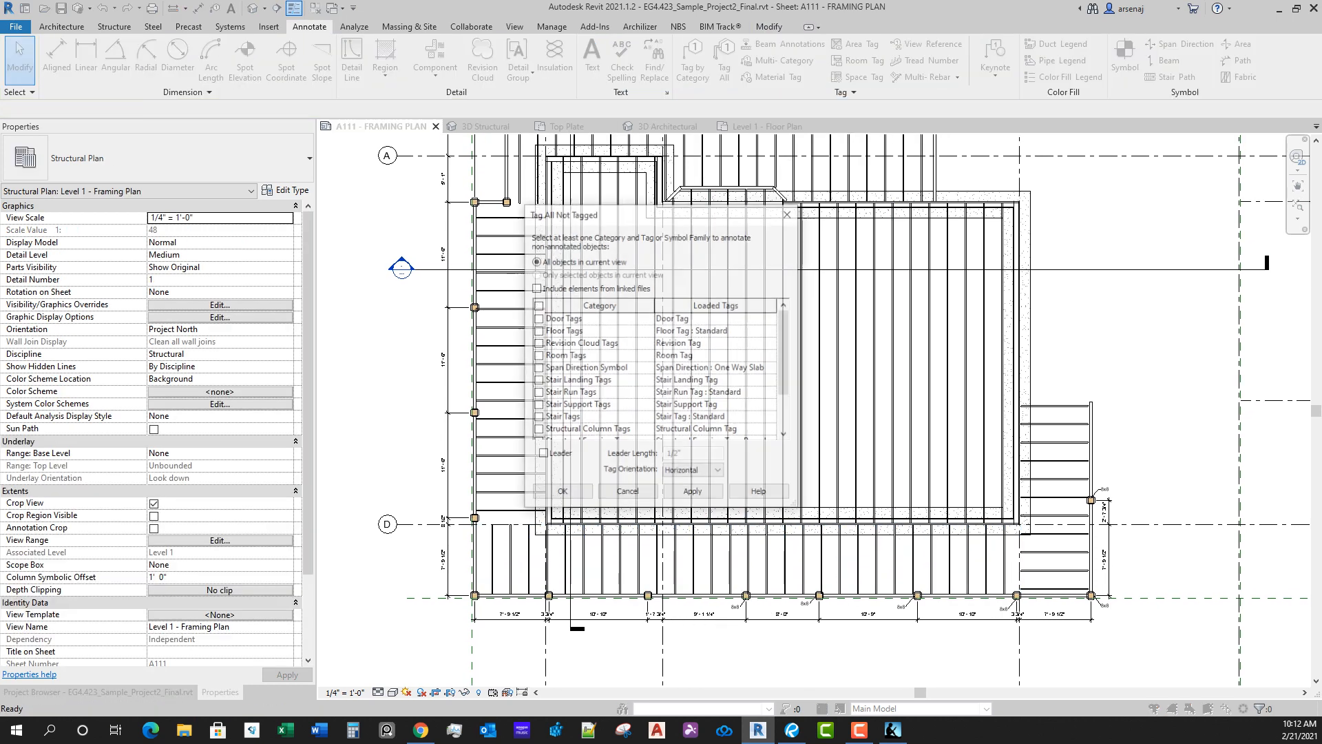
scroll(658, 372, down, 2)
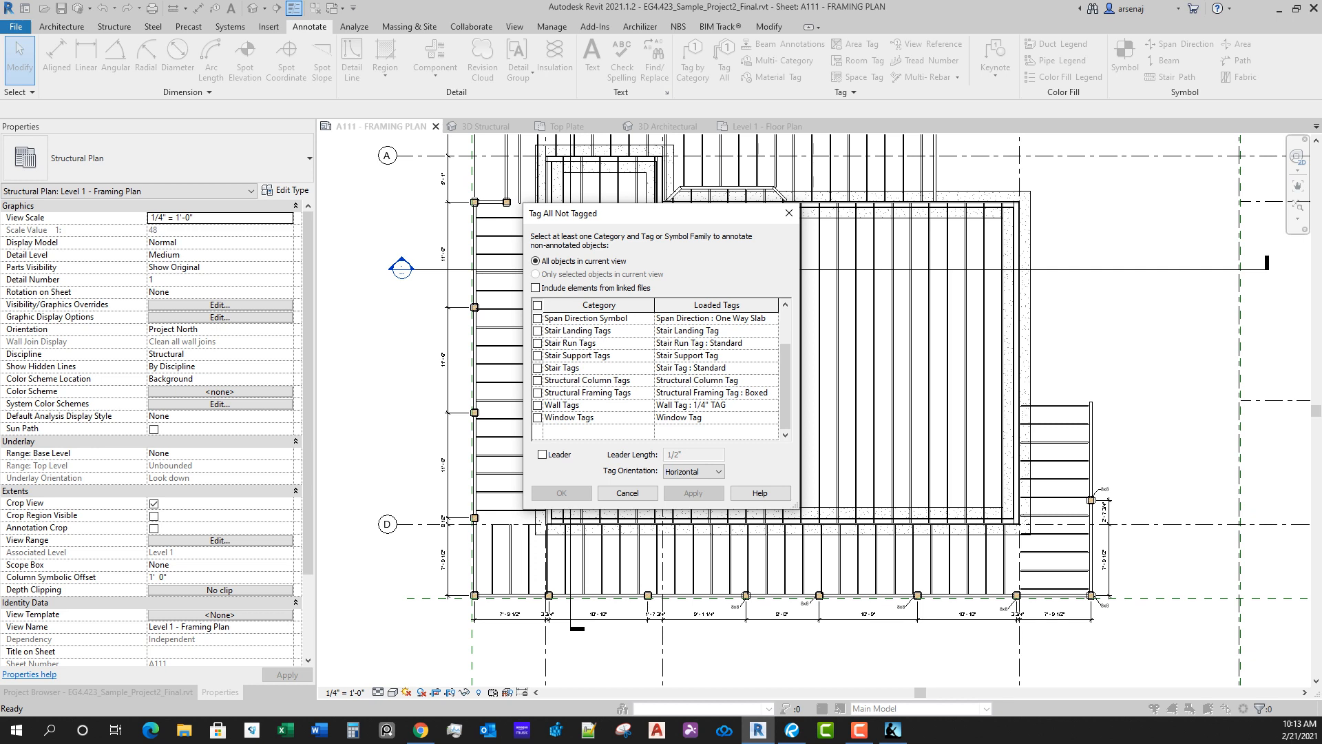
scroll(657, 372, up, 2)
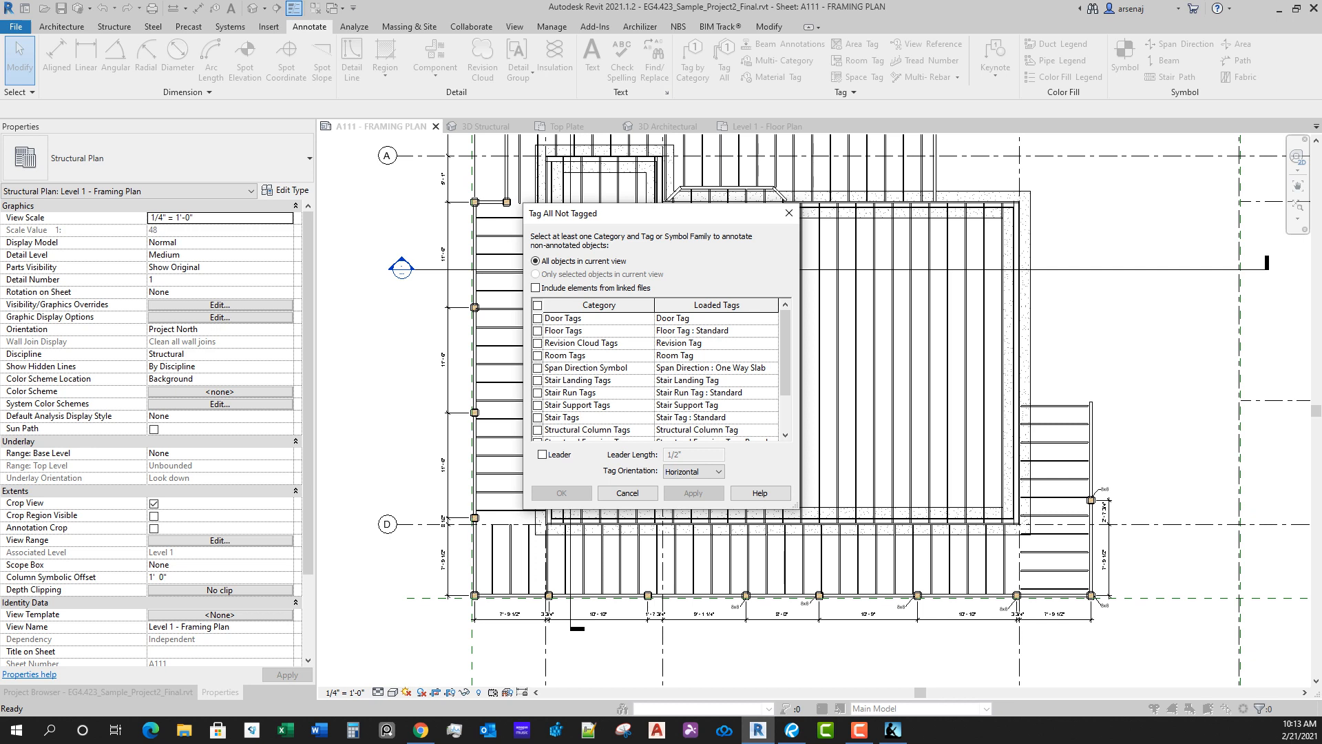
key(Escape)
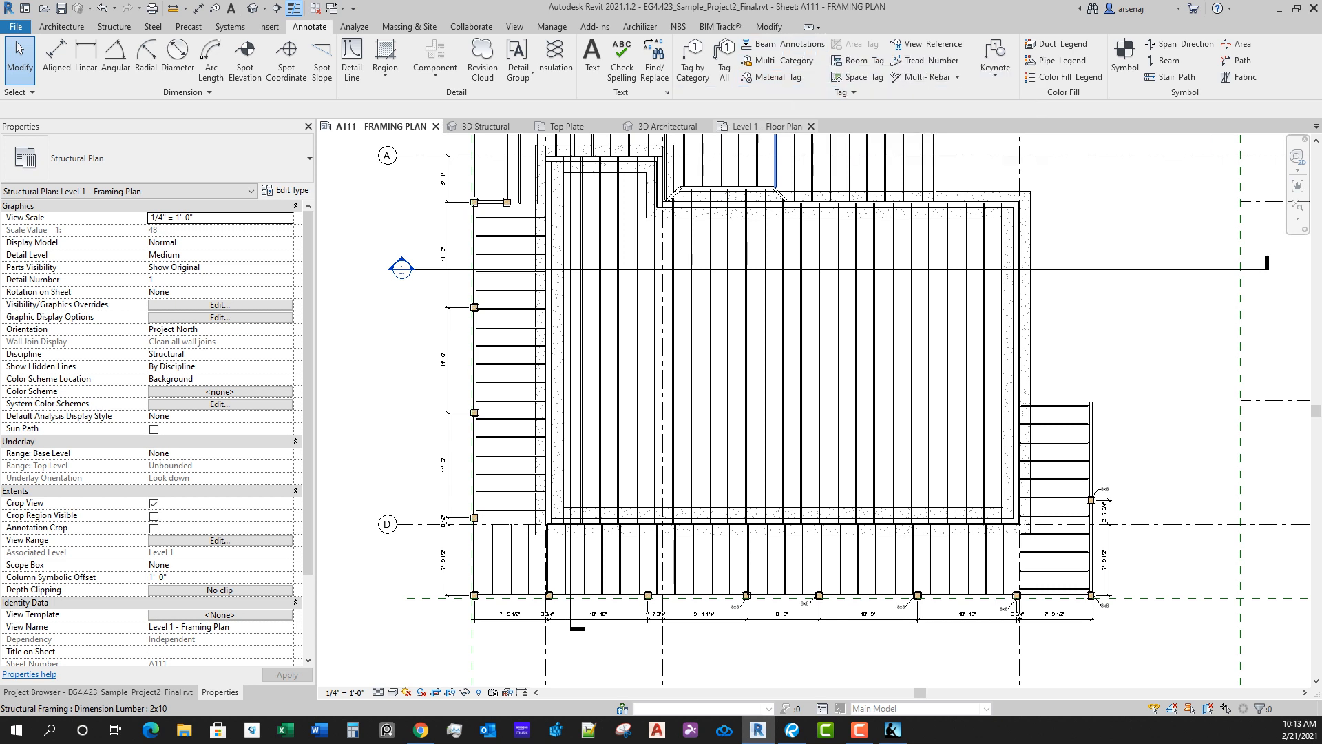
Step: Select the front porch beam system to check its joist size and spacing, and clear the selection
middle_drag(888, 420, 911, 345)
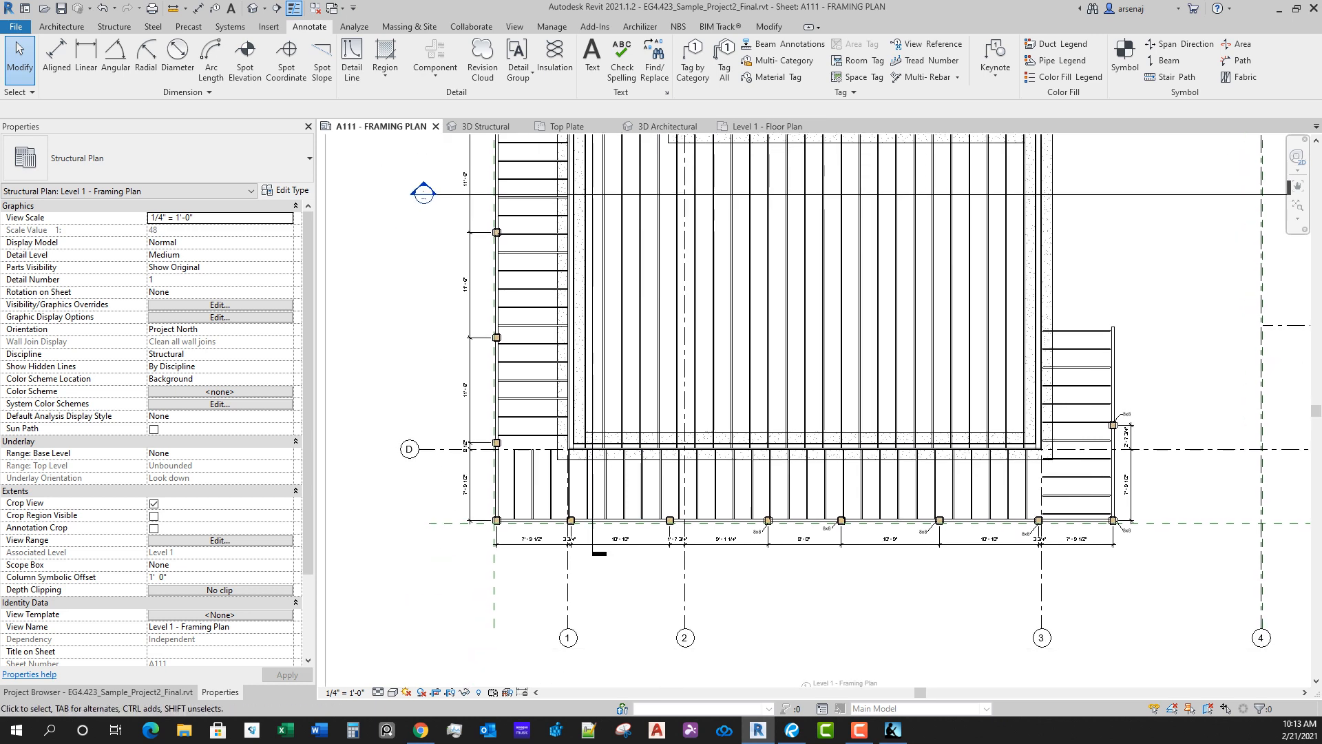
key(Tab)
click(644, 486)
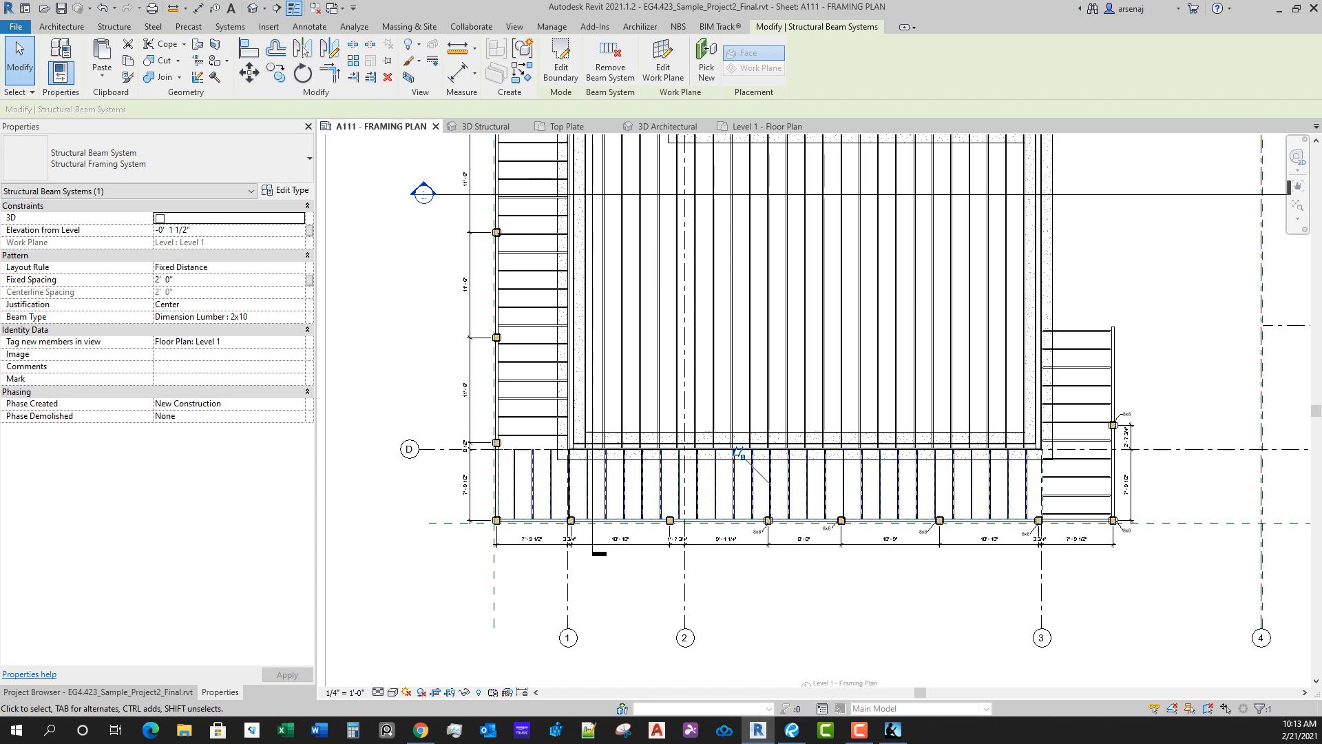
key(Escape)
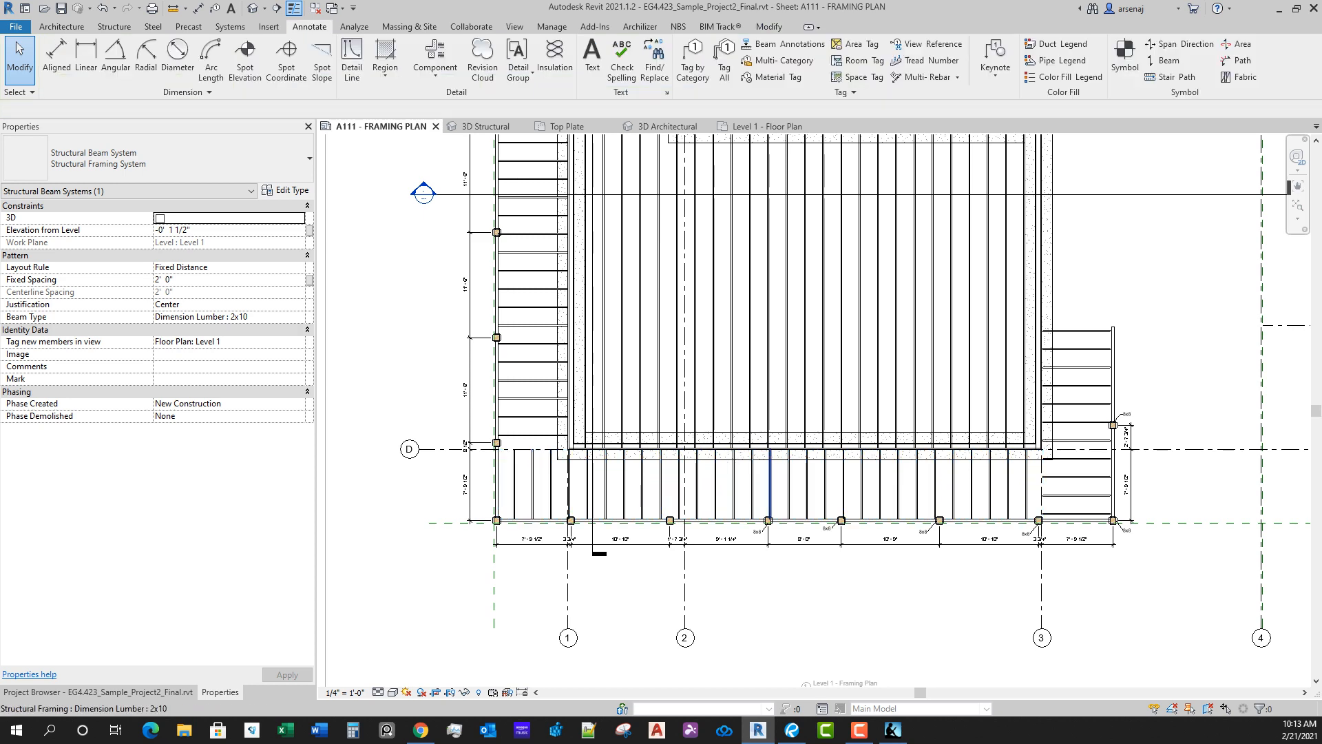
middle_drag(770, 457, 788, 558)
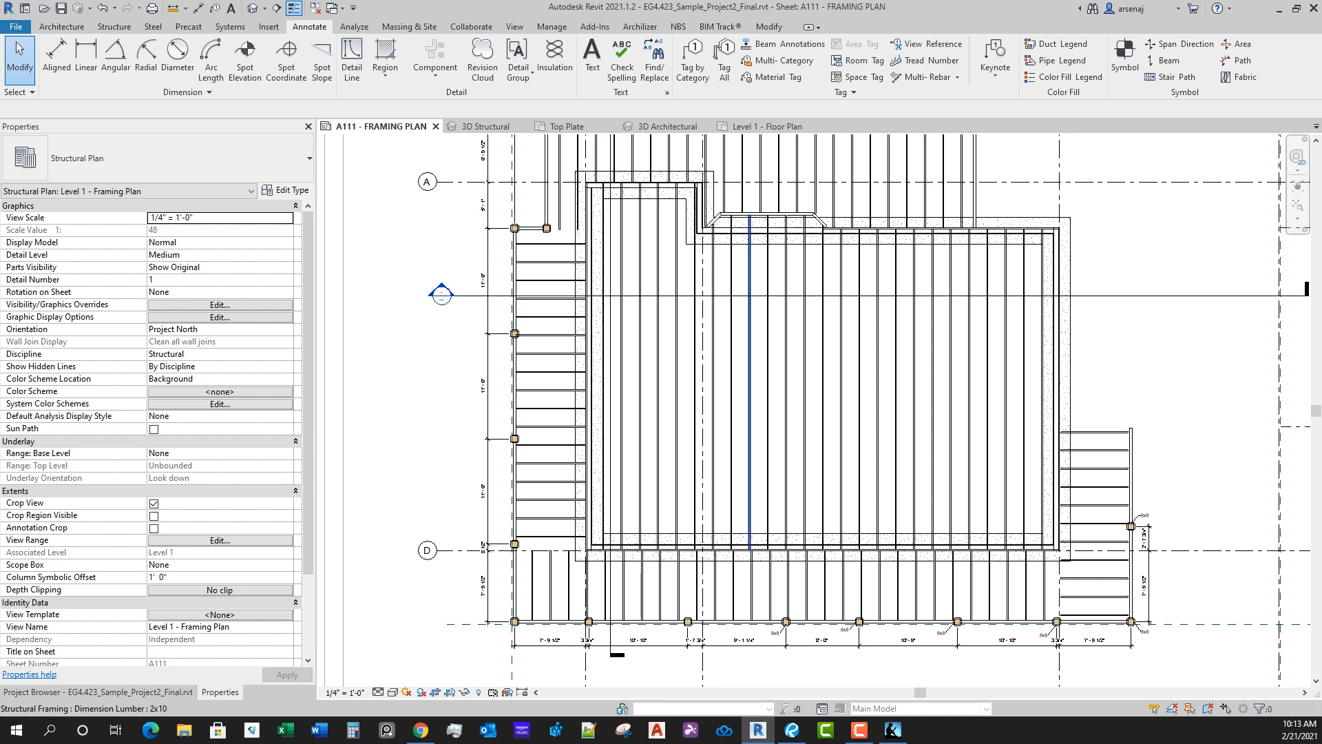
Step: Add a text note with a leader to a main floor joist reading "2x10 FLOOR JOISTS @ 24" O.C."
middle_drag(739, 407, 755, 388)
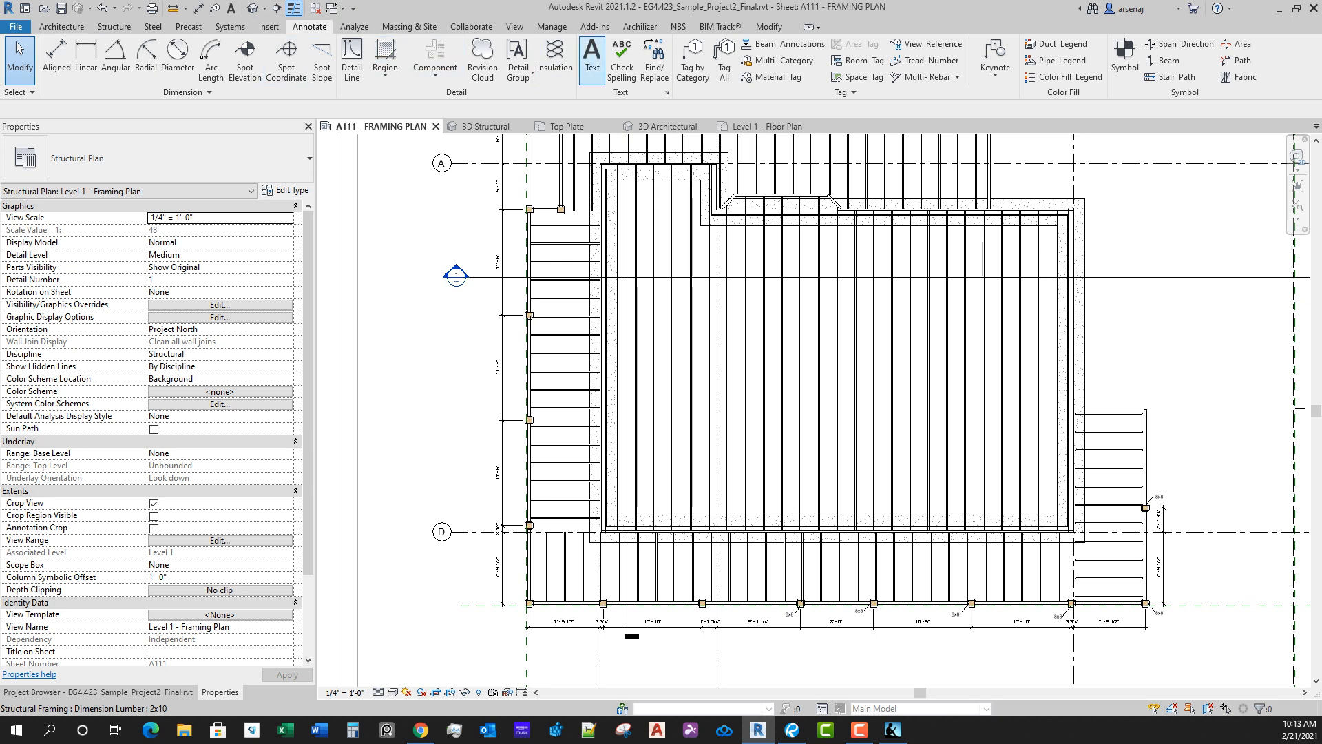
click(593, 58)
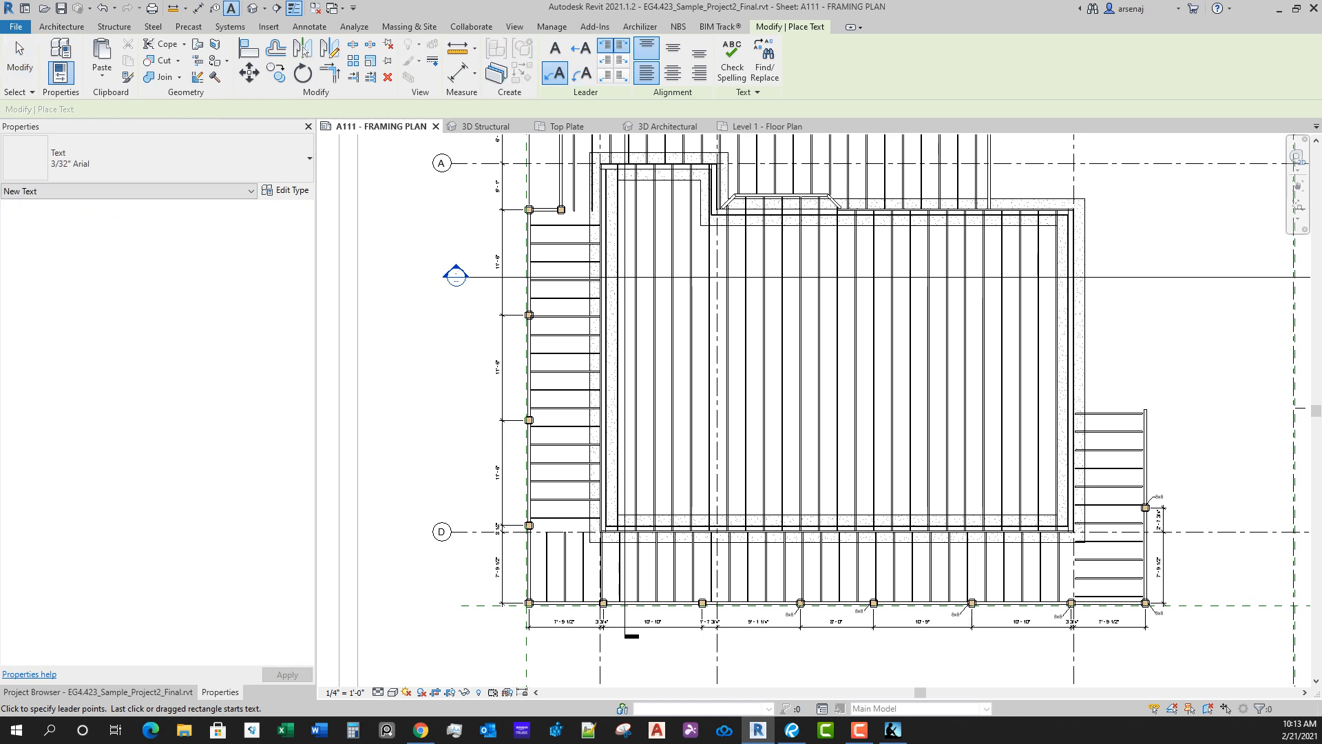
scroll(693, 330, up, 1)
click(645, 290)
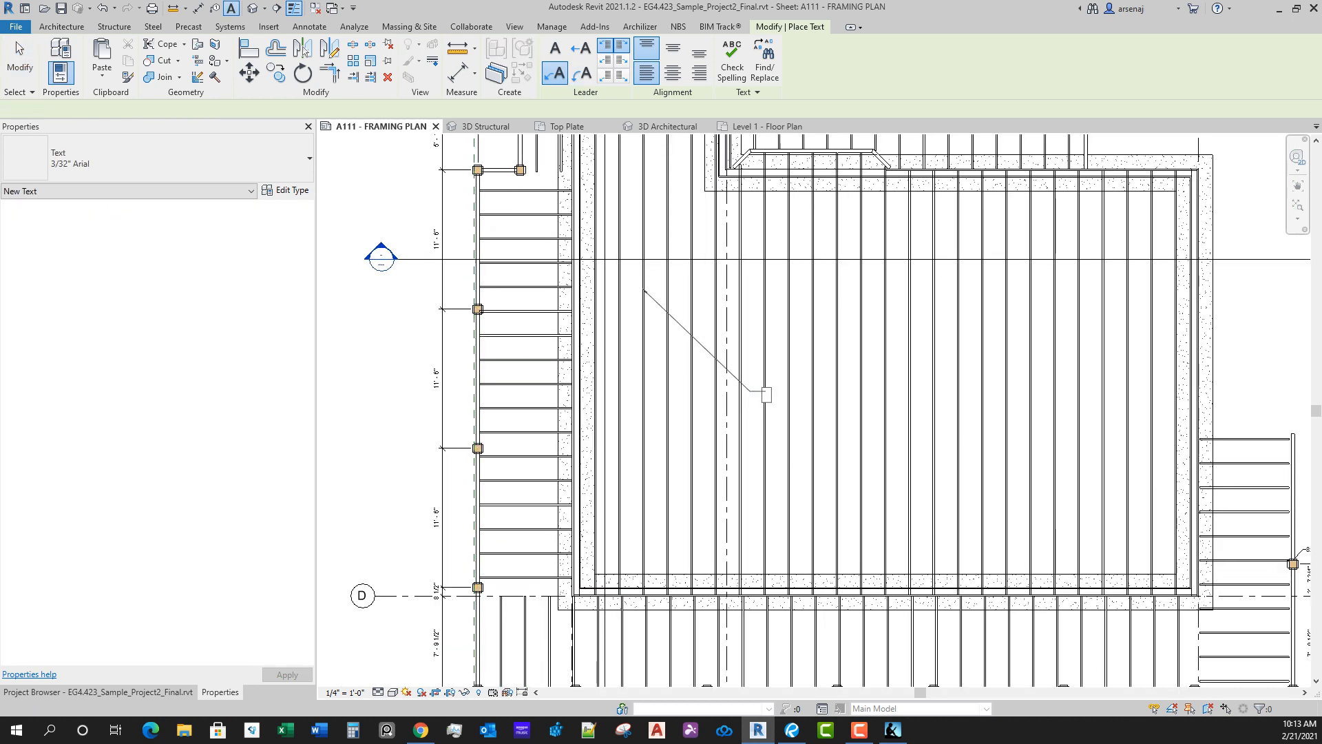
click(768, 391)
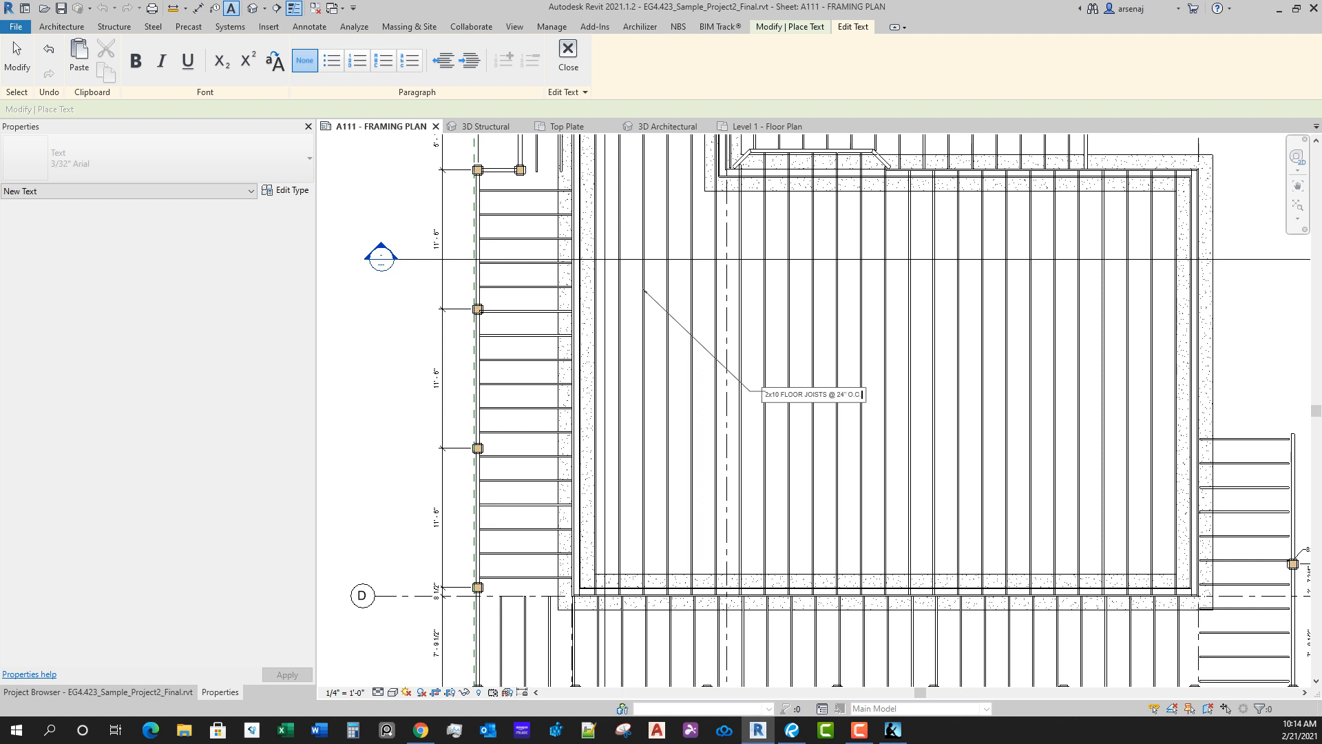
click(765, 384)
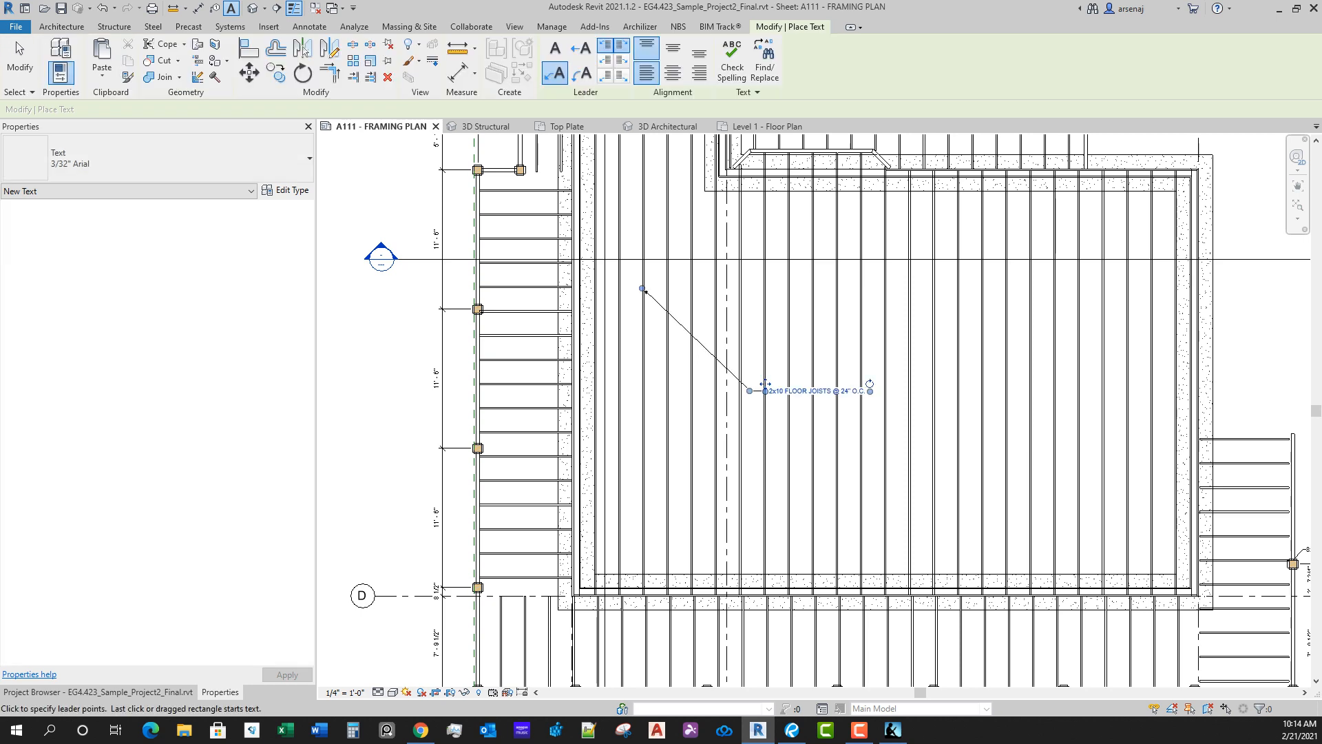
key(Escape)
key(Escape)
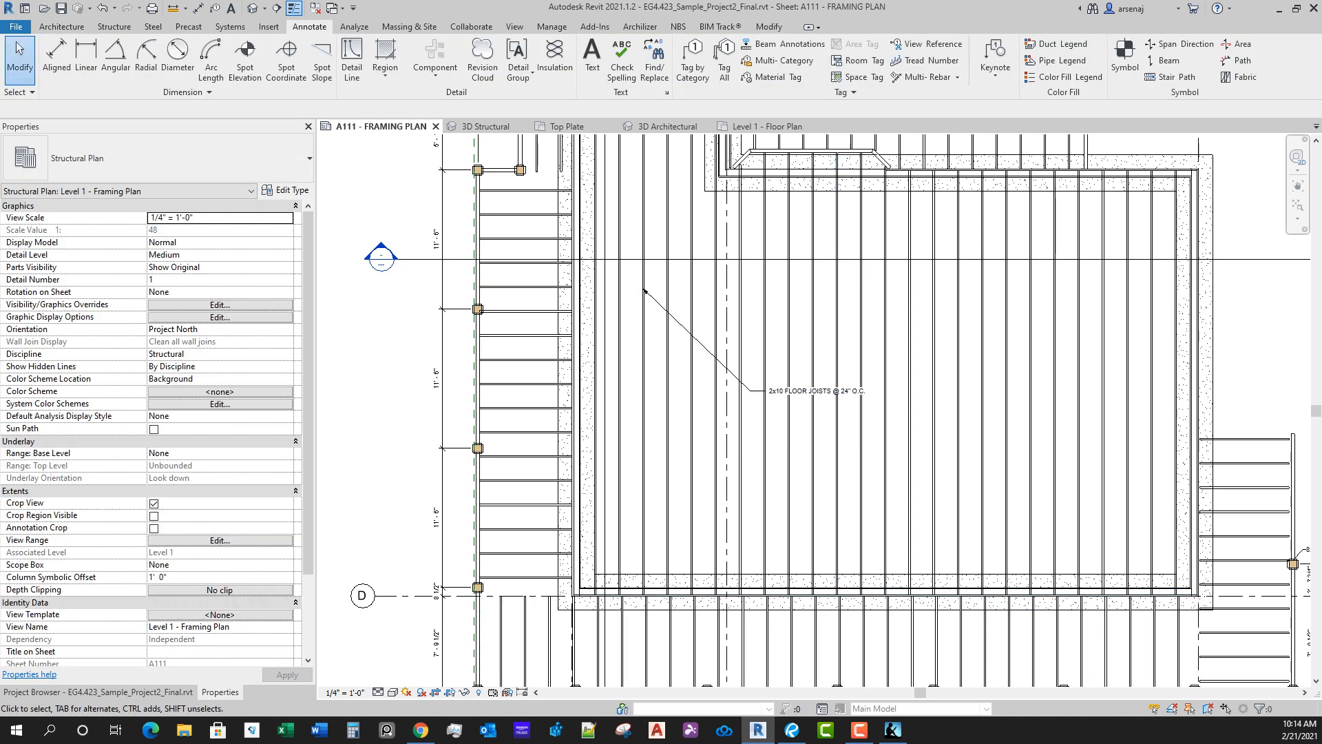
Step: Set the main floor beam system's fixed spacing to 1' 4"
key(Tab)
key(Tab)
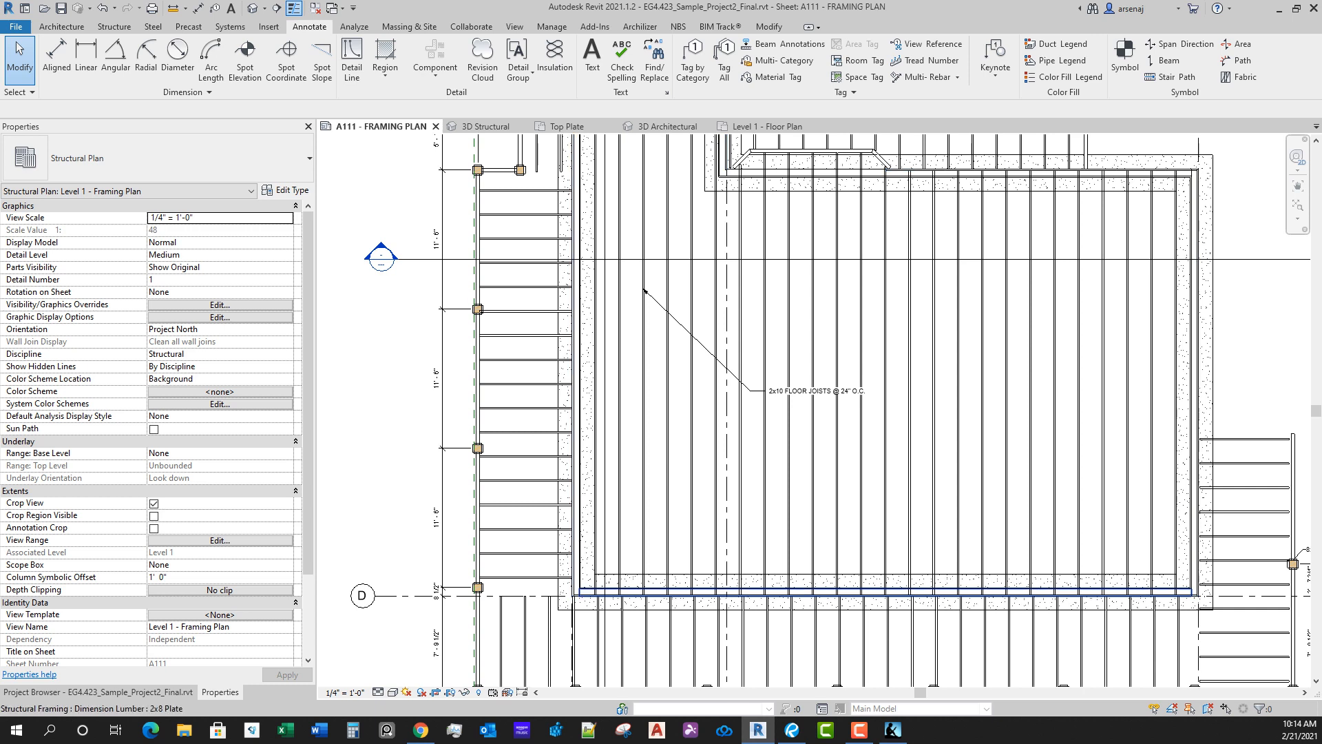
click(884, 594)
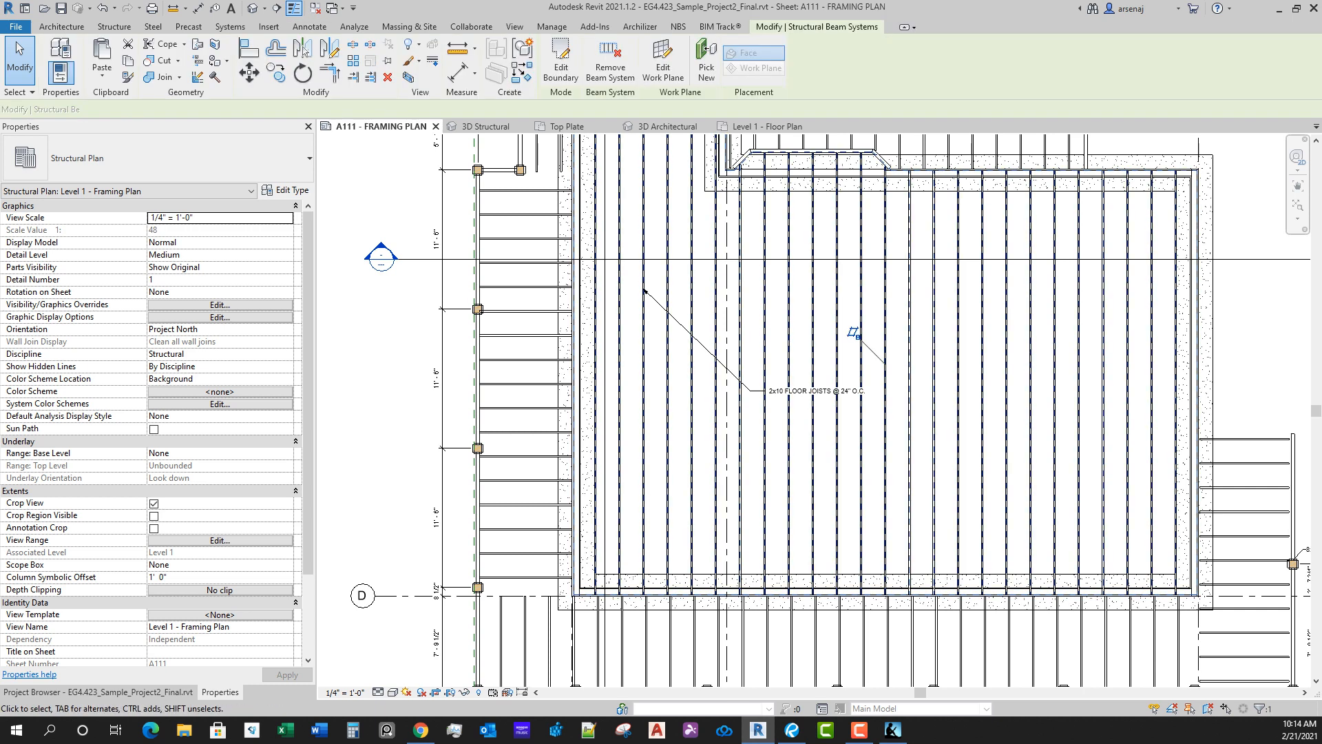
click(165, 280)
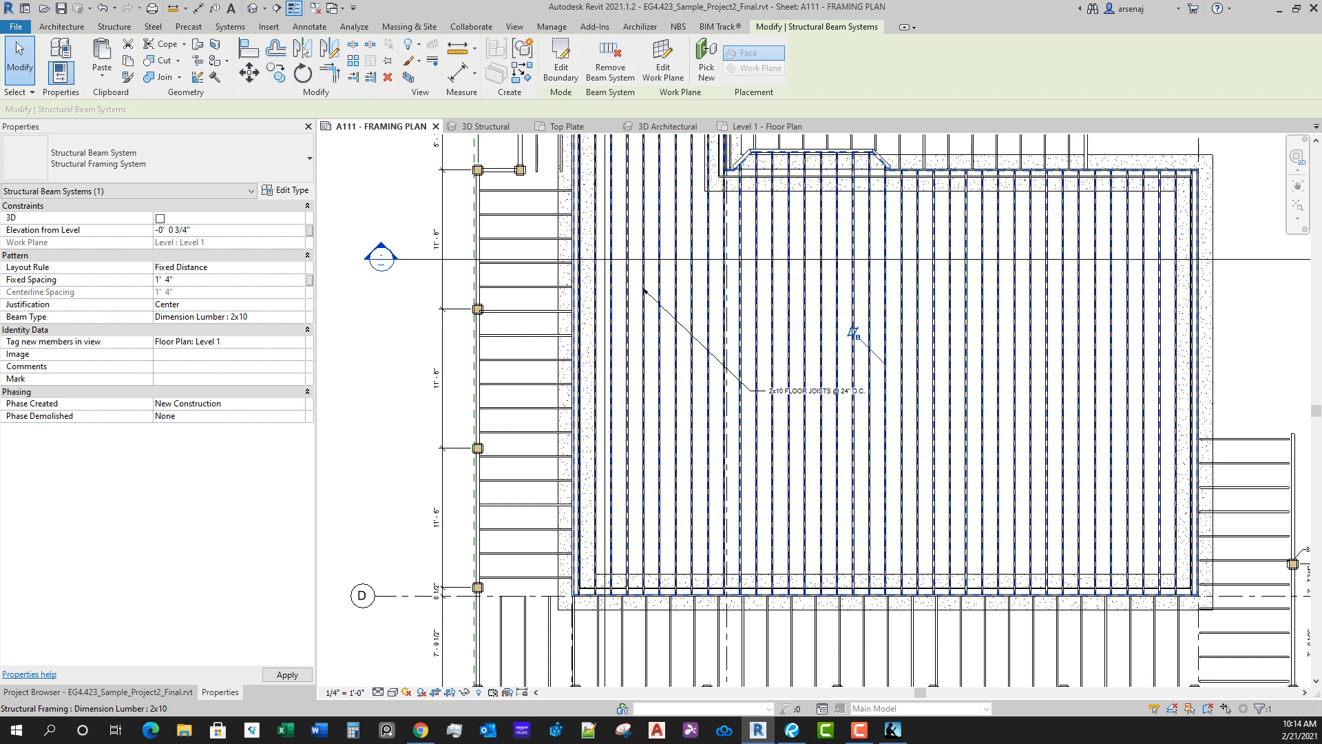
scroll(850, 334, up, 2)
key(Escape)
Step: Correct the joist spacing in the floor joist note to read 16" O.C
scroll(819, 466, up, 1)
double_click(850, 413)
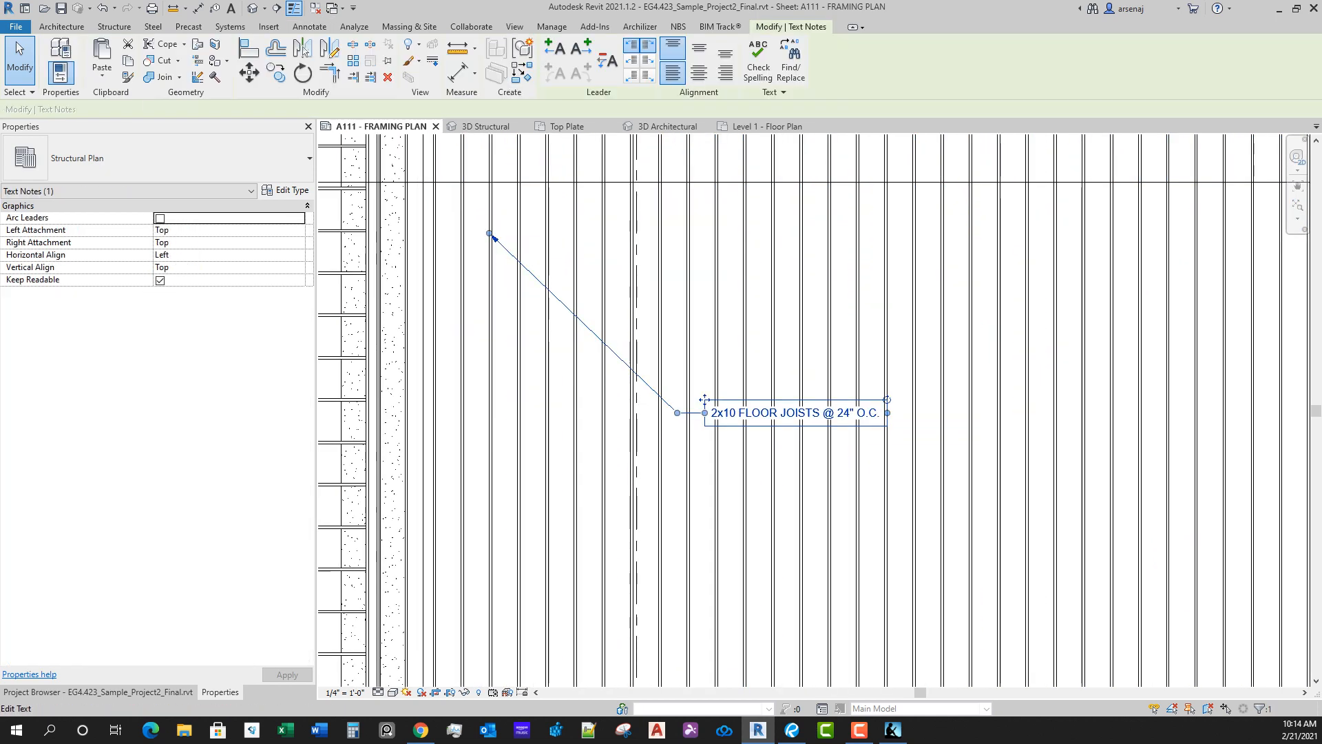
click(851, 413)
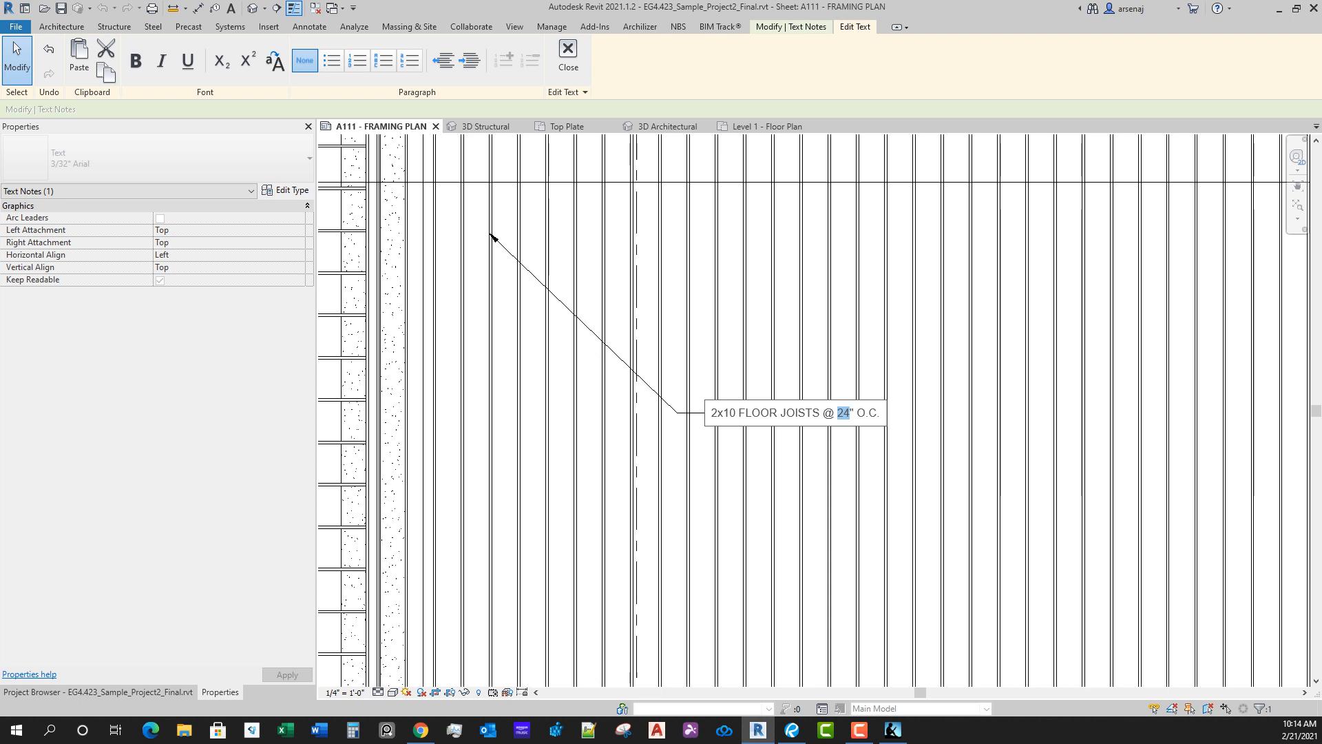
text(16)
scroll(963, 377, down, 2)
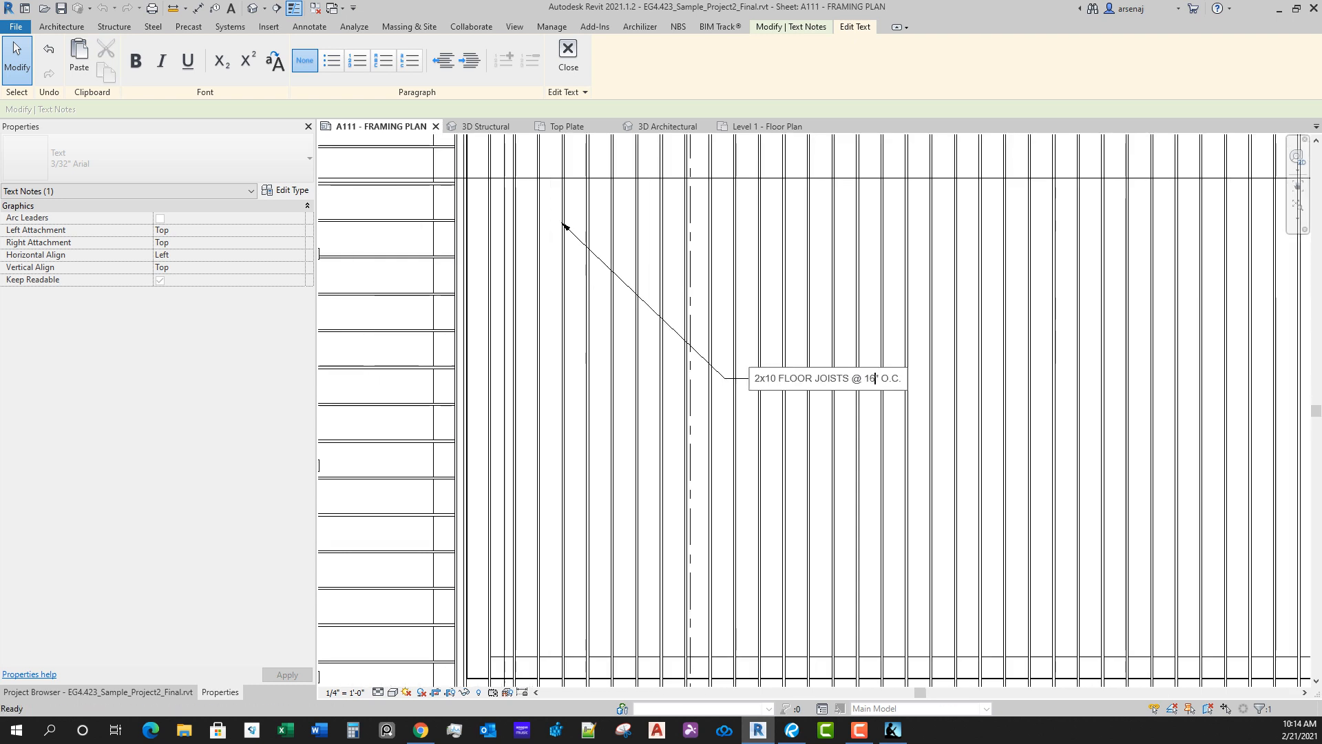
click(698, 344)
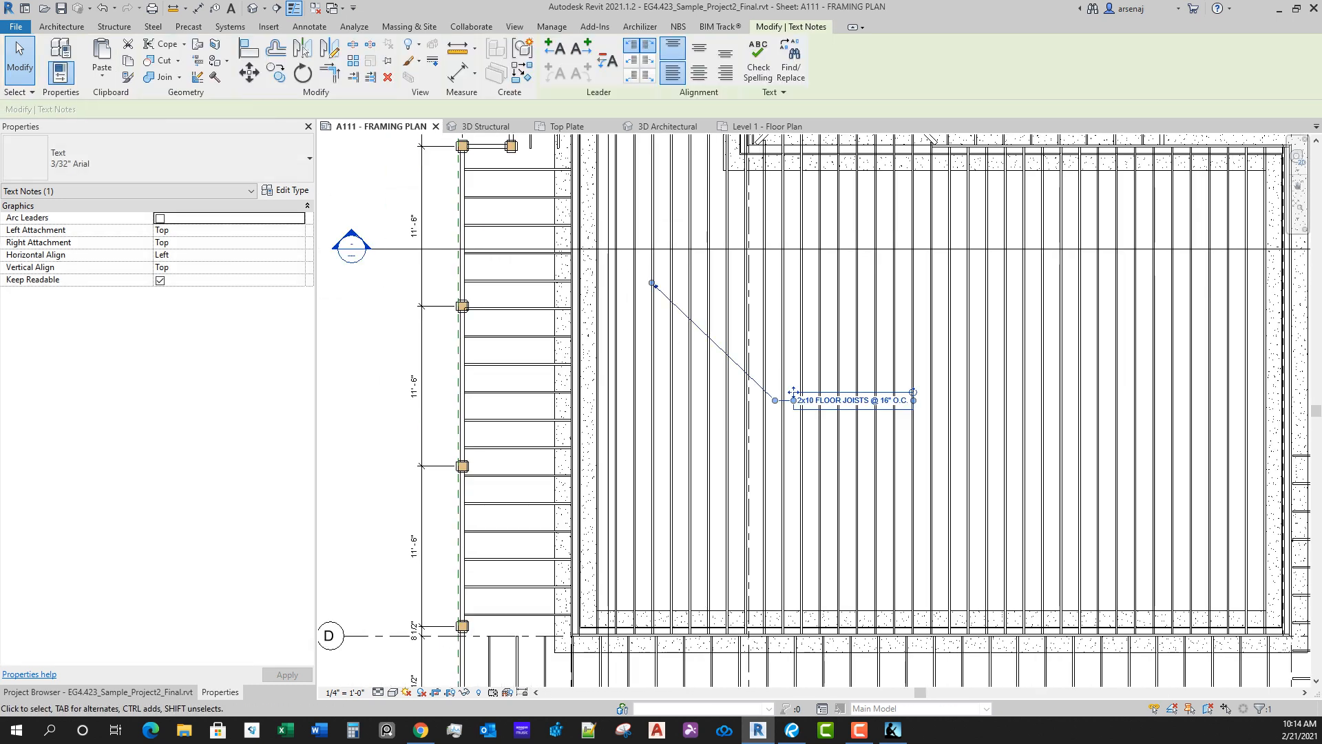
Step: Add a right-side straight leader to the floor joist note, angle it down to a joist, and pull the left arrowhead closer to the text
click(581, 48)
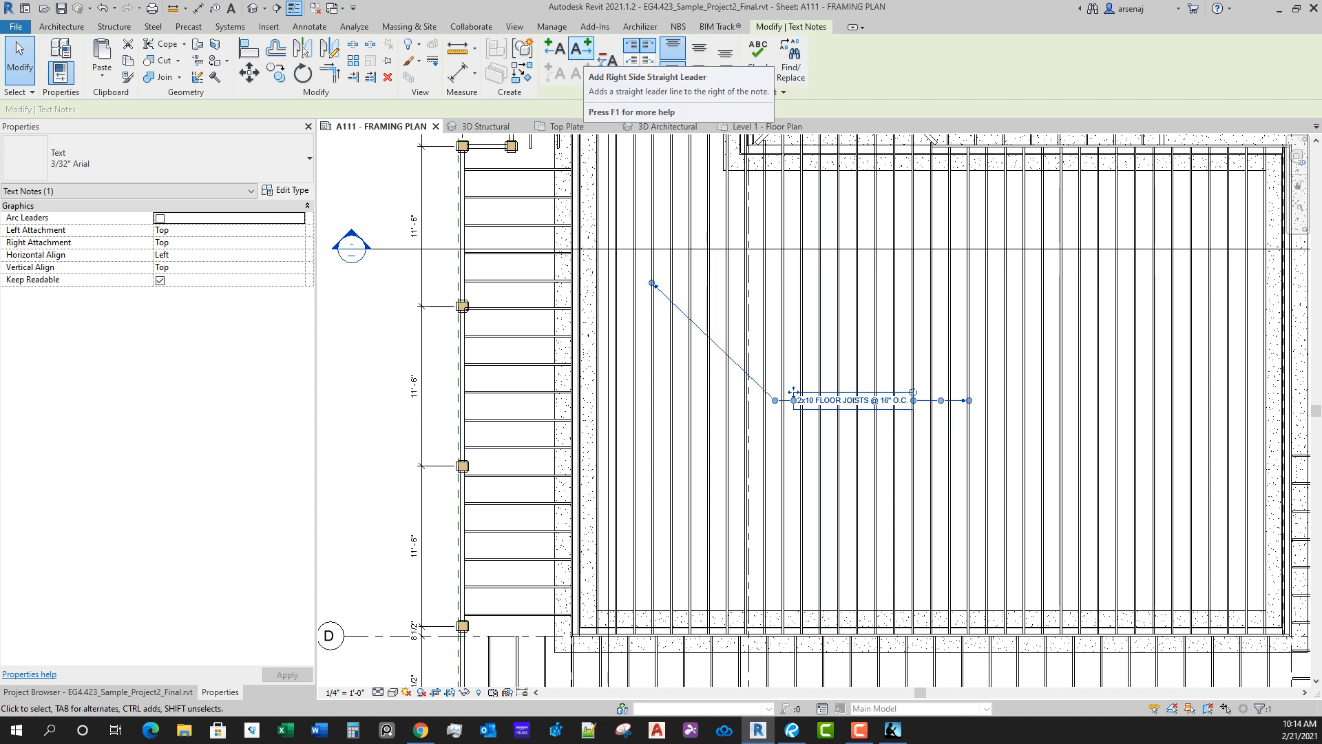
click(581, 48)
drag(970, 401, 1005, 488)
drag(959, 444, 943, 400)
drag(1005, 488, 1056, 500)
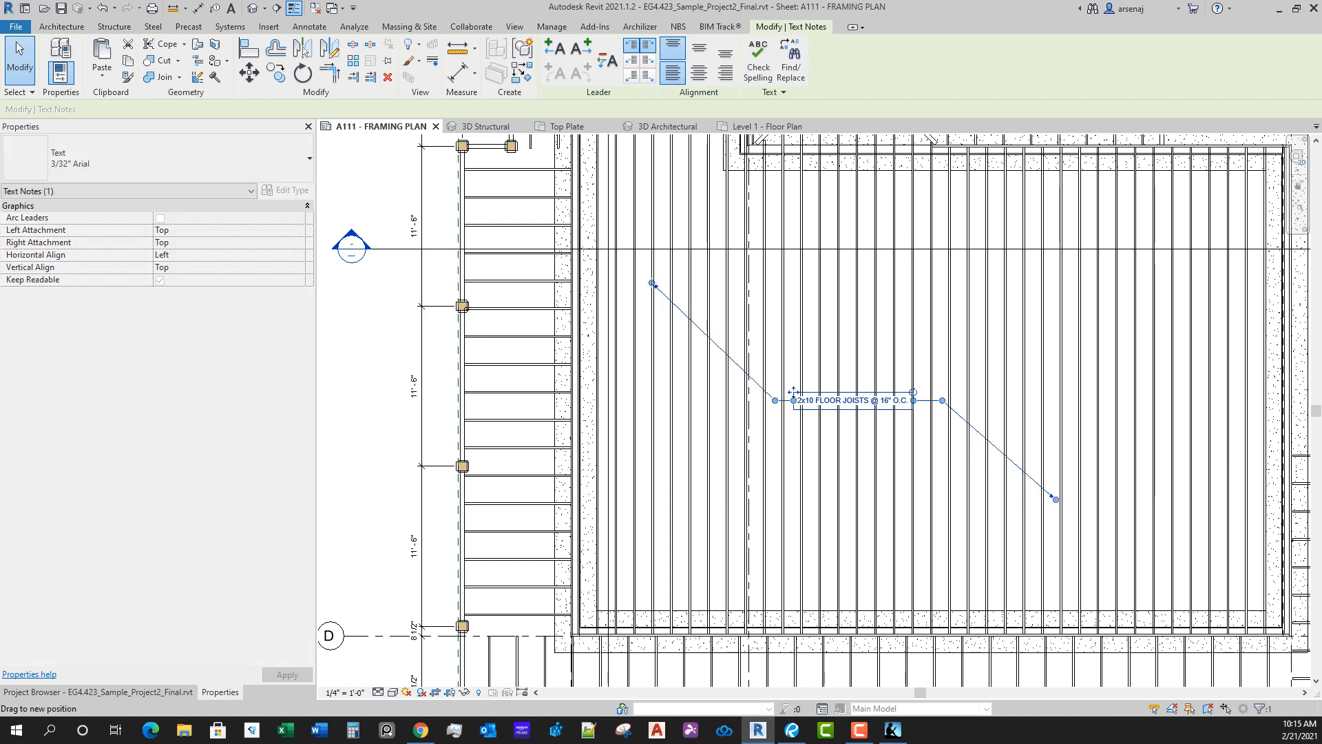
drag(652, 283, 693, 318)
click(921, 462)
Step: Move the floor joist note's text slightly to the right between its two leader arrowheads
scroll(921, 462, down, 2)
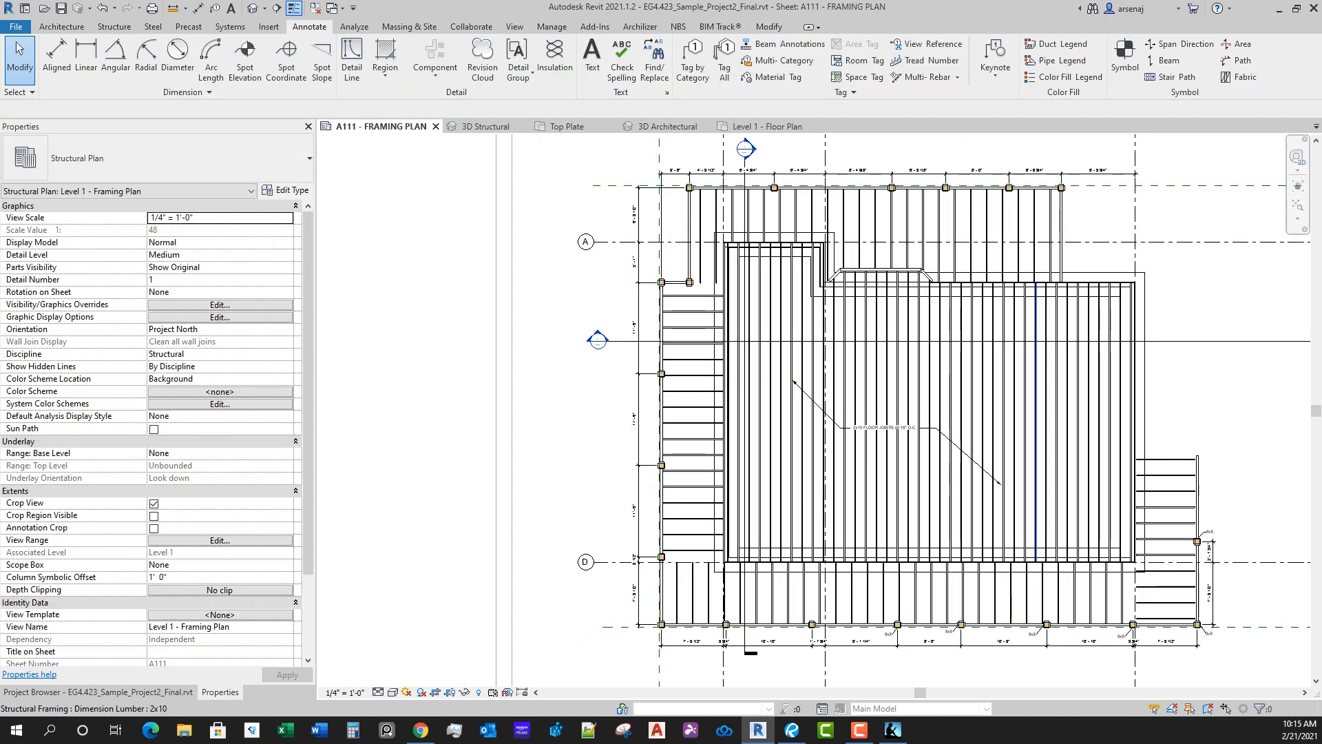
scroll(964, 463, up, 1)
click(835, 416)
scroll(835, 416, up, 1)
drag(800, 409, 826, 417)
click(1009, 440)
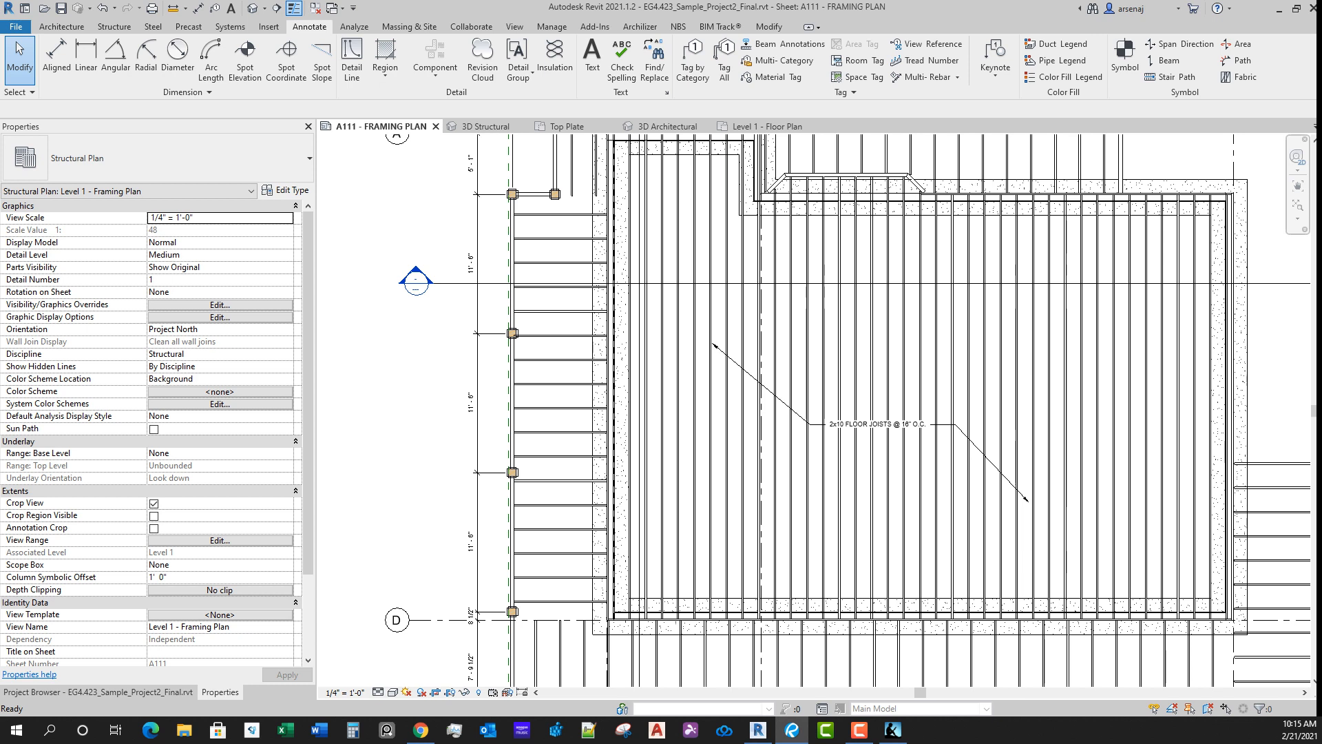
click(985, 551)
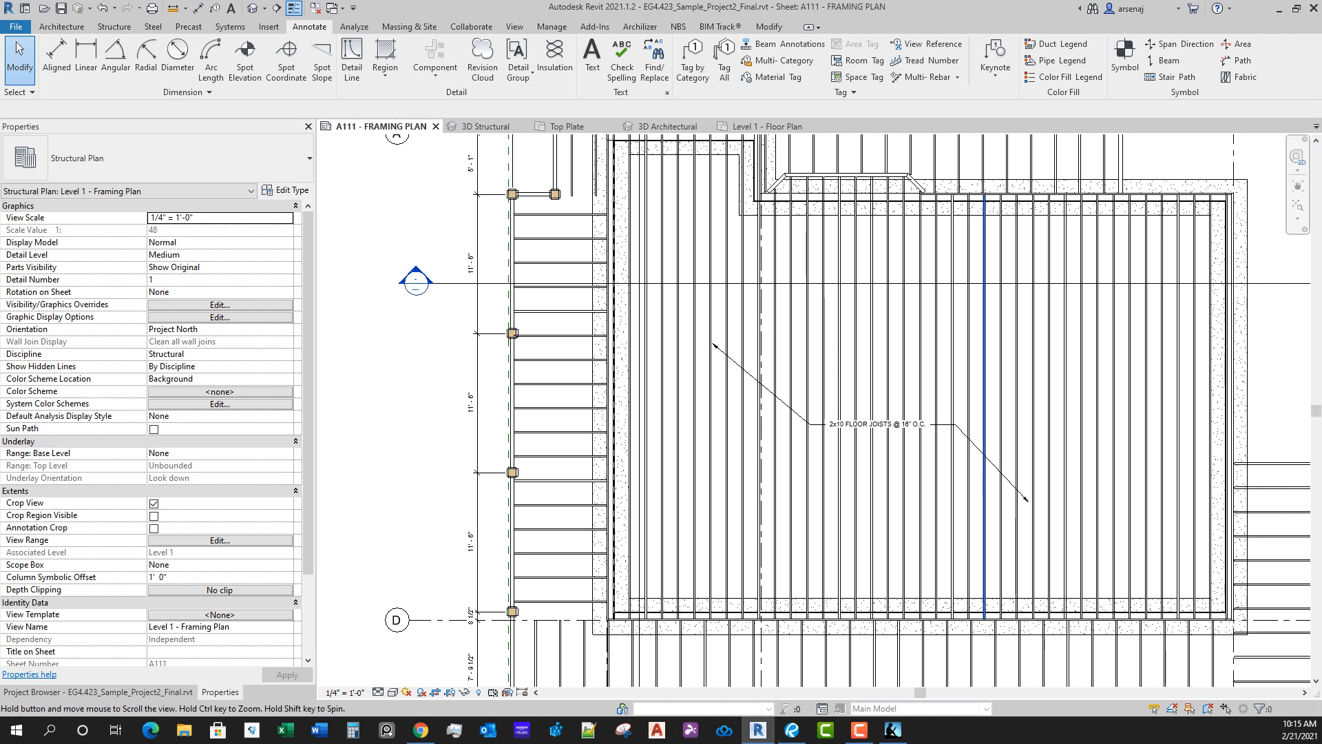
scroll(900, 586, down, 1)
middle_drag(890, 586, 905, 423)
middle_drag(923, 358, 879, 395)
scroll(830, 299, up, 1)
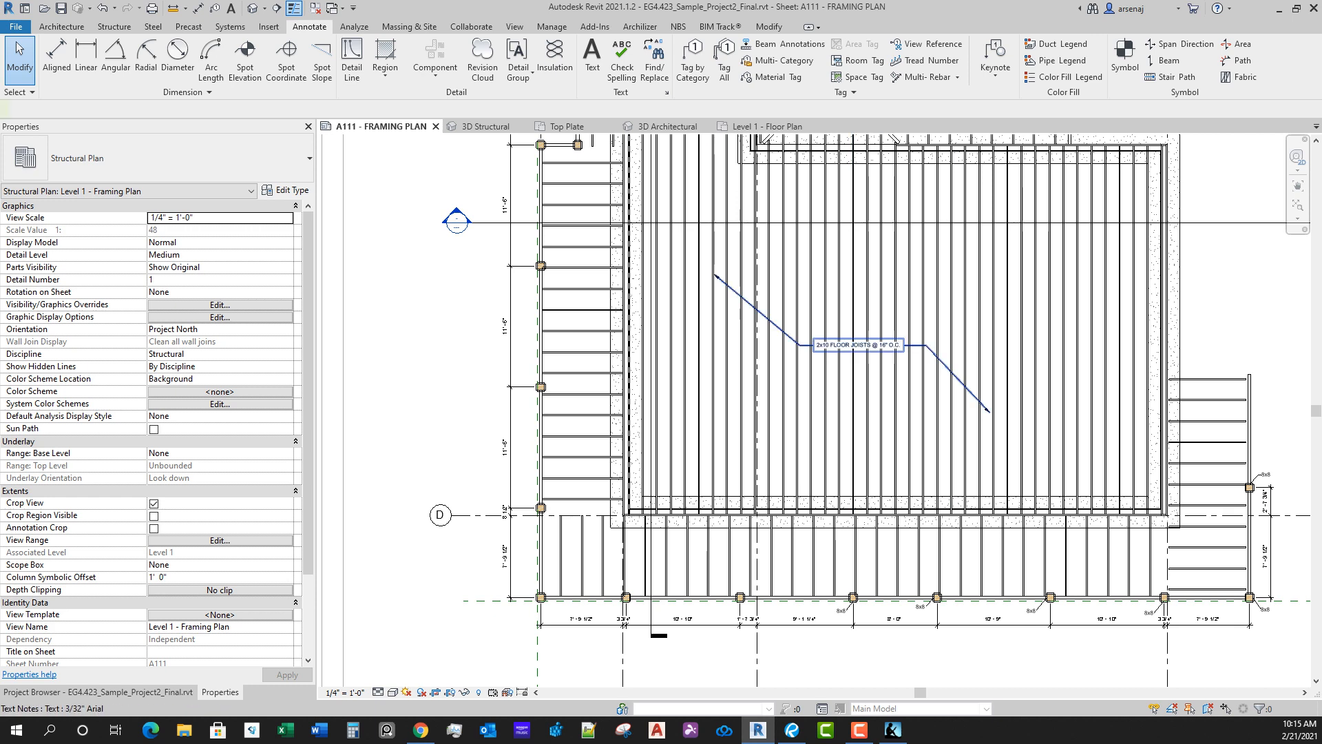
Step: Copy the main floor joist note straight down onto the deck joists below grid line D
click(853, 345)
key(c)
key(o)
click(847, 328)
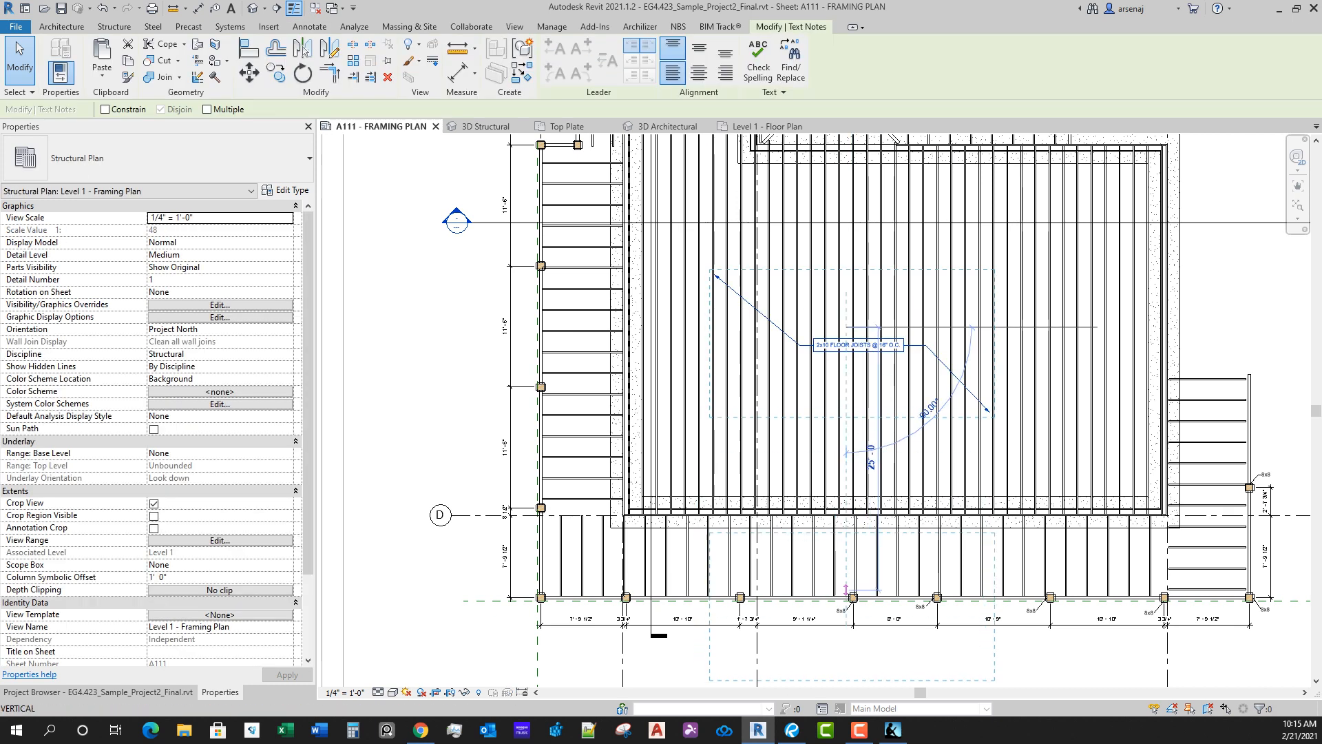
scroll(846, 591, up, 2)
click(847, 564)
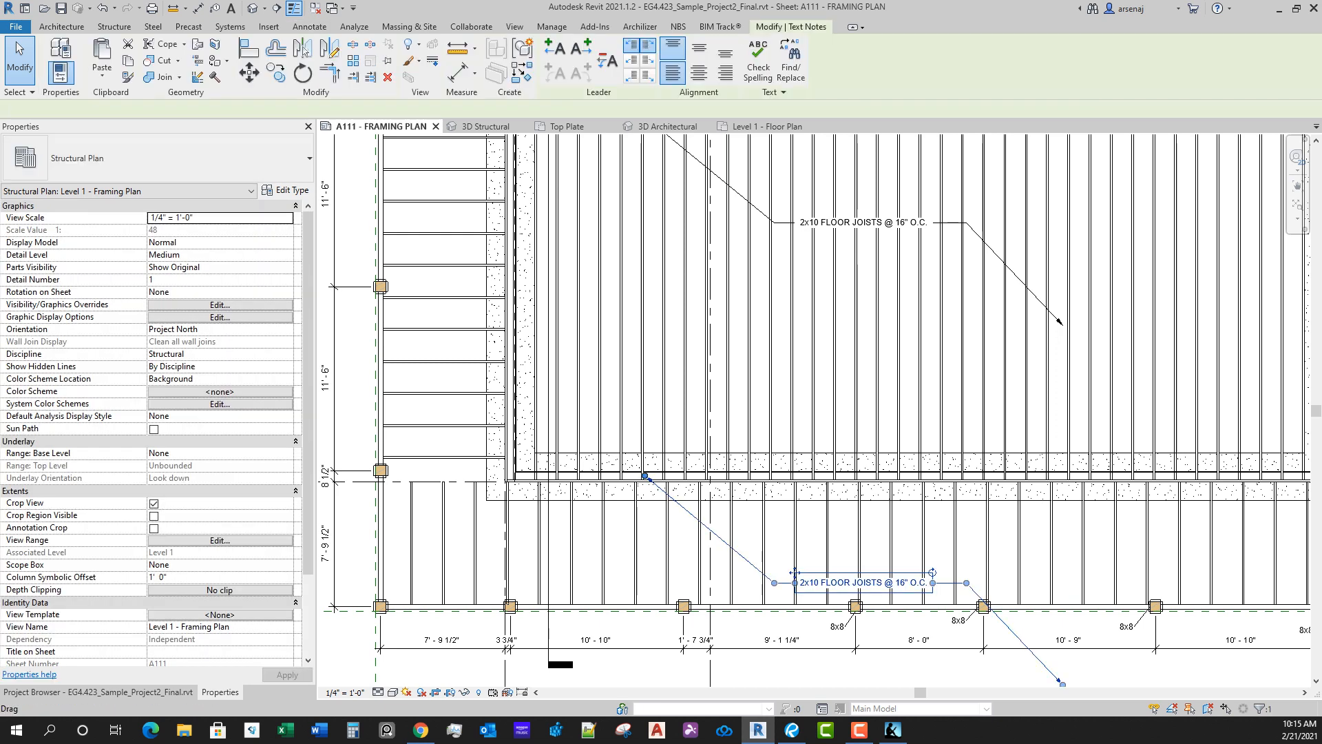
Step: Shorten the copied note's two leaders to end on the deck joists and reposition its text between them
drag(645, 475, 716, 539)
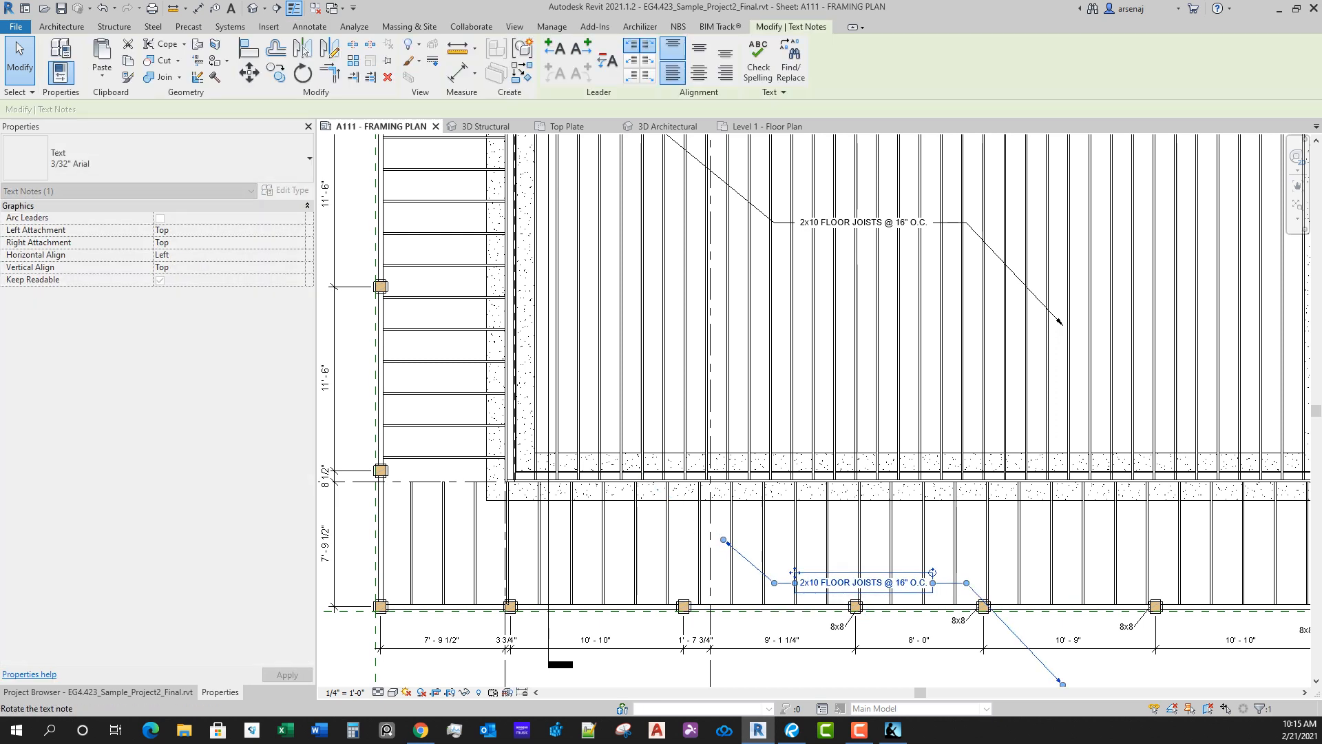
drag(795, 572, 775, 557)
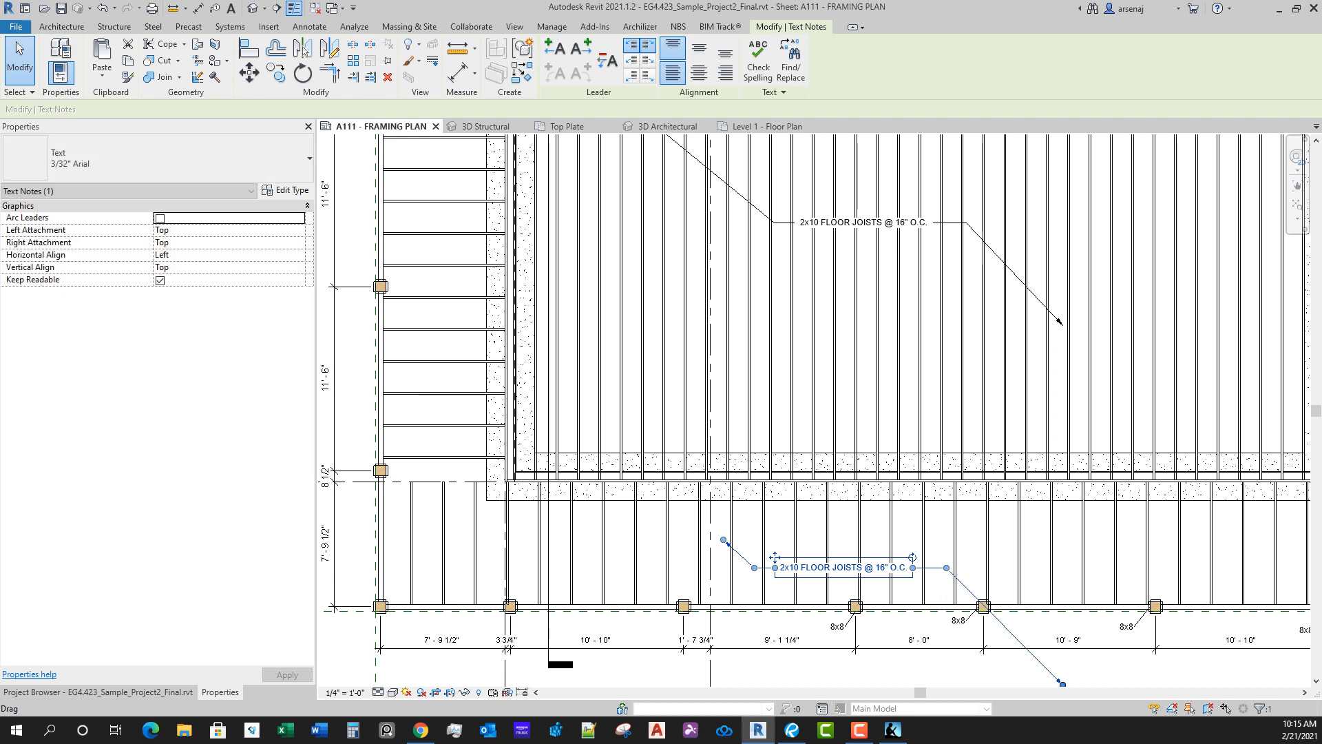
drag(1062, 685, 1031, 568)
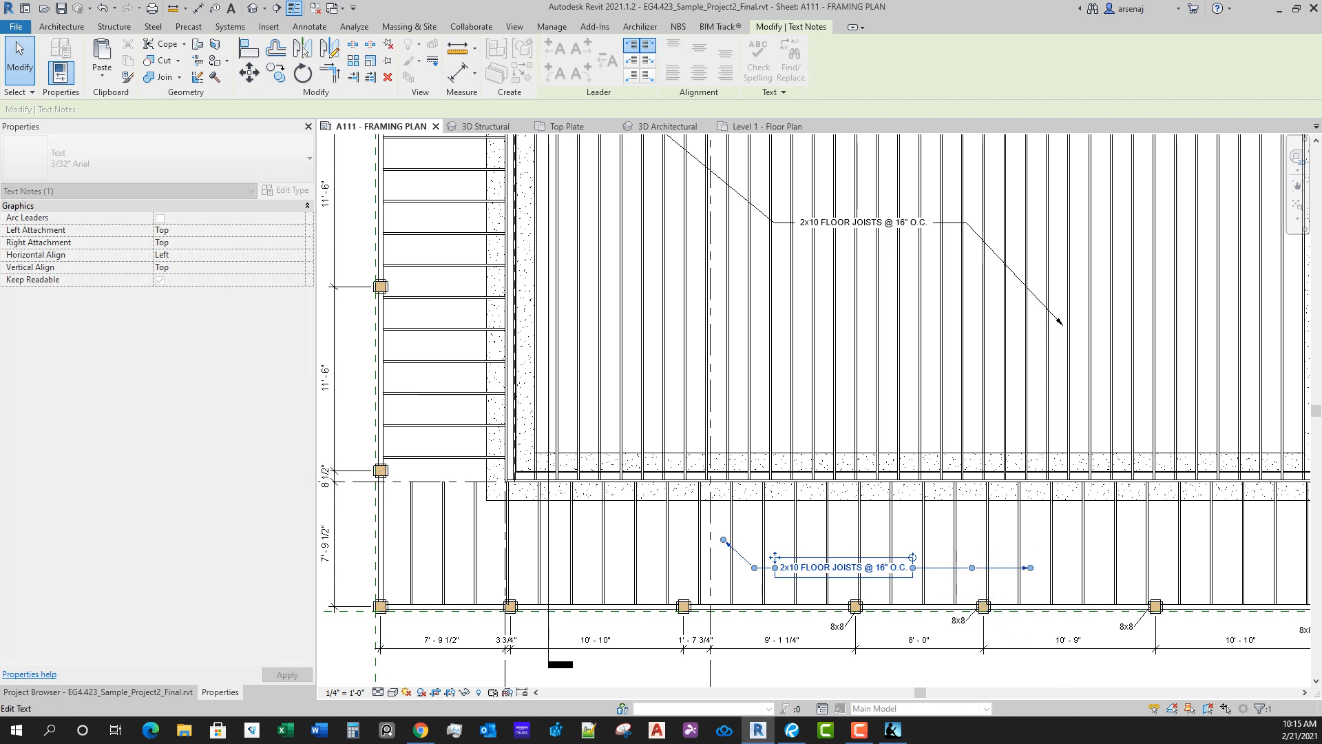
drag(775, 558, 723, 524)
key(Escape)
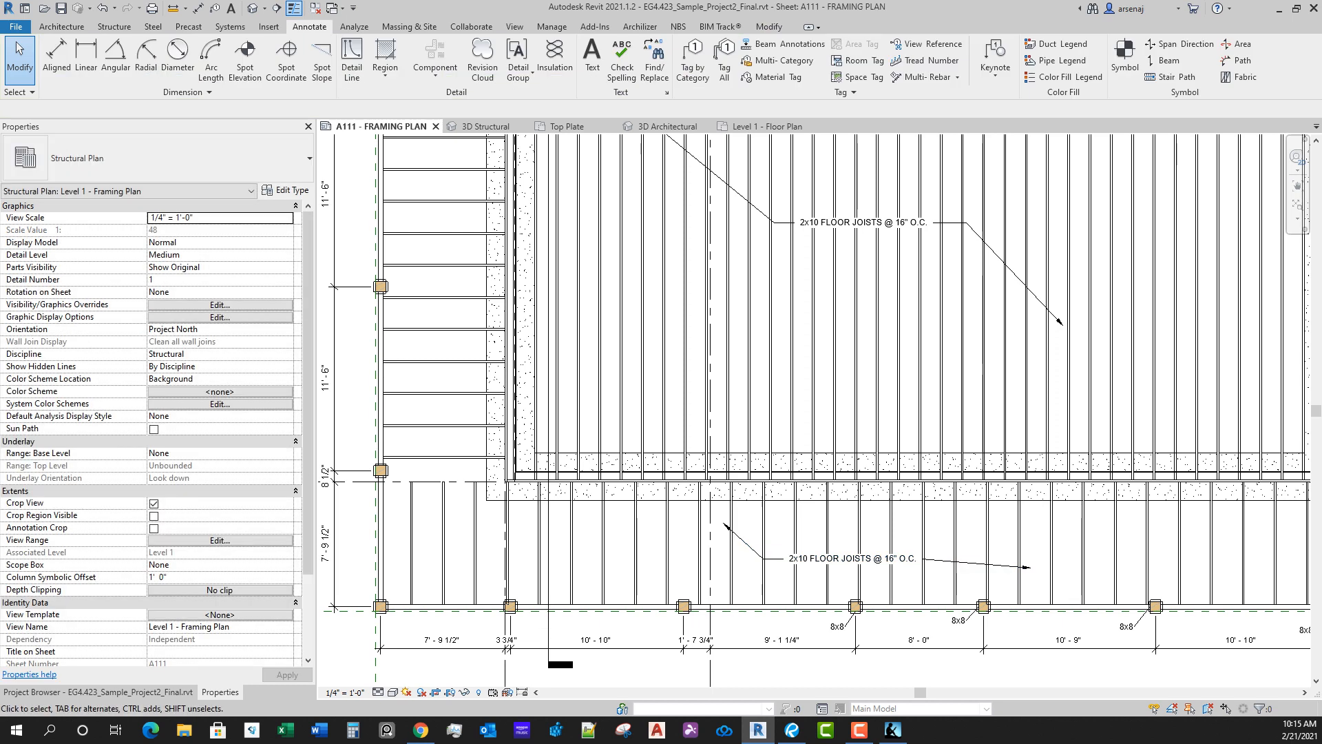
Step: Set the fixed spacing of the four deck beam systems around the house to 1' 4"
key(Tab)
click(751, 607)
scroll(370, 535, down, 3)
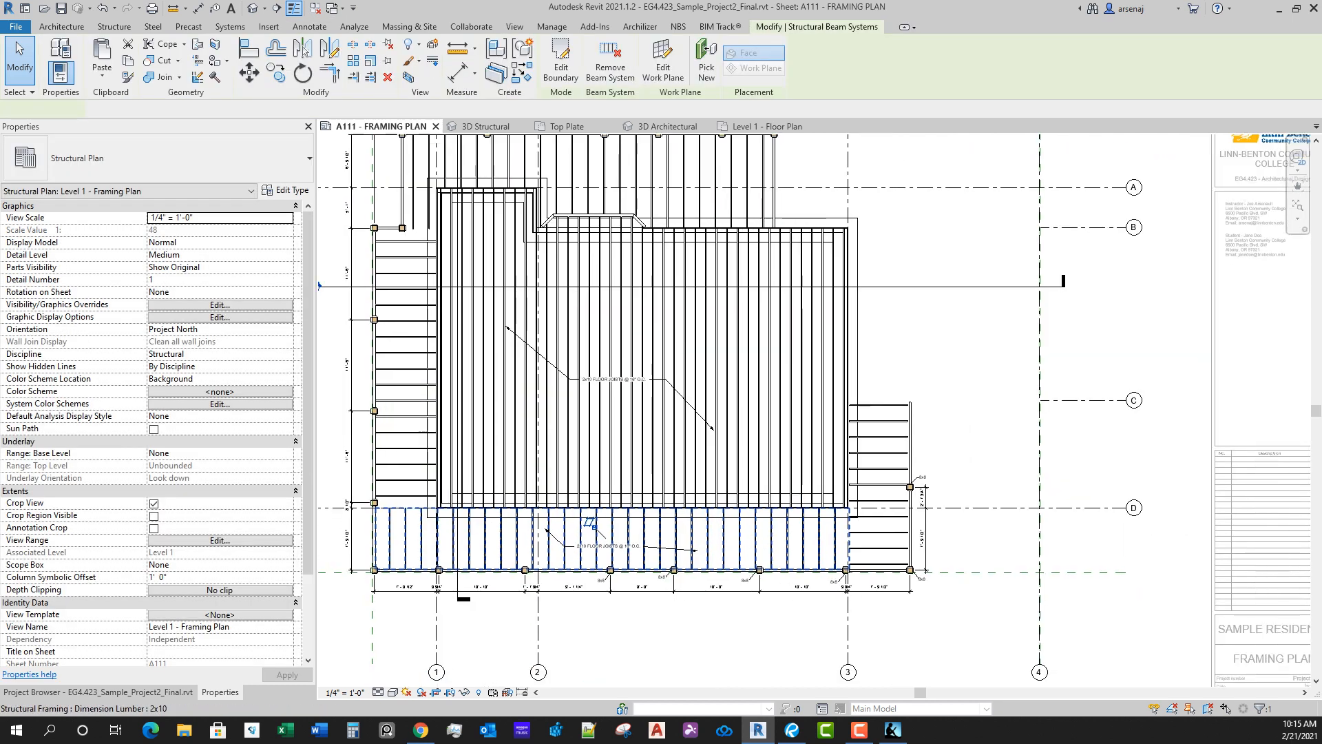
scroll(894, 511, up, 2)
key(Tab)
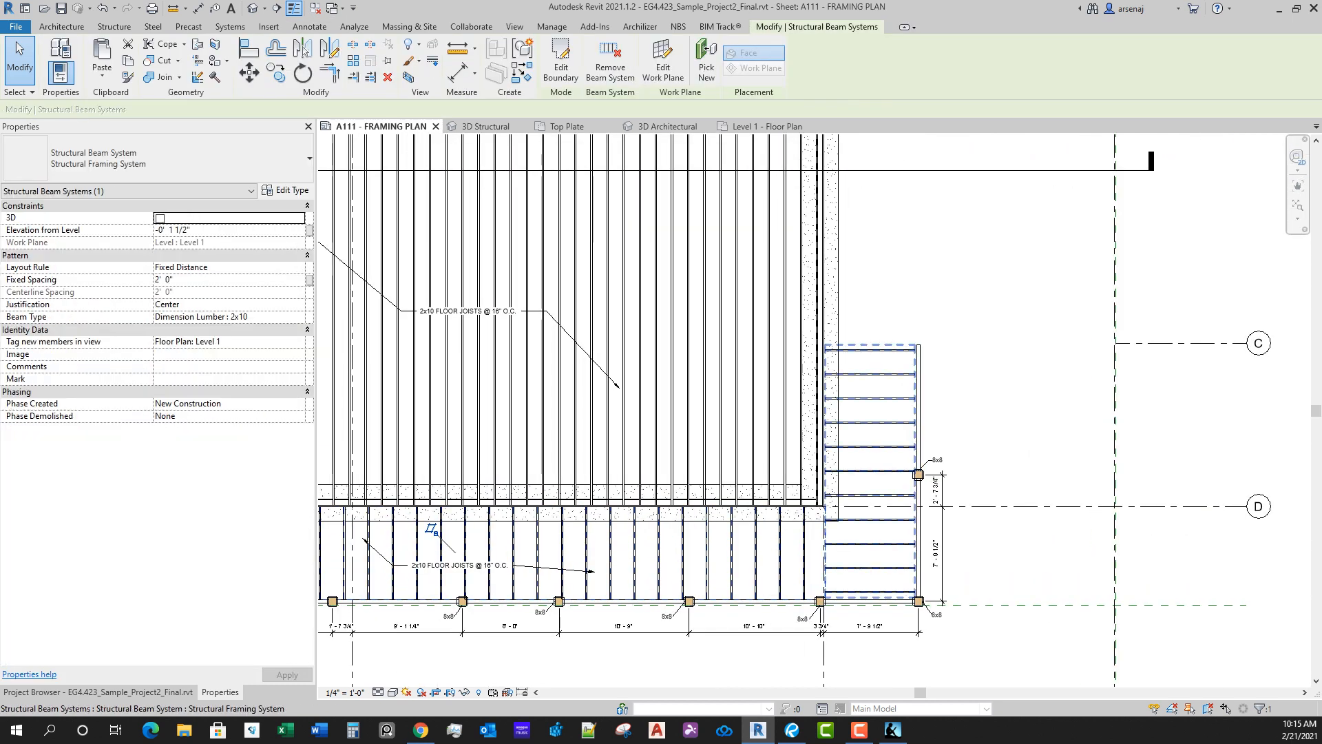
click(918, 536)
scroll(918, 535, down, 2)
middle_drag(918, 536, 1074, 554)
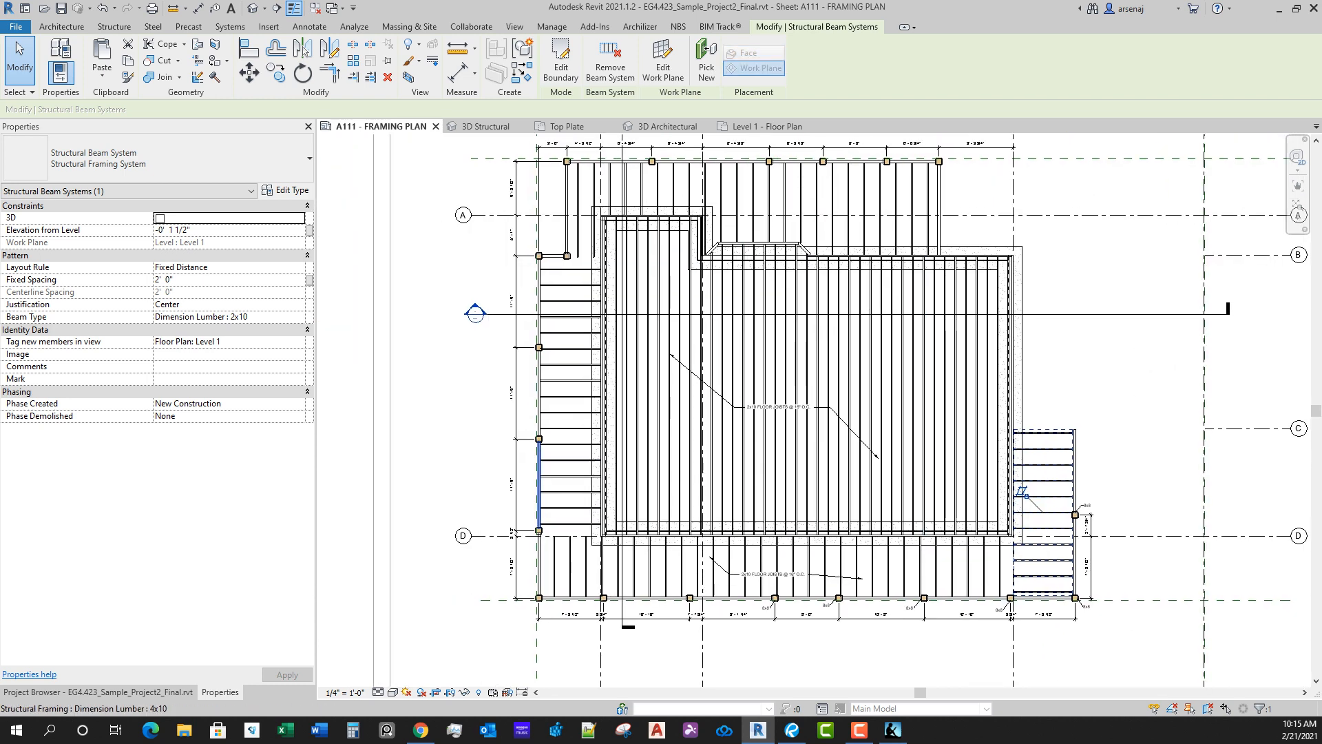
key(Tab)
ctrl+click(541, 414)
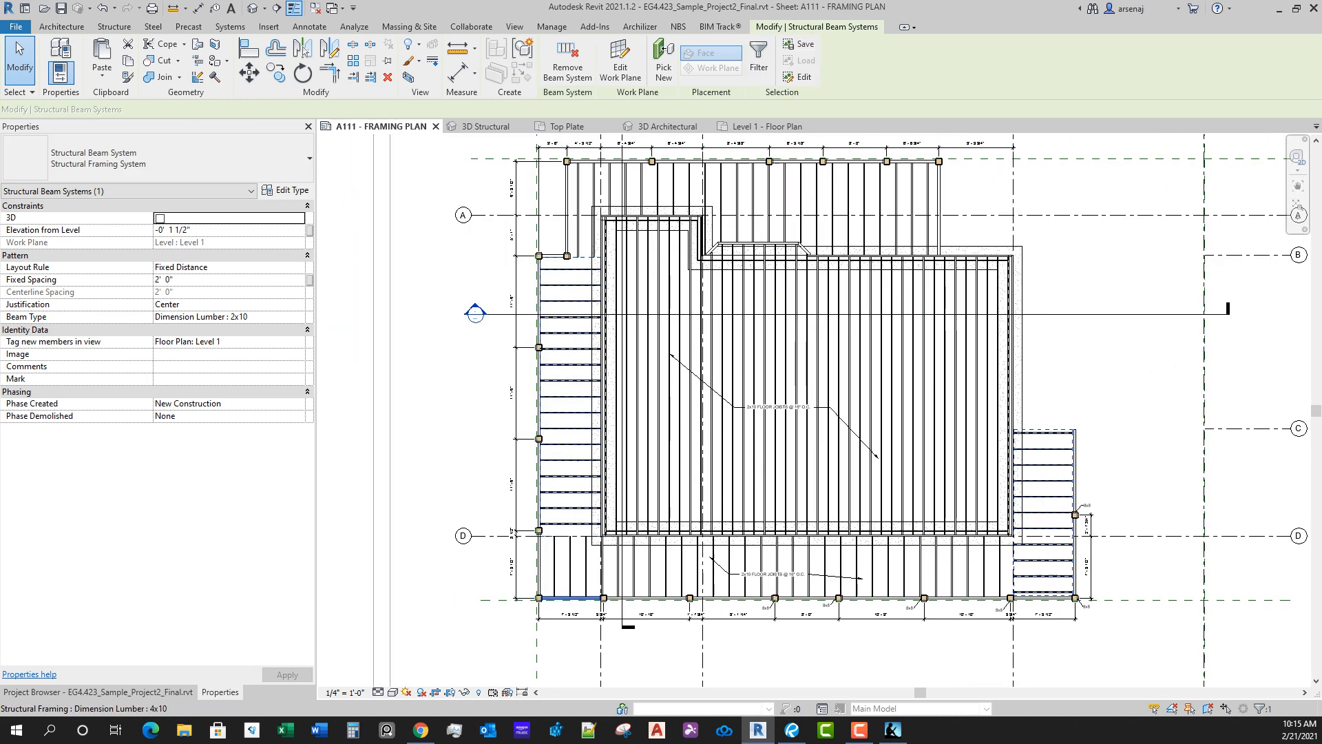
key(Tab)
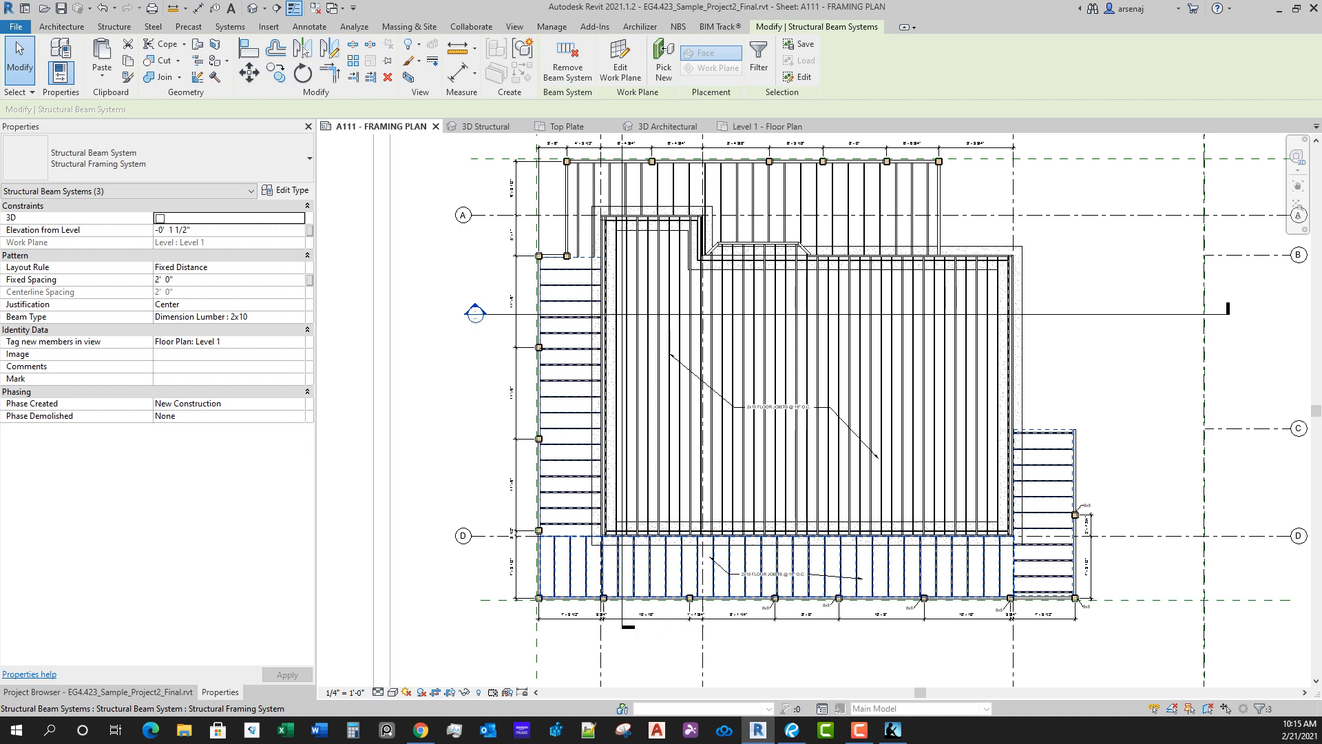
scroll(597, 207, up, 3)
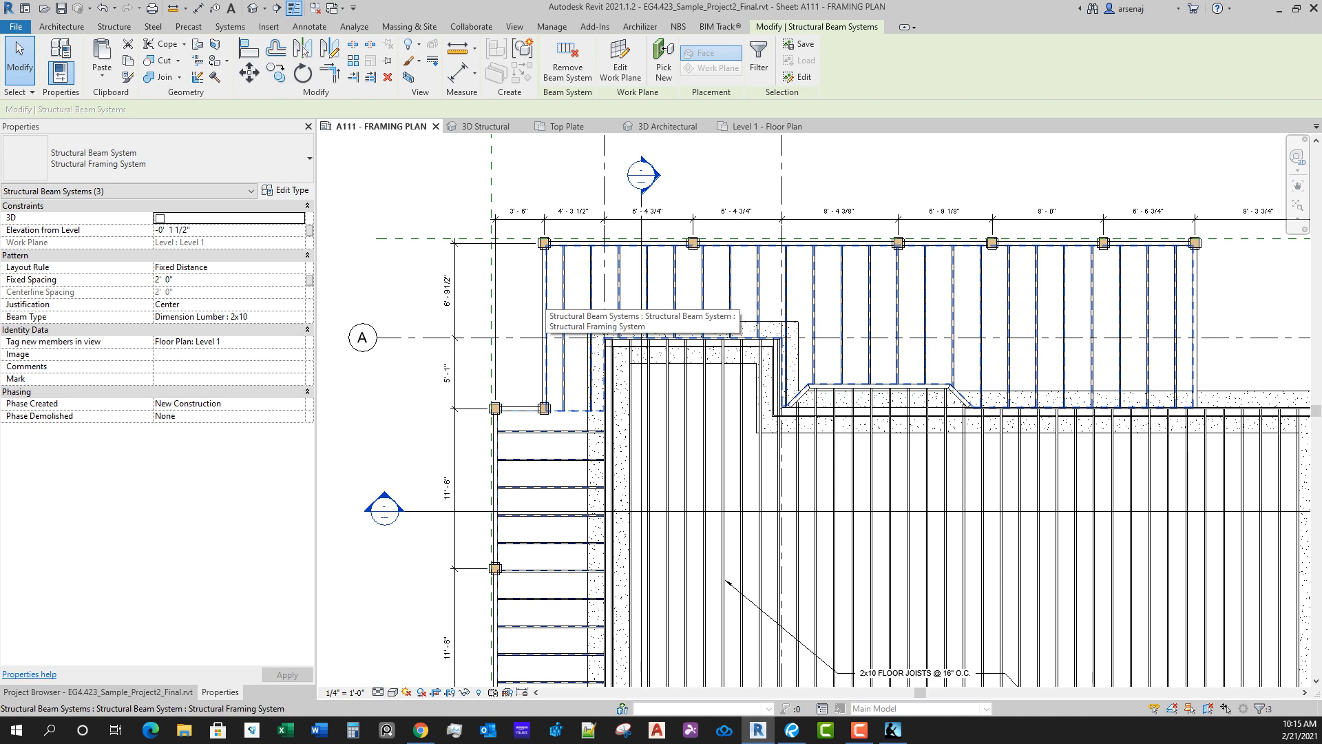
ctrl+click(546, 295)
click(82, 279)
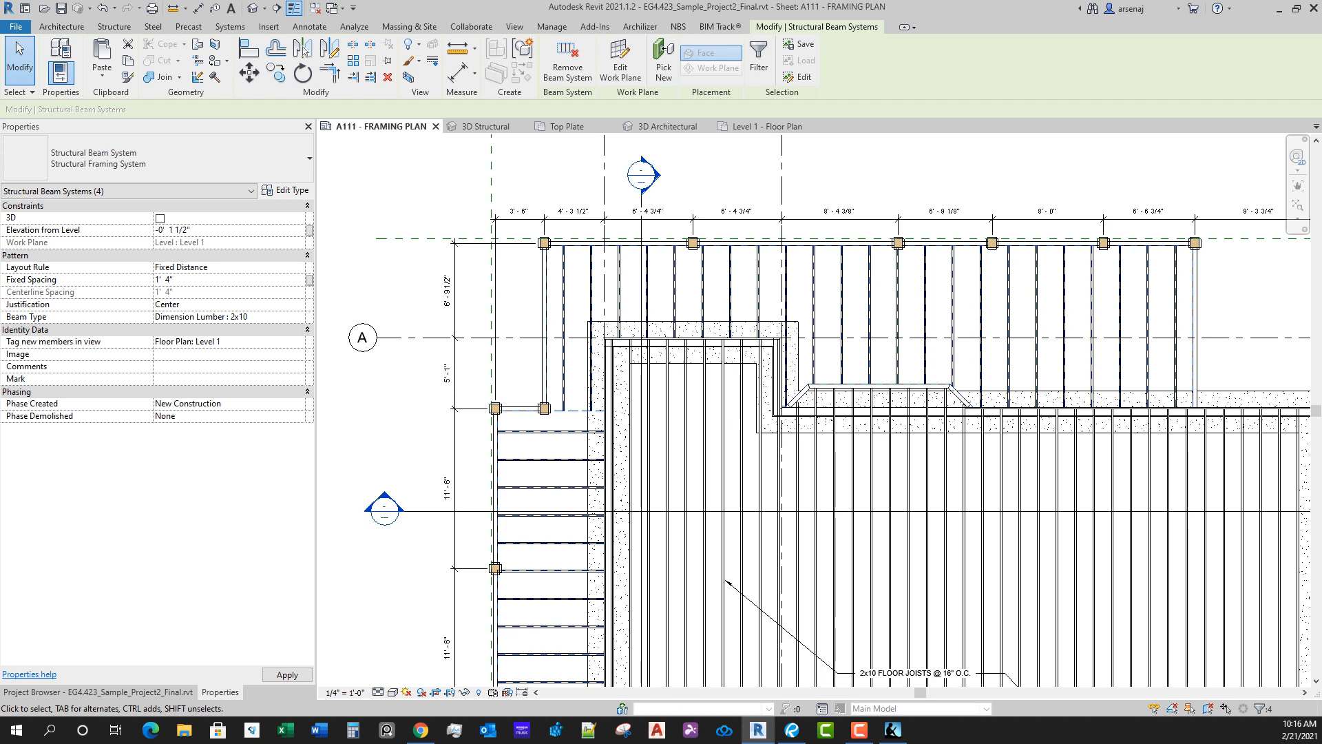
middle_drag(1061, 585, 896, 389)
scroll(895, 389, down, 2)
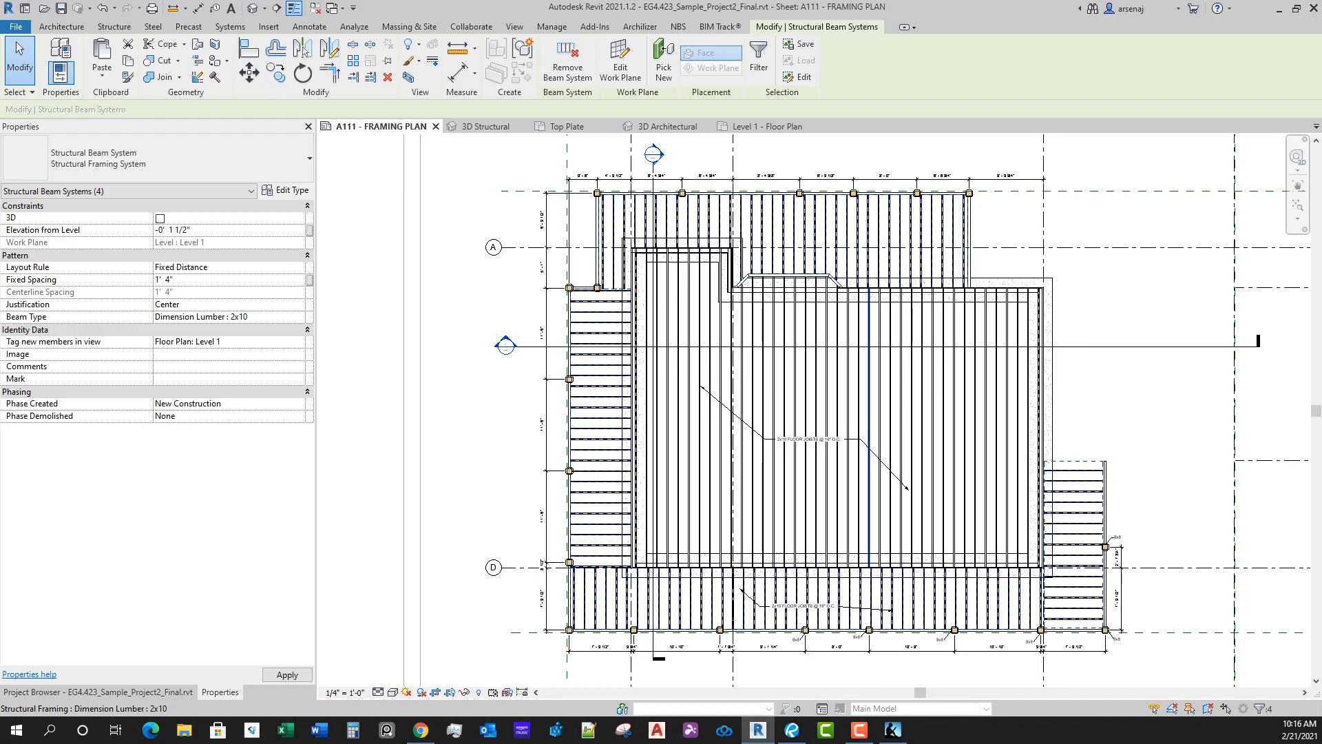
middle_drag(1109, 541, 1067, 473)
scroll(1082, 503, down, 1)
key(Escape)
Step: Edit the boundary of the deck beam system east of grid 3, aligning its outer and lower edges to the 4x10 beam centerlines
scroll(1071, 479, up, 4)
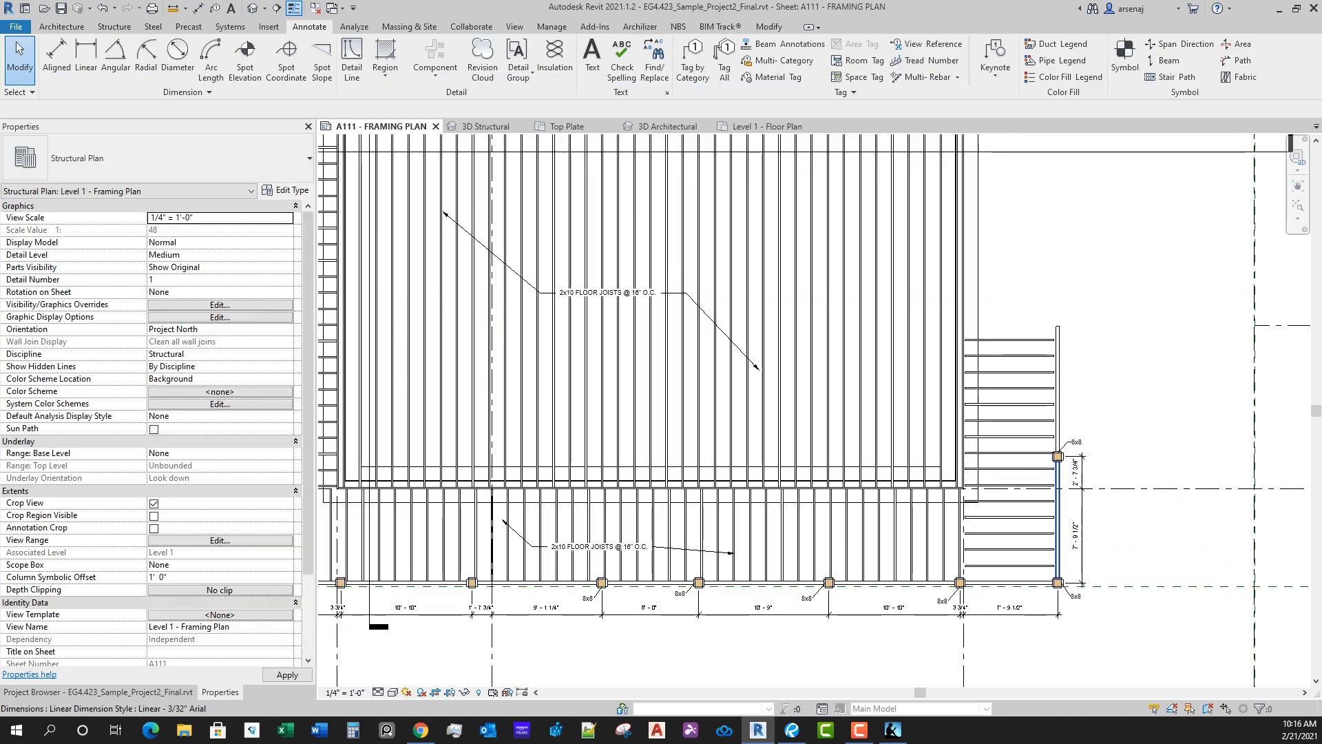
scroll(1049, 590, up, 4)
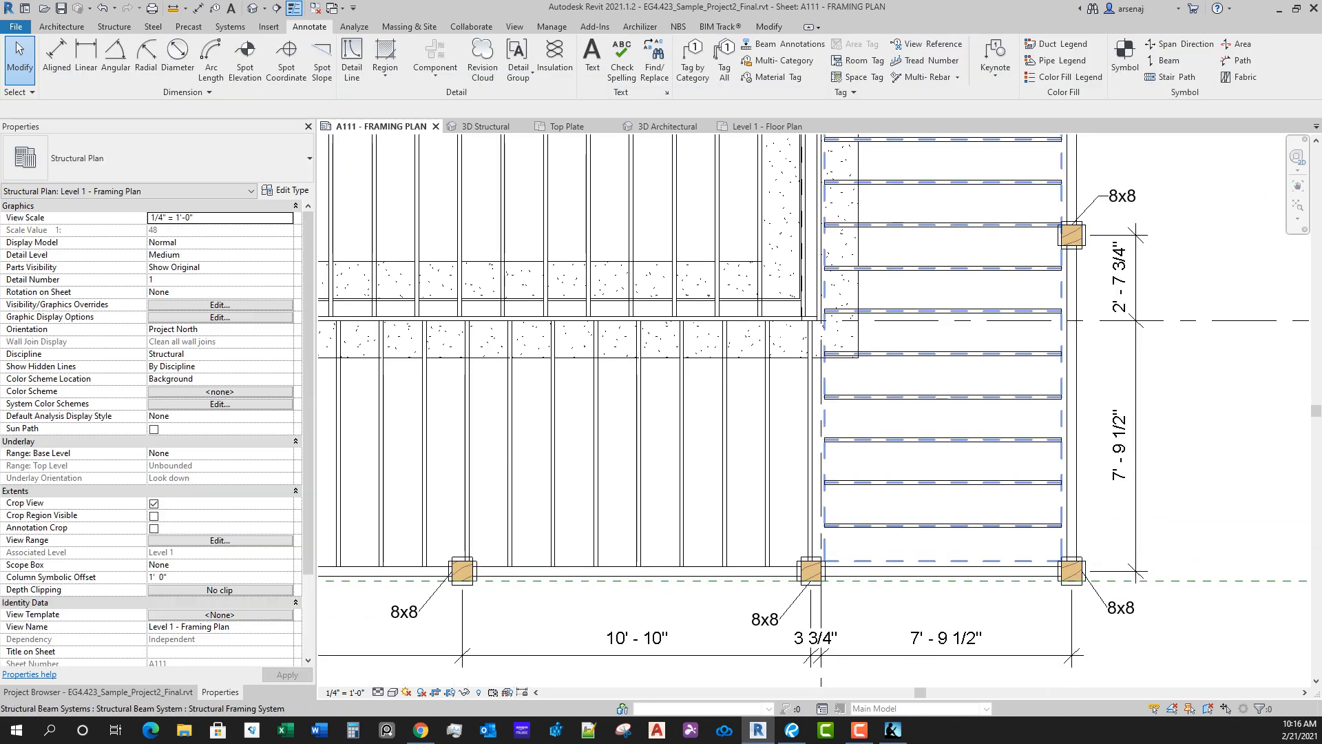
double_click(1062, 534)
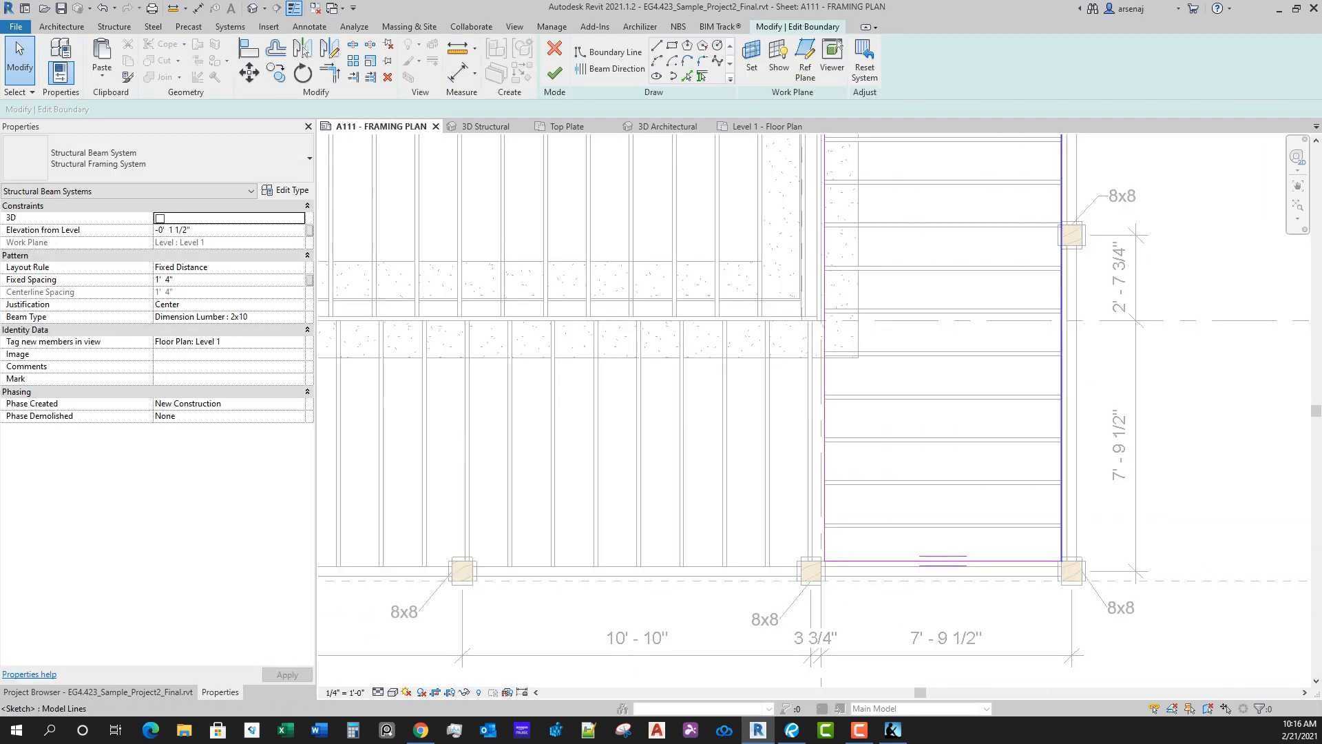
key(a)
key(l)
scroll(1062, 465, up, 1)
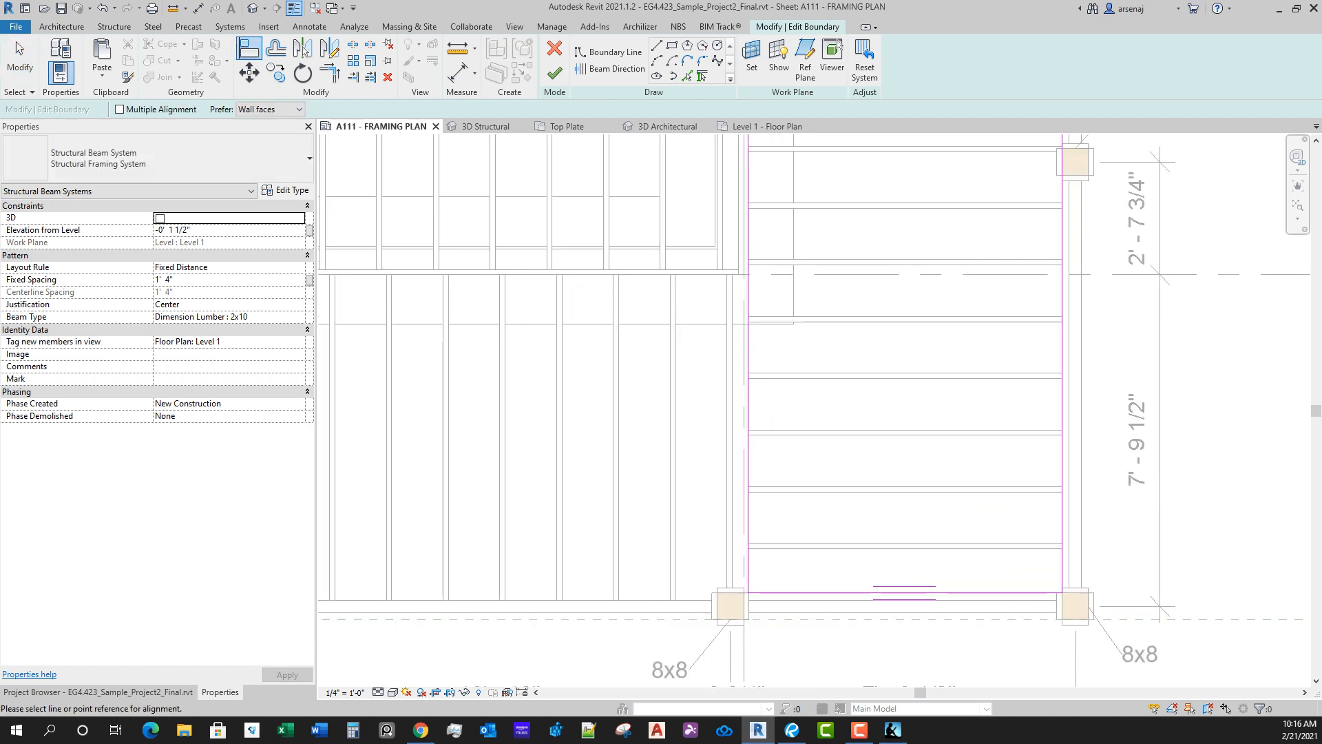
click(1062, 467)
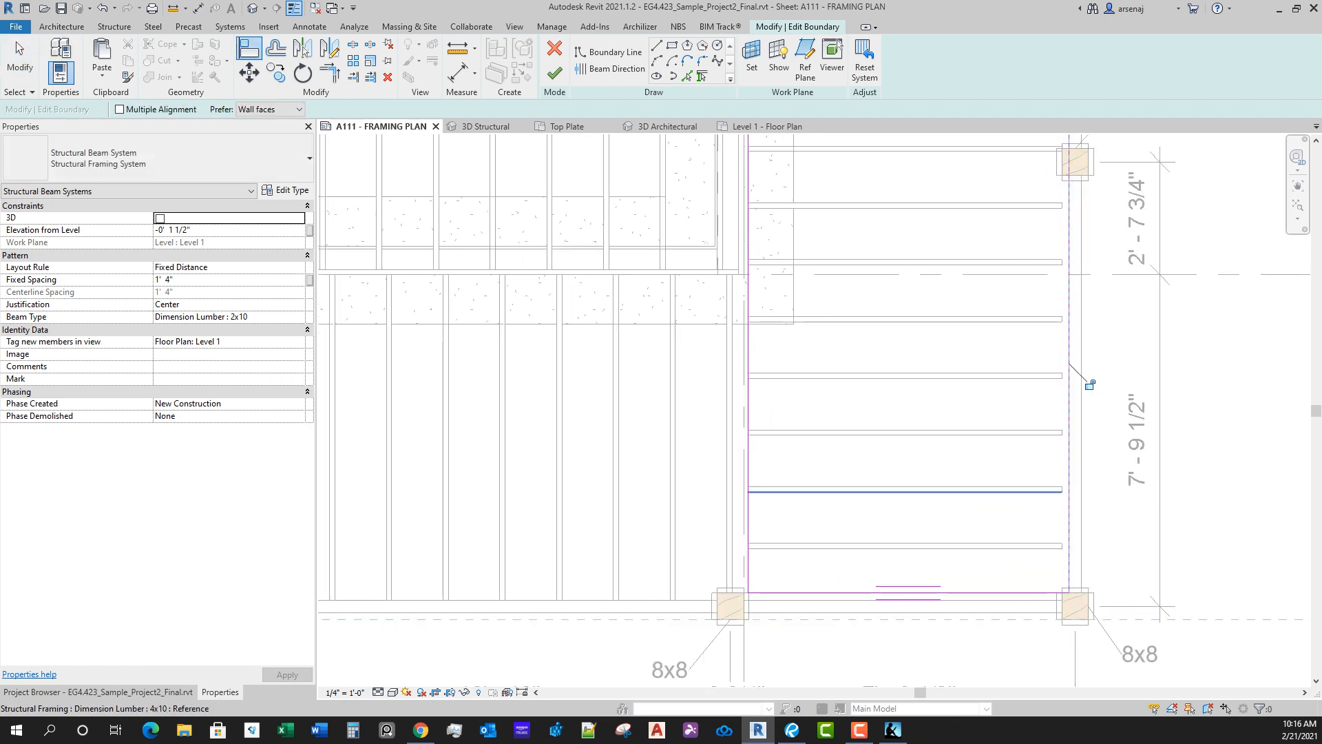
click(905, 593)
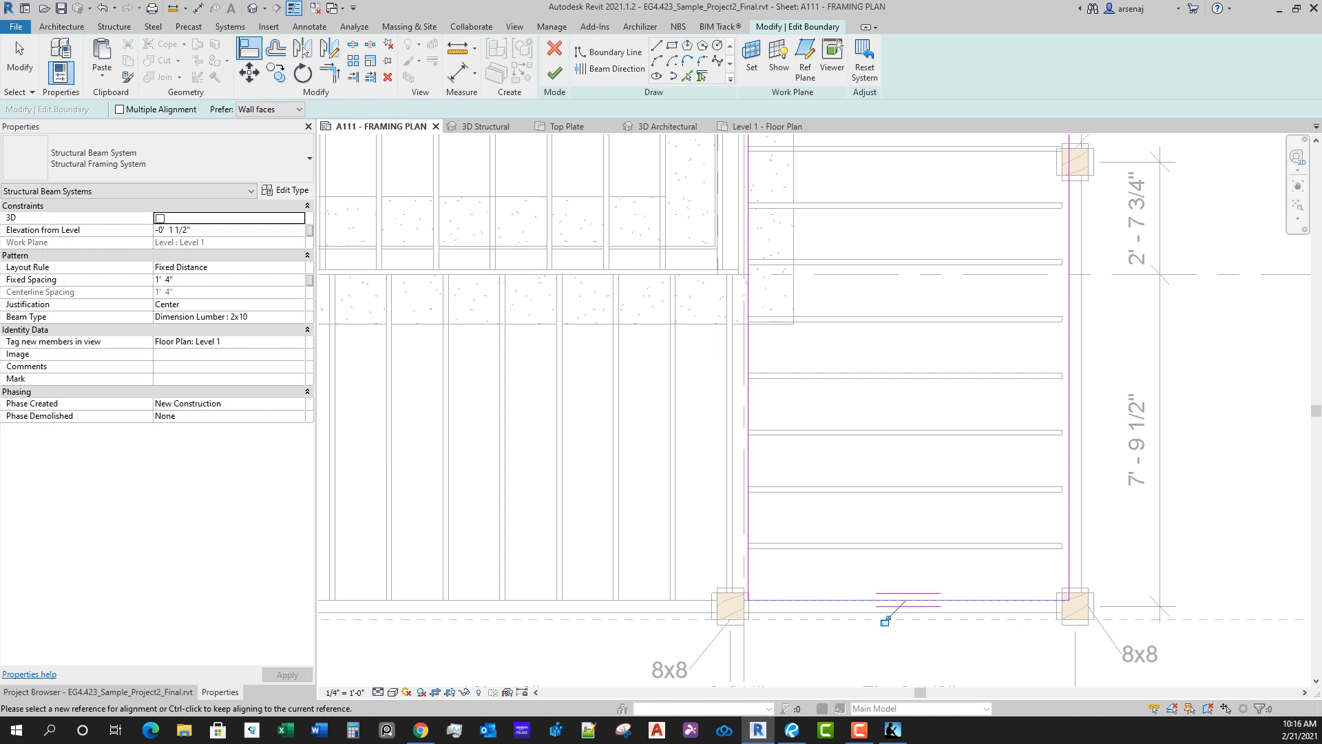
Step: Align the house-side edge of that beam system's boundary to grid line 3 and finish the boundary edit
scroll(779, 417, up, 1)
middle_drag(779, 417, 791, 492)
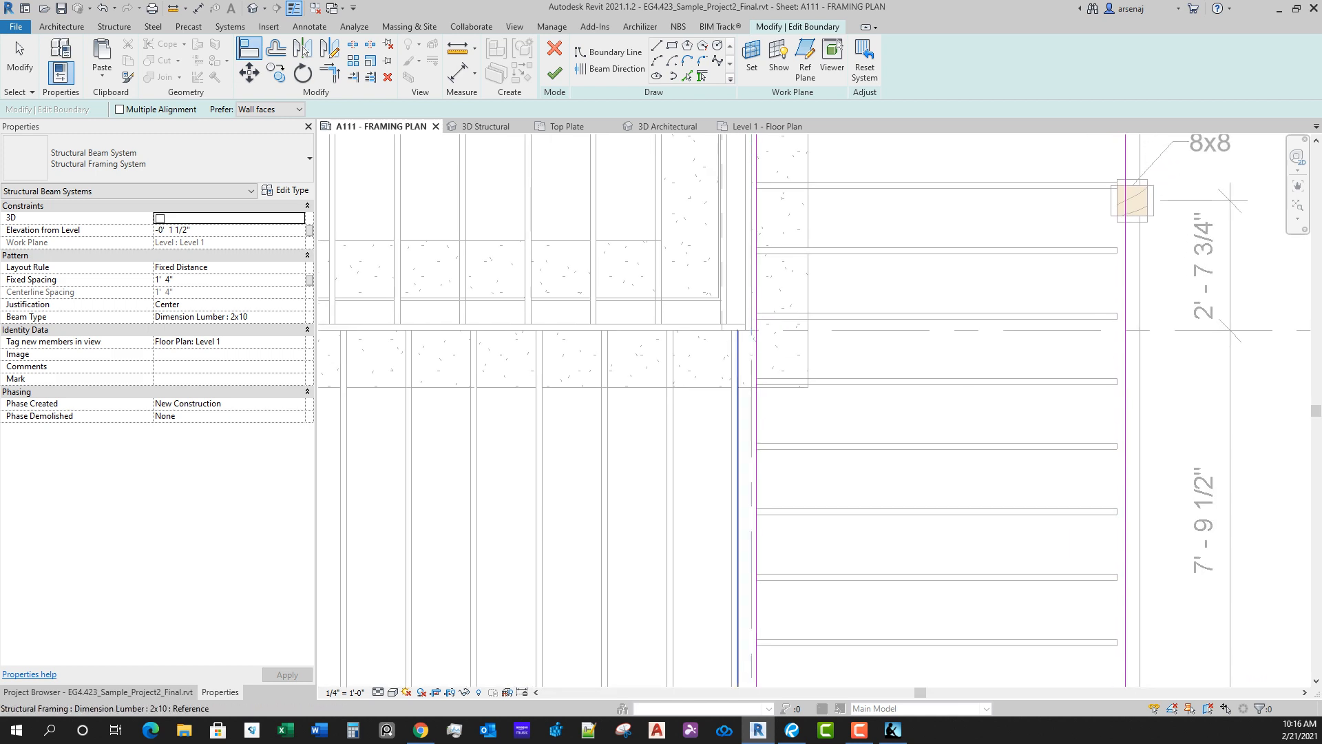
click(738, 482)
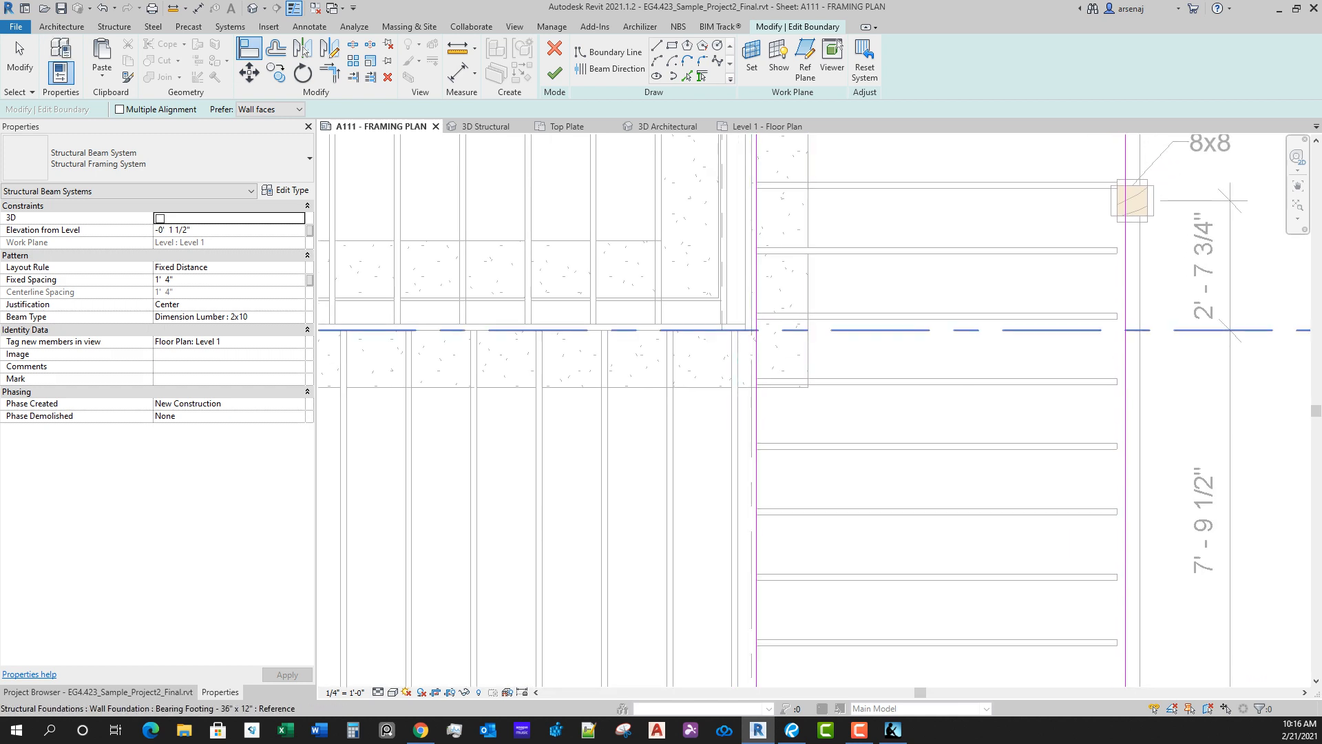
click(752, 407)
click(756, 406)
scroll(858, 411, down, 3)
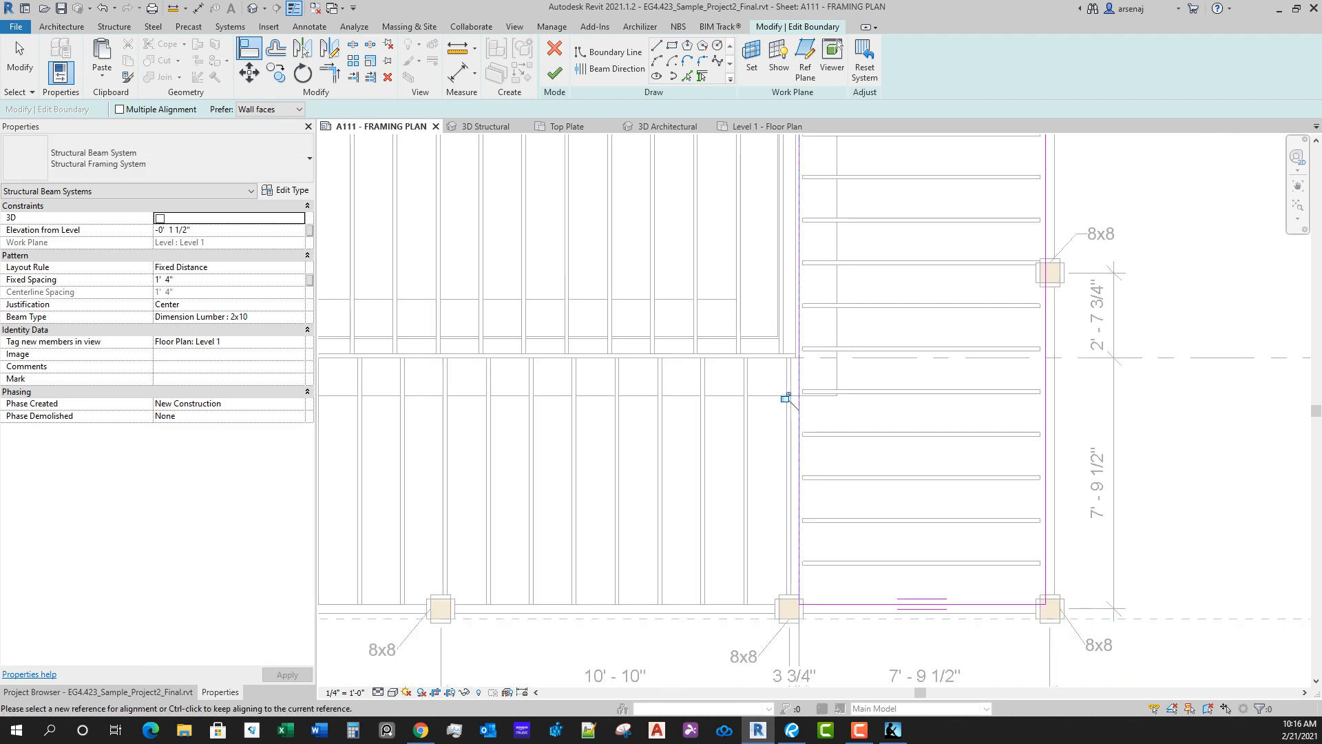
scroll(857, 407, down, 1)
middle_drag(857, 276, 850, 541)
scroll(889, 399, up, 2)
middle_drag(889, 399, 851, 511)
scroll(966, 356, down, 4)
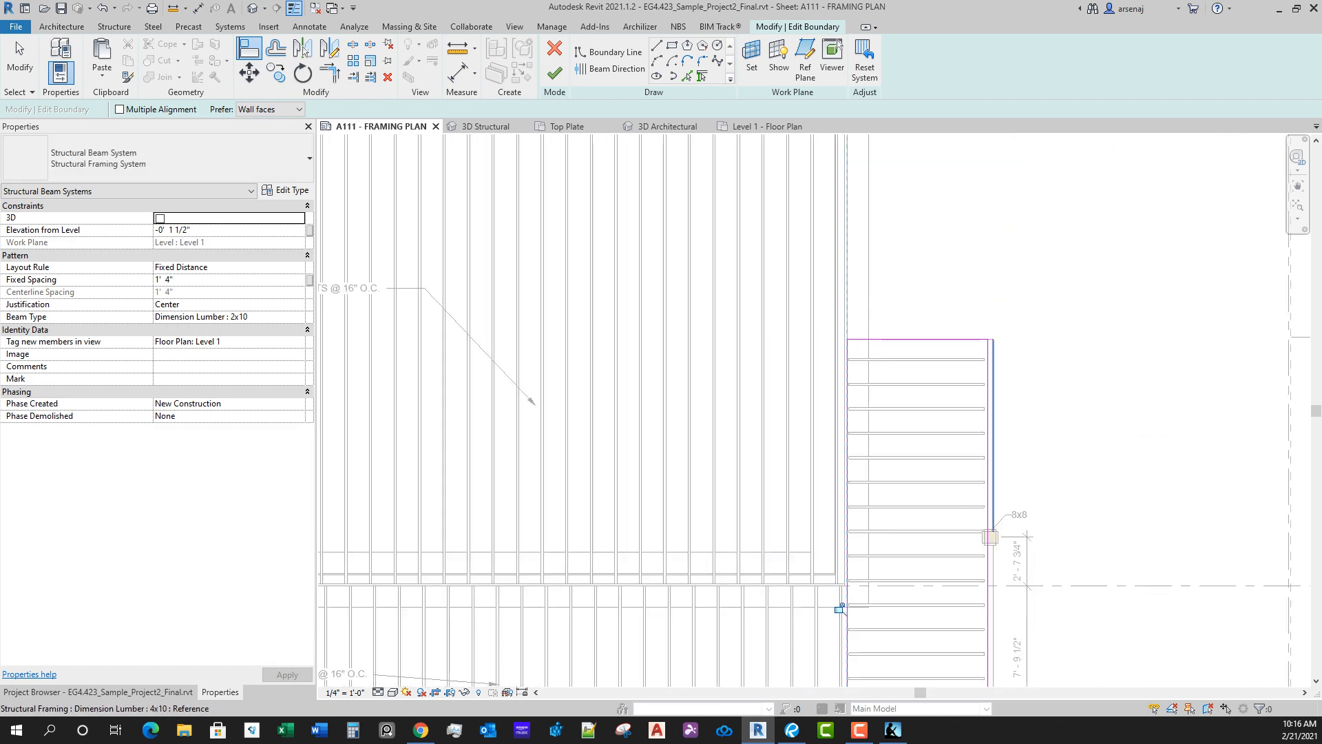
scroll(982, 413, up, 1)
click(555, 73)
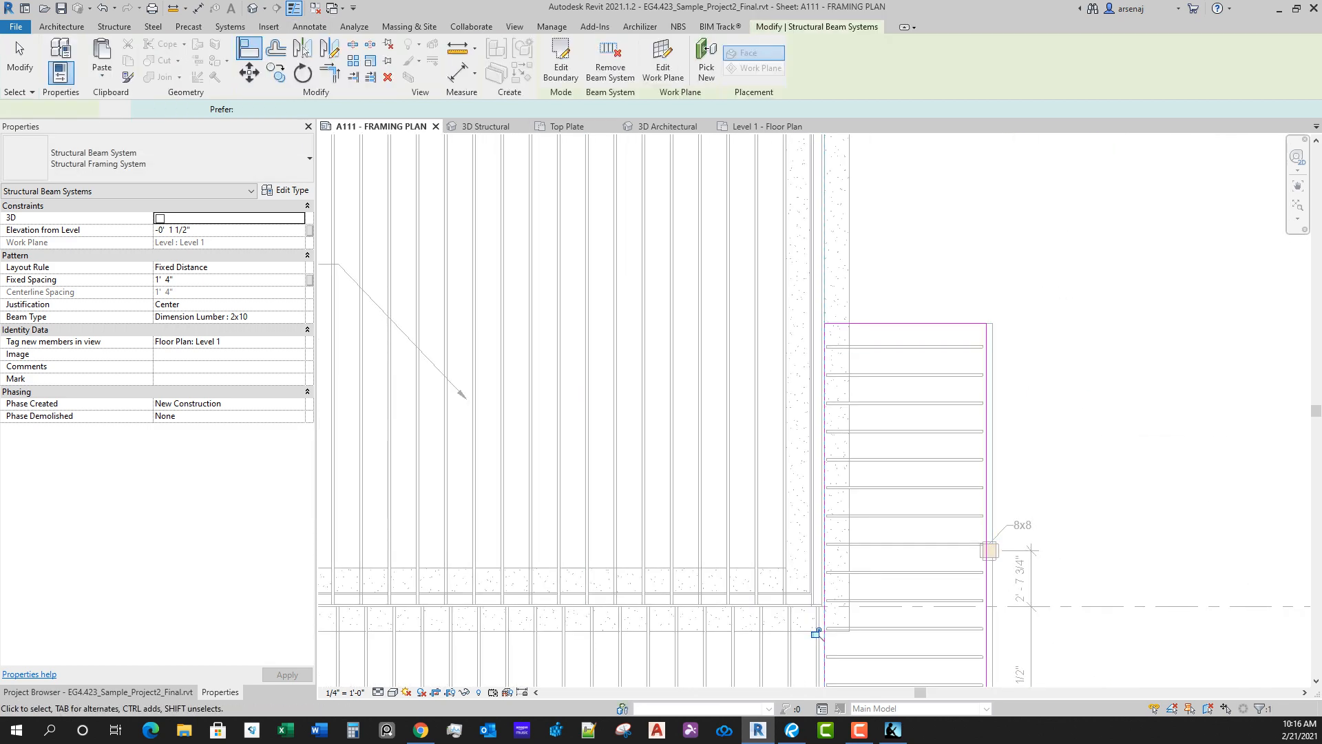
scroll(1147, 459, down, 1)
click(1147, 460)
scroll(1052, 450, down, 5)
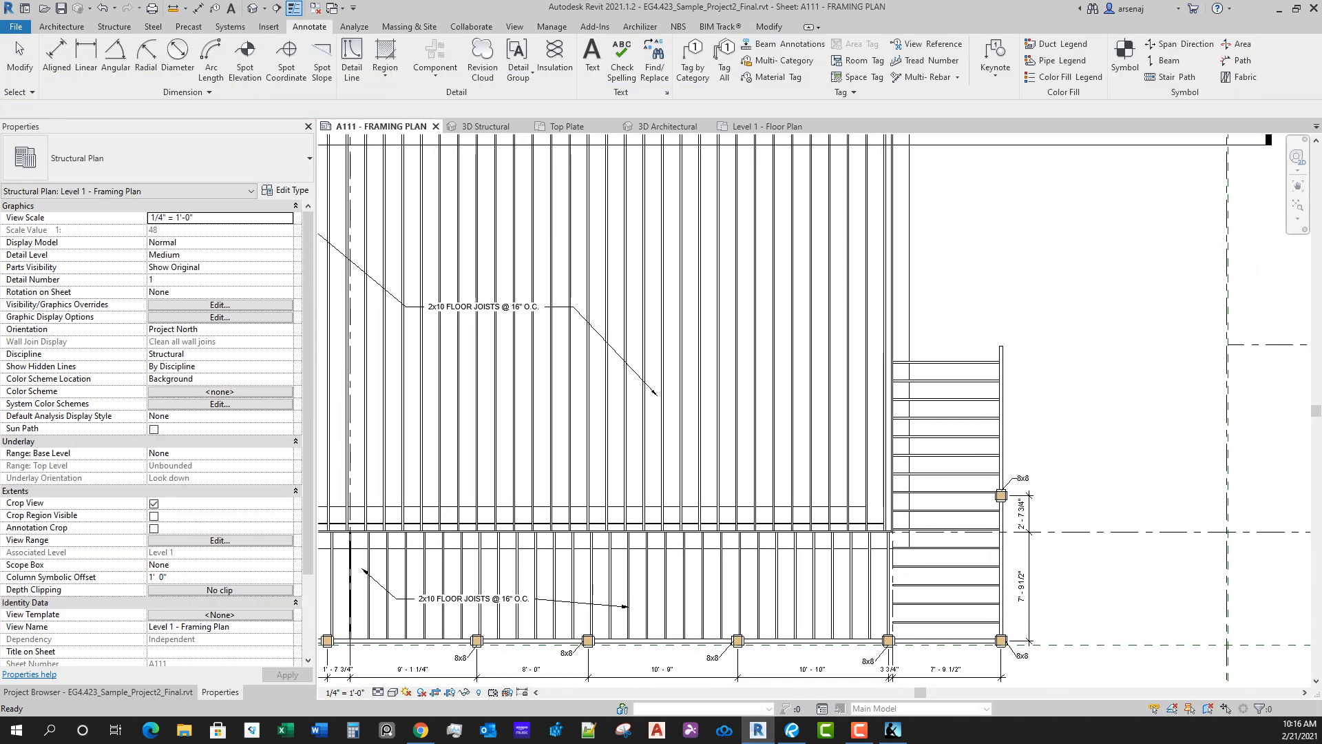
middle_drag(1041, 433, 997, 448)
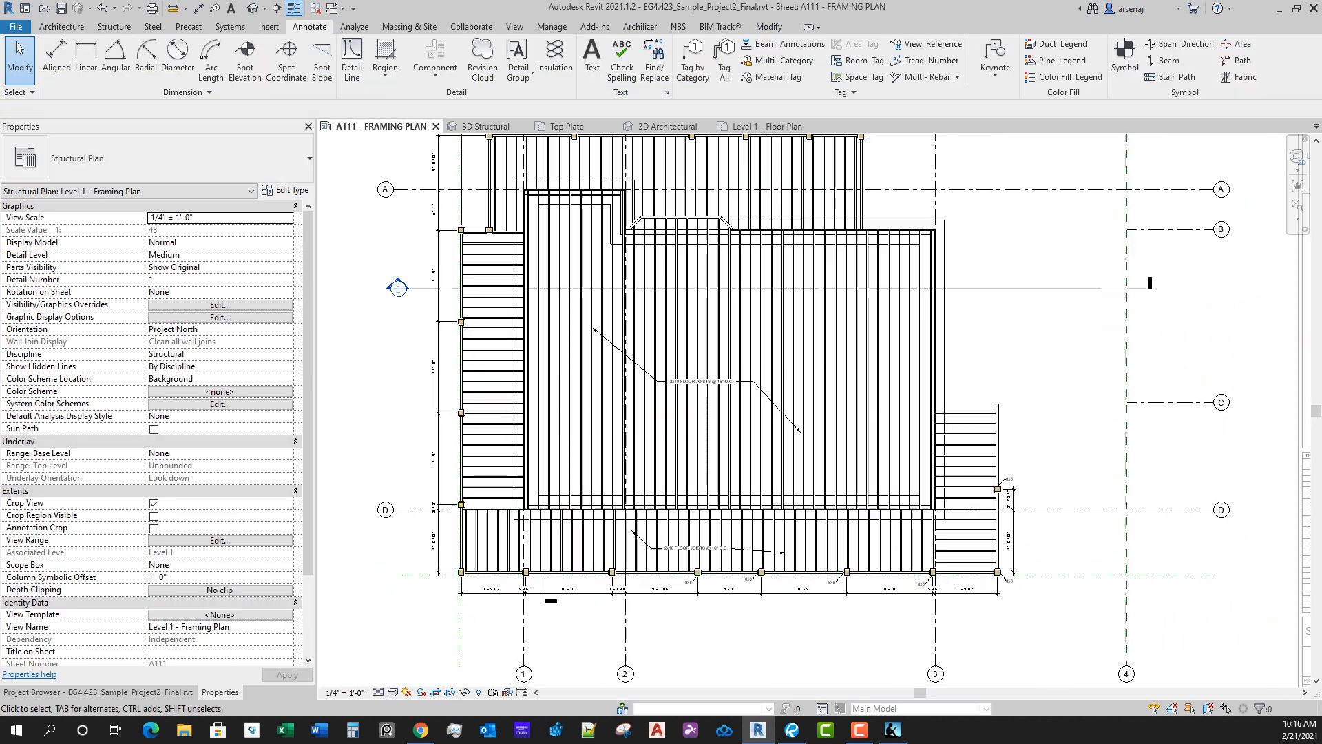
key(v)
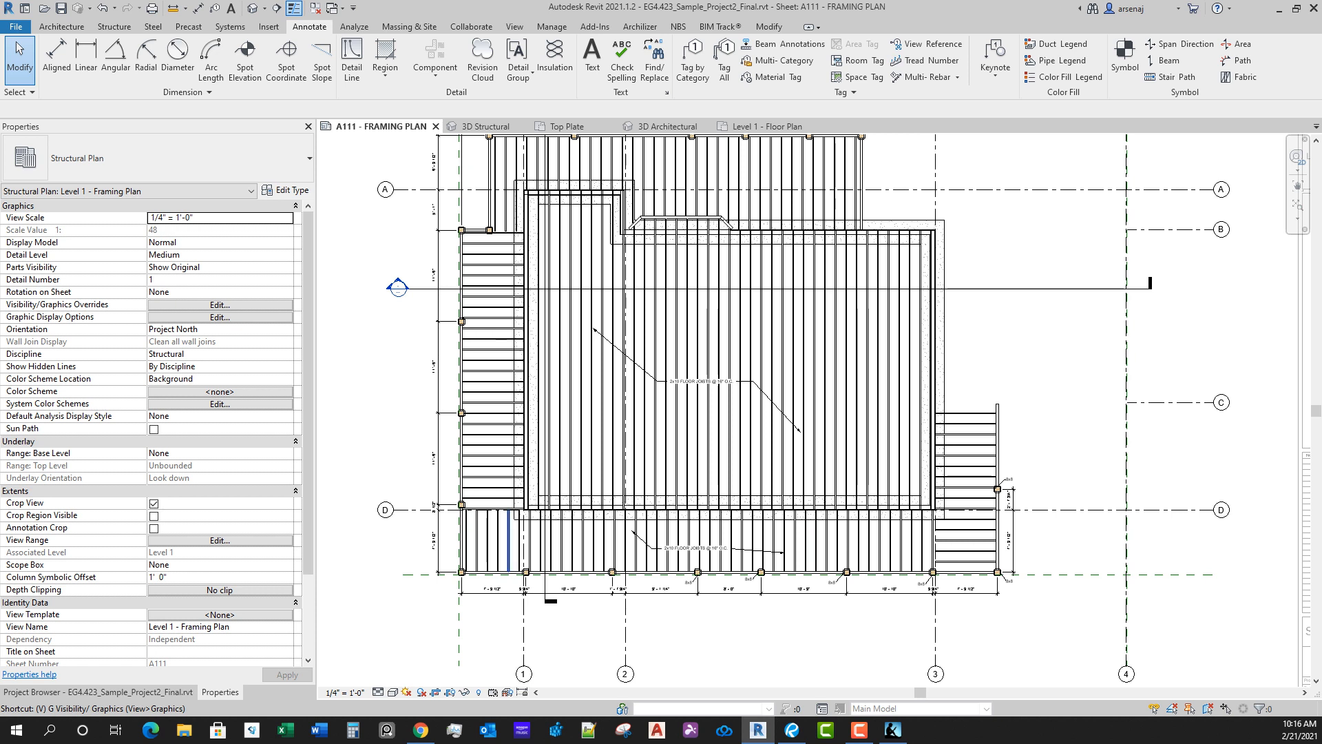
key(g)
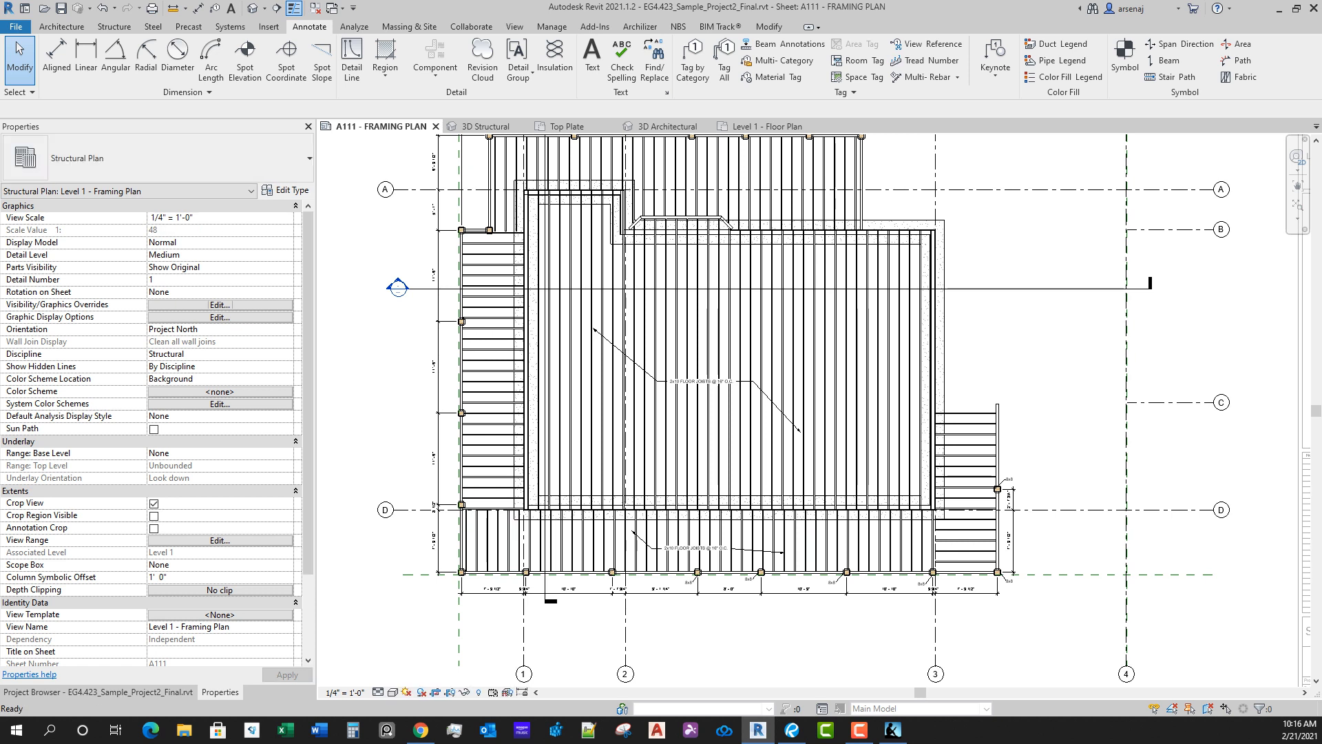
key(Escape)
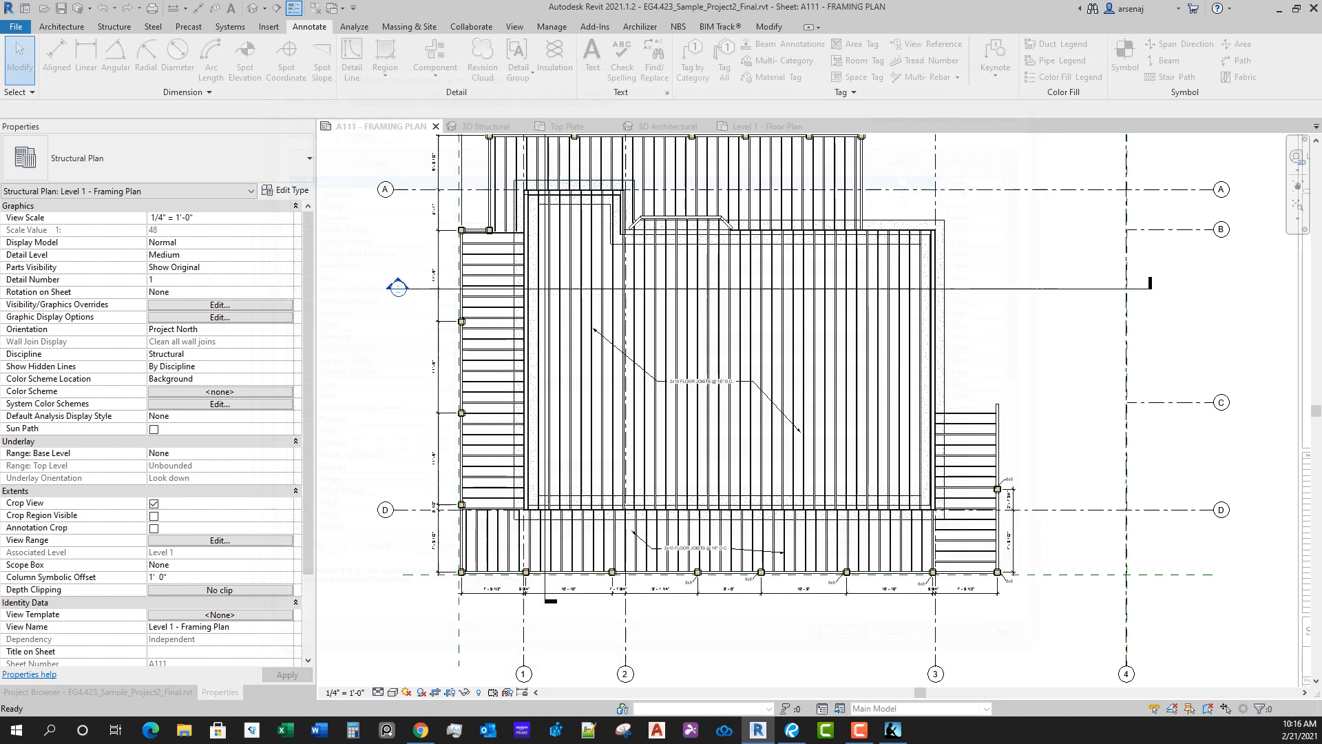
Step: Open the choice of floor tools for adding a floor to the framing plan
click(113, 26)
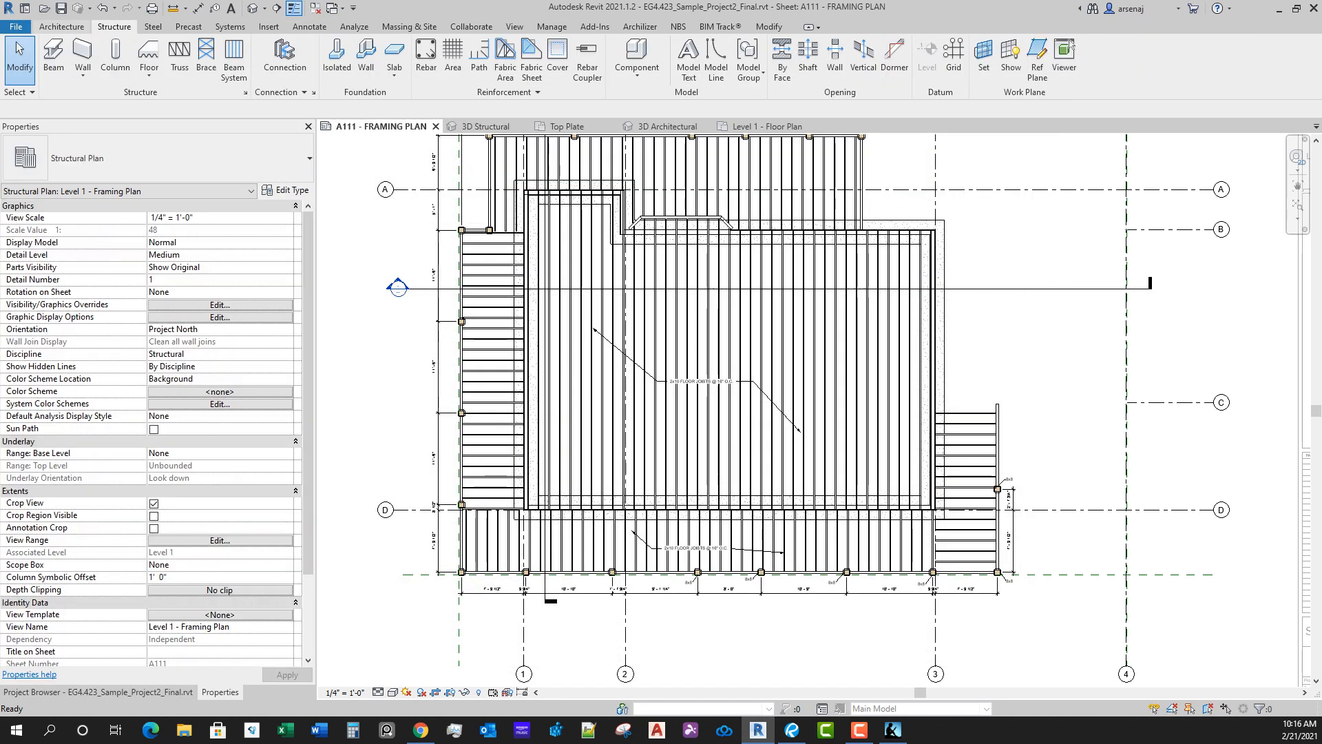
click(149, 74)
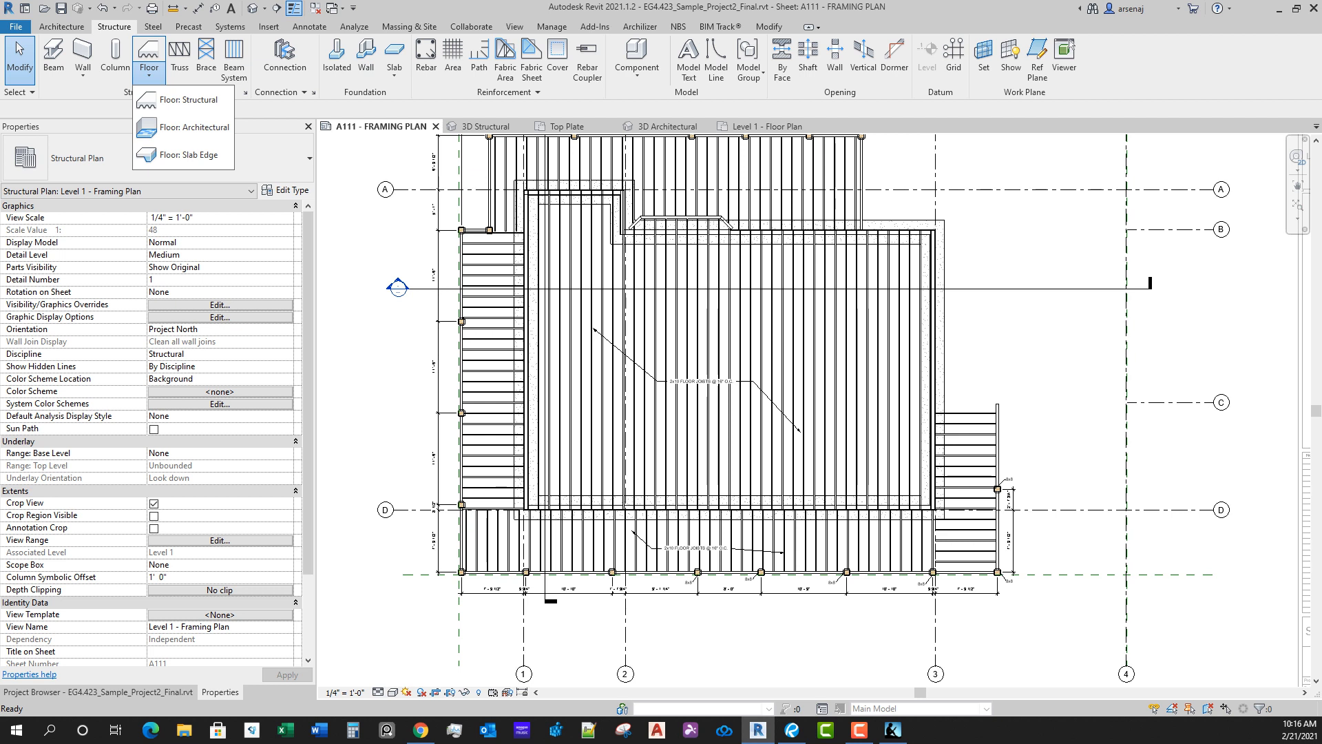
Step: Create a rectangular 6" foundation slab about 26' 6" by 17' east of grid 3, between grids B and C
click(149, 75)
click(394, 75)
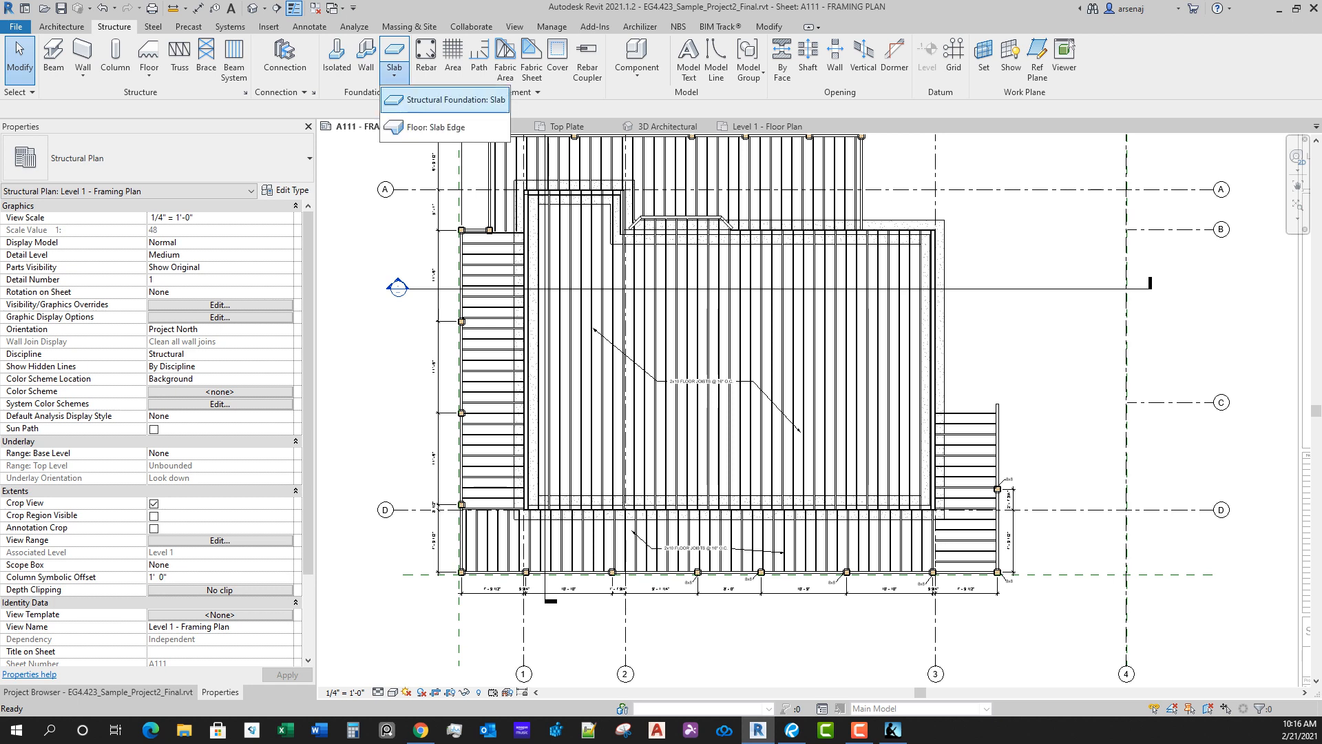
click(455, 99)
middle_drag(861, 330, 724, 356)
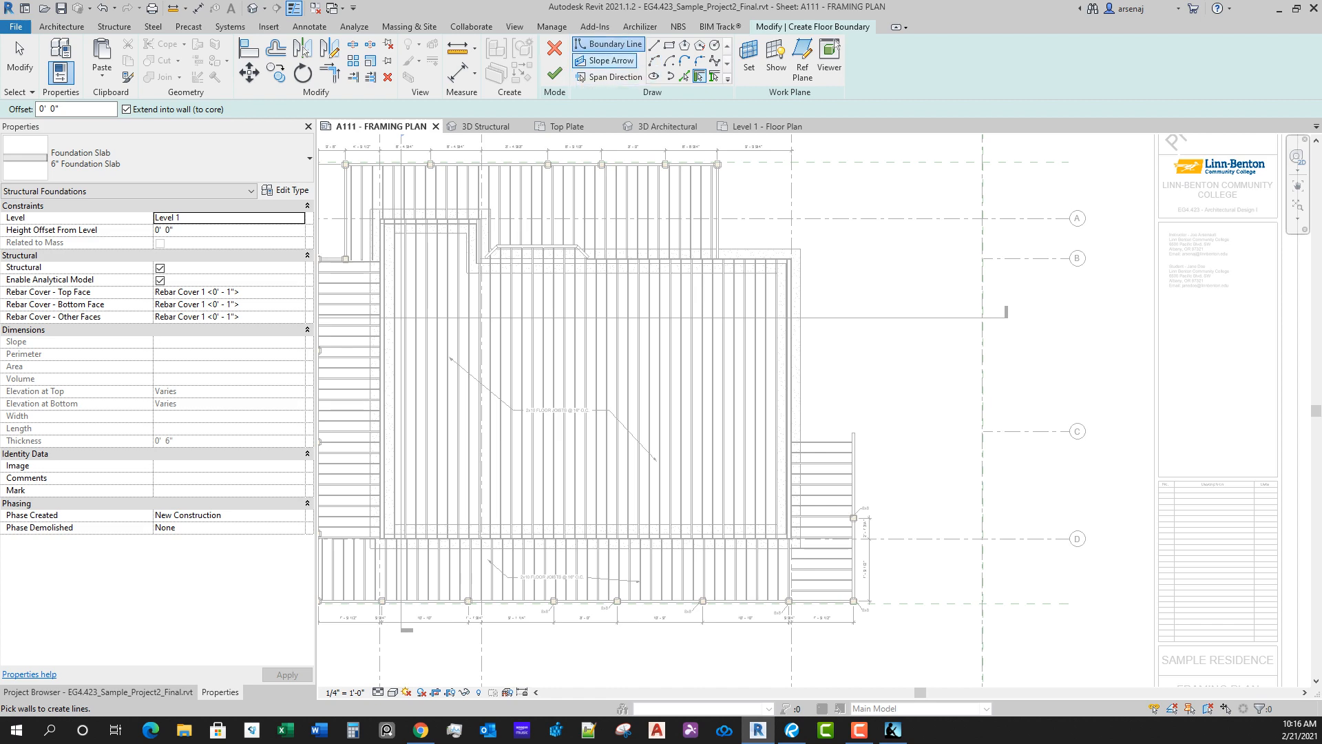
click(669, 46)
click(801, 260)
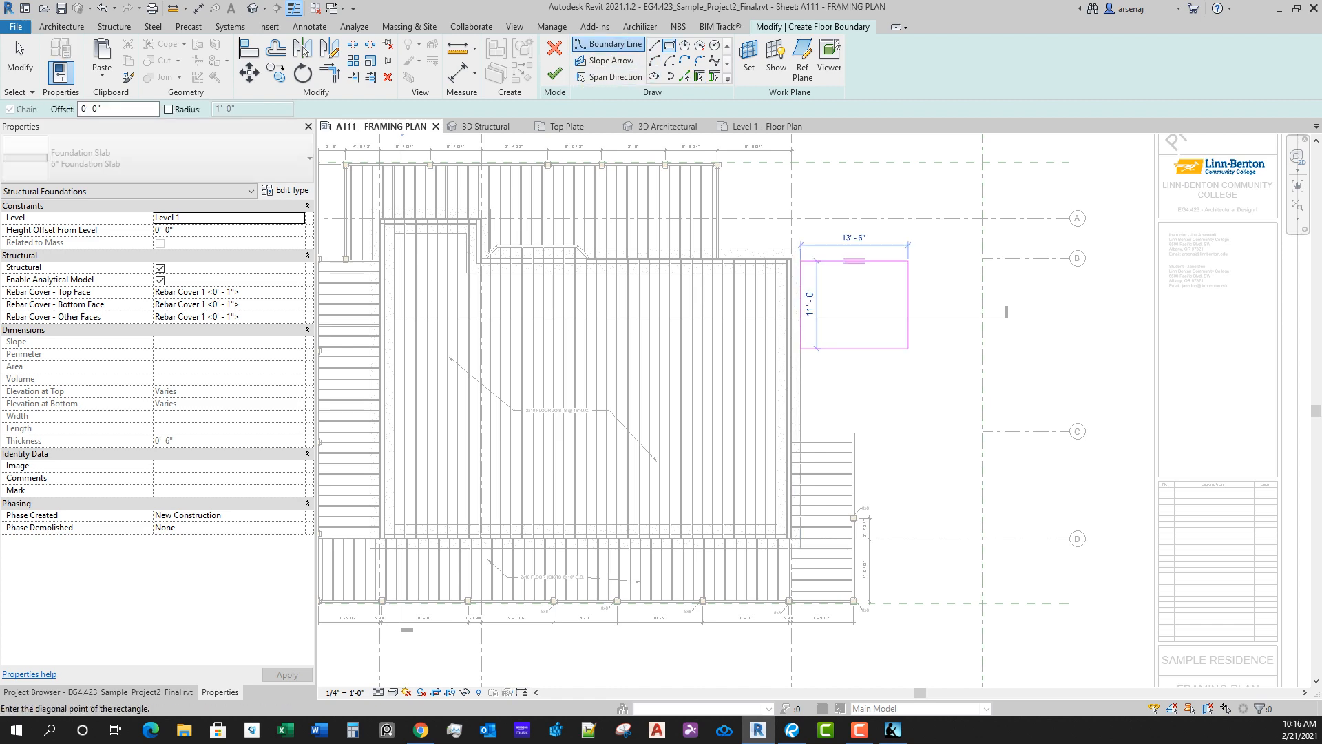
click(1012, 396)
click(555, 74)
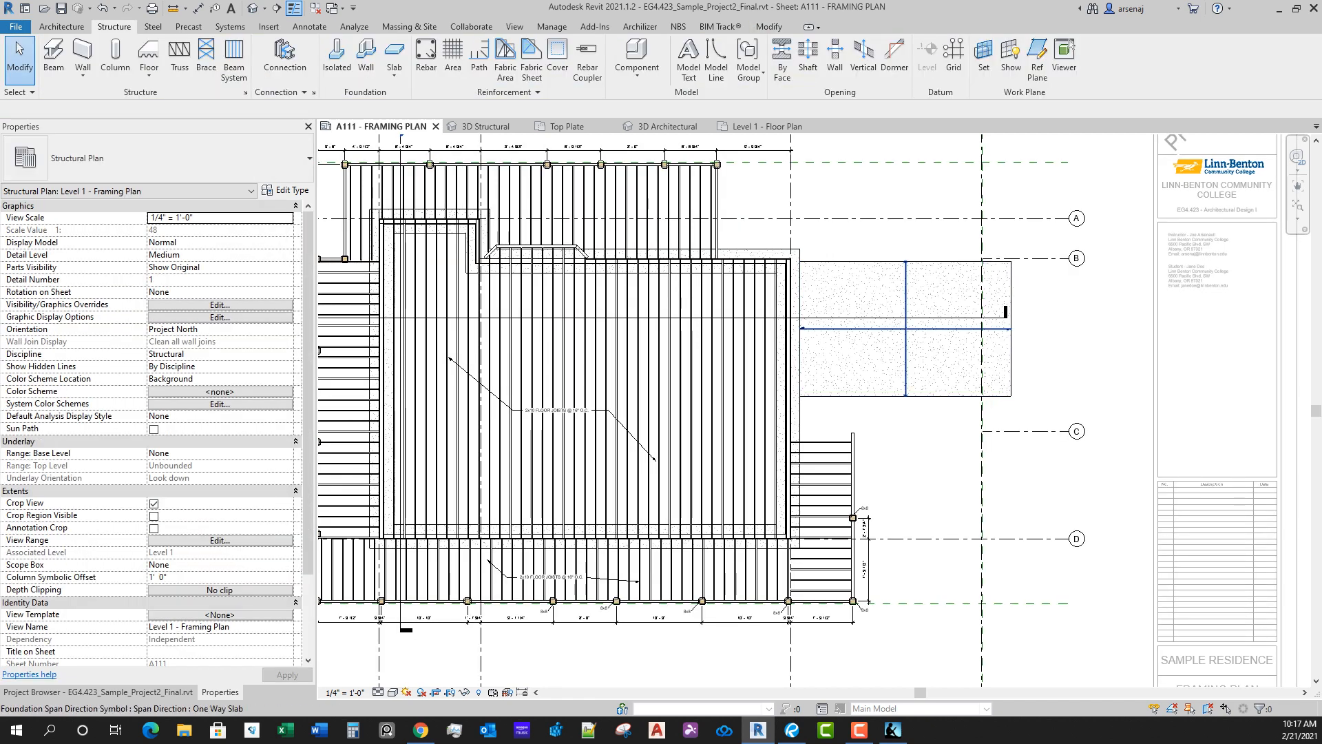
Step: Delete the rectangular foundation slab east of grid 3 from the framing plan
key(Escape)
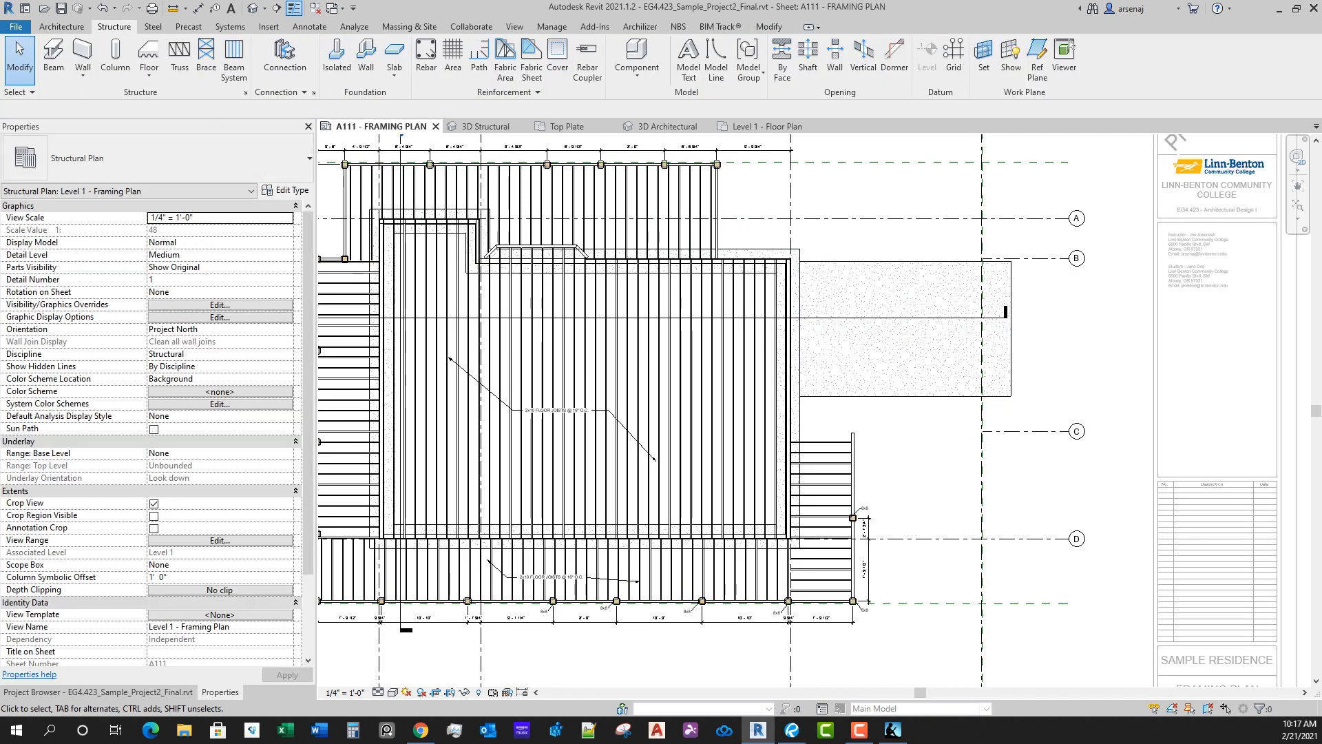
click(917, 396)
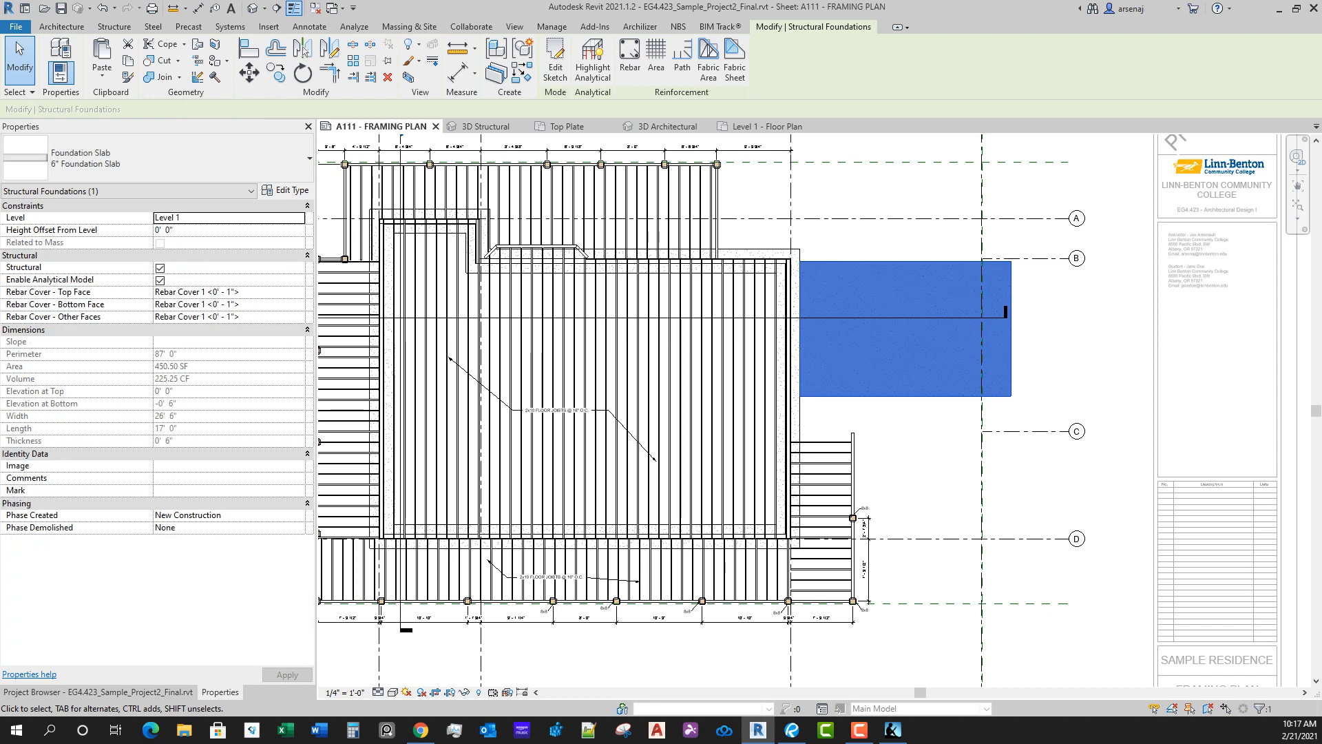
key(Delete)
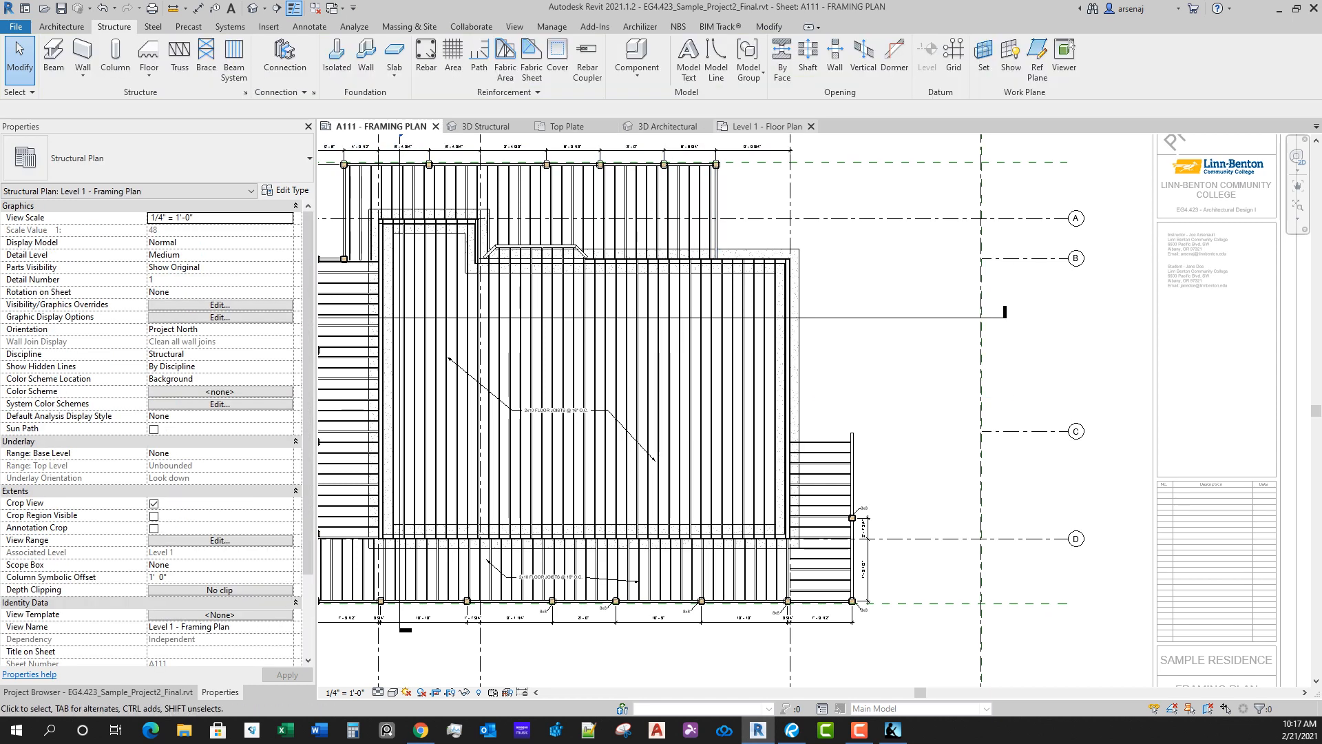
Step: Examine the existing garage concrete slab in the Level 1 floor plan, including its edge at the corner wall near grid C
click(764, 126)
scroll(1046, 583, up, 3)
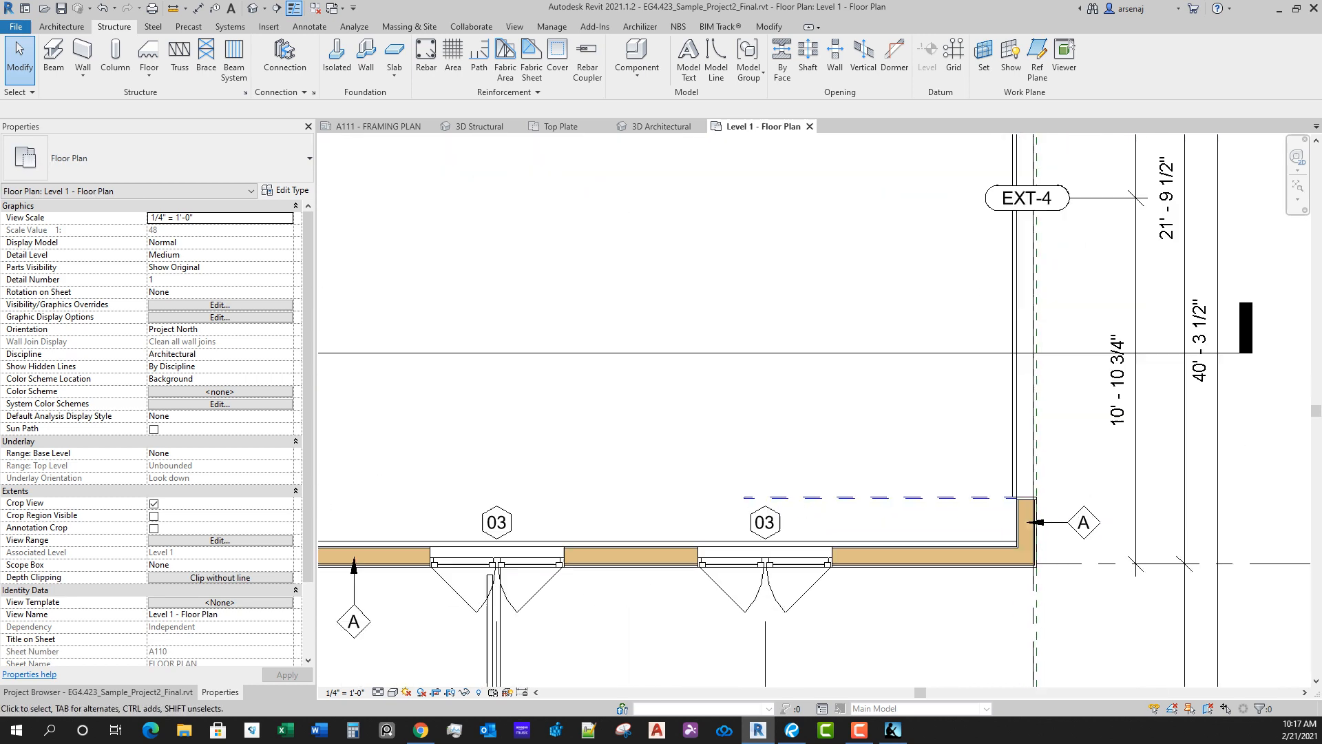
click(977, 542)
scroll(944, 582, down, 2)
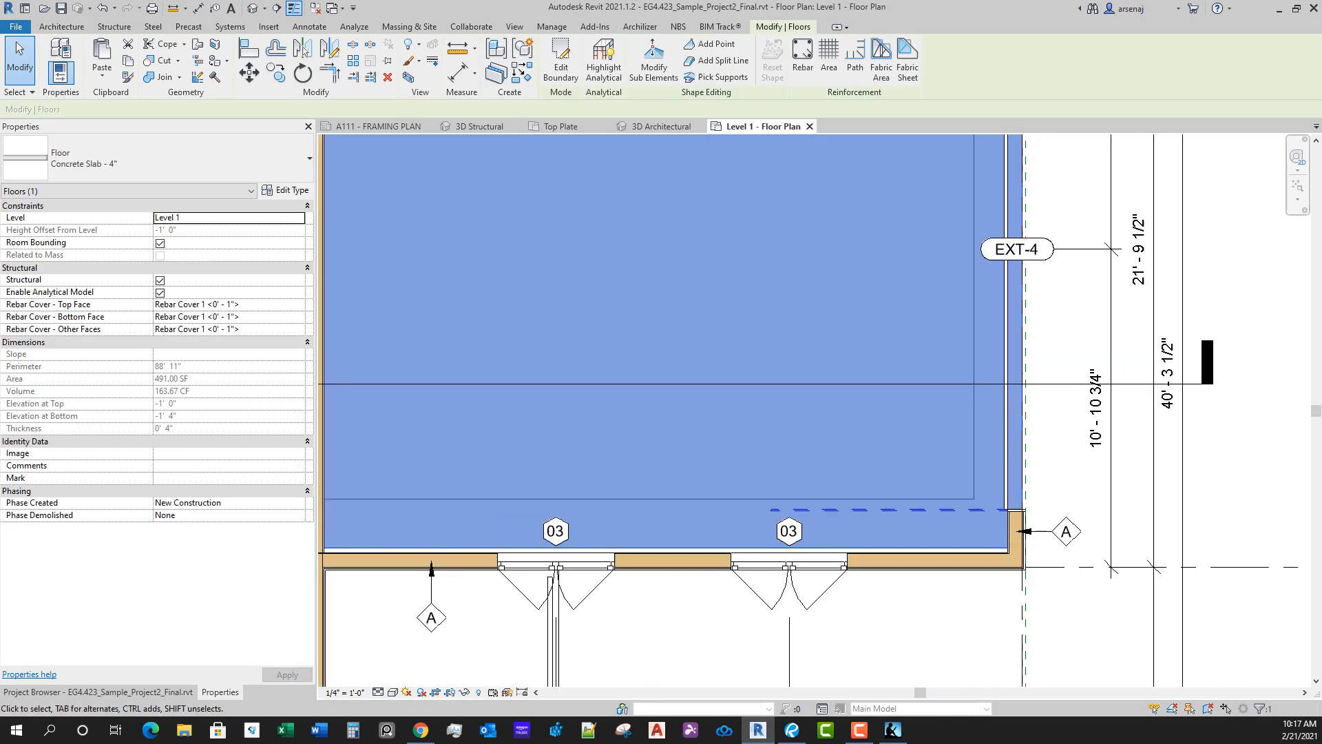
scroll(964, 568, up, 6)
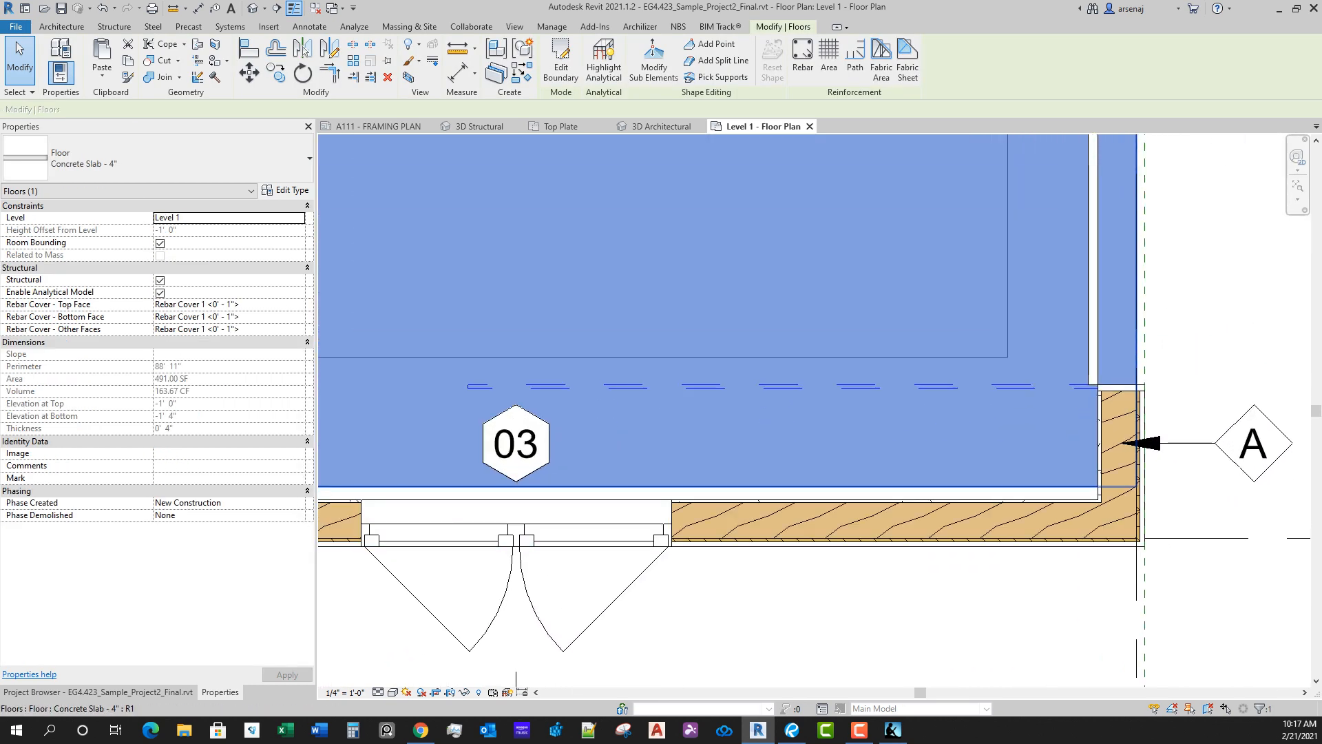
scroll(920, 491, down, 5)
scroll(920, 465, down, 2)
key(Escape)
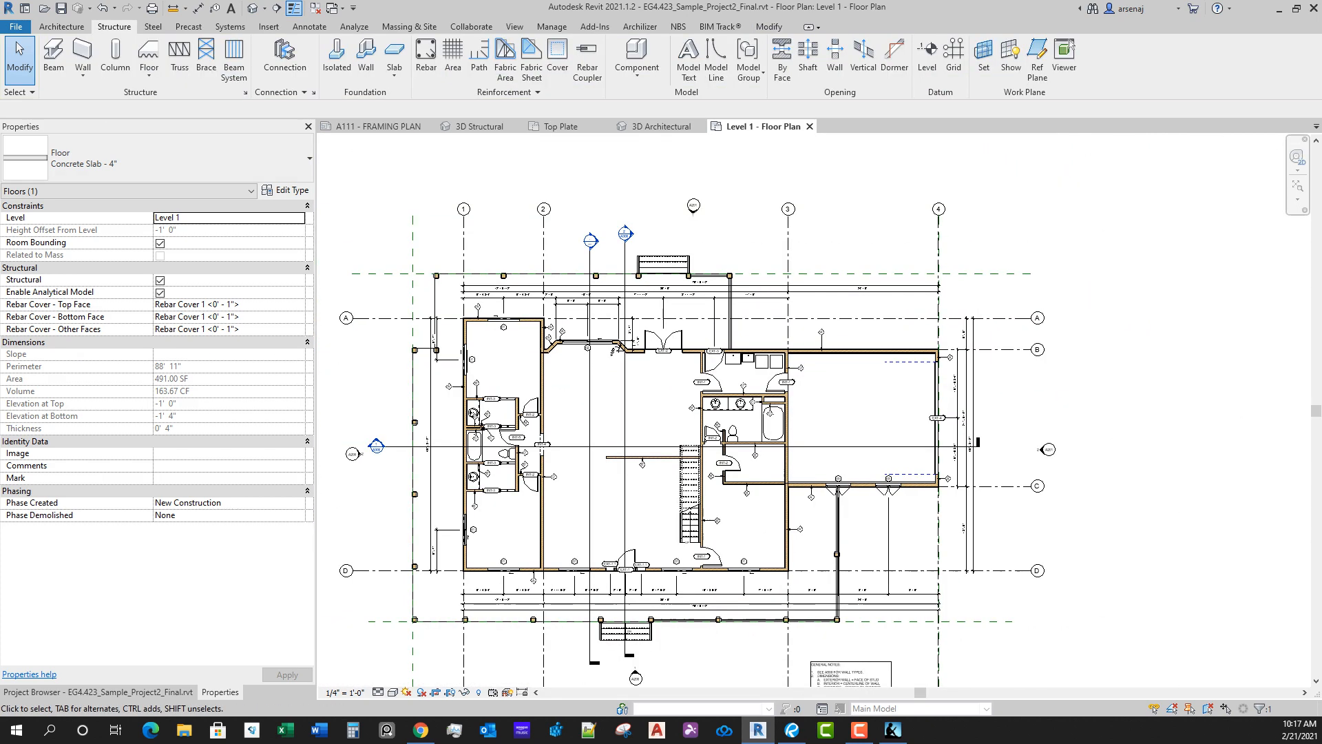
Step: Cut a building section vertically through the garage between grids 3 and 4 and shorten its far clip depth to about 2' 5"
key(c)
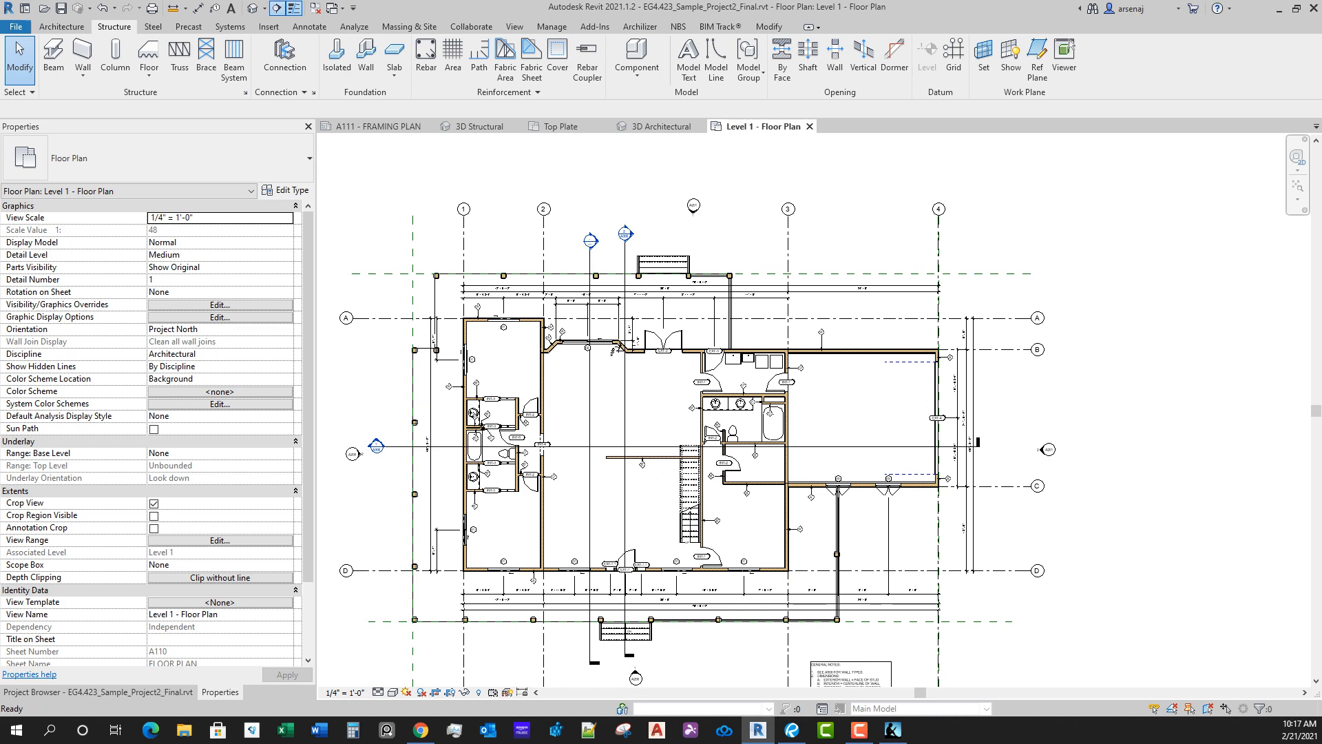
click(277, 8)
click(886, 330)
click(886, 531)
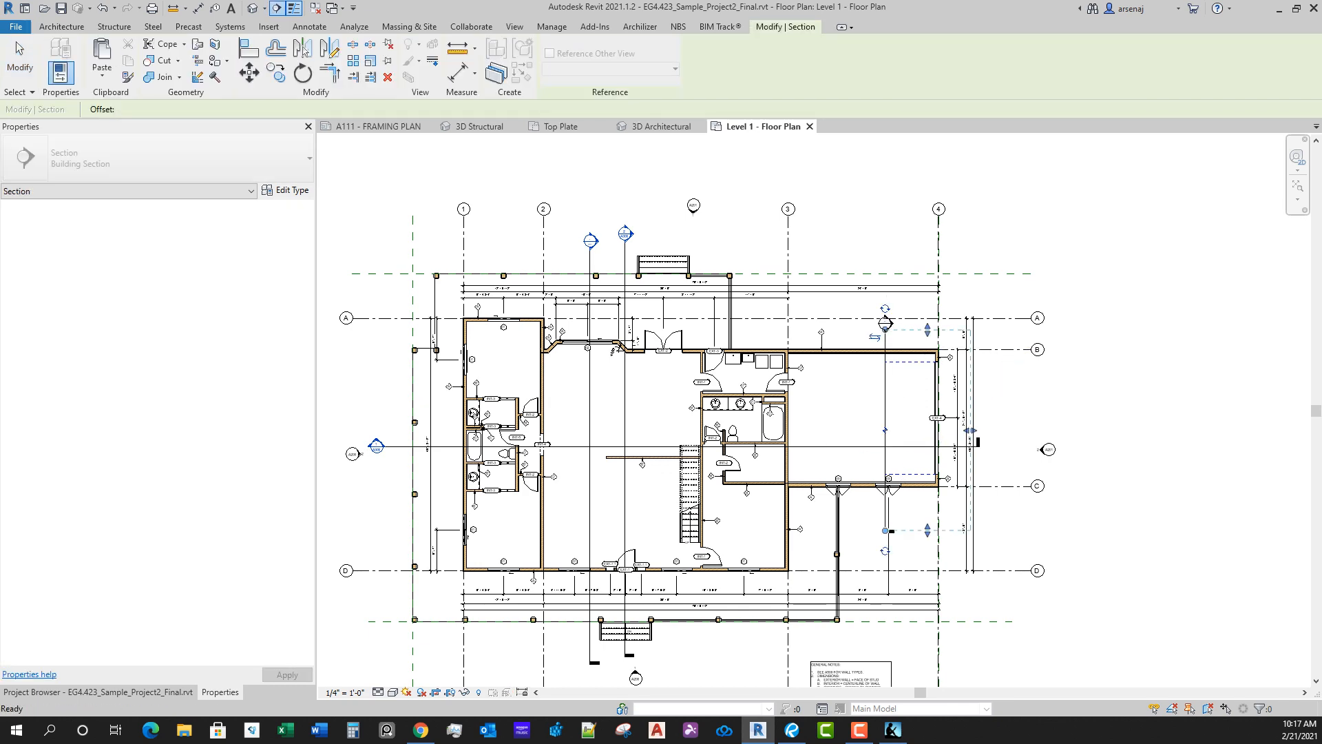
drag(971, 430, 901, 429)
Step: Open the new garage section and examine how the 4" concrete slab floor and its thickened edges meet the walls
right_click(886, 397)
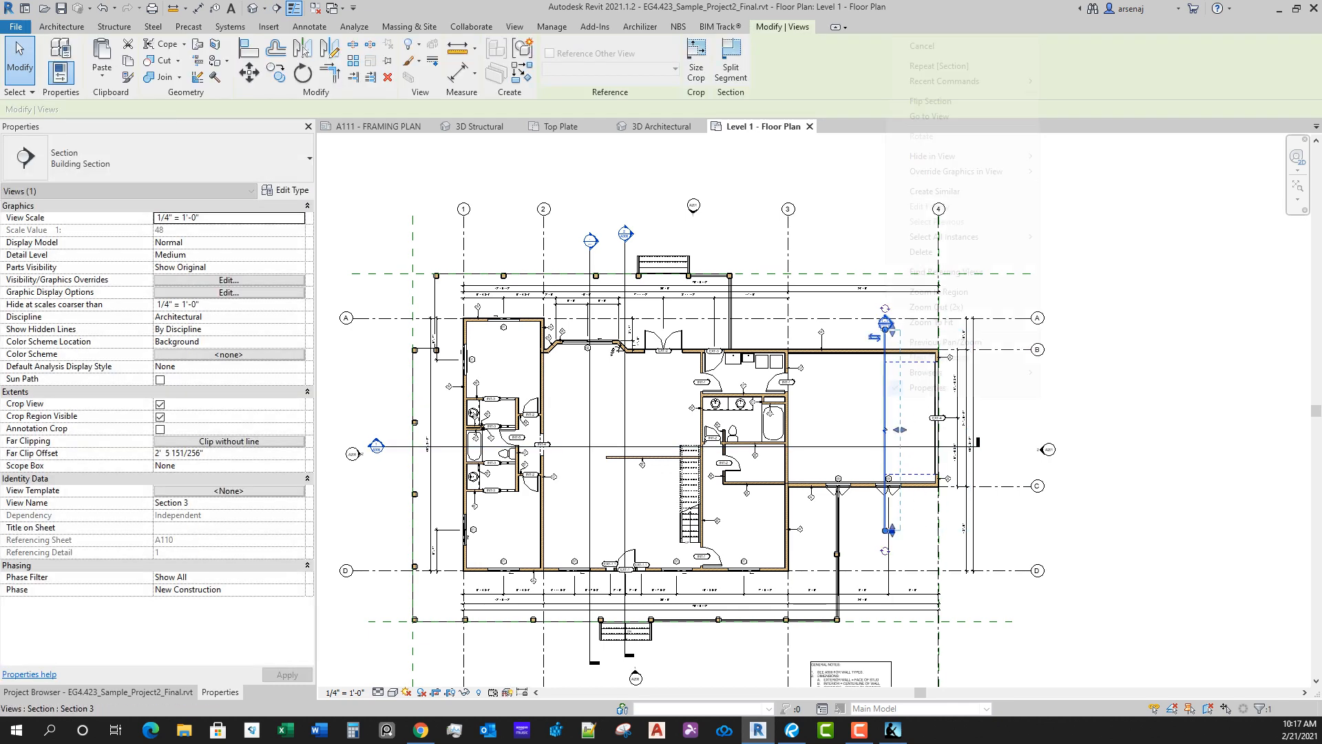
click(930, 116)
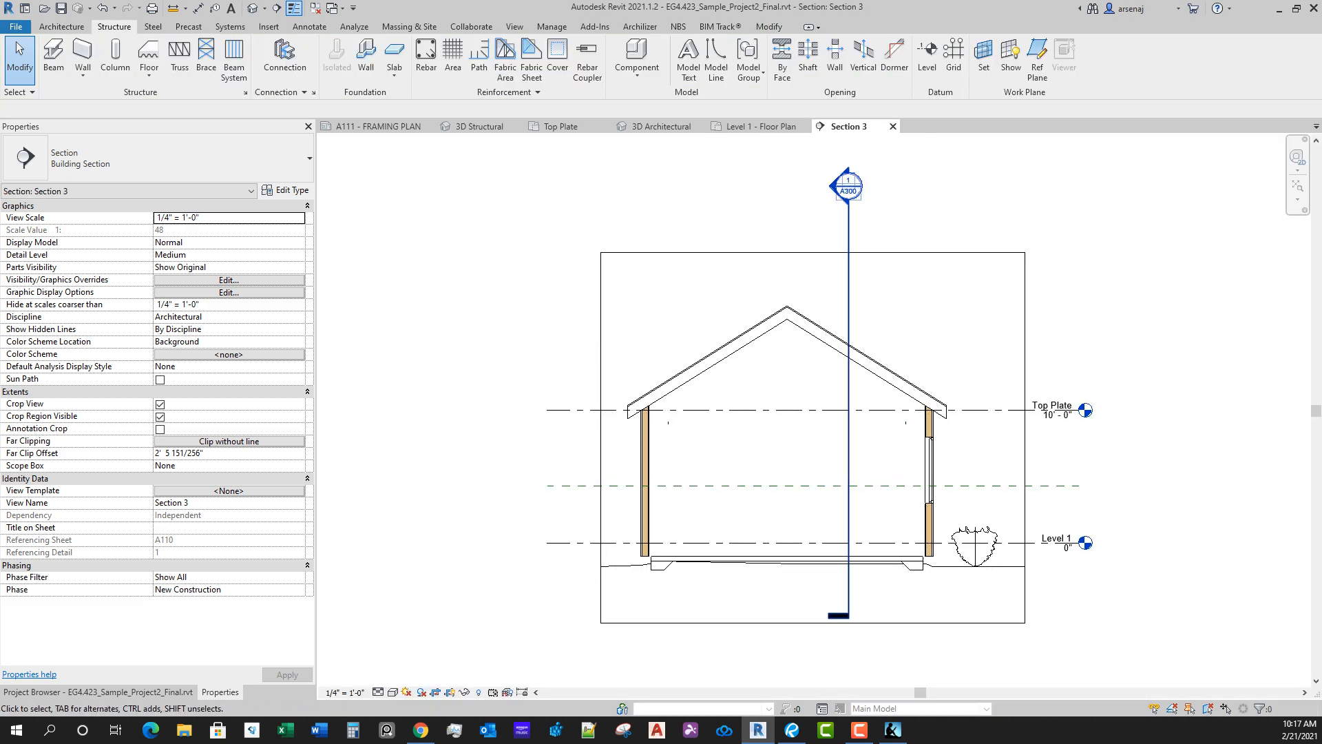
scroll(713, 572, up, 3)
click(674, 548)
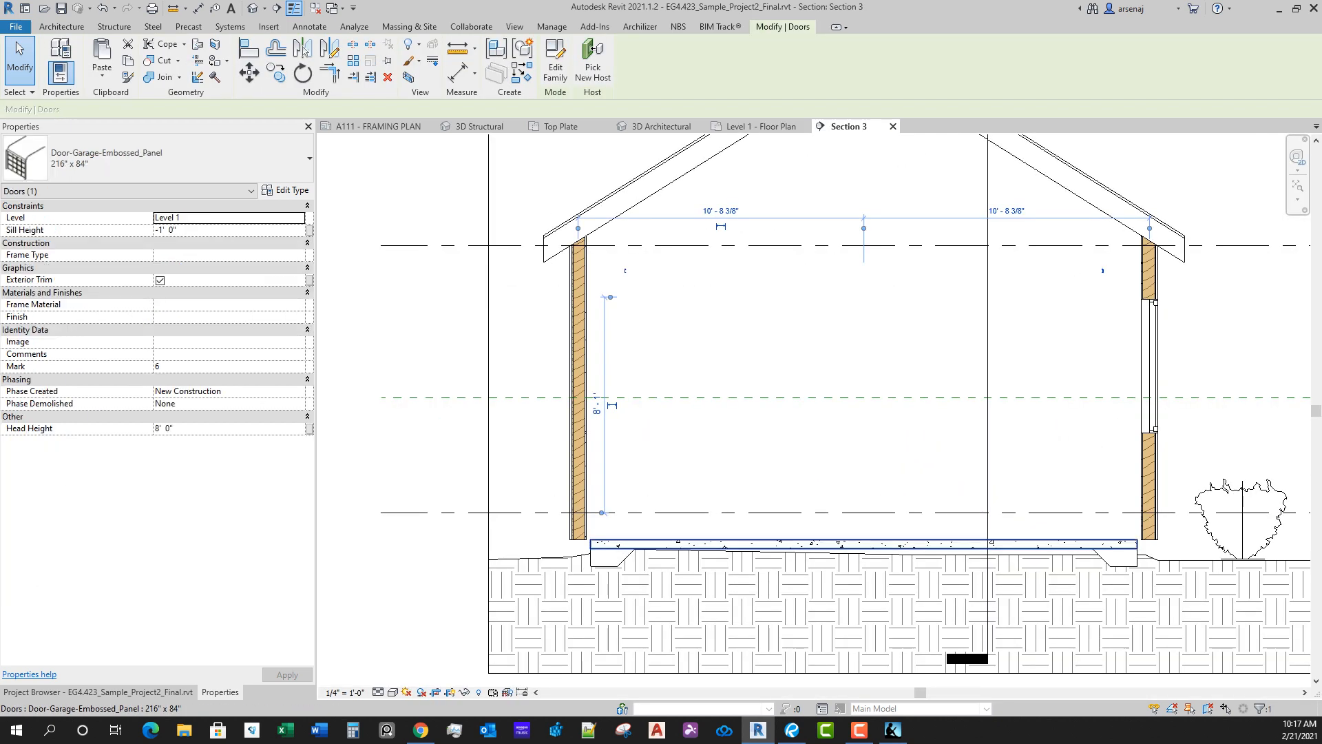
key(Escape)
scroll(853, 564, up, 1)
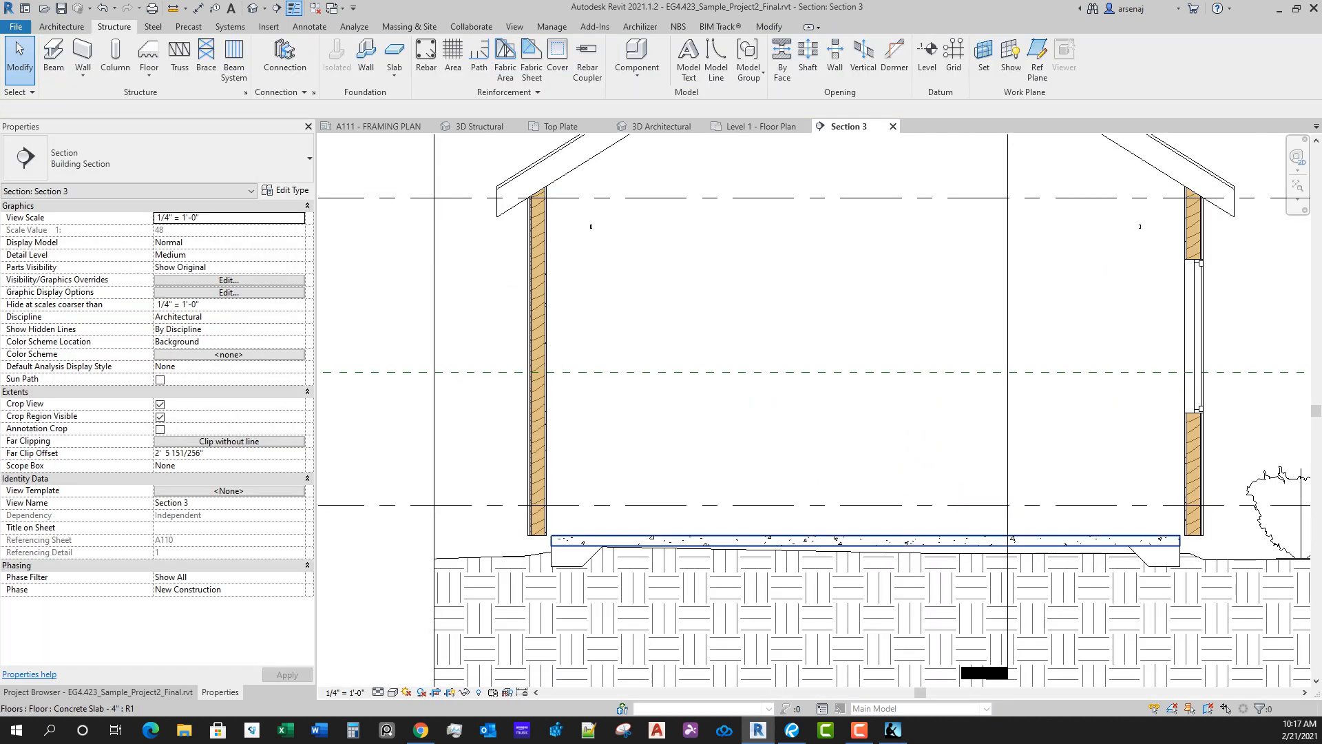
click(852, 546)
scroll(629, 487, down, 3)
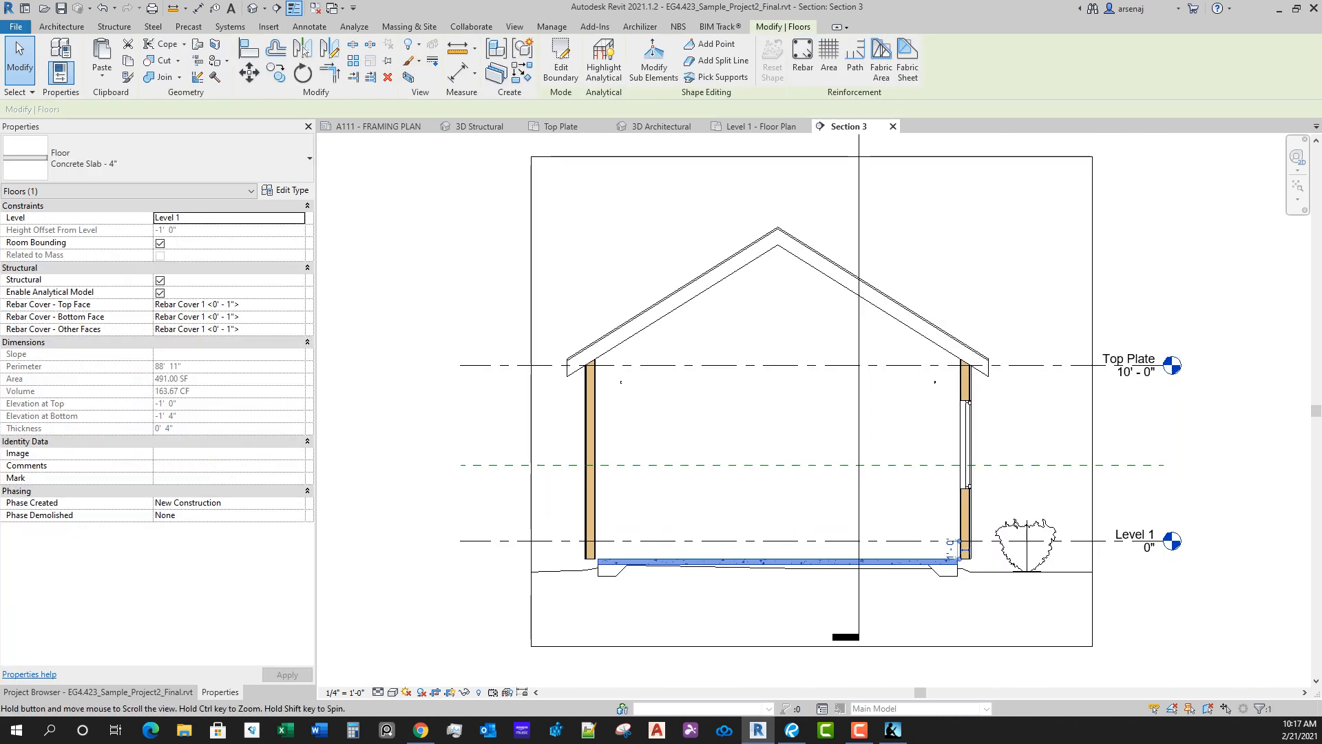
Step: Return to the Level 1 floor plan and deselect the garage's concrete slab floor
click(755, 126)
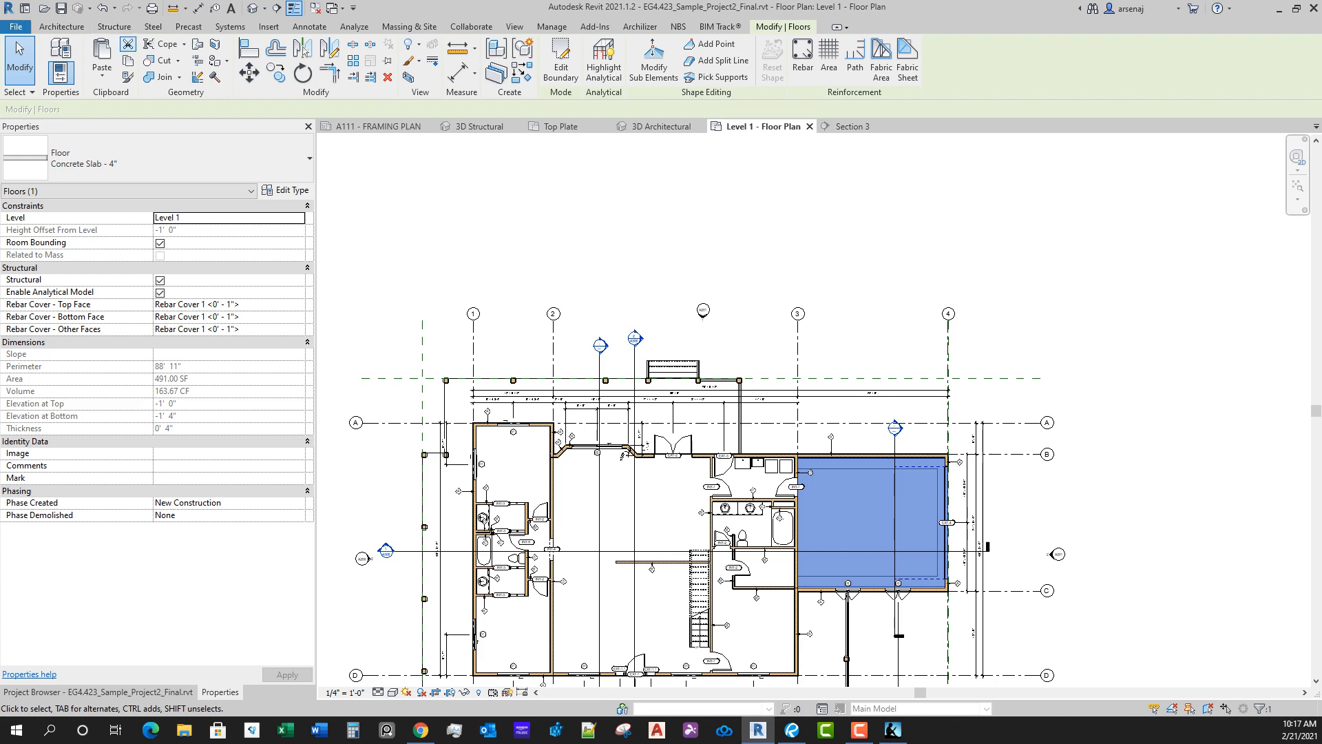
scroll(926, 591, up, 8)
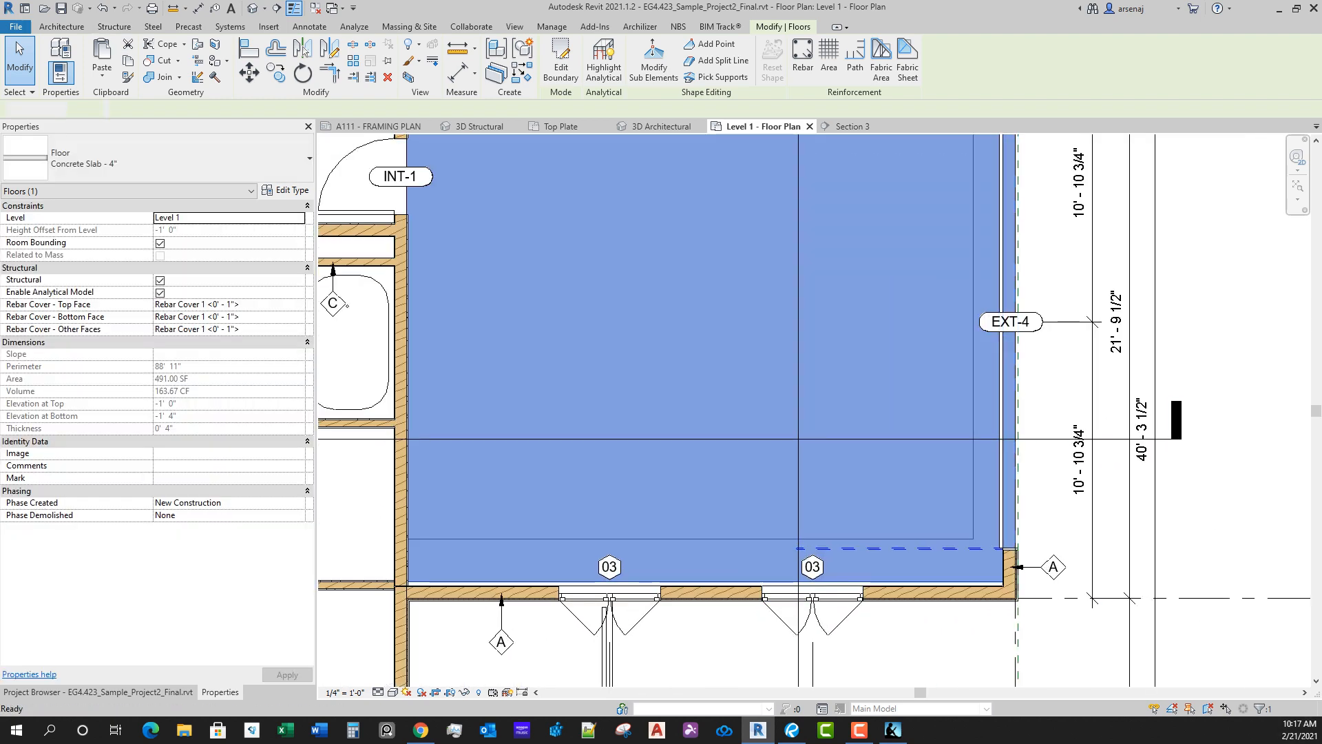
key(Escape)
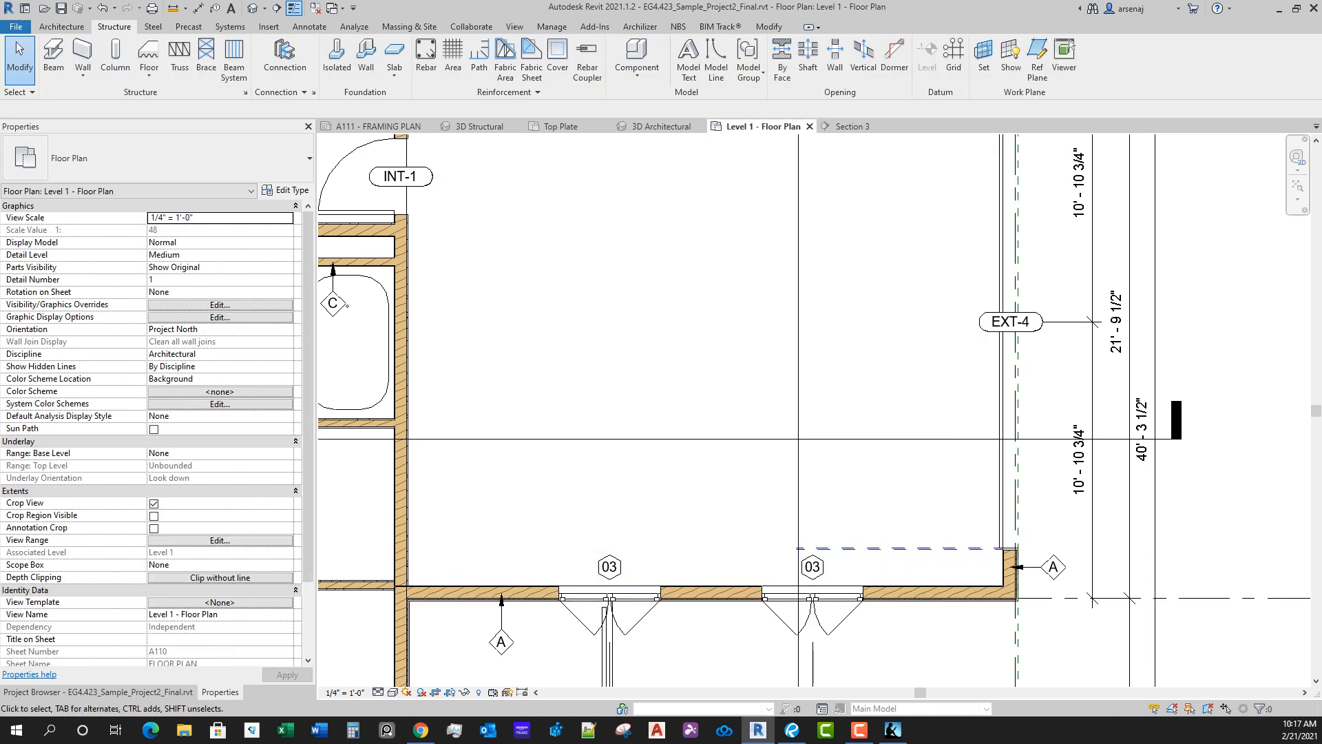
scroll(834, 659, down, 2)
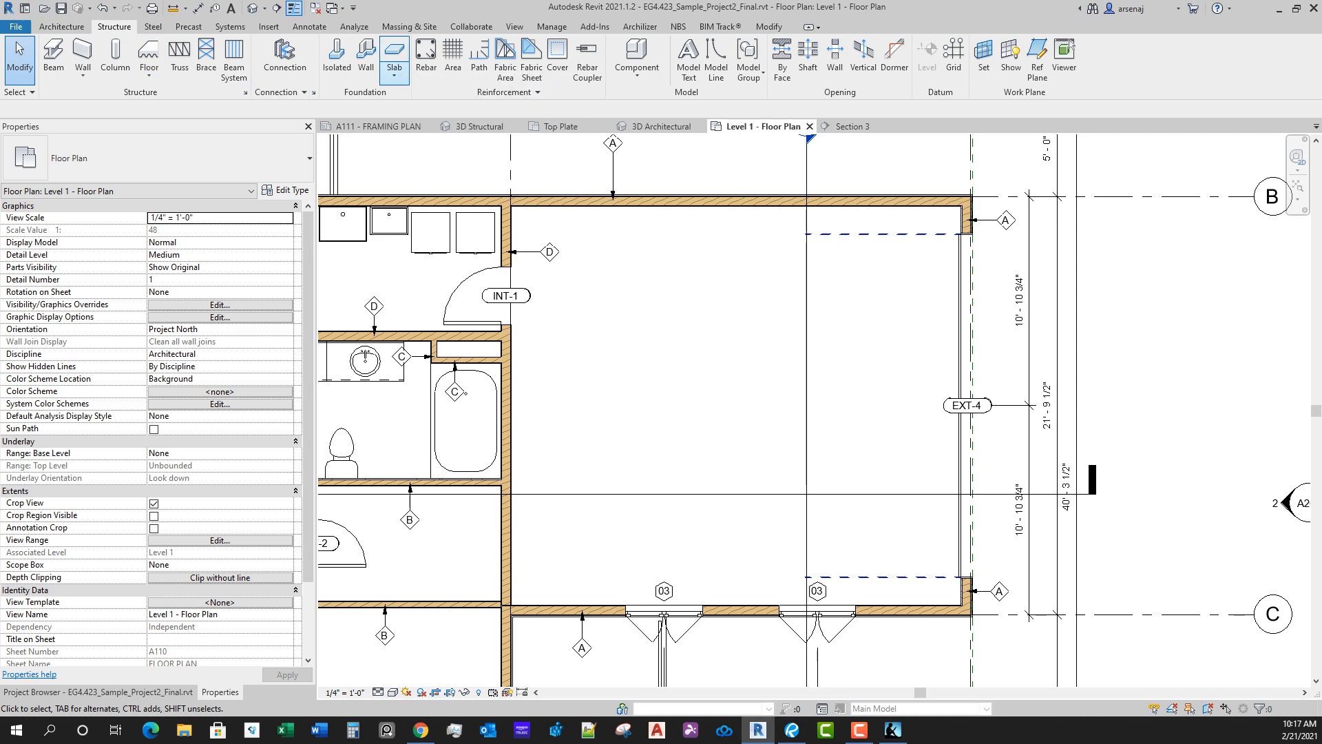
click(394, 74)
click(454, 100)
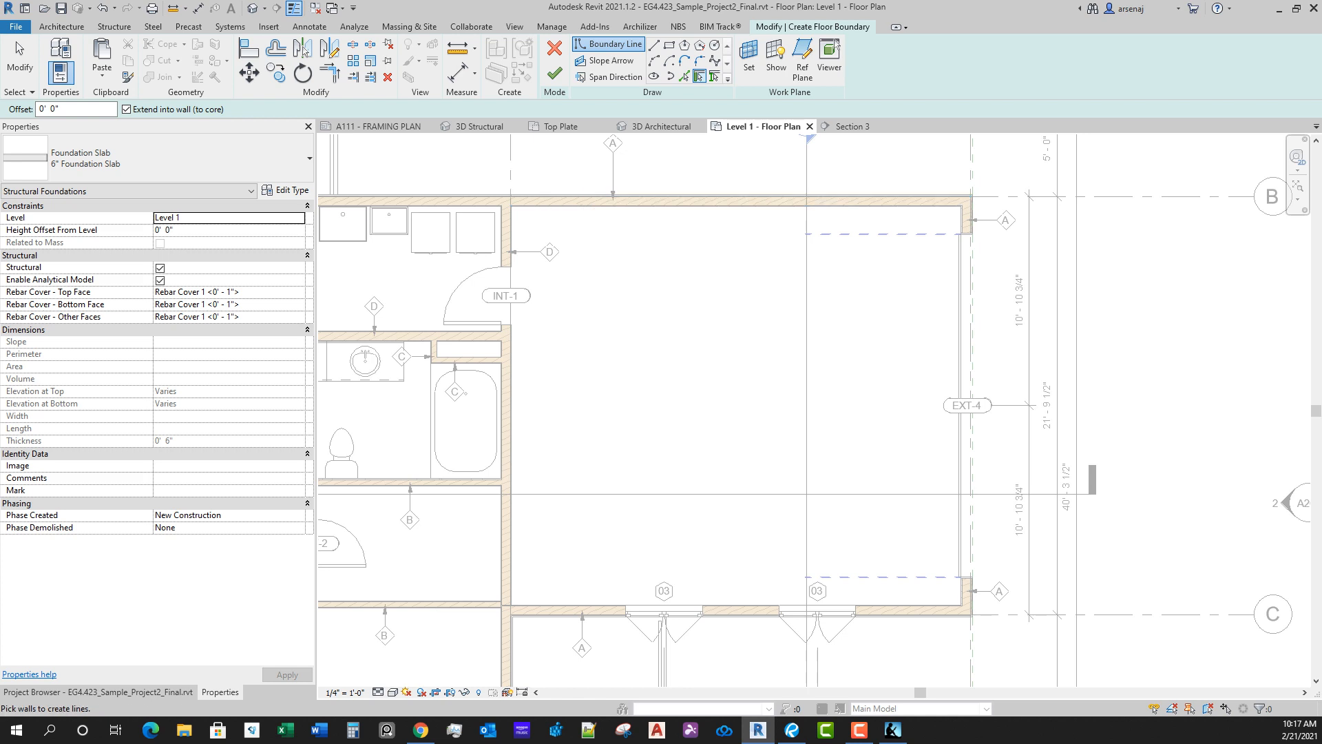
key(l)
key(i)
scroll(510, 198, up, 3)
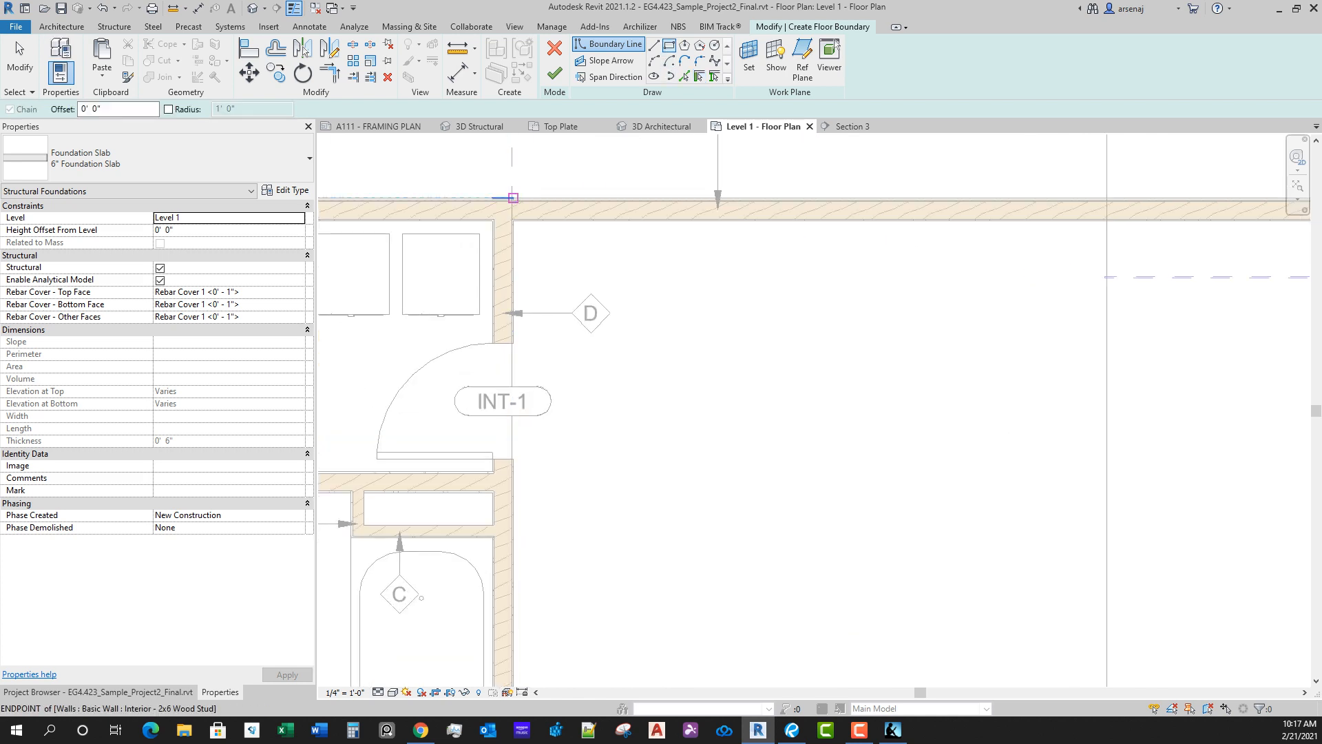
scroll(511, 199, up, 2)
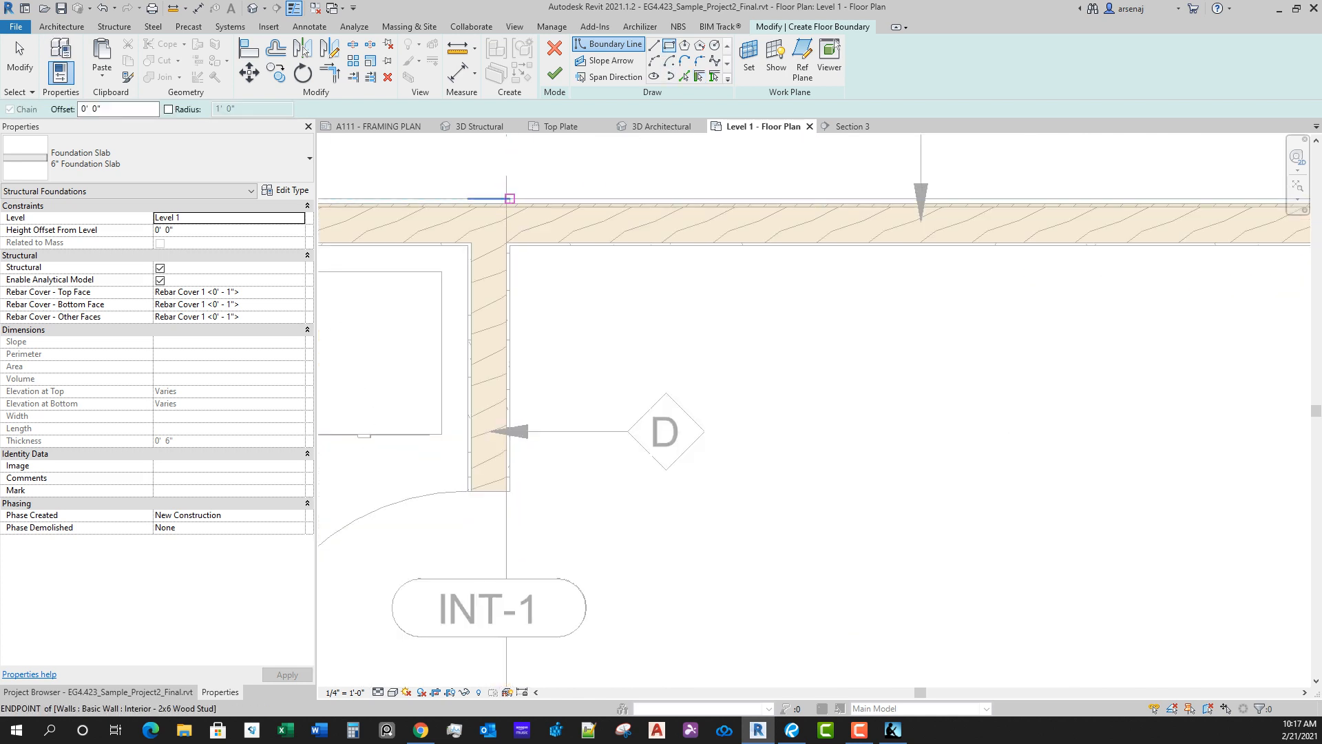
scroll(509, 200, up, 2)
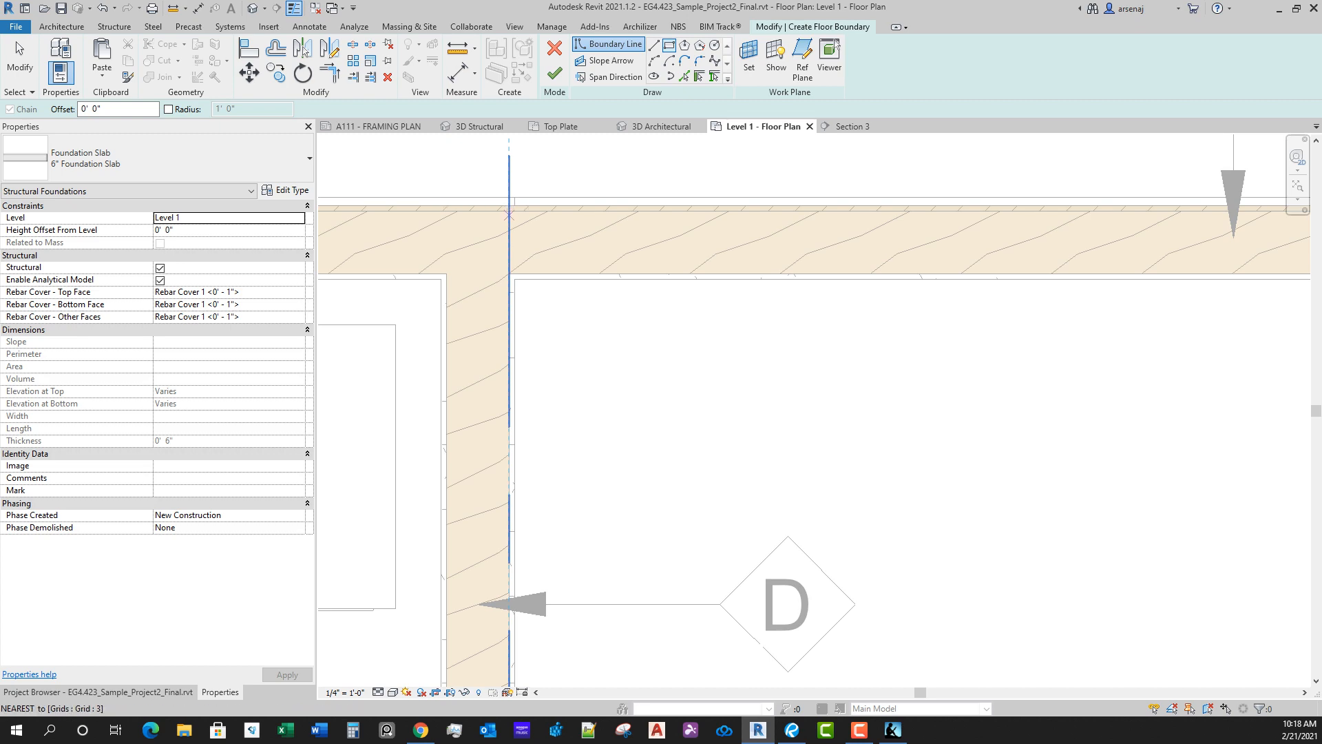
scroll(509, 216, up, 1)
key(Escape)
key(Escape)
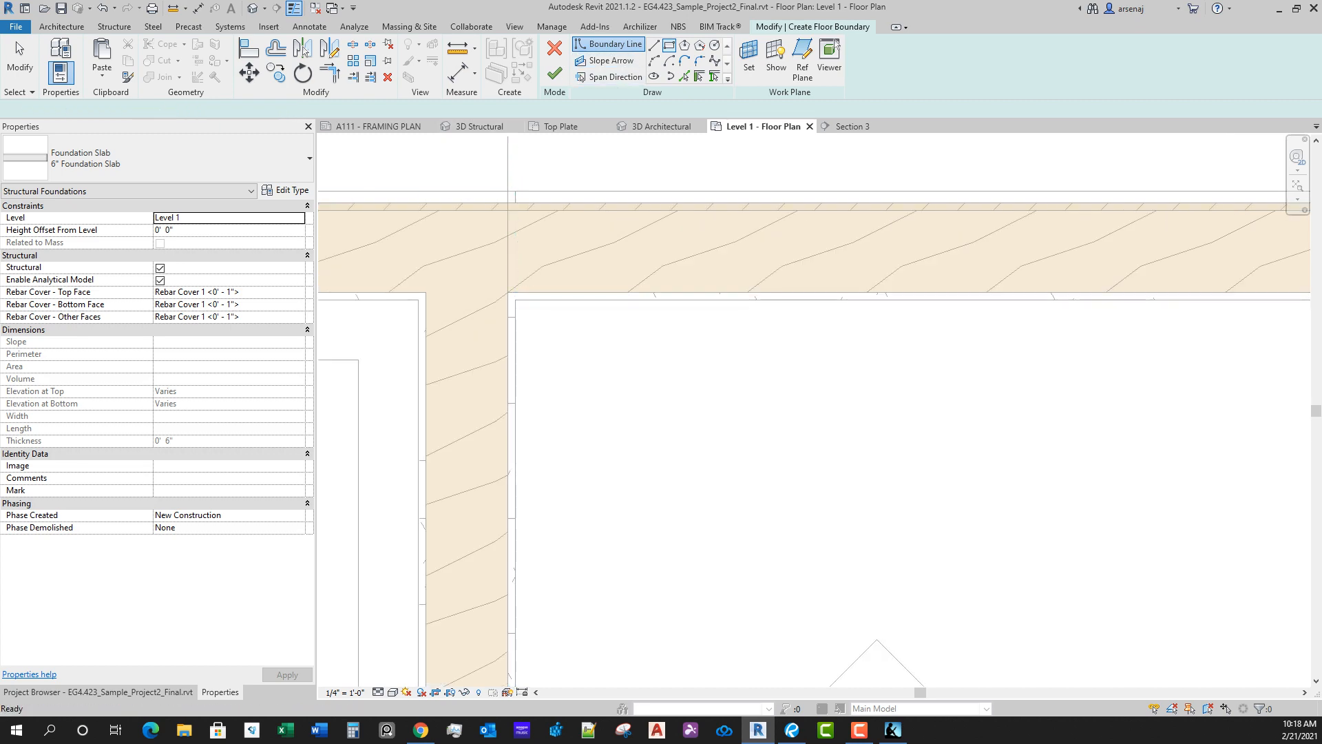
click(555, 49)
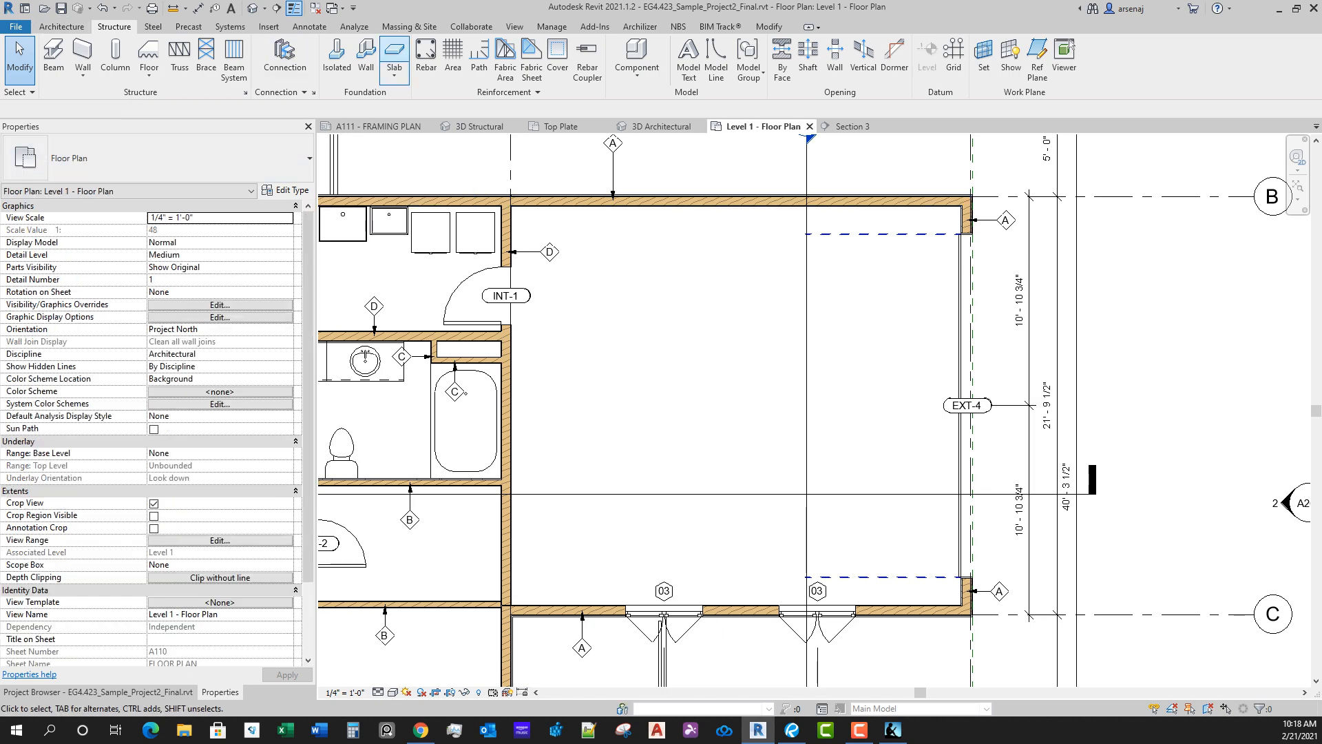
Step: Start a 6" structural foundation slab and sketch its rectangular boundary around the garage from the grid 4-C intersection to grid 3-B
click(394, 55)
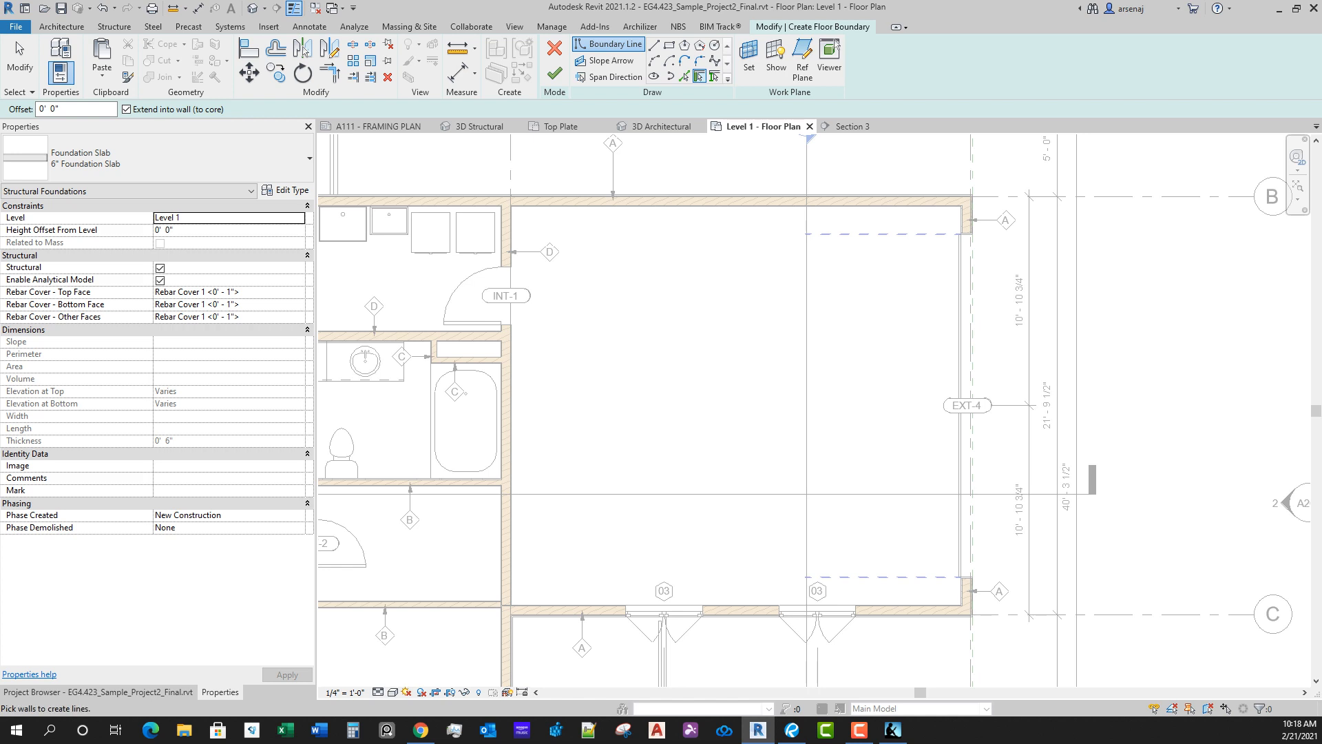
click(669, 46)
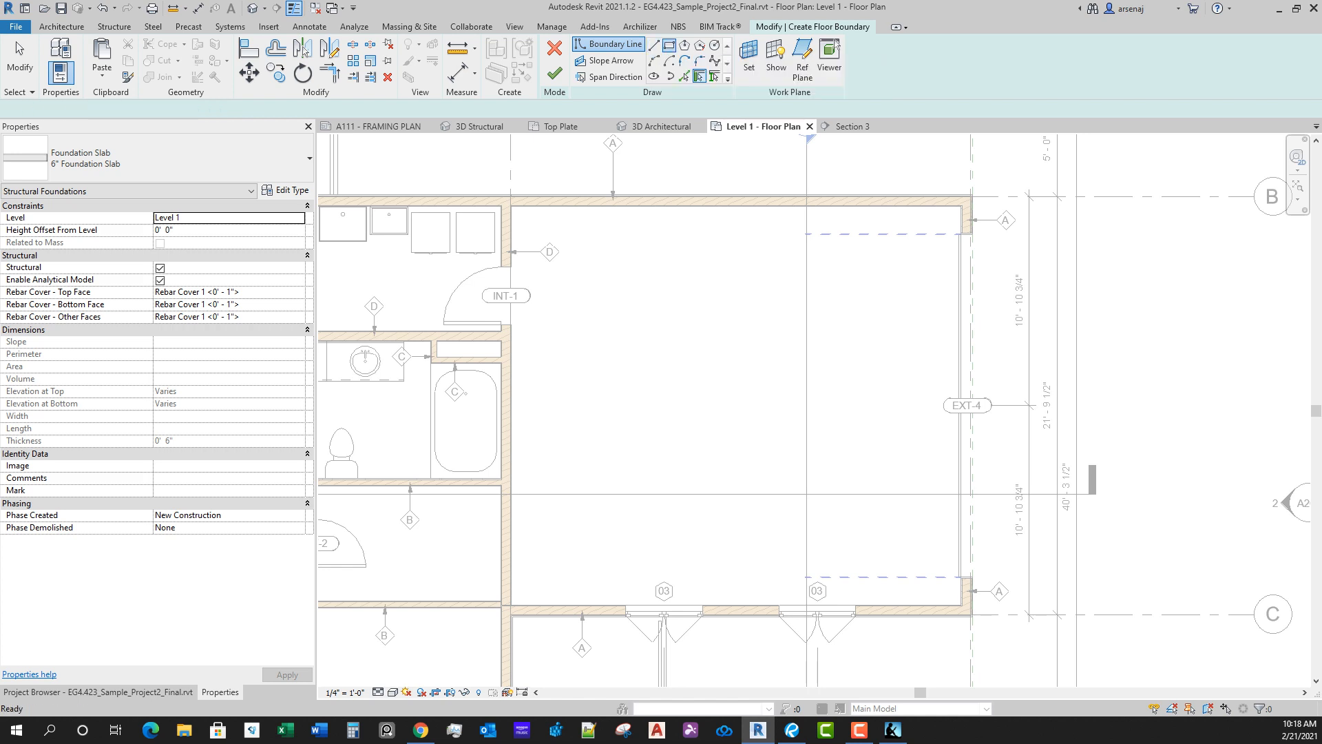
scroll(967, 635, up, 9)
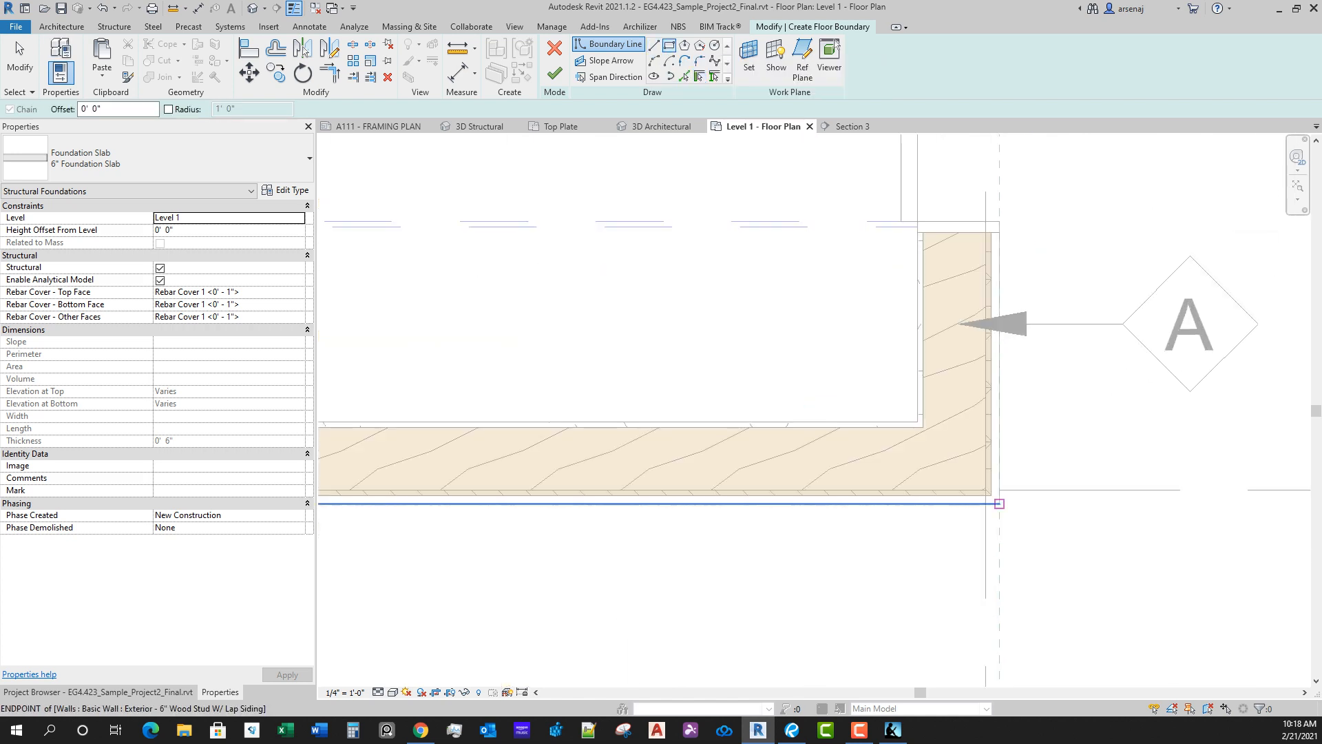
click(986, 491)
scroll(678, 310, down, 5)
middle_drag(475, 169, 689, 427)
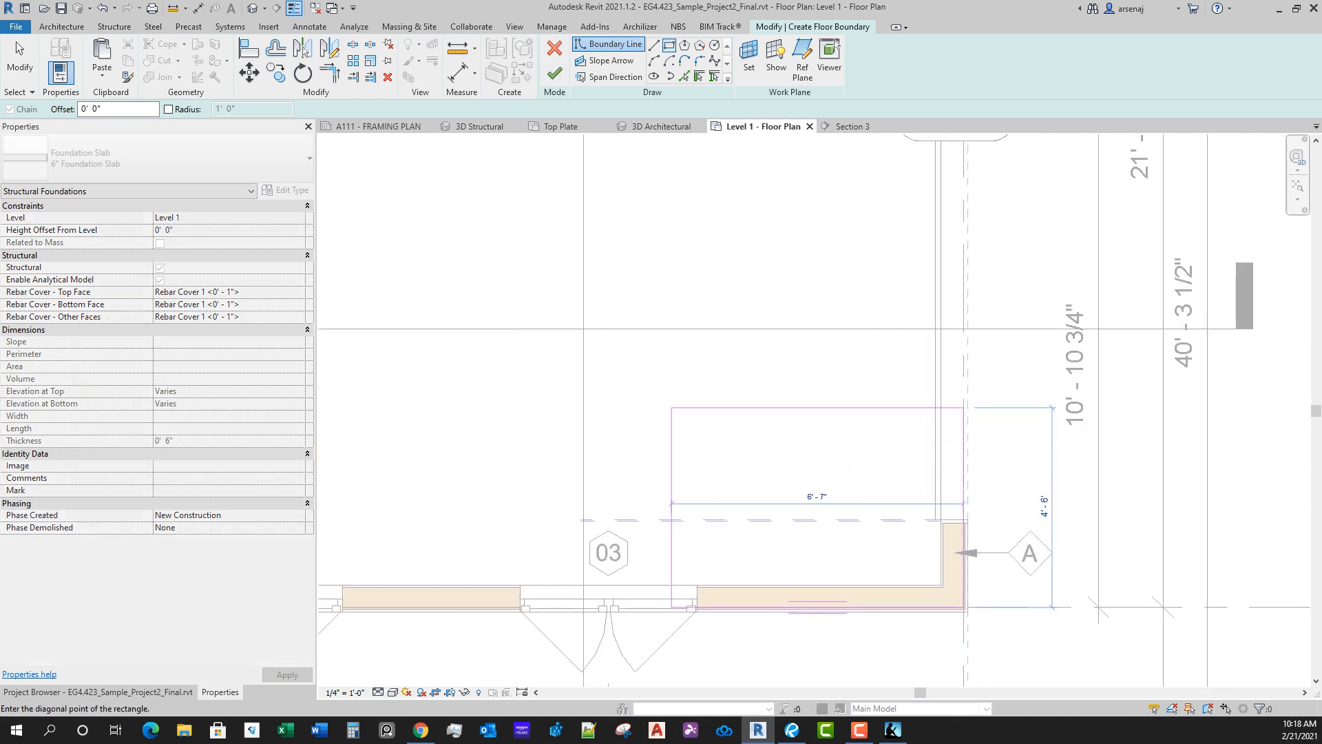
middle_drag(605, 328, 957, 551)
scroll(957, 551, down, 1)
middle_drag(539, 323, 678, 476)
scroll(679, 475, down, 1)
scroll(598, 234, up, 7)
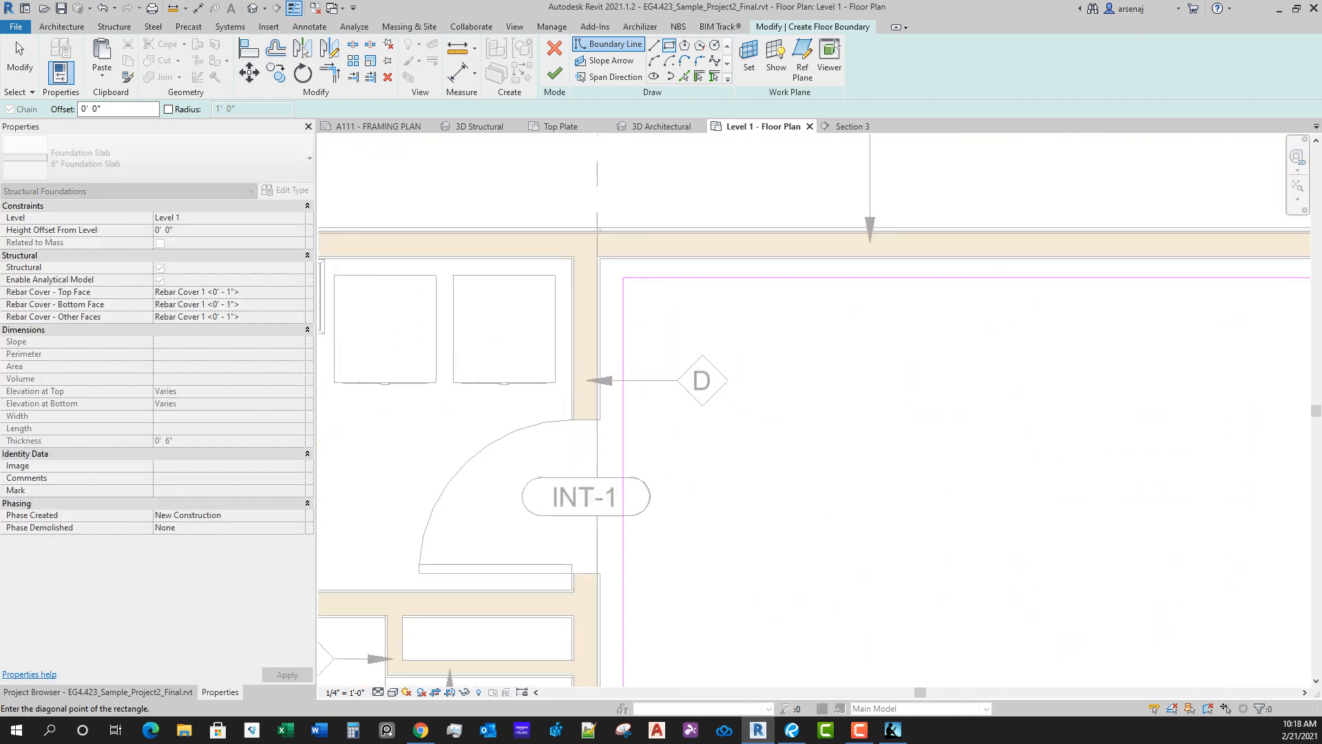
click(582, 206)
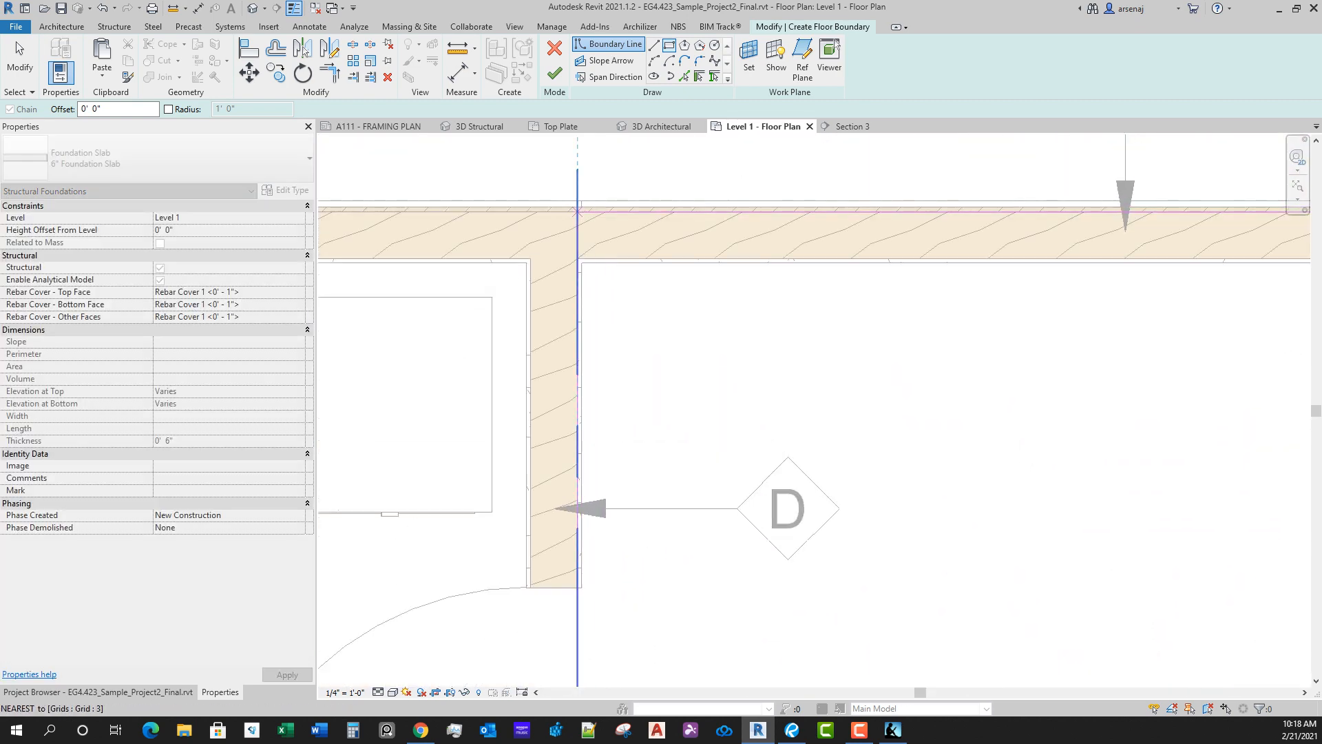
scroll(713, 194, down, 4)
middle_drag(783, 279, 661, 223)
scroll(660, 223, down, 4)
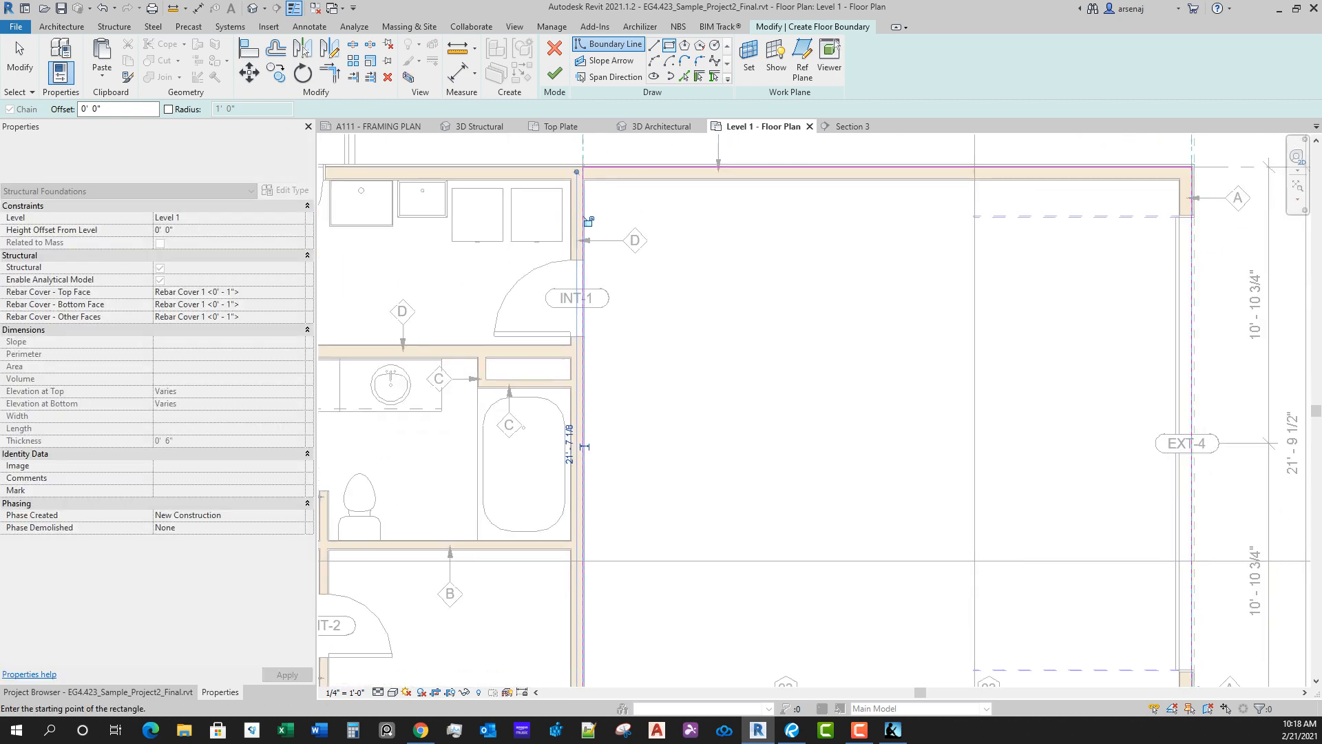
Step: Finish the 6" foundation slab sketch for the garage on the Level 1 floor plan and deselect the slab
scroll(898, 534, up, 2)
scroll(896, 582, up, 1)
middle_drag(813, 506, 824, 510)
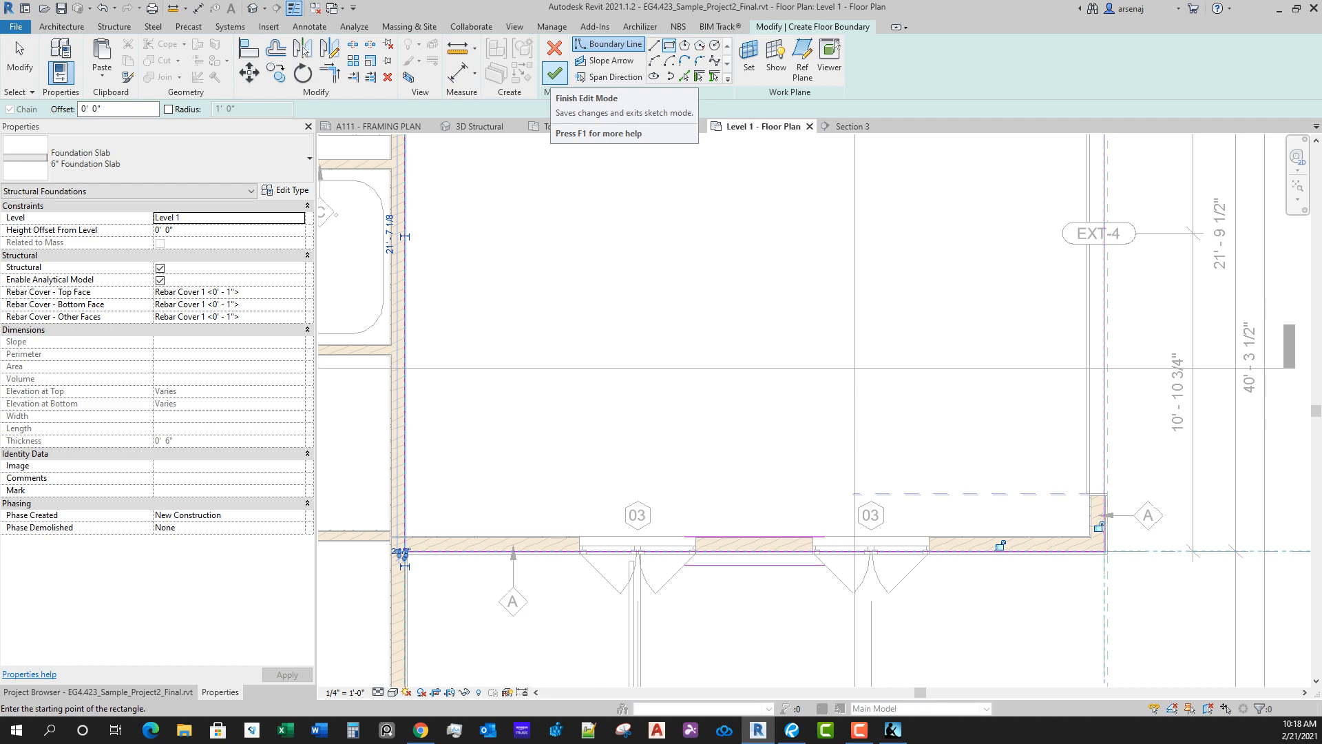
click(555, 74)
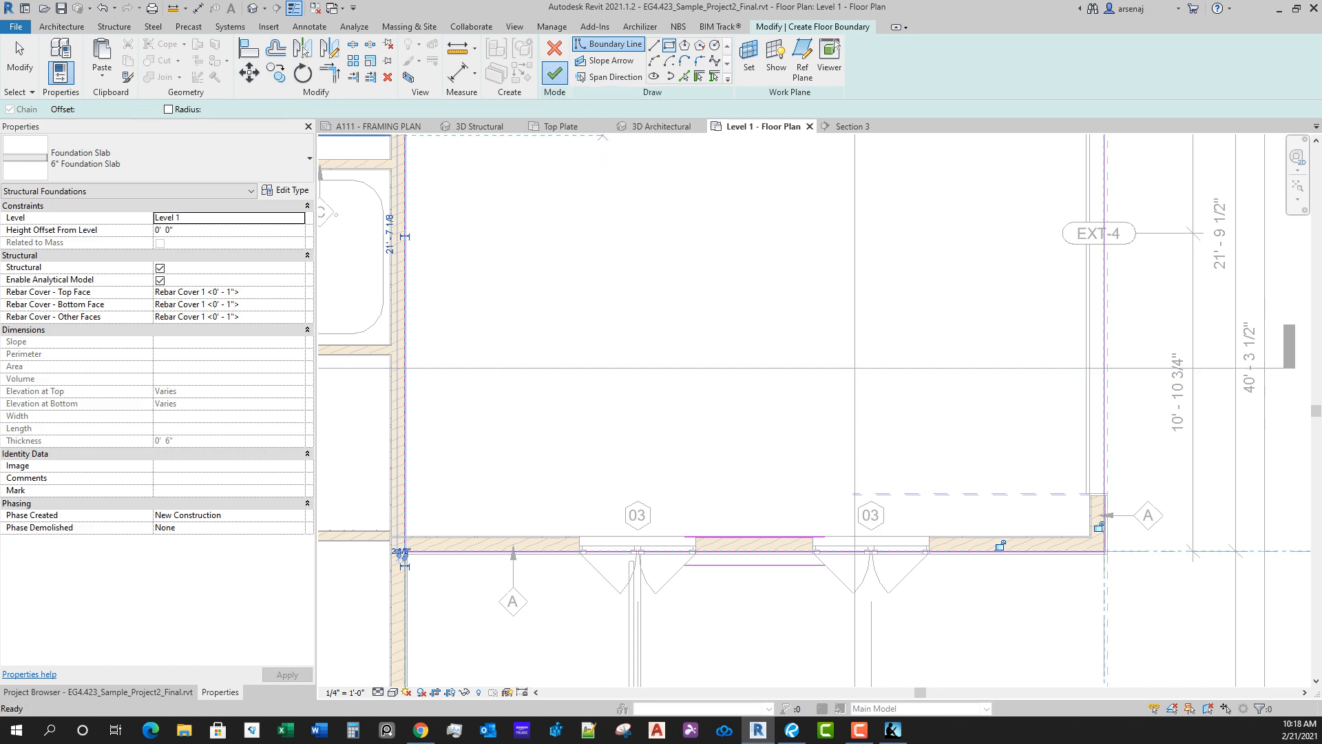
scroll(919, 494, down, 2)
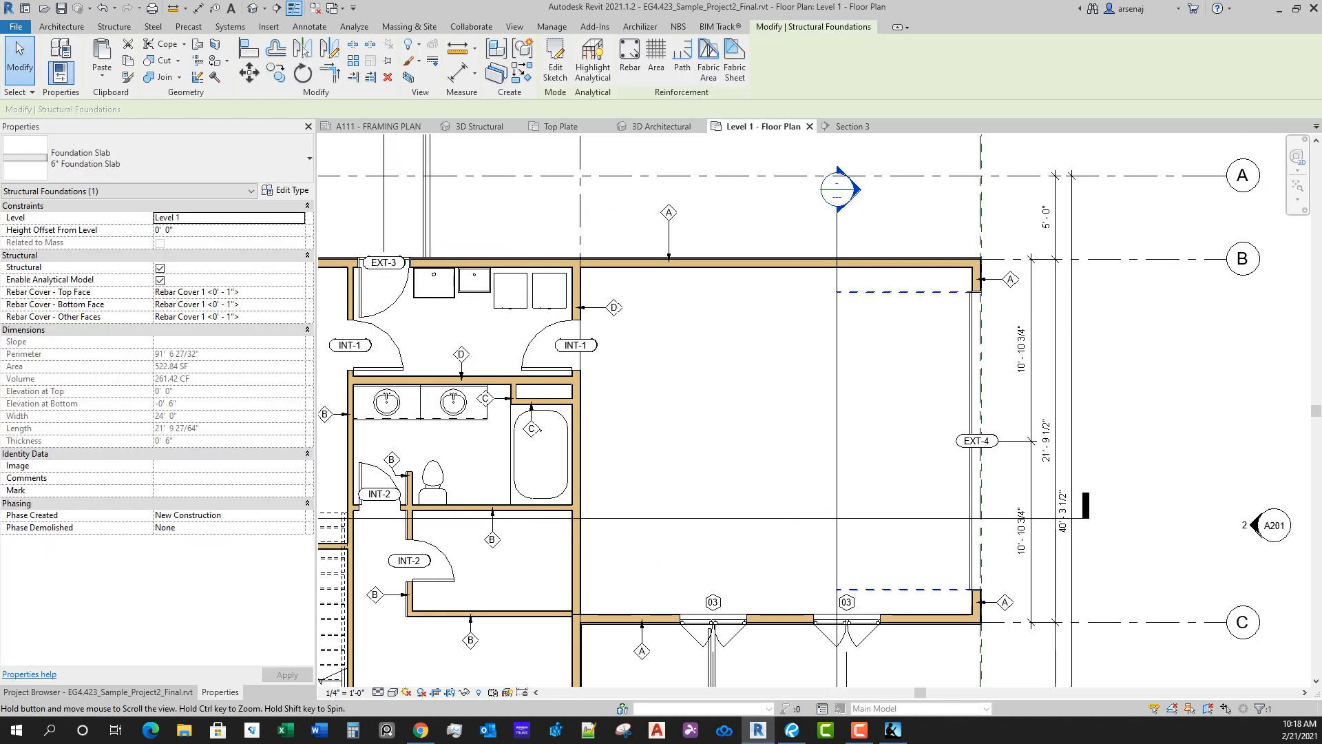
scroll(920, 494, down, 2)
scroll(1011, 540, up, 3)
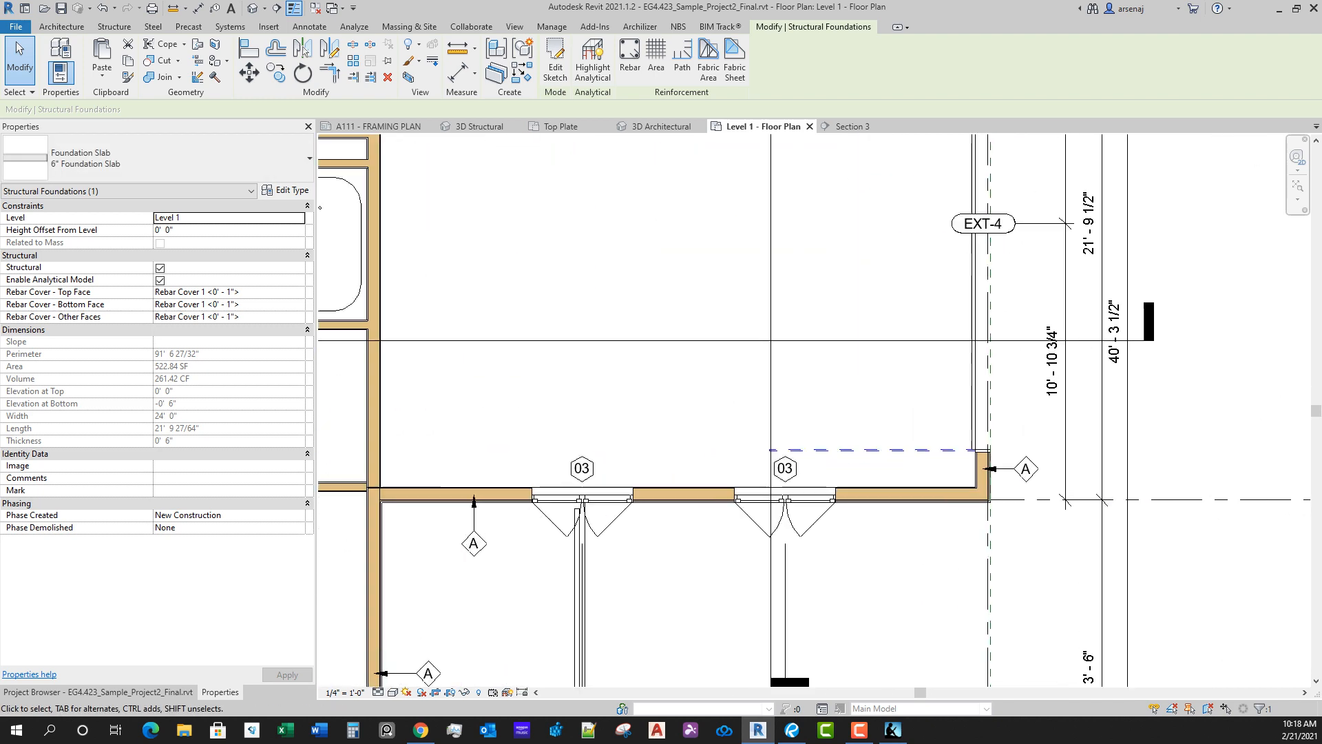
key(Escape)
scroll(931, 555, down, 2)
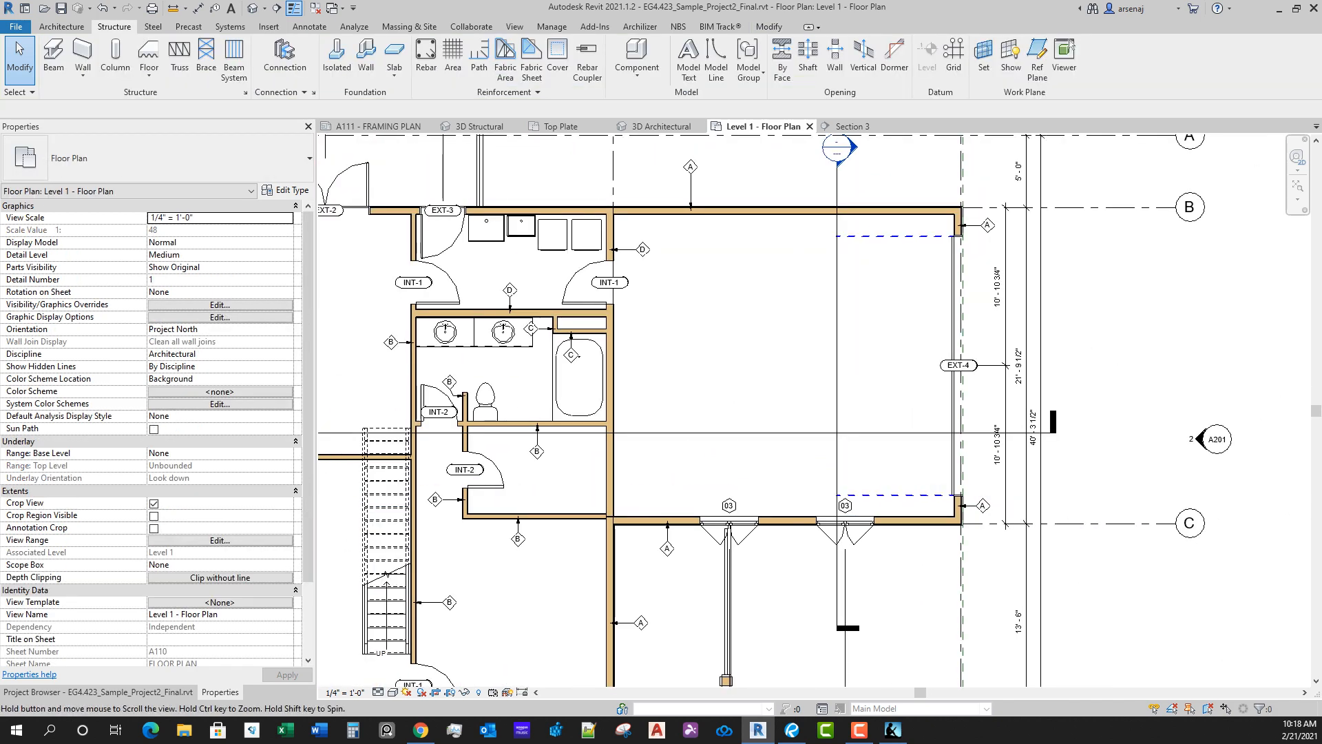
Step: Open the East/West building section from its section line through the garage on the floor plan
middle_drag(930, 555, 966, 594)
click(908, 471)
right_click(908, 470)
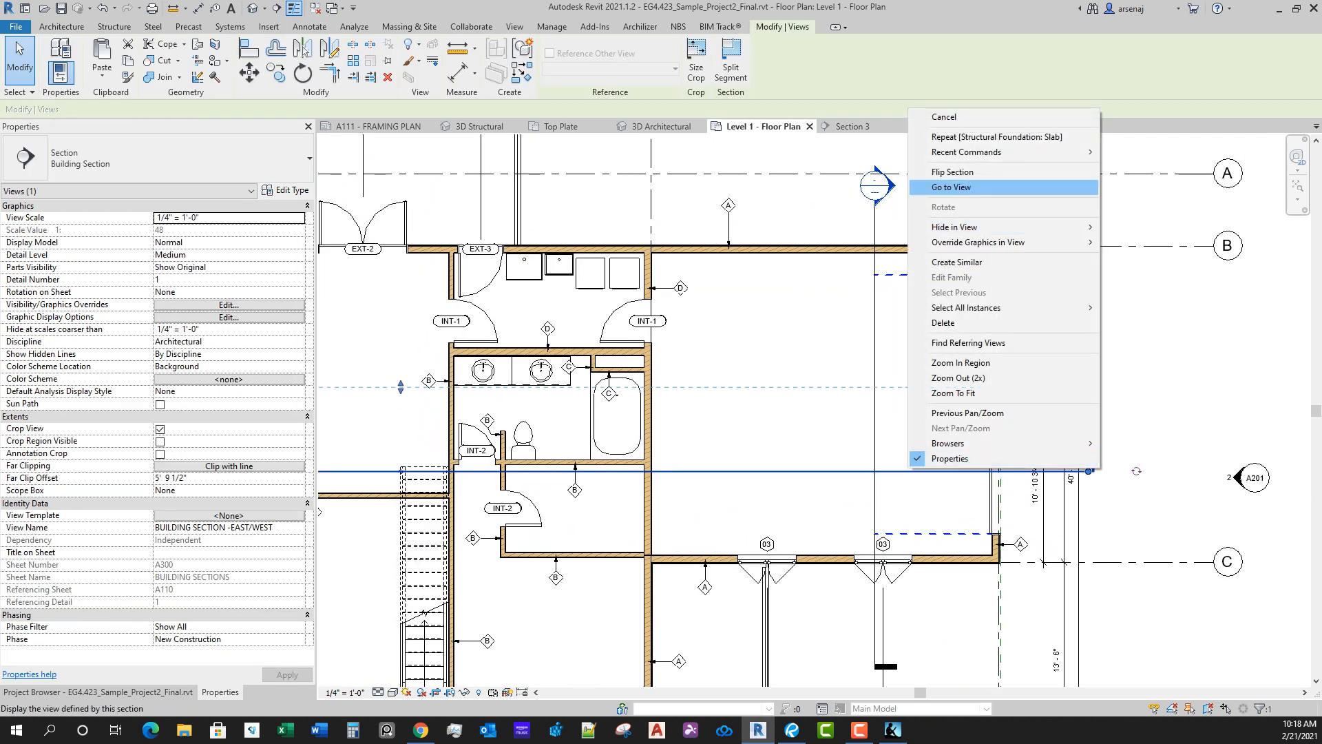
click(957, 186)
scroll(1021, 495, up, 3)
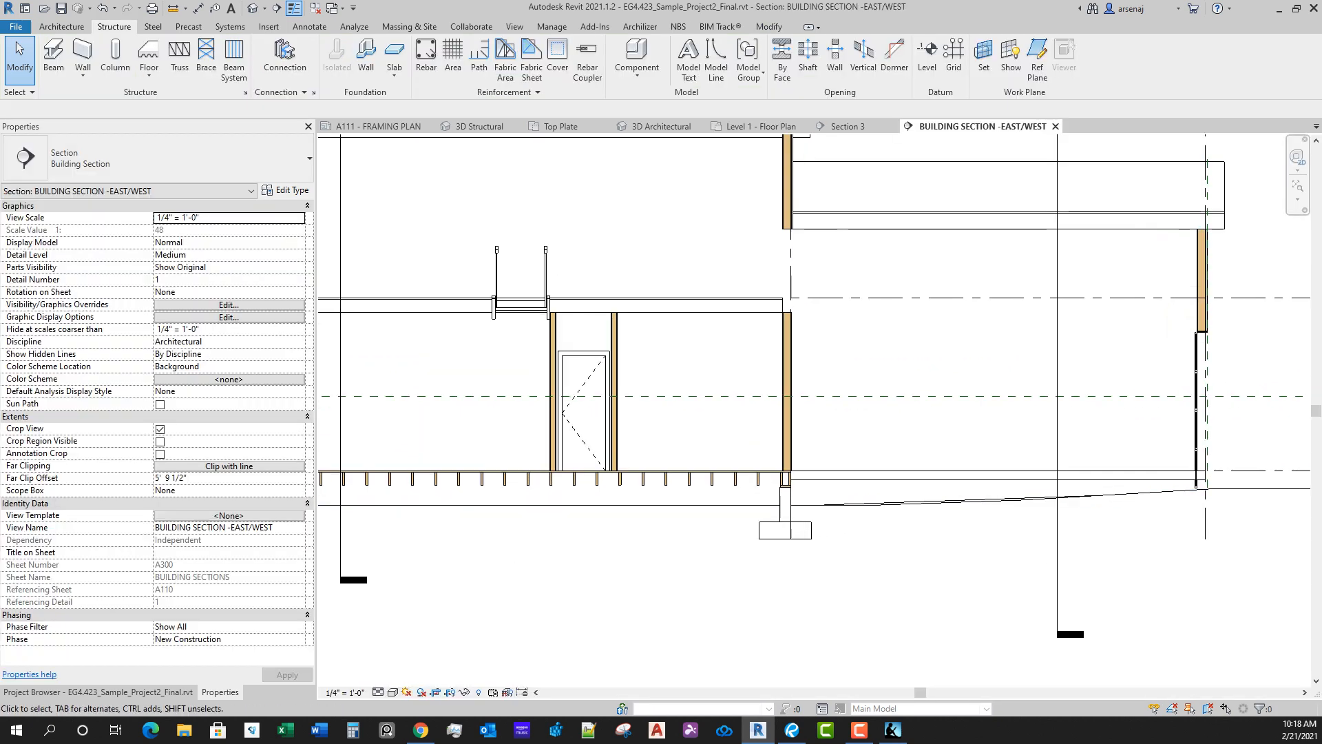
Step: Select the garage foundation slab in the section and examine how its ends meet the foundation wall and the garage door
click(833, 480)
scroll(829, 492, up, 2)
scroll(1038, 540, up, 2)
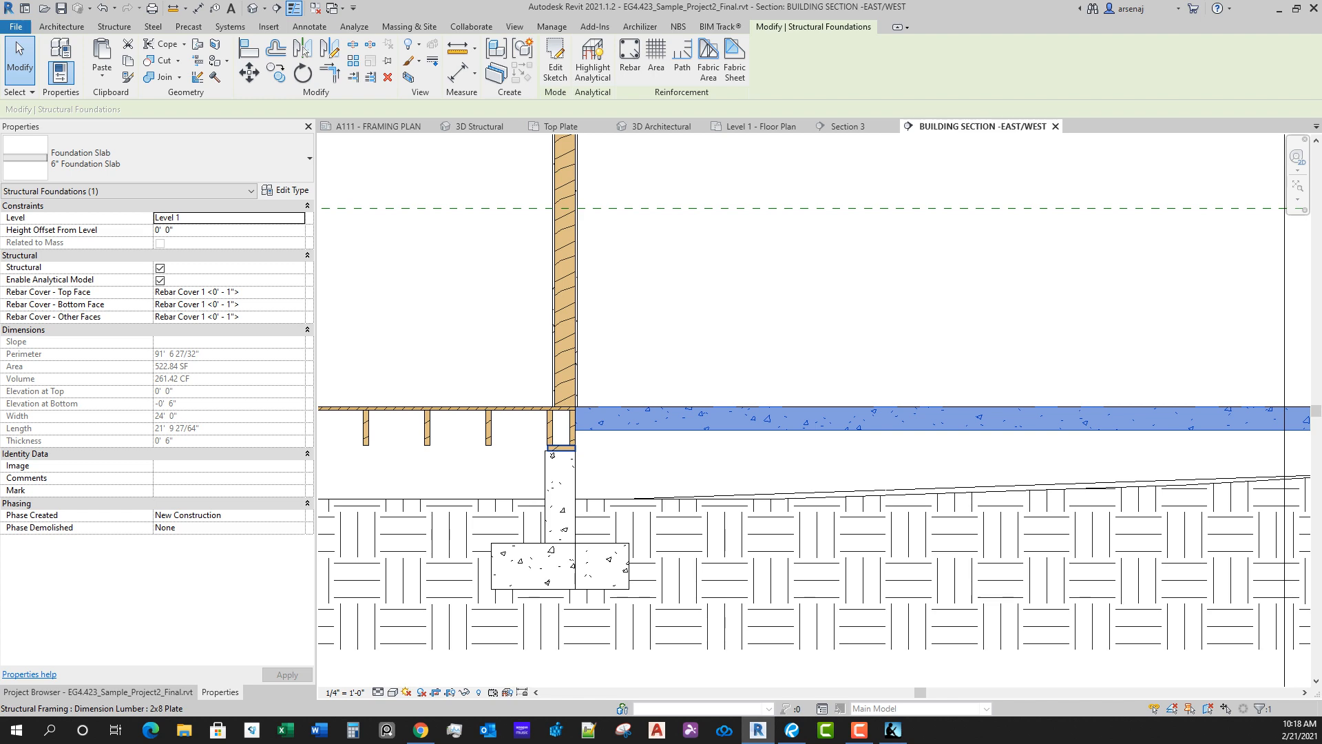
scroll(561, 435, up, 1)
middle_drag(561, 435, 669, 474)
scroll(668, 474, down, 3)
middle_drag(756, 484, 578, 451)
scroll(623, 431, down, 2)
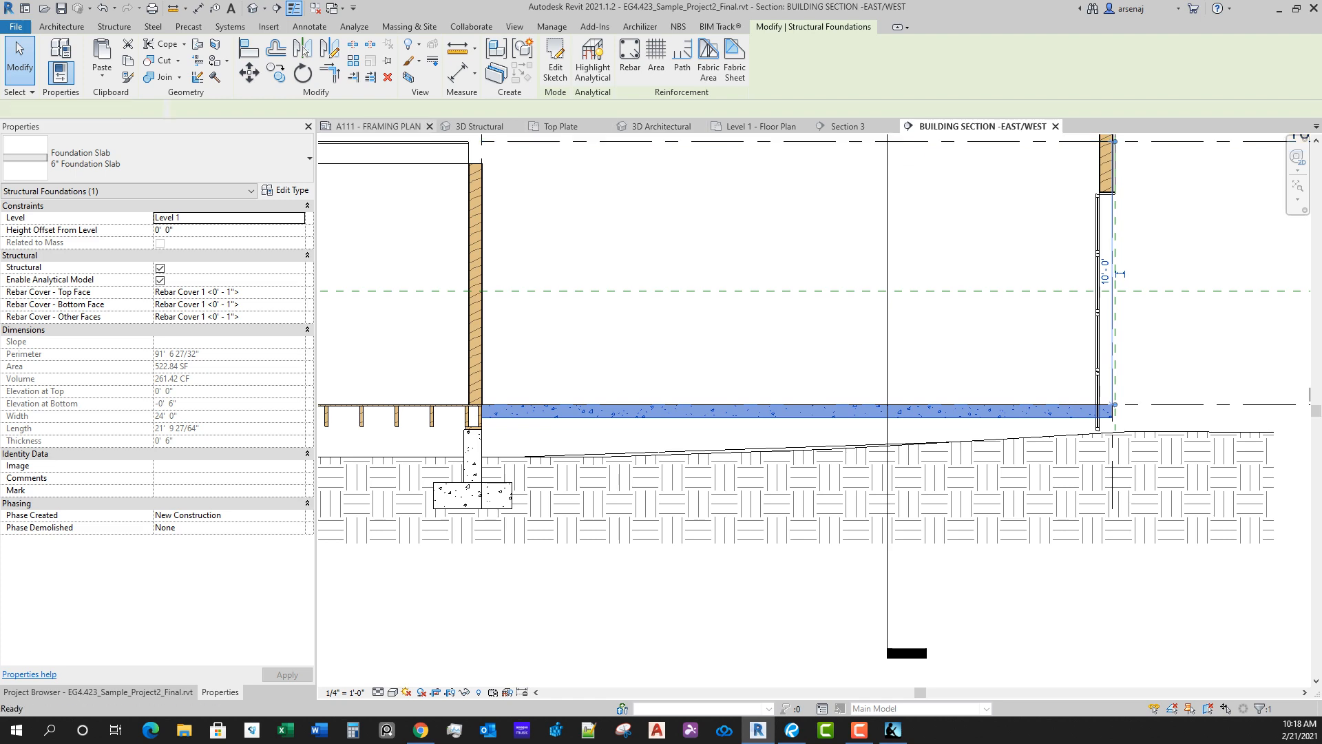
Step: Return to sheet A111 and examine how the garage slab between grids 3 and 4 displays on the framing plan
click(377, 126)
scroll(964, 386, up, 3)
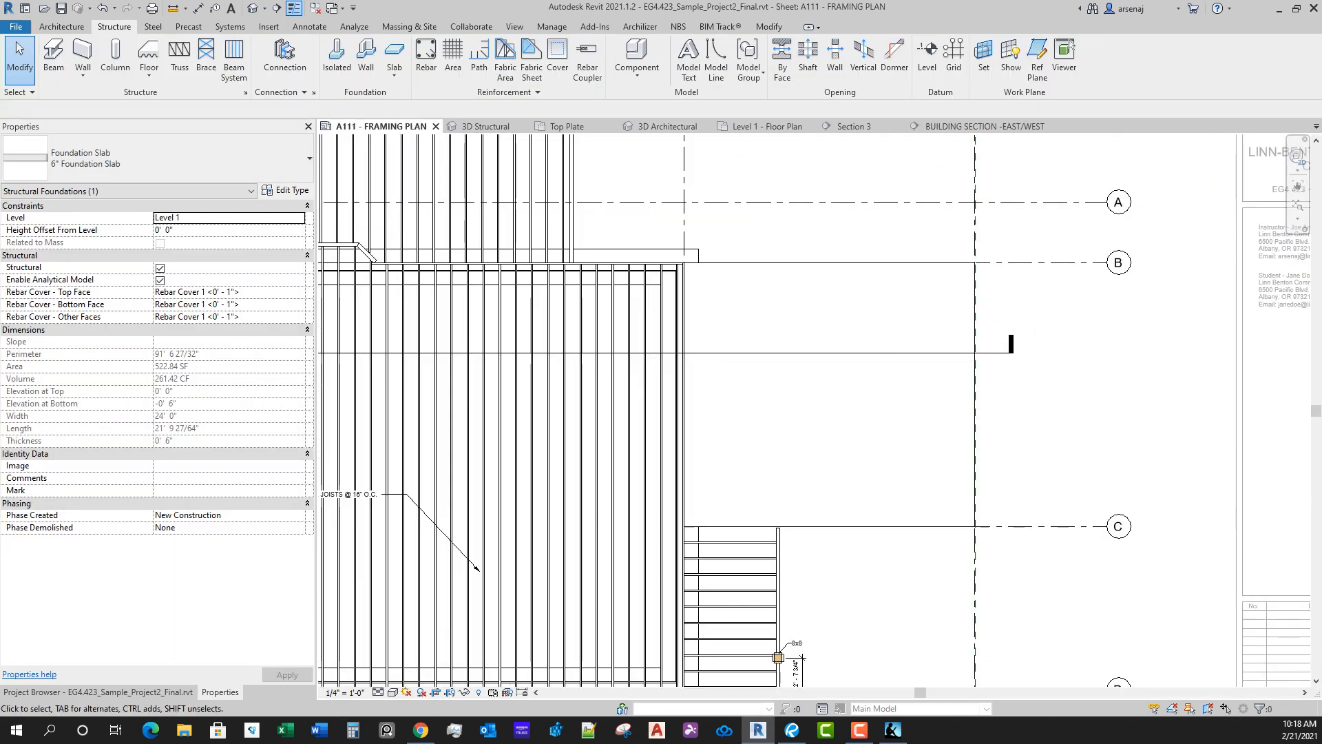
key(Escape)
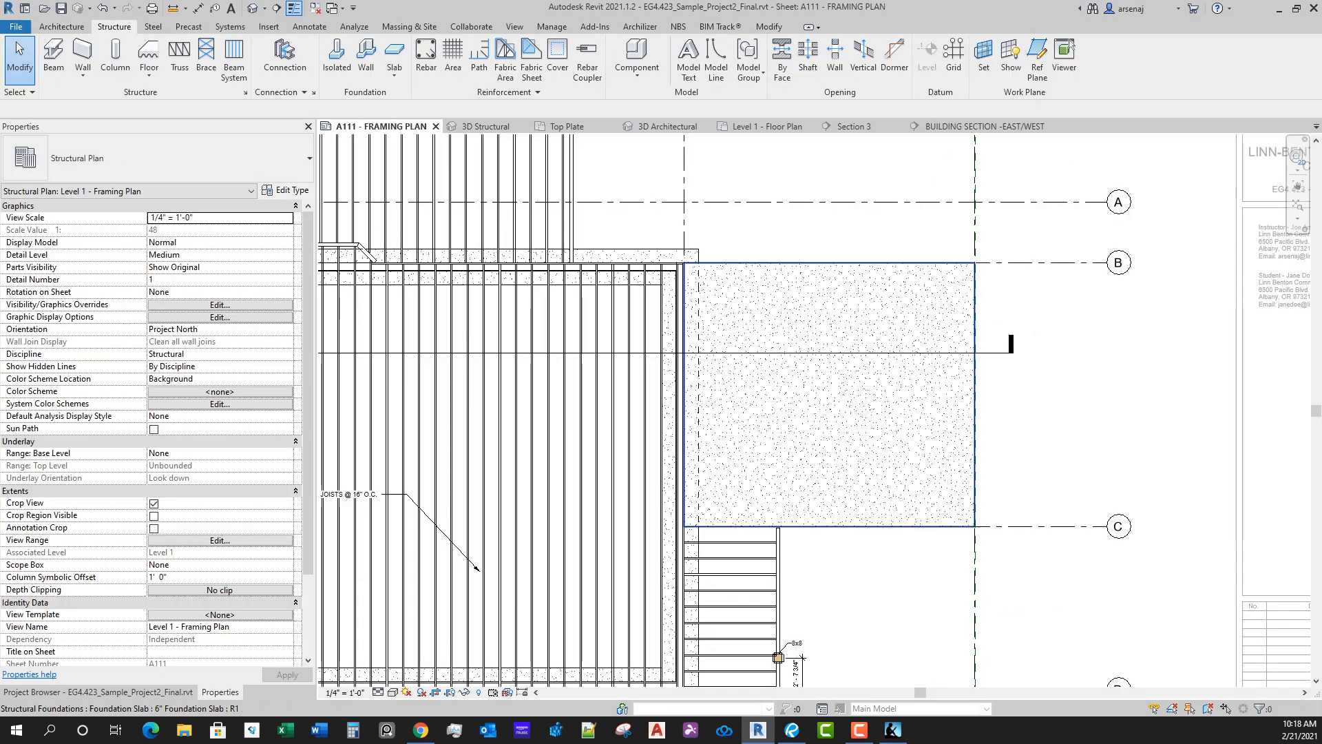
scroll(863, 606, up, 2)
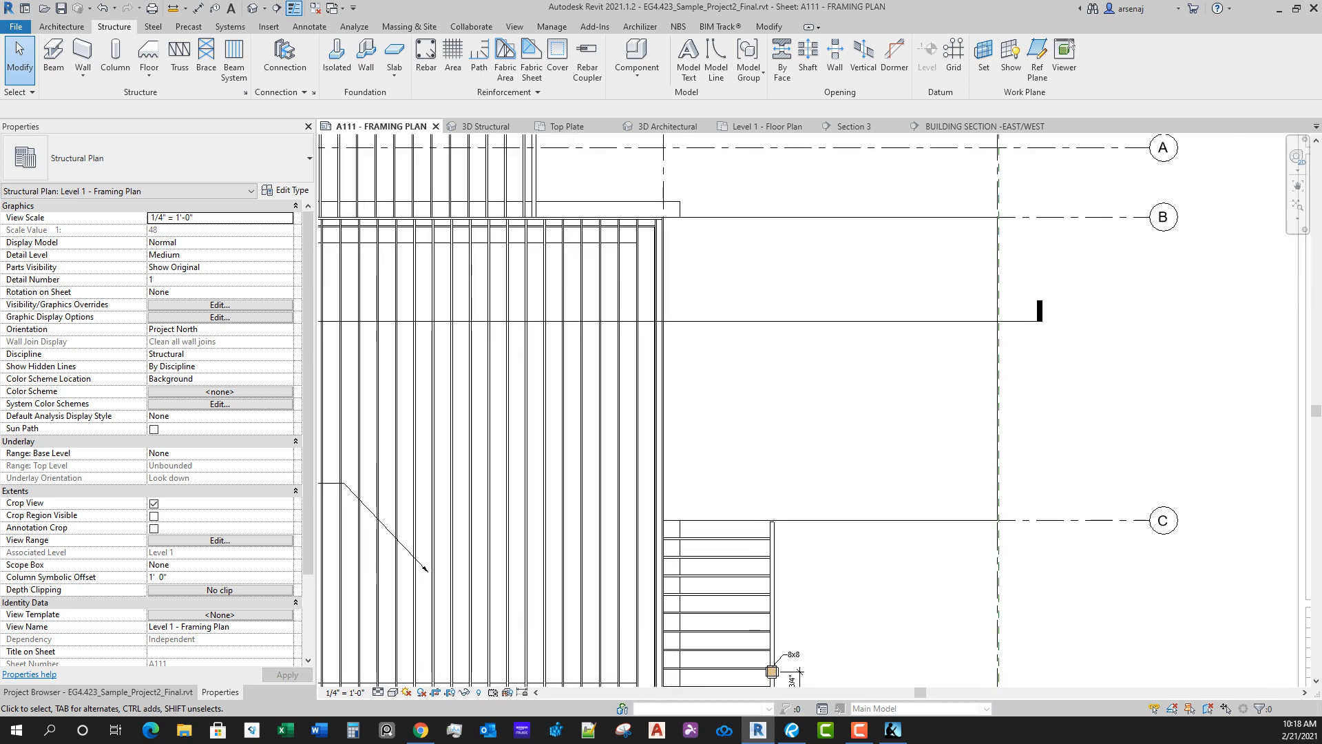
scroll(863, 606, up, 1)
scroll(763, 684, down, 2)
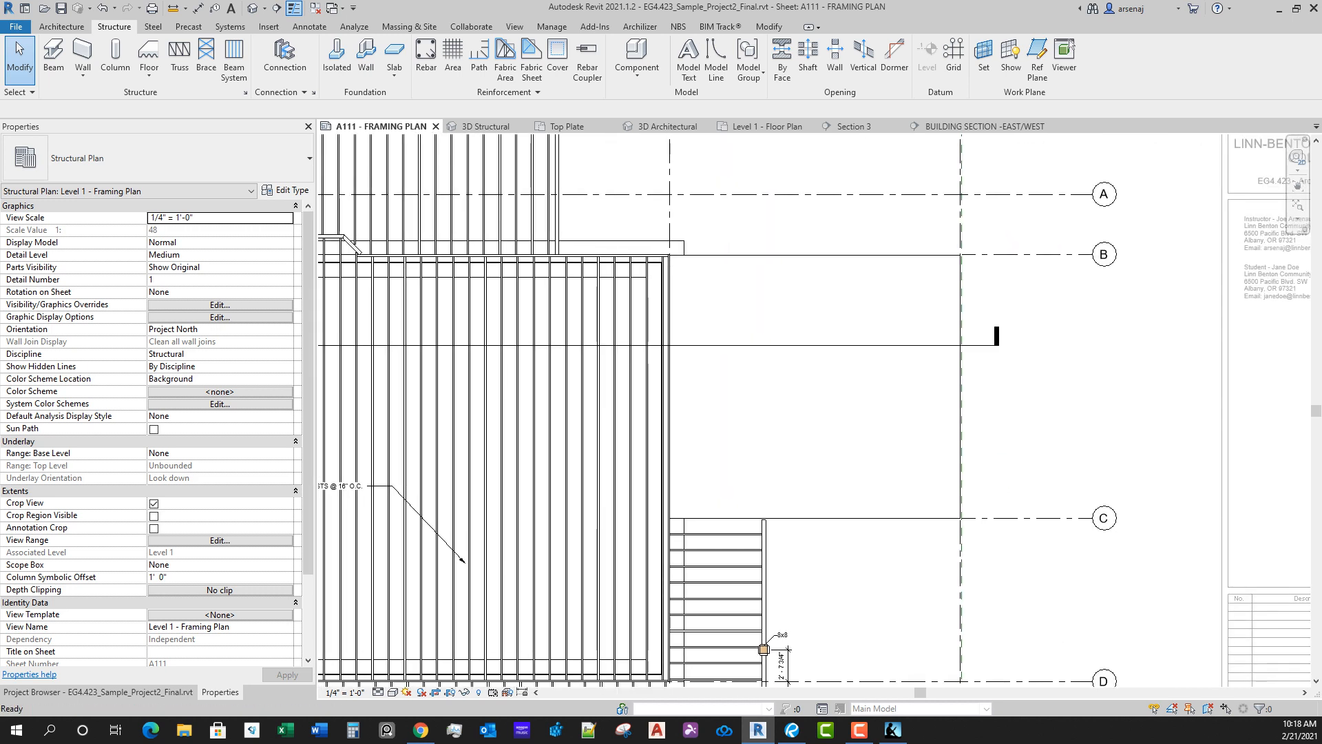
scroll(762, 684, up, 2)
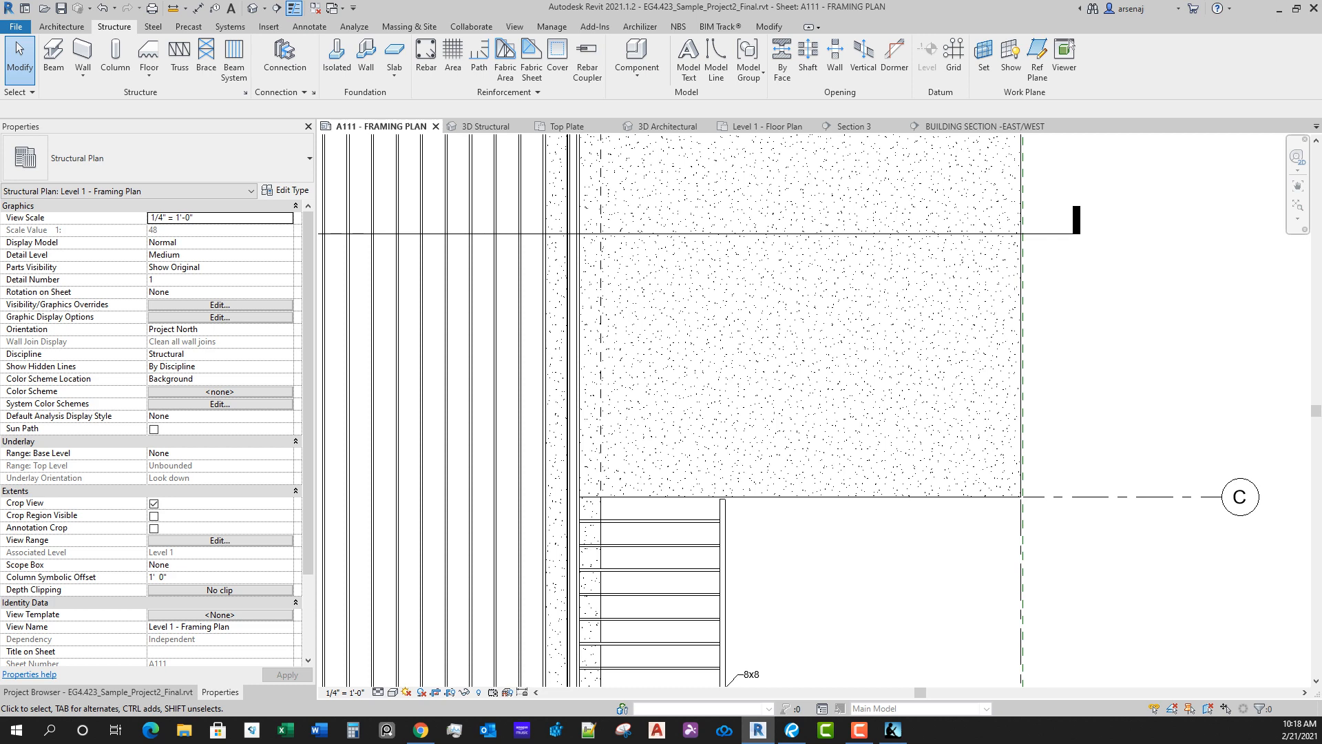
scroll(849, 503, down, 2)
scroll(849, 503, down, 2)
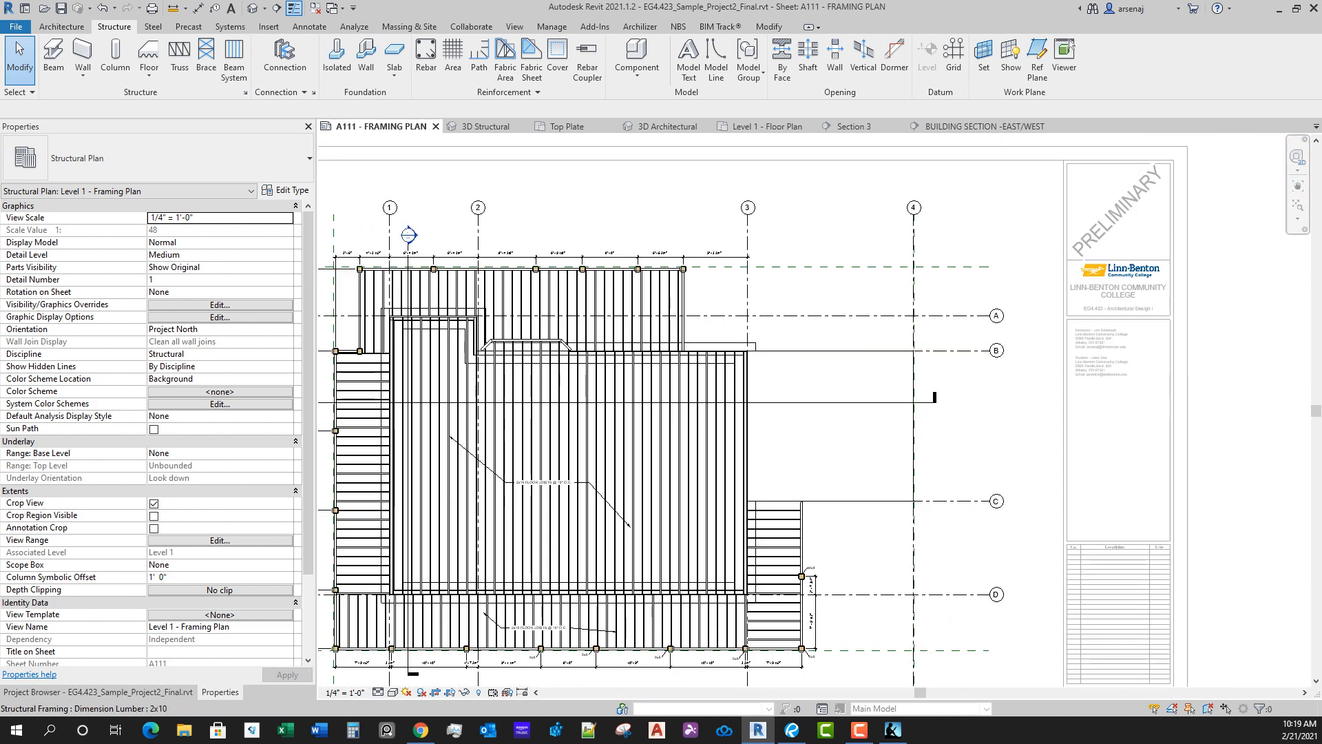
scroll(836, 315, up, 2)
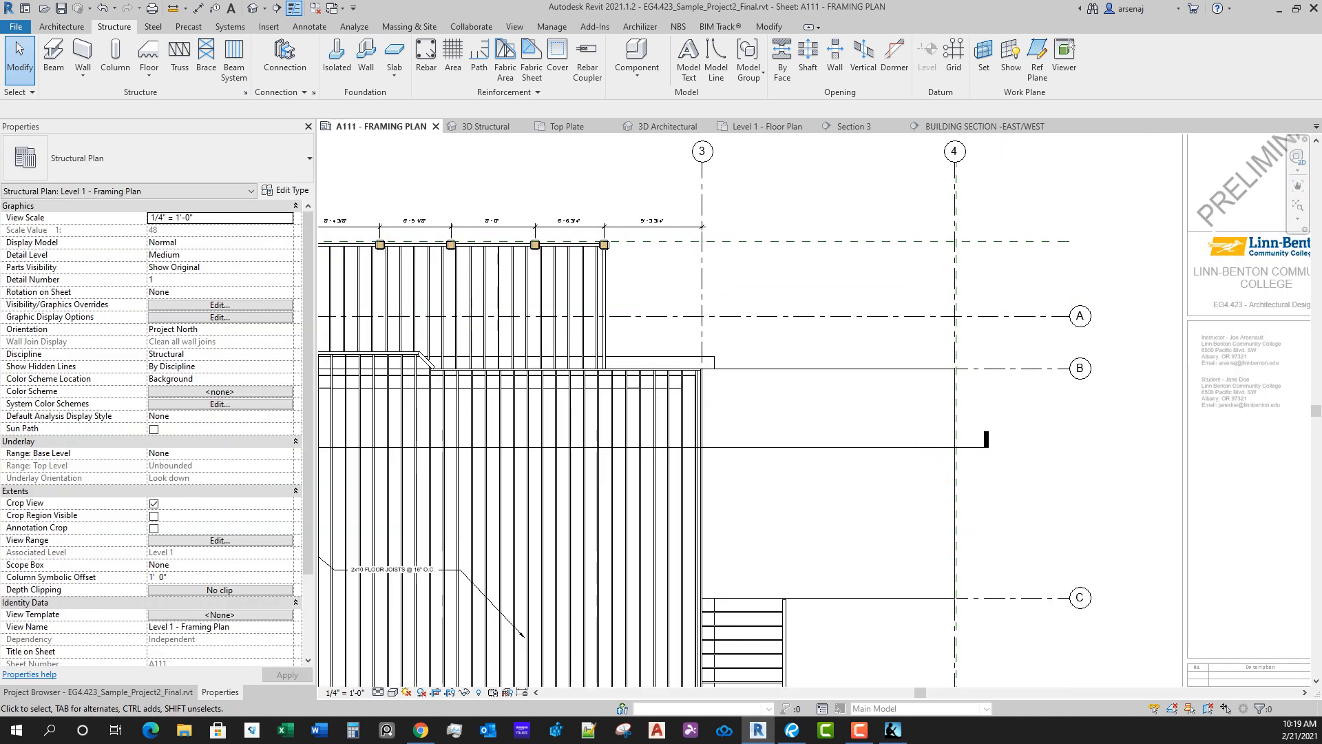
middle_drag(889, 427, 804, 307)
scroll(805, 308, down, 1)
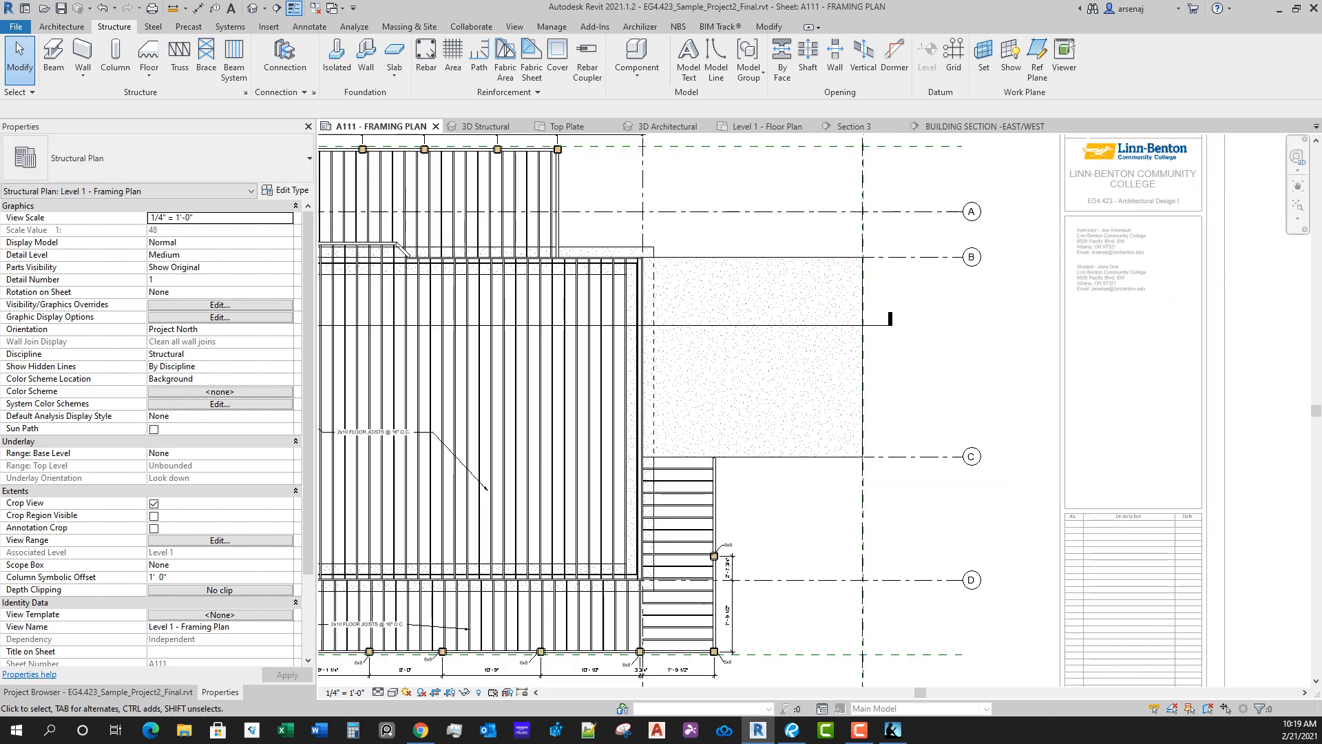
Step: Edit the garage slab's boundary on the A111 framing plan and draw a horizontal slope arrow from its grid 3 edge to its grid 4 edge
click(985, 126)
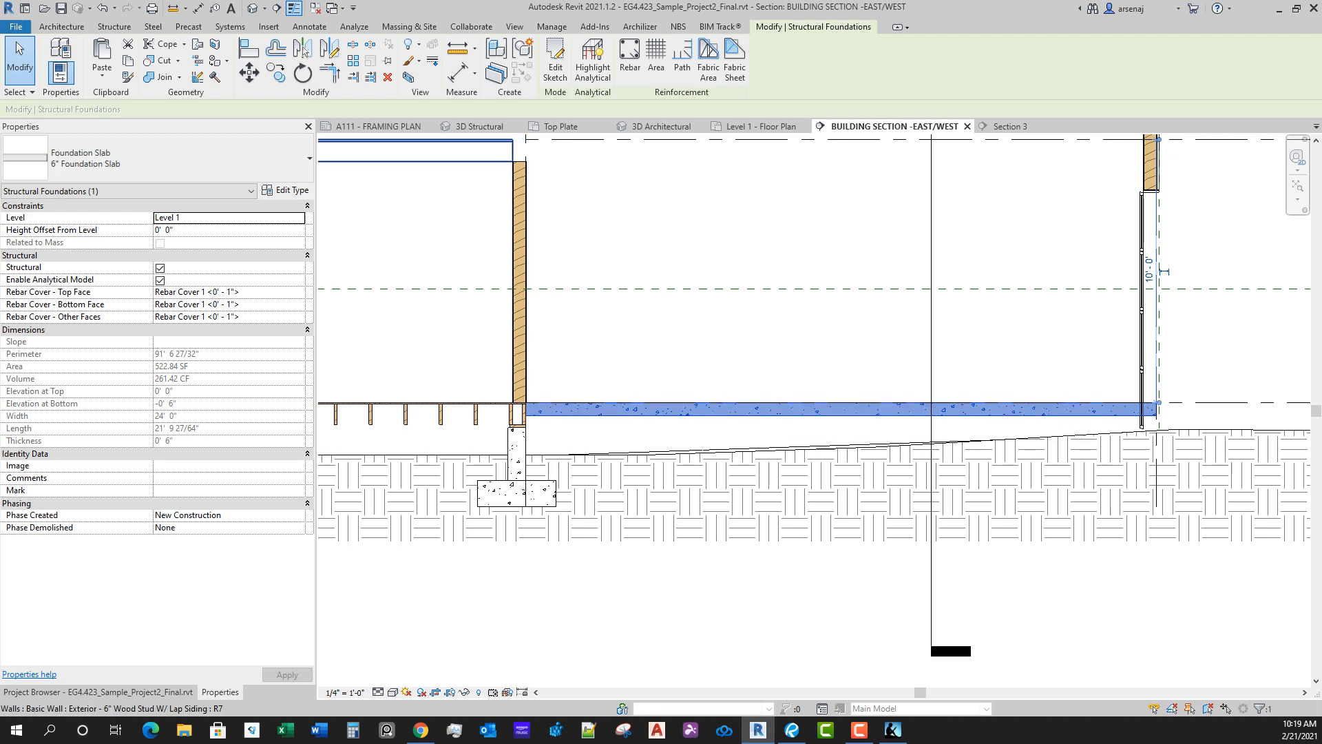
click(378, 126)
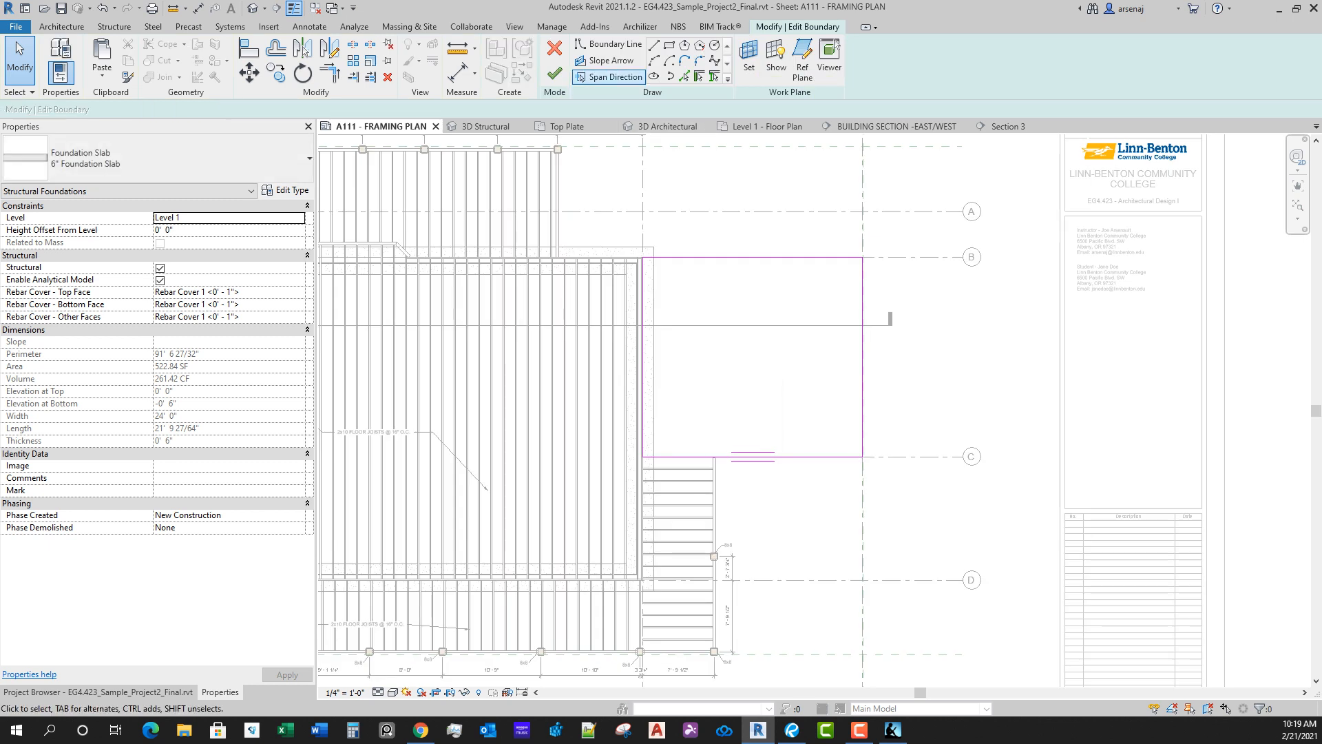
click(606, 61)
scroll(650, 371, up, 3)
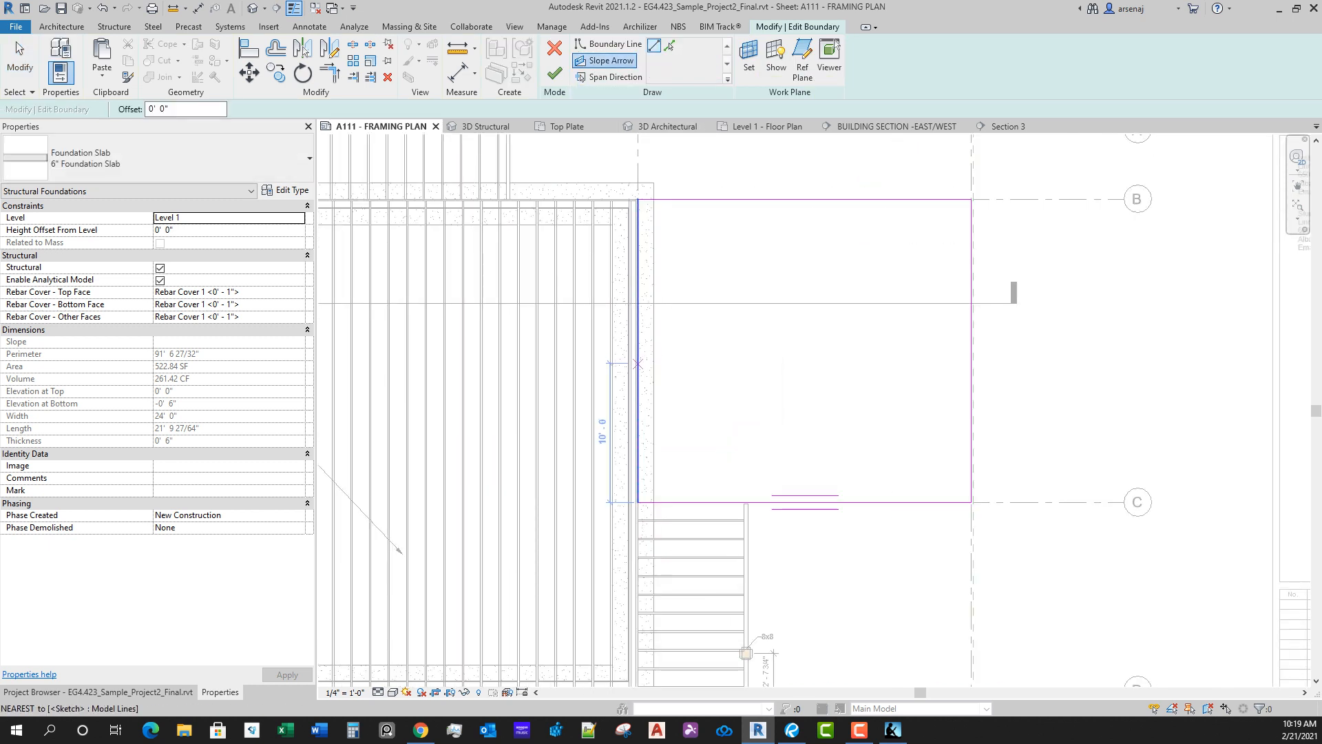
click(638, 350)
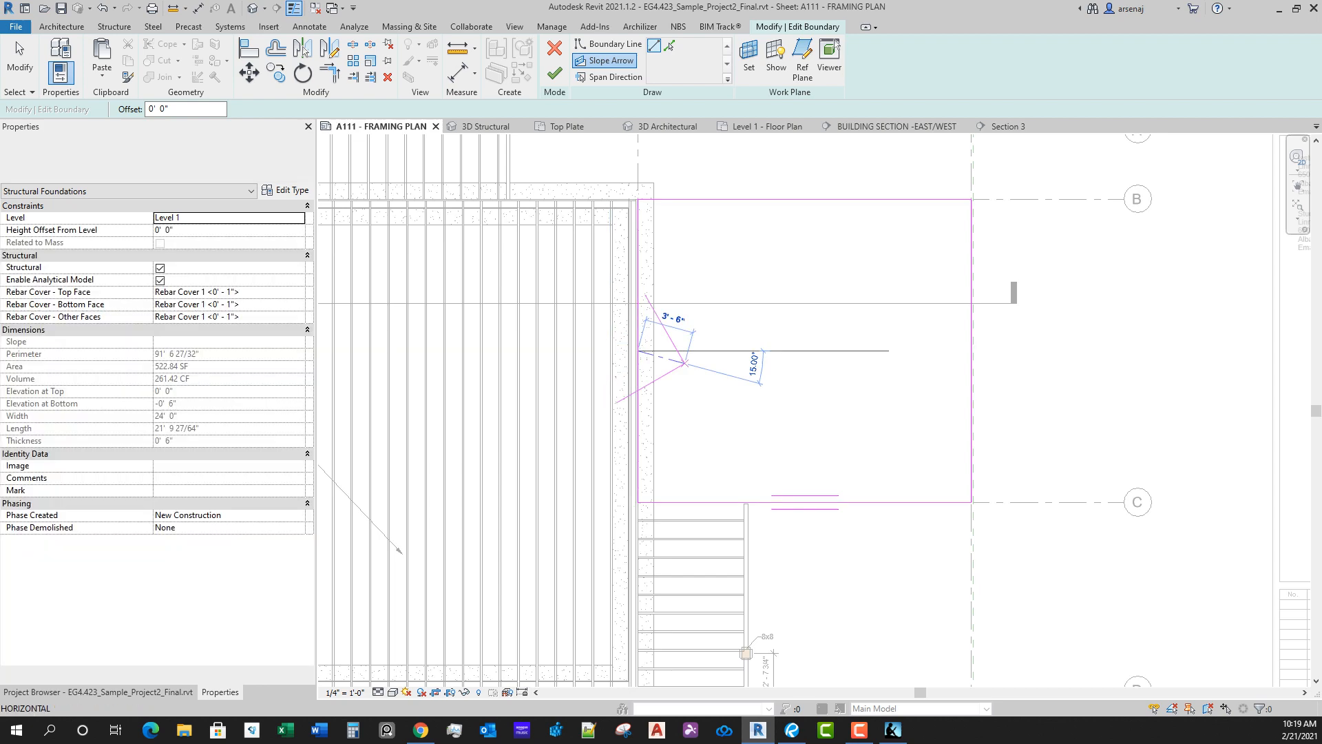
click(971, 350)
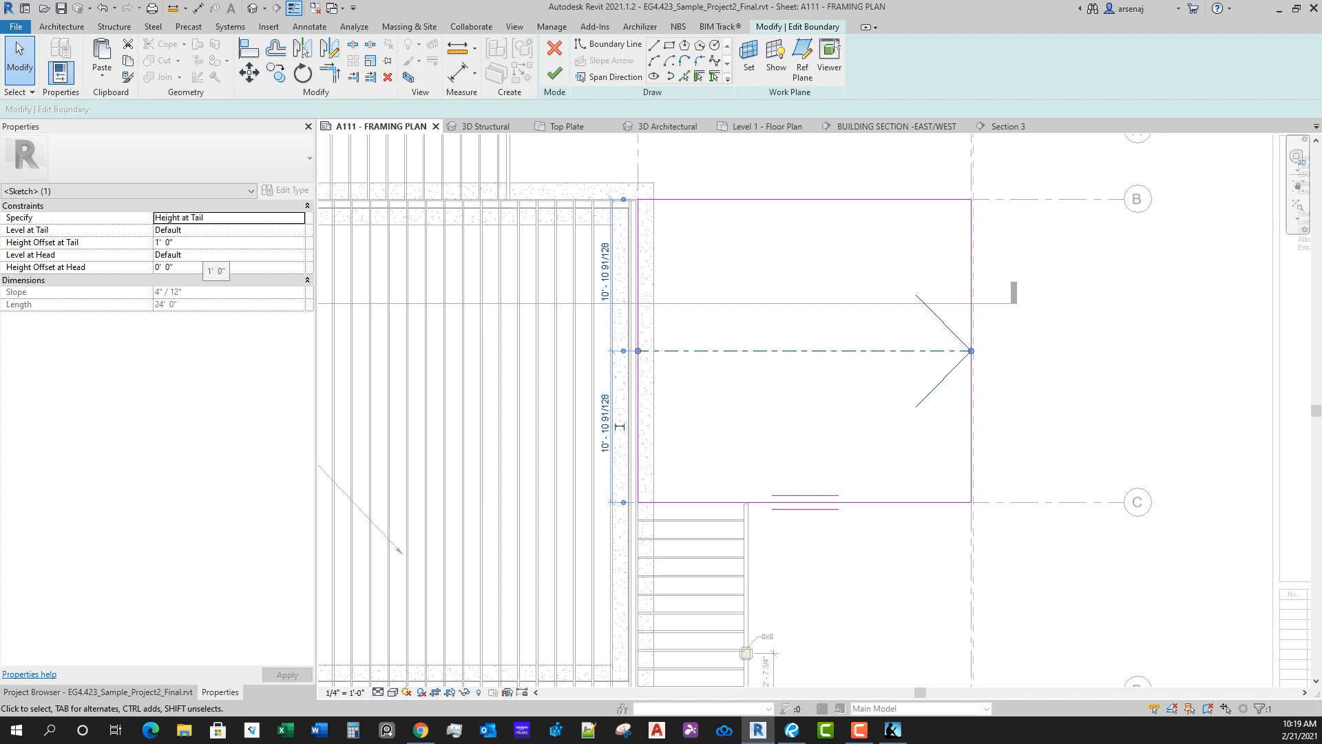
Step: Set the slope arrow's height offset to -0' 11" at the tail and -1' 0" at the head, and finish the slab without attaching walls
click(202, 243)
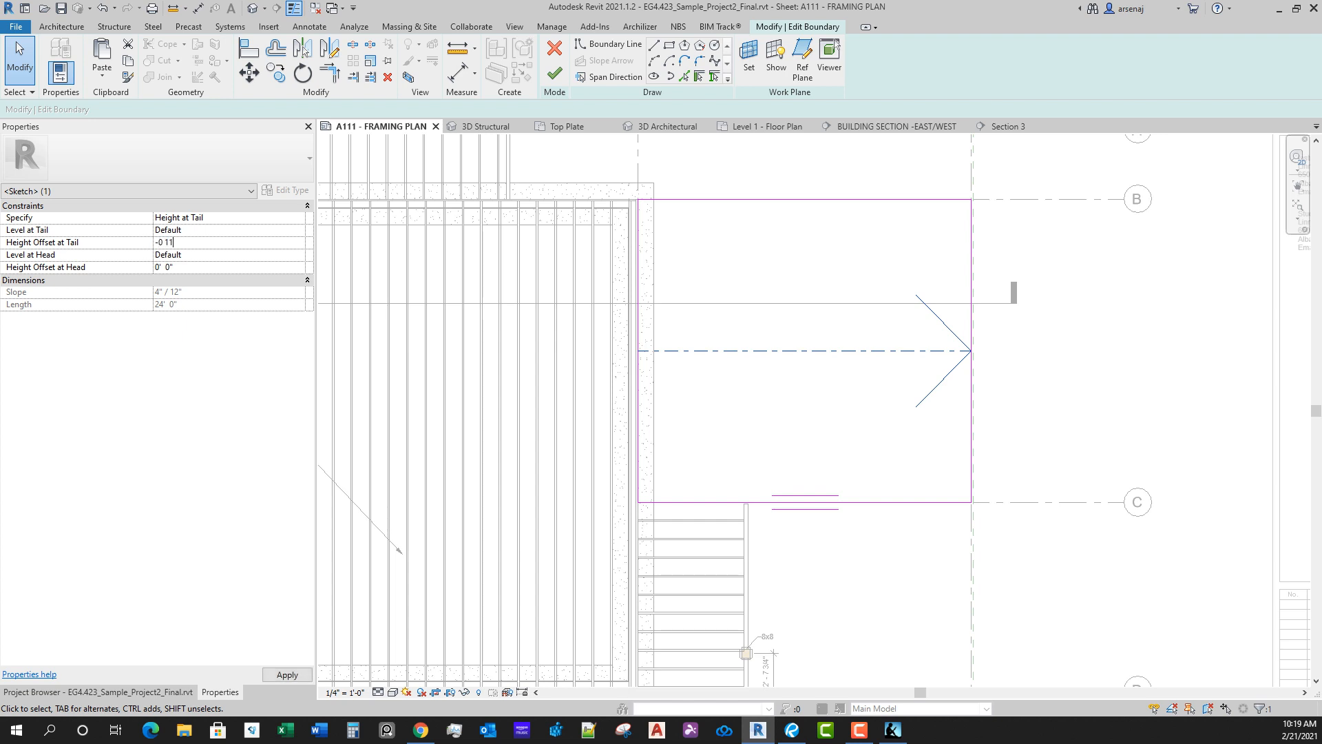
key(Tab)
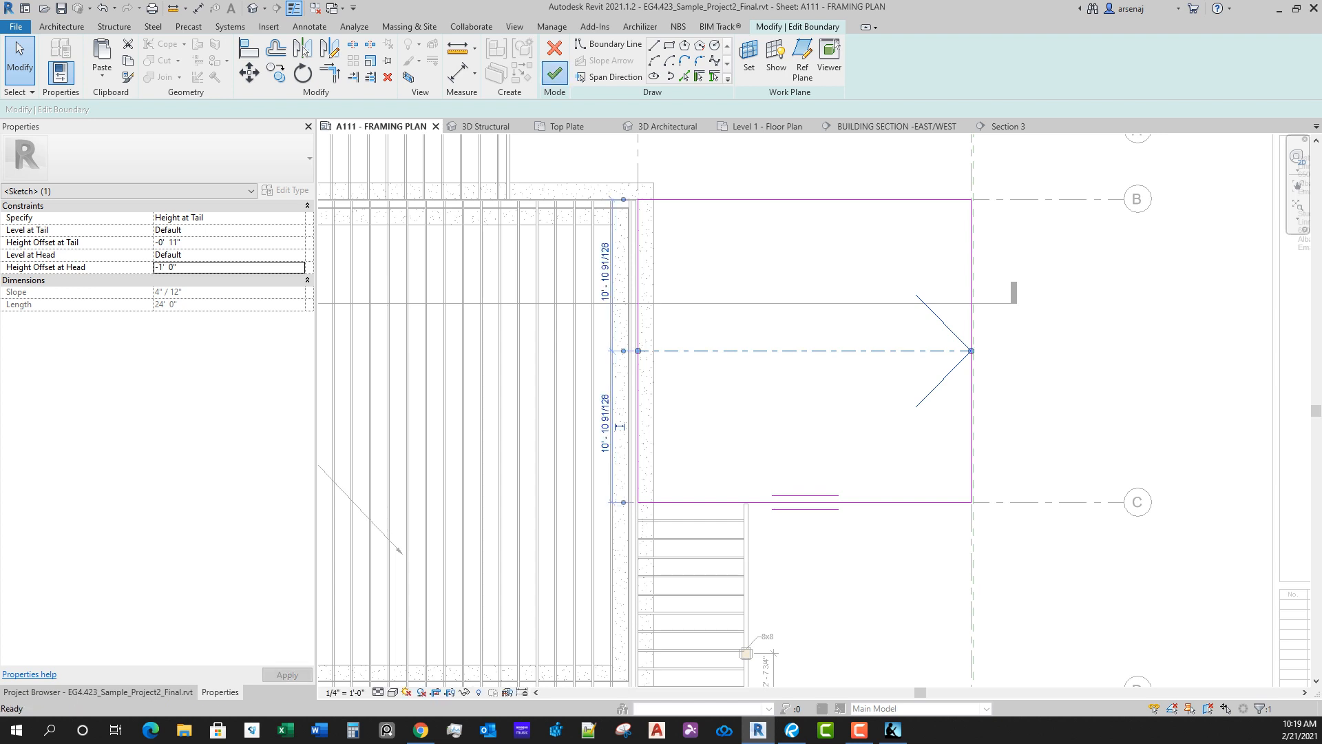
click(555, 73)
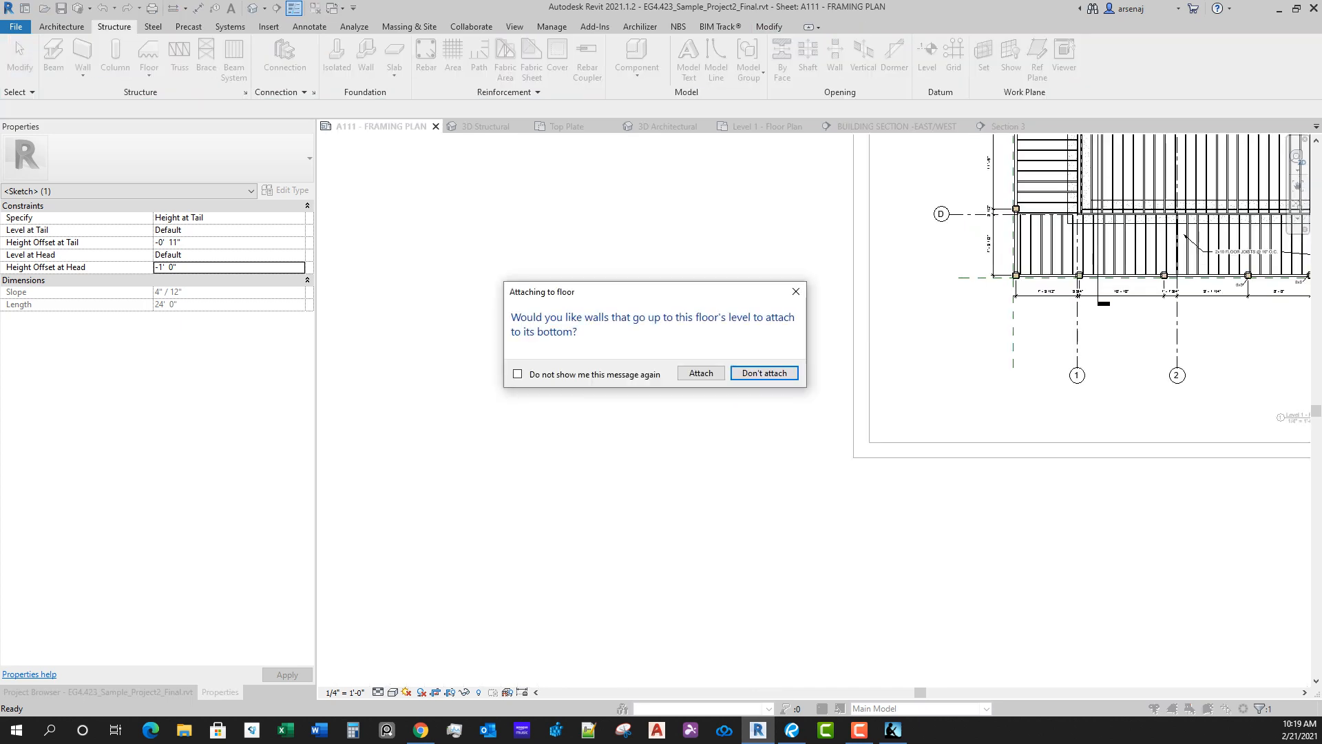
click(764, 373)
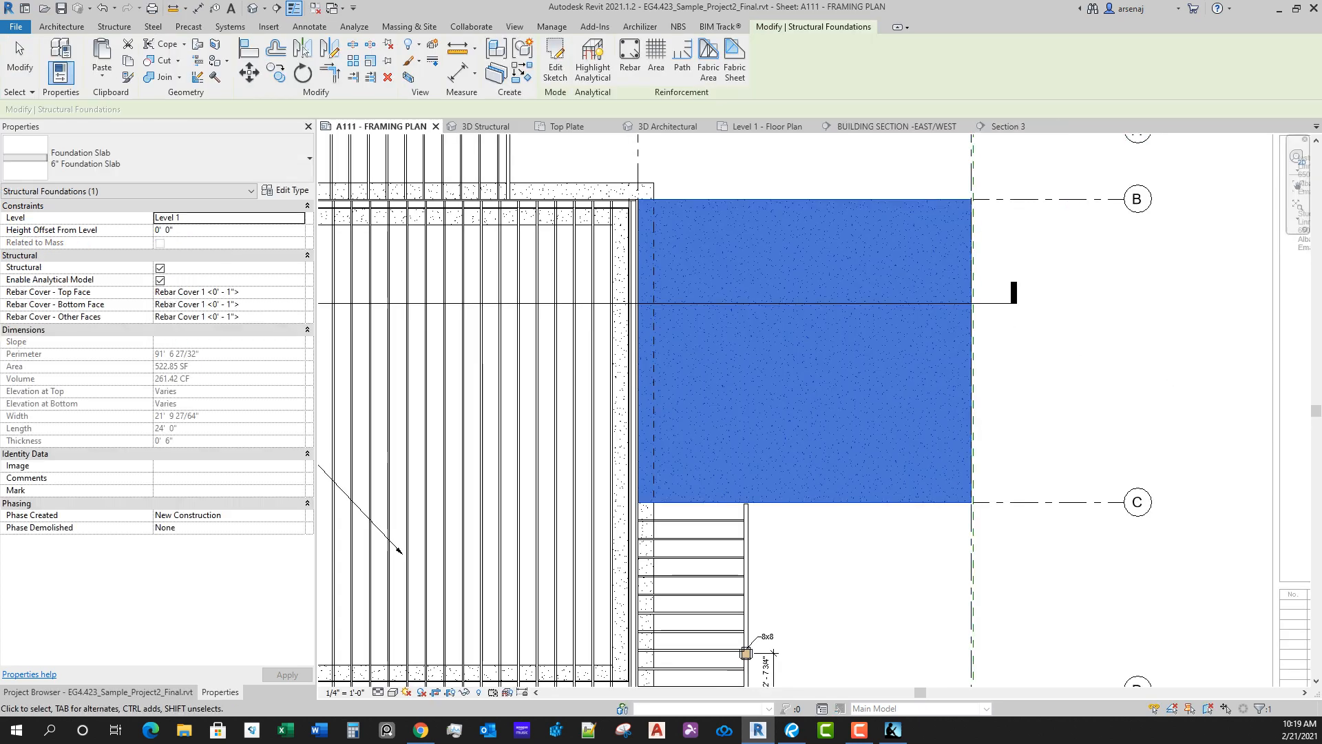
Step: View Section 3, tile it beside the A111 framing plan, and move the East/West building section into the same view group as Section 3
click(1005, 126)
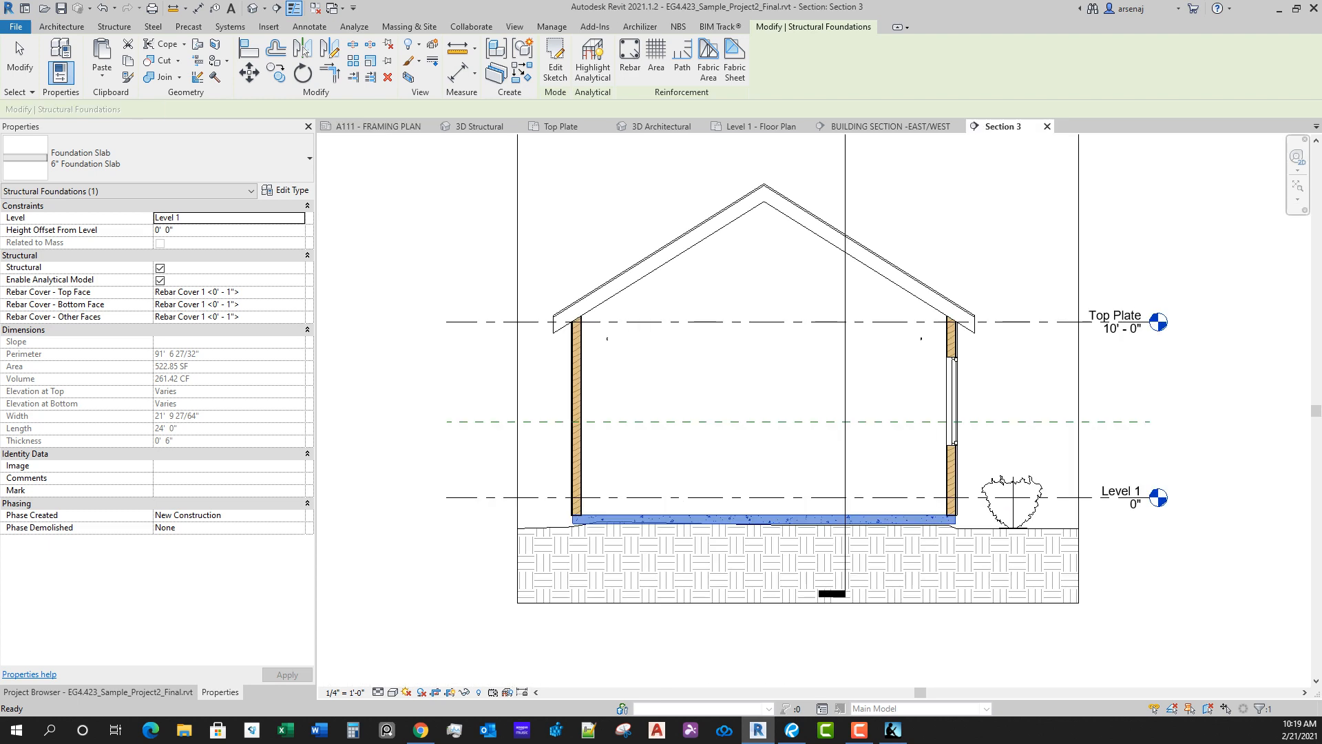
click(1047, 126)
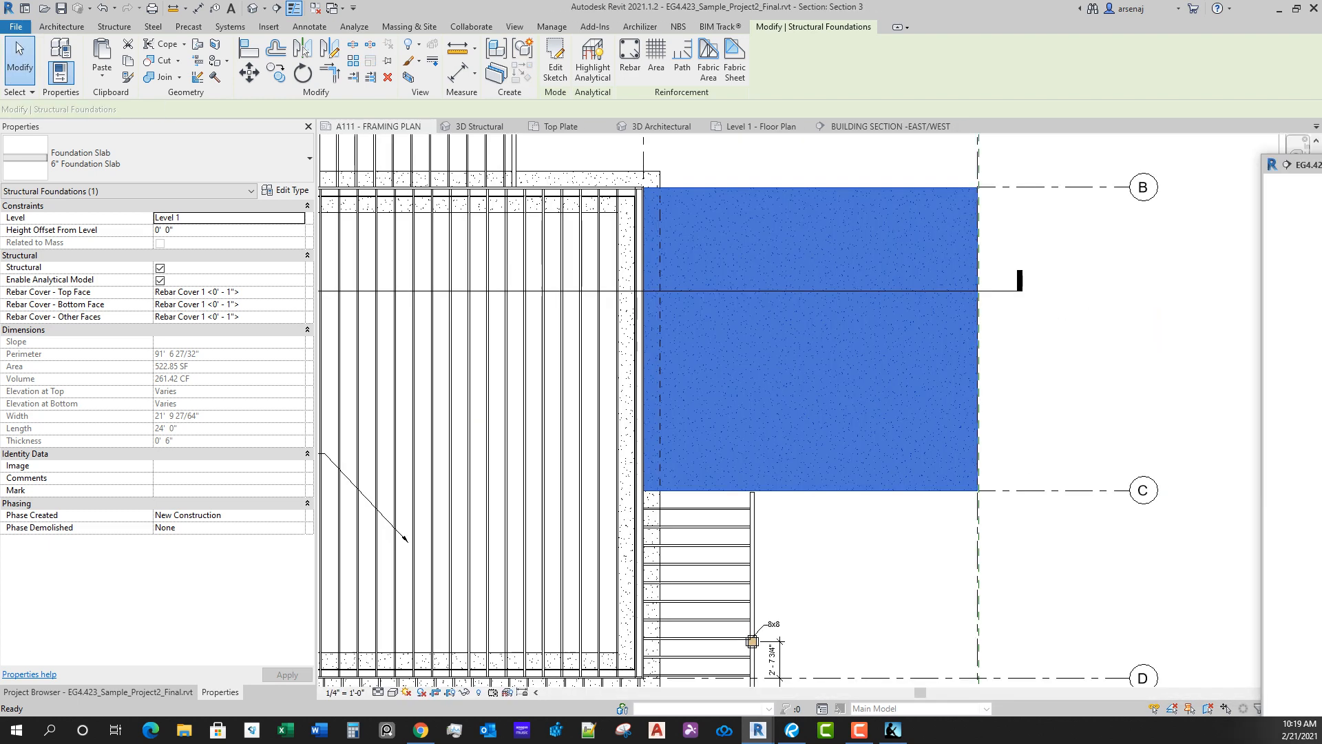
drag(1308, 399, 1315, 405)
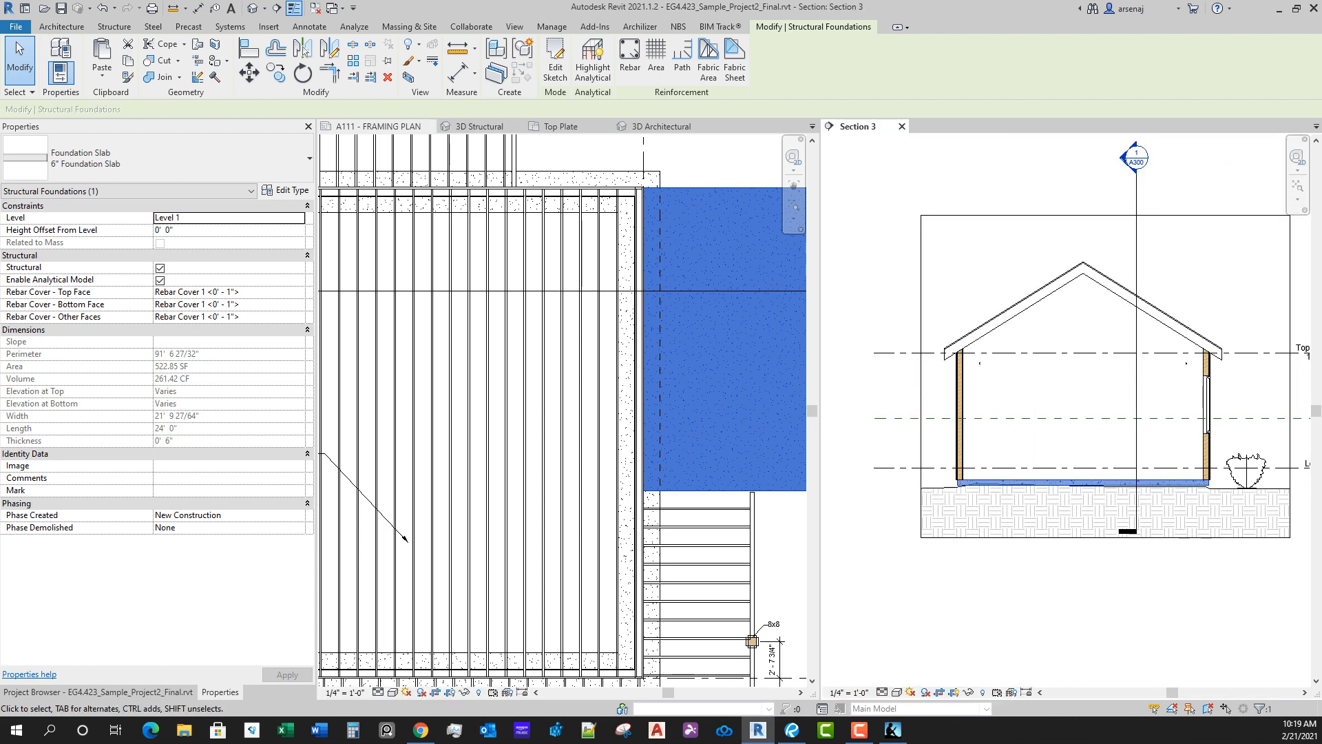
click(813, 126)
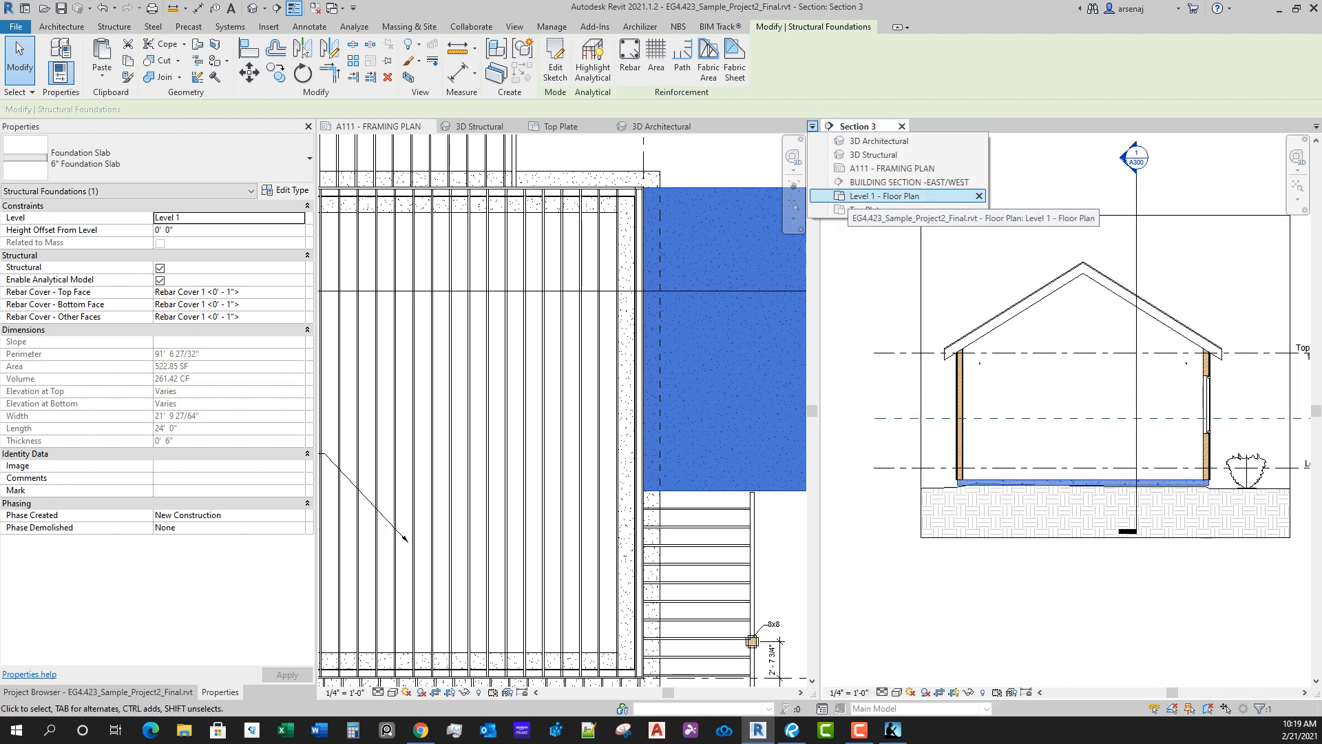
click(909, 181)
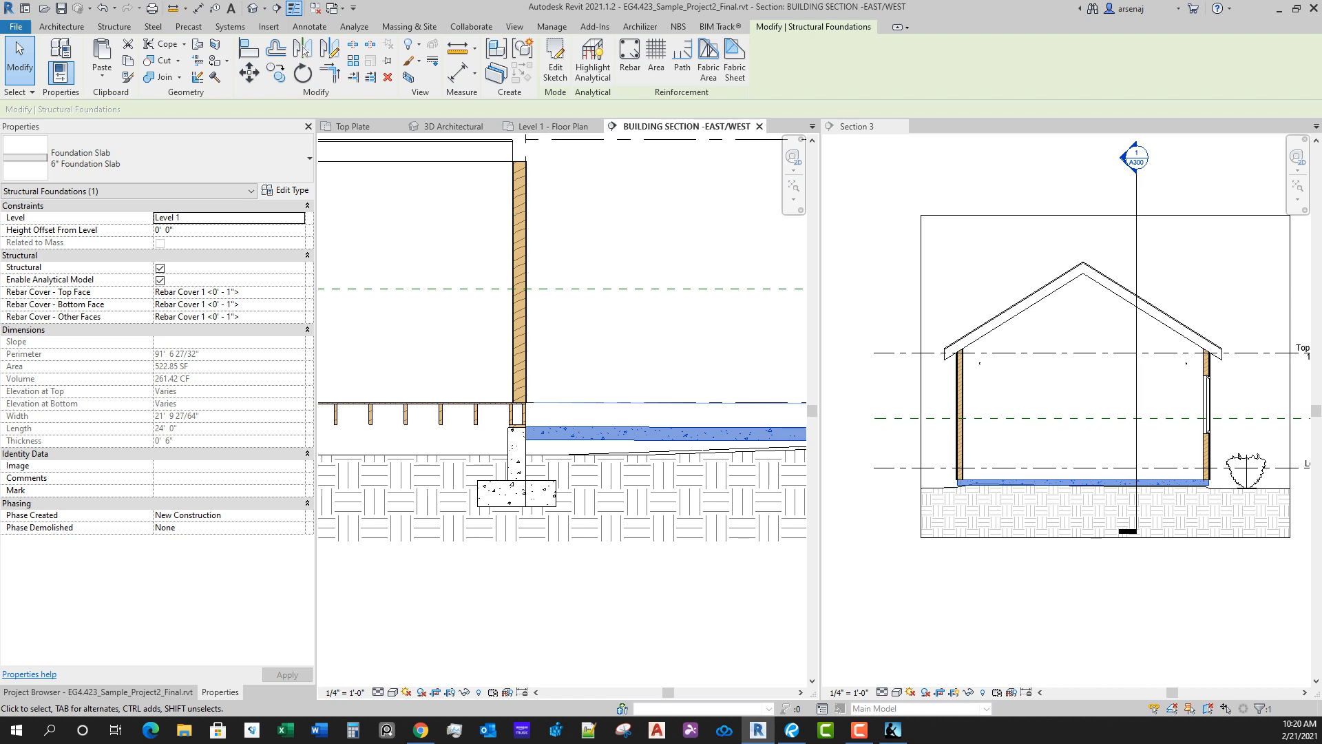
drag(682, 127, 859, 127)
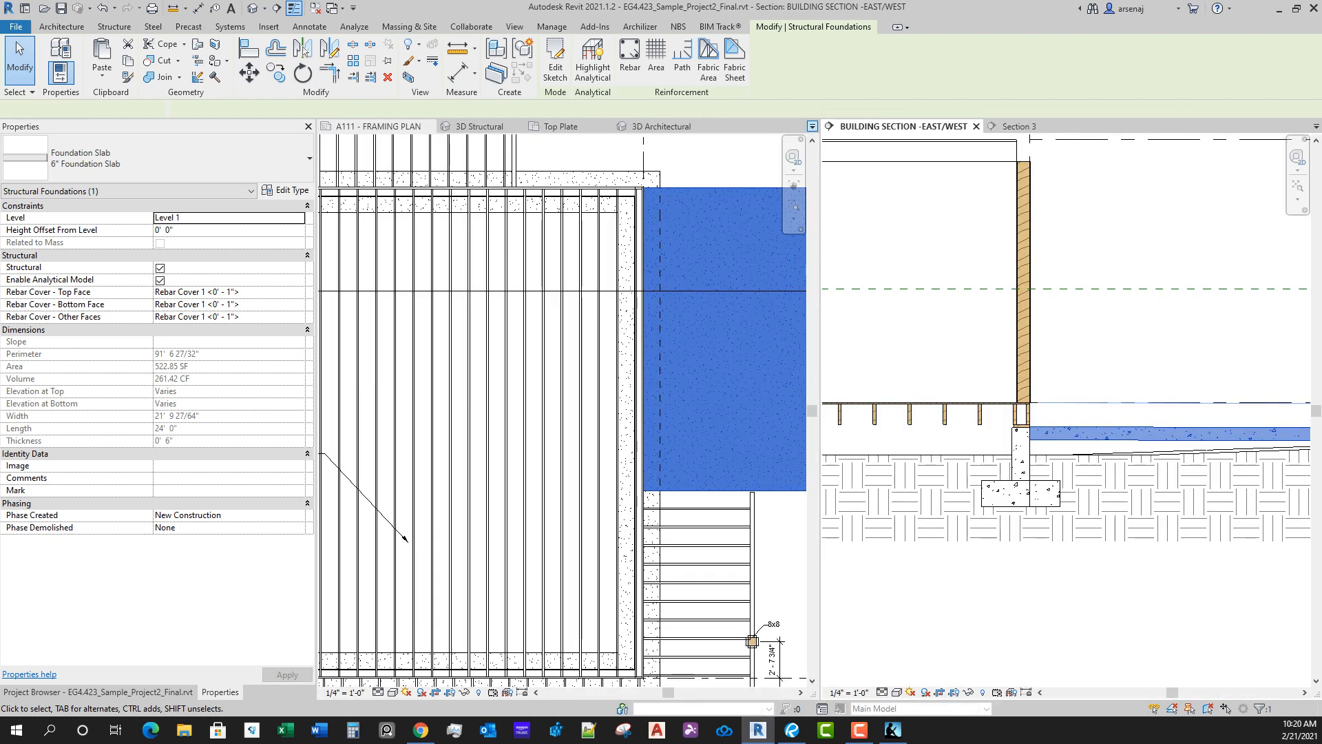
Step: Examine the sloped garage slab in the East/West section at the foundation wall and at the garage door
scroll(691, 519, up, 1)
scroll(1036, 433, up, 12)
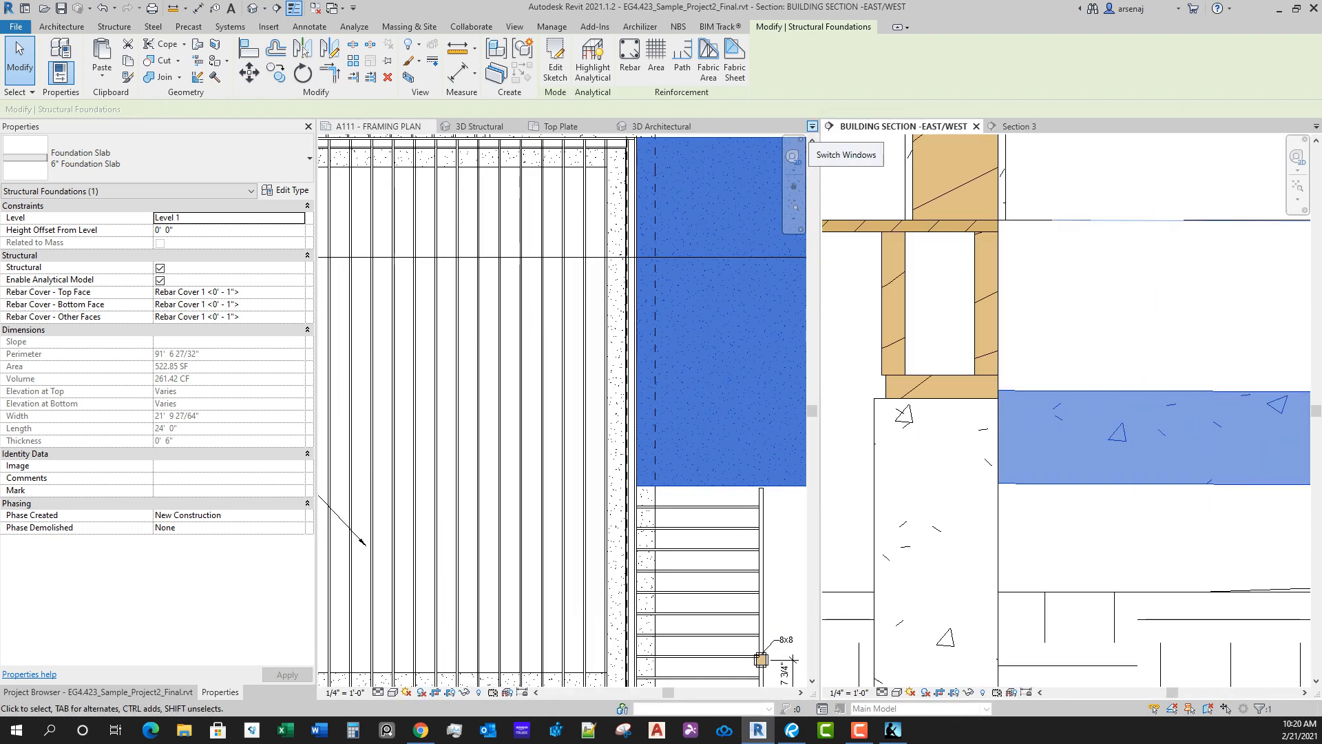
scroll(1230, 455, down, 10)
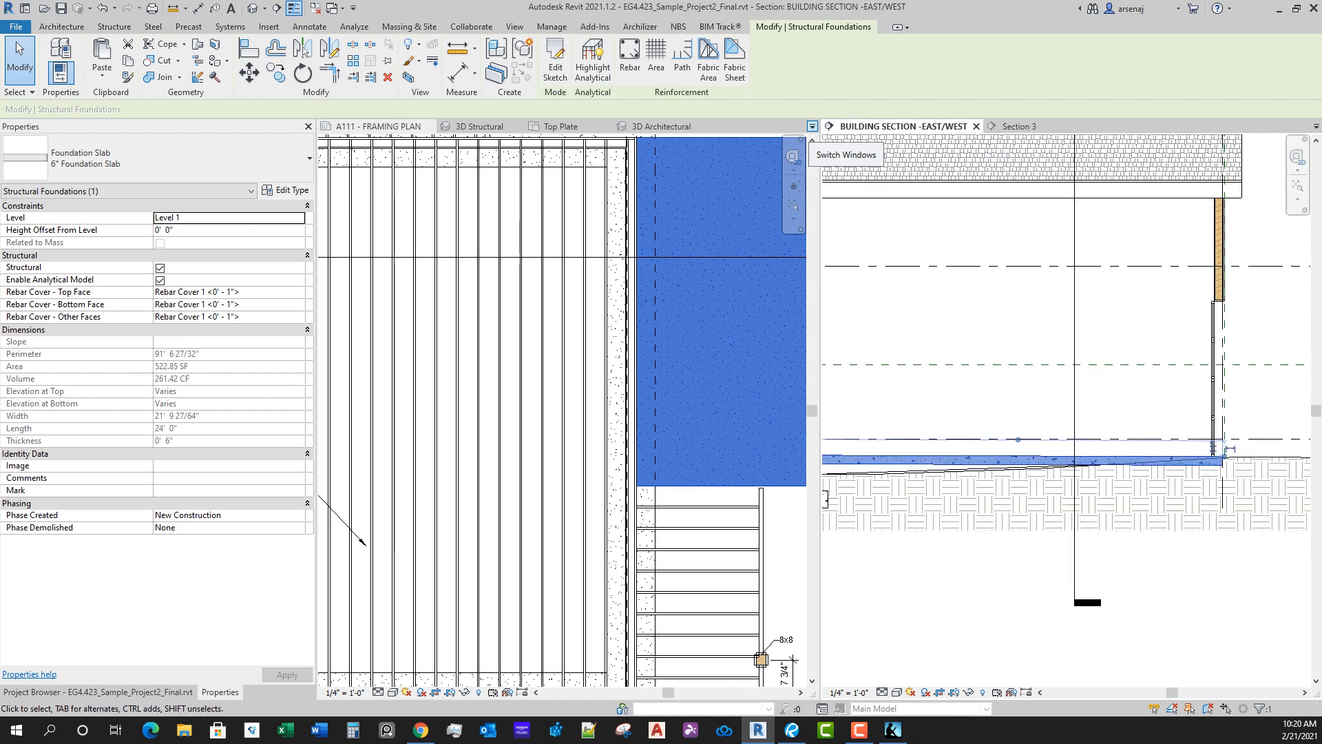
scroll(1195, 474, up, 4)
scroll(1213, 468, down, 5)
scroll(926, 455, up, 4)
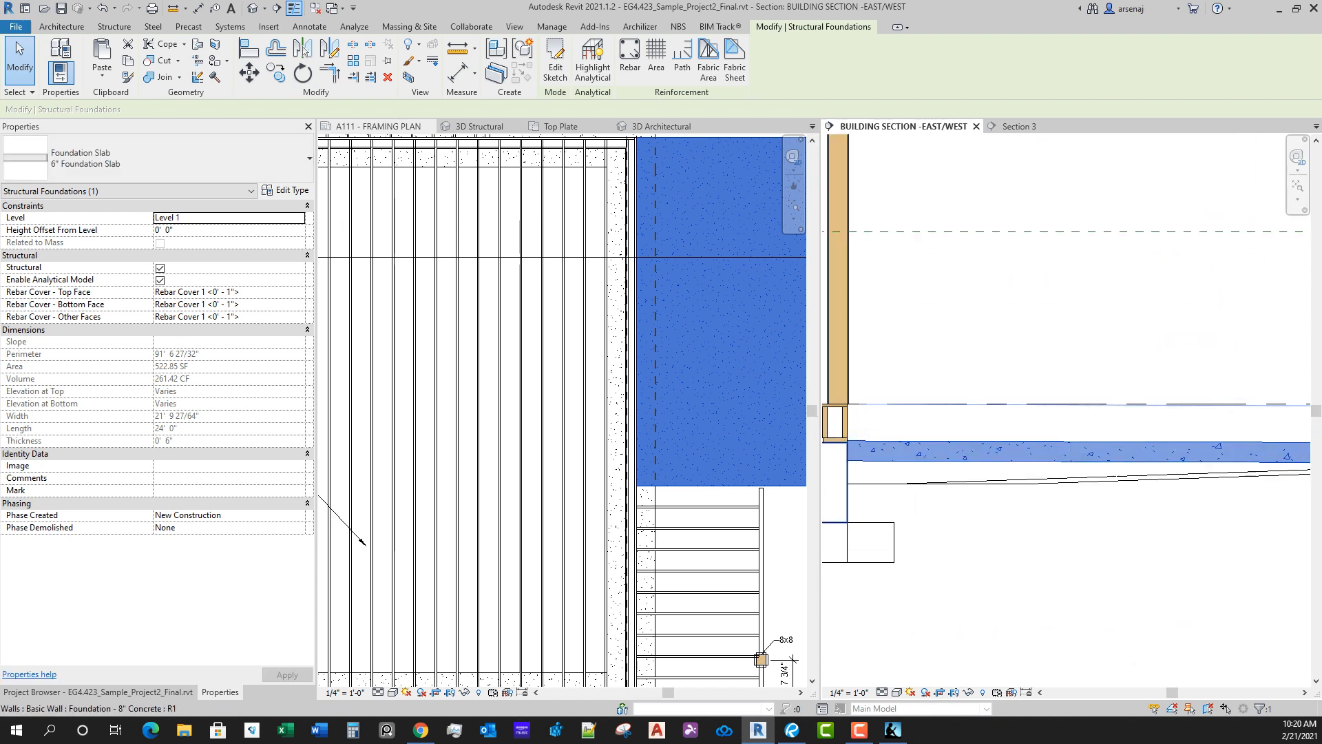
Step: Inspect the garage slab's joint with the foundation wall in the East/West section and try measuring from the slab's top corner
scroll(894, 476, up, 2)
middle_drag(894, 474, 1155, 467)
scroll(1109, 432, up, 3)
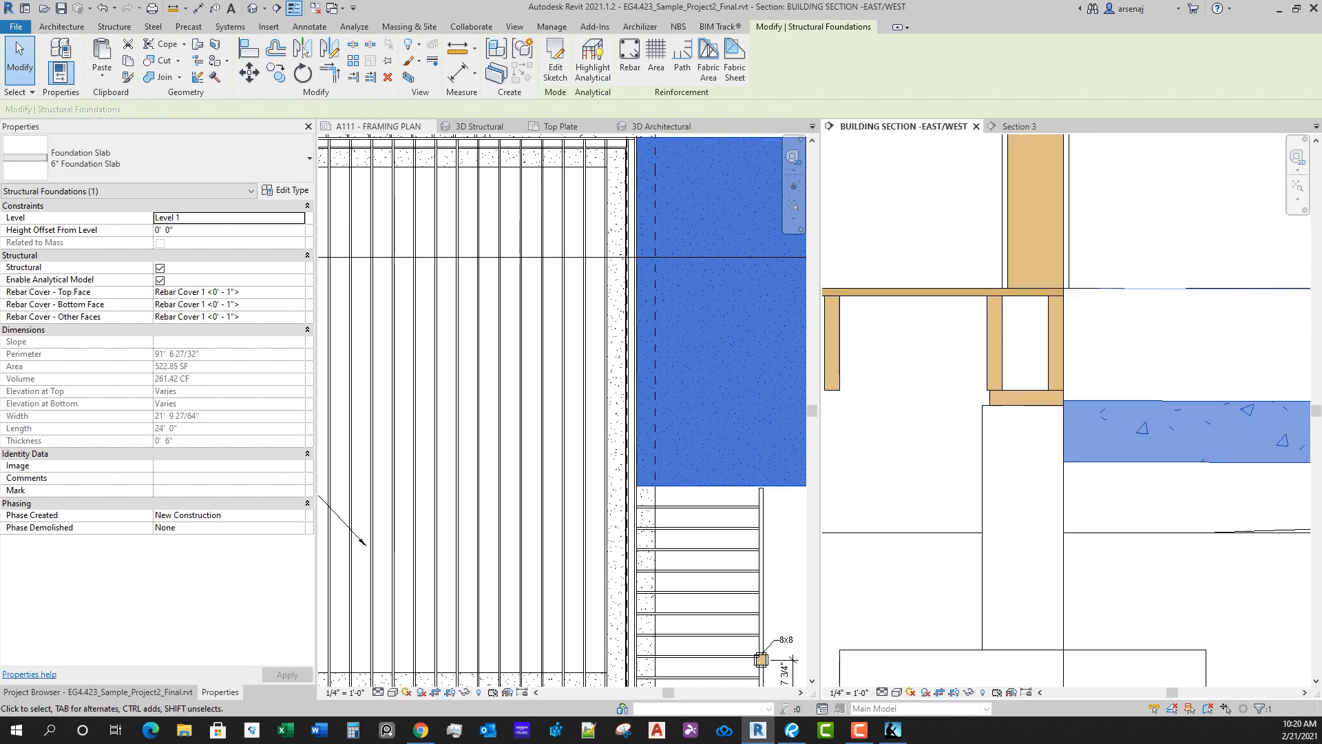
scroll(1060, 413, up, 2)
key(Escape)
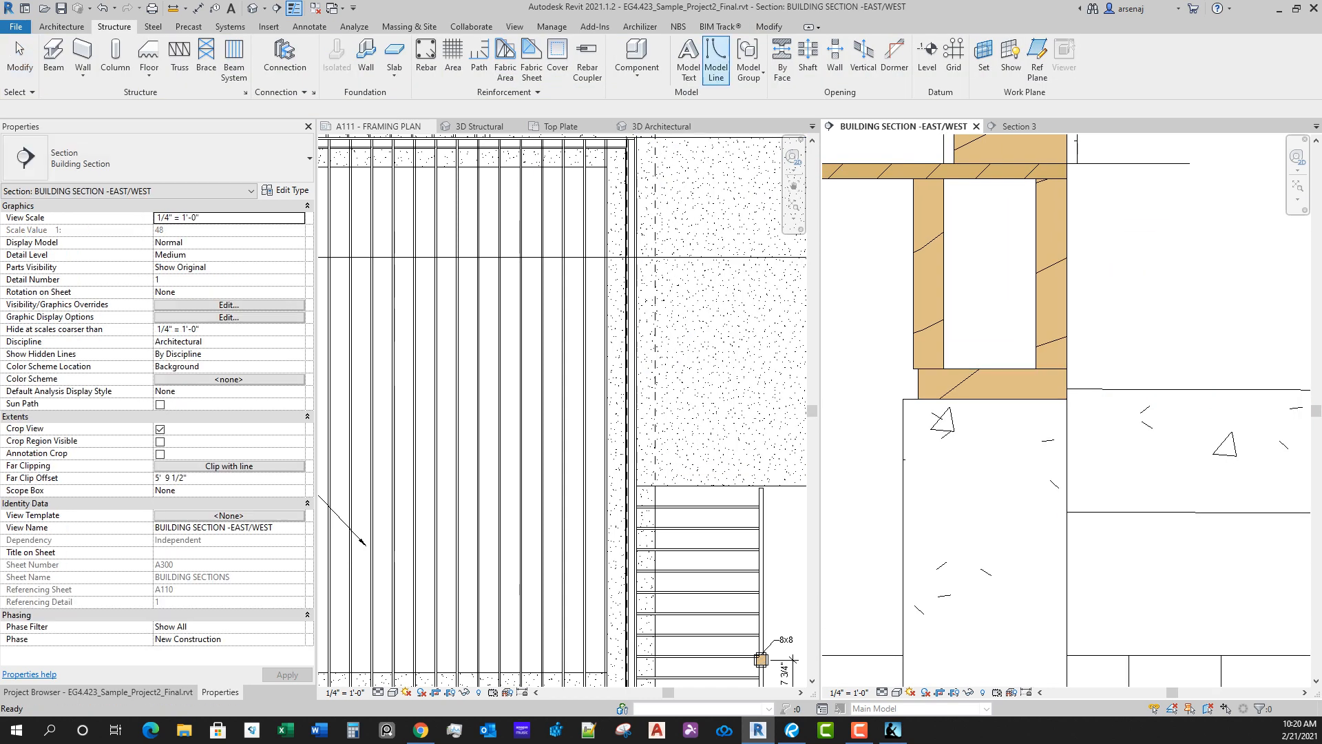
click(769, 27)
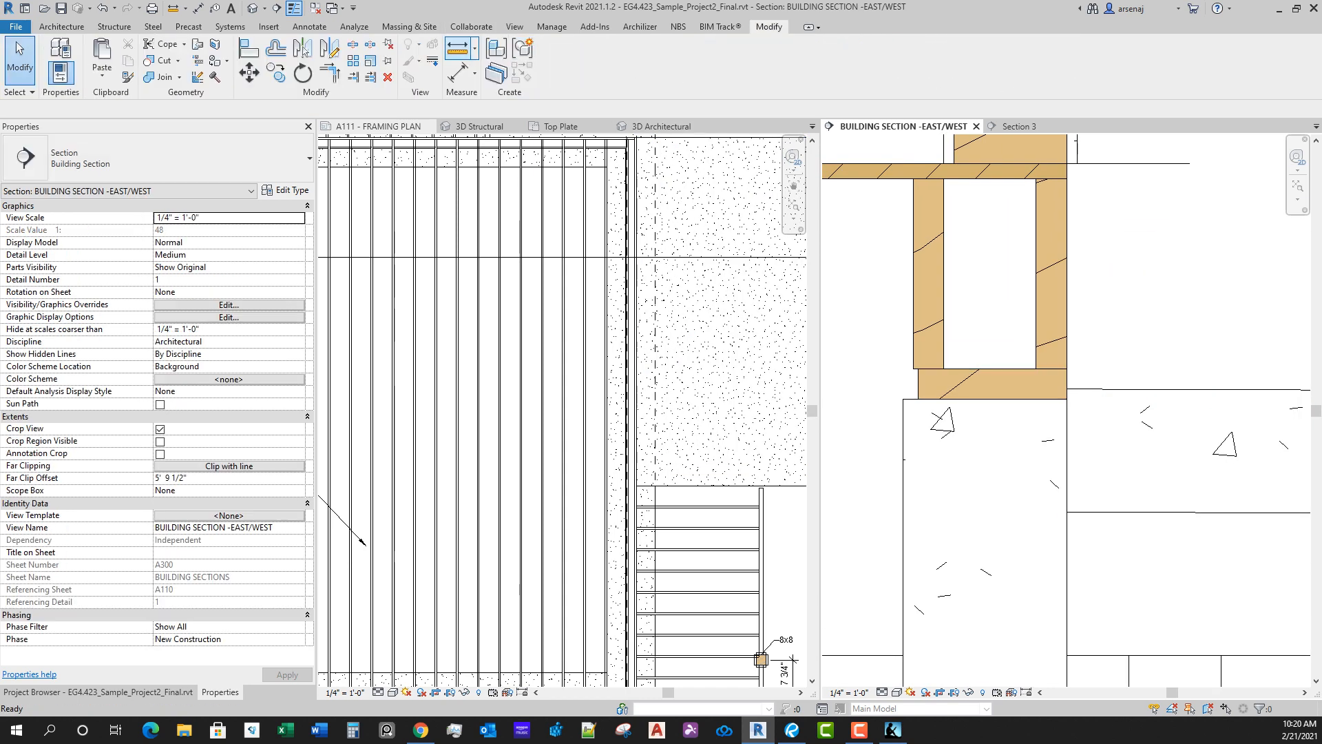
click(457, 48)
scroll(1064, 392, up, 2)
click(1066, 375)
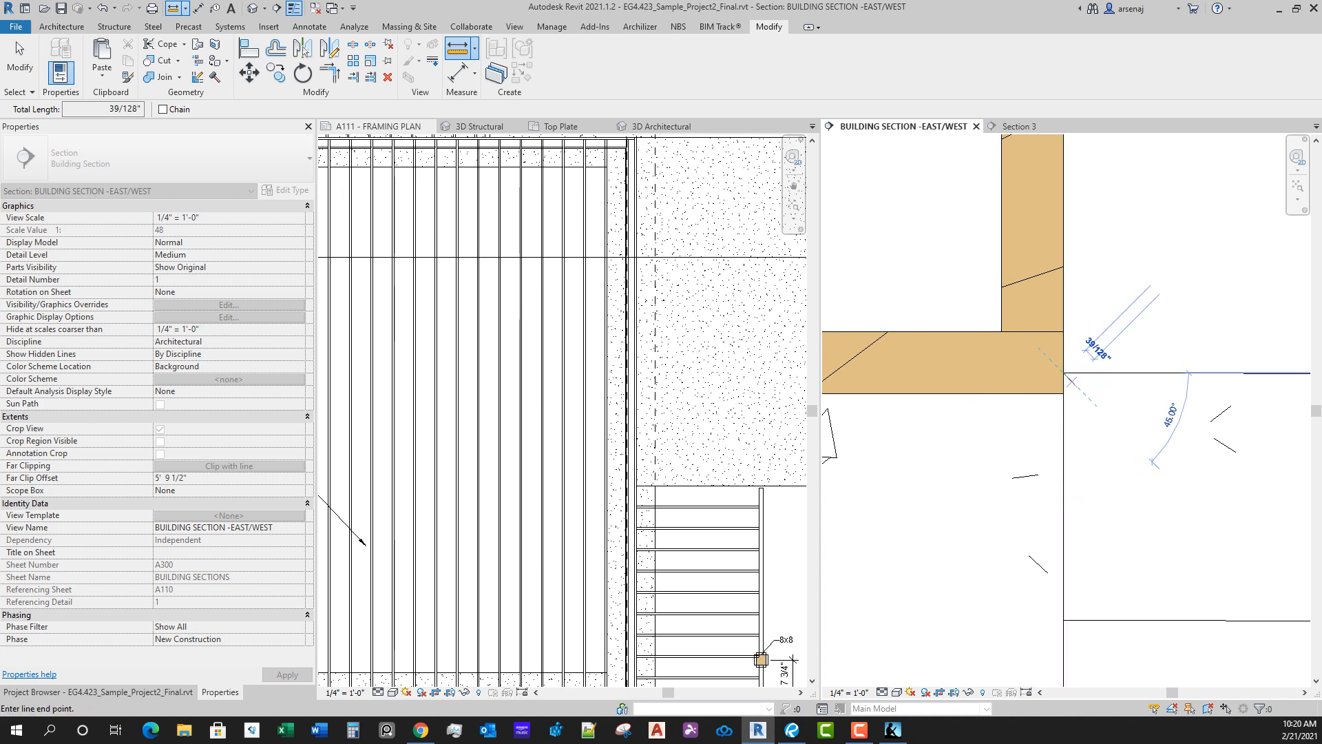
key(Escape)
key(Escape)
scroll(1085, 409, down, 2)
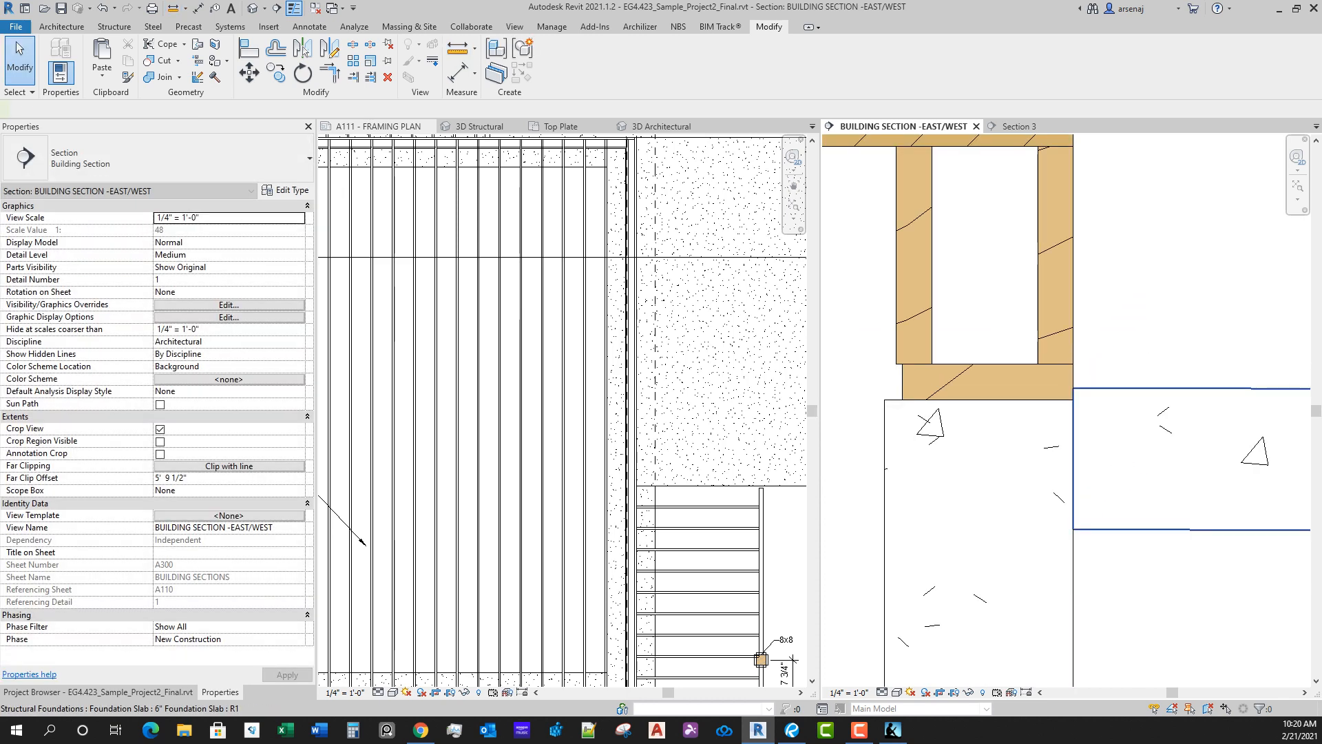
Step: Set the garage slab slope arrow's height offset at tail to -0' 11 1/2" and finish the slab without attaching walls
click(1095, 390)
scroll(744, 385, down, 1)
middle_drag(744, 385, 646, 421)
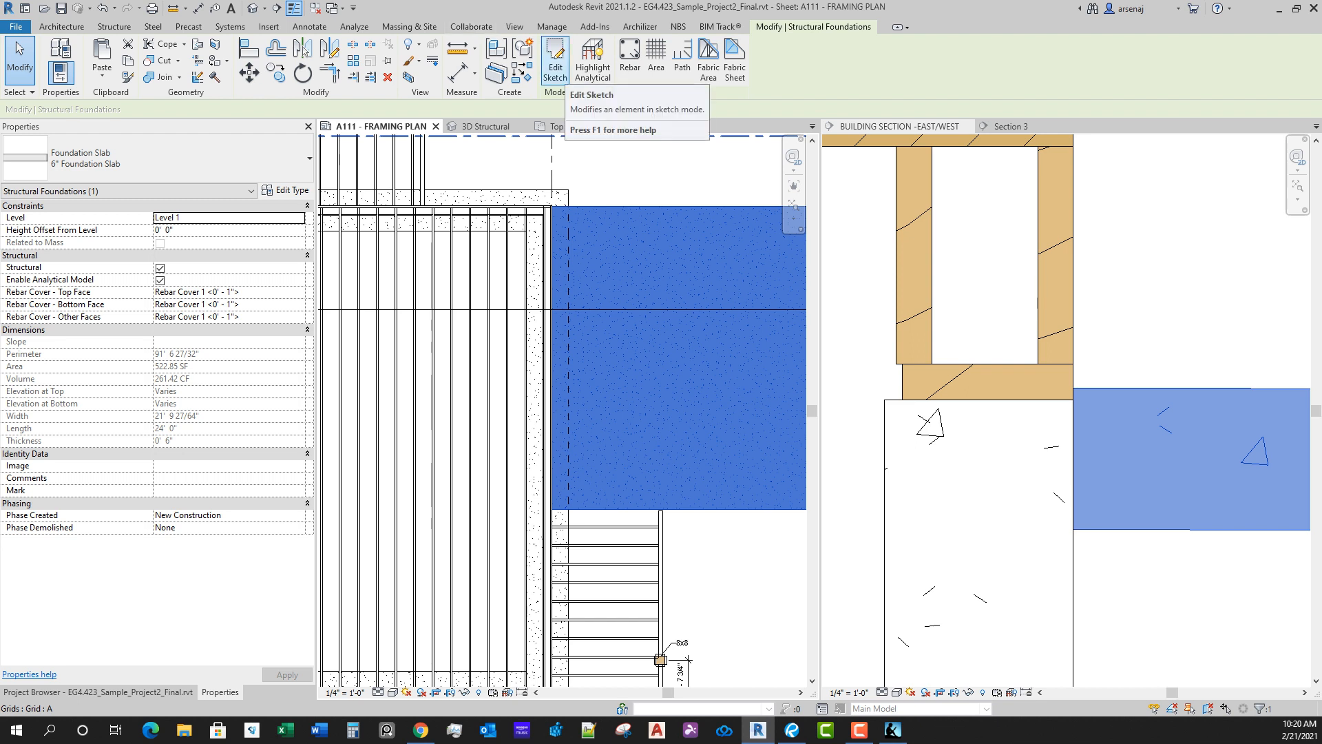
click(555, 62)
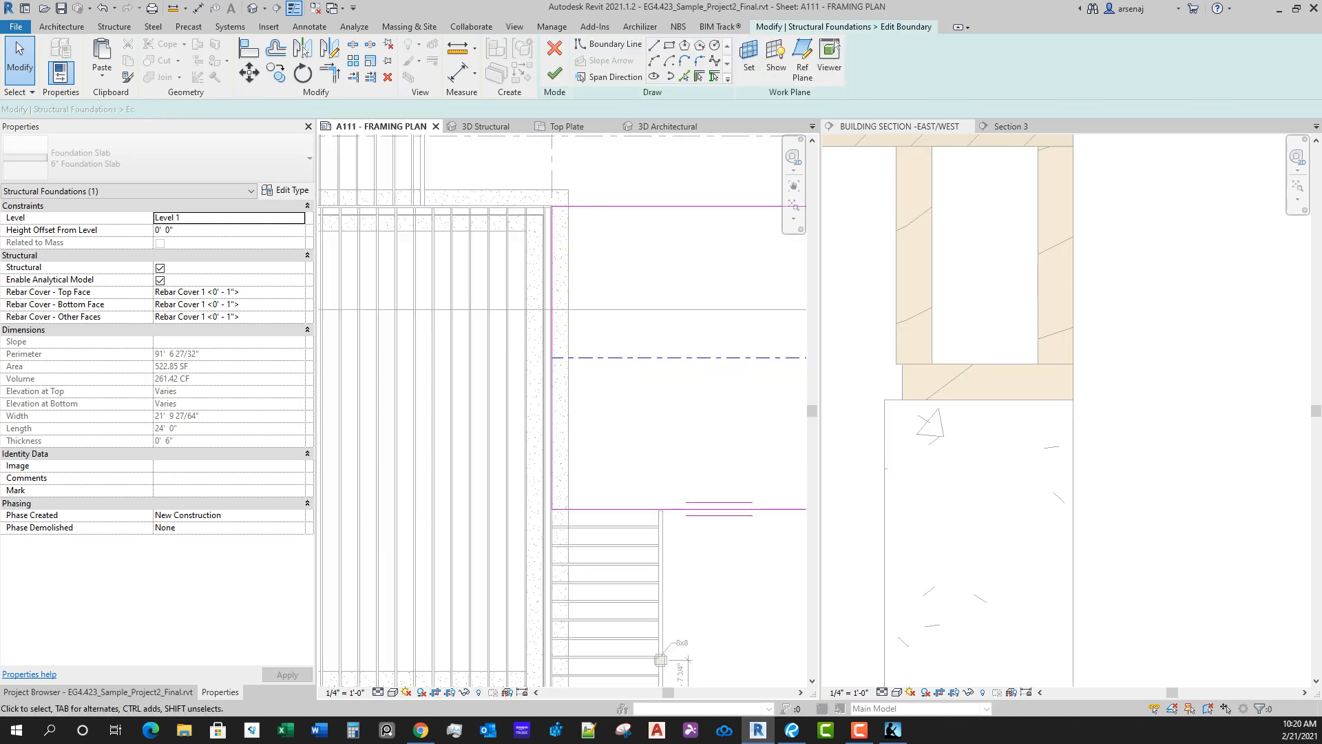
click(535, 434)
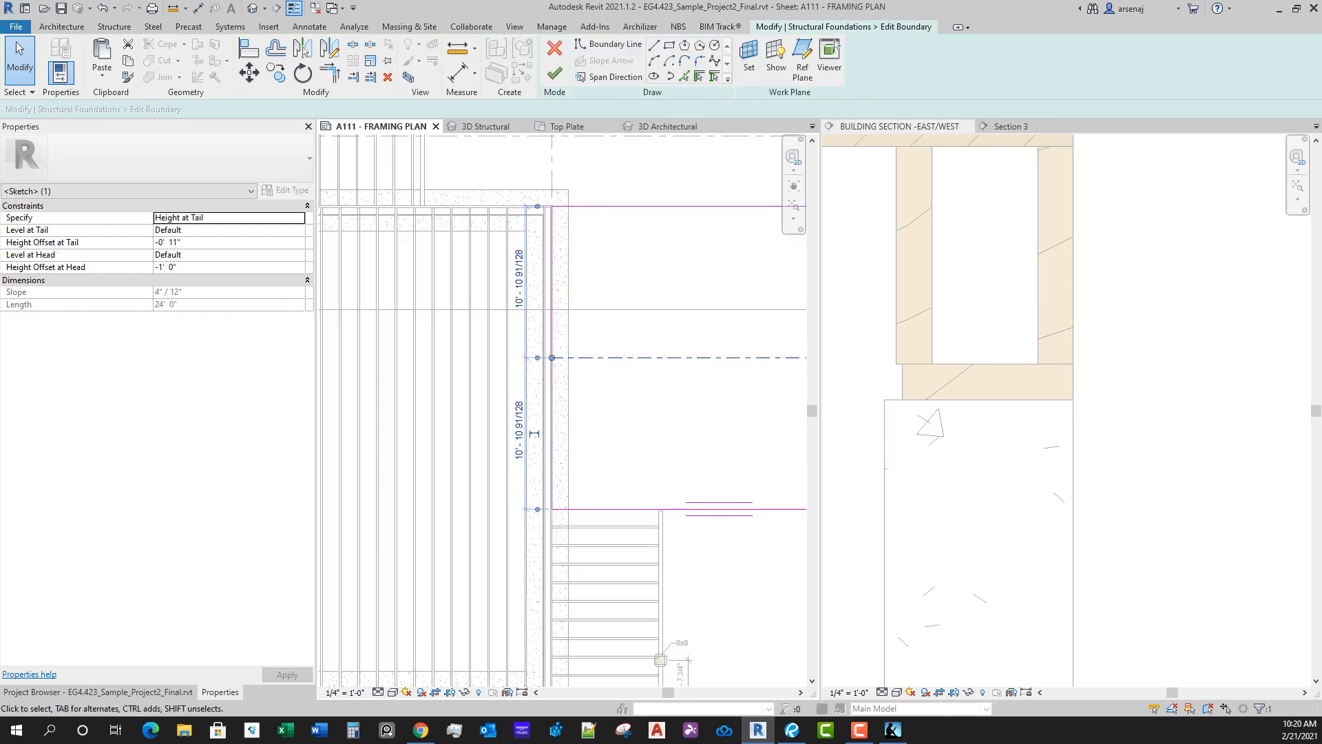
click(184, 243)
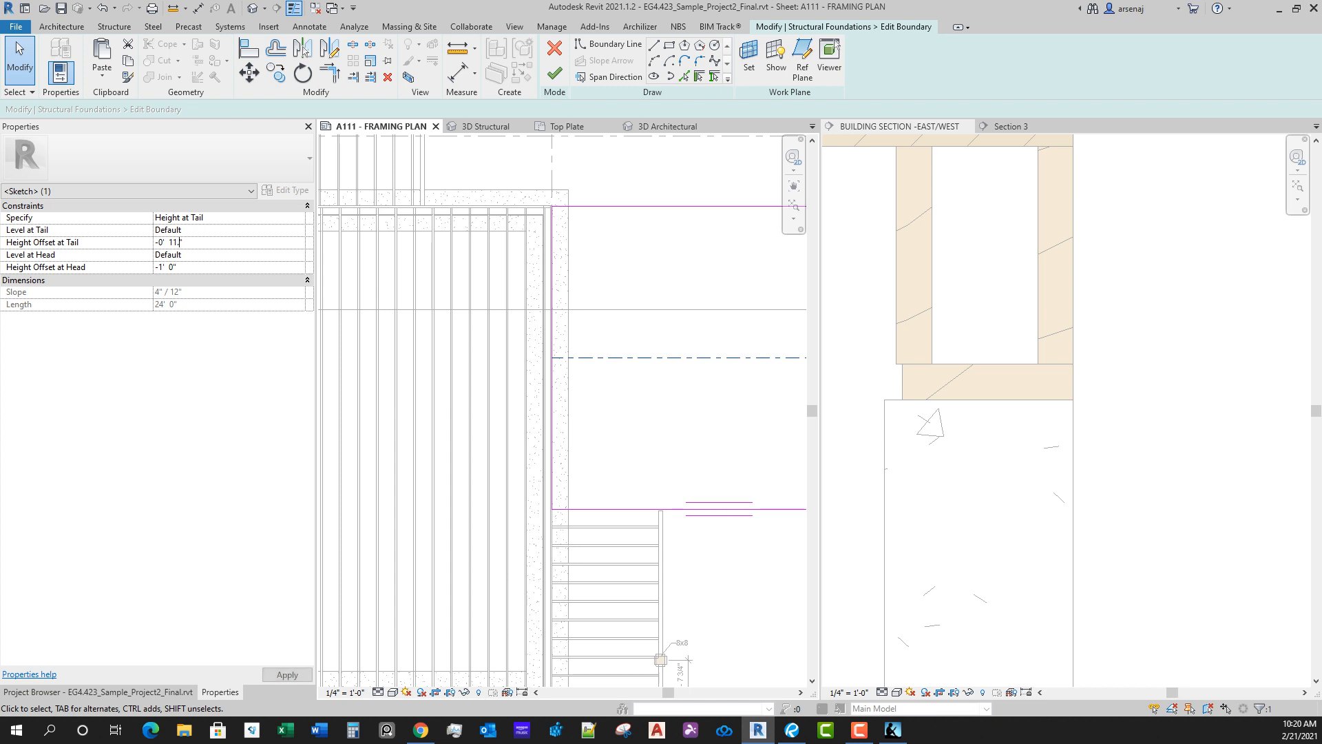
key(Return)
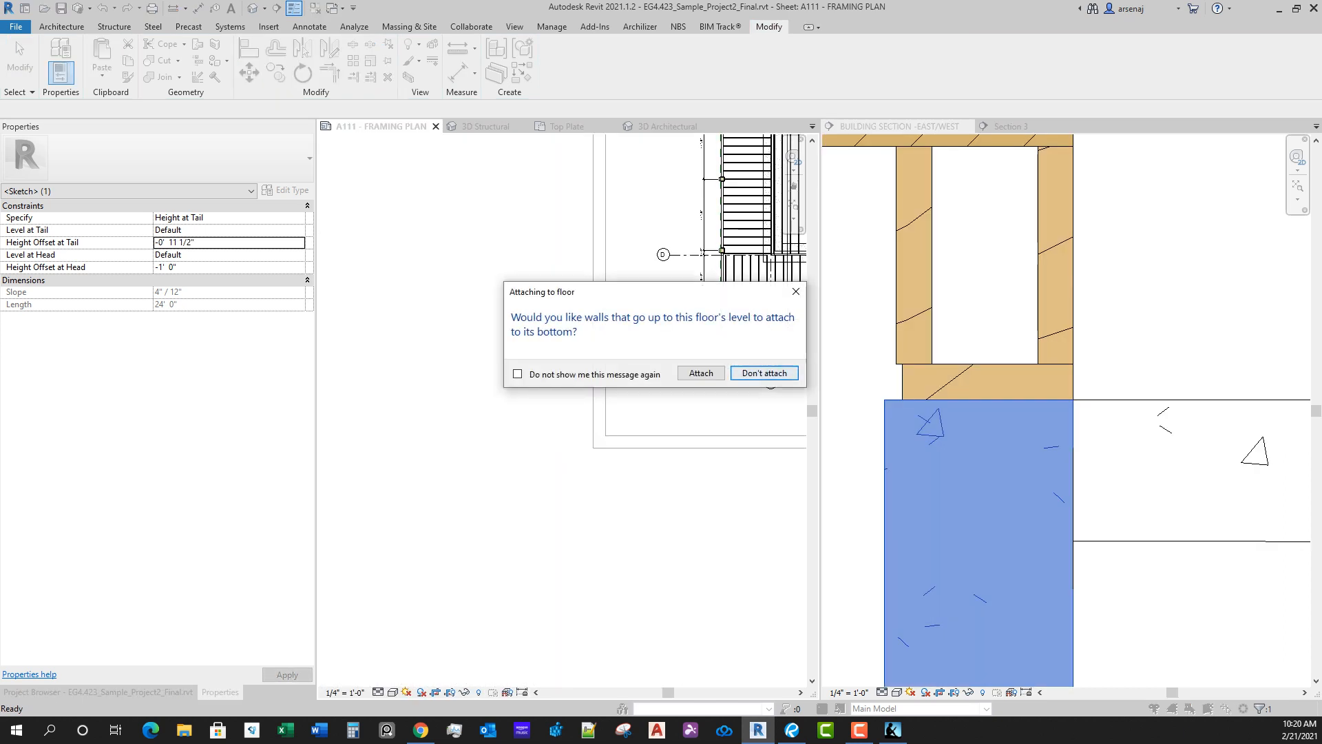
key(Return)
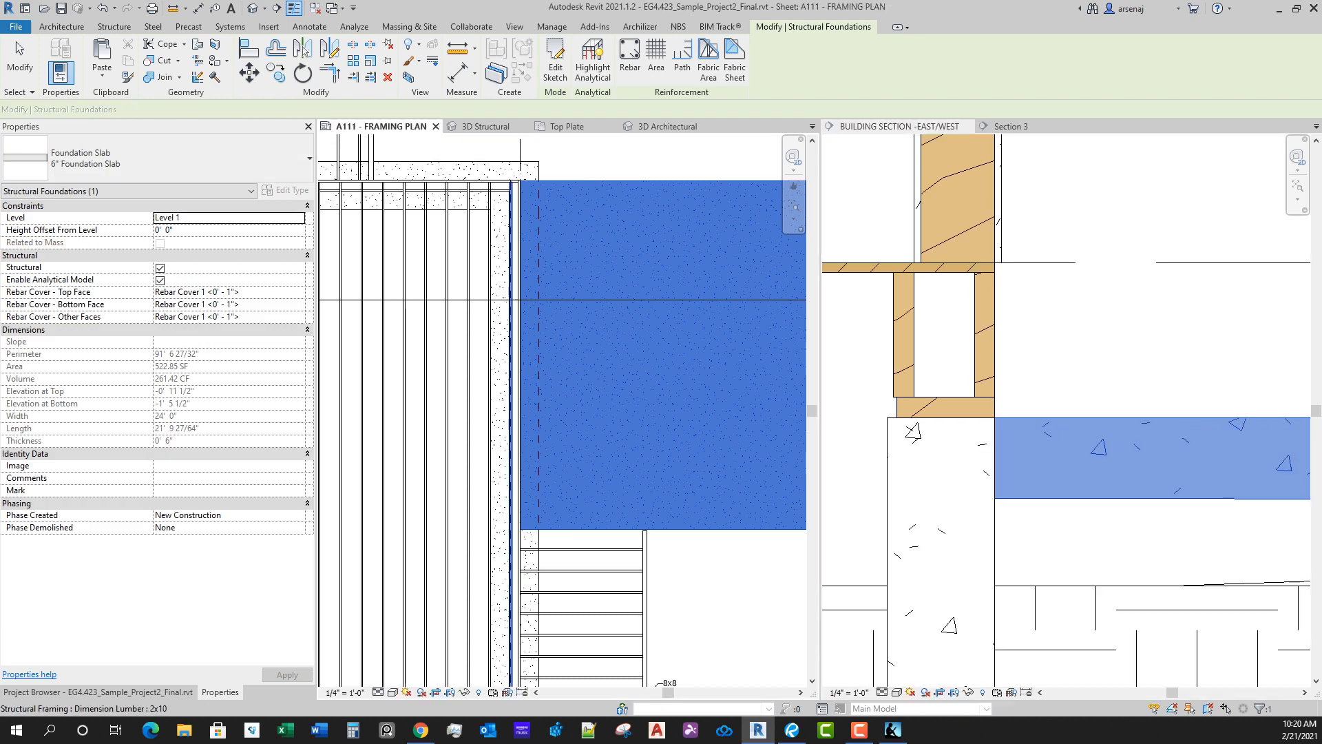
Step: Examine how the revised garage slab meets the foundation wall and the ground surface in the East/West section
scroll(586, 551, down, 2)
middle_drag(586, 551, 668, 453)
key(Escape)
scroll(964, 456, down, 3)
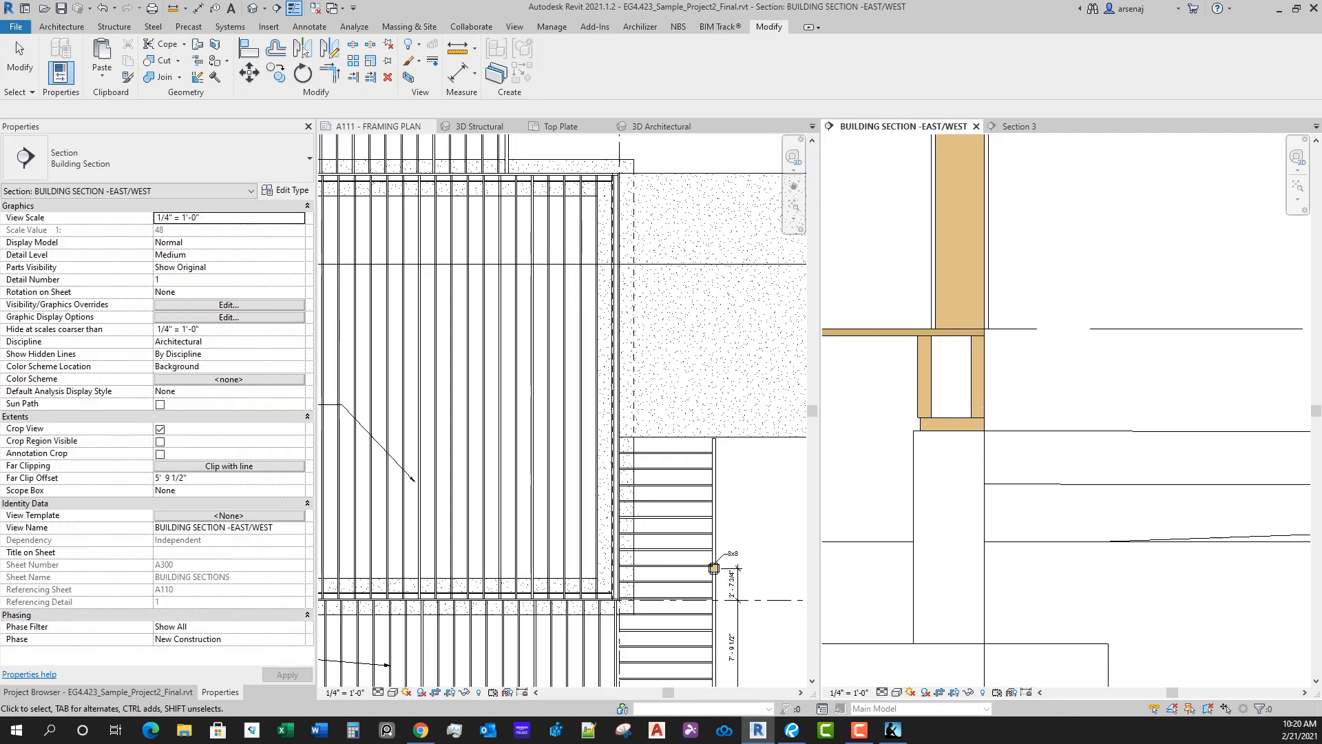
scroll(949, 482, down, 3)
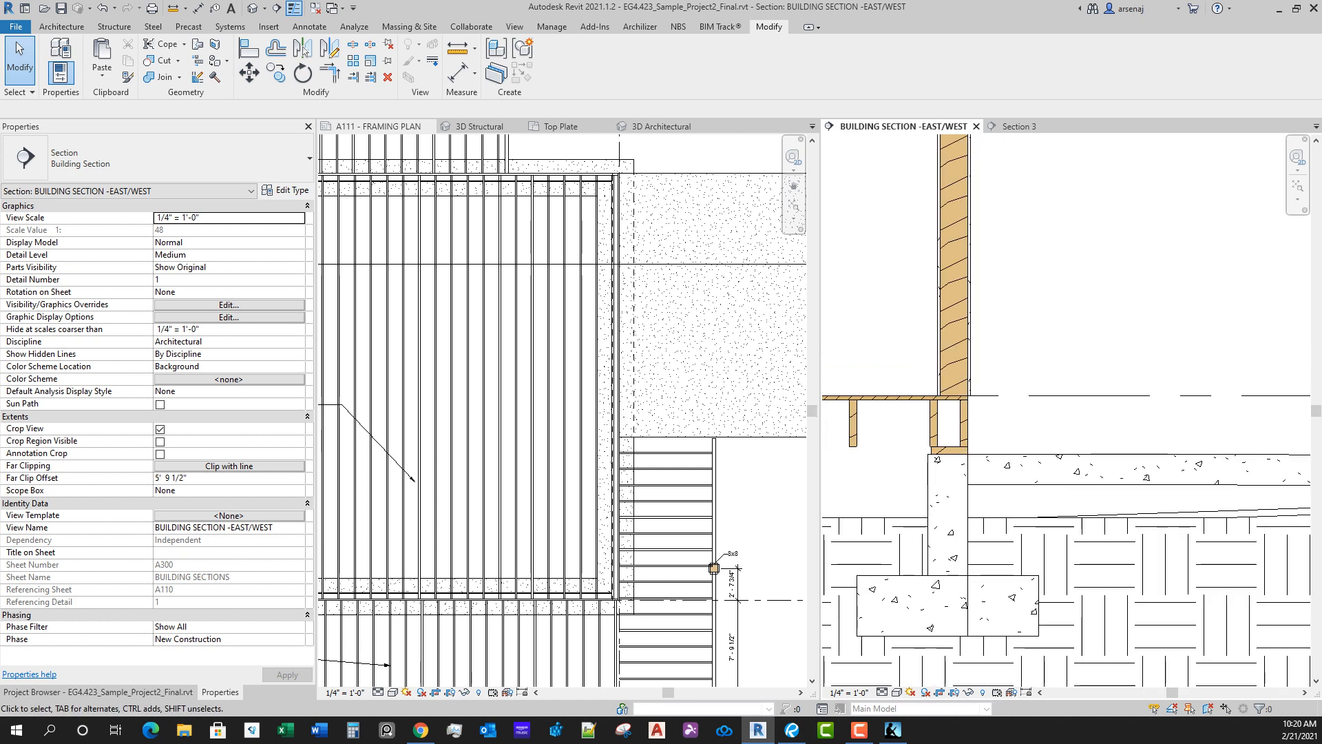
scroll(1212, 510, down, 3)
mouse_move(1213, 509)
middle_down()
mouse_move(847, 421)
mouse_move(859, 440)
mouse_move(1030, 420)
middle_up()
scroll(909, 451, down, 1)
scroll(963, 412, up, 1)
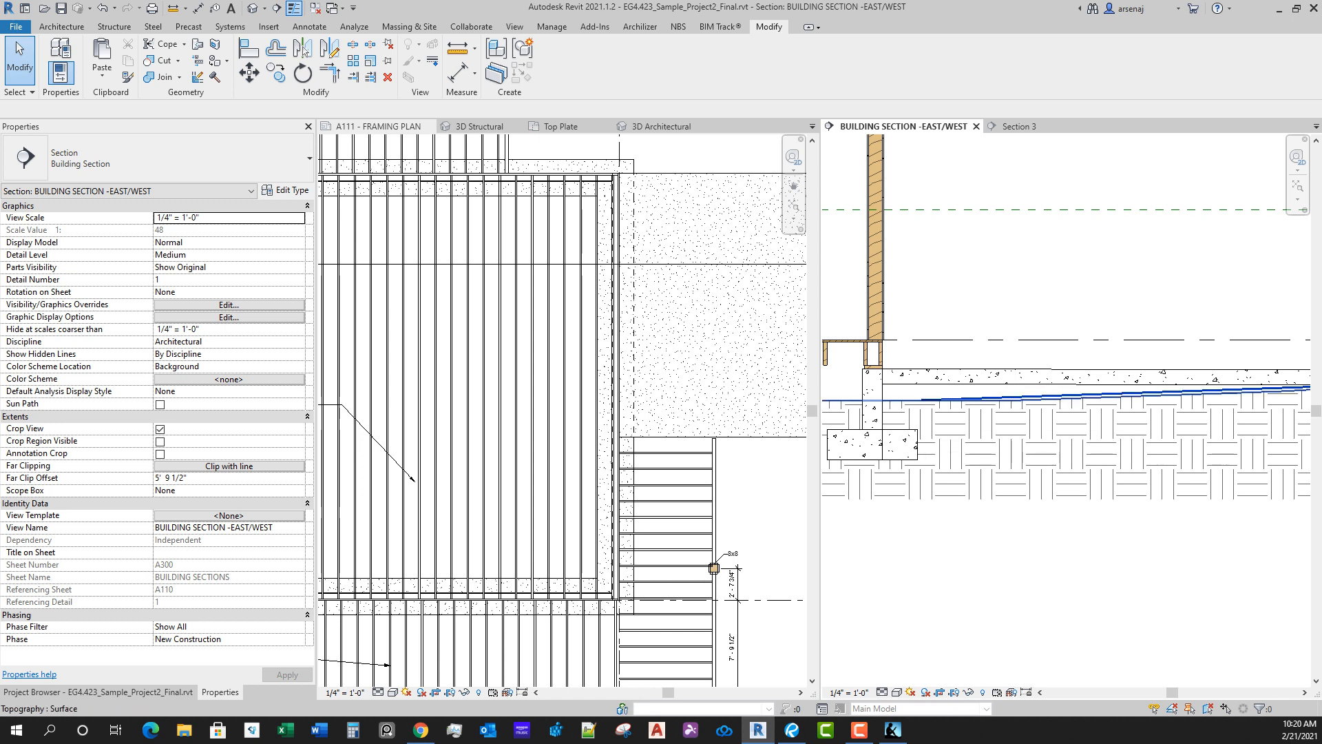
scroll(998, 482, down, 3)
scroll(999, 310, up, 2)
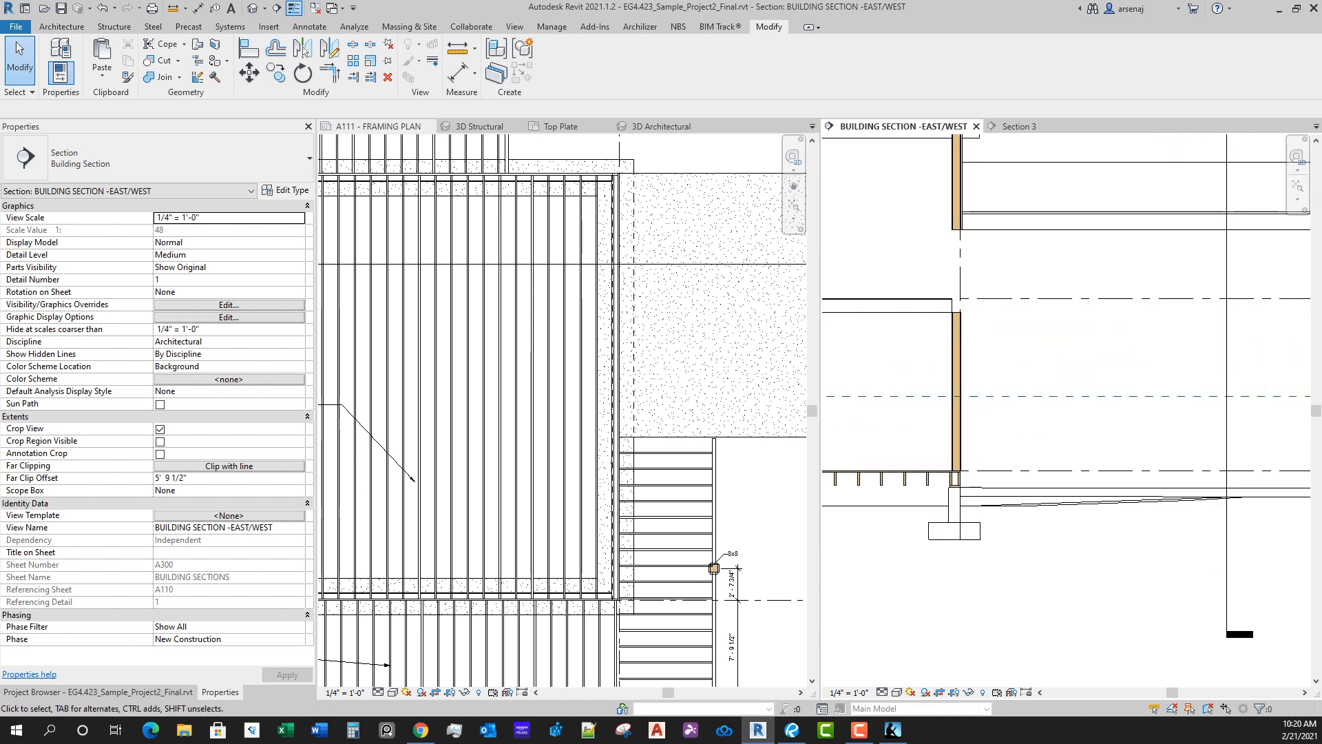
Step: Check the types and constraints of the lower and upper walls at grid 3 in the East/West section
click(957, 352)
scroll(714, 352, down, 1)
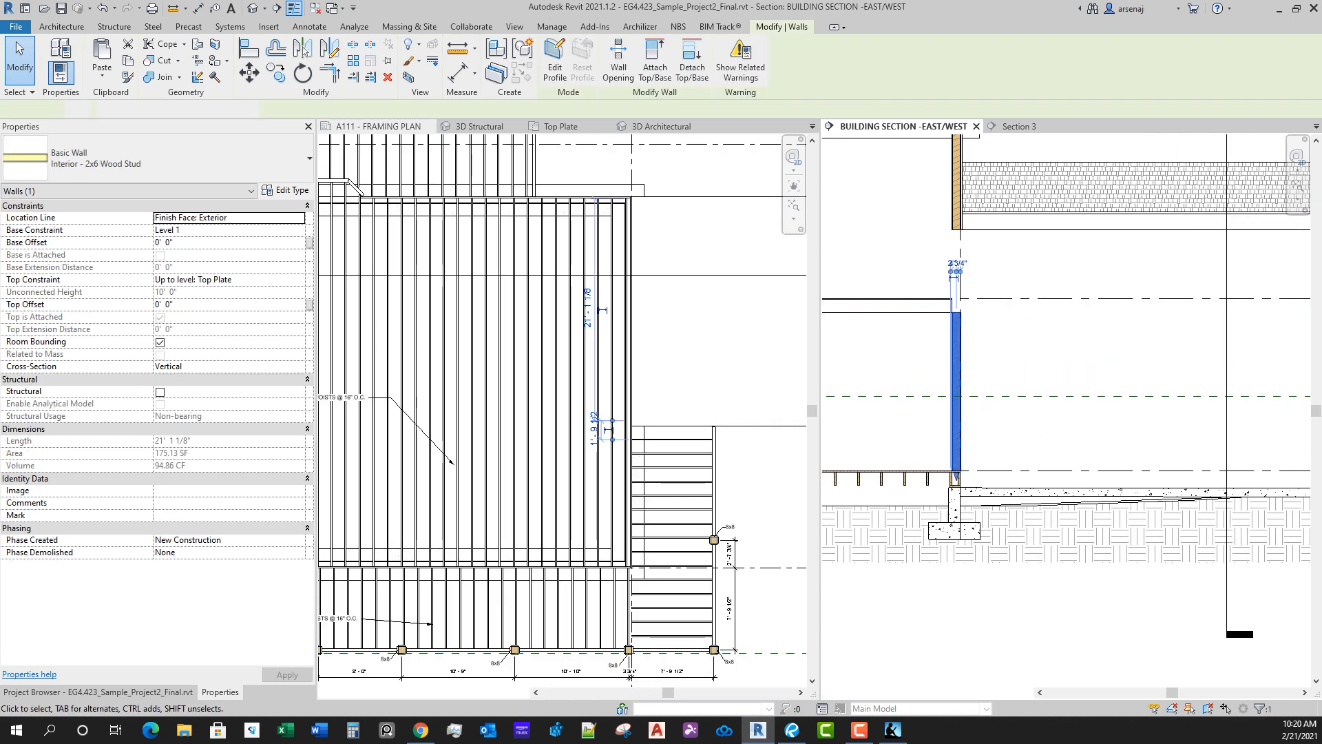
scroll(1095, 345, down, 2)
key(Escape)
scroll(1003, 310, up, 1)
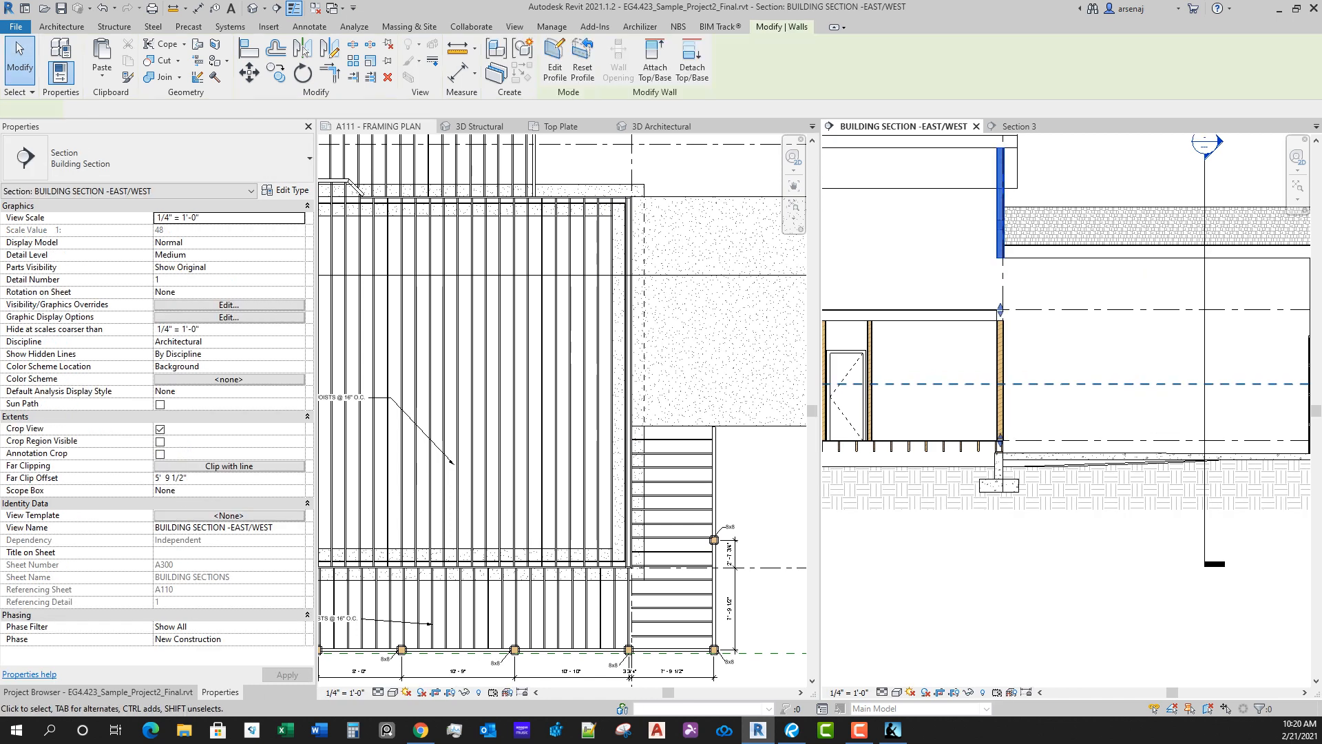
click(1000, 235)
scroll(1007, 244, up, 3)
scroll(1089, 418, down, 2)
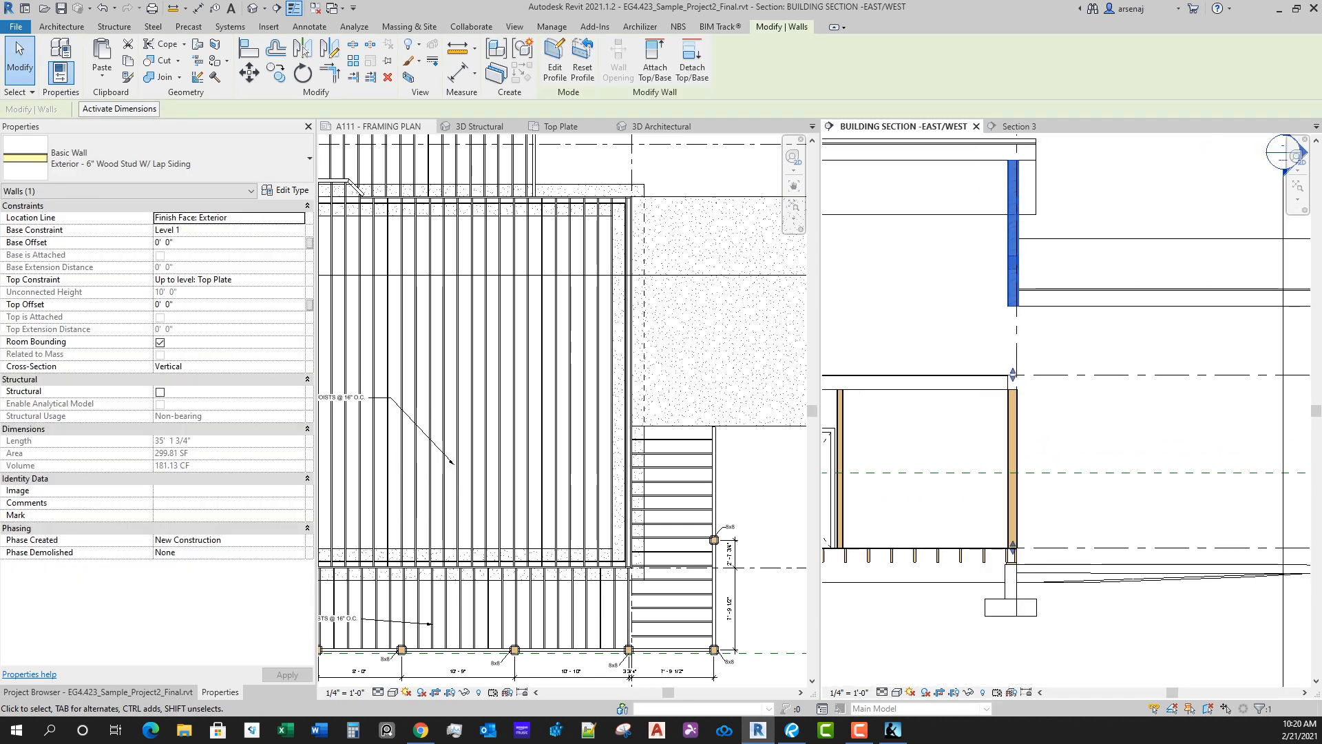
click(1017, 438)
scroll(1024, 434, down, 3)
scroll(1075, 459, down, 2)
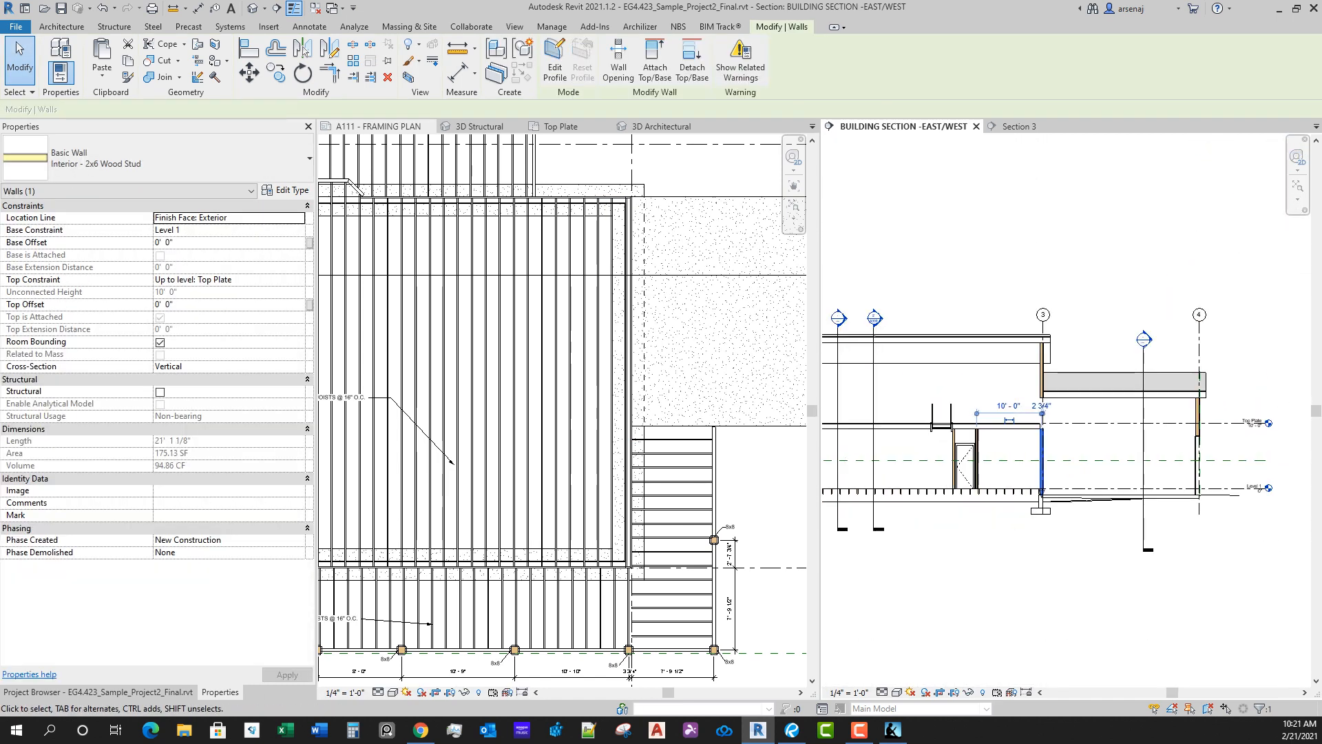
middle_drag(1055, 275, 1052, 299)
key(Escape)
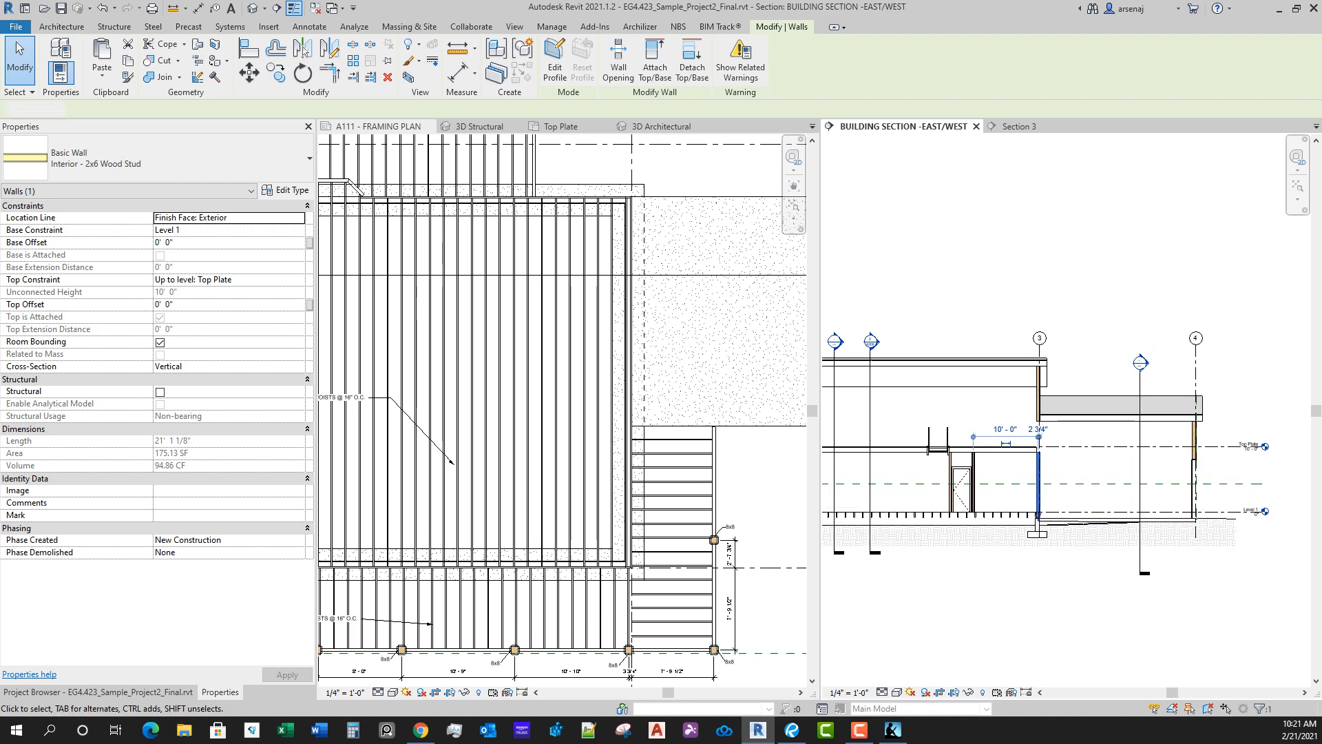
middle_drag(978, 328, 1260, 276)
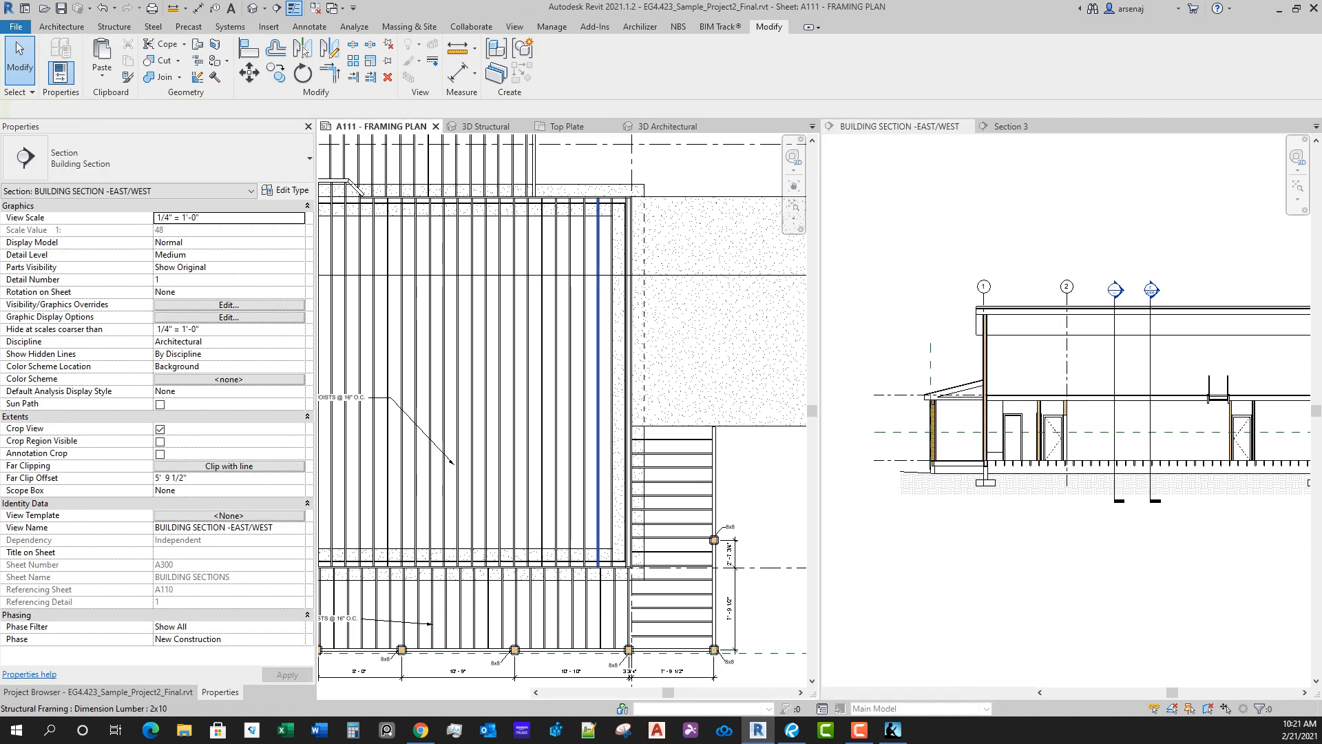
Step: Close the East/West building section and Section 3, and return to the whole A111 framing plan
scroll(606, 352, down, 3)
middle_drag(606, 352, 689, 309)
scroll(472, 409, up, 1)
scroll(470, 410, down, 2)
scroll(715, 288, down, 1)
click(899, 126)
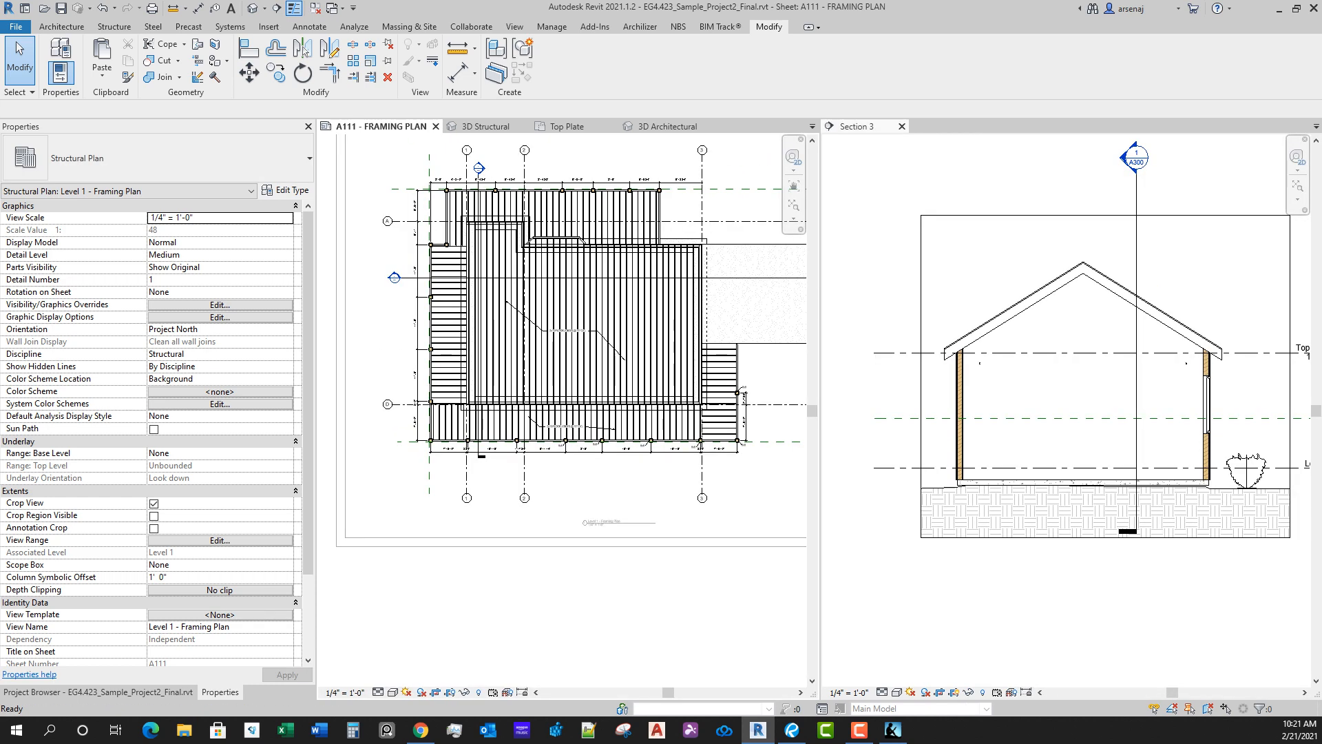
click(901, 127)
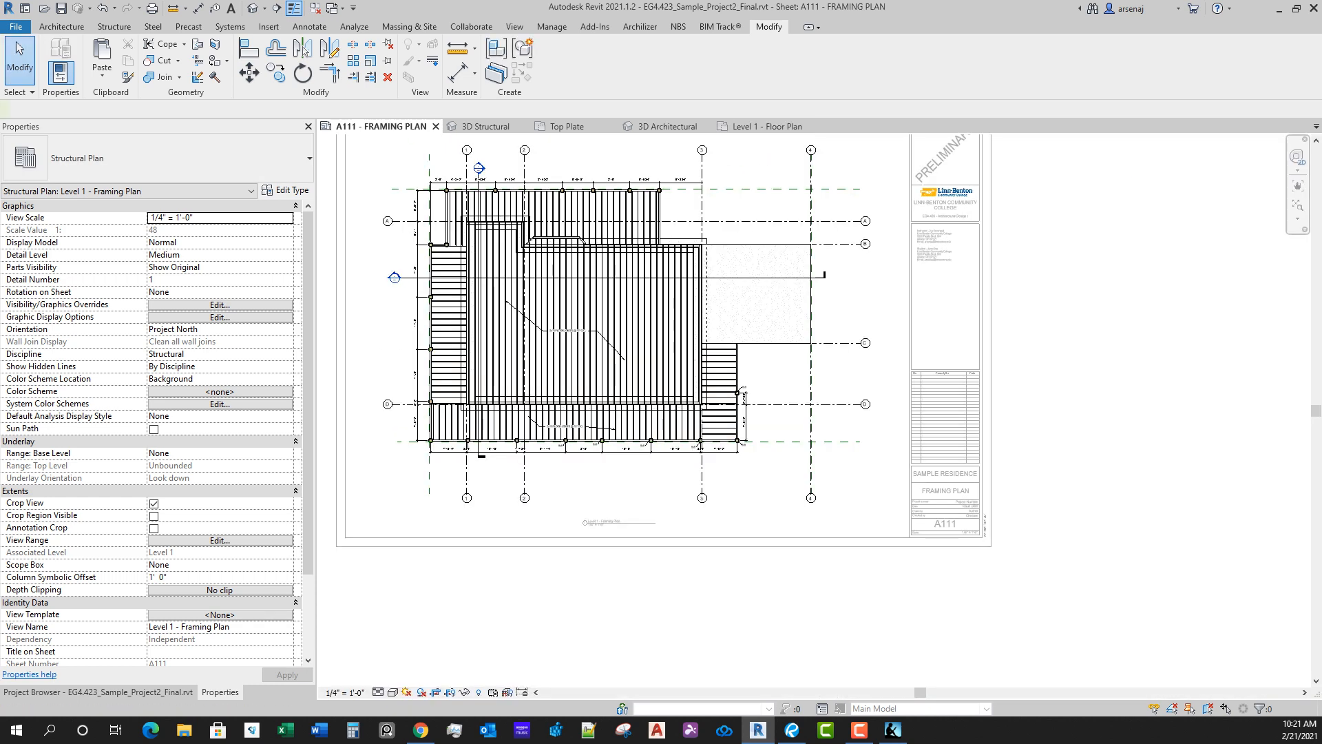
key(t)
key(x)
middle_drag(661, 345, 673, 389)
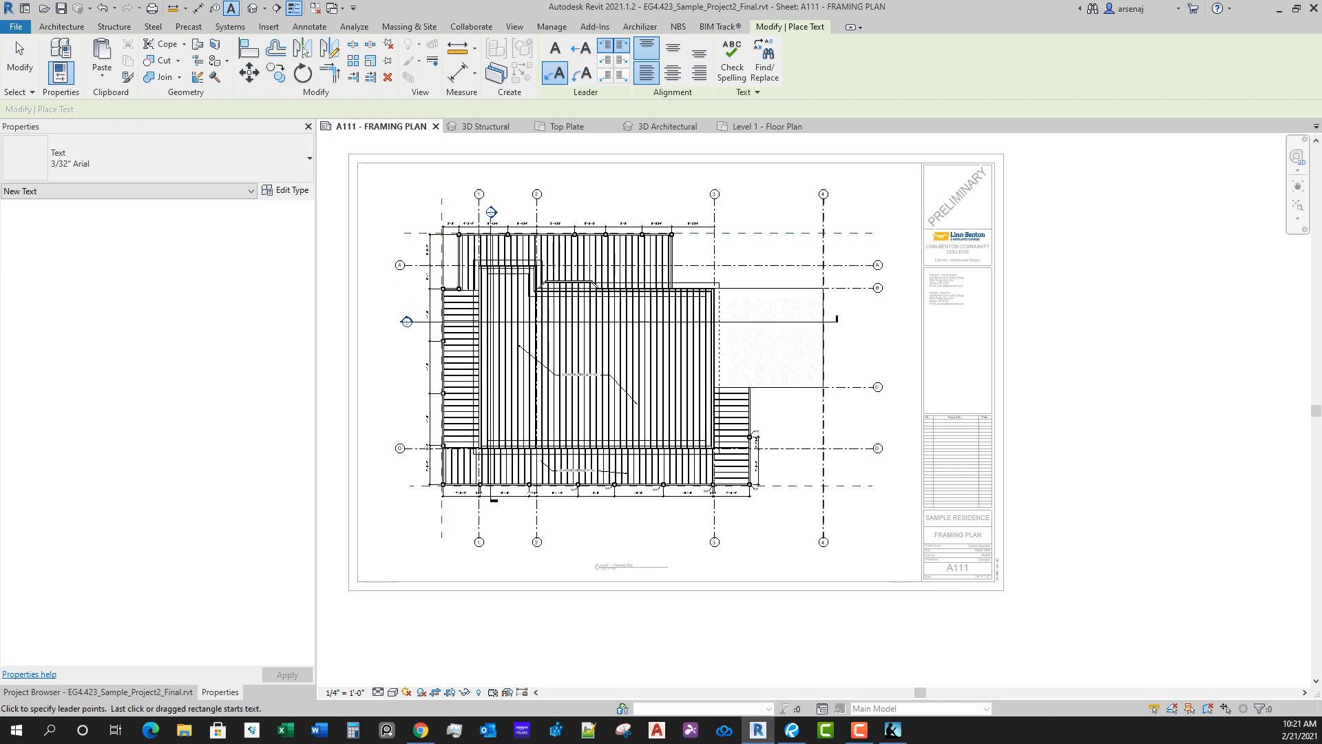
scroll(770, 341, up, 3)
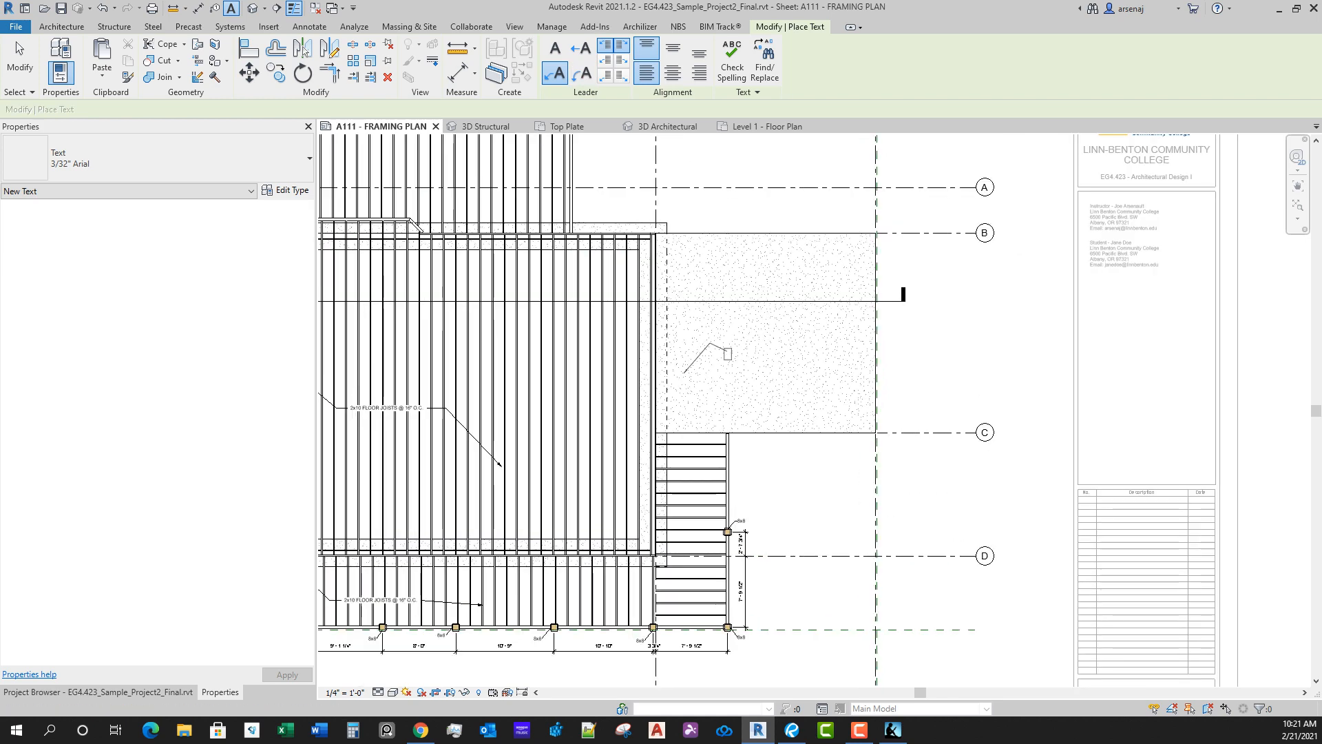
click(728, 354)
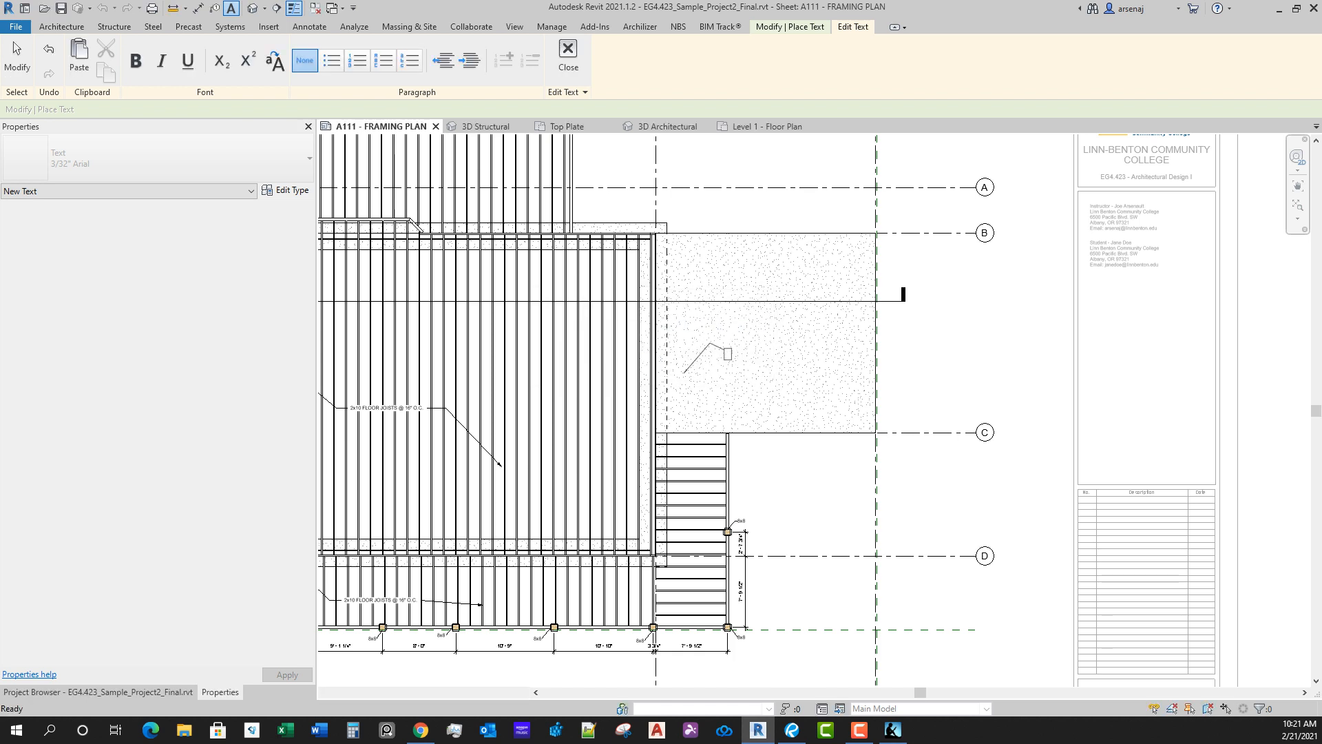
key(Escape)
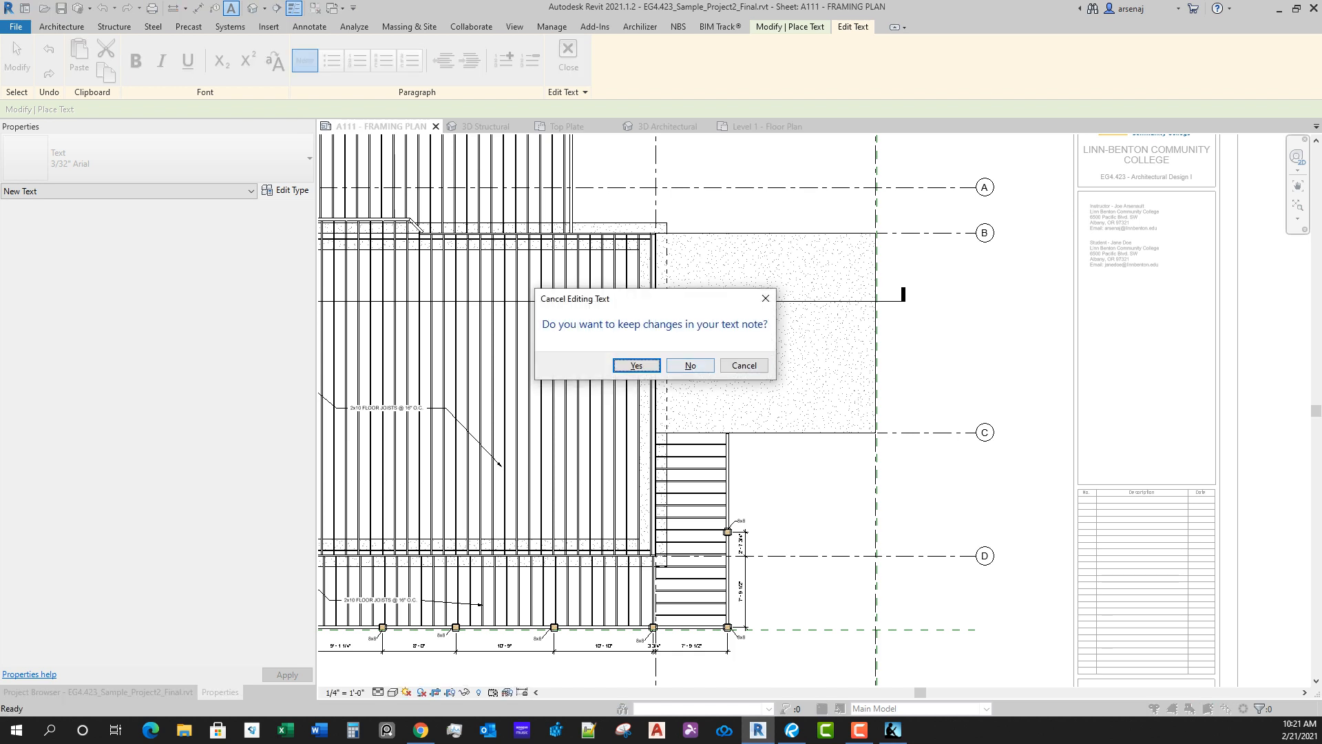
click(691, 365)
key(Escape)
Step: Check the garage slab's properties and the foundation slab types available for it, and keep the 6" Foundation Slab type
click(691, 366)
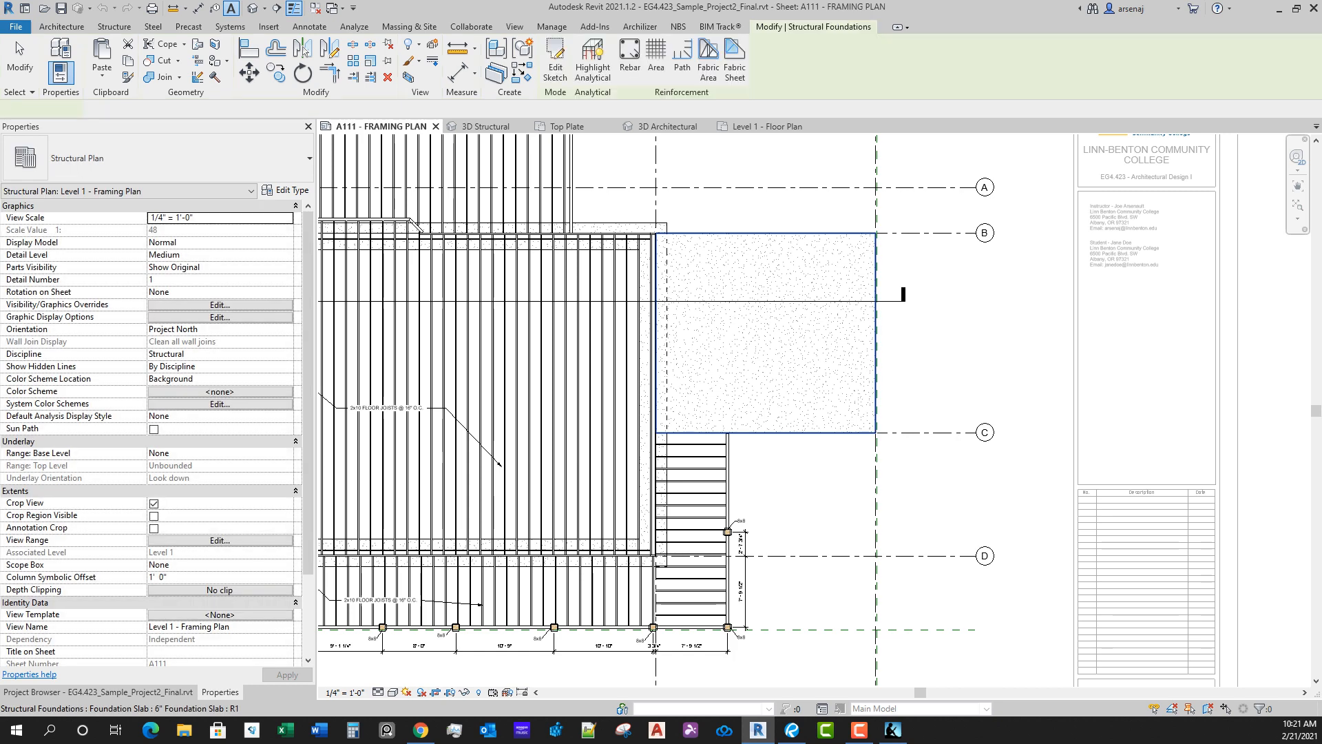
click(186, 160)
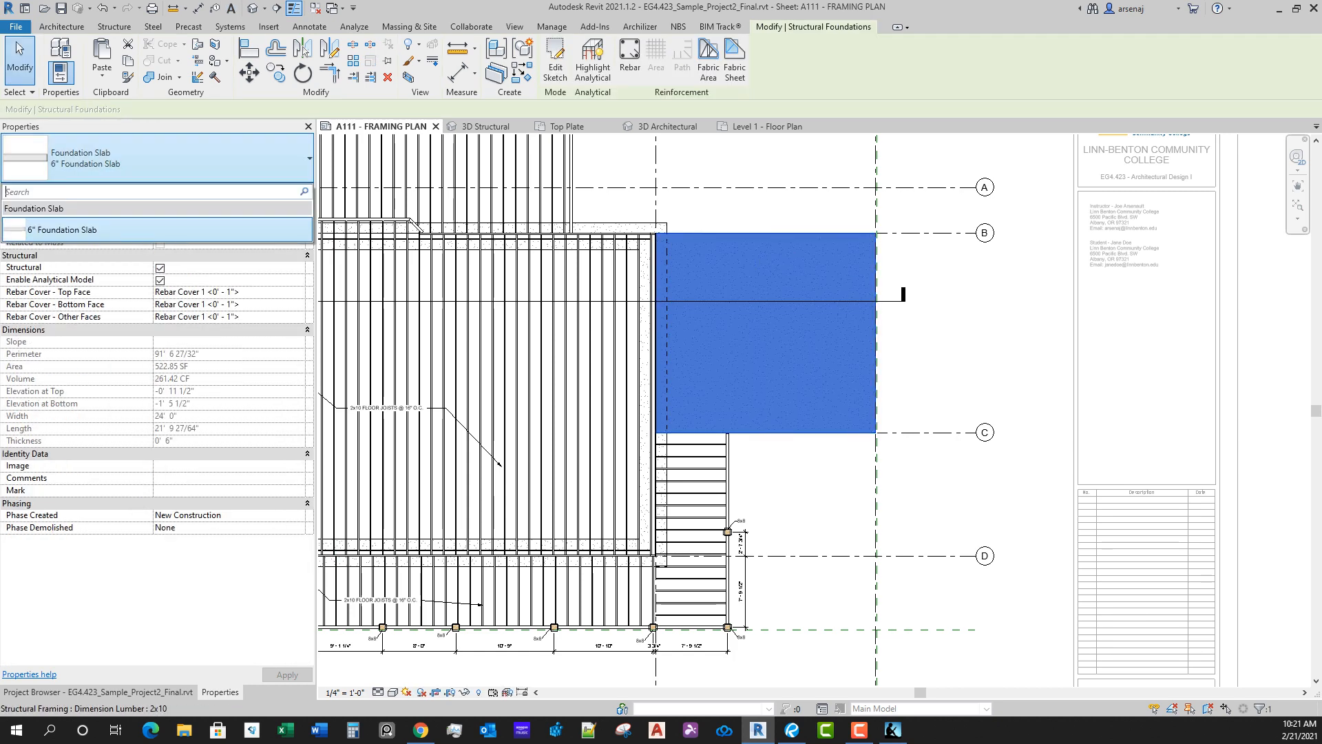
click(186, 159)
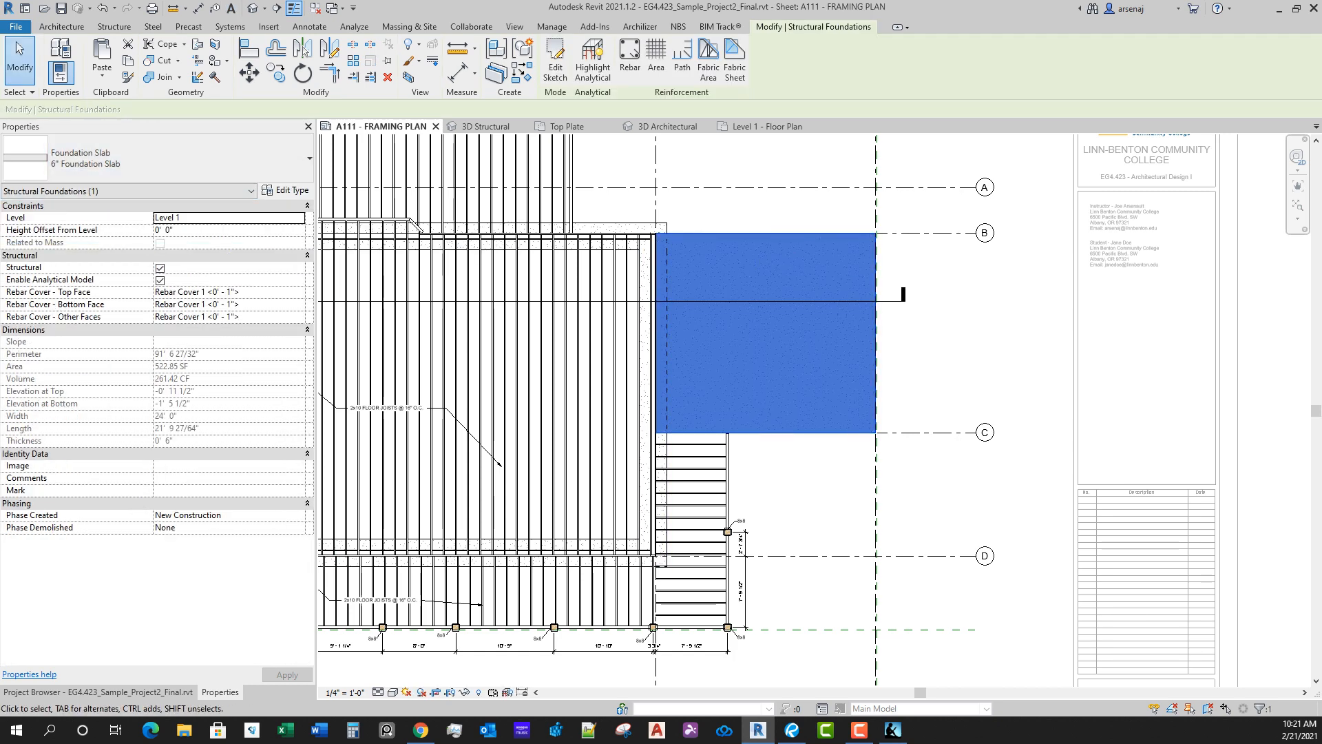
scroll(835, 390, up, 1)
key(Escape)
middle_drag(835, 390, 868, 400)
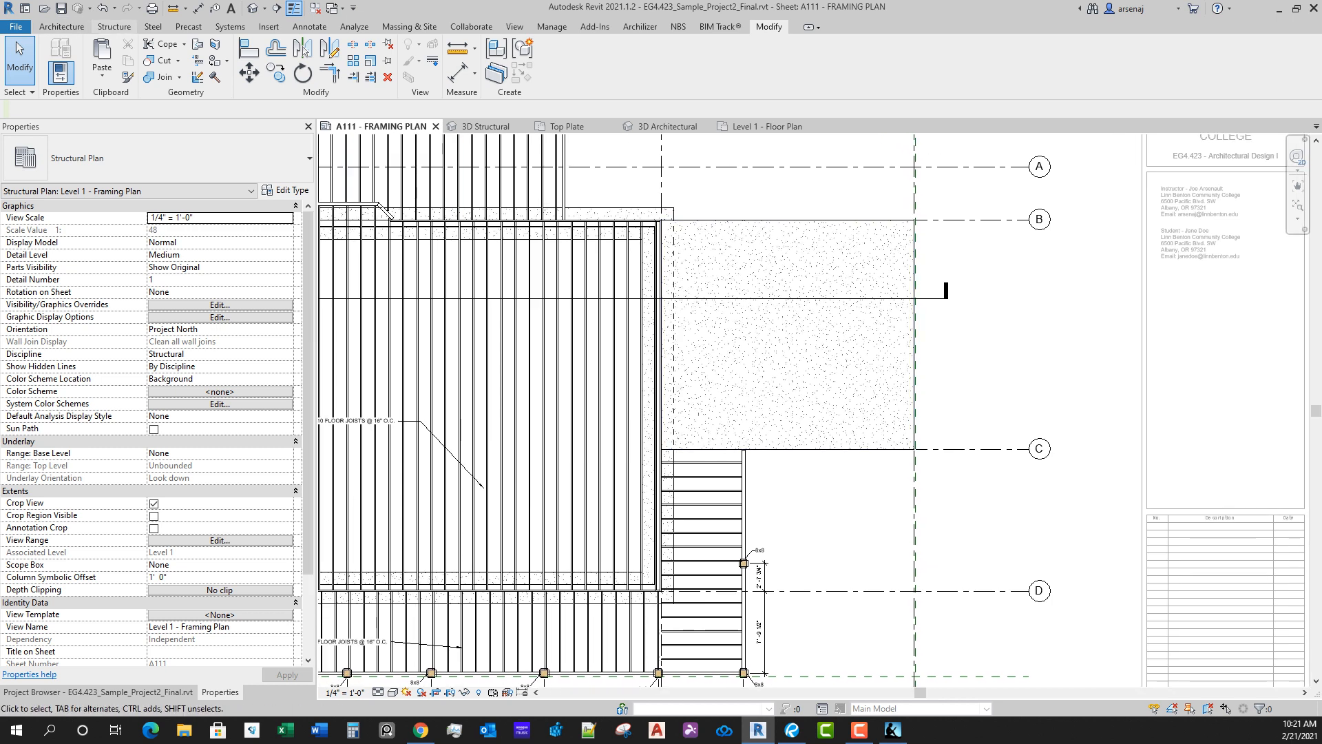
Step: Add a Thickened 24" x 12" slab edge along the garage slab's grid 4 edge on the framing plan
click(115, 27)
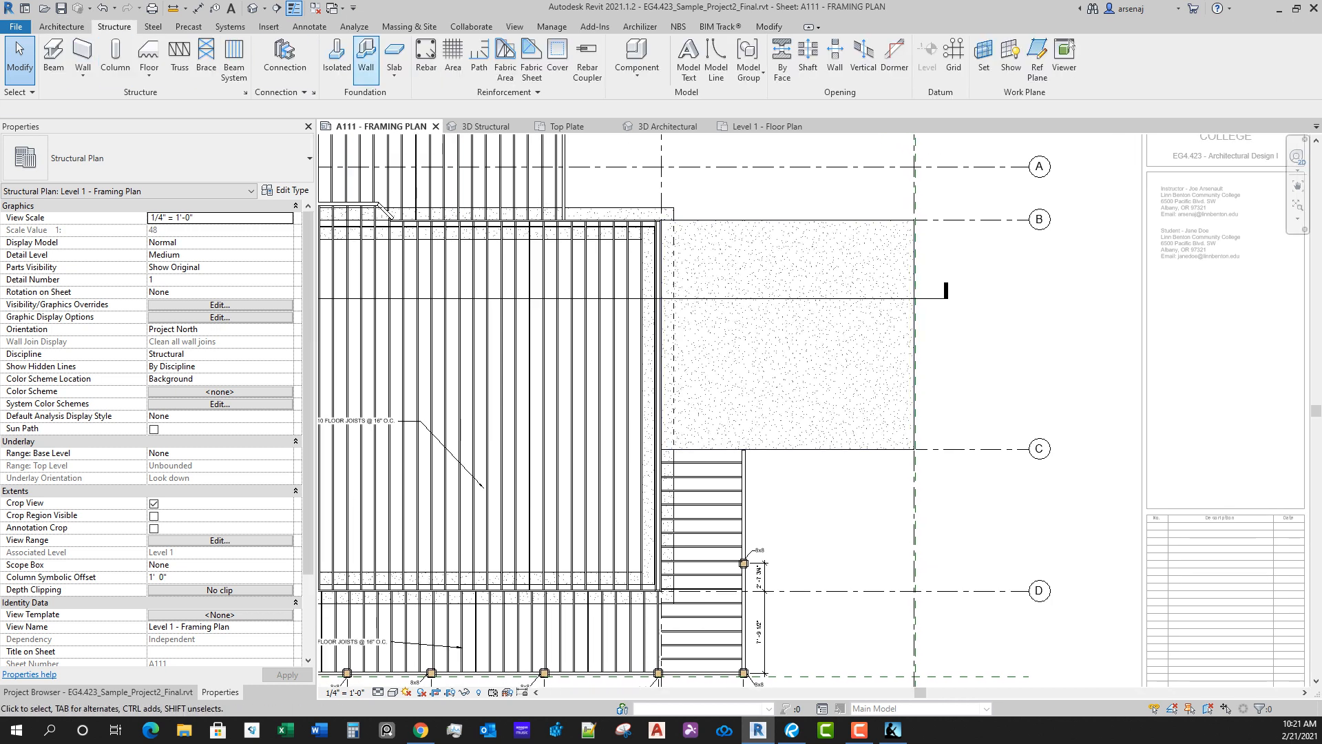
click(394, 75)
click(441, 128)
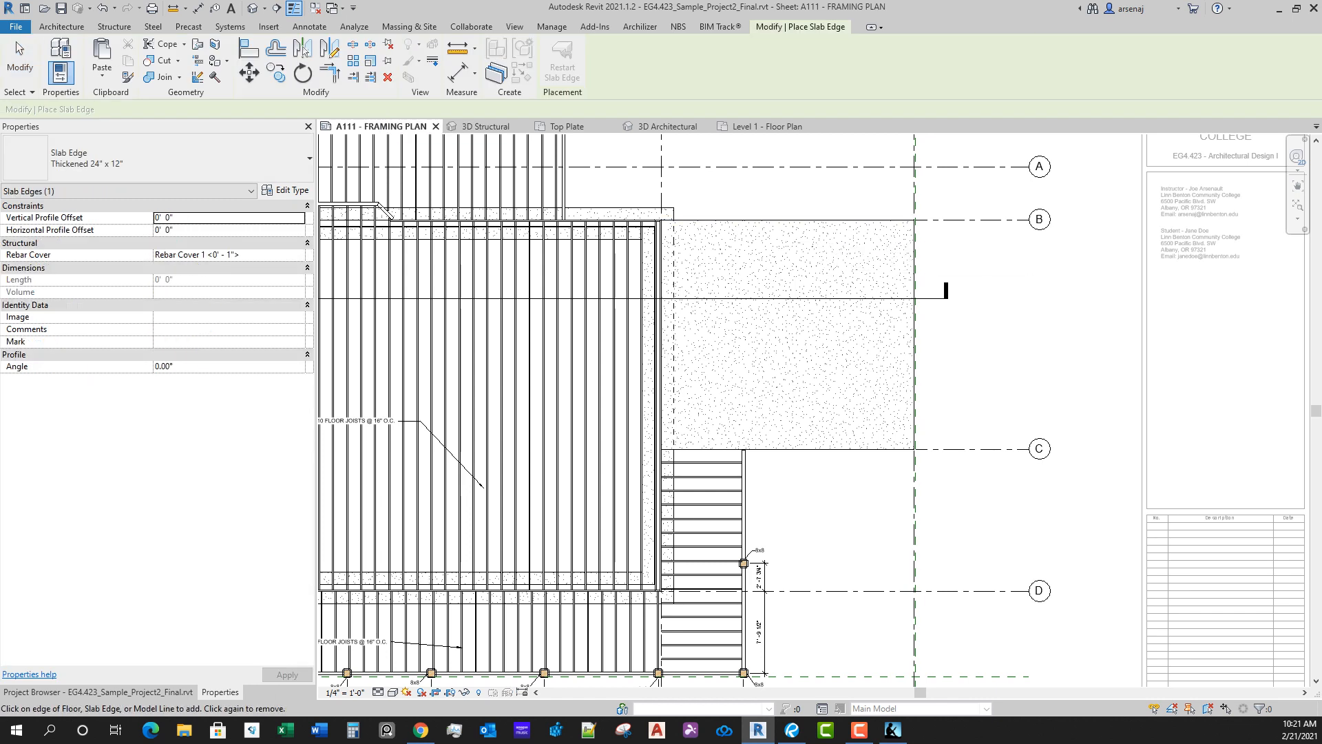
click(914, 372)
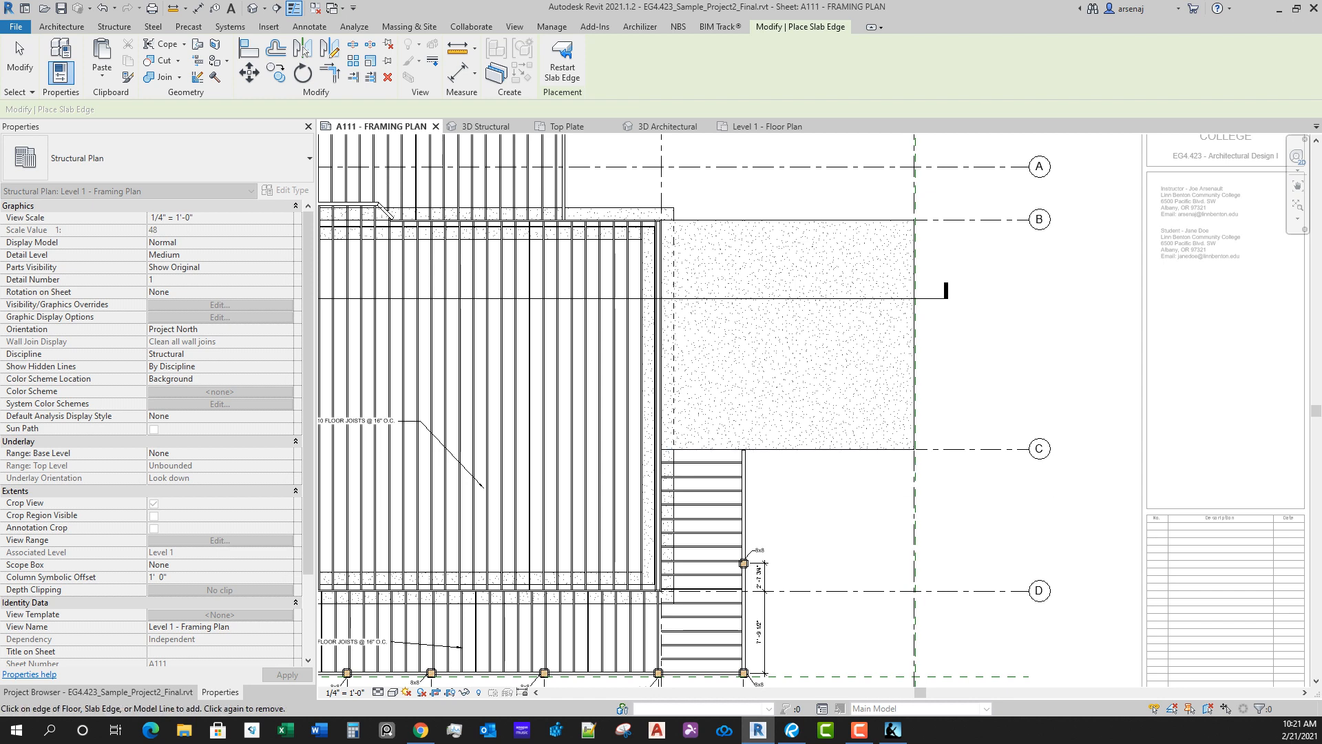
scroll(888, 571, down, 1)
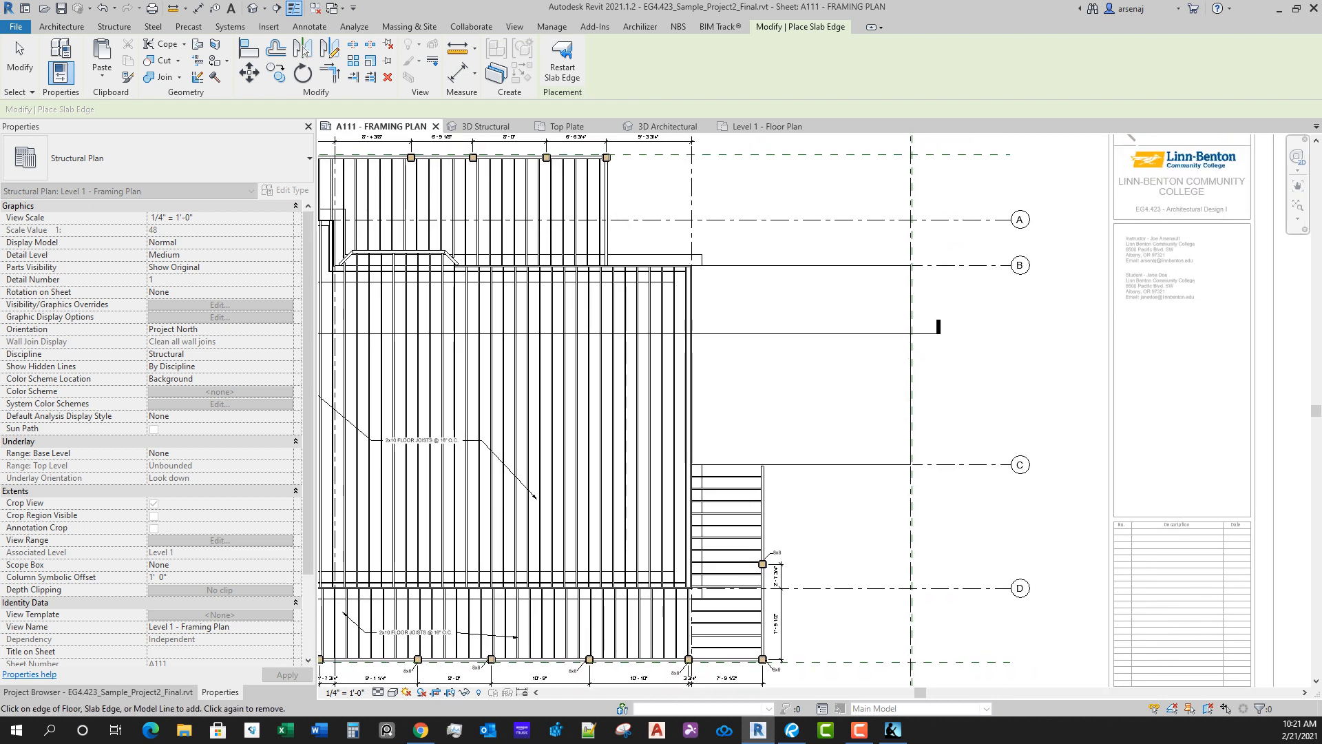
Step: Open the Section 2 view and examine the thickened slab edge under the garage slab at grid 4
key(Escape)
key(Escape)
right_click(837, 333)
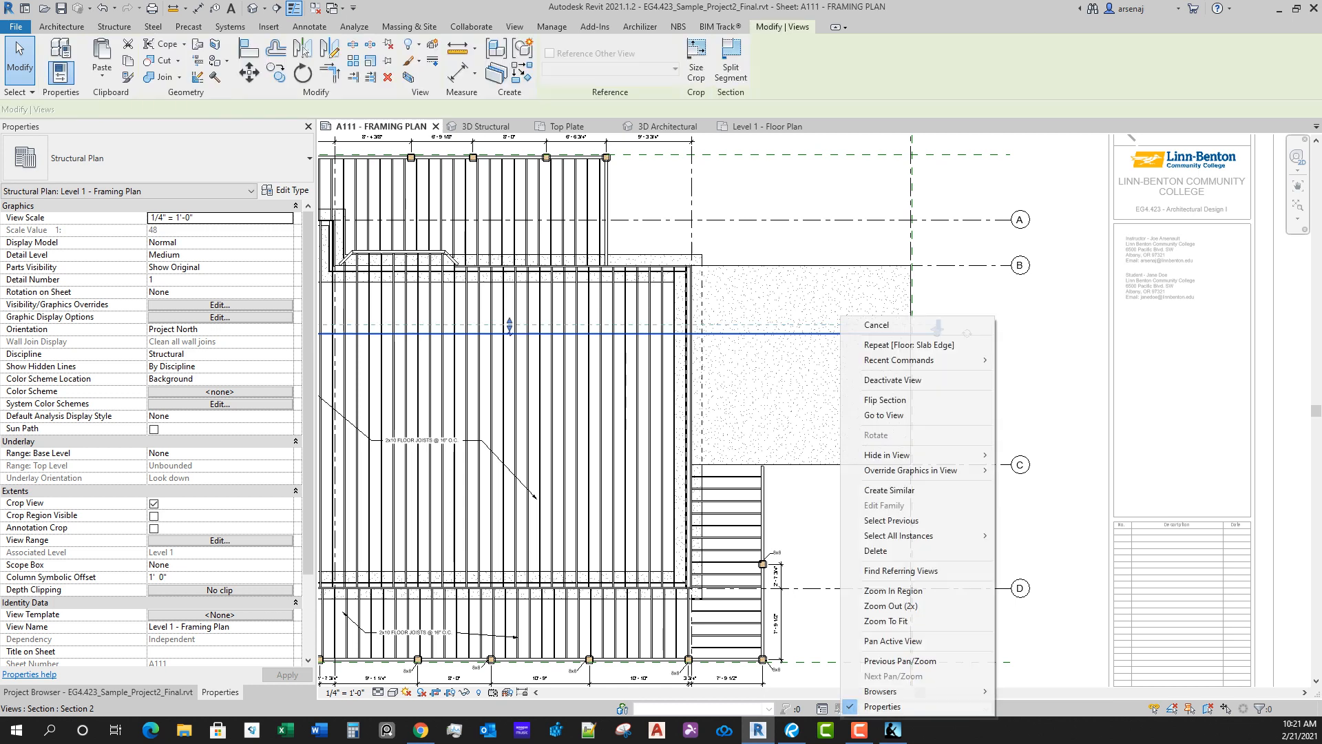
click(869, 416)
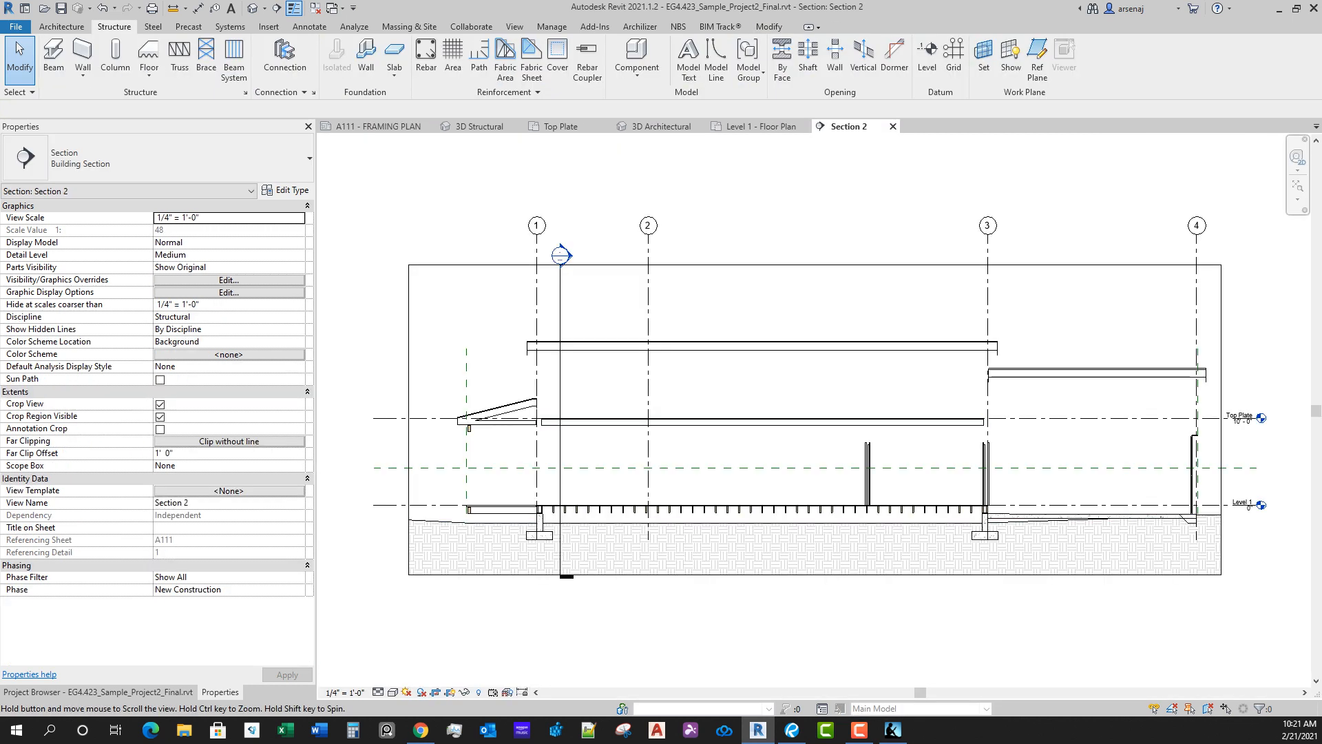
scroll(1196, 540, up, 5)
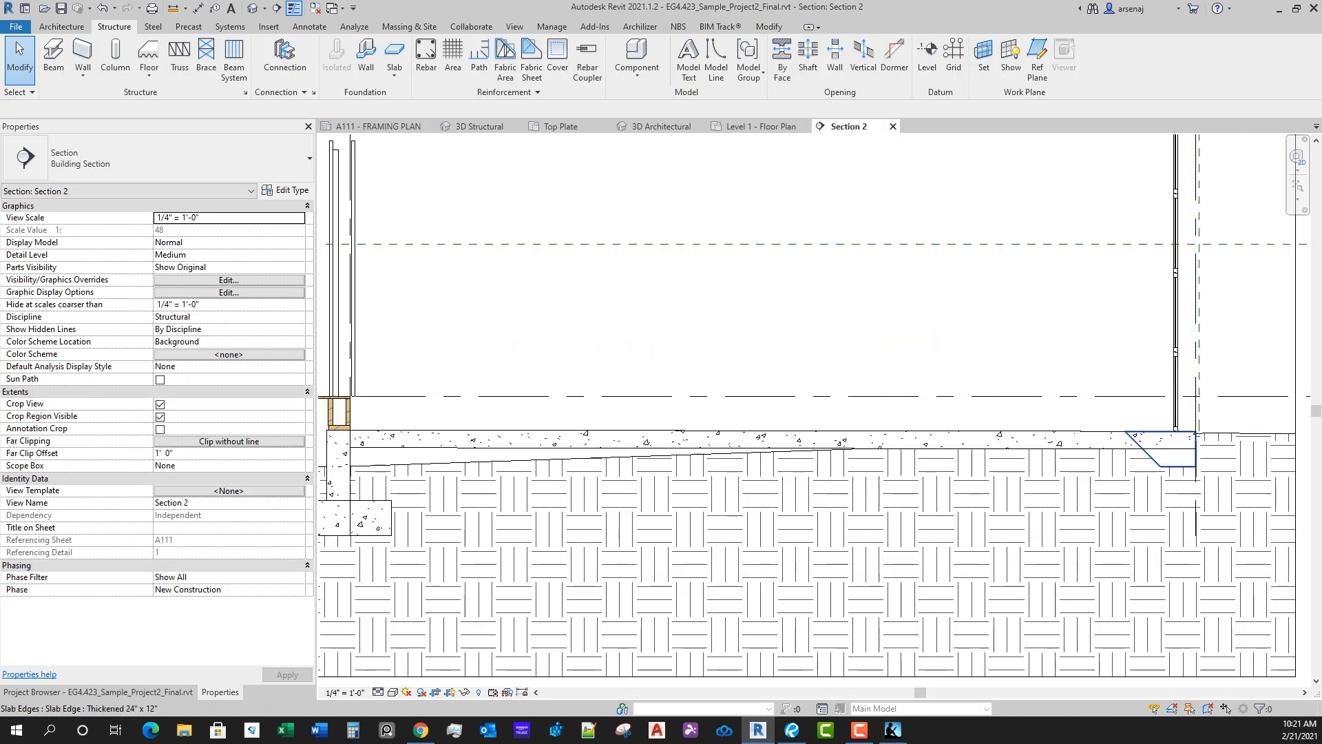
click(1164, 451)
key(Escape)
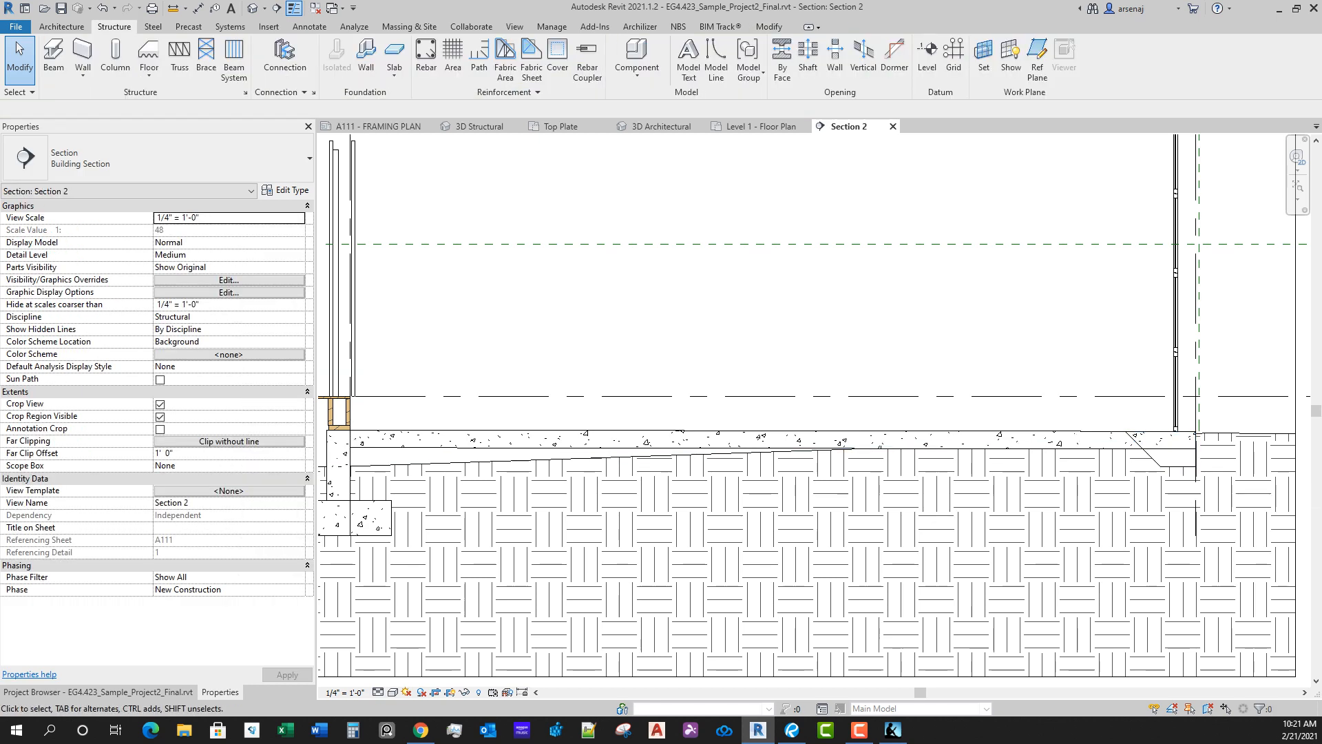
middle_drag(964, 386, 963, 386)
Step: In the 3D Structural view, set the garage slab's slope arrow tail offset to -1' 0" and finish the sketch without attaching walls
click(480, 126)
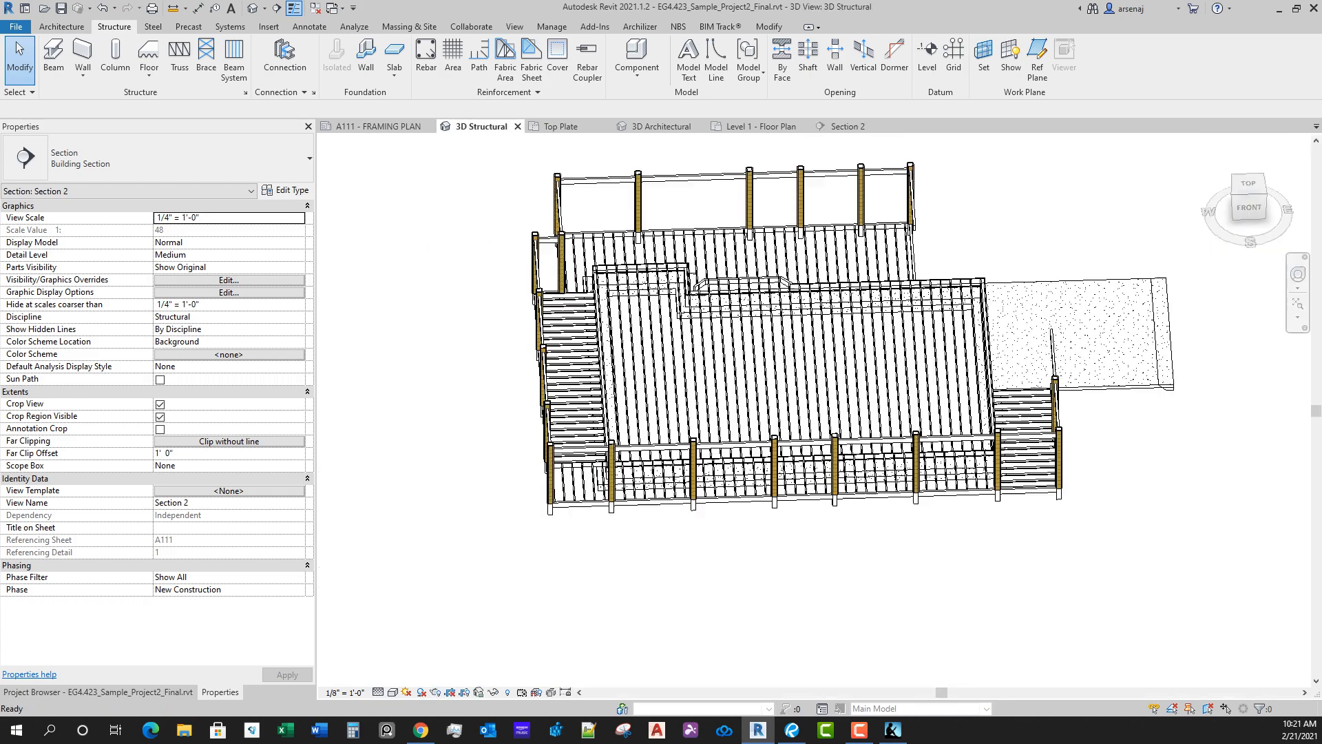
shift+middle_drag(772, 414, 593, 269)
shift+middle_drag(737, 393, 640, 506)
scroll(641, 506, up, 3)
scroll(785, 313, down, 3)
shift+middle_drag(785, 314, 1029, 396)
scroll(1035, 403, up, 3)
click(1034, 369)
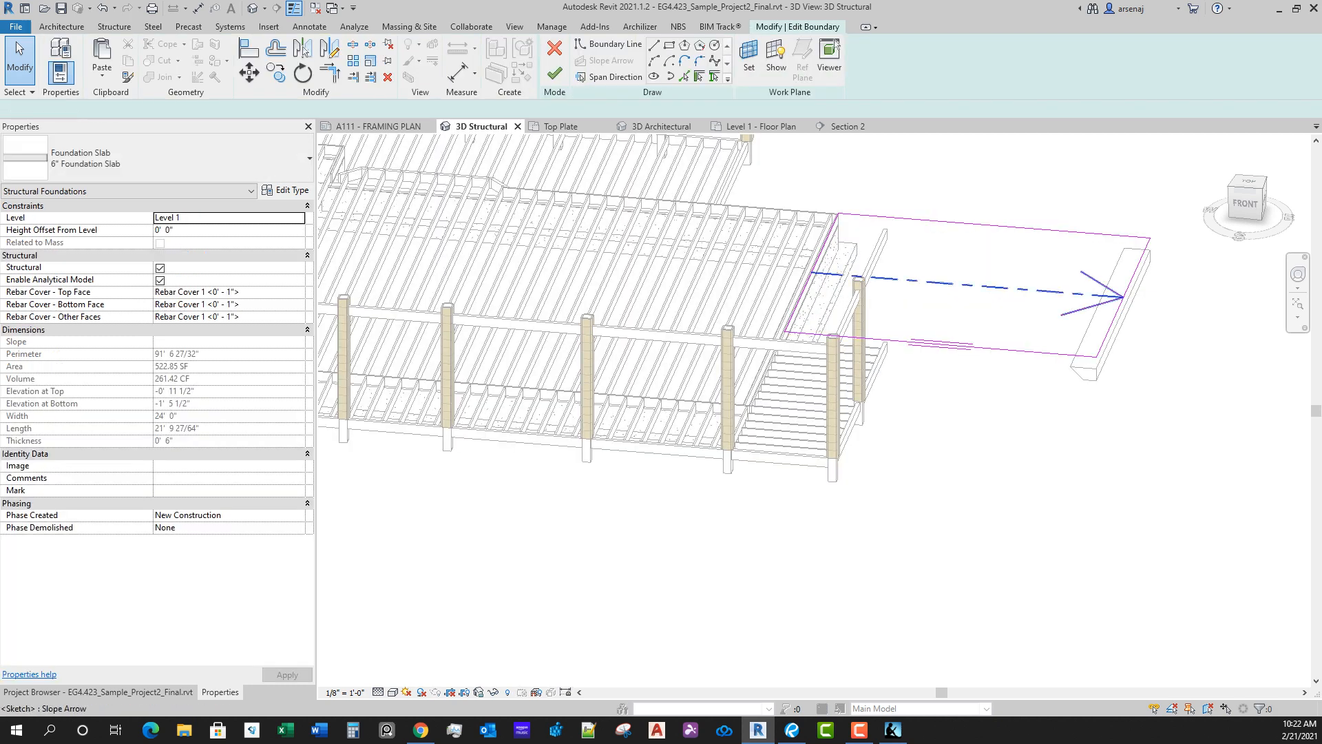
click(923, 282)
click(233, 242)
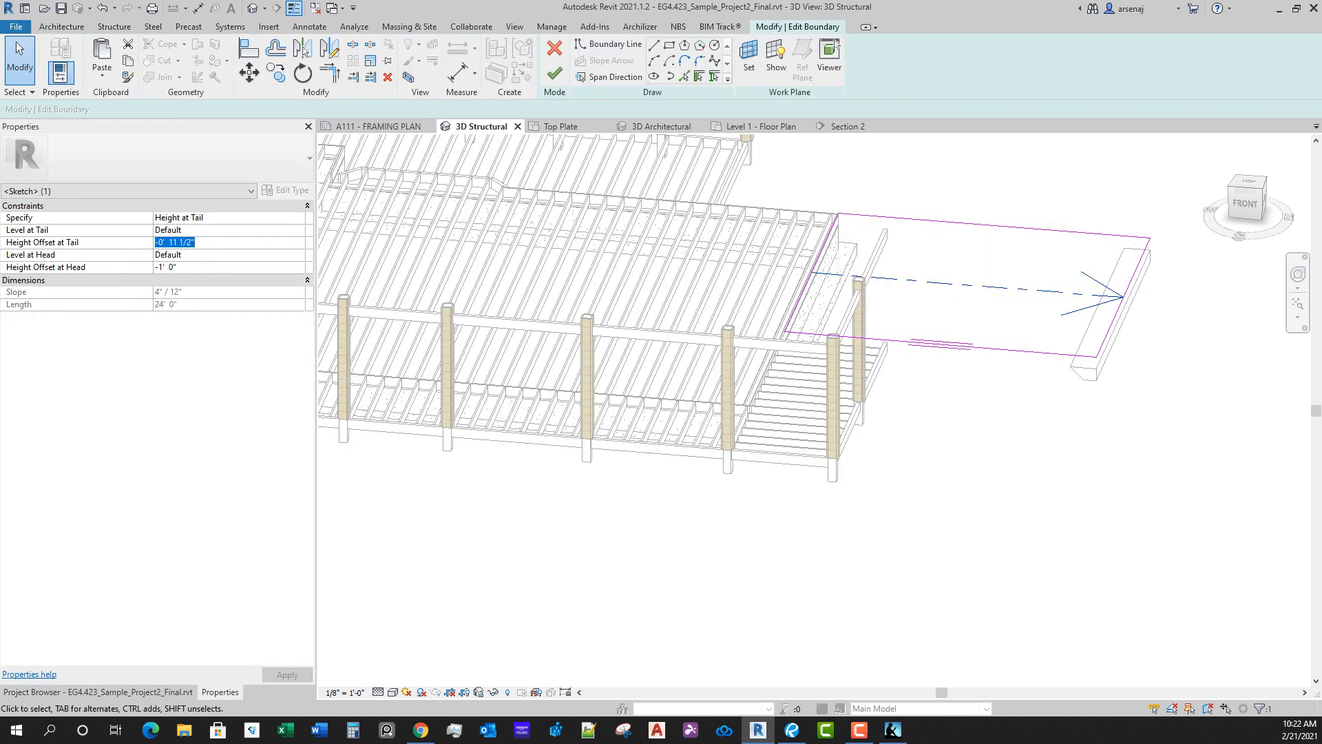
key(Escape)
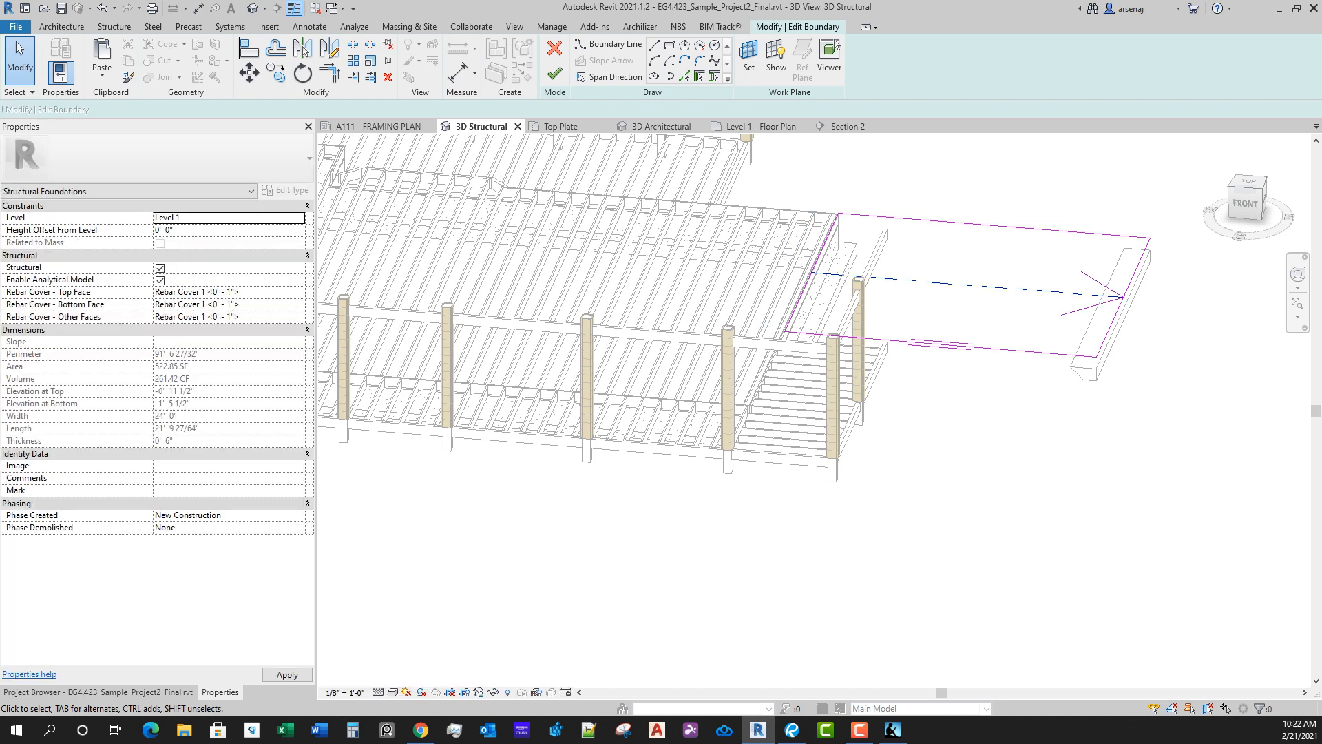
click(554, 73)
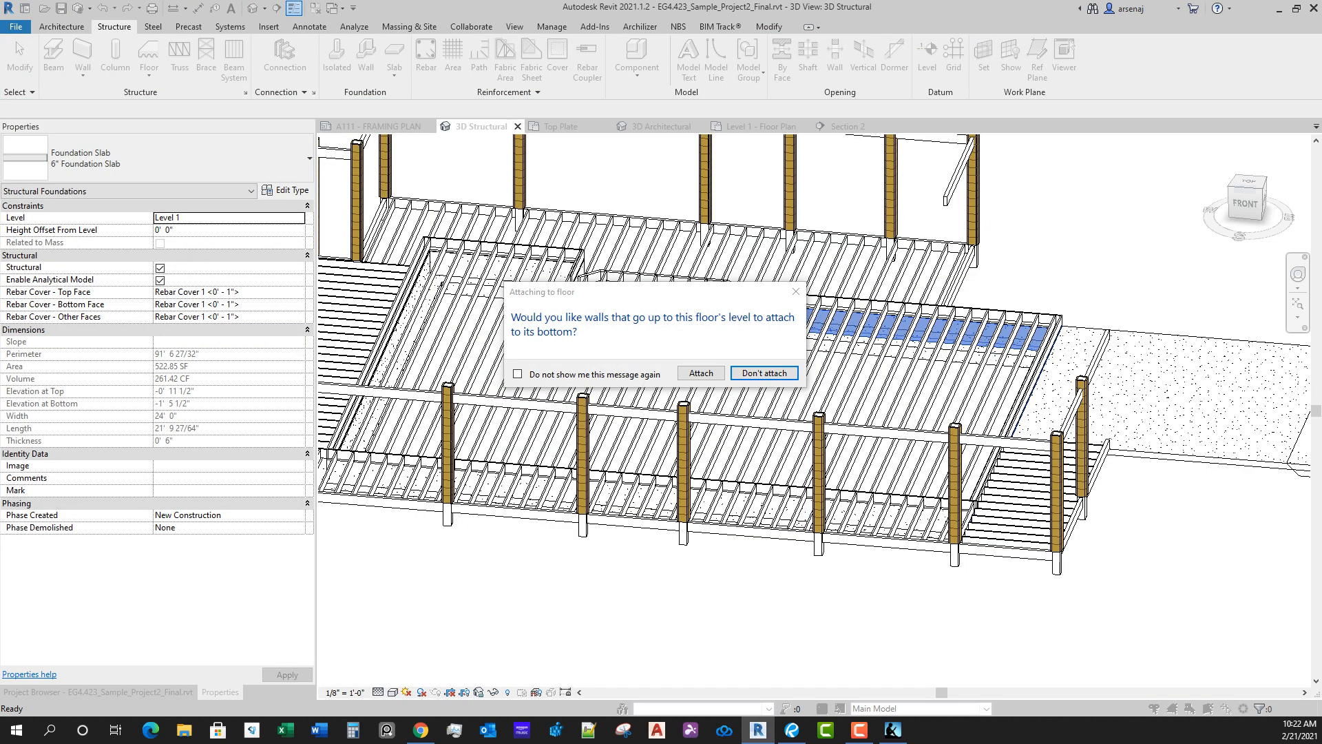
click(764, 373)
scroll(765, 358, down, 3)
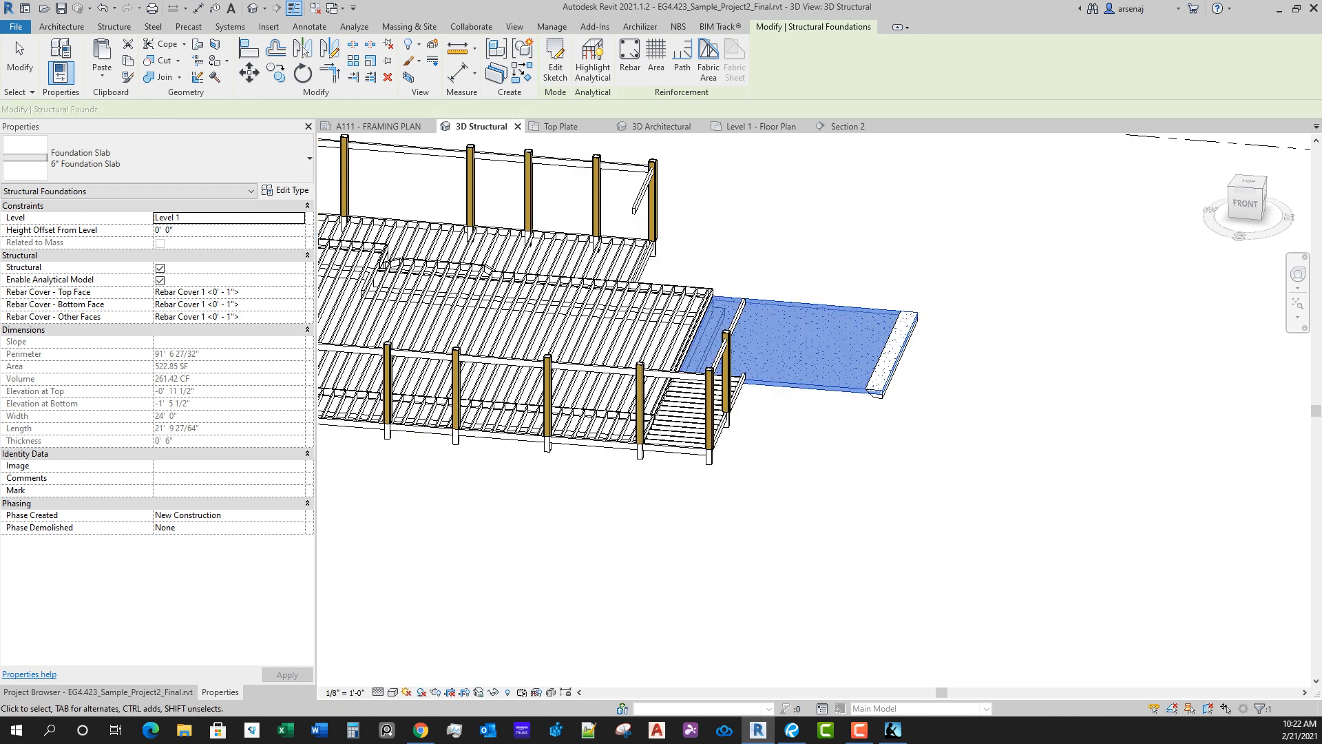
Step: Delete the existing thickened slab edge along the outer grid 4 side of the garage slab
scroll(930, 359, up, 3)
key(Escape)
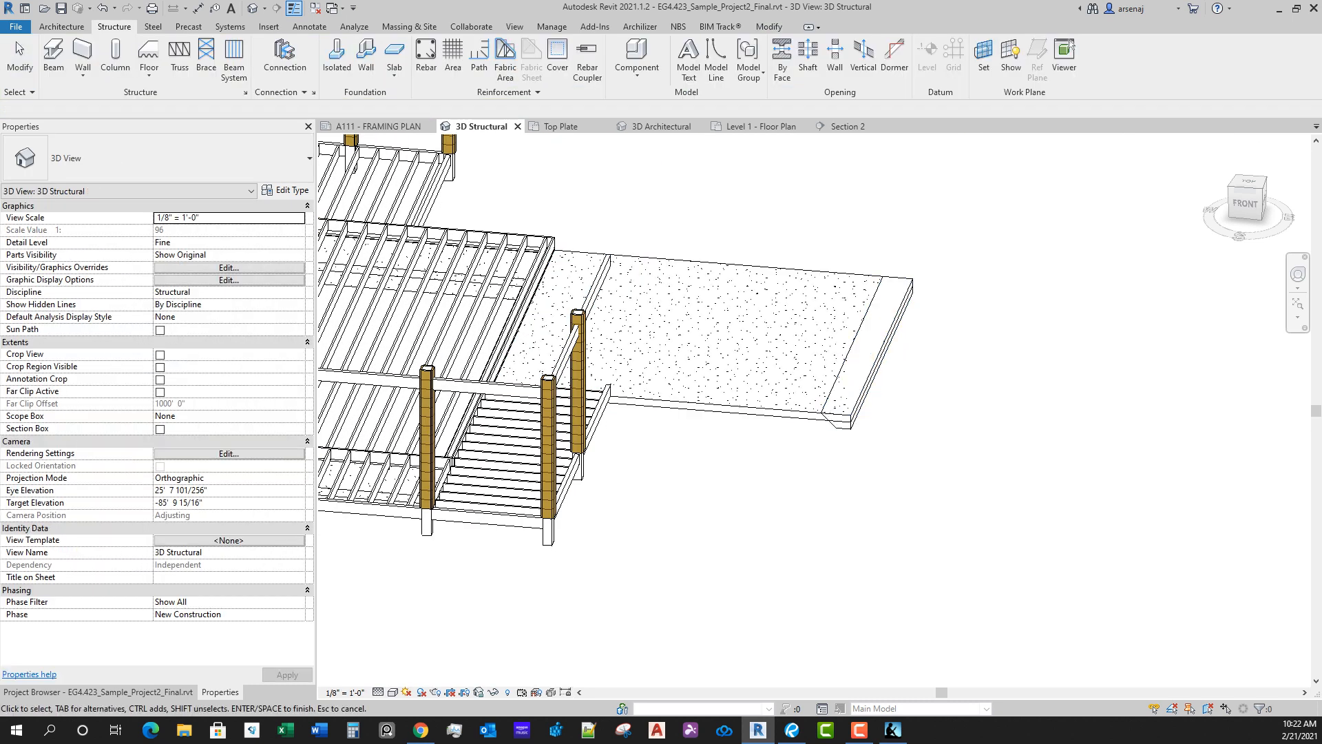
click(881, 346)
key(Return)
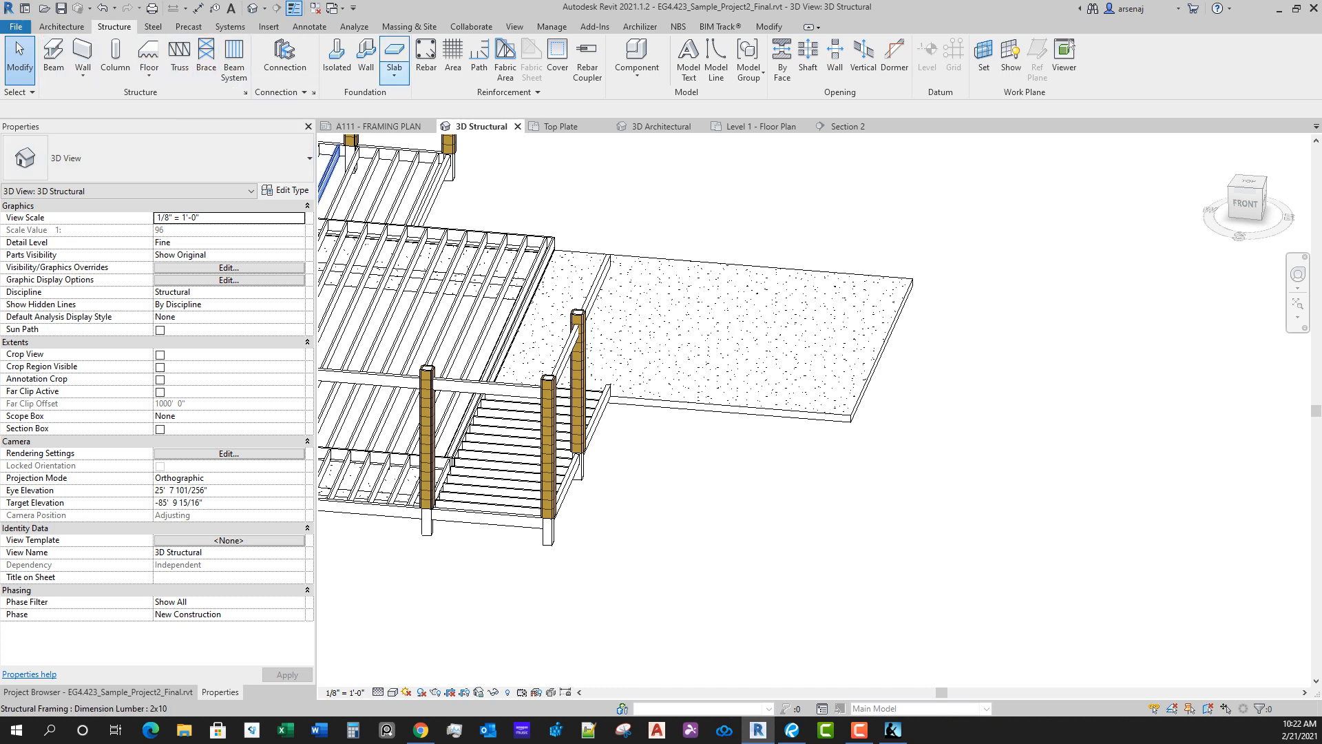
Step: Place a continuous Thickened 24" x 12" slab edge along the three outer bottom edges of the garage slab
click(394, 76)
click(414, 127)
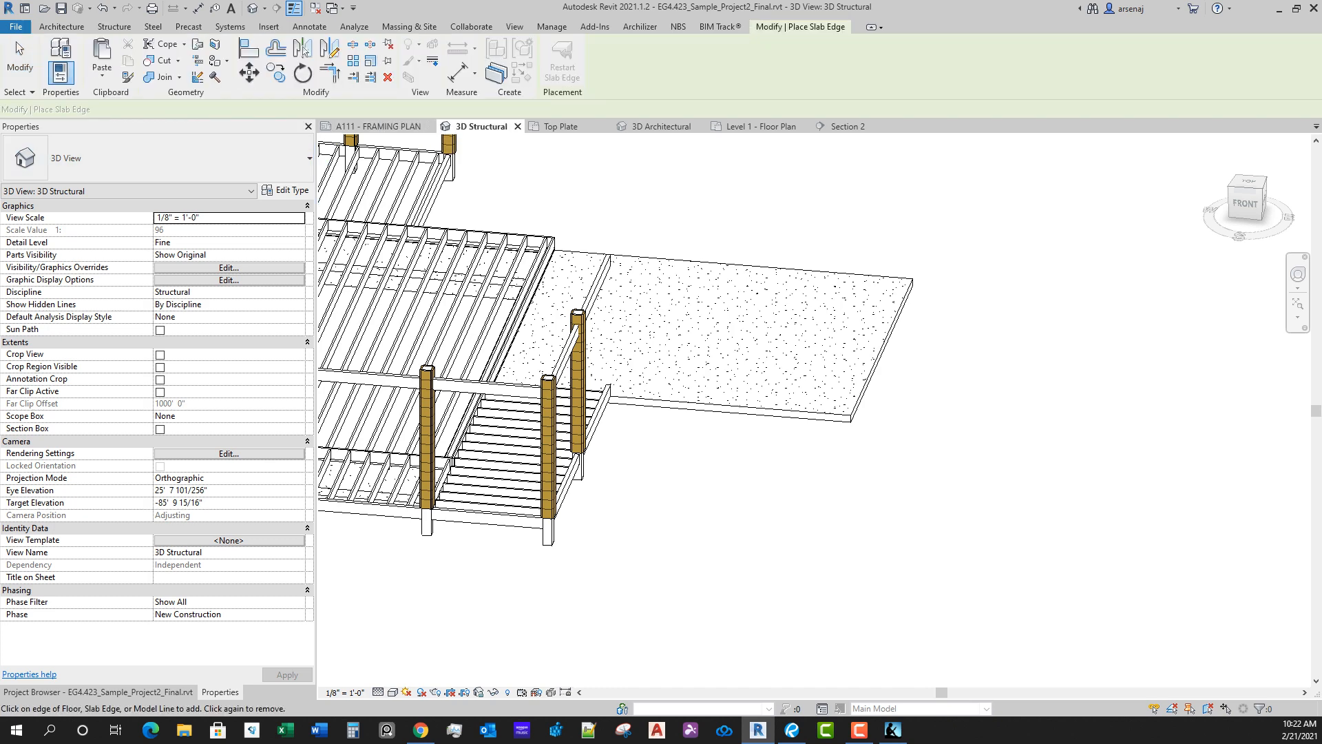
click(159, 159)
click(159, 158)
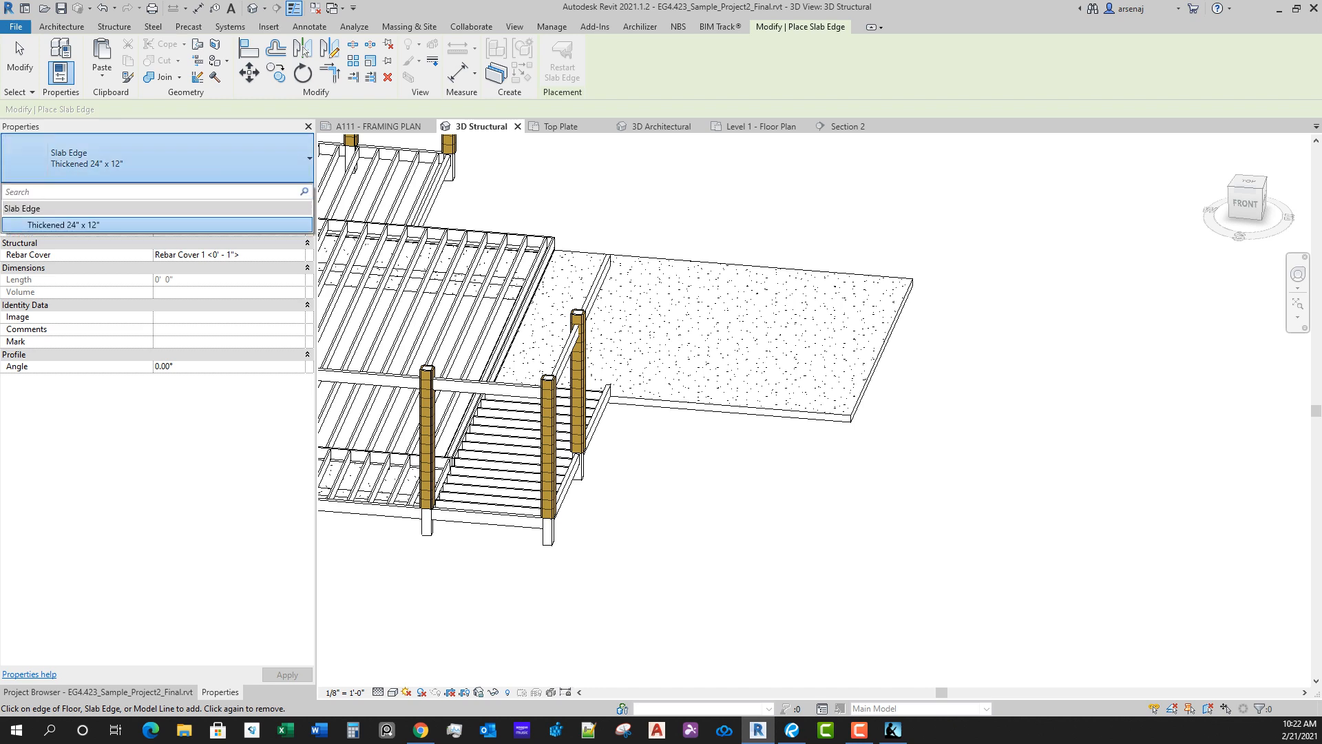
click(158, 158)
scroll(796, 599, down, 1)
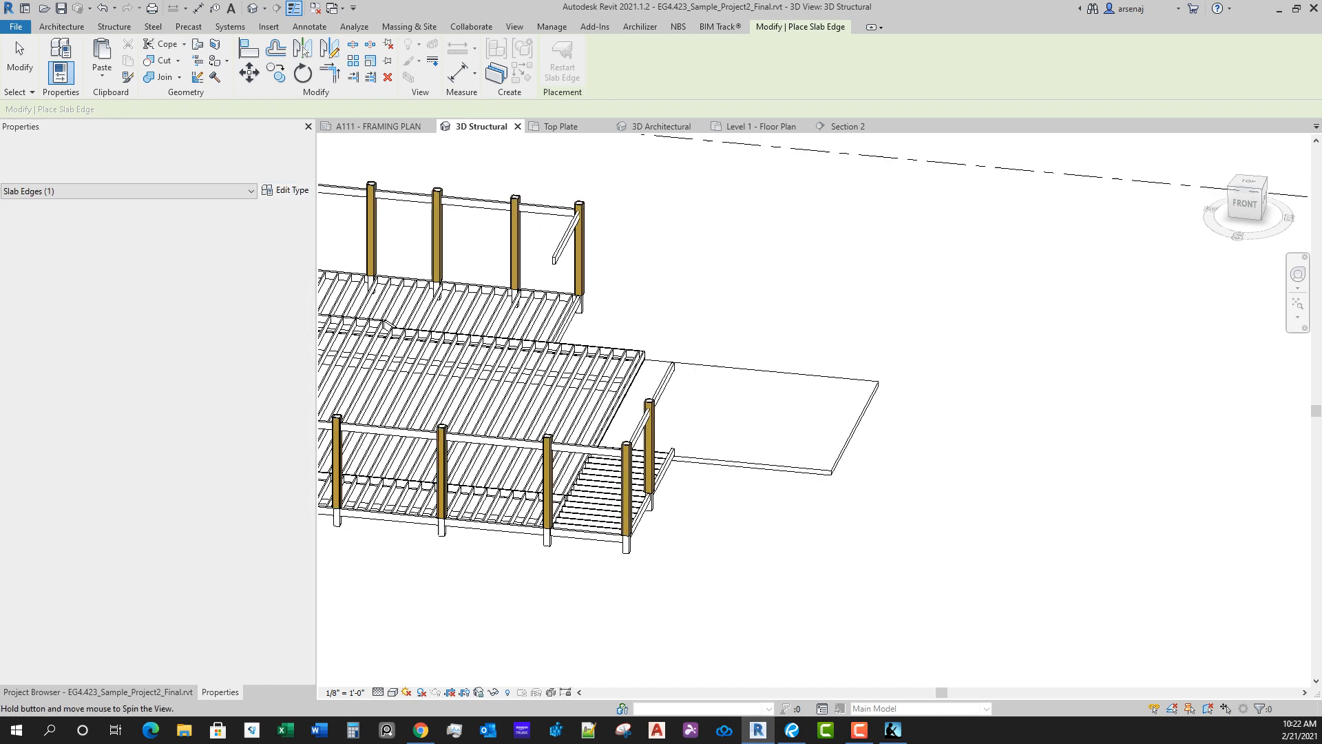
shift+middle_drag(795, 599, 747, 443)
scroll(747, 441, up, 1)
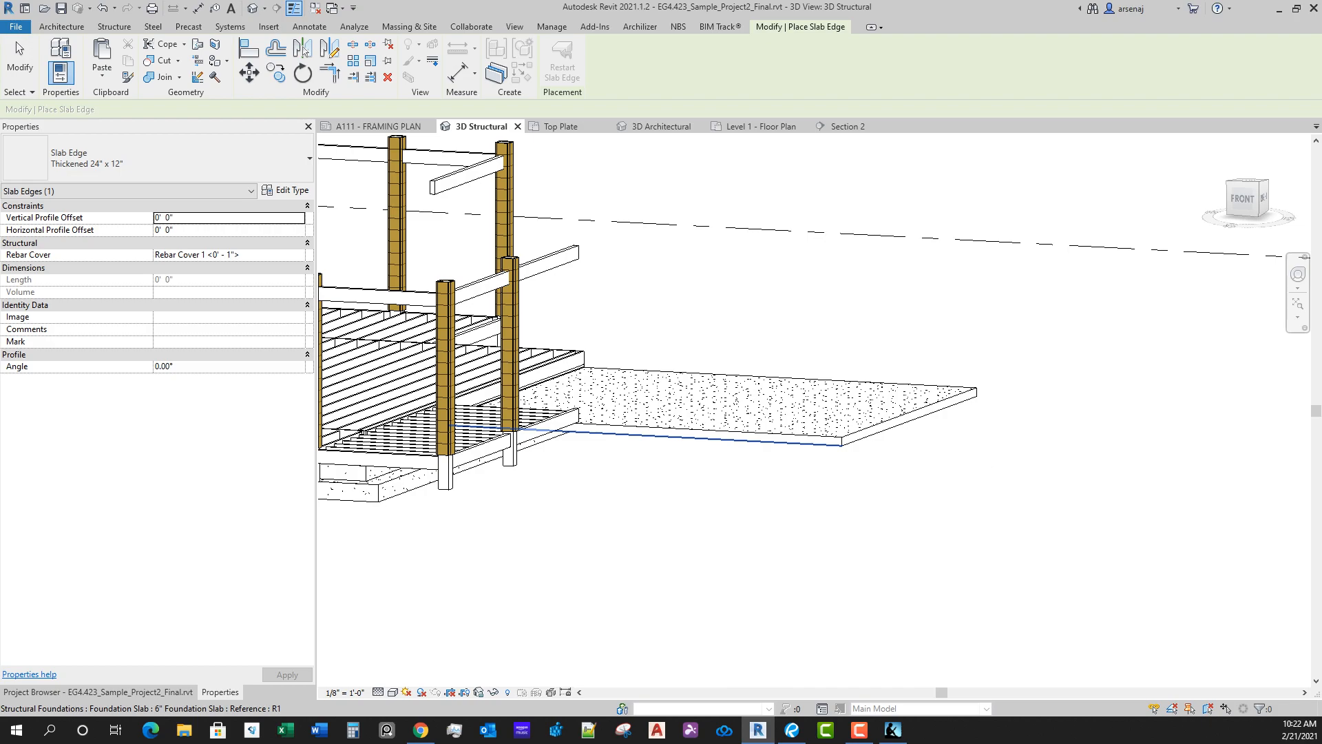
click(648, 437)
click(858, 441)
shift+middle_drag(858, 442, 571, 441)
click(792, 451)
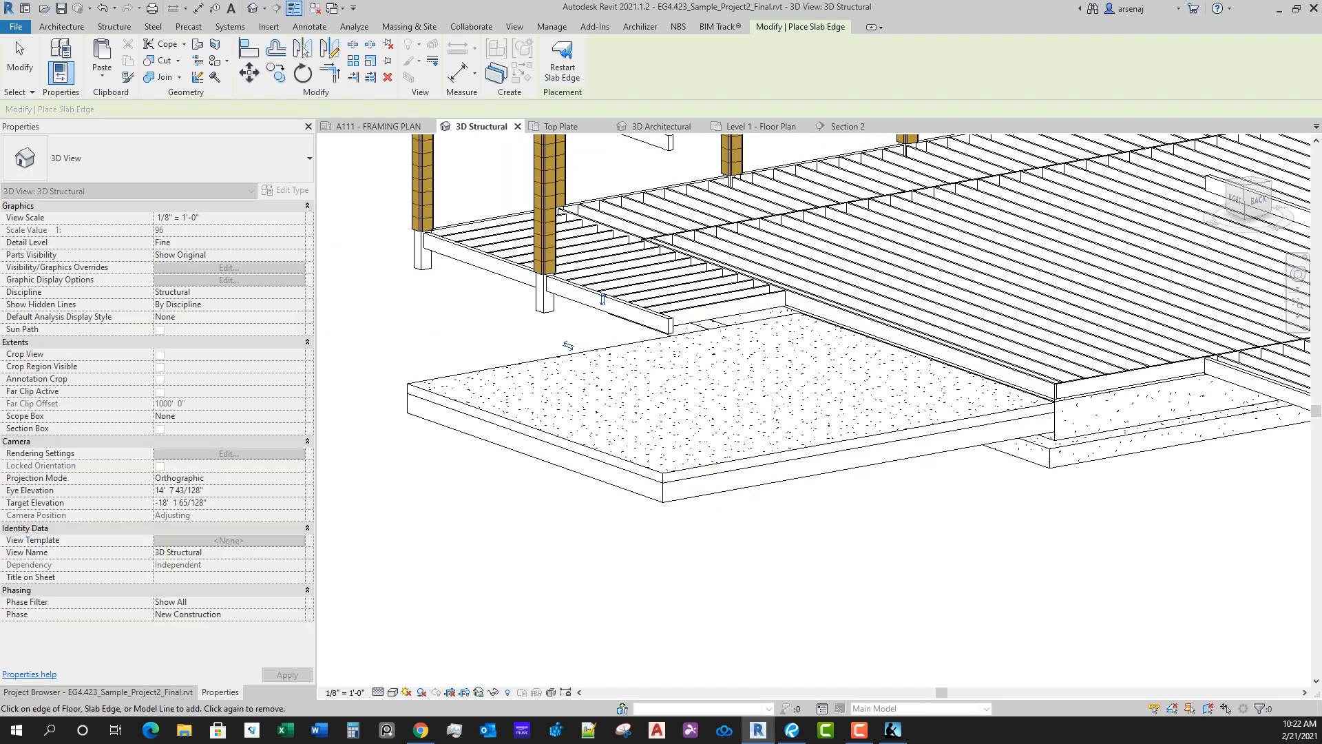
scroll(789, 483, down, 3)
shift+middle_drag(789, 482, 1038, 485)
scroll(1038, 485, up, 1)
key(Escape)
key(Escape)
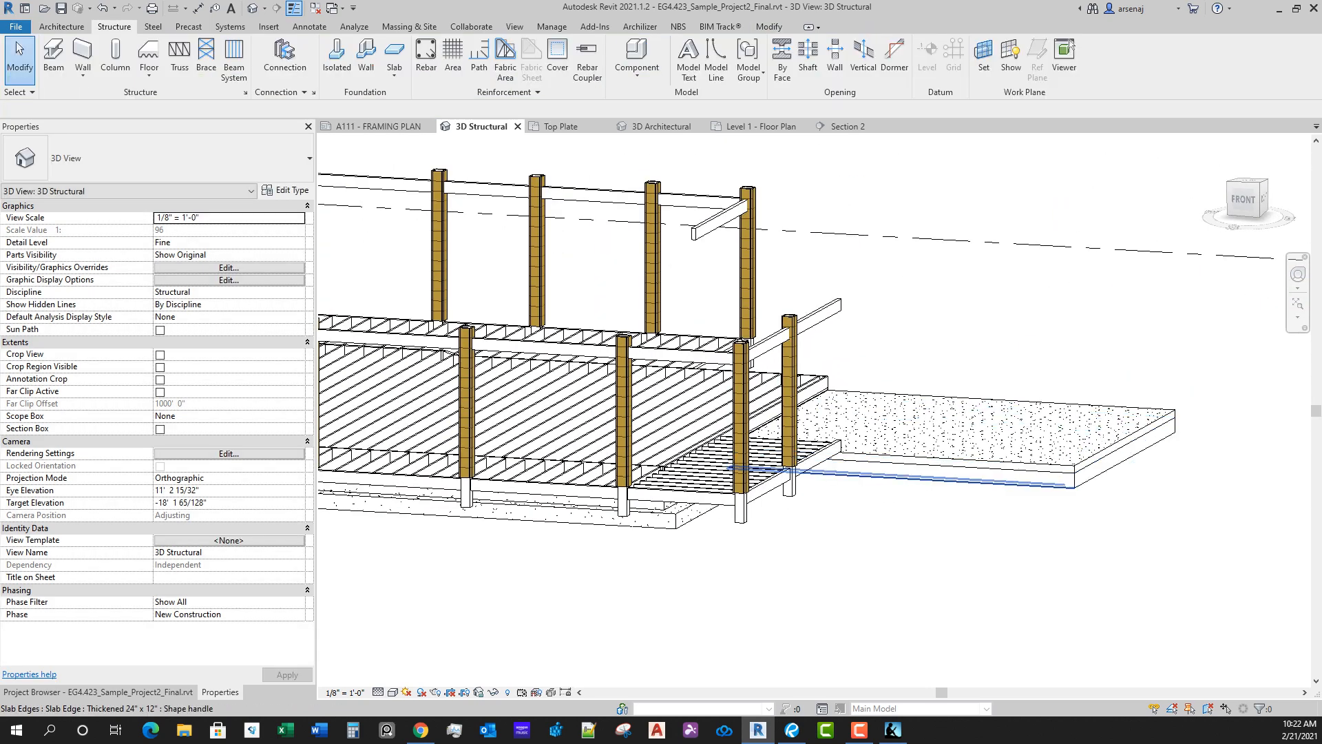
Step: Set the material of the Thickened 24" x 12" slab edge type to Concrete, Cast-in-Place gray
click(930, 476)
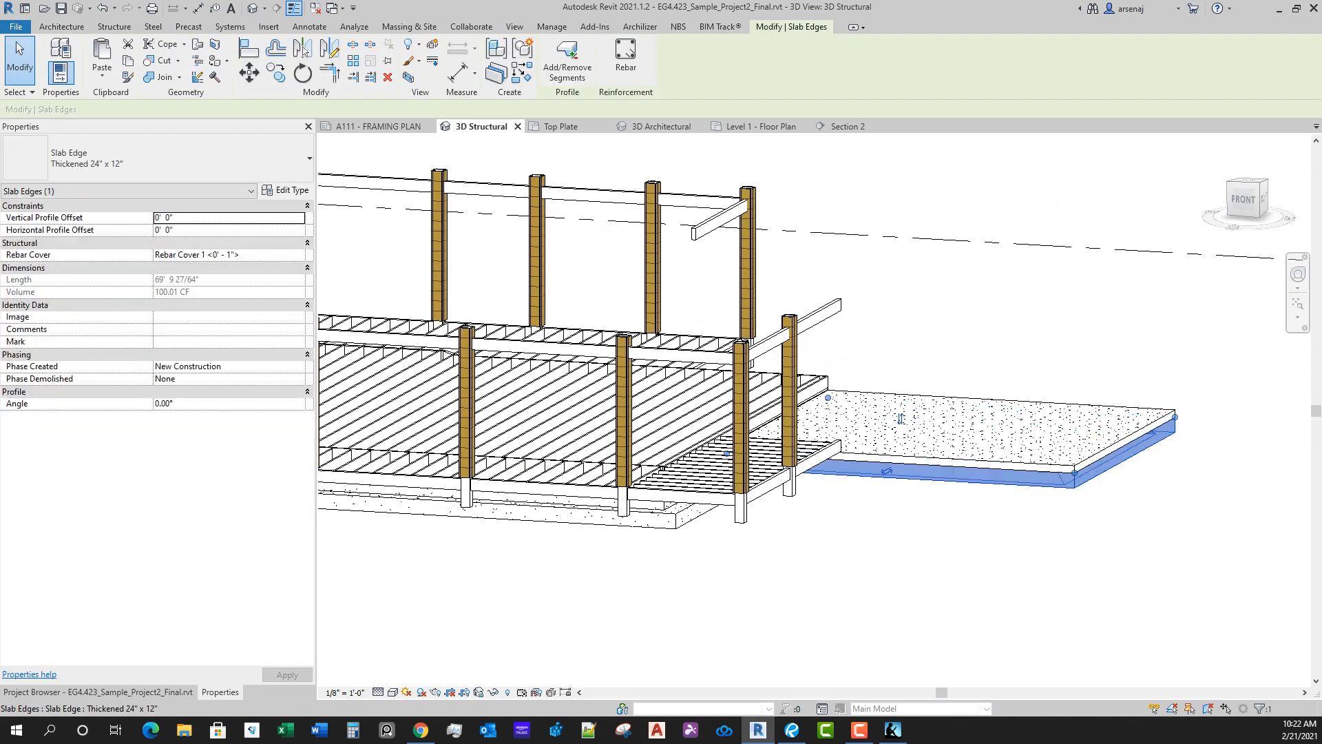
click(286, 190)
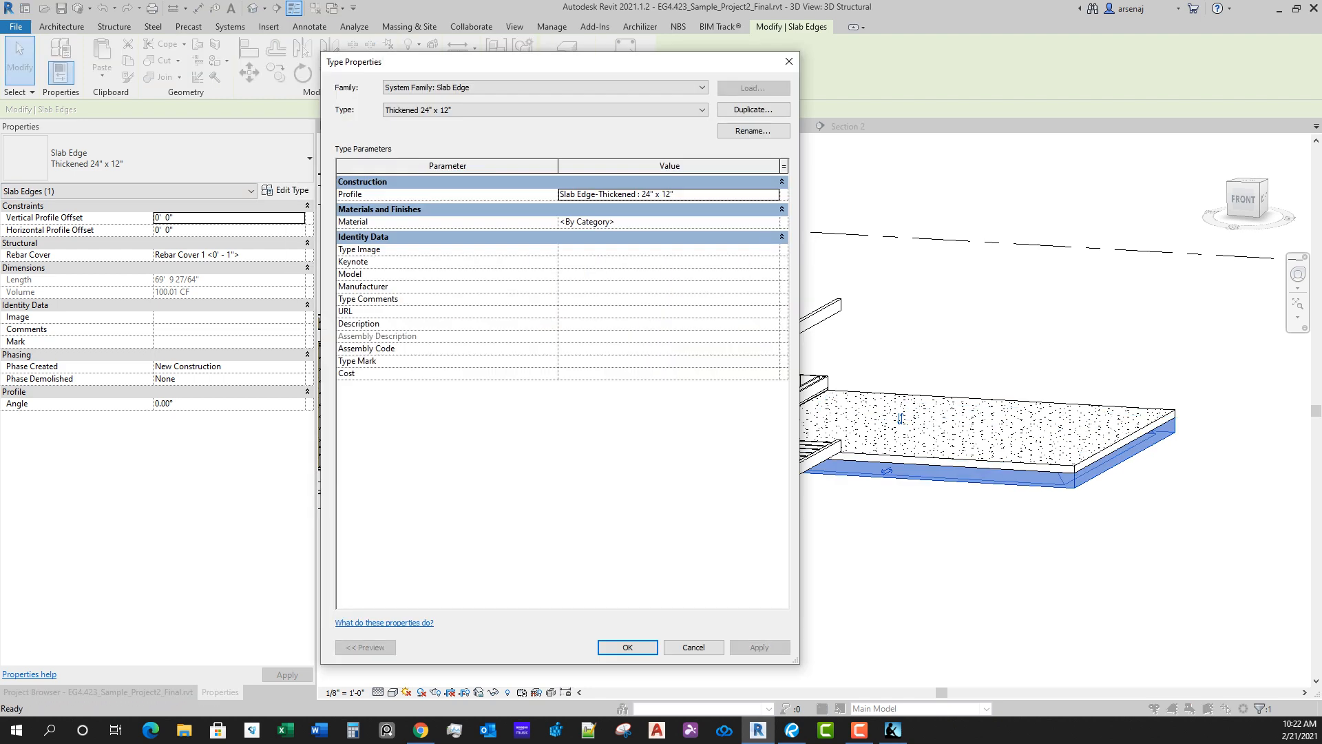
click(774, 221)
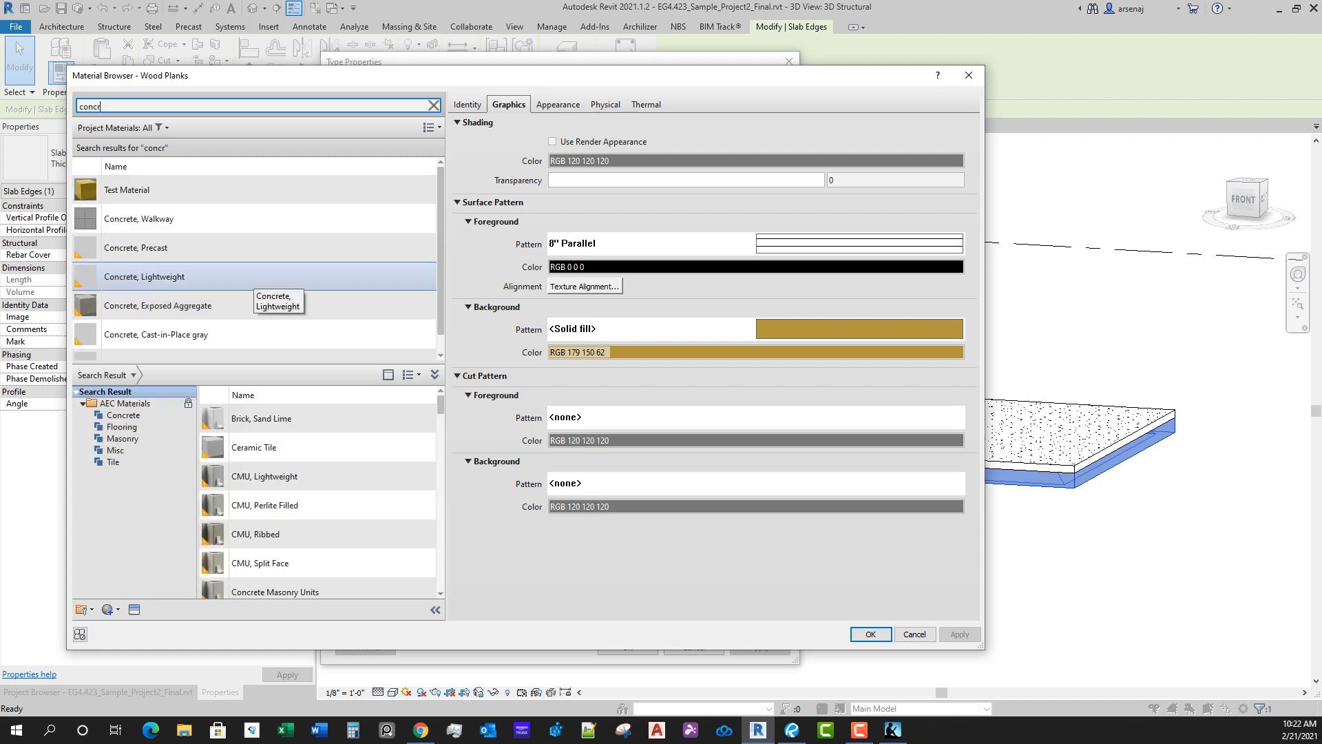
click(237, 335)
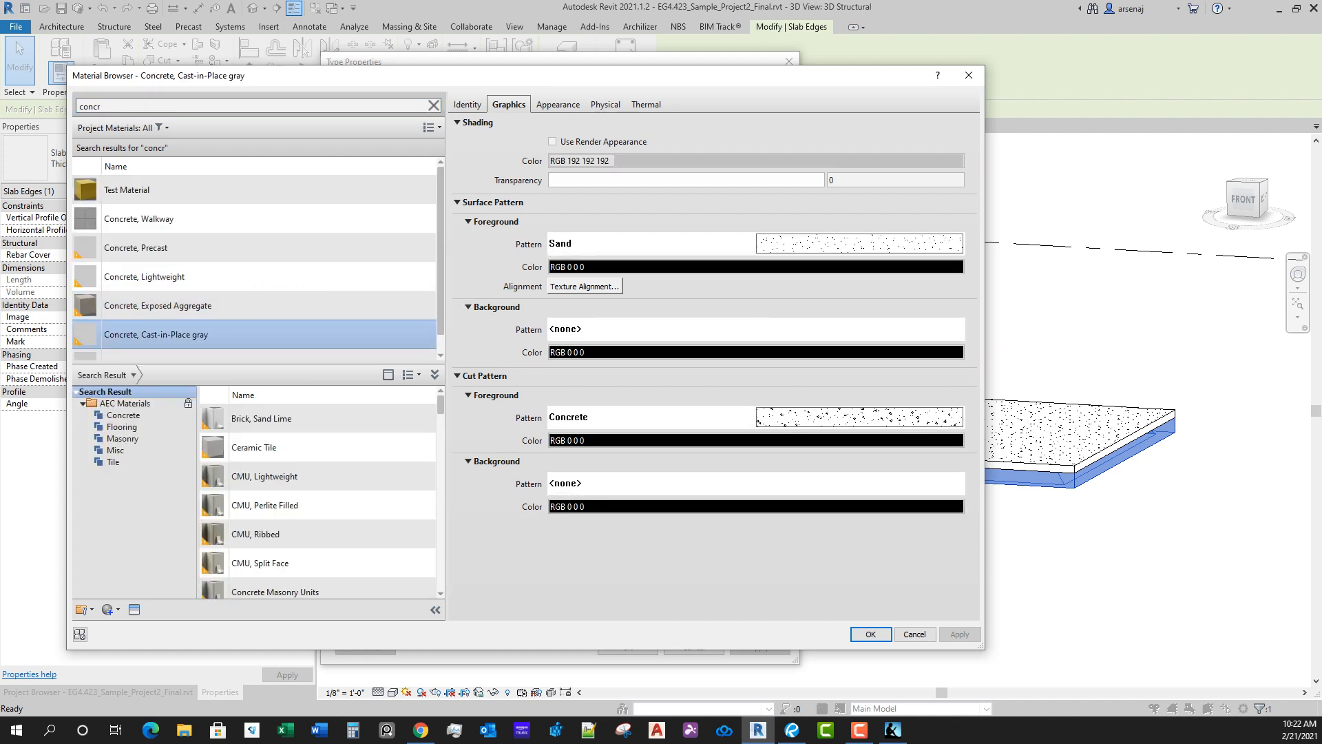
click(871, 635)
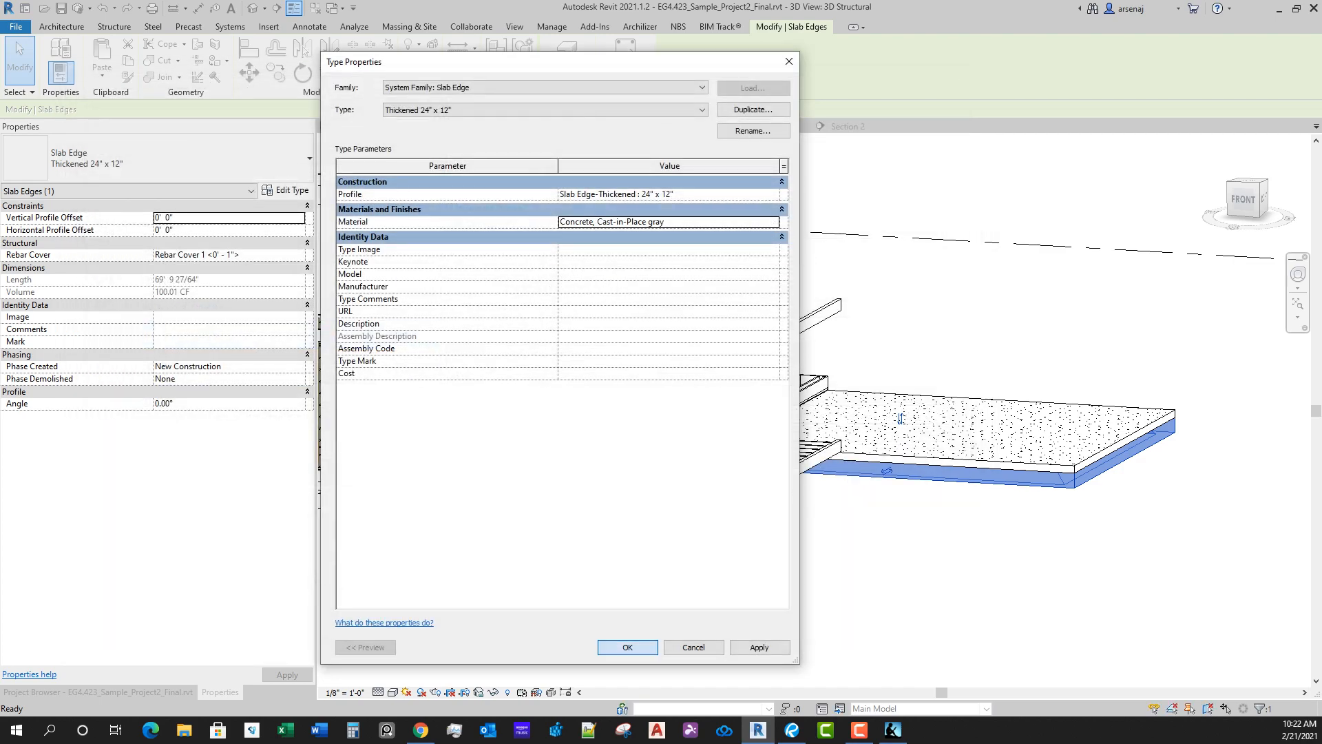
click(628, 648)
key(Escape)
Step: Check the layer structure and material of the garage's 6" Foundation Slab type
shift+middle_drag(813, 537, 758, 610)
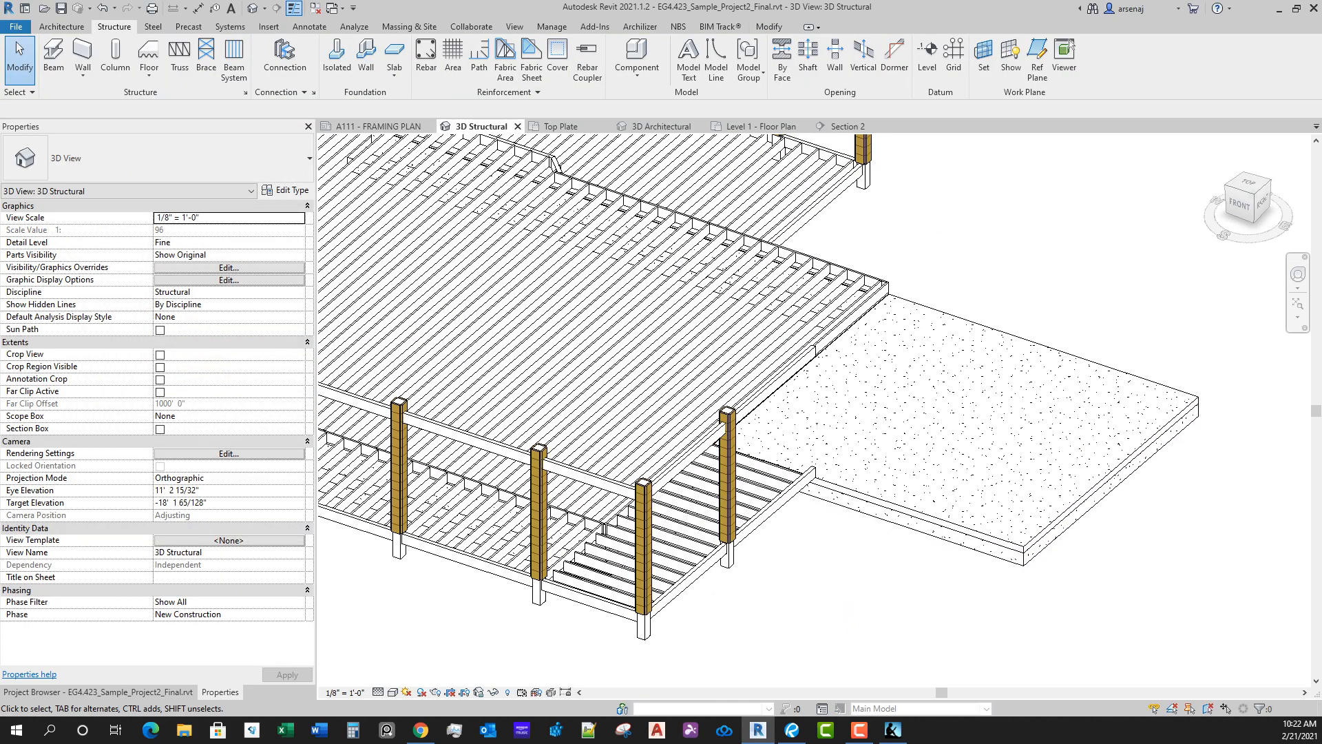
click(1010, 548)
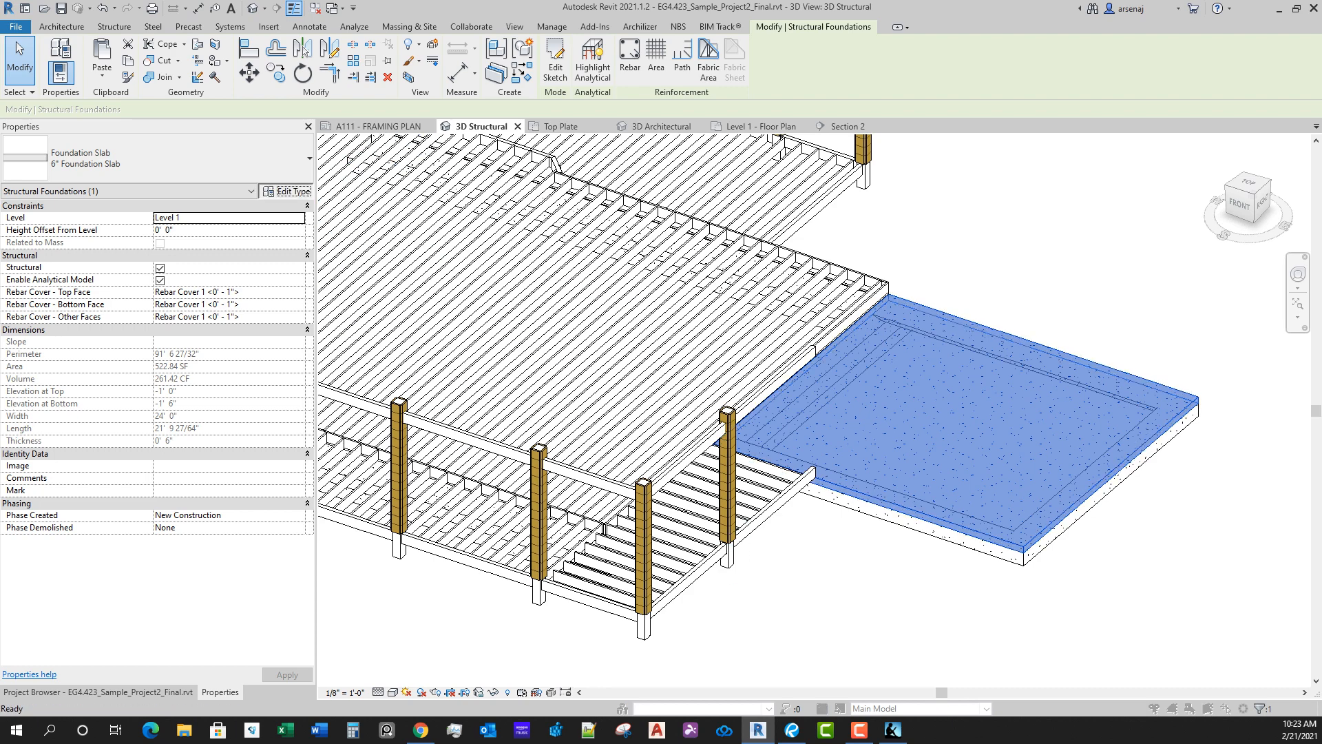
click(285, 190)
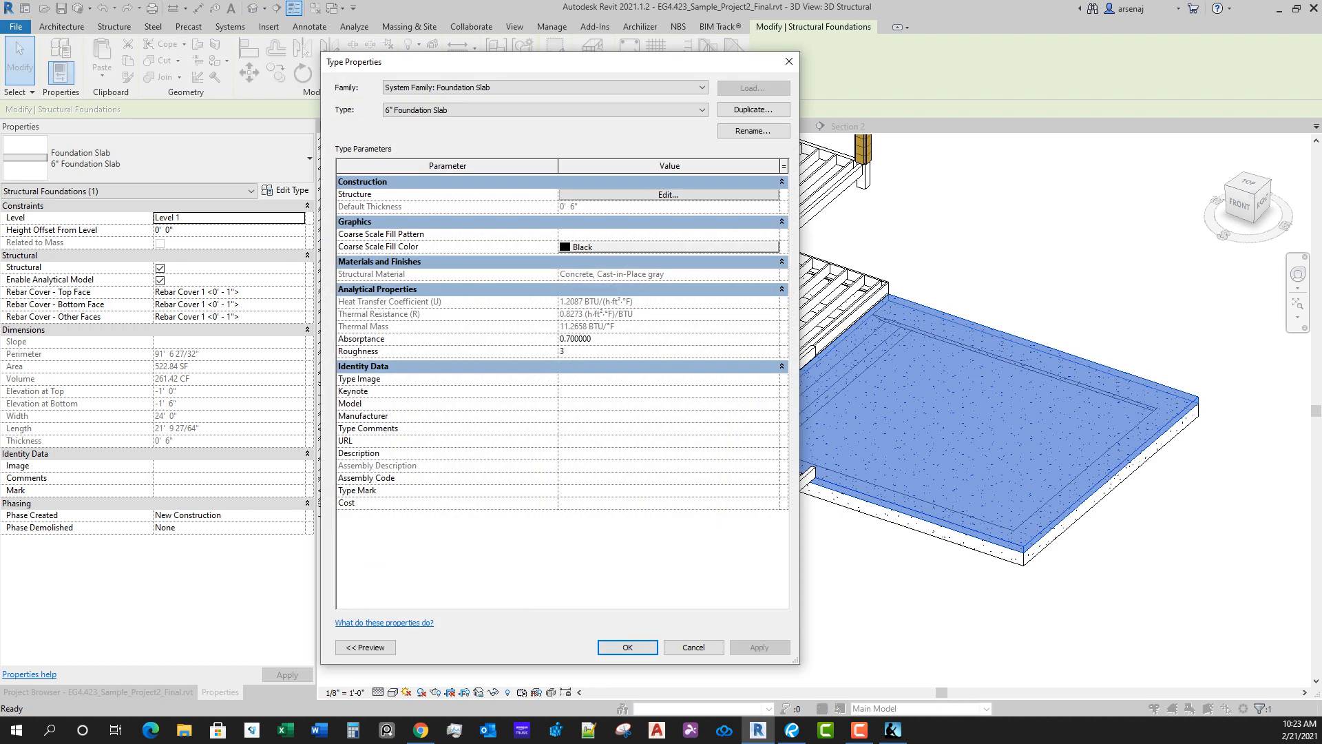
click(668, 195)
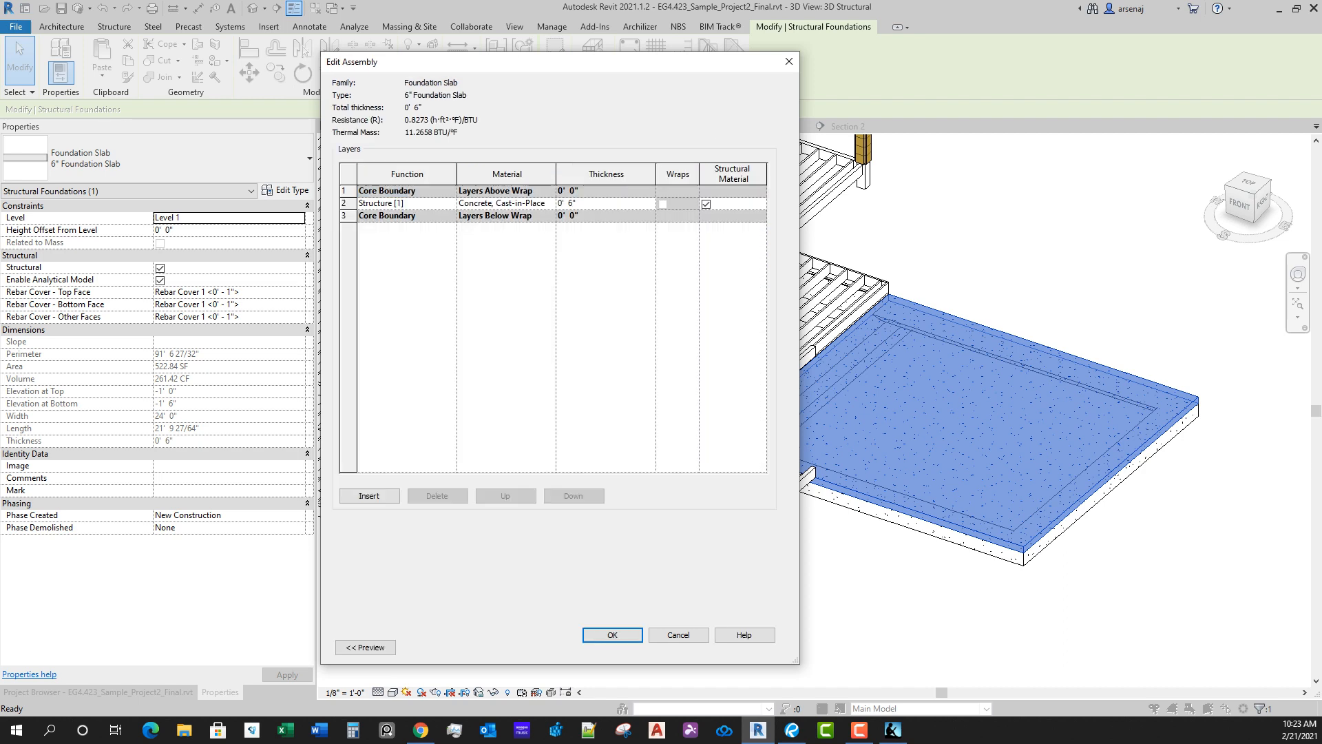
key(Return)
click(627, 647)
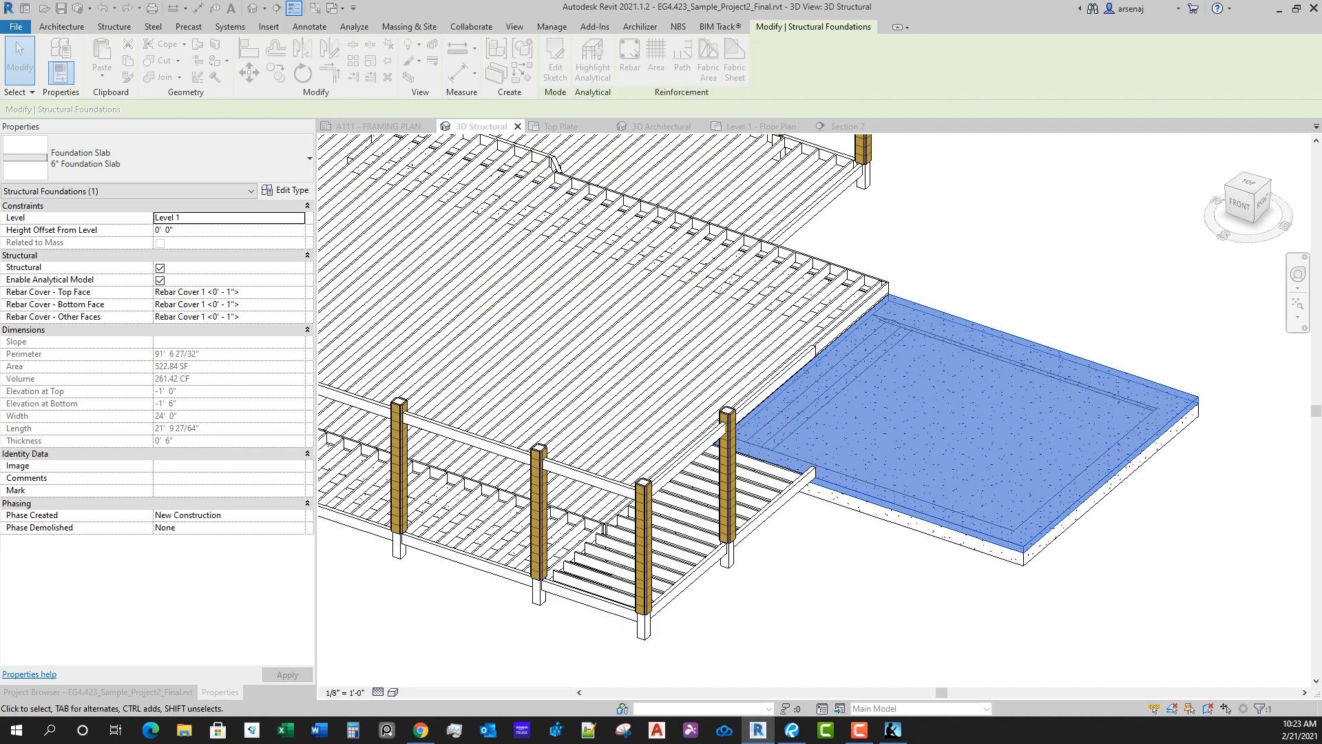
key(Escape)
Step: Set the garage slab's slope arrow tail offset to -0' 11 1/2" and finish the sketch without attaching walls
shift+middle_drag(598, 490, 702, 478)
scroll(966, 486, up, 2)
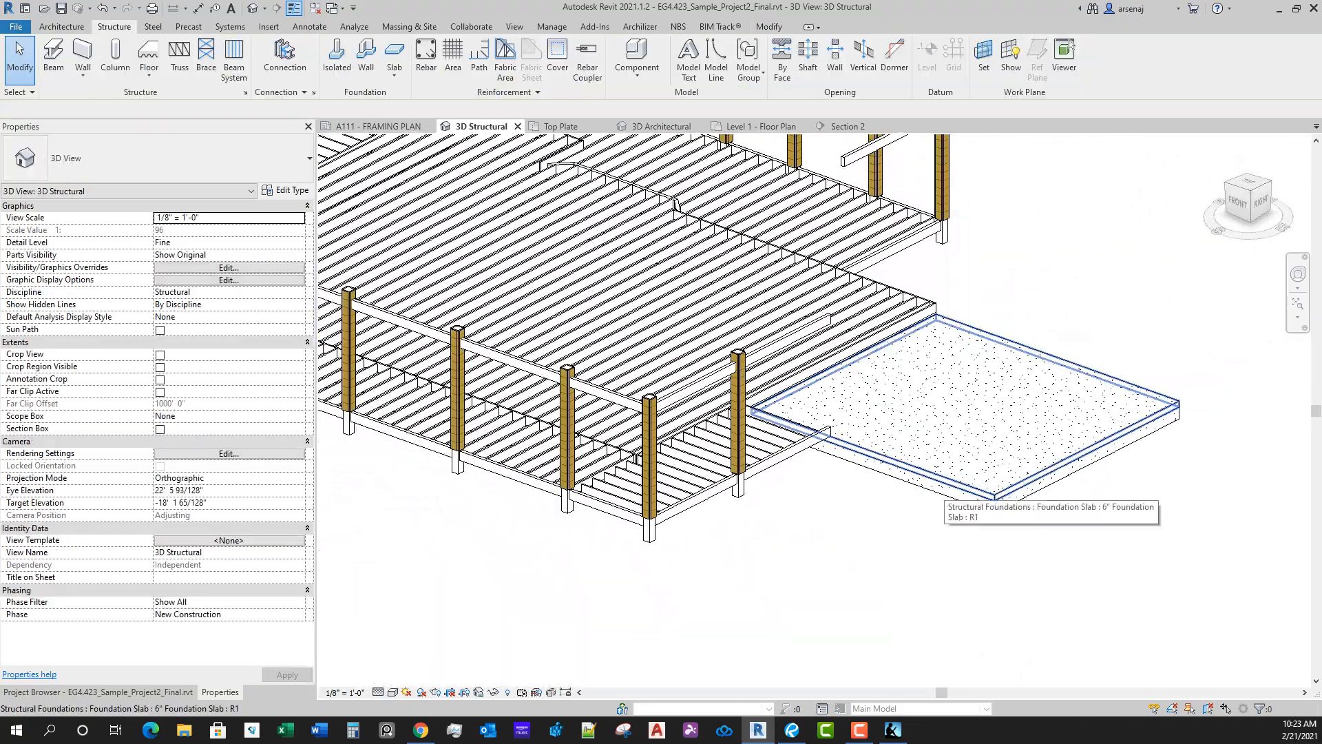
double_click(964, 486)
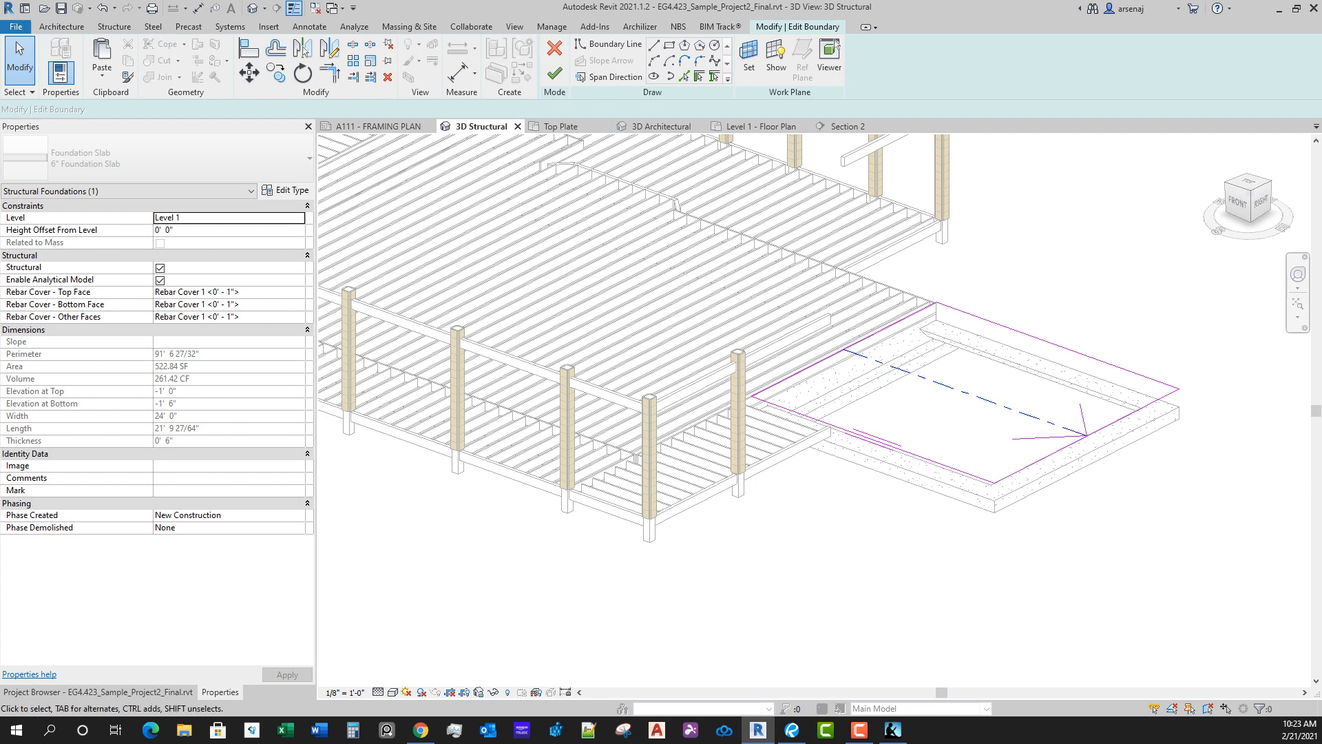
click(1051, 437)
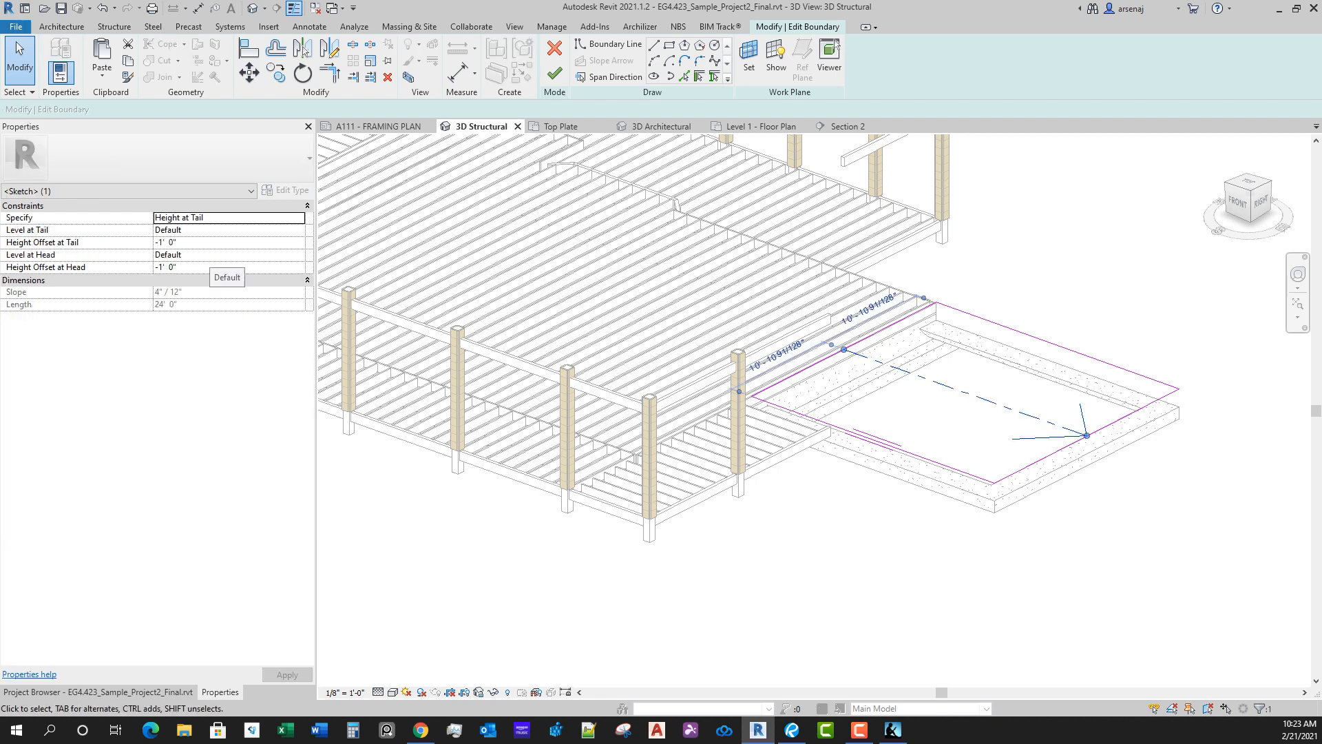
click(198, 242)
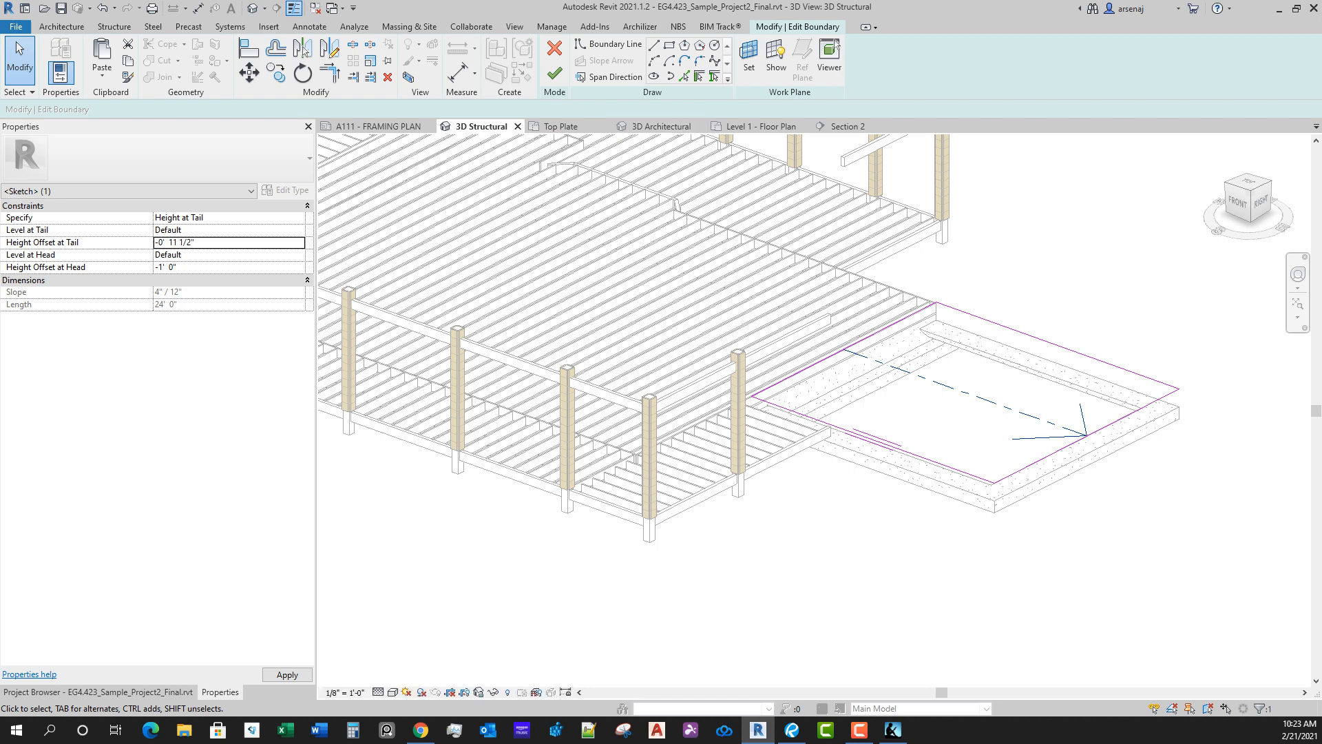
click(555, 73)
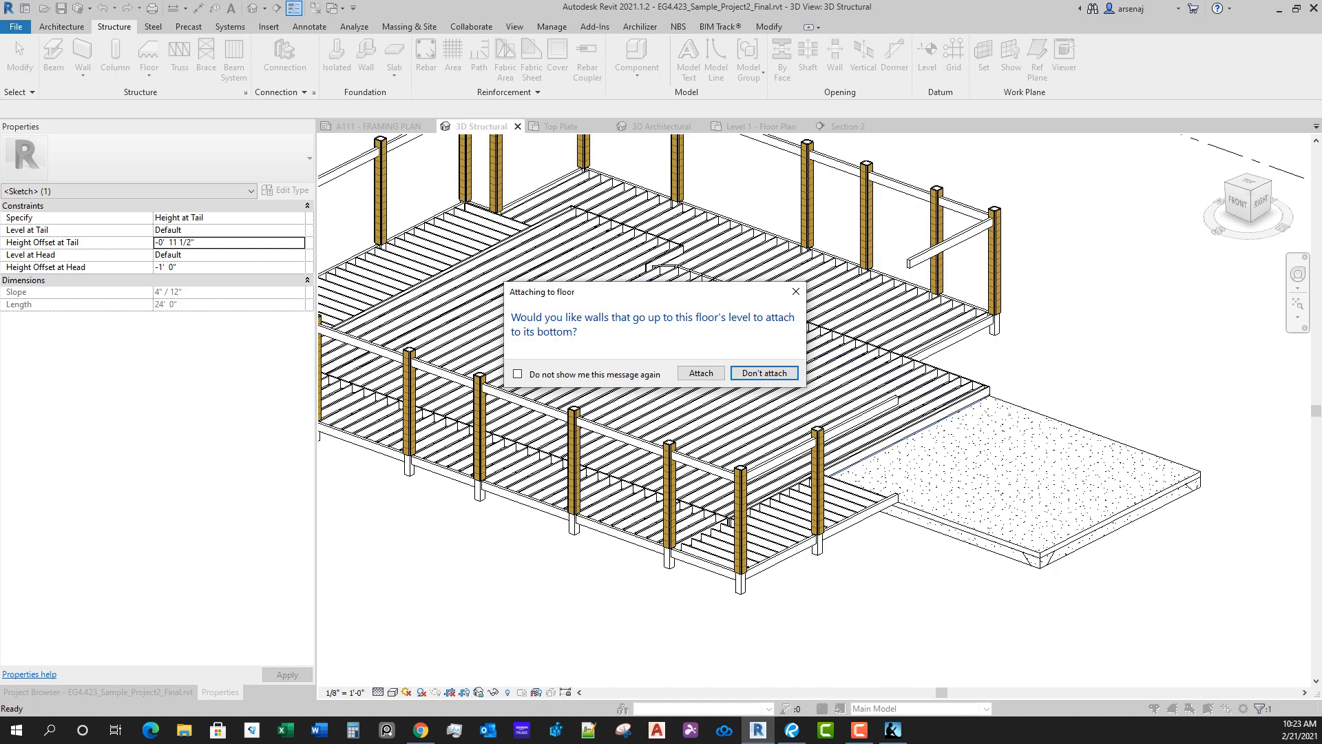
click(764, 373)
mouse_move(765, 375)
shift+middle_down()
mouse_move(593, 413)
mouse_move(750, 385)
mouse_move(833, 331)
shift+middle_up()
scroll(1019, 531, up, 2)
click(1019, 530)
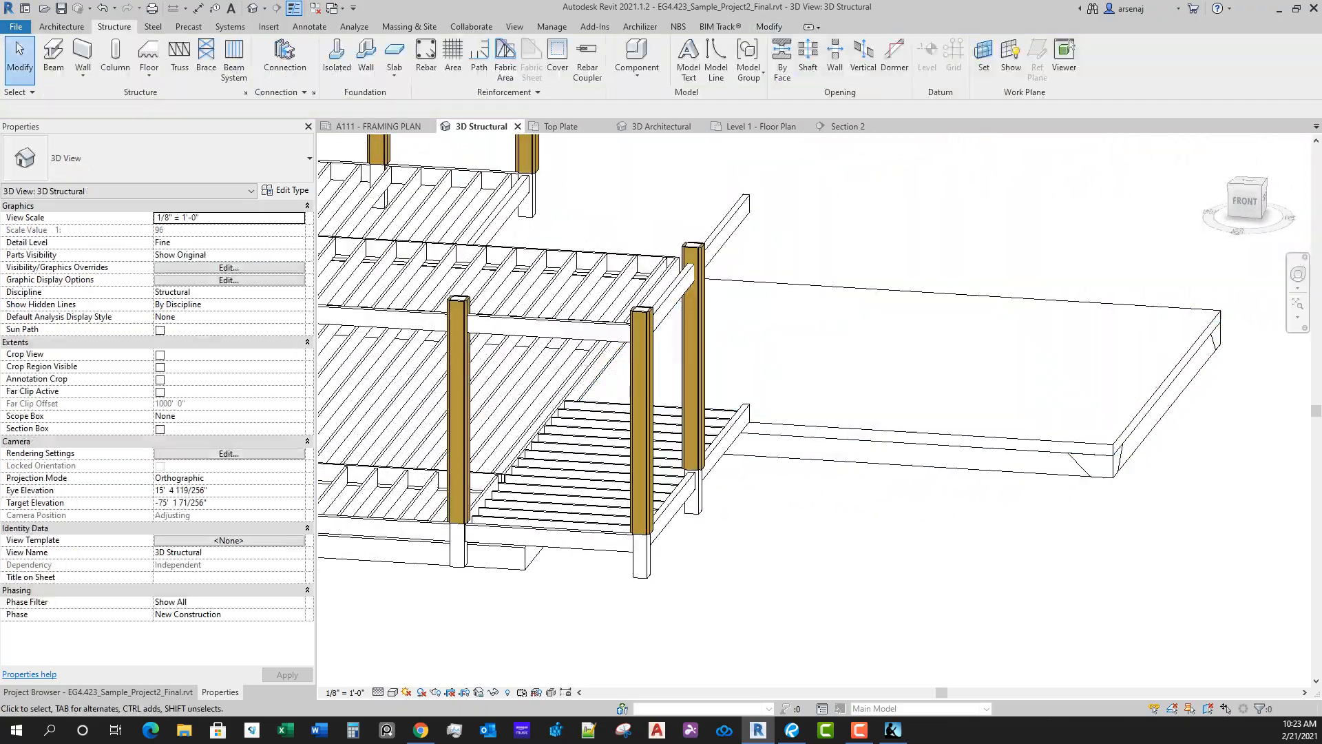
shift+middle_drag(1020, 530, 912, 585)
scroll(951, 565, down, 3)
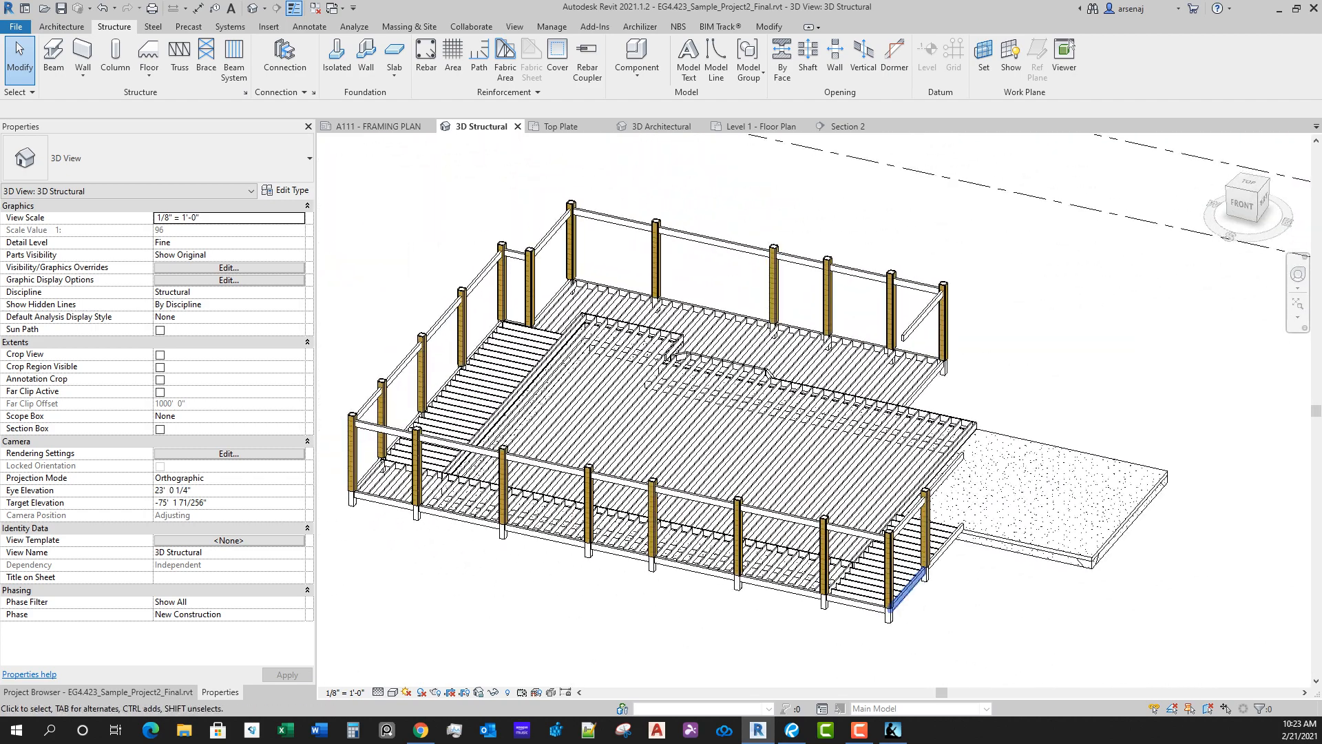
Step: Add a text note with a leader reading 6" CONCRETE SLAB on the garage slab in the sheet A111 framing plan
click(378, 127)
middle_drag(551, 275, 606, 426)
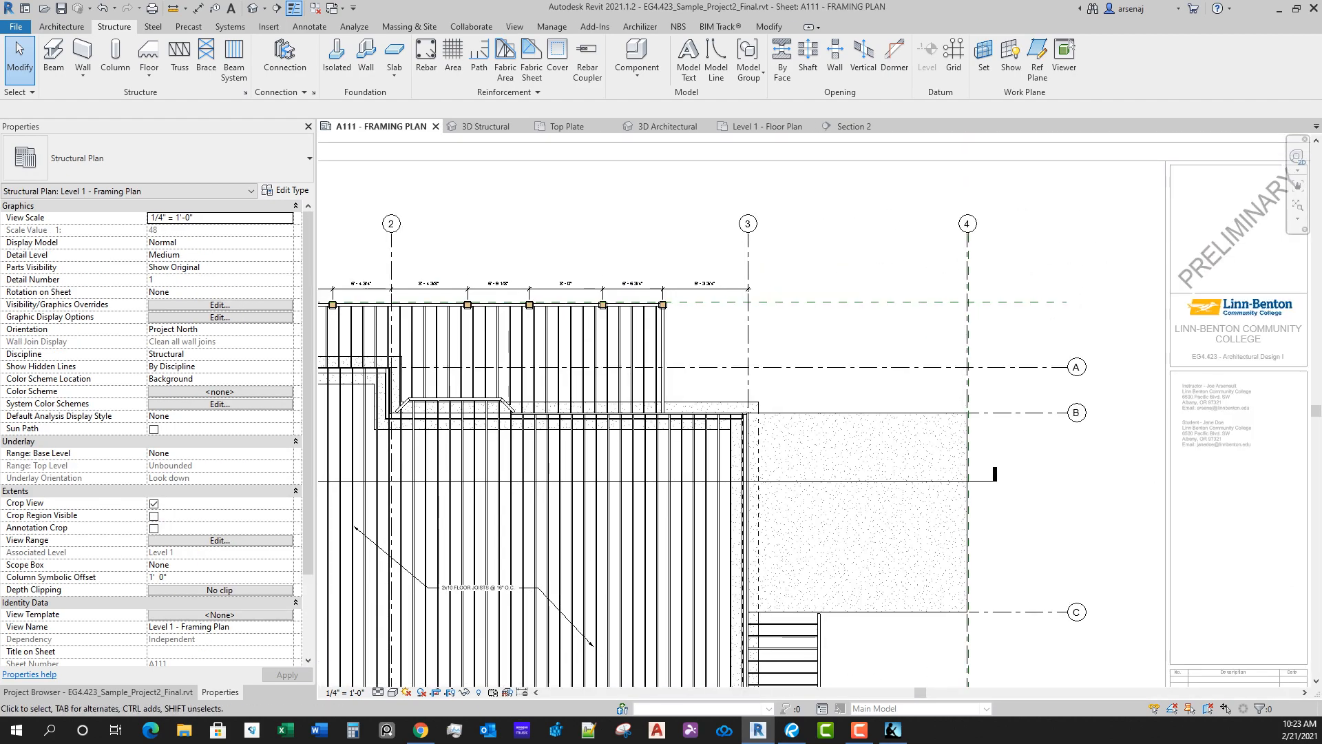
middle_drag(897, 549, 895, 551)
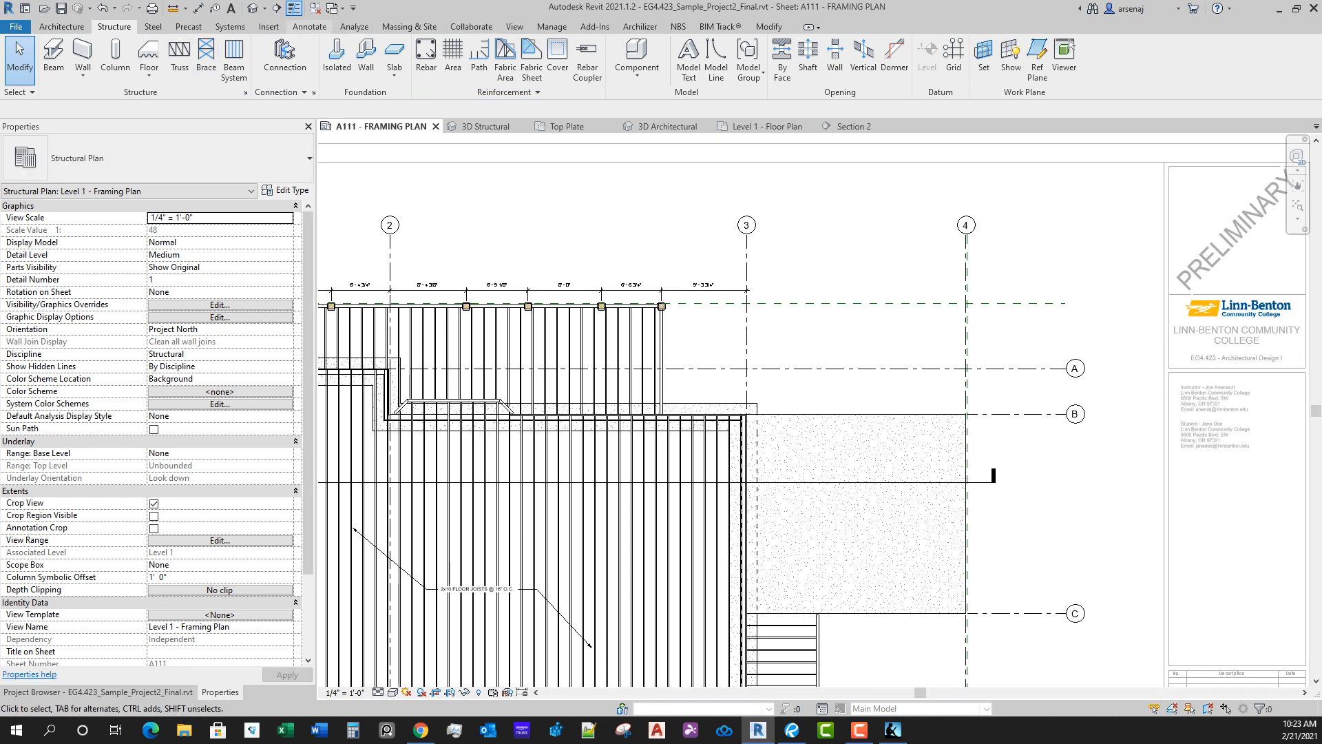
scroll(1071, 43, down, 5)
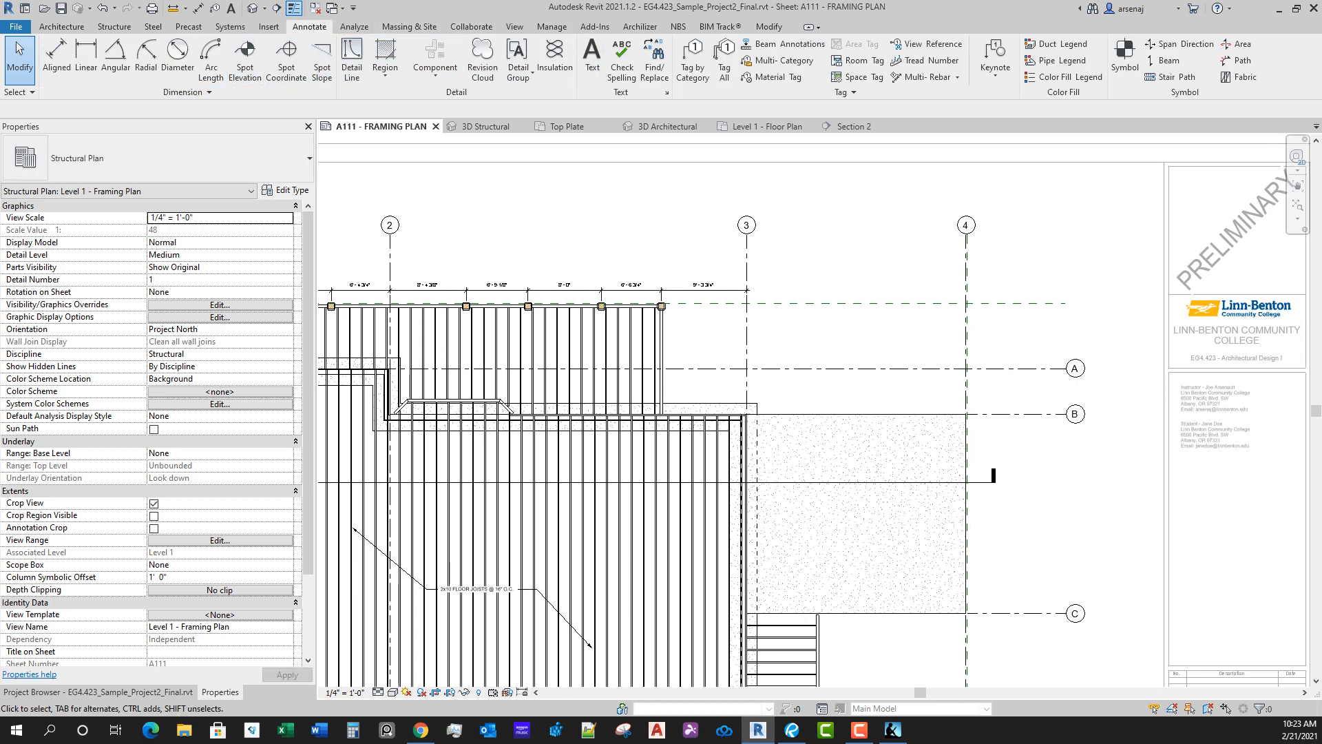
click(592, 60)
scroll(861, 551, up, 3)
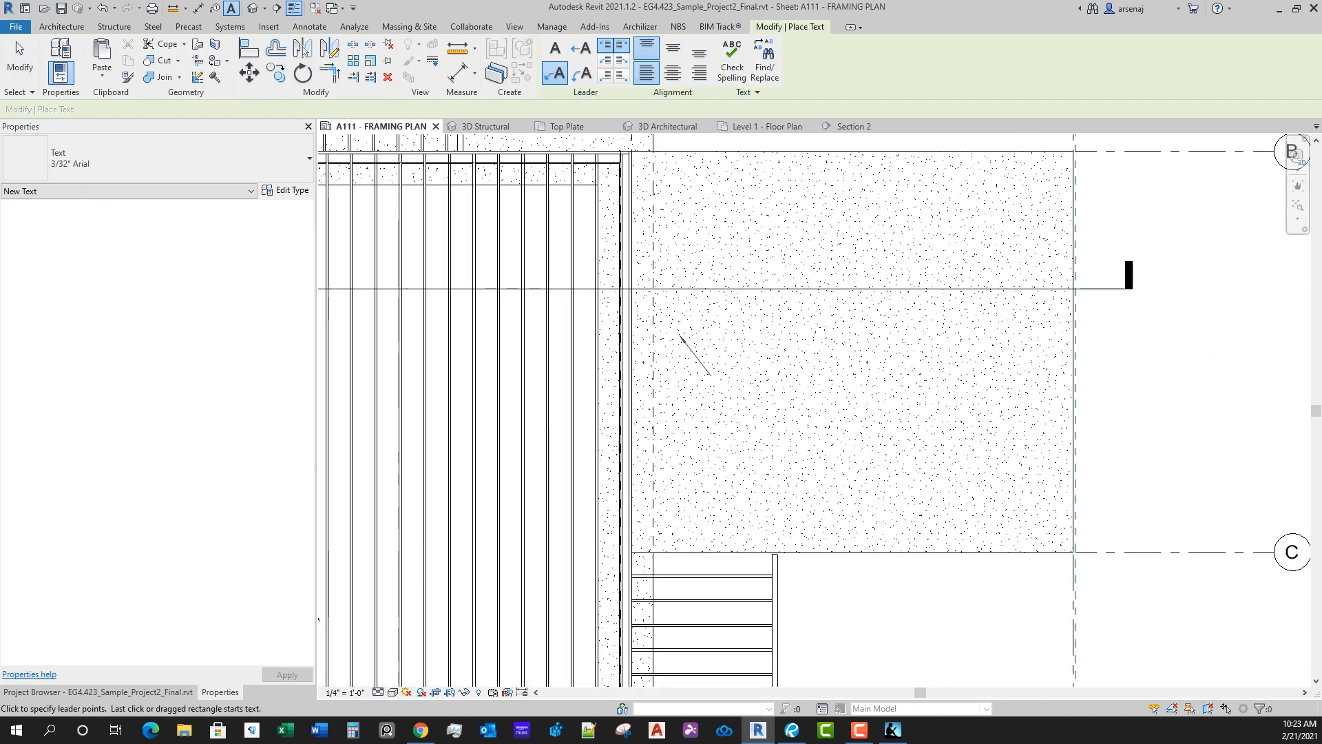
click(722, 381)
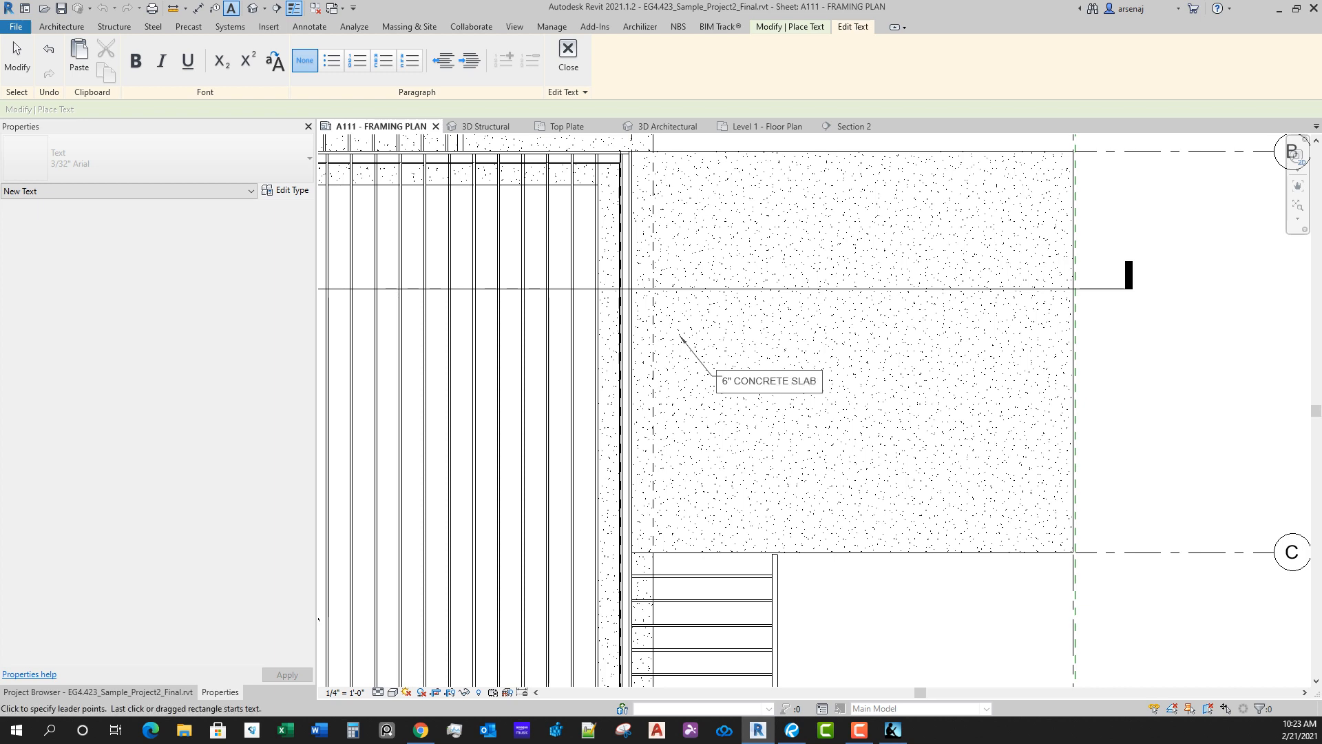
click(777, 441)
key(Escape)
Step: Add a second leader on the opposite side of the 6" CONCRETE SLAB note, angled down toward the slab's outer corner
click(772, 376)
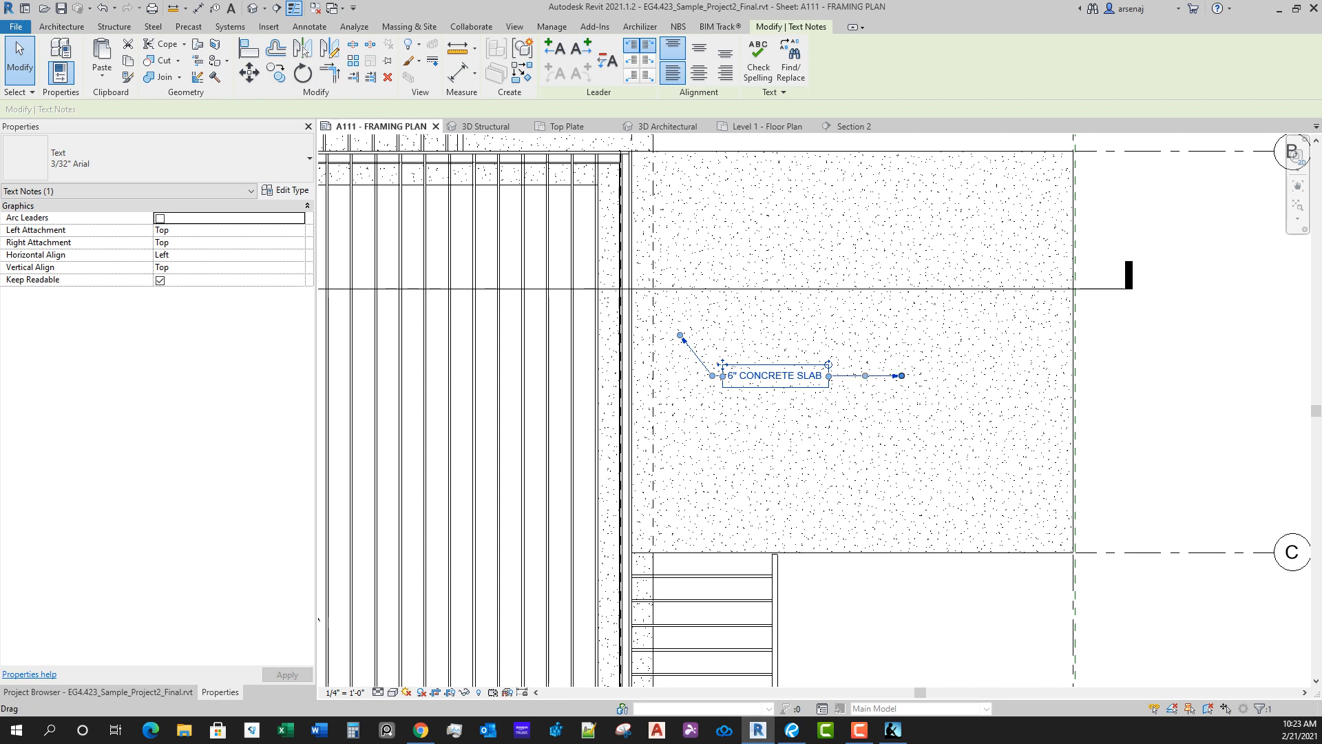
drag(902, 376, 880, 431)
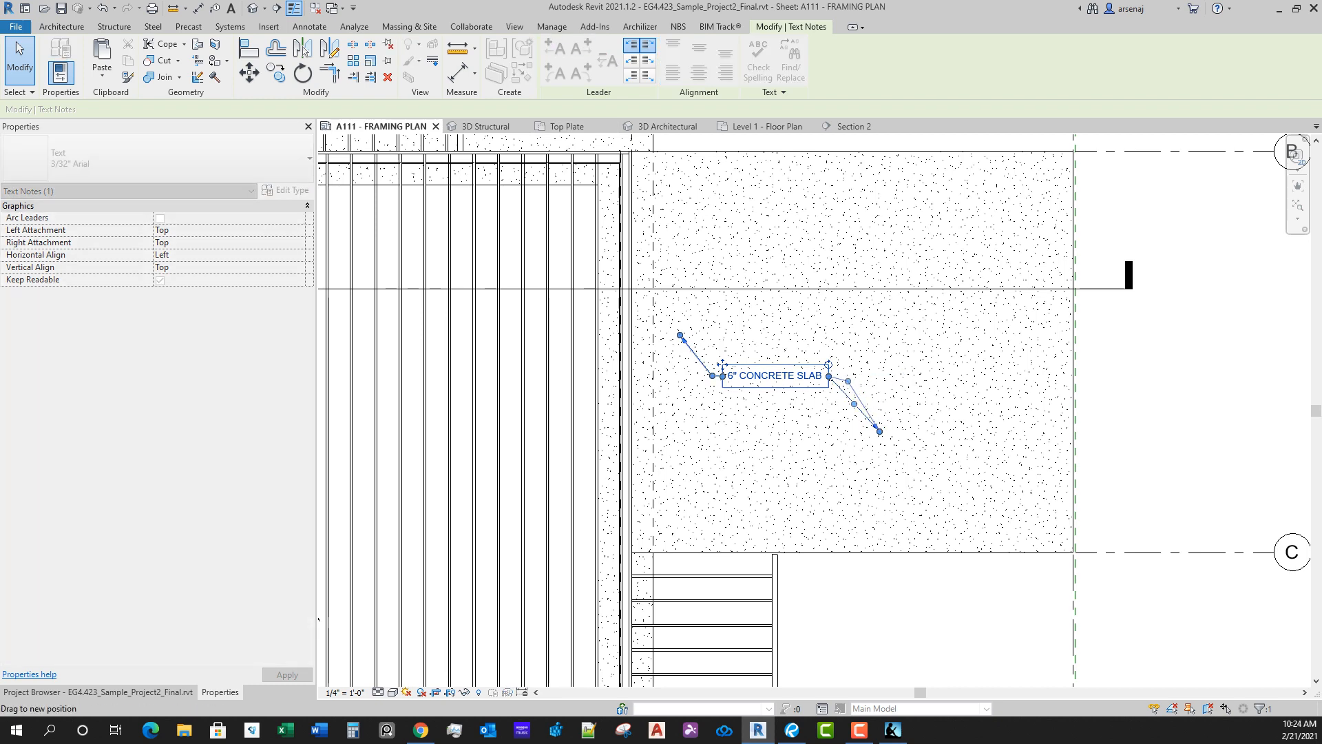
click(935, 401)
drag(844, 376, 868, 394)
scroll(935, 401, down, 1)
click(813, 379)
key(Escape)
scroll(870, 396, down, 1)
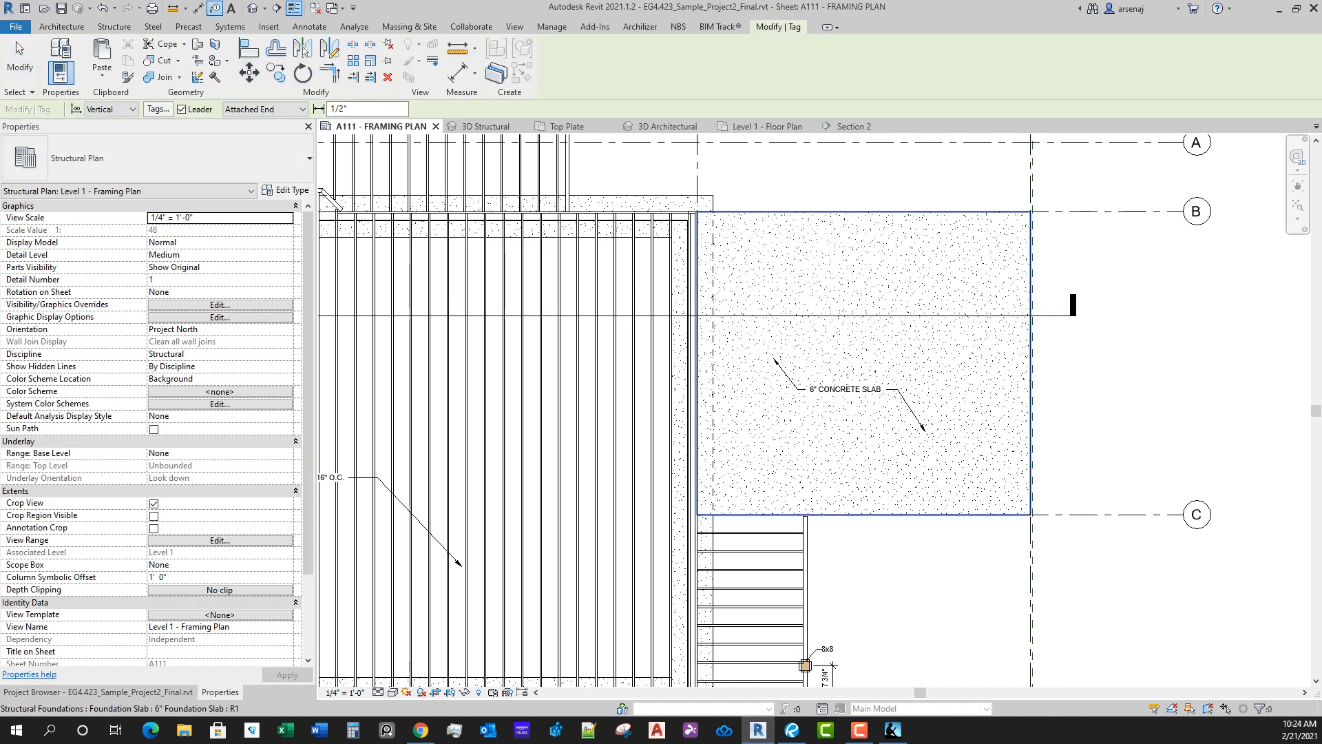
Step: Tag the garage slab by category, loading the Structural Foundation Tag with Elevation.rfa family for it
click(692, 60)
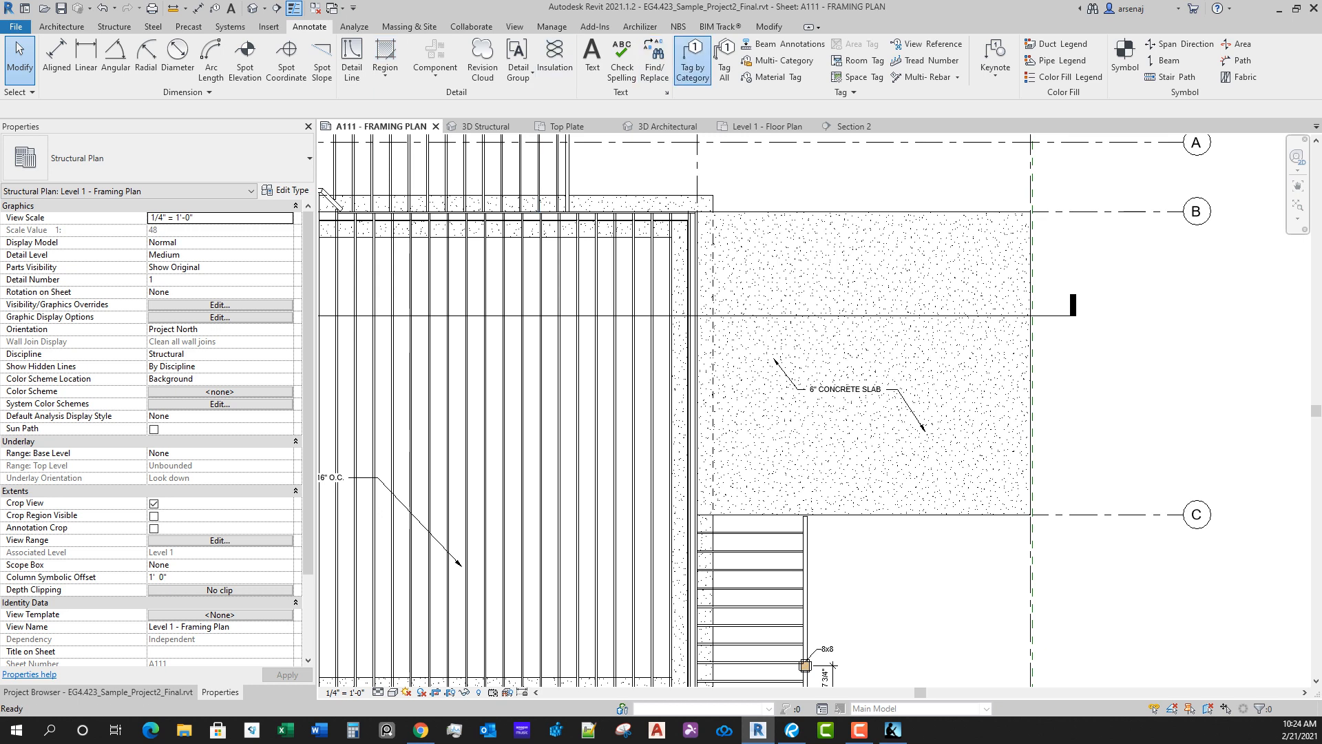
click(771, 275)
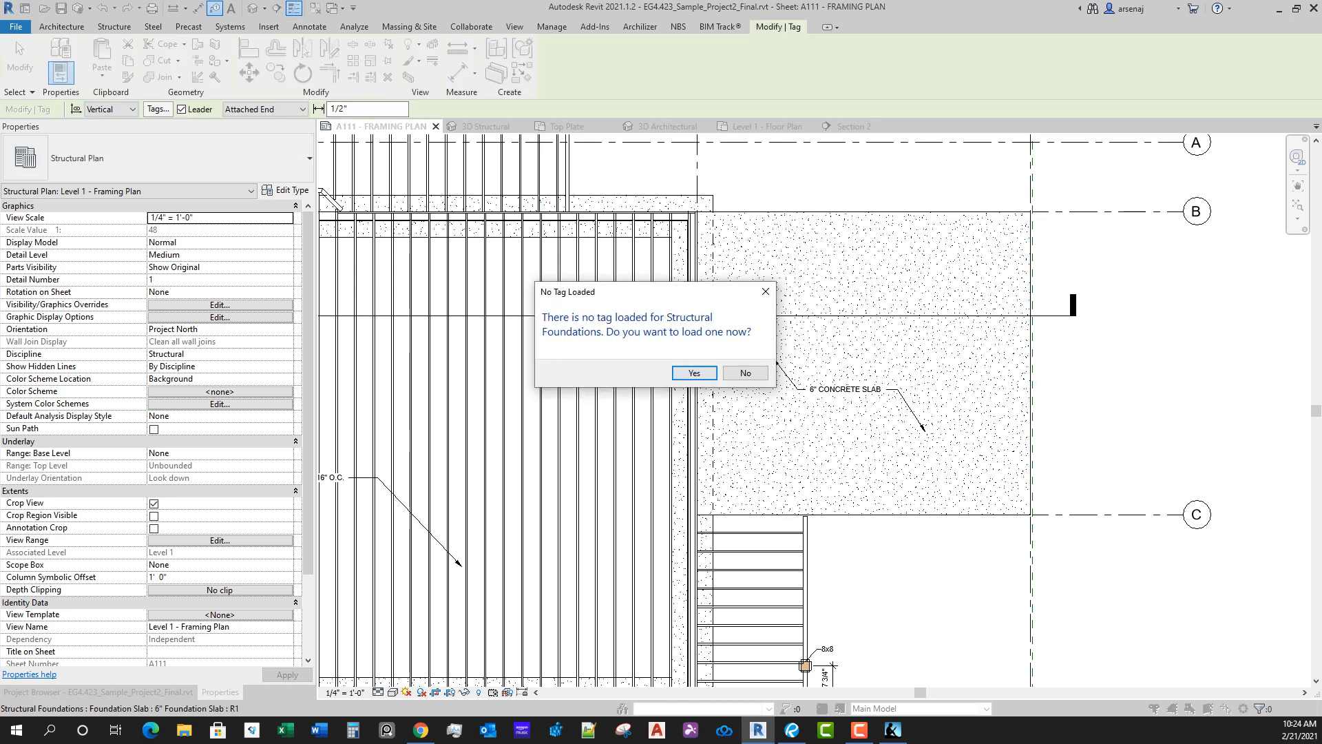
click(694, 372)
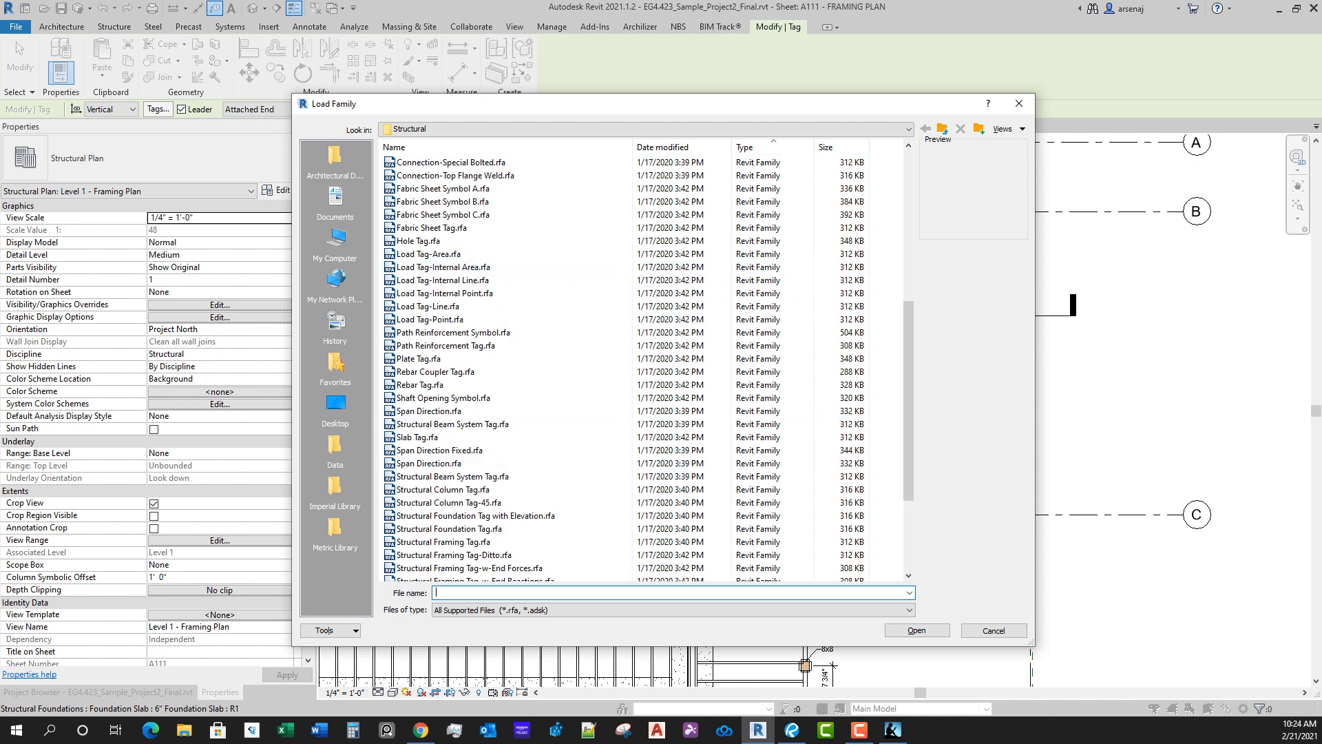
scroll(510, 454, down, 4)
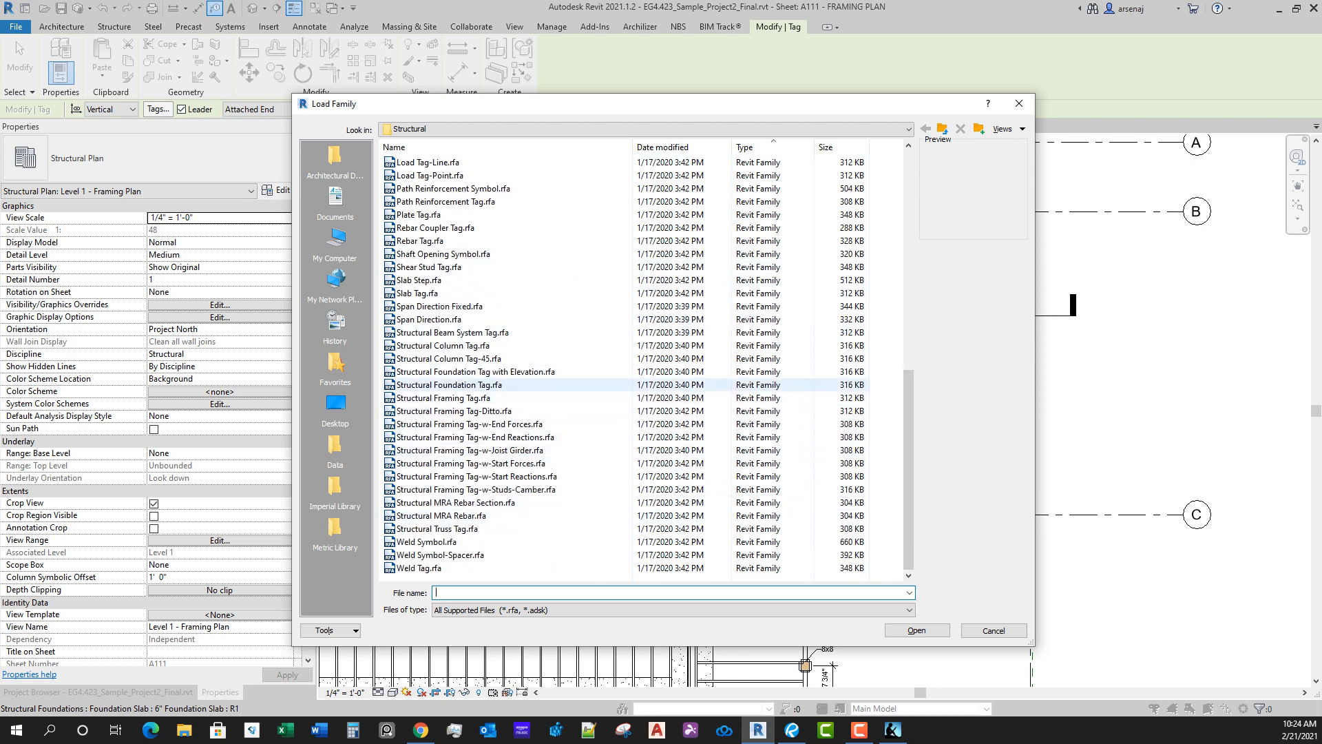
click(476, 385)
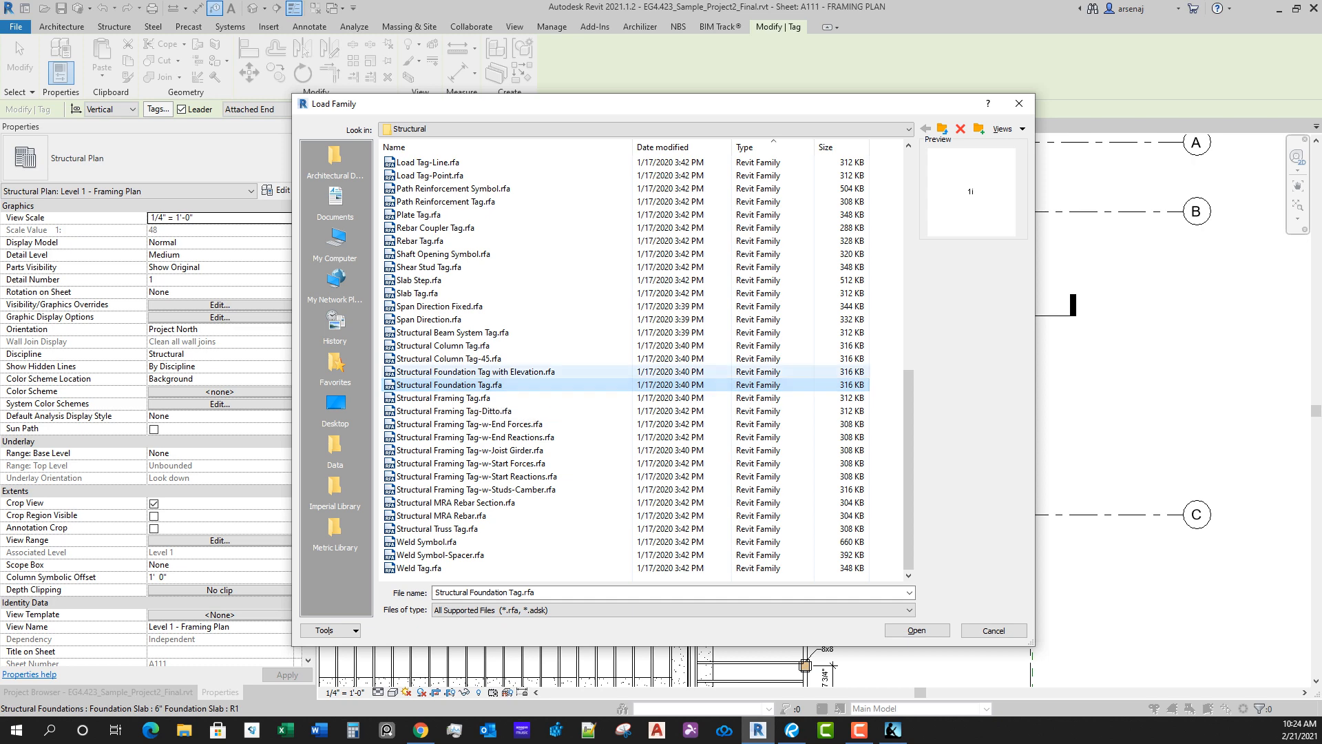
double_click(475, 372)
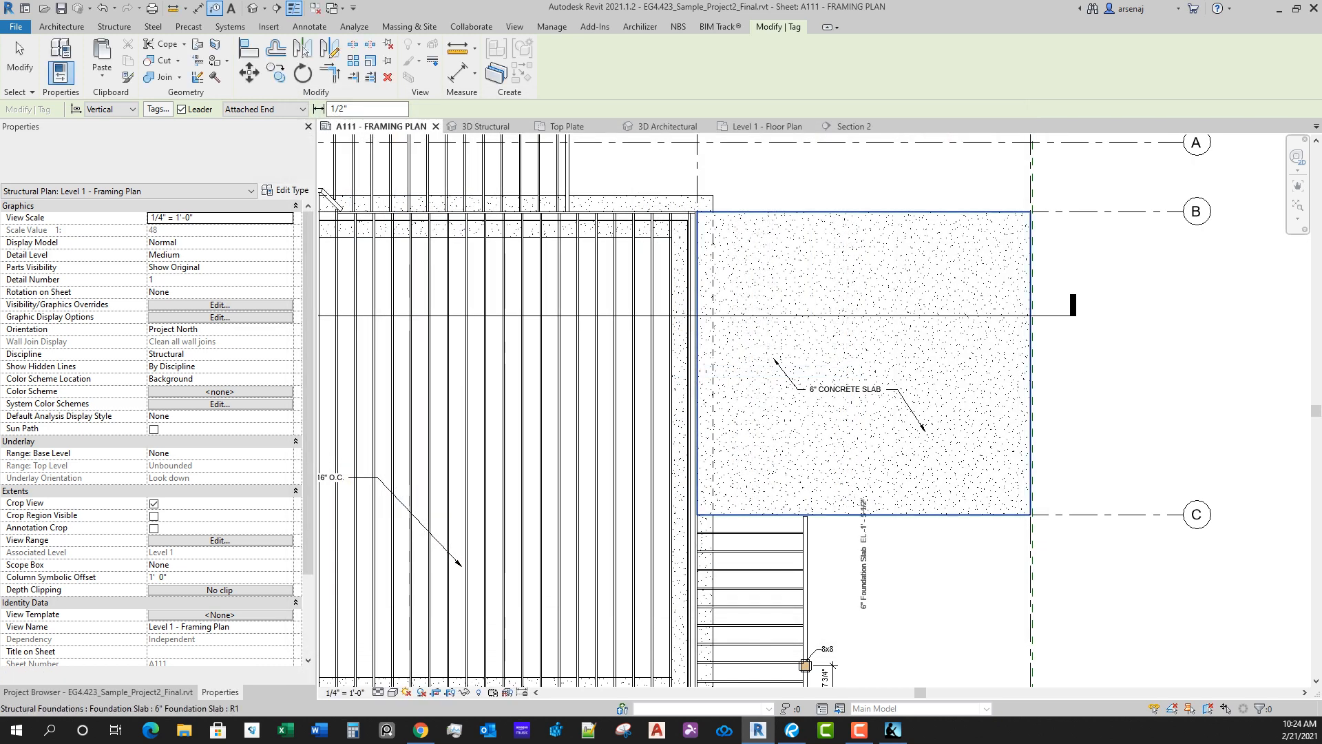
Step: Place a horizontal foundation tag with leader above the garage slab's upper edge
scroll(879, 496, up, 3)
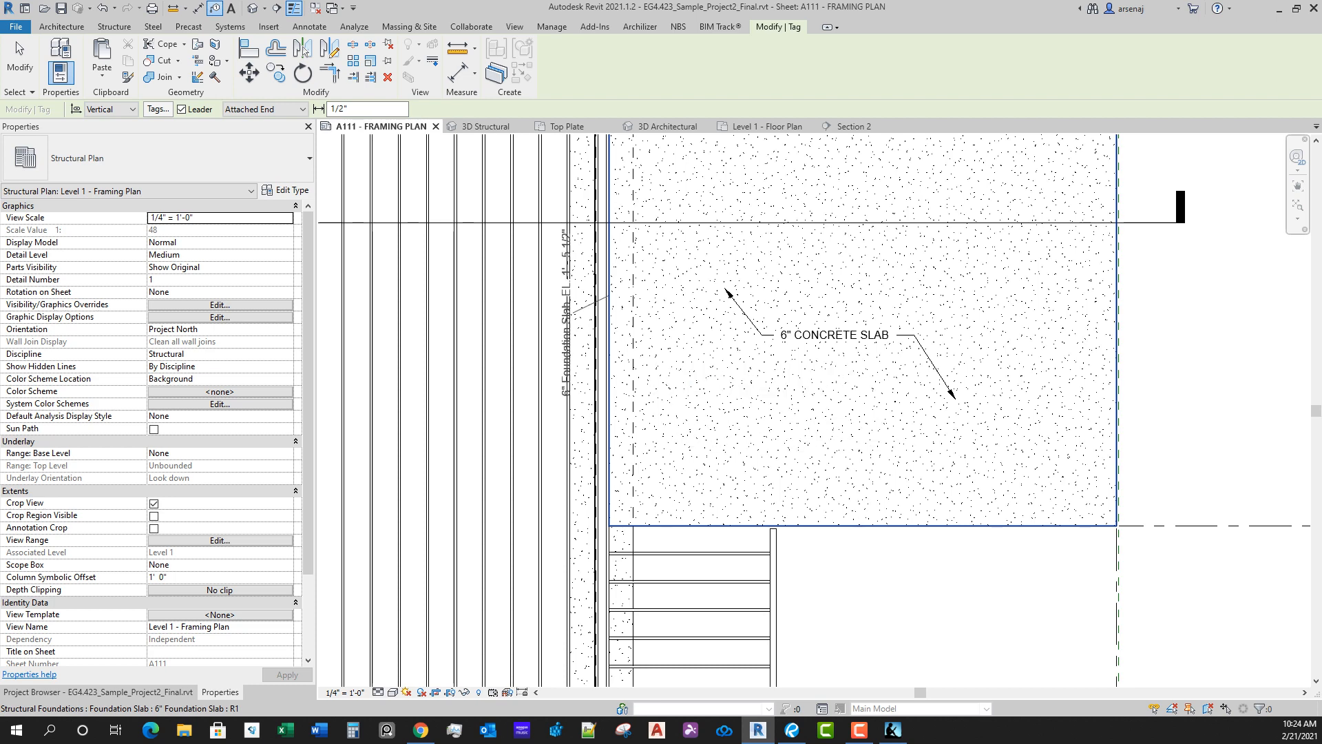
key(Escape)
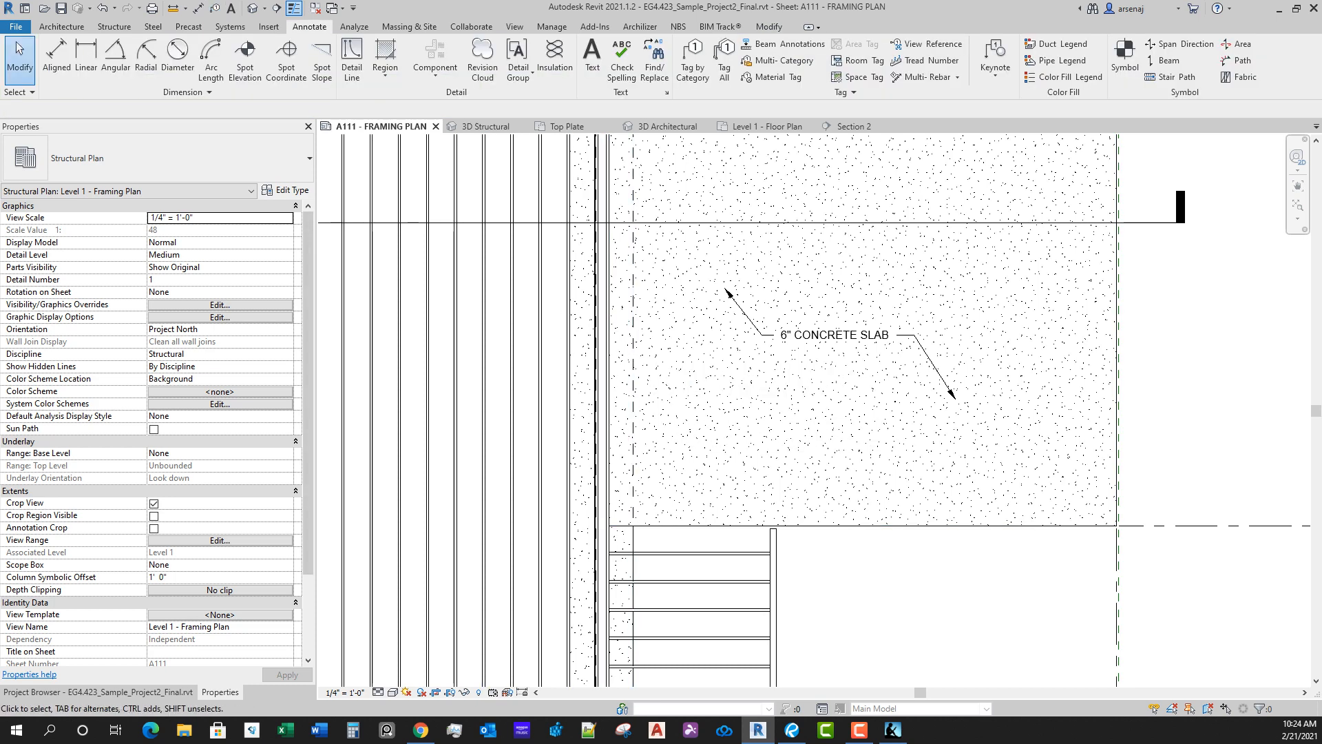
scroll(869, 671, down, 5)
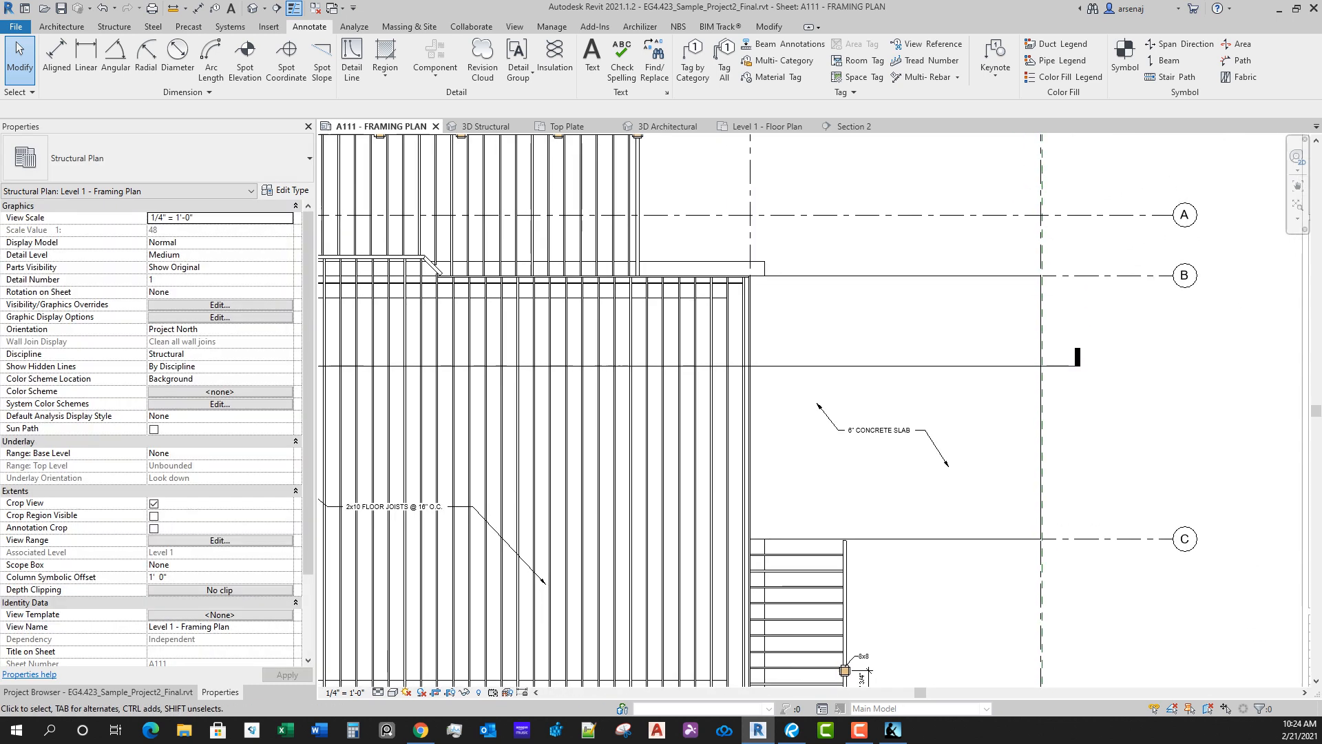
key(t)
key(g)
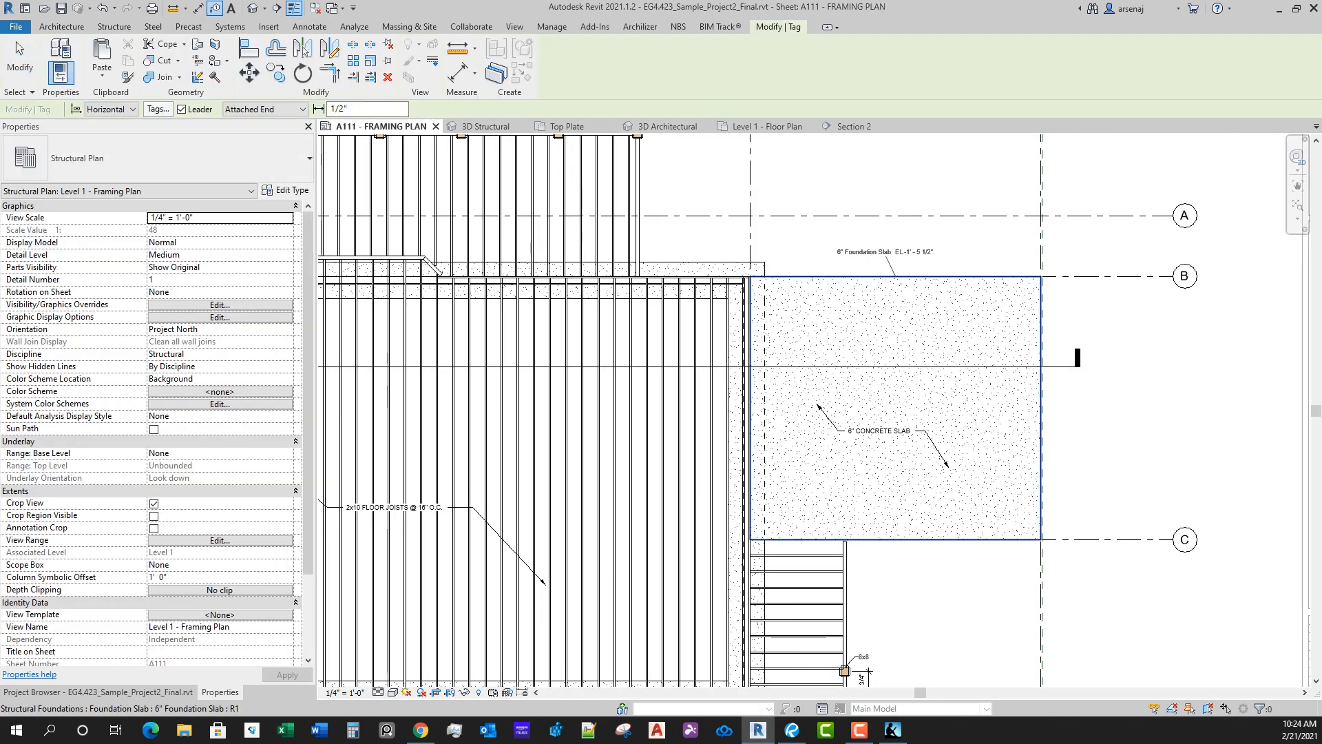
scroll(918, 262, up, 4)
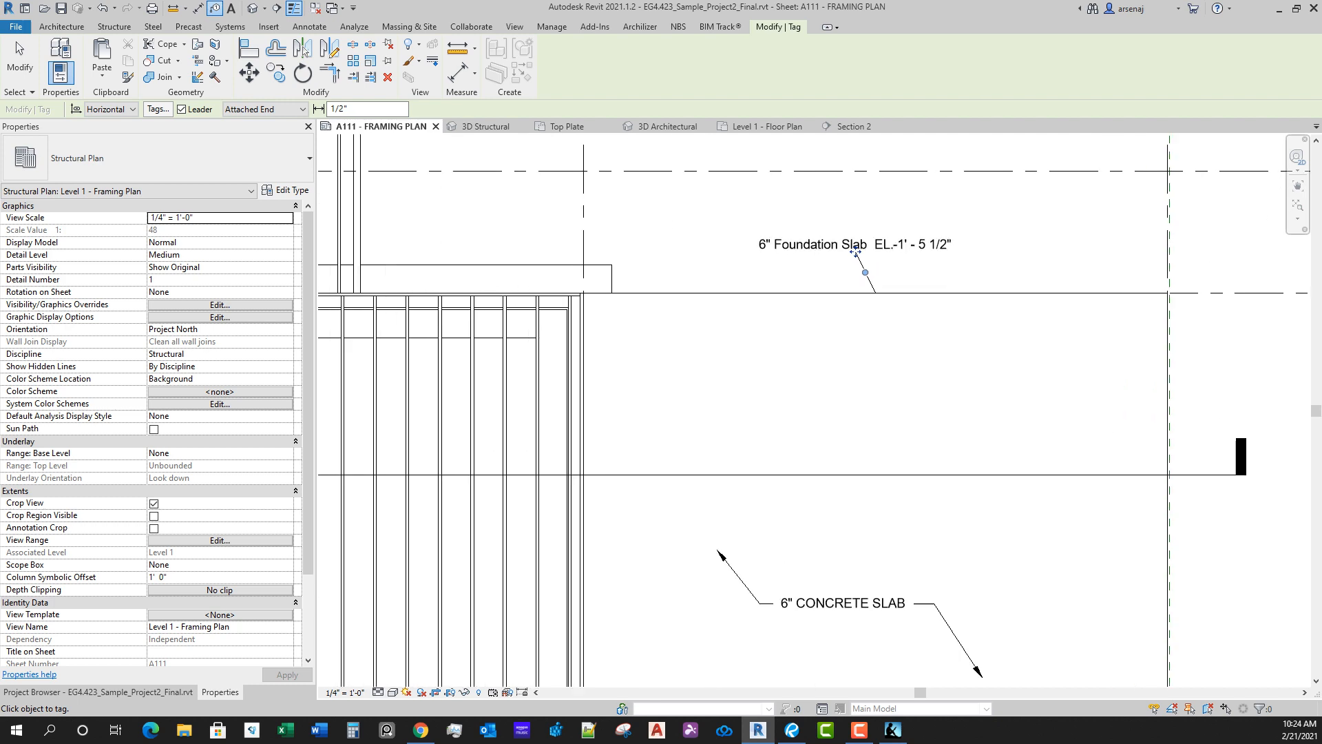
key(Escape)
Step: Delete the foundation slab tag placed above the garage slab
scroll(954, 320, down, 1)
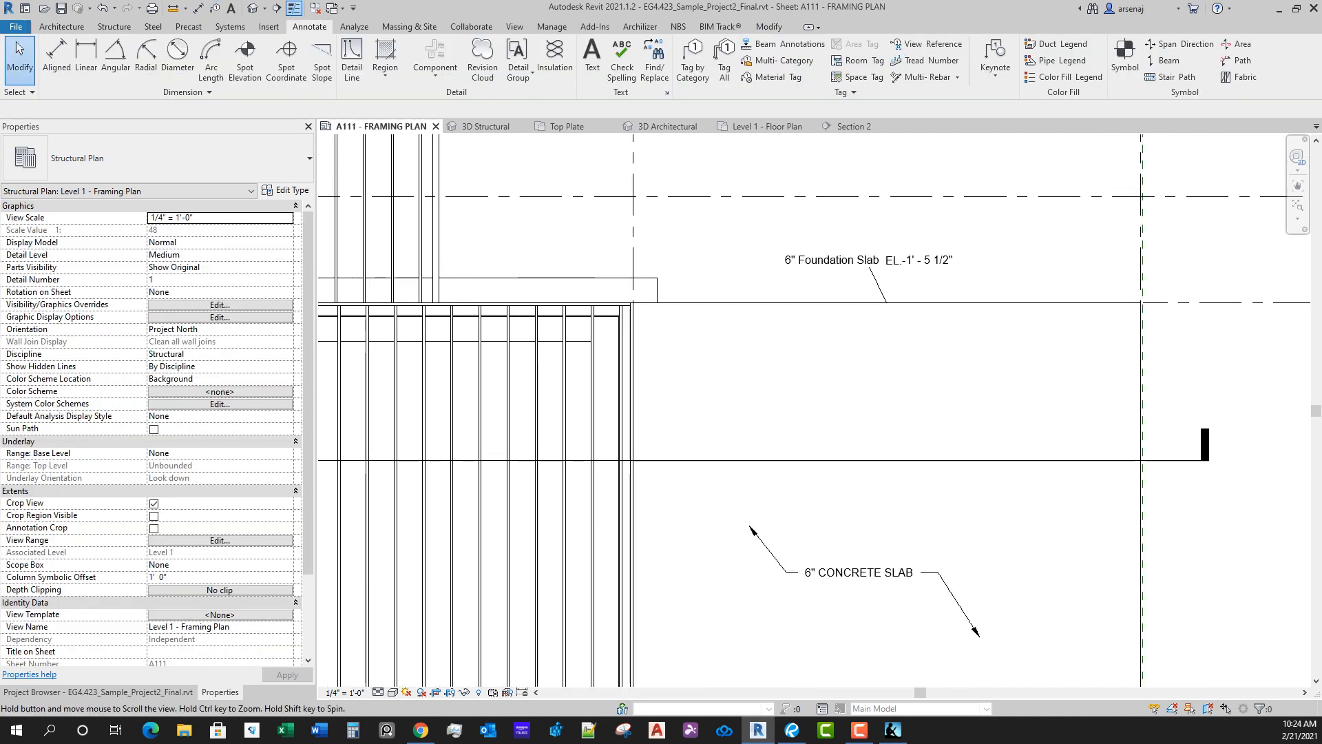
middle_drag(954, 321, 826, 145)
middle_drag(791, 284, 857, 421)
scroll(858, 422, up, 1)
scroll(857, 422, down, 1)
click(811, 224)
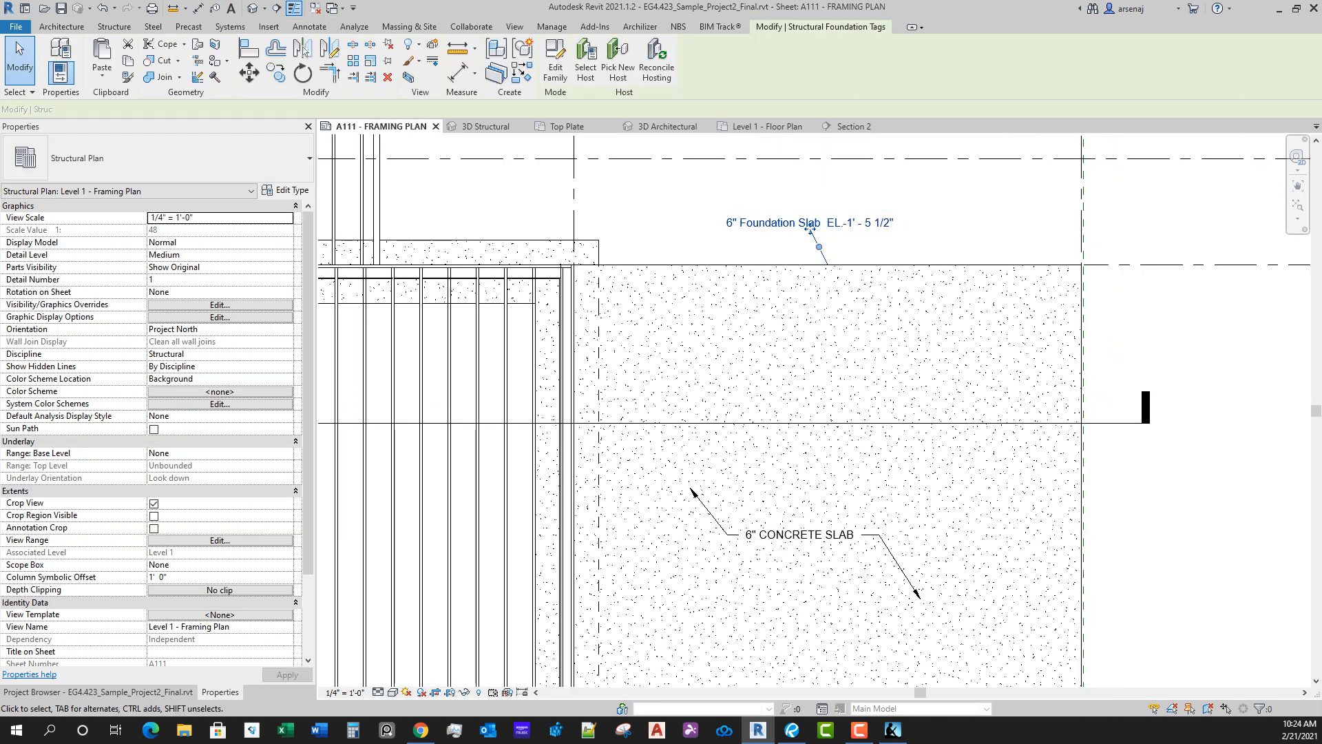
key(Delete)
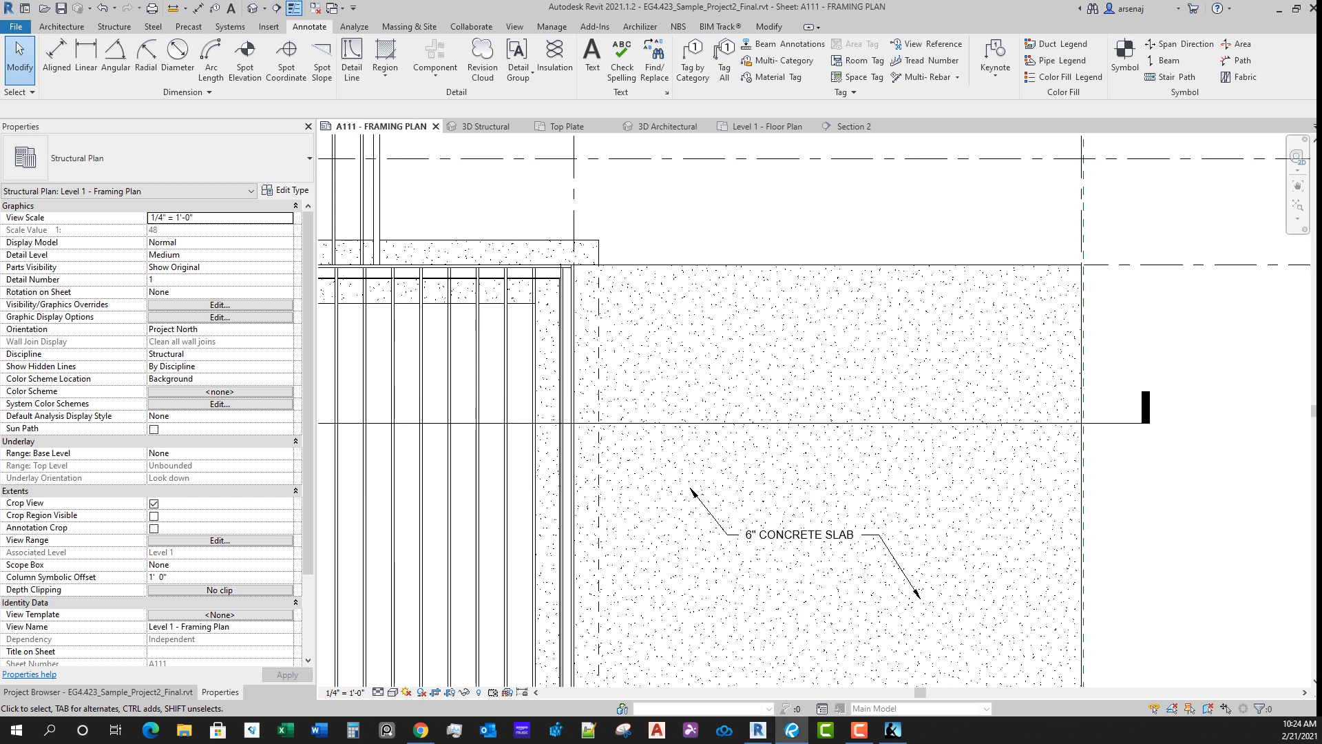
Step: Examine the framing plan around the garage slab and its note for missing annotation
scroll(944, 387, down, 2)
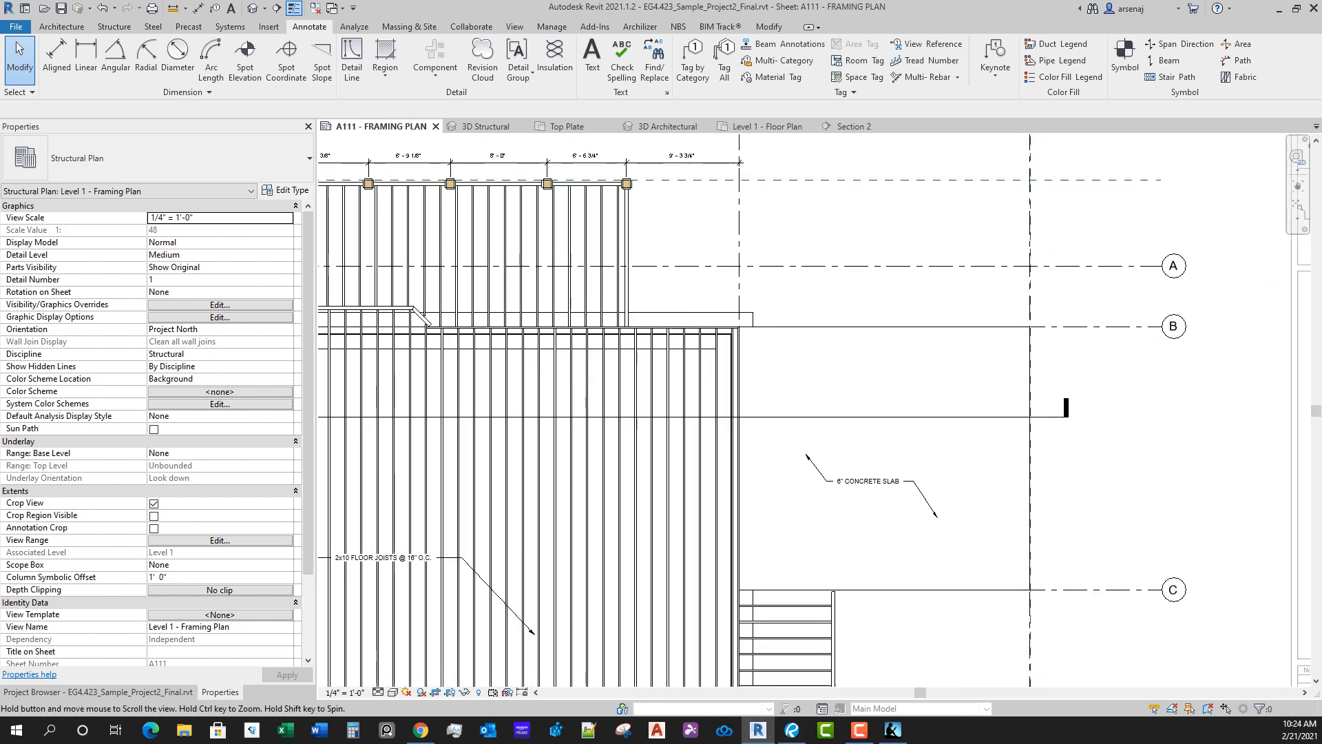
middle_drag(965, 410, 913, 301)
scroll(1063, 278, down, 2)
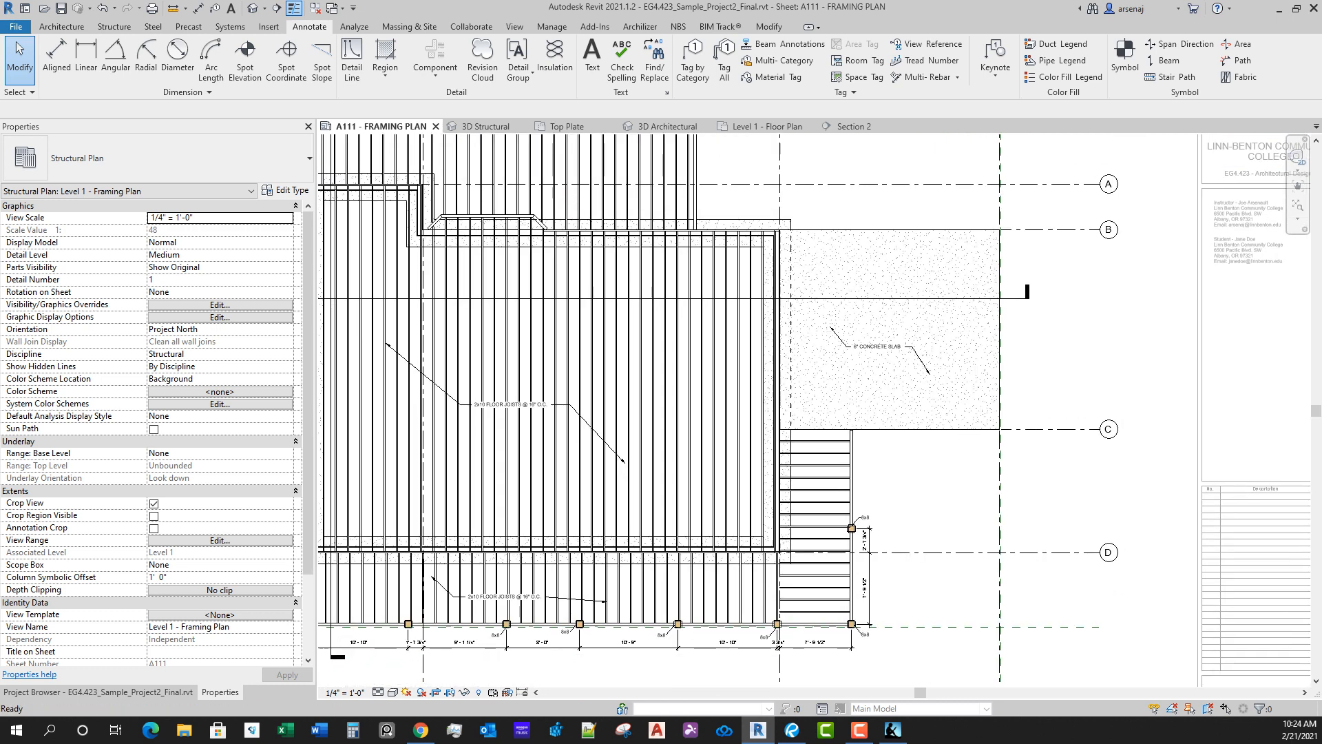
middle_drag(927, 484, 909, 529)
scroll(929, 503, down, 2)
scroll(880, 475, up, 5)
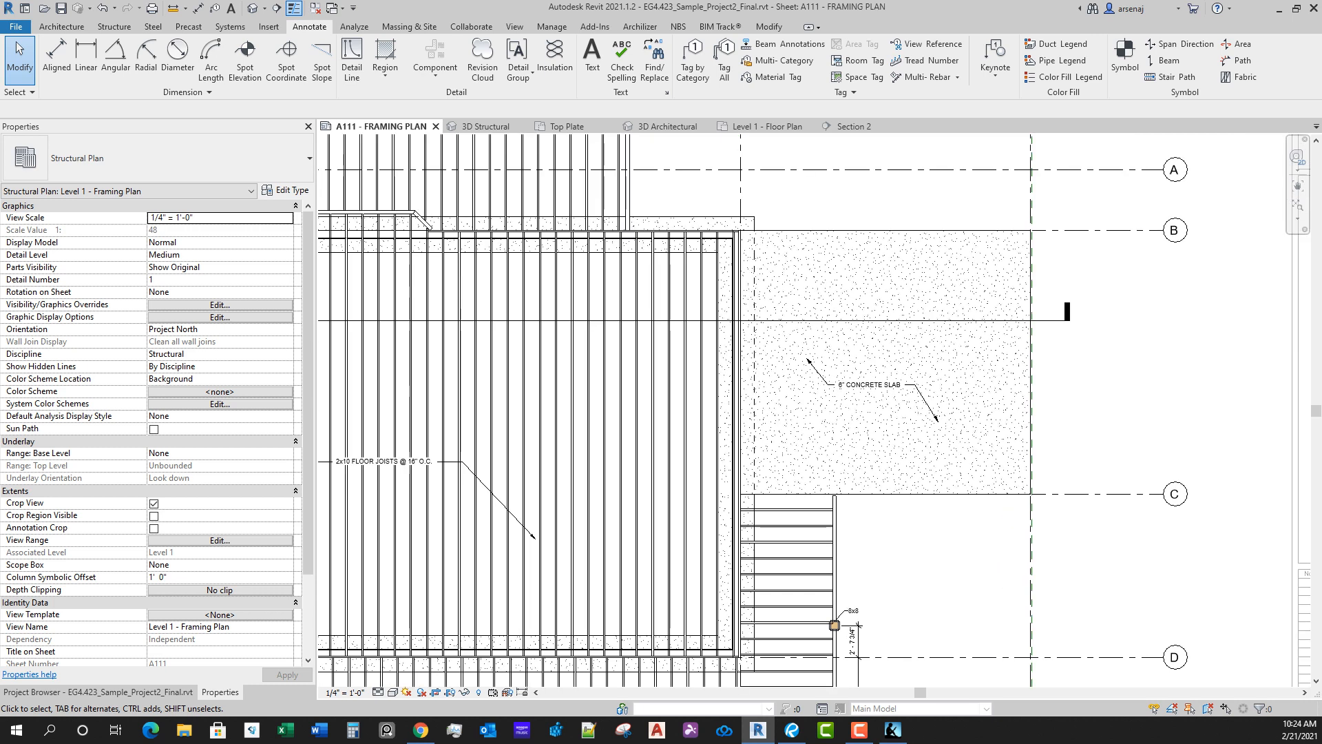
scroll(880, 397, up, 1)
middle_drag(880, 397, 879, 405)
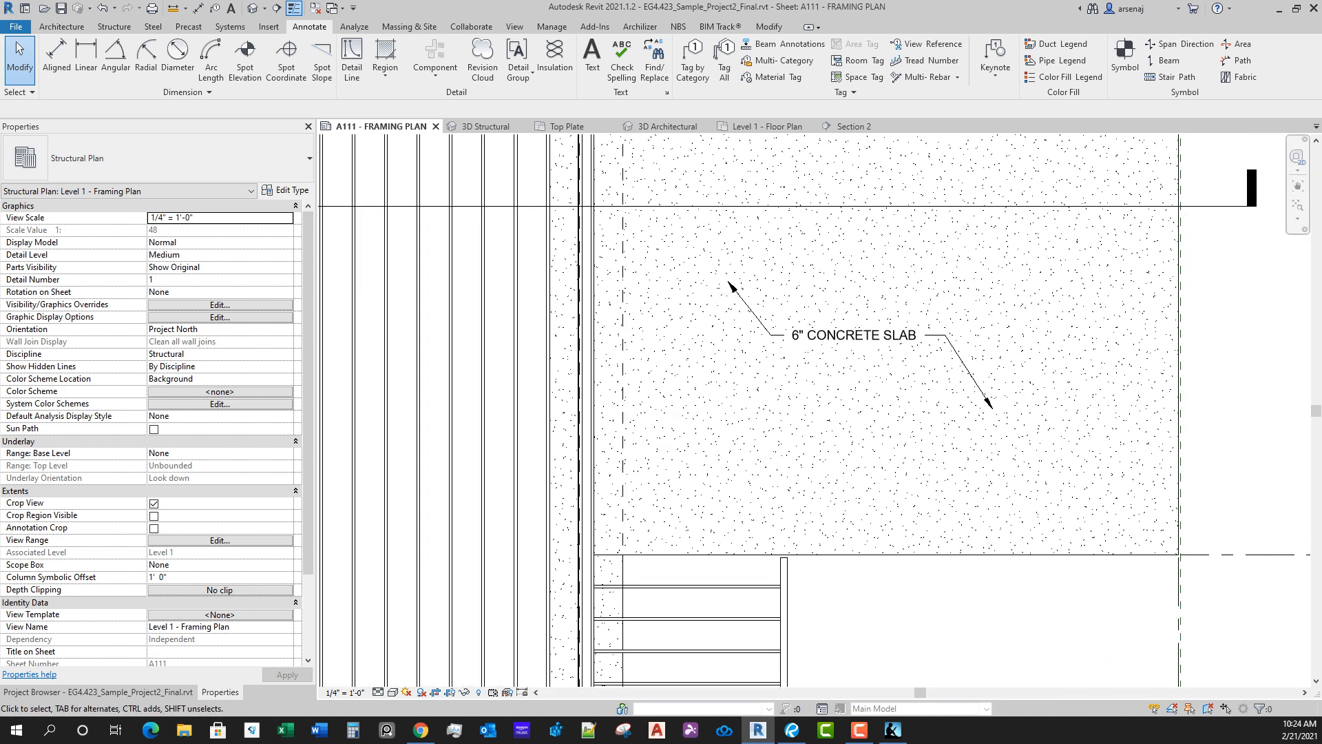
scroll(844, 657, down, 1)
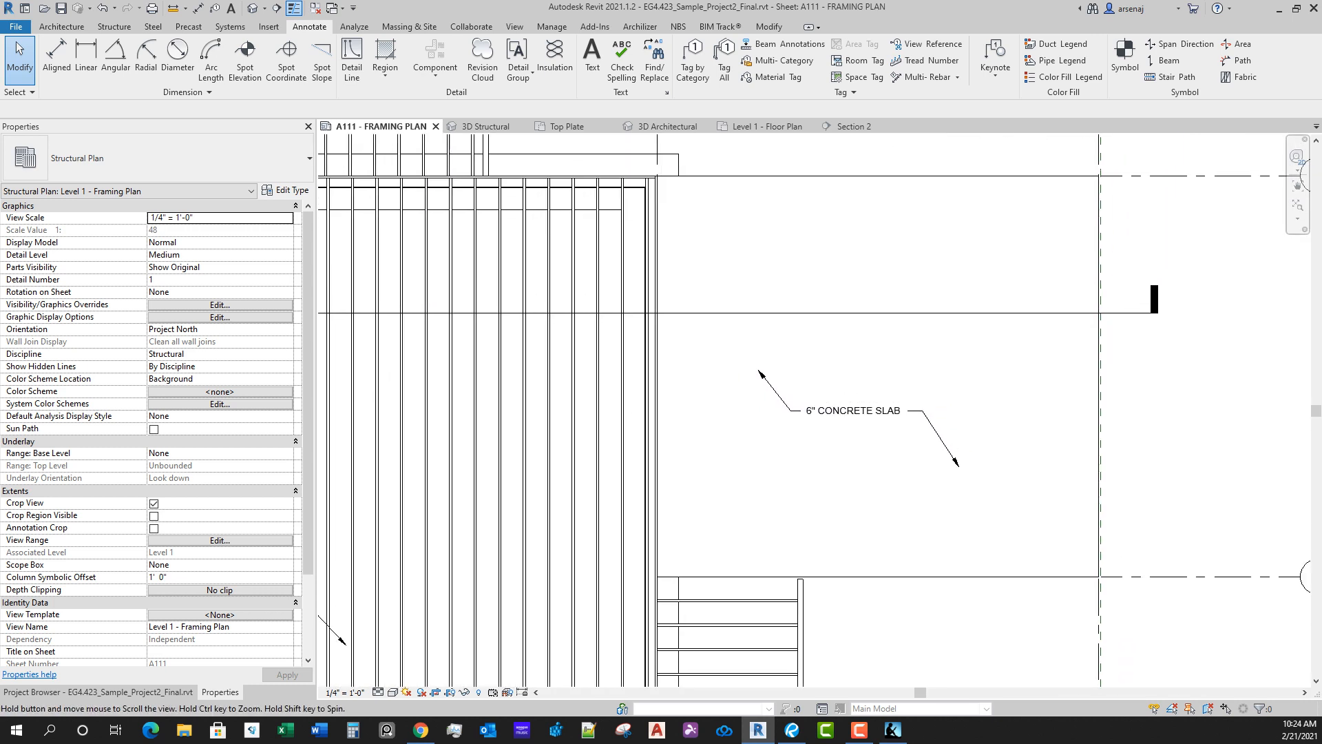
click(321, 61)
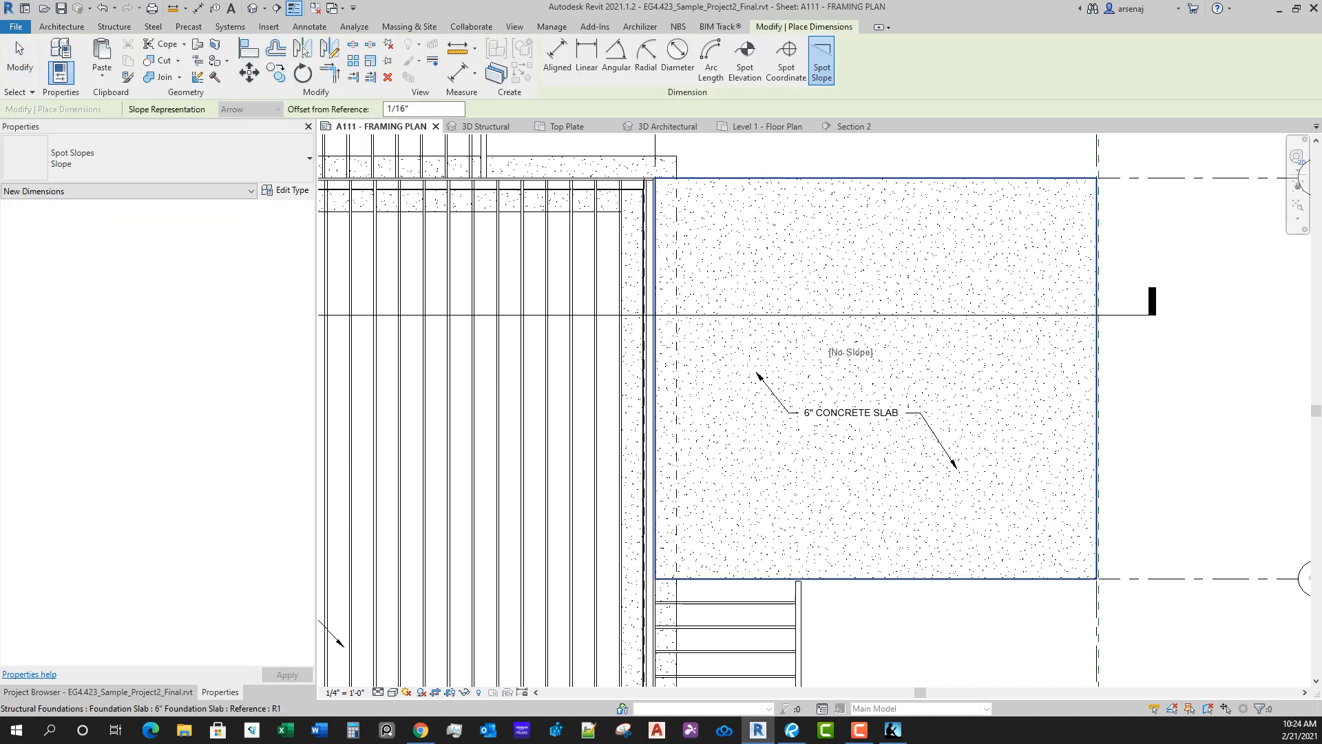
key(Escape)
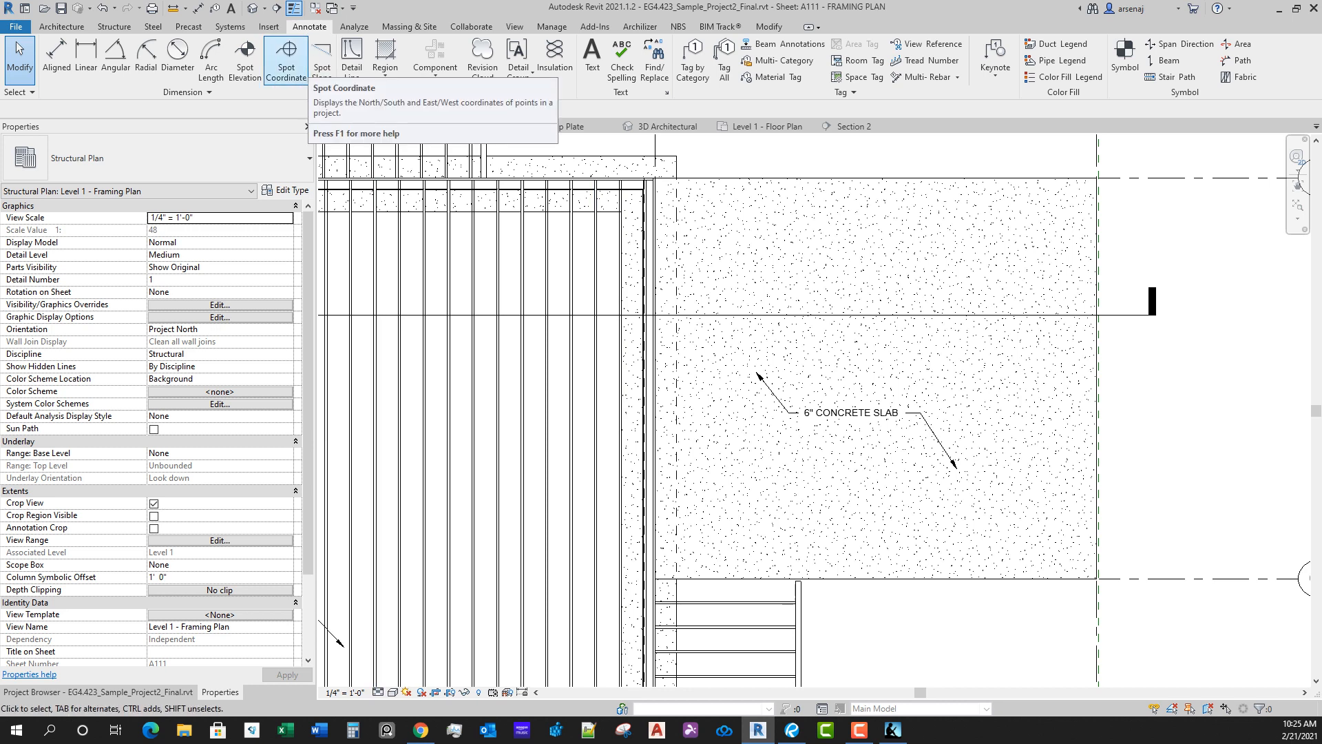
click(286, 58)
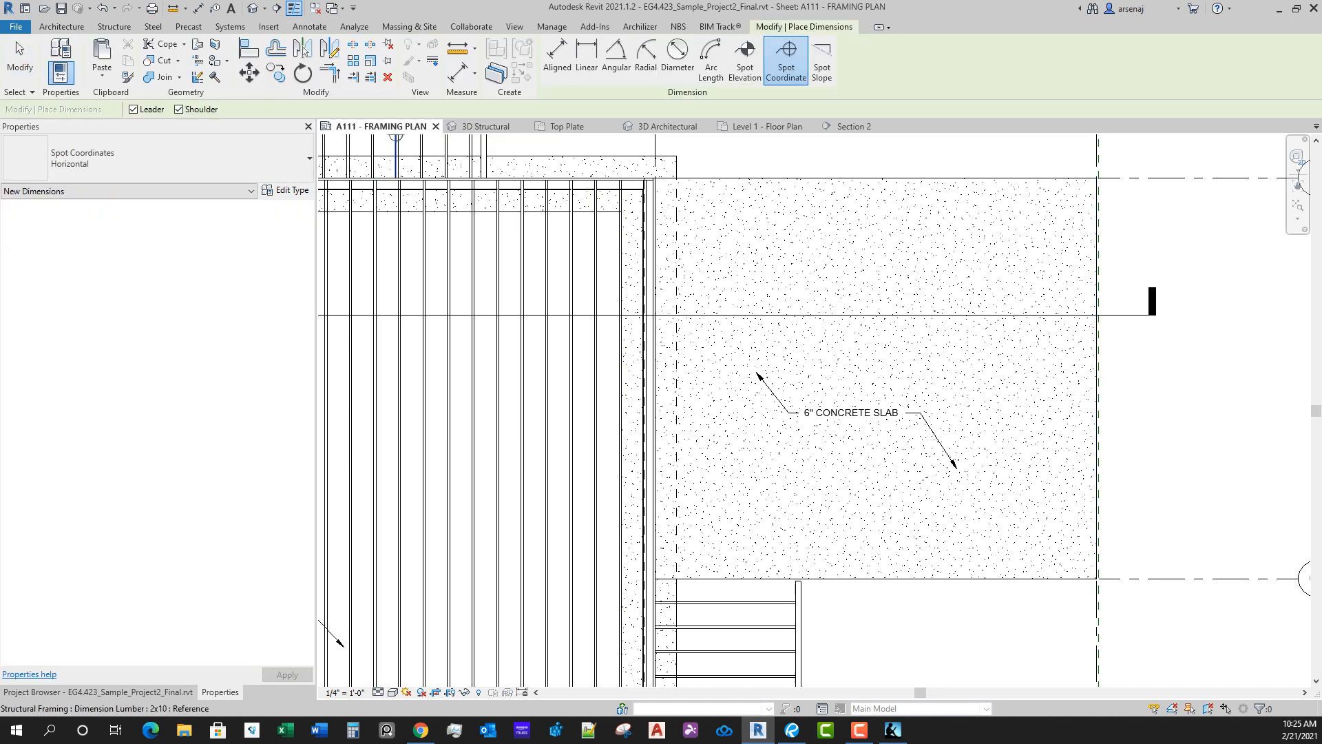
key(Escape)
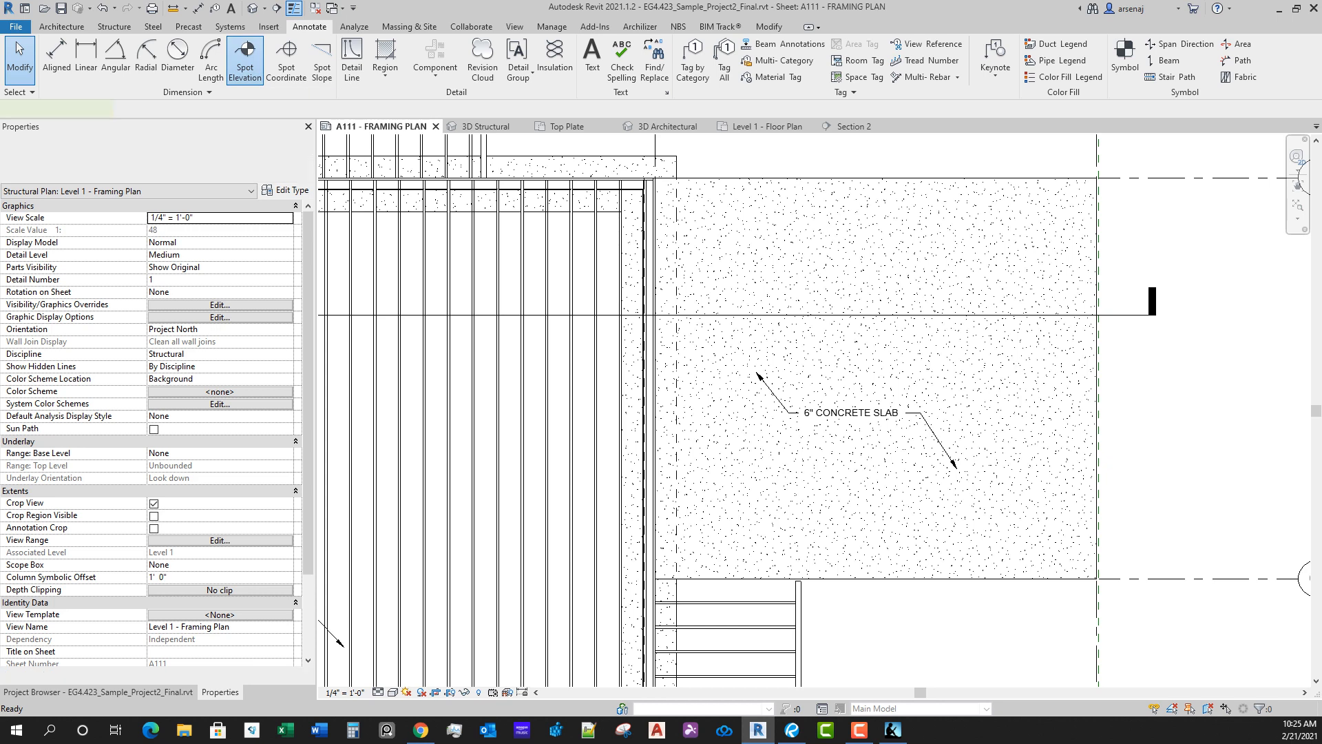
click(244, 59)
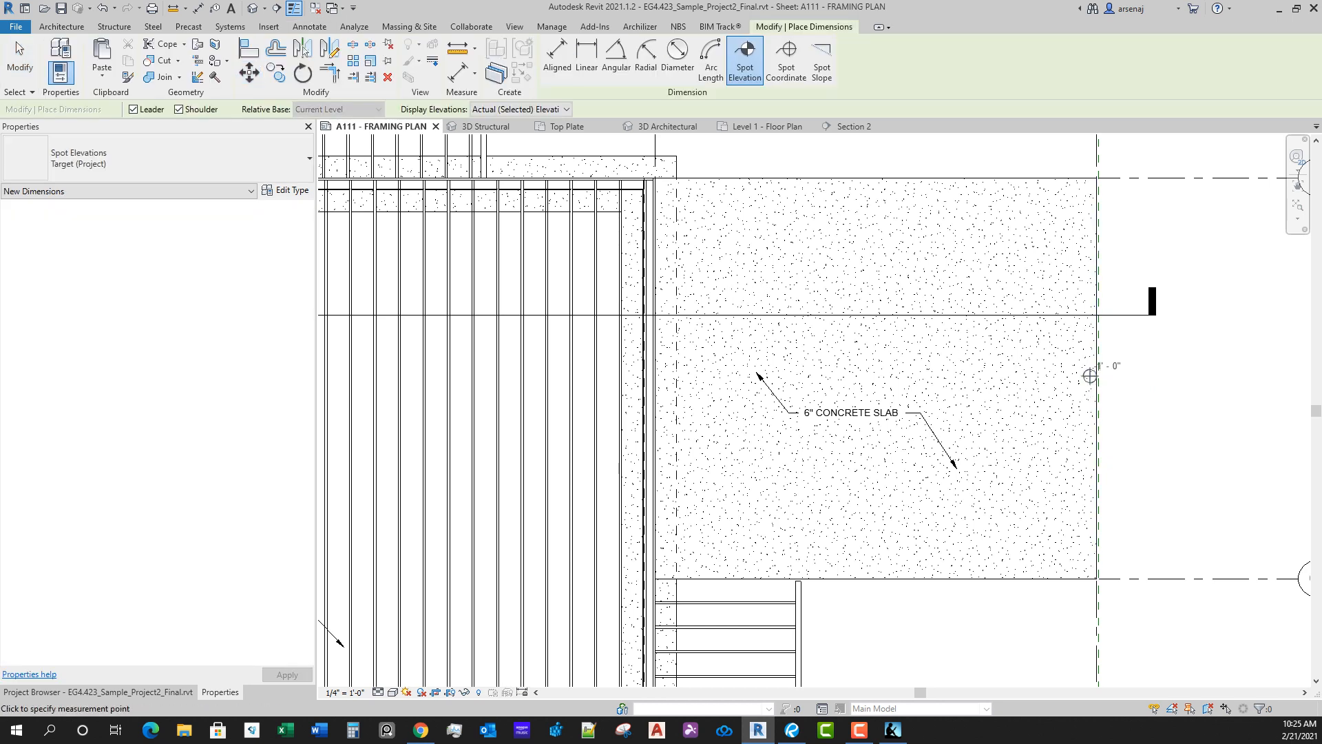
key(Escape)
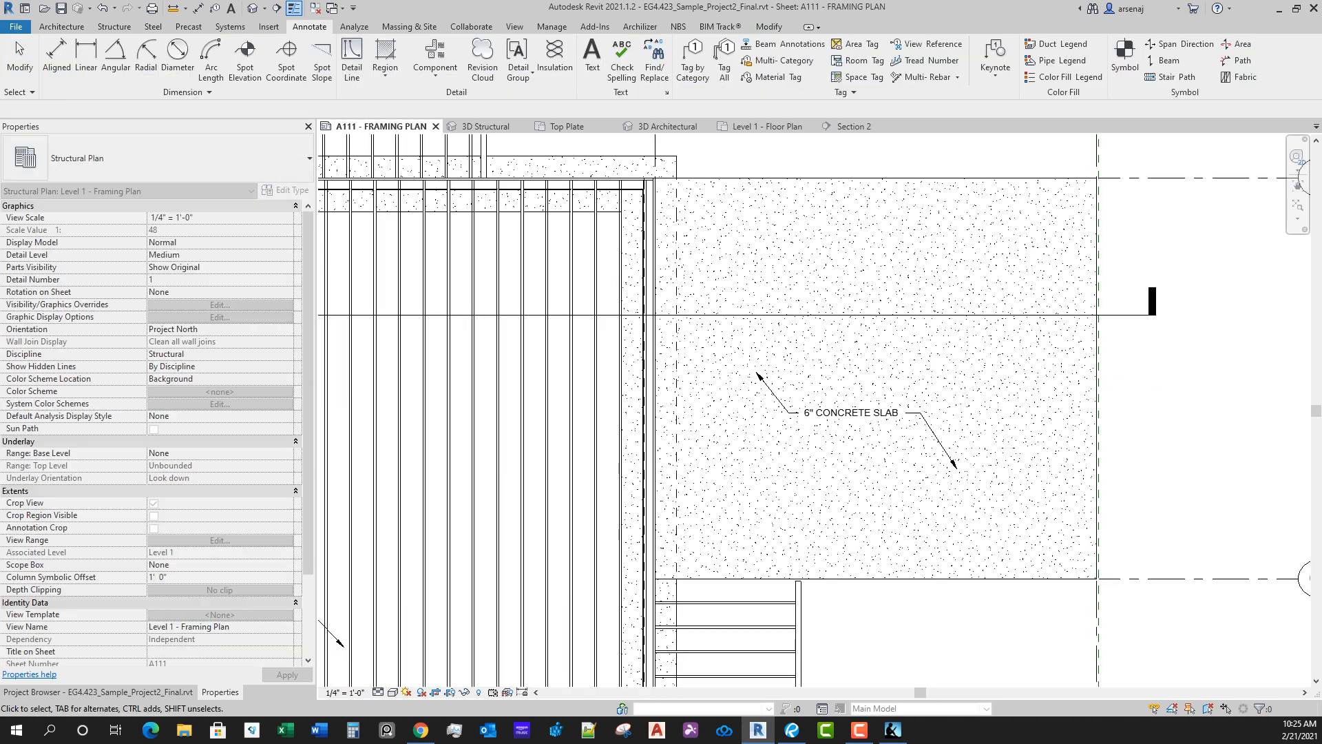
Step: Place a spot elevation with leader on the garage slab's outer edge at grid 4, with its target inside the slab
middle_drag(689, 302, 691, 290)
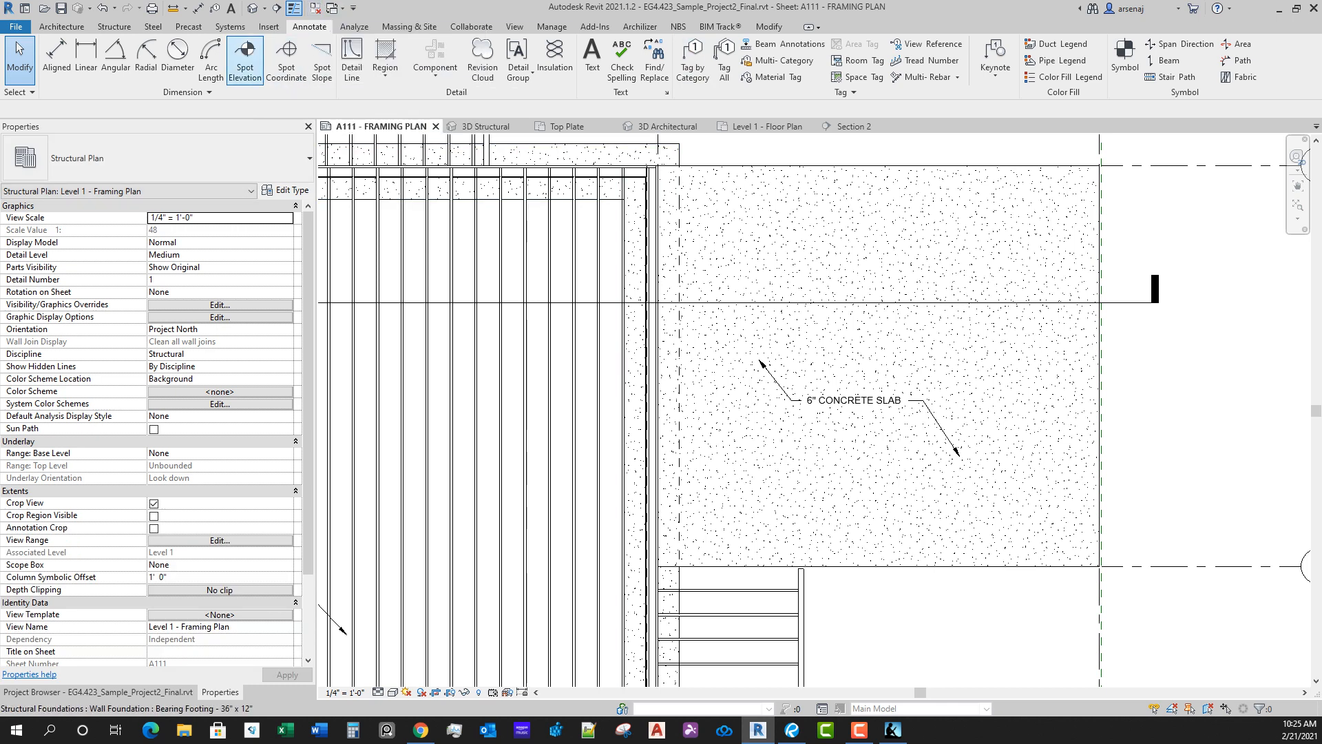
click(245, 62)
scroll(1100, 386, up, 2)
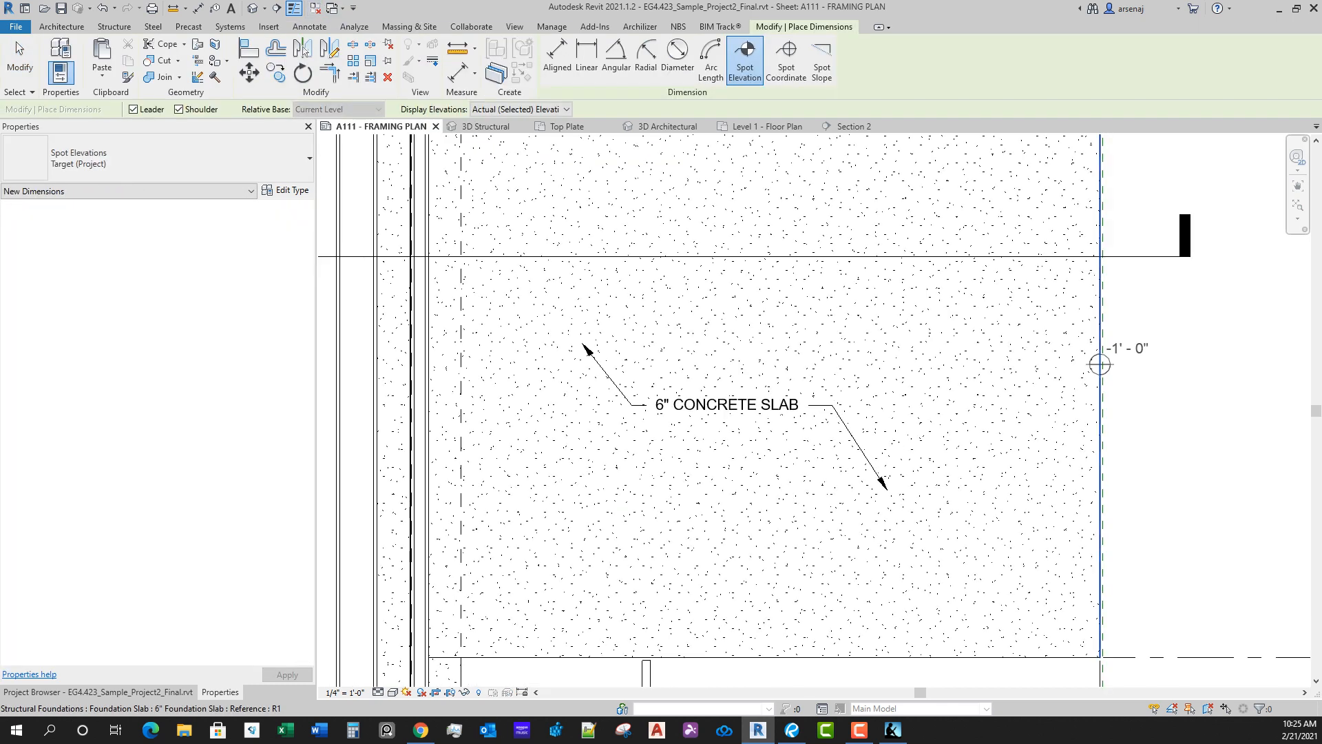
click(1100, 365)
click(1035, 337)
click(971, 337)
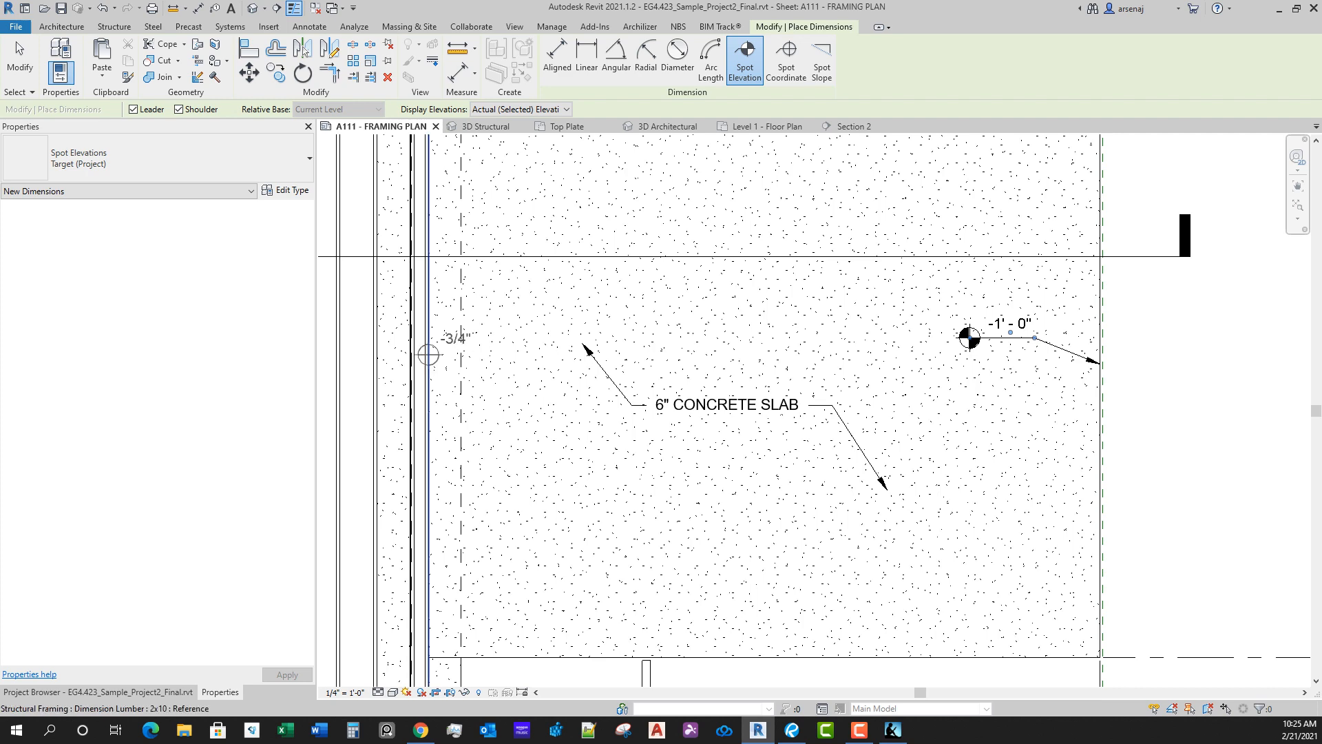
Step: Place a second spot elevation with leader on the garage slab's edge beside the house wall and finish the command
scroll(443, 346, down, 2)
scroll(540, 304, up, 2)
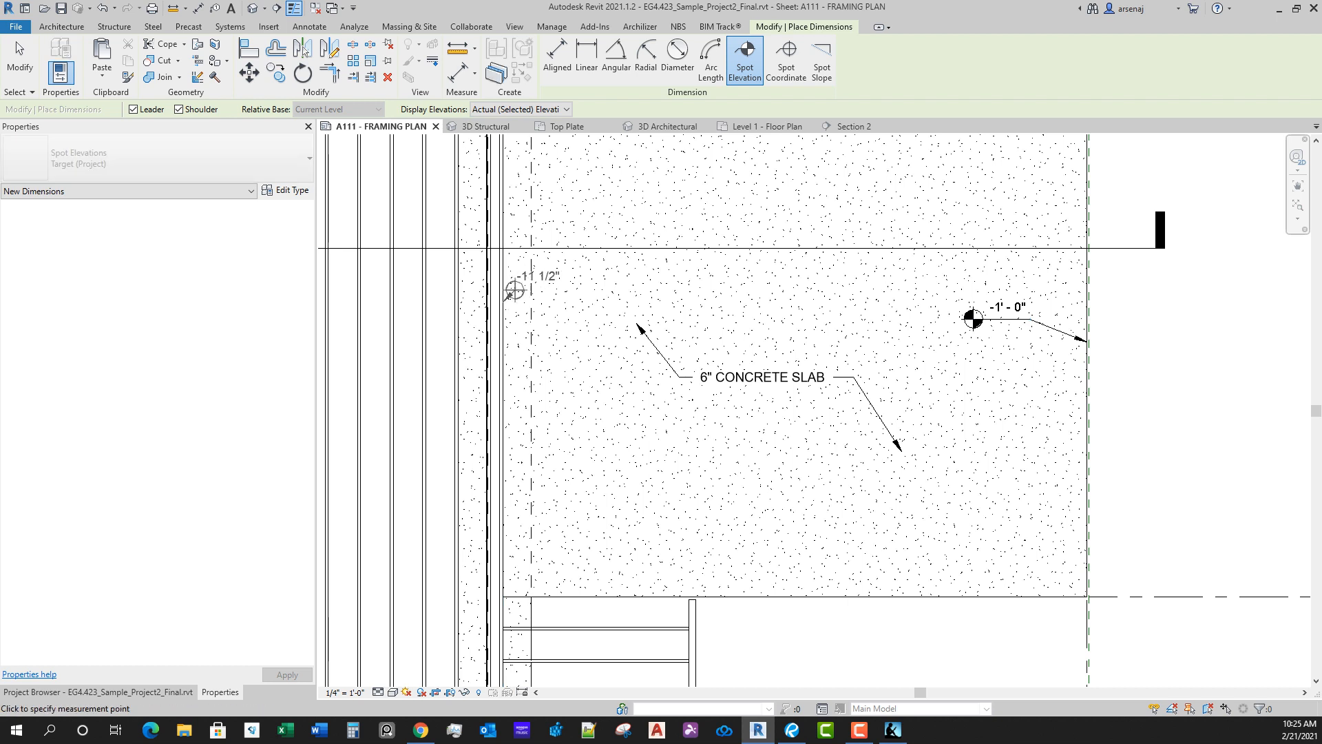
click(503, 301)
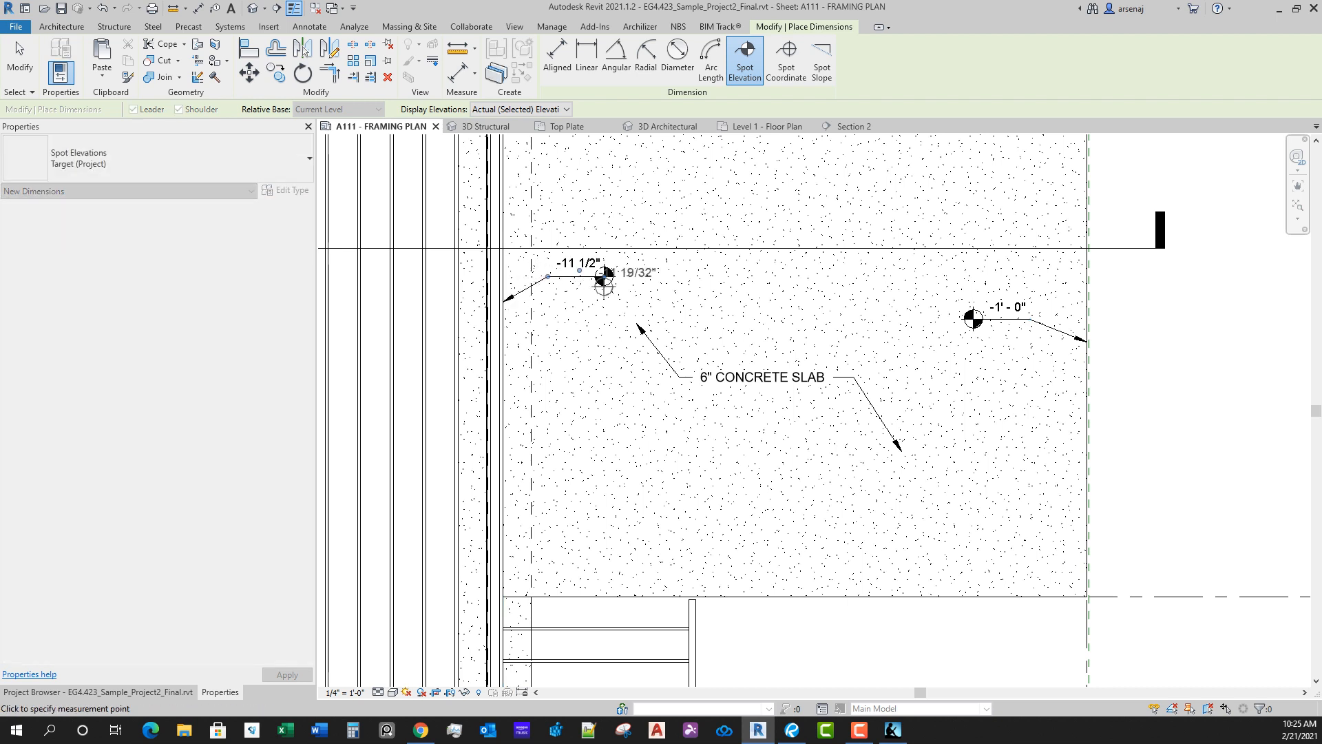
click(581, 273)
key(Escape)
key(Escape)
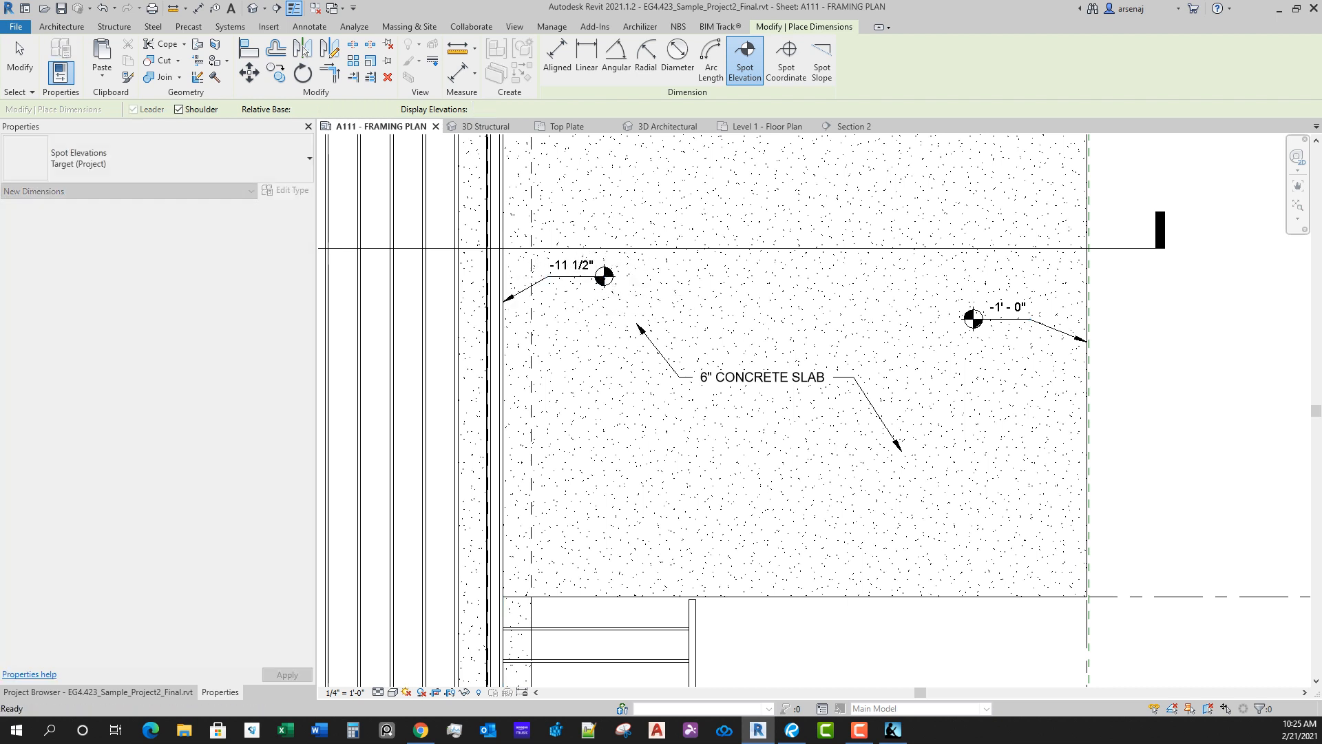
Step: Review the garage slab's note and spot elevations within the surrounding framing plan
scroll(582, 313, down, 3)
middle_drag(582, 314, 658, 376)
scroll(658, 376, up, 2)
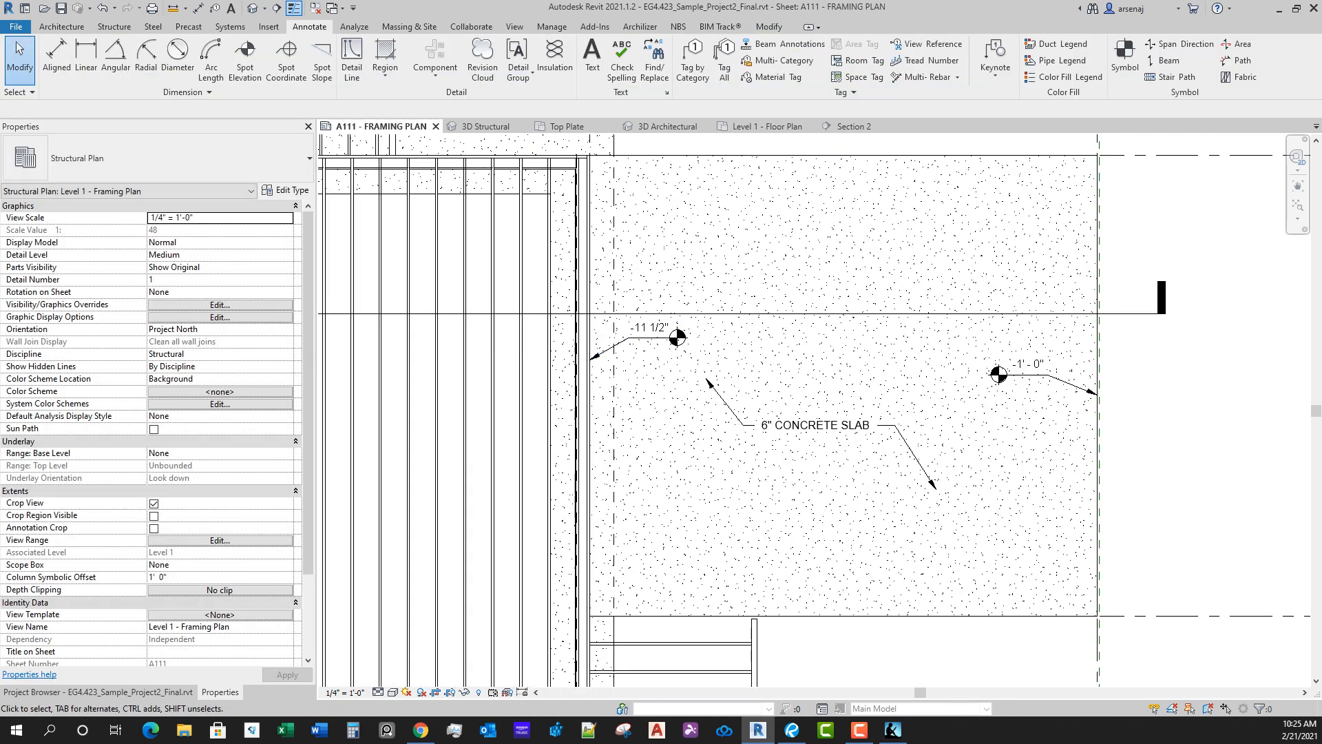
scroll(700, 399, down, 1)
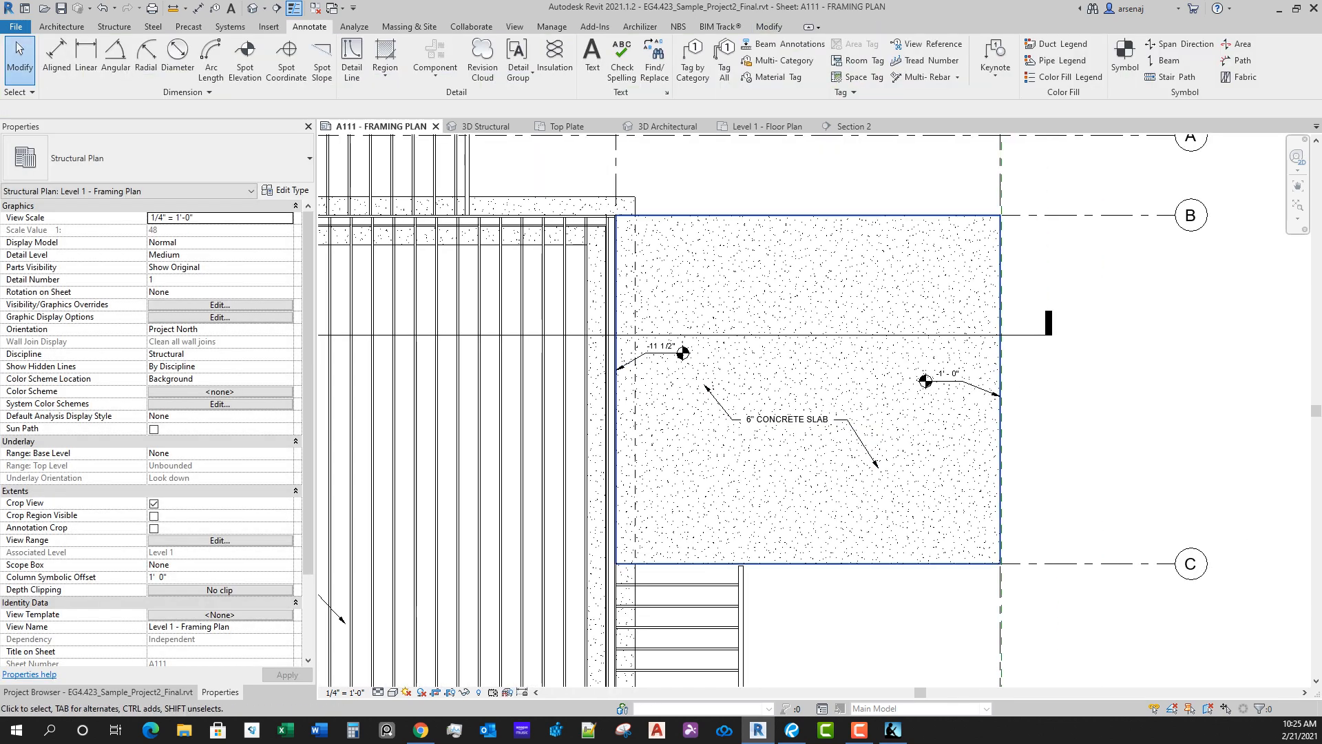
scroll(775, 680, down, 3)
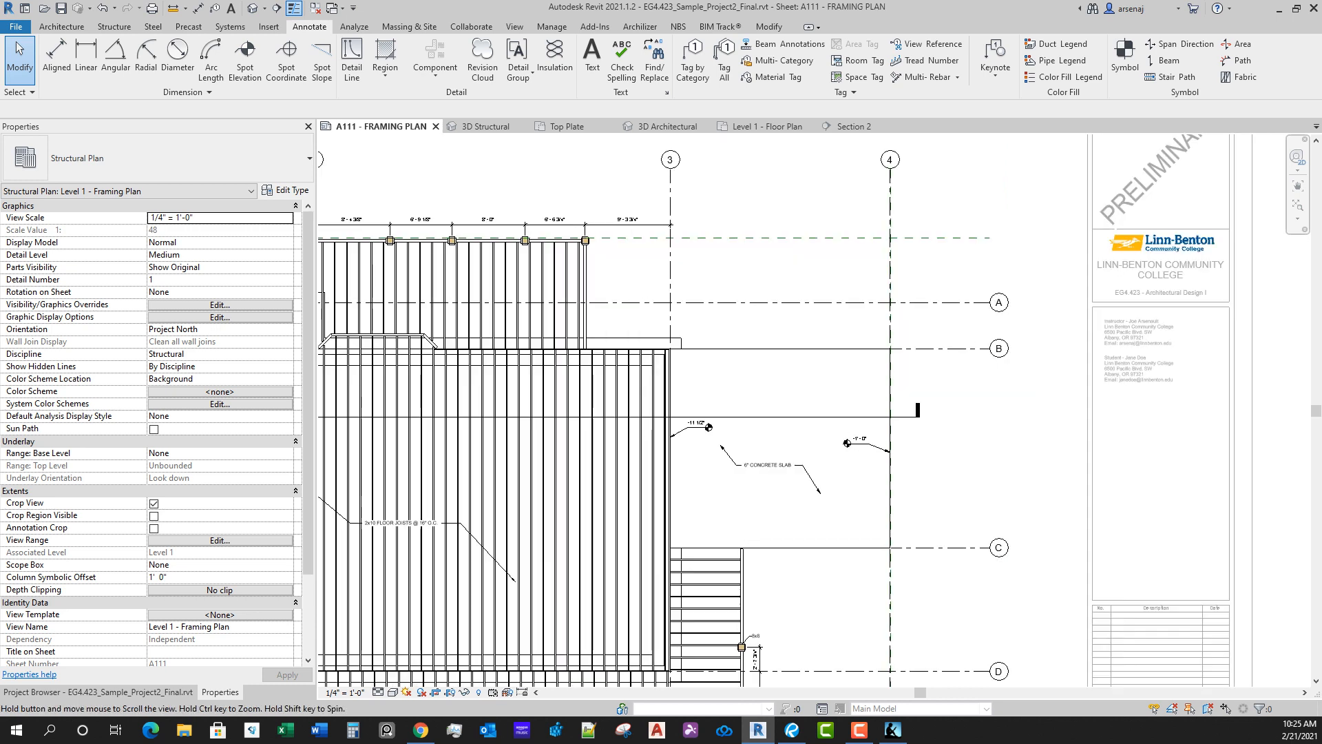
scroll(775, 680, up, 3)
scroll(744, 386, up, 1)
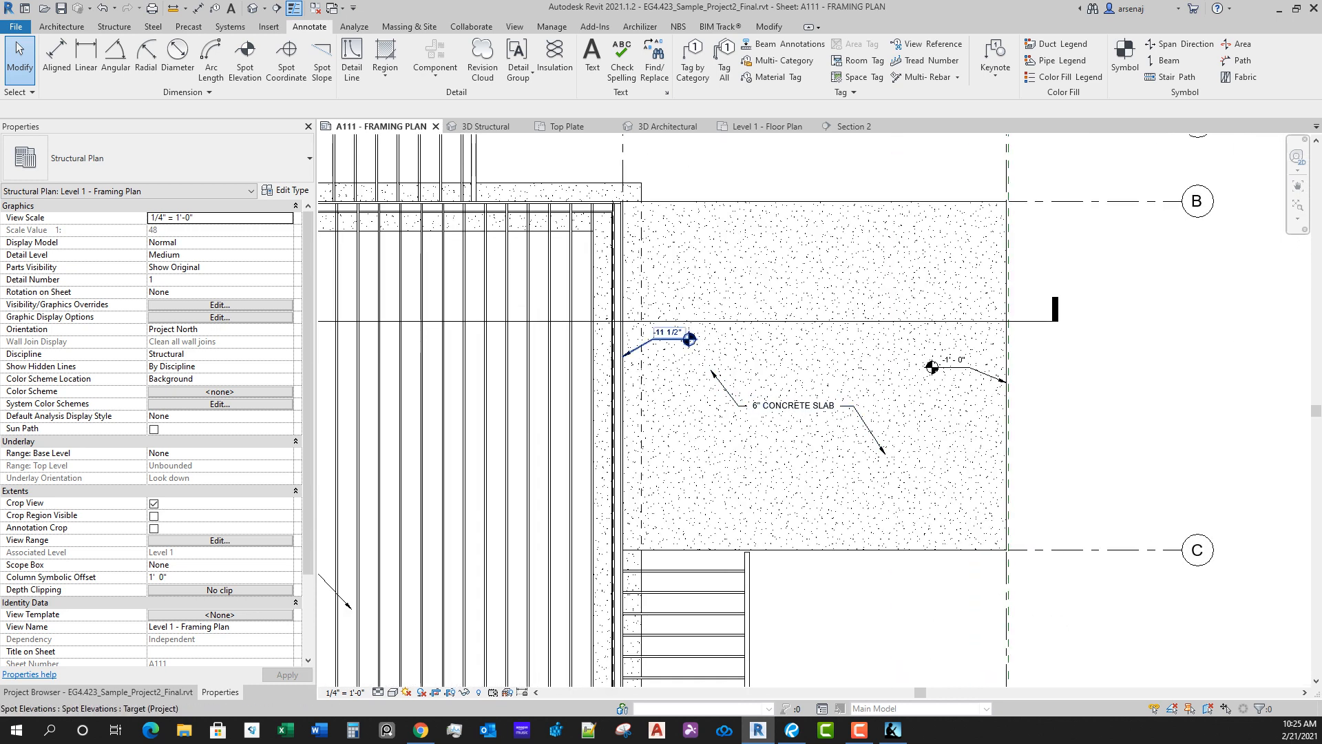
scroll(992, 448, down, 1)
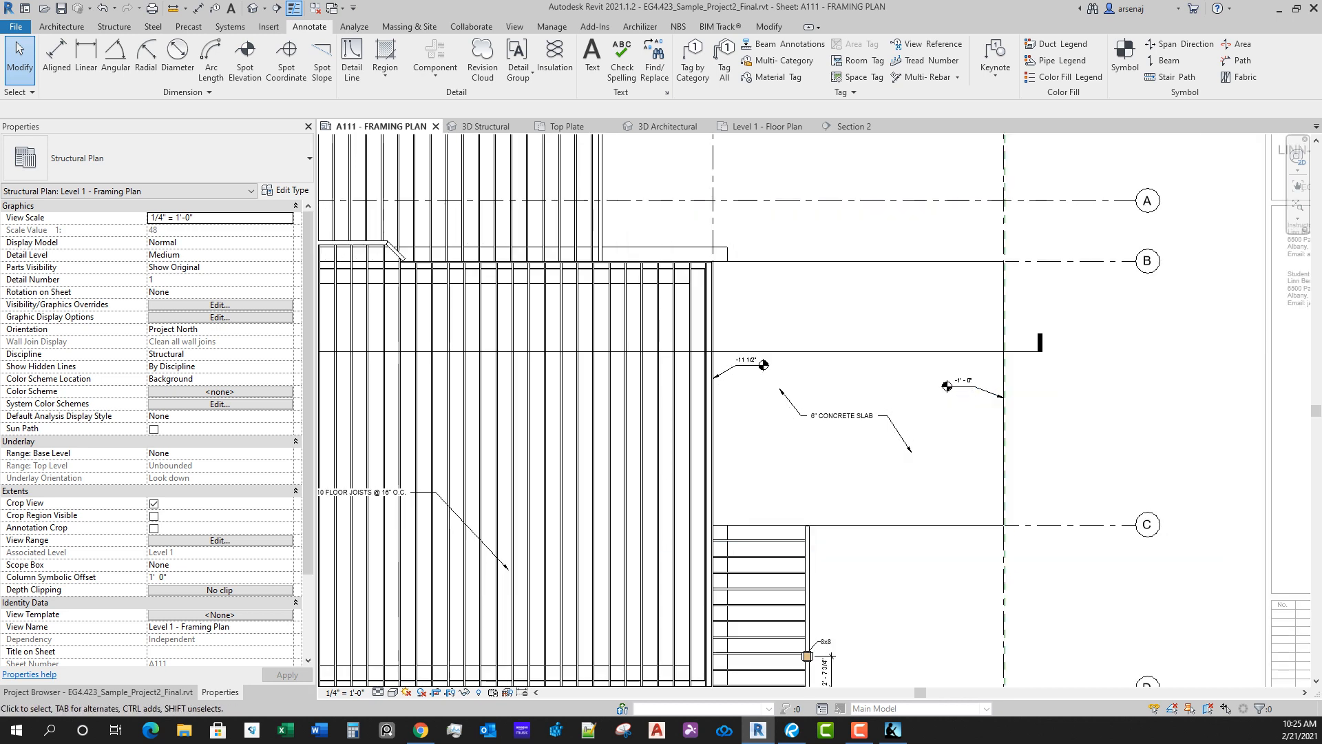
Step: Shift the lower deck's joist note slightly right and level out its right leader's shoulder
middle_drag(993, 448, 990, 421)
scroll(792, 410, down, 1)
scroll(613, 525, up, 5)
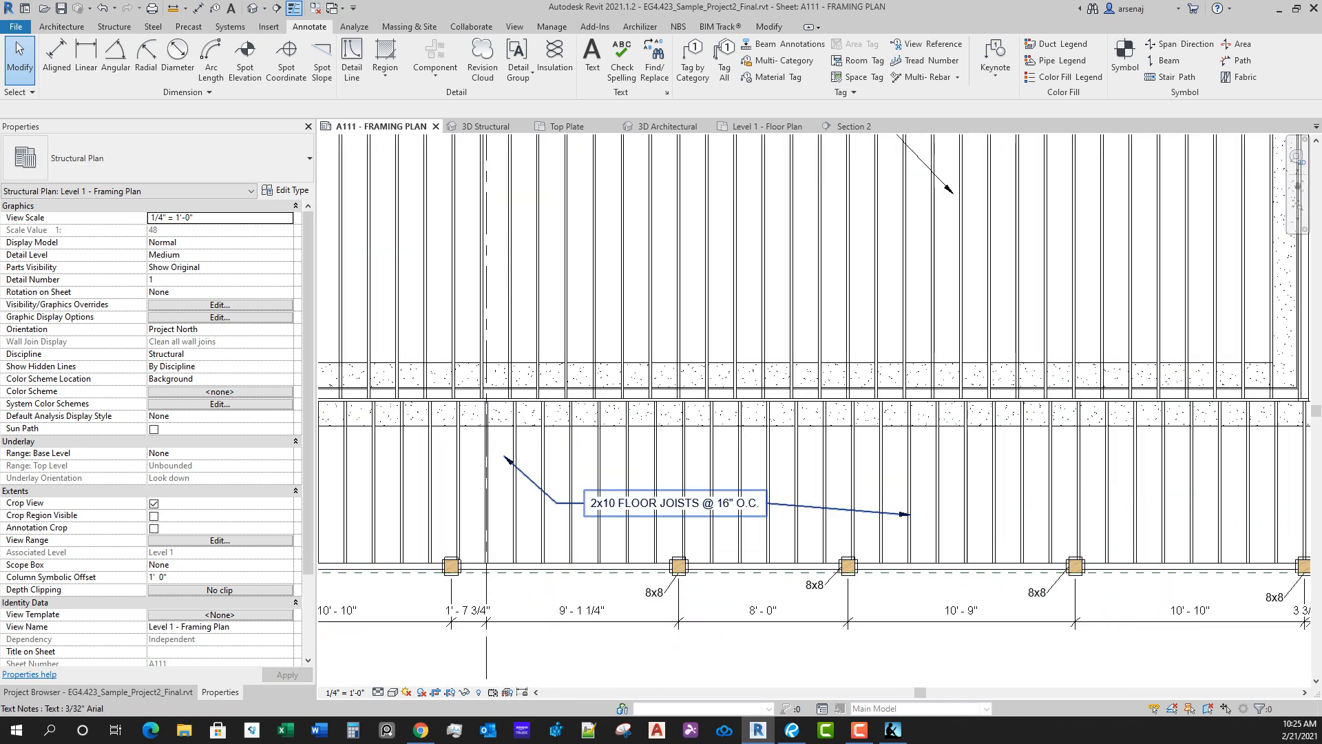
click(586, 490)
drag(584, 489, 598, 489)
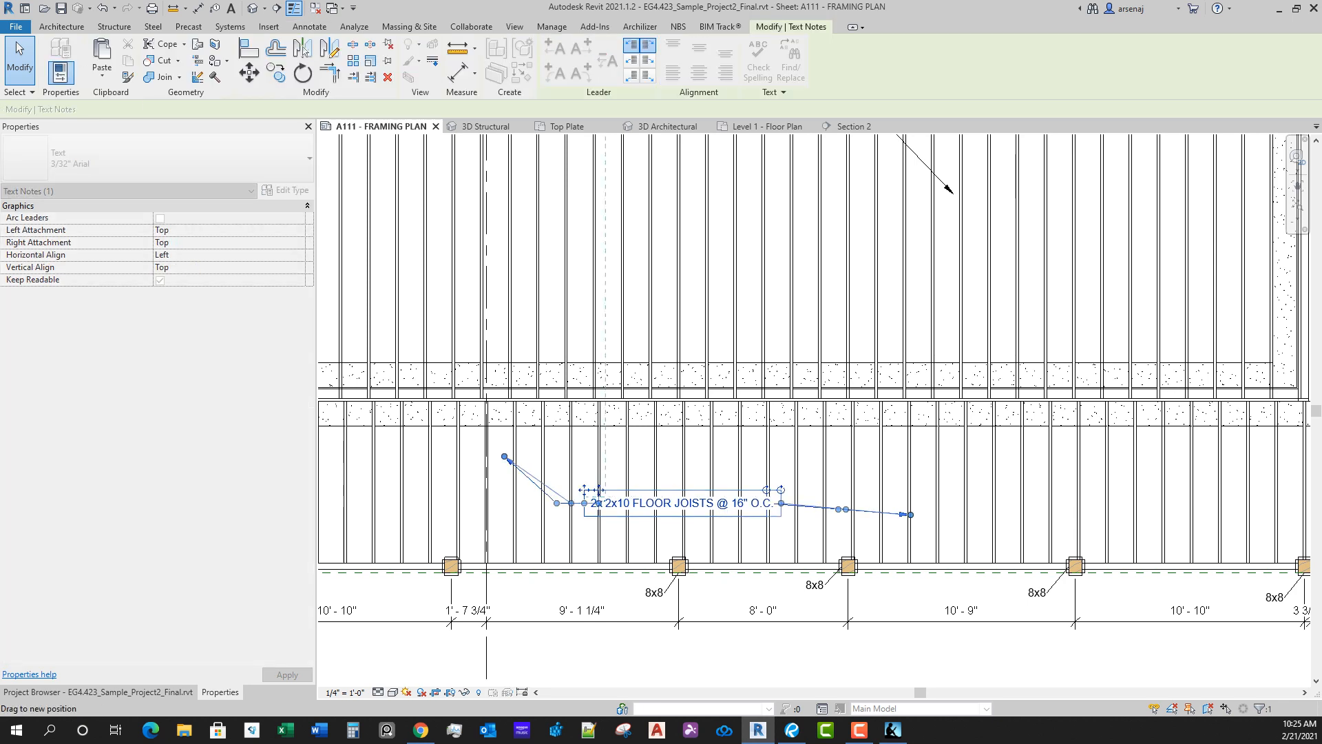
drag(911, 515, 825, 503)
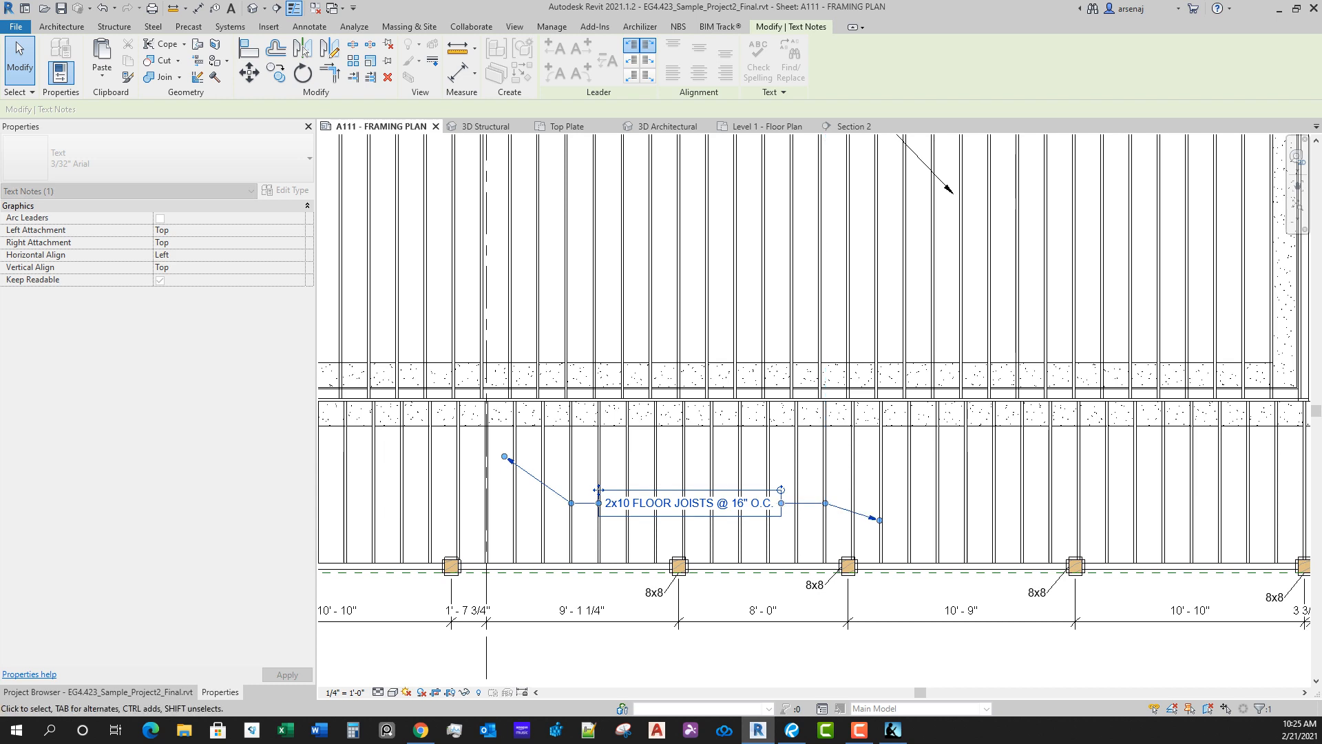
Step: Change the lower deck's joist note to read 2x10 DECK JOISTS @ 16" O.C
scroll(688, 546, down, 1)
scroll(625, 498, up, 1)
double_click(647, 511)
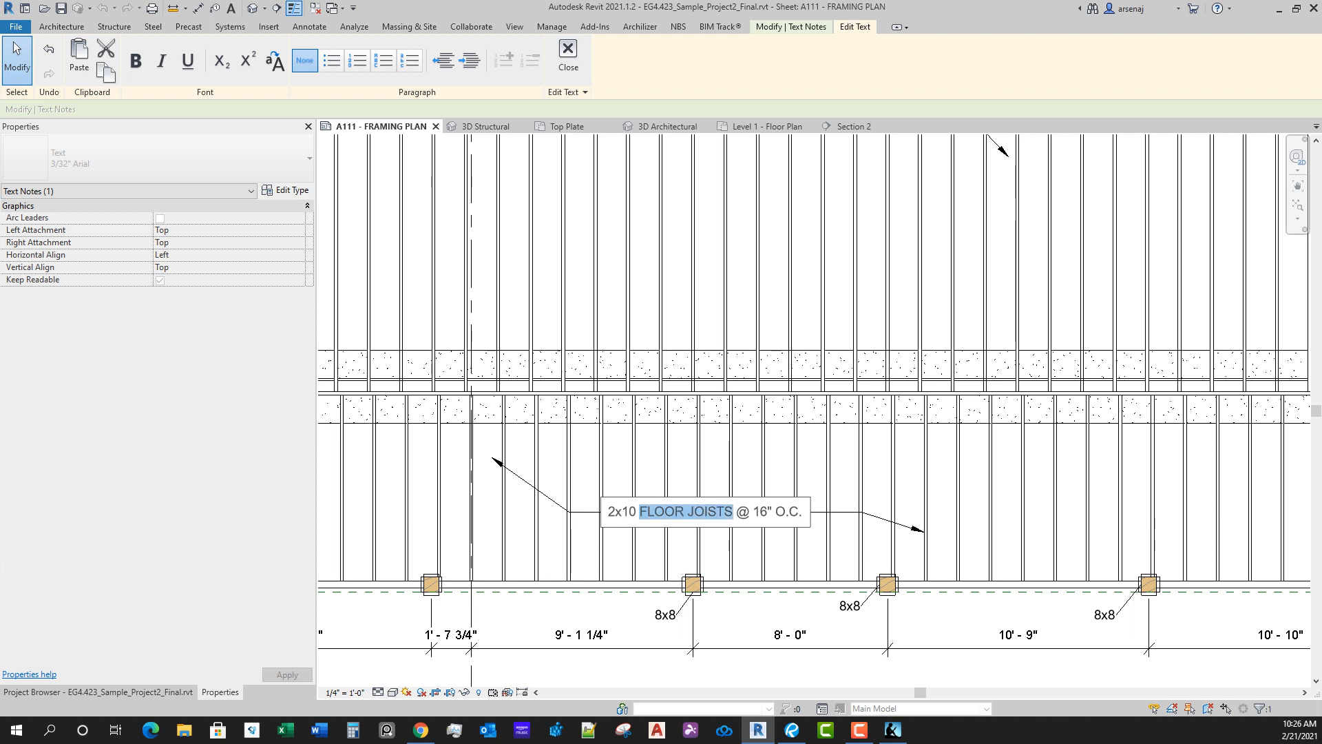
text(DECK)
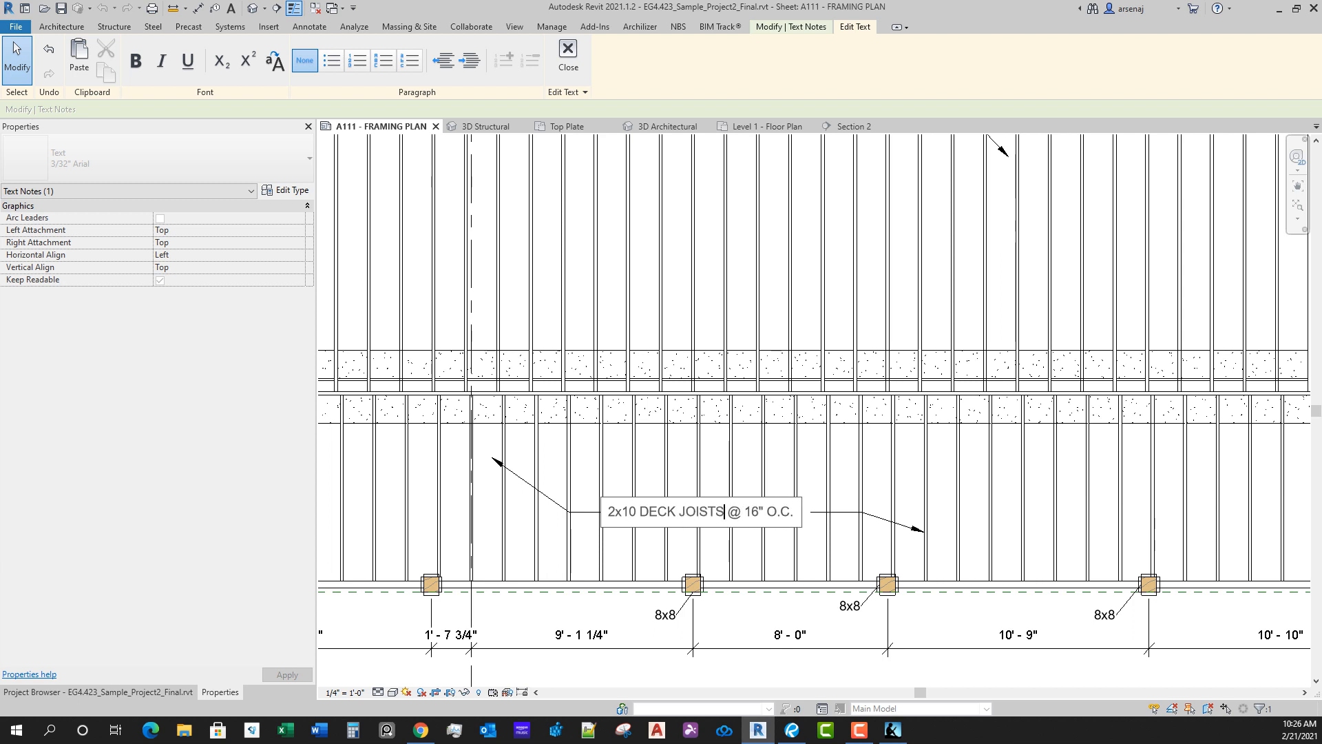
click(965, 610)
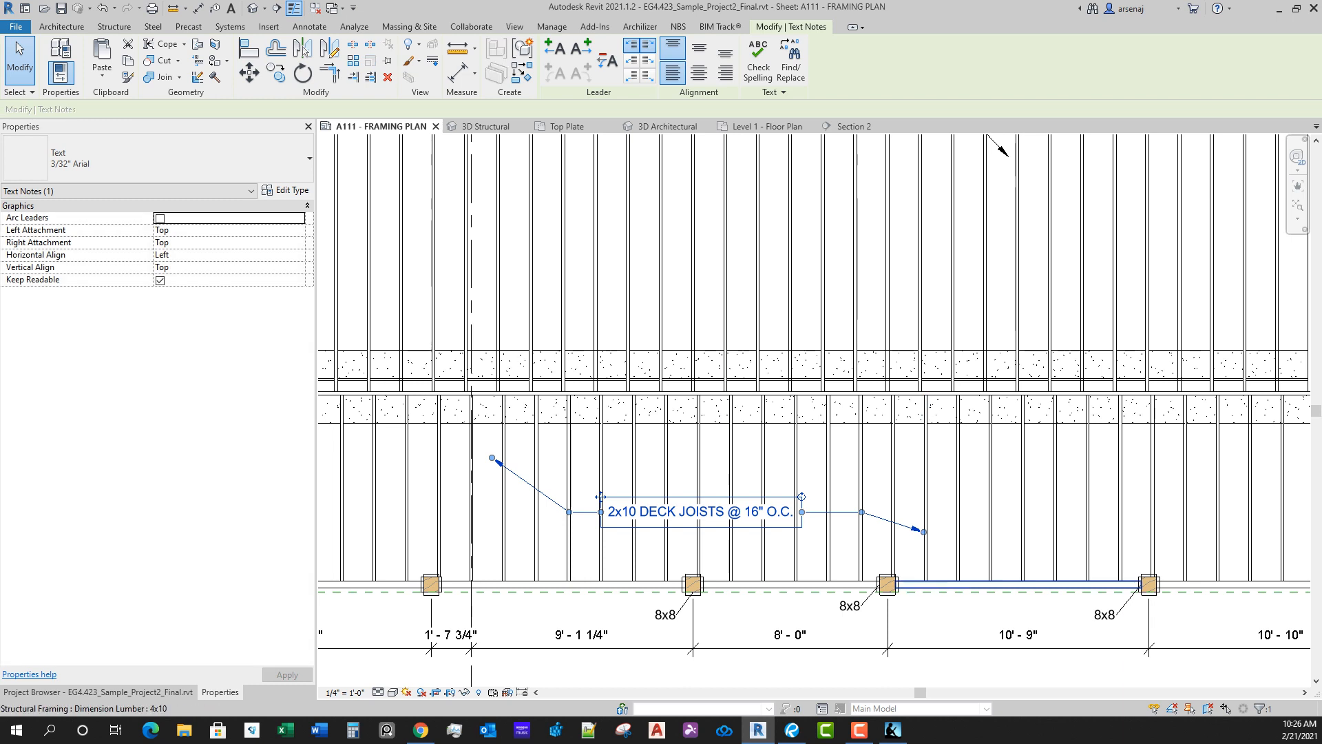
click(964, 610)
Step: Expand the lower deck note to 2x10 EXTERIOR DECK JOISTS @ 16" O.C., TYP. and adjust its right leader to clear the text
scroll(930, 551, down, 1)
click(741, 485)
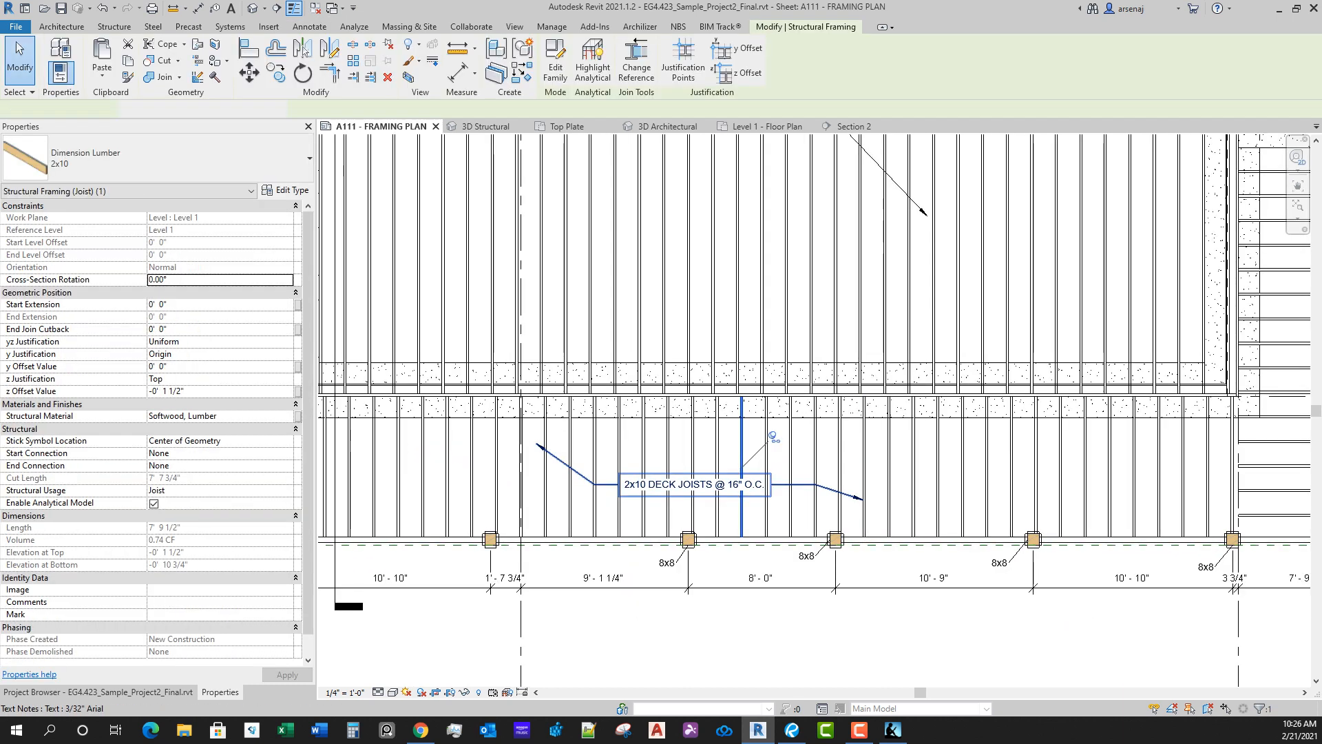
double_click(742, 485)
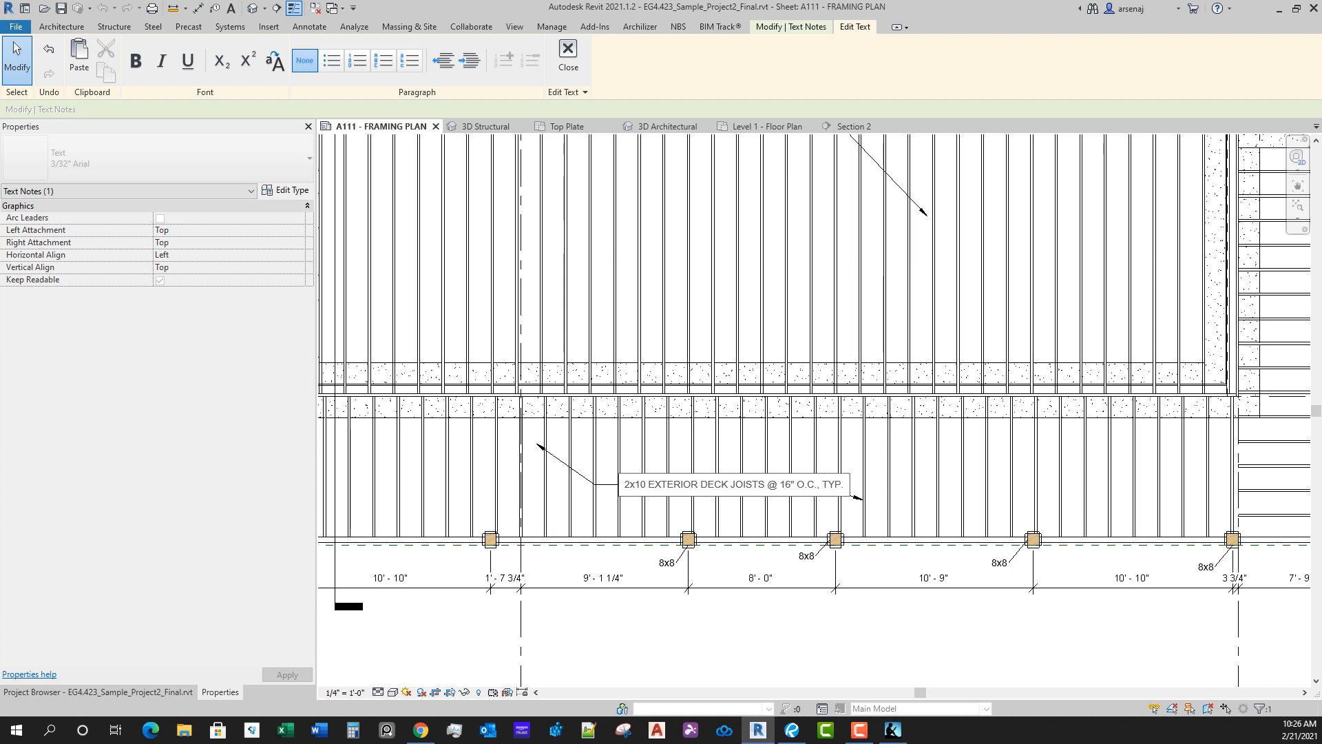
click(909, 475)
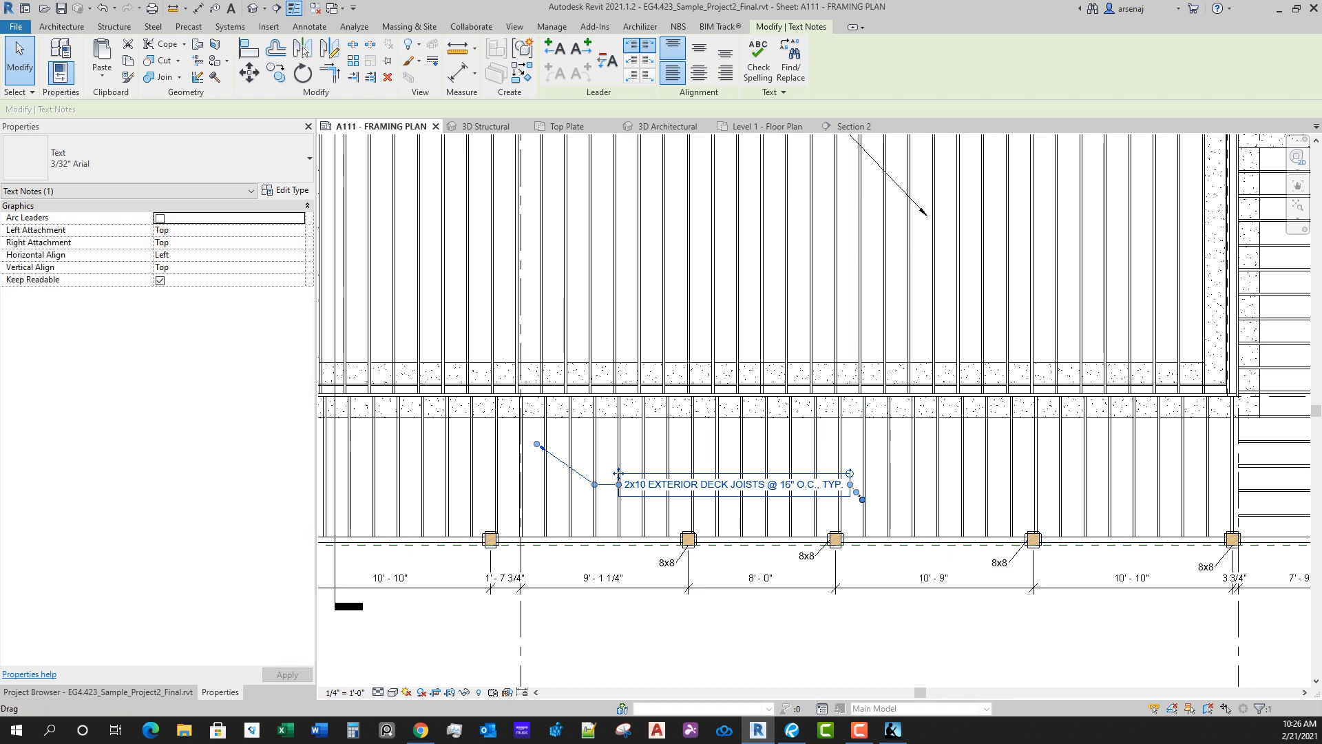
mouse_move(862, 499)
mouse_down()
mouse_move(913, 515)
mouse_move(872, 484)
mouse_up()
click(900, 502)
Step: Copy the exterior deck joist note onto the upper deck framing near grid A
scroll(903, 516, down, 5)
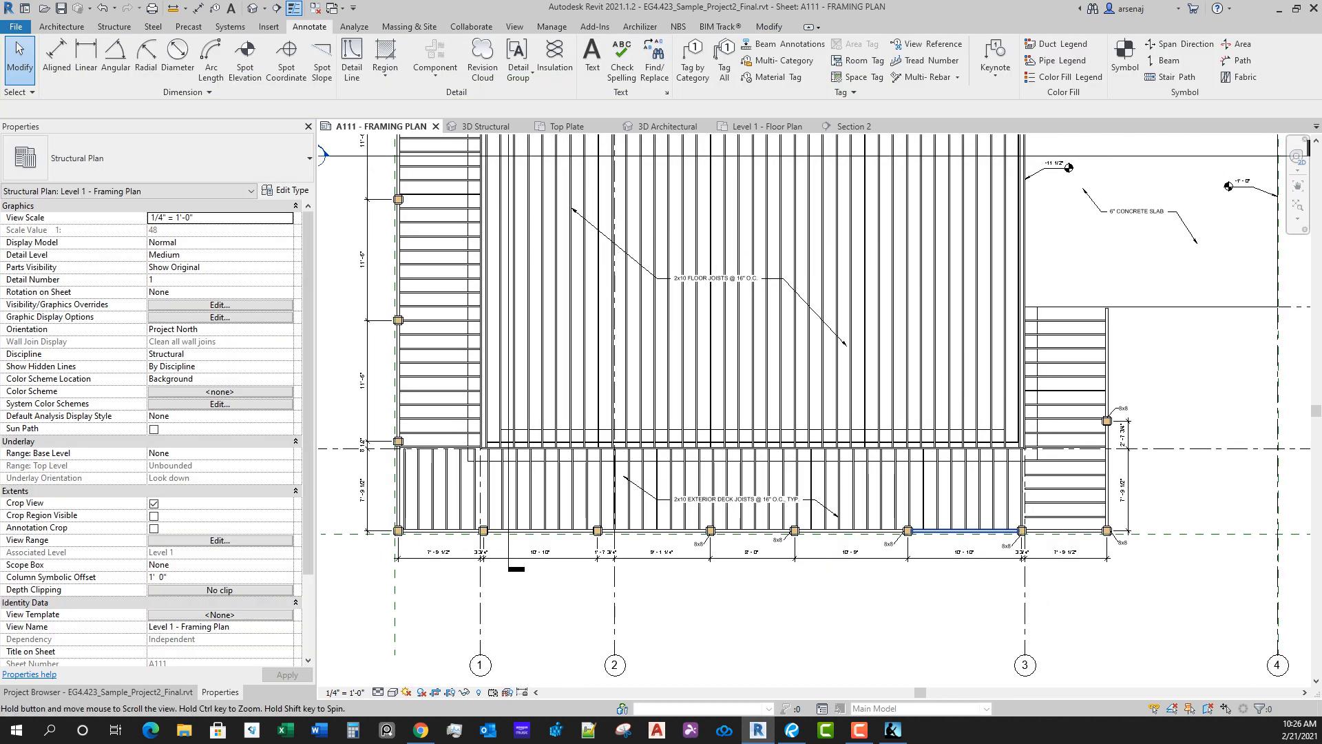
middle_drag(909, 531, 913, 584)
scroll(912, 583, down, 1)
scroll(859, 595, up, 1)
click(831, 570)
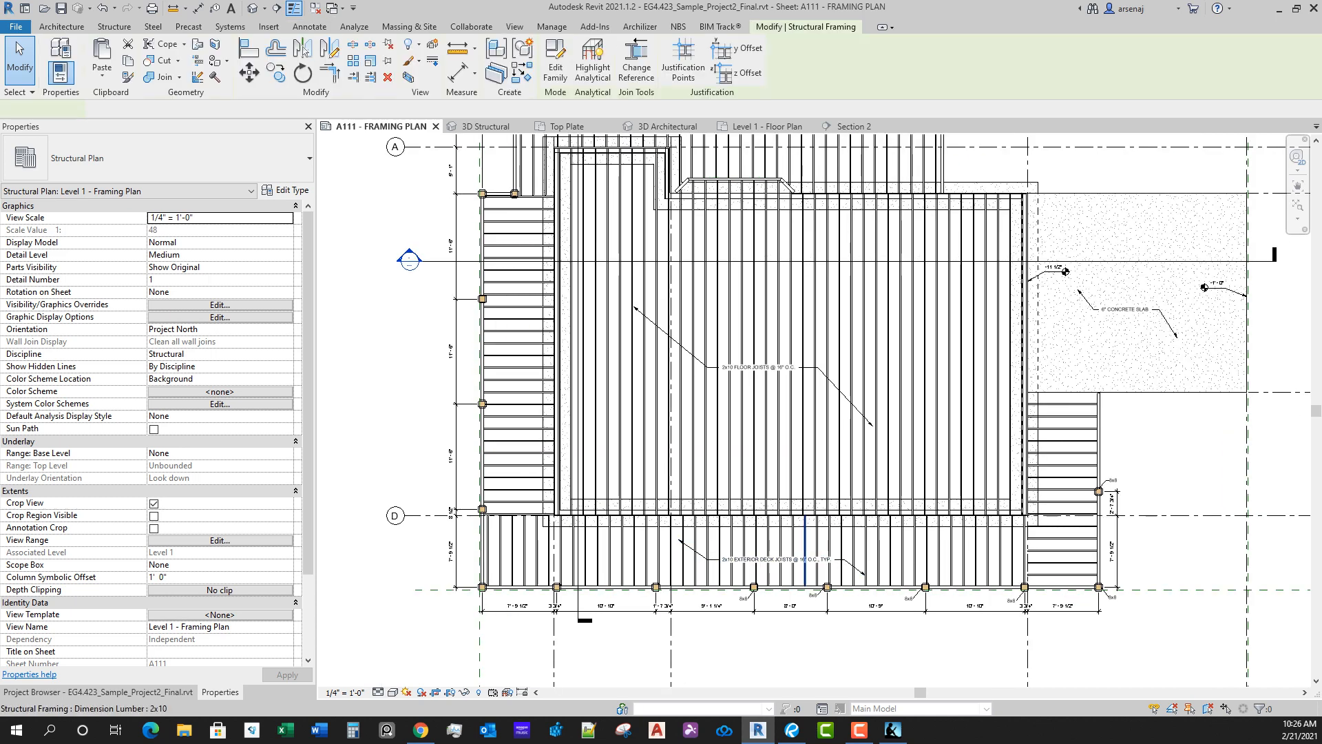
key(Escape)
click(729, 561)
key(c)
key(o)
click(729, 563)
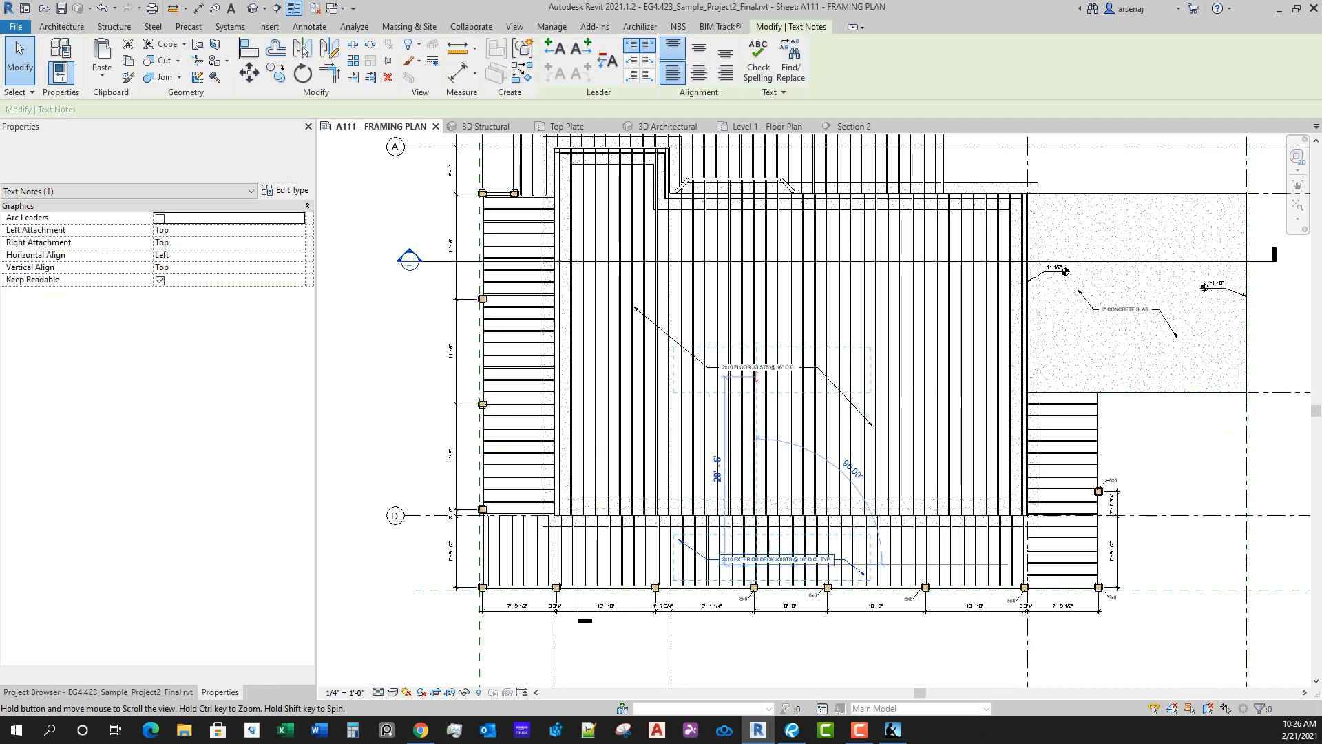
middle_drag(775, 148, 798, 412)
scroll(811, 391, up, 1)
click(811, 400)
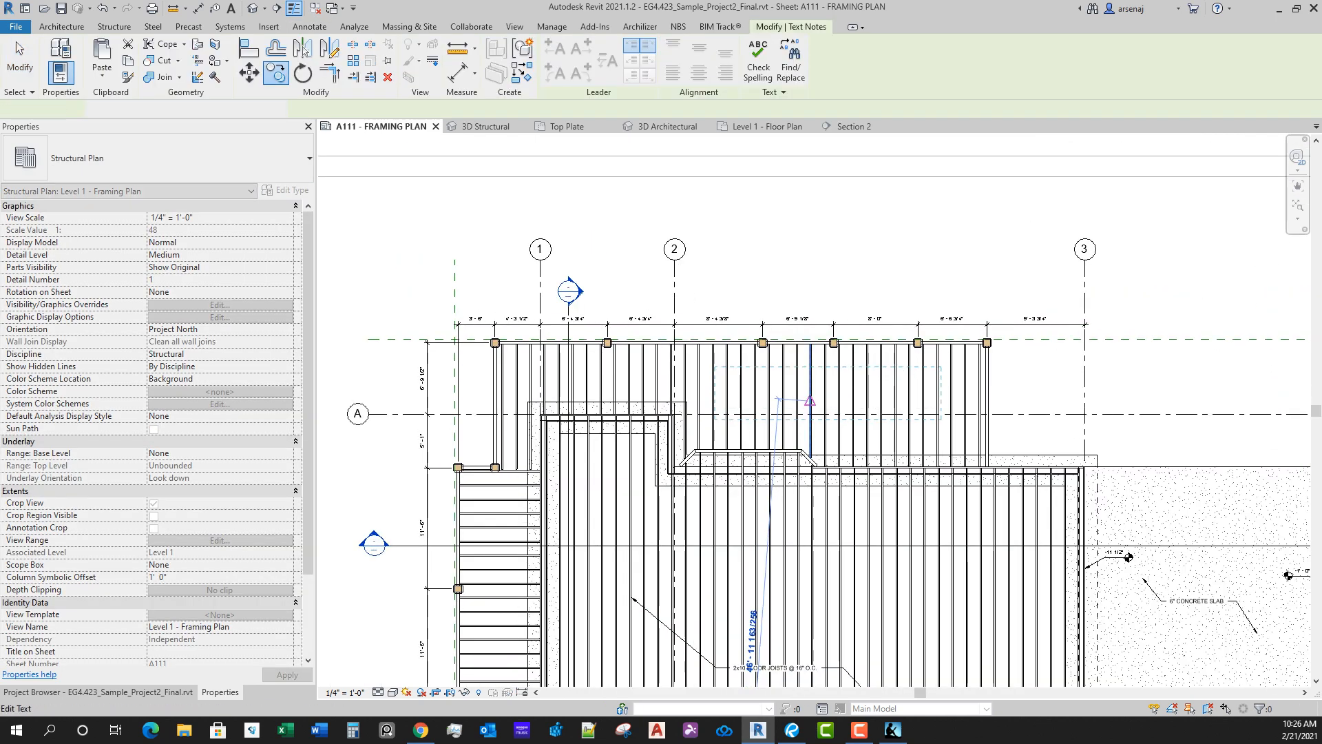
key(Escape)
Step: Tag the lower deck's untagged post just left of grid 2 with a horizontal tag and leader, placed below and left of it
scroll(884, 524, down, 2)
middle_drag(884, 524, 805, 327)
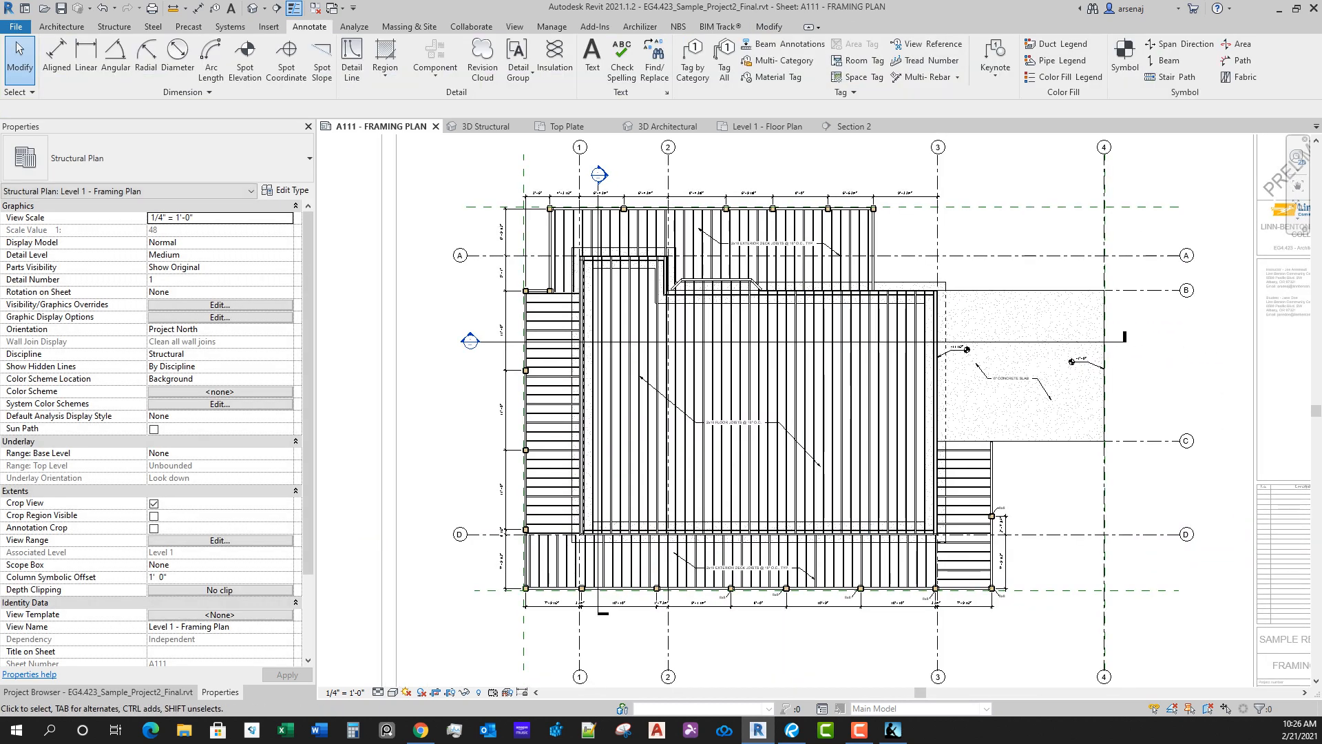
mouse_move(747, 535)
middle_down()
mouse_move(636, 544)
mouse_move(664, 565)
mouse_move(740, 514)
middle_up()
scroll(739, 514, up, 1)
key(t)
key(g)
scroll(642, 576, up, 6)
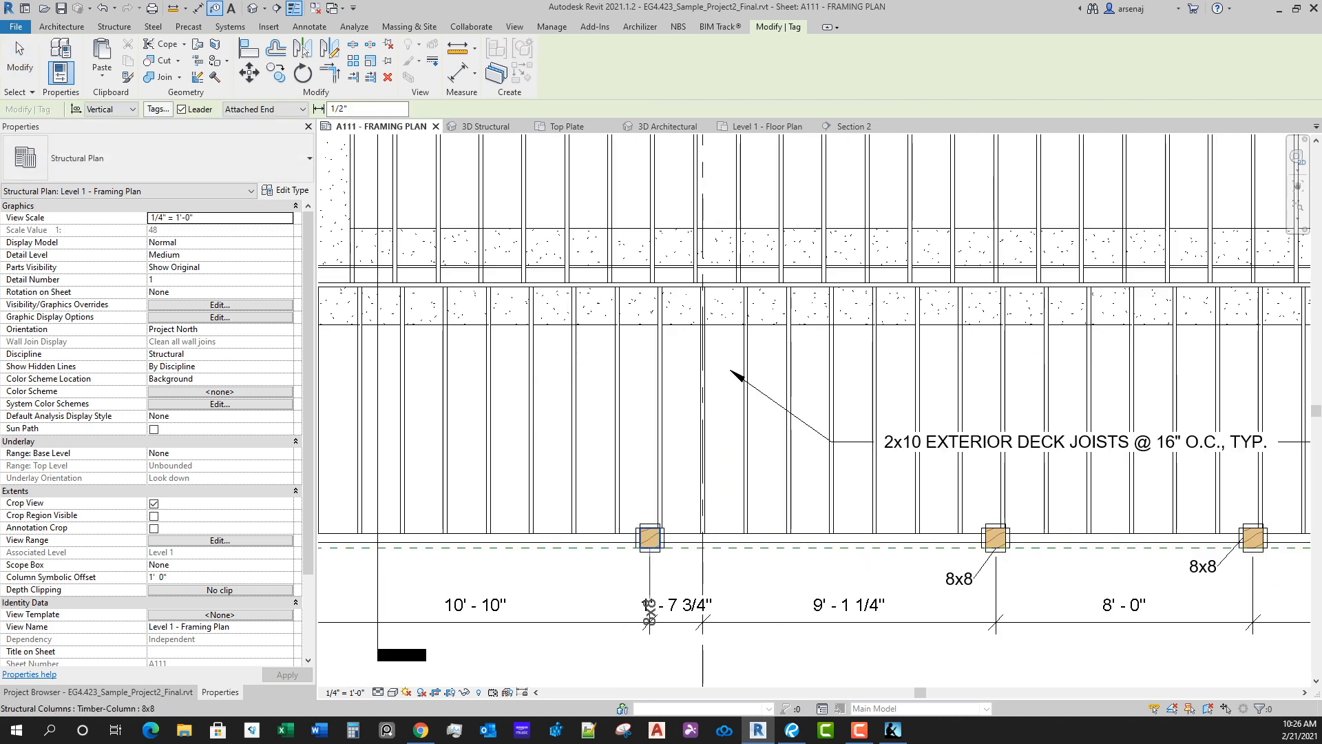
middle_drag(649, 540, 775, 488)
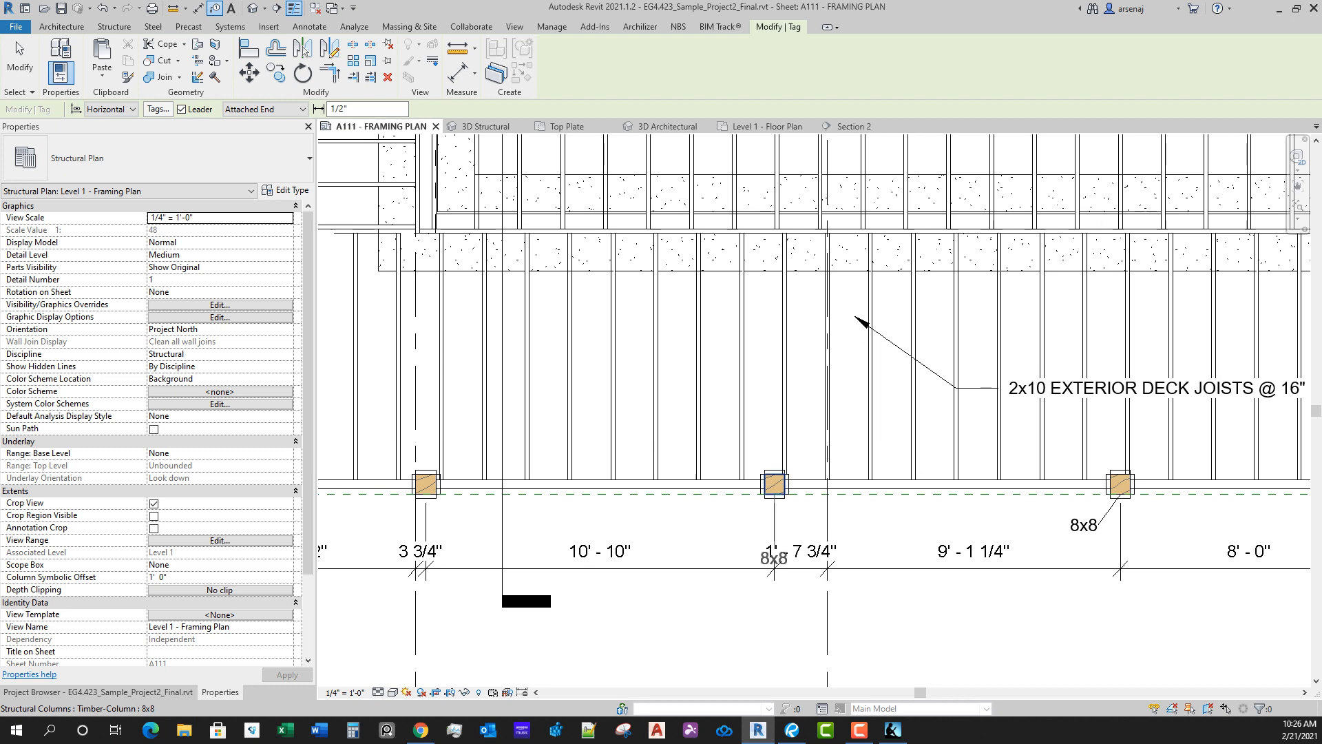
key(space)
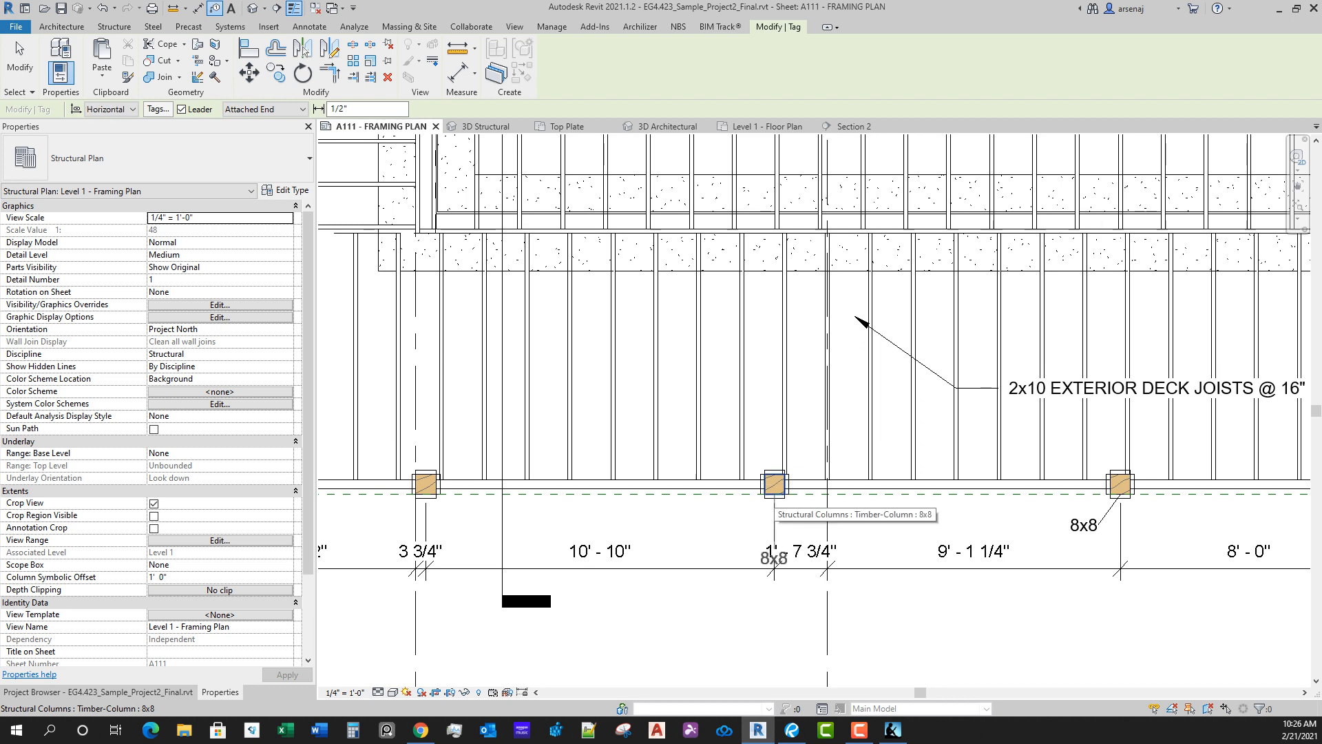
scroll(757, 494, up, 2)
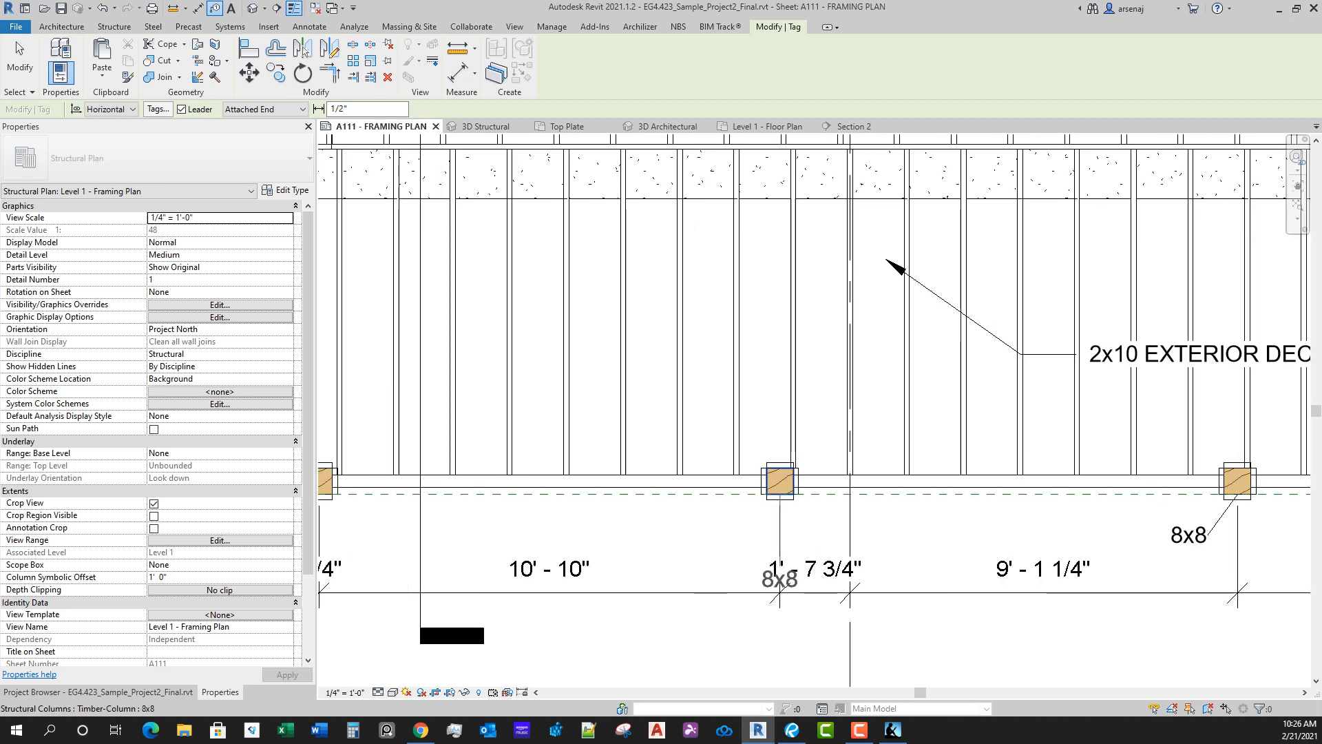
click(780, 591)
drag(780, 591, 710, 548)
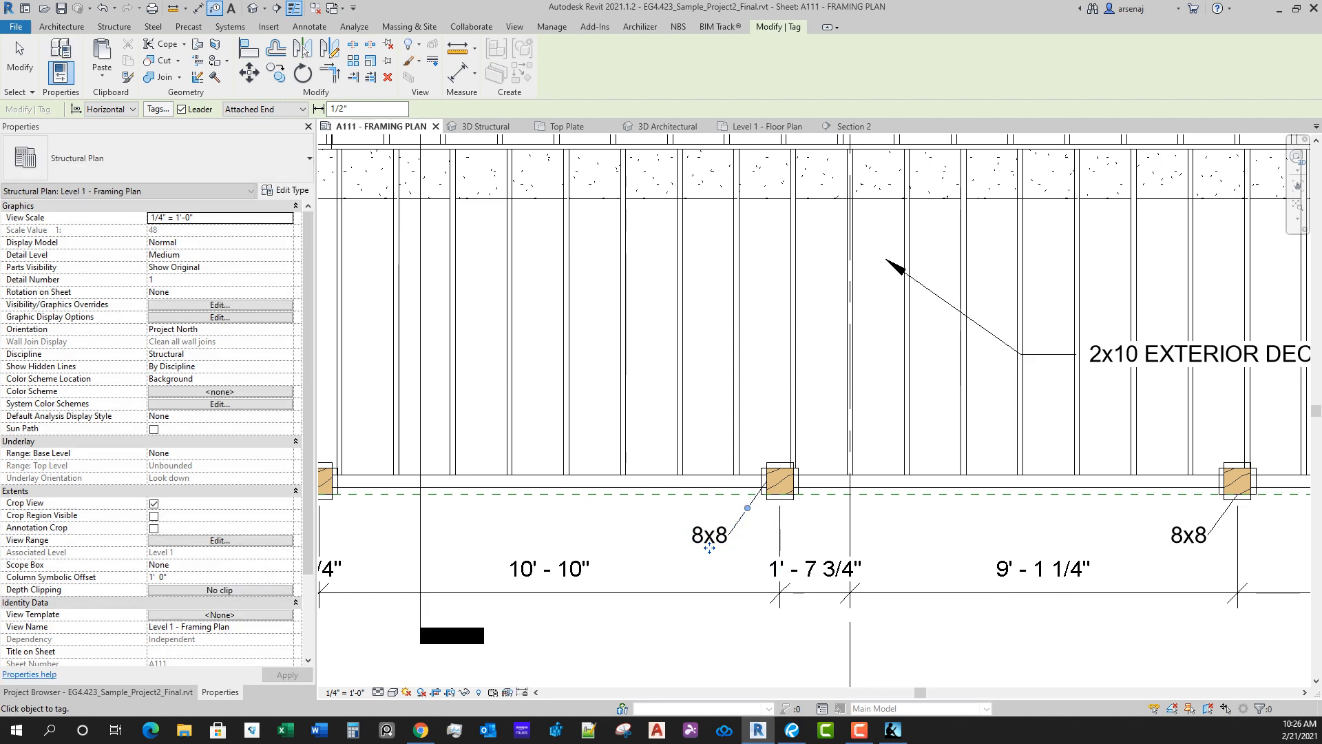
key(Escape)
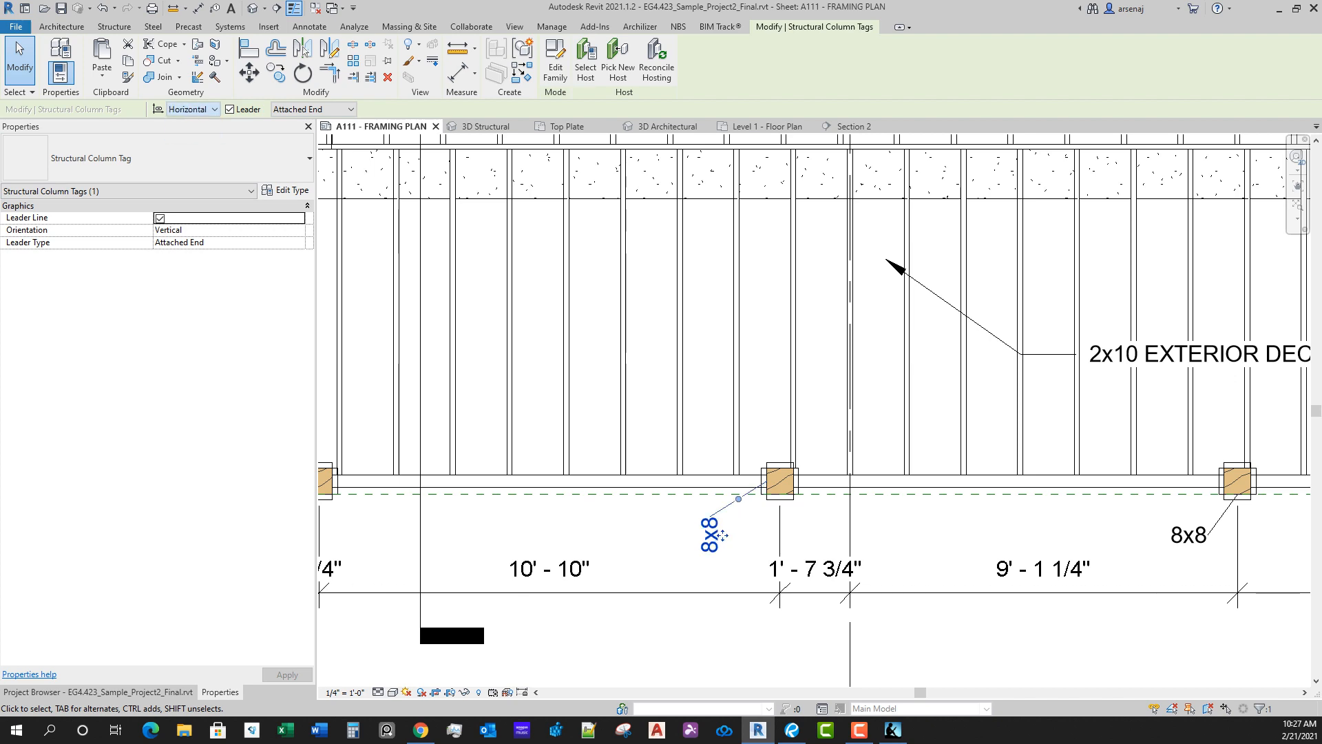
Step: Tag the lower deck's post beside grid 1 with a horizontal column tag, placed below and left of the post
middle_drag(730, 569, 945, 536)
scroll(945, 536, down, 1)
key(Escape)
key(t)
key(g)
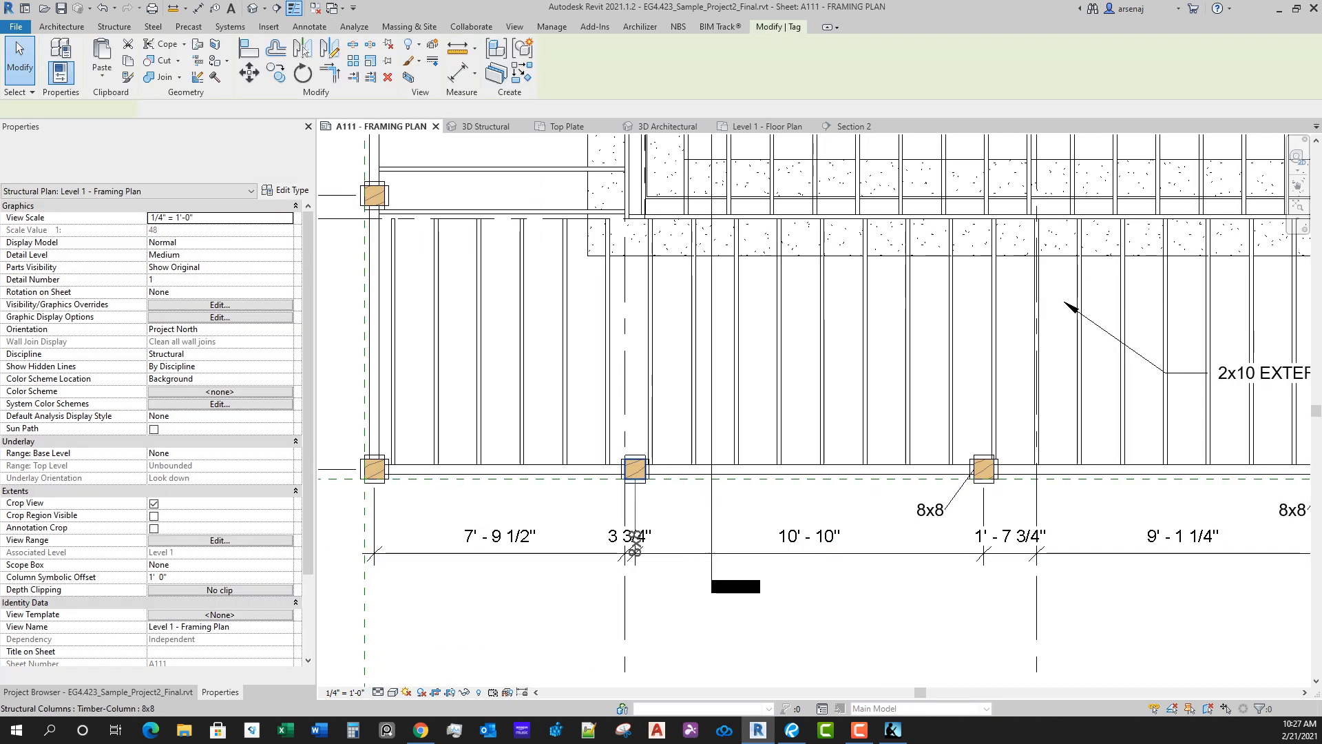
key(space)
click(635, 477)
drag(635, 553, 591, 507)
Step: Tag the deck's lower-left corner post with a horizontal column tag, placed outside the corner clear of the dimensions
key(space)
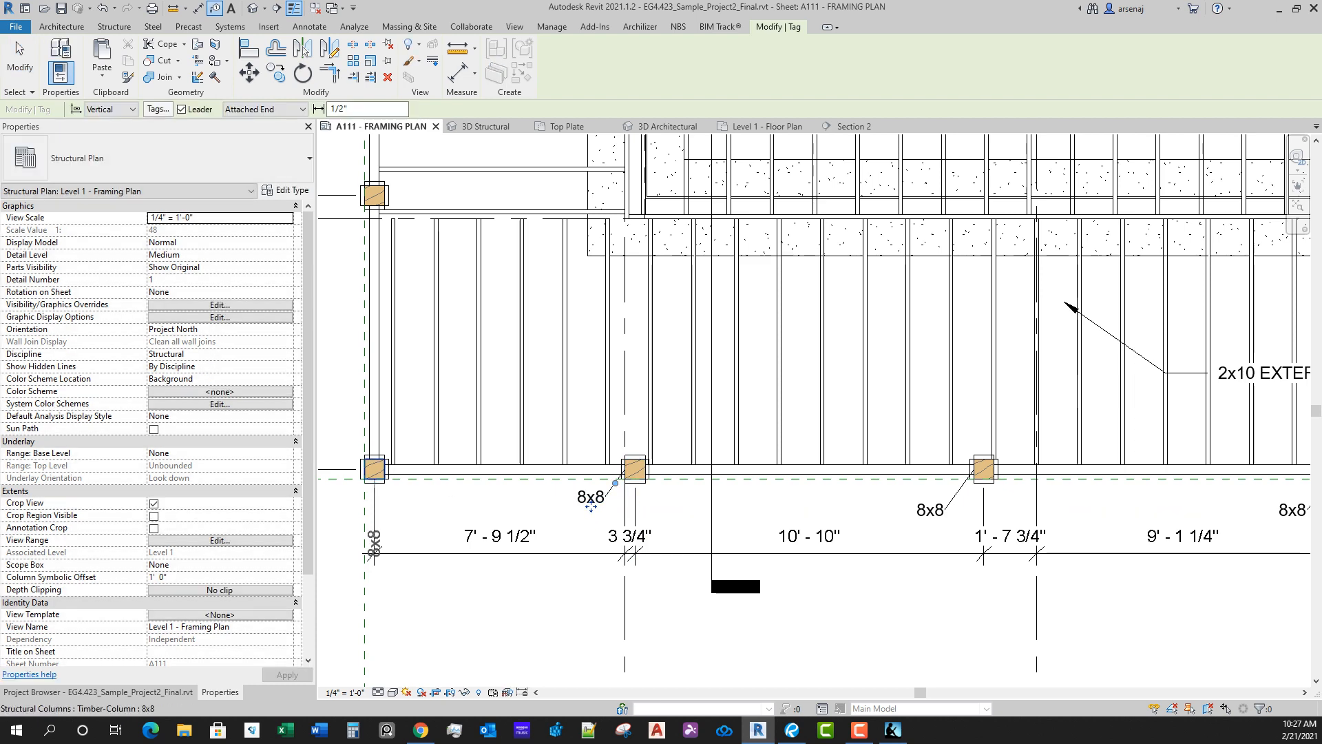
key(space)
middle_drag(373, 553, 560, 589)
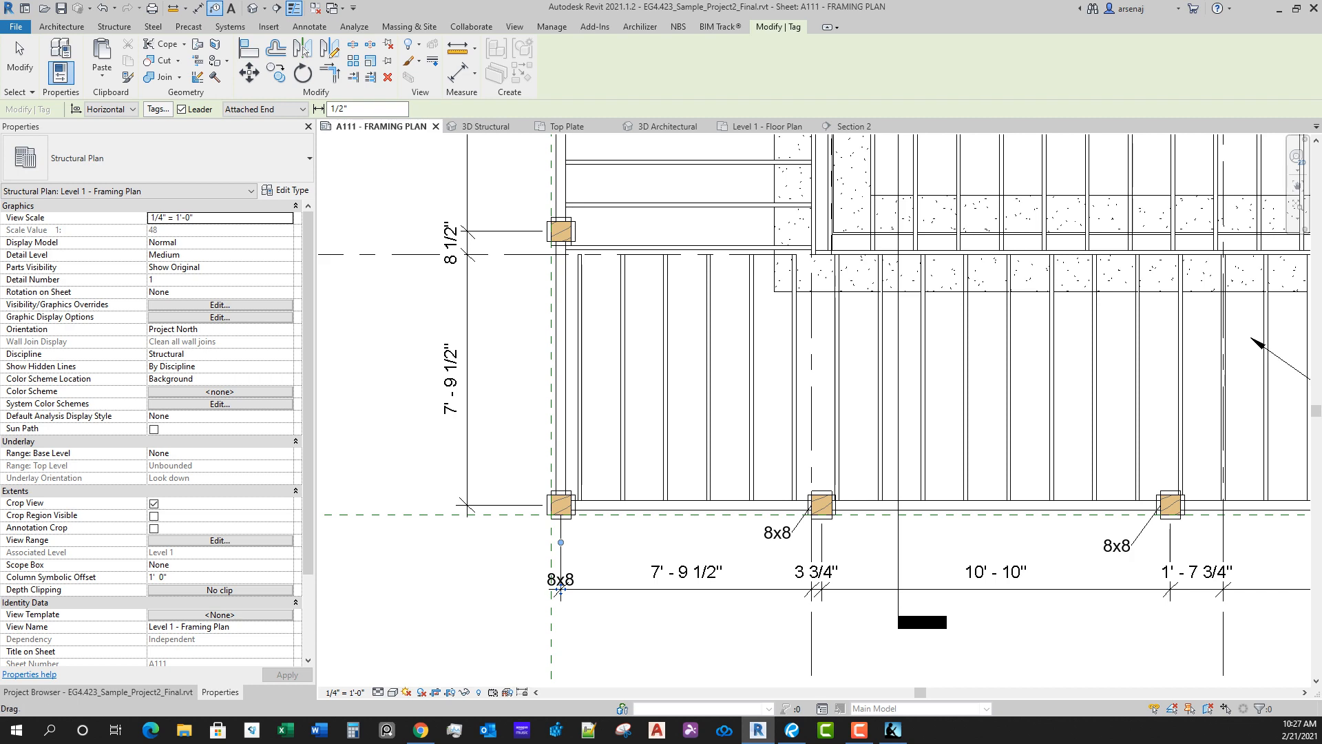
click(501, 559)
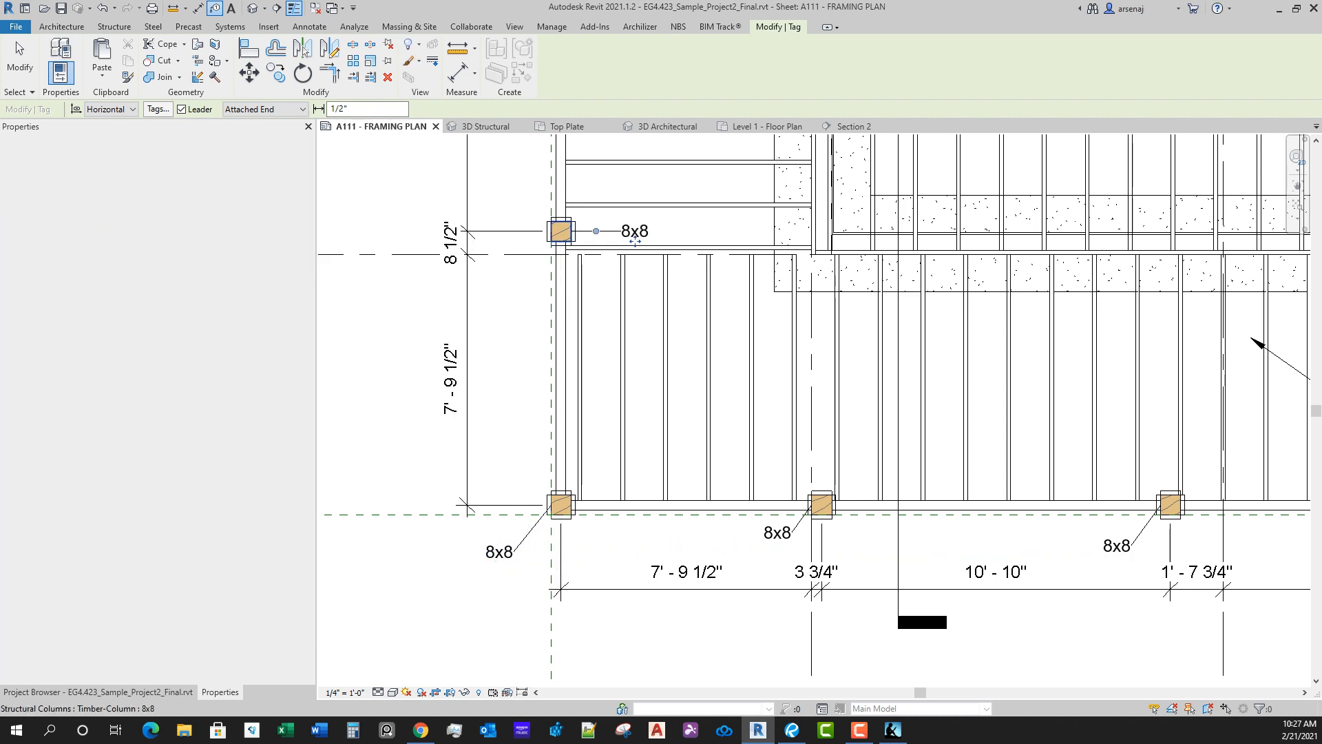
Step: Place the horizontal tag of the left deck's post near grid D above and left of the post
click(634, 240)
drag(520, 186, 520, 187)
middle_drag(521, 188, 605, 527)
Step: Tag the next post up the left deck's outer edge, placing the tag above and left of it and turning it horizontal
click(646, 200)
drag(656, 275, 590, 163)
middle_drag(591, 163, 606, 278)
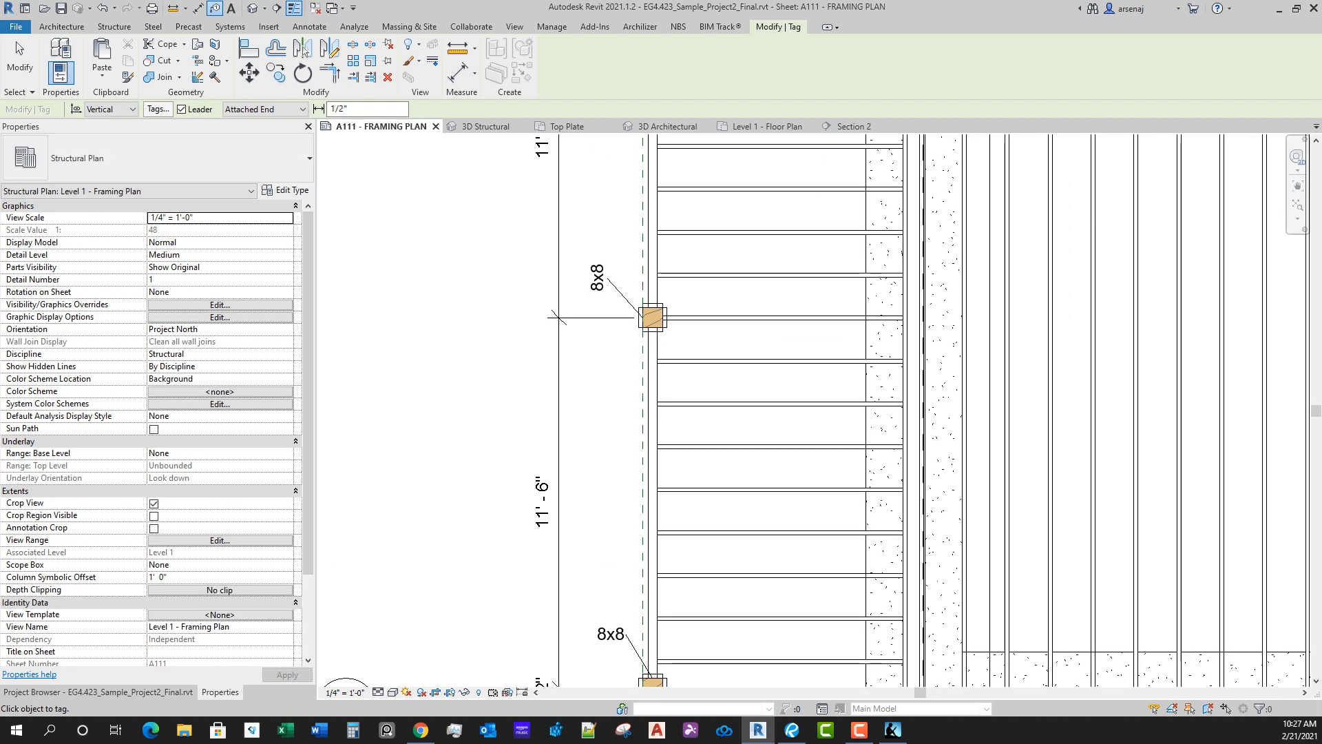
key(Escape)
key(Escape)
click(598, 279)
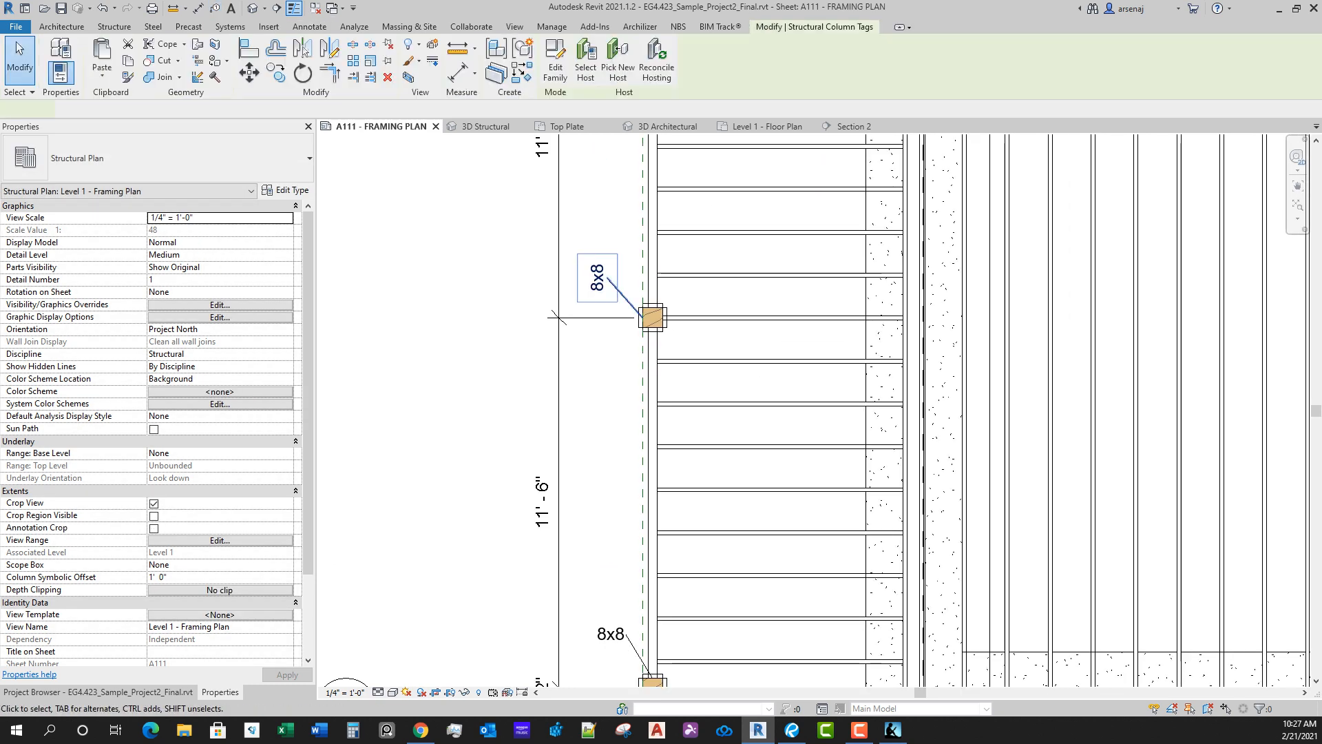
key(space)
scroll(599, 278, down, 2)
middle_drag(599, 278, 659, 520)
scroll(659, 520, up, 1)
Step: Tag the following post up the left deck's outer edge with a horizontal column tag above and left of it
key(t)
key(g)
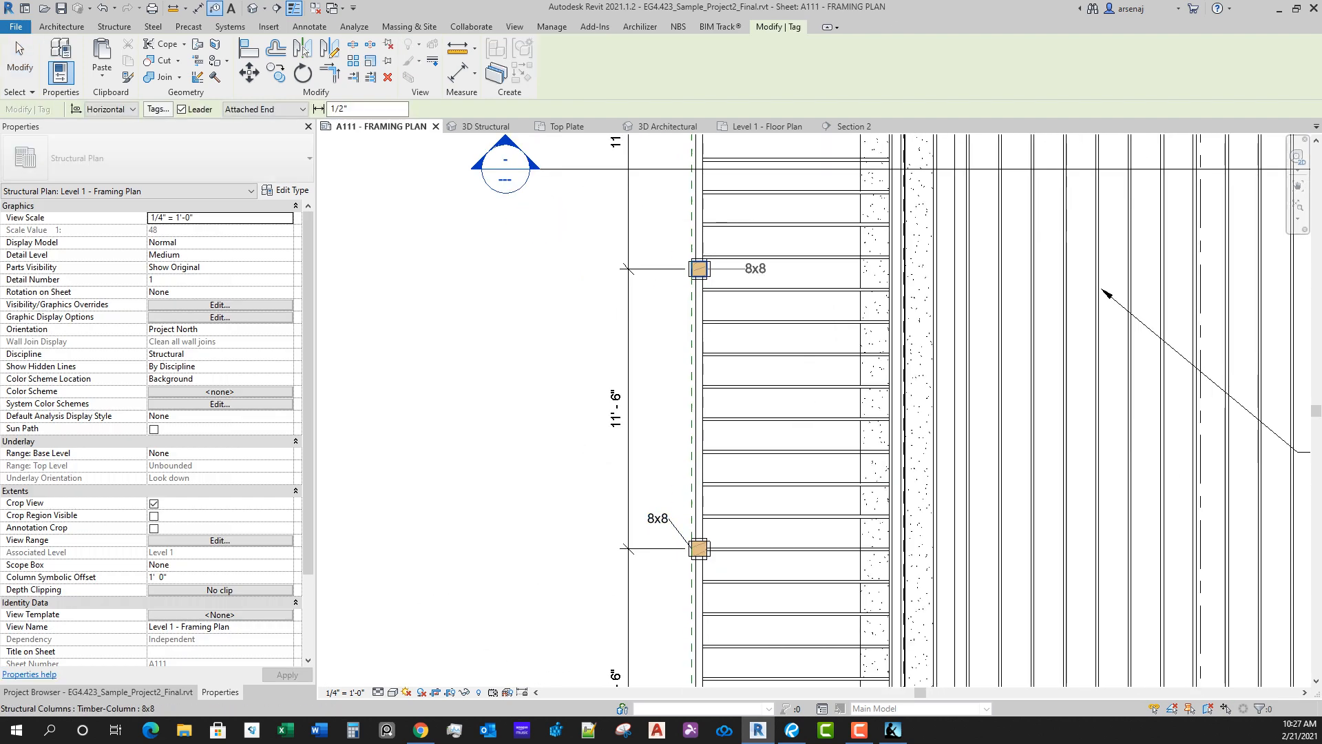
click(700, 269)
drag(674, 232, 657, 243)
middle_drag(657, 244, 699, 594)
Step: Tag the left deck's upper corner post below grid A with a horizontal tag above and left of it
scroll(743, 355, up, 1)
click(741, 337)
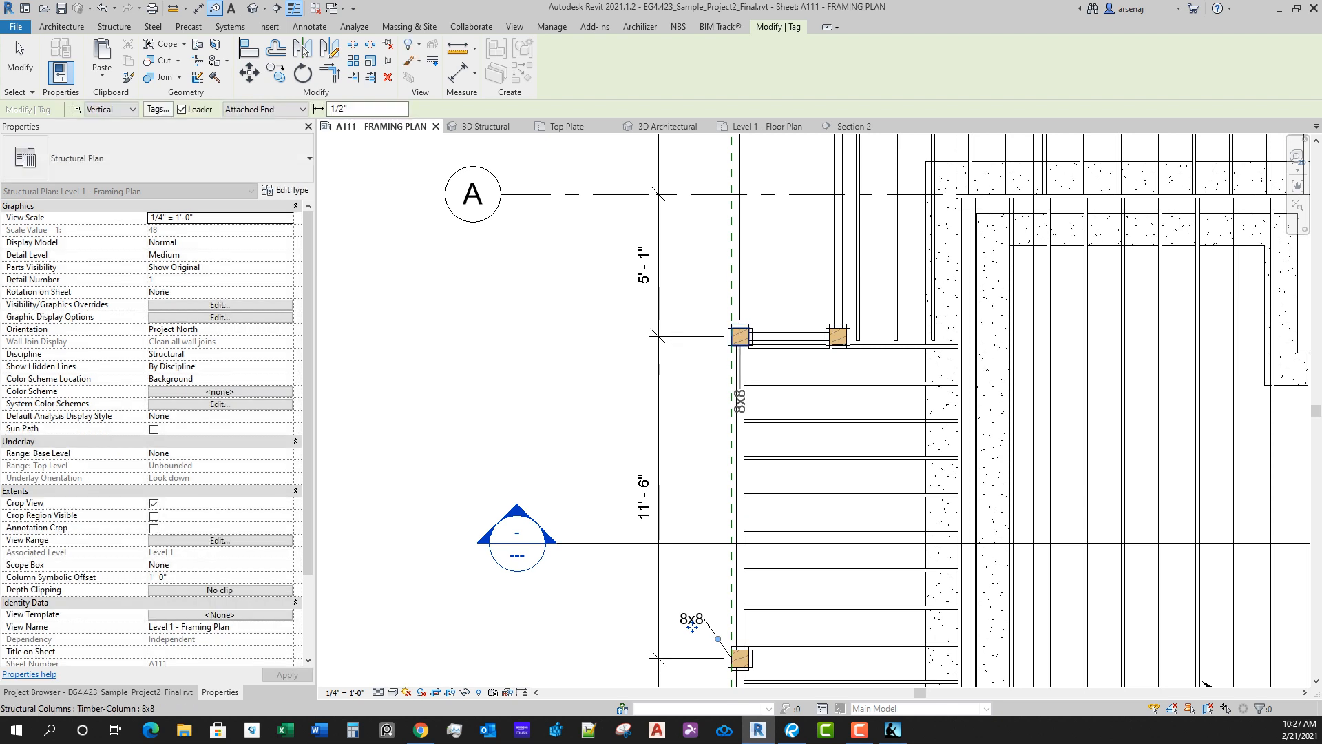
click(740, 337)
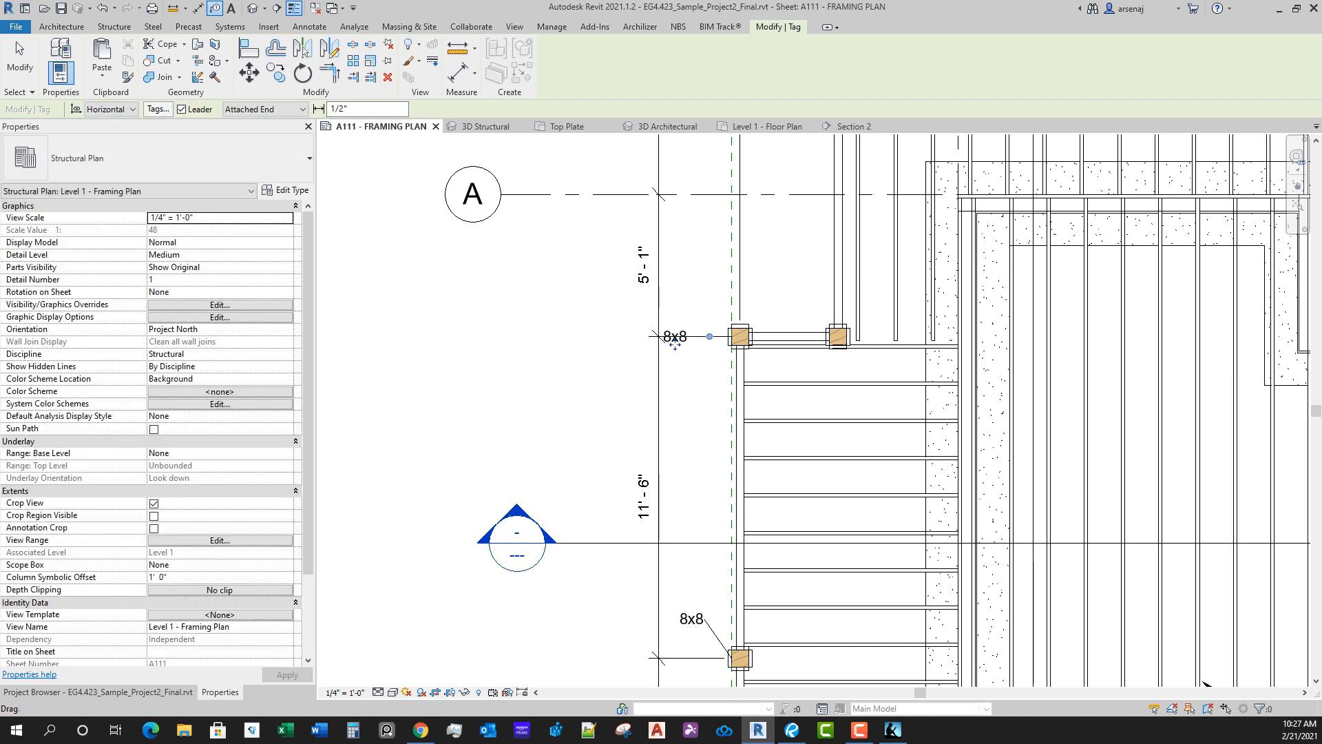
drag(702, 313, 700, 312)
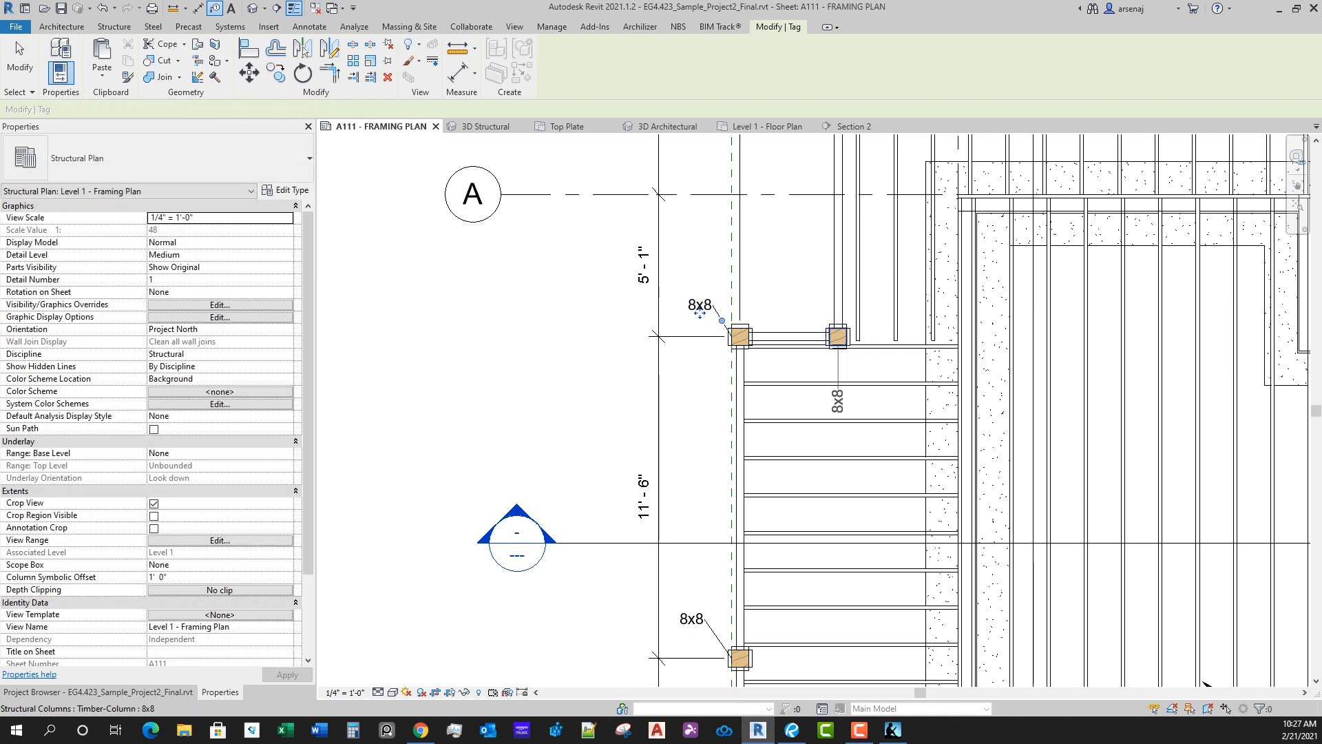
Step: Tag the neighbouring inner corner post below grid A, placing its tag above and left of the post and turning it horizontal
click(838, 337)
drag(846, 401, 792, 303)
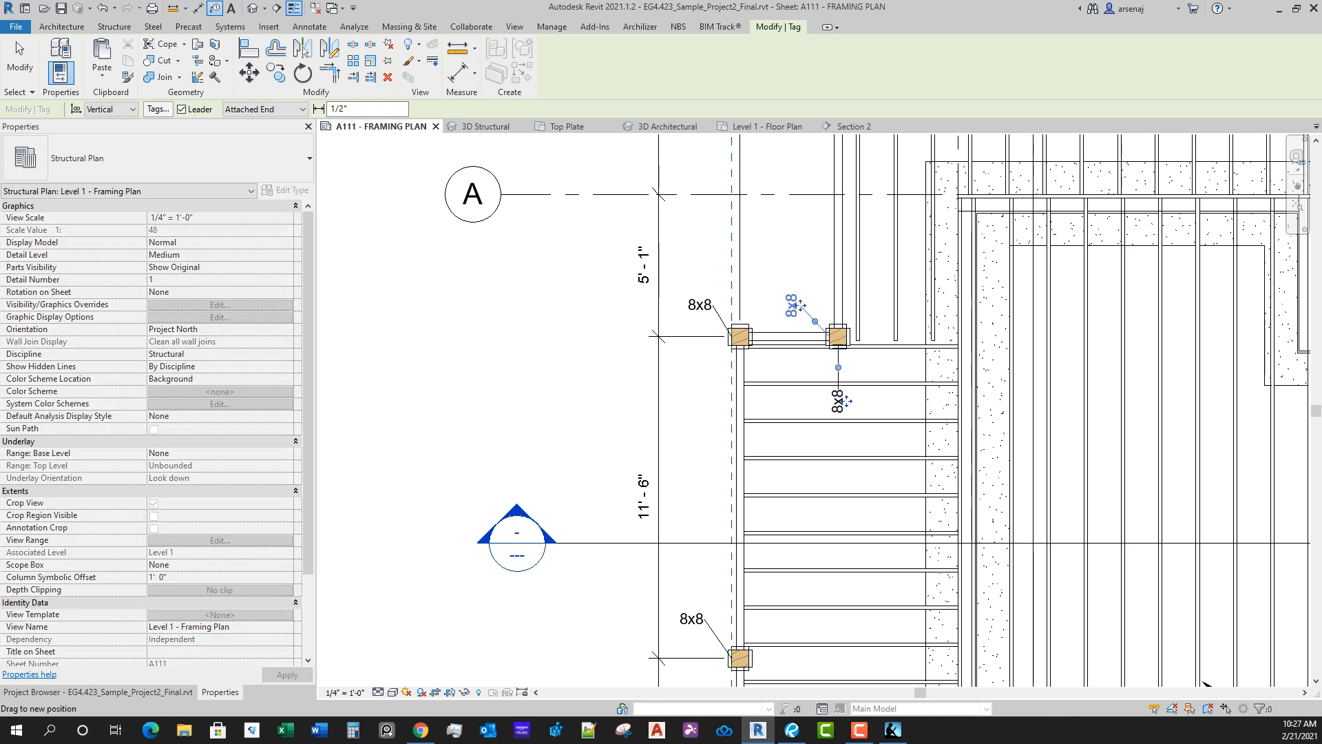
key(Escape)
click(792, 303)
key(space)
middle_drag(793, 303, 781, 458)
Step: Tag the upper deck's upper-left corner post with a horizontal tag placed between the post and the dimension line, keeping the dimensions in place
key(t)
key(g)
middle_drag(826, 159, 818, 383)
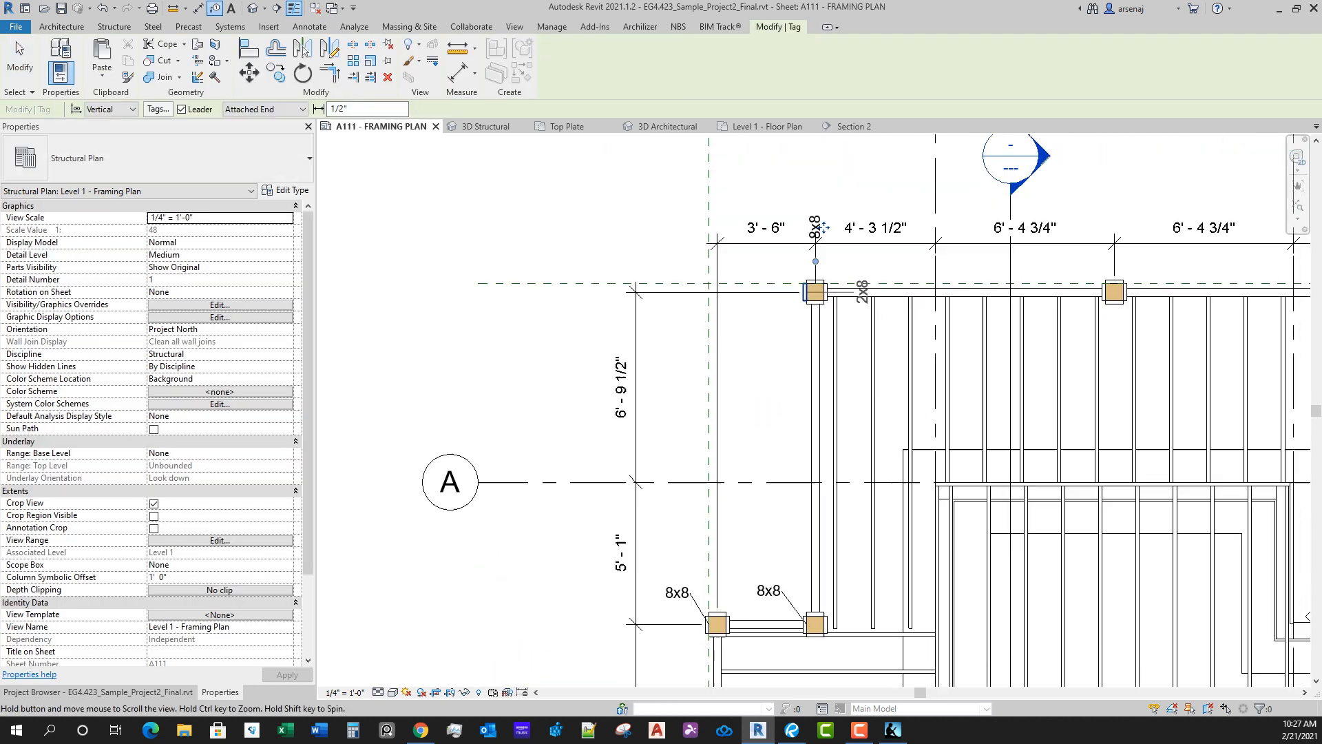
key(Escape)
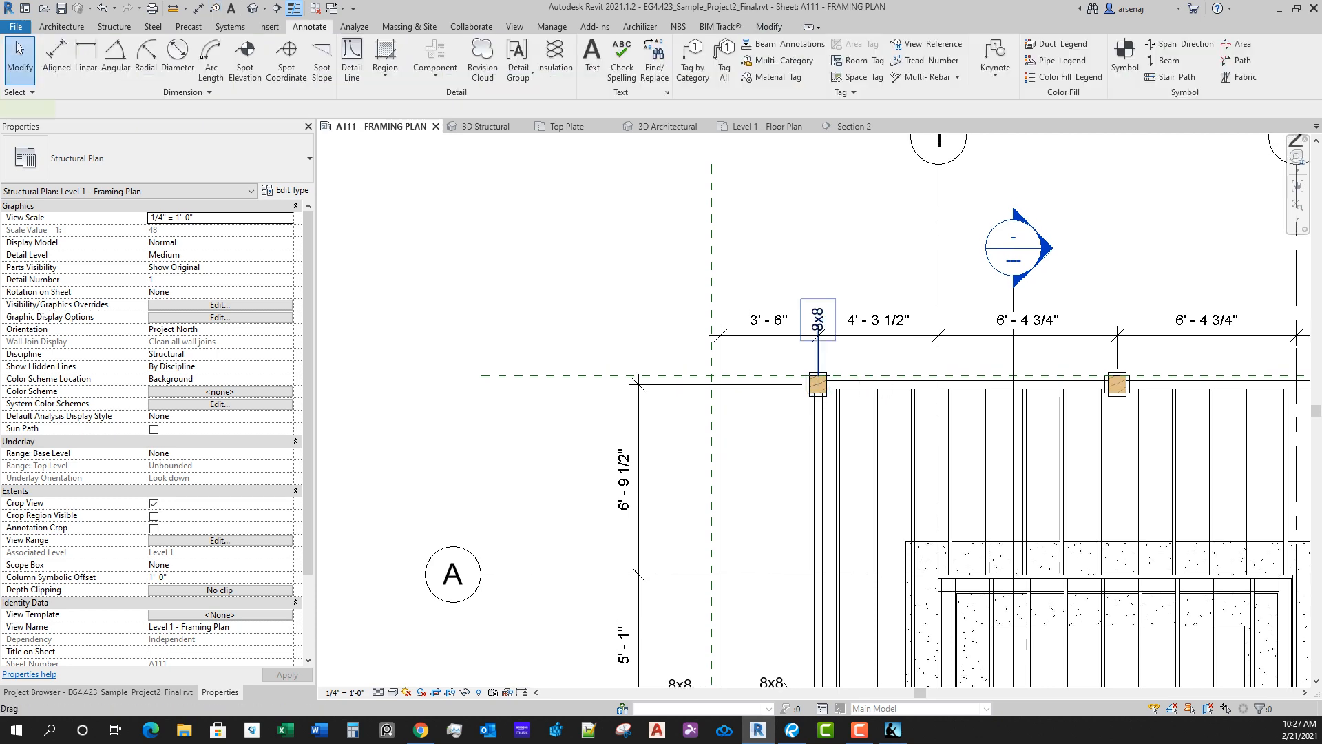
click(819, 326)
key(space)
drag(818, 334, 819, 364)
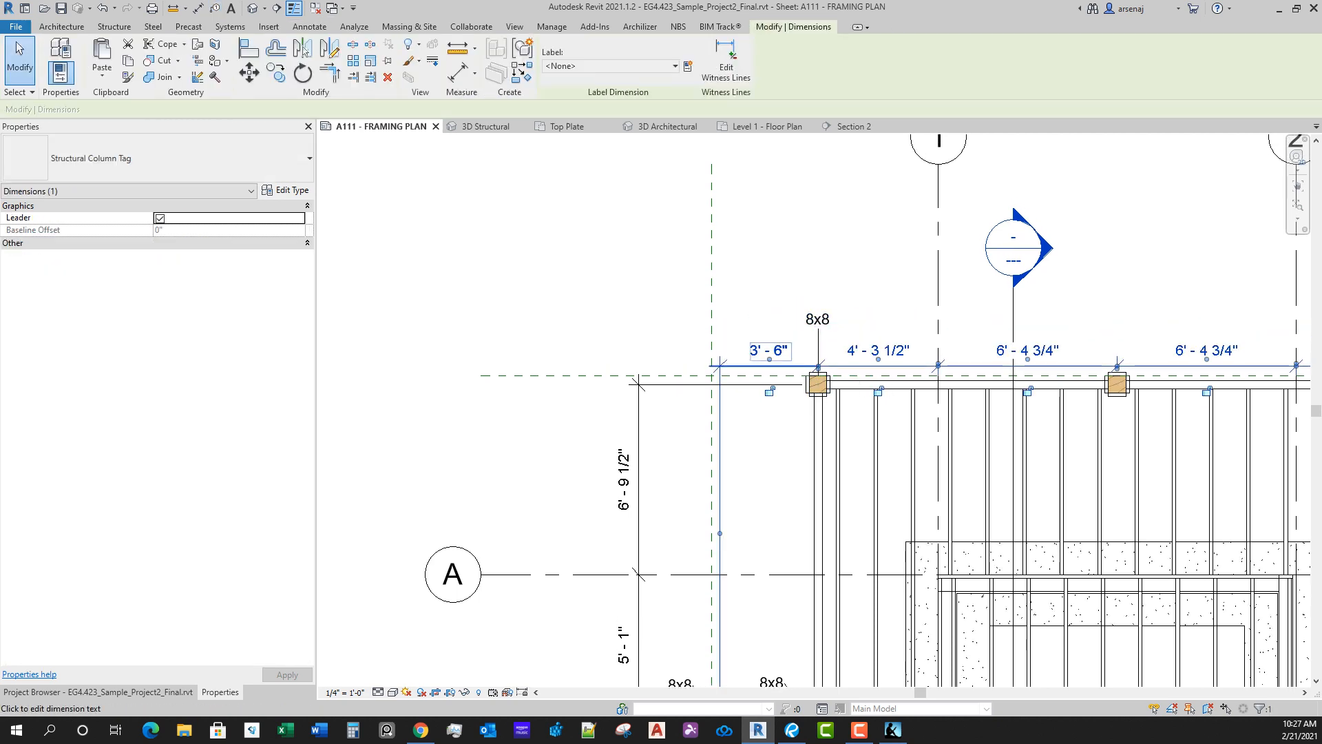
key(ctrl+z)
click(817, 318)
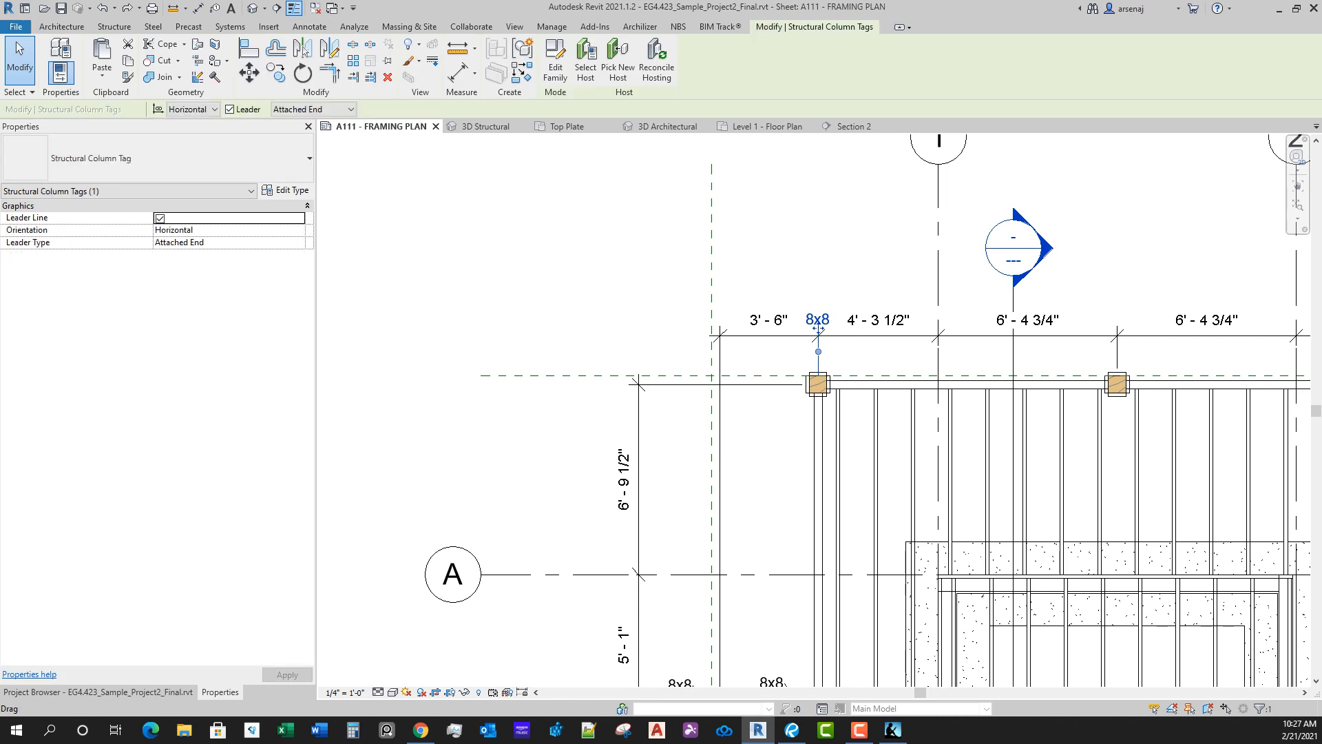
drag(818, 318, 783, 358)
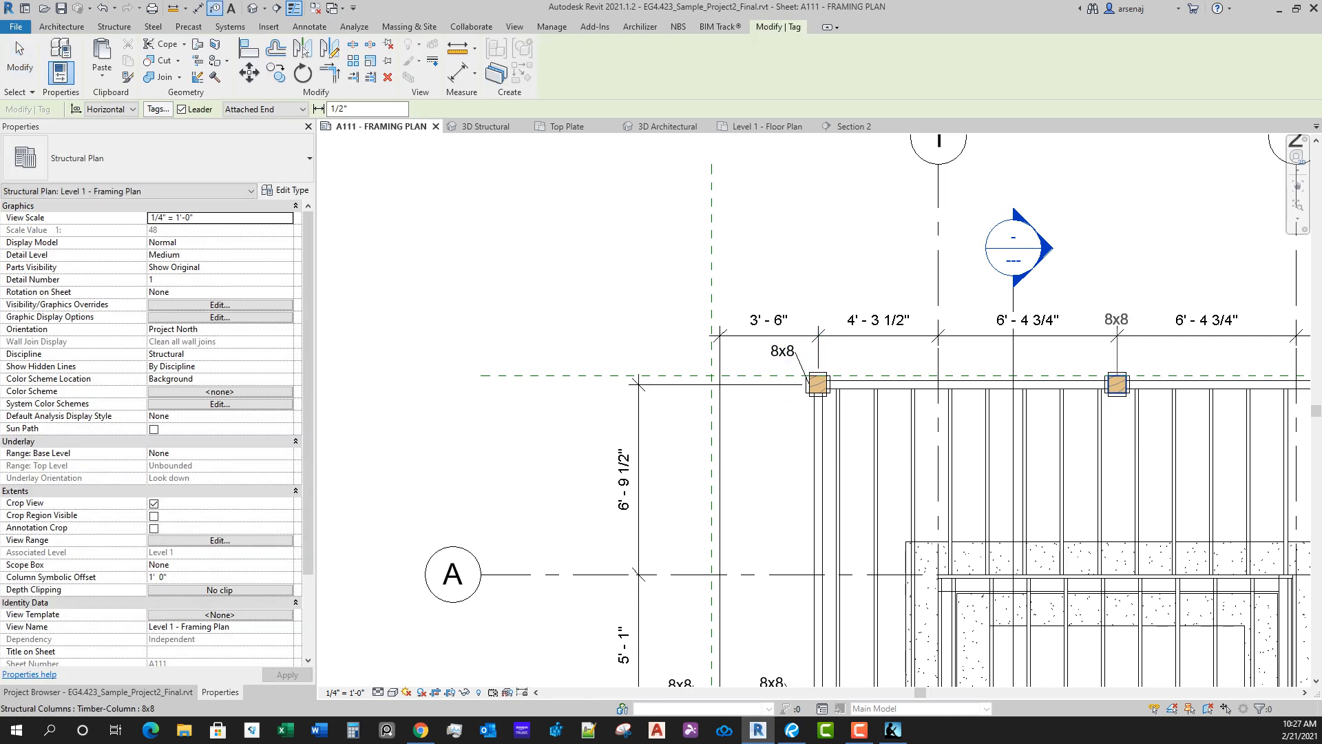
Step: Tag the upper-edge posts on either side of grid 2 with horizontal column tags above and left of each post
click(1114, 386)
drag(1099, 342, 1083, 360)
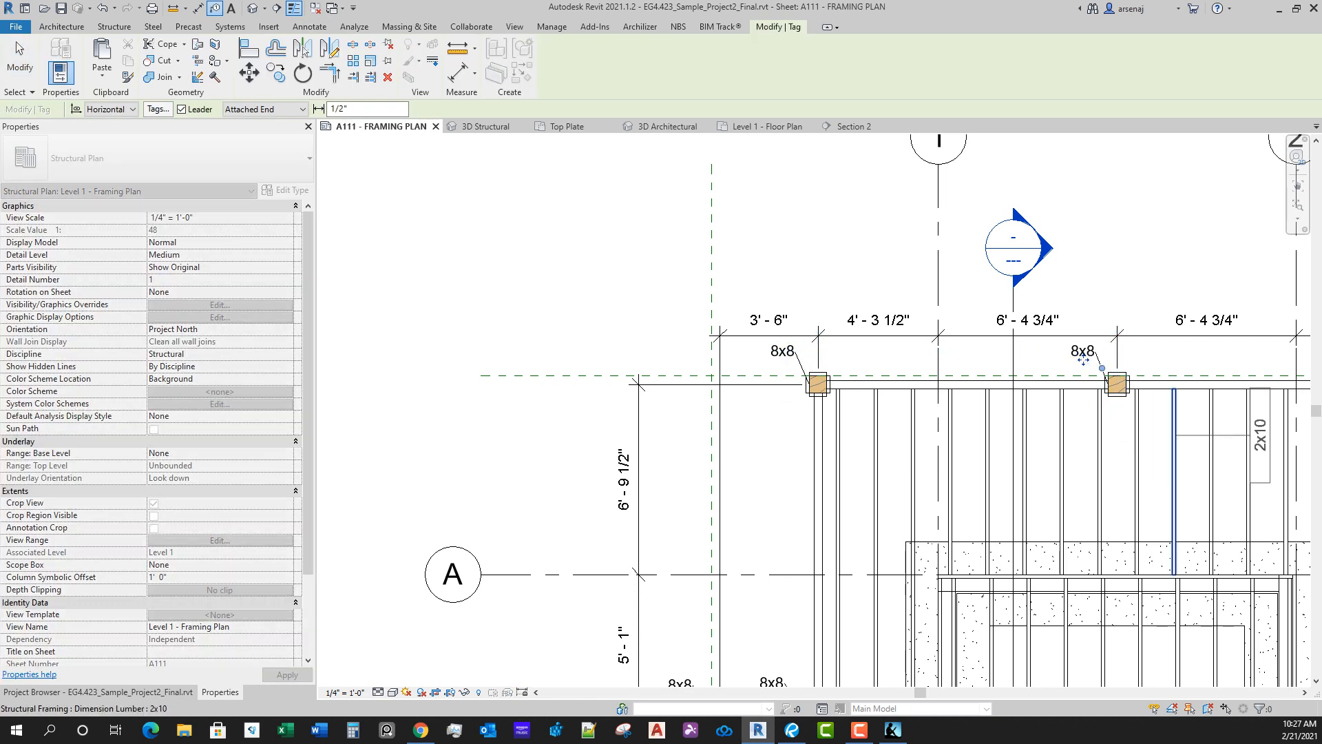
middle_drag(1176, 442, 744, 482)
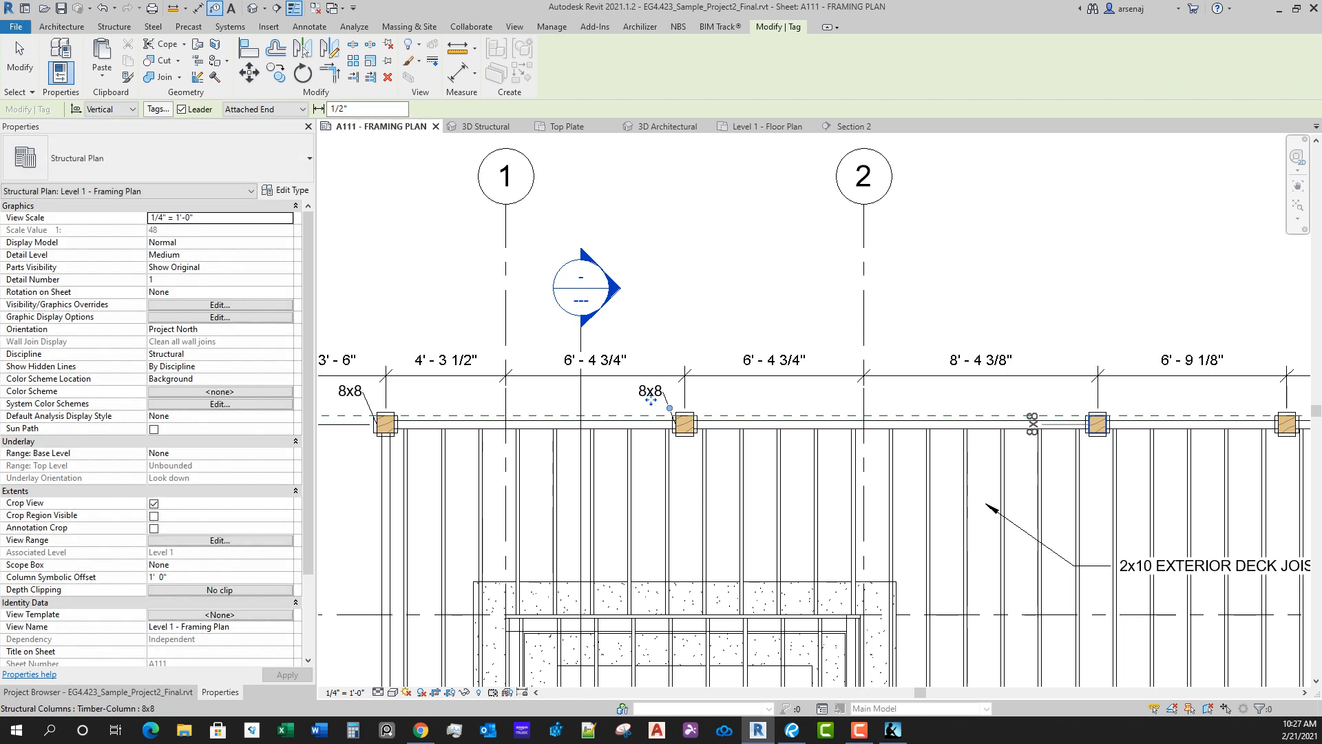
click(1091, 424)
drag(1060, 418, 1052, 406)
middle_drag(1052, 400, 693, 394)
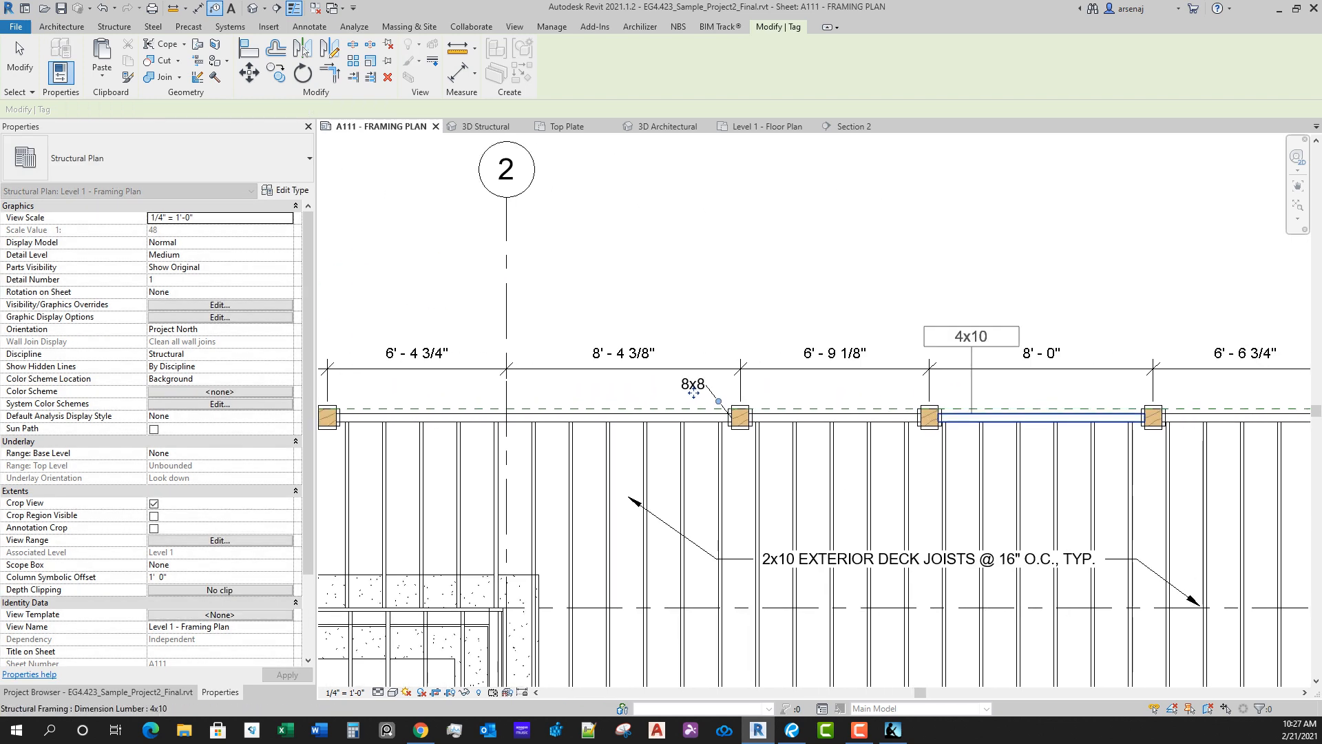
Step: Tag the next two posts along the upper deck's outer edge with horizontal column tags above and left of each post
click(927, 421)
drag(865, 425, 890, 393)
key(space)
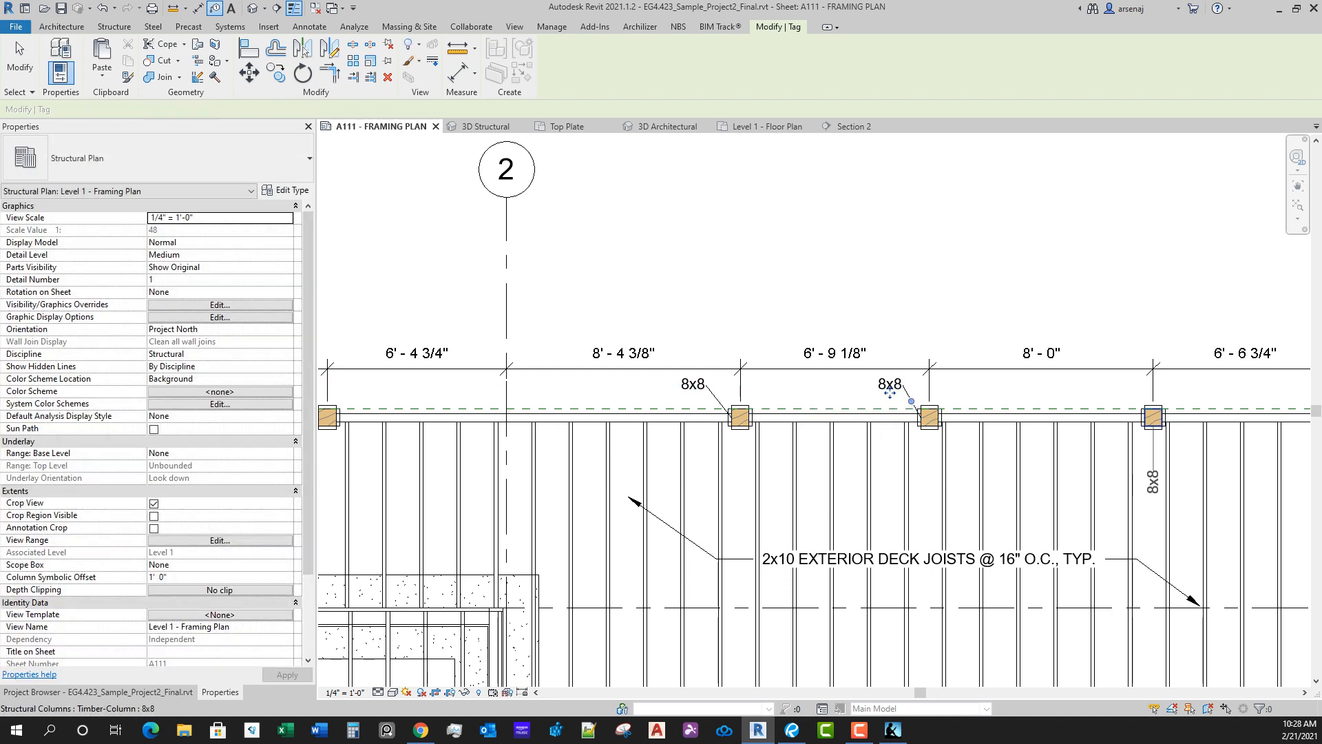
click(1153, 491)
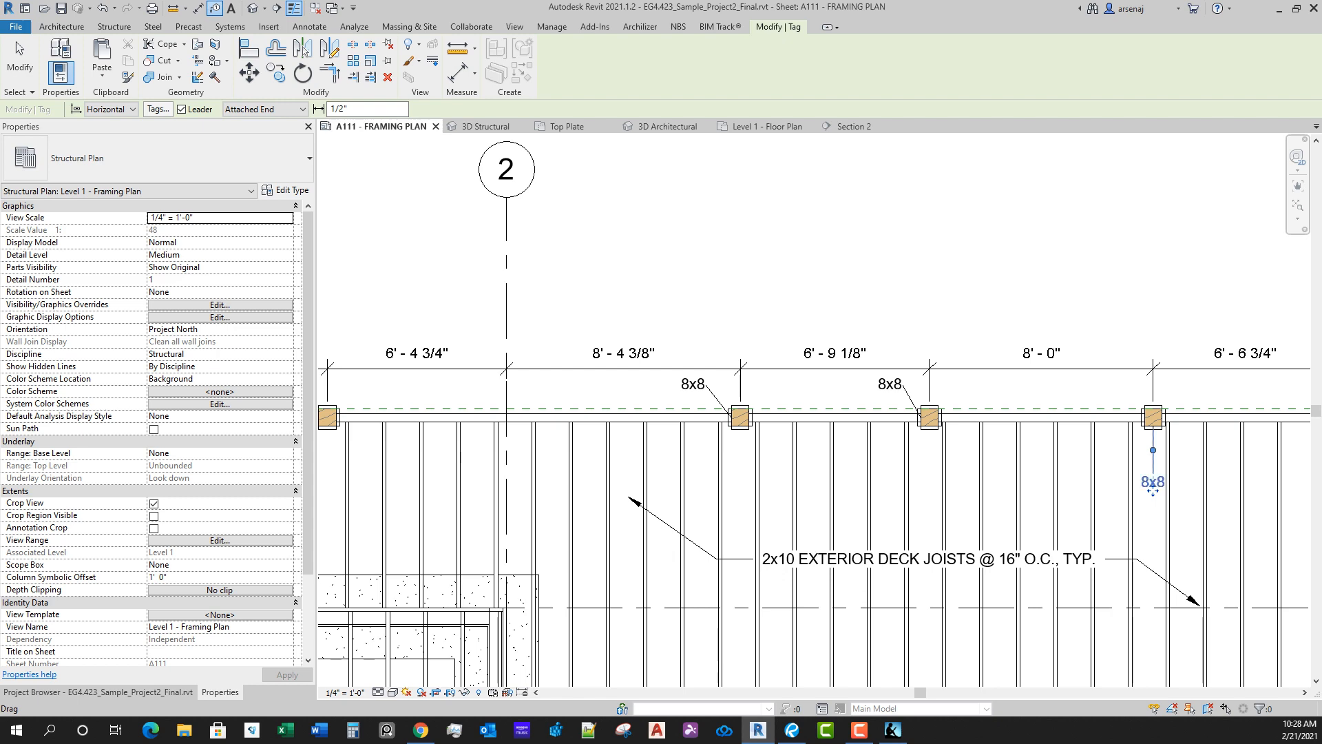
drag(1154, 491, 1115, 398)
scroll(1129, 422, down, 2)
middle_drag(1130, 422, 790, 448)
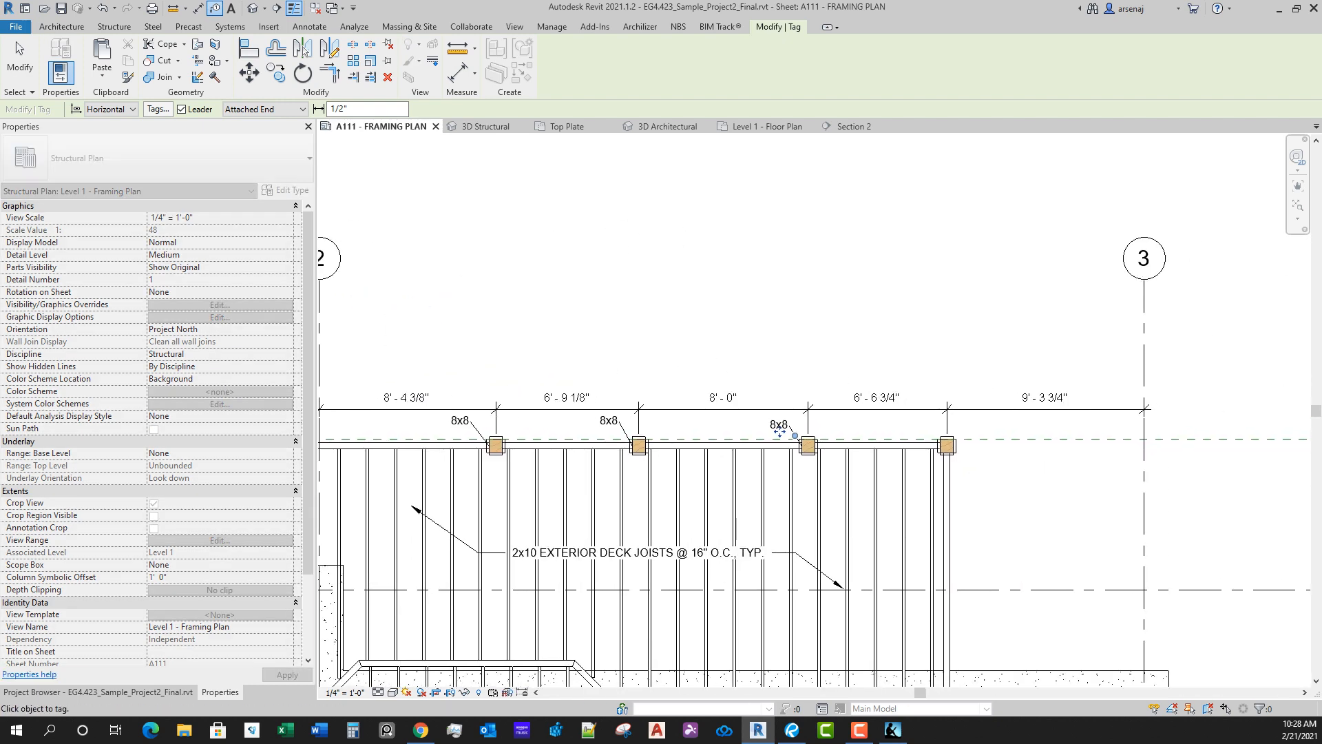
Step: Tag the upper deck's end post nearest grid 3 with a horizontal column tag placed above and right of the post
scroll(929, 452, up, 2)
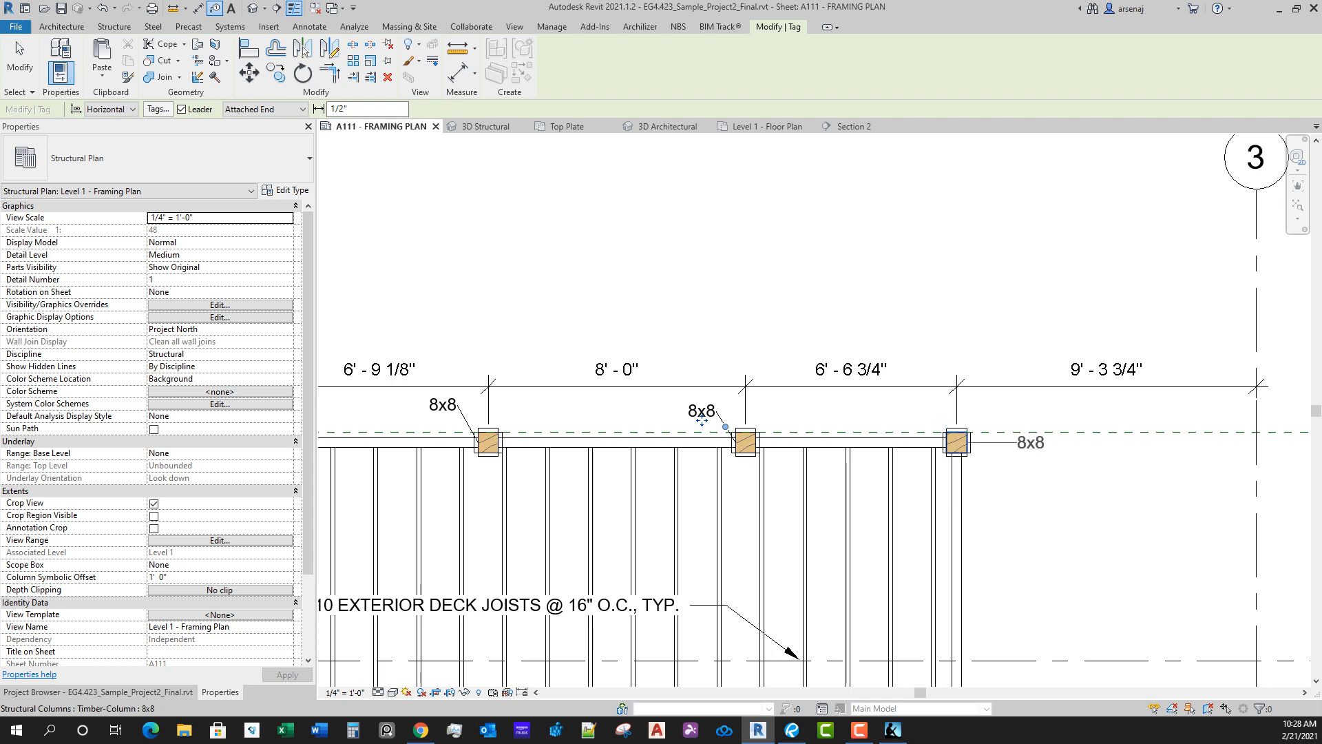
key(Escape)
key(Escape)
key(t)
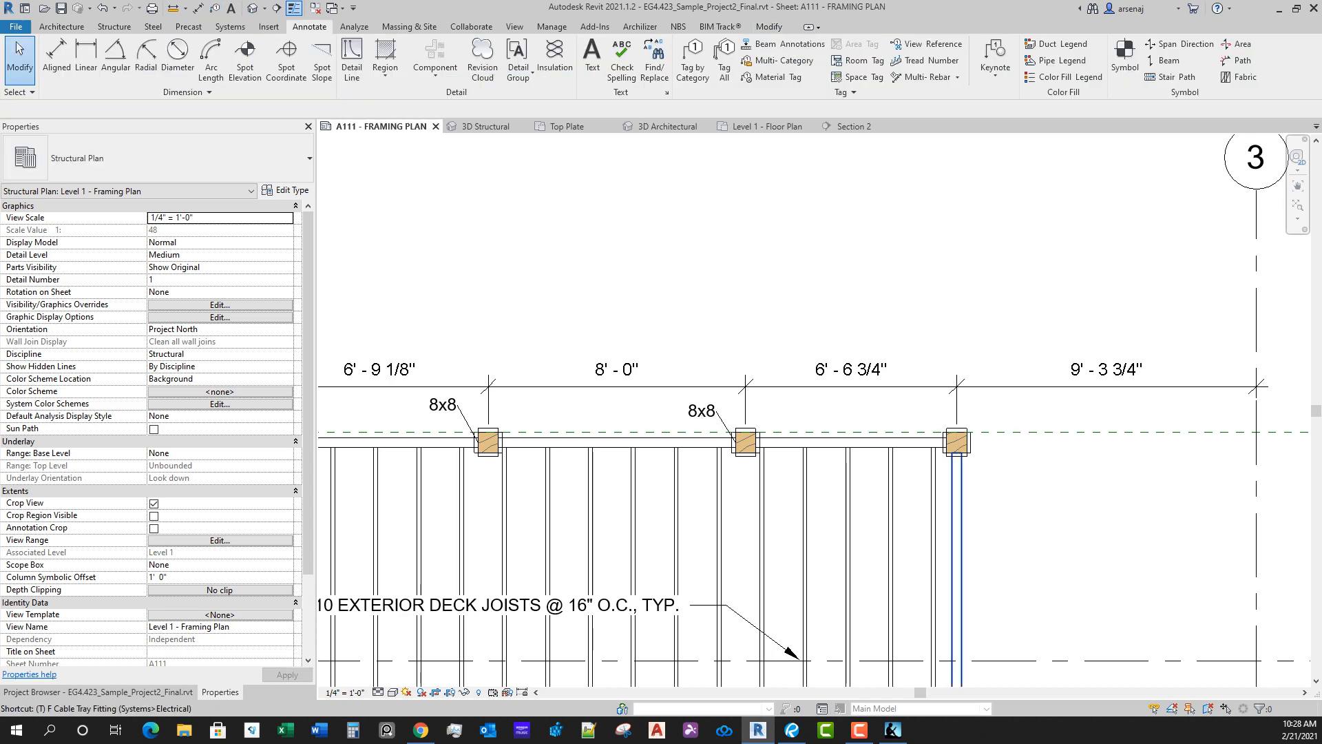
key(g)
key(Escape)
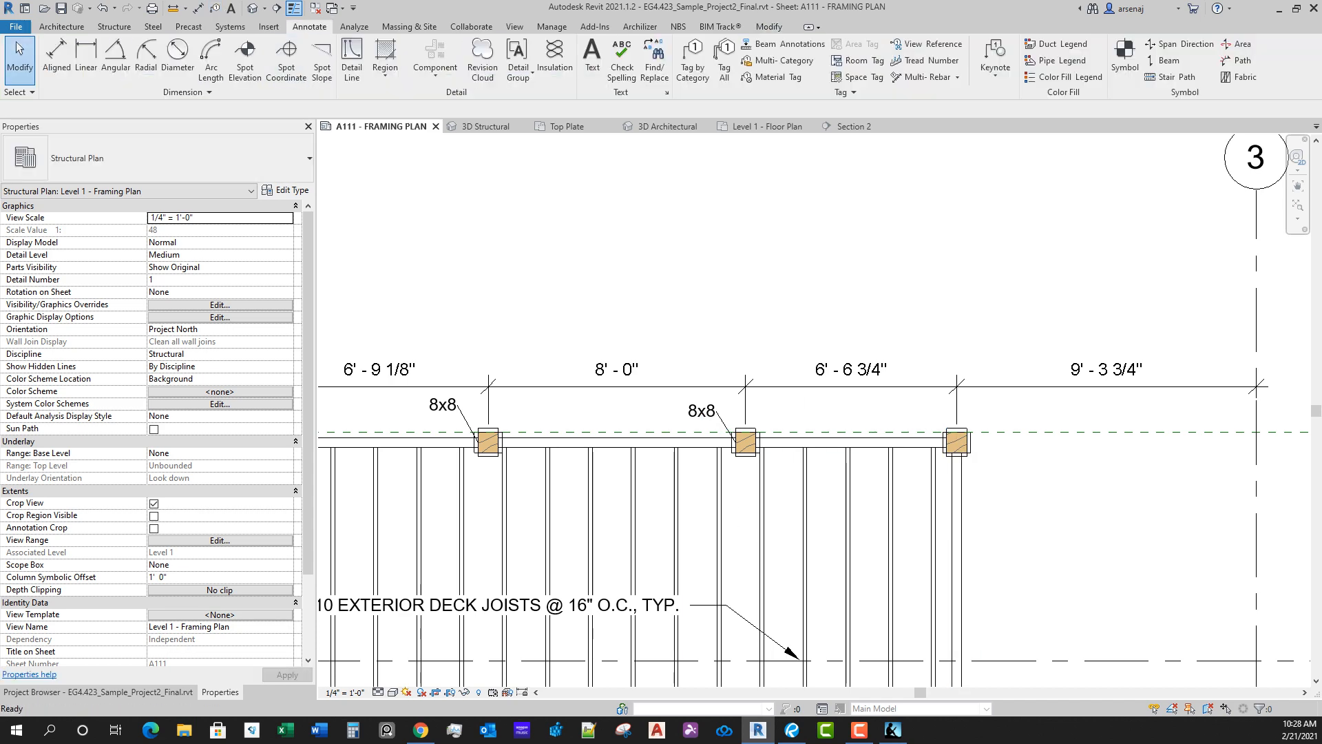
click(692, 60)
scroll(982, 444, up, 1)
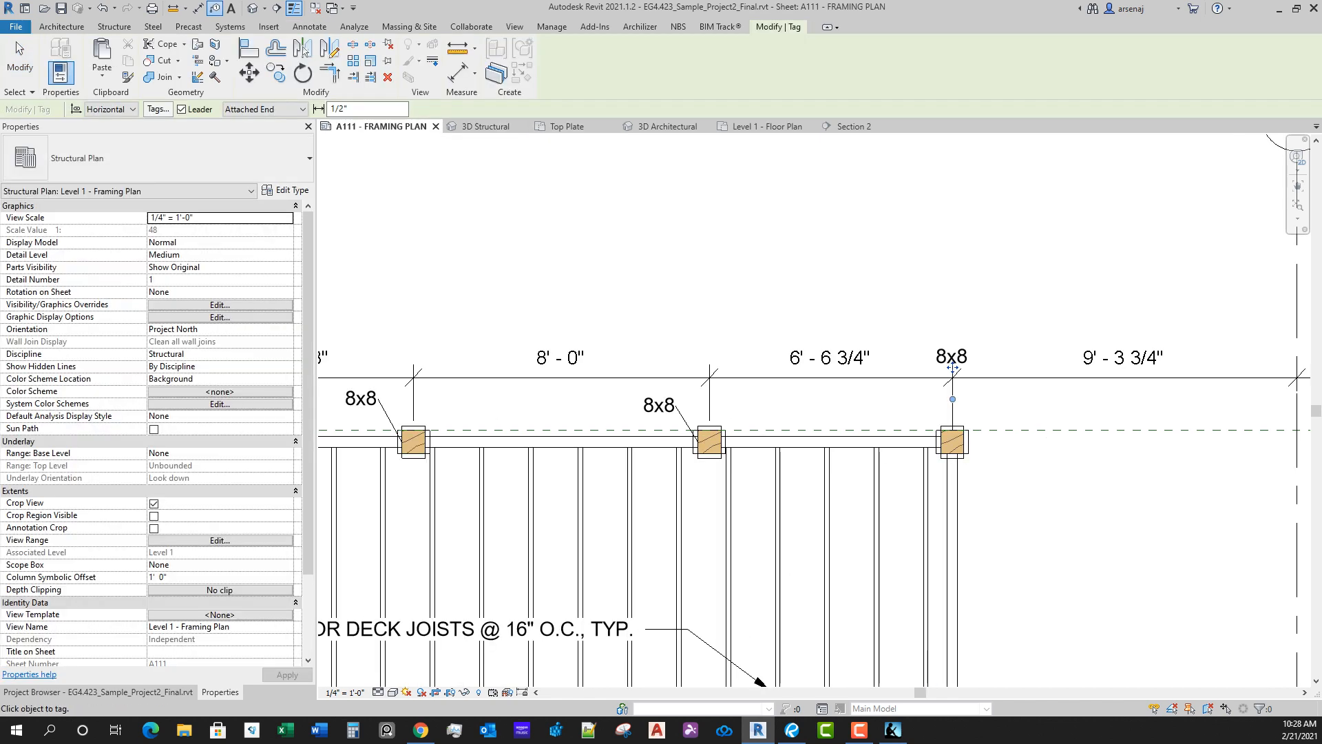
click(1005, 414)
scroll(1009, 421, down, 6)
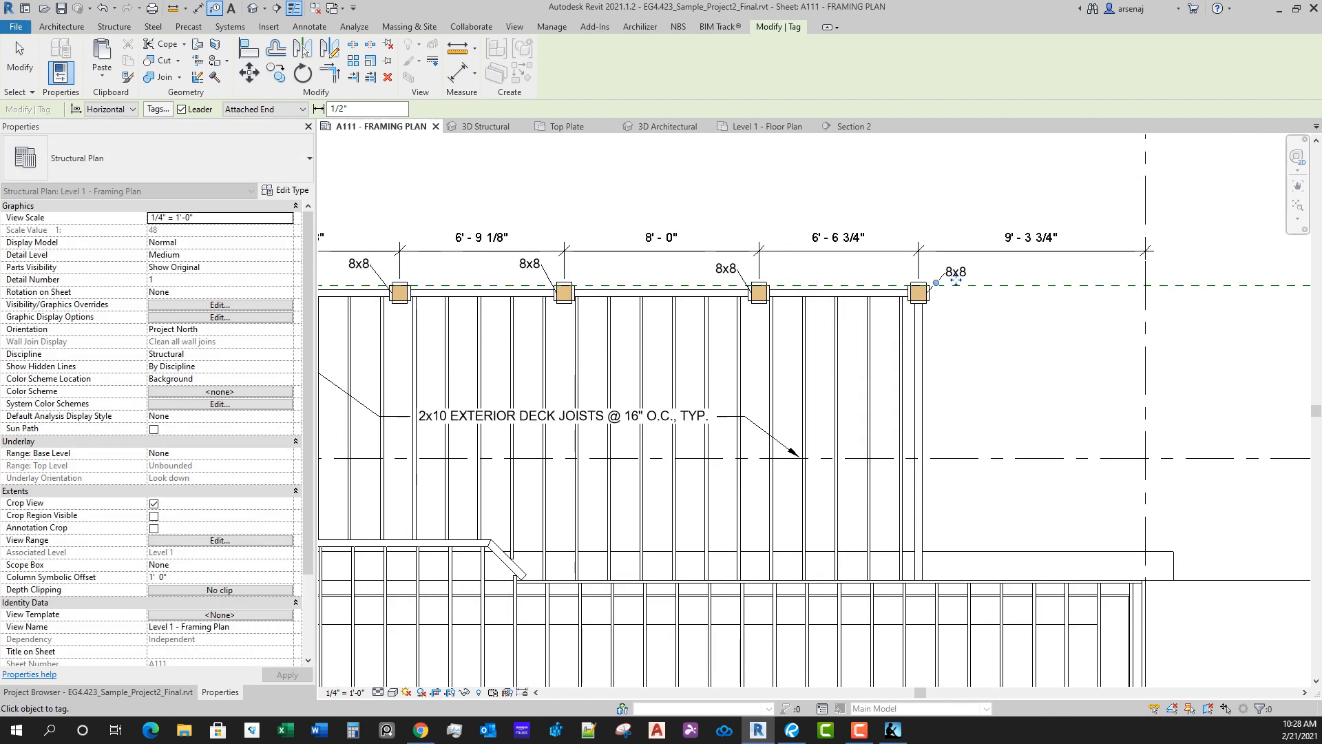
middle_drag(824, 536, 870, 425)
key(Escape)
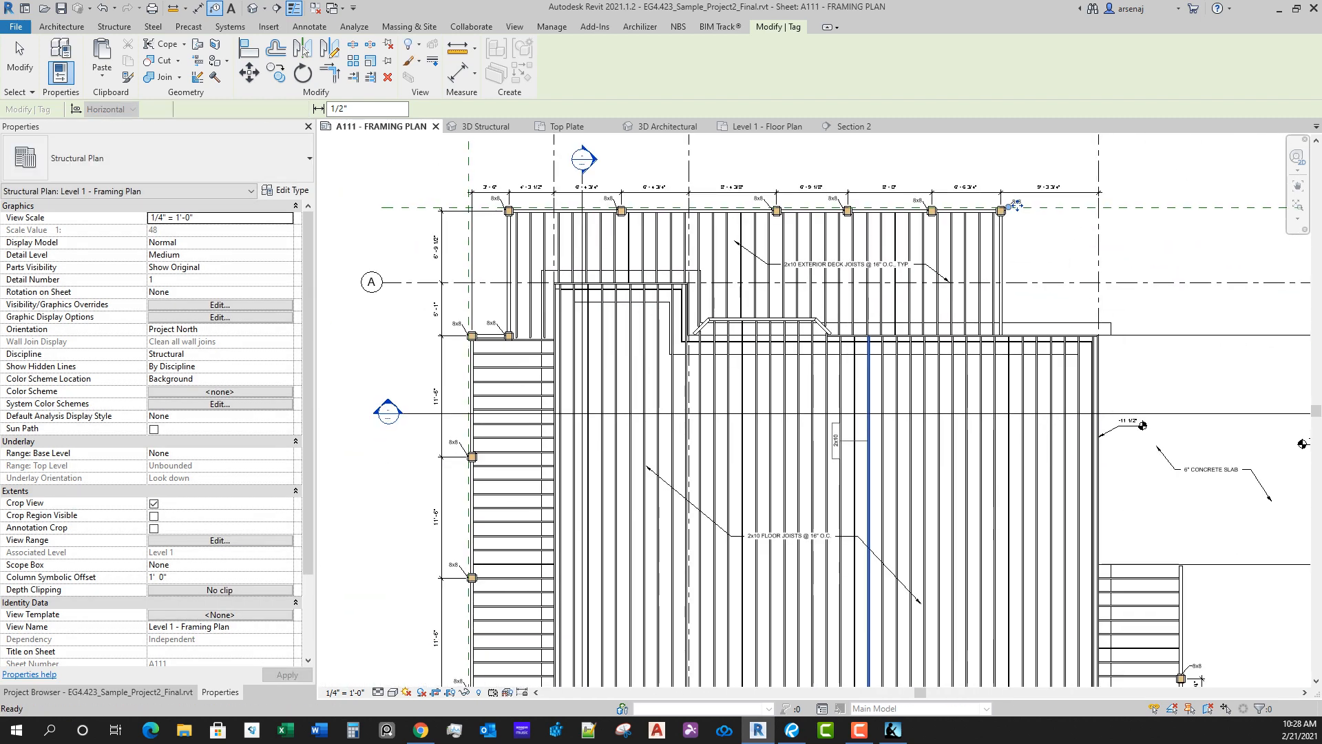
Step: Turn off the tag leader and tag the outer beams around the right deck's lower corner as 4x10
middle_drag(645, 475, 716, 336)
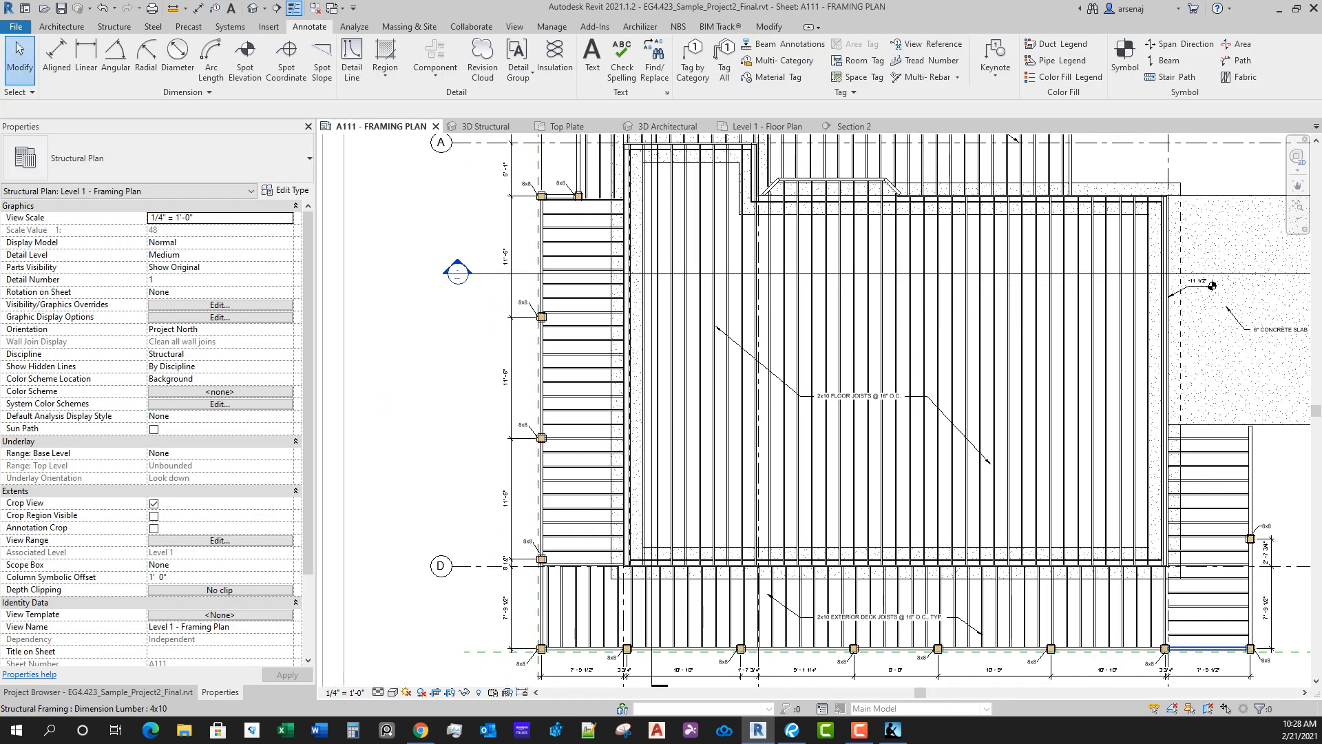
middle_drag(1210, 646, 1114, 570)
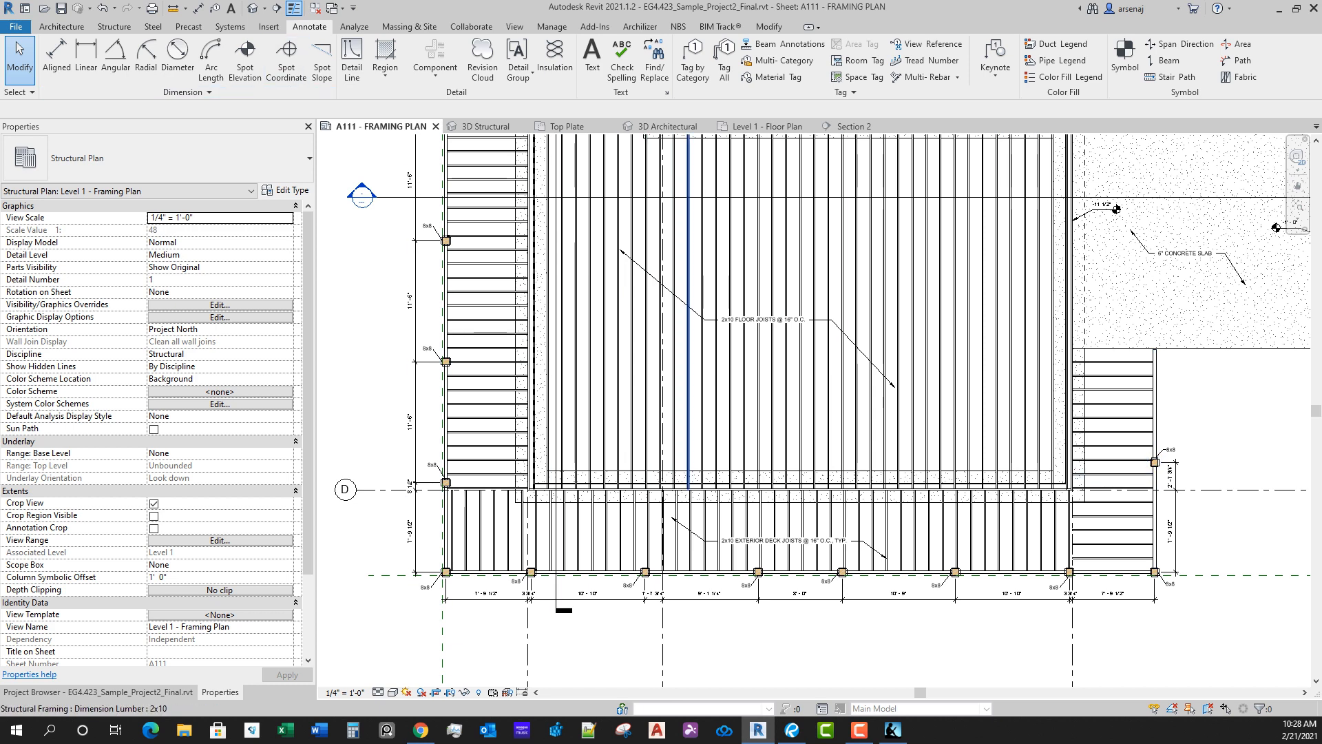
click(693, 67)
scroll(1201, 416, up, 1)
scroll(1200, 416, up, 4)
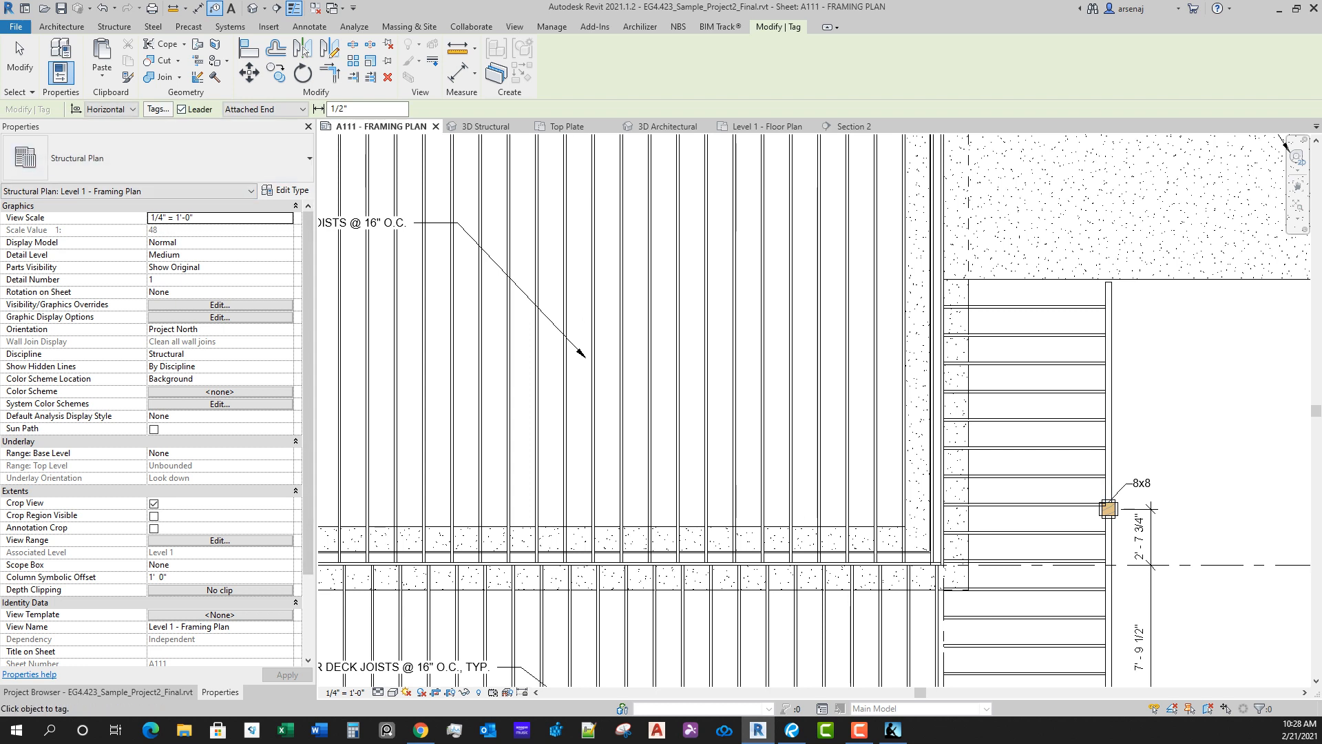
click(182, 108)
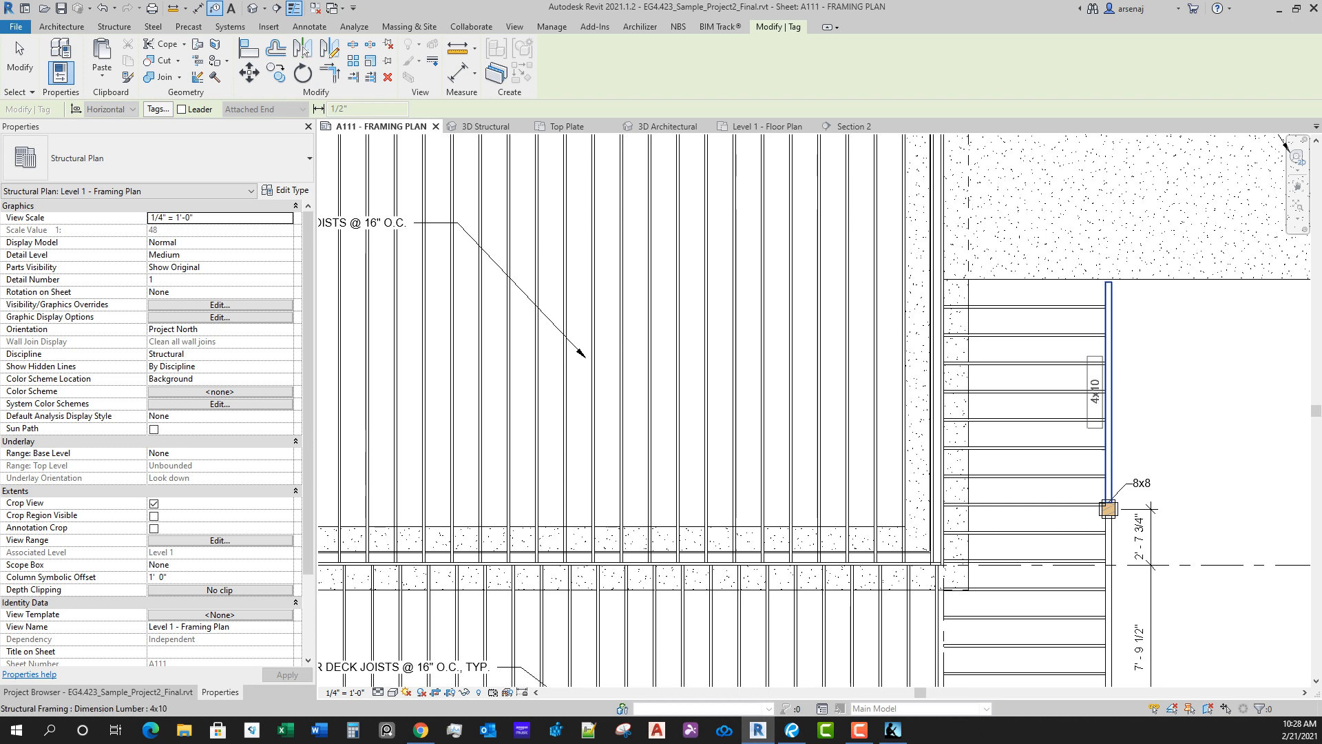
click(1103, 392)
middle_drag(1103, 392, 1070, 222)
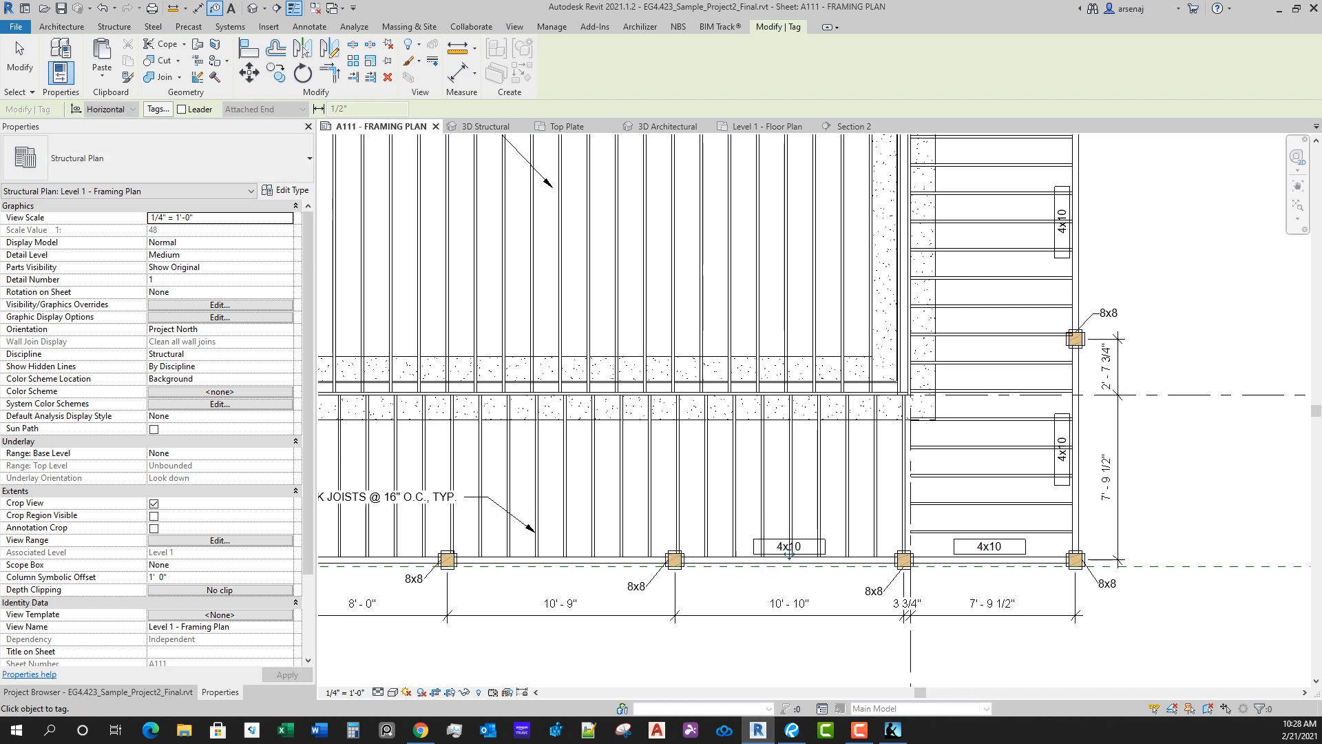
Step: Tag the remaining beams along the lower deck's outer edge with leaderless 4x10 tags, working towards the lower-left corner
middle_drag(789, 554, 947, 538)
click(946, 538)
click(718, 538)
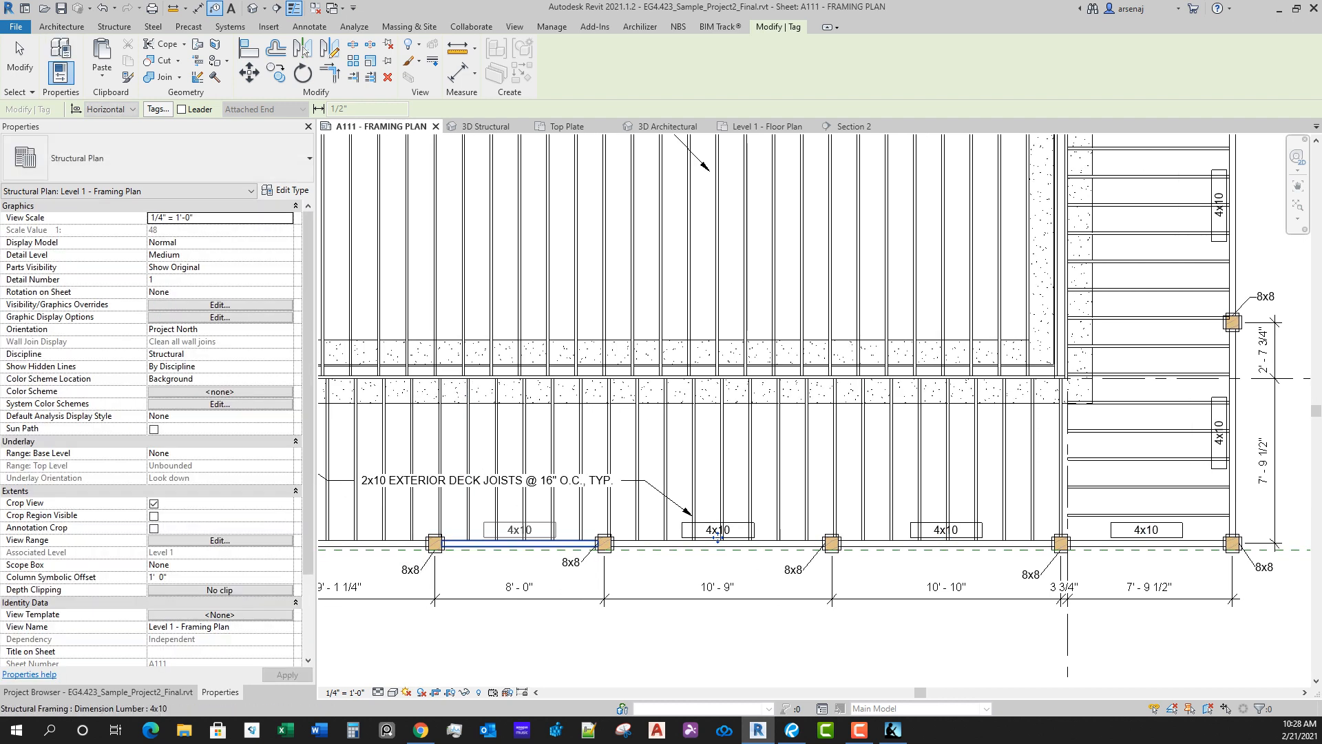
click(519, 538)
middle_drag(519, 538, 1241, 494)
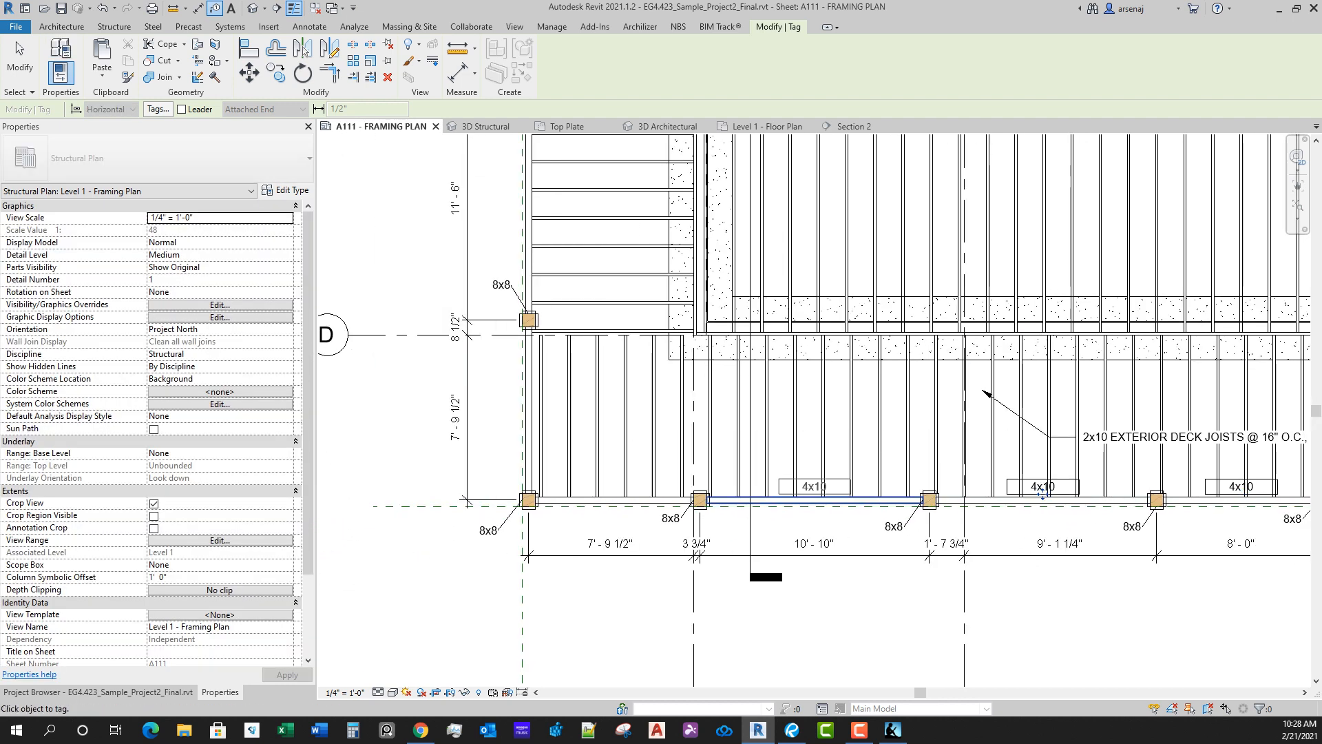
click(815, 494)
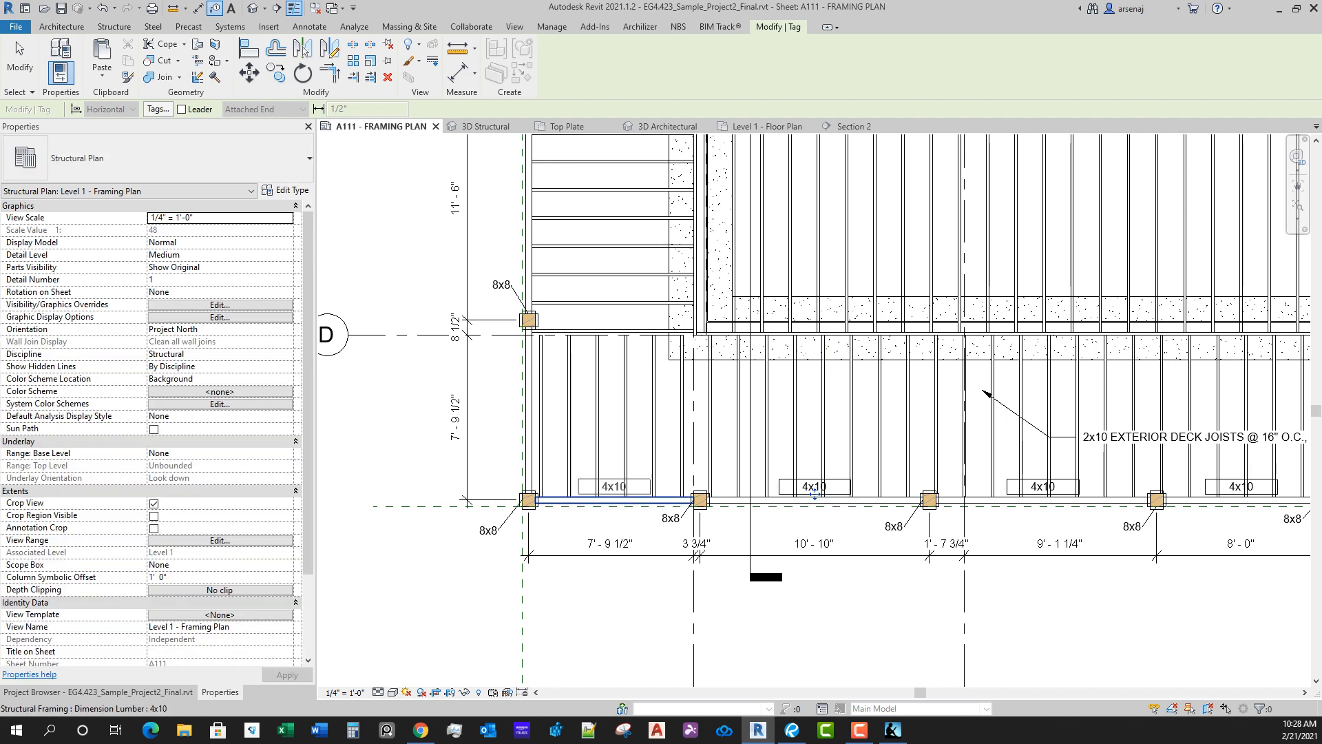
click(615, 497)
Step: Tag the left deck's outer beams and the short beam between the two posts below grid A with leaderless 4x10 tags
click(529, 206)
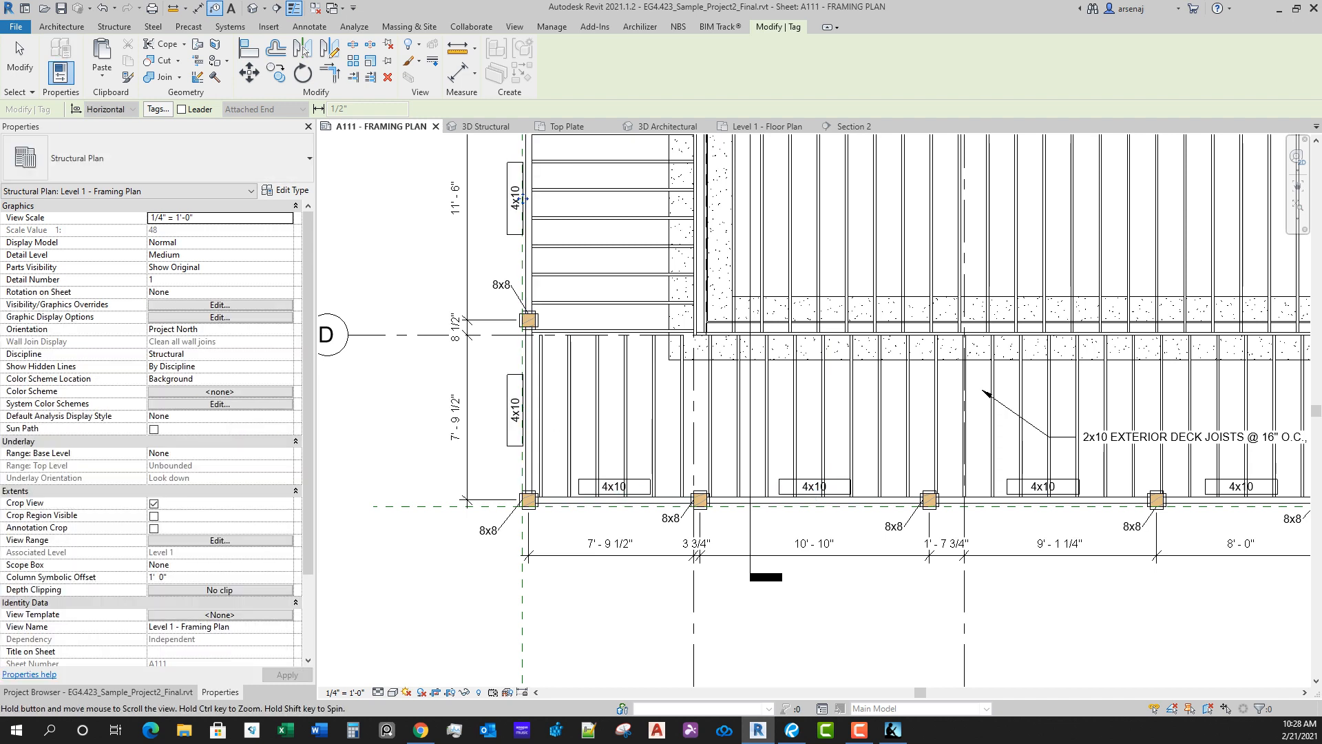
middle_drag(529, 200, 587, 579)
click(587, 334)
middle_drag(595, 213, 622, 560)
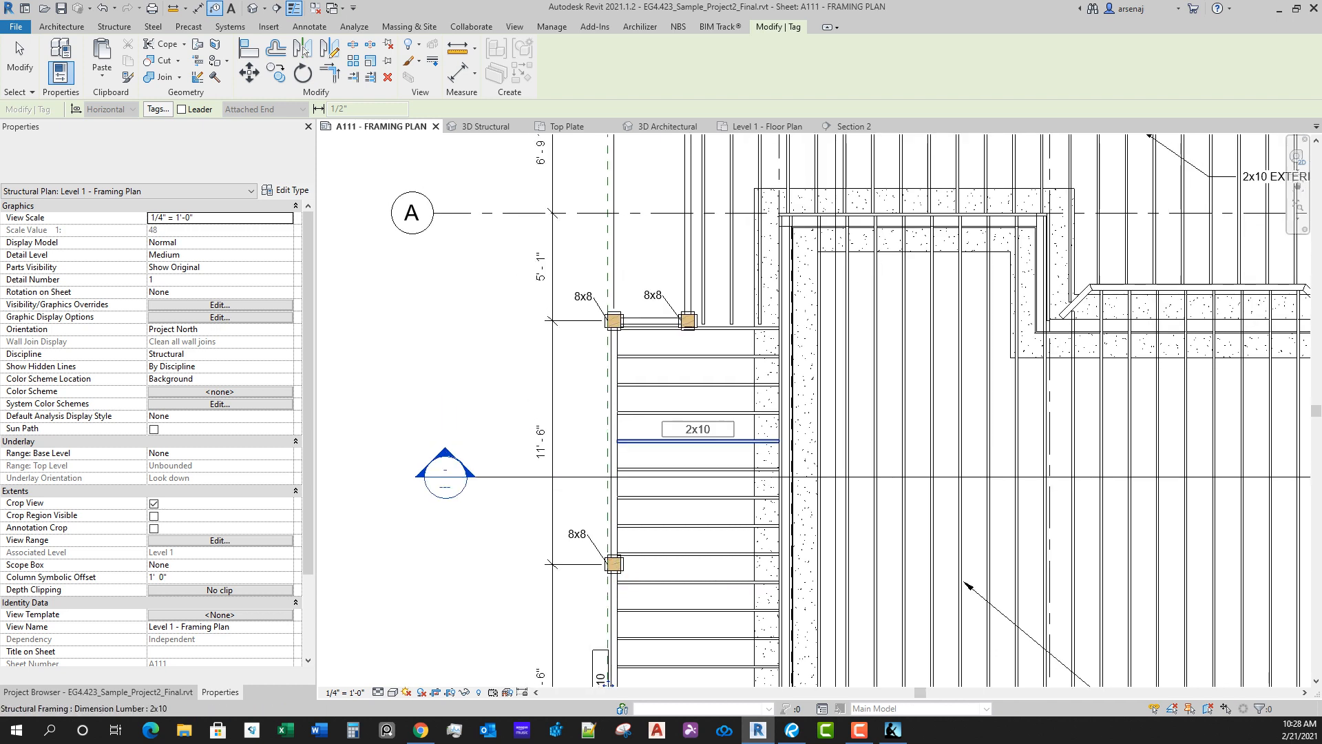
click(651, 320)
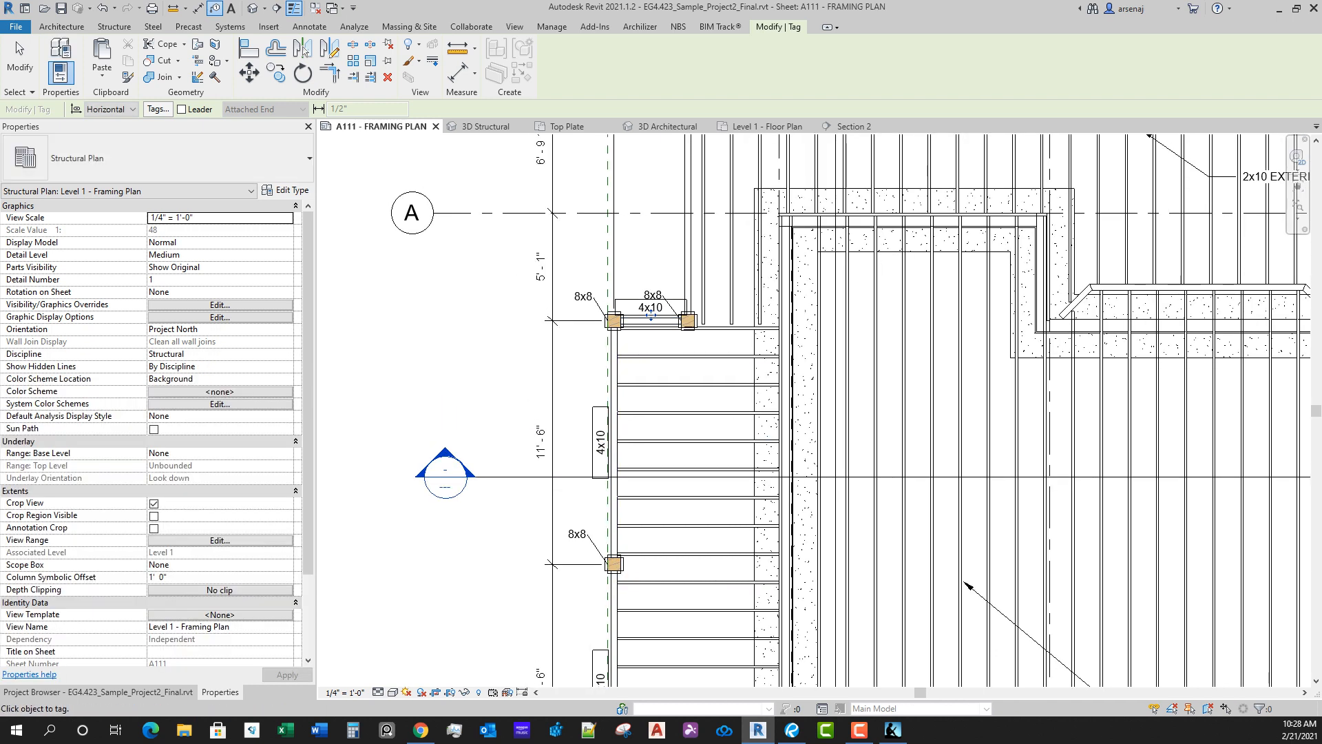
Step: Tag the upper deck's left edge beam and the outer edge beams near grids 1 and 2 with leaderless 4x10 tags
middle_drag(692, 227, 654, 494)
click(749, 410)
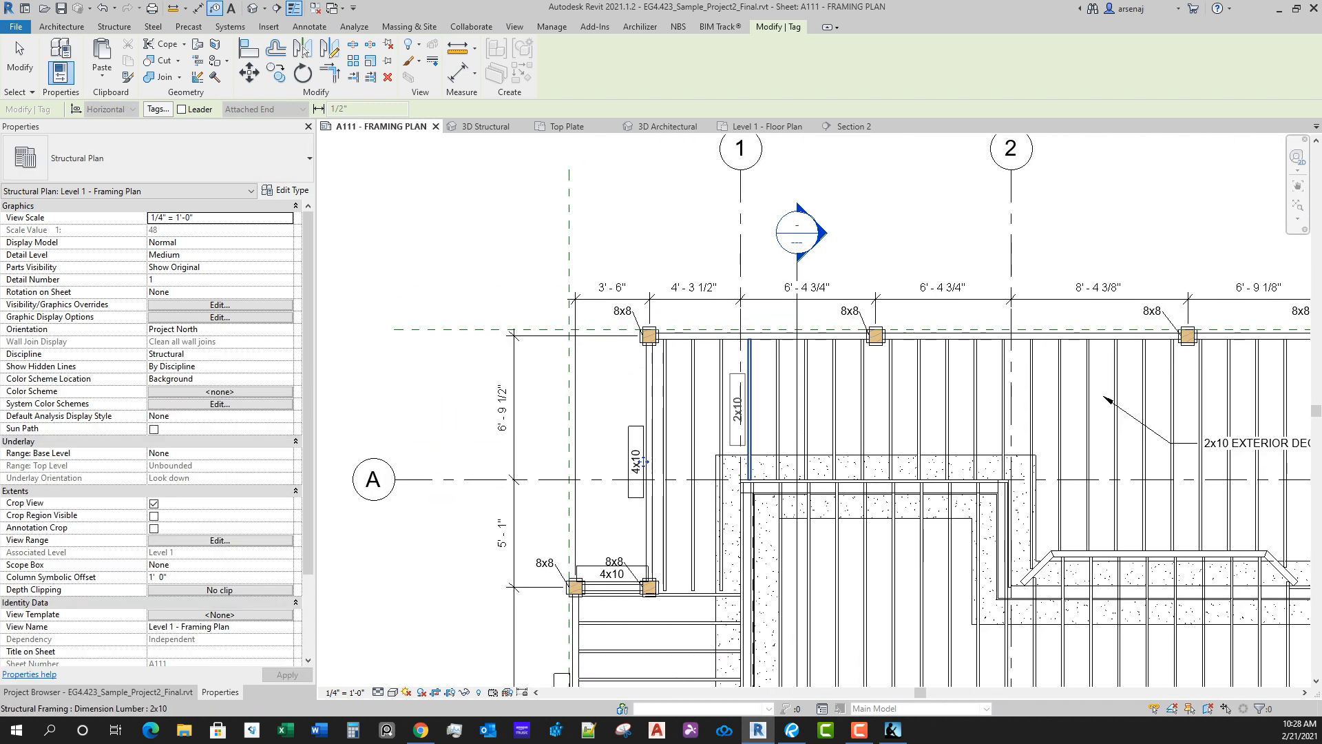
click(762, 335)
click(1031, 334)
middle_drag(1032, 331, 620, 310)
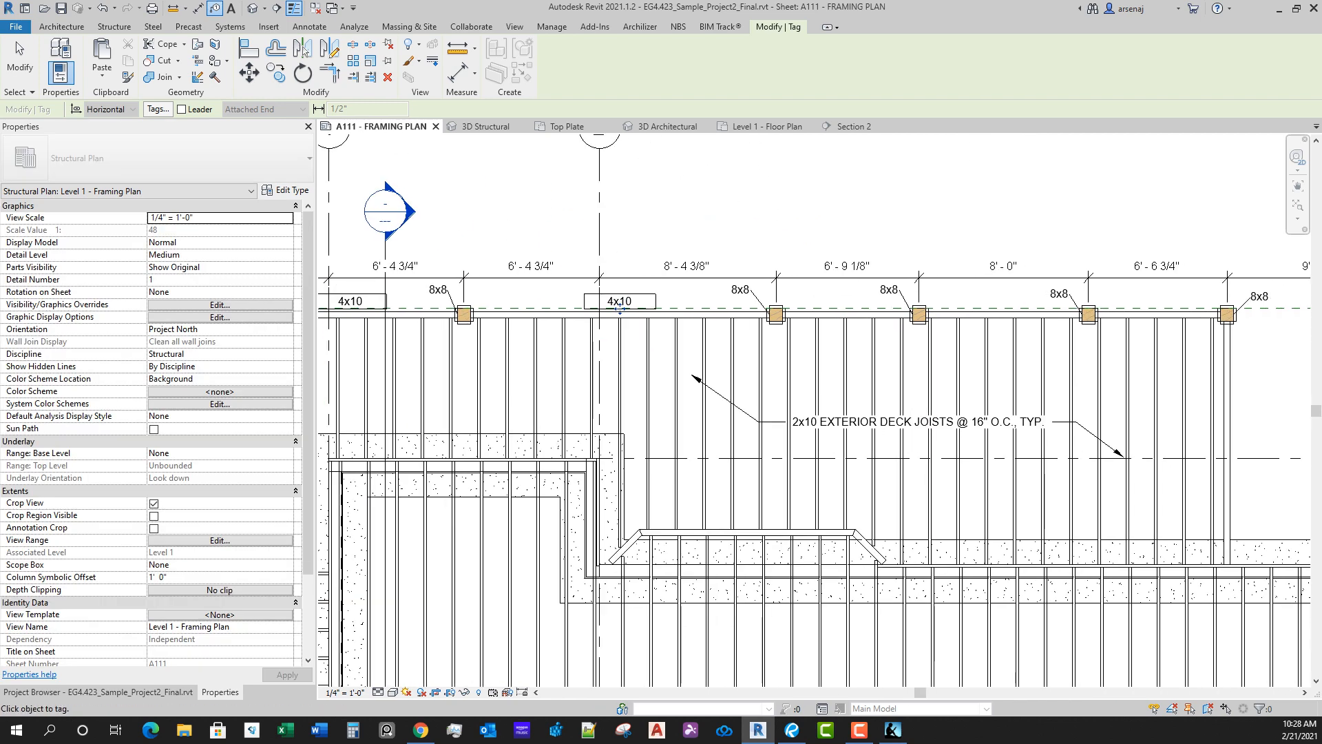
Step: Tag the remaining outer beams along the upper deck's edge and its right end beam with leaderless 4x10 tags
click(847, 313)
click(1003, 314)
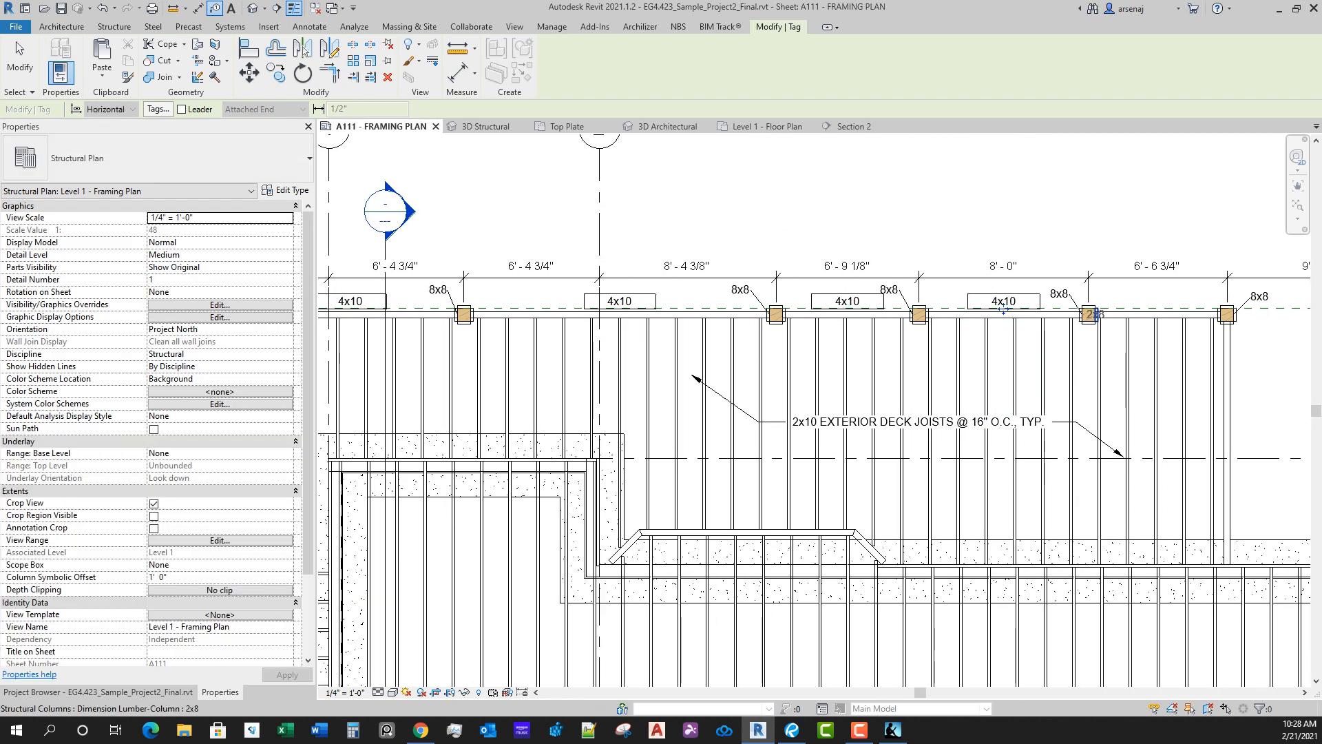
click(1159, 314)
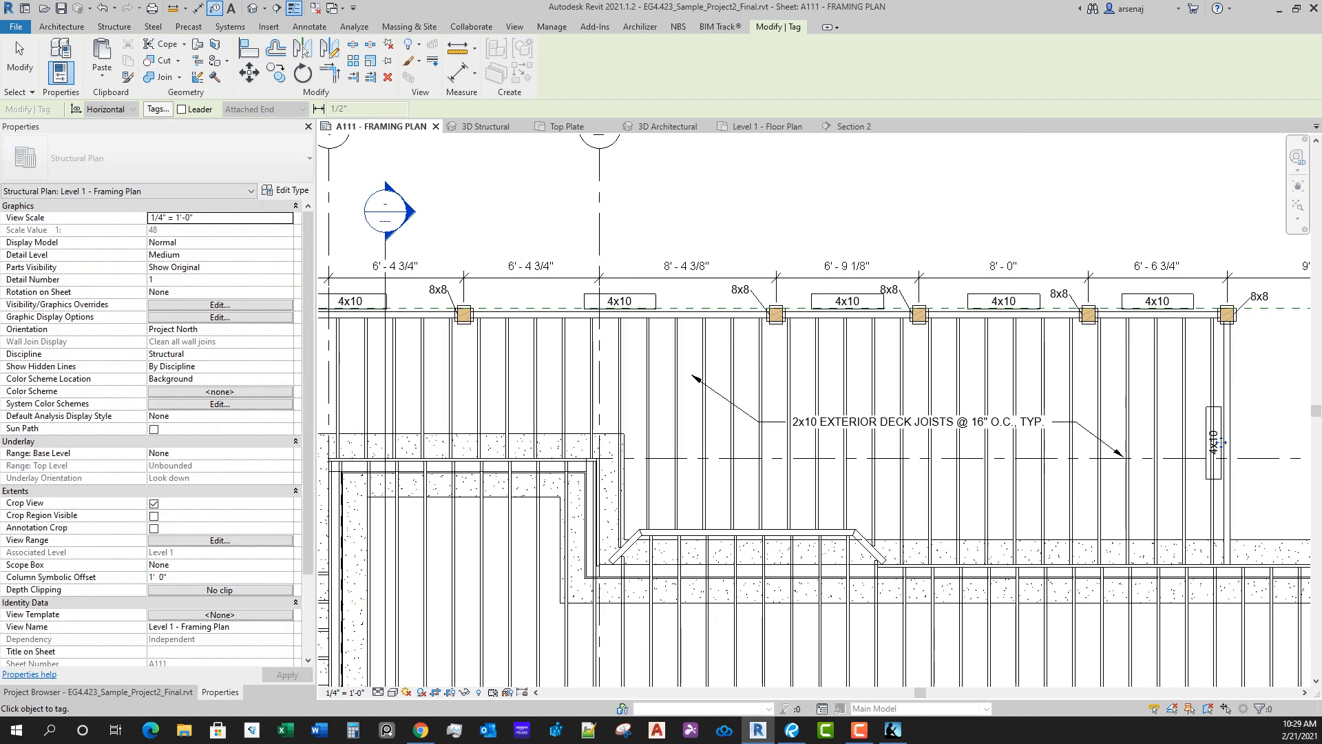
middle_drag(1221, 443, 1015, 421)
scroll(1022, 437, up, 8)
key(Escape)
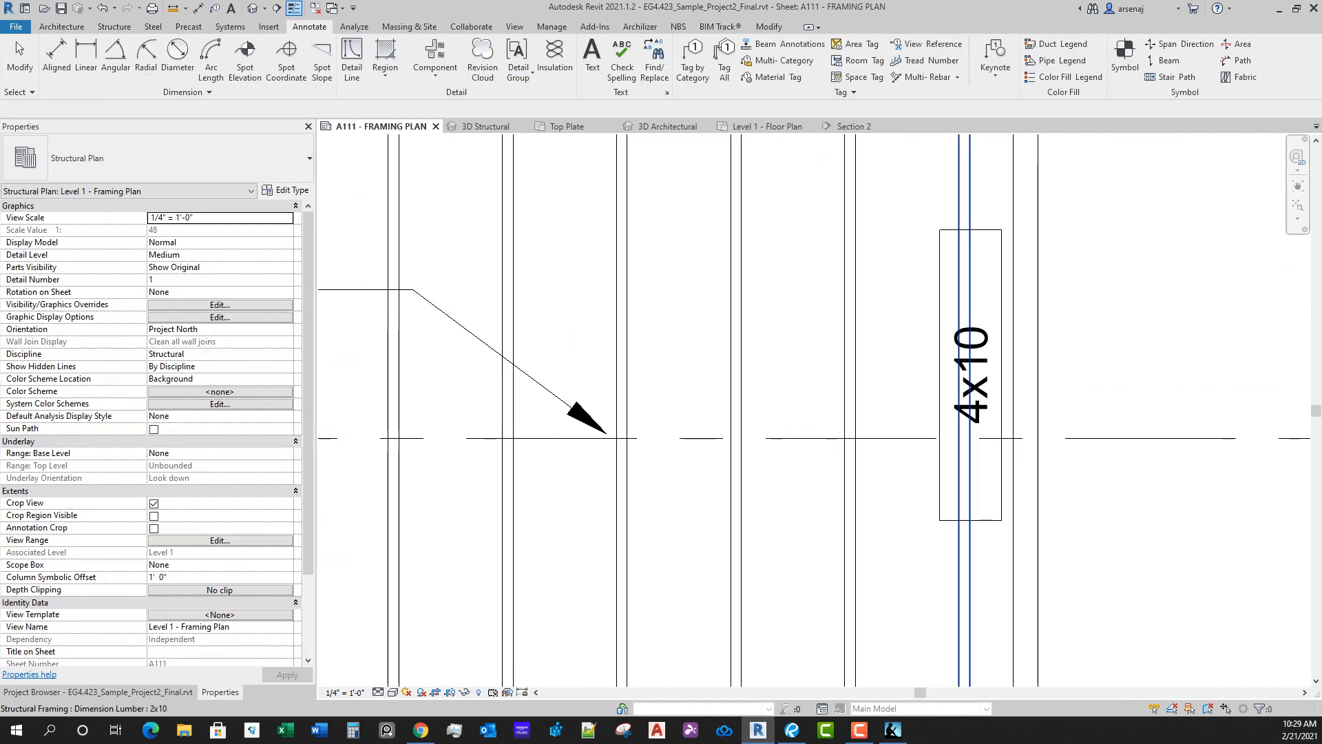
Step: Open the family of the right end beam's 4x10 tag for editing and delete the four lines boxing the label
scroll(1091, 463, down, 4)
middle_drag(1091, 463, 1016, 451)
scroll(957, 455, up, 1)
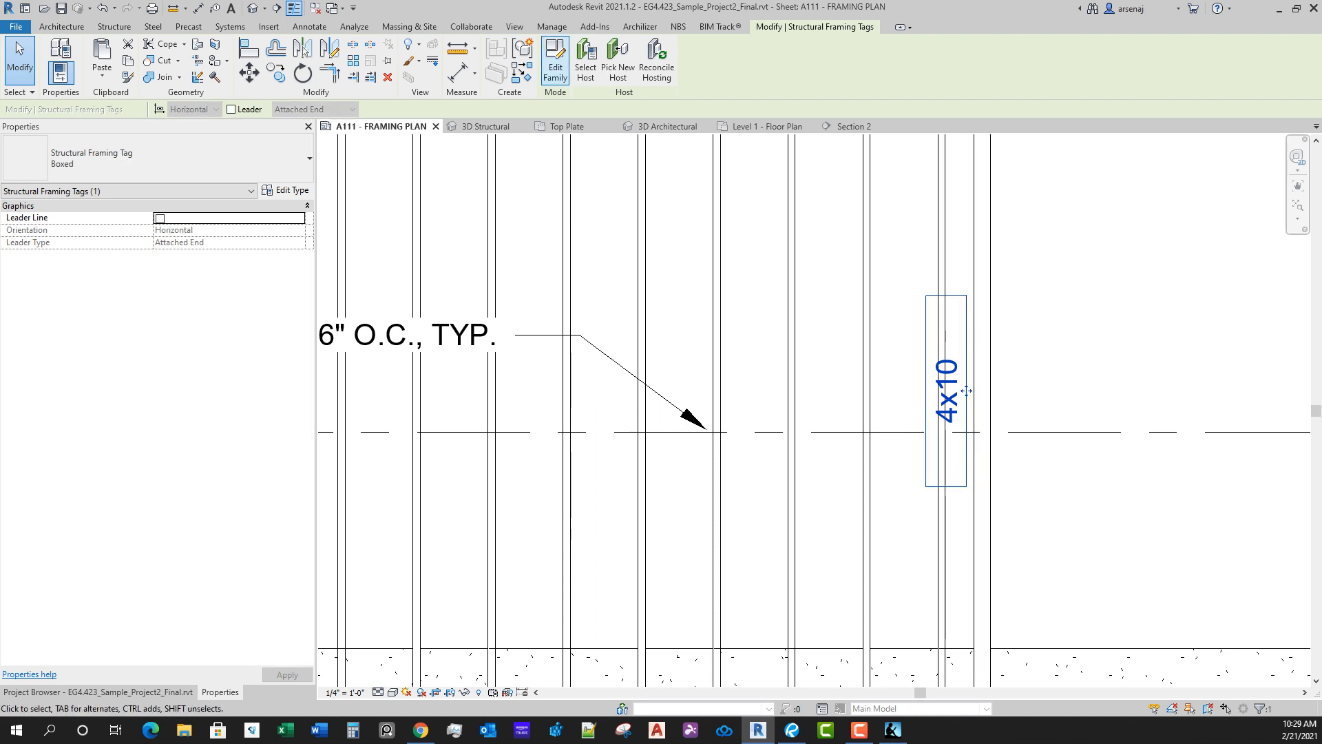
click(556, 59)
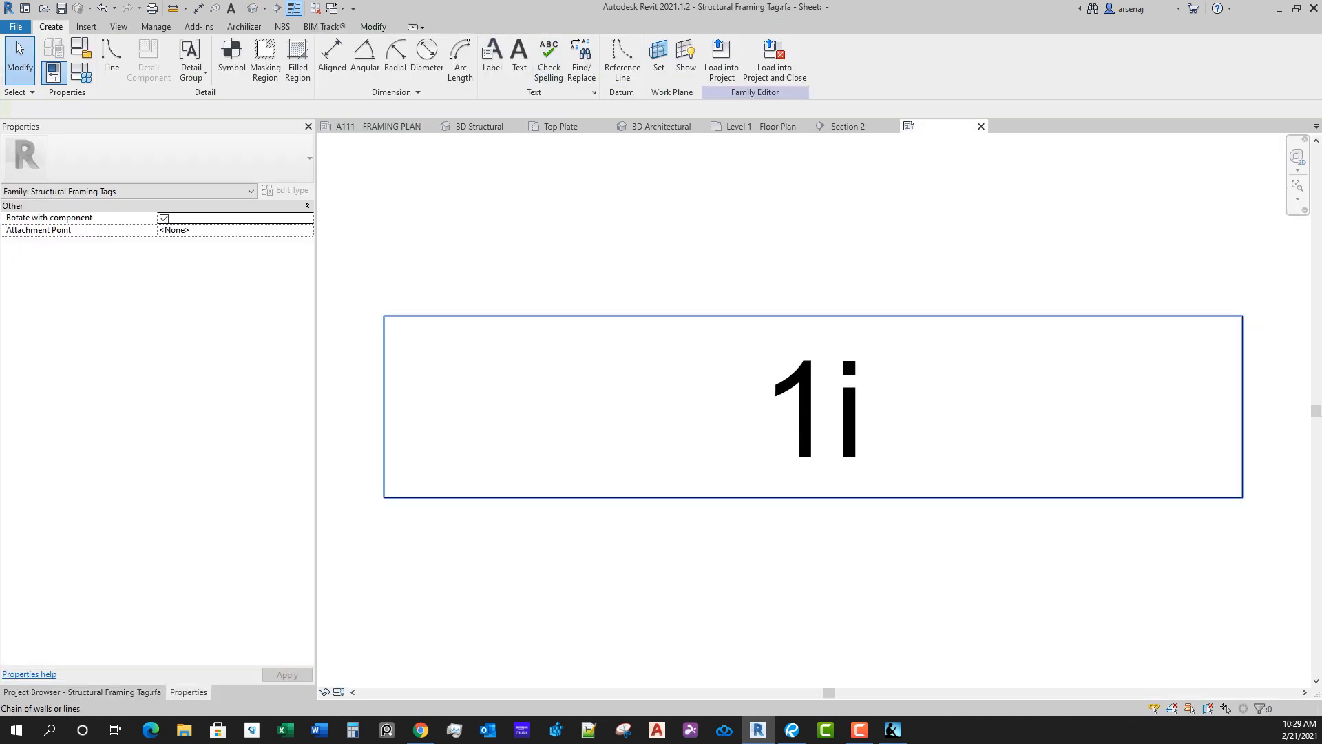
scroll(991, 373, down, 2)
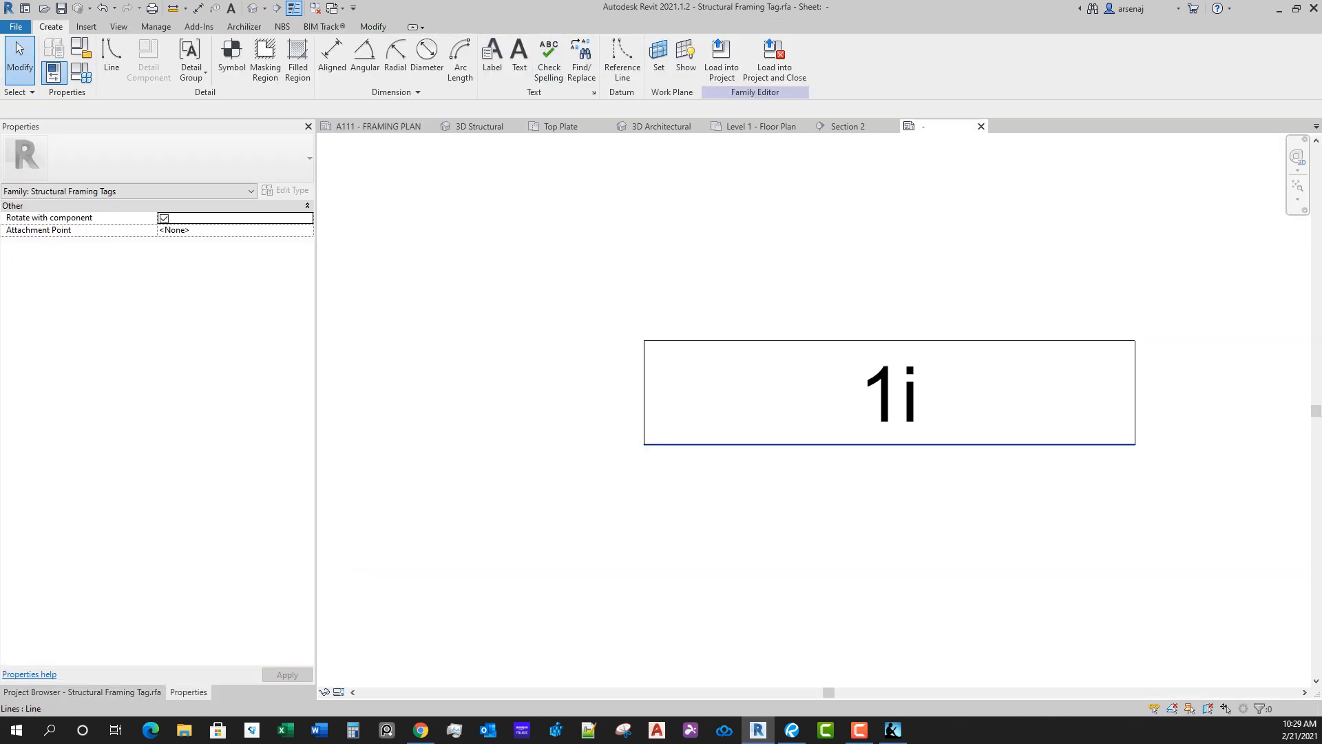
click(990, 445)
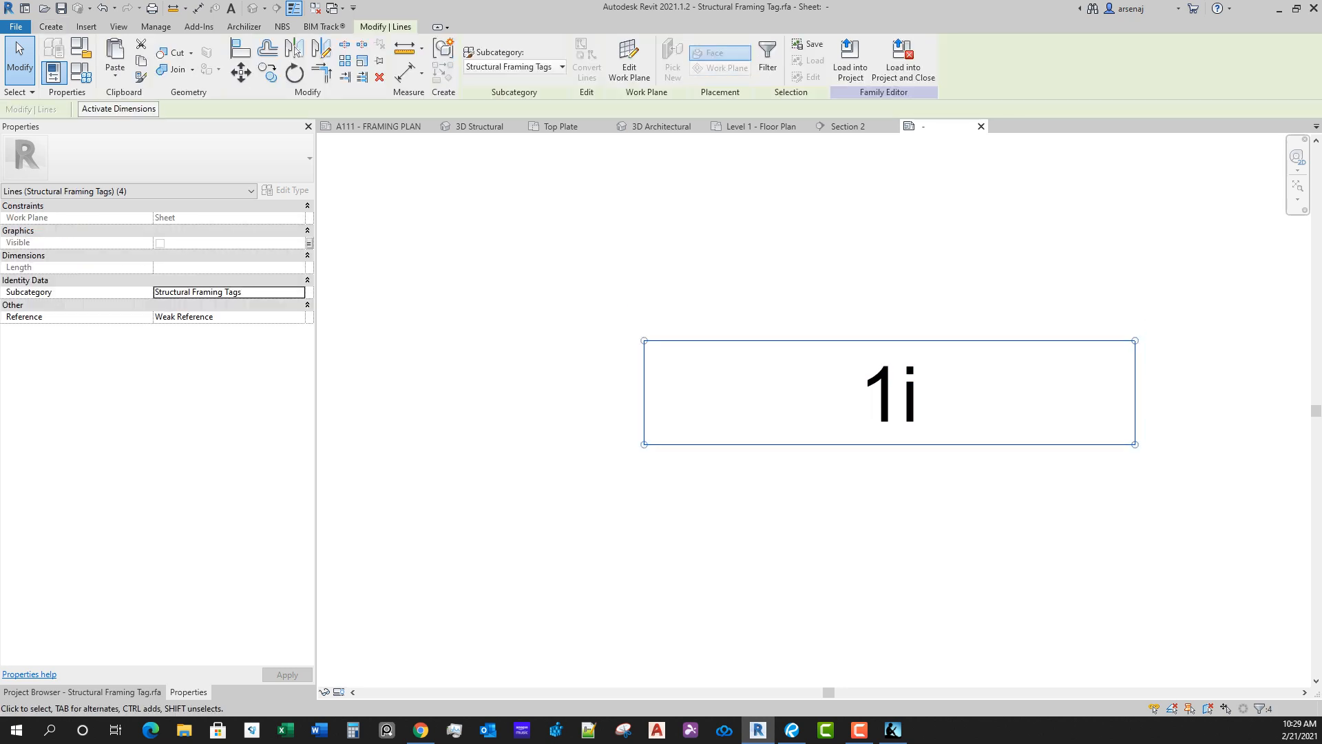
key(Escape)
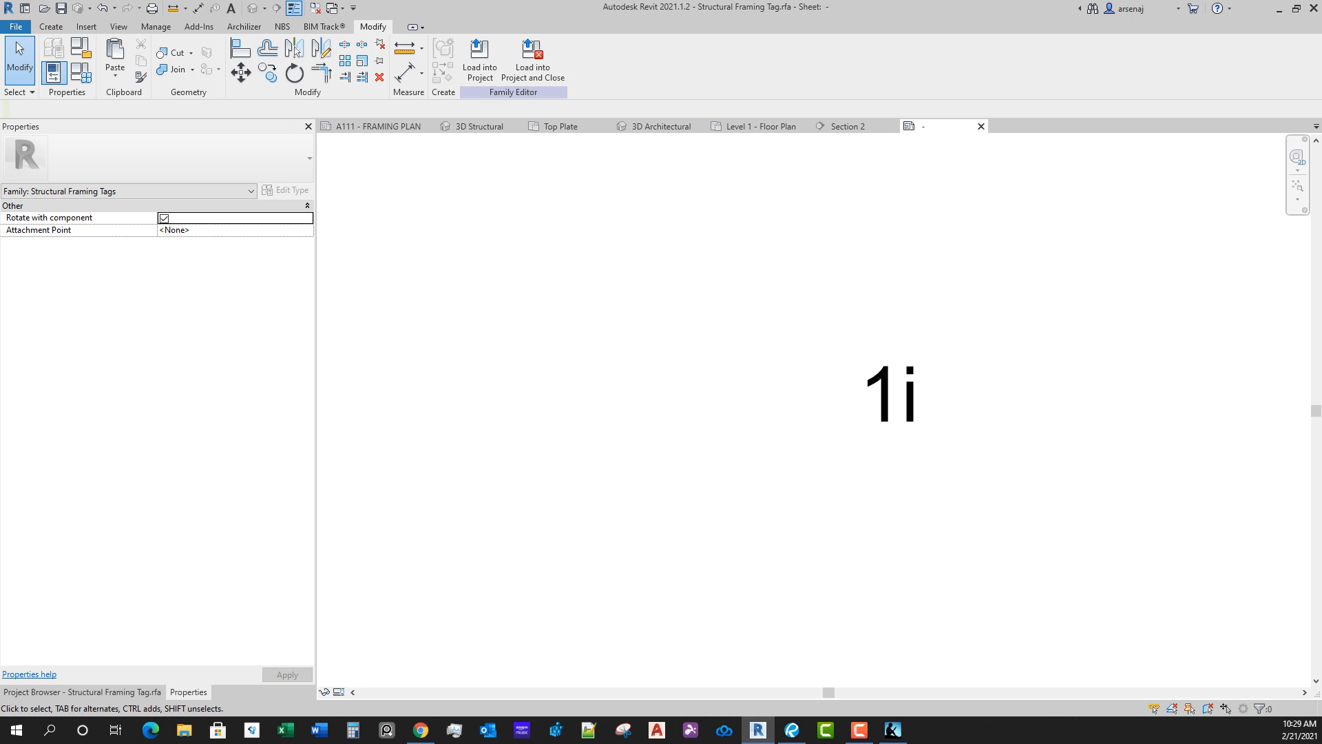
Step: Set the tag label type's background to Opaque and turn on Show Border
click(893, 407)
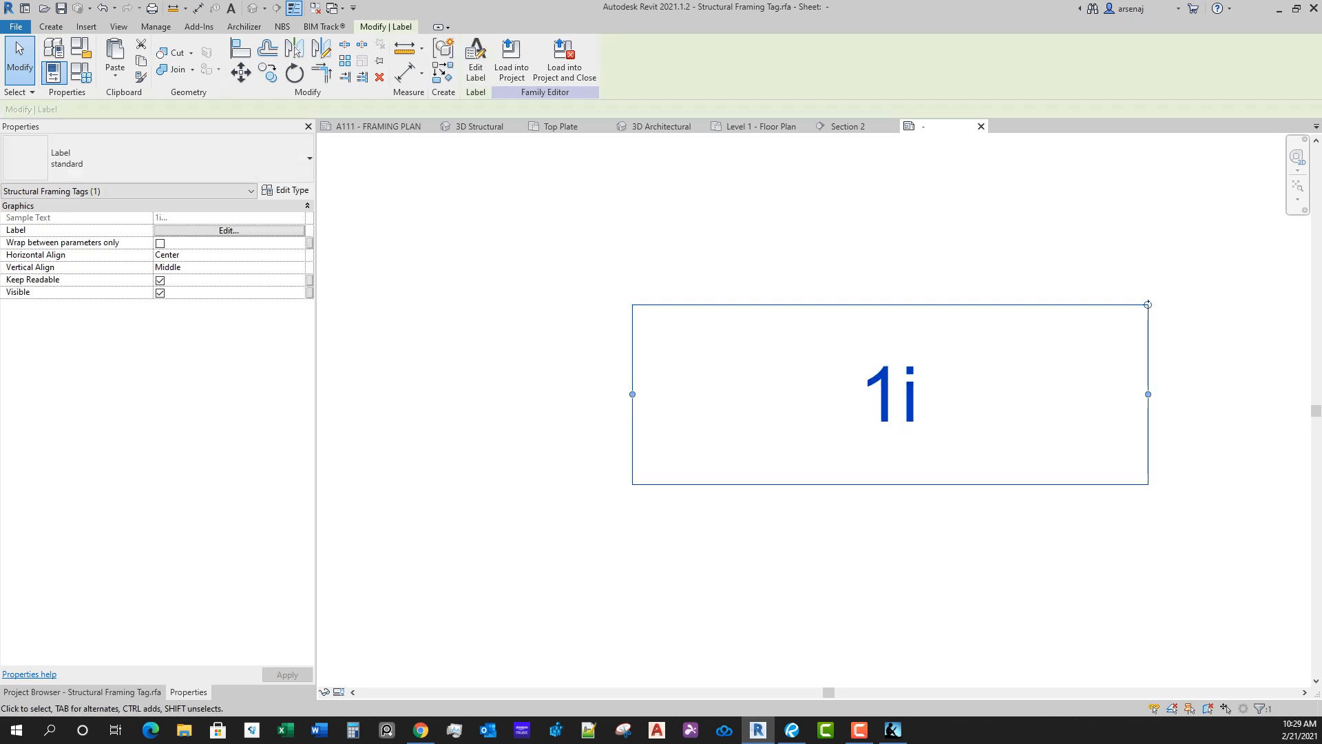
click(286, 190)
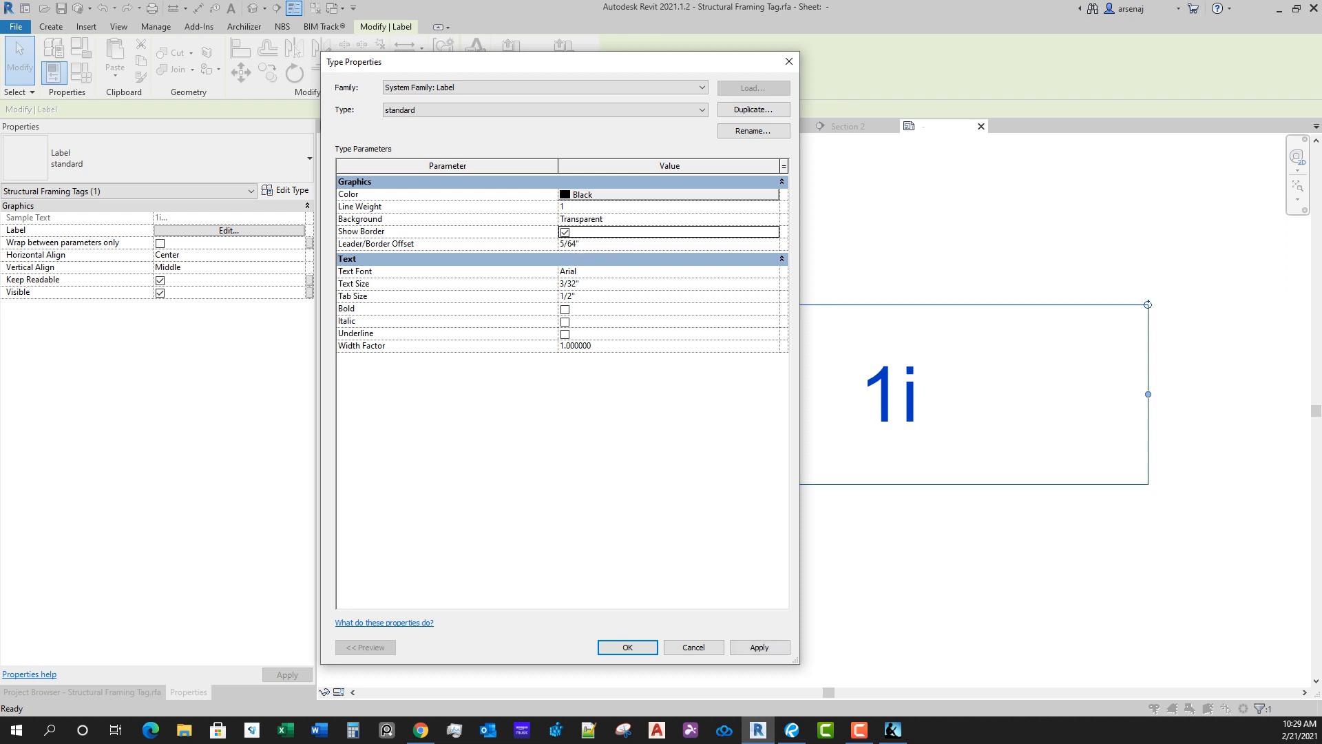
key(Return)
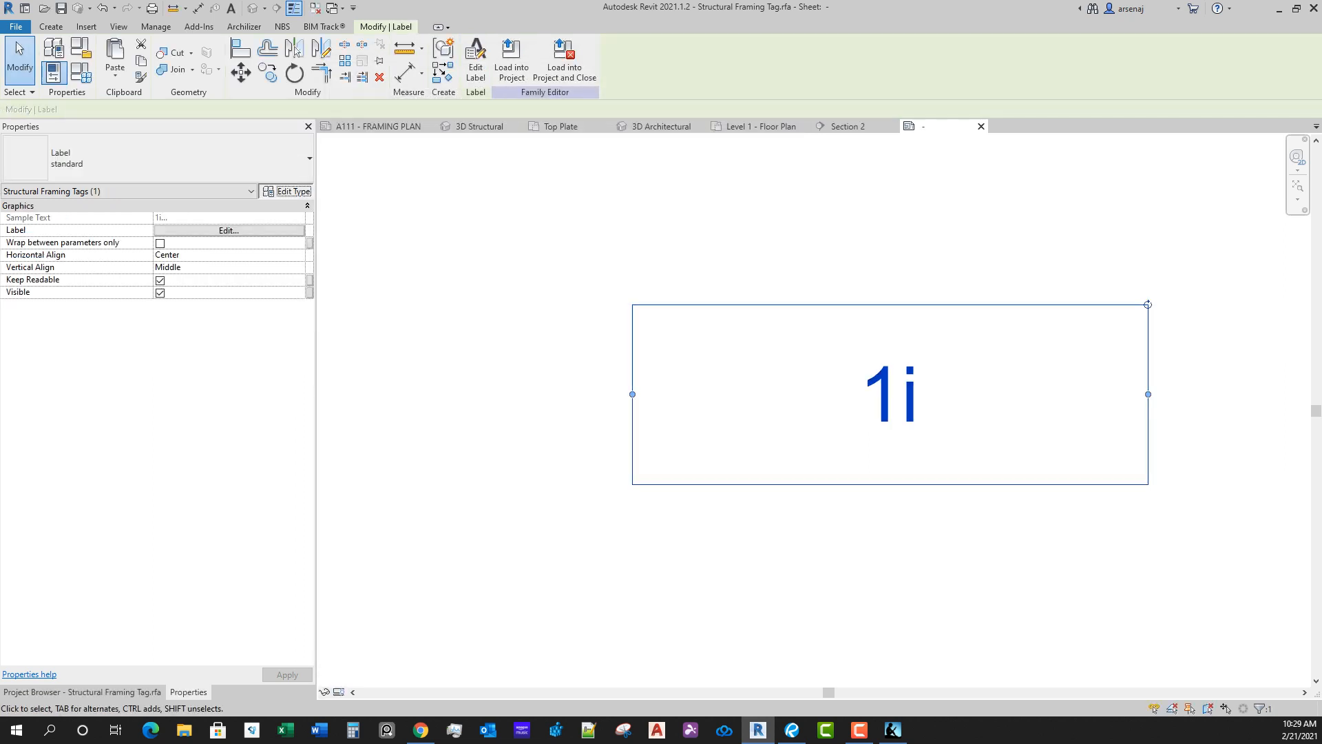
click(286, 191)
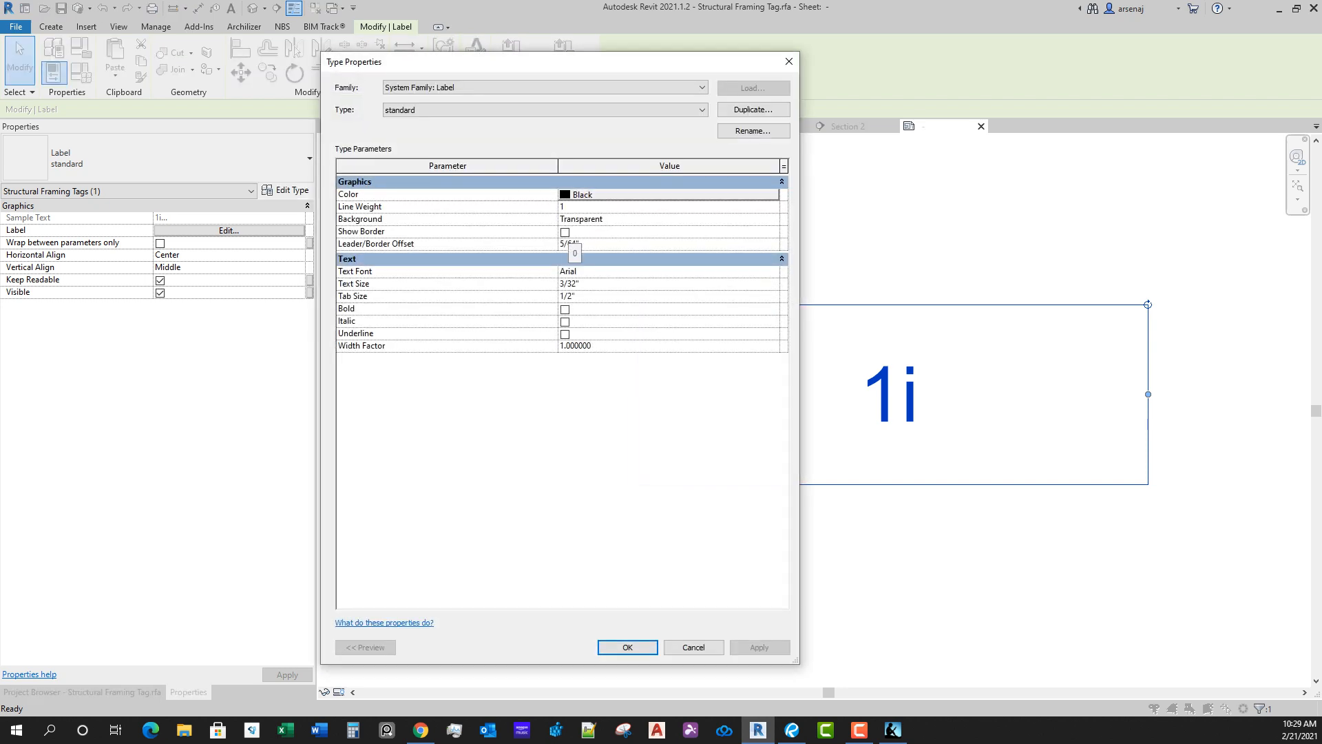
click(773, 219)
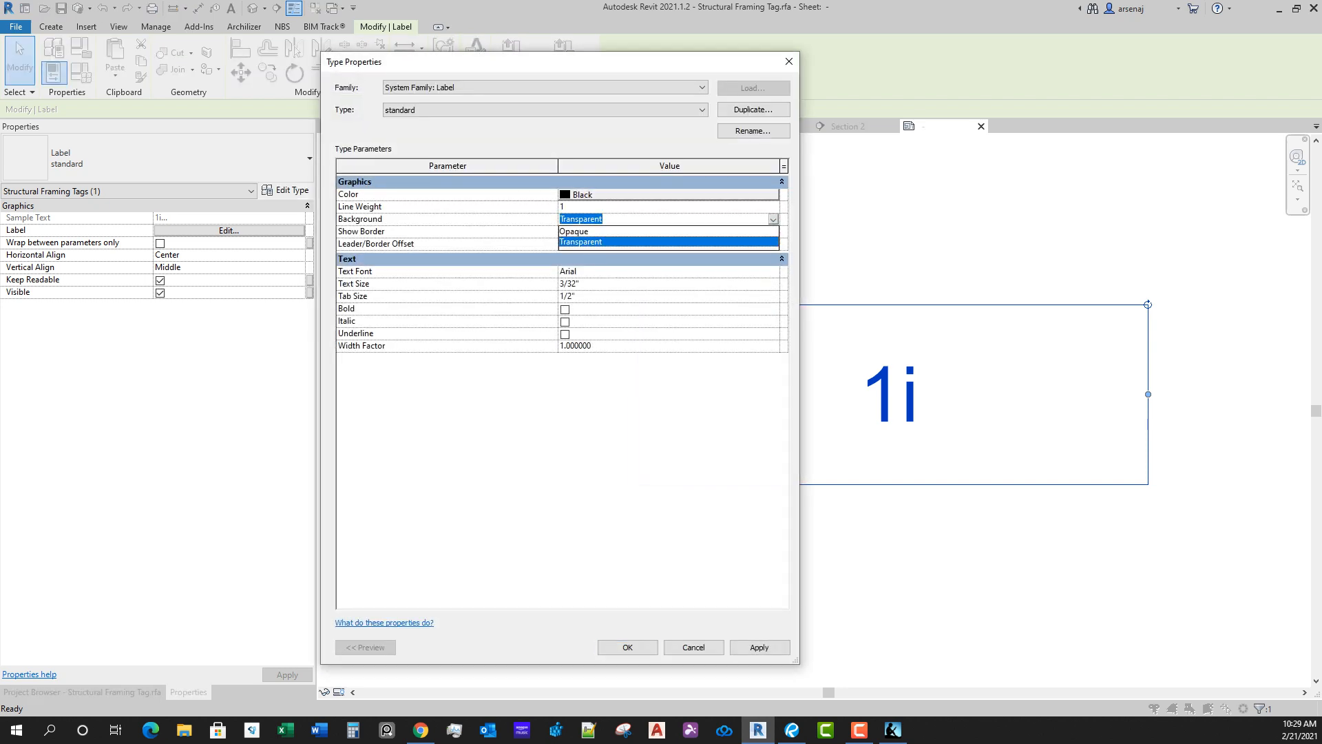
click(668, 232)
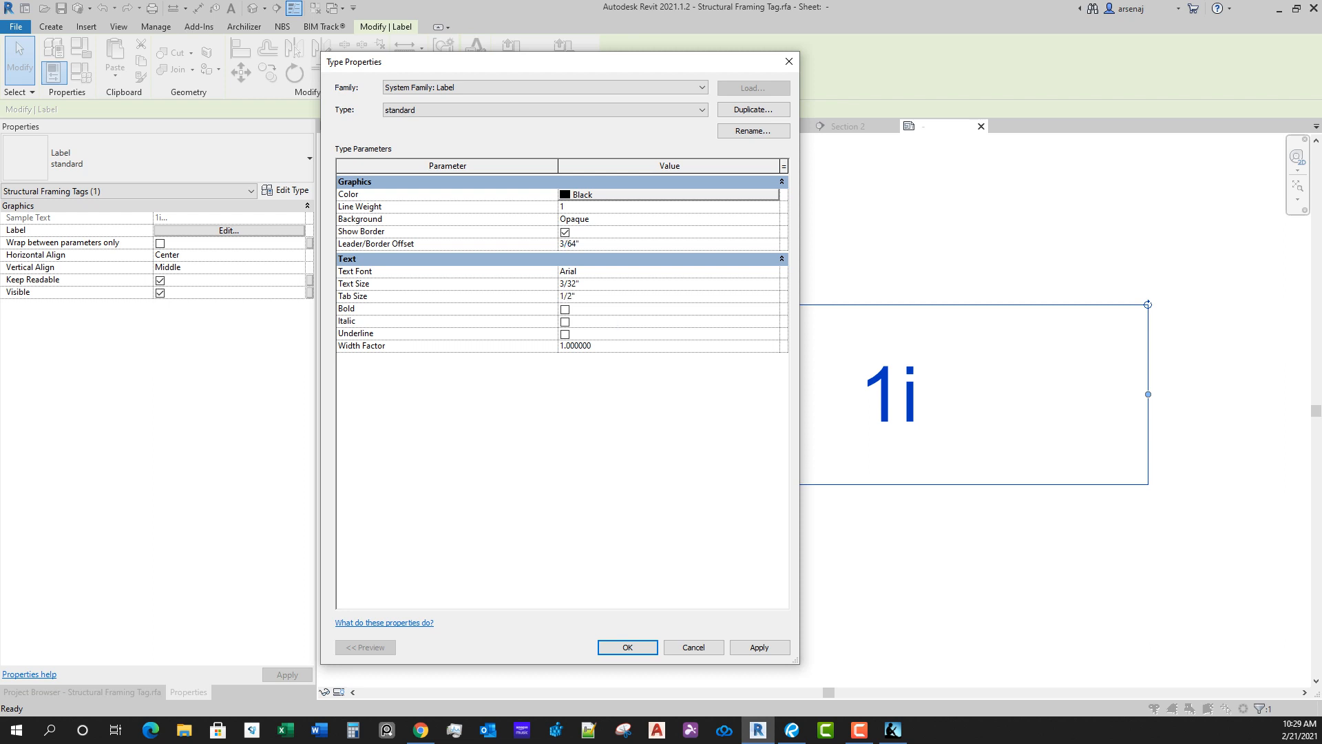
Step: Apply the 3/64" leader/border offset to the label type and load the unsaved tag family into the project, overwriting the existing version and parameter values
key(Return)
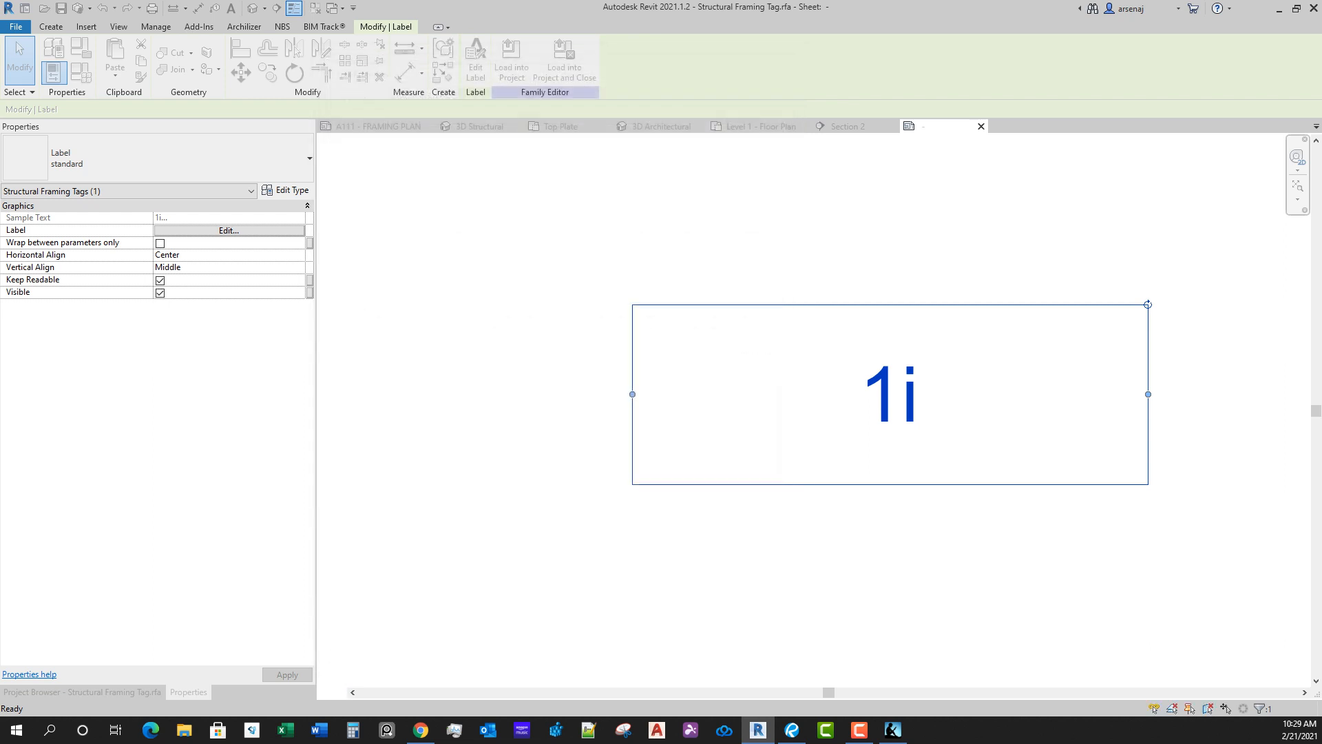
key(Escape)
click(532, 62)
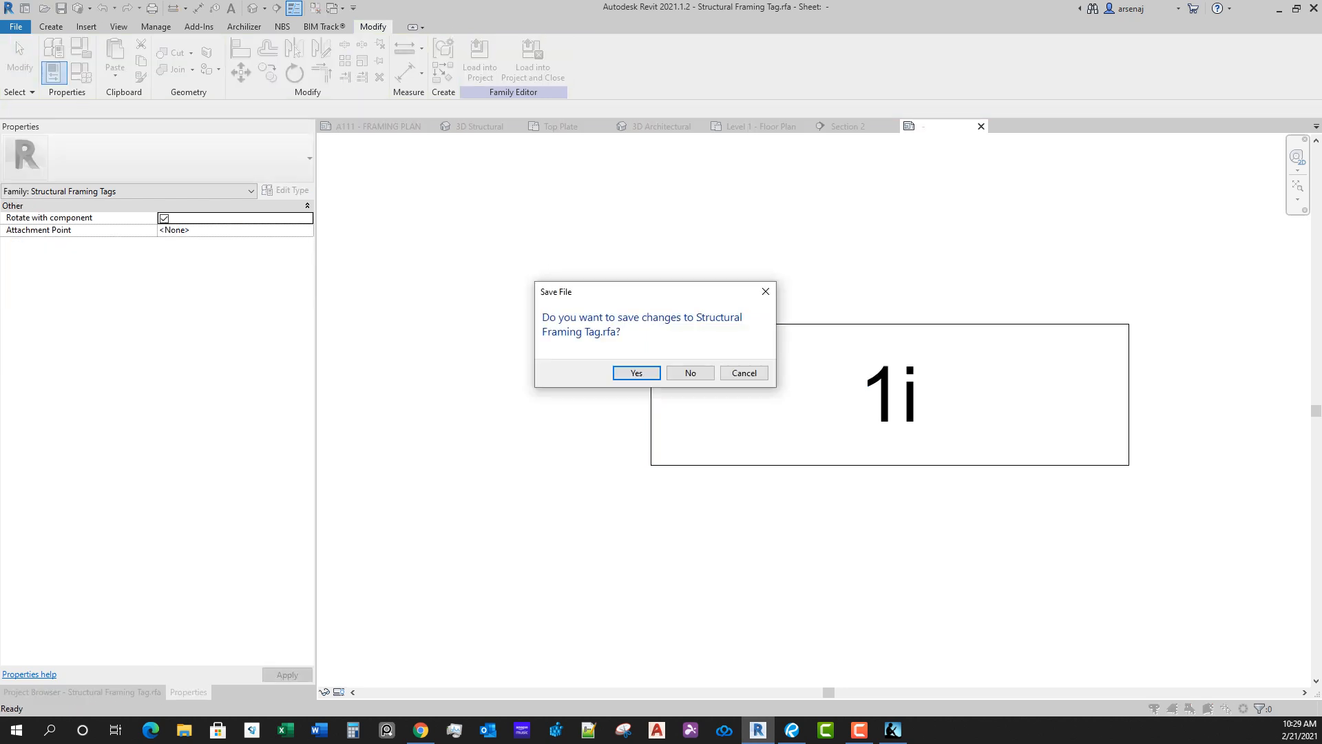
click(691, 372)
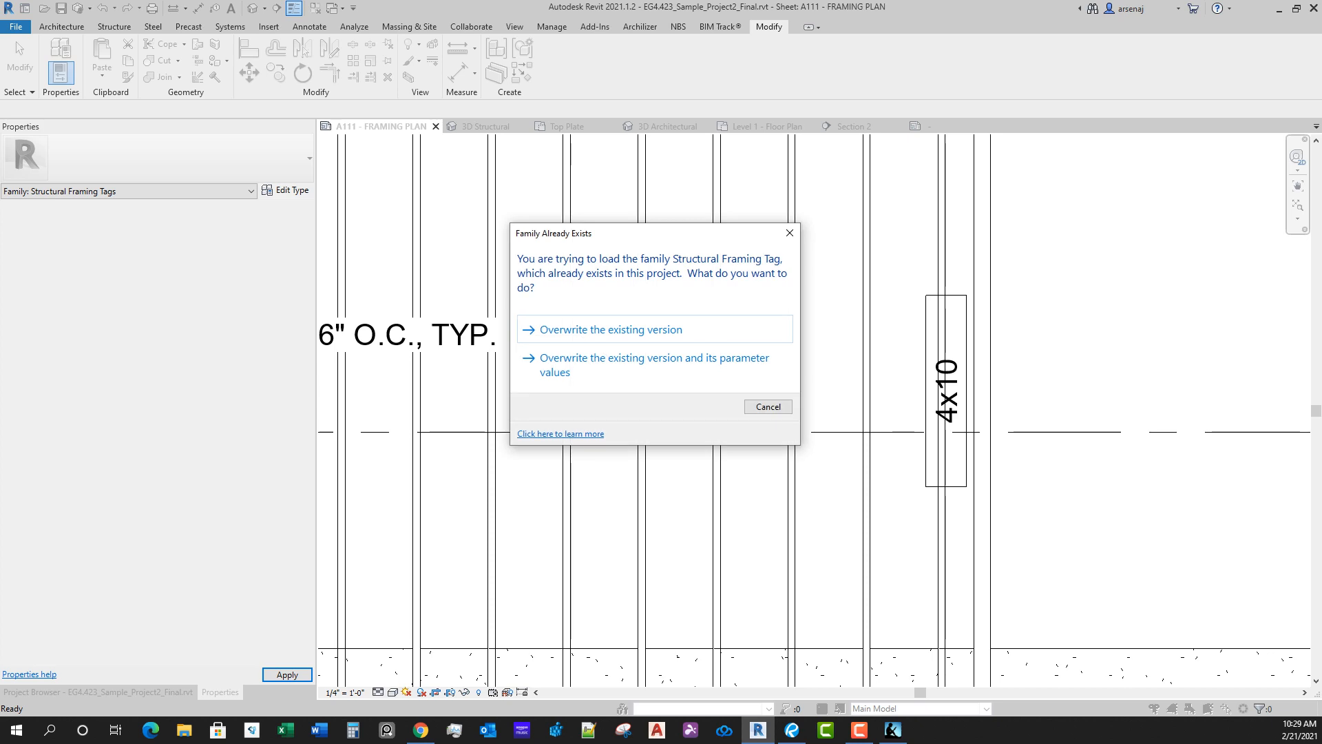
click(679, 365)
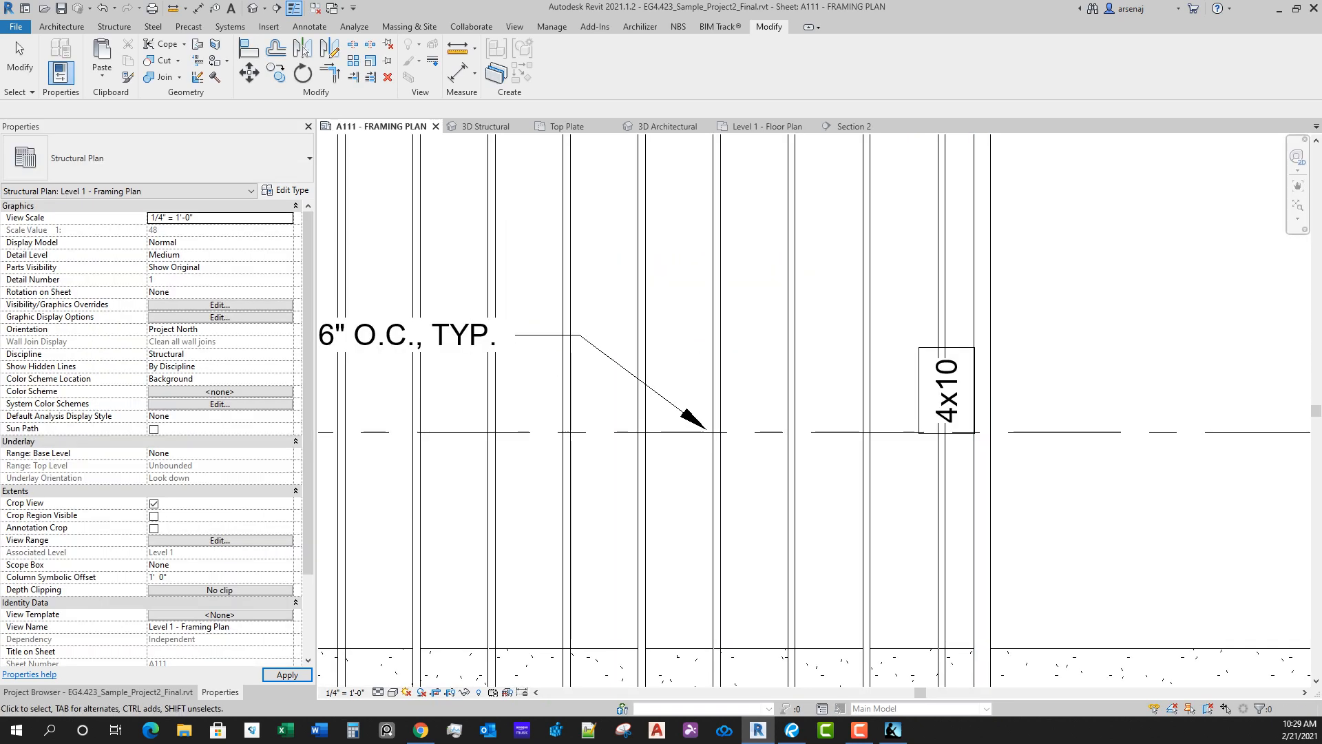
Step: Reopen the structural framing tag family from the 4x10 tag and set its label's leader/border offset to 1/64"
middle_drag(813, 406, 797, 412)
scroll(910, 537, down, 1)
click(952, 413)
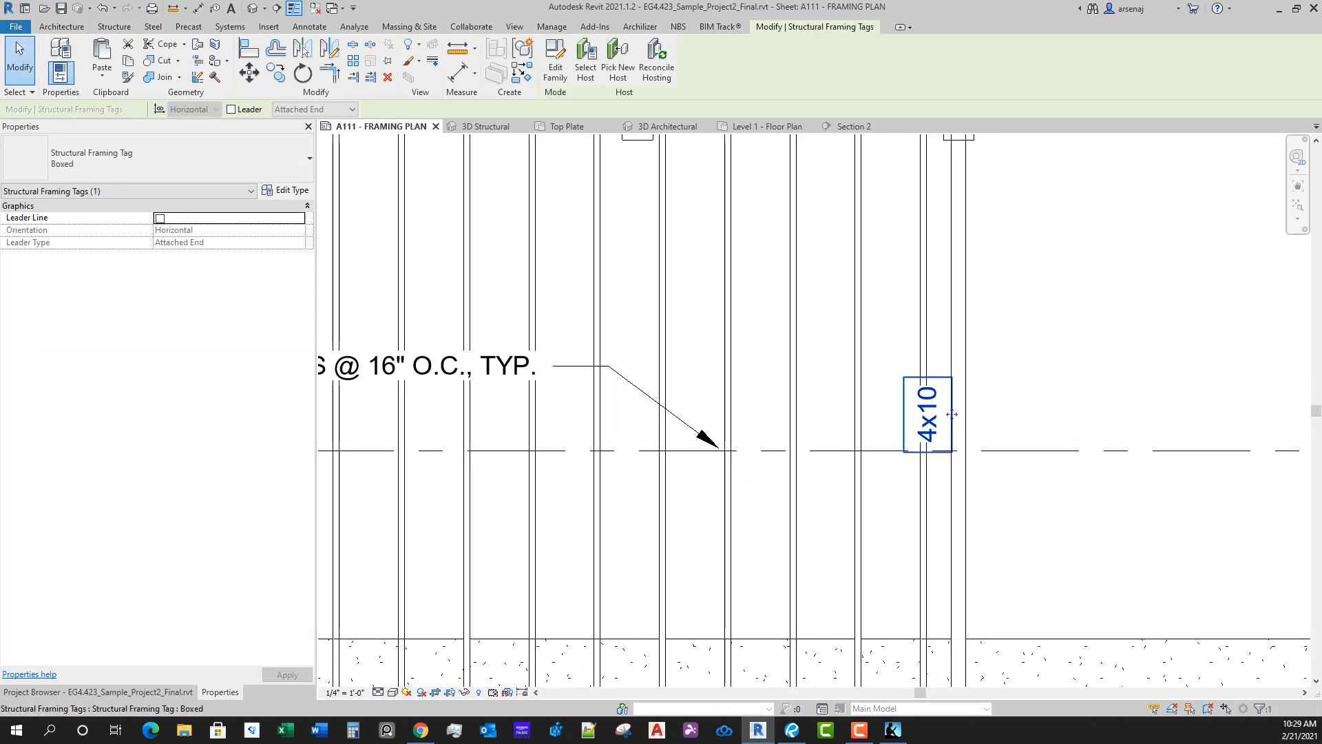
double_click(953, 414)
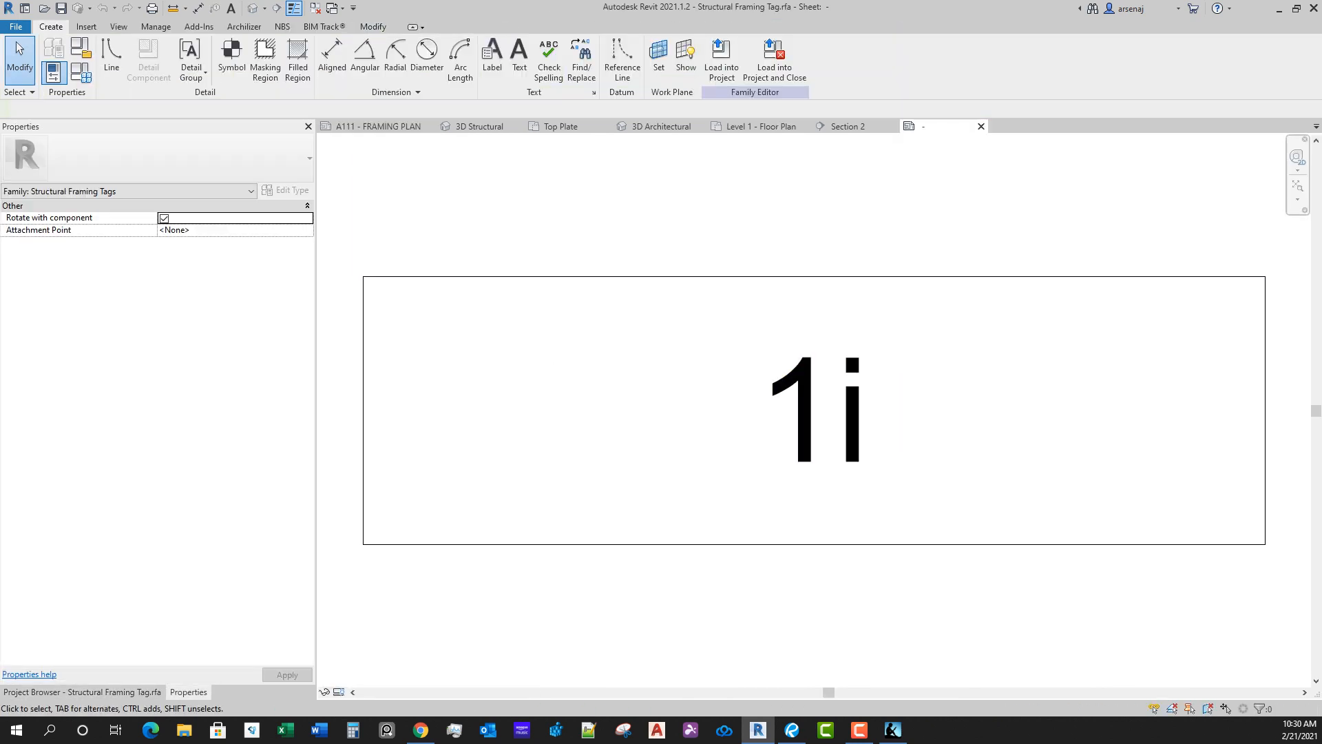
click(953, 414)
click(286, 191)
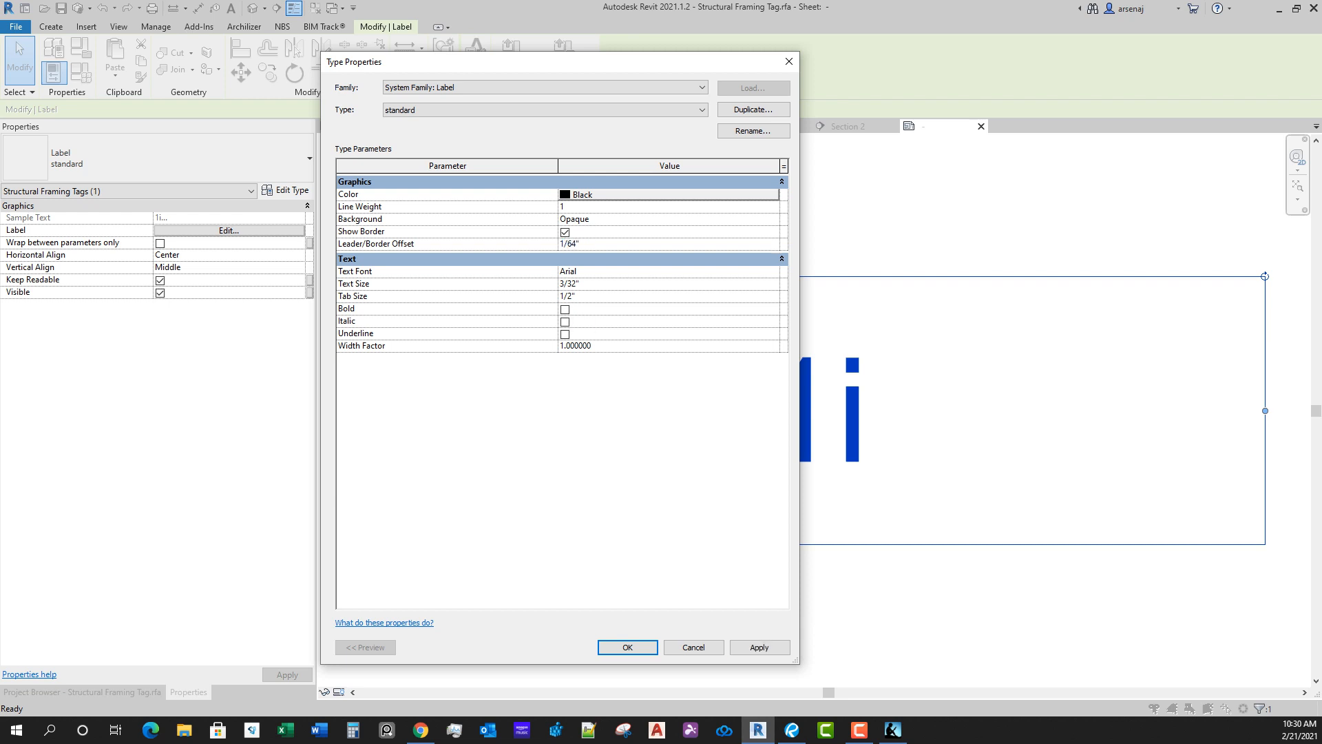
click(627, 647)
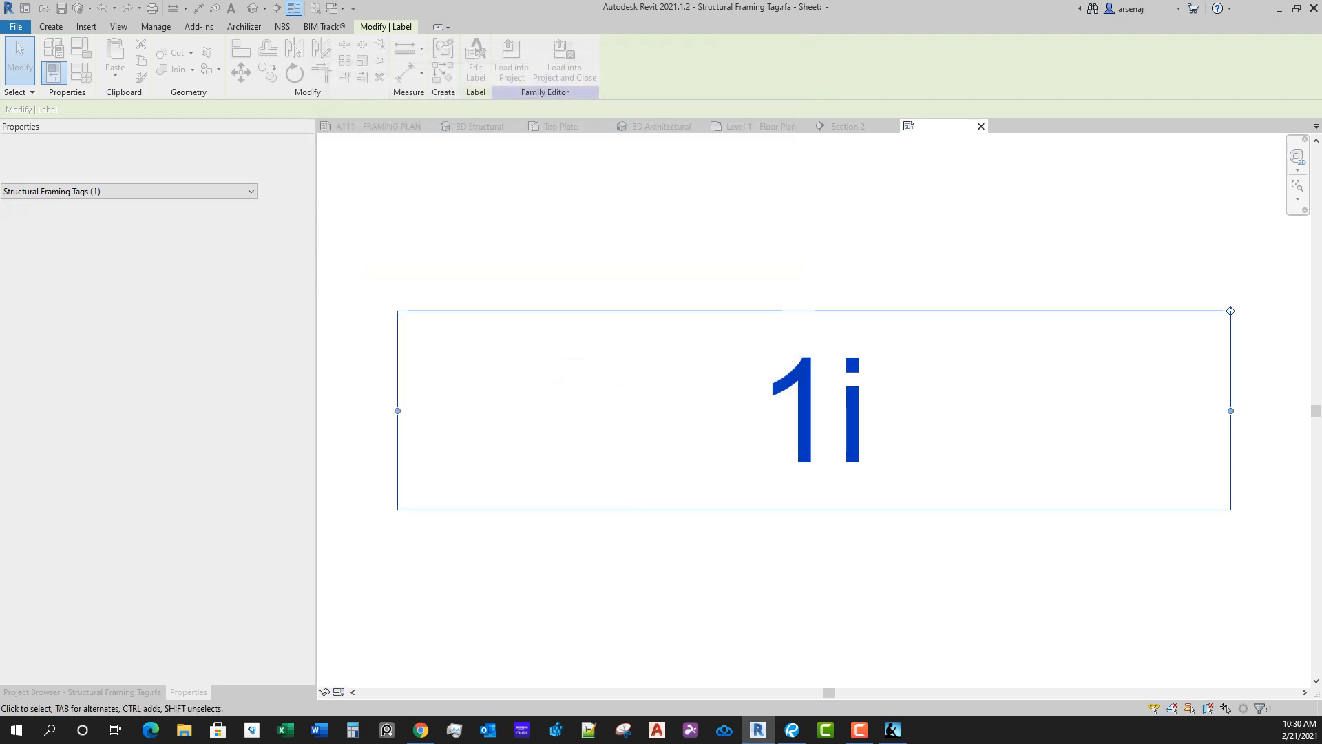
Step: Load the edited tag family into the framing plan and close it without saving, overwriting the existing version and its parameter values
key(Escape)
click(533, 62)
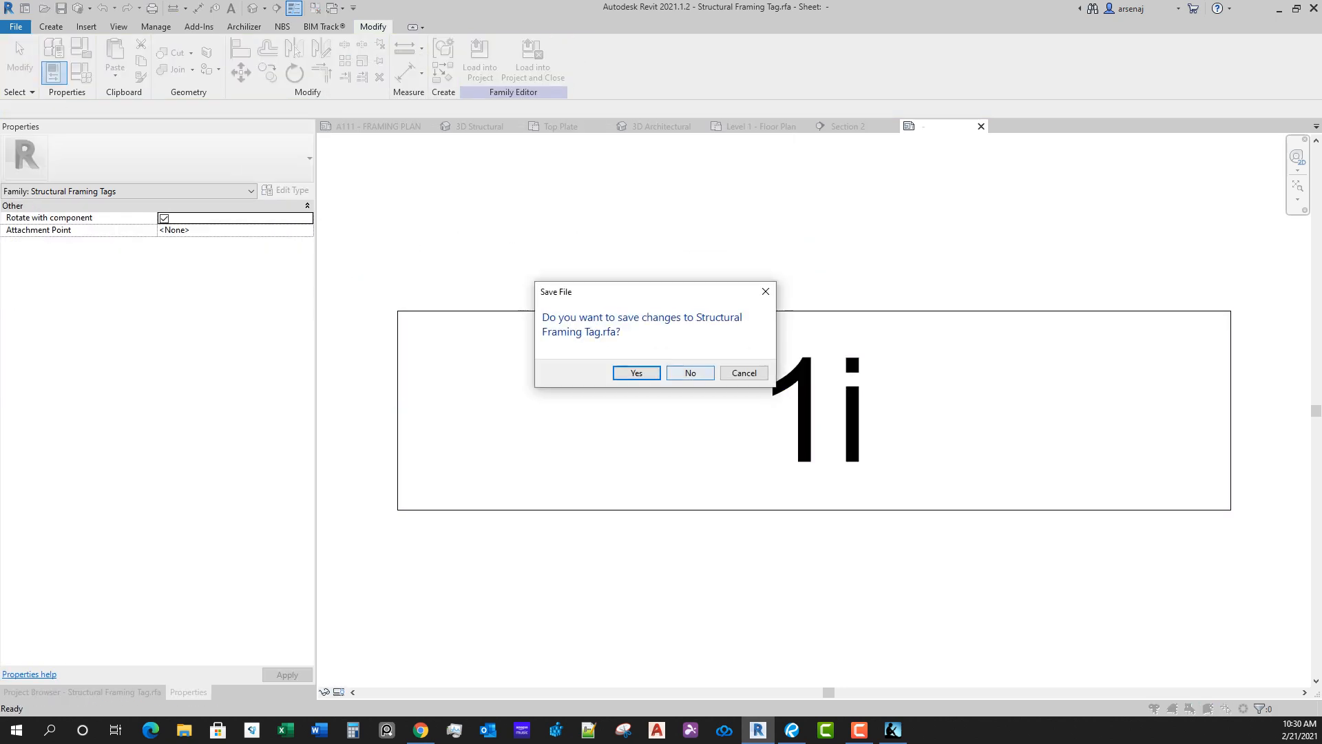
click(690, 372)
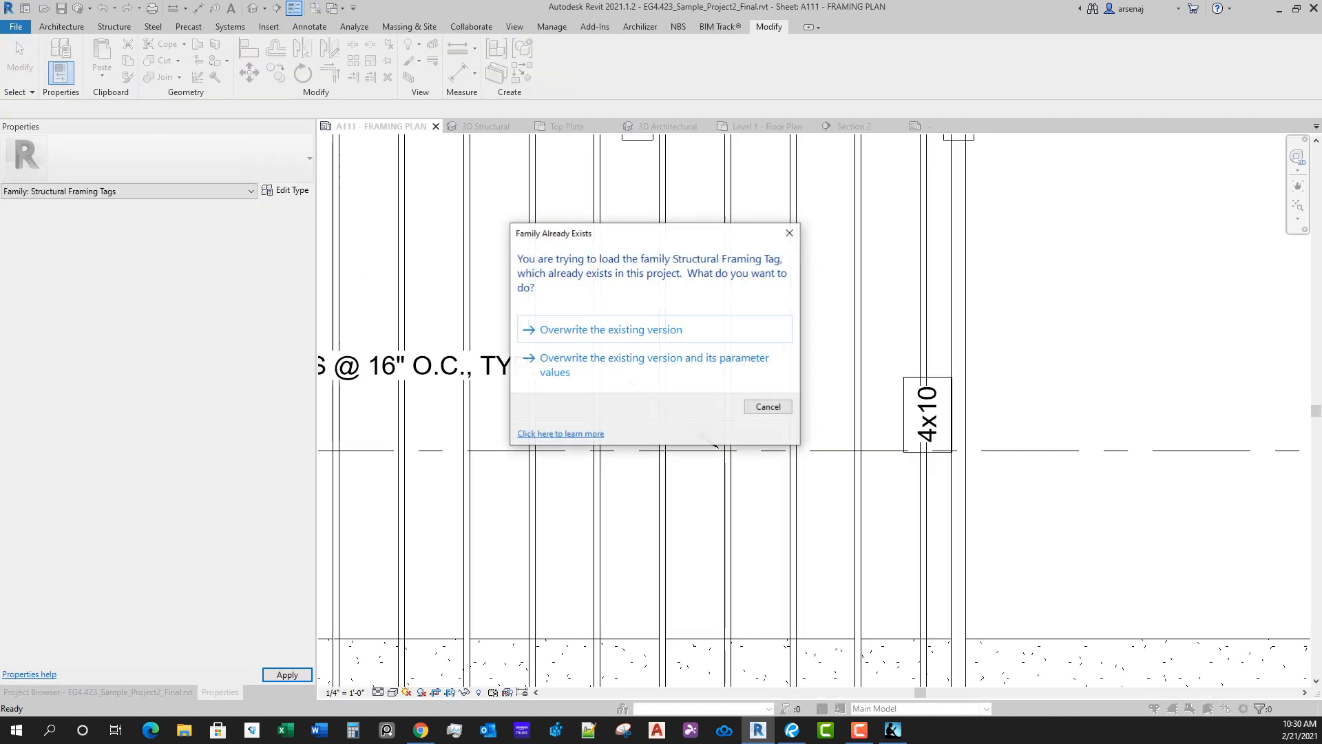
click(691, 368)
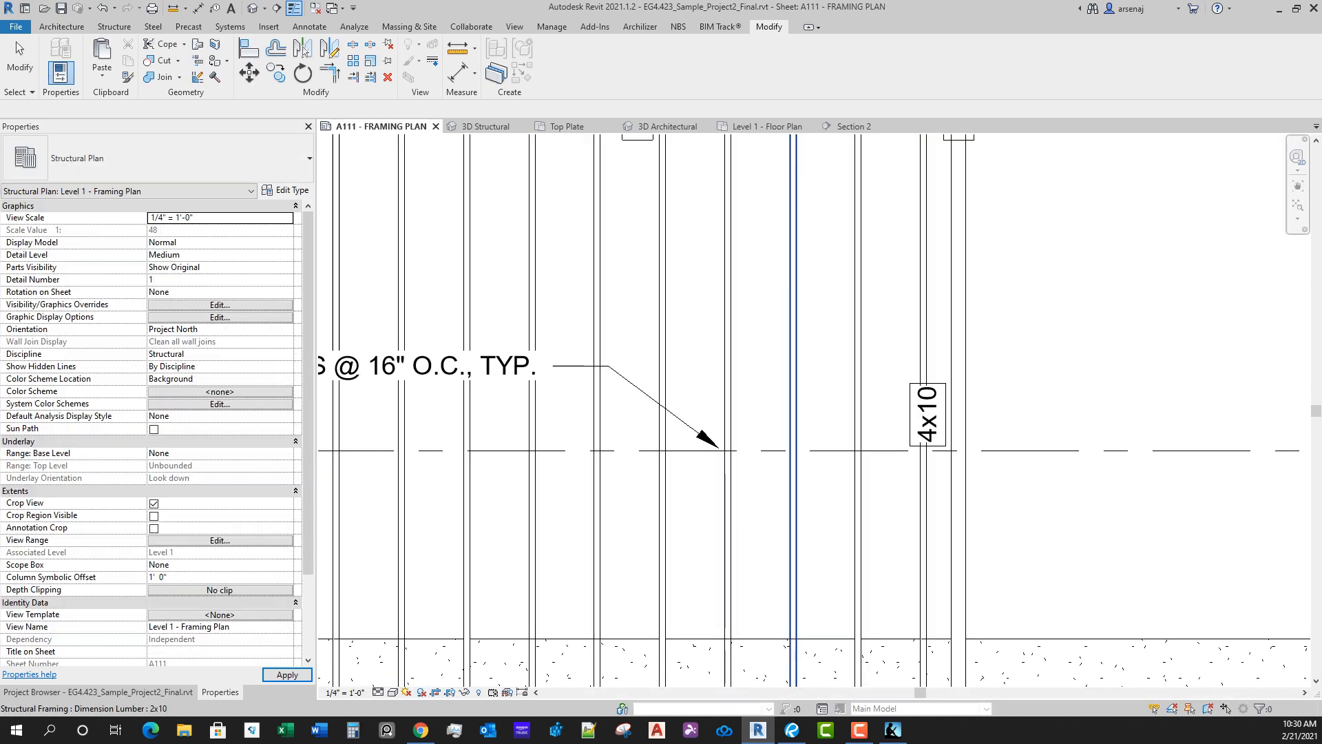
Step: Move the vertical 4x10 tag on the upper deck's end beam to the beam's outer side, clear of the joists
scroll(945, 279, down, 6)
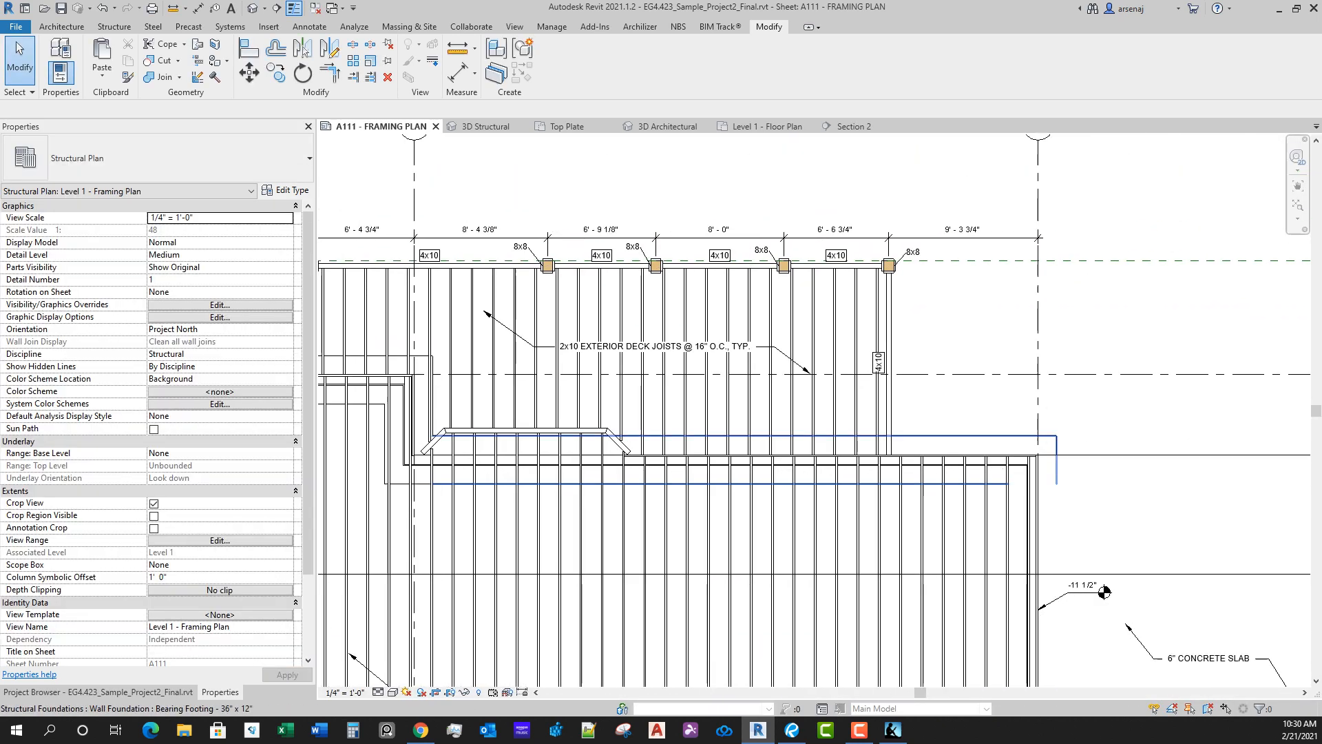
scroll(954, 327, up, 5)
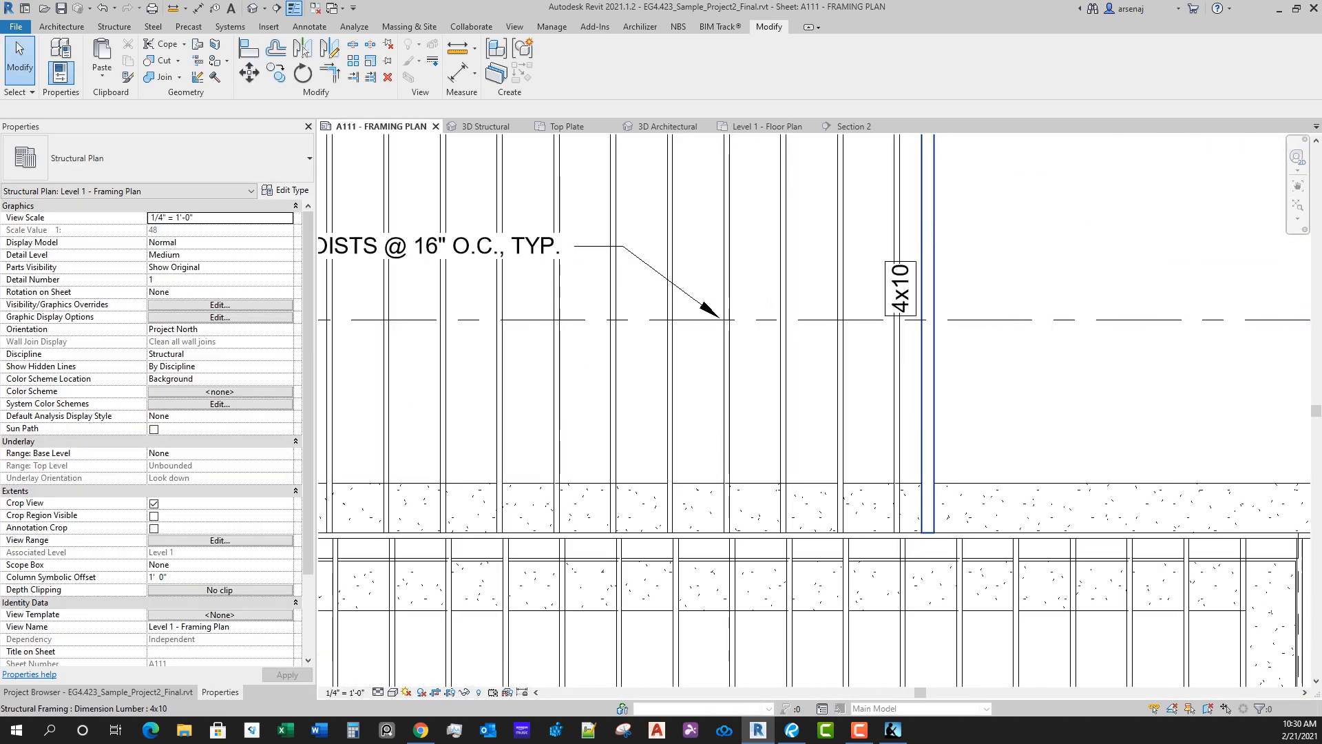
click(916, 288)
drag(965, 288, 974, 288)
Step: Move both vertical 4x10 tags on the small side deck below the concrete slab to the outer side of their beam
scroll(1019, 336, down, 3)
middle_drag(1020, 336, 868, 203)
scroll(1019, 482, down, 1)
middle_drag(1020, 482, 1015, 234)
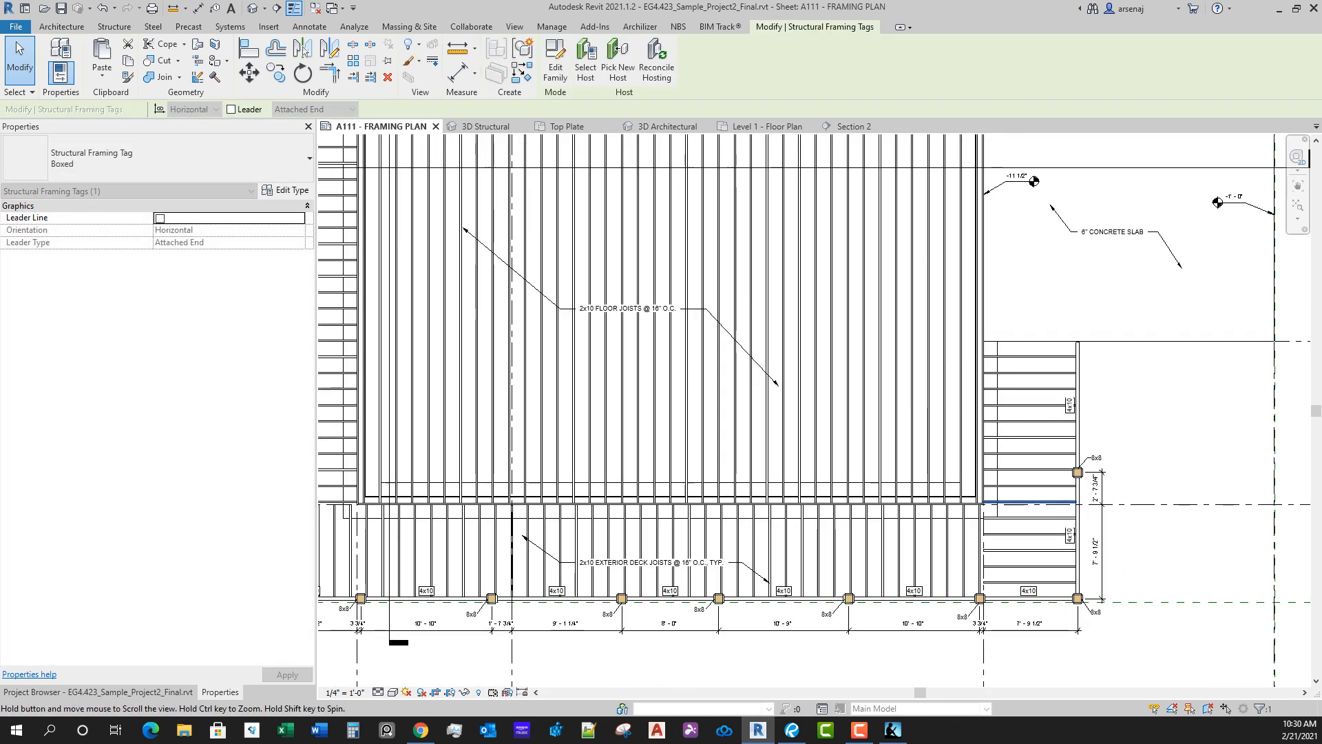
scroll(1147, 454, up, 3)
click(963, 344)
middle_drag(971, 483, 945, 283)
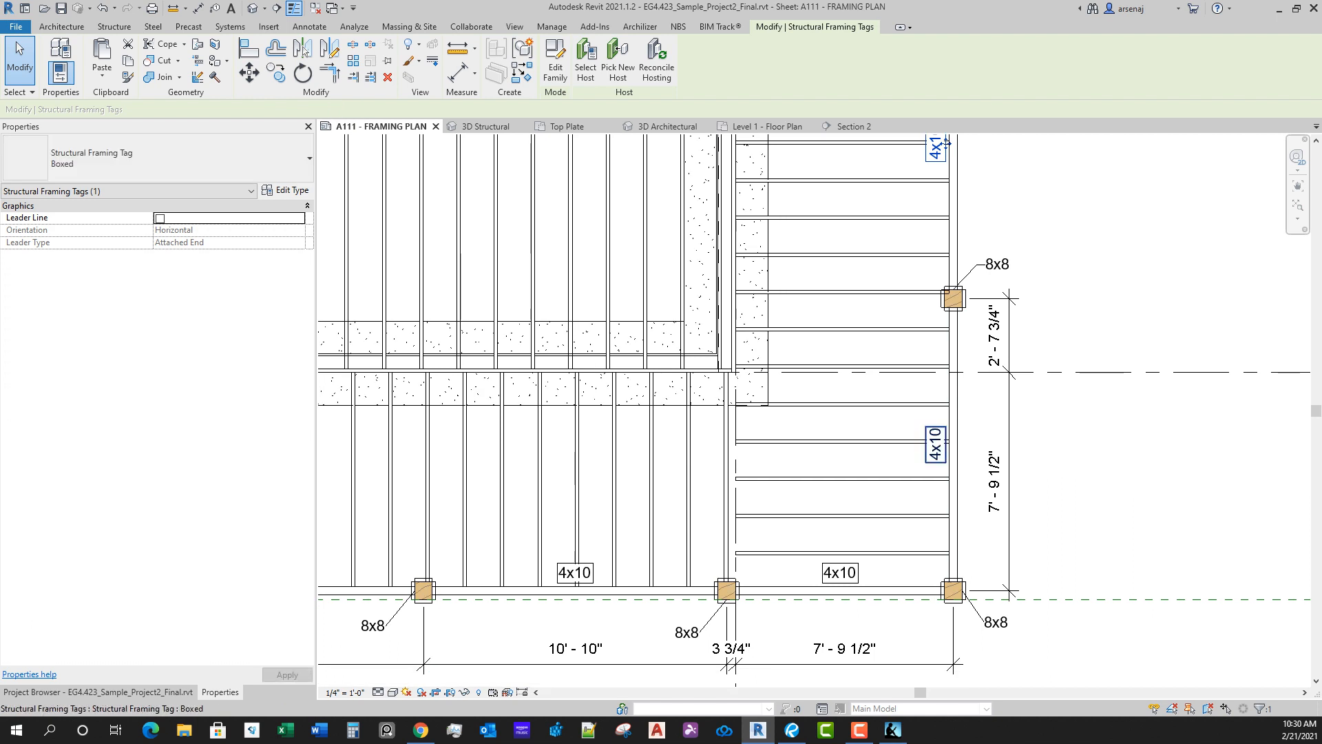
ctrl+click(936, 444)
drag(936, 444, 973, 444)
scroll(844, 586, down, 1)
middle_drag(844, 586, 983, 498)
key(Escape)
Step: Move the 8x8 column tag overlapping the short 4x10 beam's tag, near grid A, up and away from it
middle_drag(1065, 502, 1046, 554)
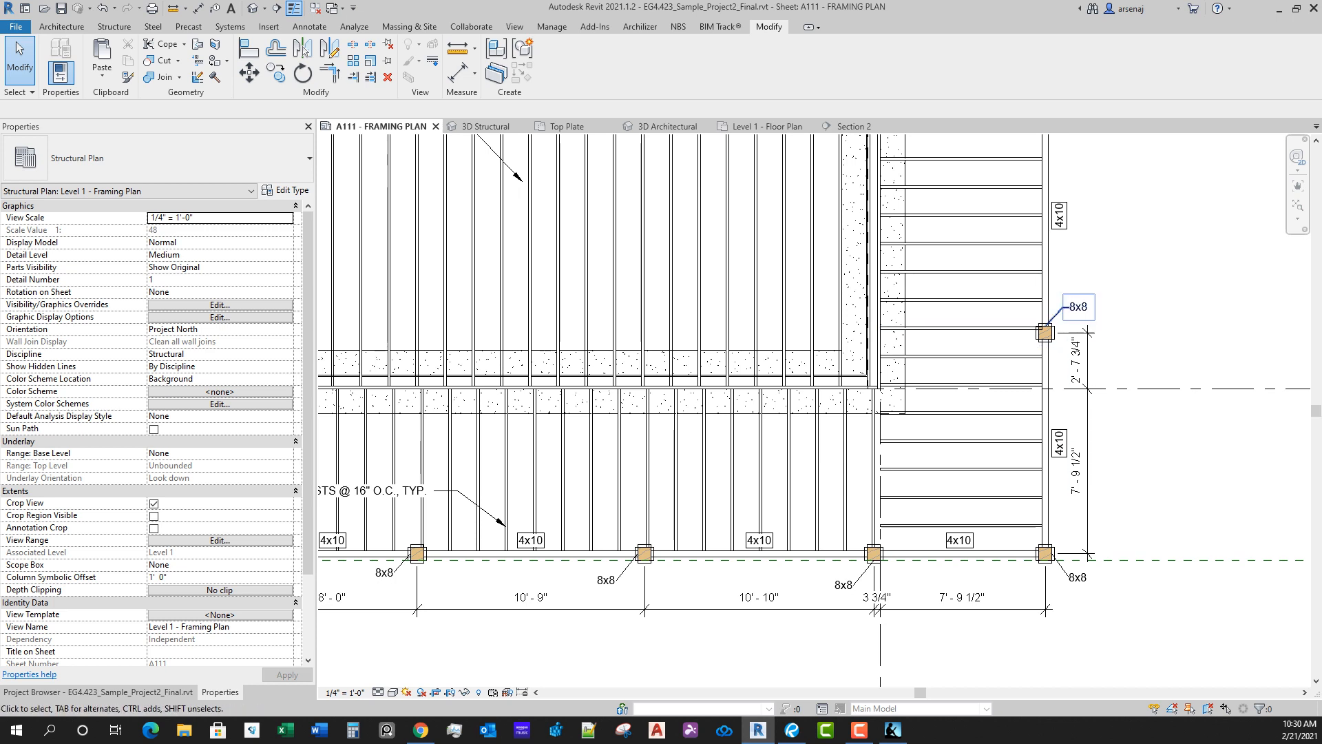
scroll(902, 502, down, 3)
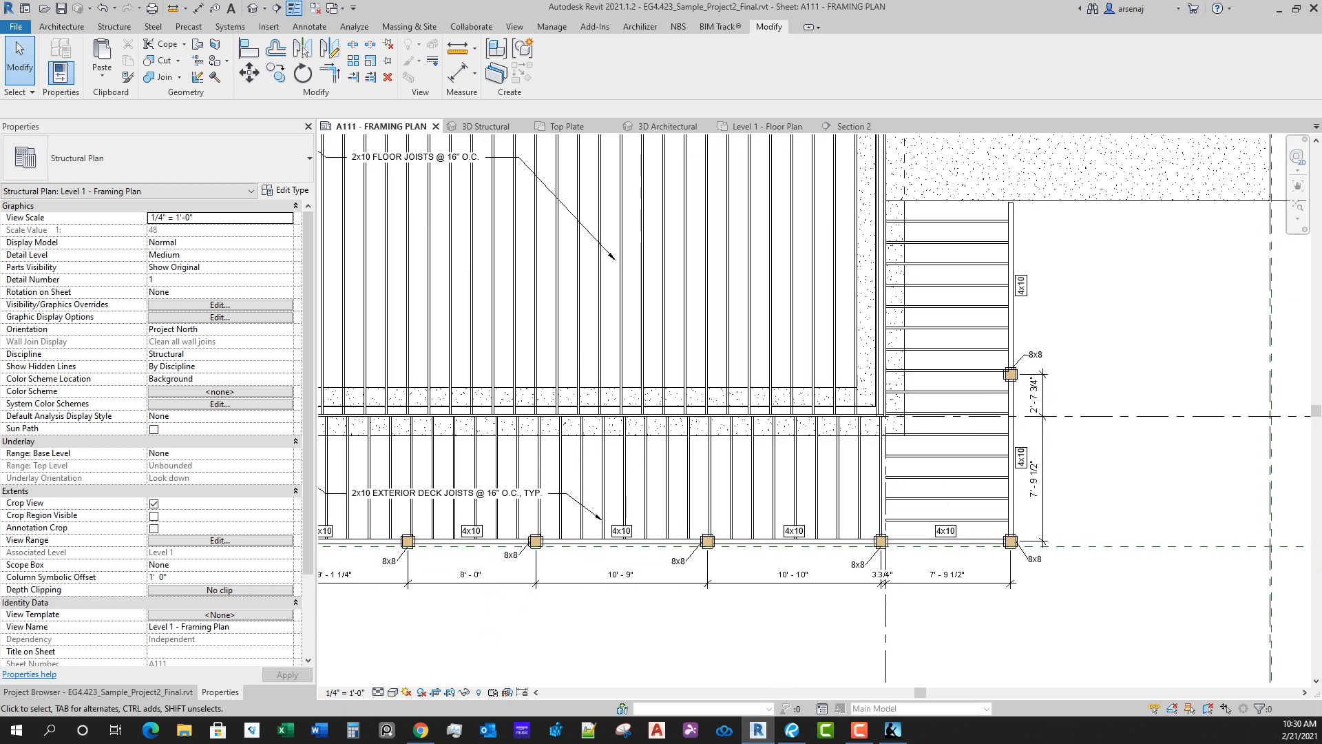
scroll(1096, 577, up, 2)
scroll(636, 571, down, 3)
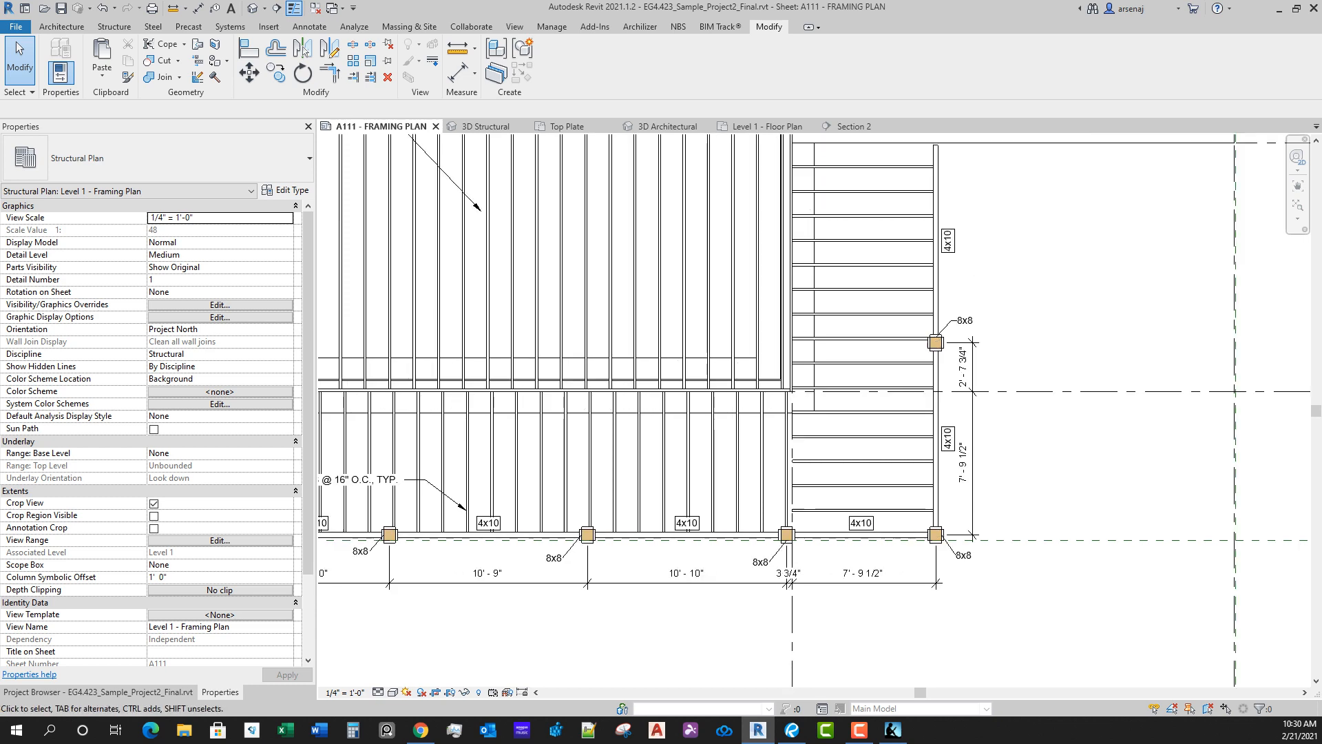
middle_drag(636, 571, 1244, 508)
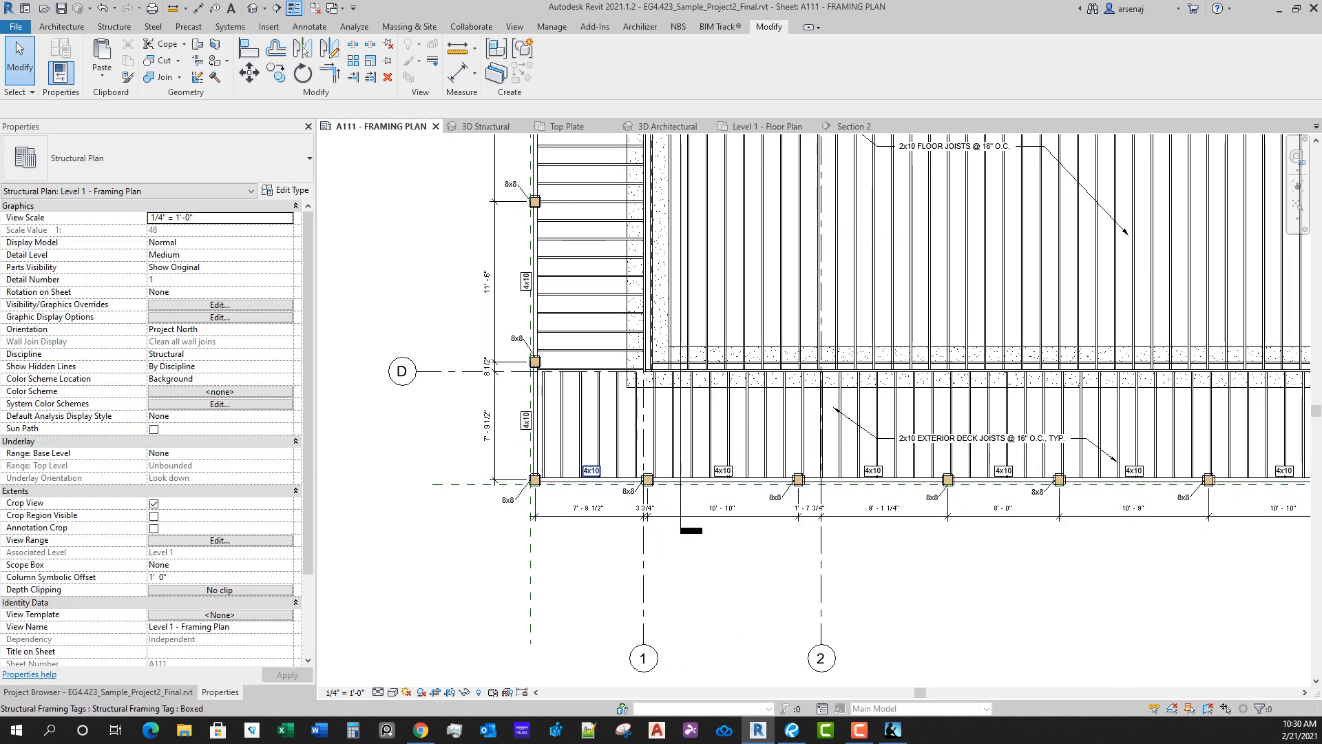
scroll(548, 365, down, 2)
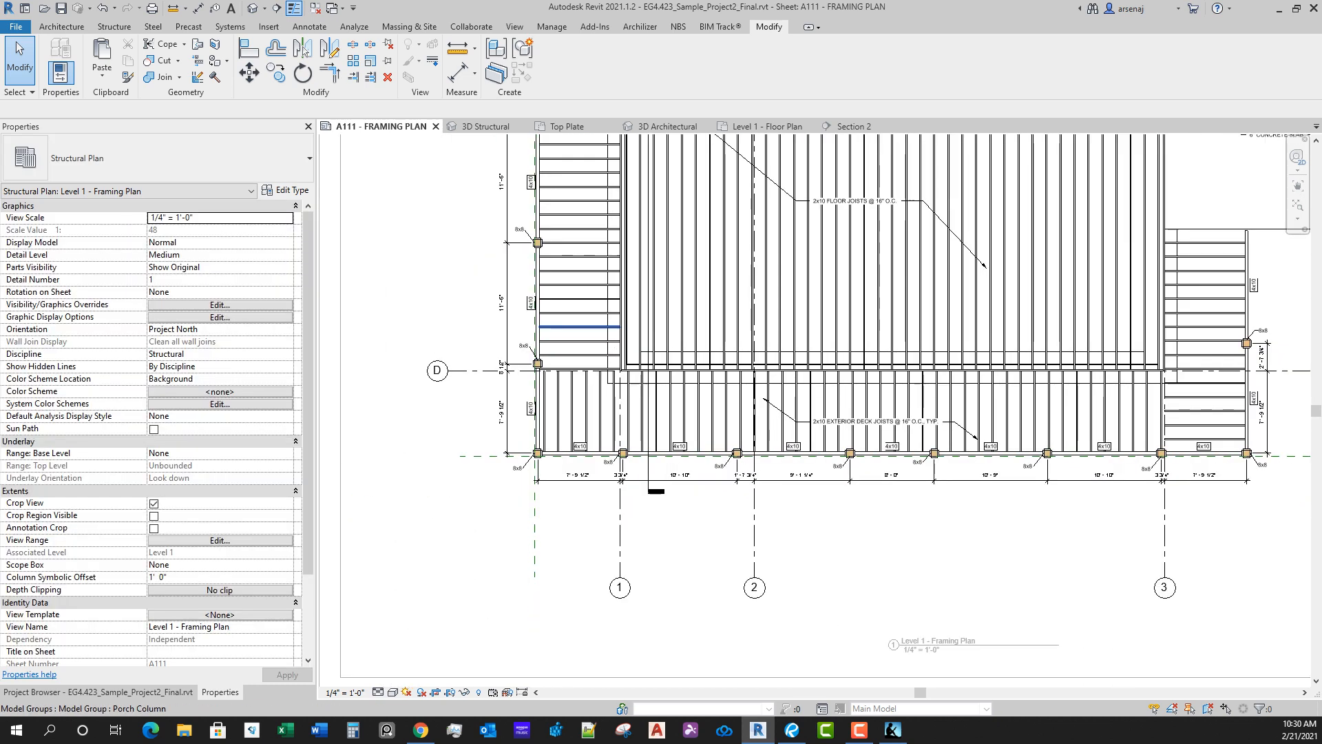
middle_drag(577, 270, 568, 544)
middle_drag(546, 275, 597, 449)
scroll(597, 460, up, 8)
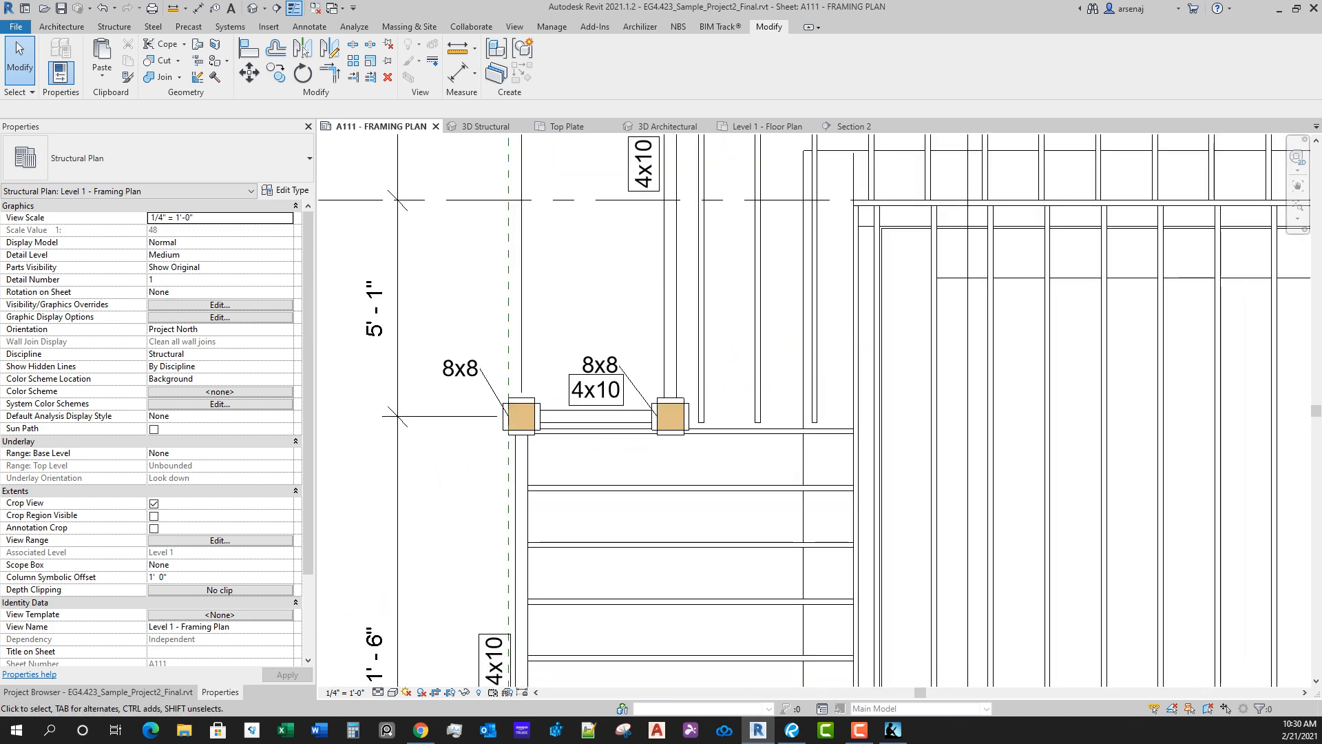
click(602, 365)
drag(602, 365, 623, 345)
click(597, 393)
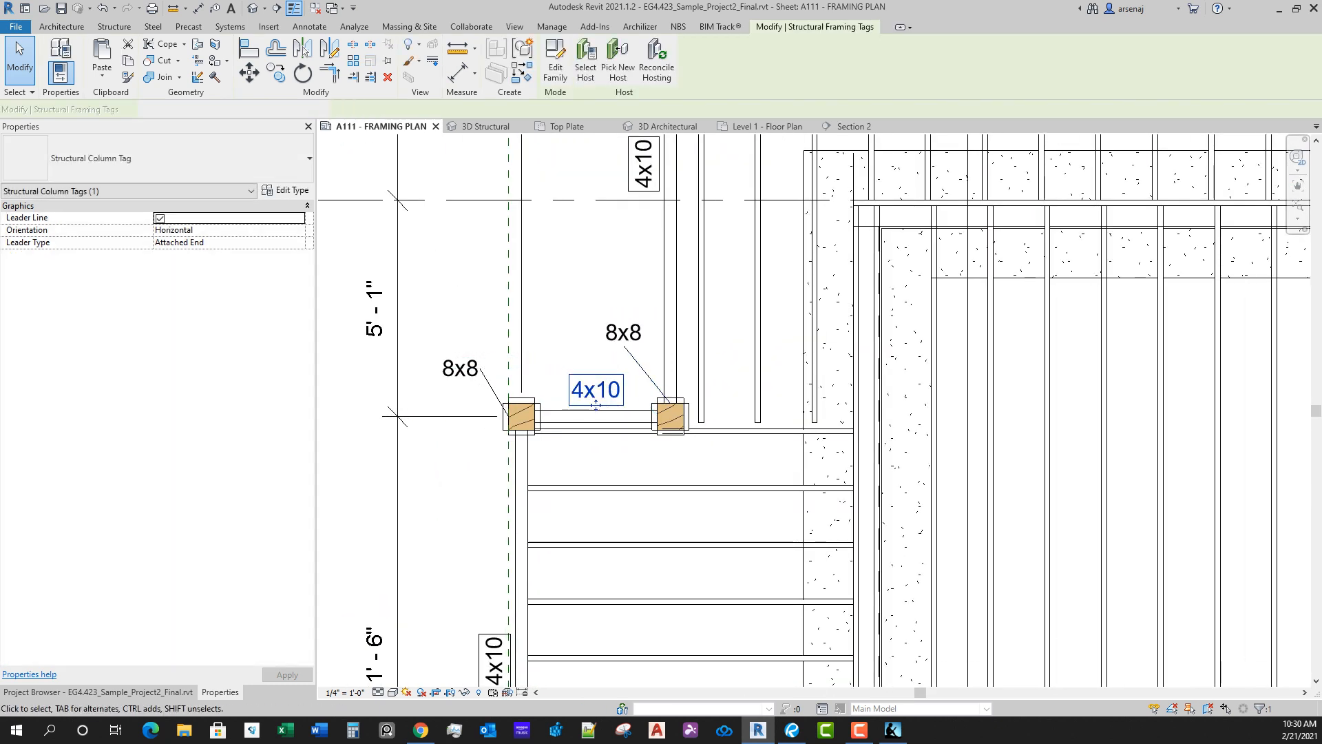
click(597, 460)
scroll(598, 459, up, 1)
scroll(597, 462, down, 3)
middle_drag(598, 472, 577, 466)
scroll(507, 183, down, 5)
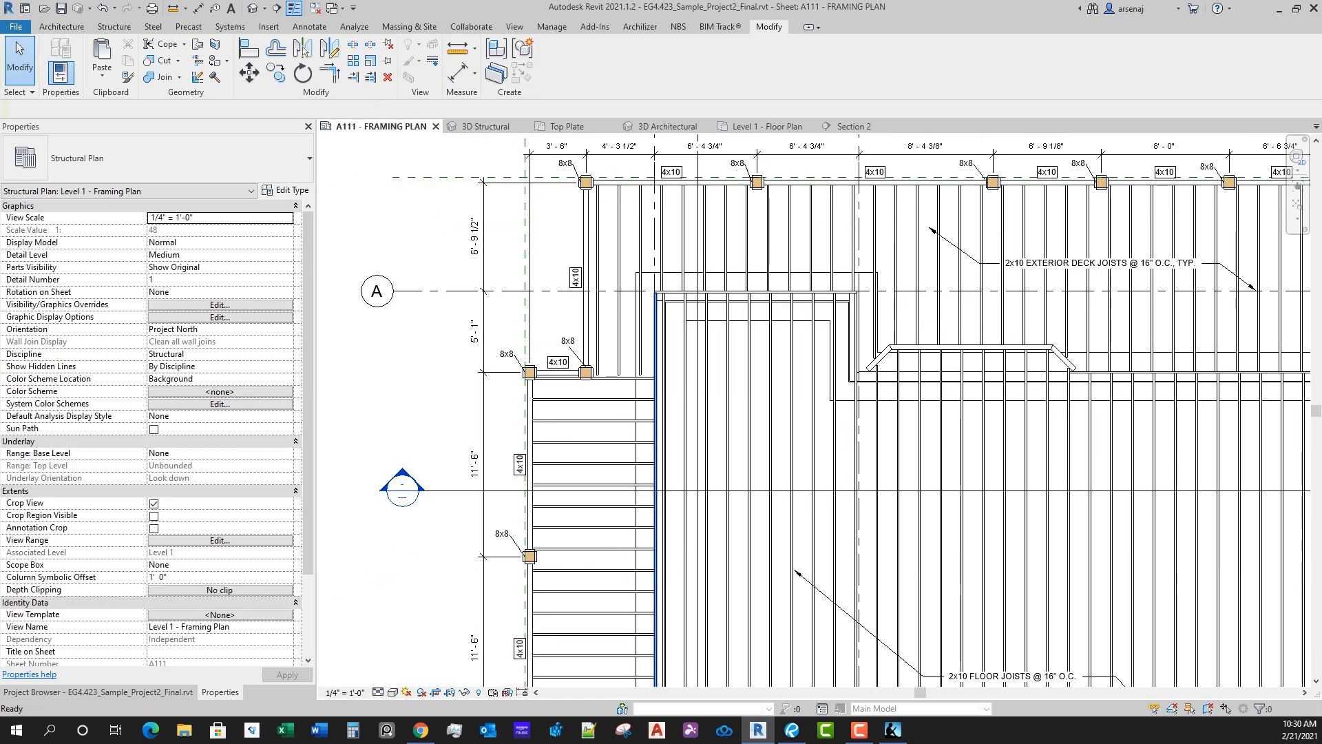
middle_drag(942, 455, 715, 437)
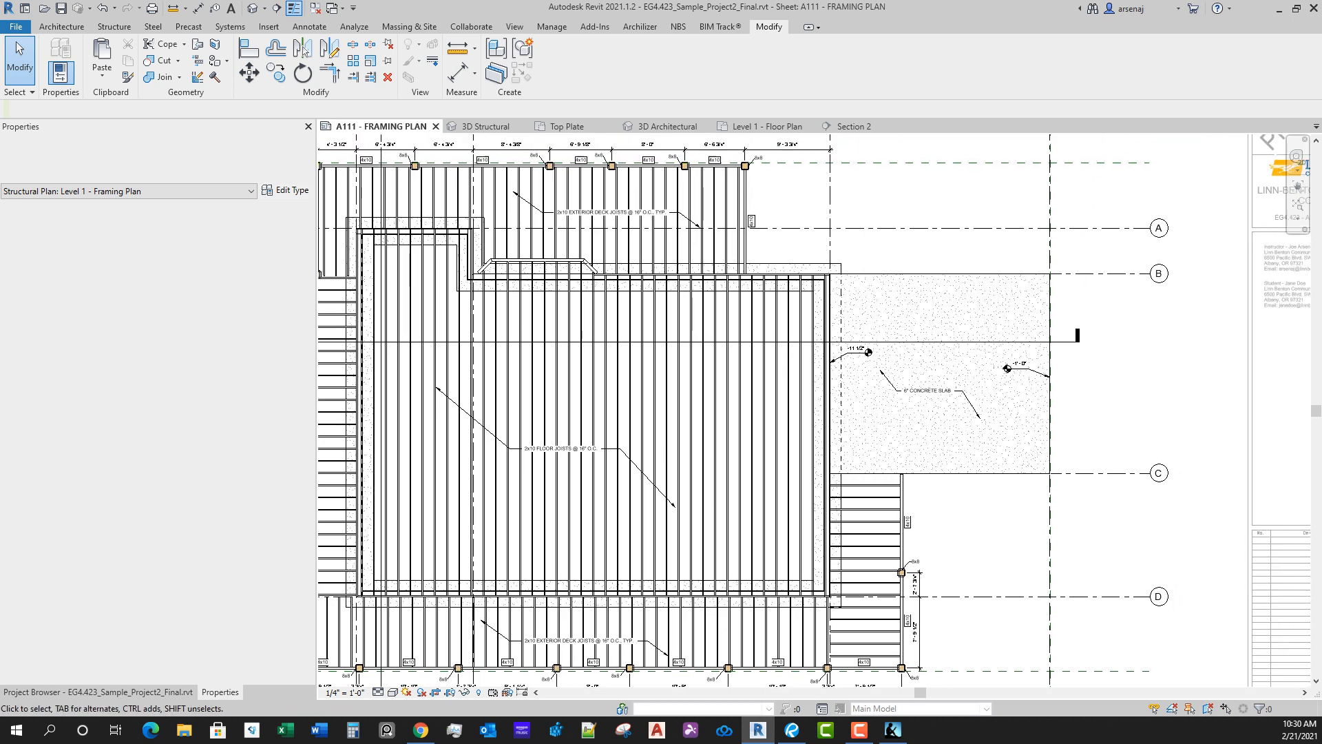
key(d)
key(a)
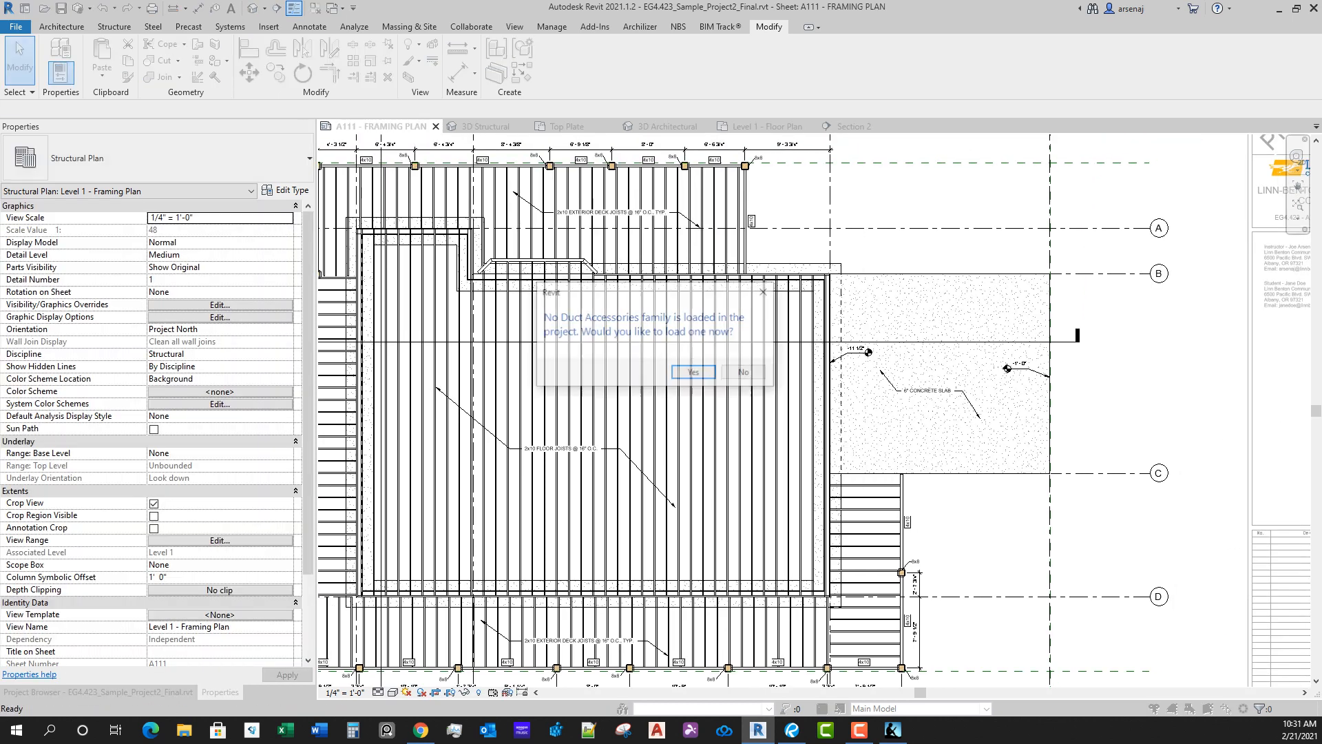
key(Escape)
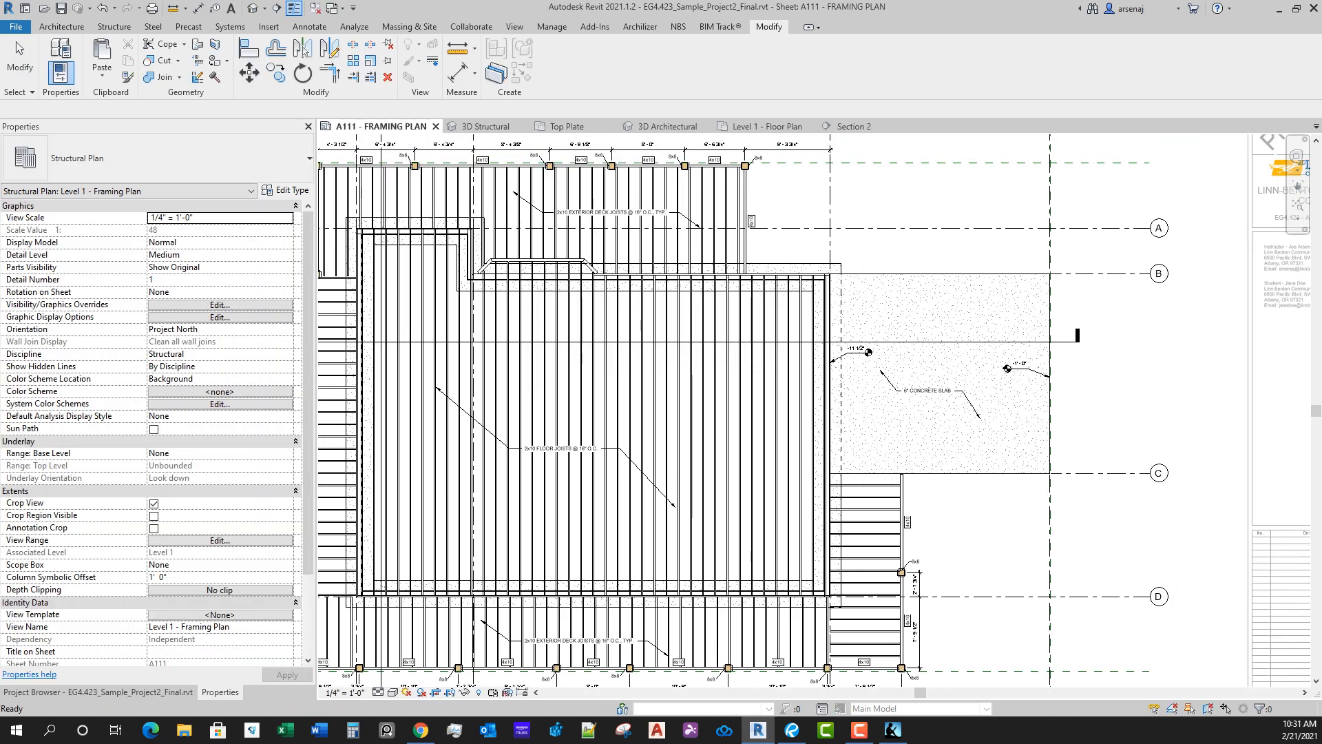
click(515, 27)
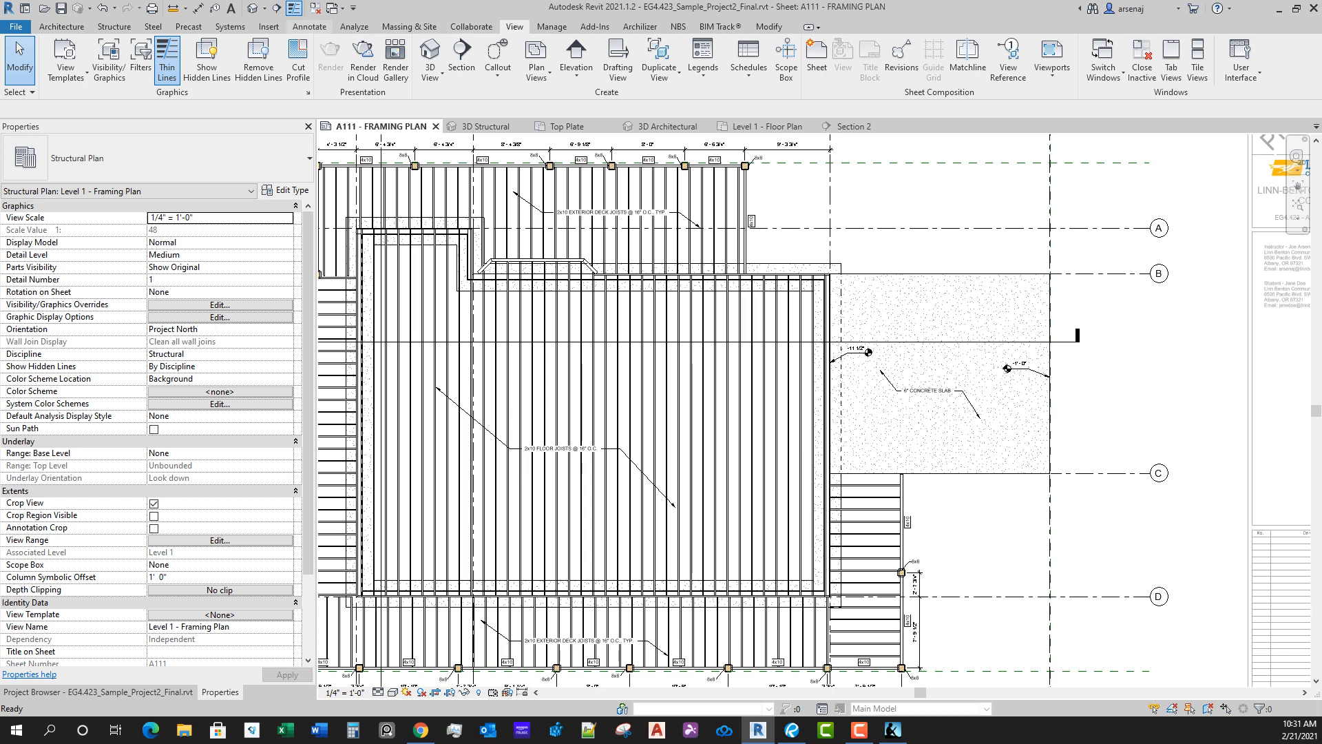
click(309, 27)
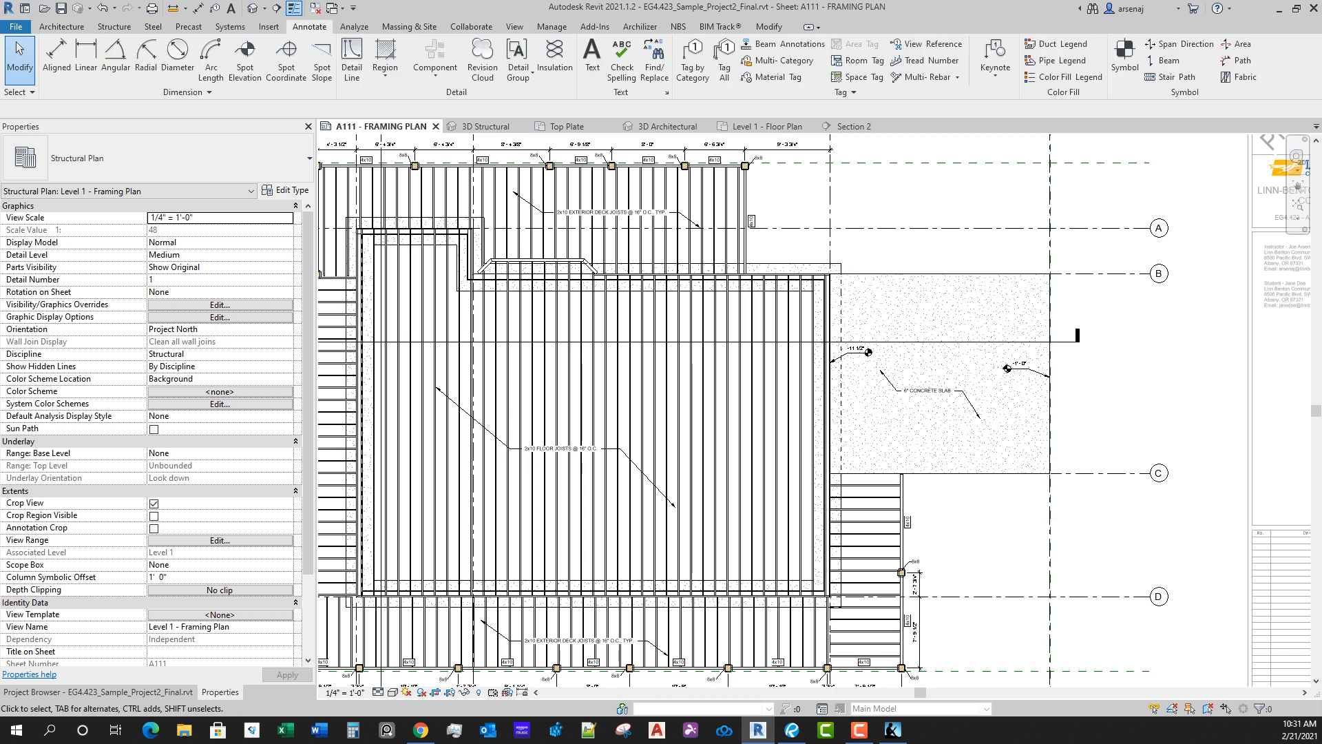
Step: Add an aligned dimension between the concrete slab's edges at grids B and C, placed outside the slab's outer edge
key(d)
key(i)
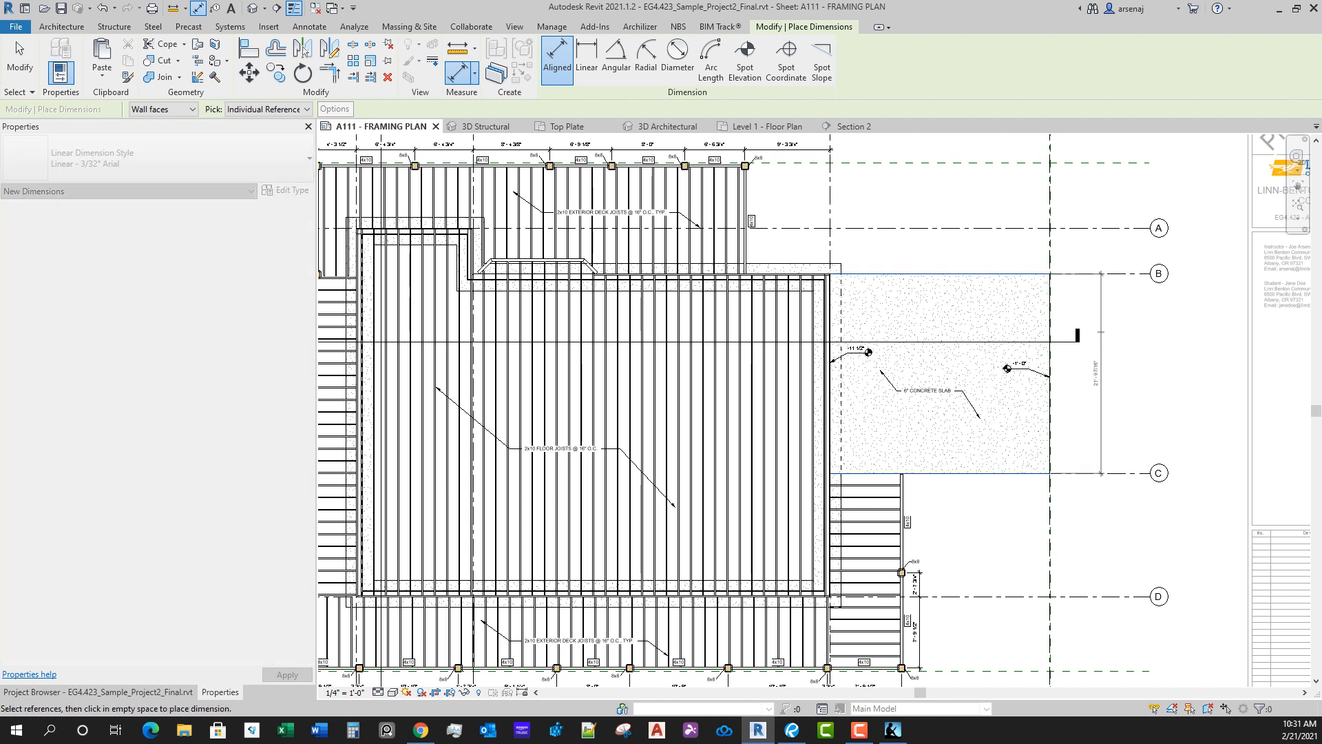
scroll(1098, 327, up, 2)
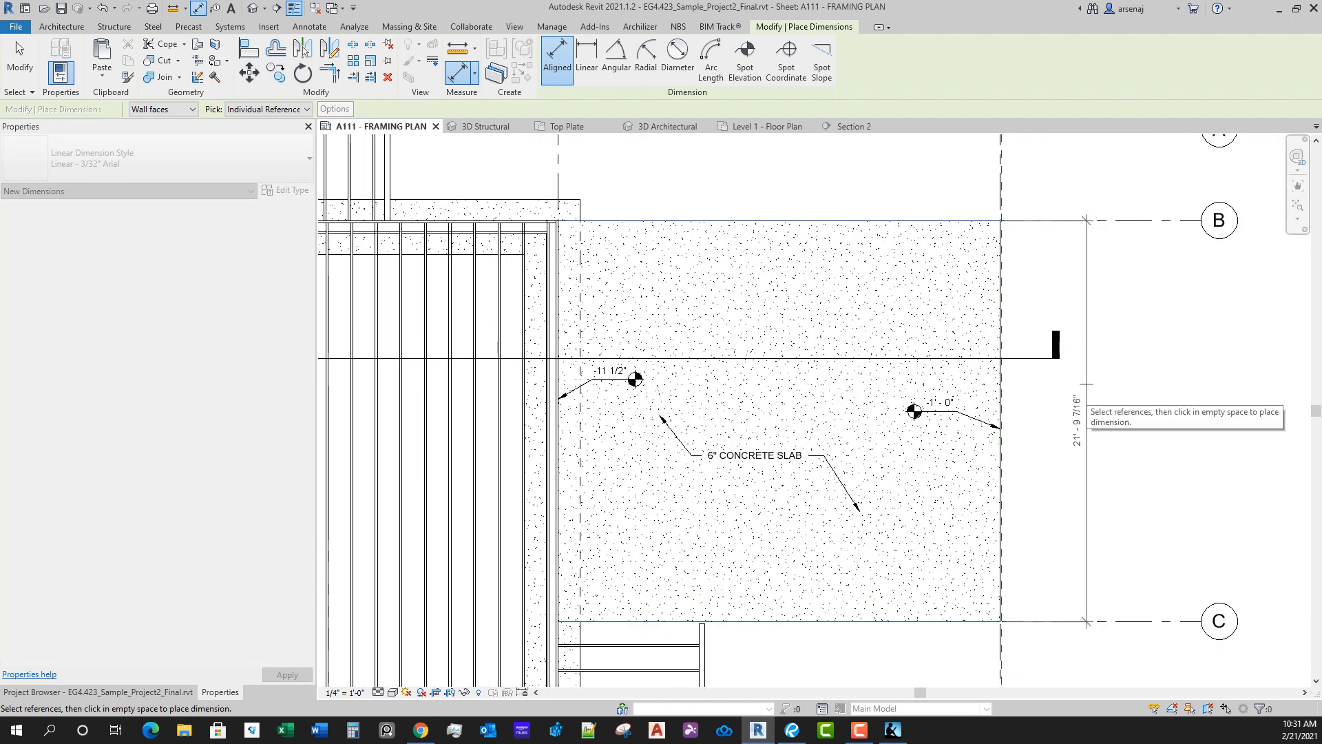
scroll(1096, 420, up, 5)
scroll(1081, 471, down, 5)
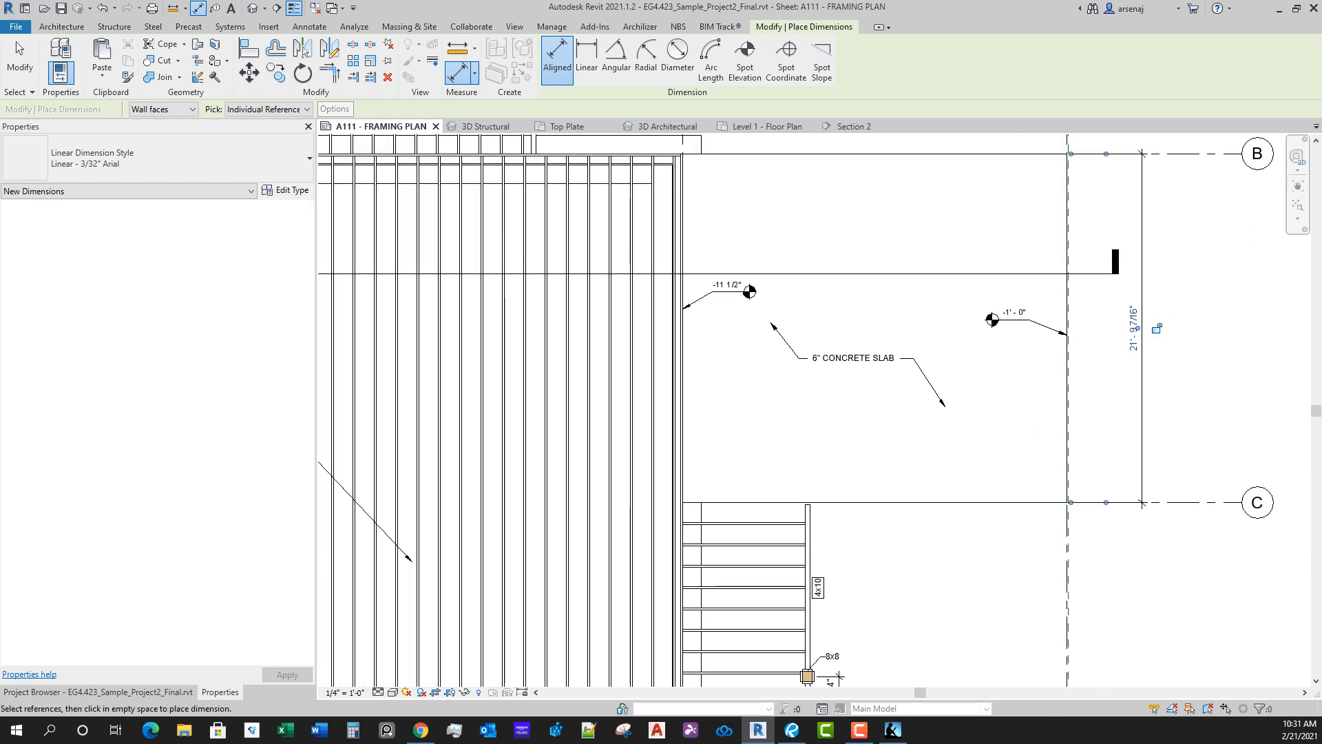
Step: Add an aligned dimension across the concrete slab from its outer edge to the house side, placed between grids A and B
scroll(1109, 386, down, 3)
scroll(1098, 358, up, 6)
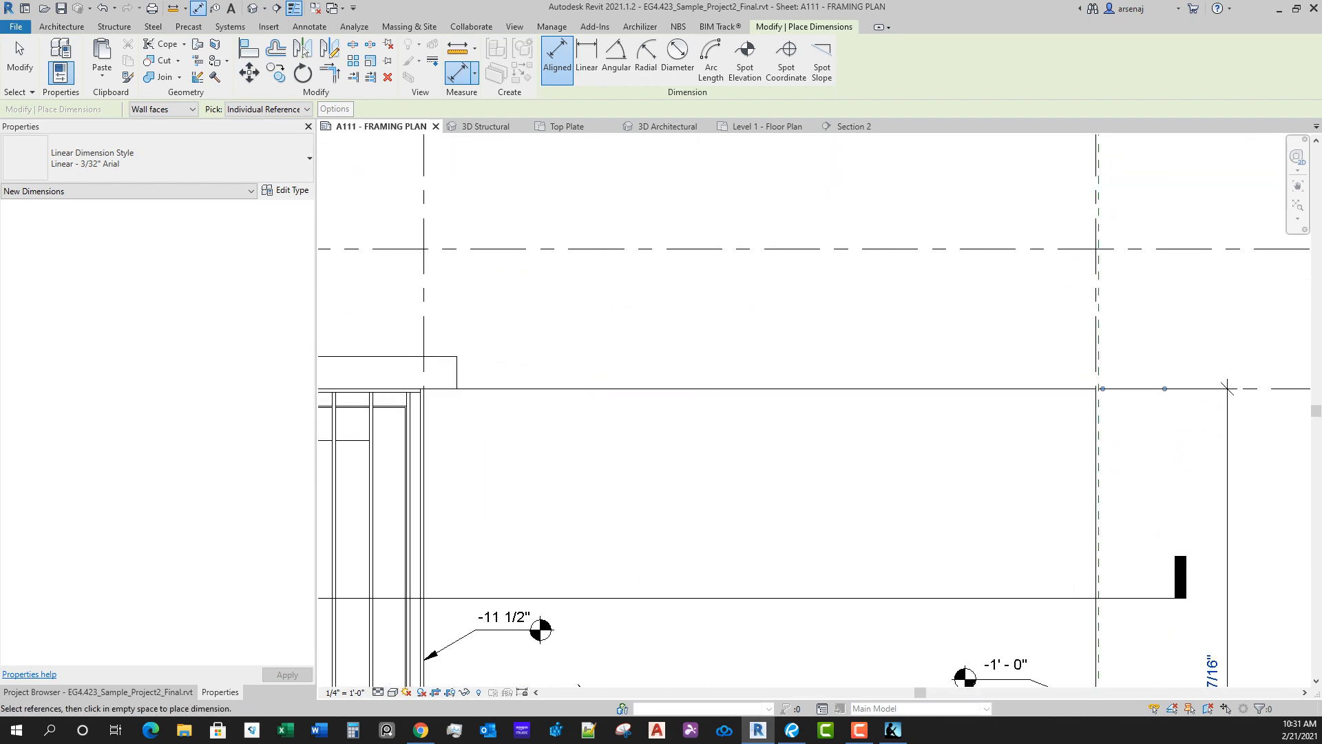
click(1097, 469)
scroll(457, 432, up, 3)
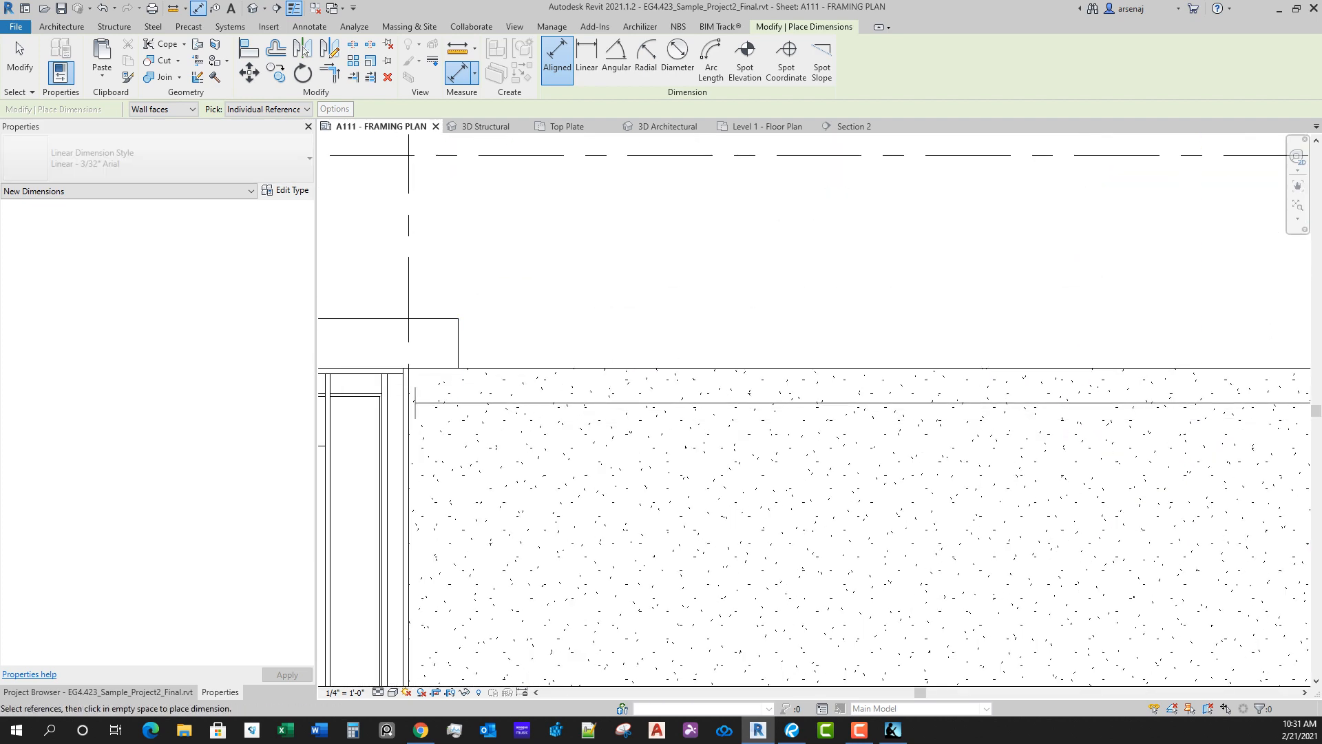
click(410, 401)
scroll(602, 373, down, 3)
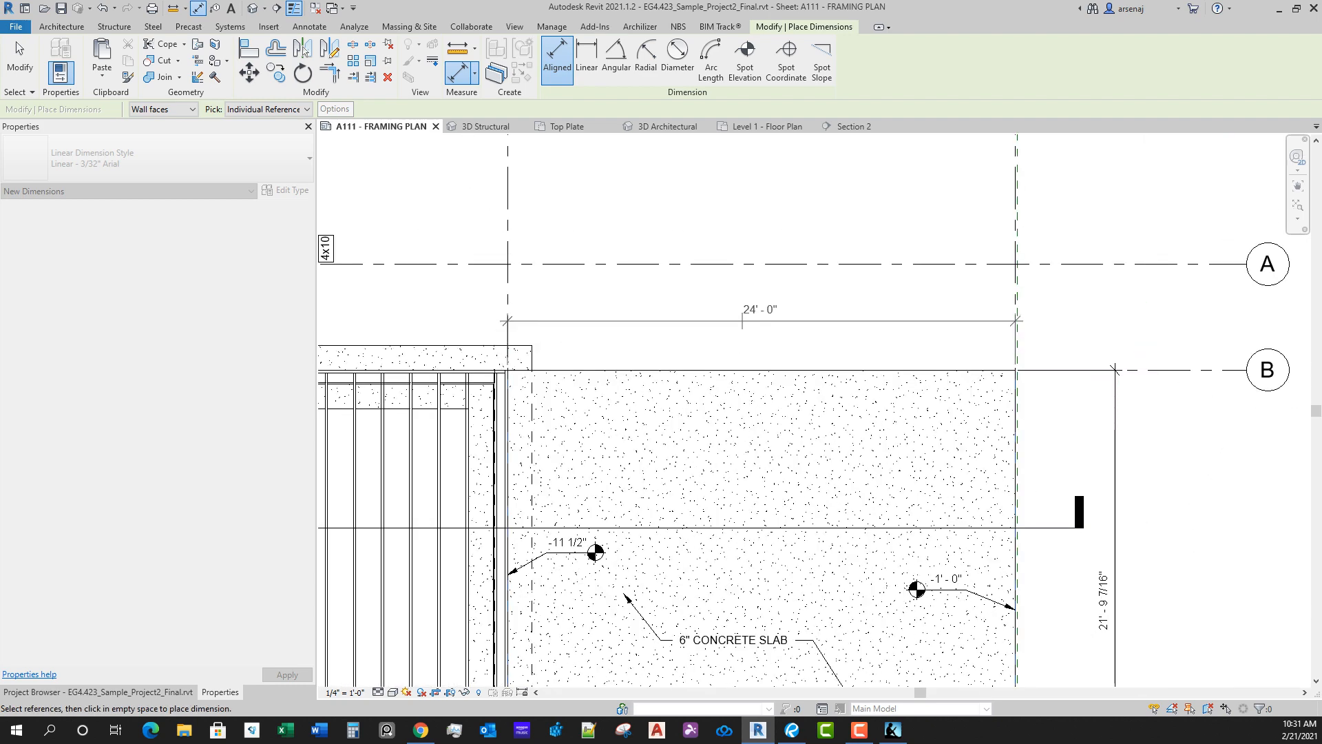
click(741, 320)
scroll(751, 409, down, 4)
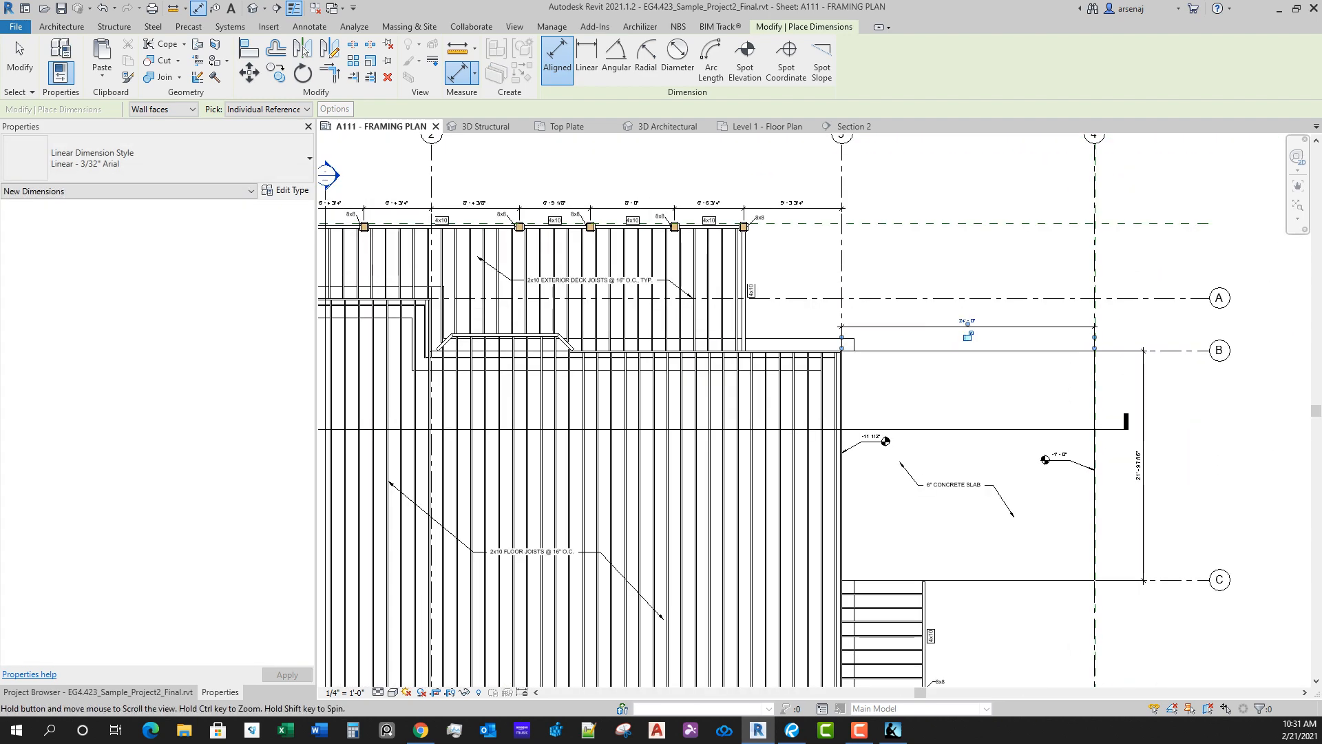
key(Escape)
key(t)
key(g)
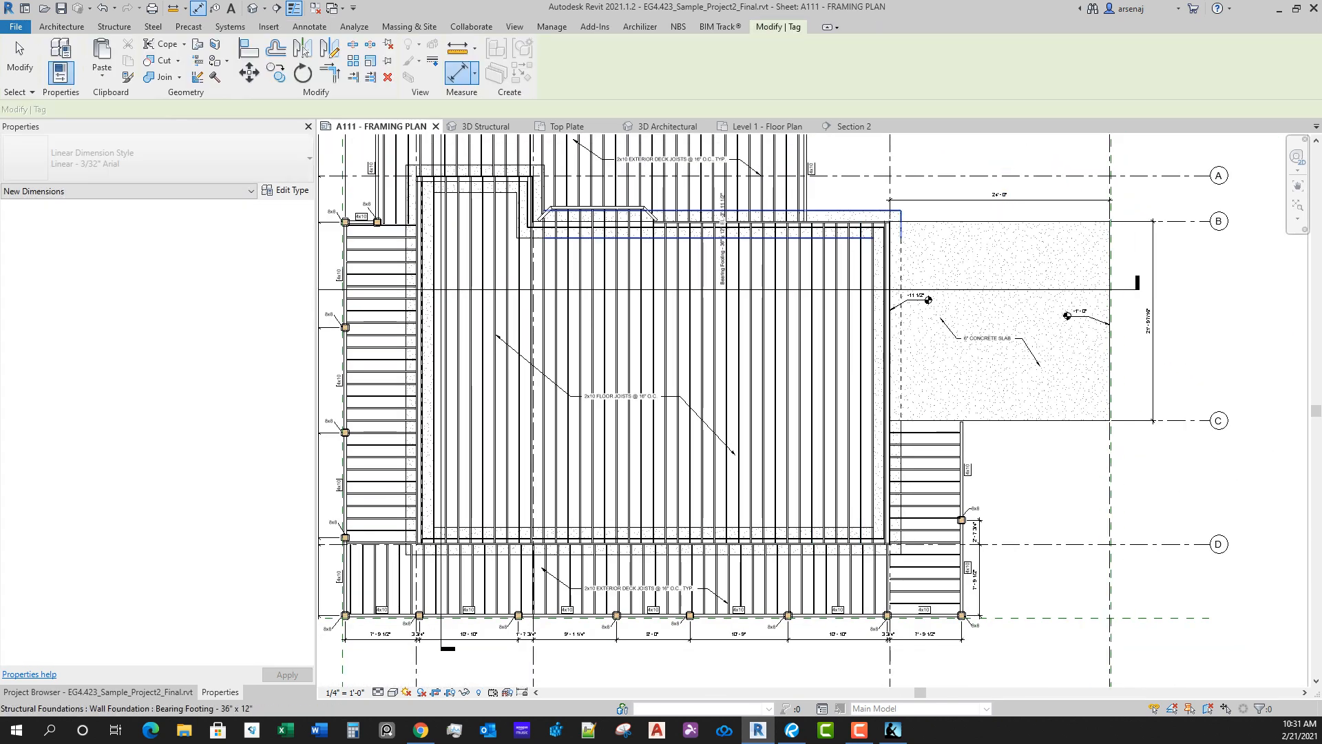
middle_drag(726, 224, 737, 540)
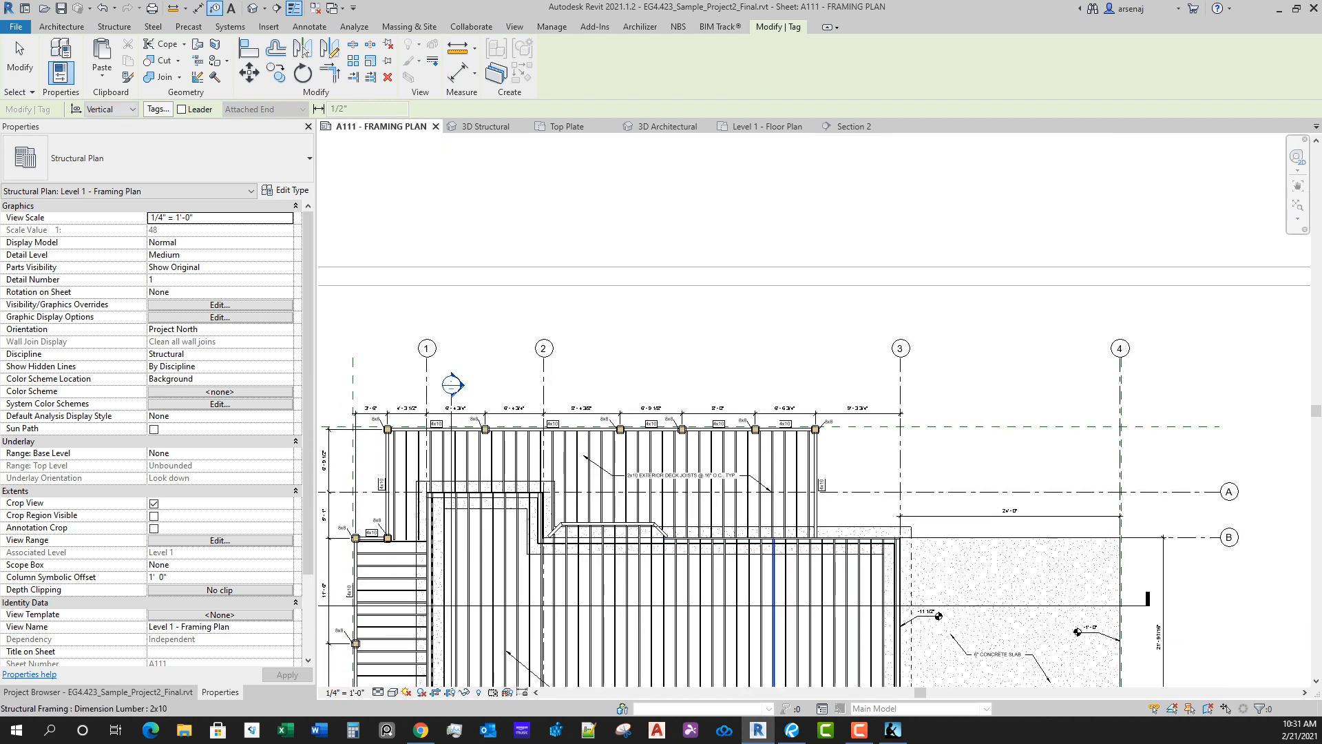
key(Escape)
scroll(797, 482, down, 1)
middle_drag(797, 482, 882, 333)
scroll(693, 404, up, 4)
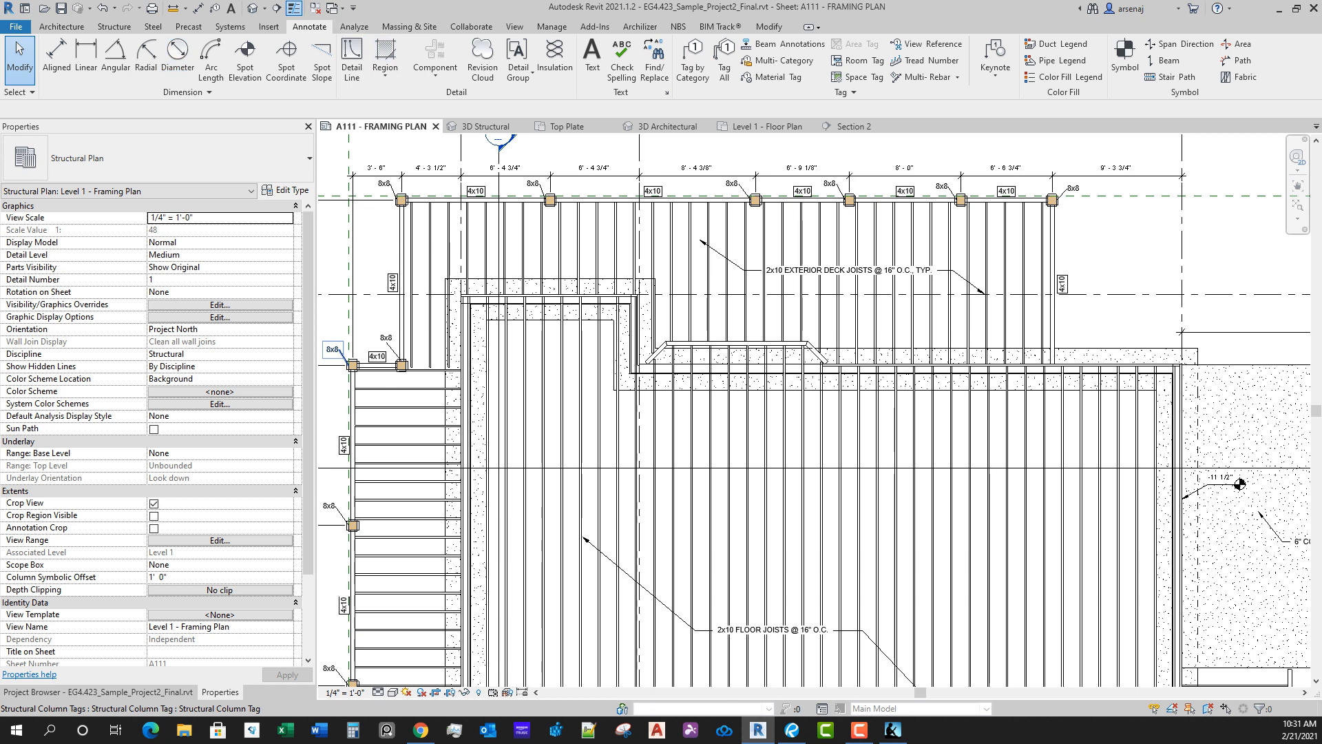
Step: Tag the bearing footing by category without a leader, placing the tag on the footing along the house wall at grid B
click(692, 60)
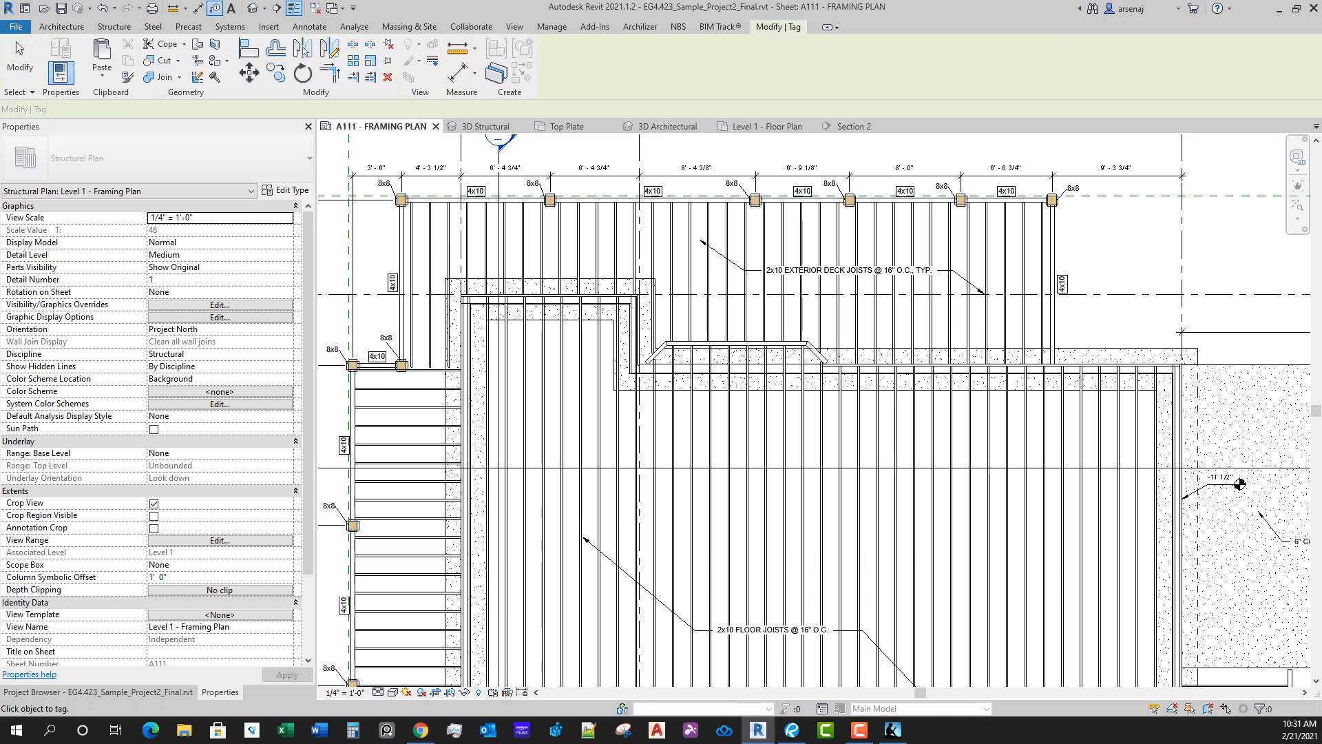
scroll(1102, 355, up, 1)
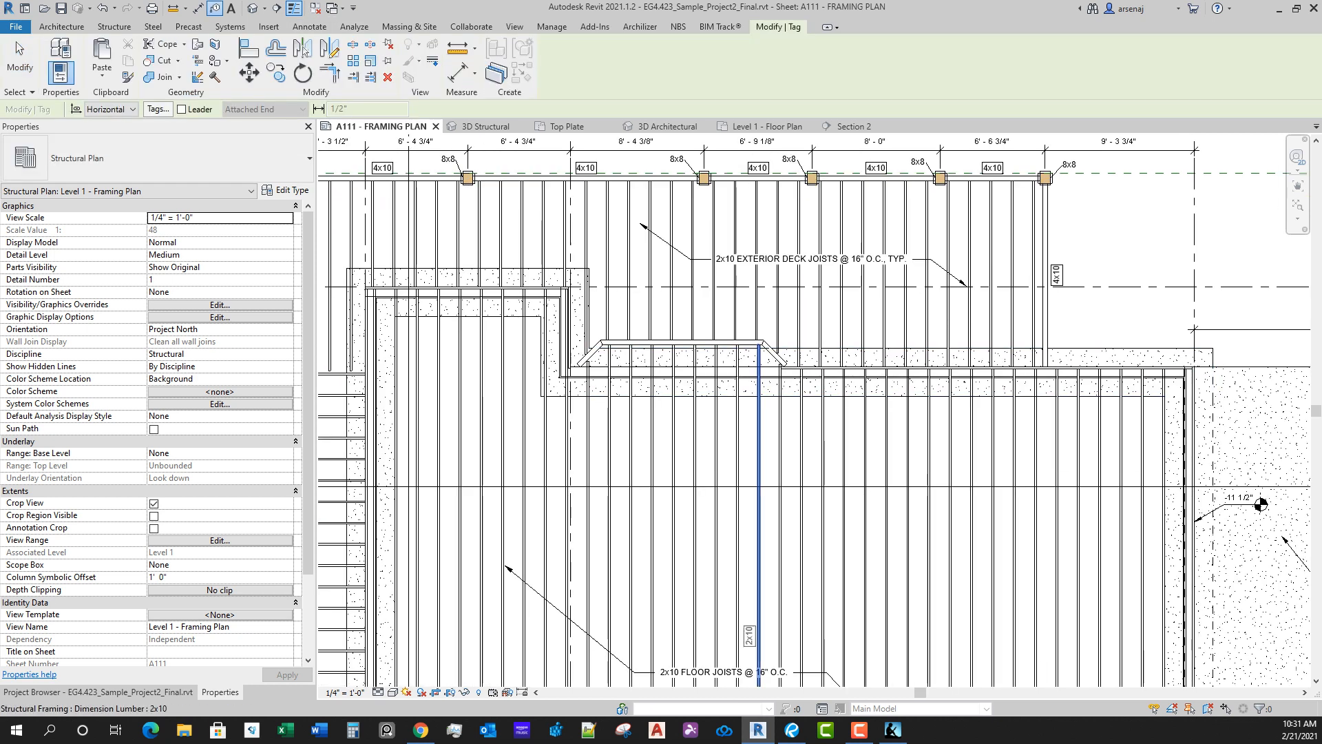
key(space)
scroll(989, 376, up, 2)
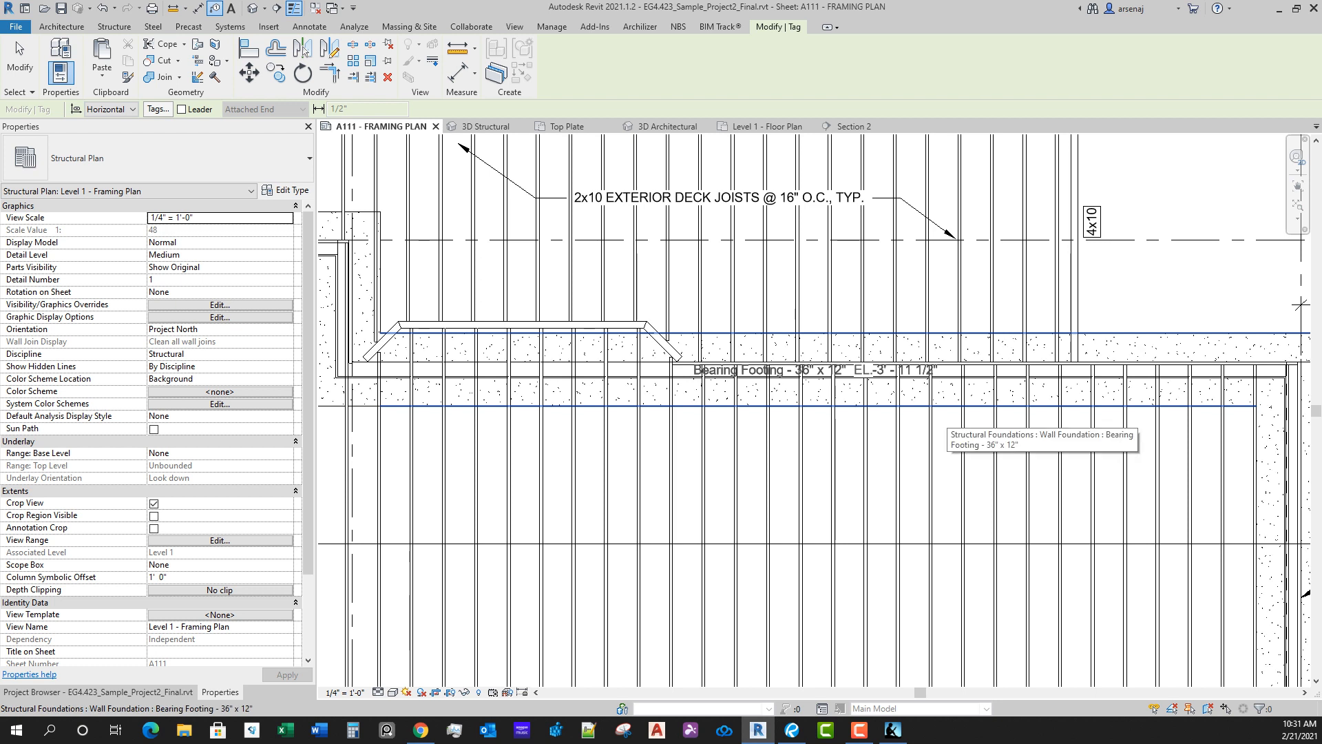
click(817, 390)
drag(816, 389, 817, 401)
scroll(950, 424, down, 1)
middle_drag(1061, 469, 928, 397)
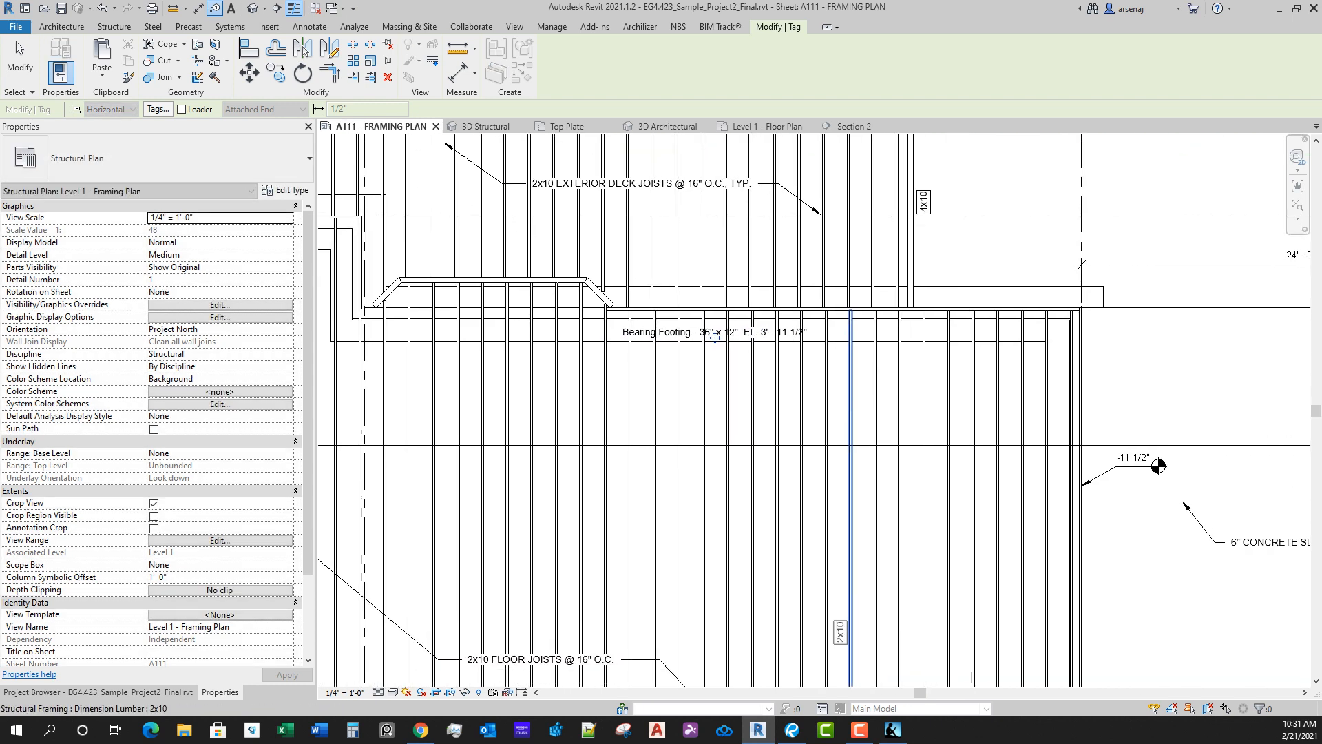
middle_drag(992, 427, 982, 406)
key(Escape)
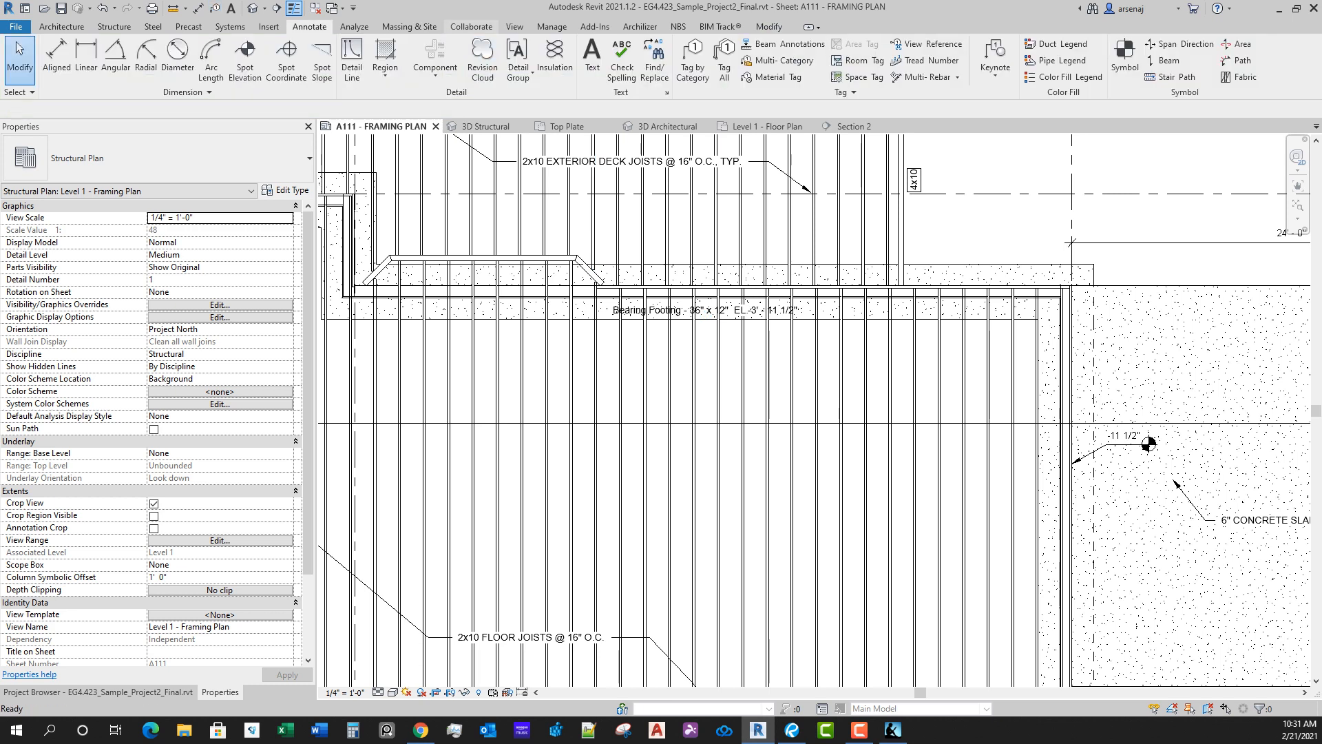
Step: Tag the same bearing footing with a free-end leader, placing the tag text outside the house near grid 3, between grids A and B
click(692, 66)
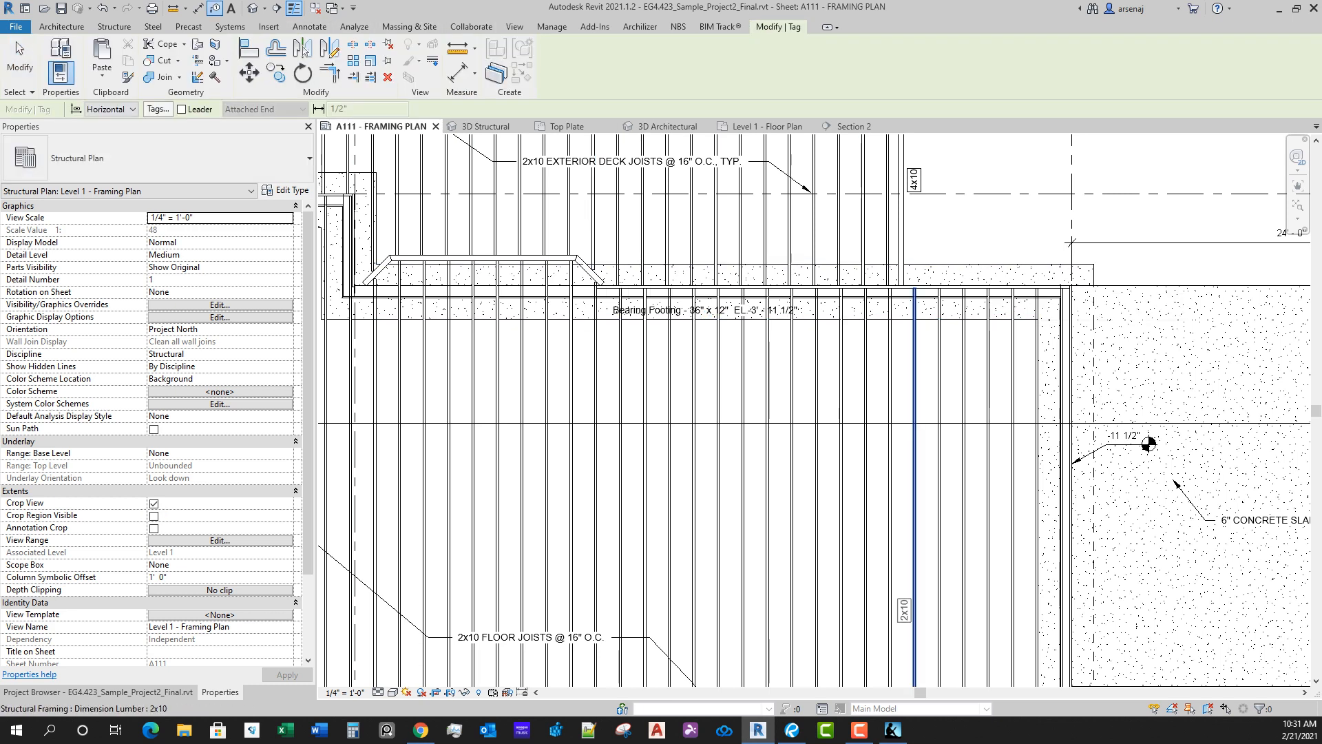
middle_drag(739, 399, 975, 520)
scroll(906, 509, up, 1)
scroll(909, 427, down, 1)
middle_drag(909, 407, 562, 445)
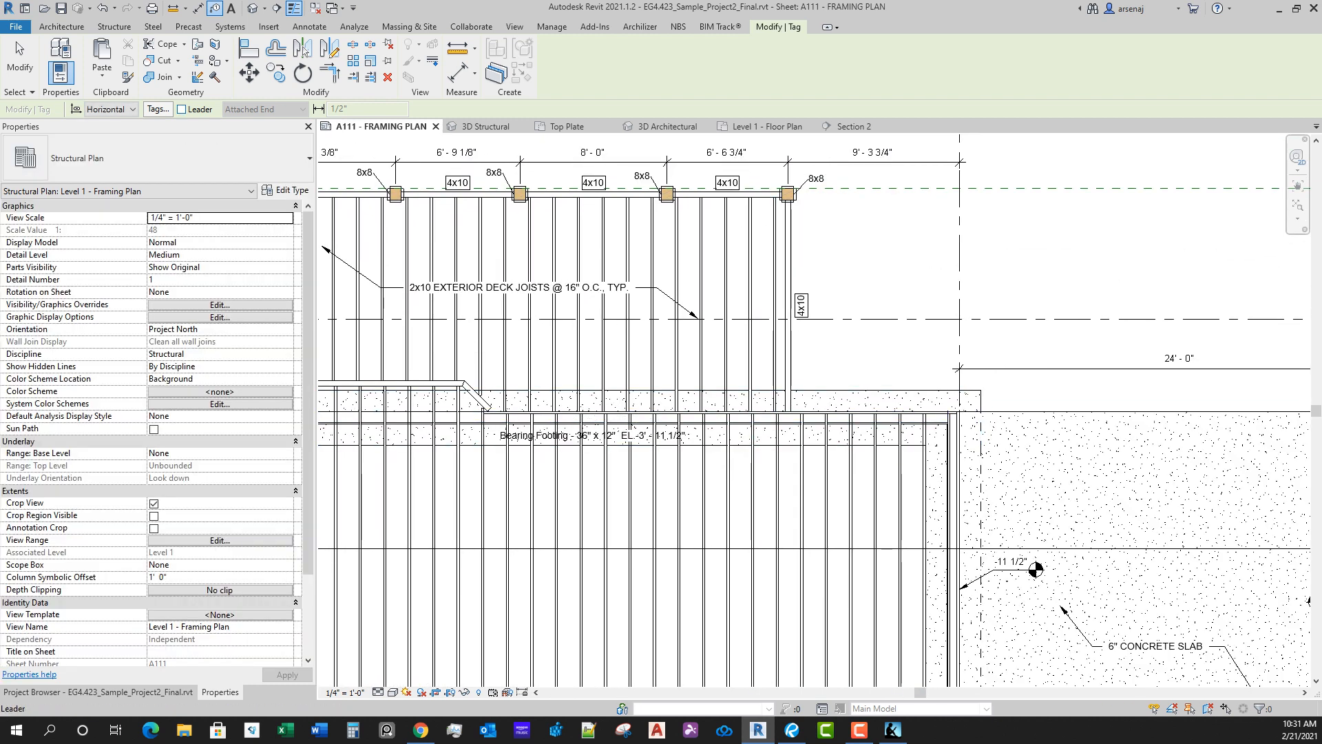
click(181, 109)
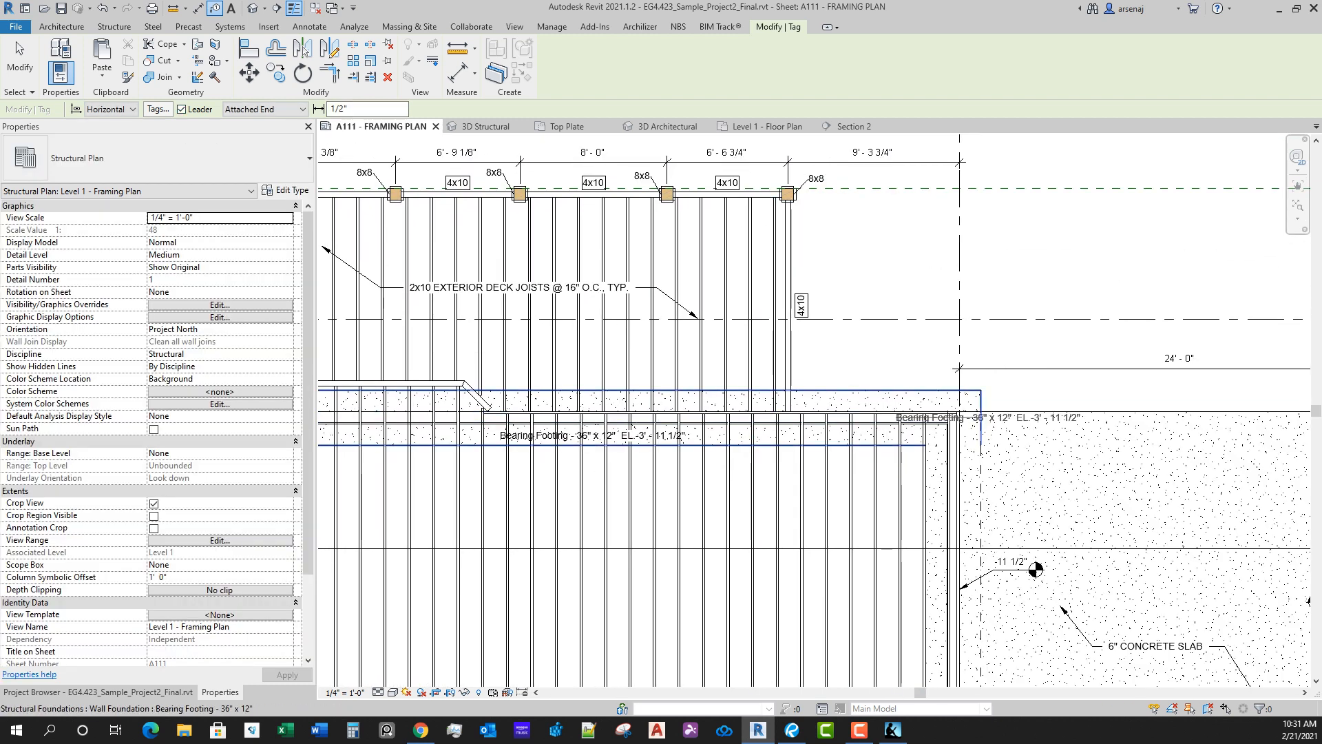
click(266, 108)
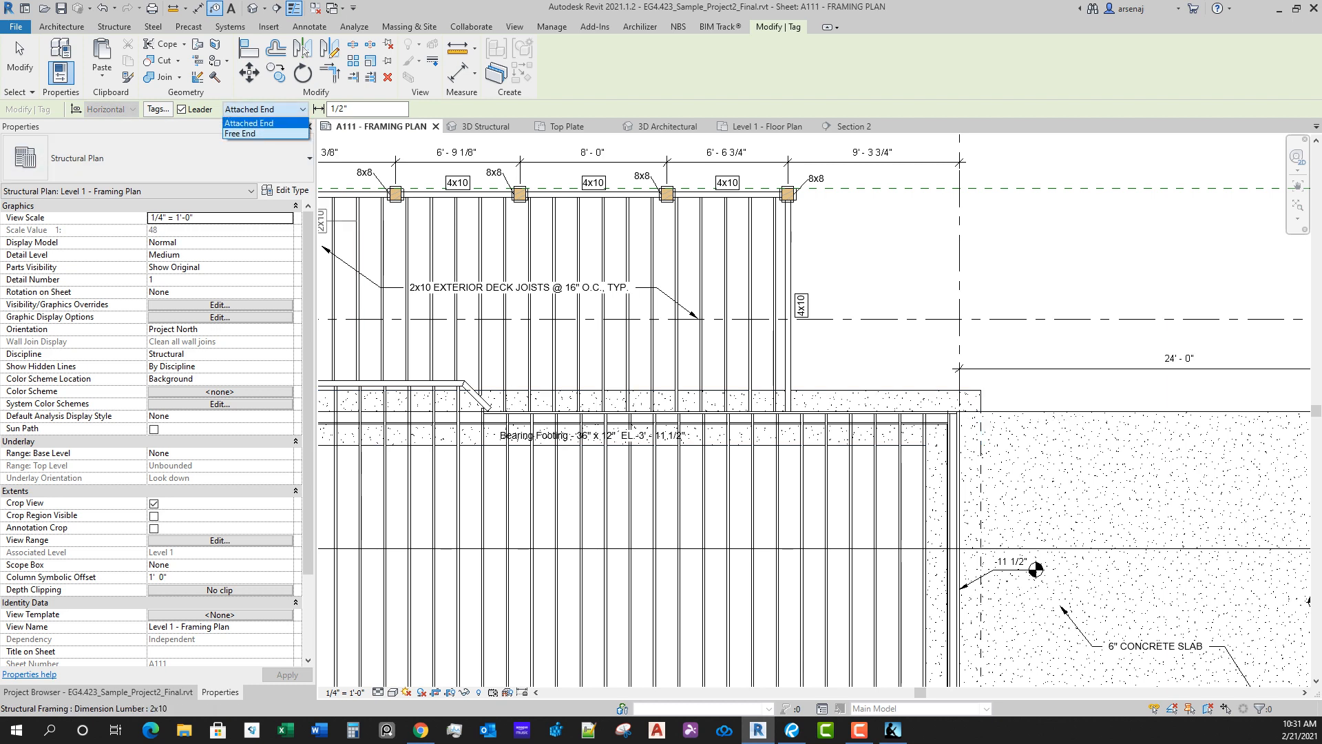
click(253, 133)
click(266, 109)
click(253, 133)
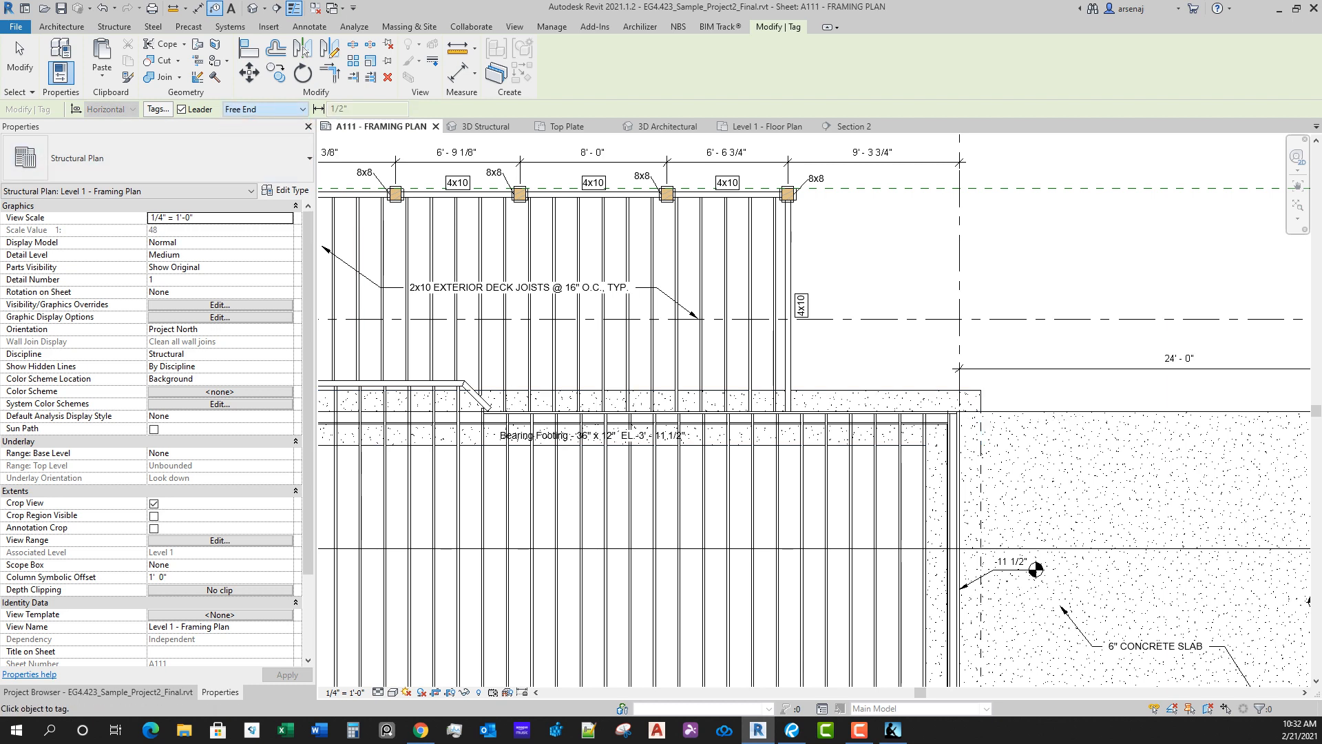
click(844, 396)
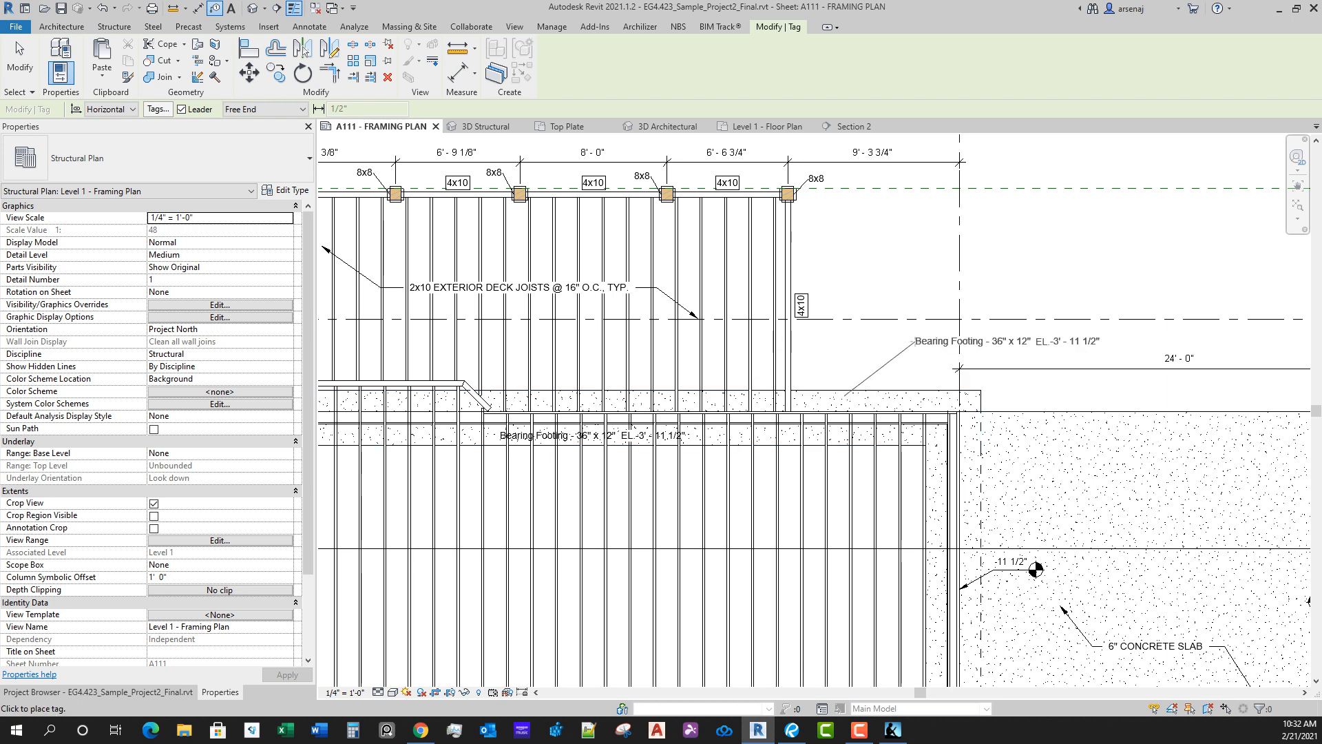
key(Escape)
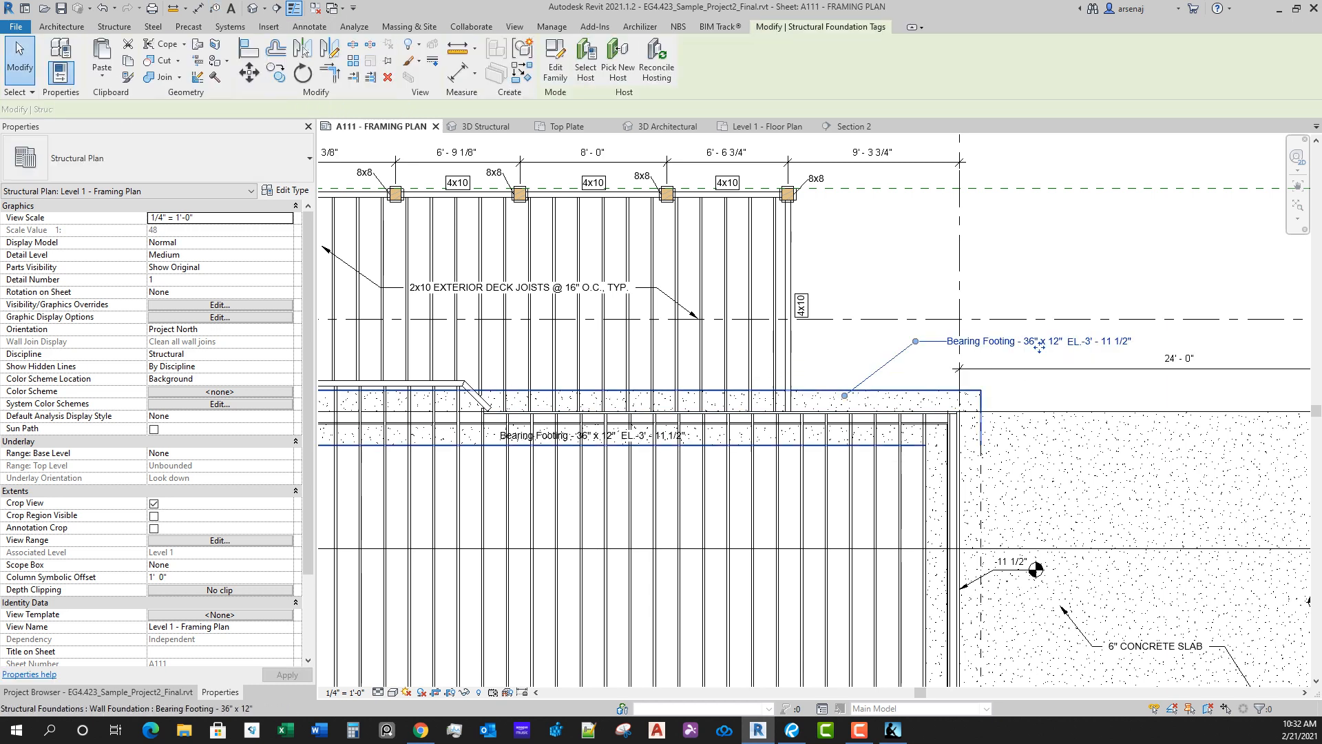
Step: Delete the leaderless bearing footing tag, and shift the remaining footing tag's text and leader elbow closer together toward the deck
click(592, 436)
key(Escape)
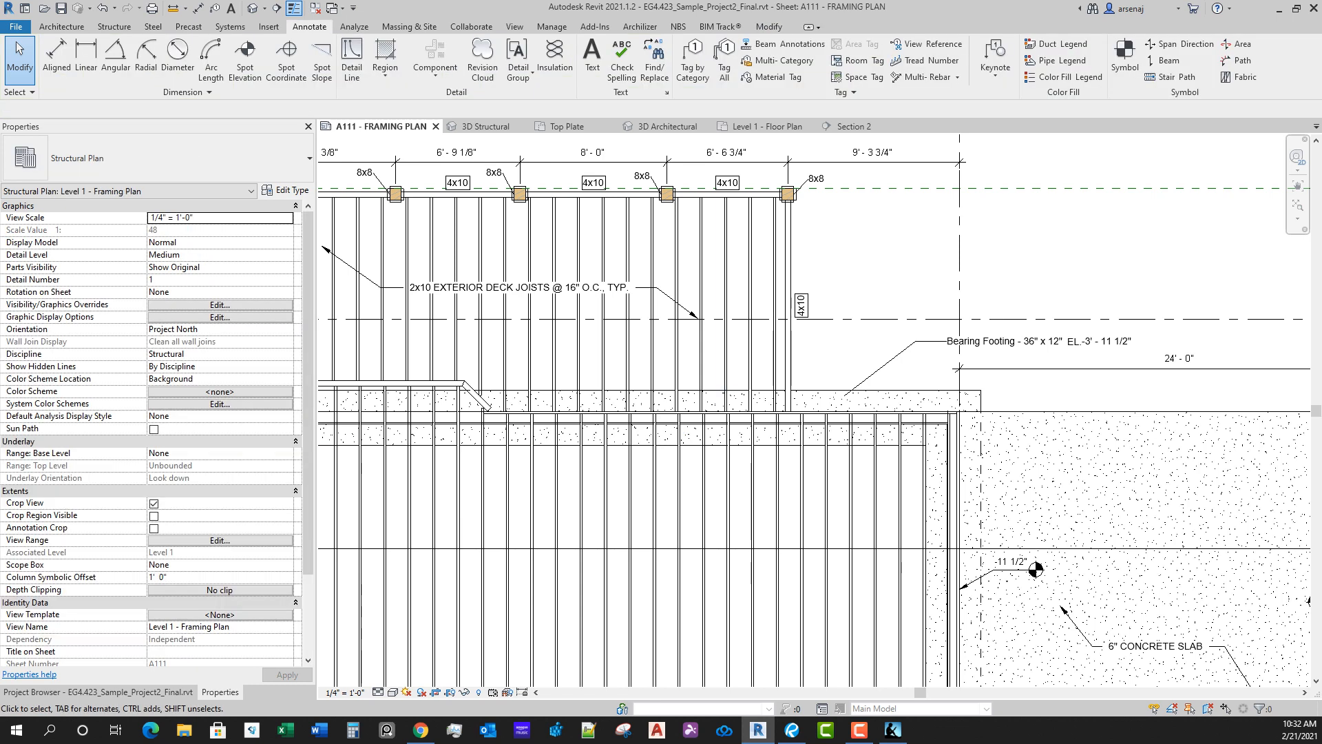
click(1033, 343)
scroll(1033, 345, up, 2)
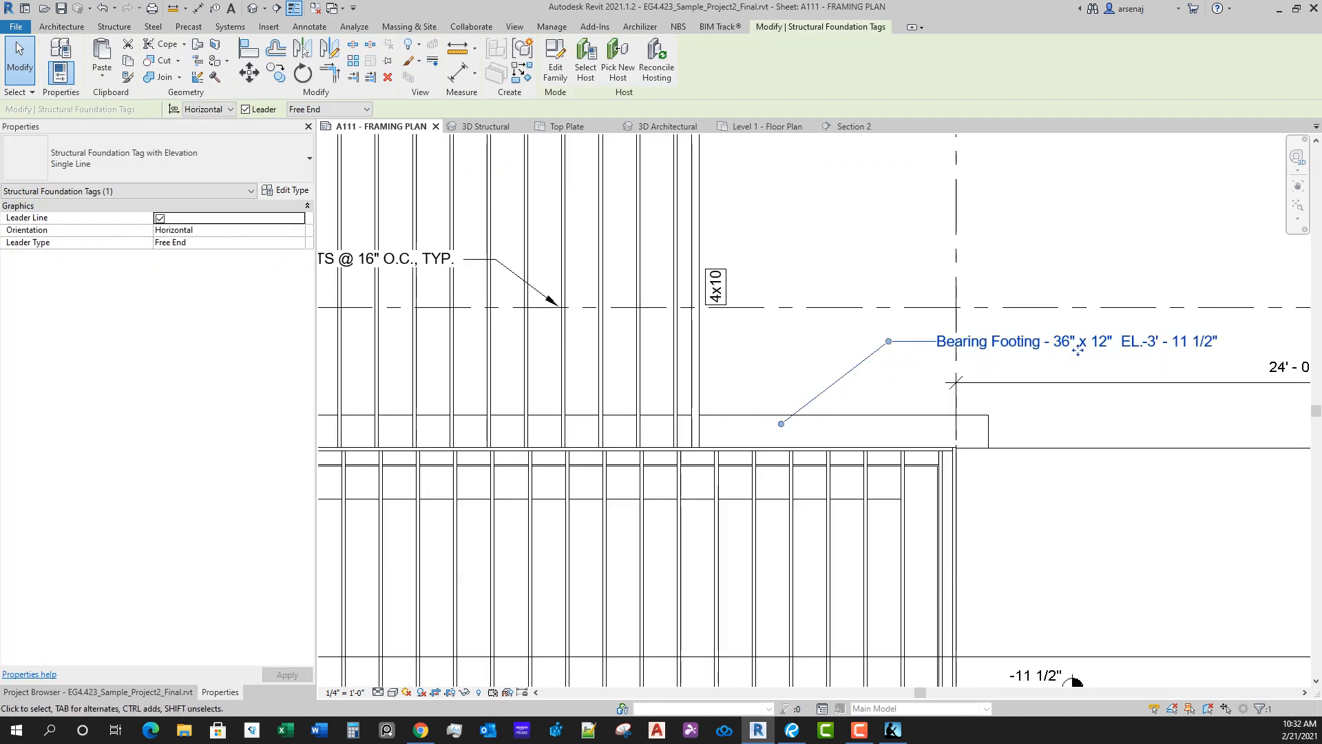
drag(1078, 351, 1019, 346)
drag(829, 337, 852, 337)
Step: Give the footing tag type an Arrow Filled 20 Degree leader arrowhead with Text Single Line off, and shift the tag toward the deck
click(286, 190)
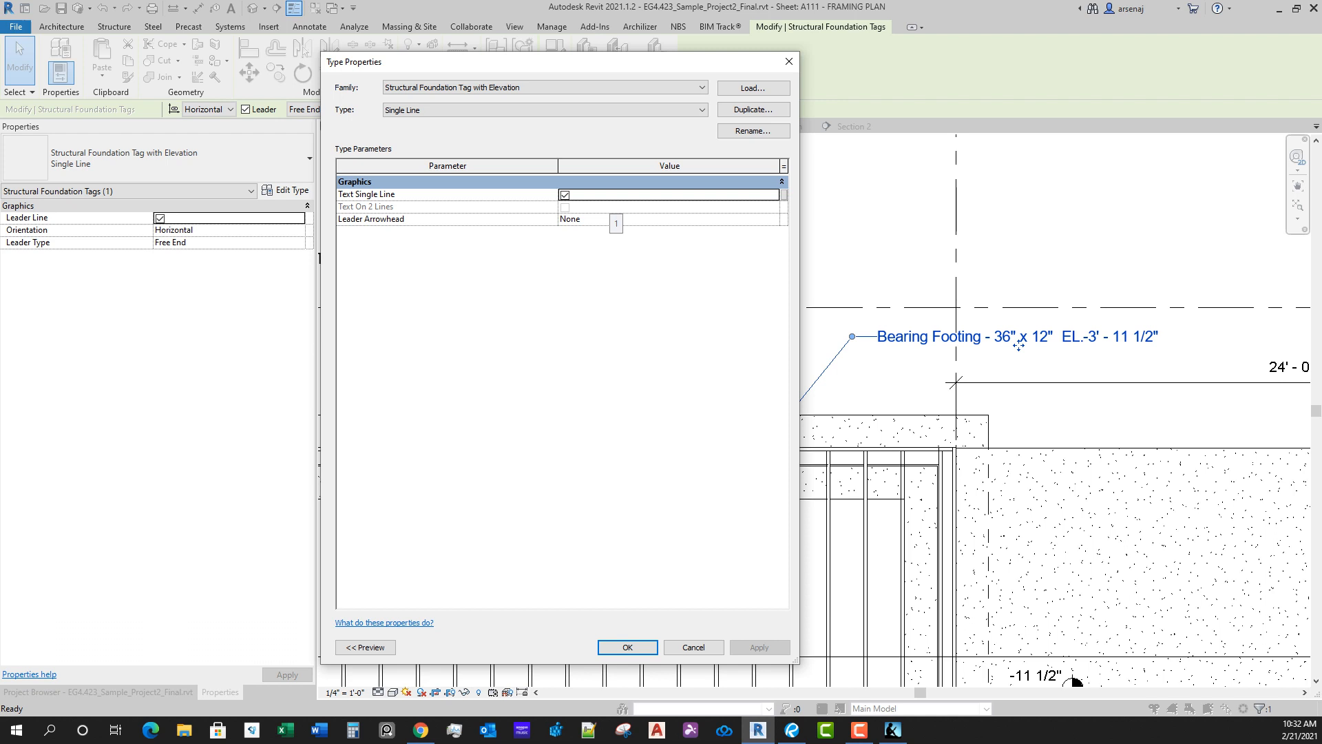
click(773, 219)
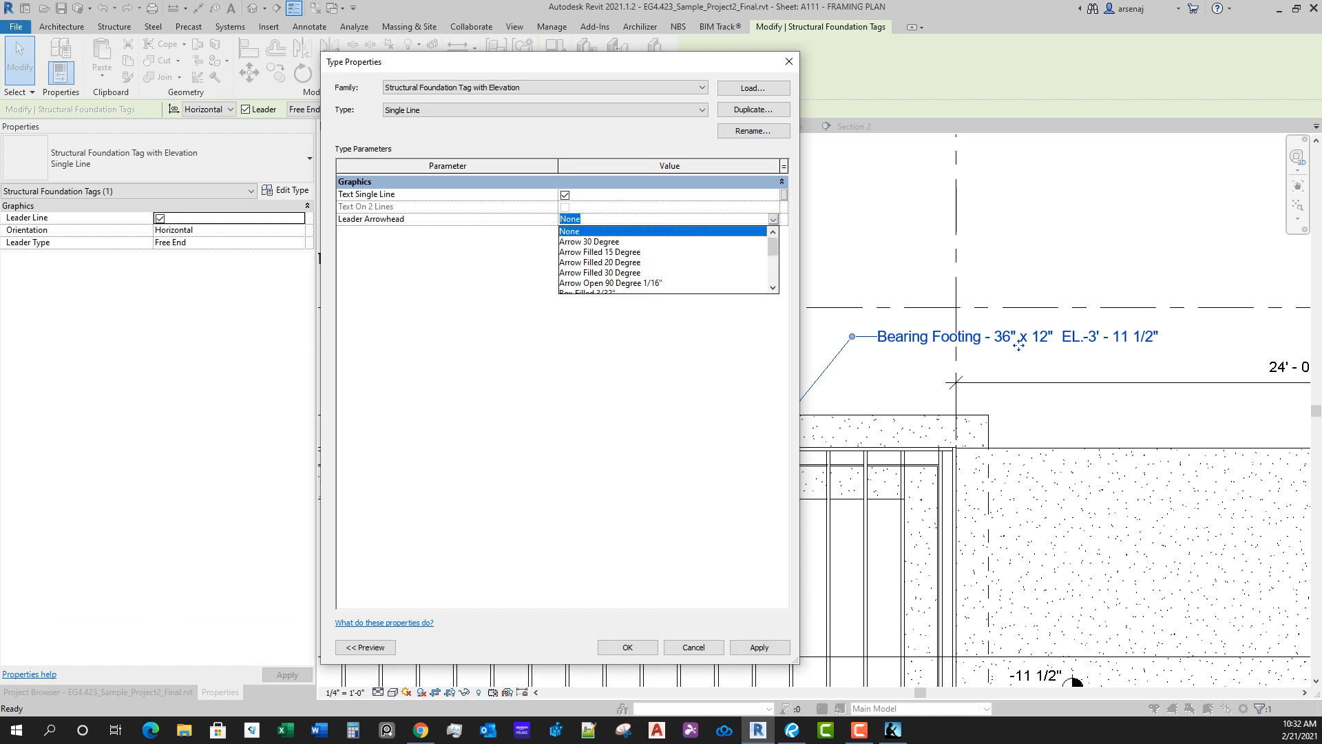
click(600, 273)
click(774, 219)
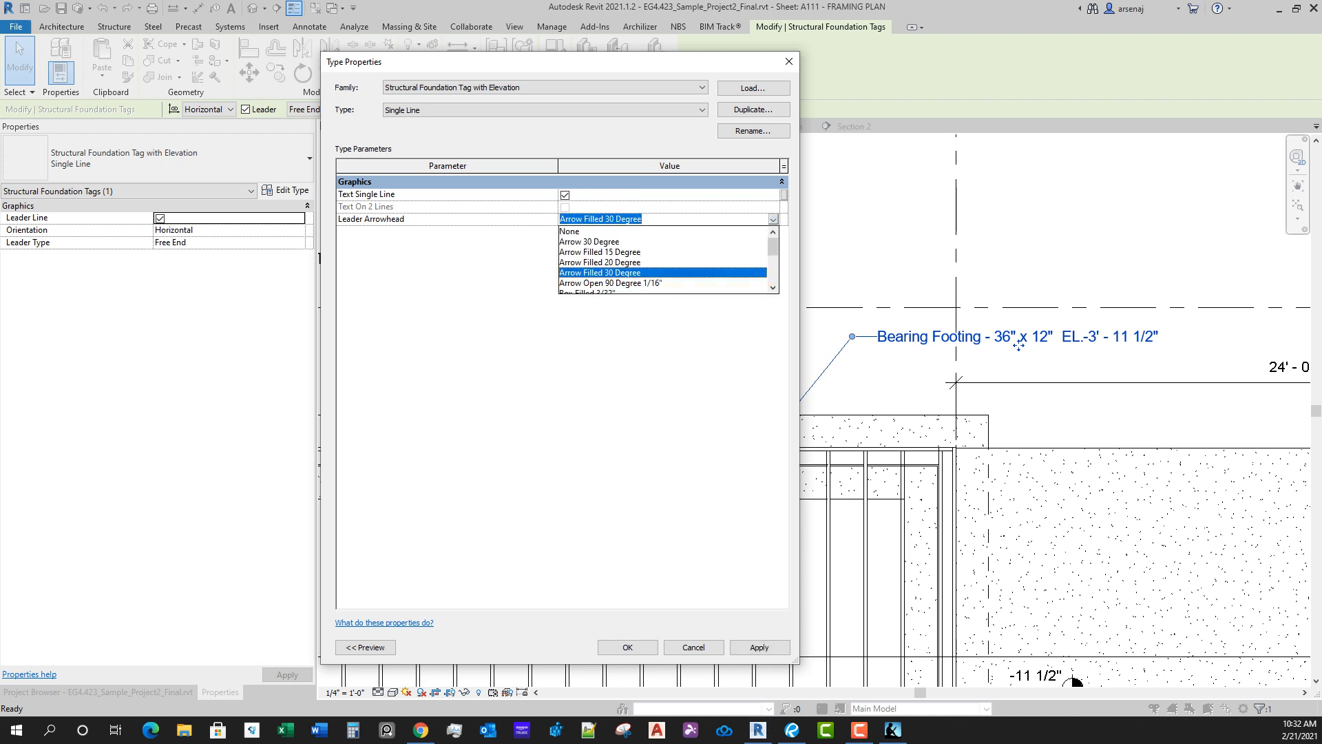
click(600, 262)
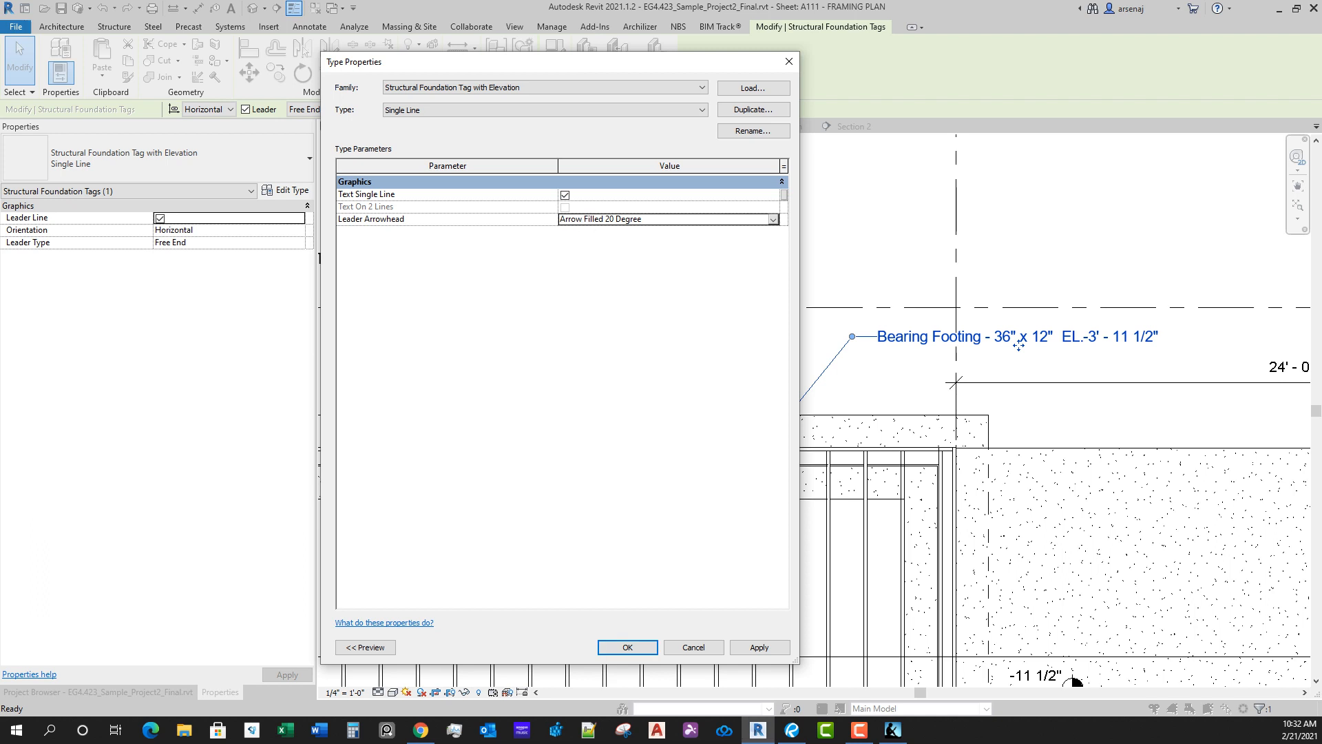
click(565, 195)
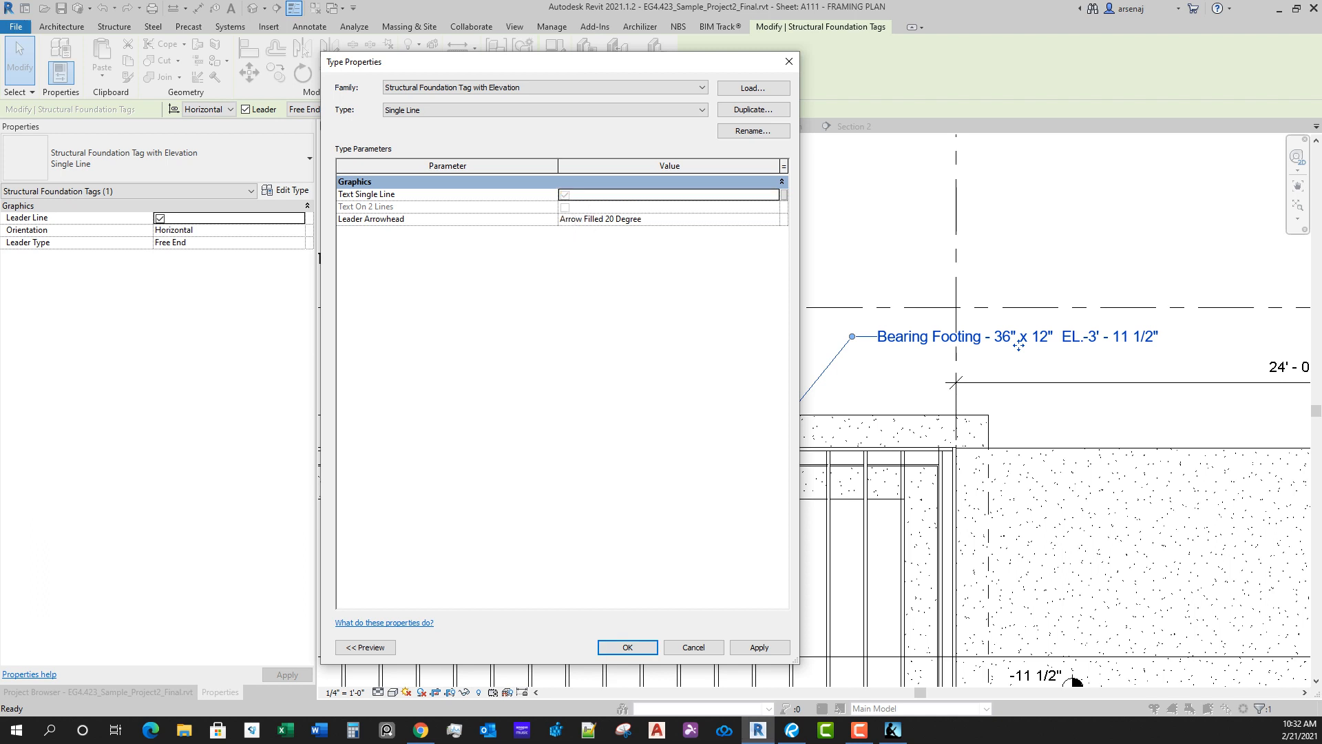
key(Return)
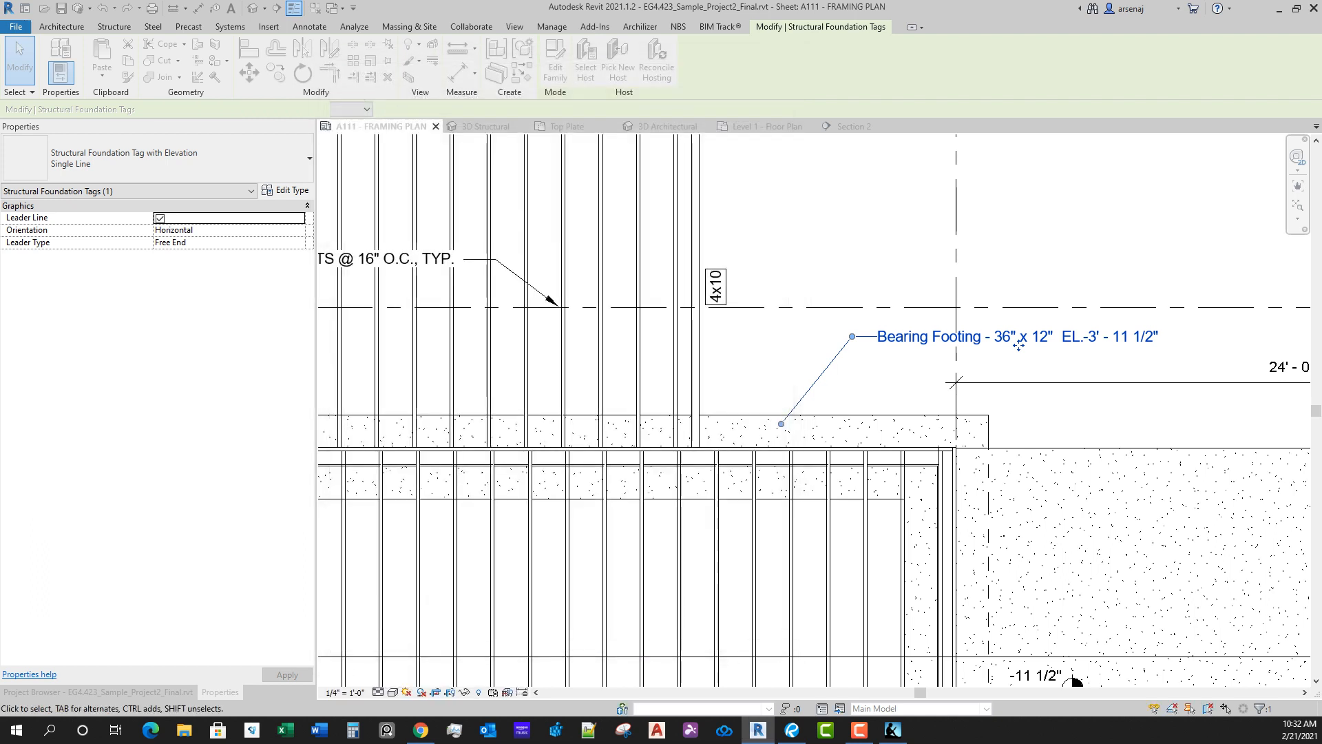
drag(1061, 352, 958, 349)
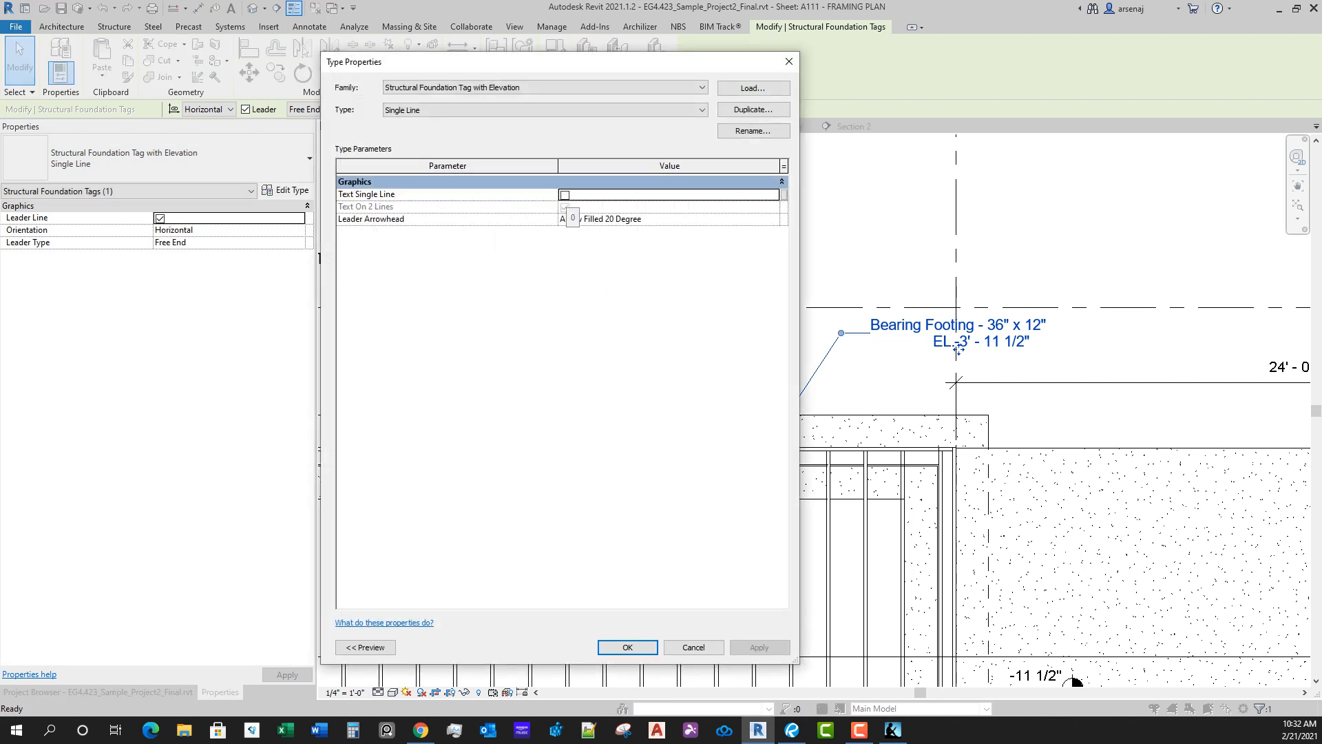
key(Return)
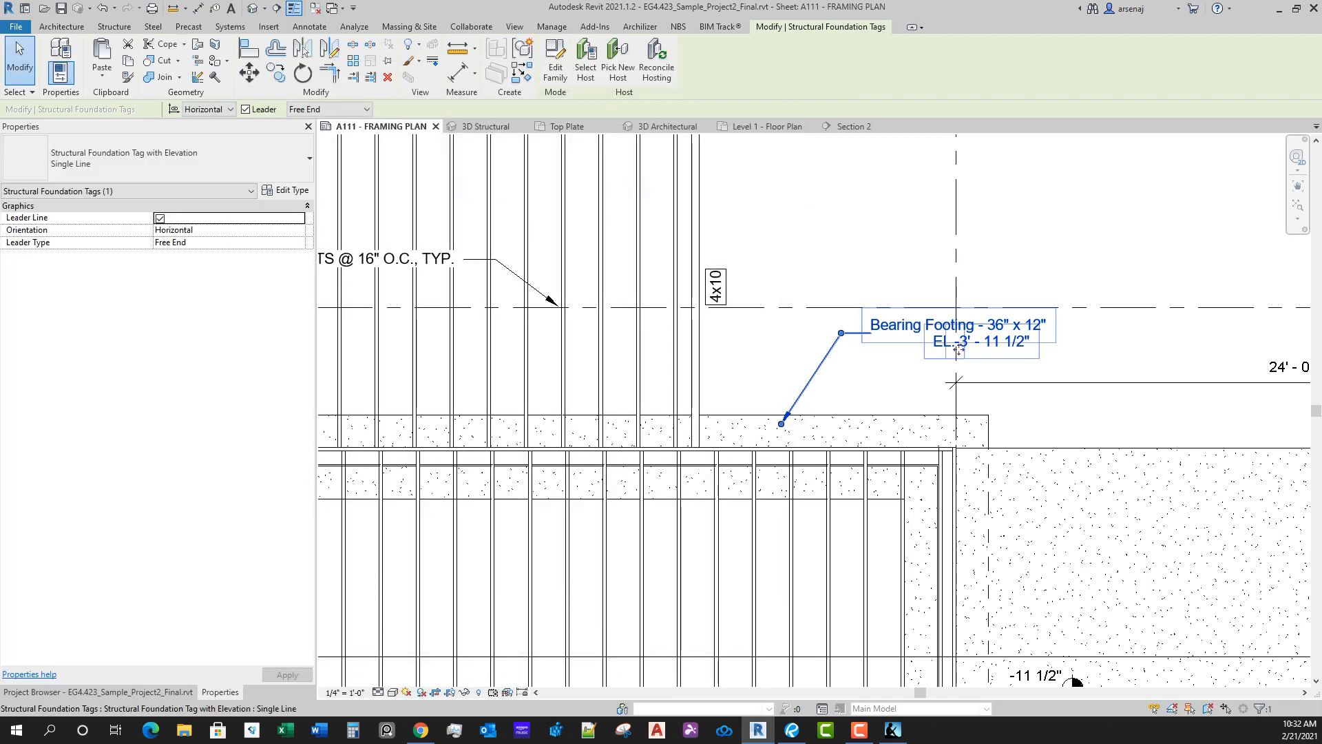
Step: Open the footing tag's family for editing and set the background of the "EL." text note's type to Opaque
double_click(958, 349)
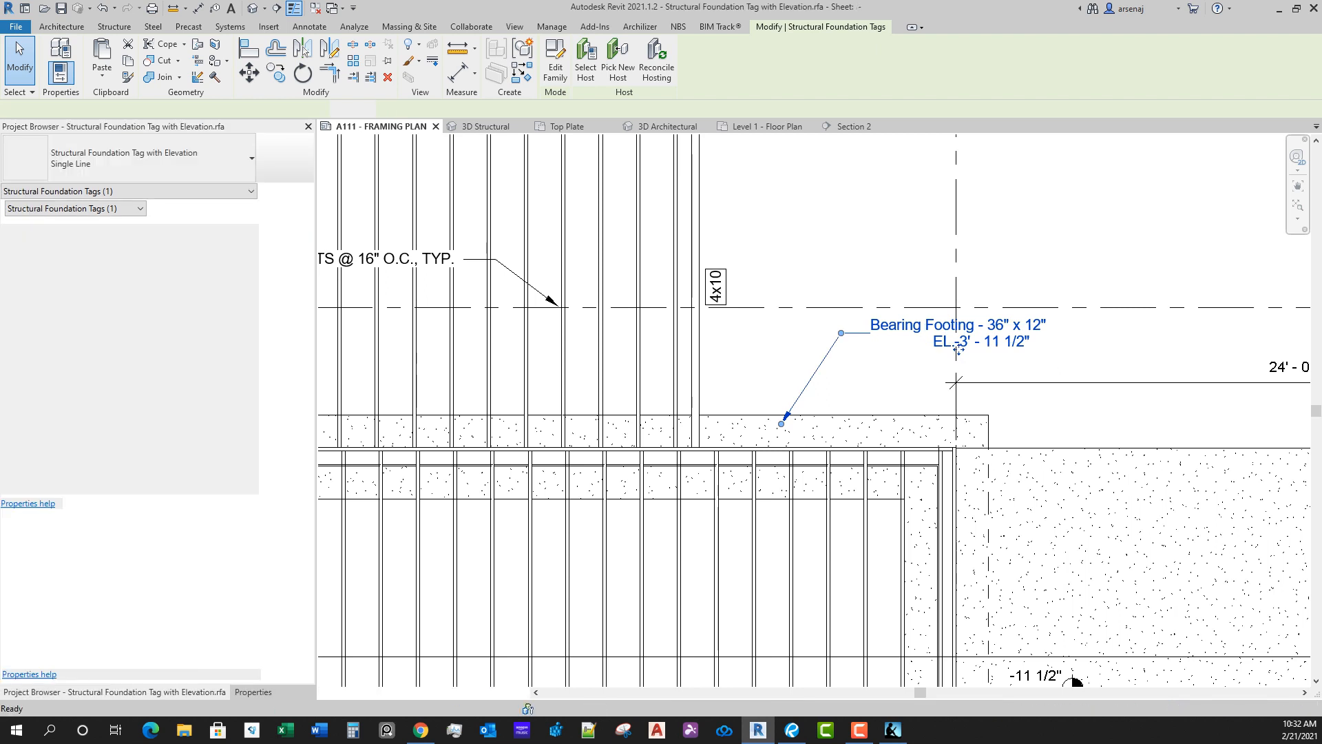
middle_drag(936, 412, 834, 383)
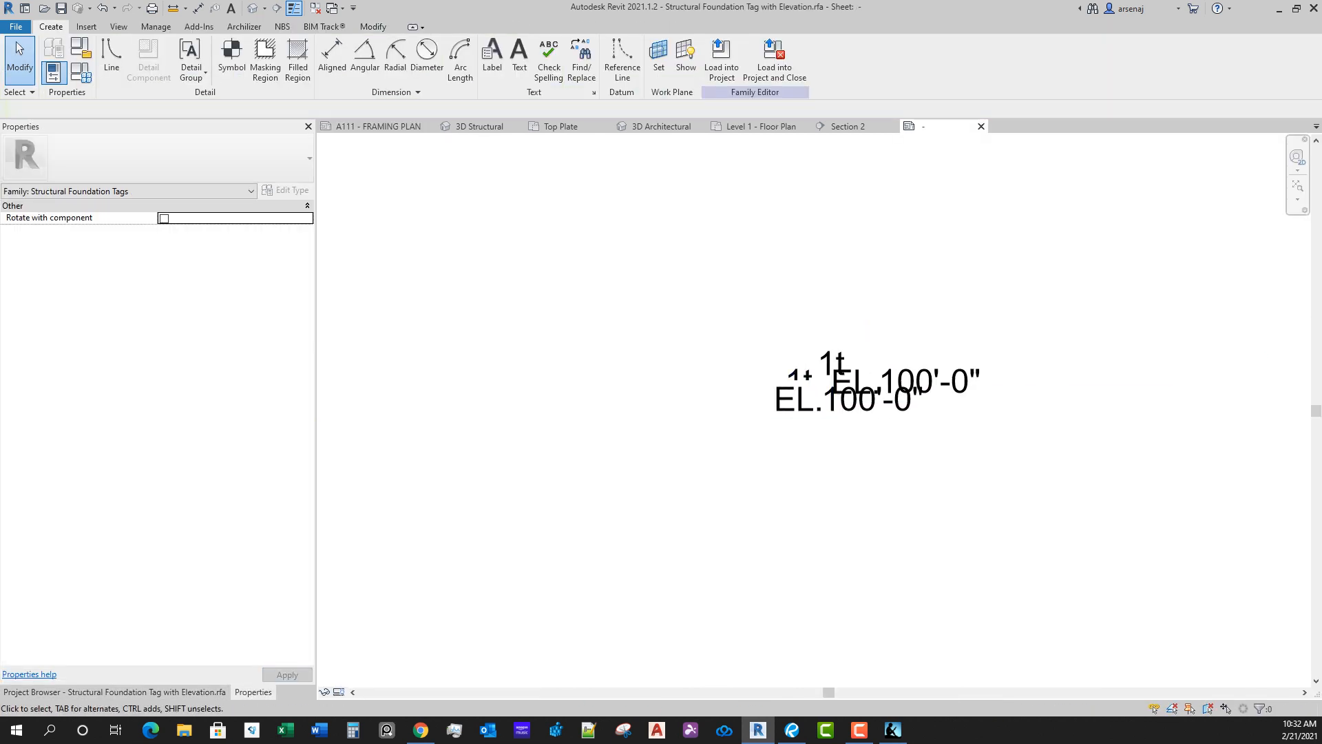
click(843, 384)
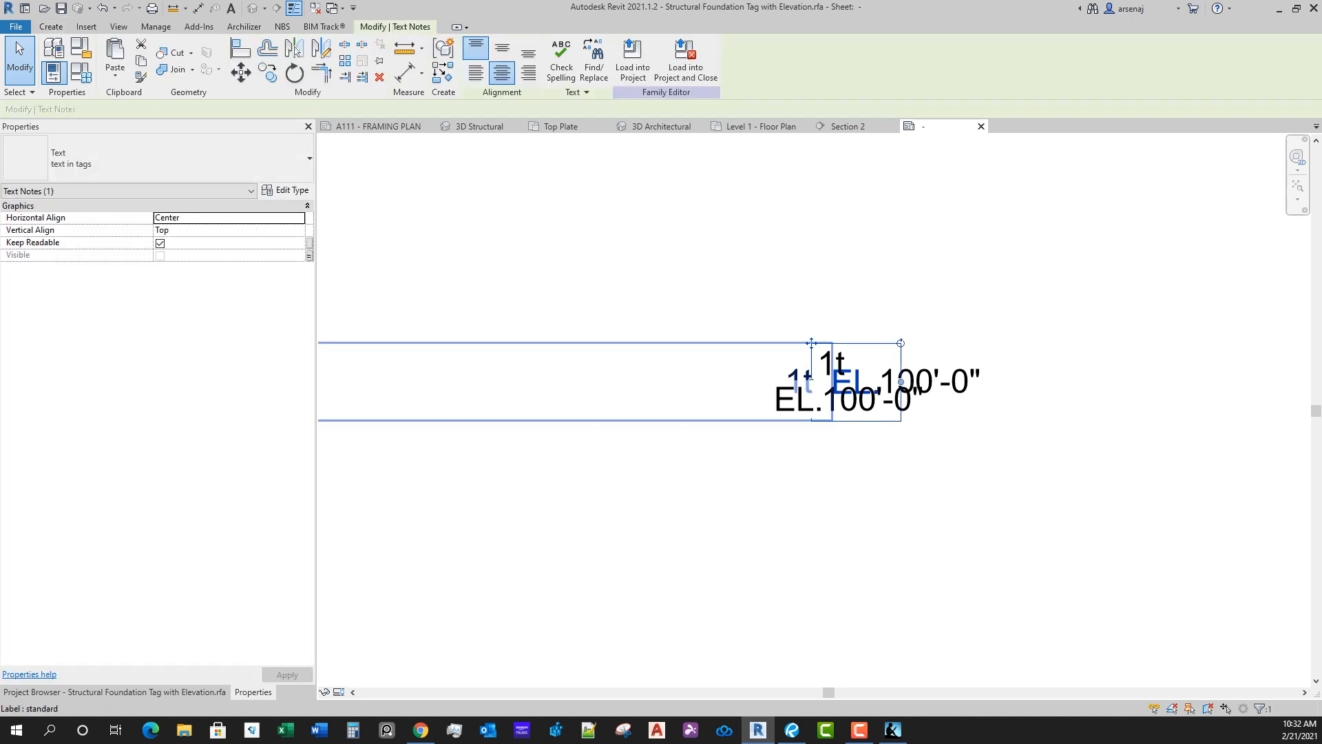
click(286, 191)
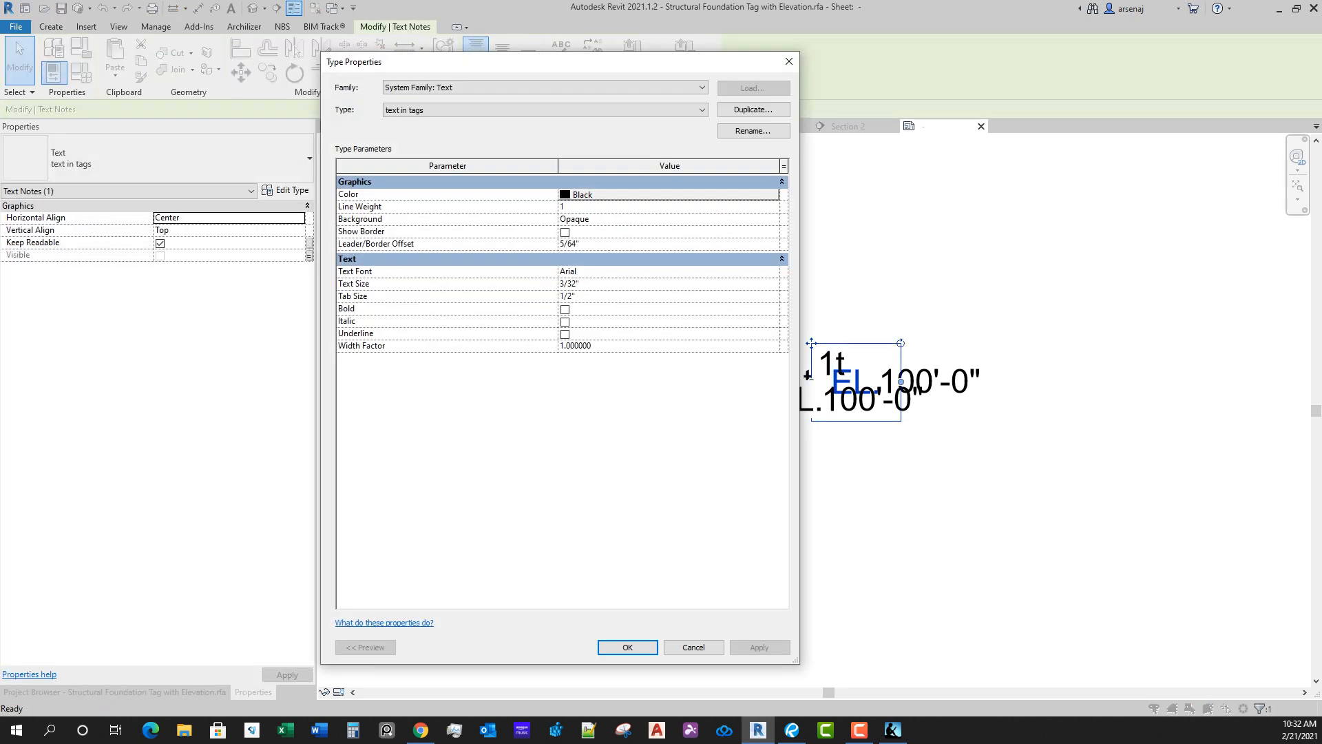
click(774, 219)
click(758, 230)
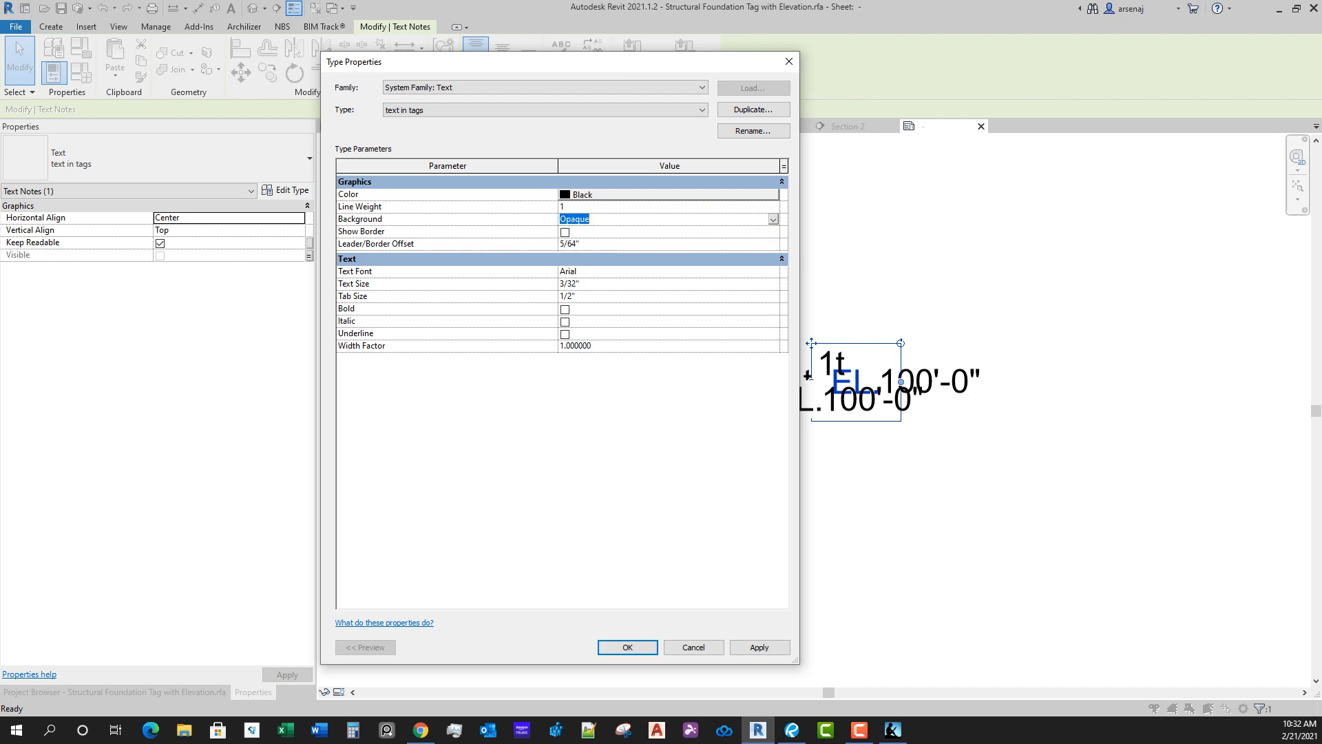
click(628, 648)
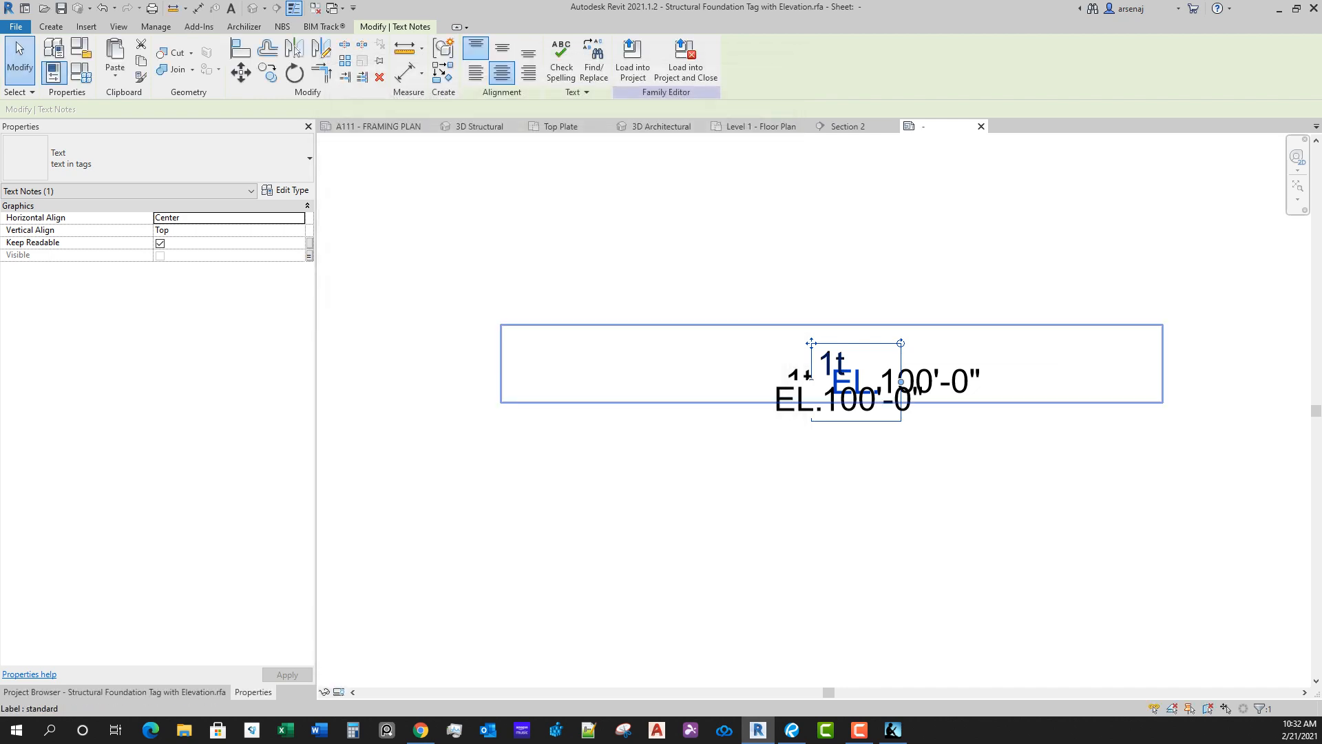
Step: Set the background of the elevation label's type to Opaque, and check the types of the lower elevation label and "EL." note
click(978, 400)
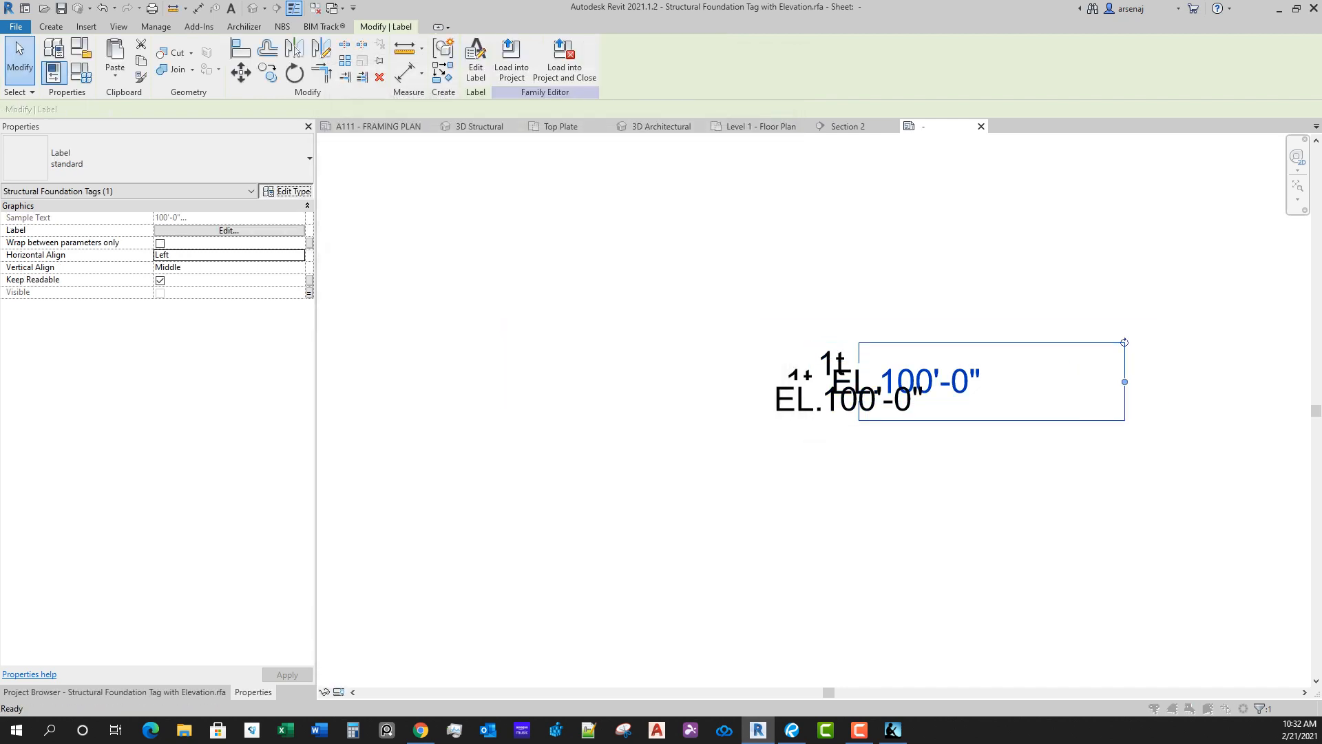
click(287, 191)
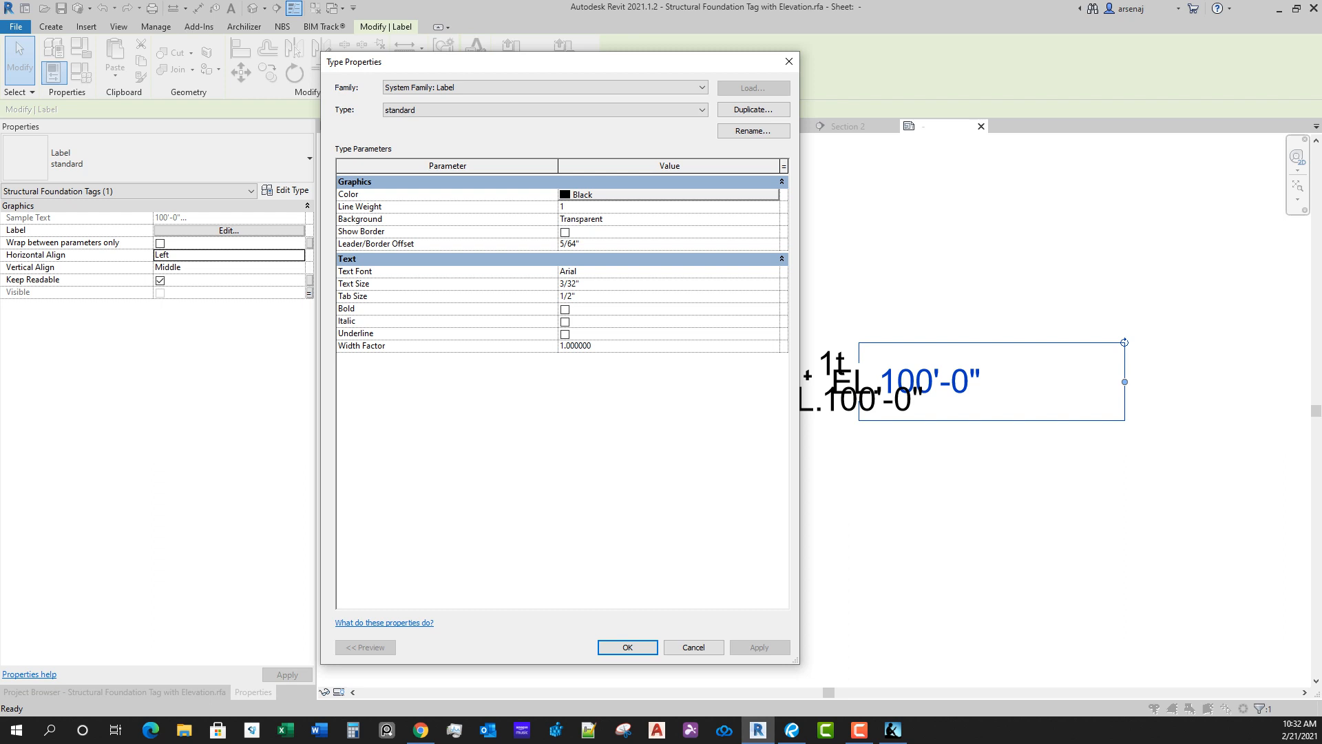
click(773, 219)
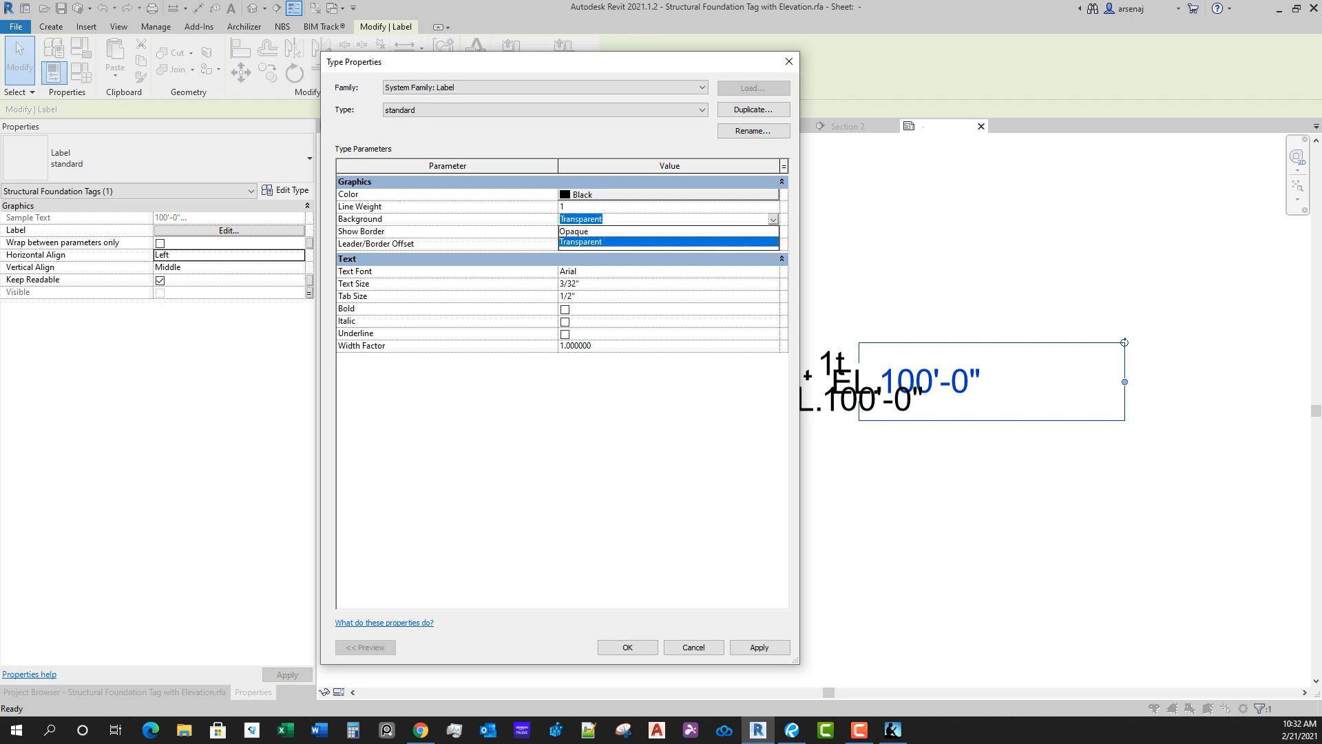
click(757, 230)
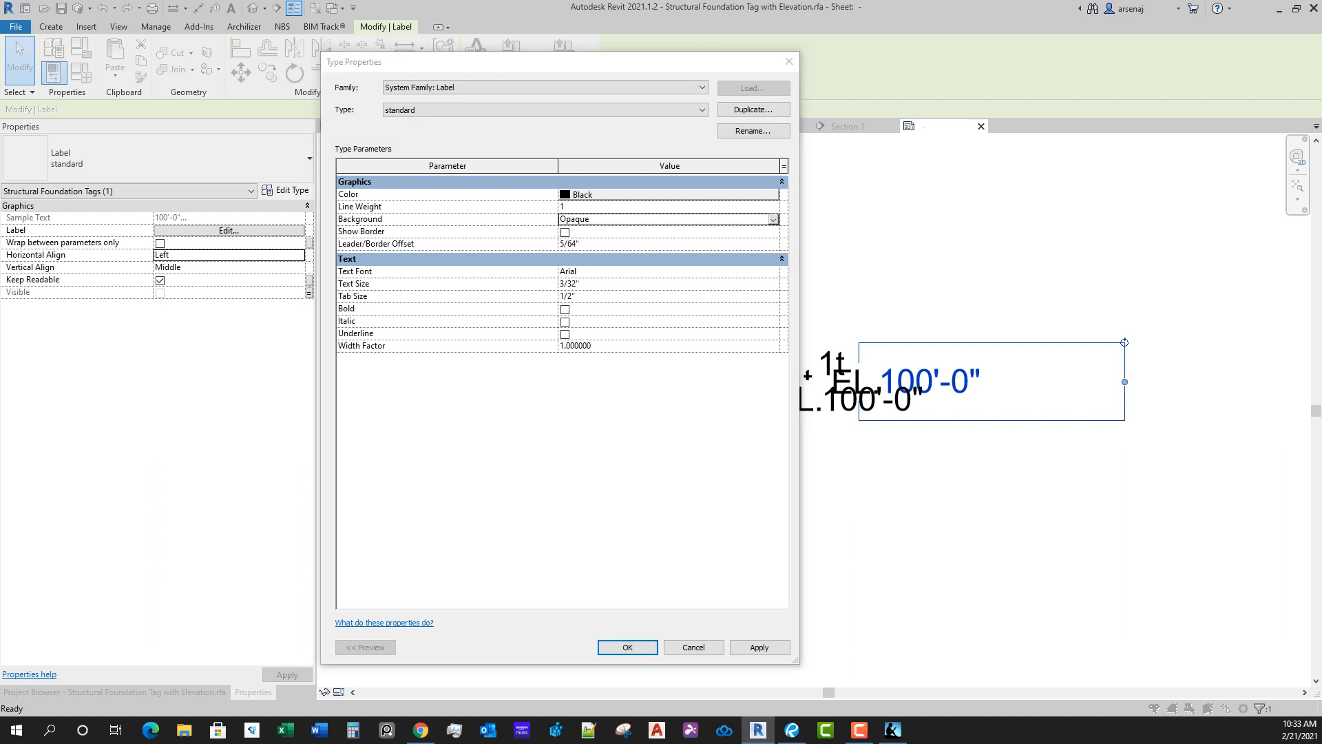
click(627, 648)
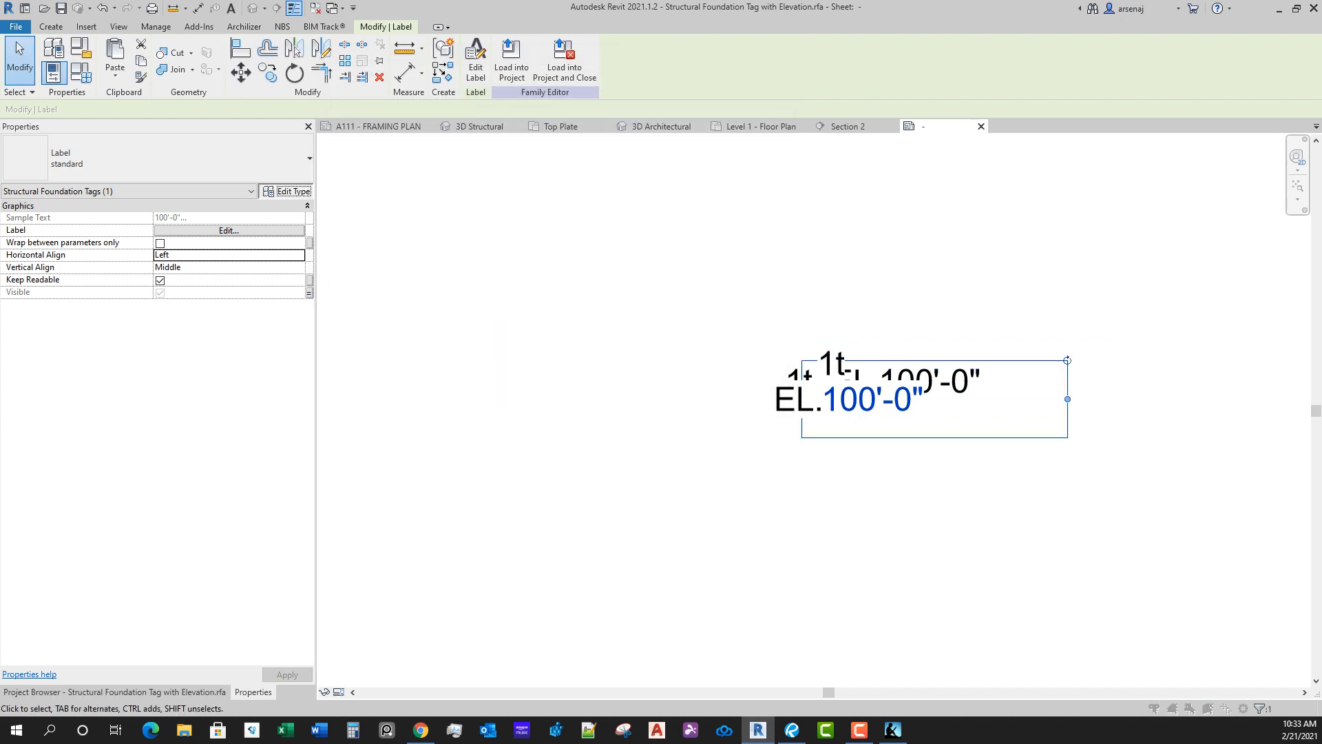
click(286, 191)
key(Escape)
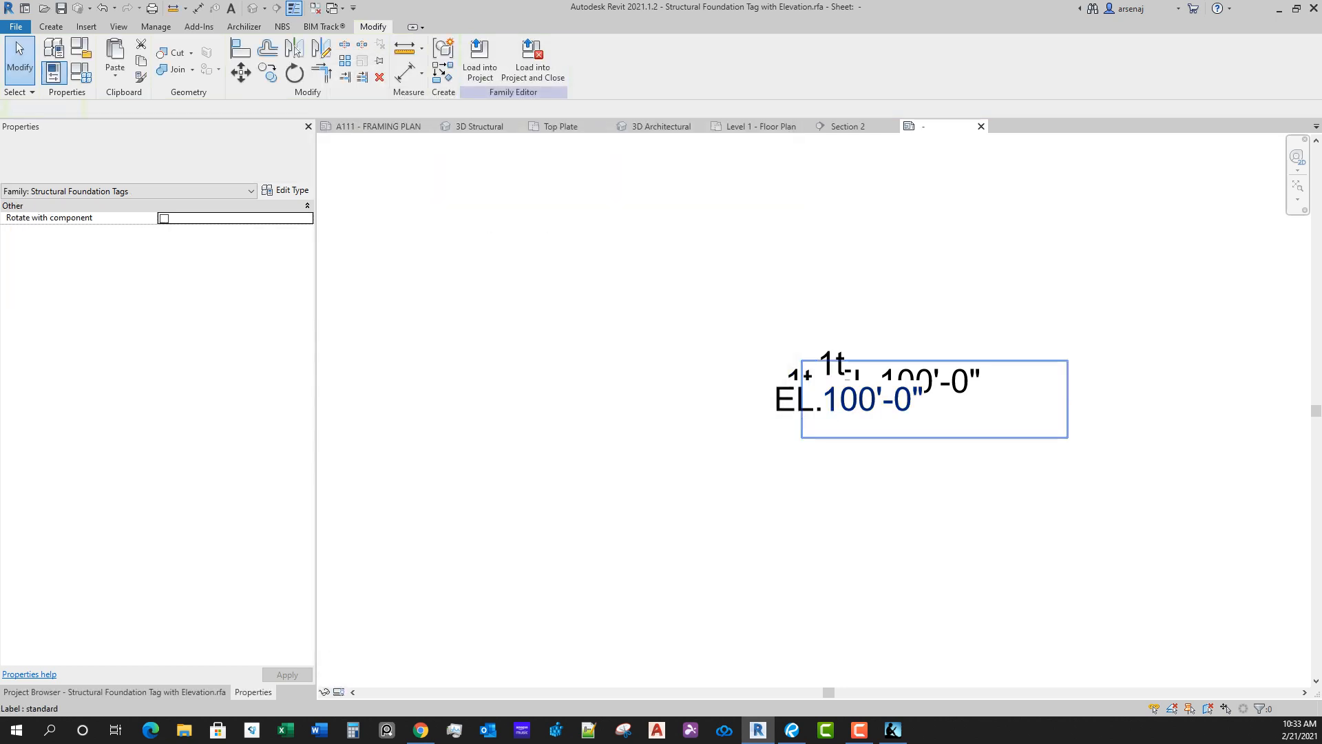
click(845, 359)
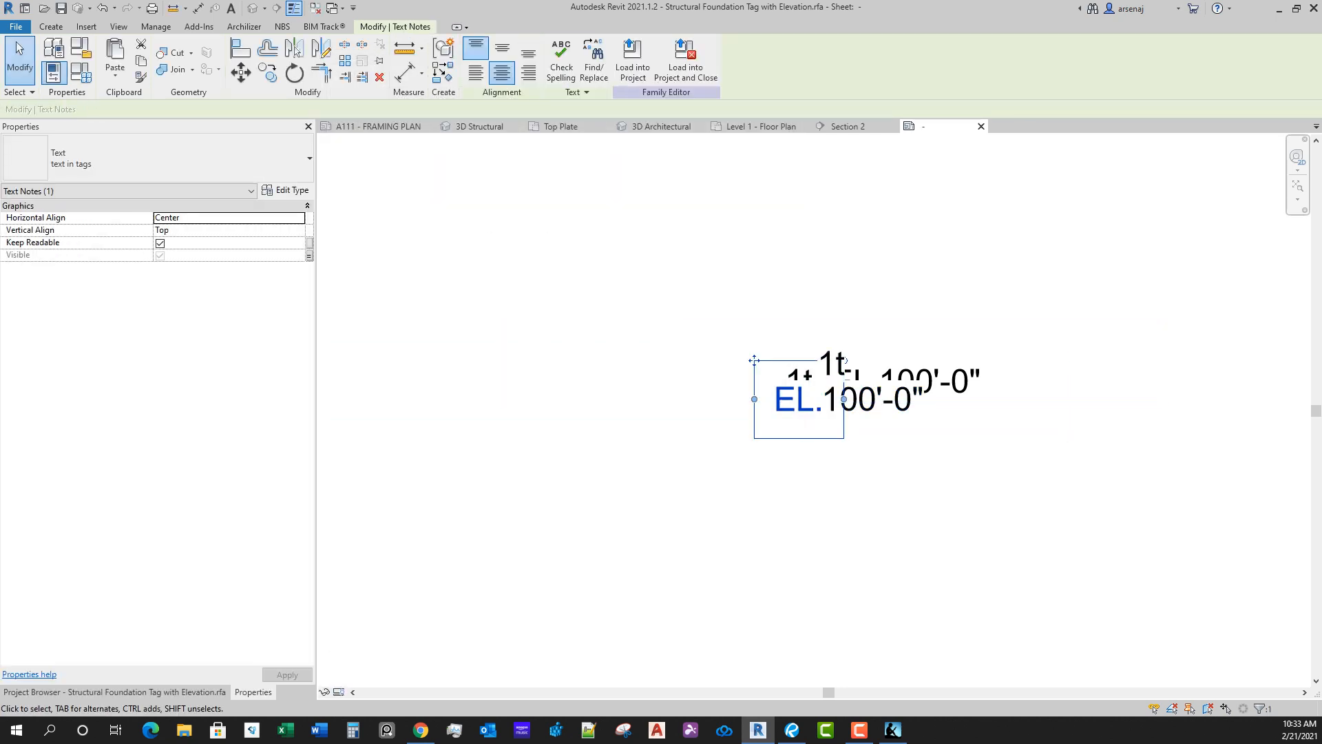
click(286, 191)
key(Escape)
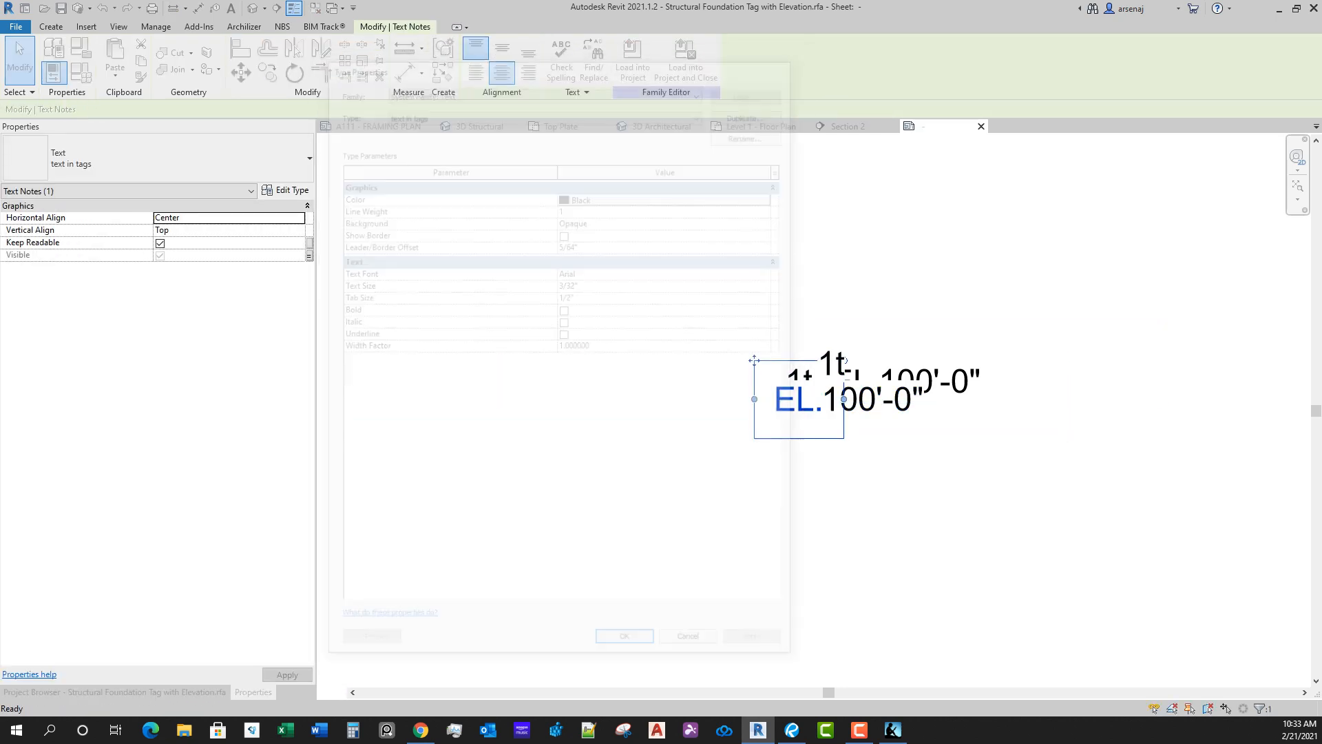
key(Escape)
Step: Load the edited tag family into the project and close it without saving, overwriting the existing version
click(532, 67)
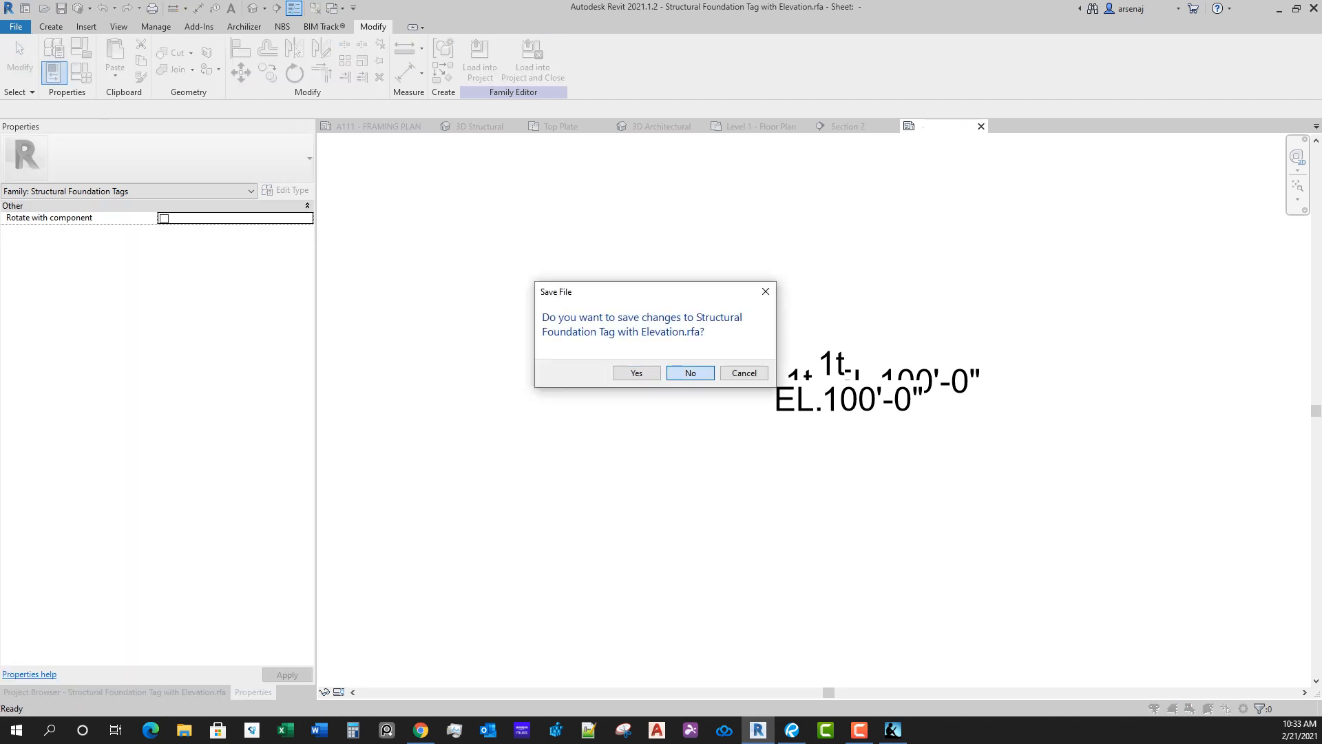
key(Return)
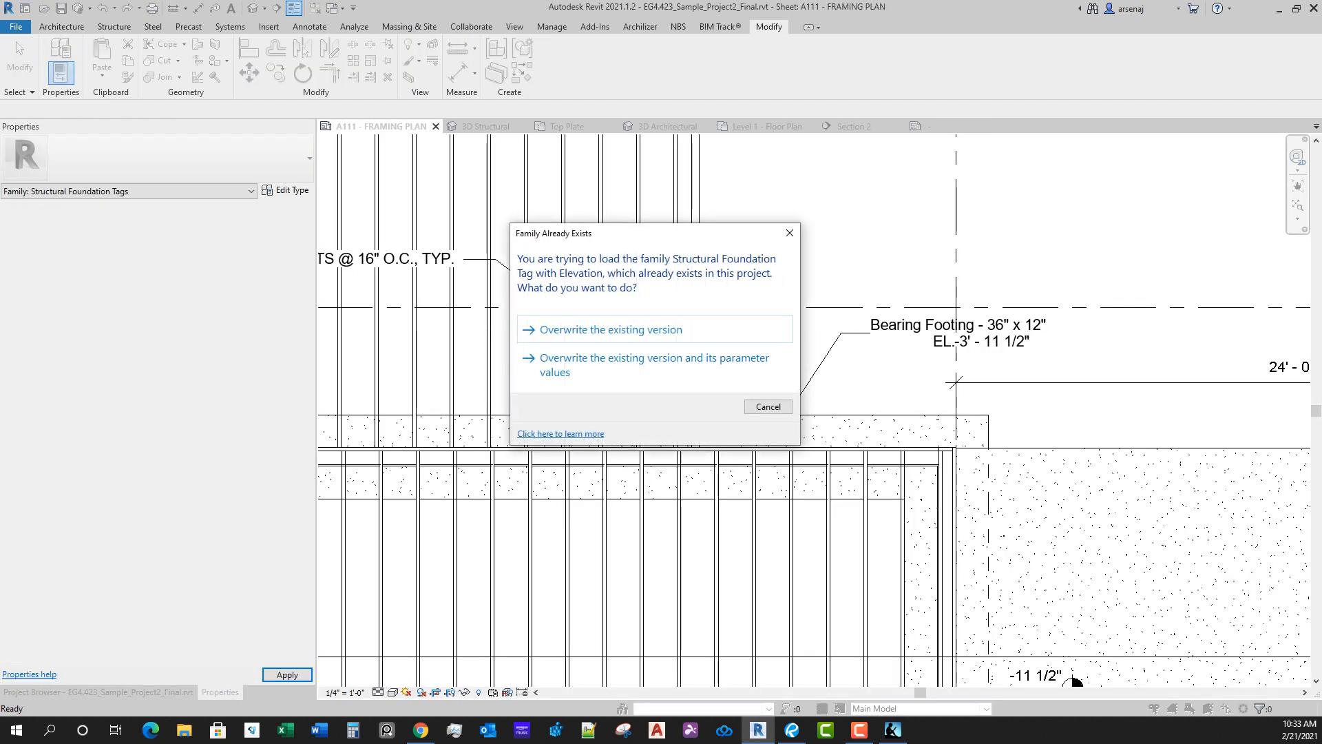
click(611, 330)
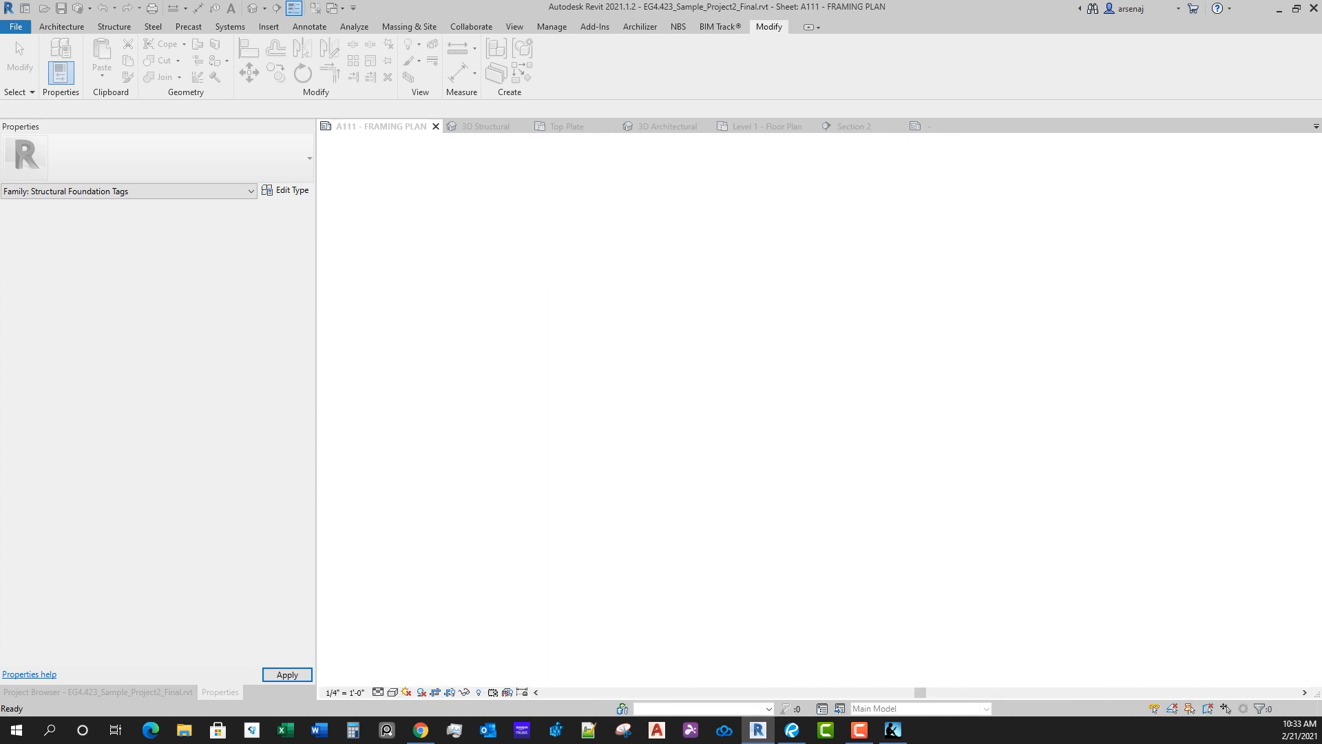
Step: Examine how the reloaded bearing footing tag's text reads where it crosses grid 3
scroll(958, 350, up, 2)
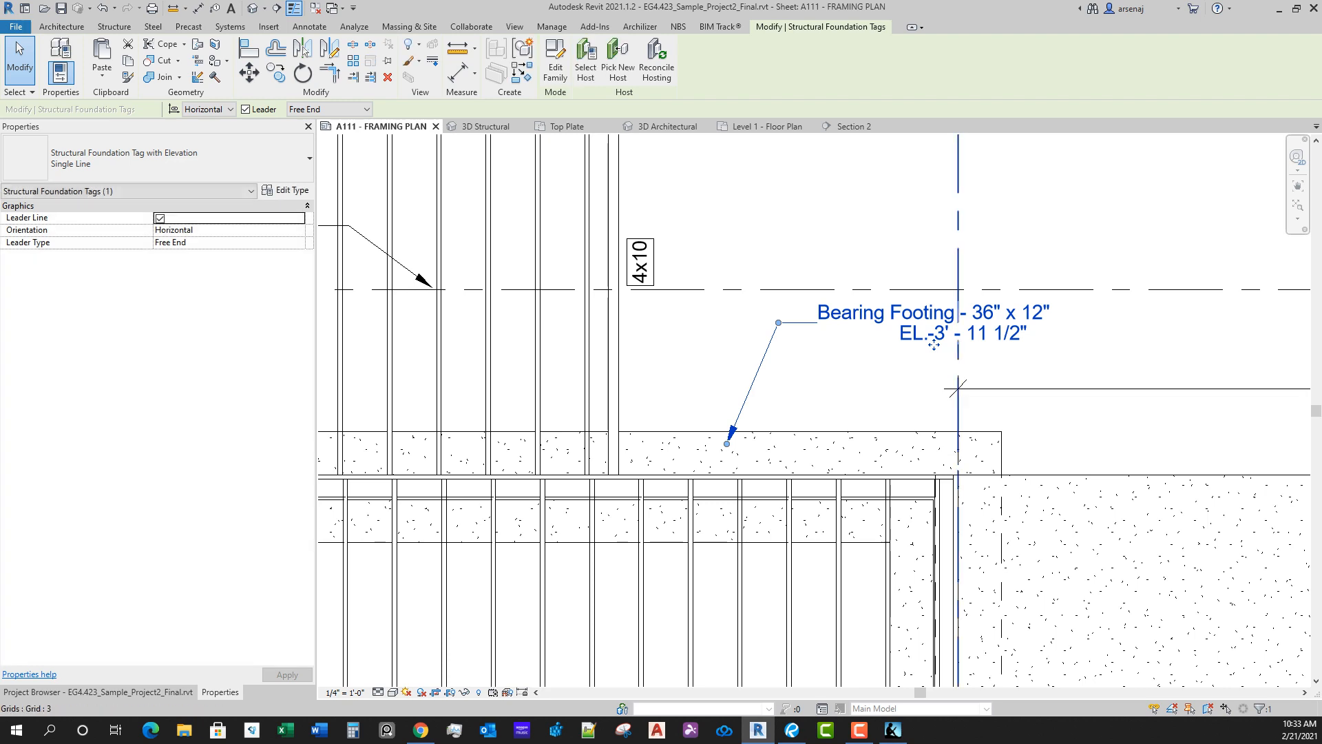
scroll(931, 342, up, 1)
scroll(924, 339, down, 3)
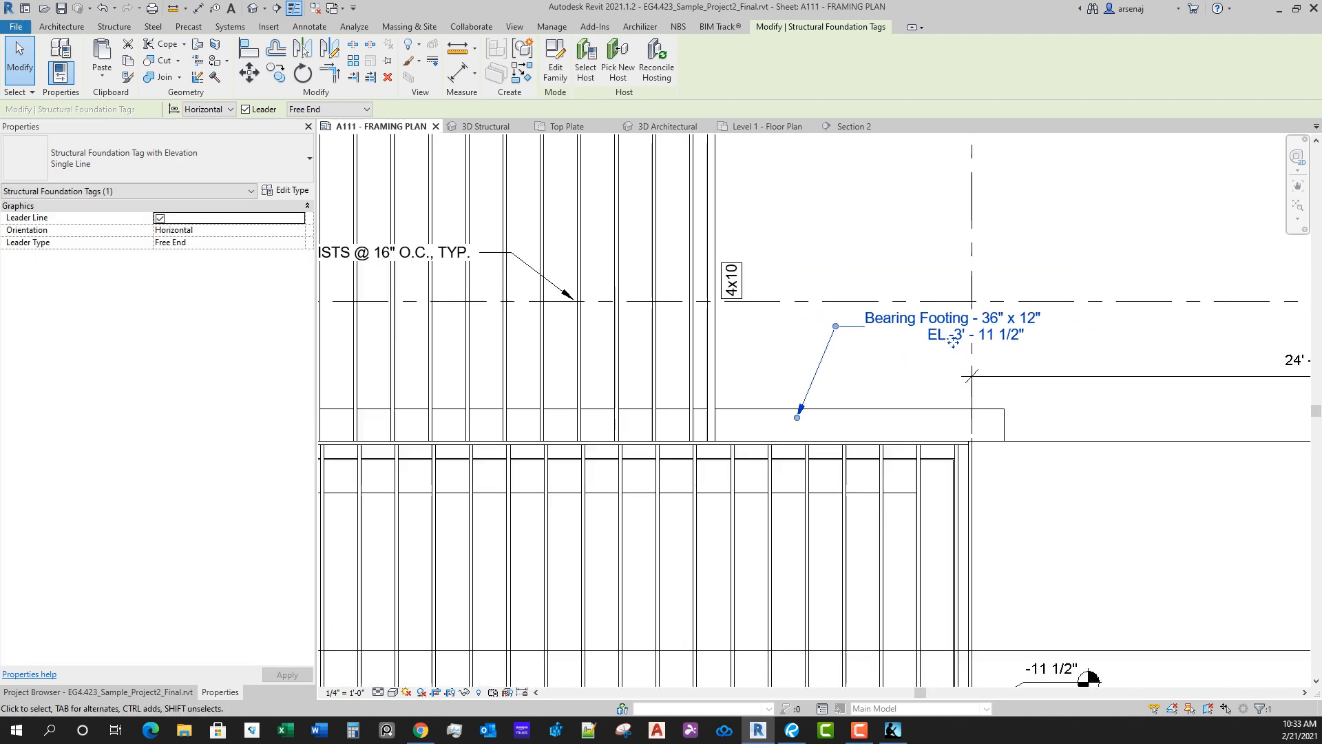
scroll(828, 416, up, 2)
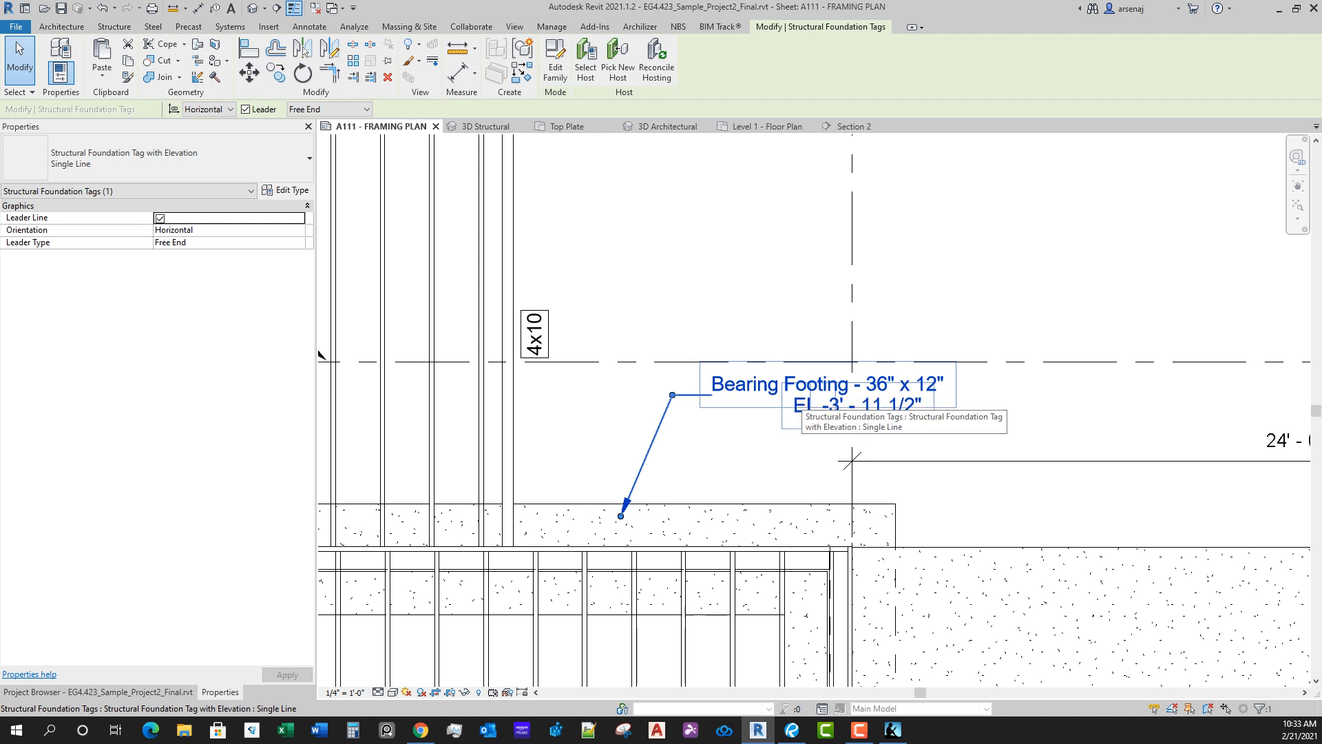
scroll(826, 411, up, 2)
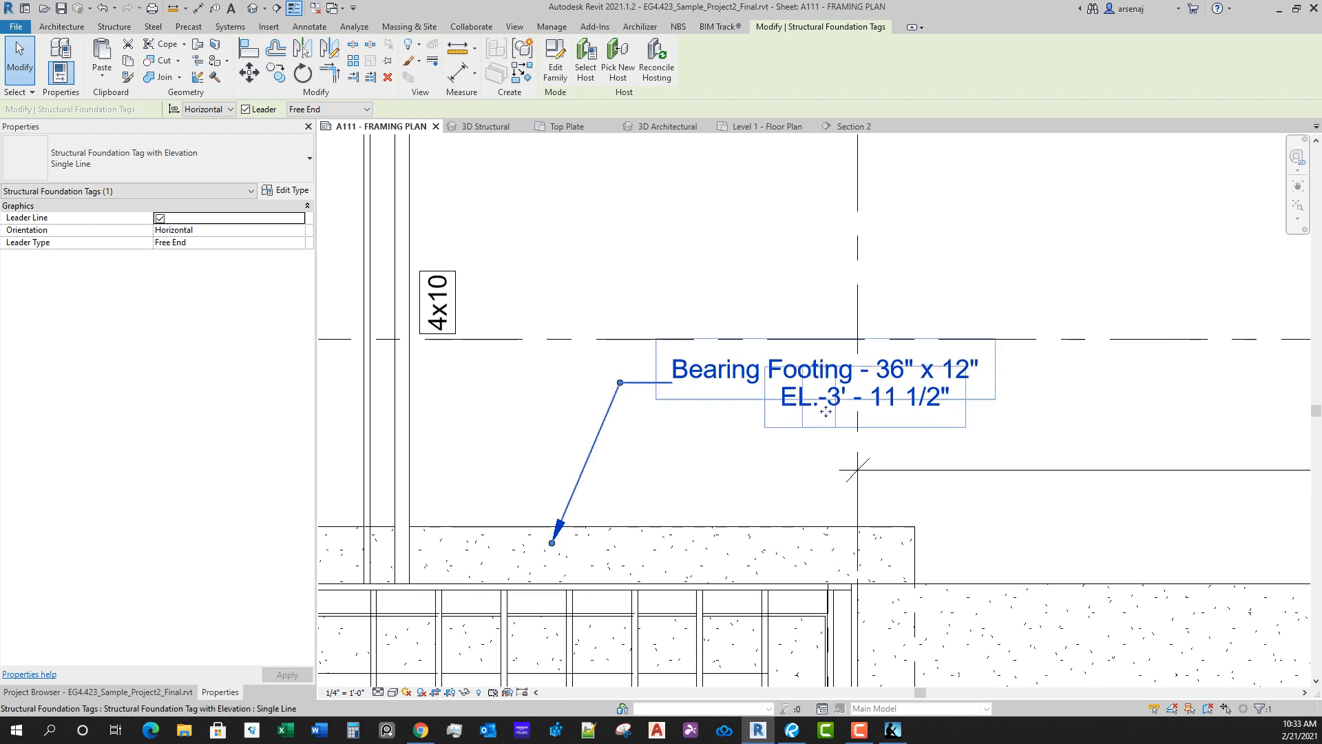
middle_drag(826, 411, 829, 325)
scroll(766, 355, down, 1)
click(758, 359)
scroll(844, 496, down, 3)
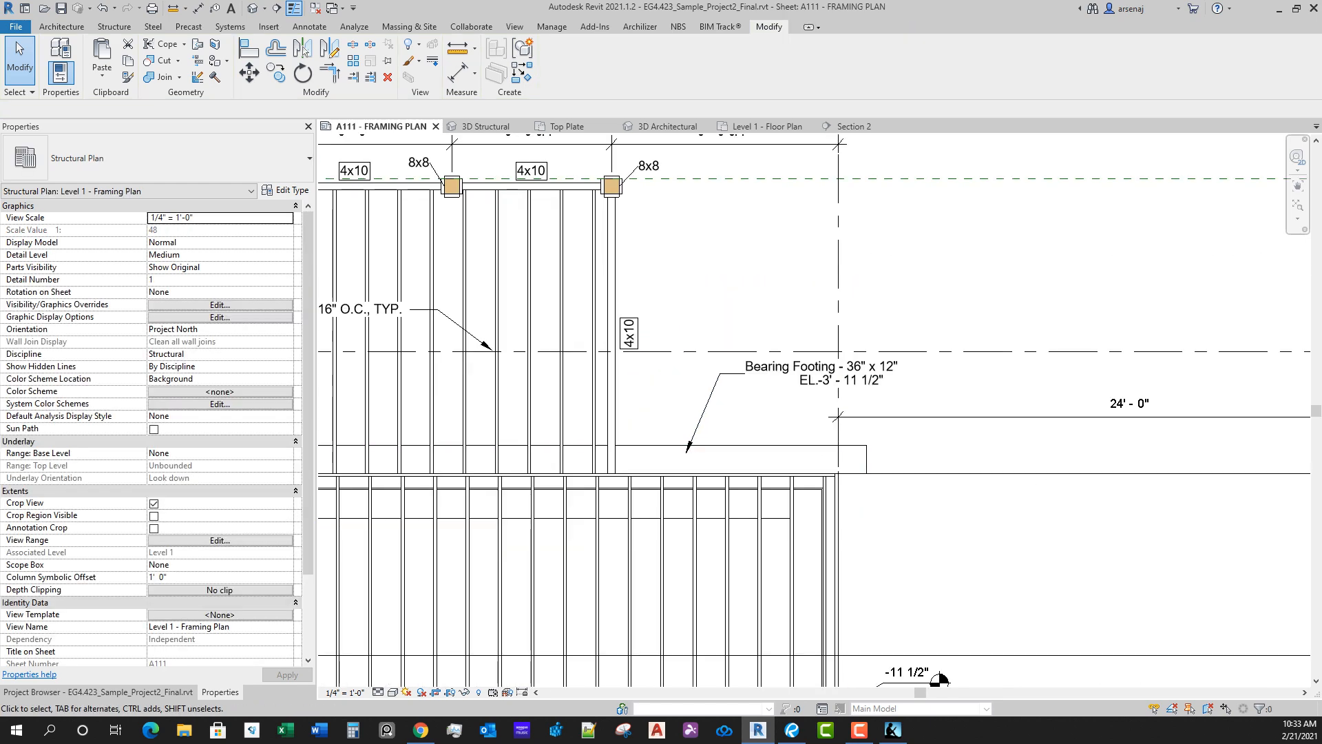
Step: Turn Text Single Line on for the bearing footing tag's type
scroll(854, 445, up, 2)
click(813, 373)
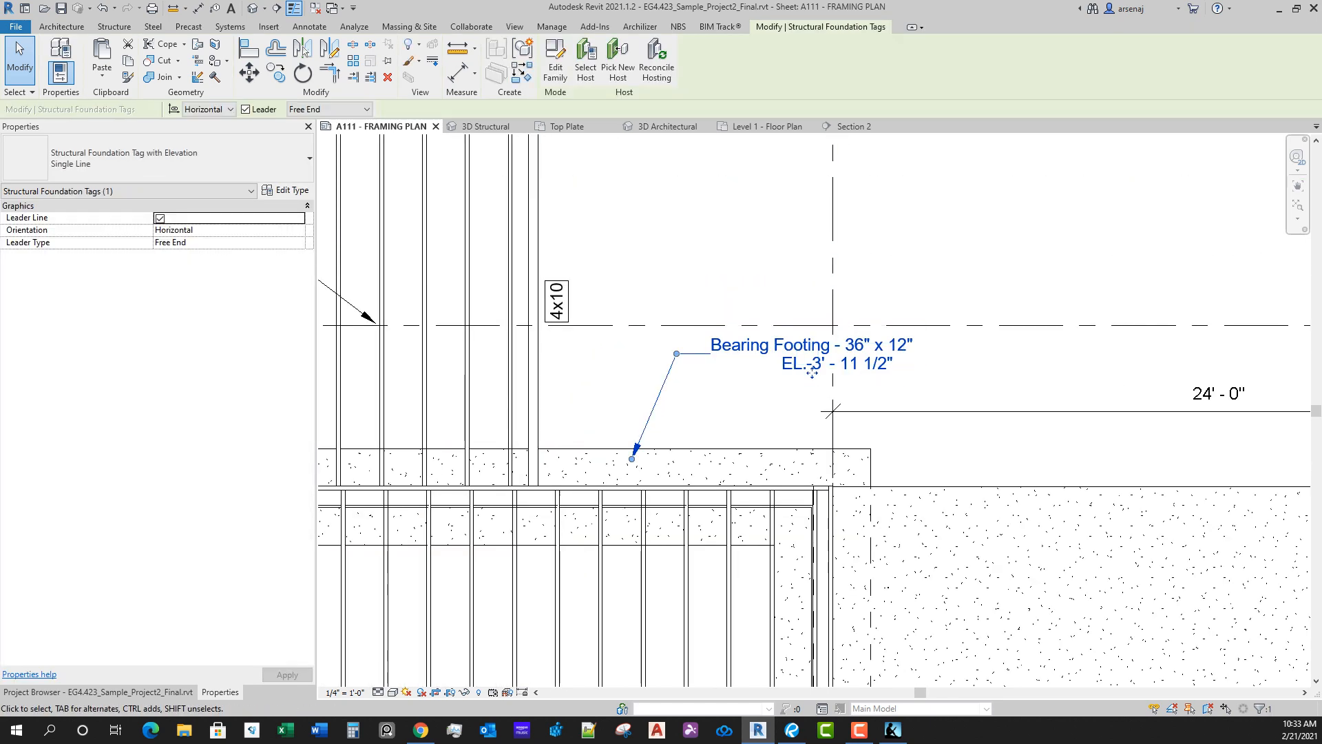
key(t)
key(p)
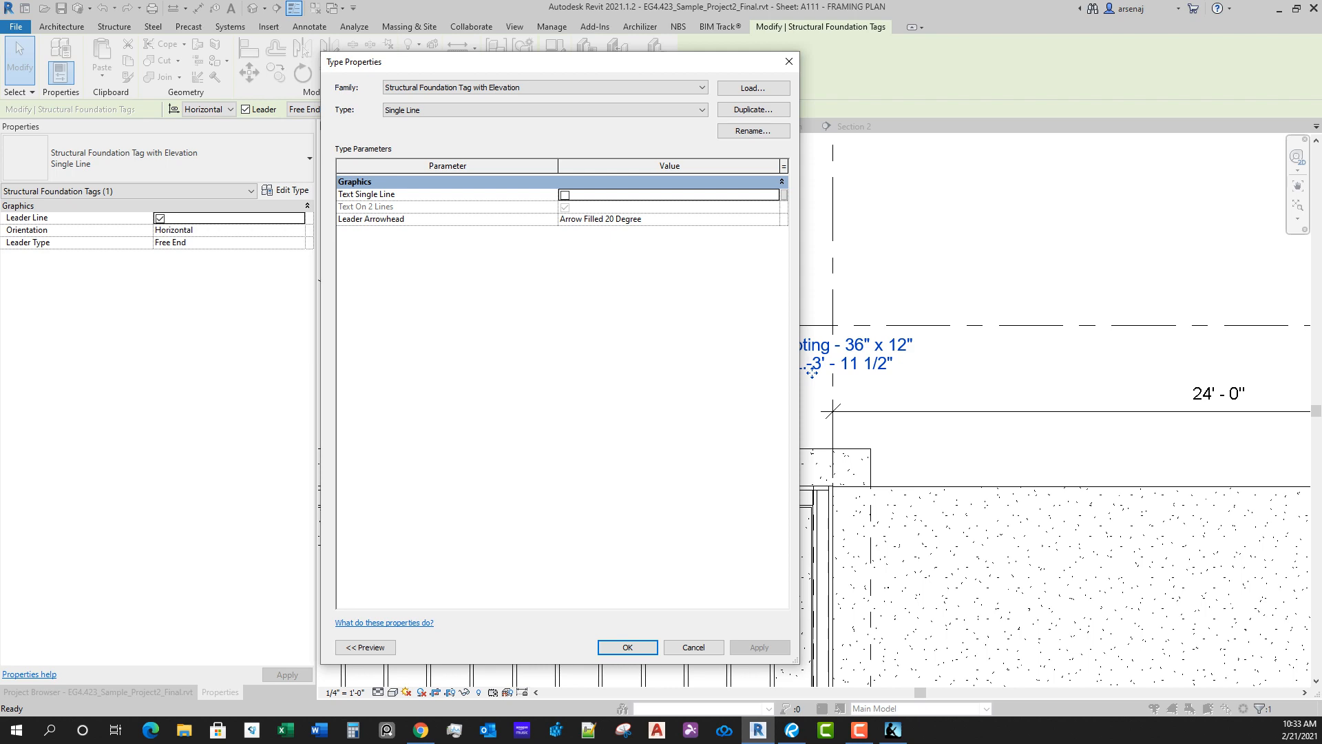
key(Escape)
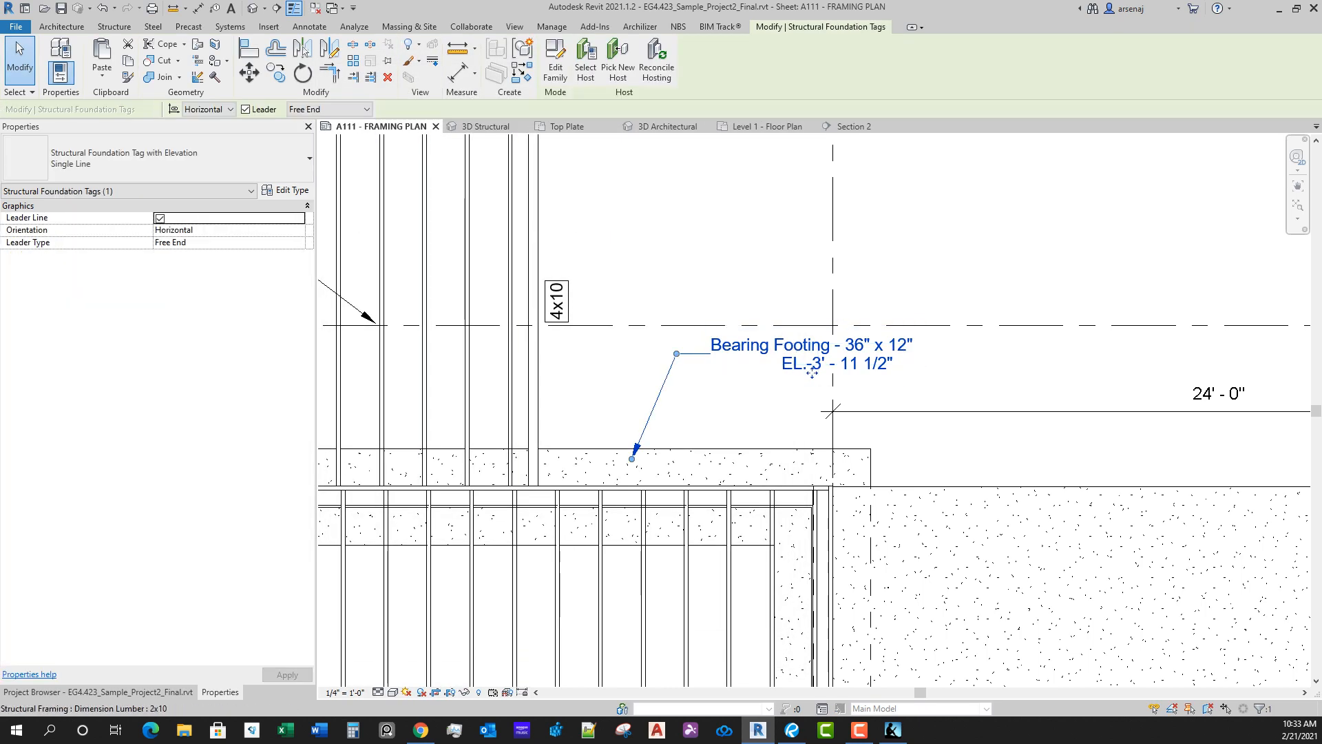
click(290, 160)
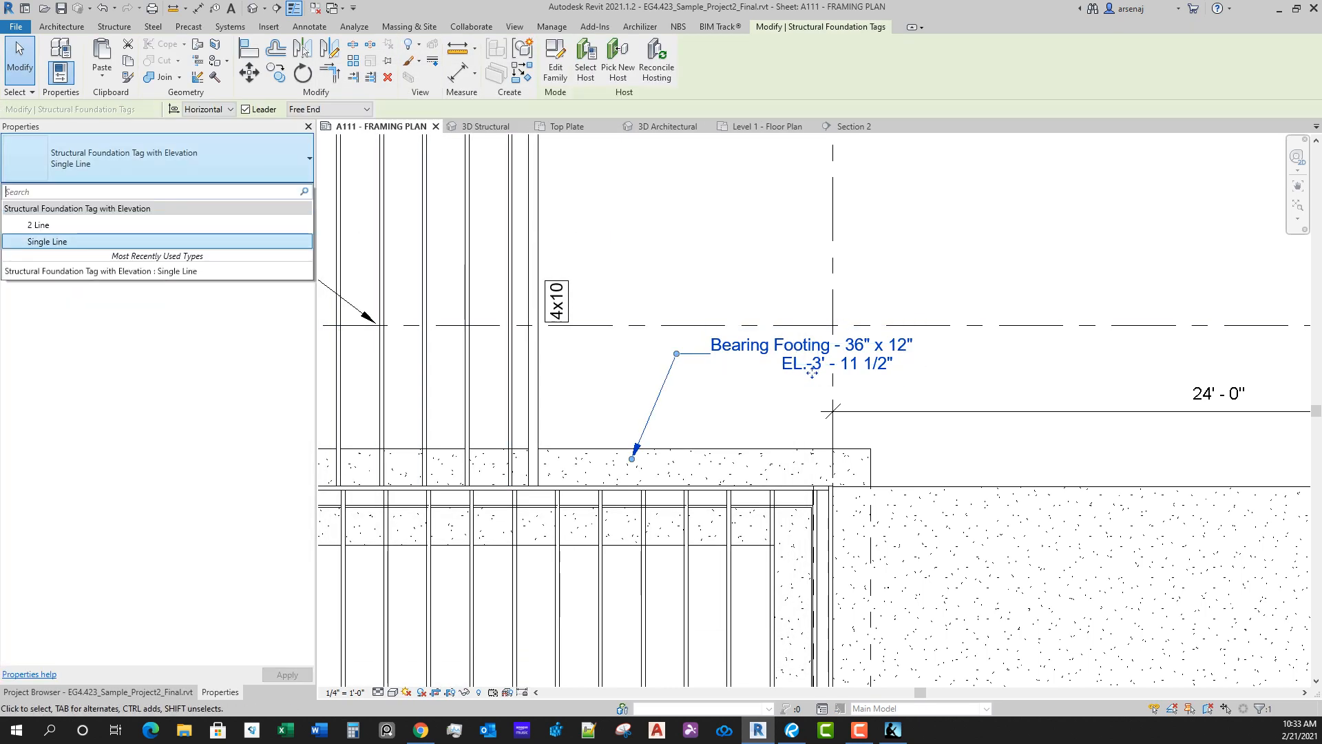
click(290, 160)
click(308, 206)
click(288, 190)
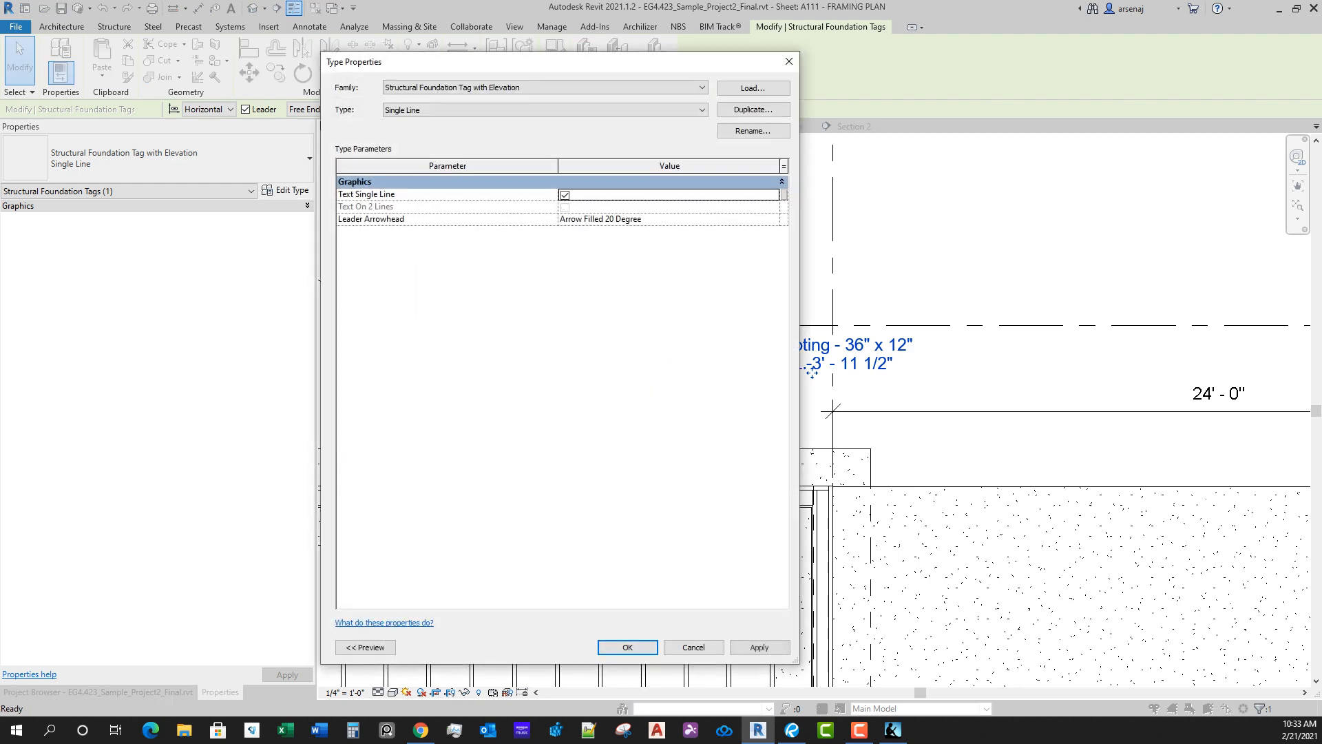
key(Return)
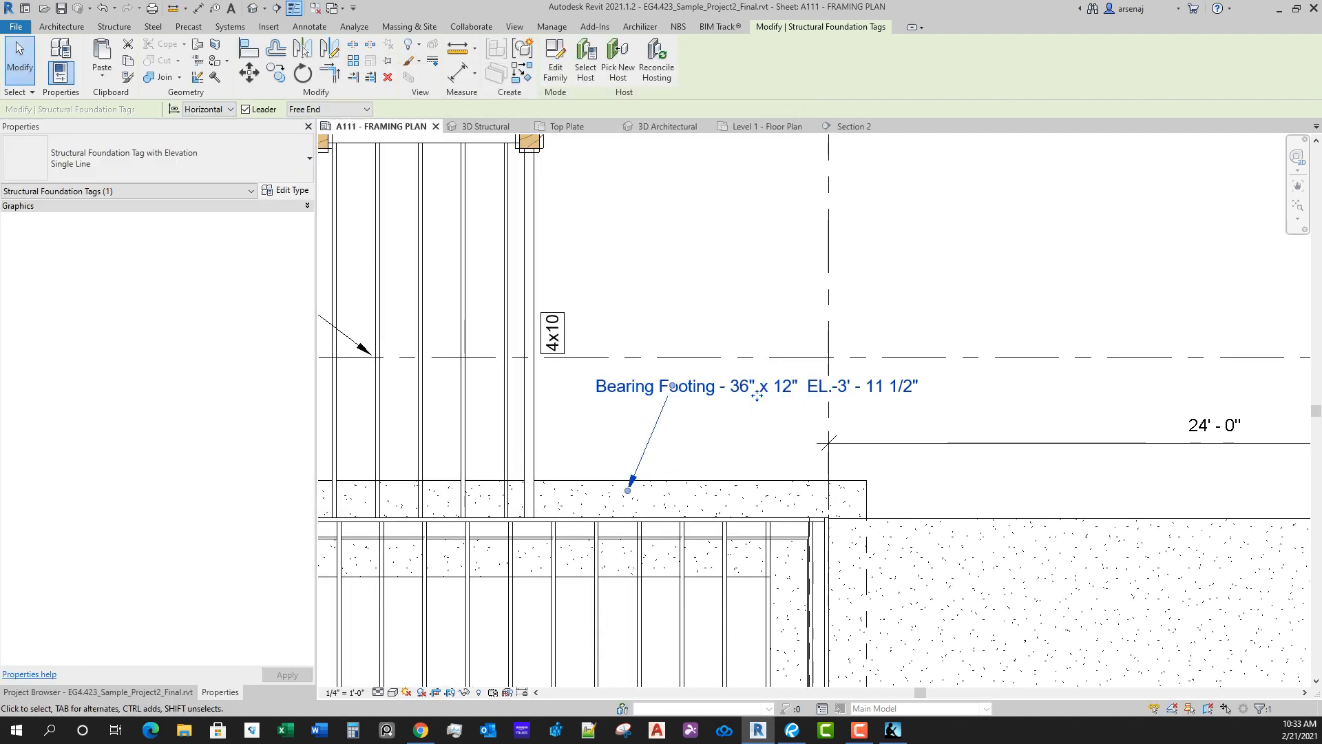
Step: Shift the single-line footing tag text away from the deck so it starts at the leader's elbow
drag(757, 396, 855, 404)
click(714, 441)
scroll(714, 440, down, 6)
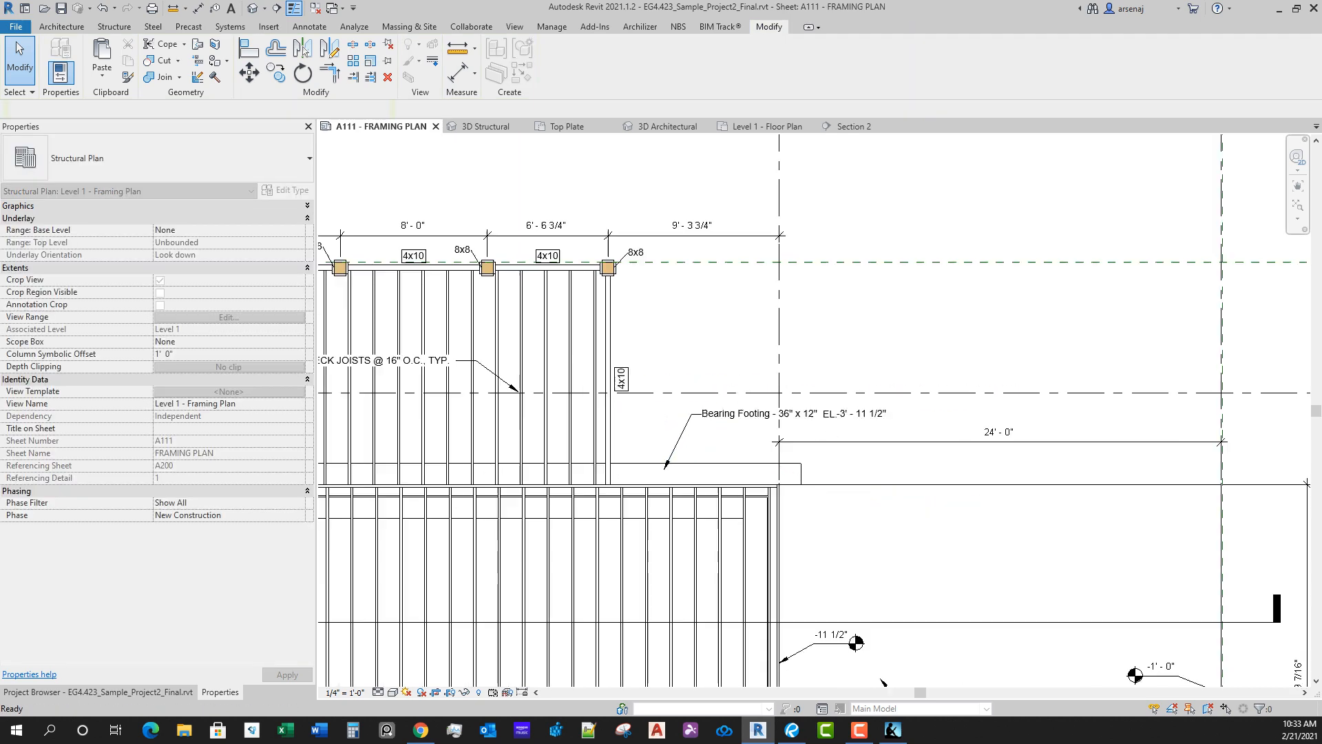
middle_drag(830, 399, 816, 251)
key(t)
key(g)
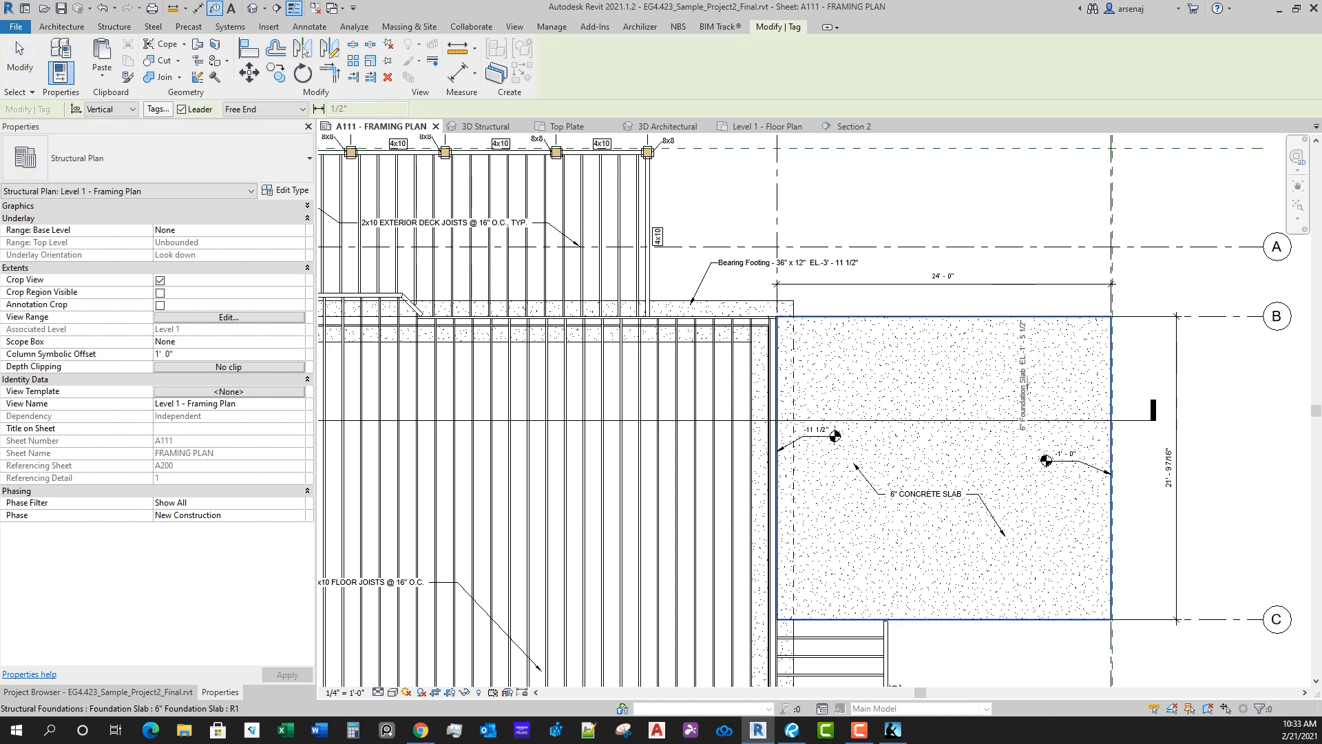
key(Escape)
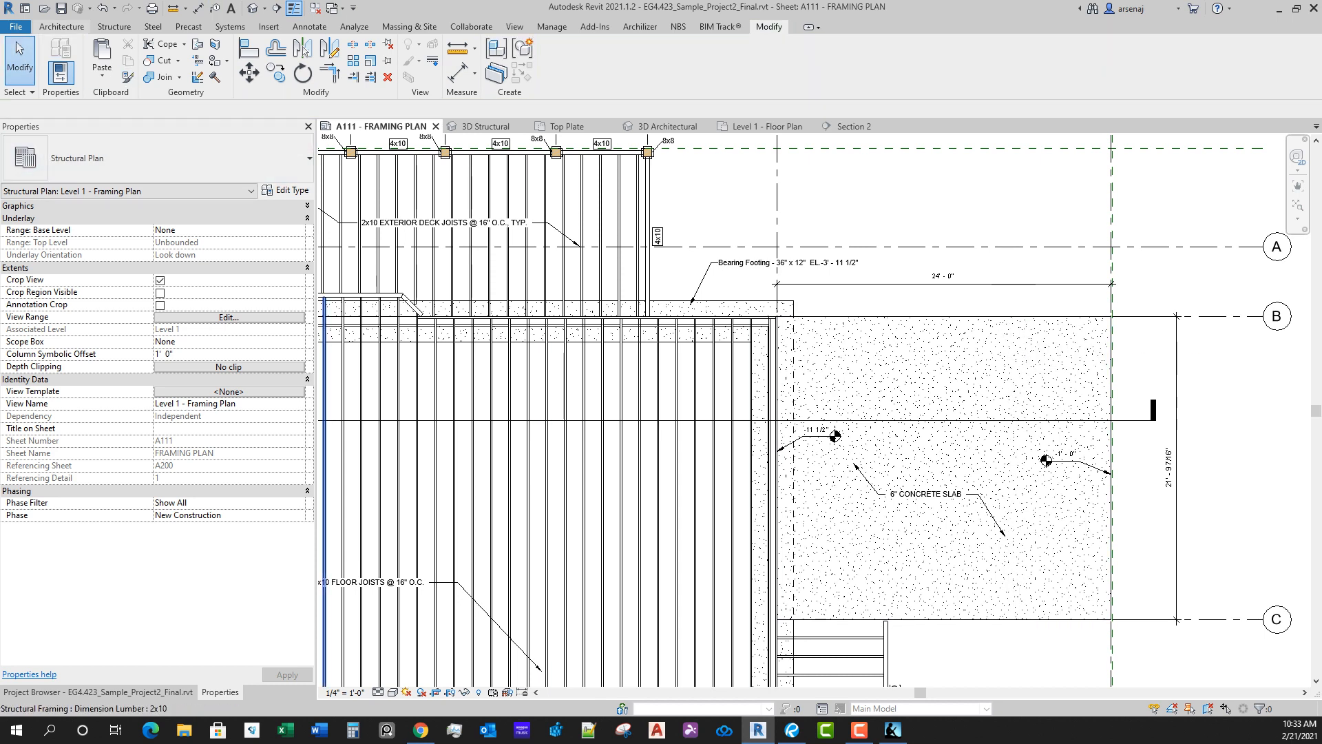
Step: Try to show hidden lines through the 6" foundation slab with Show Hidden Lines, picking the slab's edge along grid C
click(114, 26)
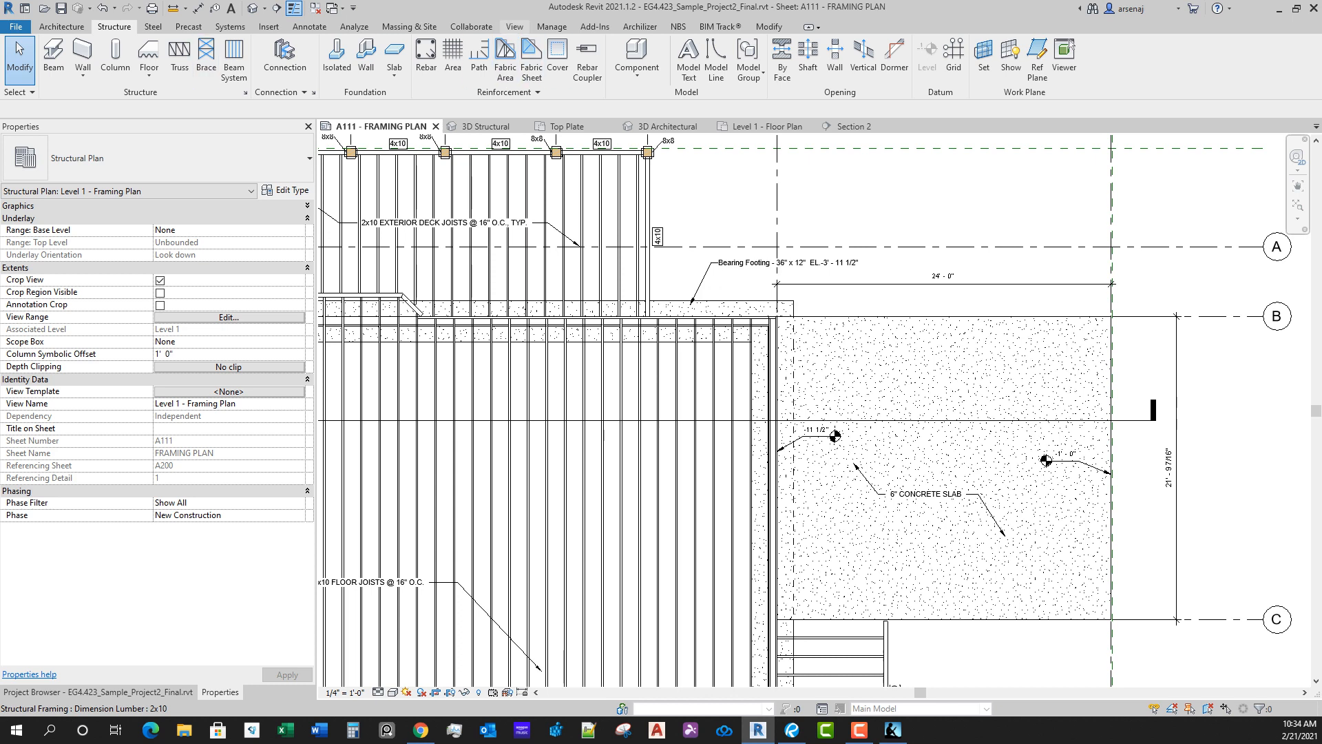
click(515, 27)
middle_drag(932, 490, 916, 396)
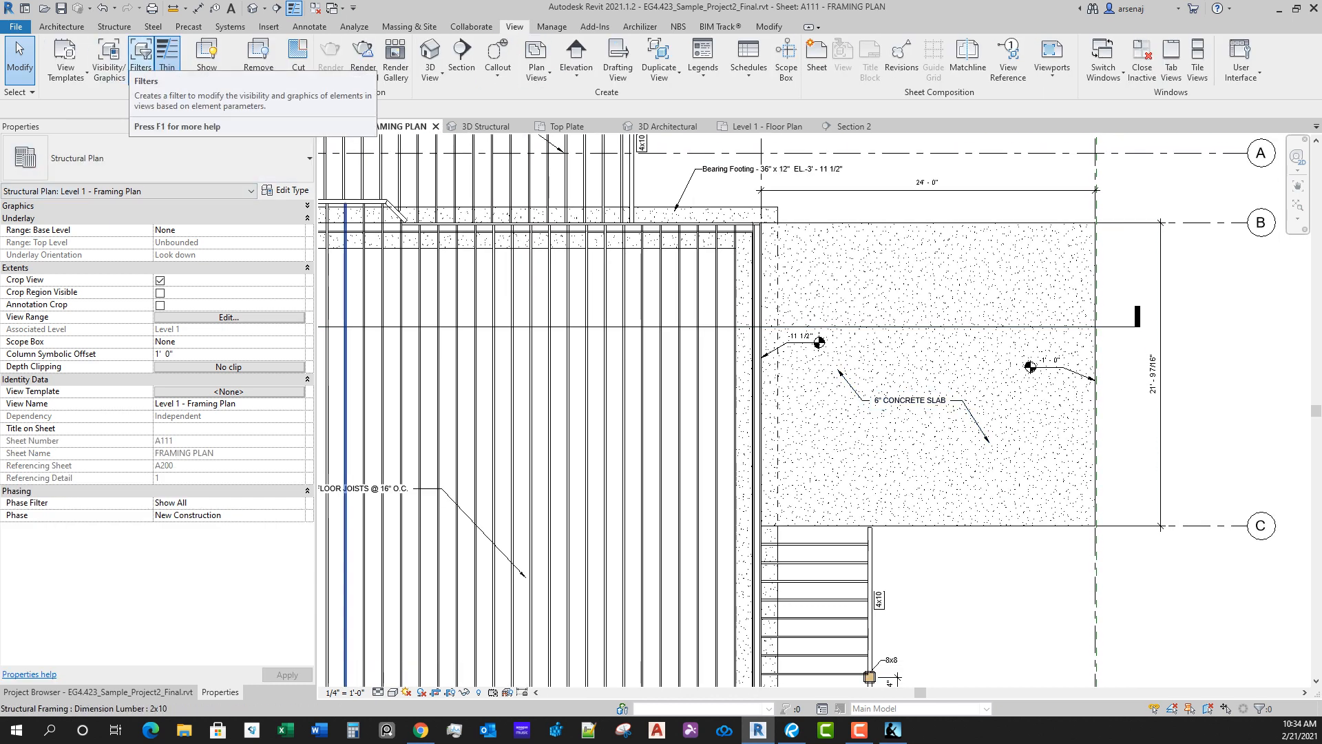
click(206, 61)
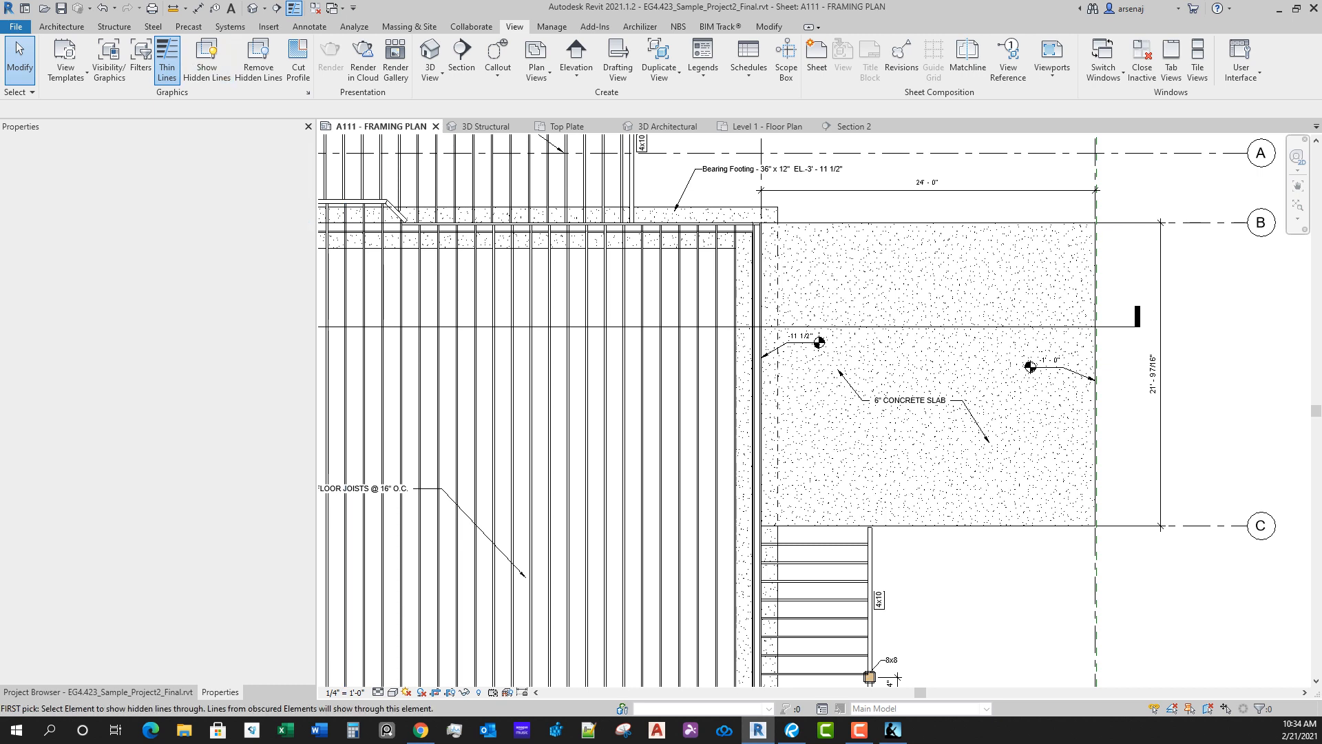
click(1042, 525)
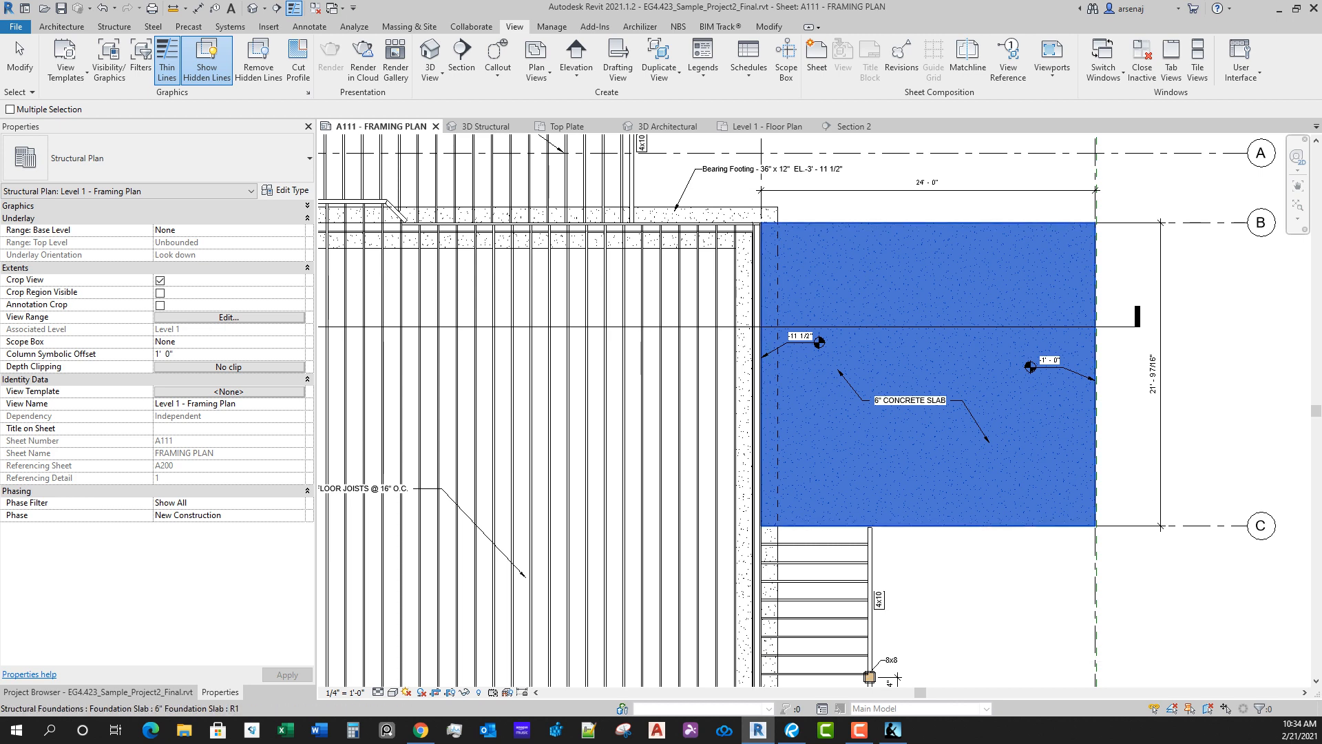
click(1042, 526)
click(1046, 526)
middle_drag(1054, 559, 1001, 604)
scroll(1001, 604, up, 2)
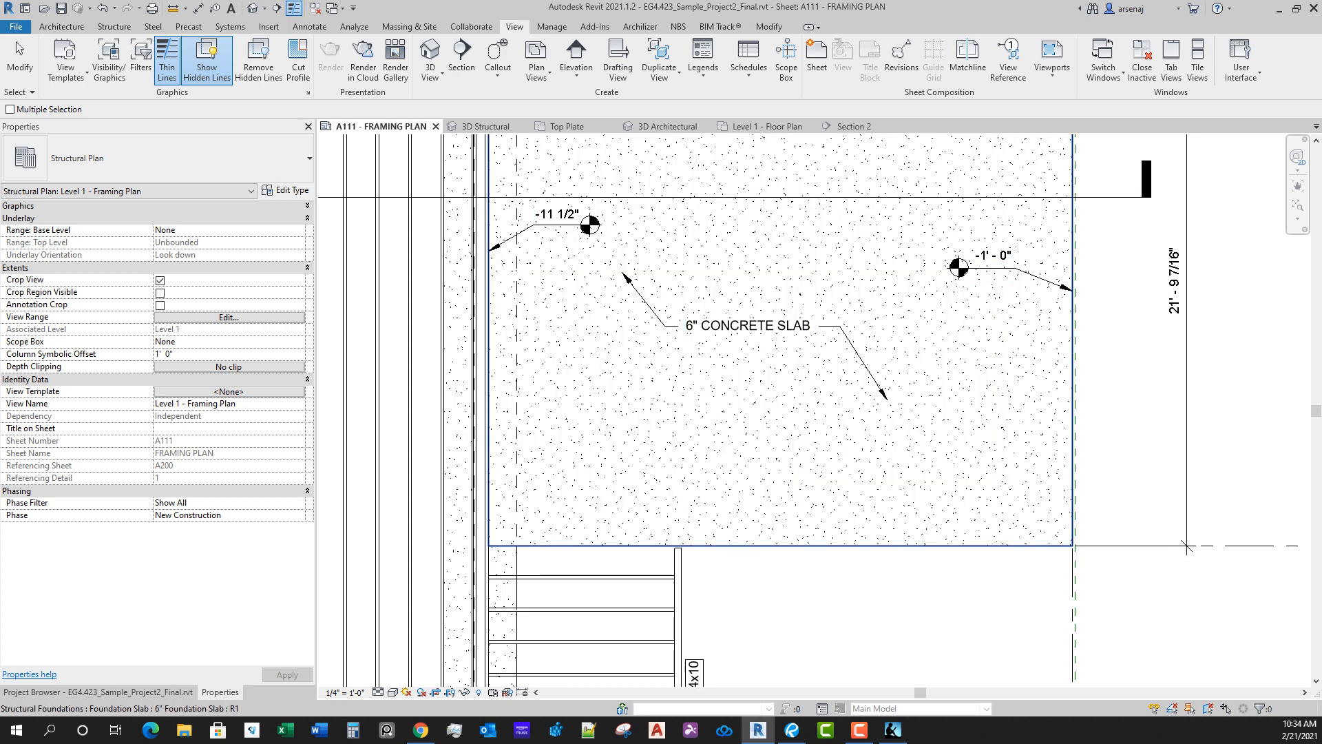
key(Escape)
drag(1025, 526, 998, 582)
key(Escape)
Step: Examine the 6" foundation slab's boundary along grid C and at its outer corner
scroll(1072, 232, down, 1)
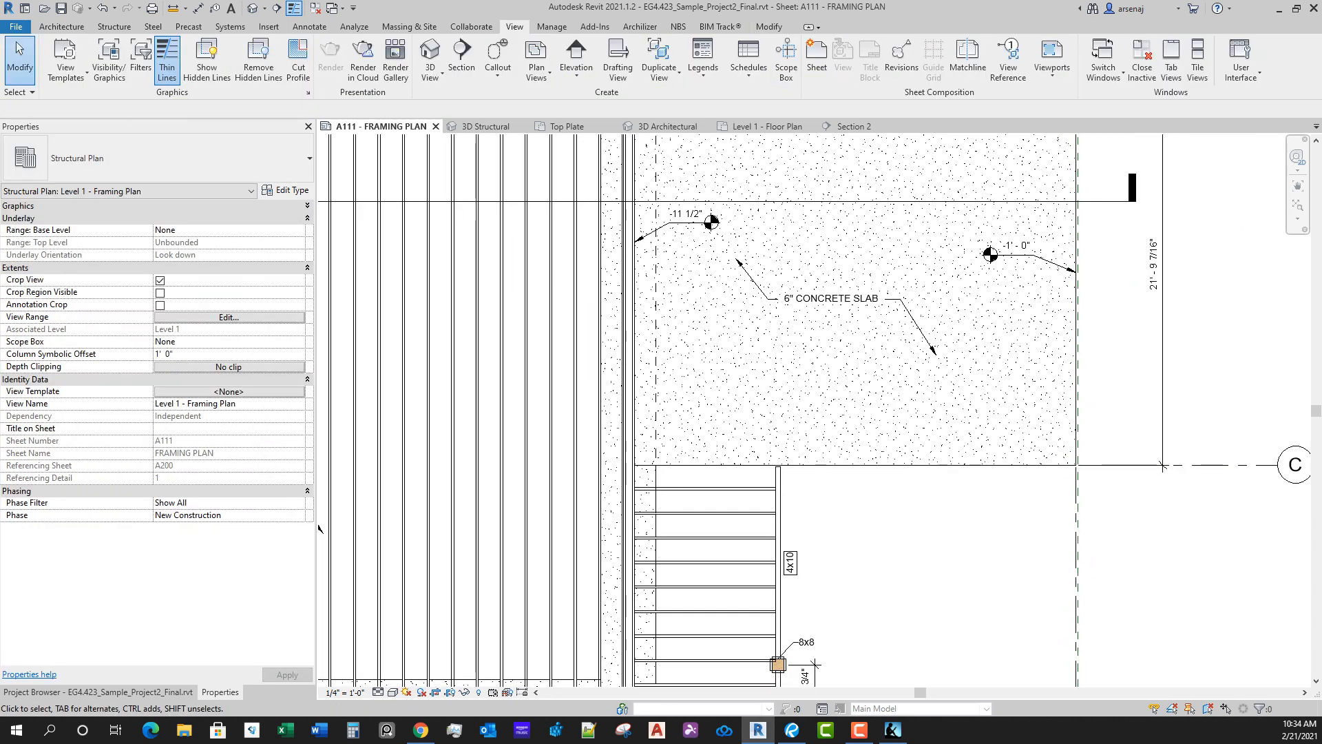
scroll(840, 513, down, 4)
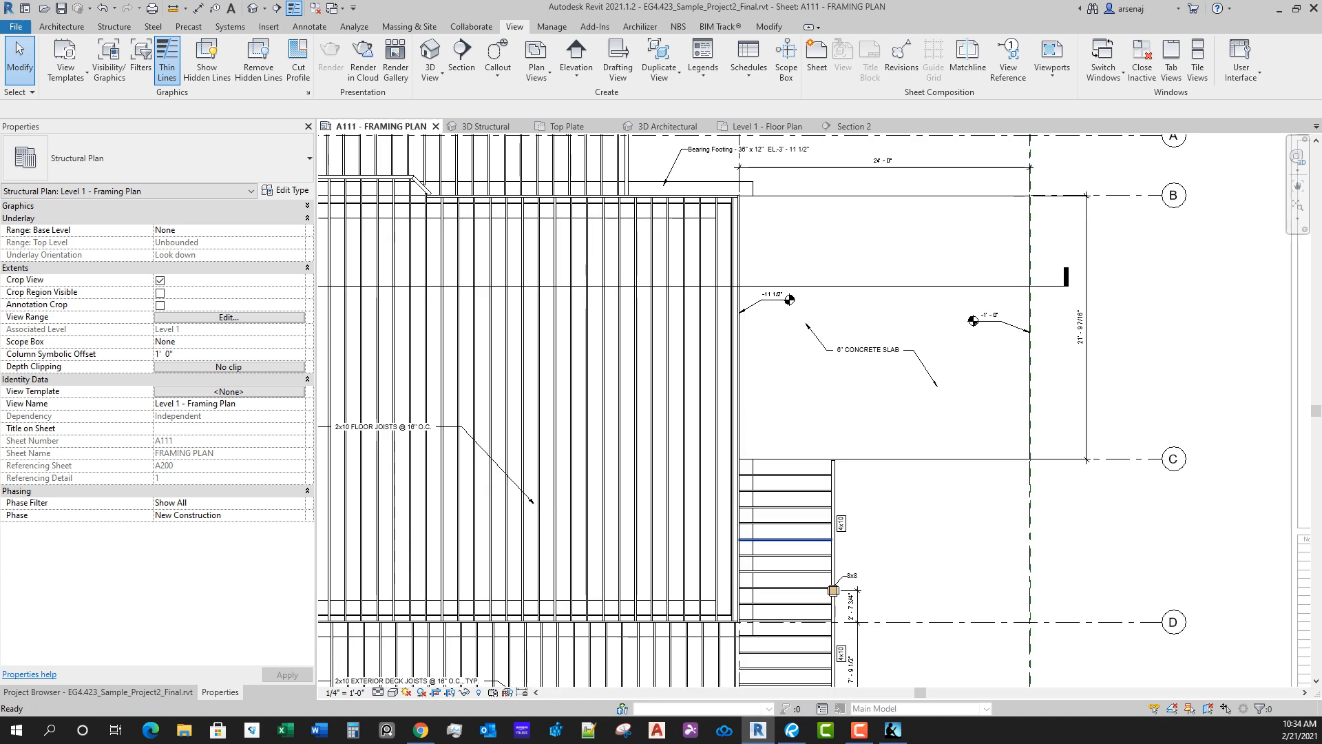
middle_drag(854, 533, 866, 488)
scroll(866, 489, up, 2)
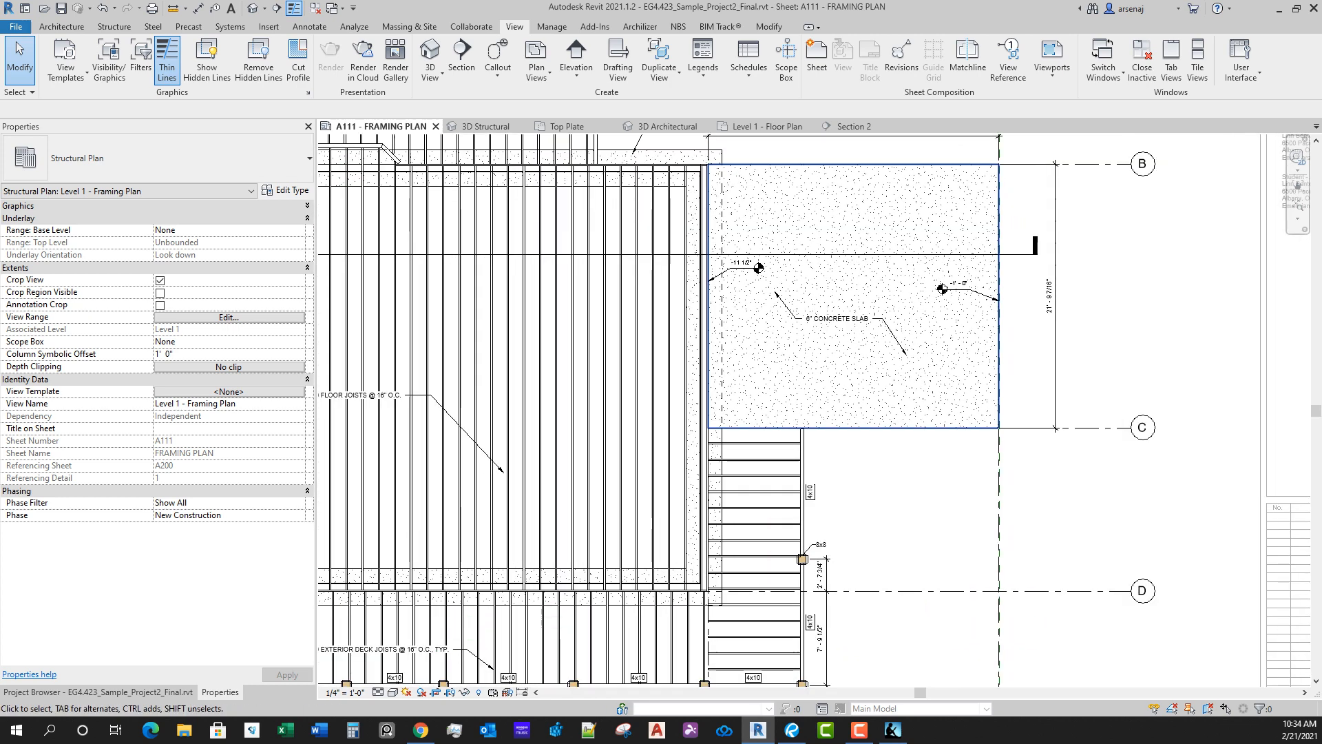
click(866, 428)
scroll(997, 419, up, 10)
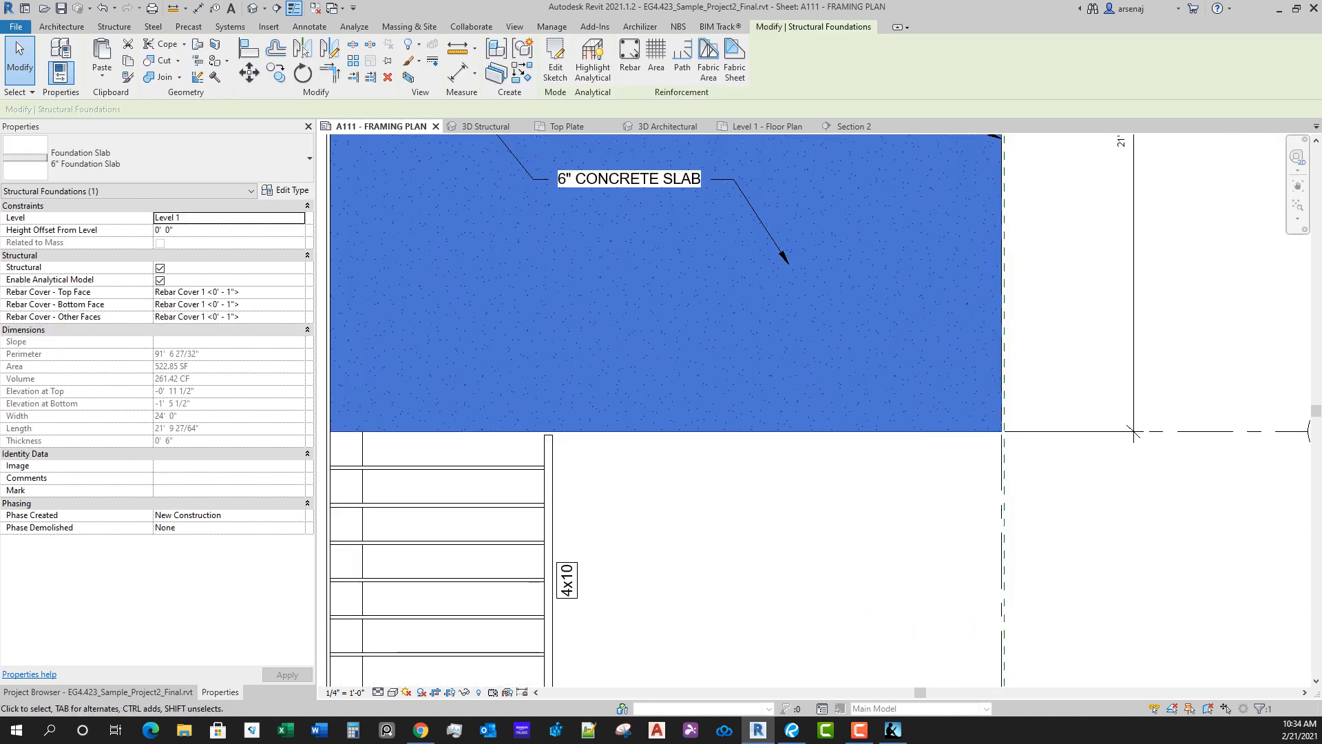
middle_drag(1000, 405, 972, 491)
scroll(972, 491, down, 6)
scroll(874, 519, down, 5)
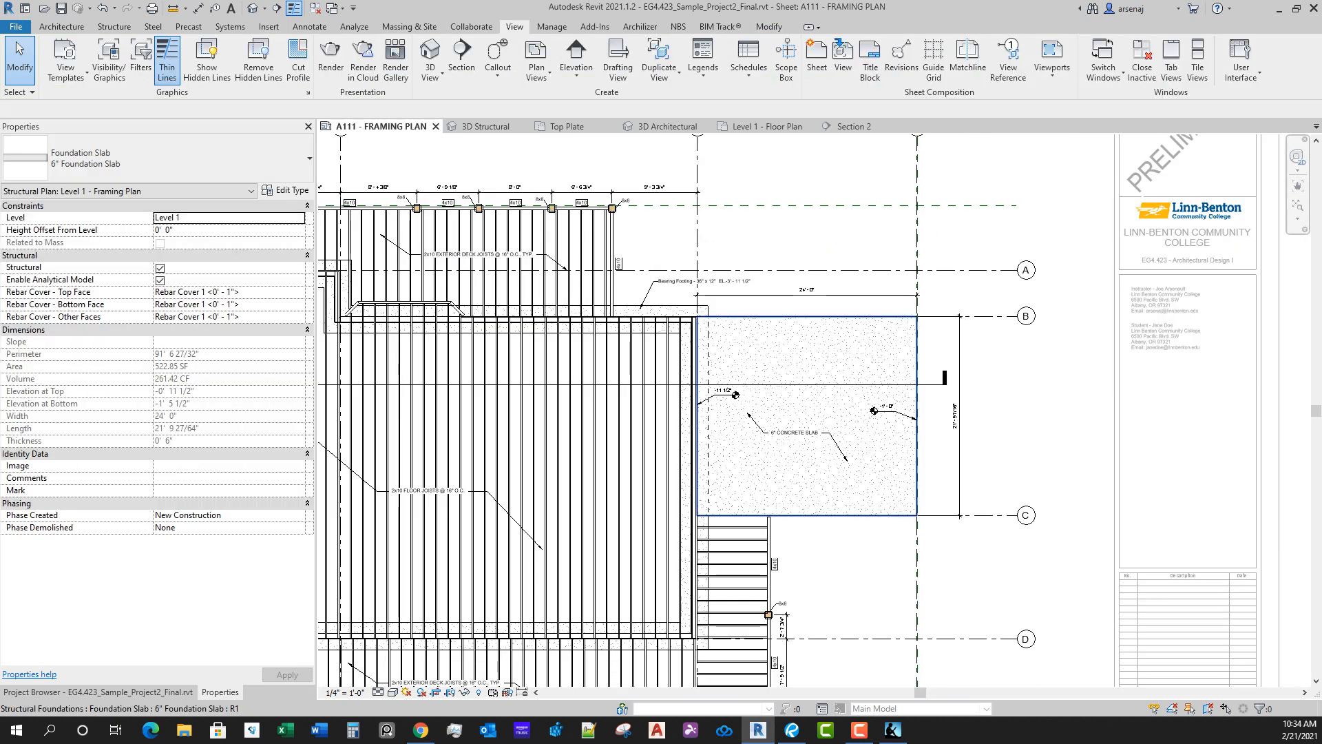
Step: Review the view range offsets of the Level 1 - Framing Plan view
key(Escape)
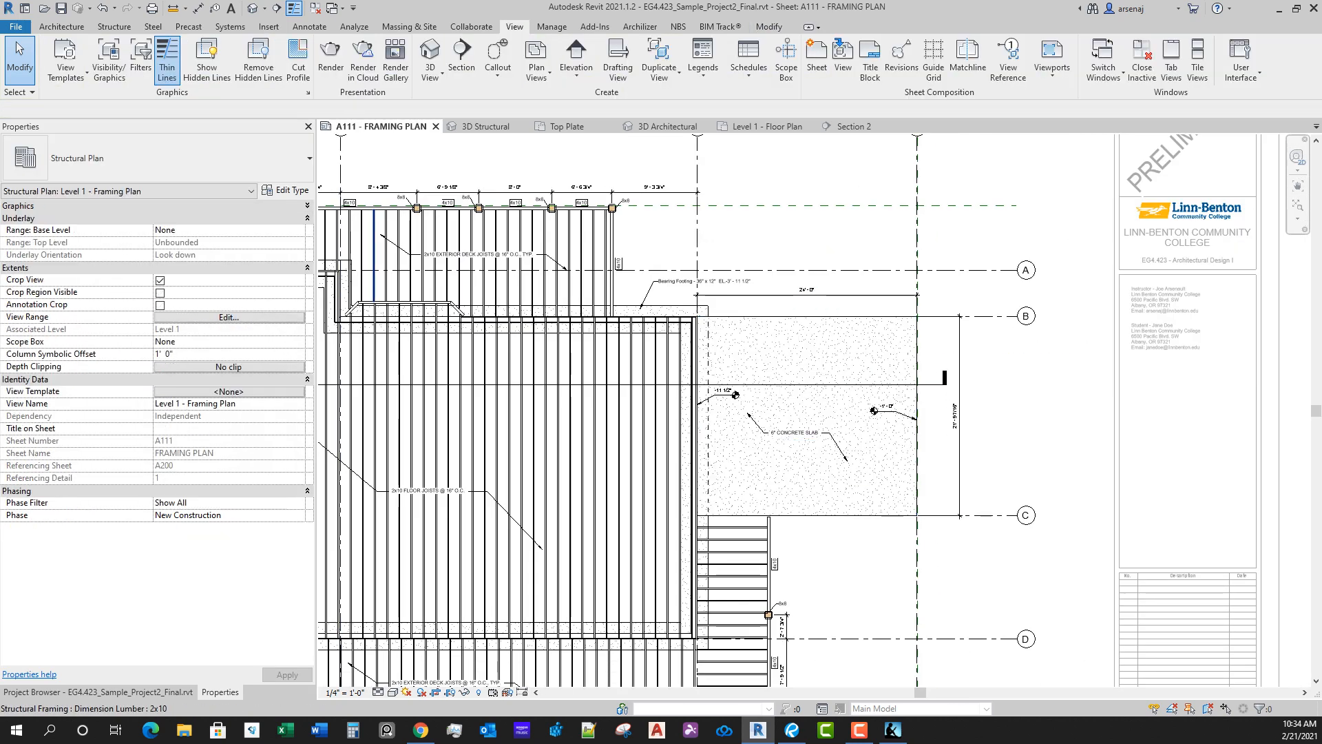
click(229, 317)
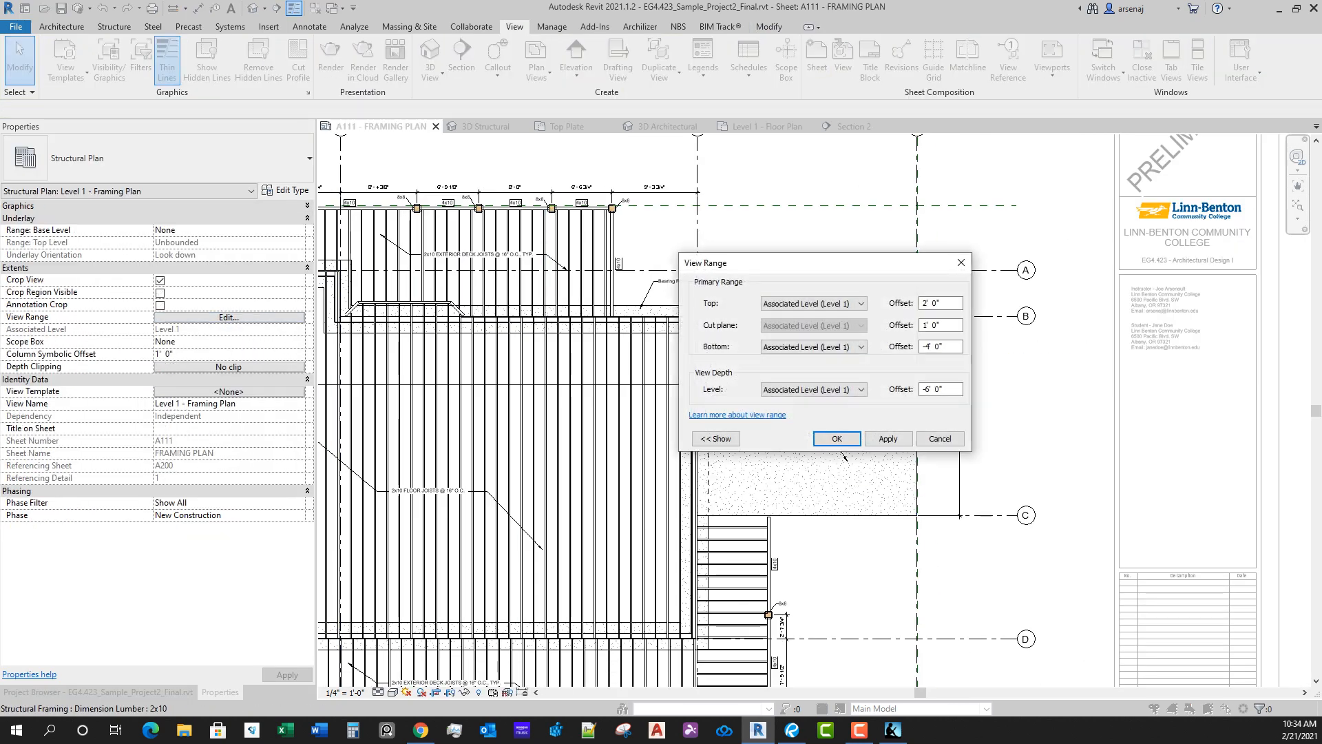
click(841, 437)
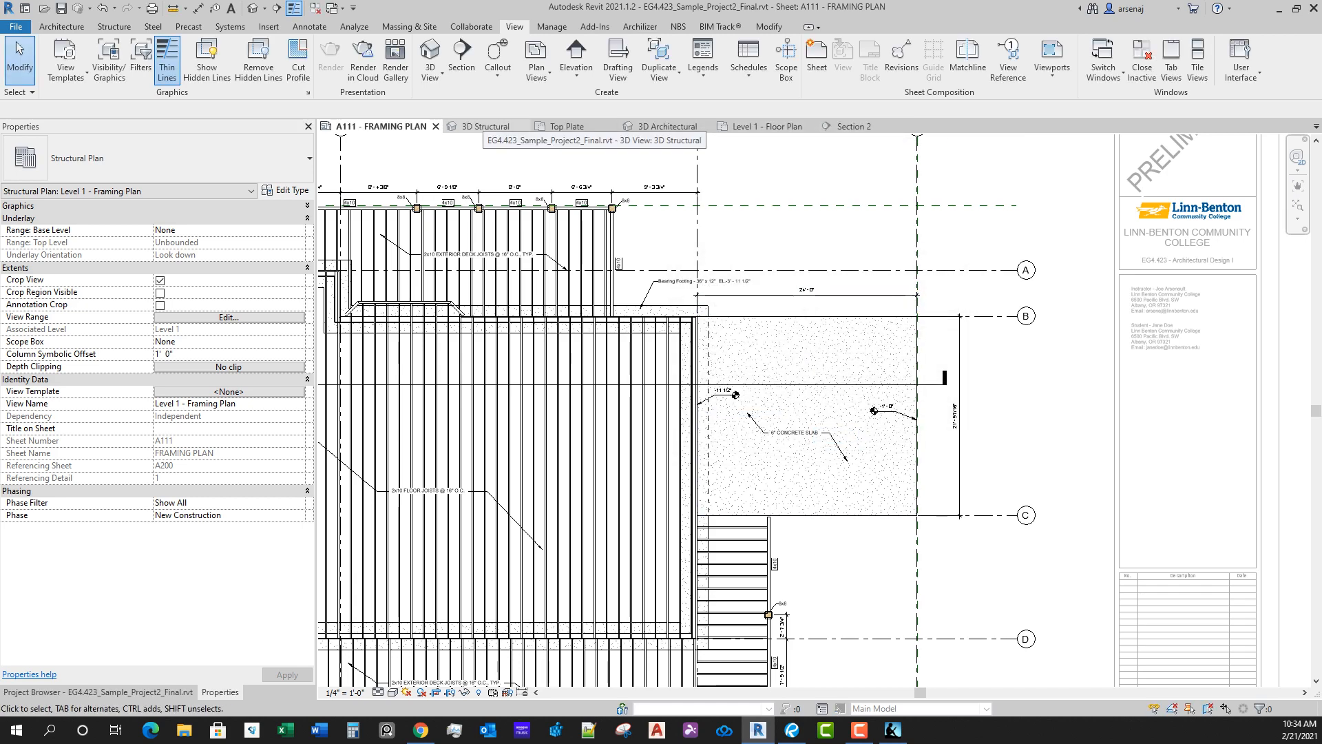
Step: Inspect the thickened slab edge beneath the concrete slab in the 3D Structural view
click(484, 127)
scroll(1012, 516, up, 3)
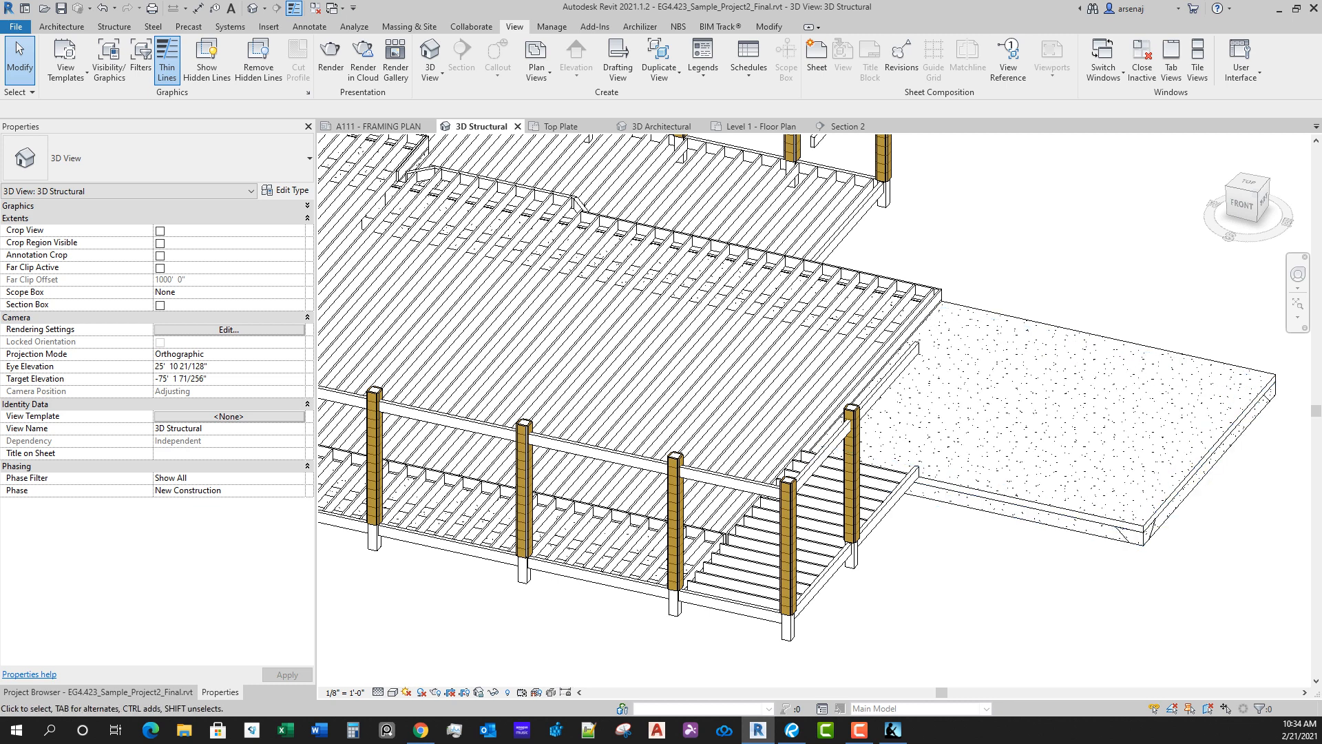
click(1026, 518)
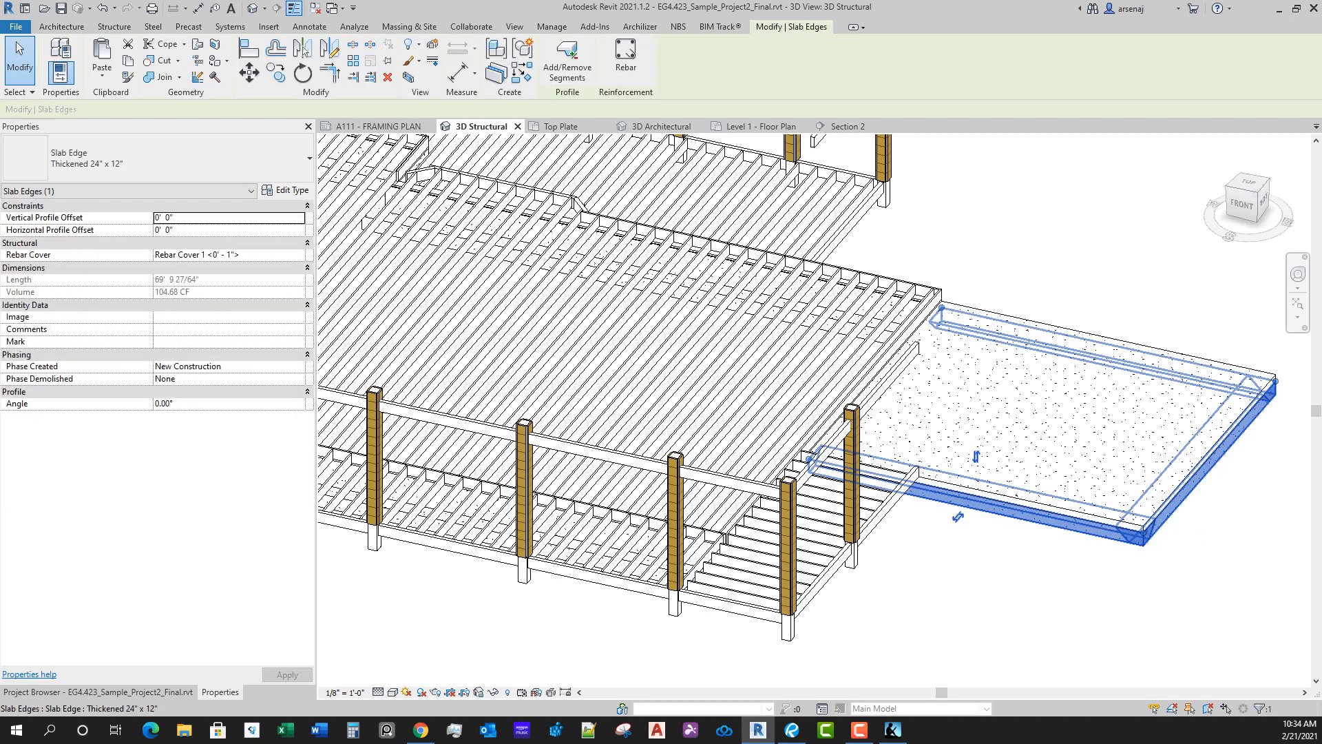
key(Escape)
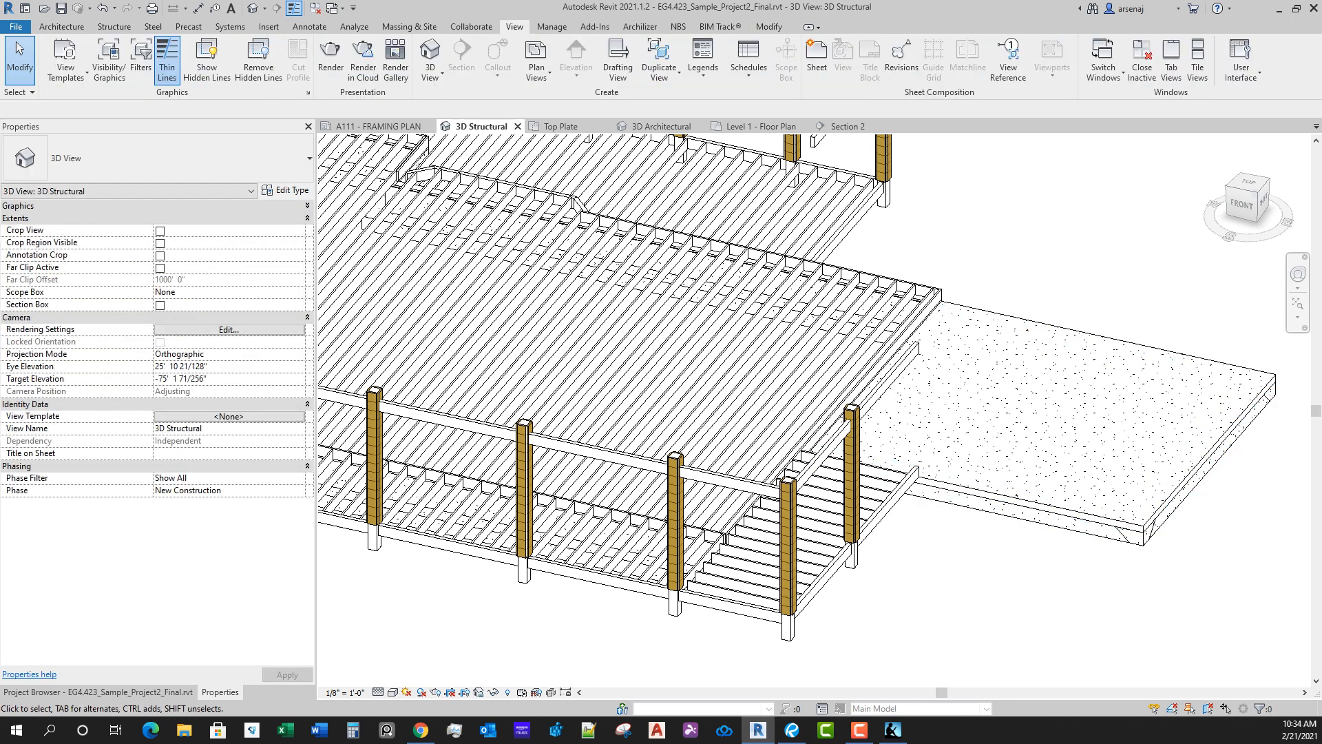
Step: Return to the A111 framing plan sheet and identify the element forming the slab outline along grid C
click(378, 127)
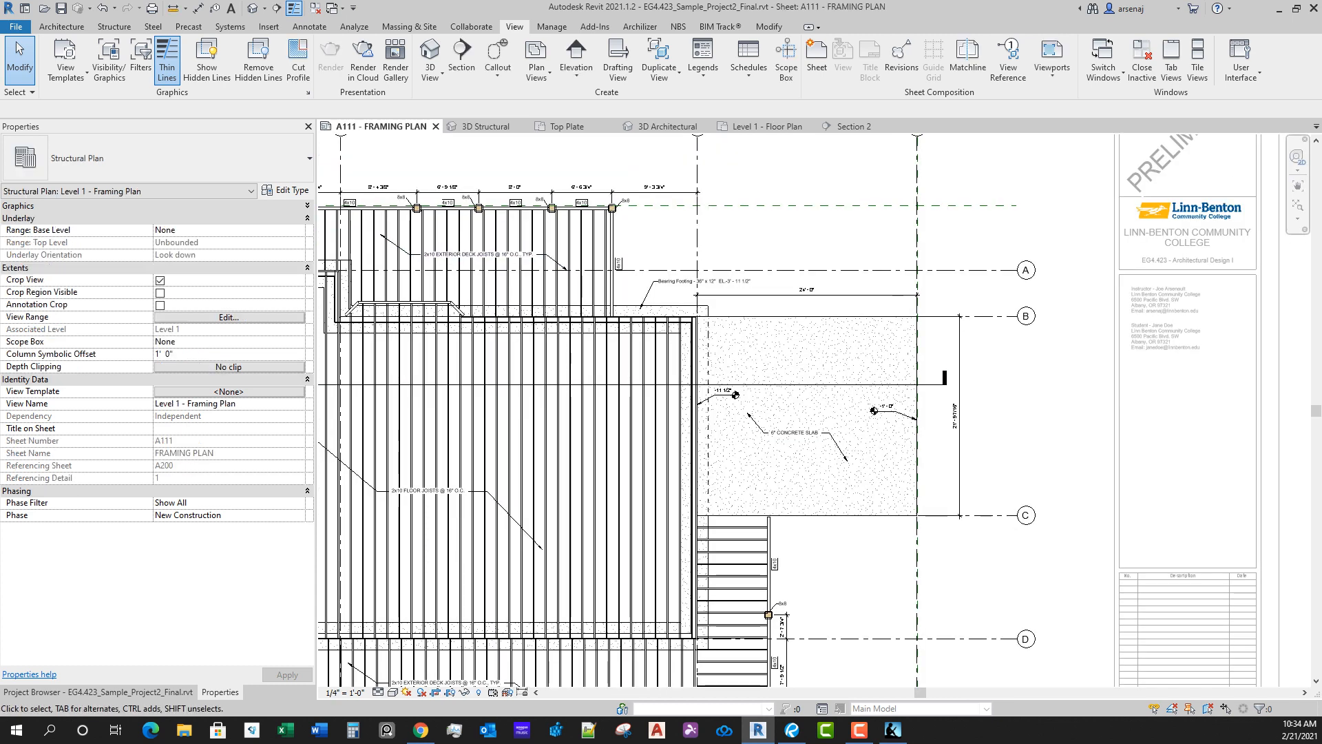
scroll(905, 526, up, 3)
click(903, 516)
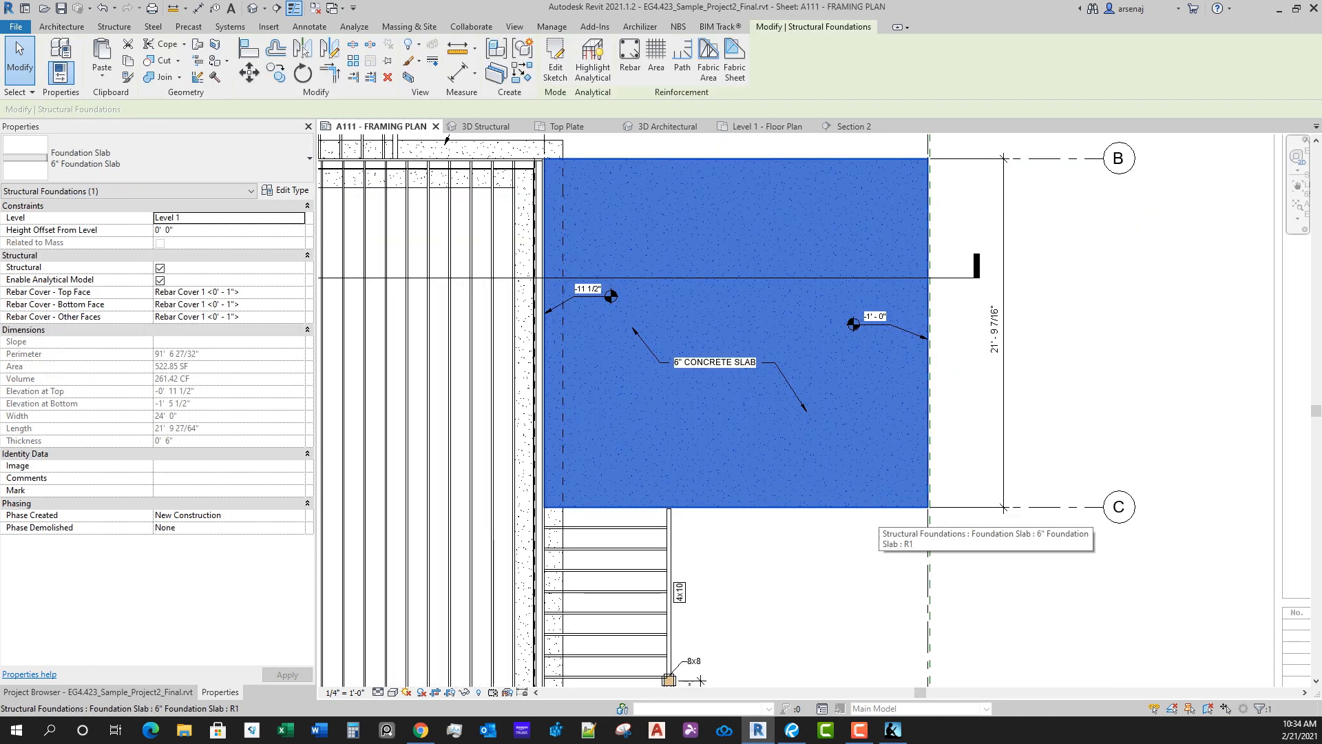
scroll(888, 526, down, 4)
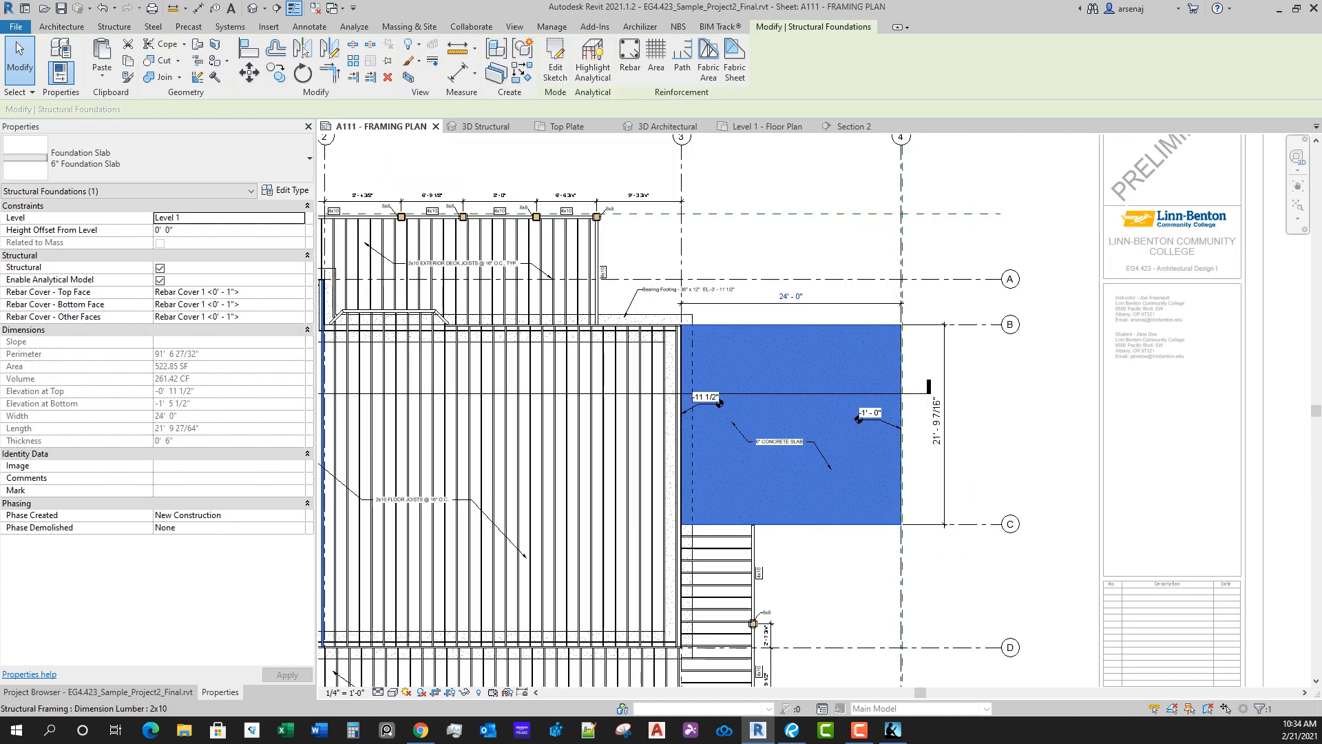
key(Escape)
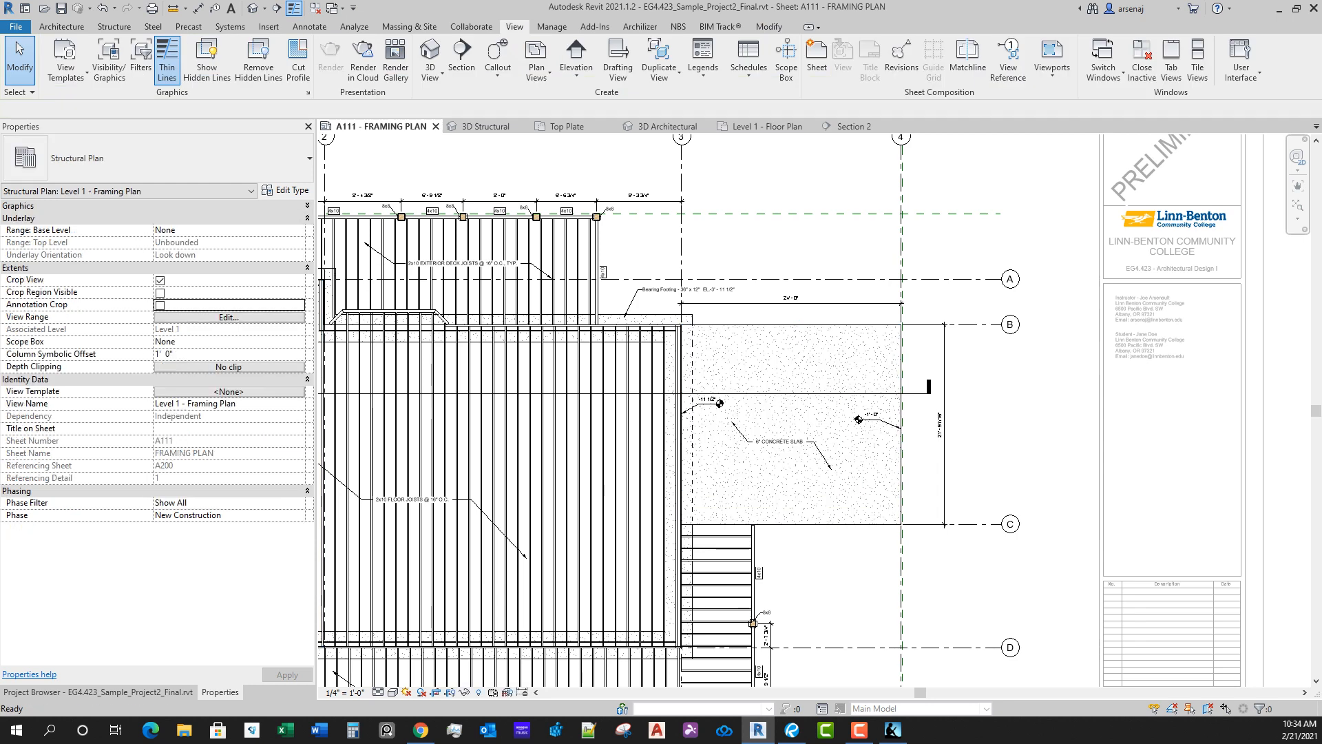
Step: Recheck the framing plan's view depth and the extent of the 6" foundation slab between grids B and C
click(229, 318)
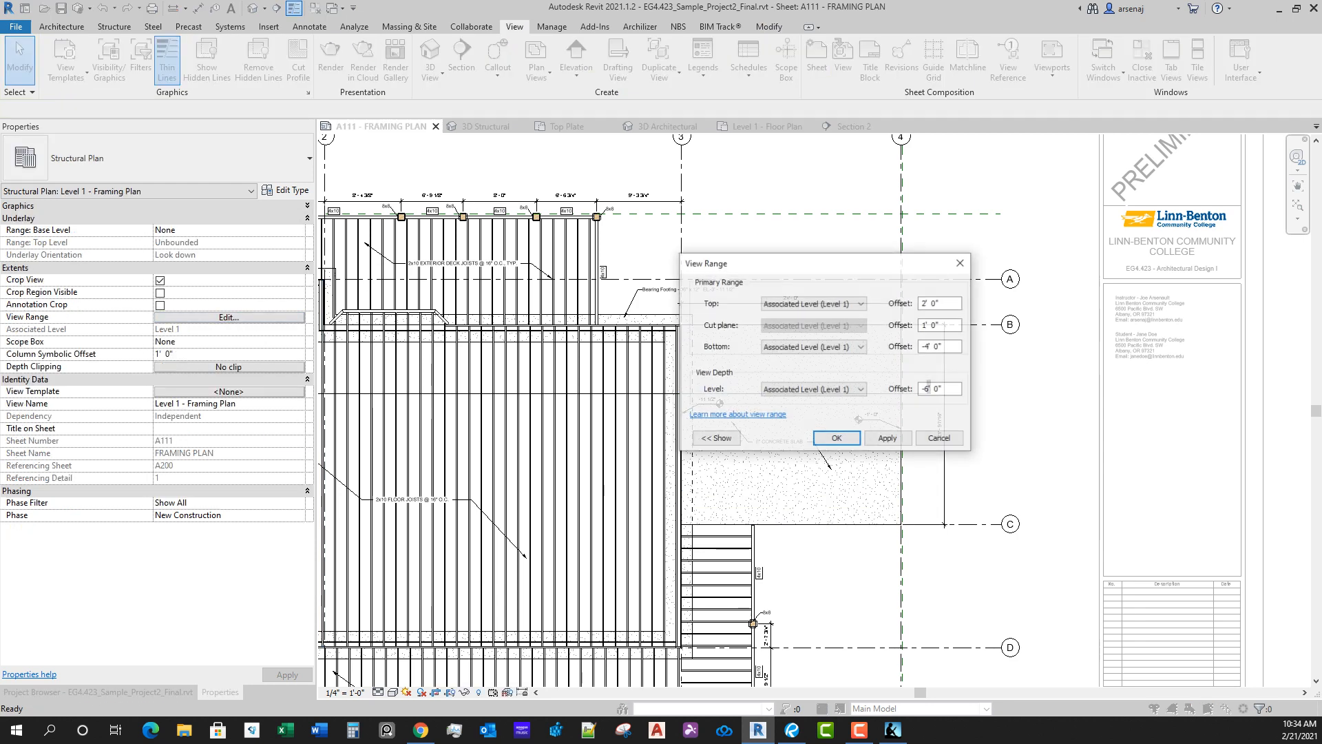
key(Escape)
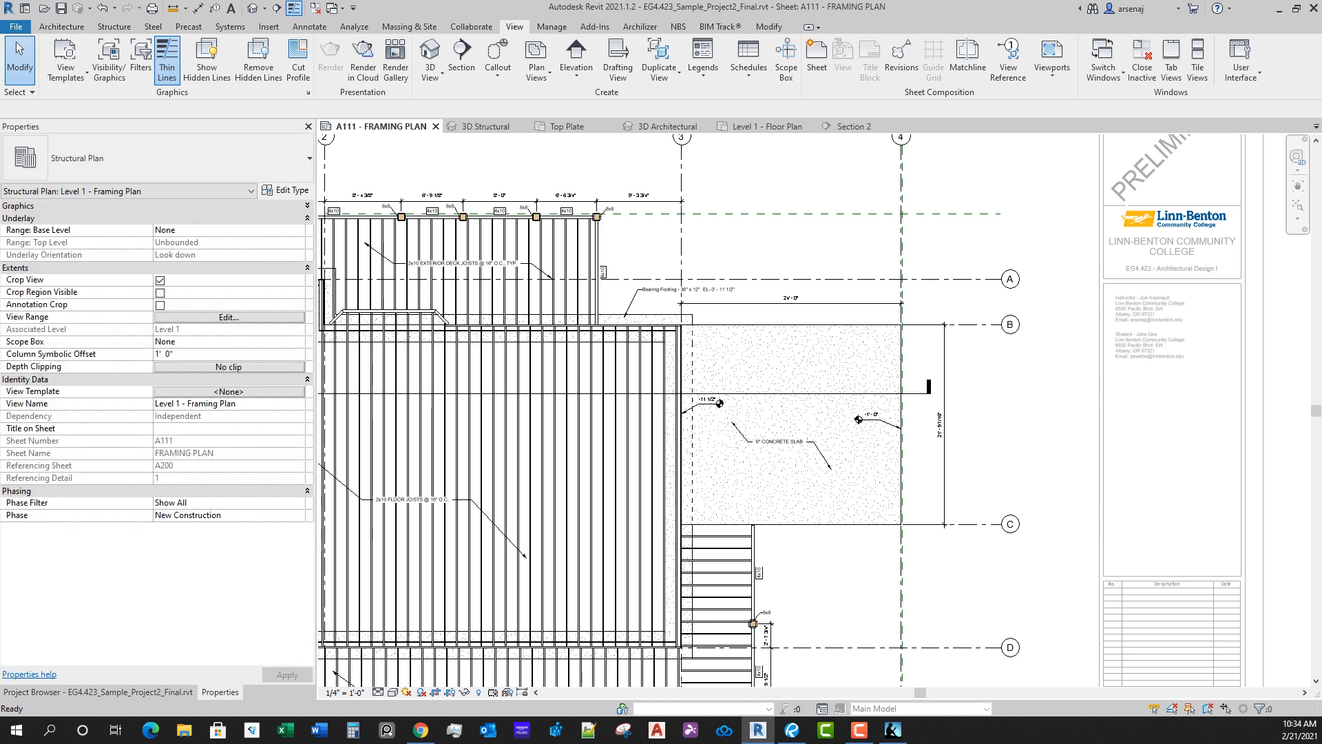
click(861, 525)
scroll(833, 355, up, 3)
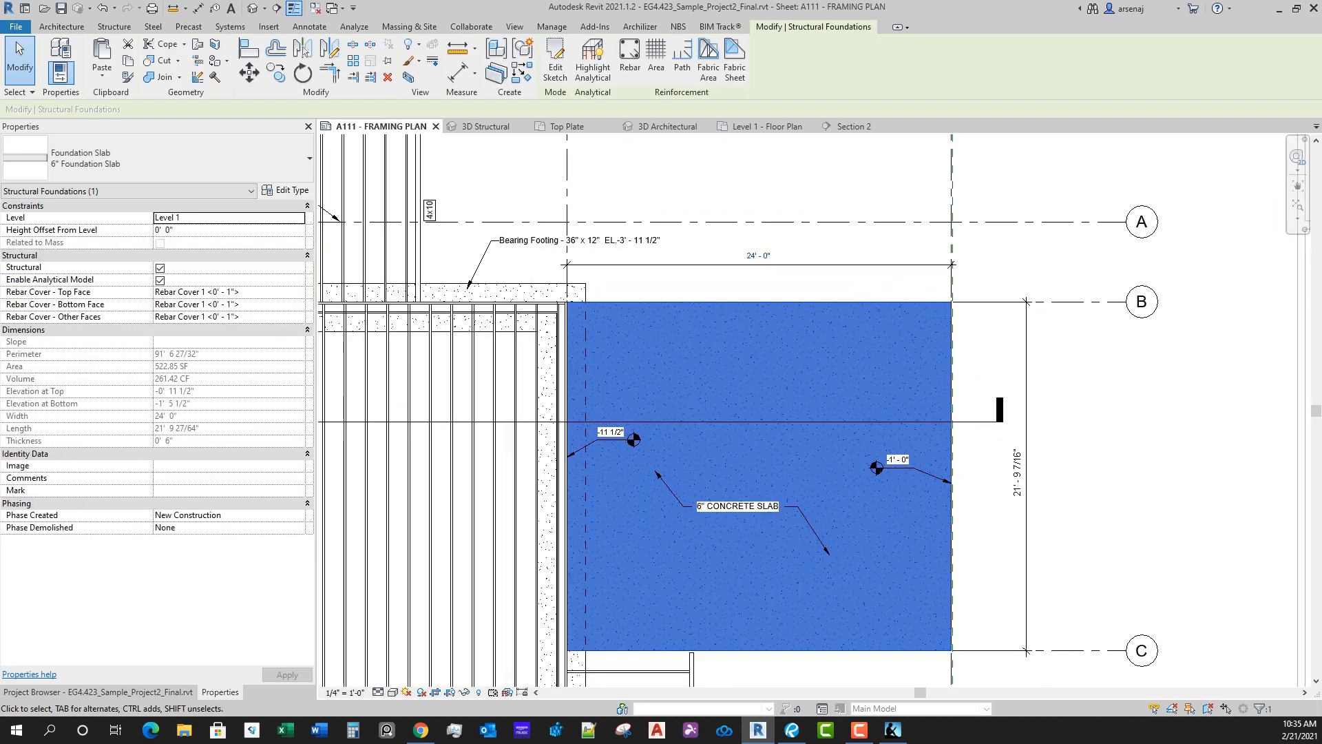
scroll(834, 367, down, 2)
key(Escape)
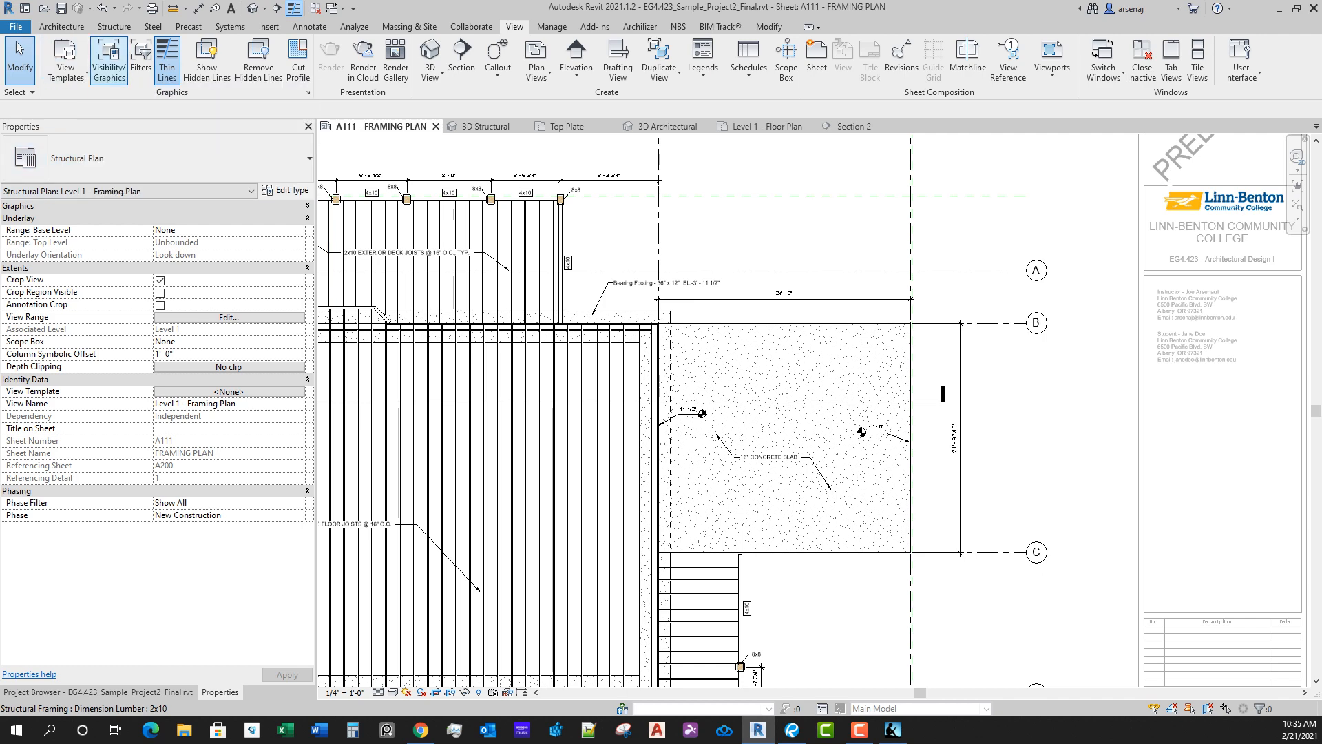
Step: Check which structural model categories are visible in the framing plan's Visibility/Graphic Overrides
click(108, 58)
click(346, 411)
scroll(648, 356, down, 5)
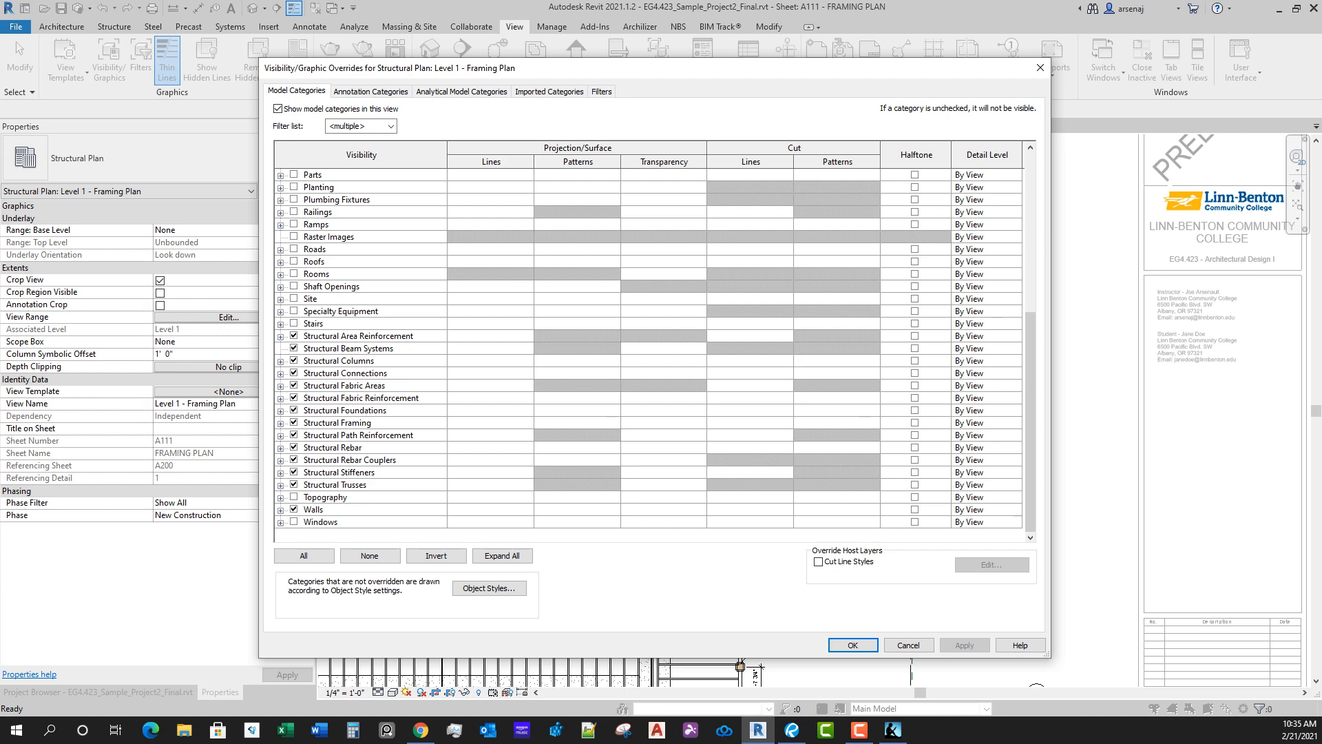
scroll(655, 354, up, 1)
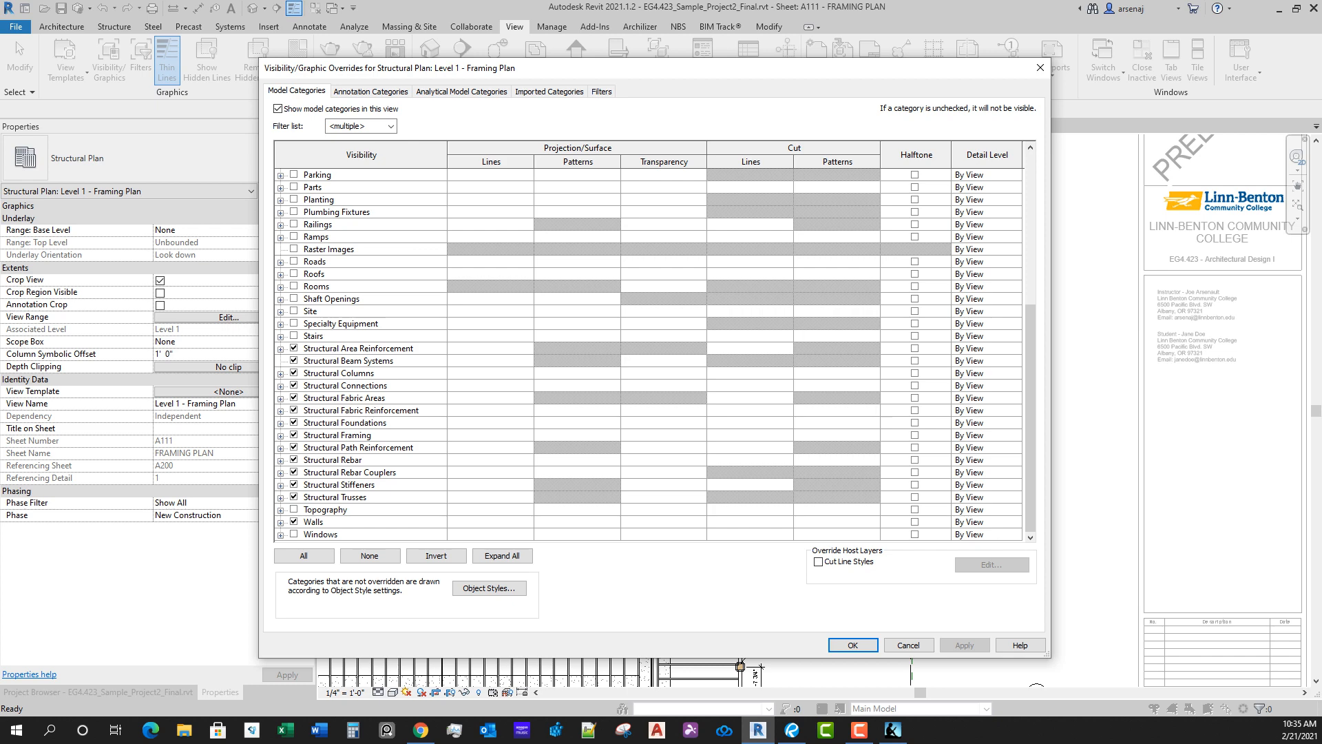
click(375, 175)
scroll(648, 355, up, 7)
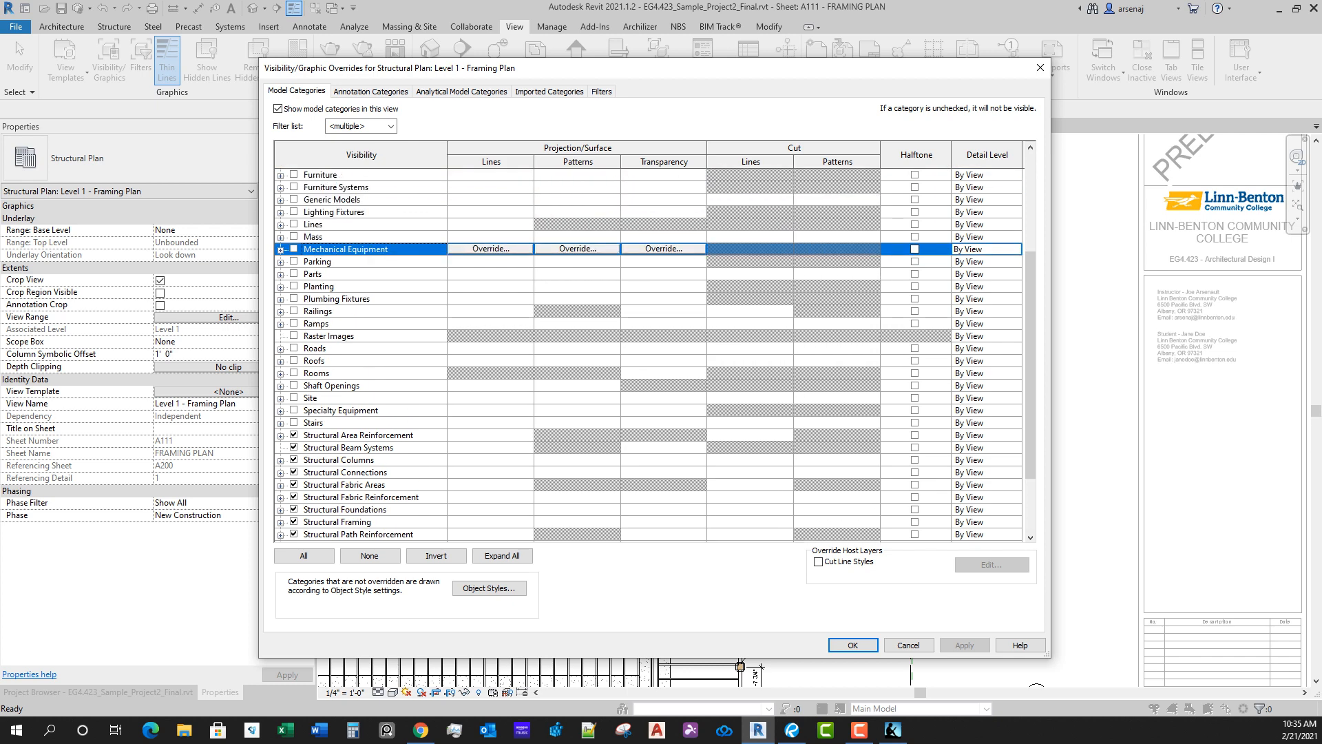
key(Return)
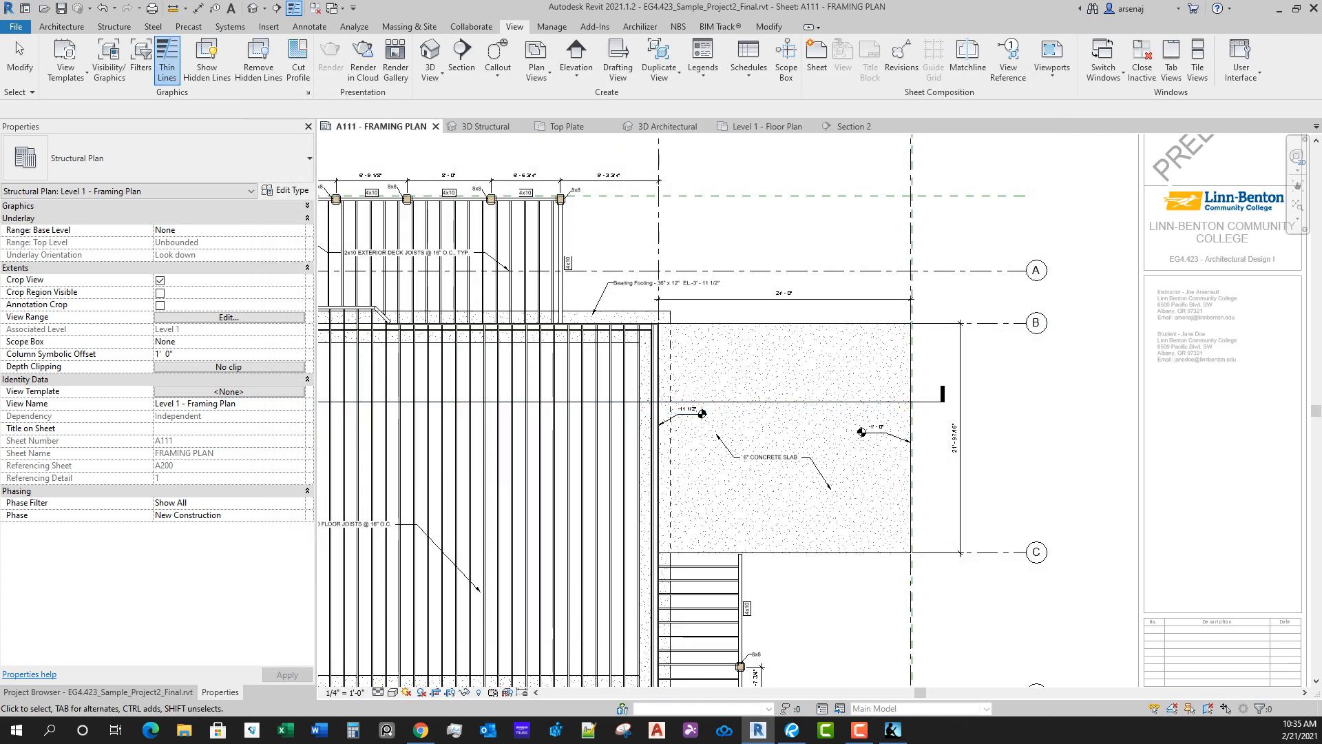
Step: Examine the 6" foundation slab's edges where it meets the bearing footing near grid B and along grid C
click(845, 551)
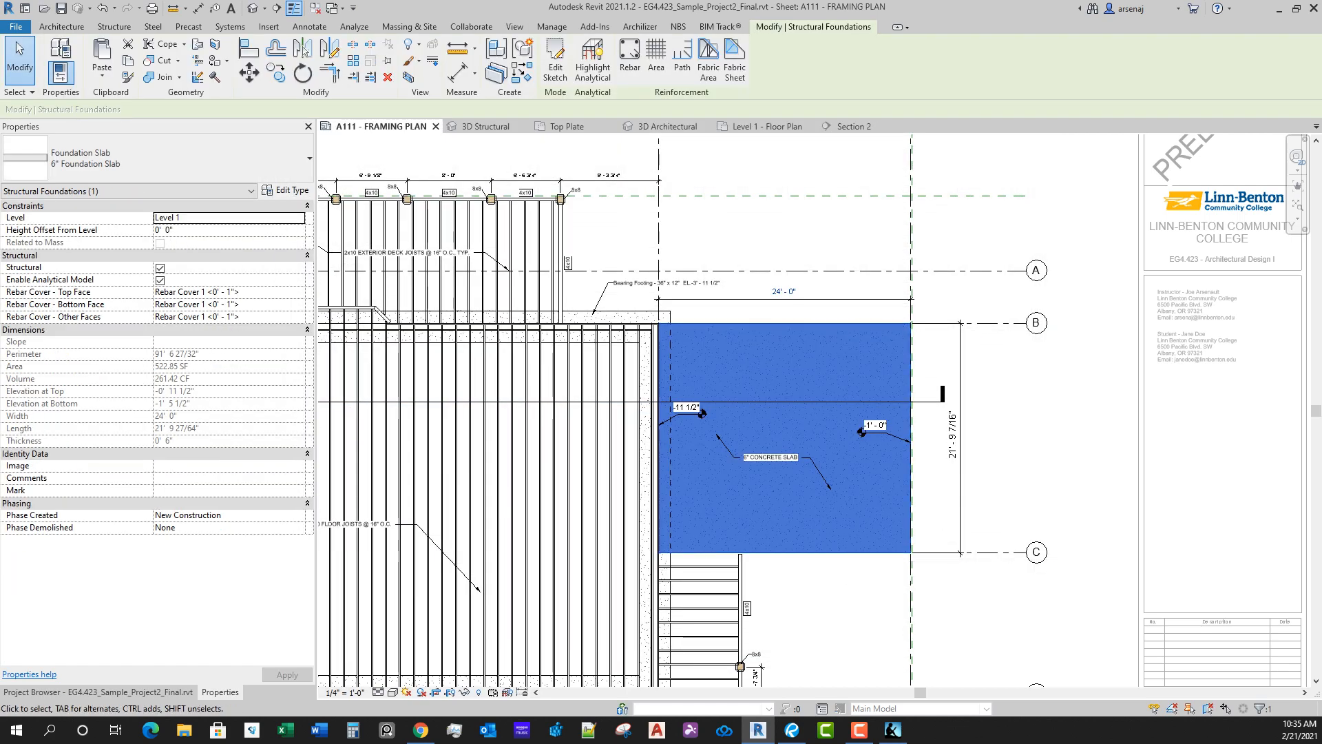
scroll(704, 343, up, 6)
key(Escape)
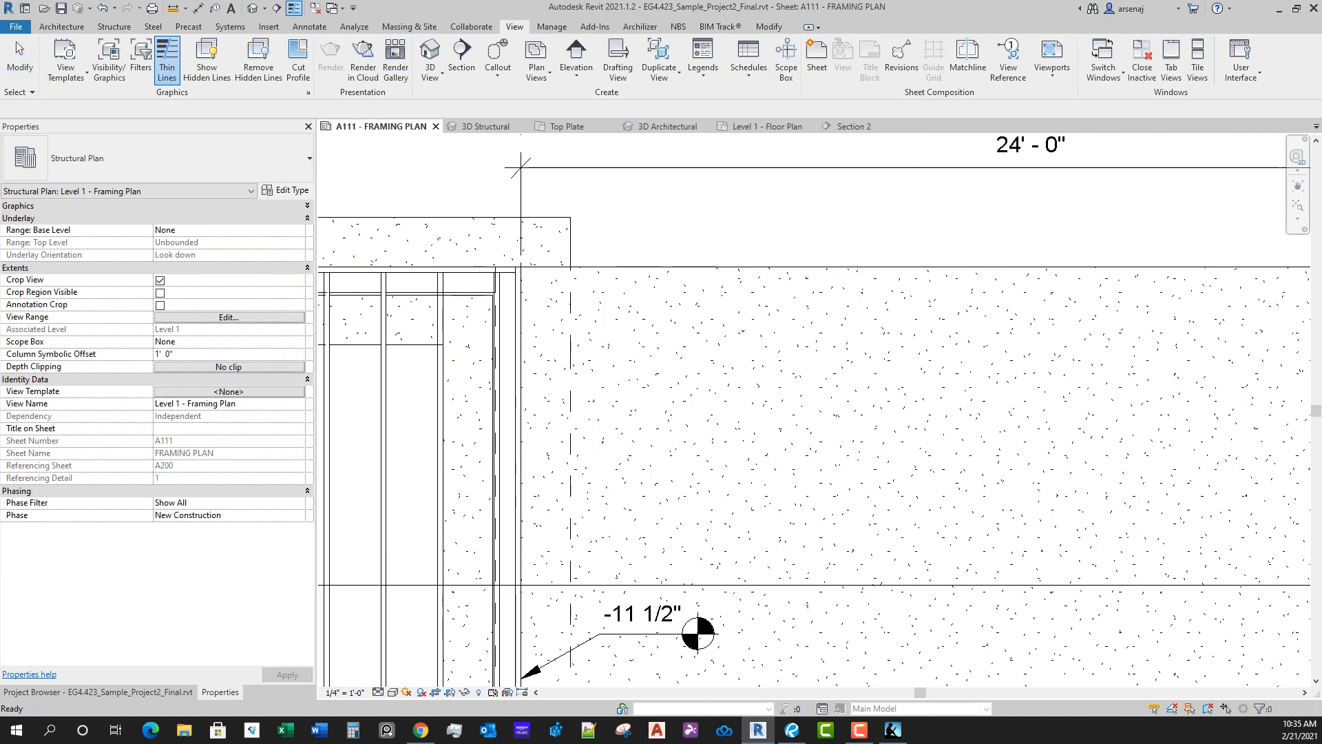
scroll(570, 339, down, 8)
middle_drag(812, 443, 806, 327)
scroll(938, 624, up, 1)
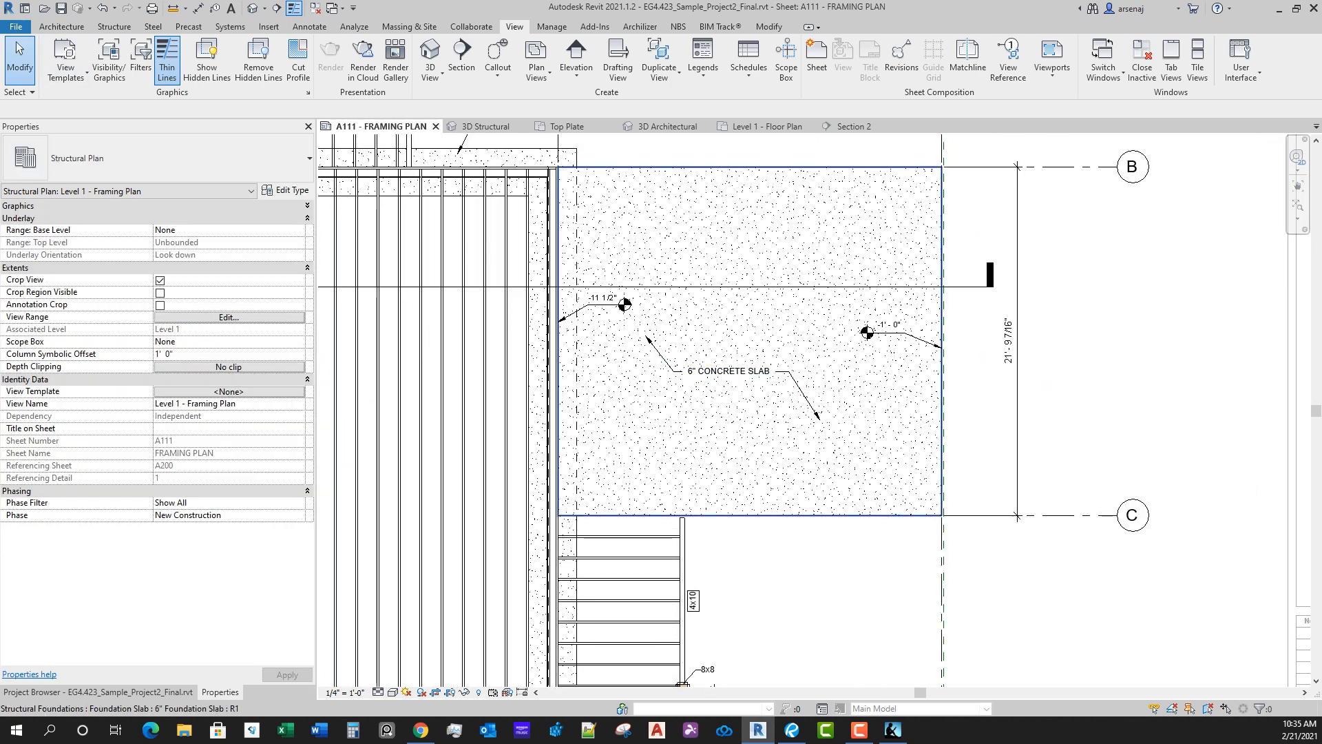
click(806, 515)
key(Escape)
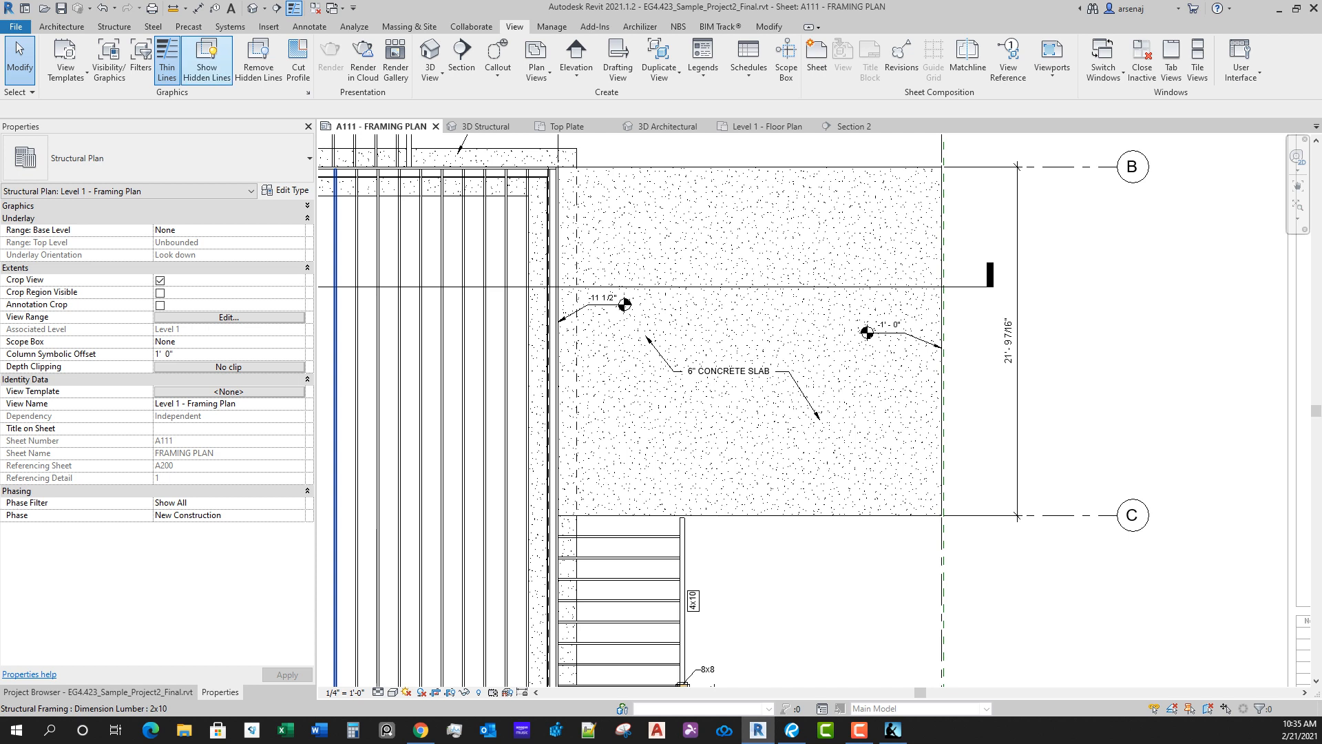
Step: Try Show Hidden Lines again with the 6" foundation slab as the obscuring element, looking for its thickened edge to pick
click(207, 62)
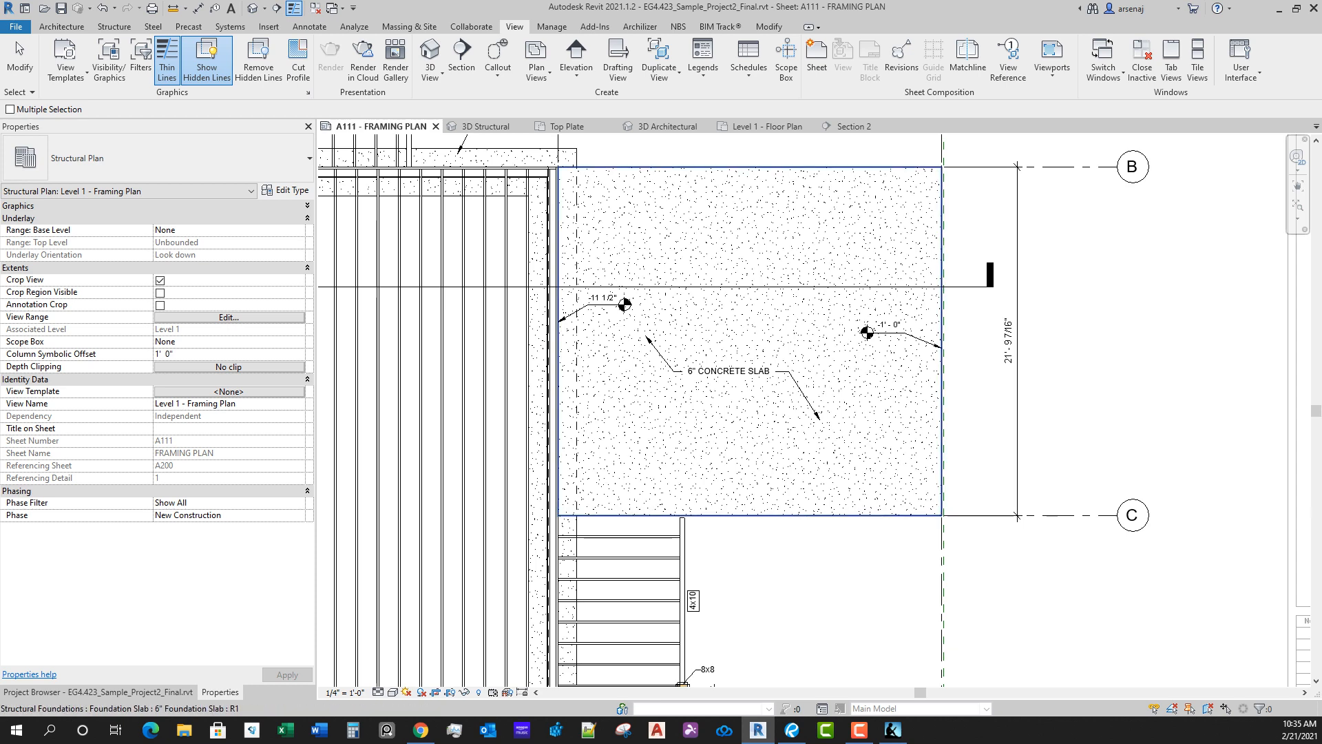
click(751, 515)
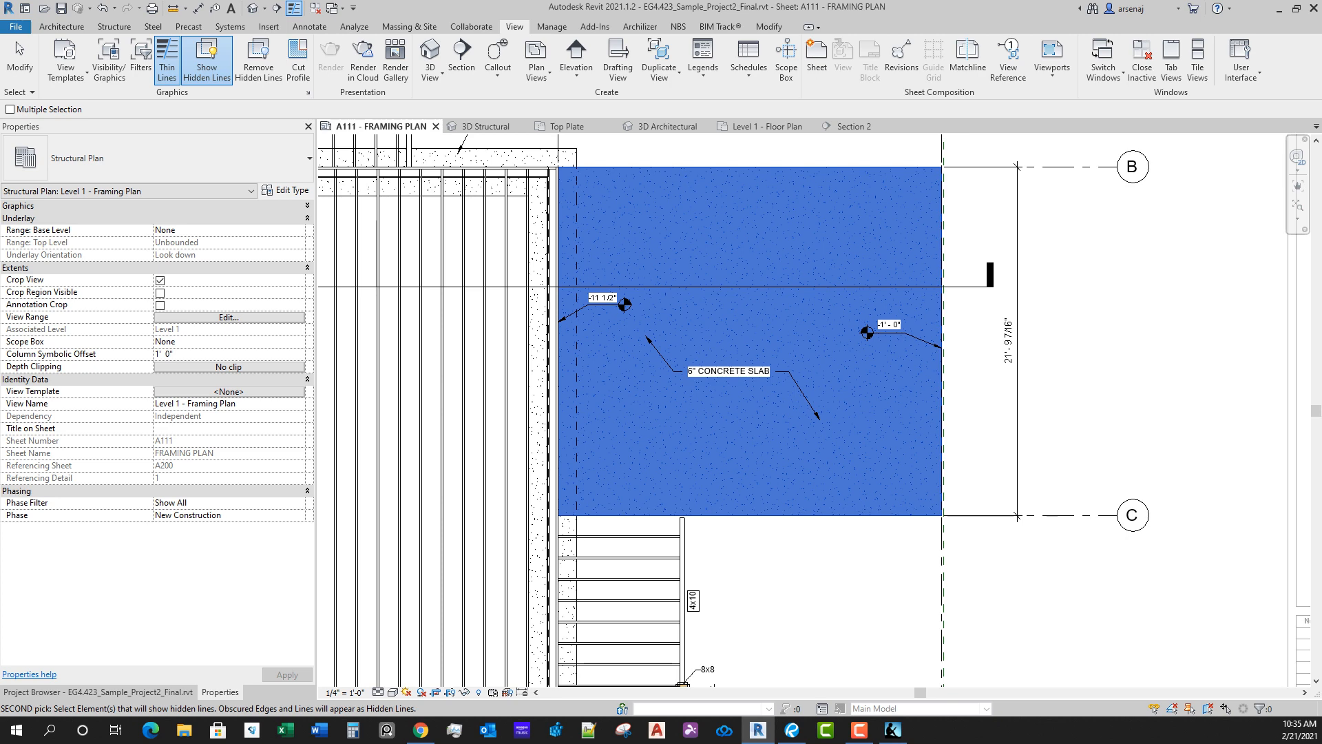
scroll(861, 521, up, 2)
scroll(839, 537, down, 2)
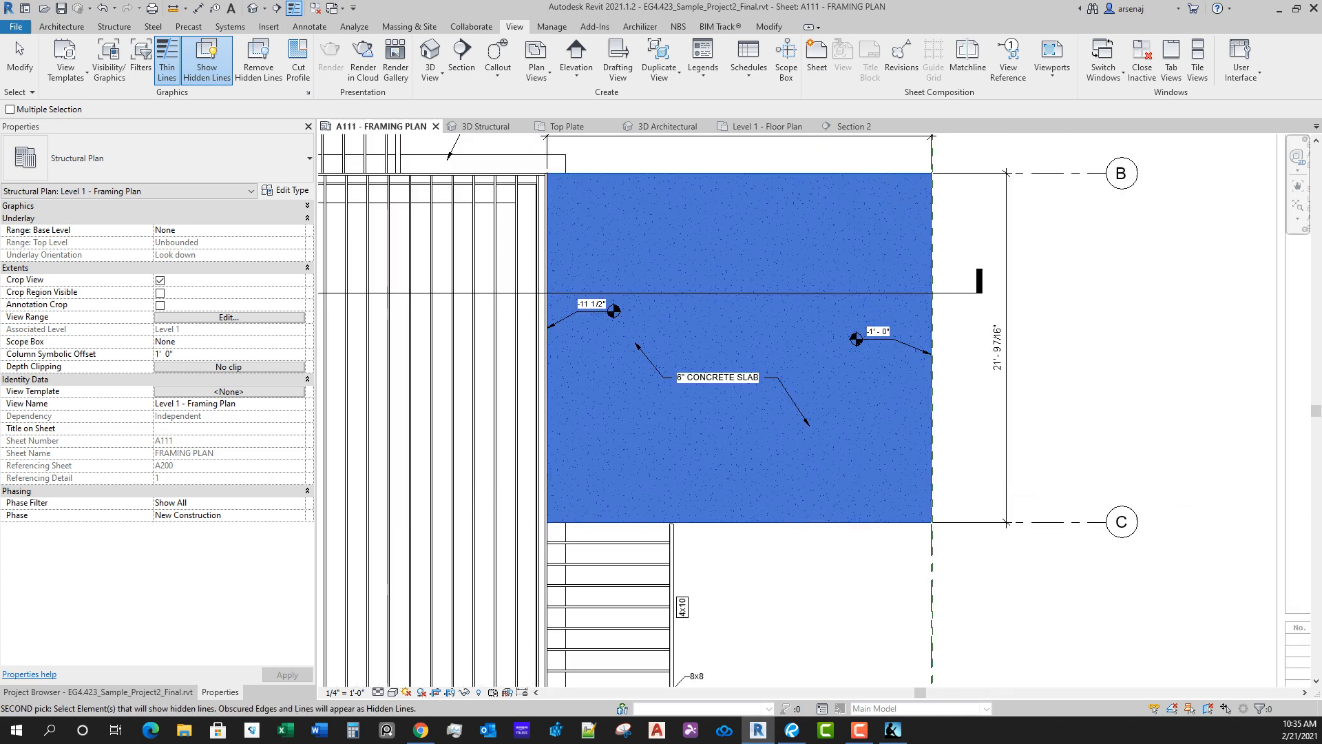
middle_drag(830, 534, 966, 535)
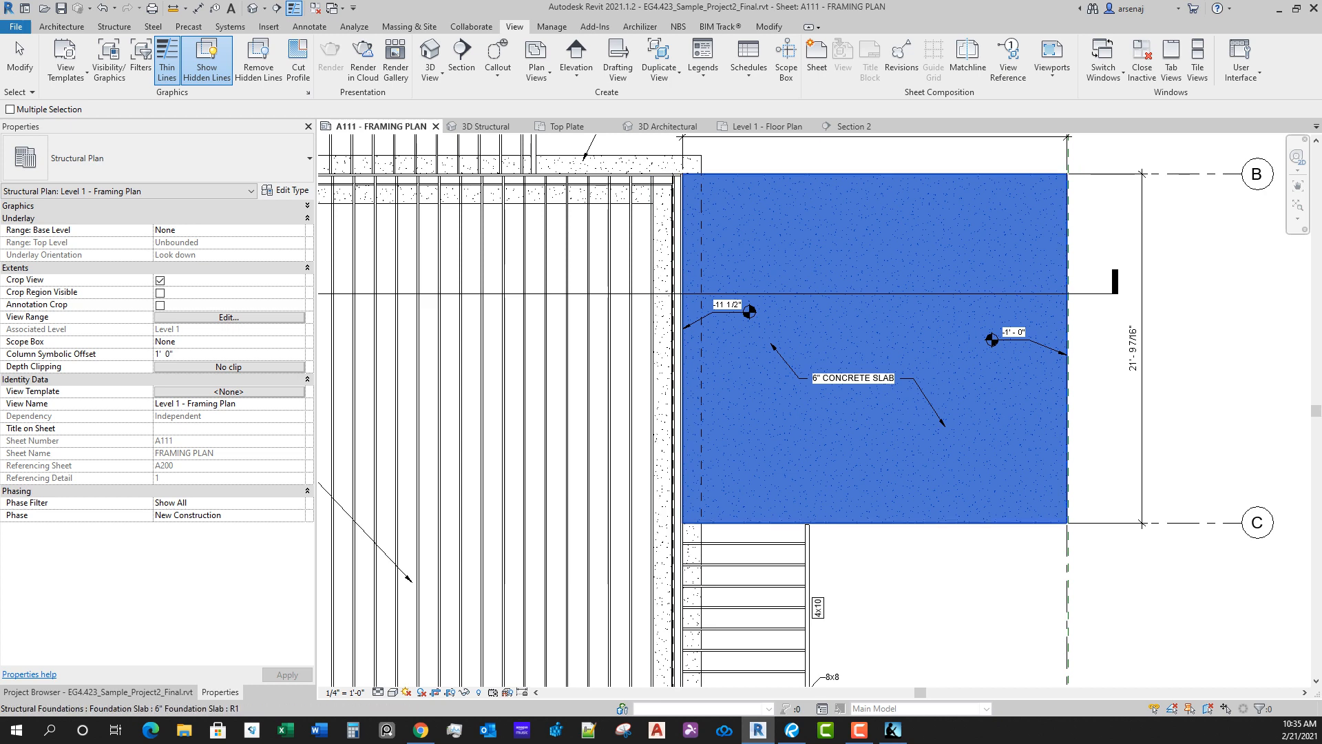
scroll(802, 387, up, 3)
scroll(777, 505, down, 3)
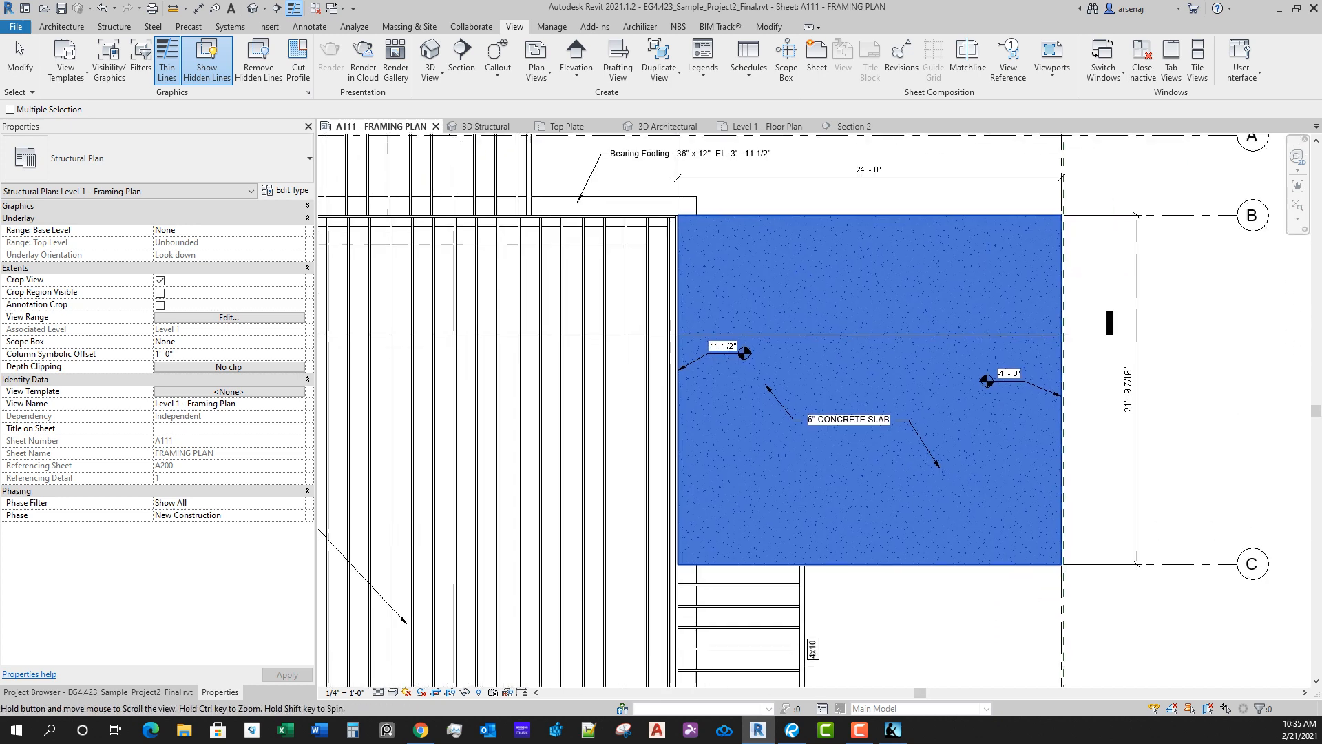
key(Escape)
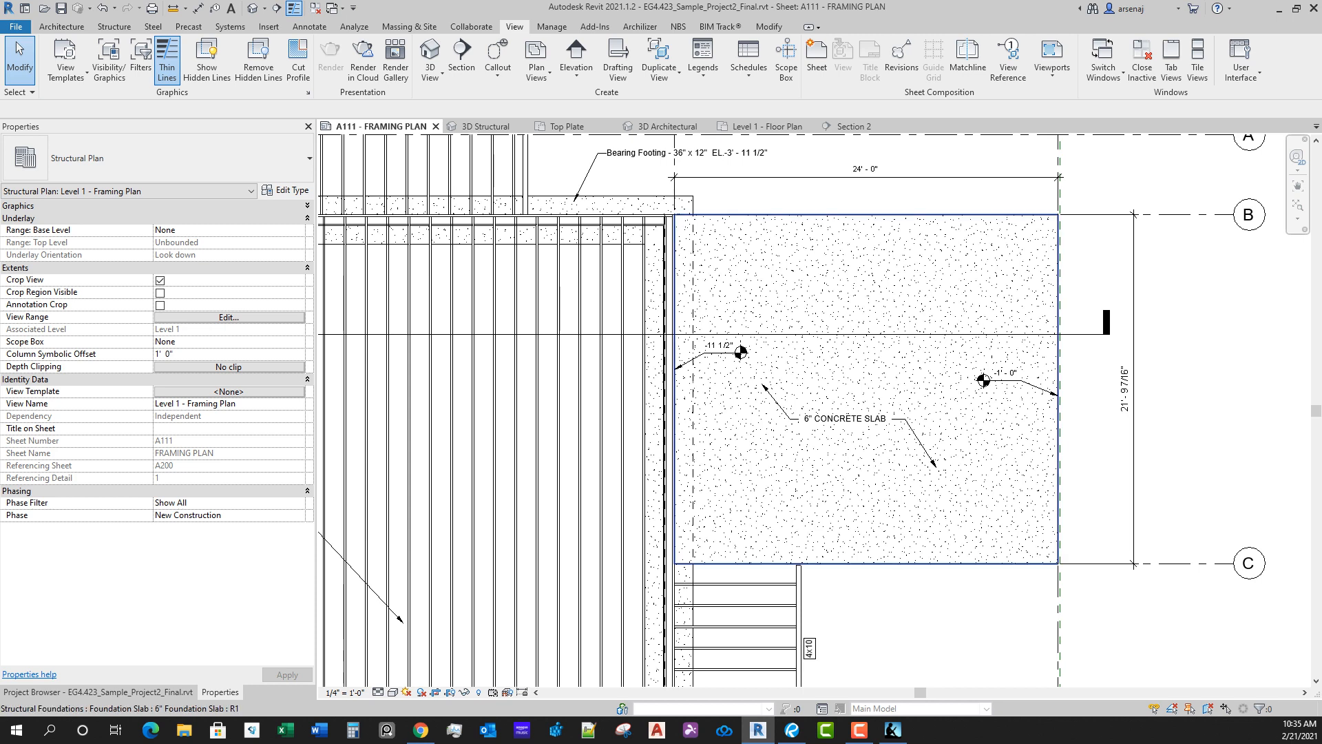
click(946, 564)
key(Escape)
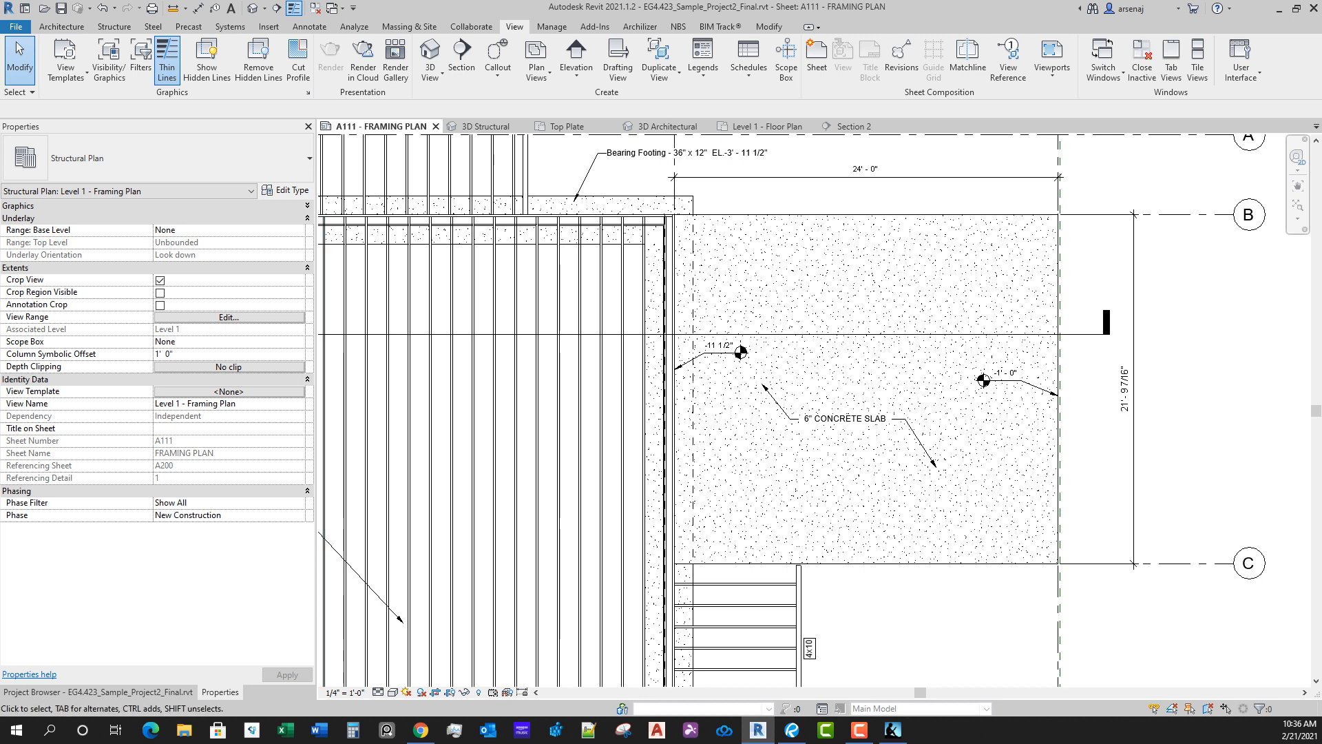
Step: Override the surface transparency of the Structural Foundations category to 50 in the framing plan view
click(307, 206)
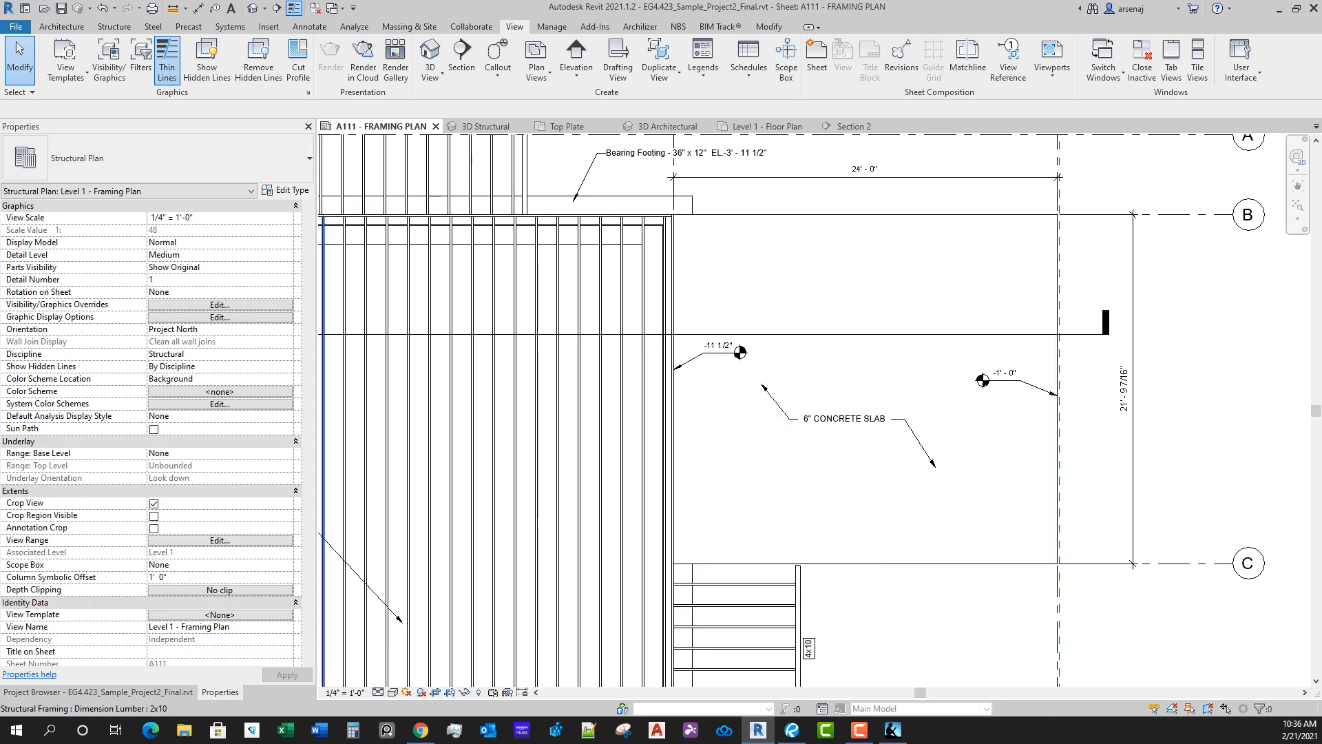
click(220, 305)
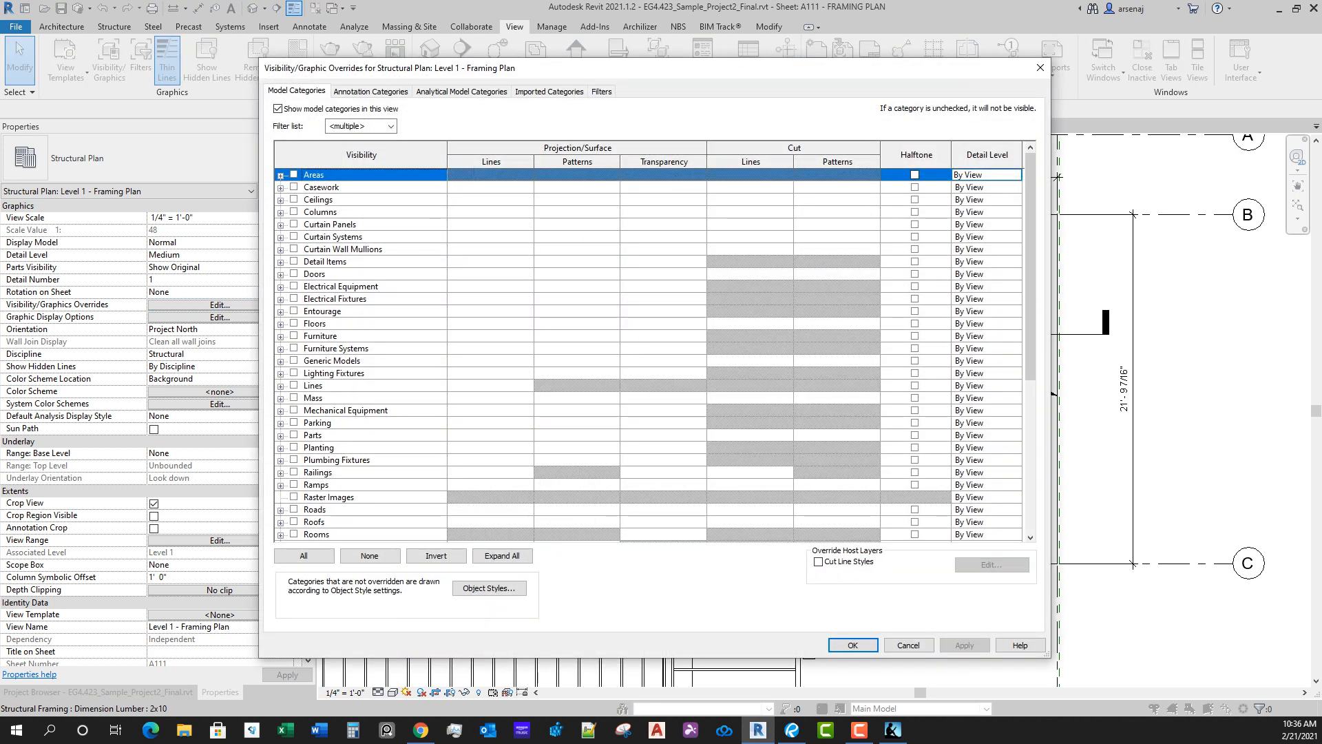
click(372, 435)
key(s)
scroll(372, 435, down, 3)
scroll(648, 355, down, 3)
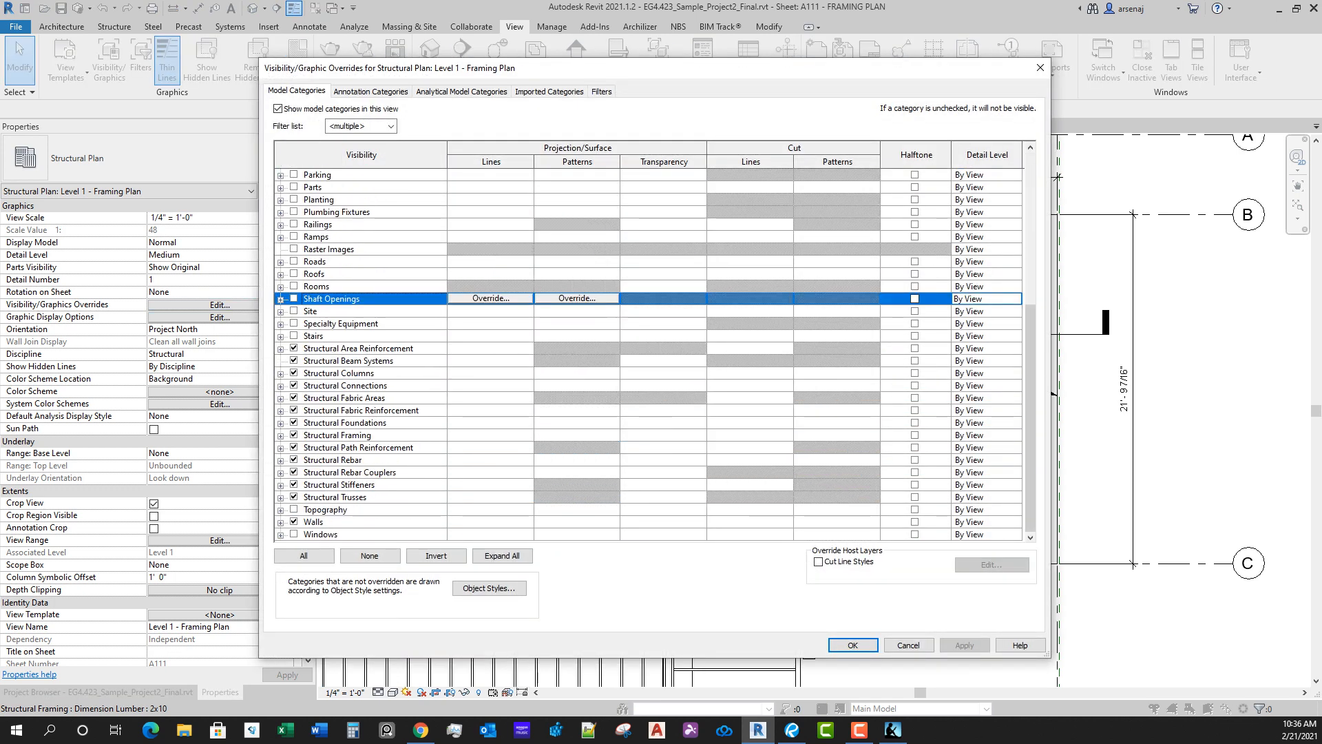
click(345, 423)
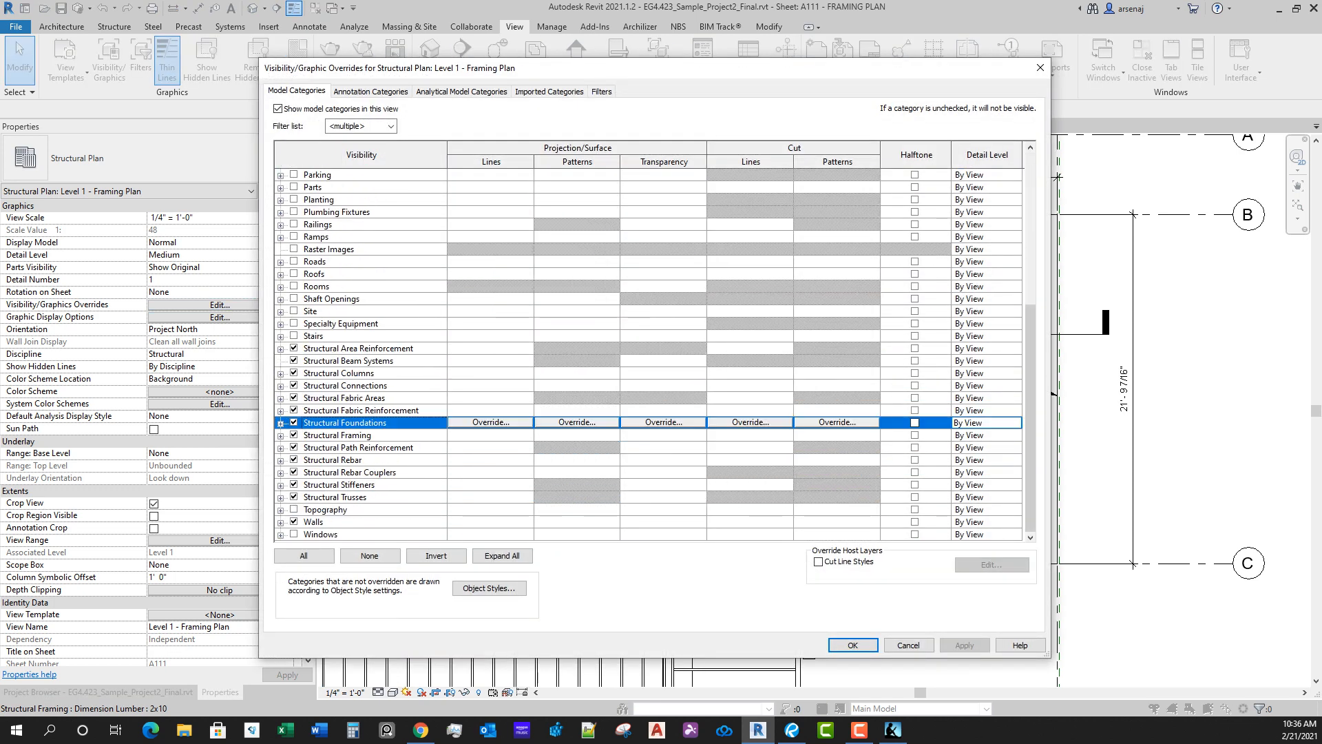
click(664, 423)
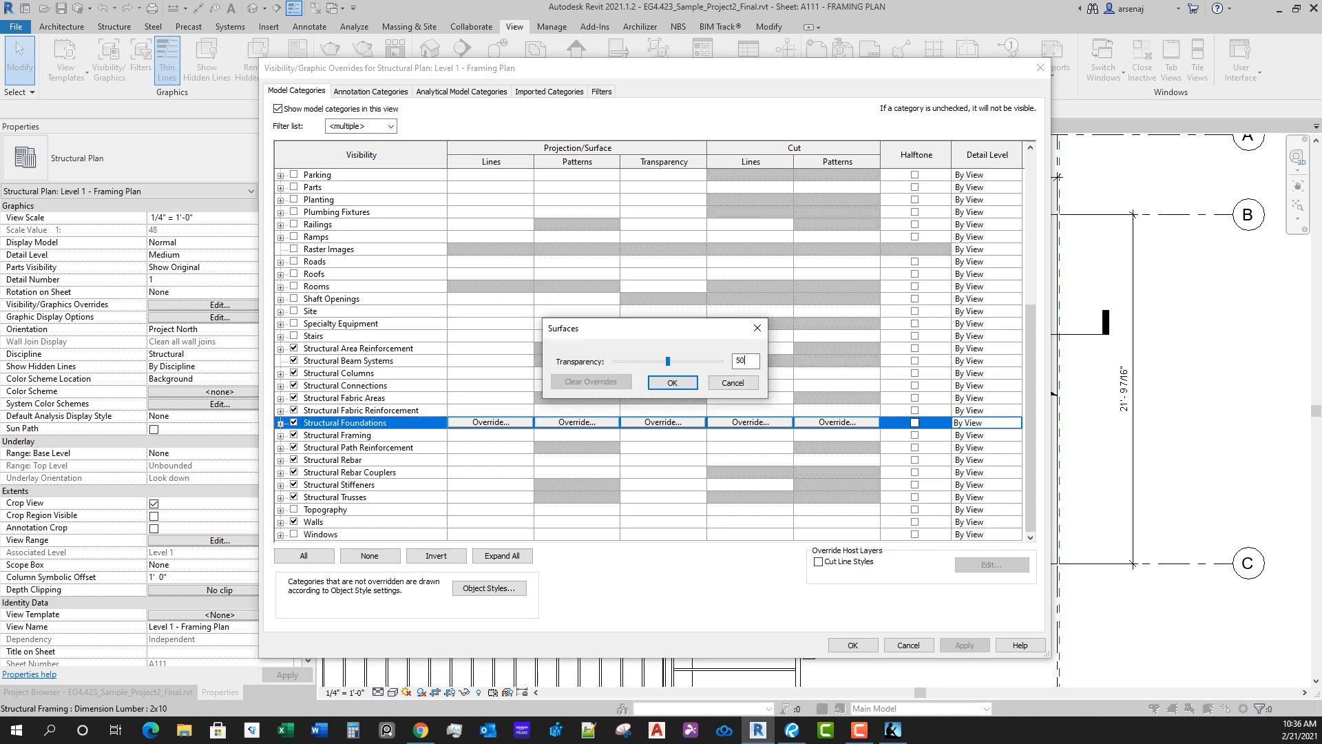
key(Return)
key(Return)
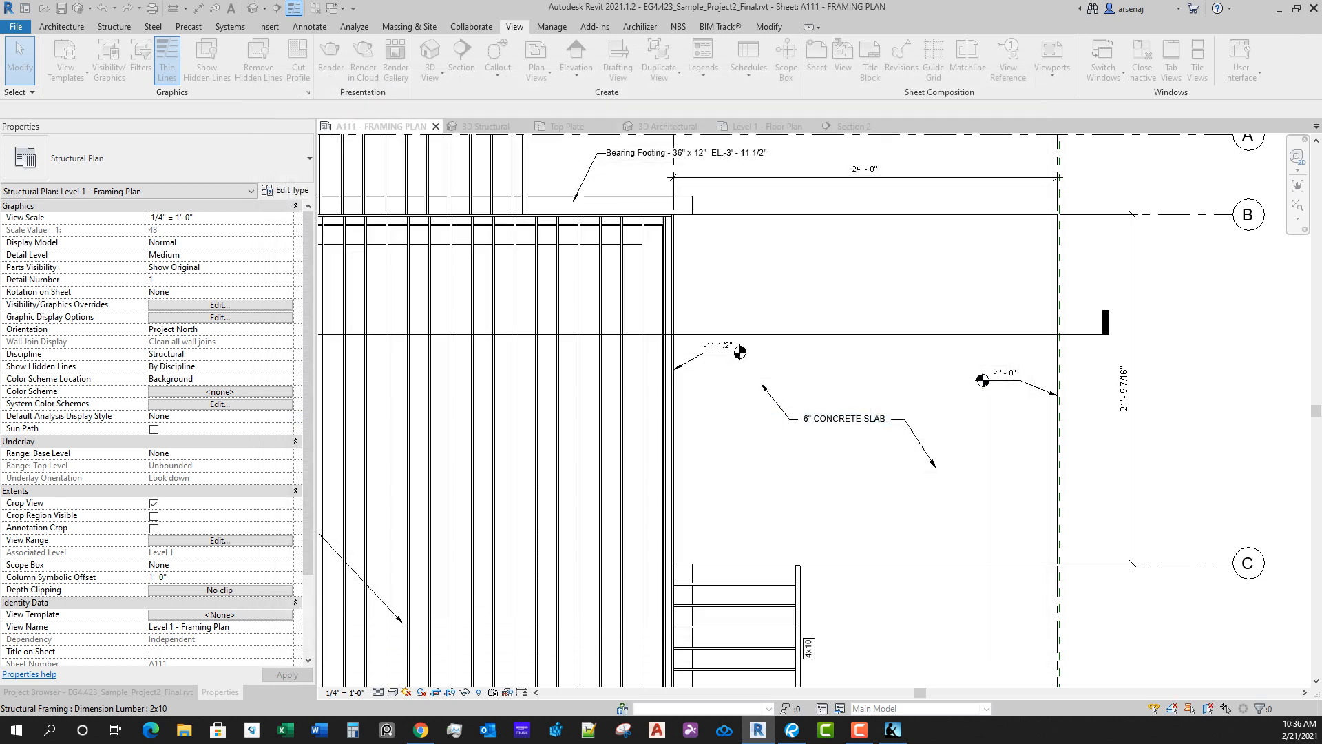
Step: Examine the edges of the 6" foundation slab along grid C, dismissing the save reminder without saving
click(1018, 550)
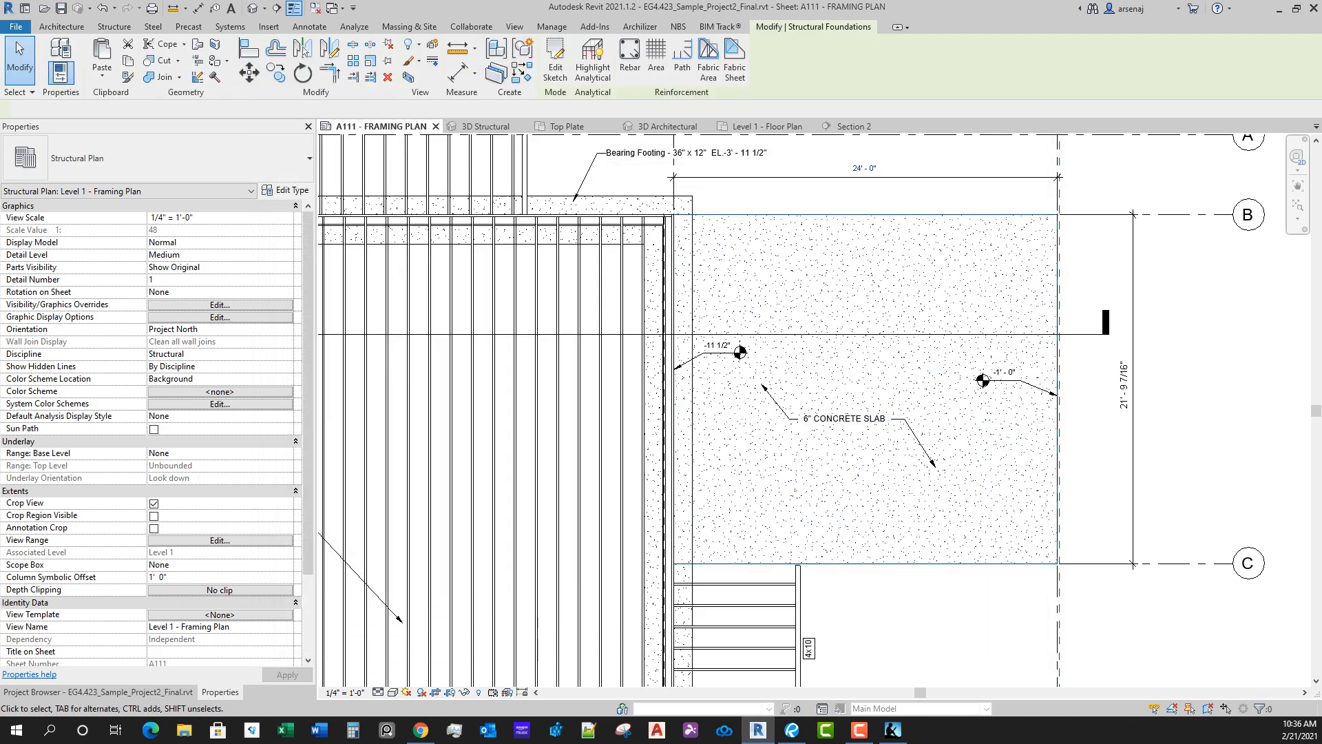
scroll(1018, 551, up, 5)
key(Escape)
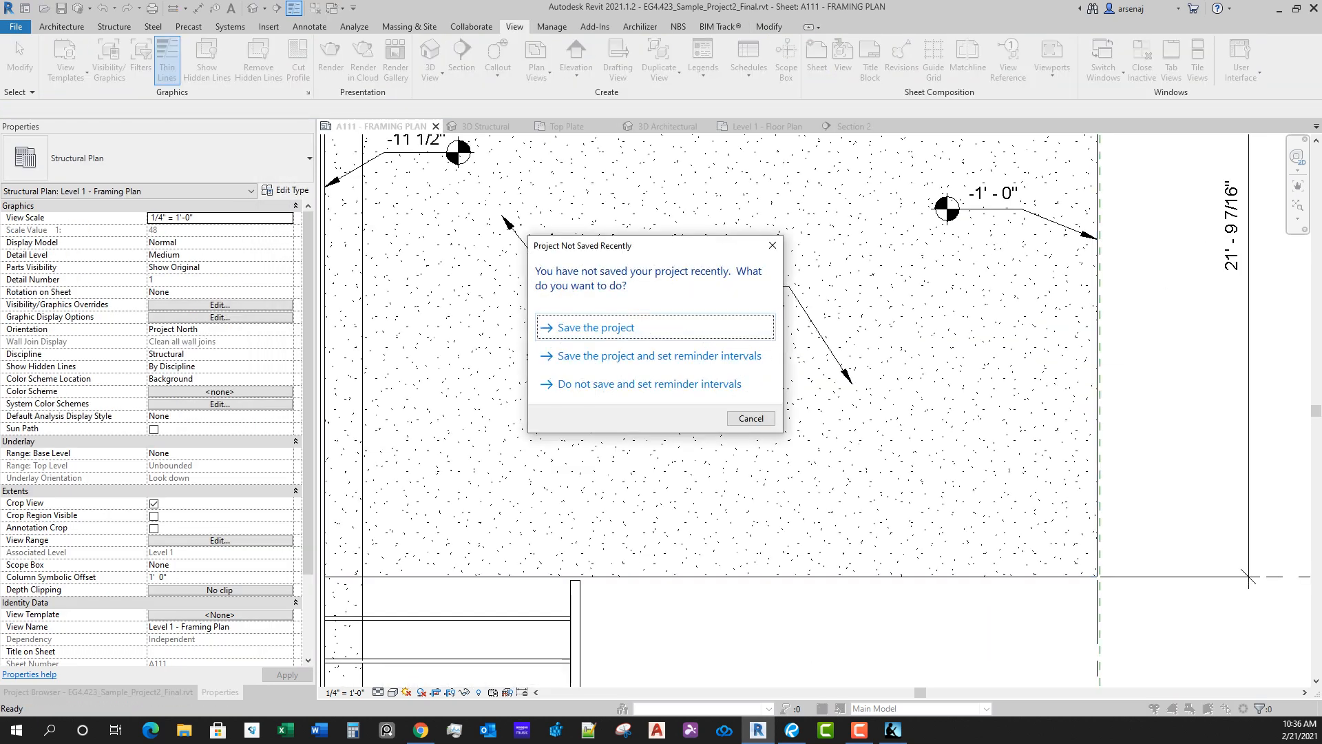
click(751, 419)
click(792, 576)
scroll(879, 560, down, 4)
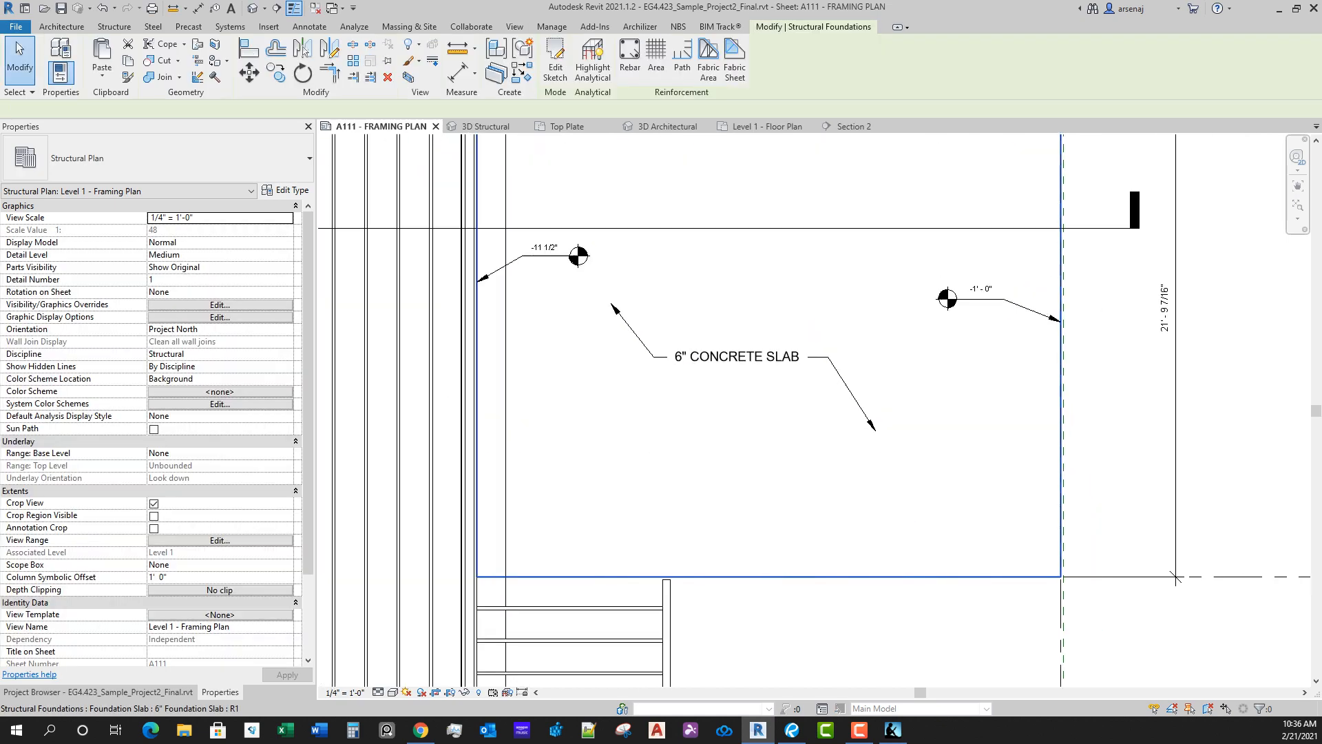
key(Escape)
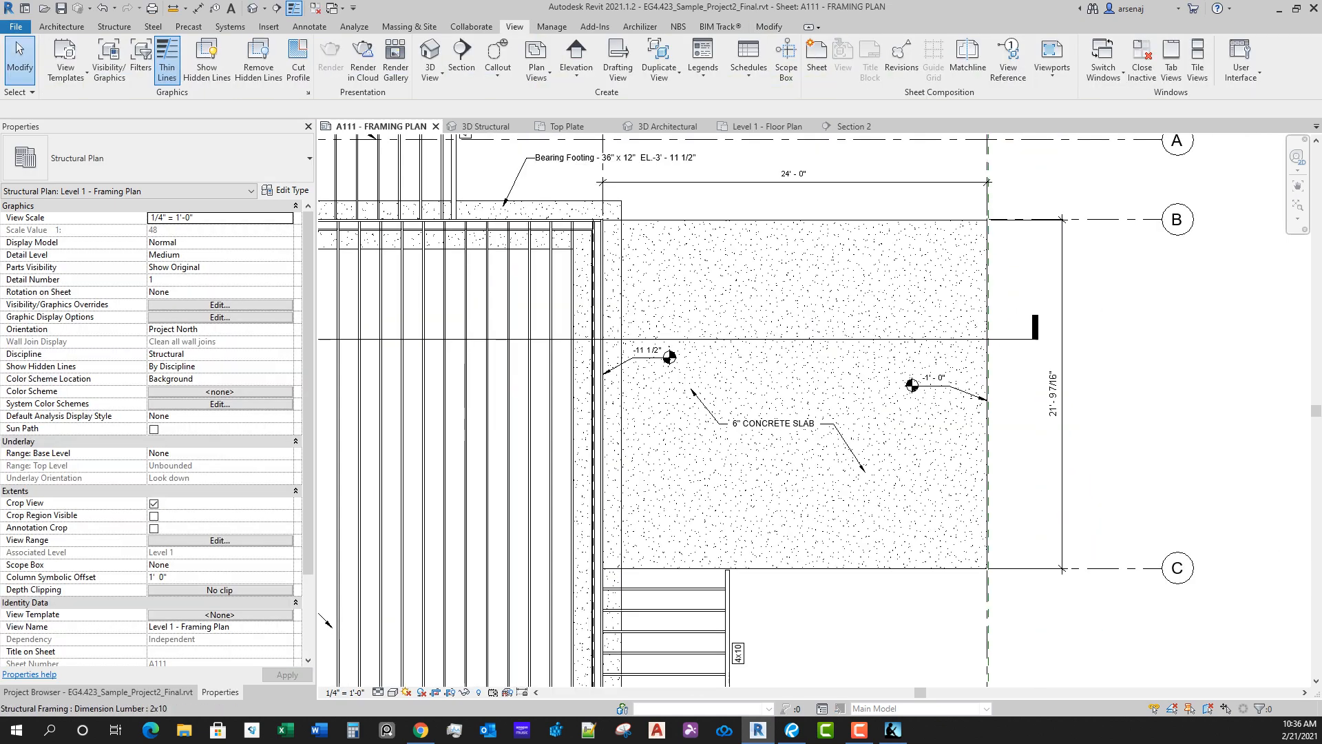
Step: Turn on the Floors category in the framing plan's Visibility/Graphic Overrides
click(220, 304)
click(331, 324)
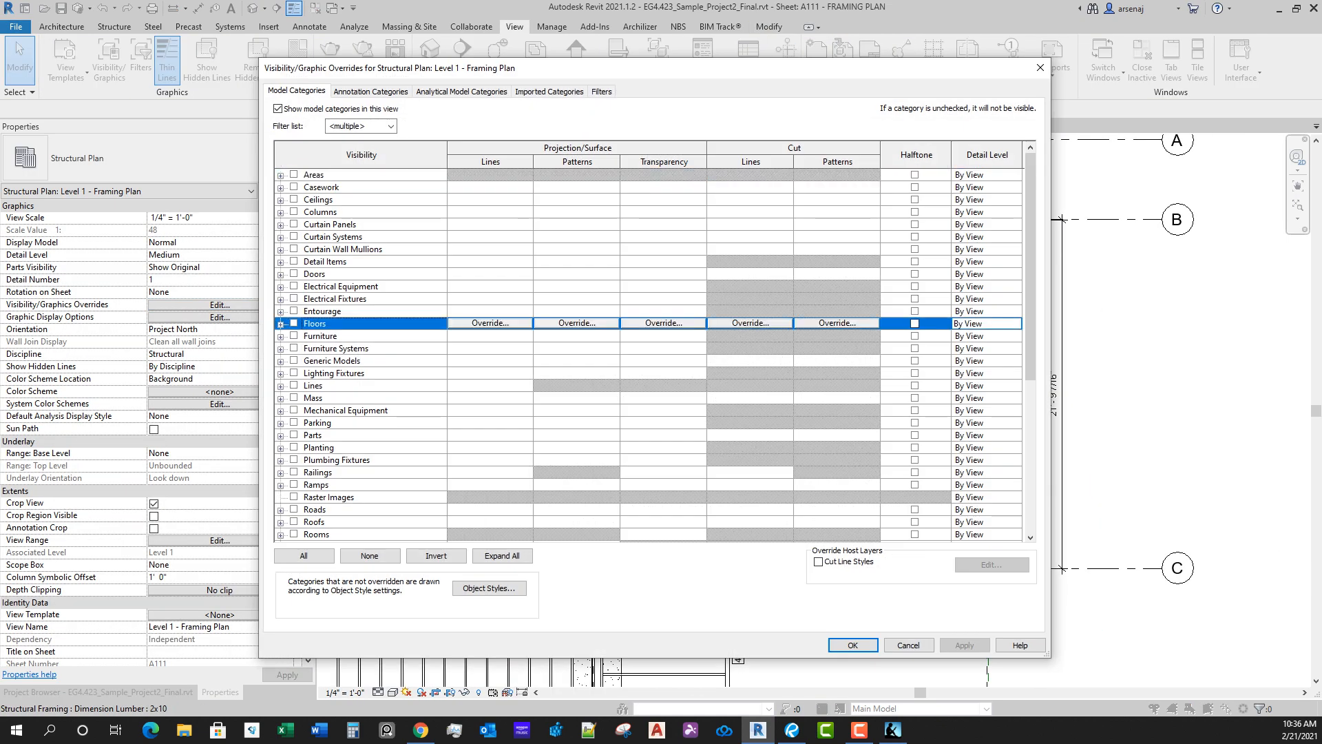
key(Return)
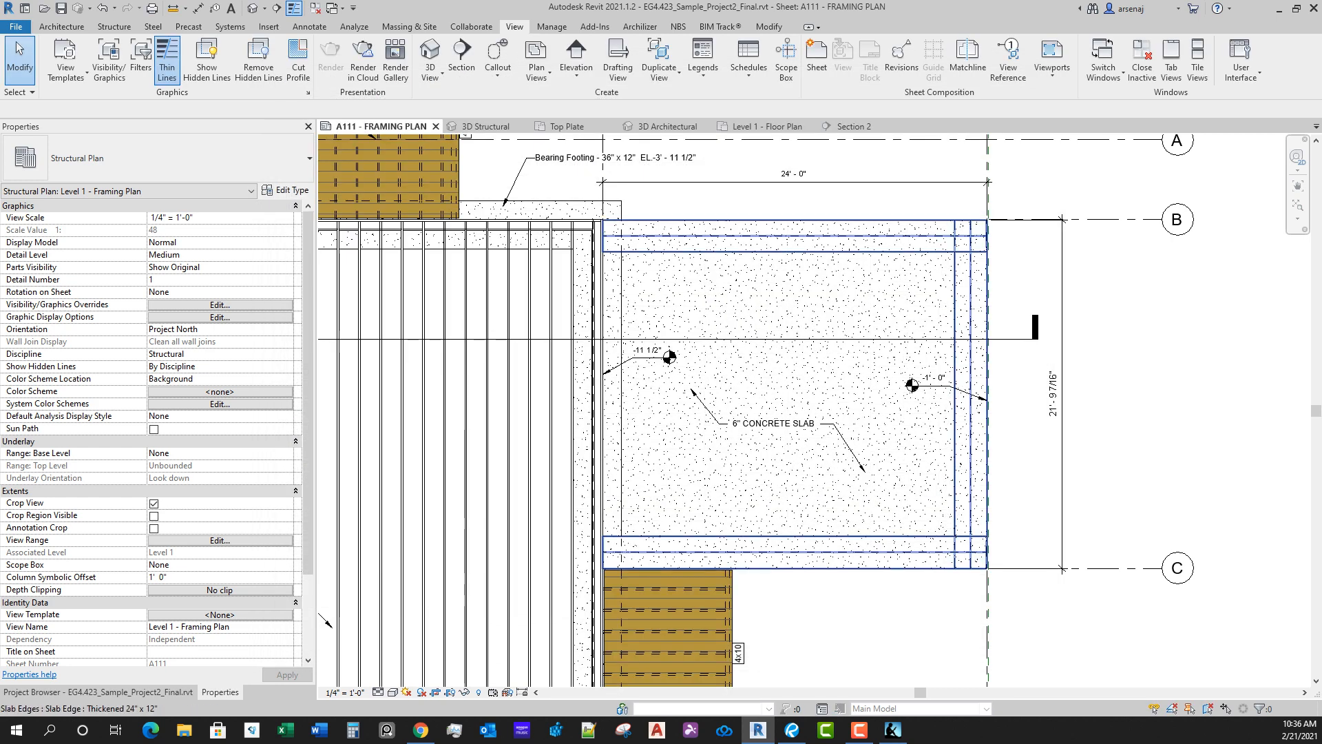
Step: Inspect the thickened slab edge and the 6" foundation slab near grid C in the framing plan
click(908, 551)
scroll(896, 539, down, 4)
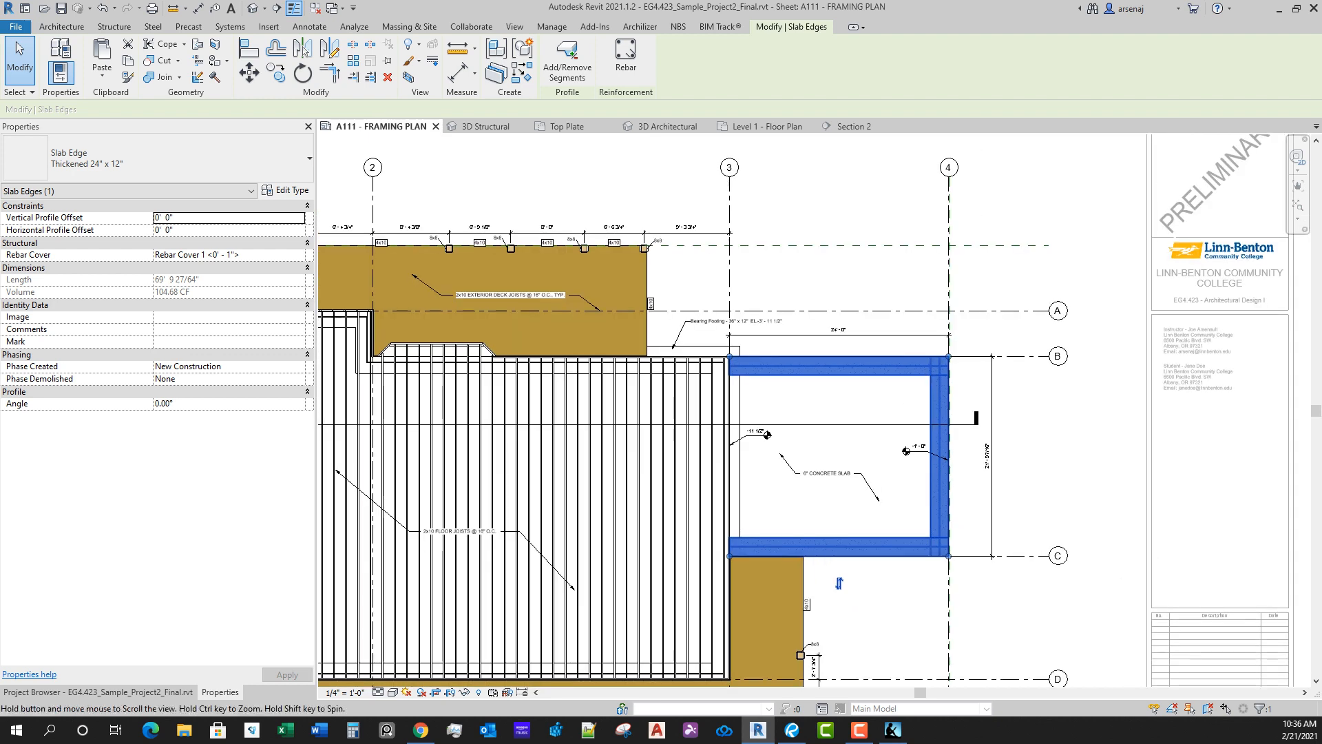
click(954, 648)
scroll(949, 633, up, 4)
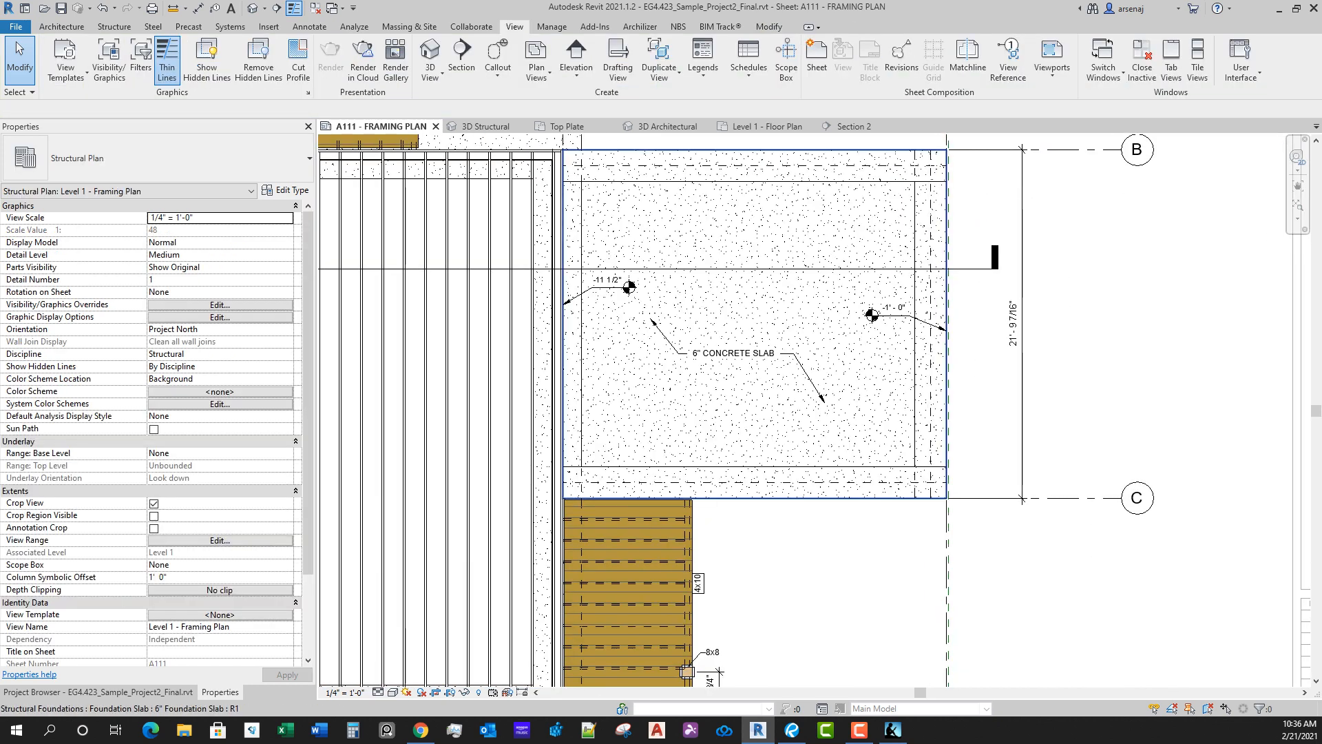
scroll(873, 498, up, 3)
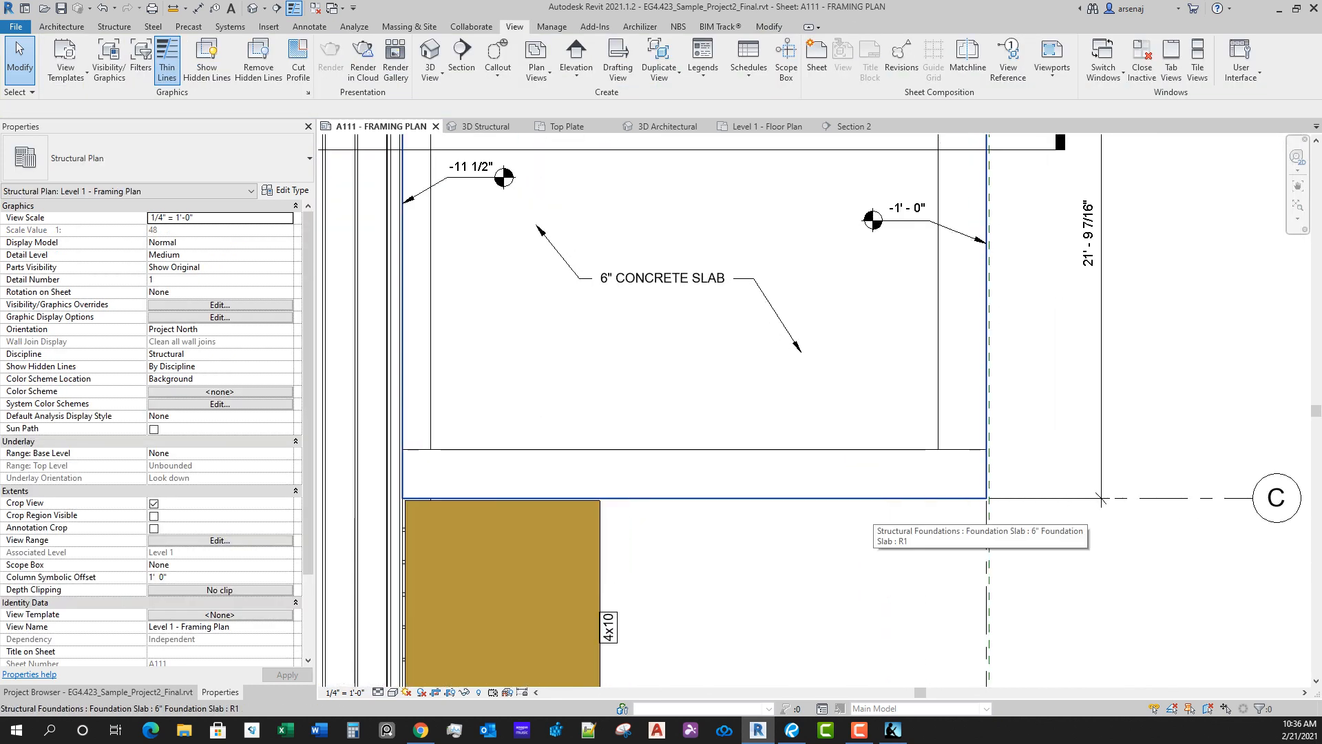
click(873, 498)
key(Escape)
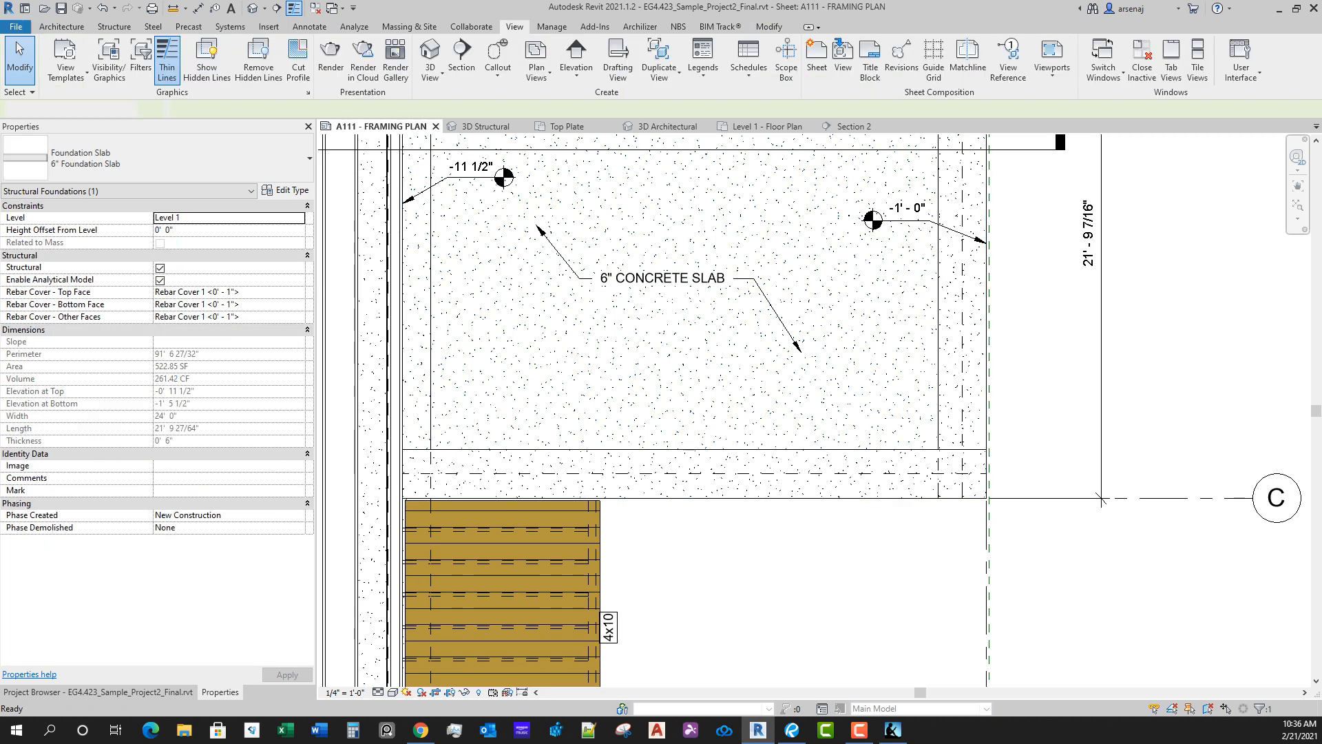
scroll(867, 306, down, 3)
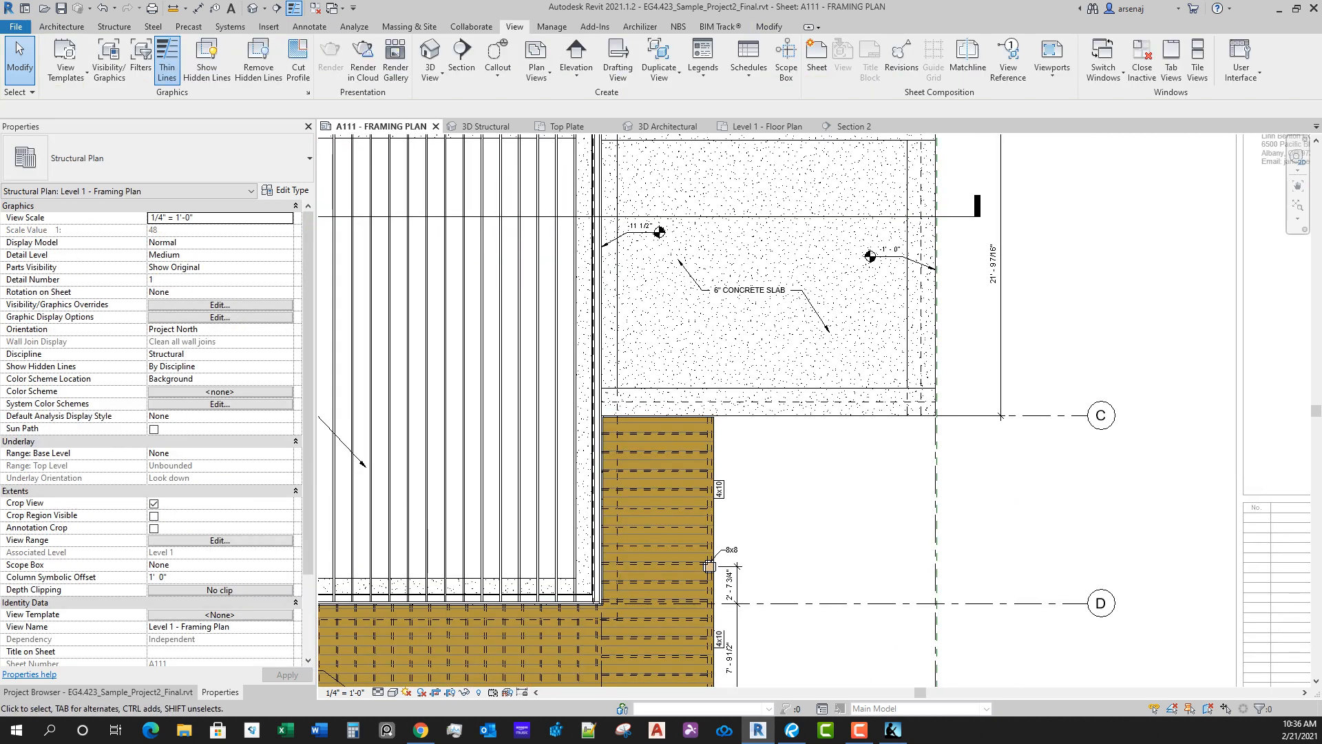
Step: Hide the Wood Joist 10" - Exterior Deck floor as an element in the framing plan view
click(702, 448)
right_click(715, 450)
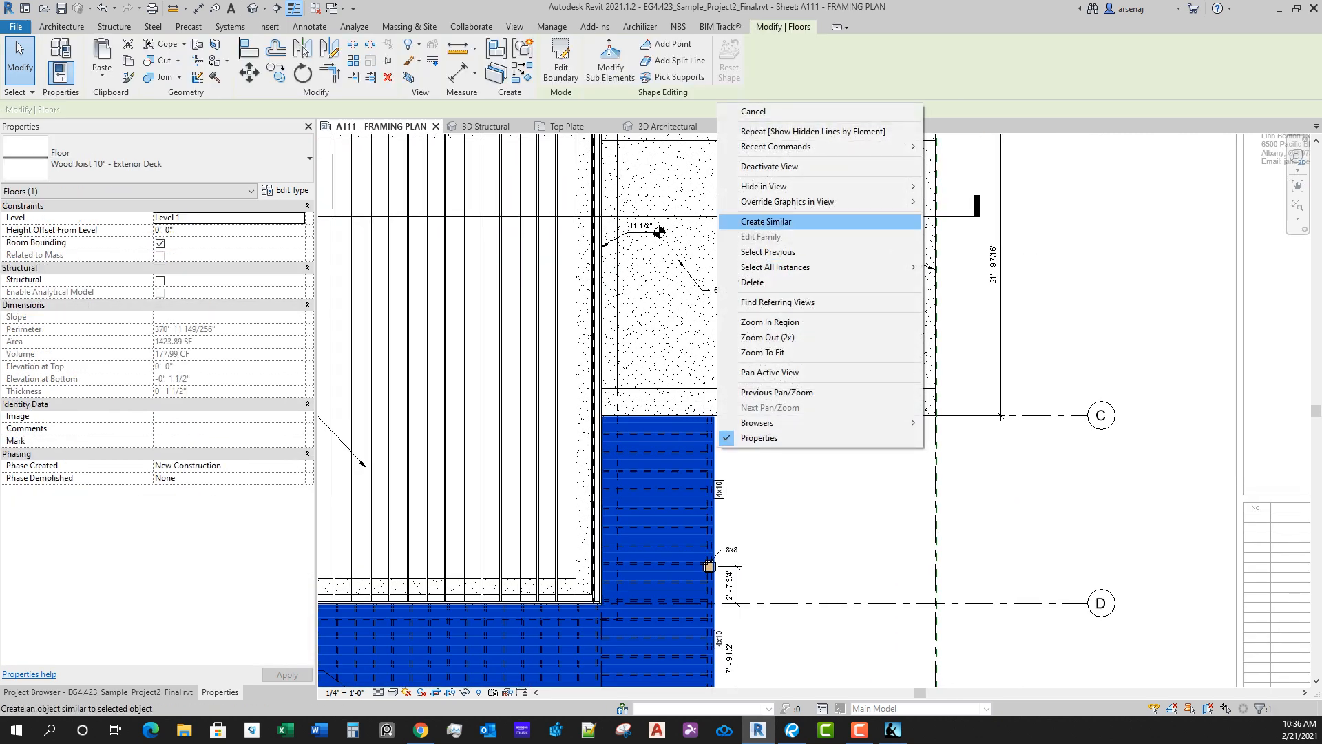
mouse_move(768, 186)
click(961, 185)
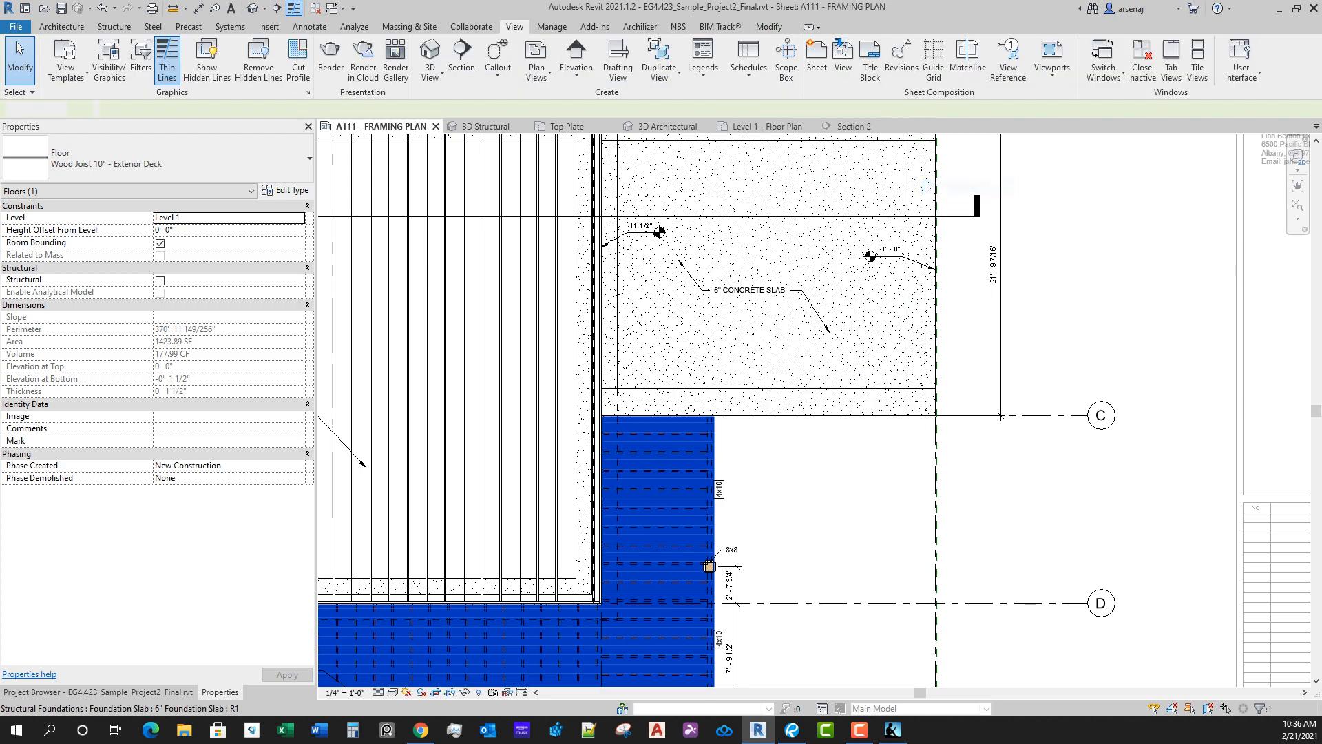
scroll(720, 455, down, 3)
middle_drag(720, 455, 841, 610)
scroll(740, 434, down, 3)
scroll(889, 432, up, 2)
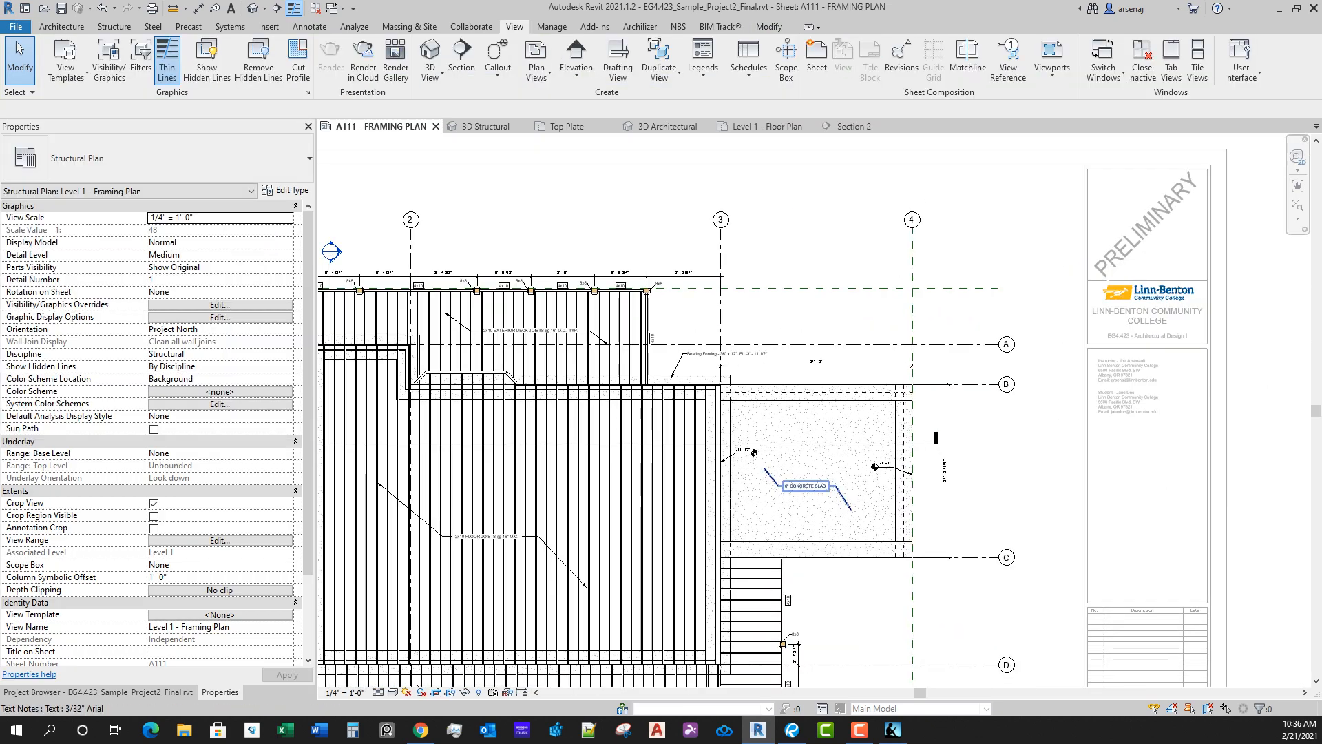
scroll(854, 435, down, 3)
scroll(854, 436, up, 5)
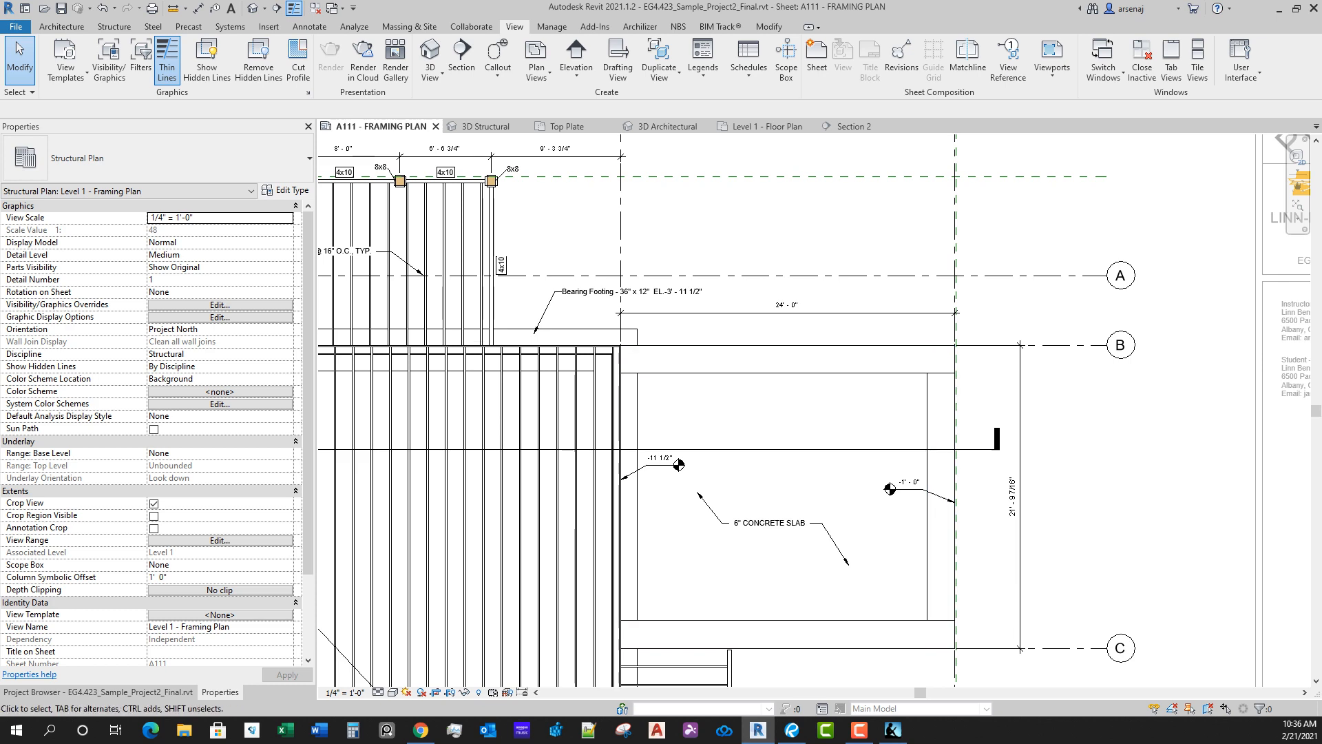
Step: Check the Thickened 24" x 12" slab edge around the concrete slab between grids B and C
click(683, 374)
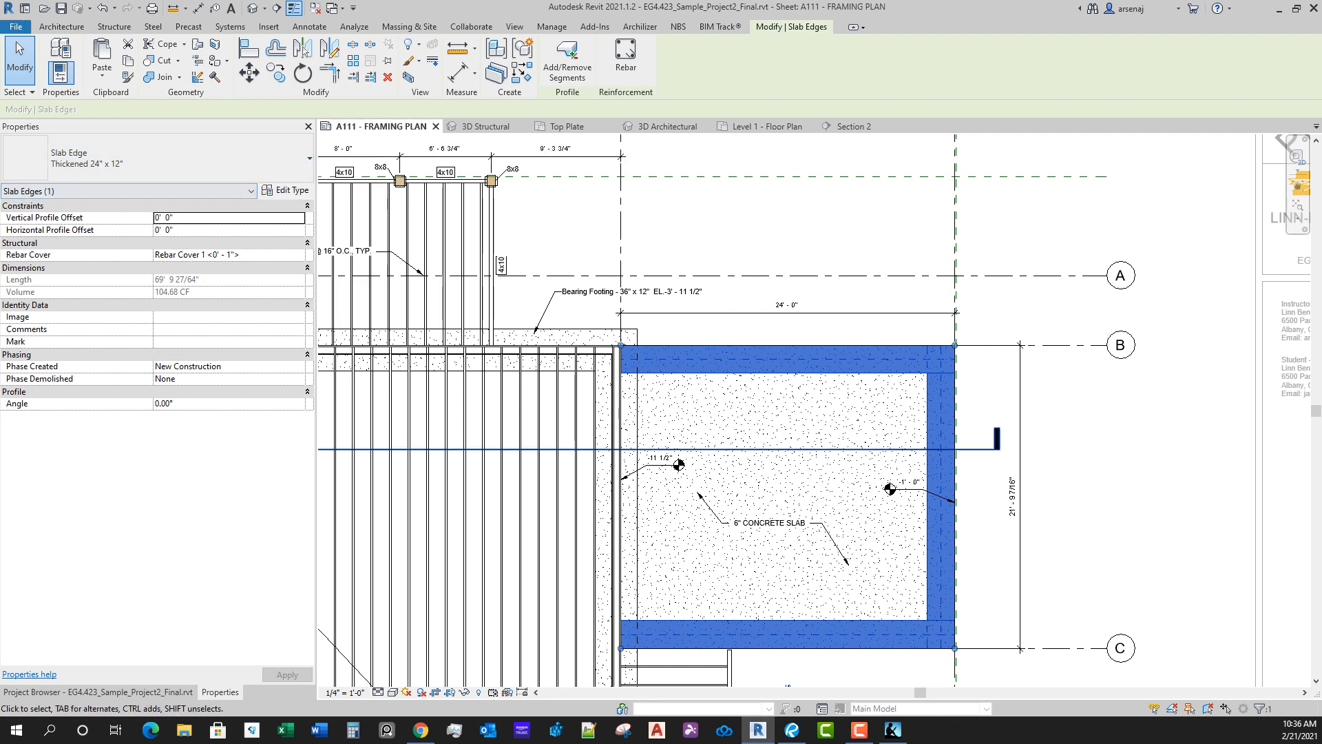
key(Escape)
middle_drag(761, 524, 817, 395)
scroll(805, 478, down, 1)
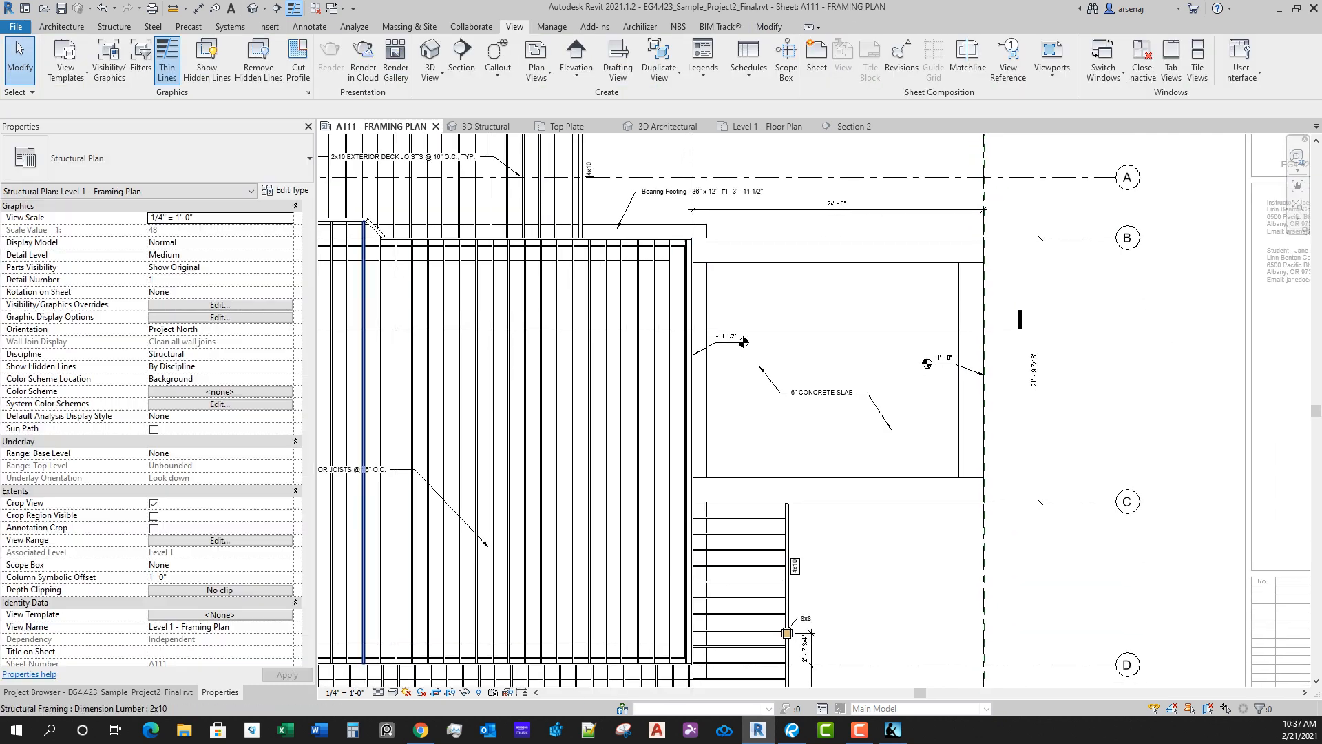
Step: Review the Floors subcategories in the framing plan's Visibility/Graphic Overrides without changing them
click(219, 304)
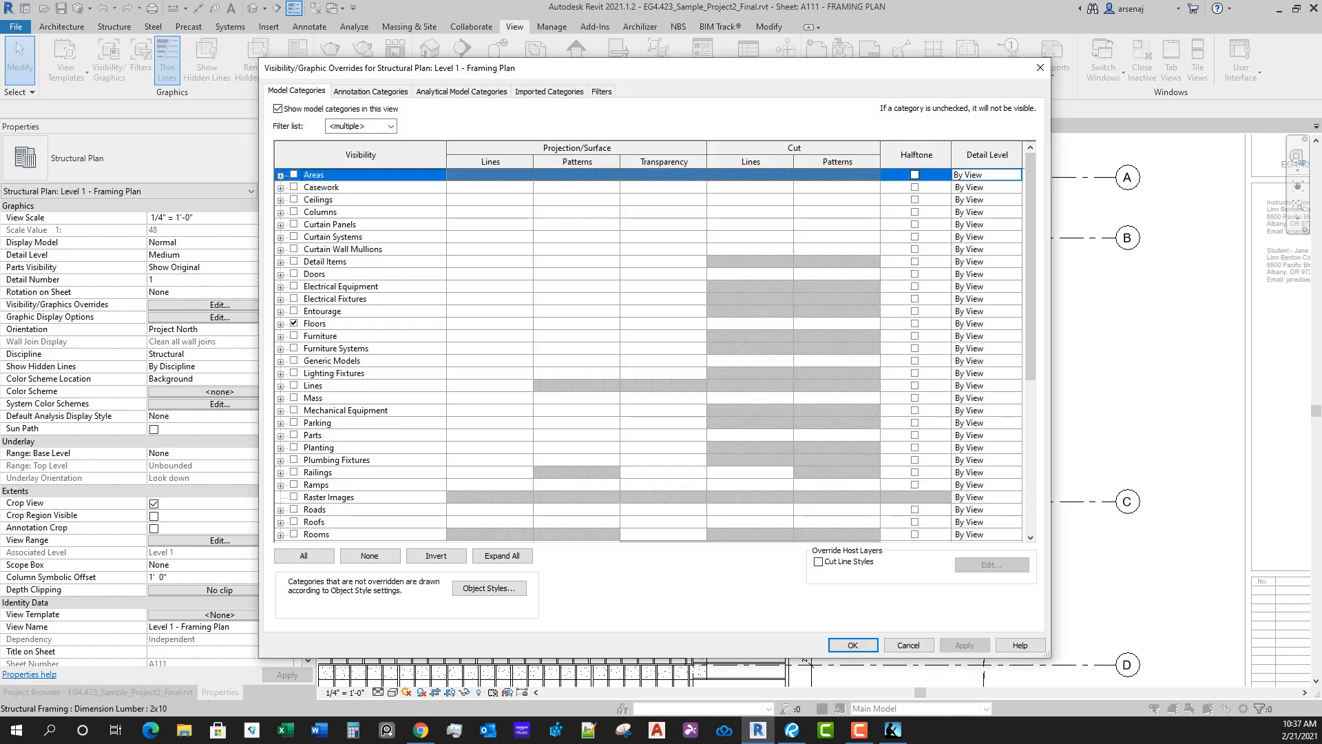
click(280, 324)
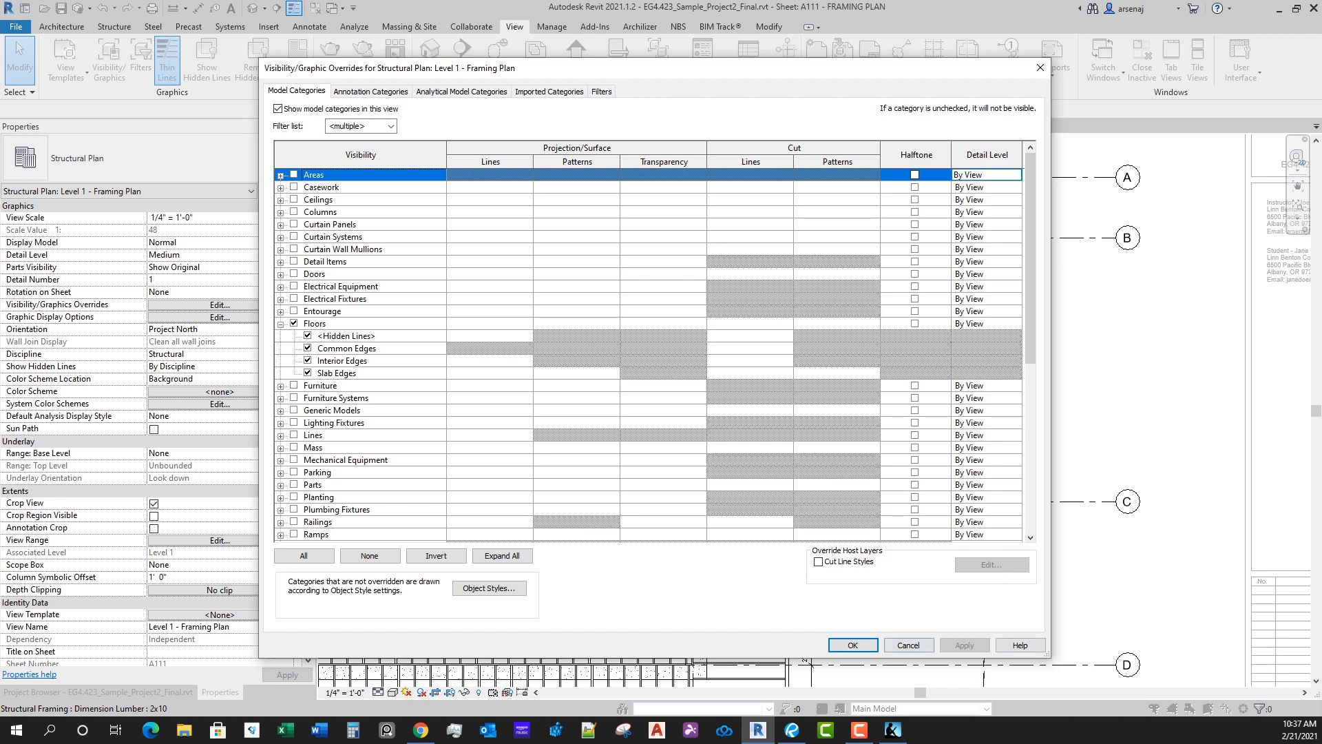
click(909, 645)
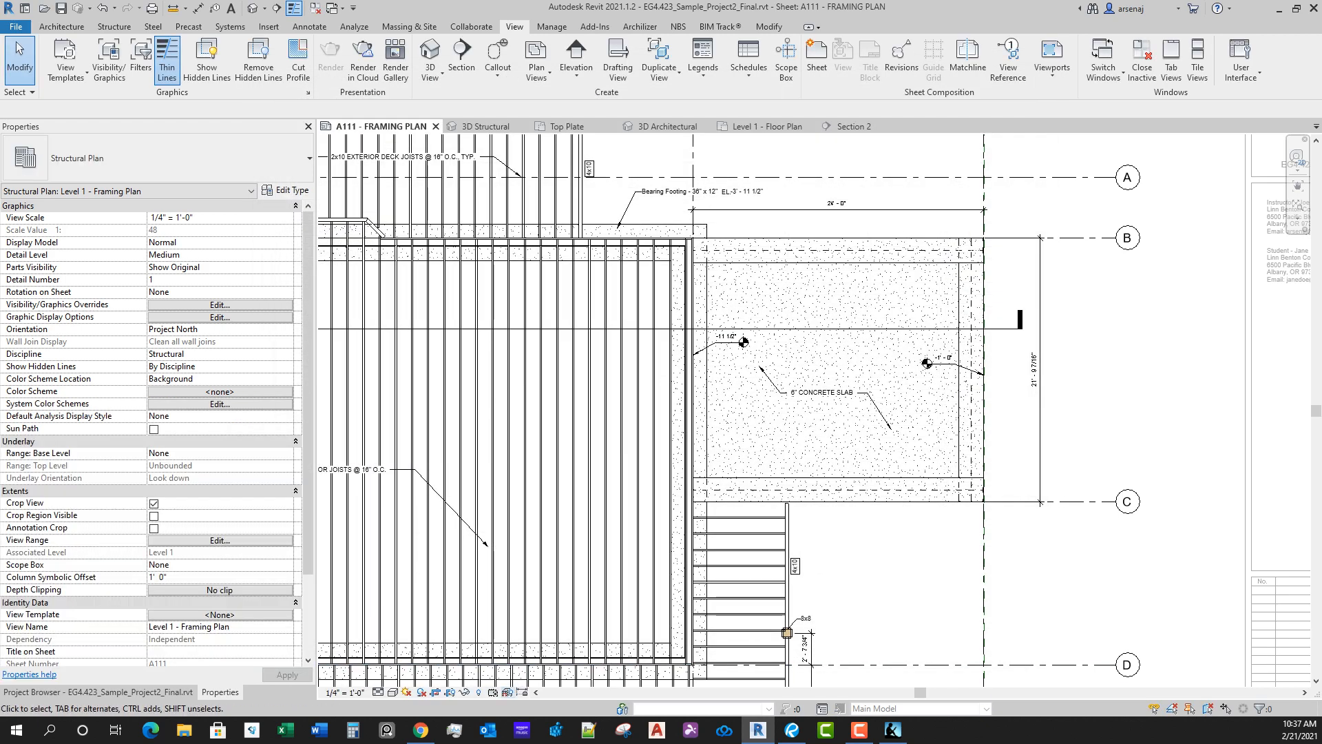
Step: Reveal the hidden elements, unhide the Wood Joist 10" - Exterior Deck floor, and leave the reveal mode
click(479, 693)
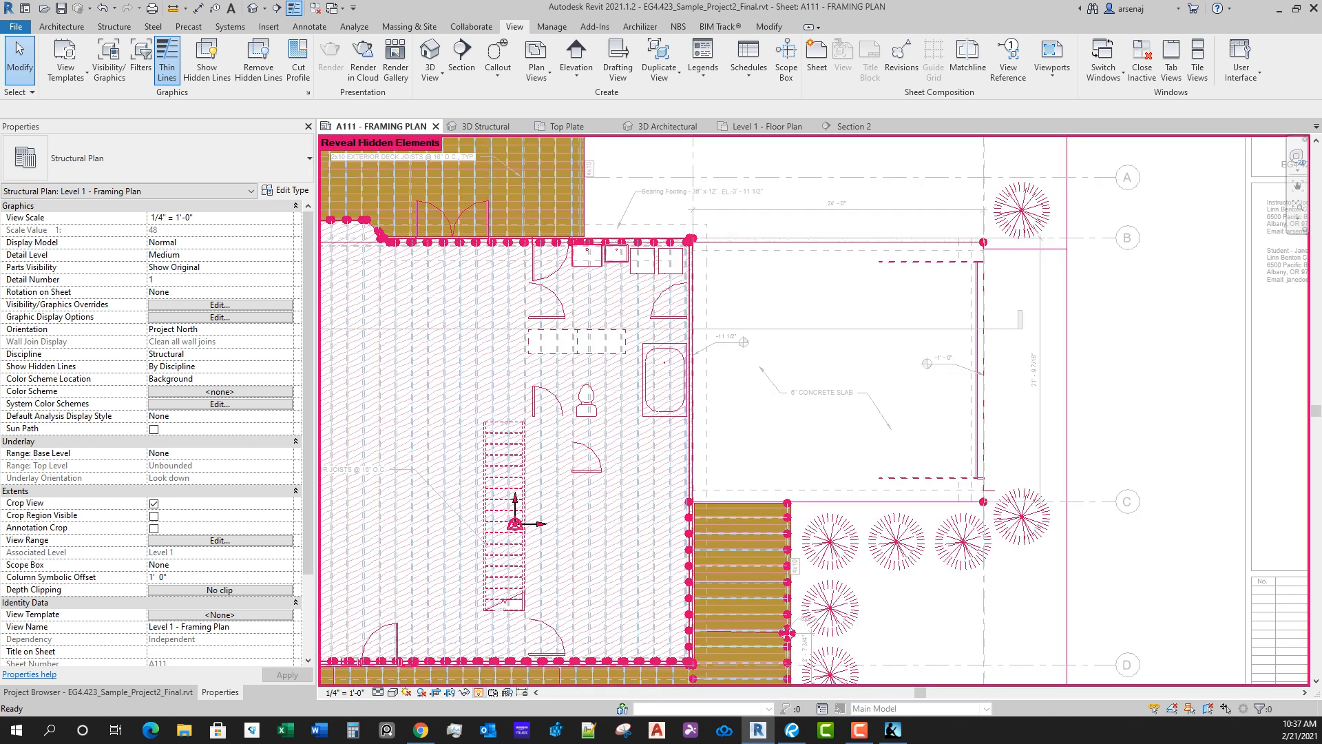
click(791, 582)
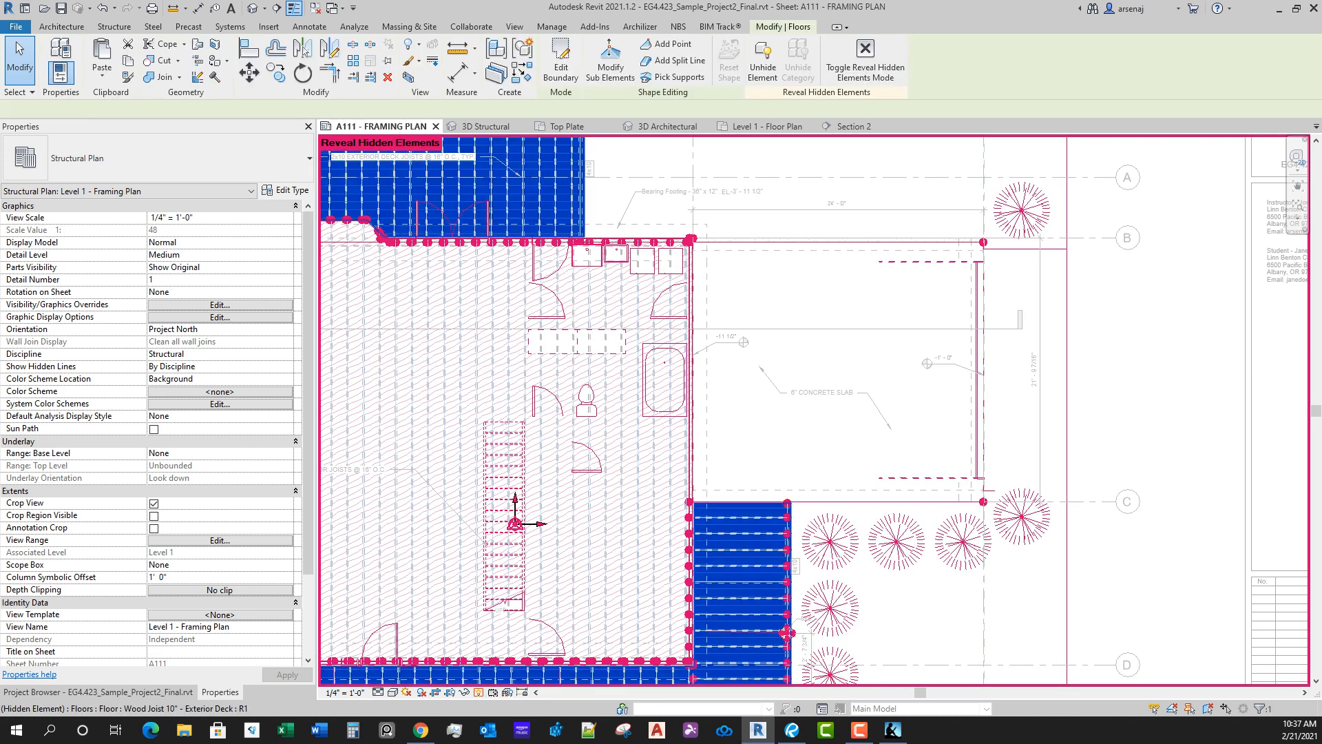
right_click(791, 582)
mouse_move(964, 317)
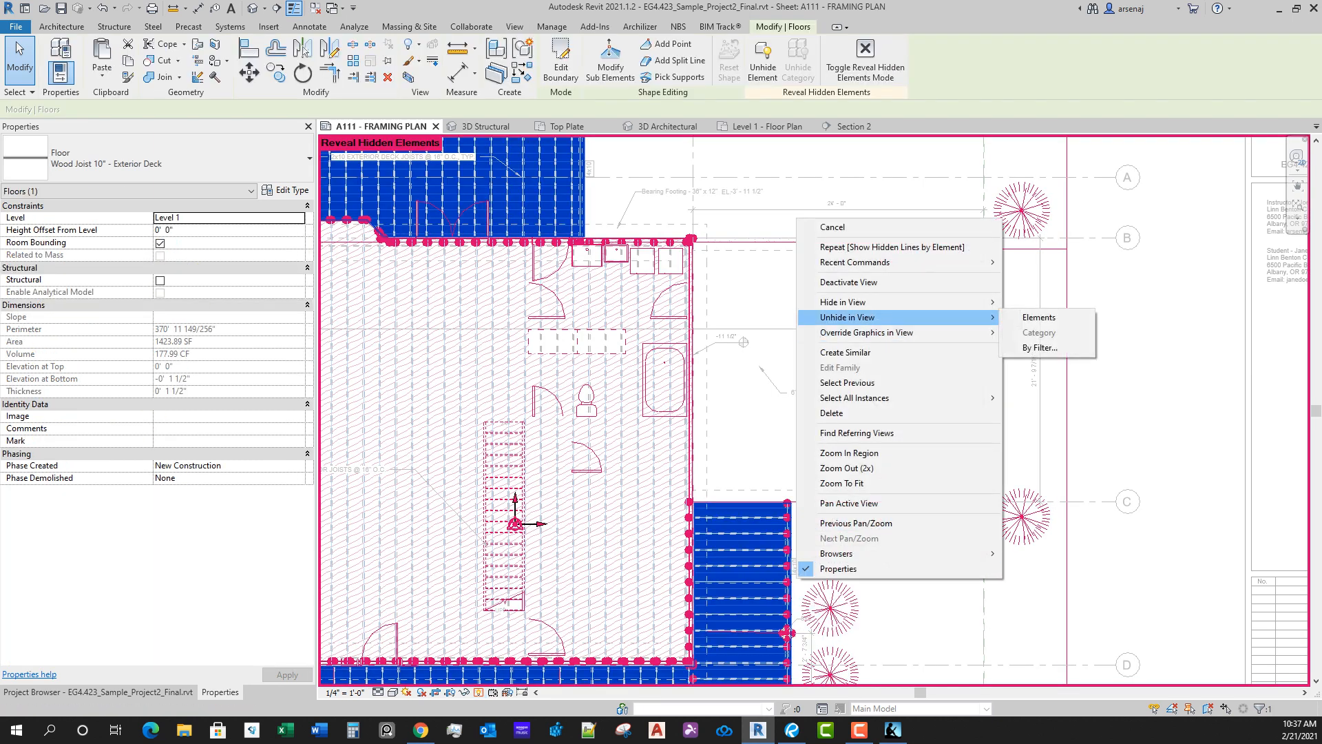
click(1040, 317)
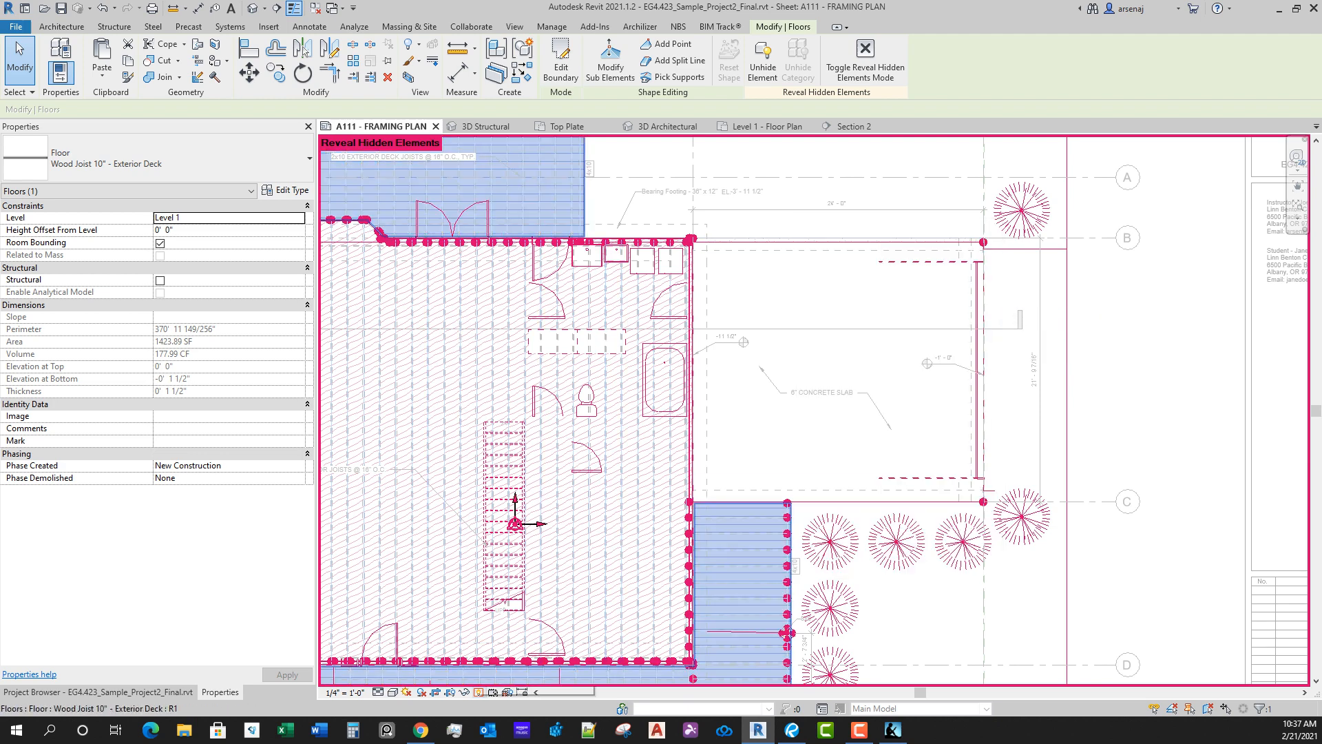
click(479, 693)
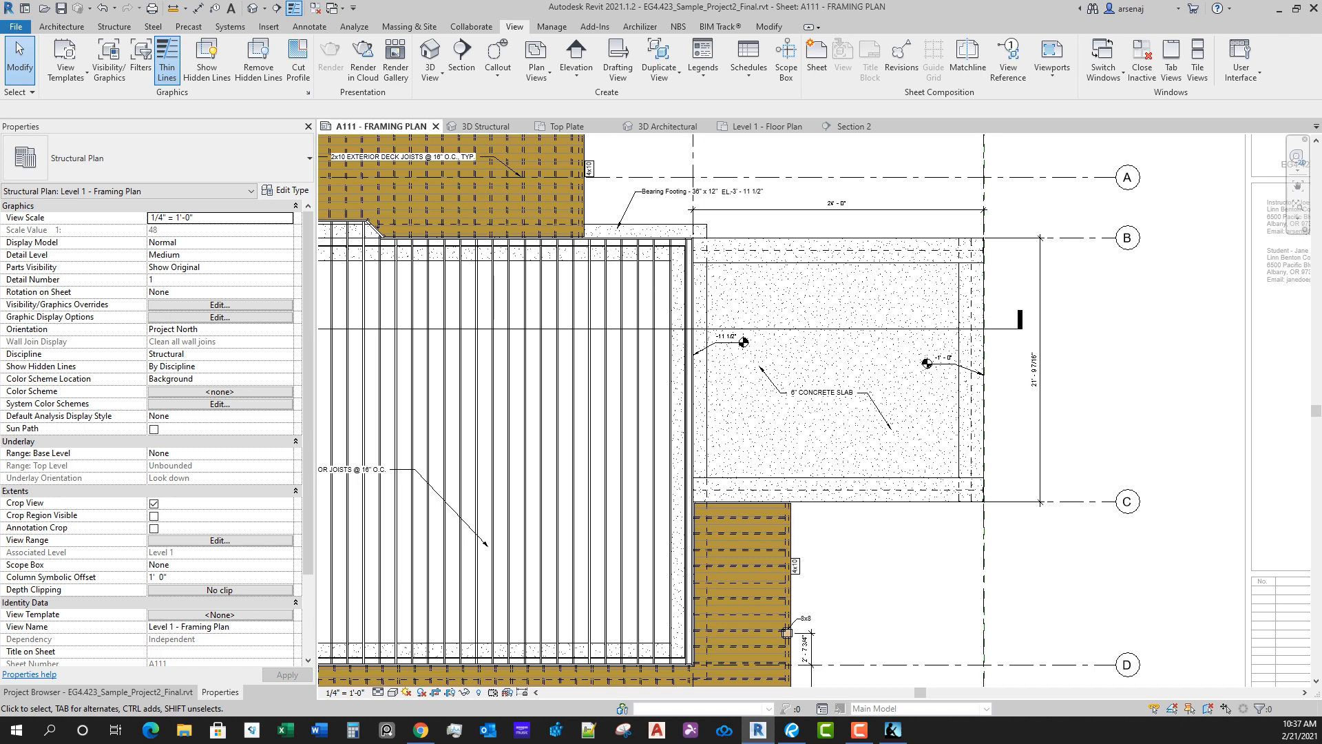
Step: Turn off the Hidden Lines, Common Edges and Interior Edges subcategories of Floors in the framing plan's Visibility/Graphic Overrides
click(220, 304)
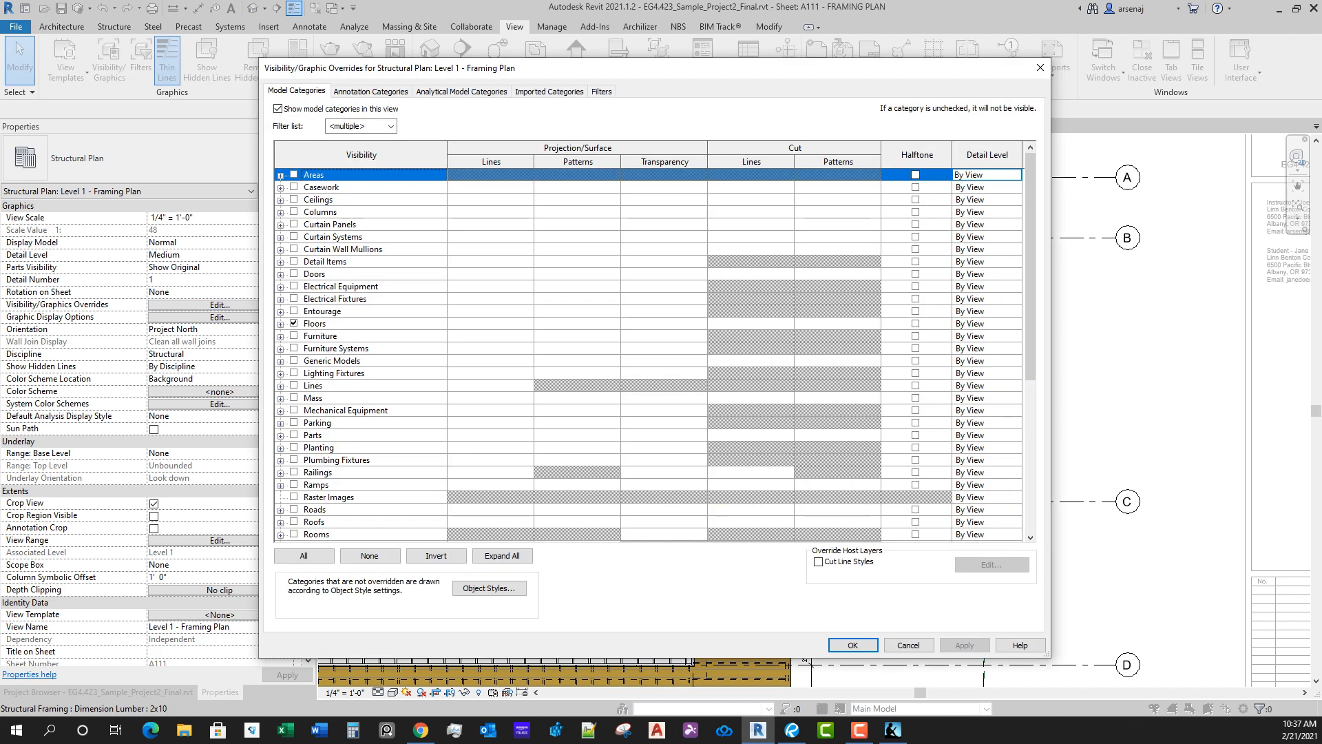
click(281, 324)
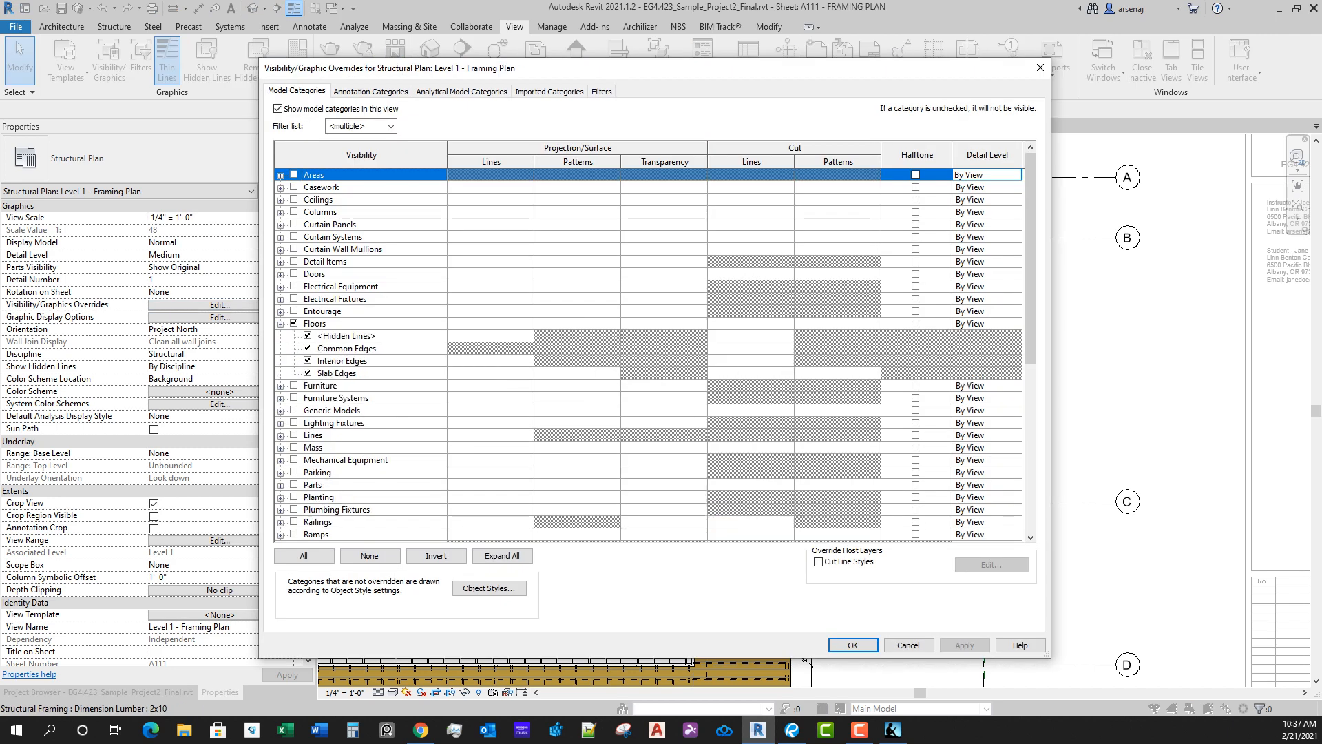
click(308, 361)
click(308, 348)
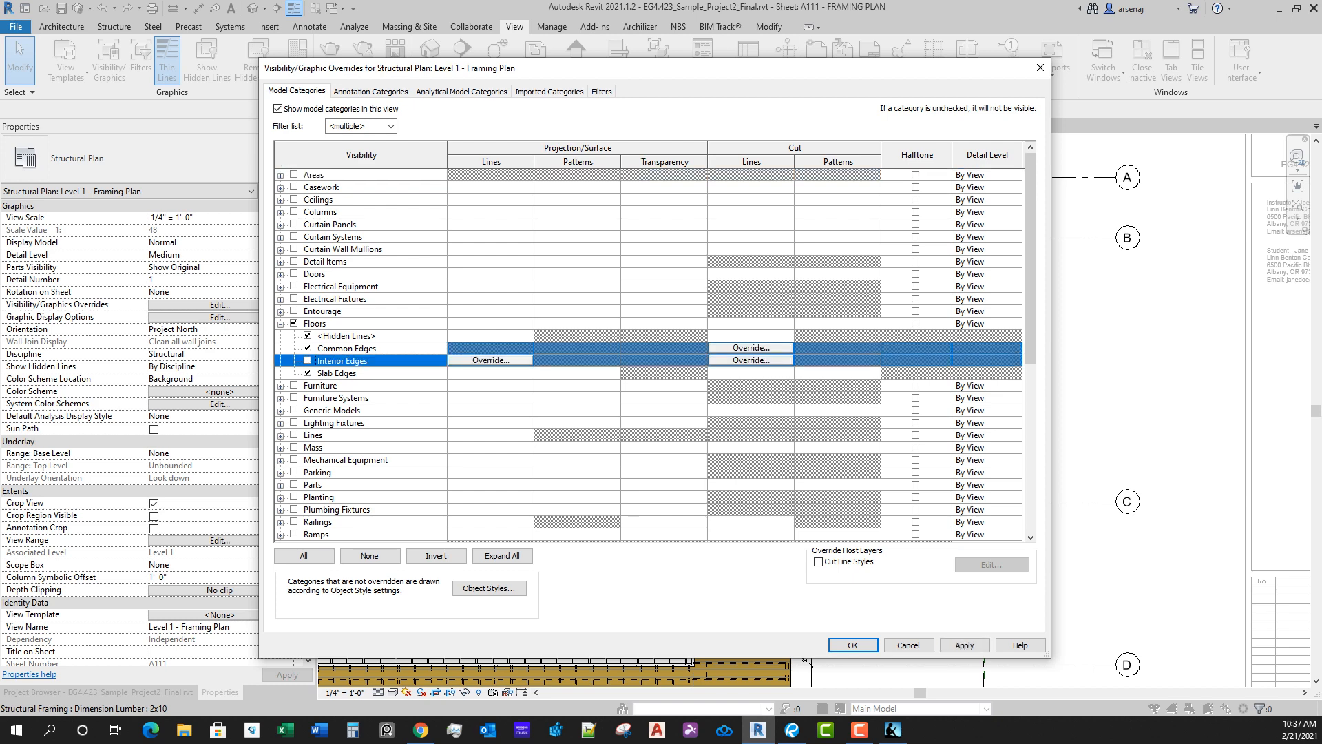
click(308, 336)
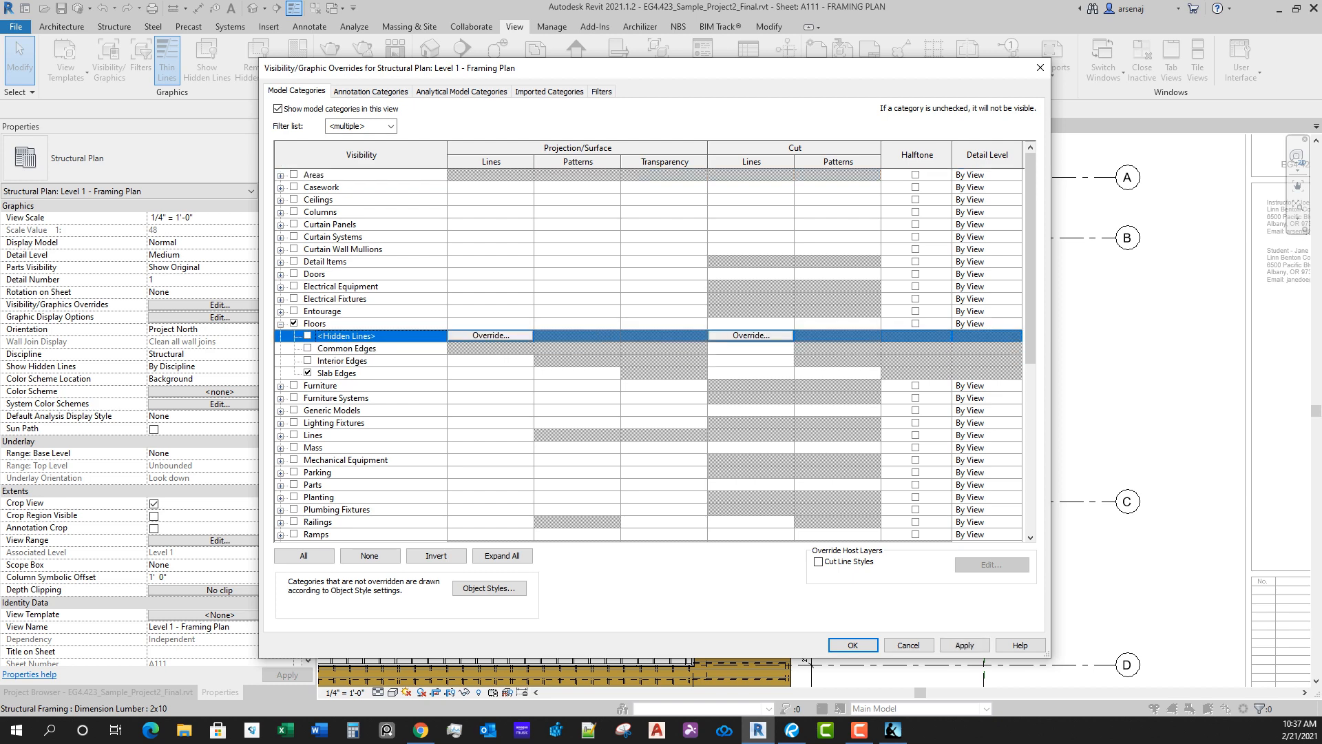
click(853, 646)
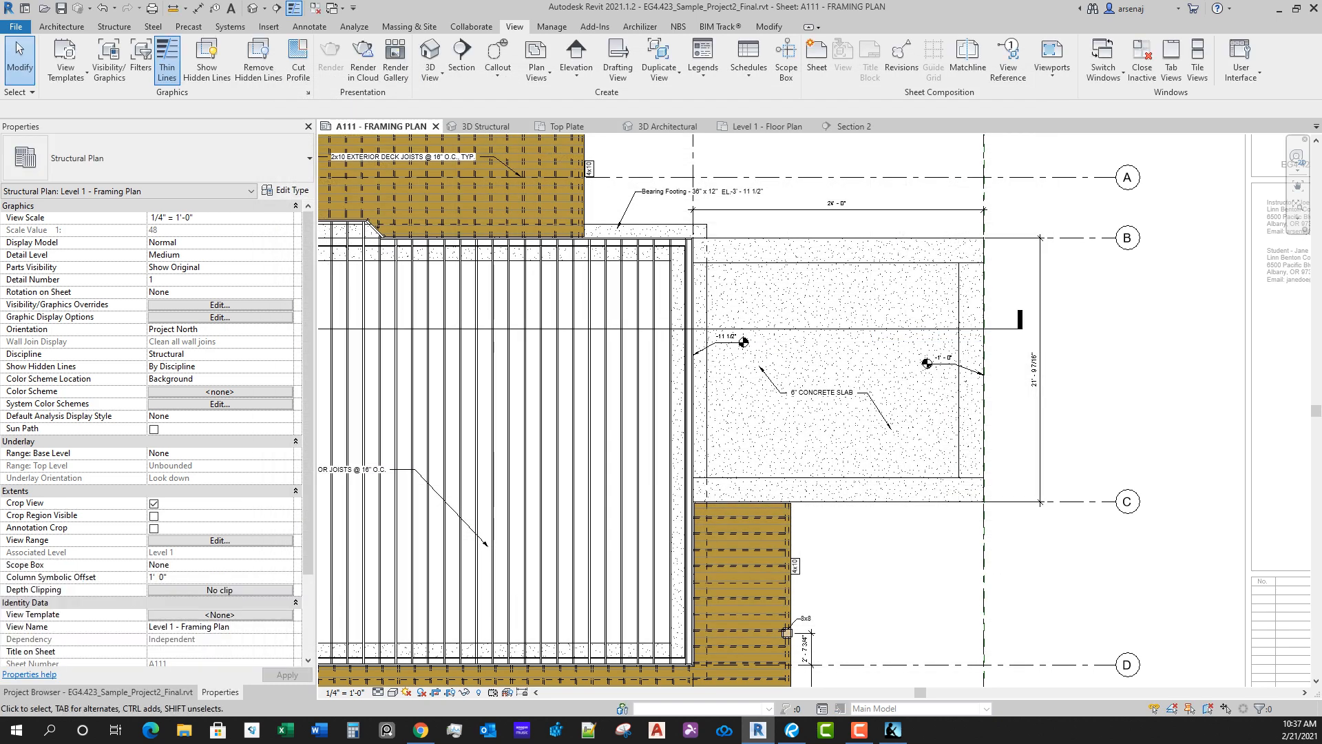
middle_drag(783, 534, 821, 476)
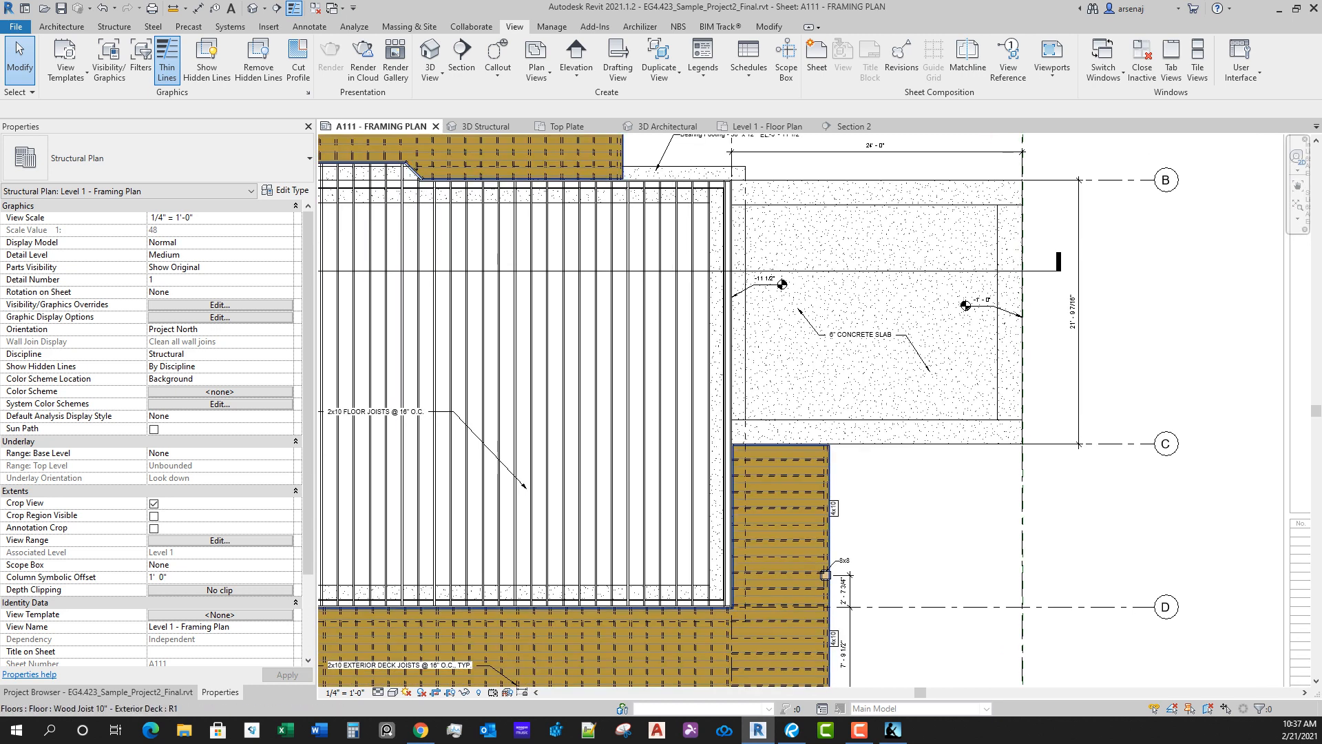
click(821, 477)
key(Escape)
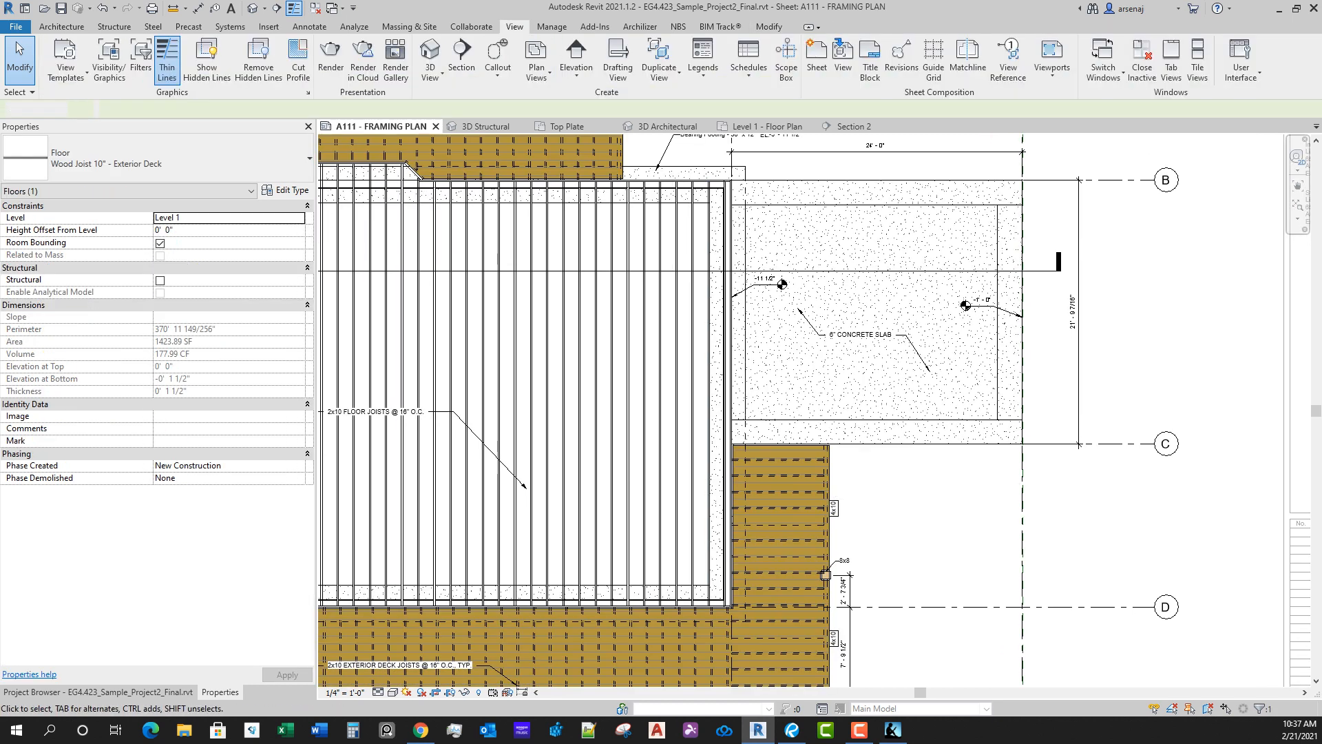
Step: Turn the Hidden Lines, Common Edges and Interior Edges subcategories of Floors back on in the framing plan's Visibility/Graphic Overrides
click(220, 304)
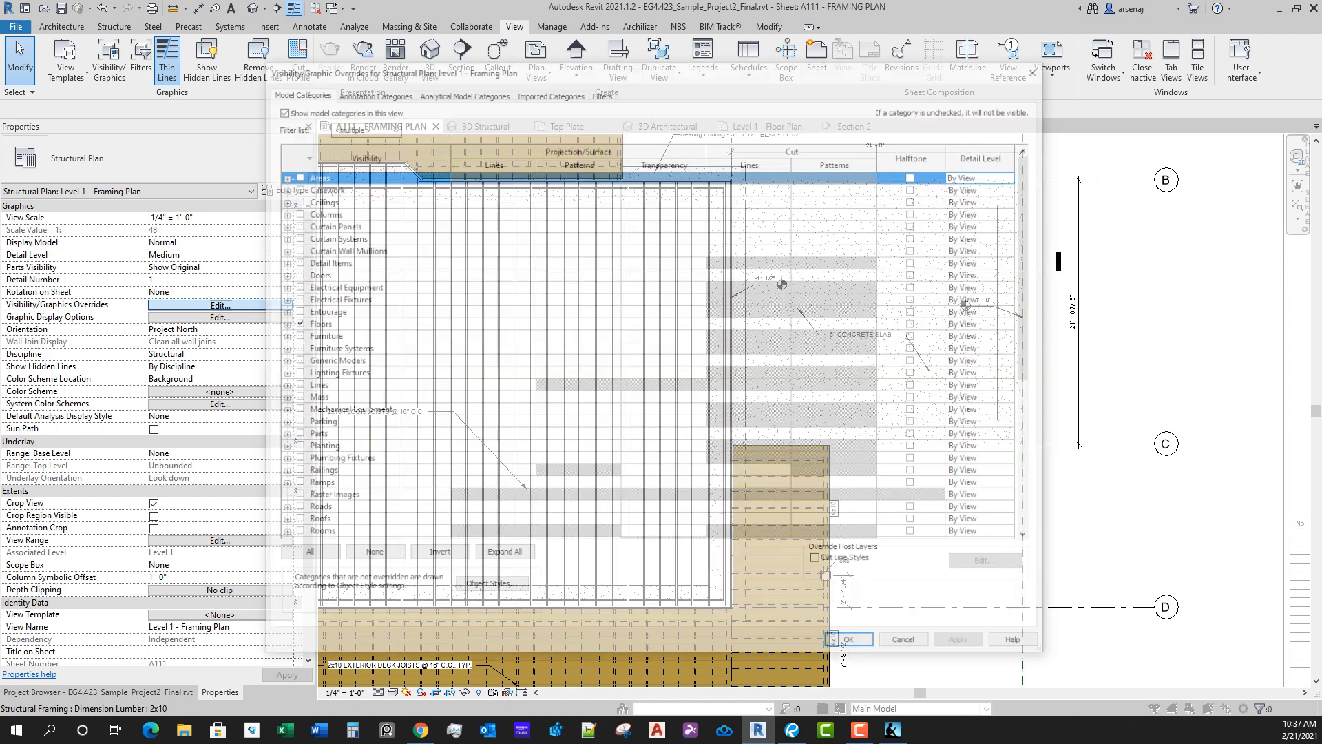
click(280, 325)
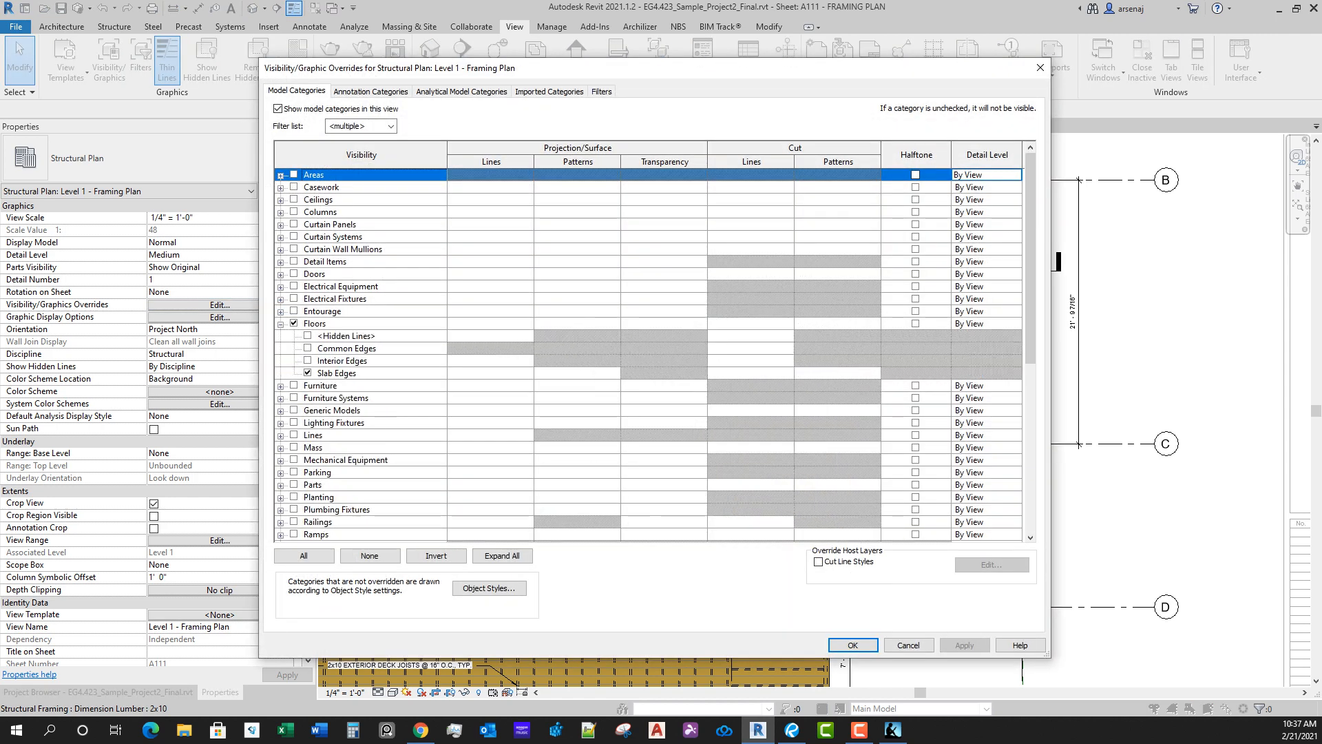
click(308, 360)
click(308, 348)
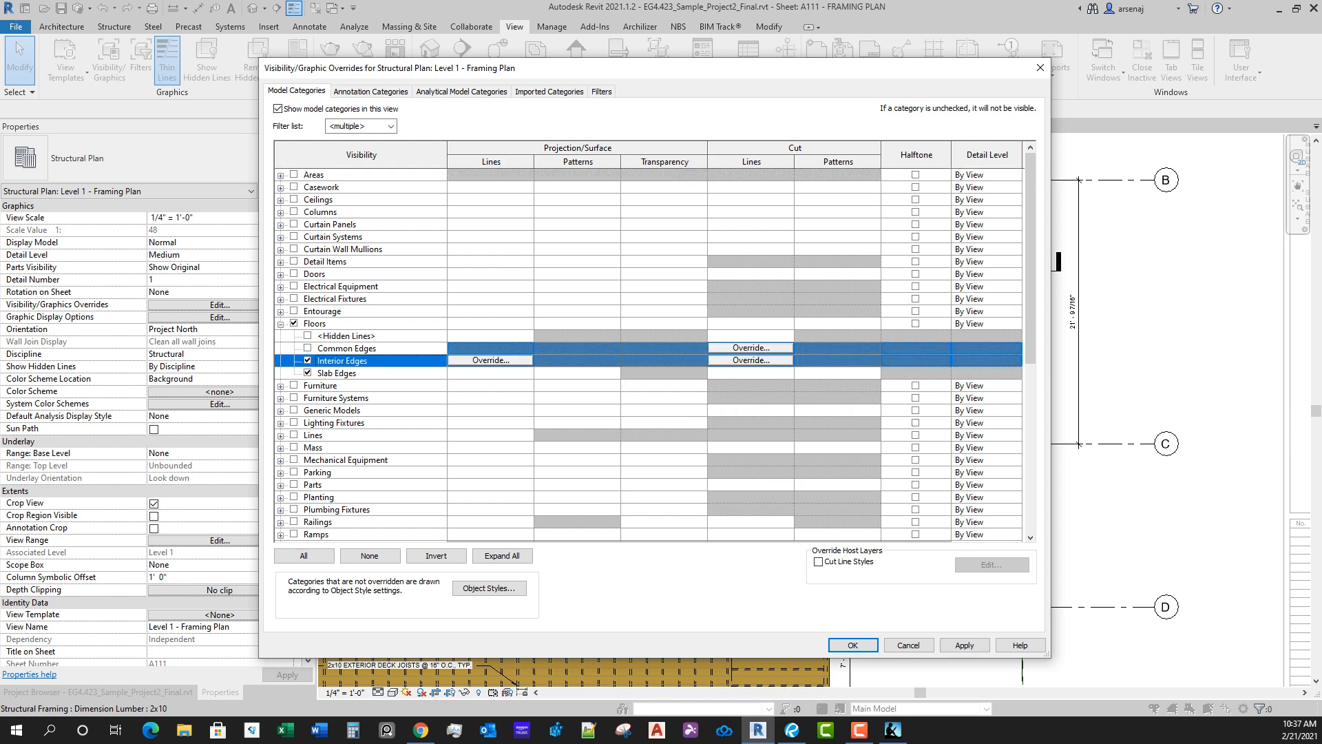
click(308, 335)
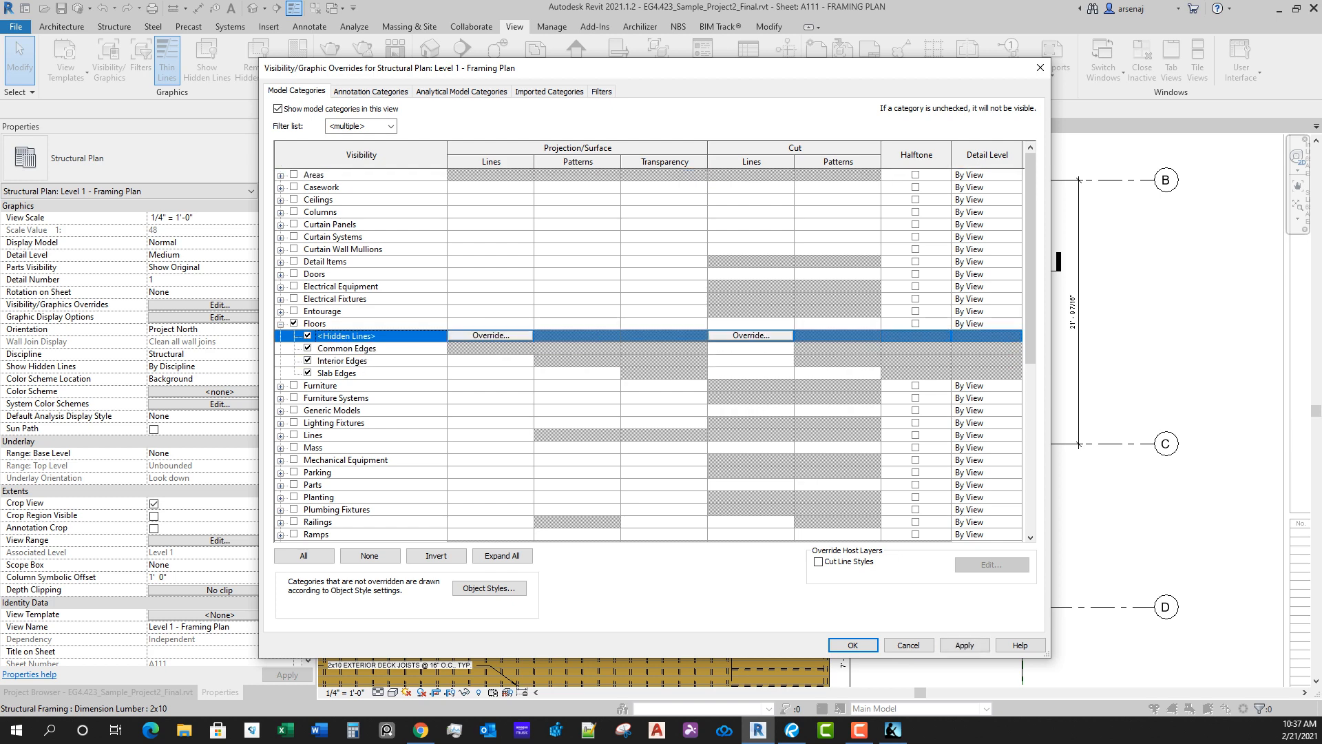
key(Return)
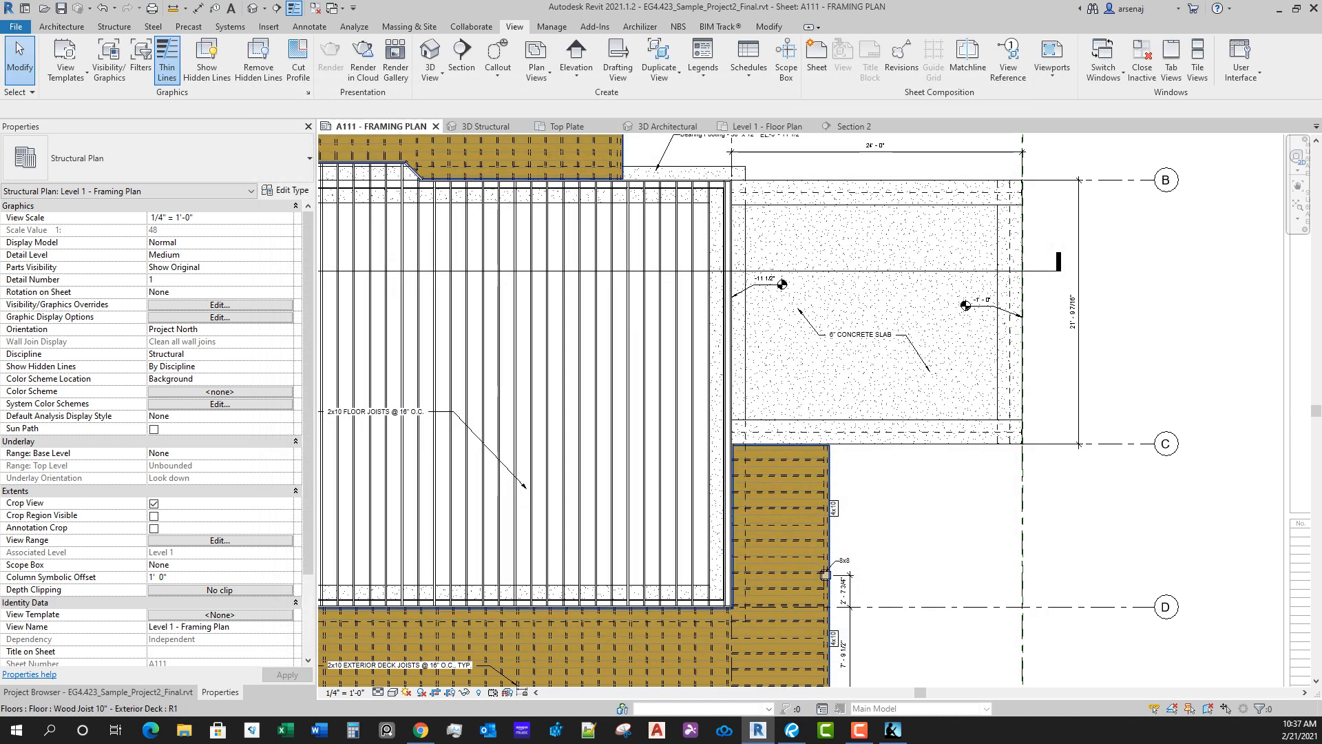
Step: Hide the Wood Joist 10" - Exterior Deck floor element in the framing plan view
click(831, 462)
right_click(838, 463)
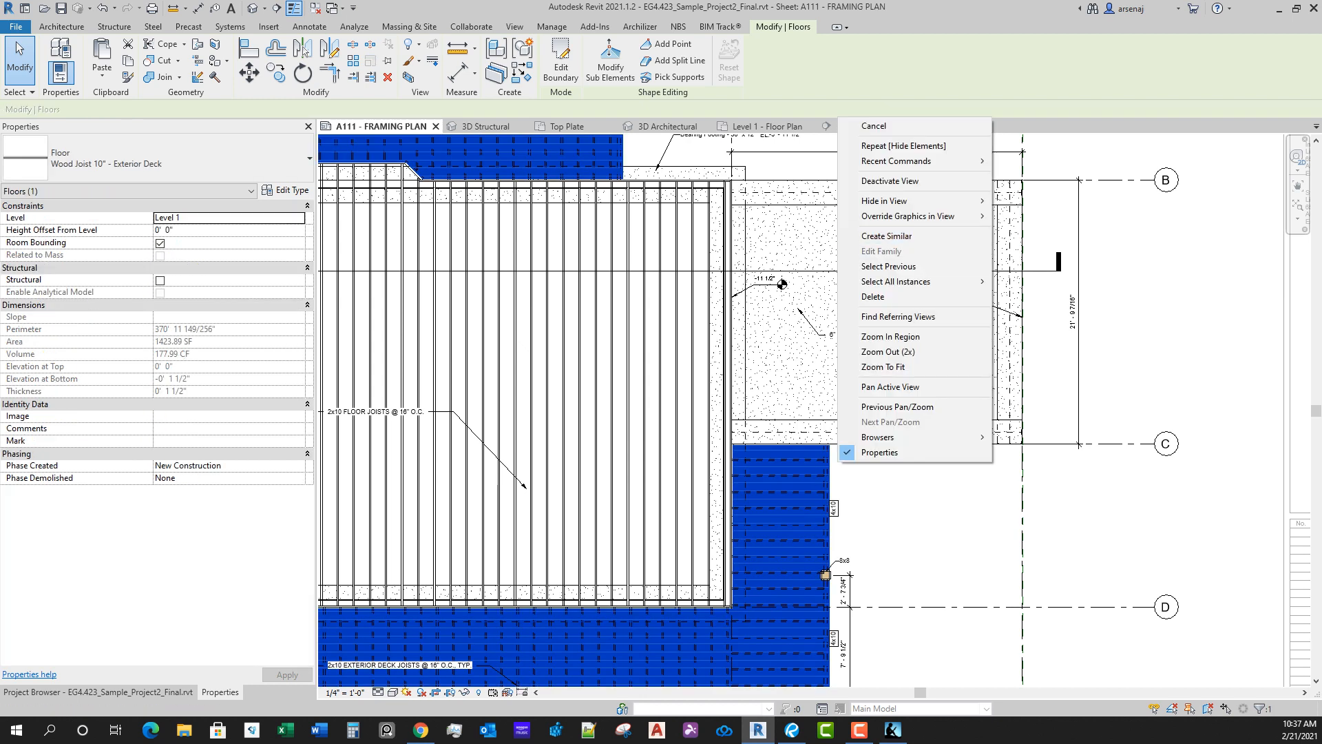
mouse_move(888, 201)
click(1029, 215)
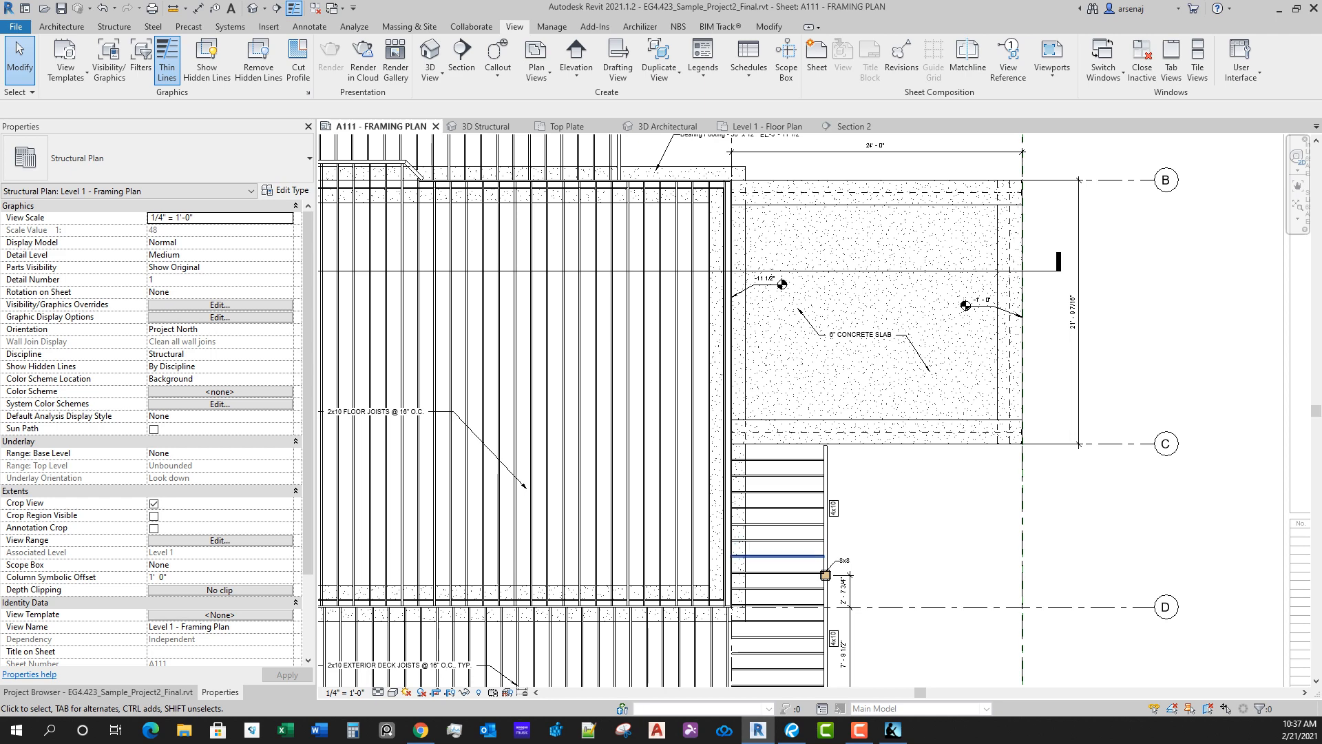
Step: Clear the surface transparency override of Structural Foundations in the framing plan's Visibility/Graphic Overrides
key(v)
key(v)
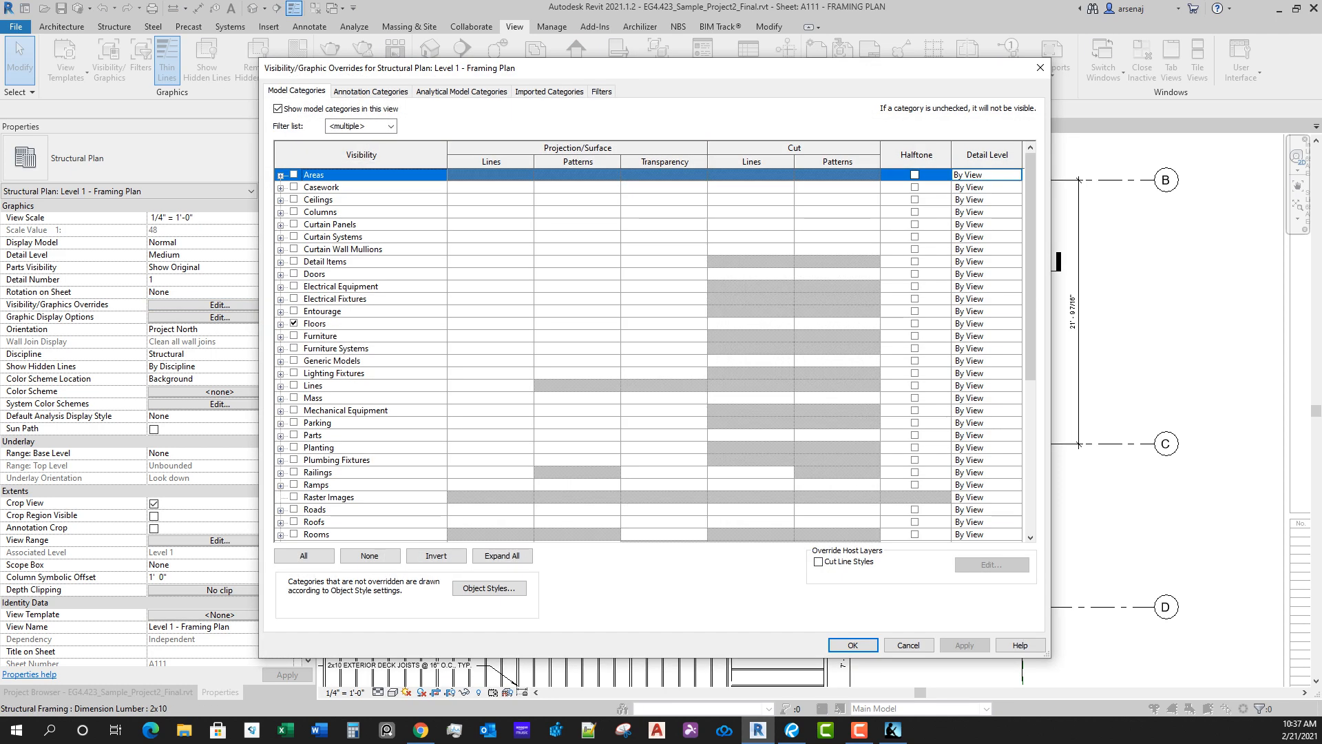
click(386, 349)
scroll(386, 349, down, 7)
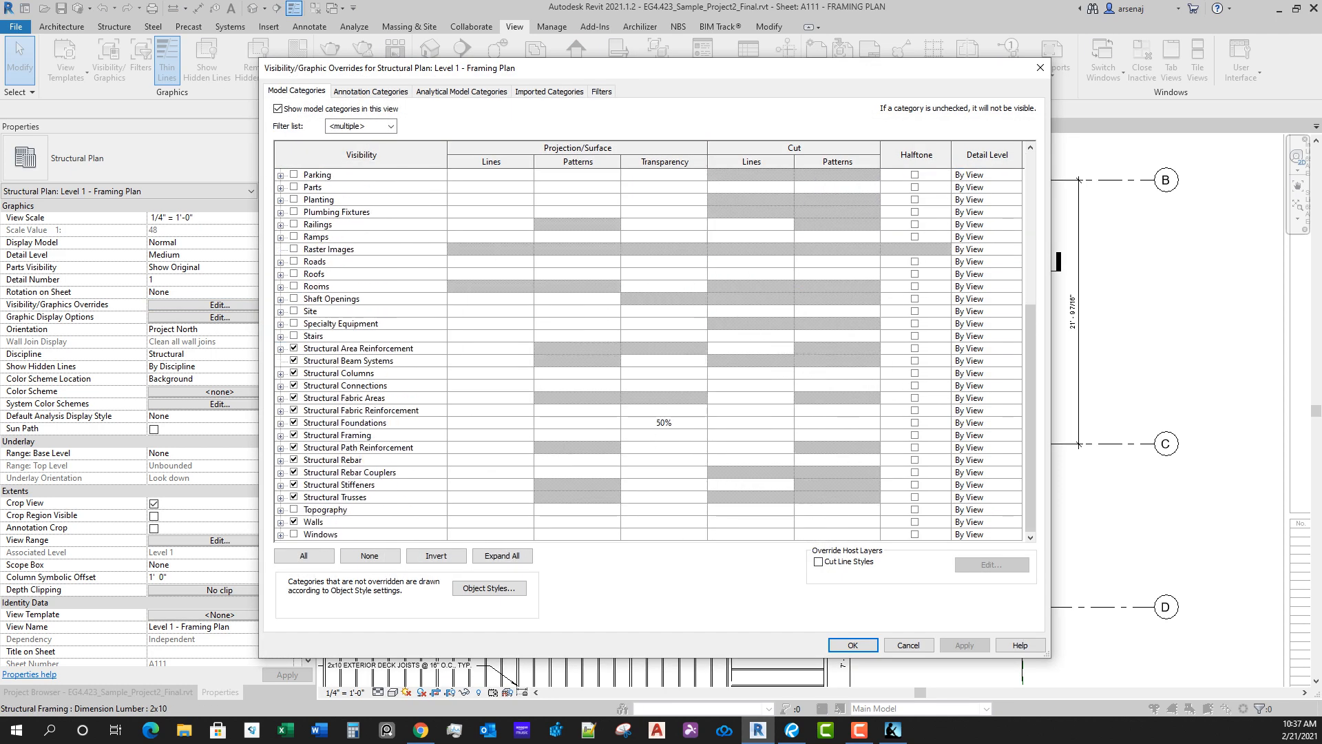
click(664, 423)
click(664, 423)
click(591, 382)
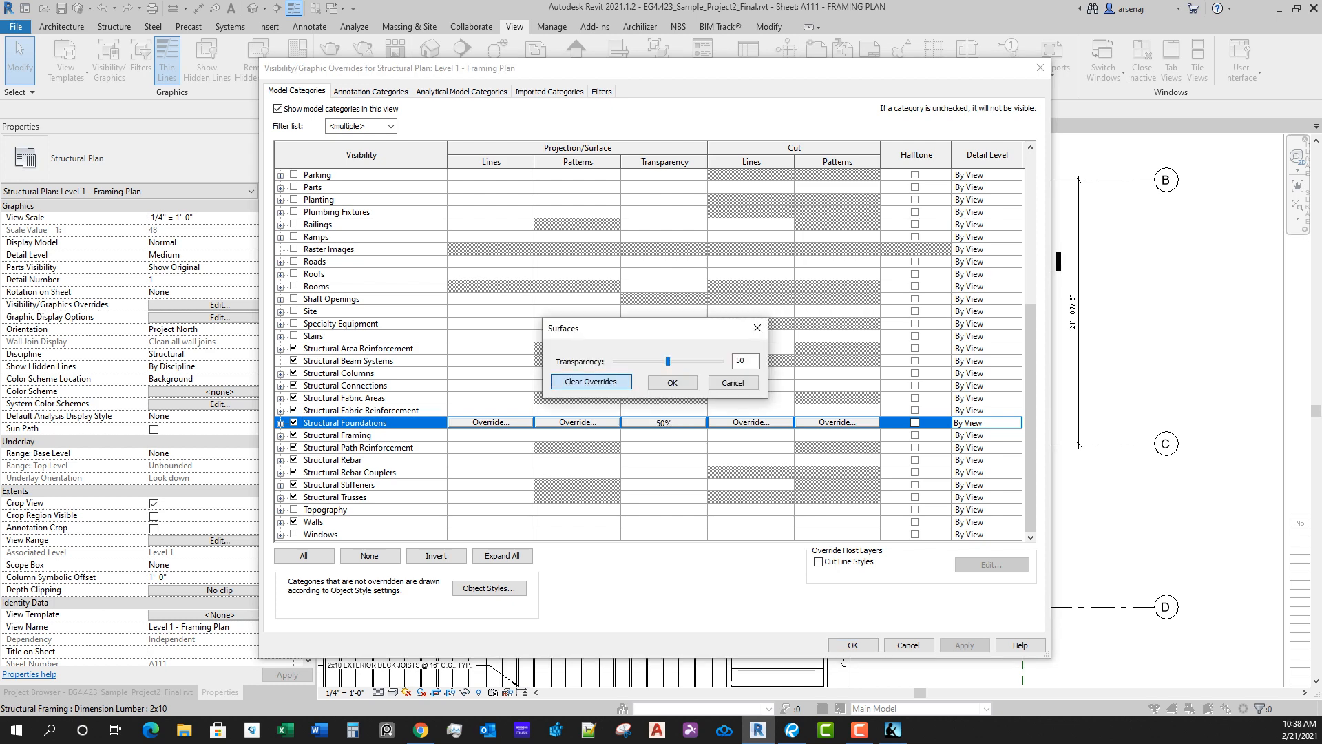
key(Return)
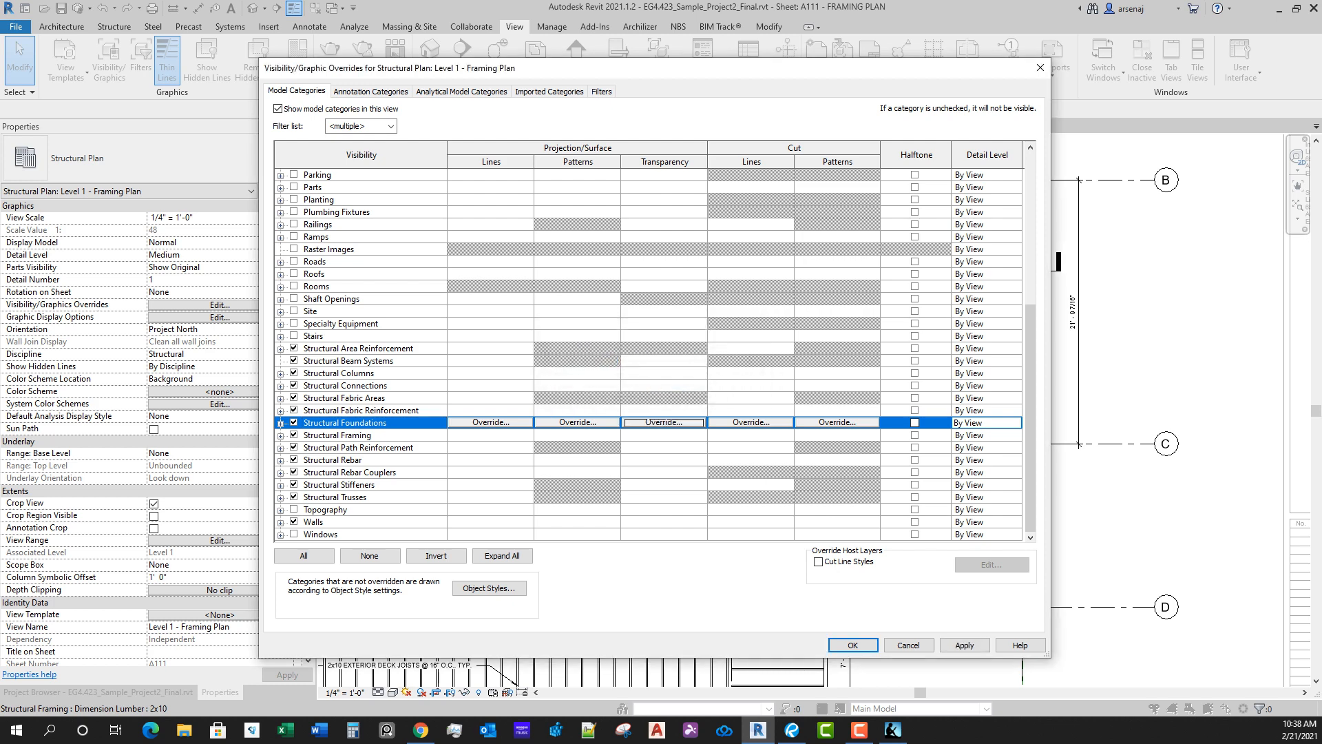
key(Return)
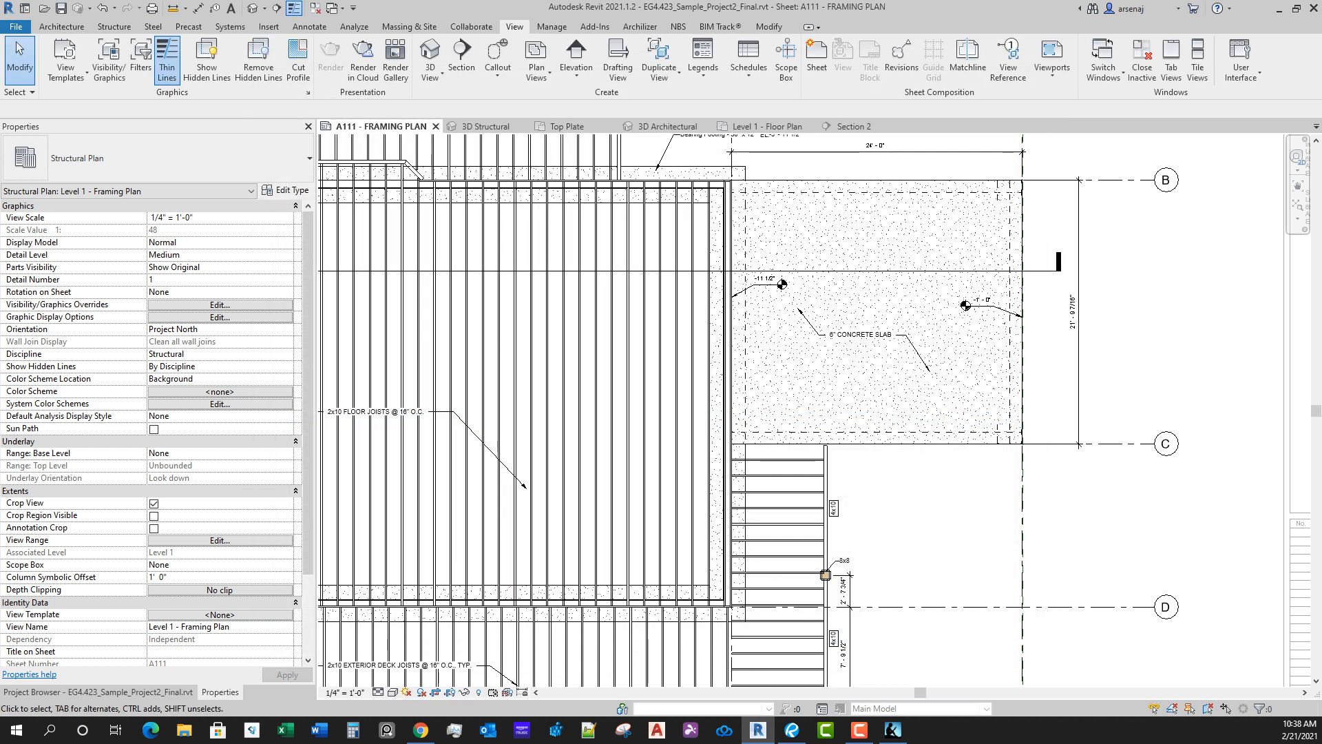
Step: Try to tag the thickened slab edge along the concrete slab between grids B and C
middle_drag(945, 418, 923, 486)
scroll(936, 557, up, 2)
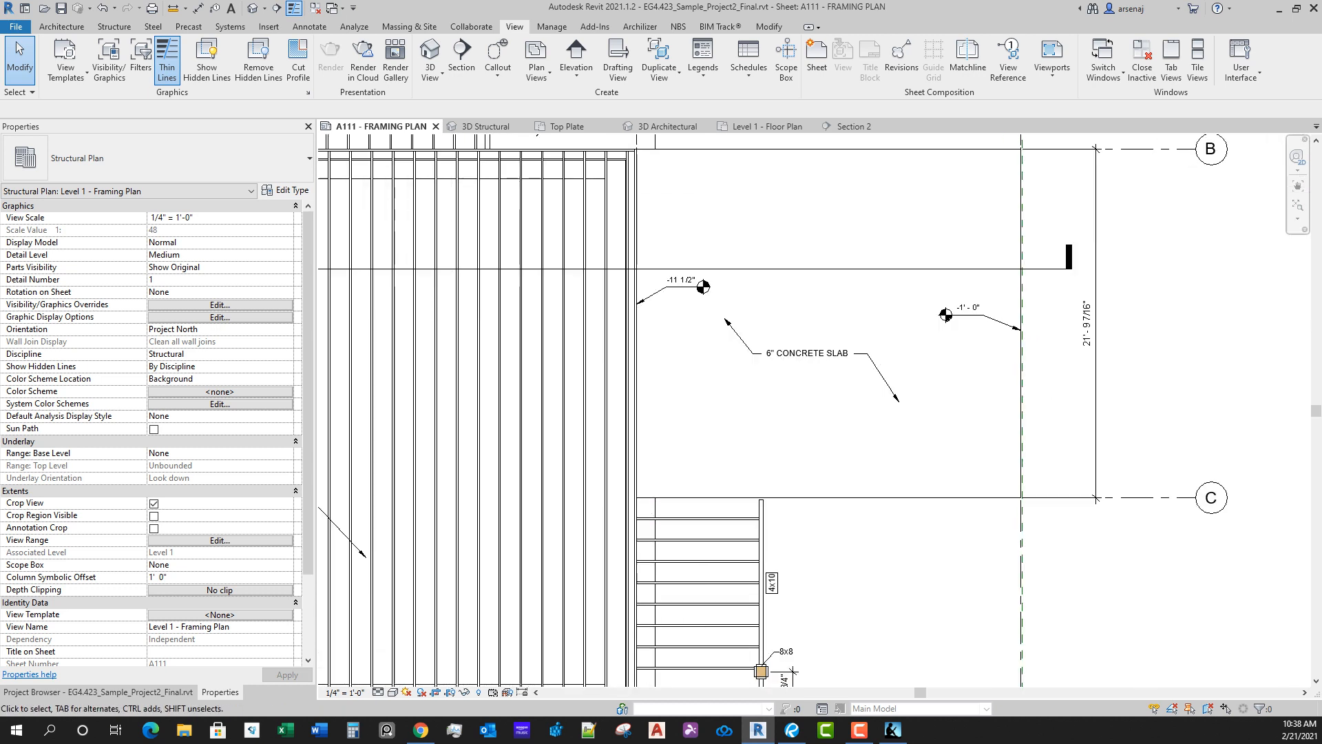
scroll(944, 547, up, 1)
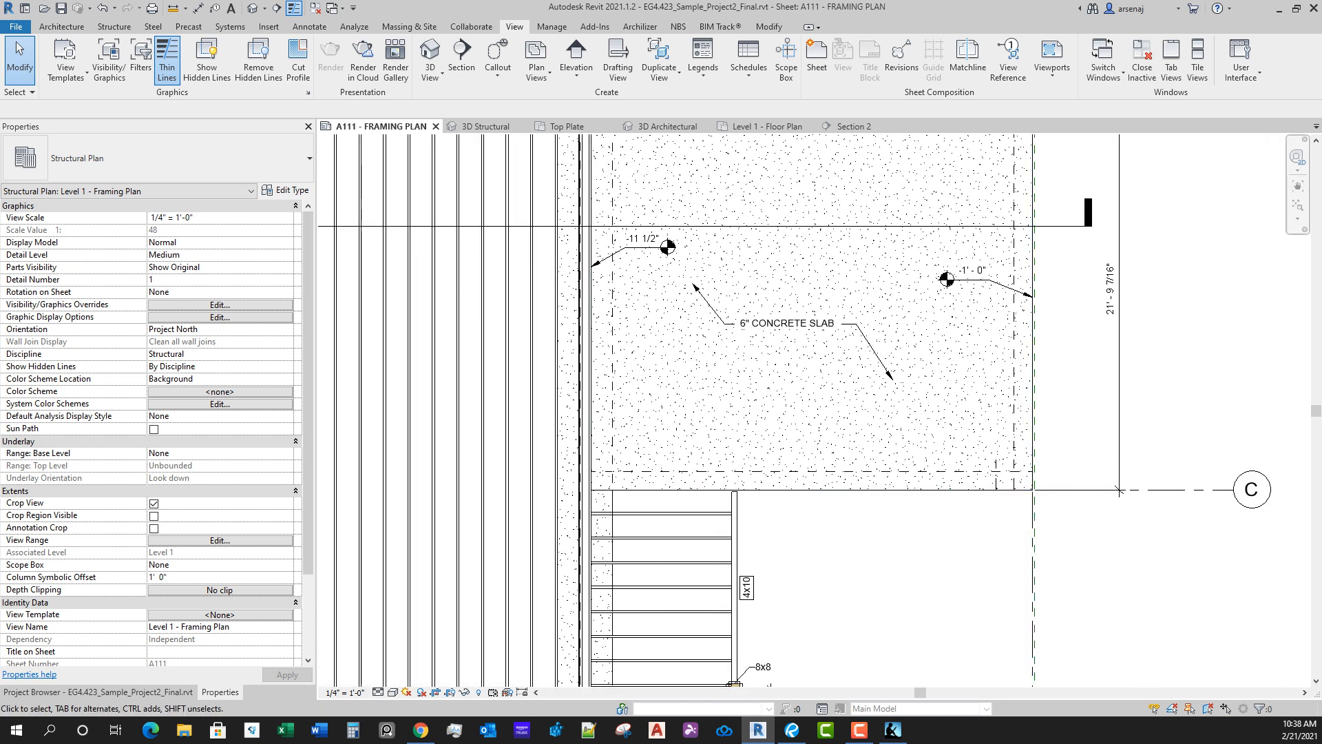
scroll(961, 682, down, 4)
middle_drag(960, 680, 908, 590)
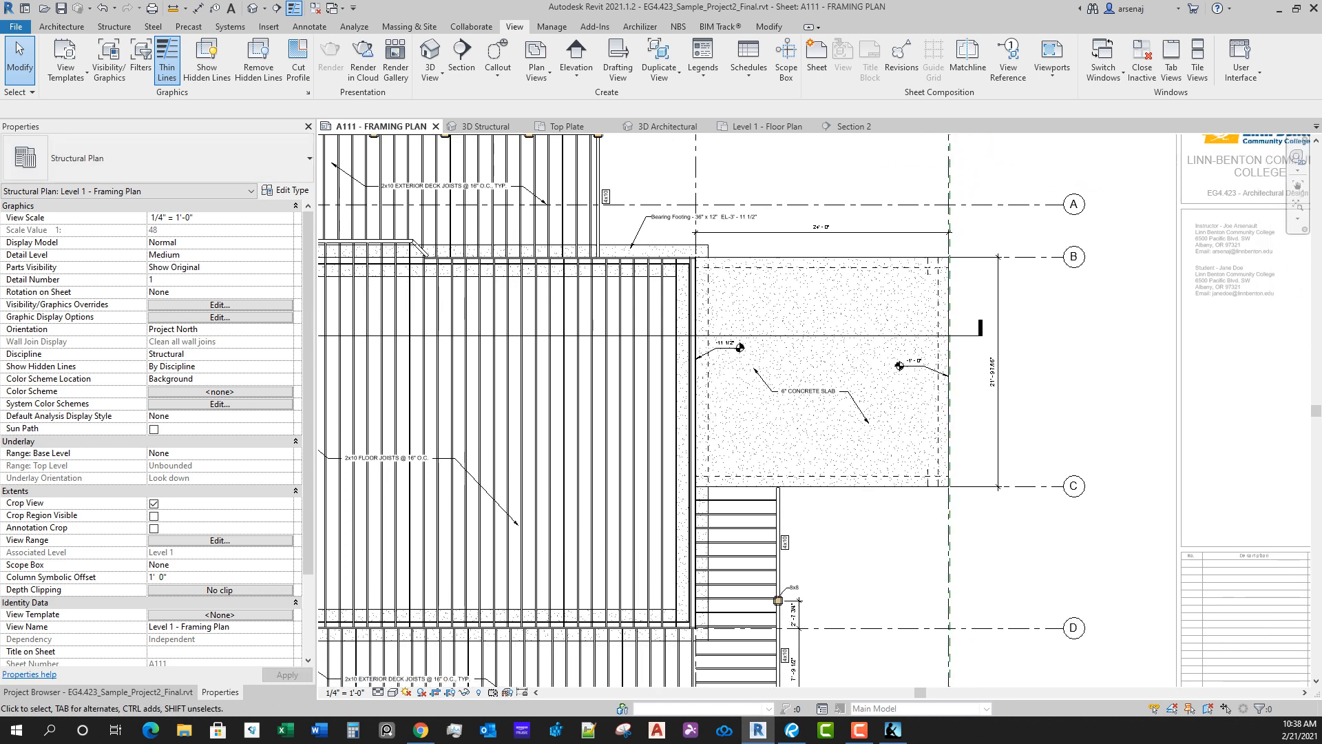
key(t)
key(g)
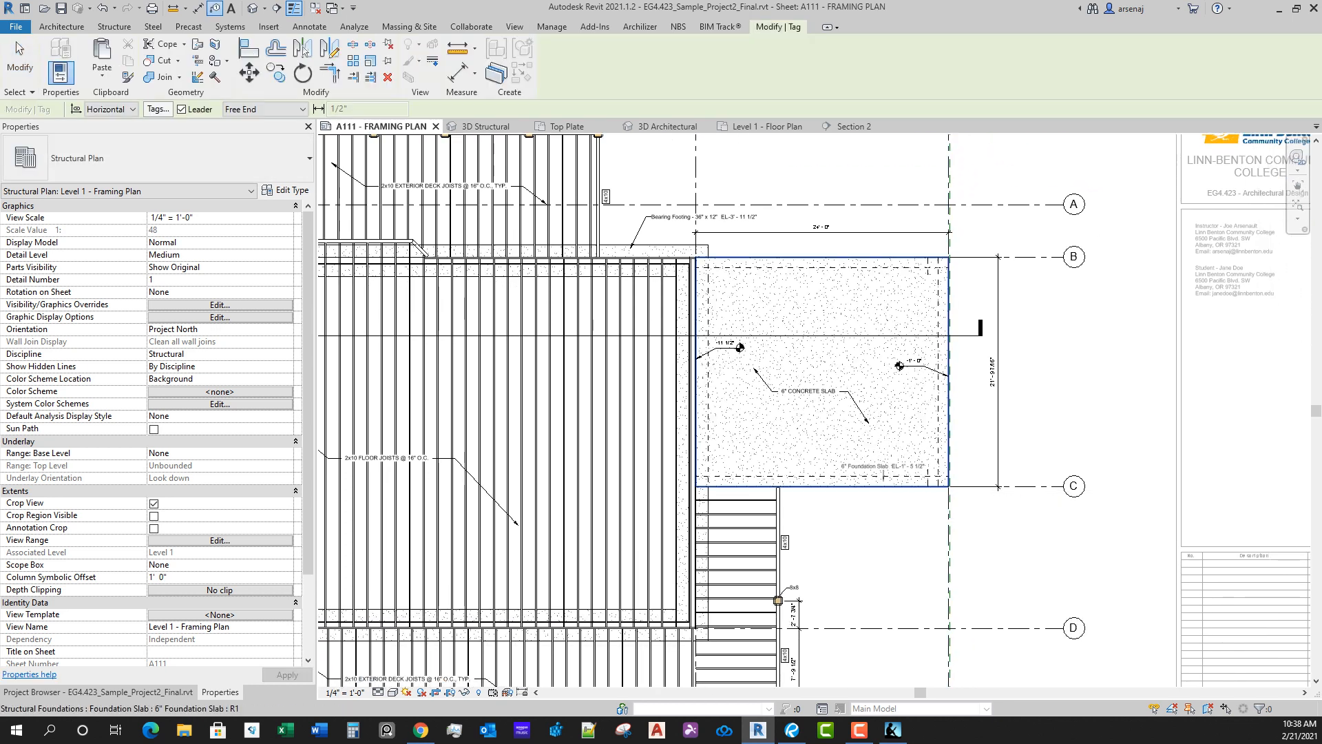
scroll(884, 476, up, 3)
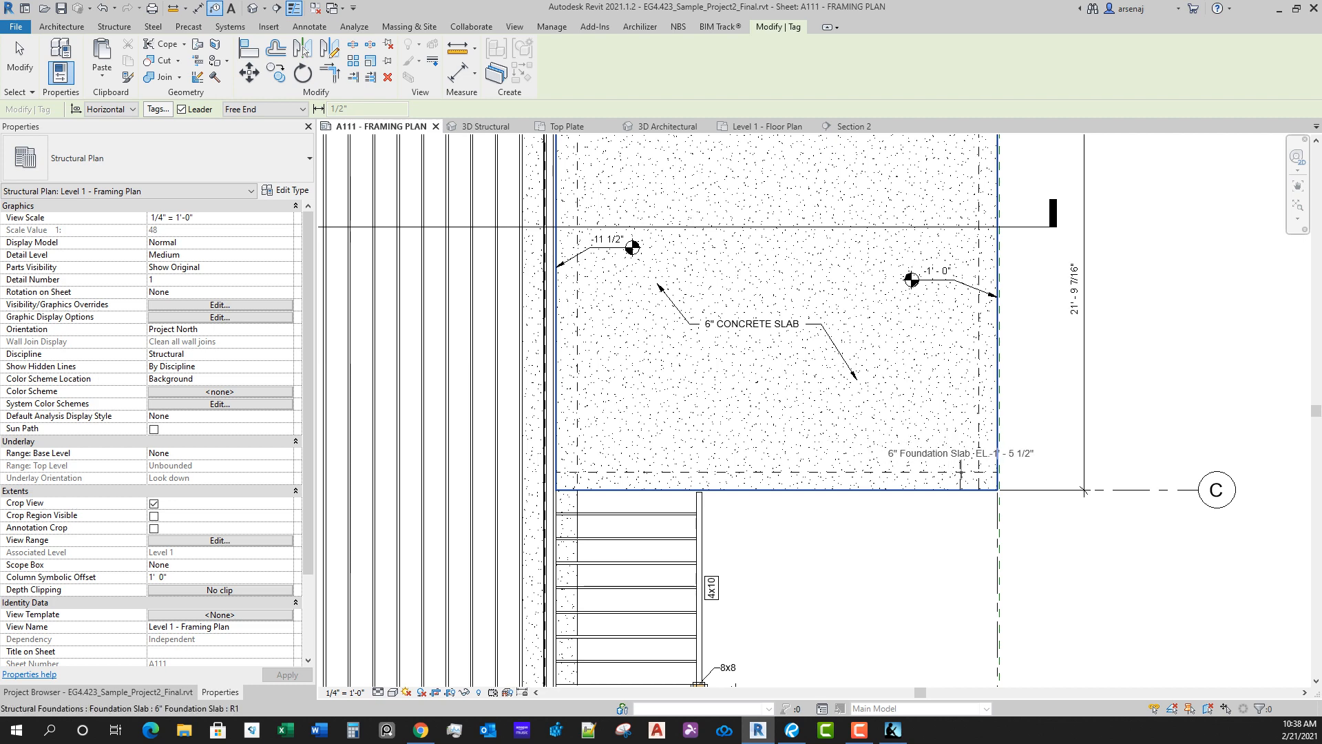
scroll(960, 474, down, 4)
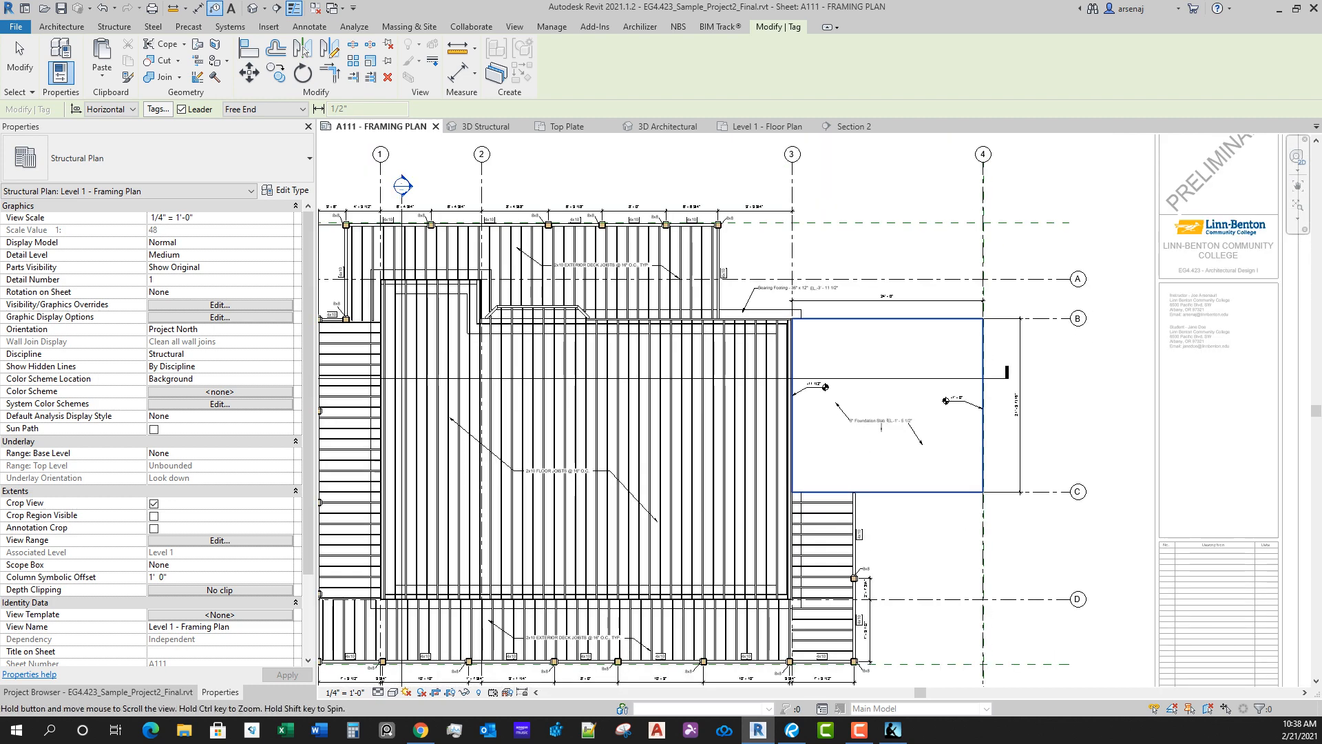
scroll(882, 428, up, 4)
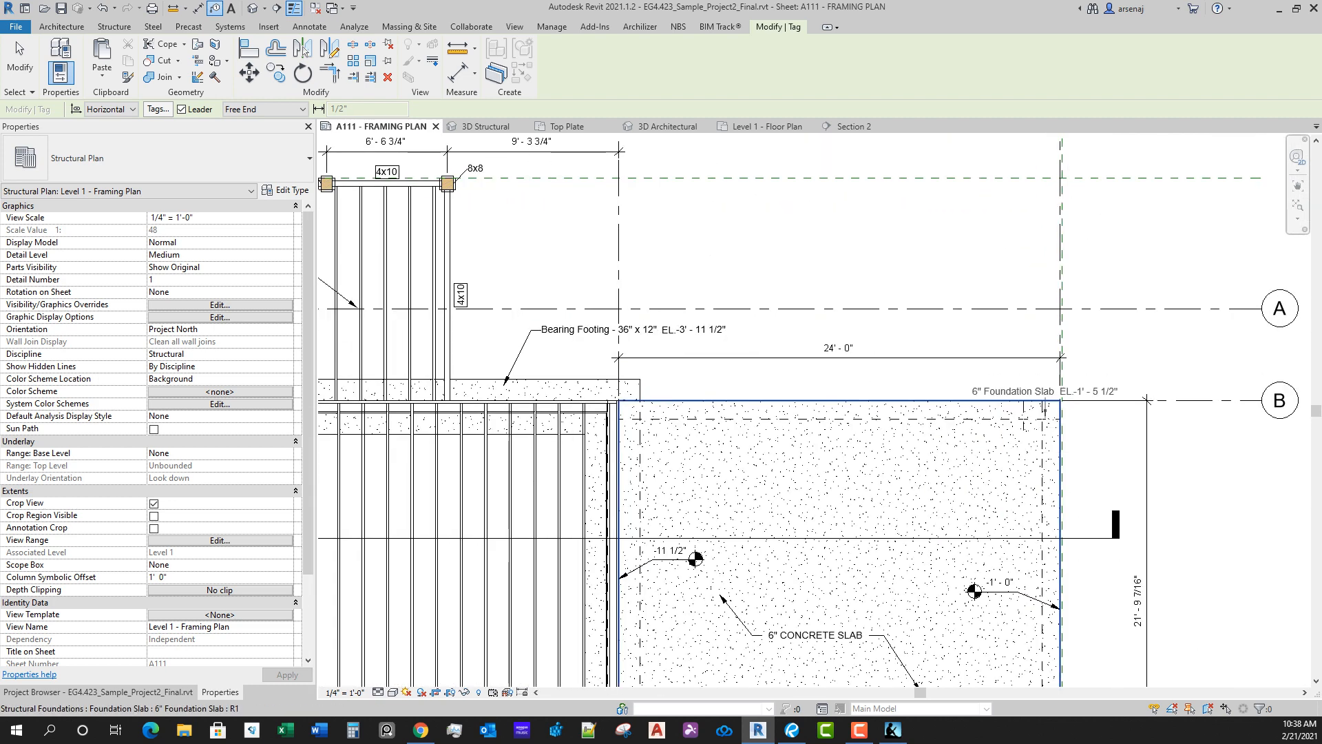
key(Escape)
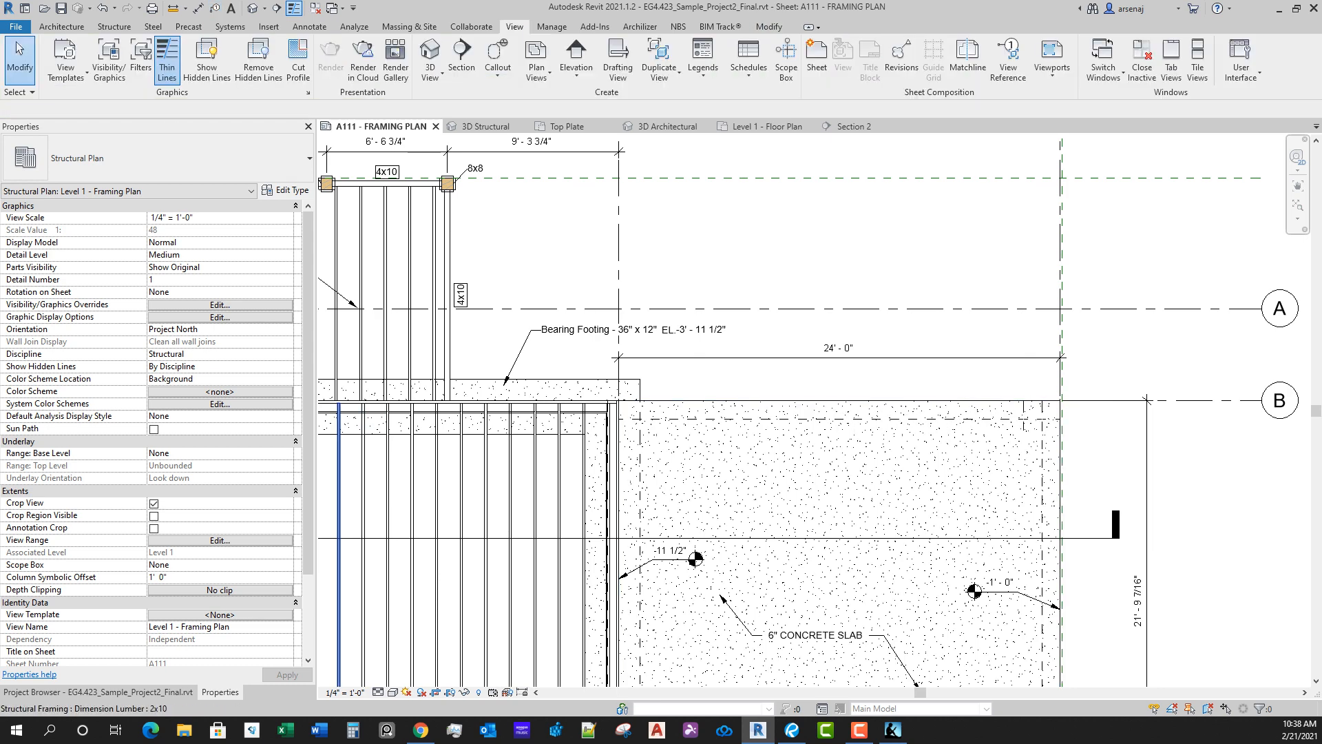
Step: Turn off the Structural Foundations category in the framing plan's Visibility/Graphic Overrides
click(219, 304)
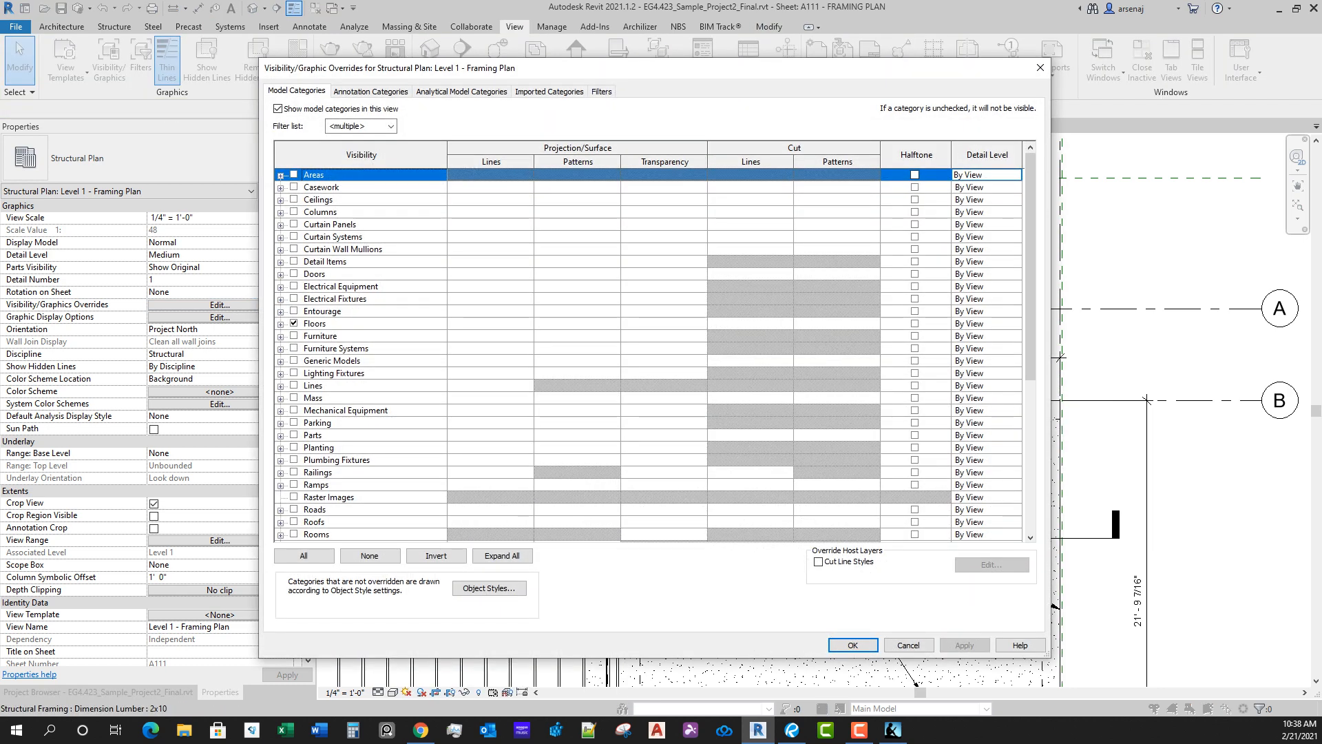
click(406, 411)
scroll(406, 411, down, 5)
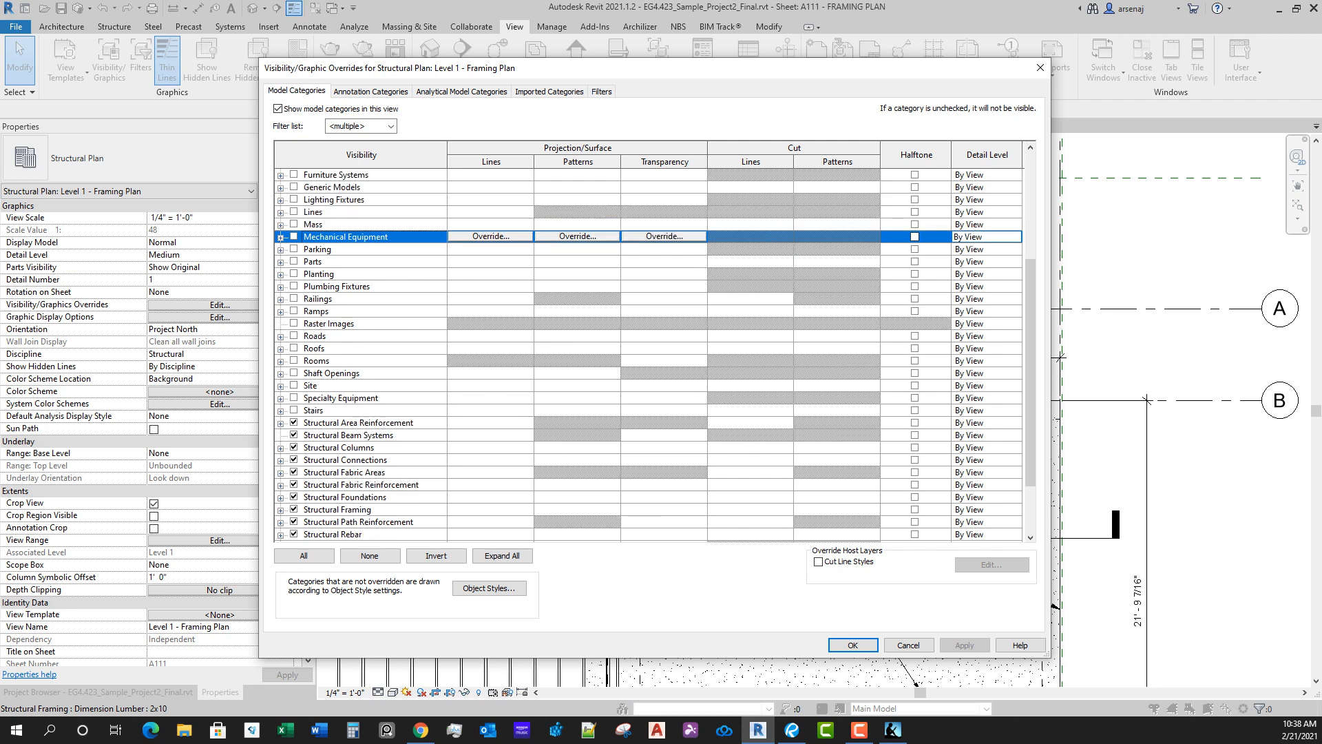
click(294, 497)
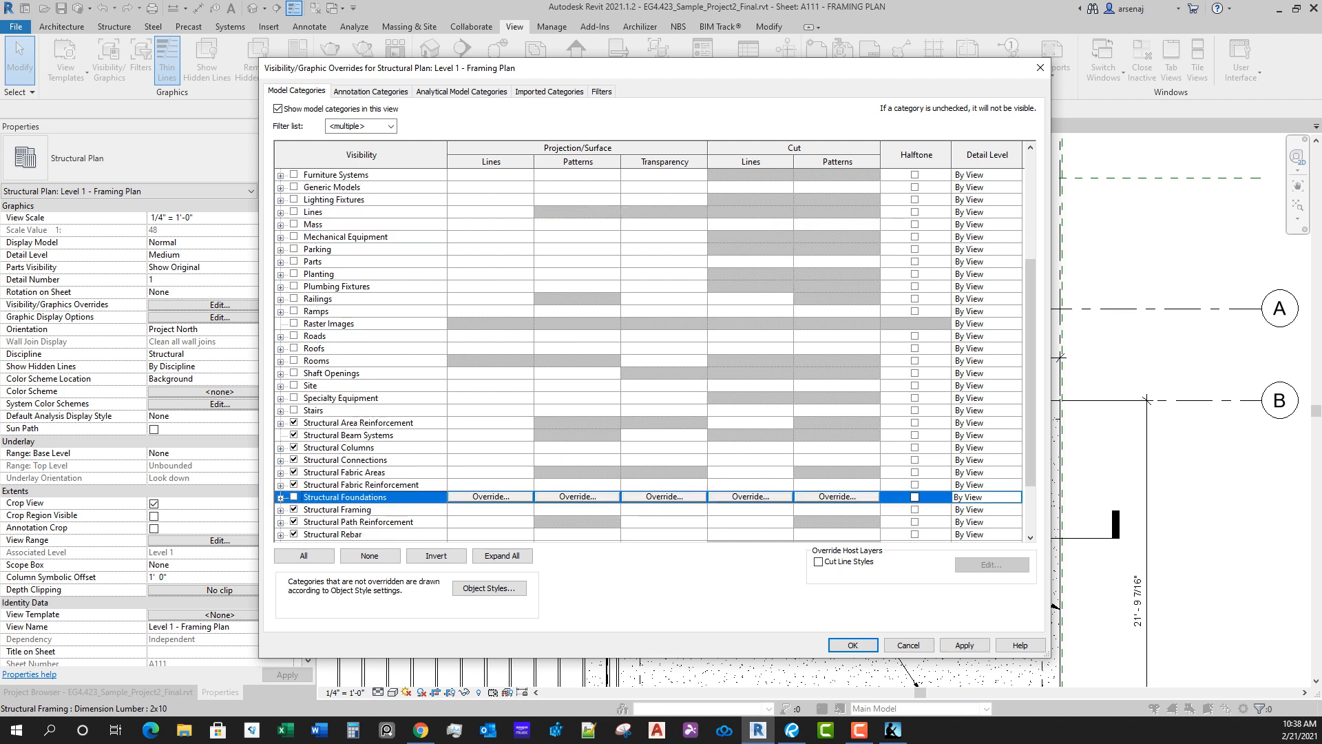
click(853, 645)
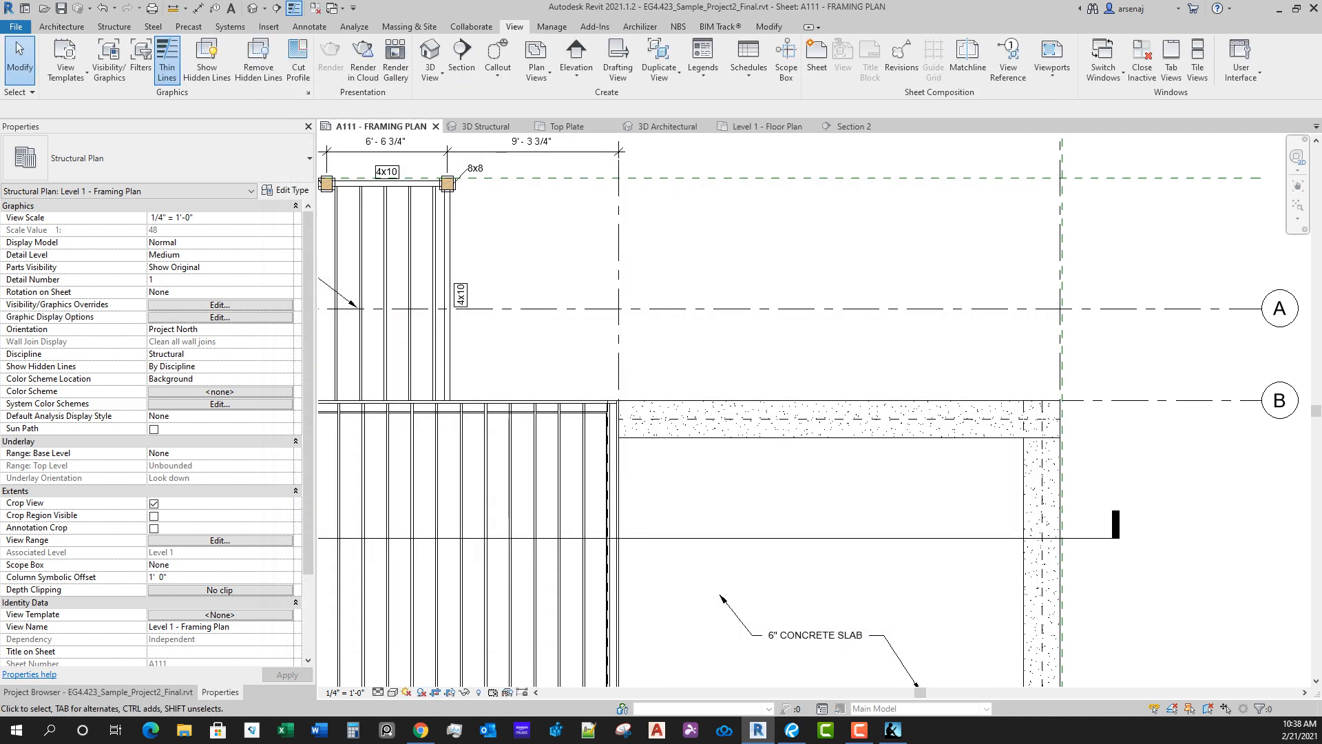
Step: Try to tag the slab edge by category while the structural foundations are hidden
key(t)
key(g)
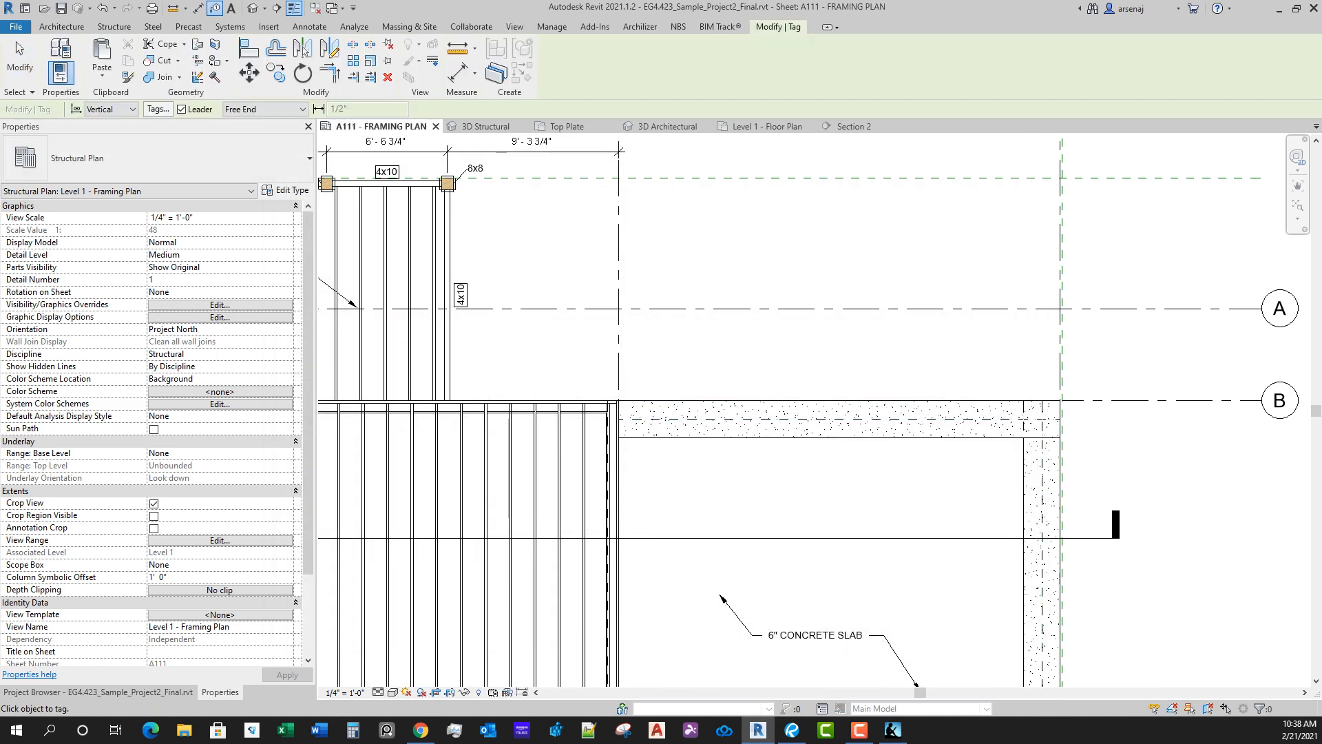
key(Escape)
key(t)
key(g)
middle_drag(783, 400, 744, 228)
scroll(744, 228, down, 3)
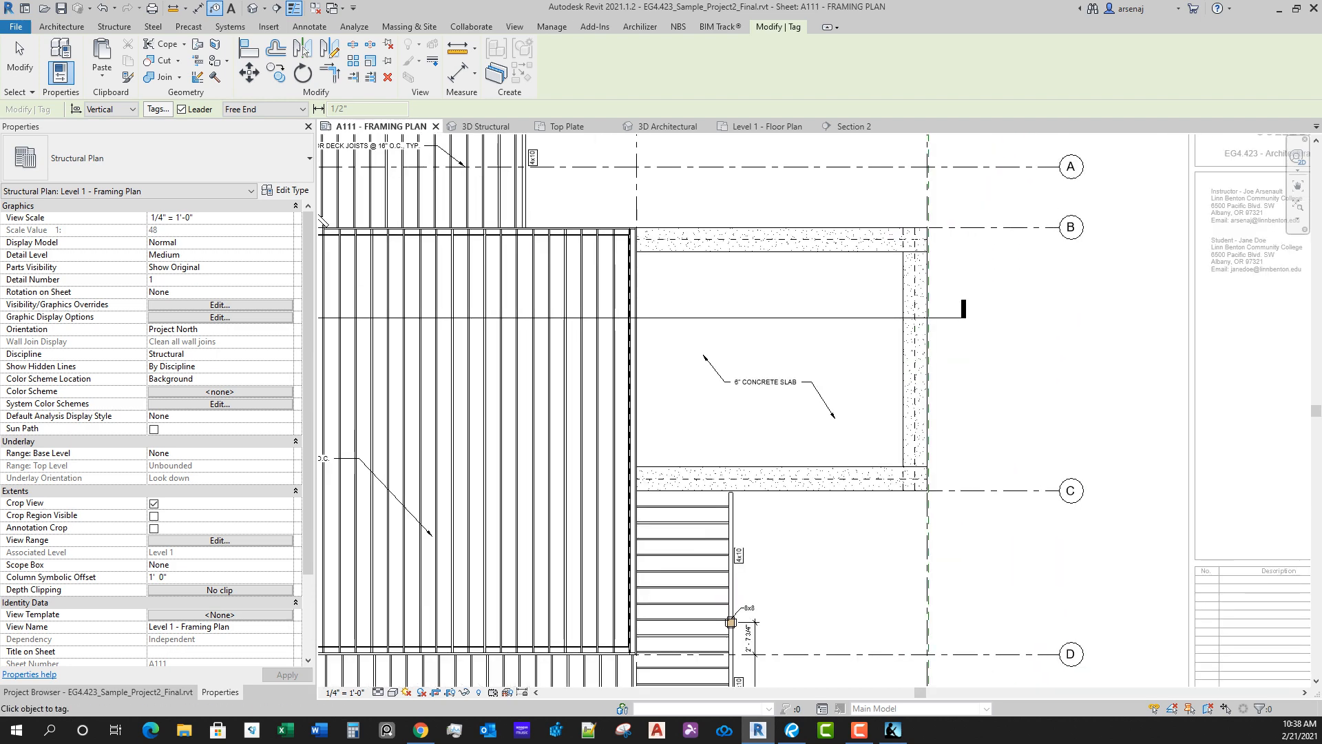
key(Escape)
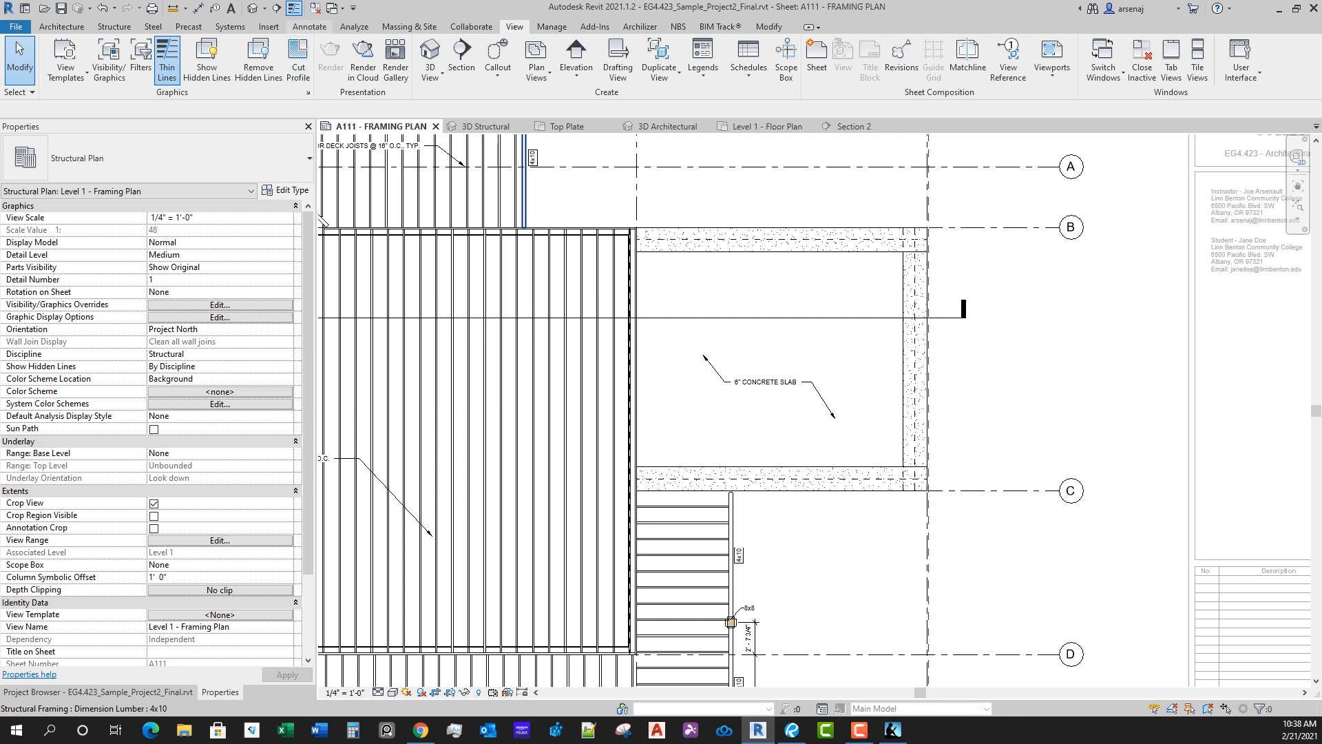
click(309, 26)
click(693, 64)
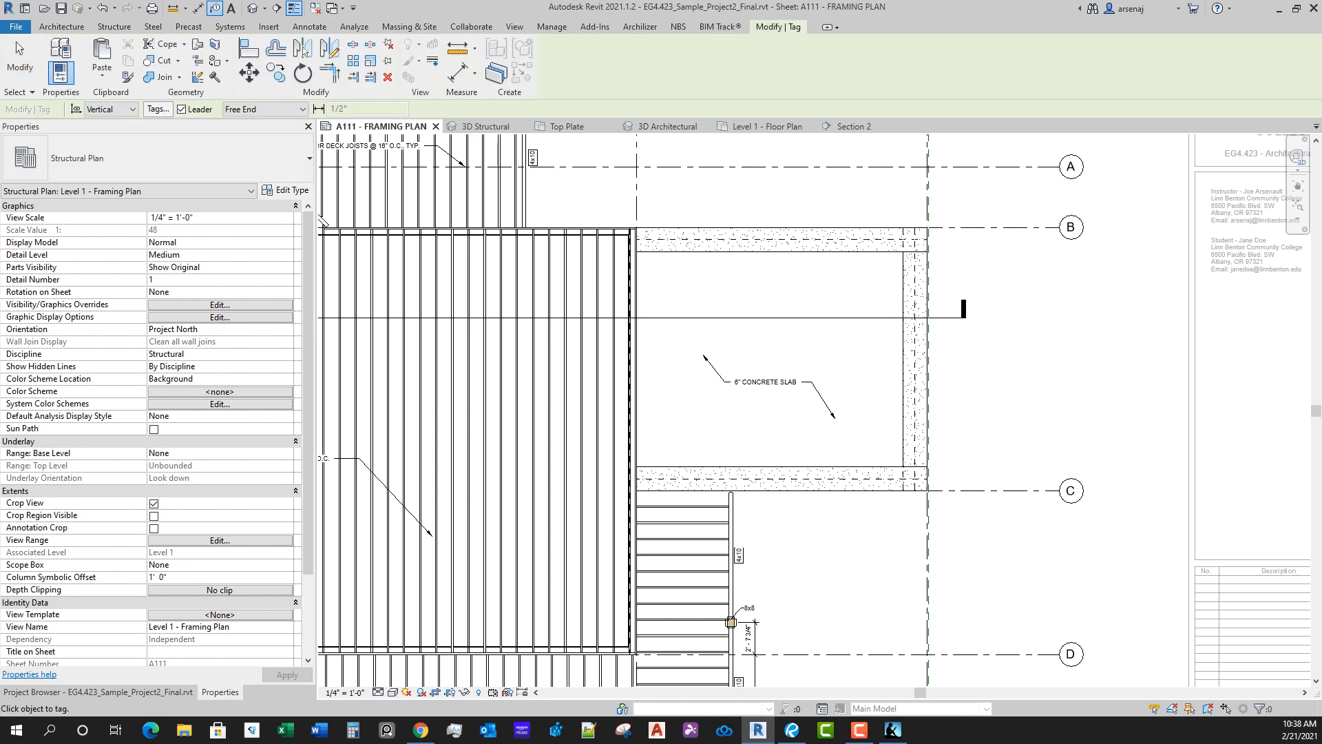
scroll(910, 316, up, 3)
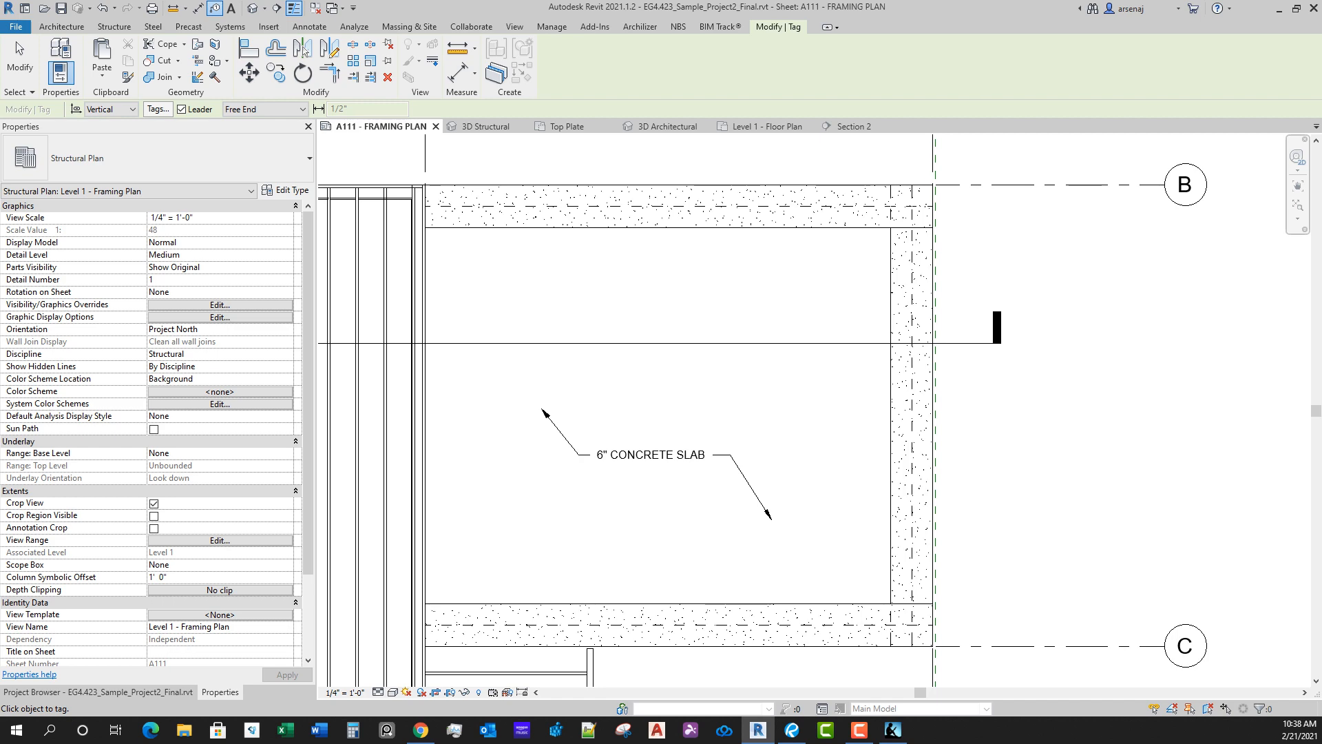
scroll(757, 612, down, 4)
scroll(777, 513, up, 3)
middle_drag(757, 611, 776, 514)
key(Escape)
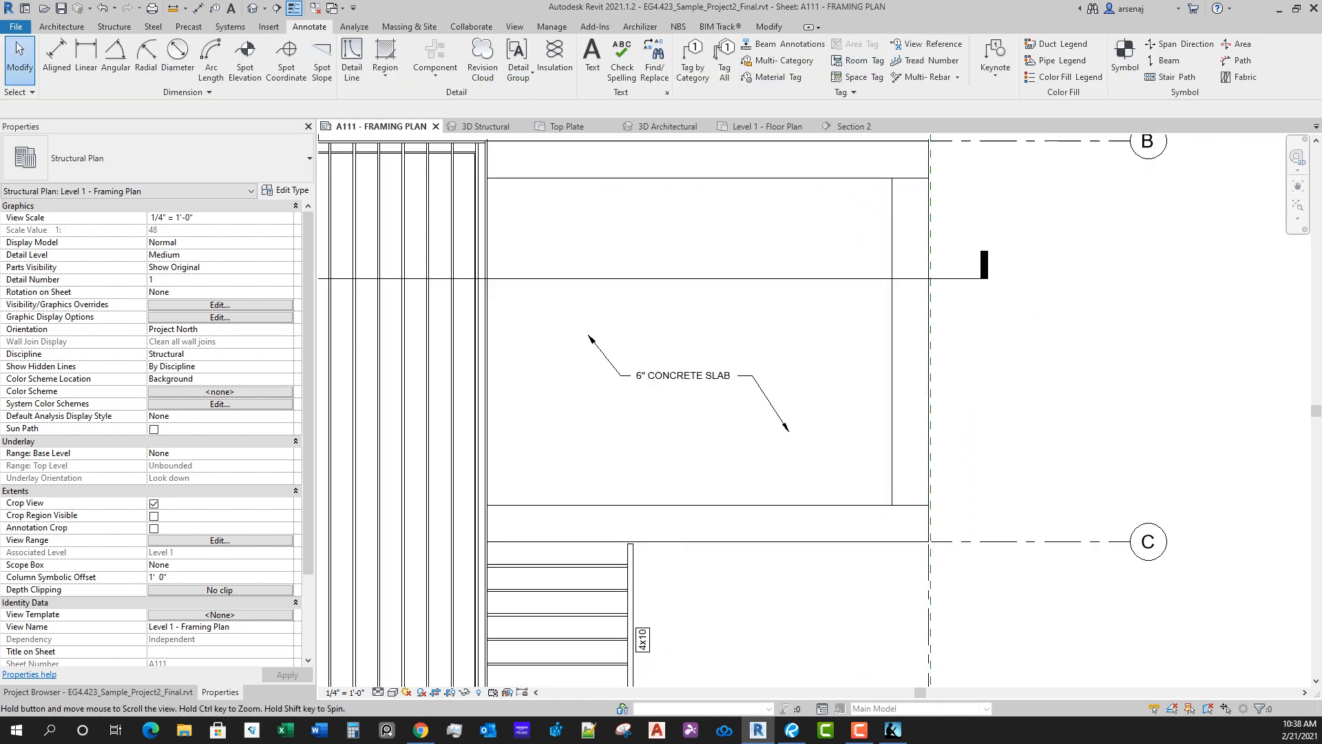
Step: Turn the Structural Foundations category back on in the framing plan's Visibility/Graphic Overrides
scroll(785, 531, down, 2)
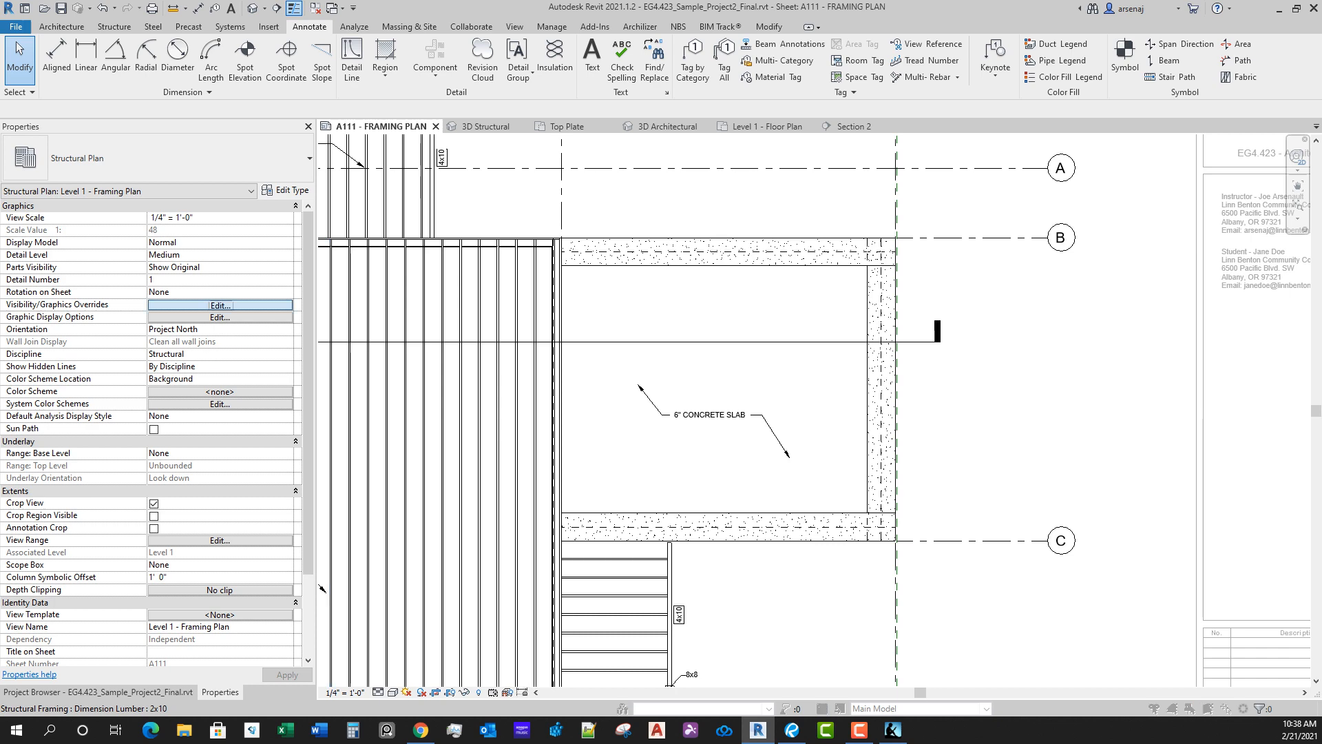
click(220, 304)
click(407, 411)
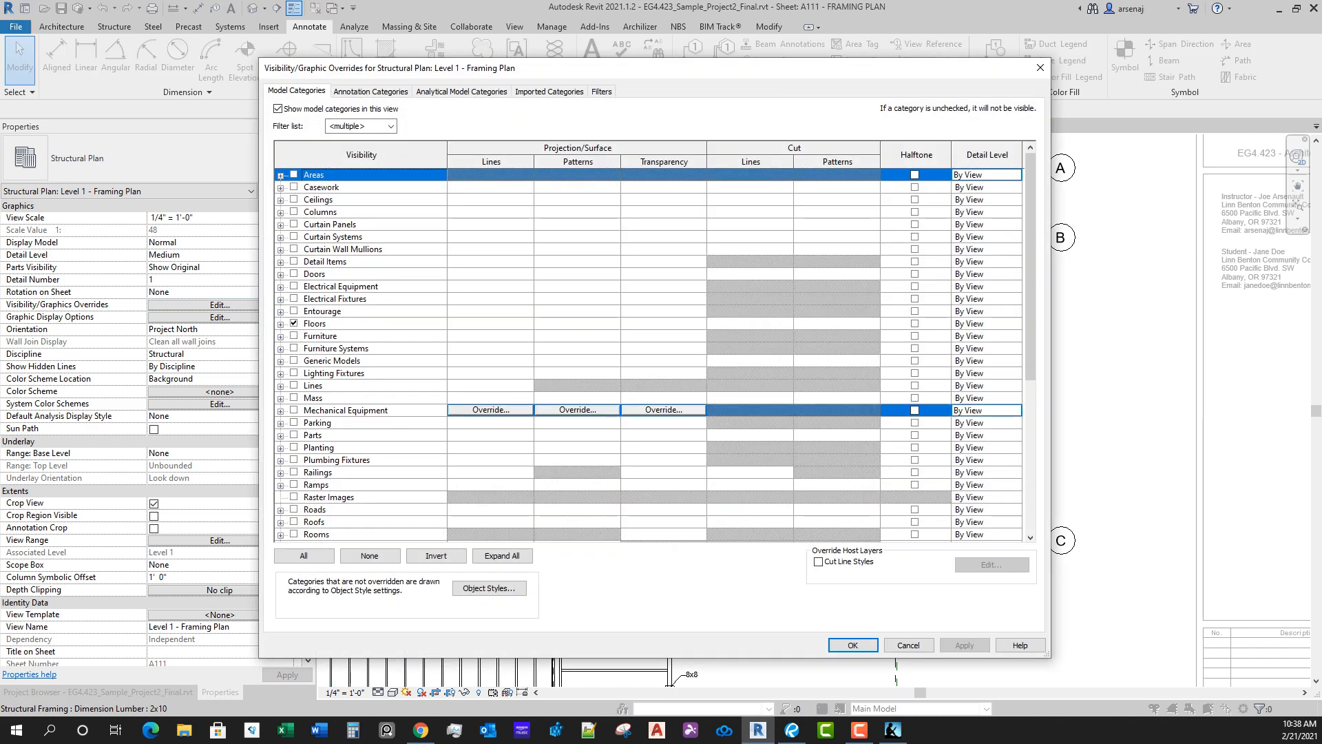
scroll(406, 411, down, 6)
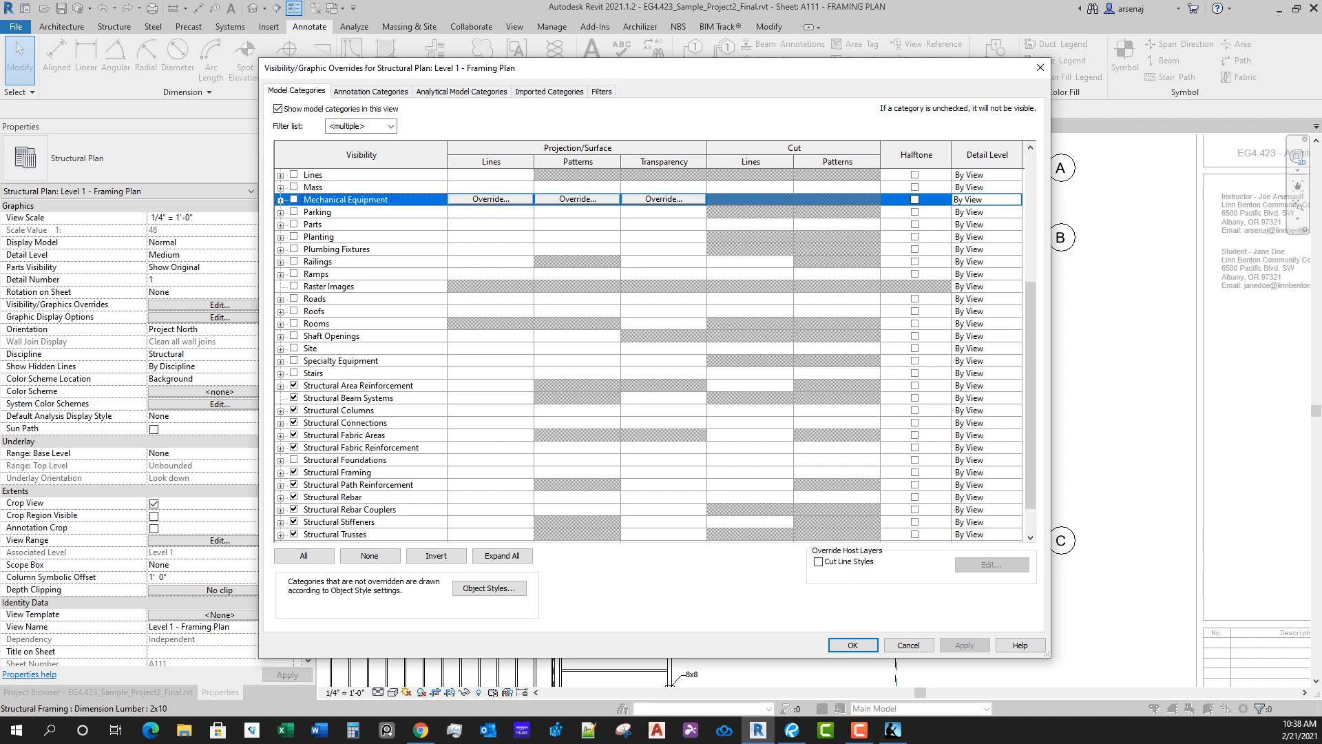
click(294, 459)
click(852, 645)
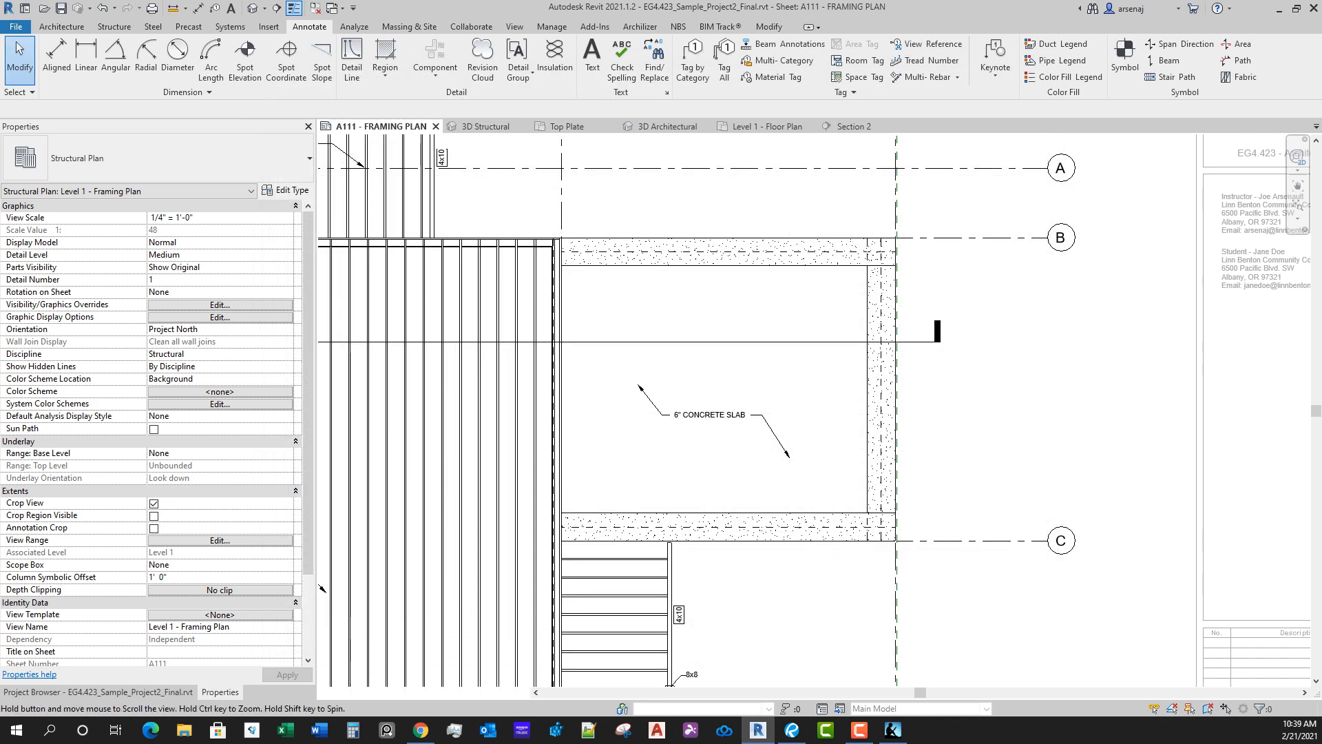
Step: Try to tag the thickened slab edge by category along the concrete slab near grid C
click(857, 529)
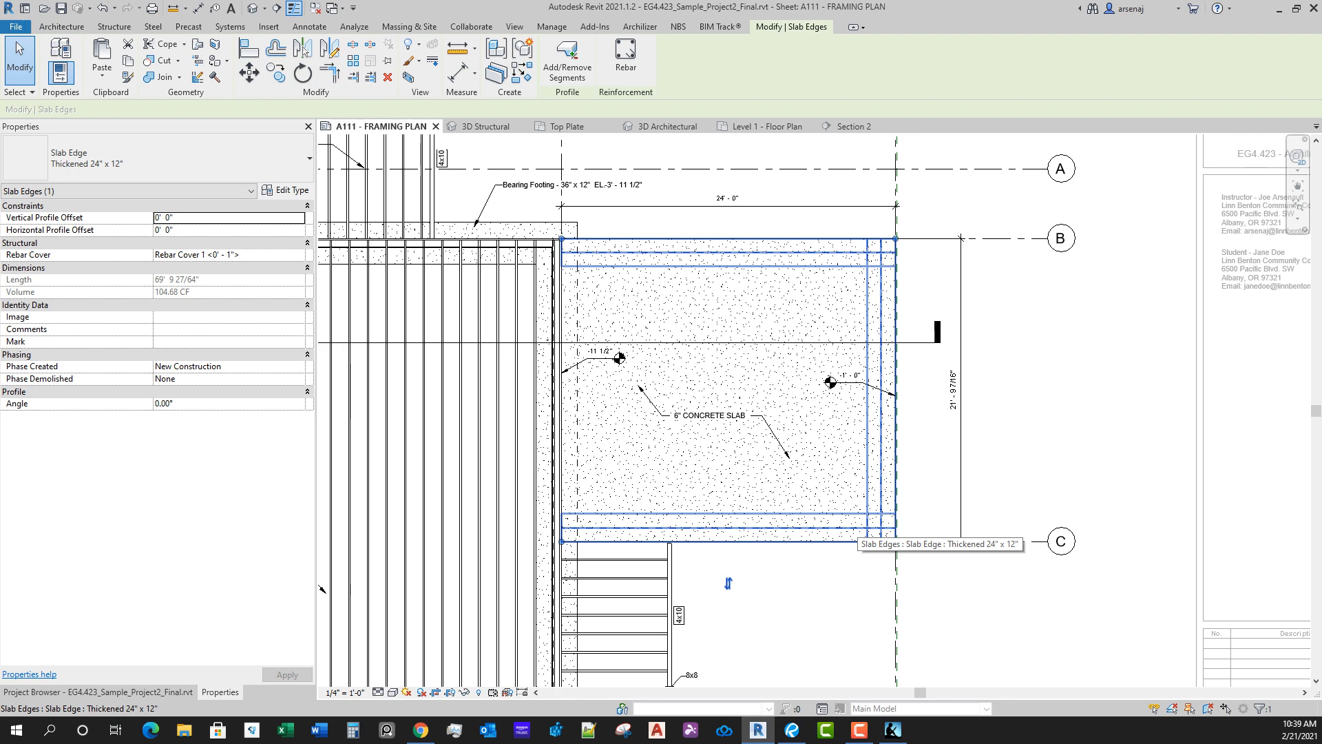
key(g)
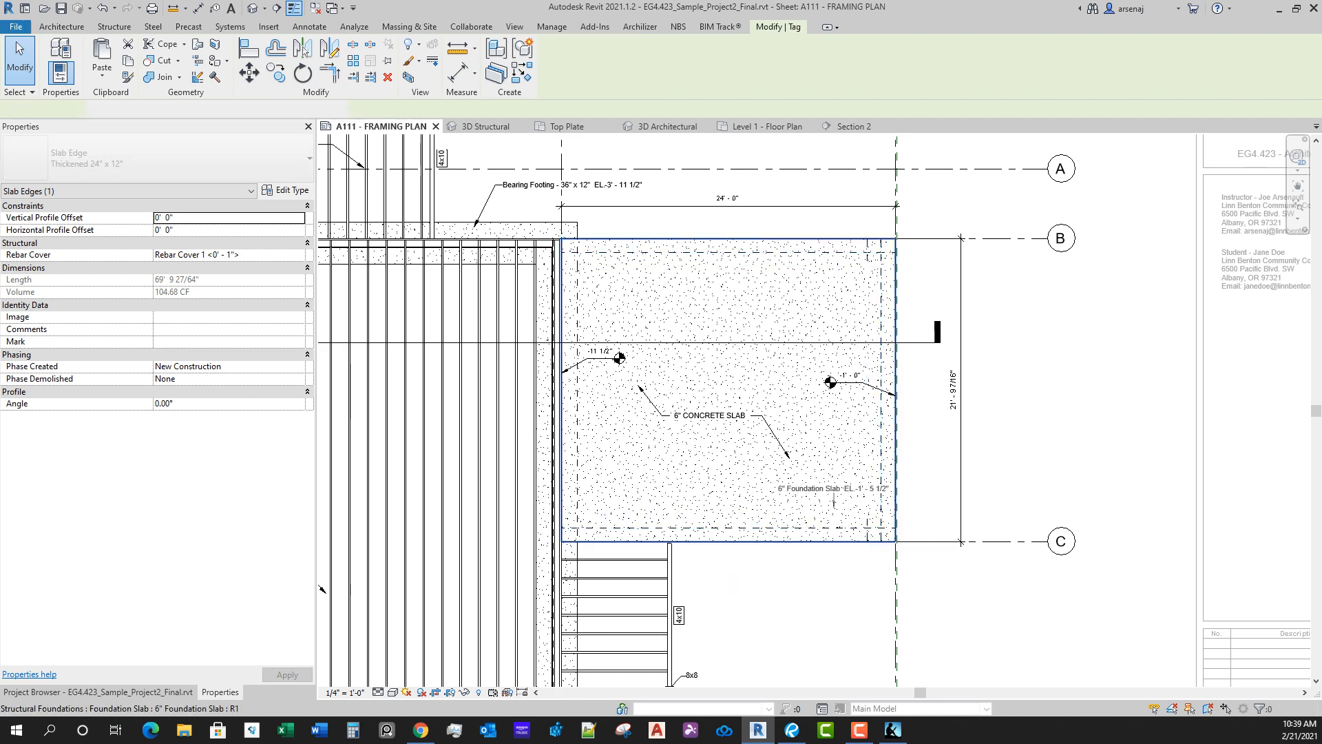
key(Escape)
key(Escape)
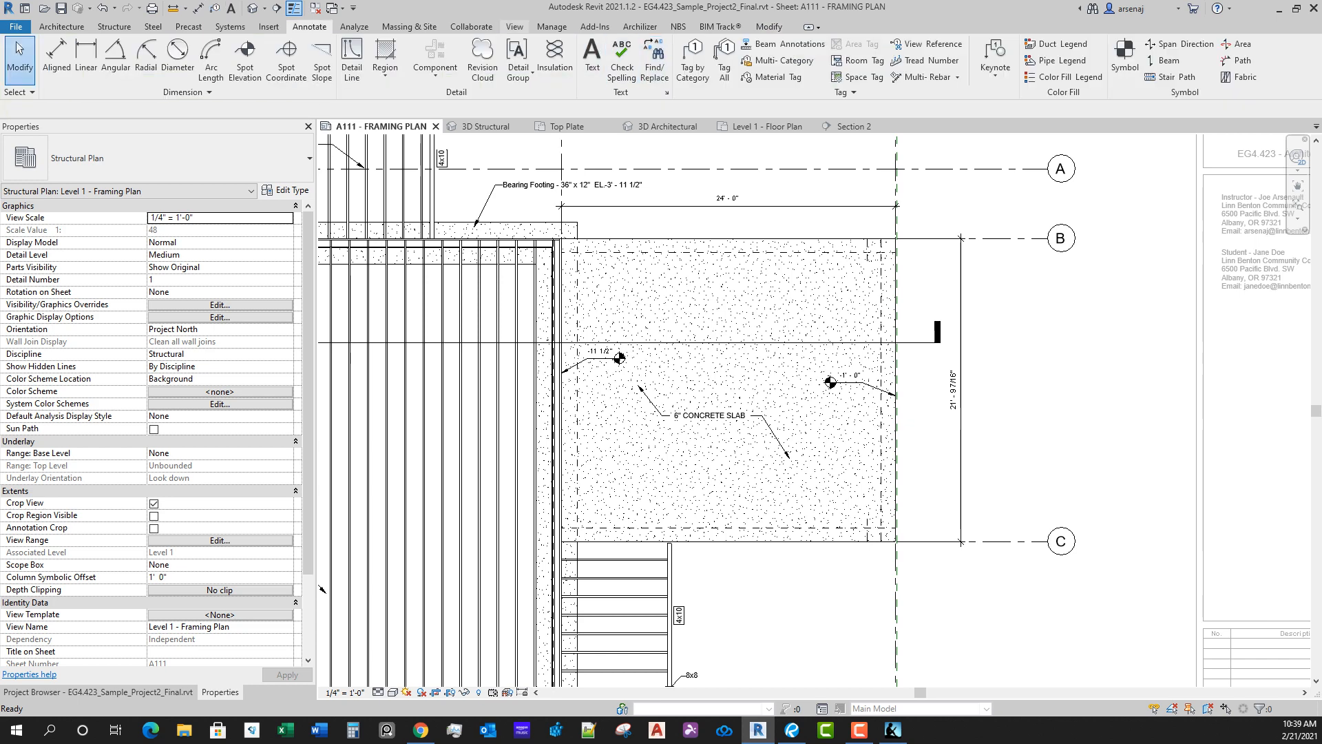
Step: Try to tag only the selected thickened slab edge through Tag All Not Tagged, using the Structural Foundation Tags category
click(514, 27)
click(309, 27)
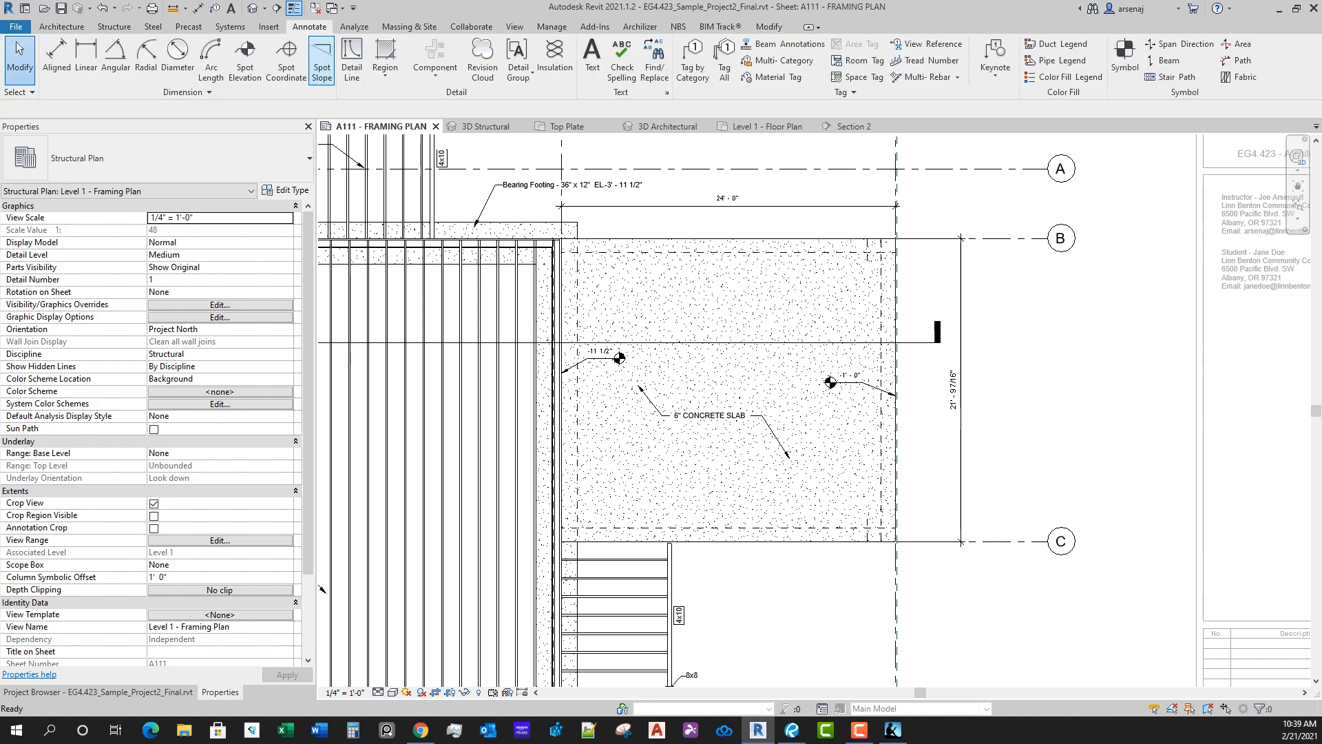
click(725, 61)
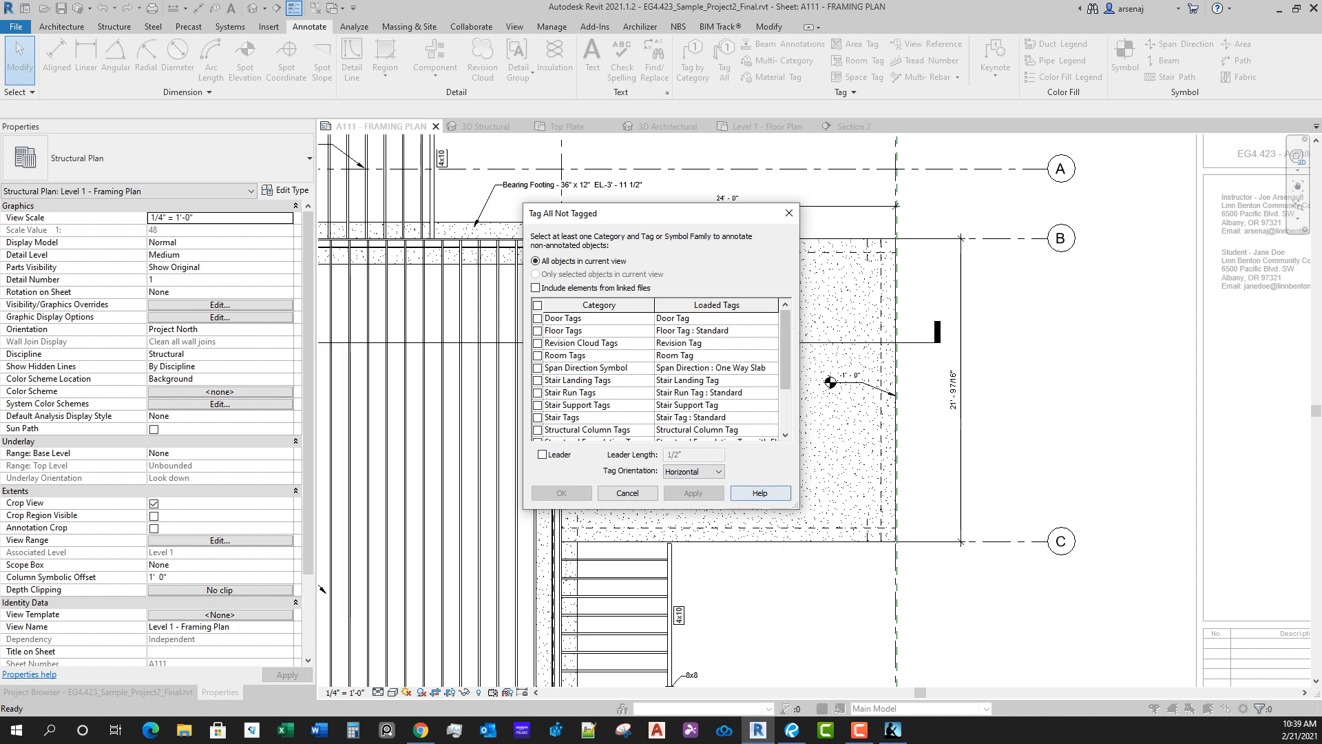
drag(796, 506, 934, 591)
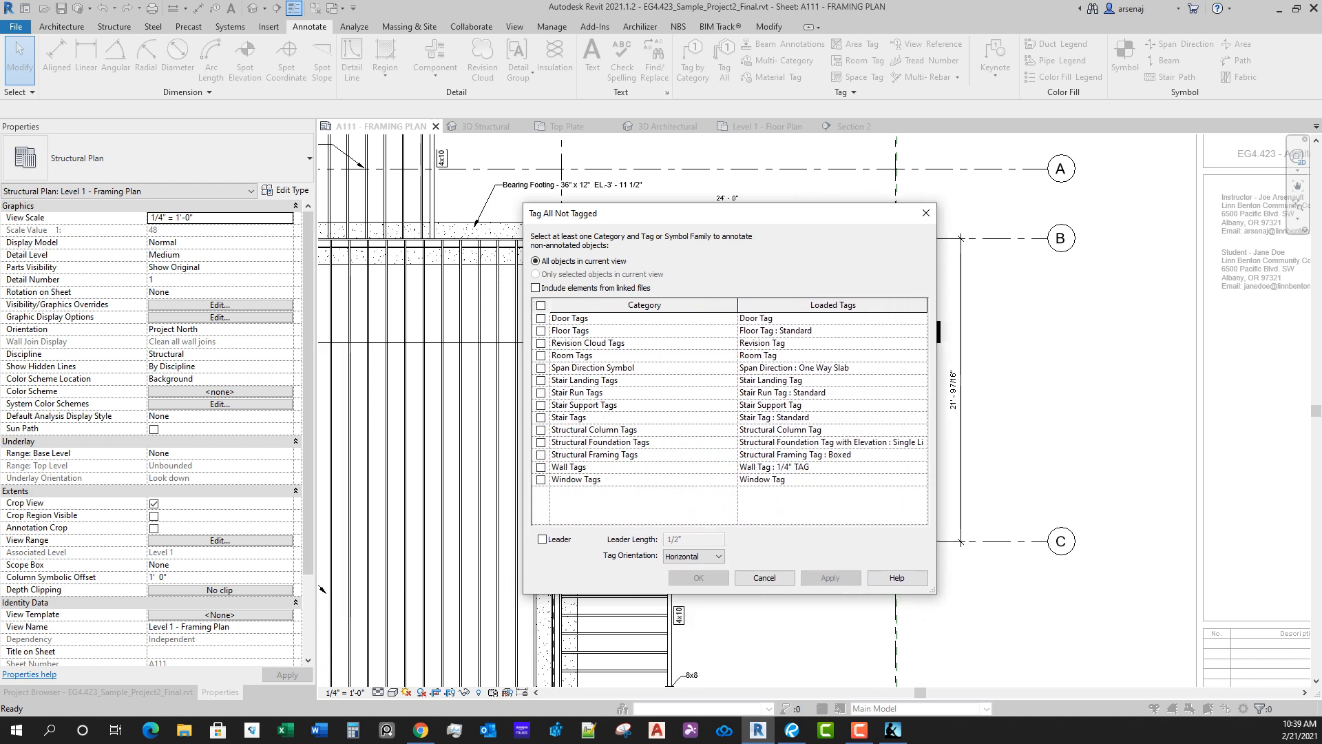
click(540, 443)
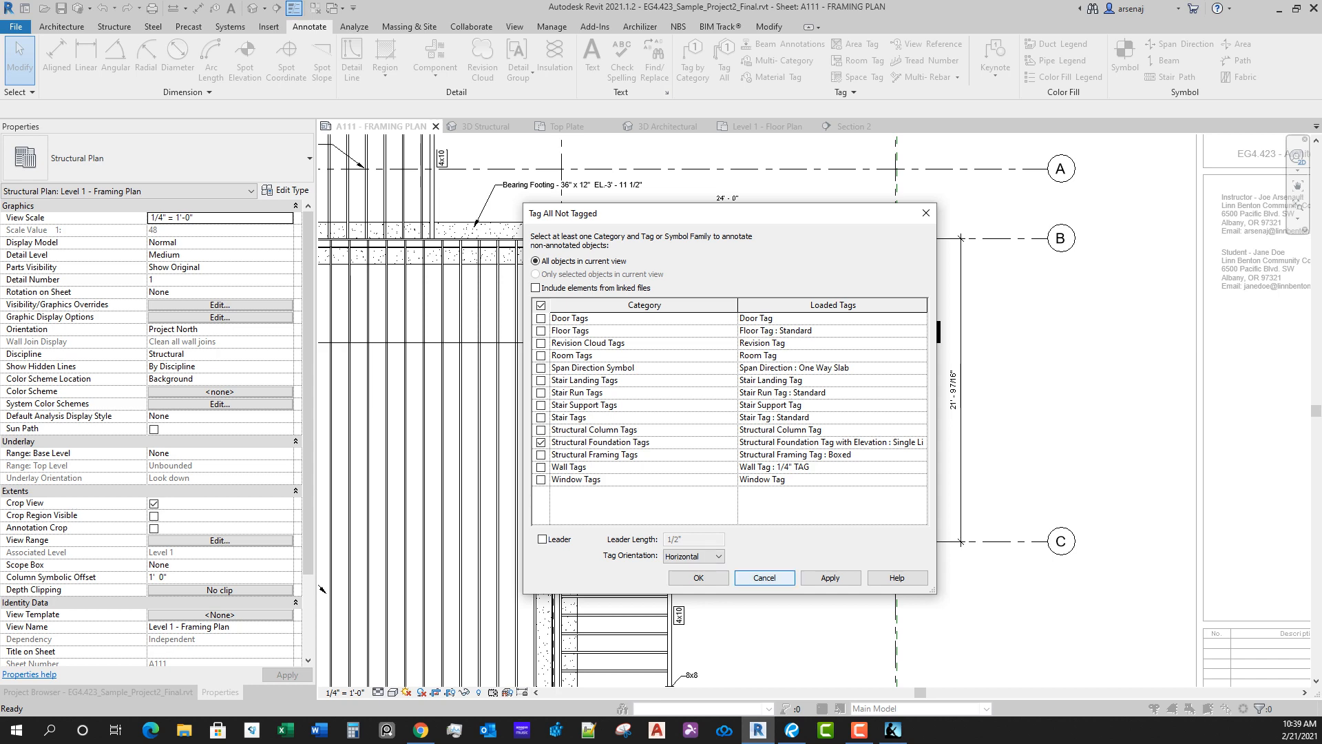
click(764, 578)
click(728, 583)
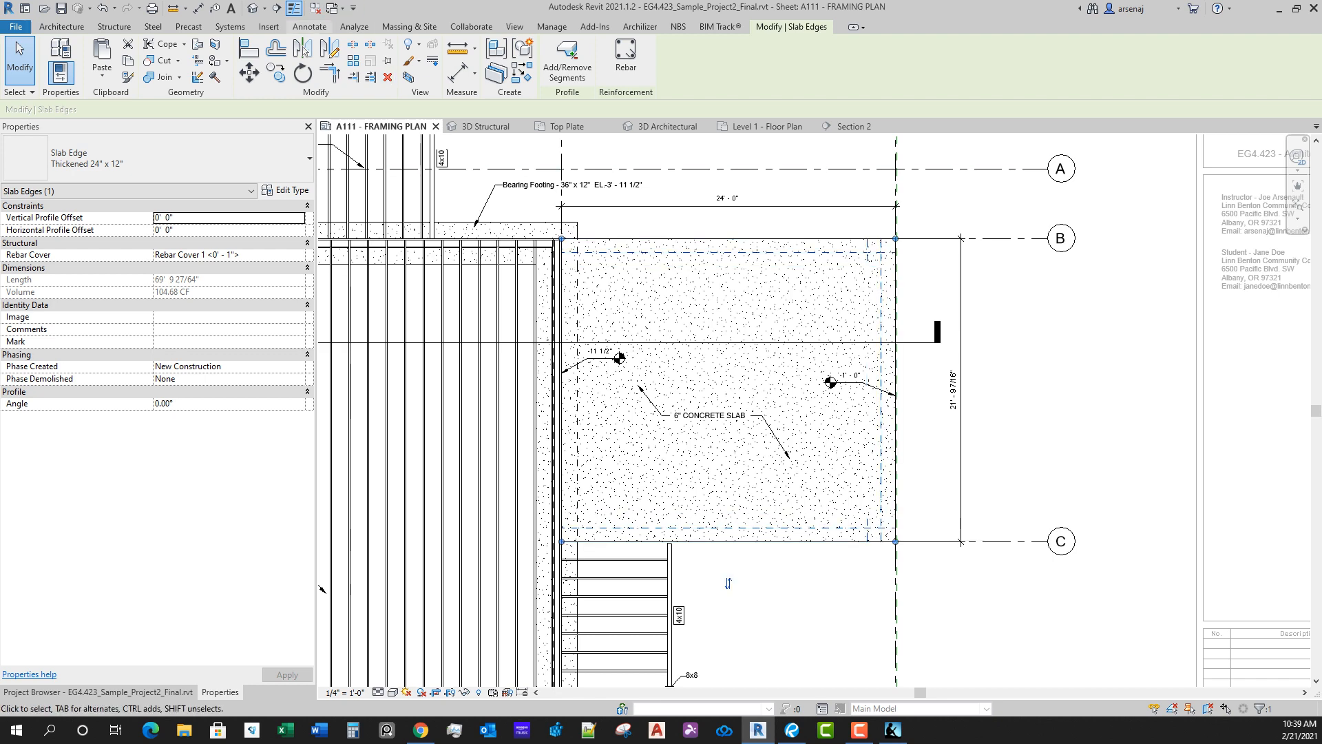
click(309, 26)
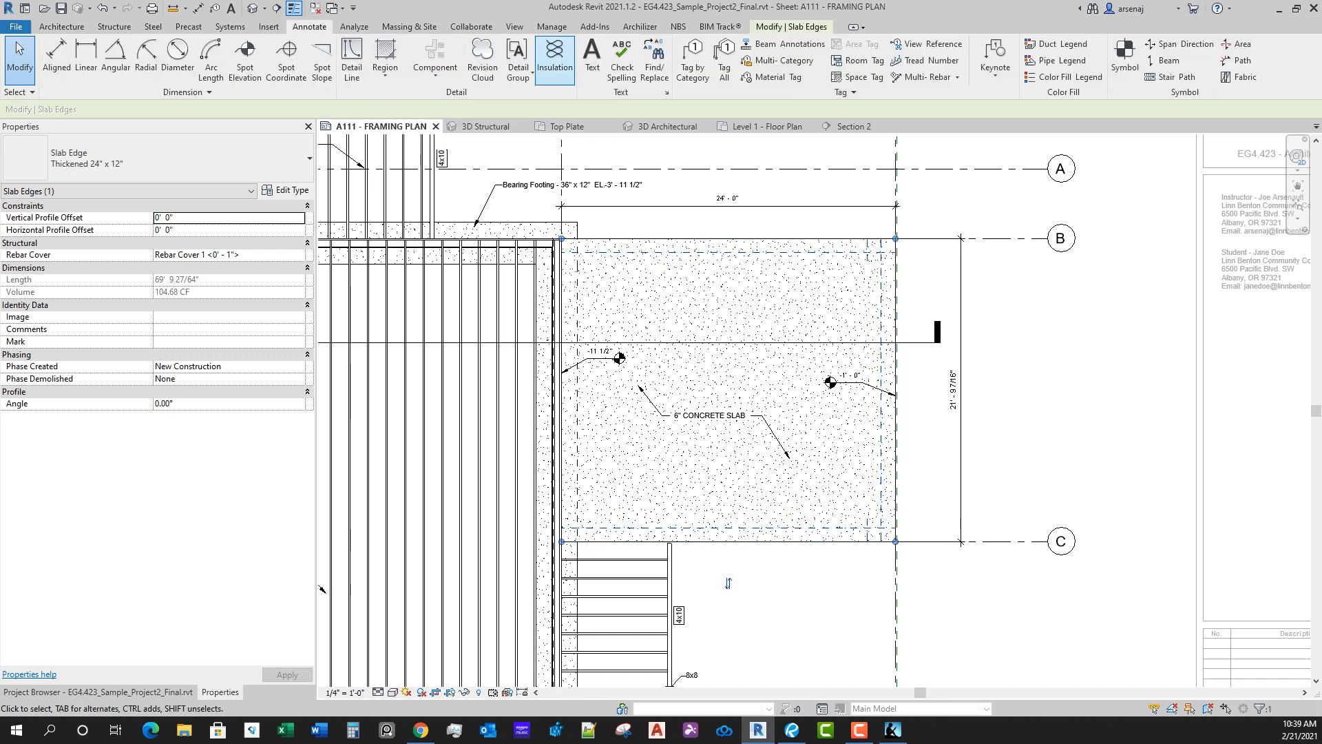
click(725, 59)
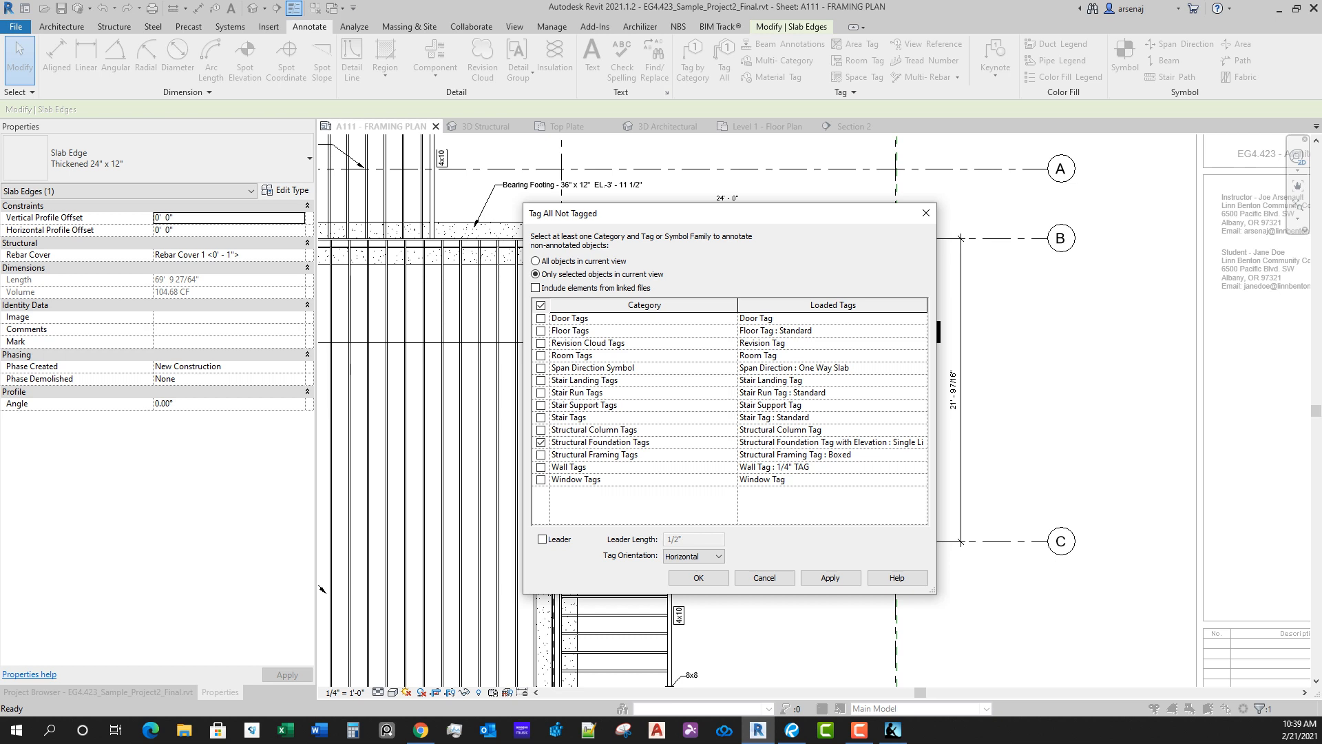
click(831, 578)
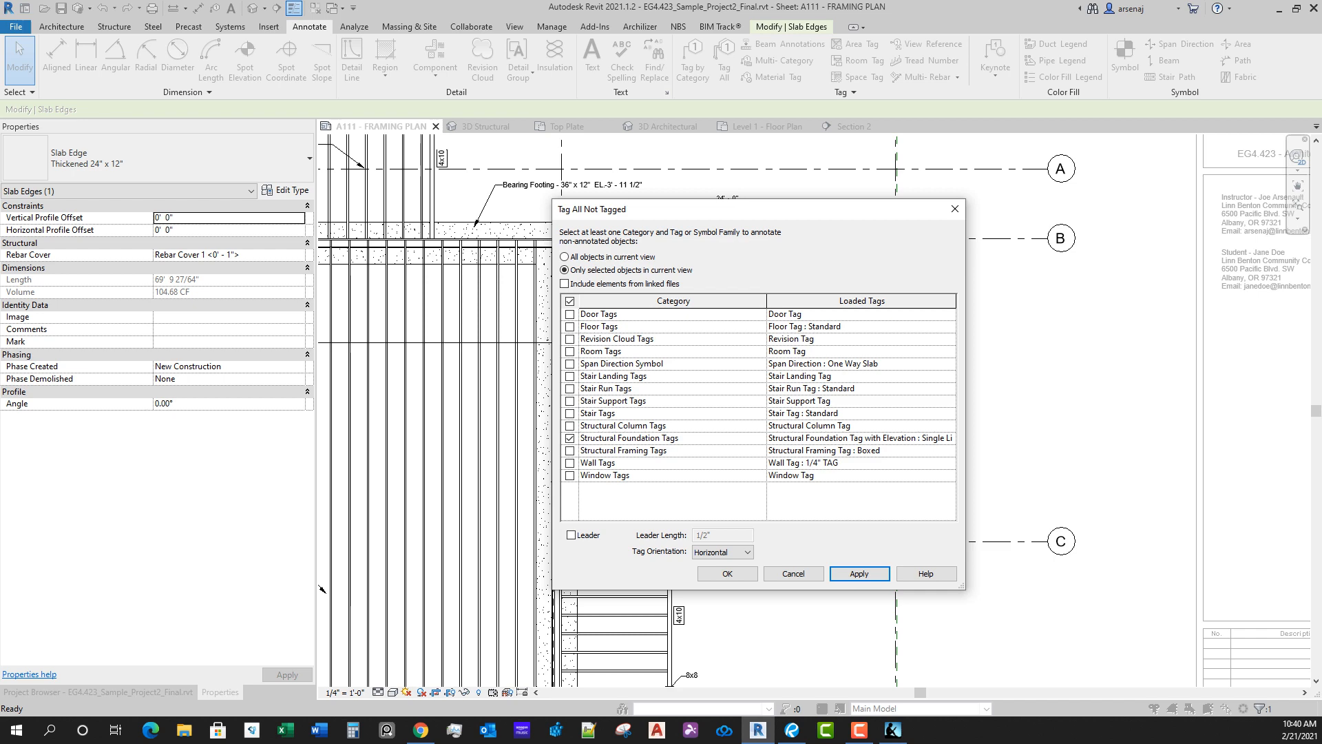
click(728, 576)
middle_drag(778, 235, 788, 242)
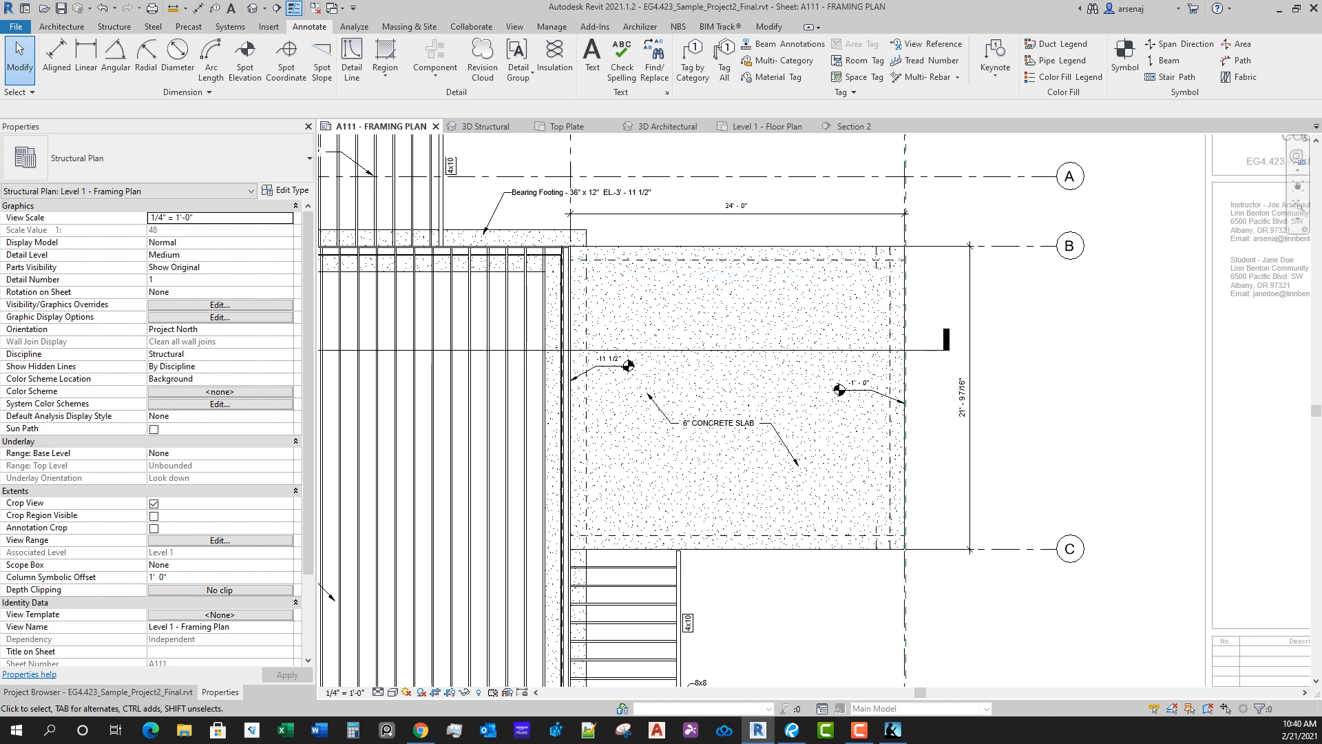
click(823, 531)
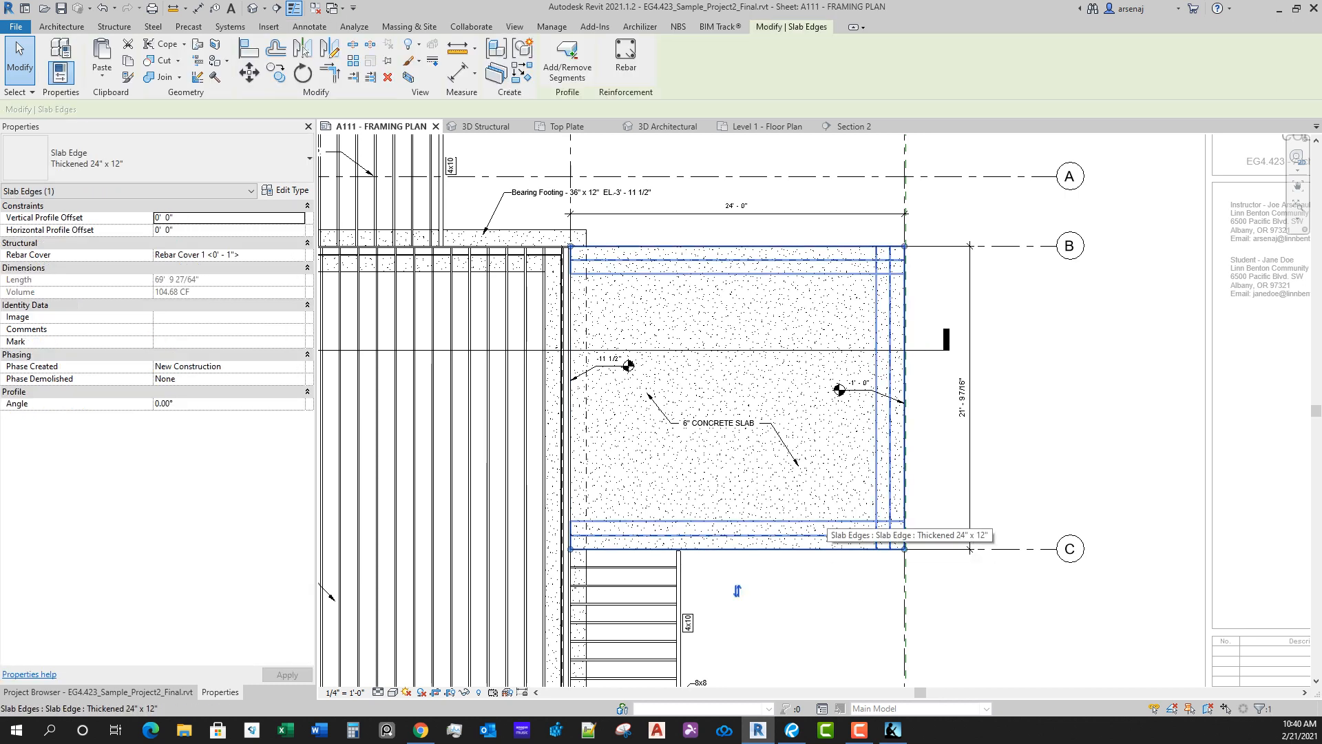
key(Escape)
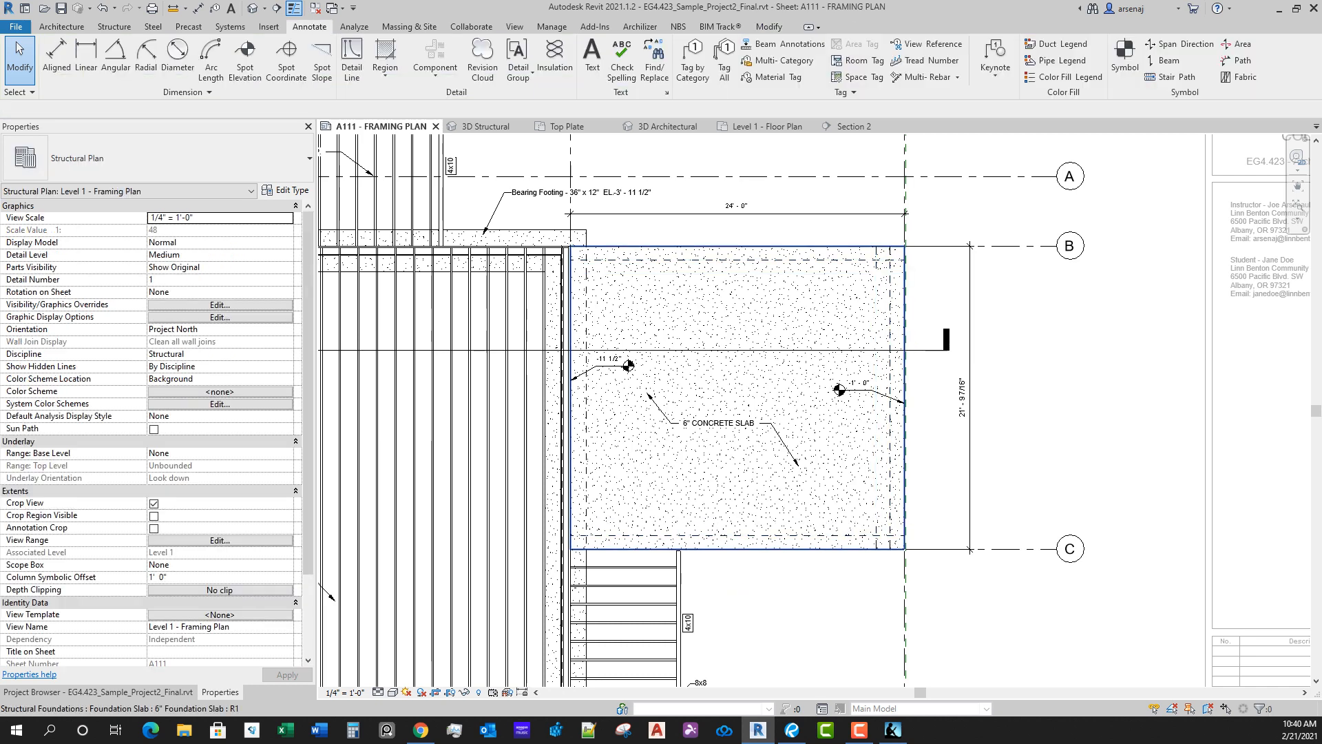
Step: Place a text note reading "THICKENED SLAB EDGE BELOW" with a leader to the hidden slab edge line near grid C
key(t)
key(x)
scroll(715, 549, up, 2)
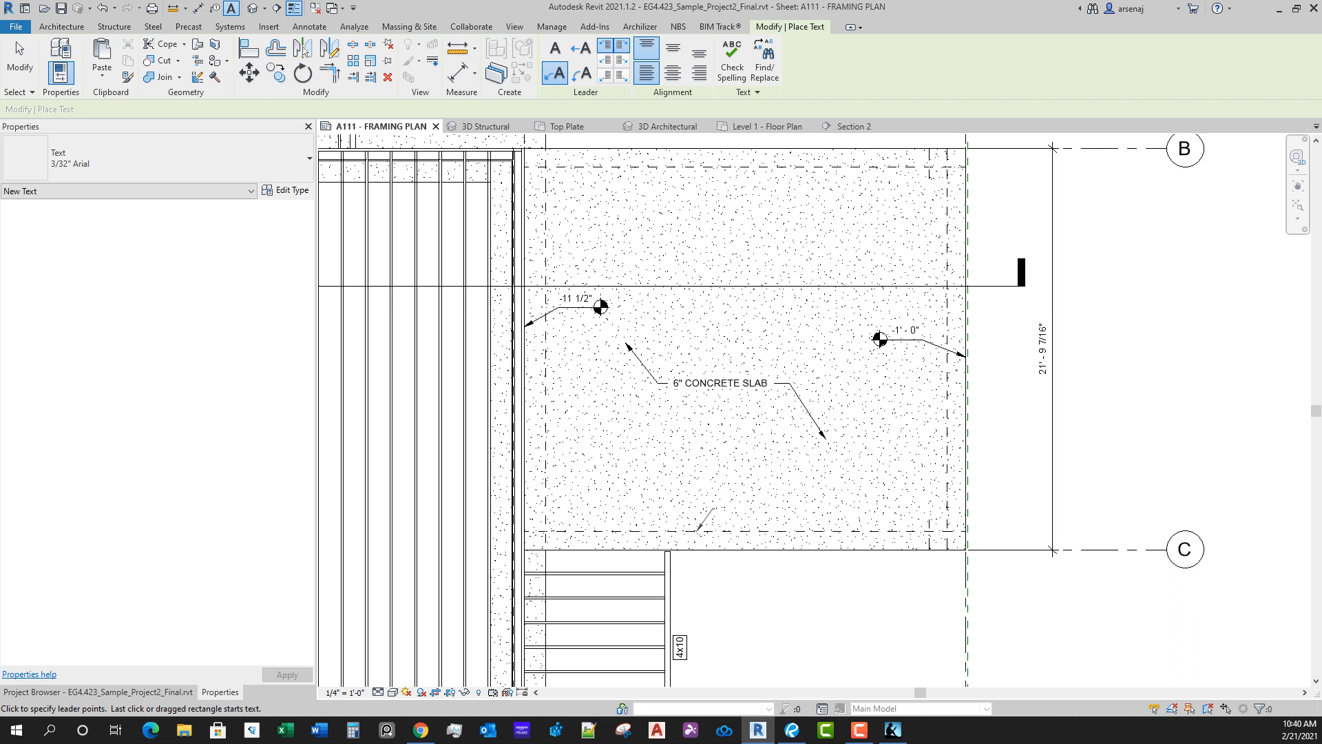
click(717, 506)
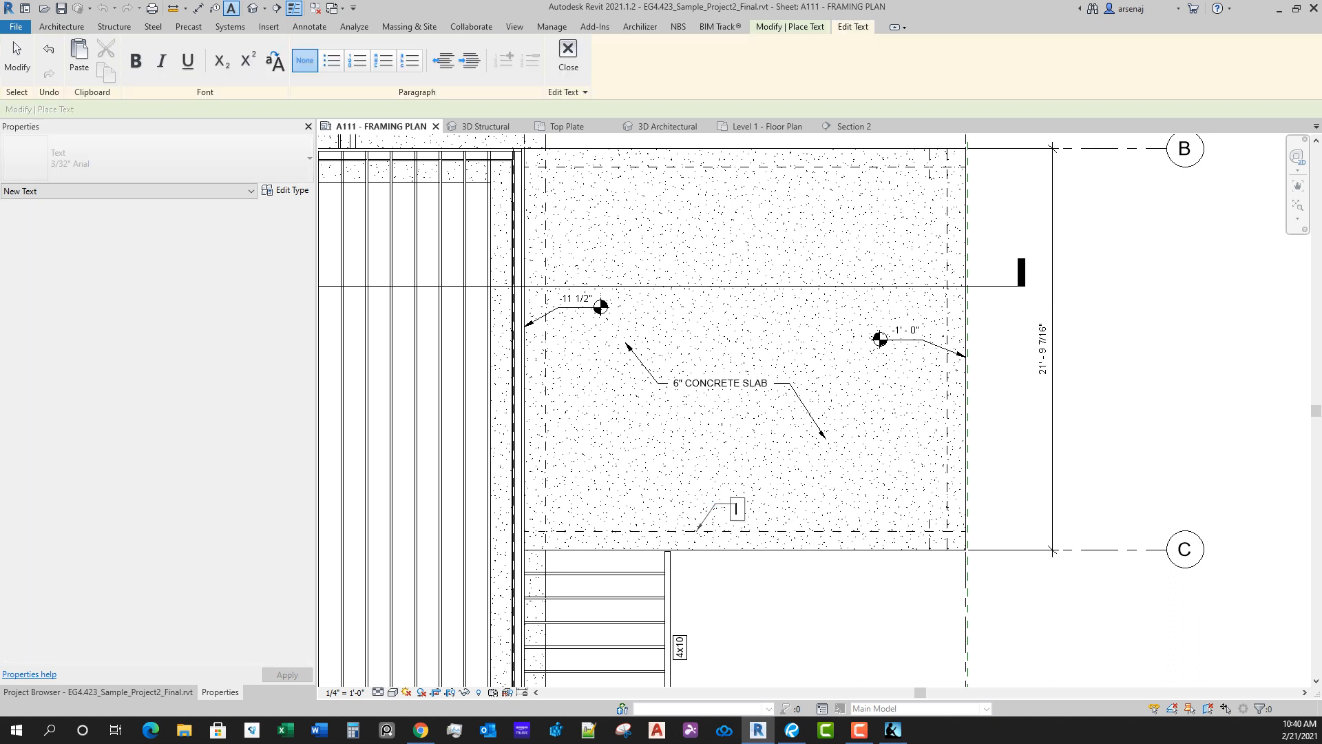
text(THICKENED SLA)
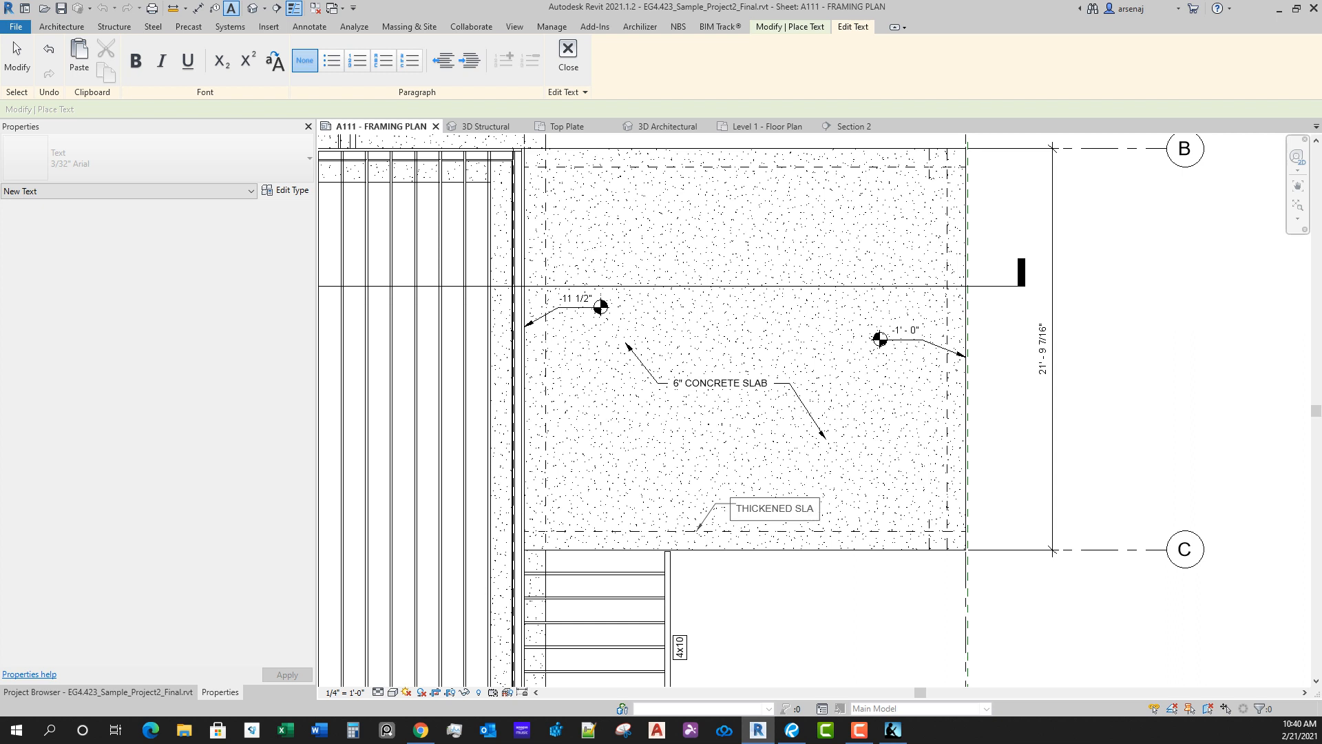
text(B EDGE BELOW)
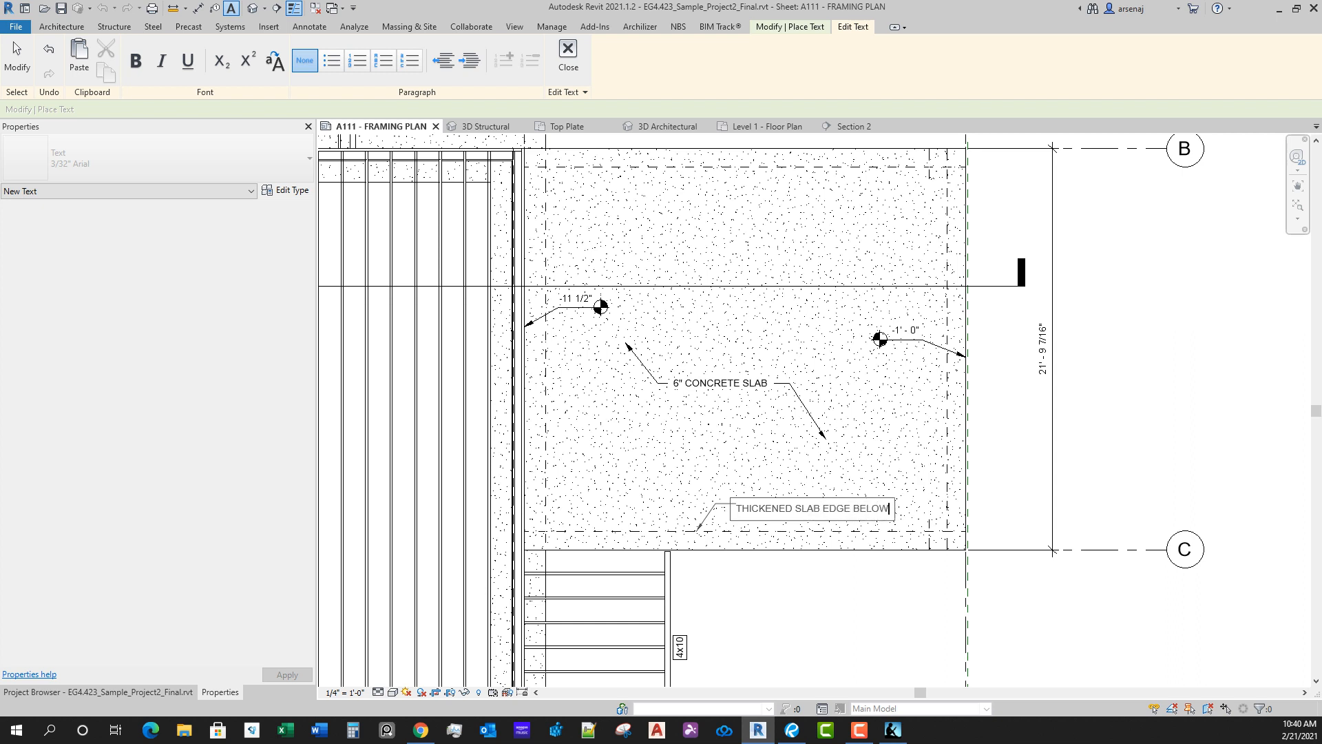
click(799, 465)
Step: Append ", TYP." to the thickened slab edge note and narrow it so the text wraps onto two lines
click(799, 503)
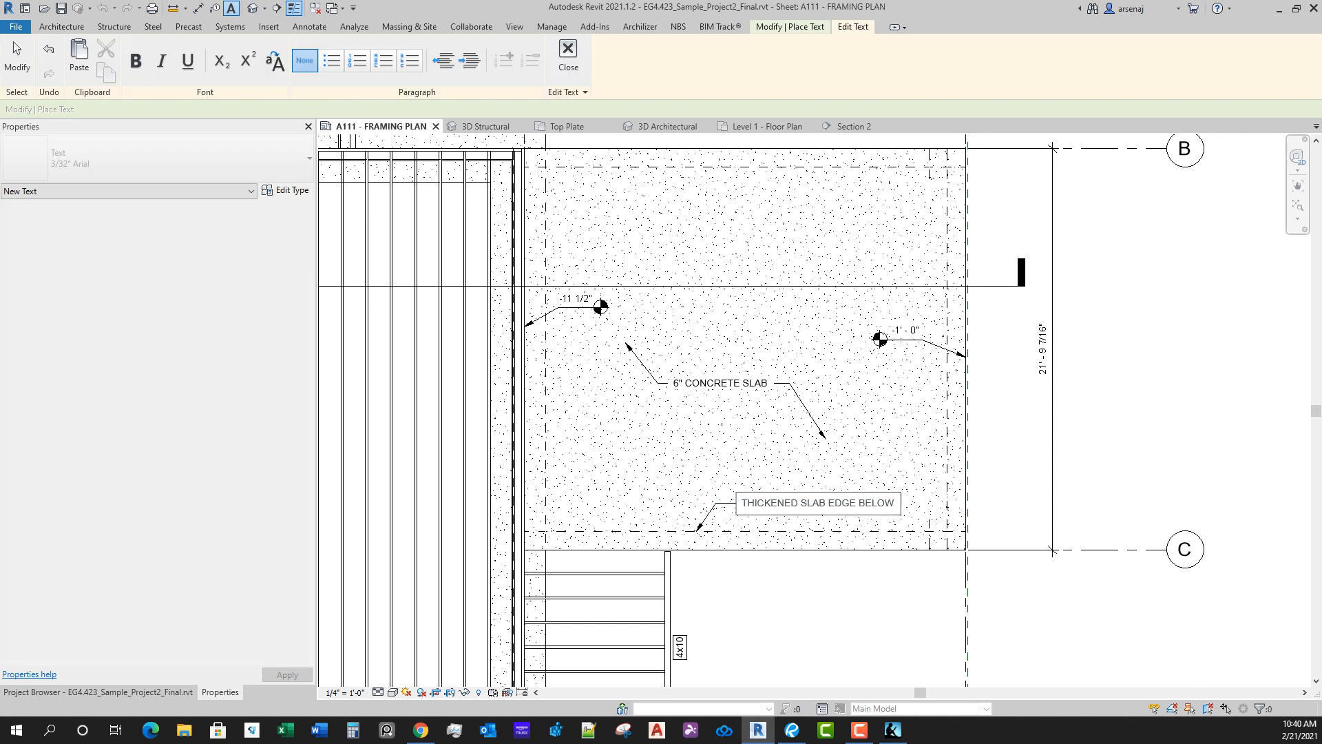
text(, TYP.)
key(Escape)
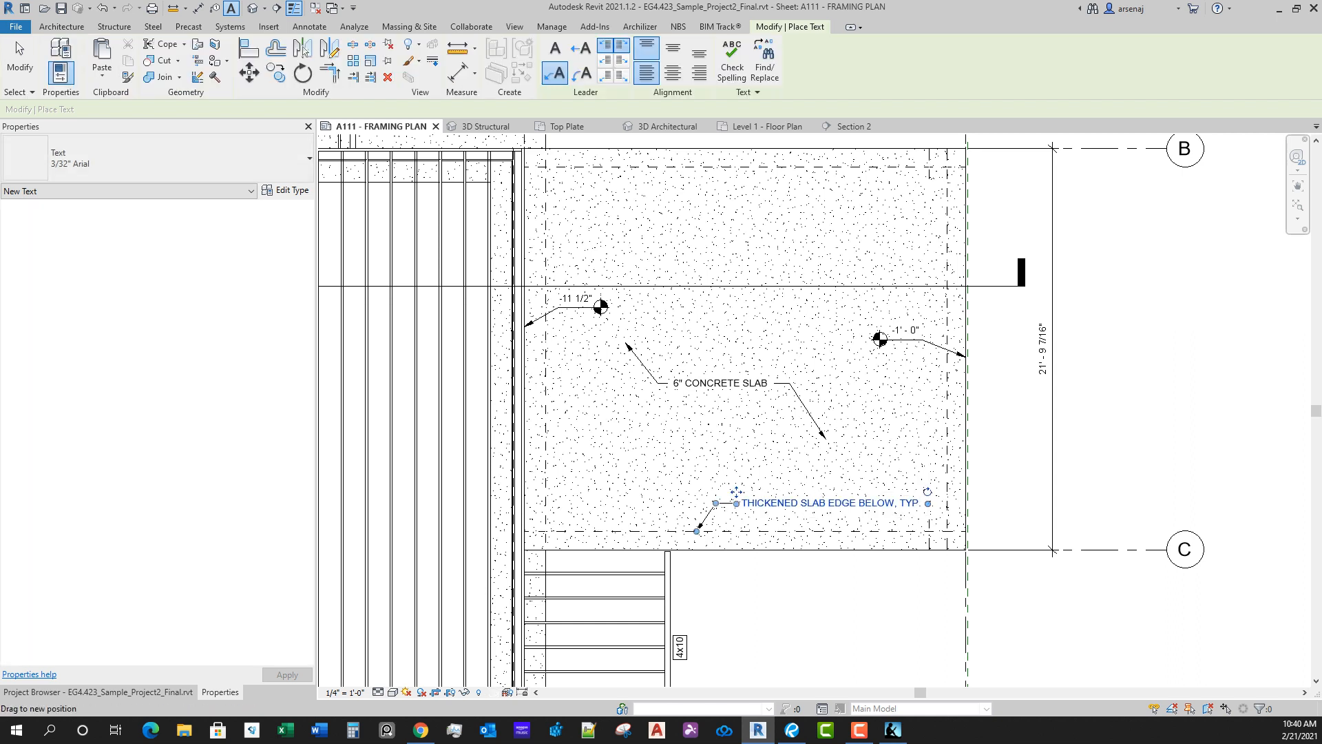
drag(875, 509, 852, 509)
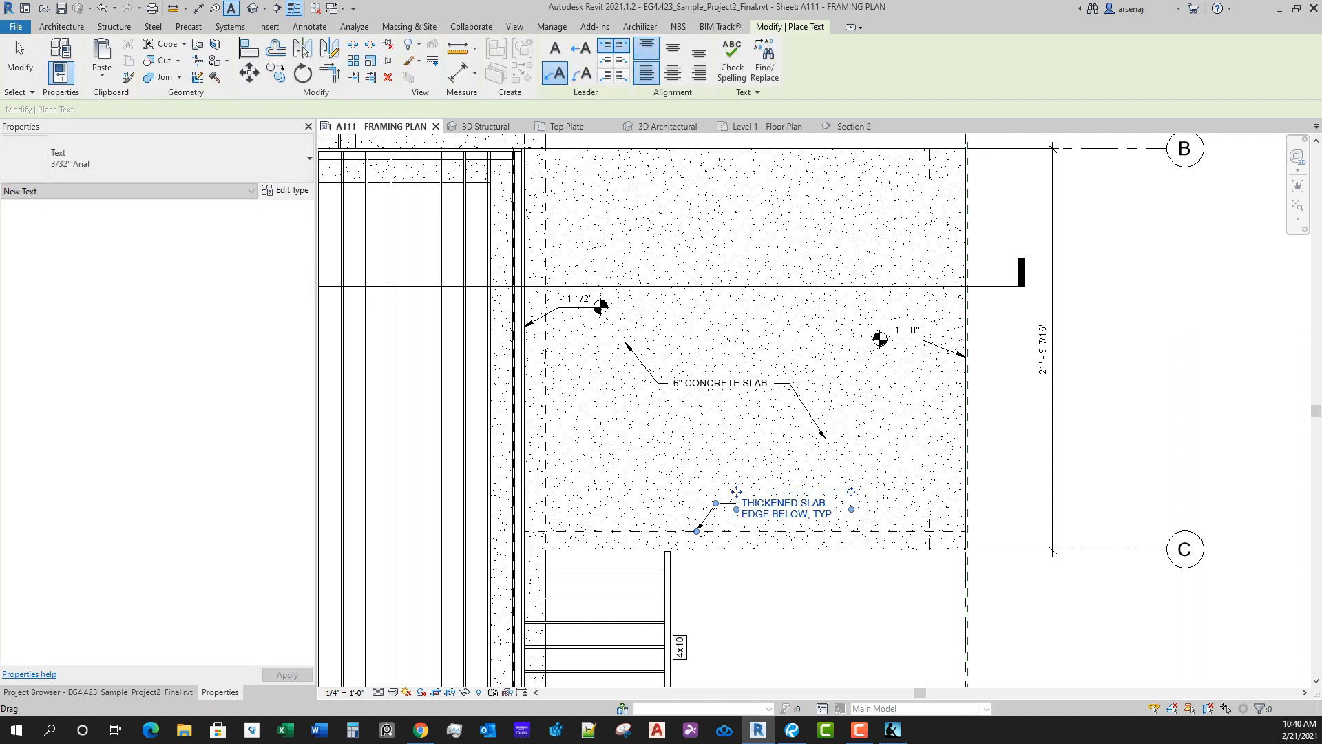
key(Escape)
Step: Deactivate the framing plan view and return to the full A111 sheet
scroll(880, 454, down, 5)
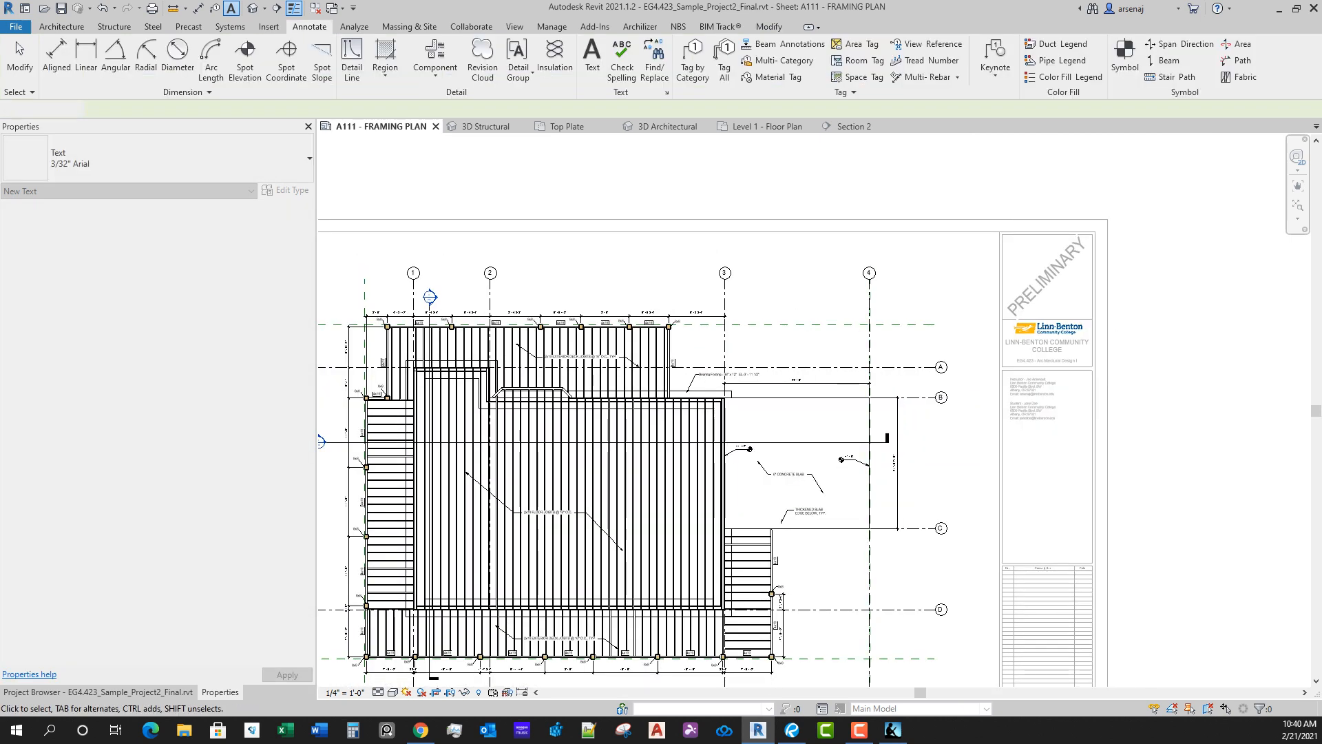
scroll(888, 530, down, 1)
key(Escape)
middle_drag(820, 579, 892, 521)
double_click(1034, 510)
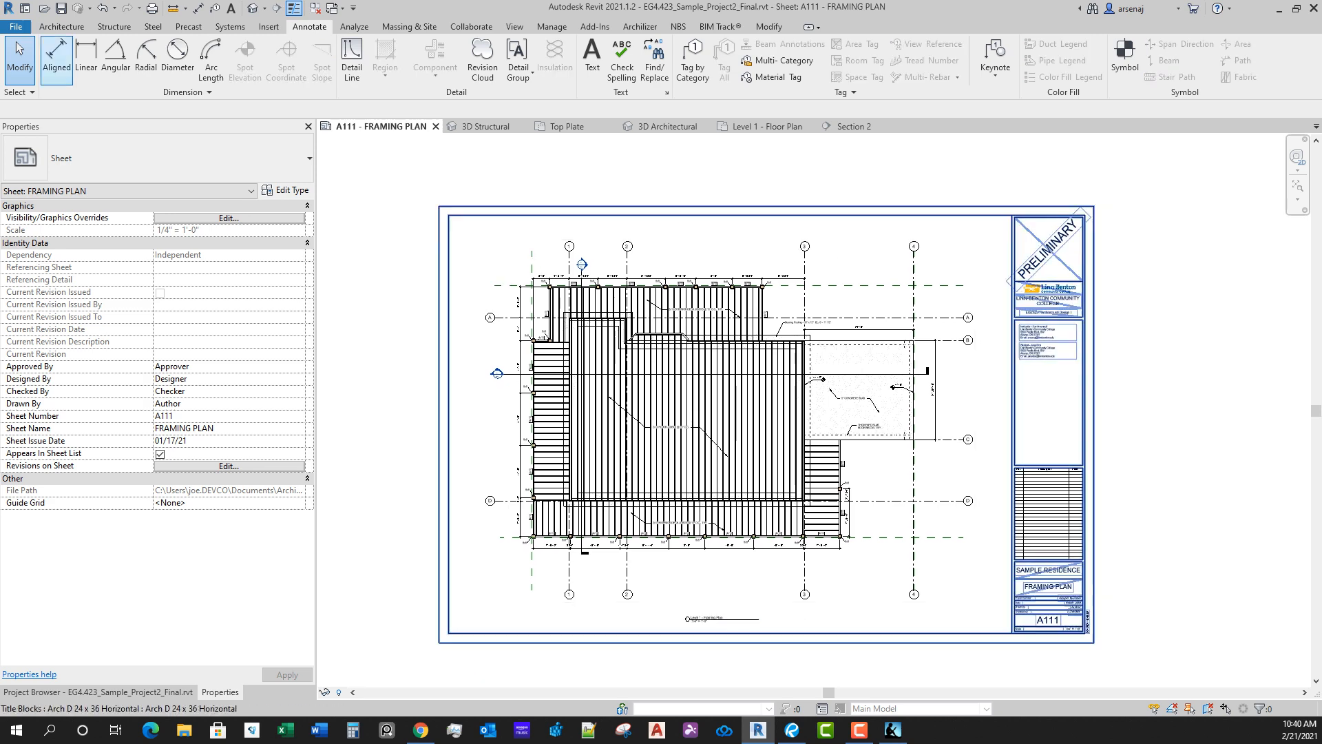
Step: Start a print to Bluebeam PDF and accept the 24x36 Color print setup with landscape orientation and 100% zoom
click(16, 26)
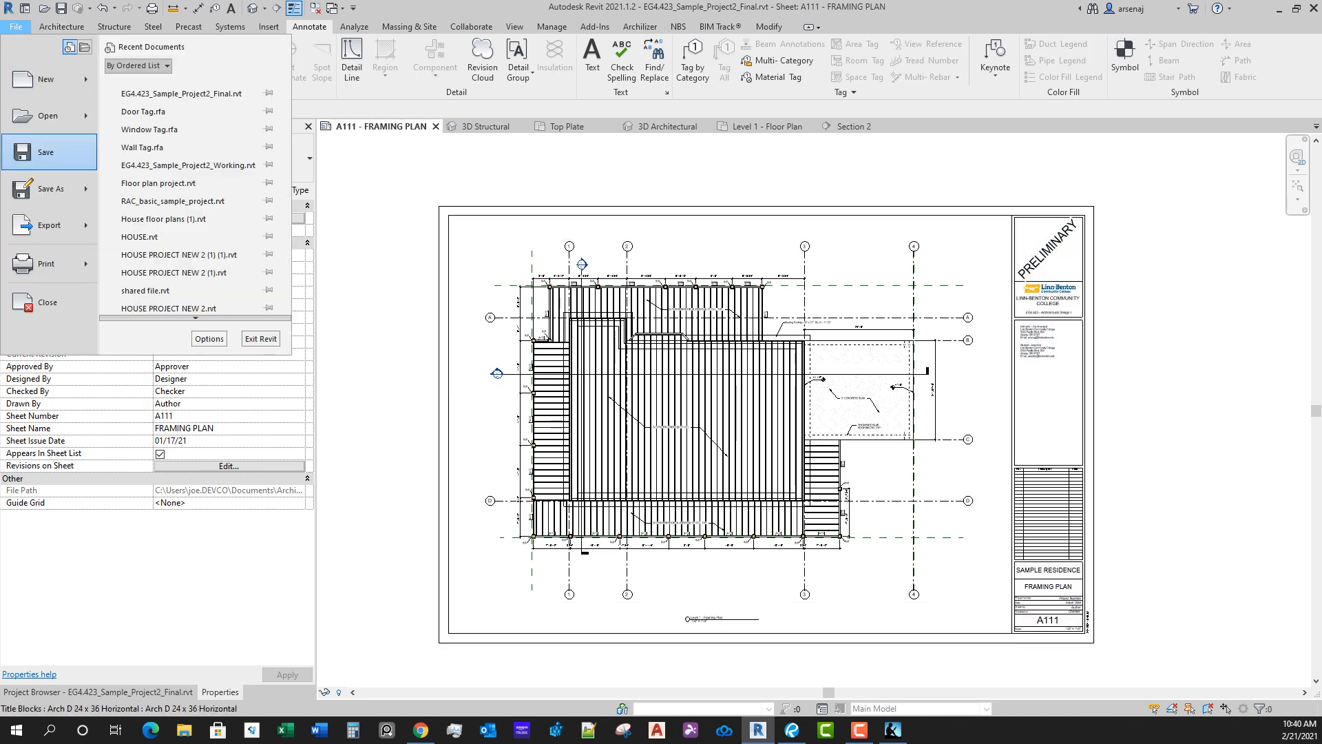
click(46, 264)
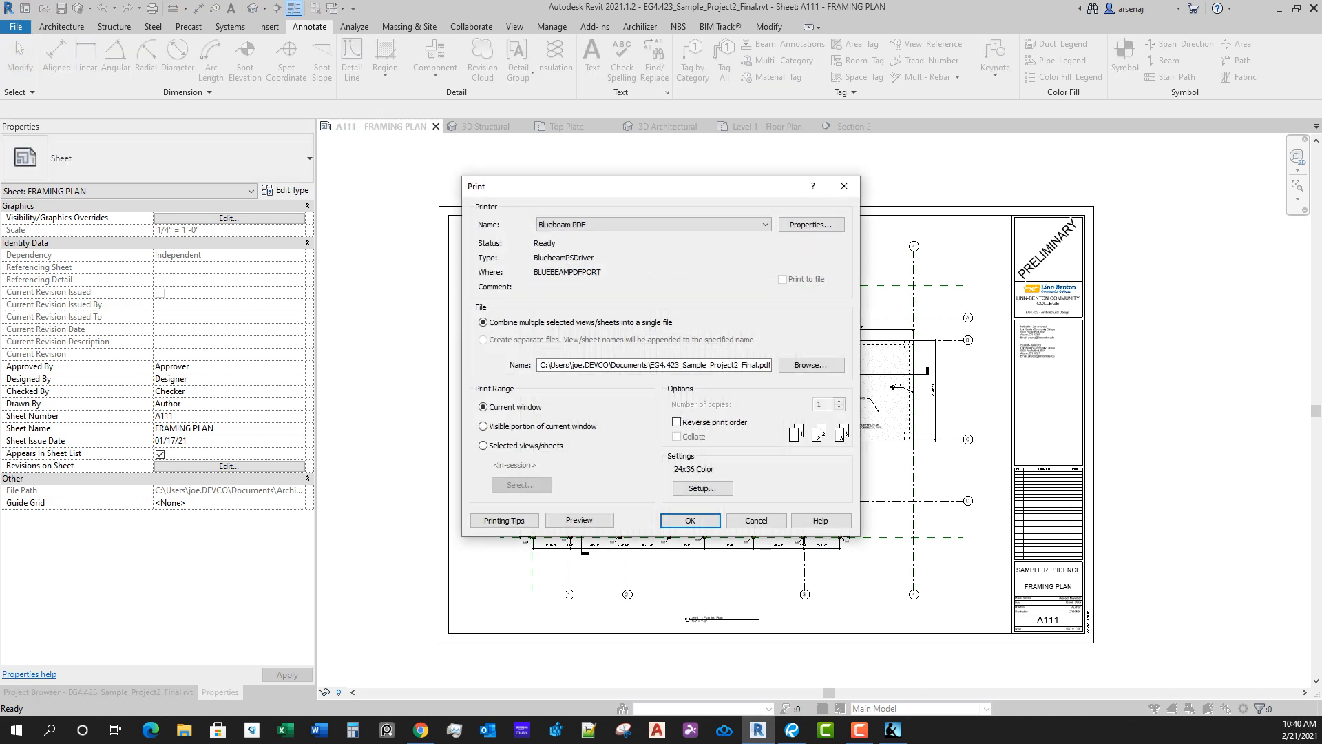
click(702, 488)
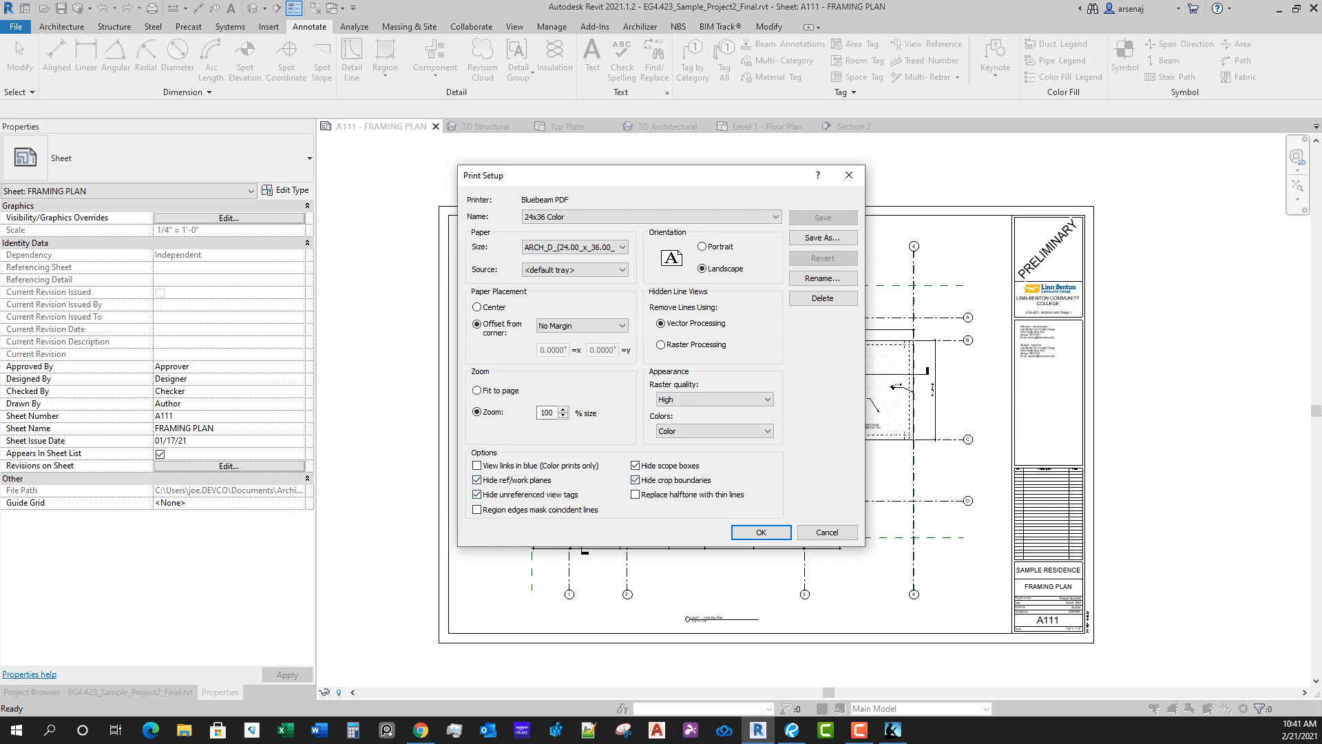
click(758, 532)
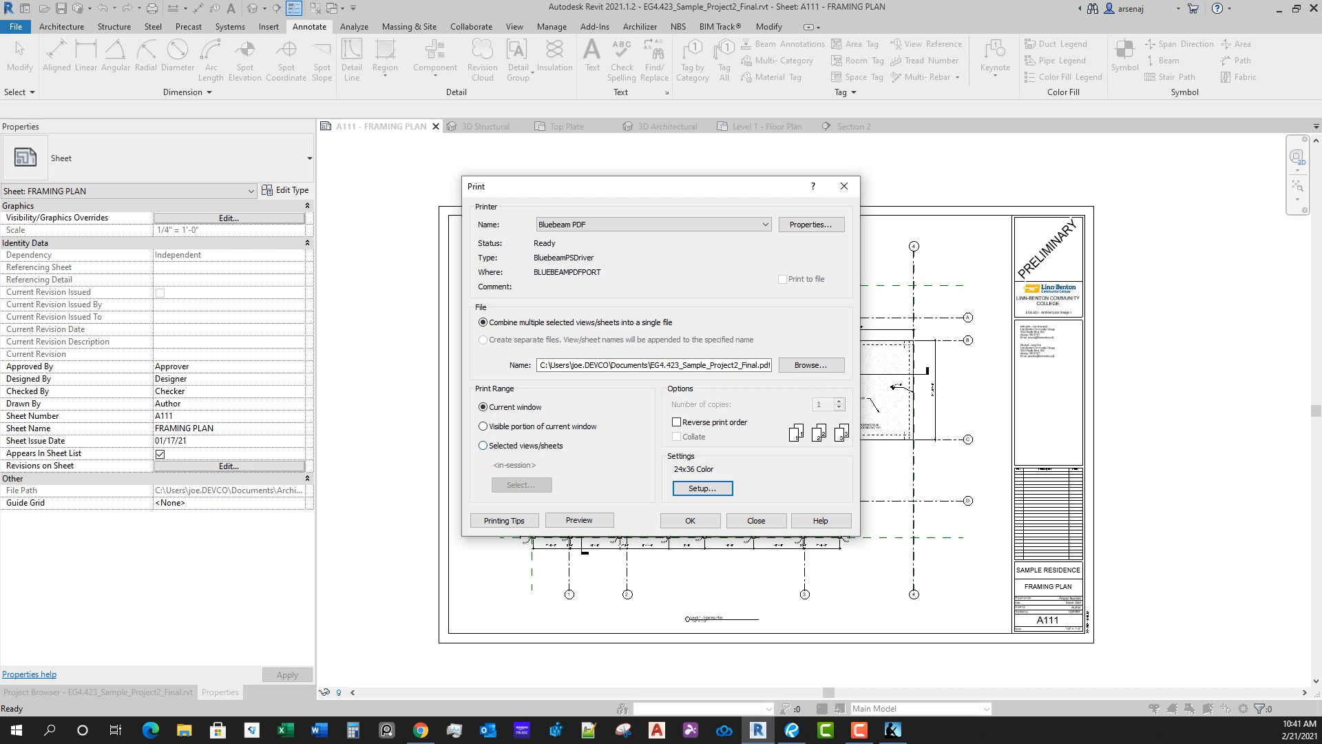
Step: Print only sheet A111 - FRAMING PLAN as a selected sheet, creating separate files and not saving the sheet set
click(483, 445)
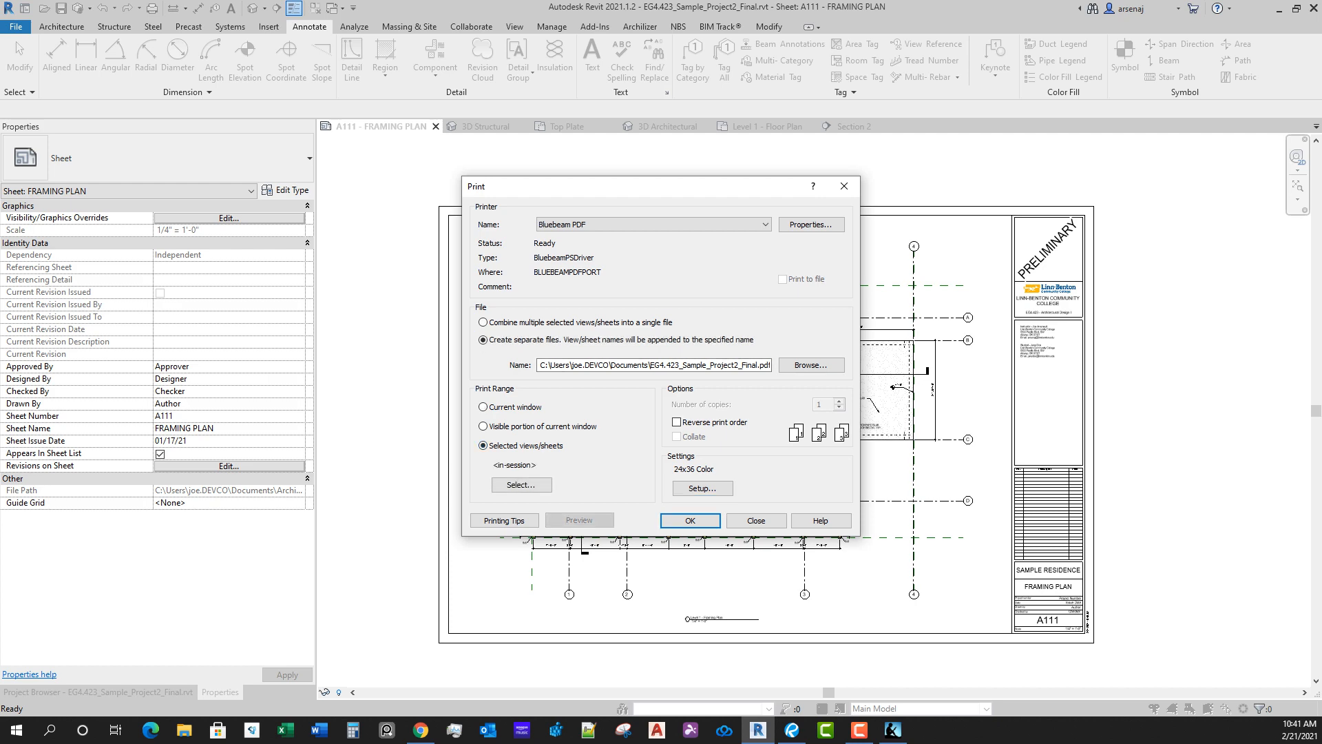
click(522, 485)
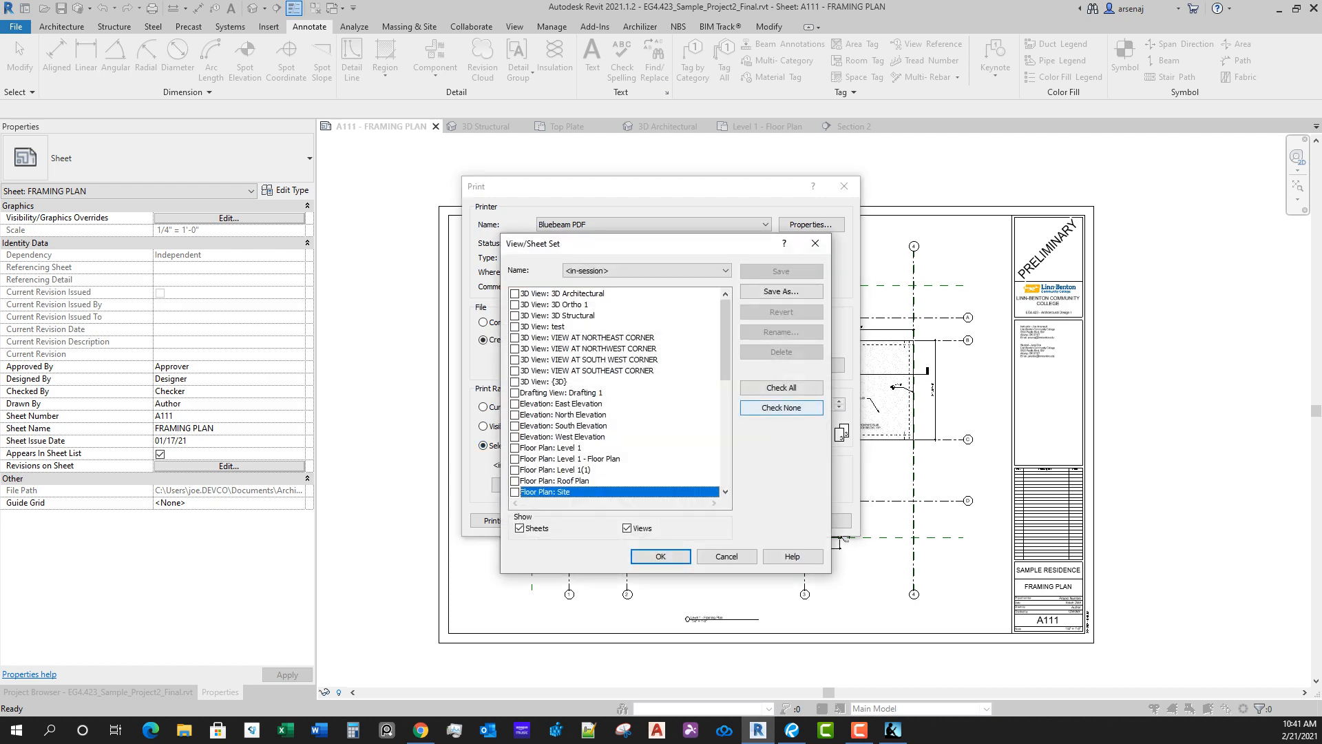
click(781, 407)
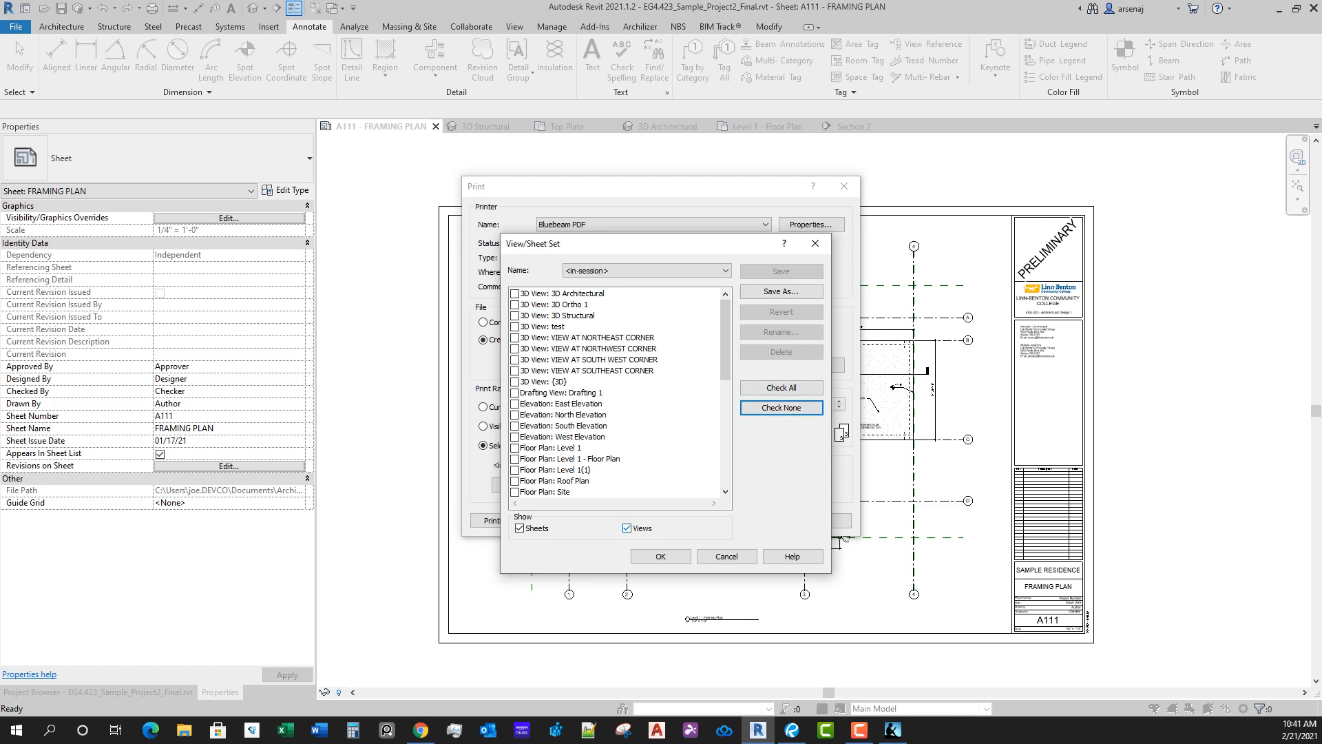
click(627, 529)
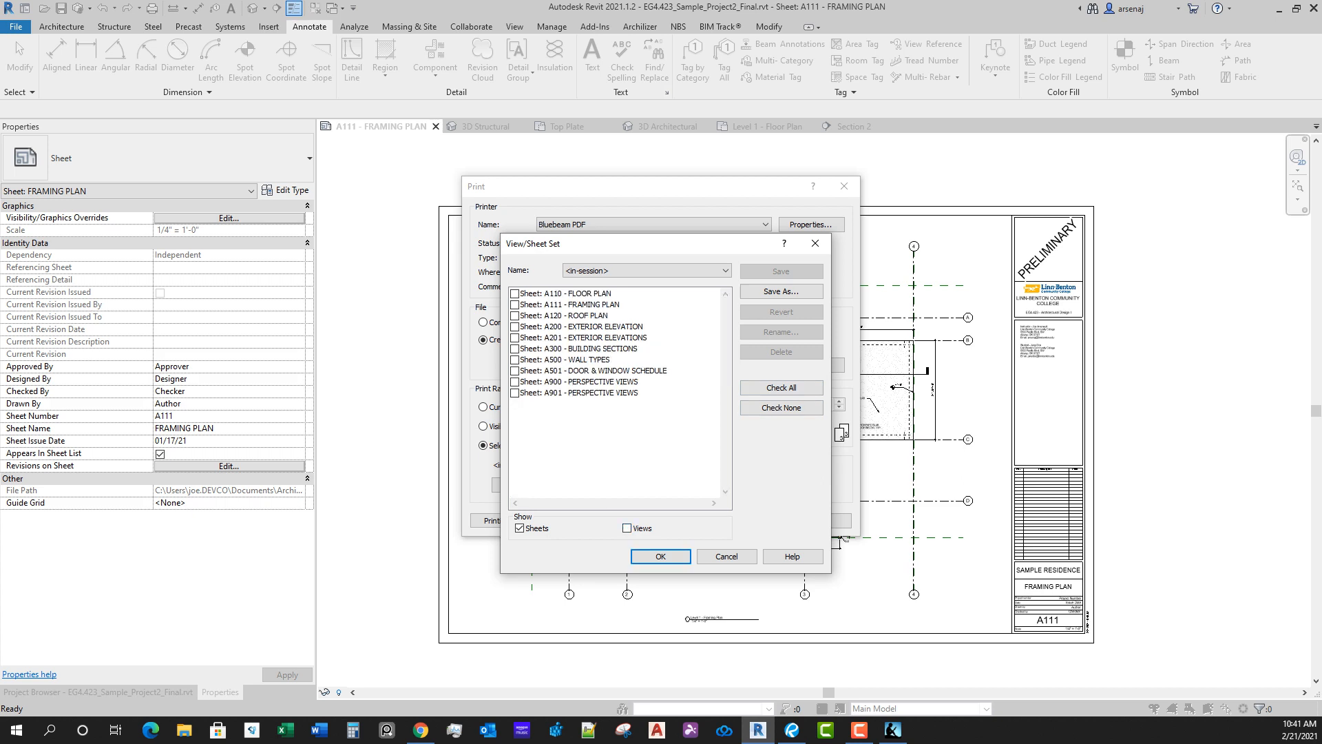
click(515, 304)
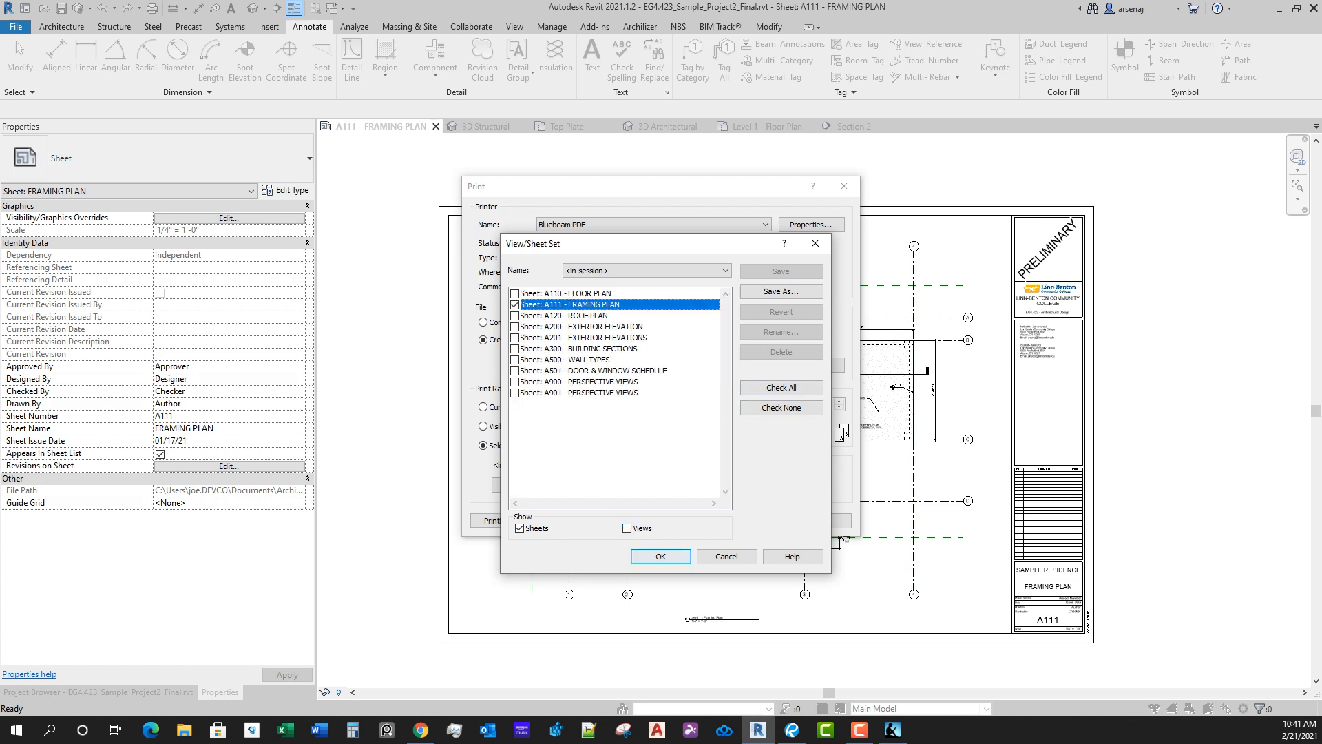
click(661, 557)
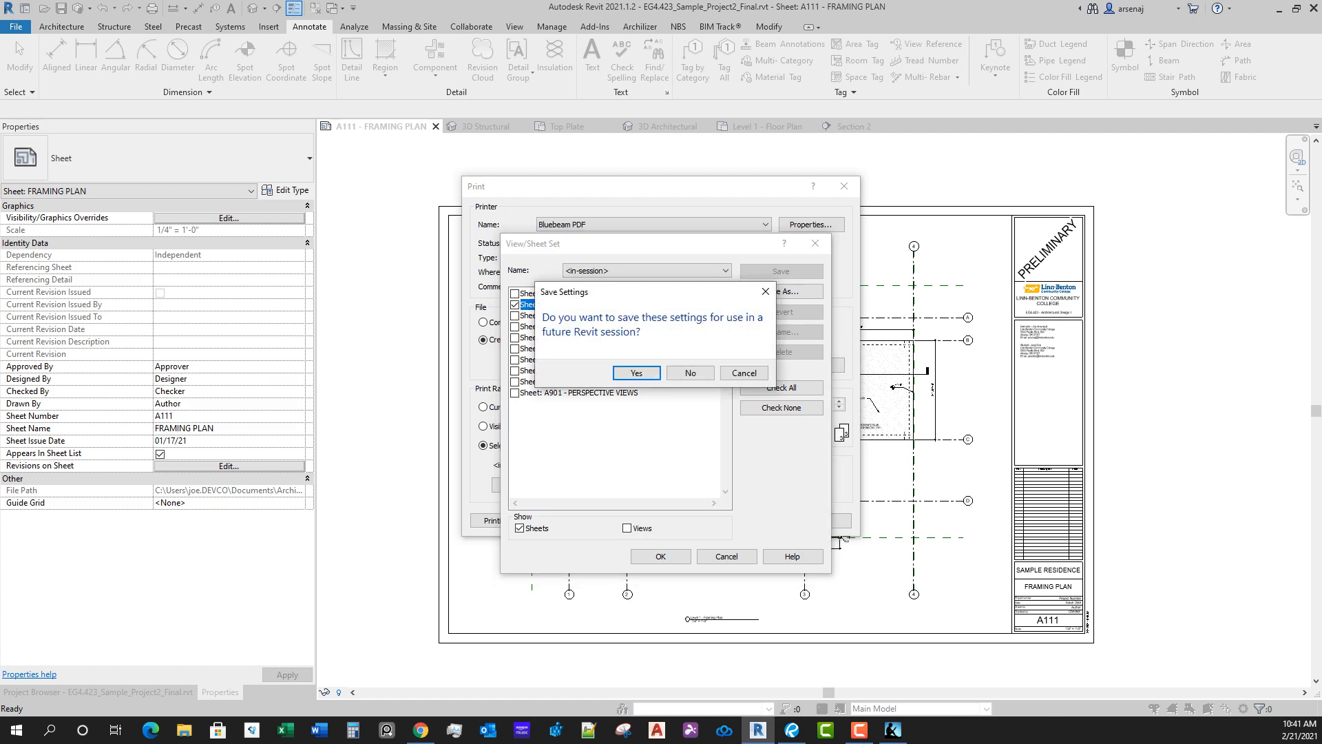
click(689, 372)
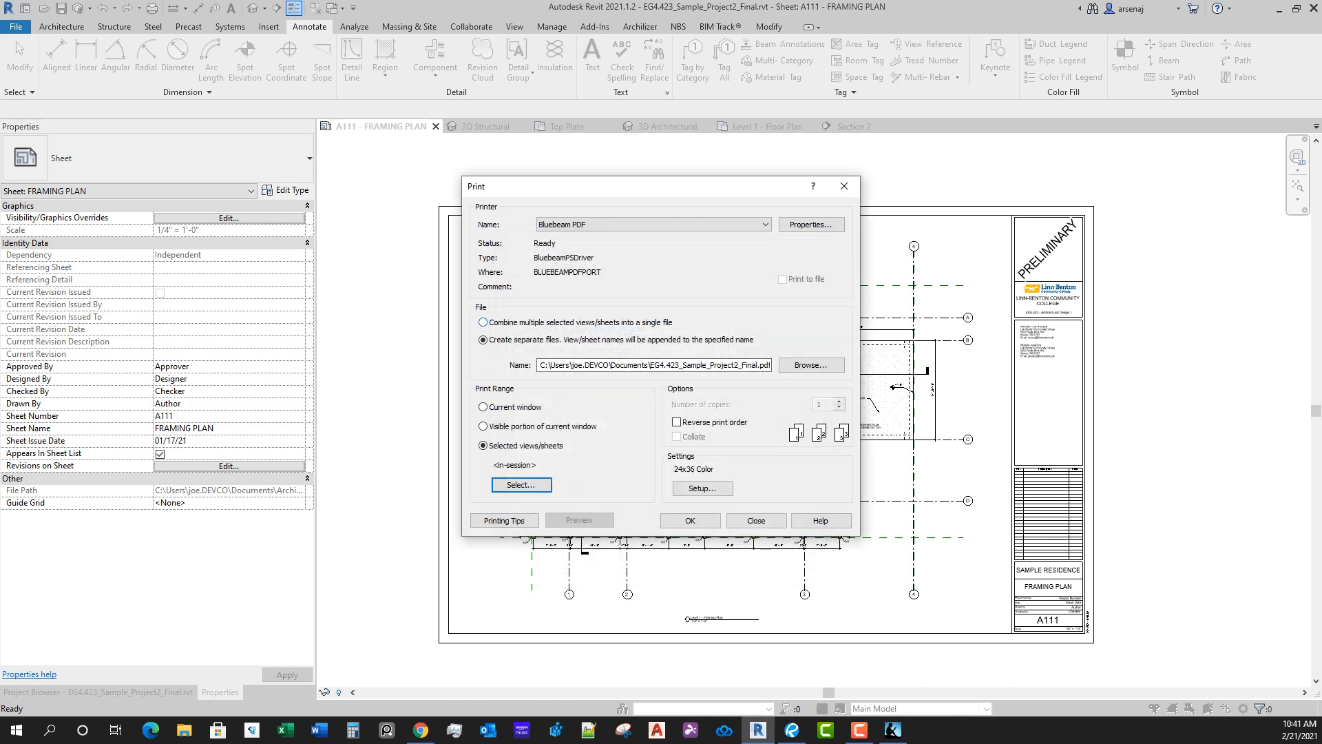
click(691, 520)
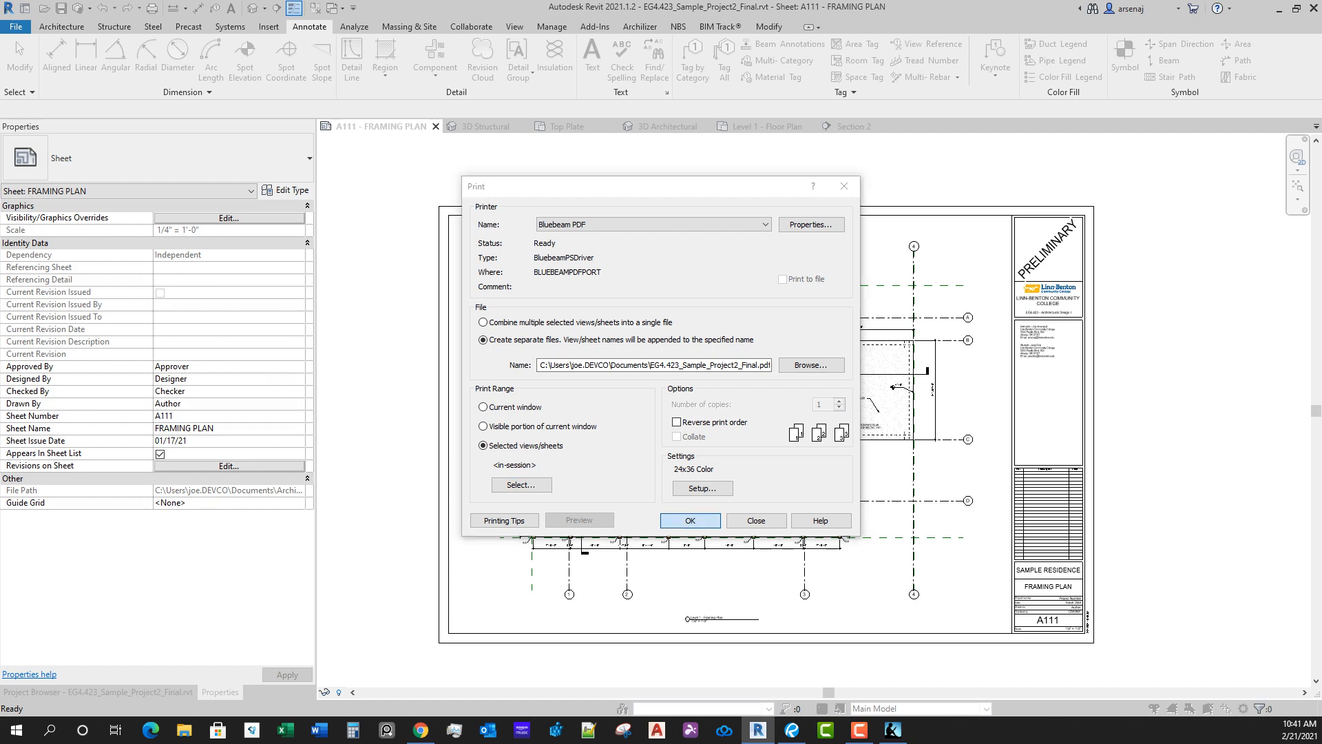
Step: Run the print of sheet A111 to PDF and dismiss the trial-expired notice
key(Return)
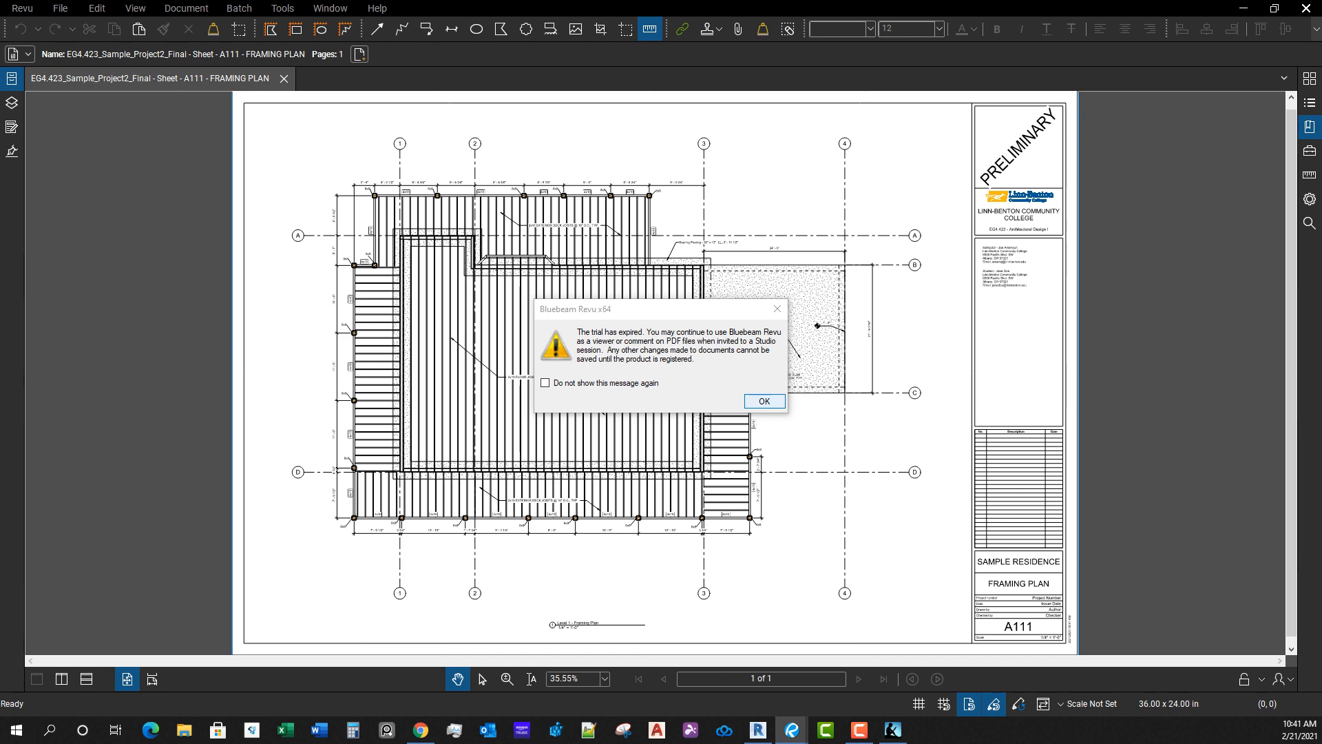
key(Return)
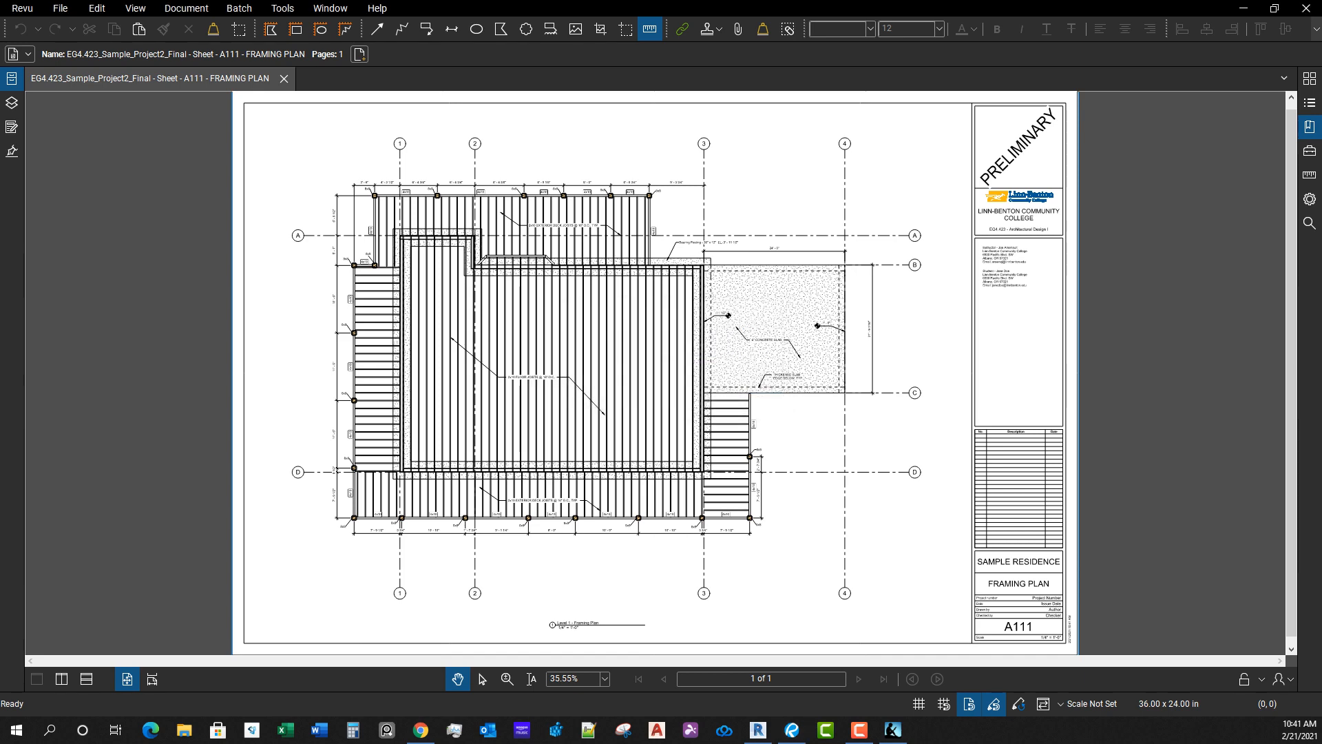
Step: Switch to the printed A111 - FRAMING PLAN PDF in Bluebeam Revu and dismiss the View Mode notice
key(alt+Tab)
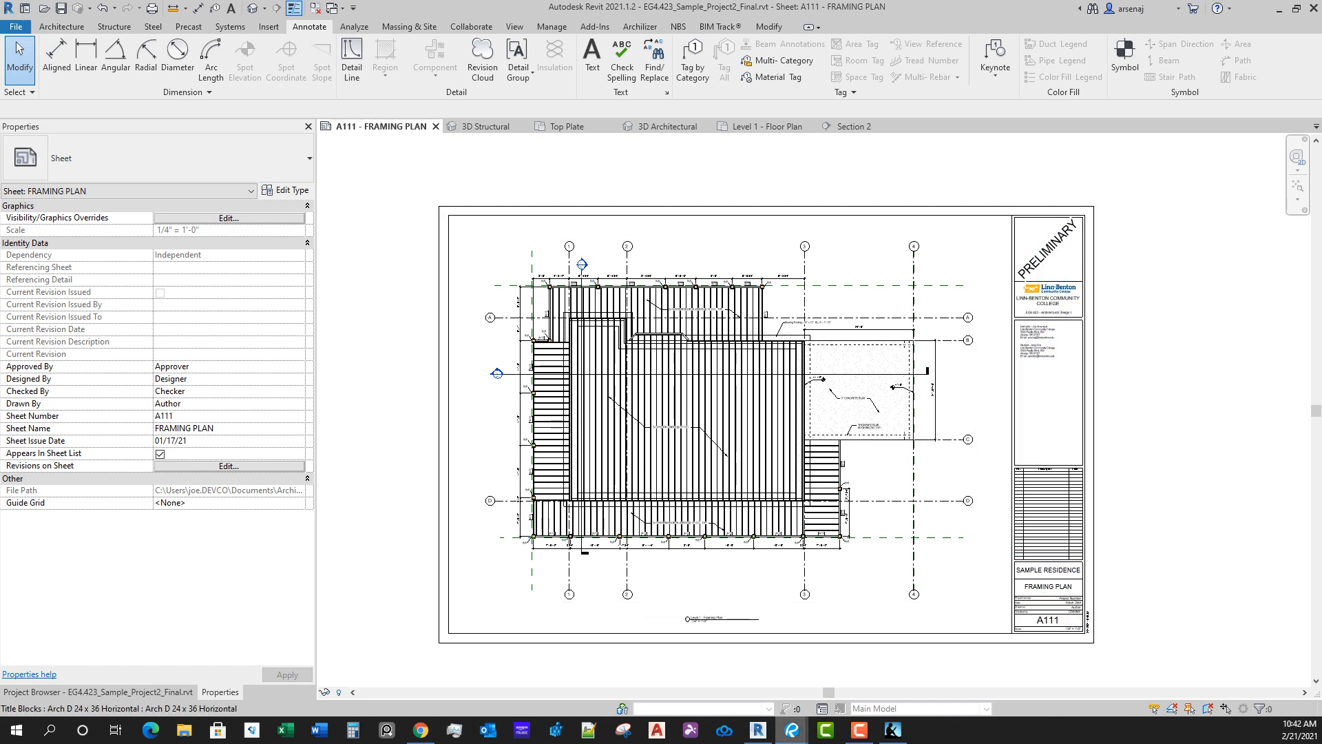
mouse_move(792, 730)
click(866, 665)
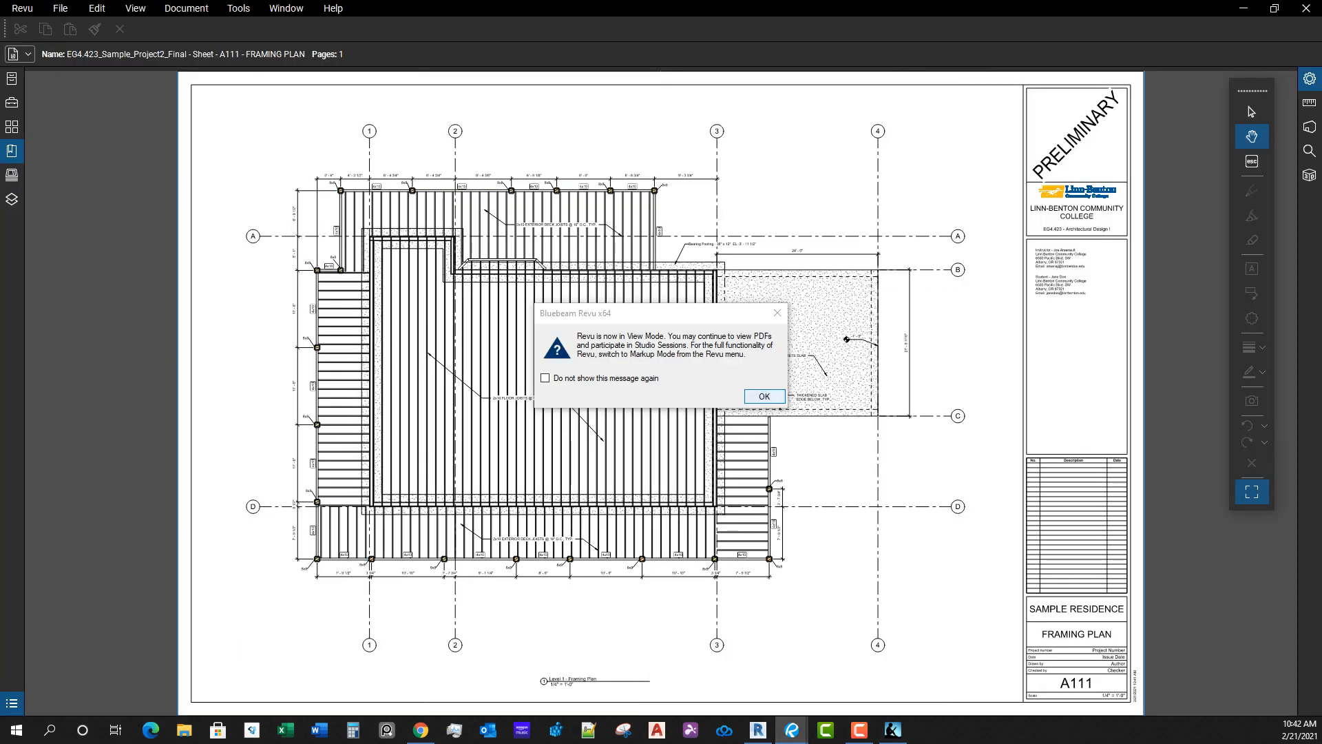
key(Return)
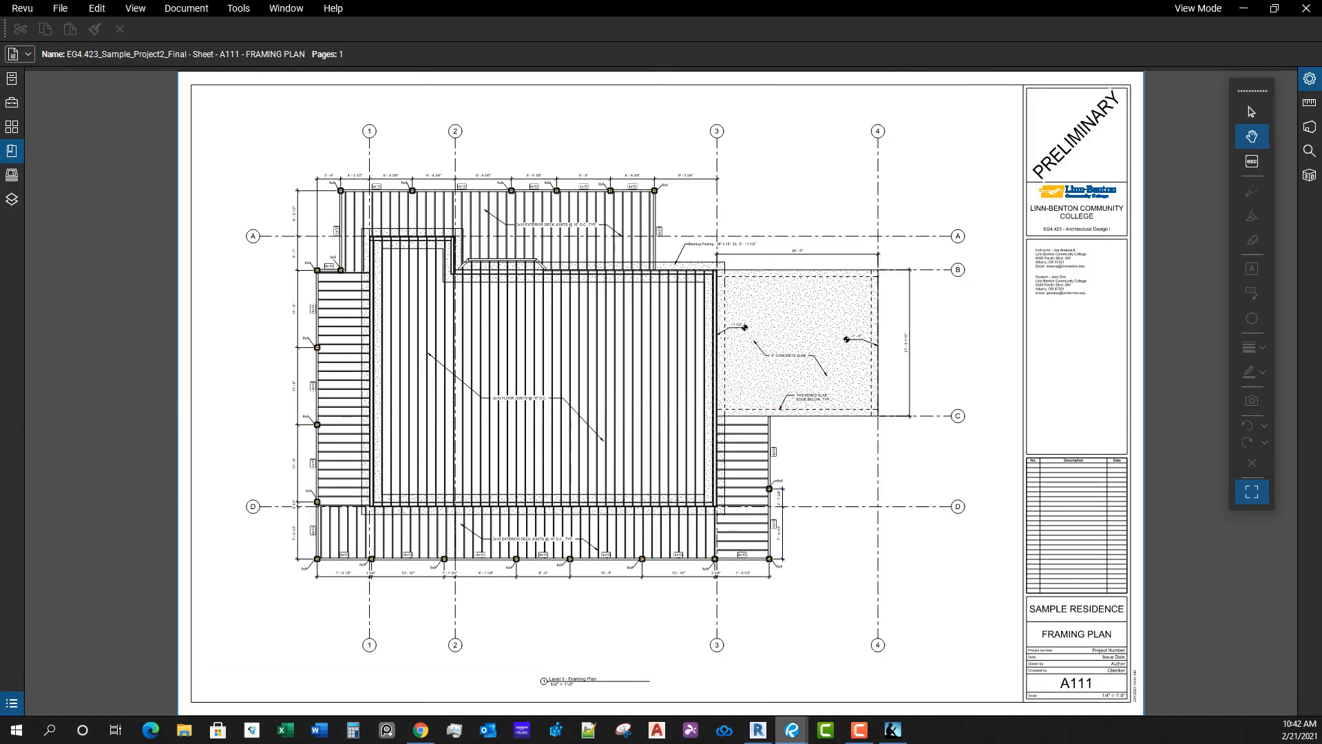
Step: Examine the printed framing plan PDF, checking the joist, footing and concrete slab notes, dimensions and overall sheet layout
mouse_move(792, 730)
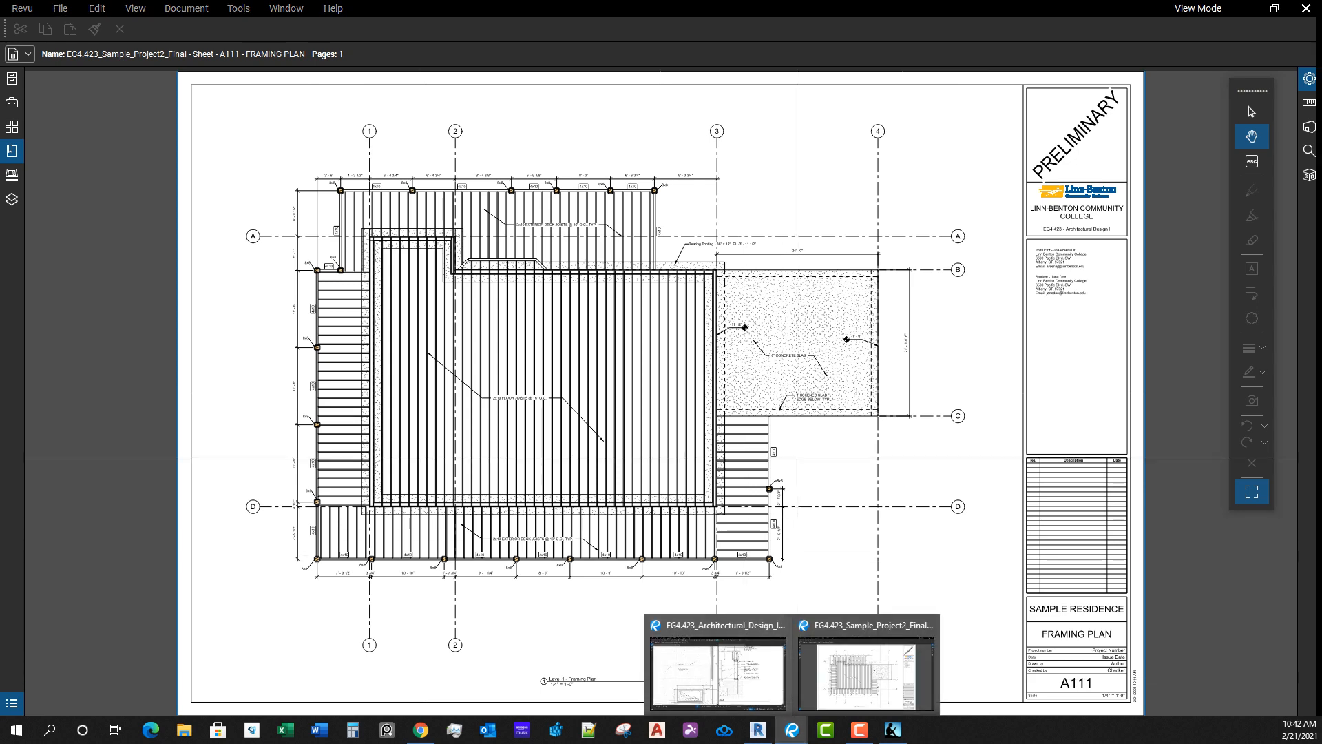
scroll(514, 186, up, 3)
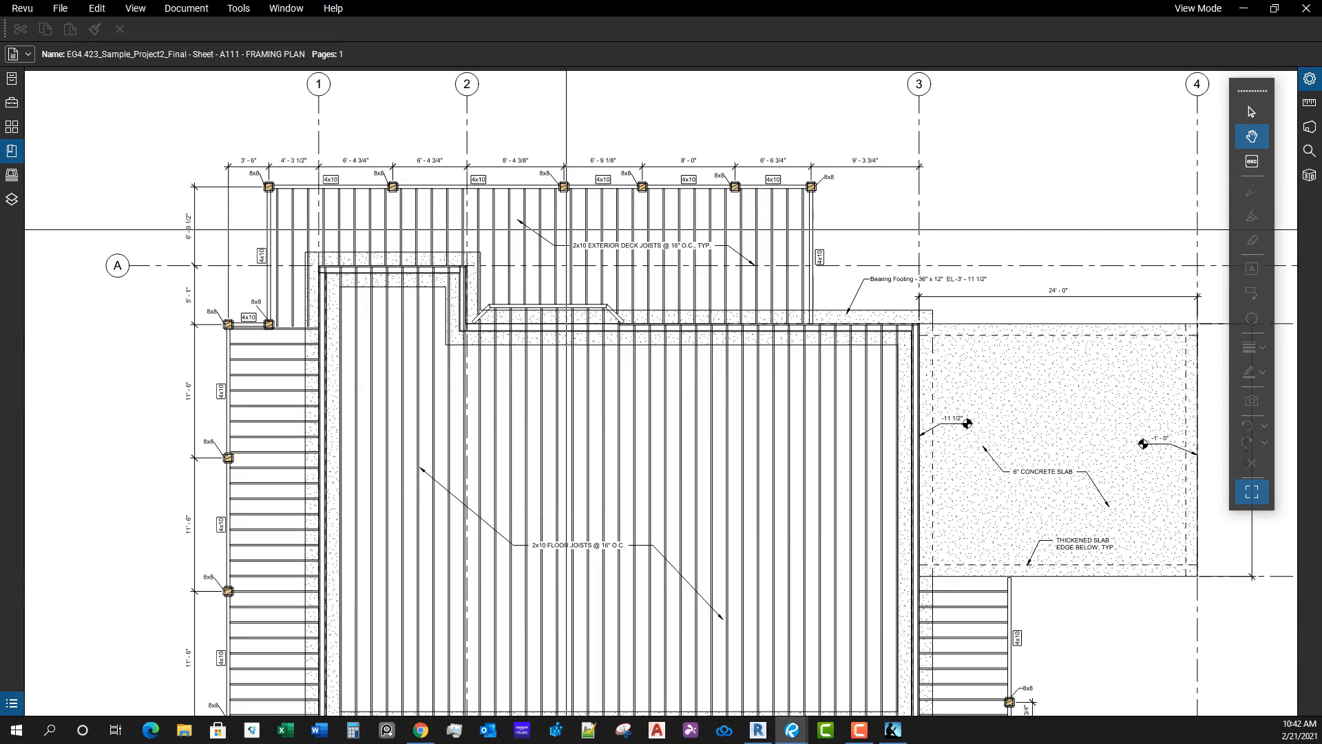
scroll(558, 255, down, 5)
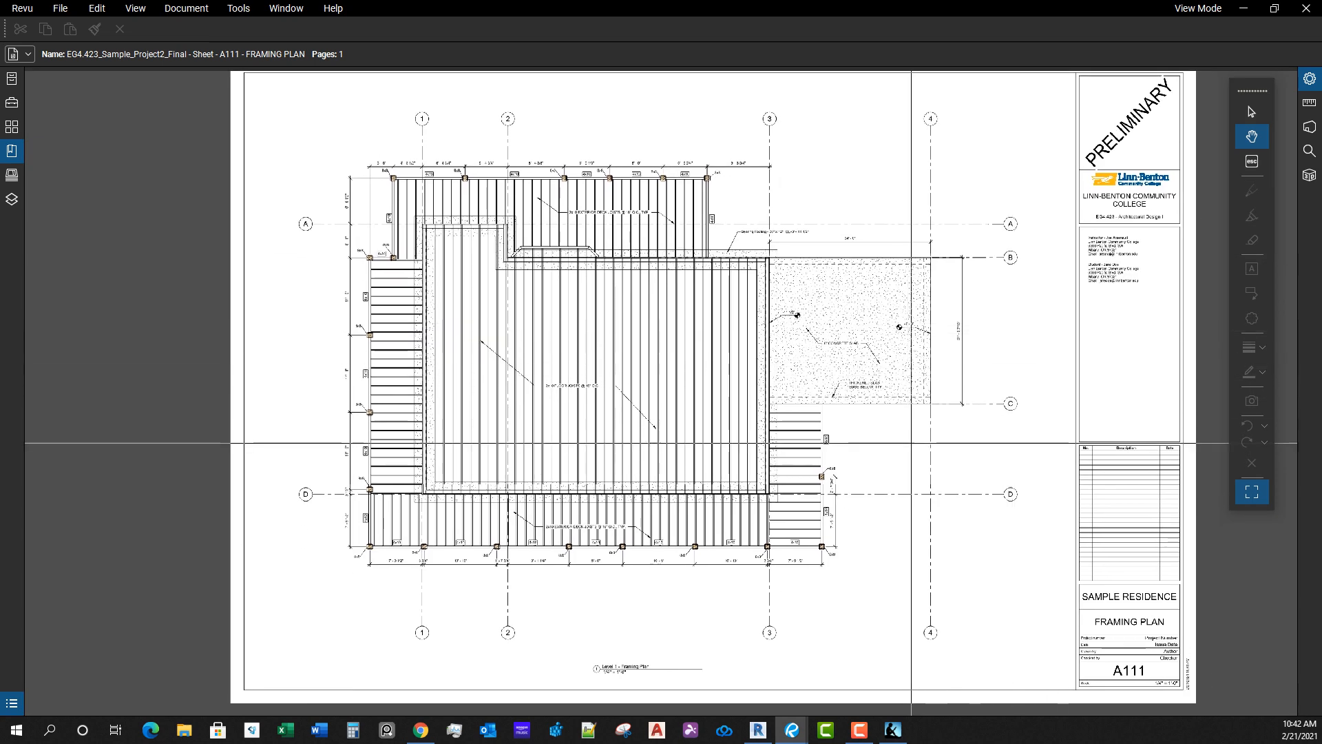
scroll(773, 230, down, 1)
scroll(762, 417, up, 2)
scroll(762, 418, up, 1)
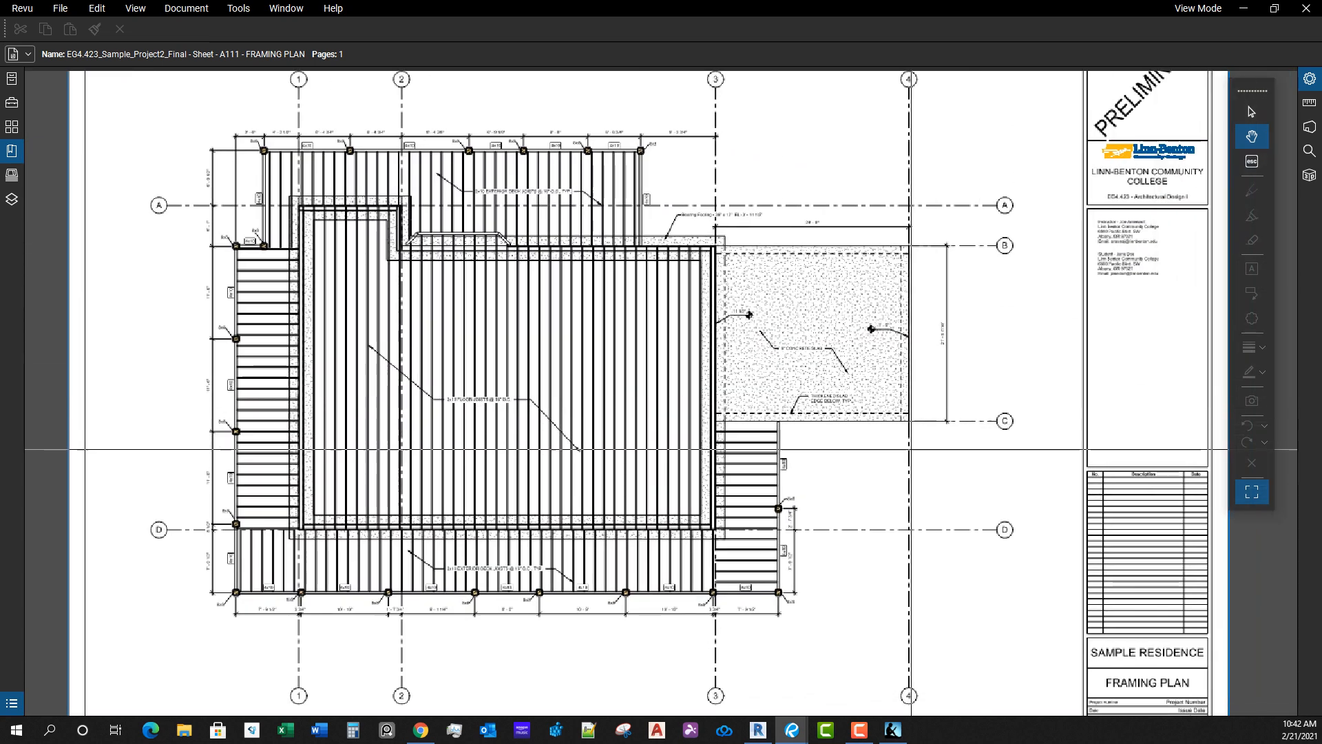
scroll(826, 338, down, 1)
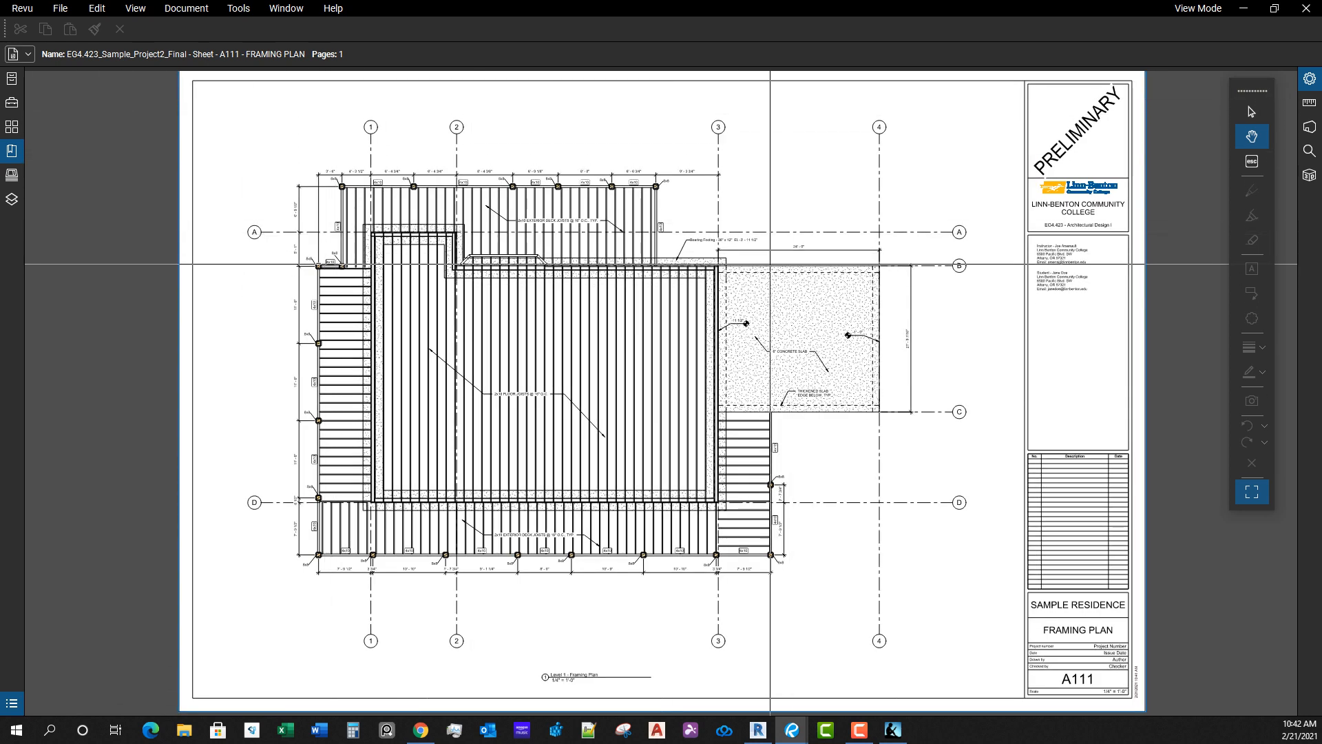
drag(857, 544, 862, 532)
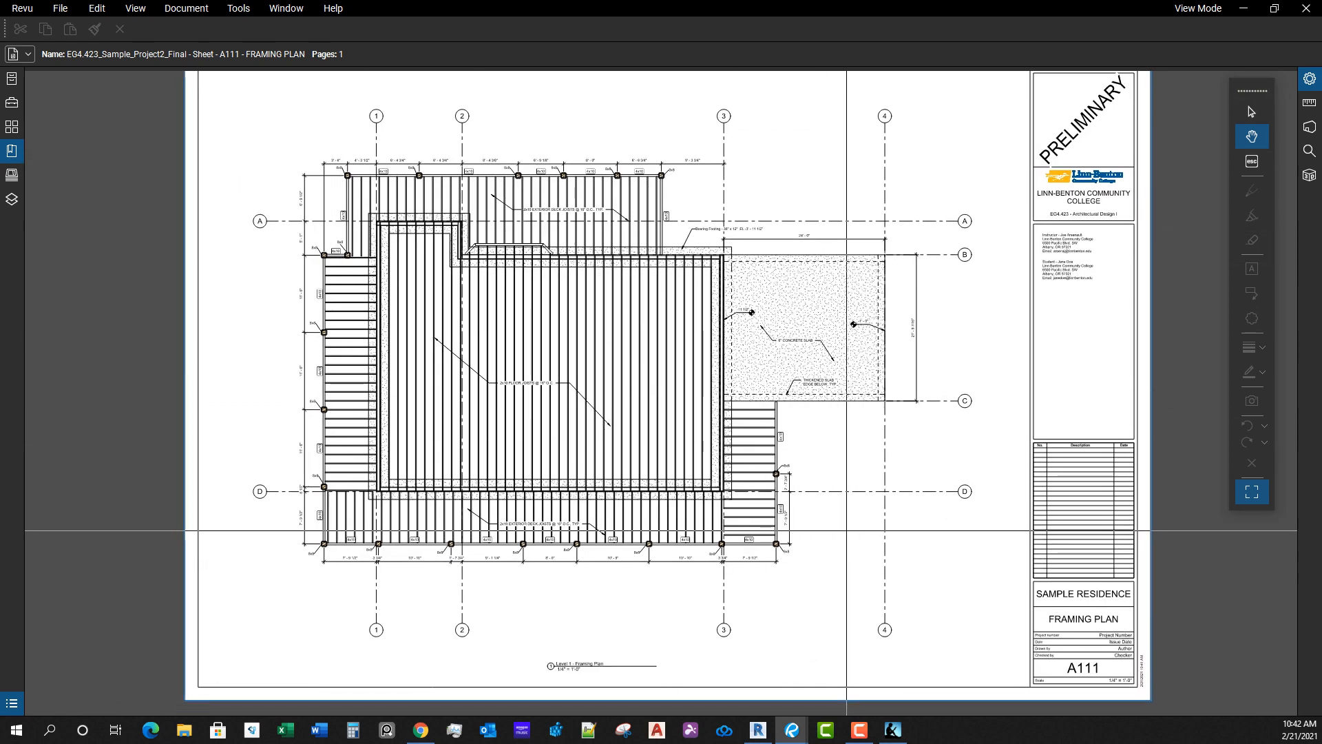